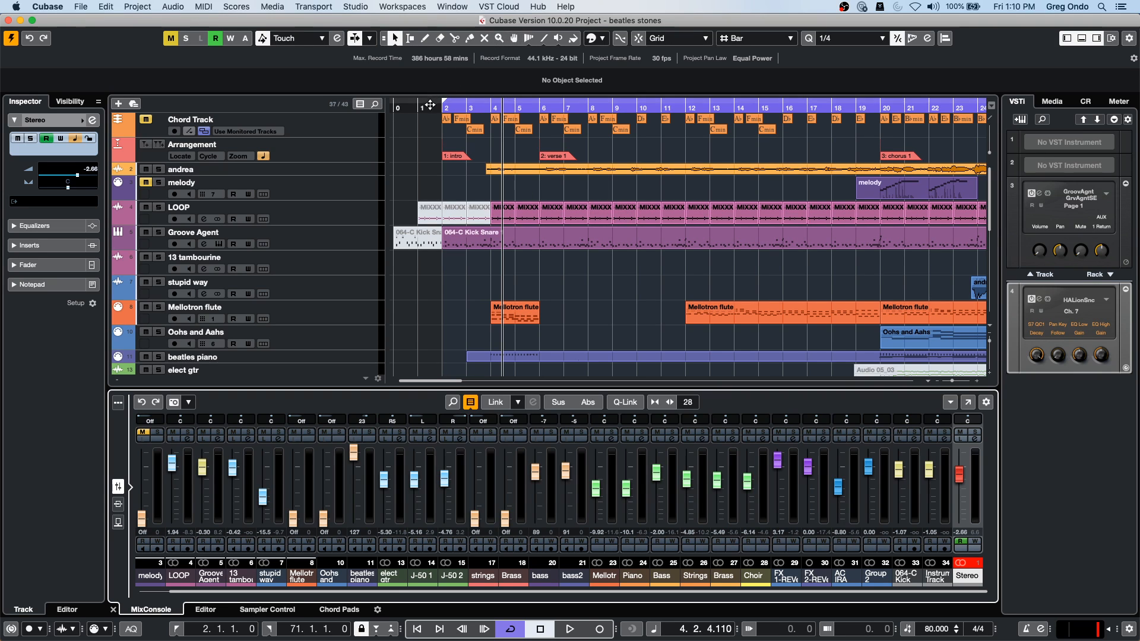
Step: Open the Audio Mixdown export settings for the whole song
left_click_drag(429, 108, 427, 82)
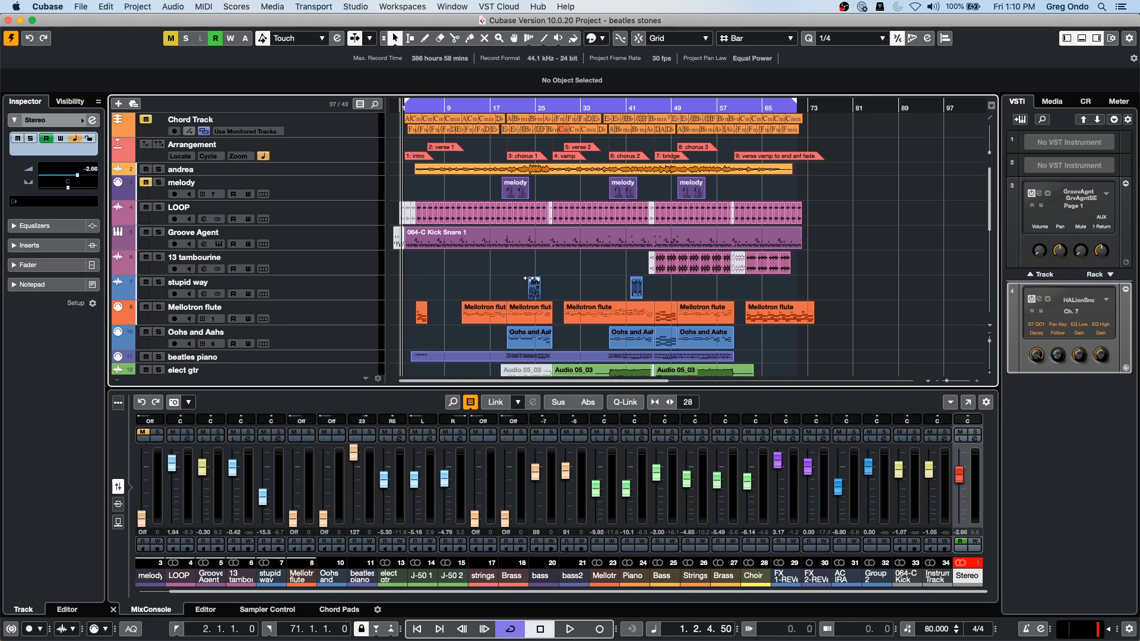
scroll(487, 267, "down", 5)
scroll(470, 259, "up", 5)
left_click(57, 7)
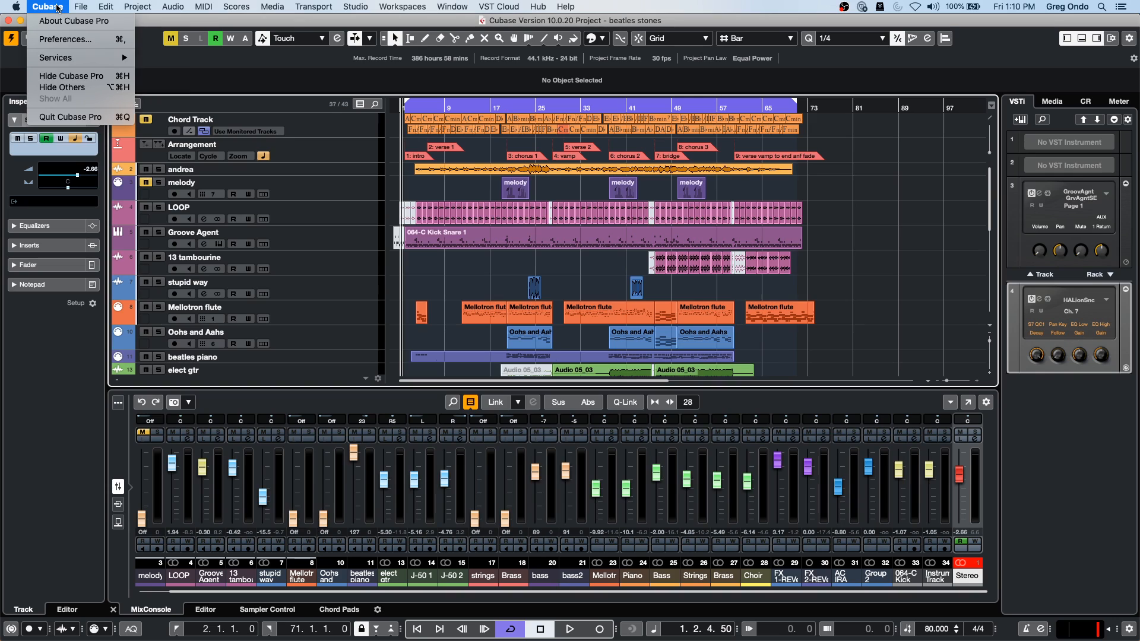
mouse_move(81, 5)
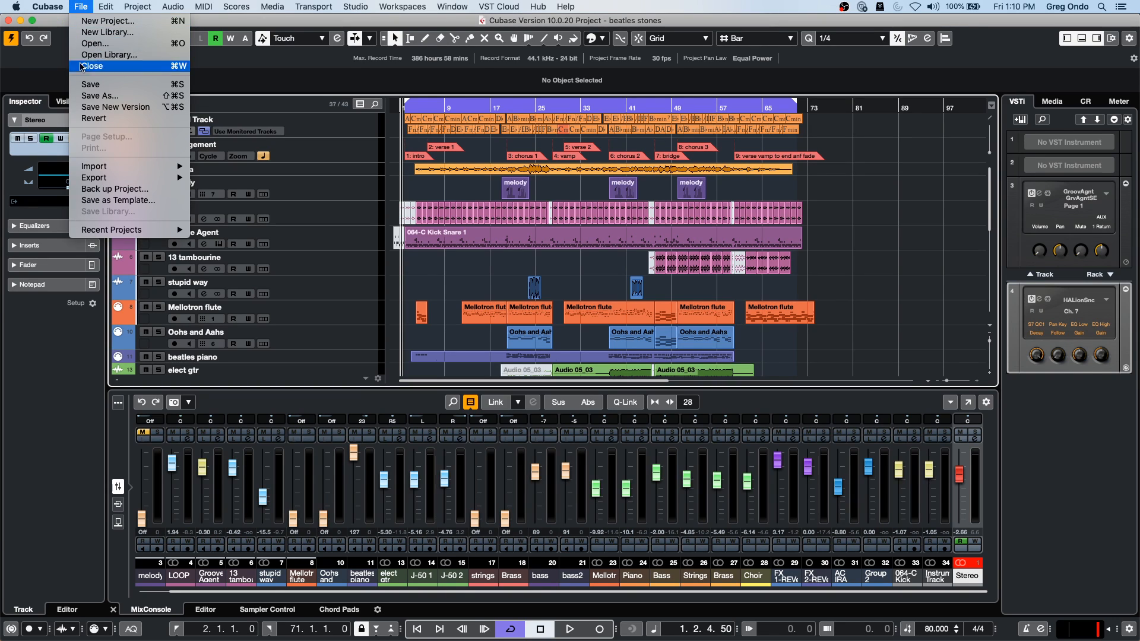
mouse_move(114, 178)
left_click(274, 178)
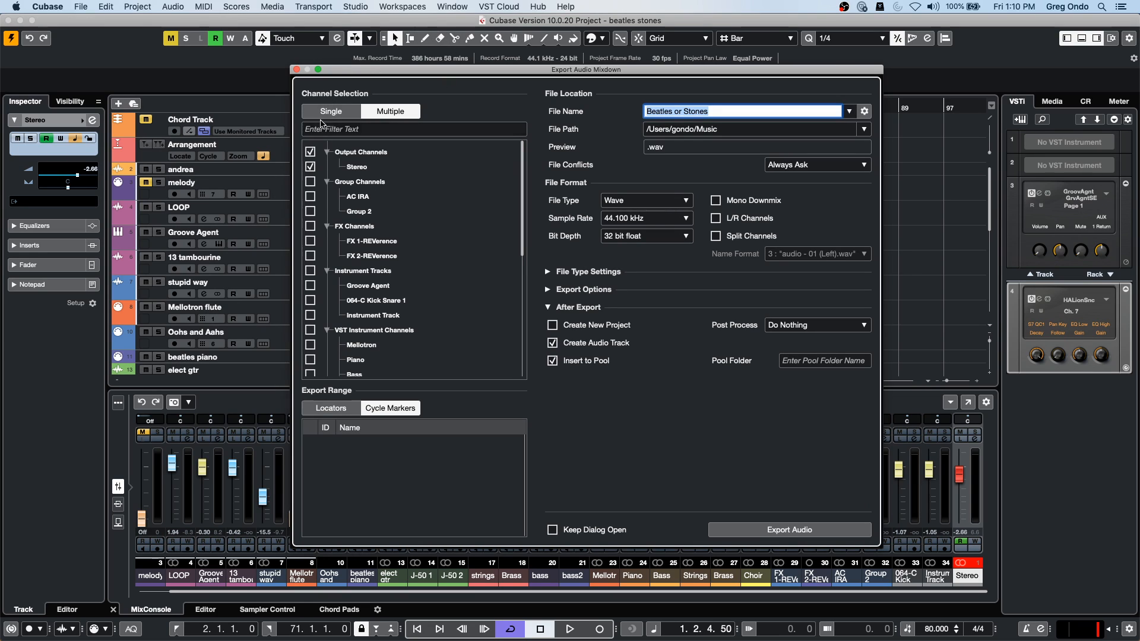
Step: Set the mixdown's channel selection to Single and choose the Stereo output channel
left_click(350, 111)
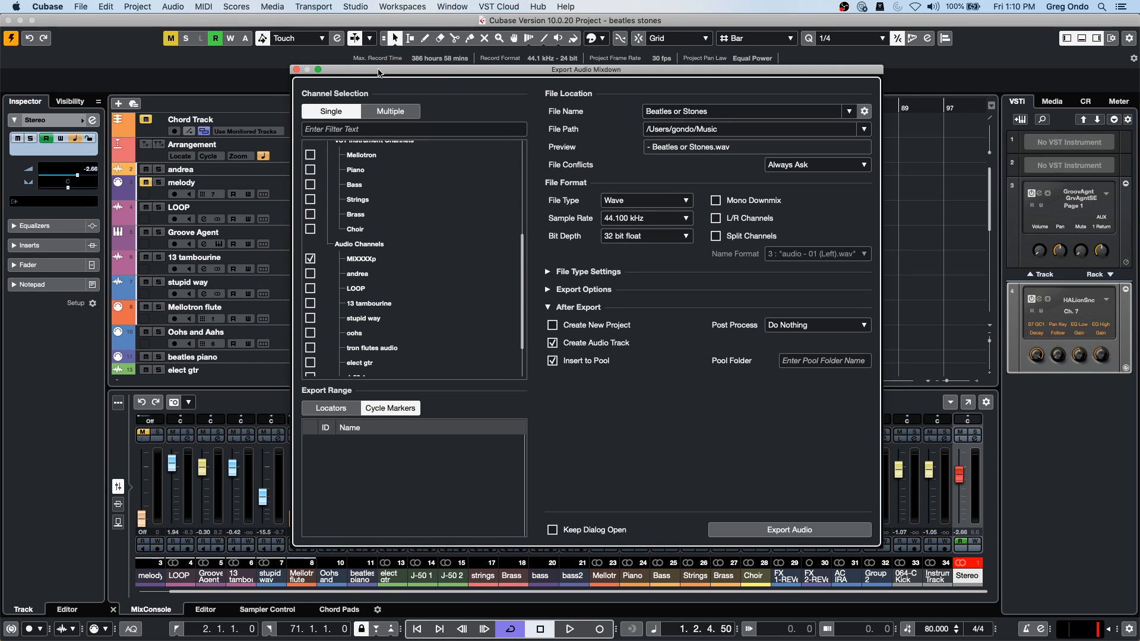
left_click_drag(380, 71, 185, 61)
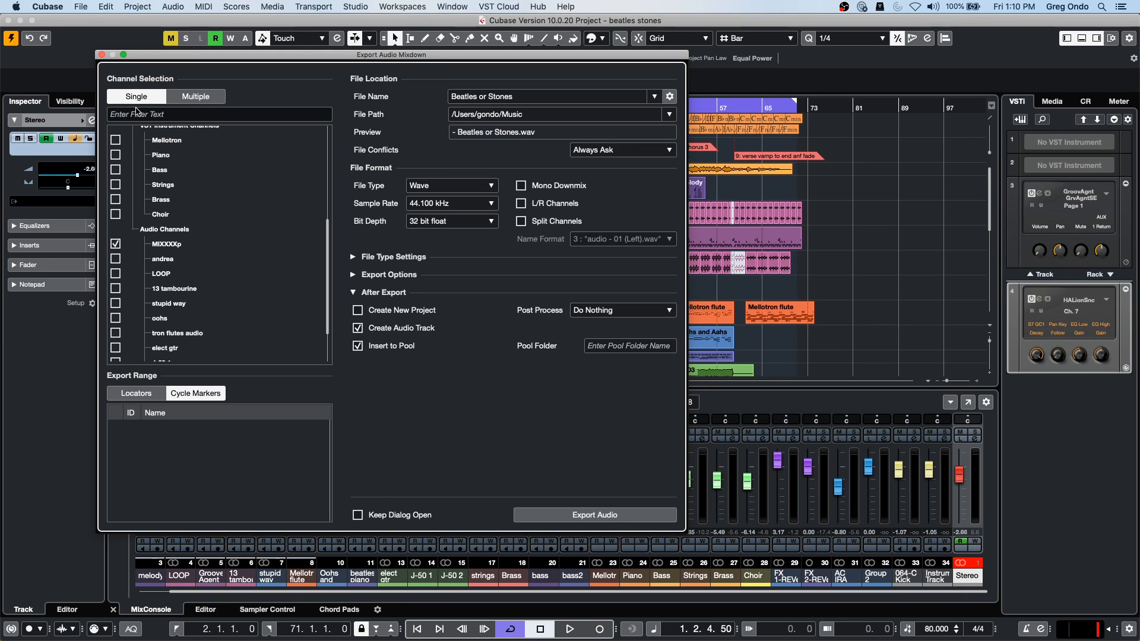
scroll(271, 225, "up", 5)
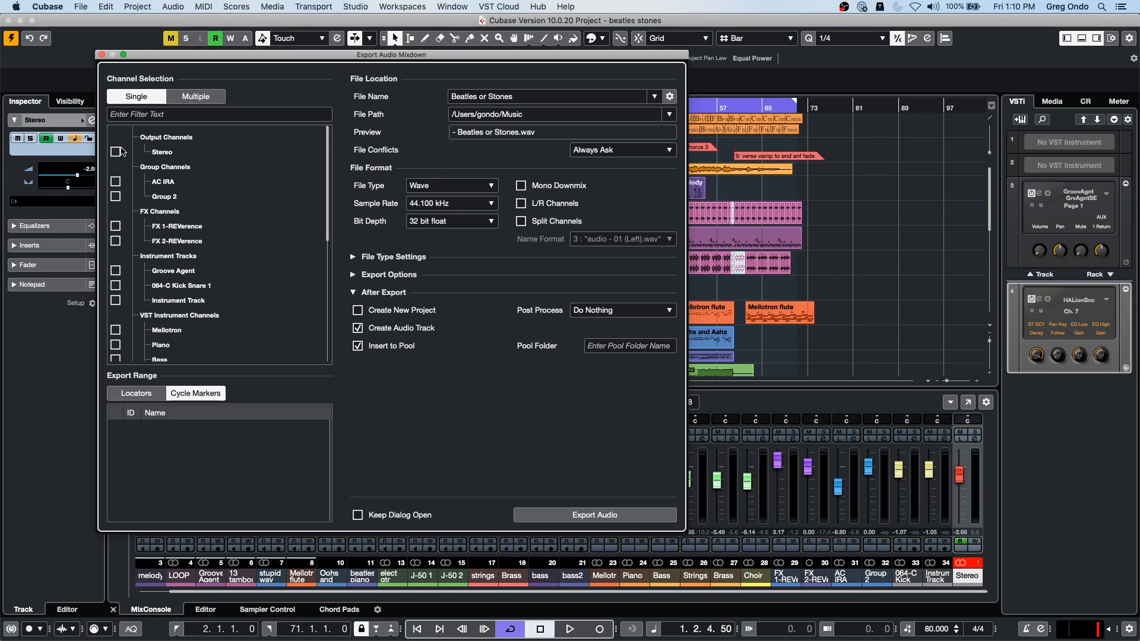
left_click(118, 152)
left_click_drag(451, 57, 716, 397)
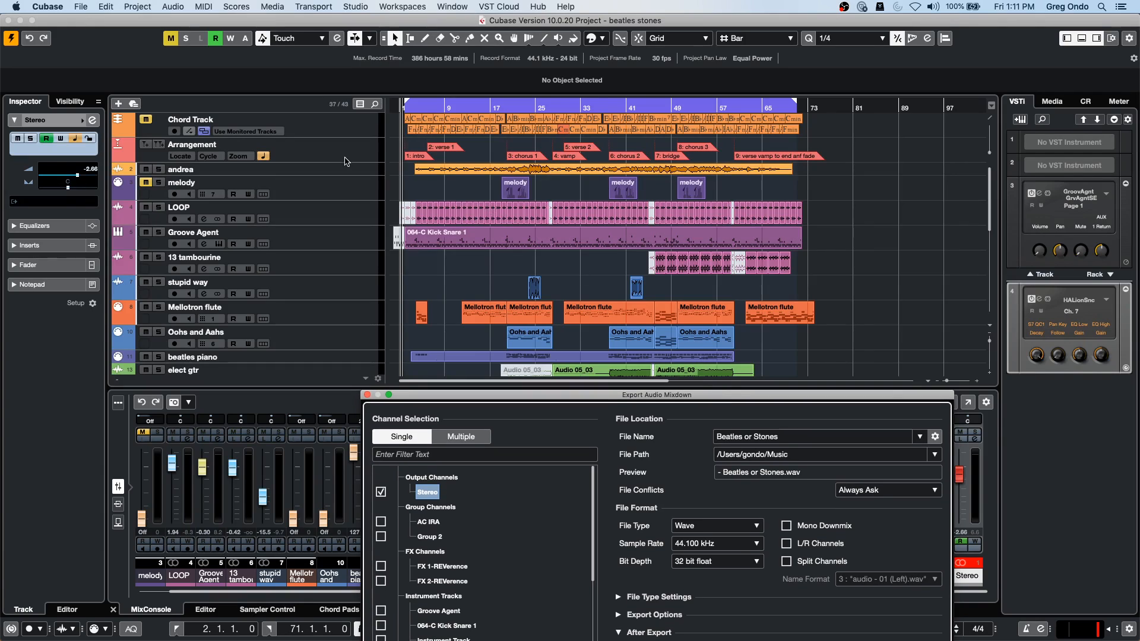
left_click_drag(593, 401, 456, 114)
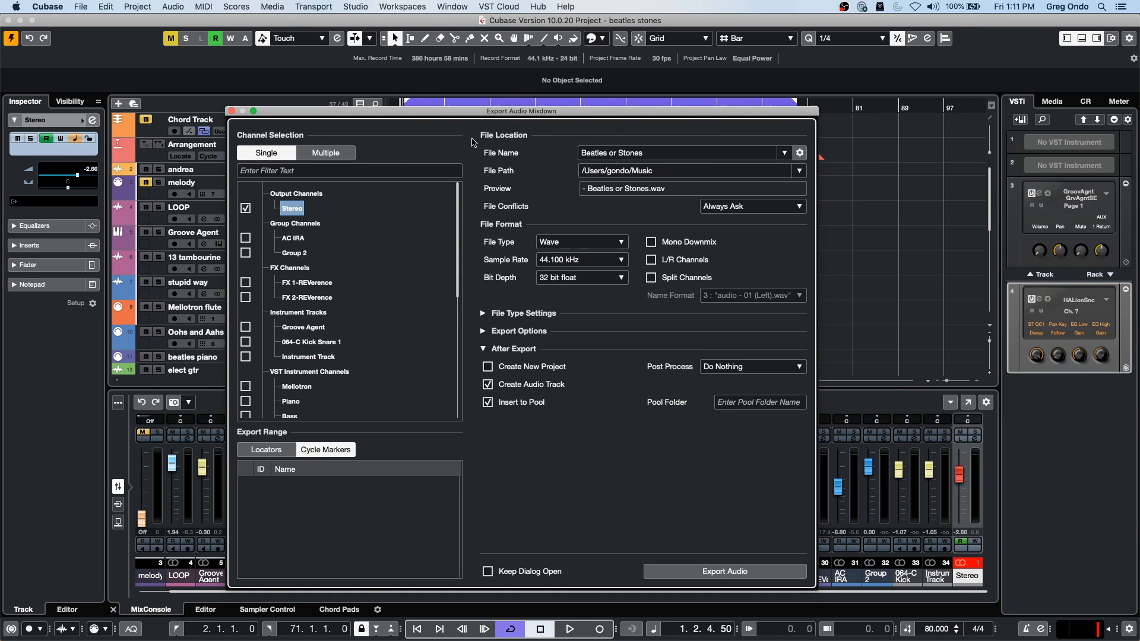
Step: Switch the channel selection to Multiple and include all Group, FX, Instrument Track, VST Instrument and Audio channels
left_click(326, 154)
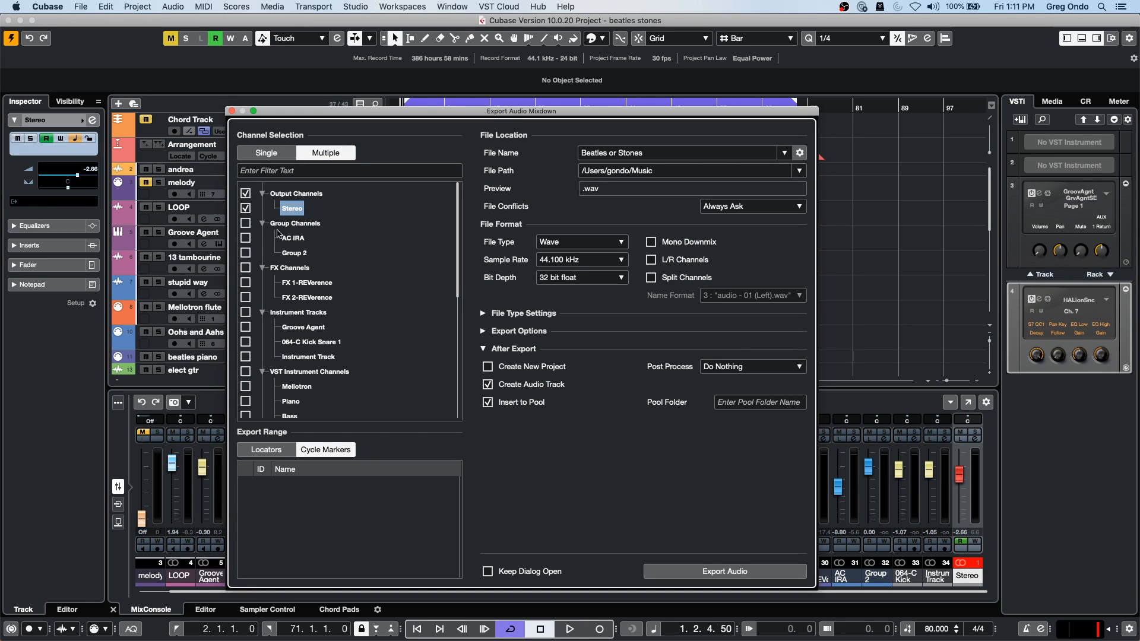
left_click(246, 224)
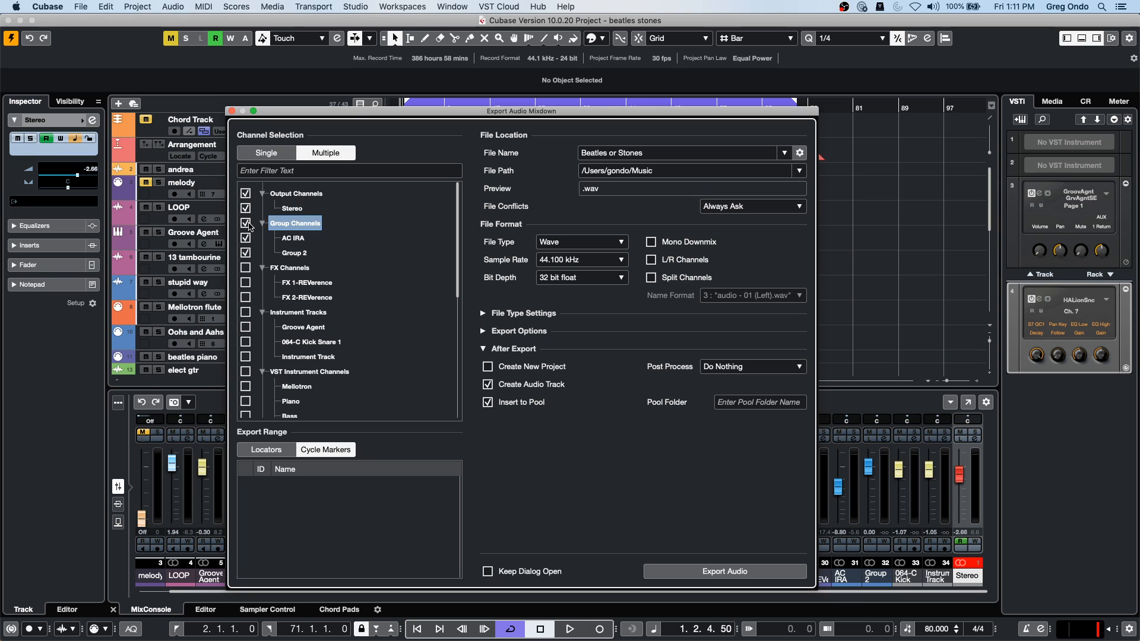
left_click(246, 269)
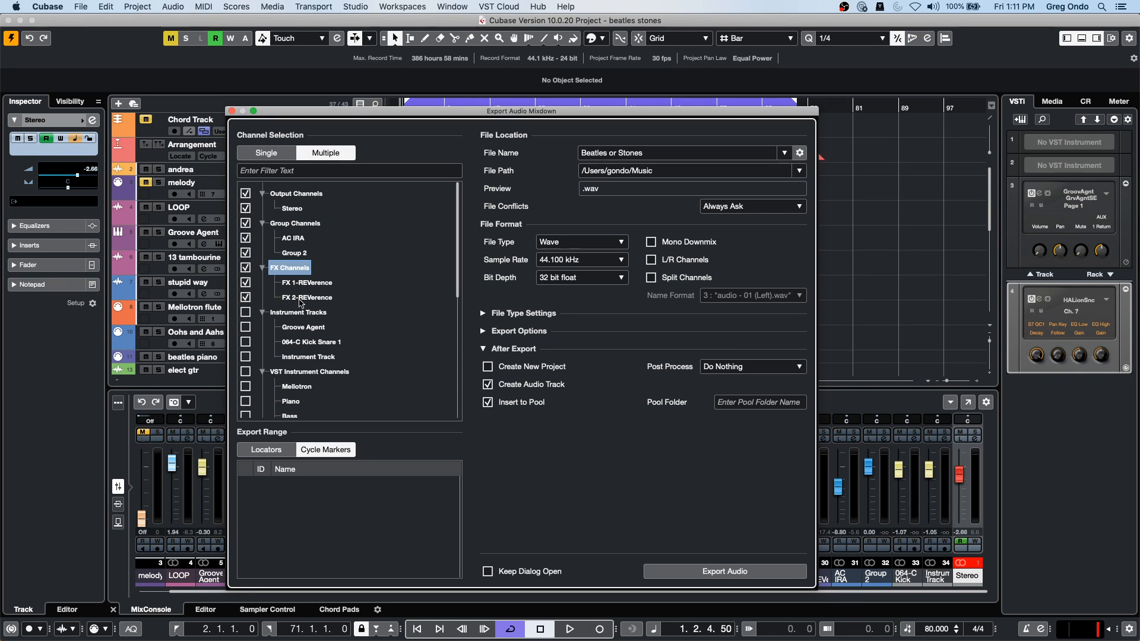
left_click(245, 313)
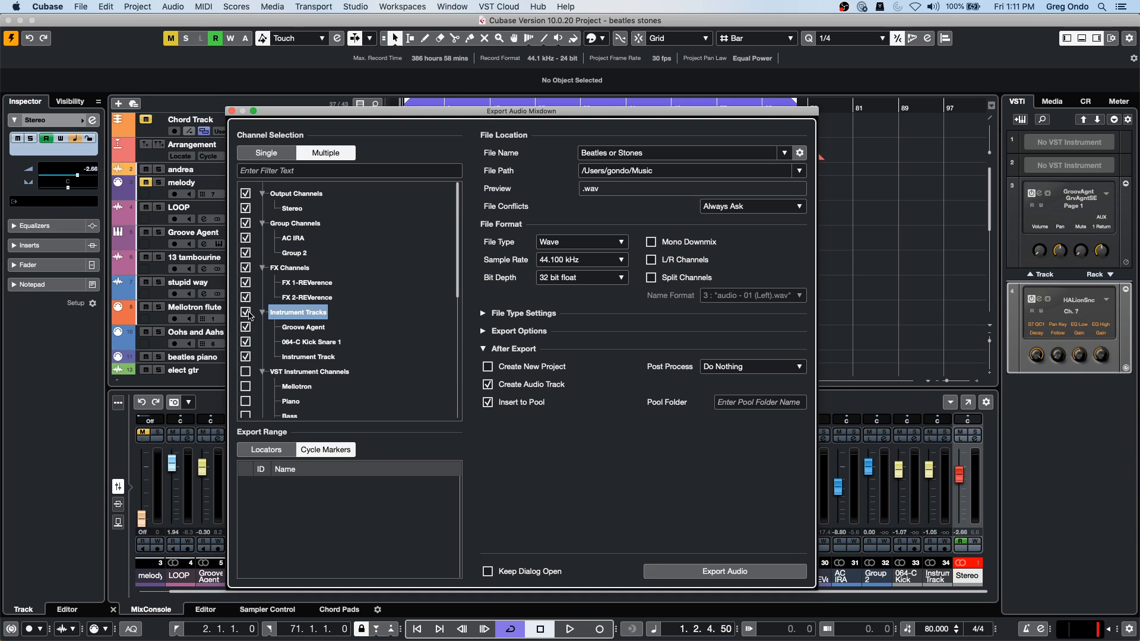
left_click(245, 372)
scroll(285, 357, "down", 10)
left_click(246, 229)
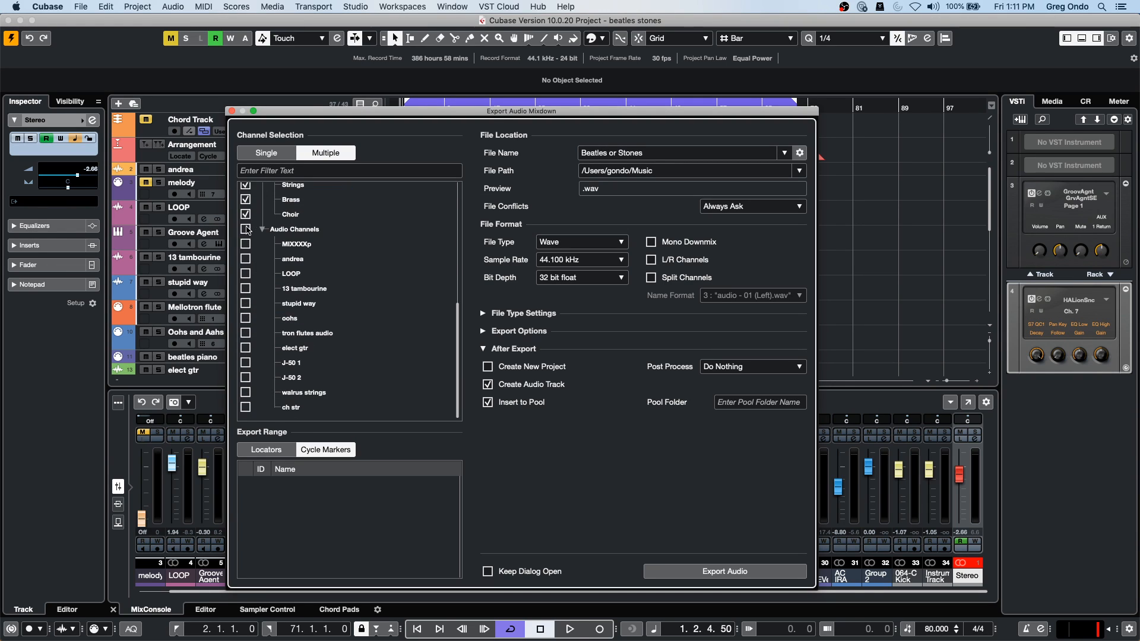
scroll(391, 245, "up", 10)
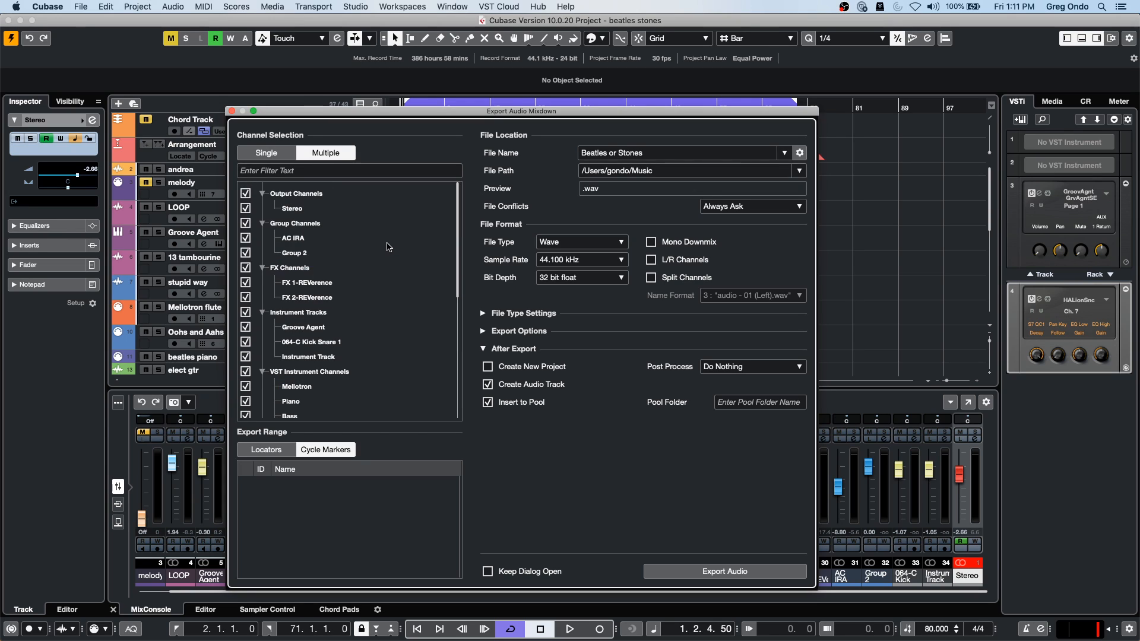
scroll(389, 248, "down", 10)
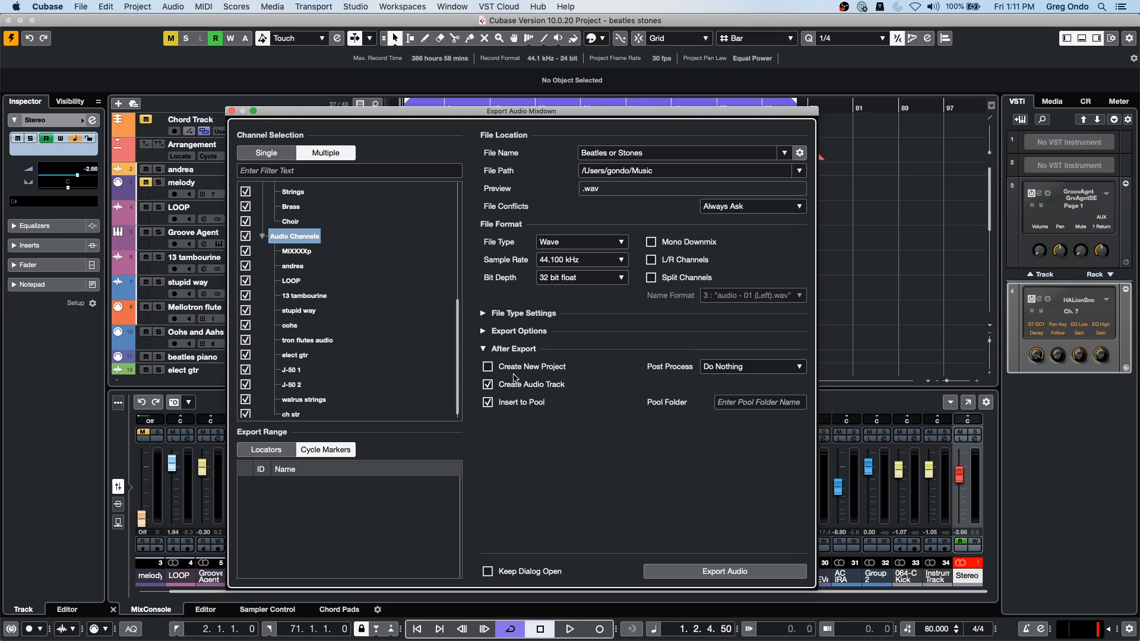
Step: Review the After Export options and the destination folder for the mixdown, and close the export settings without exporting
left_click(482, 349)
left_click(483, 349)
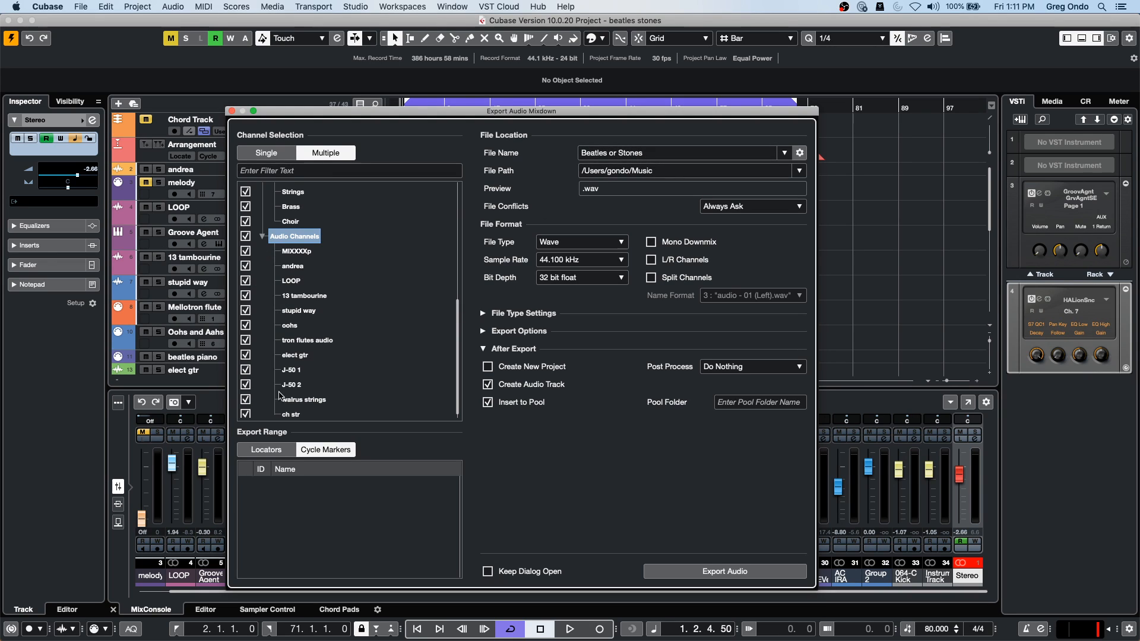
left_click(672, 174)
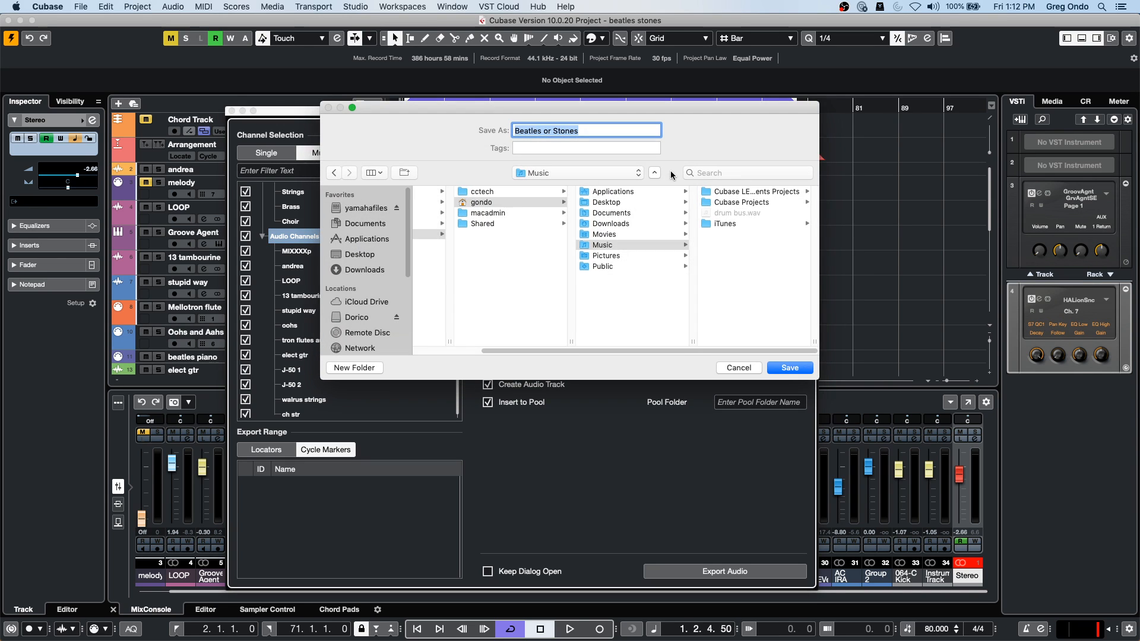
left_click(750, 367)
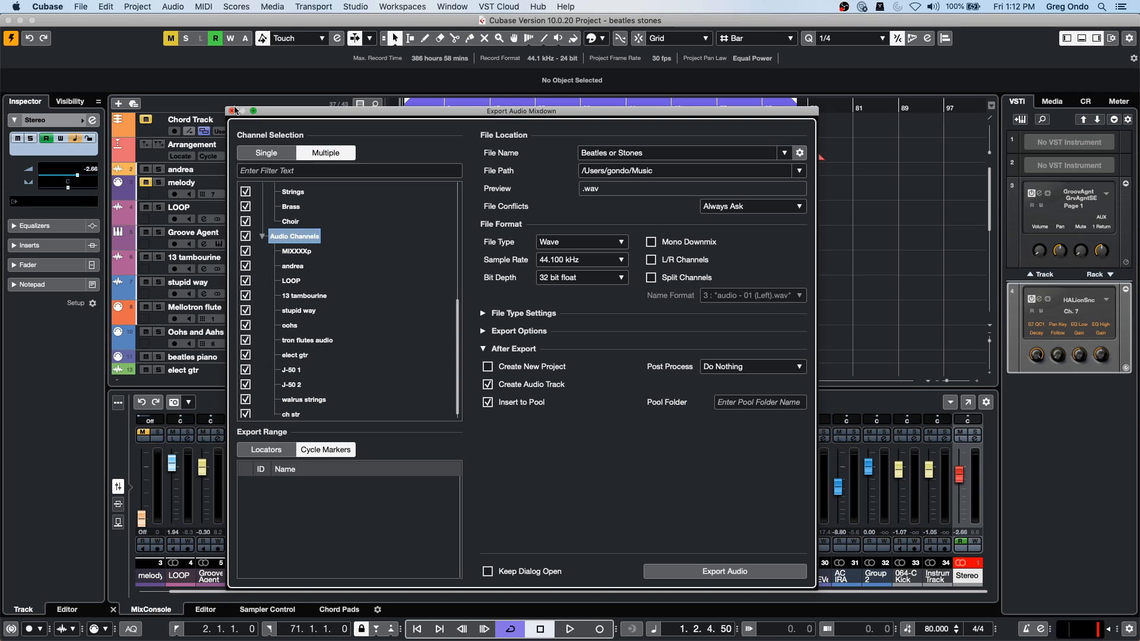
left_click(232, 111)
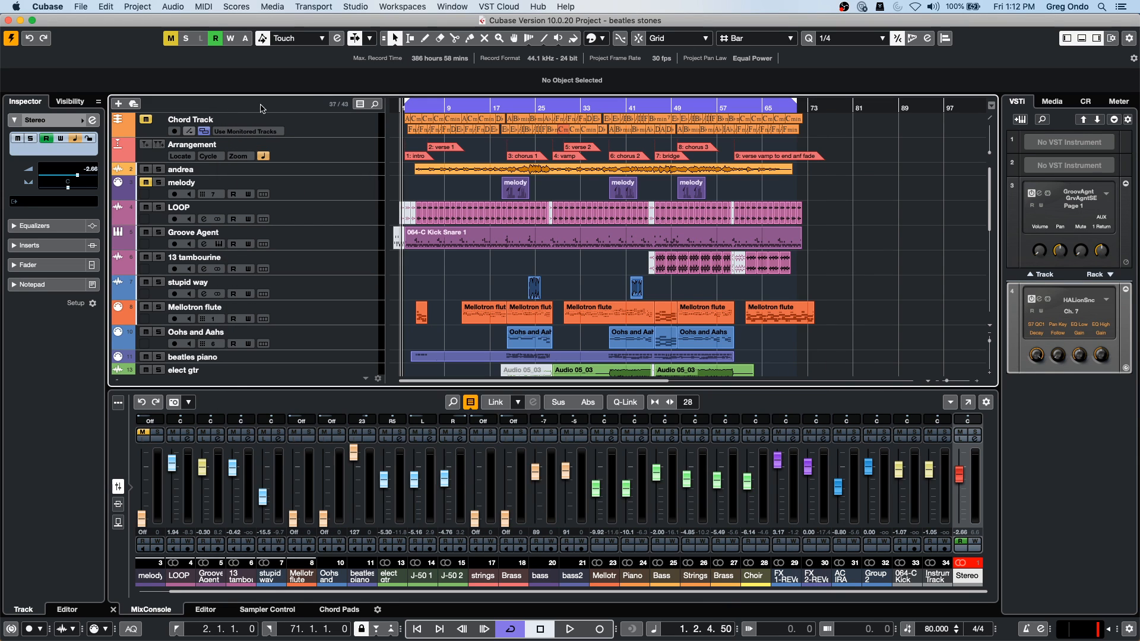
Step: Add a mono output bus in the Audio Connections and close the window
left_click(355, 7)
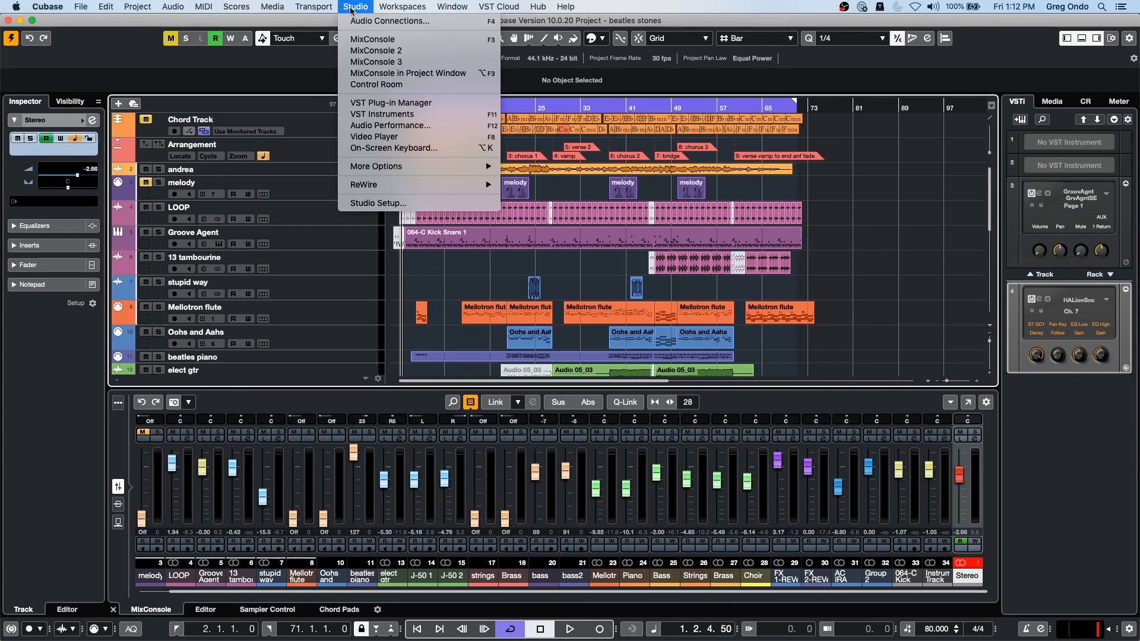
mouse_move(375, 188)
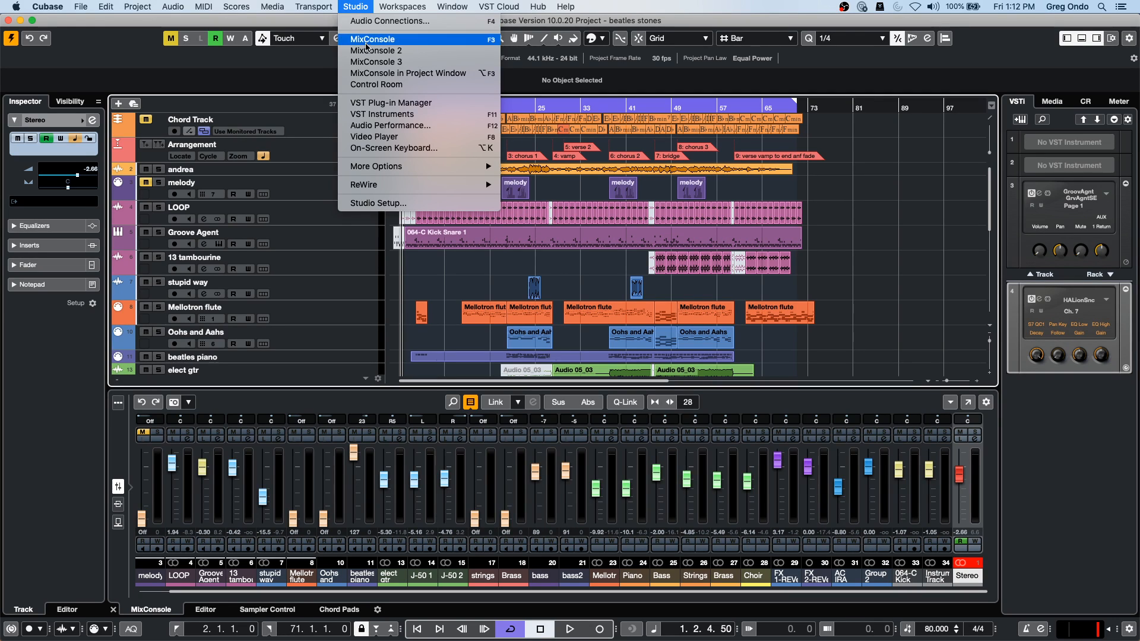
left_click(374, 21)
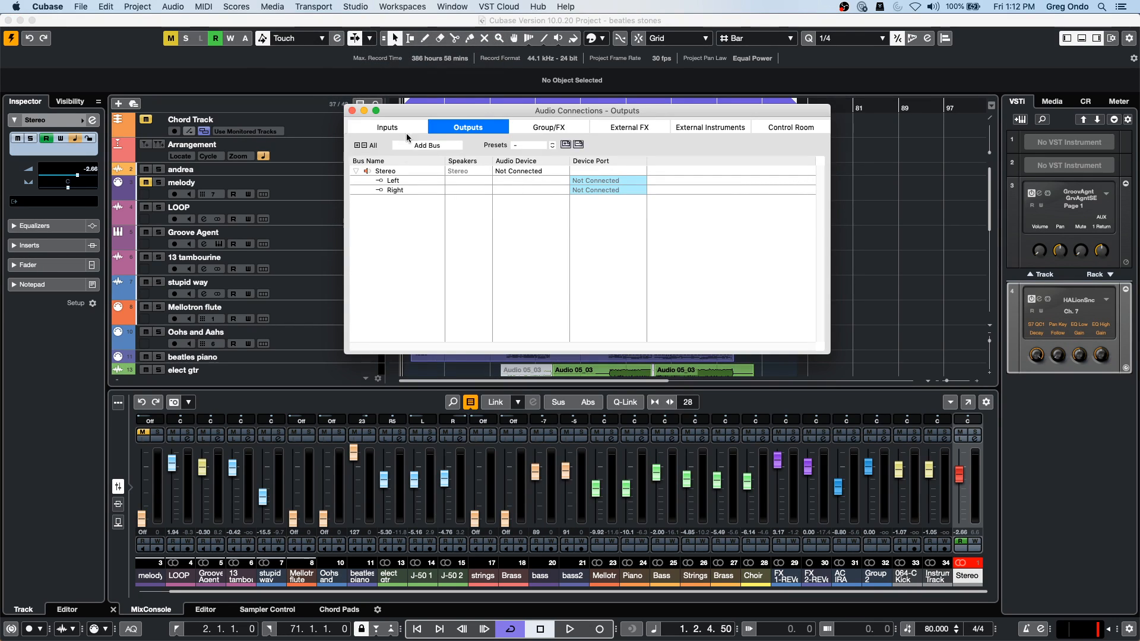
right_click(409, 222)
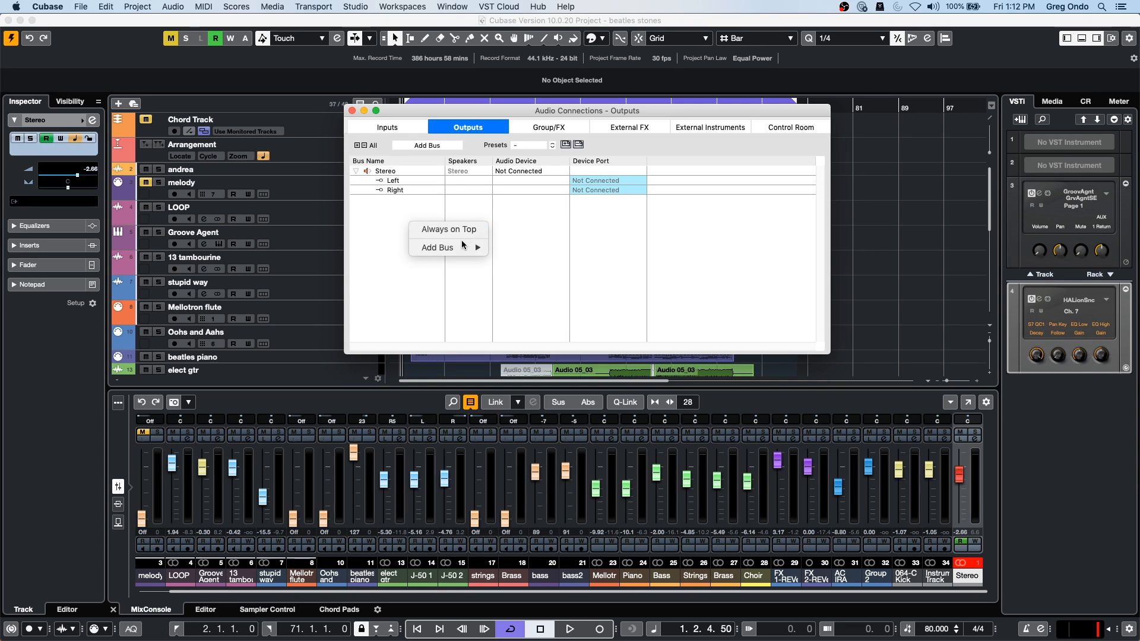
mouse_move(463, 246)
left_click(532, 249)
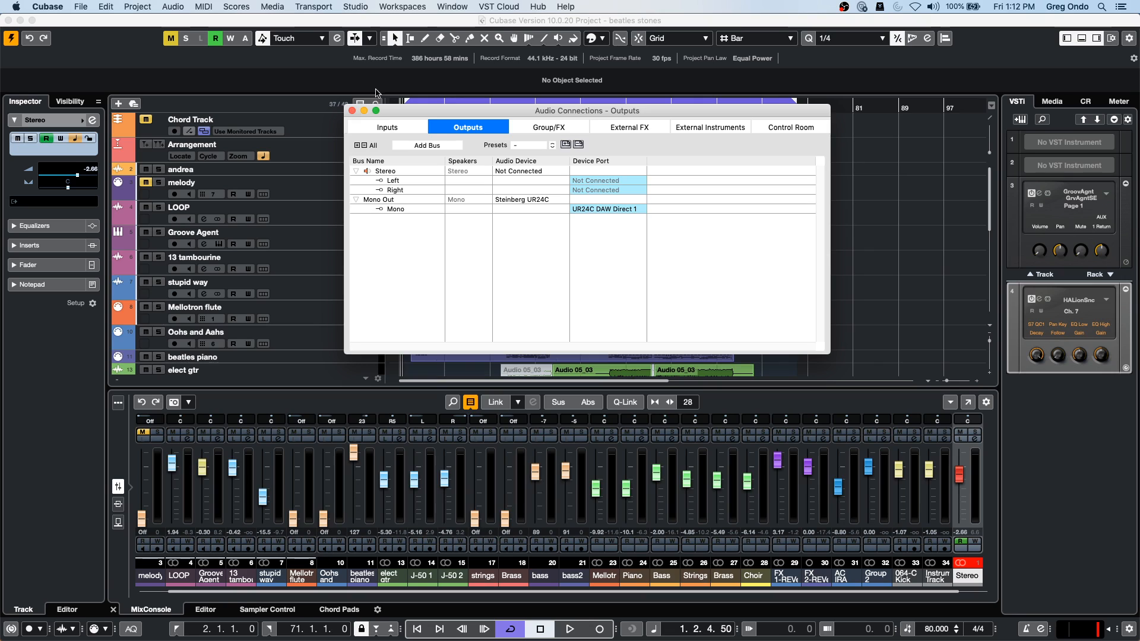
left_click(352, 111)
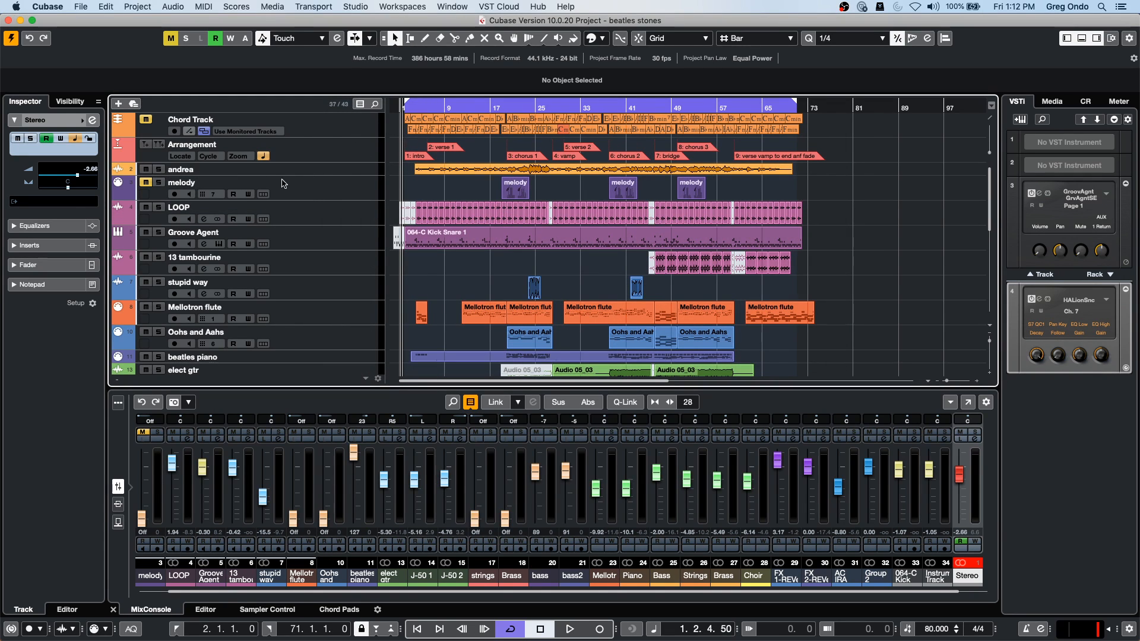
Step: Enlarge the audio track directly above the melody track and route its output to Mono Out
left_click_drag(289, 175, 289, 196)
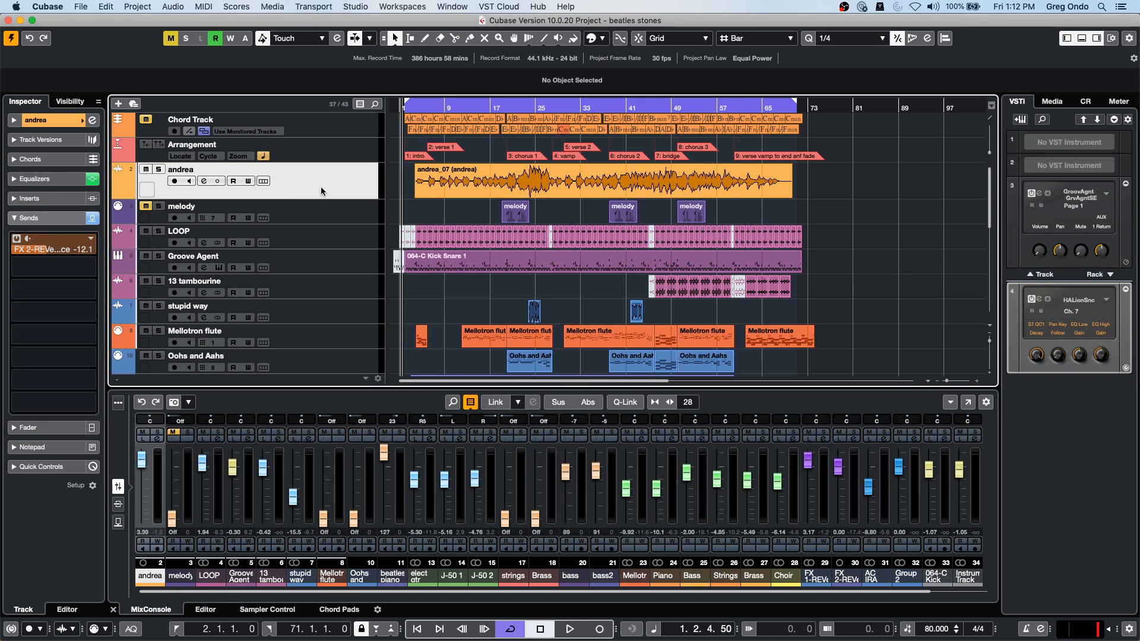
left_click(59, 121)
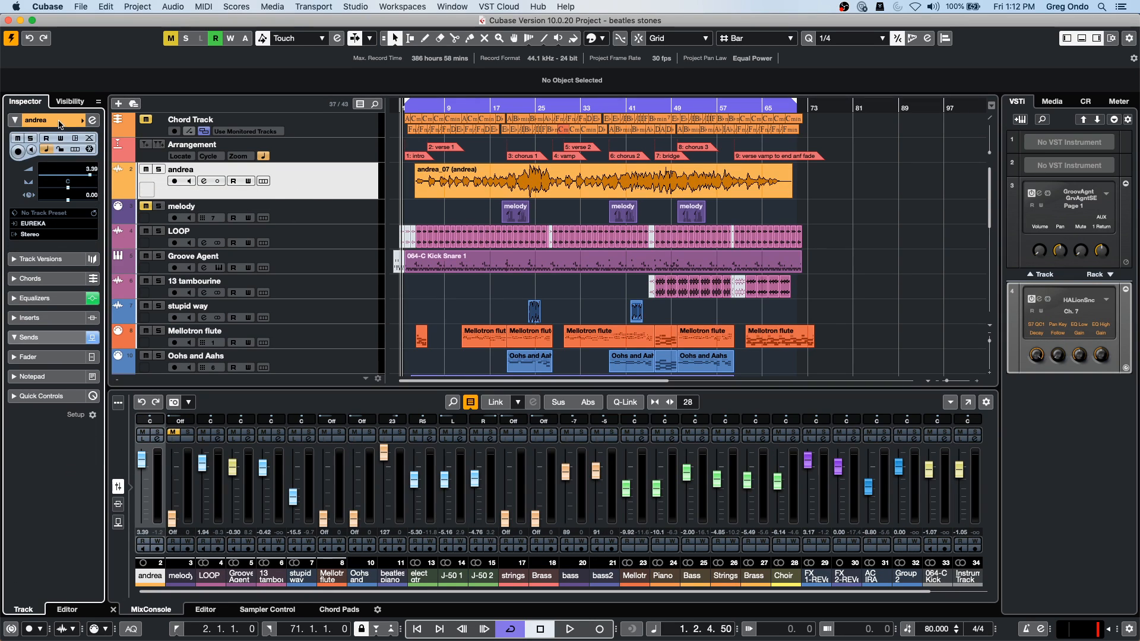
left_click(47, 236)
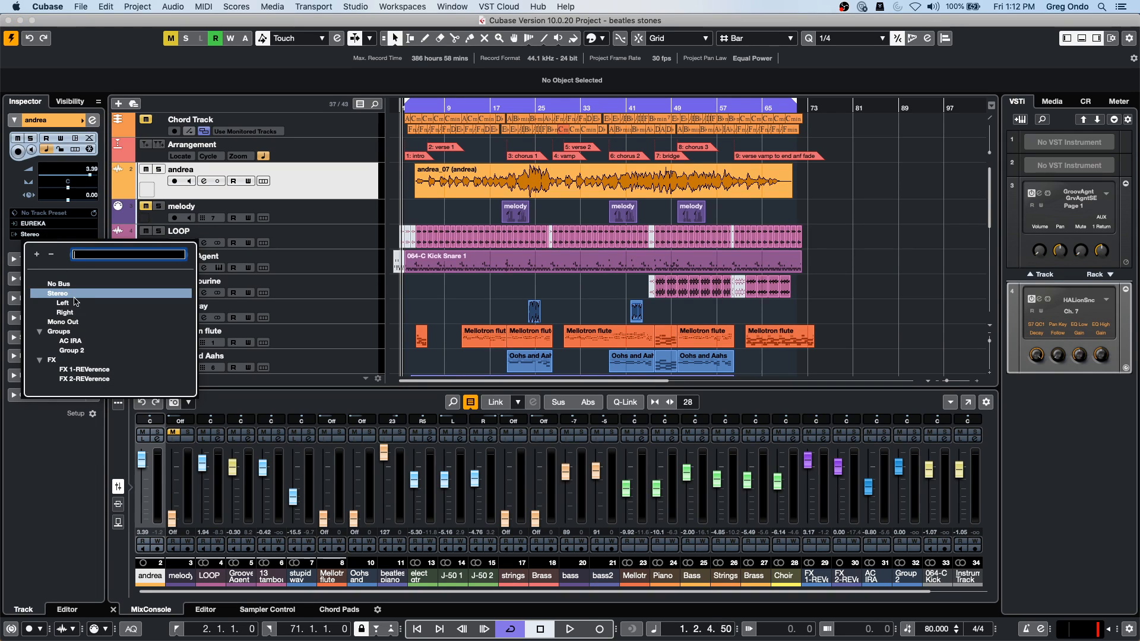
left_click(64, 322)
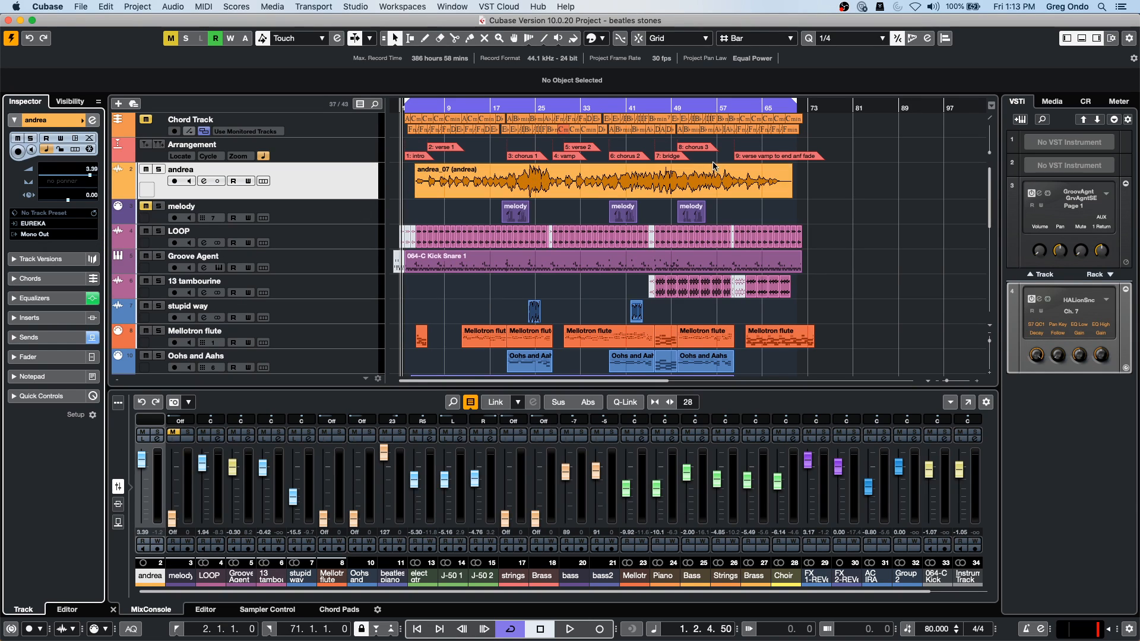
Step: Reopen the Audio Mixdown export settings and keep the Stereo output, without Mono Out, in the multiple-channel selection
left_click(89, 8)
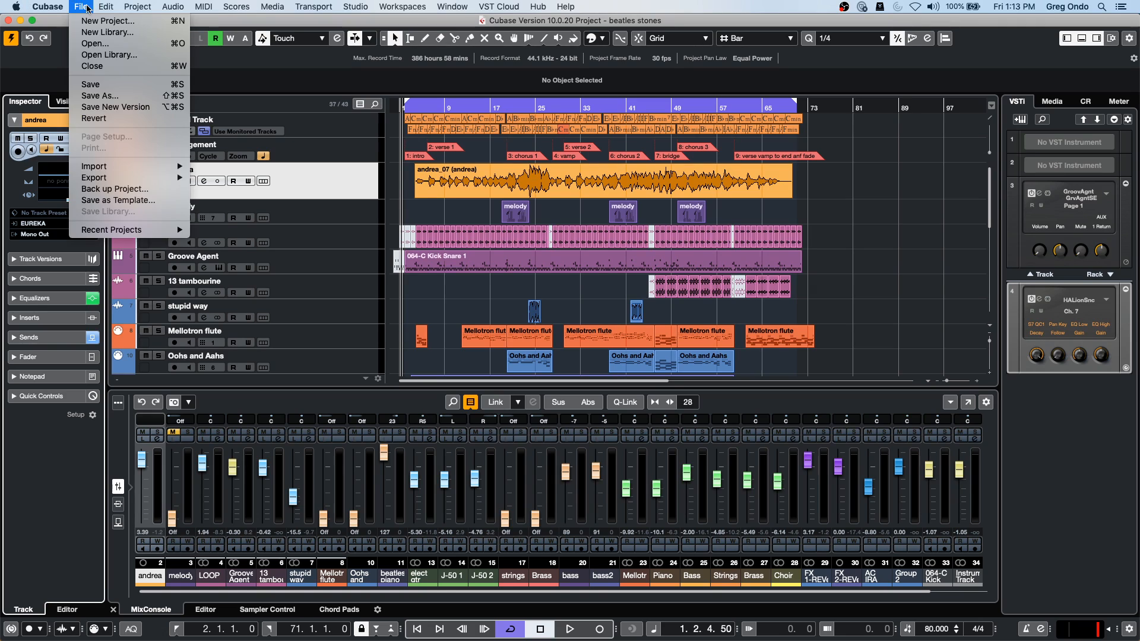
mouse_move(120, 178)
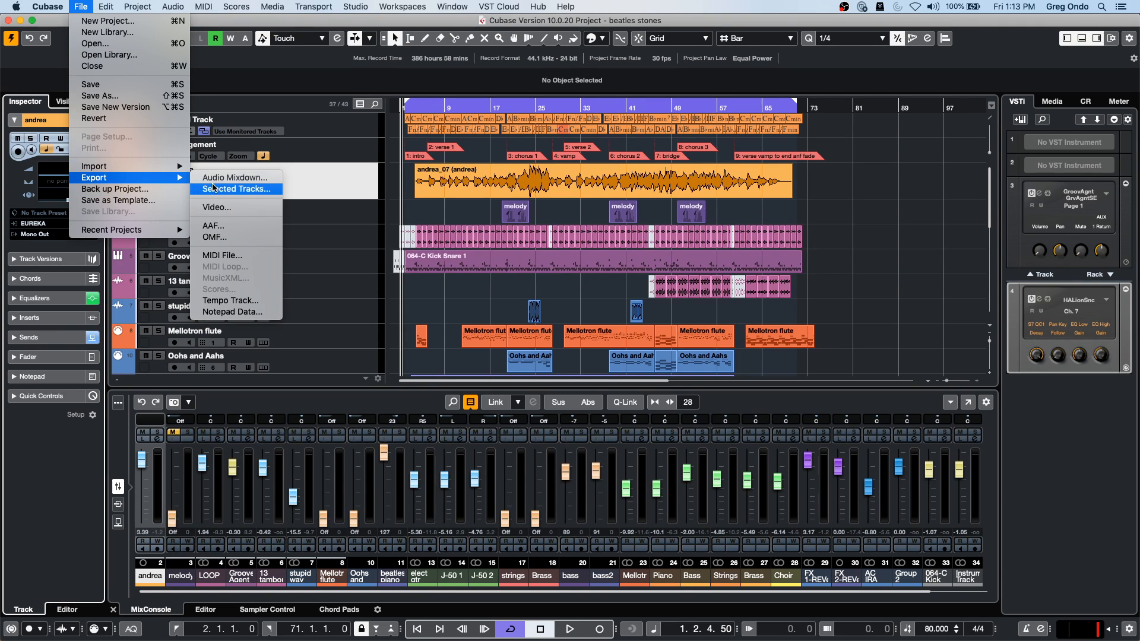
left_click(236, 177)
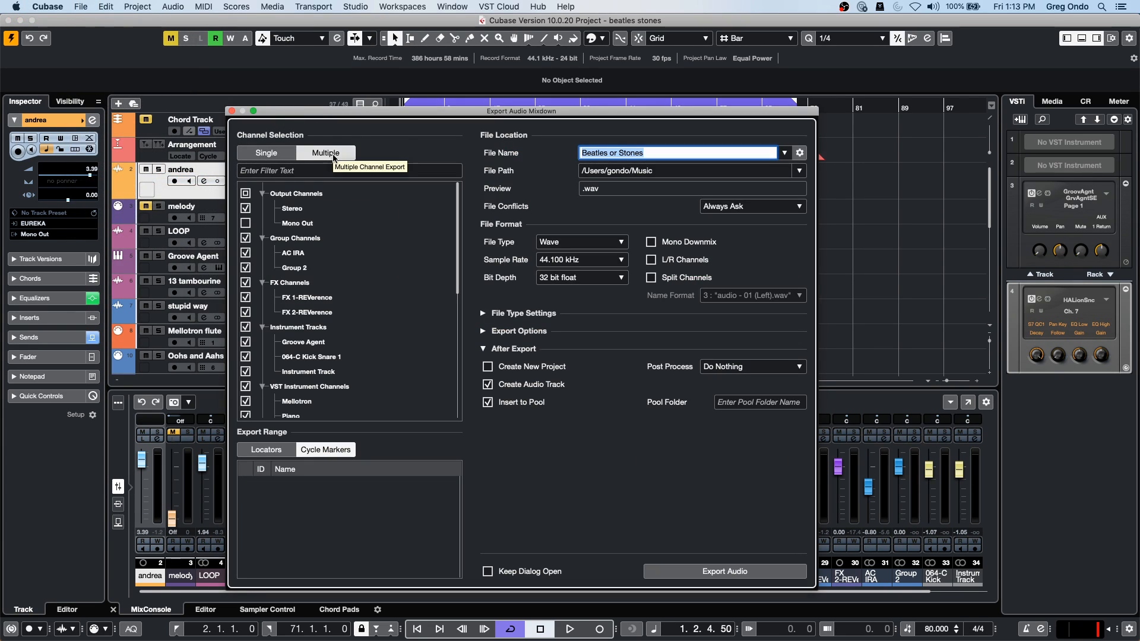
left_click(249, 224)
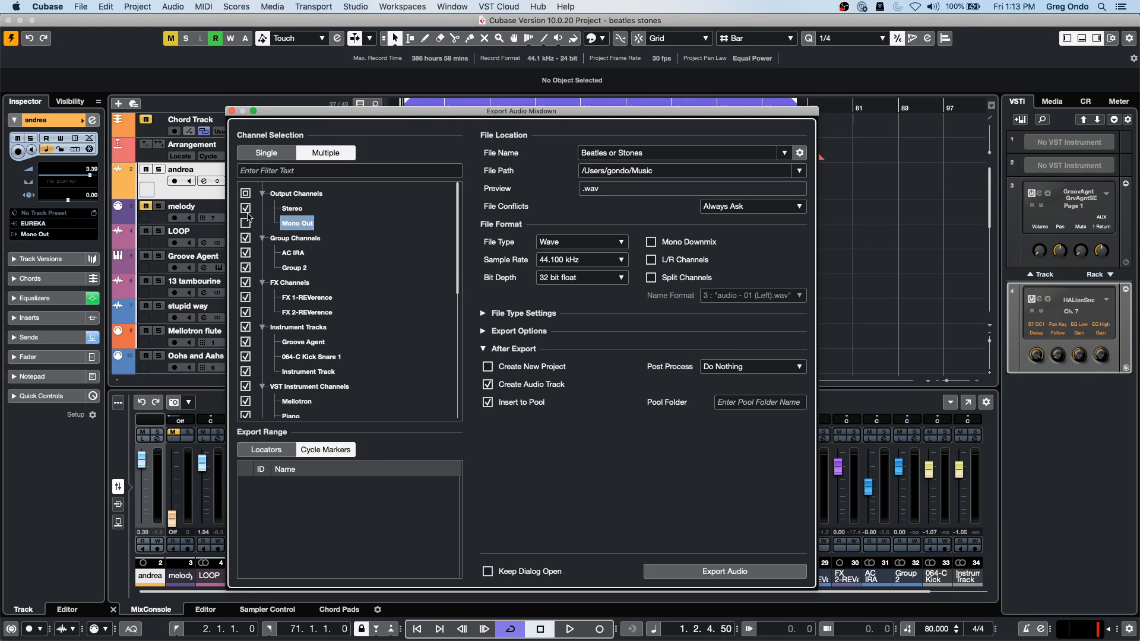
left_click(247, 212)
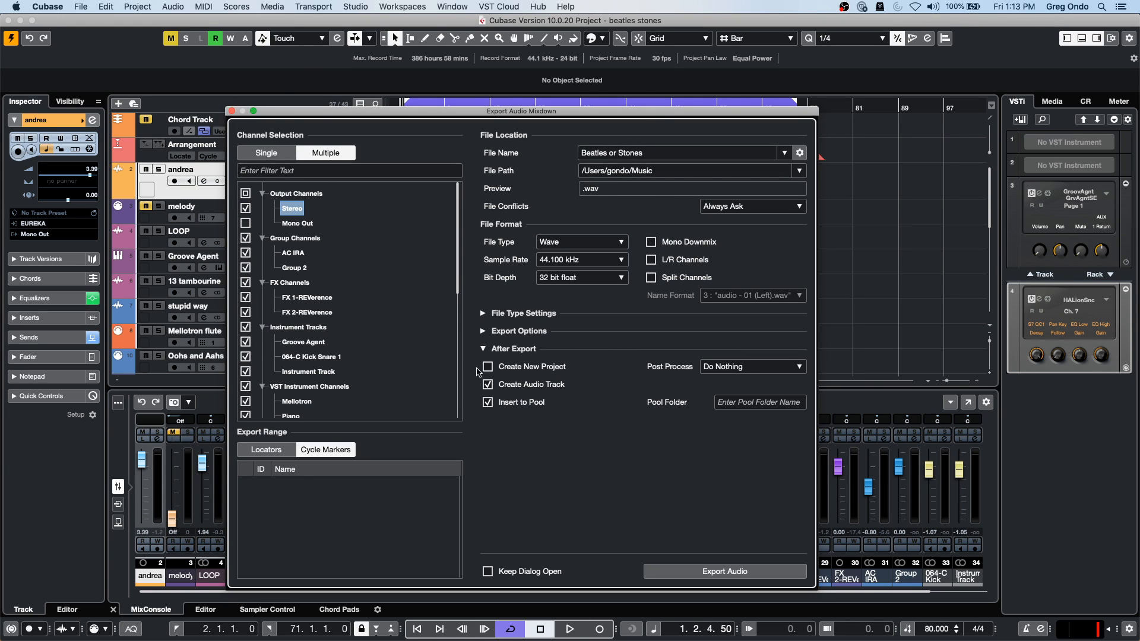
Step: Close the export settings and open the Mellotron flute part starting at bar 12 for note editing
left_click(232, 111)
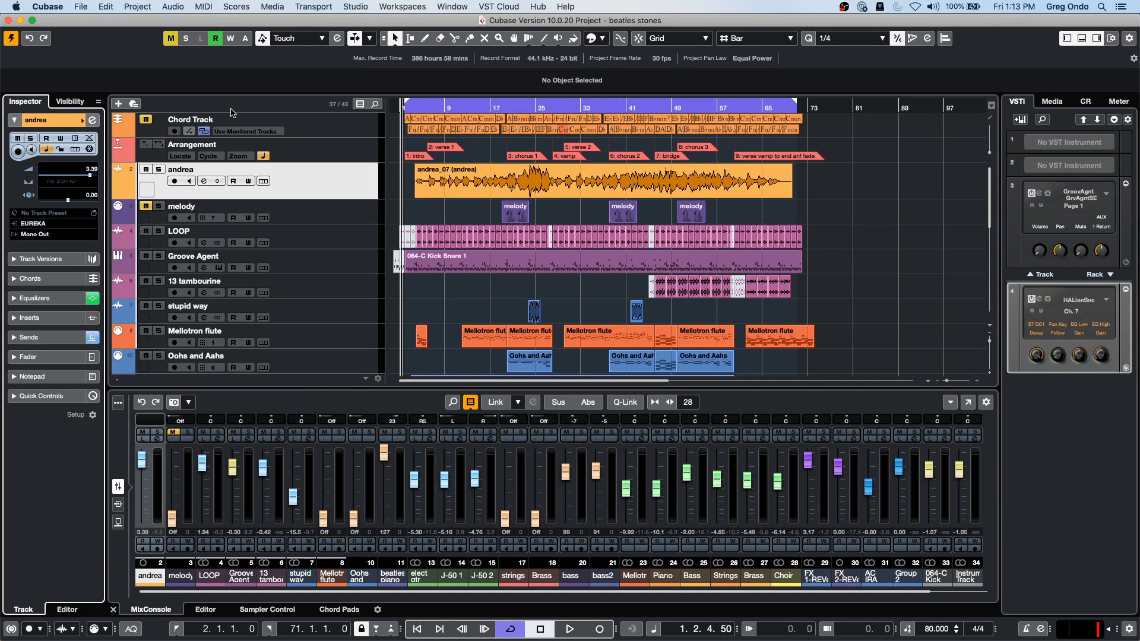
left_click(470, 262)
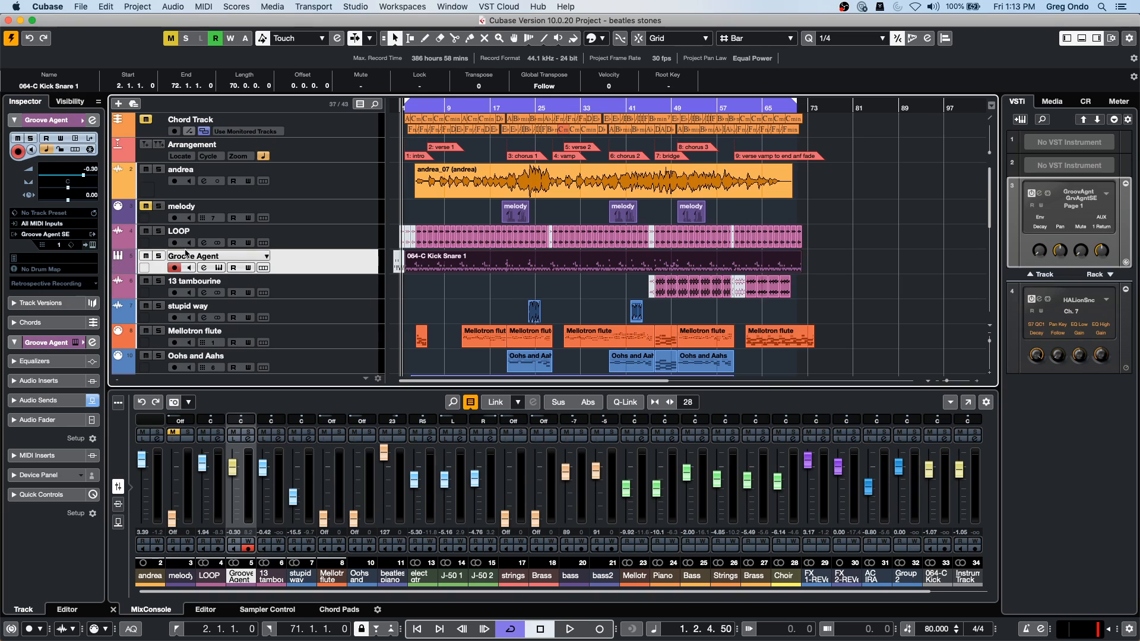
left_click(333, 333)
double_click(498, 343)
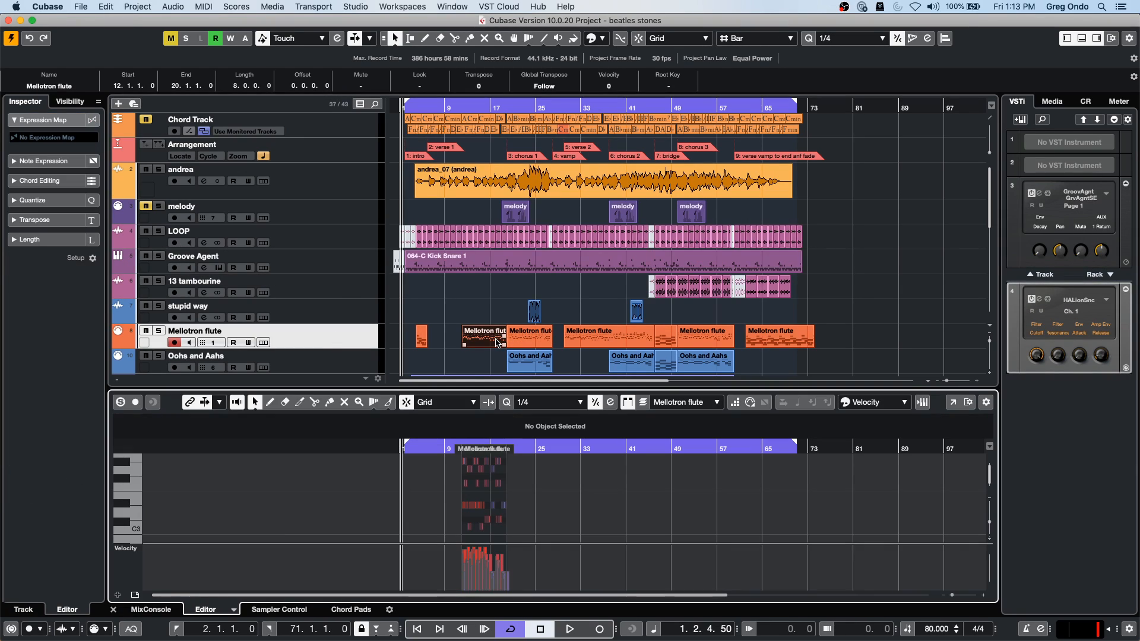
Step: Display CC 7 (Main Volume) in the controller lane and draw a straight descending line across the Mellotron flute part
left_click(136, 550)
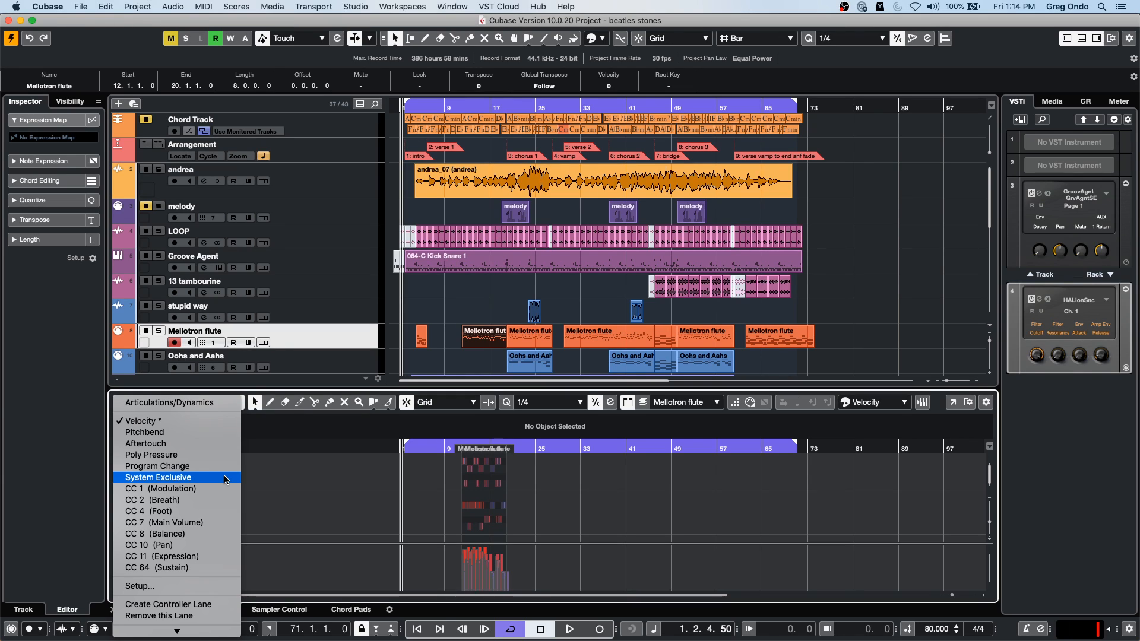
left_click(235, 523)
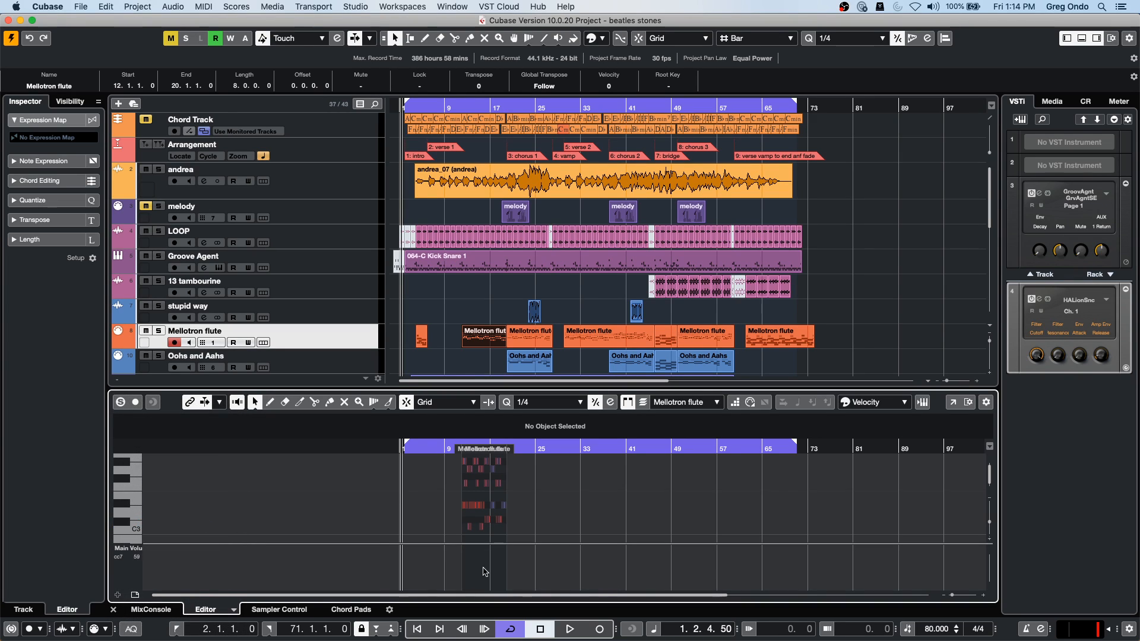
right_click(469, 567)
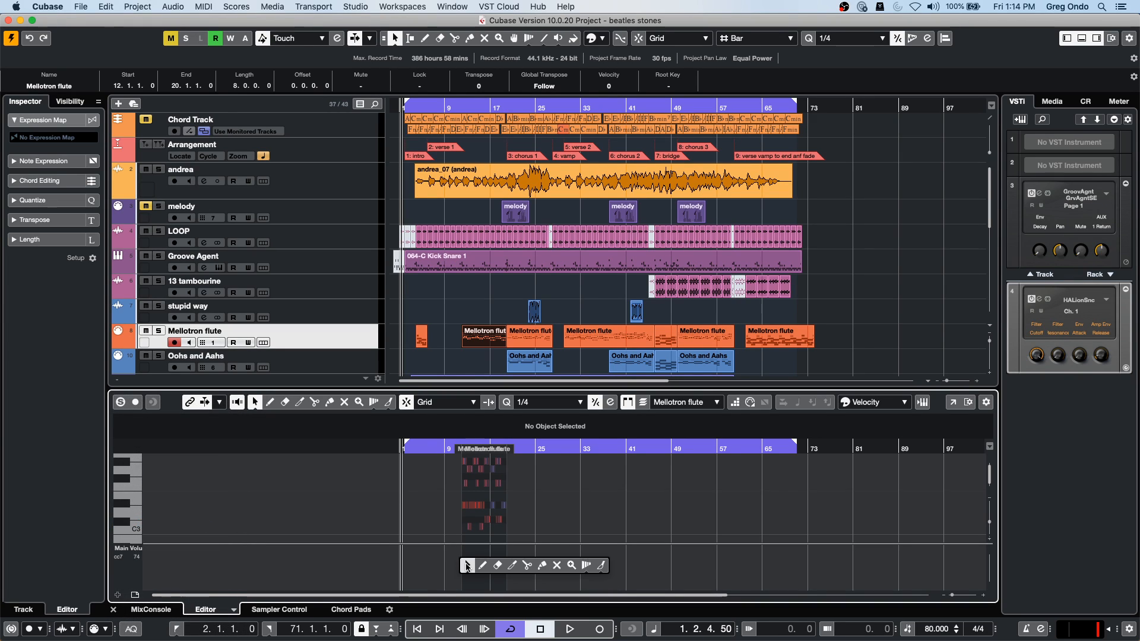
left_click(603, 566)
left_click(389, 403)
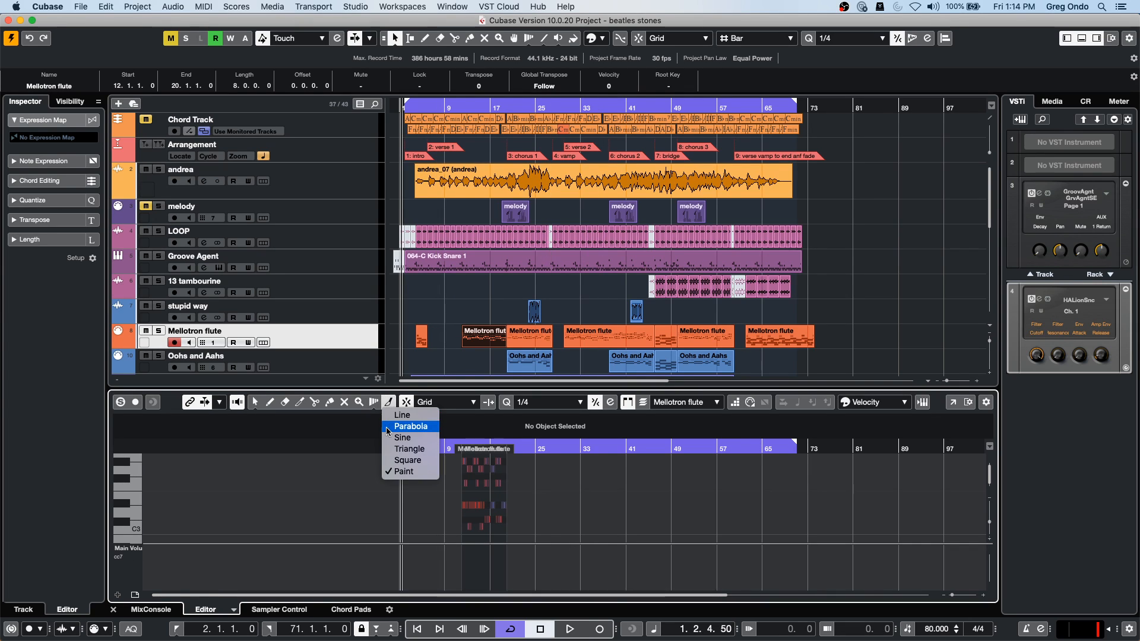
left_click(410, 417)
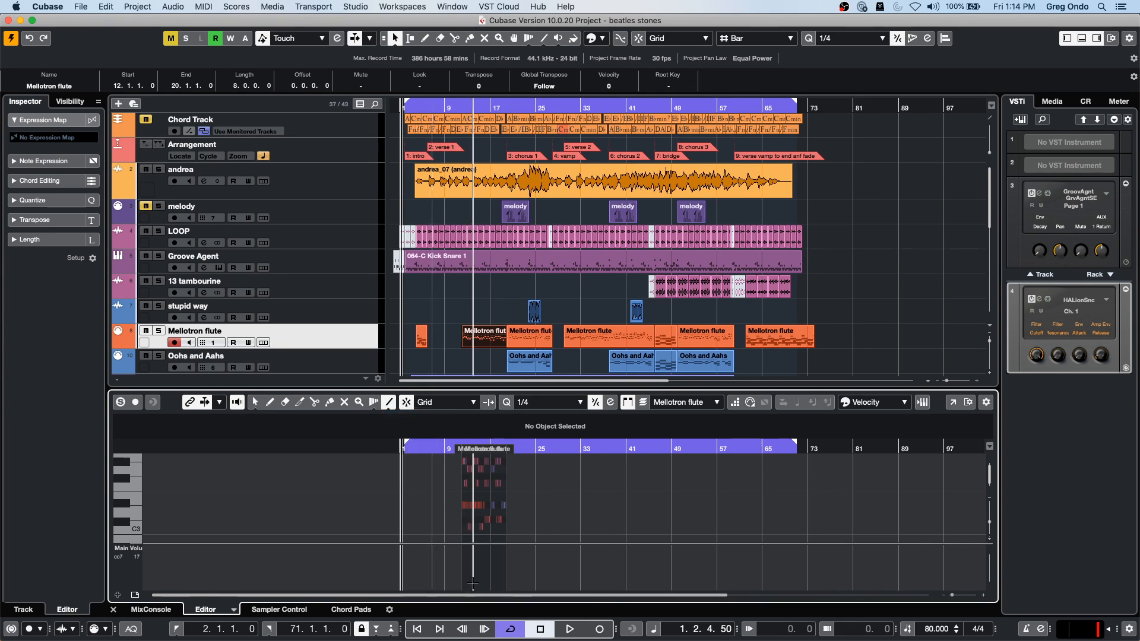
left_click_drag(465, 555, 497, 580)
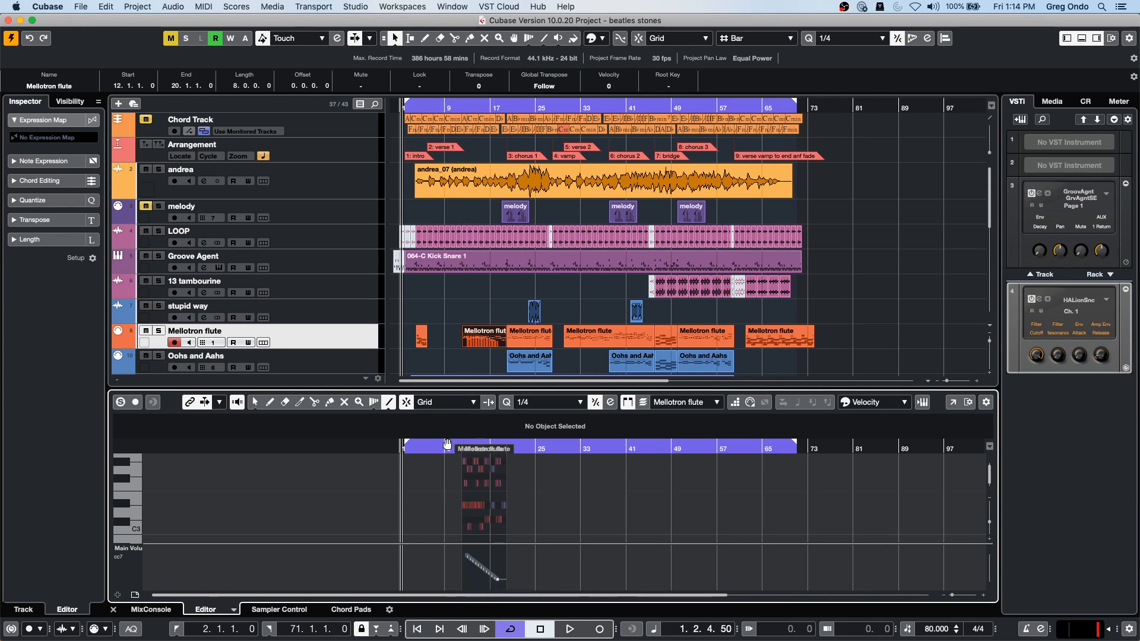
Step: Switch the controller lane to CC 1 (Modulation) and draw a freehand rising curve over the part from about bar 15 to bar 19
left_click_drag(448, 445, 452, 475)
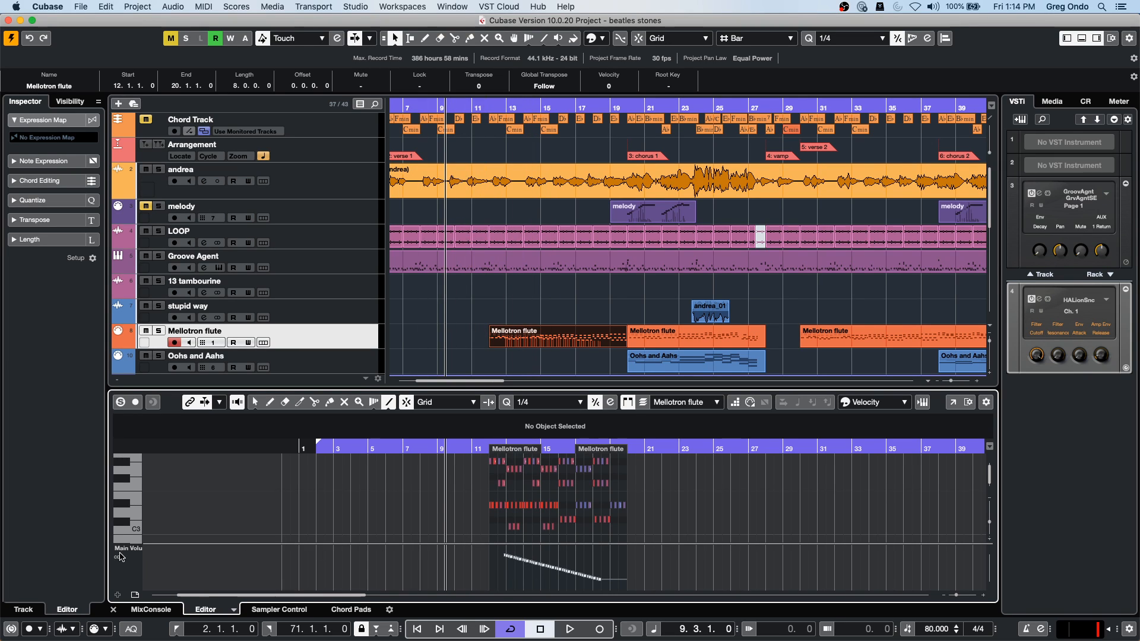
left_click(139, 549)
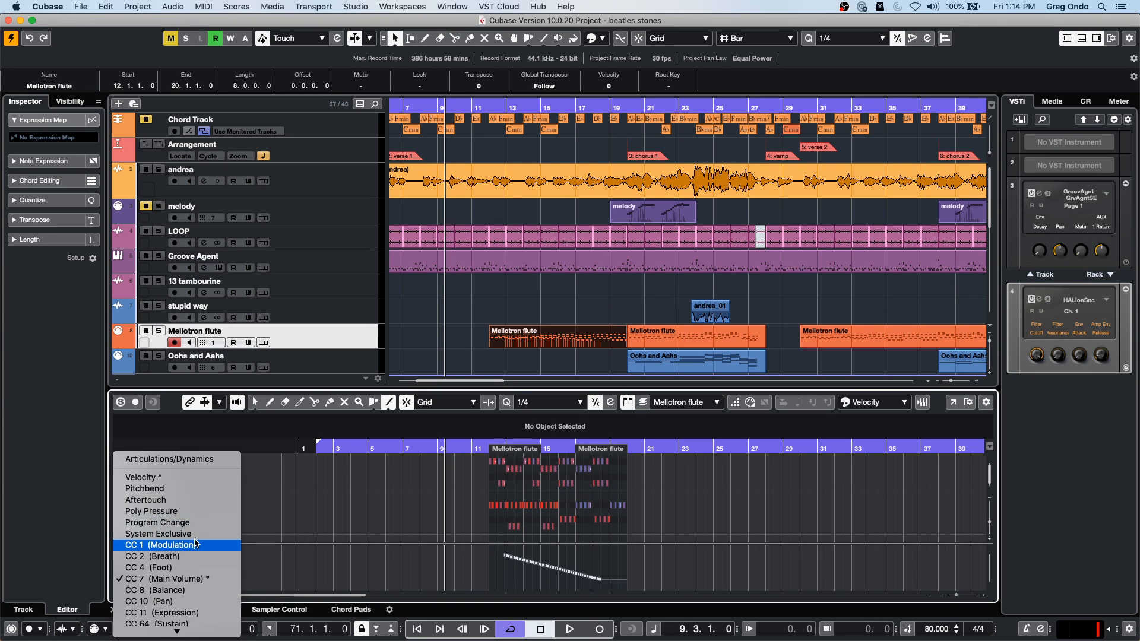
left_click(196, 544)
right_click(532, 569)
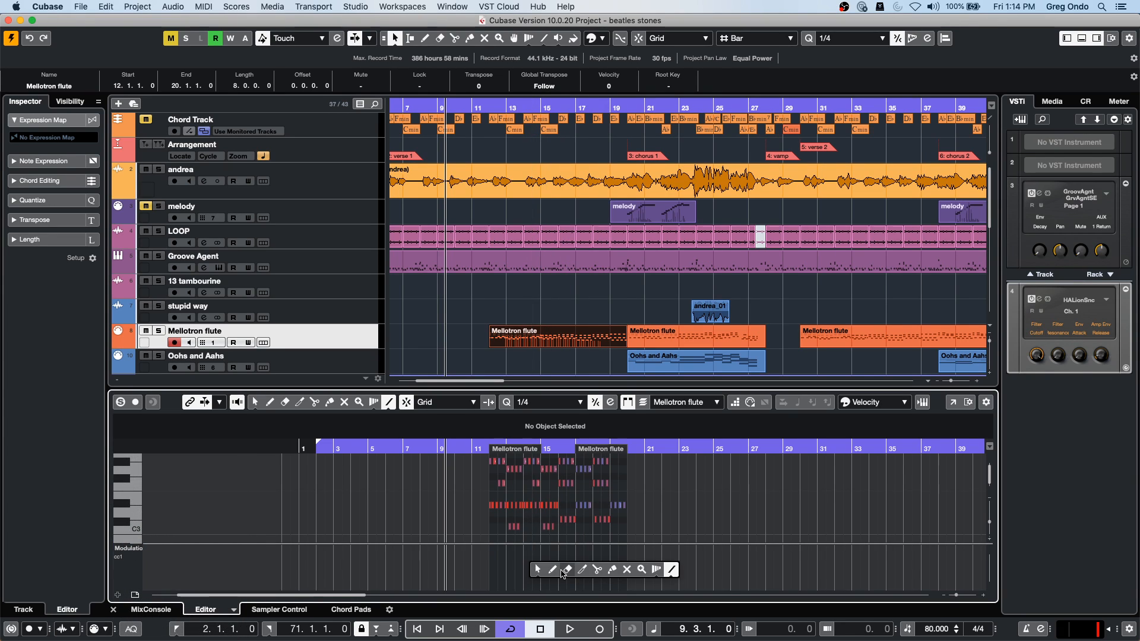
left_click(552, 570)
mouse_move(539, 566)
left_mouse_down()
mouse_move(588, 565)
mouse_move(623, 545)
left_mouse_up()
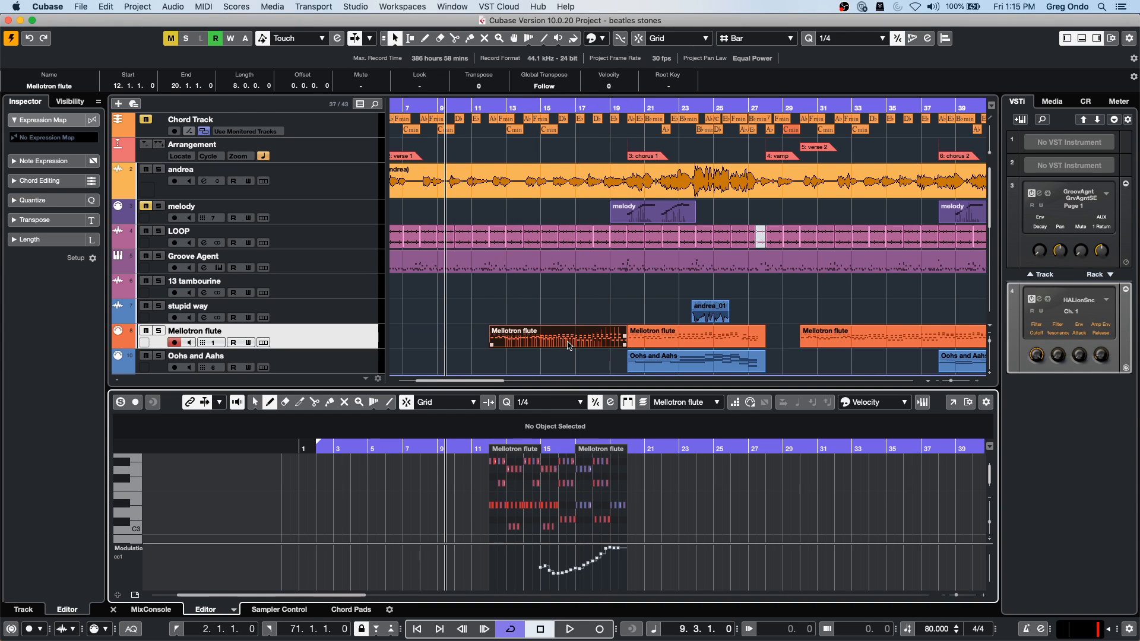
Step: Try moving the Mellotron flute part about three bars earlier, undo the move, and redraw the first half of its modulation curve
left_click_drag(572, 338, 519, 339)
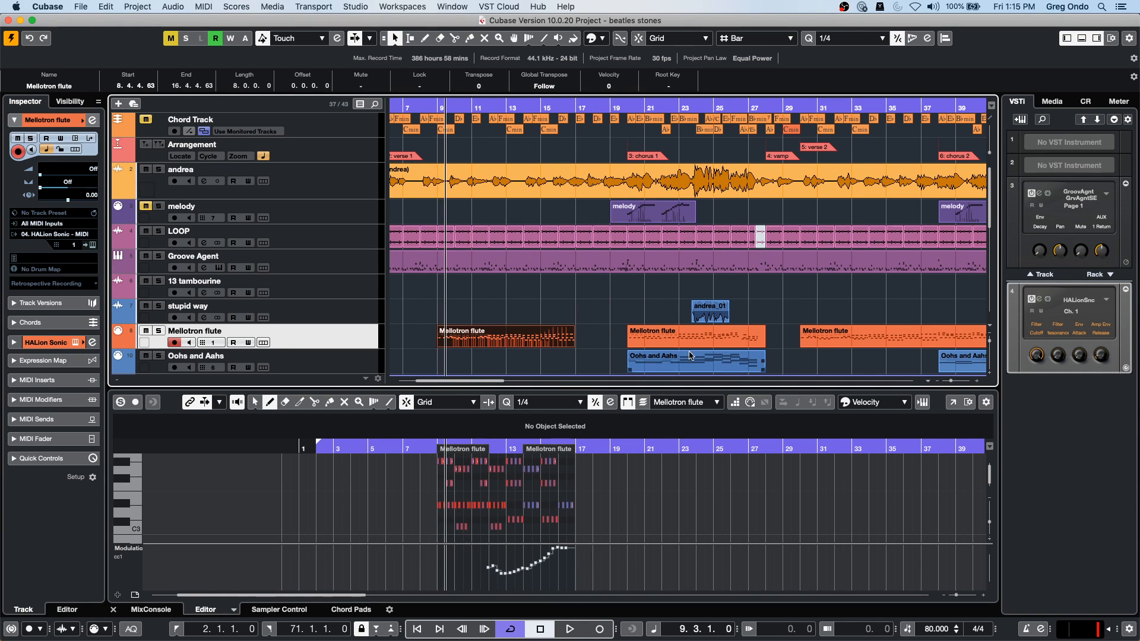
key("super+z")
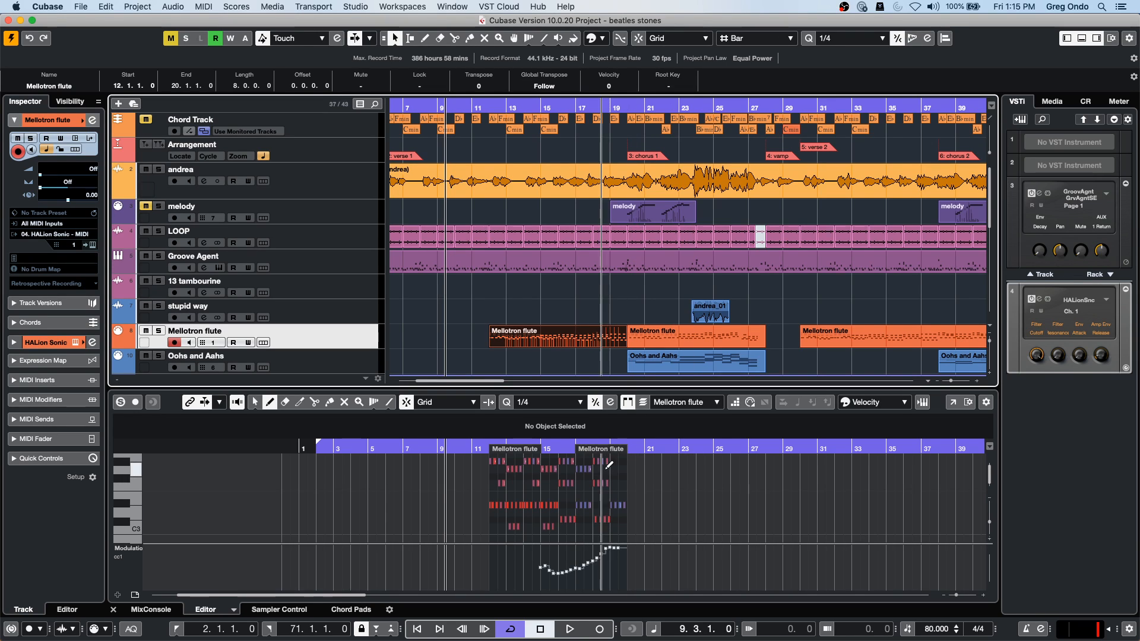
mouse_move(522, 566)
left_mouse_down()
mouse_move(584, 575)
mouse_move(545, 573)
left_mouse_up()
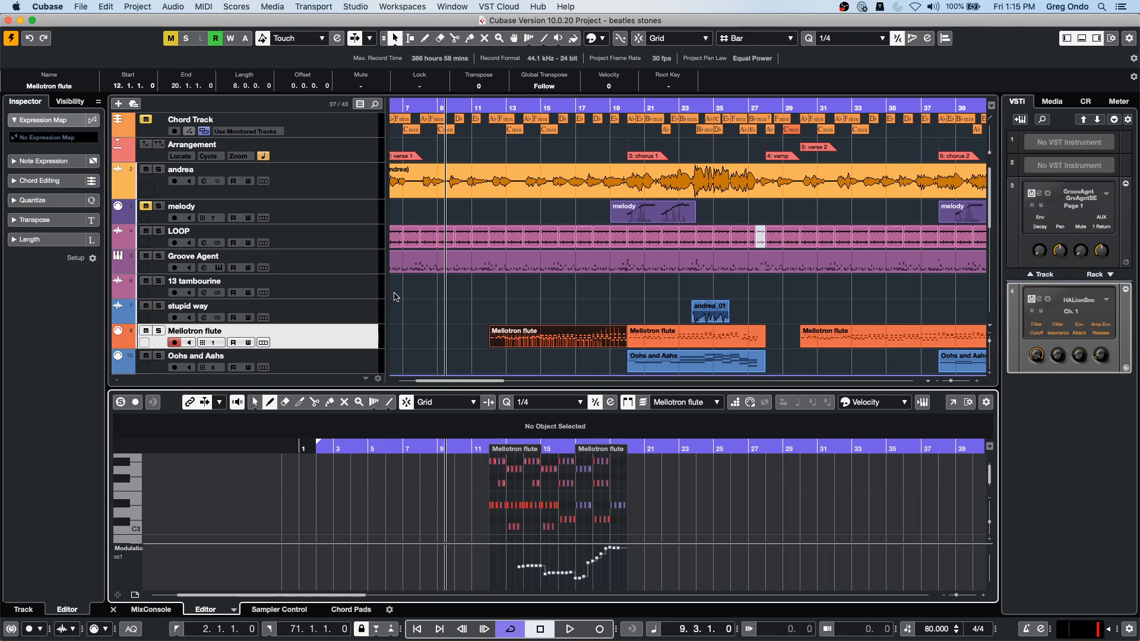
Step: Show an enlarged volume automation lane for the audio track above melody and draw a freehand curve from about bar 12 to bar 24
left_click(116, 194)
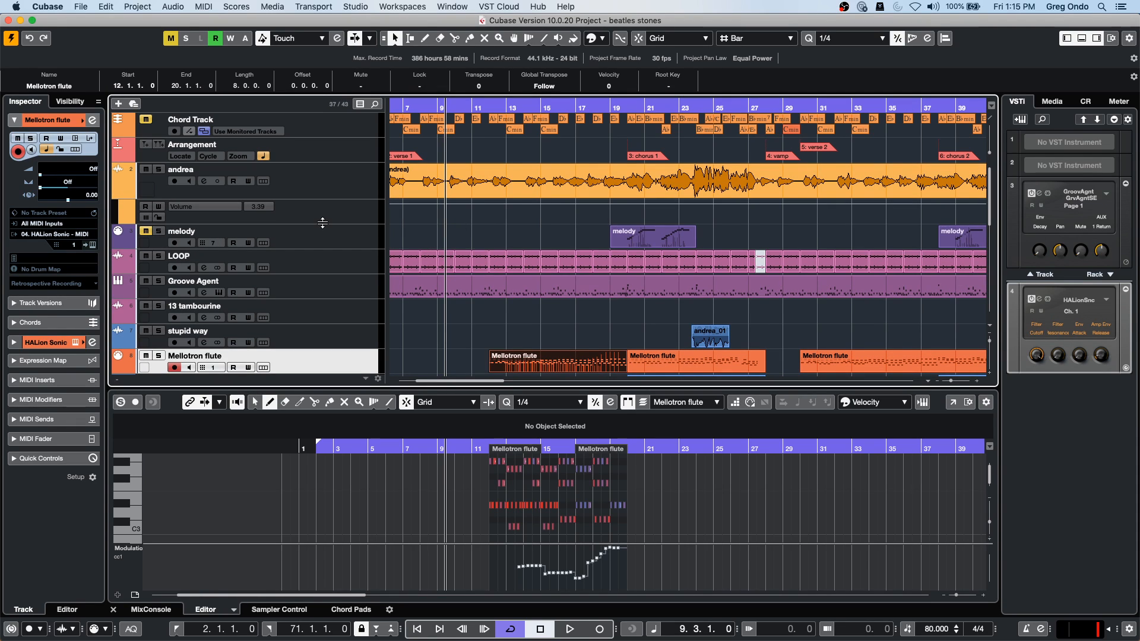
left_click_drag(323, 224, 324, 262)
right_click(481, 229)
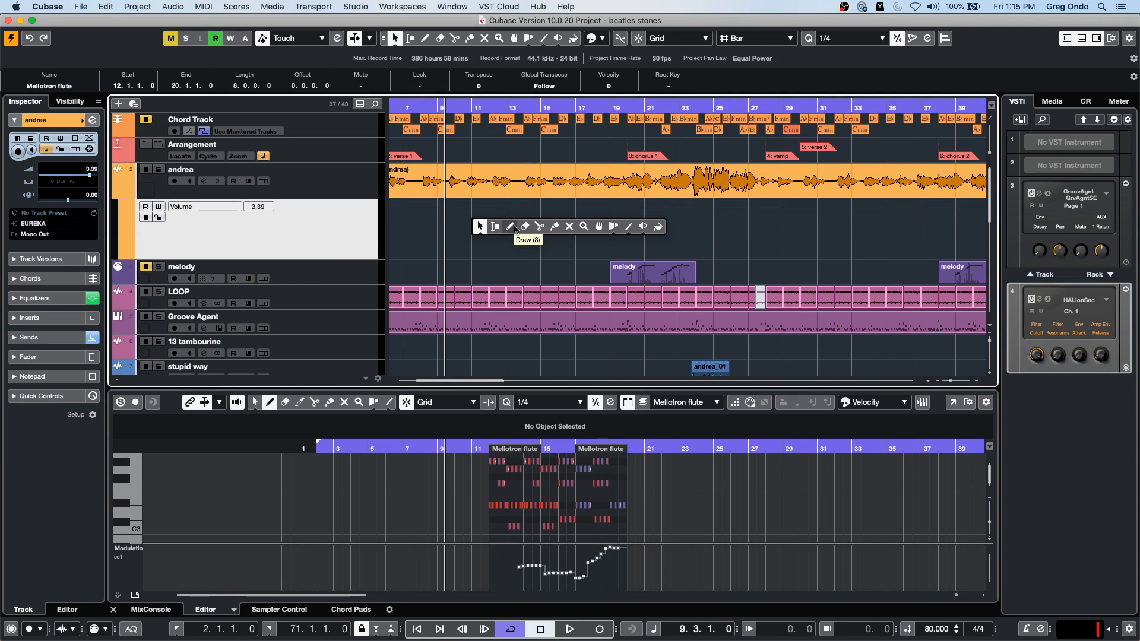
left_click(505, 224)
left_click_drag(501, 223, 707, 224)
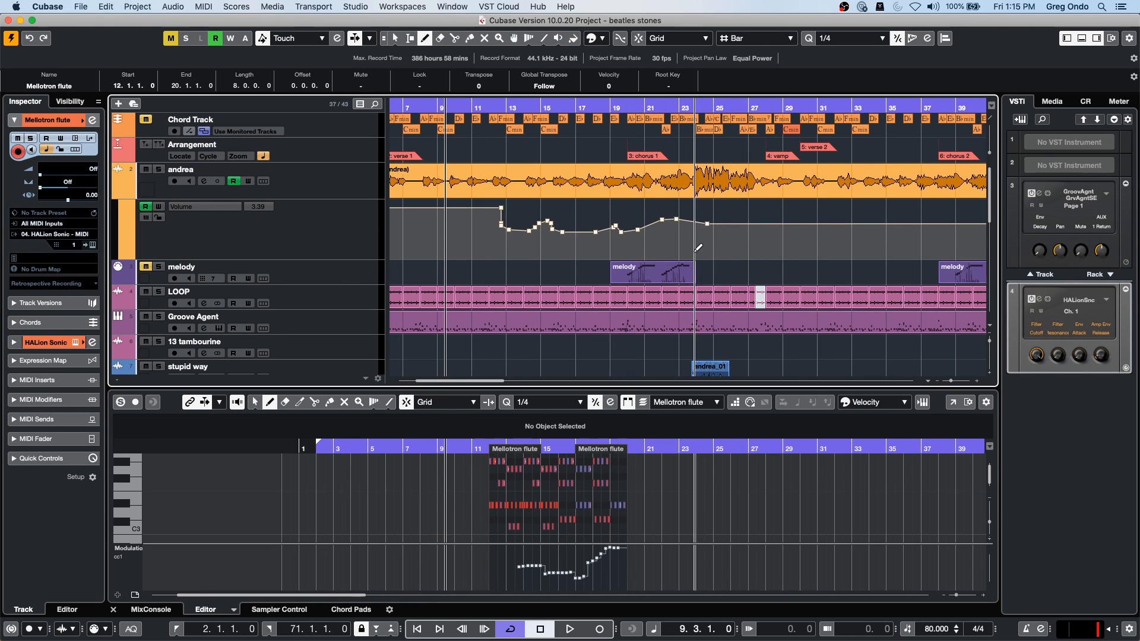
Step: Show the MixConsole and move the project cursor along the drawn volume automation to check how the track's fader follows it
right_click(337, 226)
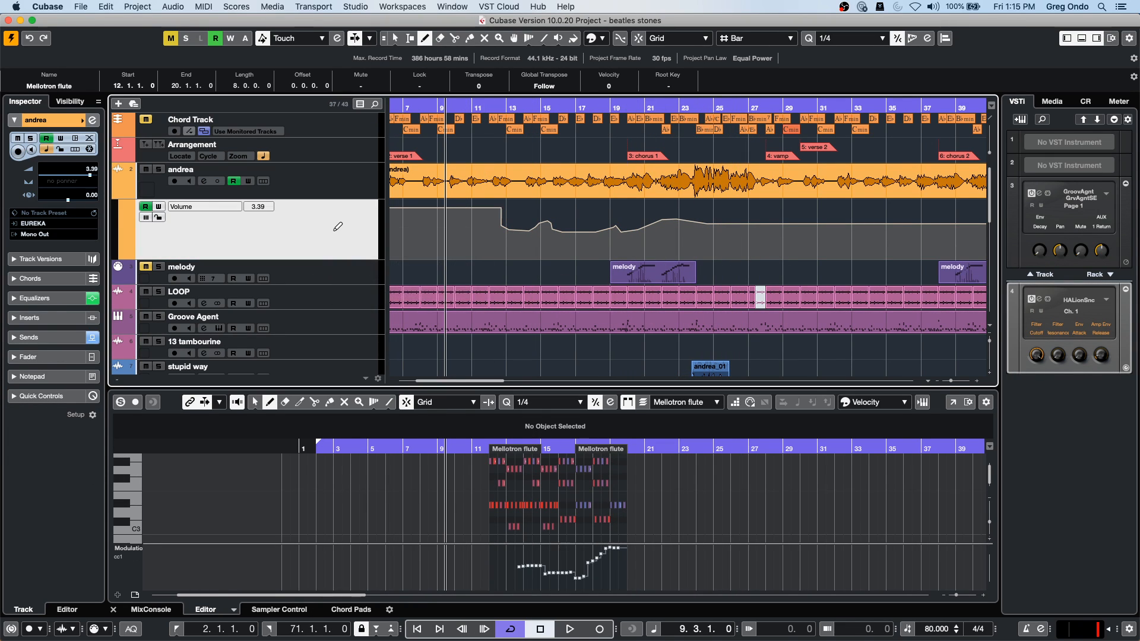
left_click(151, 609)
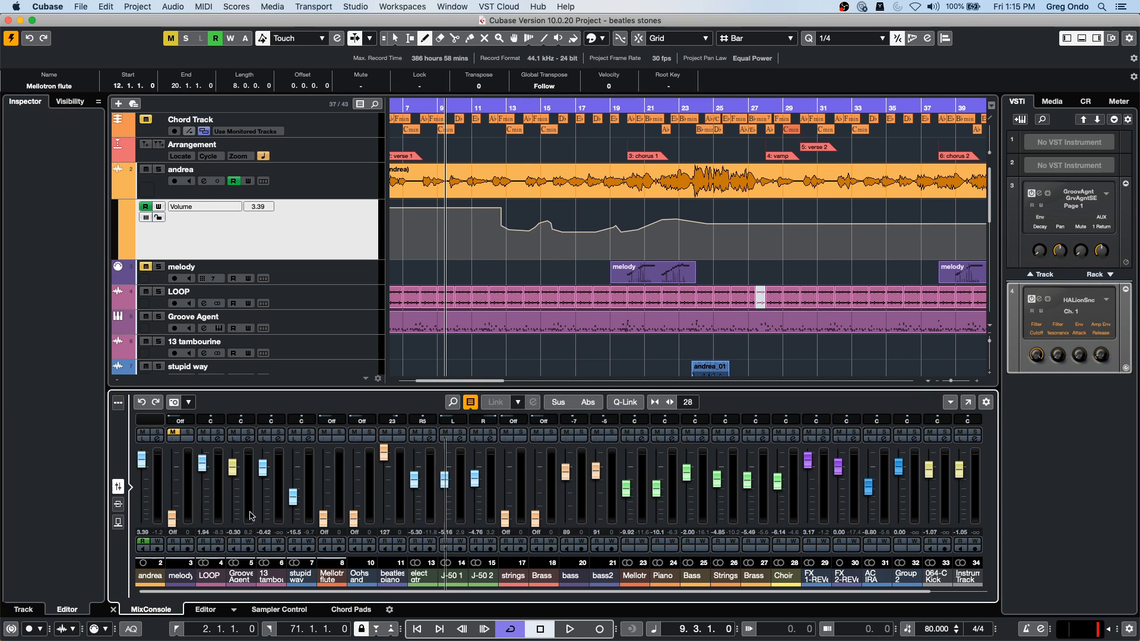
mouse_move(506, 109)
left_mouse_down()
mouse_move(542, 107)
mouse_move(502, 108)
left_mouse_up()
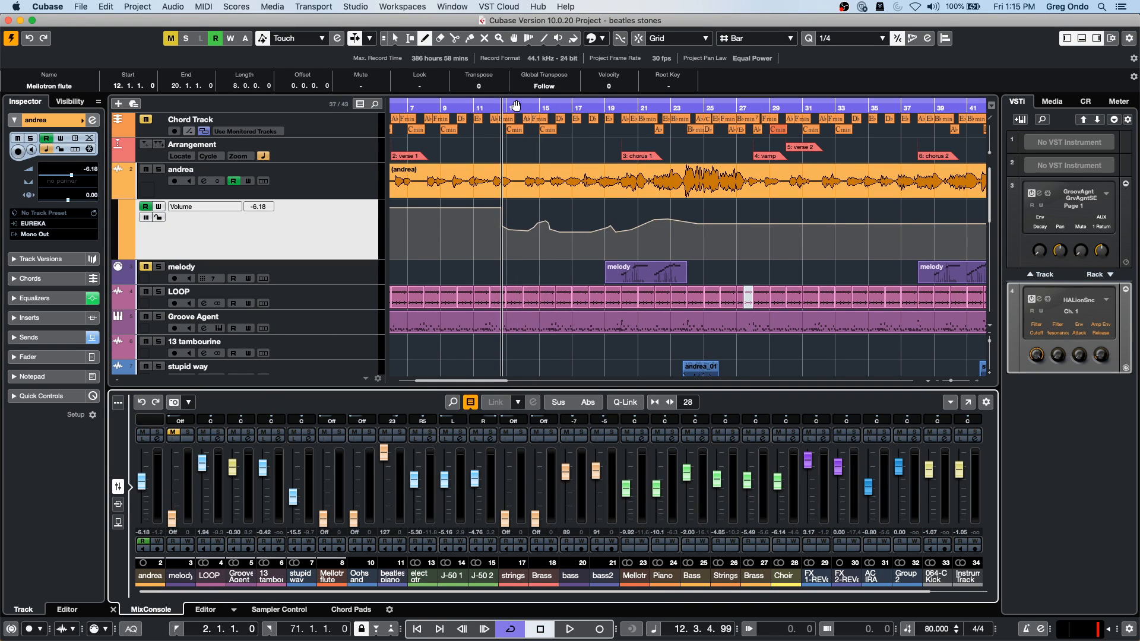
left_click_drag(519, 106, 622, 105)
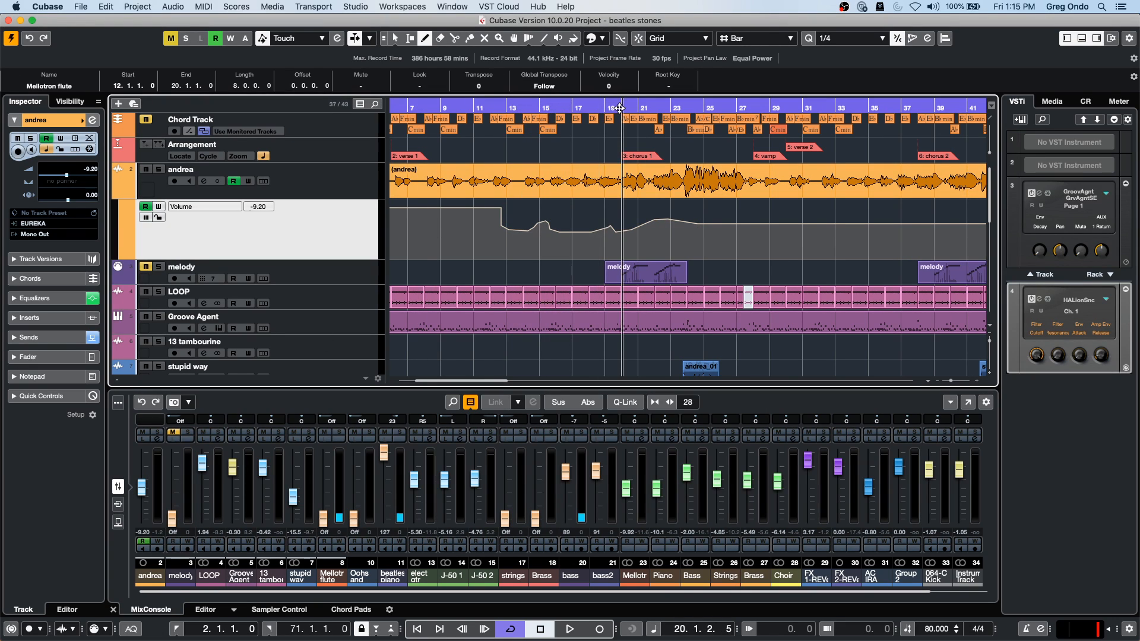
left_click(567, 107)
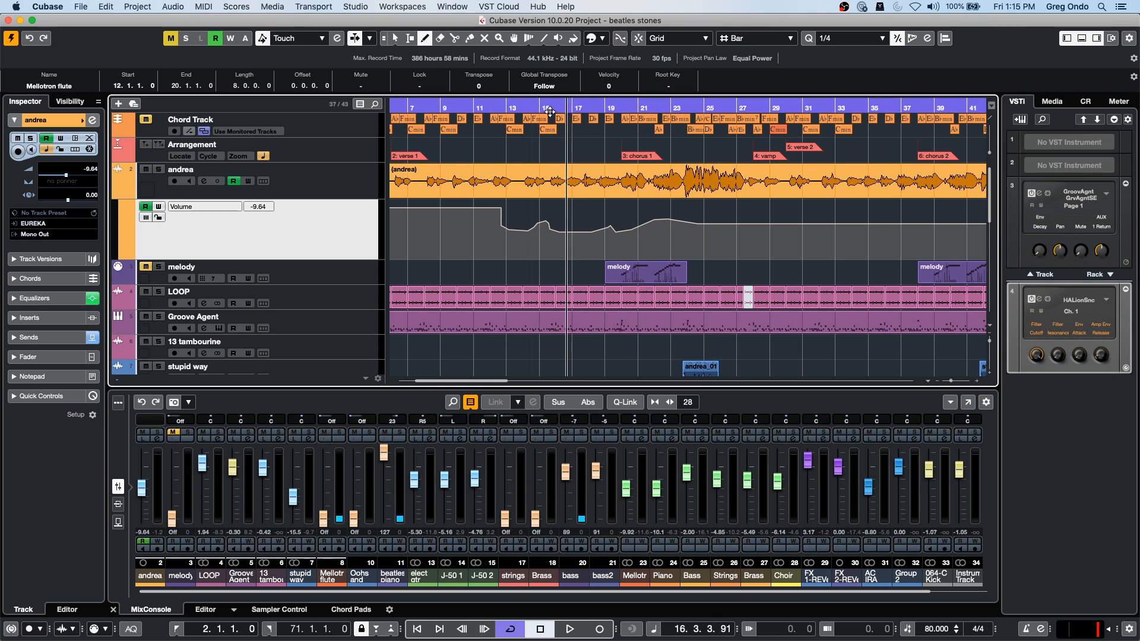
Step: Draw a deeper dip in the volume automation from about bar 18 to bar 21 and place the project cursor at bar 20
left_click_drag(596, 245, 639, 252)
left_click_drag(628, 108, 622, 108)
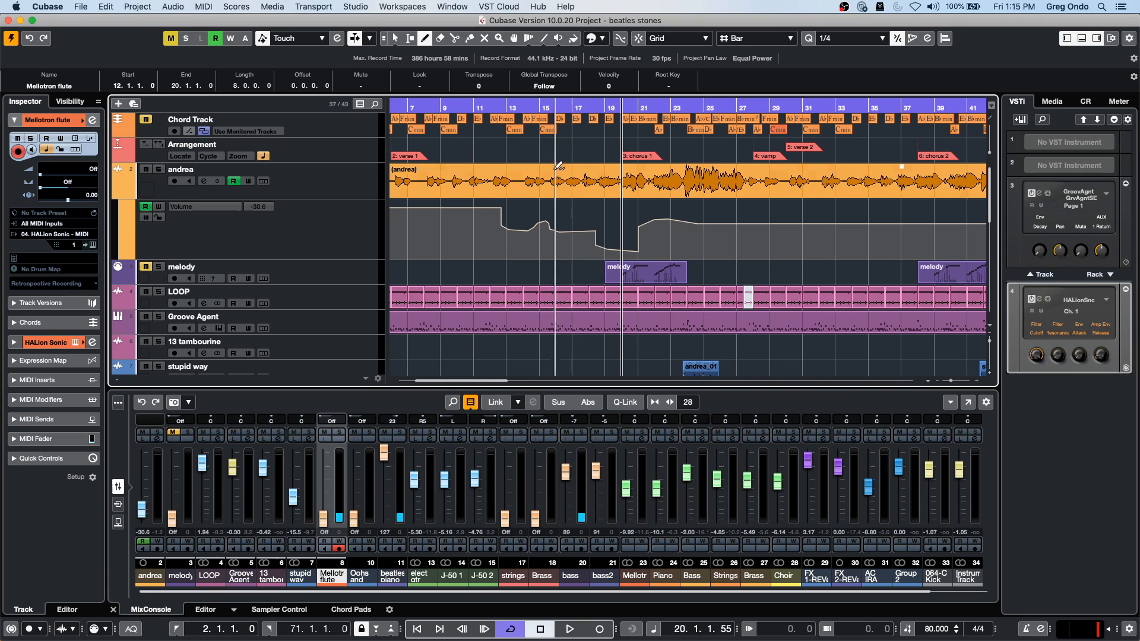
right_click(539, 220)
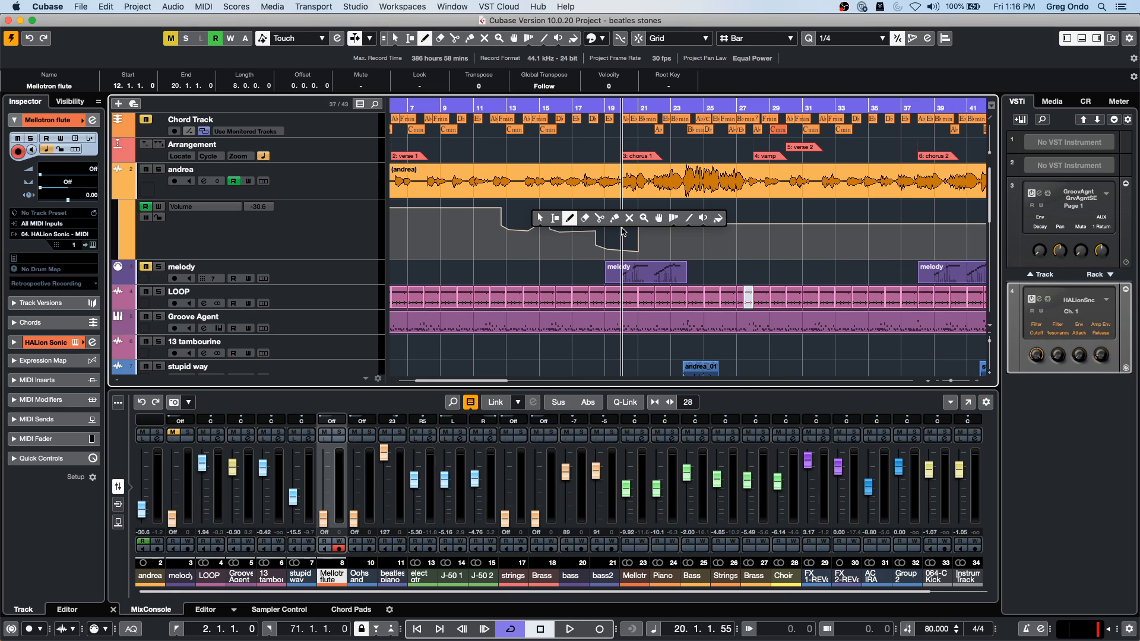
left_click(497, 220)
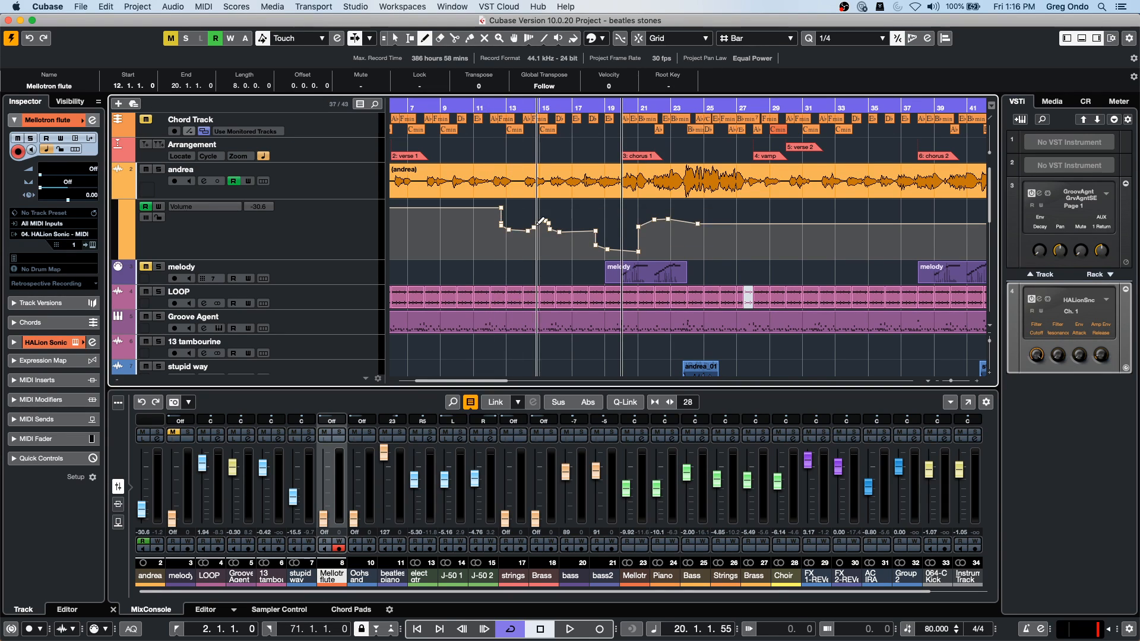
Step: Select the volume automation from about bar 8 to bar 12 with the Range Selection tool and lower that section
right_click(752, 218)
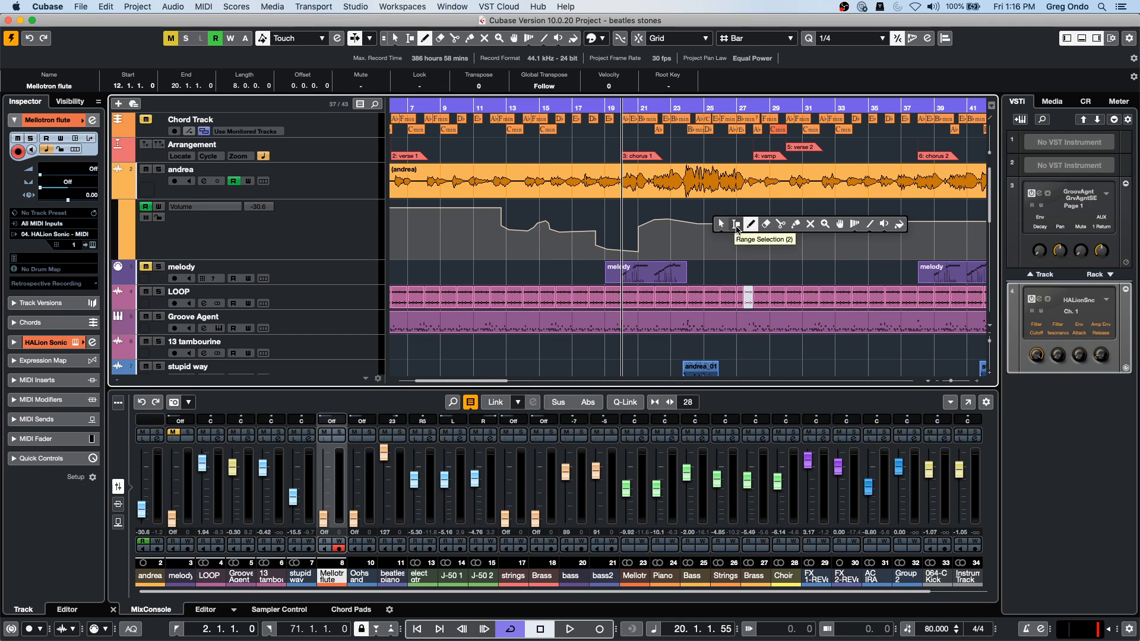
left_click(736, 224)
left_click_drag(432, 209, 492, 211)
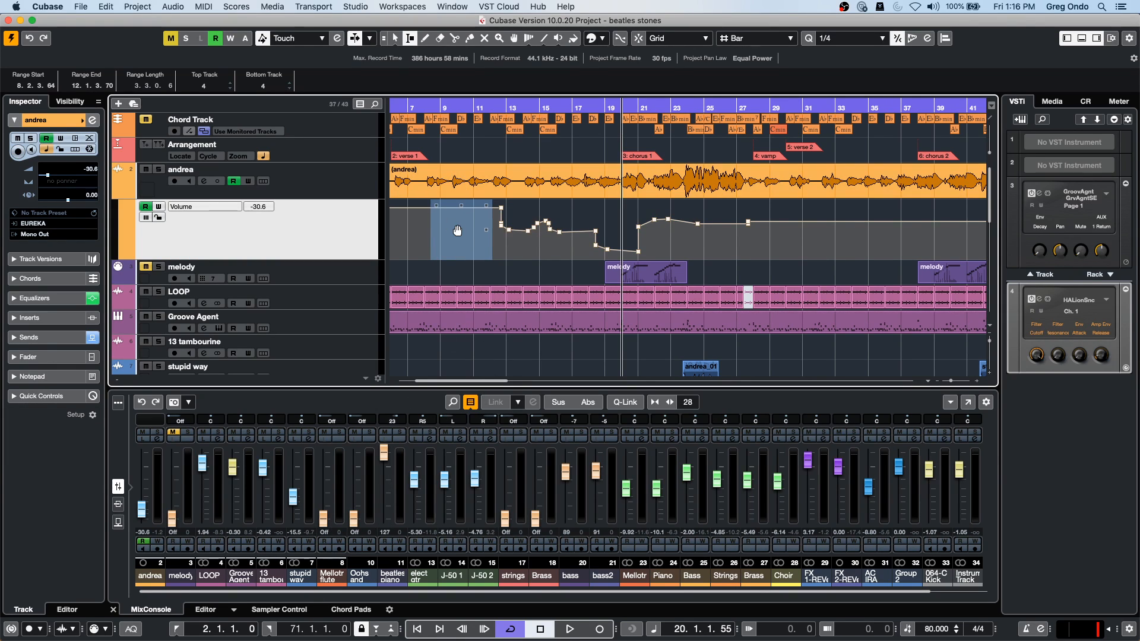
left_click_drag(463, 203, 465, 225)
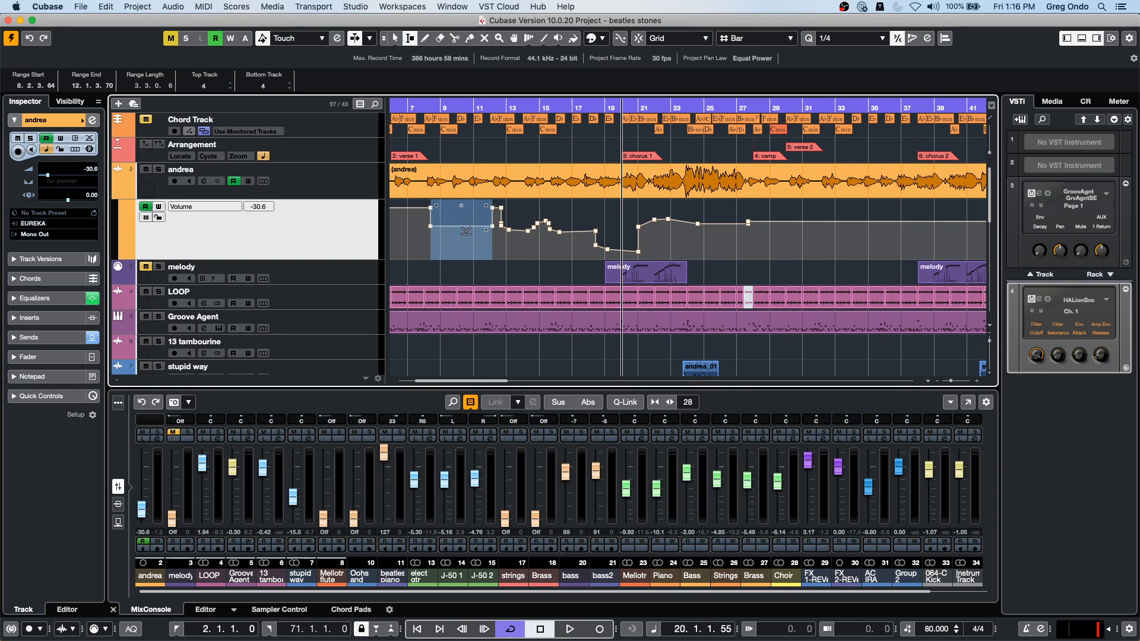
Step: Lower the start of the selected volume section to minus infinity and bend the ramp up to bar 12 into a curve
left_click_drag(433, 234, 437, 257)
right_click(434, 230)
left_click(438, 230)
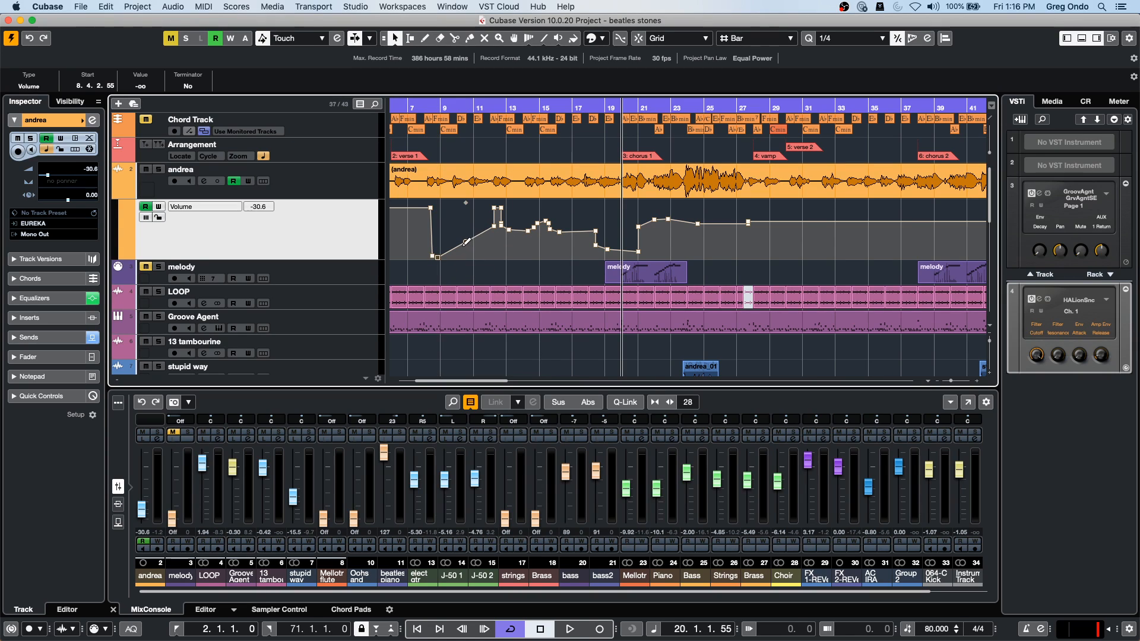
left_click_drag(469, 245, 481, 251)
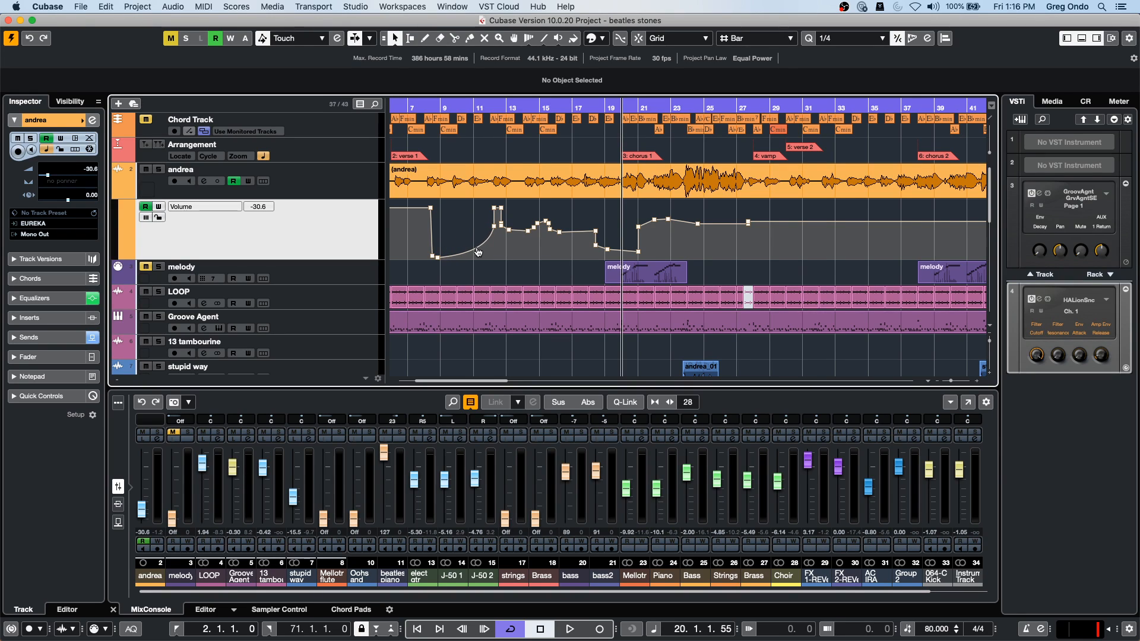
Step: Select all volume automation points of the drop and curved ramp between bars 8 and 12 and duplicate them directly behind the original
left_click_drag(422, 205, 505, 268)
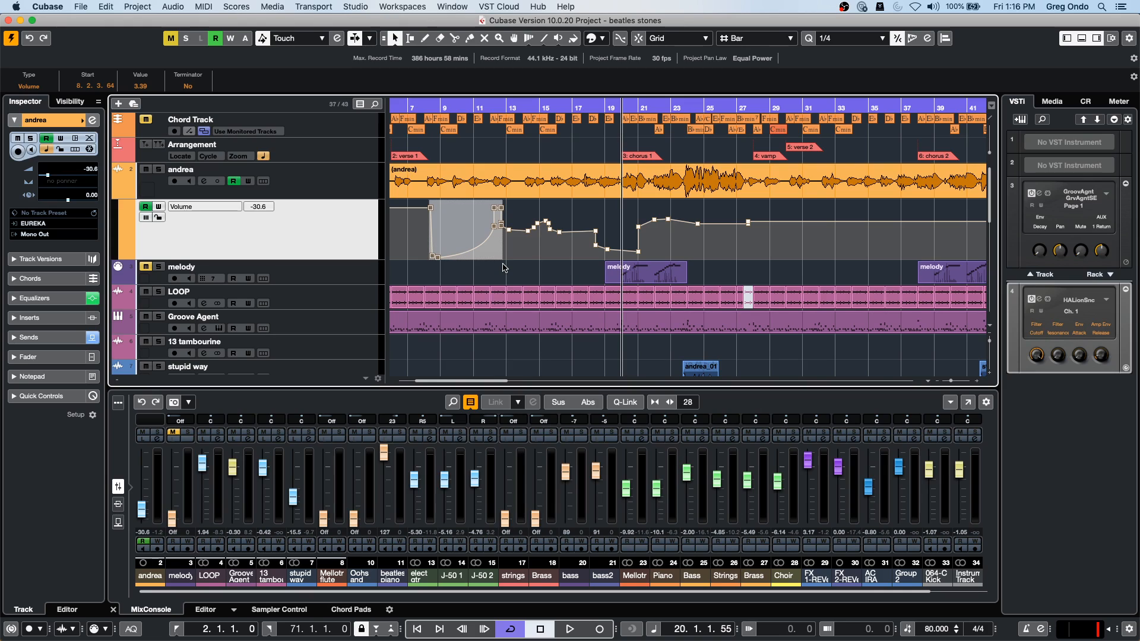
key("super+d")
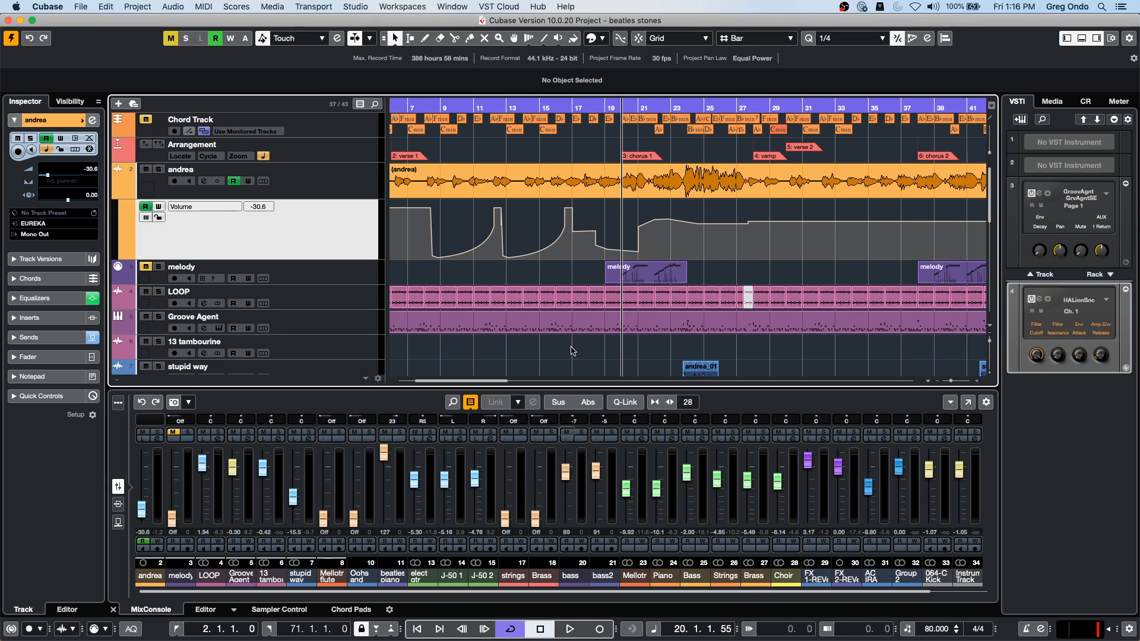
Step: Open the 064-C Kick Snare 1 part on the Groove Agent track for editing and show Pitchbend in its controller lane
double_click(486, 321)
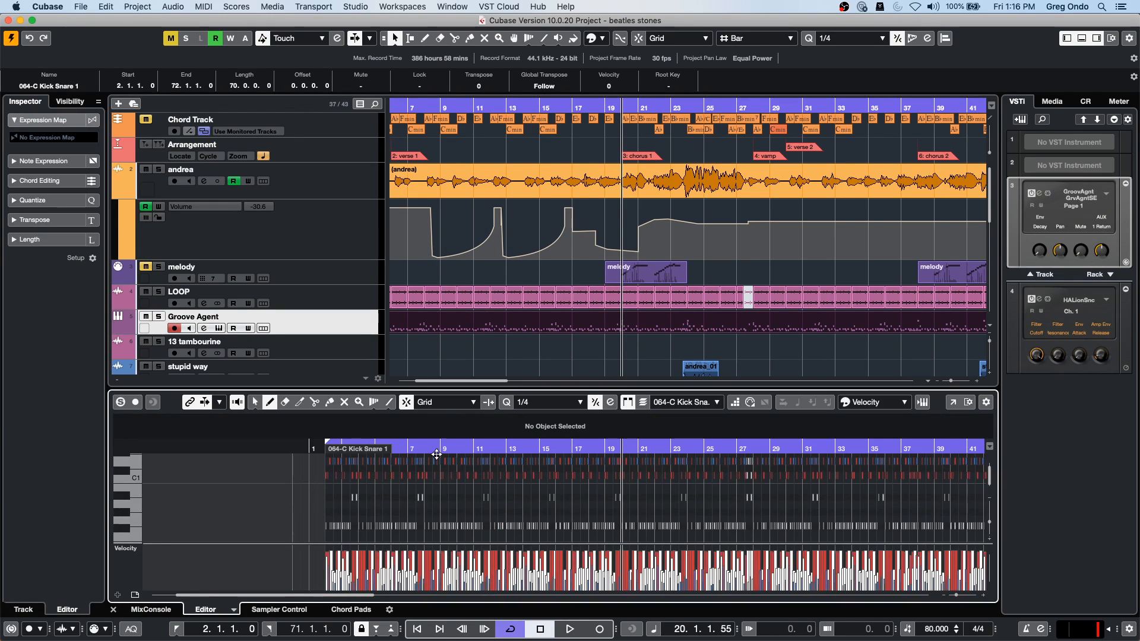
left_click(136, 564)
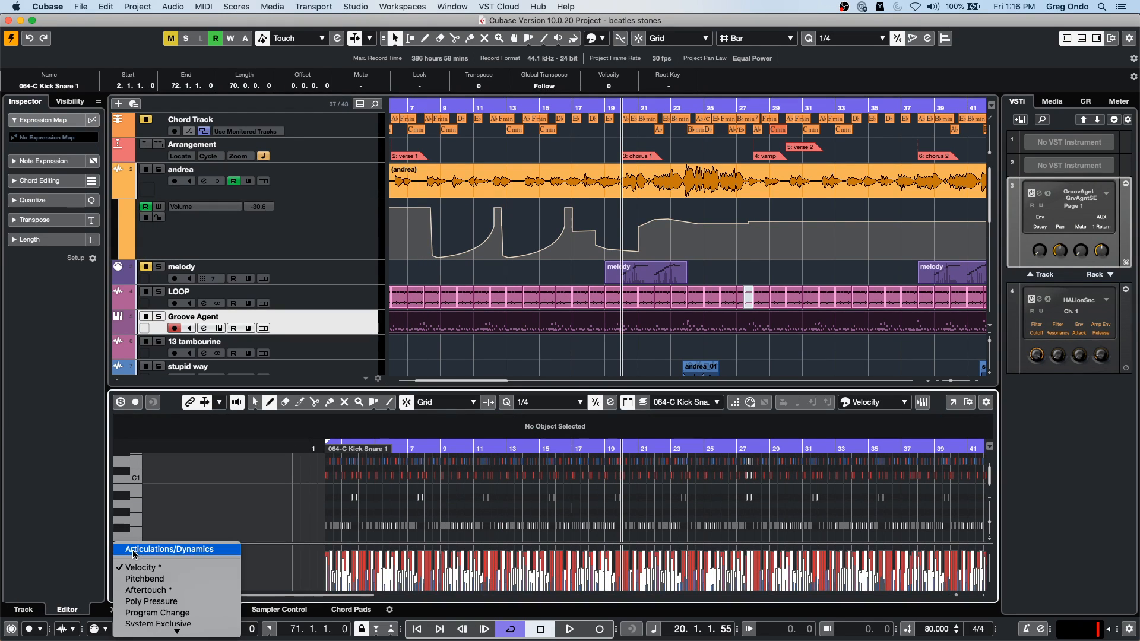
left_click(162, 581)
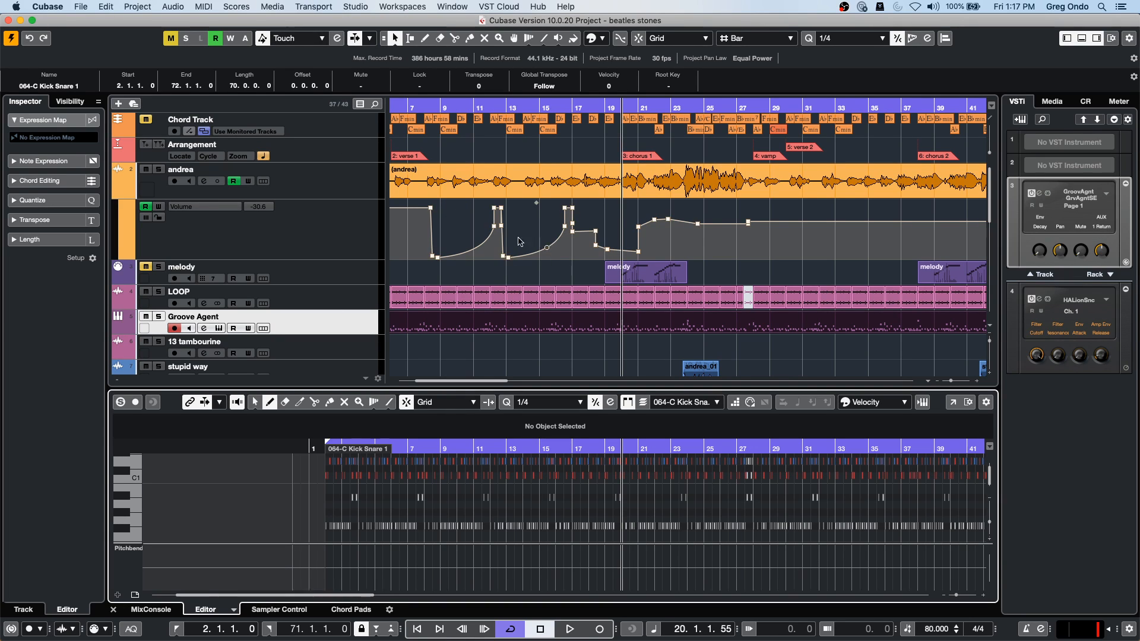
Step: In the MIDI controller automation setup, try recording CC 7 (Main Volume) to Automation Track and CC 0 (BankSel MSB) to MIDI Part, then discard the changes
left_click(234, 7)
mouse_move(204, 7)
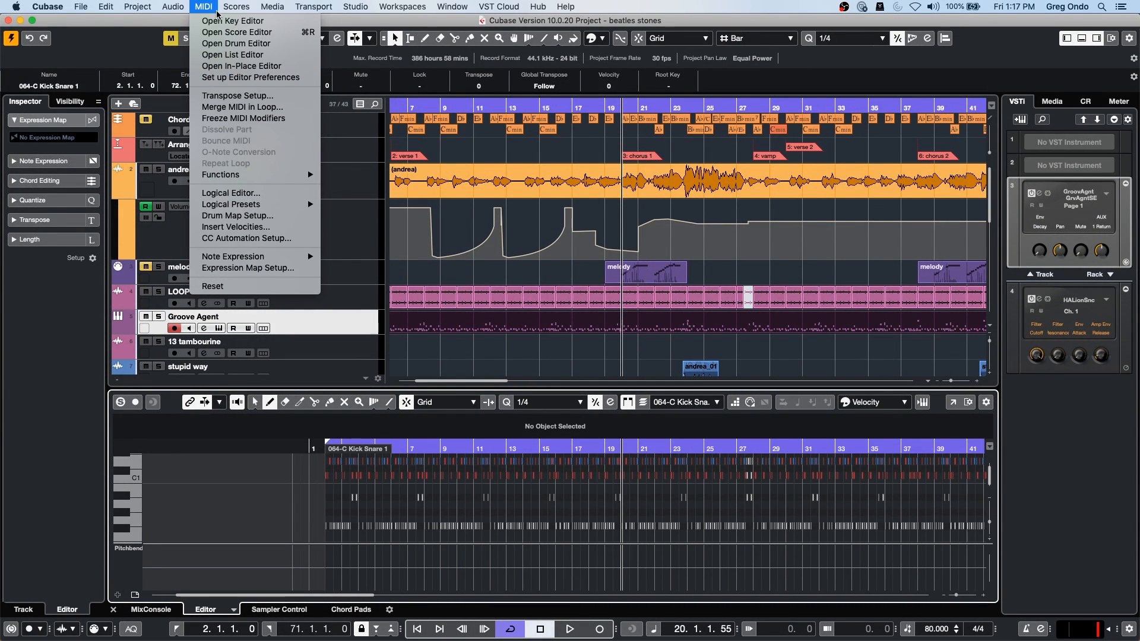
left_click(261, 239)
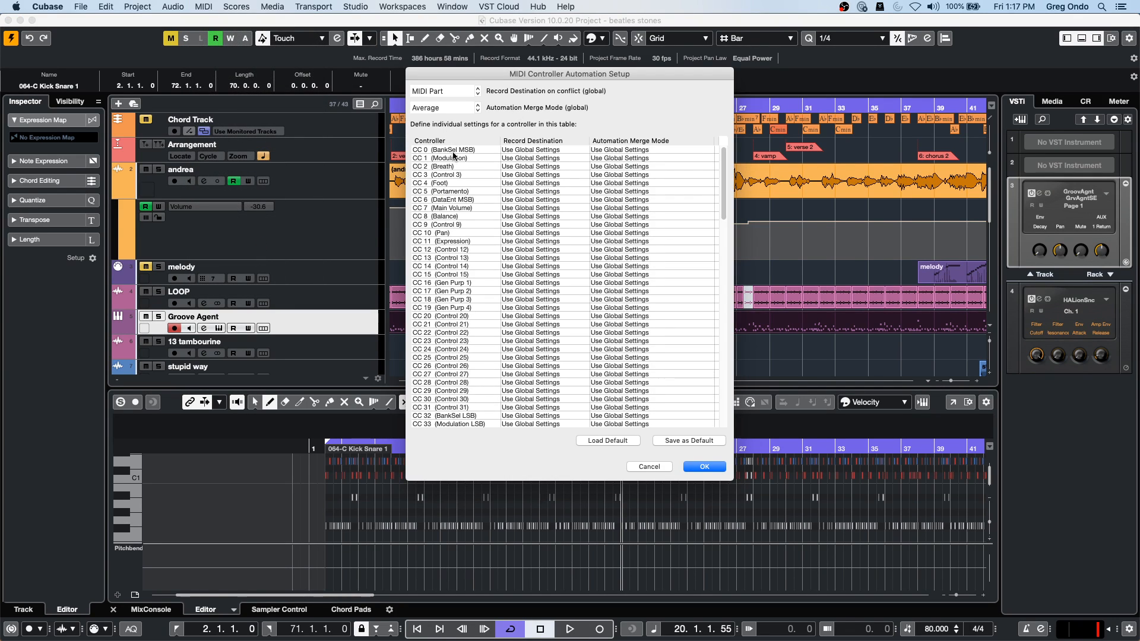
left_click(540, 150)
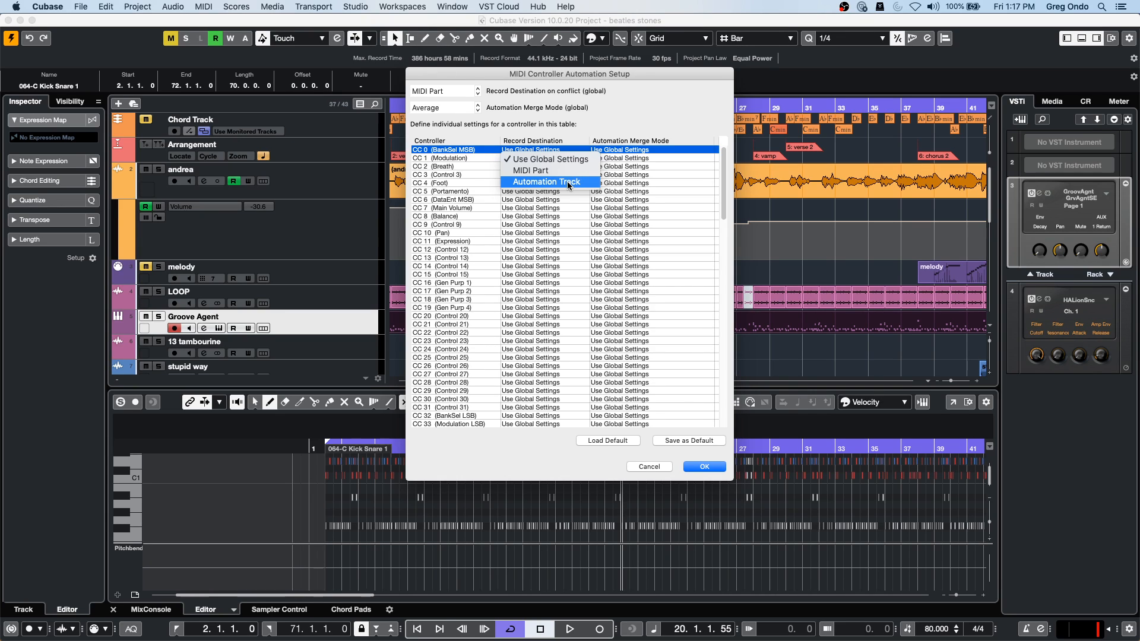
left_click(470, 210)
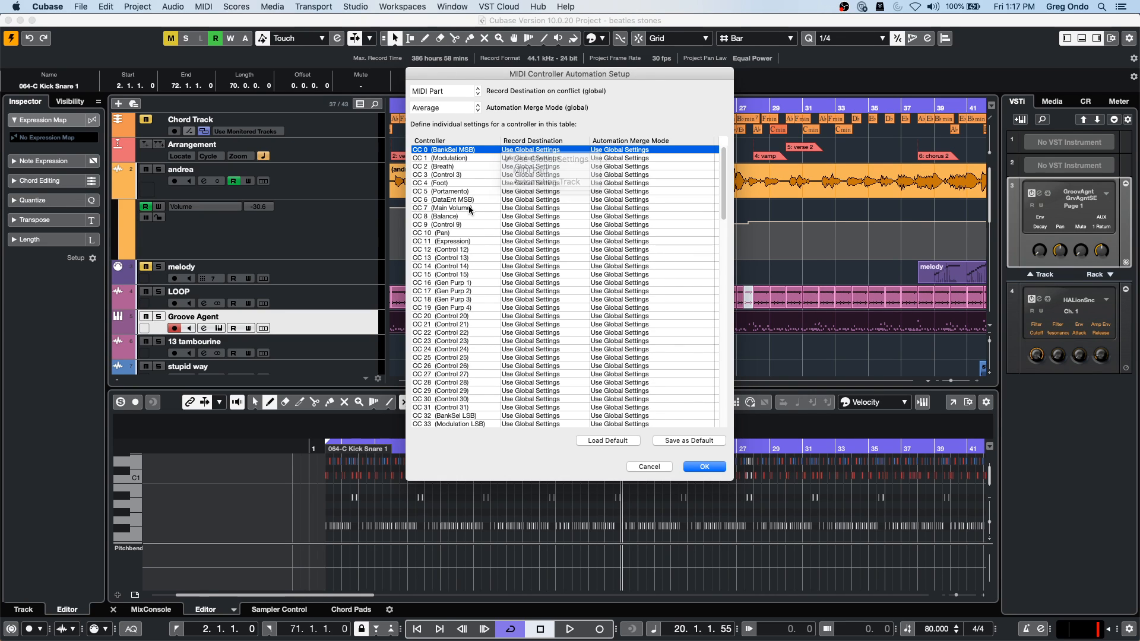
left_click(546, 209)
left_click(549, 240)
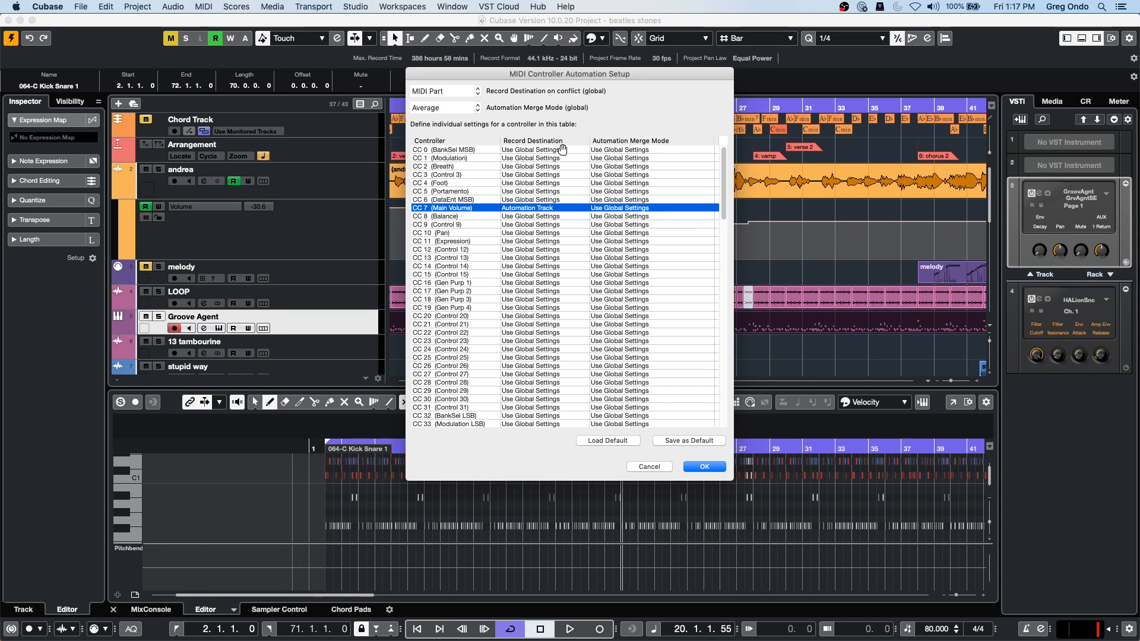
left_click(564, 149)
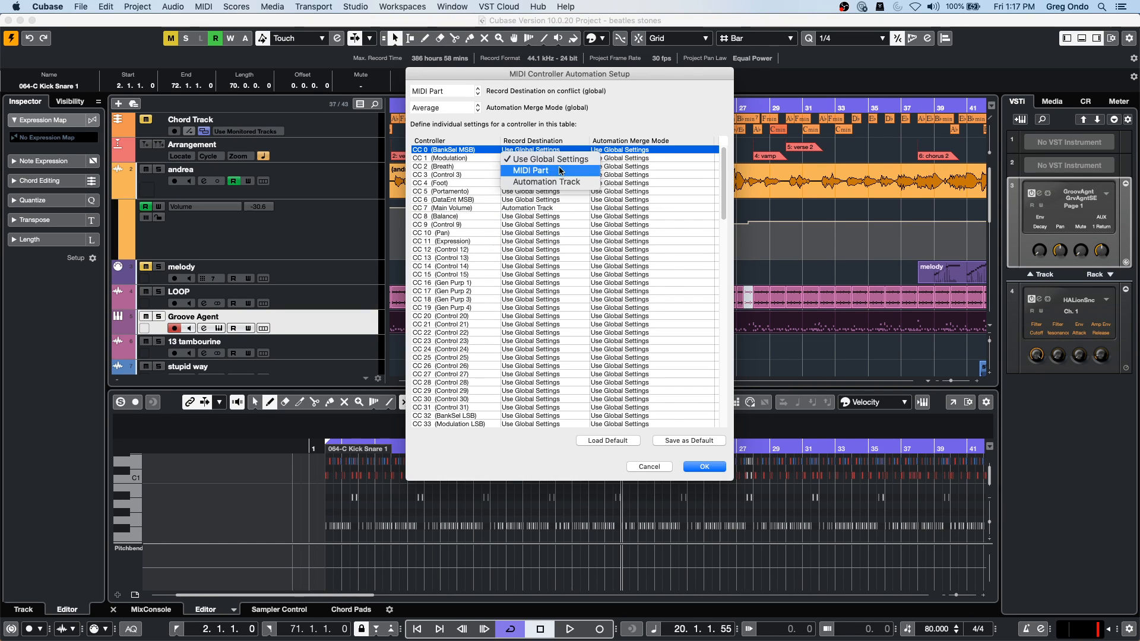
left_click(535, 170)
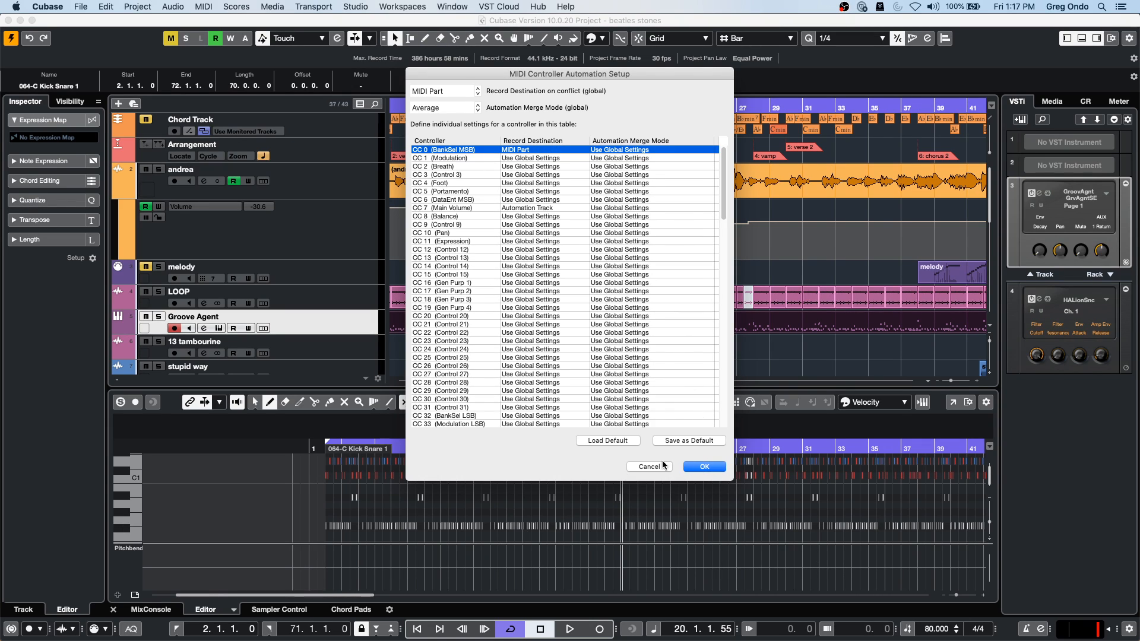
left_click(646, 468)
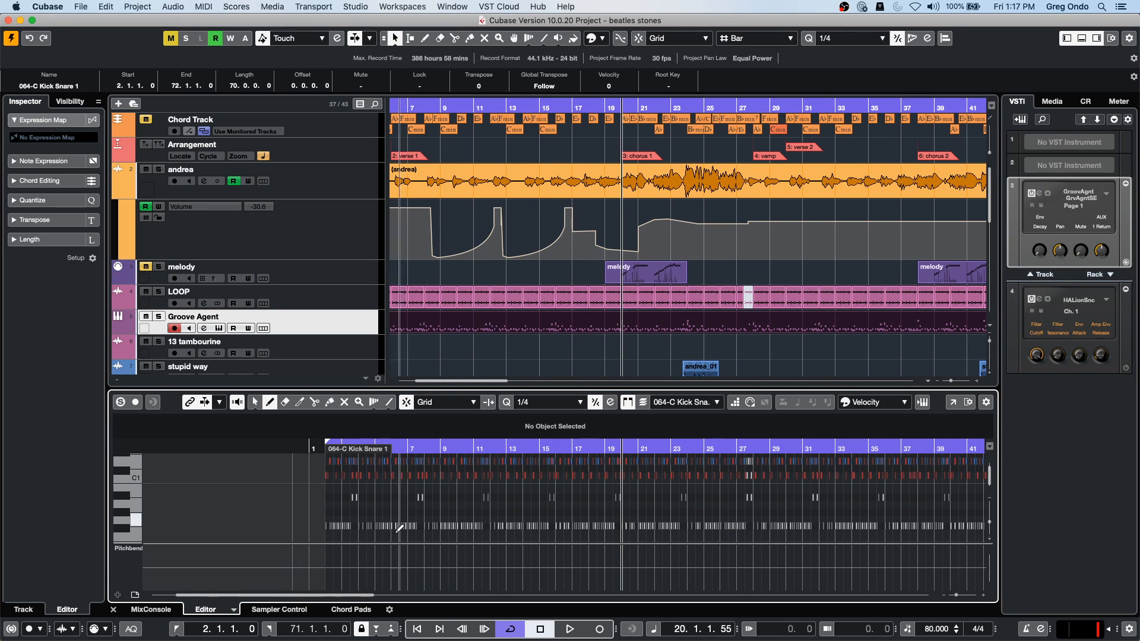
Step: Switch the drum part's controller lane to Aftertouch and draw a freehand aftertouch curve from about bar 7 to bar 15
right_click(355, 493)
left_click(356, 491)
left_click(349, 479)
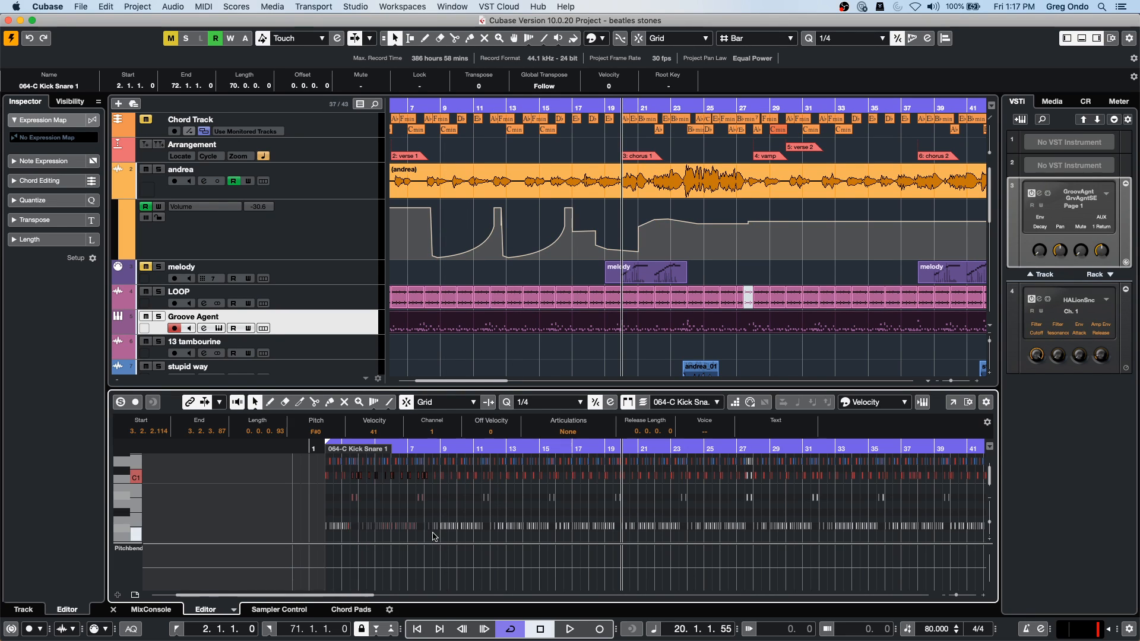
left_click(136, 550)
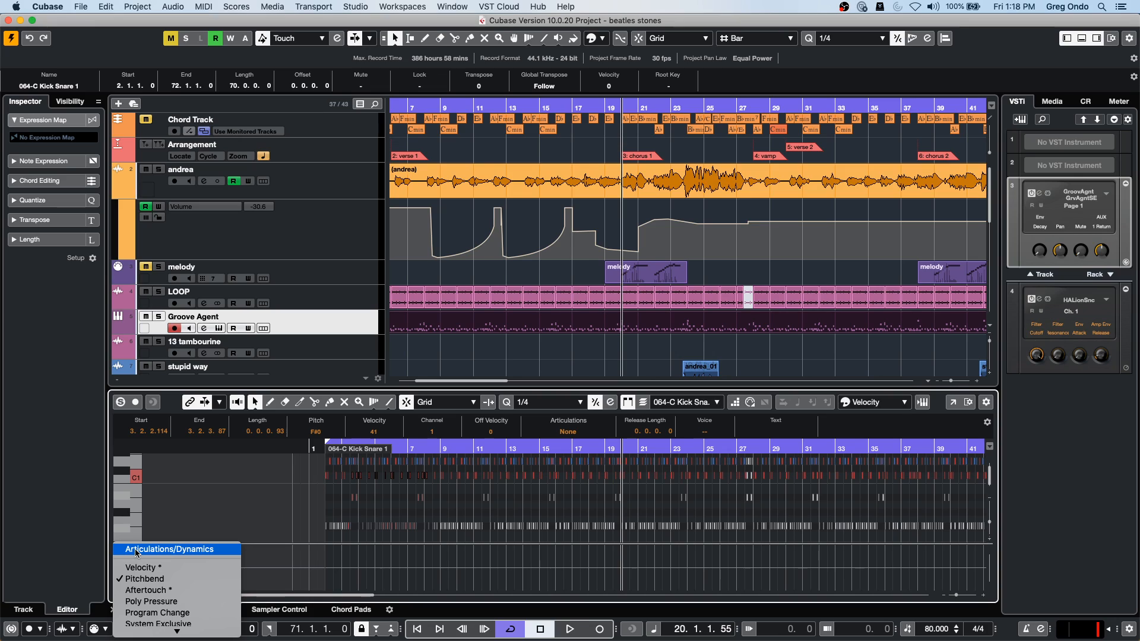
left_click(147, 591)
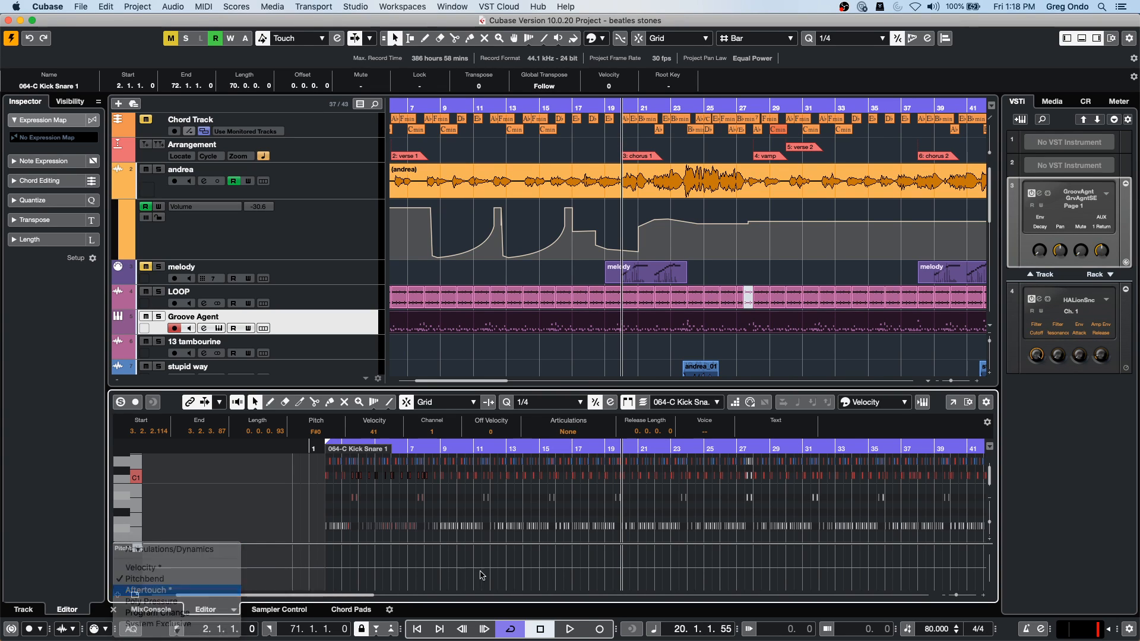
right_click(414, 575)
left_click(431, 571)
mouse_move(409, 575)
left_mouse_down()
mouse_move(504, 569)
mouse_move(538, 583)
left_mouse_up()
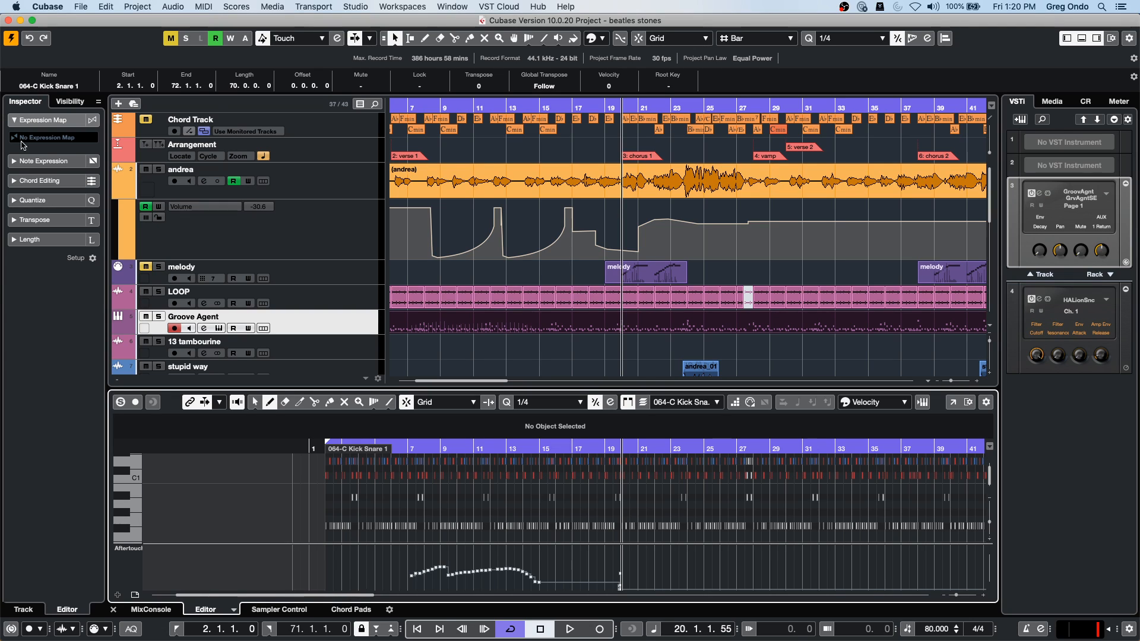
Step: Increase the height of the vocal audio track and assign it the studio microphone on a stand from the factory track pictures
mouse_move(797, 640)
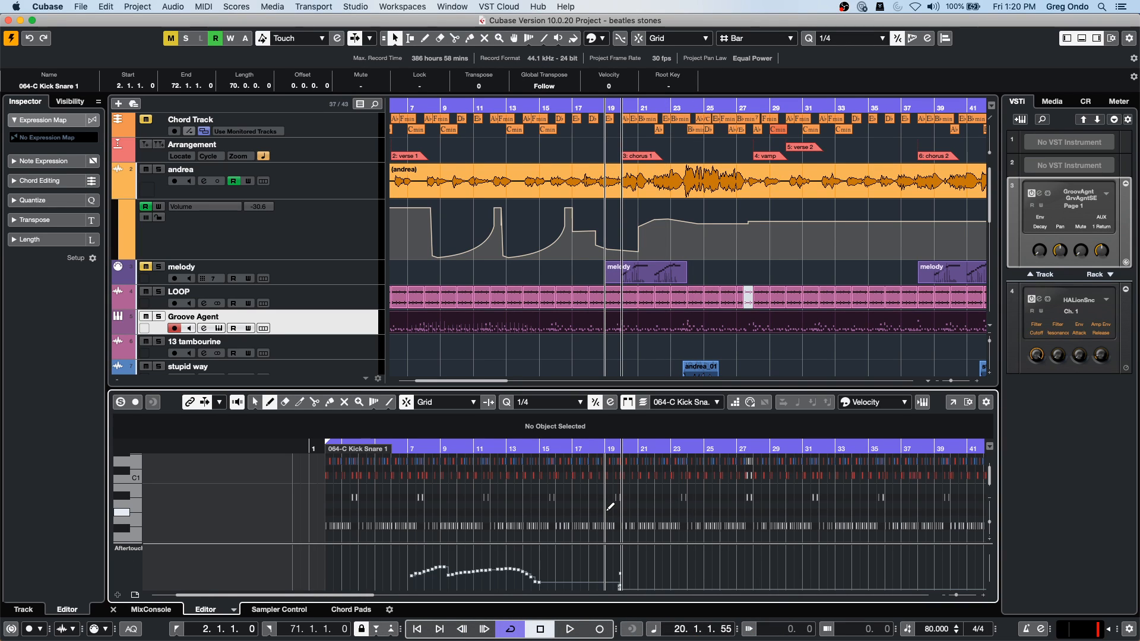
left_click(167, 241)
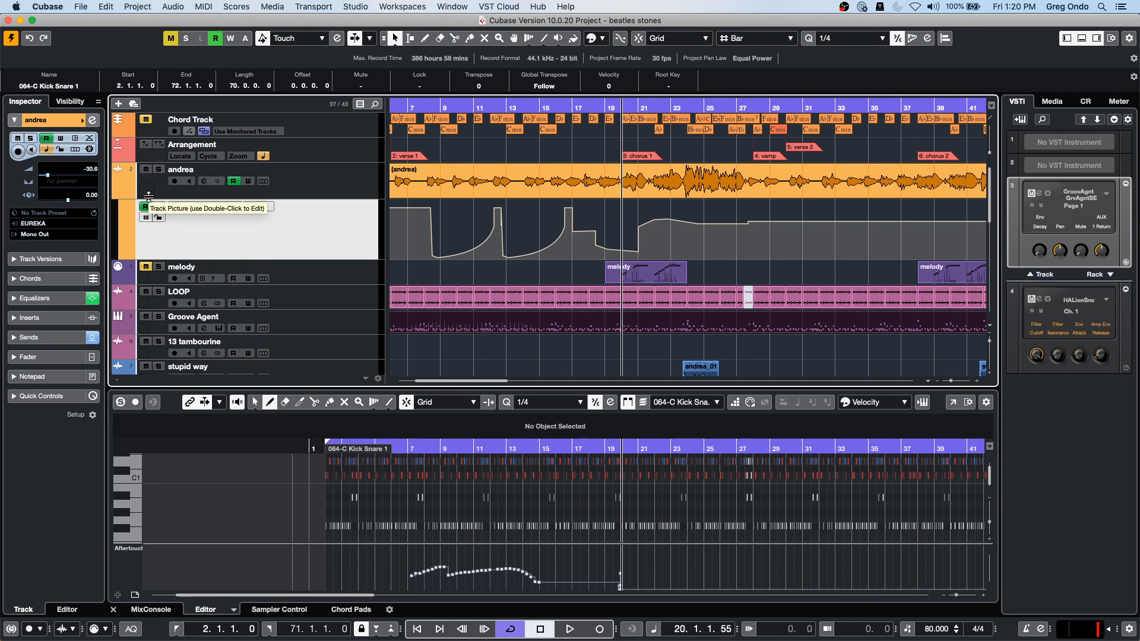
left_click_drag(147, 200, 148, 225)
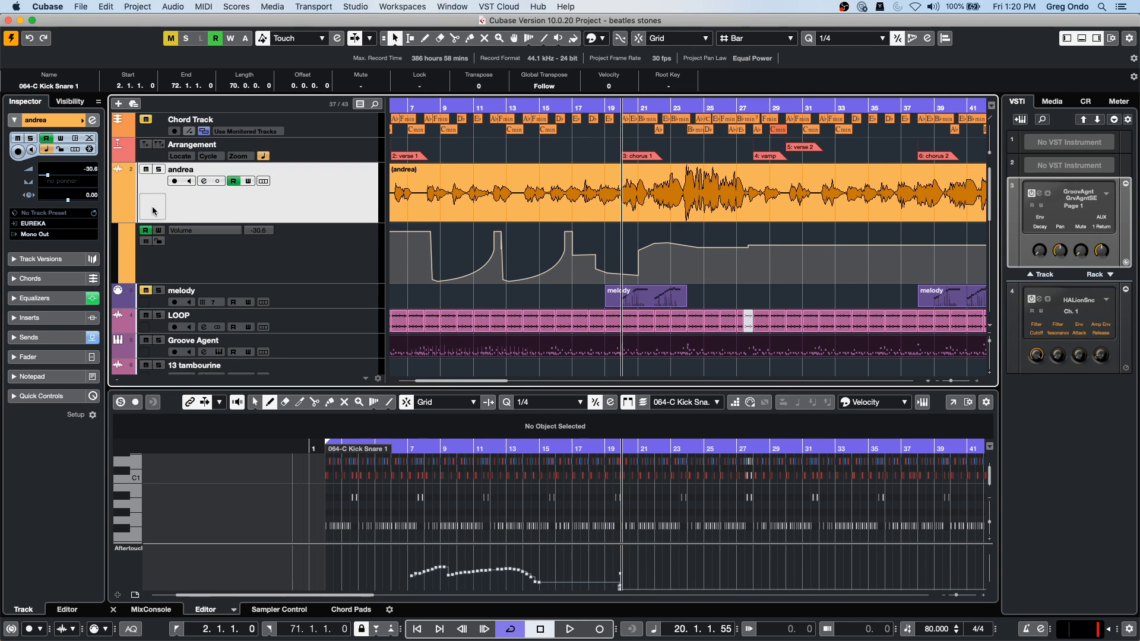
double_click(153, 211)
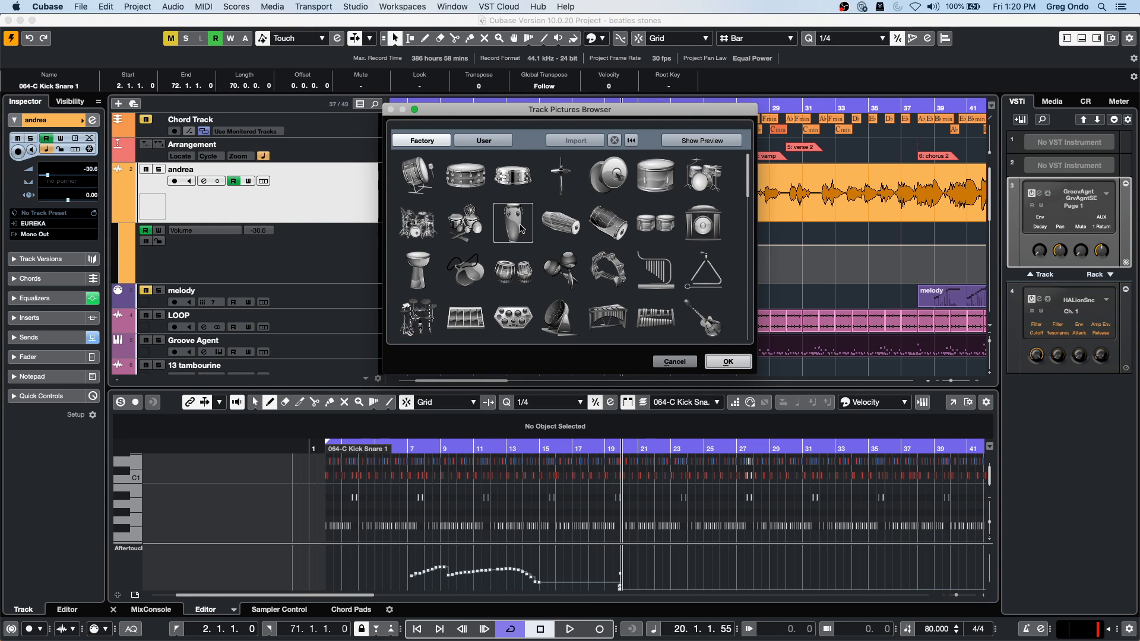
scroll(606, 259, "down", 3)
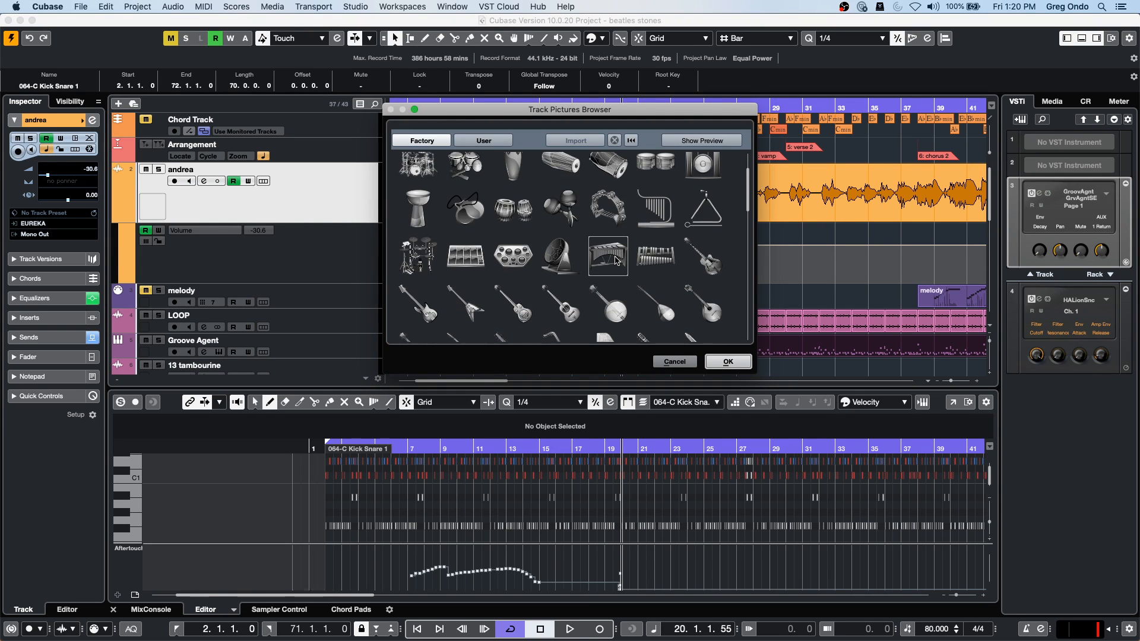
scroll(618, 264, "down", 15)
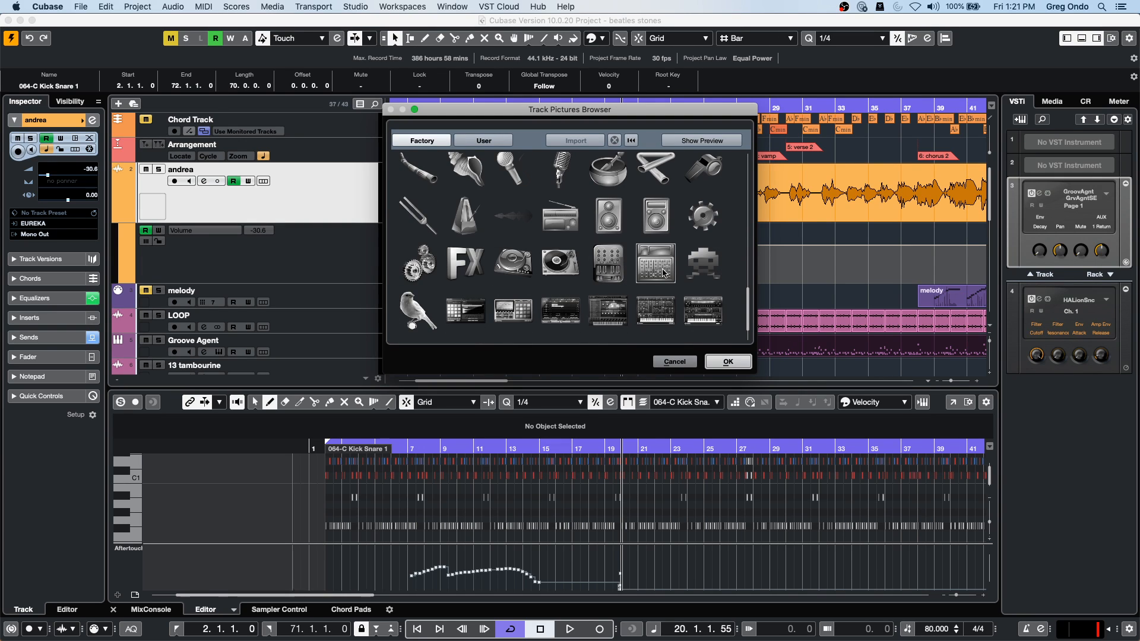
scroll(678, 280, "down", 2)
scroll(679, 279, "up", 5)
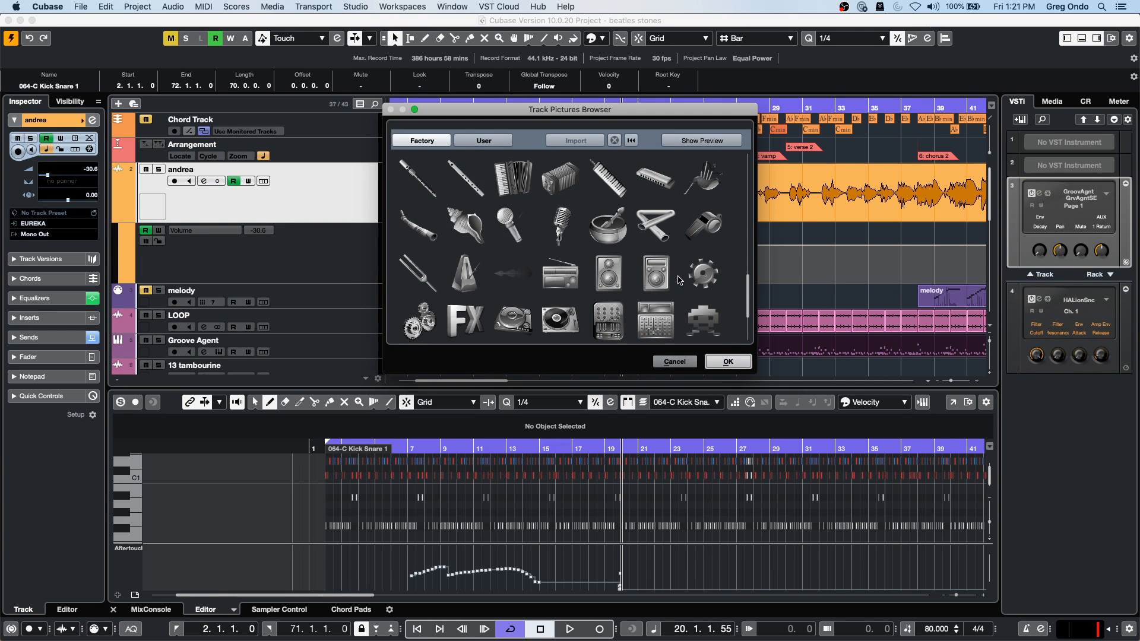
left_click(561, 256)
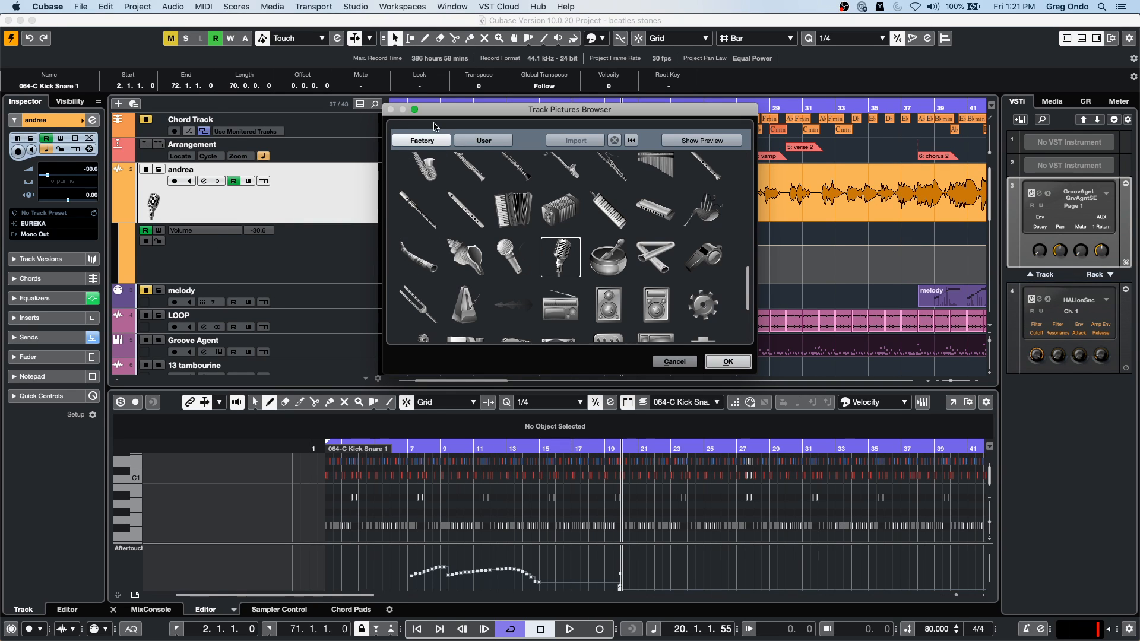
left_click(728, 361)
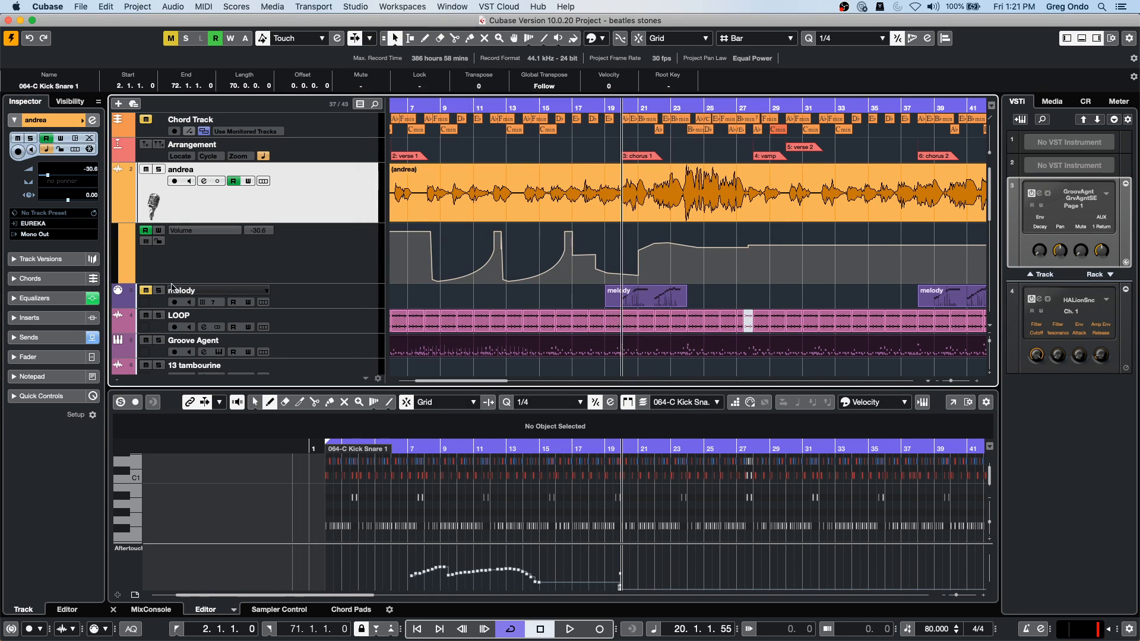
Step: Check the user picture collection for the vocal track and close the Track Pictures Browser
double_click(154, 212)
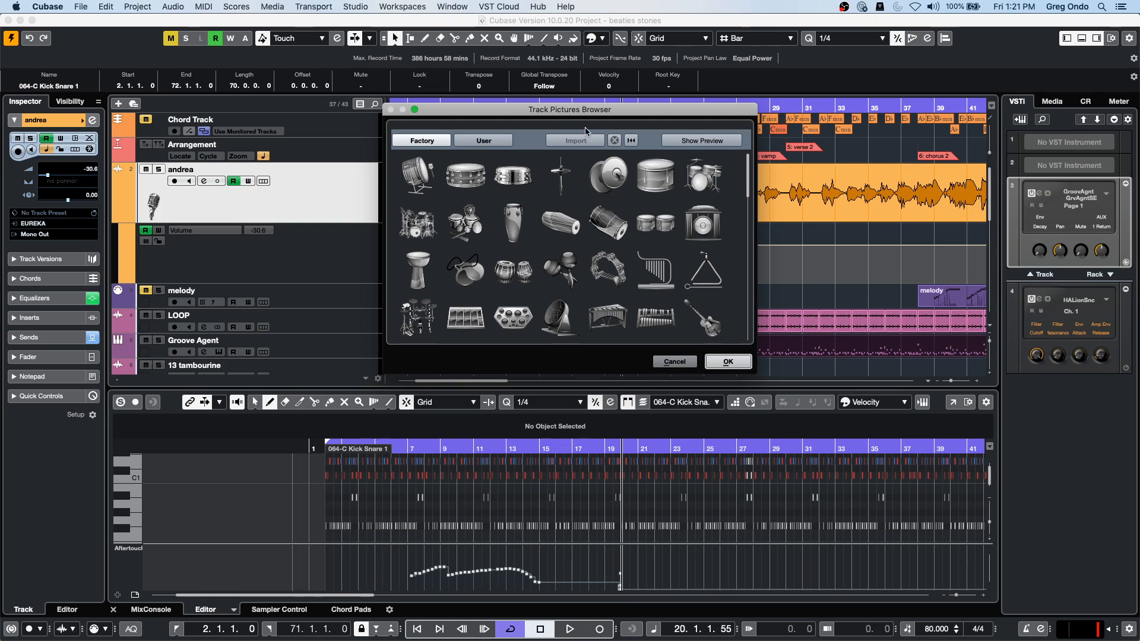
left_click(496, 140)
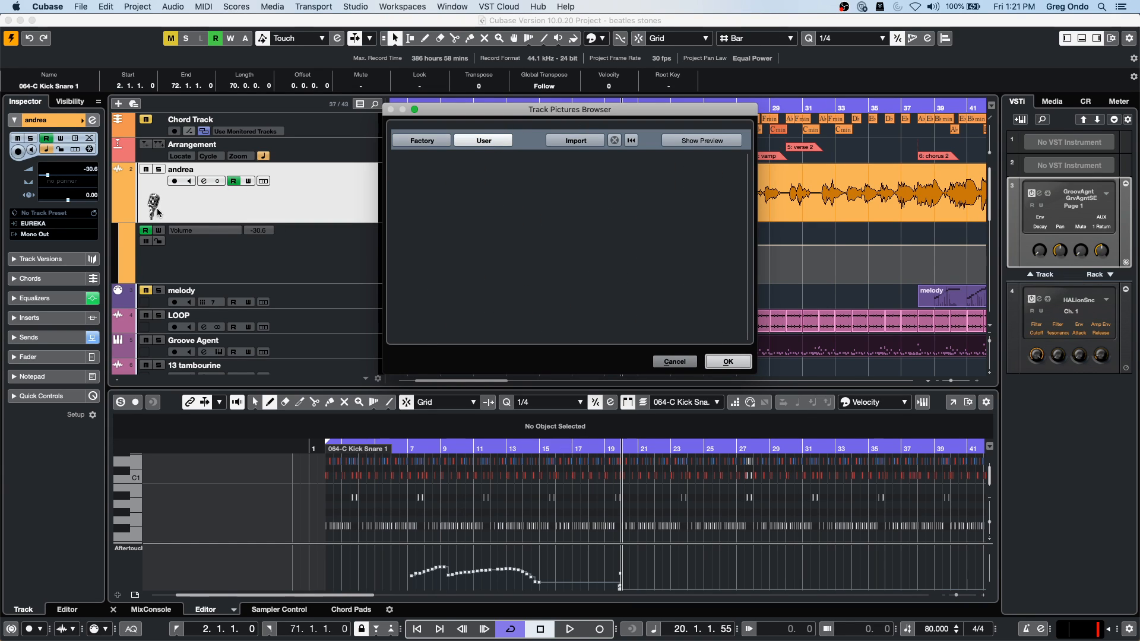
left_click(737, 363)
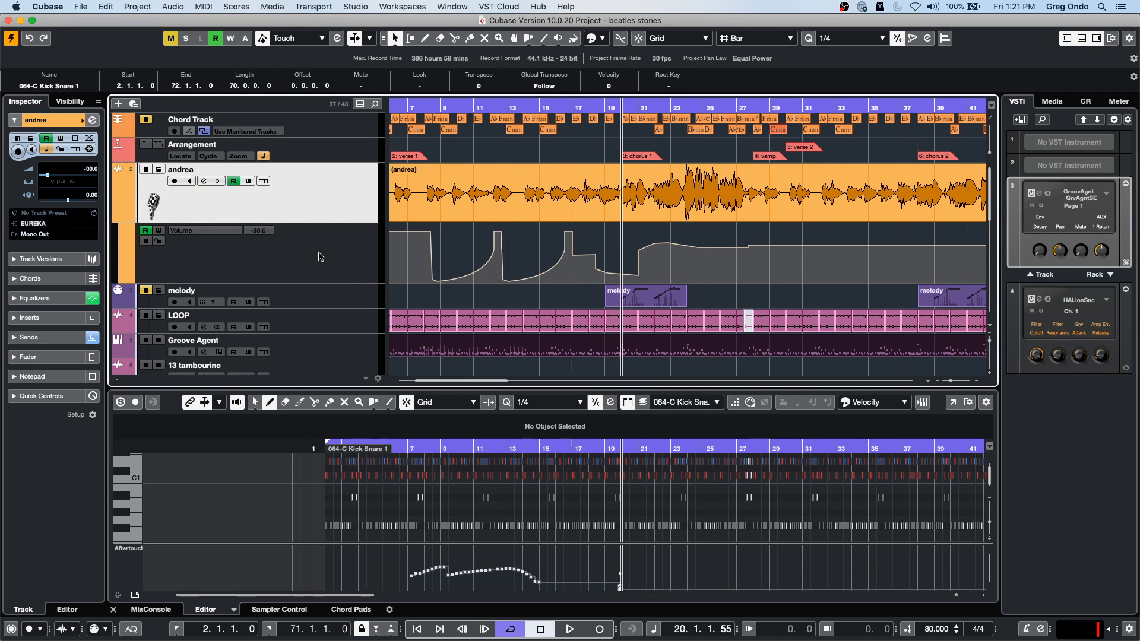
Step: Select the tracks from LOOP to 13 tambourine and try to edit their track picture together
left_click(343, 320)
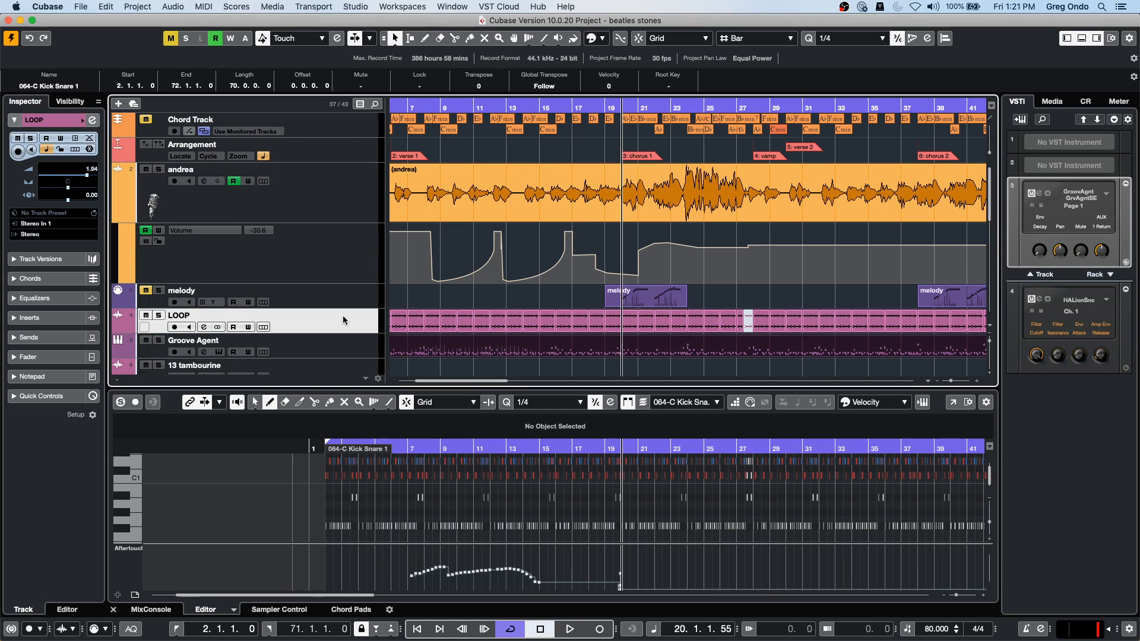
scroll(343, 338, "down", 5)
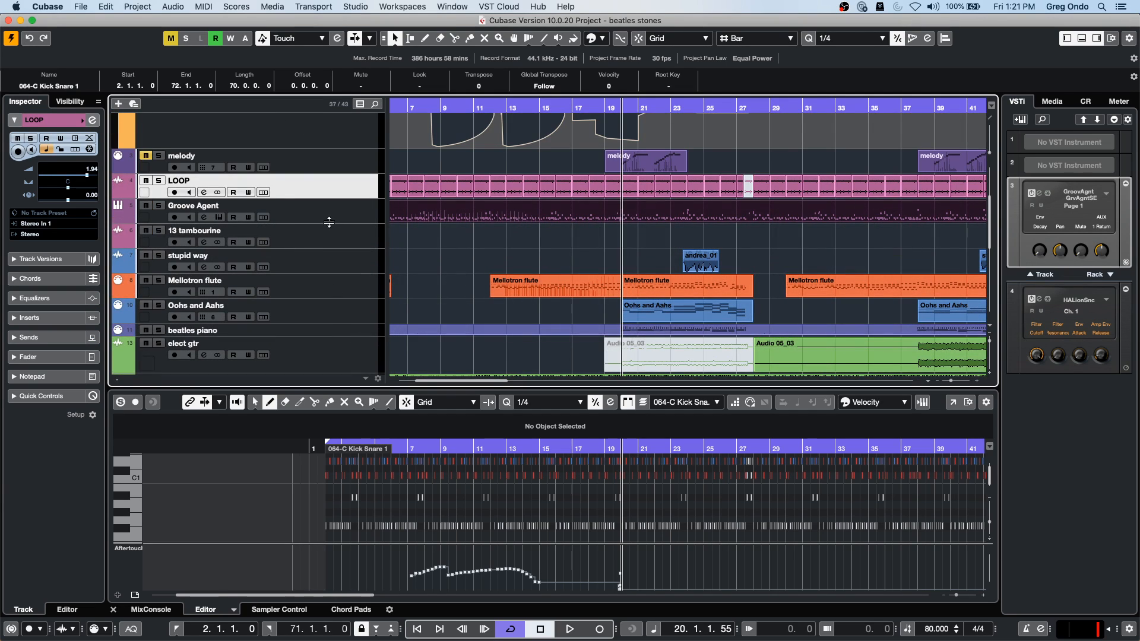
left_click(336, 234, "shift")
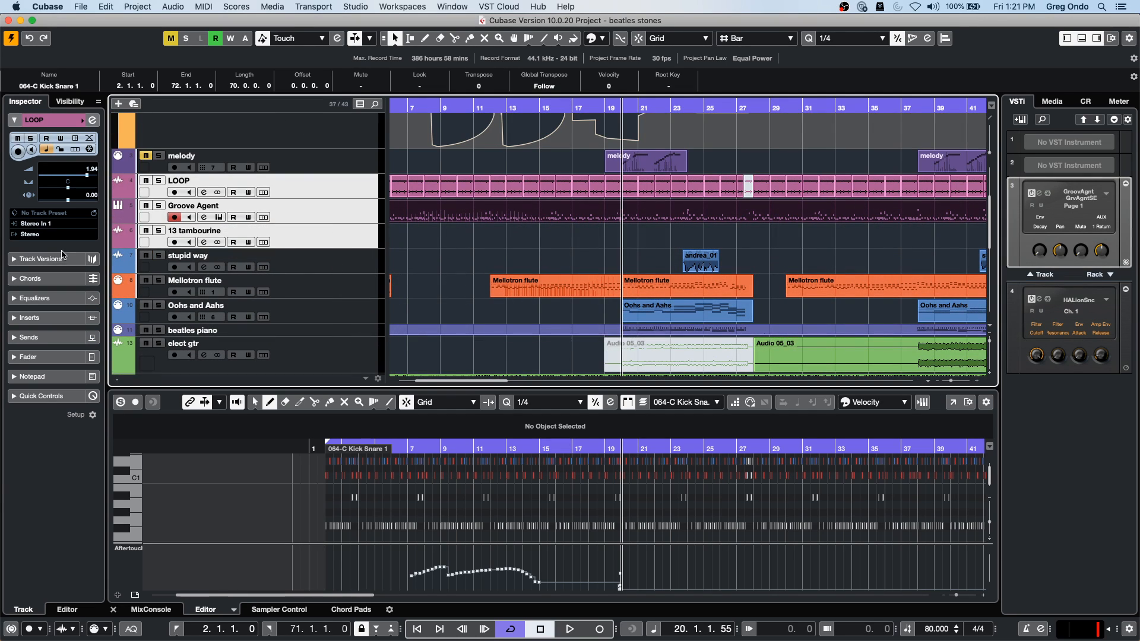
key("shift+super+a")
left_click(148, 246)
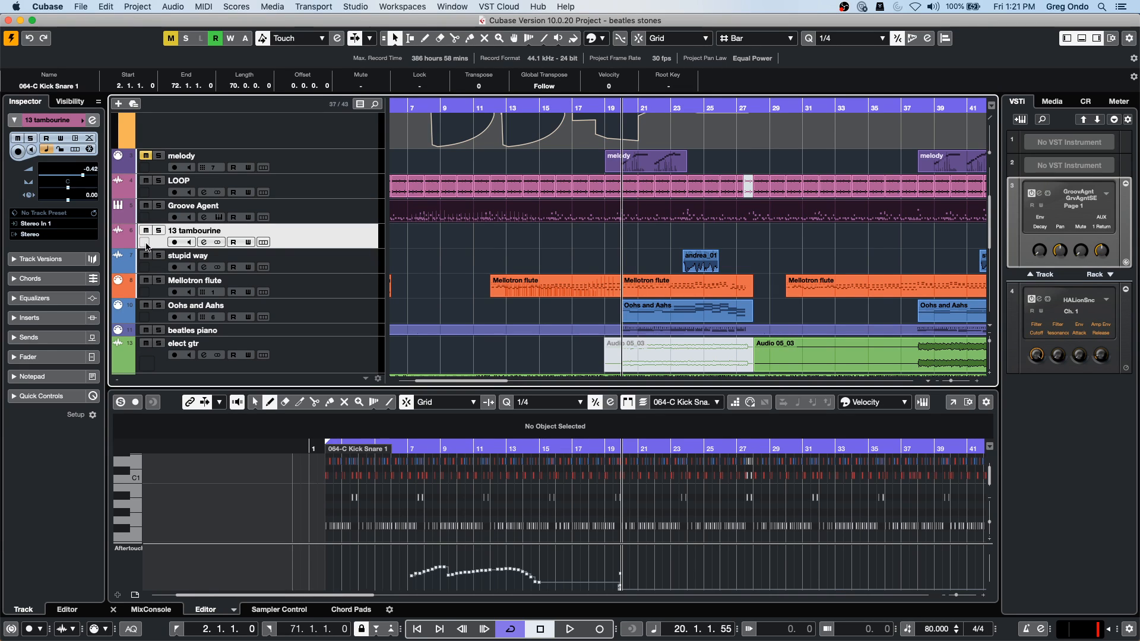
Step: Retry editing the track picture for the tracks from LOOP to 13 tambourine together, and close the Track Pictures Browser
left_click(143, 197)
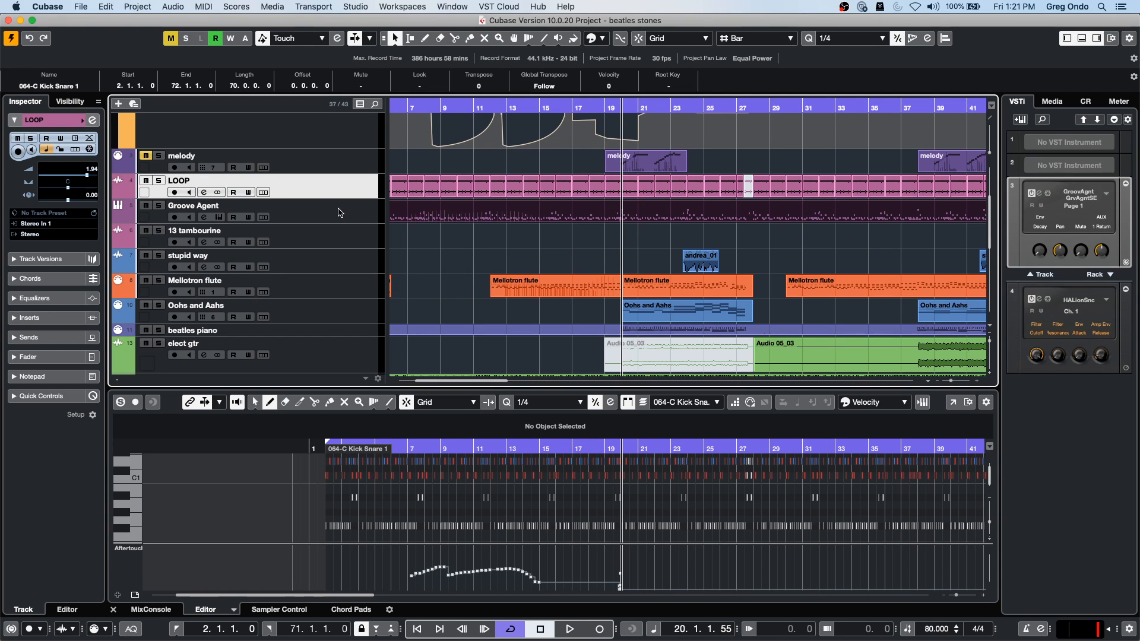
left_click(242, 220, "shift")
left_click(326, 234, "shift")
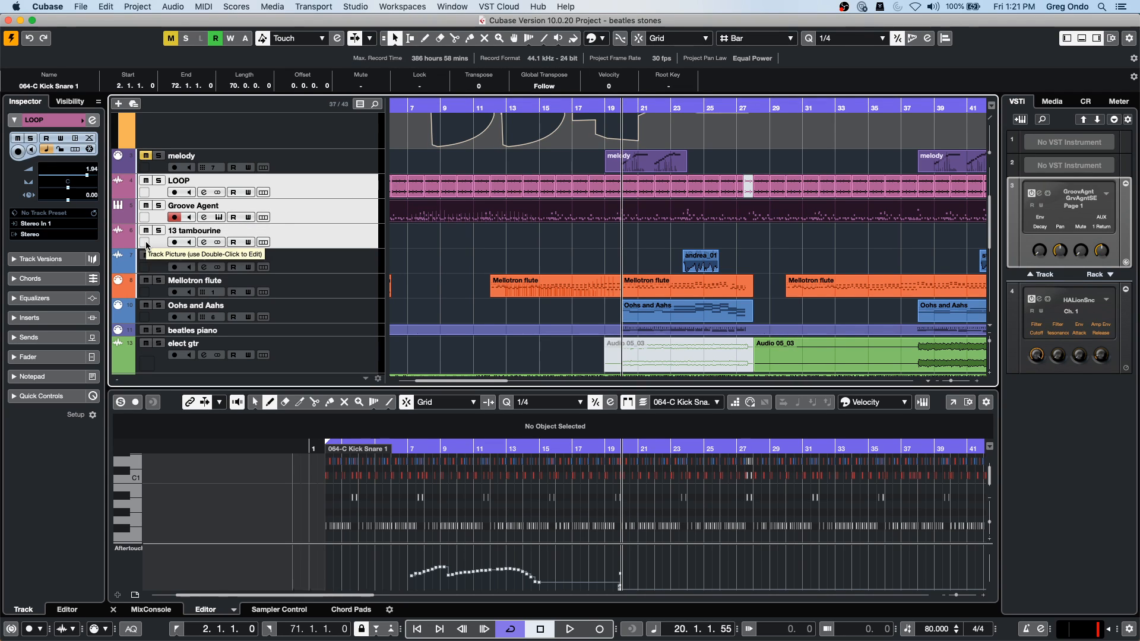
left_click(146, 245)
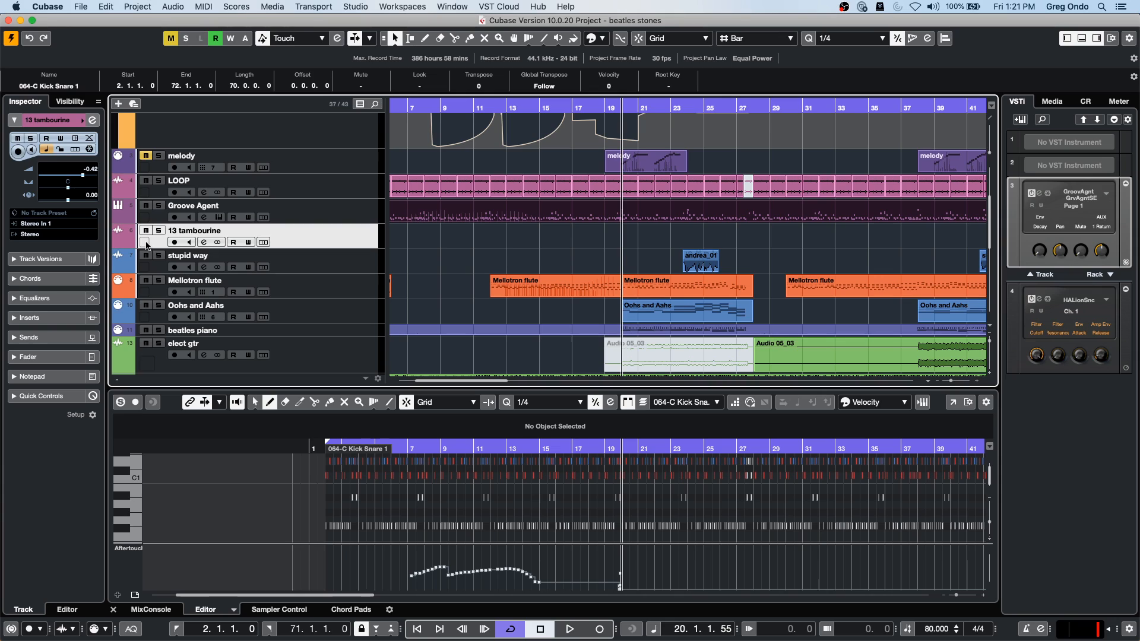
double_click(147, 246)
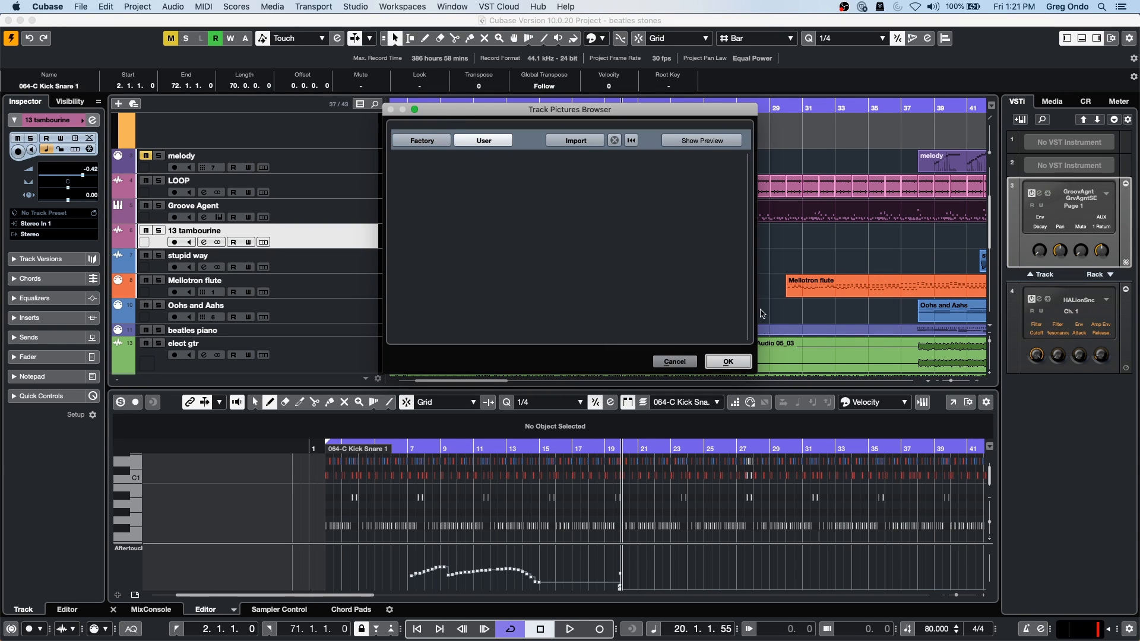
left_click(728, 361)
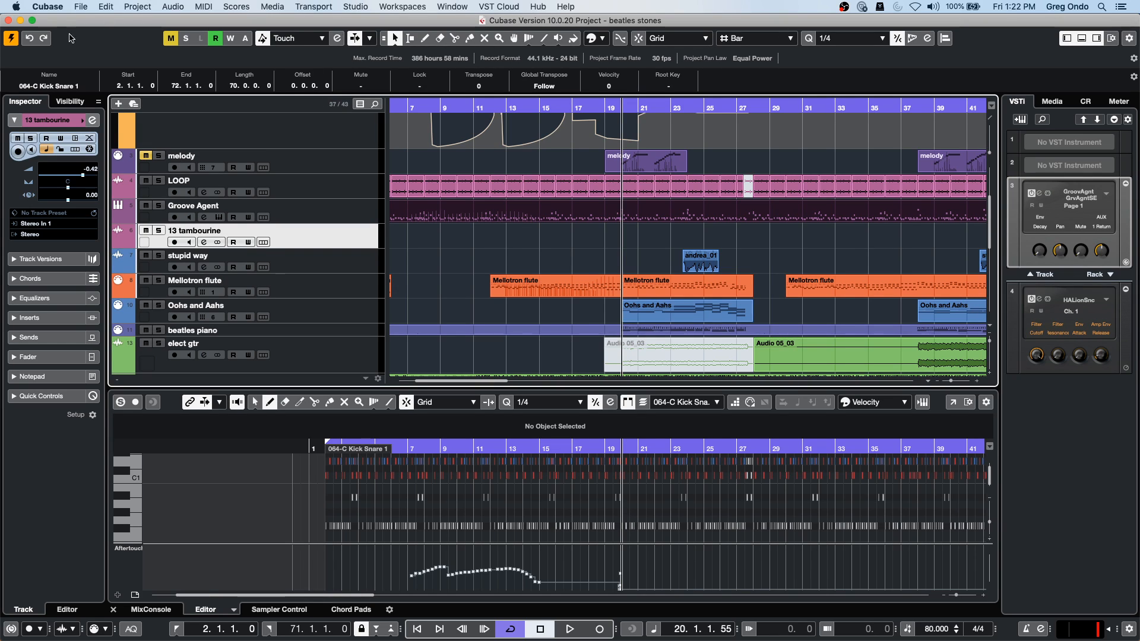
Step: Show the Loops & Samples collection in the project window's media browser
left_click(318, 5)
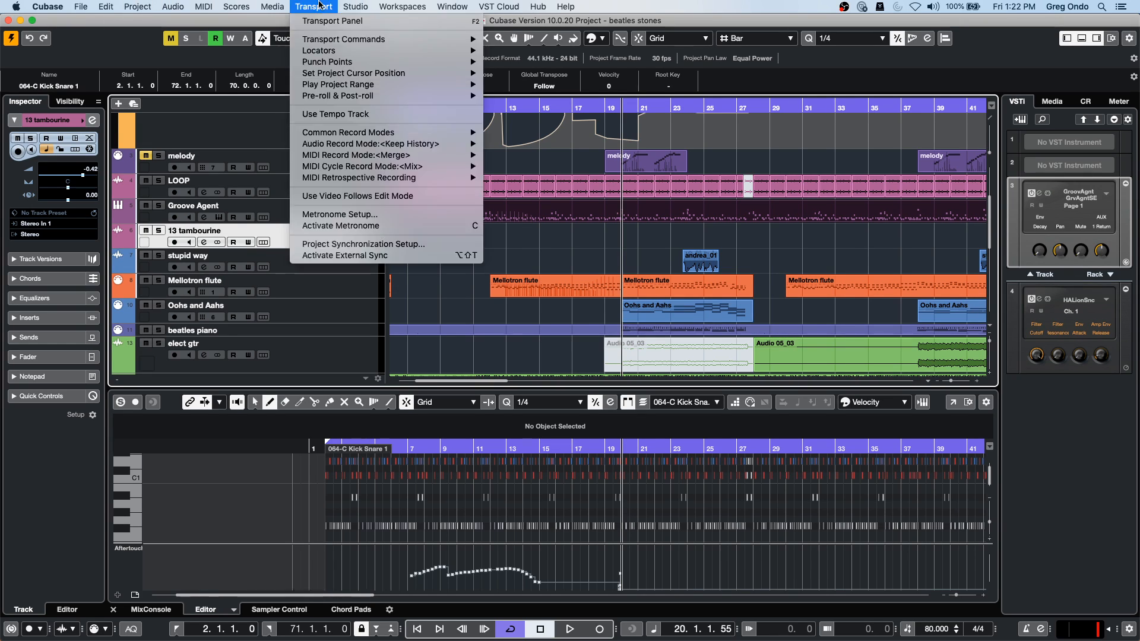
left_click(842, 172)
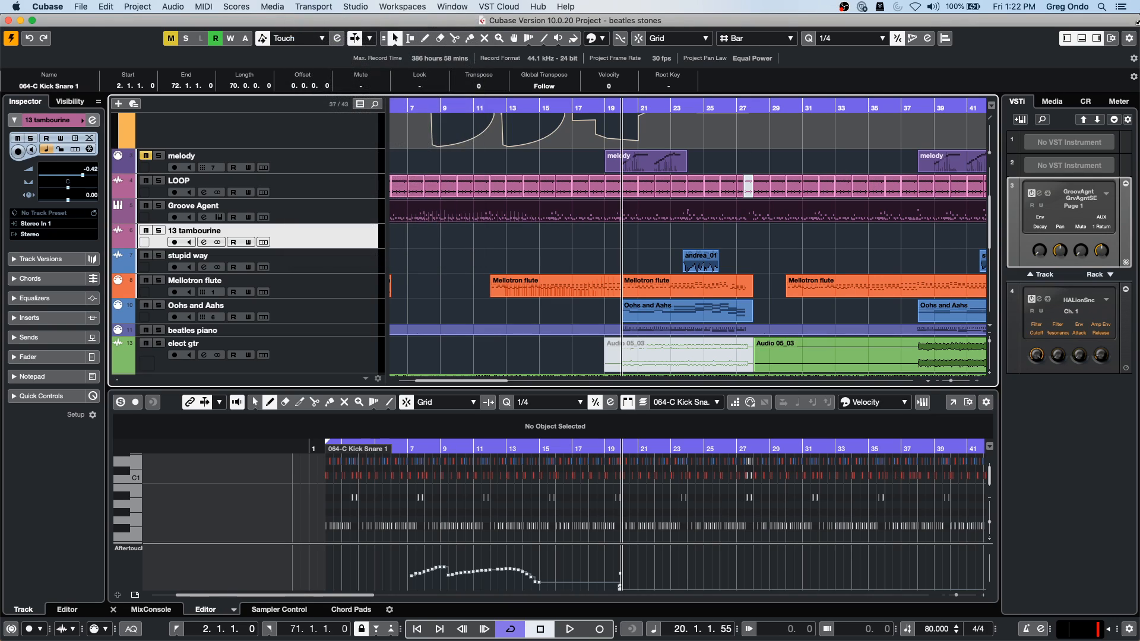
left_click(1052, 102)
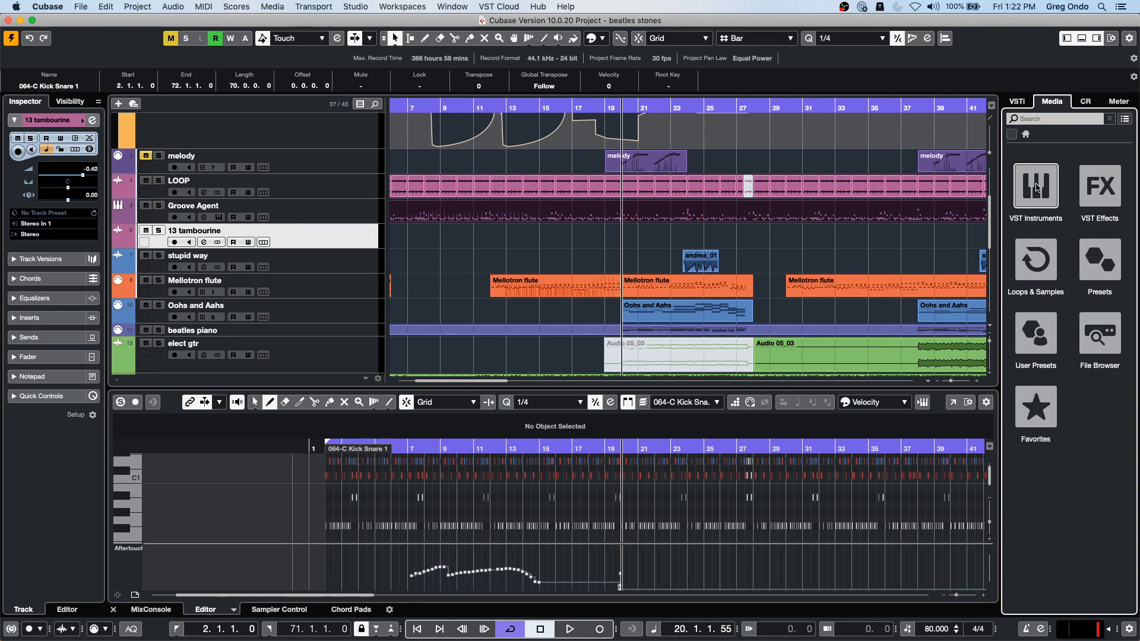
left_click(1043, 274)
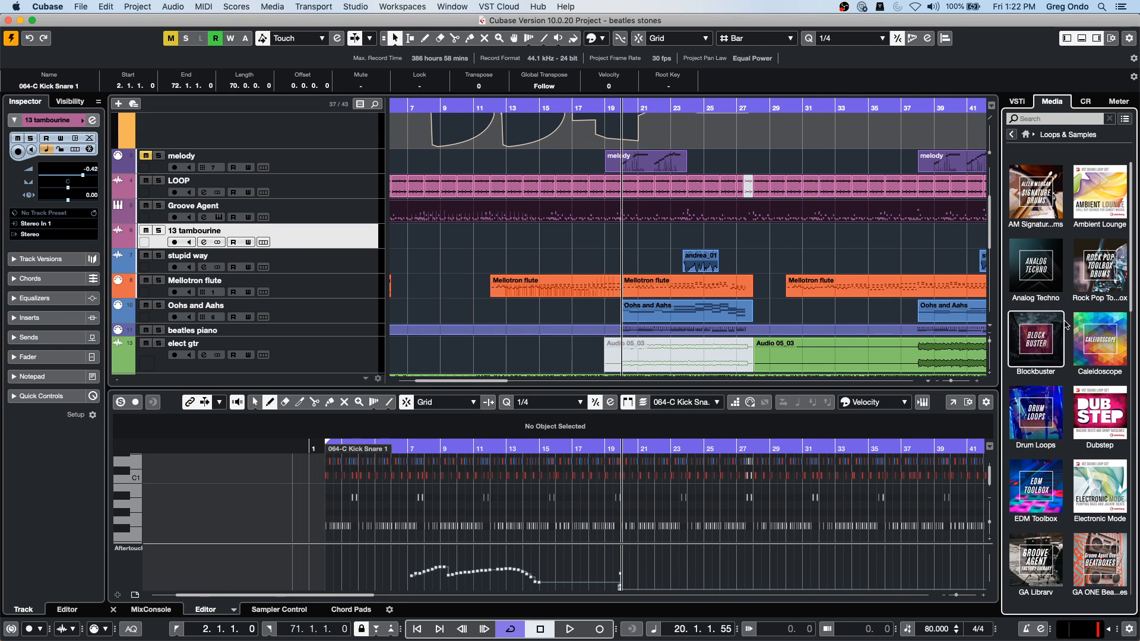
Step: Open the MediaBay and toggle its File Browser section off and back on
left_click(272, 6)
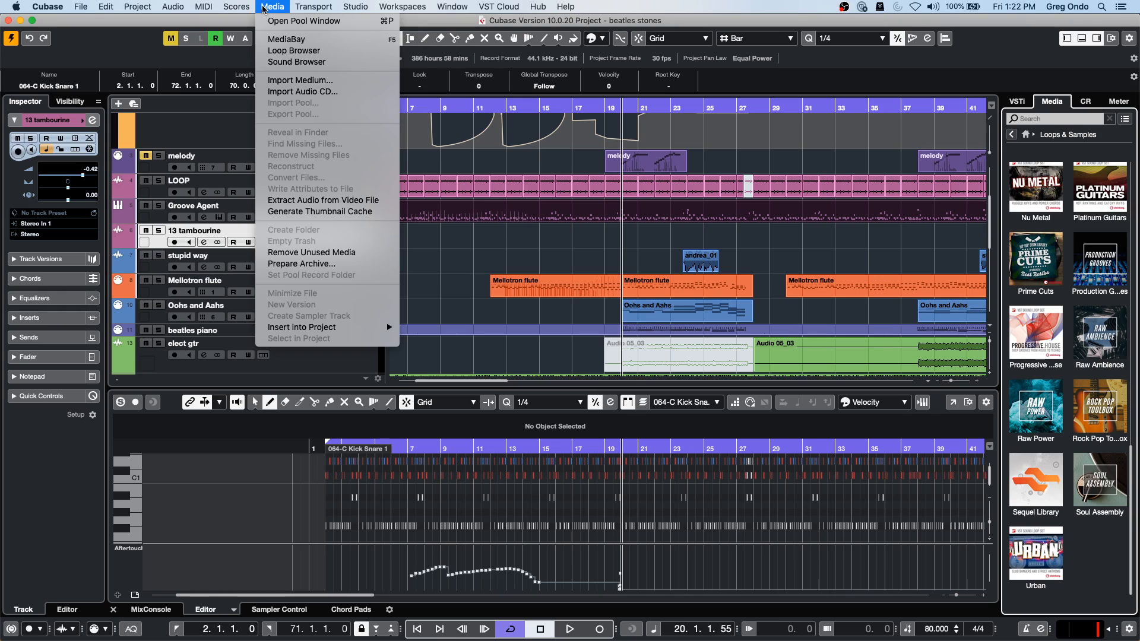
left_click(321, 41)
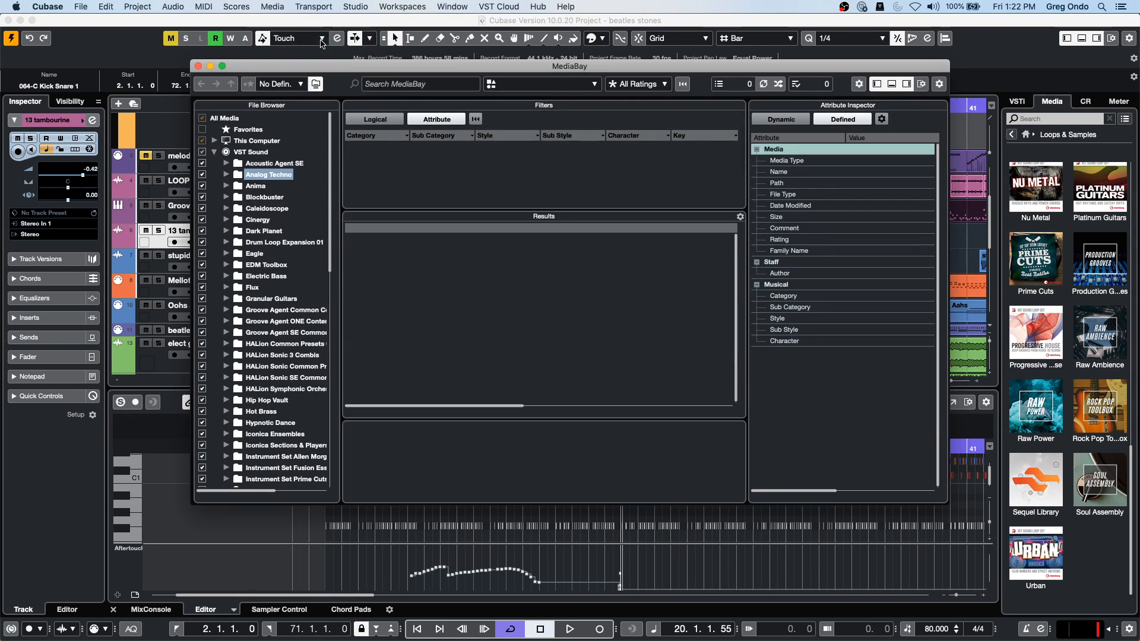
left_click(877, 83)
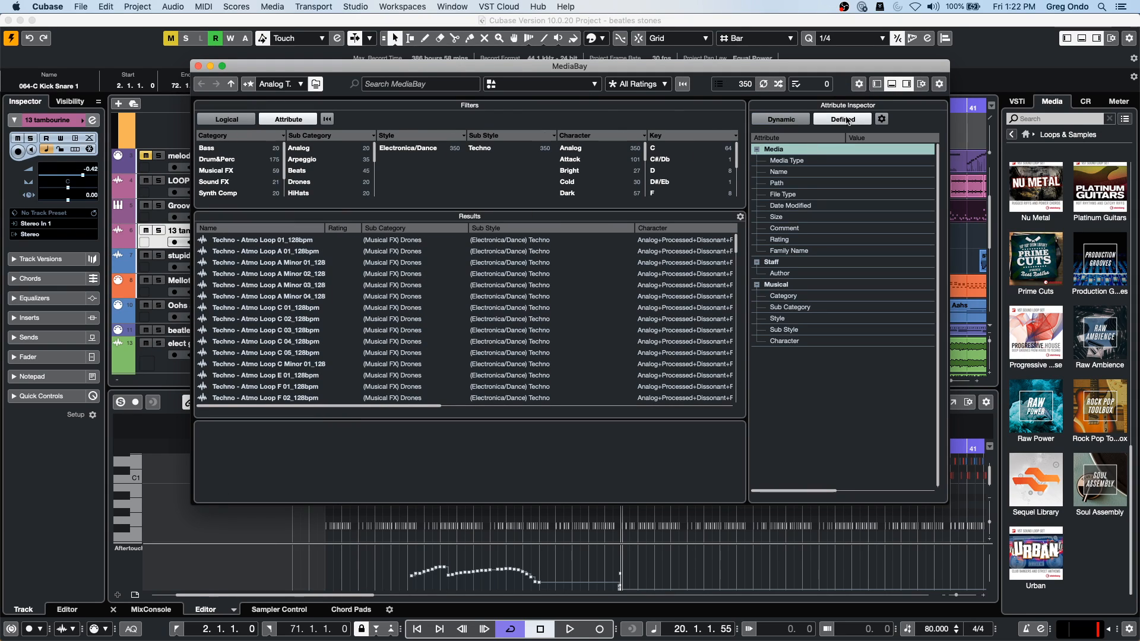
left_click(877, 84)
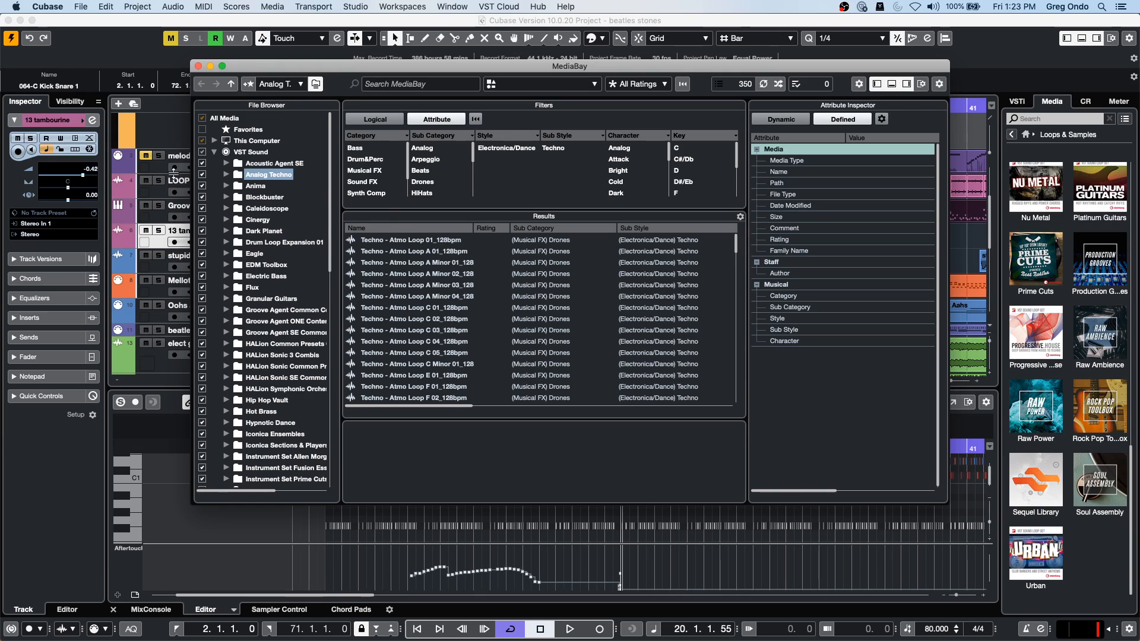
Step: Collapse and re-expand the VST Sound folder in the MediaBay and list the contents of Acoustic Agent SE
double_click(259, 153)
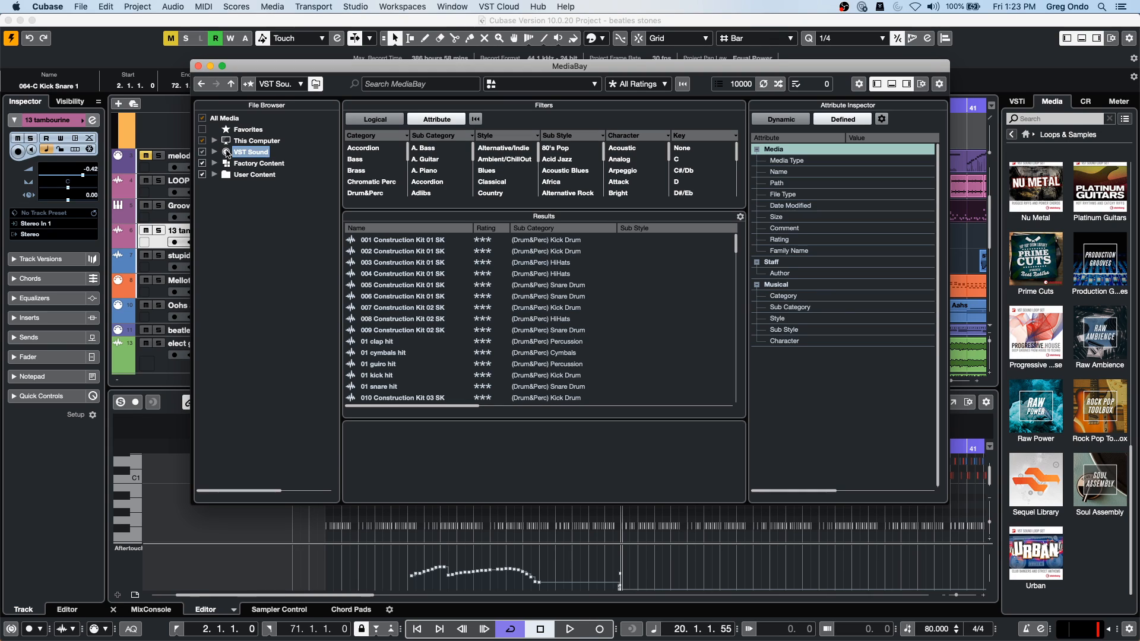
left_click(214, 152)
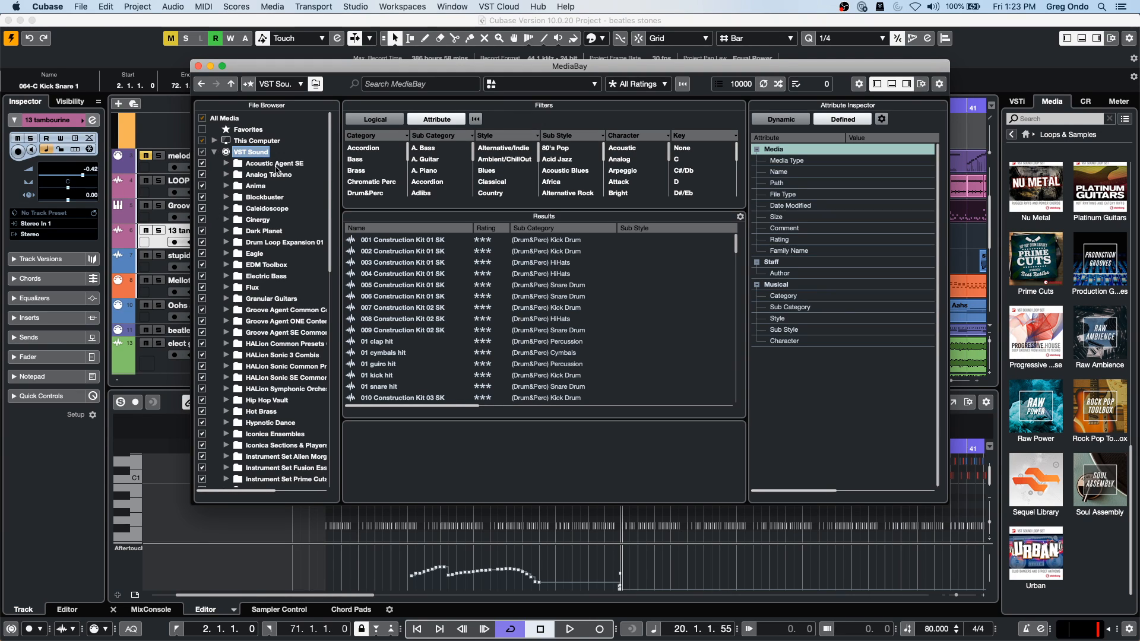
left_click(253, 163)
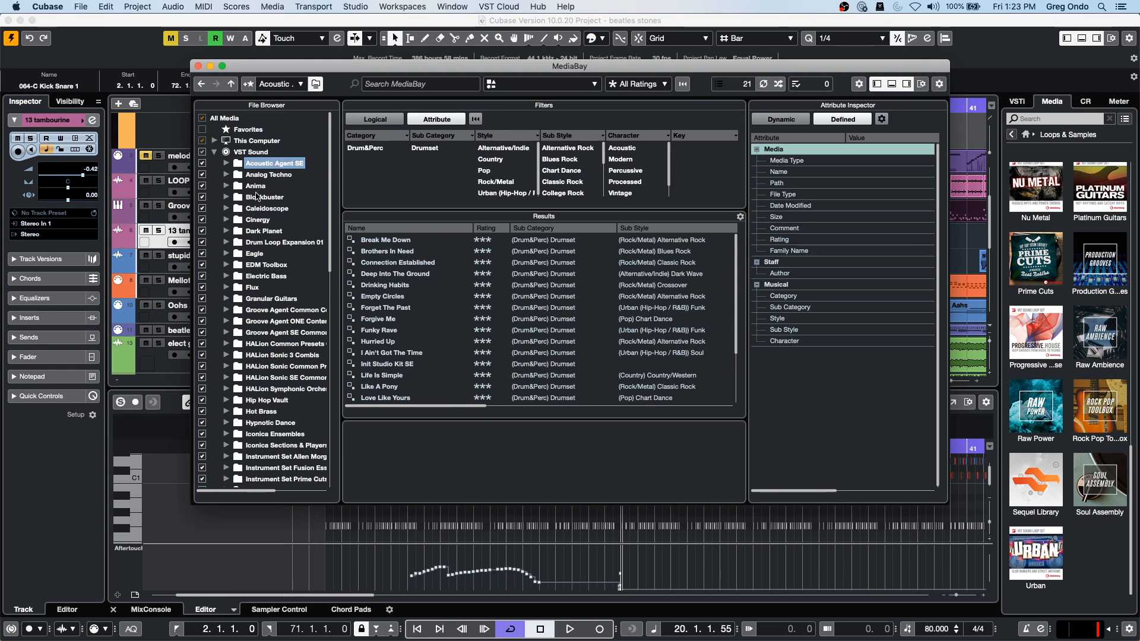
Step: Expand This Computer in the MediaBay's file browser and run Rescan Disk on the Anima folder under VST Sound
left_click(214, 141)
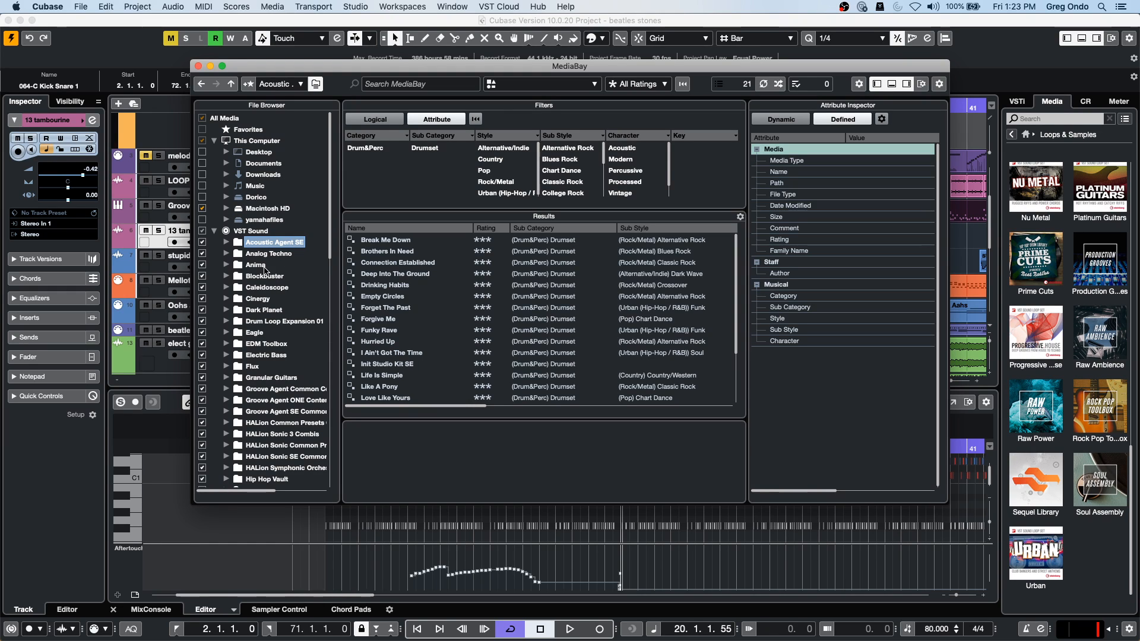
left_click(265, 267)
right_click(264, 269)
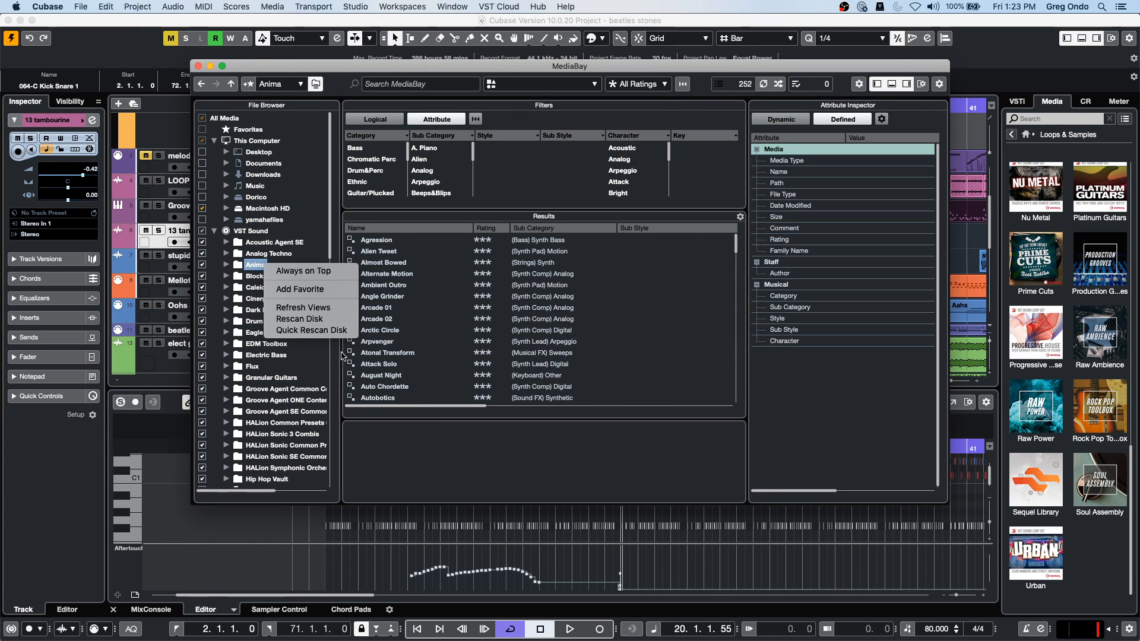
left_click(321, 319)
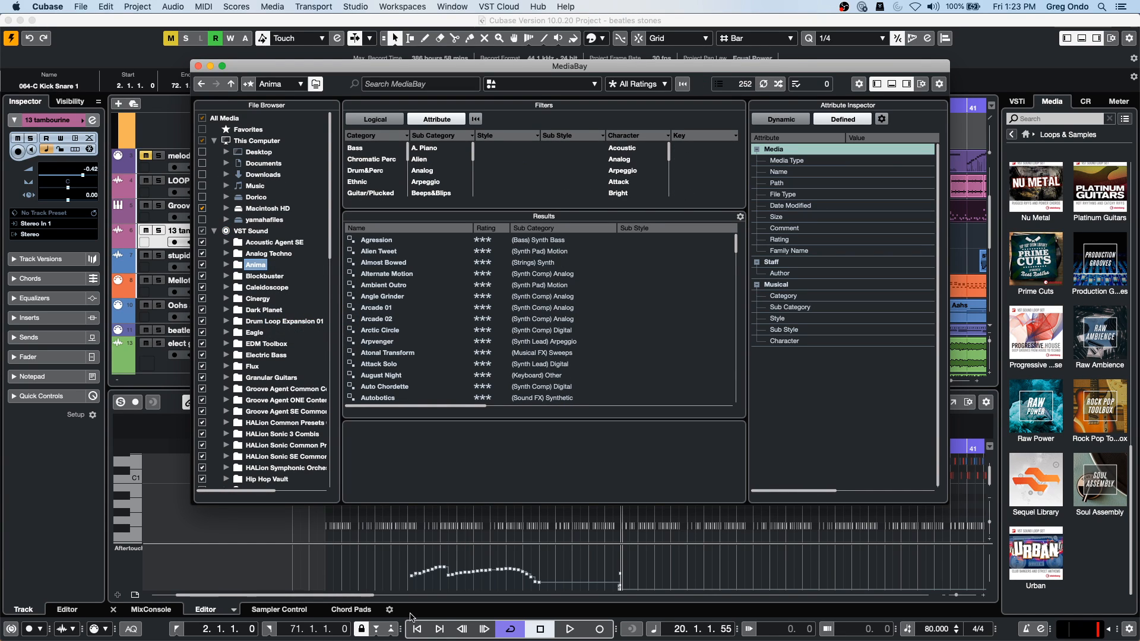
Step: Switch to Finder and launch Steinberg Library Manager from the Applications folder
mouse_move(341, 639)
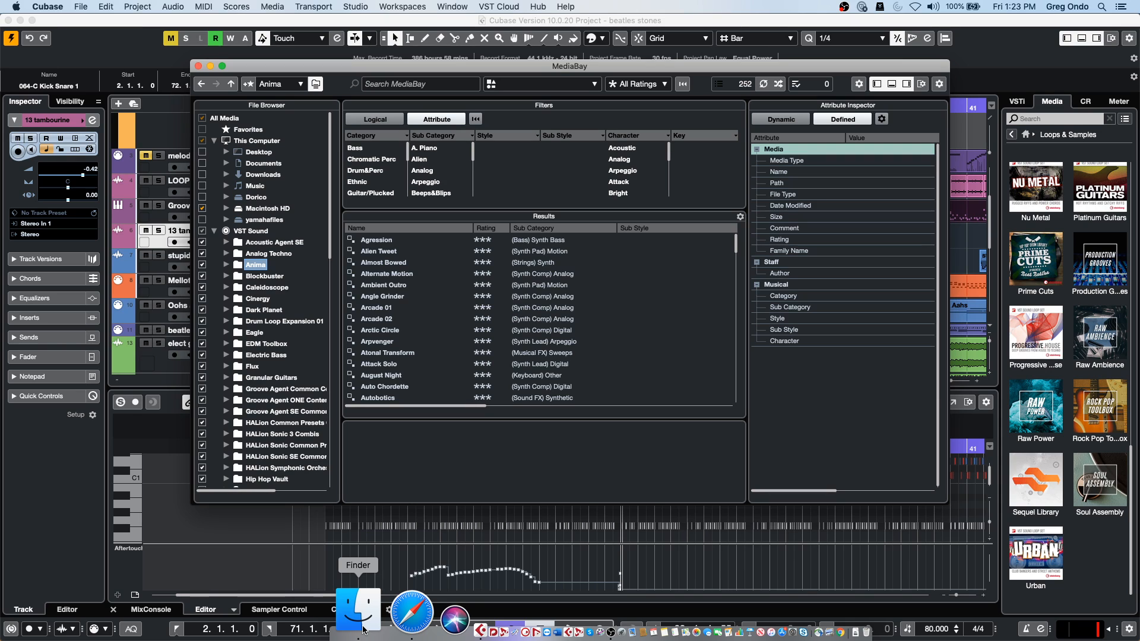
left_click(358, 611)
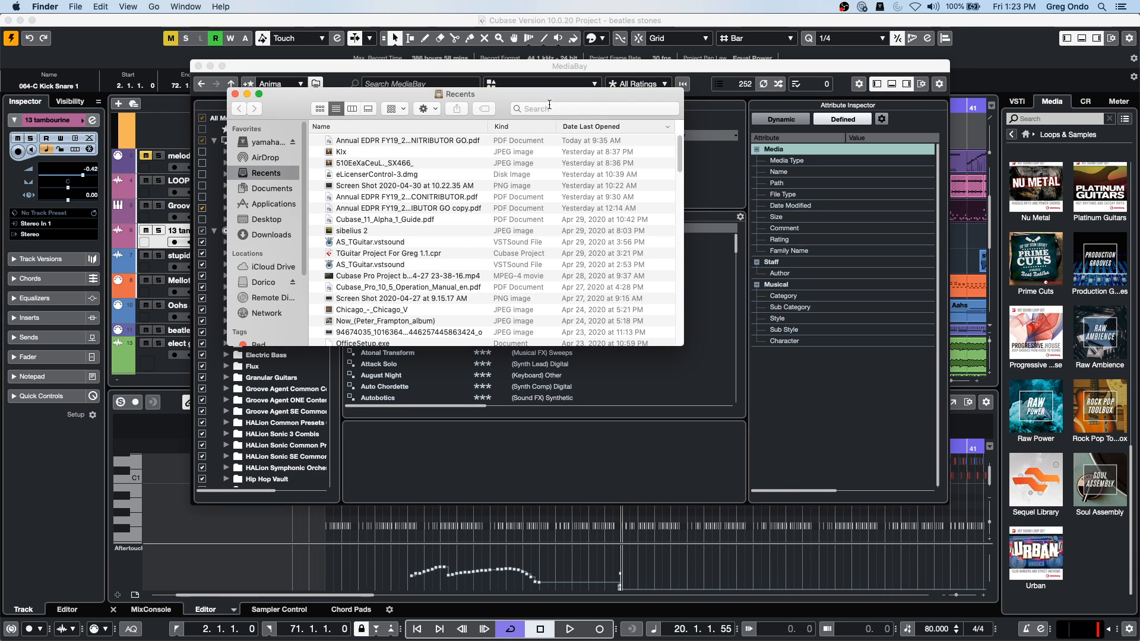
left_click(273, 203)
scroll(487, 241, "down", 10)
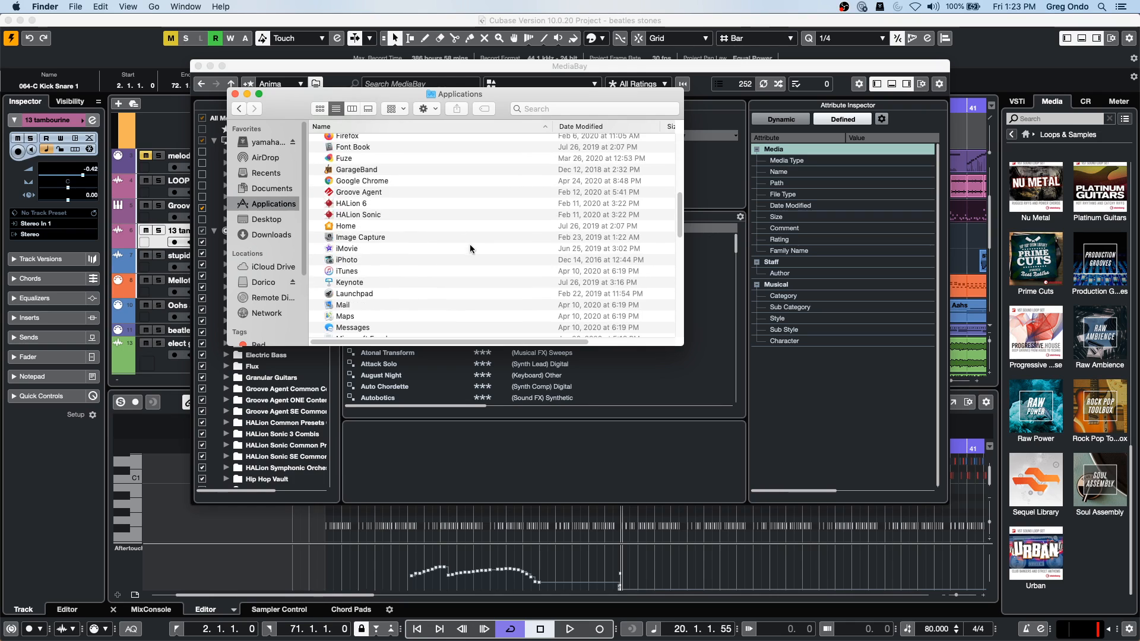
scroll(458, 249, "down", 6)
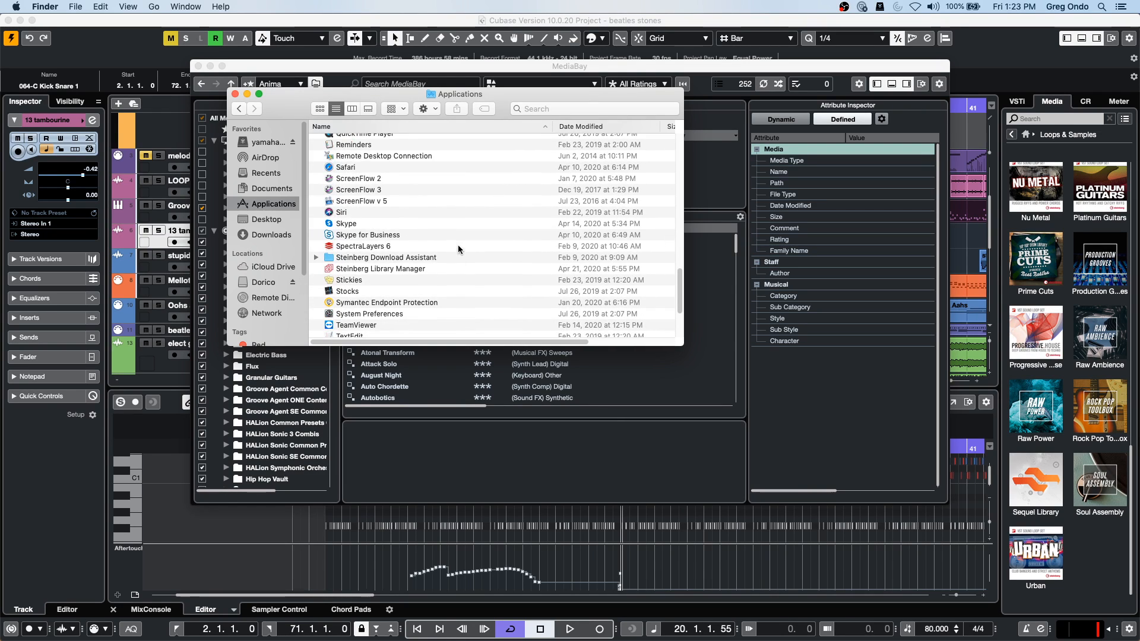
double_click(404, 269)
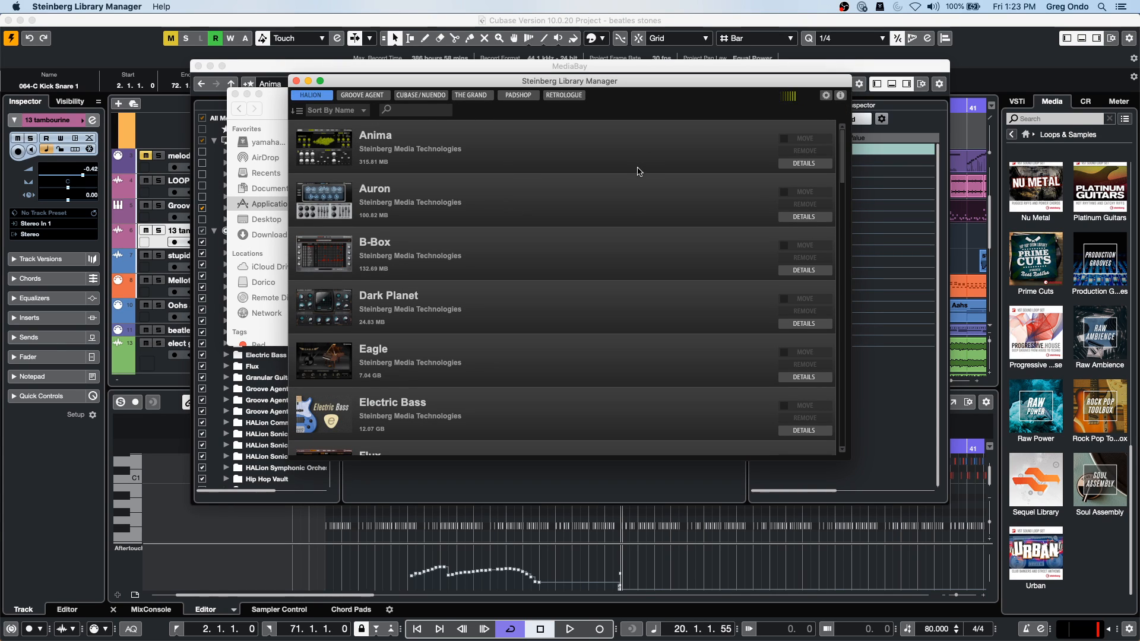
Step: Look through the Padshop, The Grand and Cubase/Nuendo libraries and expand the details of Drum Loop Expansion 01
left_click(529, 99)
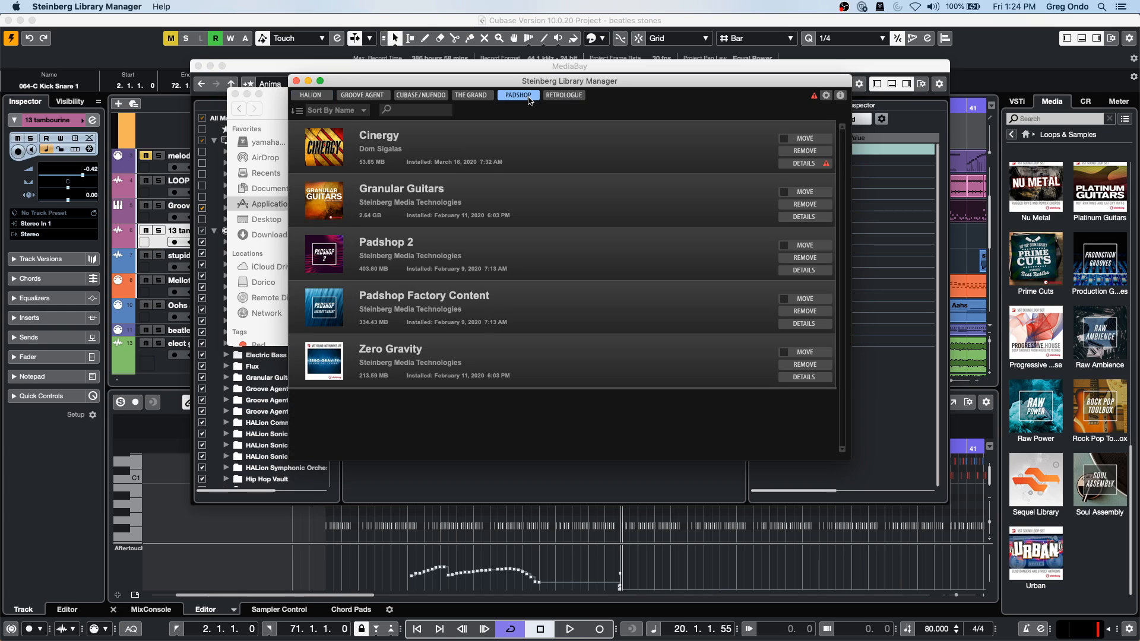
left_click(476, 95)
left_click(421, 95)
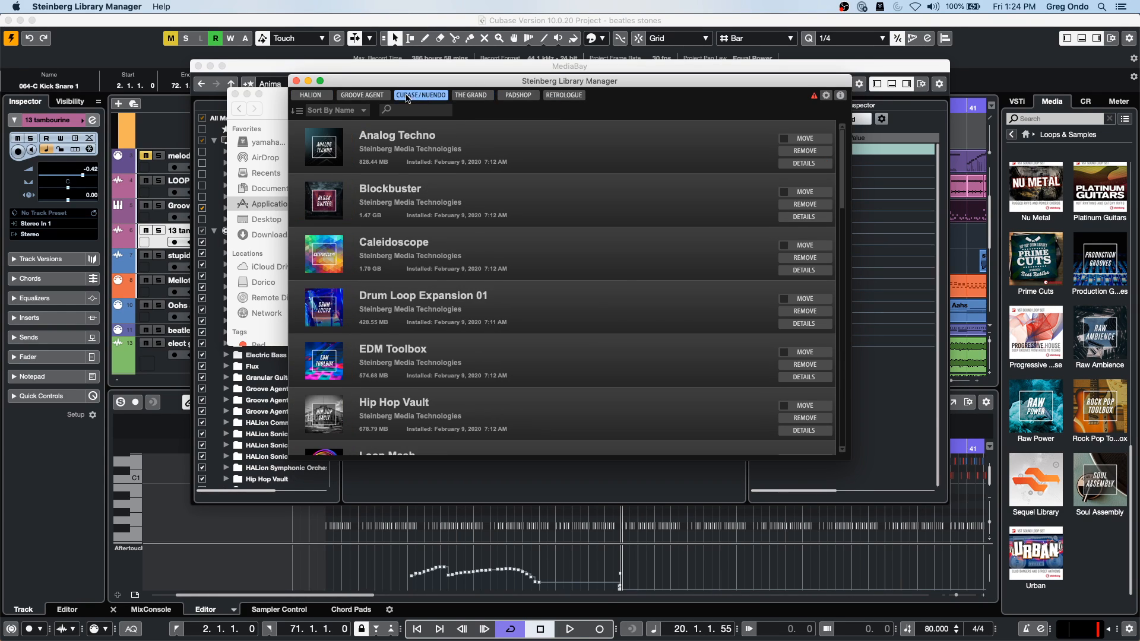
scroll(544, 209, "down", 2)
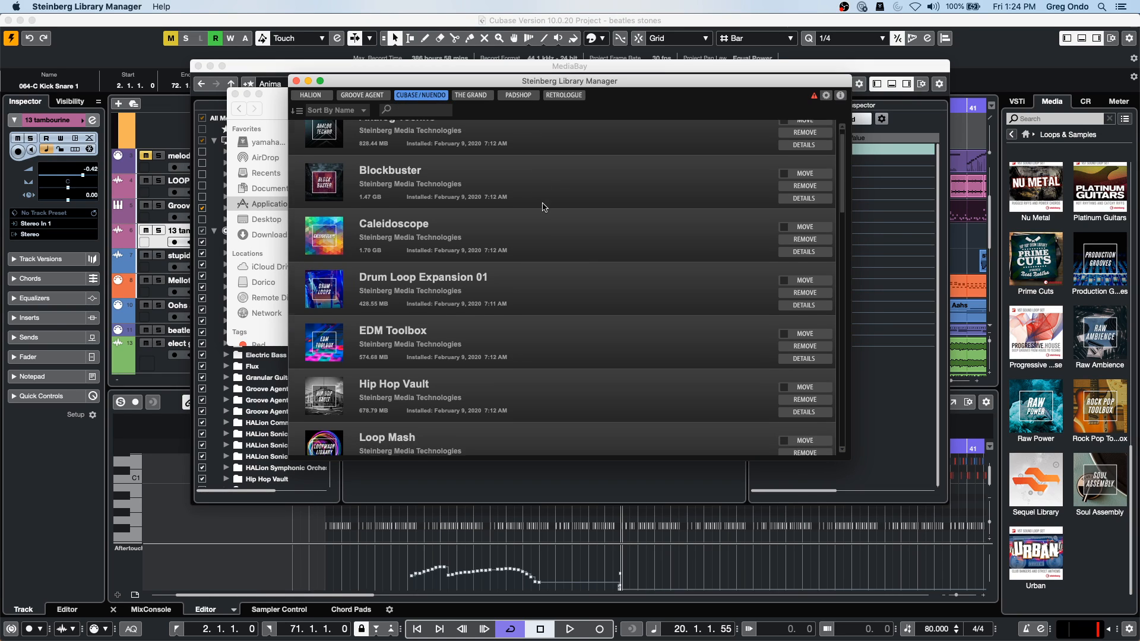
scroll(543, 207, "up", 2)
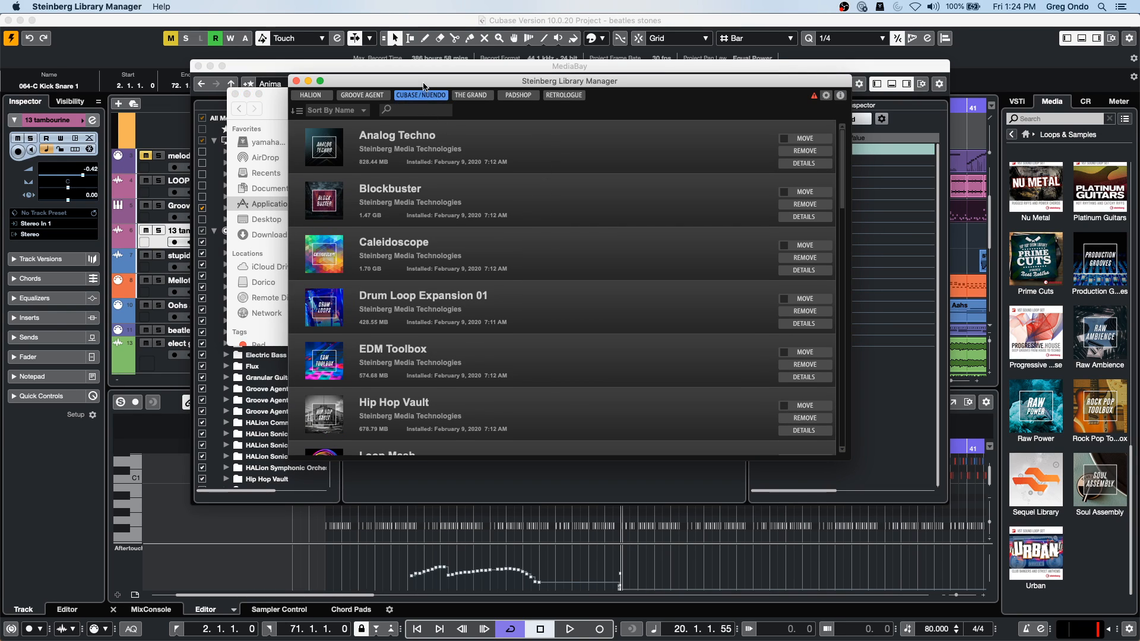
scroll(518, 232, "down", 1)
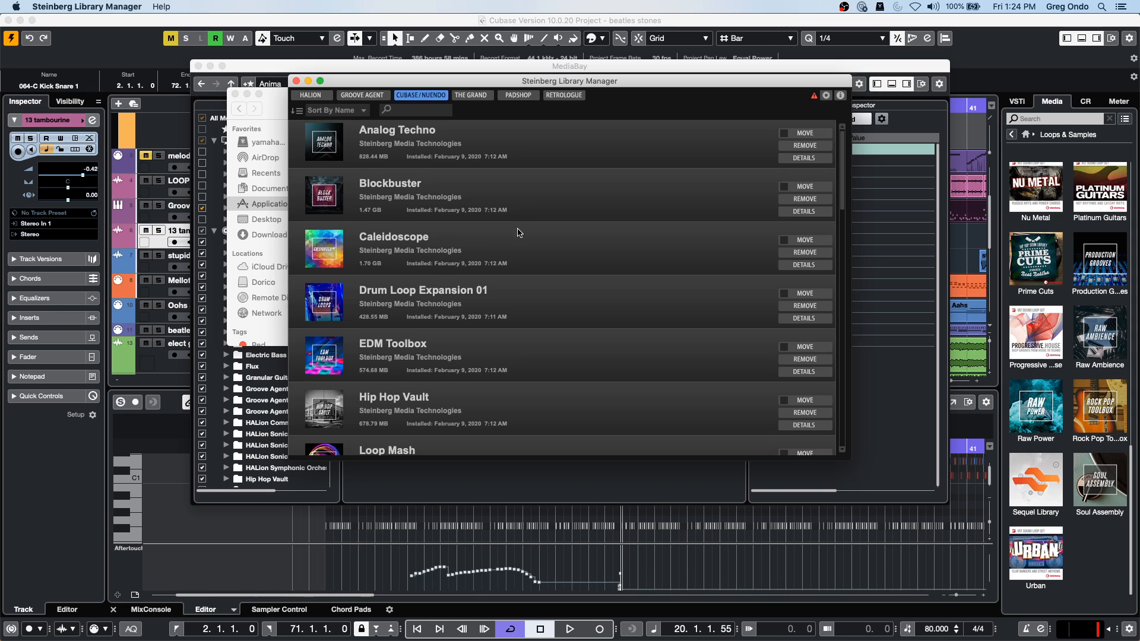
scroll(481, 300, "down", 7)
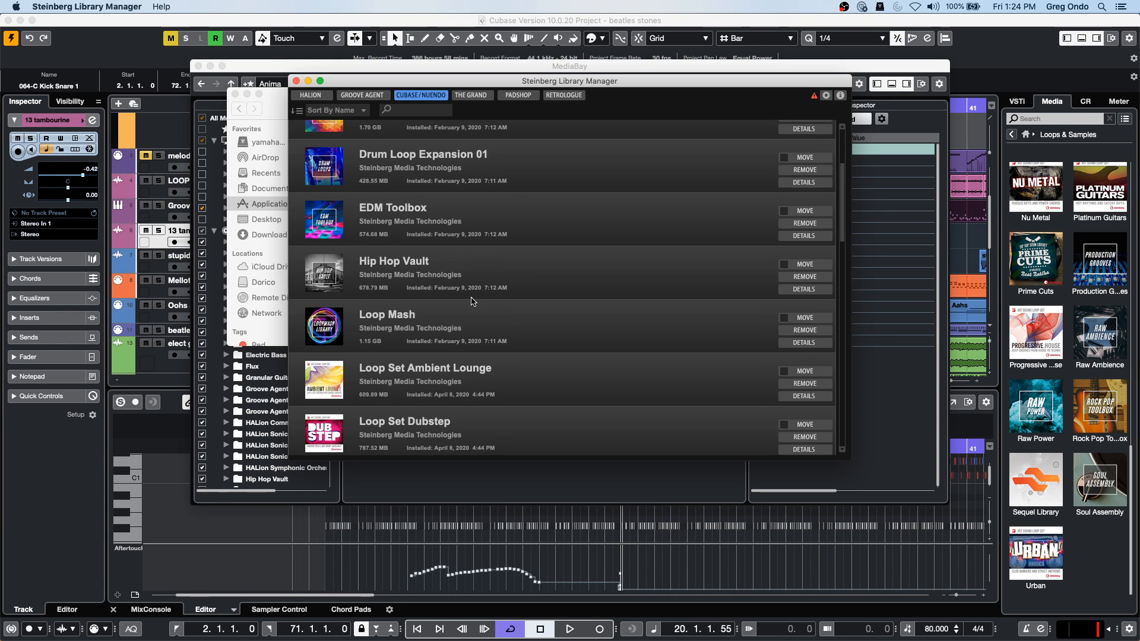
scroll(472, 300, "down", 2)
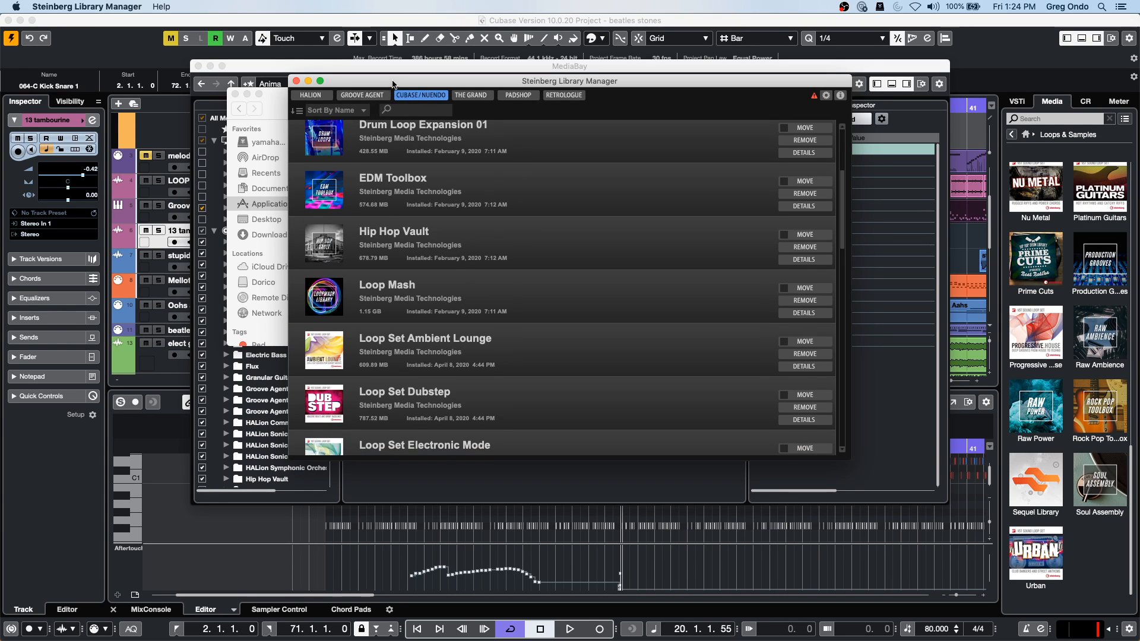
left_click_drag(369, 80, 287, 76)
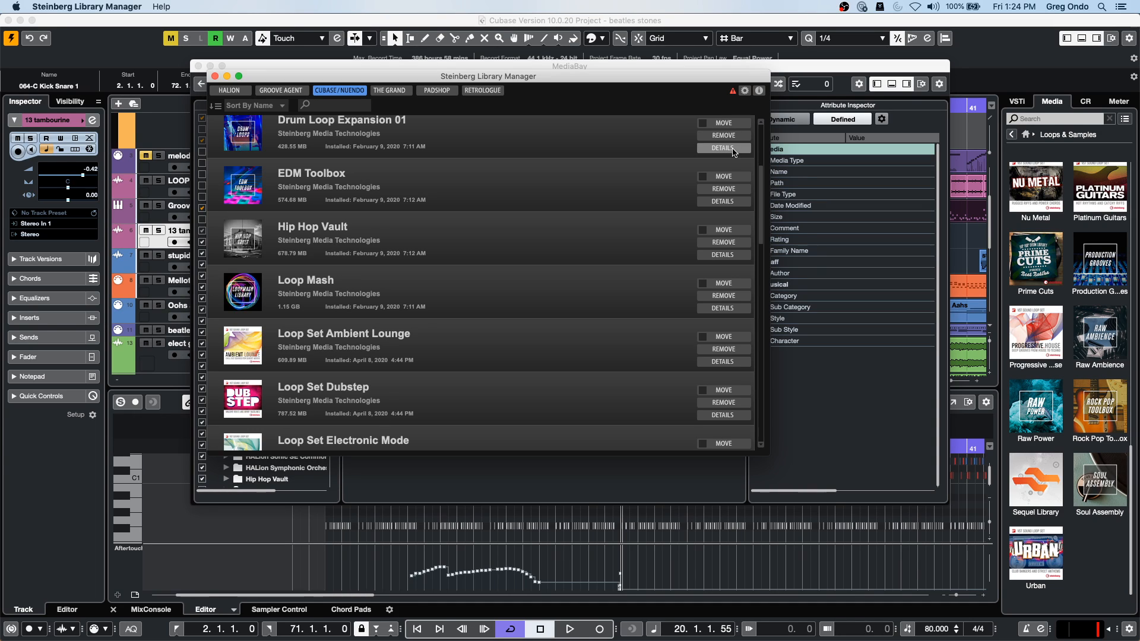
left_click(734, 151)
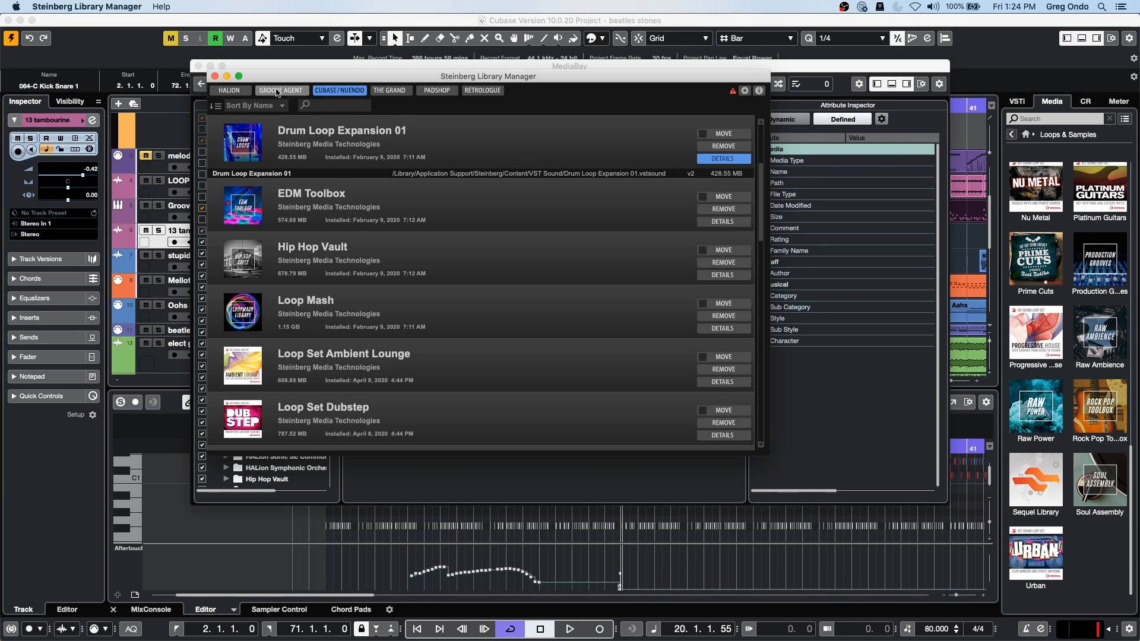
Step: Close Steinberg Library Manager, the Applications folder window and the MediaBay to return to the project
left_click(216, 77)
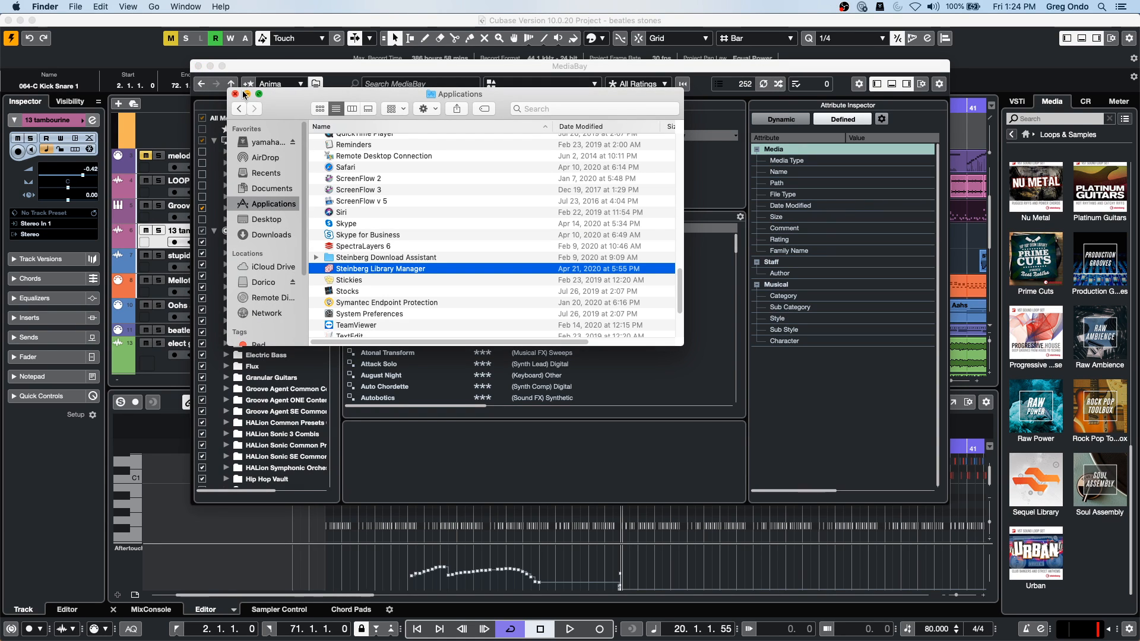
left_click(236, 94)
left_click(198, 66)
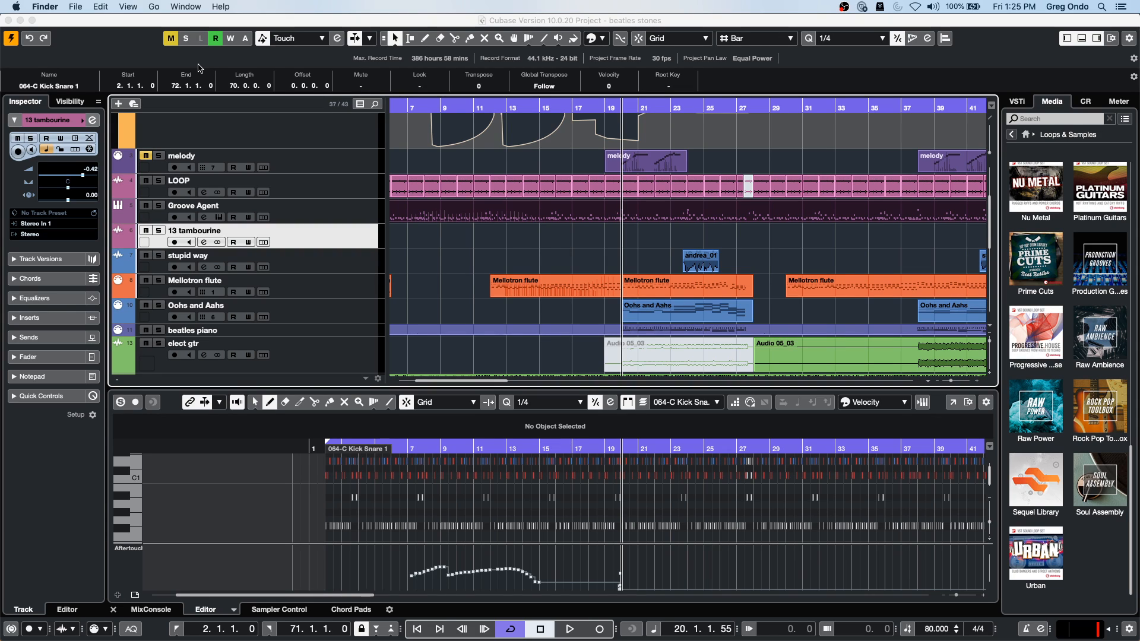
Step: Switch back to Cubase and create a new empty project in the May 1 2020 folder
left_click(72, 7)
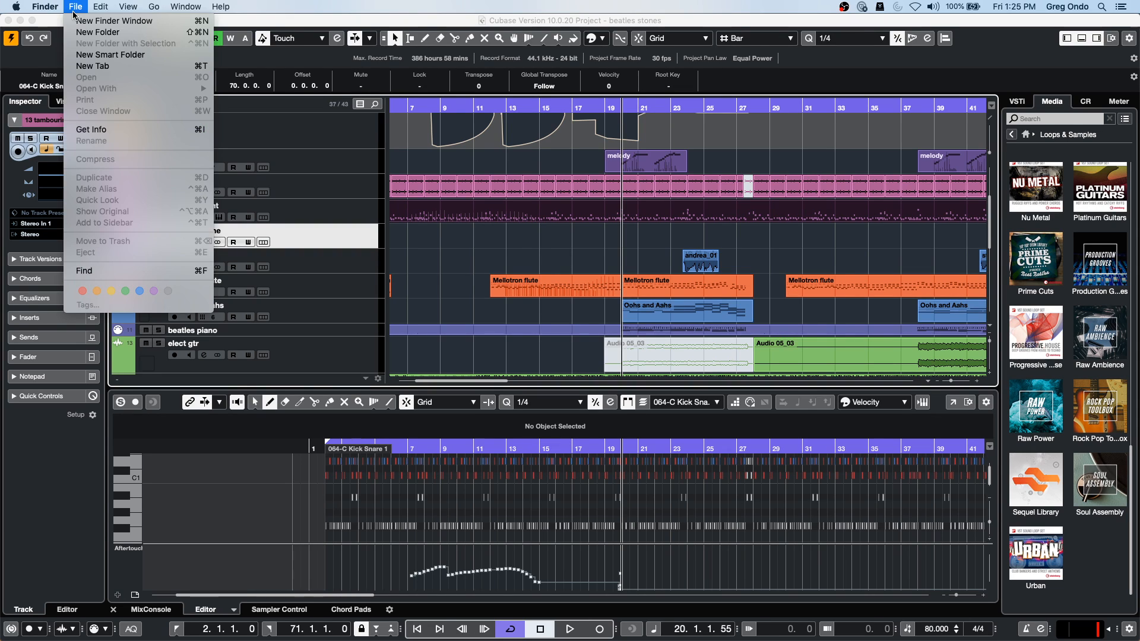
left_click(482, 215)
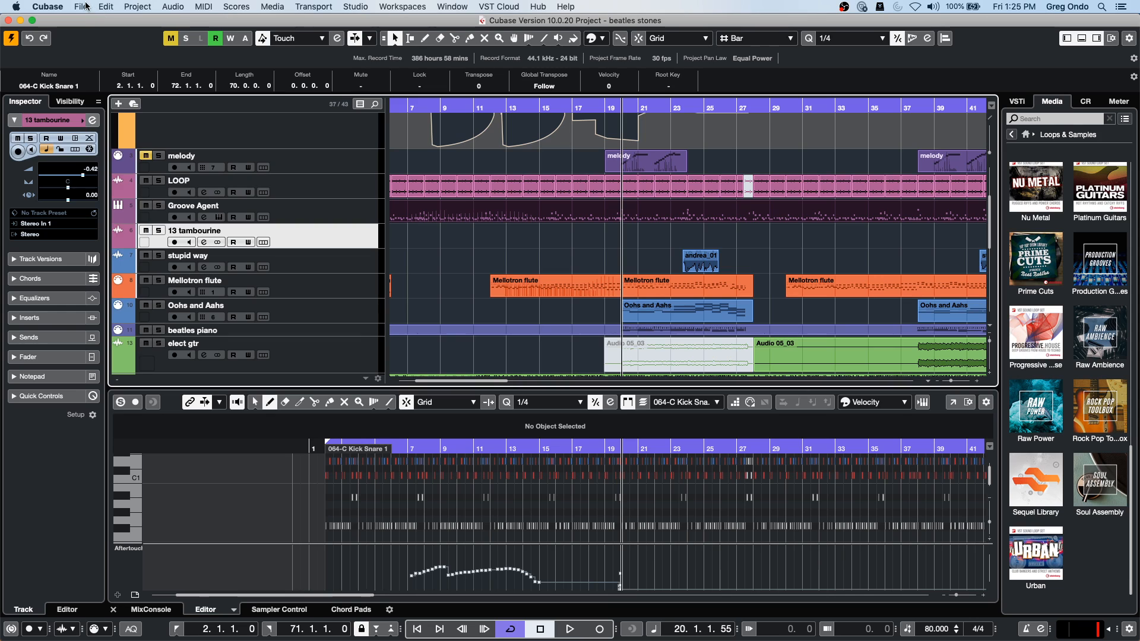
left_click(90, 7)
left_click(87, 24)
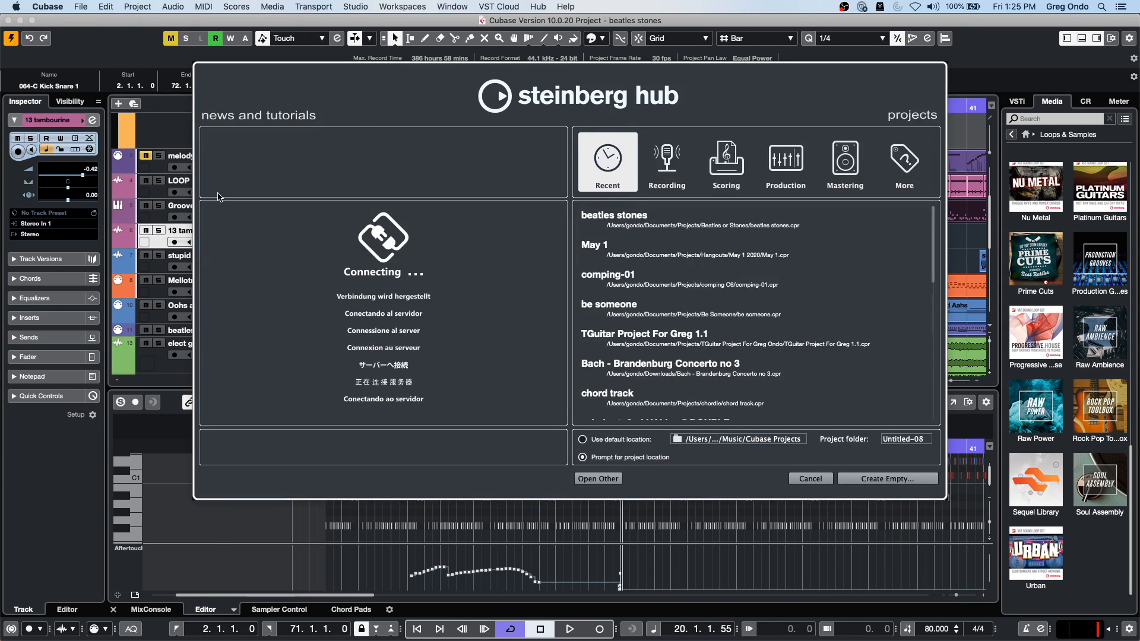
left_click(867, 479)
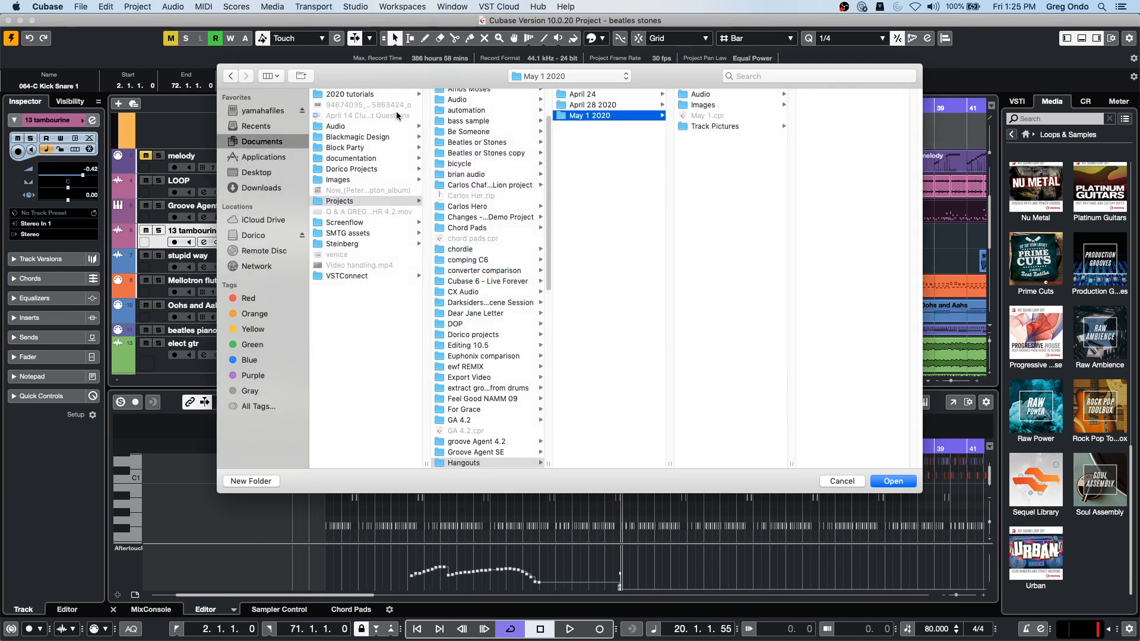
left_click(894, 483)
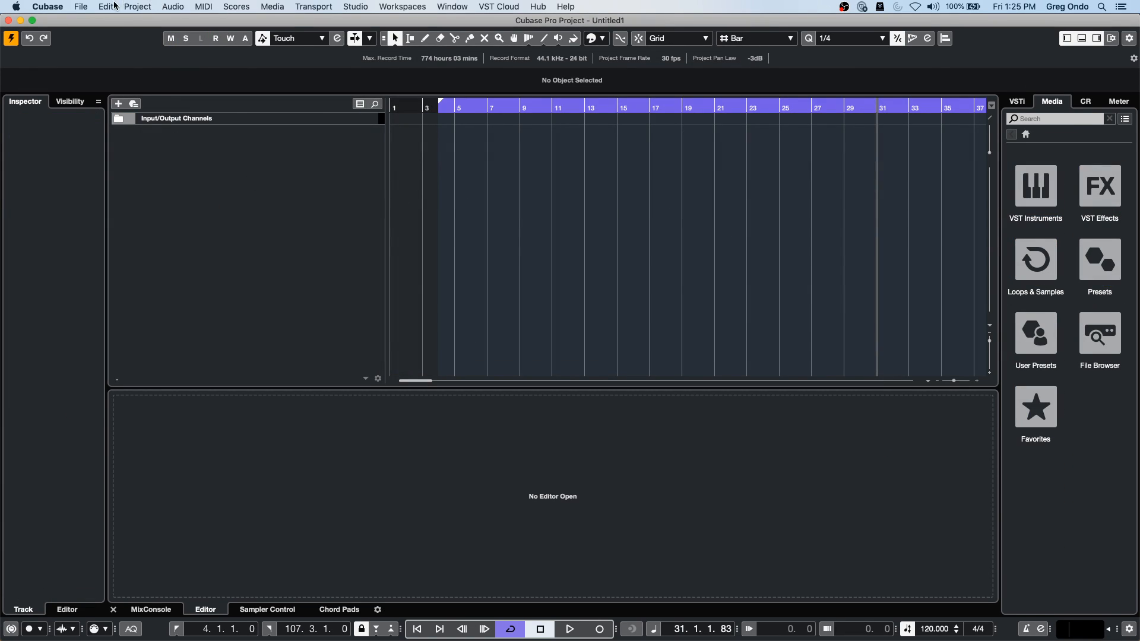
Step: Create and activate a project from the Blues Rock Production template in the May 1 2020 folder, and enlarge its window
left_click(85, 8)
left_click(98, 18)
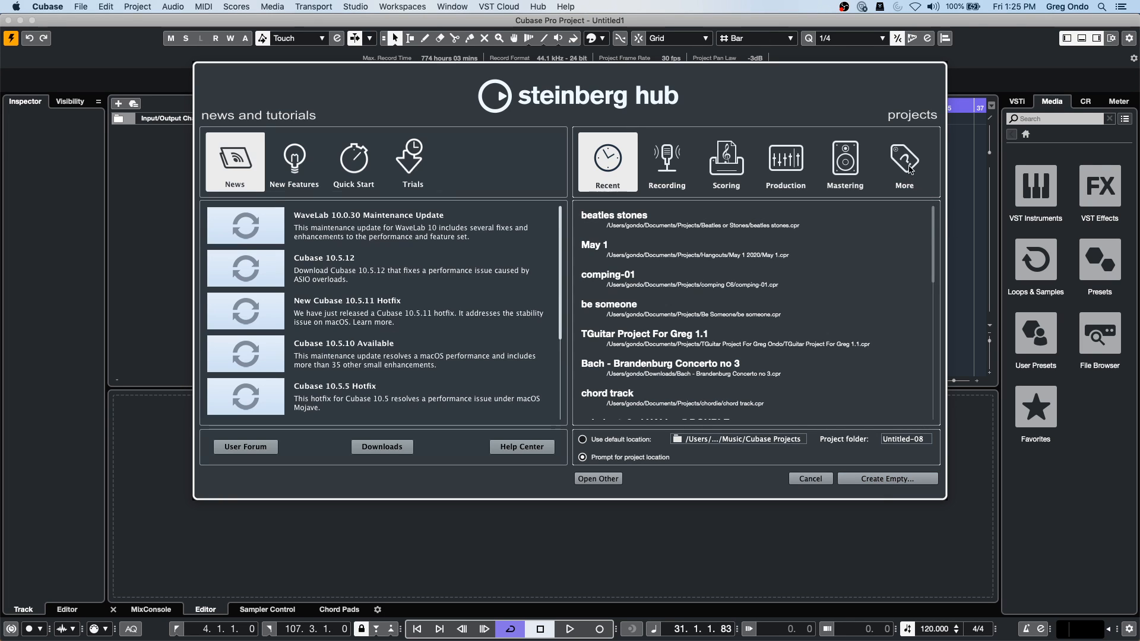
left_click(776, 165)
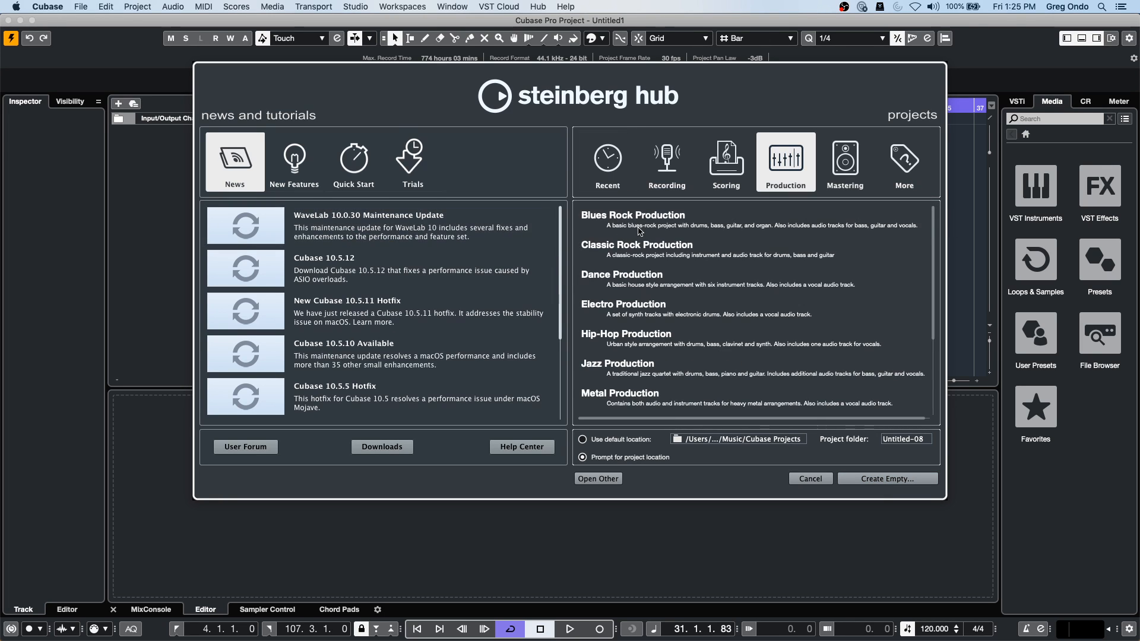
double_click(638, 222)
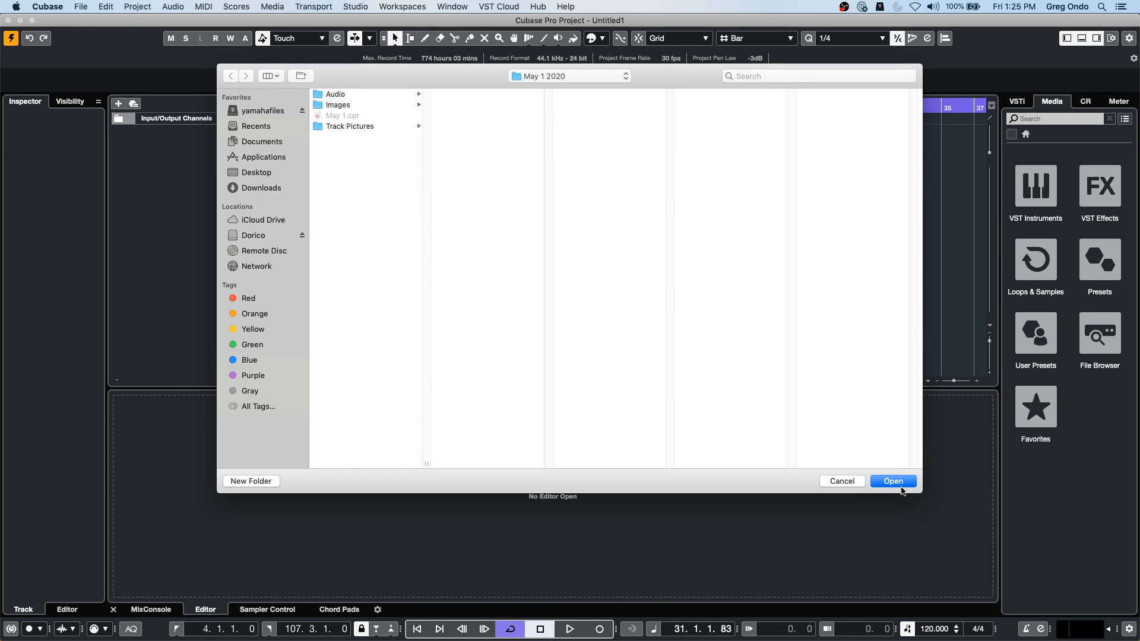
left_click(894, 482)
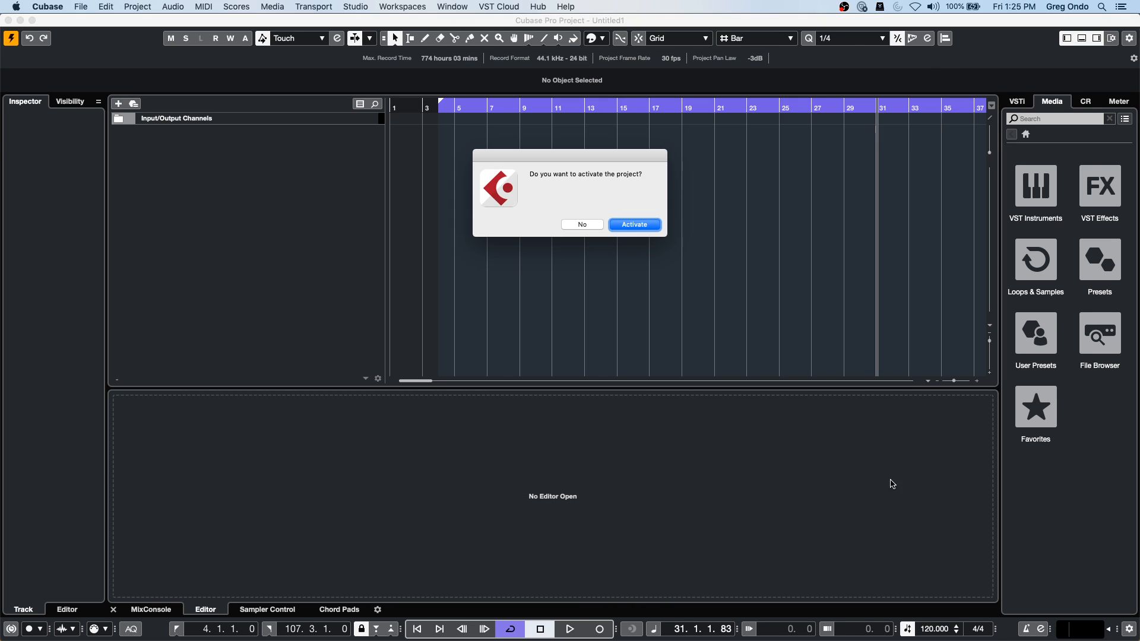
left_click(647, 226)
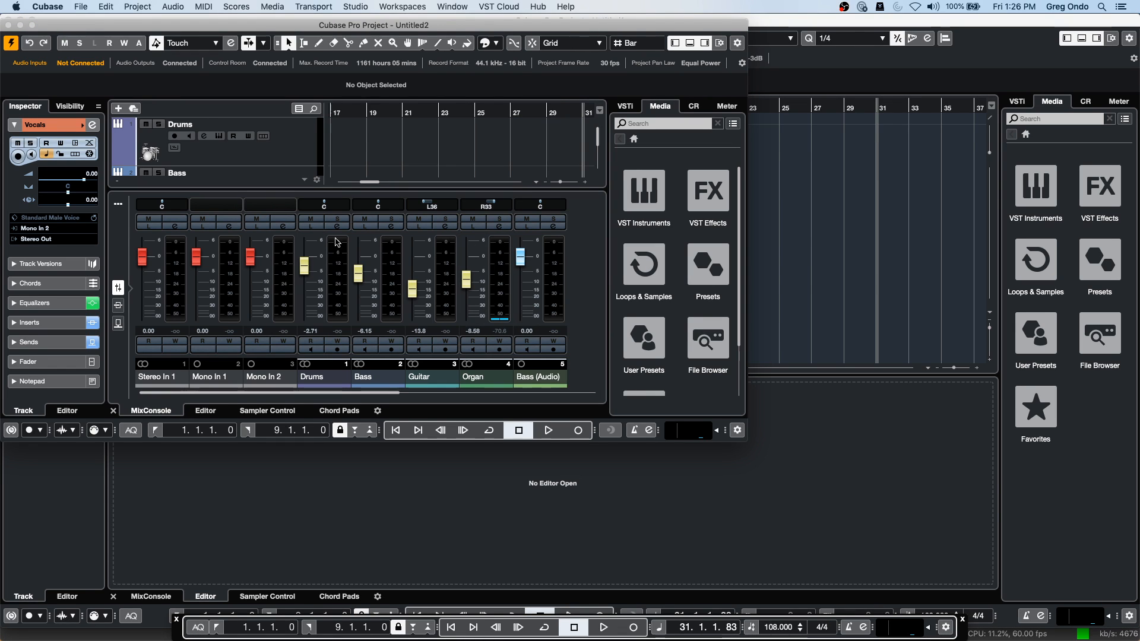
left_click(32, 25)
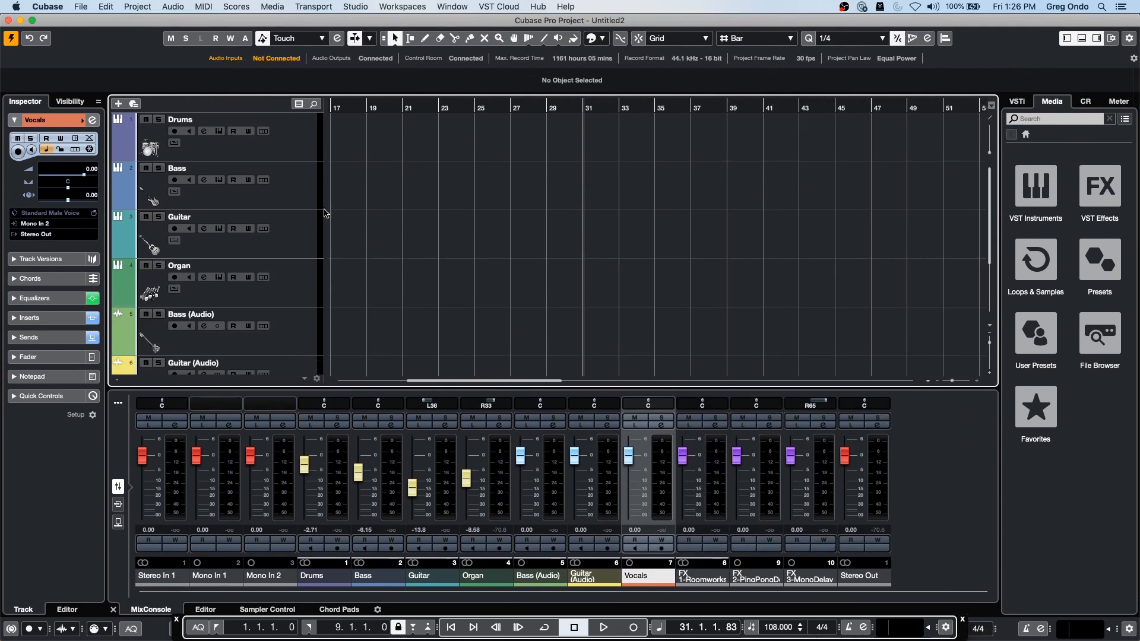
Step: Look through the template's tracks and view the track commands available for the Bass (Audio) track
left_click(285, 233)
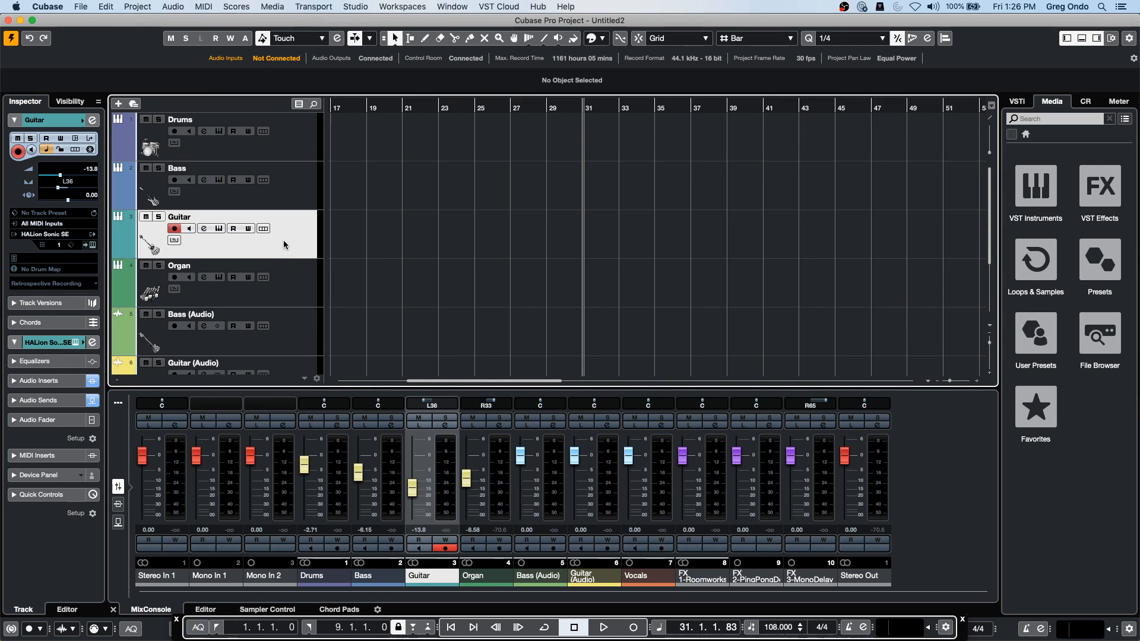
scroll(283, 239, "down", 3)
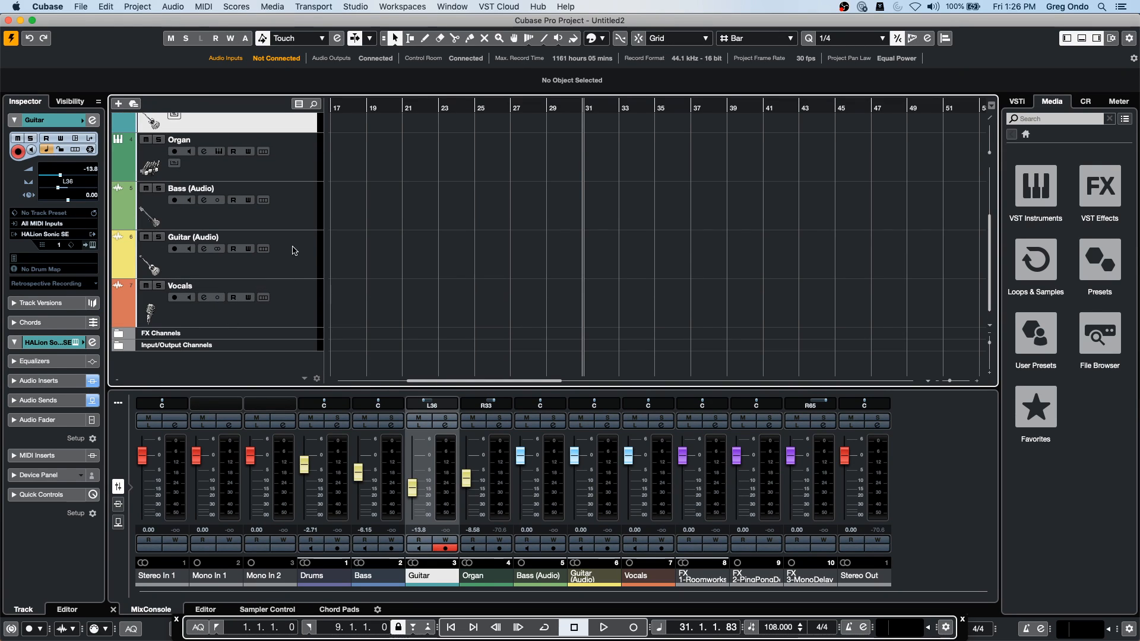
left_click(291, 211)
right_click(292, 210)
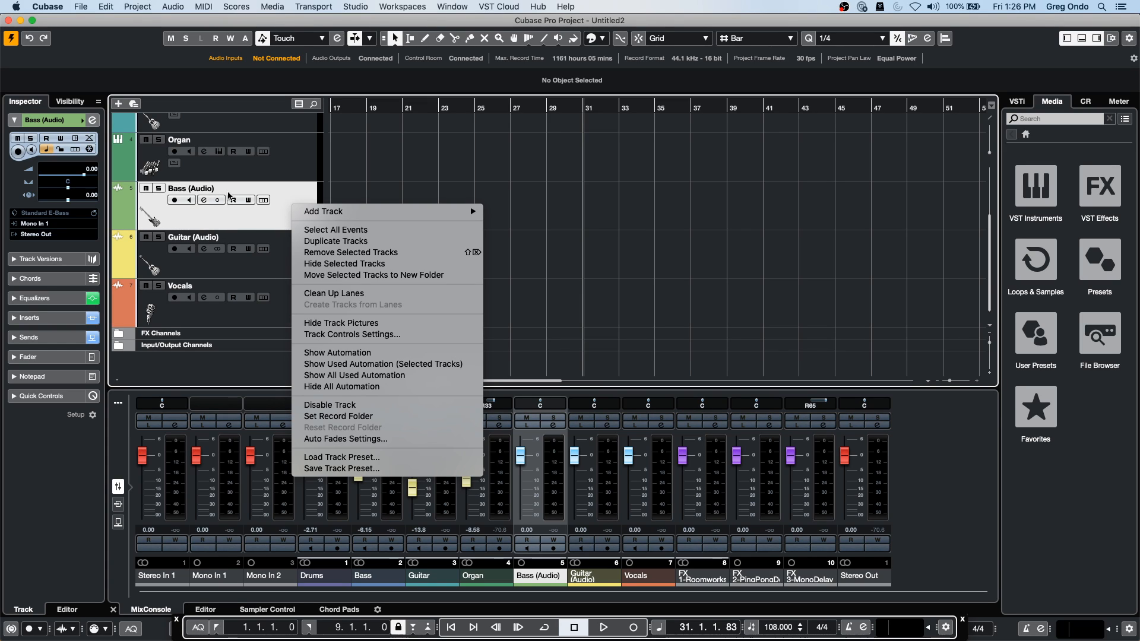
left_click(433, 159)
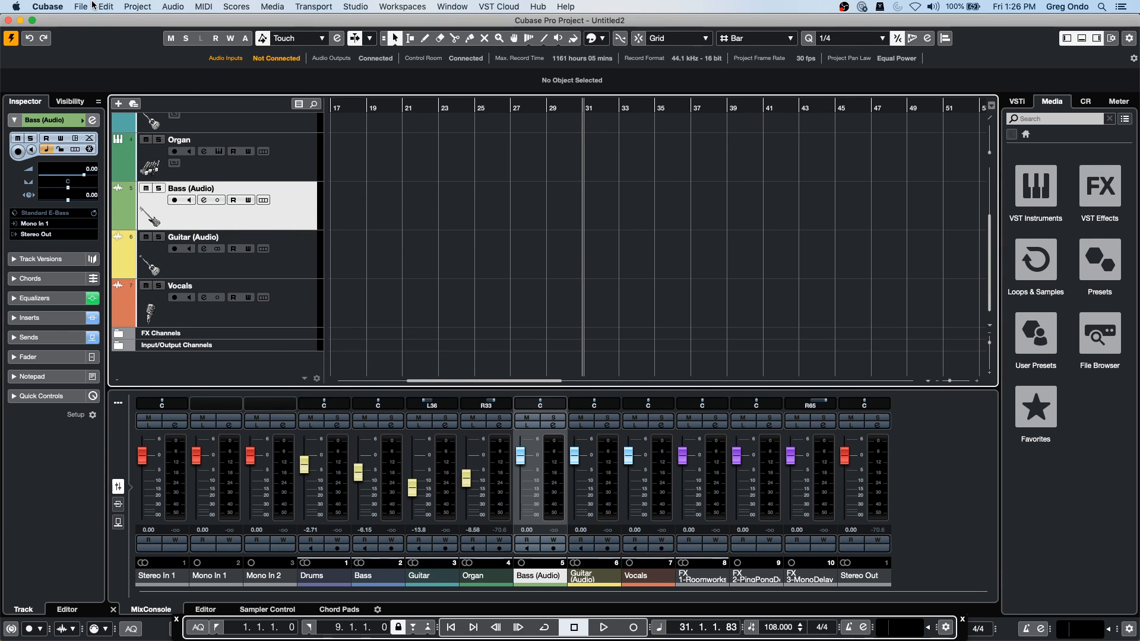
Step: Try the default location option for a new project, restore prompting for the project location, and cancel the Steinberg Hub
left_click(92, 6)
left_click(92, 19)
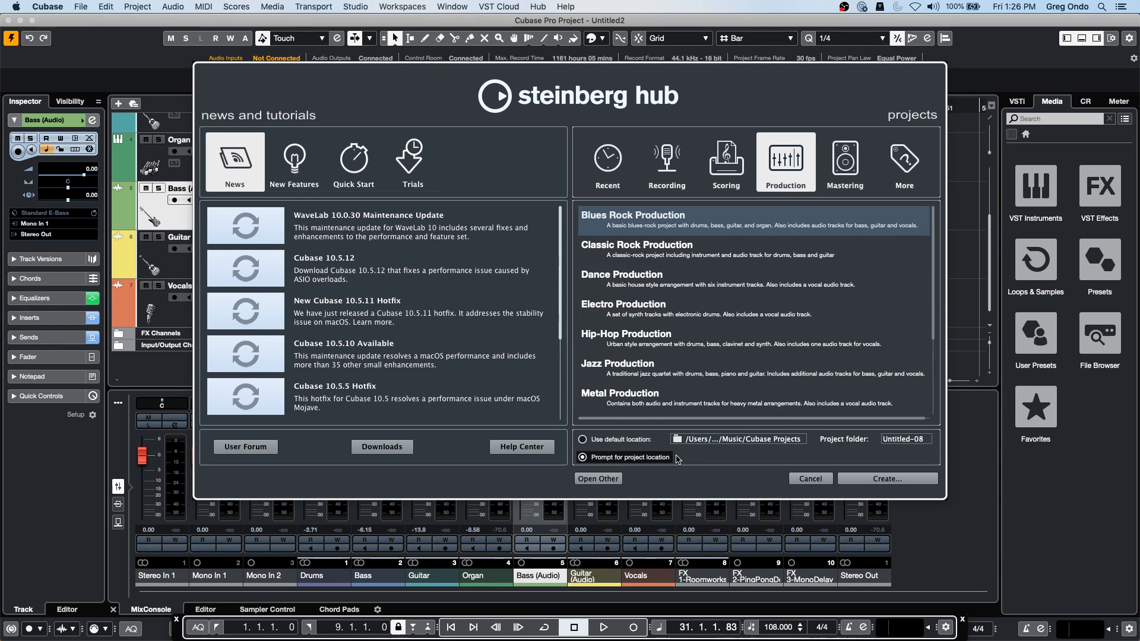
left_click(583, 440)
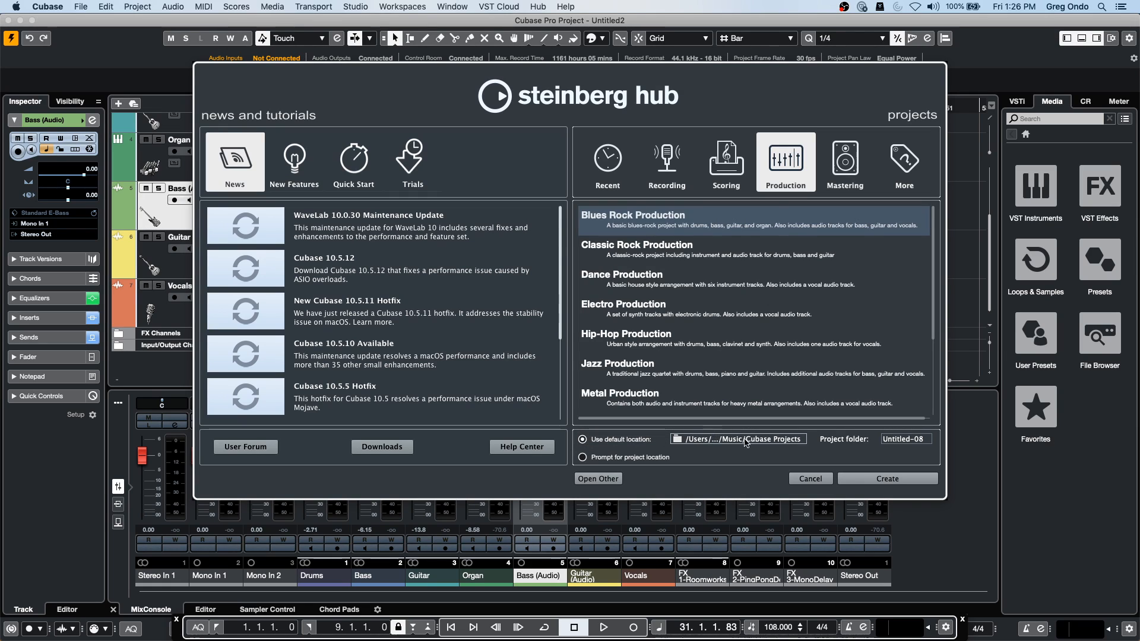
left_click(583, 458)
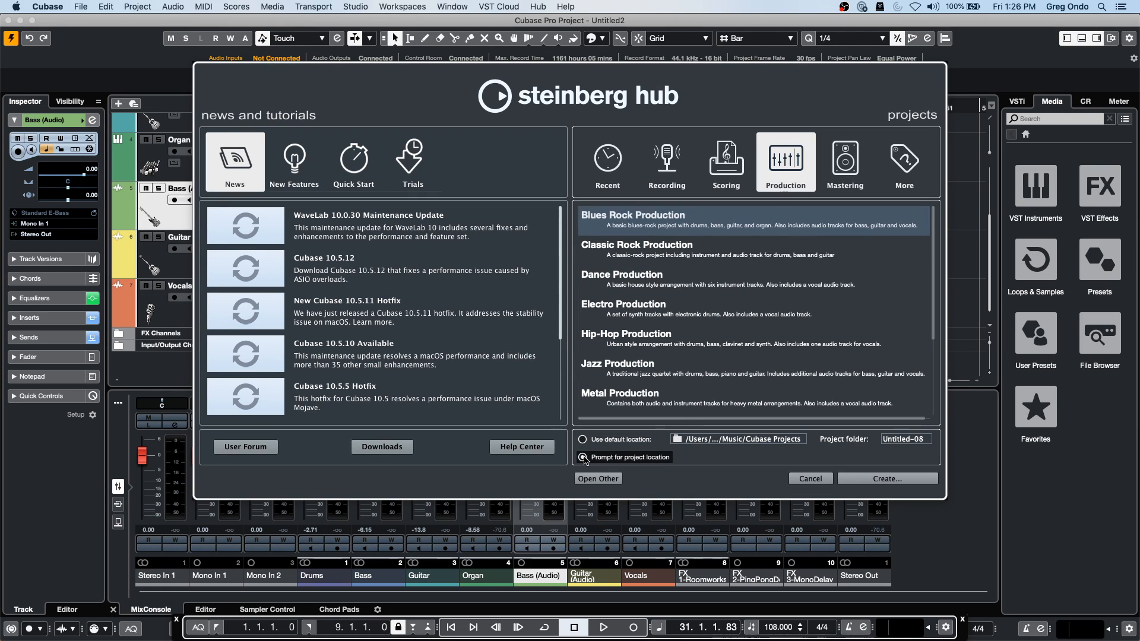
left_click(825, 482)
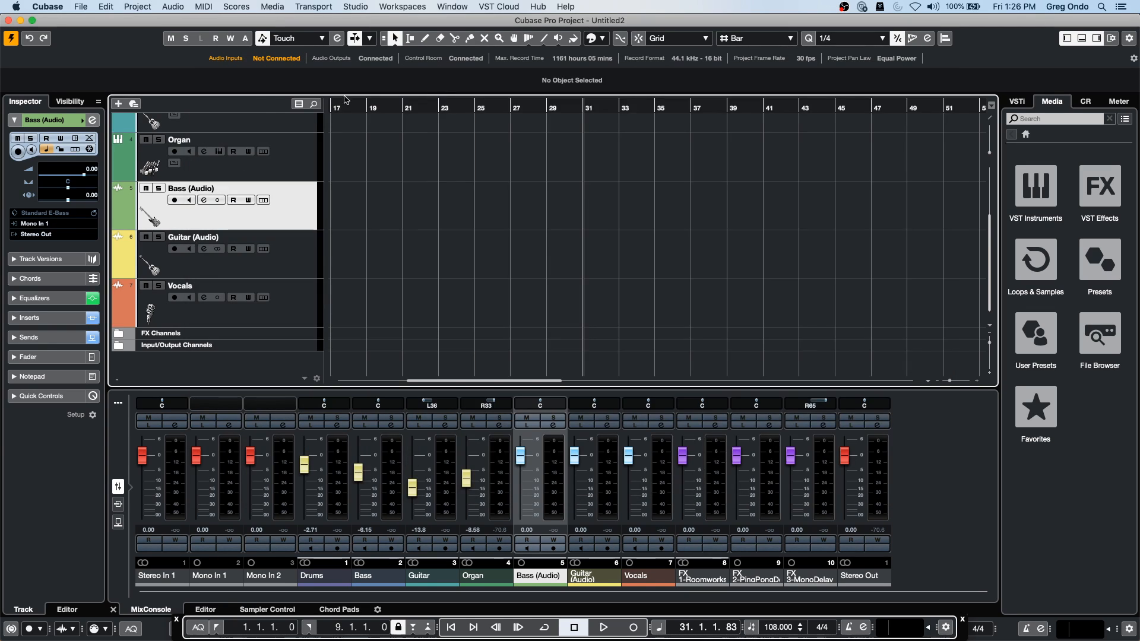
Step: Create and activate another Blues Rock Production project in the May 1 2020 folder, and enlarge its window
left_click(82, 6)
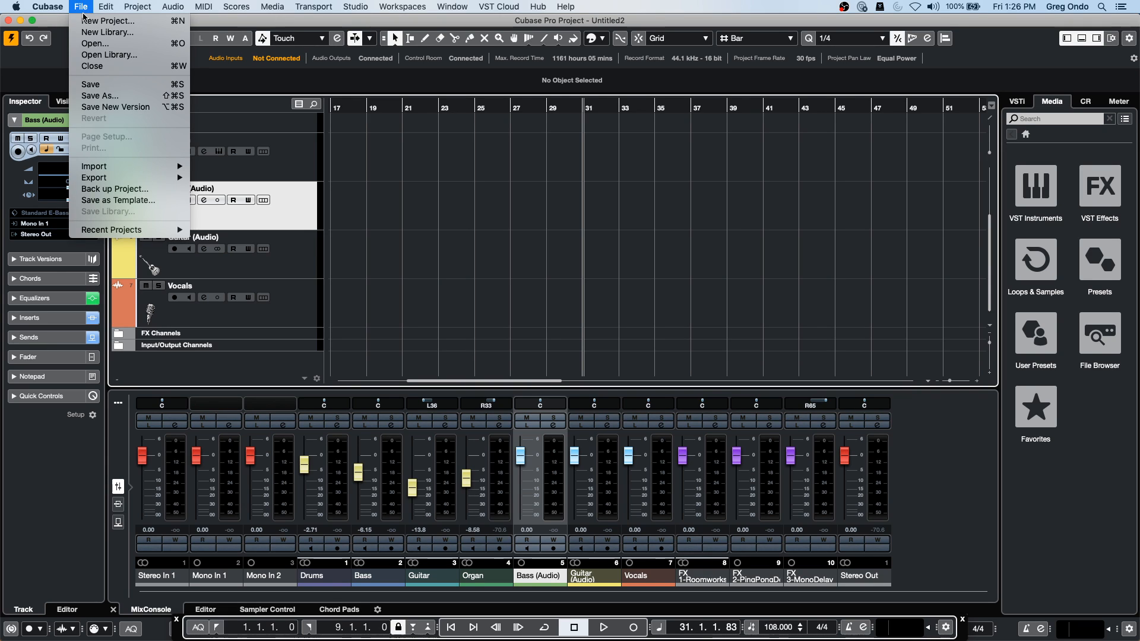
left_click(84, 20)
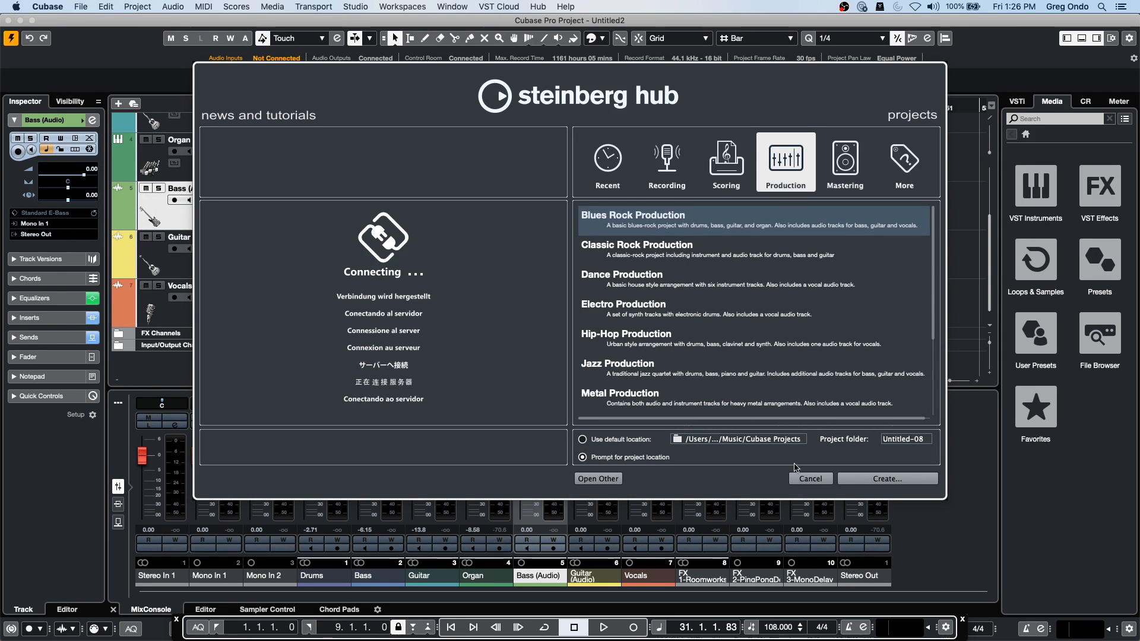
left_click(887, 479)
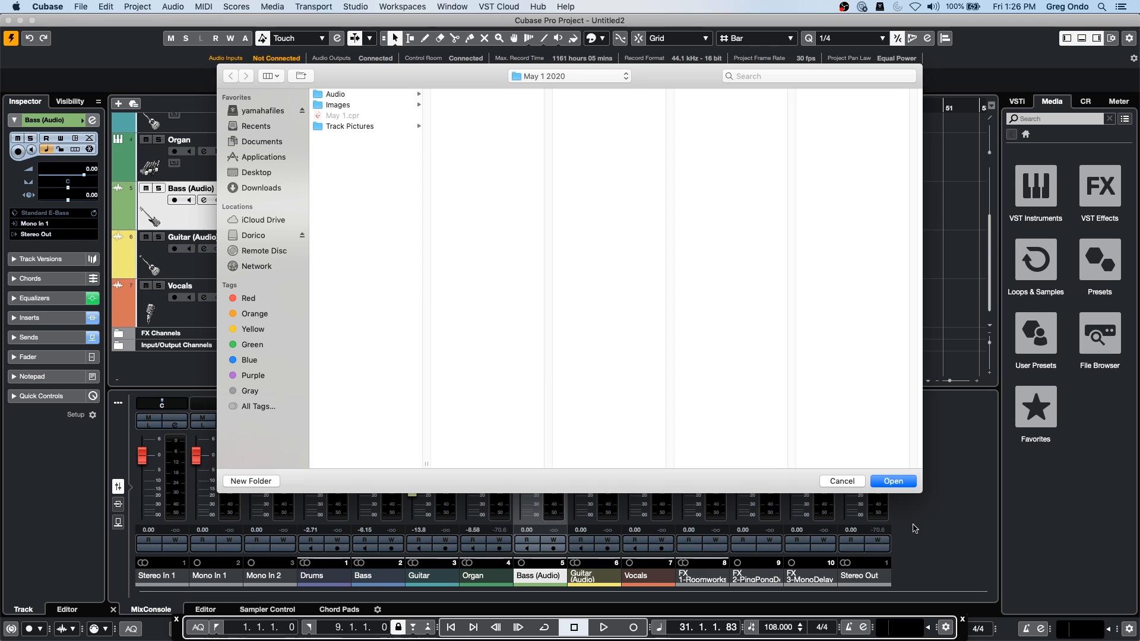
left_click(894, 481)
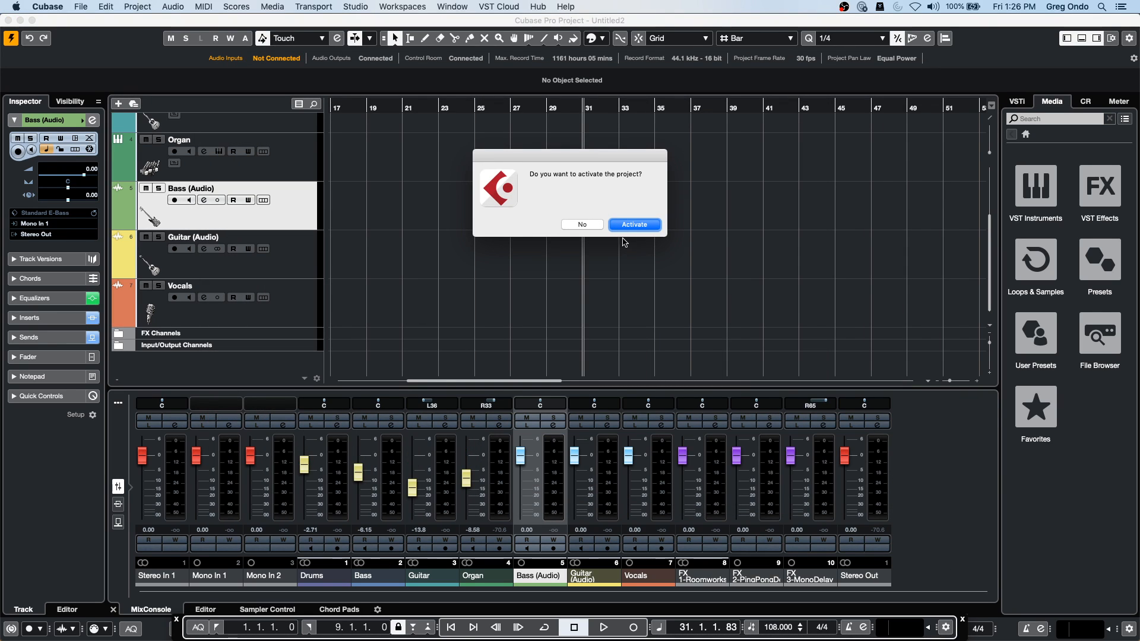
left_click(634, 224)
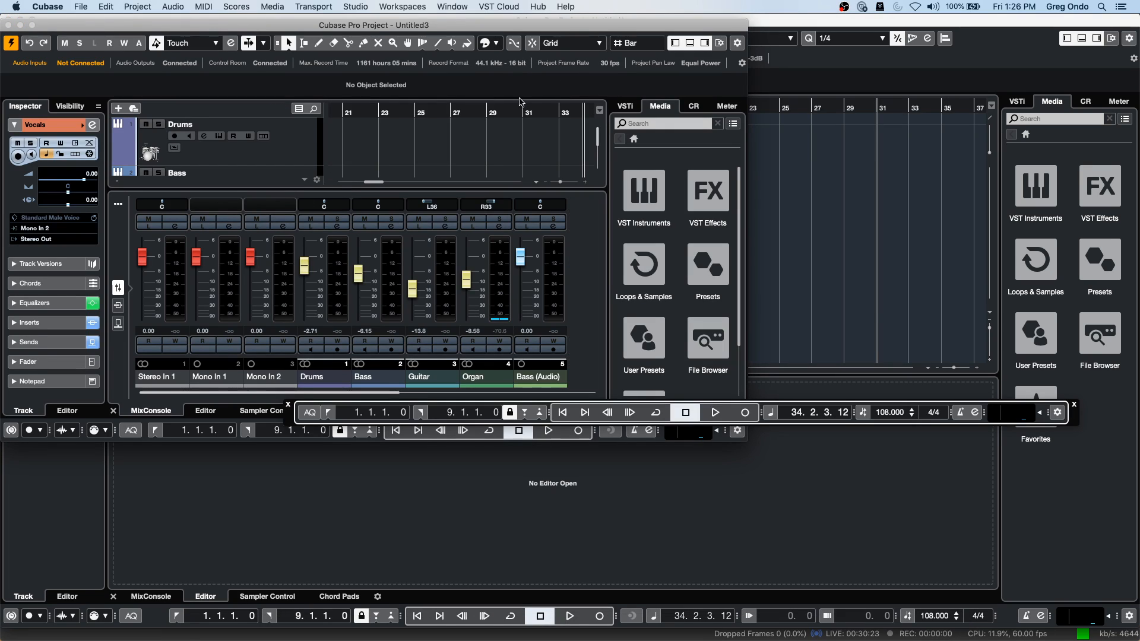
left_click(33, 25)
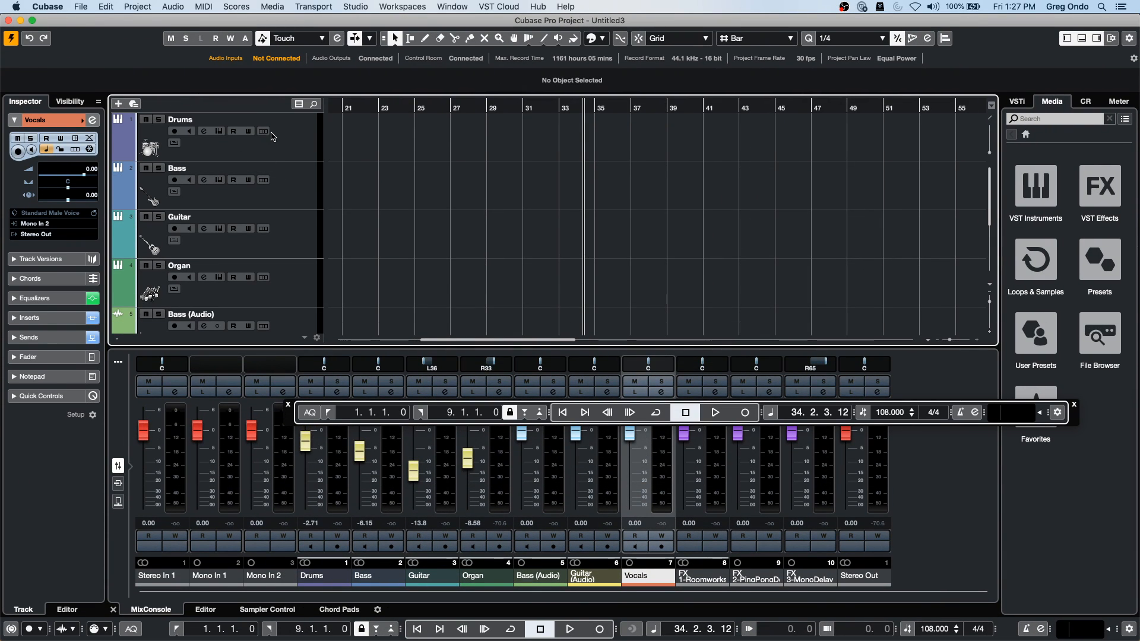
Step: Select all tracks from Drums through Vocals in the track list
left_click(272, 158)
scroll(312, 247, "down", 3)
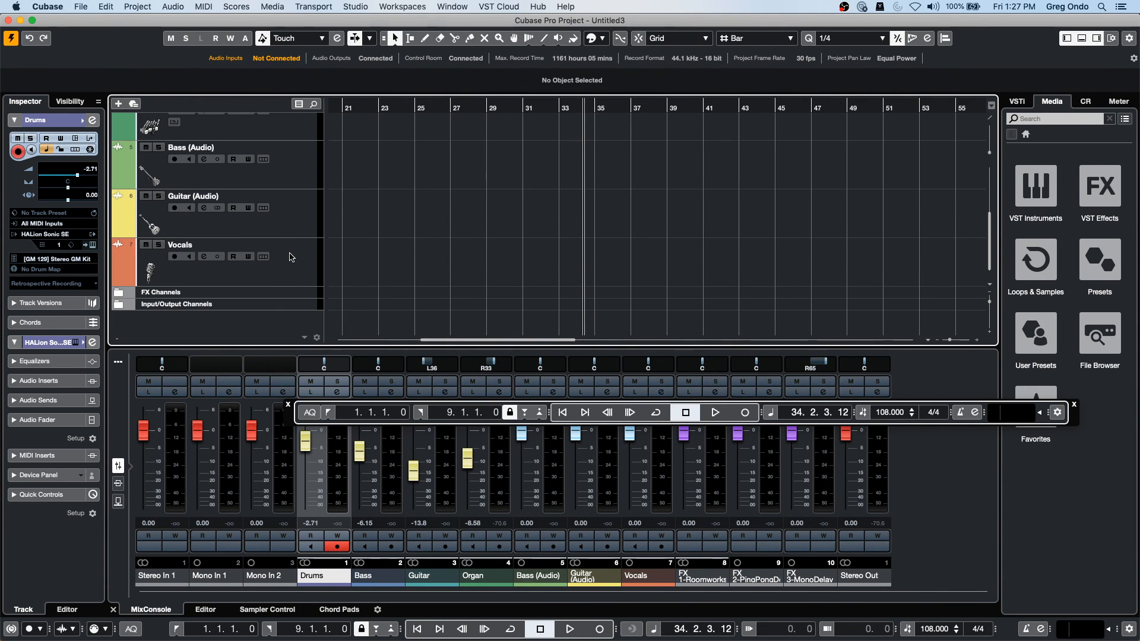
left_click(292, 267, "shift")
Step: Create a project from the Empty template in the May 1 2020 folder and close the floating transport bar
left_click(81, 6)
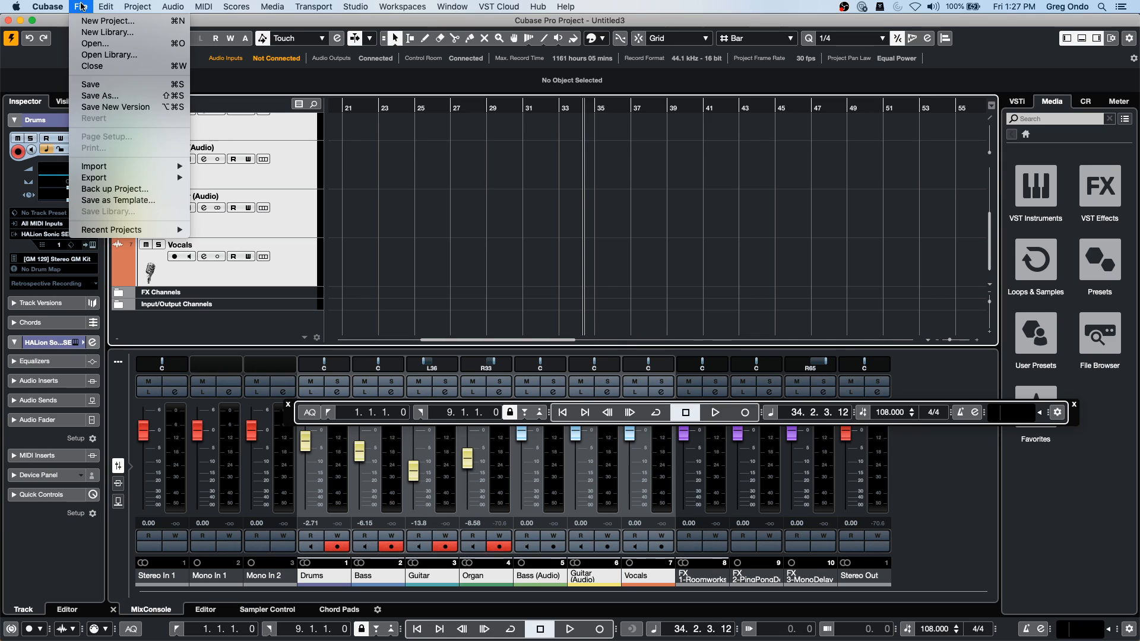
left_click(83, 20)
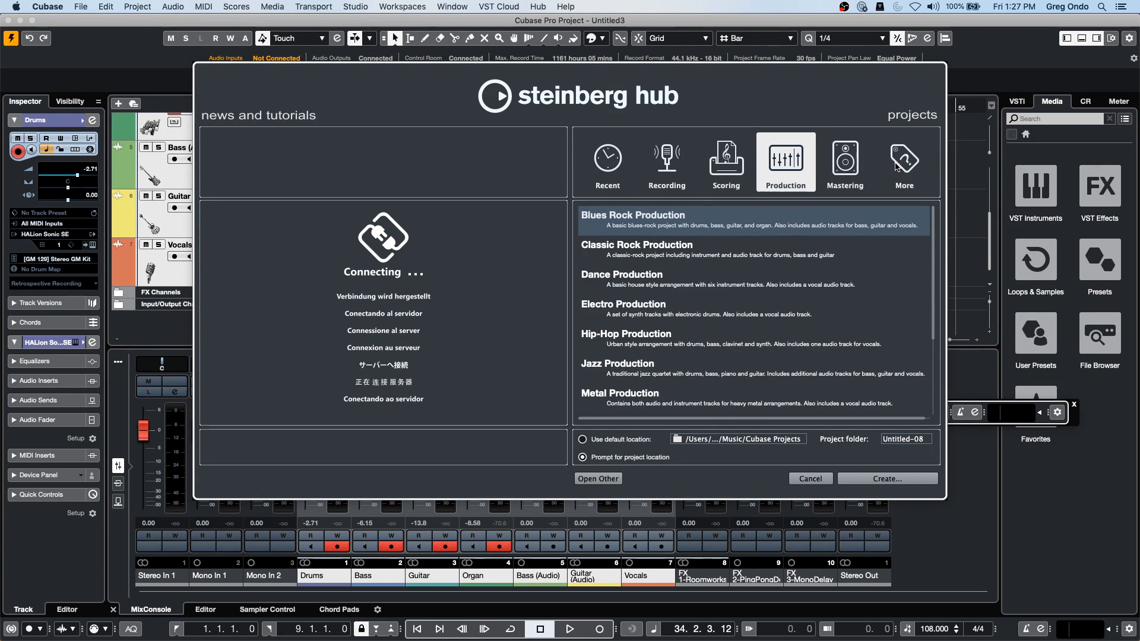
left_click(898, 166)
left_click(606, 222)
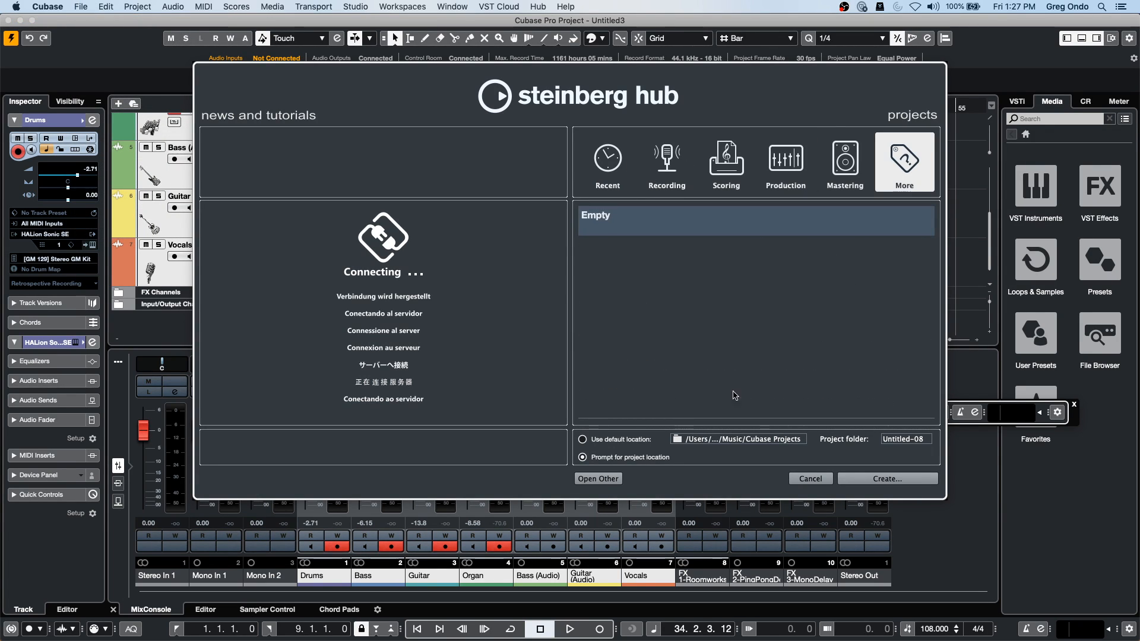
left_click(867, 480)
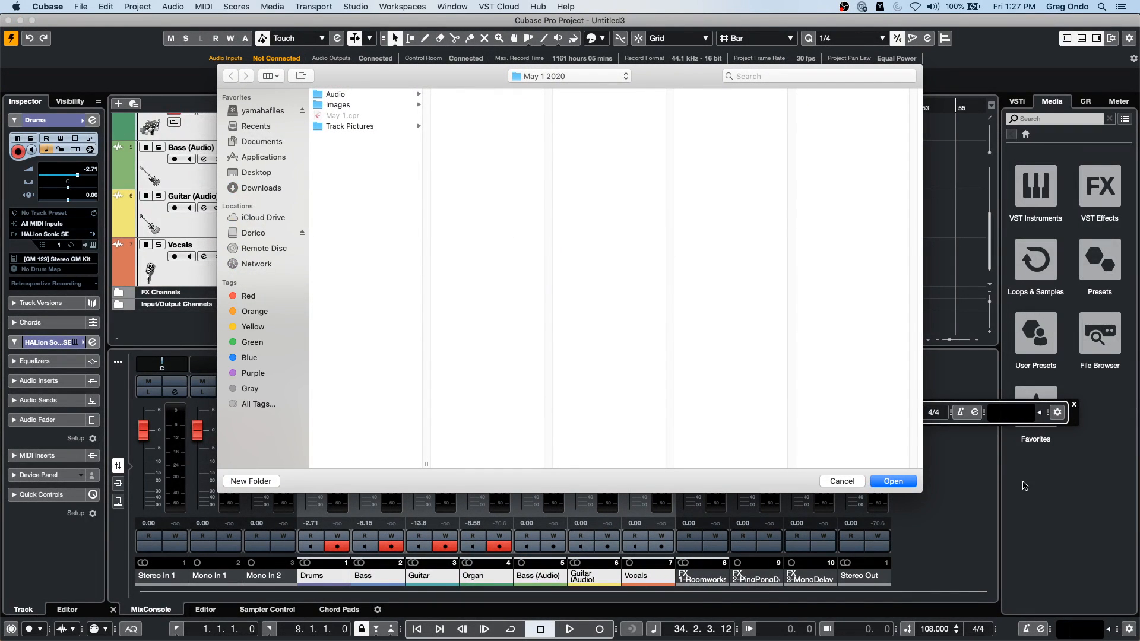
left_click(896, 482)
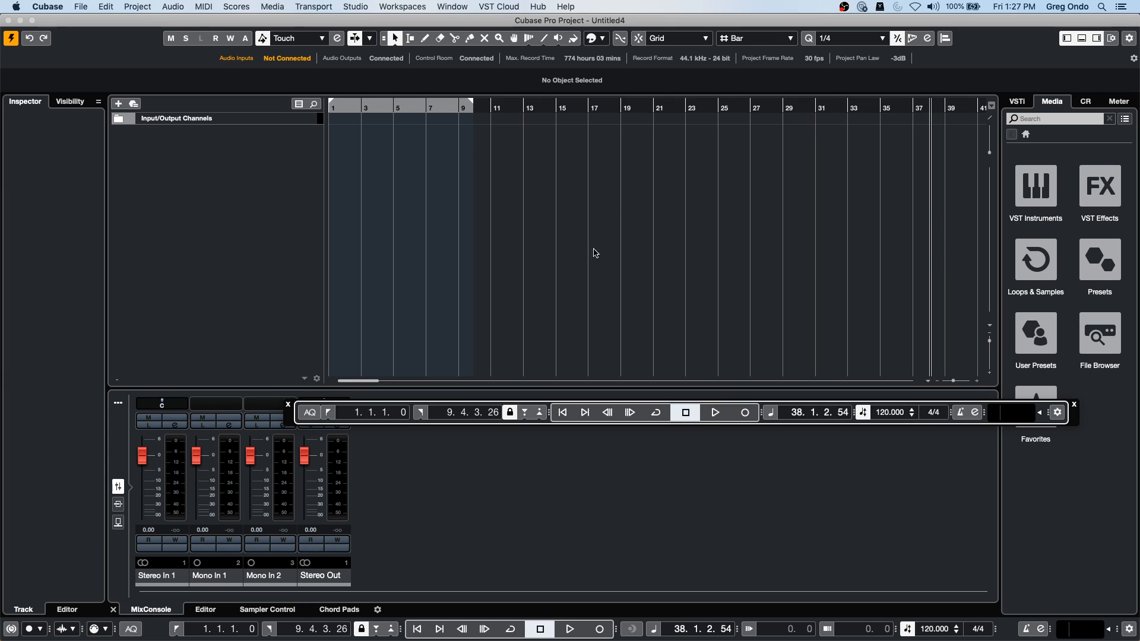
left_click(288, 407)
Step: Add eight mono audio tracks with Mono In 1 as input and Stereo Out as output
right_click(191, 158)
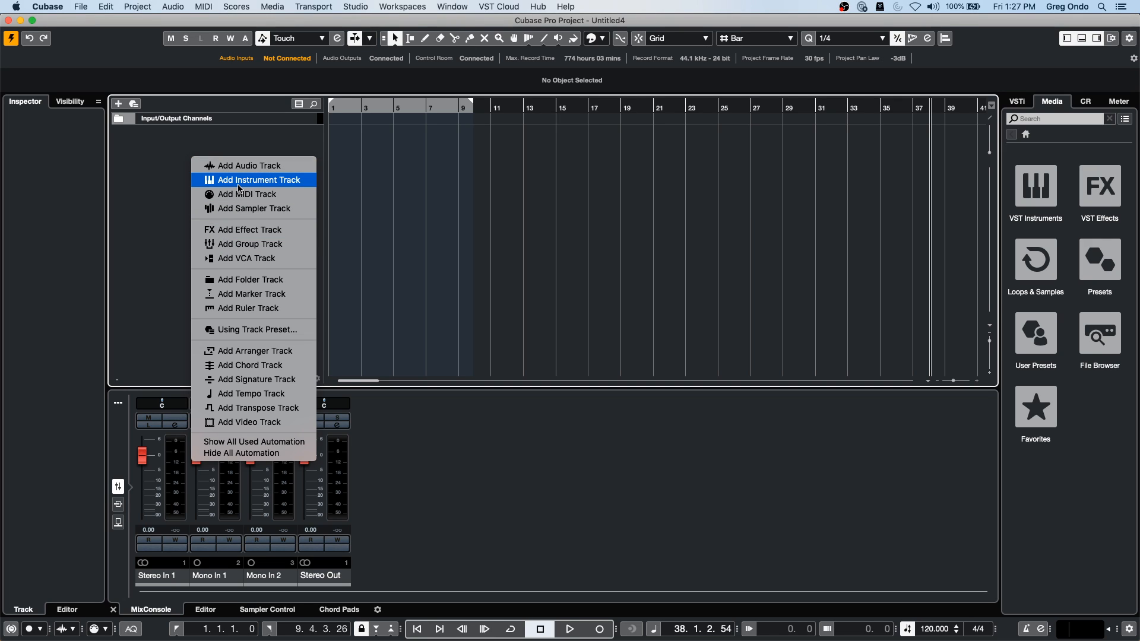
left_click(264, 168)
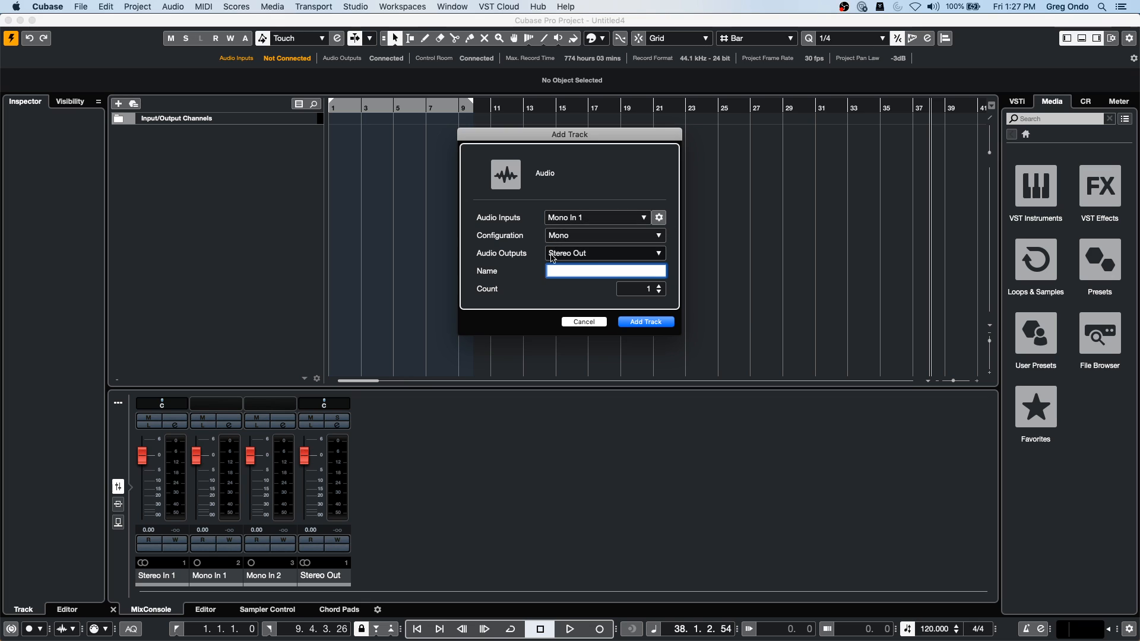
scroll(660, 294, "up", 4)
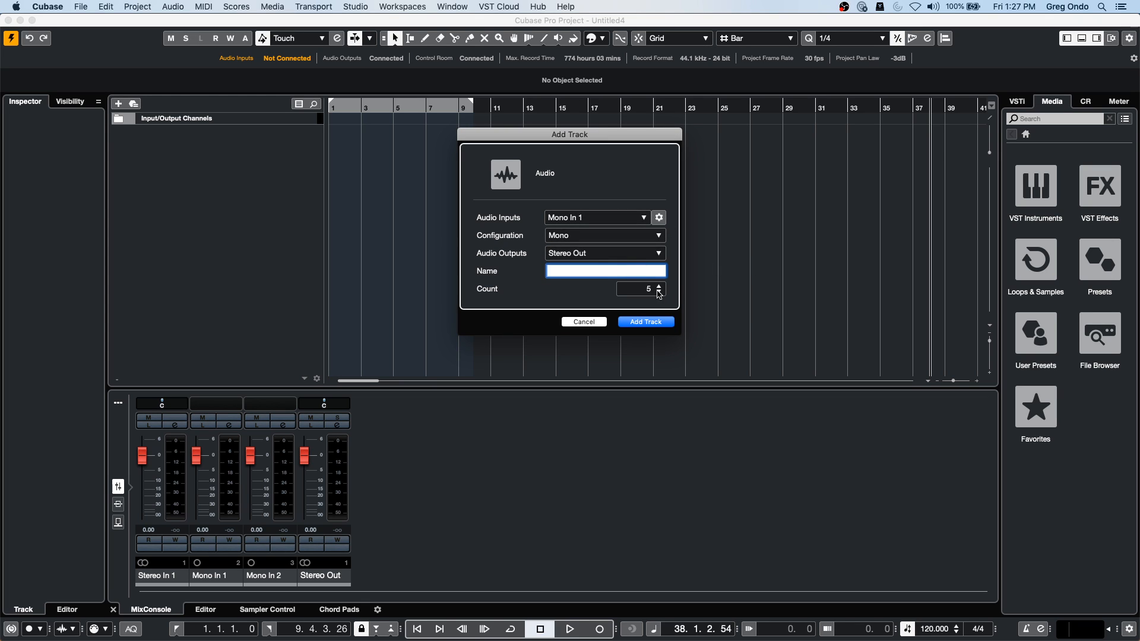
left_click(651, 323)
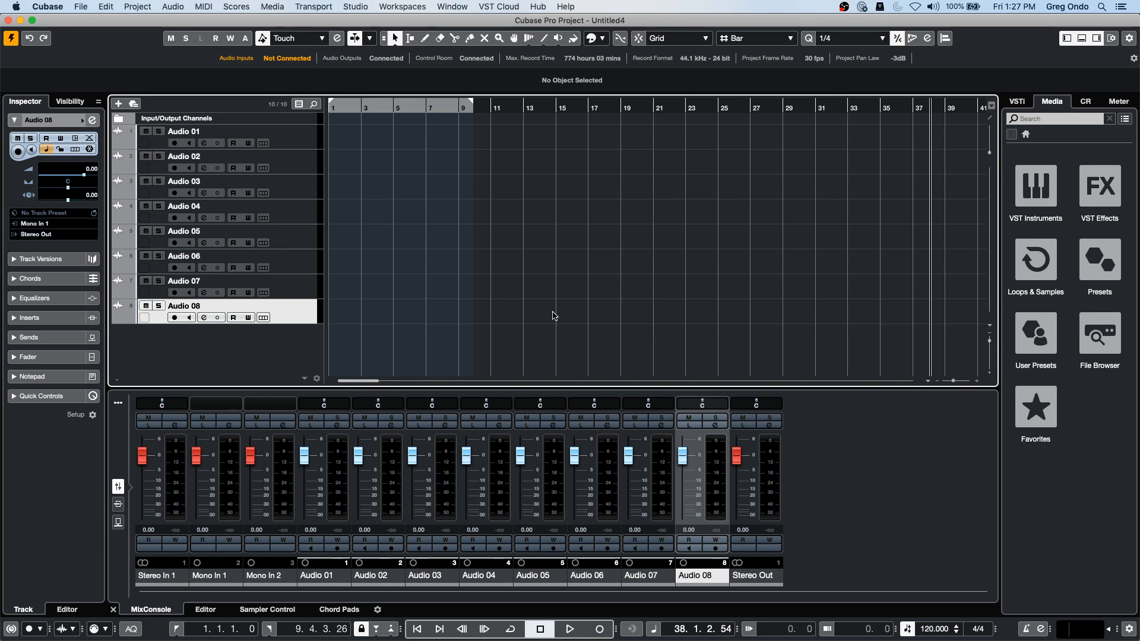
Step: Move tracks Audio 01 through Audio 08 into a new folder track and collapse it
left_click(276, 137, "shift")
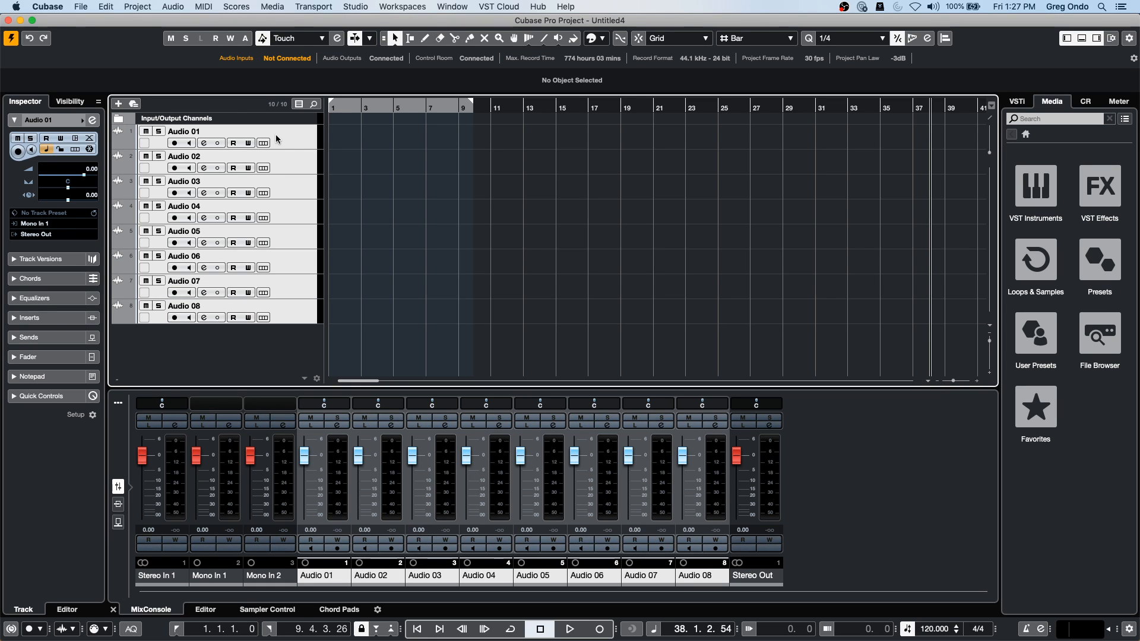
right_click(277, 138)
mouse_move(315, 139)
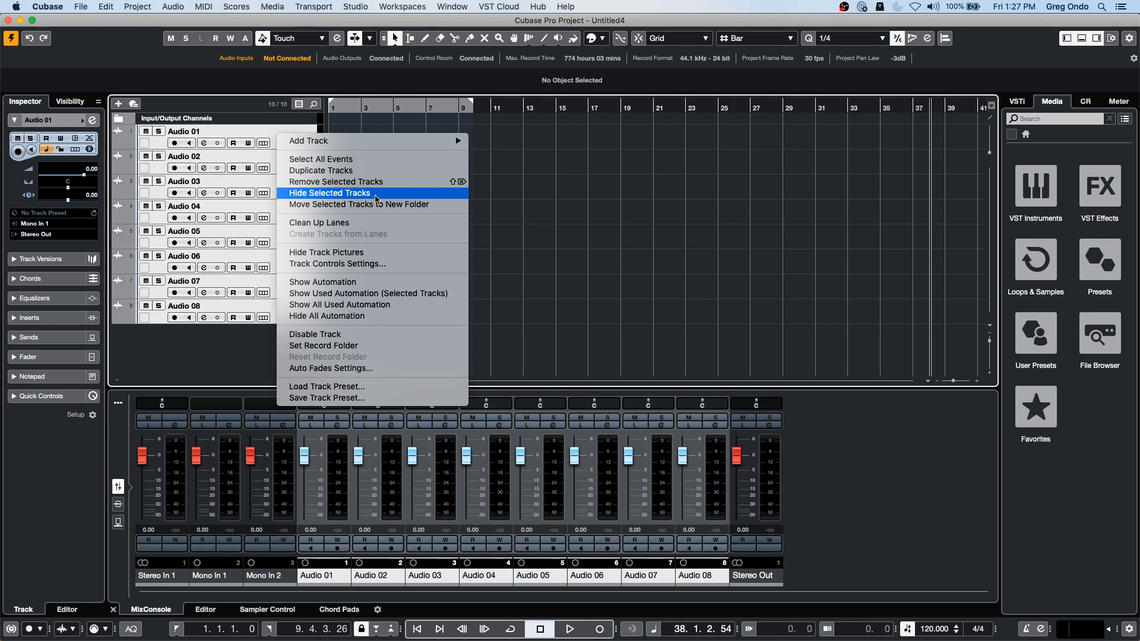
left_click(389, 208)
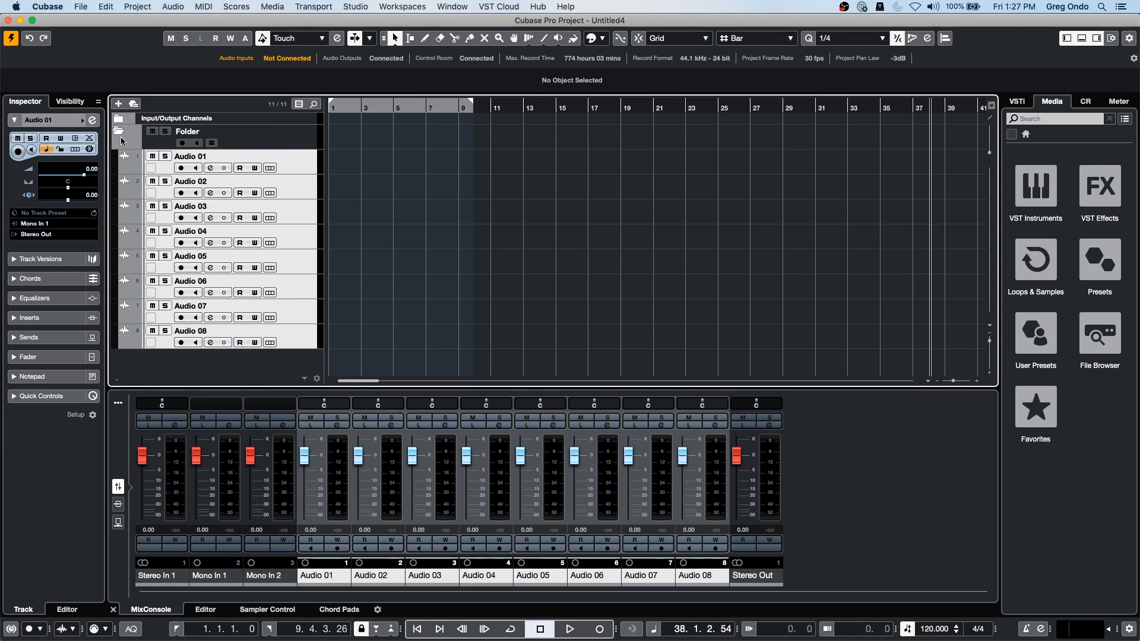
left_click(120, 133)
Step: Duplicate the folder track with its contents and rename the copy "bsackup"
right_click(269, 147)
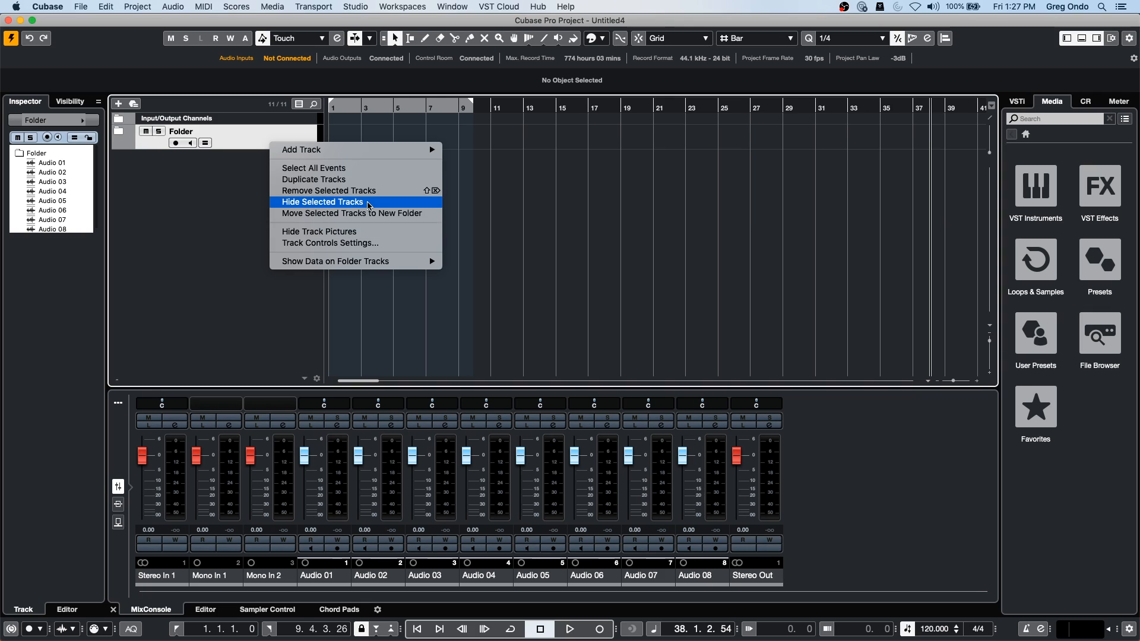
left_click(367, 179)
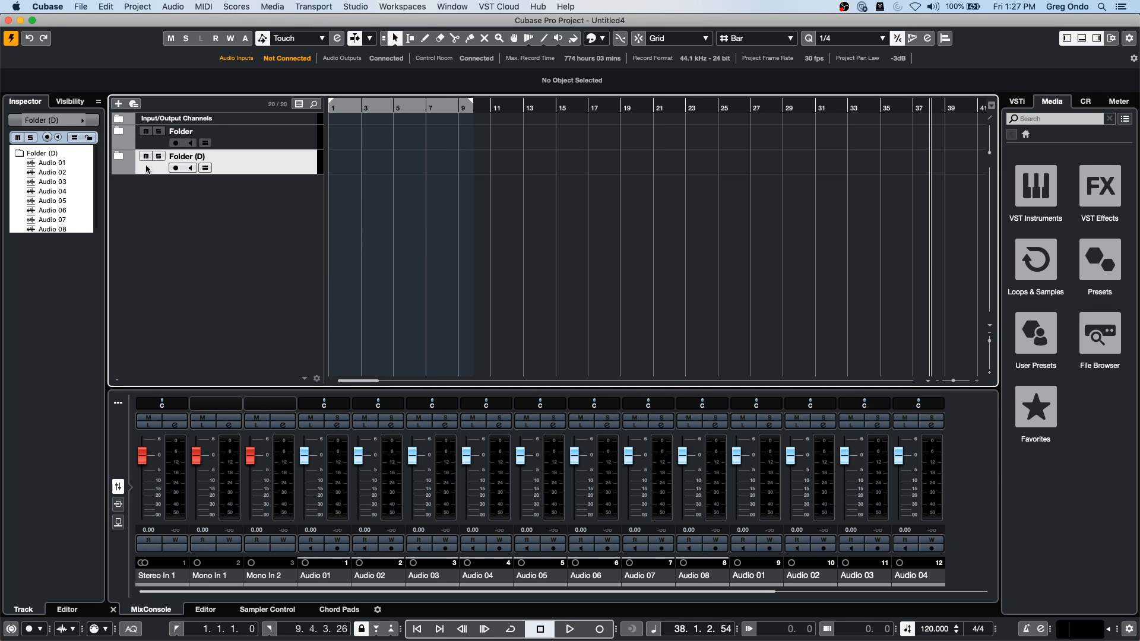
double_click(198, 156)
type("bsa")
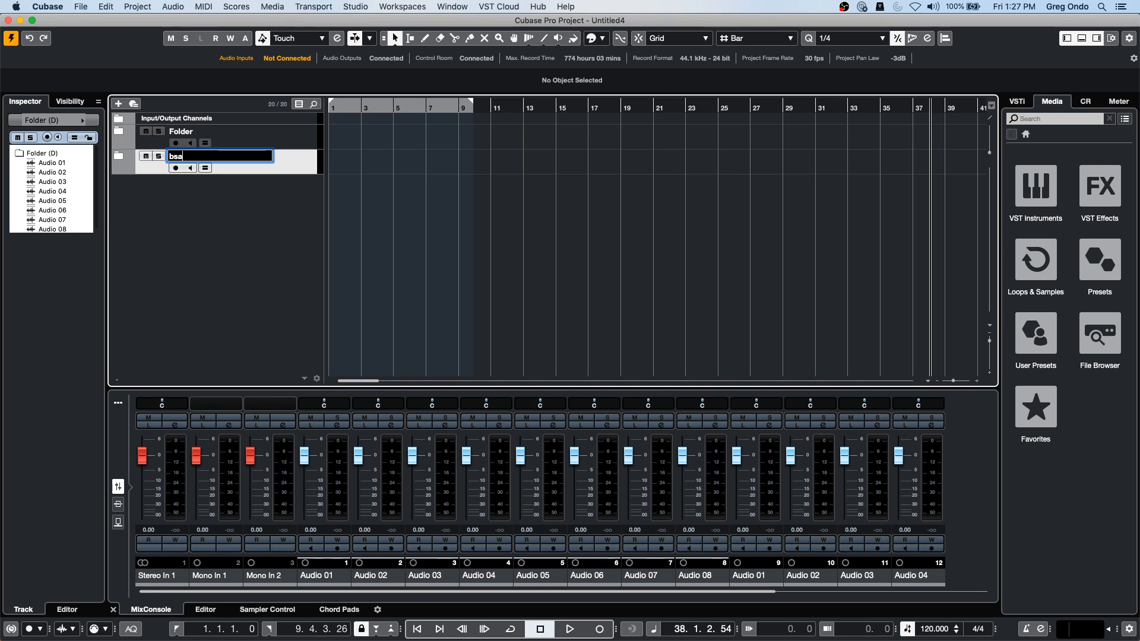
type("ckup")
key("Return")
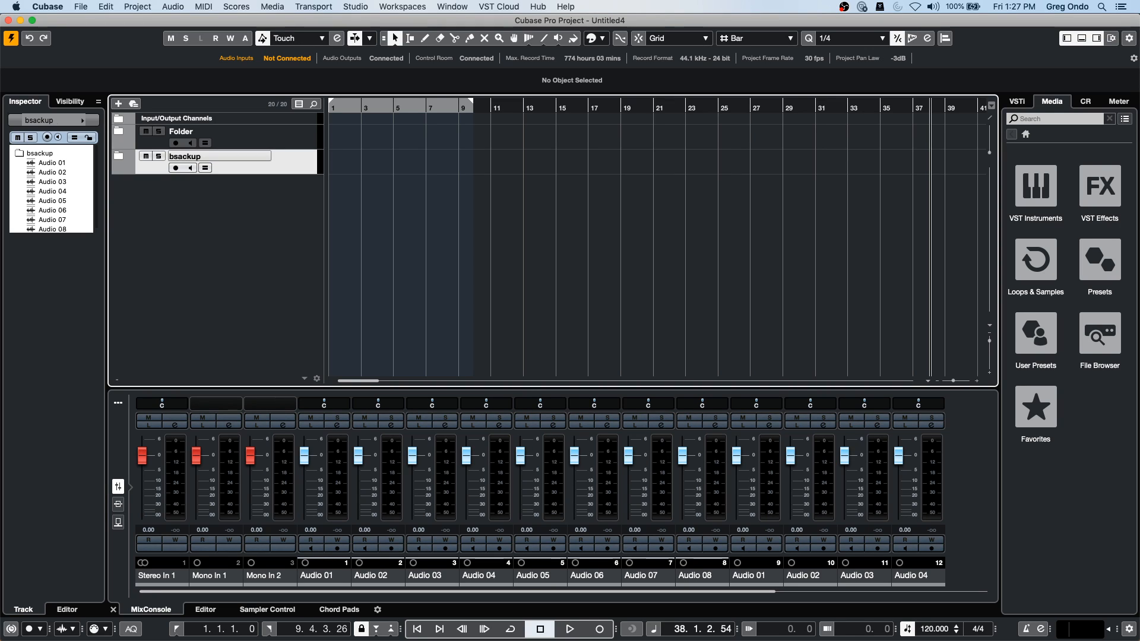
Step: Expand the original folder track to examine its audio tracks, and collapse it again
left_click(283, 137)
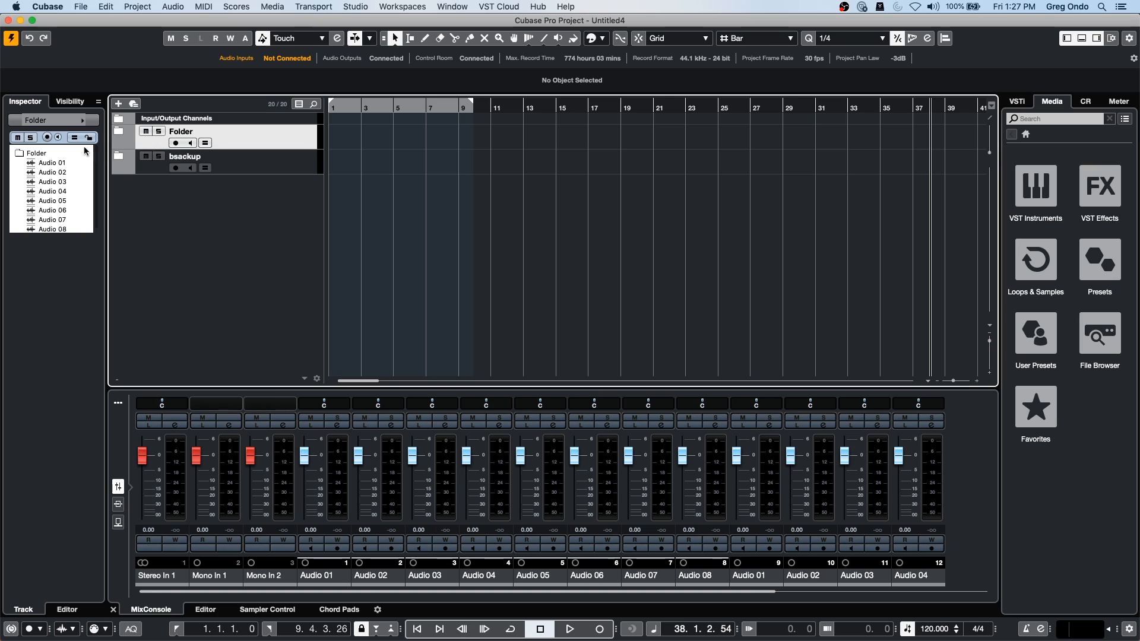
left_click(119, 133)
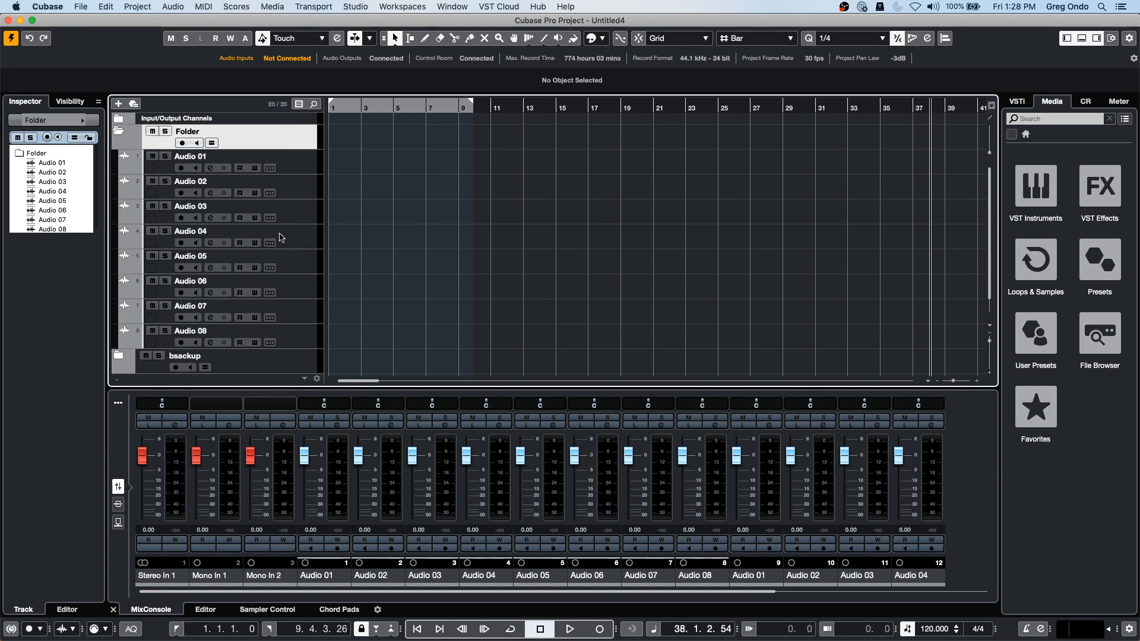
scroll(289, 303, "down", 1)
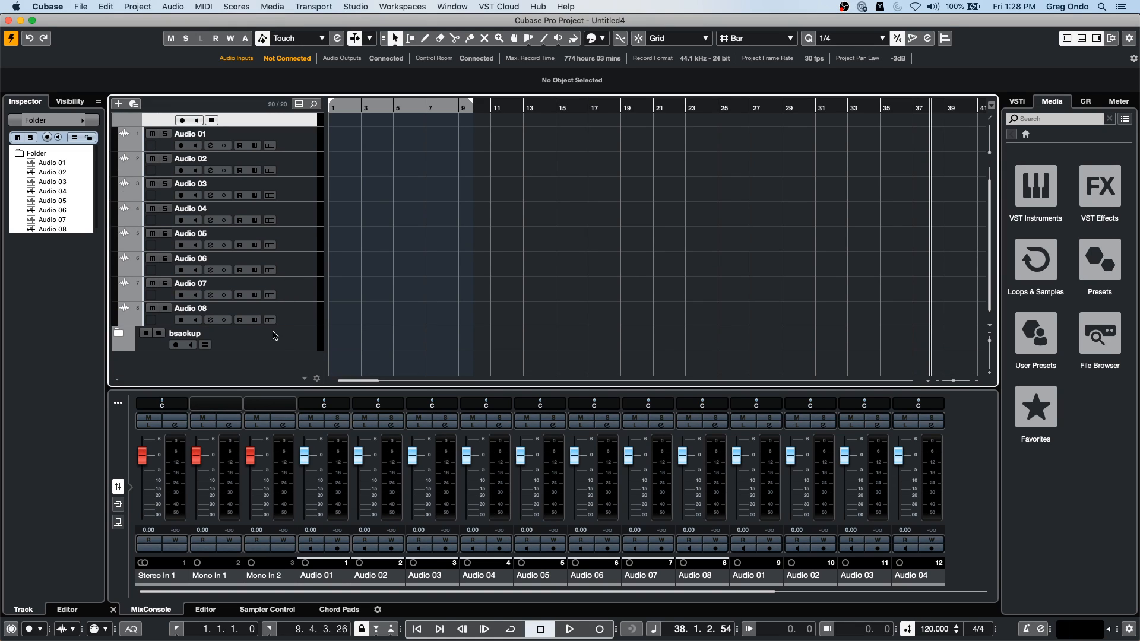
scroll(133, 146, "up", 1)
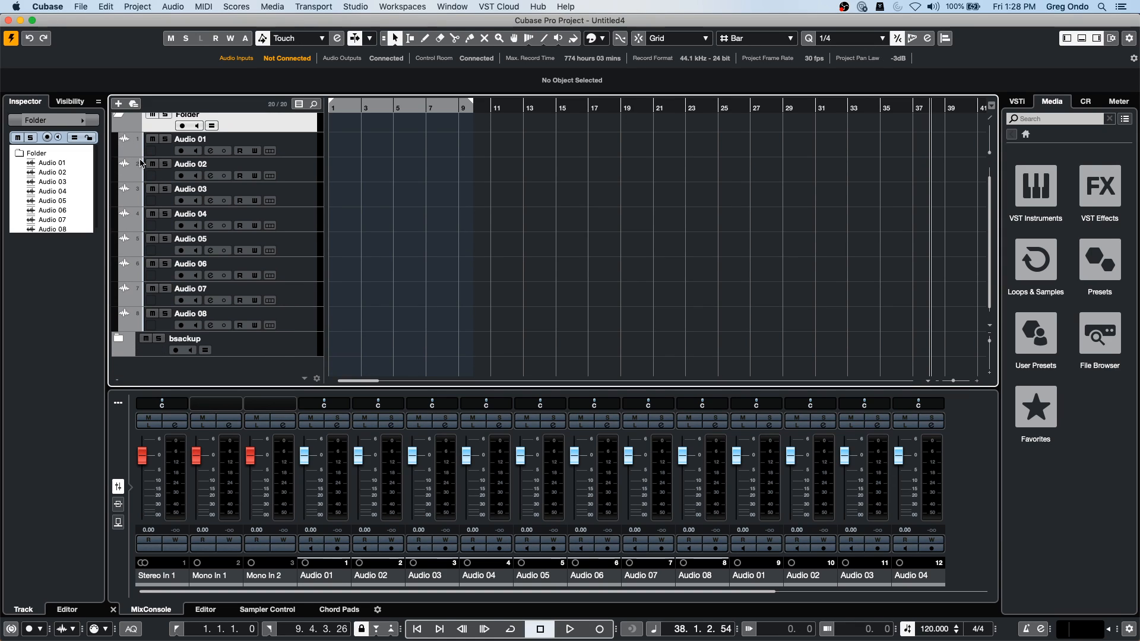
left_click(121, 123)
Step: Check the Set Record Folder option for Audio 01 through Audio 08 in the bsackup folder without choosing a folder, and collapse the folder track
left_click(119, 157)
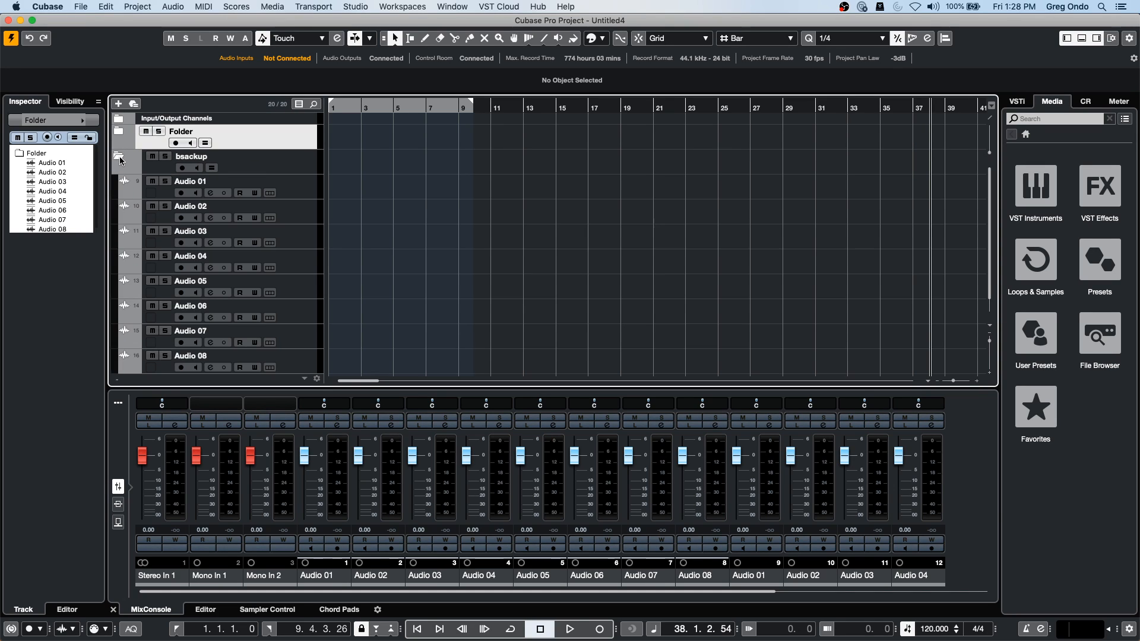
left_click(307, 187)
scroll(294, 225, "down", 1)
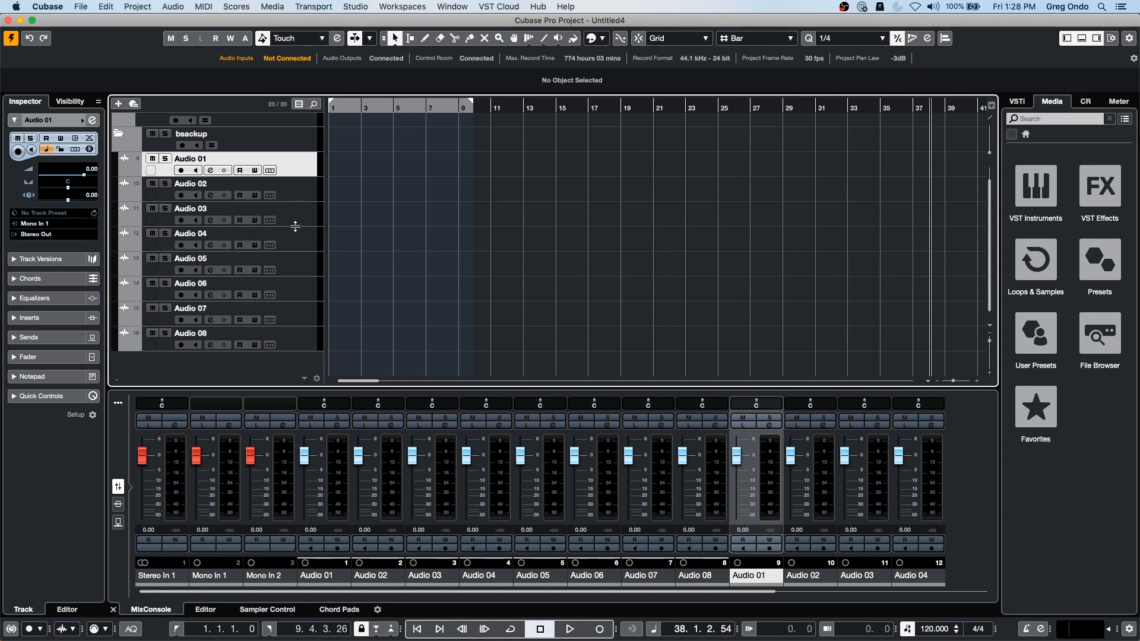
left_click(292, 344, "shift")
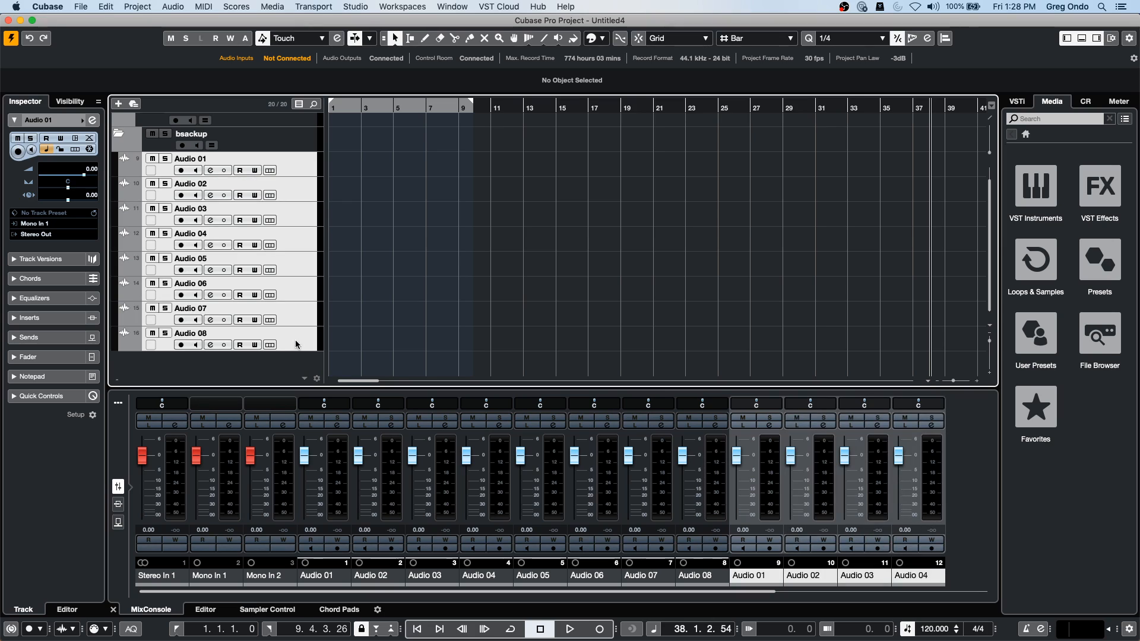
right_click(295, 194)
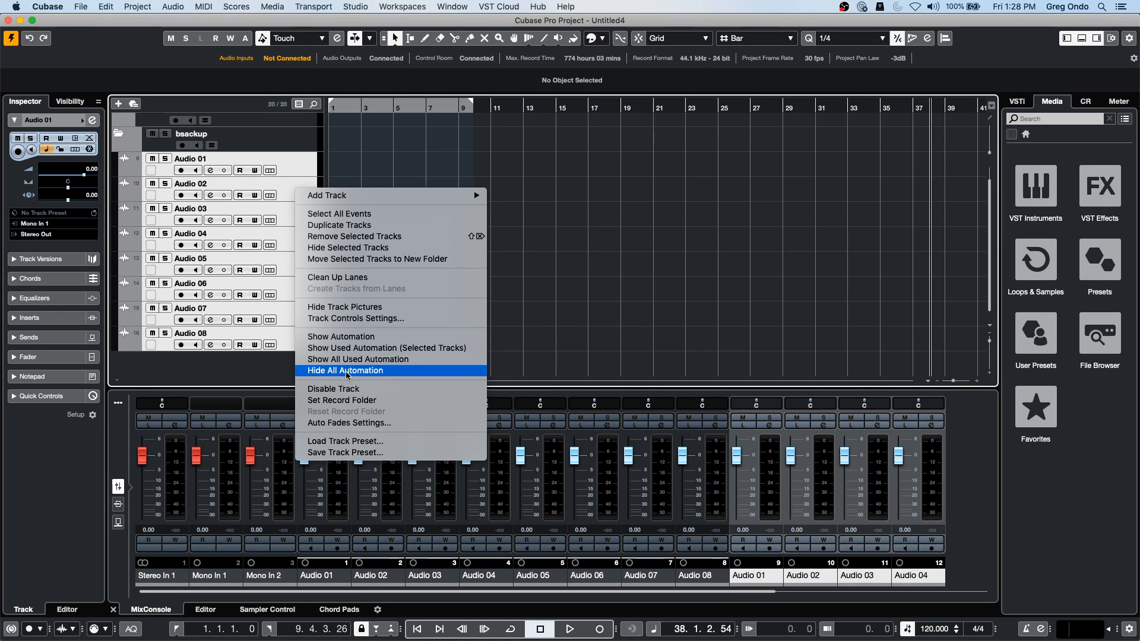
left_click(377, 406)
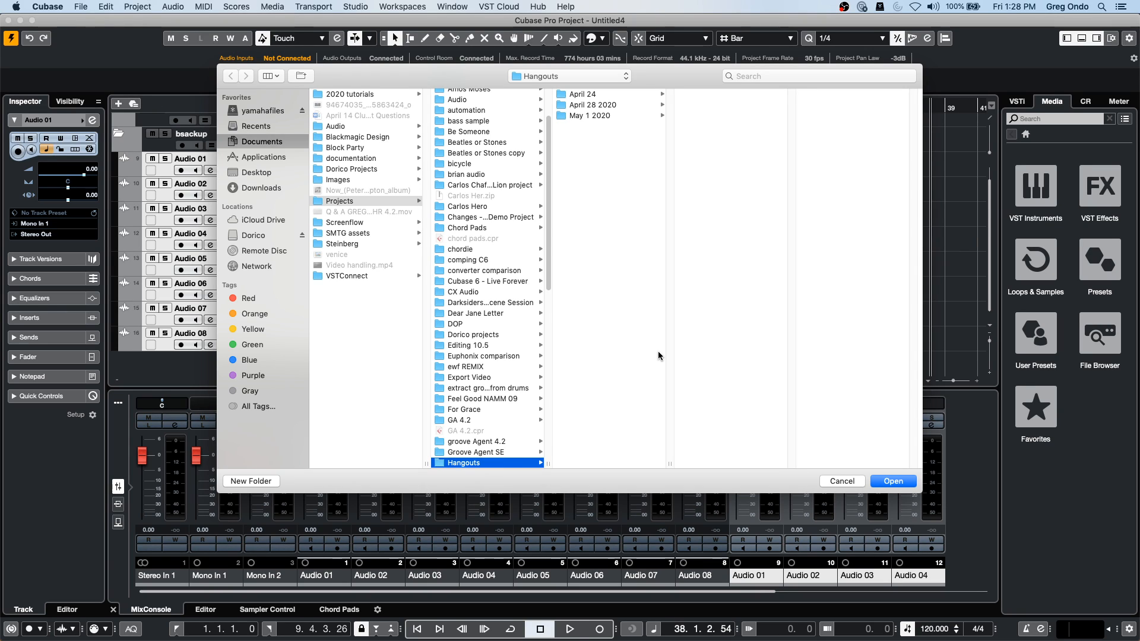
left_click(841, 479)
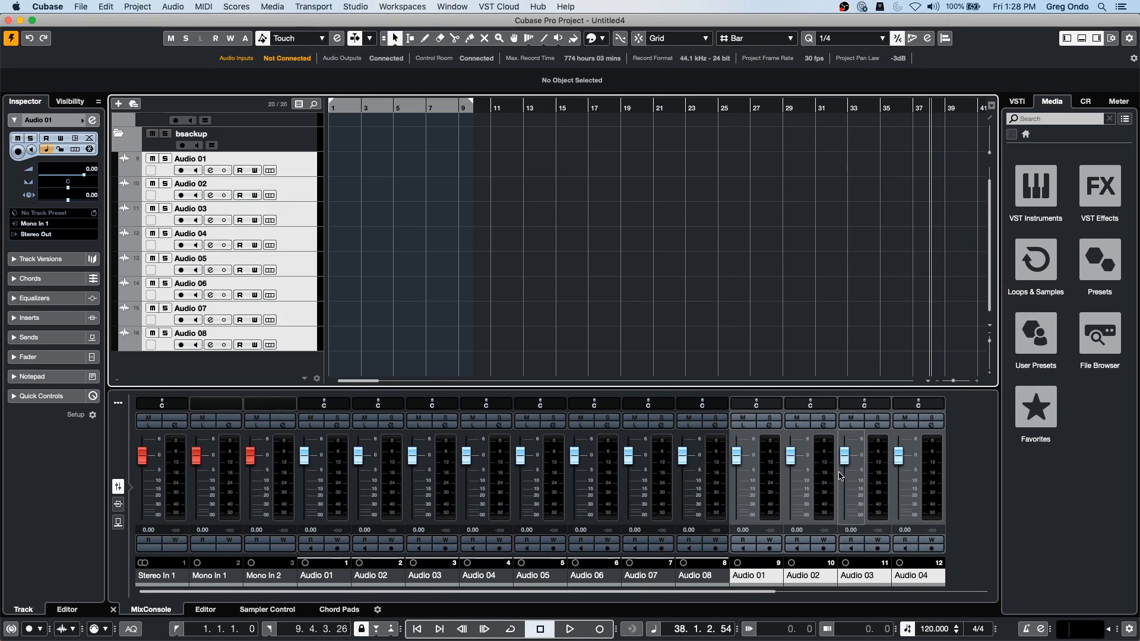
right_click(284, 156)
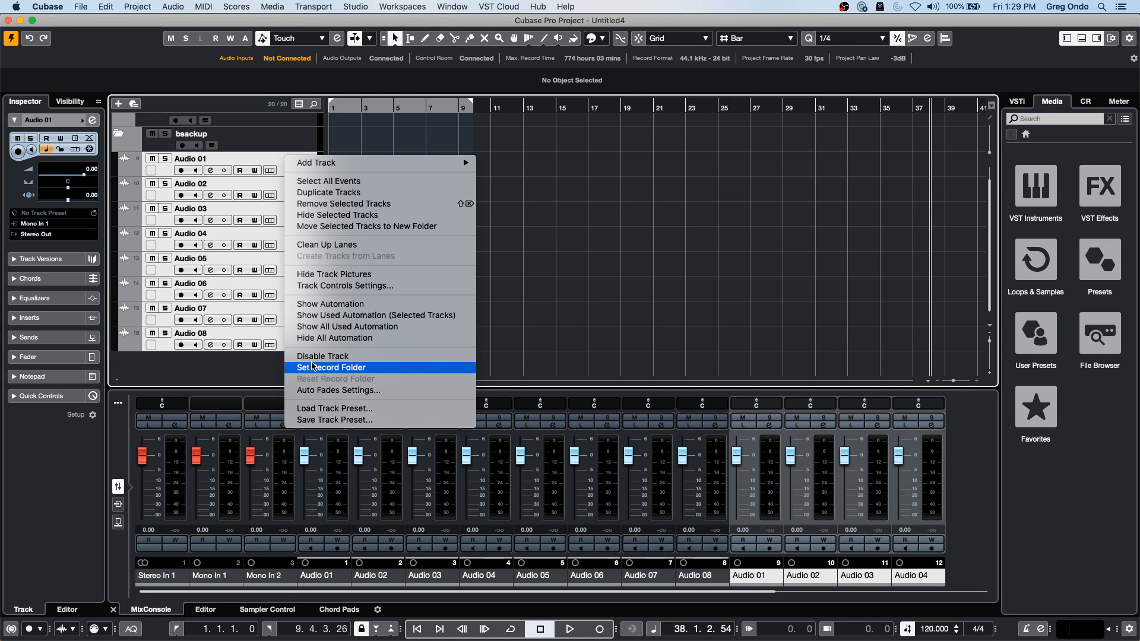
left_click(556, 242)
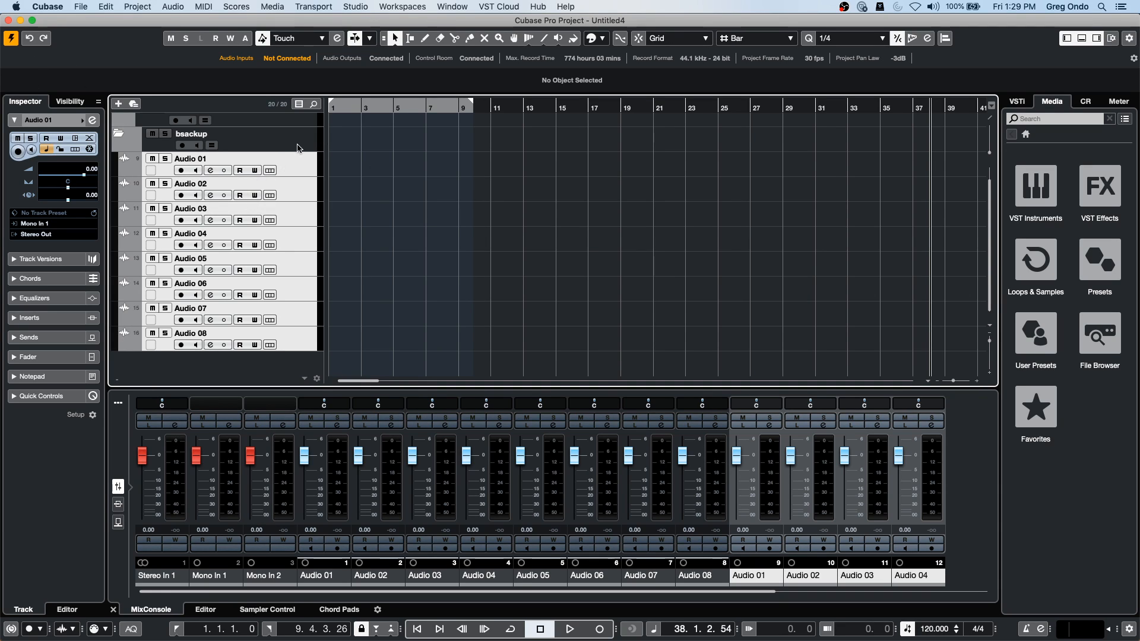
left_click(118, 133)
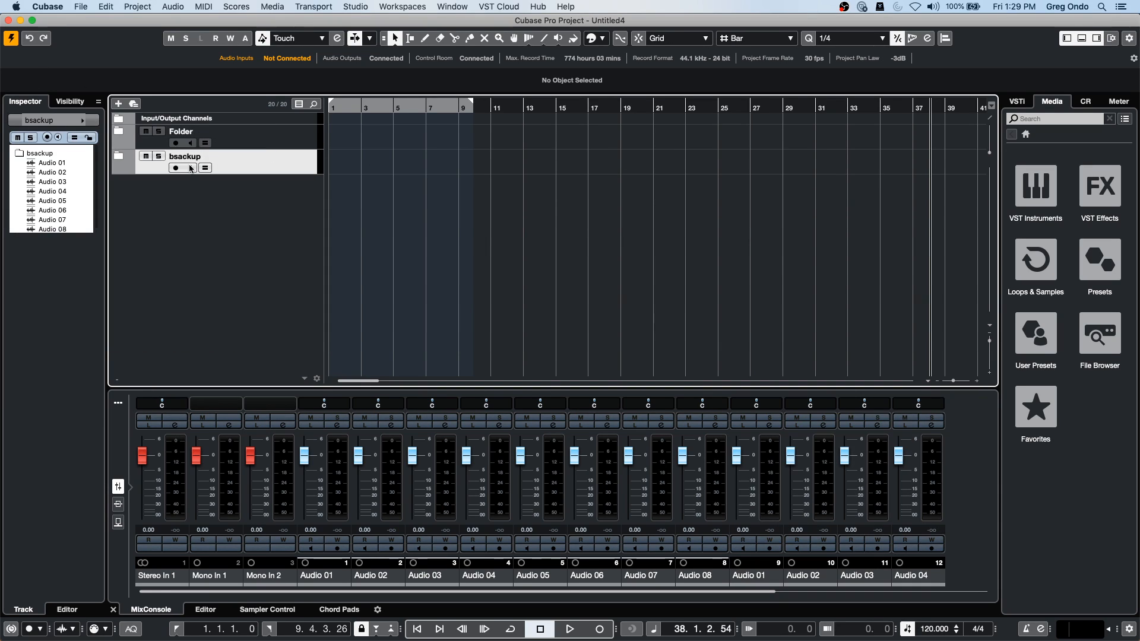
left_click(205, 6)
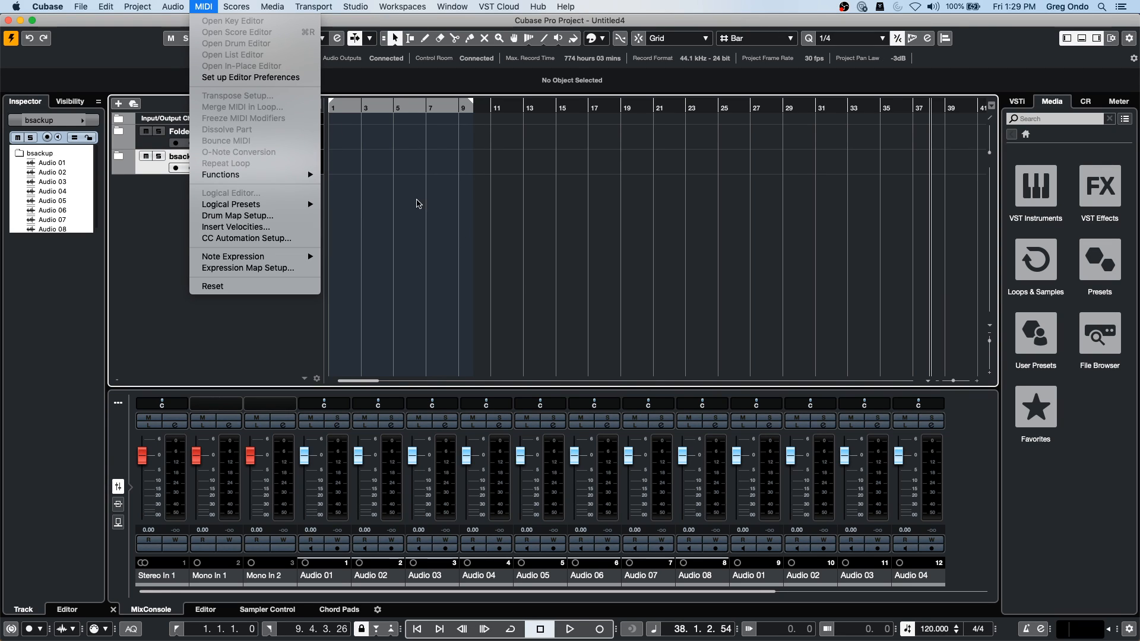
left_click(348, 179)
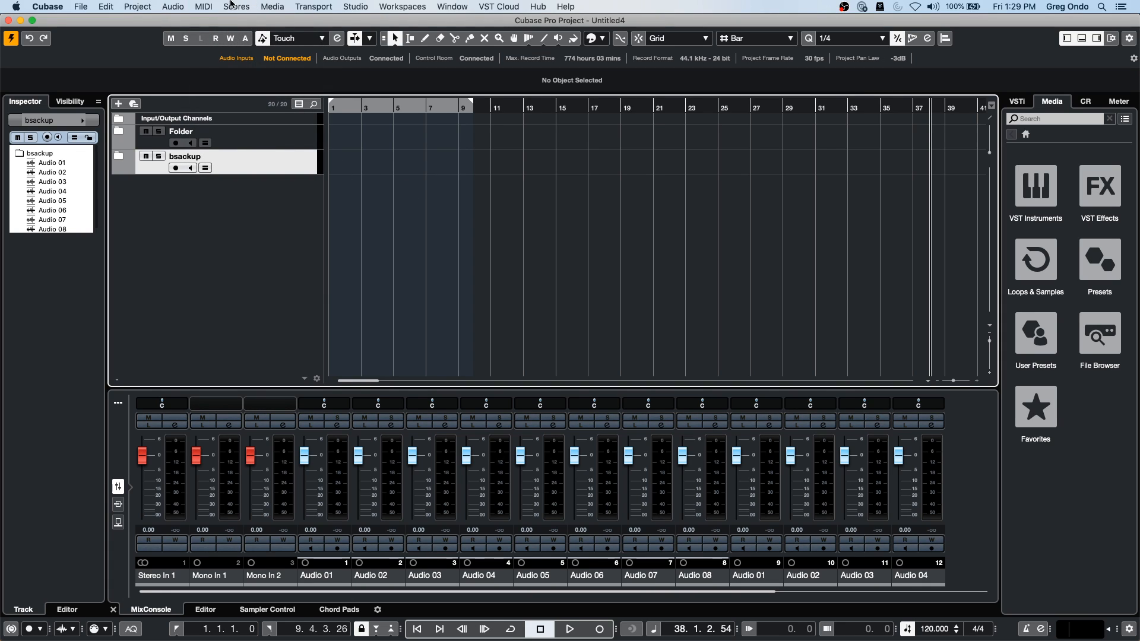
left_click(200, 5)
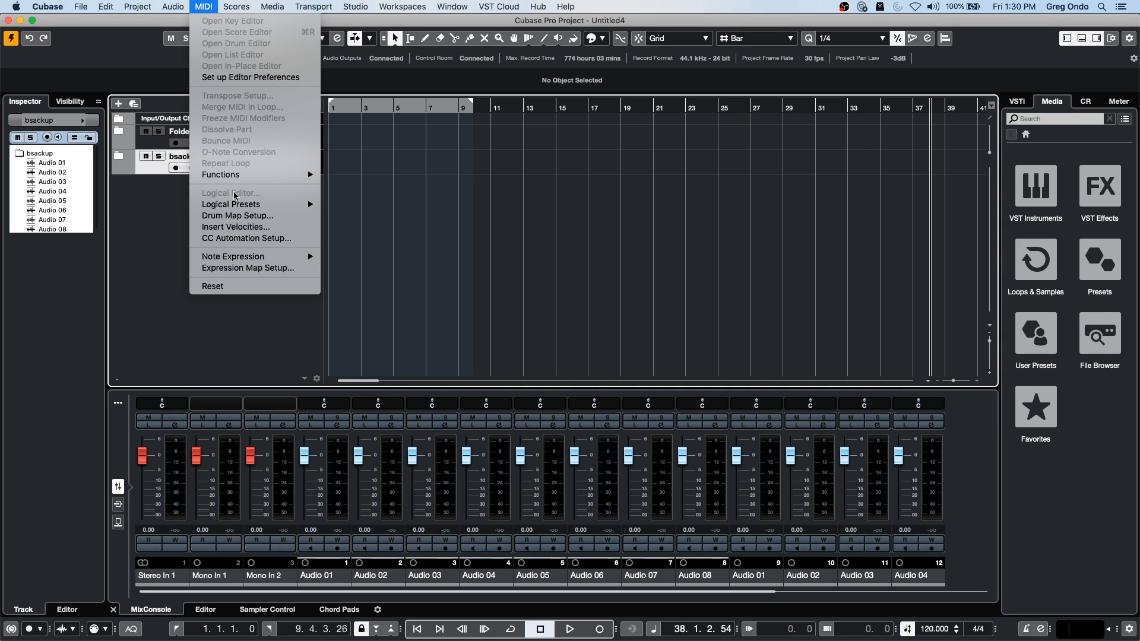
mouse_move(242, 175)
left_click(515, 159)
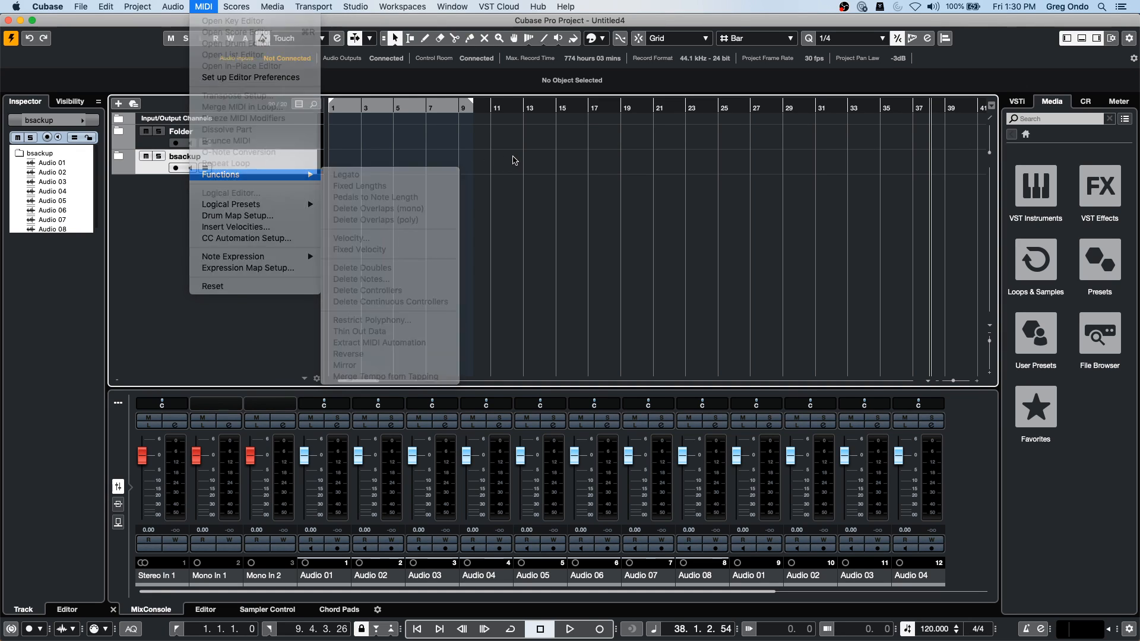
right_click(359, 160)
right_click(220, 188)
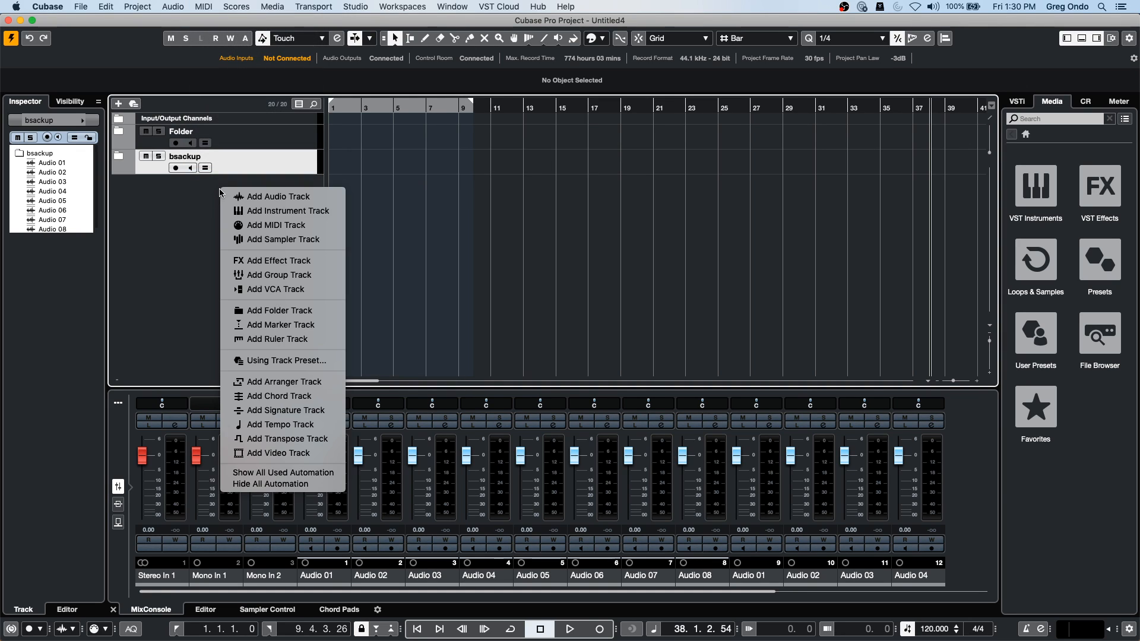
left_click(300, 225)
left_click(573, 269)
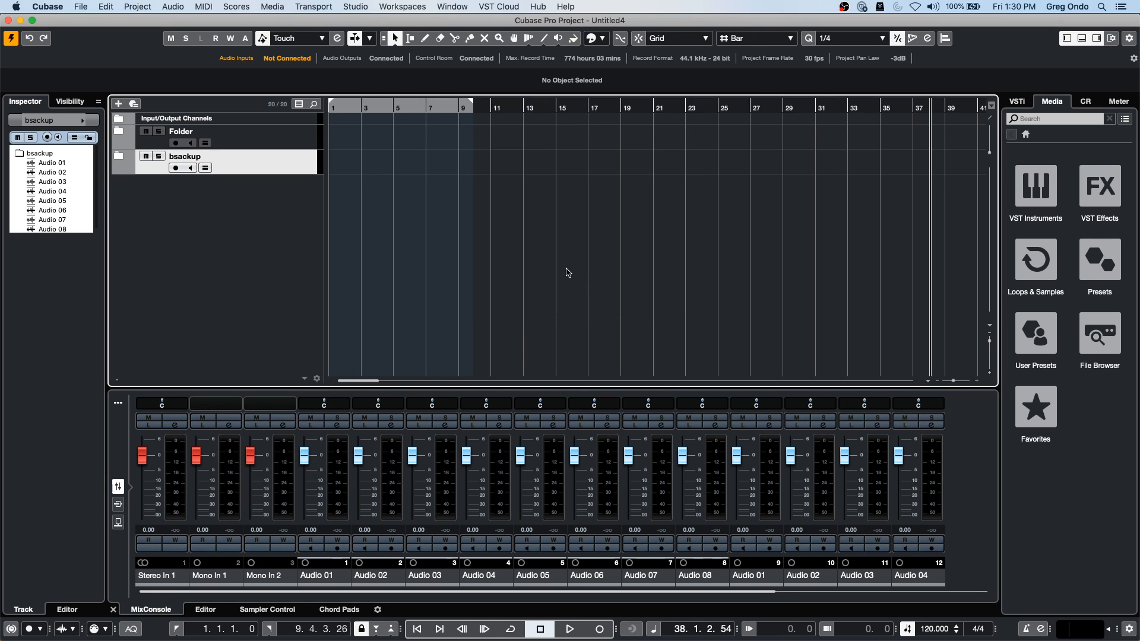
Step: Add one instrument track with No VST Instrument and Stereo Out as audio output
right_click(224, 212)
left_click(272, 237)
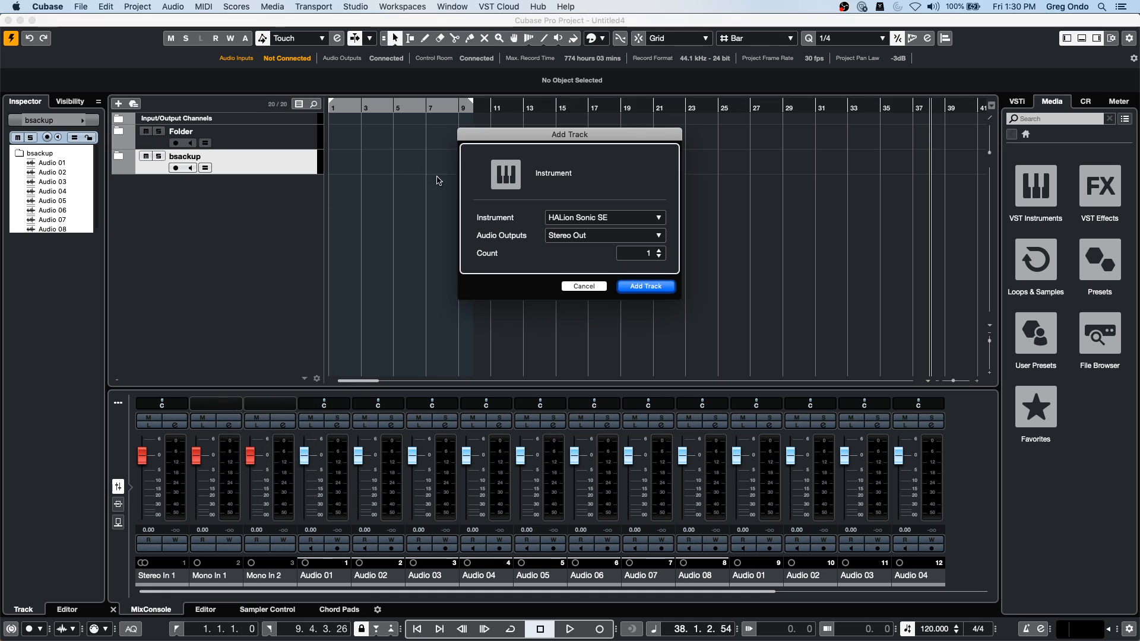
left_click(575, 218)
left_click(504, 254)
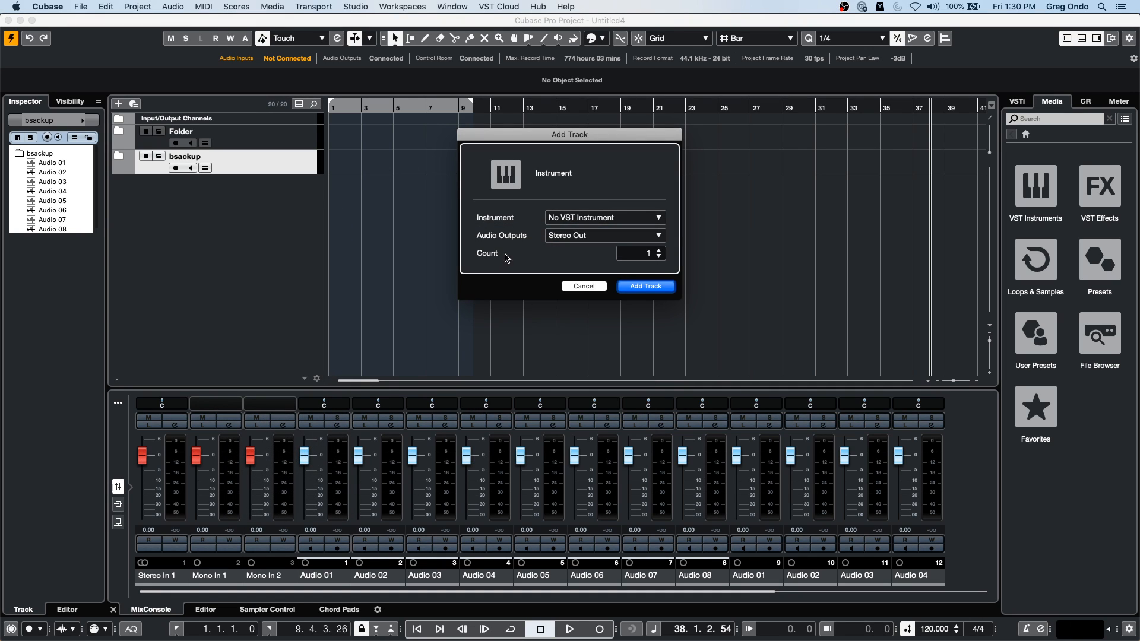
left_click(646, 287)
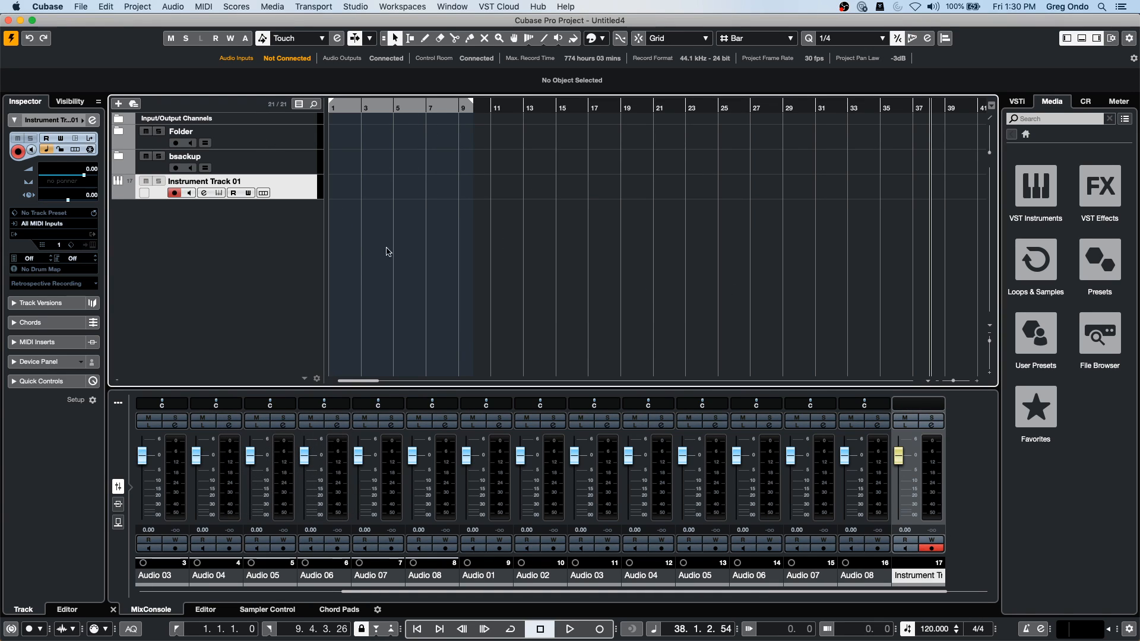
Step: Draw a MIDI part about nine bars long near the start of the instrument track and return to the selection tool
right_click(397, 208)
left_click(404, 204)
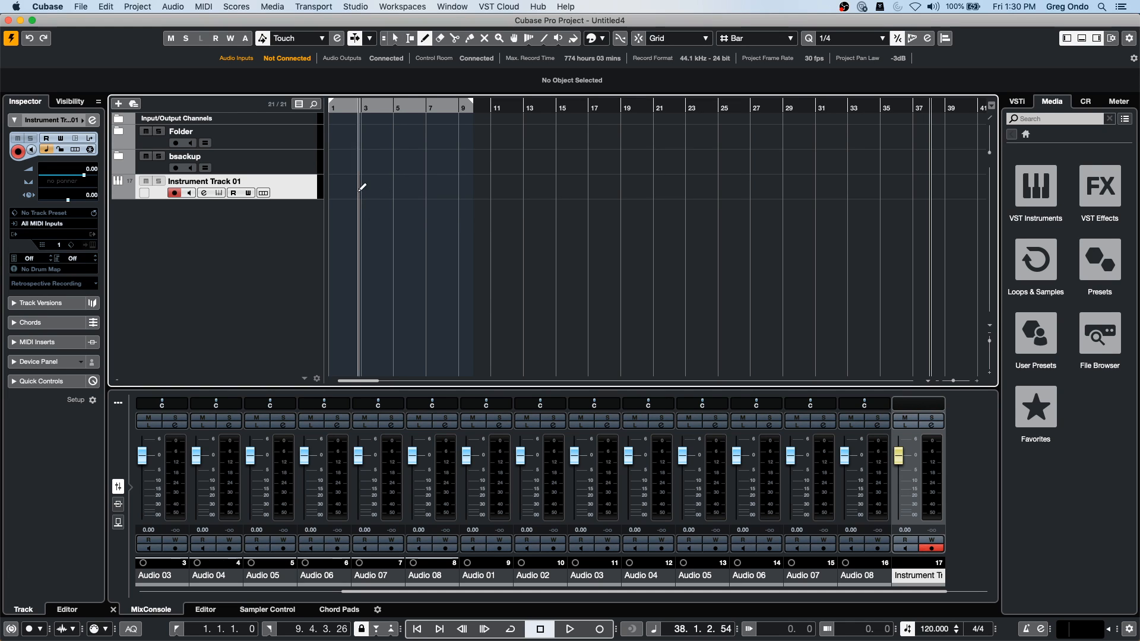
left_click_drag(341, 185, 471, 191)
right_click(416, 196)
left_click(406, 196)
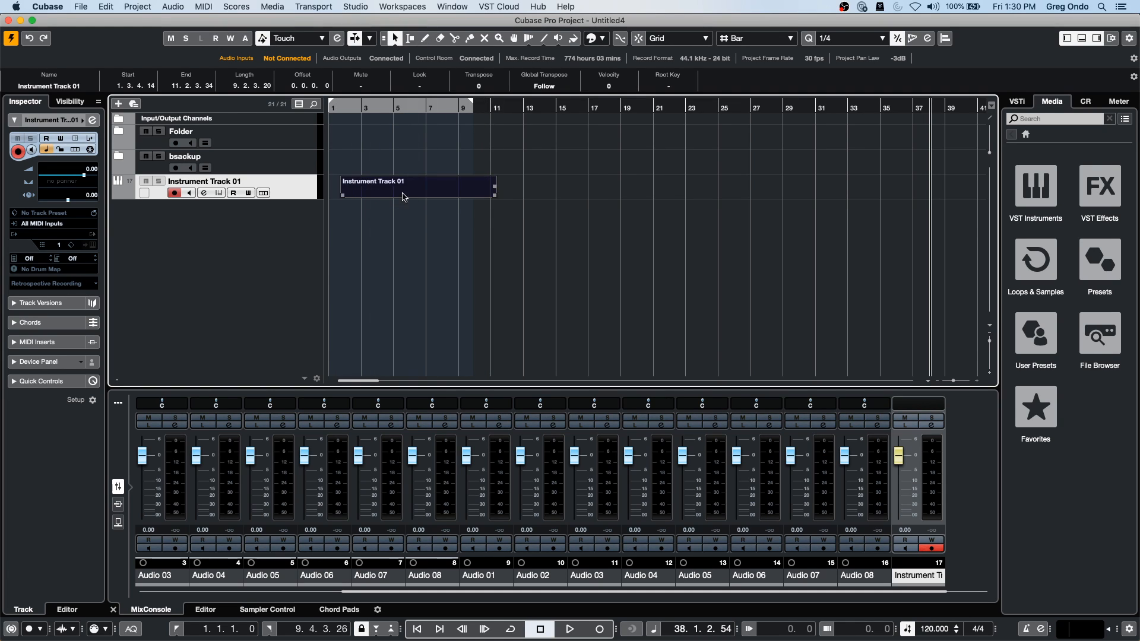
Step: Open the MIDI part for note editing and draw a series of short and long notes from about B2 upward
double_click(385, 186)
mouse_move(369, 497)
left_mouse_down()
mouse_move(426, 483)
mouse_move(414, 505)
mouse_move(425, 505)
mouse_move(388, 505)
mouse_move(409, 526)
left_mouse_up()
left_click(428, 512)
left_click(496, 526)
left_click(391, 511)
left_click_drag(419, 526, 429, 526)
left_click_drag(463, 468, 473, 469)
left_click(461, 505)
left_click(457, 526)
left_click(465, 541)
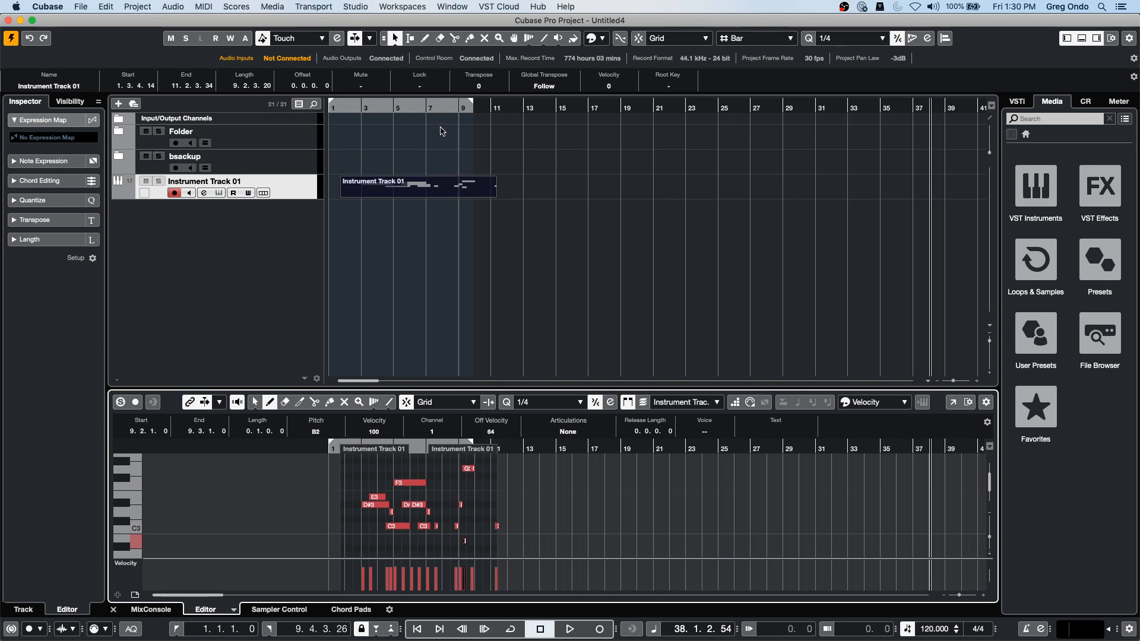
Step: Apply the Delete Doubles MIDI function to the notes drawn in the instrument part
left_click(366, 206)
left_click(368, 190)
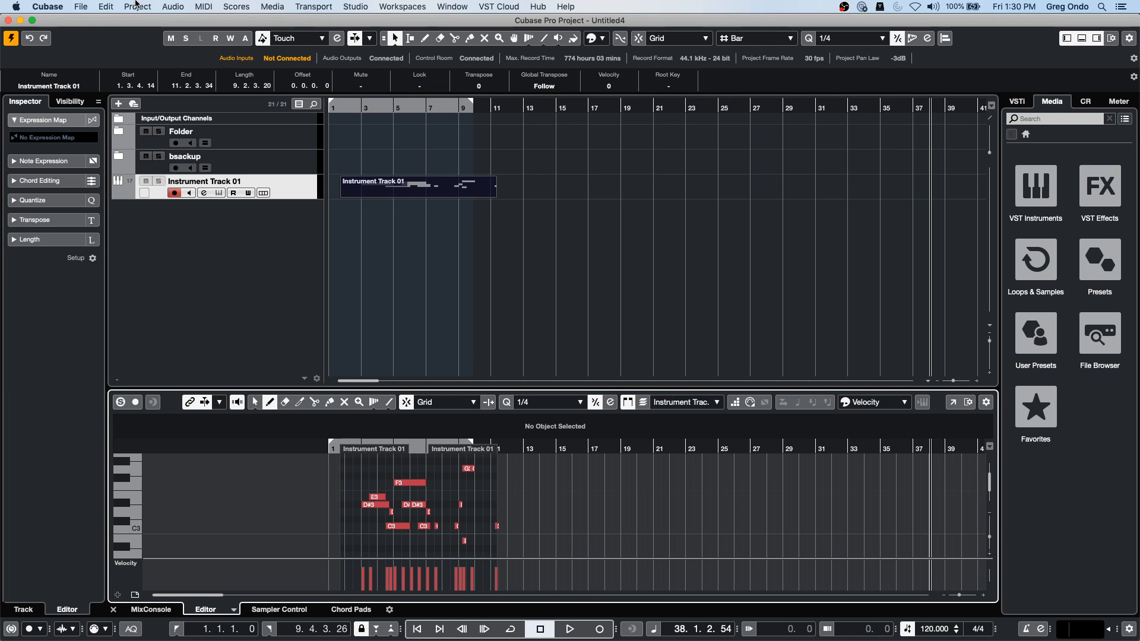
left_click(204, 8)
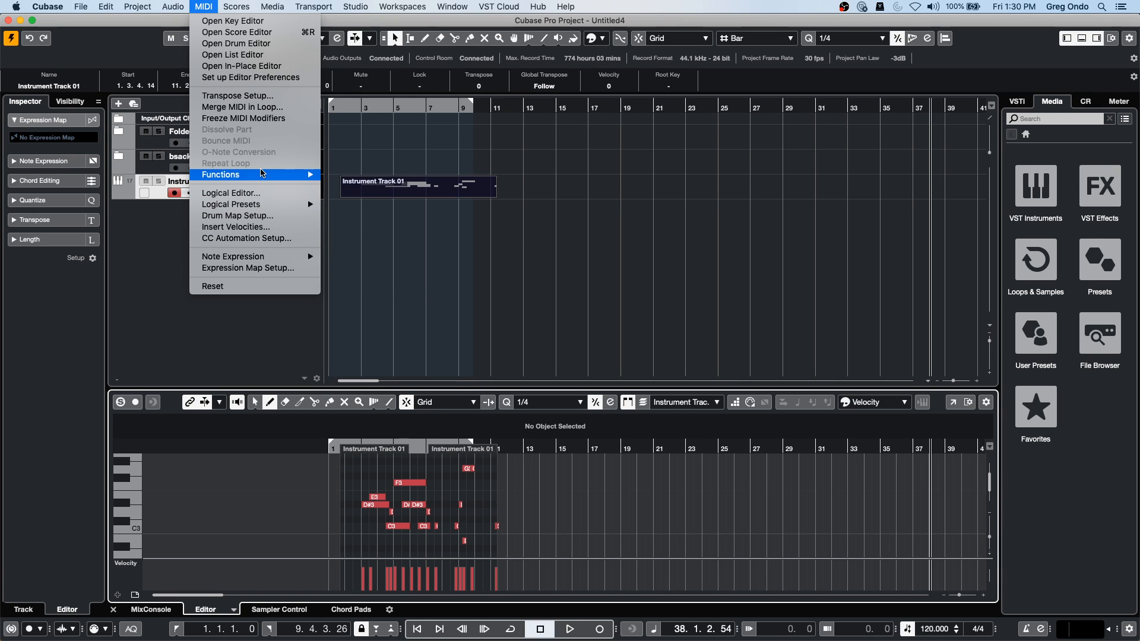
mouse_move(262, 173)
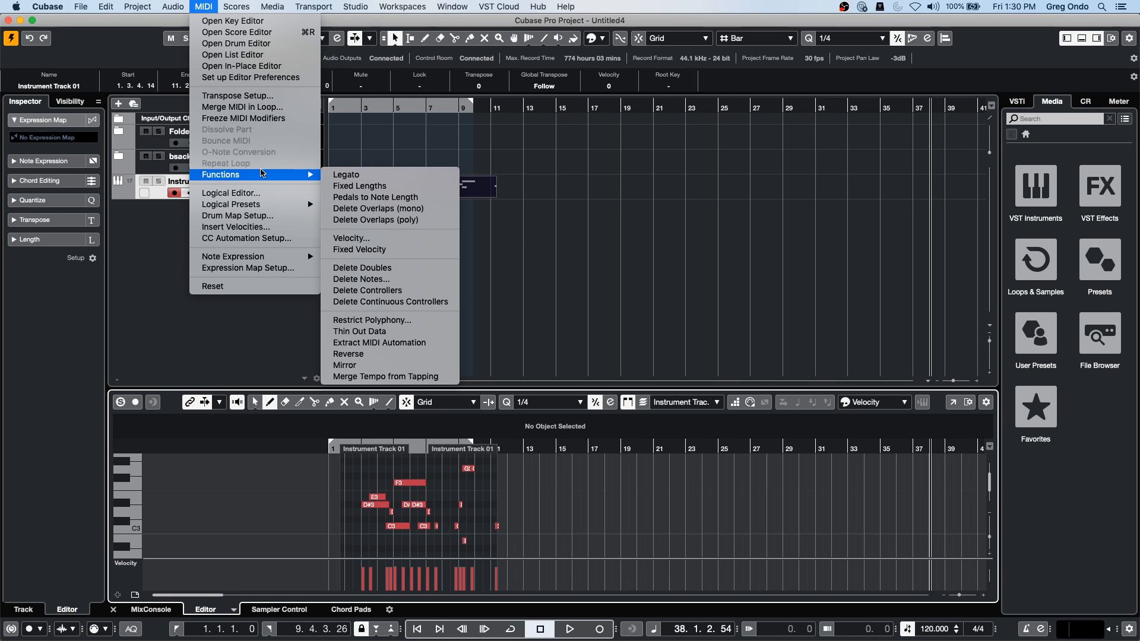
left_click(403, 269)
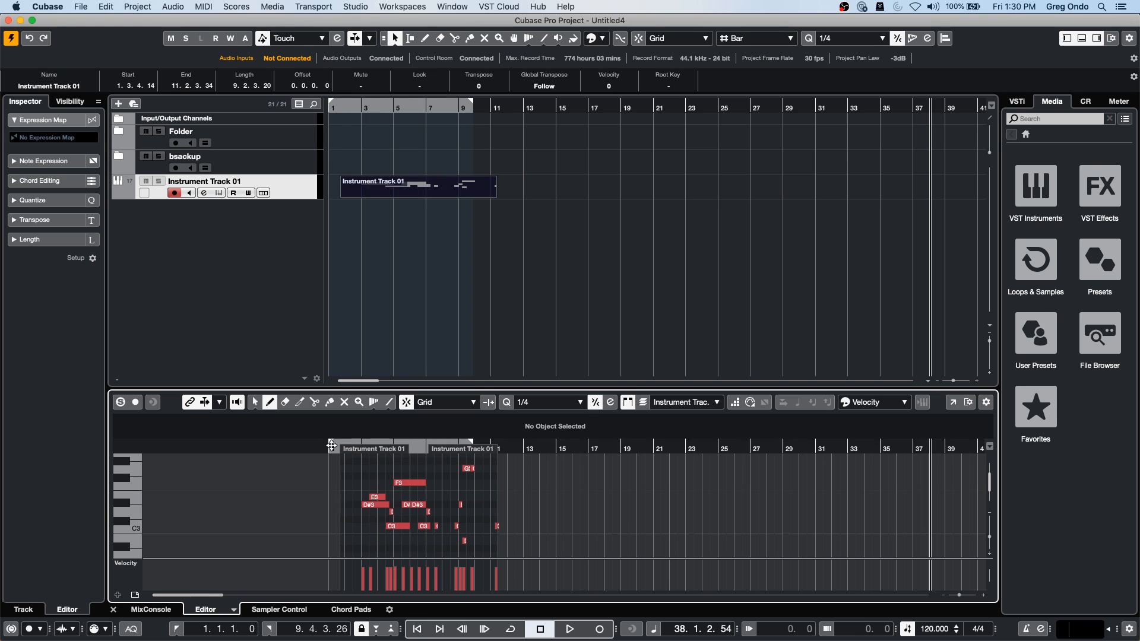
Step: Draw three successive quarter notes, F3, D#3 and C3, starting at bar 2 of the MIDI part
left_click_drag(336, 444, 461, 478)
left_click(537, 482)
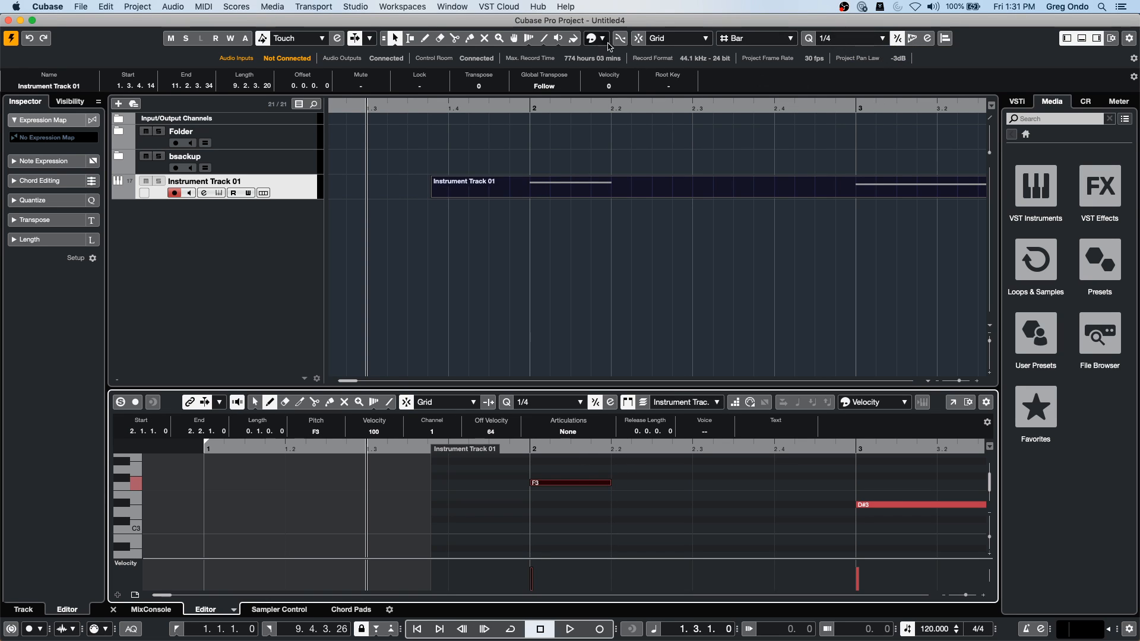
right_click(637, 478)
left_click(637, 478)
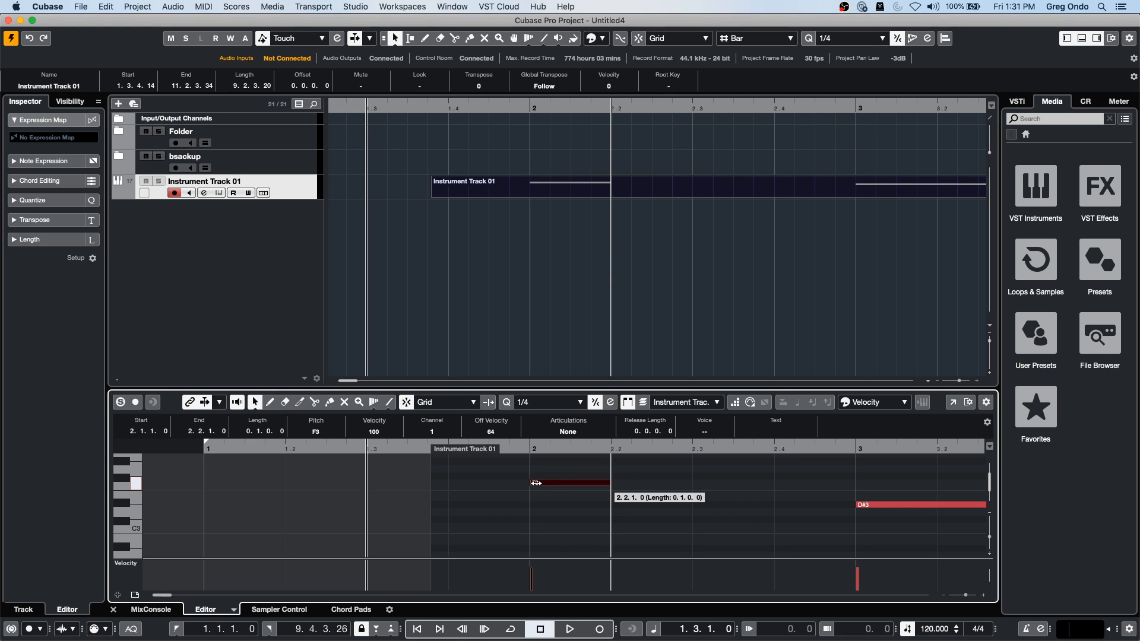
right_click(564, 509)
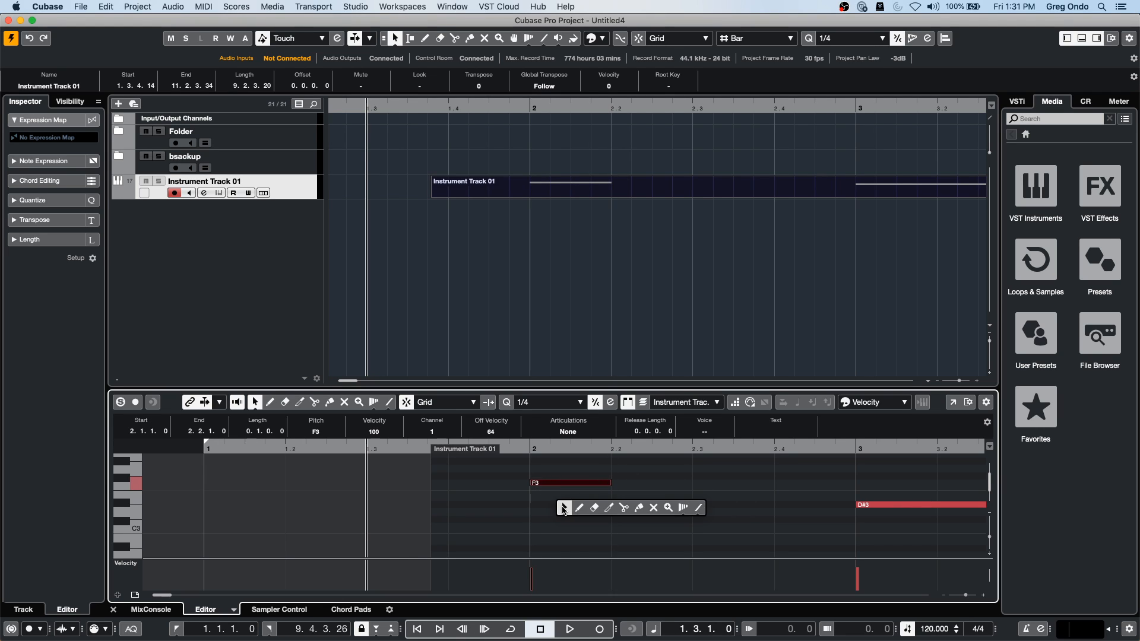
left_click(595, 508)
key("1")
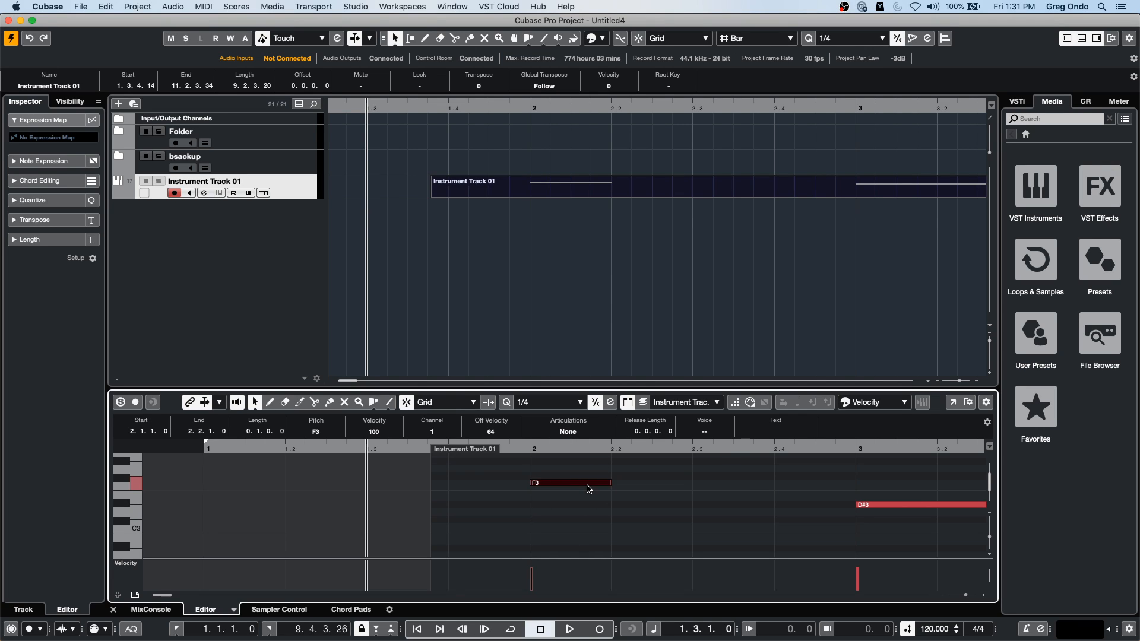
right_click(586, 513)
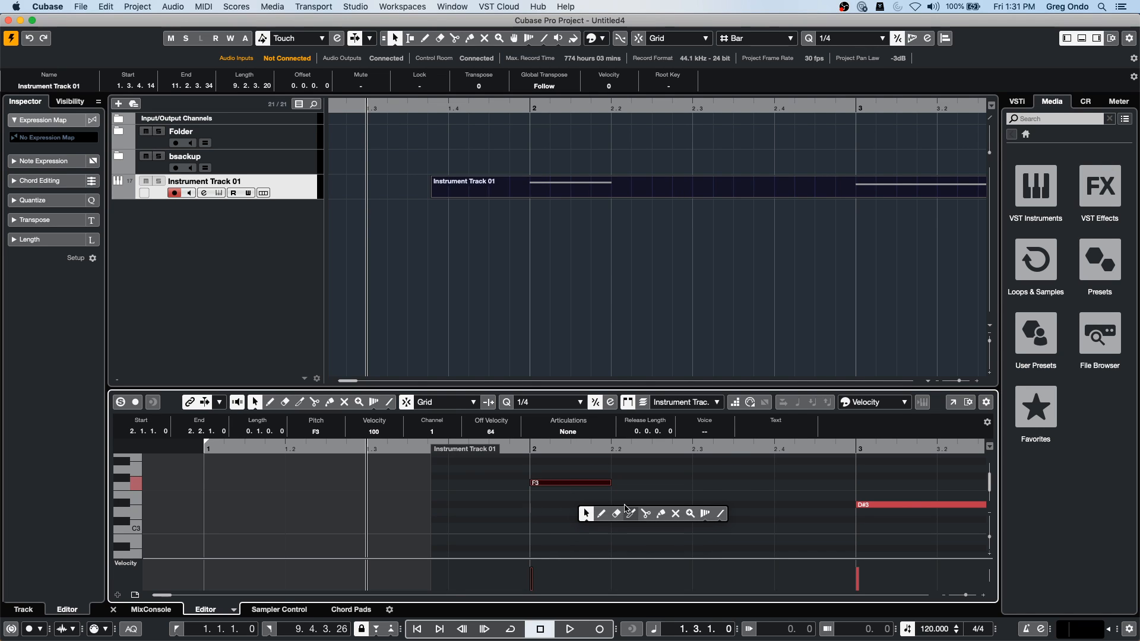
left_click(601, 514)
left_click(626, 505)
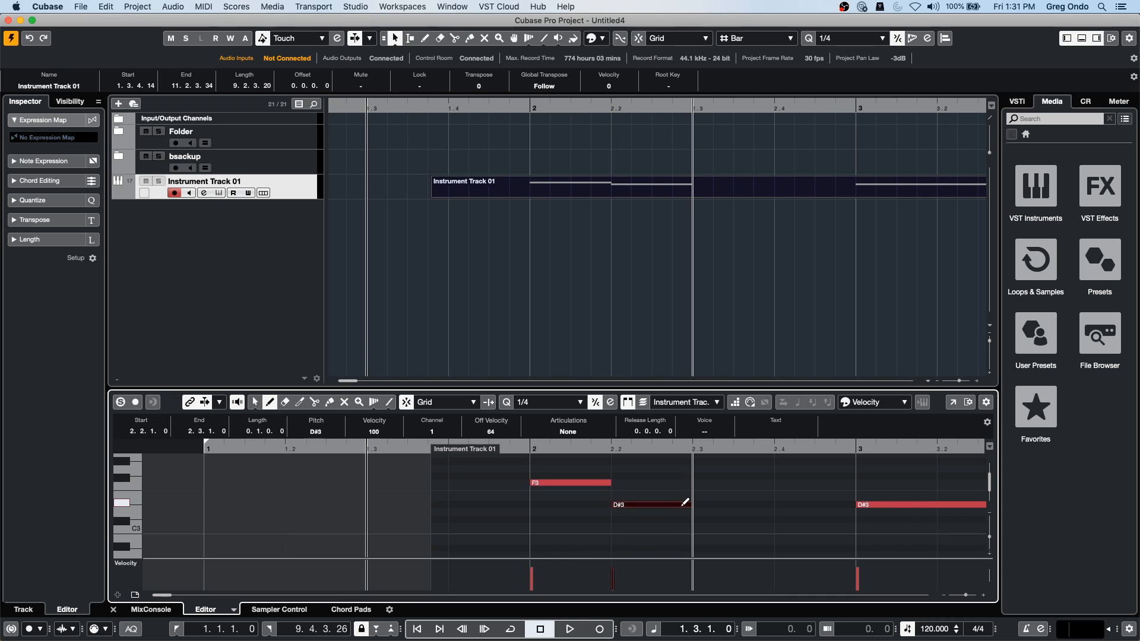
left_click(720, 526)
Step: Turn off Iterative Quantize and try to shorten the new F3, D#3 and C3 notes from their ends
right_click(523, 468)
left_click(508, 468)
mouse_move(568, 472)
left_mouse_down()
mouse_move(757, 543)
mouse_move(774, 526)
mouse_move(710, 527)
left_mouse_up()
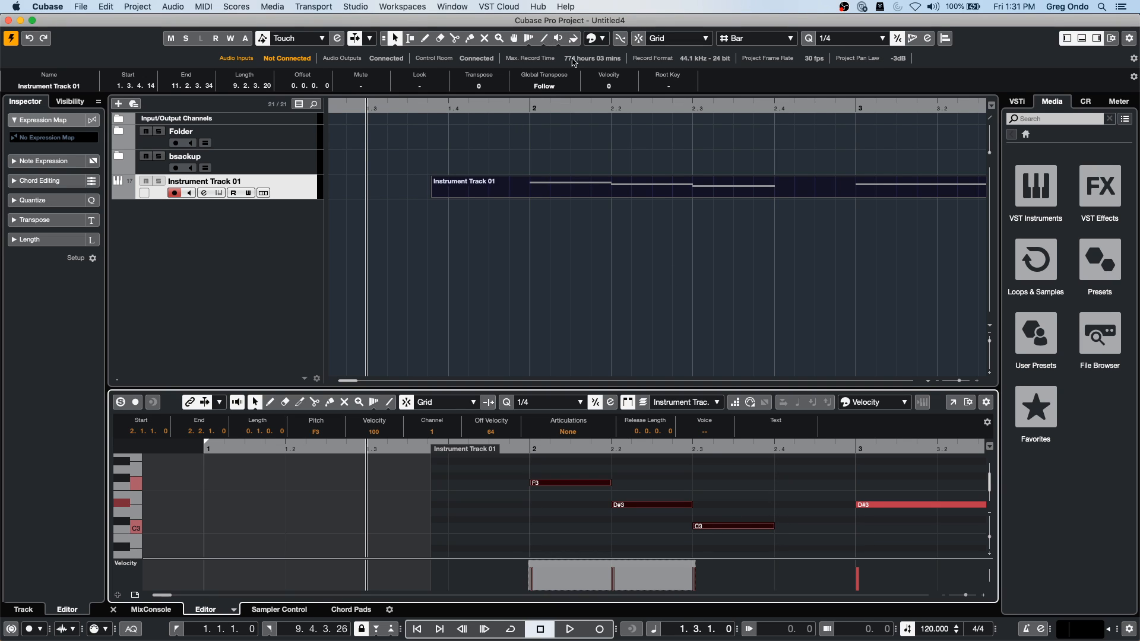
left_click(595, 403)
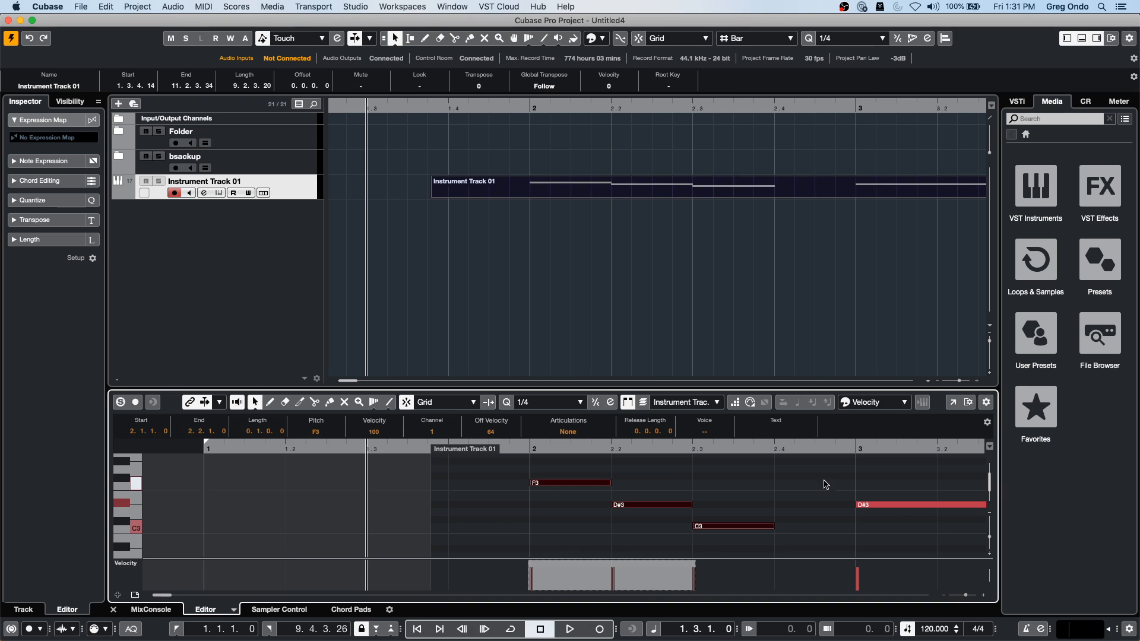
left_click_drag(769, 527, 772, 527)
left_click(752, 504)
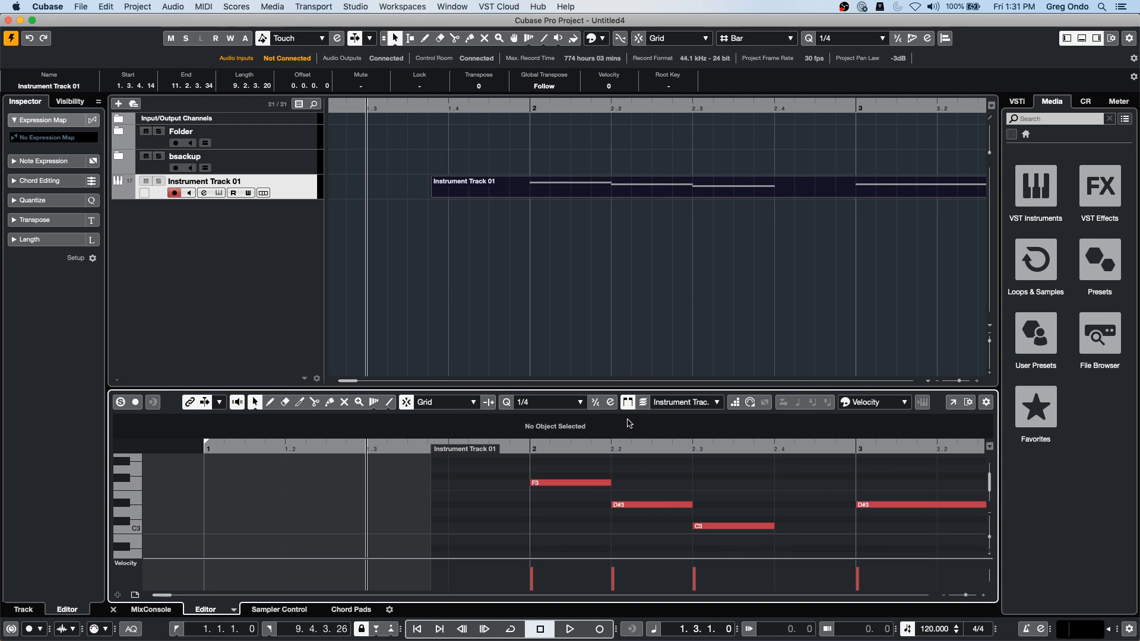
left_click_drag(690, 505, 640, 507)
left_click(627, 494)
Step: Shorten the F3, D#3 and C3 notes in bar 2 together to a length of 0.0.1.0
left_click_drag(548, 466, 802, 553)
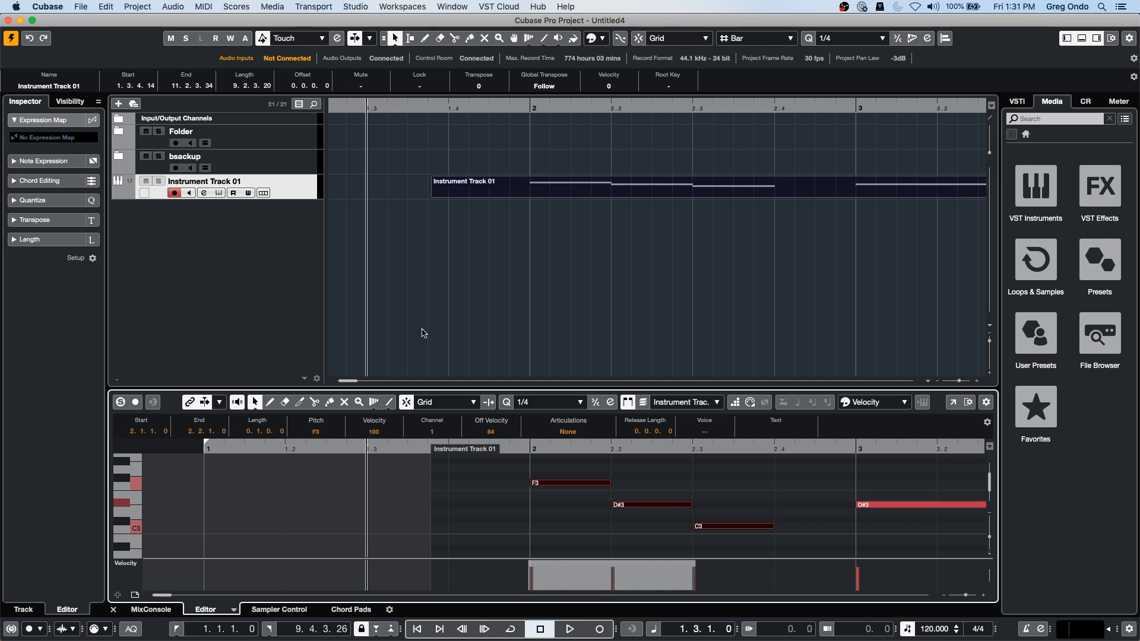
scroll(270, 435, "down", 3)
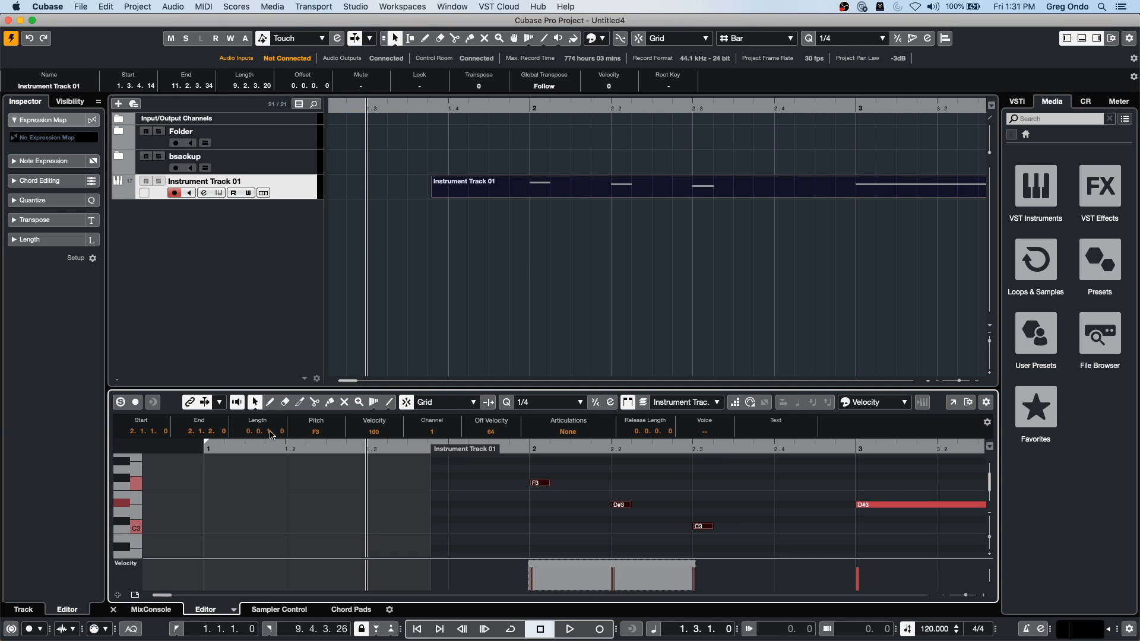
left_click(572, 517)
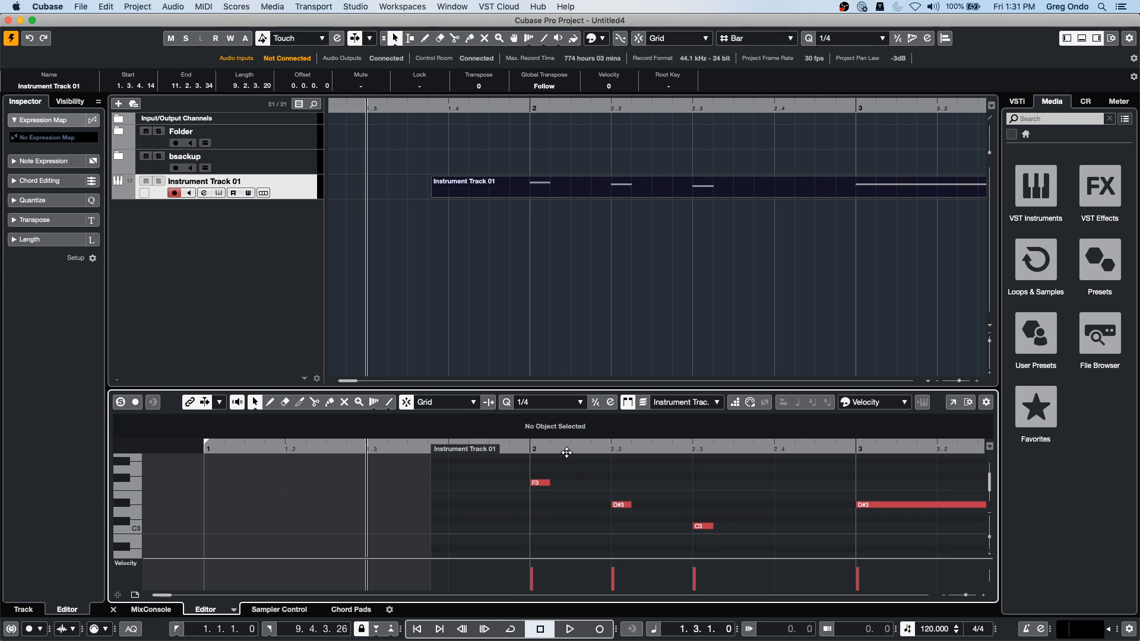
Step: Open the Logical Editor, remove its default filter and action lines, and set the function to Delete
left_click(204, 7)
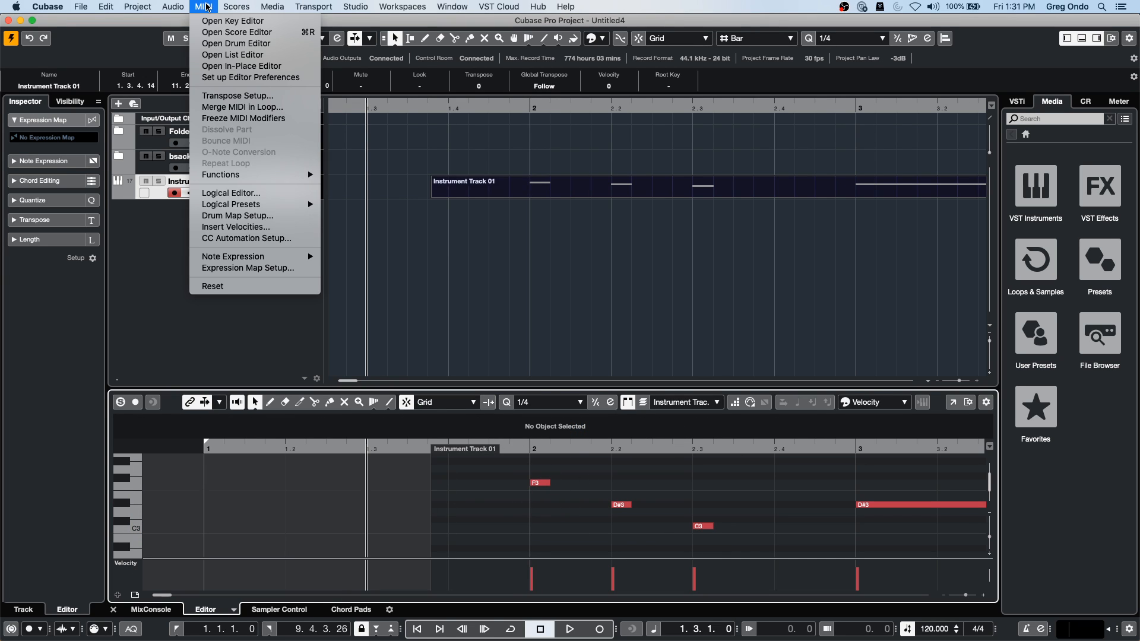
left_click(256, 194)
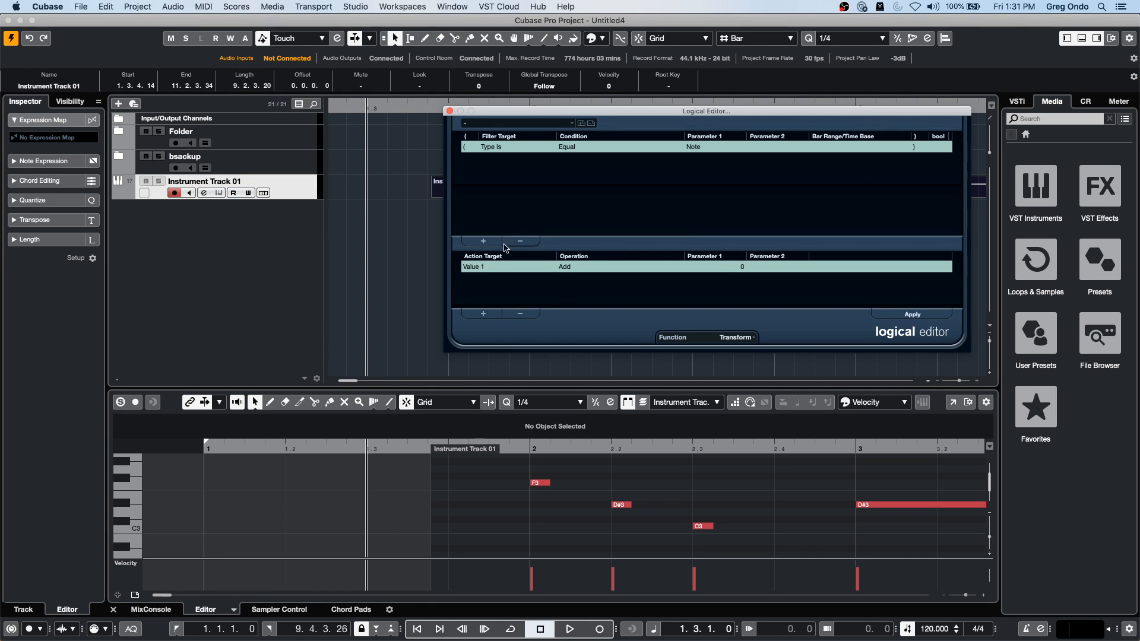
left_click_drag(581, 113, 338, 145)
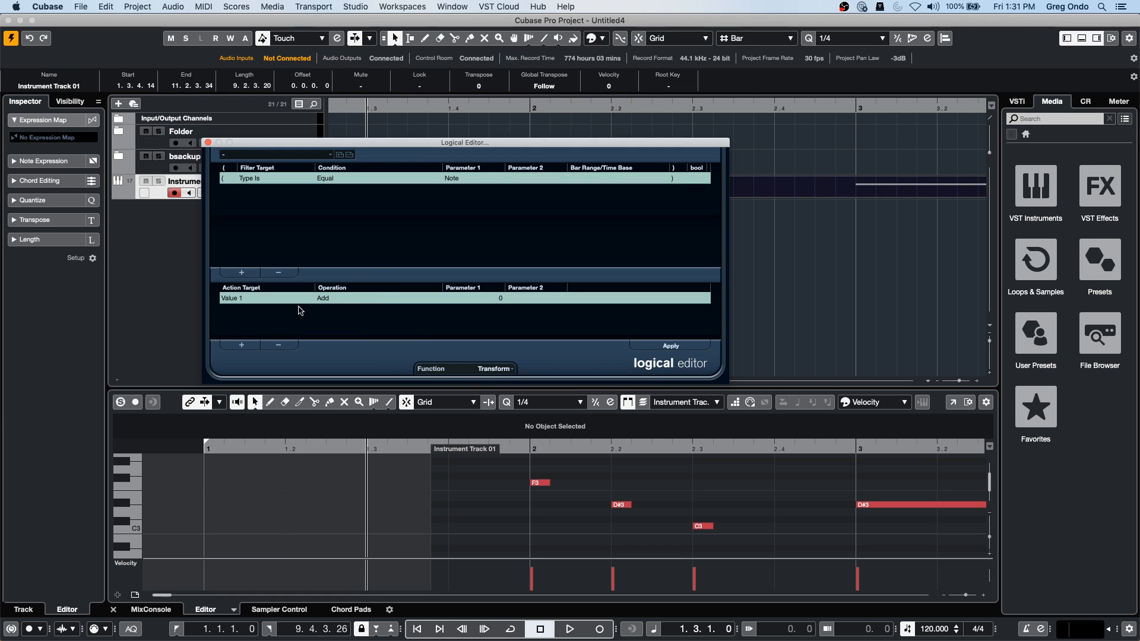
left_click(277, 345)
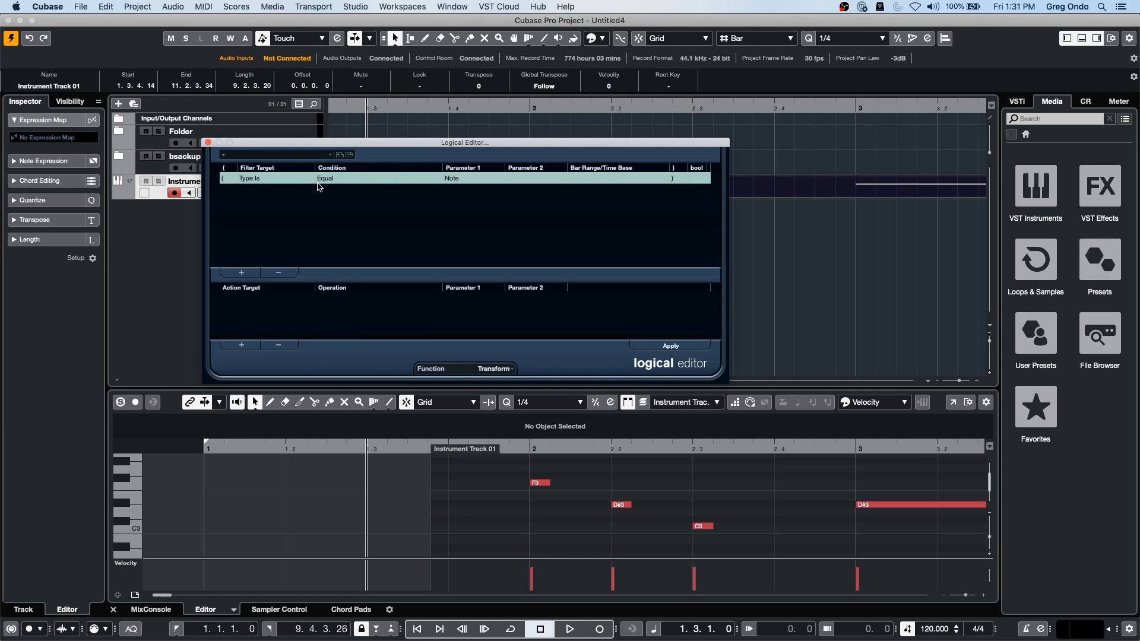
left_click(281, 272)
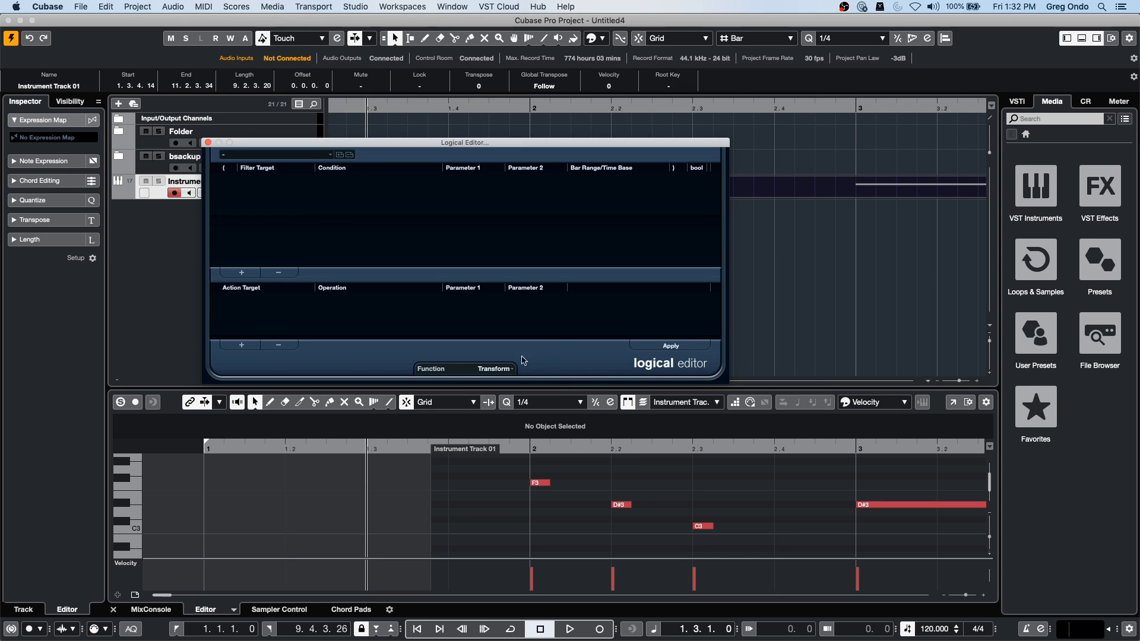
left_click(497, 370)
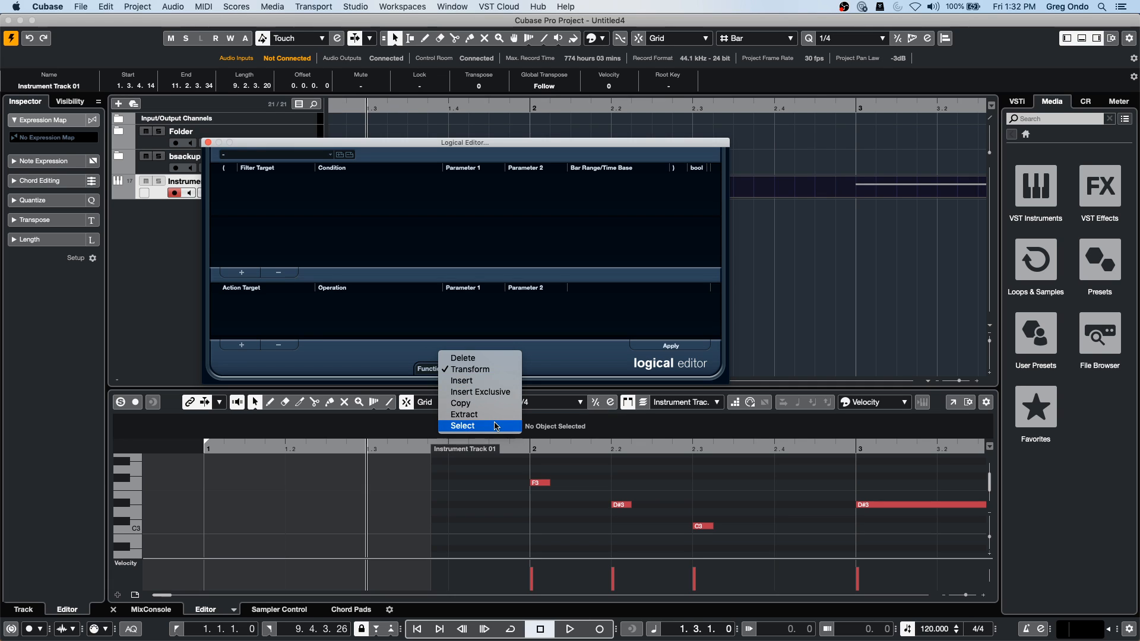
left_click(508, 359)
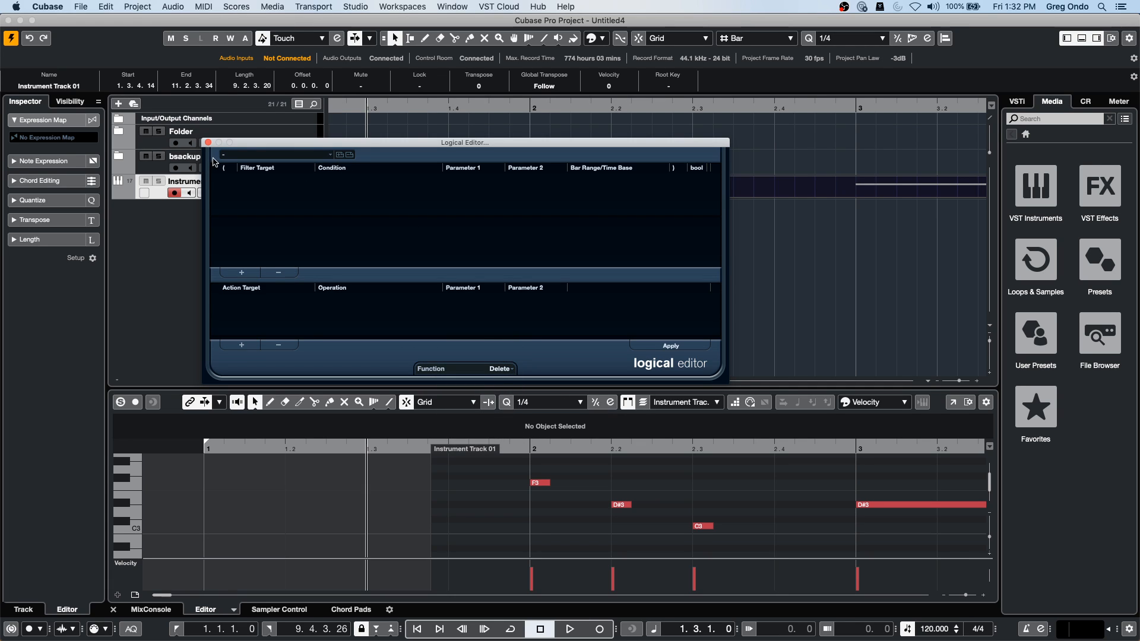
Step: Add two filter conditions combined with And: Type Is Equal Note, and Length Less
left_click(243, 272)
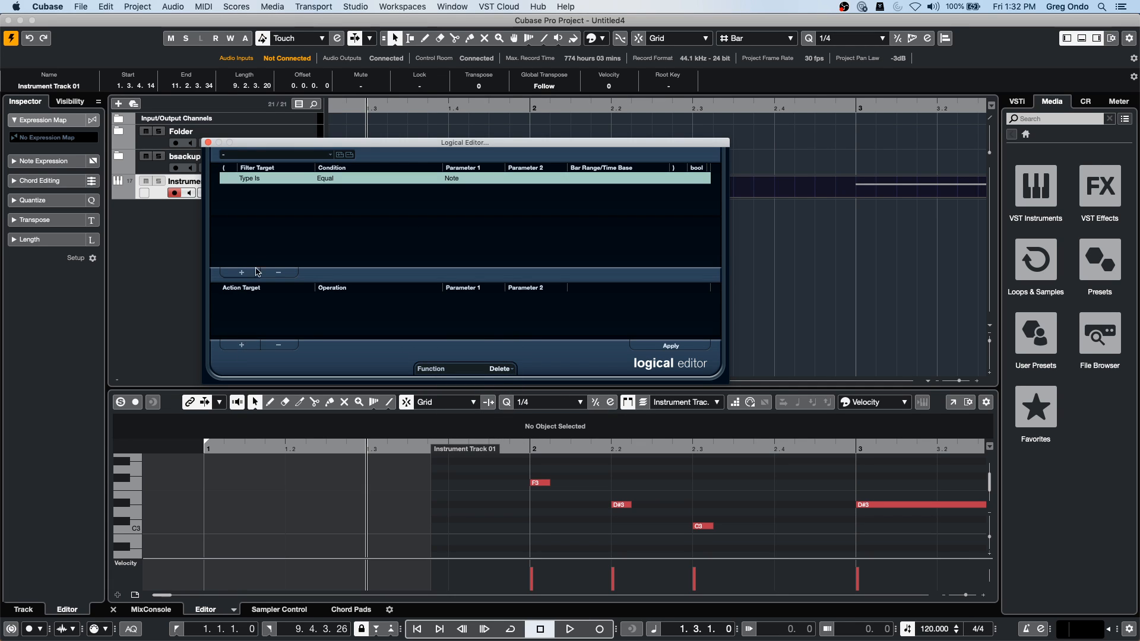
left_click(241, 272)
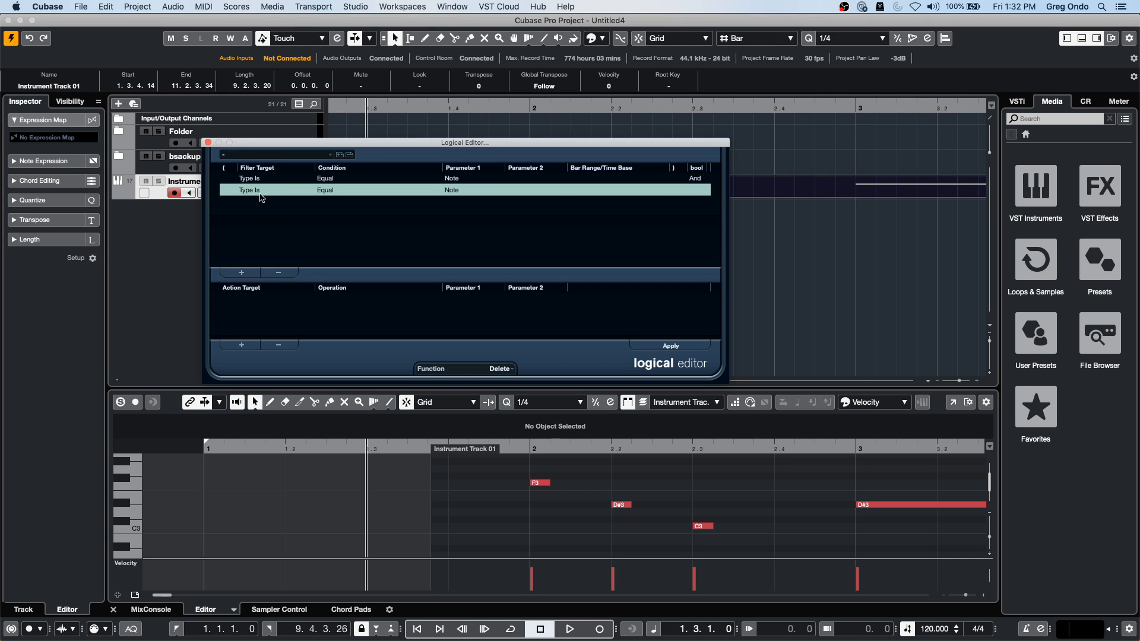
left_click(262, 191)
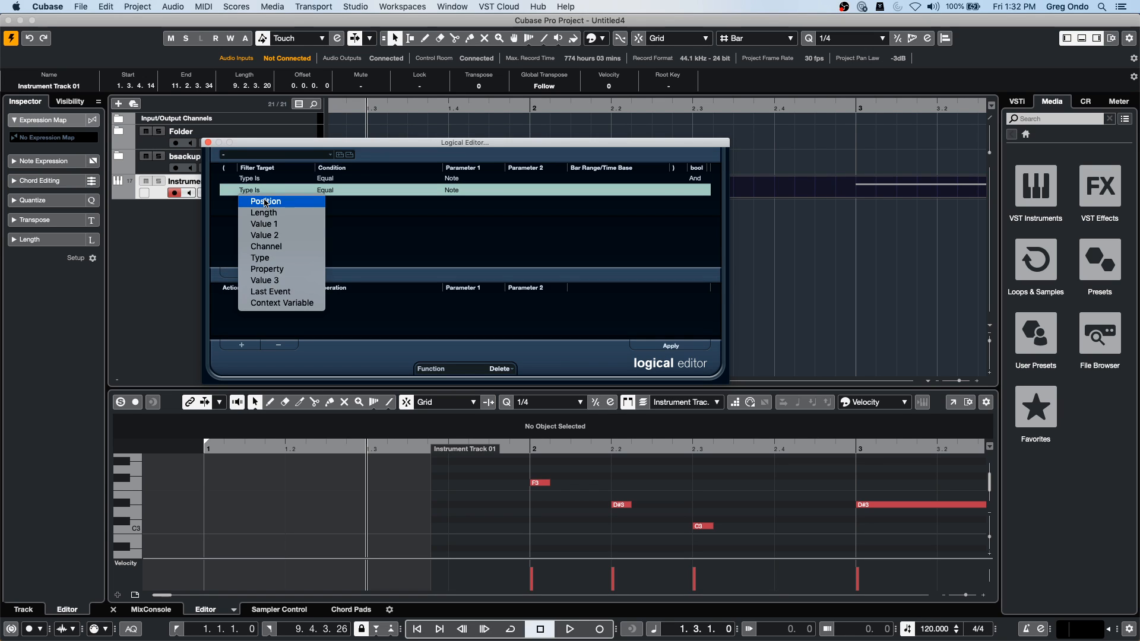
left_click(265, 213)
left_click(342, 190)
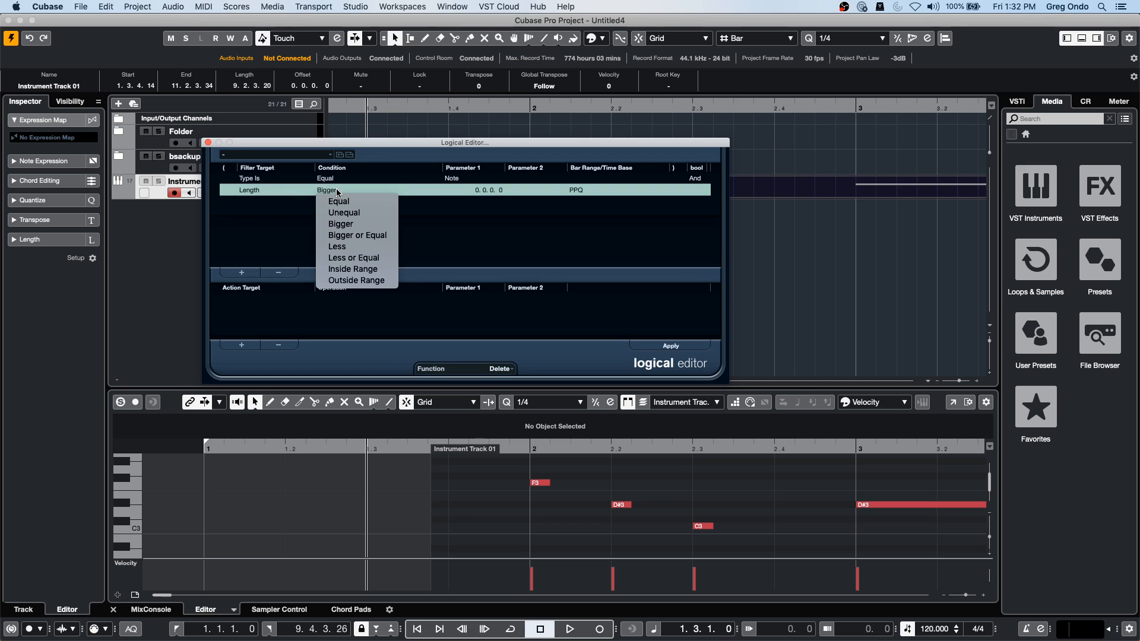
left_click(342, 247)
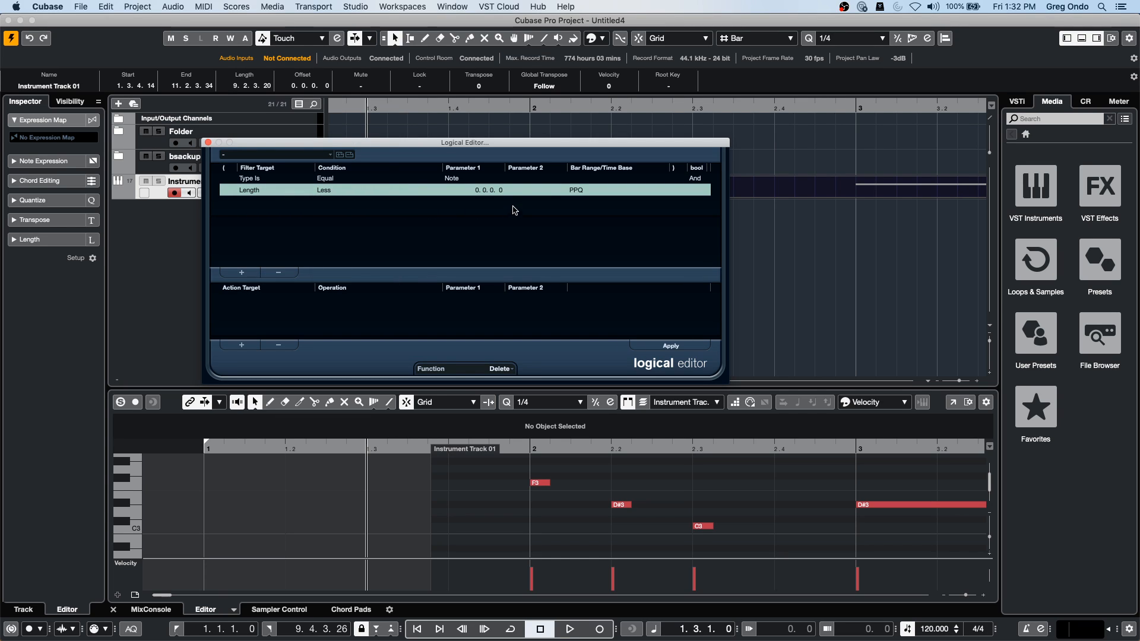
Step: Set the Length condition's Parameter 1 to 0.0.0.1 with PPQ as the time base
left_click(503, 194)
type("1")
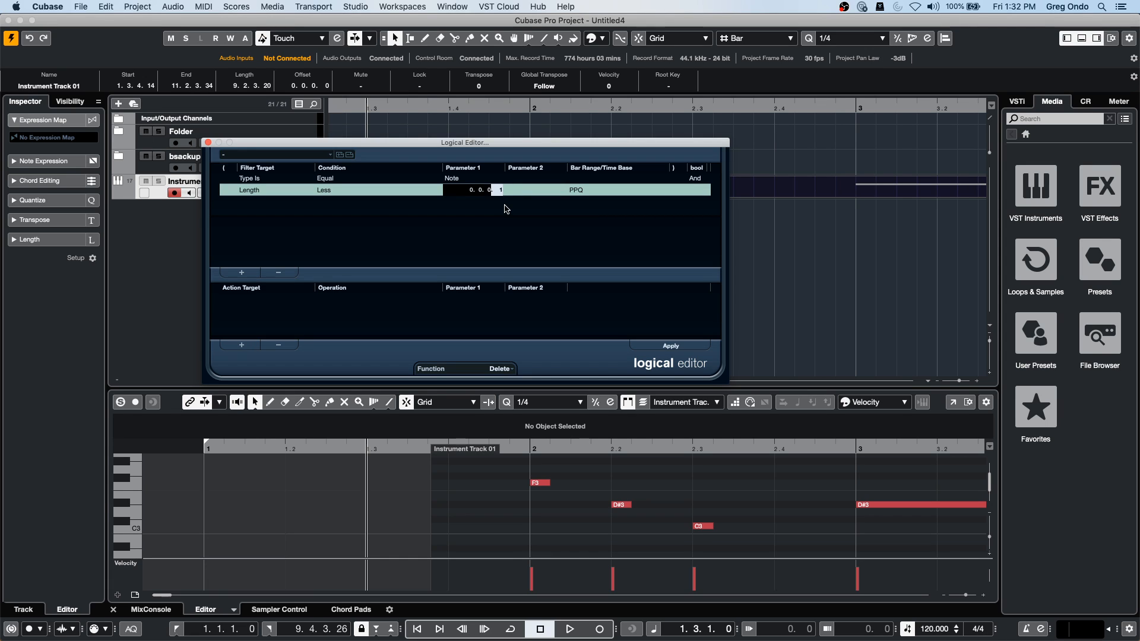
key("Return")
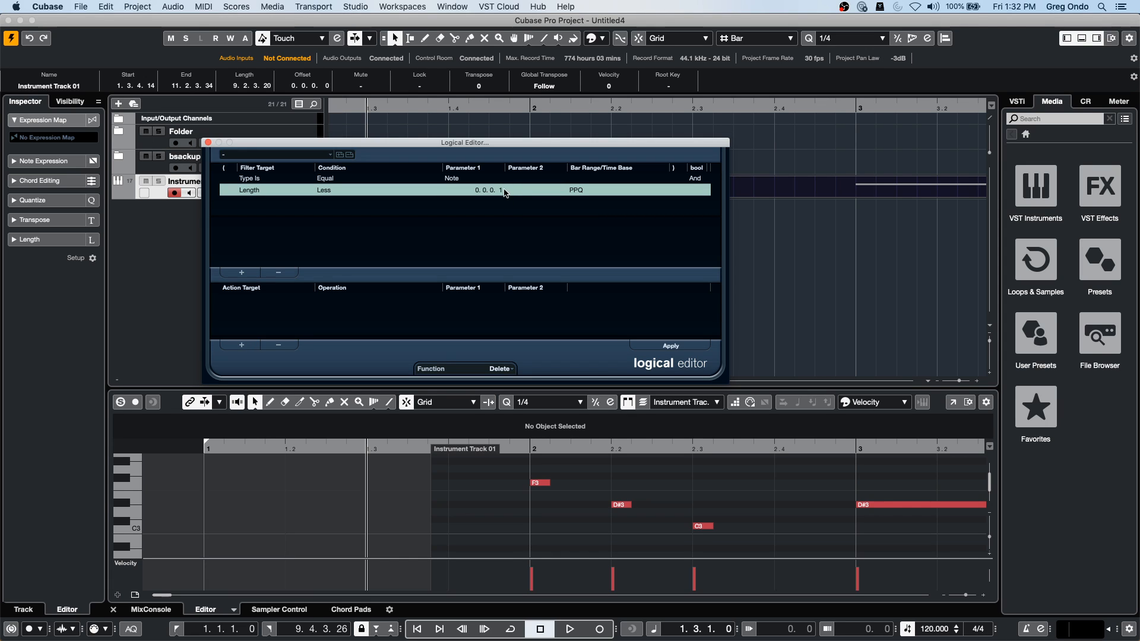
left_click(585, 191)
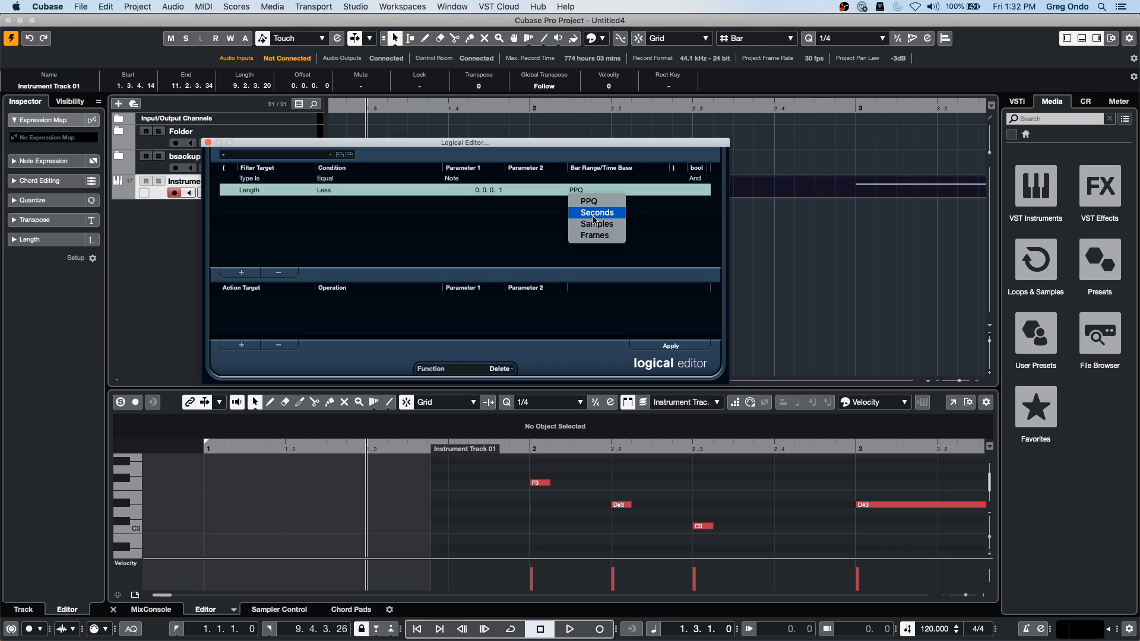
left_click(595, 202)
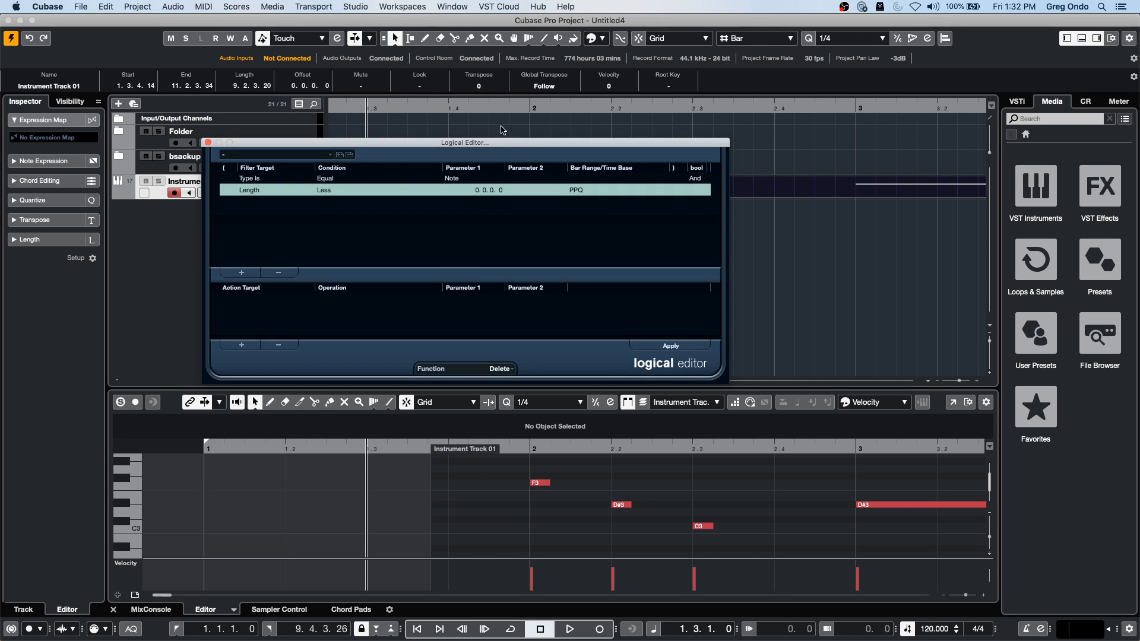
Step: Set the length of the F3 note at the start of bar 2 to 0.0.0.52
left_click(504, 193)
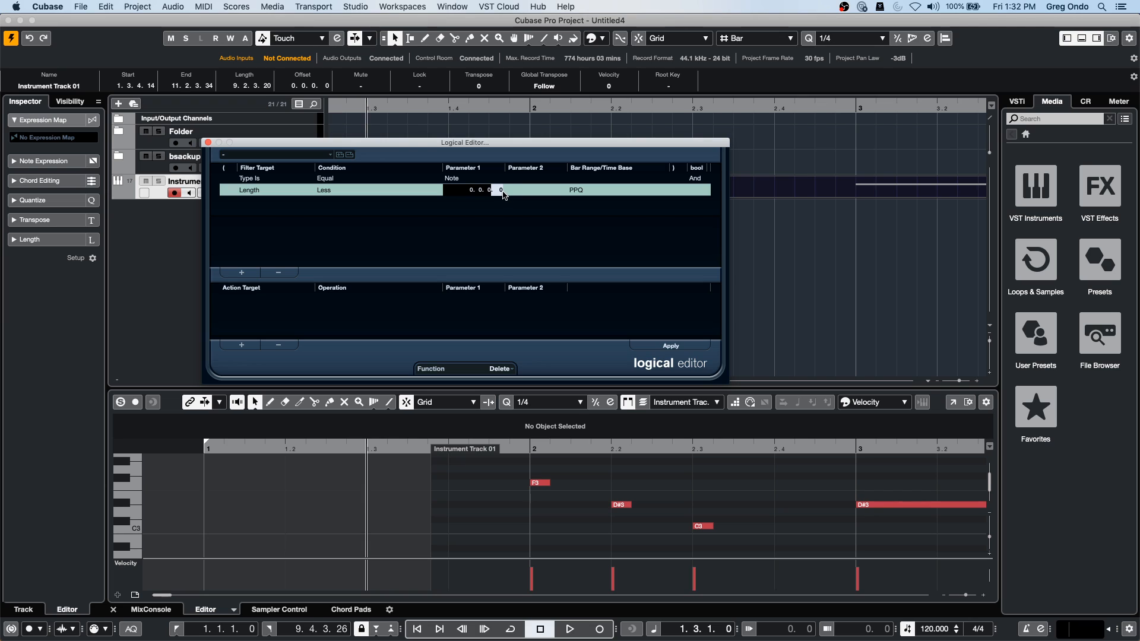
left_click(879, 493)
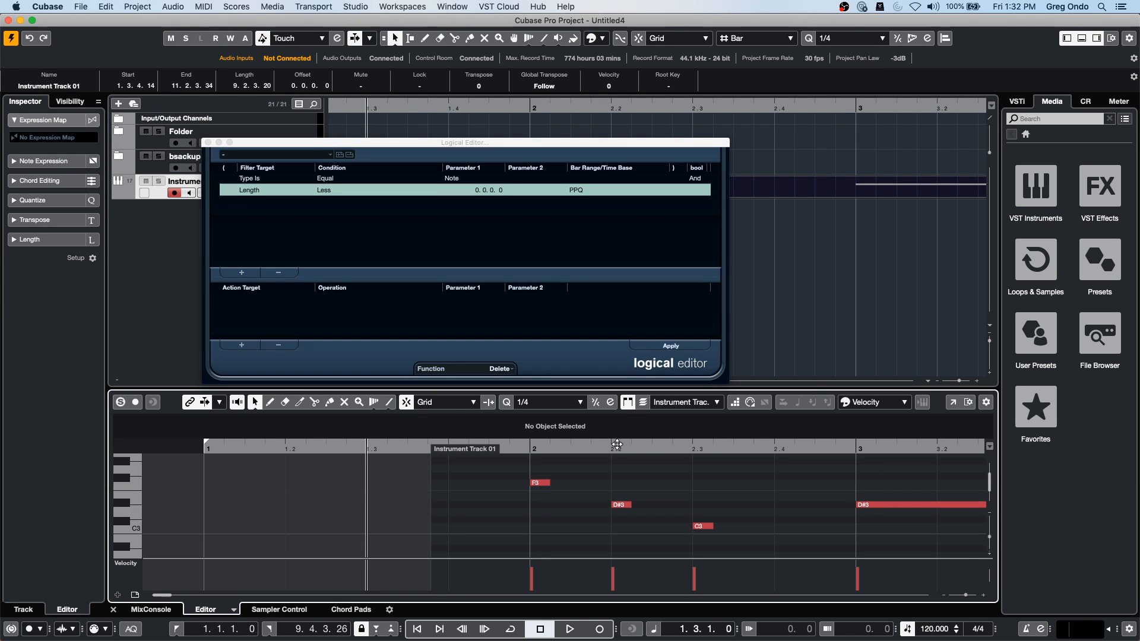
left_click_drag(615, 444, 614, 402)
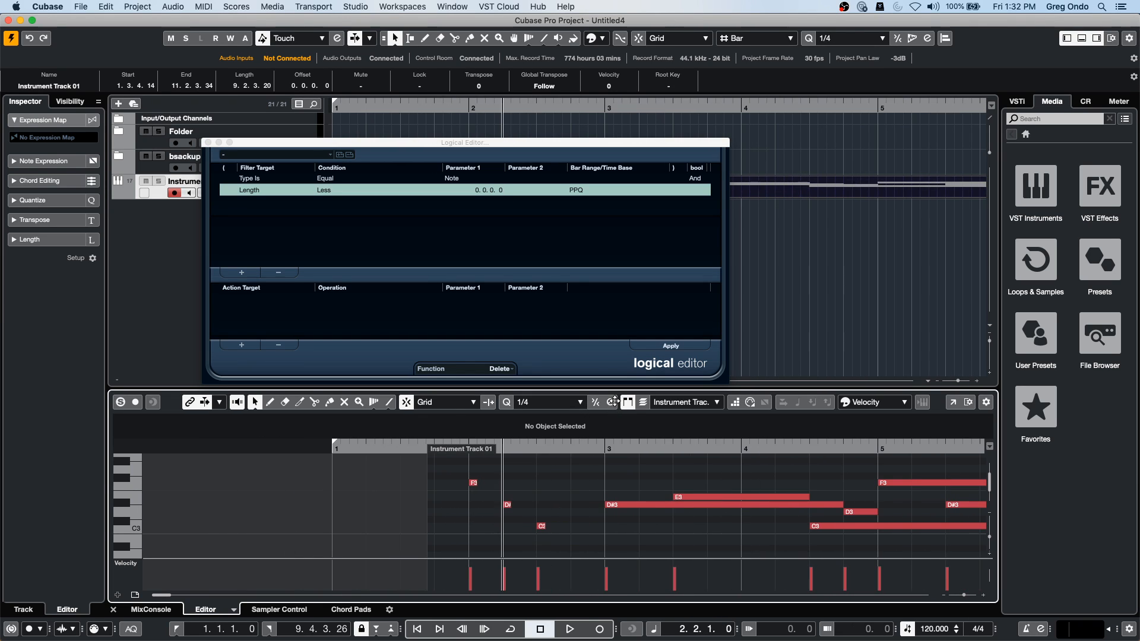
left_click(424, 450)
left_click_drag(424, 449, 473, 479)
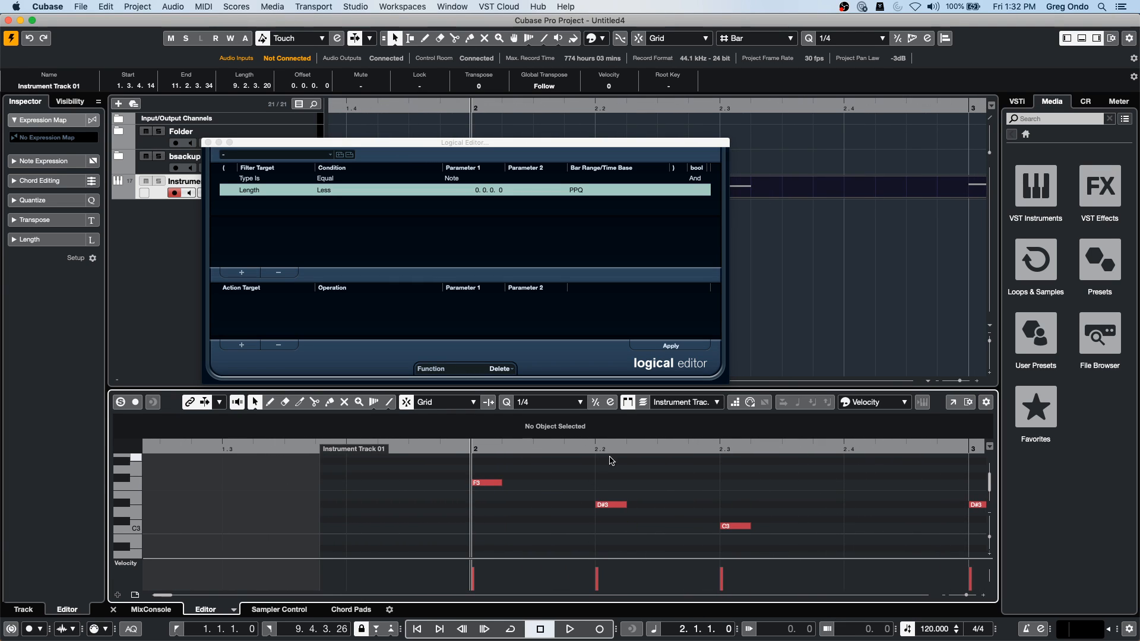
left_click(488, 486)
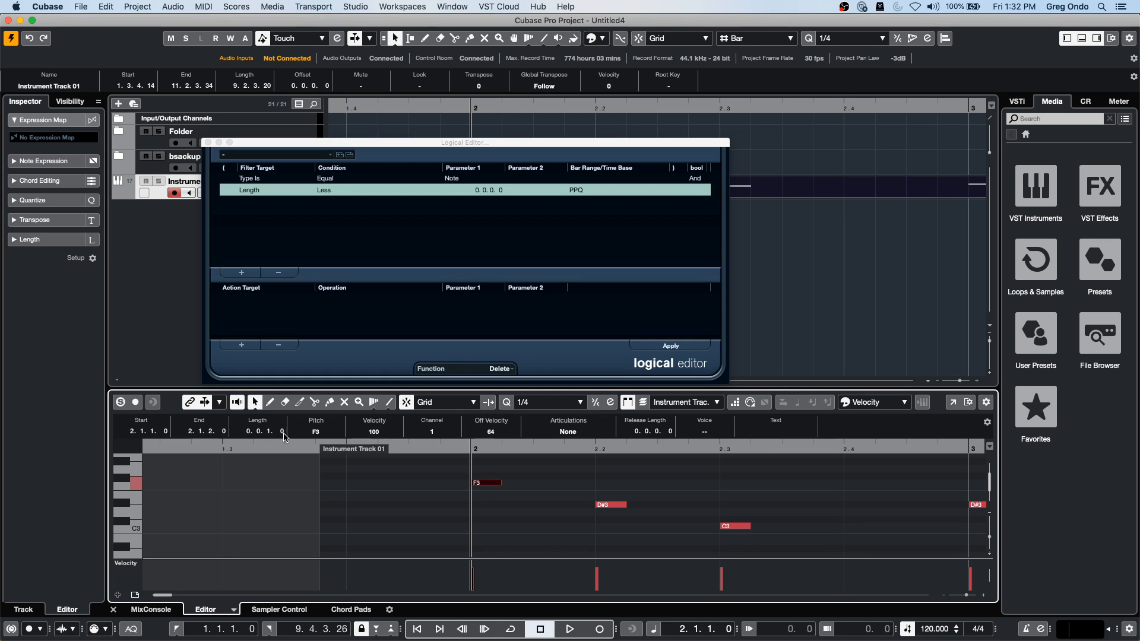
scroll(285, 438, "down", 3)
scroll(279, 432, "down", 2)
left_click(282, 433)
type("0.0.0")
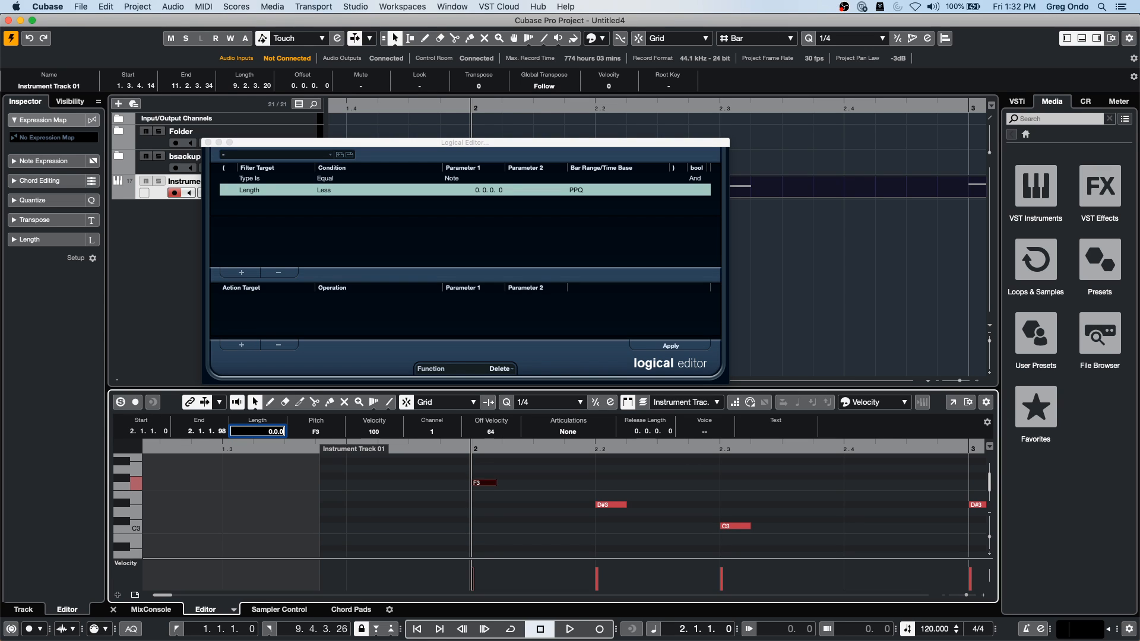
type(".52")
key("Return")
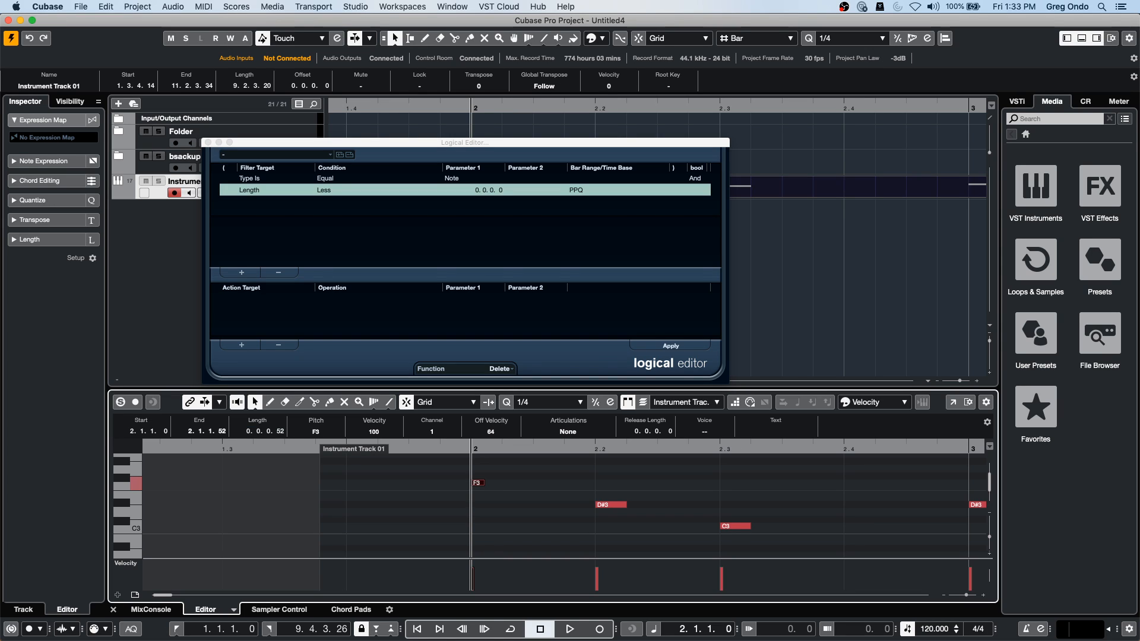
Step: Delete the D#3 and C3 notes in bar 2
left_click(534, 505)
left_click_drag(602, 476, 790, 541)
key("Delete")
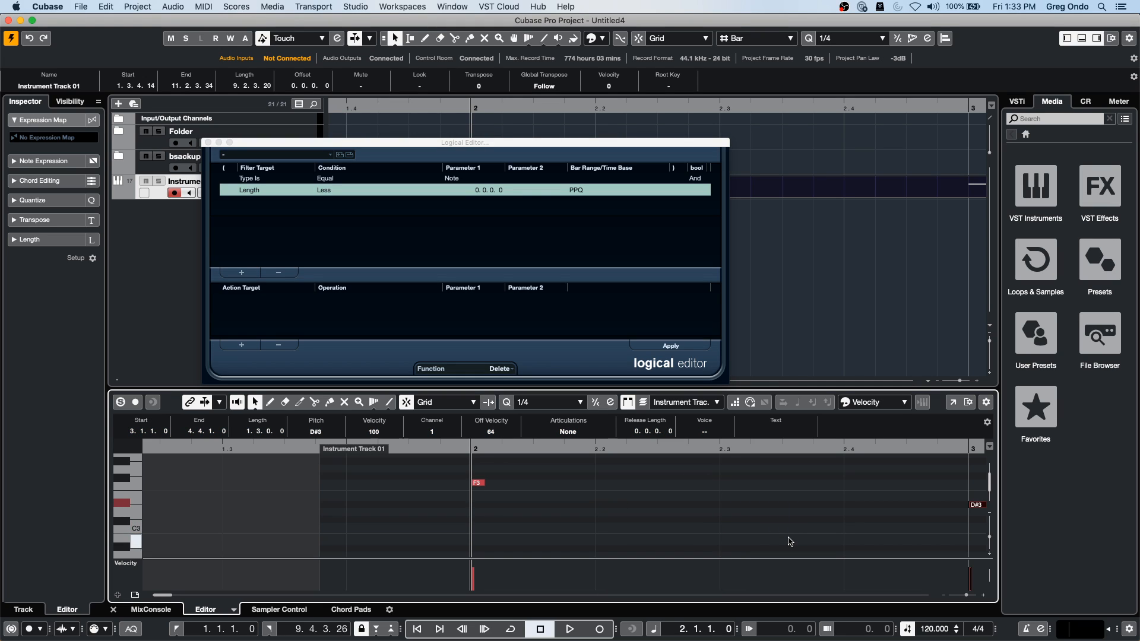
Step: Copy the short F3 note to C#3 at 2.2, and duplicate the resulting pair of notes twice along bar 2
left_click(479, 484)
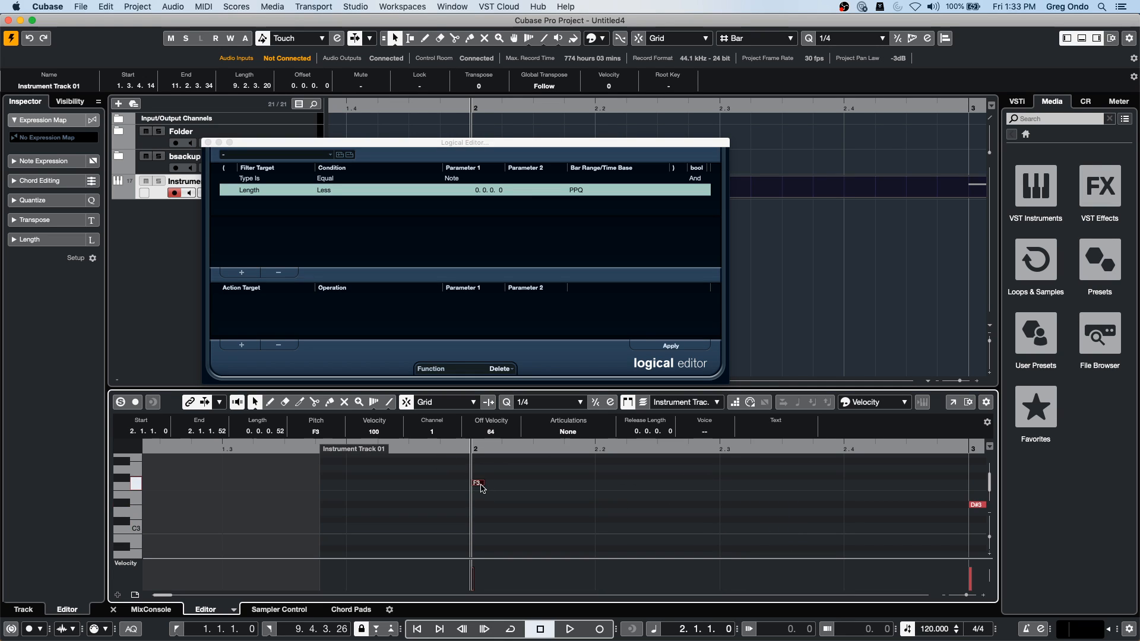
mouse_move(477, 483)
left_mouse_down()
mouse_move(530, 484)
mouse_move(483, 491)
mouse_move(547, 521)
mouse_move(678, 514)
left_mouse_up()
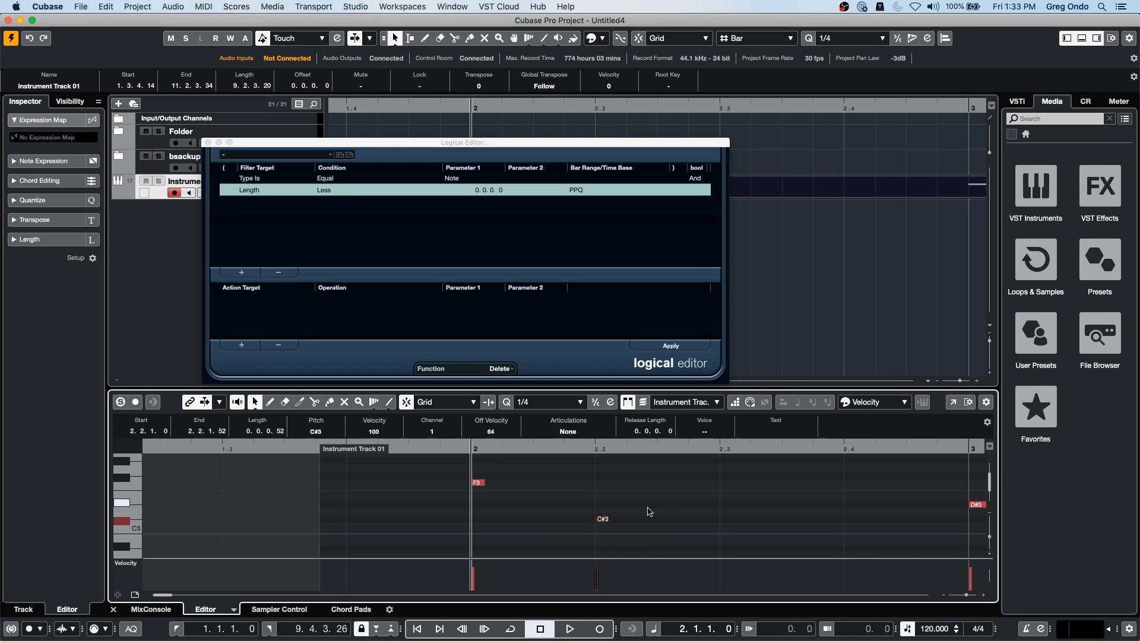
left_click_drag(432, 473, 637, 538)
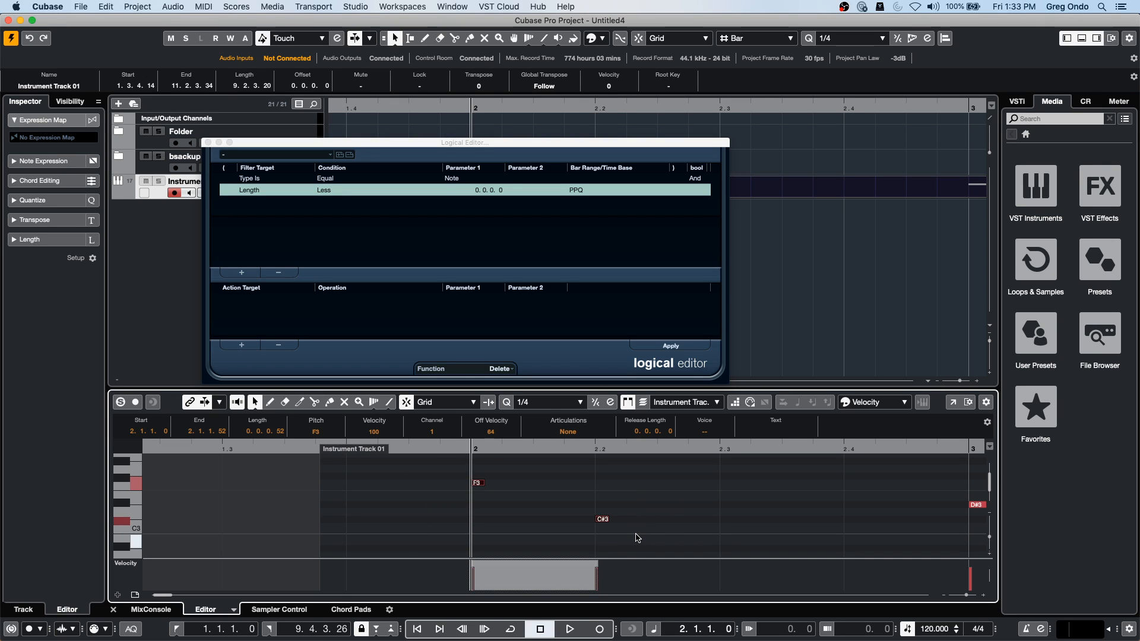
key("super+d")
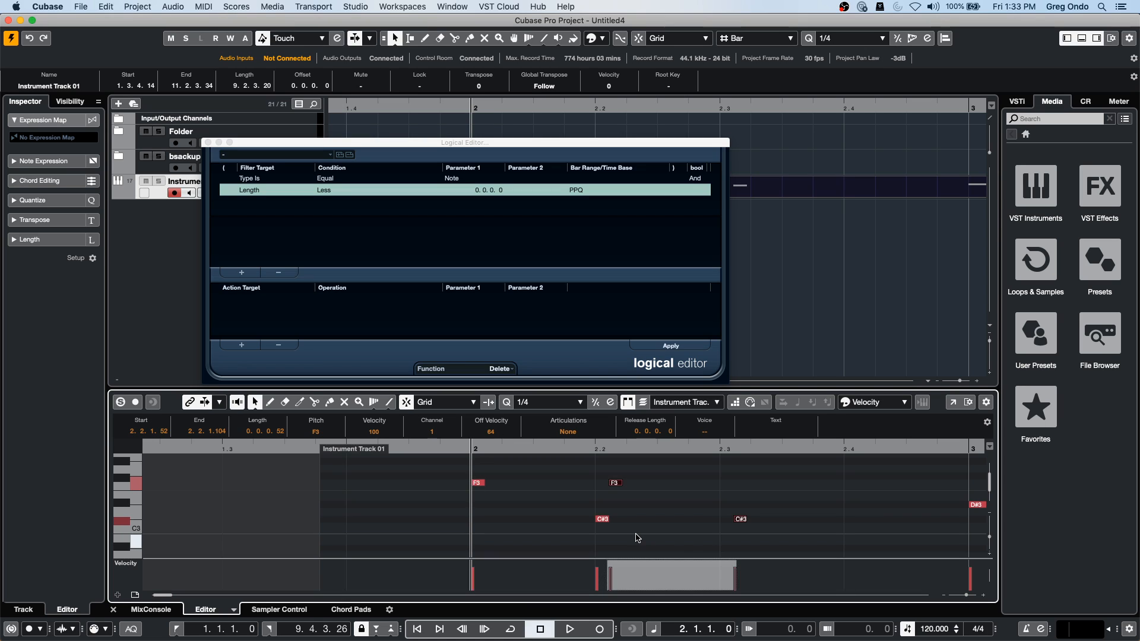
key("super+d")
left_click(498, 485)
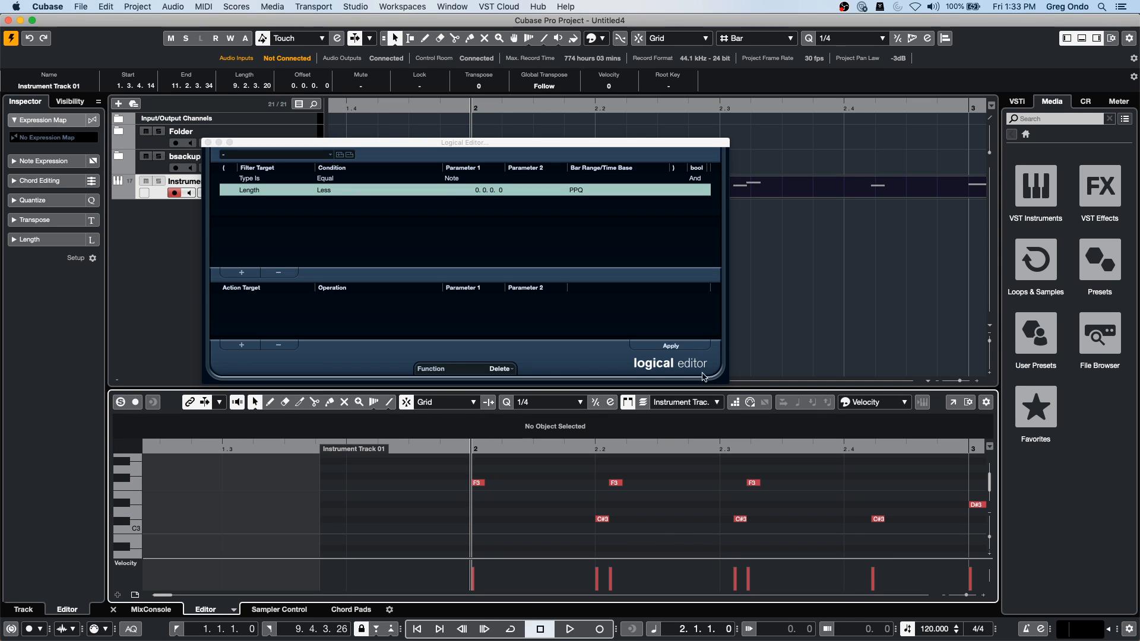
Step: Try to apply the Logical Editor's Delete function to the Instrument Track 01 part
left_click(777, 187)
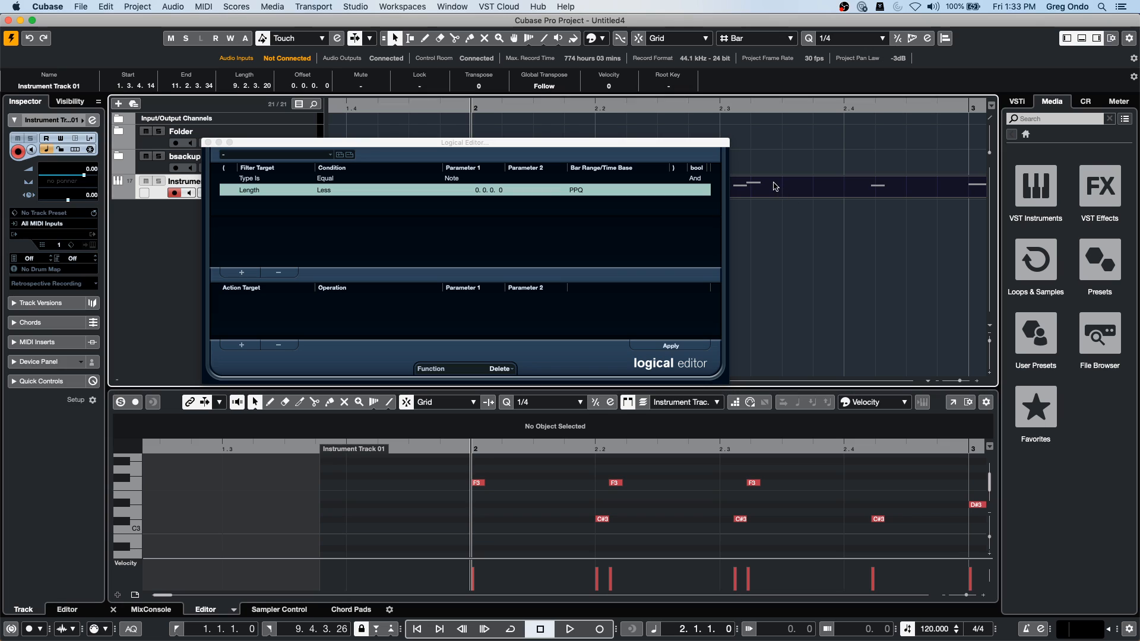
left_click(687, 348)
left_click(688, 348)
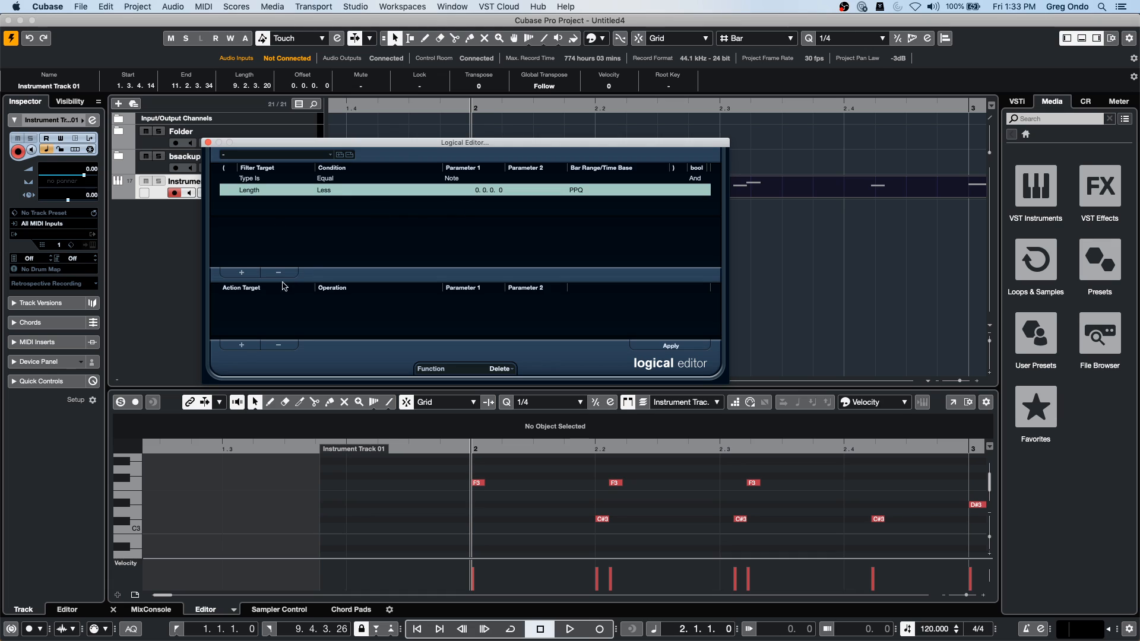
Step: Keep the Length condition on Less, set its Parameter 1 to 0.0.0.1, and apply the Delete function
left_click(332, 191)
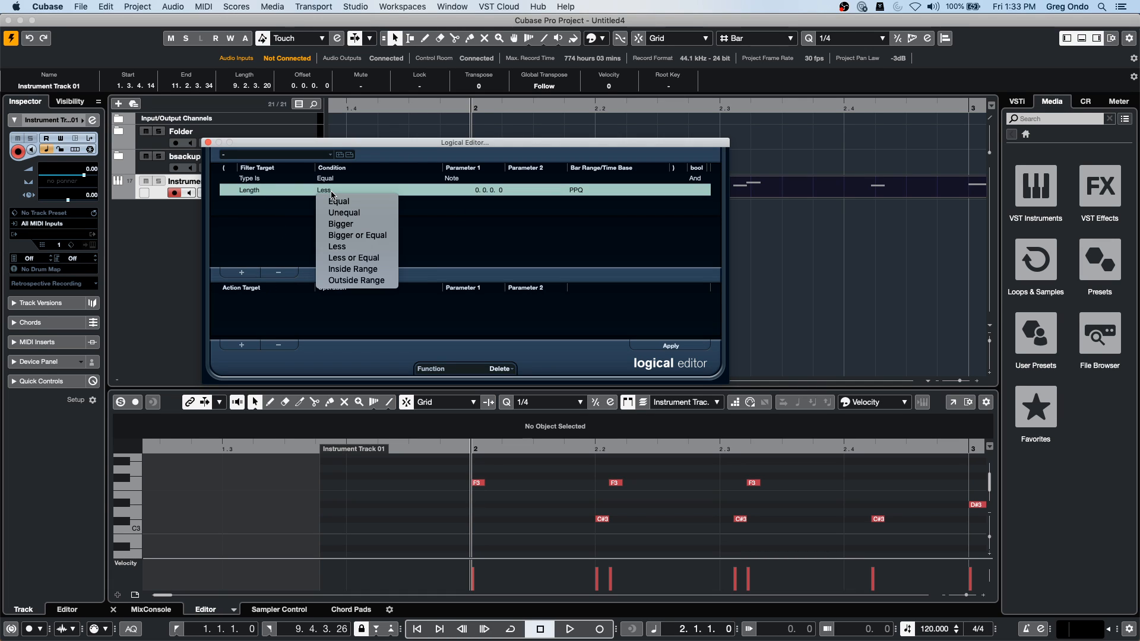
left_click(355, 247)
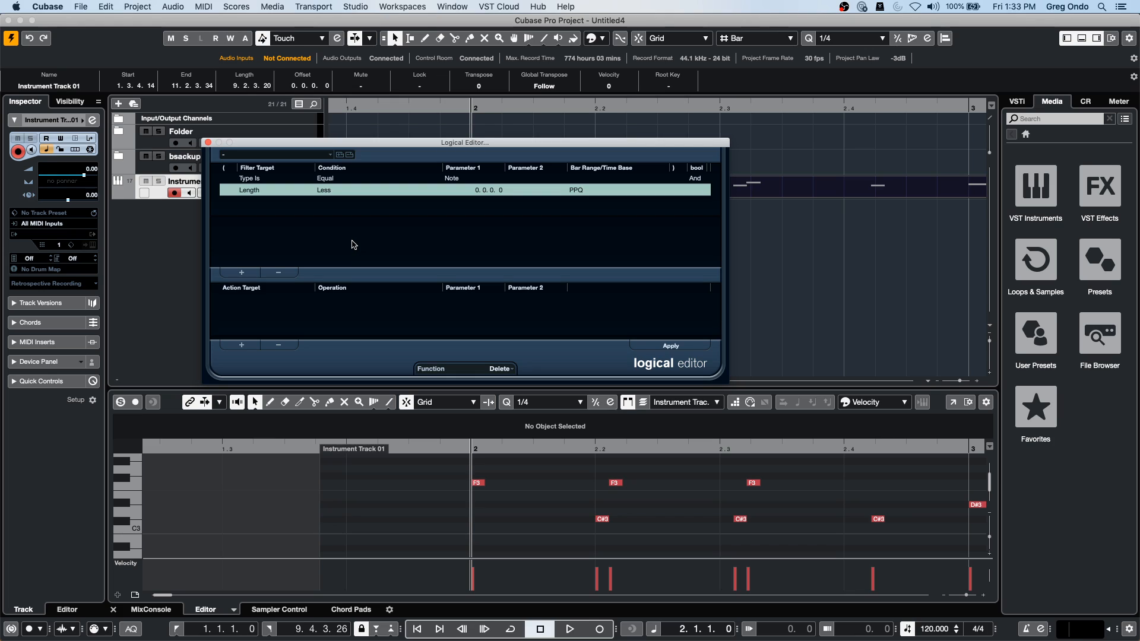
left_click(502, 192)
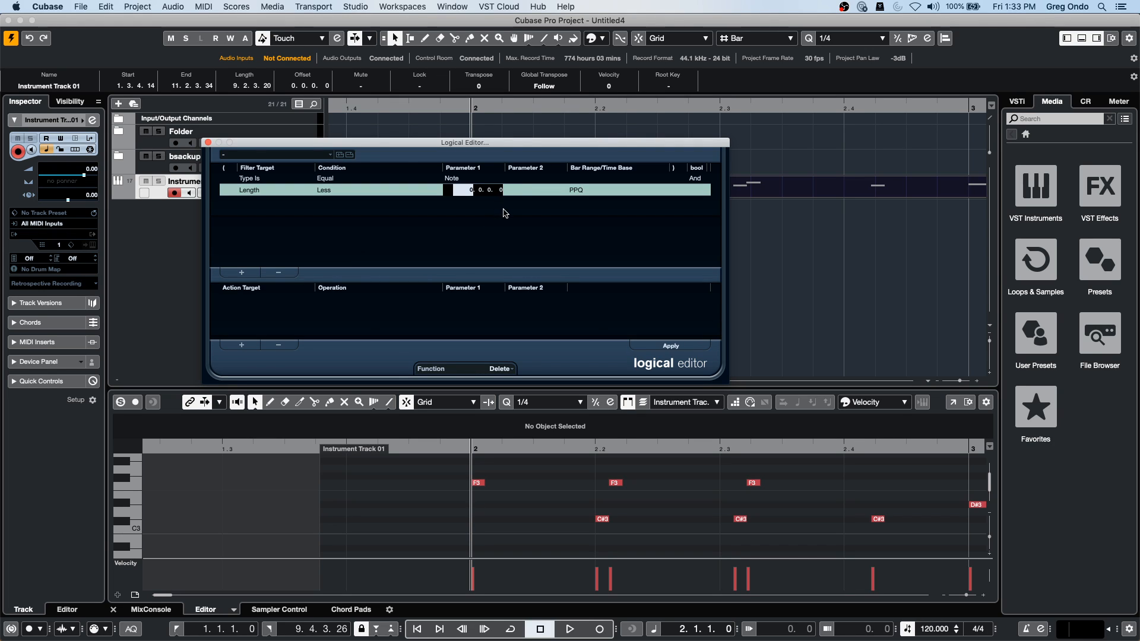
left_click(503, 195)
key("Return")
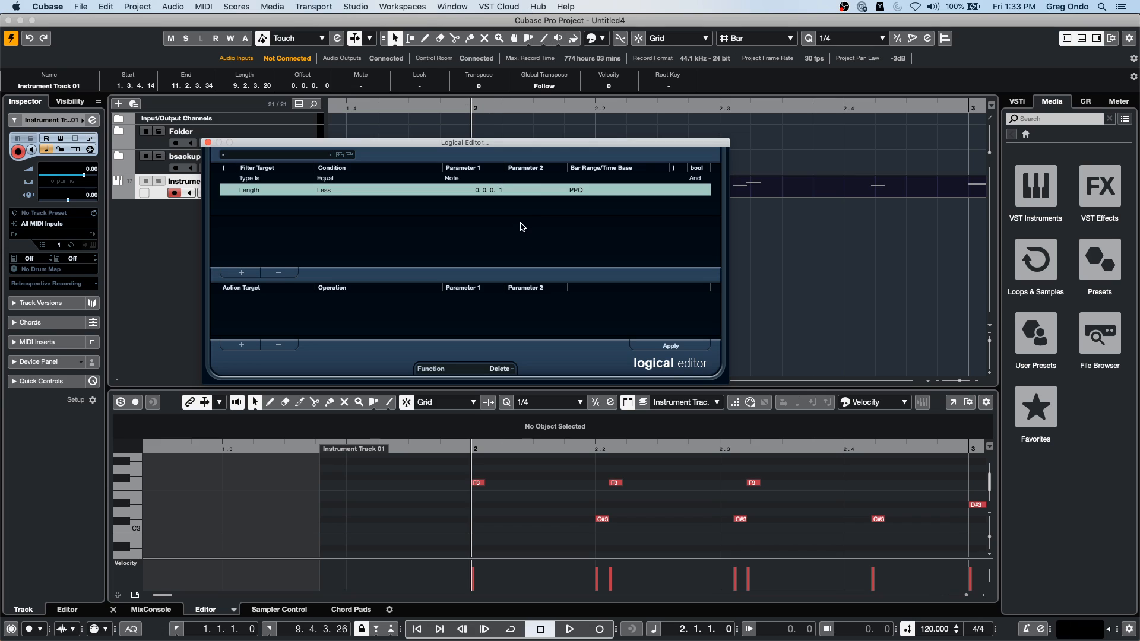
left_click(687, 347)
left_click(317, 155)
mouse_move(313, 171)
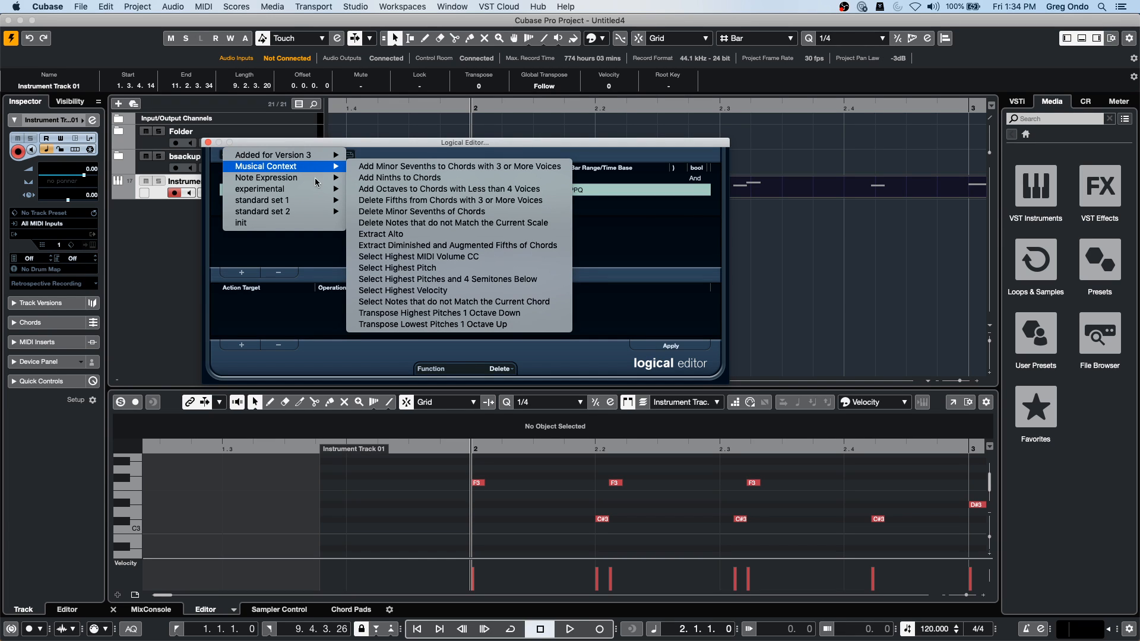
mouse_move(318, 216)
left_click(519, 212)
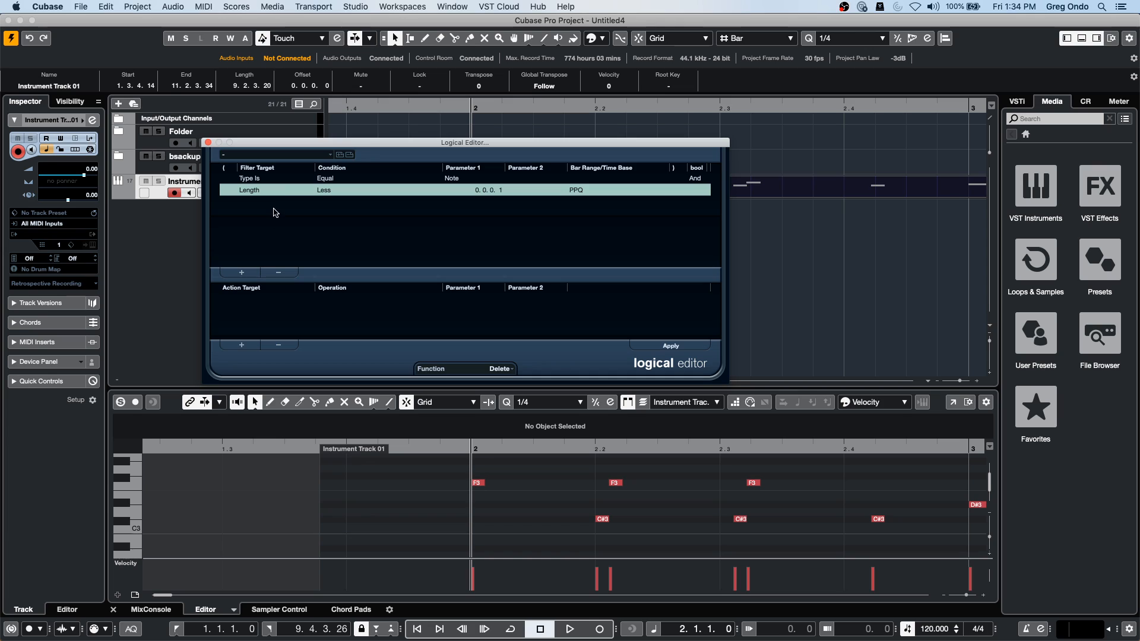
Step: Remove the Type Is condition, apply the Delete function to the selected short F3 and C#3 notes, and close the Logical Editor
left_click(283, 180)
left_click(279, 273)
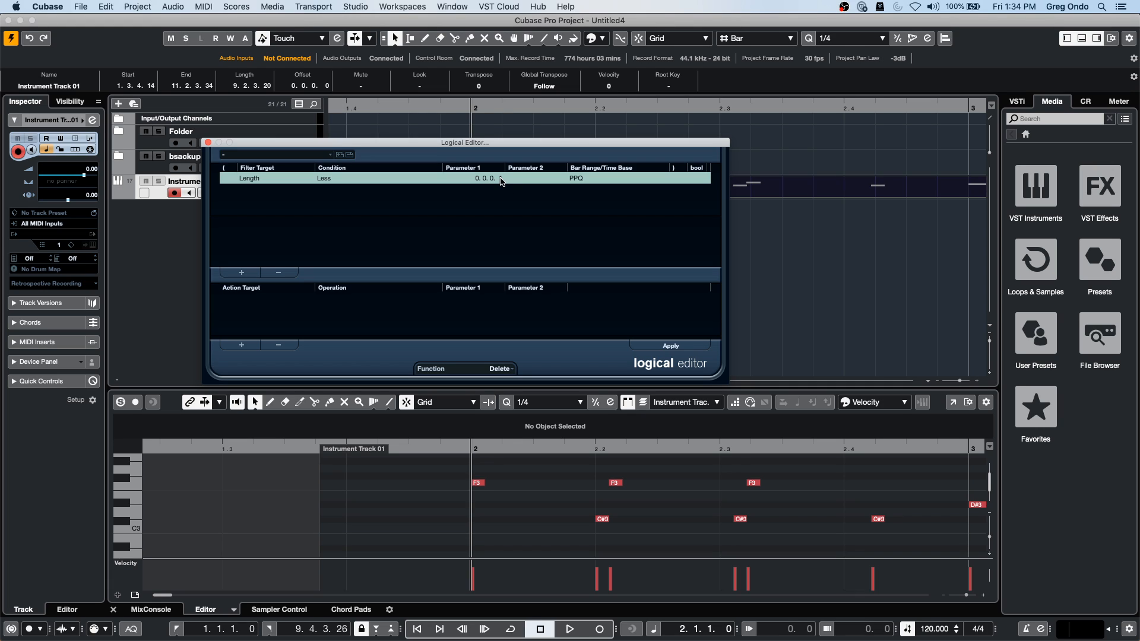
left_click(680, 348)
left_click_drag(462, 463, 892, 538)
left_click(680, 348)
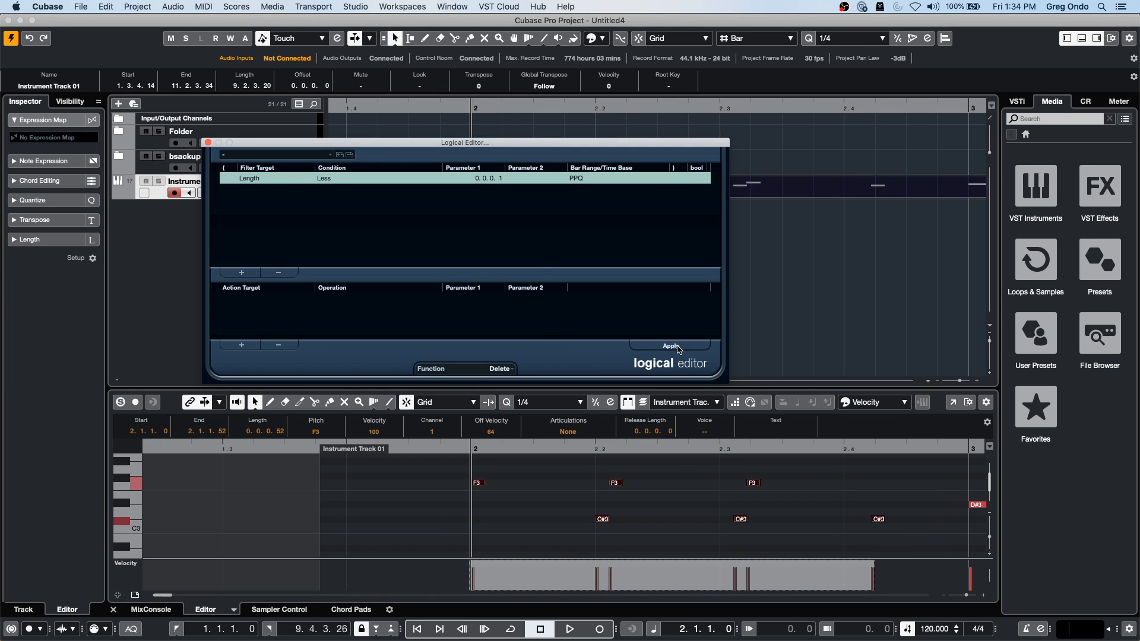
left_click(209, 144)
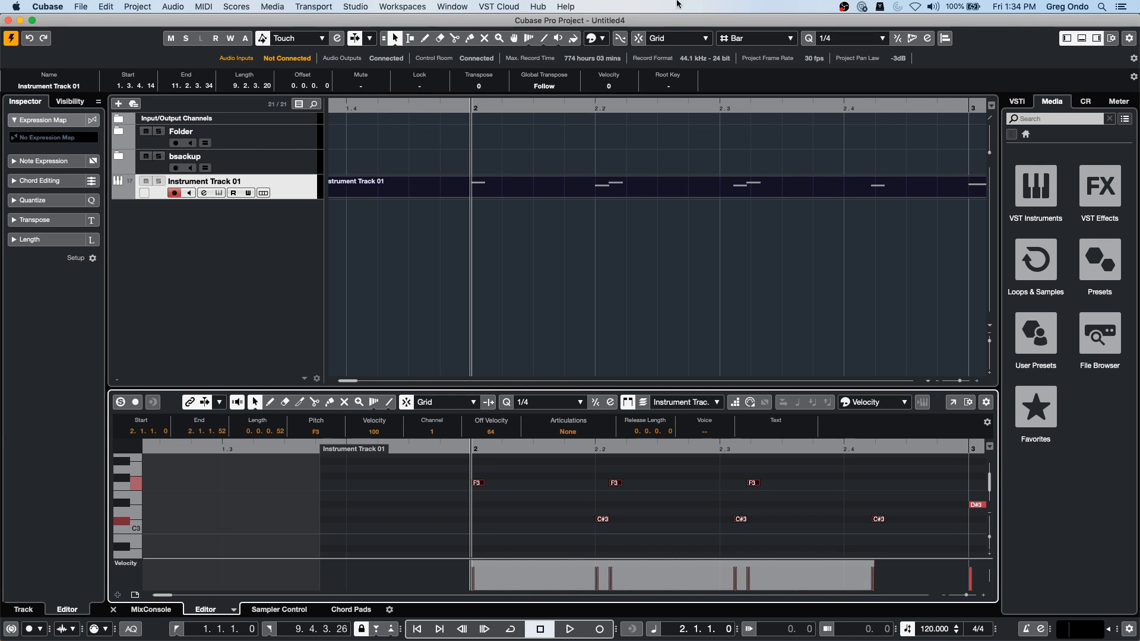
left_click(204, 7)
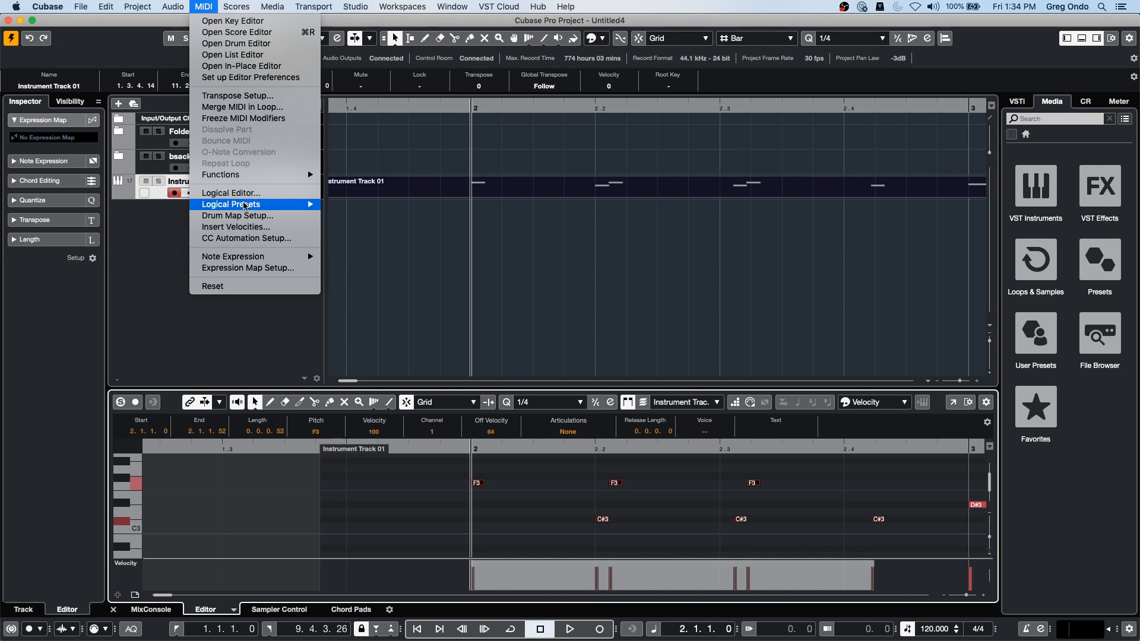
mouse_move(283, 179)
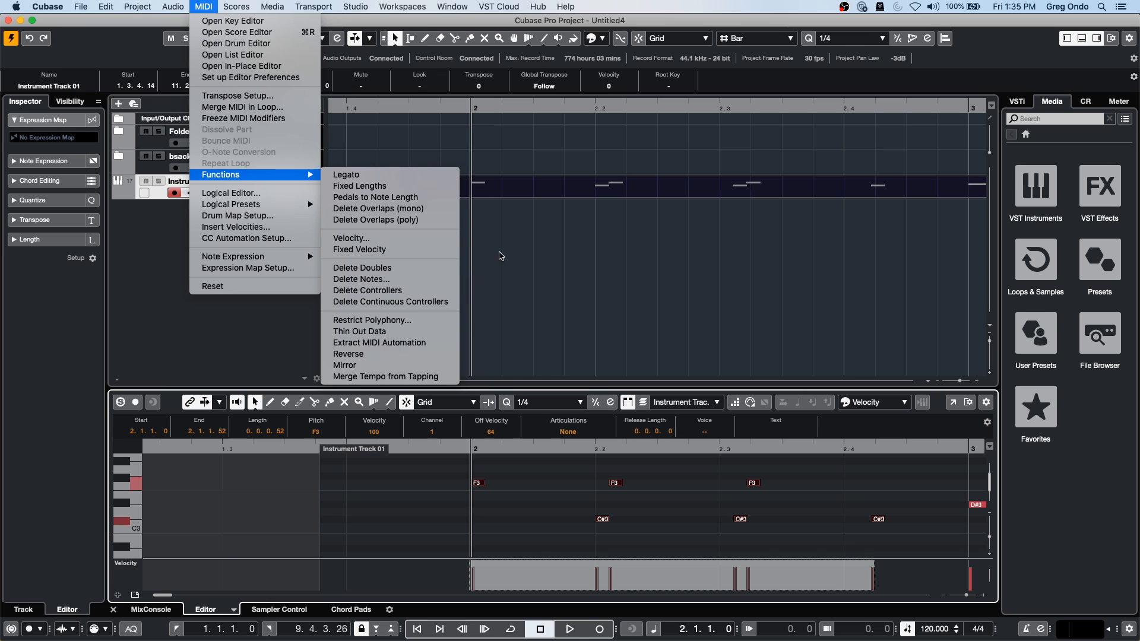
left_click(500, 255)
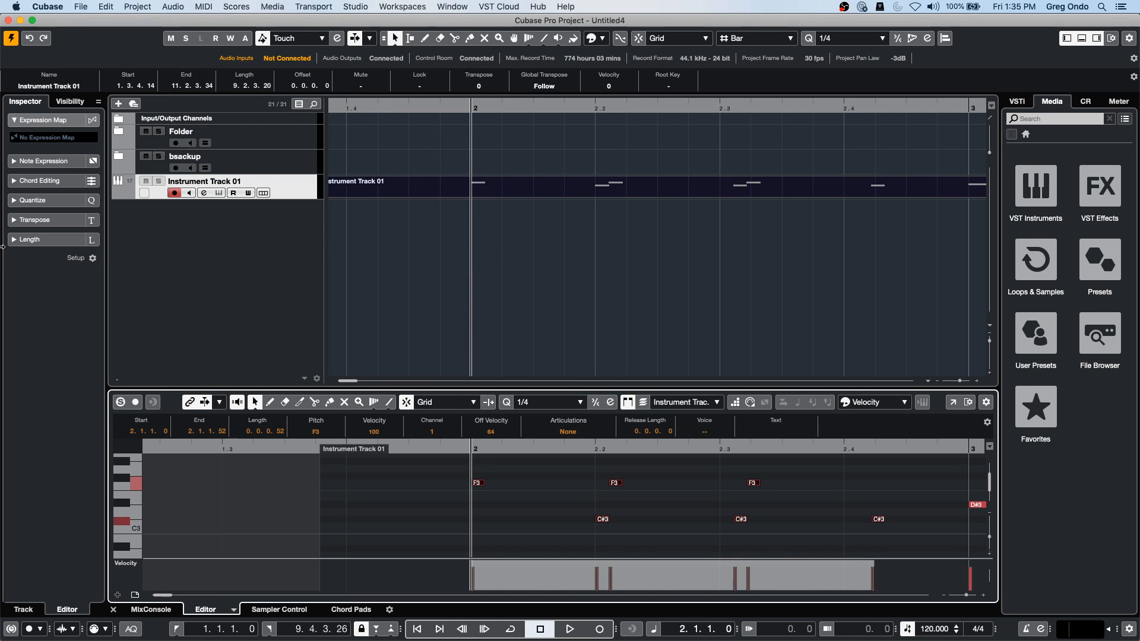
Step: Add an effect track below the bsackup folder using the REVerence reverb
left_click(293, 182)
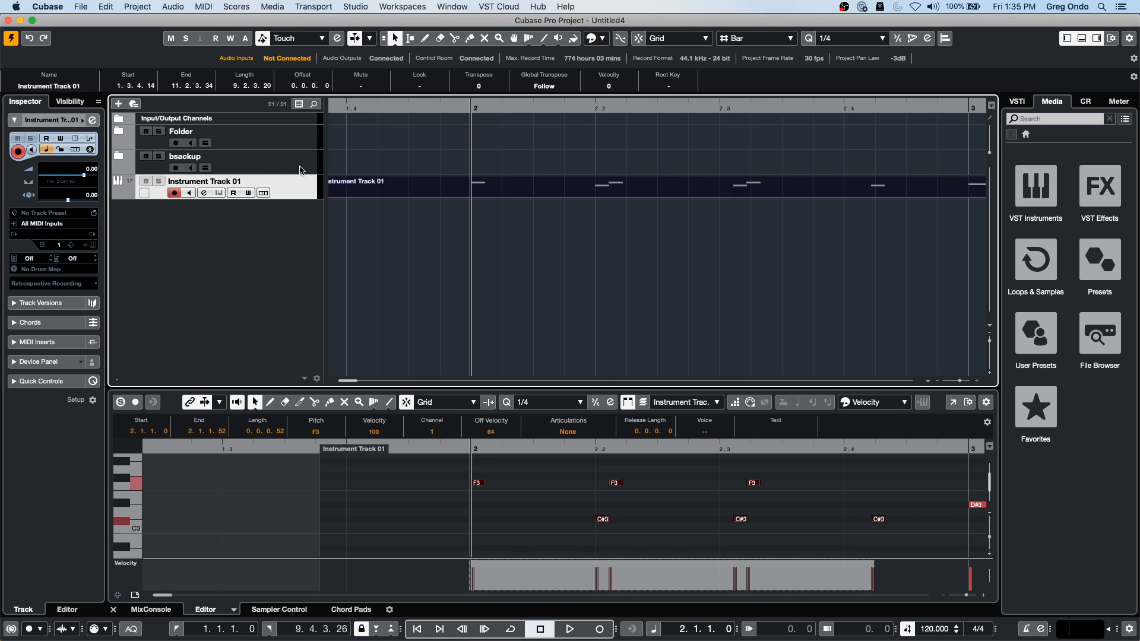
left_click(301, 166)
right_click(239, 221)
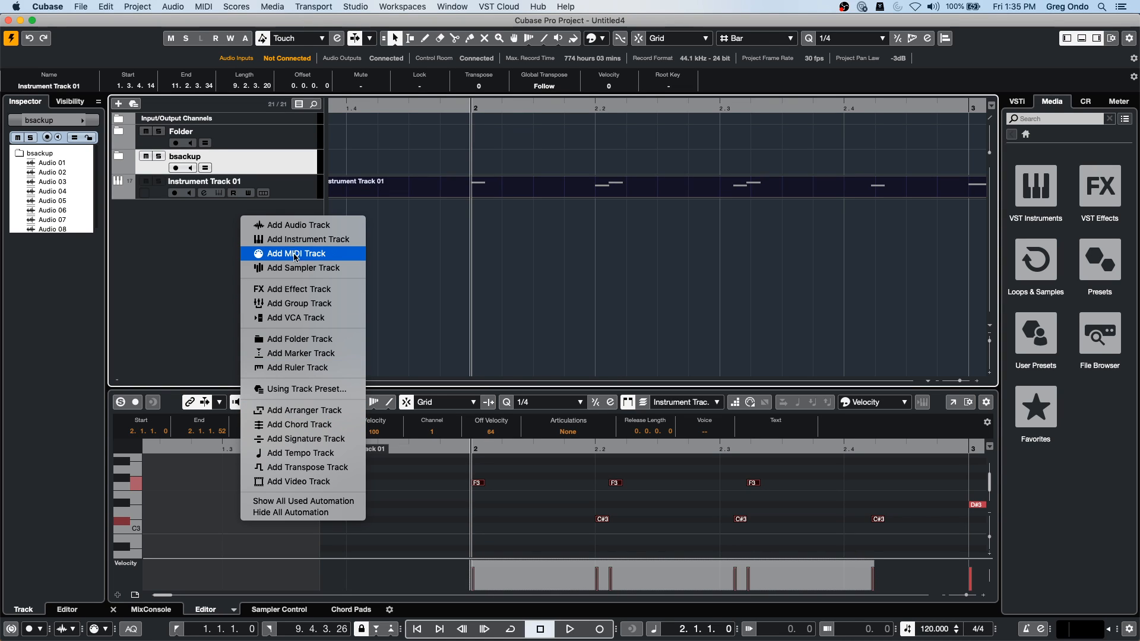
left_click(304, 289)
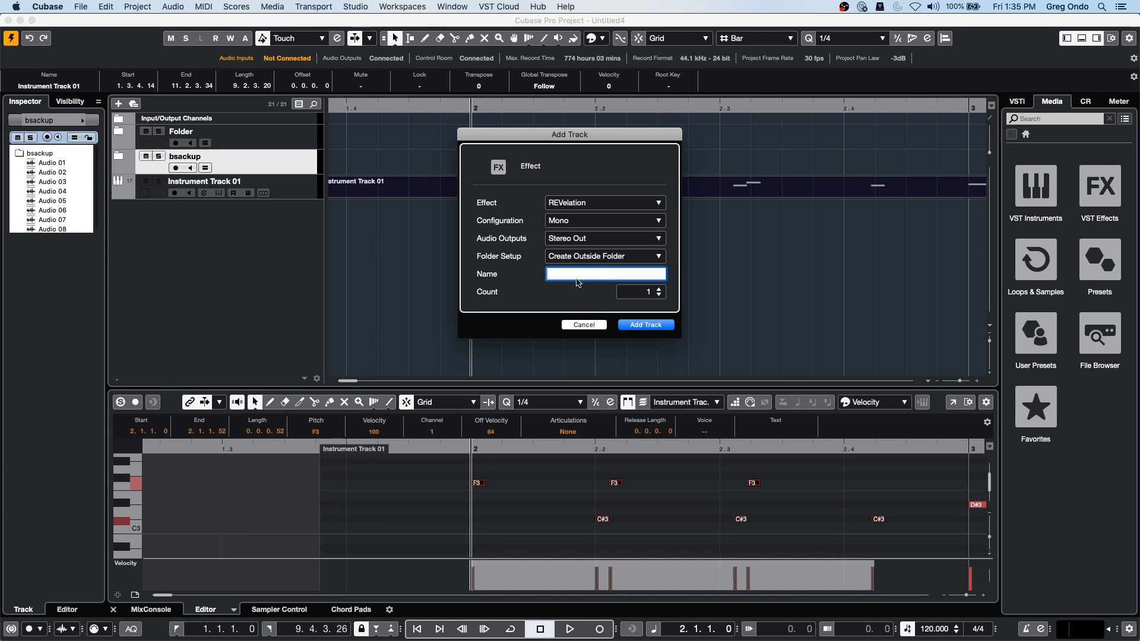
left_click(592, 205)
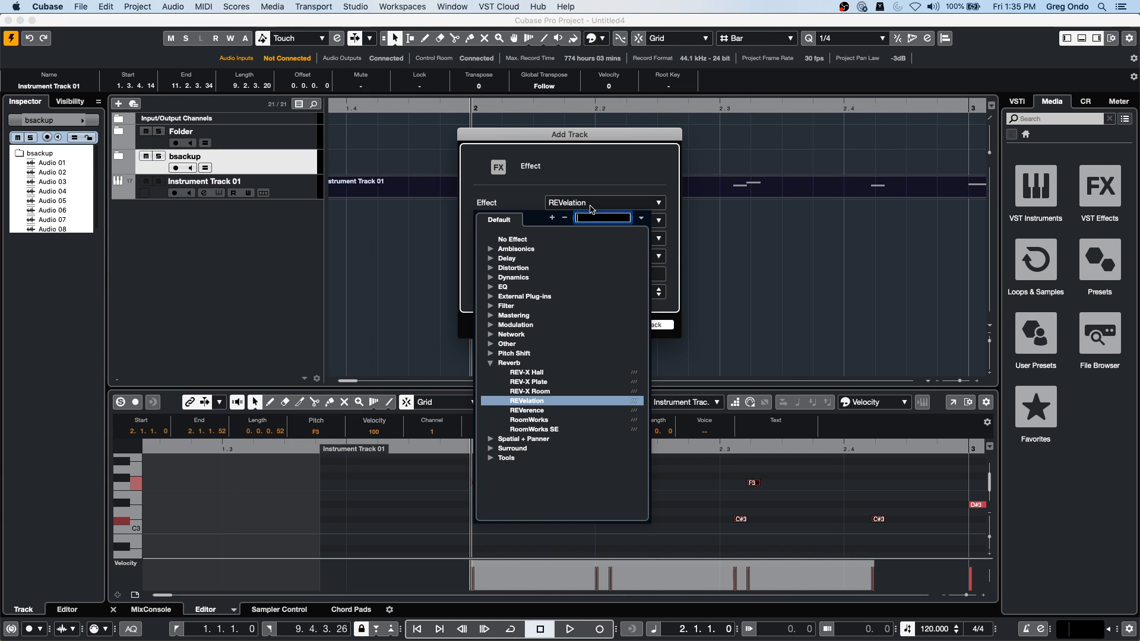
left_click(539, 411)
left_click(651, 325)
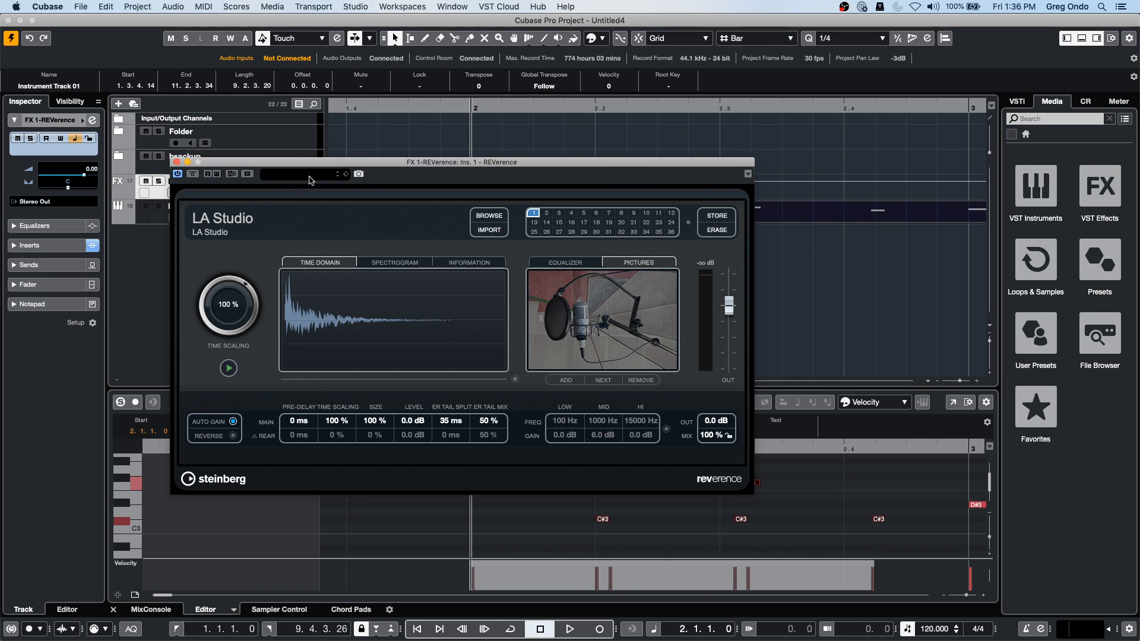
Step: Load the Dutch Concert Hall 1a preset into REVerence
left_click(495, 216)
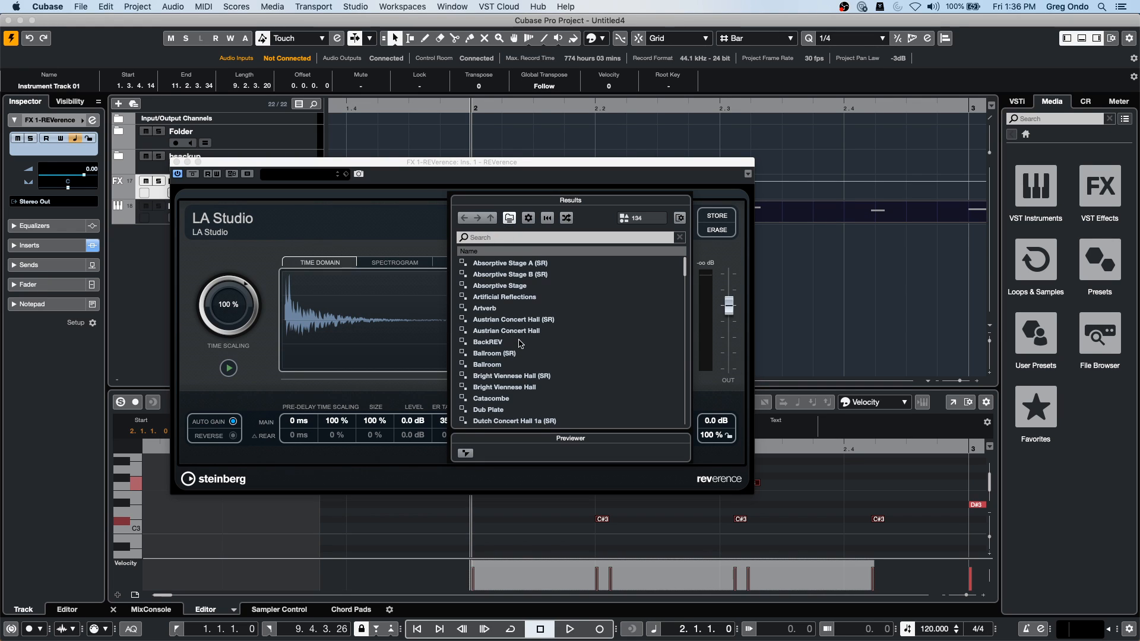
scroll(518, 347, "down", 3)
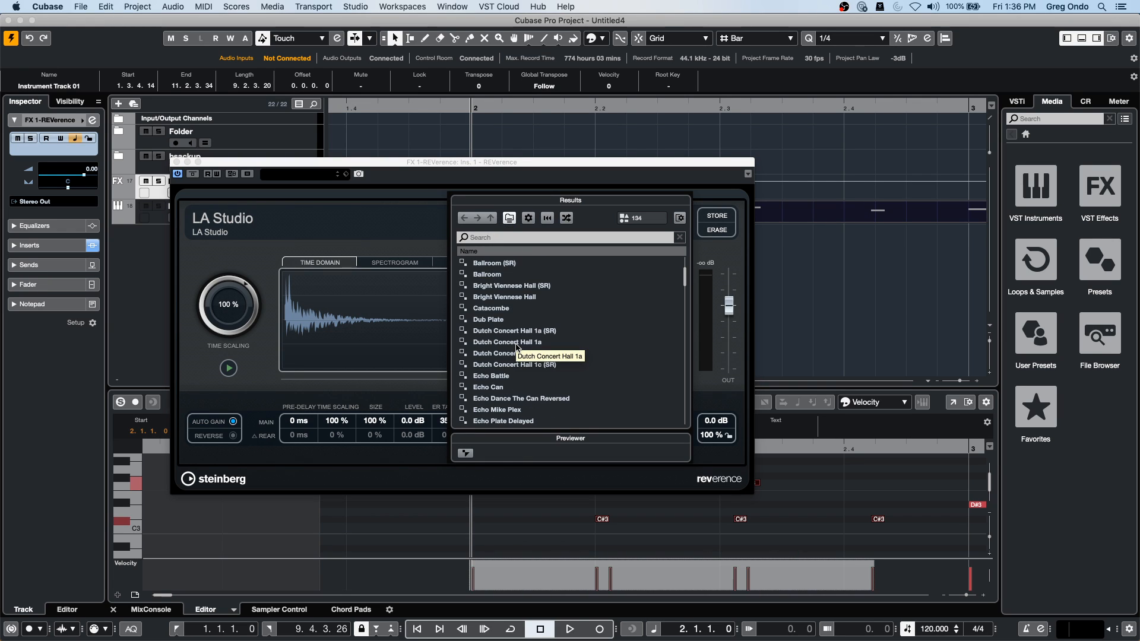
double_click(526, 342)
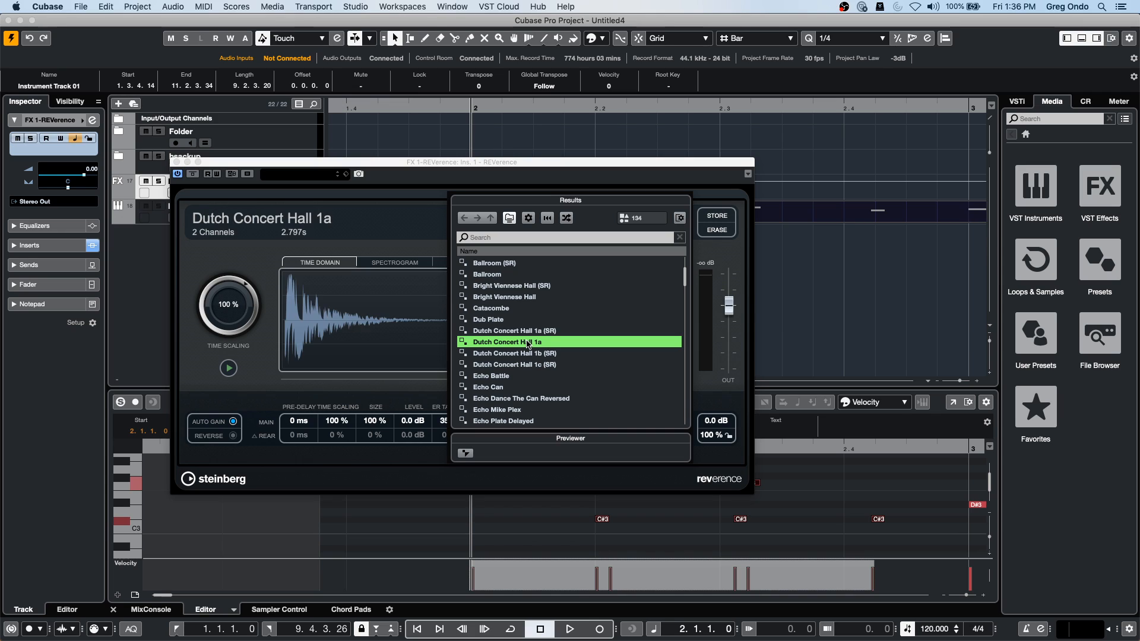
Step: Close the REVerence preset browser, look at the equalizer view, and return to the pictures view
left_click(396, 225)
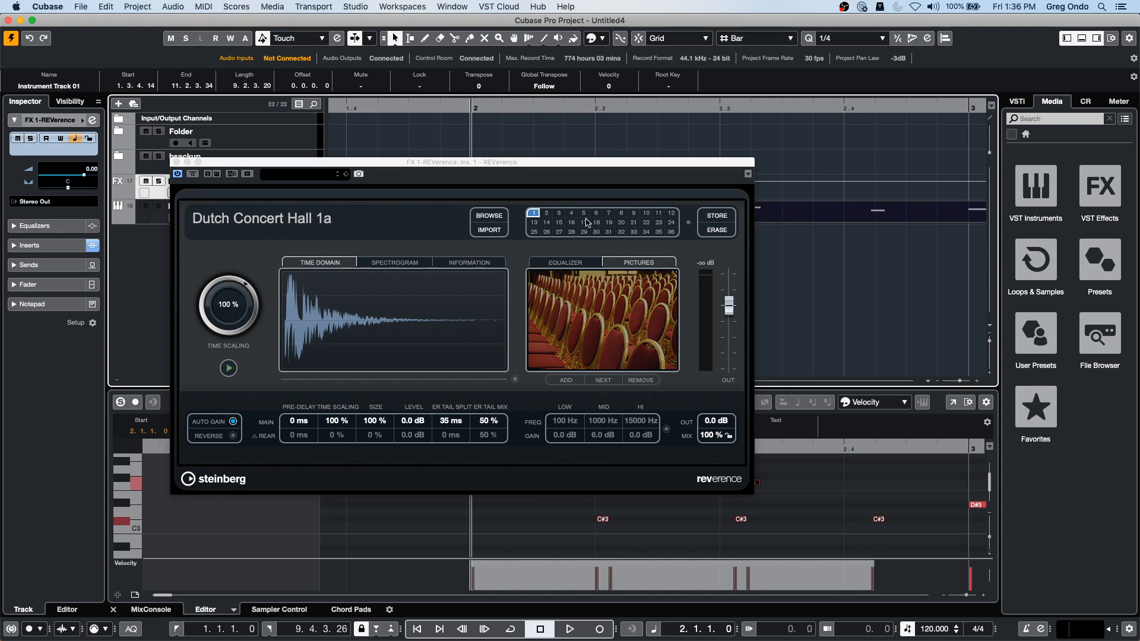
left_click(599, 262)
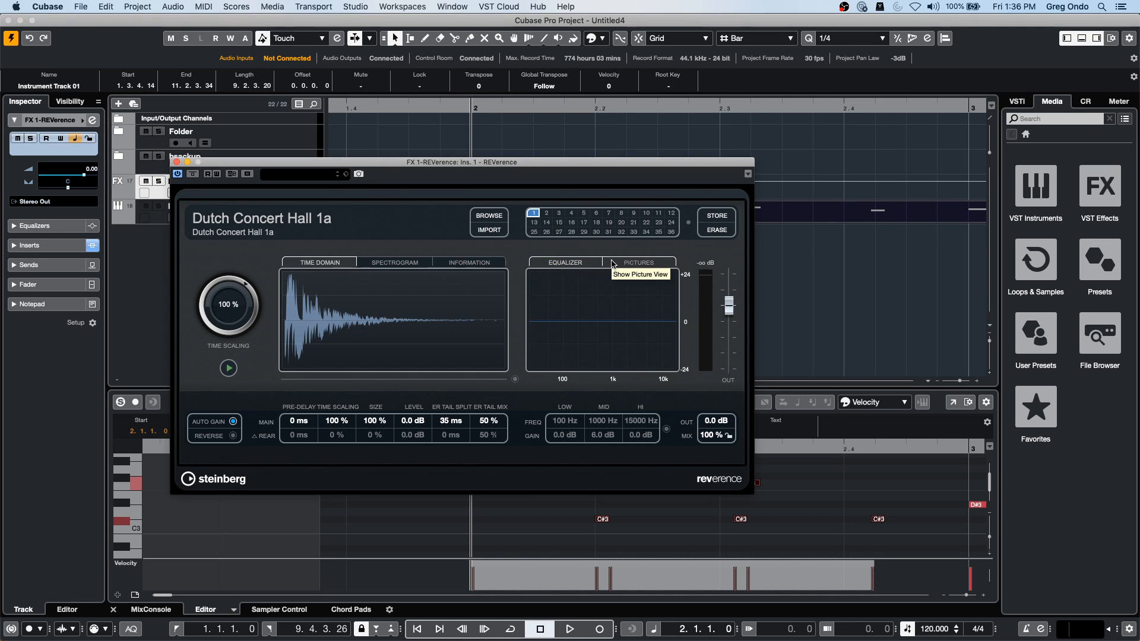
left_click(616, 263)
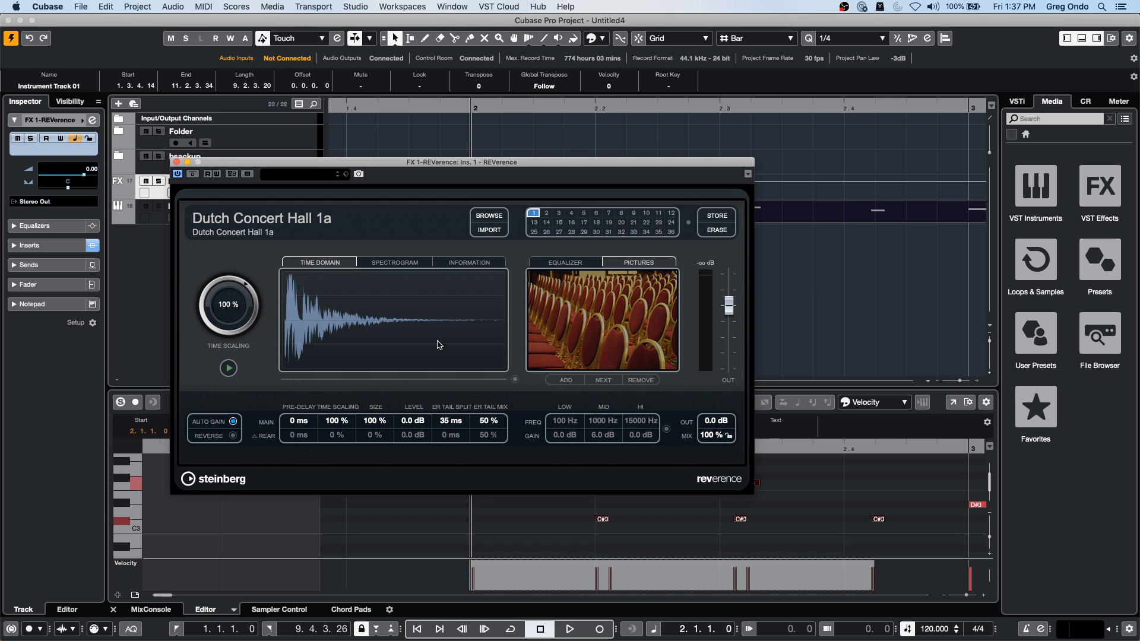
Step: Open the impulse response import in REVerence, cancel it without choosing a file, and close the plug-in window
left_click(500, 229)
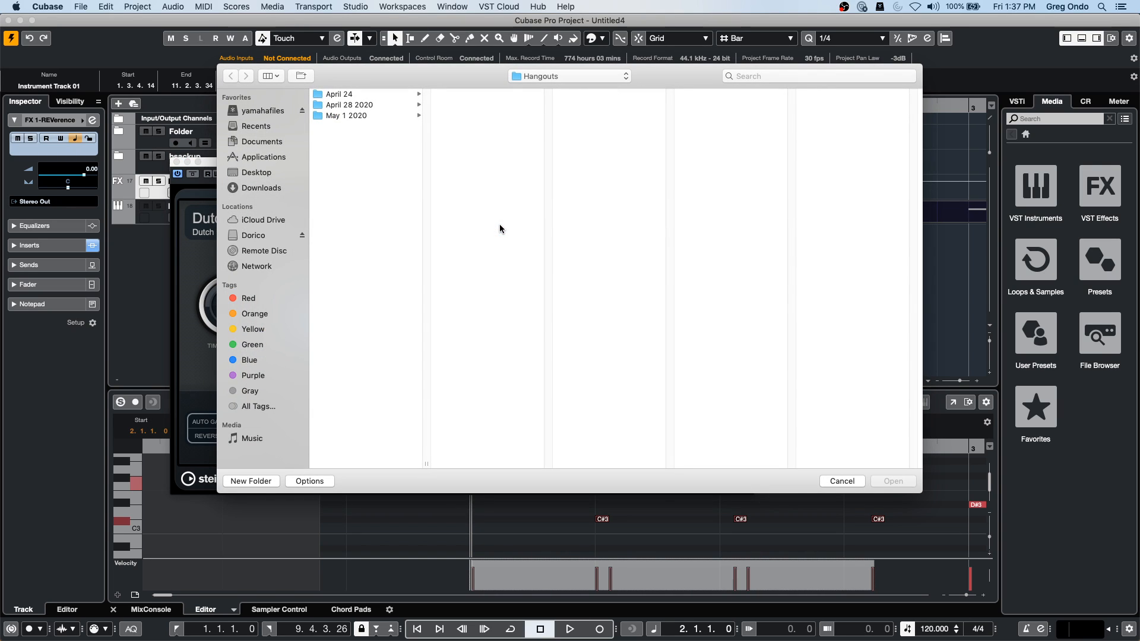
left_click(842, 480)
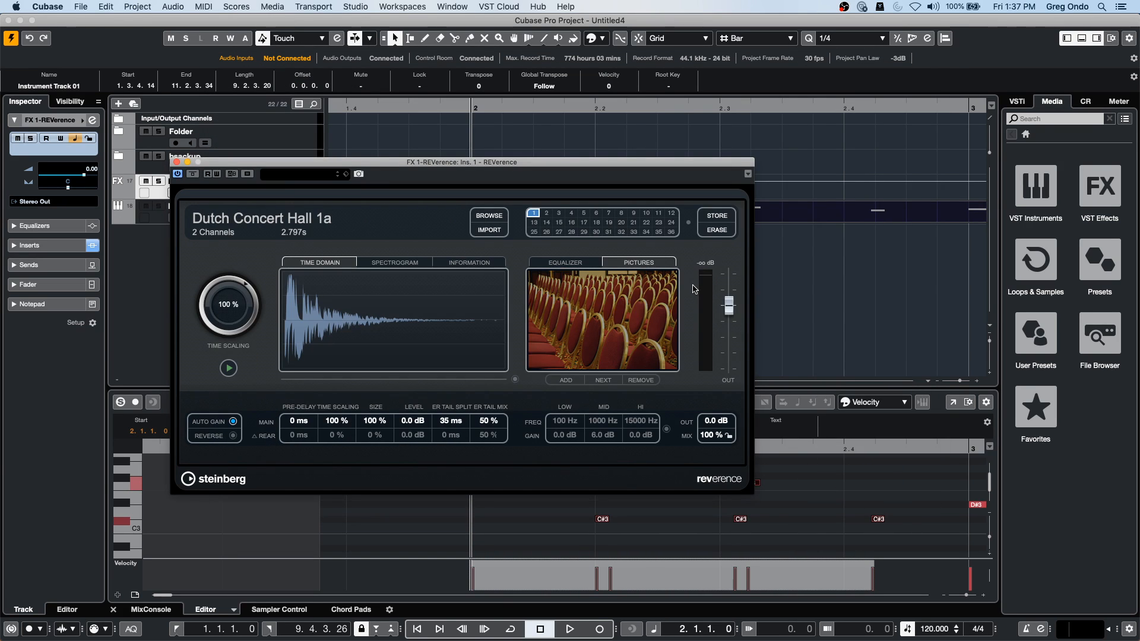
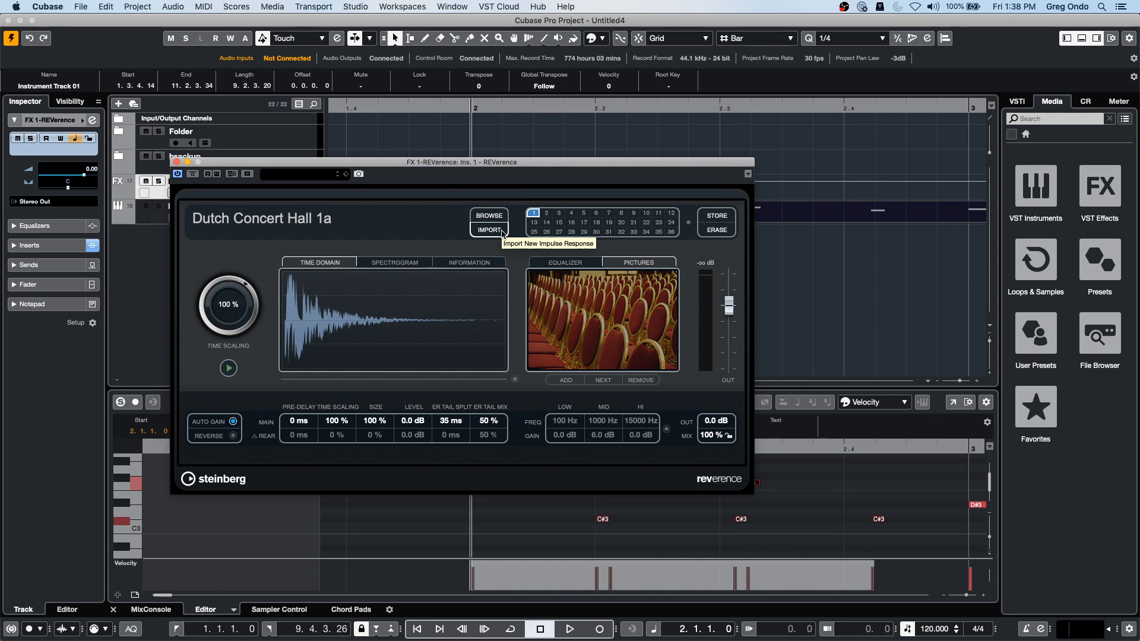
left_click(176, 162)
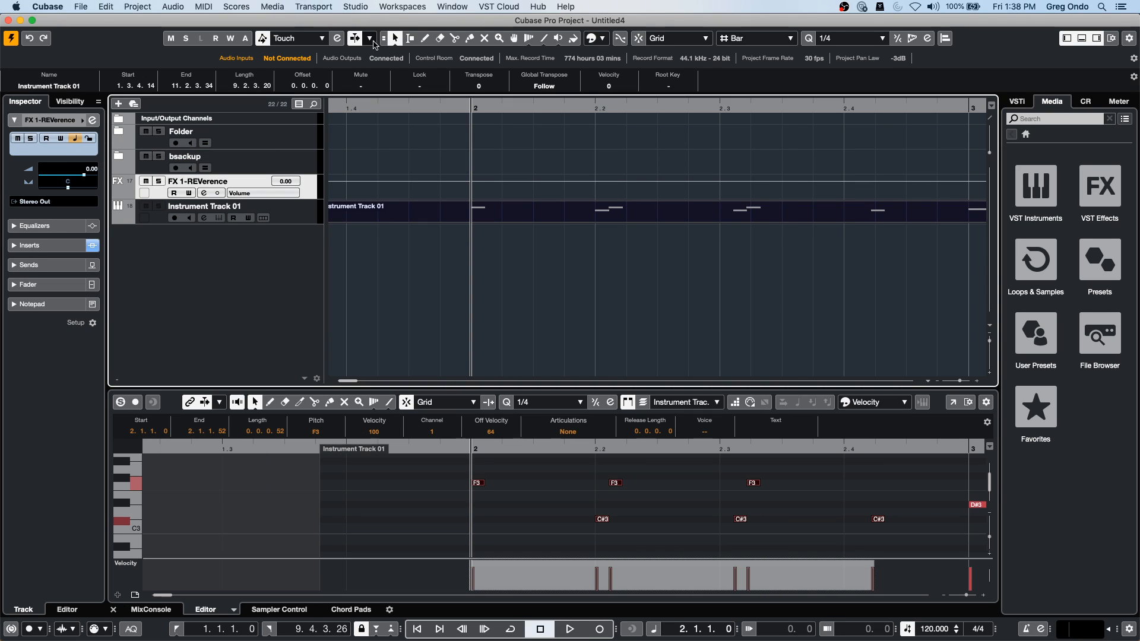
Step: Create a VST Connect SE setup in the project, using UR24C Input 1 as the device port for Talkback
left_click(454, 7)
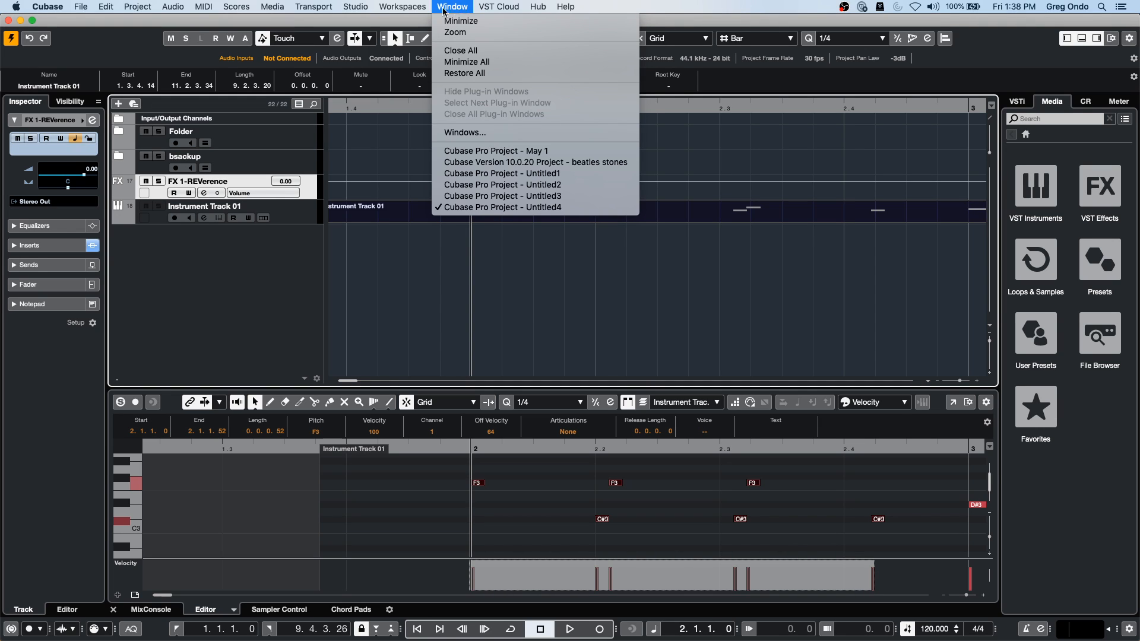
mouse_move(407, 10)
mouse_move(495, 5)
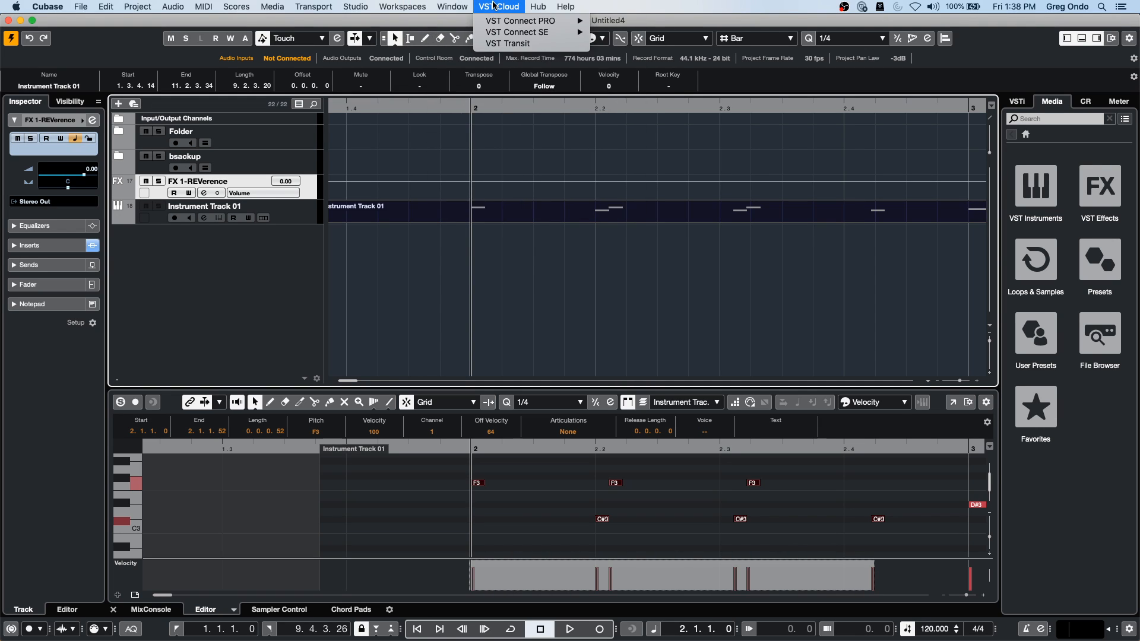
mouse_move(512, 35)
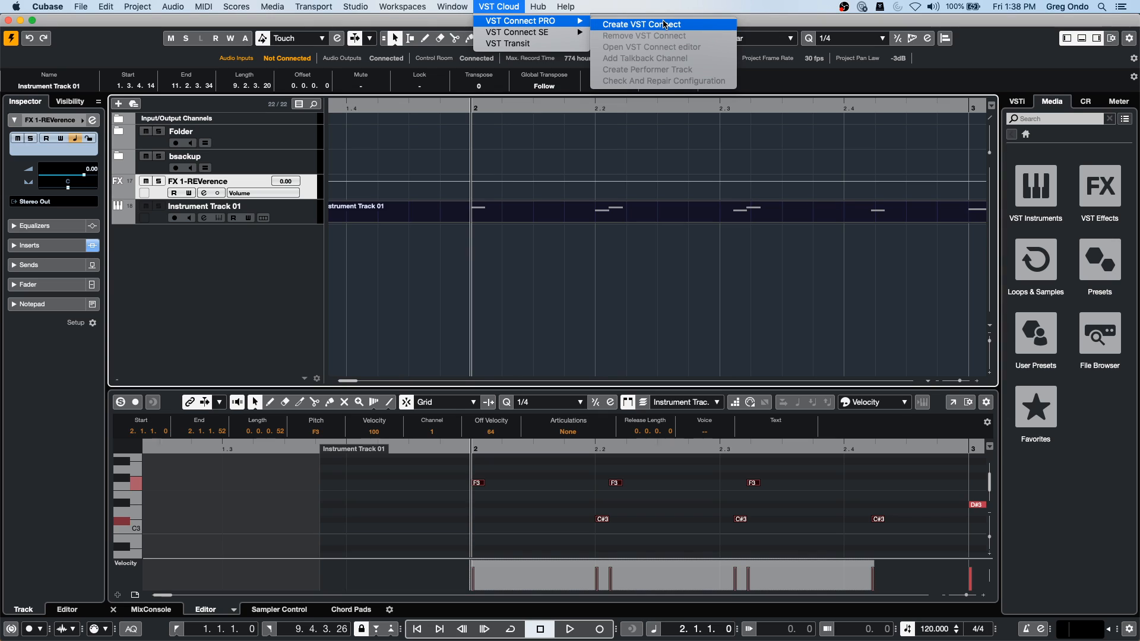
mouse_move(590, 32)
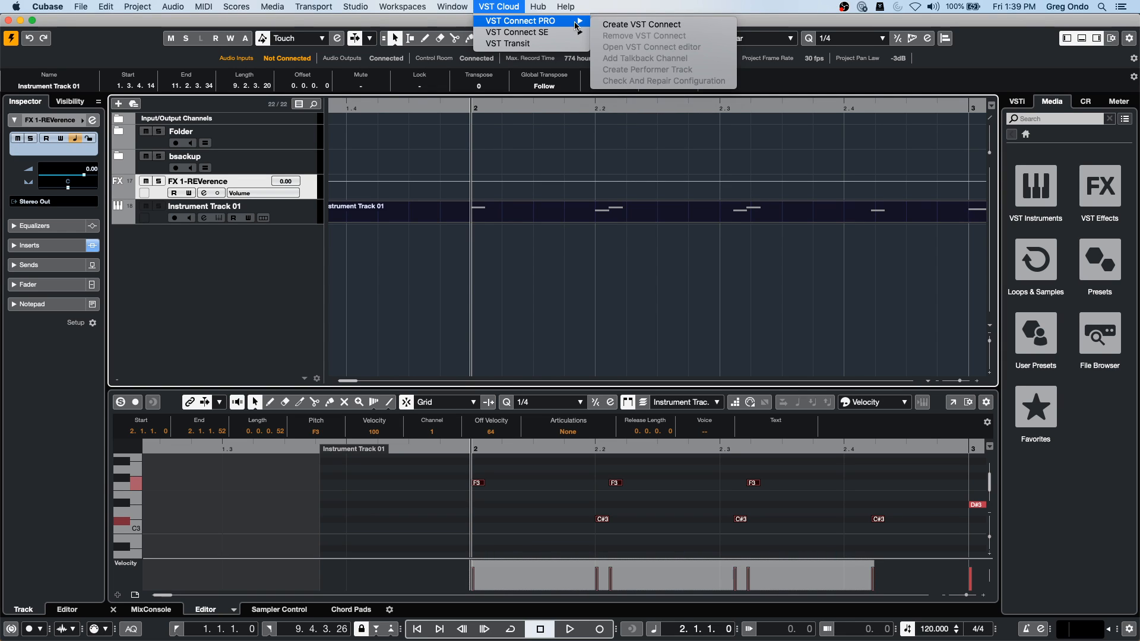
left_click(624, 34)
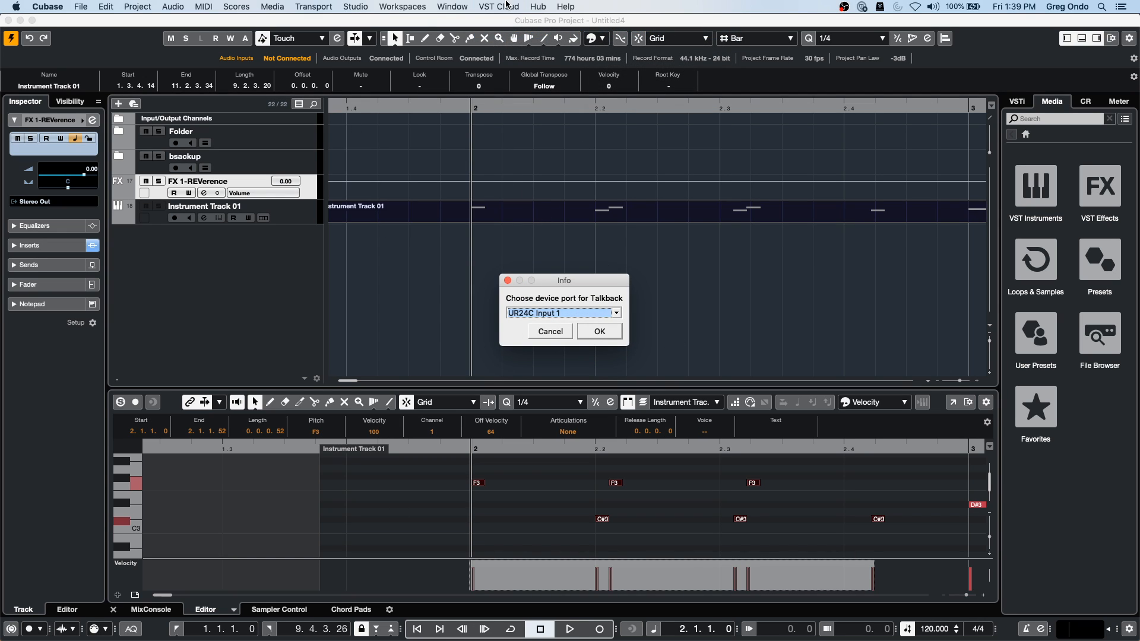
left_click(500, 7)
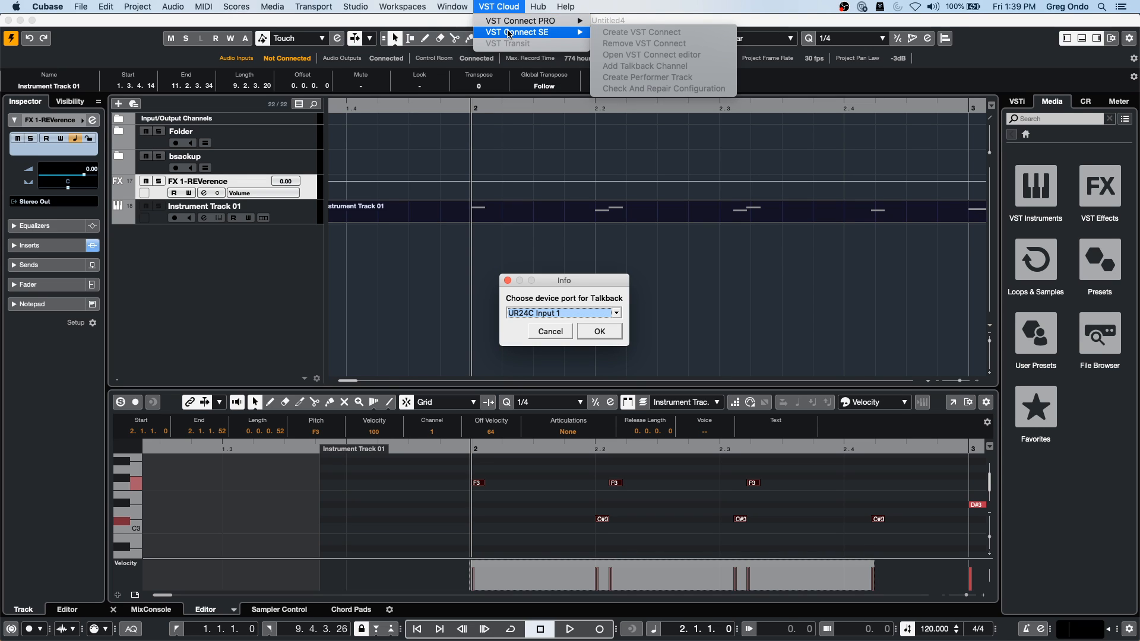
left_click(549, 174)
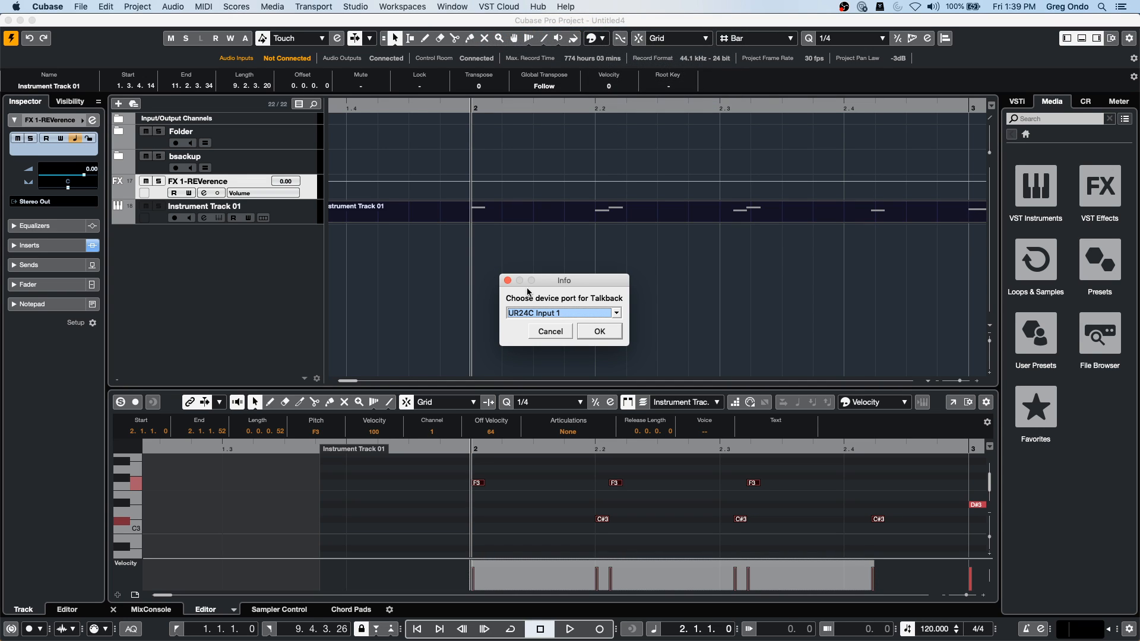
left_click(575, 314)
left_click(556, 325)
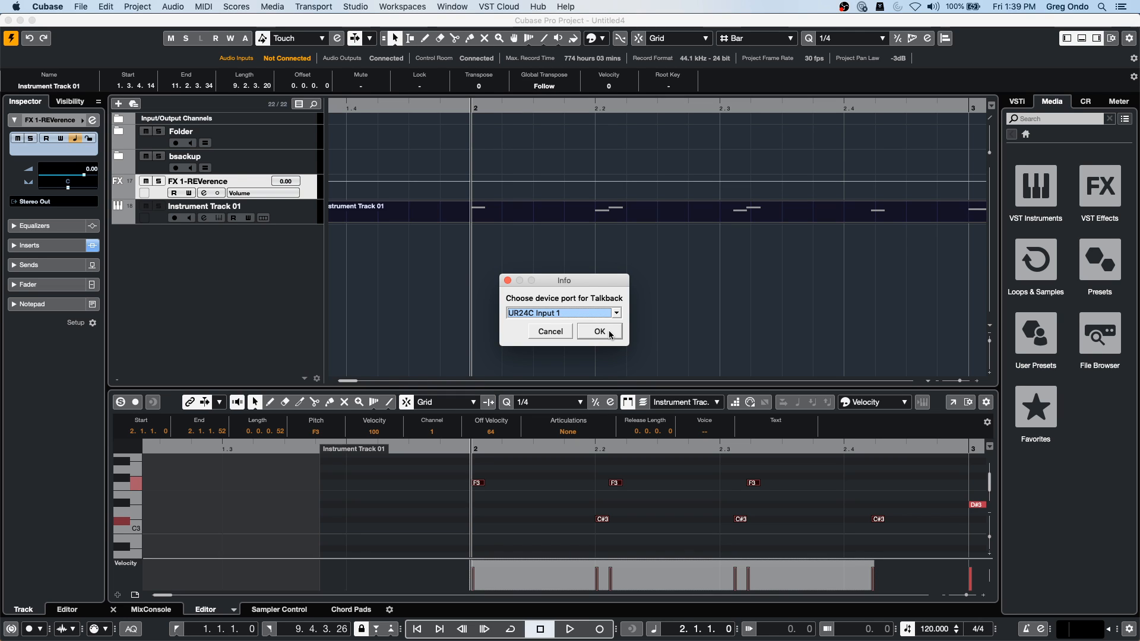
left_click(611, 332)
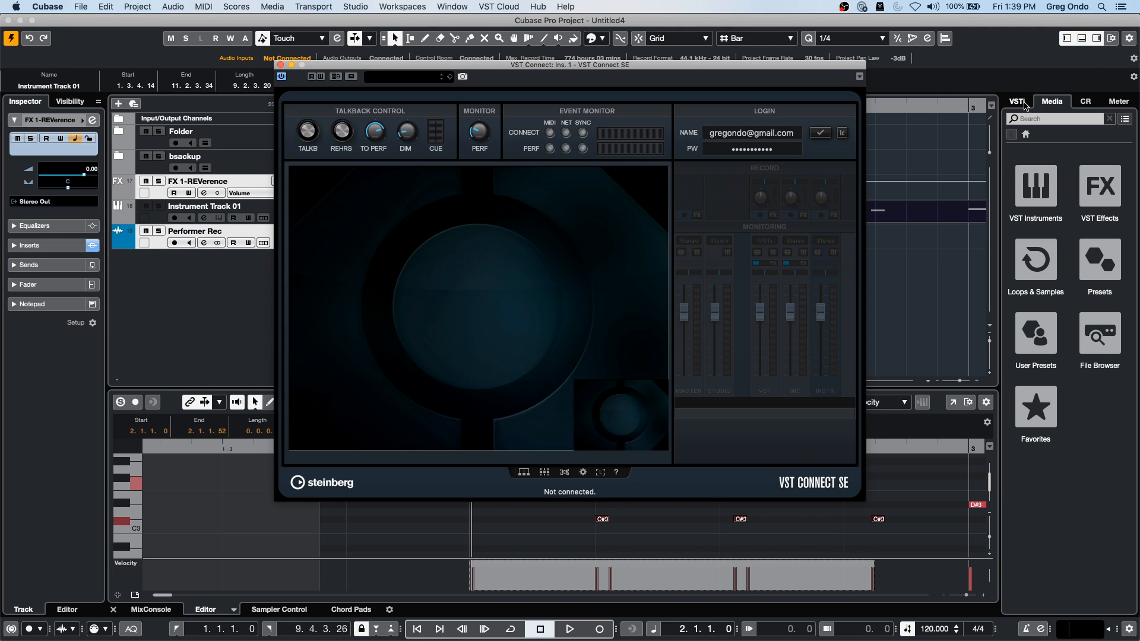
Step: Show the Control Room and log in to VST Connect SE with the account details already filled in
left_click(1090, 102)
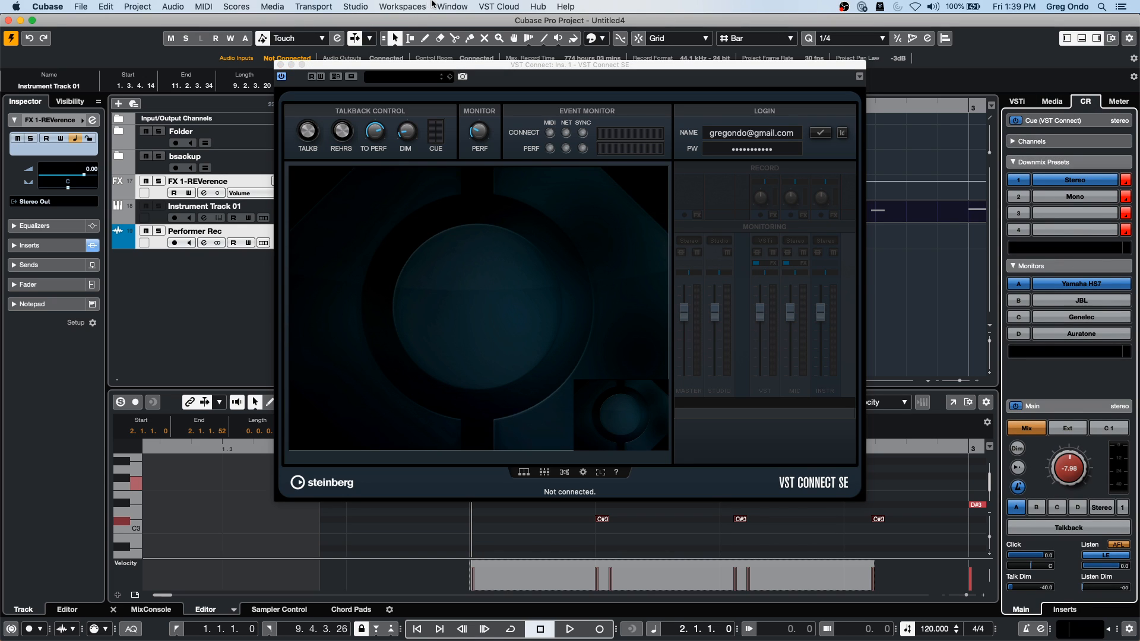
left_click(367, 9)
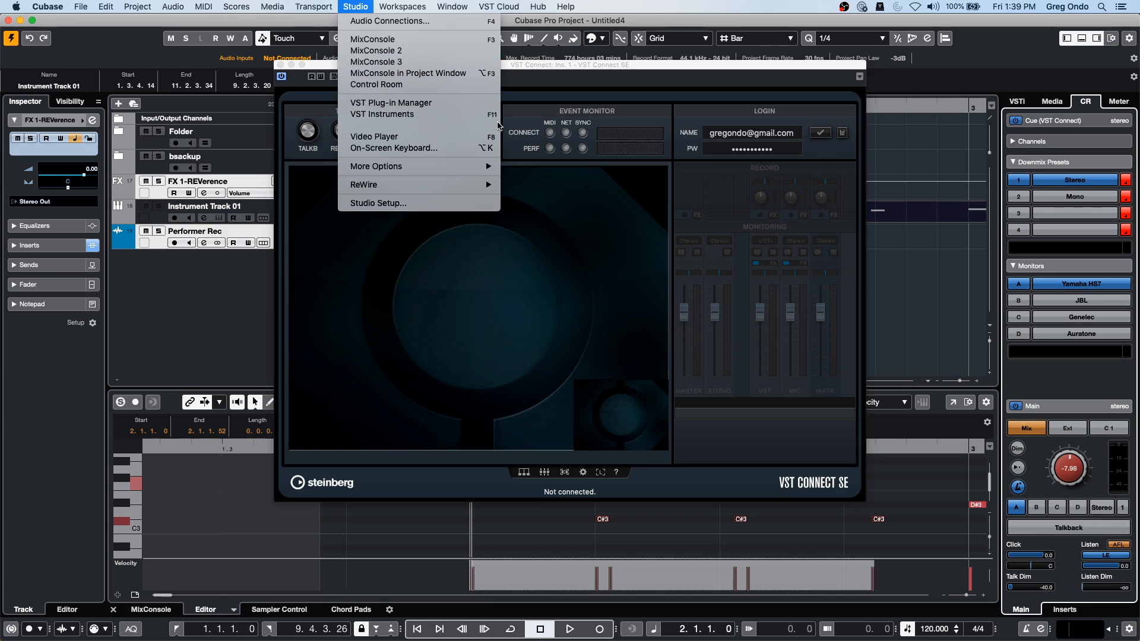
left_click(714, 92)
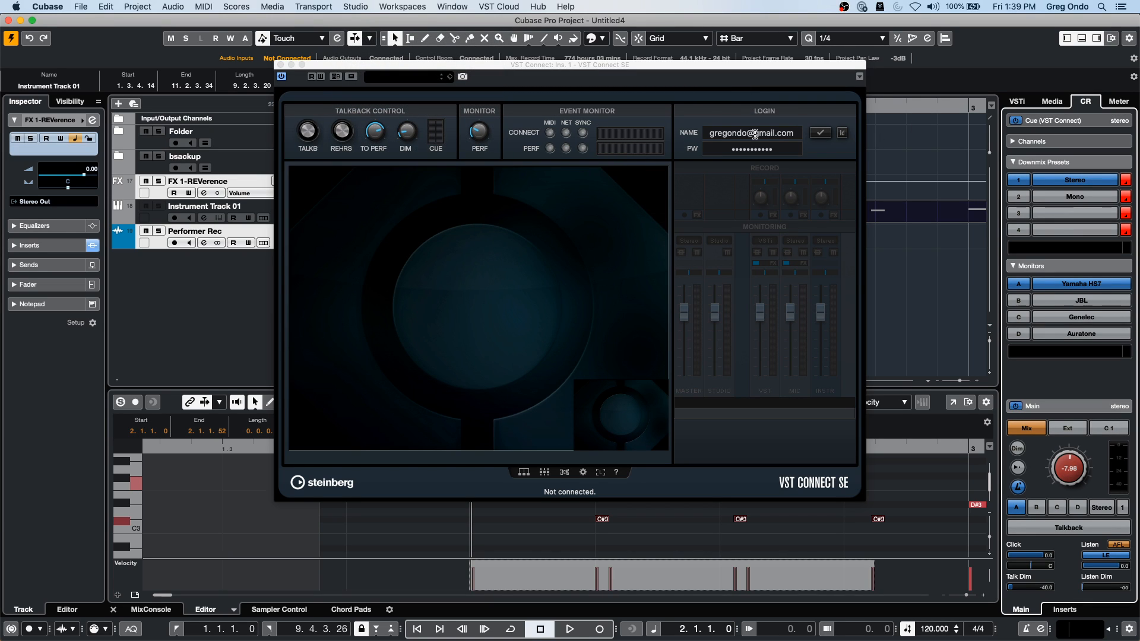
left_click(822, 134)
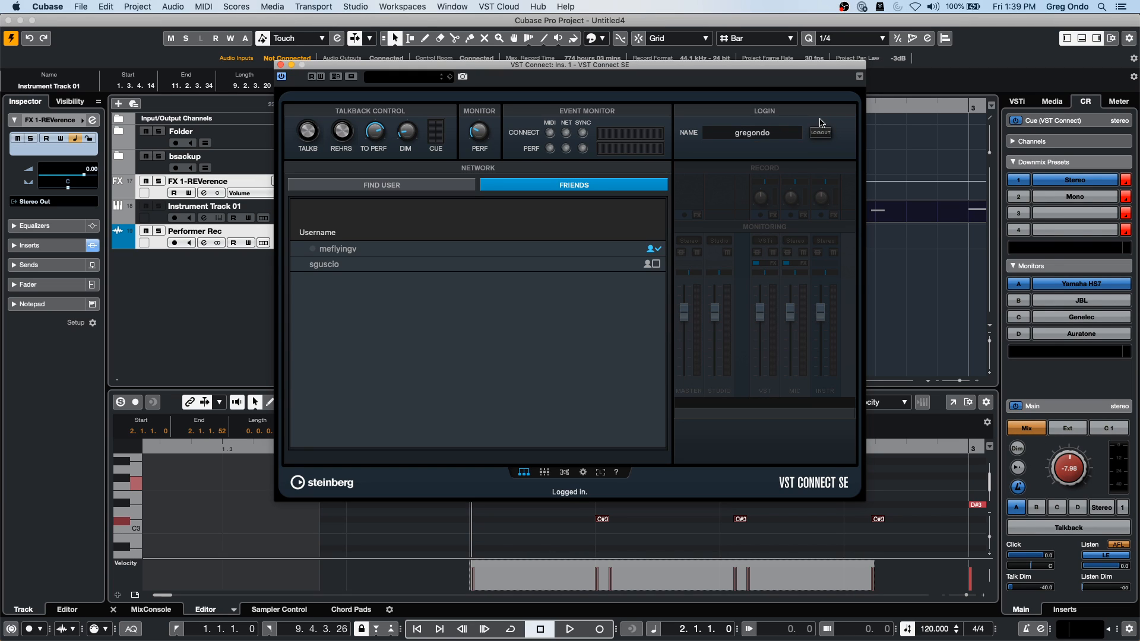
Step: Select the first contact in the VST Connect friends list, look at the user search, and return to the friends list
left_click(348, 251)
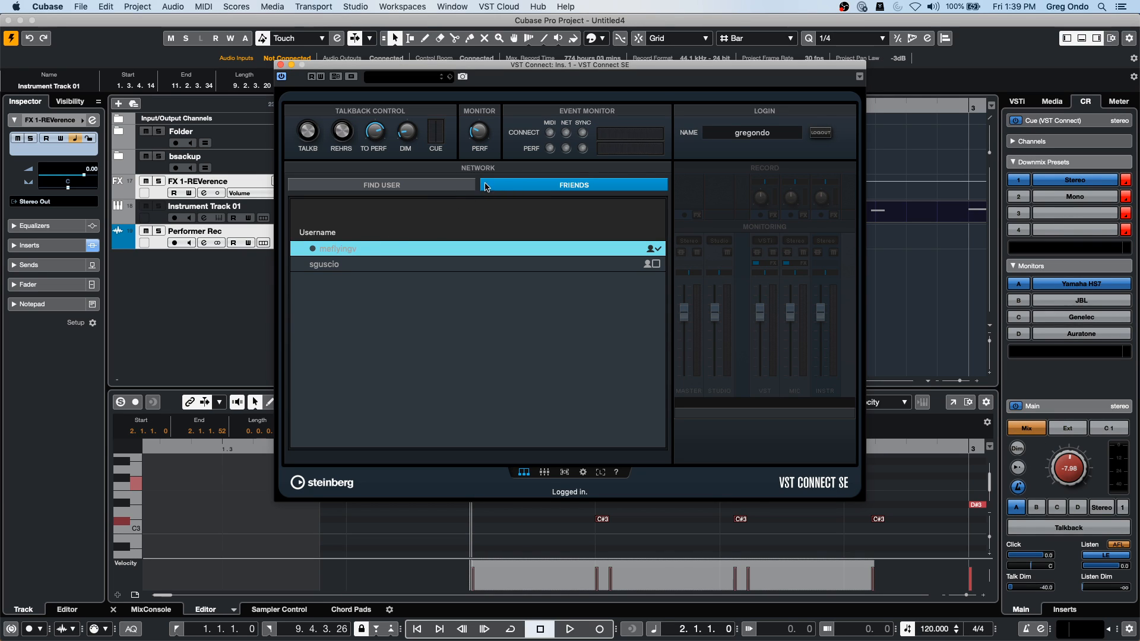
left_click(423, 187)
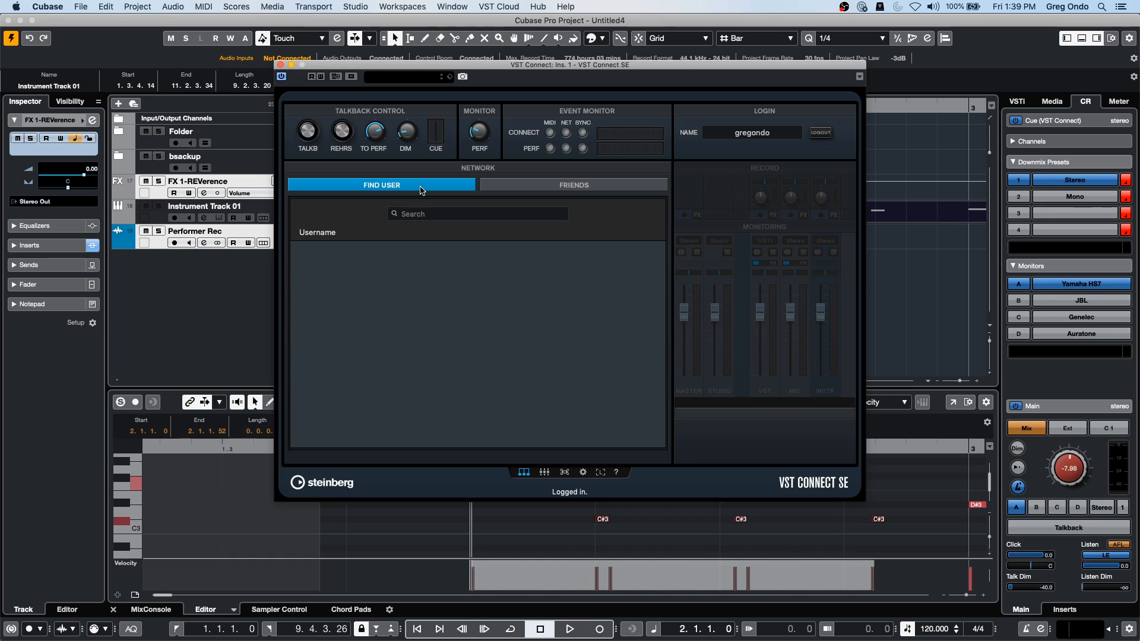
left_click(511, 189)
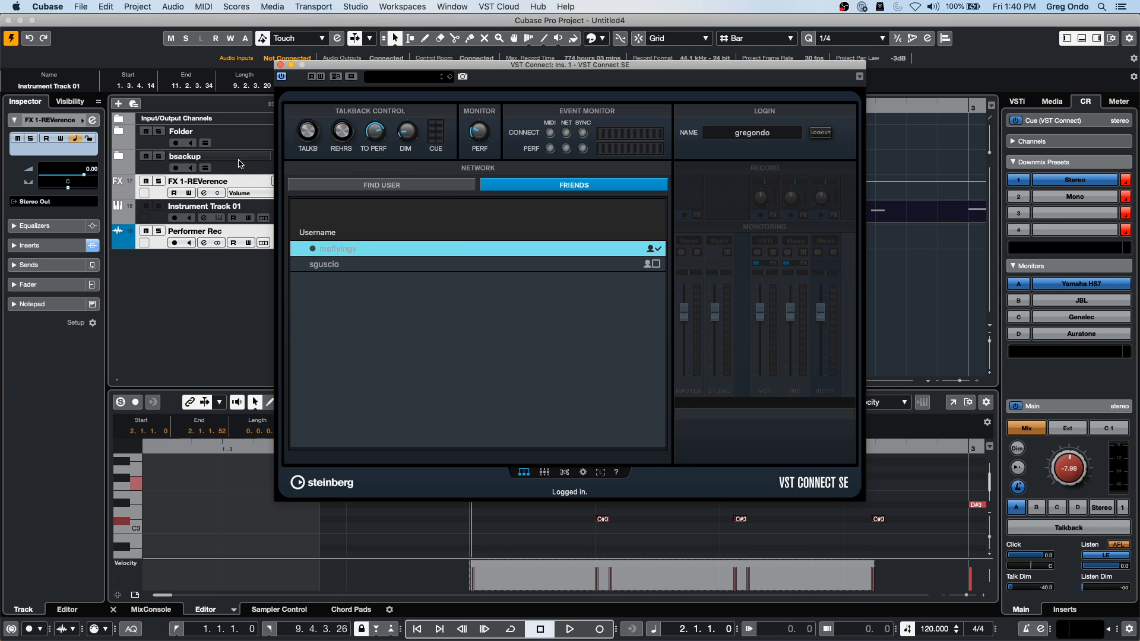
Step: Move the VST Connect window clear of the track list, record-enable the Performer Rec track, and close the window
left_click(185, 273)
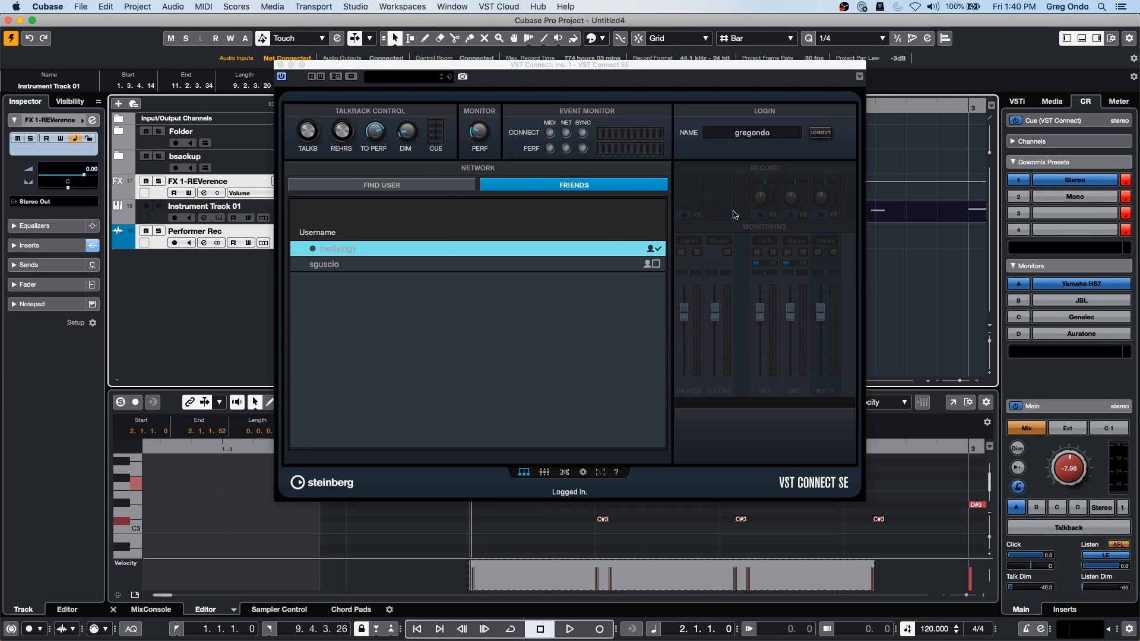
left_click_drag(517, 67, 686, 137)
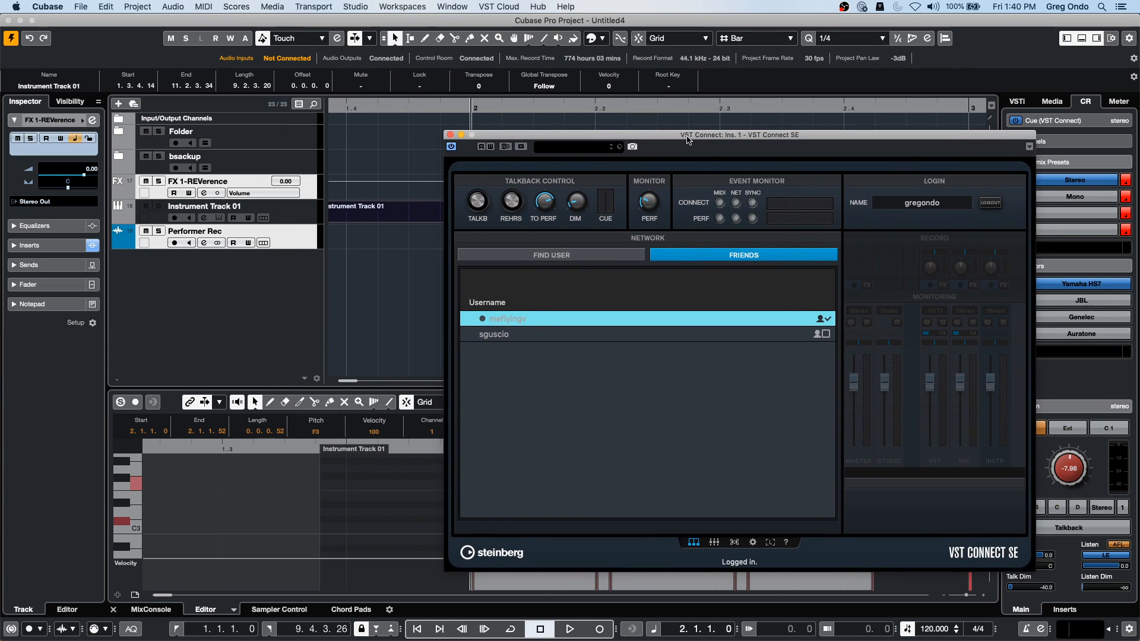
left_click(174, 242)
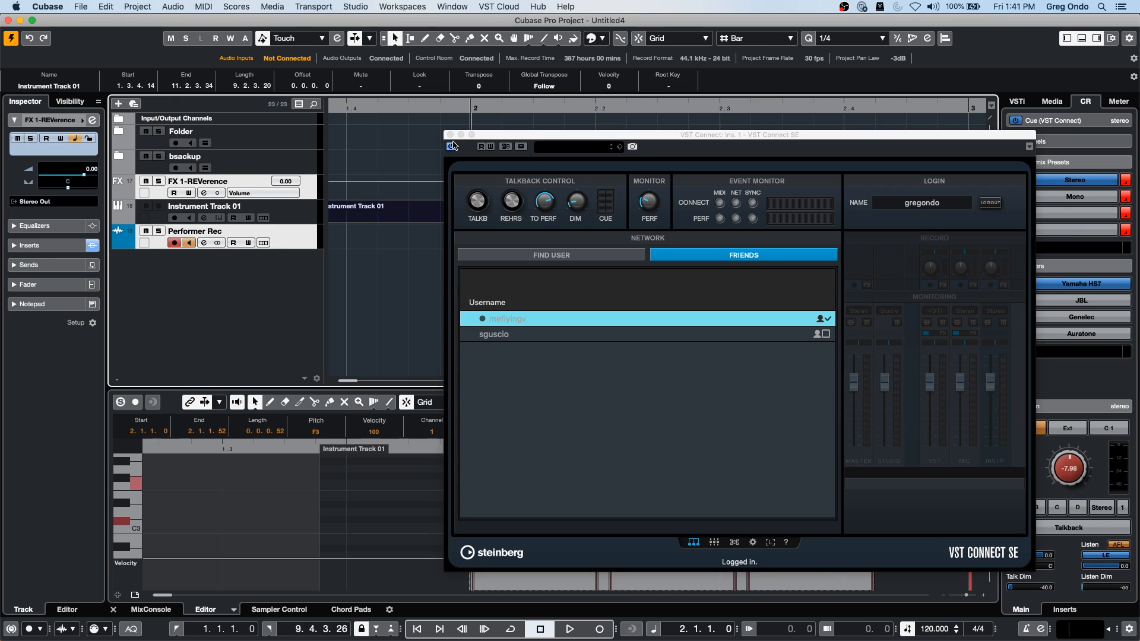
left_click(451, 135)
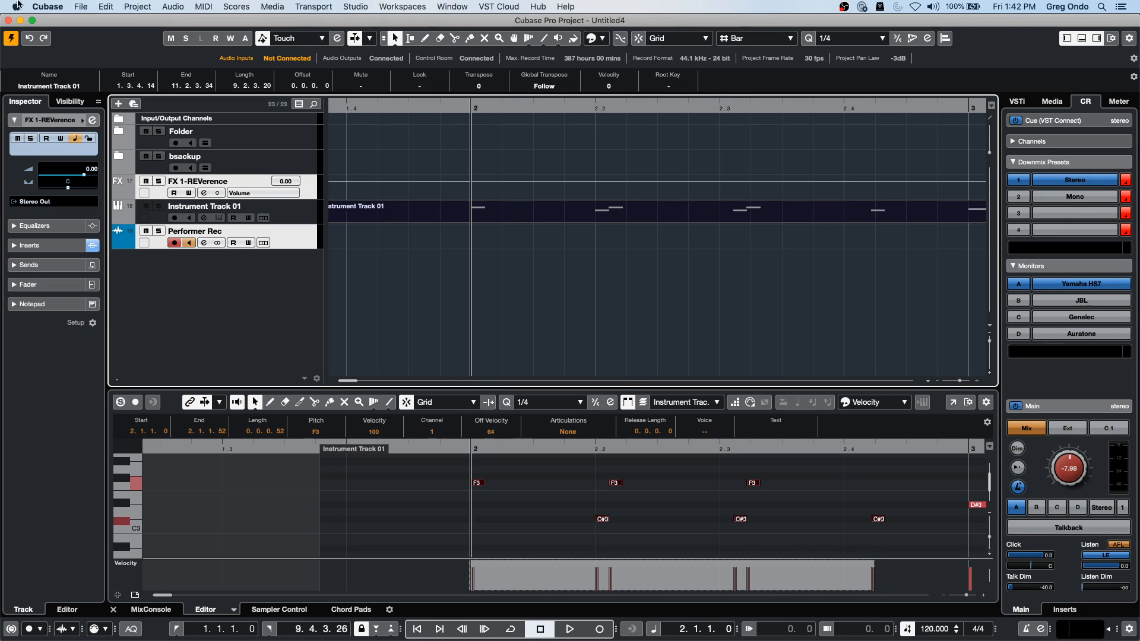
Step: Close the Untitled4 project without saving it and close the Untitled3 project as well
left_click(80, 6)
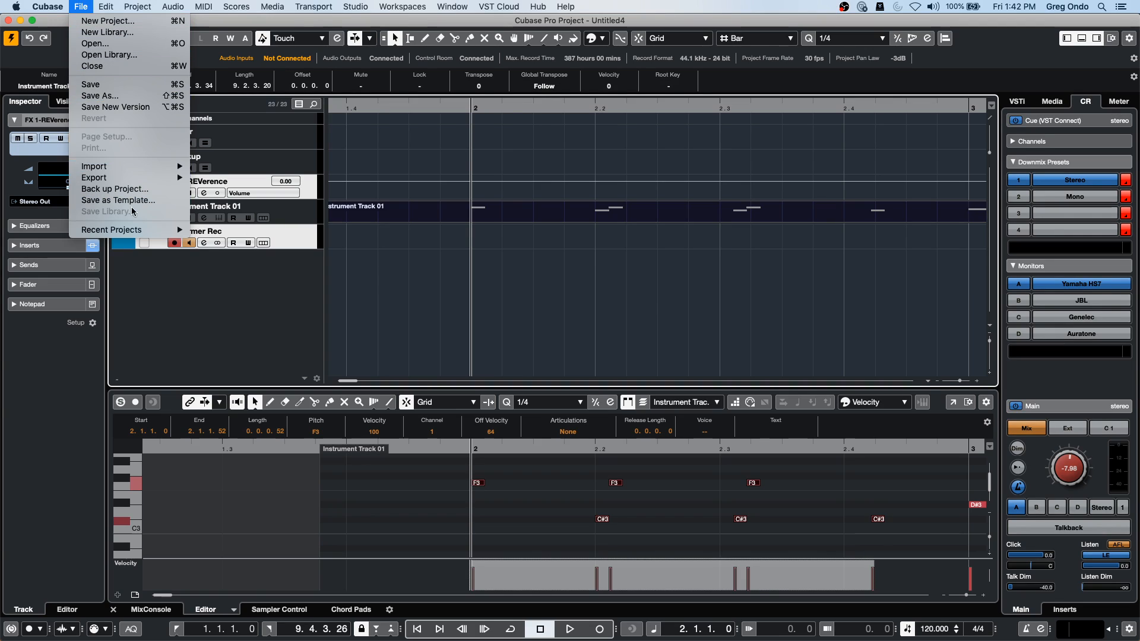
mouse_move(135, 230)
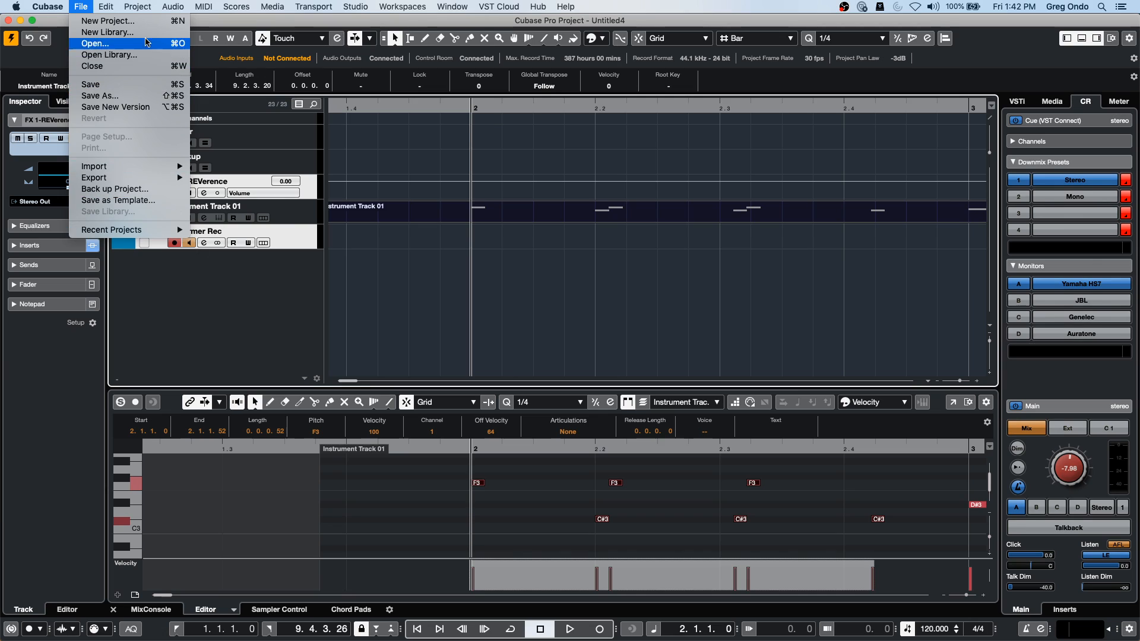
left_click(8, 21)
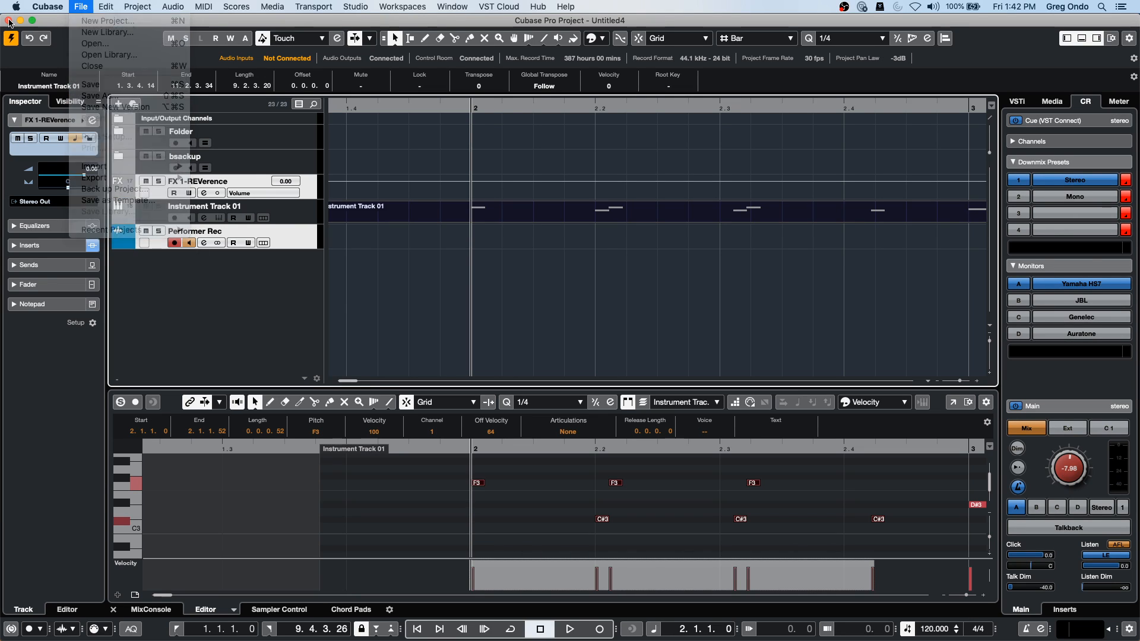
left_click(8, 21)
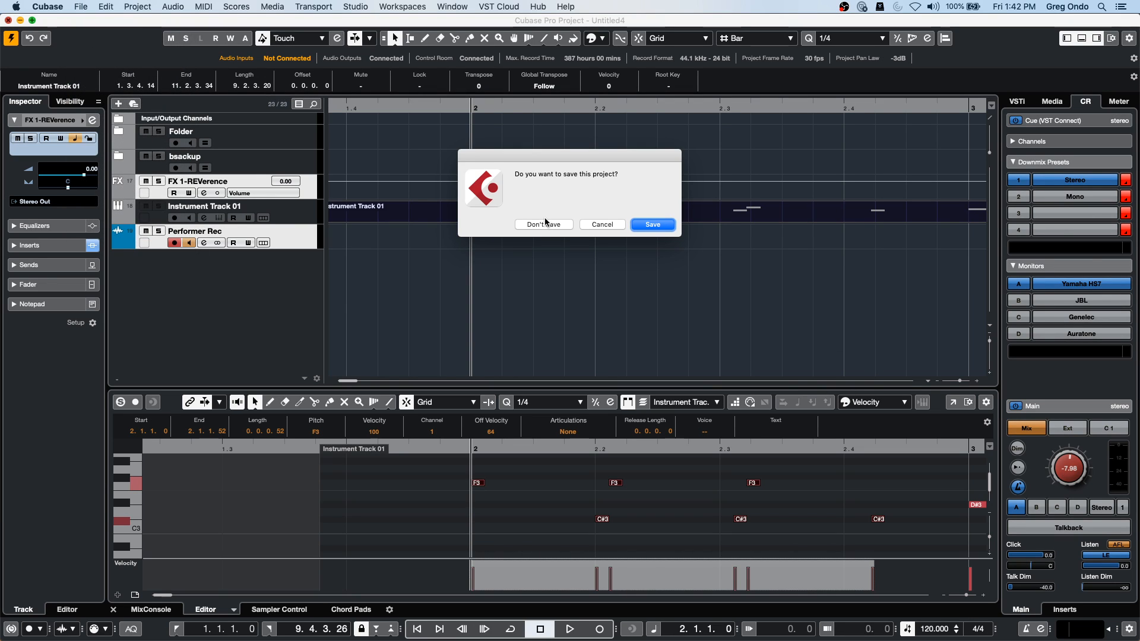
left_click(544, 225)
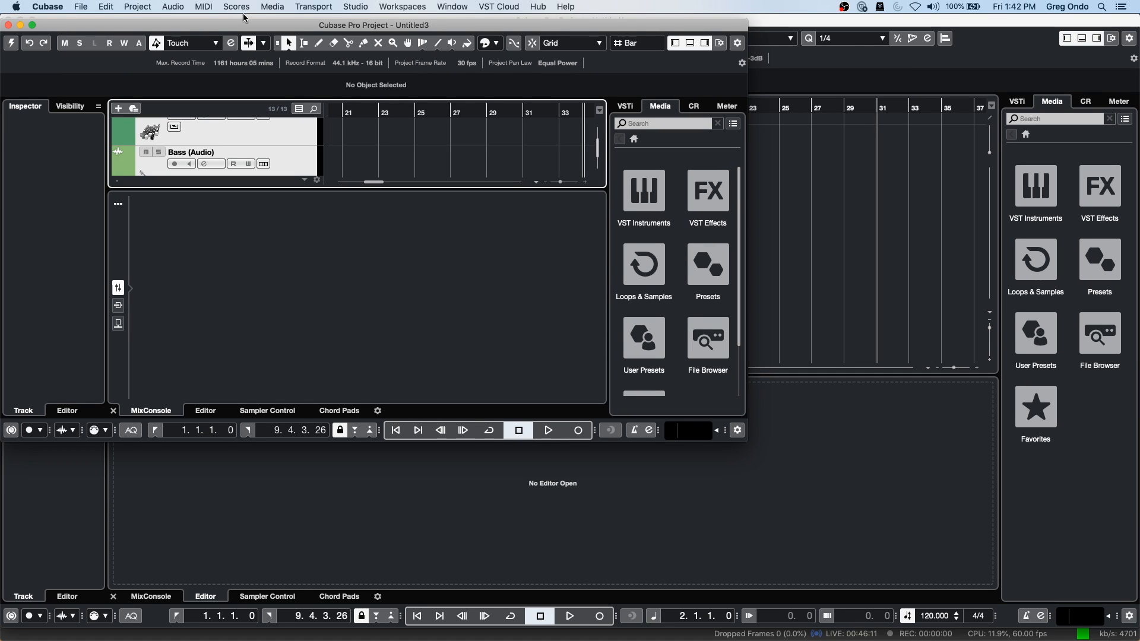
key("super+w")
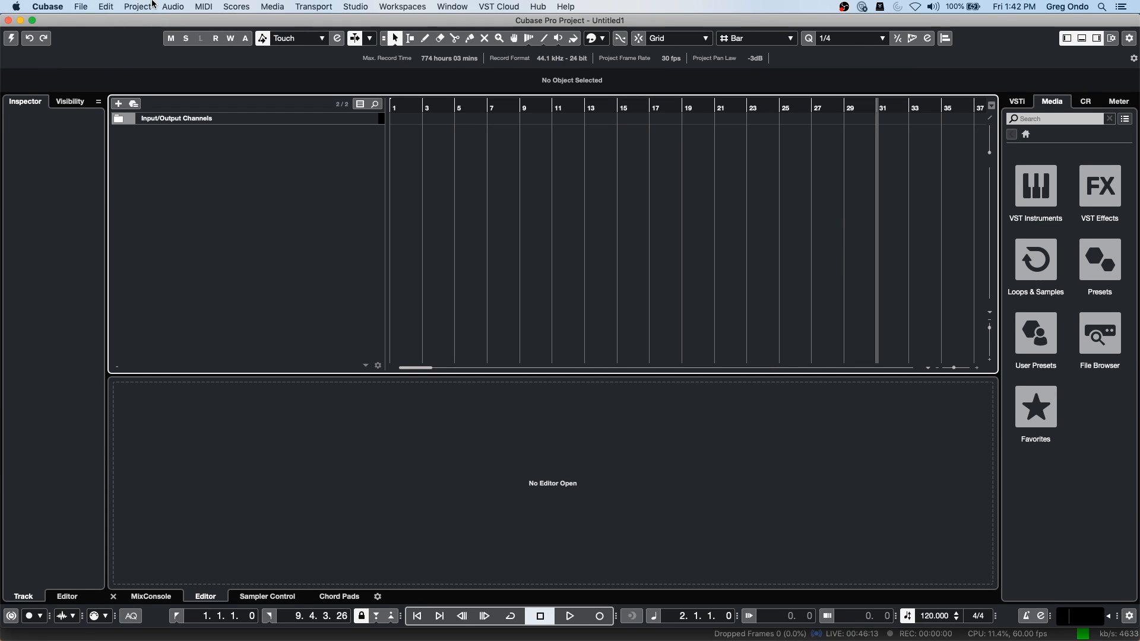
Step: Activate the empty Untitled1 project so that tracks can be added to it
right_click(215, 155)
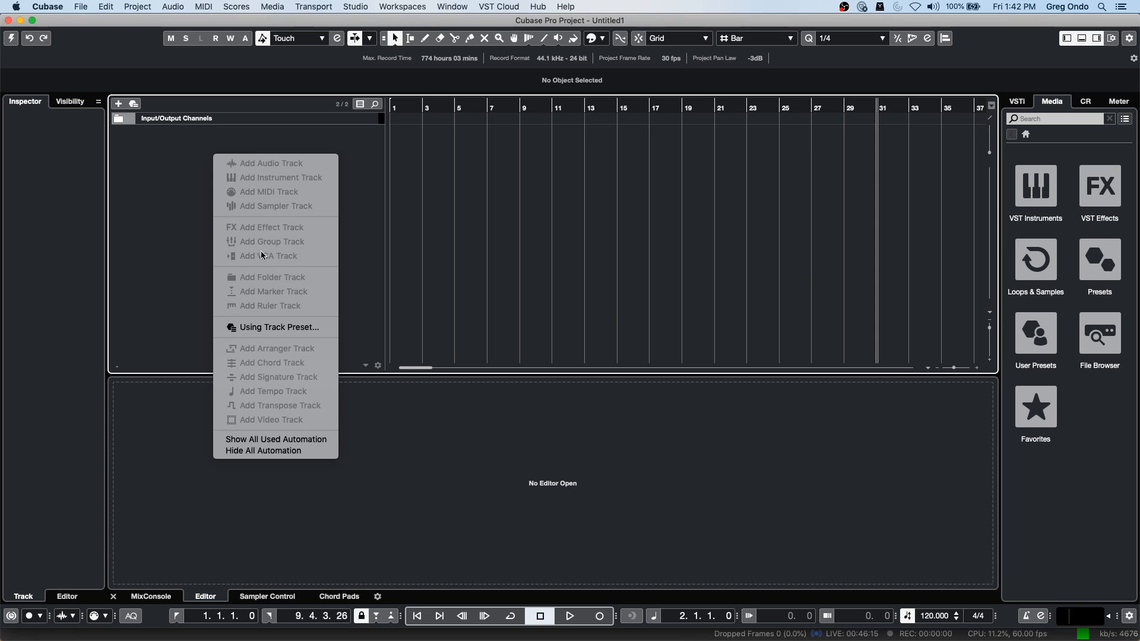
left_click(12, 42)
left_click(12, 39)
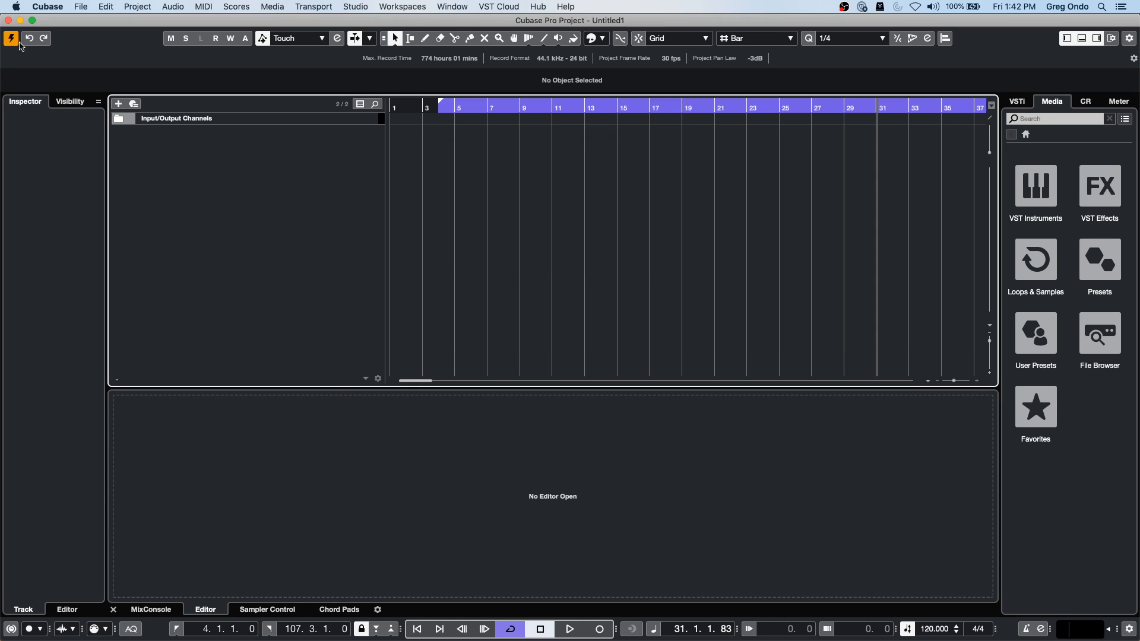
Step: Add 10 mono audio tracks with the Talkback input and the Stereo output to the empty project
right_click(312, 174)
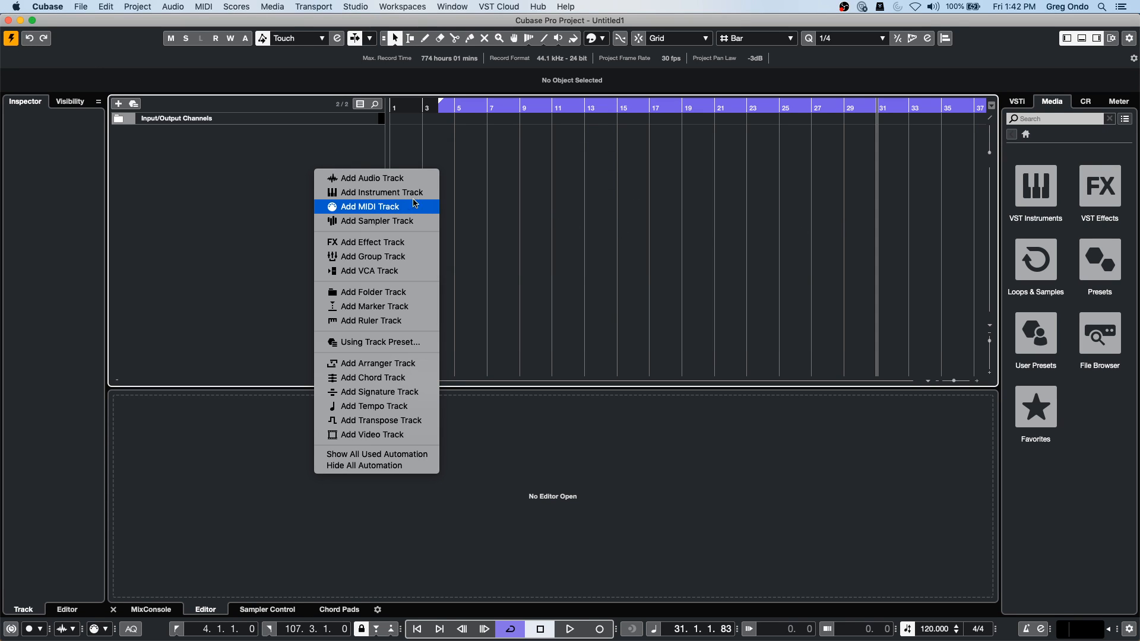
left_click(380, 178)
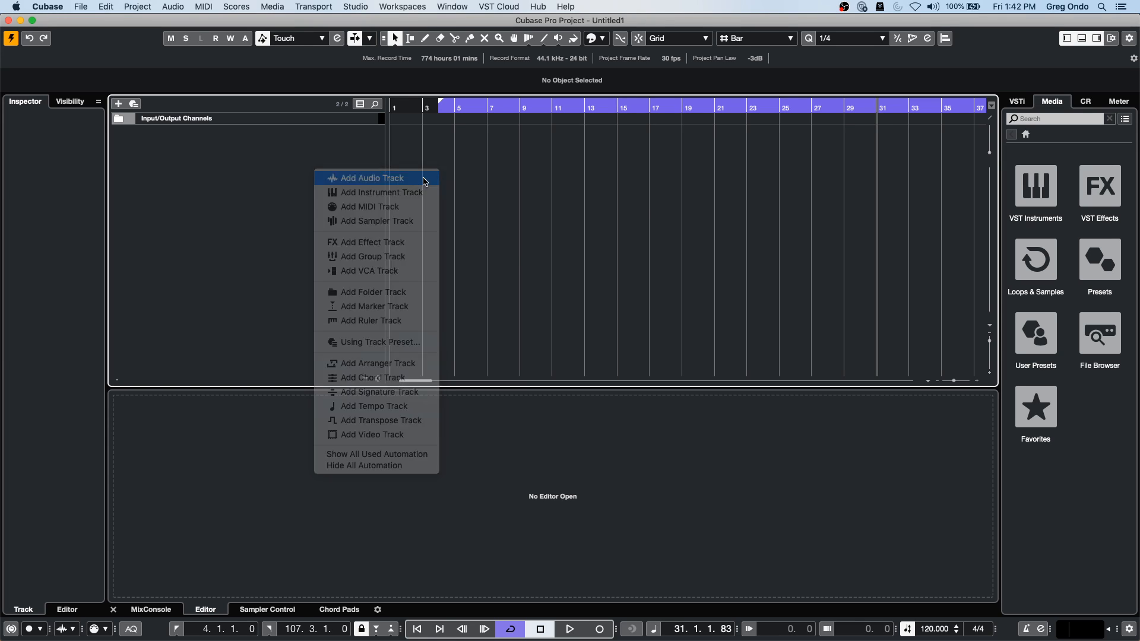
scroll(656, 286, "up", 9)
left_click(638, 323)
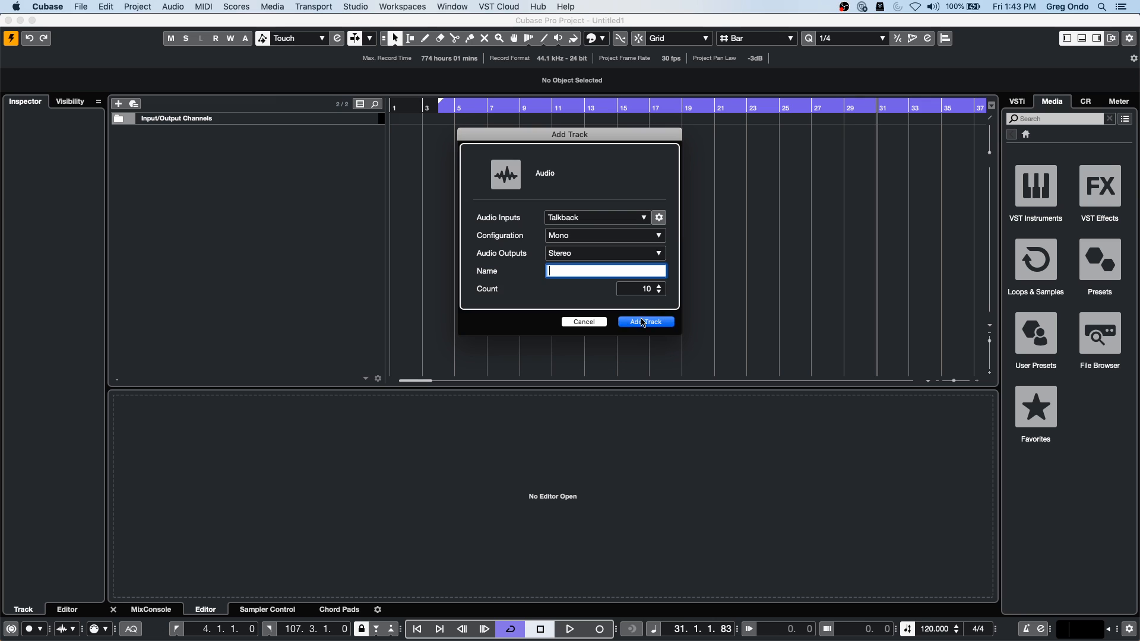
Step: Load the Standard Compressor into the channel strip of the Audio 01 track
left_click(346, 146)
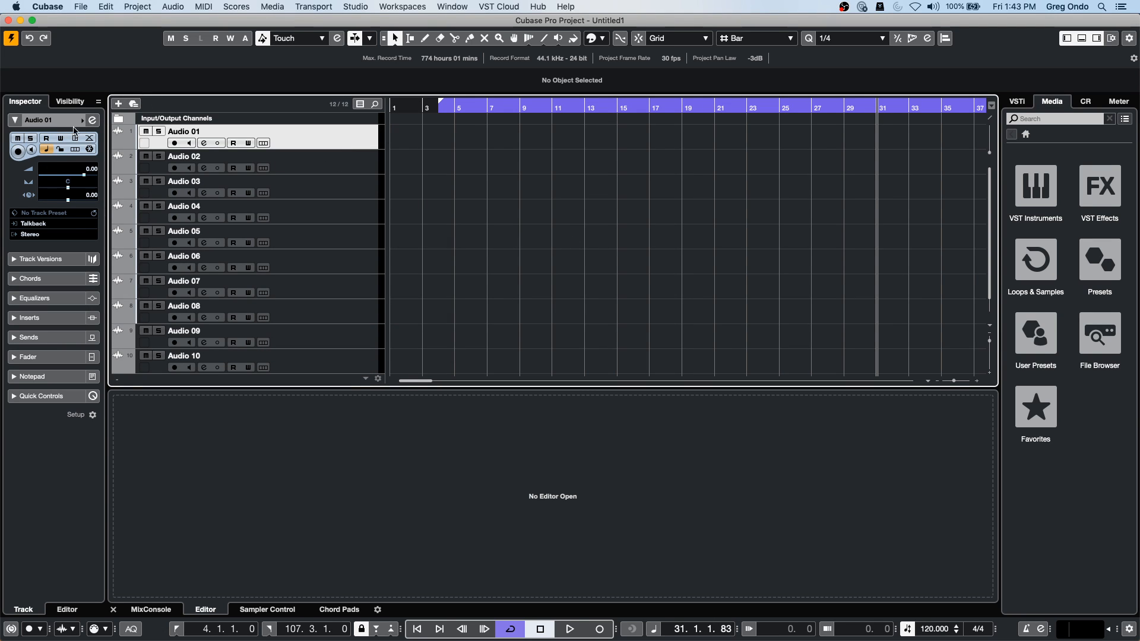
left_click(92, 121)
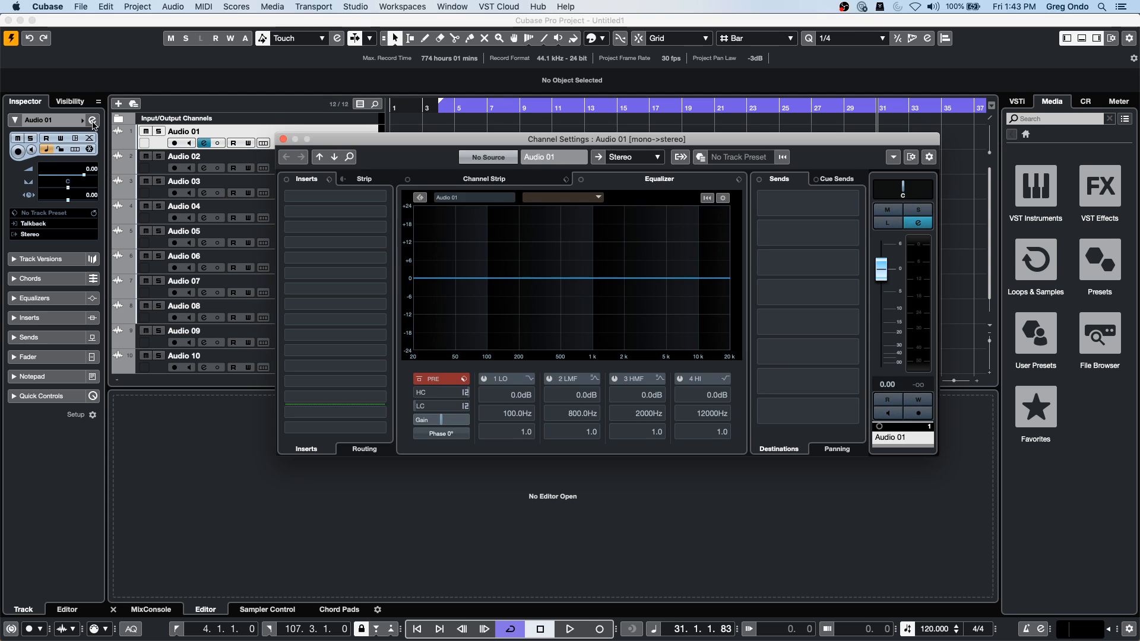
left_click(516, 178)
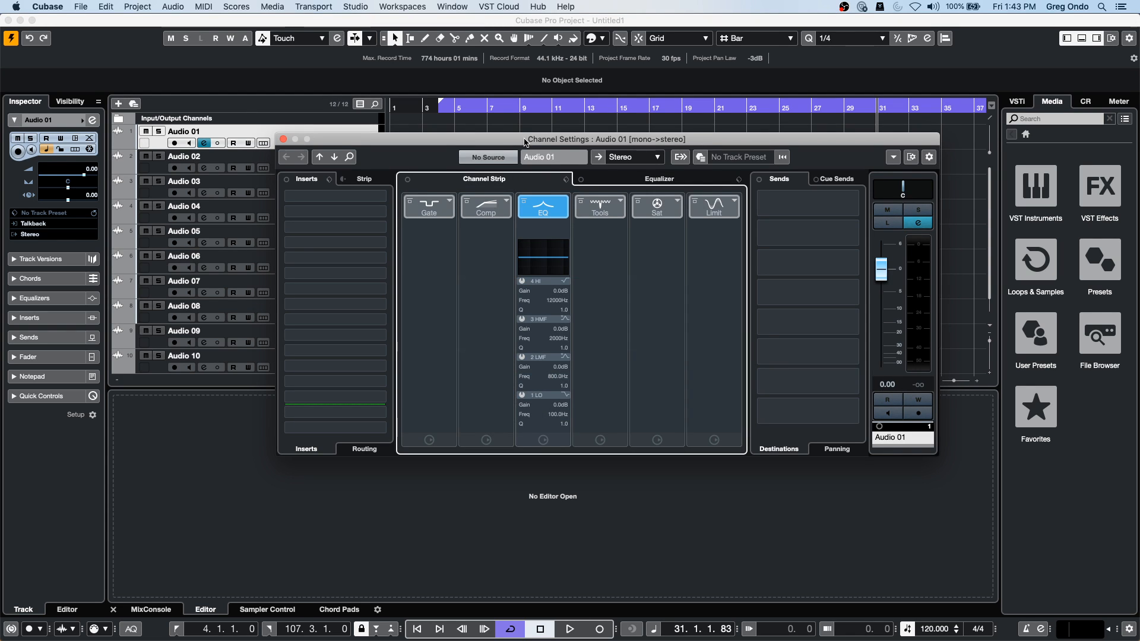
left_click_drag(518, 138, 378, 101)
left_click(366, 163)
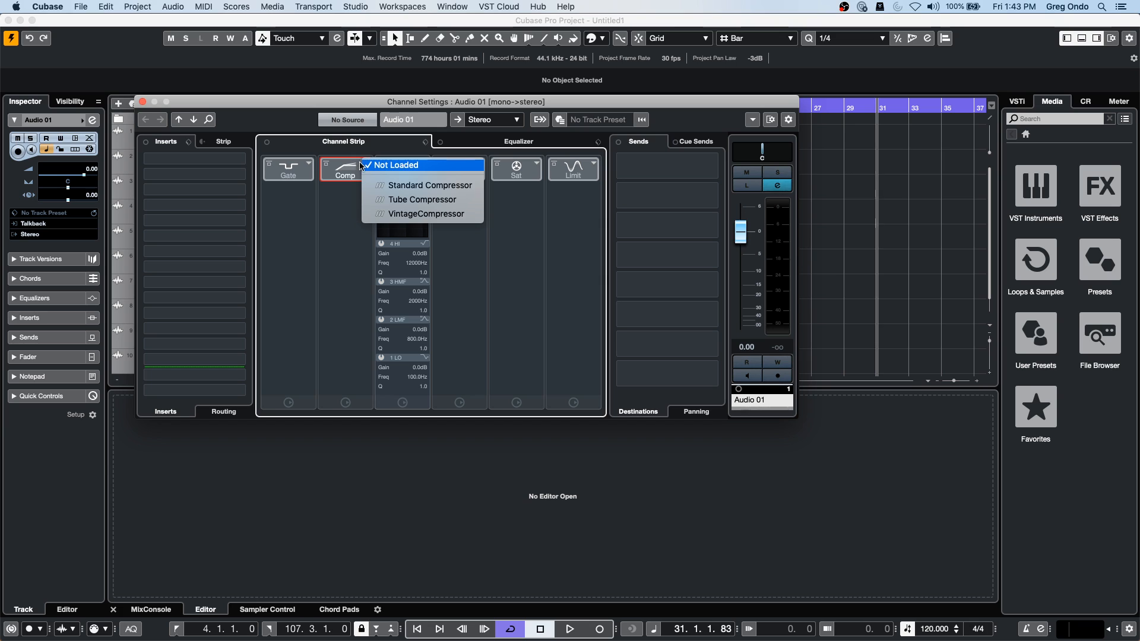
left_click(402, 188)
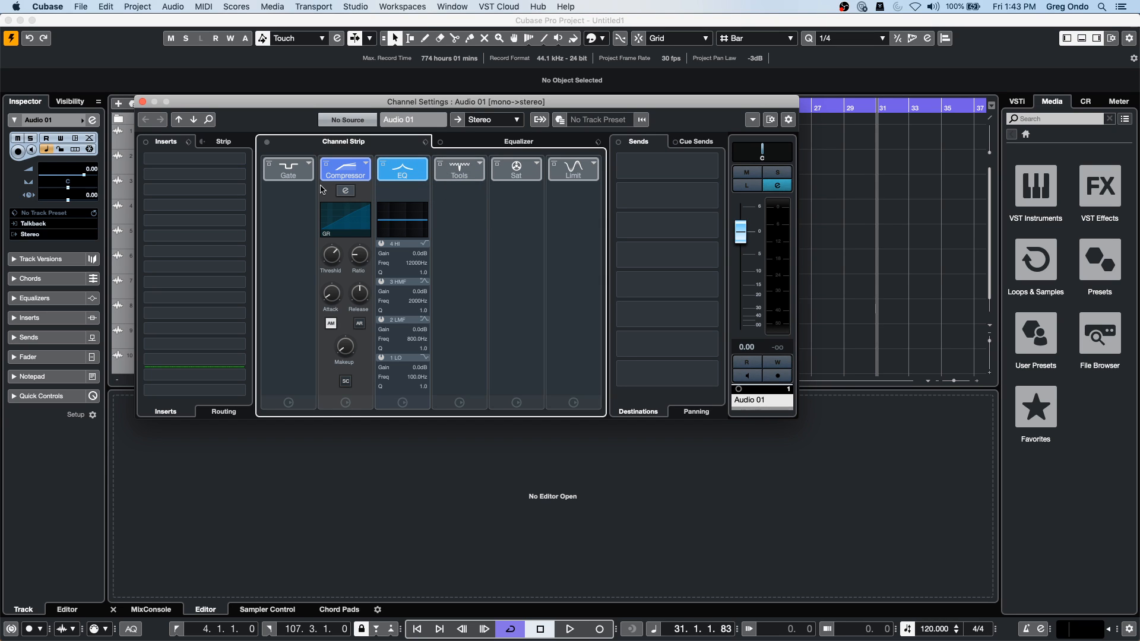
Step: Set the Standard Compressor's threshold to about -33.8 dB and its ratio to 8:1 in its full view, and return to the strip
left_click(345, 191)
left_click_drag(493, 233, 479, 252)
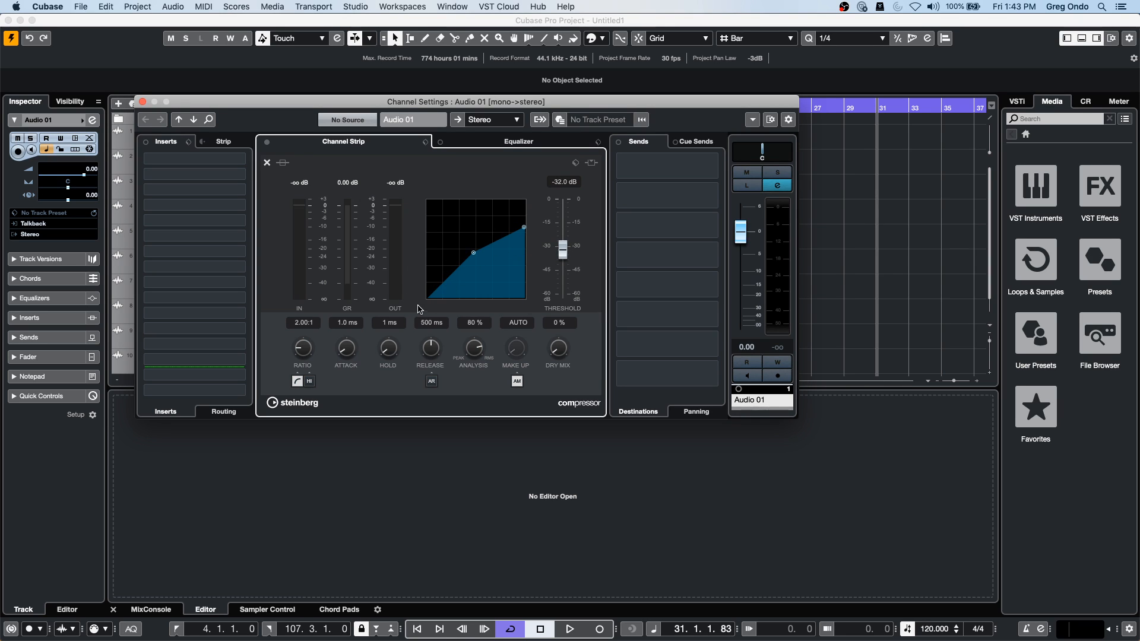
left_click_drag(473, 253, 536, 275)
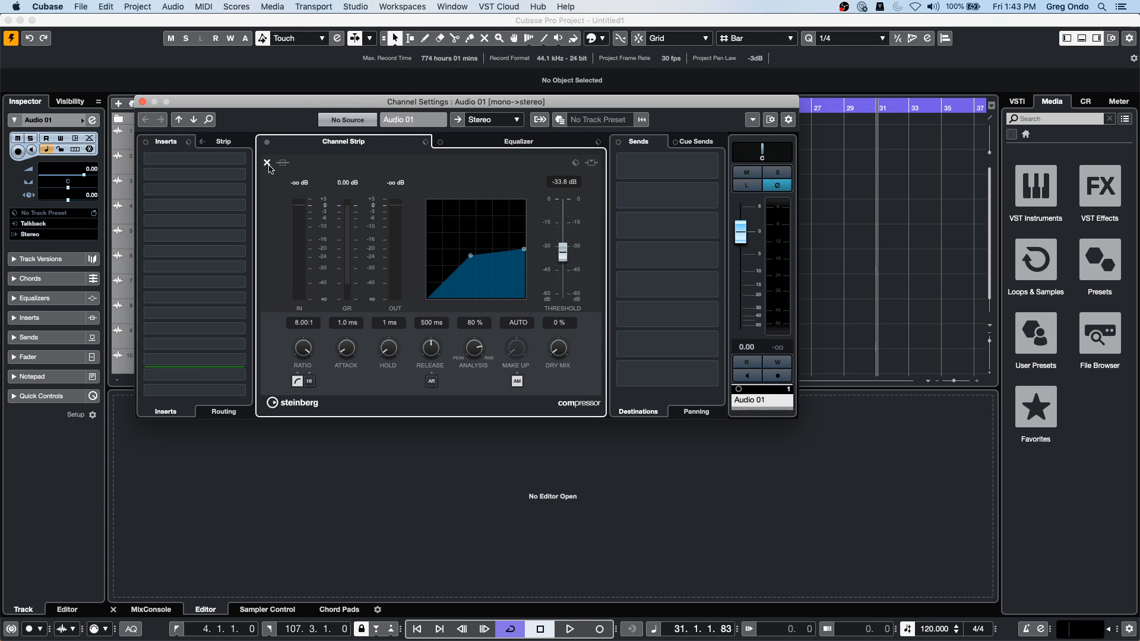
left_click(268, 163)
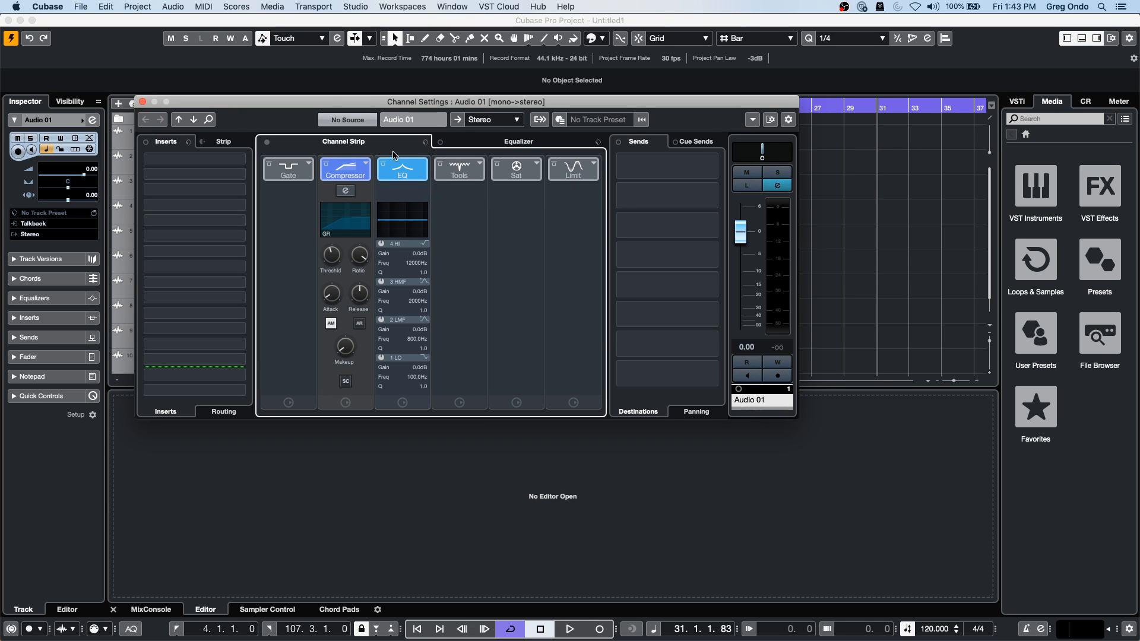
Step: Switch Audio 01's strip compressor to the Tube Compressor and set its mix to about 51 % in its full view
left_click(368, 167)
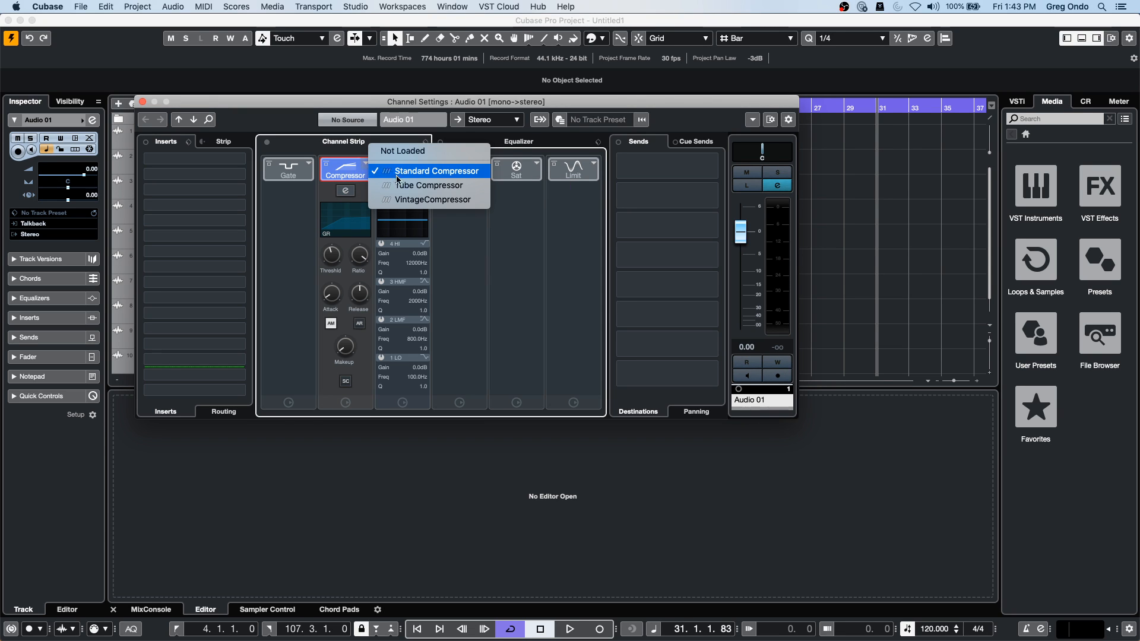
left_click(410, 185)
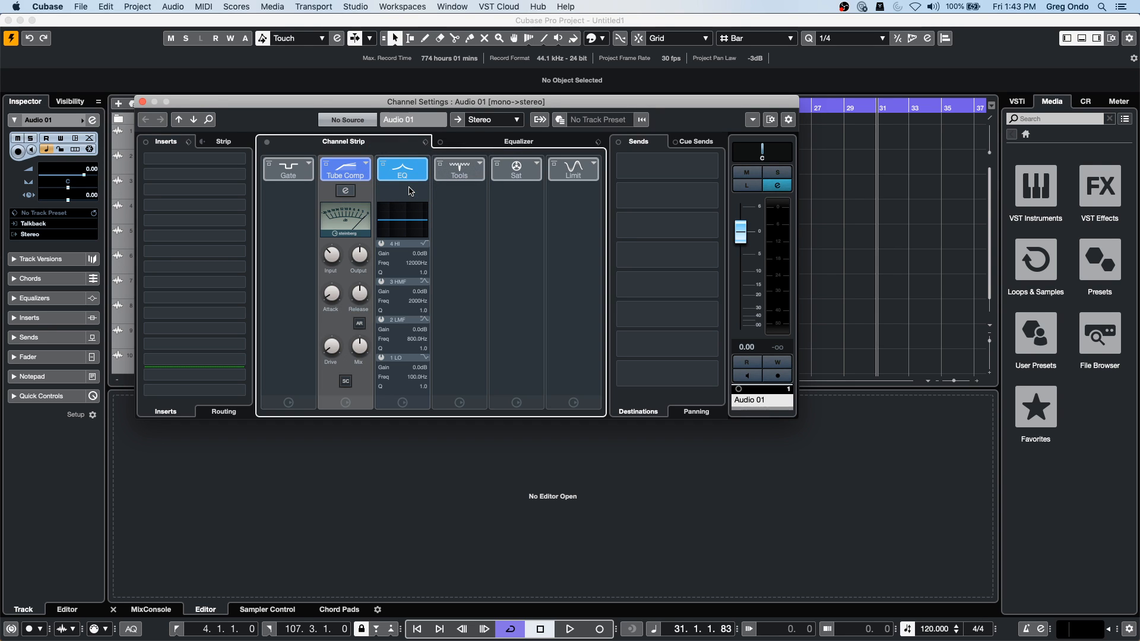
left_click(347, 192)
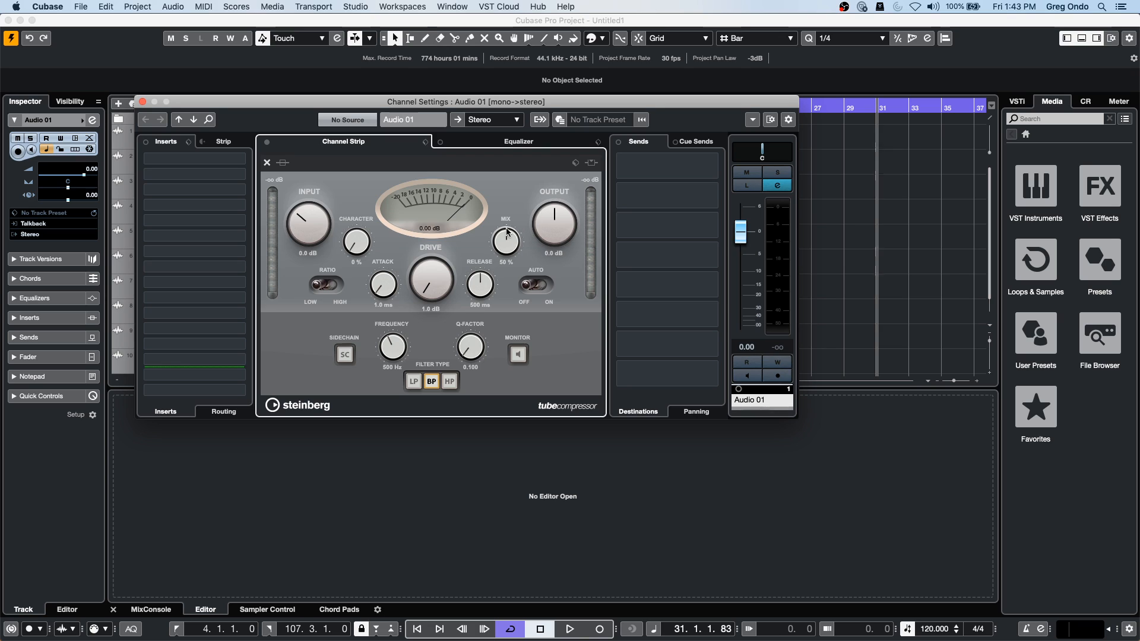
mouse_move(507, 236)
left_mouse_down()
mouse_move(493, 269)
mouse_move(505, 234)
left_mouse_up()
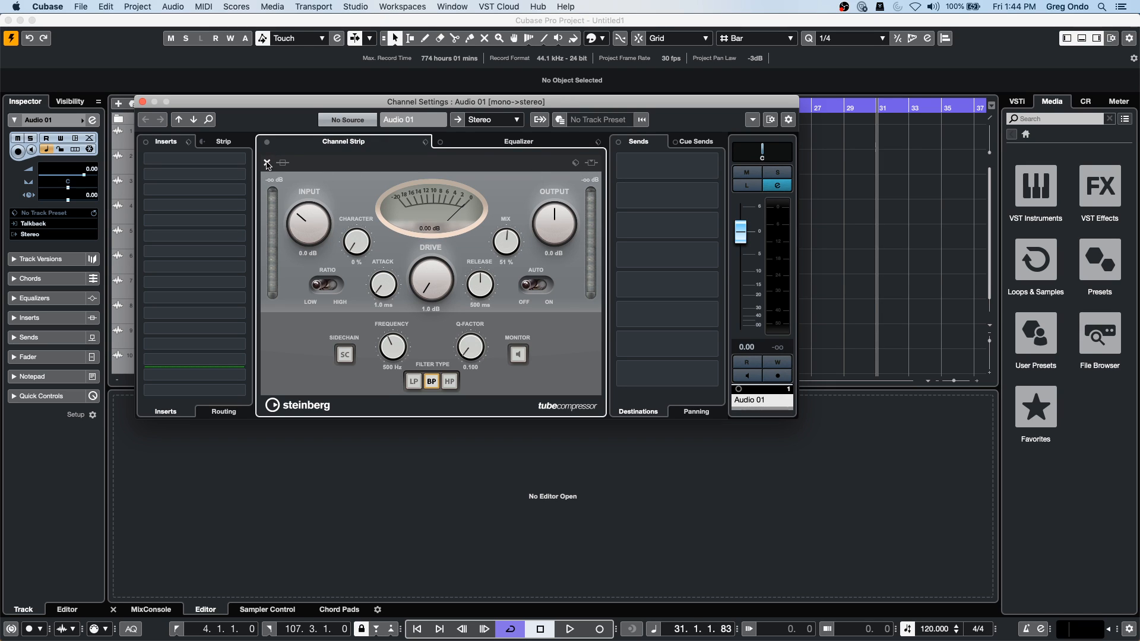
left_click(266, 163)
Step: Switch Audio 01's strip compressor to VintageCompressor and open its full view
left_click(365, 162)
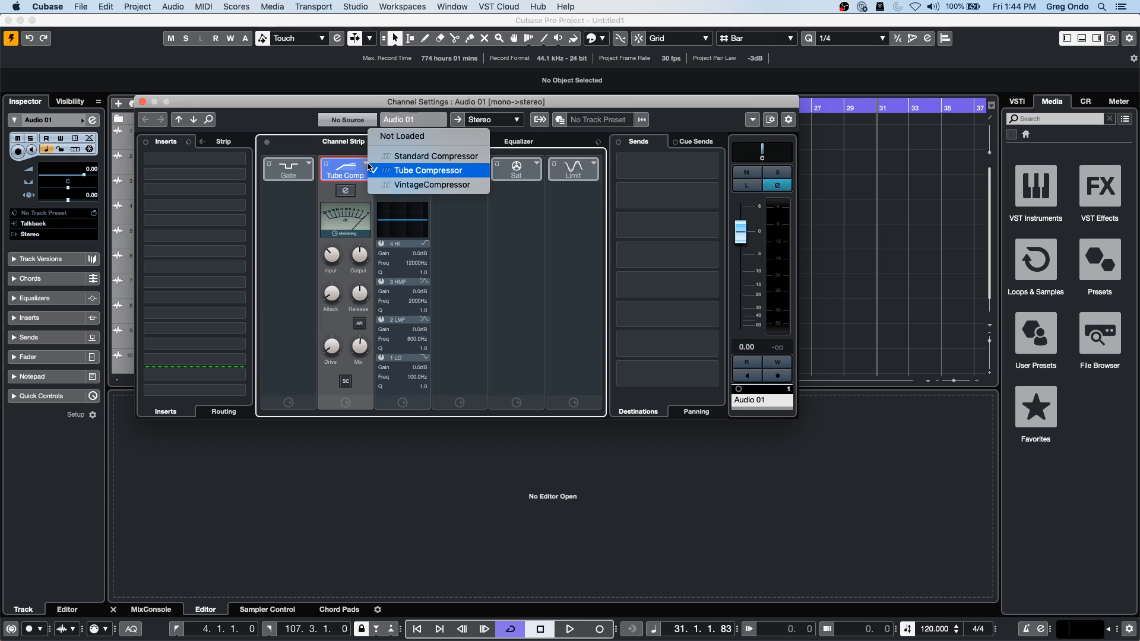
left_click(393, 185)
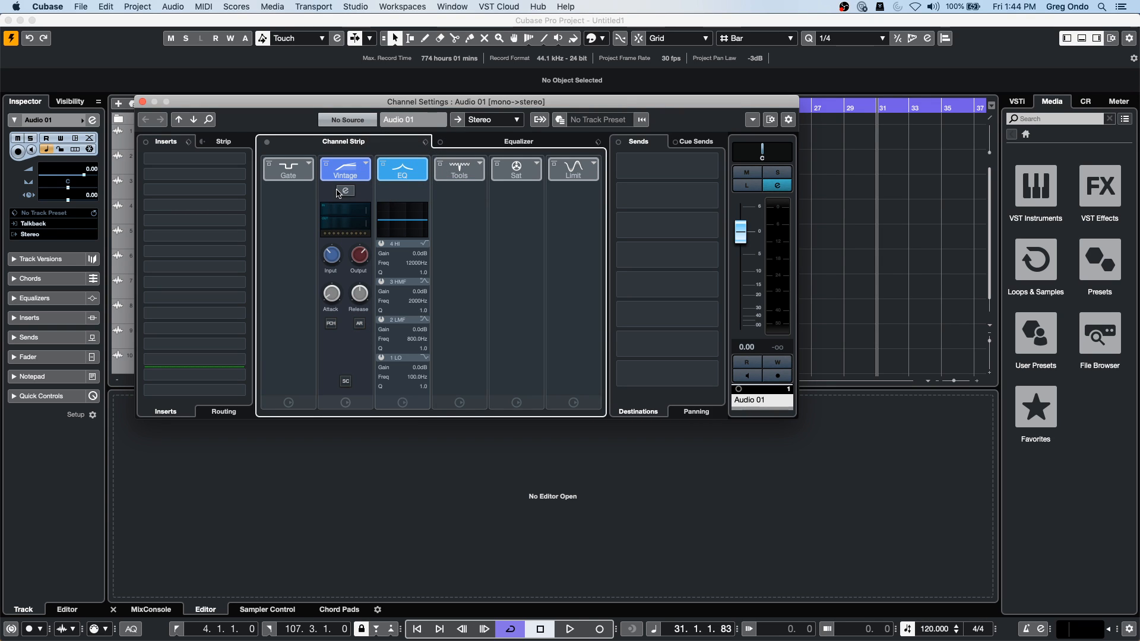
left_click(347, 191)
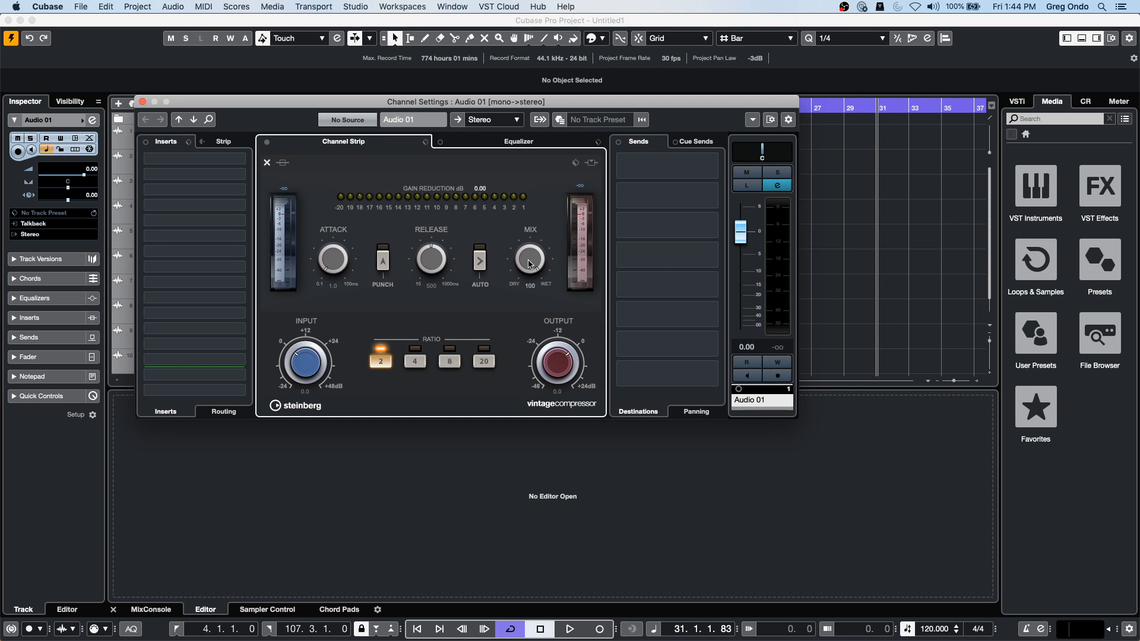
Step: Try different dry/wet mix amounts on the VintageCompressor, leave the mix at 52, and close Audio 01's channel settings
left_click_drag(533, 245, 547, 266)
left_click_drag(558, 274, 563, 355)
scroll(542, 259, "down", 1)
mouse_move(542, 257)
left_mouse_down()
mouse_move(550, 236)
mouse_move(529, 301)
mouse_move(542, 271)
mouse_move(501, 286)
mouse_move(525, 261)
mouse_move(516, 253)
mouse_move(528, 263)
mouse_move(526, 315)
left_mouse_up()
left_click_drag(569, 209, 533, 312)
left_click_drag(536, 269, 551, 216)
left_click_drag(519, 283, 544, 243)
left_click_drag(530, 290, 536, 264)
left_click_drag(530, 260, 542, 252)
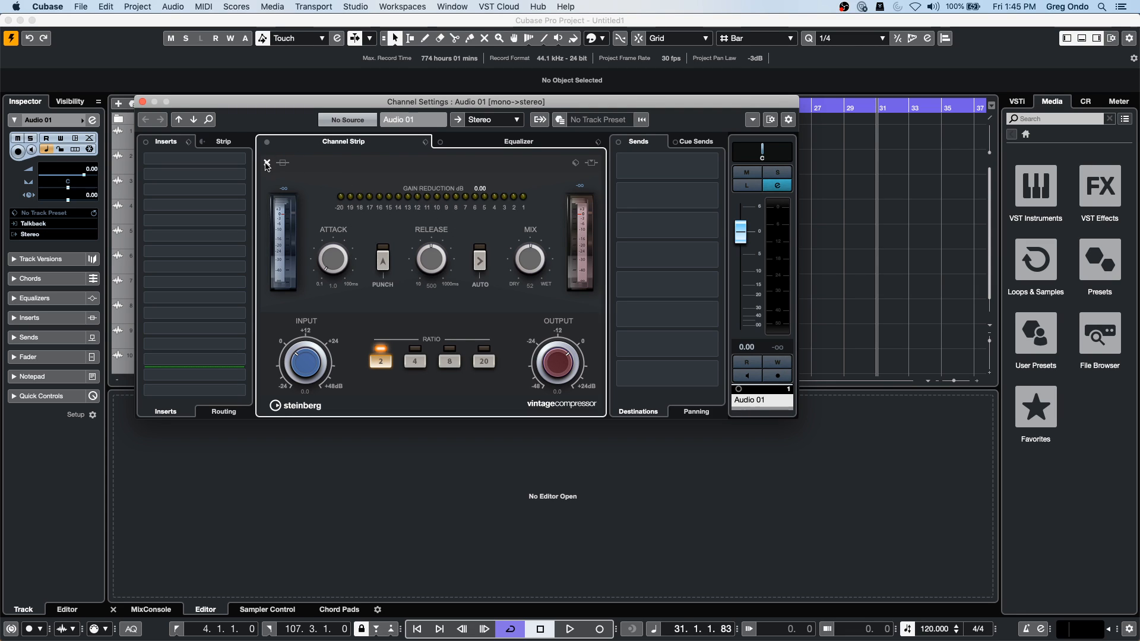
left_click(267, 162)
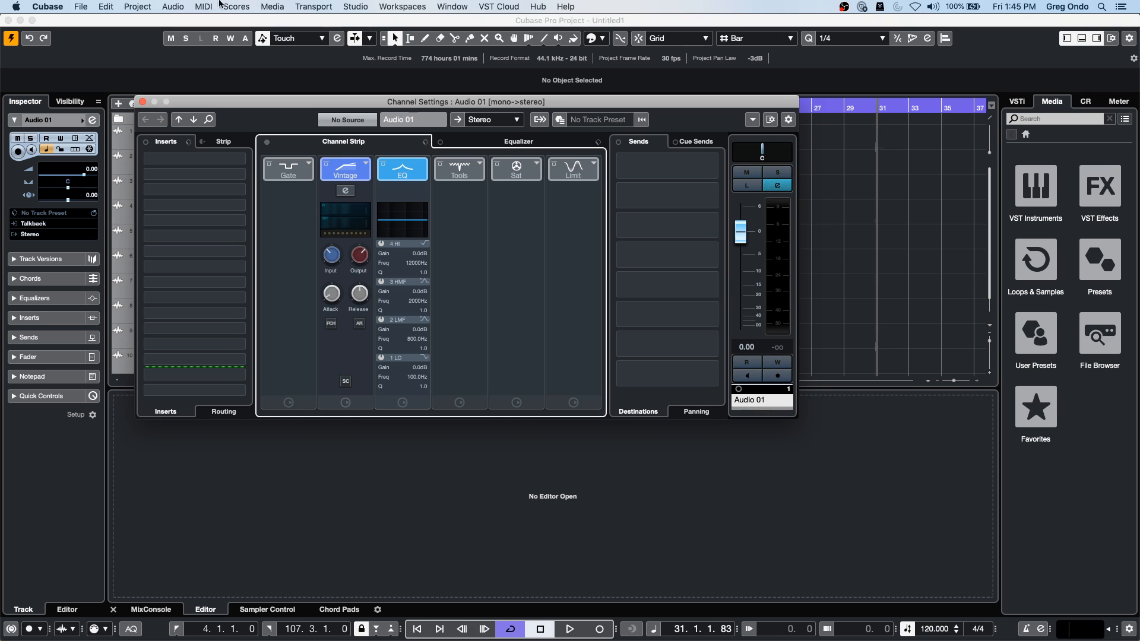
left_click(142, 102)
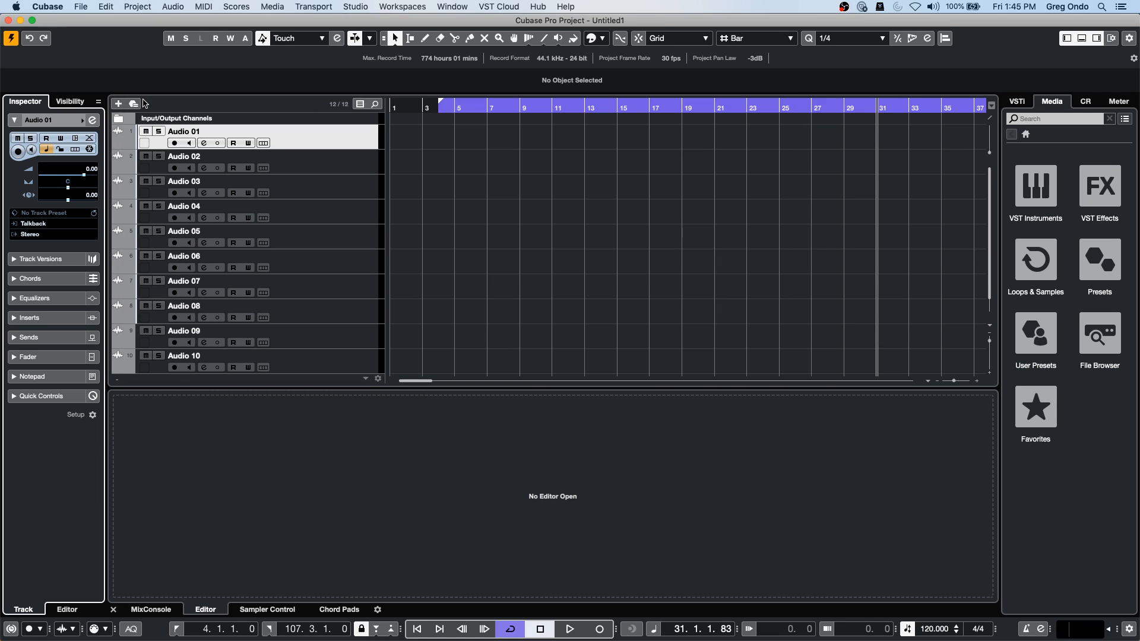
Step: Open the recent project be someone.cpr and activate it
left_click(79, 6)
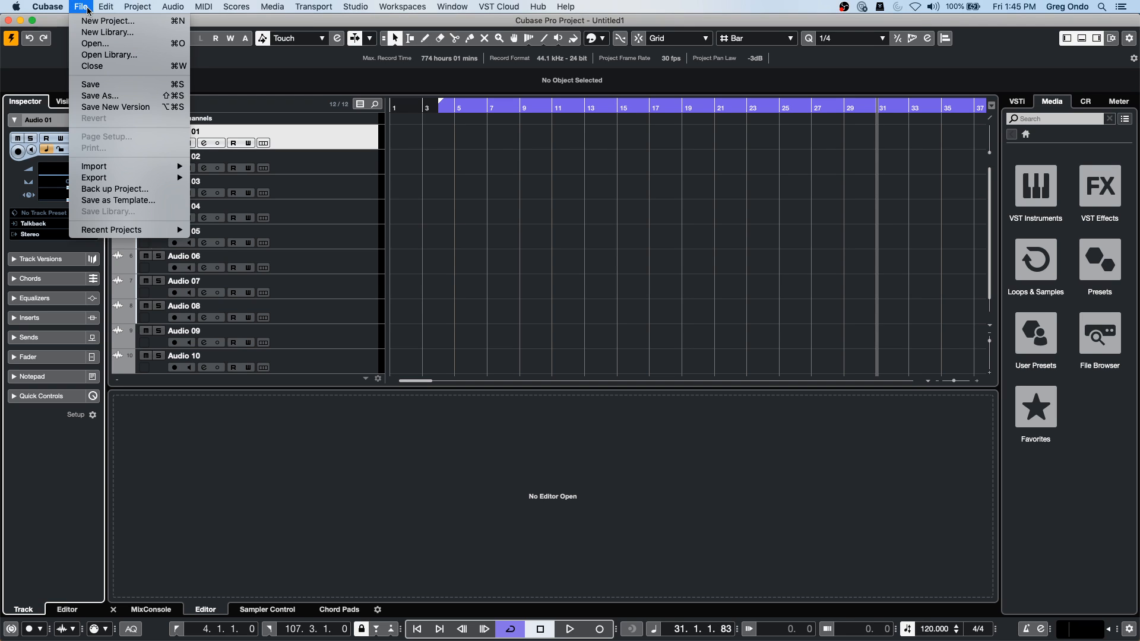
mouse_move(108, 232)
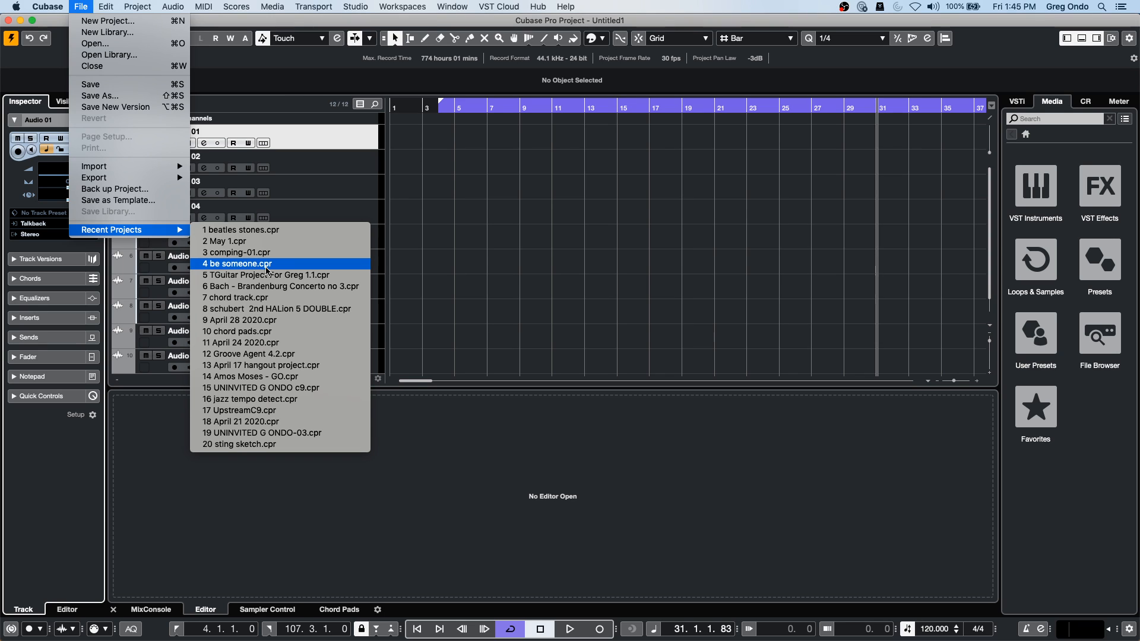
left_click(267, 271)
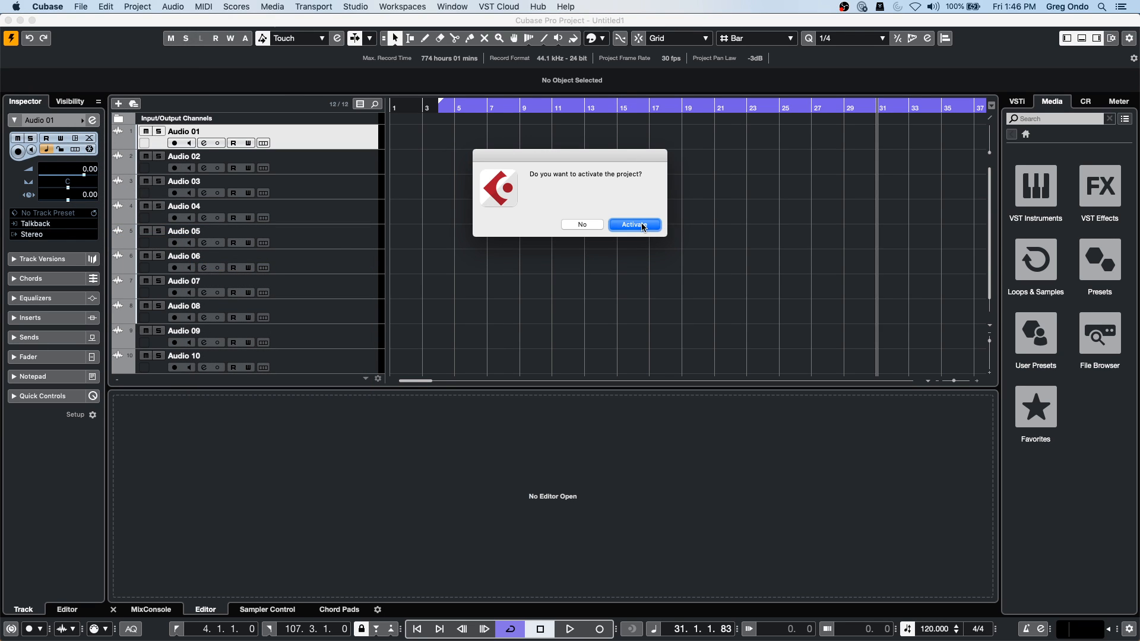
left_click(634, 224)
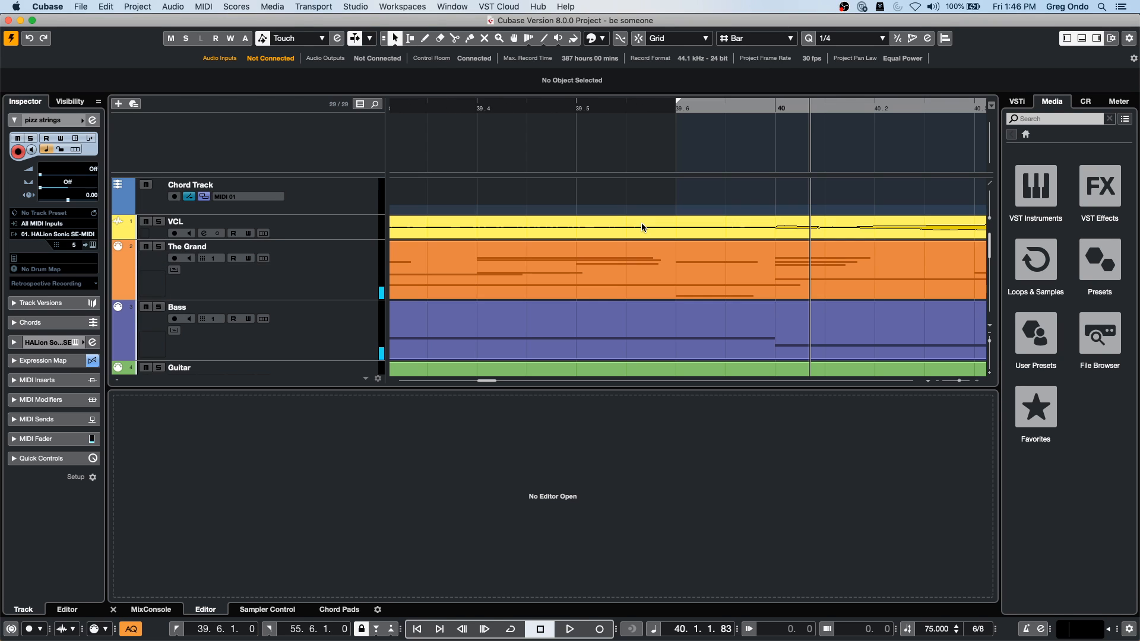
Step: Play the project from about bar 39, open The Grand MIDI part for editing, and check it in the Score Editor
left_click_drag(417, 108, 420, 66)
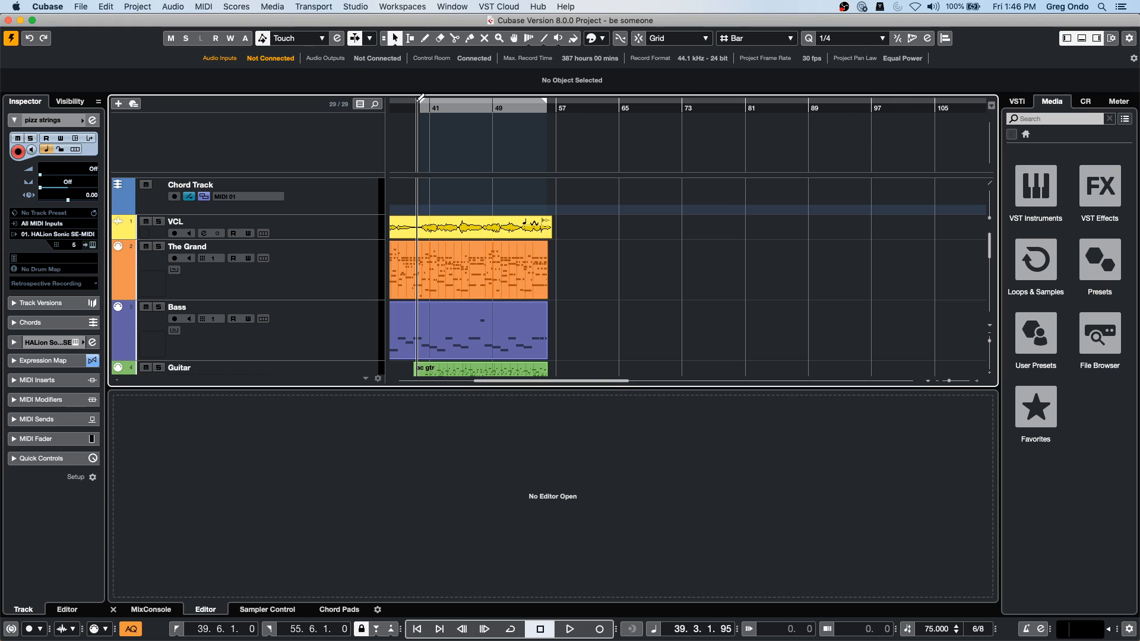
key("space")
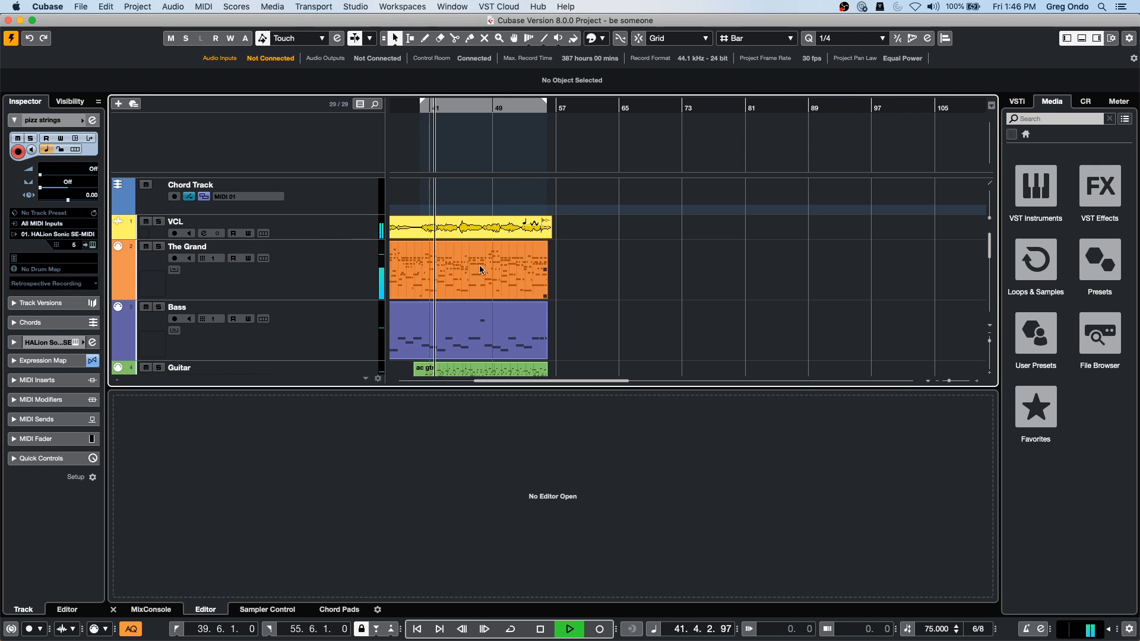
double_click(454, 281)
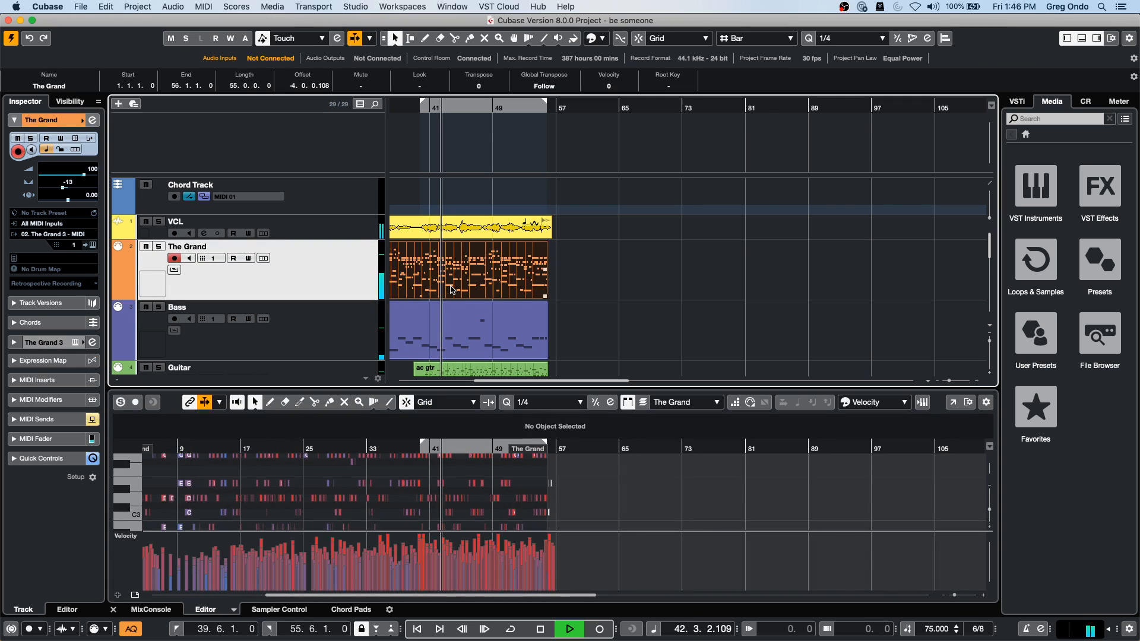
key("super+r")
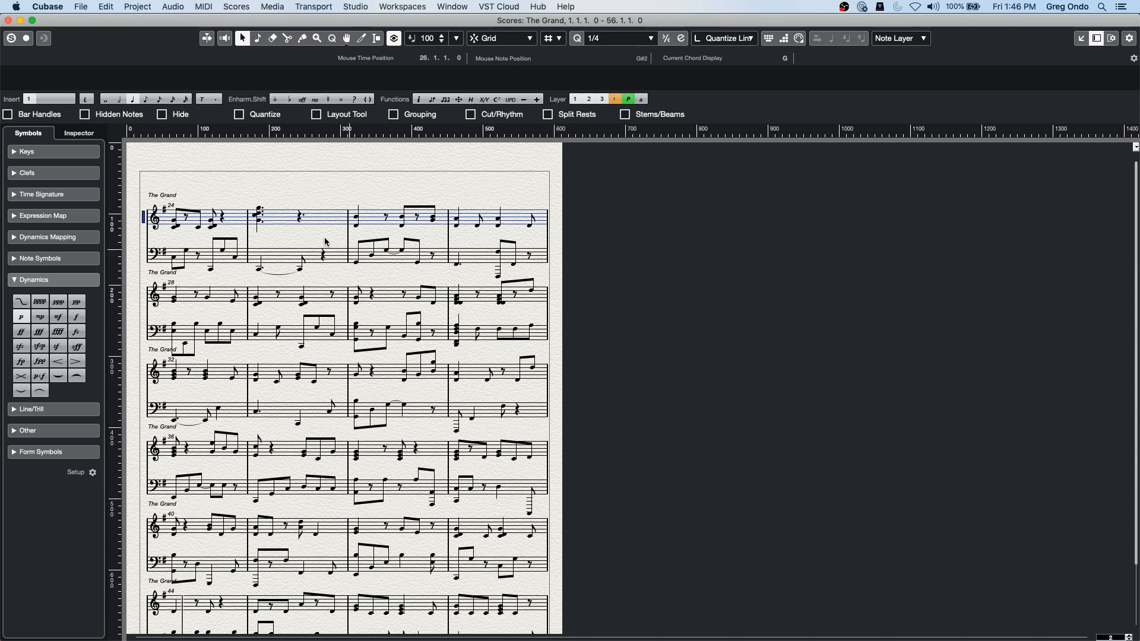
left_click(8, 20)
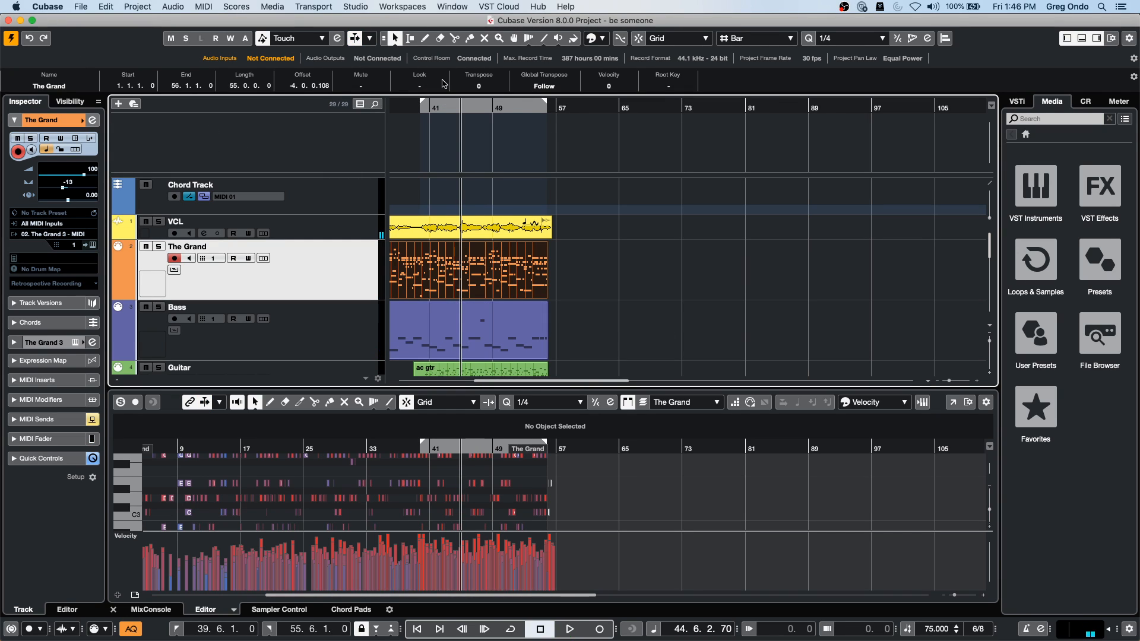
Step: Create chord symbols on the Chord Track from The Grand part, including bass notes and tensions
left_click_drag(402, 108, 317, 168)
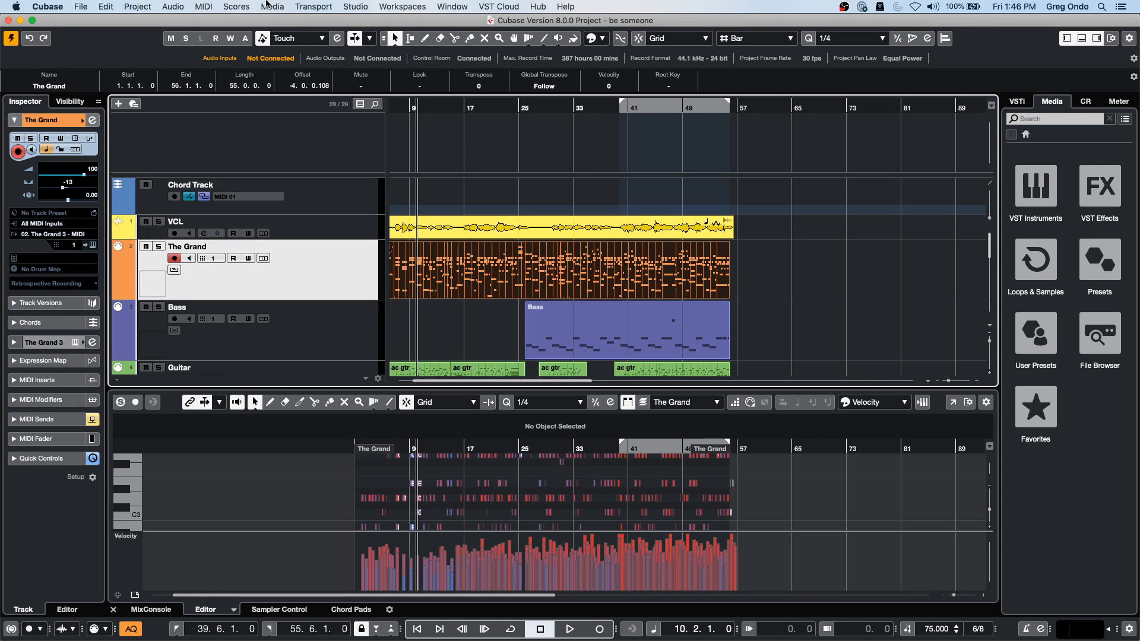
left_click(139, 7)
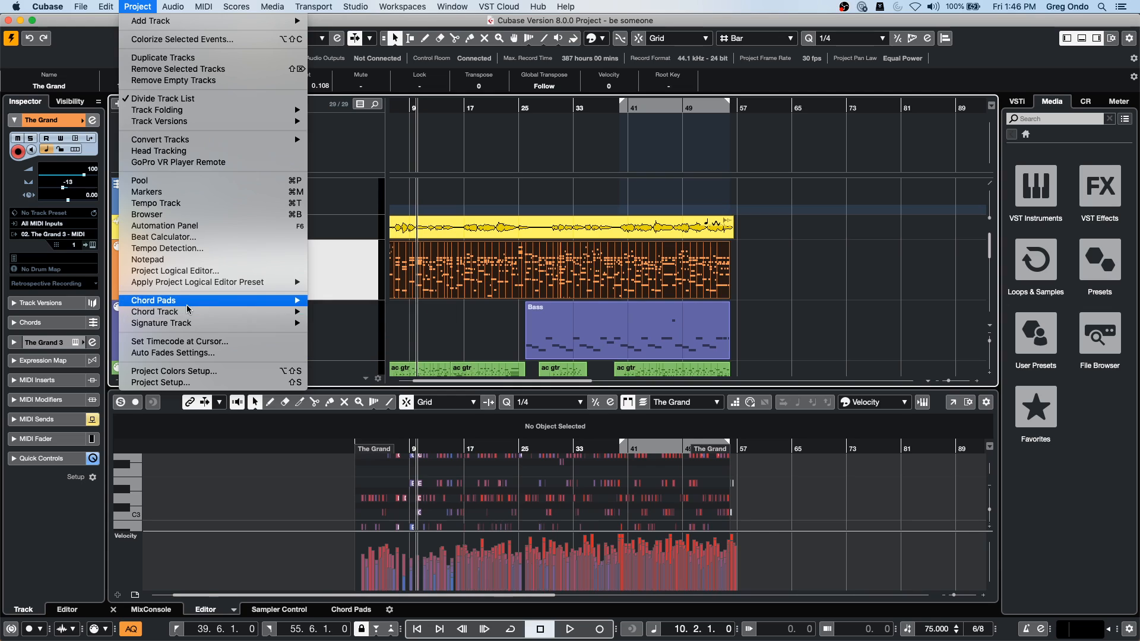
mouse_move(284, 316)
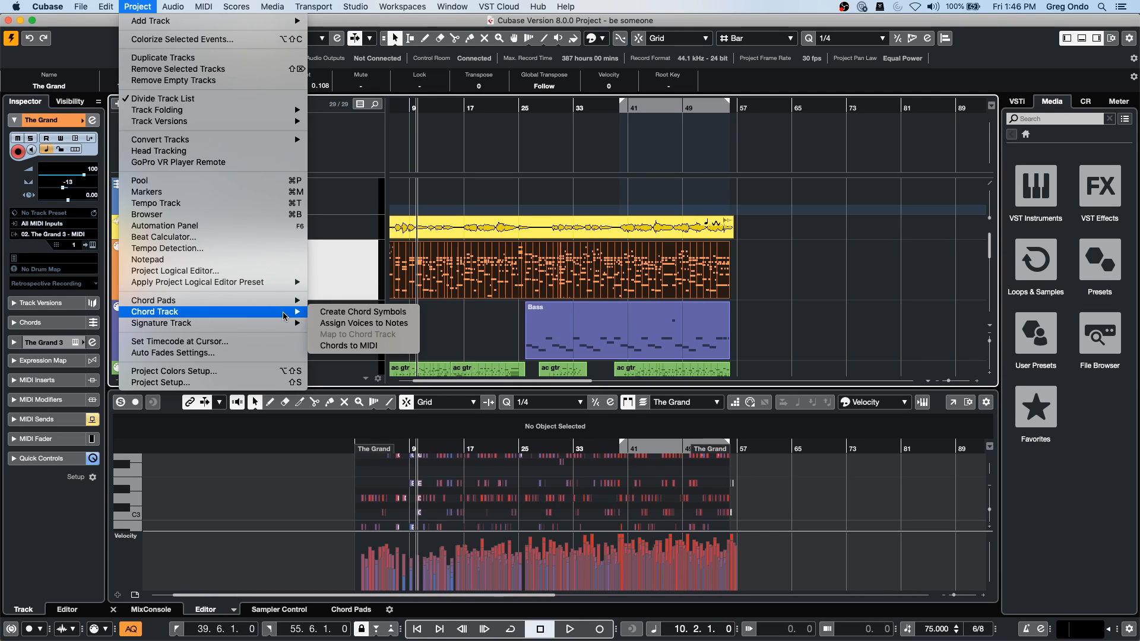
left_click(397, 313)
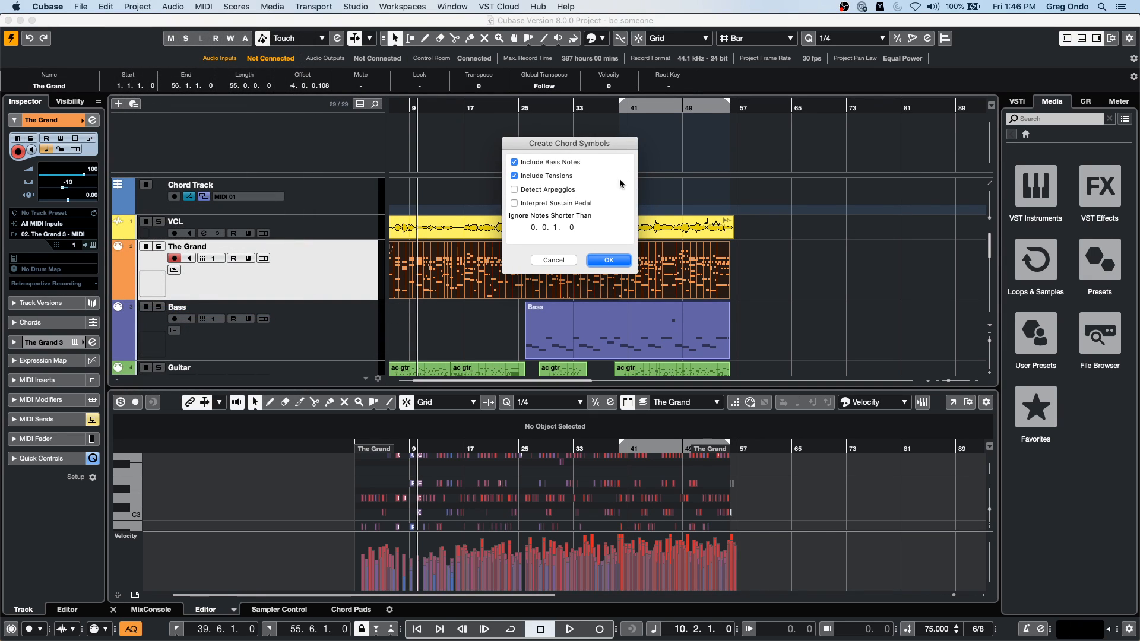
left_click(600, 260)
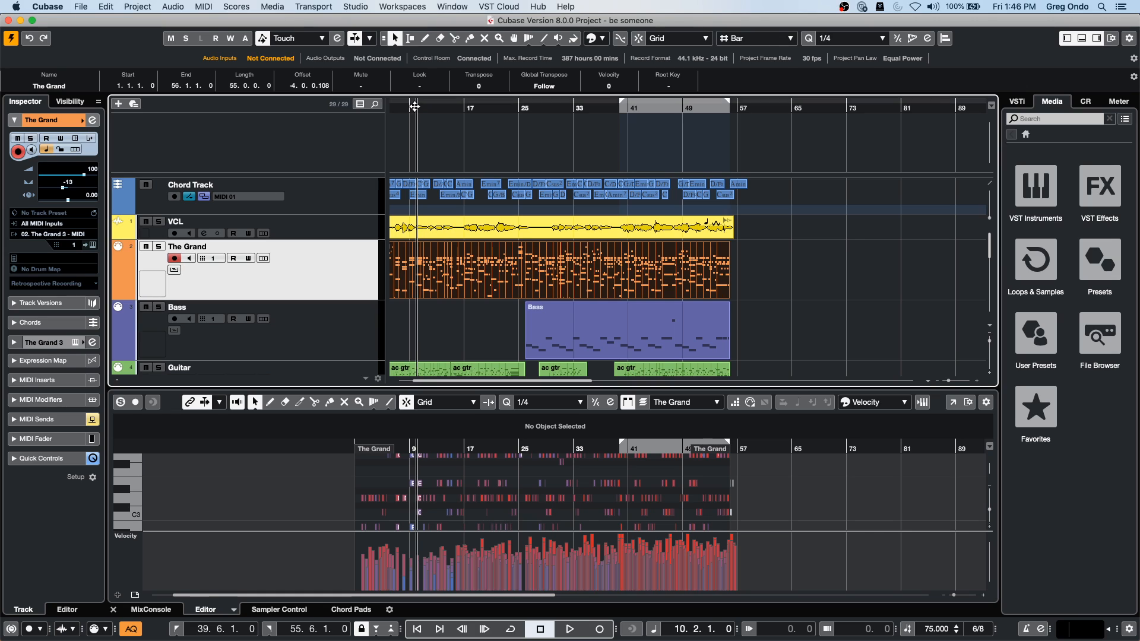
Step: Open The Grand part in the Score Editor, show the Chord Track symbols in the score, and close the editor
left_click_drag(415, 107, 387, 145)
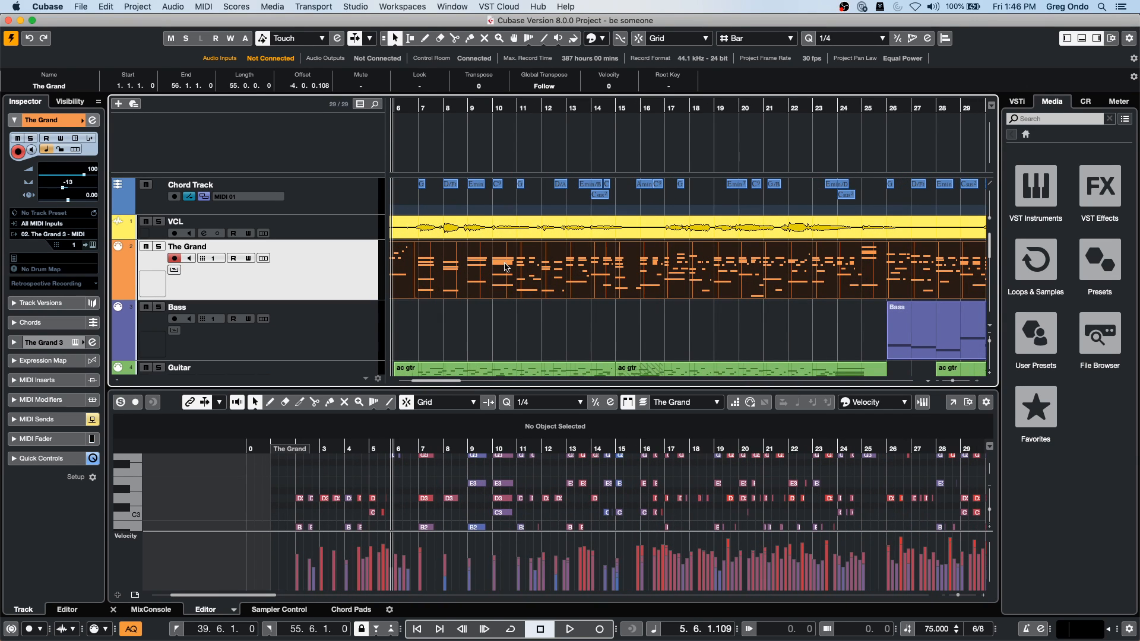
key("super+r")
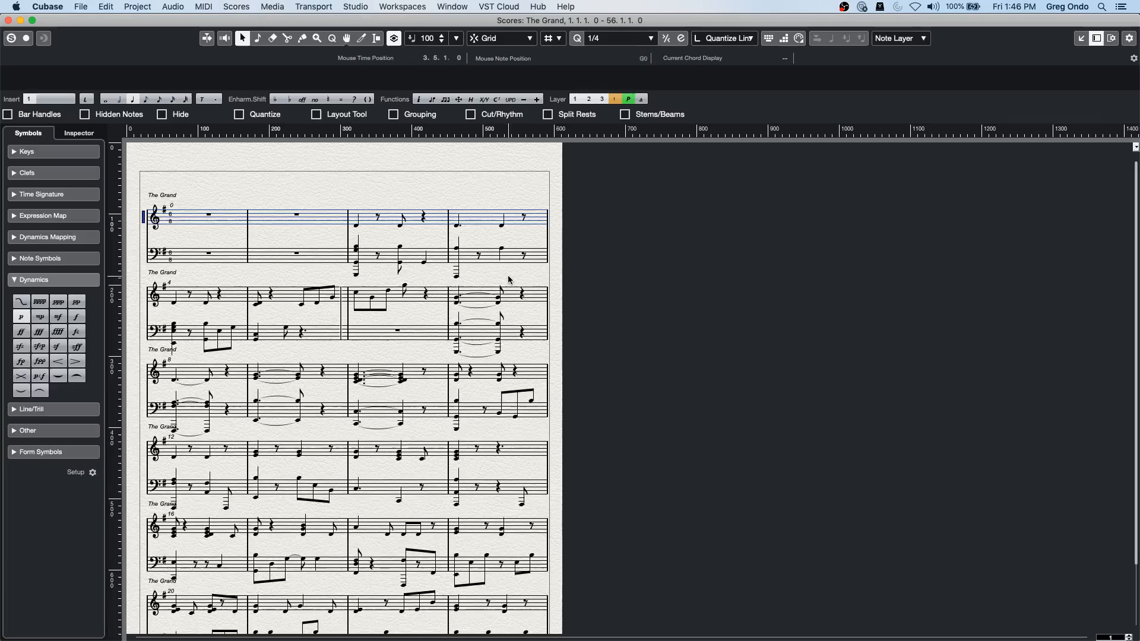
left_click(236, 7)
mouse_move(204, 7)
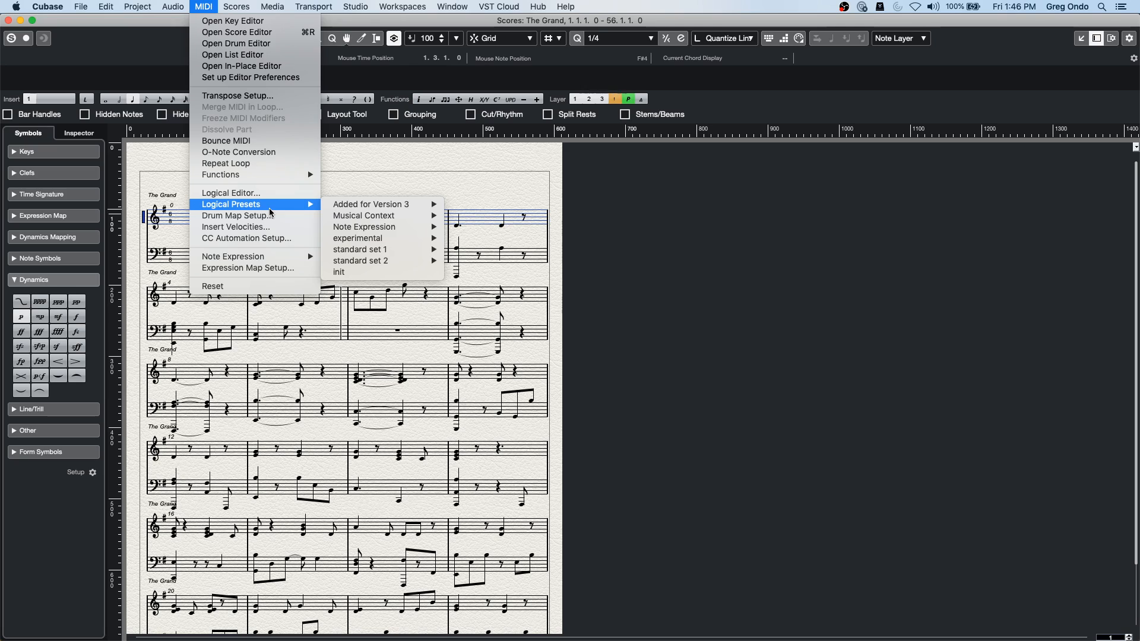
mouse_move(250, 8)
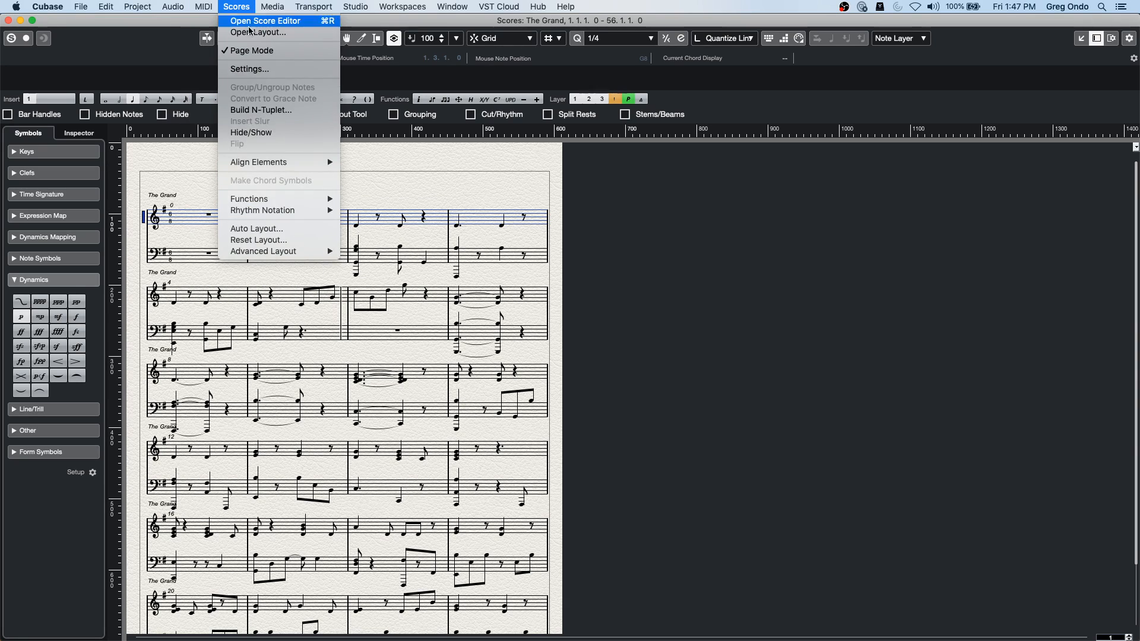
mouse_move(264, 251)
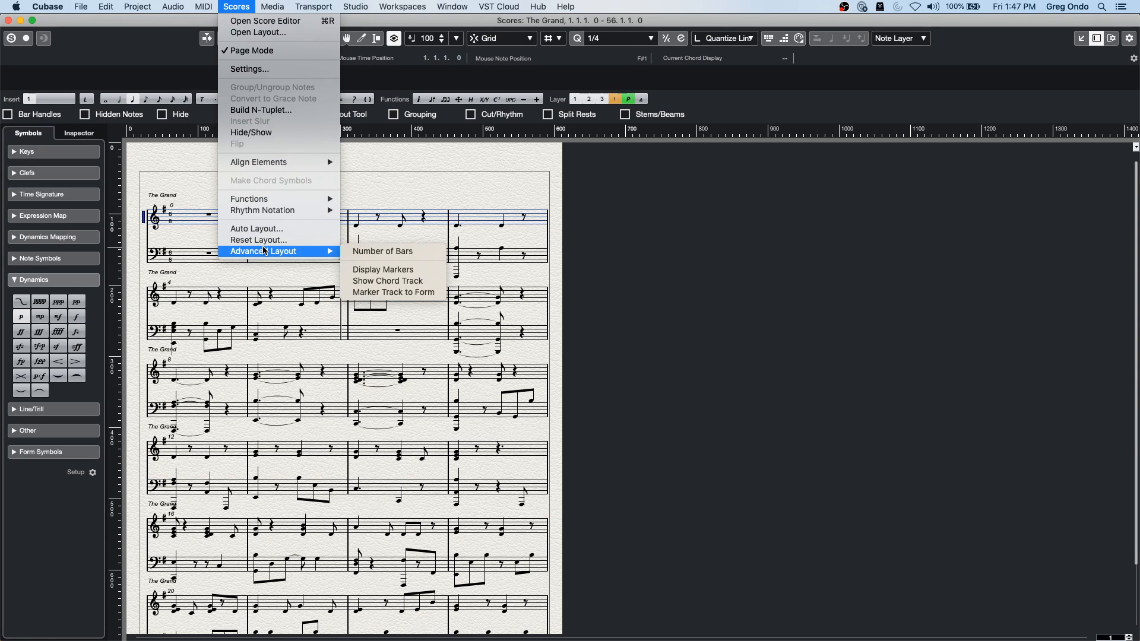
left_click(406, 281)
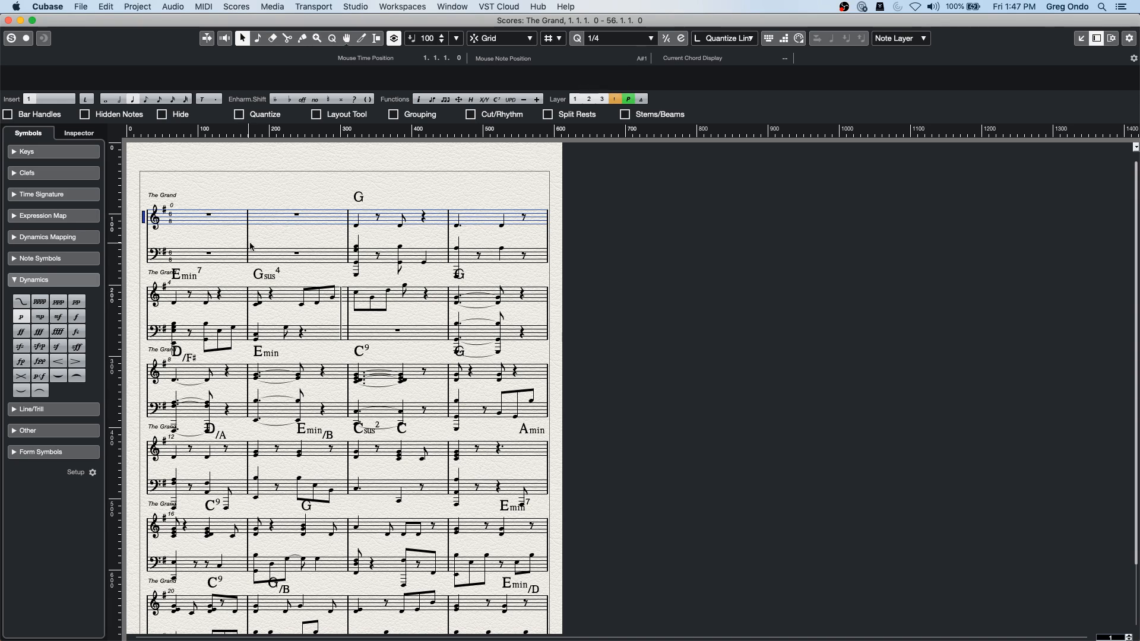
left_click(9, 20)
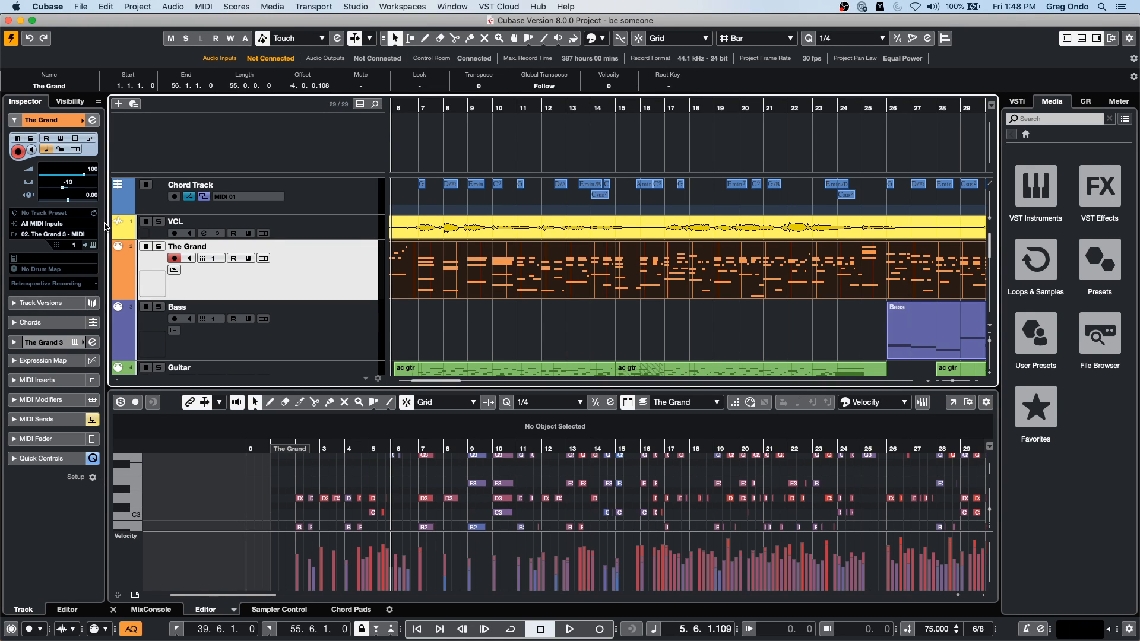
Step: Show the Volume automation lanes of The Grand and VCL tracks, and enlarge VCL's lane
left_click(119, 295)
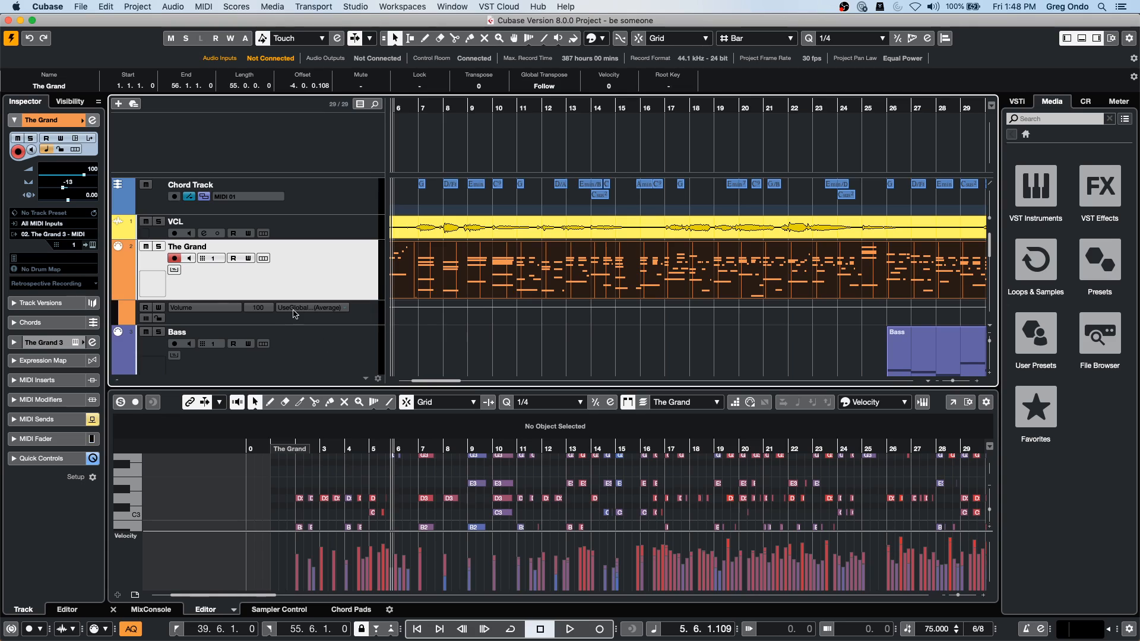
mouse_move(360, 324)
left_mouse_down()
mouse_move(360, 344)
mouse_move(359, 325)
left_mouse_up()
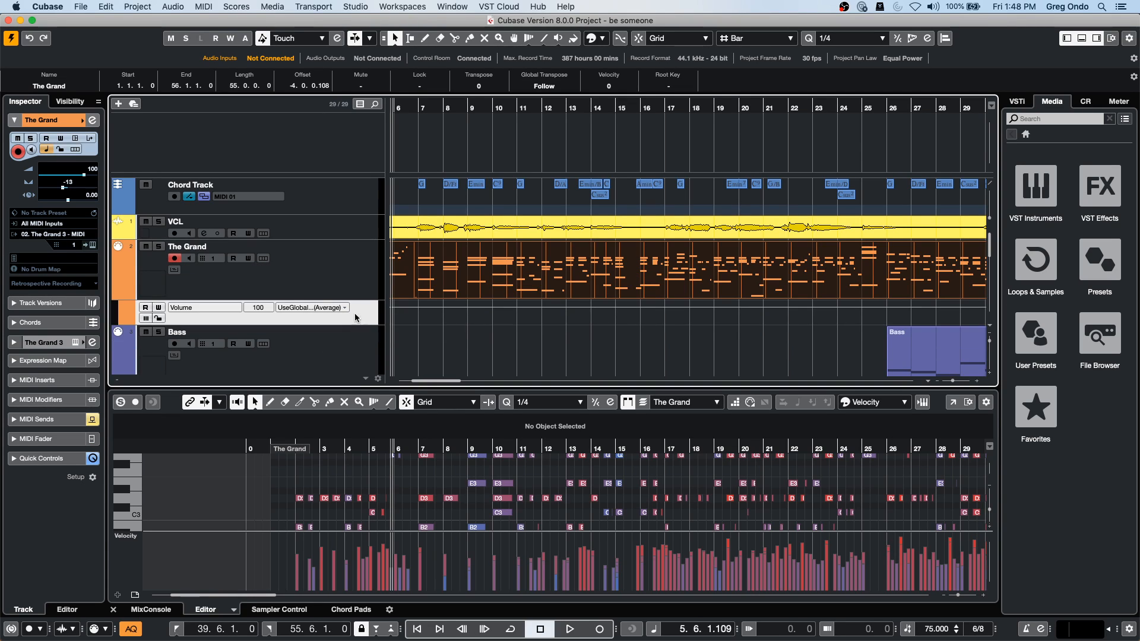
left_click(116, 234)
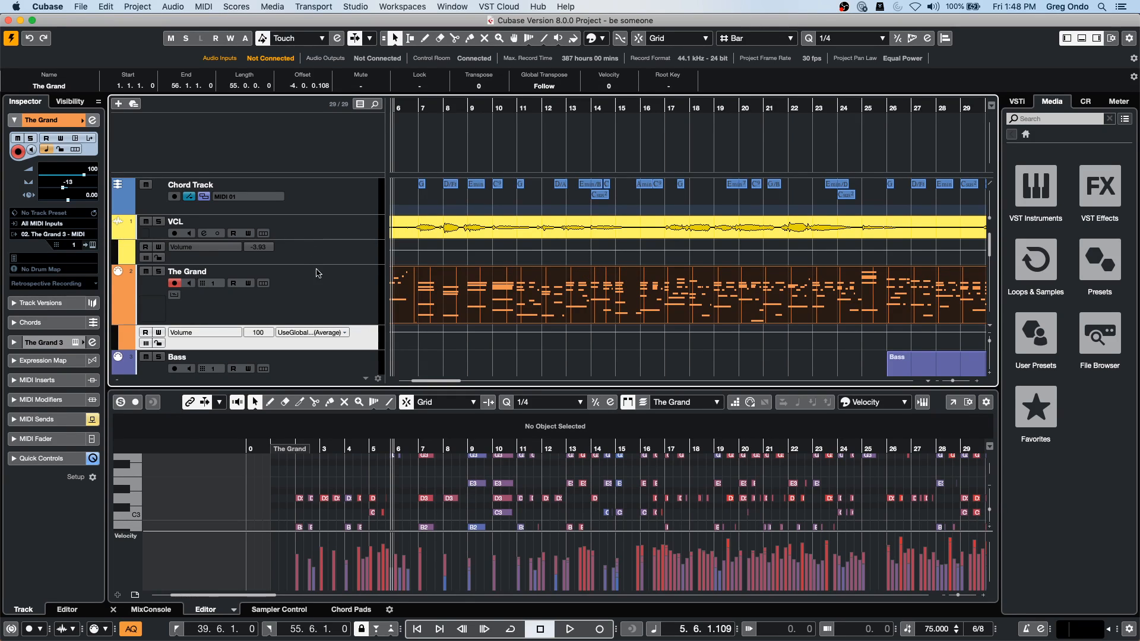
left_click_drag(327, 265, 326, 295)
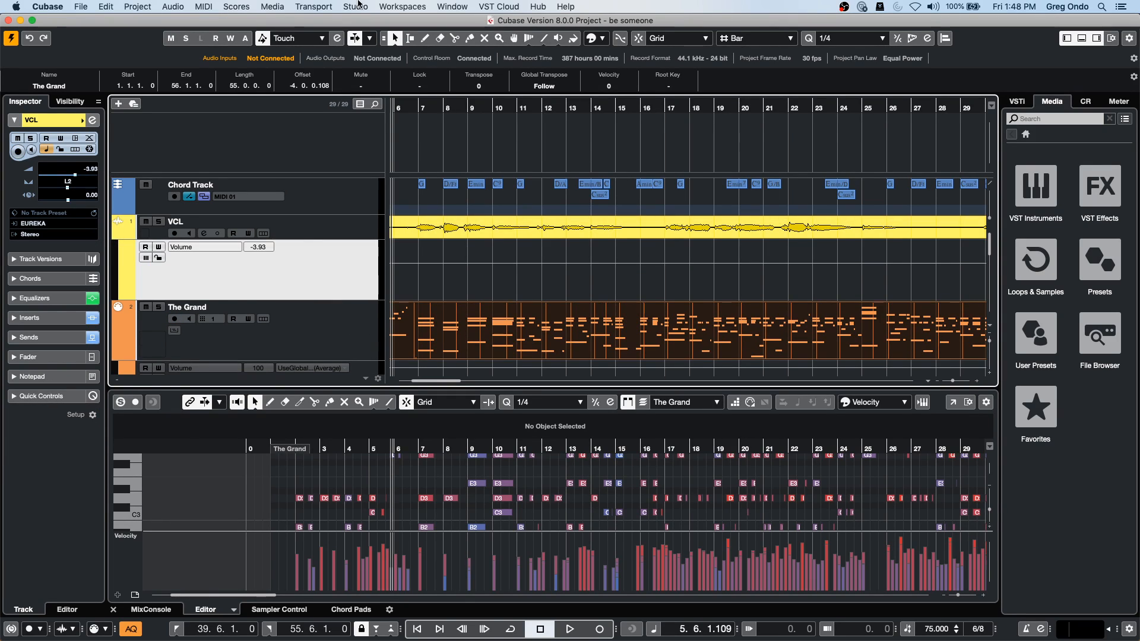
Step: Set the Line tool to the Sine shape for drawing on VCL's Volume automation lane
left_click_drag(418, 107, 409, 138)
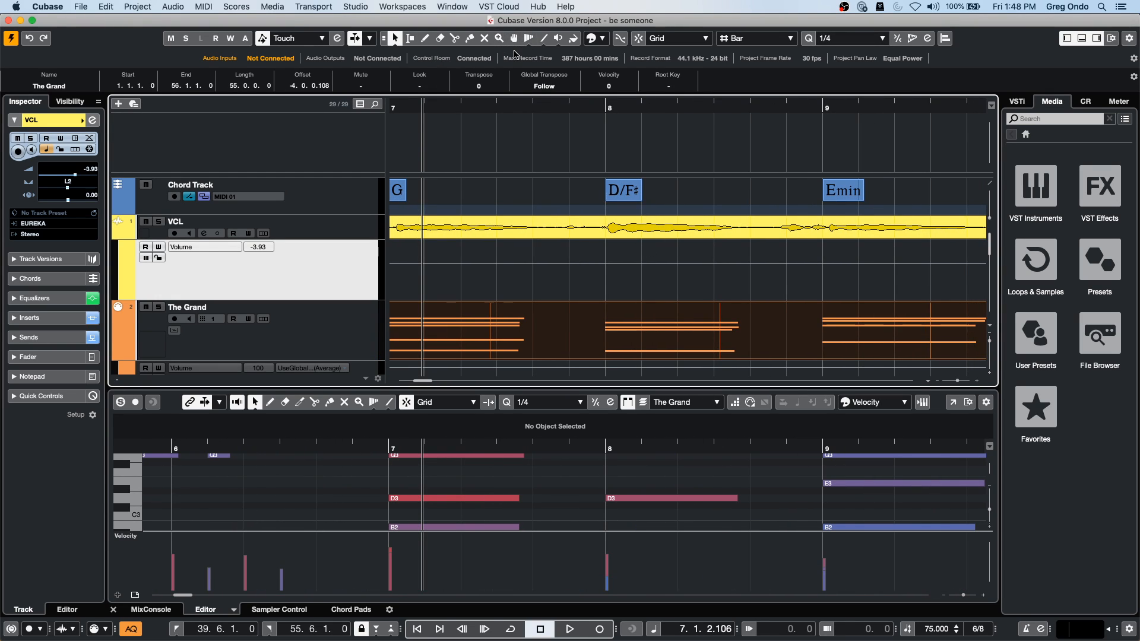
left_click(545, 39)
left_click(545, 40)
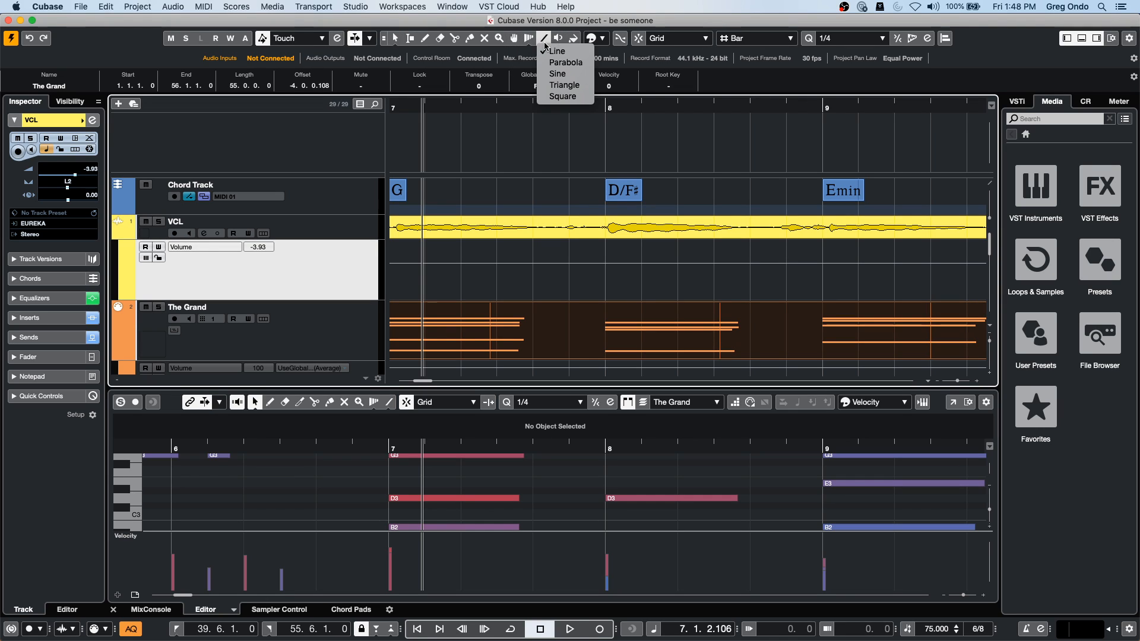
left_click(581, 74)
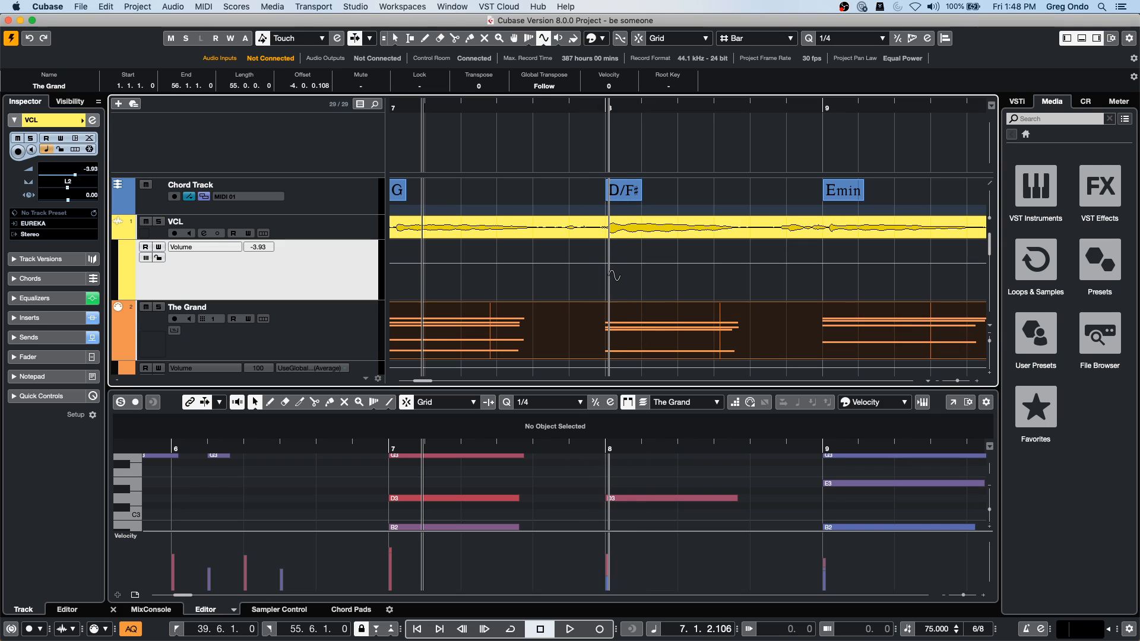
Step: Try sine-shaped volume curves on VCL's automation lane starting around bar 8, and undo them
left_click_drag(612, 277, 731, 273)
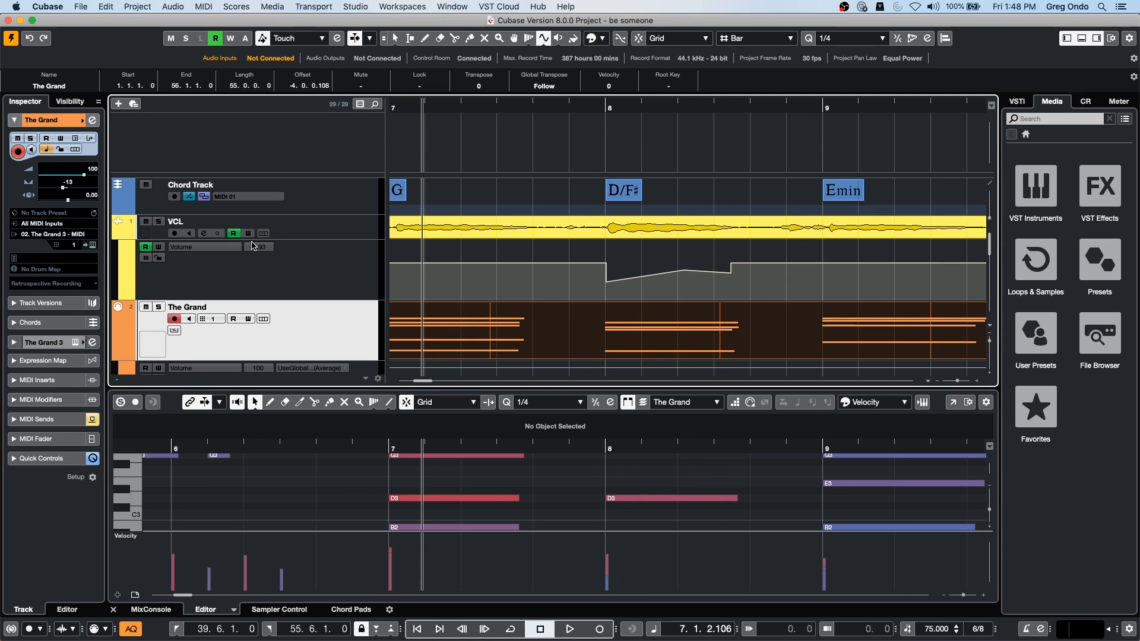
key("super+z")
left_click(502, 105)
left_click_drag(501, 92, 502, 84)
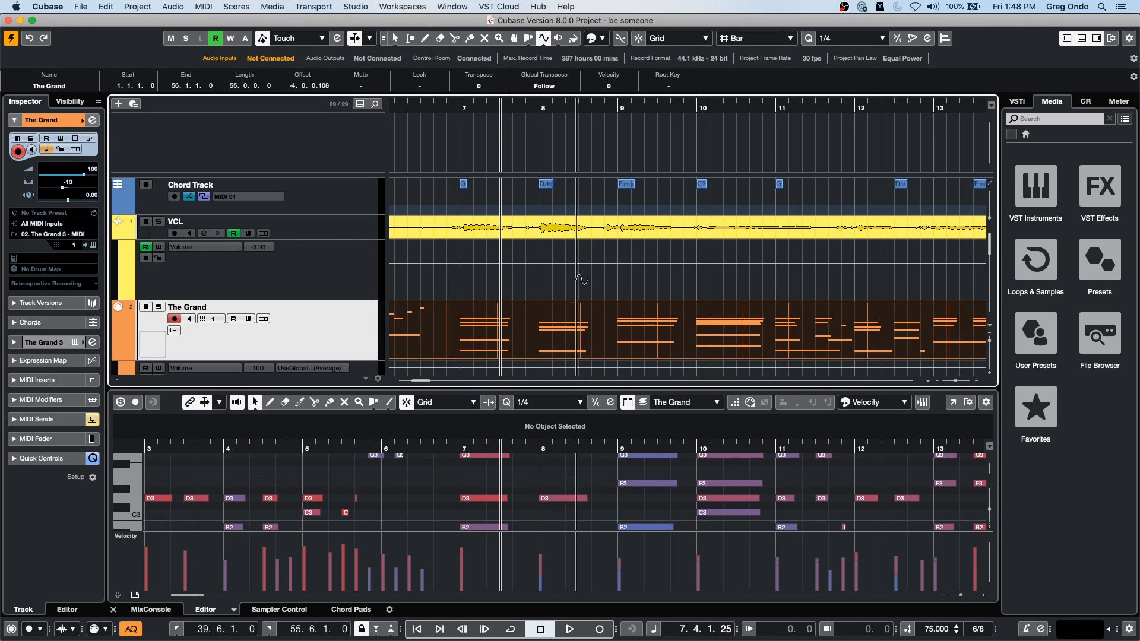
mouse_move(538, 285)
left_mouse_down()
mouse_move(743, 289)
mouse_move(561, 290)
mouse_move(584, 295)
mouse_move(576, 309)
mouse_move(544, 294)
mouse_move(590, 293)
mouse_move(538, 291)
left_mouse_up()
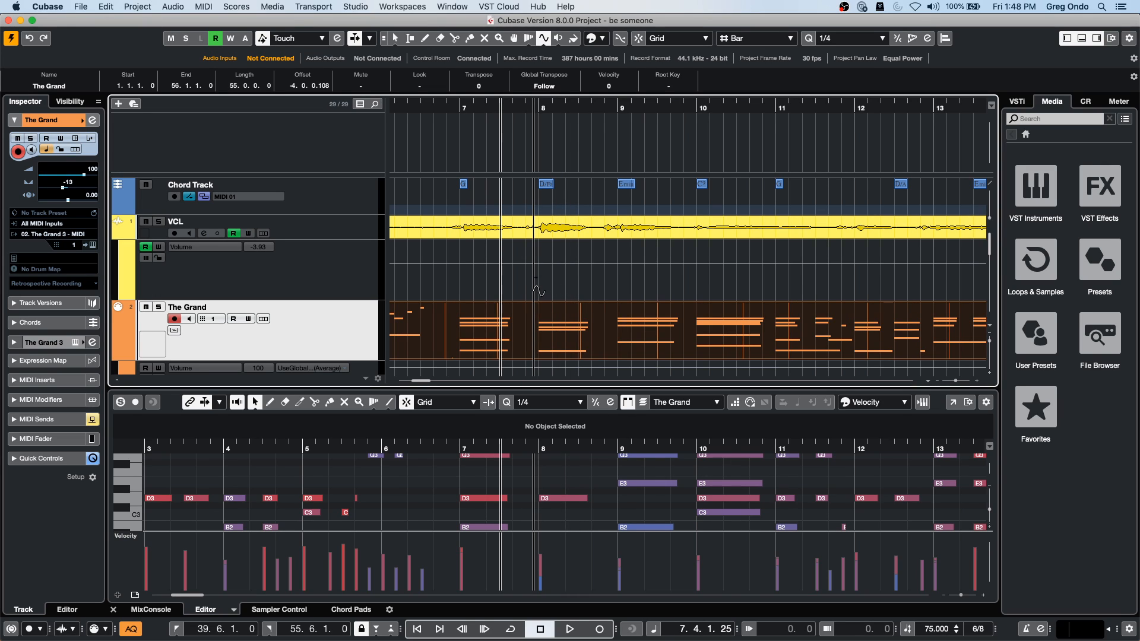
left_click_drag(536, 291, 921, 295)
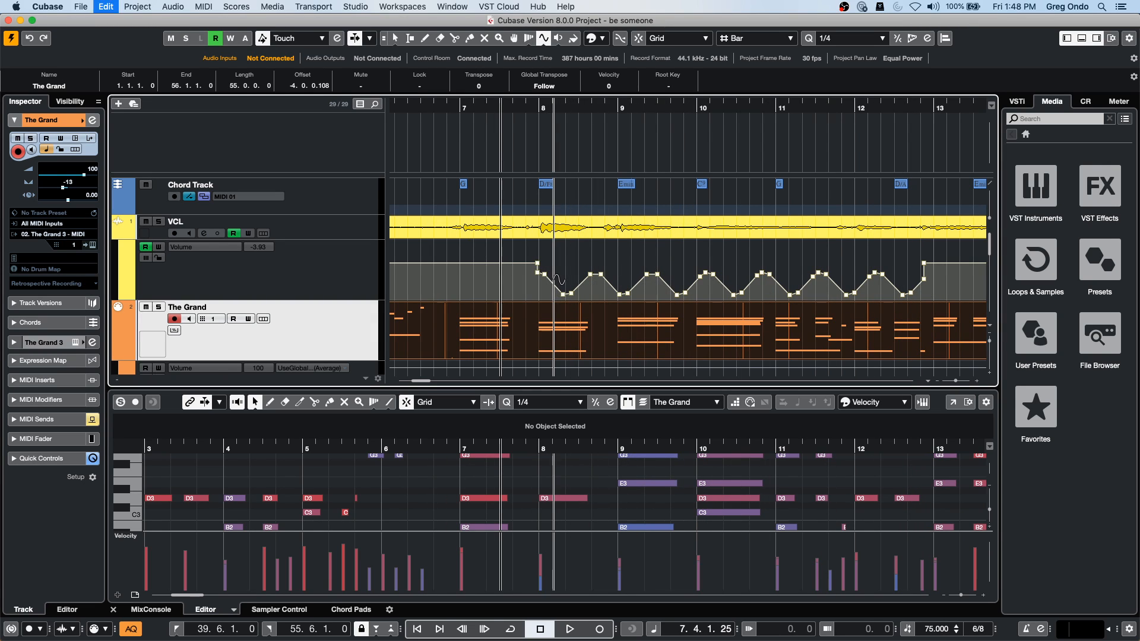
key("super+z")
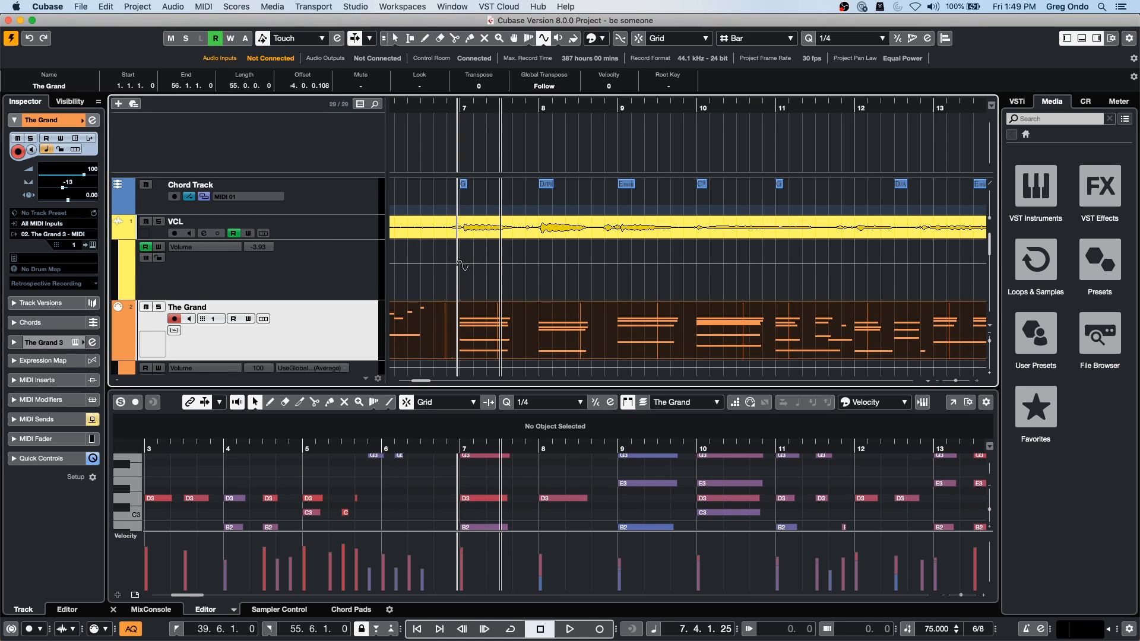
Step: Try a taller sine volume curve on VCL from bar 7, undo it, and draw one with a much longer period
mouse_move(464, 292)
left_mouse_down()
mouse_move(982, 303)
mouse_move(977, 326)
left_mouse_up()
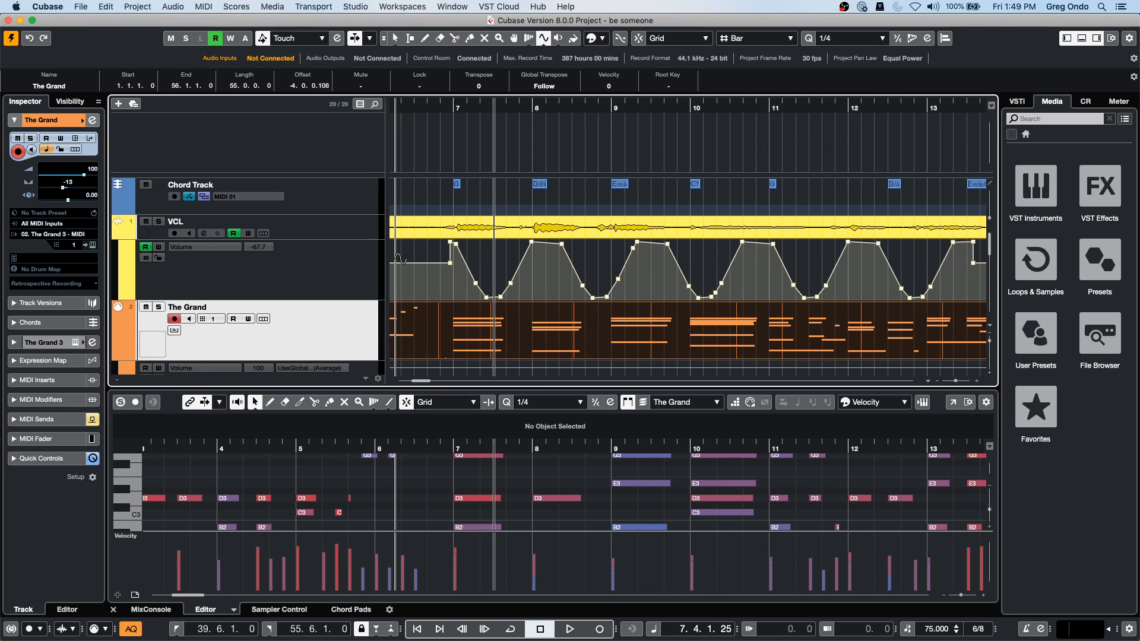
key("super+z")
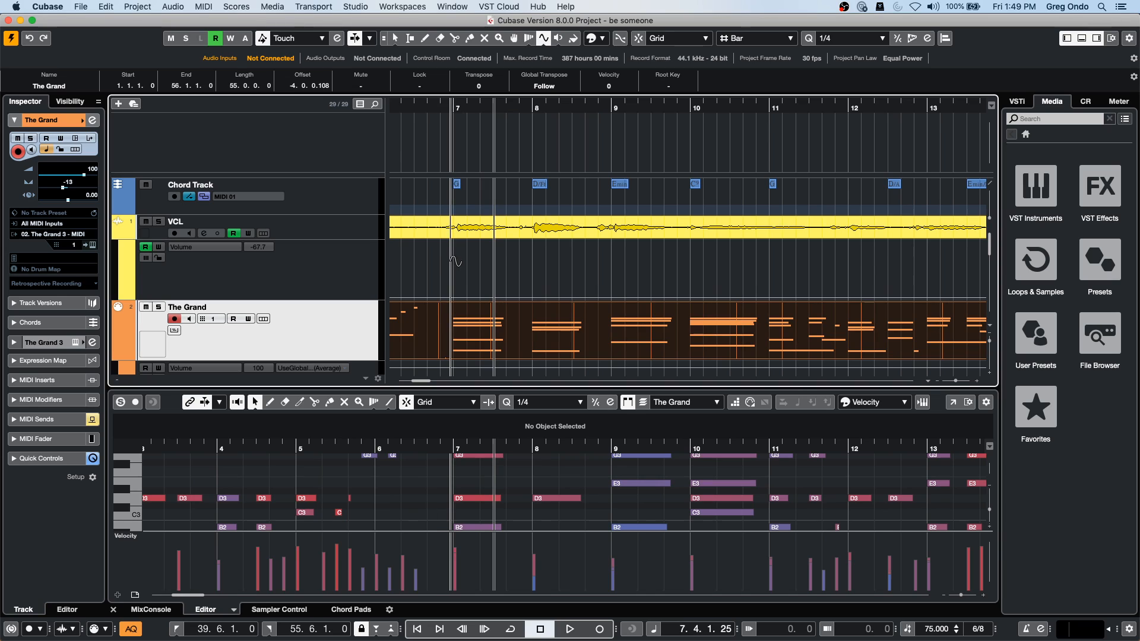
mouse_move(453, 280)
left_mouse_down()
mouse_move(941, 272)
mouse_move(987, 255)
mouse_move(820, 312)
left_mouse_up()
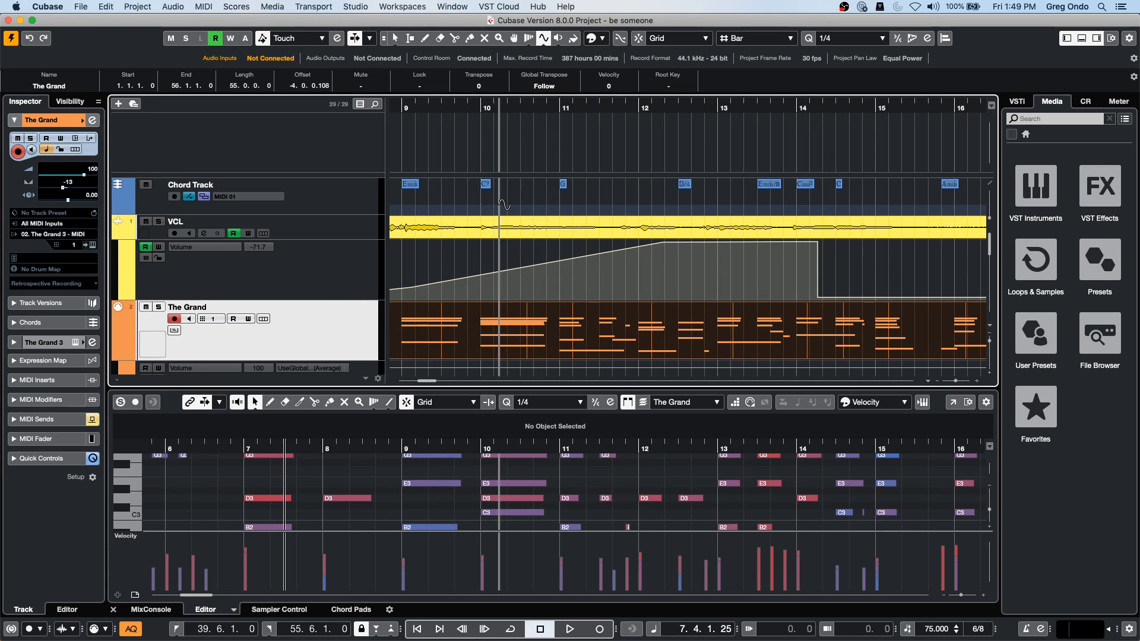
Step: Draw a full-height repeating sine volume curve on VCL's automation lane from about bar 3 to bar 19
key("g")
key("g")
key("g")
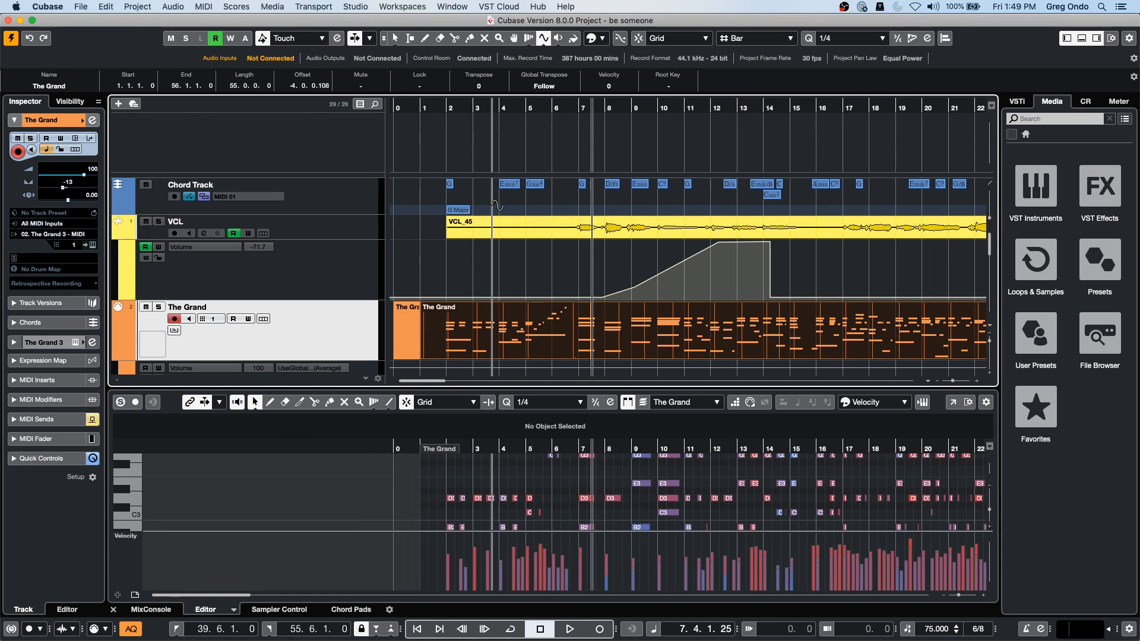
mouse_move(477, 237)
left_mouse_down()
mouse_move(482, 264)
mouse_move(875, 289)
mouse_move(641, 288)
mouse_move(805, 303)
mouse_move(918, 293)
left_mouse_up()
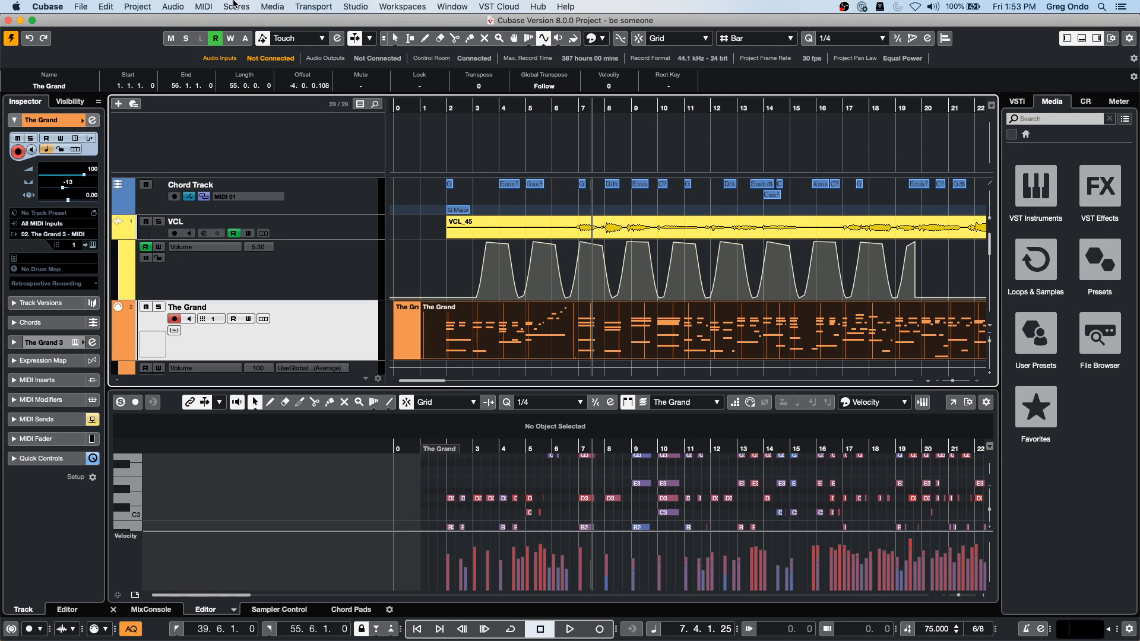
left_click(82, 6)
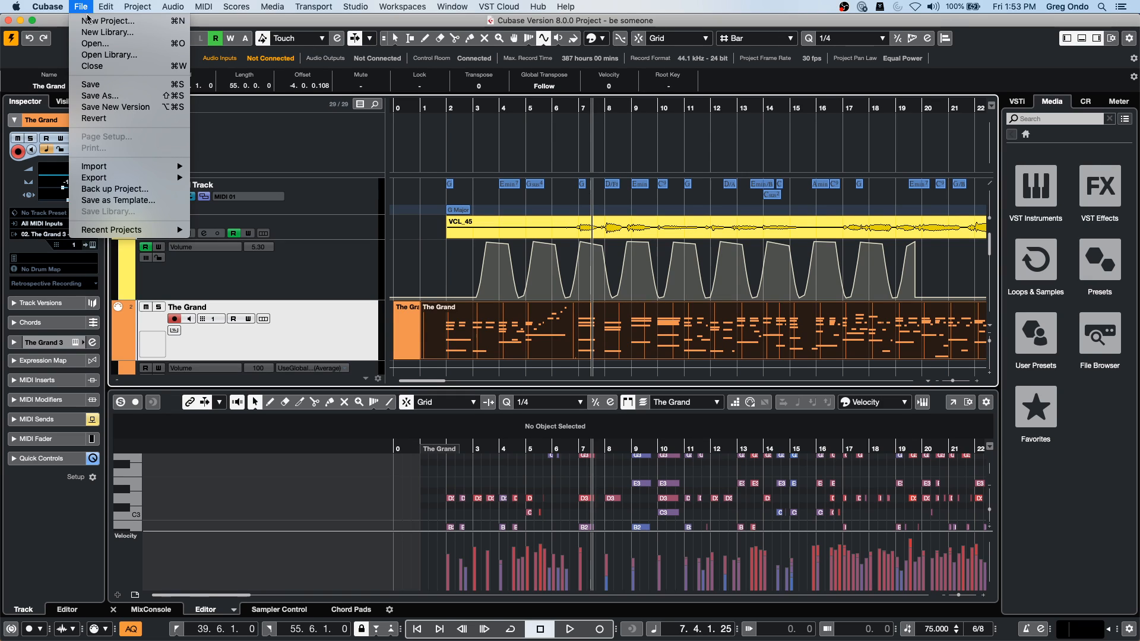
left_click(90, 22)
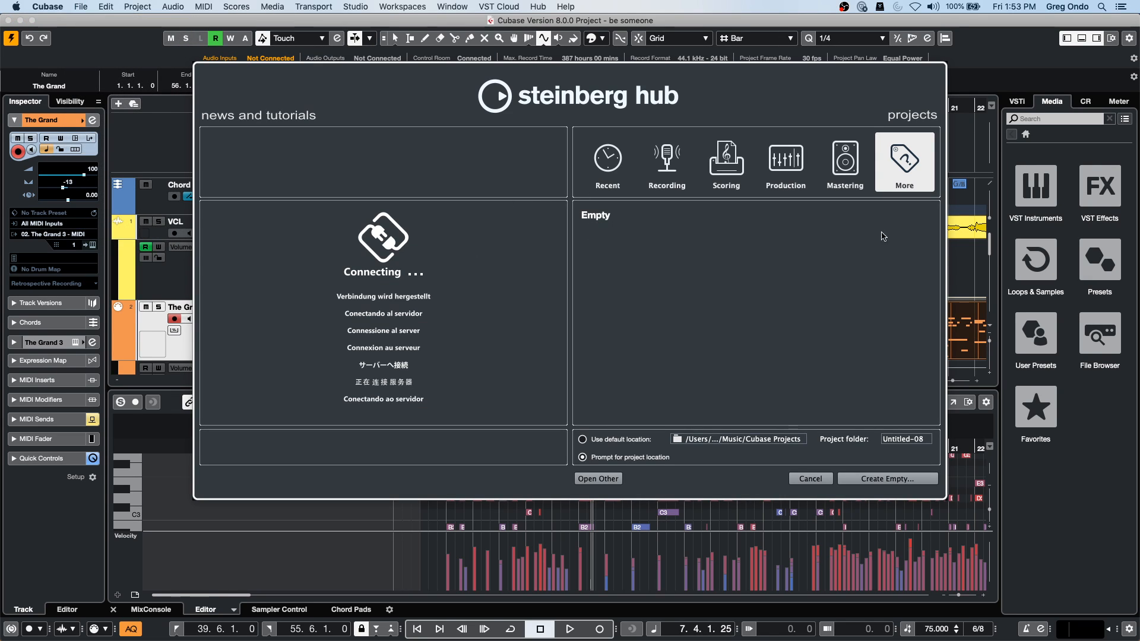
left_click(807, 481)
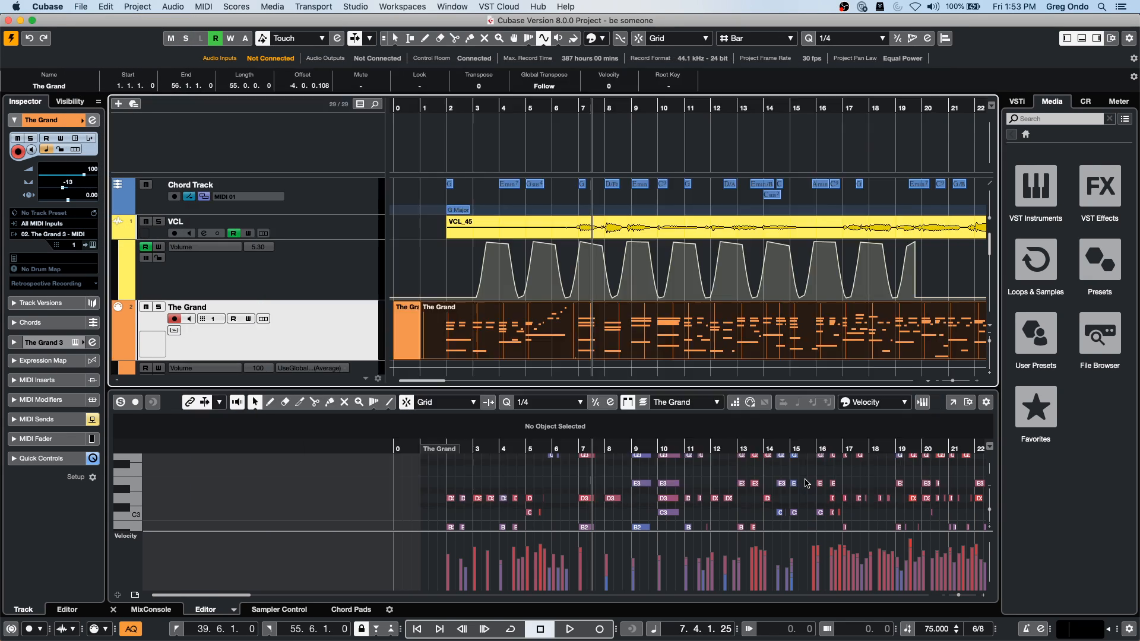
Step: Close the be someone project without saving and create an empty project in the May 1 2020 folder
left_click(8, 21)
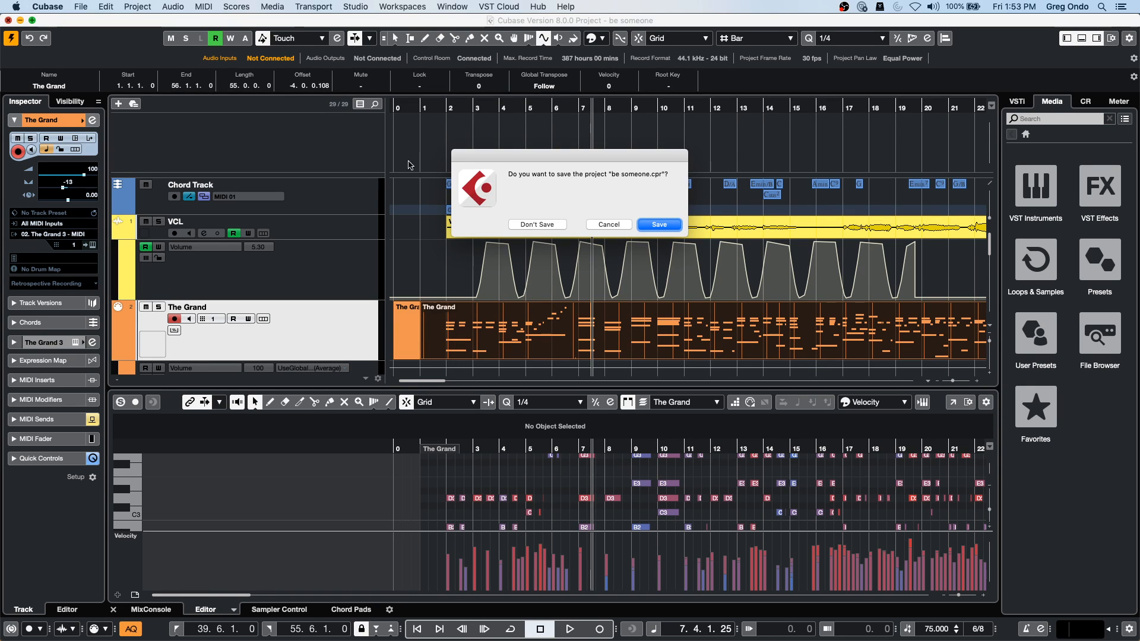
left_click(529, 225)
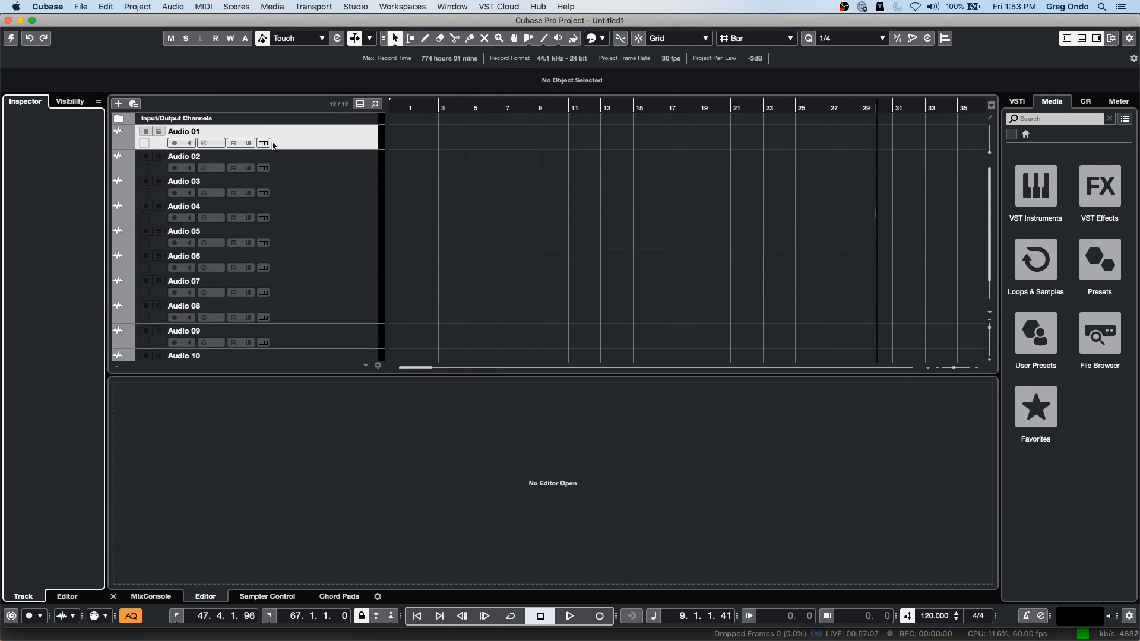
left_click(81, 7)
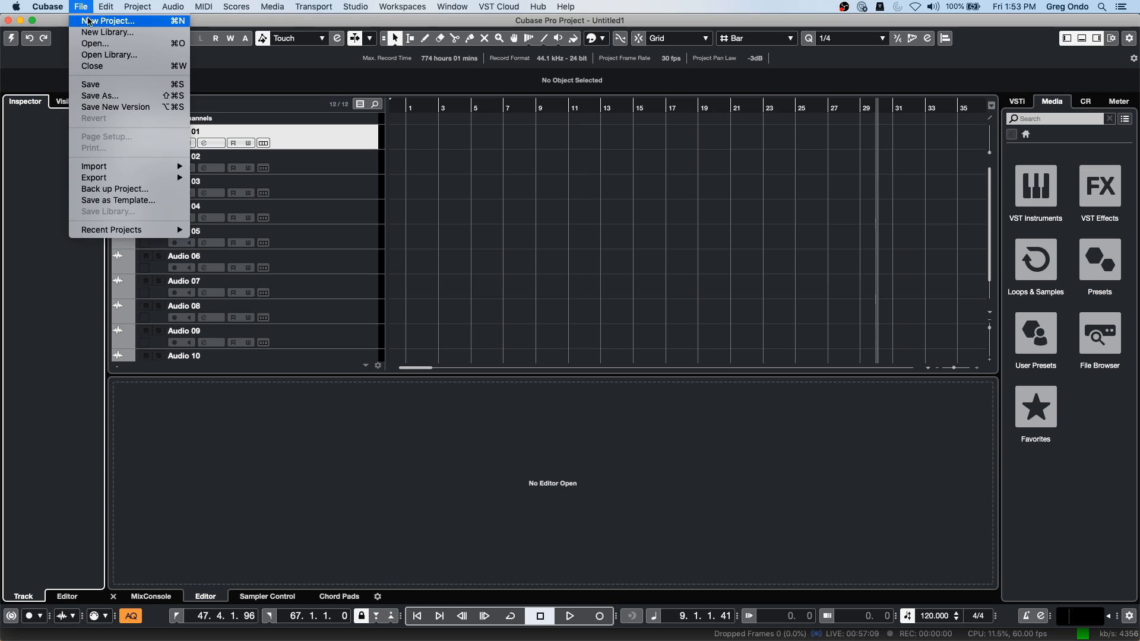
left_click(91, 25)
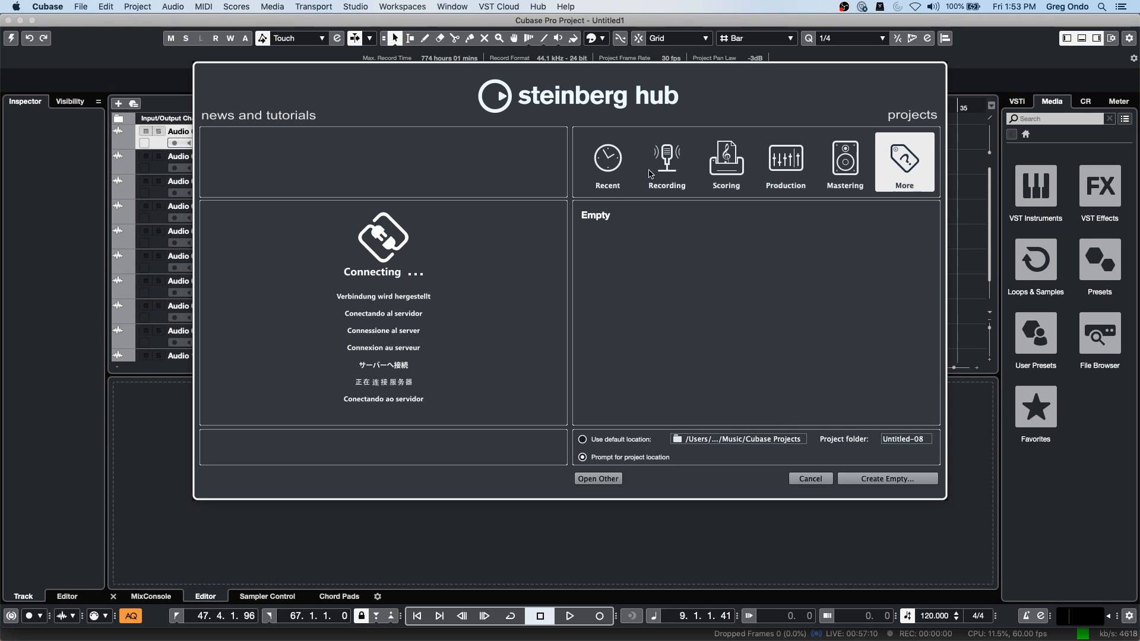
left_click(869, 480)
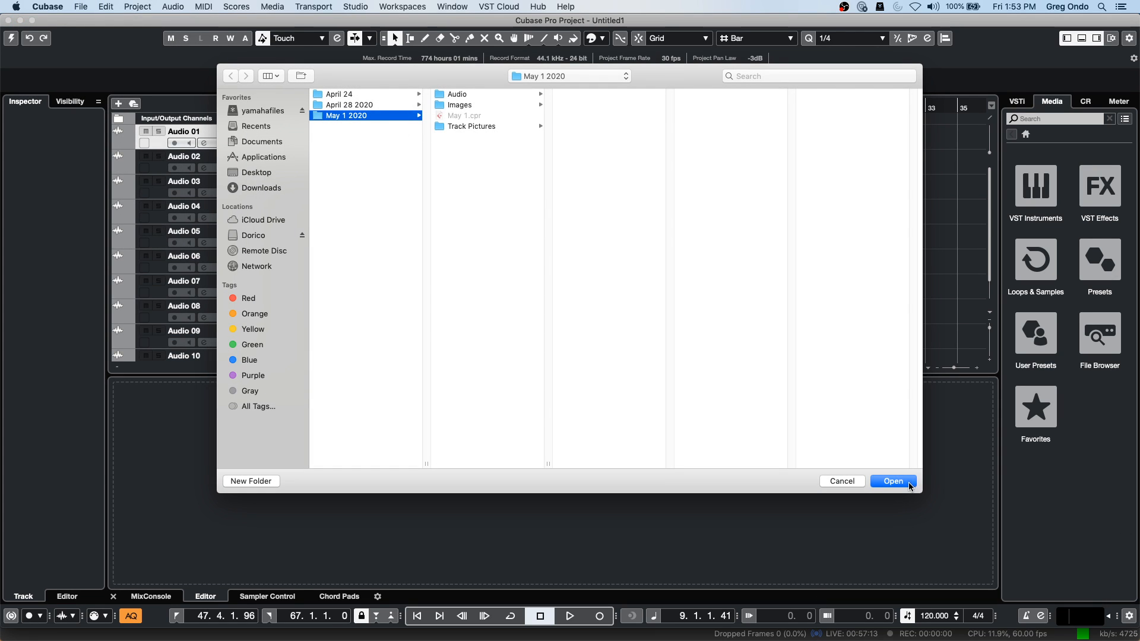
left_click(894, 482)
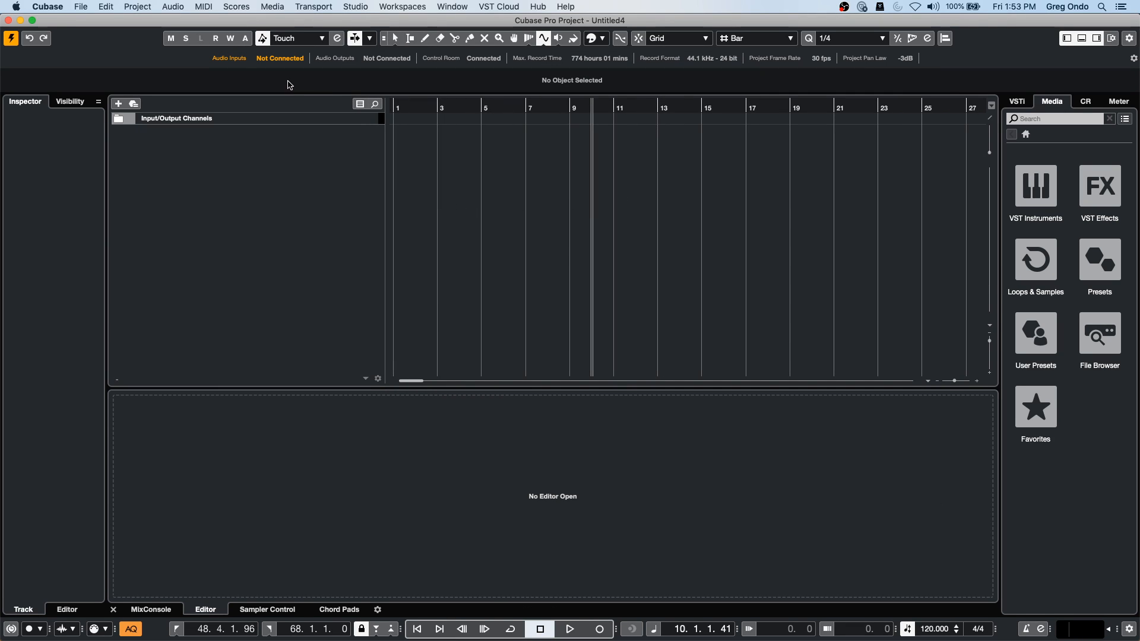
Step: Add an instrument track with No VST Instrument assigned to the empty project
right_click(302, 154)
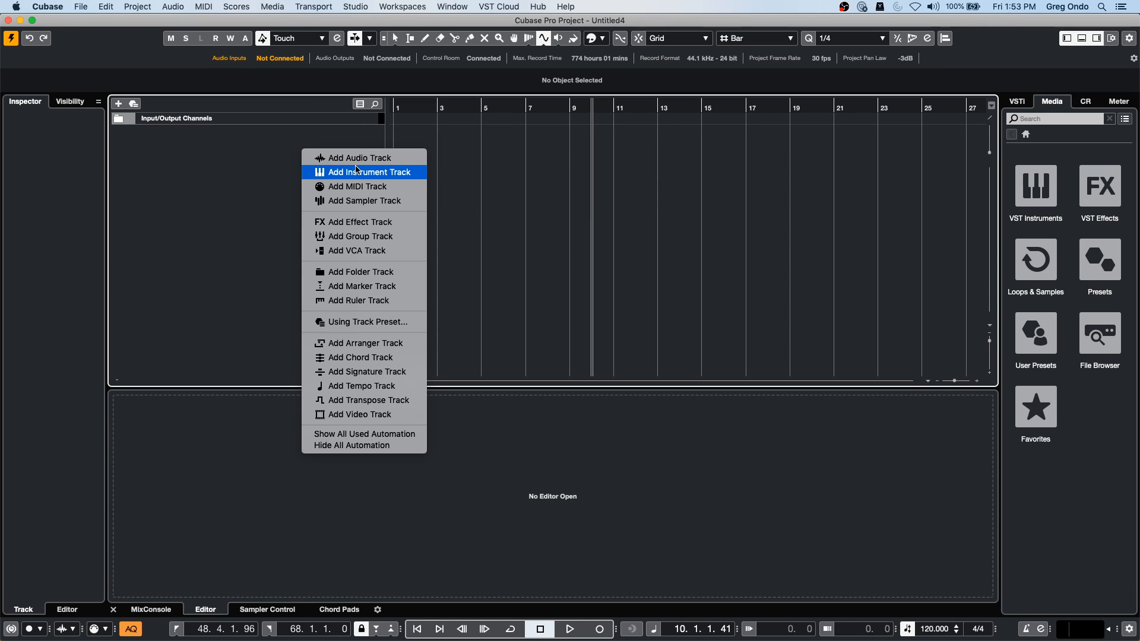
left_click(438, 136)
left_click(547, 218)
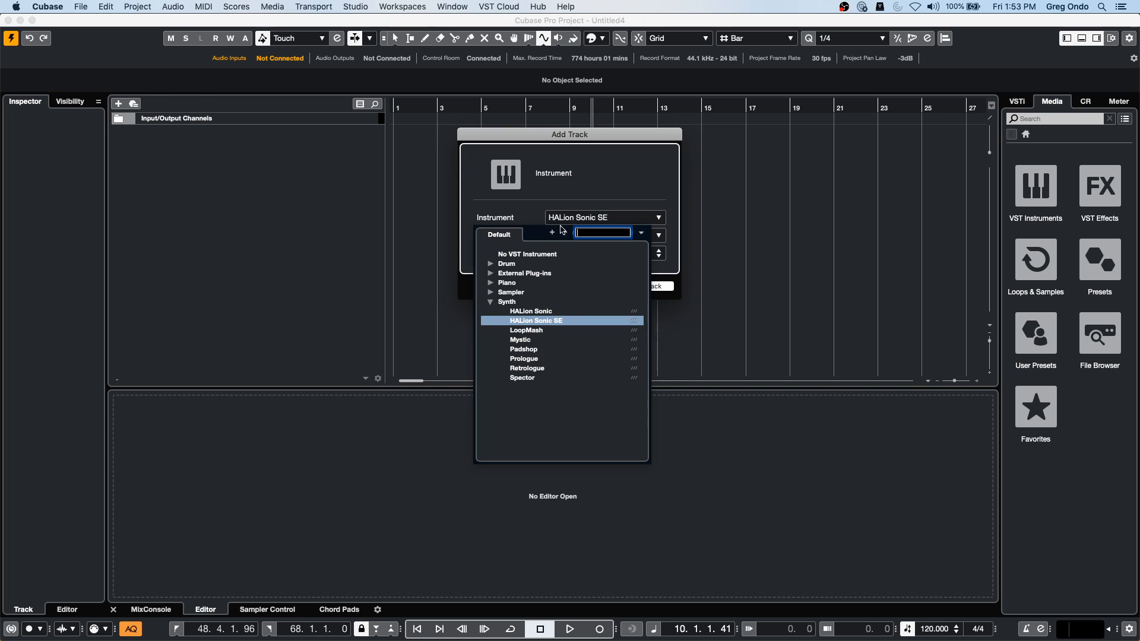
left_click(539, 254)
left_click(653, 286)
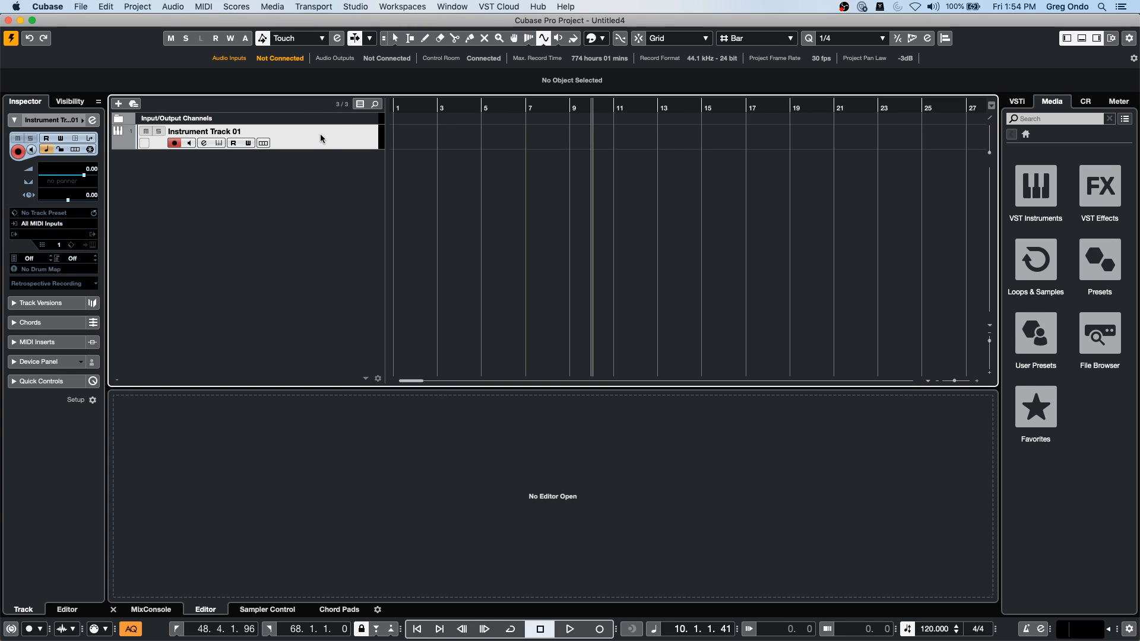
Step: Enable the Local Input Transformer on the instrument track and activate Module 1 with the Transform function
left_click(88, 138)
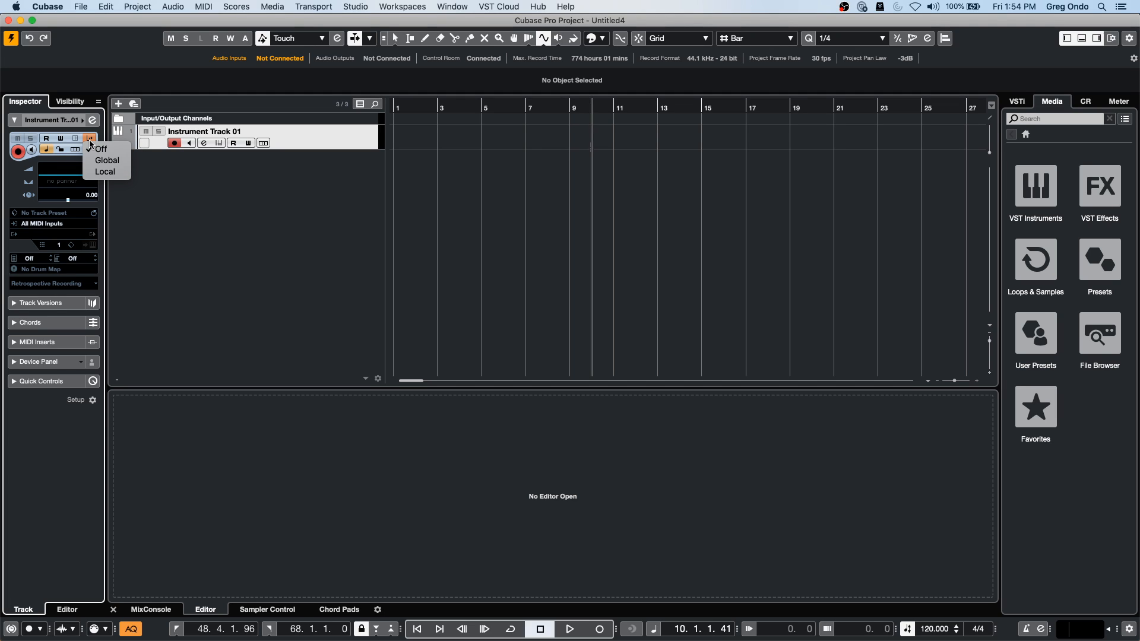
left_click(106, 172)
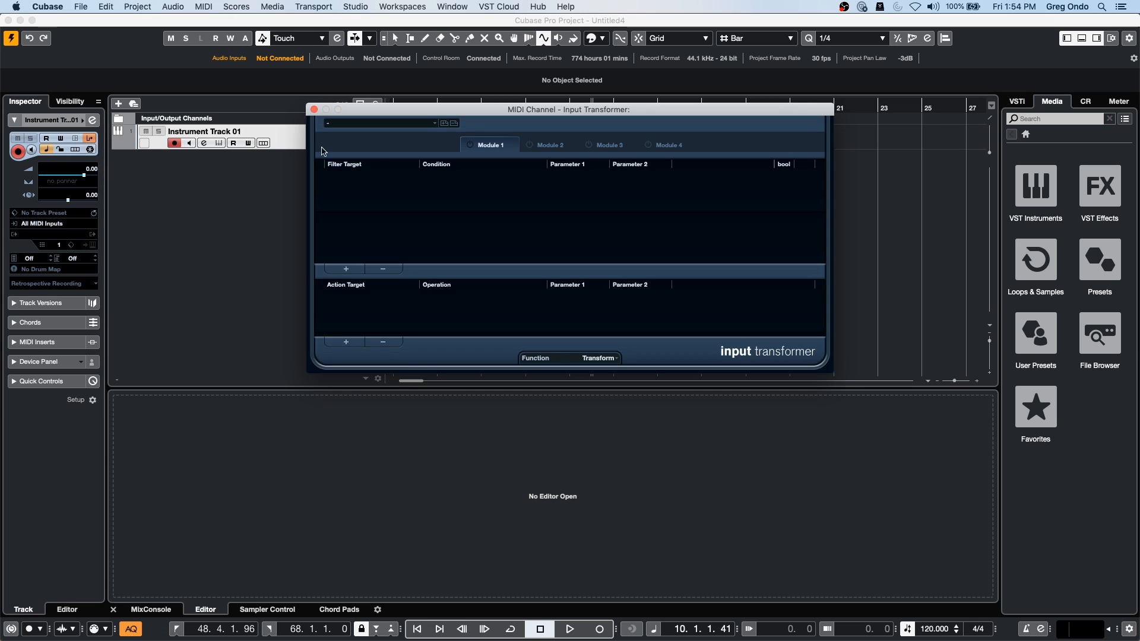
left_click_drag(438, 110, 332, 110)
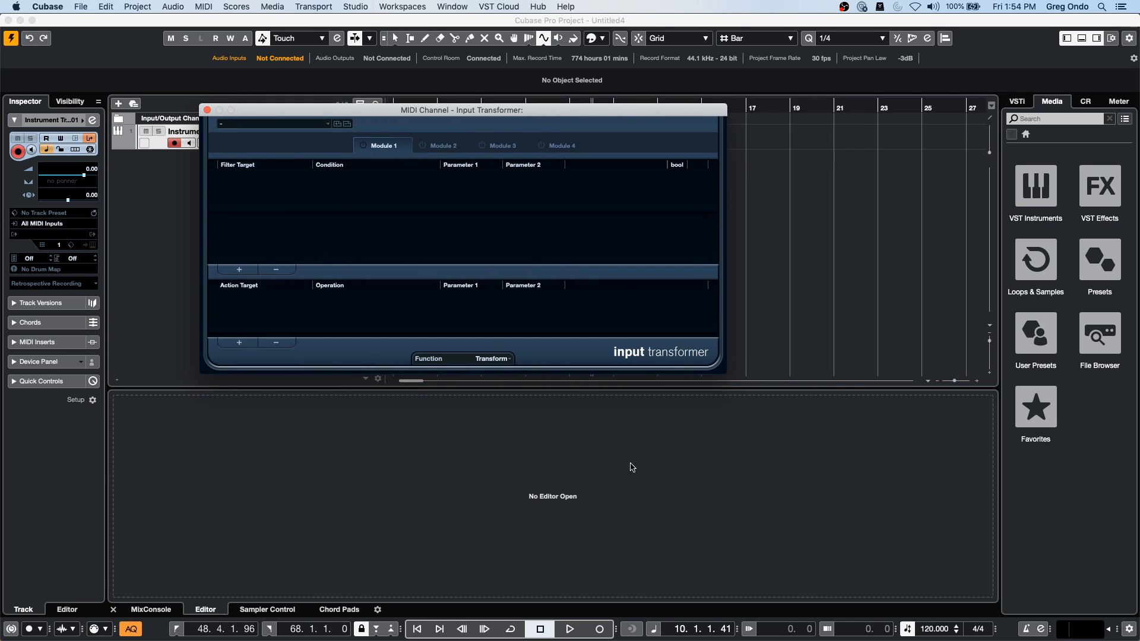
left_click(363, 146)
left_click(499, 360)
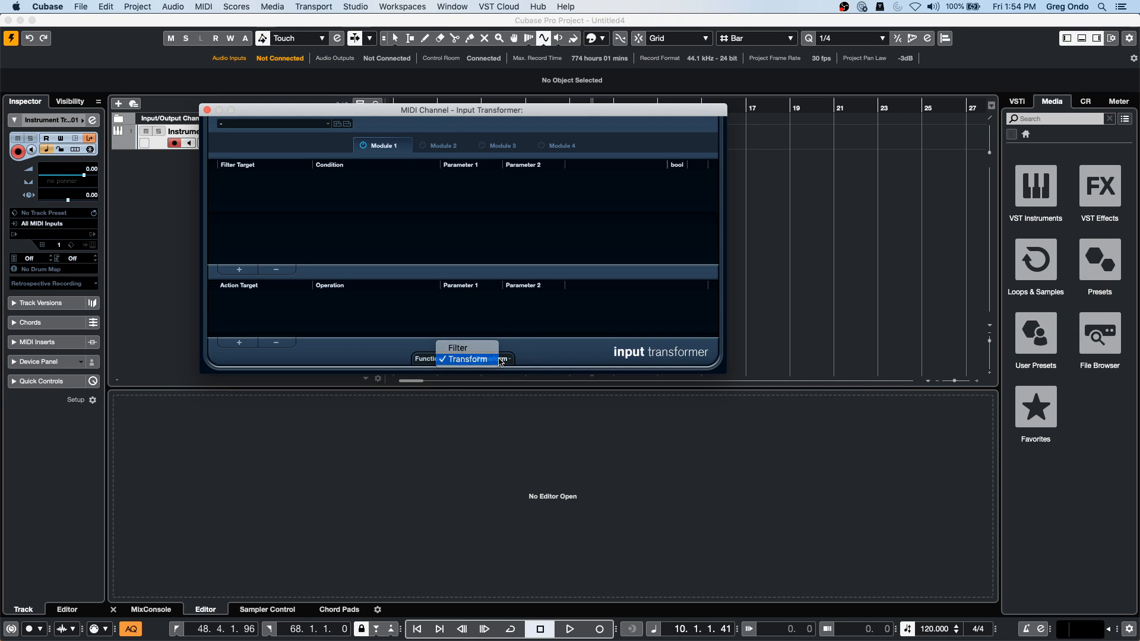
Step: Add a filter condition to Module 1 with Type Is, Equal, and Controller
left_click(239, 270)
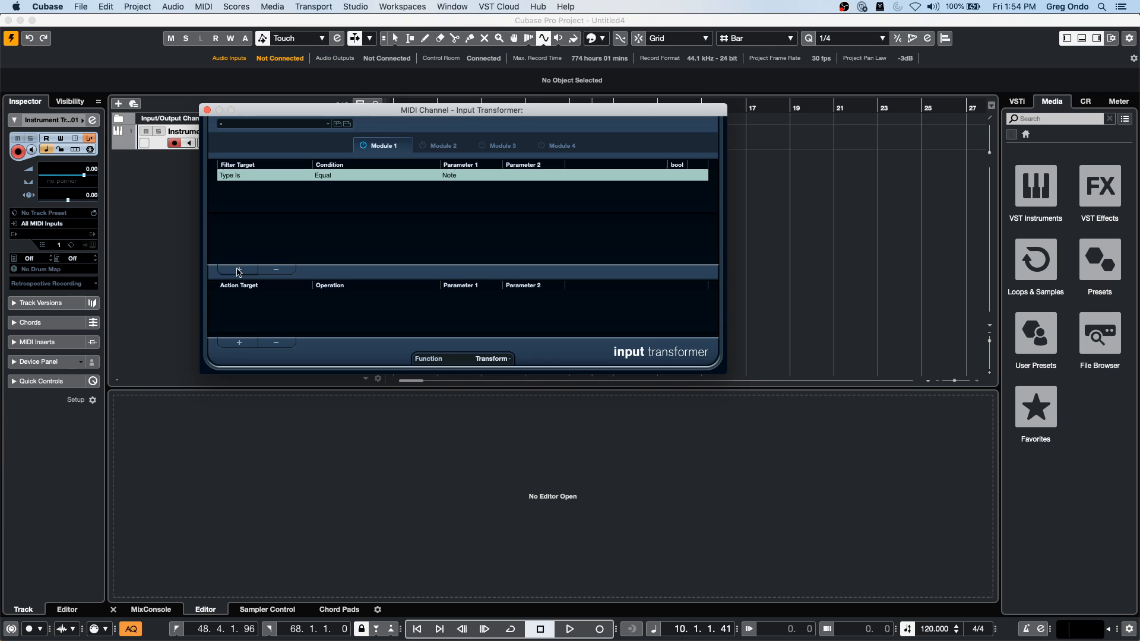
left_click(255, 175)
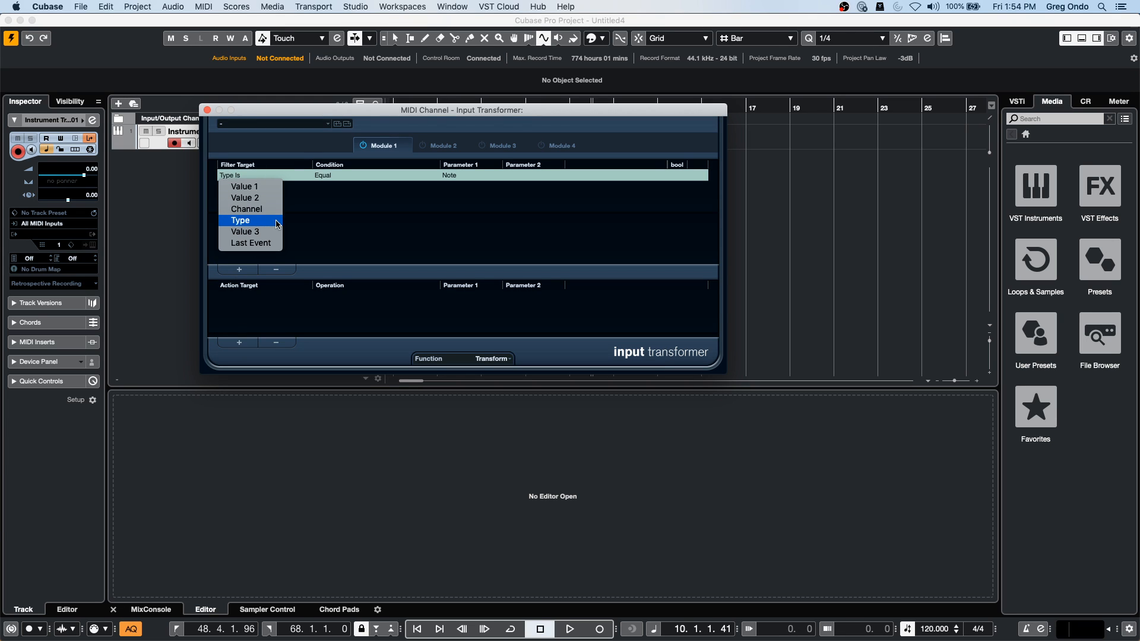
left_click(241, 220)
left_click(329, 176)
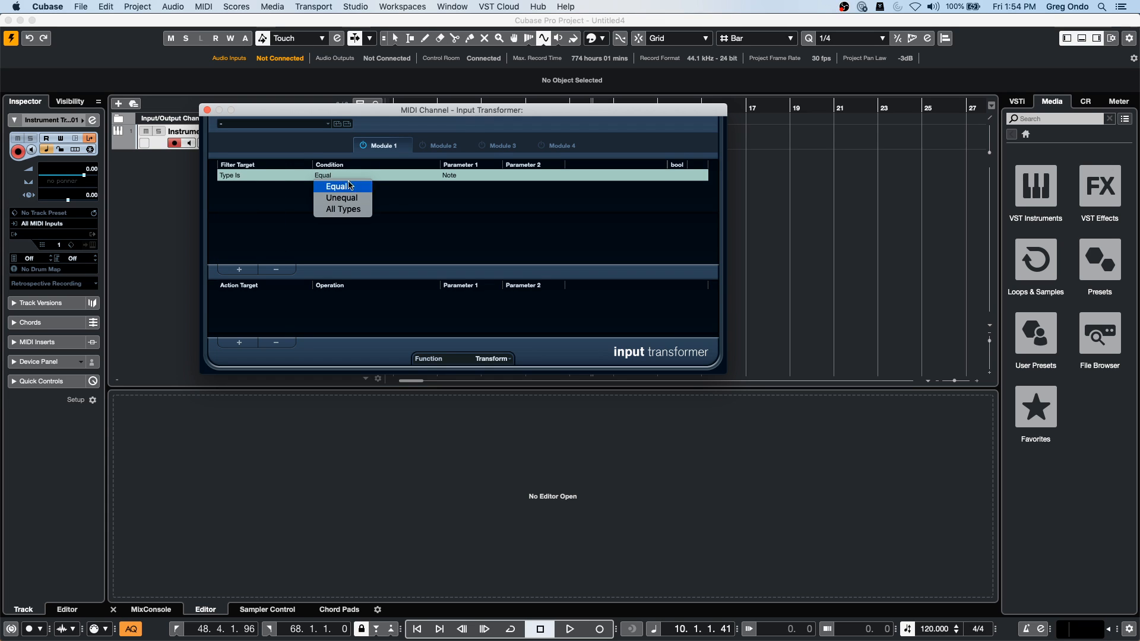
left_click(337, 186)
left_click(450, 176)
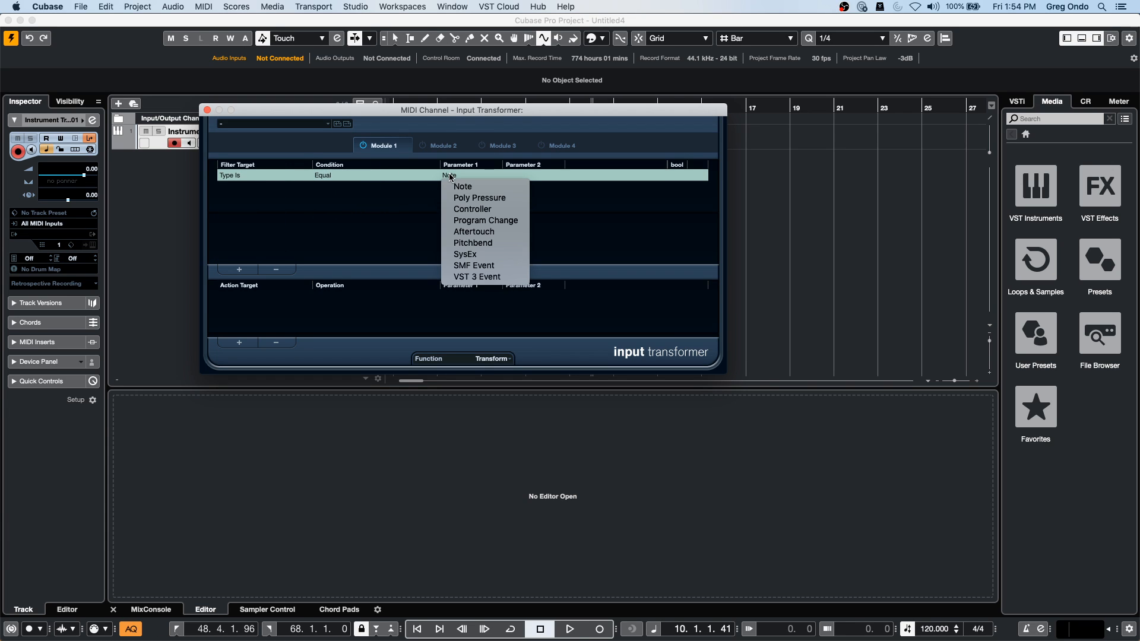
left_click(518, 214)
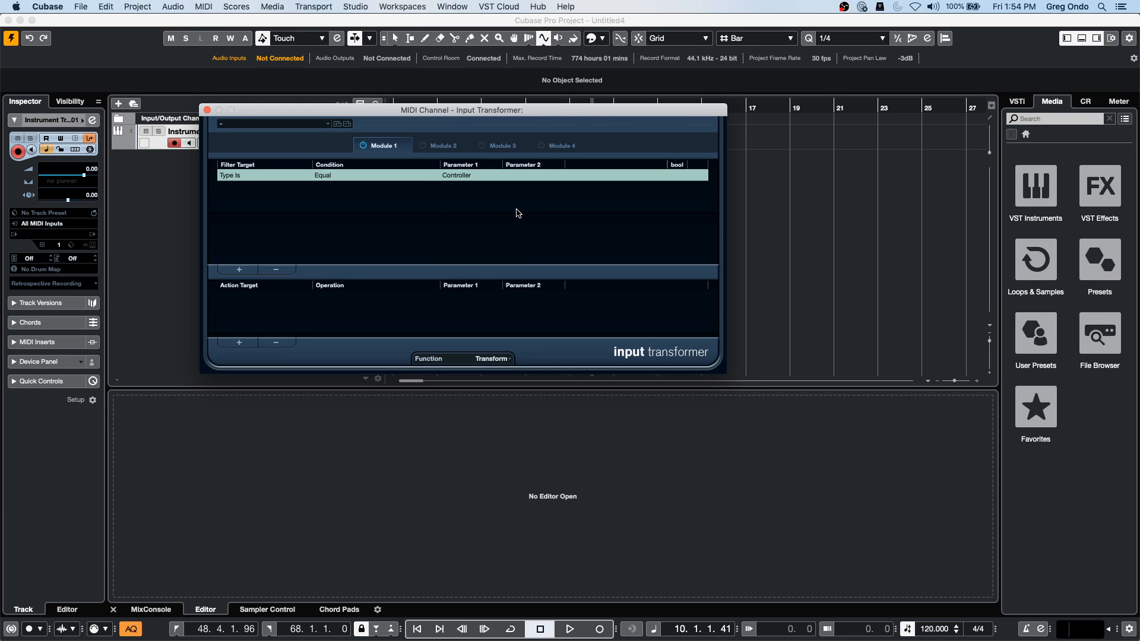
Step: Add an action to Module 1 that applies the Add operation to Value 1 with parameter 89
left_click(240, 343)
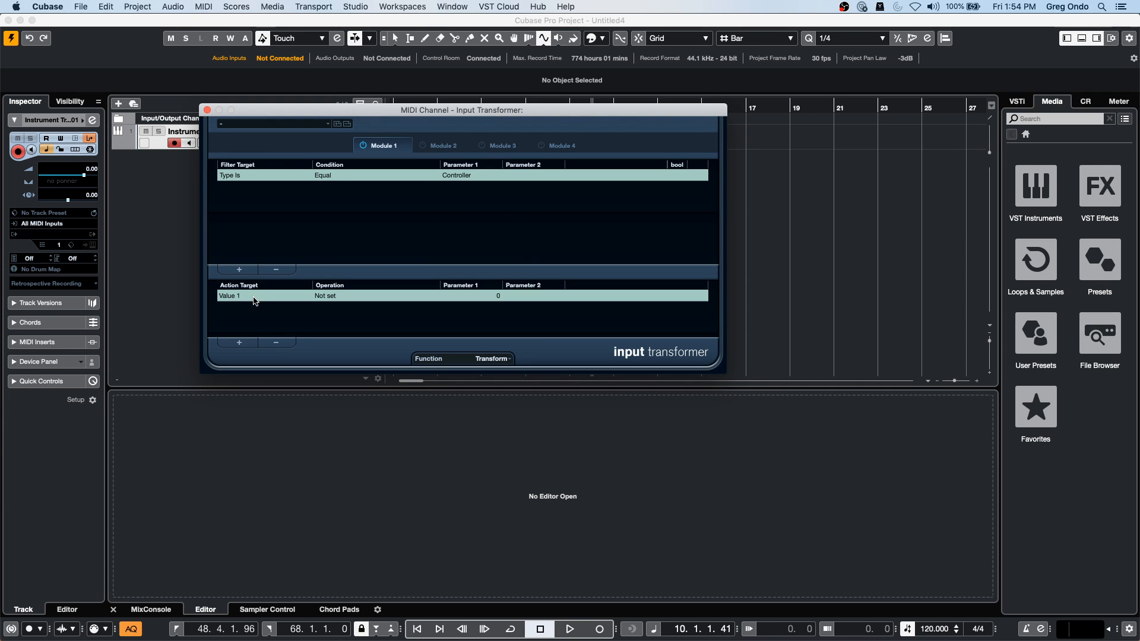
left_click(247, 295)
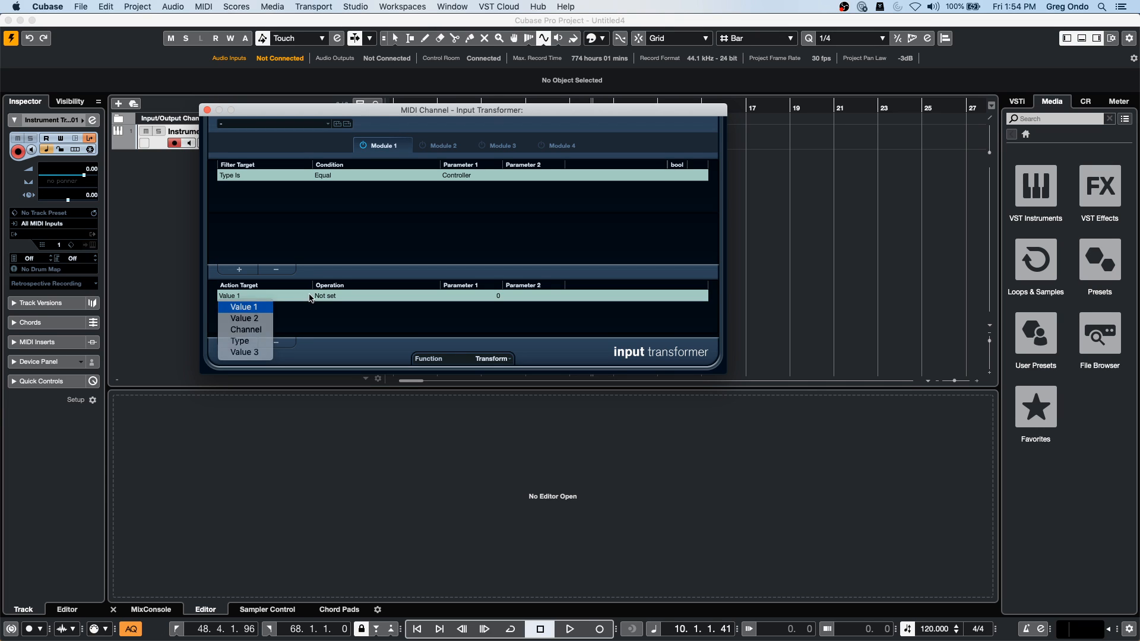
left_click(327, 296)
left_click(334, 307)
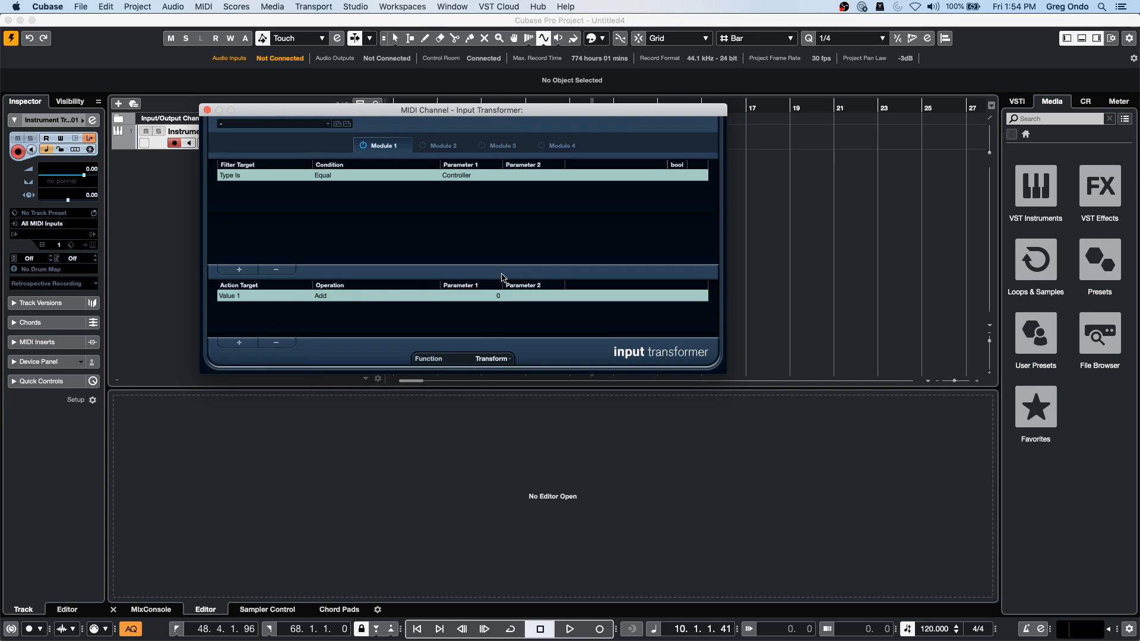
left_click(497, 296)
type("89")
key("Return")
Step: Record controller movements on the instrument track from bar 10 to about bar 14
left_click_drag(277, 110, 503, 120)
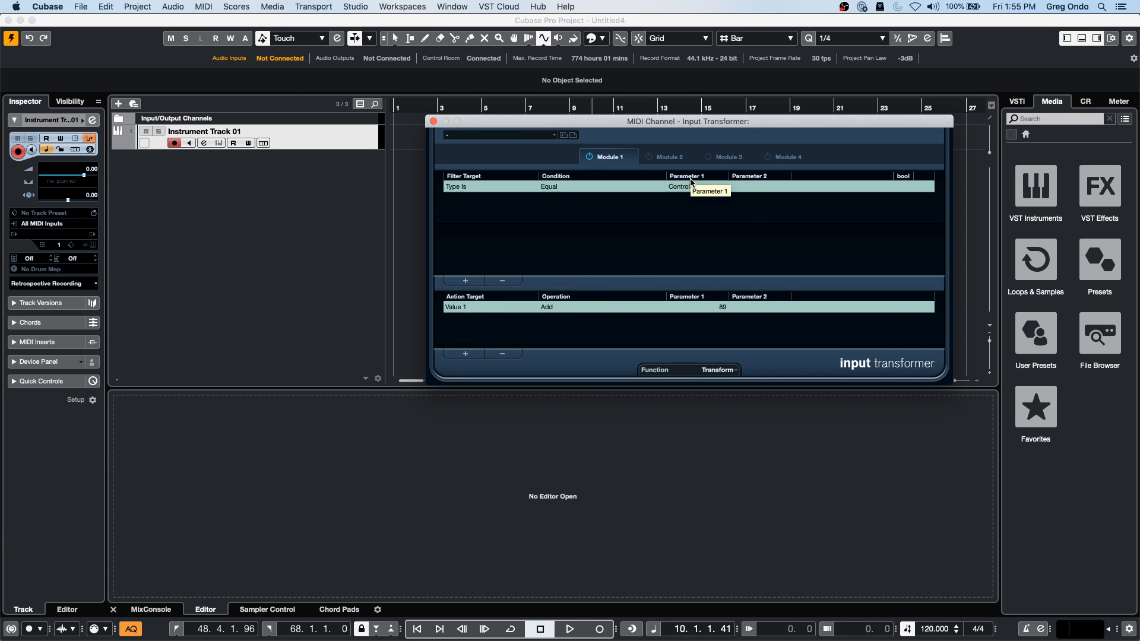
left_click(570, 630)
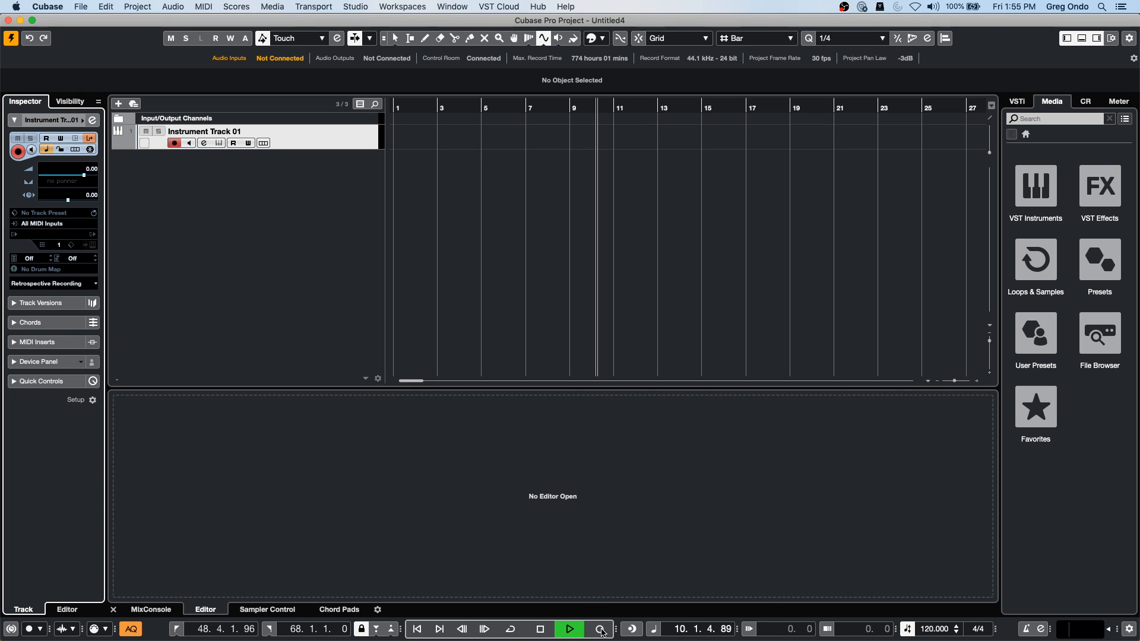
left_click(600, 629)
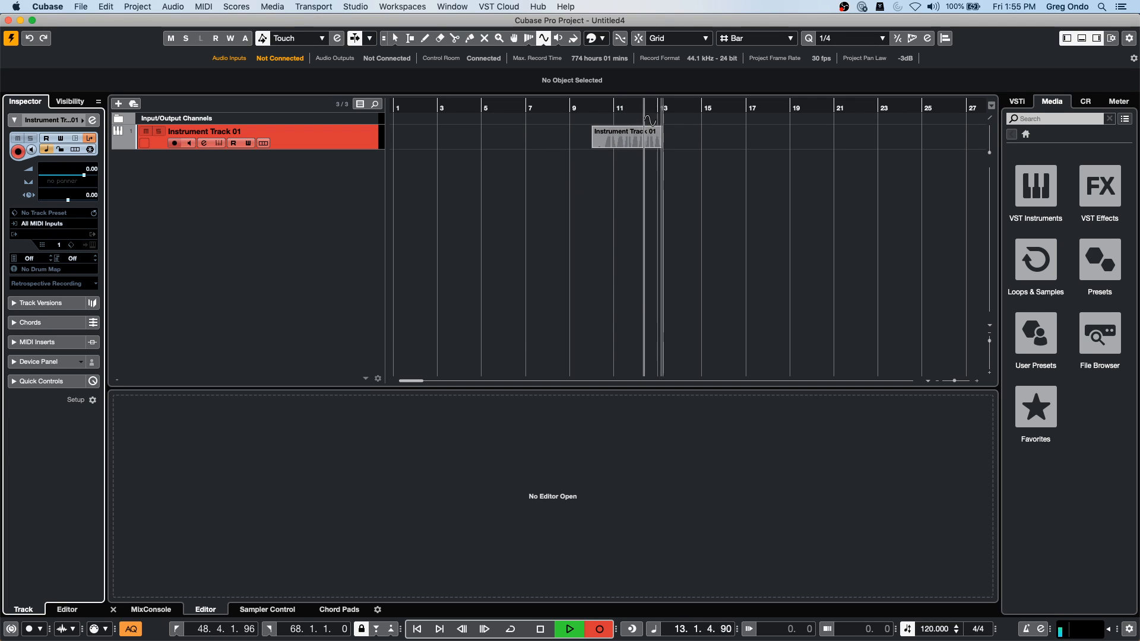
key("space")
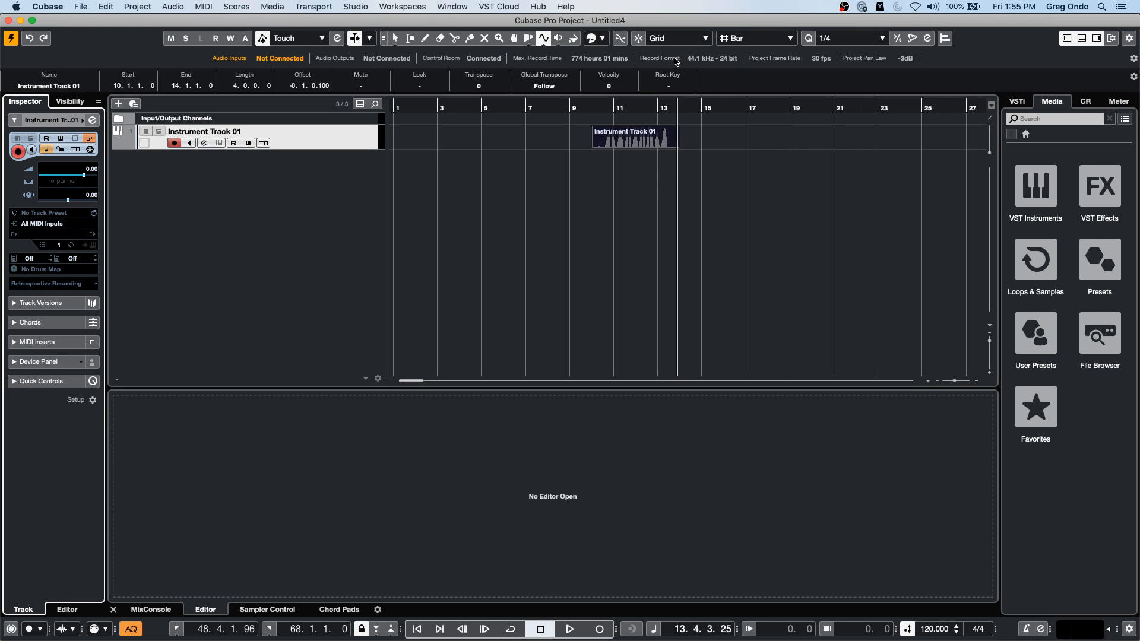
Step: Open the recorded MIDI part in the Key Editor and show its used controllers
right_click(634, 144)
left_click(624, 145)
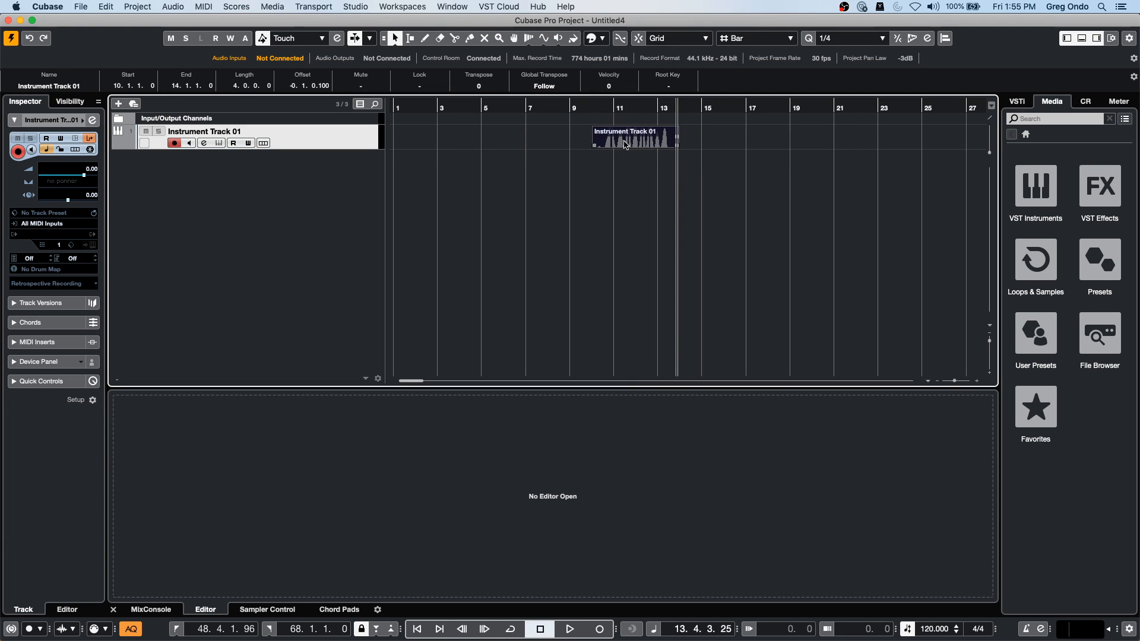
double_click(626, 145)
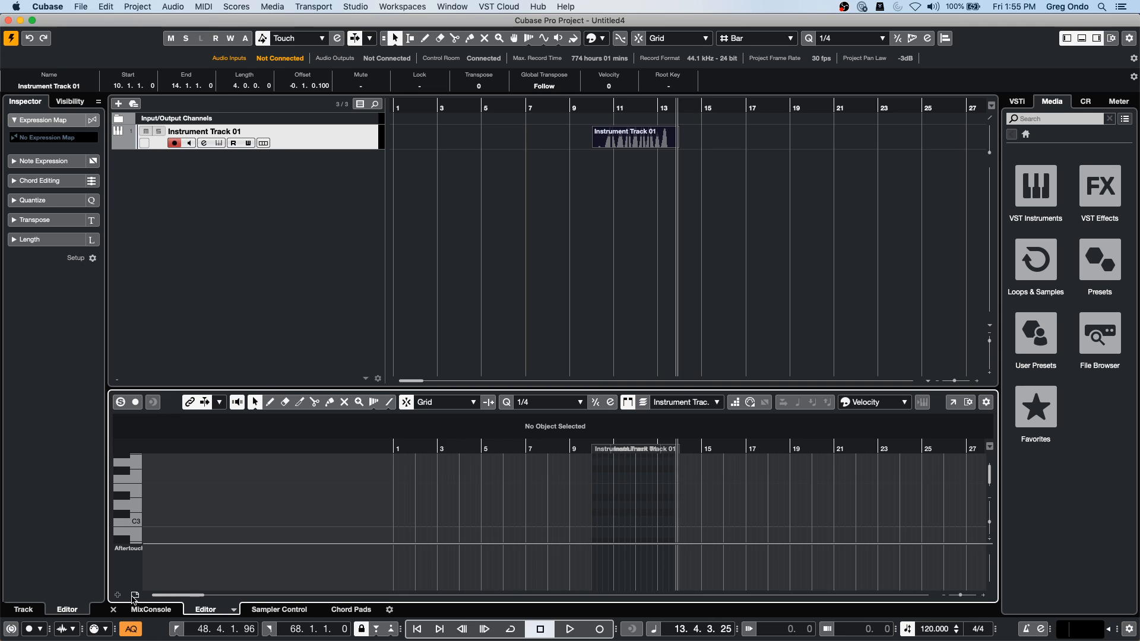
left_click(135, 595)
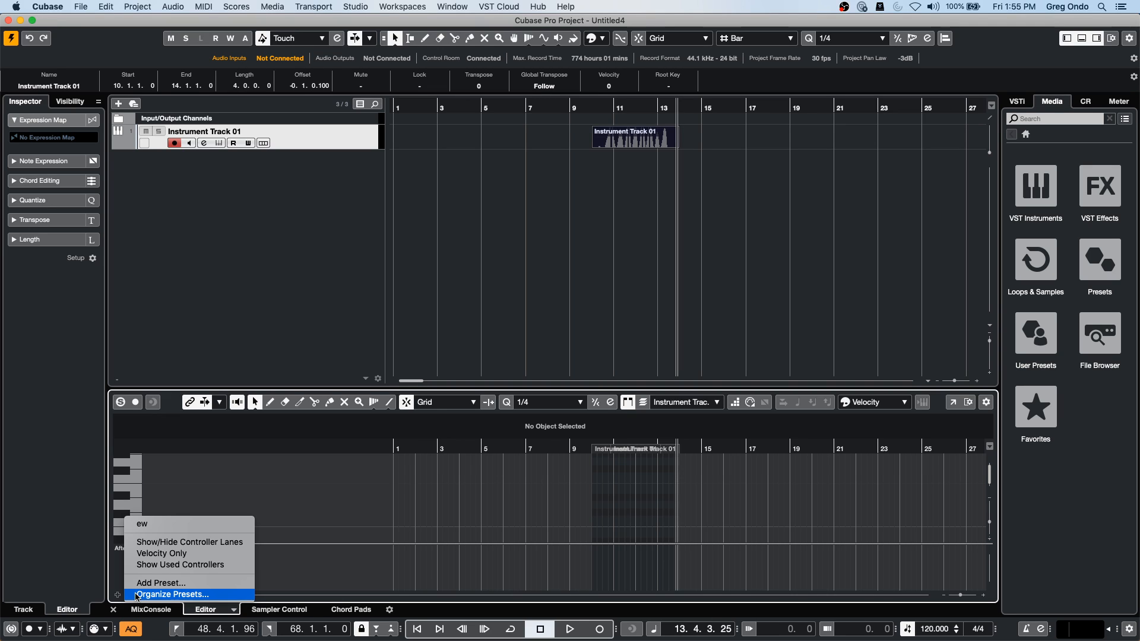
left_click(181, 565)
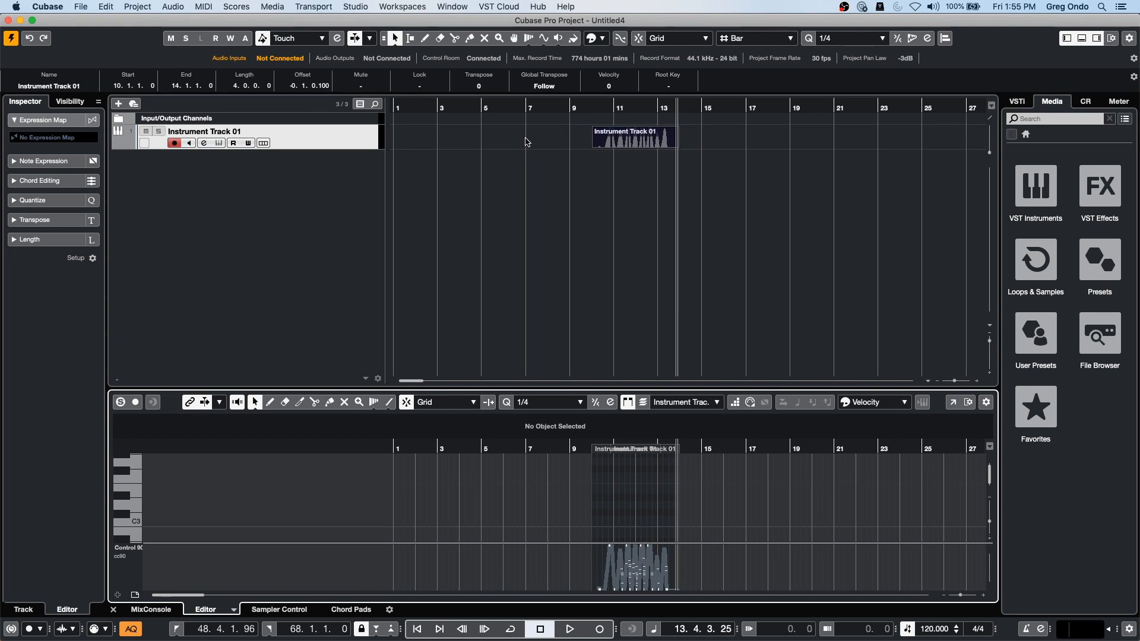
Step: Reselect the instrument track and review its Input Transformer mode options
left_click(364, 138)
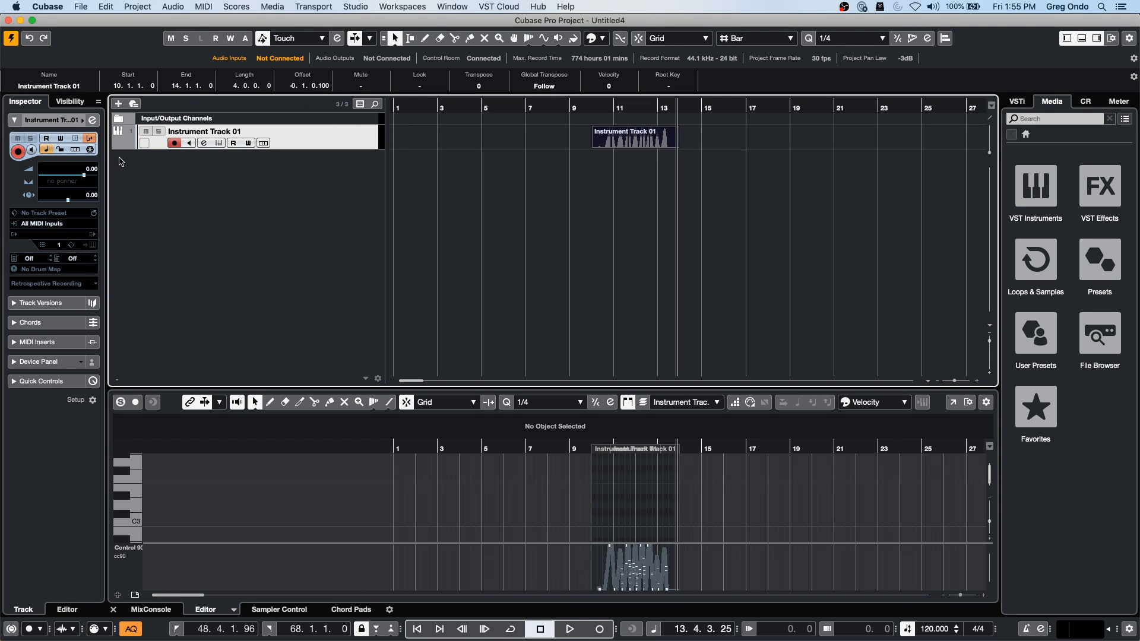
left_click(90, 138)
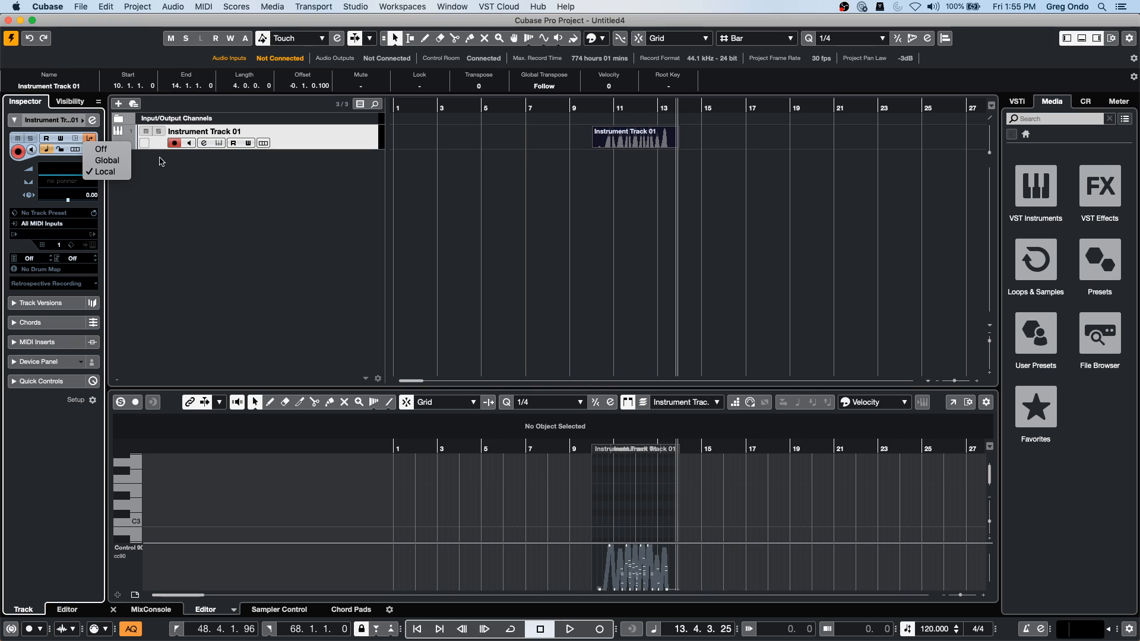
left_click(216, 207)
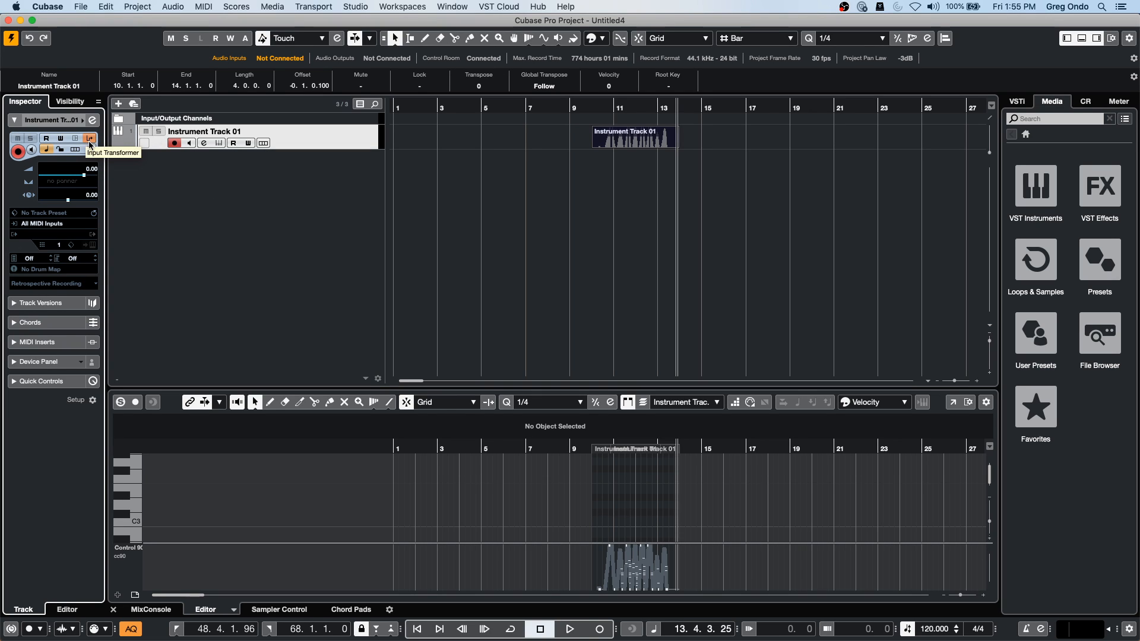
left_click(90, 144)
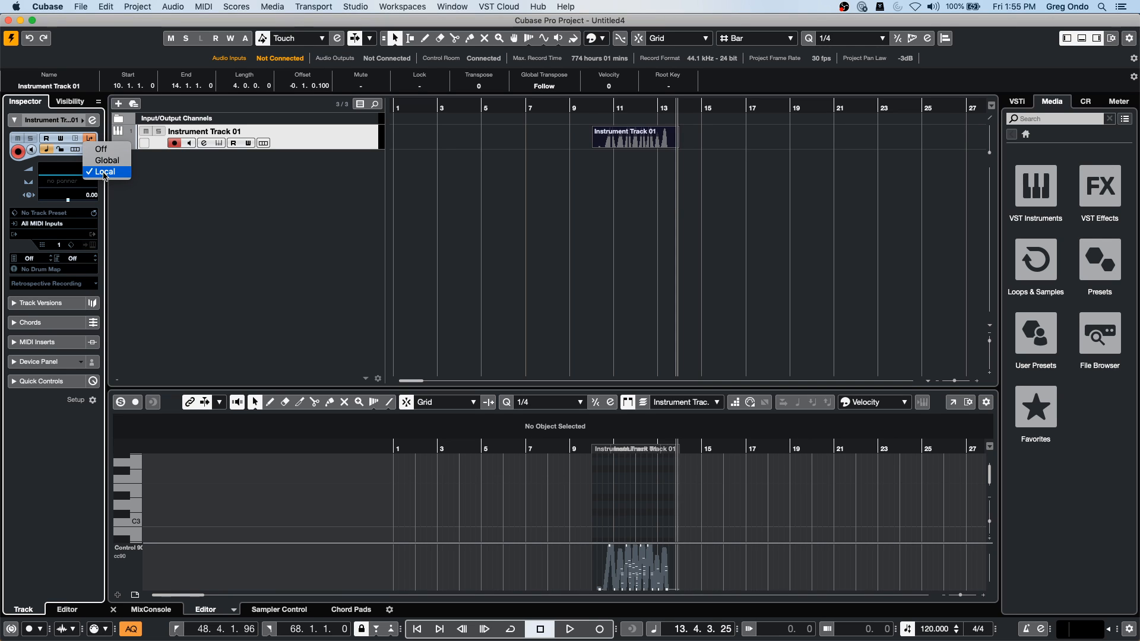
left_click(97, 123)
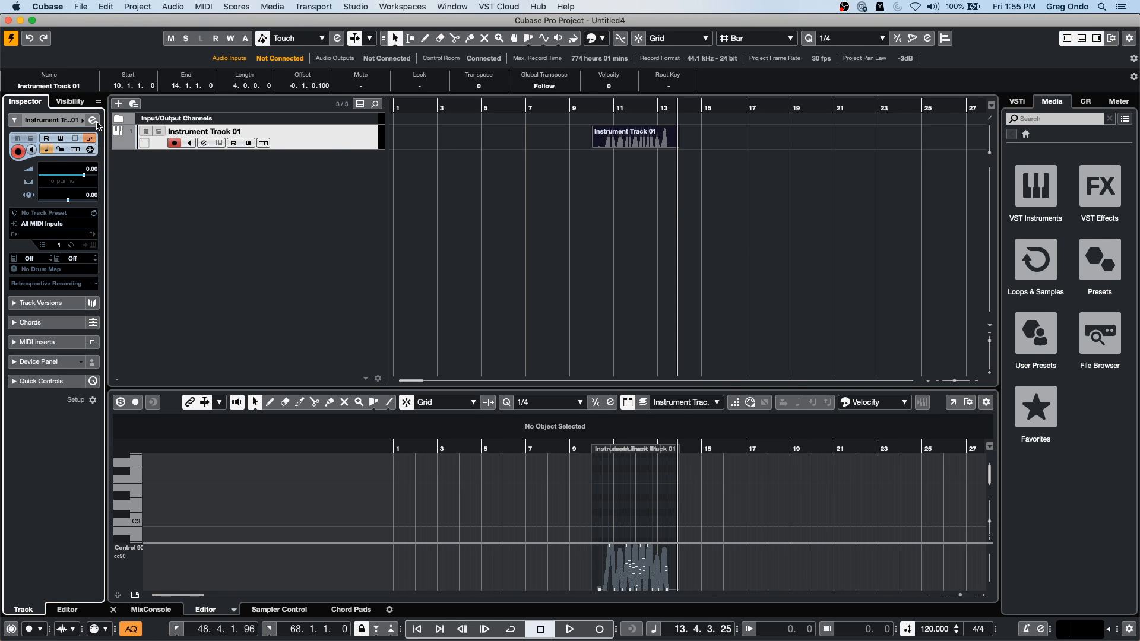
left_click(94, 121)
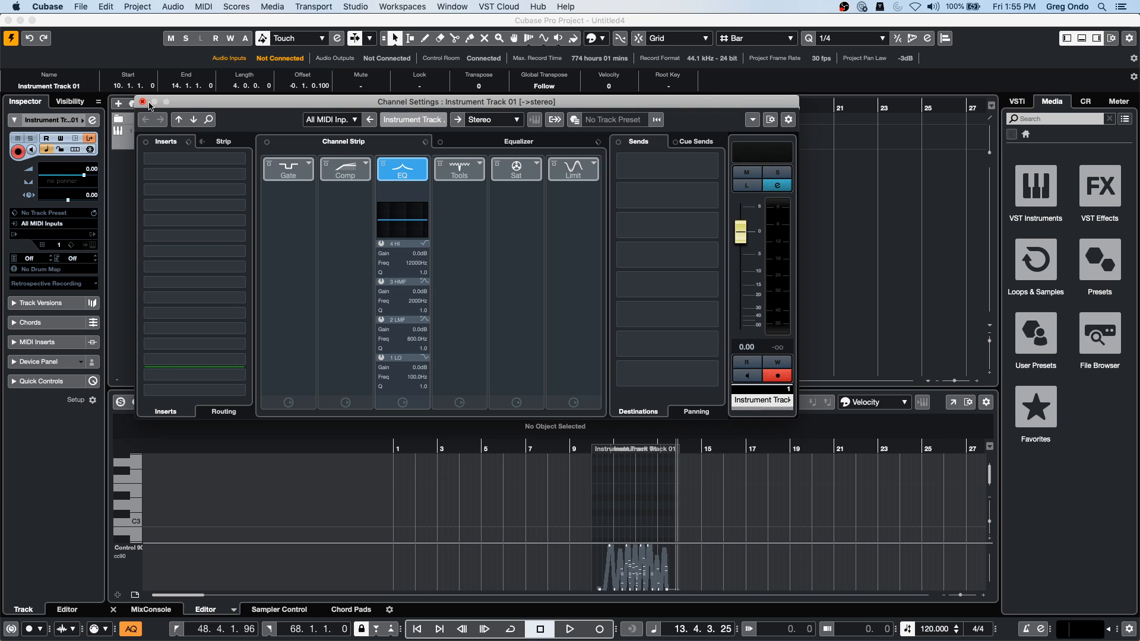
left_click(146, 102)
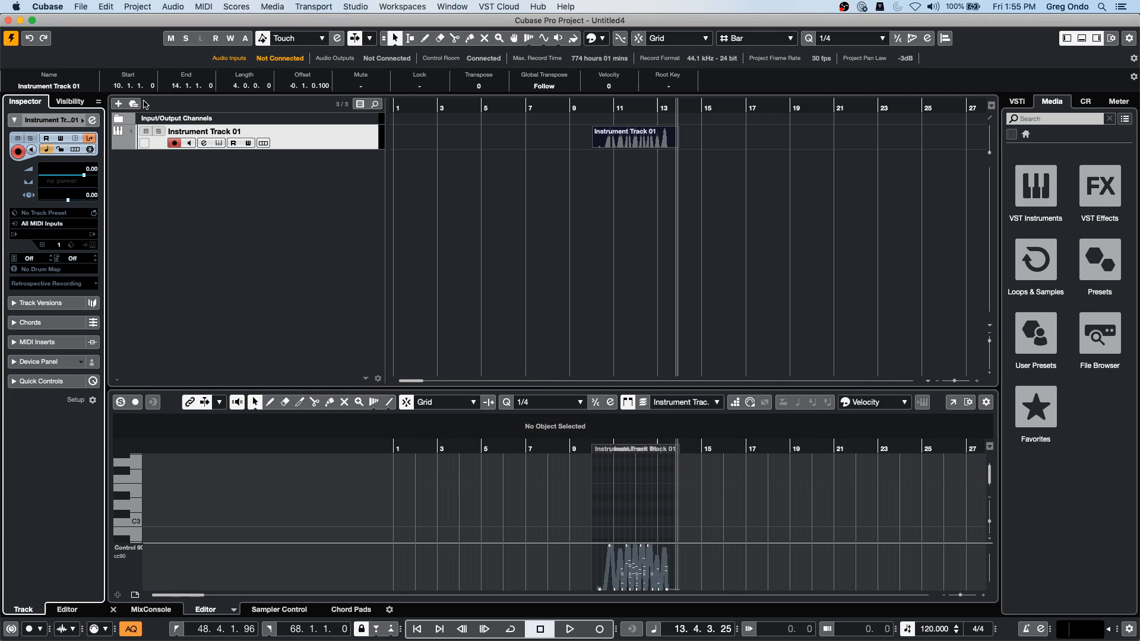
Step: Open the local Input Transformer of Instrument Track 01, examine its Module 1 filter and action settings, and close it
left_click(91, 142)
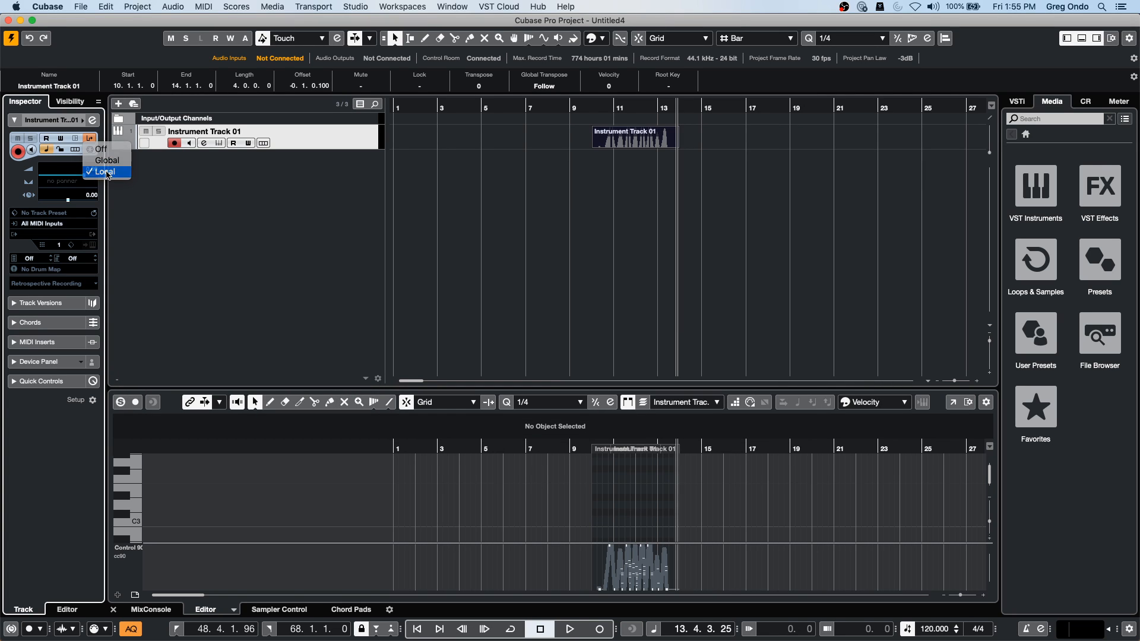
left_click(107, 173)
left_click_drag(526, 123, 320, 122)
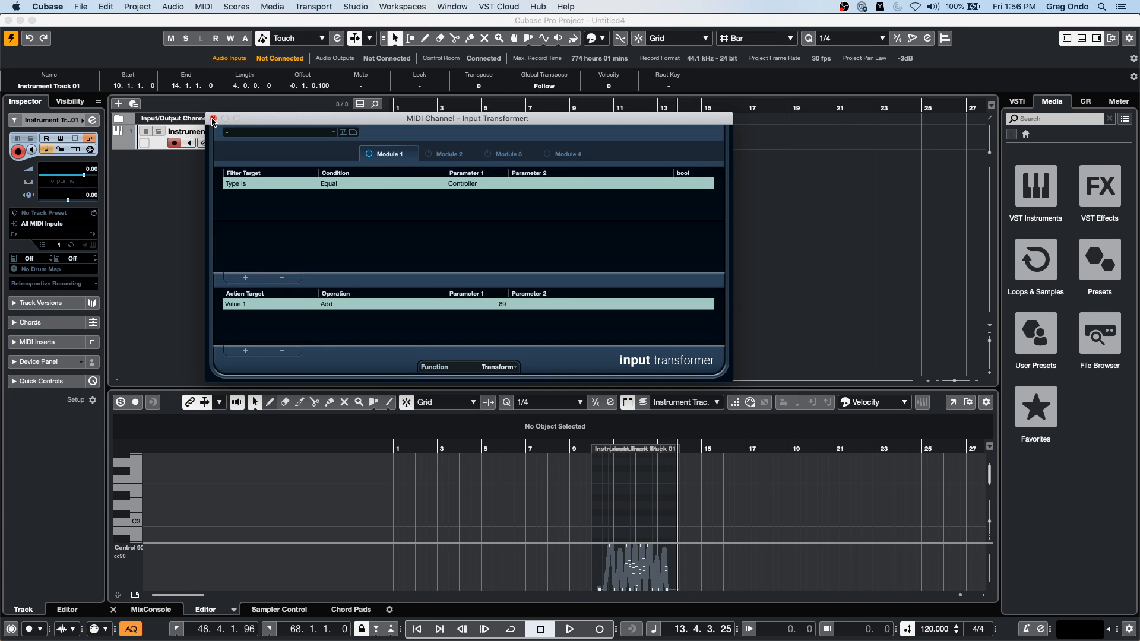
left_click(212, 119)
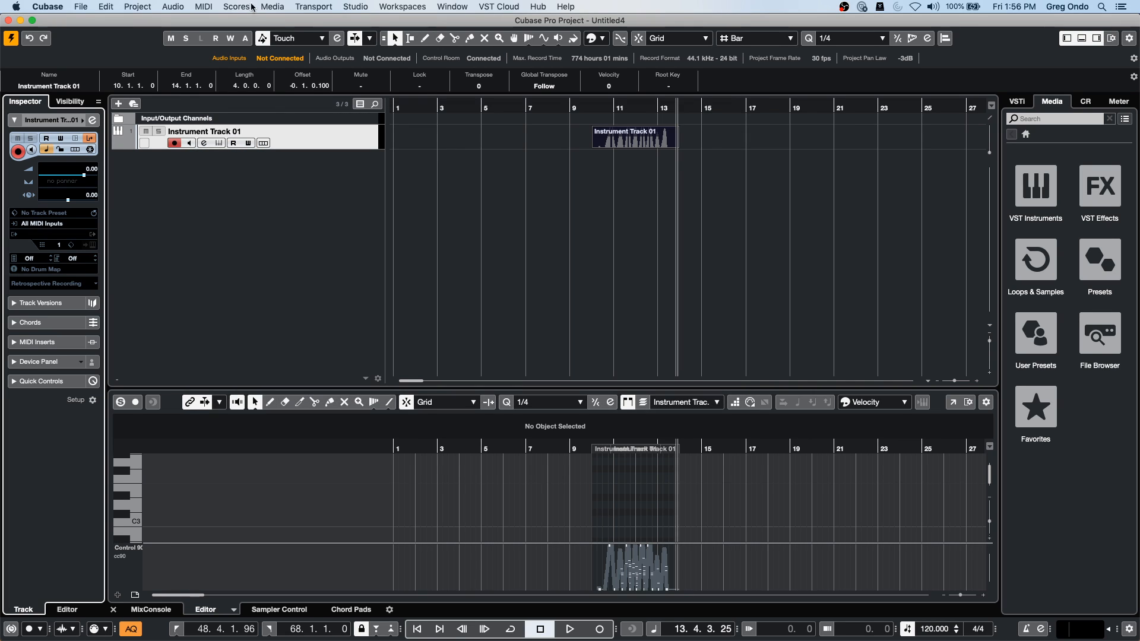
Step: Open the recorded MIDI part in the List Editor, examine its controller events, and close the editor
left_click(275, 5)
mouse_move(186, 8)
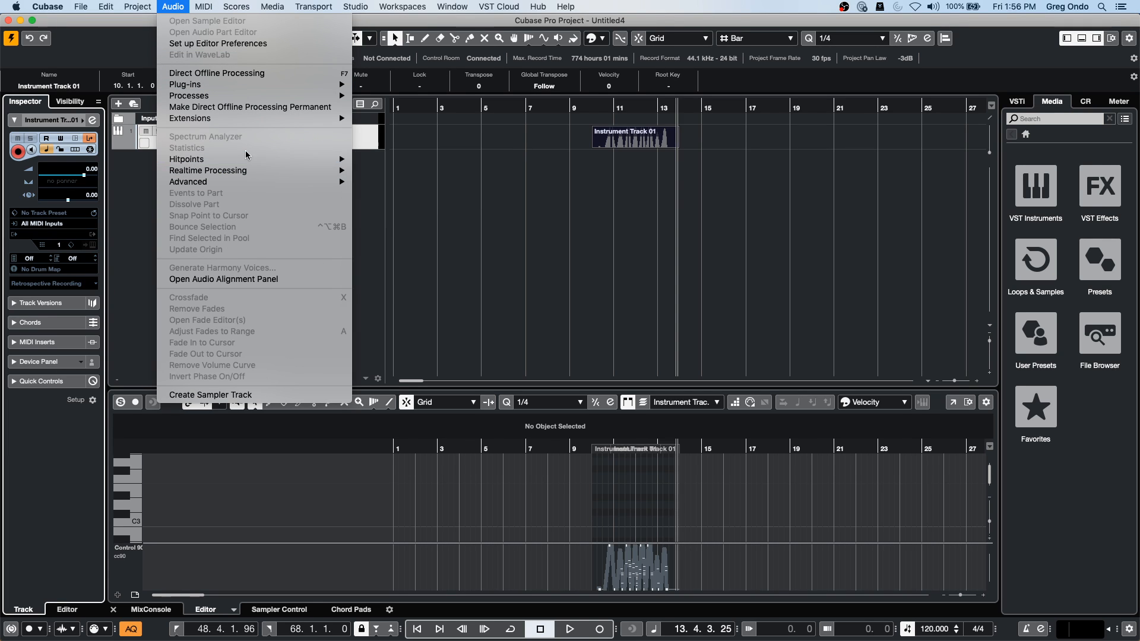
mouse_move(144, 5)
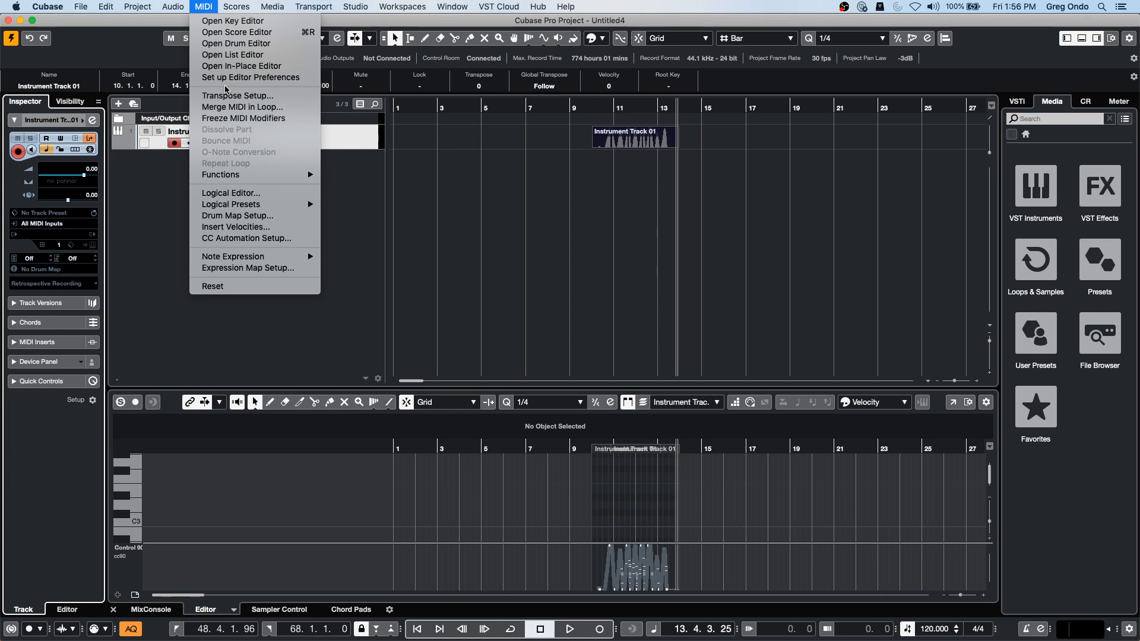
left_click(231, 55)
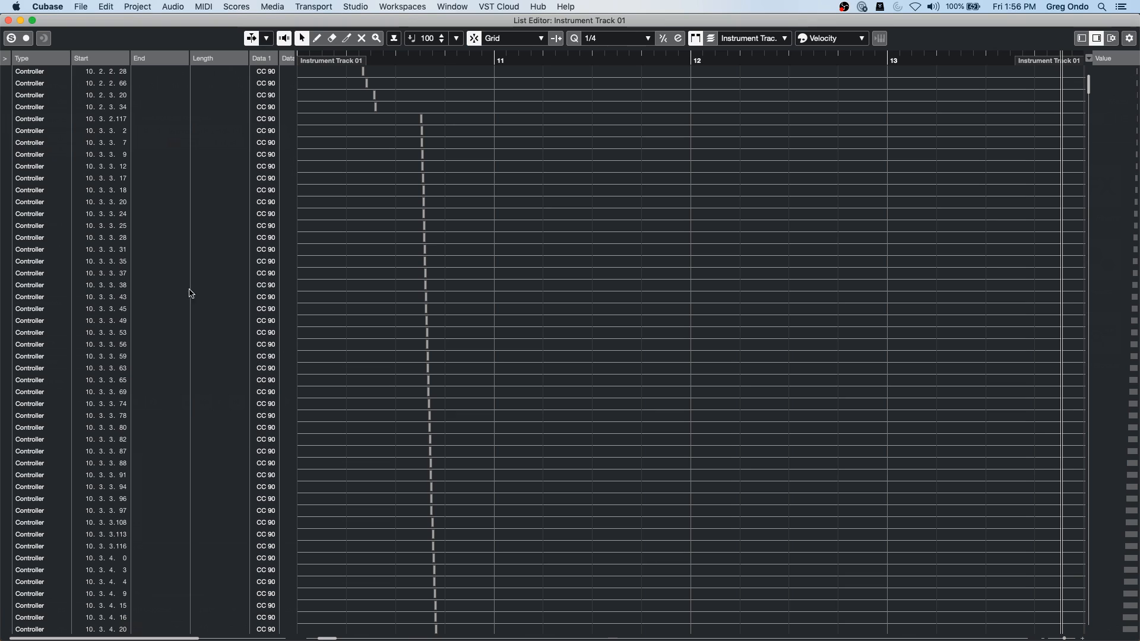
left_click(8, 20)
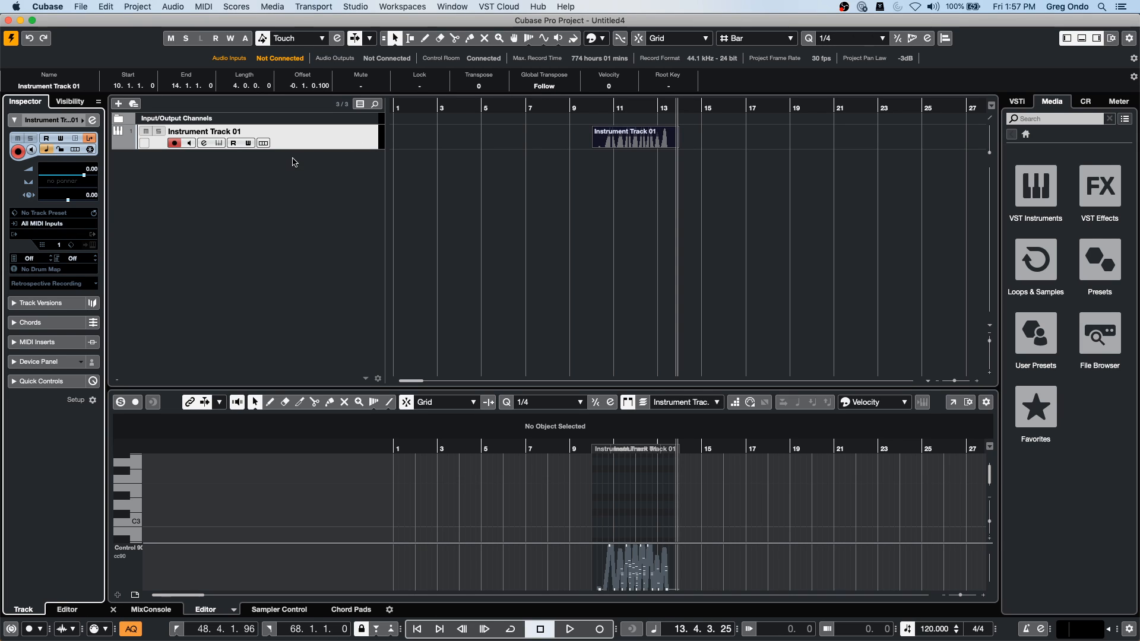
Step: Add one mono audio track with Talkback as its input and Stereo as its output
right_click(308, 171)
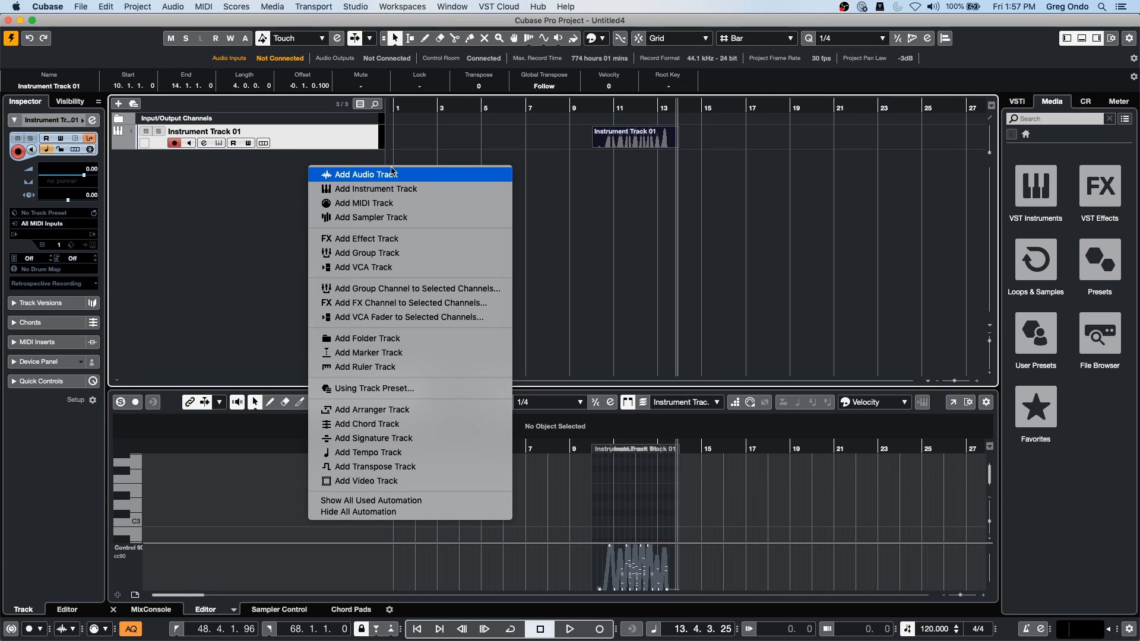
left_click(401, 176)
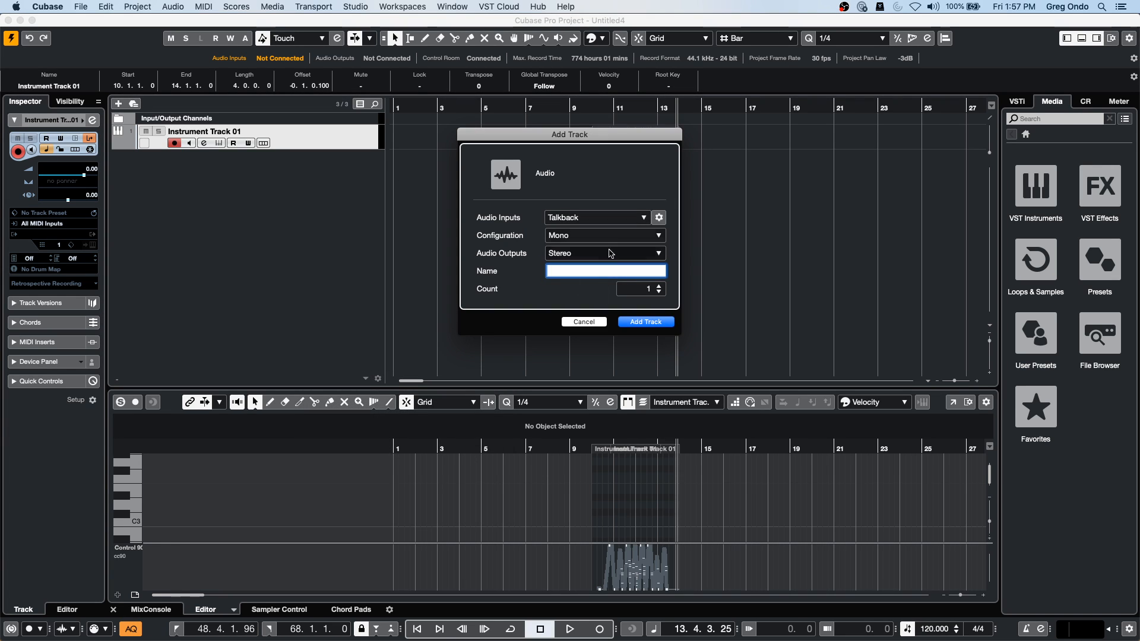
left_click(650, 324)
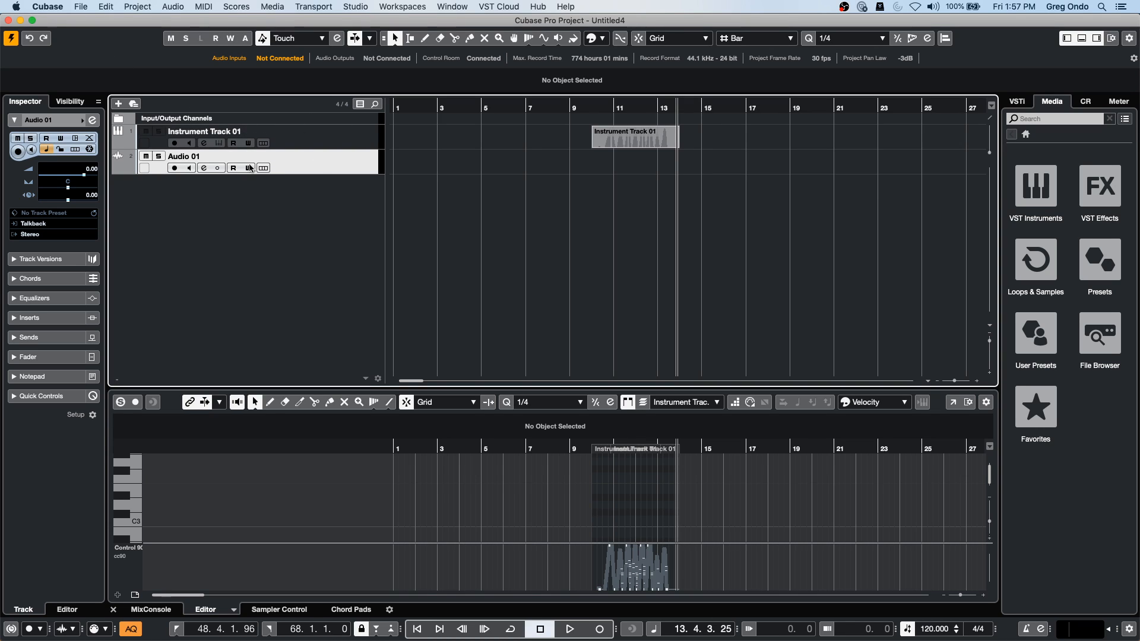
Step: Load ModMachine into the first insert slot of Audio 01 and MonoDelay into the second
left_click(35, 317)
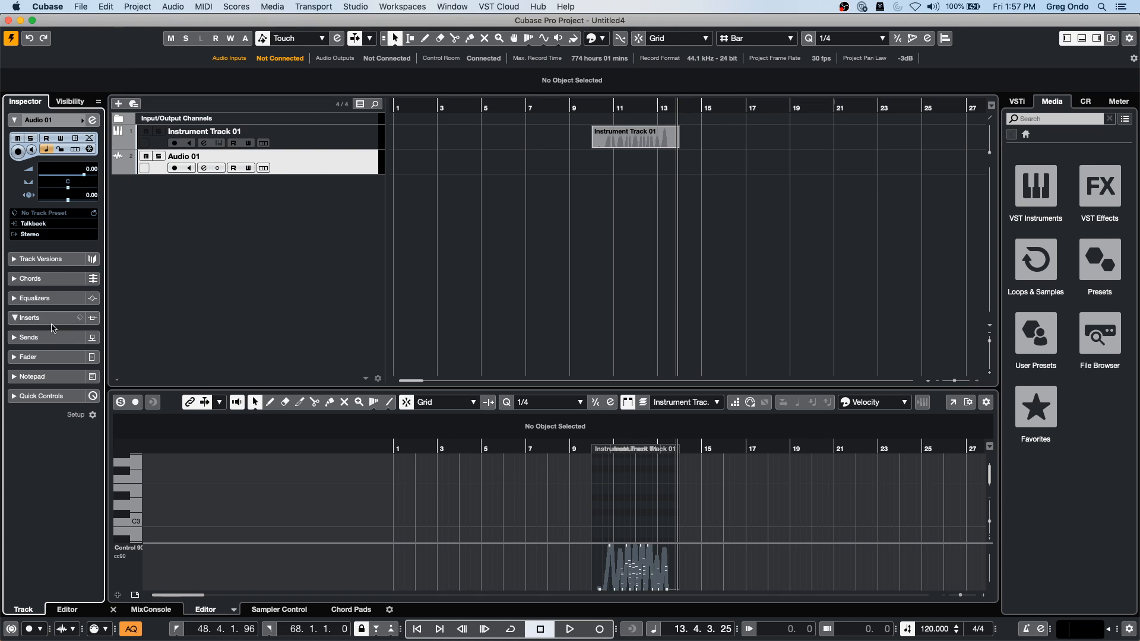
left_click(72, 220)
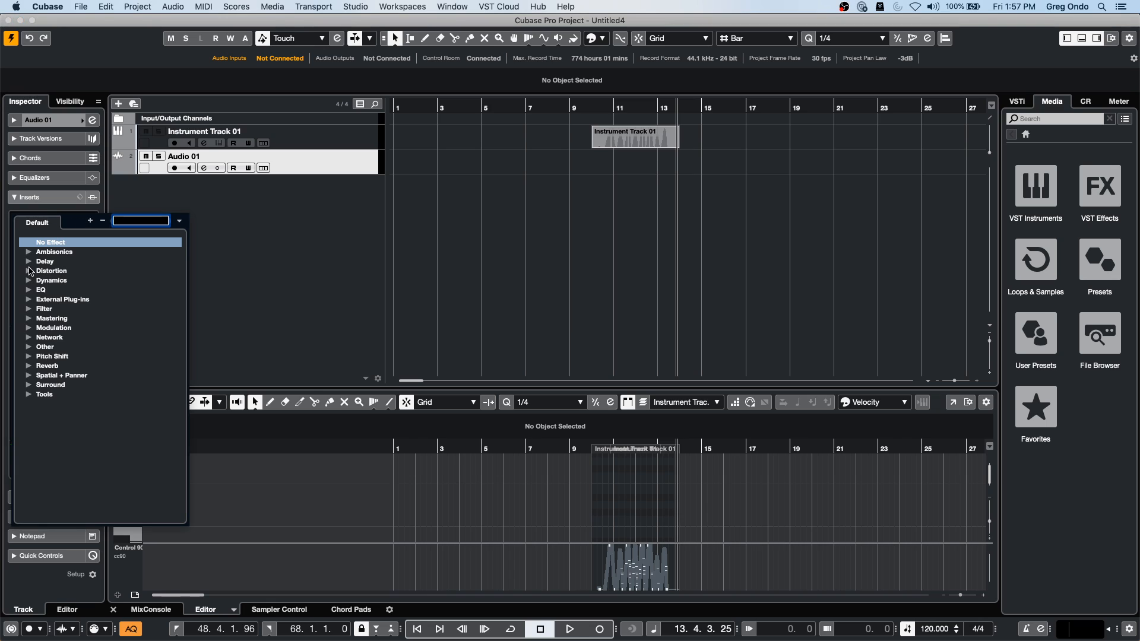
left_click(28, 262)
left_click(57, 271)
left_click(51, 236)
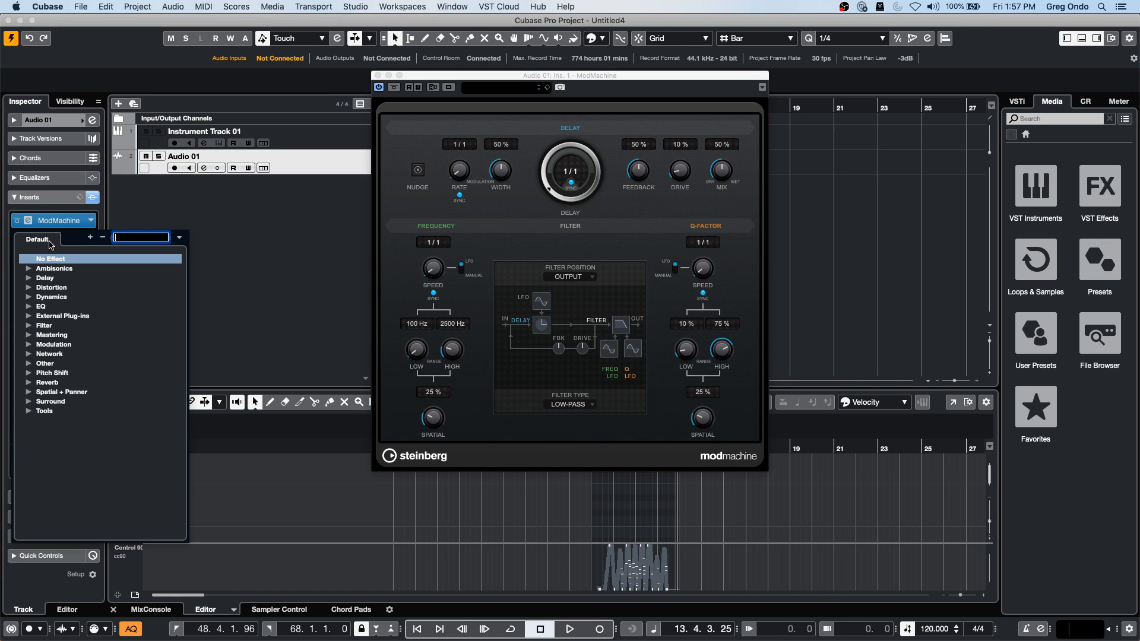
left_click(28, 278)
left_click(54, 297)
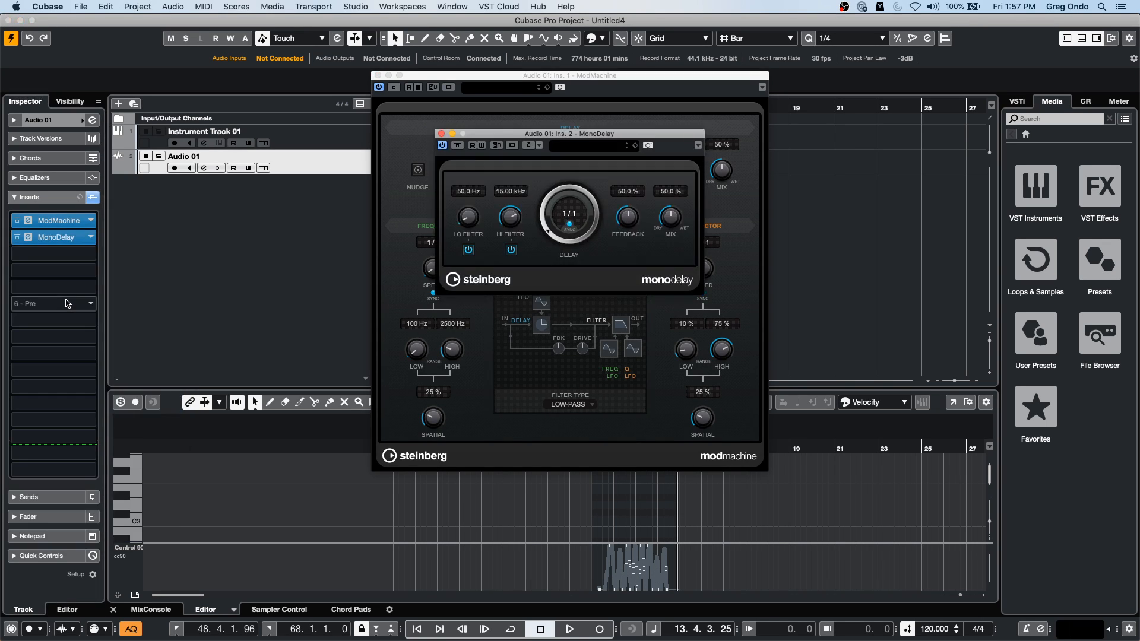
Step: Load Compressor 276 into the third insert slot of Audio 01 and the Frequency EQ into the fourth, and close the EQ window
left_click(76, 255)
left_click(47, 313)
left_click(73, 342)
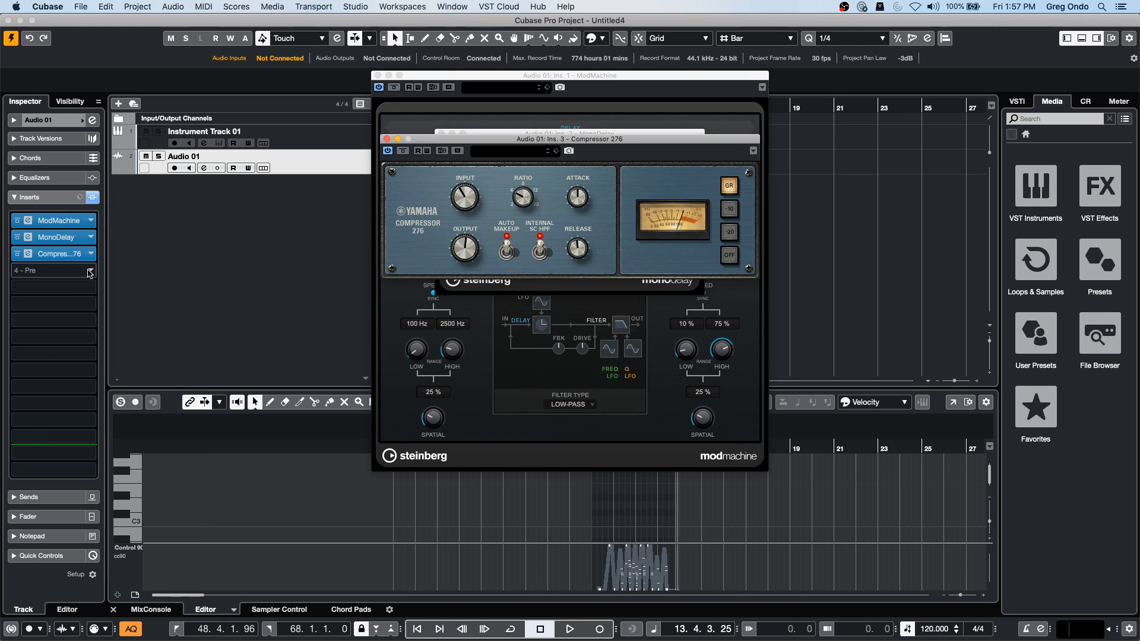
left_click(59, 270)
left_click(26, 344)
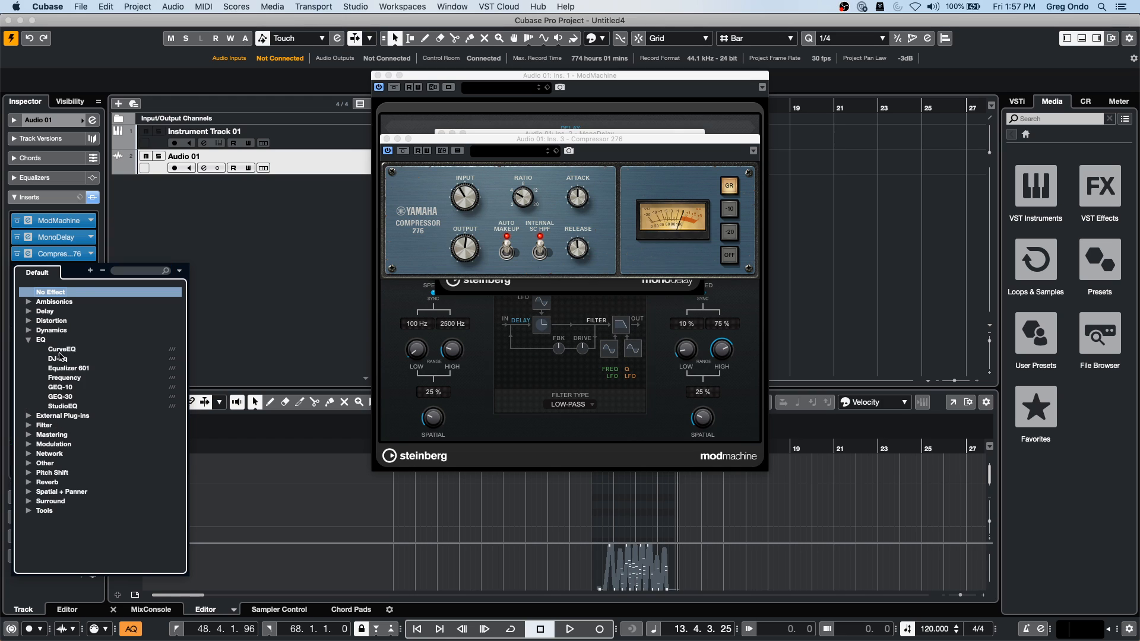
left_click(57, 378)
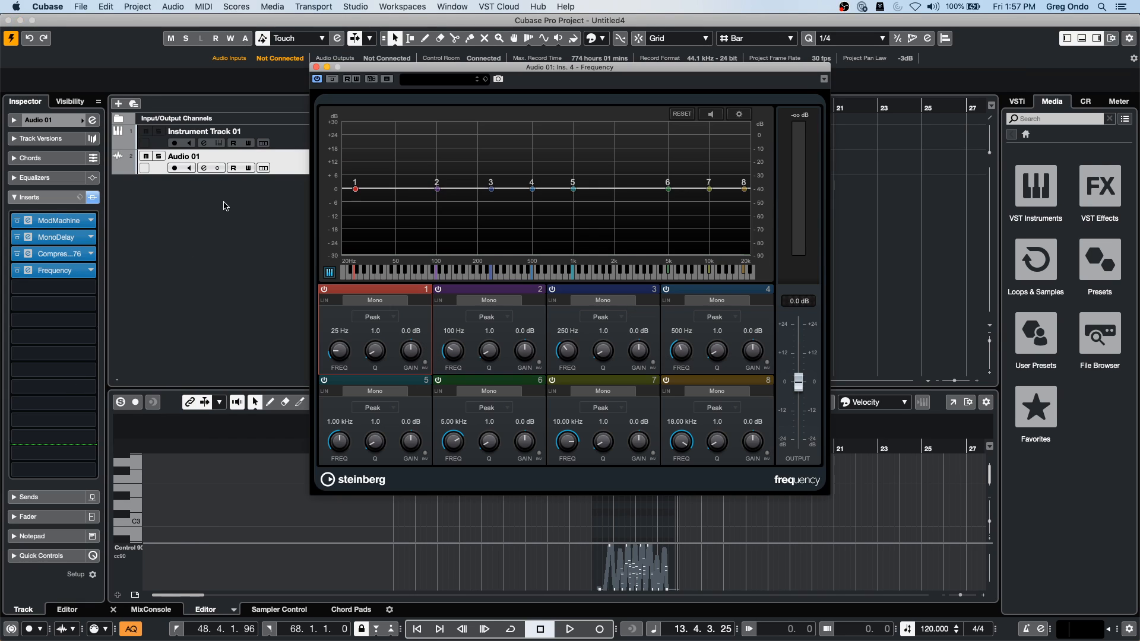
left_click(316, 67)
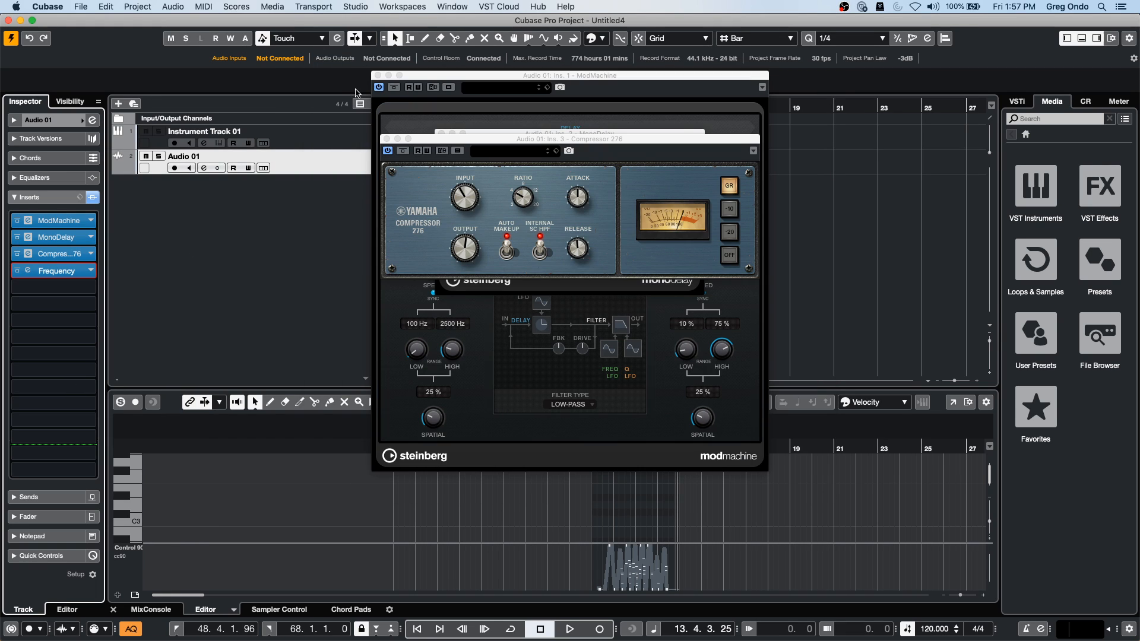
Step: Switch the ModMachine insert off and on again, and bring up the reset for the insert rack but cancel it
left_click(15, 220)
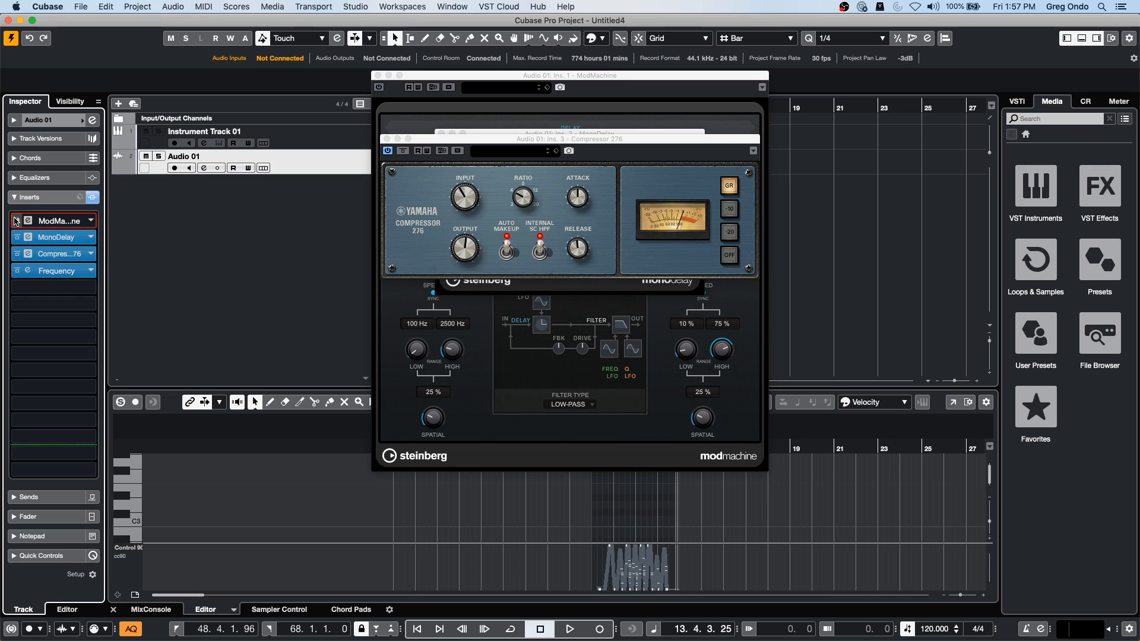
left_click(15, 220)
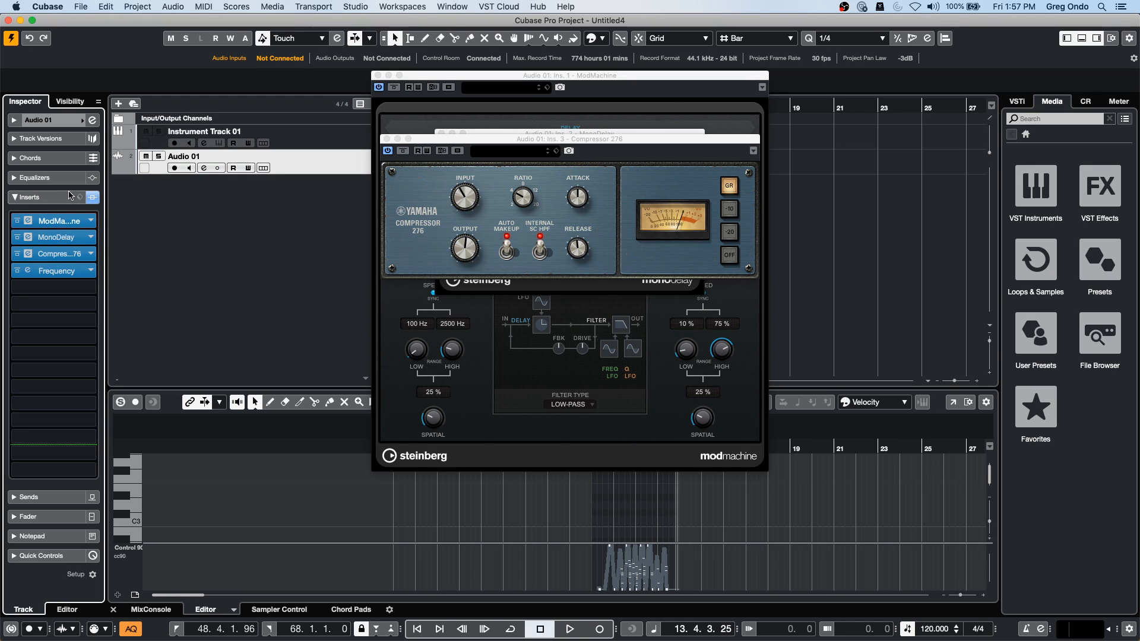
left_click(79, 197, "alt")
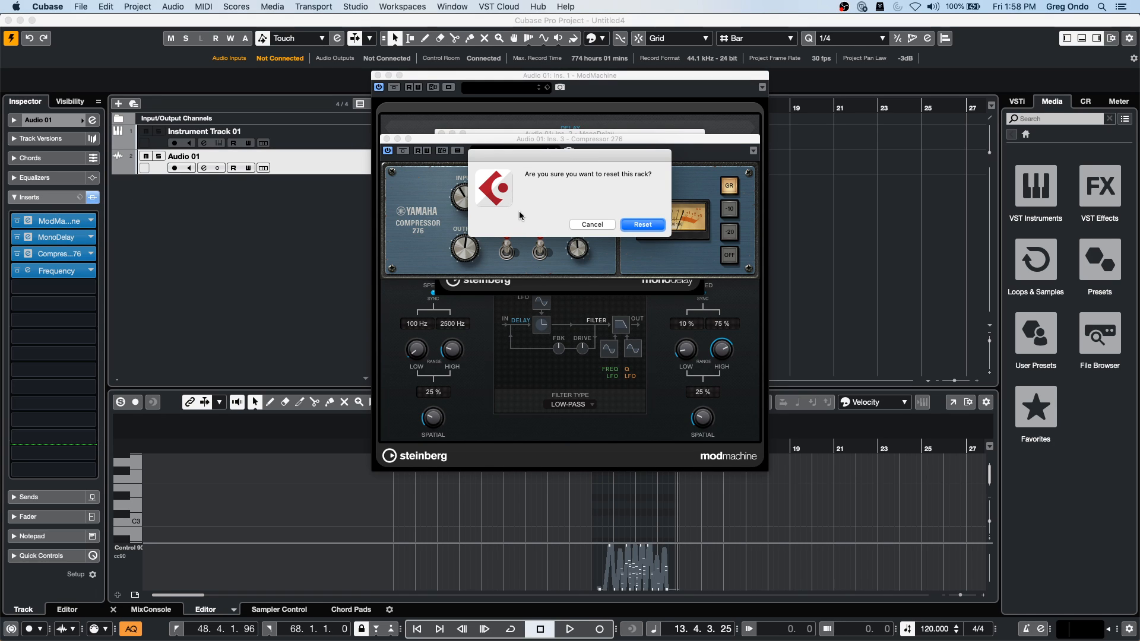
key("Escape")
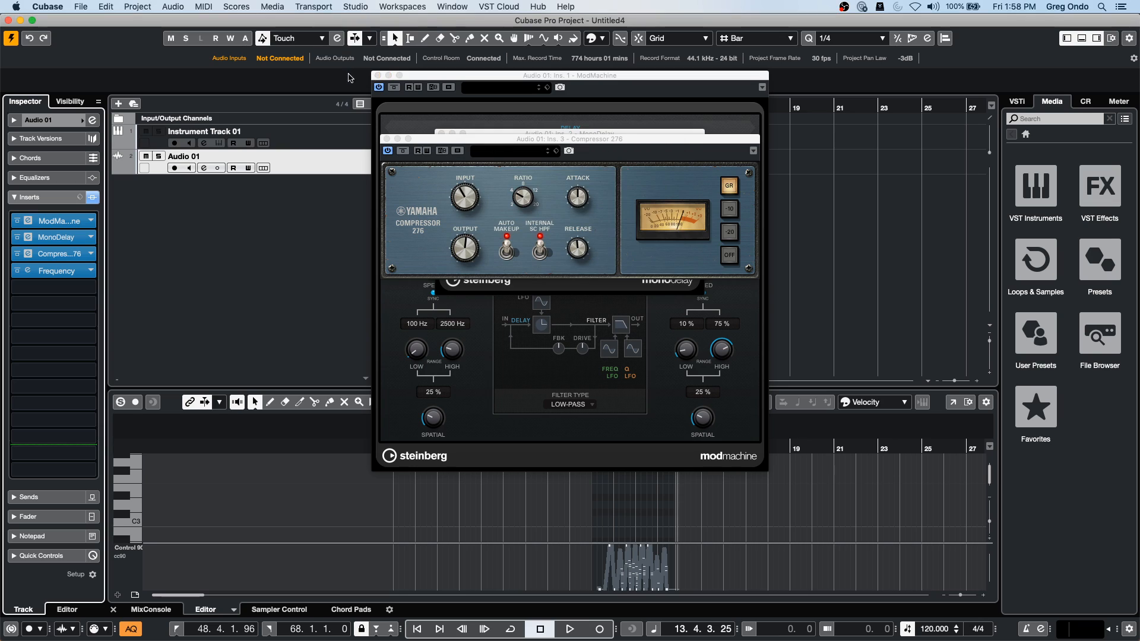
Step: Close the open Compressor 276, MonoDelay and ModMachine plug-in windows
left_click(388, 139)
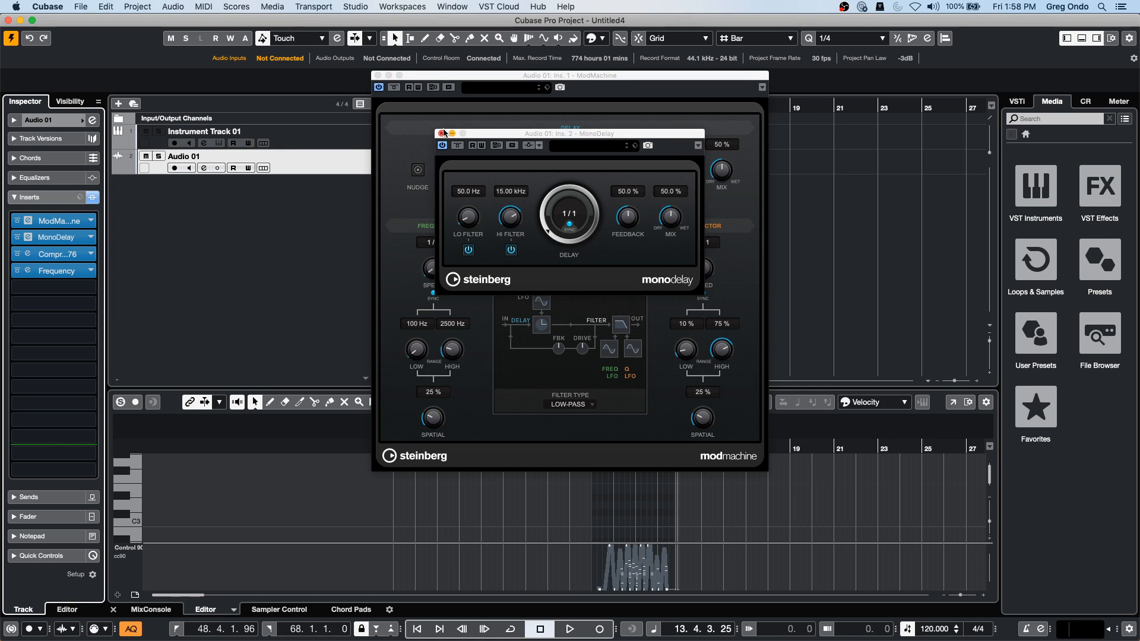
left_click(440, 133)
left_click(378, 75)
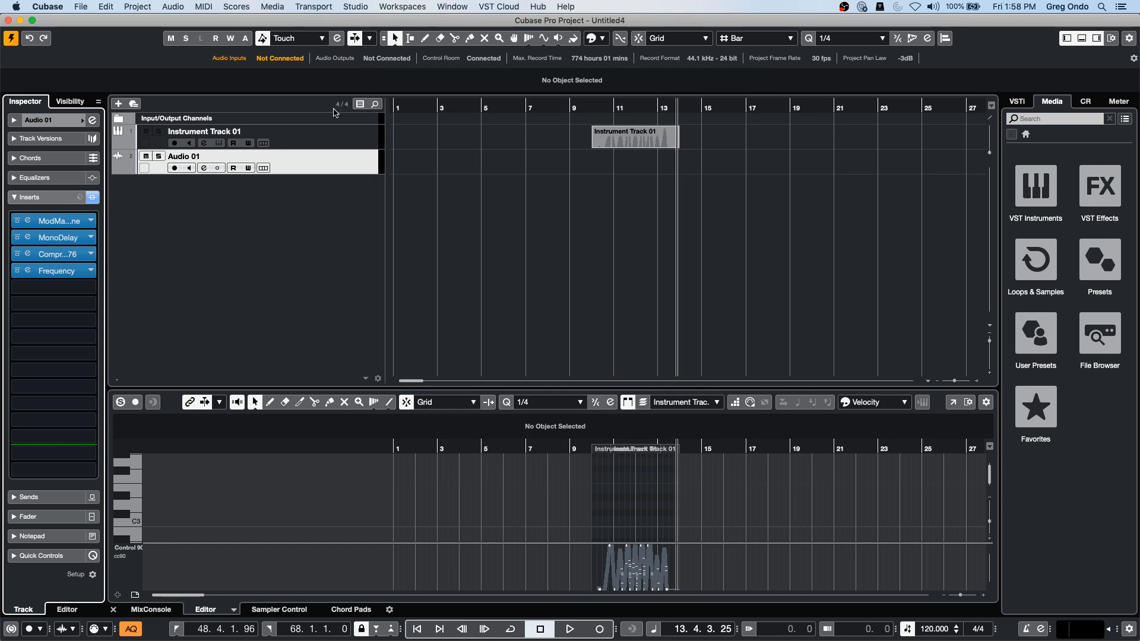
Step: Duplicate Audio 01 and, on the duplicate, move MonoDelay to insert slot 6 and Frequency to slot 8
right_click(296, 162)
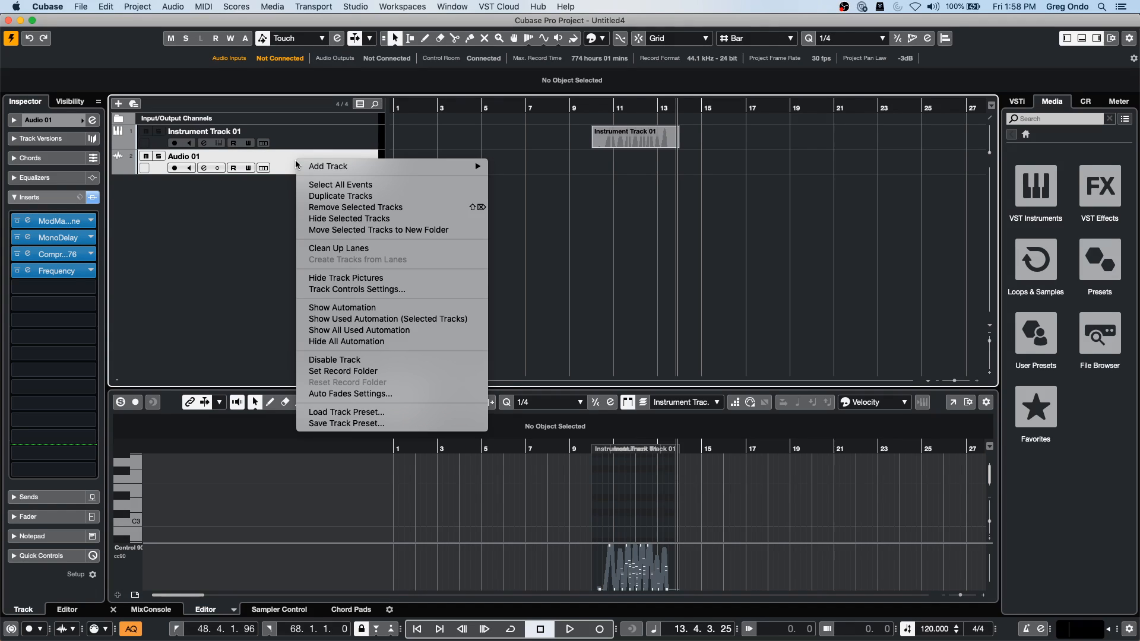
left_click(361, 198)
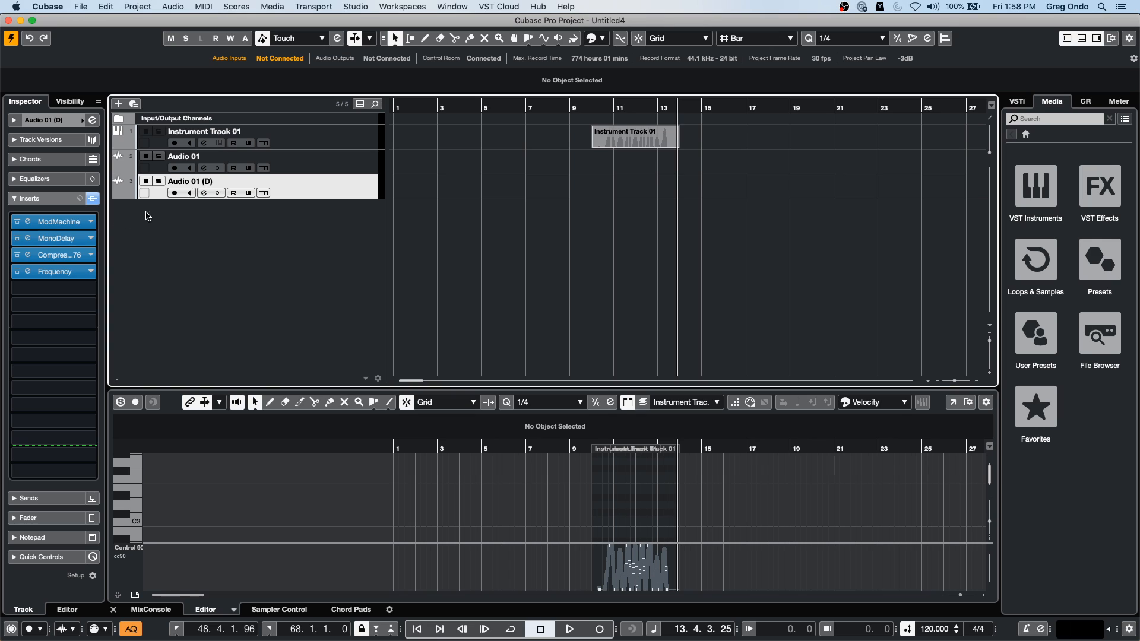
left_click_drag(65, 246, 54, 338)
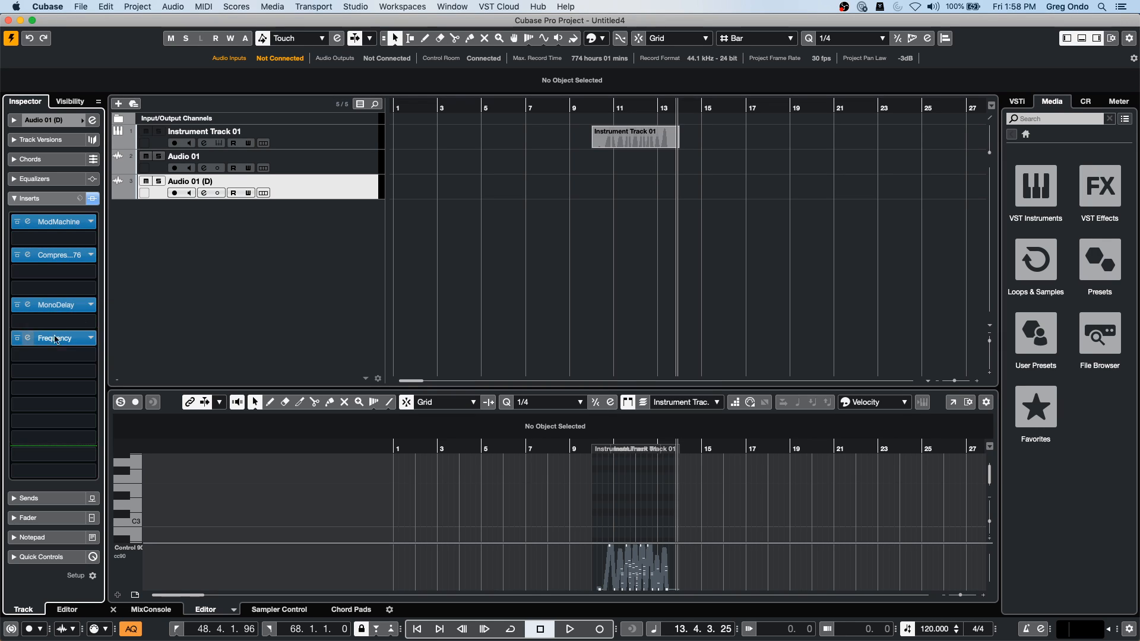
Step: Duplicate Audio 01 and its copy together
left_click(343, 159, "shift")
right_click(340, 161)
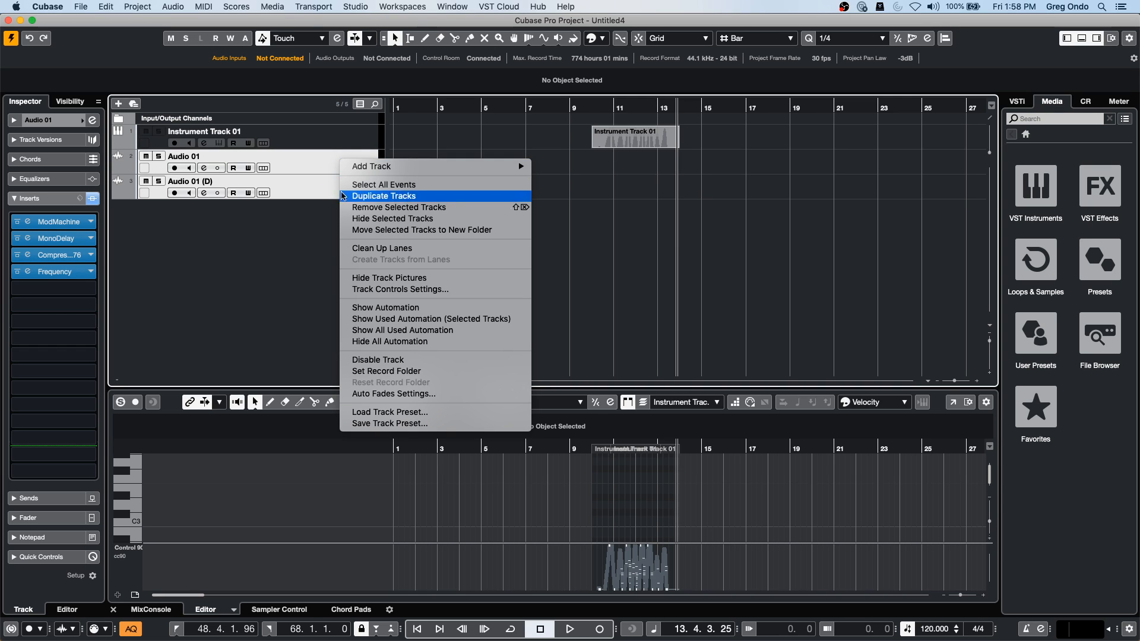
left_click(380, 196)
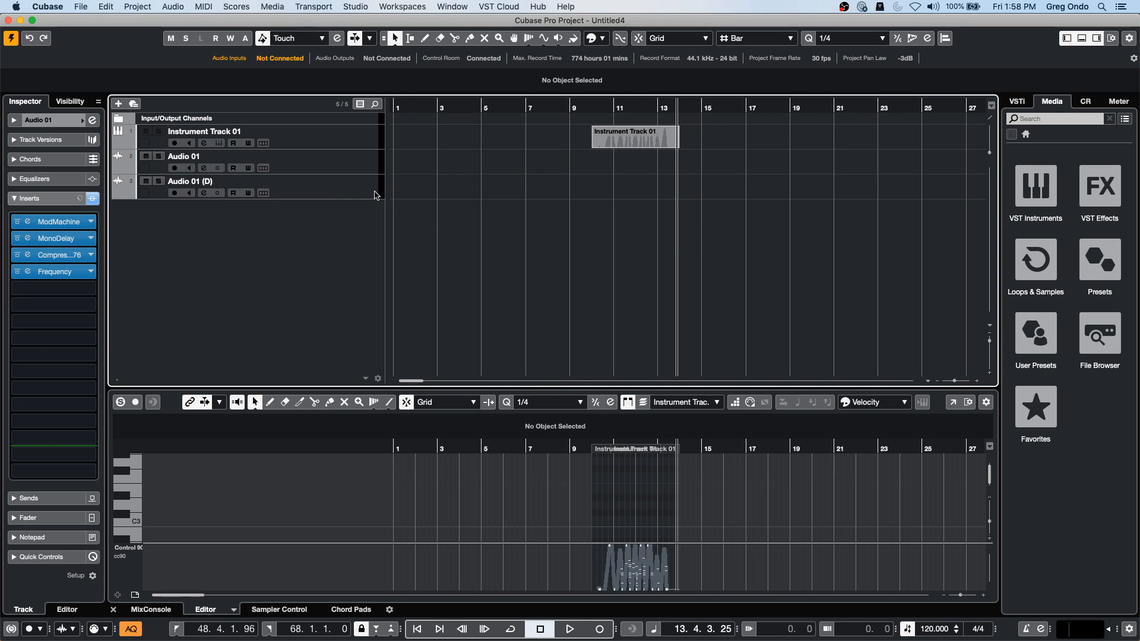
Step: Select all four audio tracks, from Audio 01 to the last copy, and duplicate them together
left_click(321, 169)
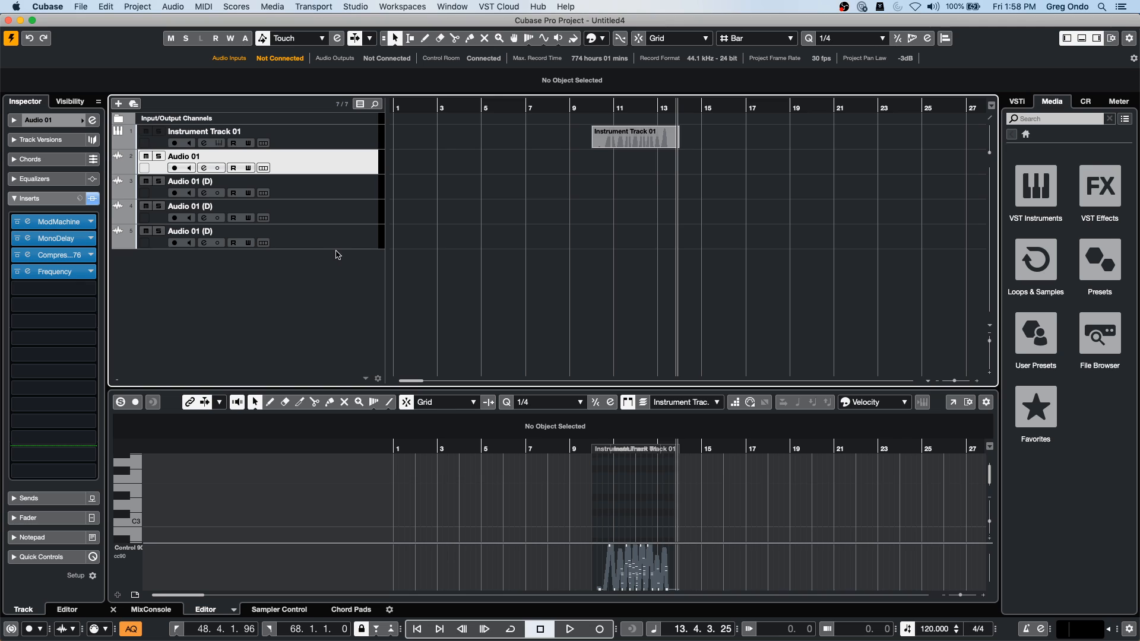
left_click(331, 237, "shift")
right_click(331, 235)
left_click(371, 257)
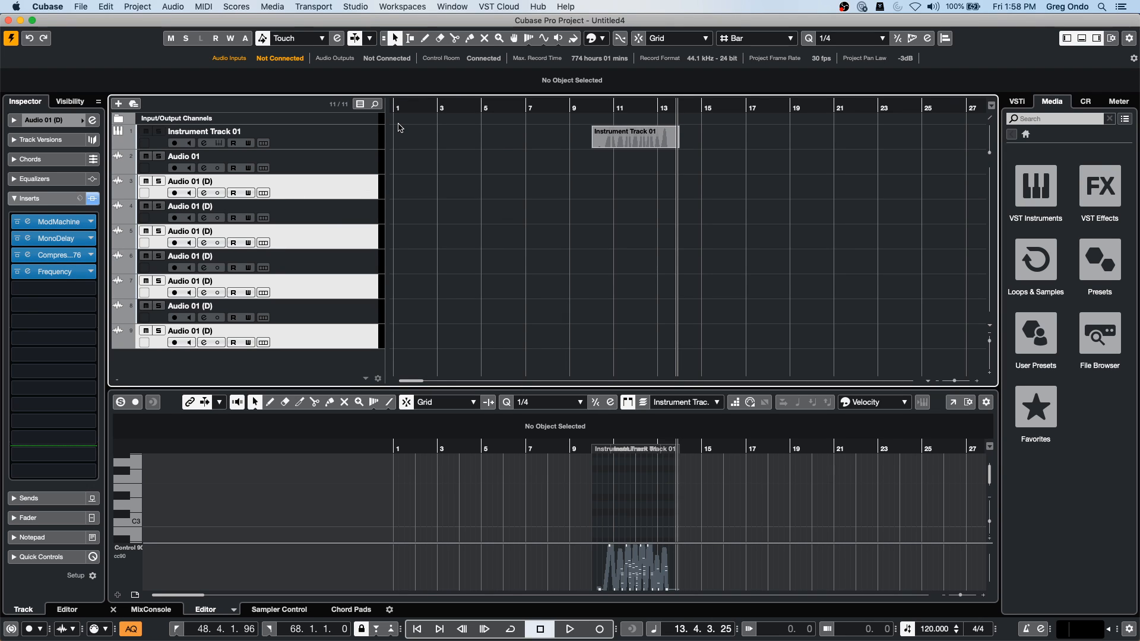
Step: Open the MixConsole and expand the Inserts rack for all channels
key("F3")
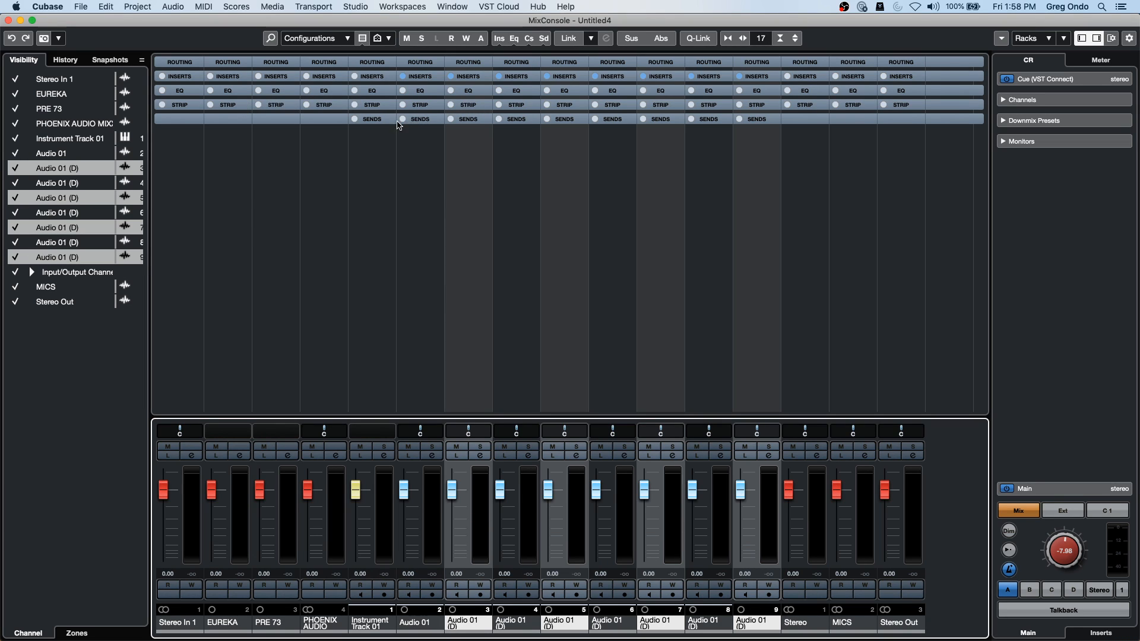
left_click(389, 77)
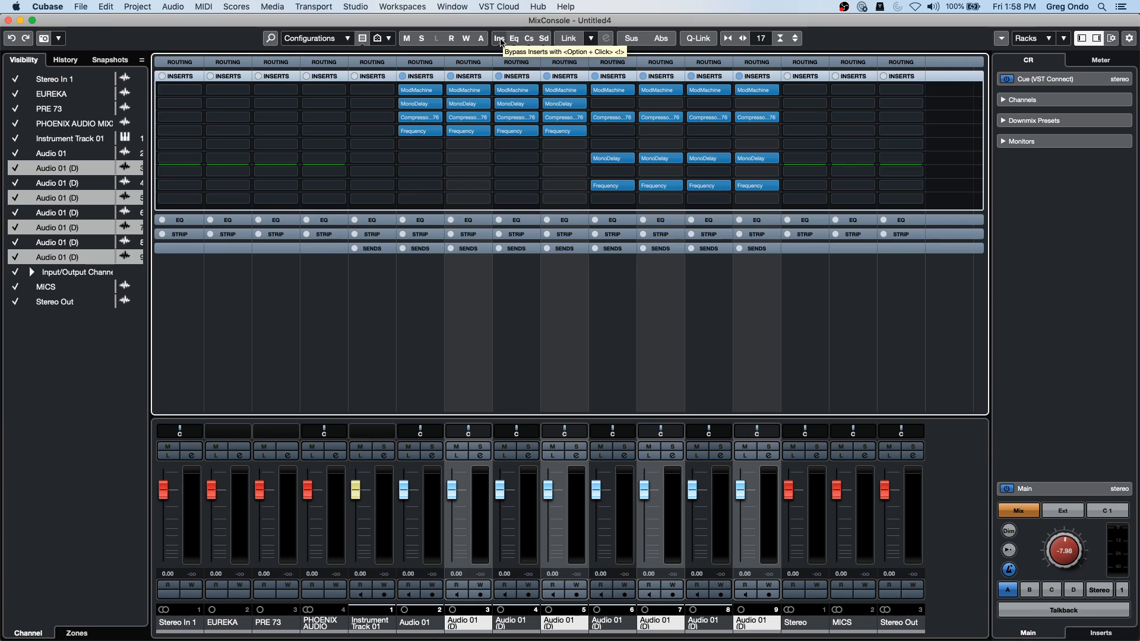
Step: Bypass the inserts on all channels at once and reactivate them, two times over
left_click(500, 40, "alt")
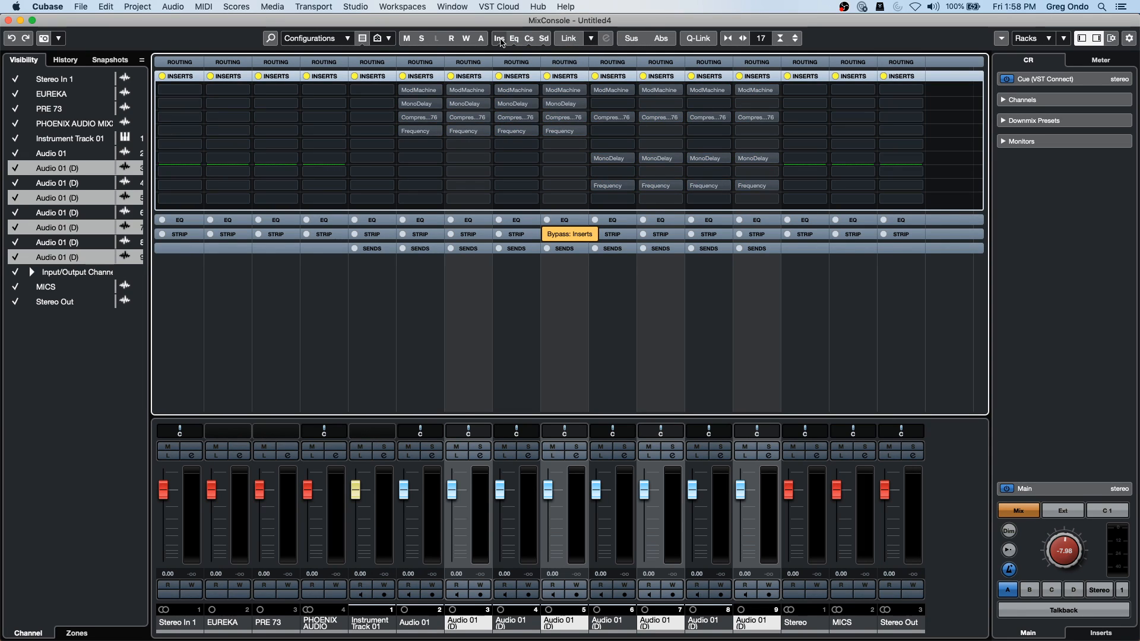
left_click(500, 40, "alt")
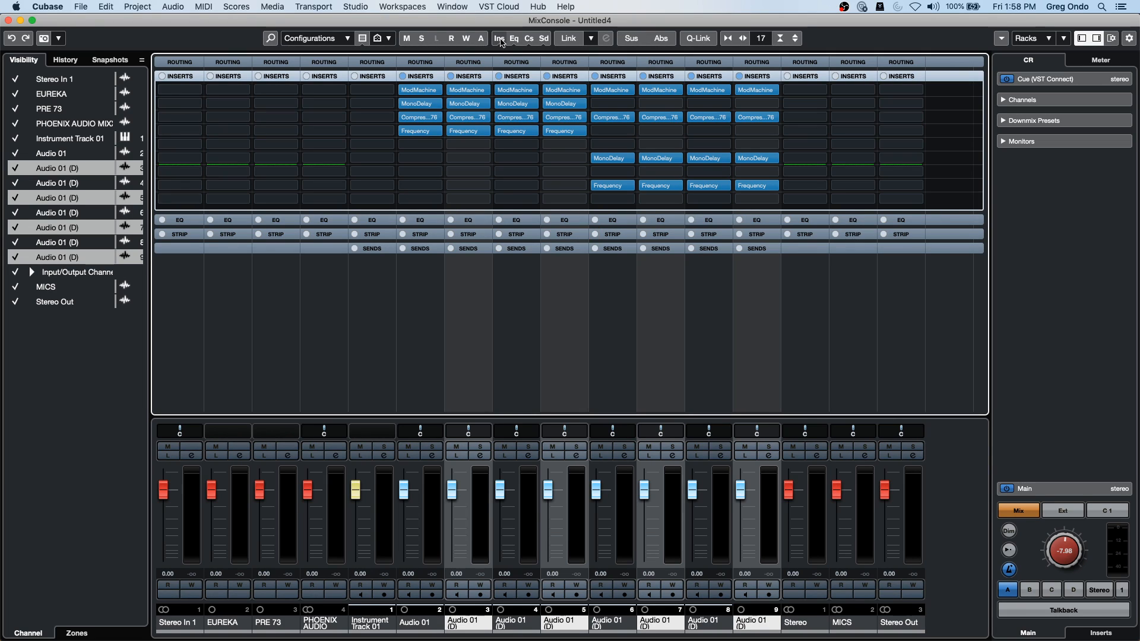
key("alt")
left_click(501, 41, "alt")
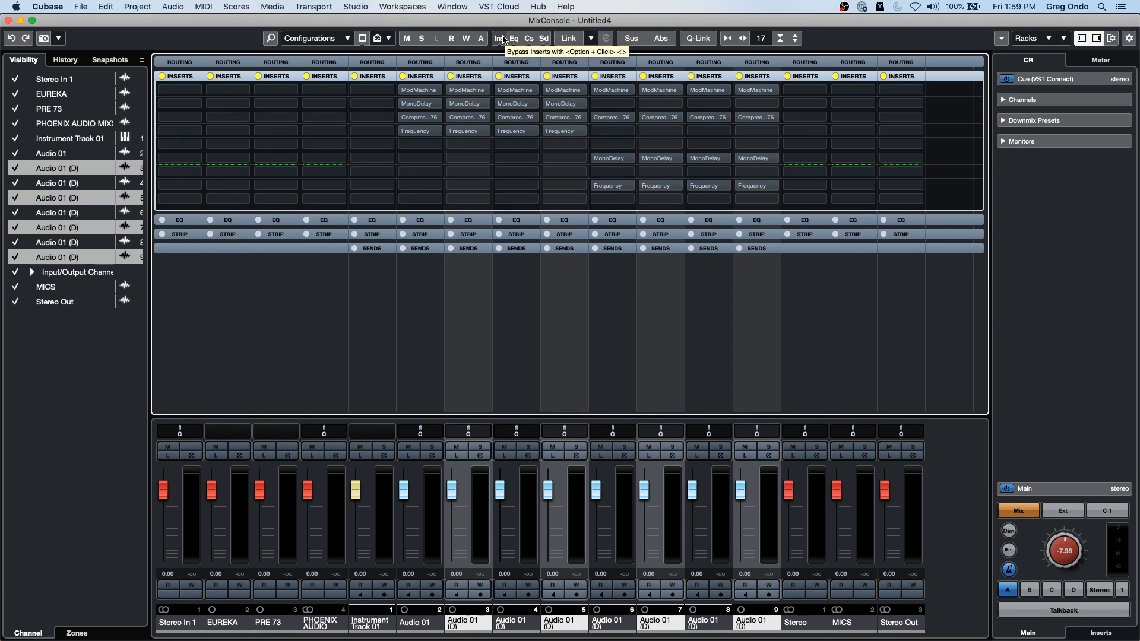
left_click(505, 41, "alt")
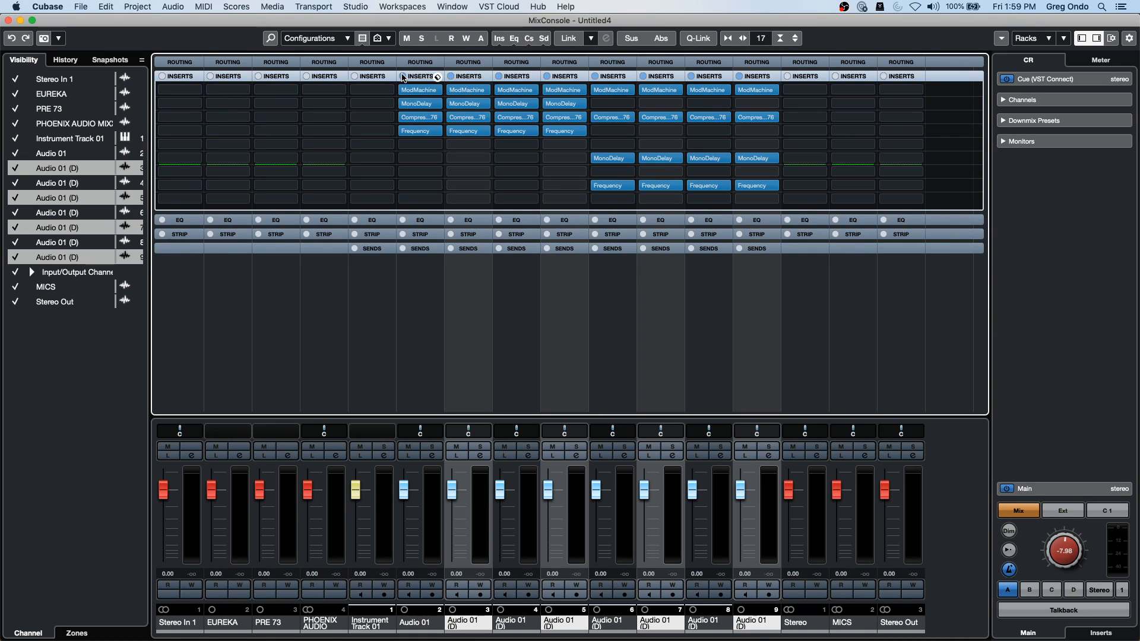
Step: Bypass the inserts channel by channel on Audio 01 and its first four copies, and reactivate them individually
left_click(403, 77)
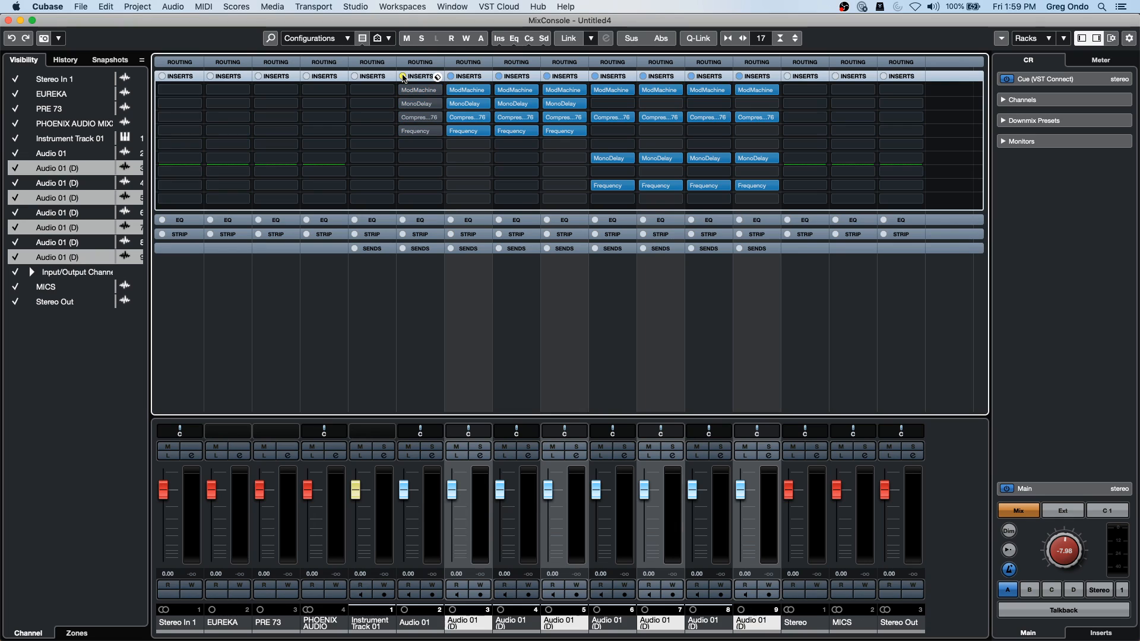
left_click(403, 76)
left_click(451, 77)
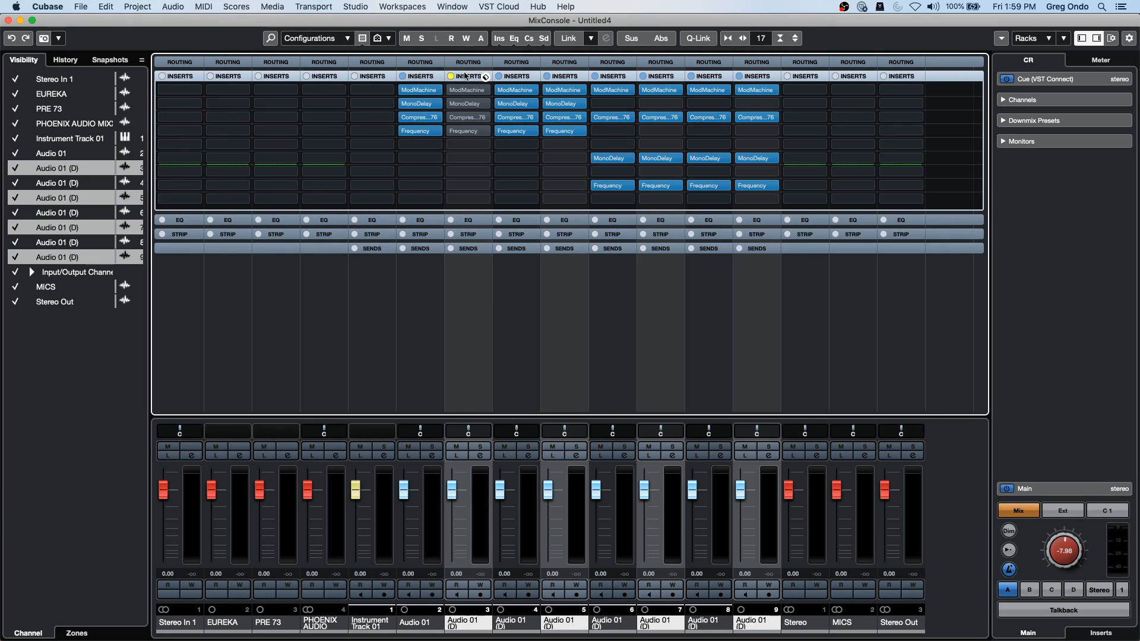
left_click(499, 77)
left_click(547, 77)
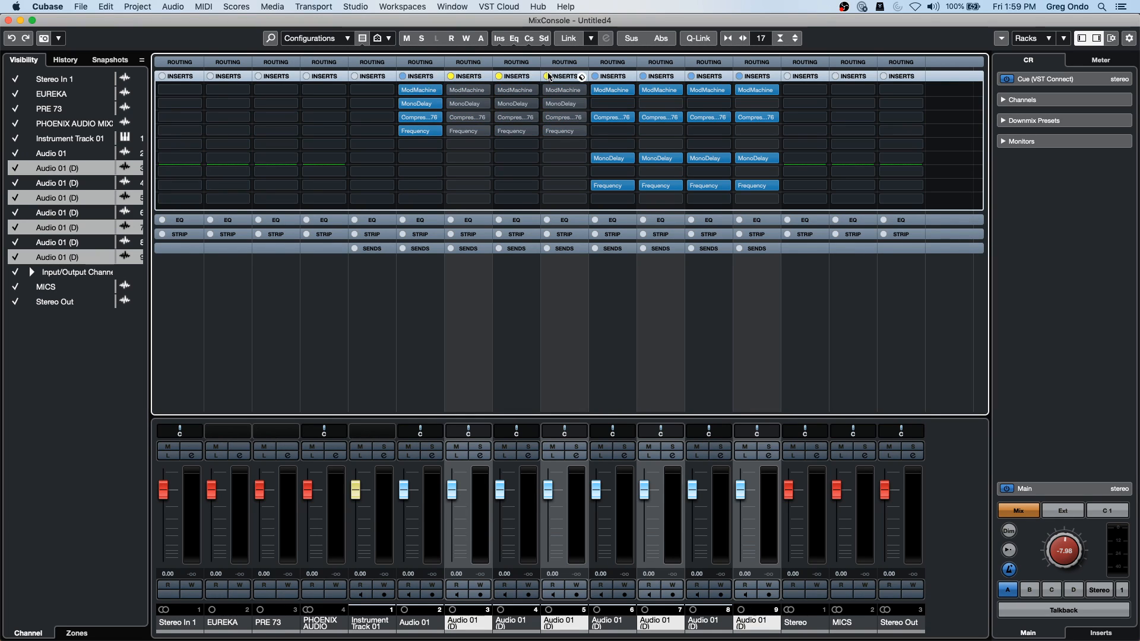
left_click(595, 77)
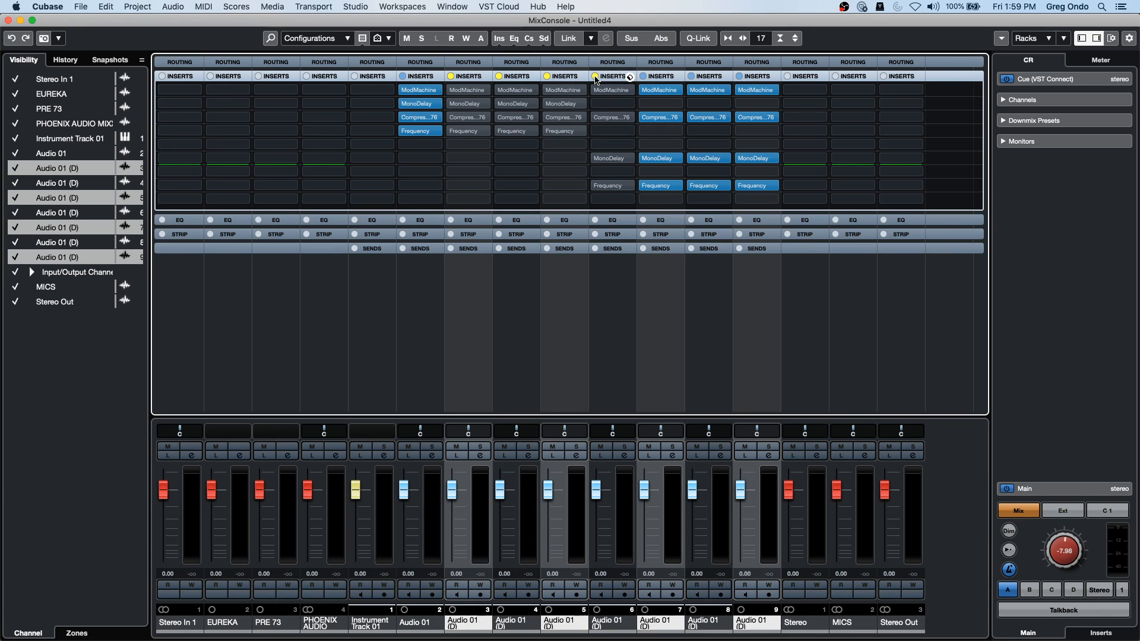
left_click(595, 77)
left_click(547, 76)
left_click(499, 77)
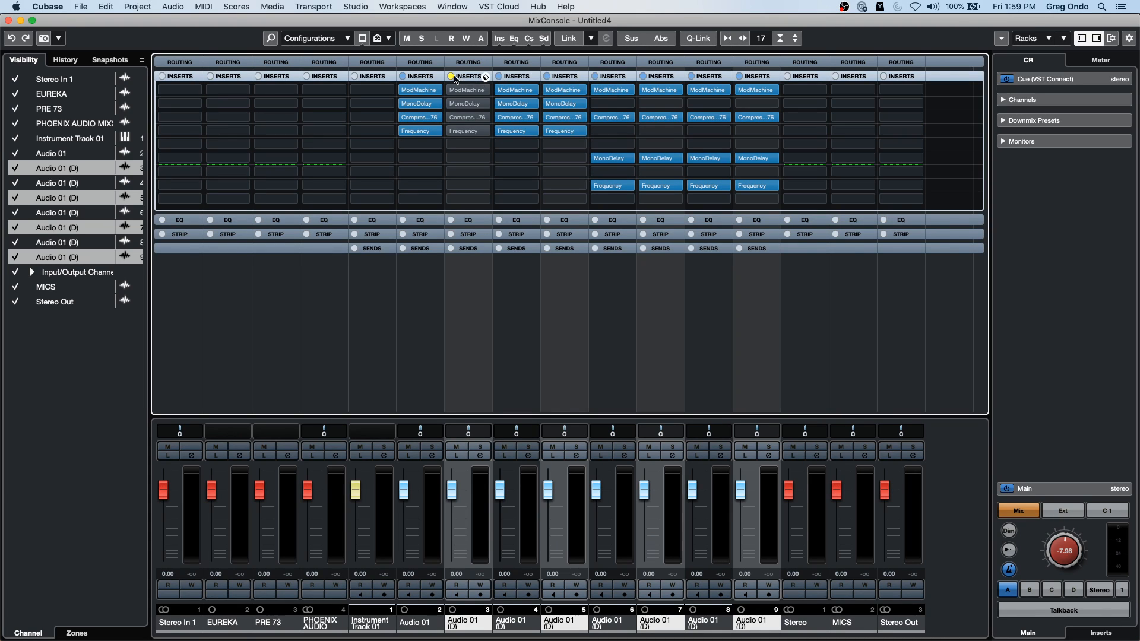
left_click(453, 77)
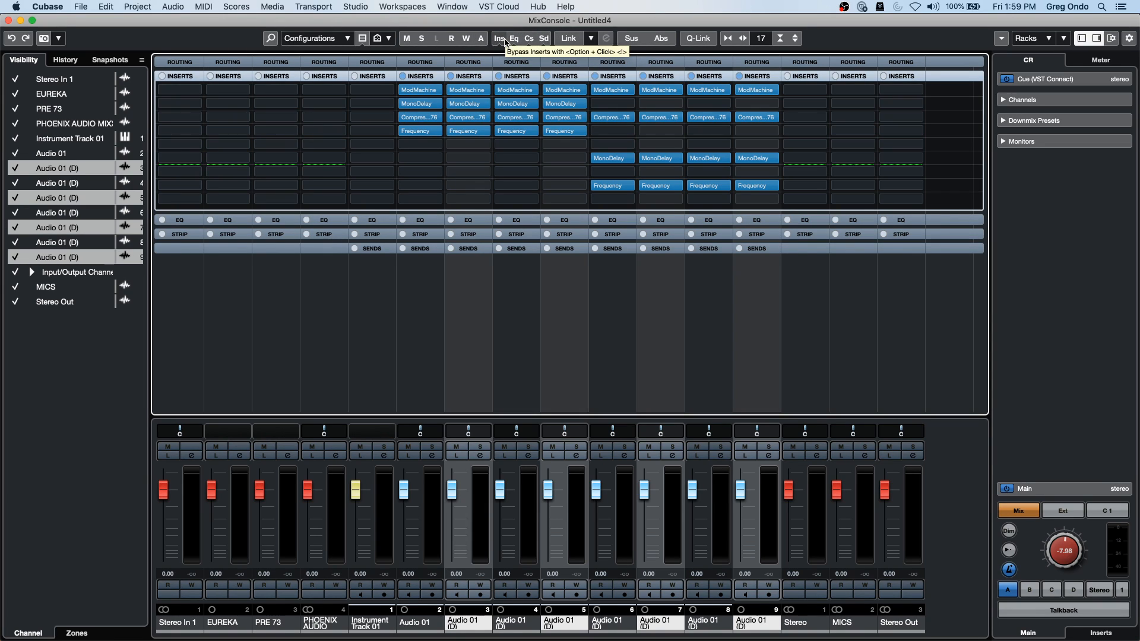
Step: Bypass the inserts on all channels at once and close the MixConsole
key("alt")
left_click(502, 39, "alt")
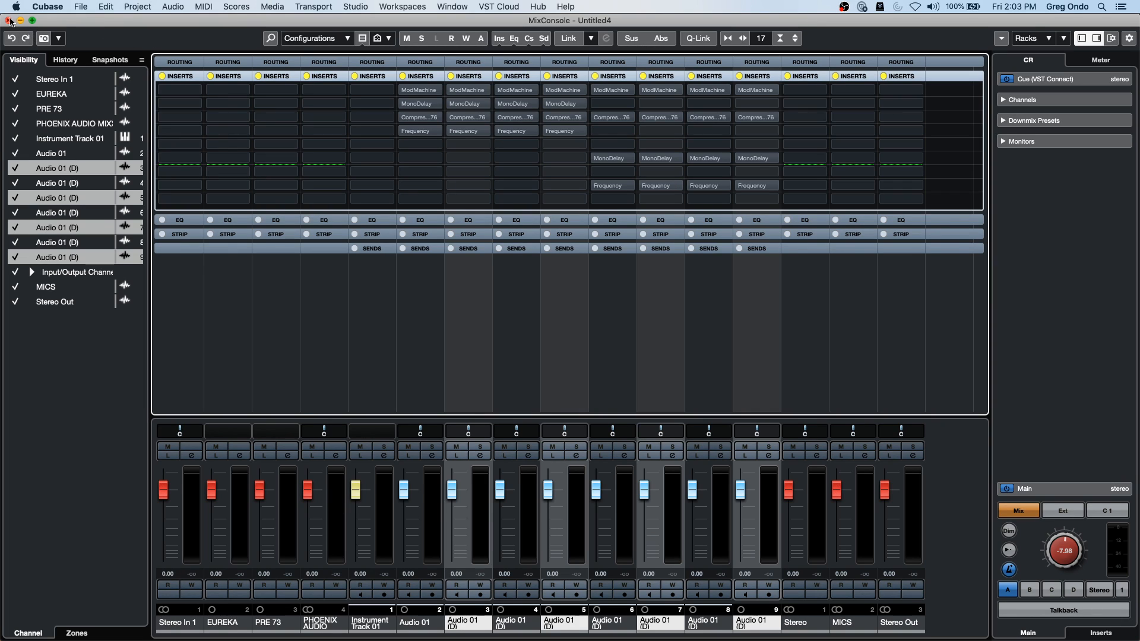
left_click(9, 21)
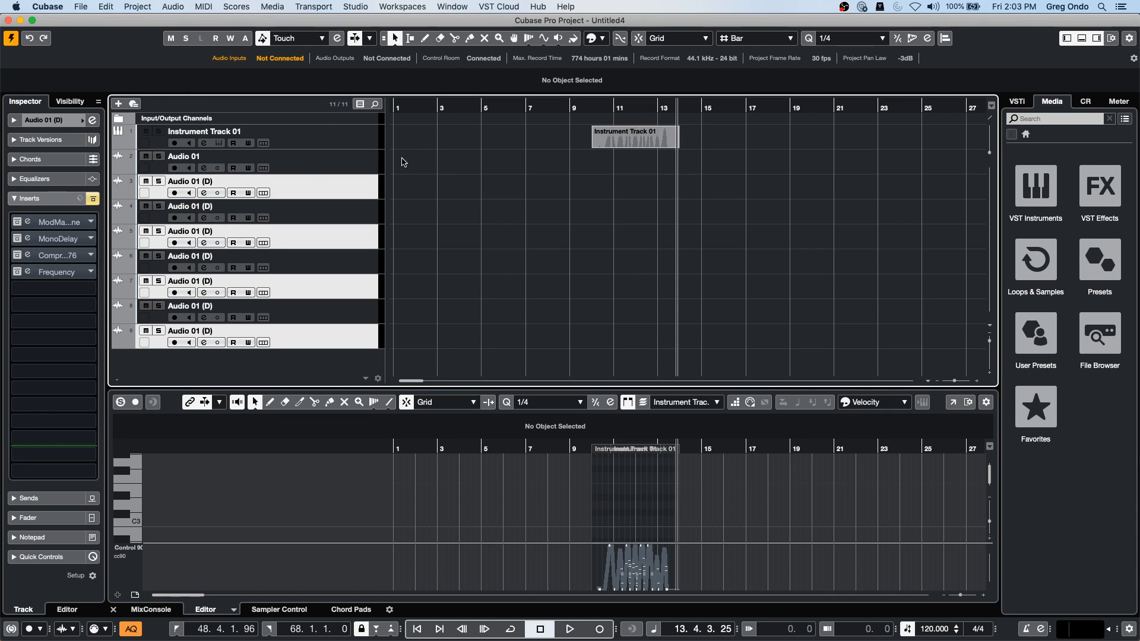
Step: Select the last audio track, collapse its Inserts section and expand its Quick Controls in the Inspector
left_click(365, 143)
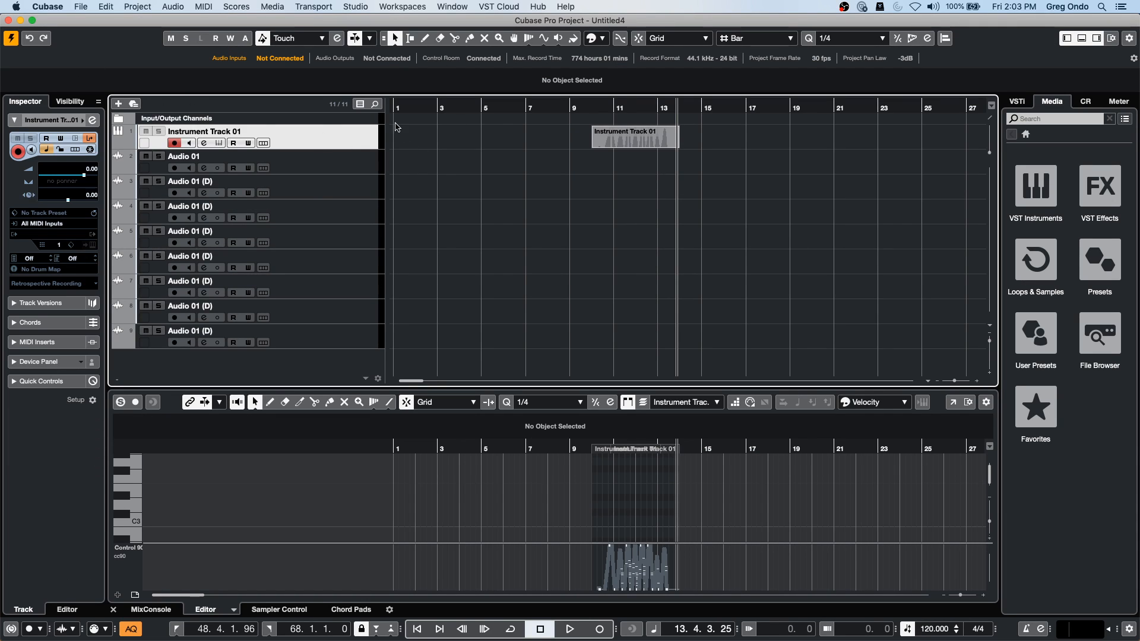
left_click(80, 7)
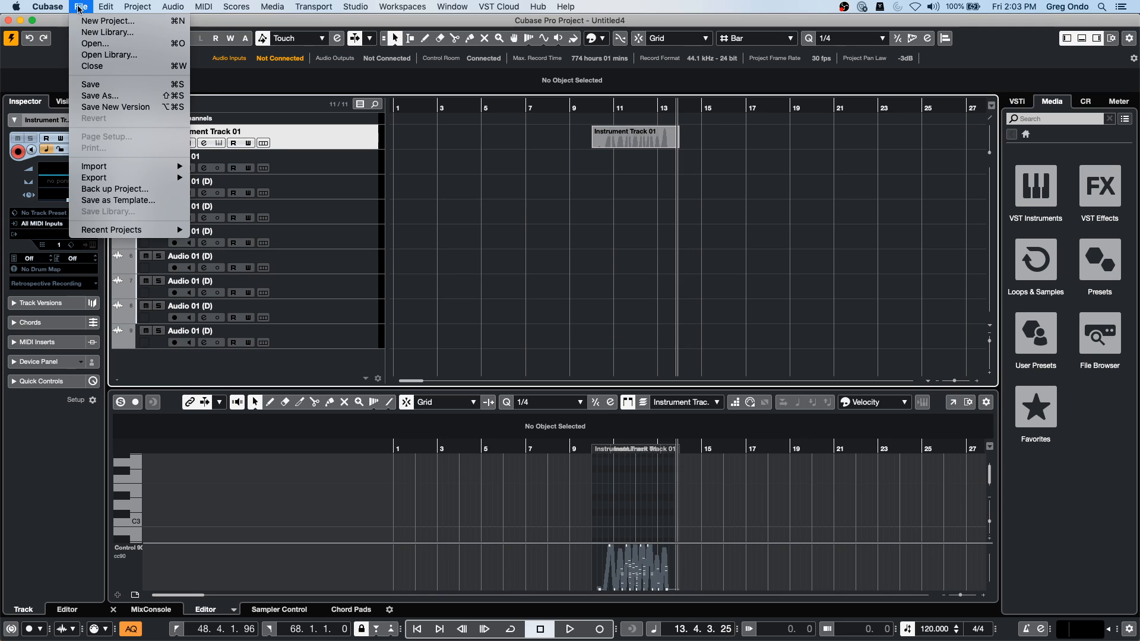
left_click(300, 337)
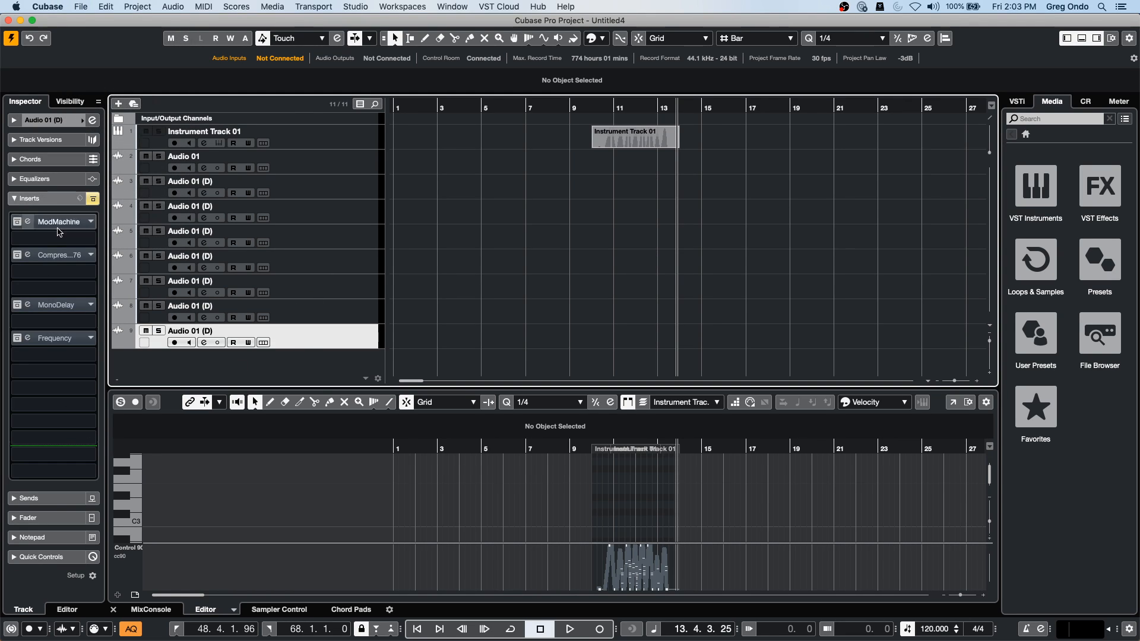
left_click(35, 199)
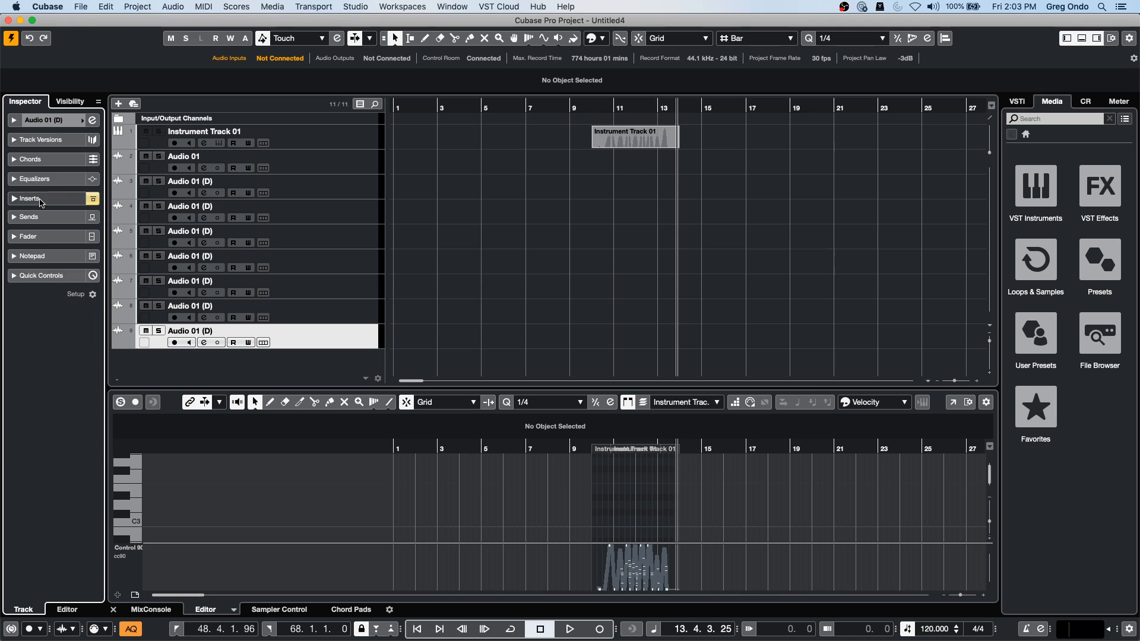
left_click(18, 275)
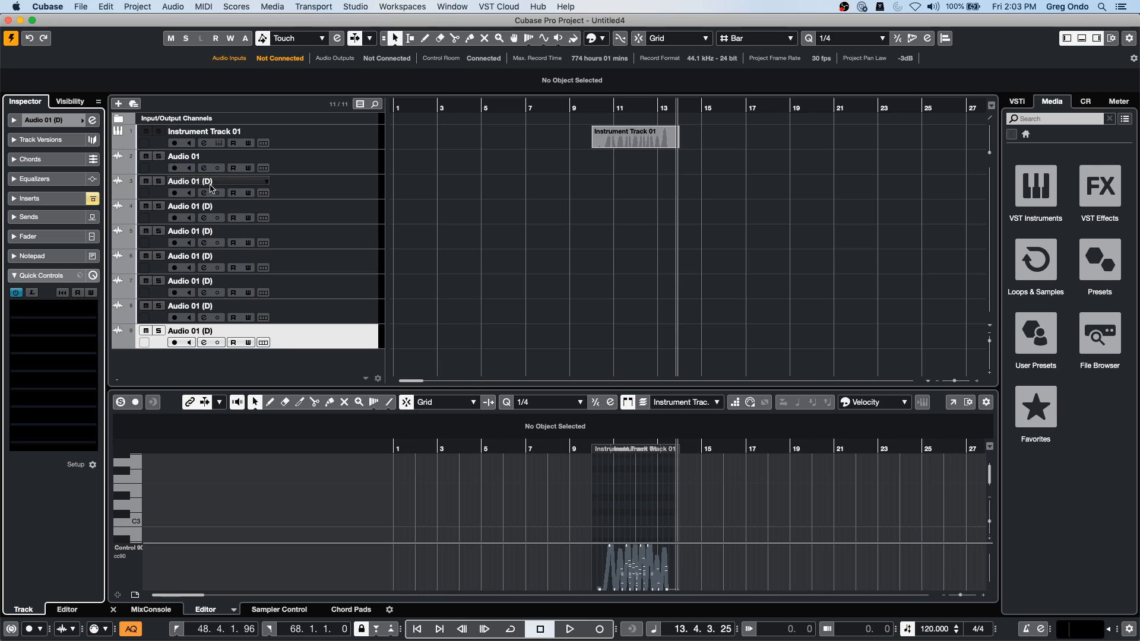
Step: Load the Volume/ Pan/ Pre-Filter/ Sends quick control preset on audio track 6
left_click(339, 237)
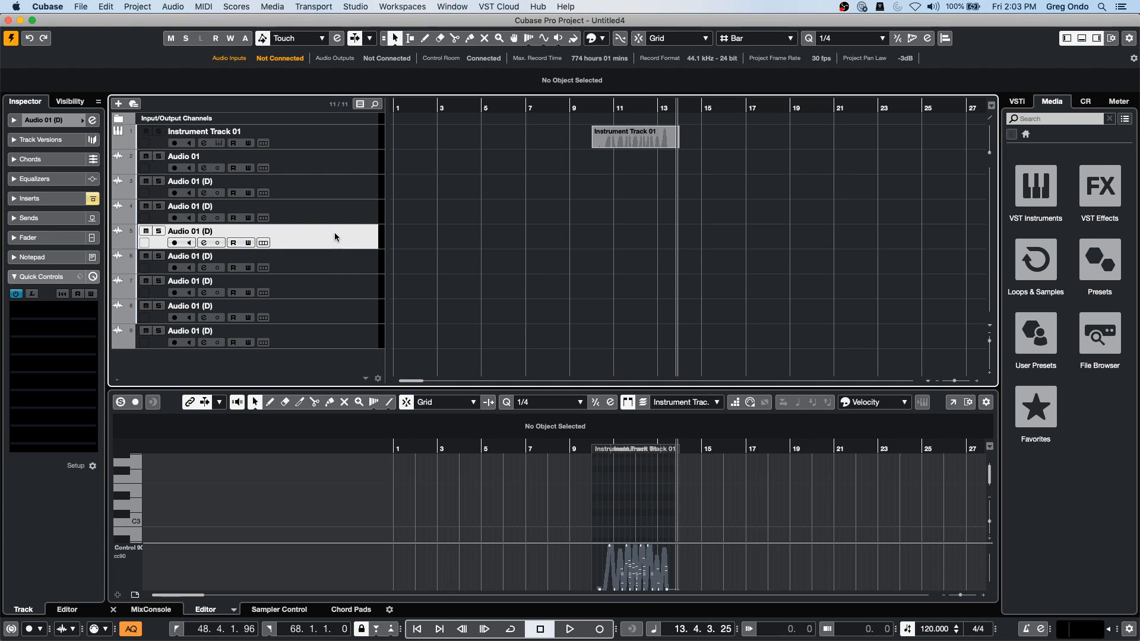
left_click(332, 262)
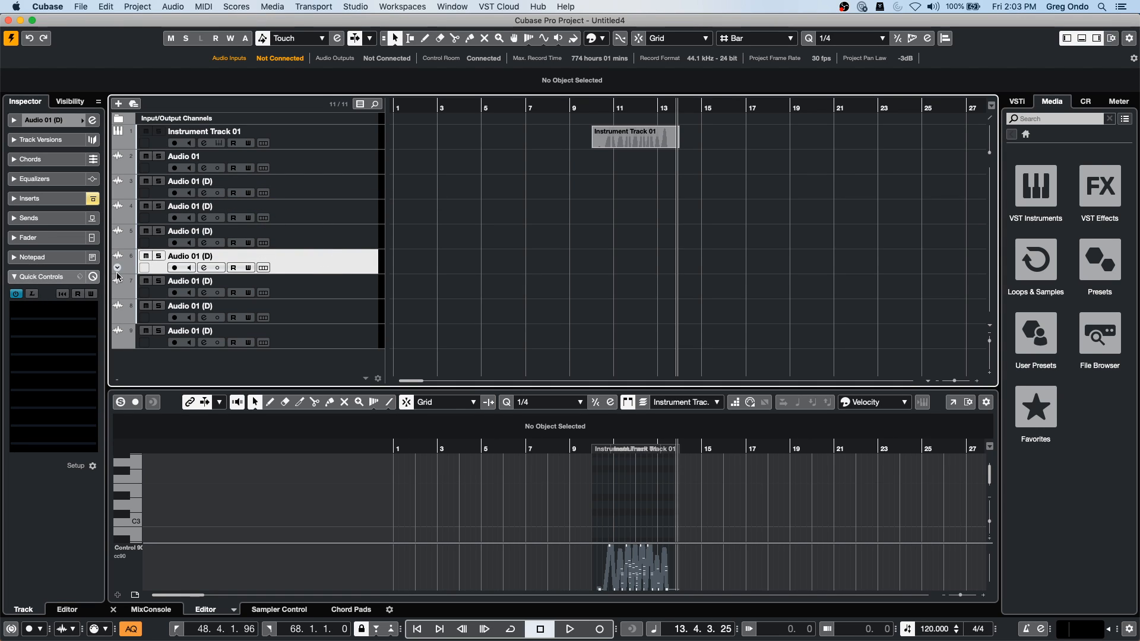
left_click(81, 277)
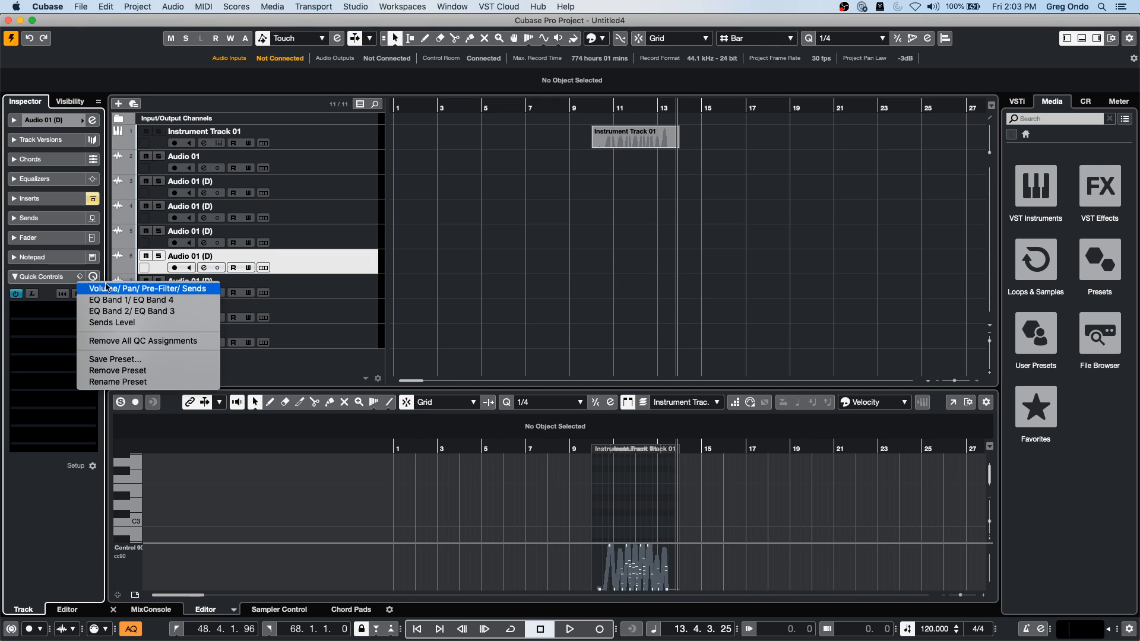
left_click(191, 289)
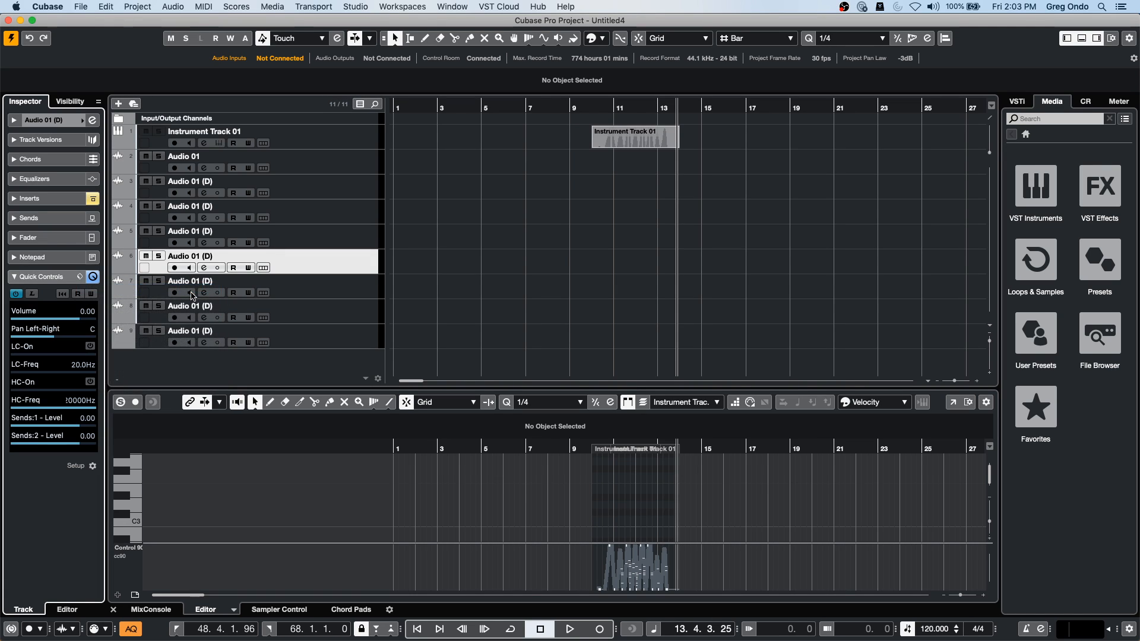
Step: Examine the quick control preset options on audio track 7, and return to track 6
left_click(356, 294)
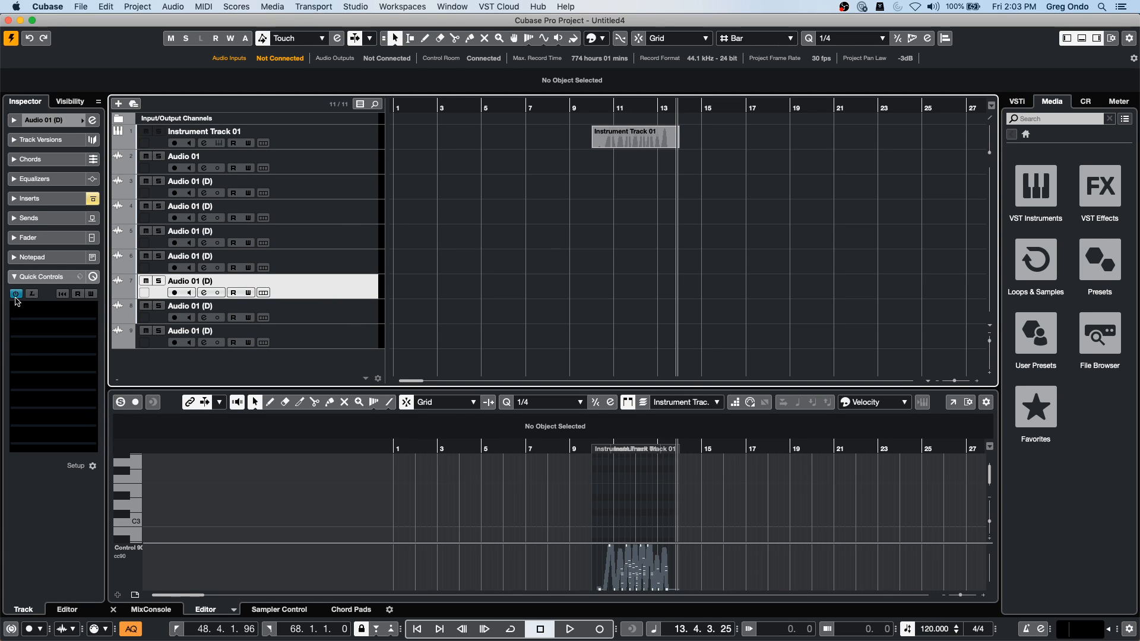
left_click(82, 278)
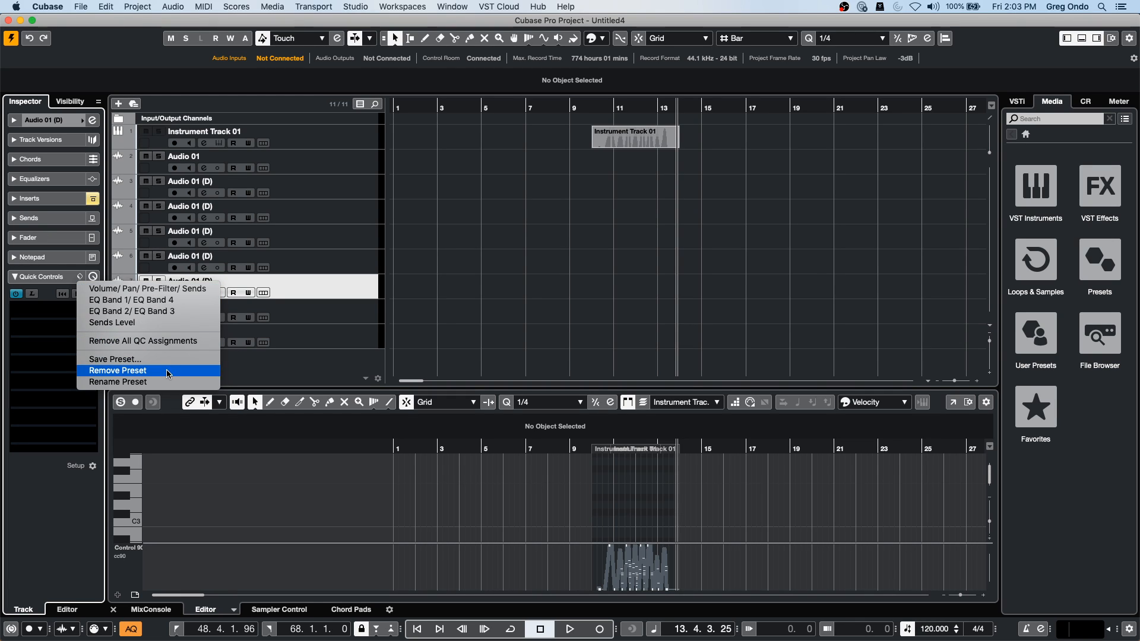
left_click(323, 262)
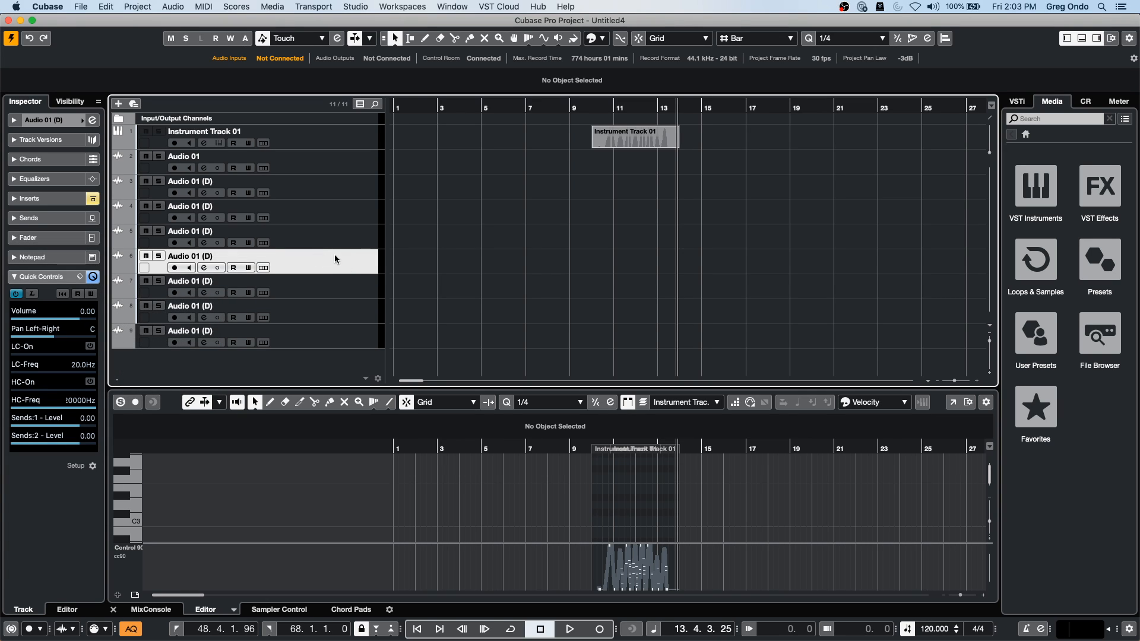
Step: Rename audio track 6 as QC
double_click(222, 256)
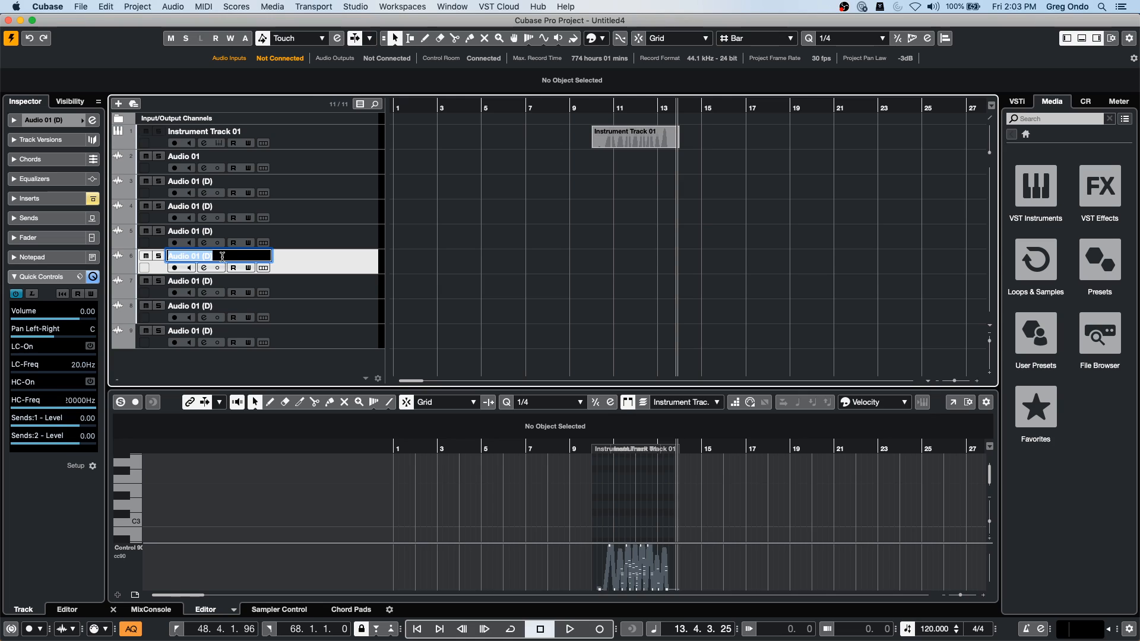
type("QC")
key("Return")
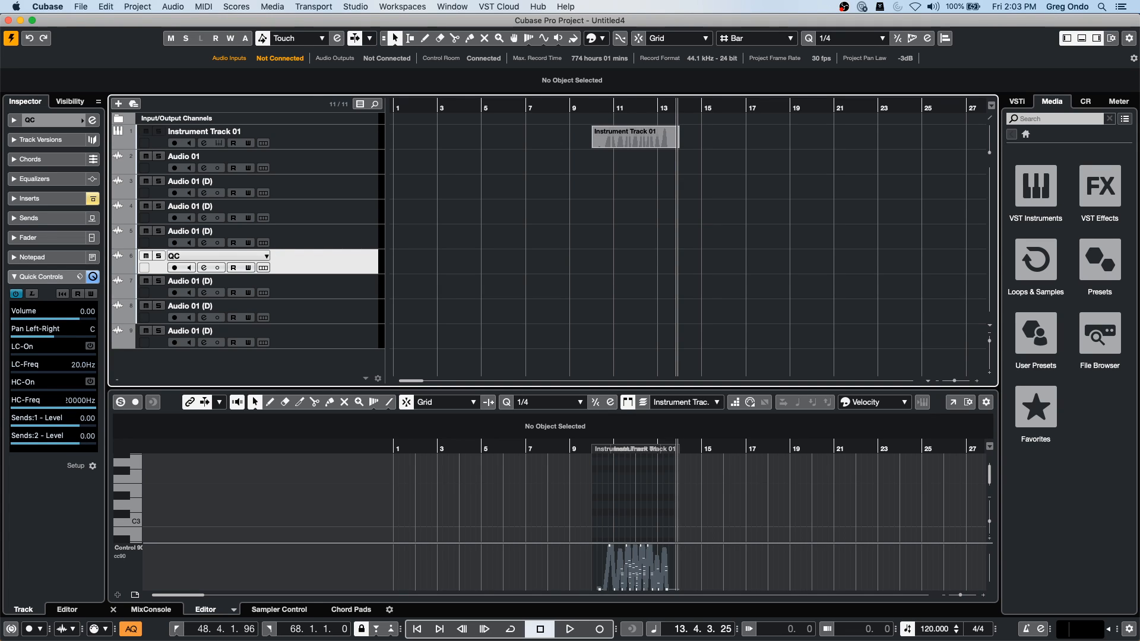
right_click(311, 254)
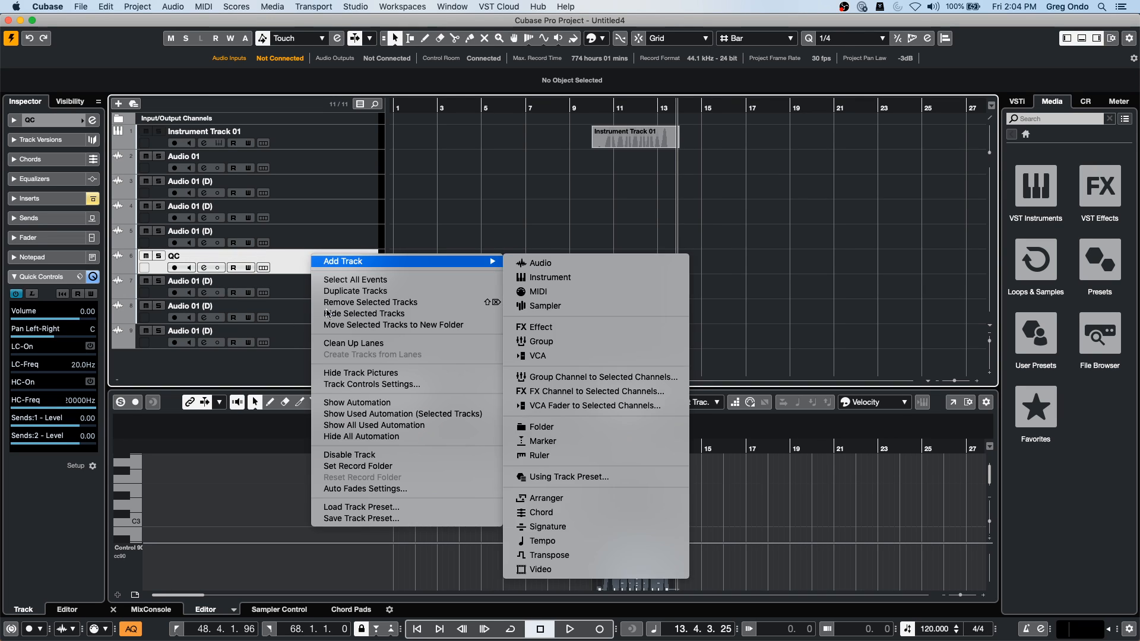
left_click(349, 508)
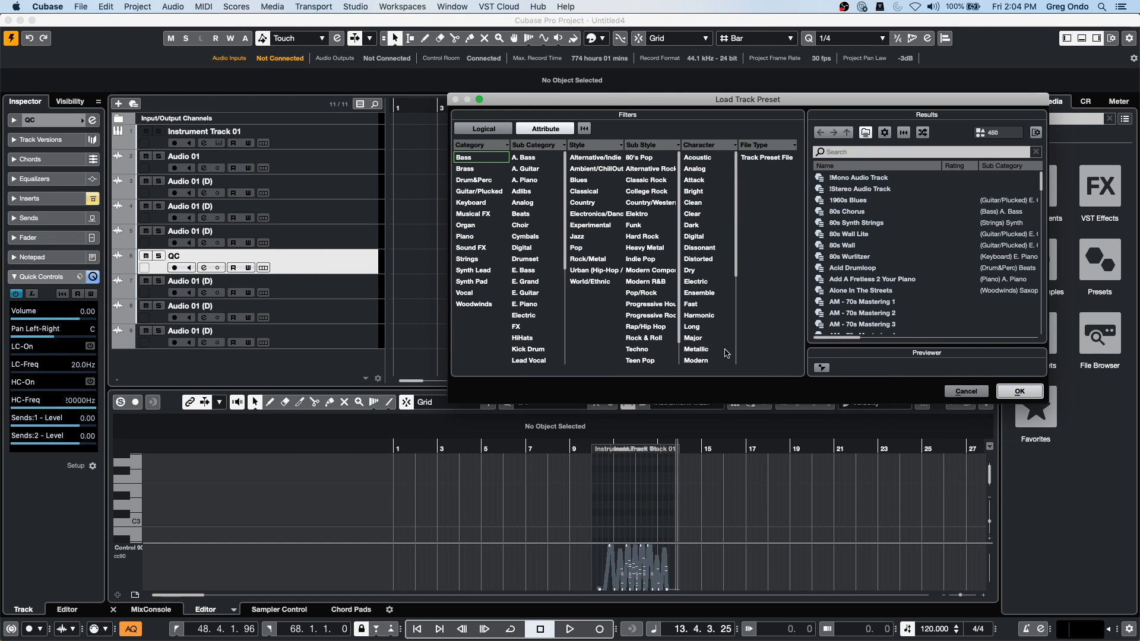
left_click(964, 392)
Step: Save the QC track as a track preset named QC
right_click(301, 259)
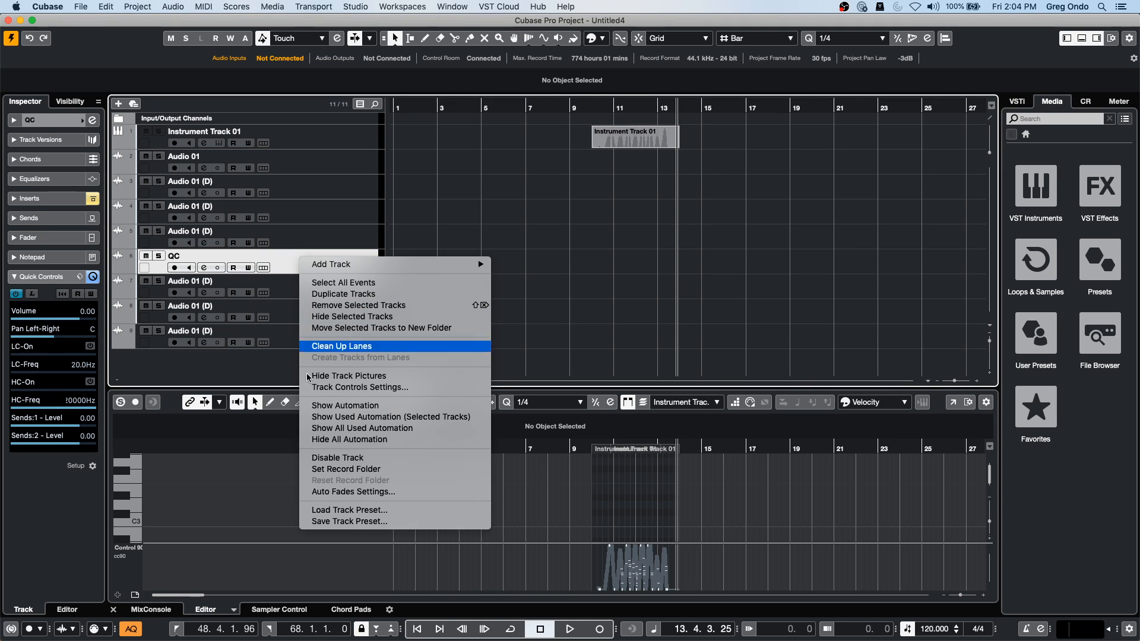
left_click(350, 522)
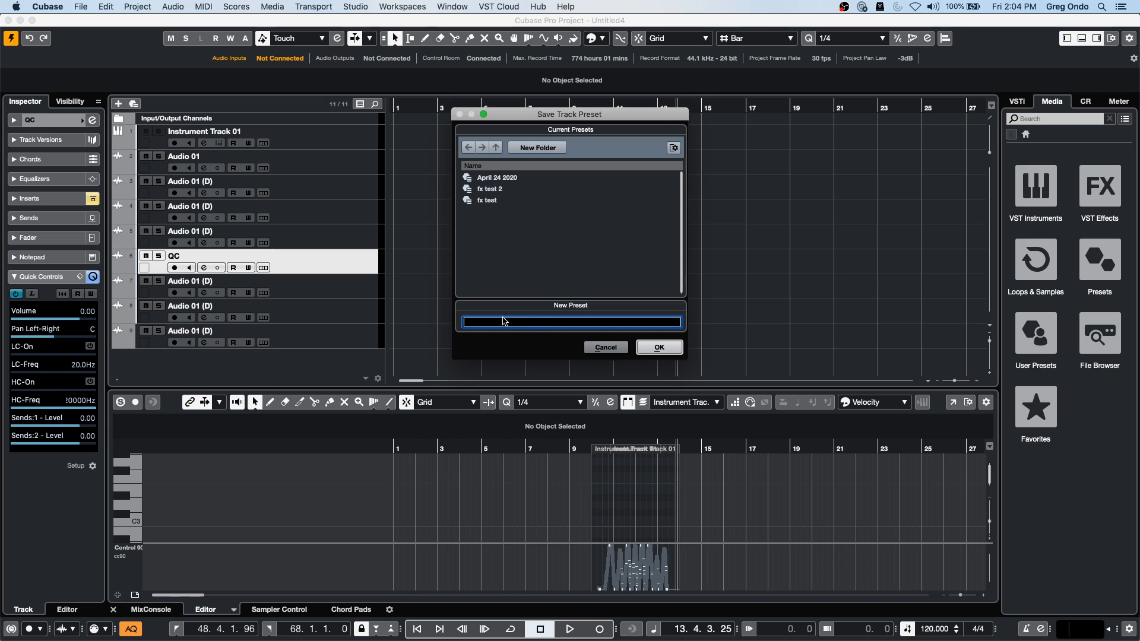
type("QC")
key("Return")
left_click(676, 349)
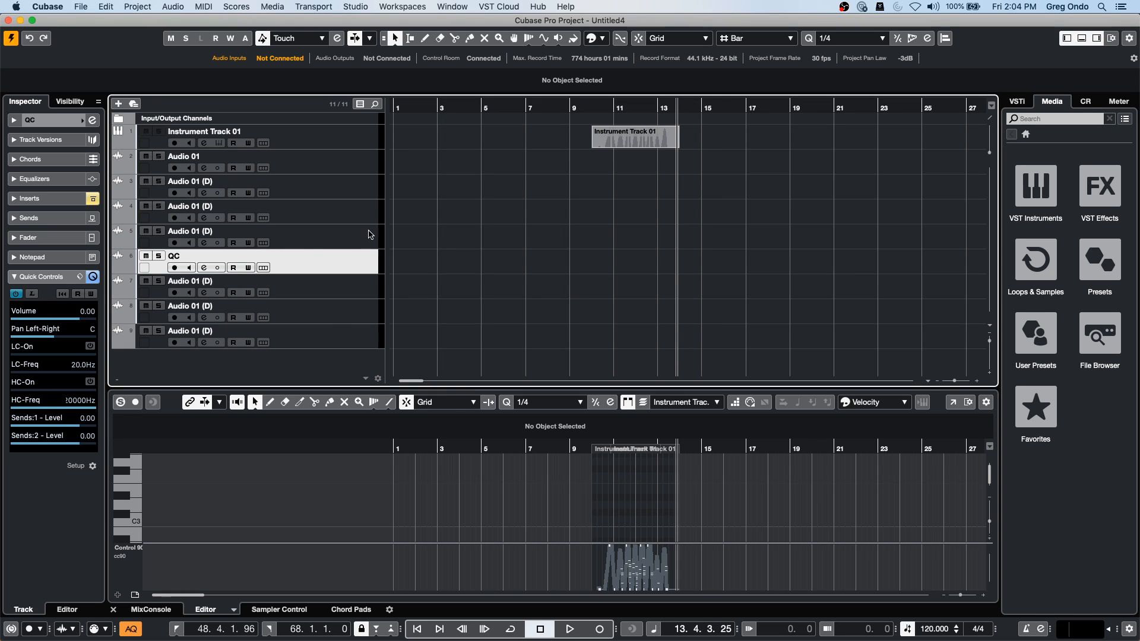
Step: Search the track presets for "qc" and add a new track from the QC preset
right_click(248, 368)
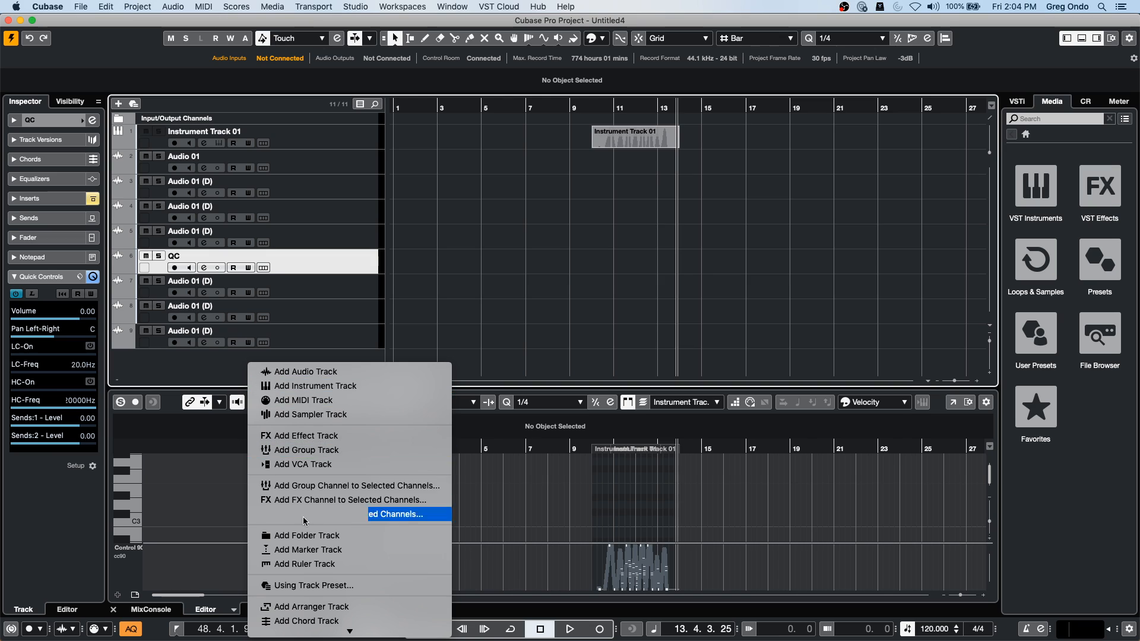
mouse_move(313, 635)
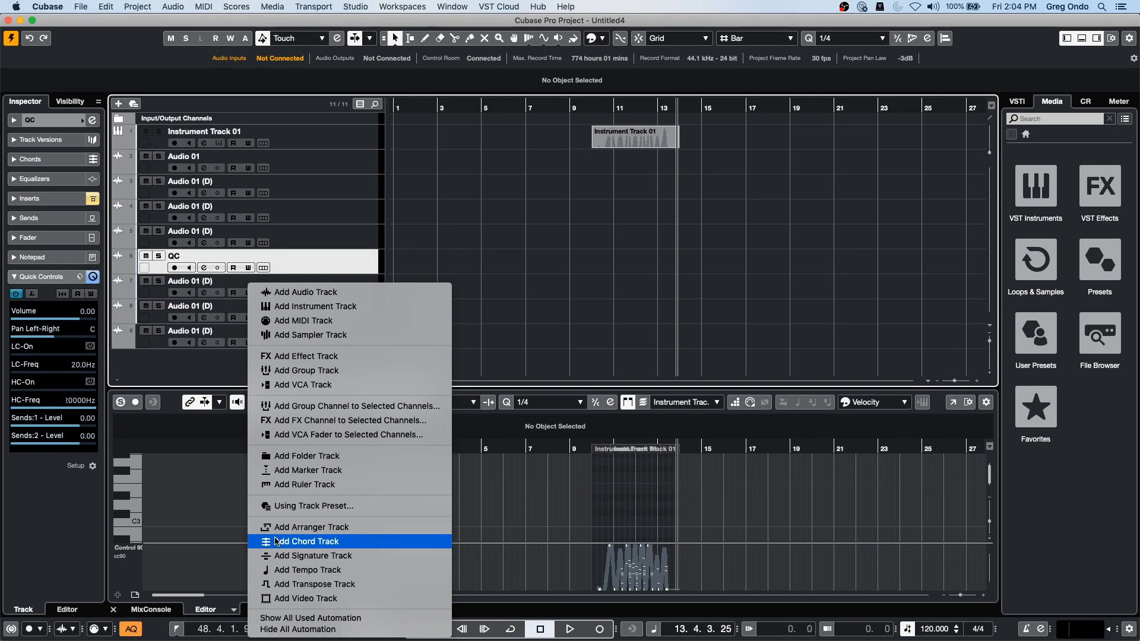
left_click(314, 506)
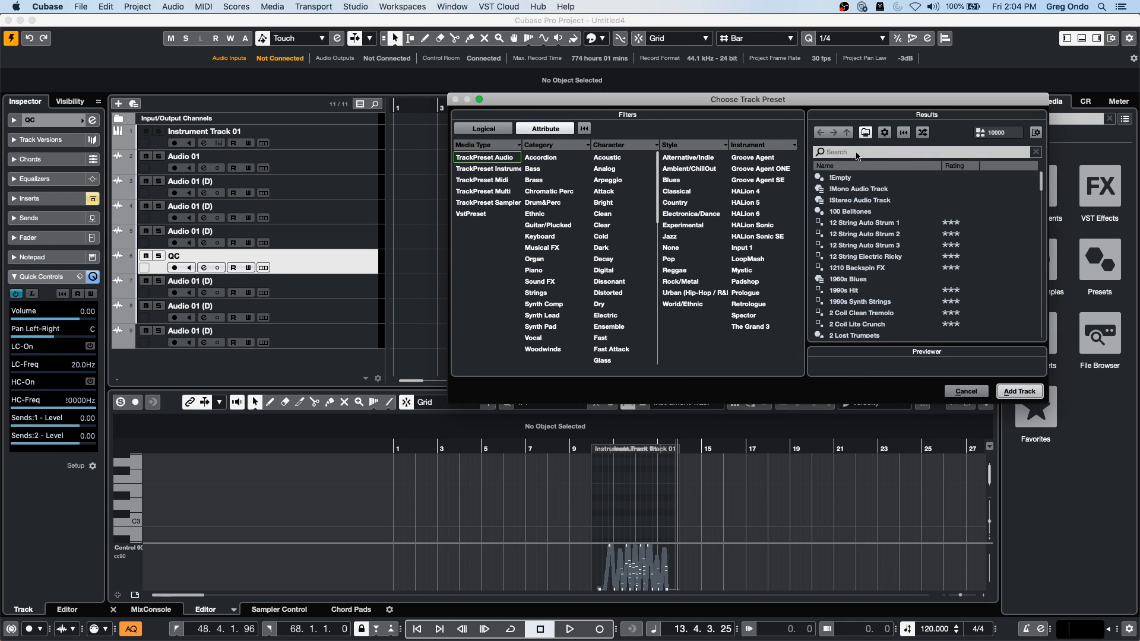
left_click(852, 151)
type("qc")
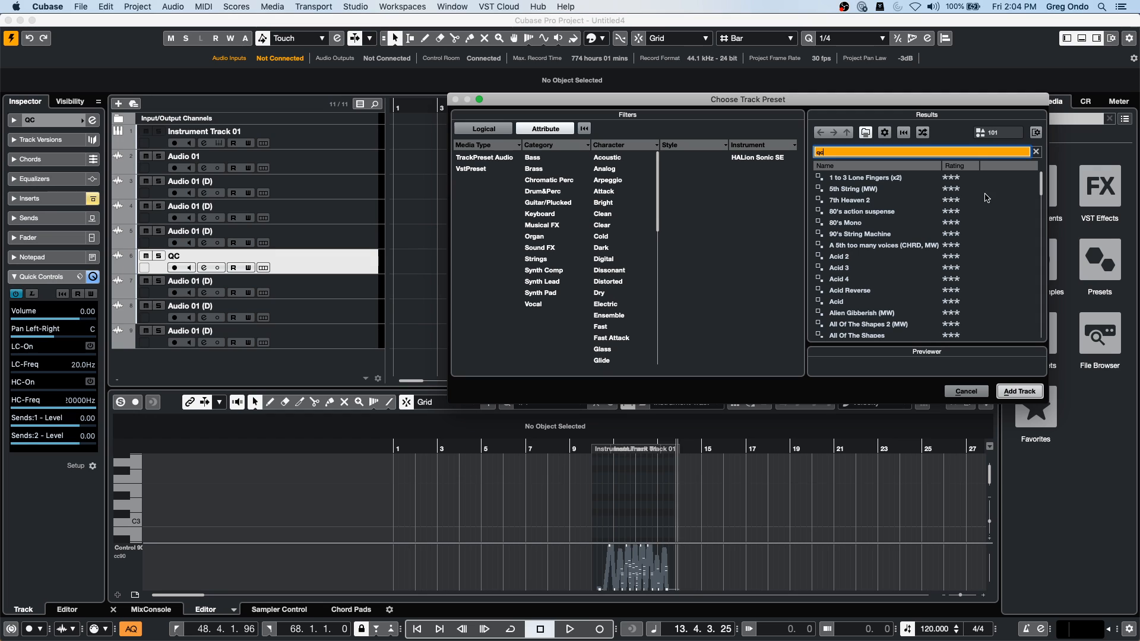
scroll(939, 231, "down", 15)
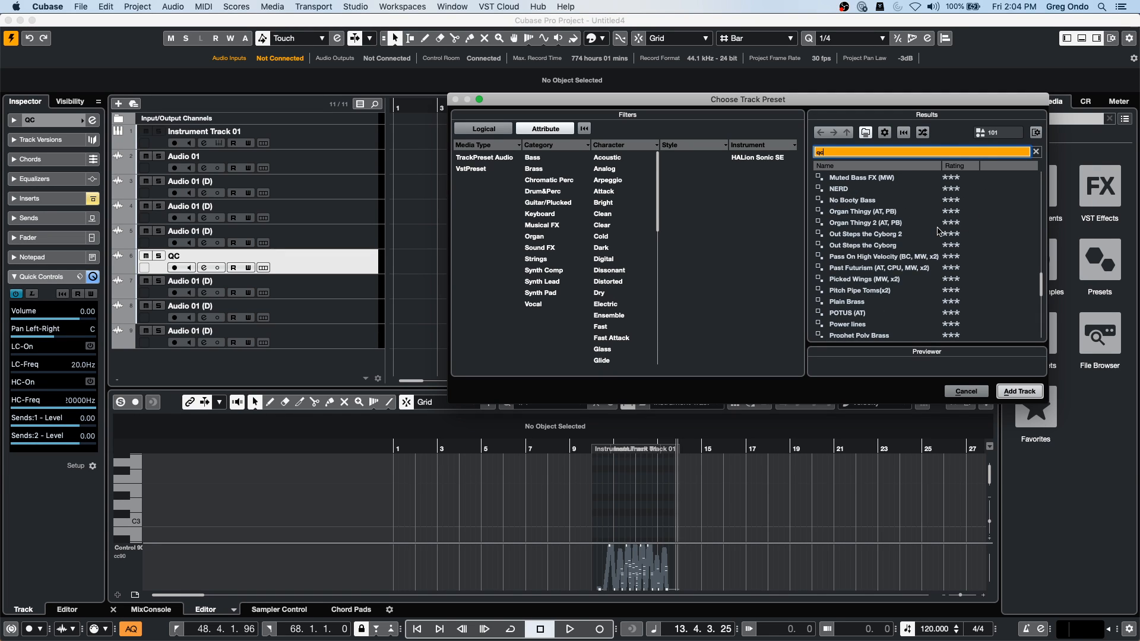
scroll(938, 231, "down", 5)
scroll(938, 229, "up", 15)
scroll(938, 228, "down", 12)
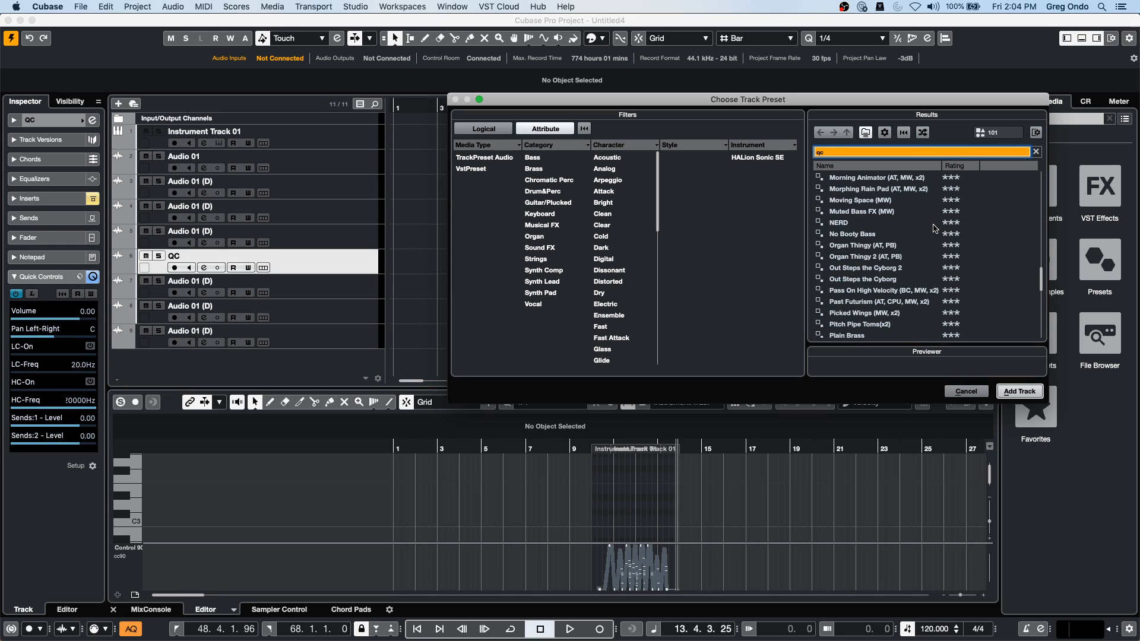
scroll(934, 229, "down", 3)
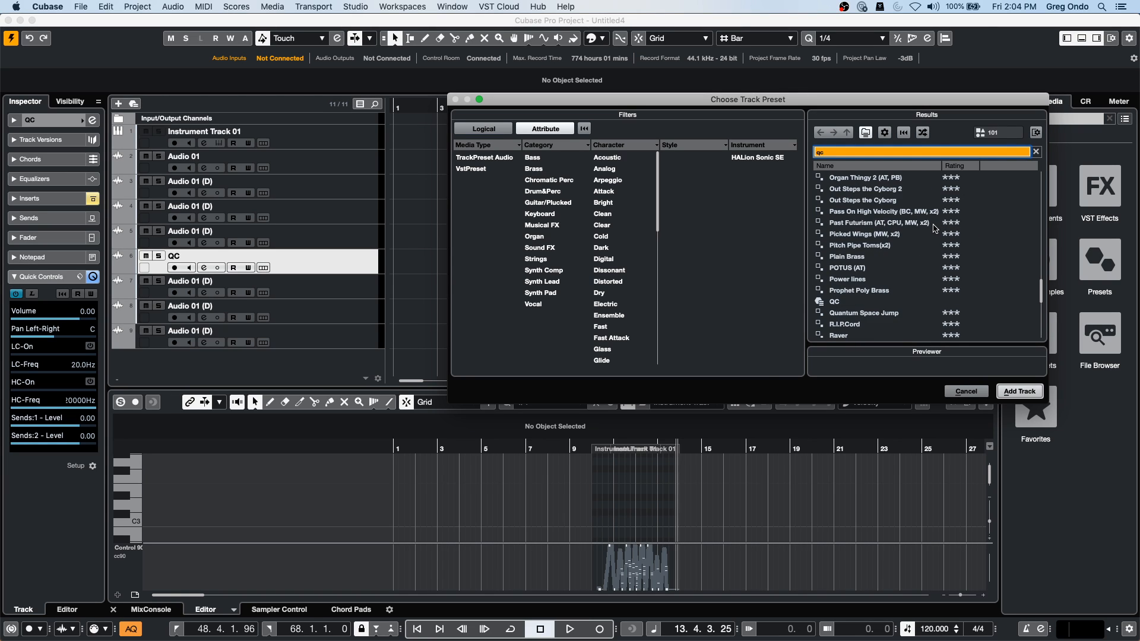
left_click(846, 303)
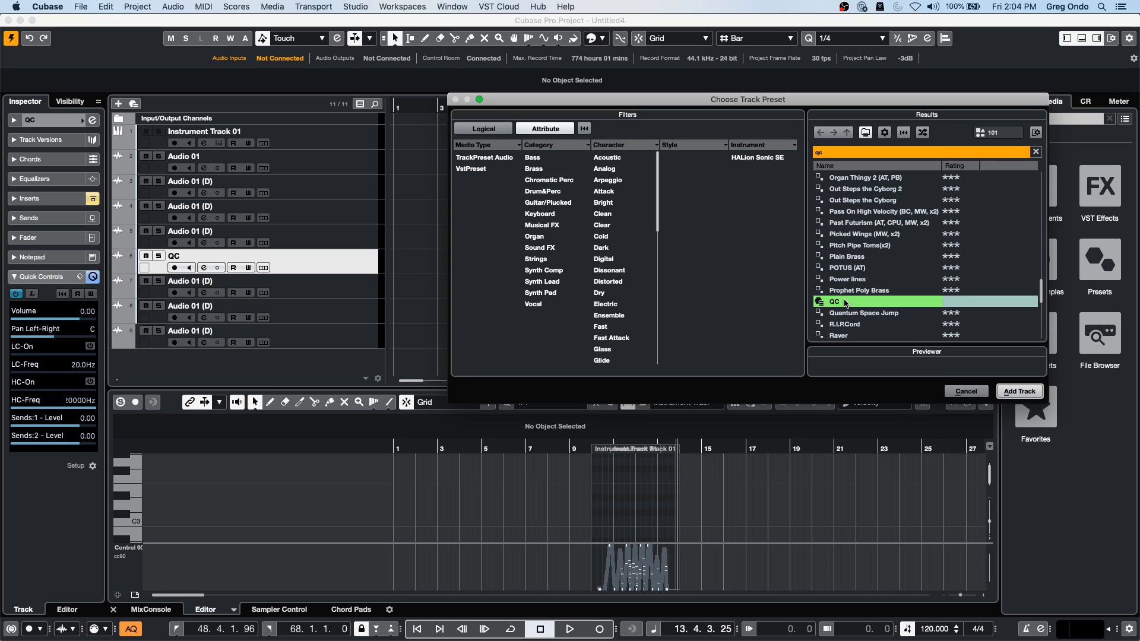
double_click(846, 302)
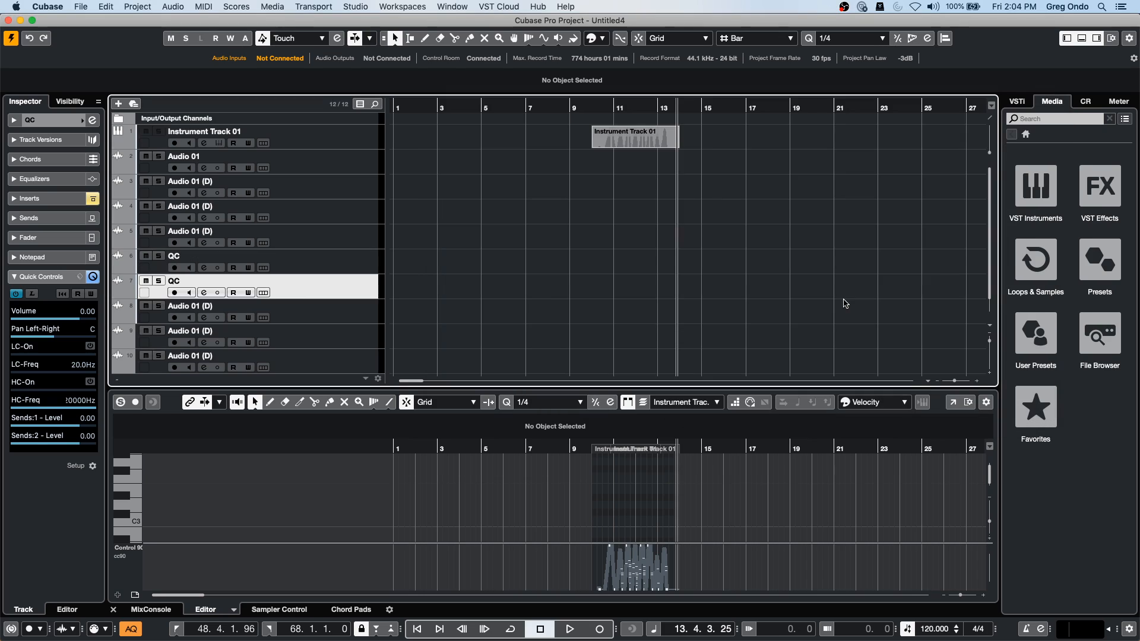
Step: Compare the quick control assignments of the two QC tracks with the audio track below them
left_click(331, 263)
left_click(323, 286)
left_click(323, 306)
left_click(325, 292)
right_click(320, 284)
left_click(297, 286)
Step: Save the project under the new name iyguiygfiuyfg in the May 1 2020 folder
left_click(77, 7)
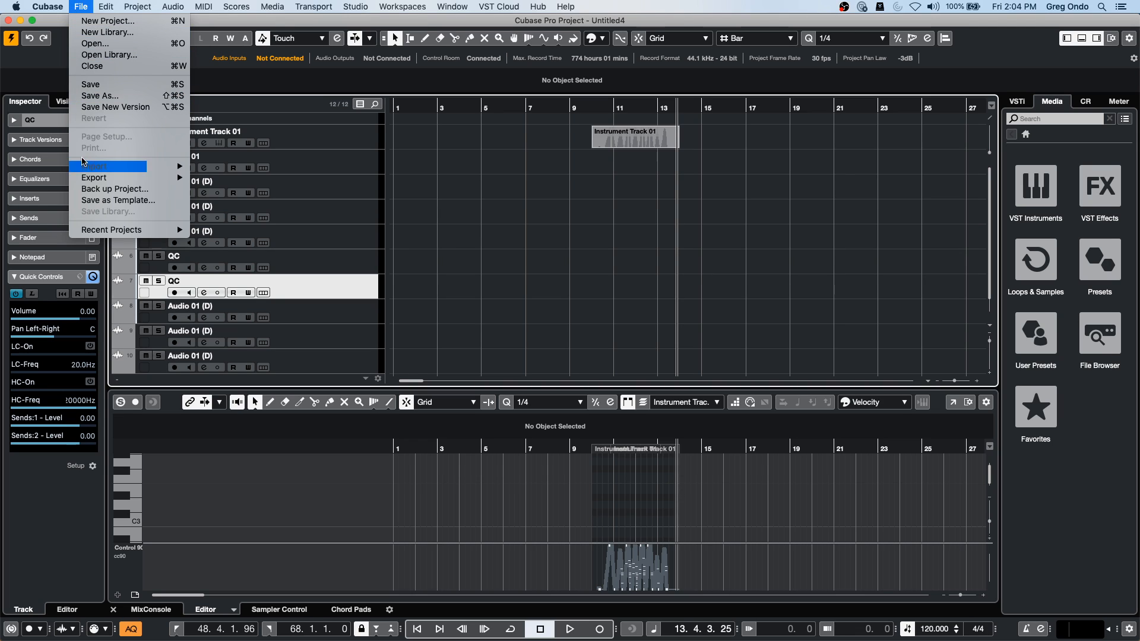
mouse_move(87, 229)
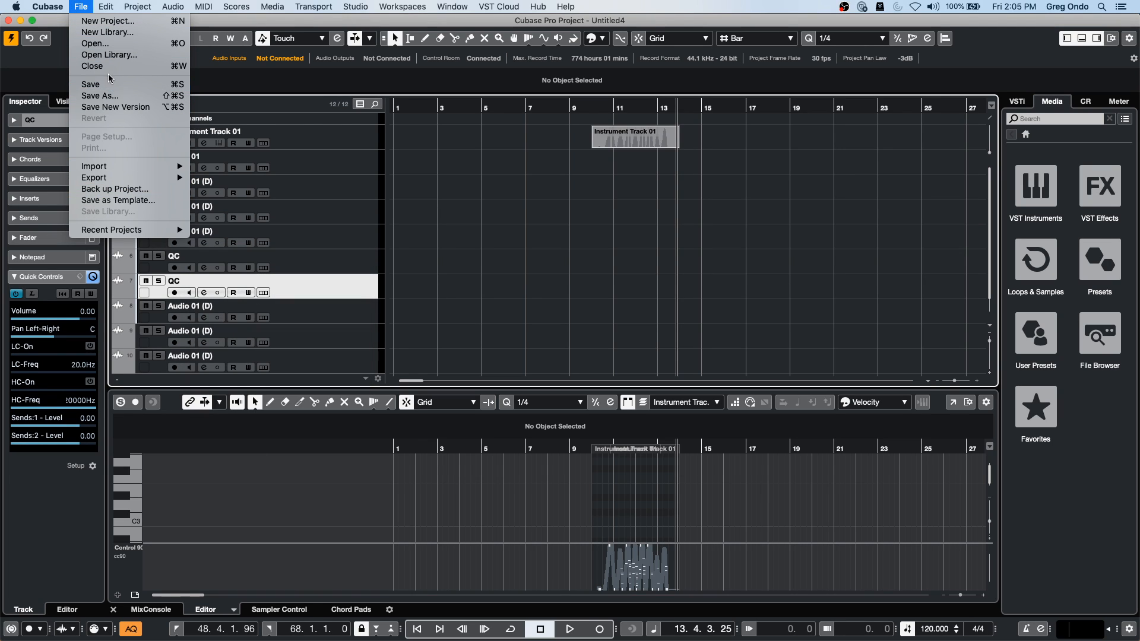
left_click(101, 95)
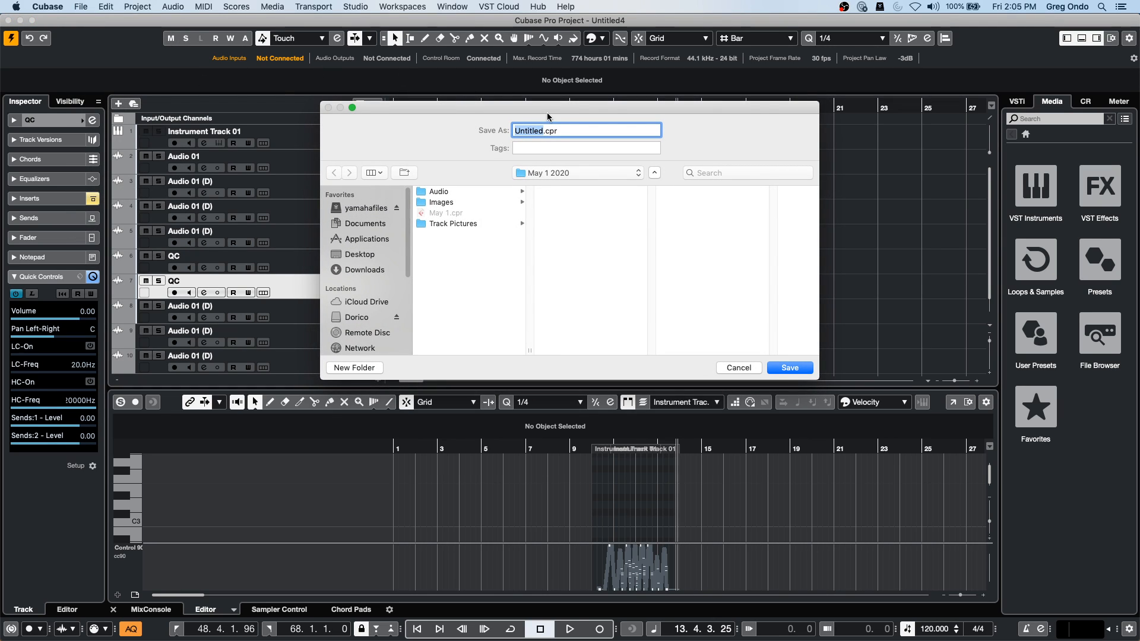
type("iyguiygfiuyfg")
left_click(796, 368)
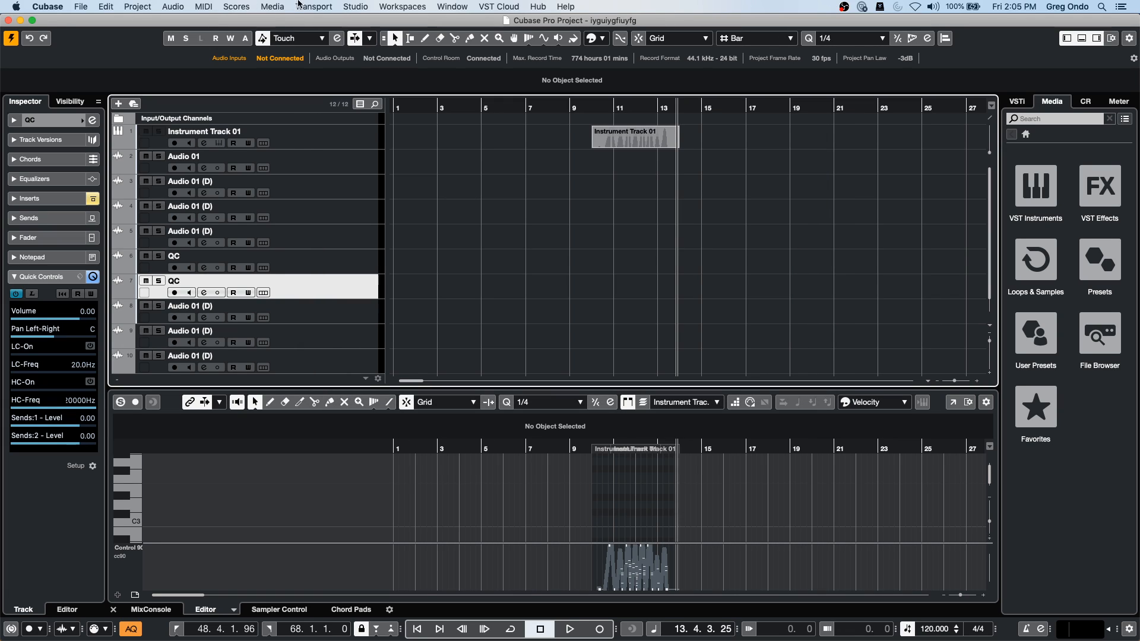
Step: Close the project, then reopen iyguiygfiuyfg.cpr from the recent projects and activate it
left_click(8, 21)
left_click(80, 6)
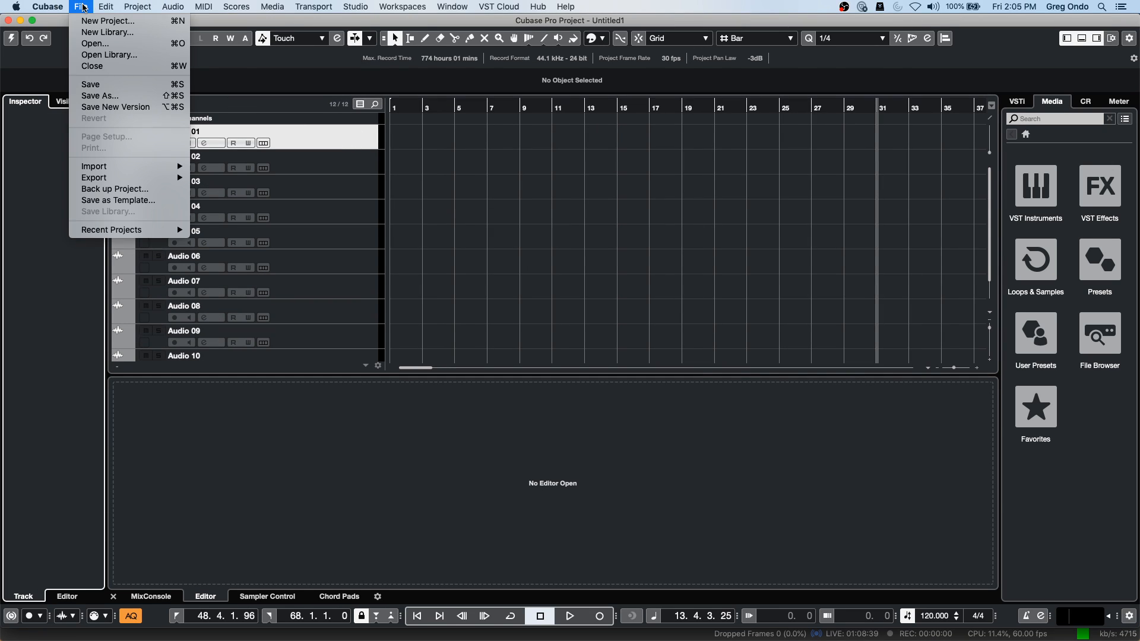
mouse_move(121, 179)
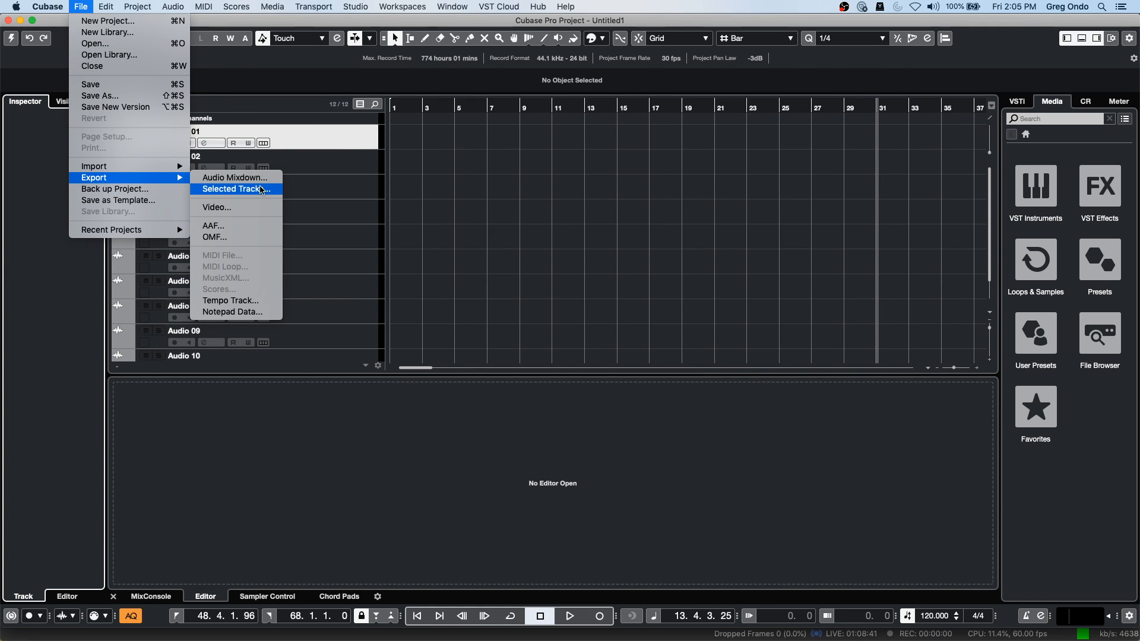
mouse_move(150, 230)
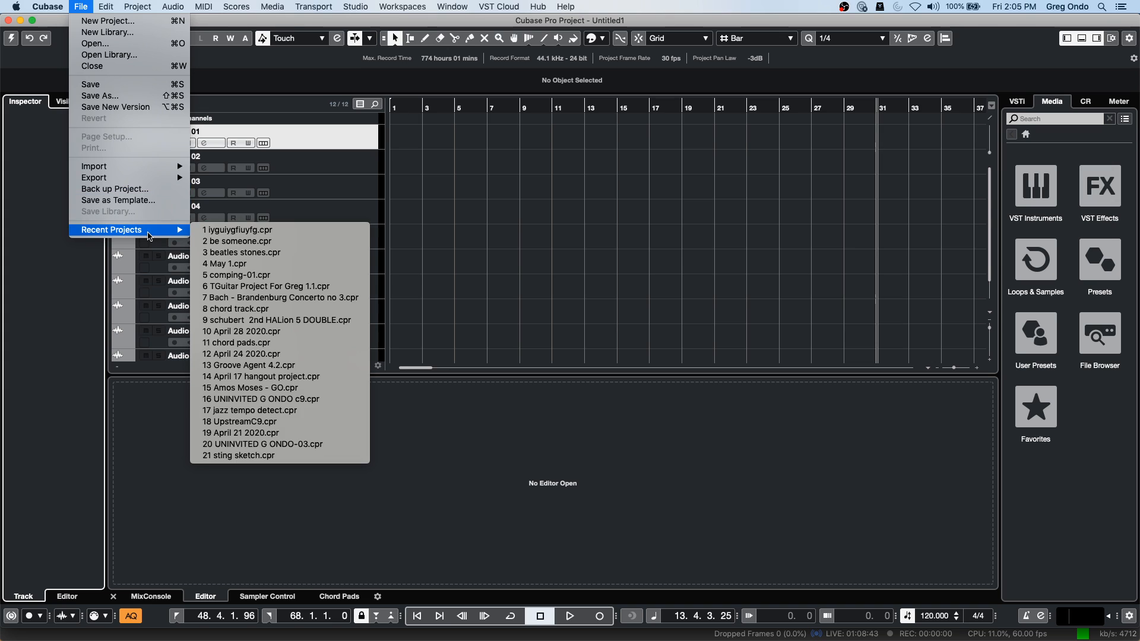
left_click(297, 232)
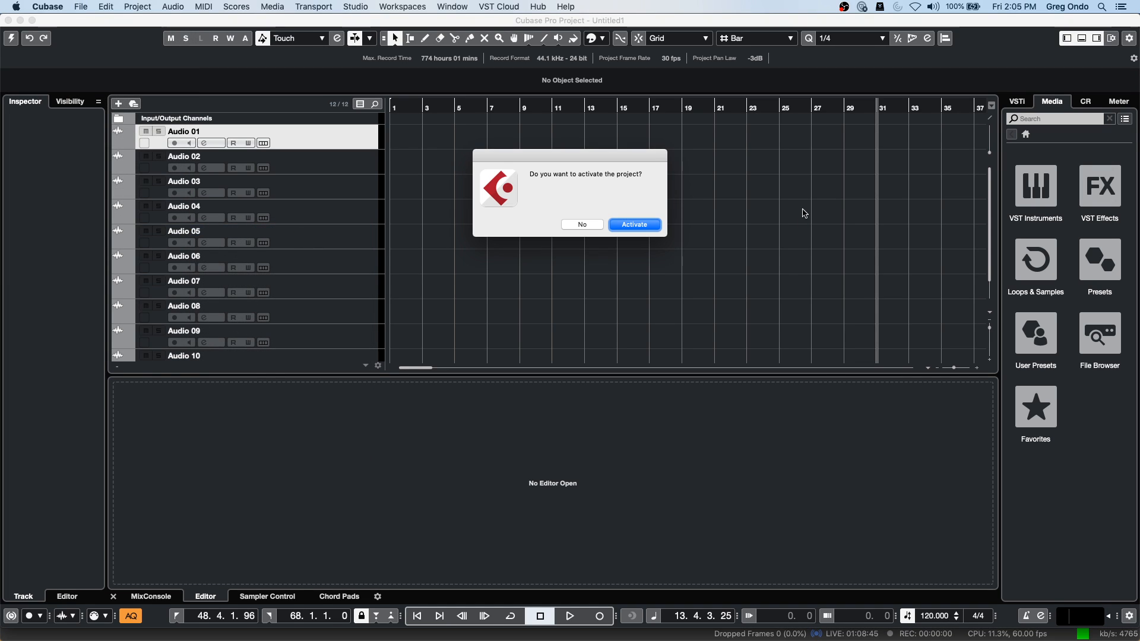
left_click(643, 226)
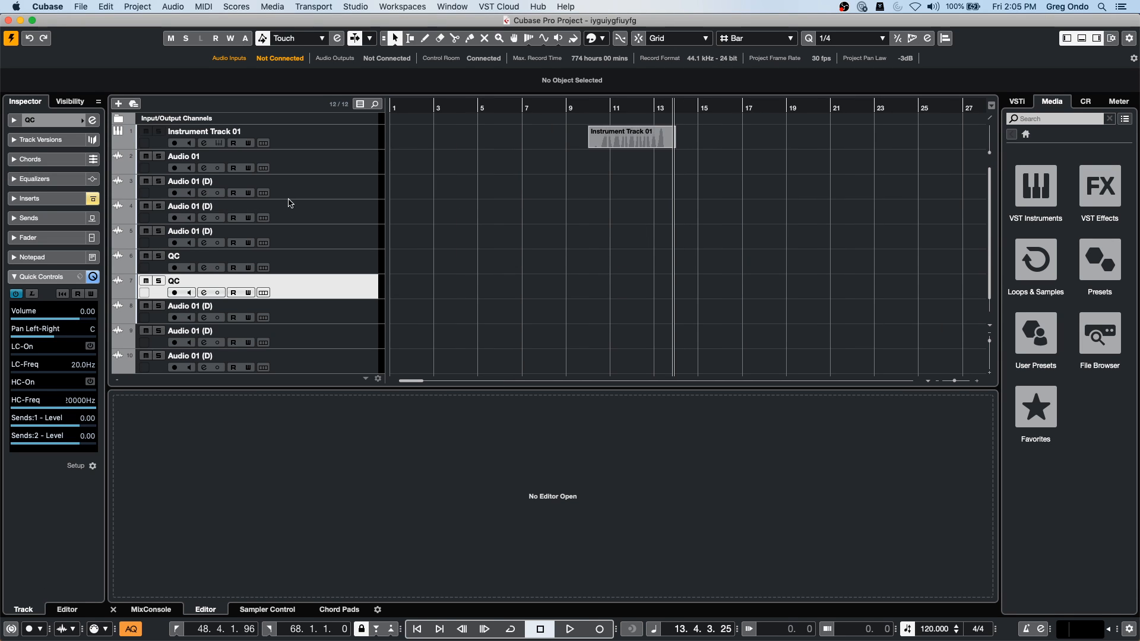
Step: Check the quick control assignments of both QC tracks and the audio track below them in the reopened project
left_click(333, 307)
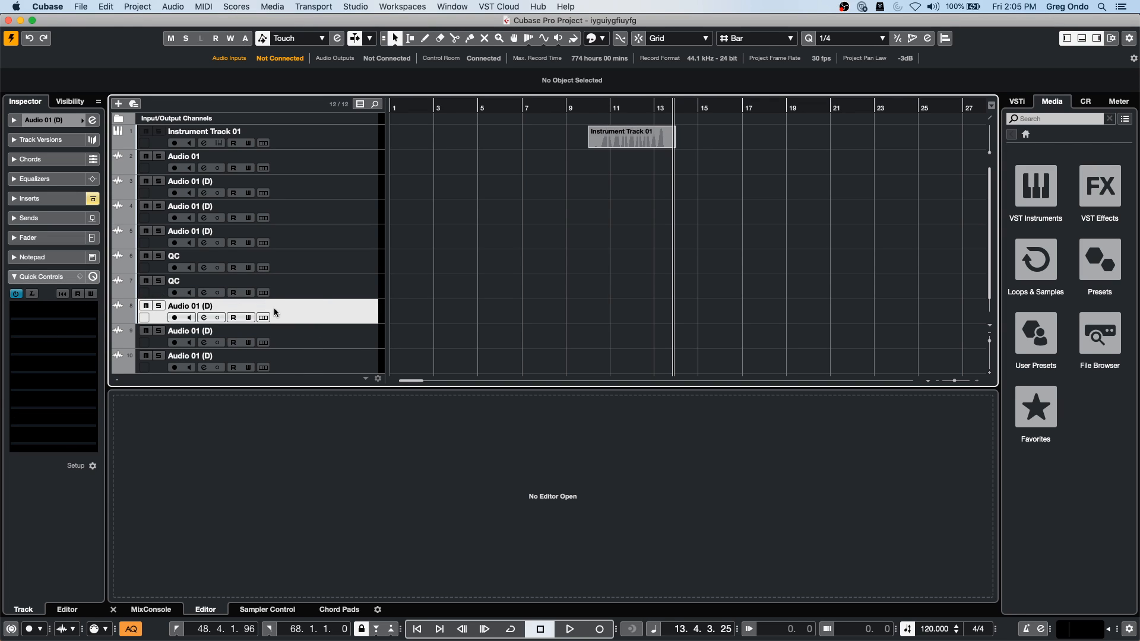
left_click(248, 291)
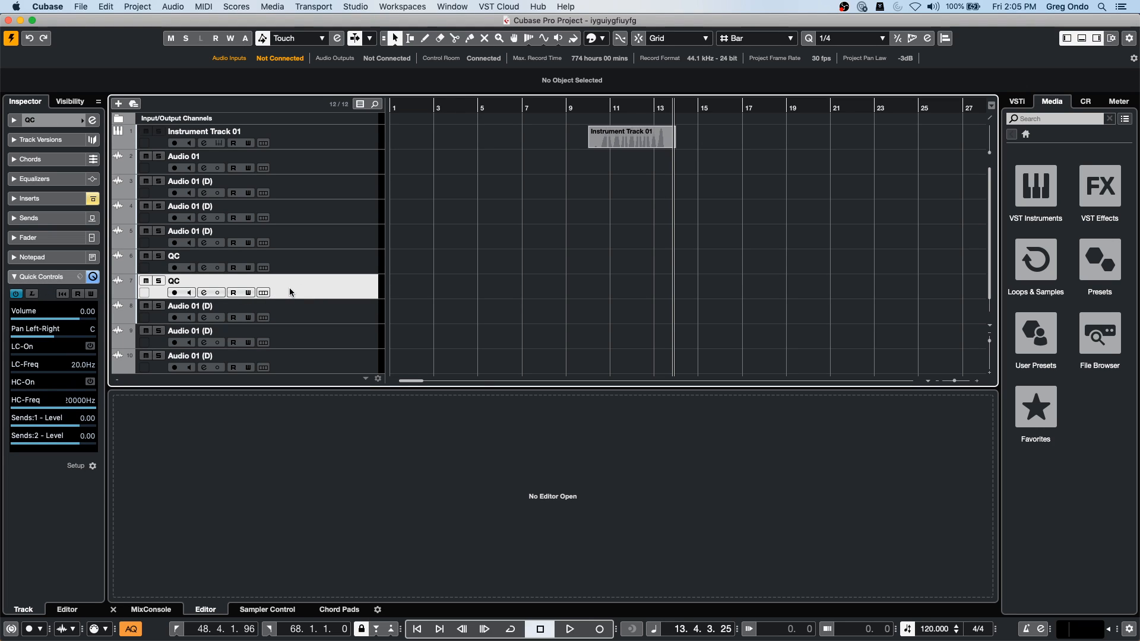
right_click(289, 291)
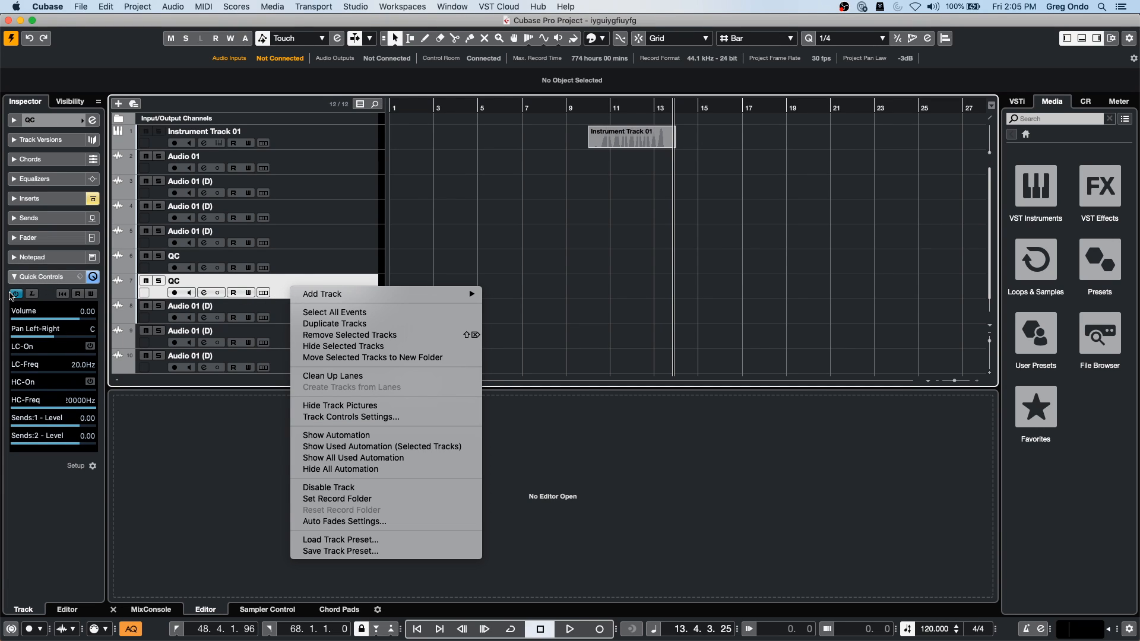
left_click(272, 283)
left_click(324, 268)
left_click(316, 290)
left_click(314, 271)
left_click(307, 283)
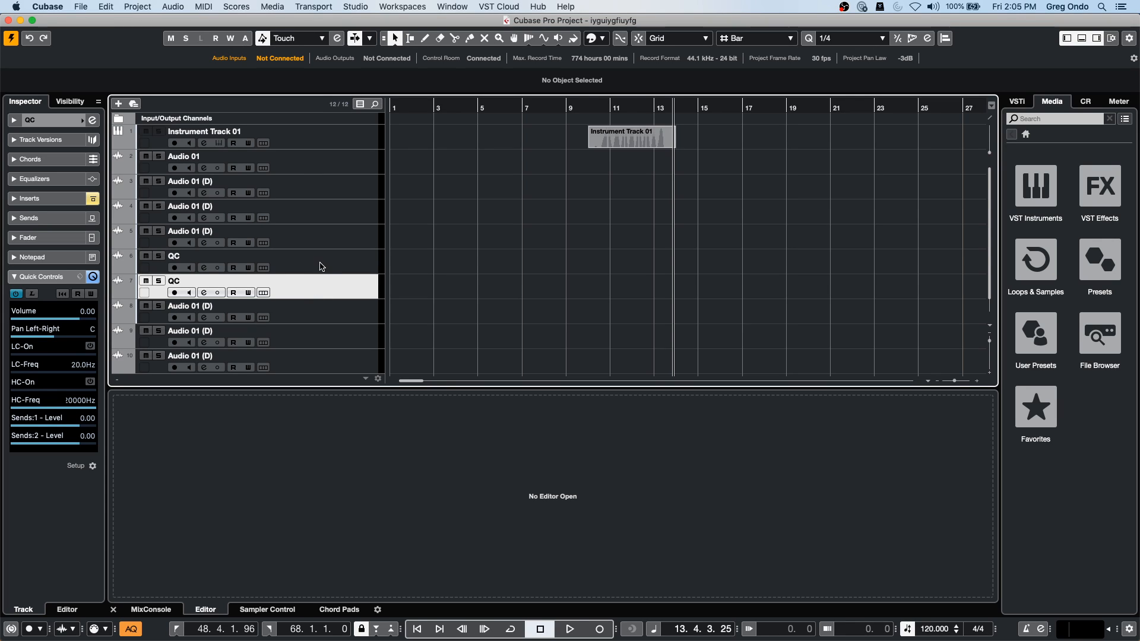
left_click(321, 267)
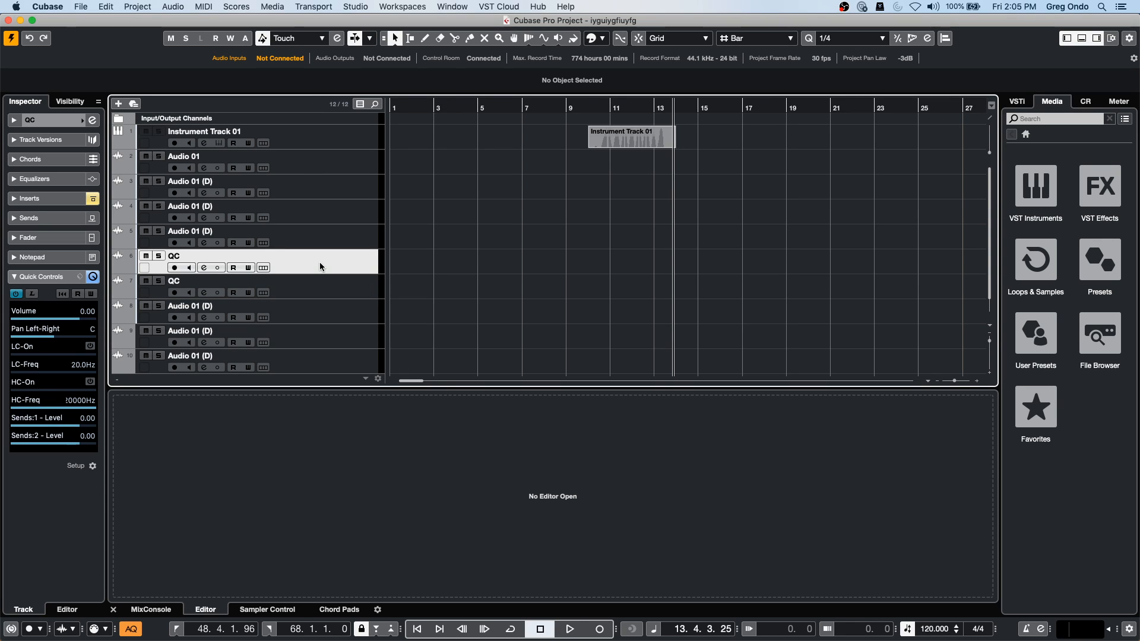
left_click(319, 282)
left_click(321, 261)
left_click(326, 283)
left_click(324, 263)
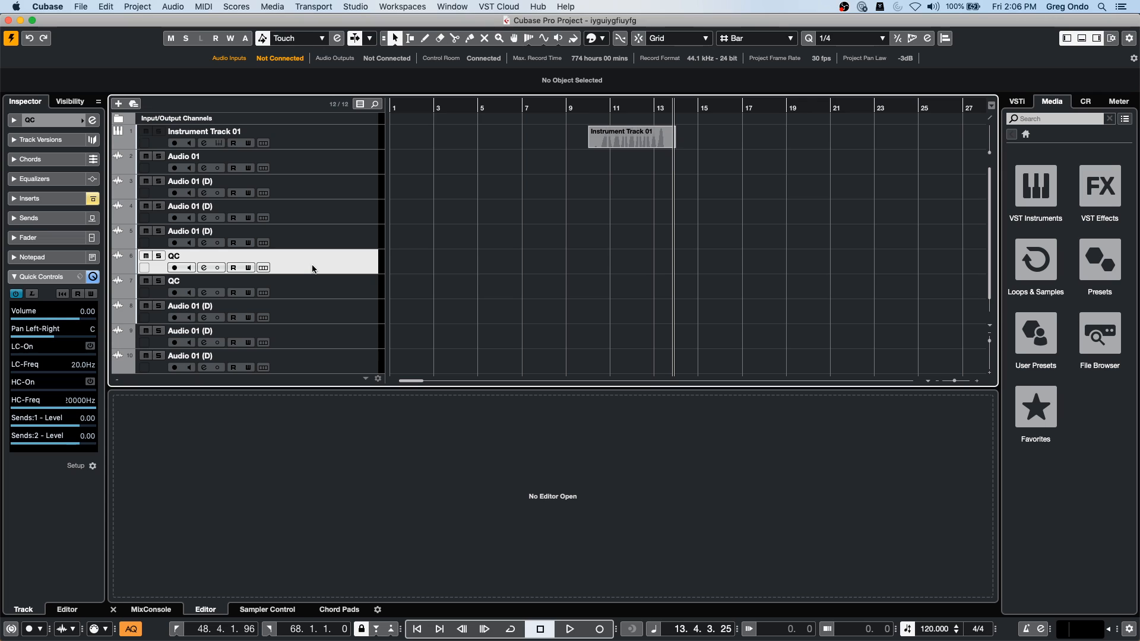
Step: Open the recent project Amos Moses - GO.cpr and activate it
left_click(82, 6)
mouse_move(146, 229)
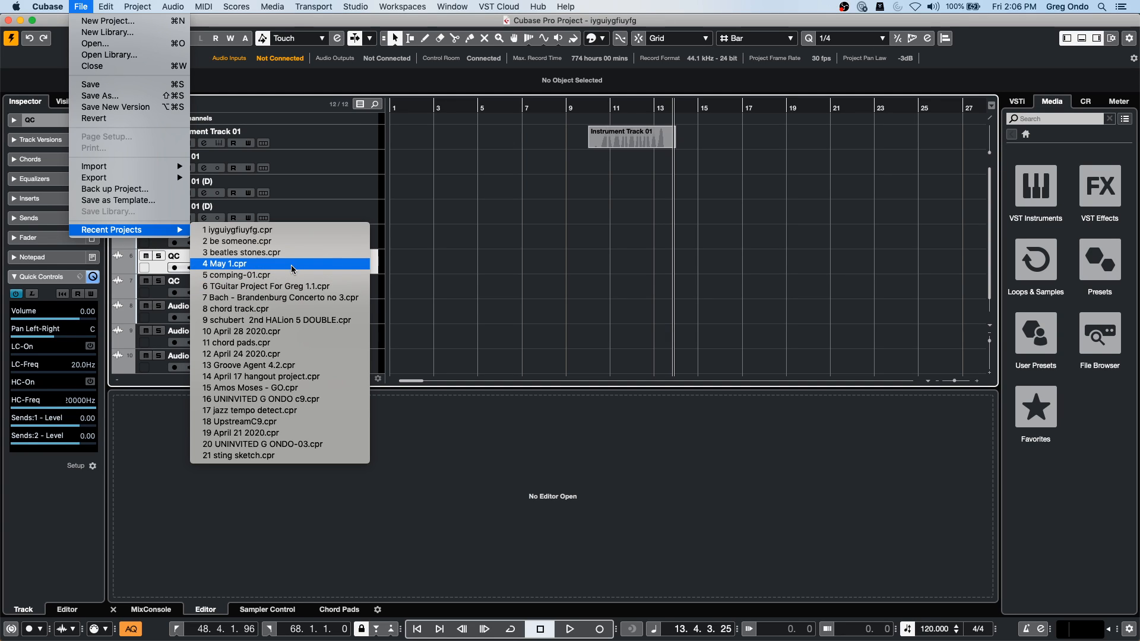
left_click(279, 388)
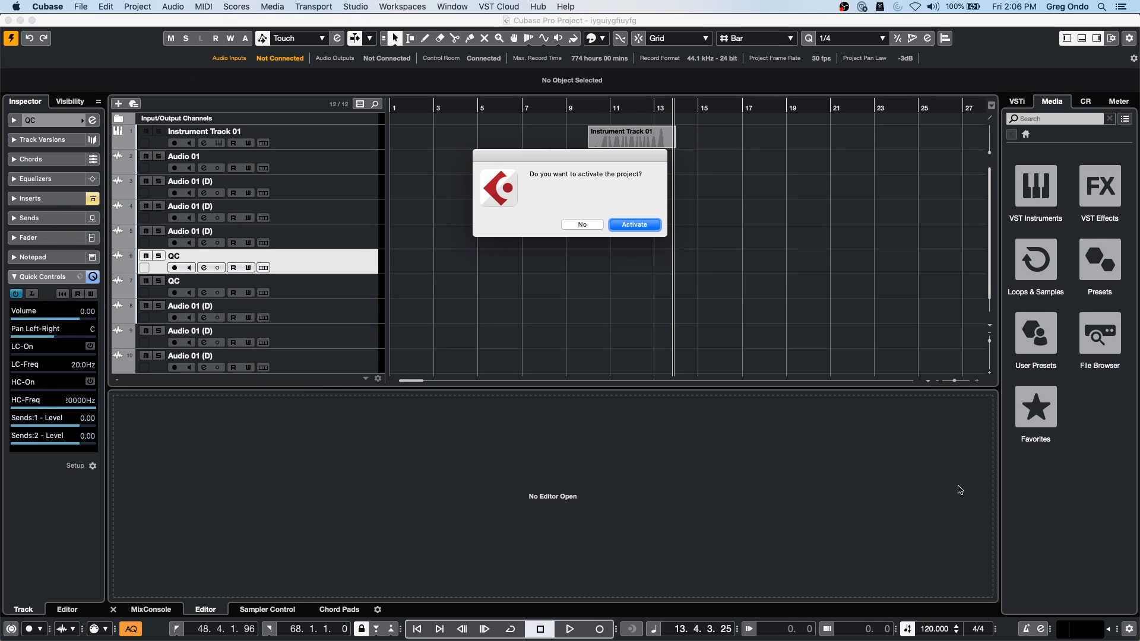
left_click(646, 224)
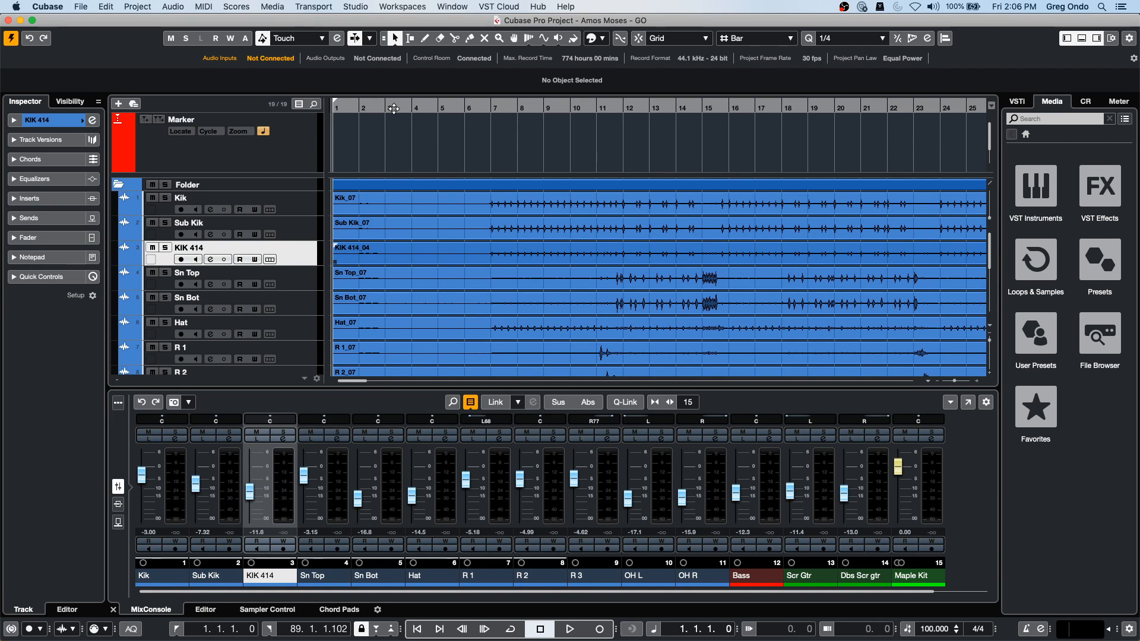
Step: Play the project from about bar 3 and look through its drum, bass and guitar tracks
left_click(394, 109)
key("space")
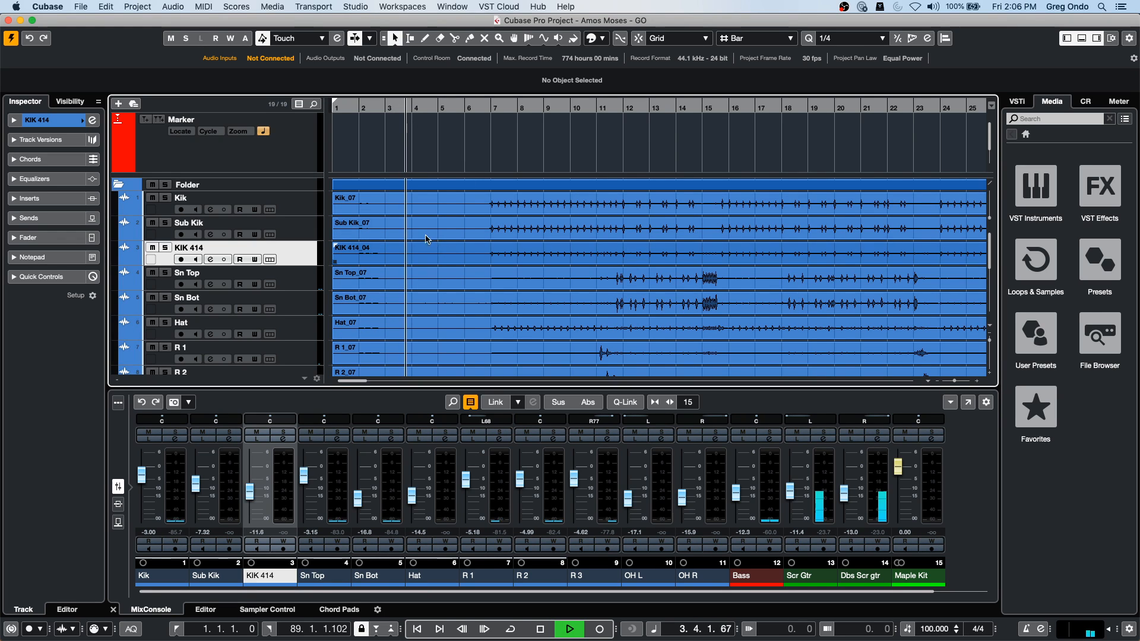
scroll(566, 246, "down", 5)
scroll(565, 246, "down", 5)
scroll(565, 246, "up", 10)
scroll(565, 246, "down", 10)
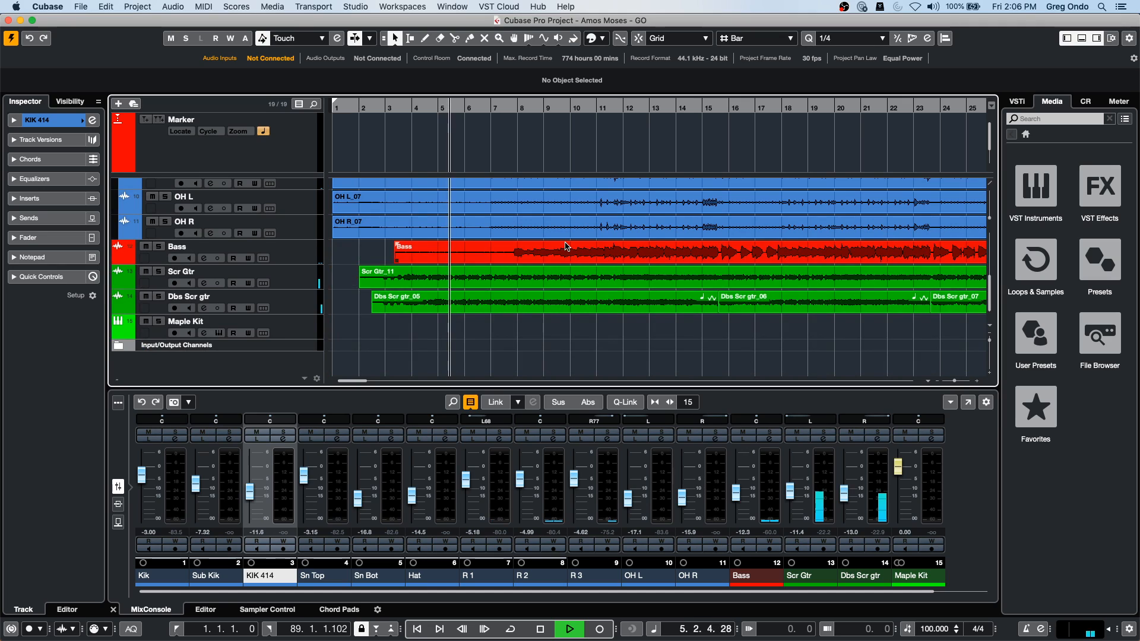
Step: Raise the Kik fader to about -1.6, Sub Kik to -4.7 and Sn Top to -2.1, nudge KIK 414 up, and stop playback
scroll(565, 246, "up", 7)
mouse_move(142, 475)
left_mouse_down()
mouse_move(250, 488)
mouse_move(303, 473)
left_mouse_up()
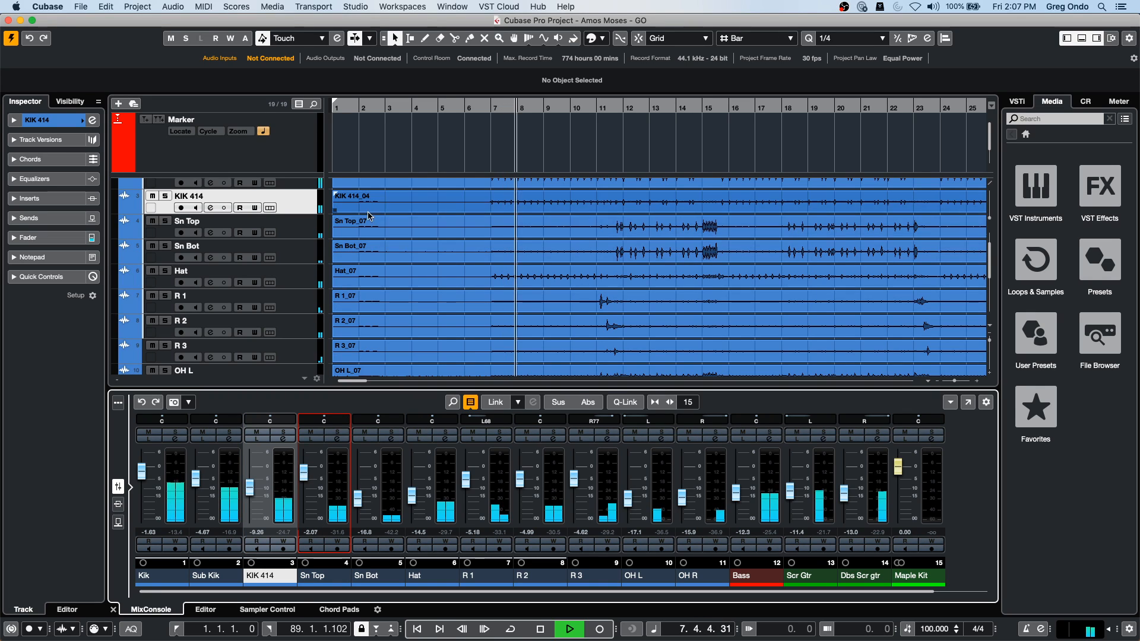
key("space")
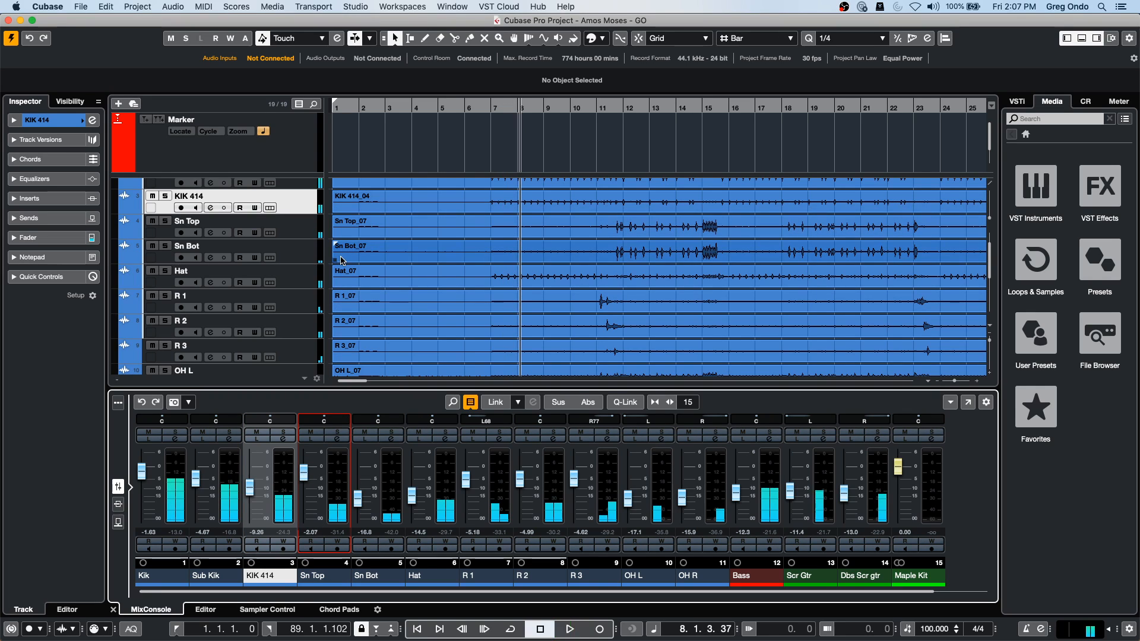
Step: Add a stereo group channel to all selected drum channels from Kik to OH R
left_click(159, 469)
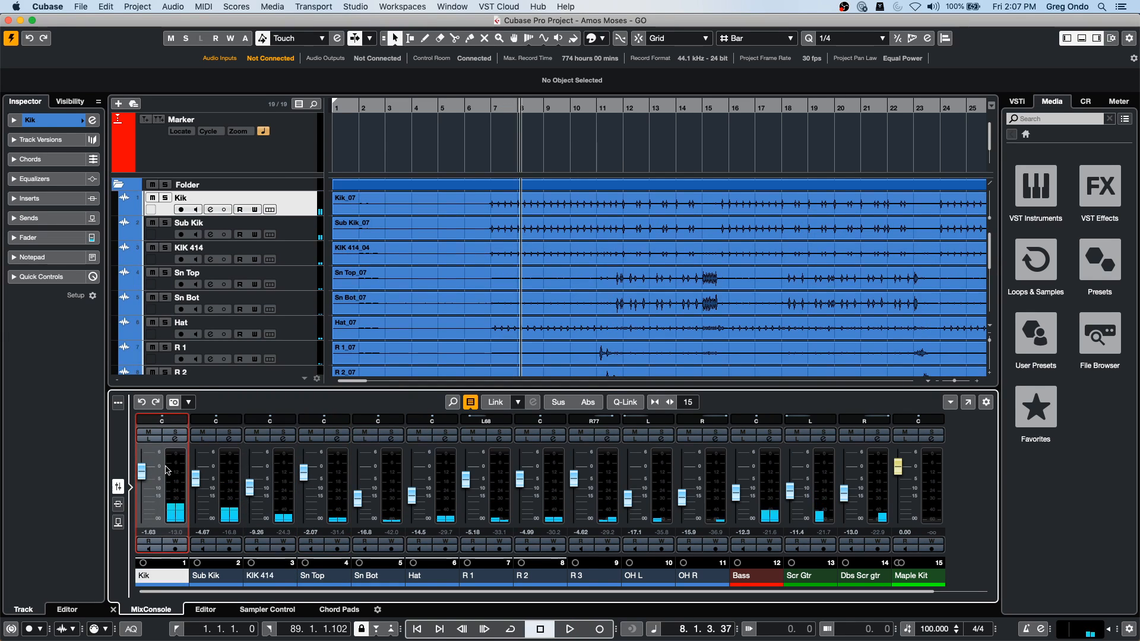
left_click(715, 470)
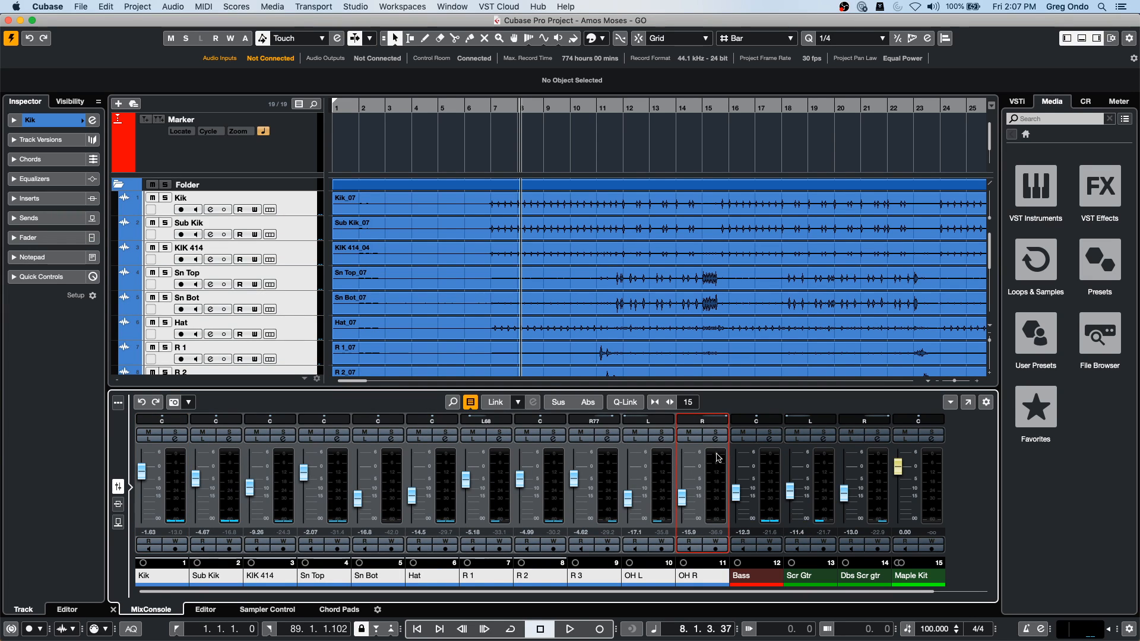
right_click(719, 458)
mouse_move(834, 632)
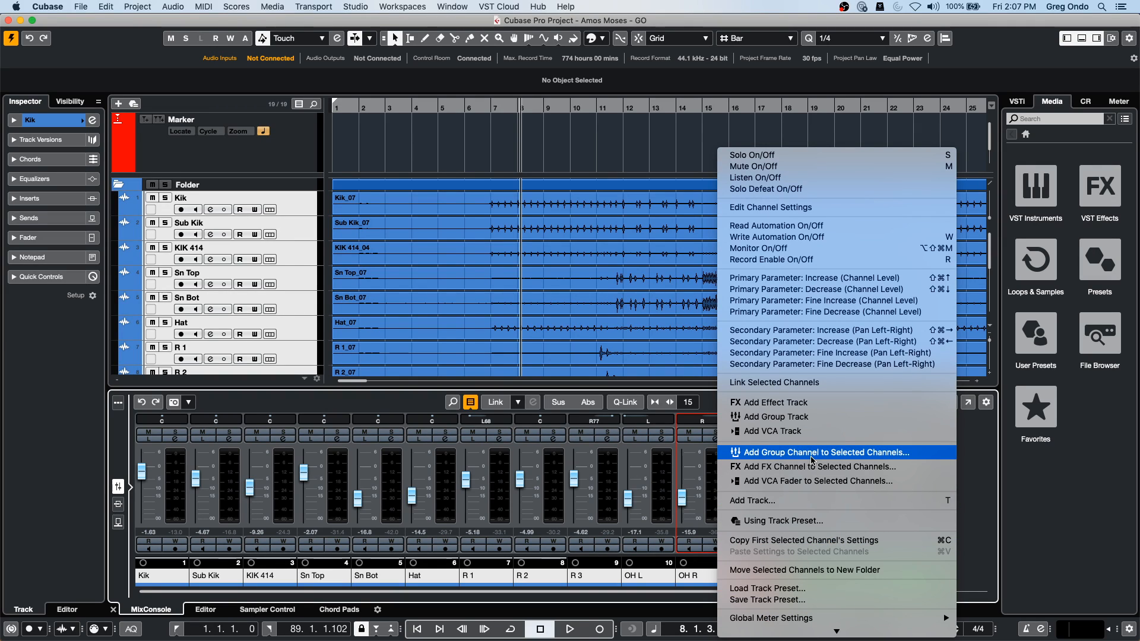
left_click(813, 459)
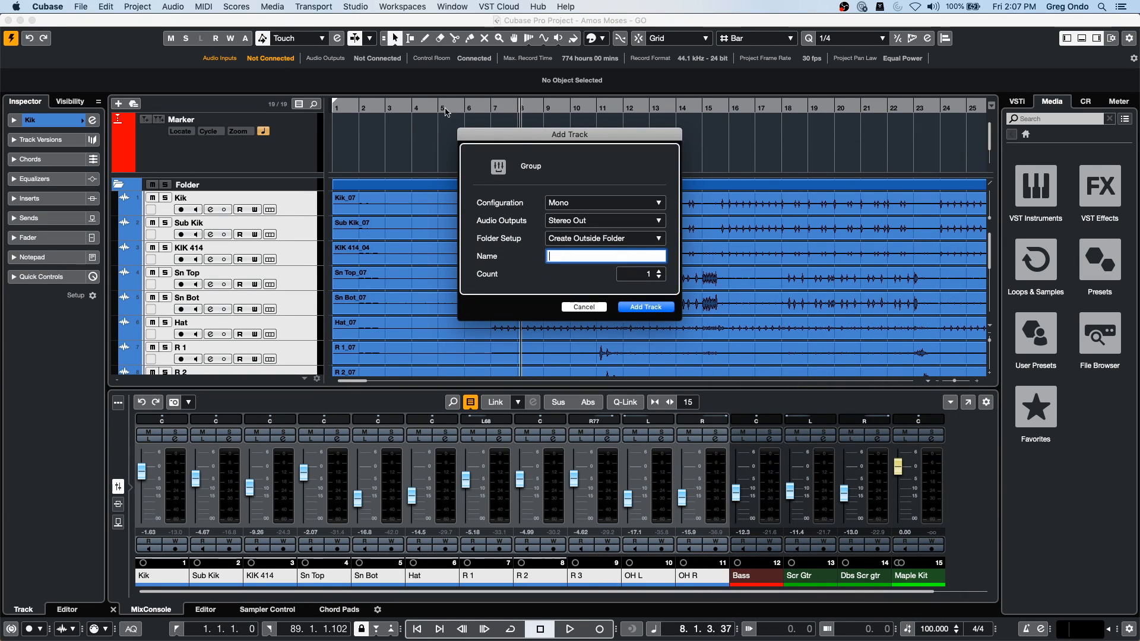
left_click(596, 202)
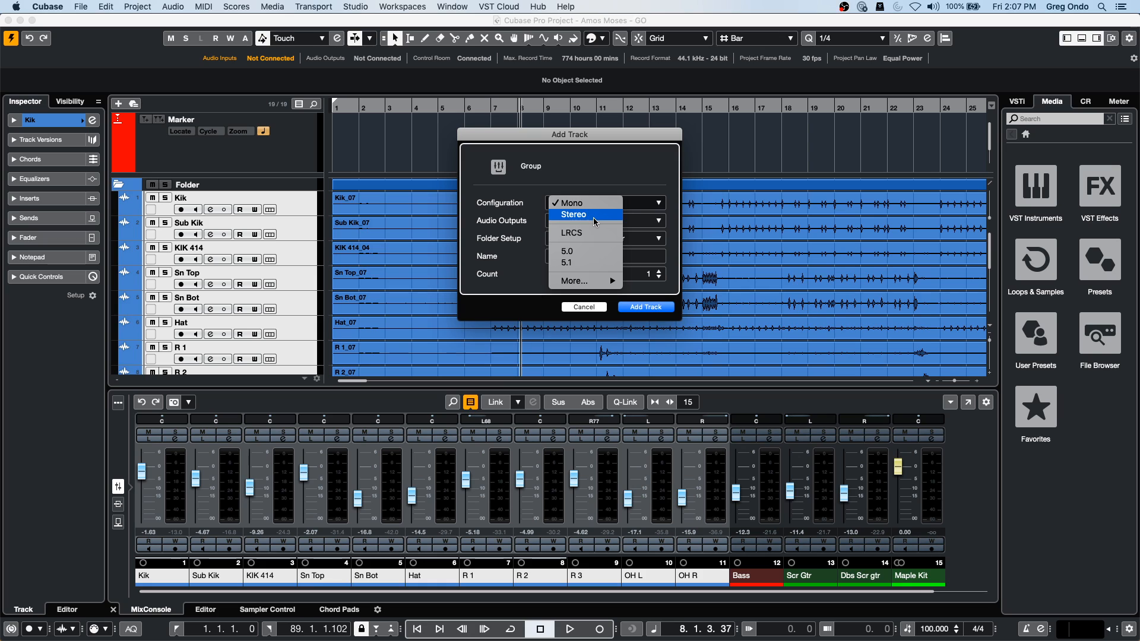
left_click(593, 217)
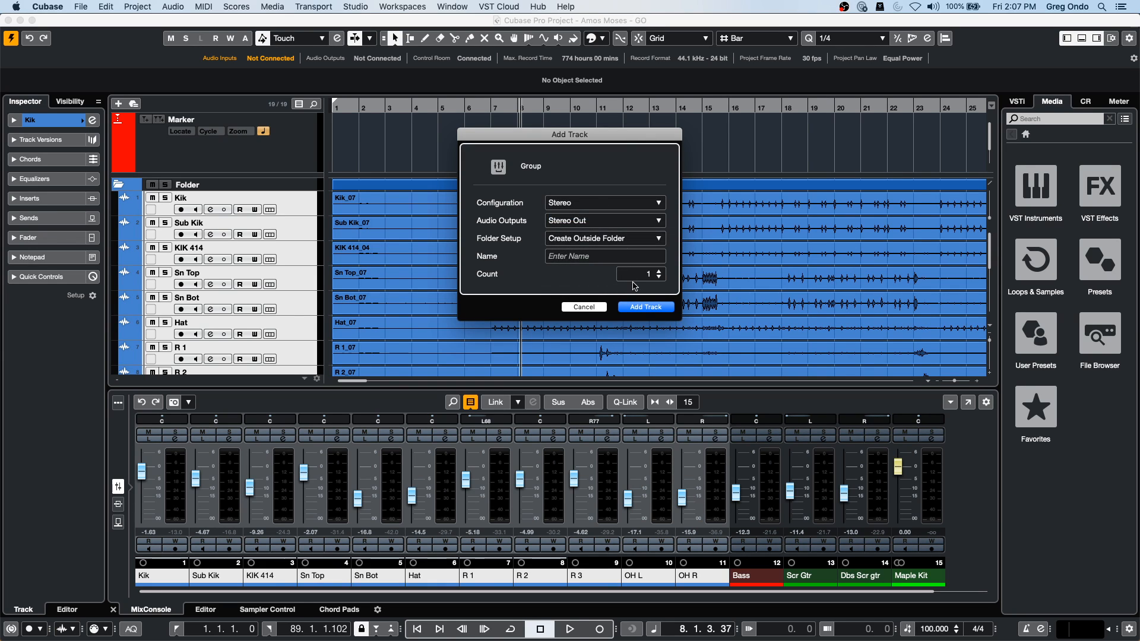
left_click(644, 308)
Step: Start playback, raise the Group 1 fader to 6.02 and open the group's channel settings
key("space")
left_click_drag(747, 475, 738, 452)
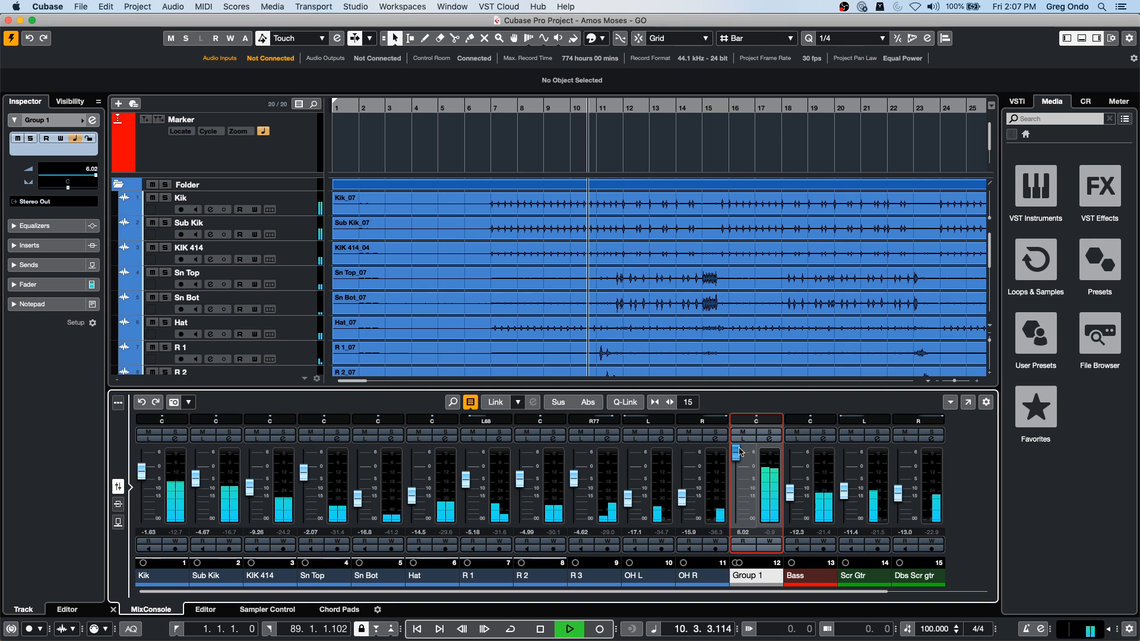
left_click(771, 438)
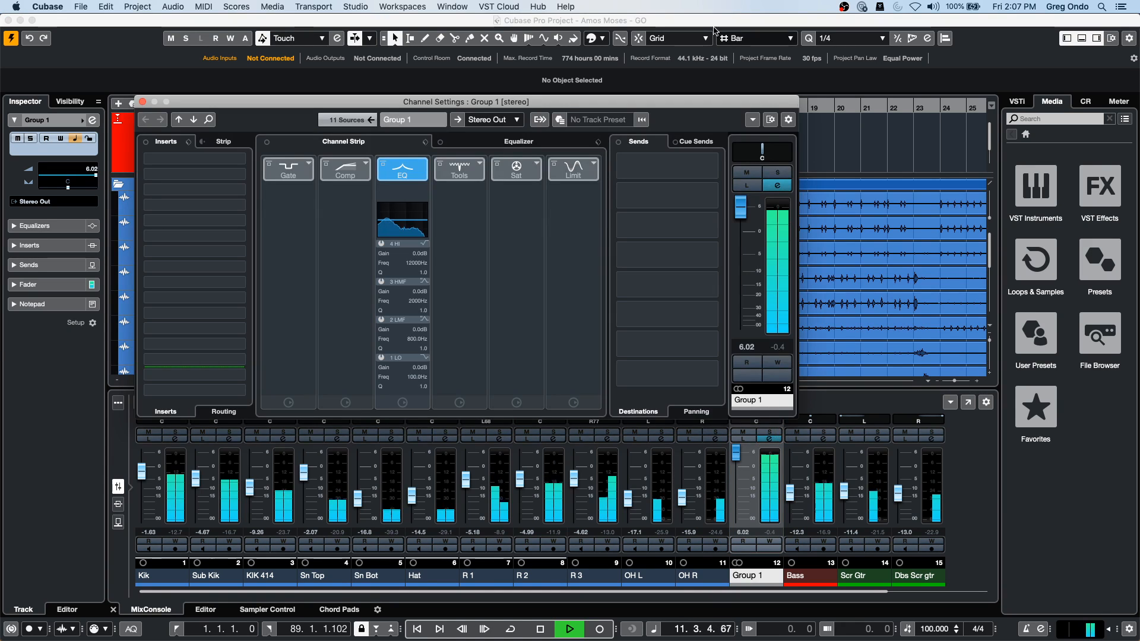
Step: Try the VintageCompressor in Group 1's channel strip and replace it with the Standard Compressor
left_click(363, 161)
left_click(359, 166)
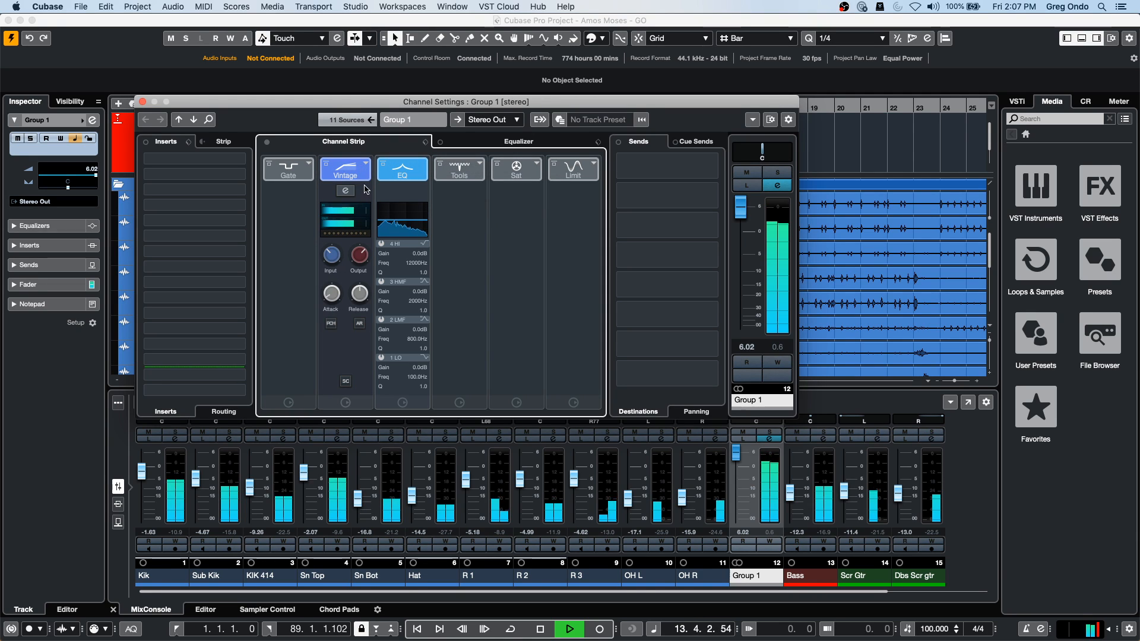
left_click(366, 163)
left_click(346, 193)
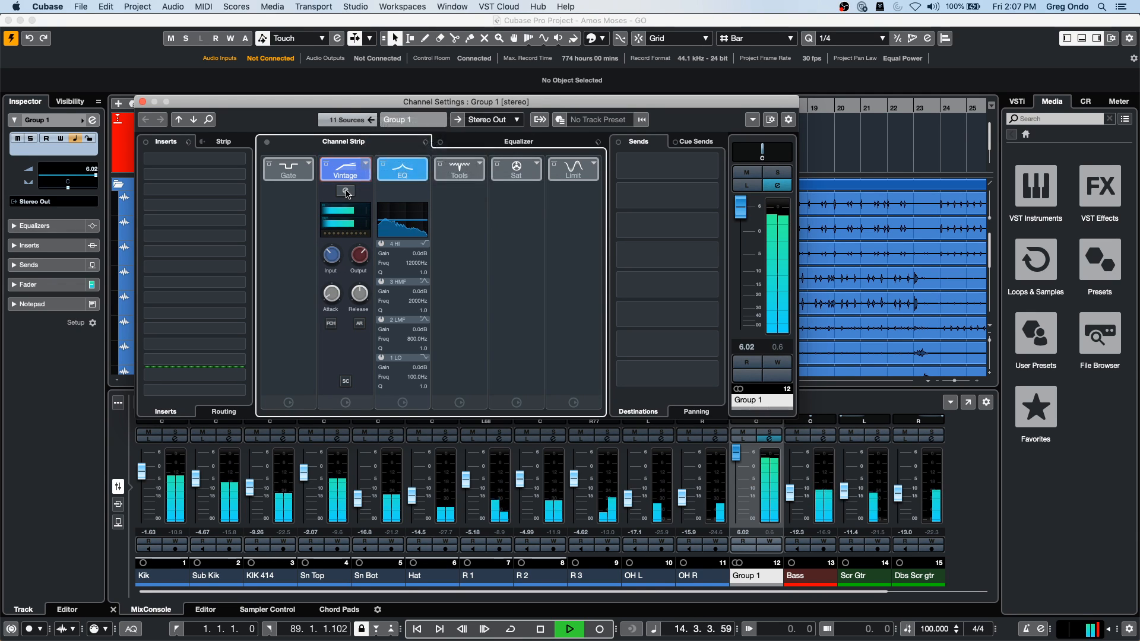
left_click(366, 164)
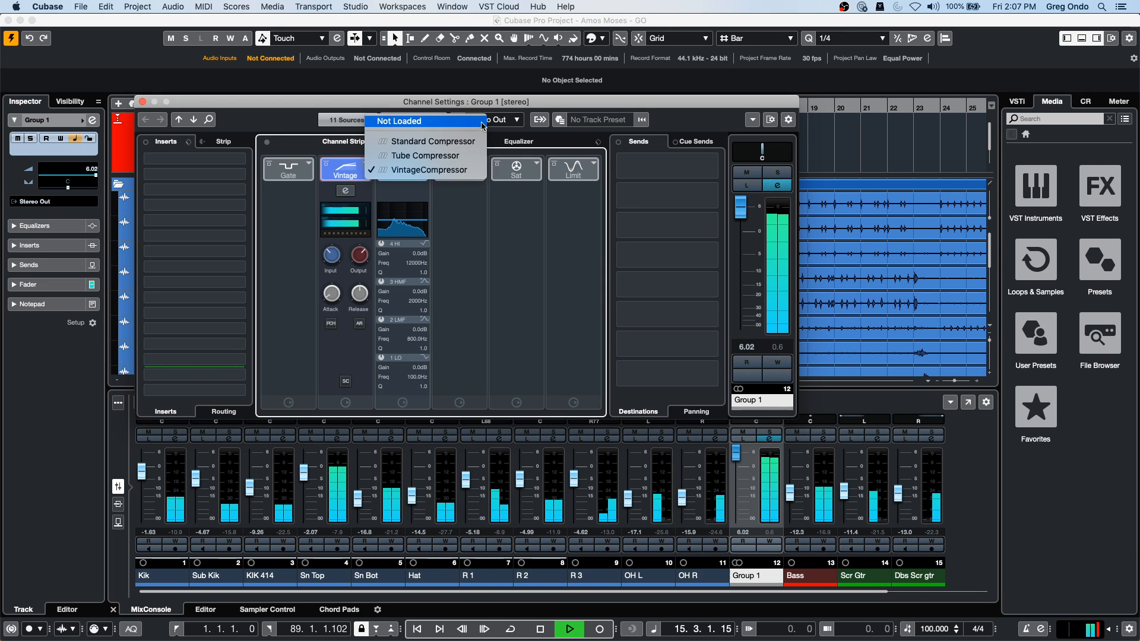
left_click(433, 142)
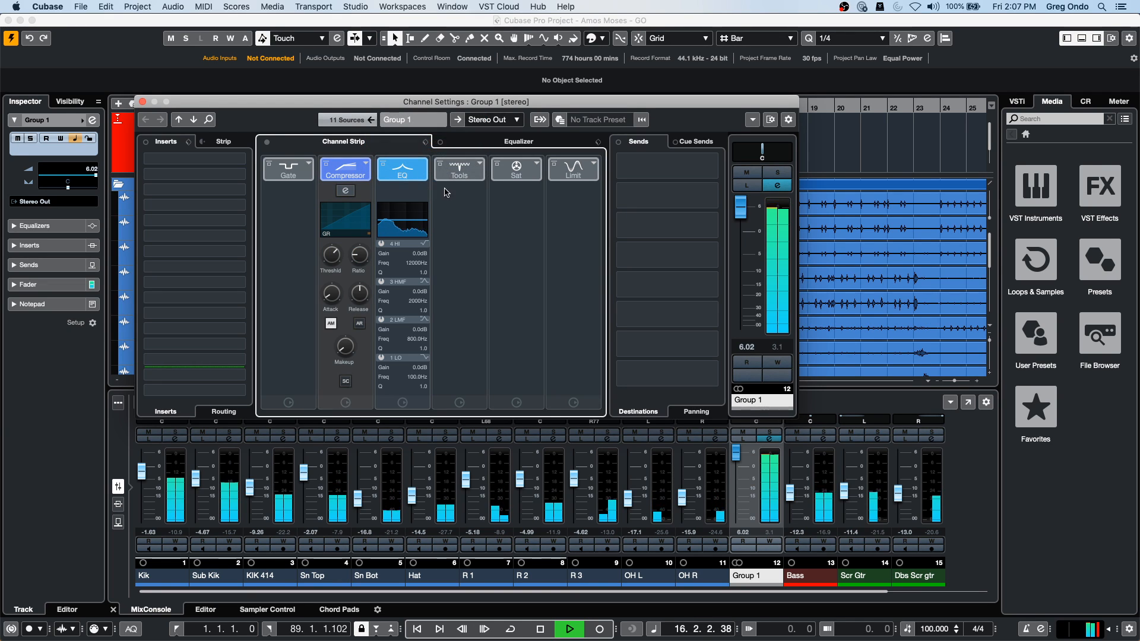
Step: Set Group 1's compressor to a ratio of 8.00:1 and a threshold of -44.2 dB during playback, and stop playback
left_click(356, 213)
left_click_drag(491, 240, 524, 250)
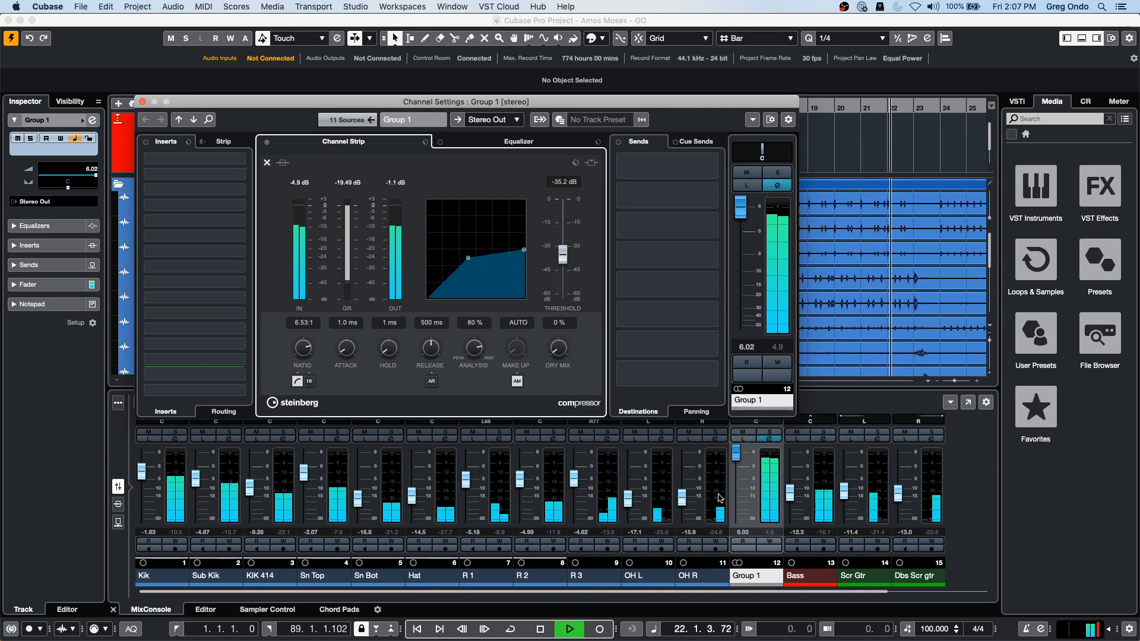
mouse_move(562, 254)
left_mouse_down()
mouse_move(562, 243)
mouse_move(563, 256)
left_mouse_up()
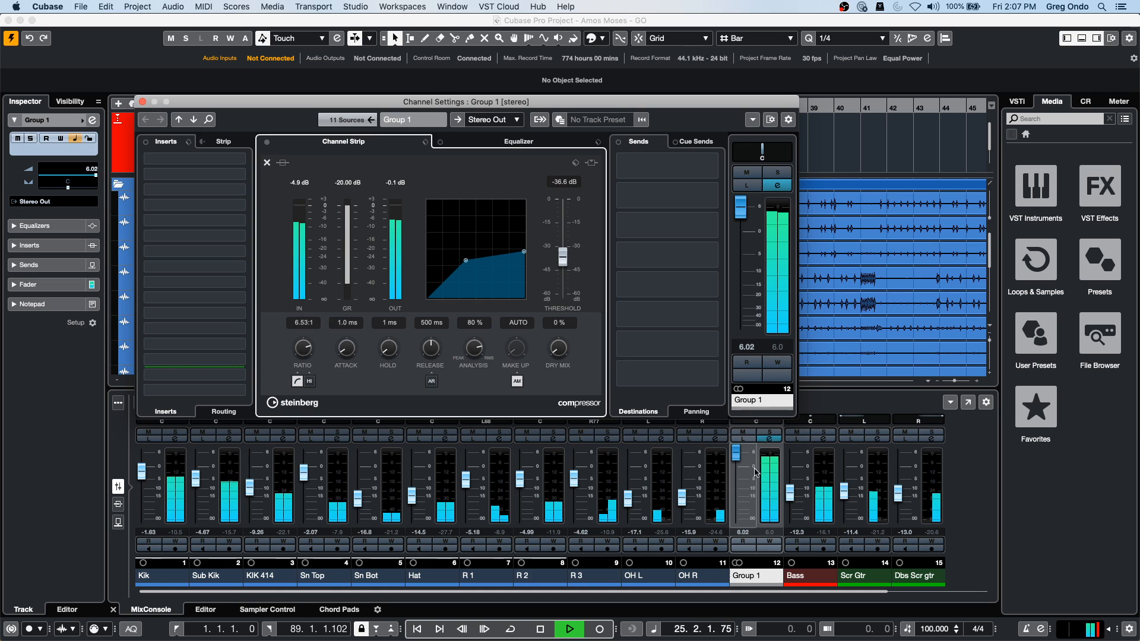
right_click(781, 499)
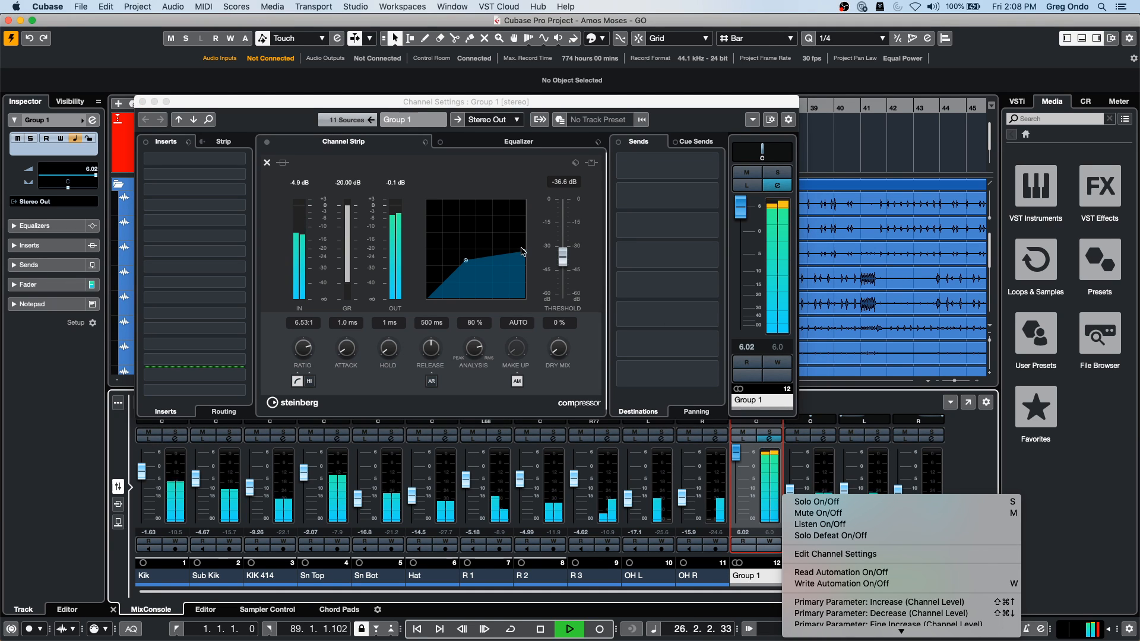
left_click(522, 252)
left_click_drag(525, 252, 521, 281)
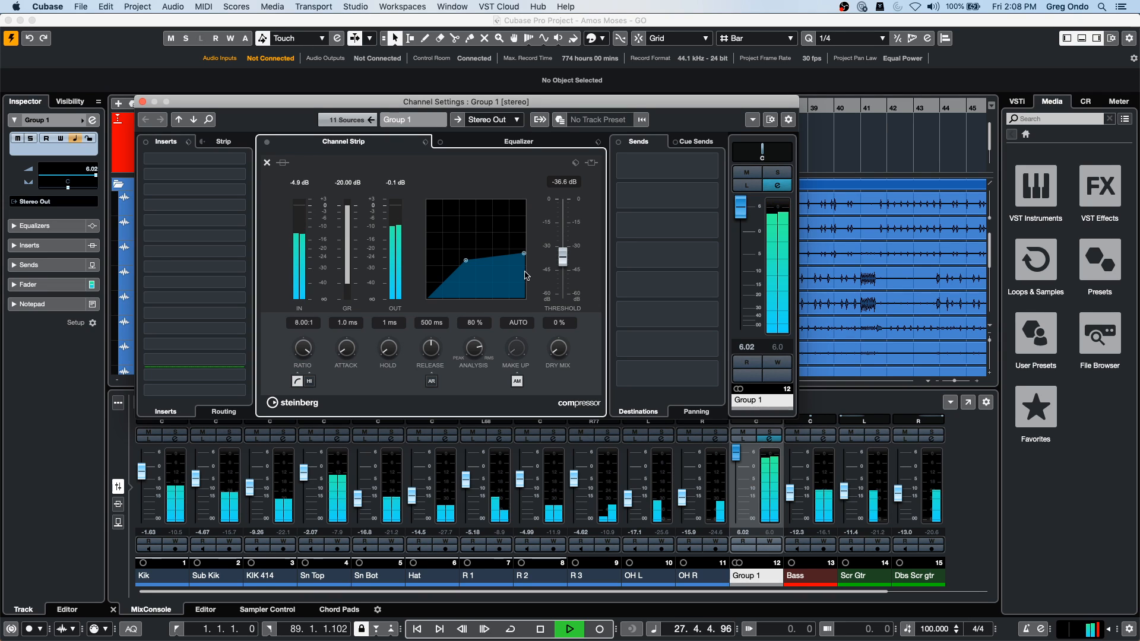
left_click_drag(465, 261, 464, 278)
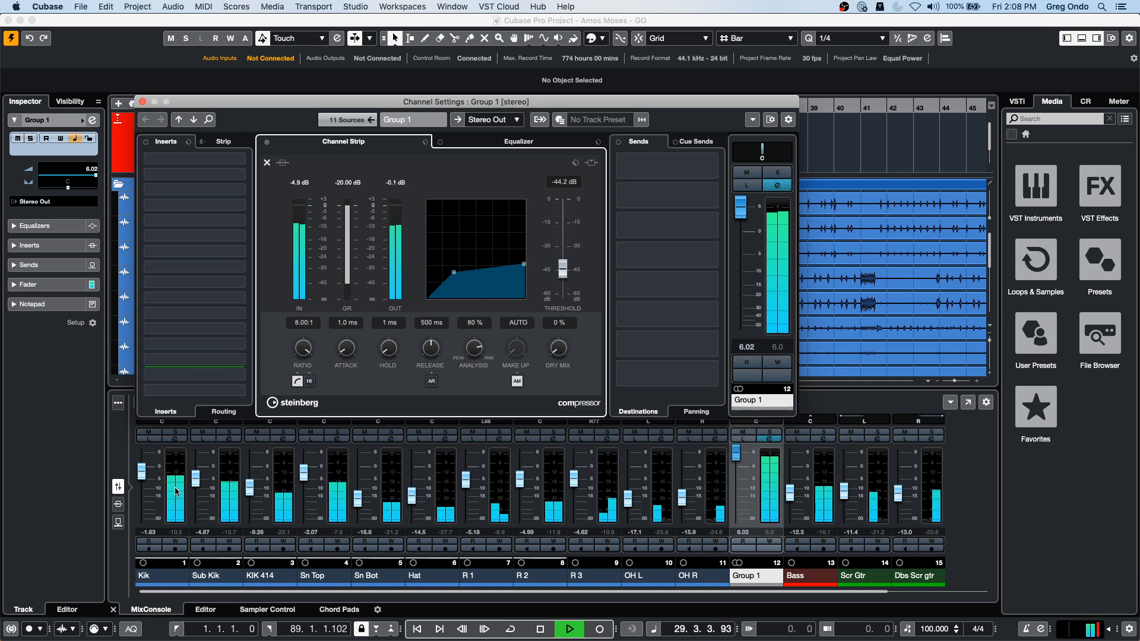
key("space")
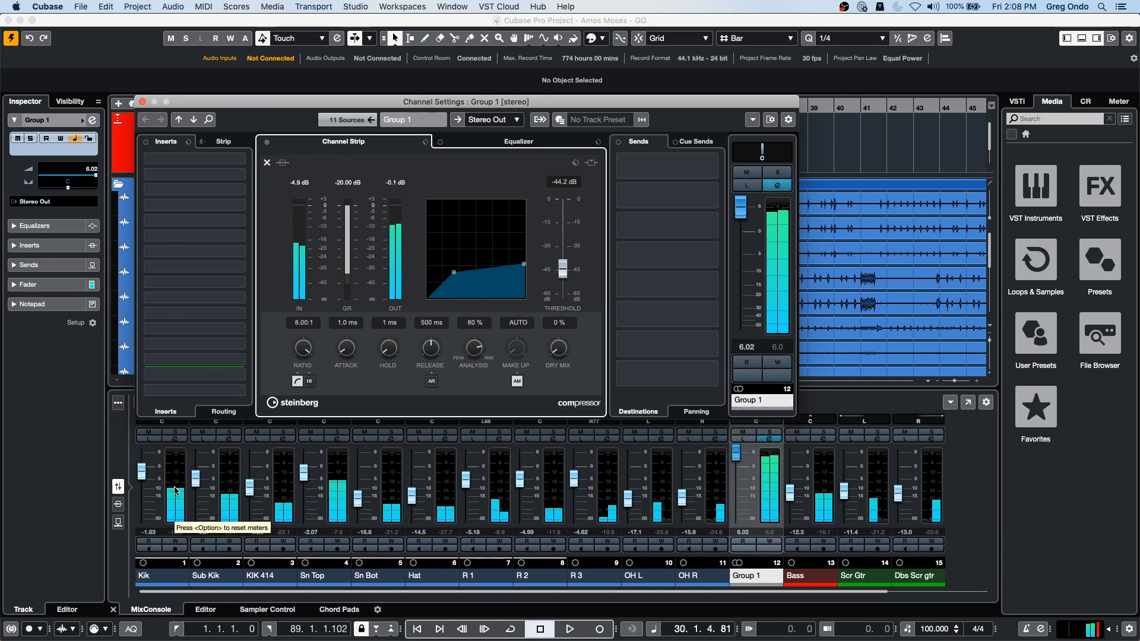
left_click(176, 490)
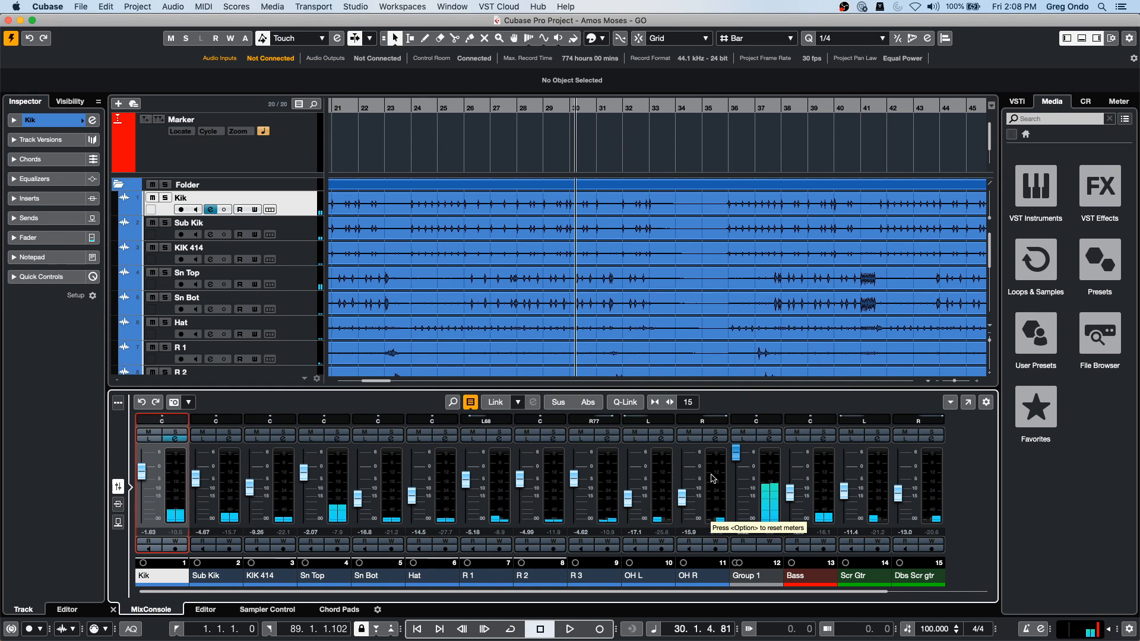
left_click(711, 482)
right_click(712, 477)
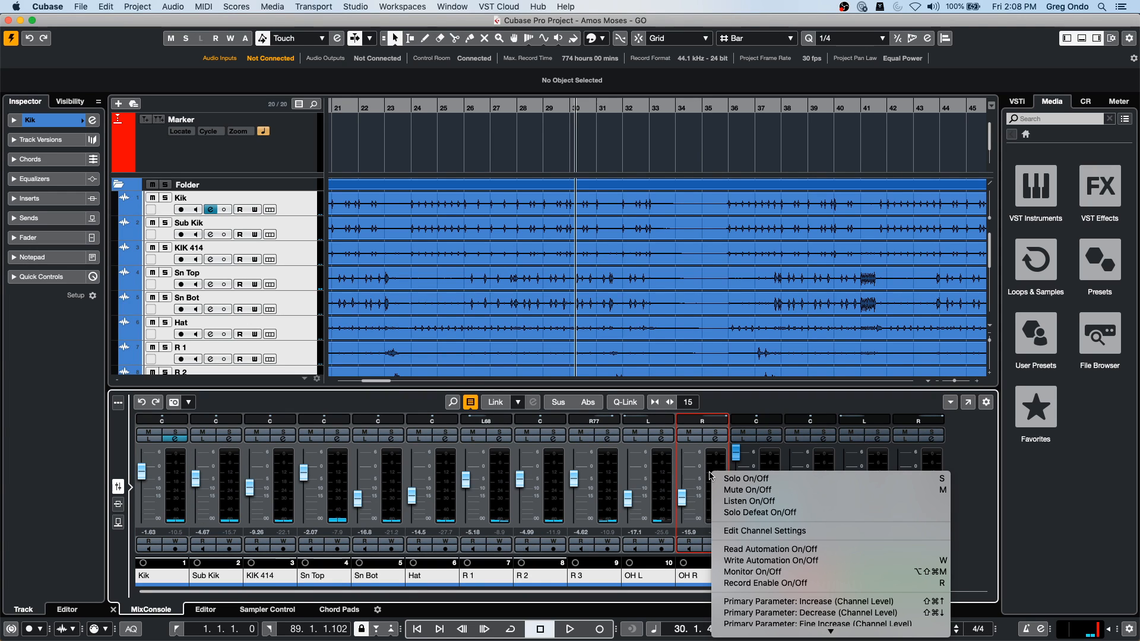
left_click(752, 462)
Step: Add a second stereo group track routed to Stereo Out, placed directly after Group 1
left_click(768, 462)
right_click(768, 462)
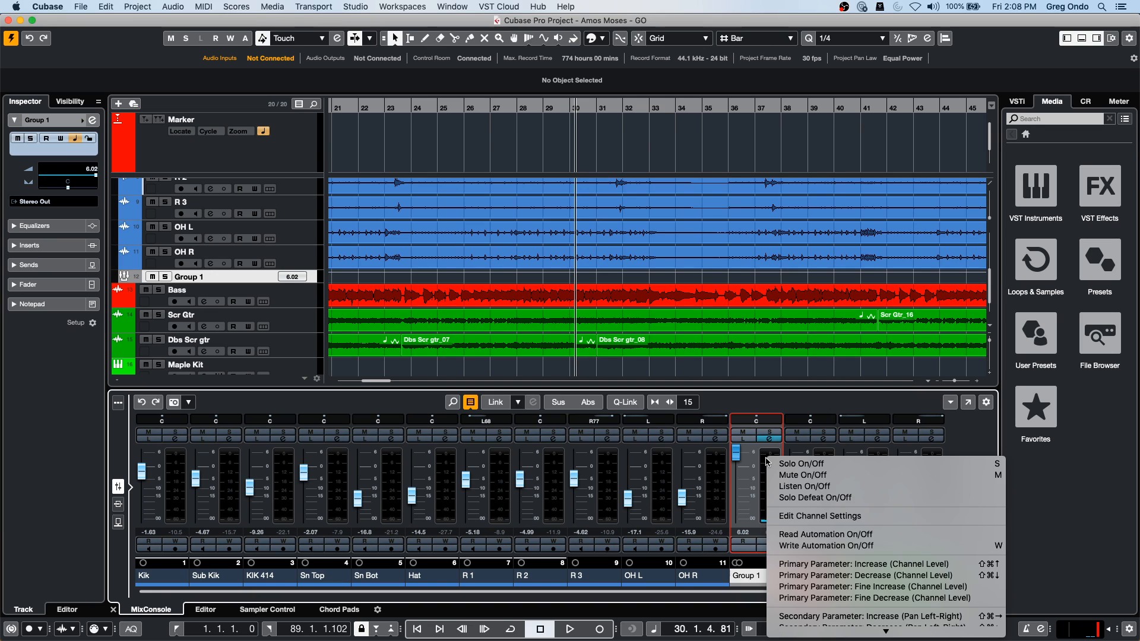
scroll(826, 613, "down", 5)
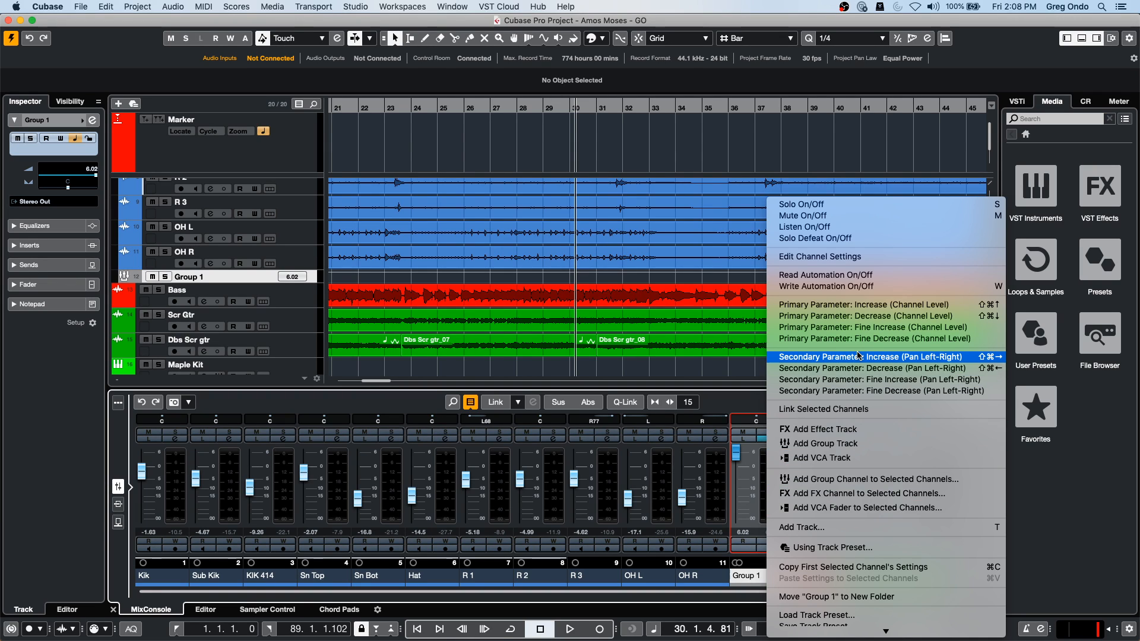
left_click(869, 444)
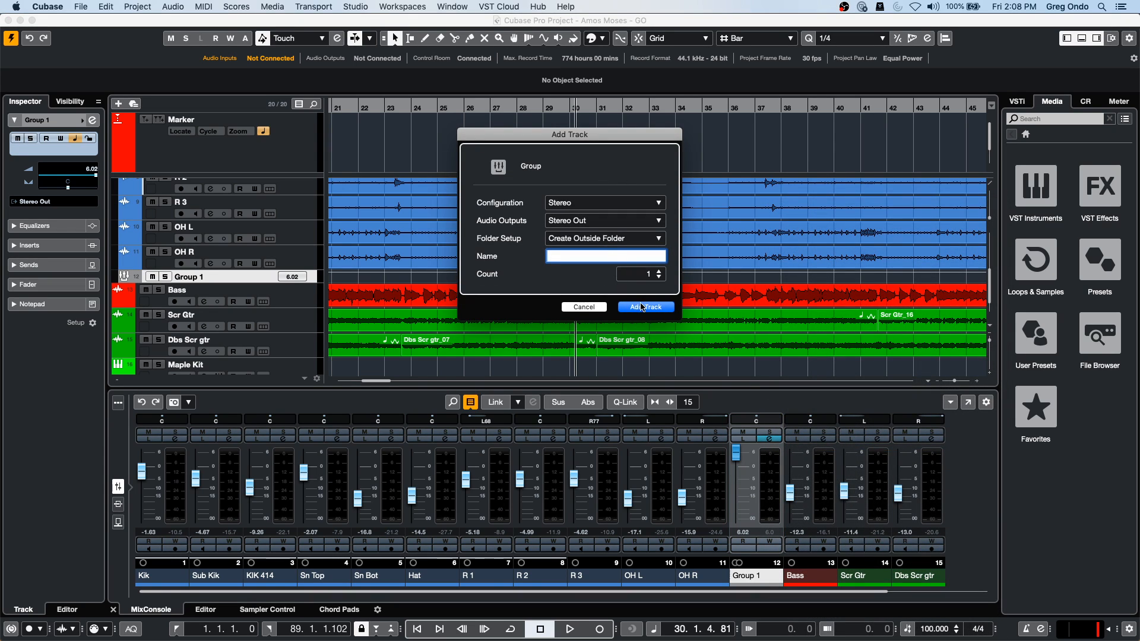
left_click(640, 306)
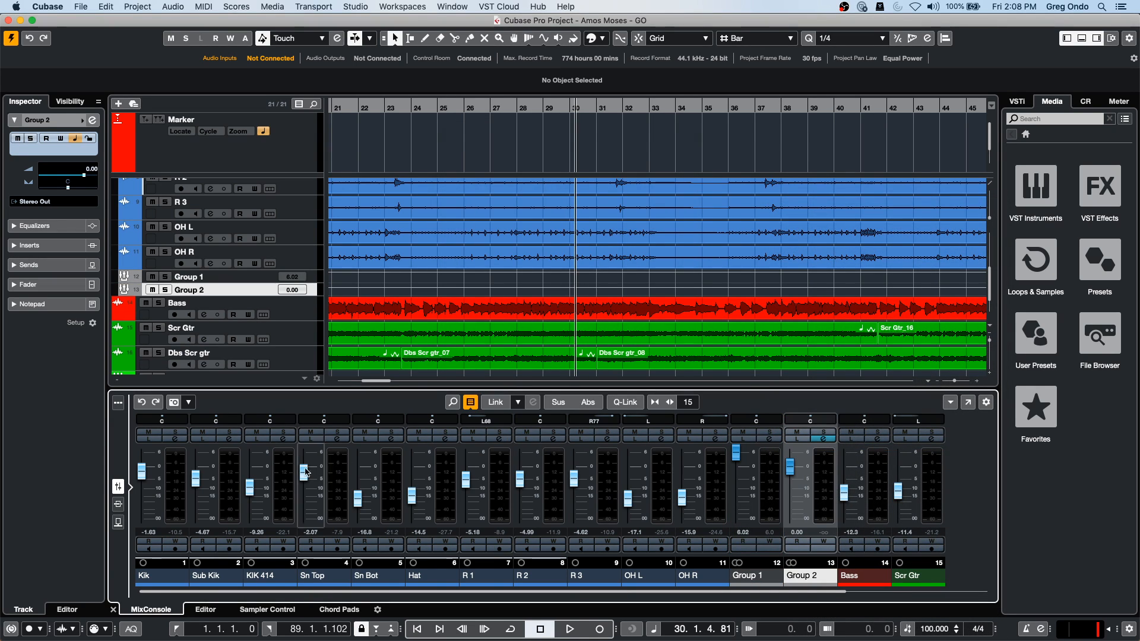
left_click(119, 522)
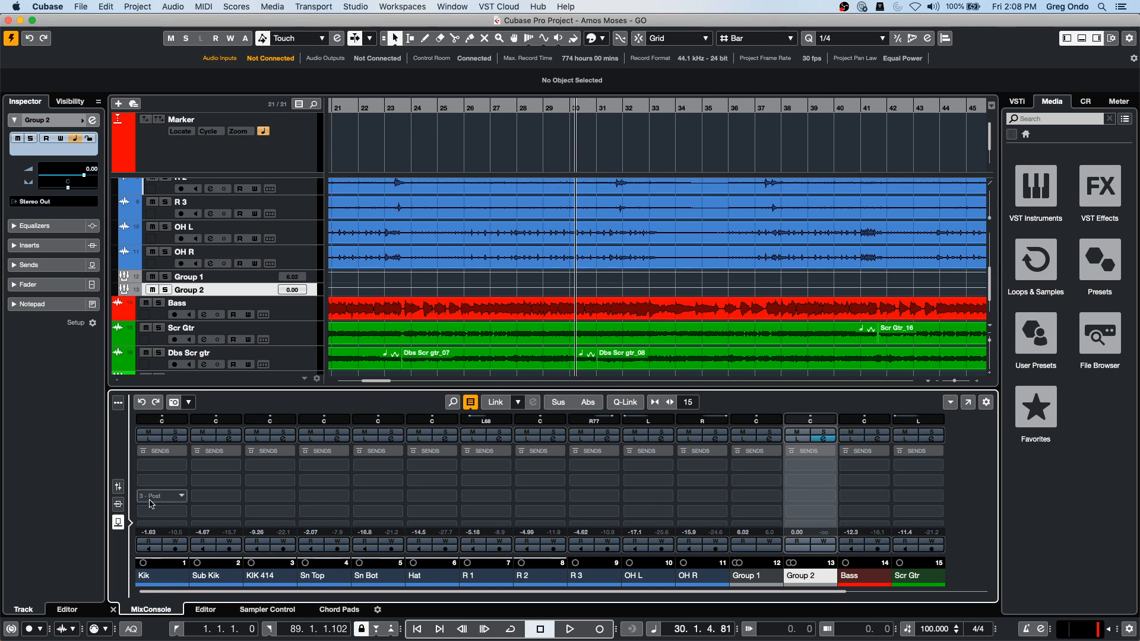
left_click(118, 505)
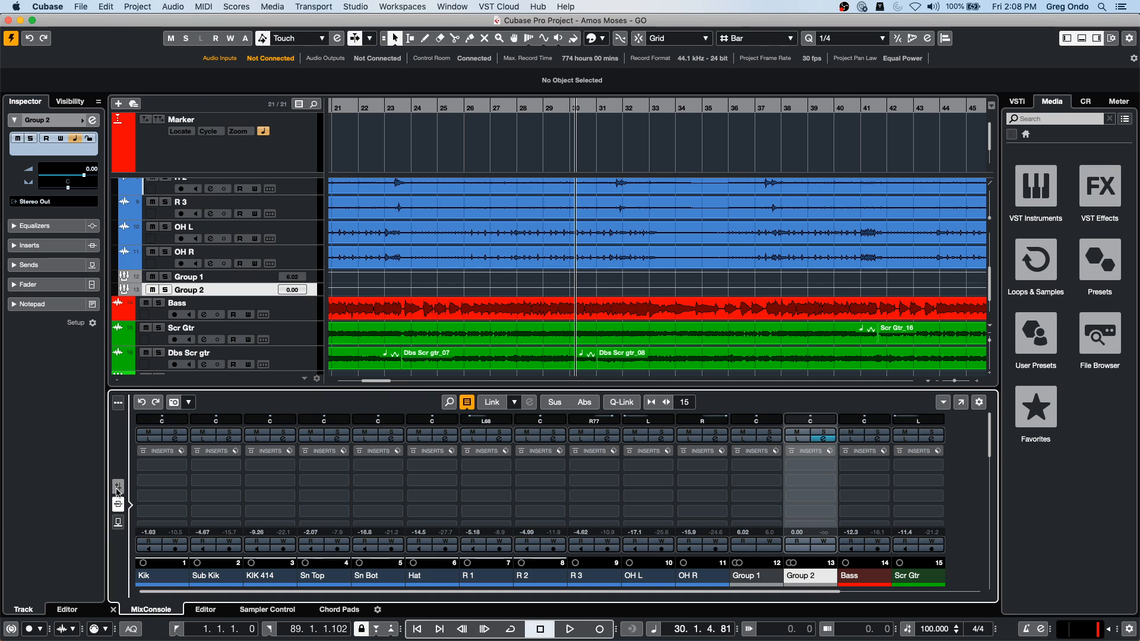
left_click(117, 488)
Step: Route the first send of all drum channels from Kik to OH R to Group 2 with Q-Link, and activate the sends
left_click(183, 496)
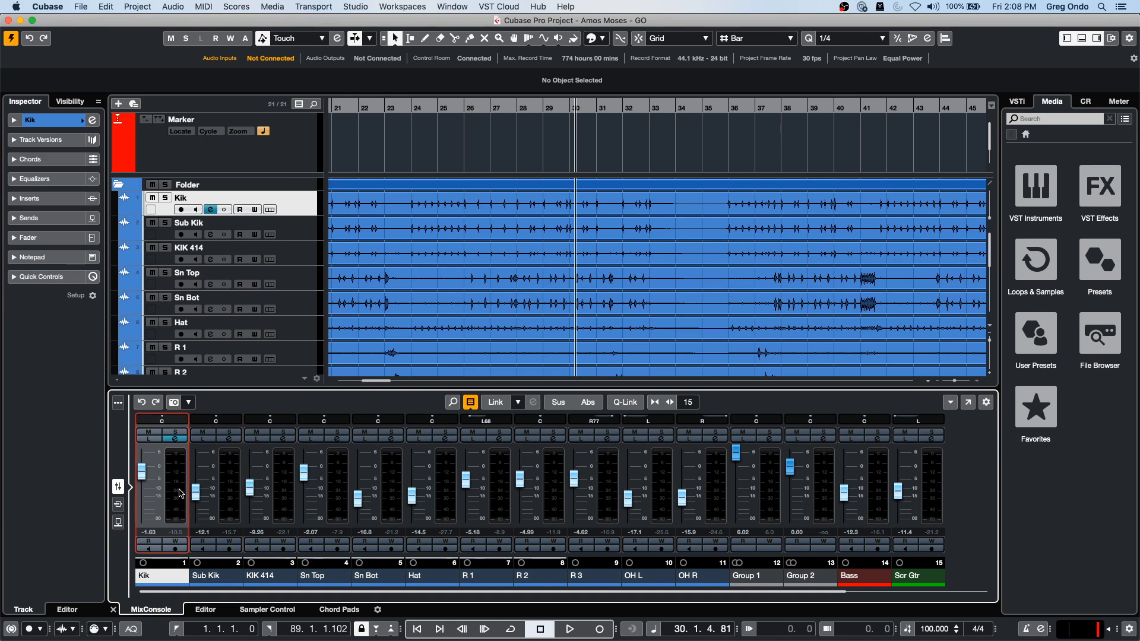
left_click(715, 484)
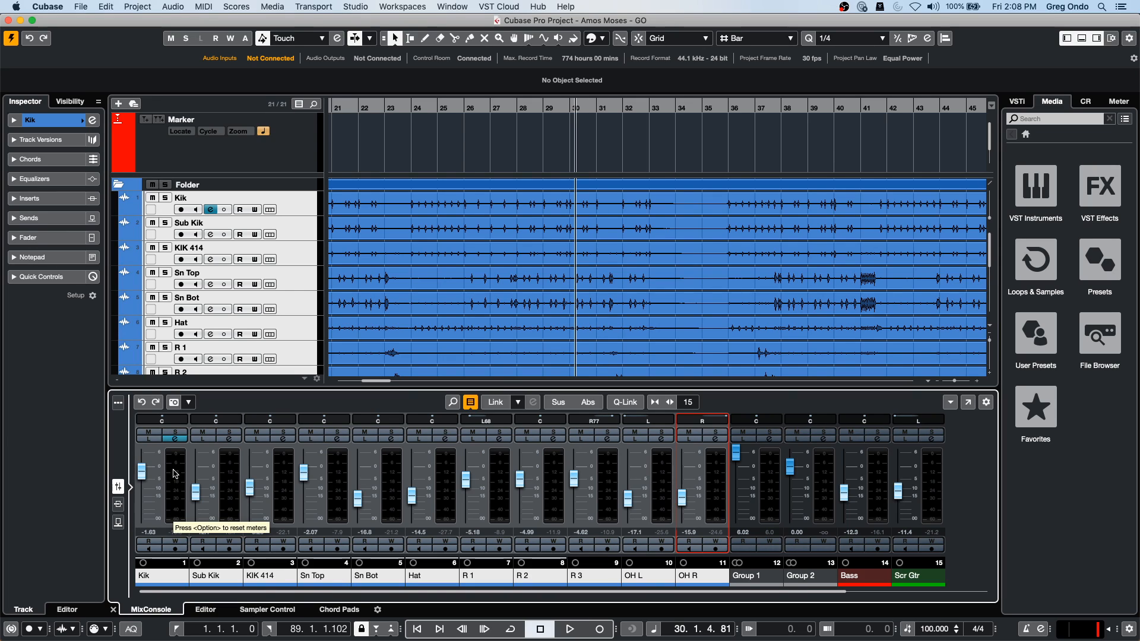
left_click(118, 522)
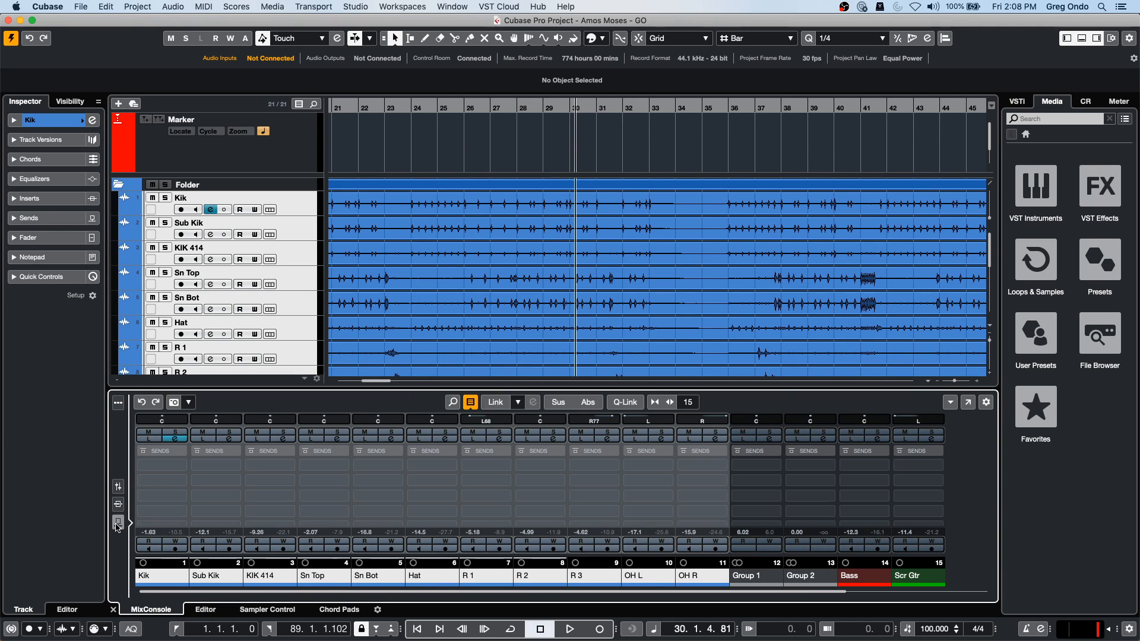
key("alt+shift")
left_click(184, 464)
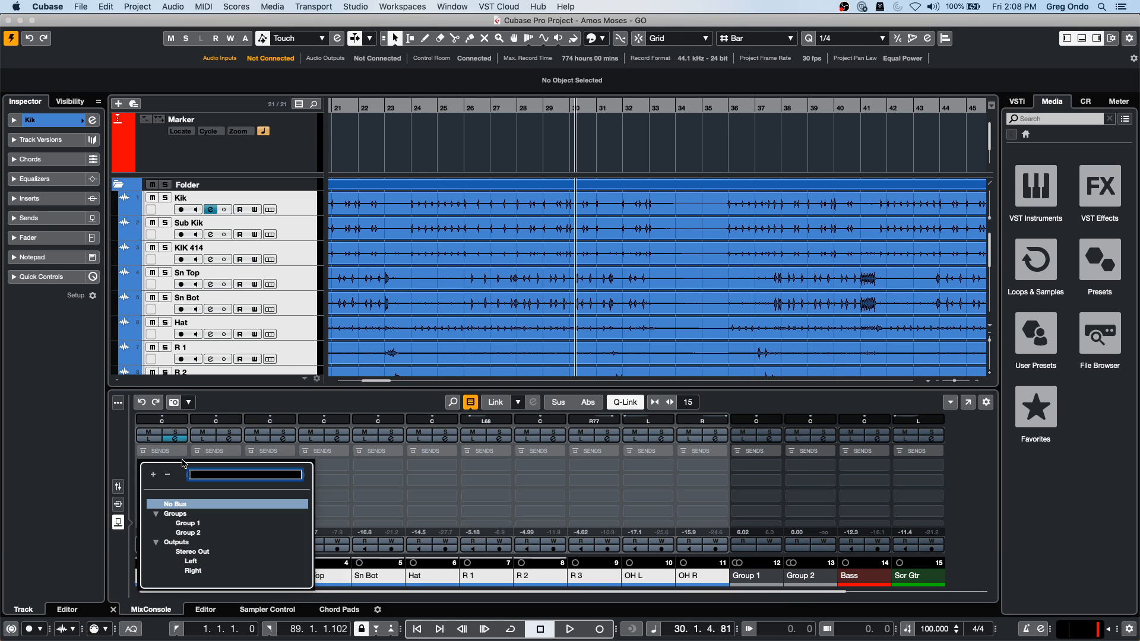
left_click(187, 533)
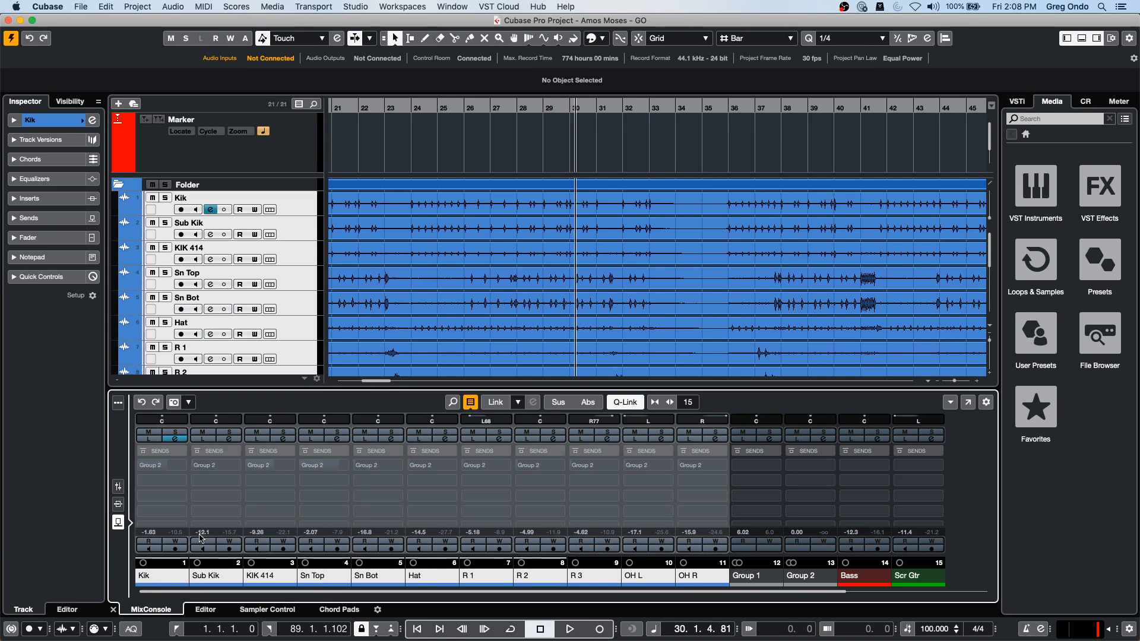
left_click(142, 466)
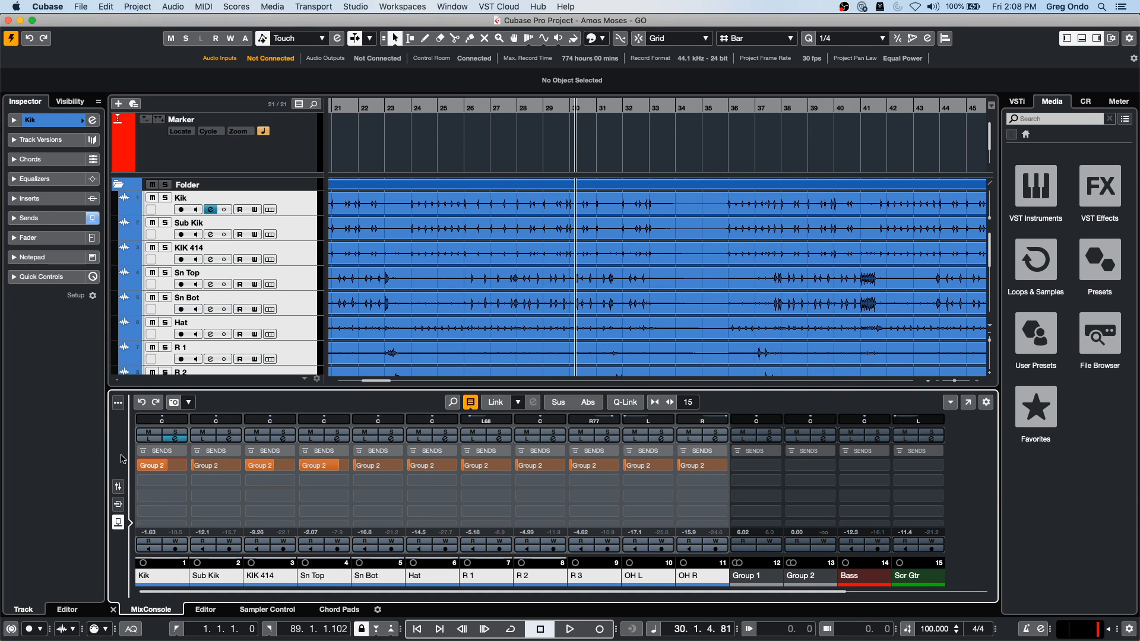
Step: Play the project and balance the two group faders, with Group 2 at about 3.9 and Group 1 lowered to about -0.07
left_click(118, 487)
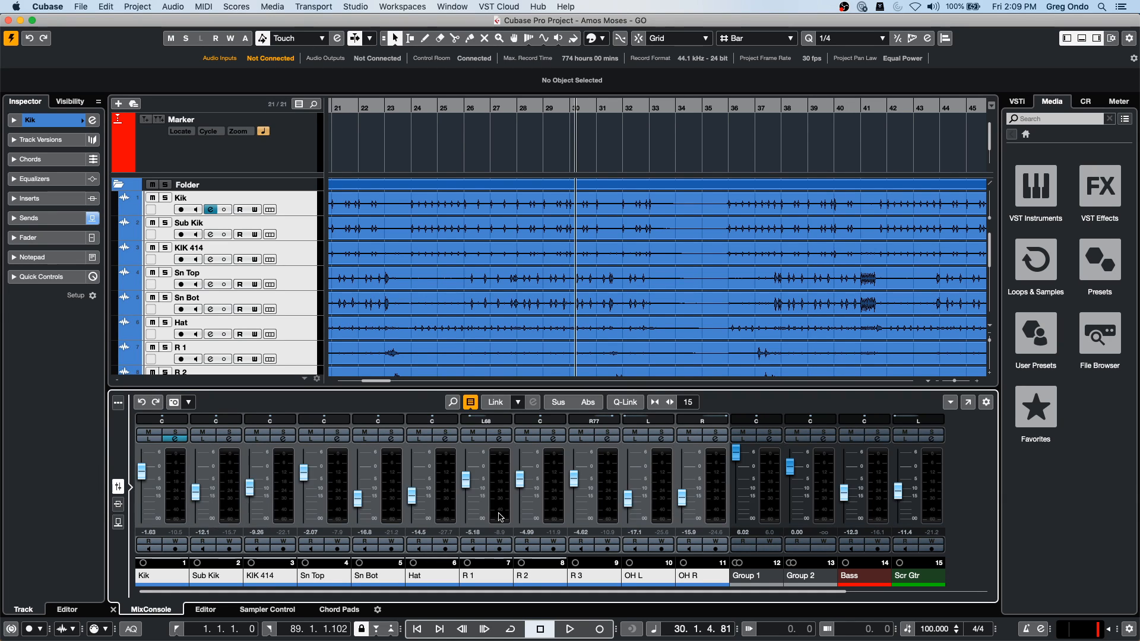
key("space")
left_click_drag(783, 466, 737, 467)
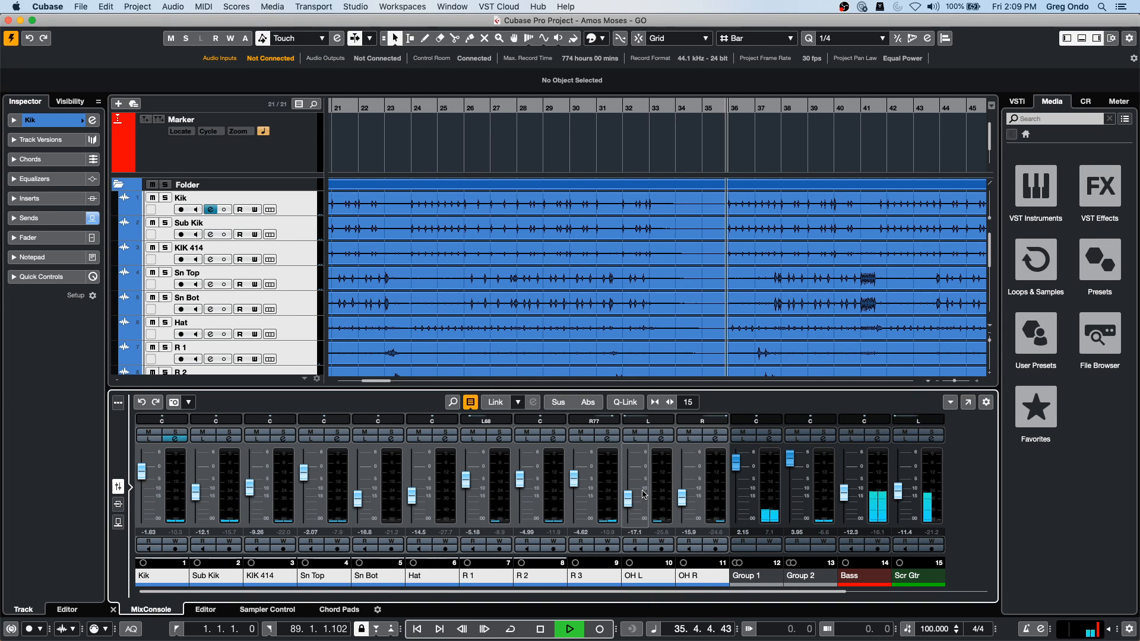
mouse_move(736, 469)
left_mouse_down()
mouse_move(736, 523)
mouse_move(736, 479)
left_mouse_up()
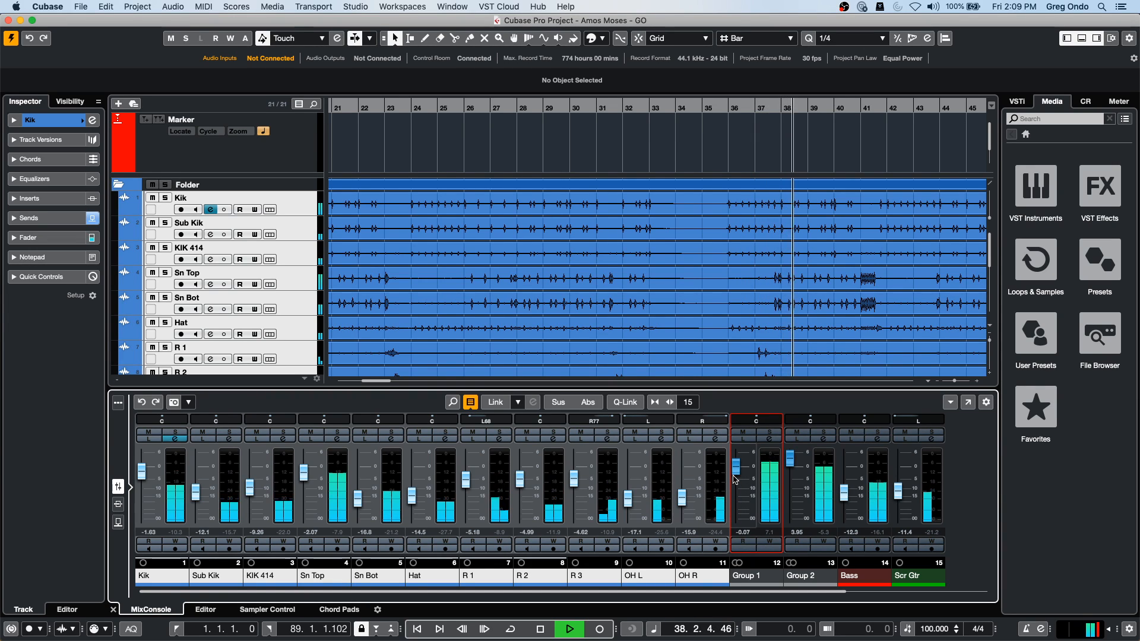
Step: Stop playback and create a new empty project in the May 1 2020 folder
key("space")
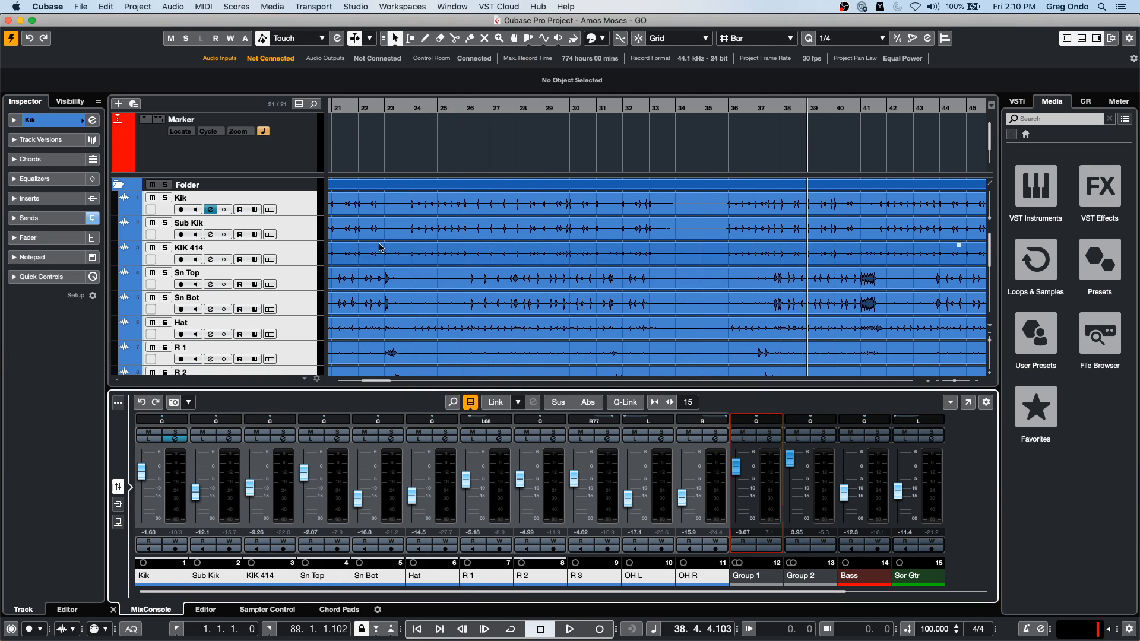
left_click(84, 6)
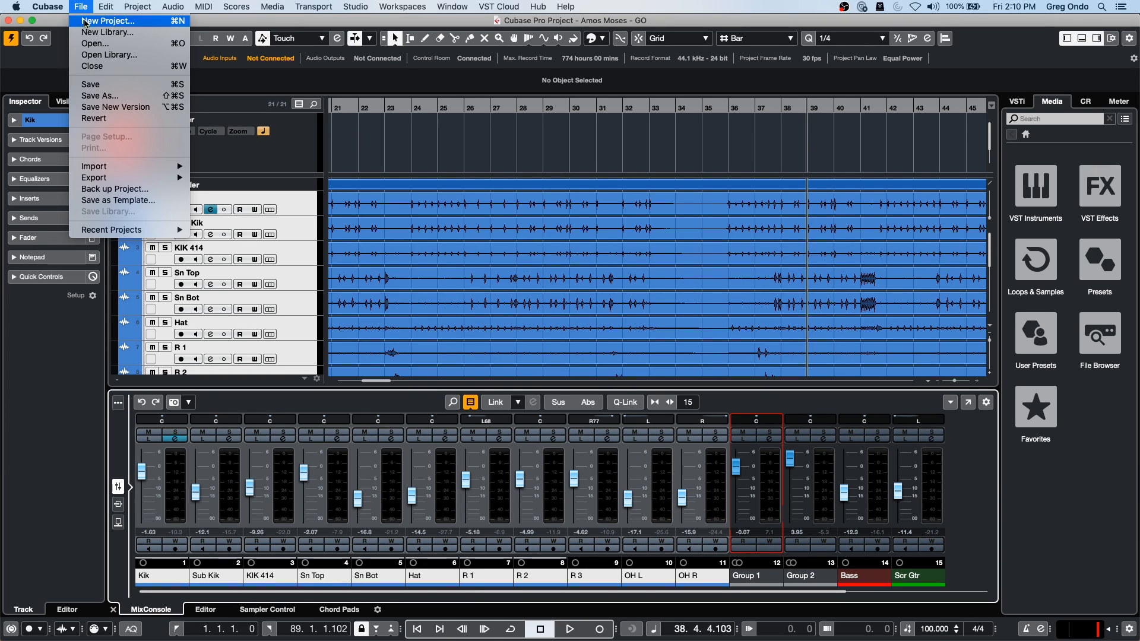
left_click(95, 21)
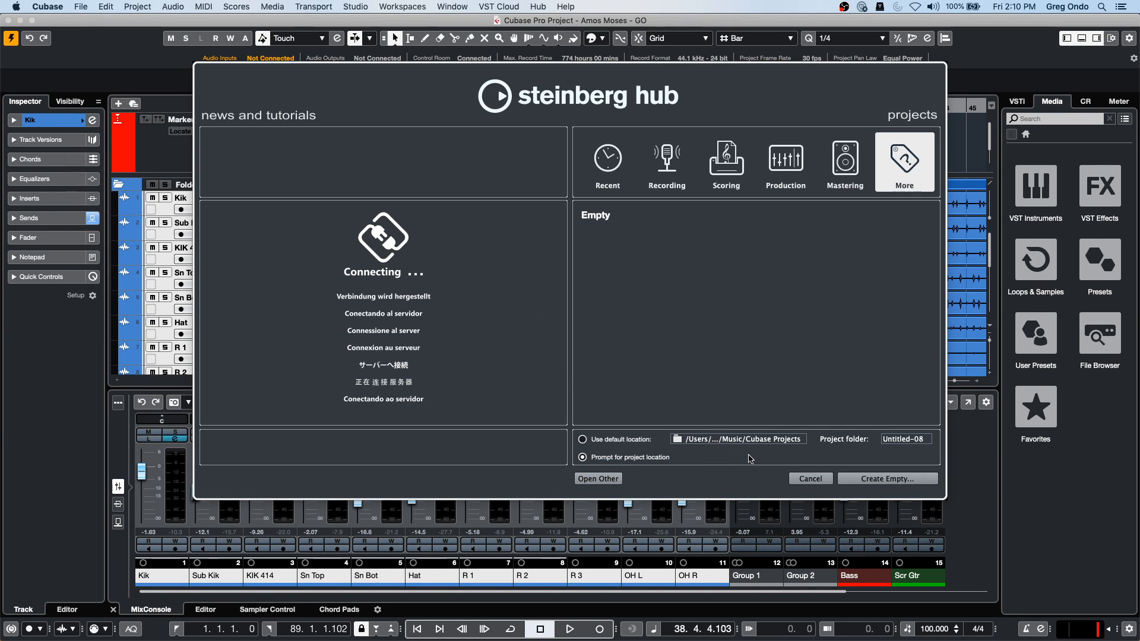
left_click(888, 479)
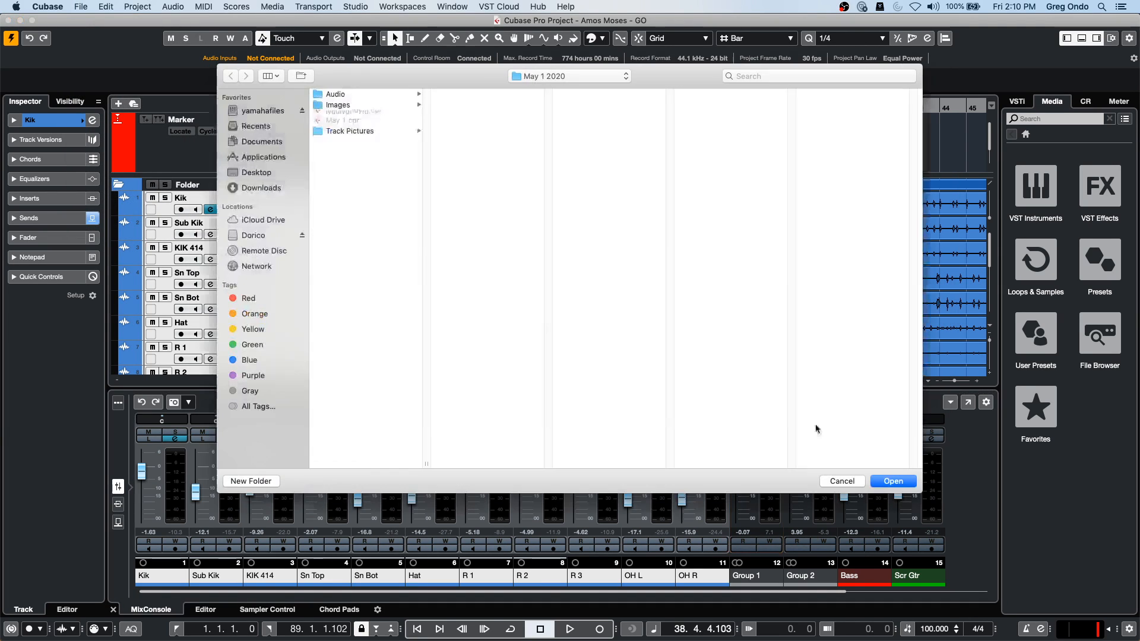
left_click(893, 481)
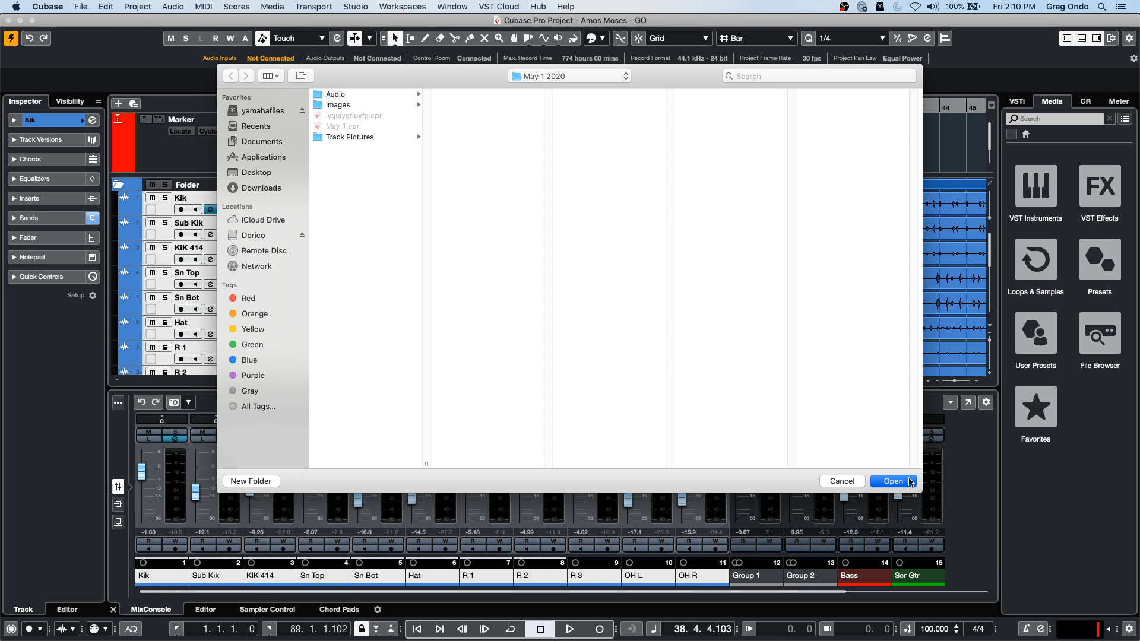
Step: Add one HALion Sonic SE instrument track routed to Stereo Out
right_click(226, 159)
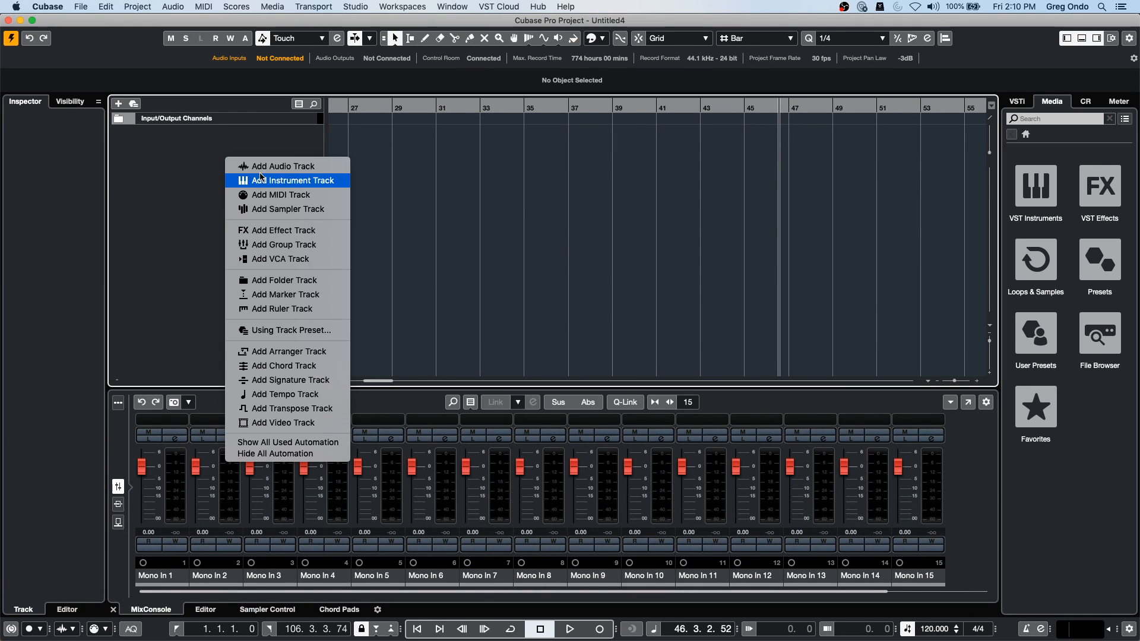
left_click(276, 181)
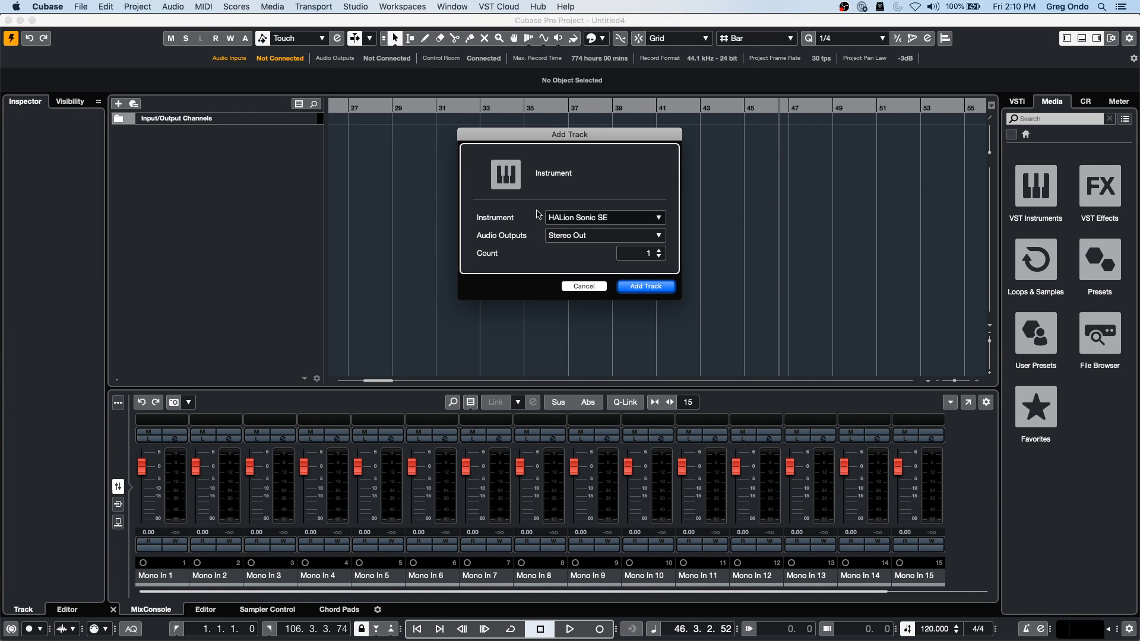
left_click(590, 220)
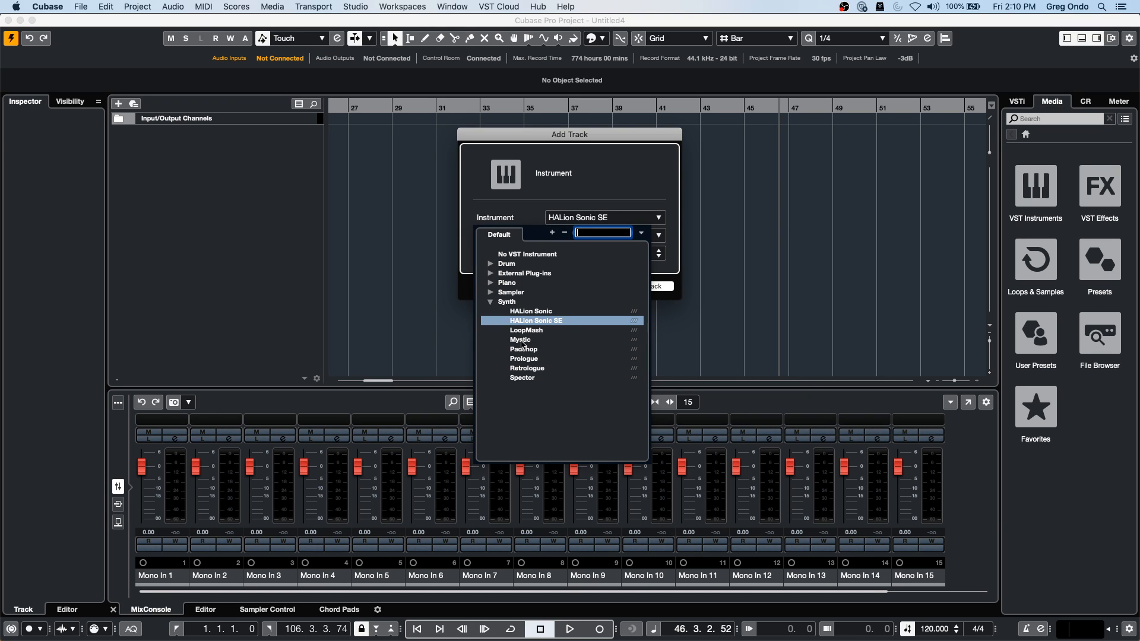
left_click(543, 321)
left_click(645, 287)
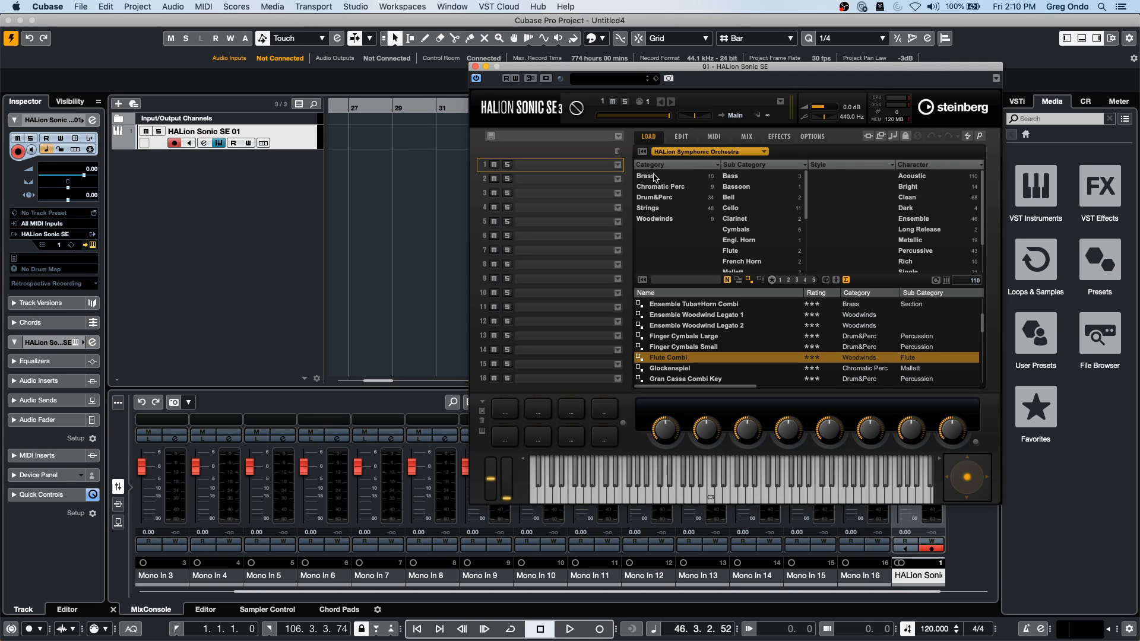
Step: Load the Brass preset Bruno from the SIMPLE library into the first slot of HALion Sonic SE
left_click(655, 178)
left_click(695, 152)
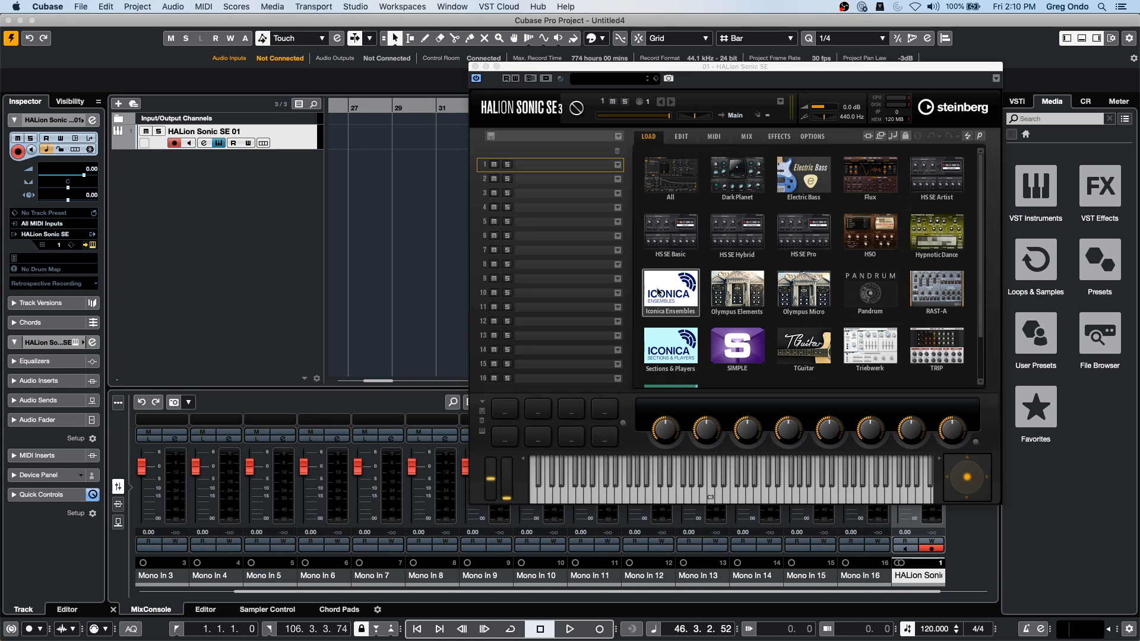
left_click(731, 331)
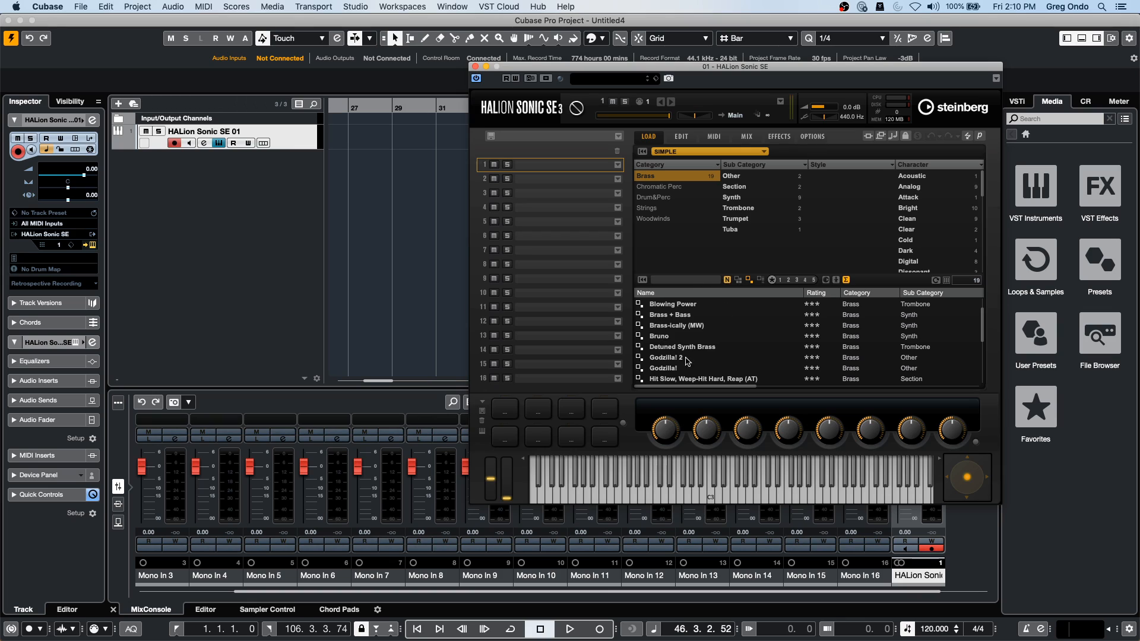
left_click(663, 337)
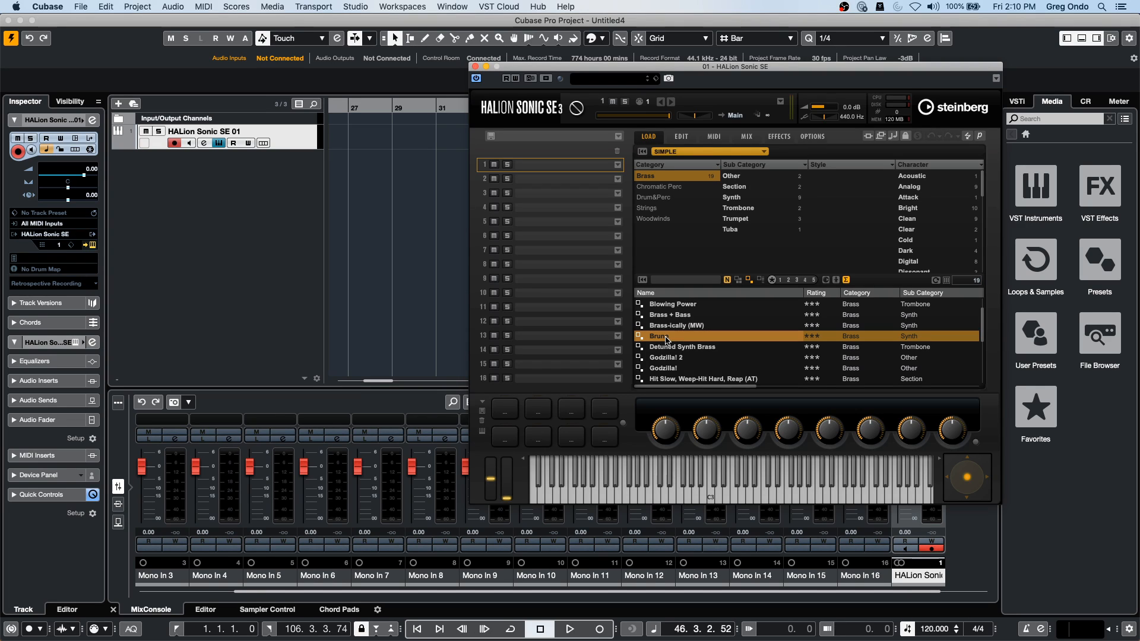
double_click(667, 337)
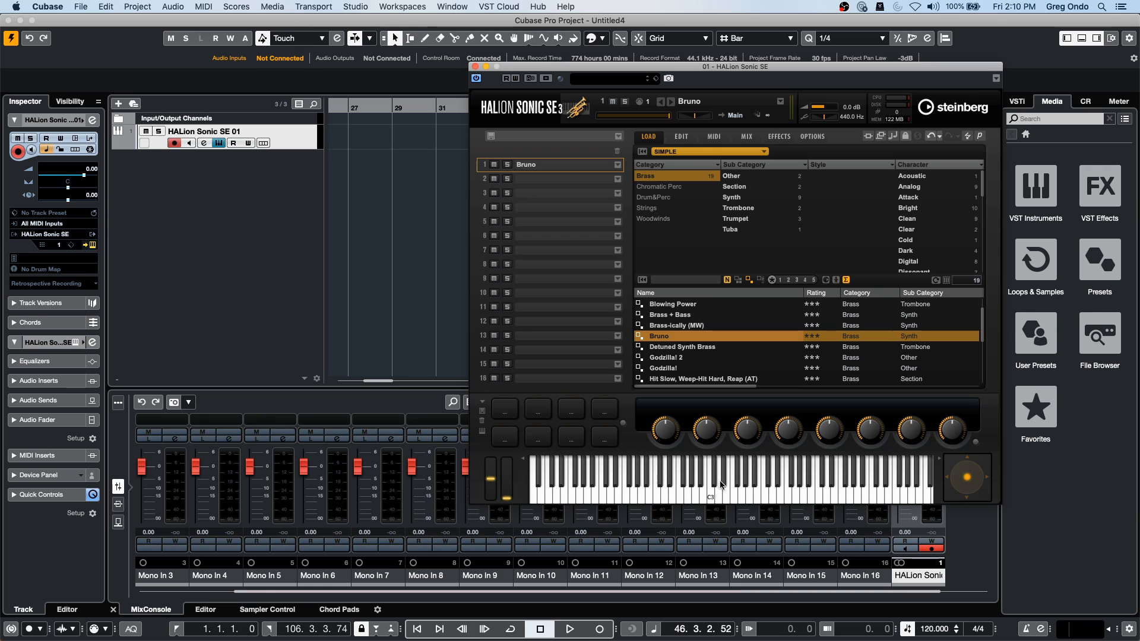
Step: Audition the Bruno sound with a few notes on the instrument's virtual keyboard and close the instrument window
left_click(741, 499)
left_click(623, 492)
left_click(656, 493)
left_click(719, 496)
left_click(734, 498)
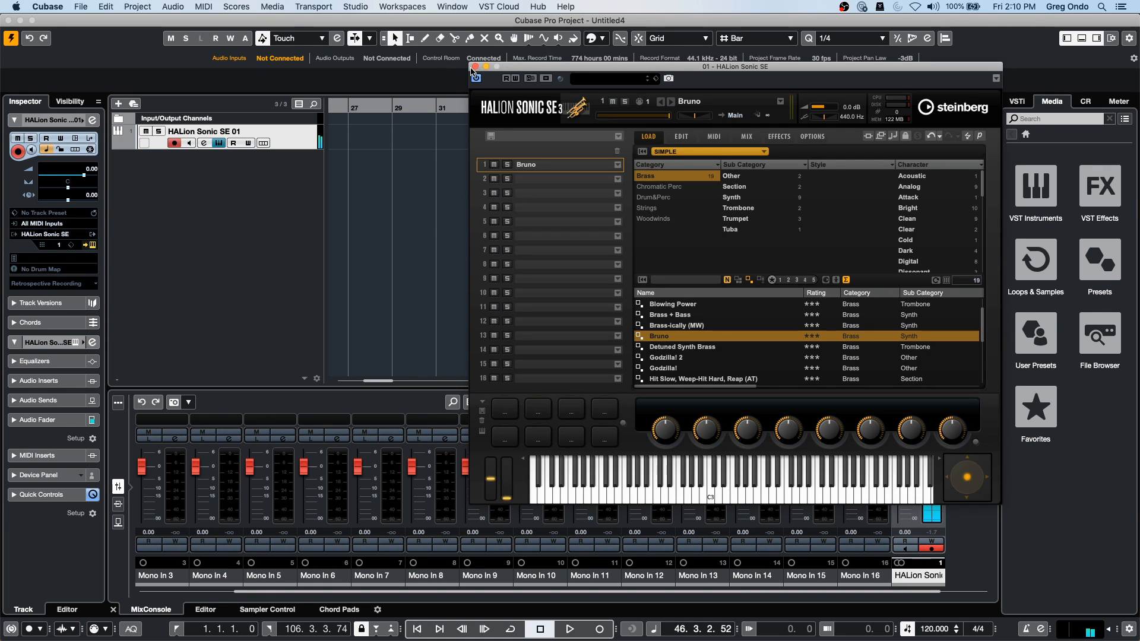
left_click(475, 67)
Step: Draw an empty MIDI part from about bar 27 to bar 36 on the HALion Sonic SE track and open it in the Key Editor
key("8")
left_click_drag(360, 137, 559, 132)
key("1")
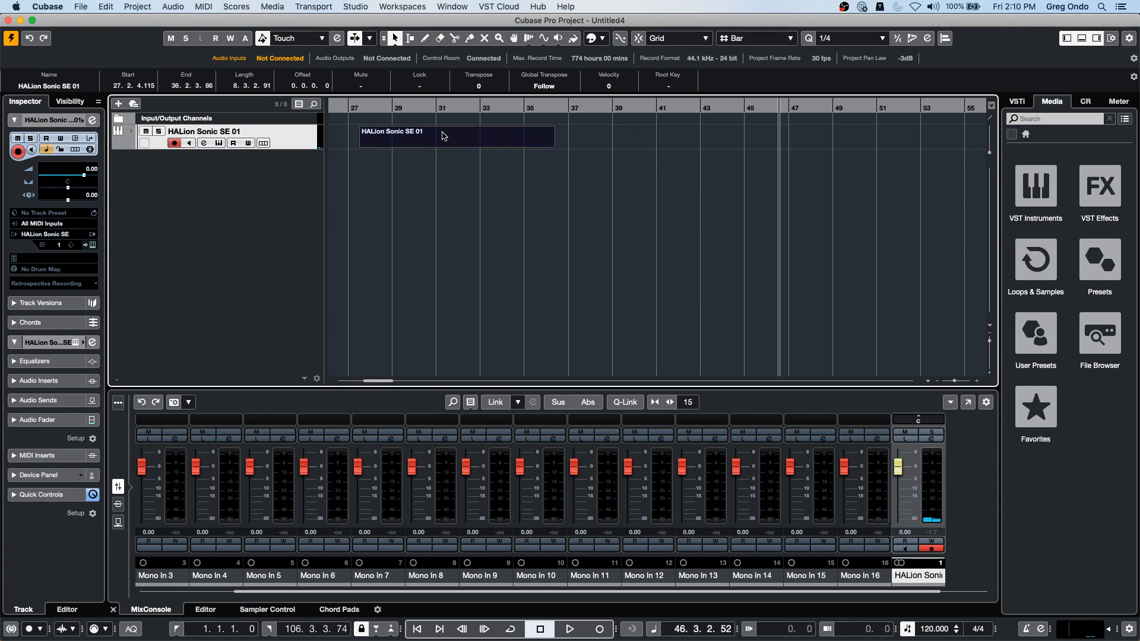
double_click(425, 141)
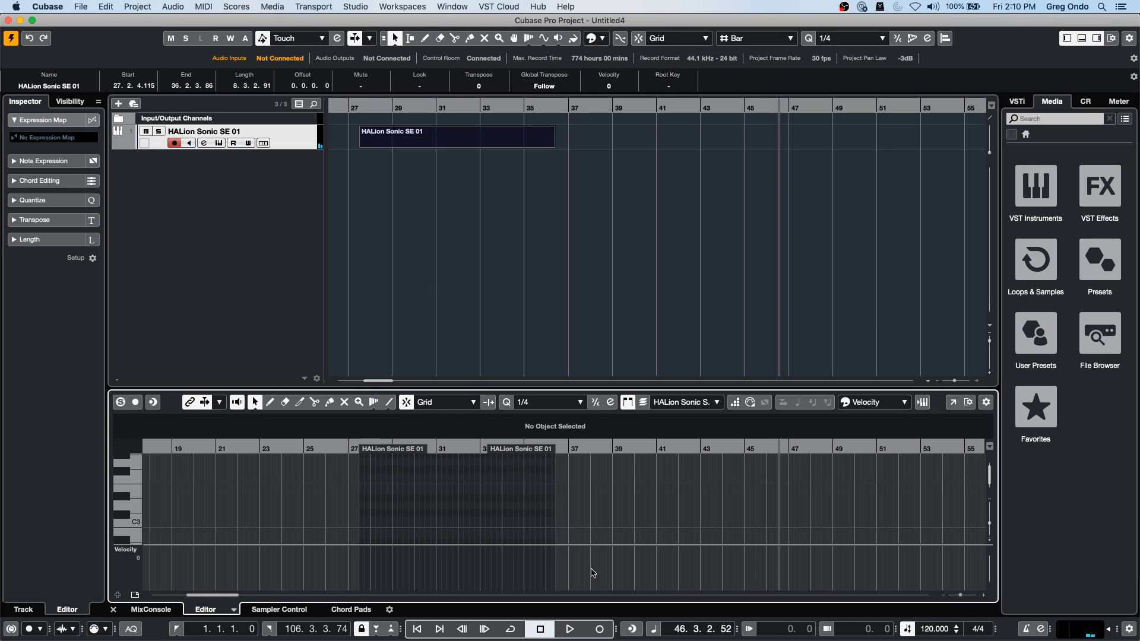
Step: Insert the retrospective MIDI recording at the project cursor near bar 46 and zoom in on its notes
left_click(633, 629)
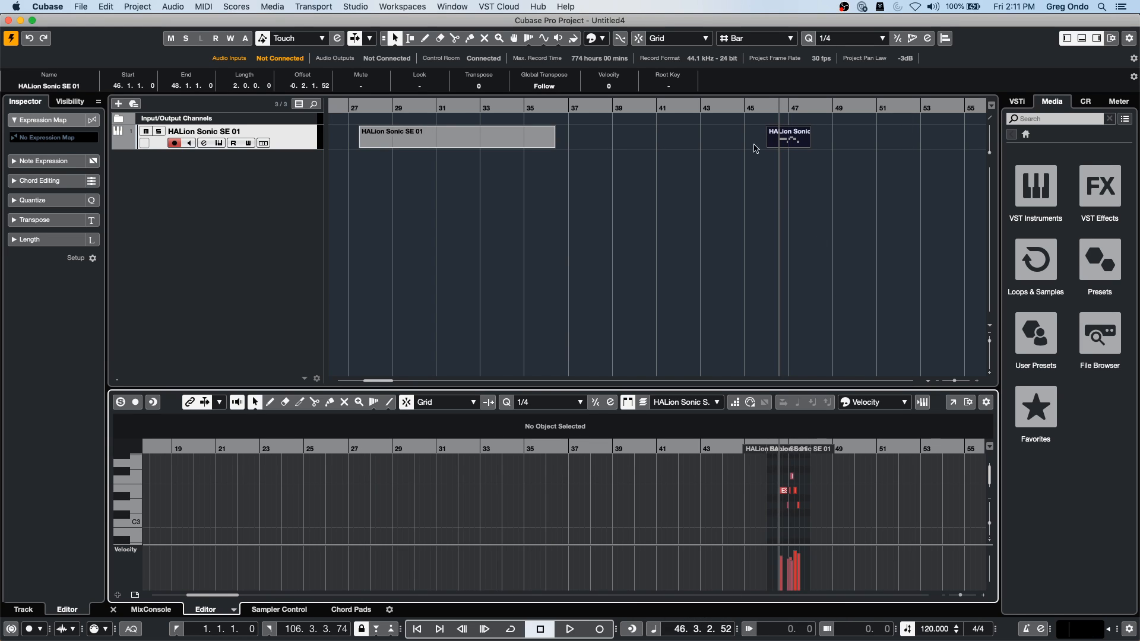
left_click(778, 110)
key("h")
key("h")
key("h")
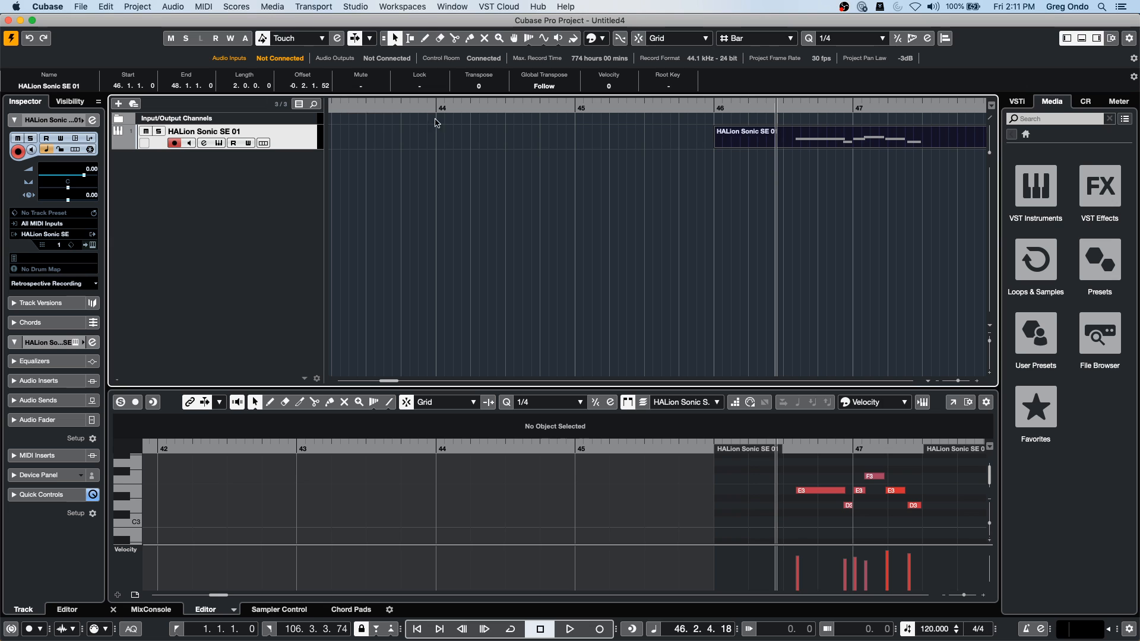
Step: Try inserting the retrospective recording at bar 28 from a separate Key Editor window opened on the empty part, and delete the new part
left_click_drag(399, 108, 557, 82)
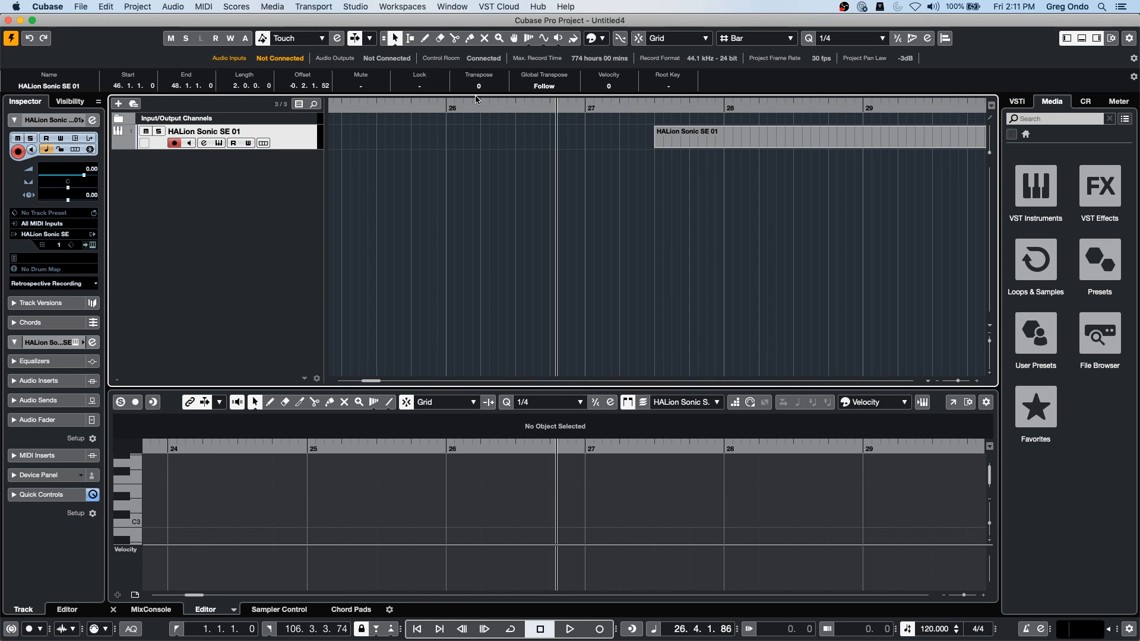
left_click_drag(454, 105, 456, 56)
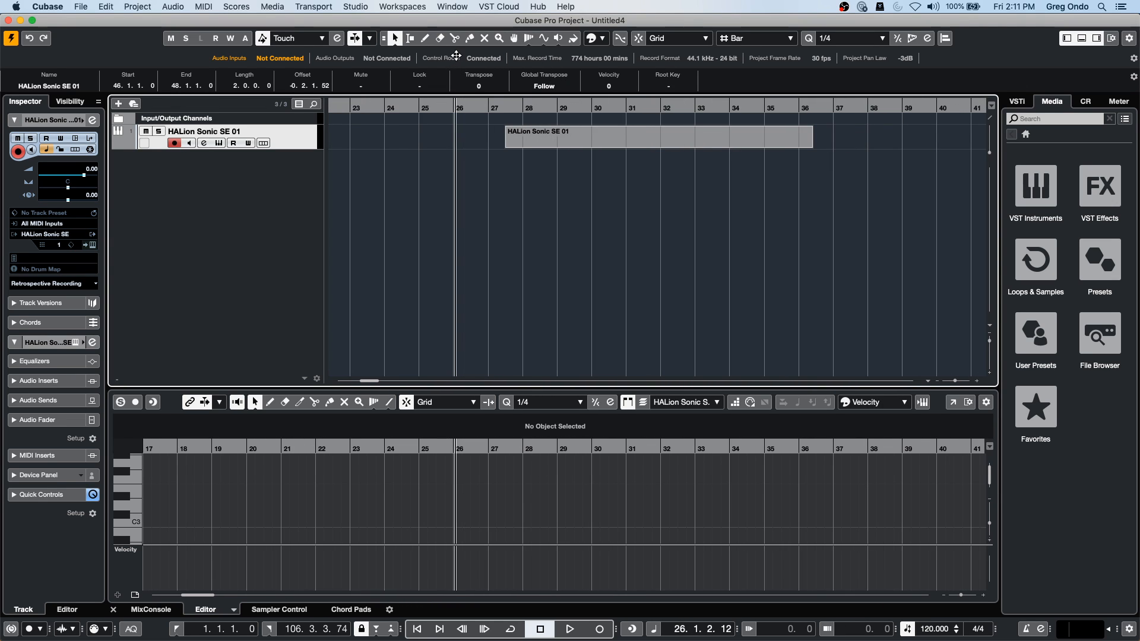
left_click(551, 143)
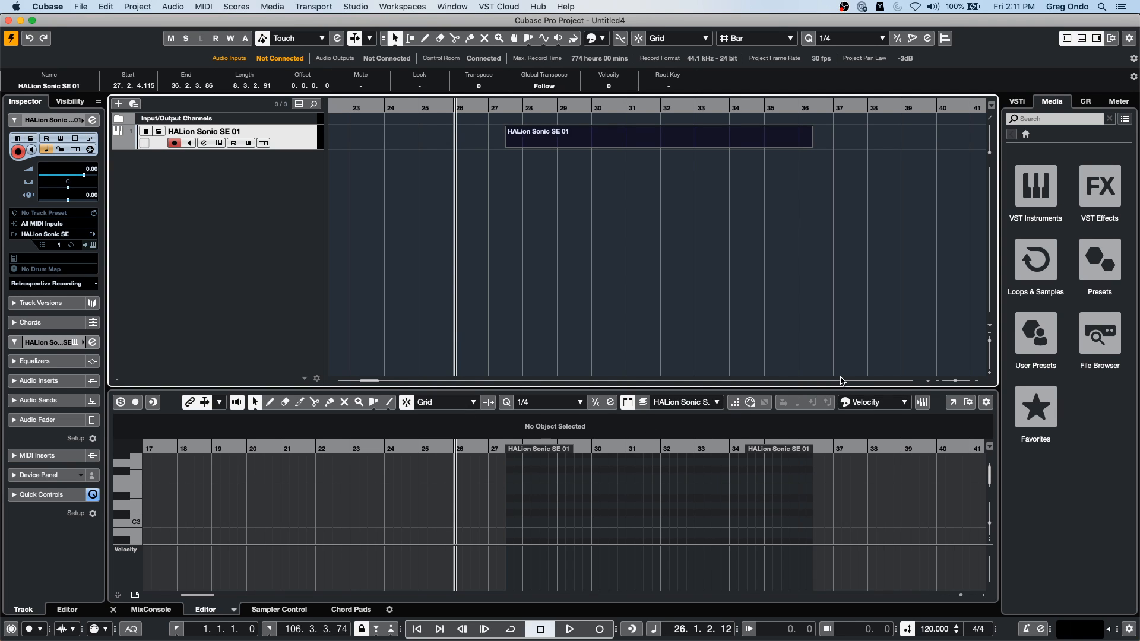
left_click(953, 402)
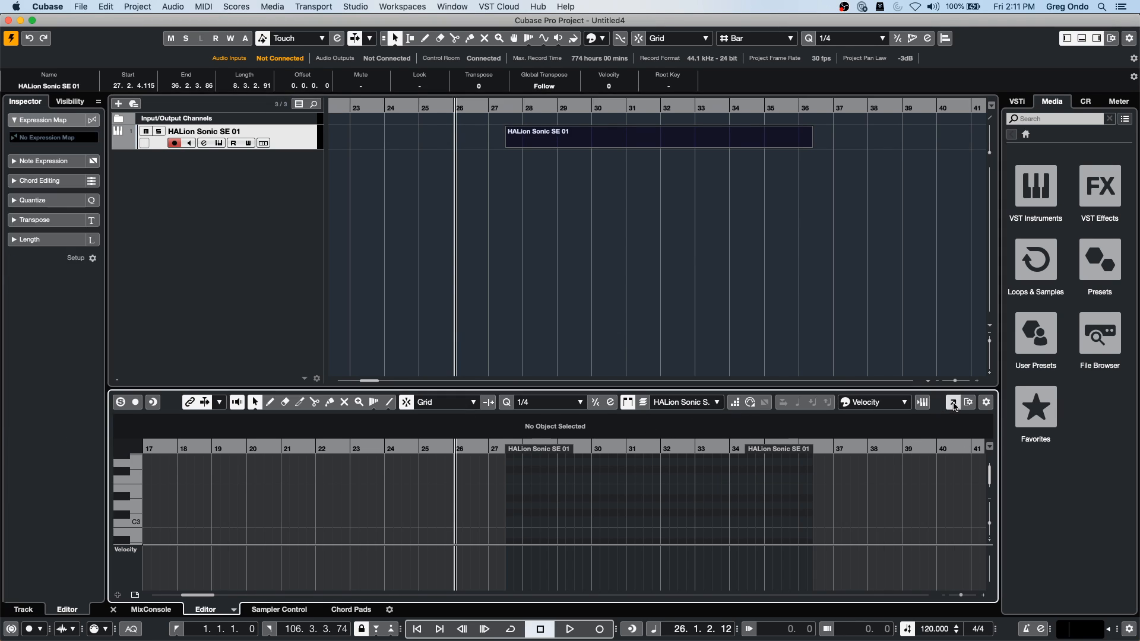
left_click_drag(393, 83, 392, 33)
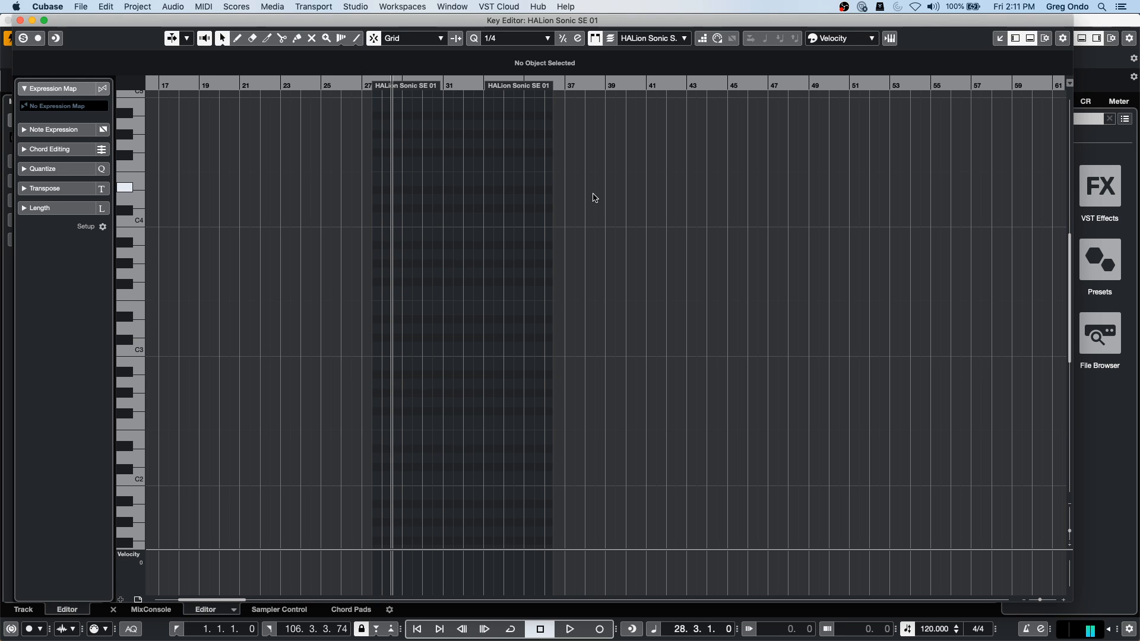
left_click(630, 628)
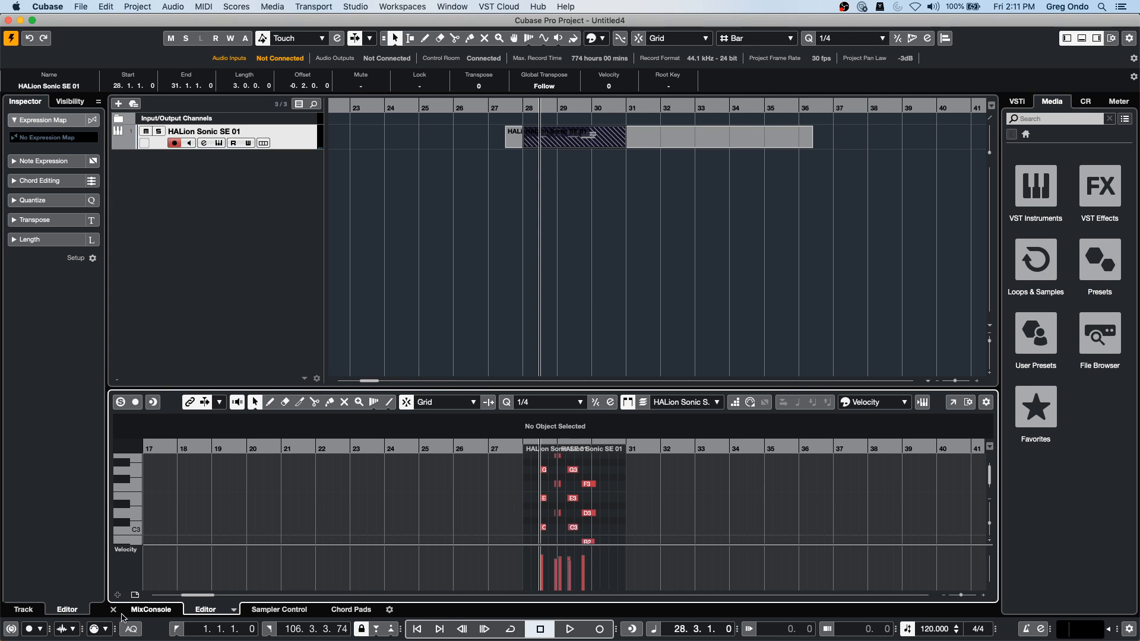
key("Delete")
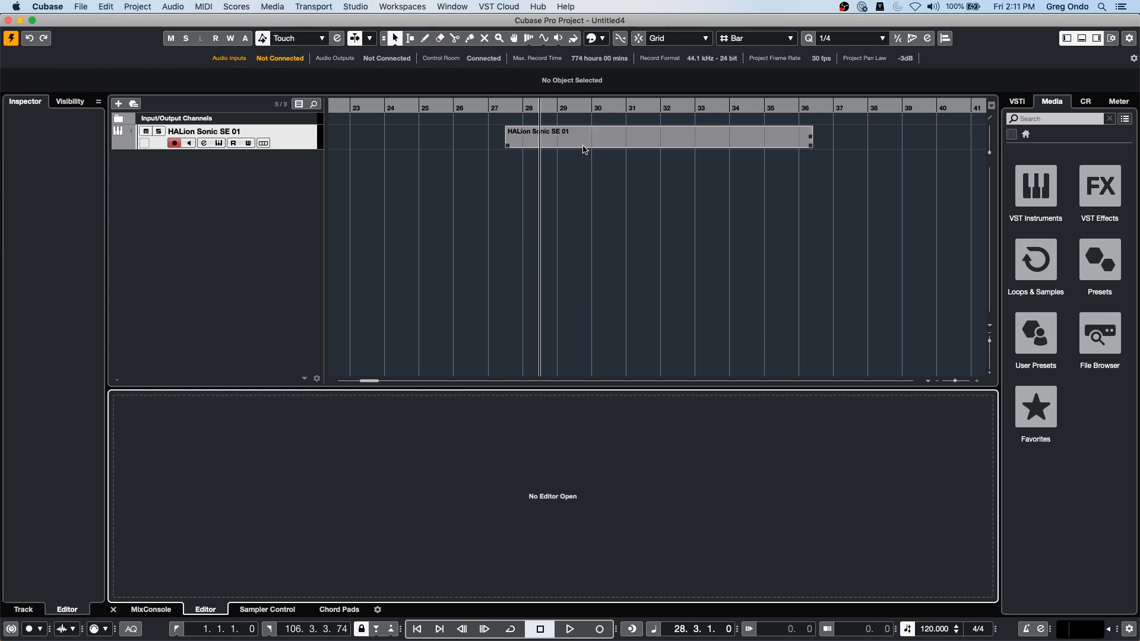
Step: Select the empty part, set the MIDI record mode to Merge, and open the part in a separate Key Editor window
left_click(562, 142)
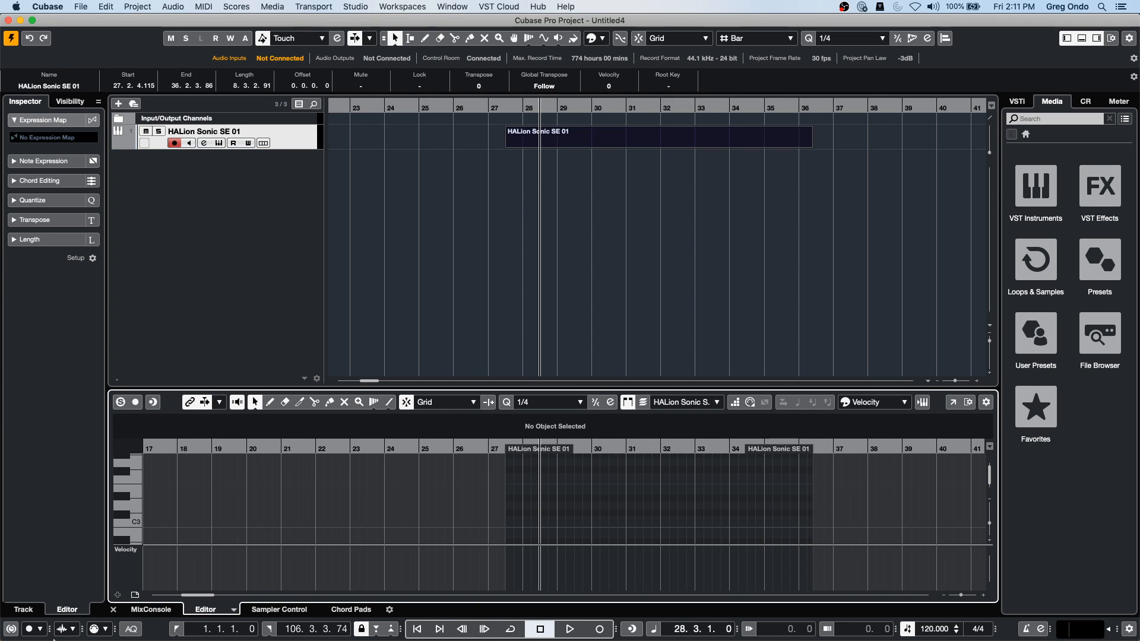
left_click(105, 630)
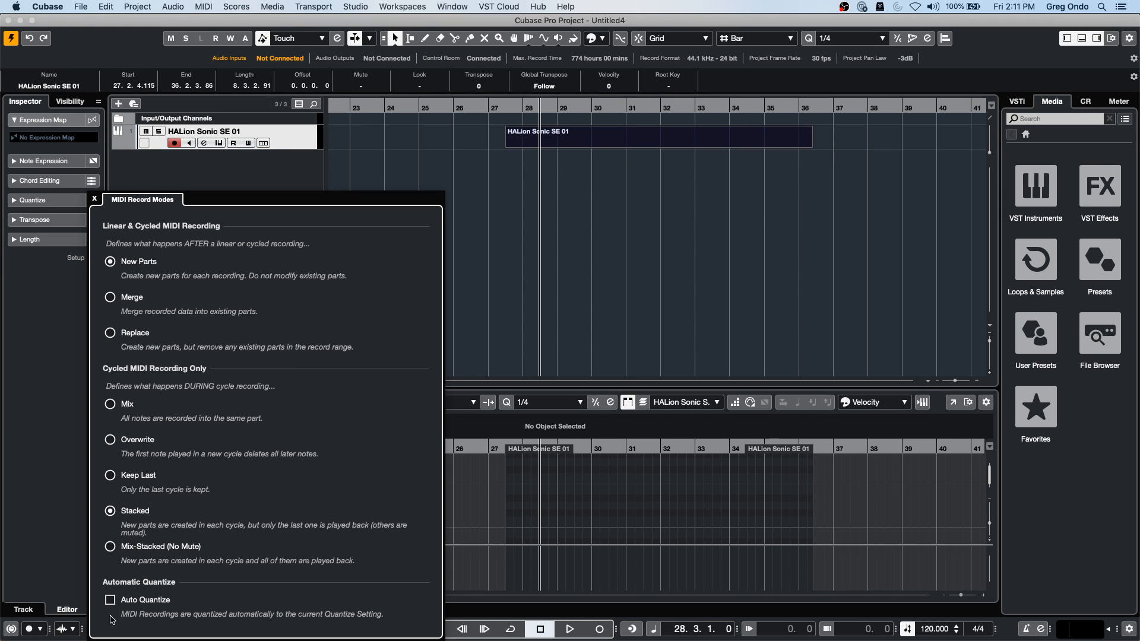
left_click(111, 298)
left_click(579, 196)
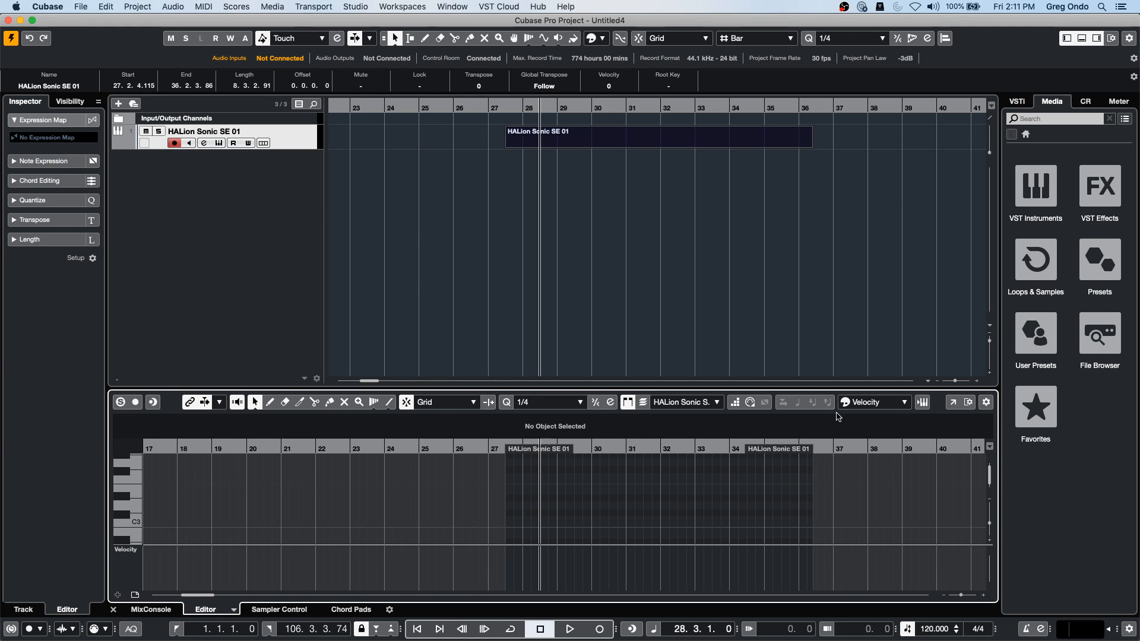
left_click(953, 402)
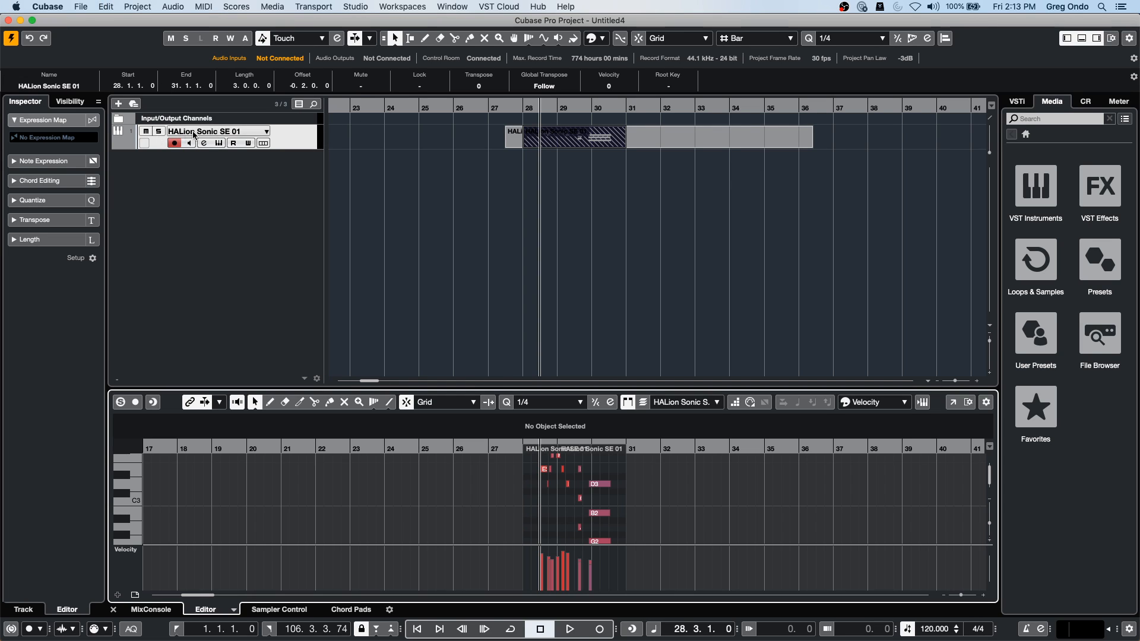
right_click(228, 180)
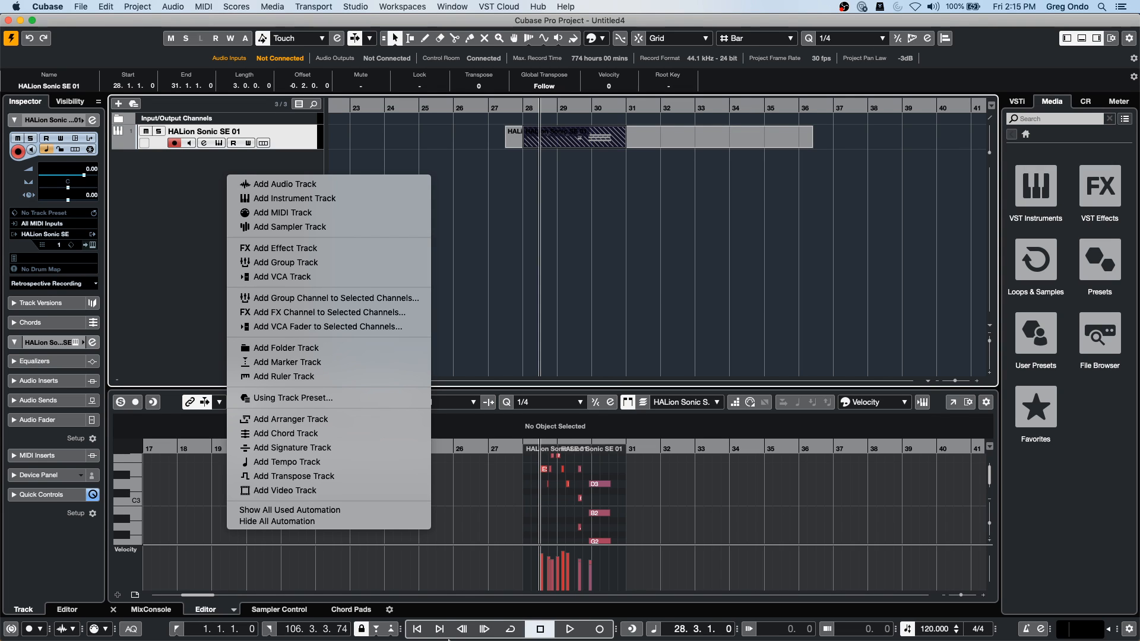
left_click(508, 342)
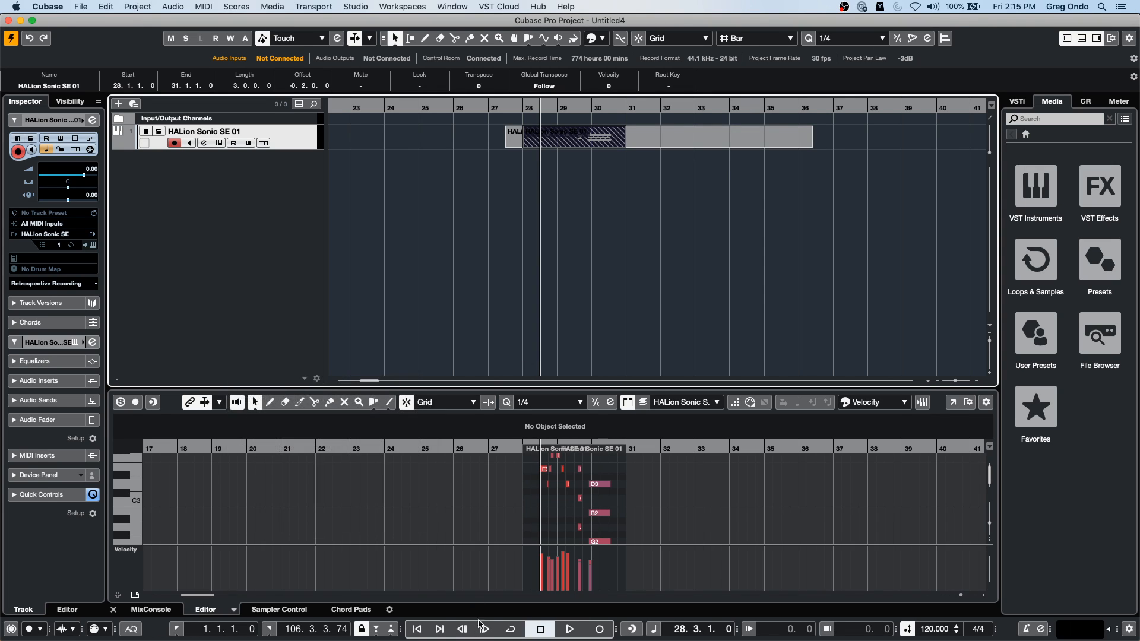
Step: Open eLicenser Control Center, skip the maintenance tasks, and show the licenses on the first USB-eLicenser
mouse_move(499, 626)
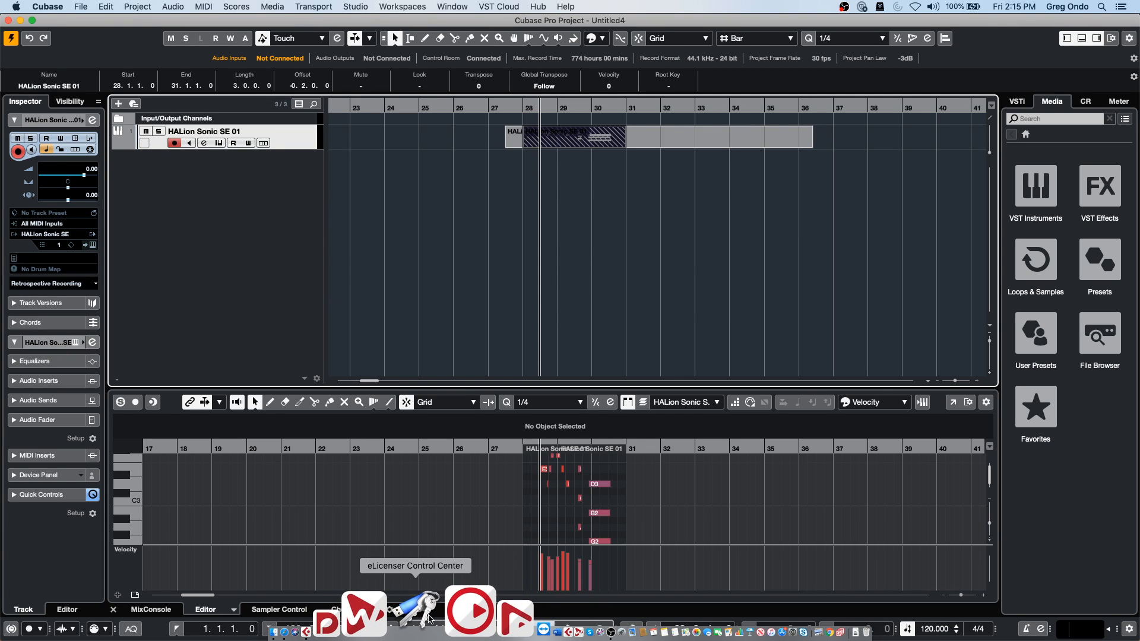
left_click(429, 617)
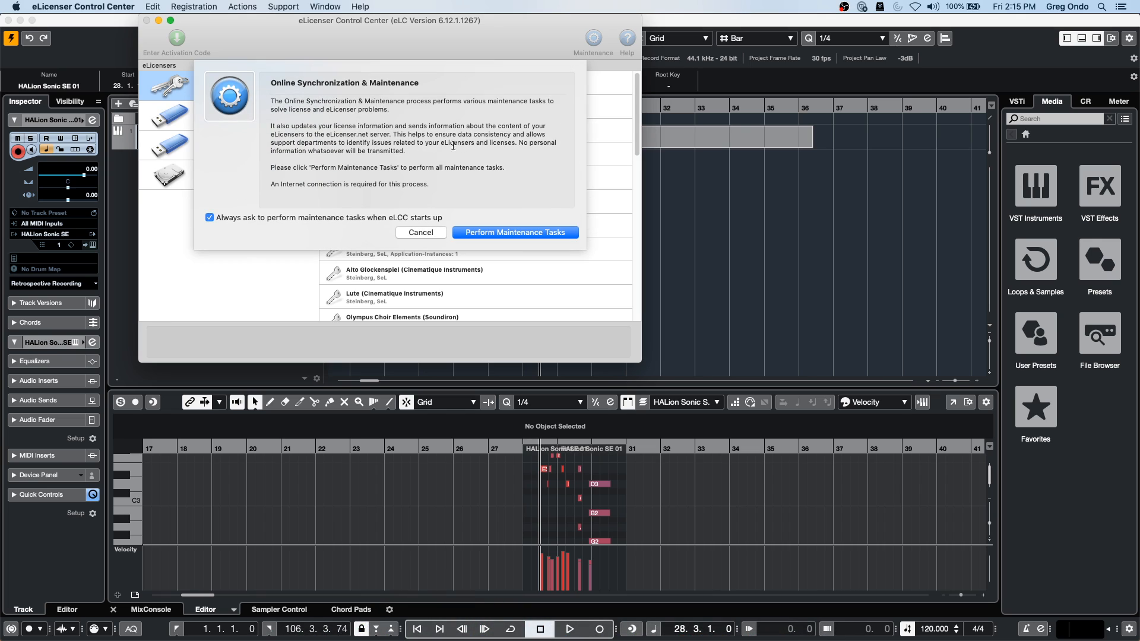
left_click(421, 233)
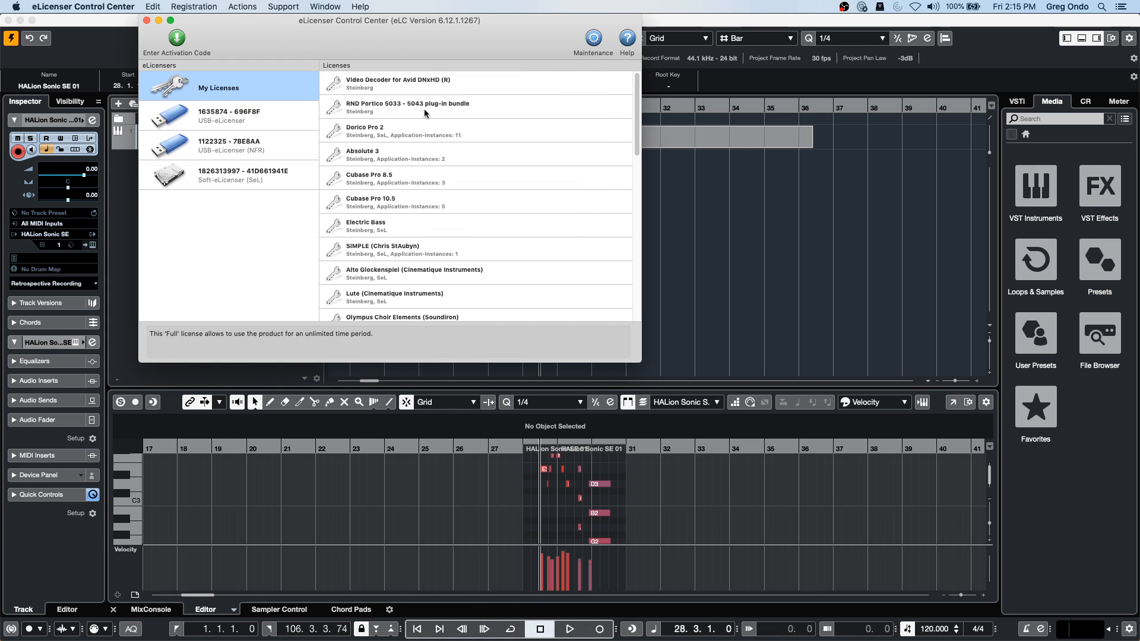
left_click(239, 112)
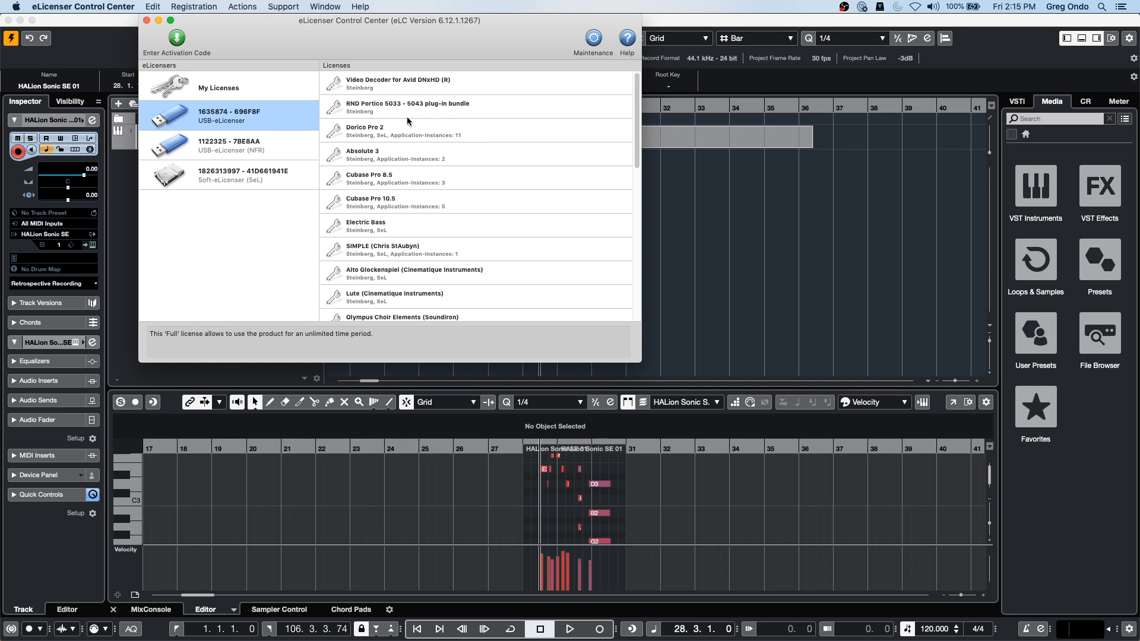
Step: Select the Dorico Pro 2 license on the first USB-eLicenser and close the license window
left_click(375, 129)
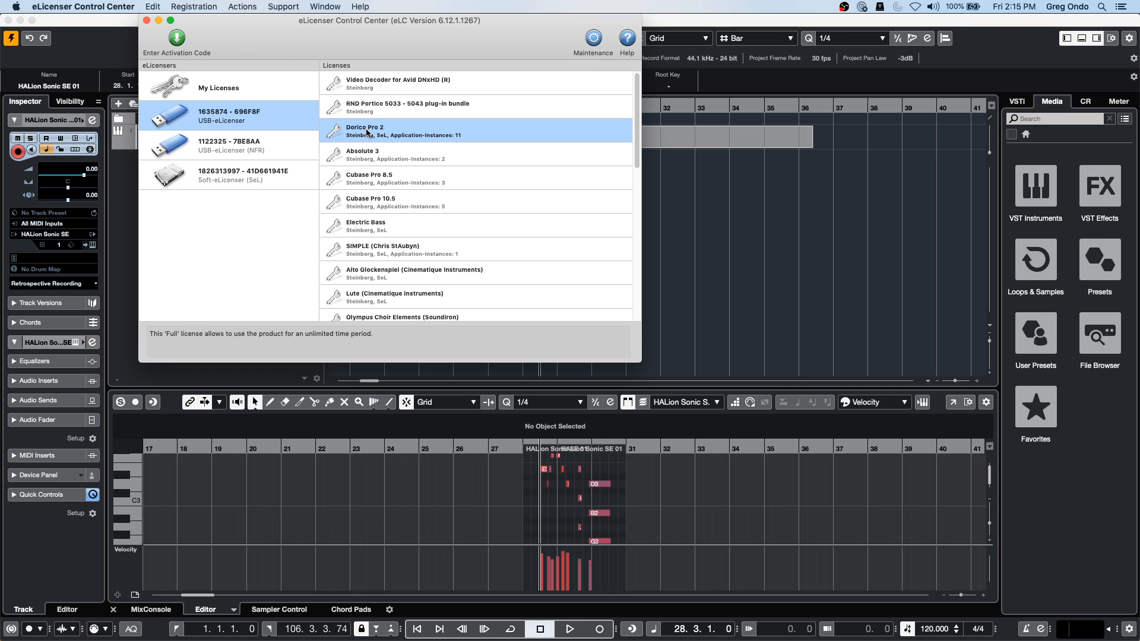
left_click(146, 20)
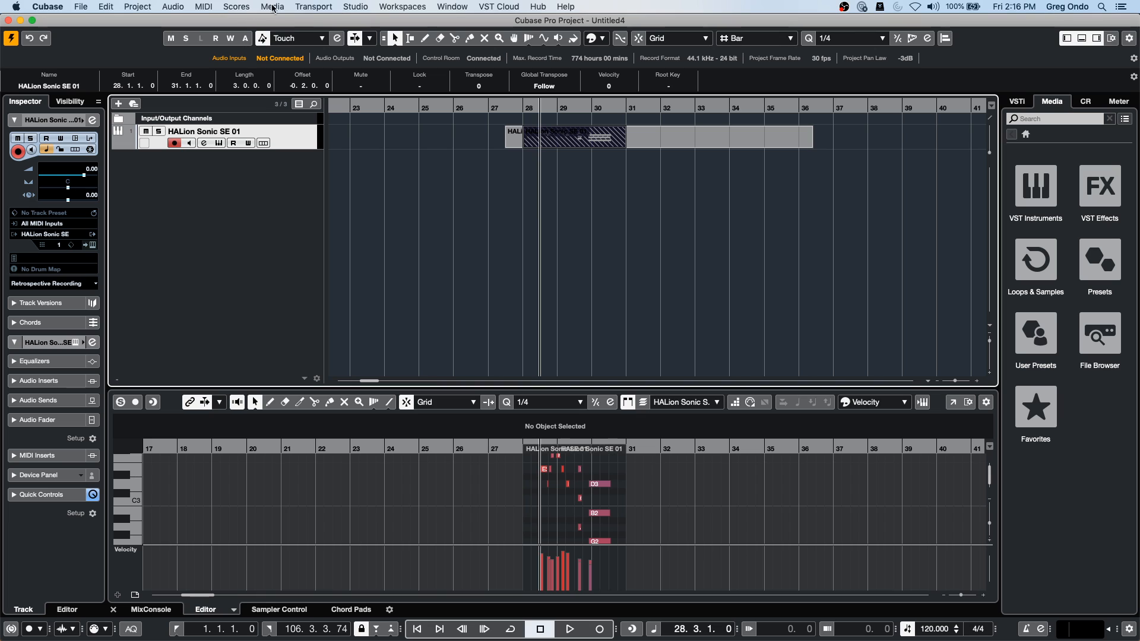
Step: Send a MIDI reset in the Cubase project
left_click(203, 7)
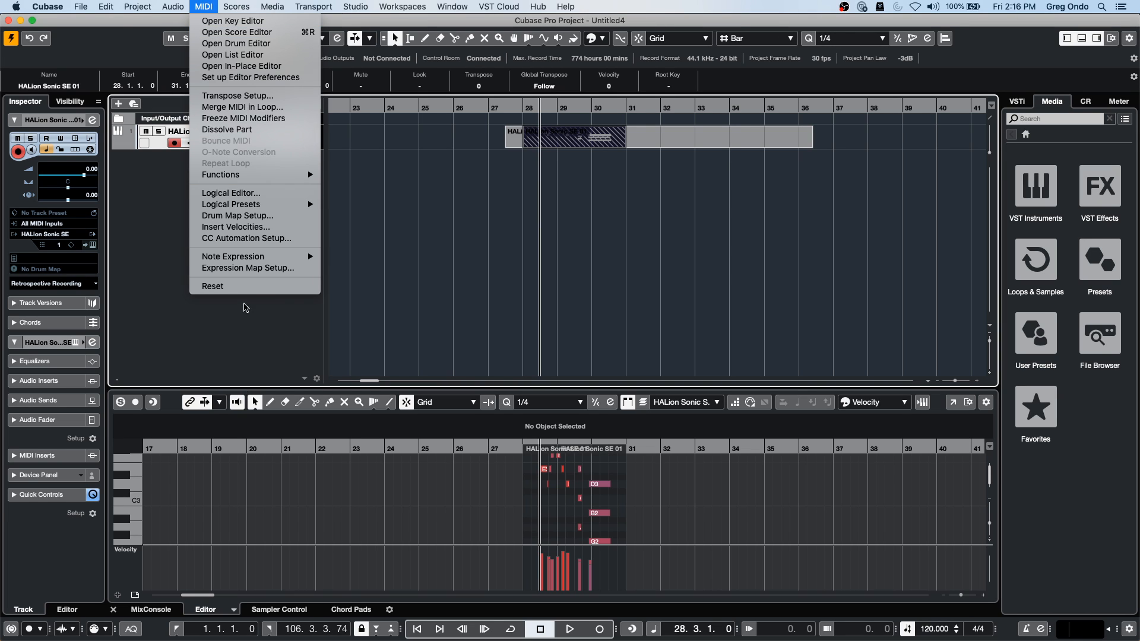
left_click(254, 286)
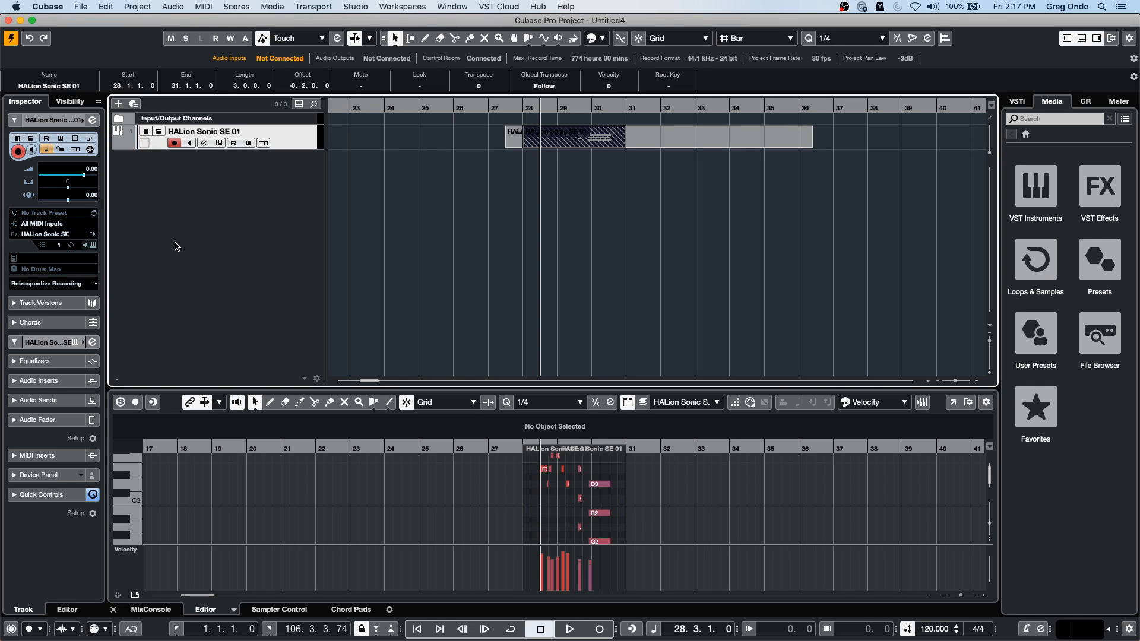
Step: Open the Export Audio Mixdown dialog, examine its channel selection and file settings, and close it without exporting
left_click(81, 7)
mouse_move(154, 177)
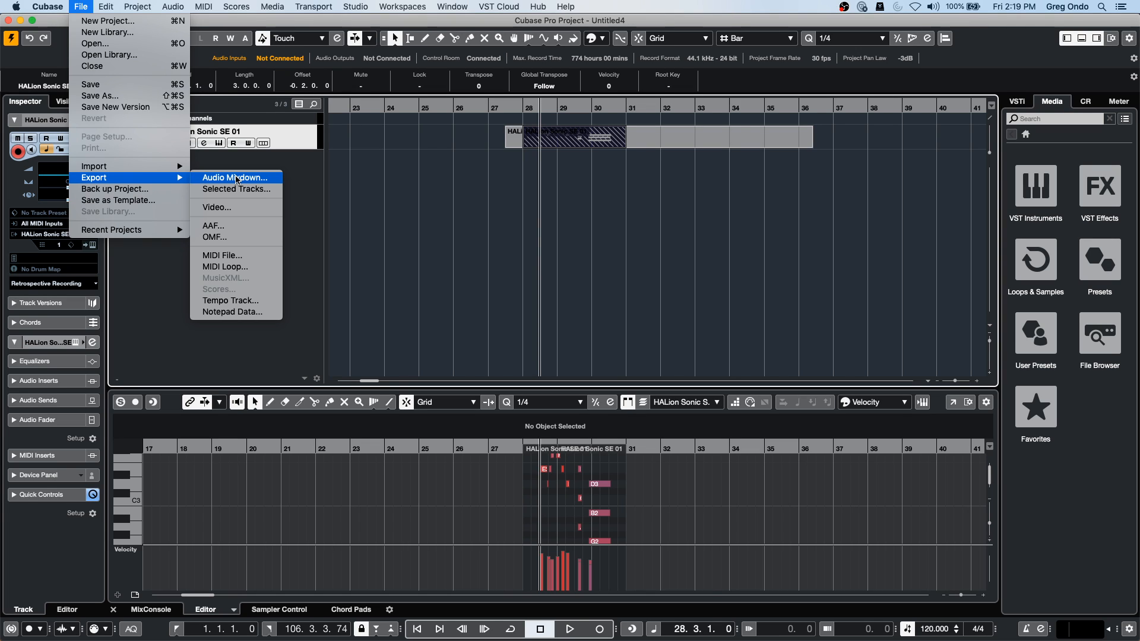
left_click(380, 221)
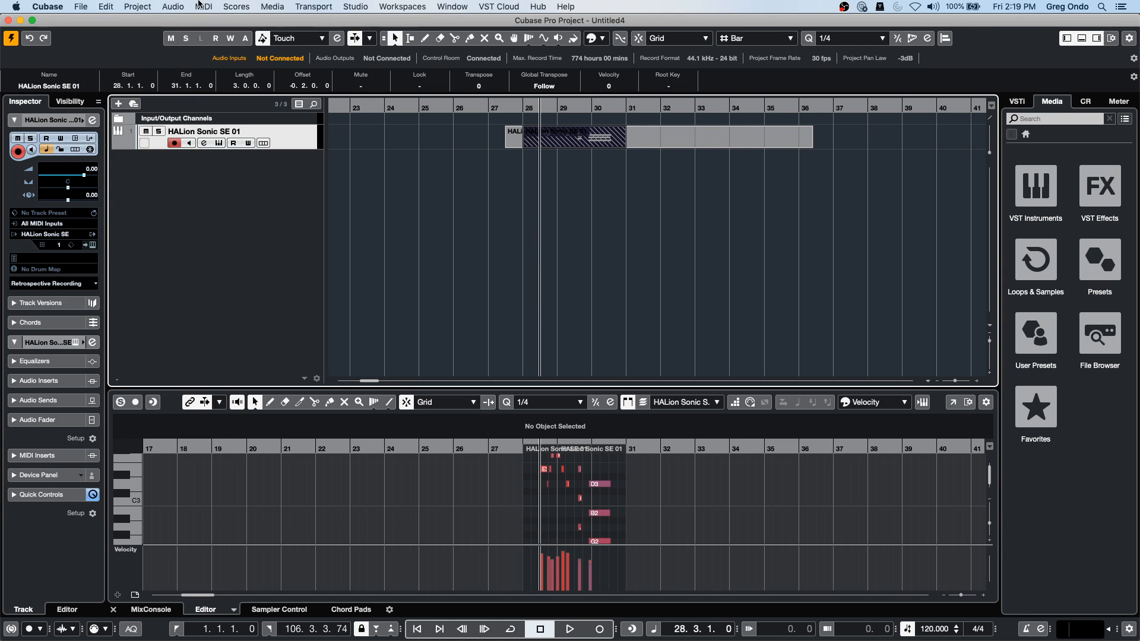
left_click(79, 7)
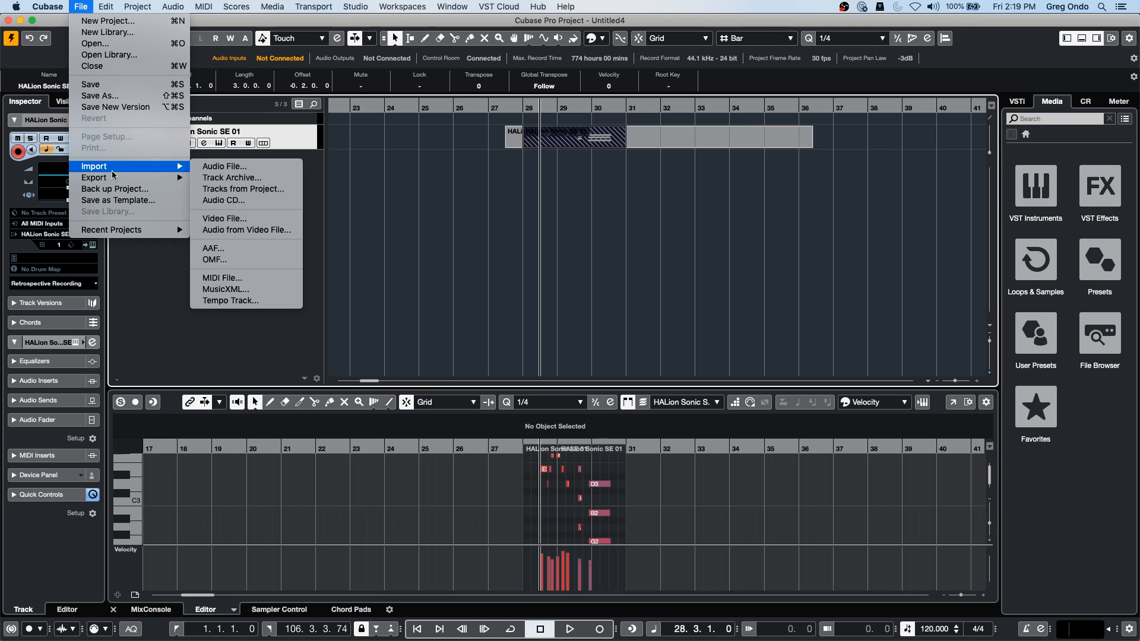
mouse_move(116, 179)
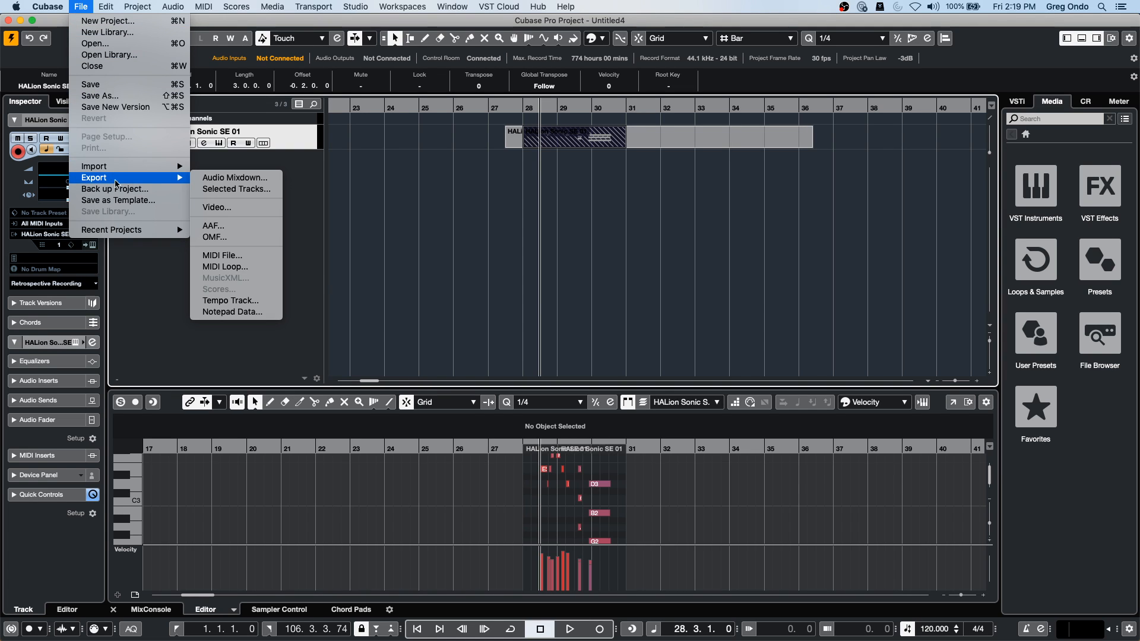
left_click(236, 180)
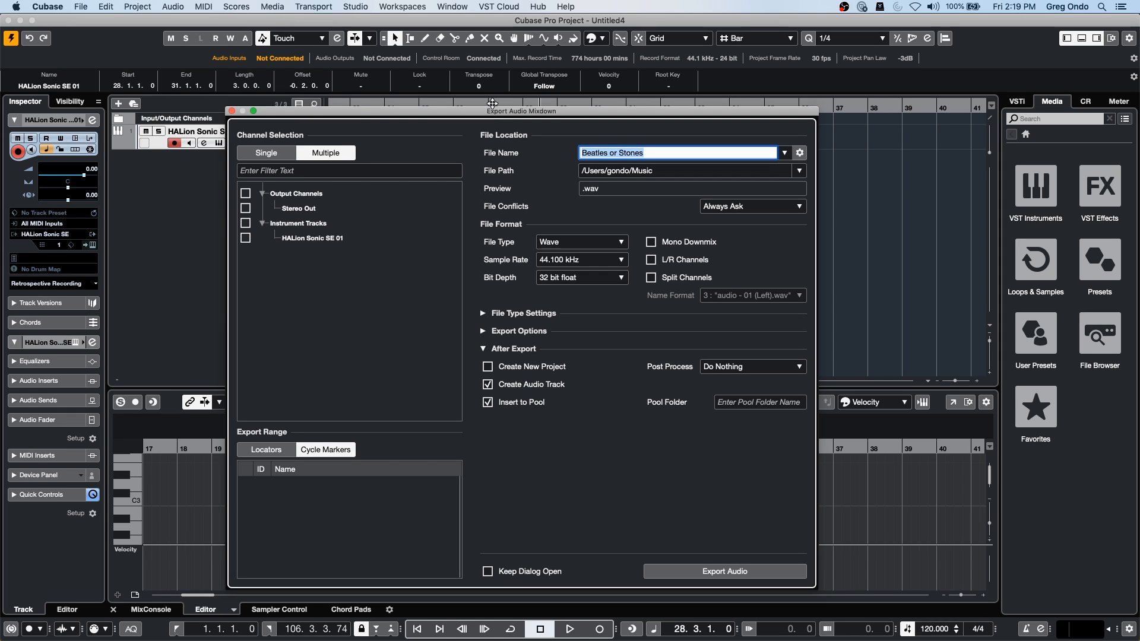
left_click_drag(488, 112, 441, 86)
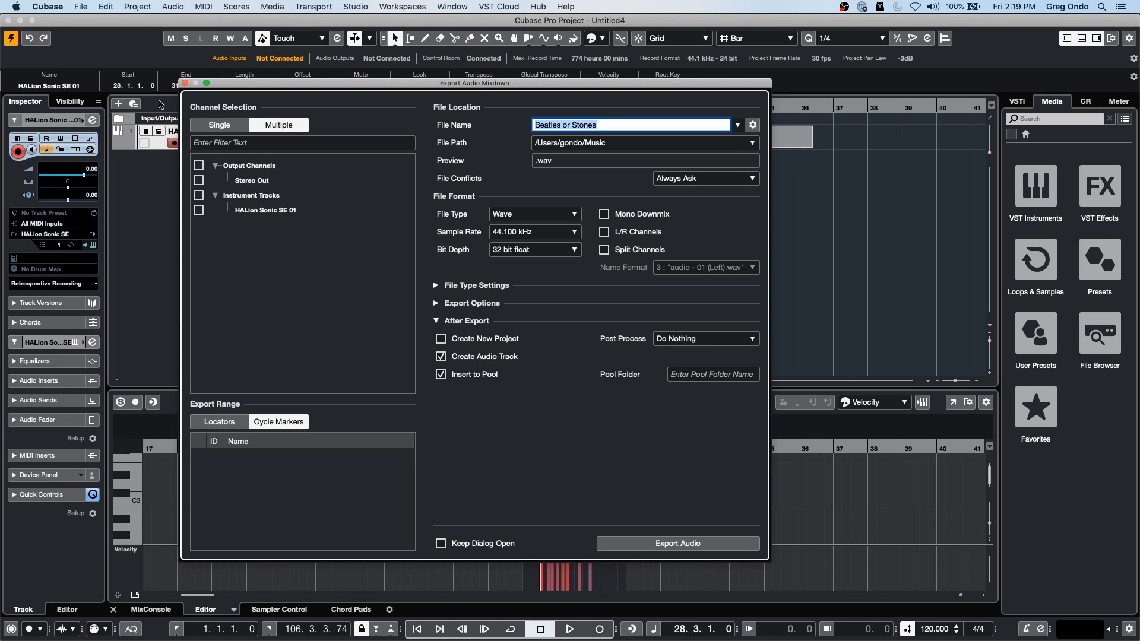
left_click(184, 83)
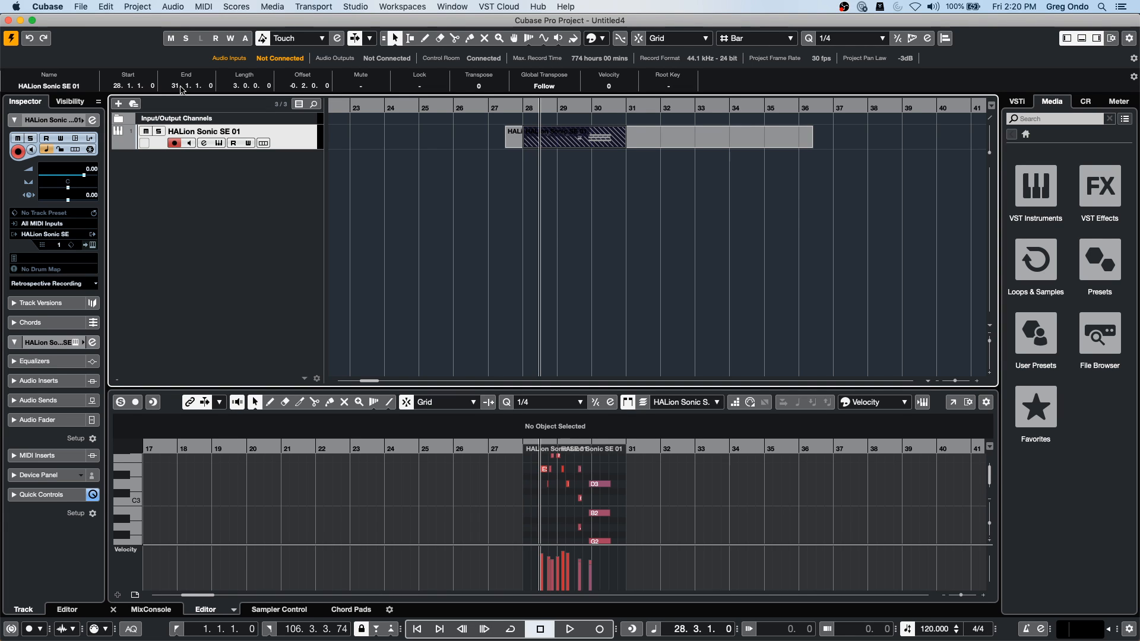
Step: Open the VST Plug-in Manager and show its list of VST instruments
left_click(363, 8)
left_click(363, 7)
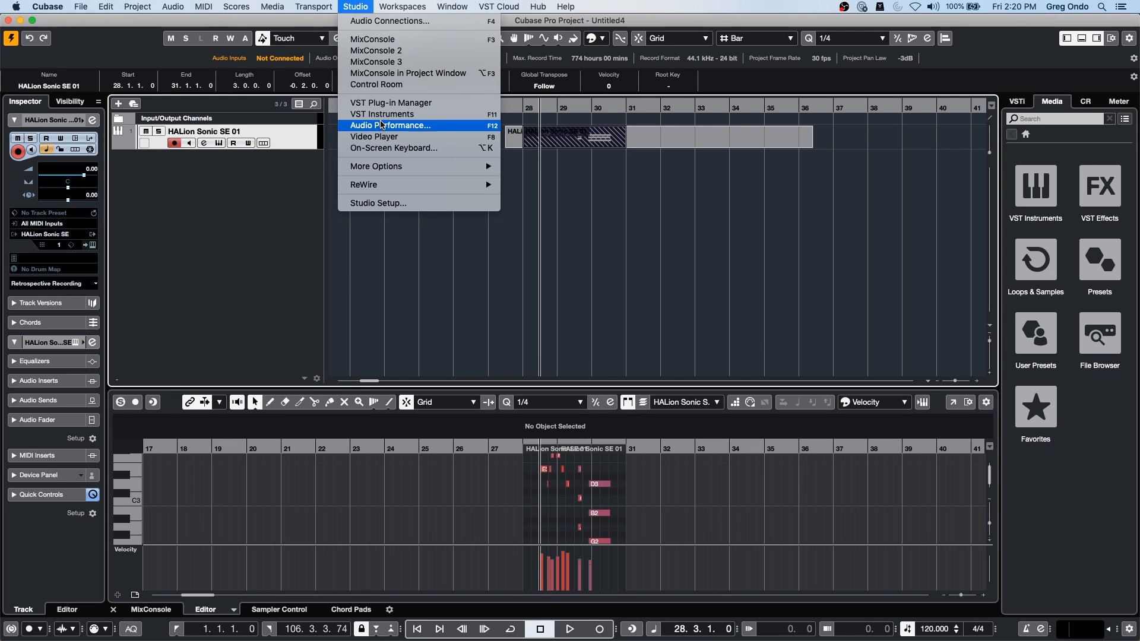
left_click(391, 103)
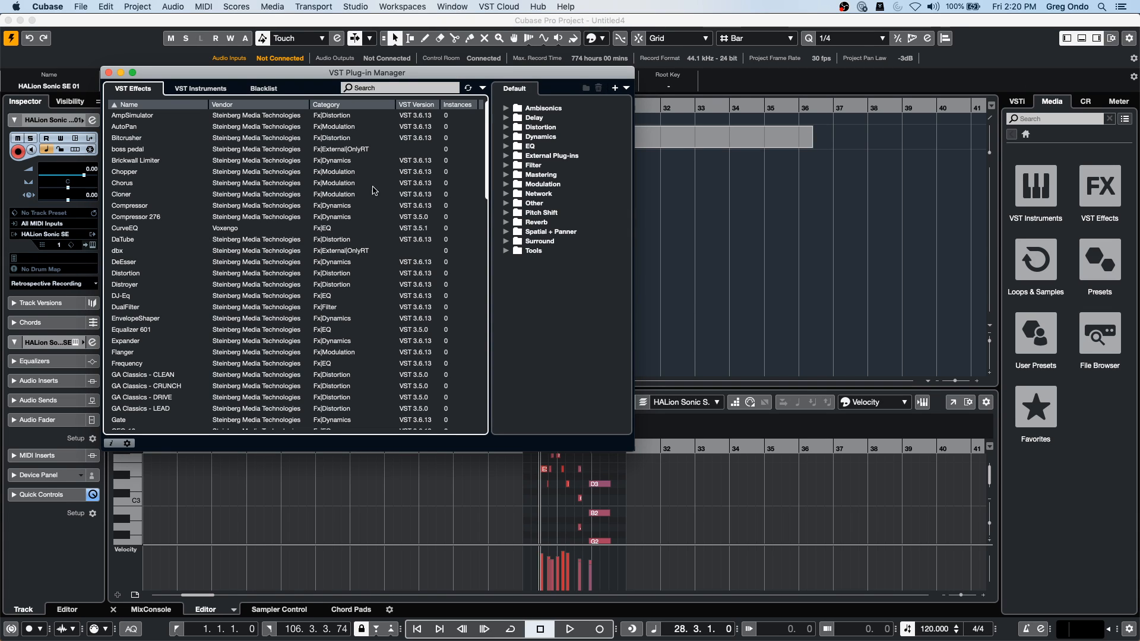
left_click(207, 91)
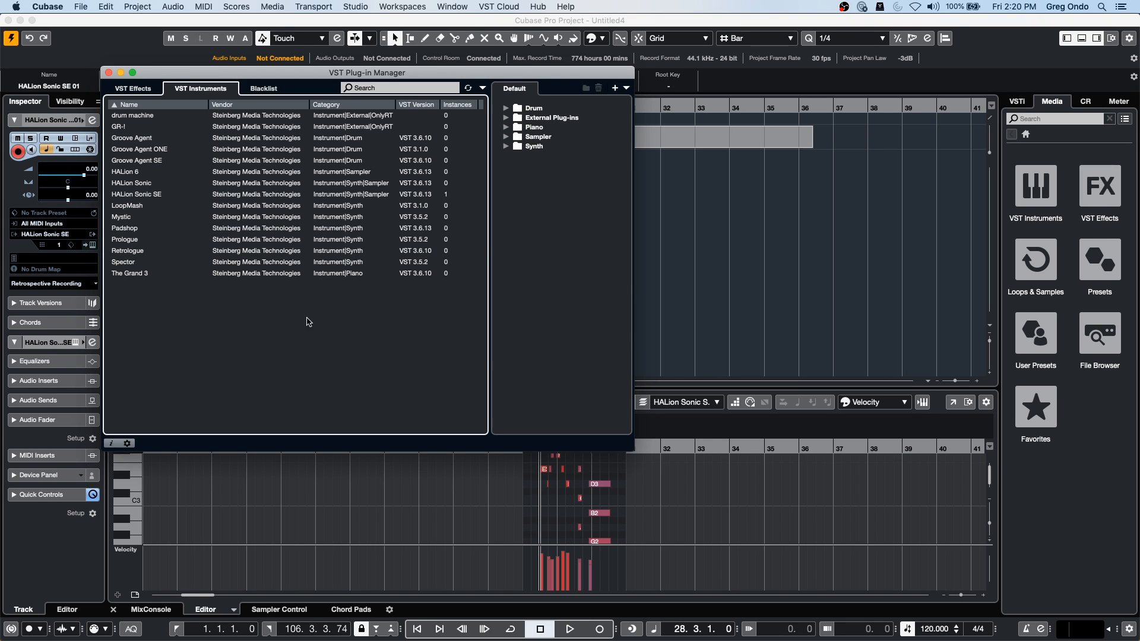
left_click(356, 6)
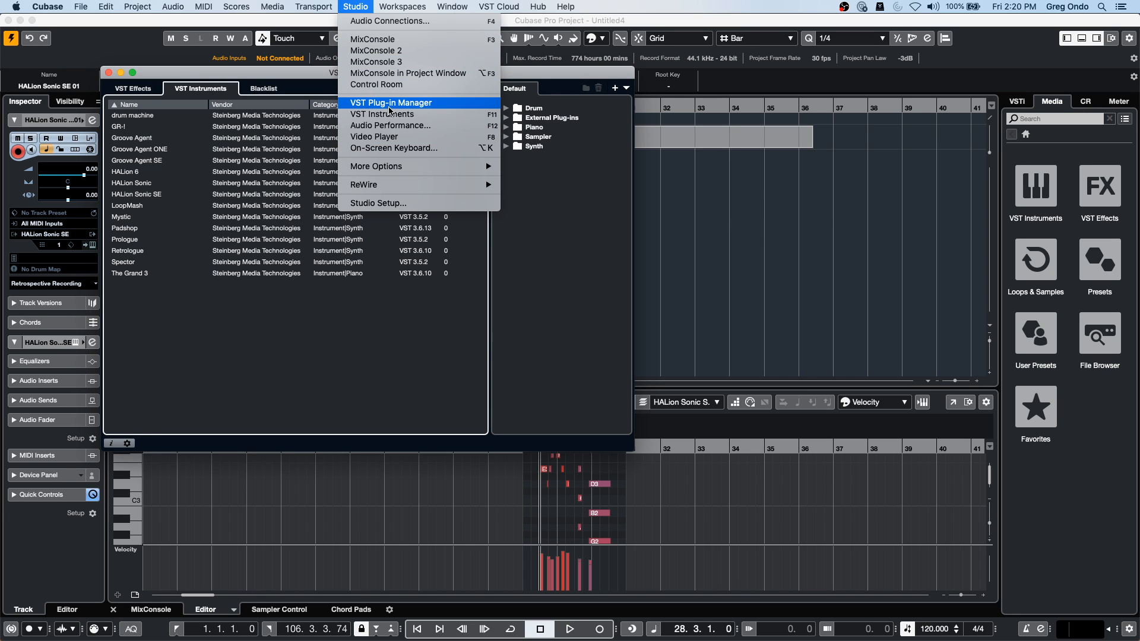
Step: Show the VST 2 plug-in path settings in the VST Plug-in Manager, examine the folders, and close the manager
left_click(135, 442)
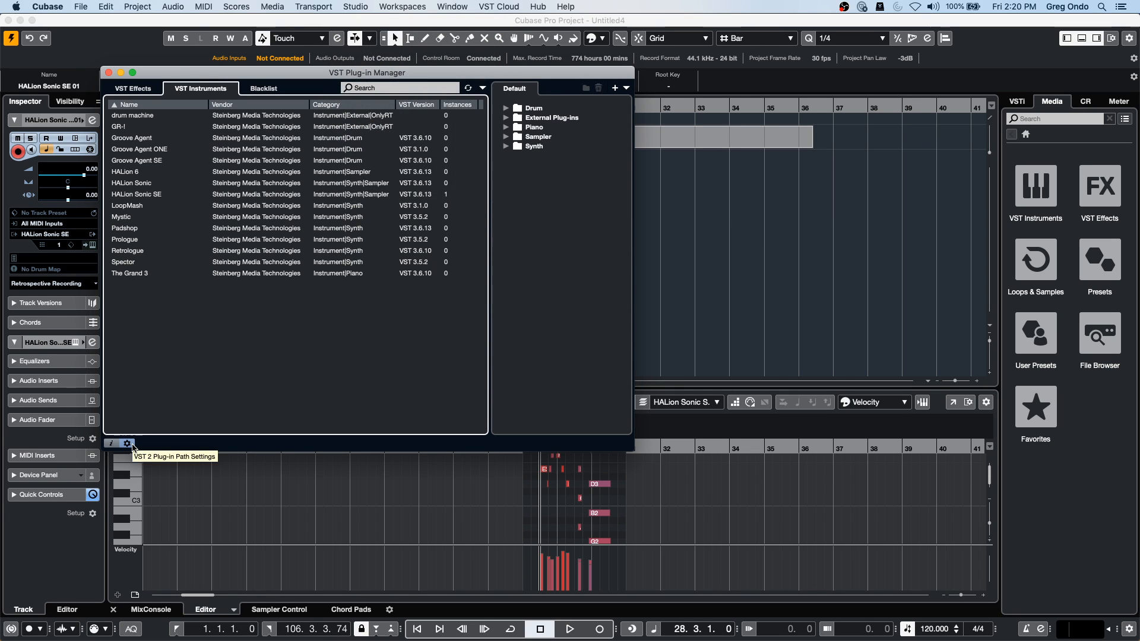
left_click(133, 445)
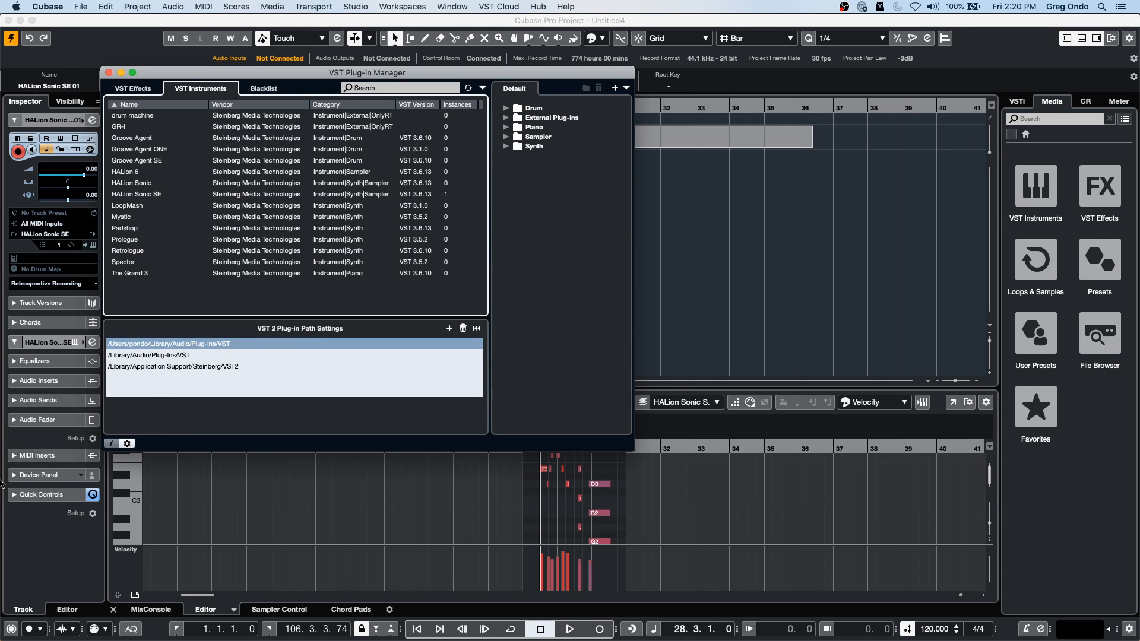
left_click(126, 444)
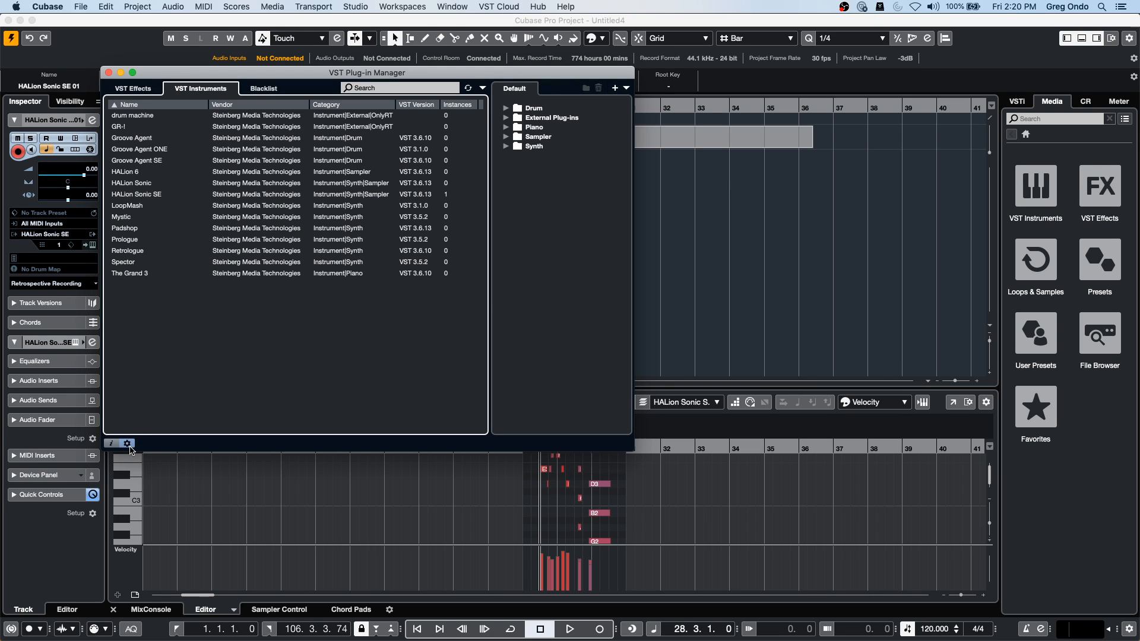
left_click(130, 446)
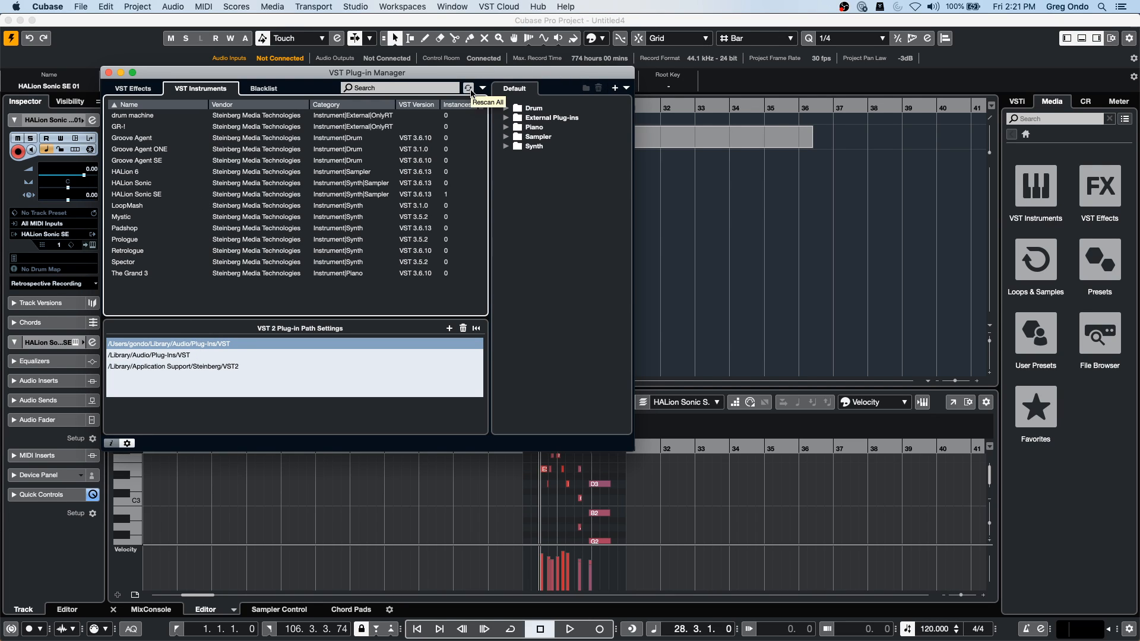
left_click(110, 73)
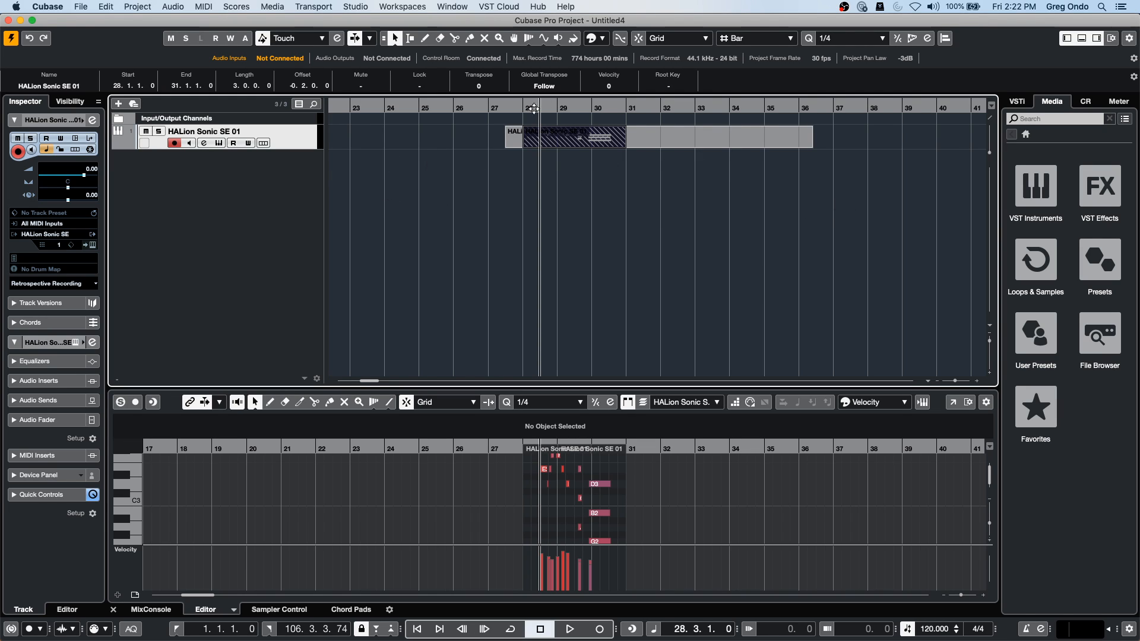
Step: Add a chord track below the HALion Sonic SE 01 track and draw an undefined chord event at about bar 23
right_click(260, 160)
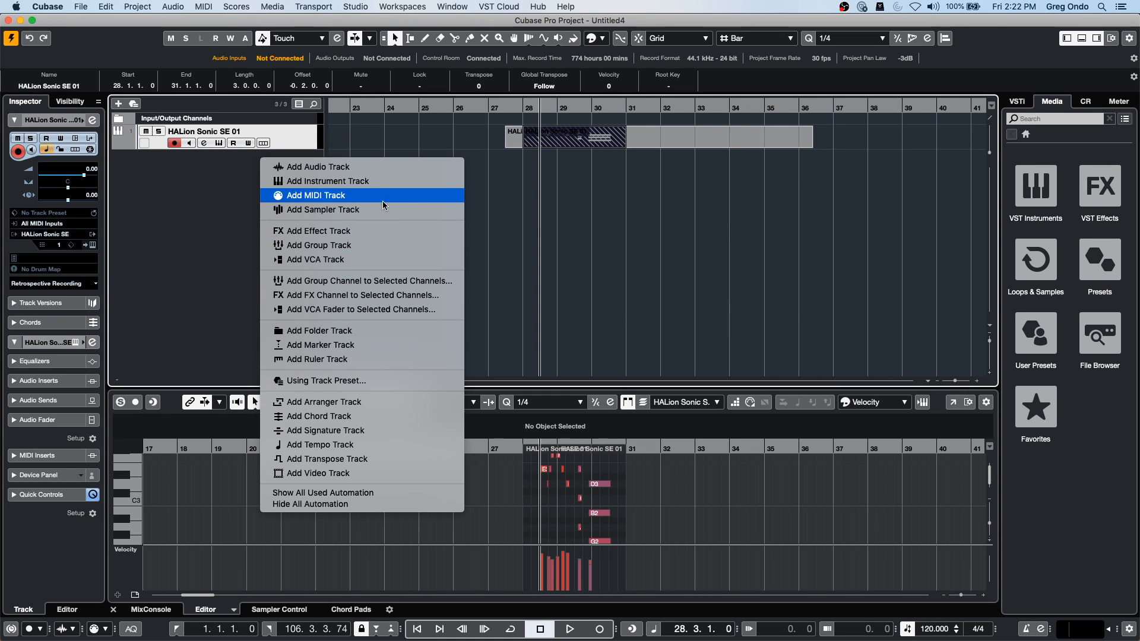
left_click(378, 417)
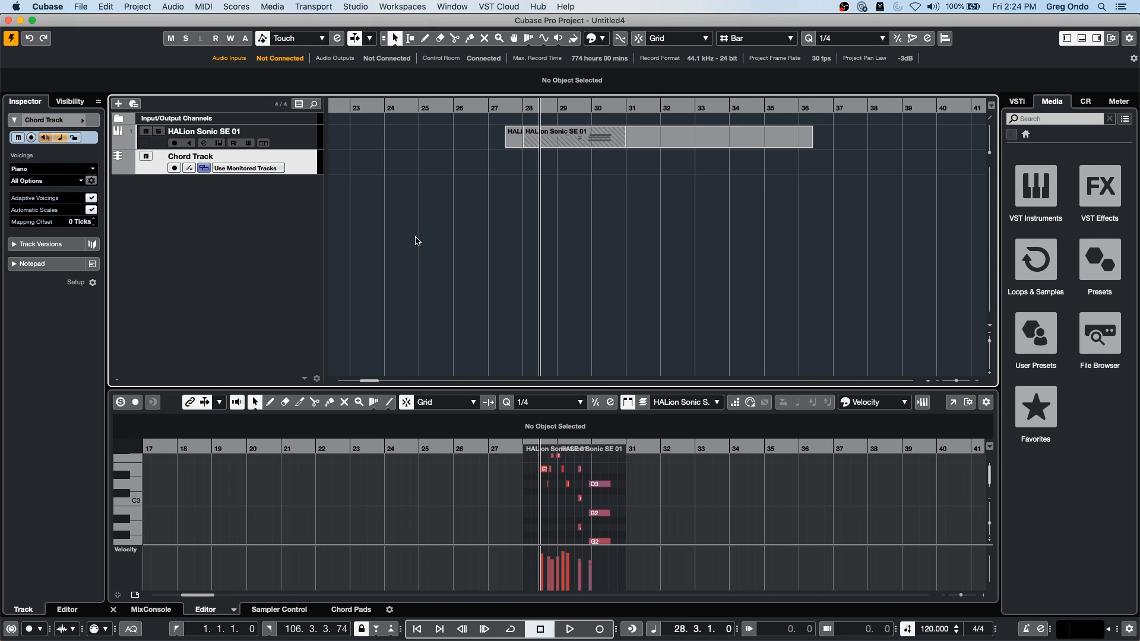
right_click(338, 170)
left_click(360, 169)
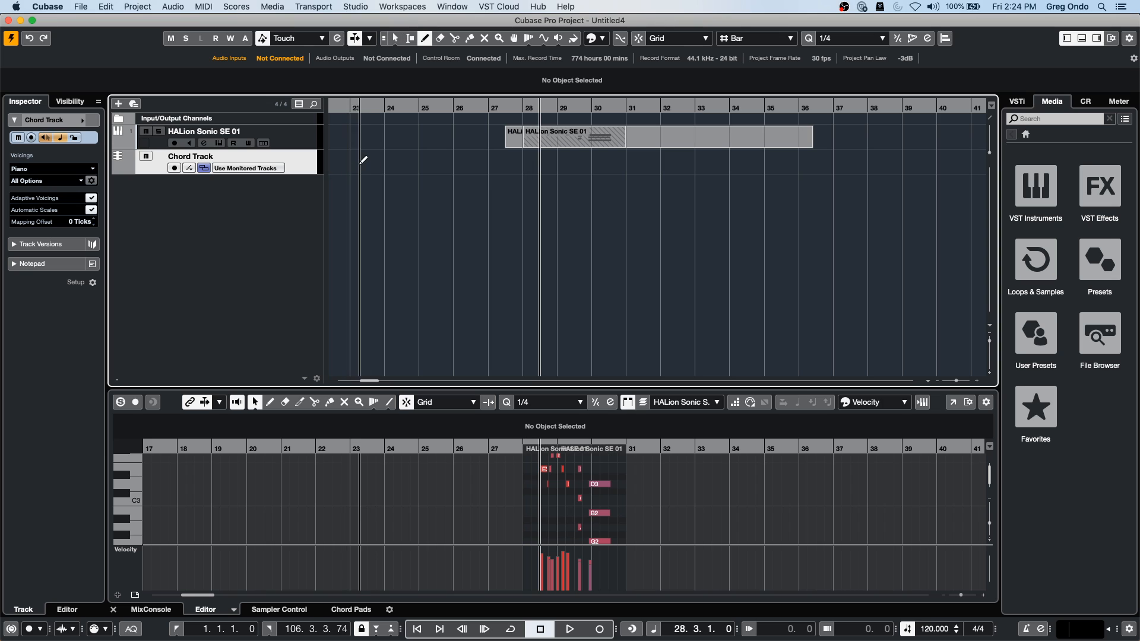
left_click(350, 161)
right_click(375, 161)
left_click(357, 153)
left_click_drag(347, 108, 449, 175)
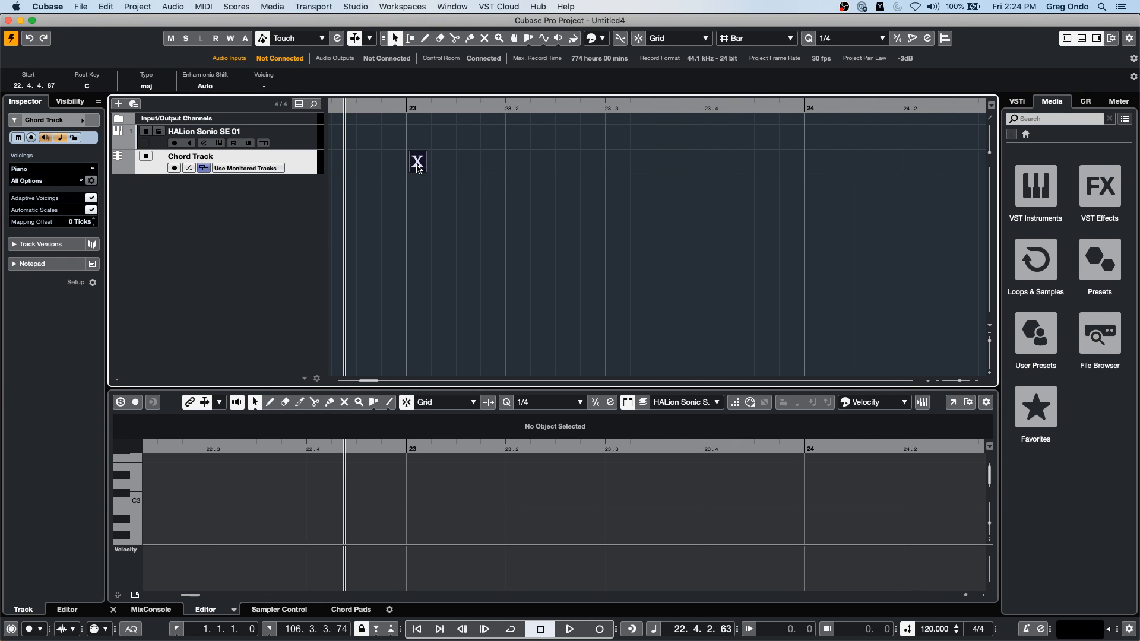
Step: Define the chord event at bar 23 as D major, and add G, A and D major chords at bars 24, 25 and 26
double_click(418, 167)
left_click(348, 226)
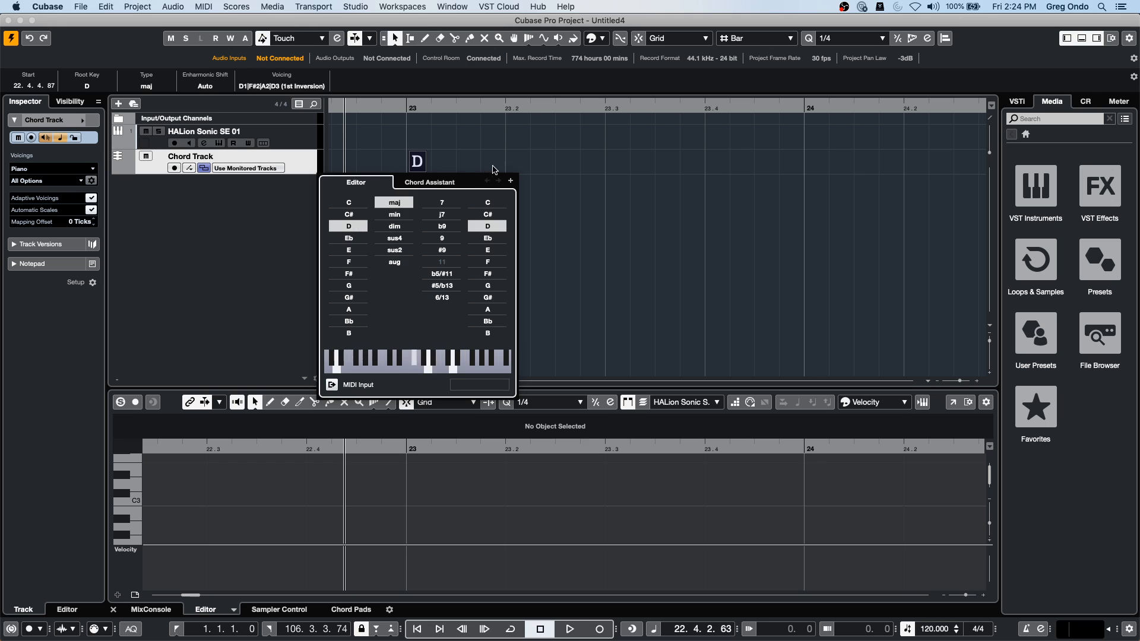
left_click(511, 180)
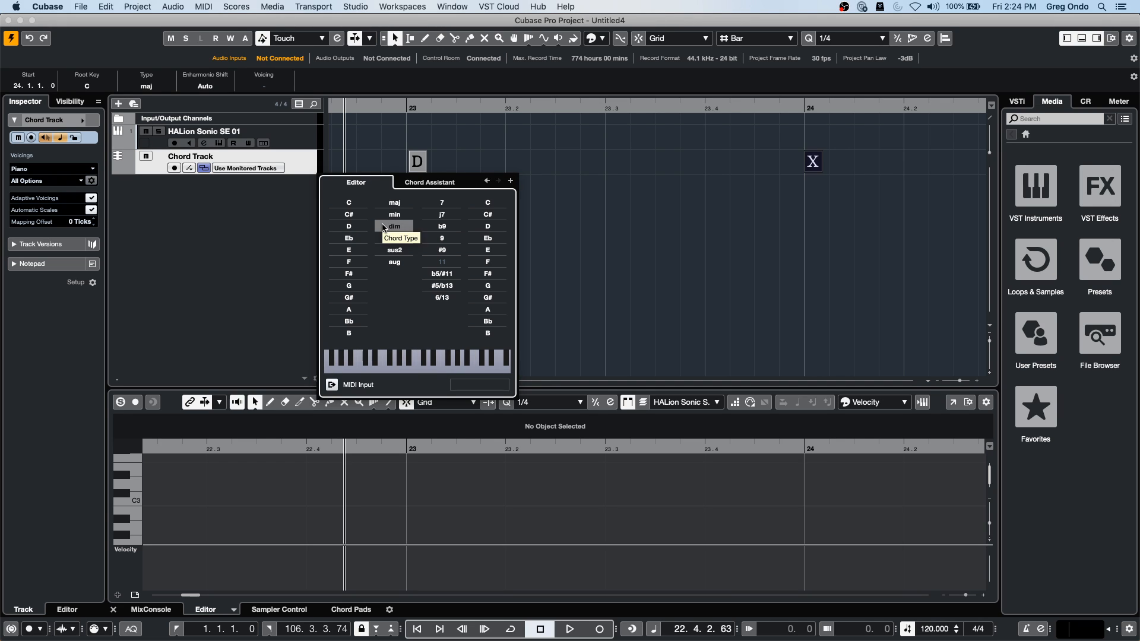
left_click(349, 286)
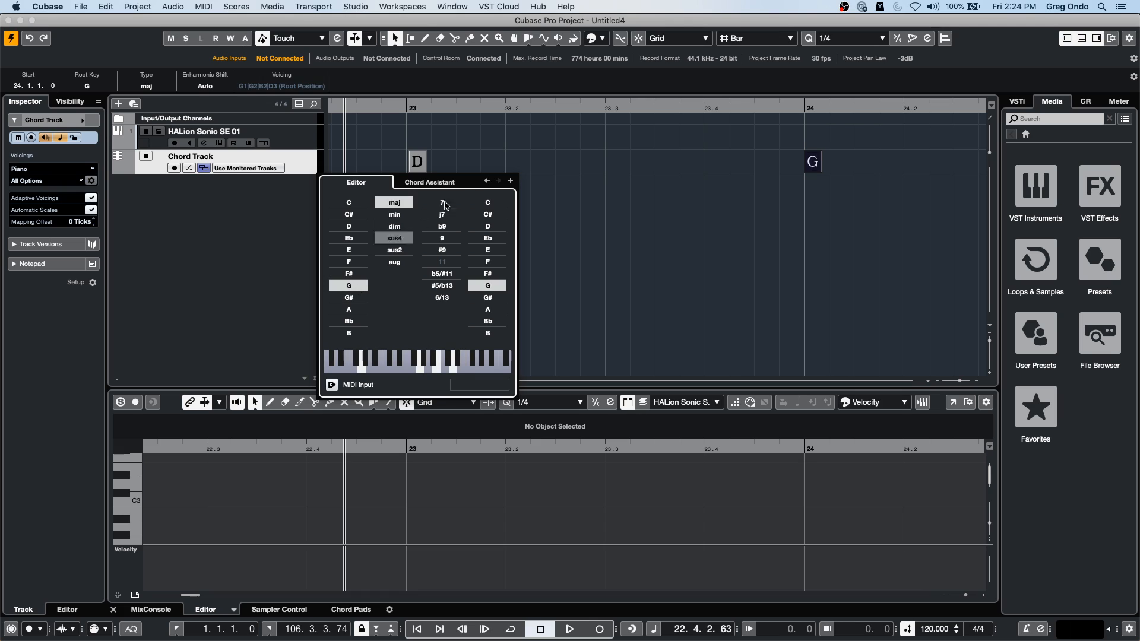
left_click(511, 181)
left_click(361, 309)
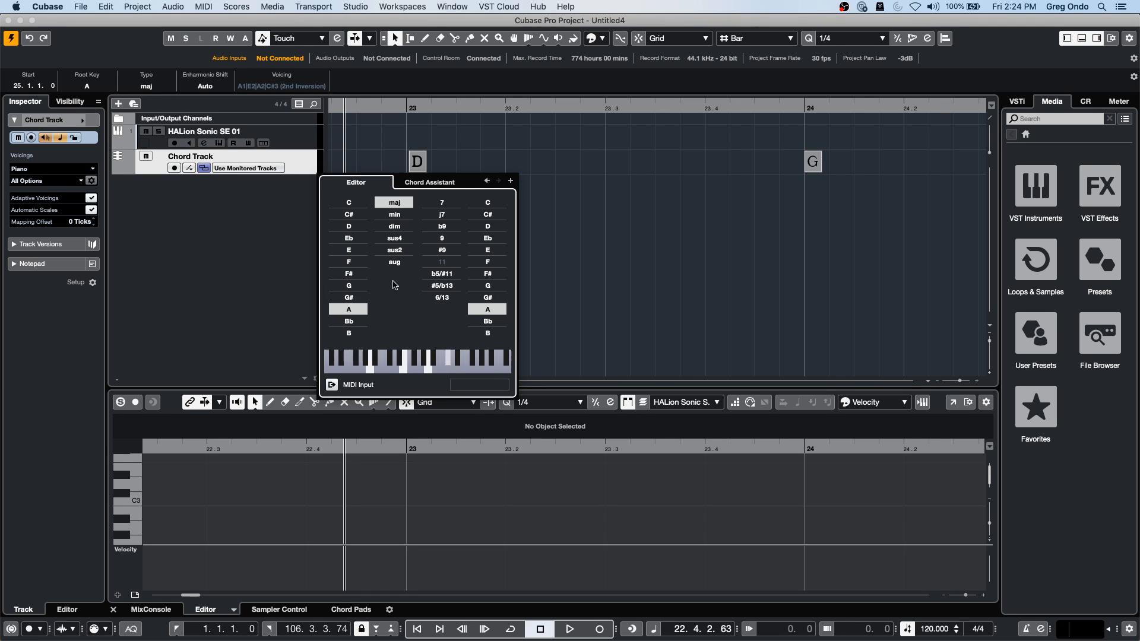
left_click(511, 181)
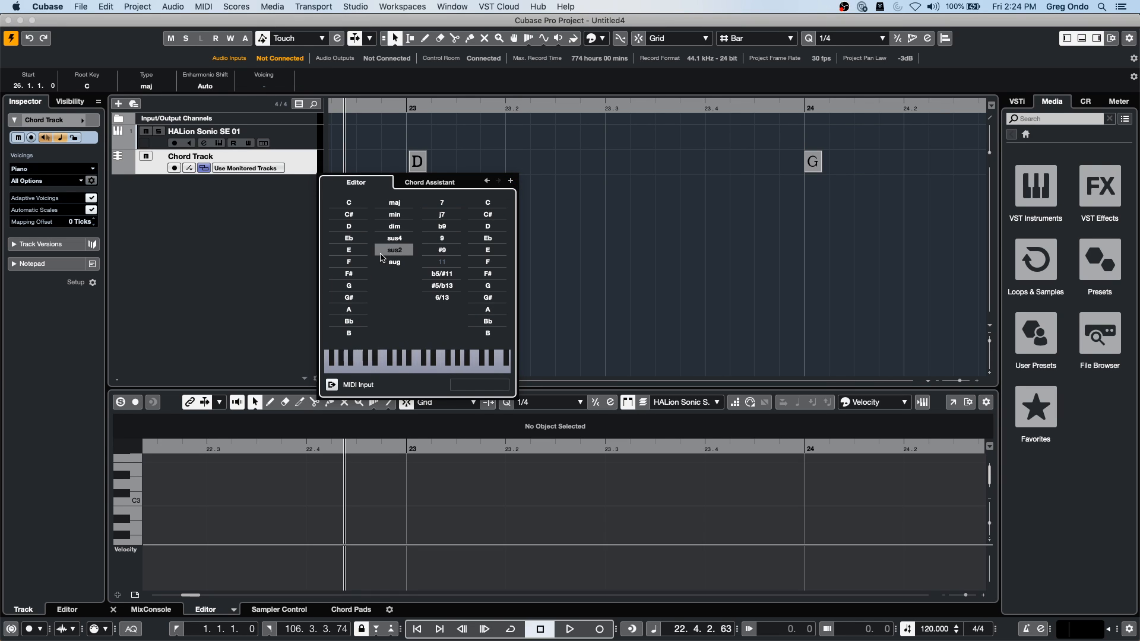
left_click(357, 226)
left_click(392, 111)
left_click_drag(386, 107, 387, 83)
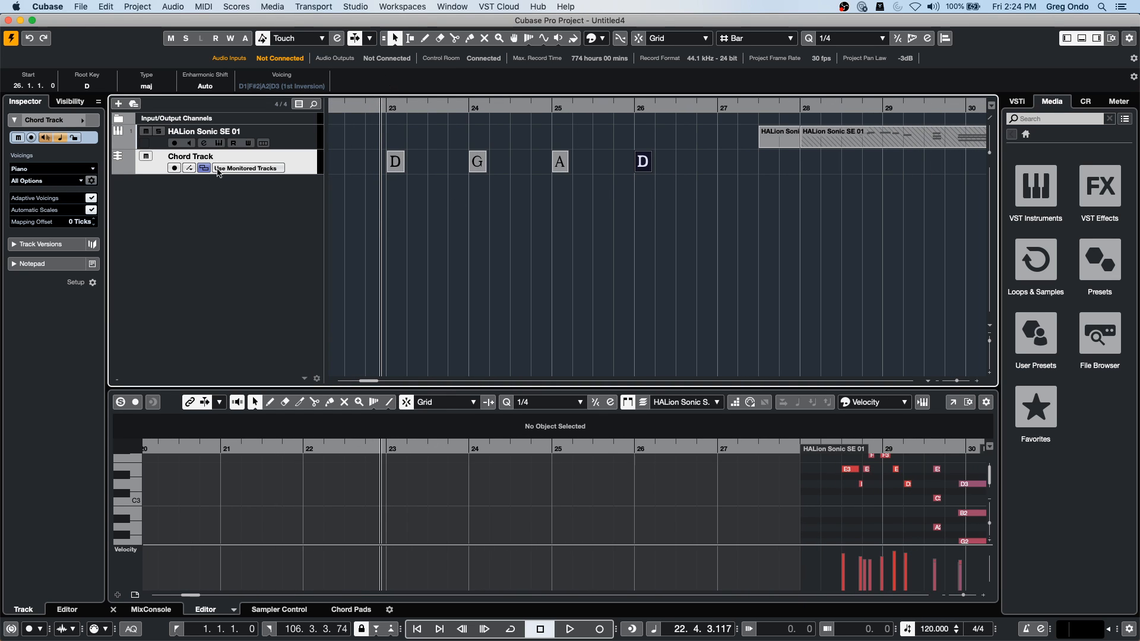
Step: Add the Spector synth from the VST instruments as a new track below the chord track and load its Asylum preset
left_click(1051, 206)
scroll(1049, 273, "down", 6)
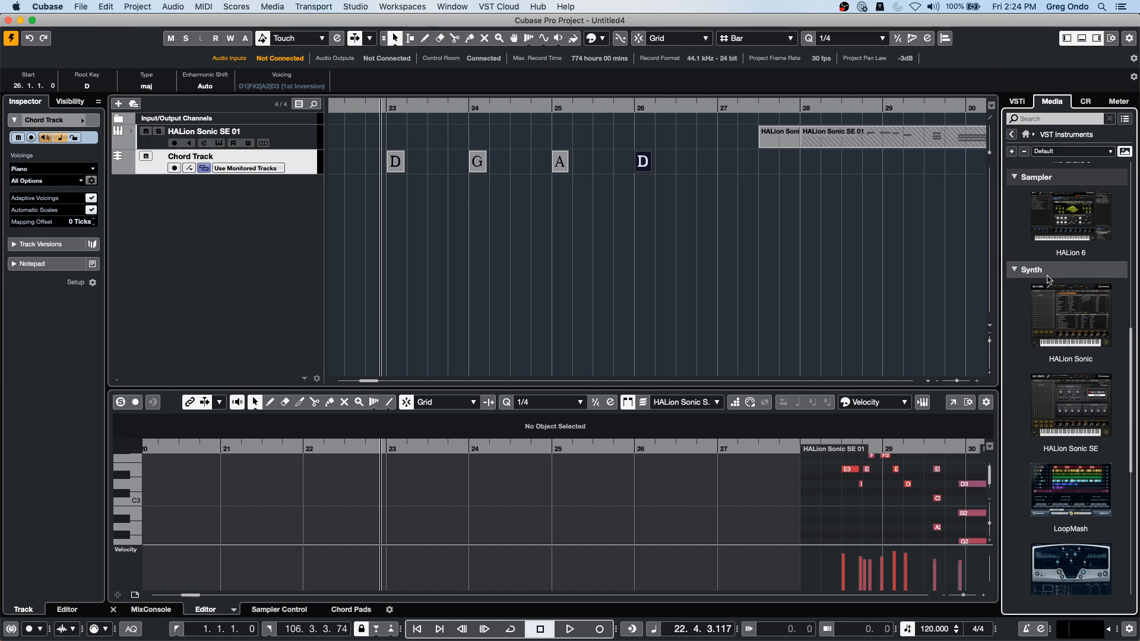
scroll(1035, 443, "down", 5)
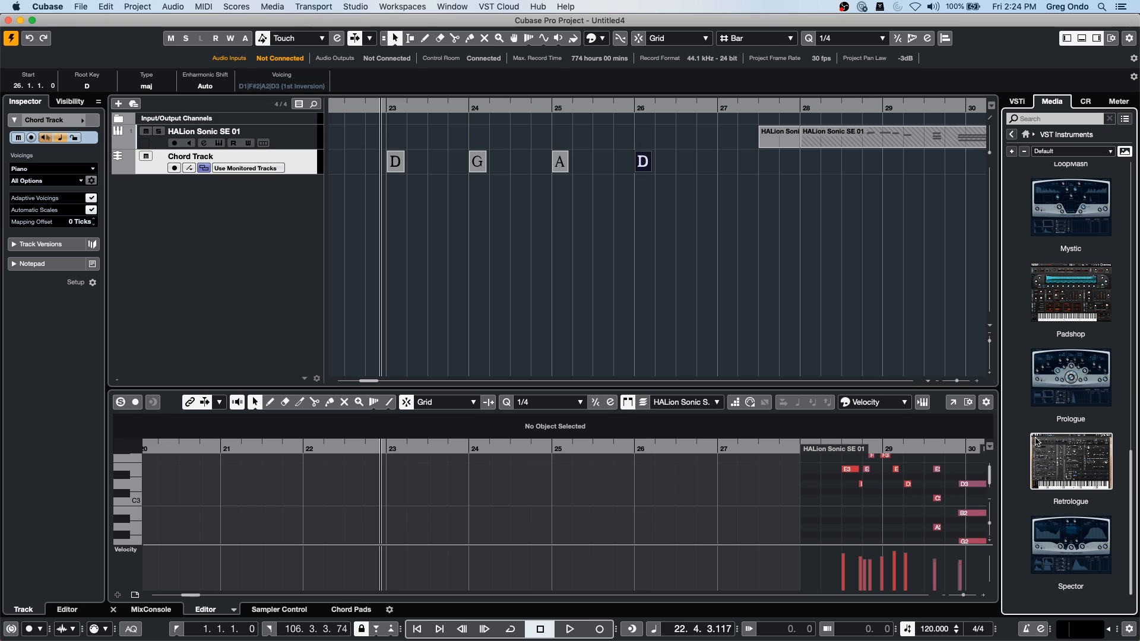
left_click_drag(1066, 538, 257, 212)
left_click(438, 90)
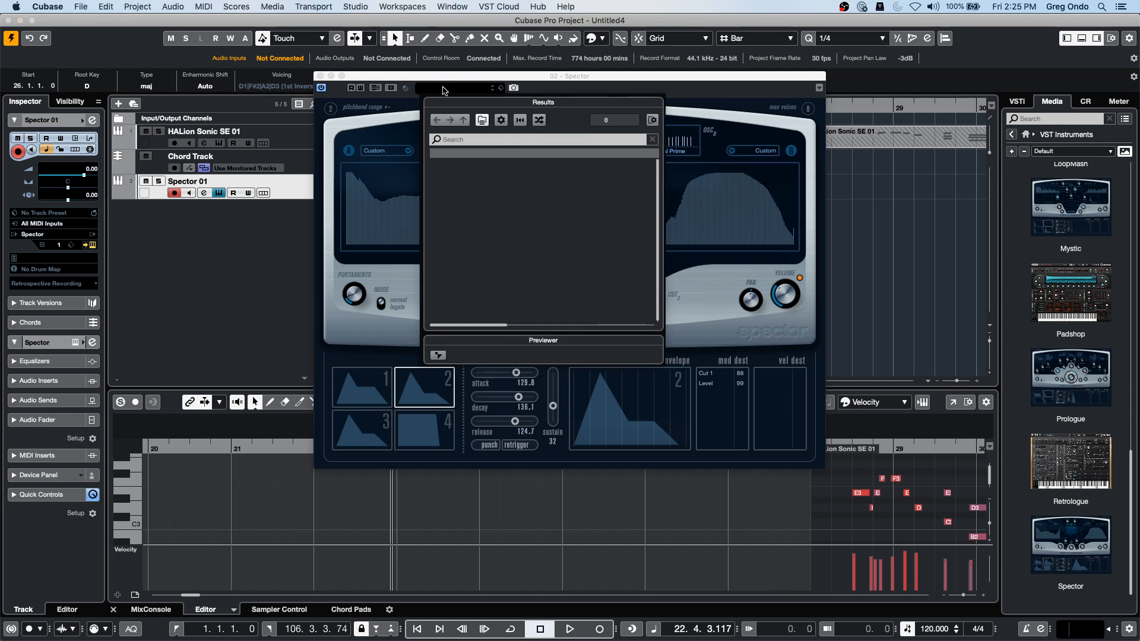
left_click(824, 268)
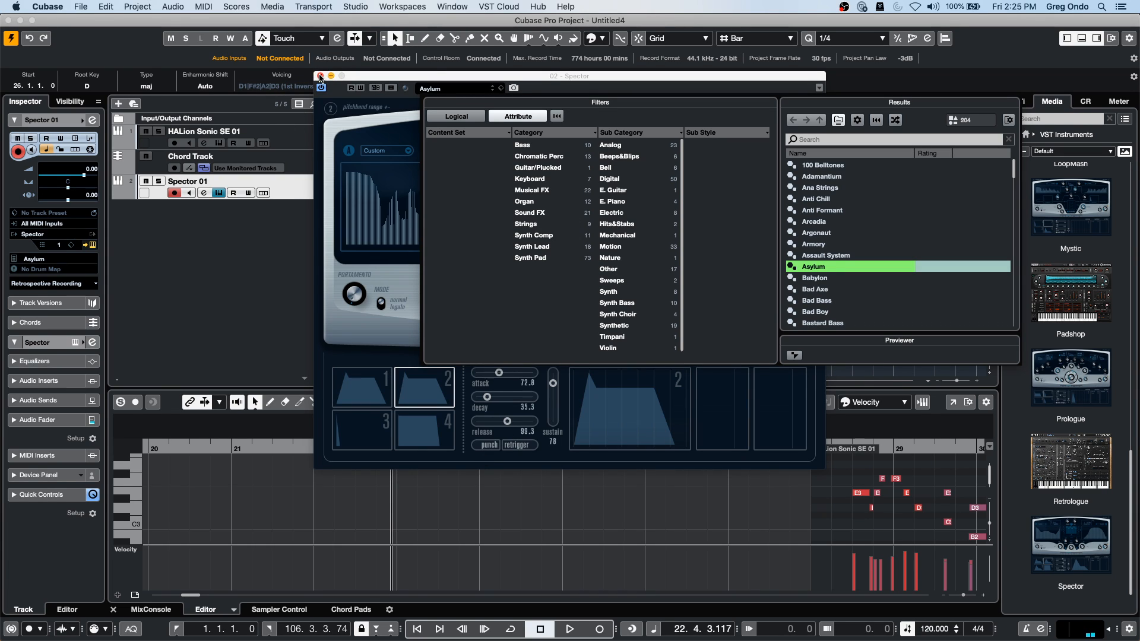
left_click(320, 76)
Step: Select all four chord events and copy them onto the Spector 01 track as MIDI parts
left_click_drag(392, 149, 668, 173)
left_click_drag(406, 164, 407, 191)
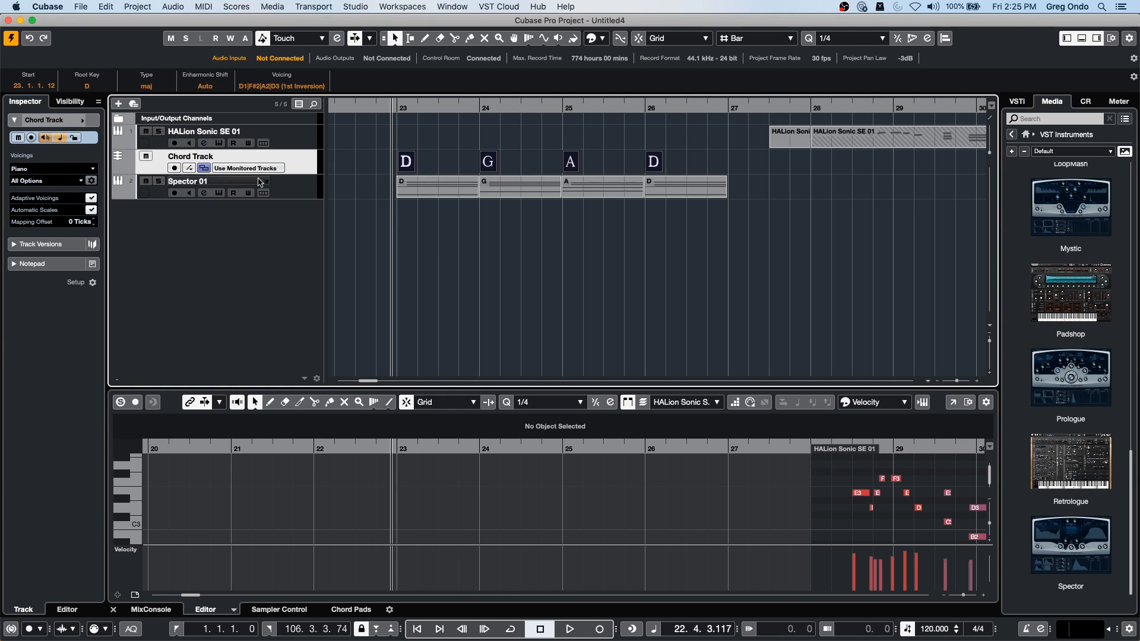
Step: Select the Spector 01 track and play back its chord parts from bar 23
left_click(276, 185)
key("space")
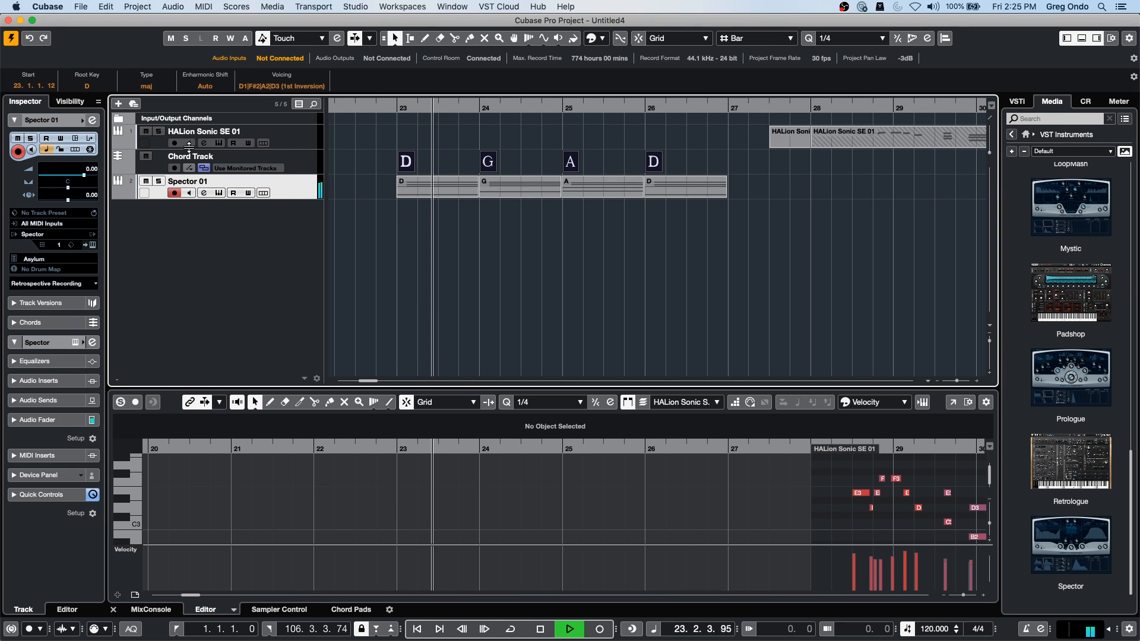
key("space")
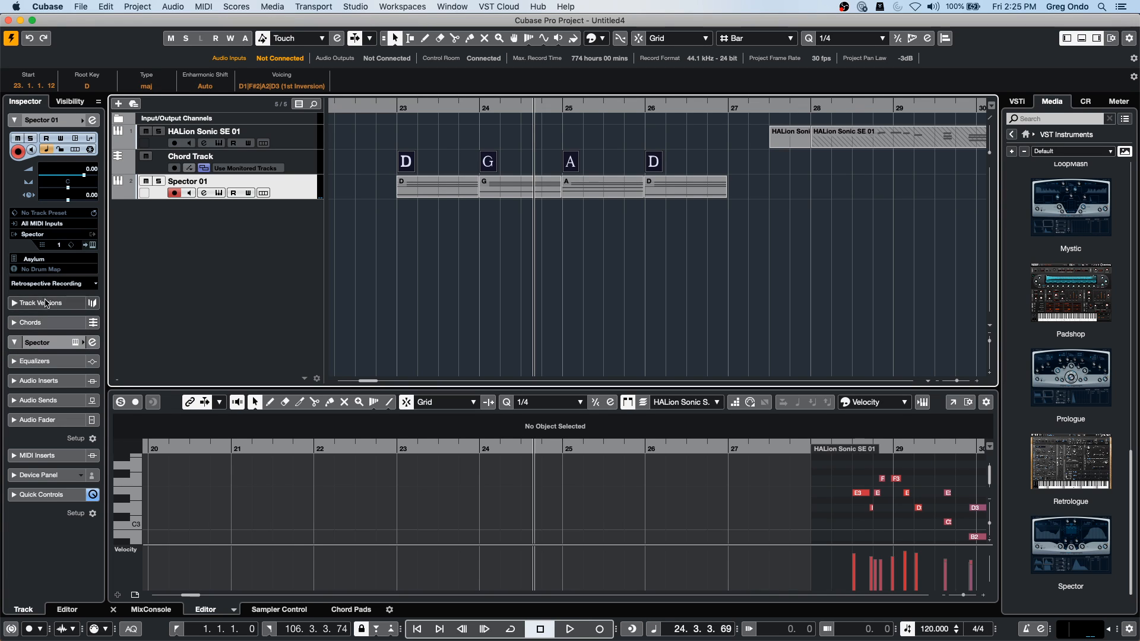
Step: Insert the Micro Tuner MIDI effect in the first MIDI insert slot of Spector 01 and load its Pythagorean preset
left_click(55, 457)
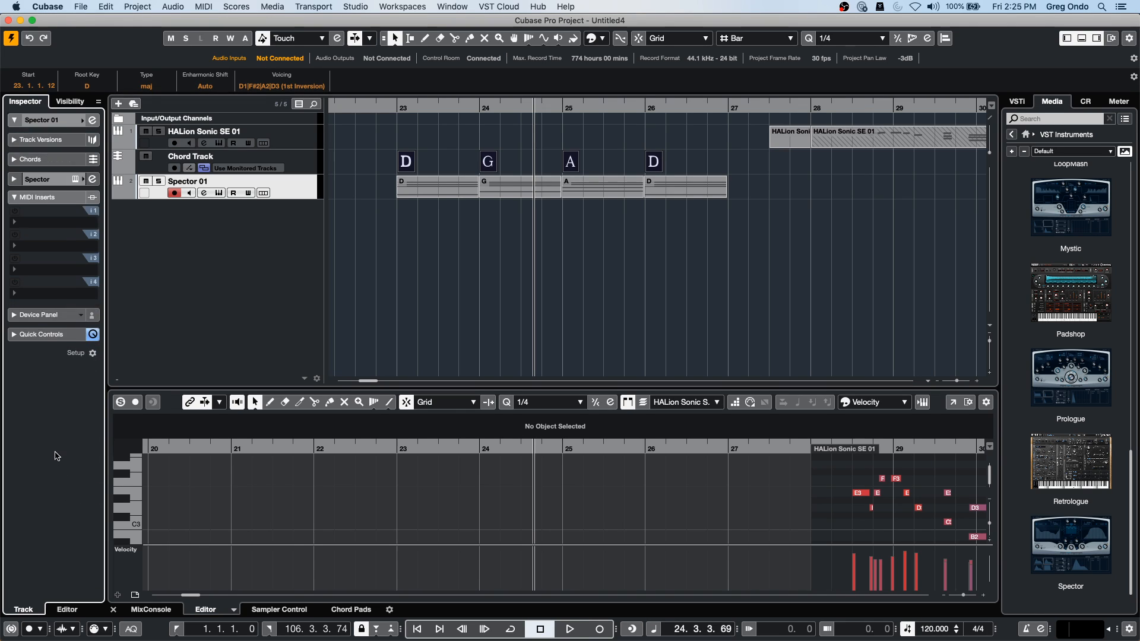
left_click(56, 221)
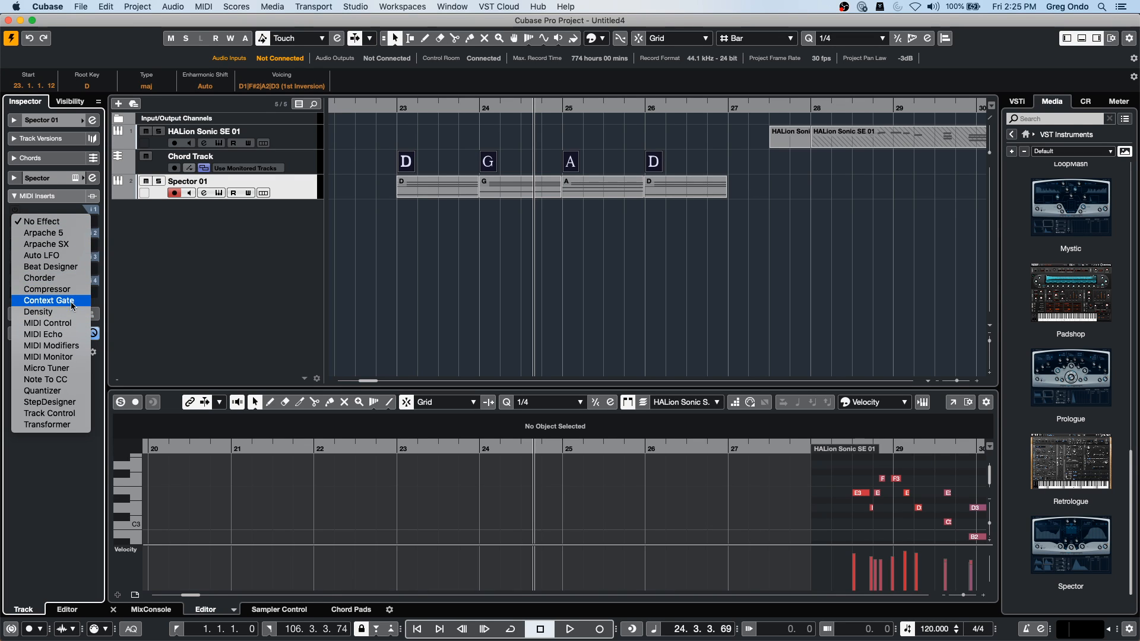
left_click(65, 368)
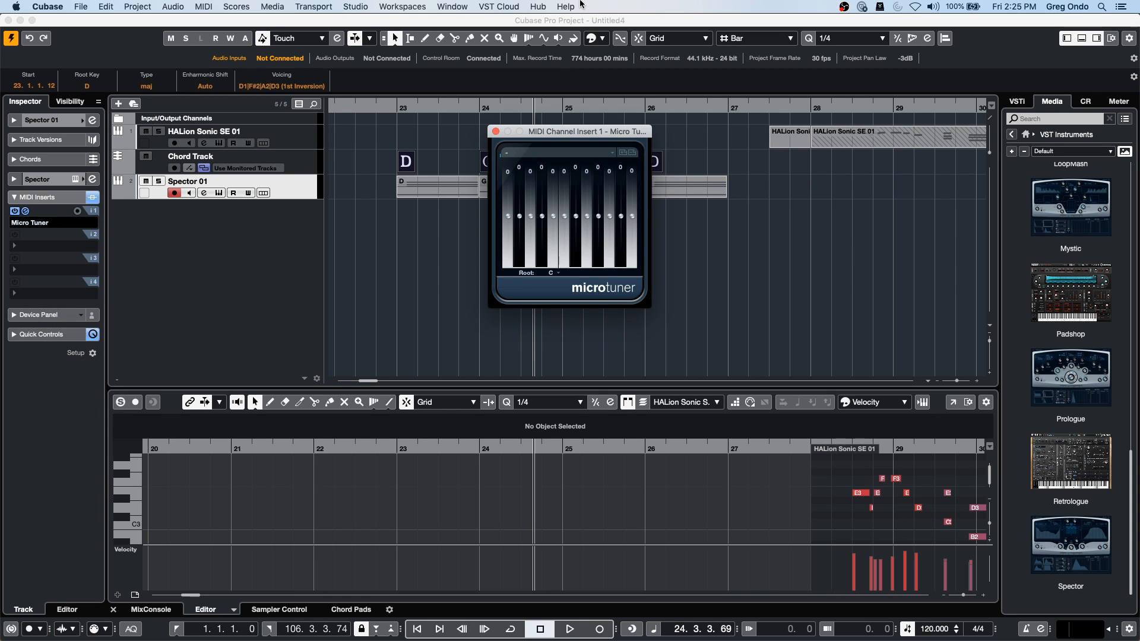
left_click(526, 156)
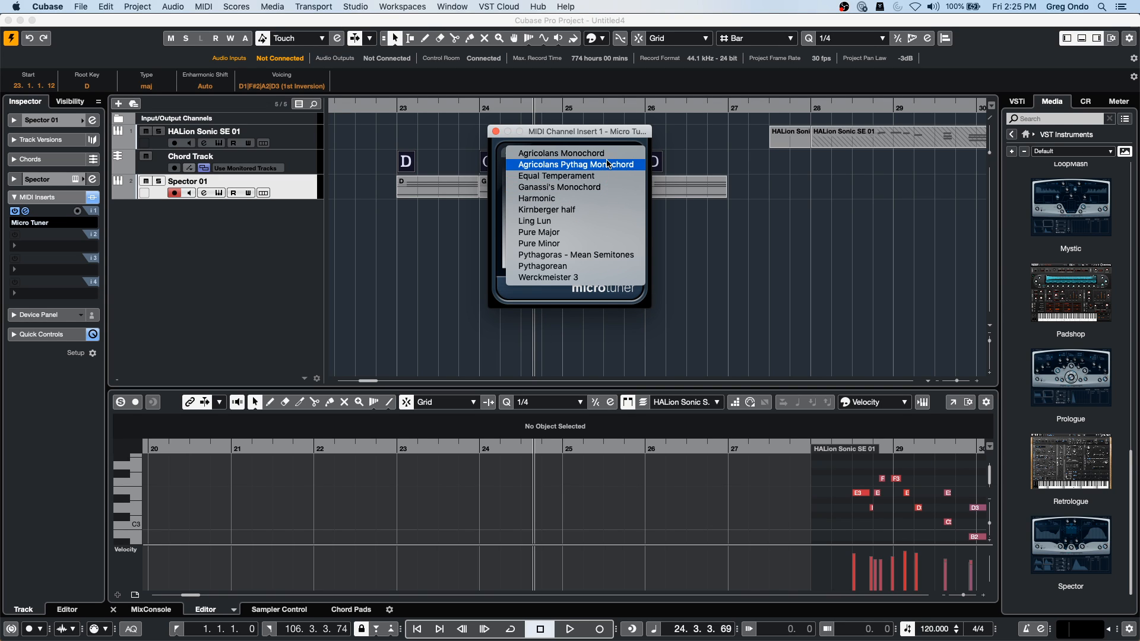
left_click(588, 266)
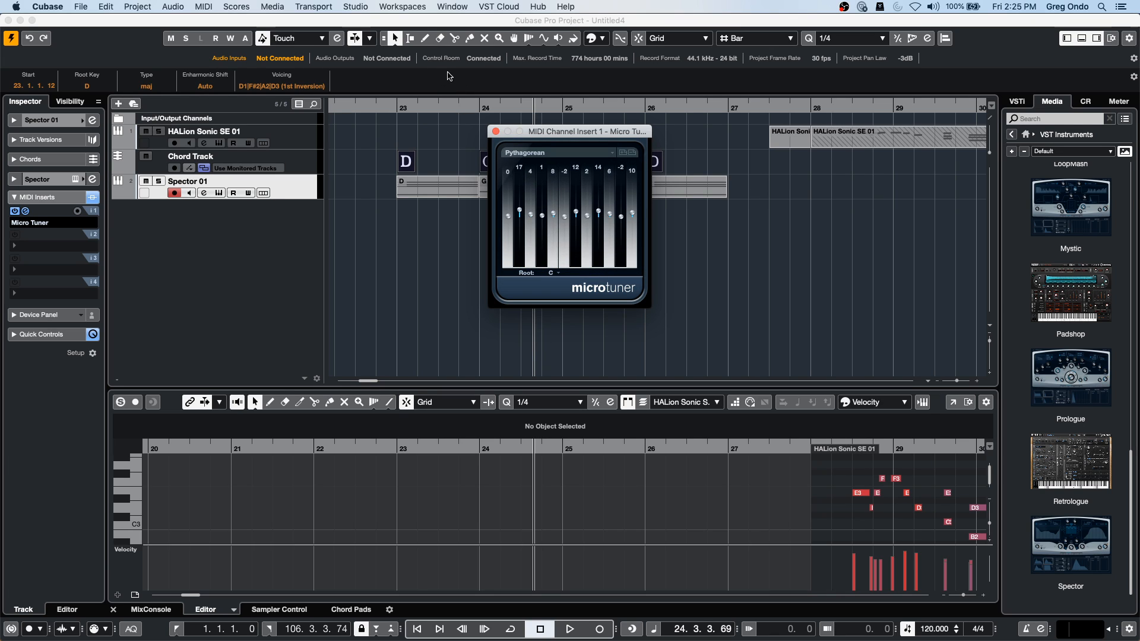
Step: Play the retuned chords from bar 23, then set the locators around the four Spector 01 parts and activate cycle
double_click(386, 106)
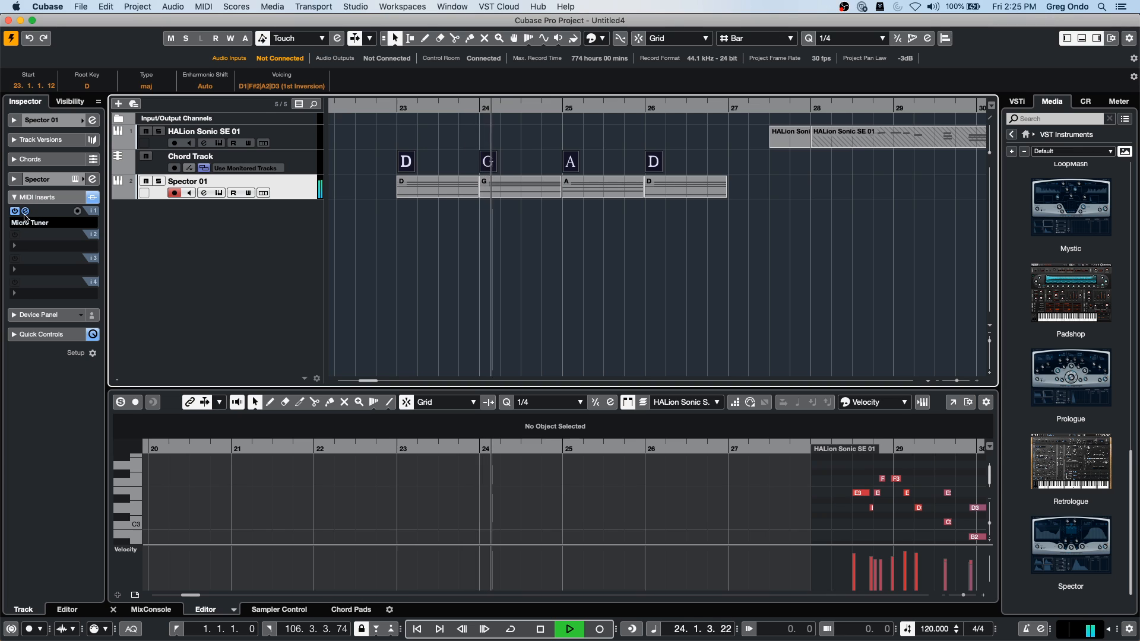
left_click(25, 212)
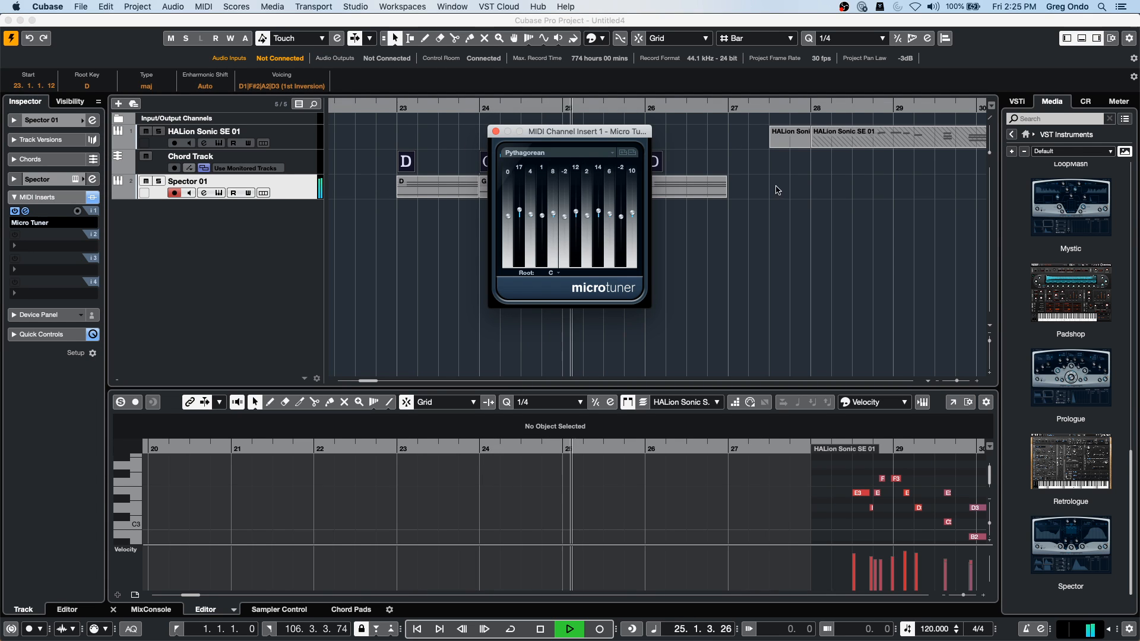
left_click_drag(771, 190, 746, 194)
left_click_drag(509, 223, 340, 208)
key("p")
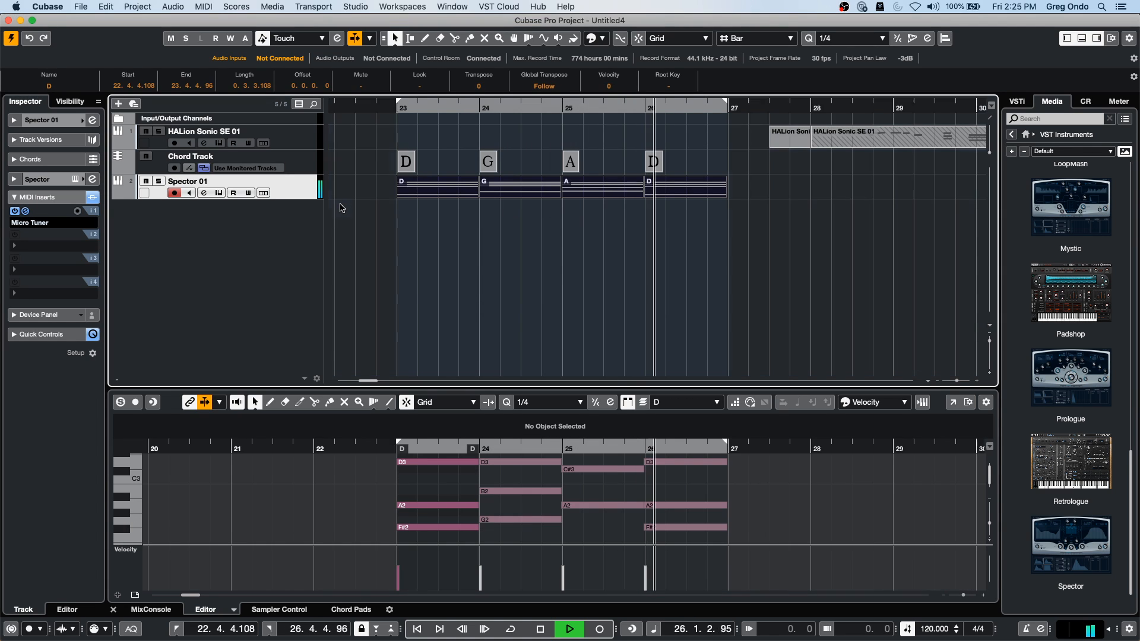
key("space")
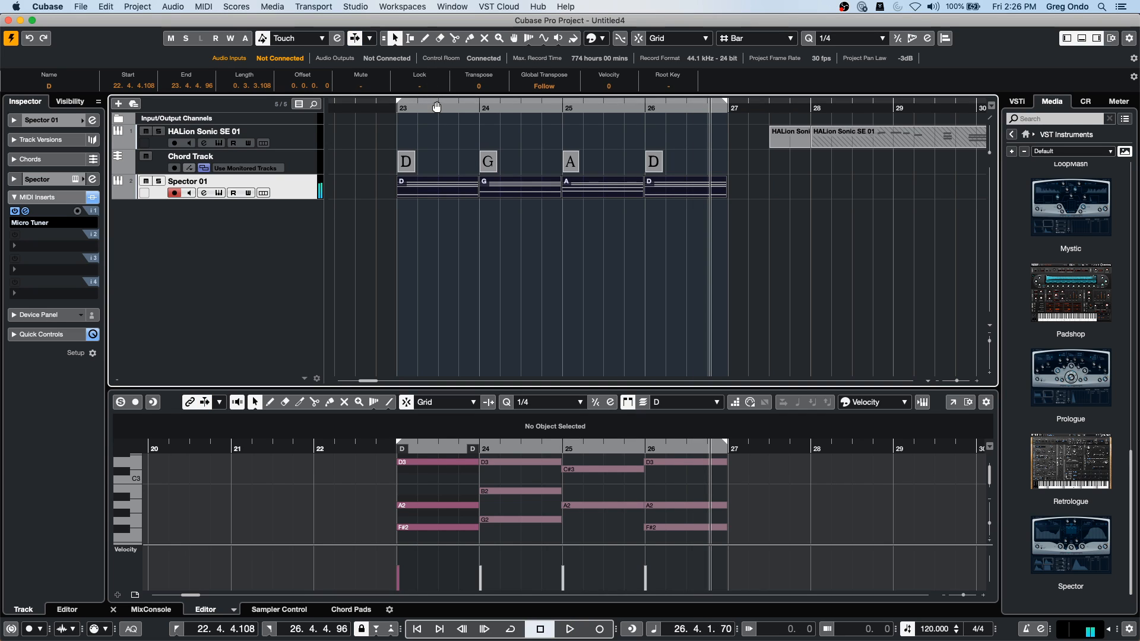
left_click(438, 105)
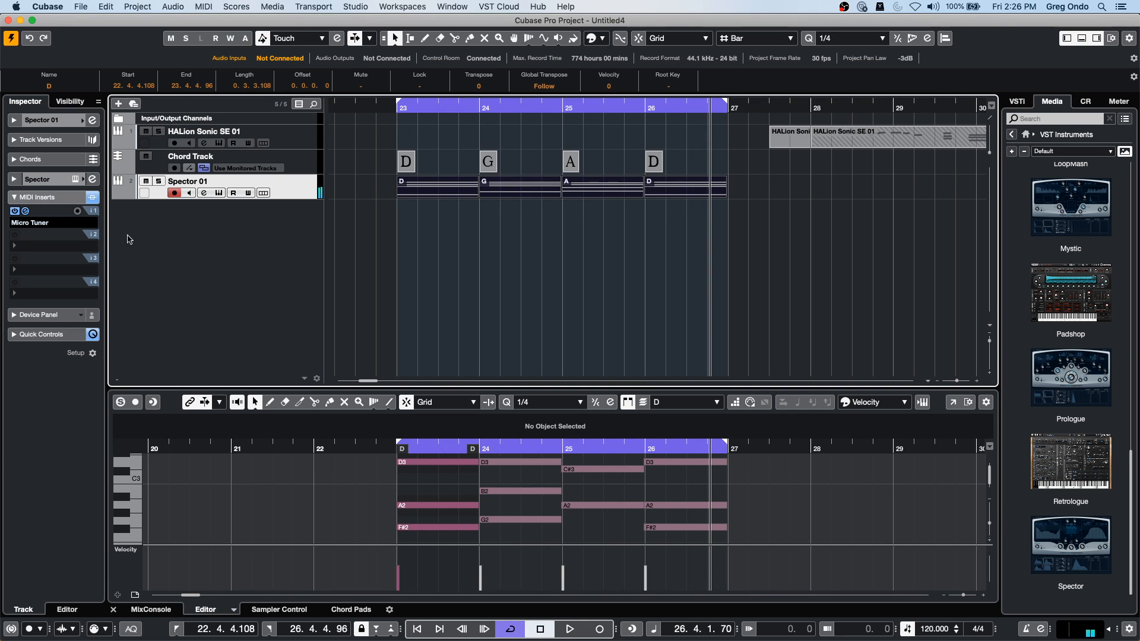
Step: During looped playback, push Micro Tuner's first nine and eleventh note sliders to alternating extremes of -100 and 100
left_click(25, 210)
left_click(26, 211)
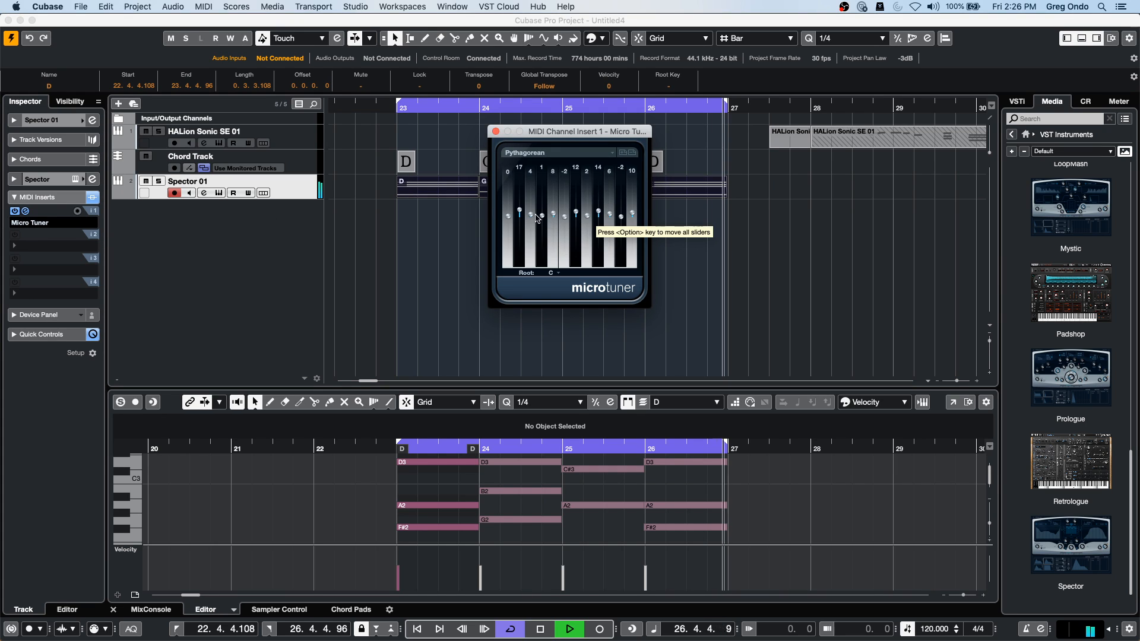
mouse_move(542, 215)
left_mouse_down()
mouse_move(542, 177)
mouse_move(564, 248)
left_mouse_up()
left_click_drag(520, 211, 520, 178)
left_click_drag(621, 216, 621, 254)
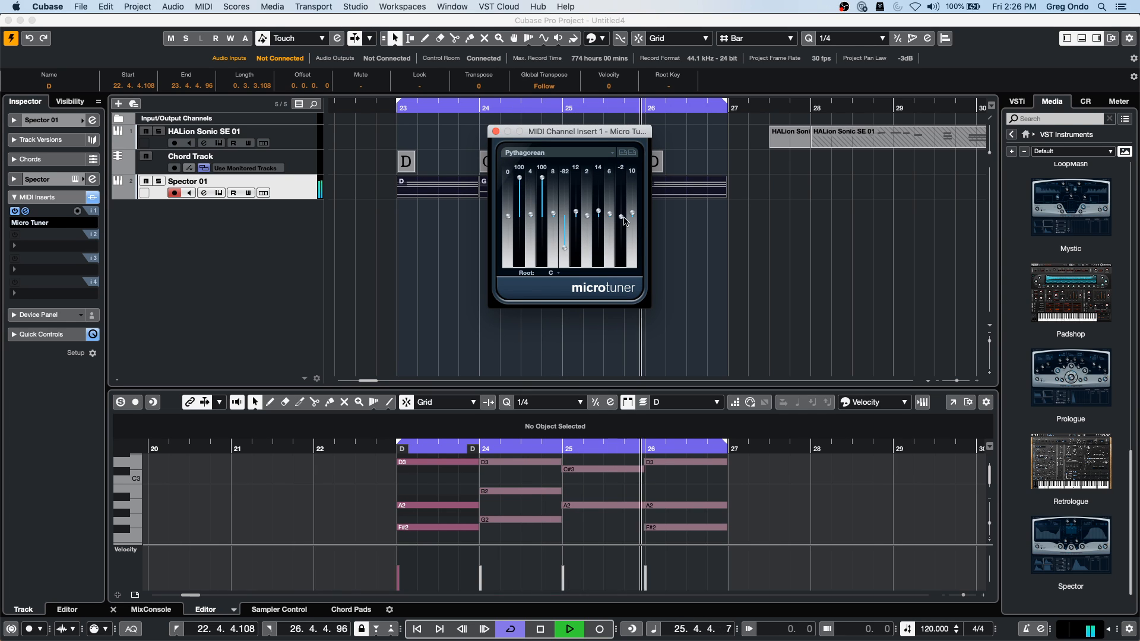
mouse_move(598, 212)
left_mouse_down()
mouse_move(598, 254)
mouse_move(595, 179)
mouse_move(576, 254)
left_mouse_up()
left_click_drag(553, 213, 553, 183)
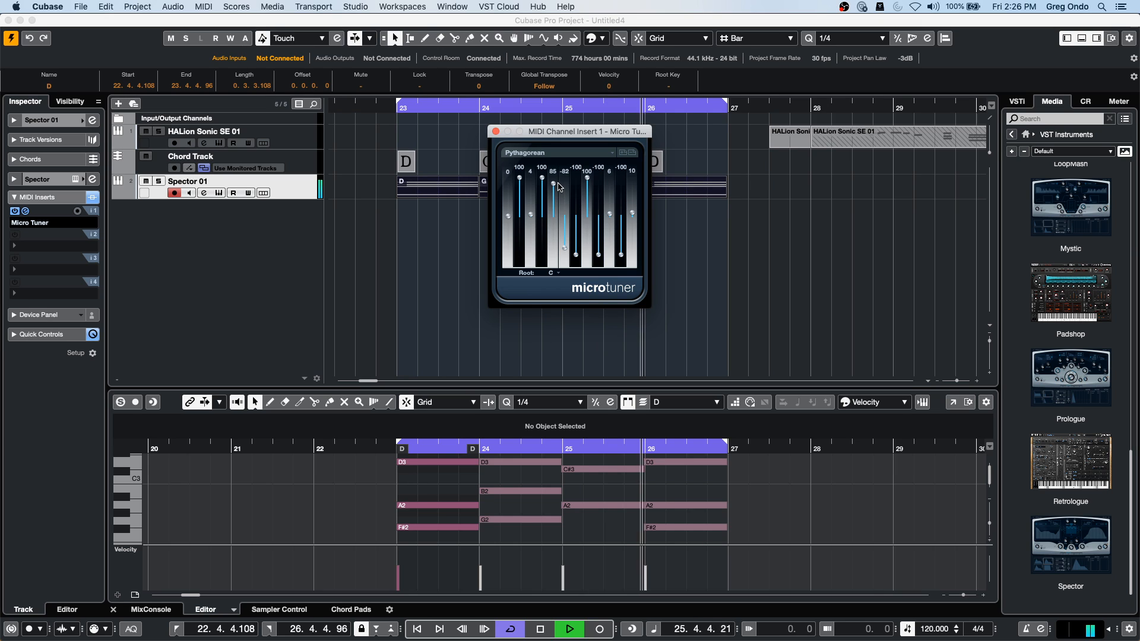
mouse_move(508, 216)
left_mouse_down()
mouse_move(508, 256)
mouse_move(537, 262)
left_mouse_up()
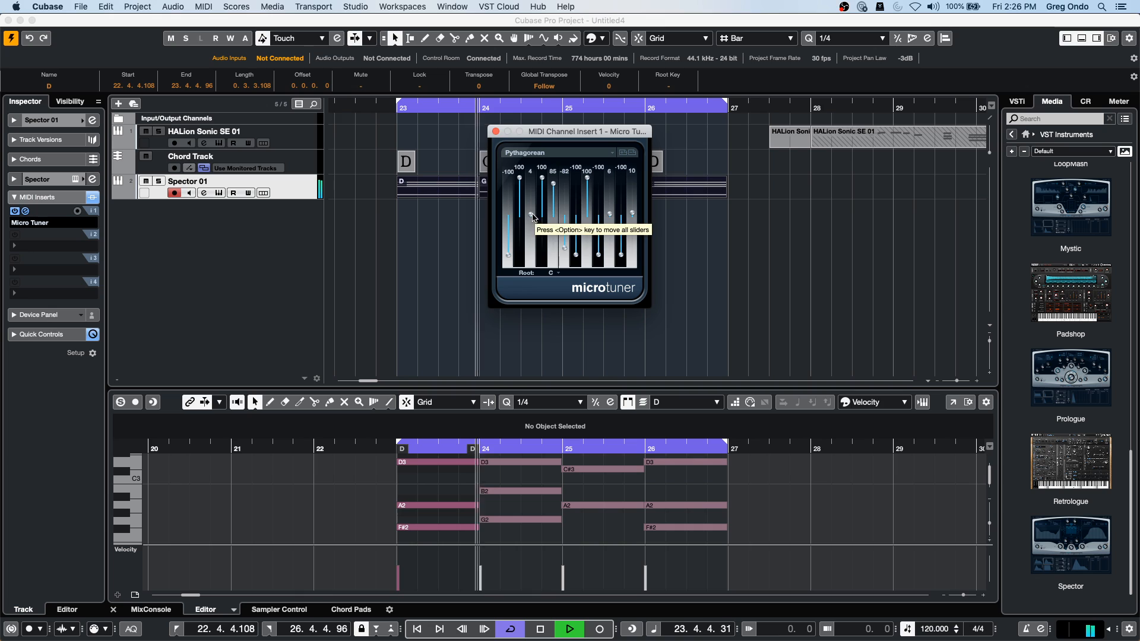
mouse_move(553, 184)
left_mouse_down()
mouse_move(561, 274)
mouse_move(573, 167)
left_mouse_up()
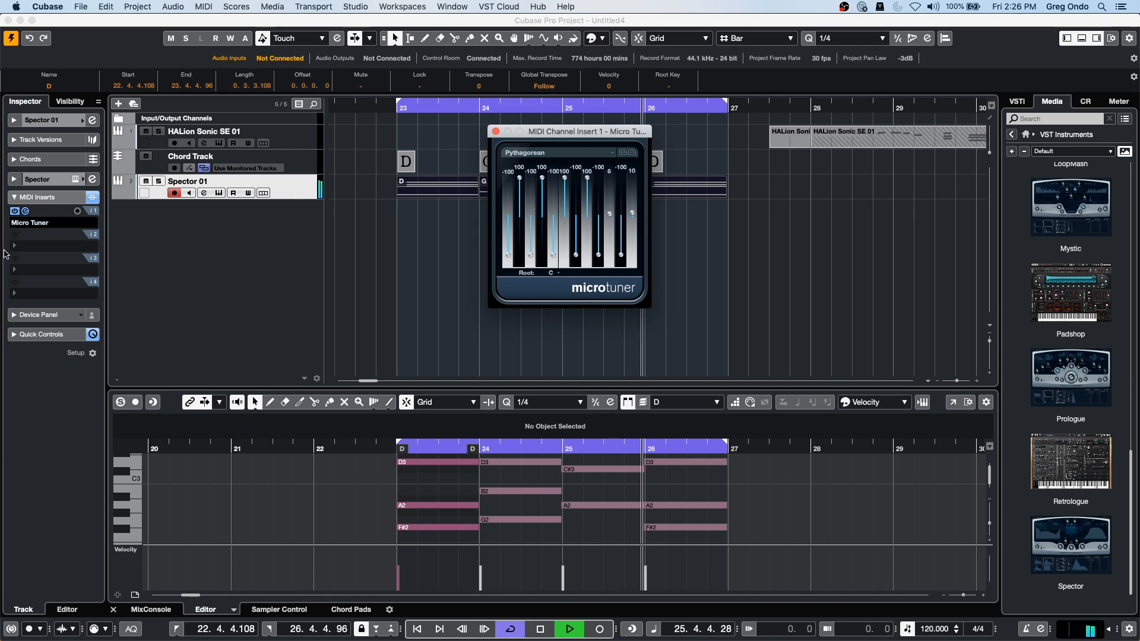
Step: Bypass and reactivate Micro Tuner to compare the tuning during playback, and reopen its settings
left_click(15, 212)
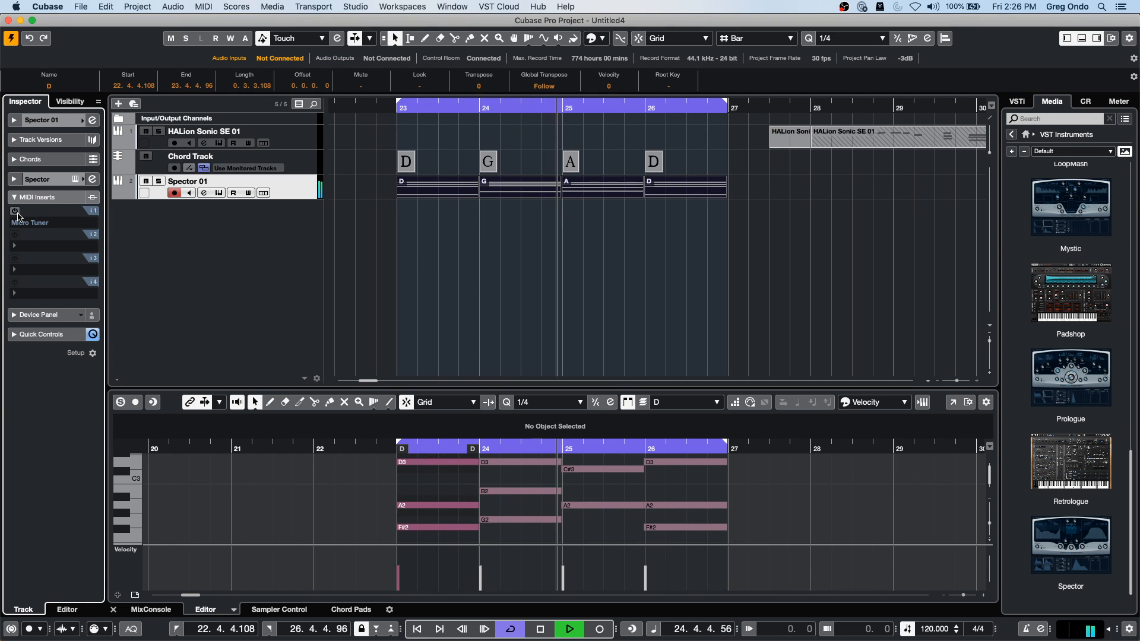
left_click(15, 211)
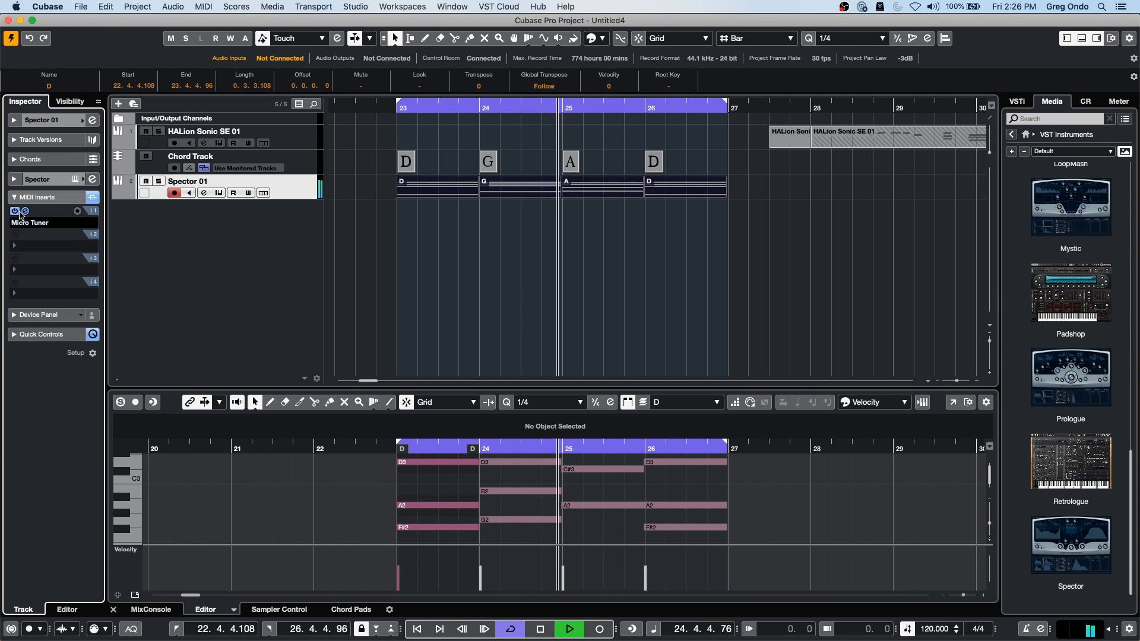
left_click(25, 211)
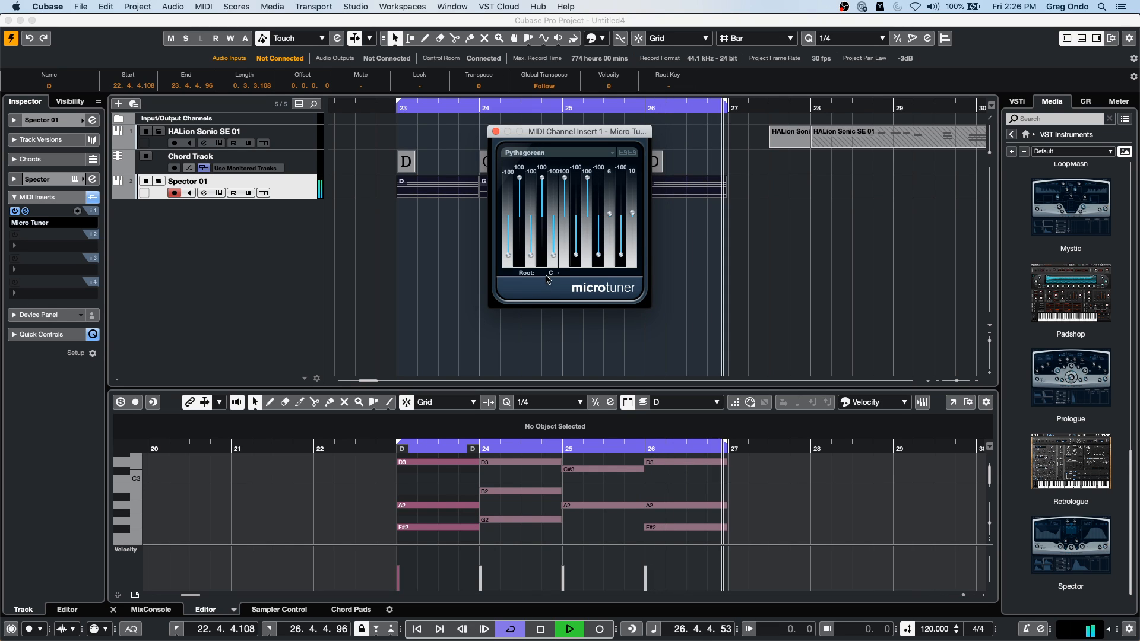
Step: Set Micro Tuner's root to D, its second and last sliders to 100 and its tenth to -91, and stop playback
left_click(553, 275)
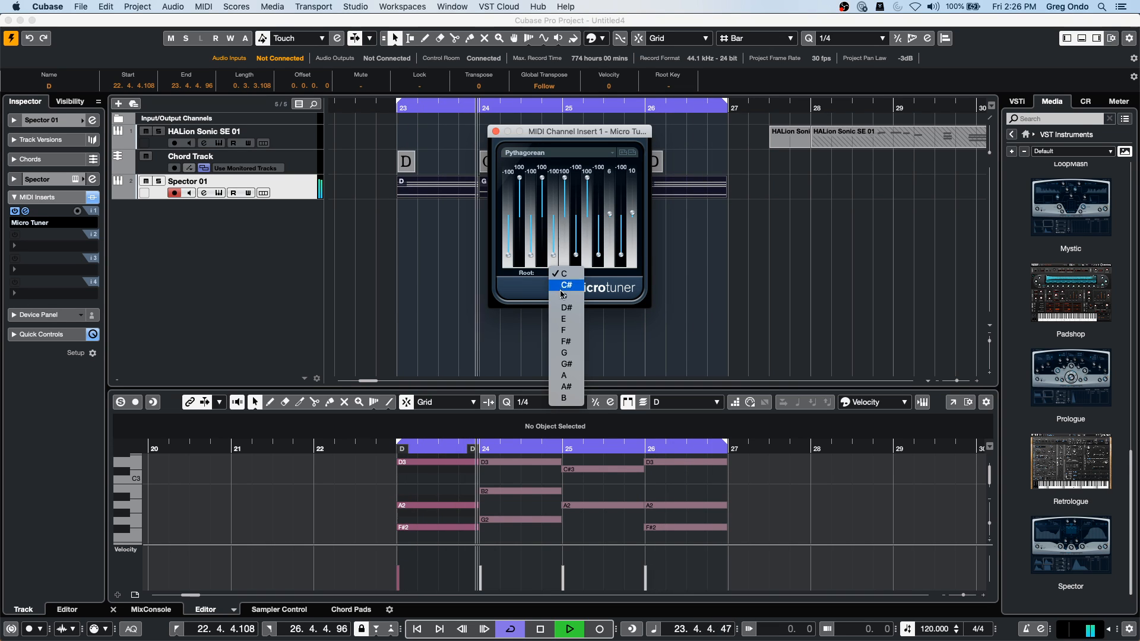
left_click(563, 297)
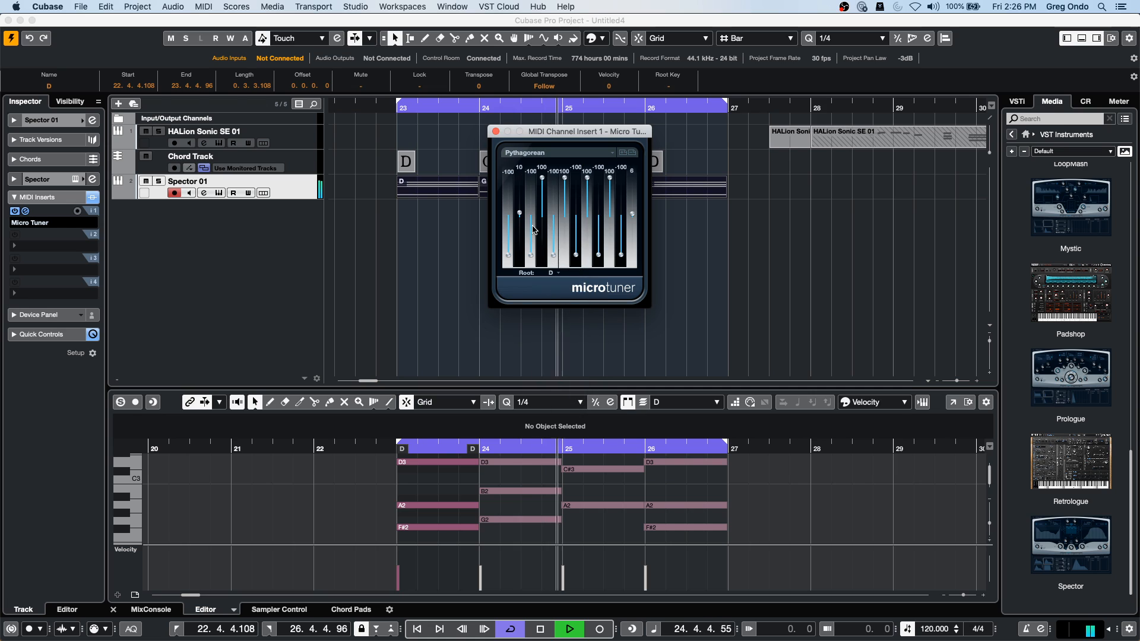
left_click_drag(507, 256, 510, 259)
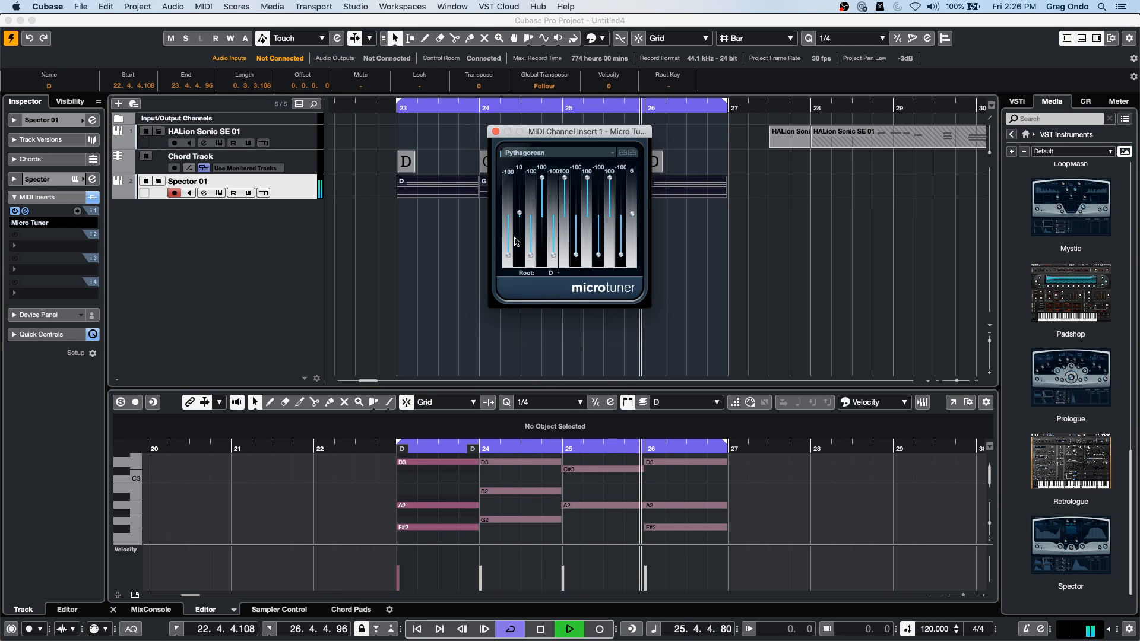
left_click_drag(519, 213, 521, 177)
left_click_drag(610, 178, 609, 250)
left_click_drag(632, 213, 632, 178)
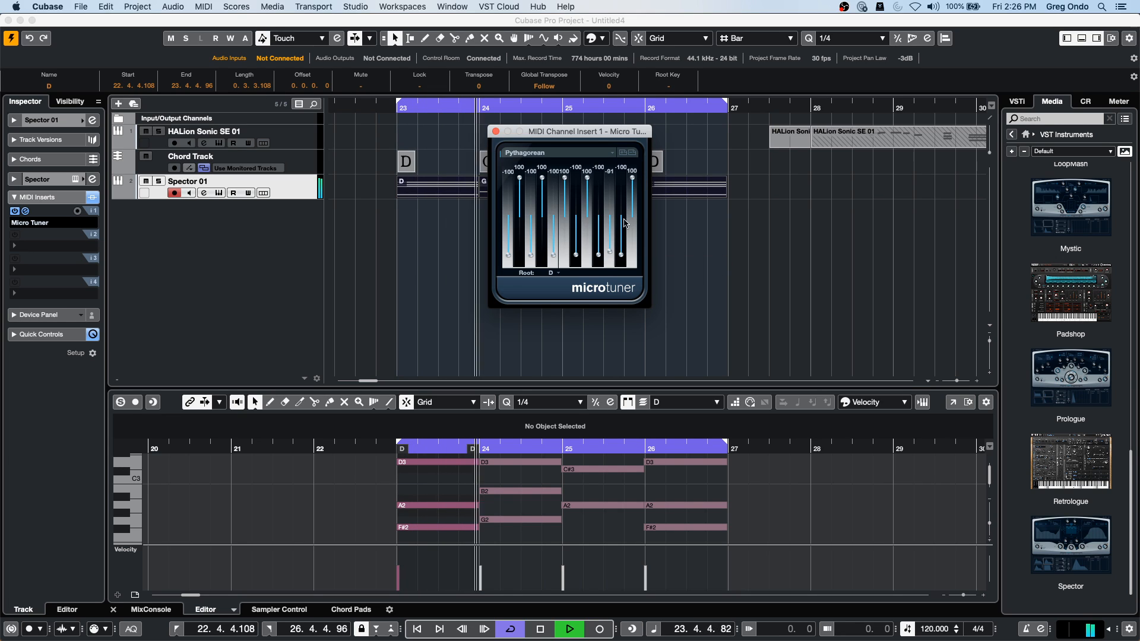
key("space")
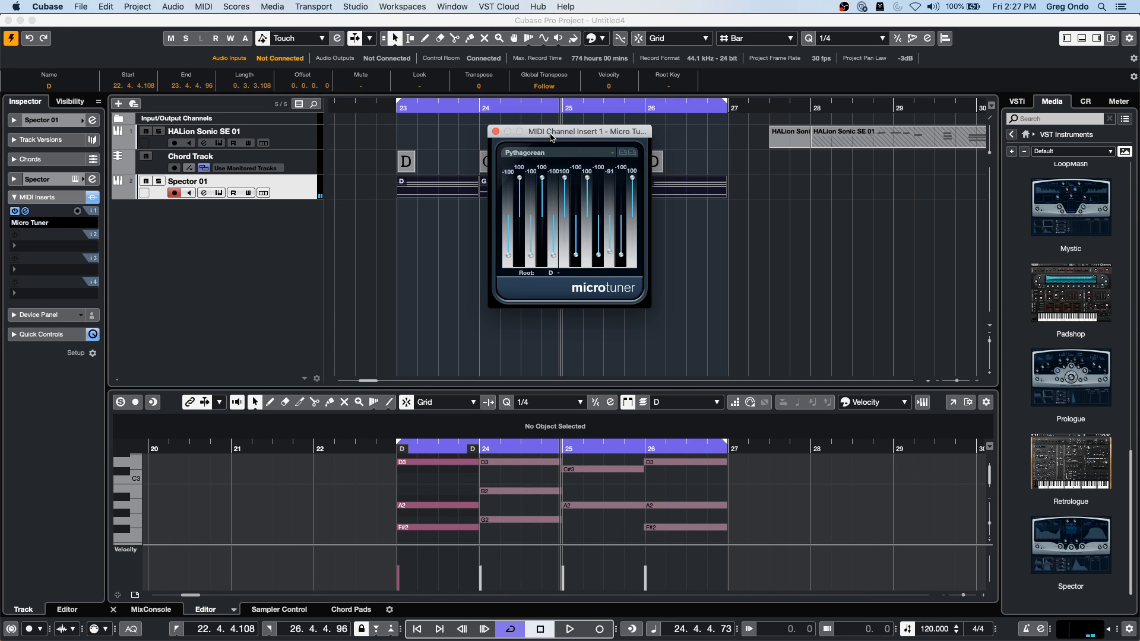
Step: Replay the loop from just before bar 23 with Micro Tuner bypassed, reactivate it to compare the tuning, and stop playback
left_click_drag(551, 137, 488, 248)
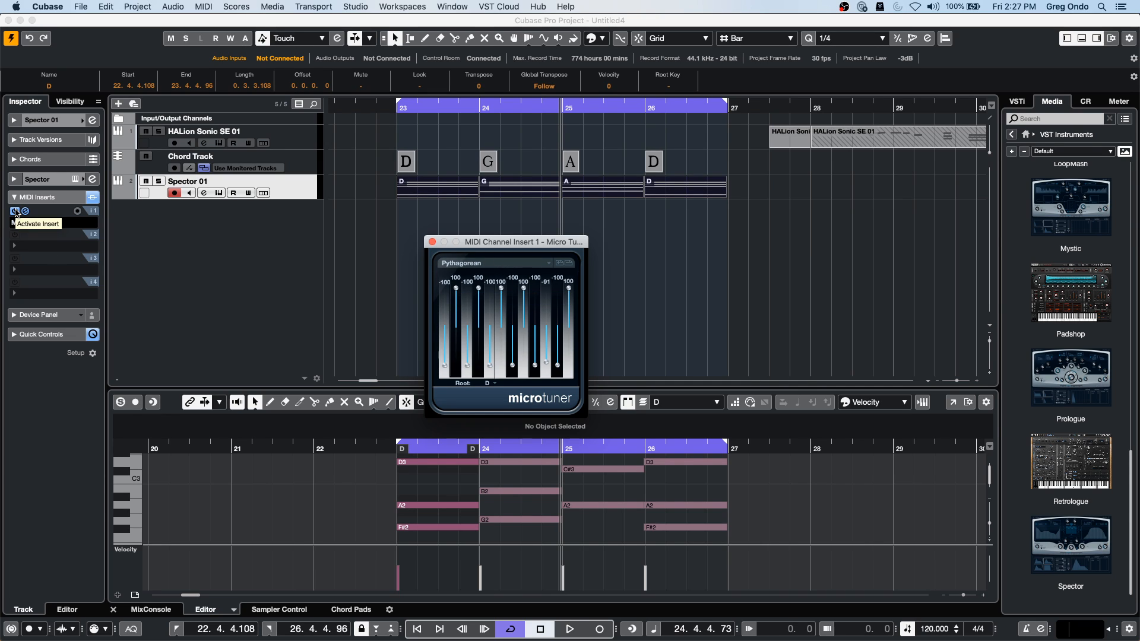
left_click(393, 109)
left_click(15, 210)
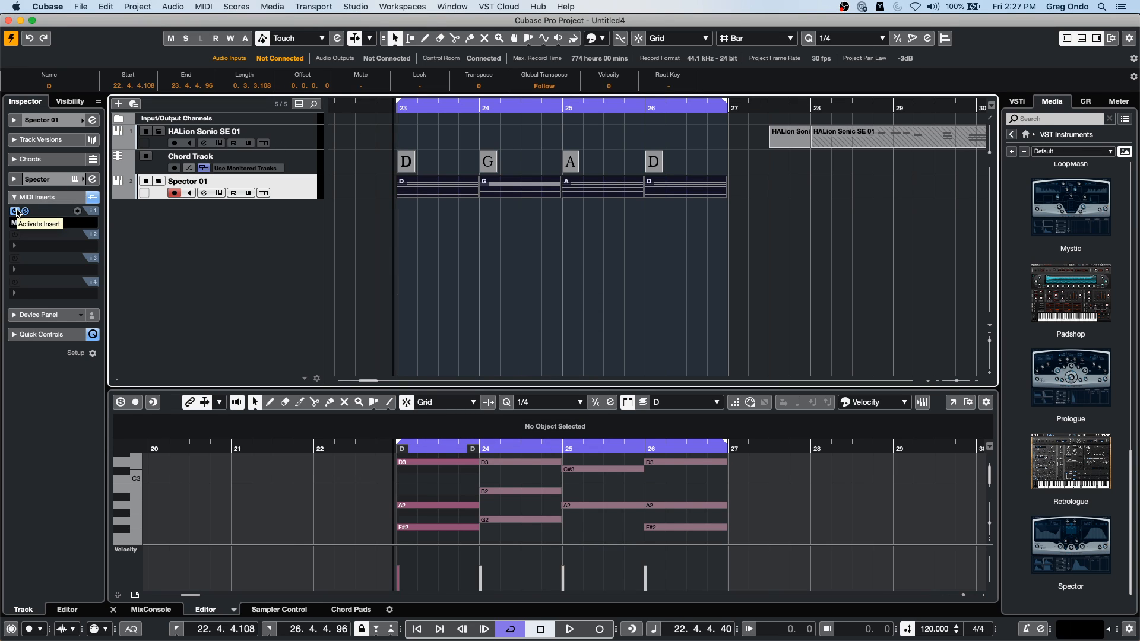
key("space")
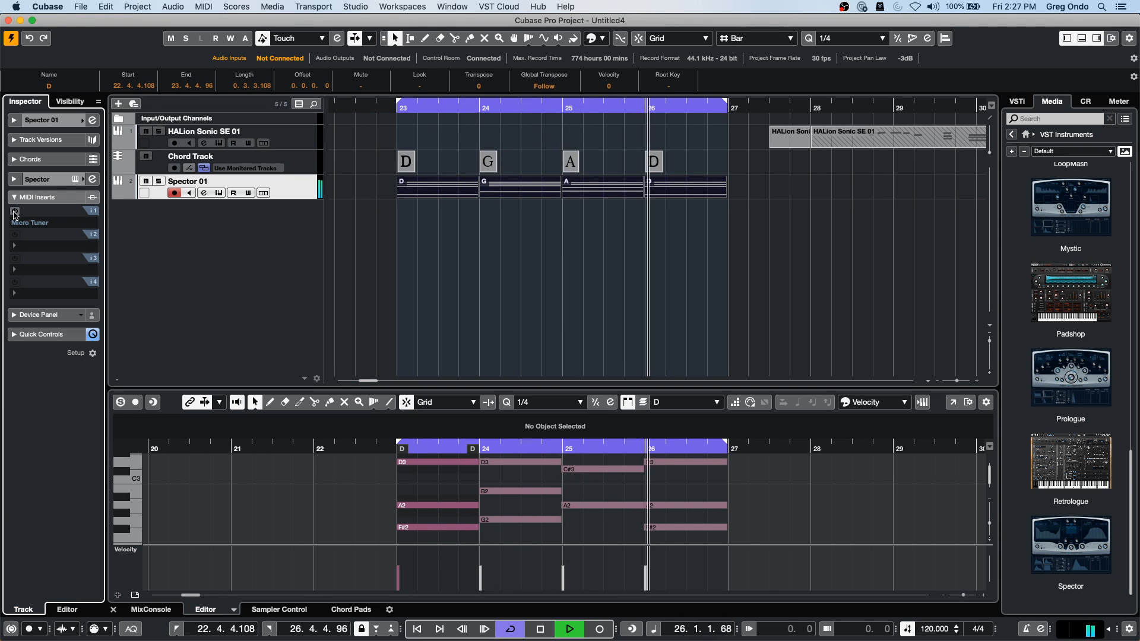
left_click(15, 212)
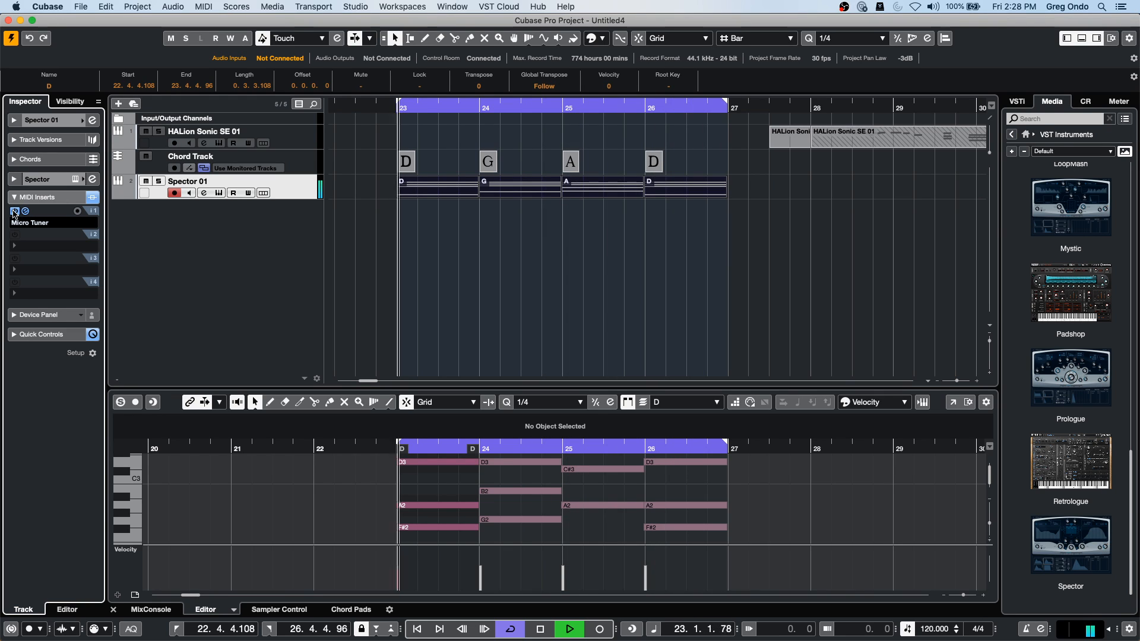
key("space")
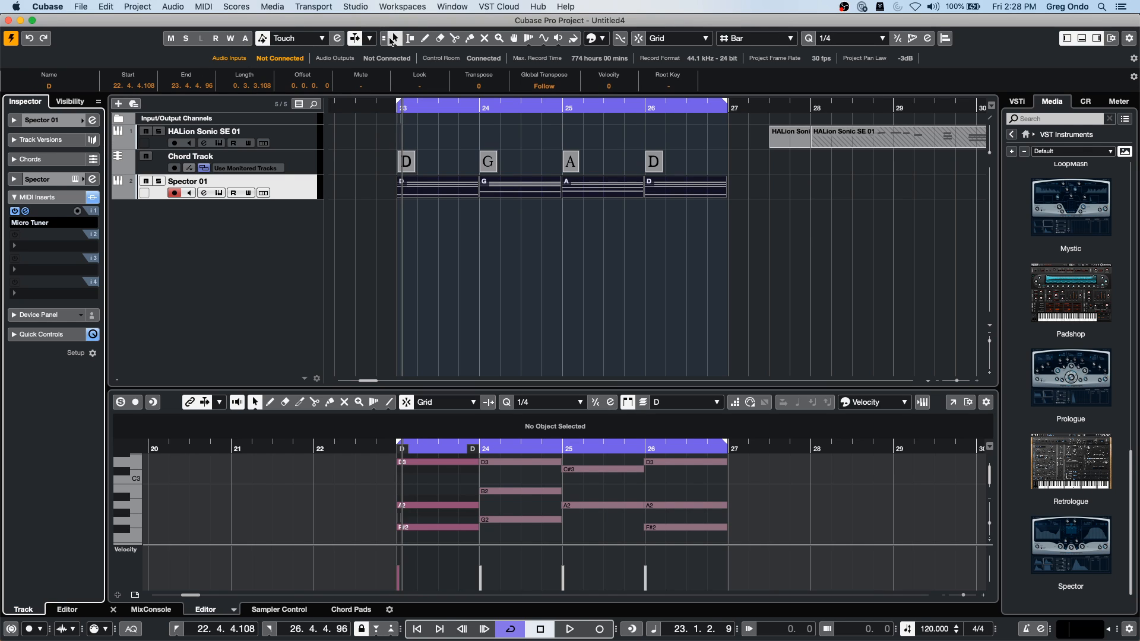
Step: Open the Steinberg UR24C control panel from Studio Setup to examine the audio buffer size
left_click(412, 6)
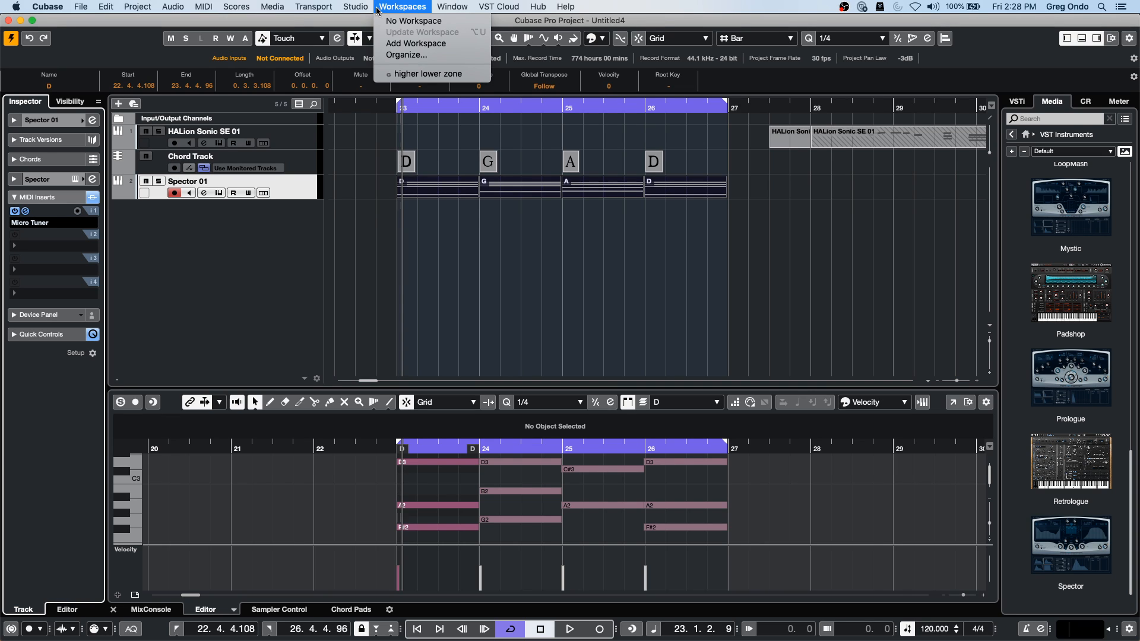
mouse_move(356, 8)
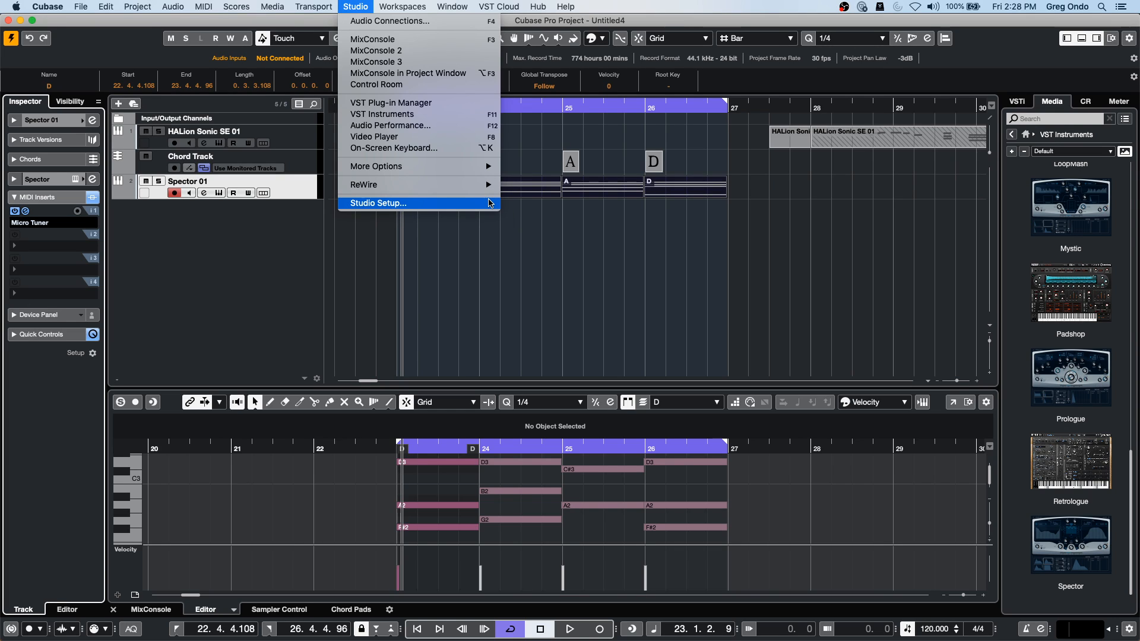
left_click(490, 203)
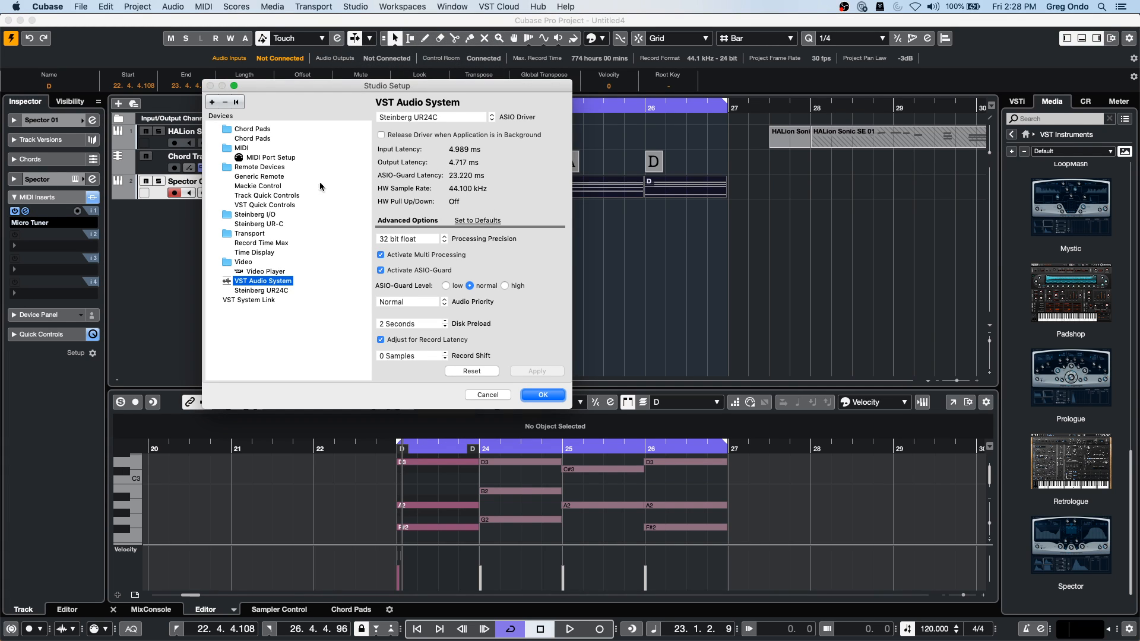
left_click(275, 291)
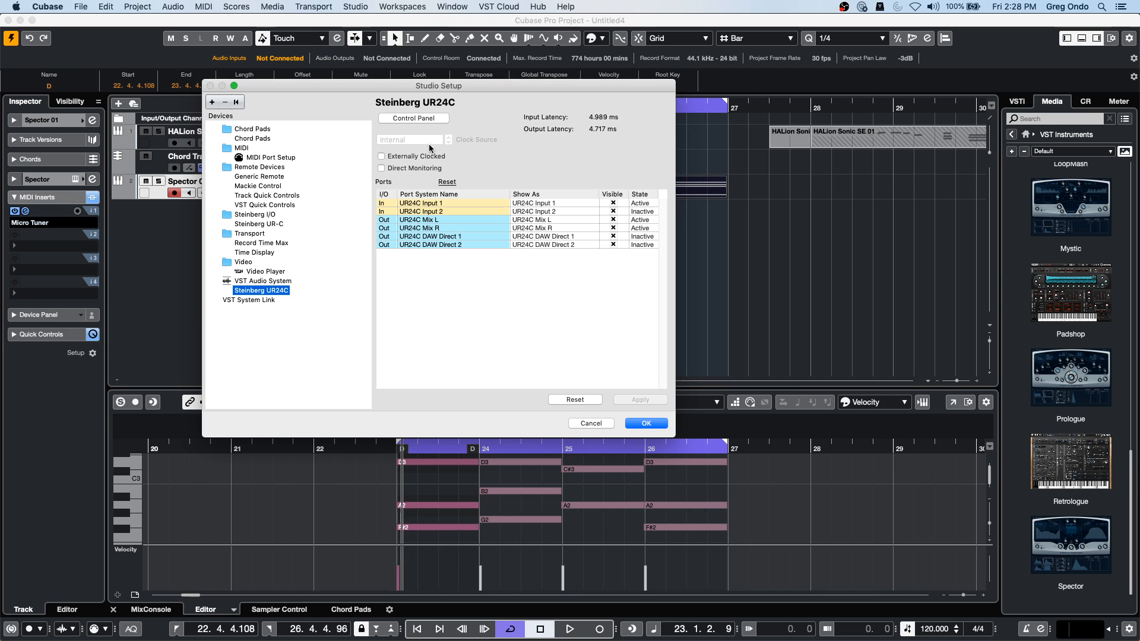
left_click(430, 118)
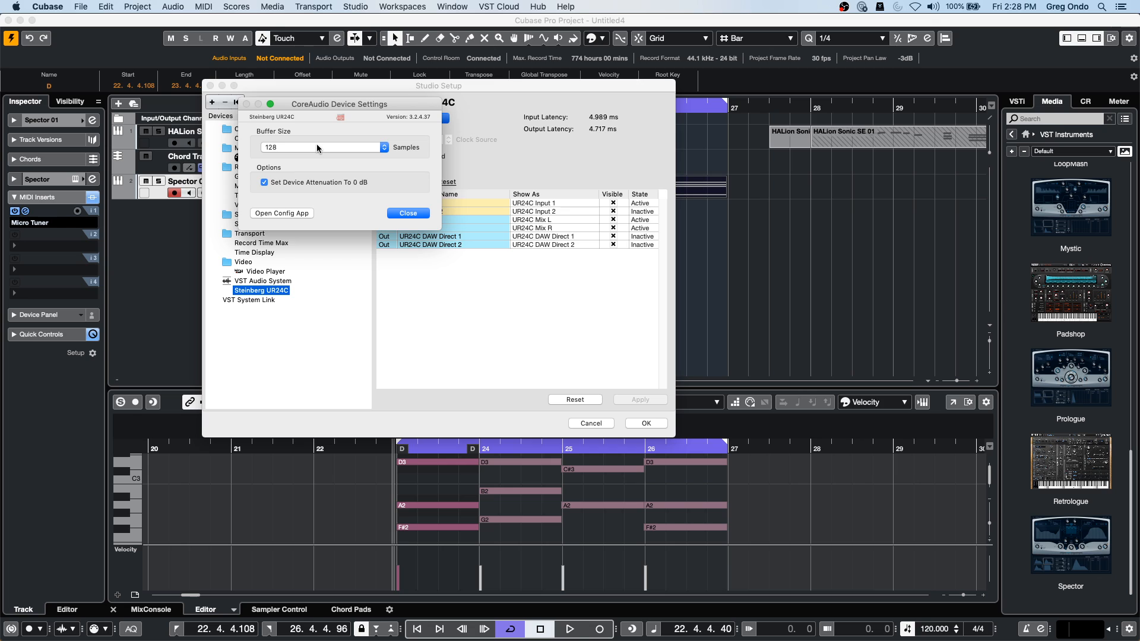
Step: Close the UR24C device settings and the Studio Setup window
left_click(409, 213)
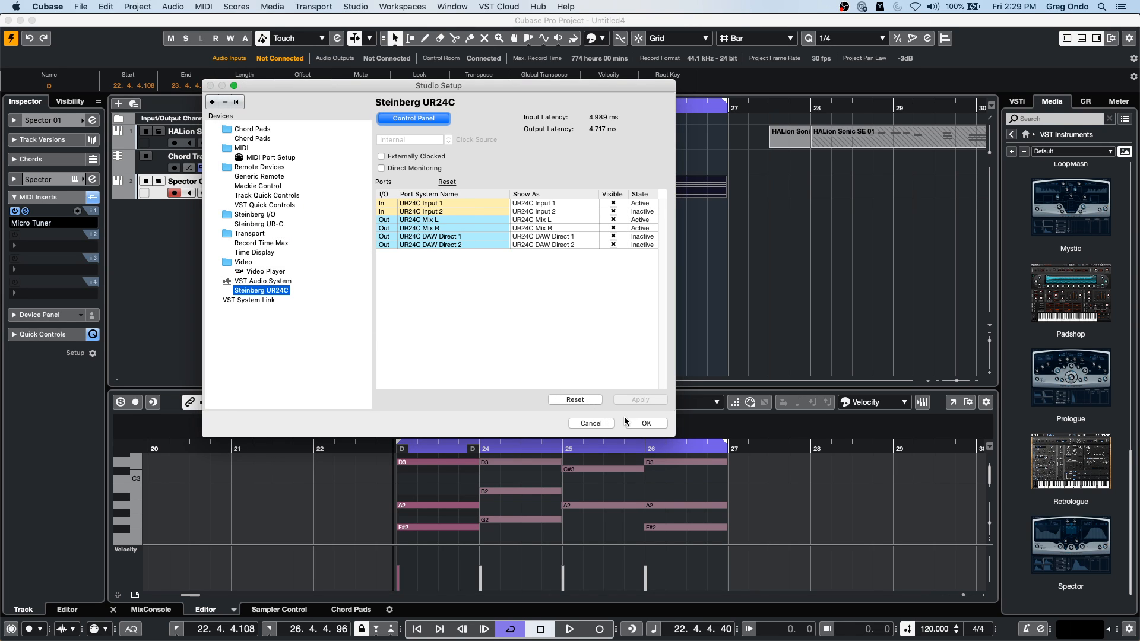
left_click(650, 422)
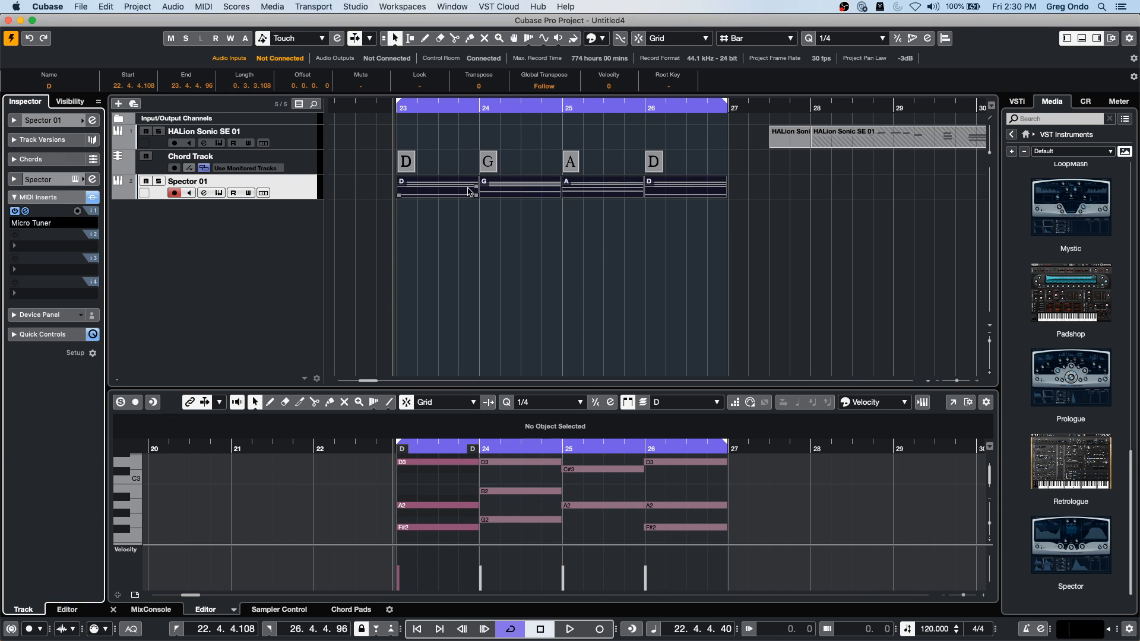
Step: Record a new eight-bar MIDI part on the HALion Sonic SE 01 track from the project start
left_click(880, 139)
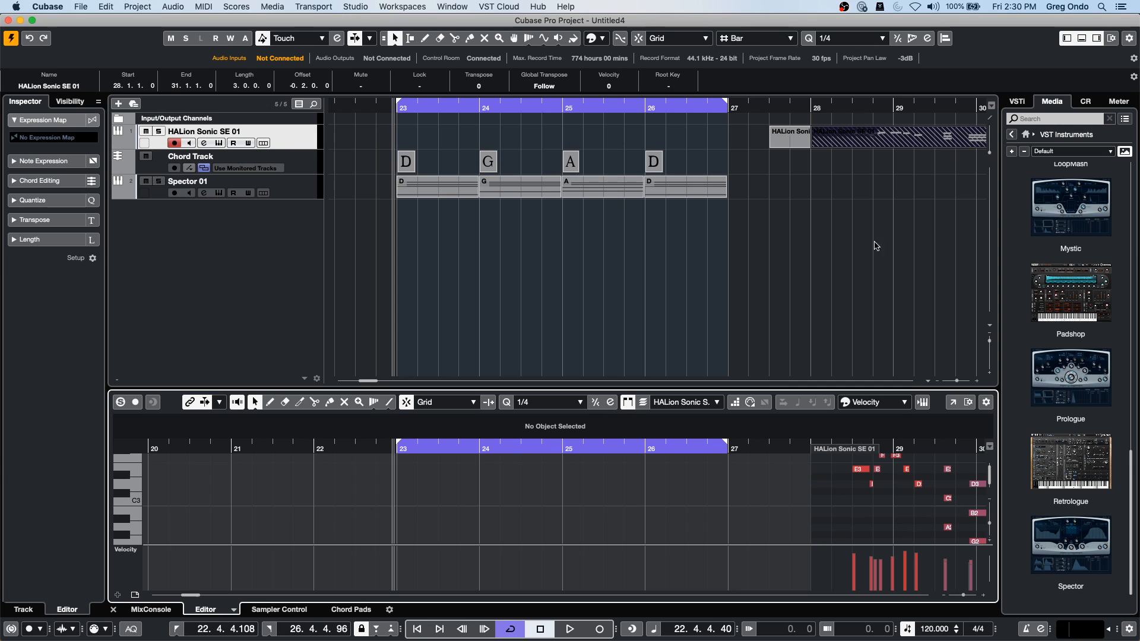
left_click(574, 106)
left_click_drag(575, 89, 572, 55)
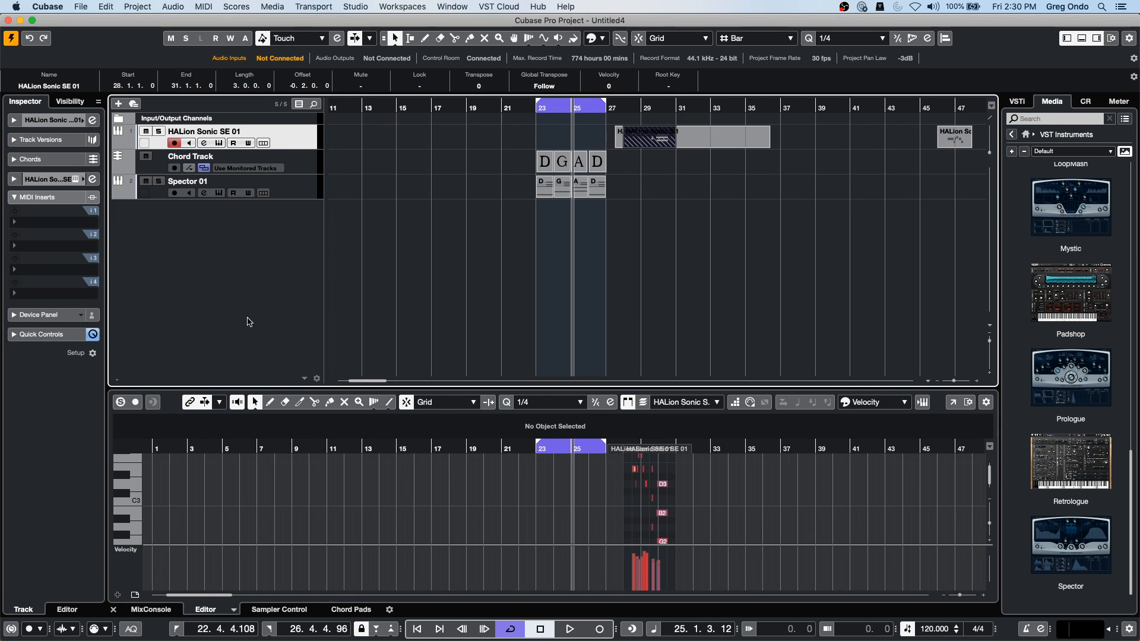
left_click_drag(368, 111, 247, 103)
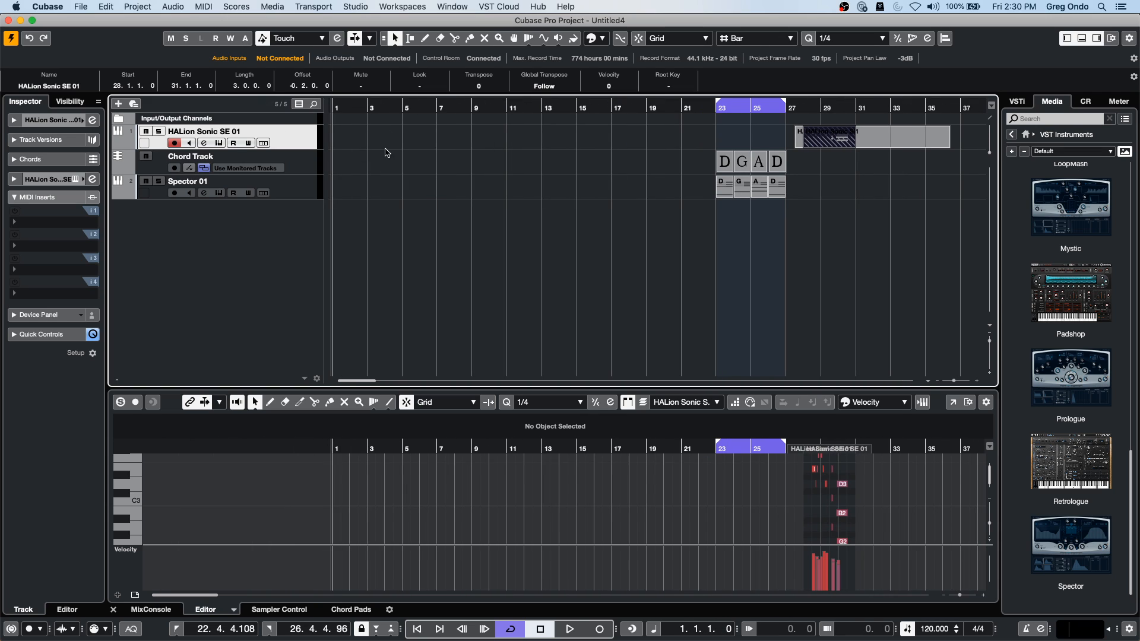
left_click(570, 629)
left_click(601, 634)
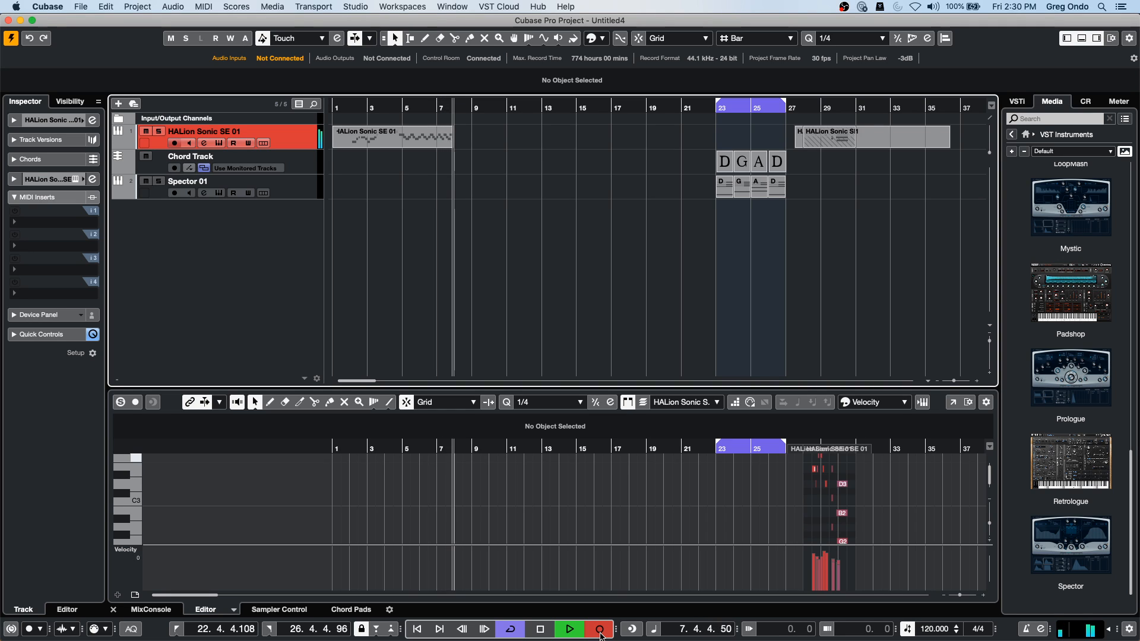
key("space")
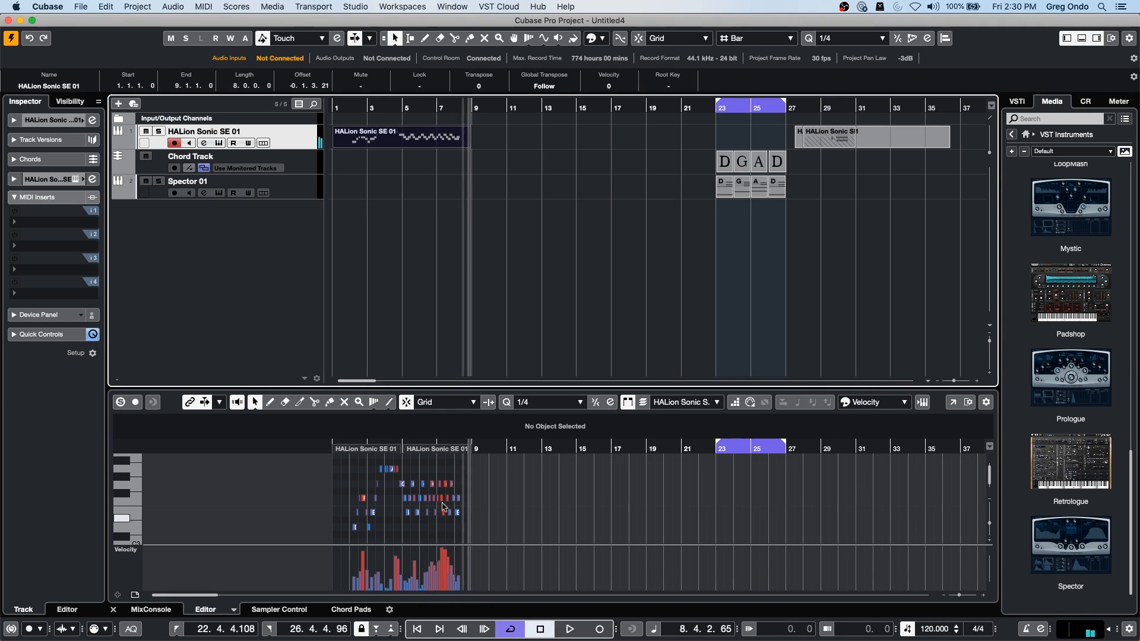
Step: Open the recorded HALion Sonic SE 01 part in a separate Key Editor window and select all its notes
left_click(363, 552)
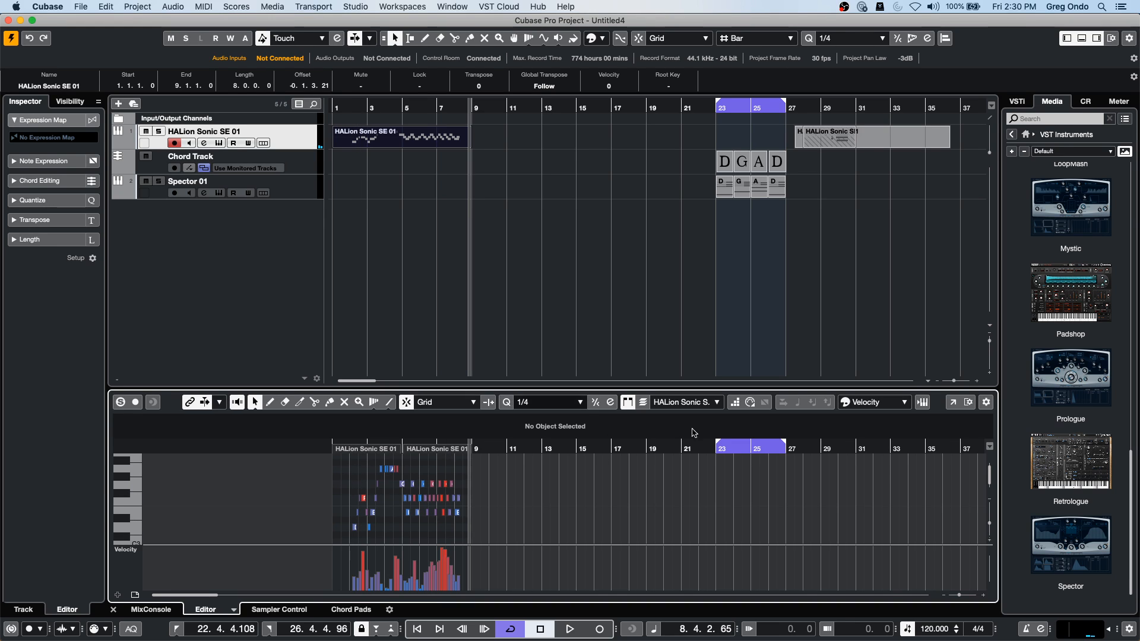
left_click(953, 402)
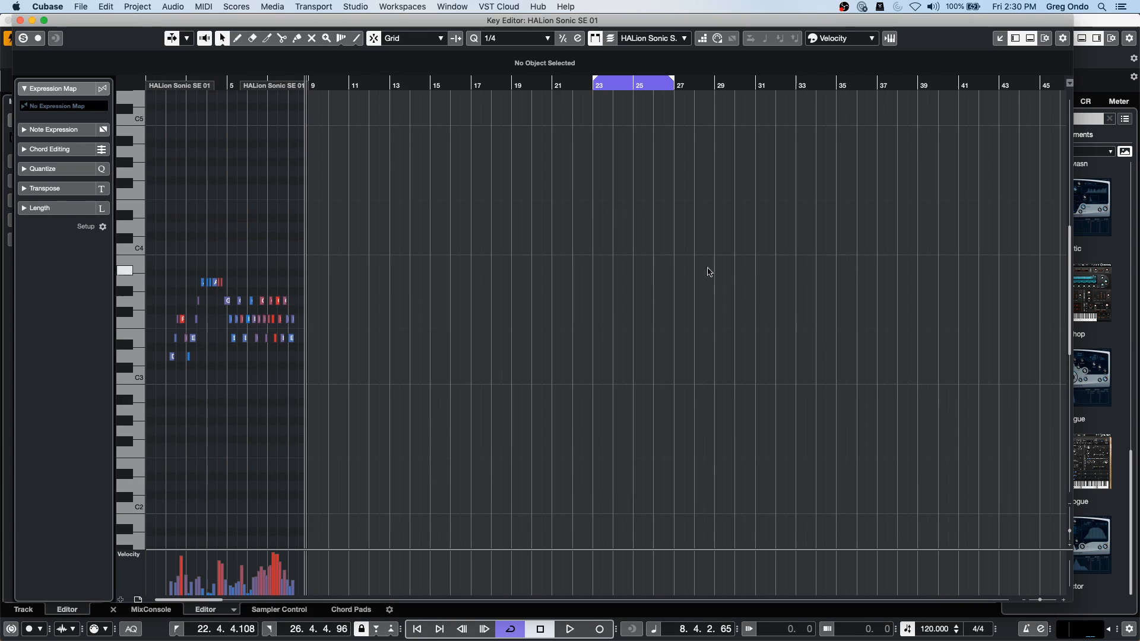
left_click(198, 84)
left_click_drag(186, 83, 208, 137)
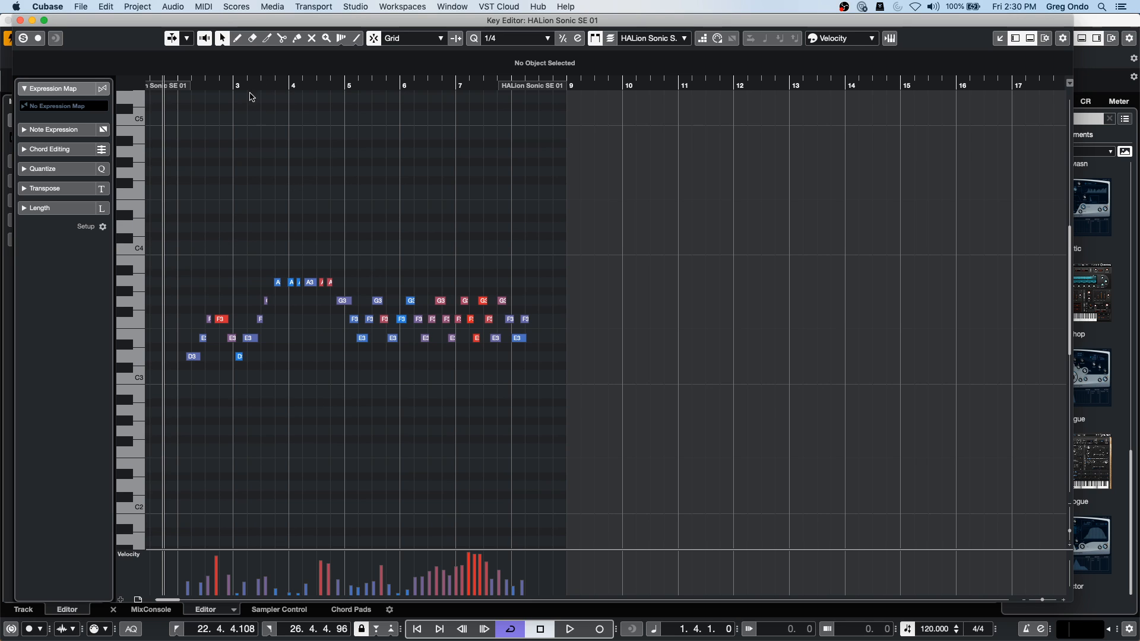
left_click_drag(185, 255, 585, 436)
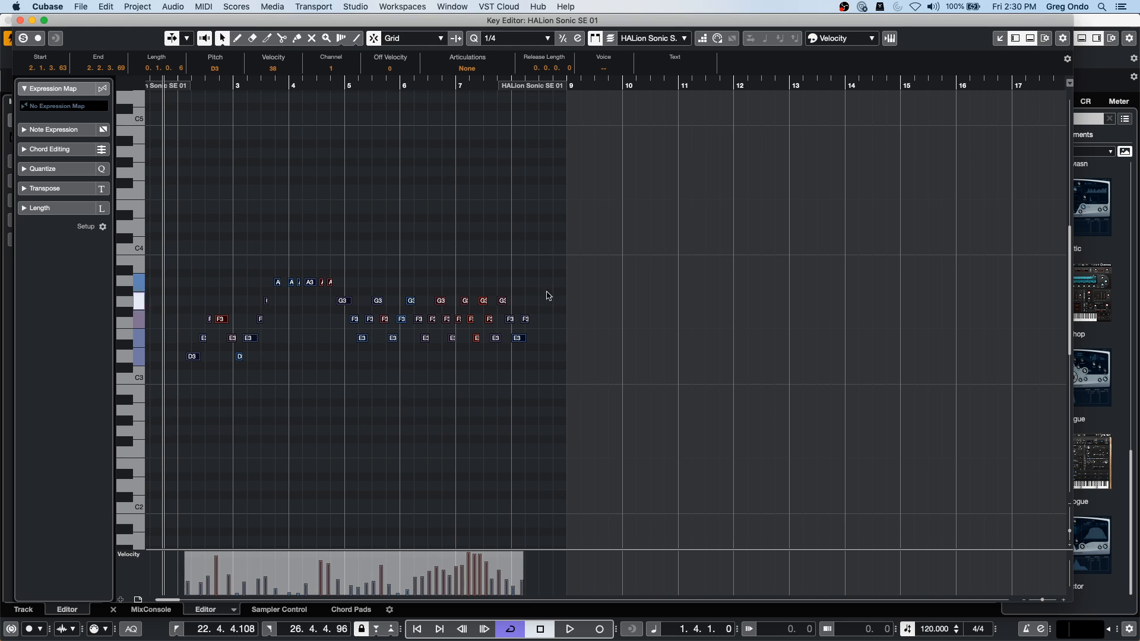
Step: Redraw the velocities of the recorded notes freehand with the Draw tool to even out the peaks
scroll(278, 70, "up", 1)
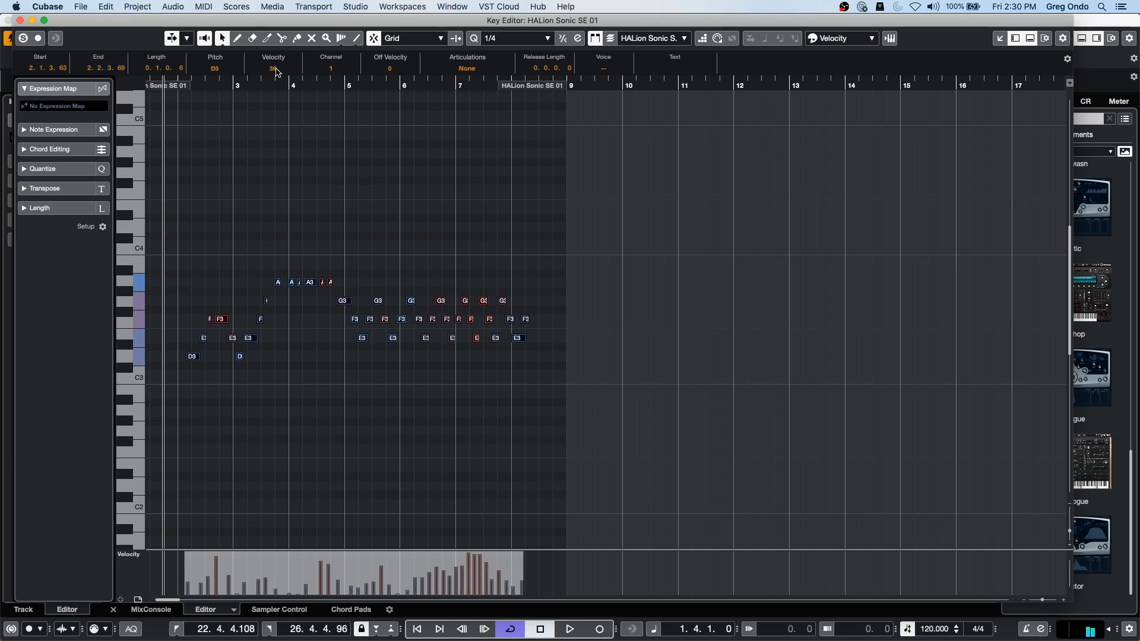
right_click(297, 379)
left_click(309, 378)
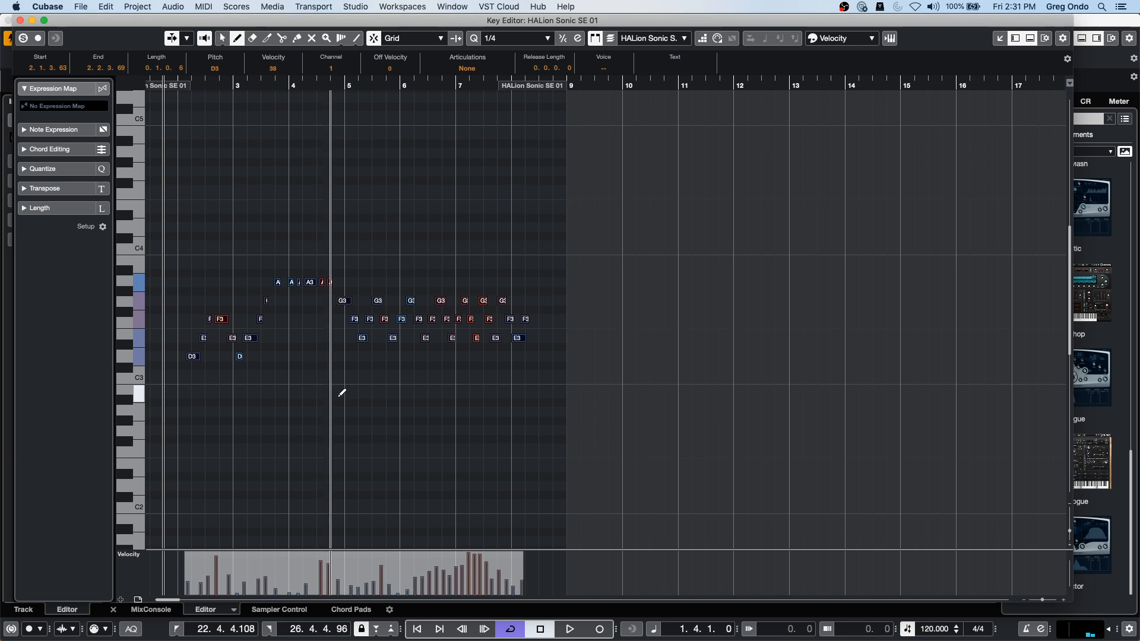
left_click_drag(467, 568, 447, 571)
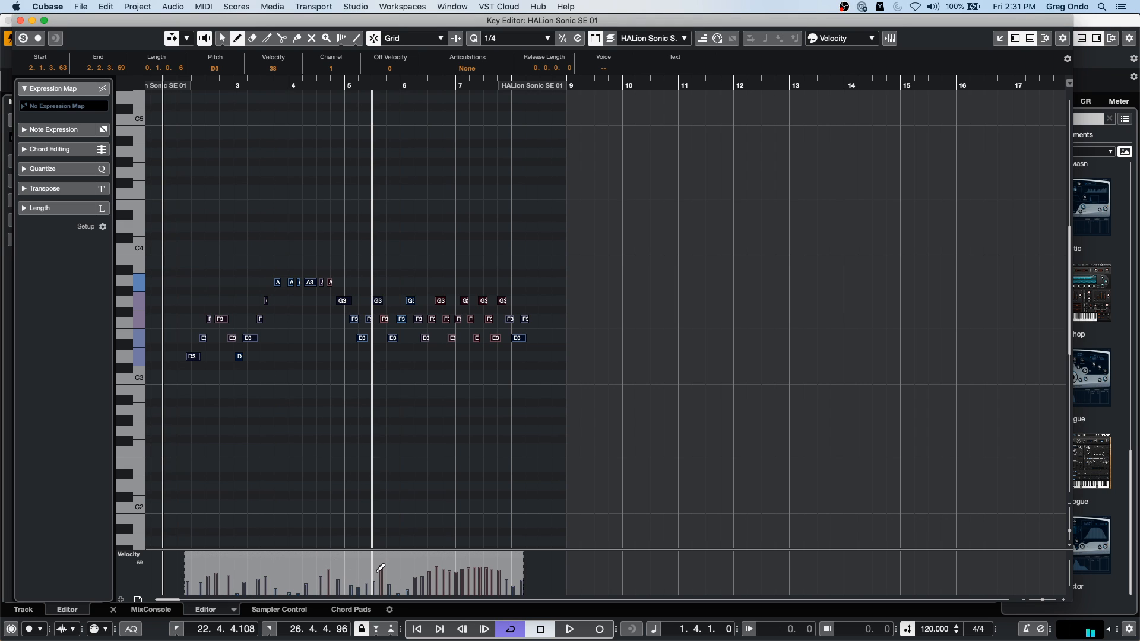
Step: Reselect all the notes, scale their velocities up, and tilt the velocity curve upward at both its end and its start
key("1")
left_click(207, 205)
left_click_drag(160, 226, 636, 451)
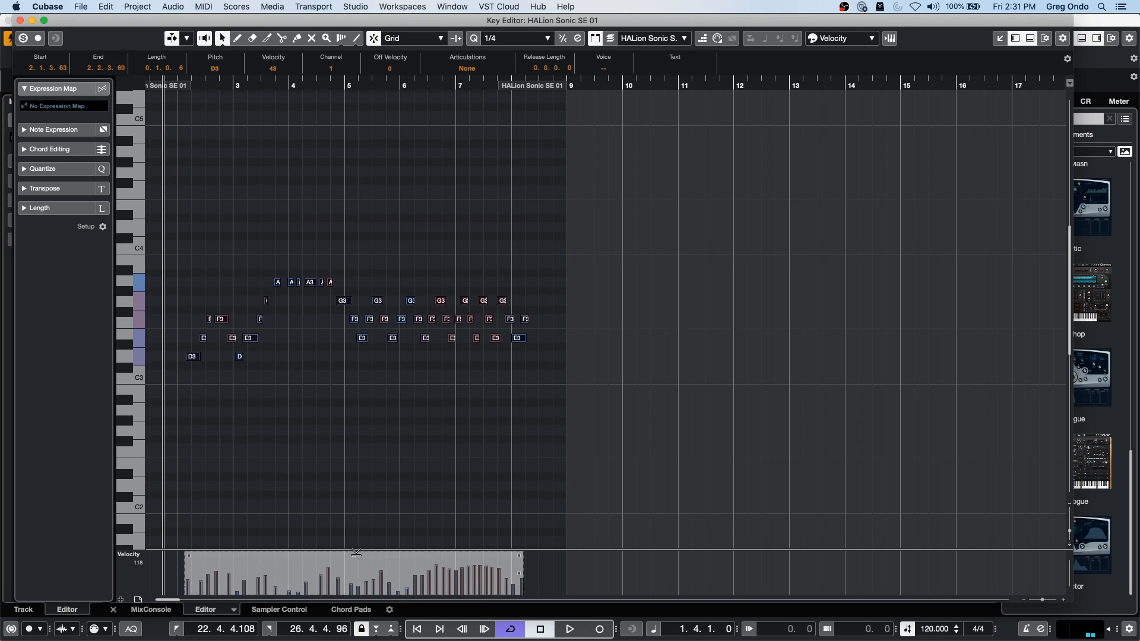
mouse_move(356, 553)
left_mouse_down()
mouse_move(357, 474)
mouse_move(351, 587)
mouse_move(356, 532)
mouse_move(365, 581)
mouse_move(359, 543)
left_mouse_up()
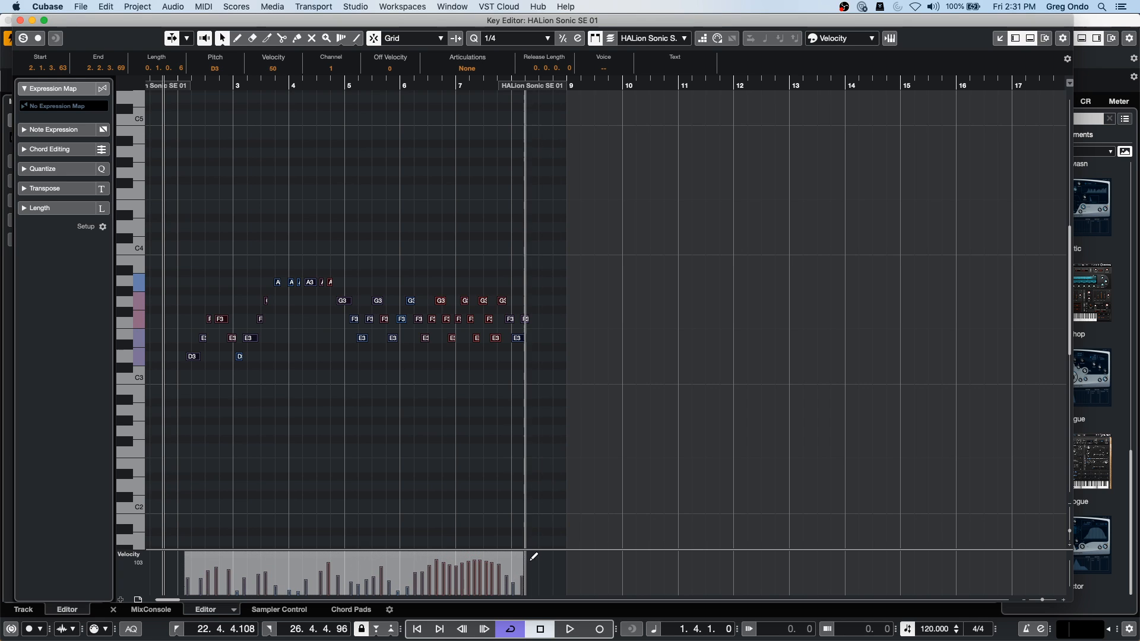
mouse_move(519, 555)
left_mouse_down()
mouse_move(520, 598)
mouse_move(522, 552)
left_mouse_up()
mouse_move(196, 556)
left_mouse_down()
mouse_move(186, 521)
mouse_move(190, 549)
left_mouse_up()
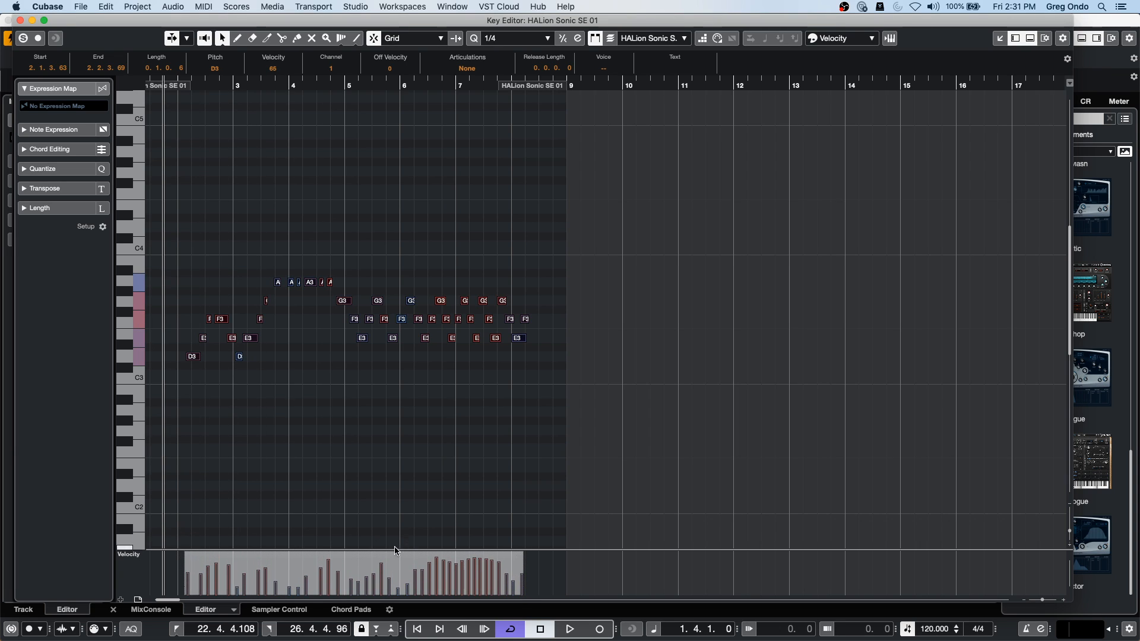
Step: Tilt the velocities up toward the end and down to 14 on the first note, scale the curve, and close the Key Editor
mouse_move(519, 561)
left_click_drag(520, 561, 519, 550)
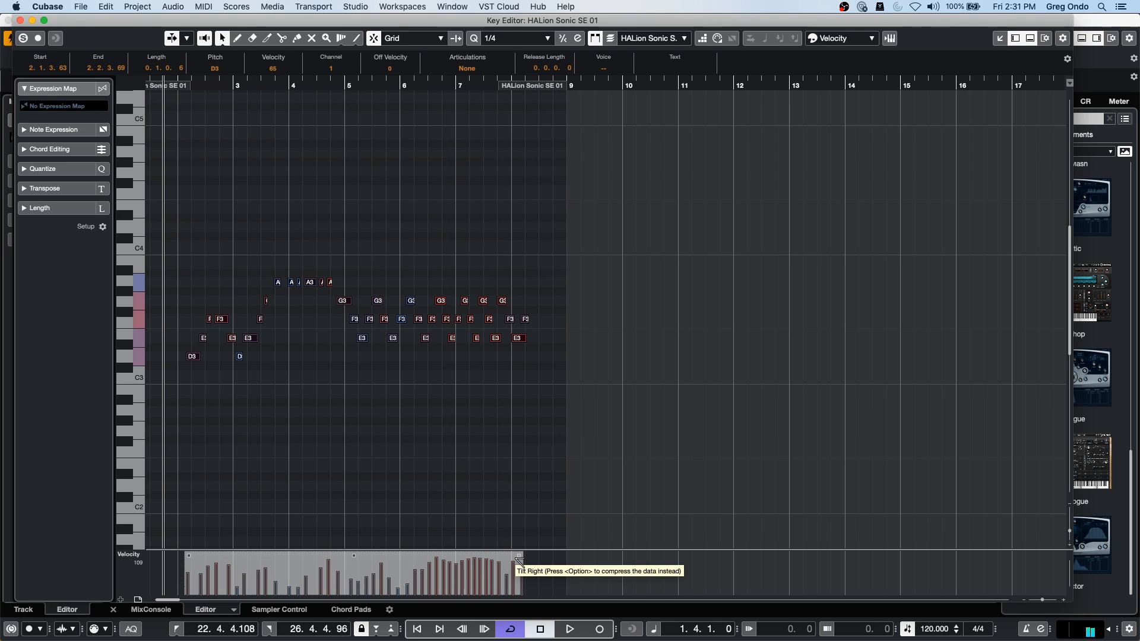
left_click_drag(519, 561, 519, 549)
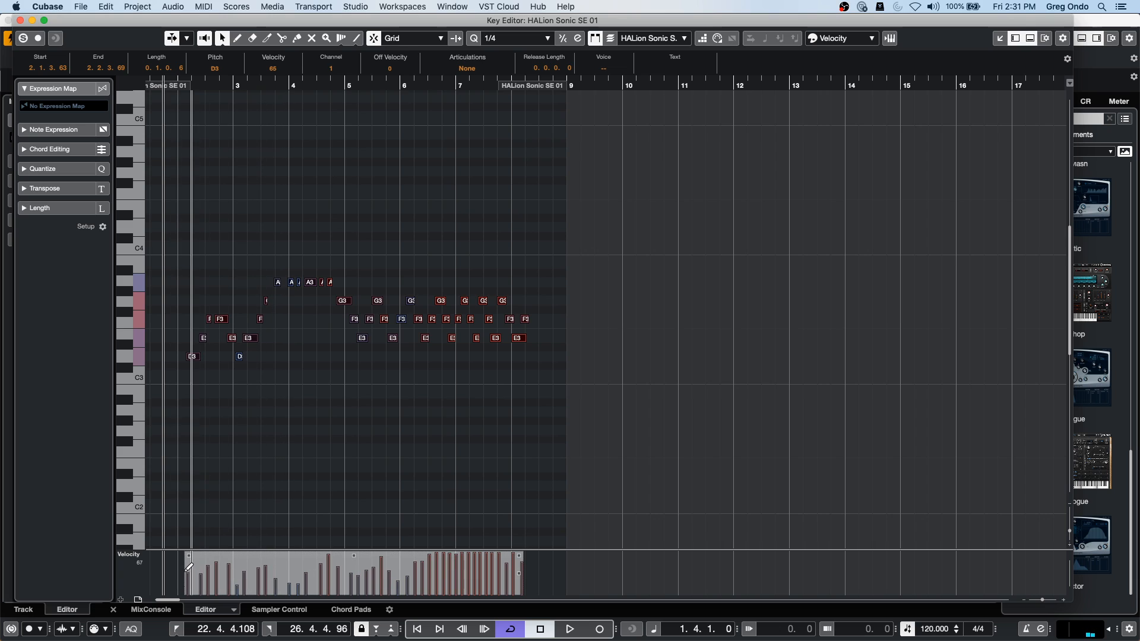
left_click_drag(187, 557, 184, 591)
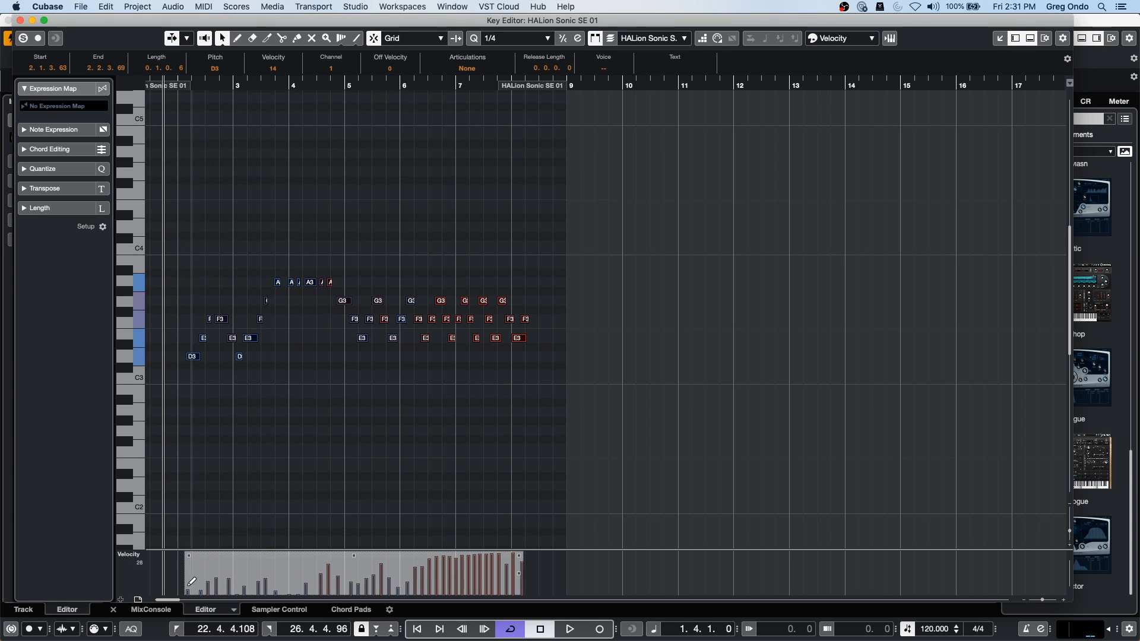
mouse_move(355, 566)
left_mouse_down()
mouse_move(351, 616)
mouse_move(353, 519)
mouse_move(353, 605)
mouse_move(361, 557)
left_mouse_up()
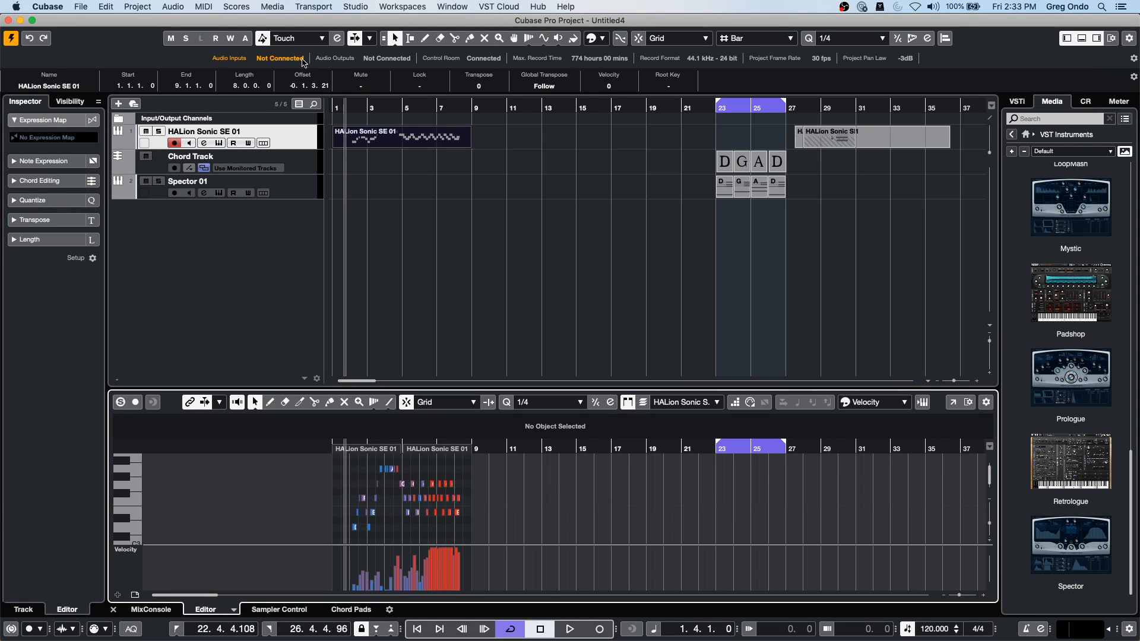
left_click(20, 20)
Step: Create a VST Connect SE setup in the project and close its plug-in window
left_click(452, 6)
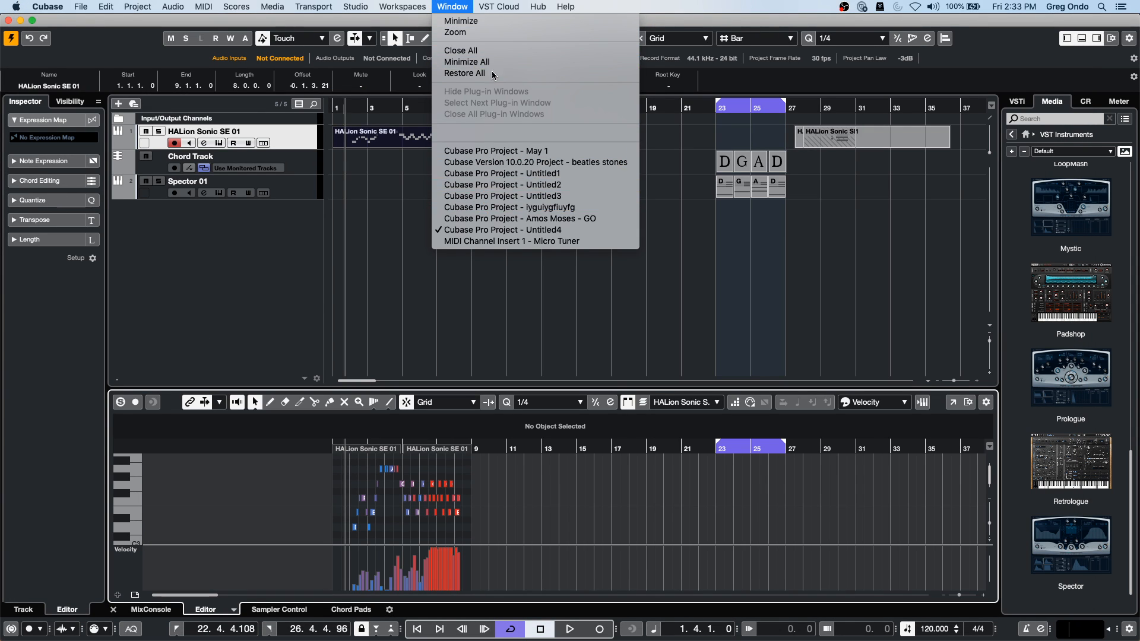
mouse_move(402, 7)
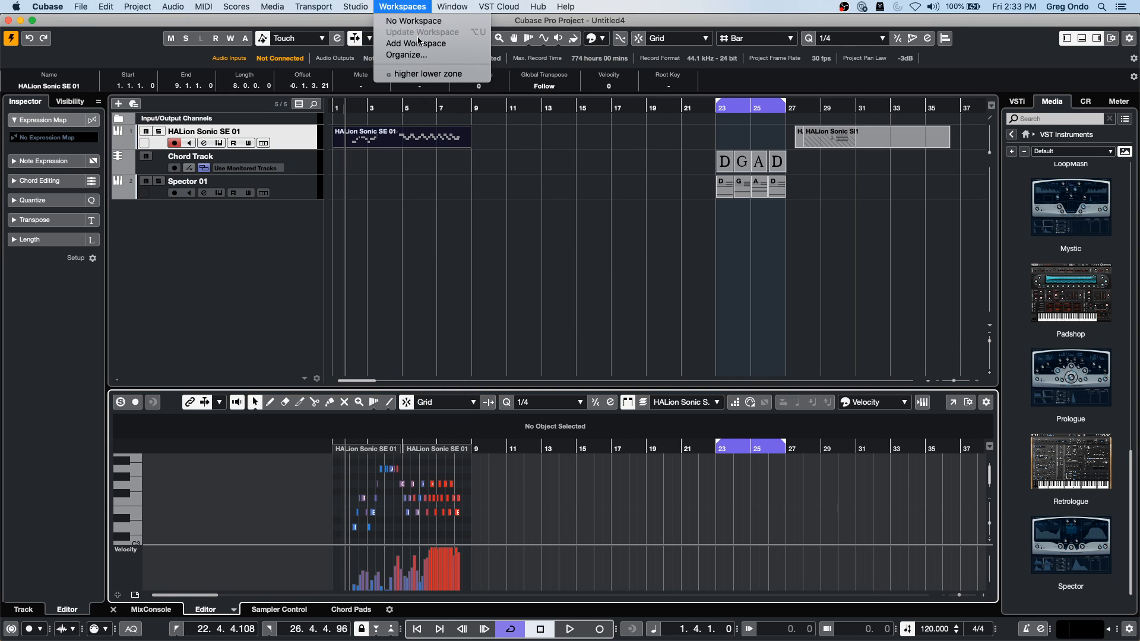
mouse_move(499, 7)
mouse_move(517, 32)
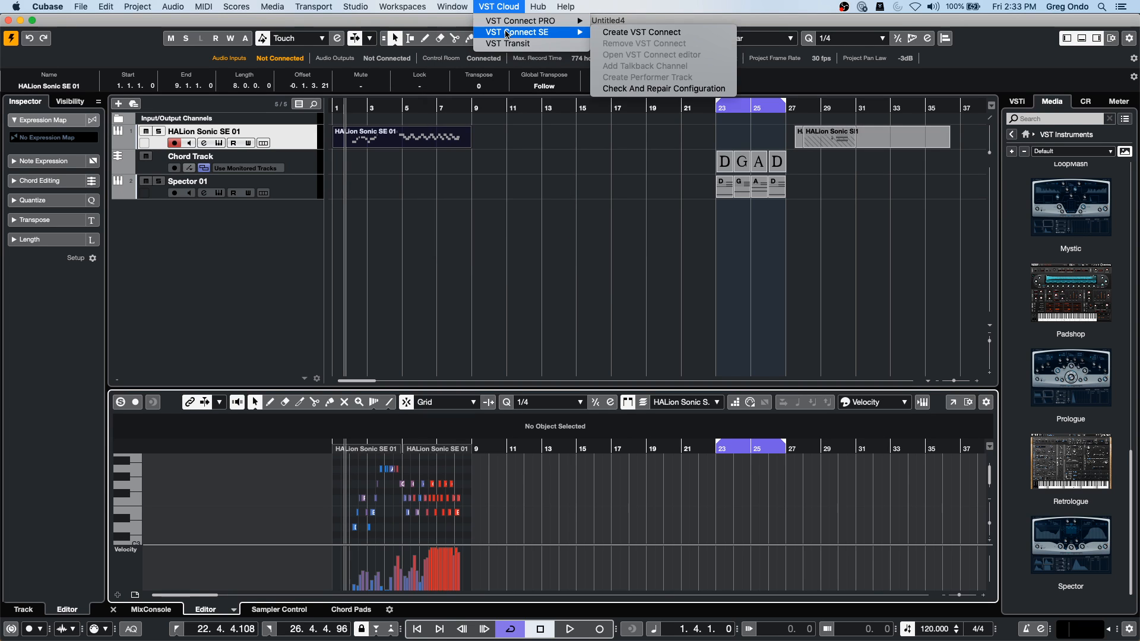
left_click(631, 32)
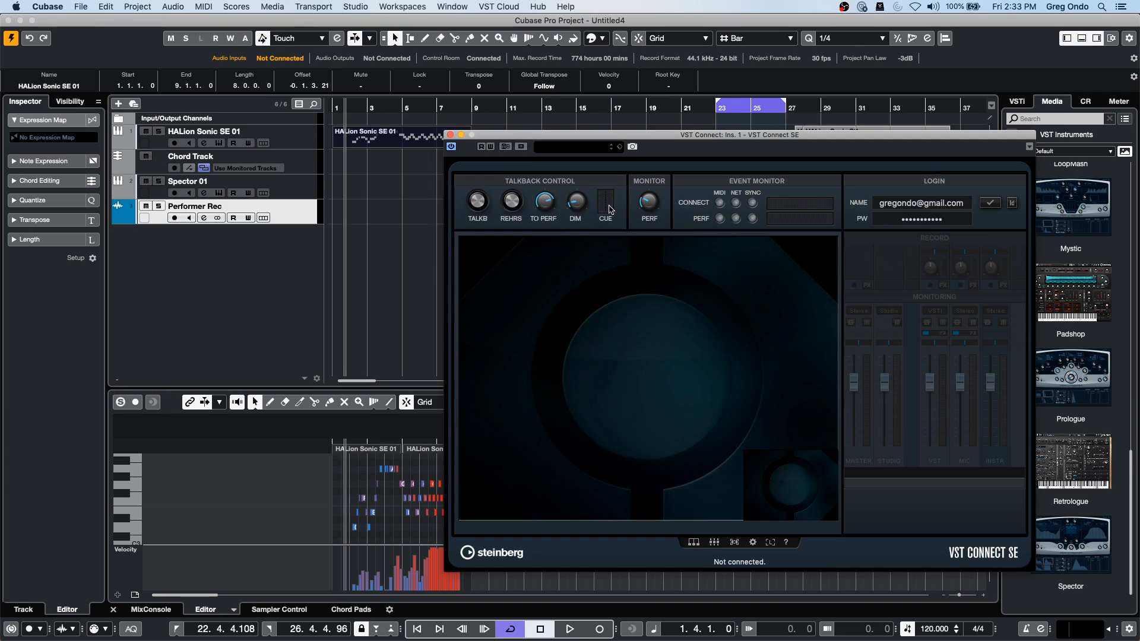
left_click(451, 135)
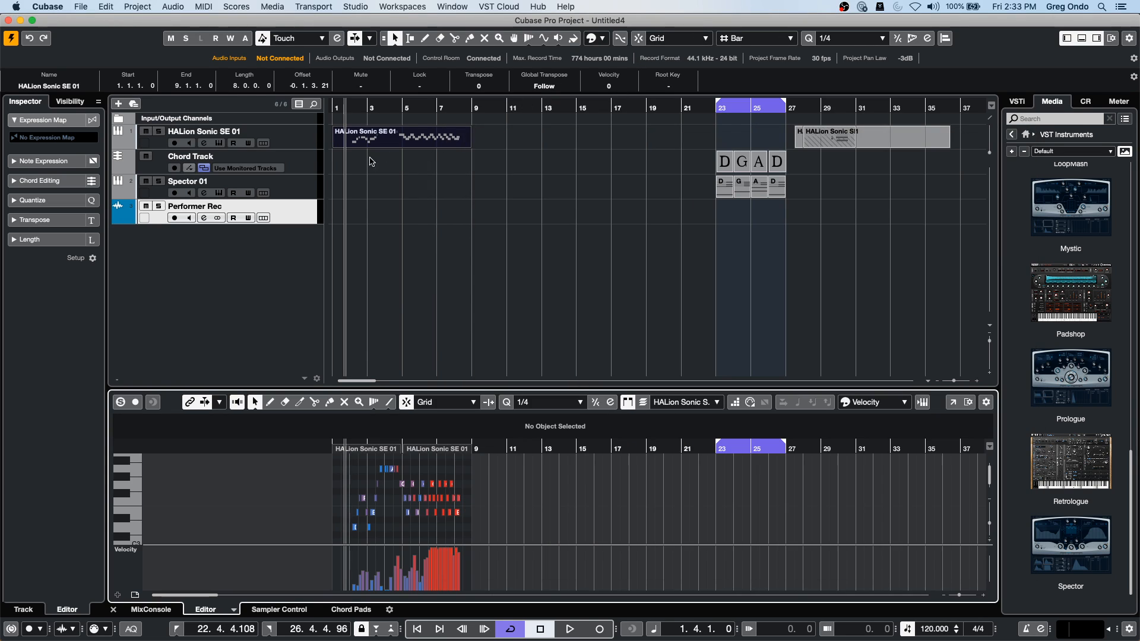
Step: Delete the Performer Rec track and remove VST Connect SE from the project
left_click(304, 209)
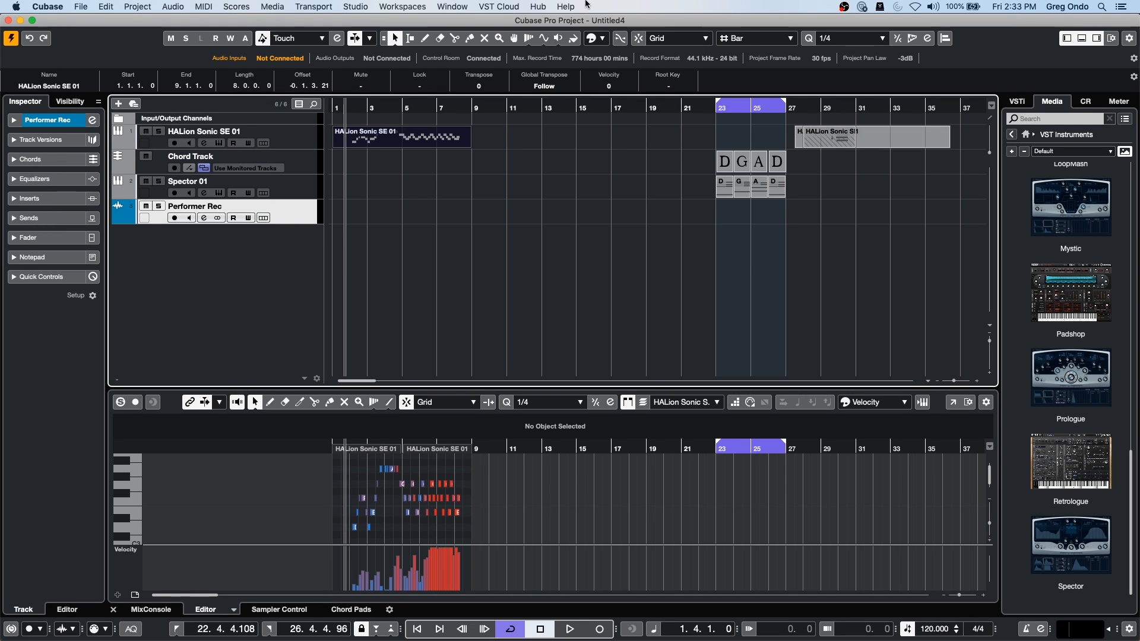
right_click(286, 205)
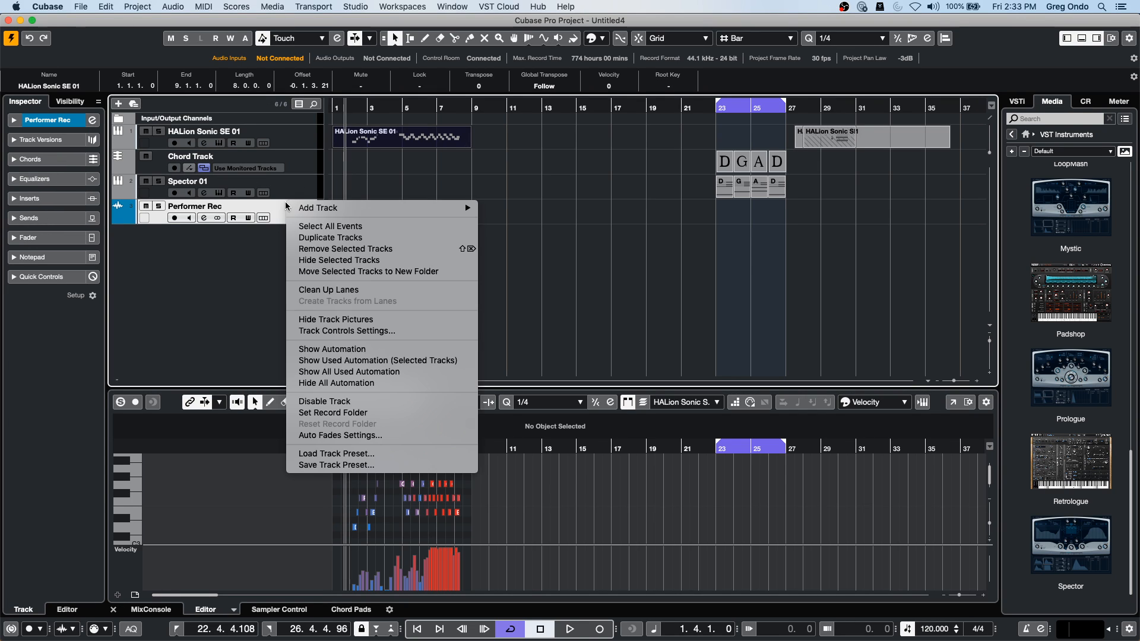
left_click(374, 249)
left_click(452, 7)
mouse_move(517, 5)
mouse_move(515, 37)
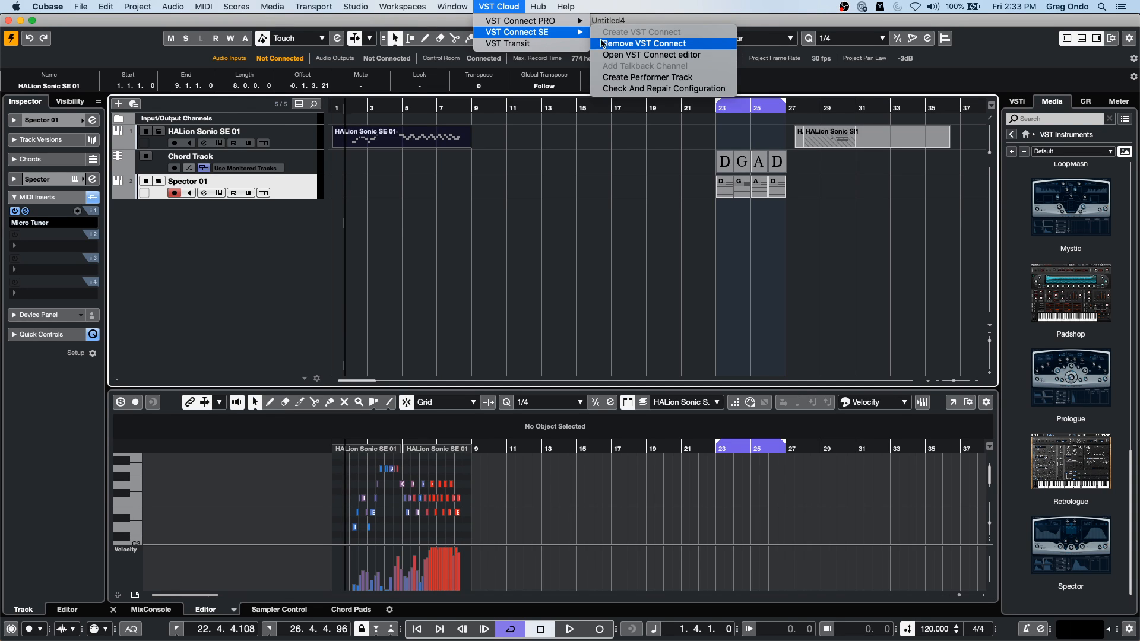
left_click(628, 46)
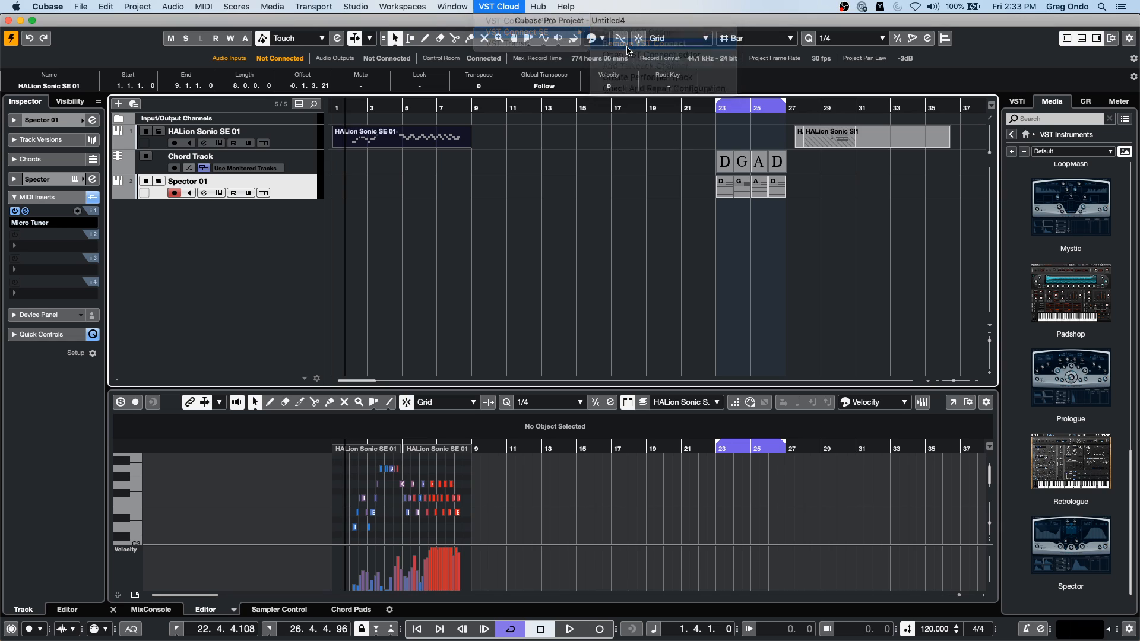
Step: Open Audio Connections to examine the output bus routing
left_click(512, 7)
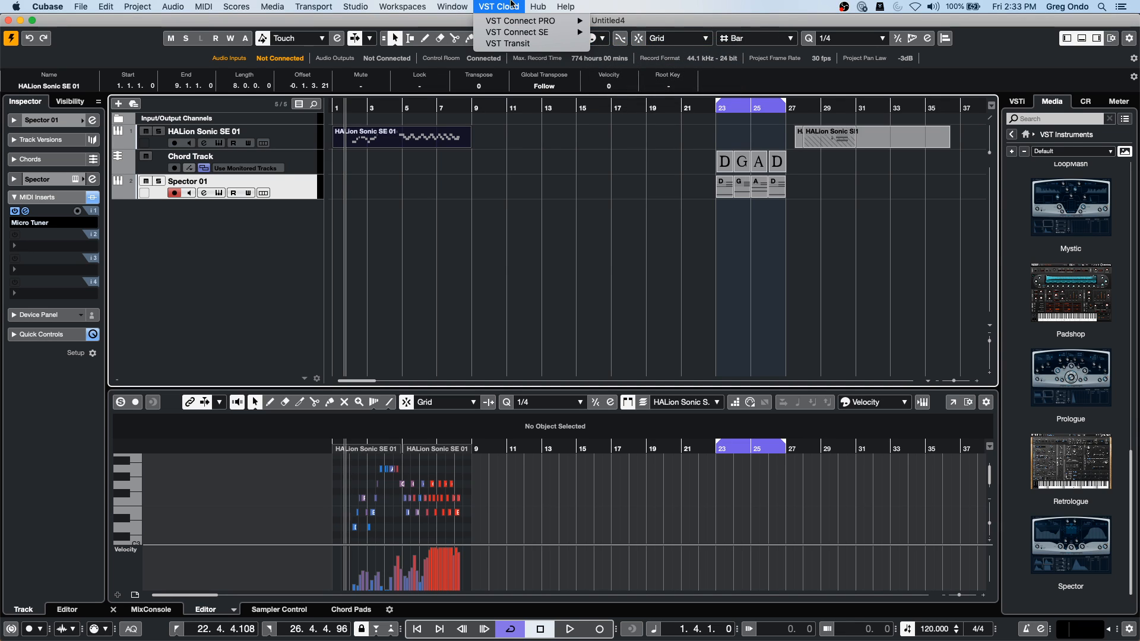
left_click(909, 182)
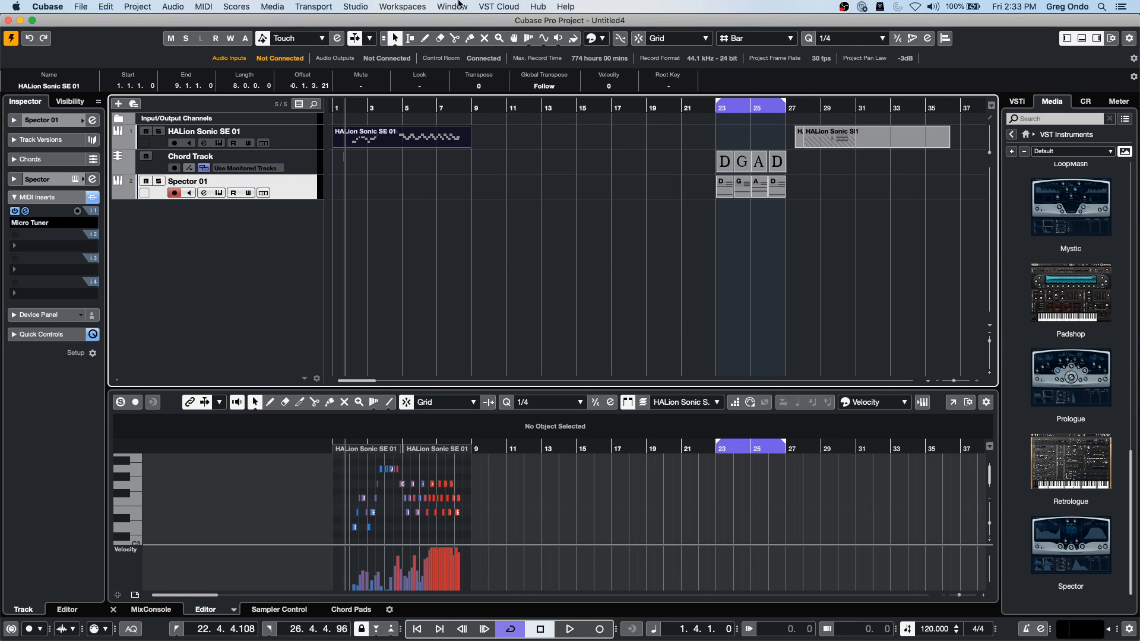
left_click(452, 7)
mouse_move(404, 6)
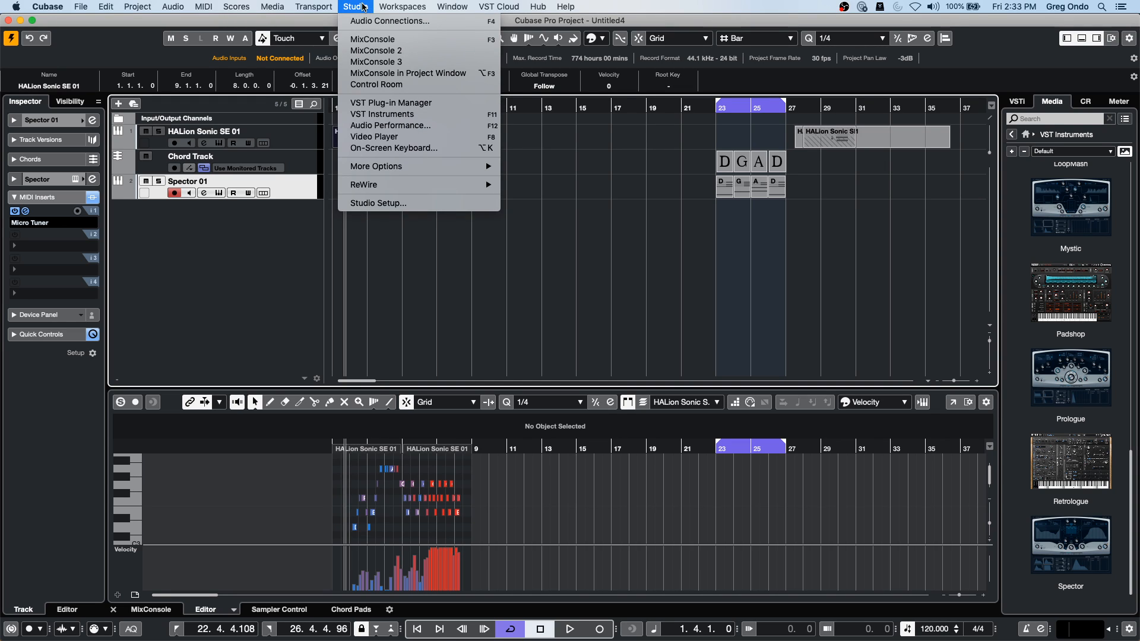
mouse_move(360, 7)
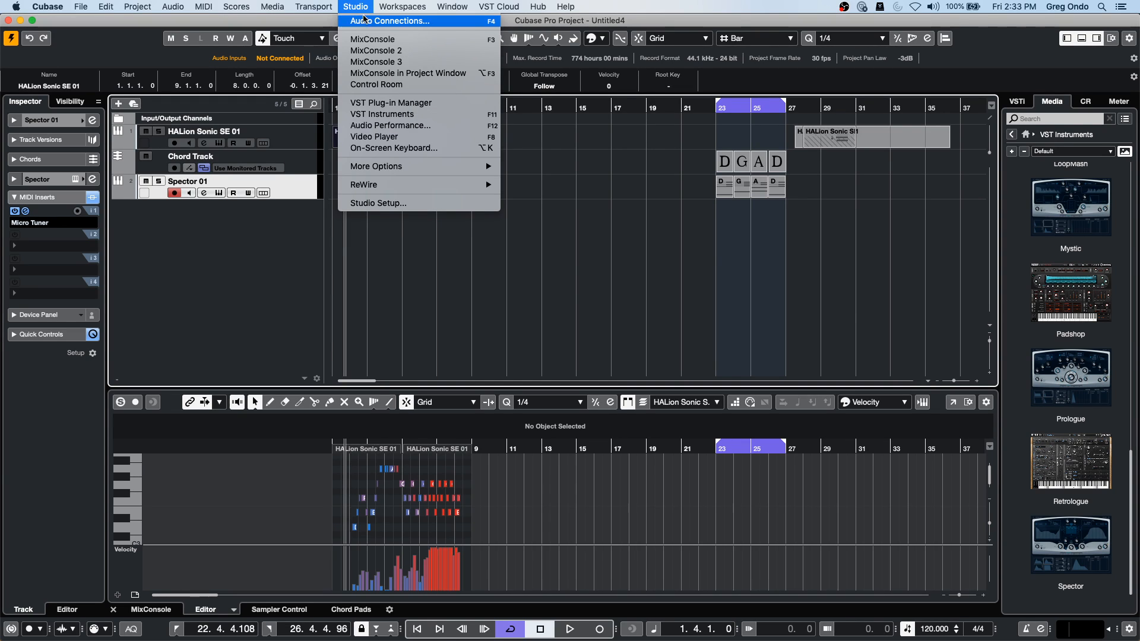
left_click(398, 22)
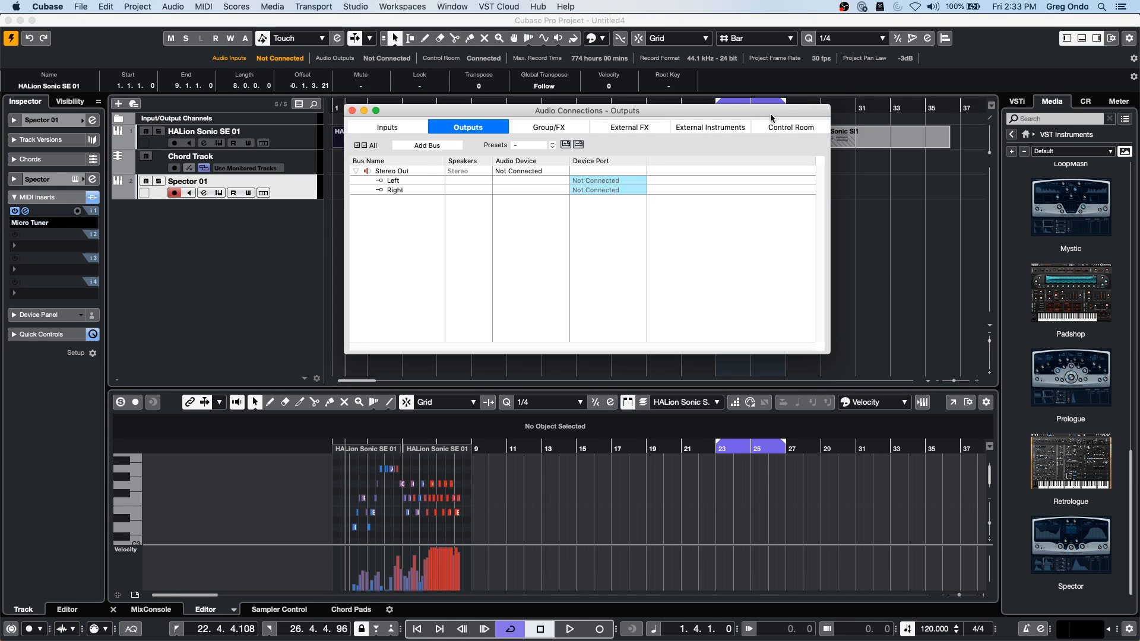
Step: Remove the Cue (VST Connect) channel from the Control Room connections
left_click(793, 128)
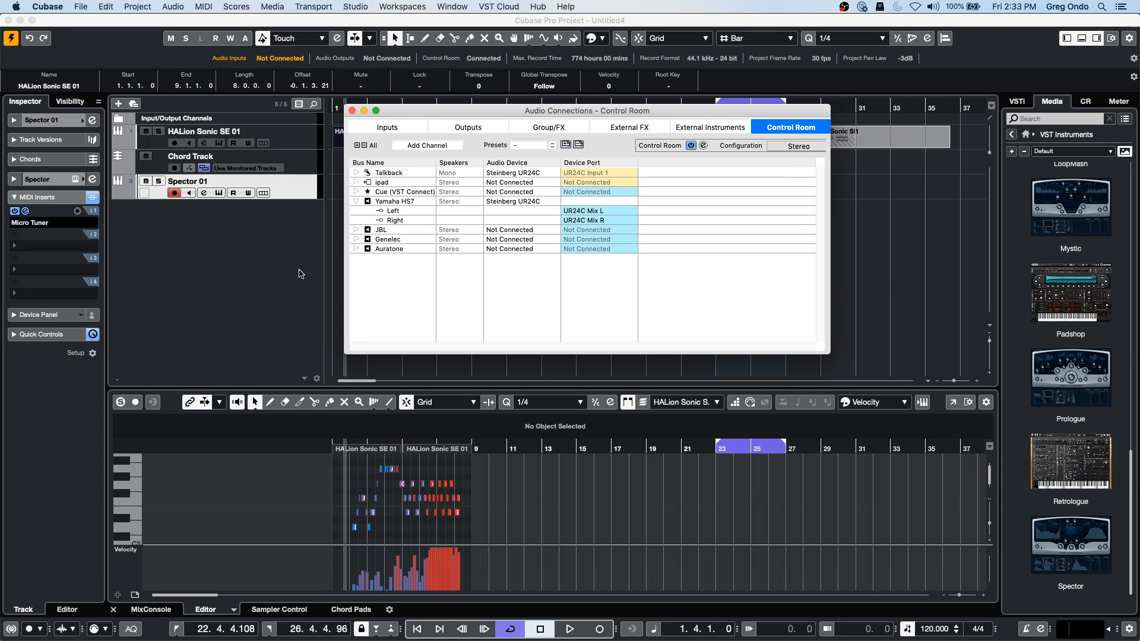
double_click(418, 192)
right_click(396, 192)
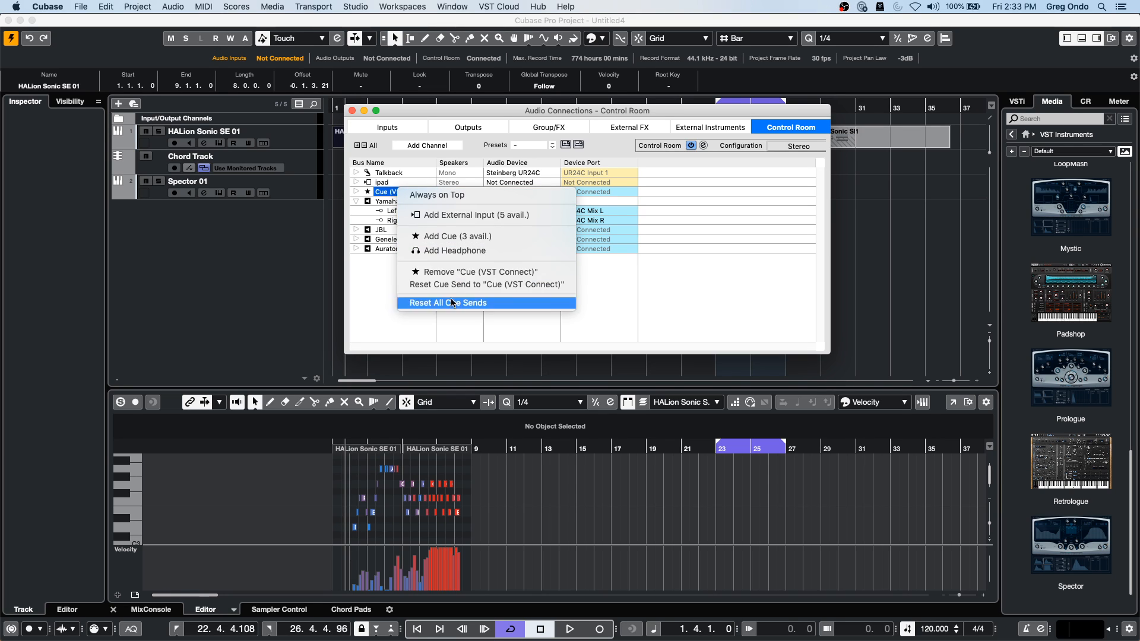
left_click(482, 273)
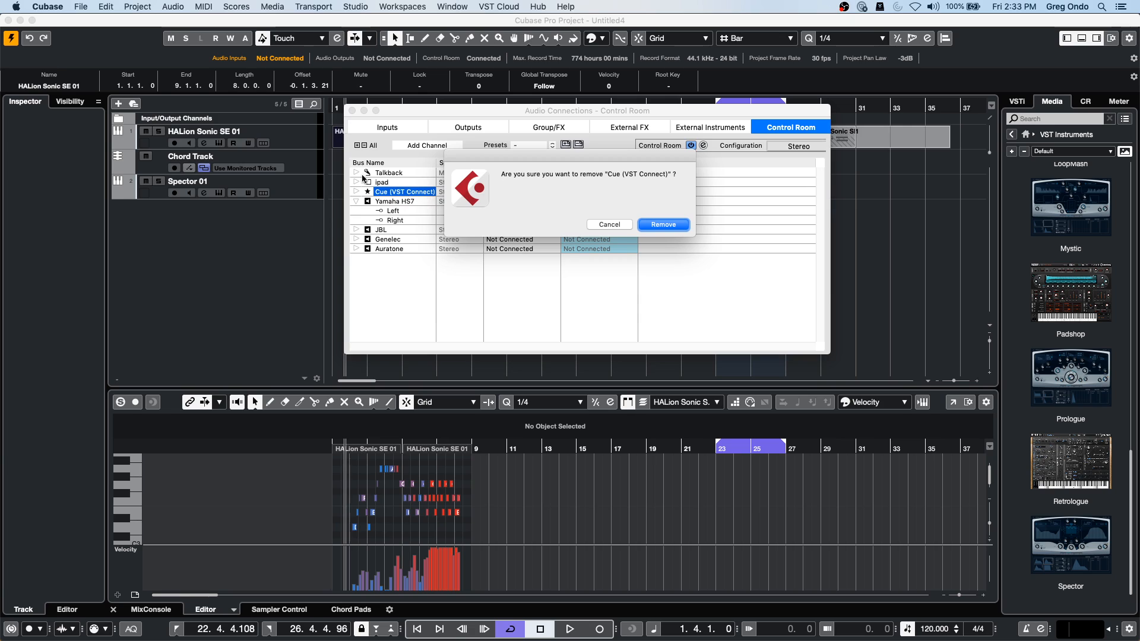
left_click(660, 229)
Step: Remove the Talkback channel from the Control Room connections
left_click(389, 173)
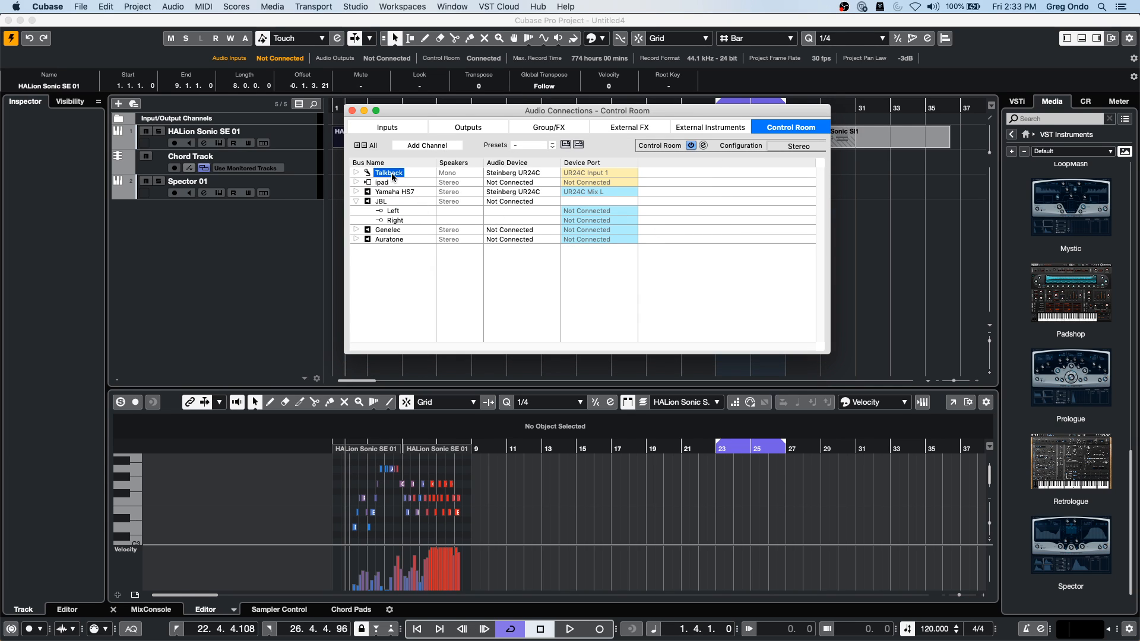
right_click(393, 173)
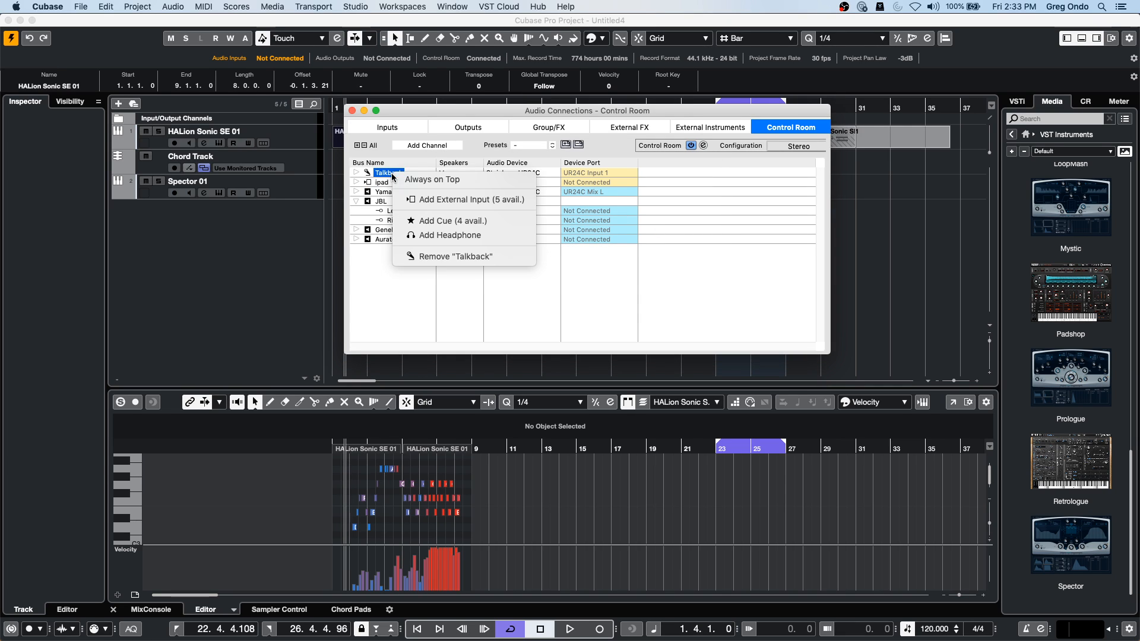
left_click(498, 256)
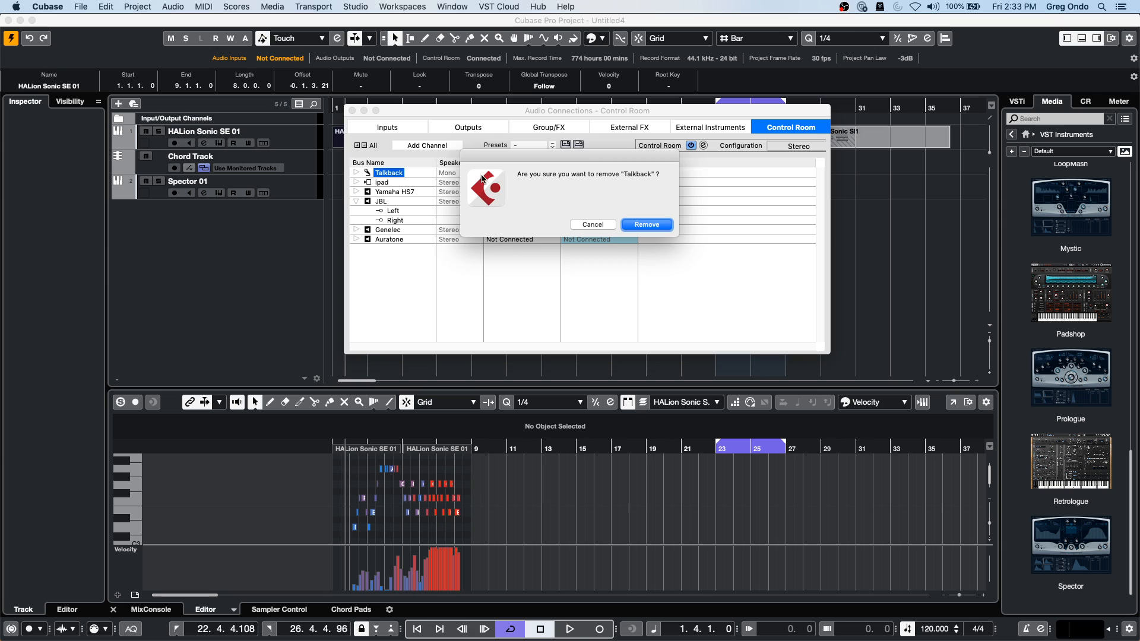
left_click(659, 228)
Step: Examine the input buses and remaining Control Room channels, and close Audio Connections
left_click(394, 129)
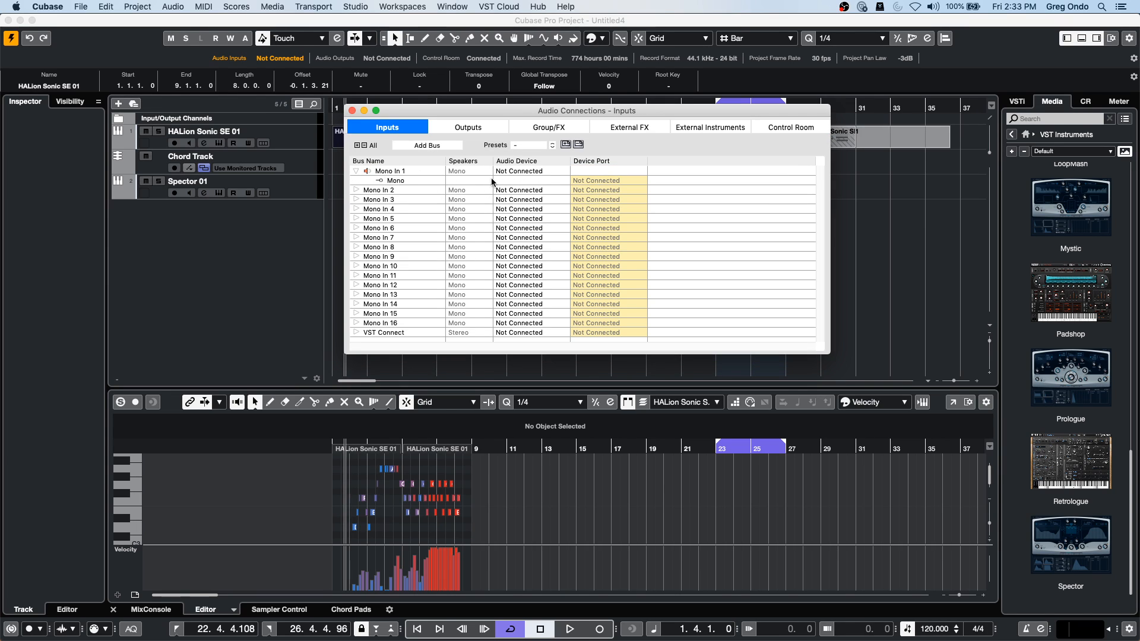
left_click(783, 128)
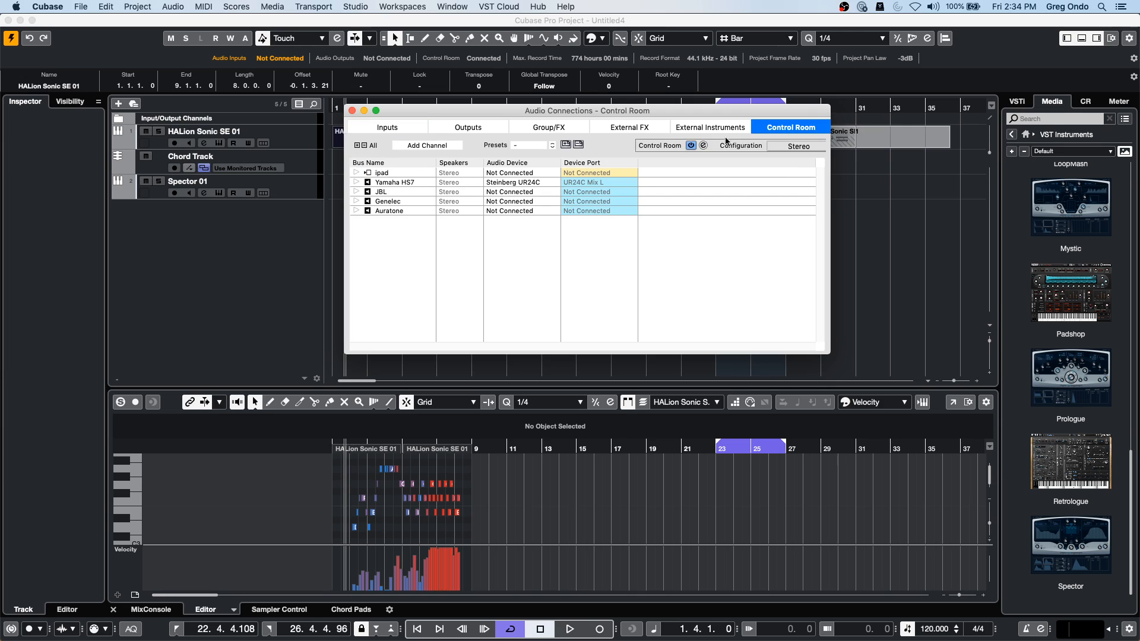
left_click(353, 111)
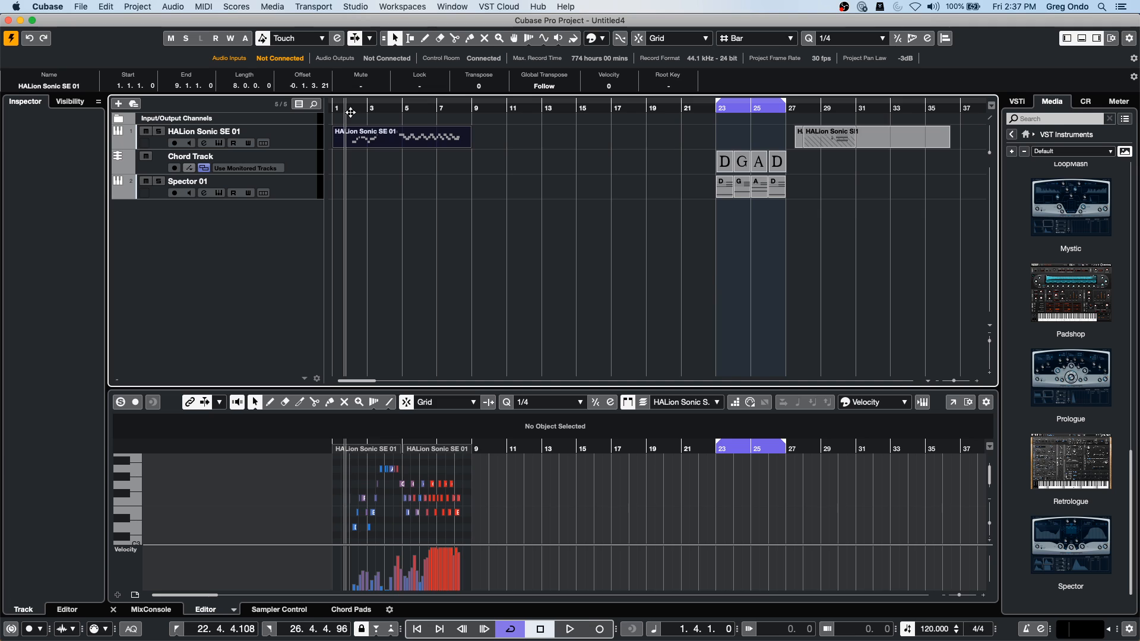
Step: Switch to the open "beatles stones" project and activate it
left_click(81, 7)
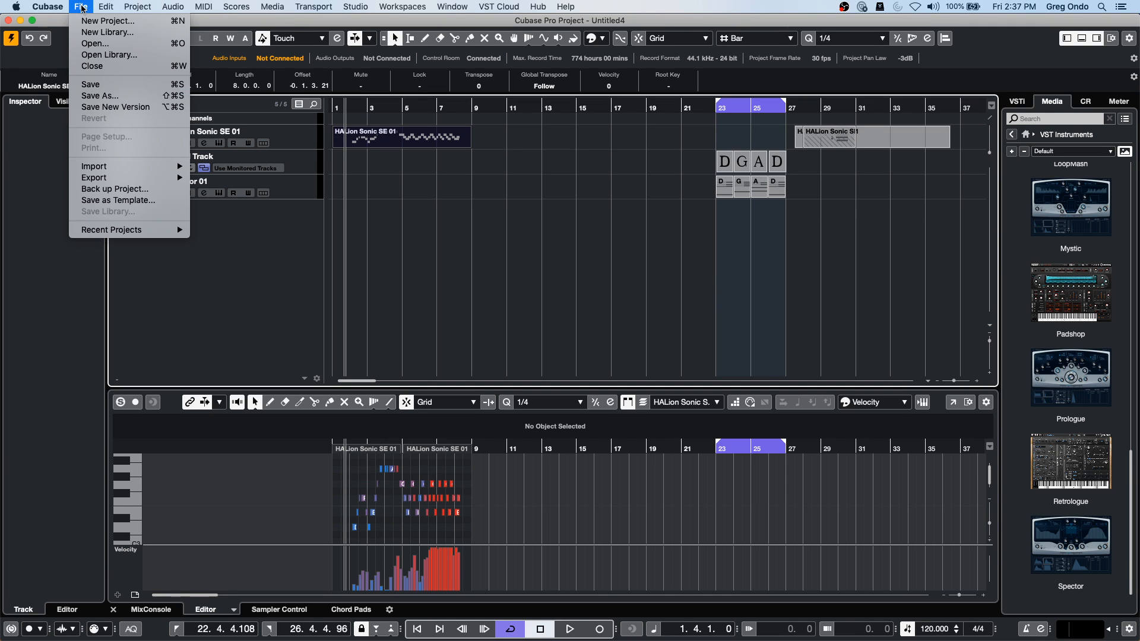
mouse_move(419, 5)
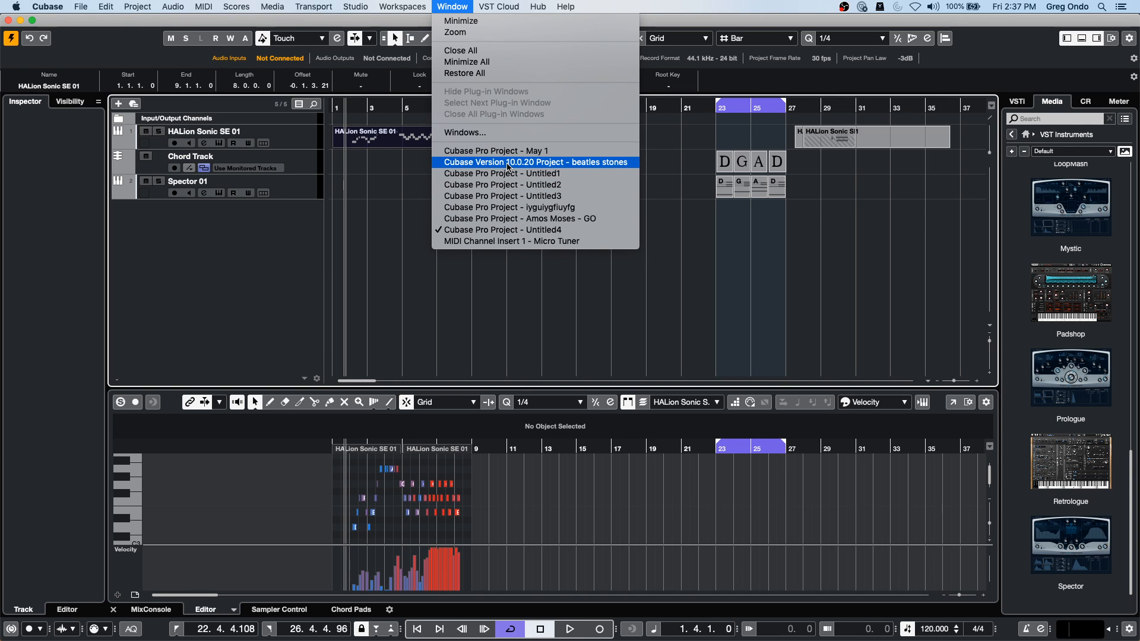
left_click(508, 162)
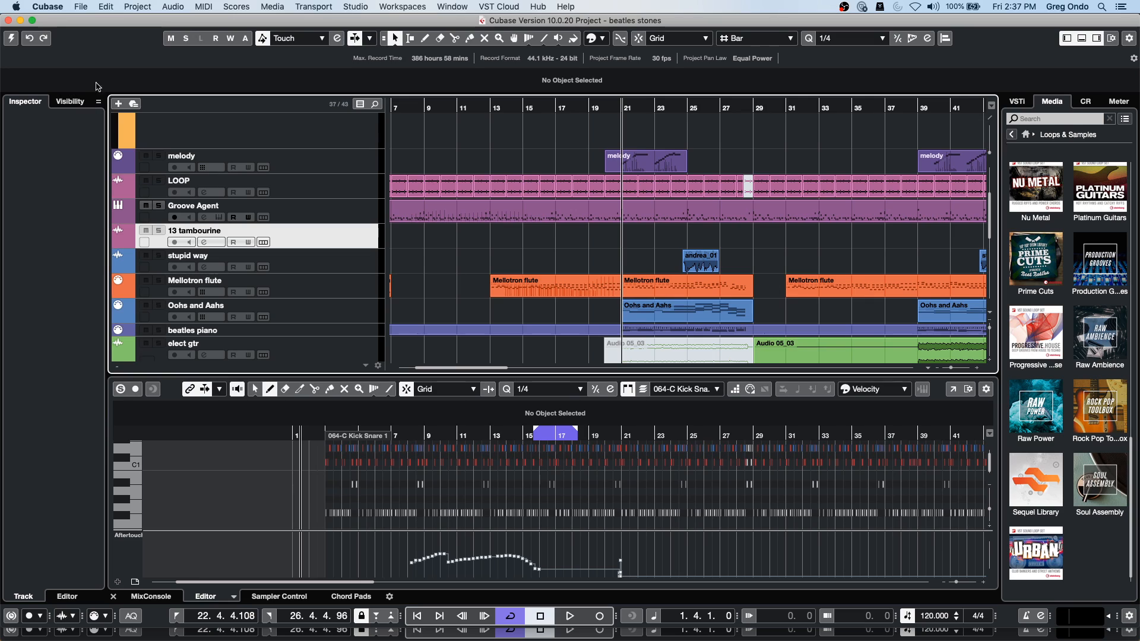
left_click(11, 40)
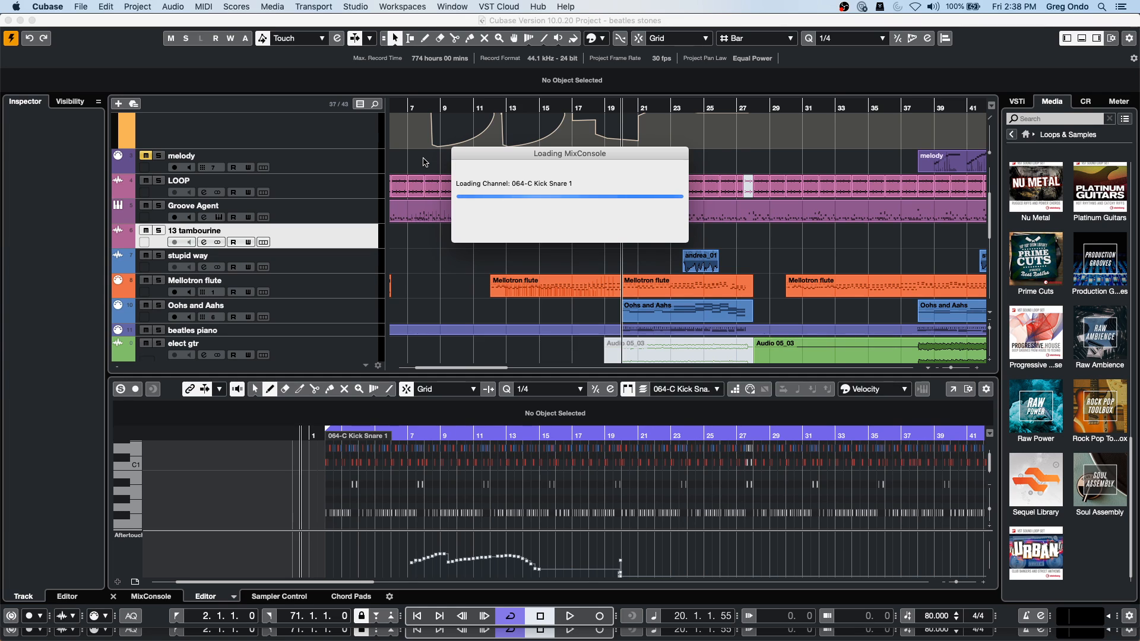
Step: Revert the "beatles stones" project to its previously saved version
left_click(82, 6)
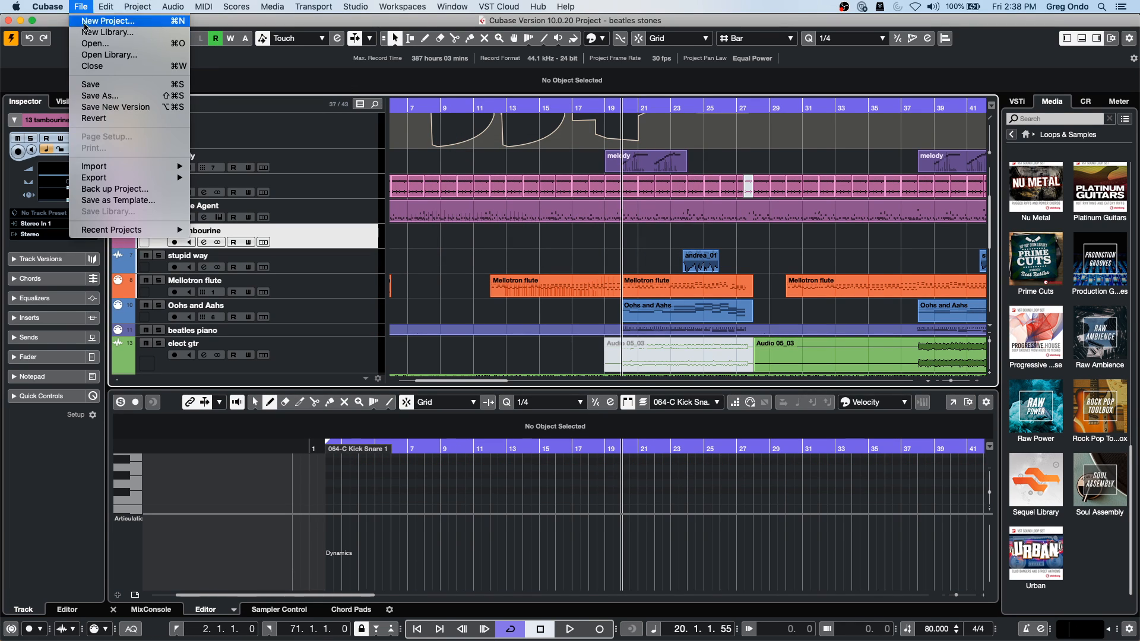
left_click(126, 118)
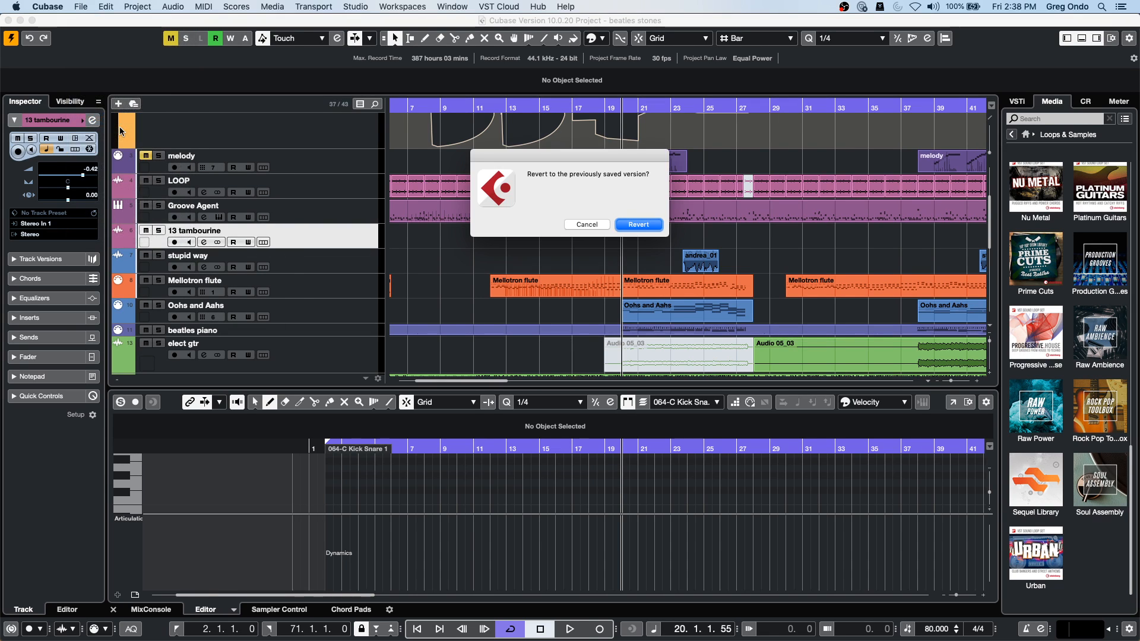
left_click(638, 224)
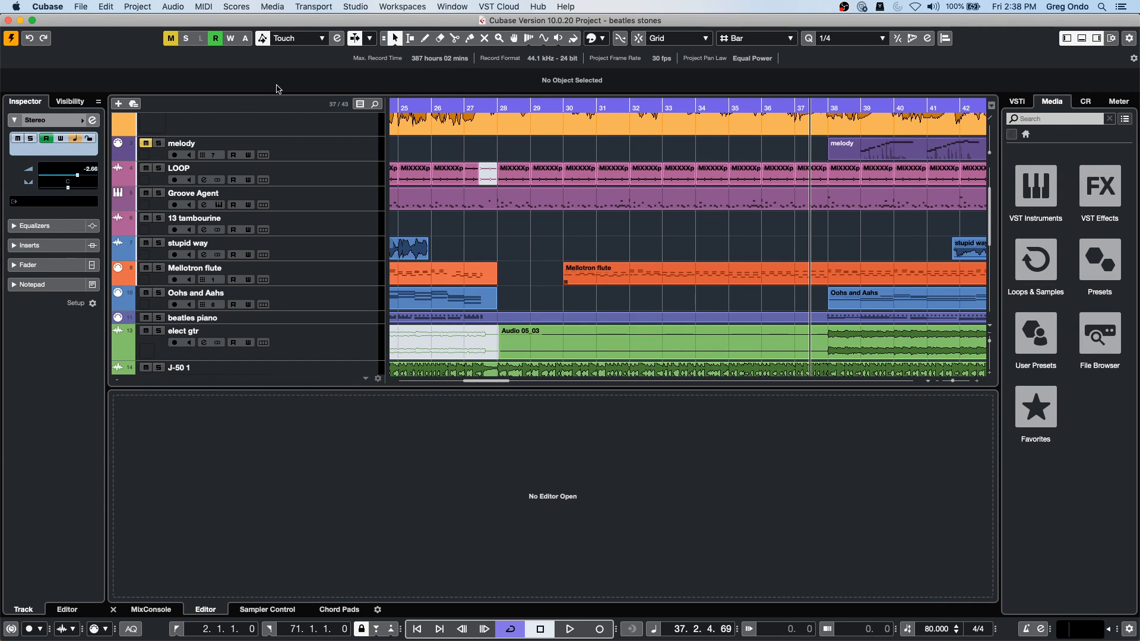
Step: Place the playhead near bar 17 and open the long vocal event on track 2 in a separate Sample Editor window
left_click_drag(430, 106, 383, 78)
left_click_drag(469, 106, 469, 89)
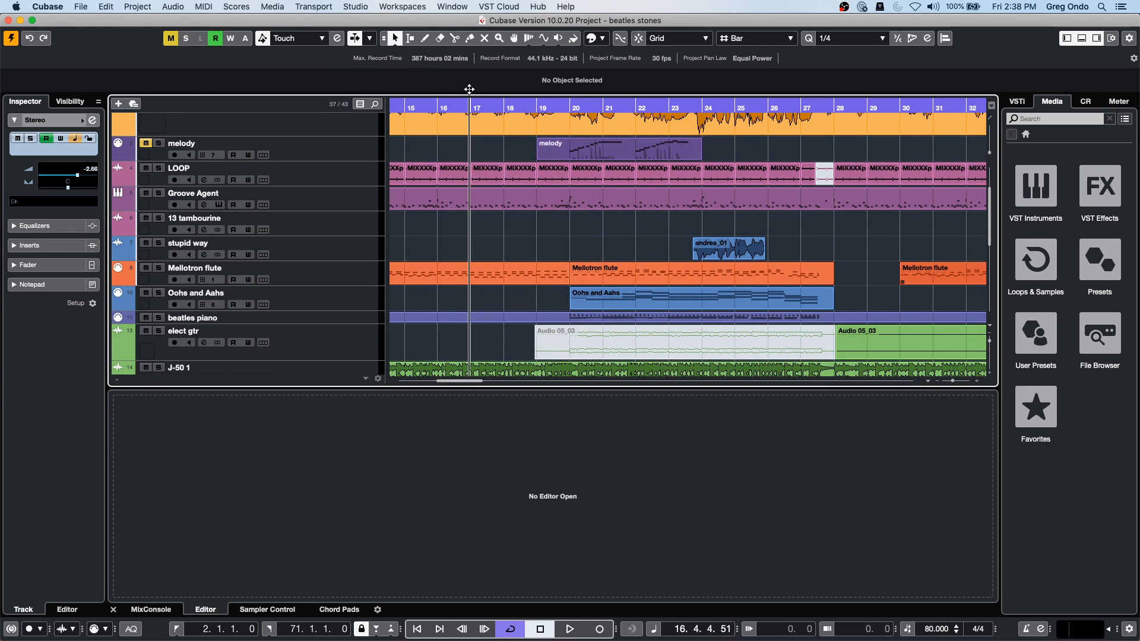
scroll(466, 213, "down", 10)
scroll(466, 213, "up", 15)
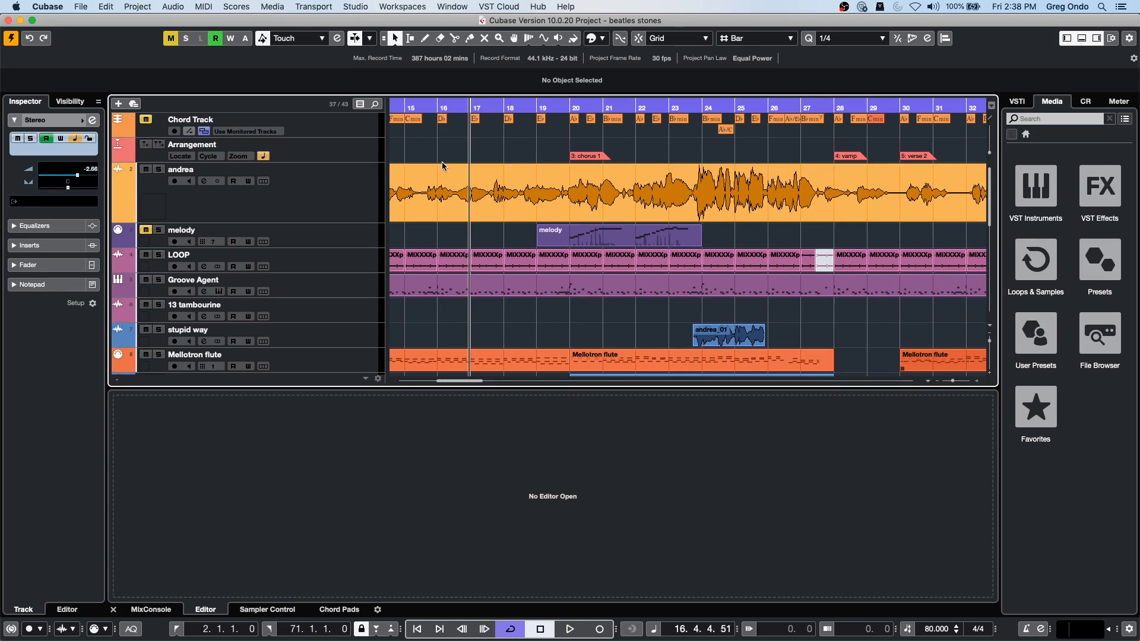
double_click(456, 180)
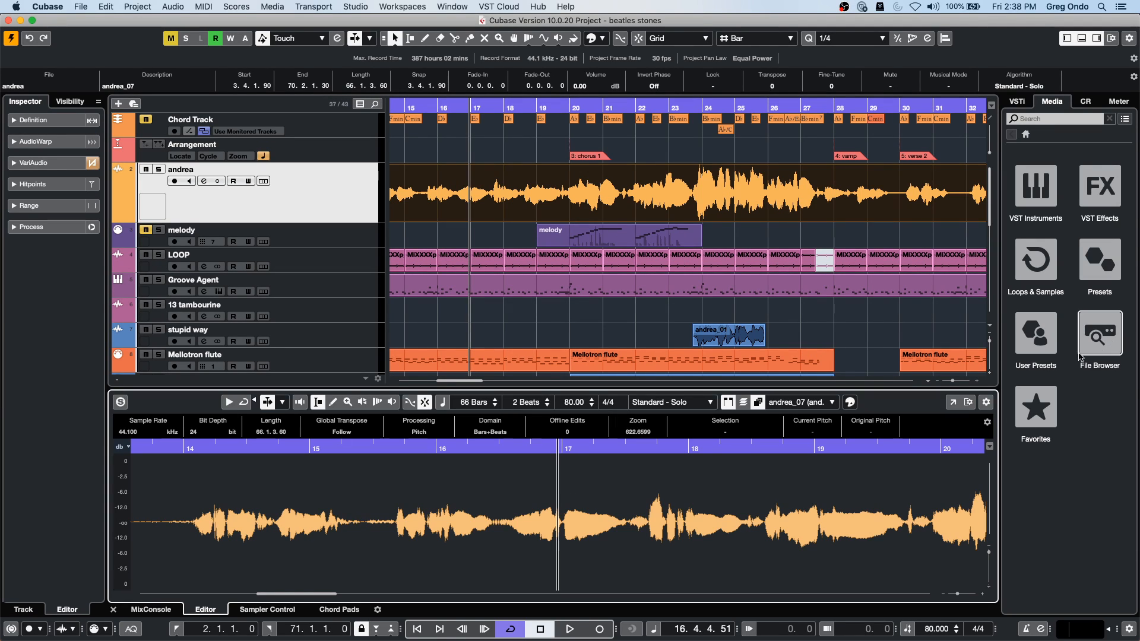
left_click(952, 402)
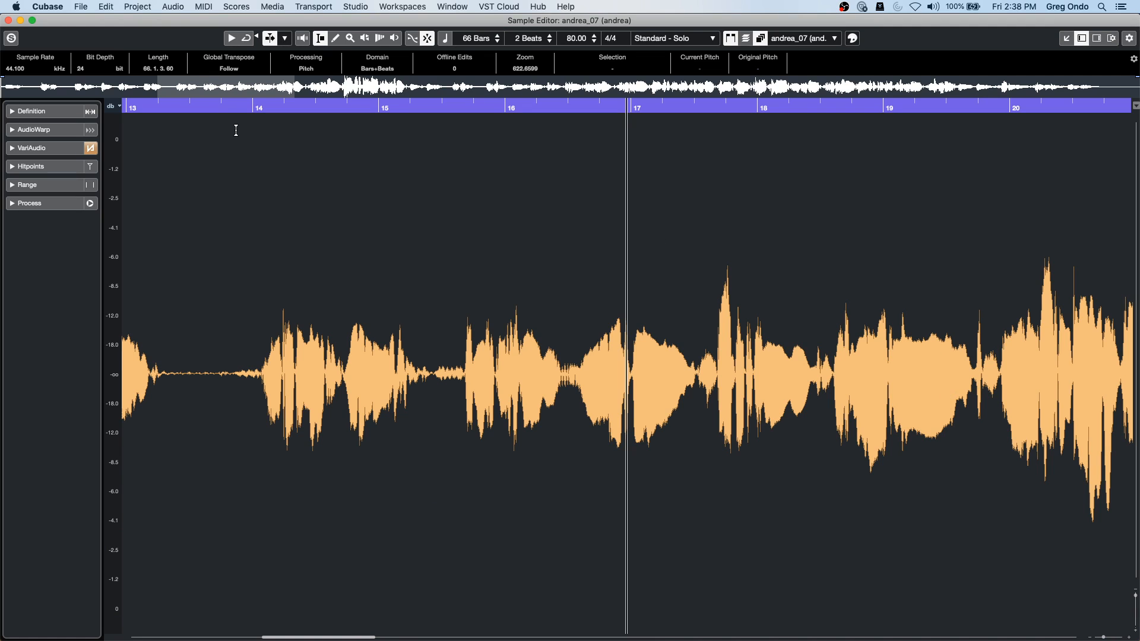
Step: Turn on VariAudio editing, place the playhead just before bar 14, select the C3 segment in bar 14, and close the Sample Editor window
left_click(92, 144)
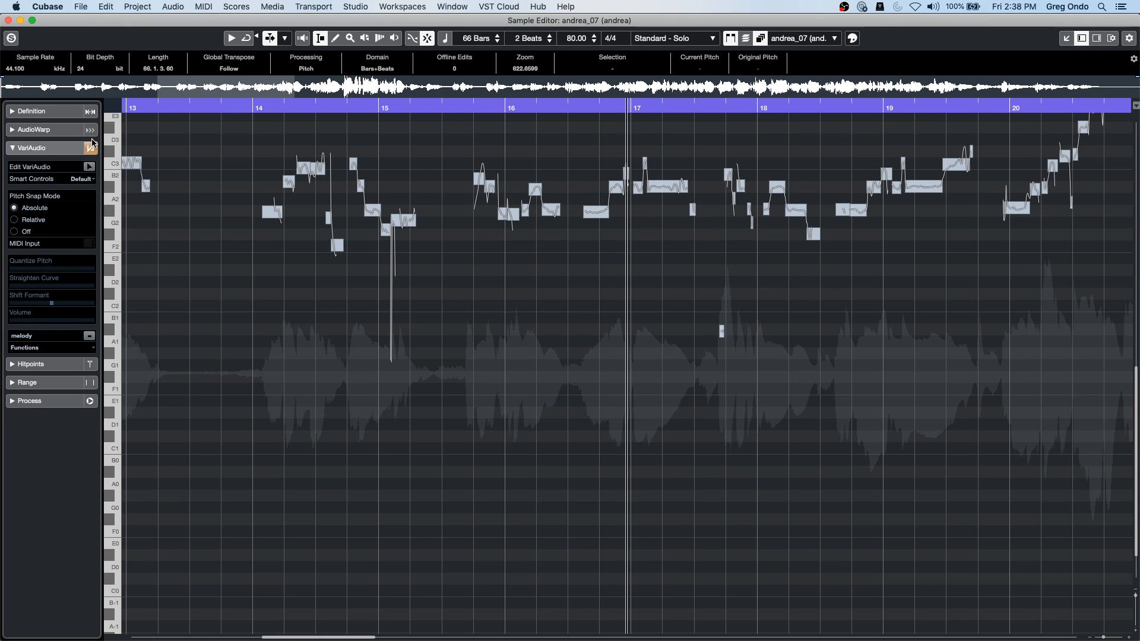
left_click(89, 166)
left_click_drag(307, 108, 241, 275)
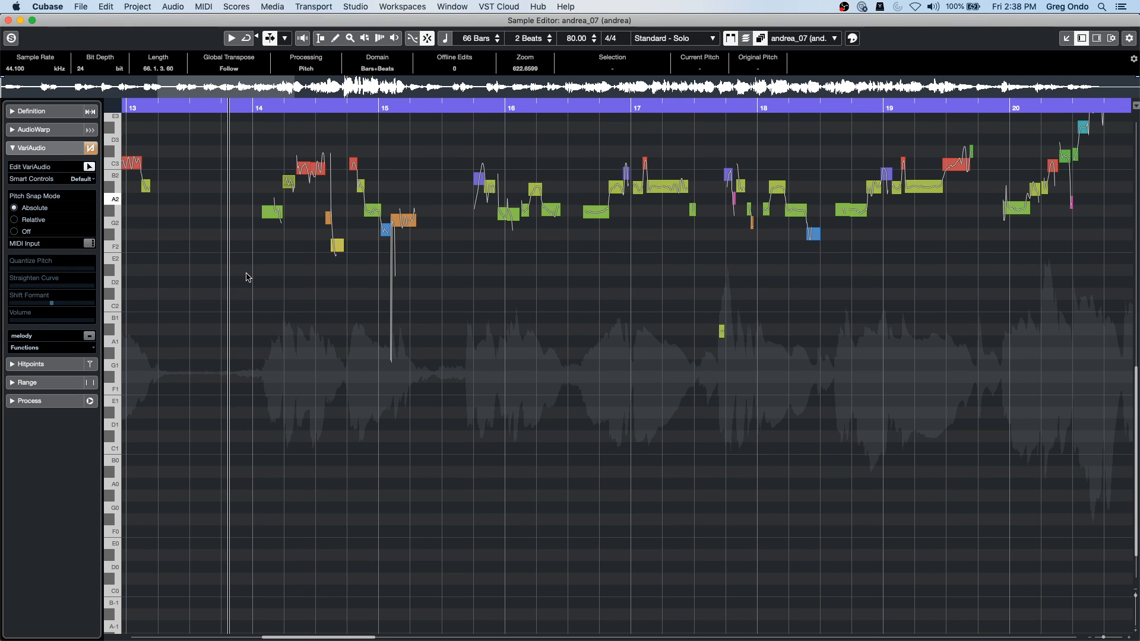
left_click(310, 169)
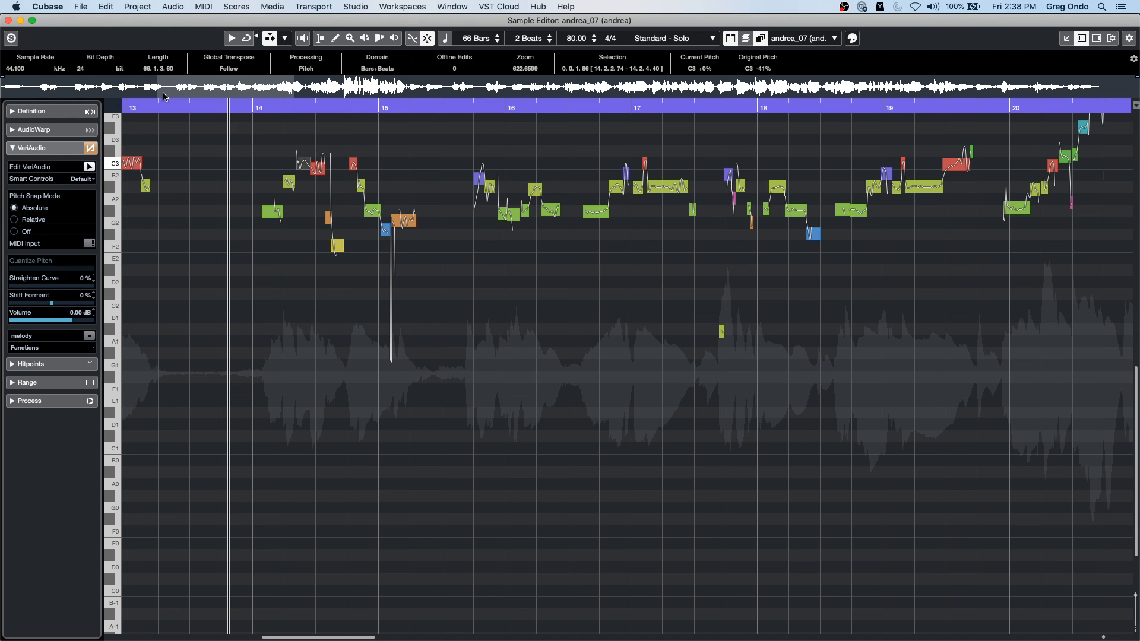
left_click(8, 20)
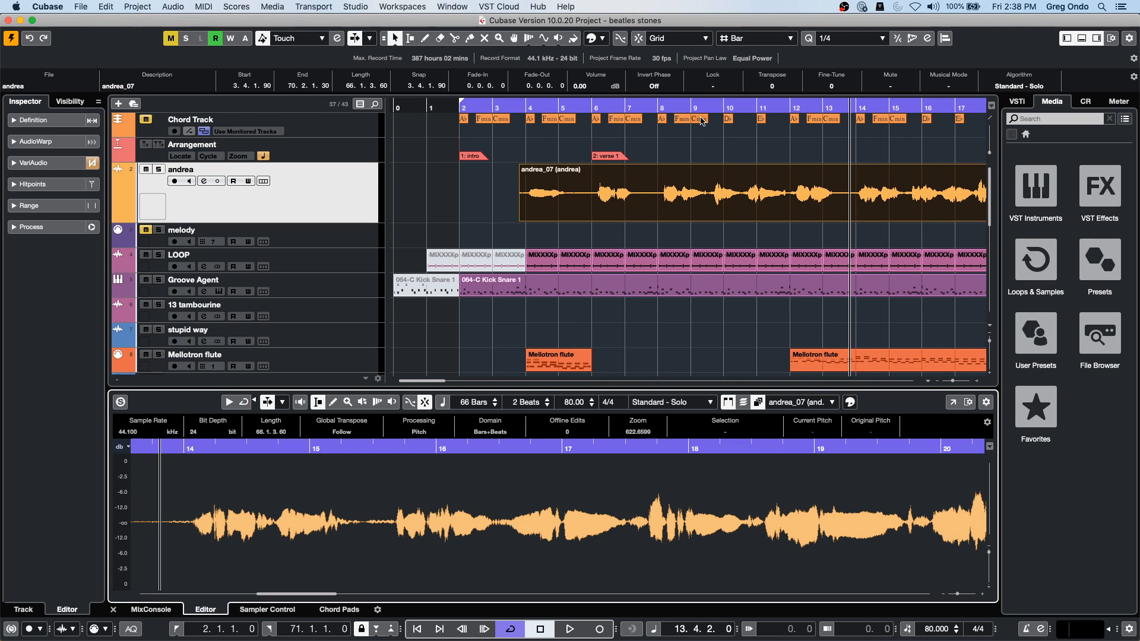
Step: Examine the Yamaha HS7 monitor's left and right device ports in the Control Room connections, and close Audio Connections
left_click(356, 7)
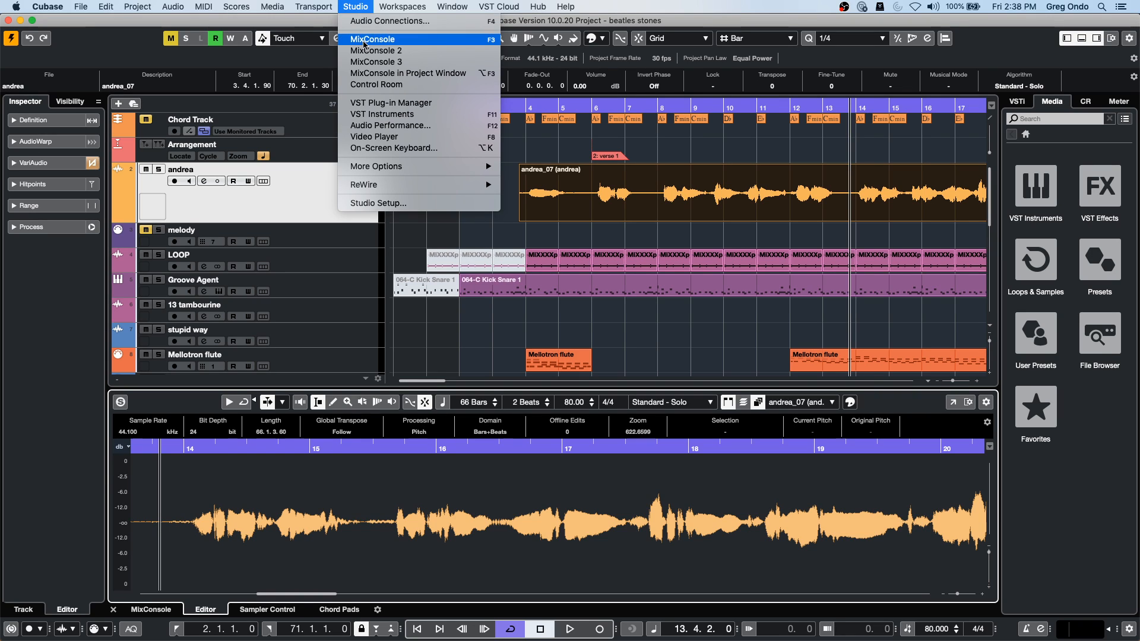
left_click(389, 21)
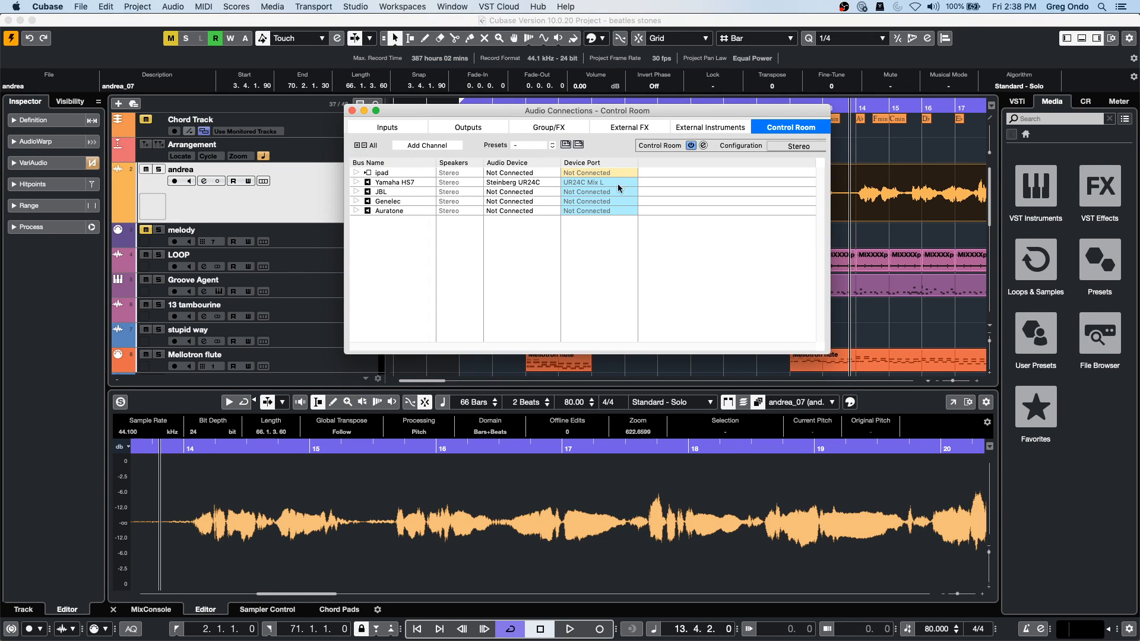
left_click(357, 182)
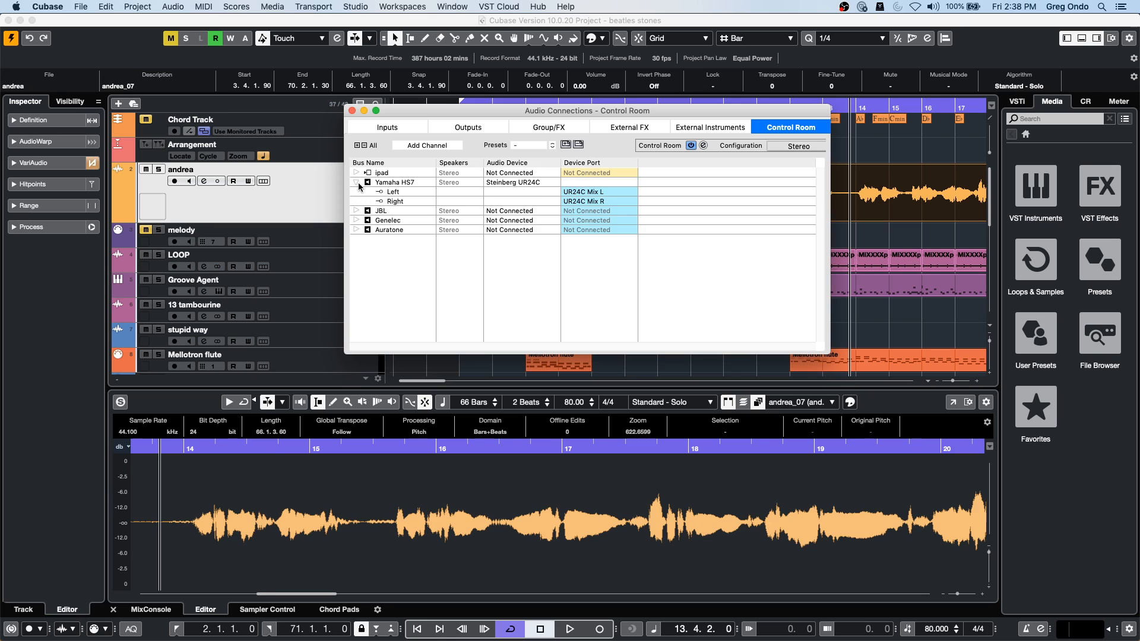
left_click(352, 111)
Step: Play the project from just before bar 14, show the Control Room to check its monitor levels, and stop playback
key("space")
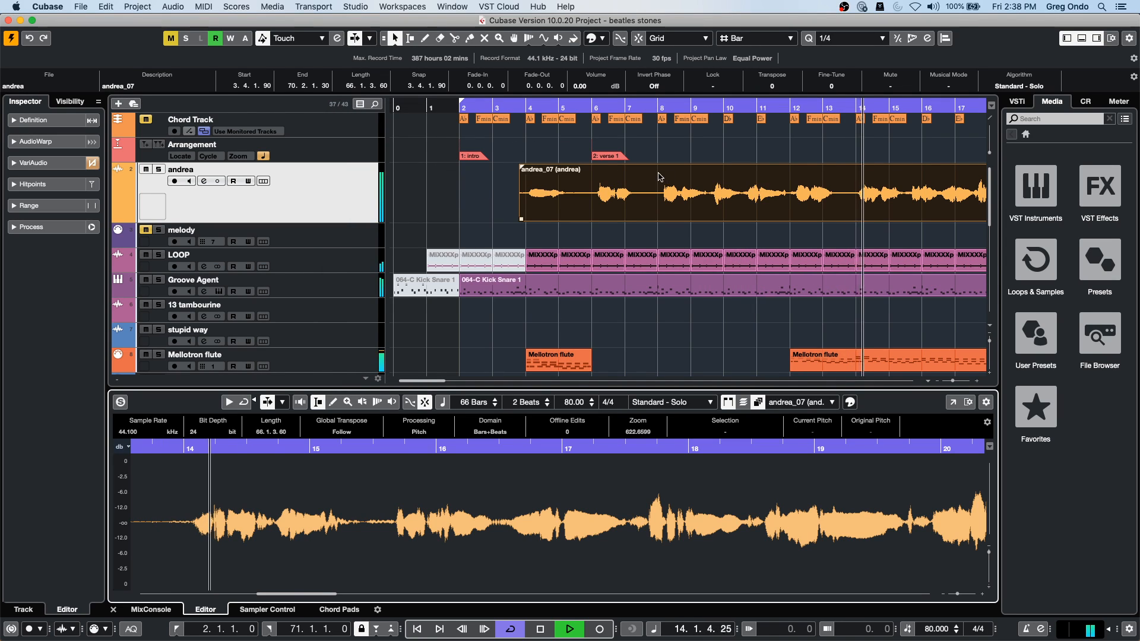
left_click(1086, 102)
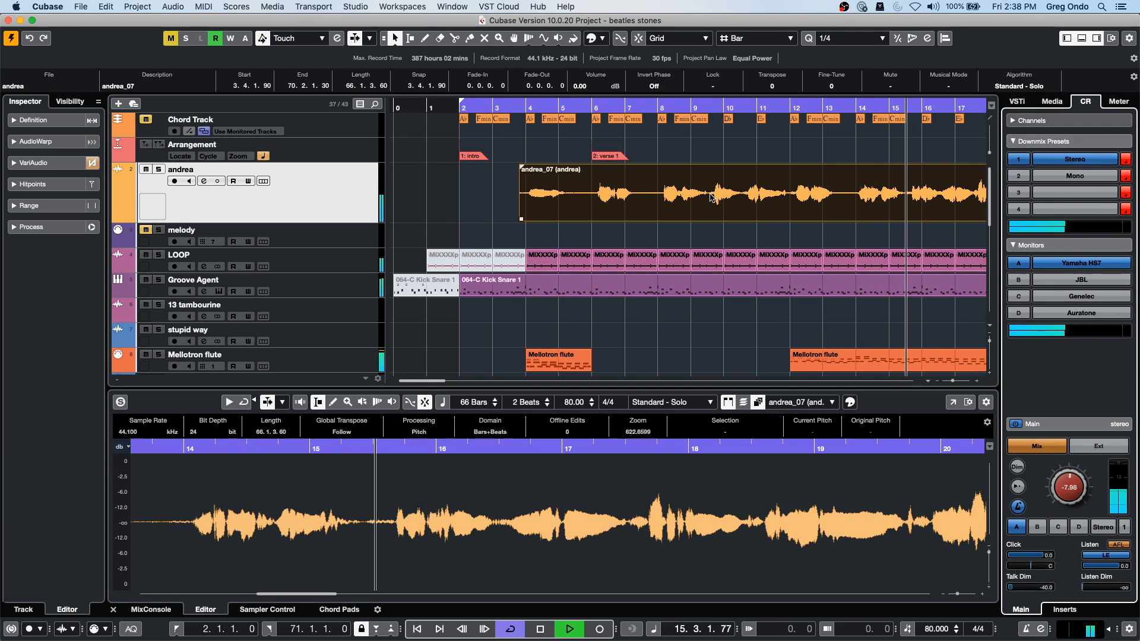
key("space")
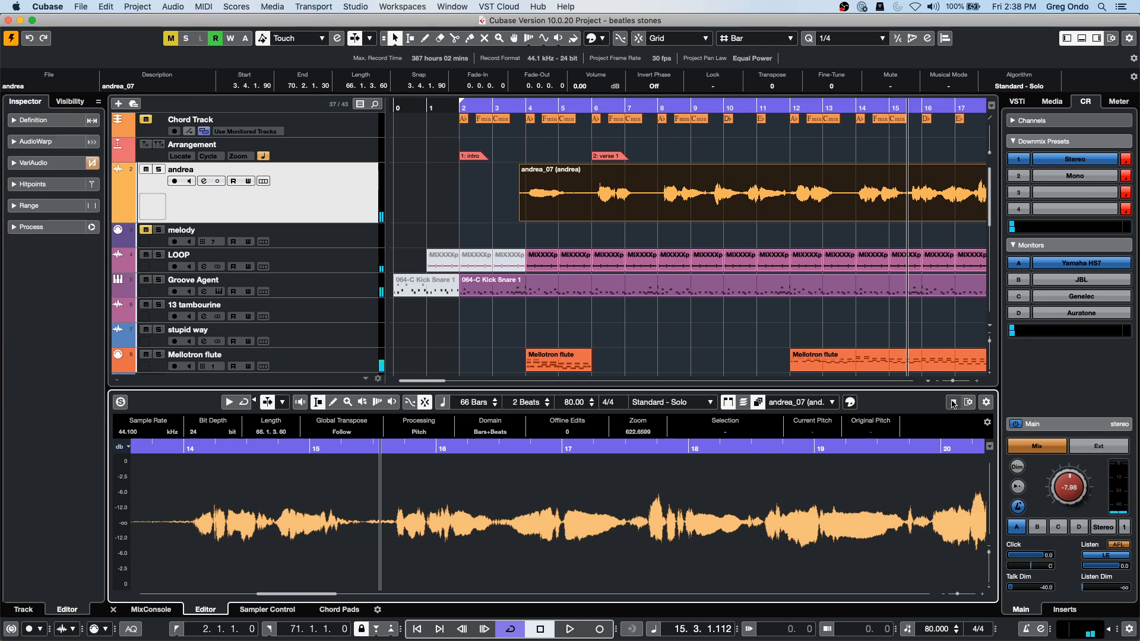
Step: Reopen the vocal event in a separate Sample Editor window and look over its VariAudio segments
left_click(952, 403)
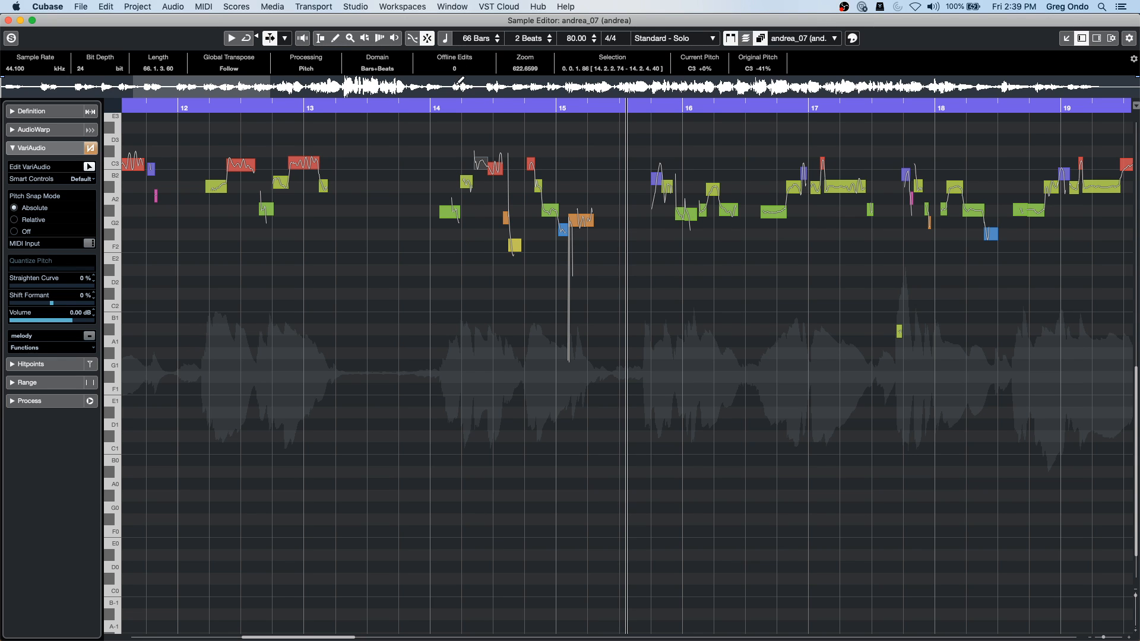
scroll(394, 211, "down", 3)
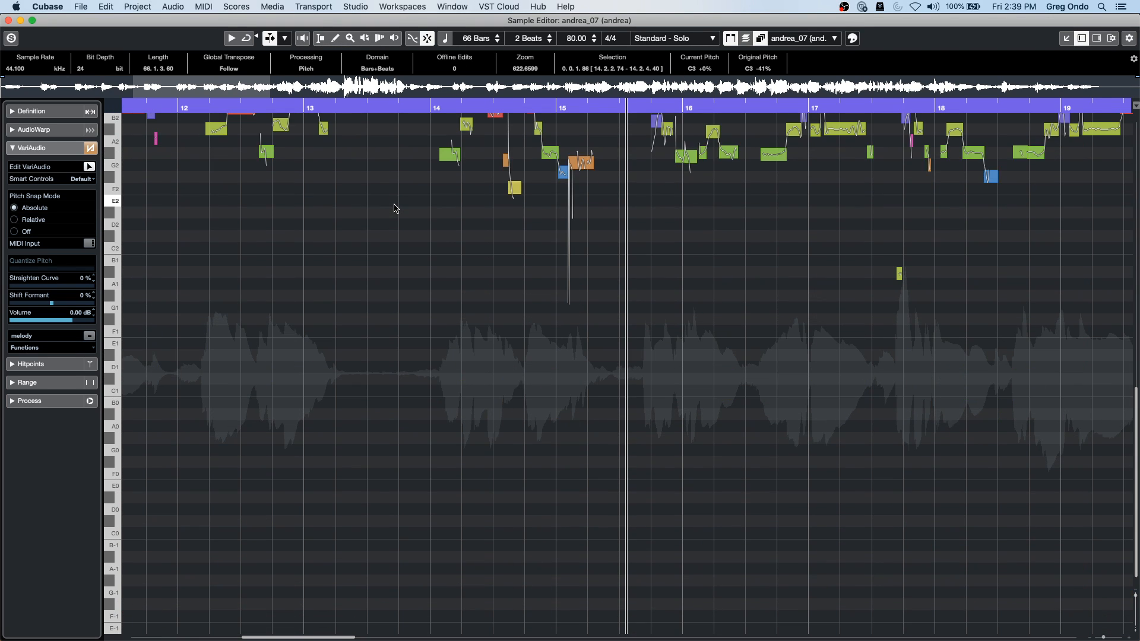
scroll(395, 209, "up", 8)
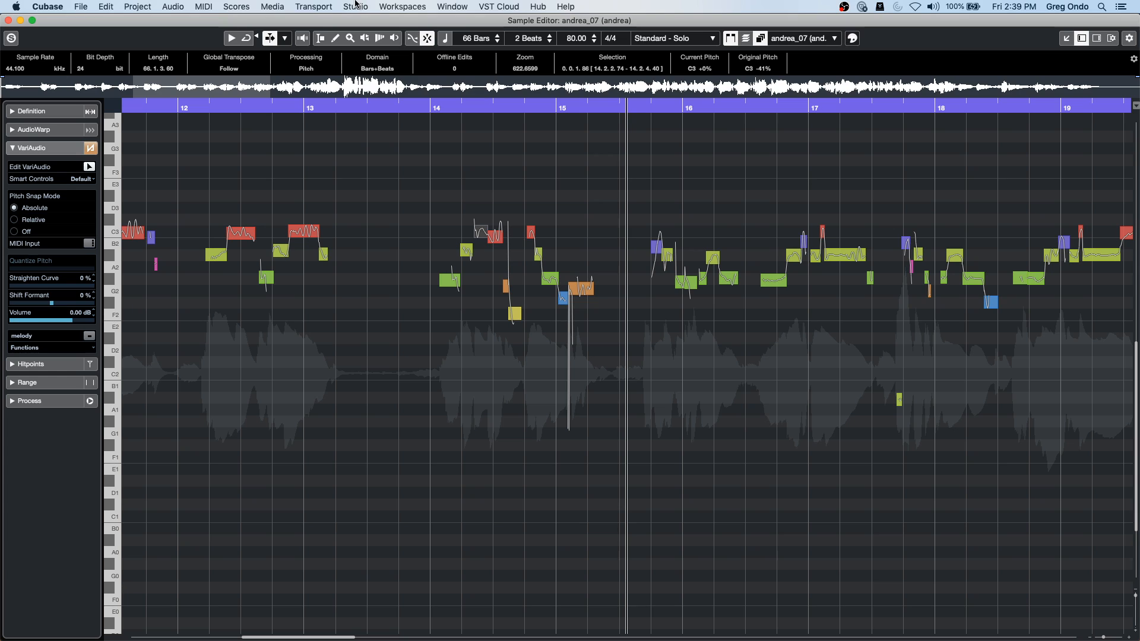
Step: Open Audio Connections to compare the Control Room monitor routing with the stereo output bus routing
left_click(353, 8)
left_click(380, 20)
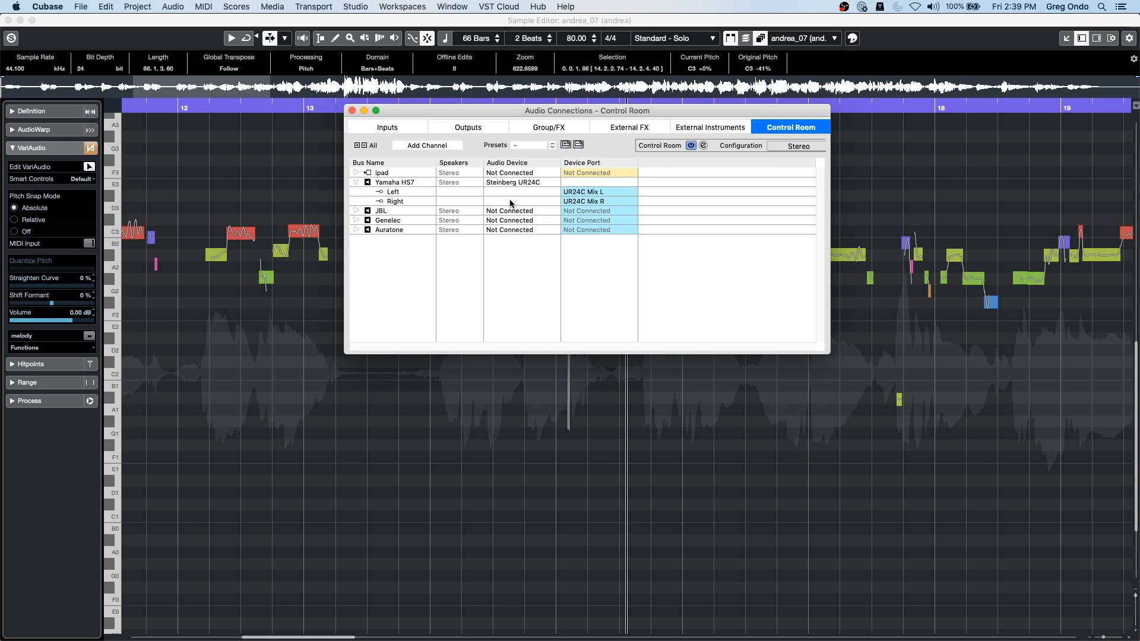
left_click(461, 129)
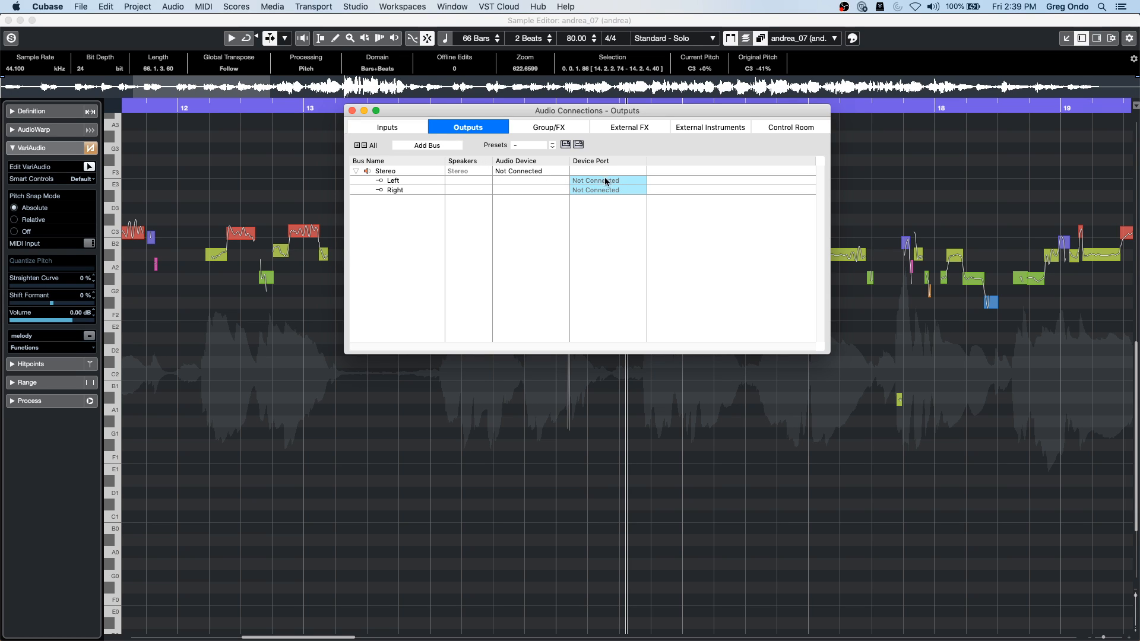
Step: Review the Control Room channel types that can be added, such as Talkback, Cue and Headphone, and close Audio Connections
left_click(775, 126)
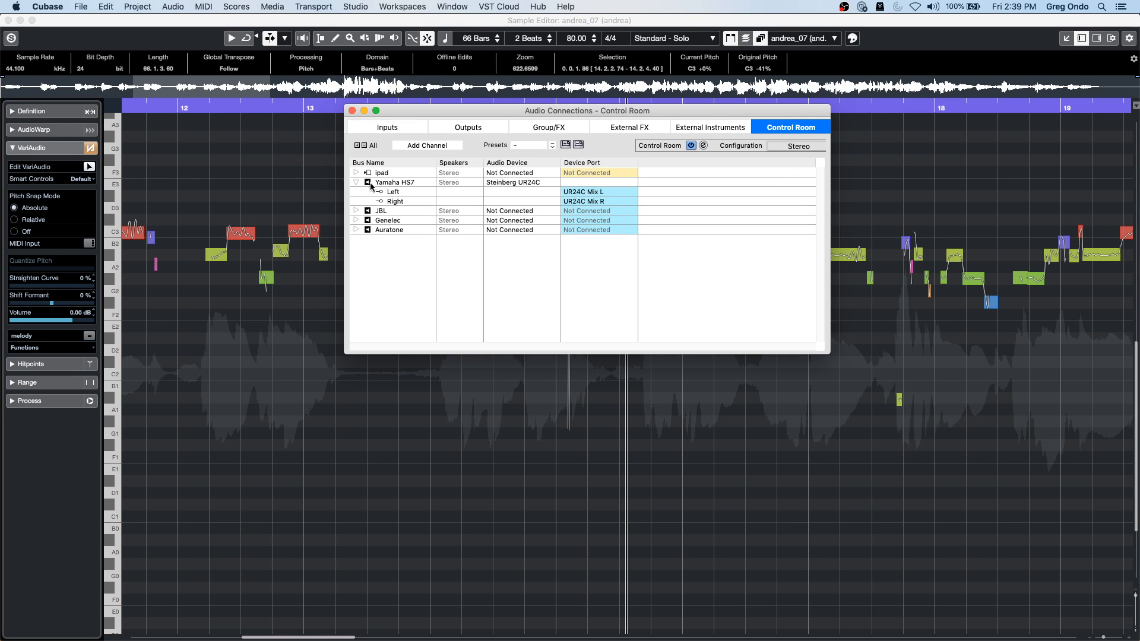
right_click(396, 232)
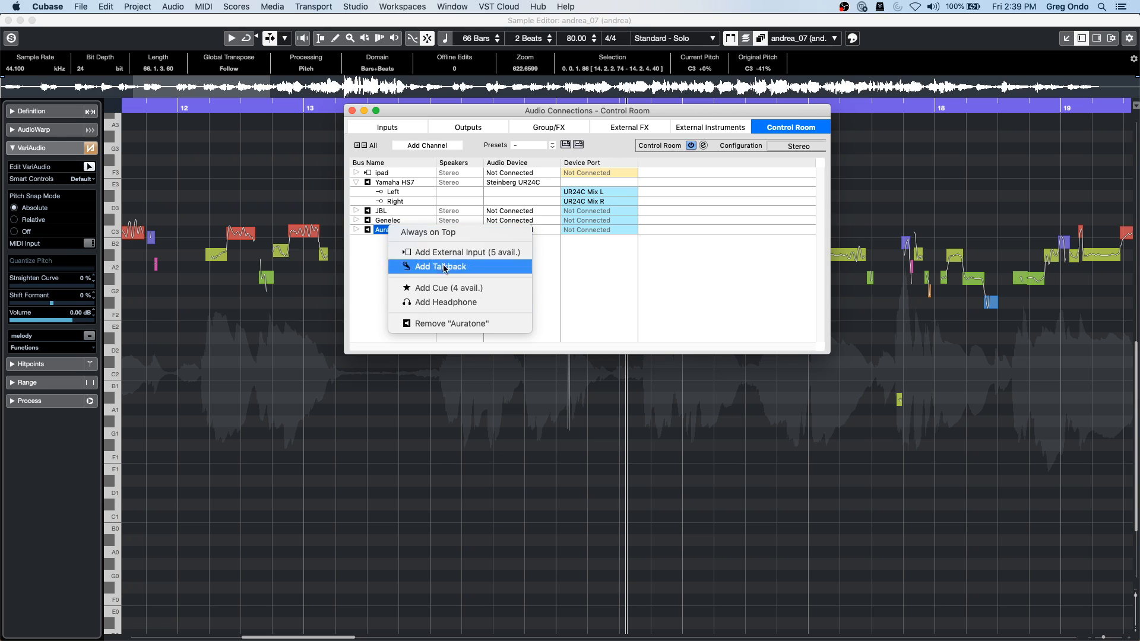
left_click(354, 280)
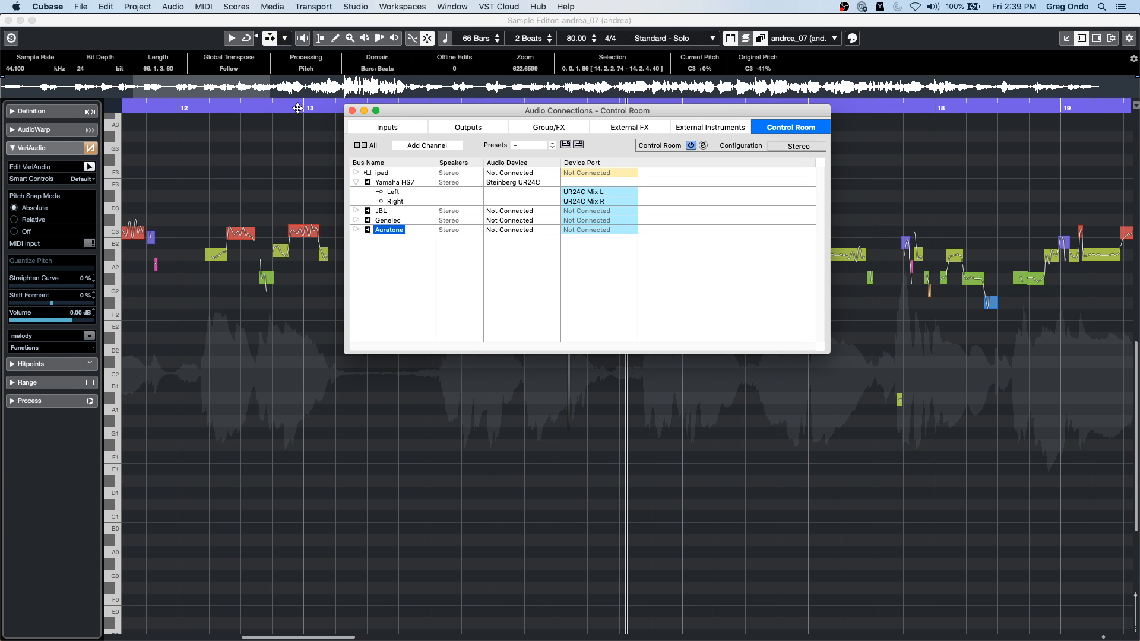
left_click(352, 110)
Step: Test Acoustic Feedback by moving the C3 VariAudio segment just before bar 13, and undo the split made in it
left_click(288, 108)
key("h")
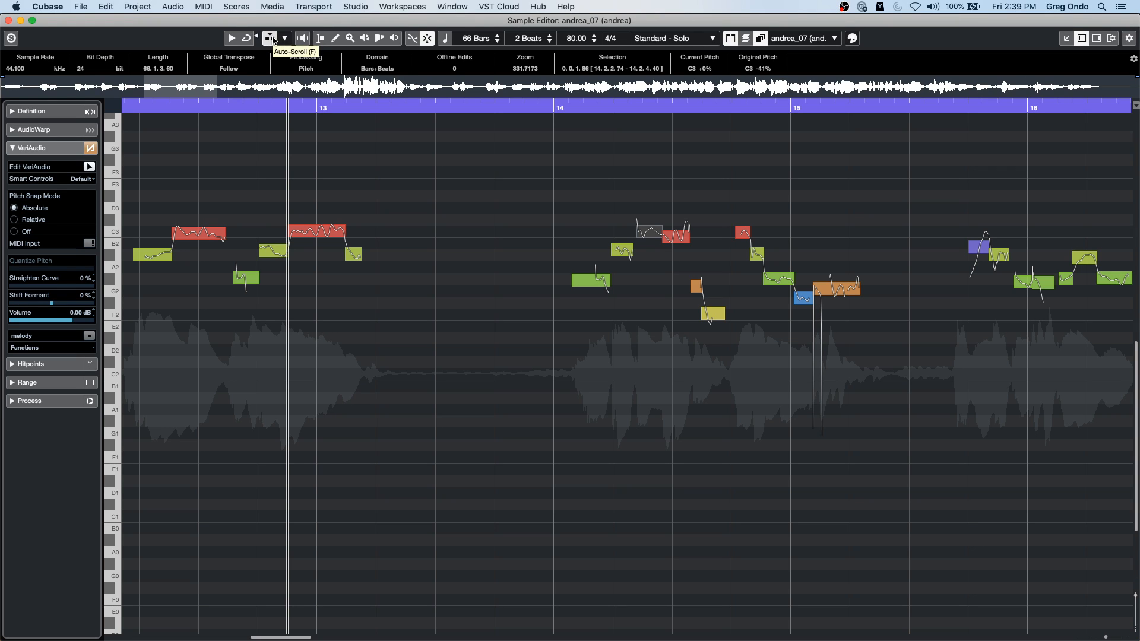
left_click(303, 40)
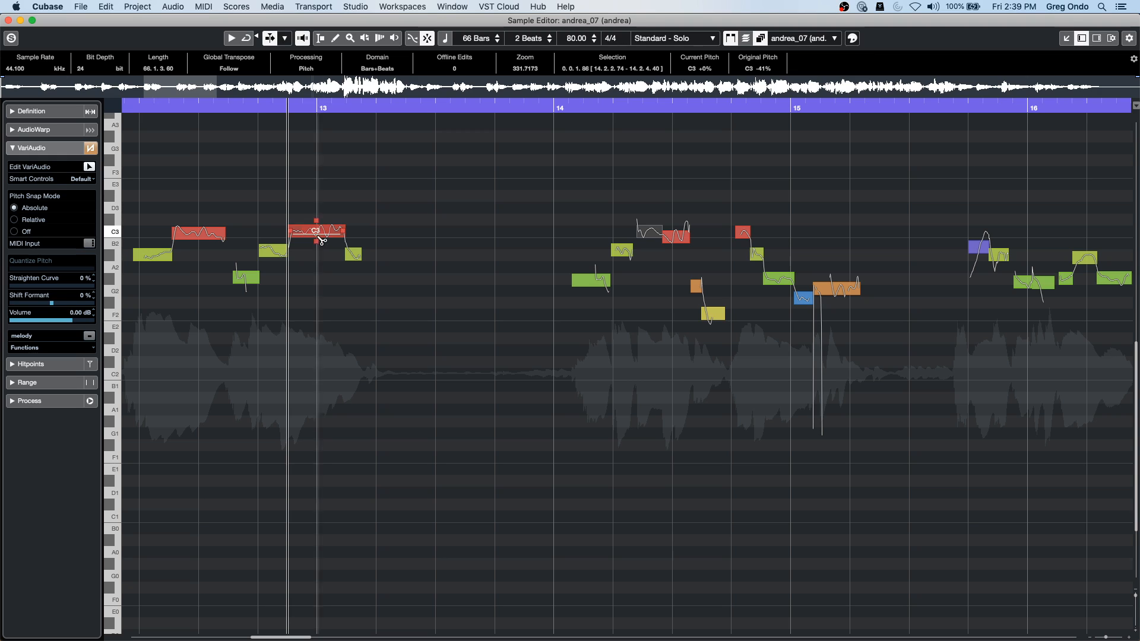
mouse_move(330, 232)
left_mouse_down()
mouse_move(330, 185)
mouse_move(326, 232)
left_mouse_up()
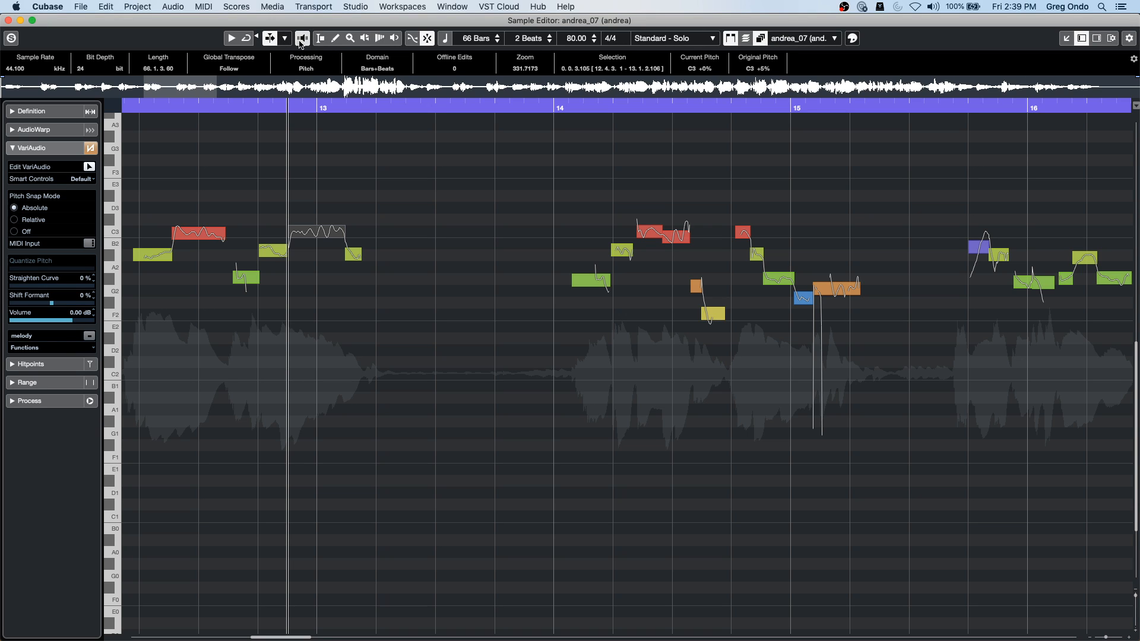
left_click(333, 236, "alt")
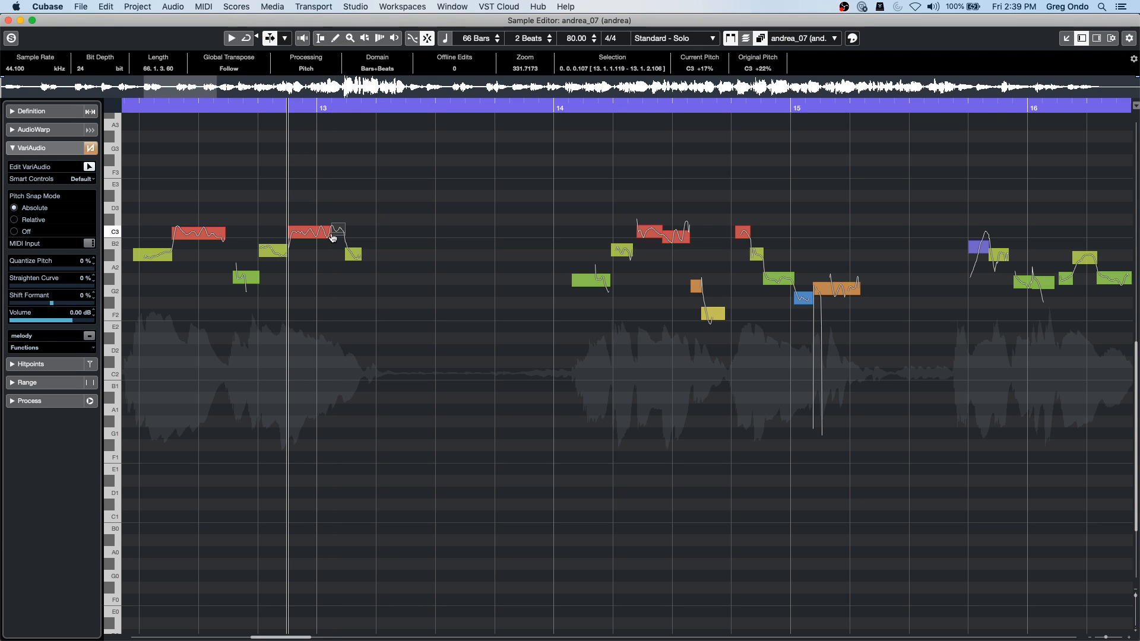
key("super+z")
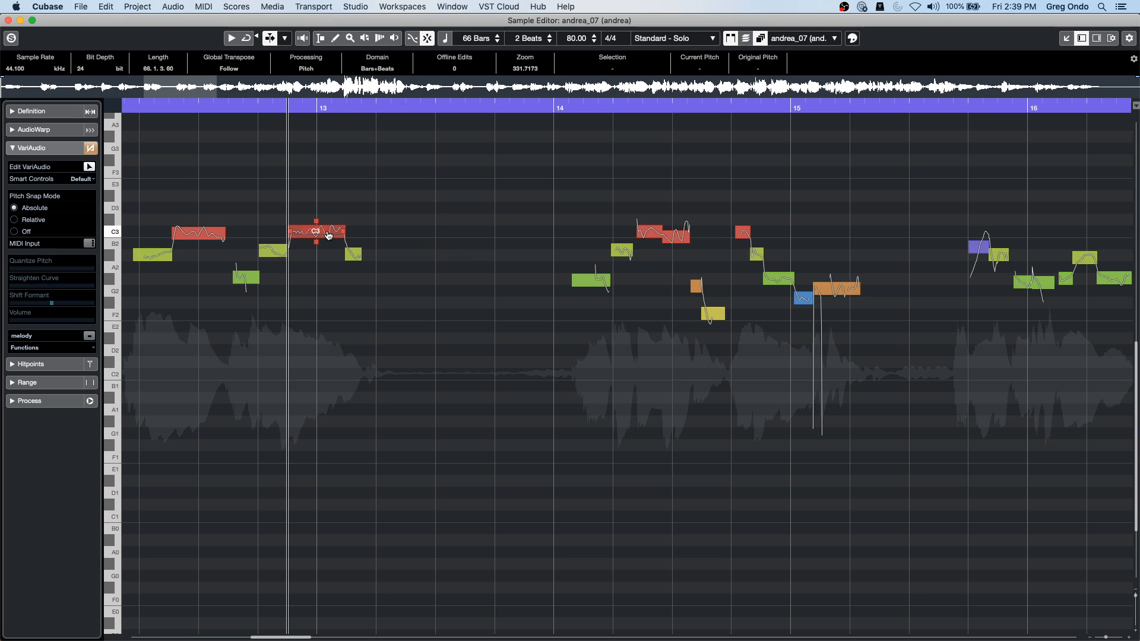
Step: Compare moving the C3 segment near bar 13 with Acoustic Feedback on and off, and close the Sample Editor window
mouse_move(330, 233)
left_mouse_down()
mouse_move(331, 185)
mouse_move(321, 232)
mouse_move(322, 189)
mouse_move(314, 205)
mouse_move(316, 233)
left_mouse_up()
left_click(301, 39)
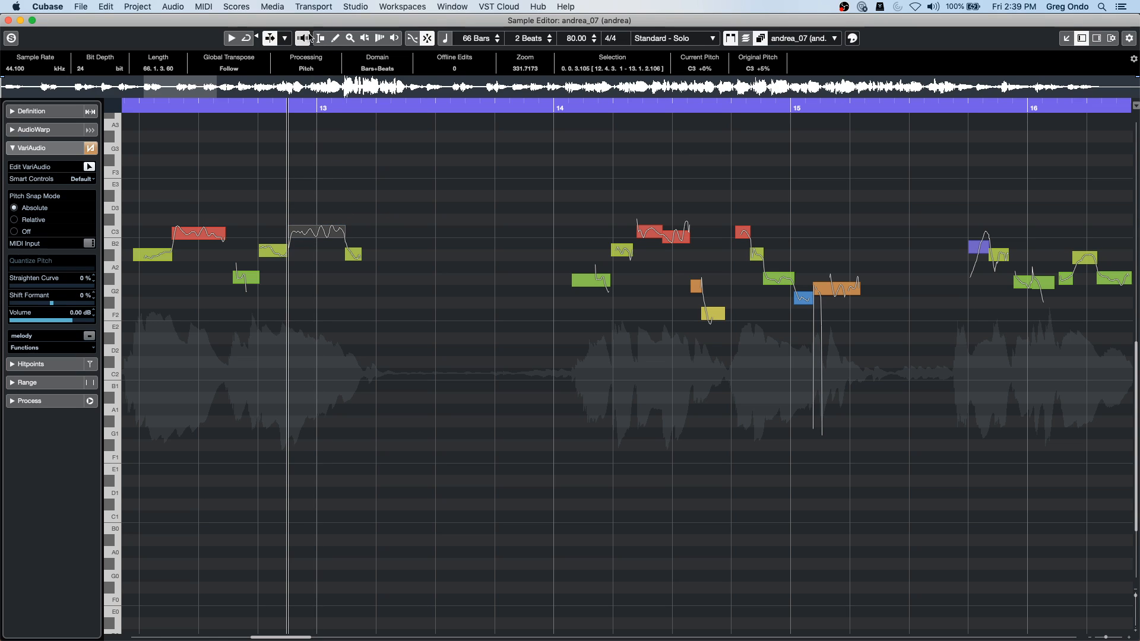
left_click(258, 42)
mouse_move(333, 233)
left_mouse_down()
mouse_move(326, 196)
mouse_move(323, 230)
left_mouse_up()
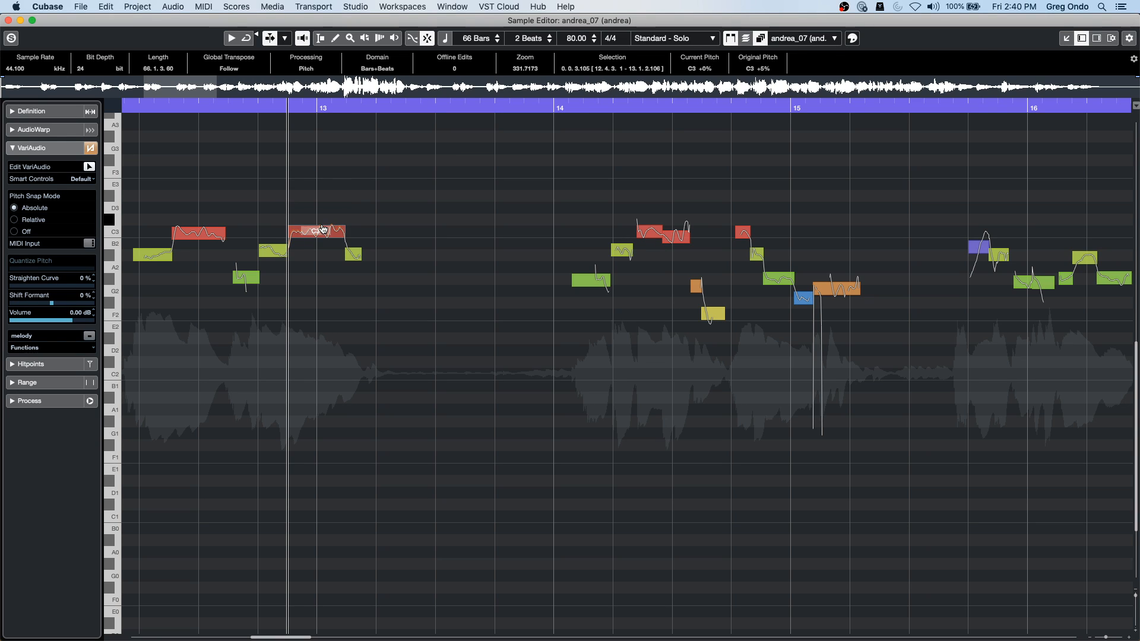
left_click(258, 39)
mouse_move(323, 233)
left_mouse_down()
mouse_move(326, 182)
mouse_move(326, 236)
left_mouse_up()
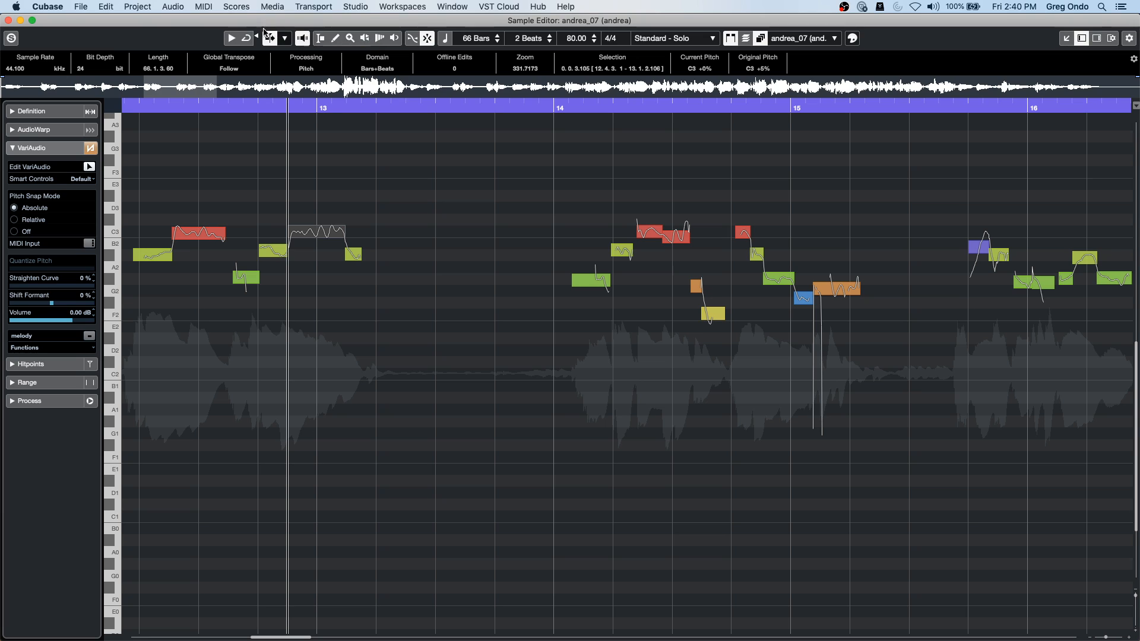
left_click(9, 20)
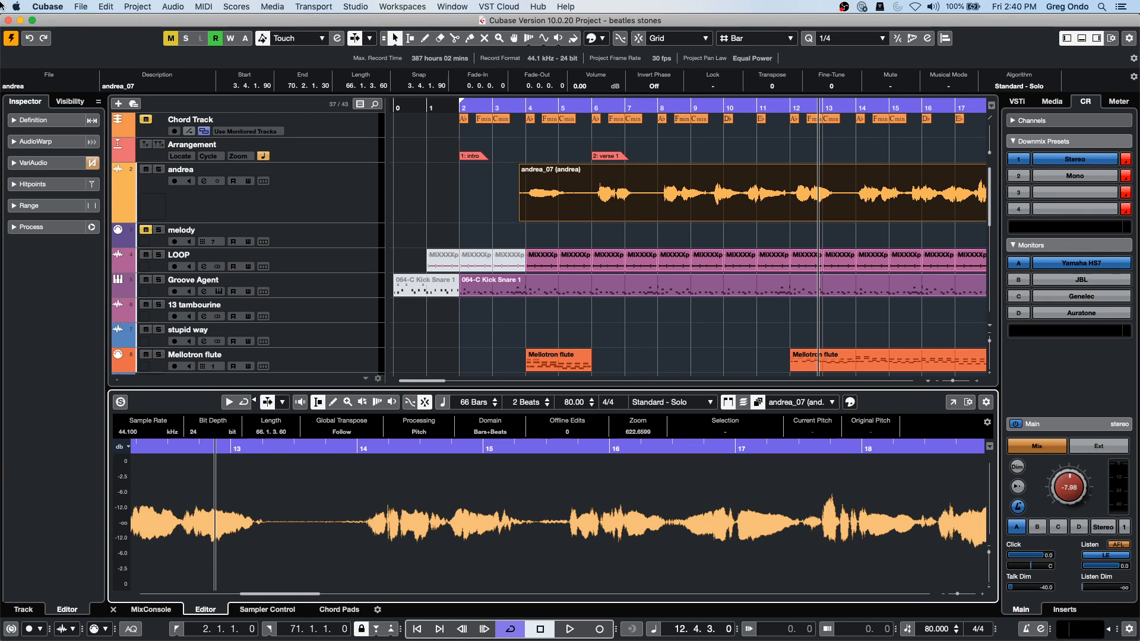
Step: Open the Project Logical Editor and remove its existing action line and filter line
left_click(387, 4)
mouse_move(356, 4)
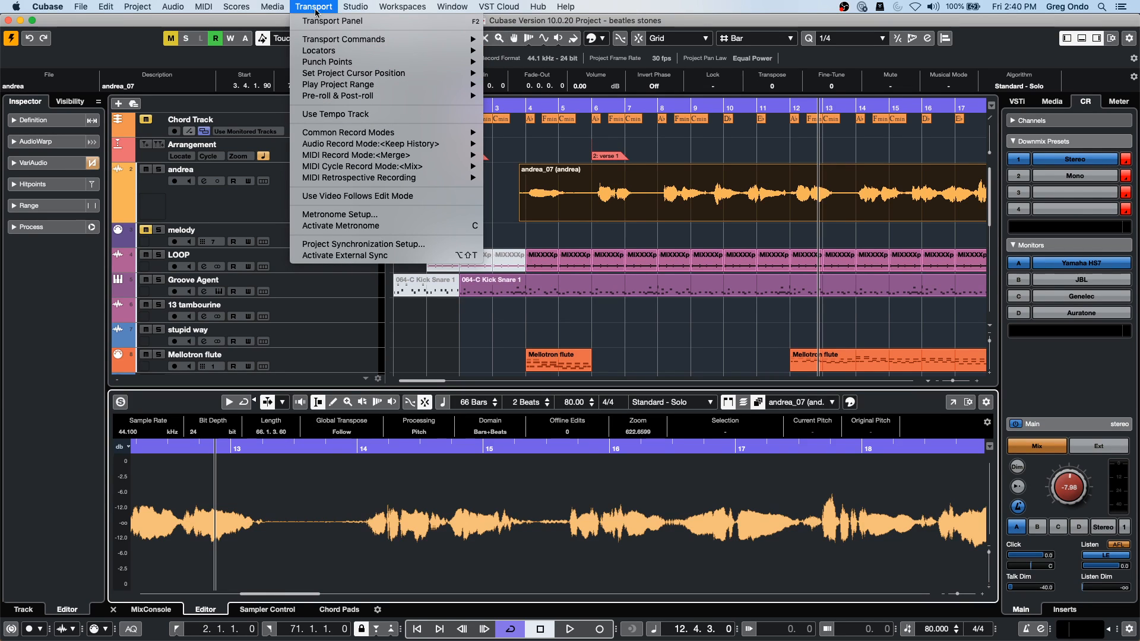
mouse_move(166, 4)
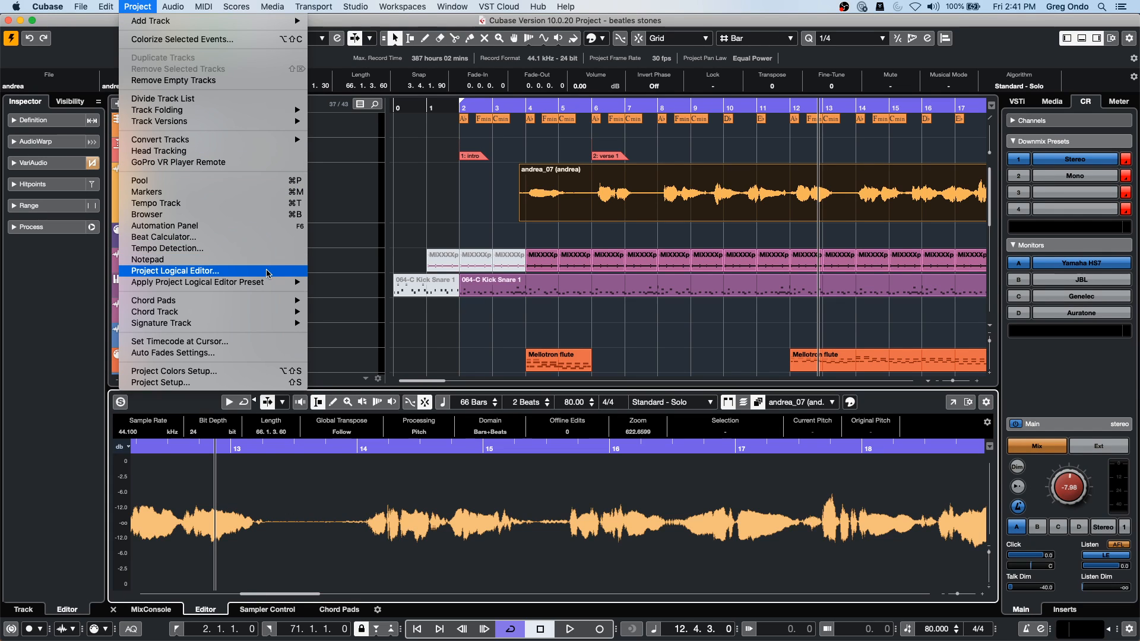
left_click(268, 274)
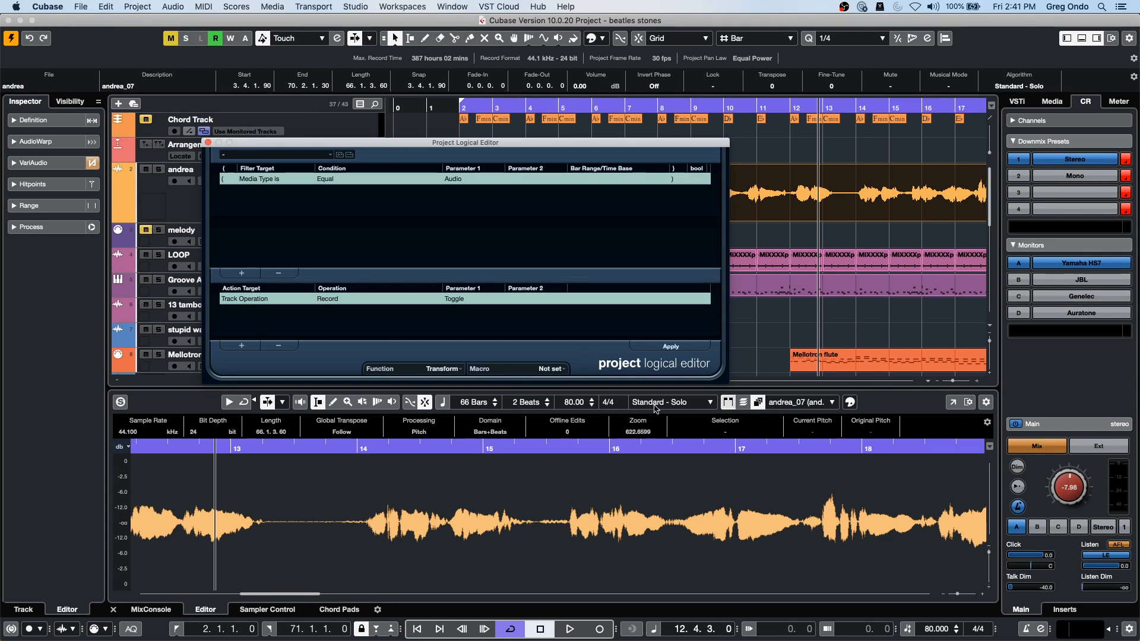
left_click(280, 345)
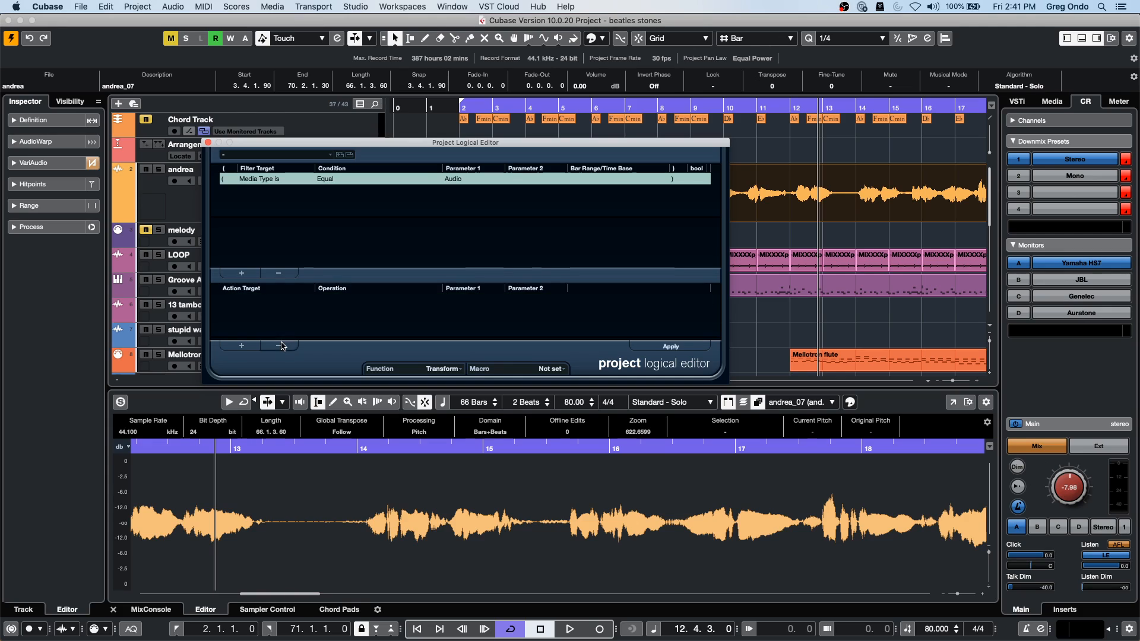
left_click(278, 273)
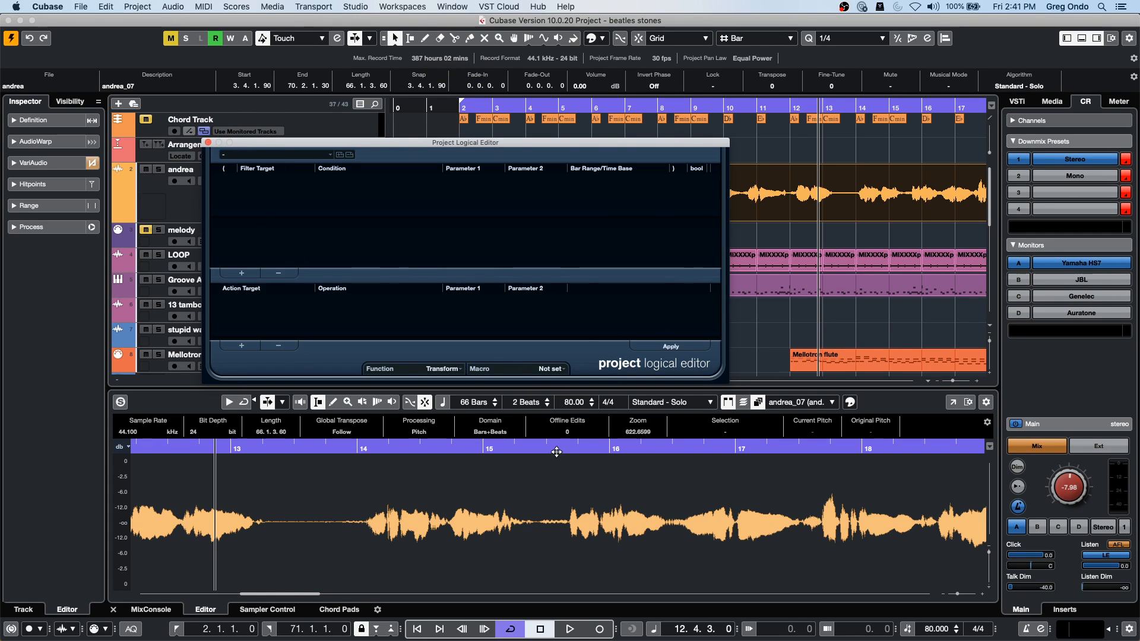
Step: Set the logical editor's function to Select and add a filter line for Container Type Equal Track
left_click(442, 368)
left_click(442, 383)
left_click(241, 272)
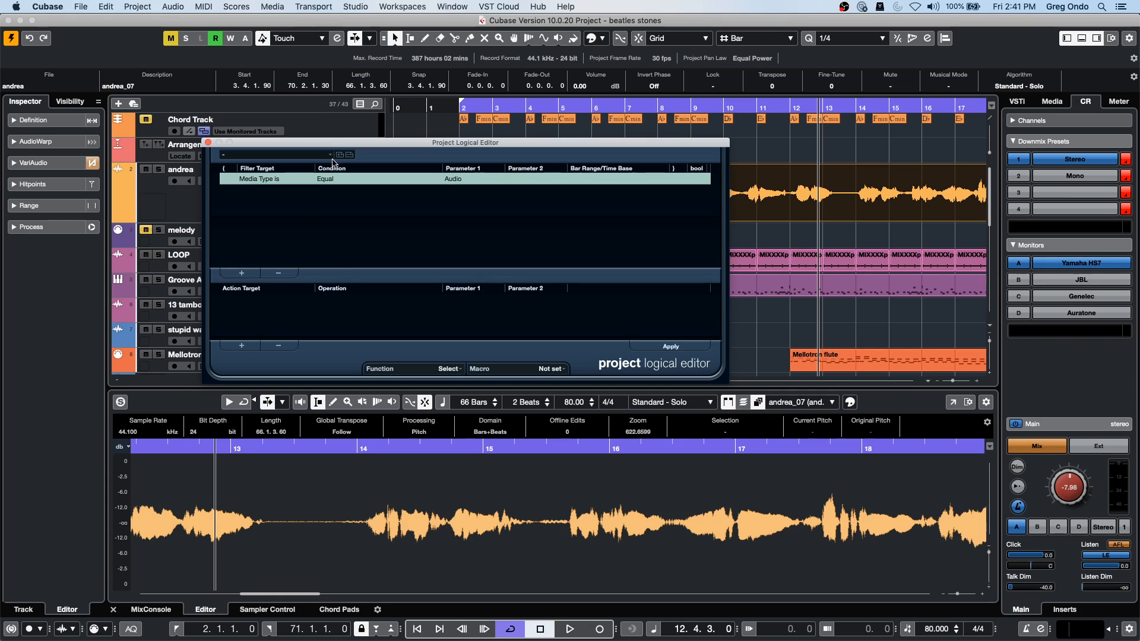
left_click(267, 179)
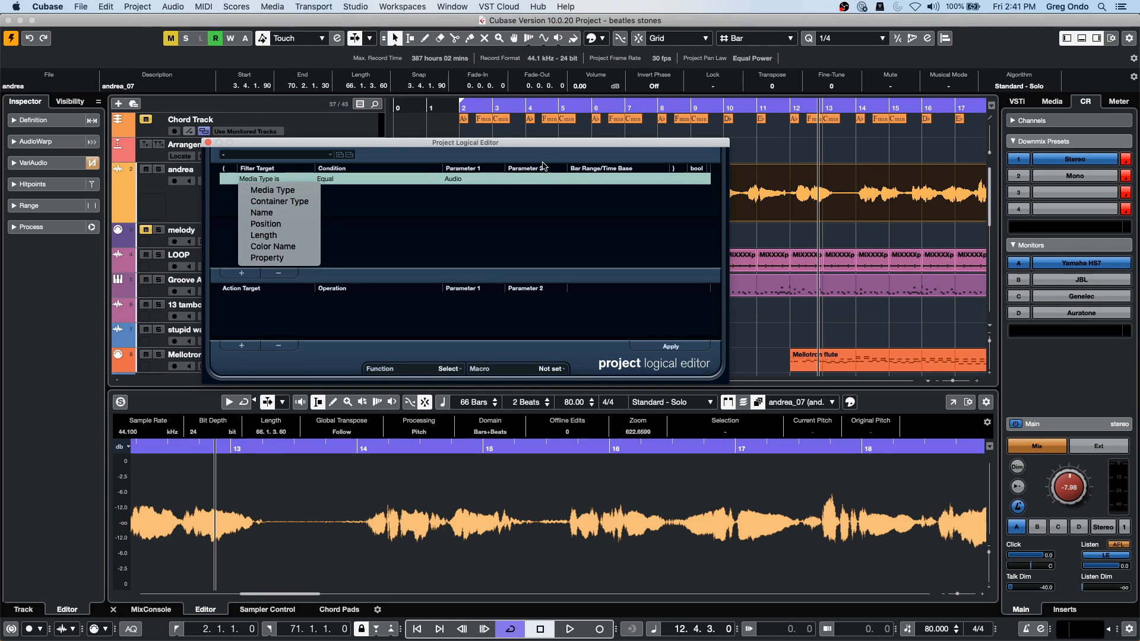
left_click(297, 202)
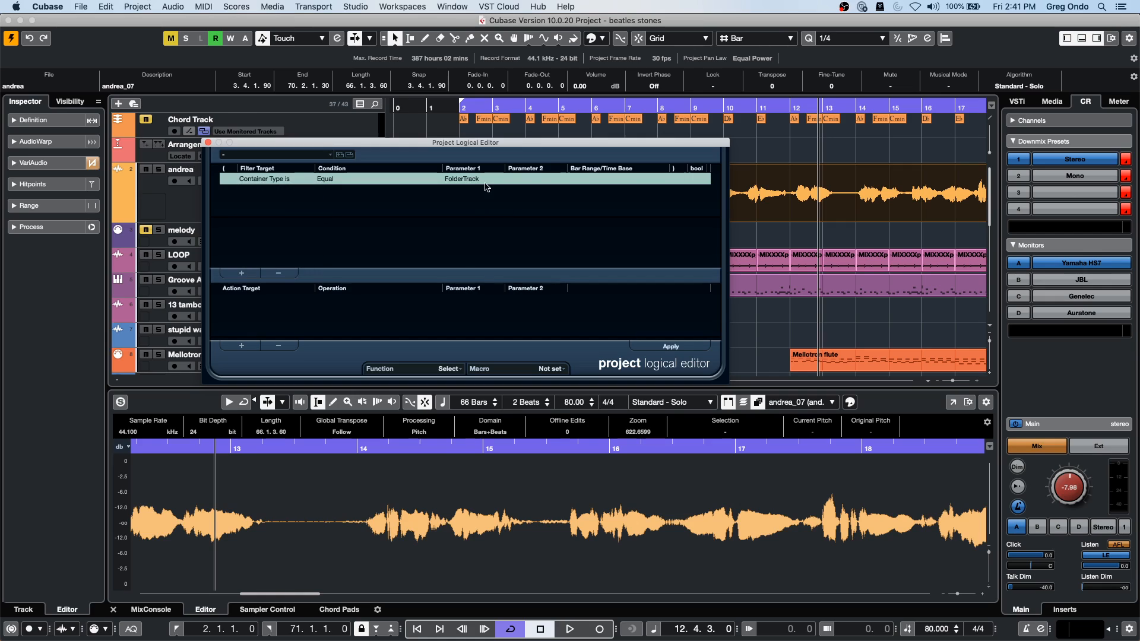
left_click(488, 180)
left_click(492, 203)
Step: Add a second filter line for Name Contains "sndrea" and apply the selection to the project
left_click(242, 275)
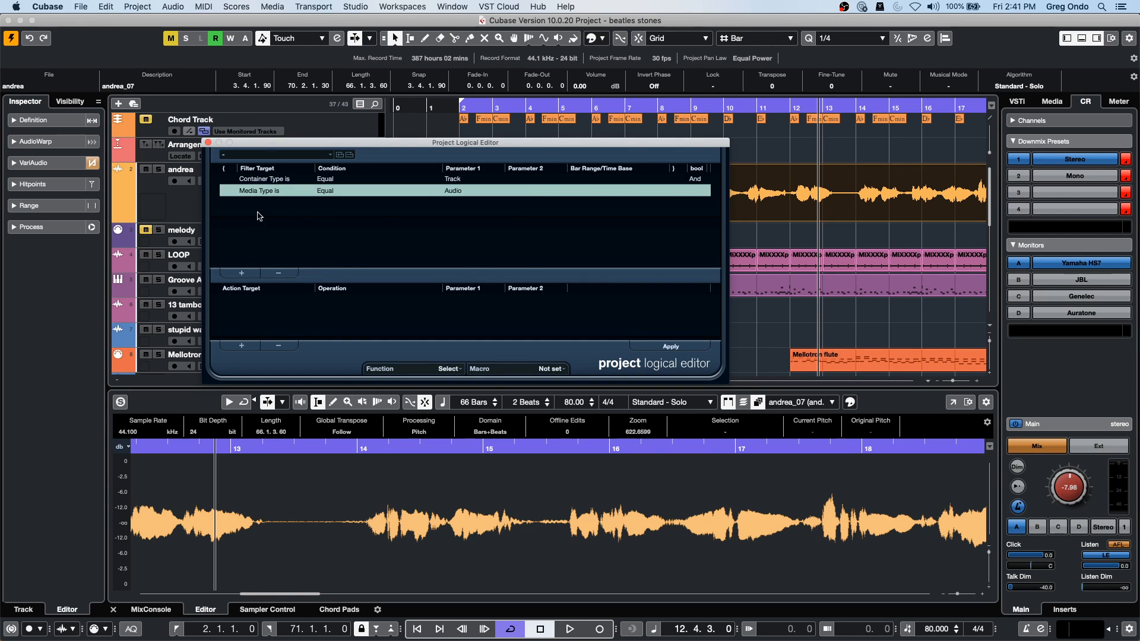
left_click(273, 192)
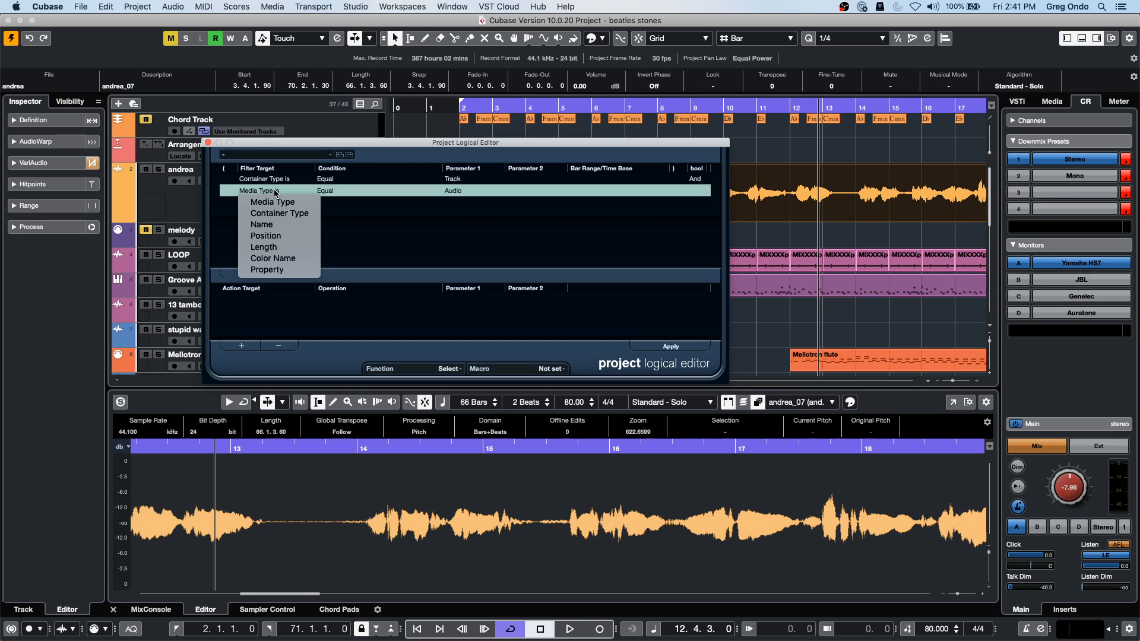
left_click(263, 225)
left_click(335, 191)
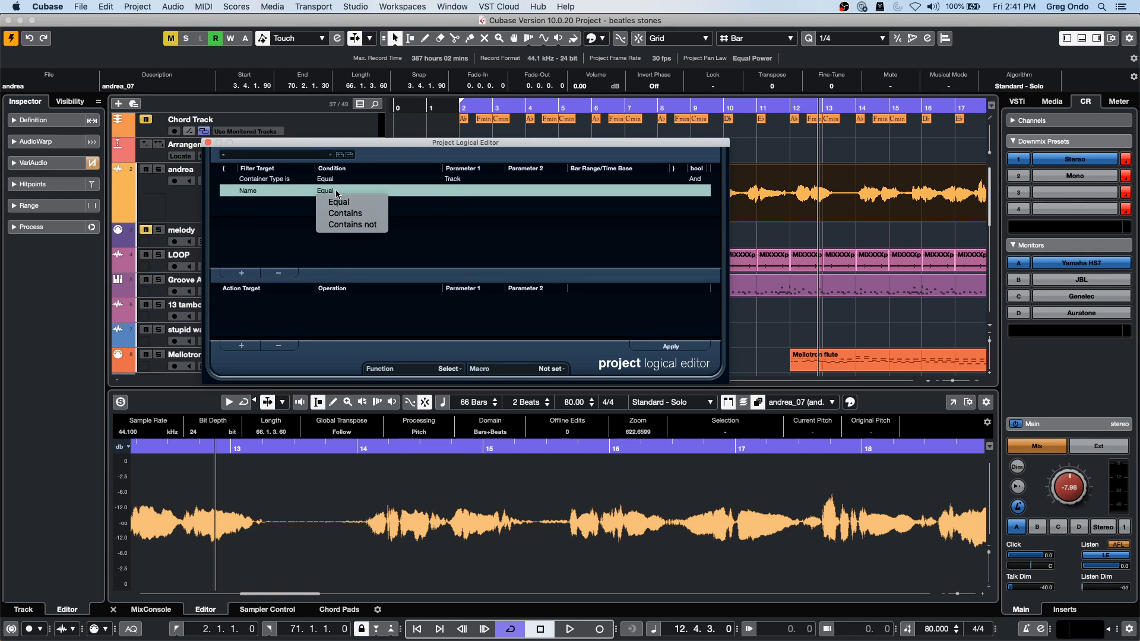
left_click(355, 214)
left_click(469, 194)
left_click_drag(369, 144, 597, 162)
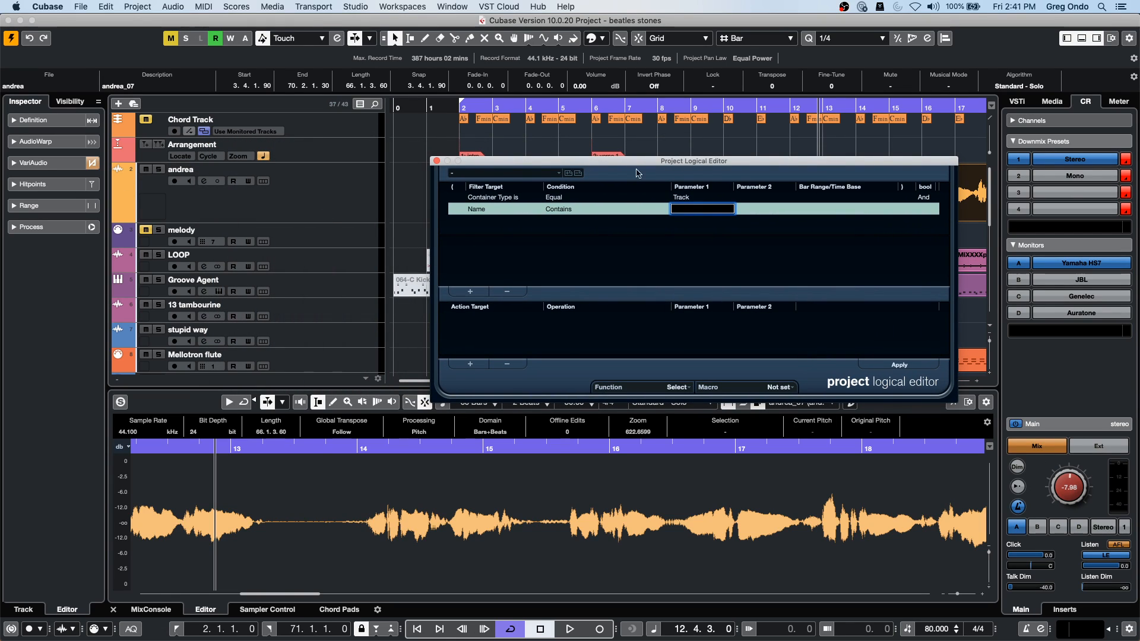
type("sm")
type("ndrea")
key("Return")
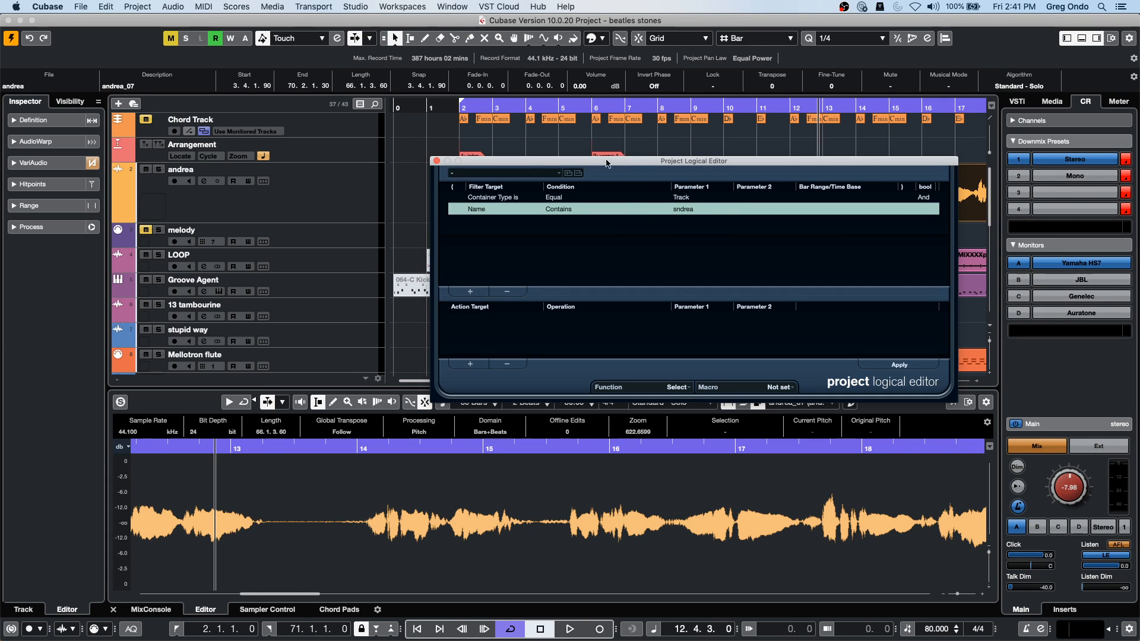
left_click(899, 366)
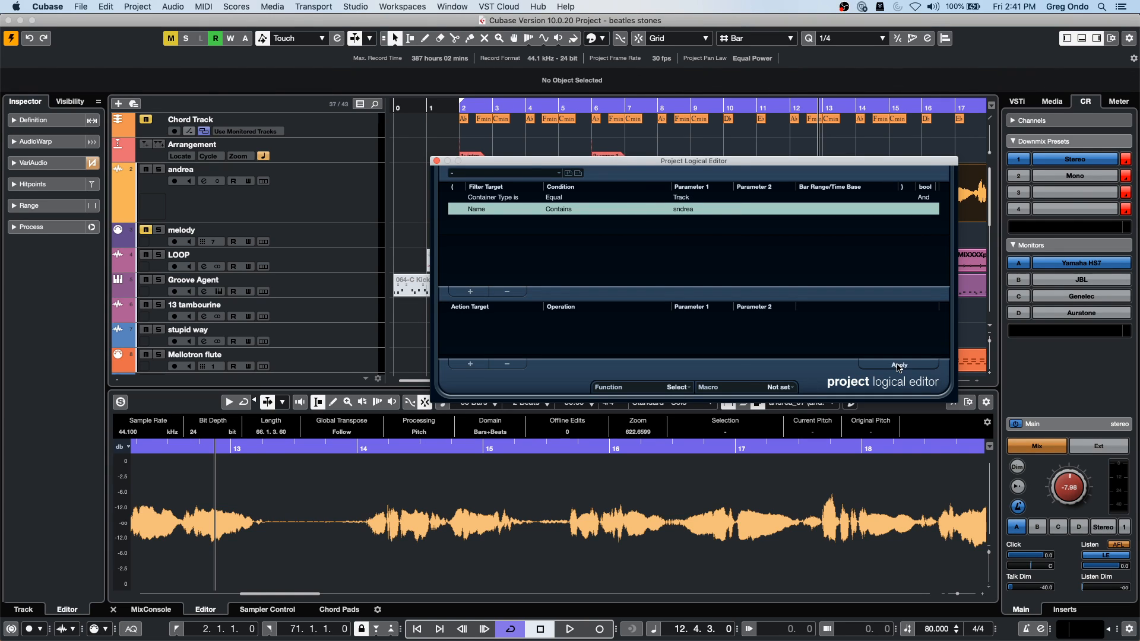
Step: With the vocal track selected, add a filter line for Property is set, Event is selected, and close the Project Logical Editor
left_click(342, 192)
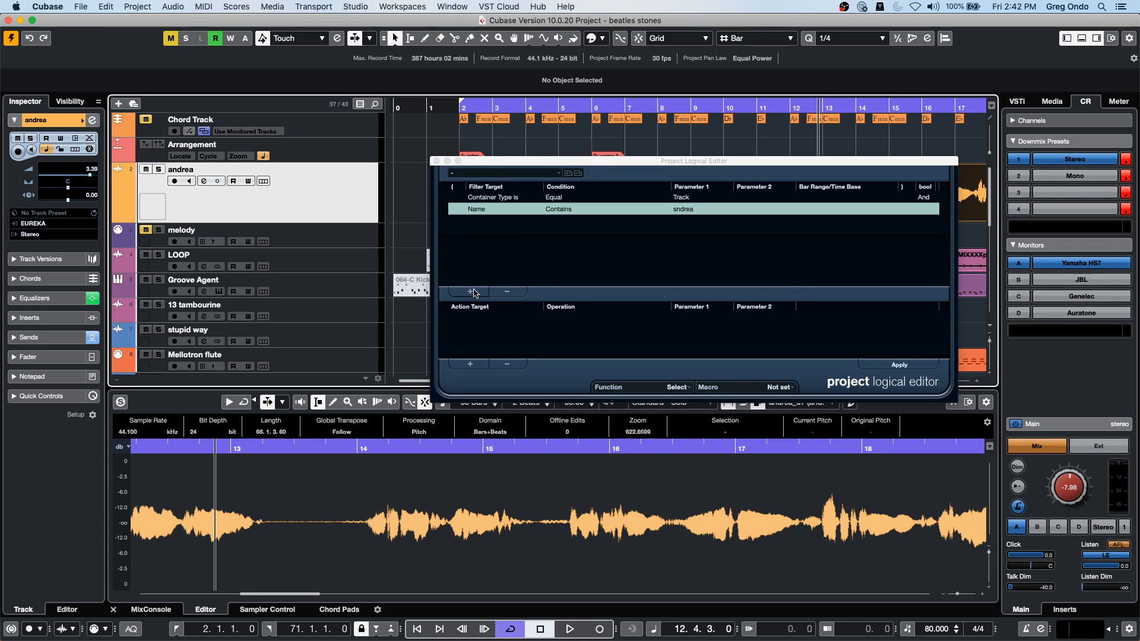
left_click(471, 292)
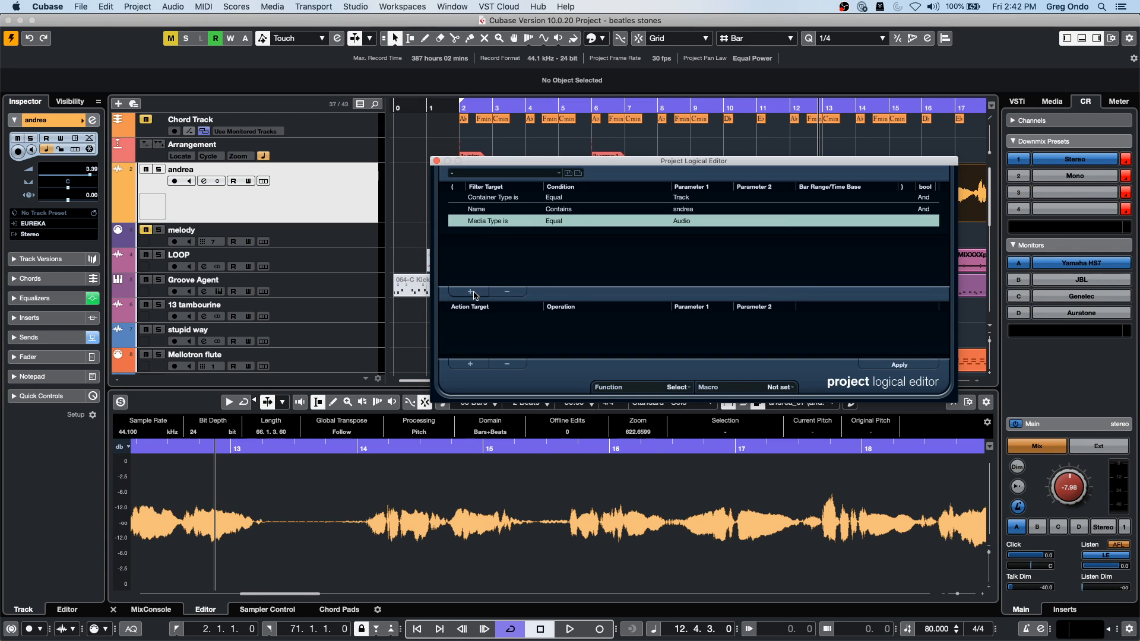
left_click(485, 222)
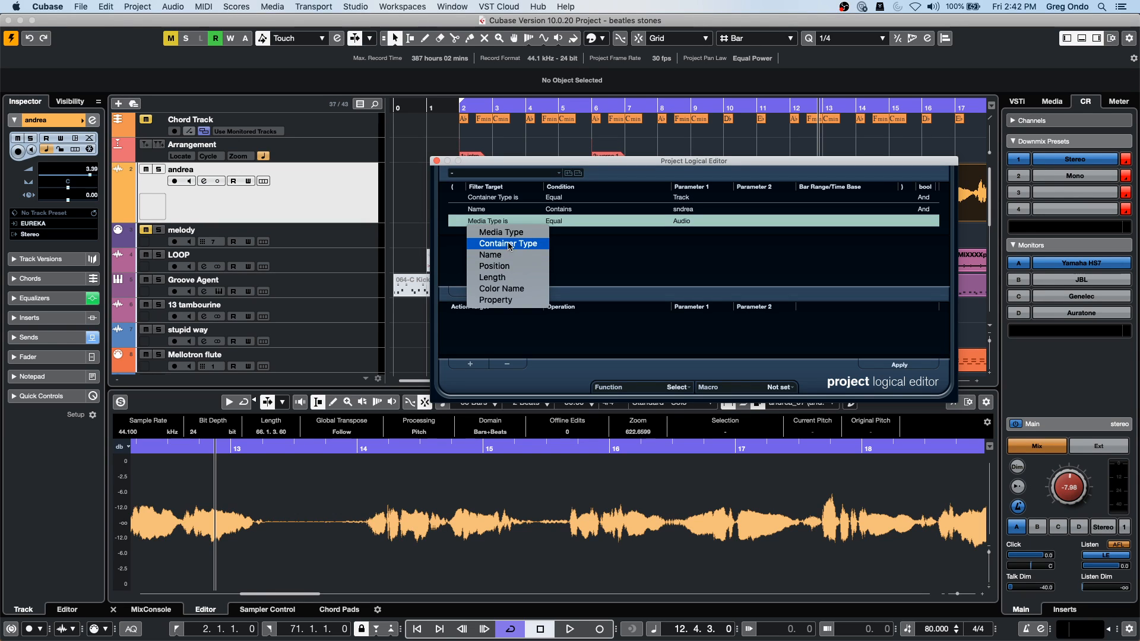
left_click(516, 300)
left_click(576, 222)
left_click(568, 231)
left_click(713, 221)
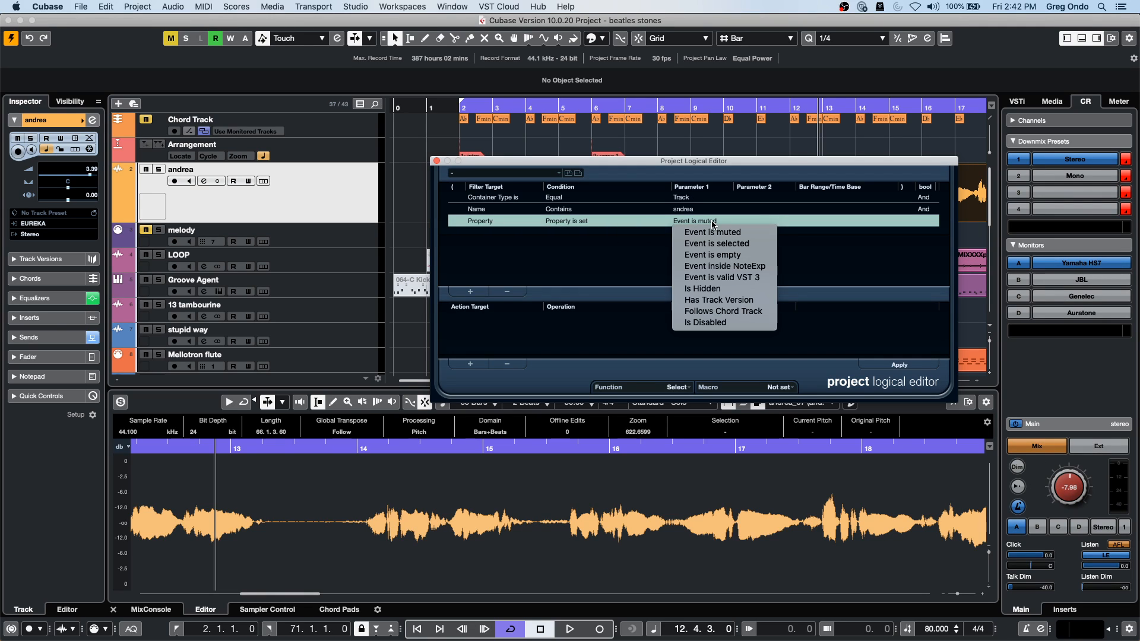
left_click(723, 245)
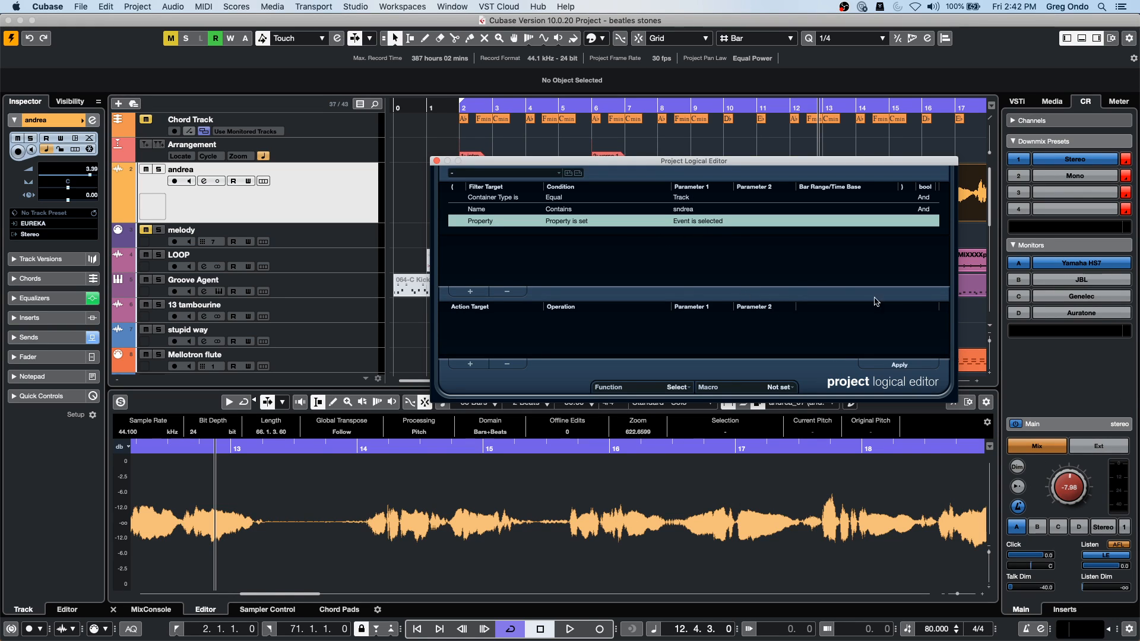
left_click(437, 161)
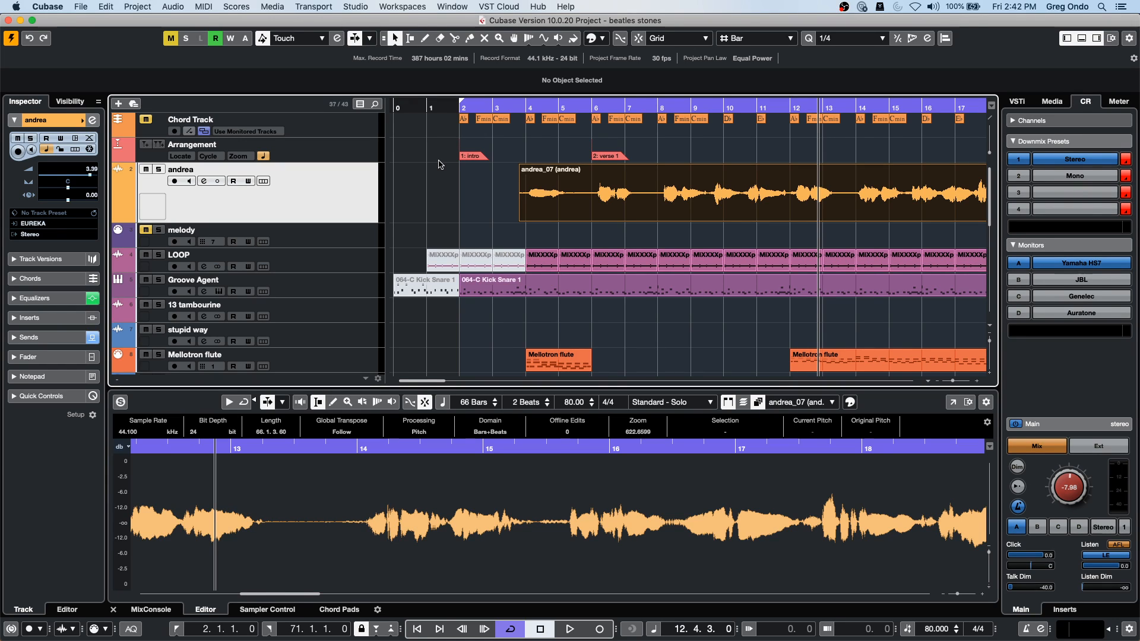
Step: Split the vocal event into consecutive pieces at five points between bars 7 and 21
left_click(523, 172)
left_click_drag(459, 108, 450, 40)
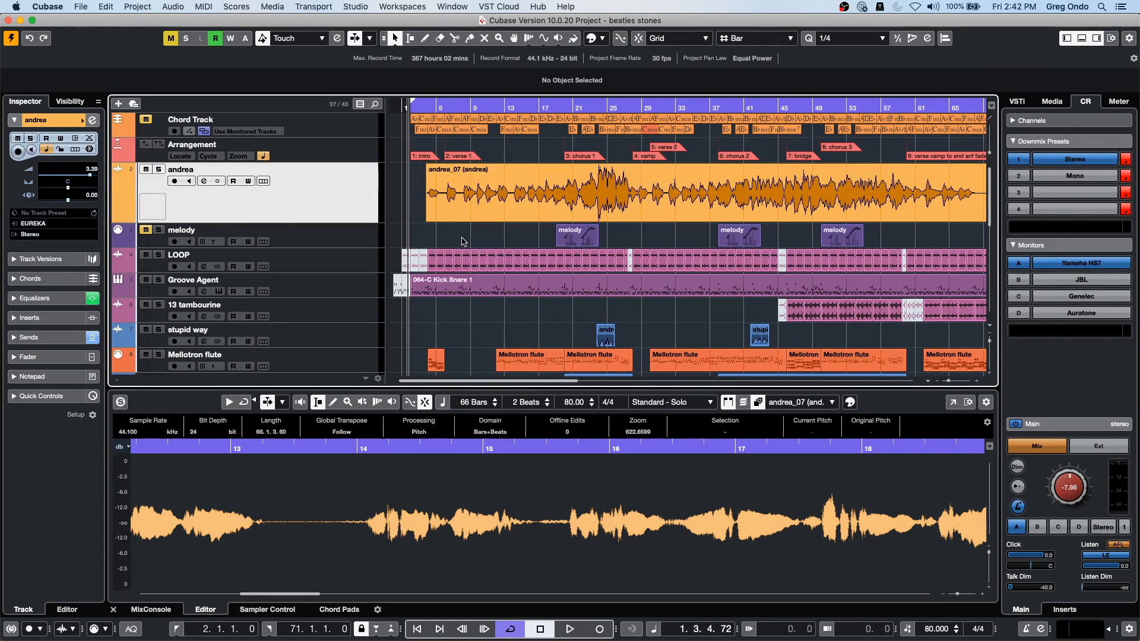
right_click(468, 198)
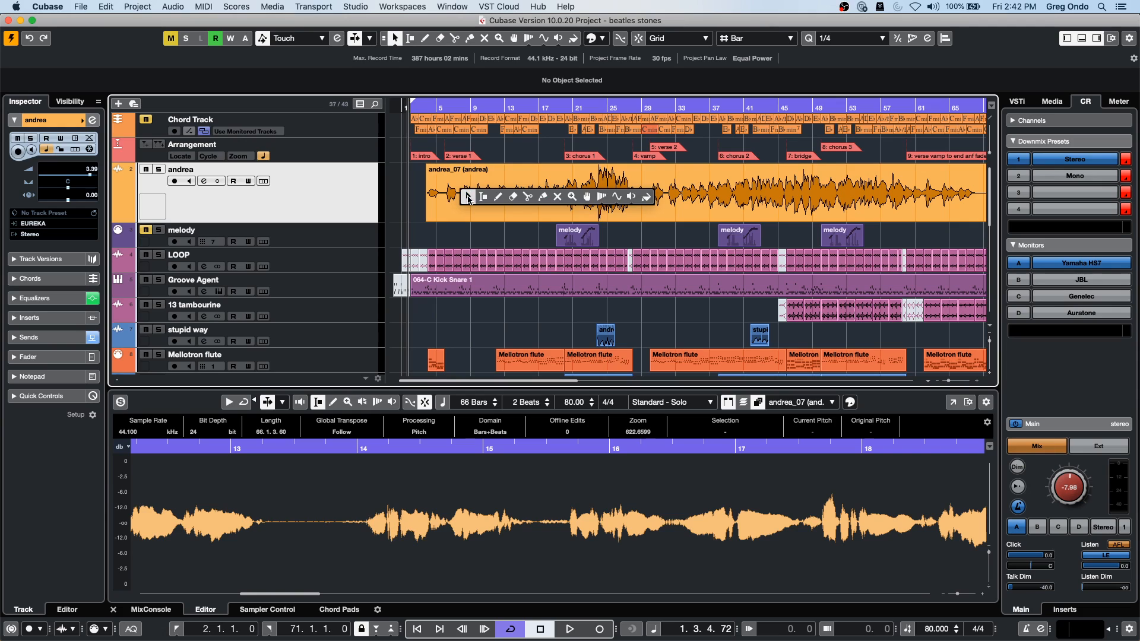
left_click(527, 197)
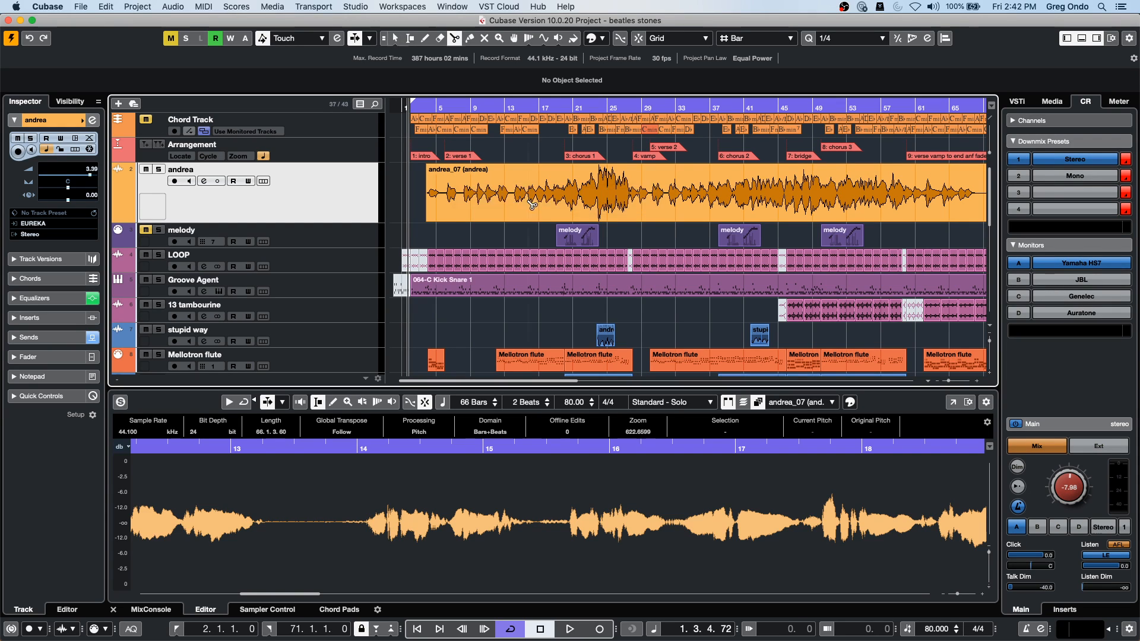
left_click(463, 202)
left_click(478, 201)
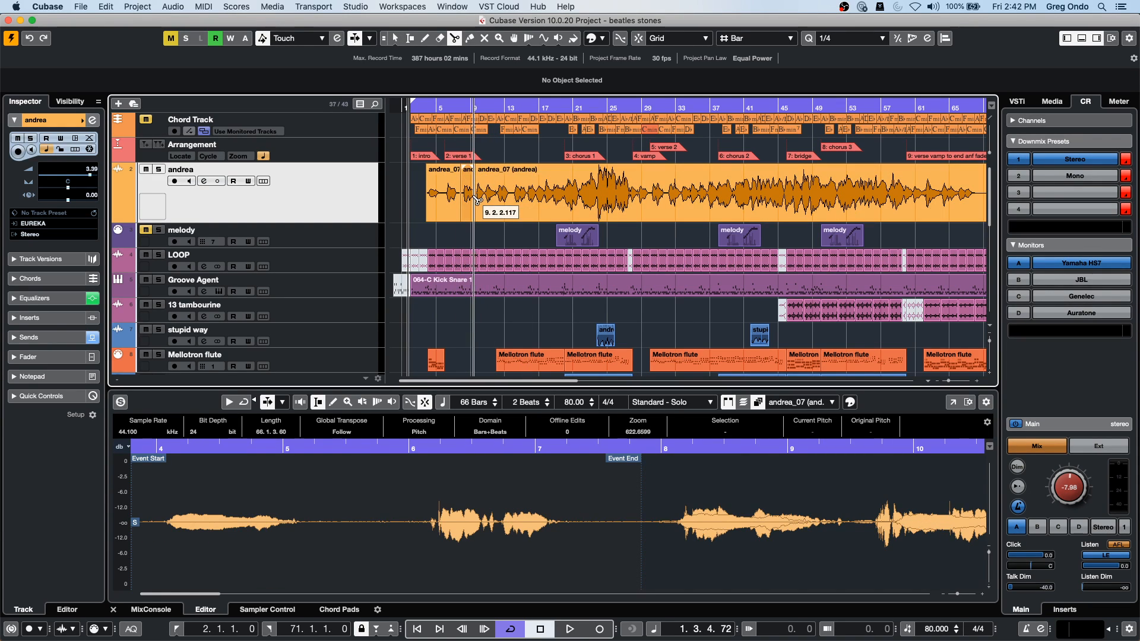
left_click(504, 199)
left_click(542, 194)
left_click(573, 194)
Step: Add a fade-in to the vocal piece starting near bar 12 and lower the volume of the piece before it
key("1")
left_click_drag(518, 172, 479, 225)
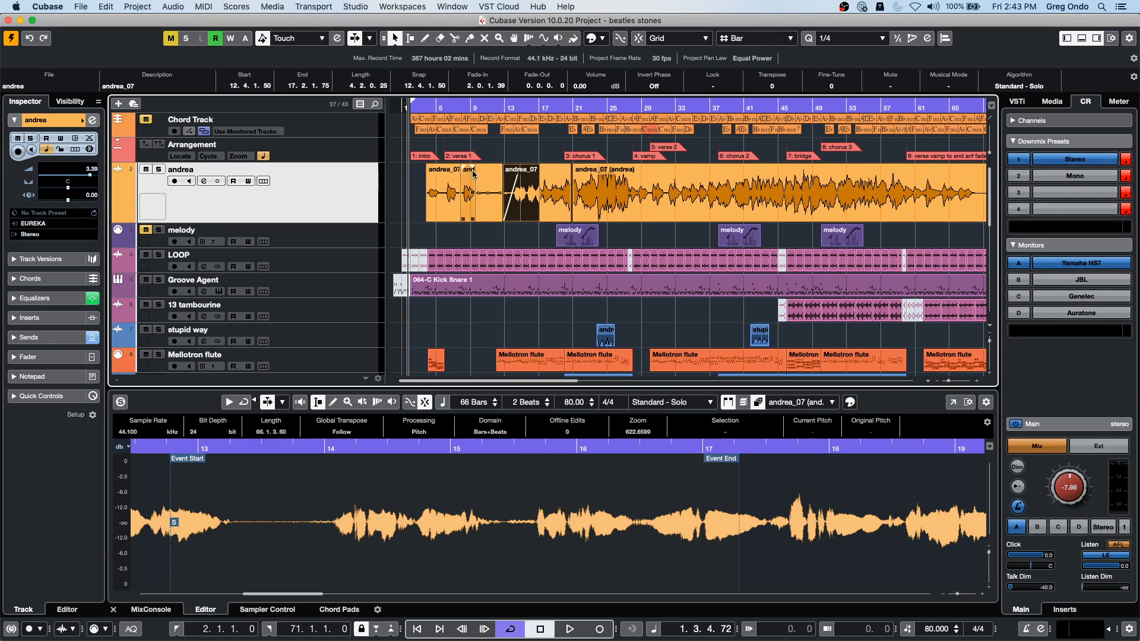
Step: Slip the audio inside the short vocal piece between bars 7 and 9 to an earlier position, keeping the event's boundaries
left_click(473, 194)
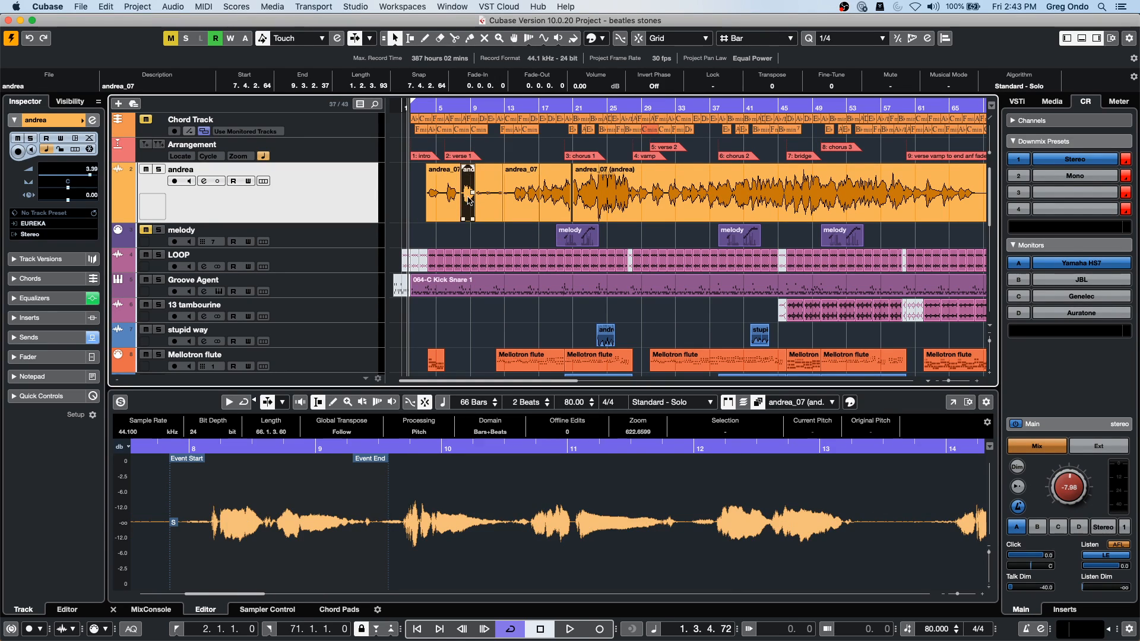
left_click_drag(456, 104, 458, 130)
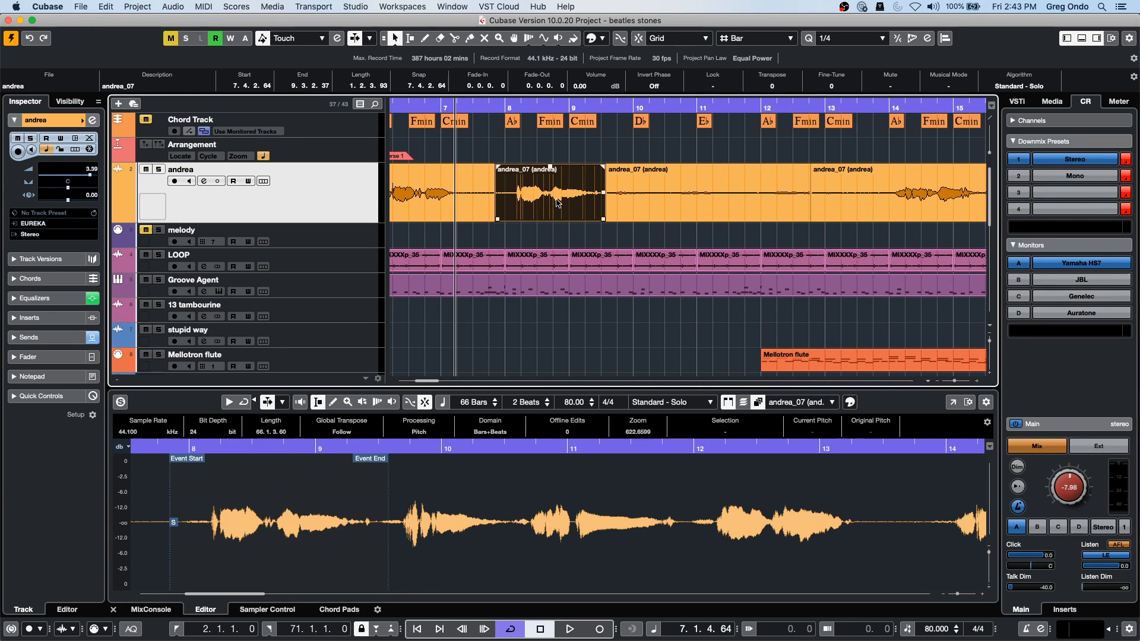
left_click_drag(554, 204, 520, 204)
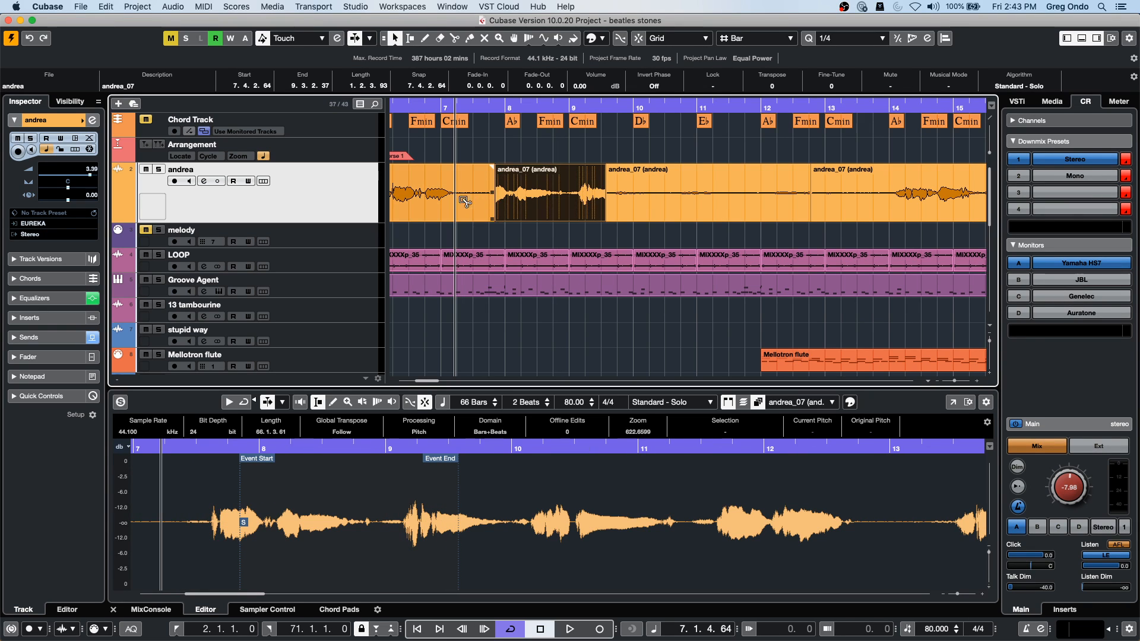
left_click_drag(478, 107, 475, 86)
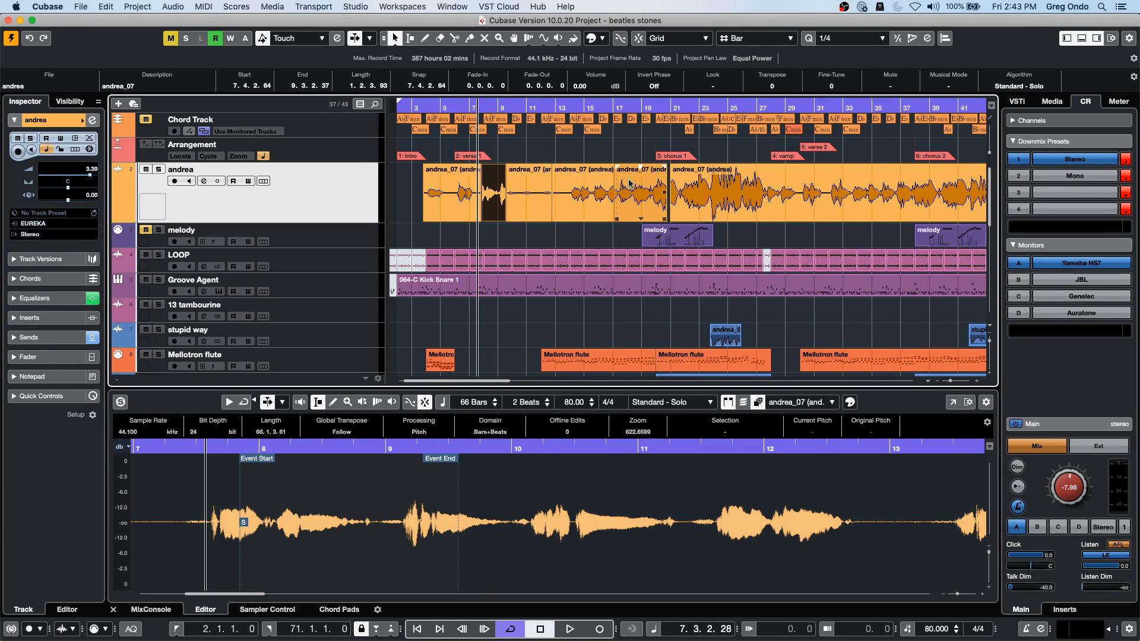
Step: Select all the split vocal pieces before the chorus and bounce the selection, replacing the original events
left_click_drag(411, 188, 630, 198)
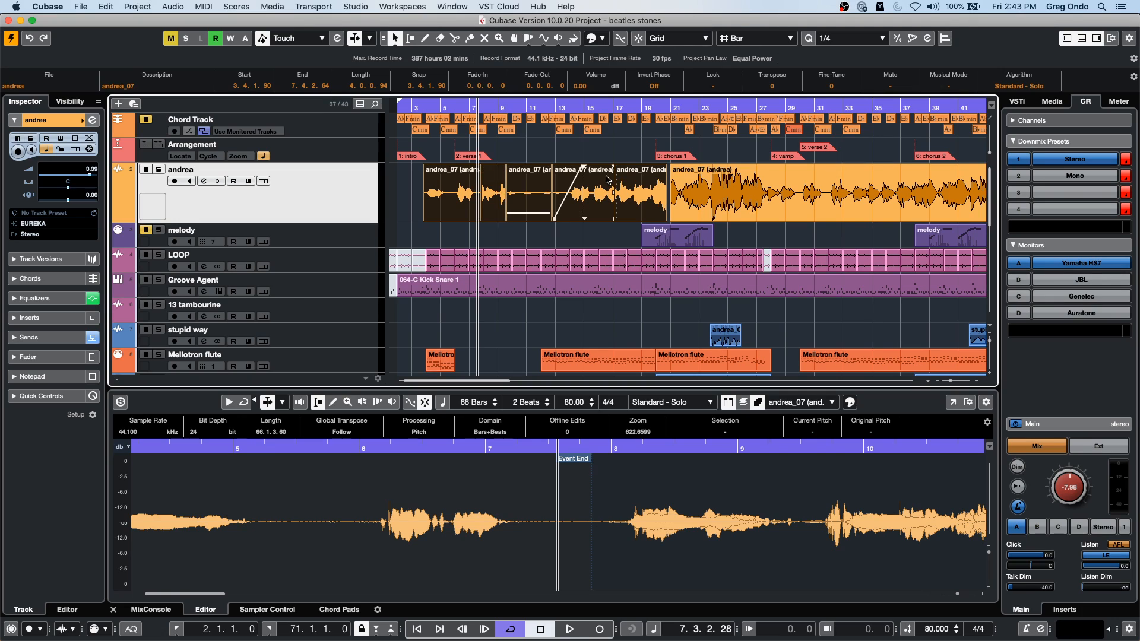
left_click(180, 8)
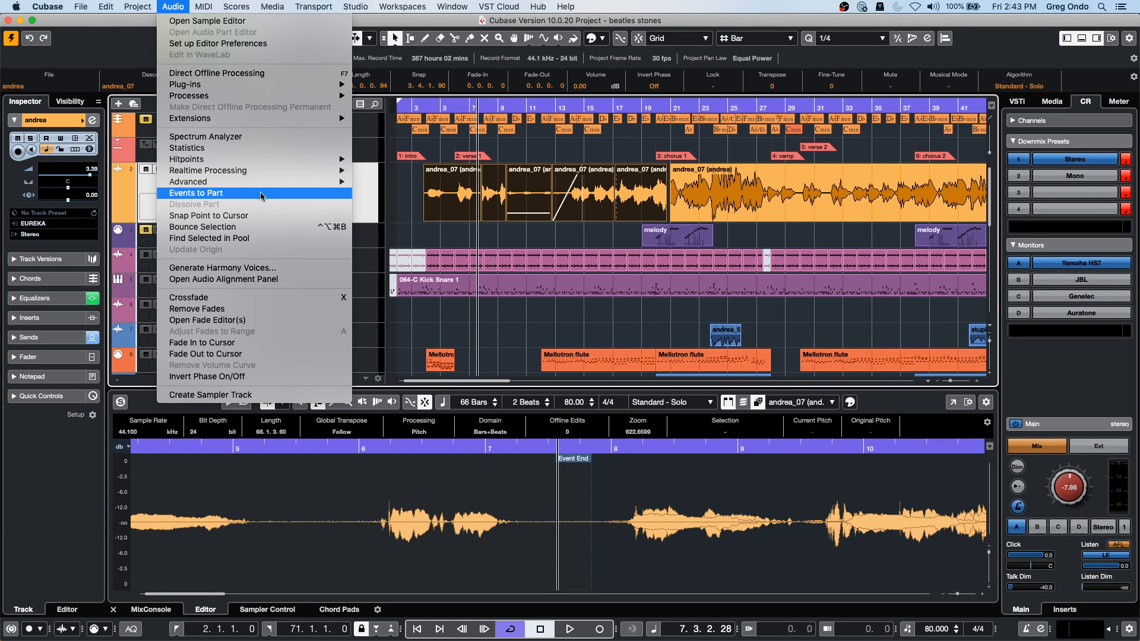
left_click(252, 226)
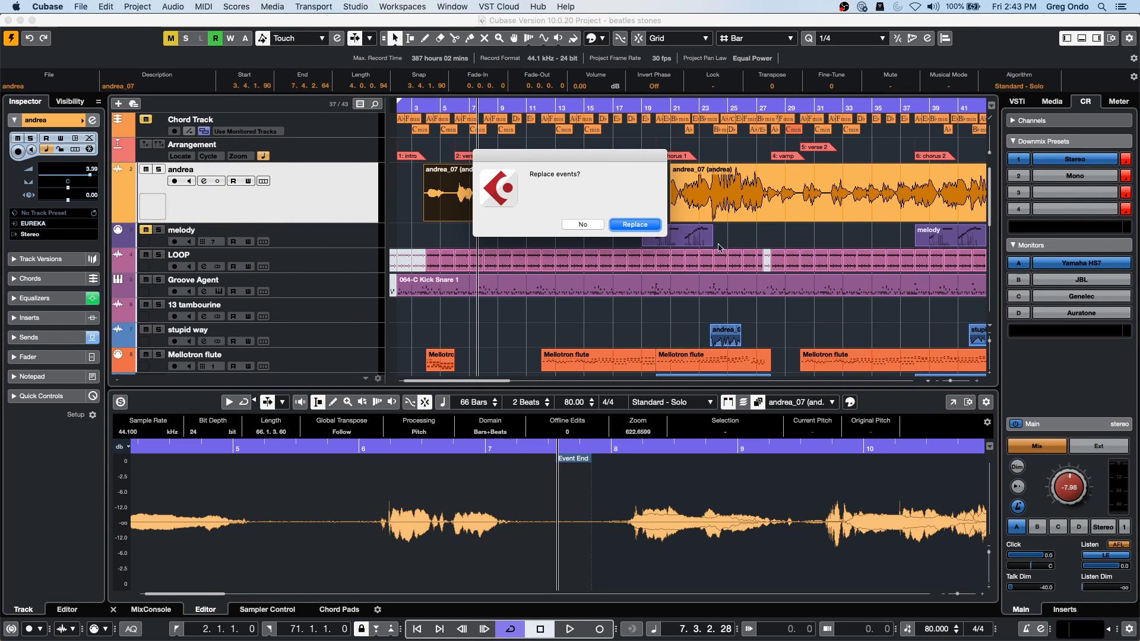
left_click(628, 225)
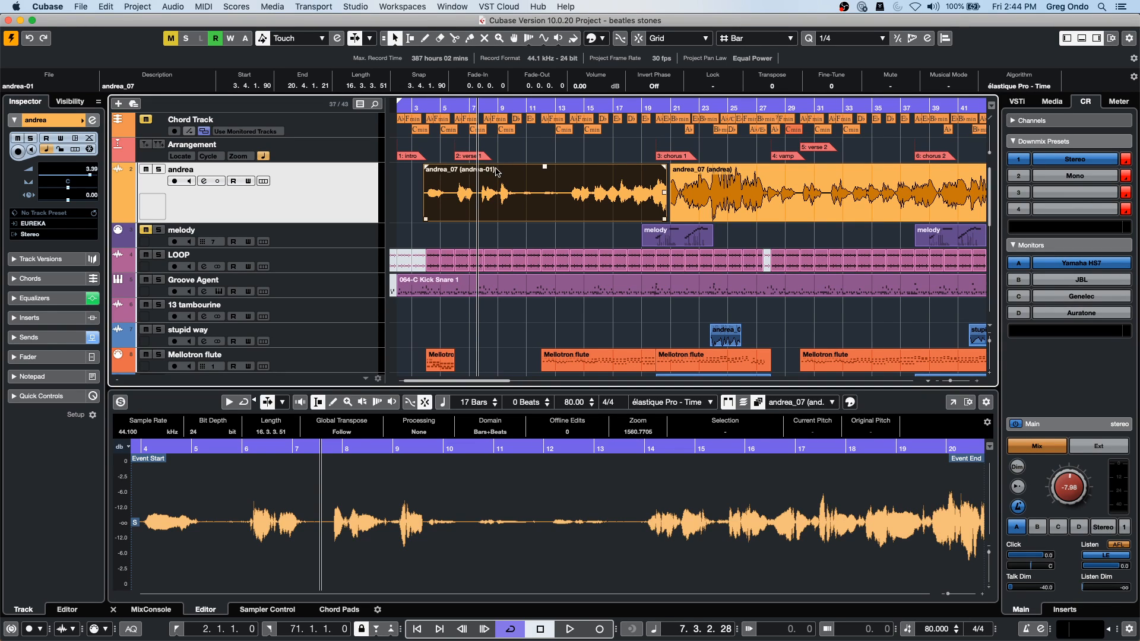
Step: Undo the bounce and all preceding vocal edits back to the single unsplit event
key("super+z")
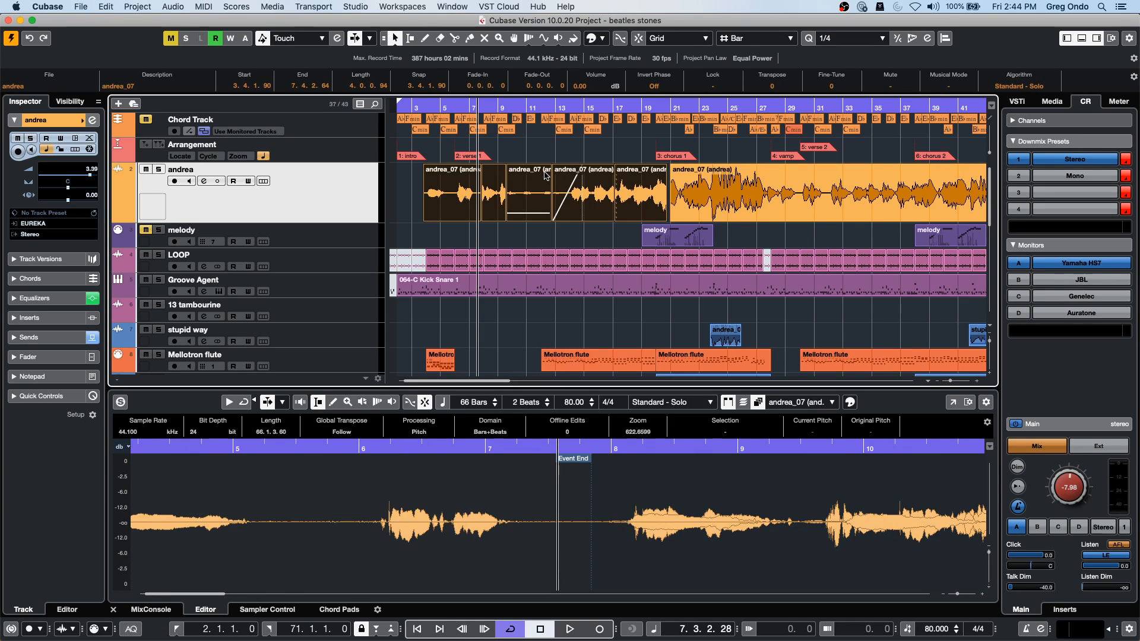
key("super+z")
key("super+z")
key("super+z")
key("super+z")
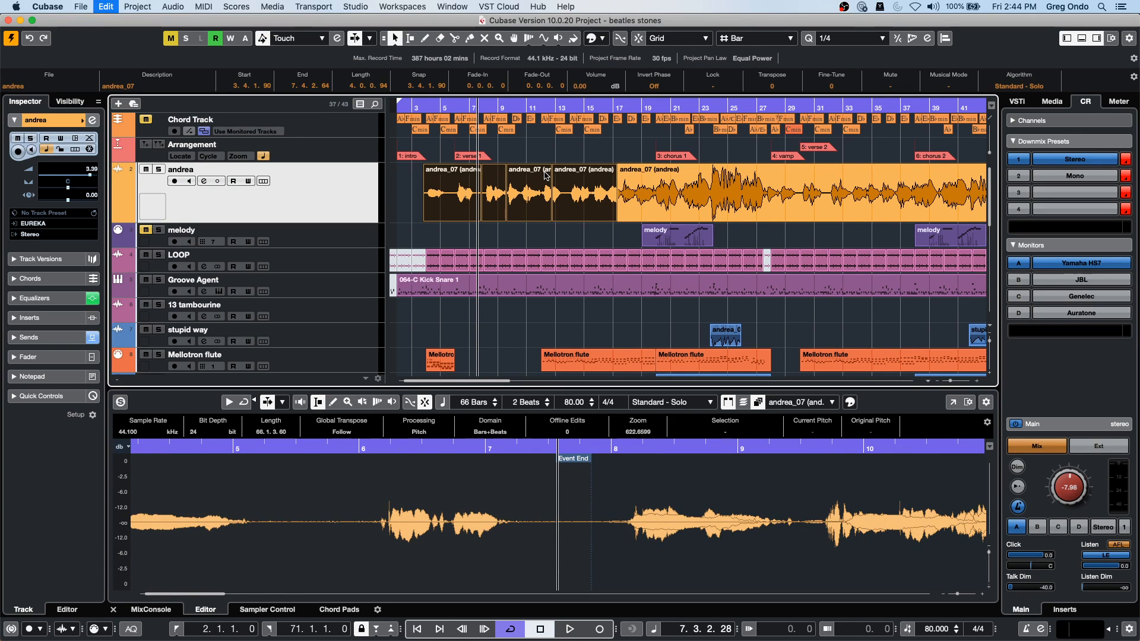
key("super+z")
key("super+z")
key("super+z")
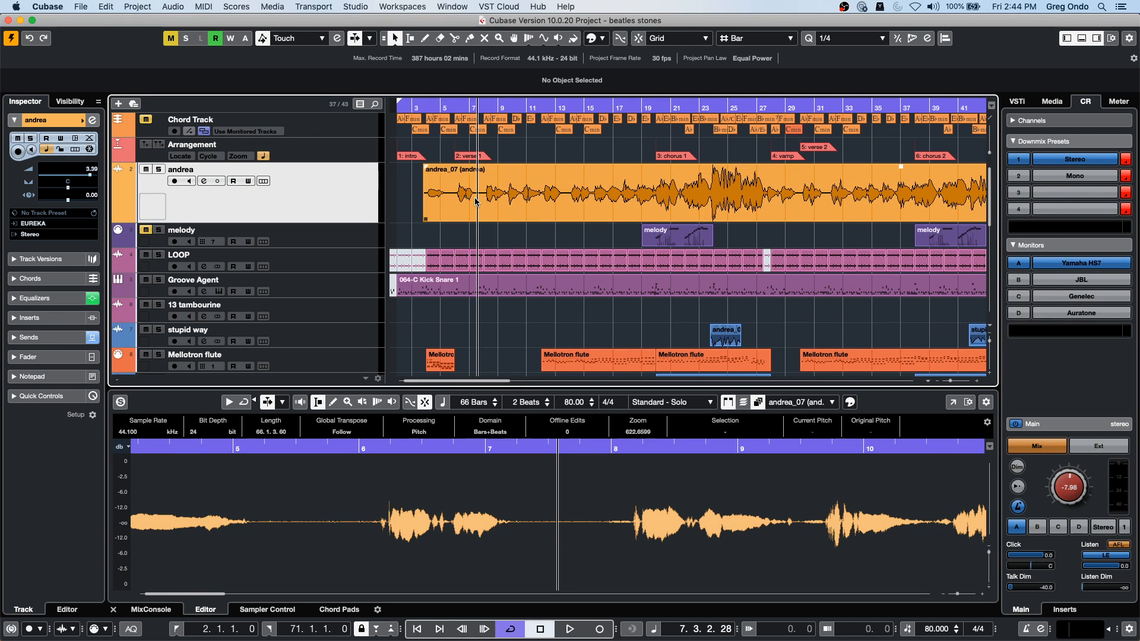
Step: Redo the vocal splits, fade-in, volume change and content slip, leaving the bounce undone
key("super+shift+z")
key("super+shift+z")
key("super+shift+z")
key("super+shift+z")
key("super+shift+z")
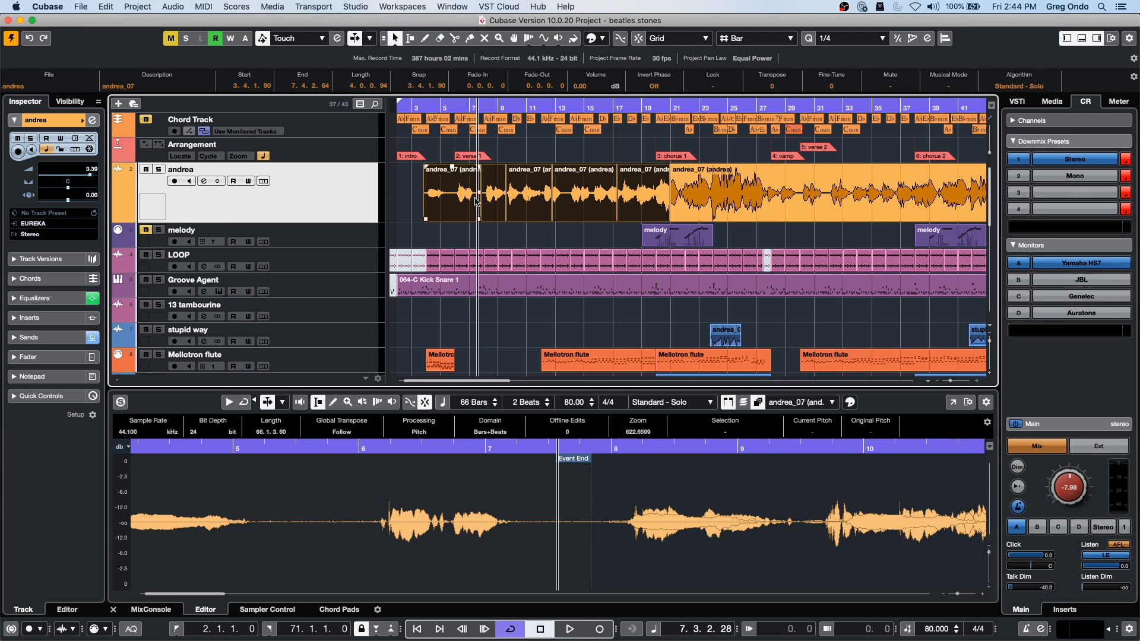
left_click(585, 191)
key("super+shift+z")
key("super+shift+z")
key("super+shift+z")
key("super+shift+z")
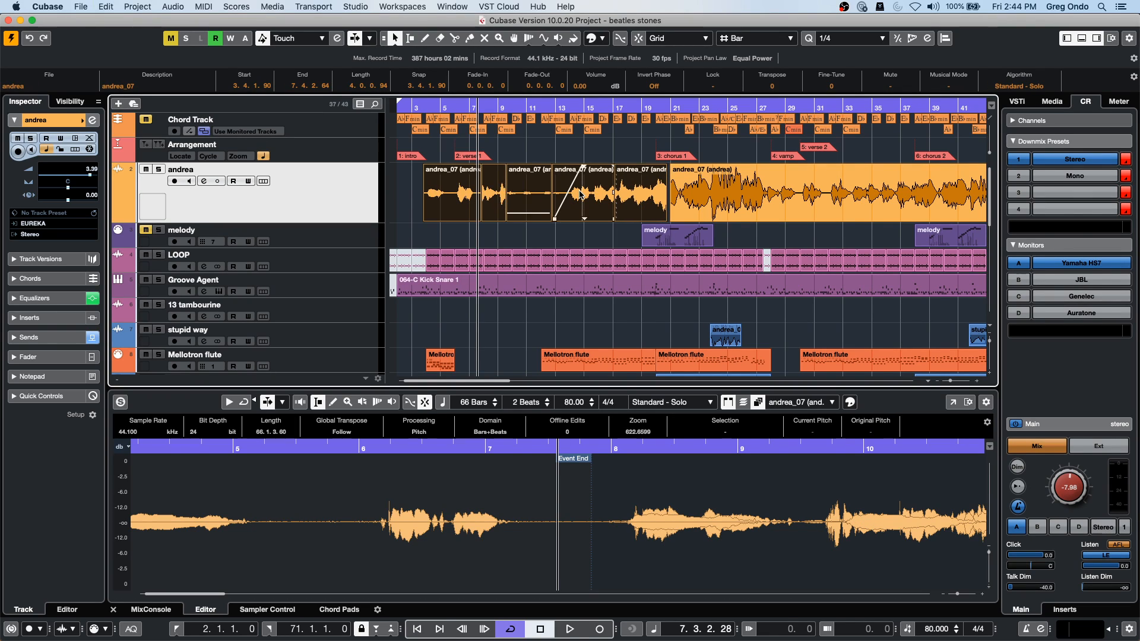
key("super+shift+z")
key("super+z")
Step: Render the selected vocal pieces in place with the current settings and undo the render
left_click(171, 6)
mouse_move(247, 99)
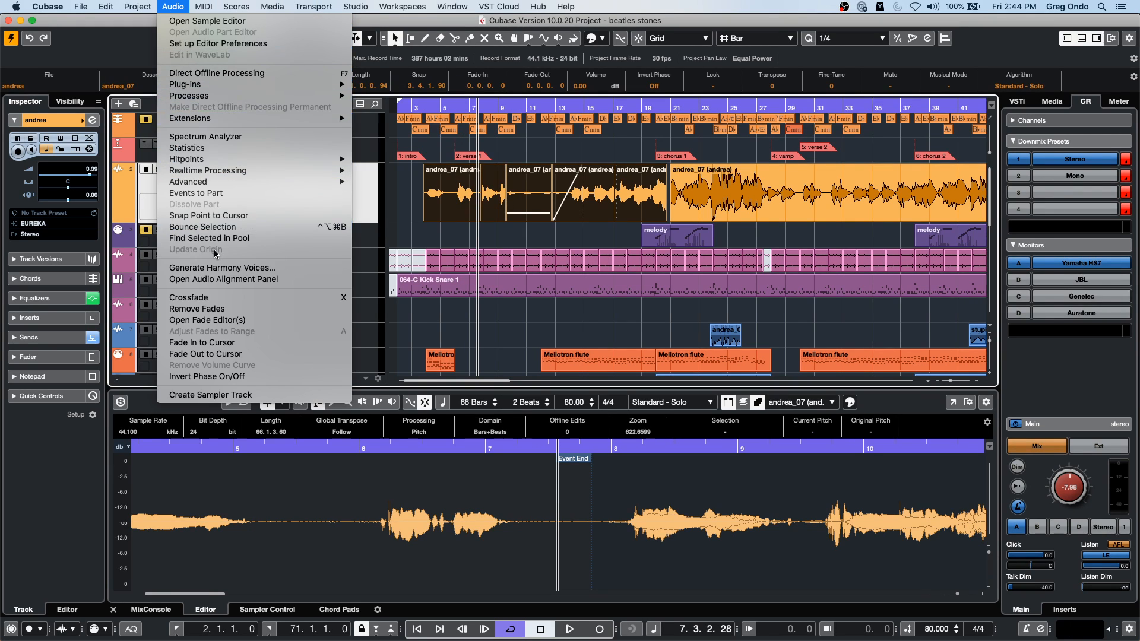
mouse_move(246, 186)
mouse_move(105, 6)
mouse_move(138, 121)
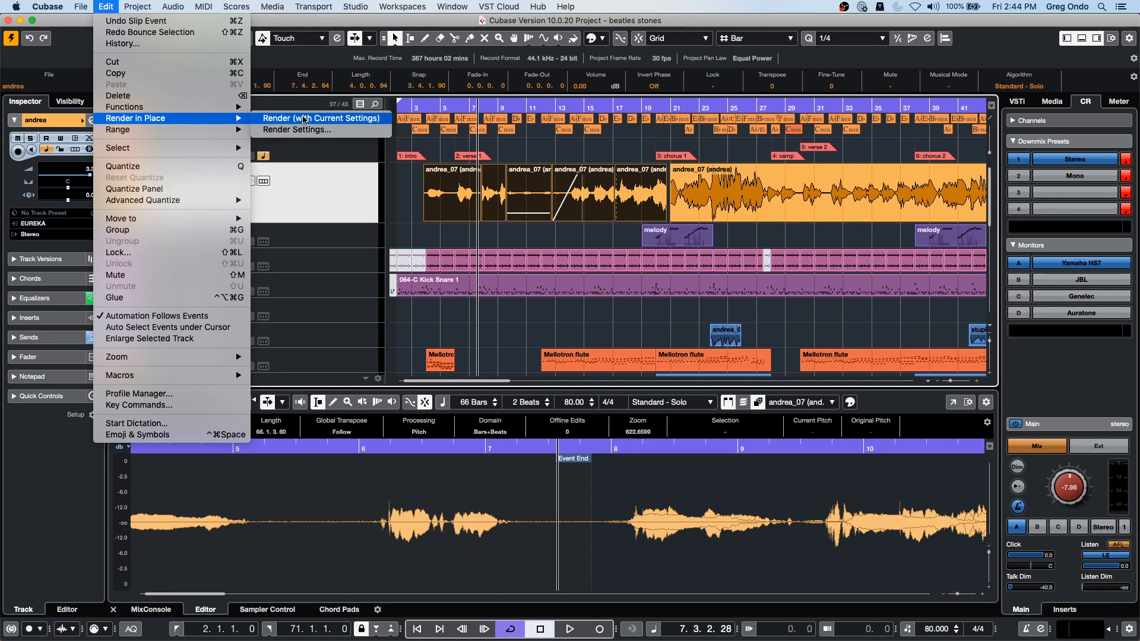
left_click(334, 121)
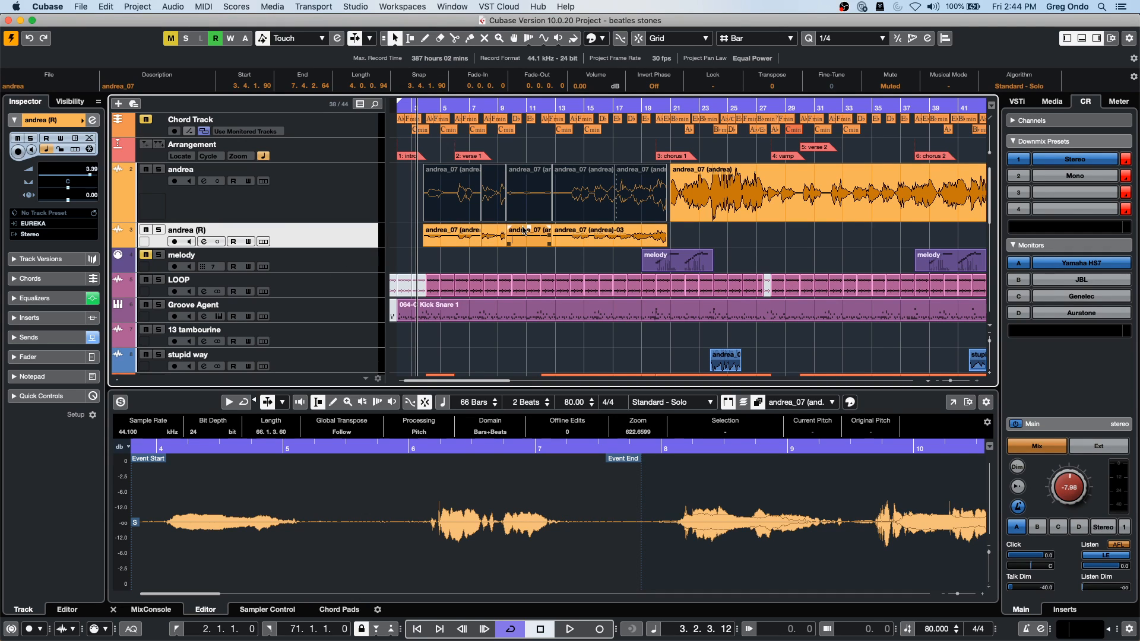
key("super+z")
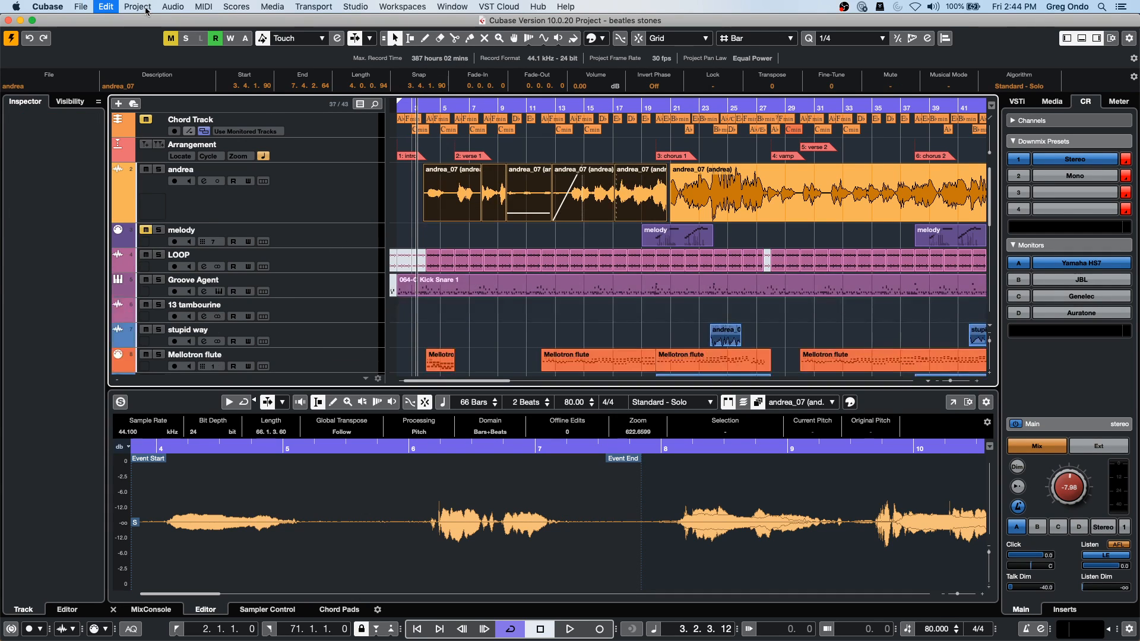
Step: Open the Render in Place settings, examine the Source Events and Mode options, and close the dialog without rendering
left_click(106, 6)
mouse_move(137, 6)
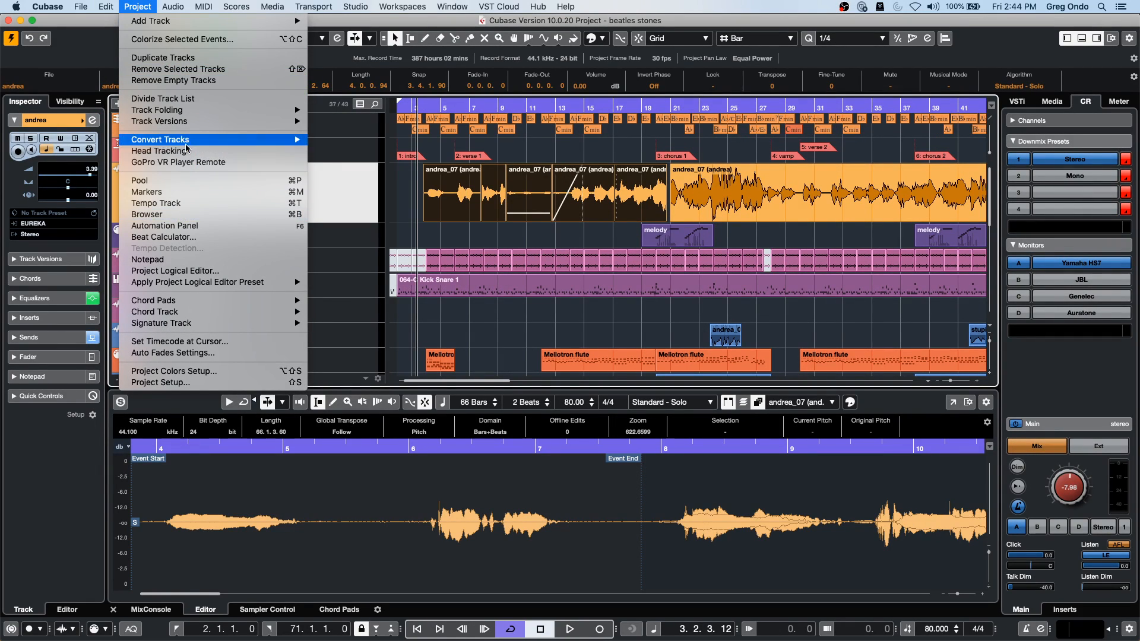
mouse_move(191, 126)
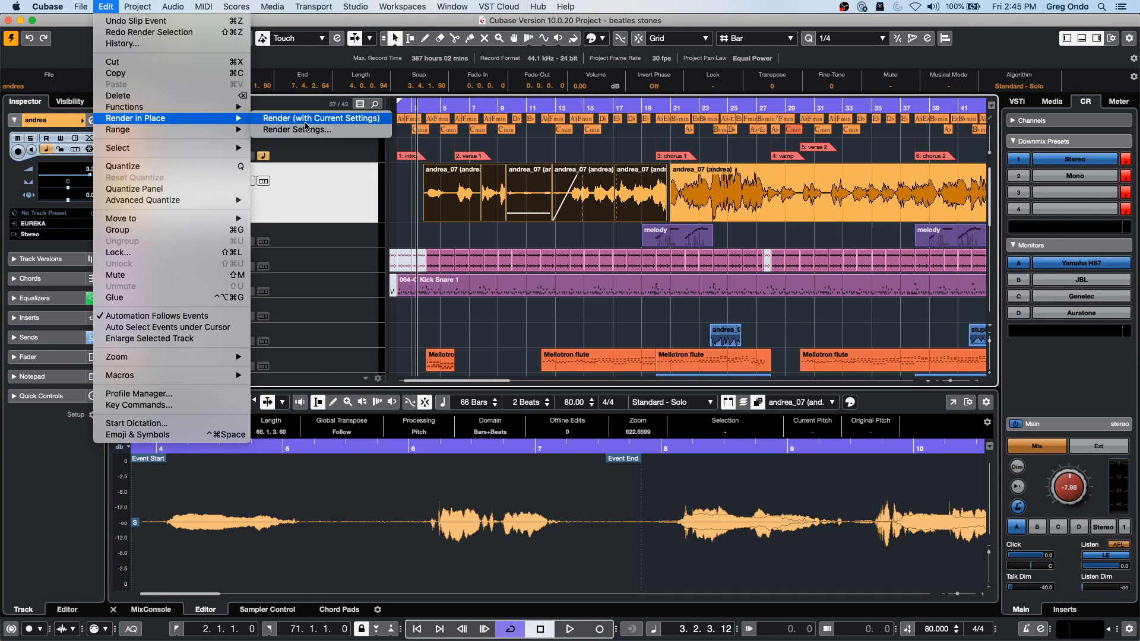
left_click(305, 129)
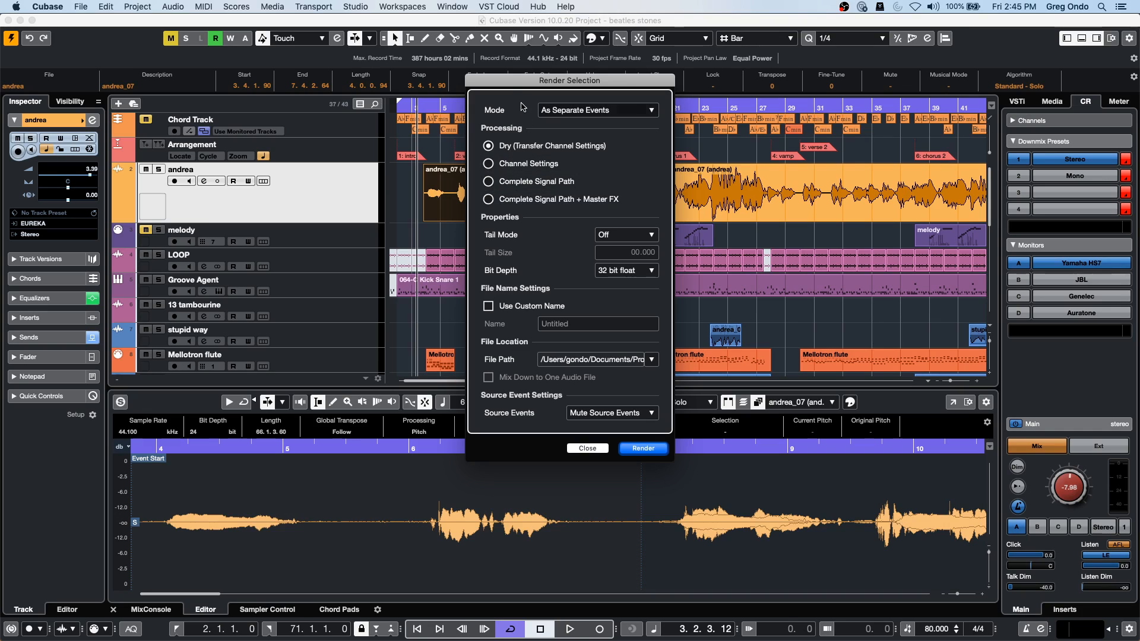
left_click_drag(523, 80, 598, 246)
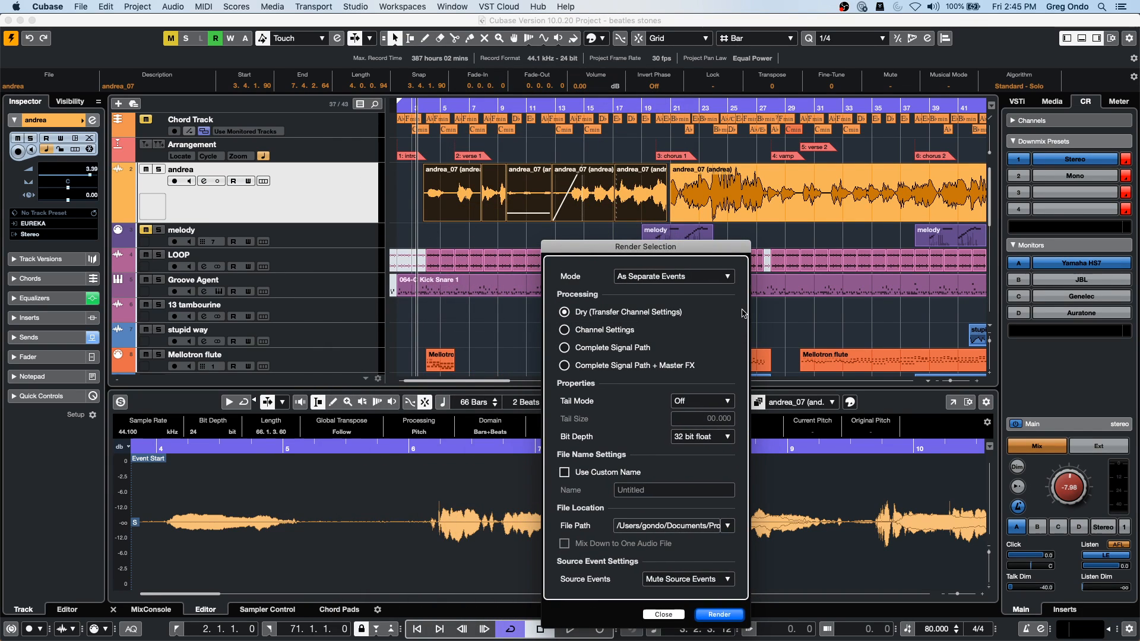
left_click(695, 580)
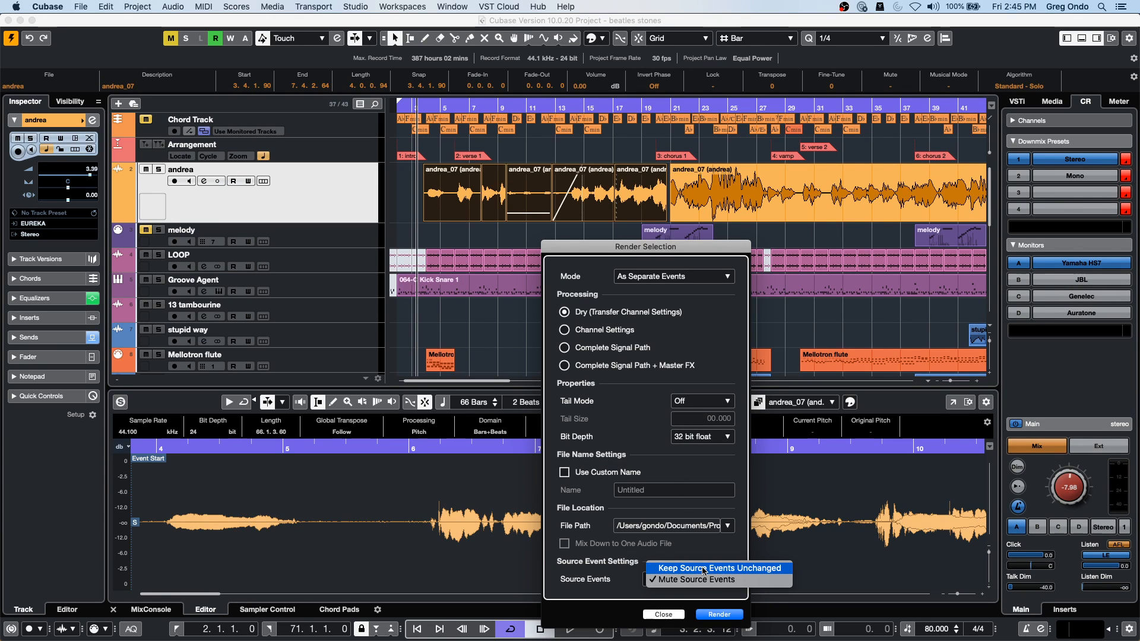
left_click(670, 278)
left_click(670, 277)
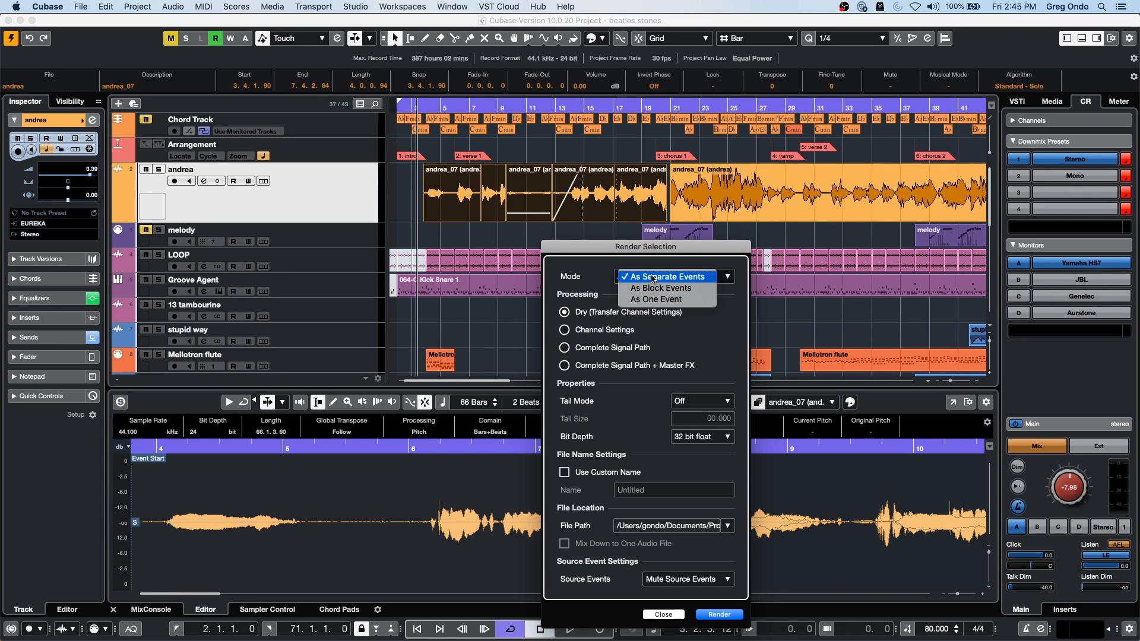
left_click(589, 273)
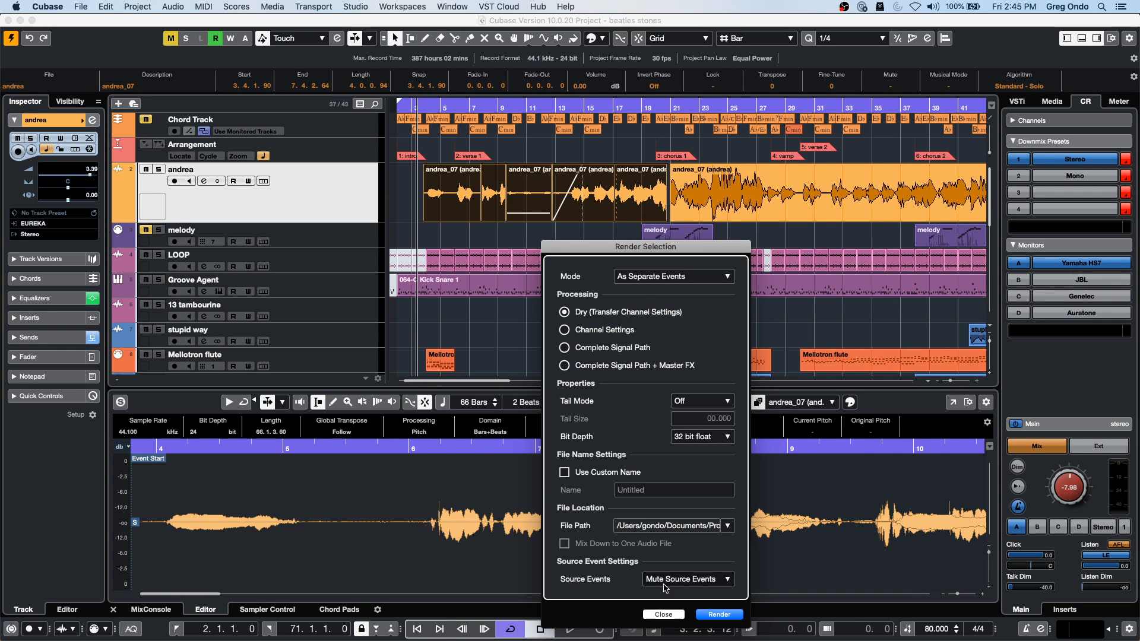
left_click(663, 614)
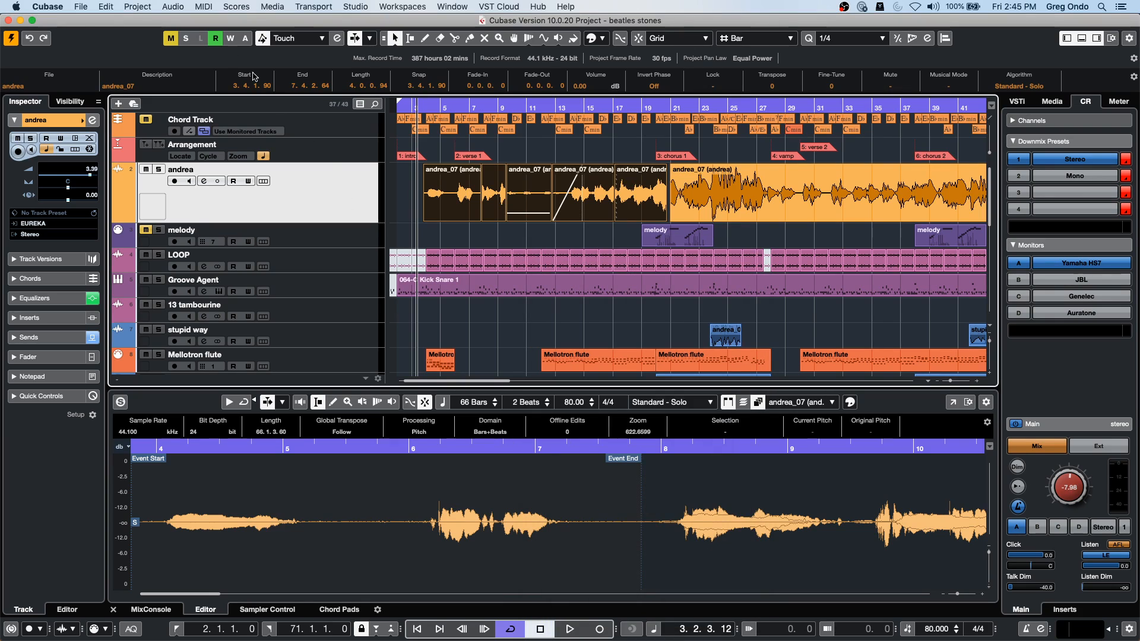
Step: Open the Export Audio Mixdown dialog to review its channel, format and after-export options, and close it without exporting
left_click(86, 7)
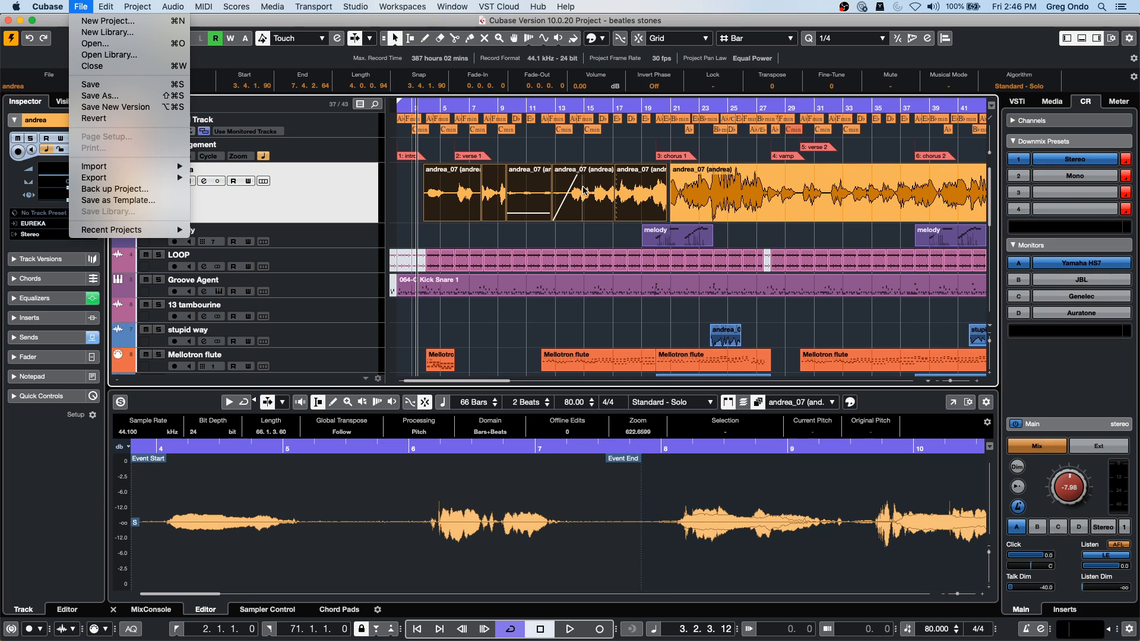
mouse_move(129, 177)
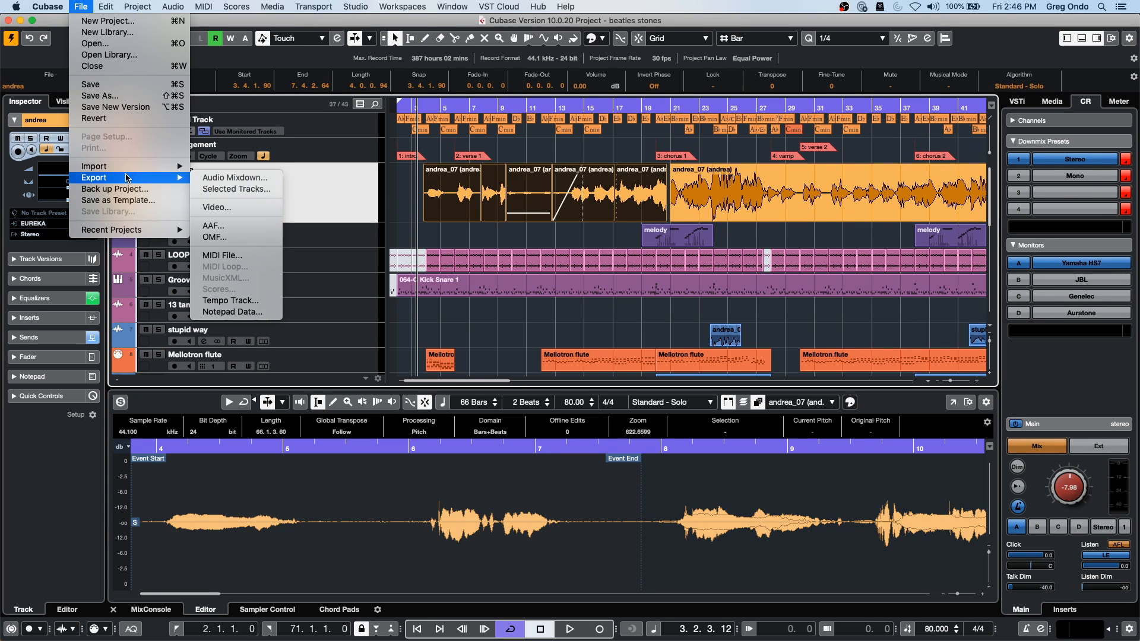
left_click(227, 177)
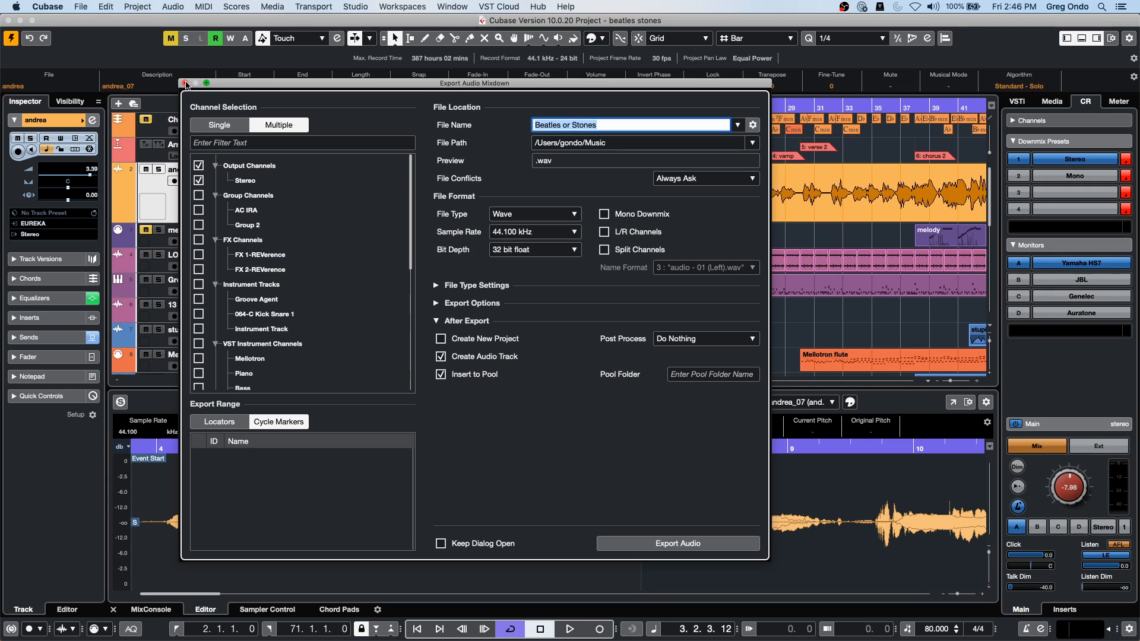
left_click(186, 84)
scroll(581, 190, "down", 10)
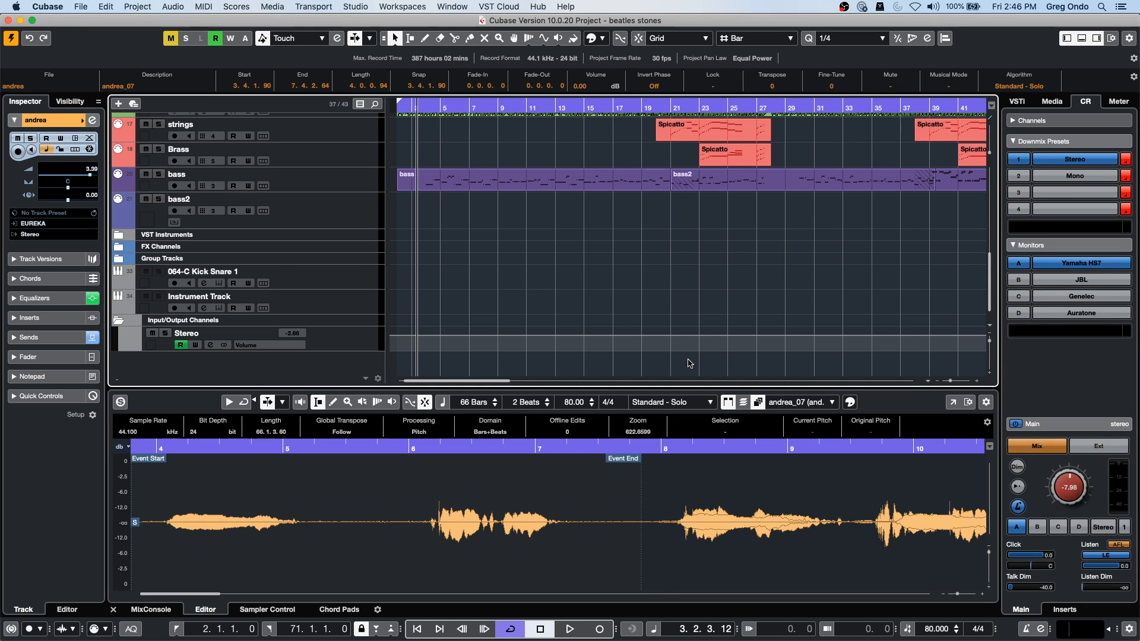
scroll(511, 229, "up", 15)
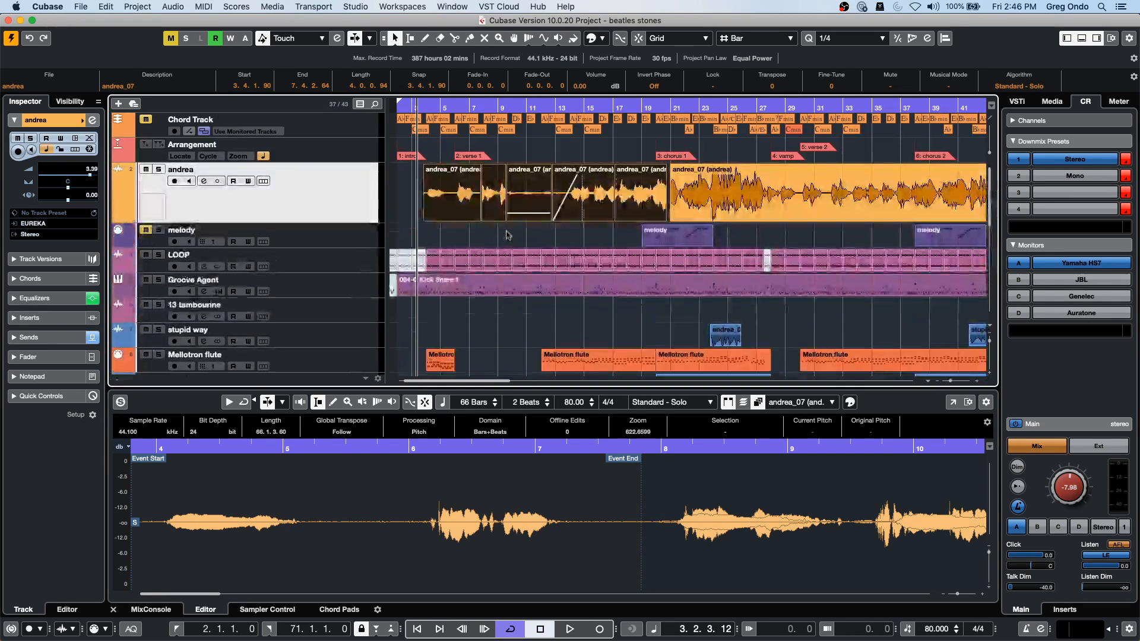
Step: Select the four tracks from the lead vocal through Groove Agent and move them into a new folder
left_click(625, 193)
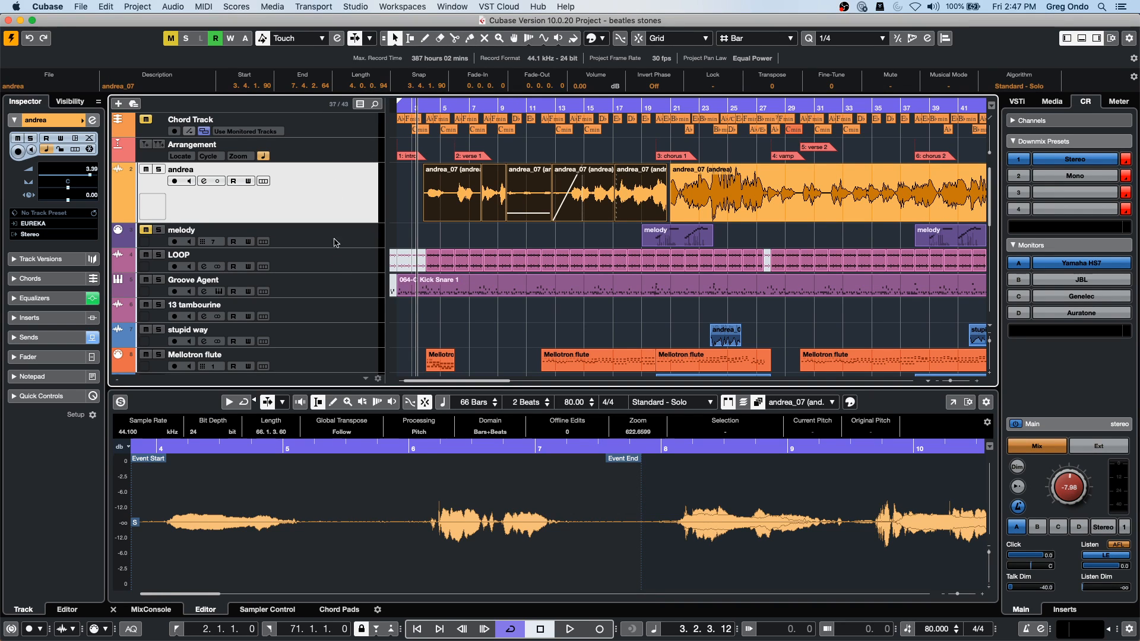
scroll(337, 296, "down", 10)
scroll(337, 296, "up", 10)
left_click(331, 295, "shift")
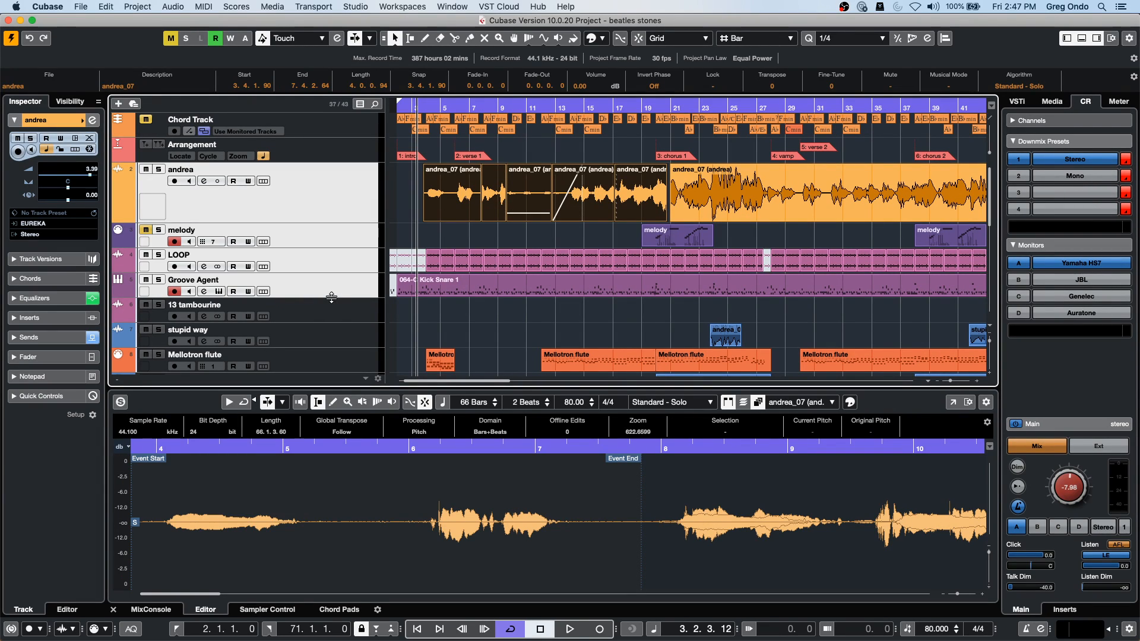
right_click(333, 195)
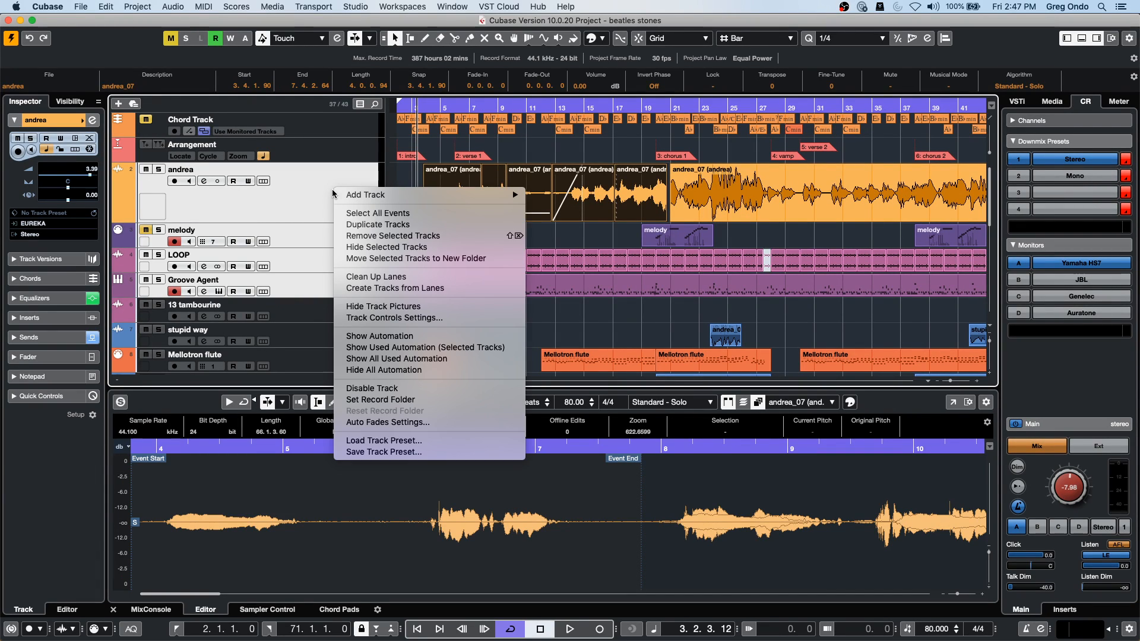
left_click(394, 262)
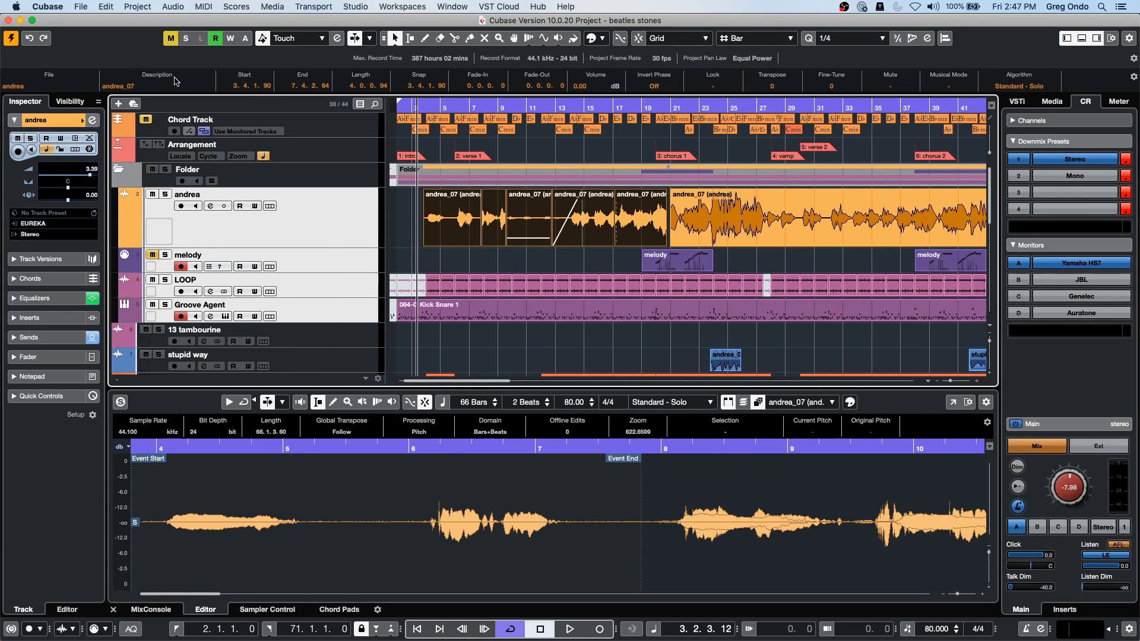
Step: Toggle the visibility of the new folder and its vocal track off and back on in the track visibility list
left_click(73, 104)
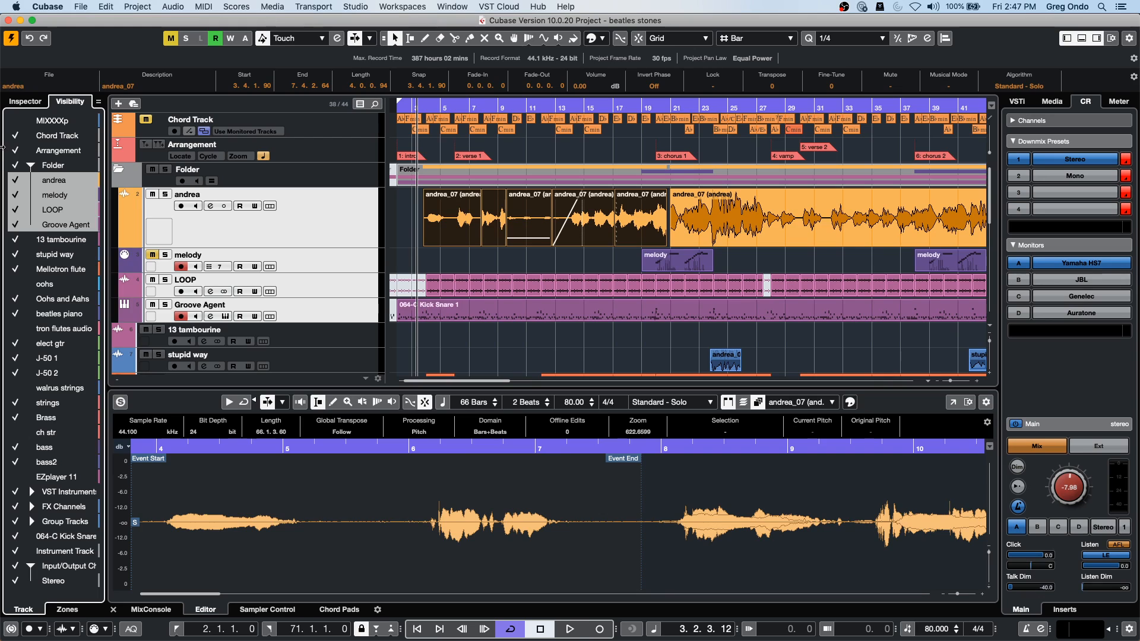
left_click(16, 168)
left_click(16, 168)
left_click(16, 168)
left_click(16, 169)
left_click(17, 180)
left_click(17, 181)
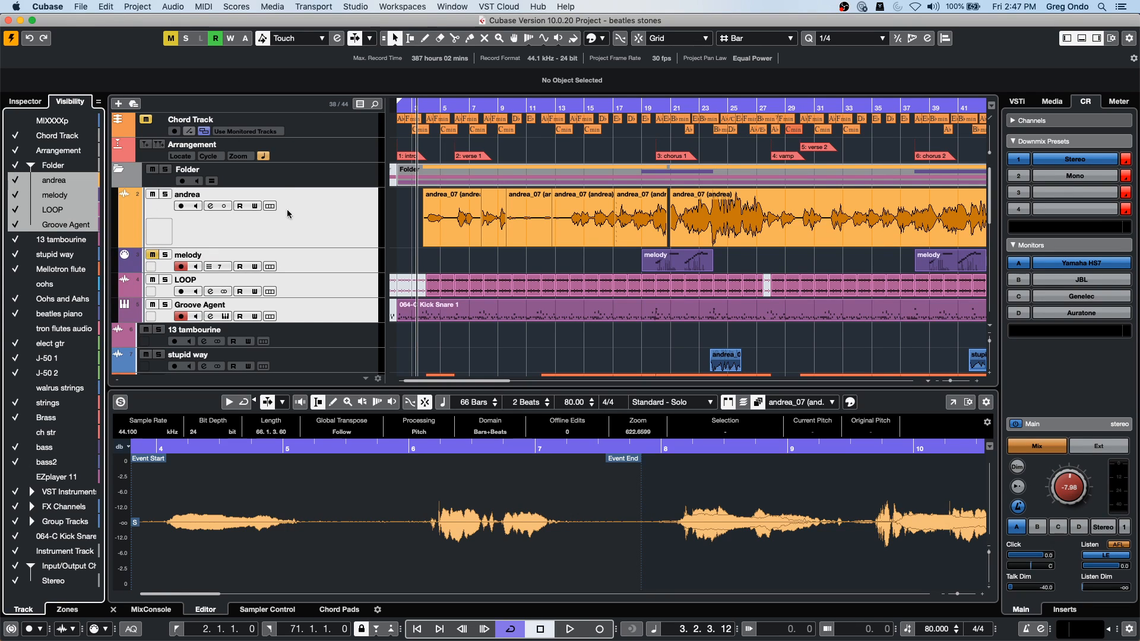
Step: Collapse the new folder track, toggle its visibility off and back on, and show its contained tracks in the Inspector
left_click(116, 171)
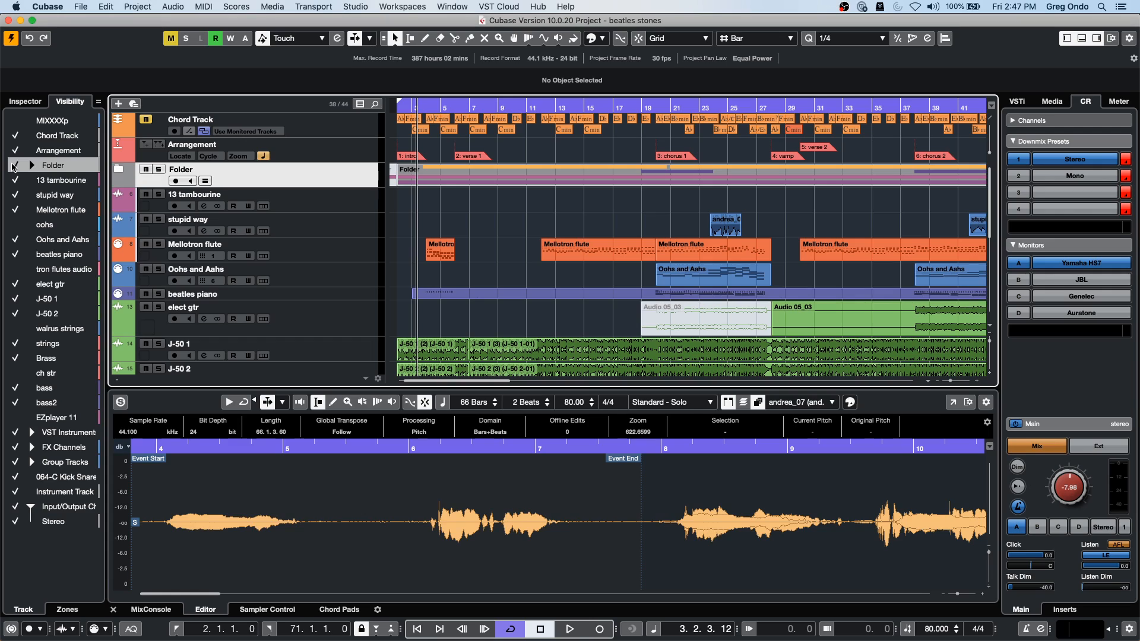
left_click(27, 101)
left_click(71, 102)
left_click(15, 166)
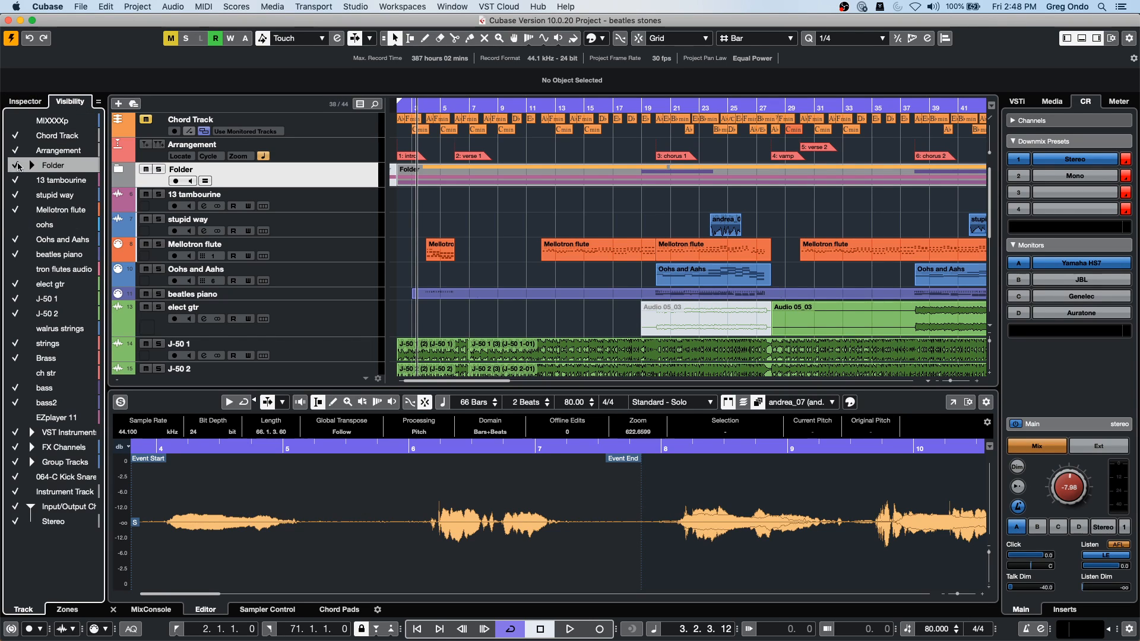
left_click(14, 166)
left_click(26, 102)
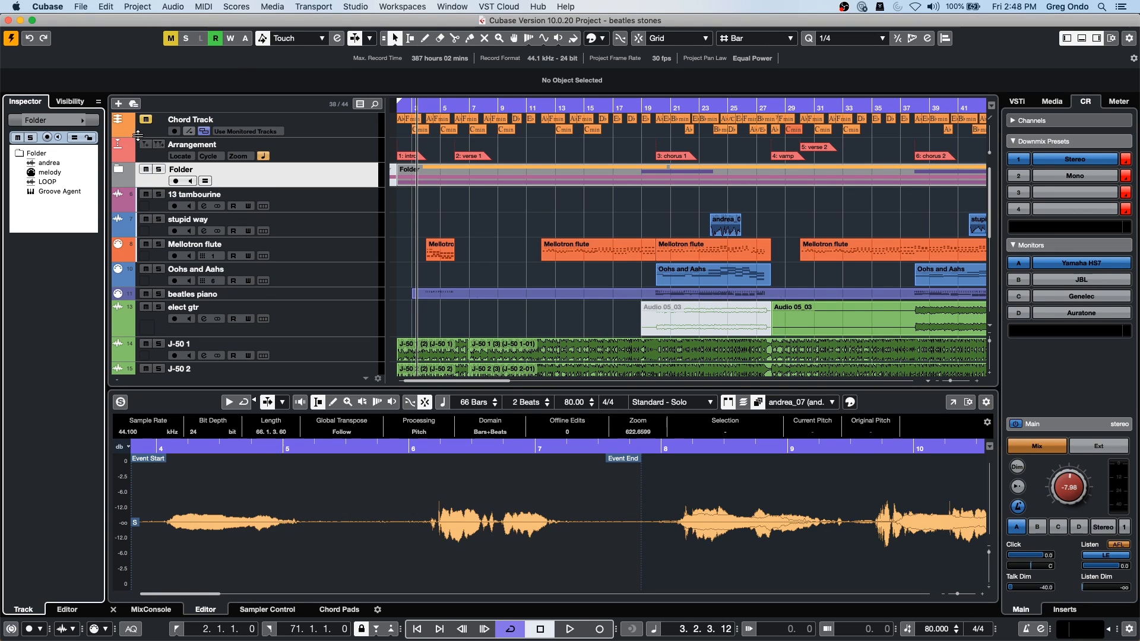
Step: Open the recent project "Amos Moses - GO.cpr" and zoom out to show the whole song
left_click(80, 7)
mouse_move(117, 181)
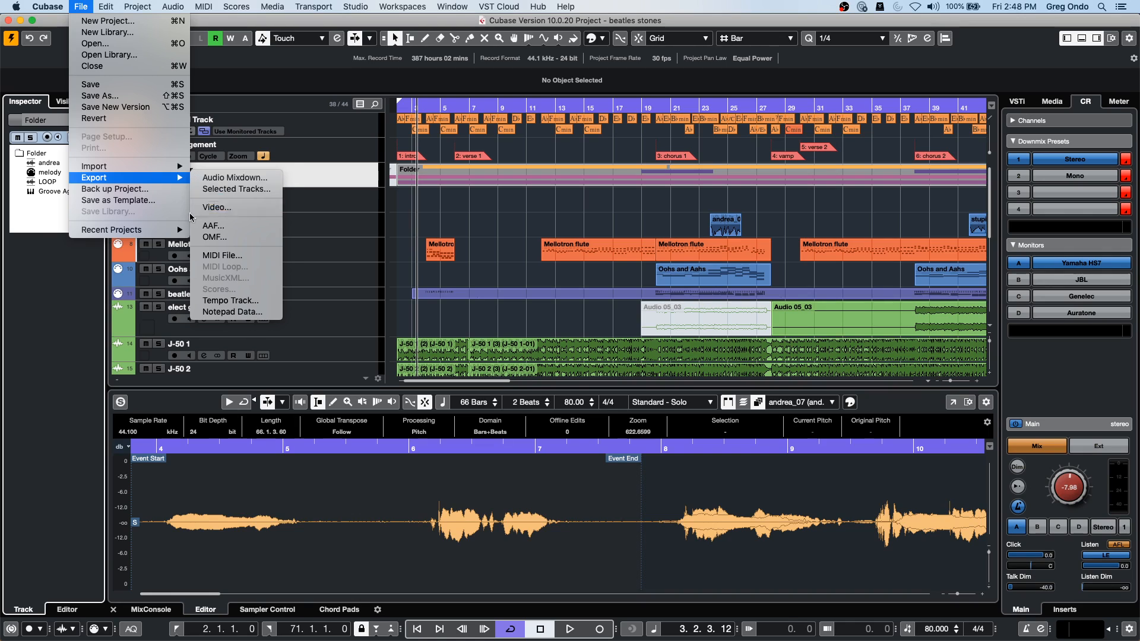
mouse_move(178, 229)
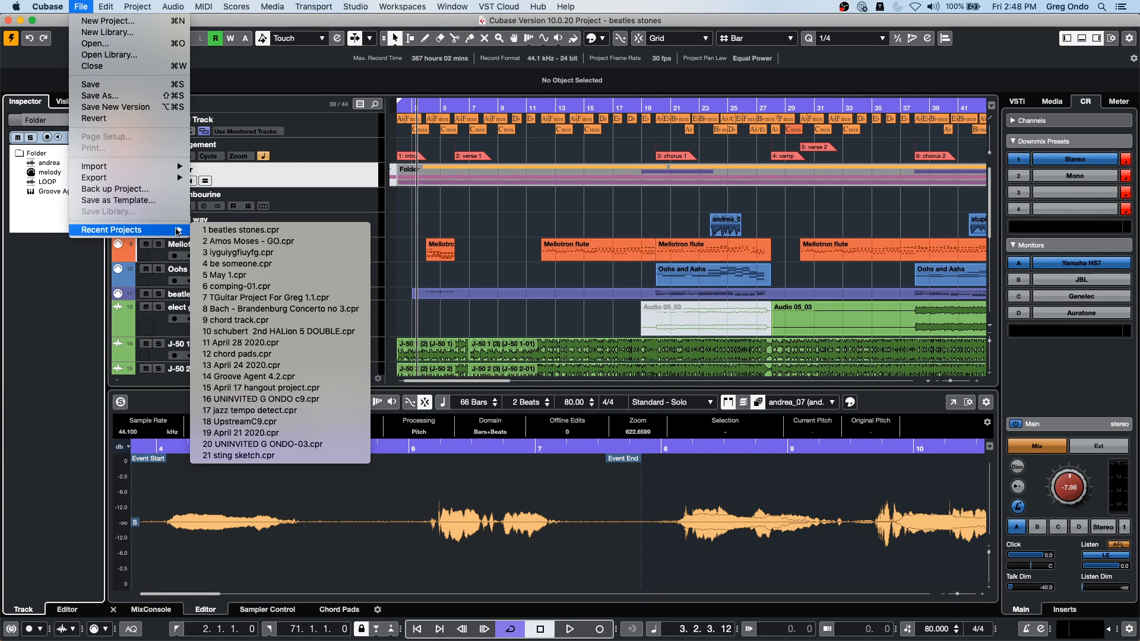
left_click(241, 241)
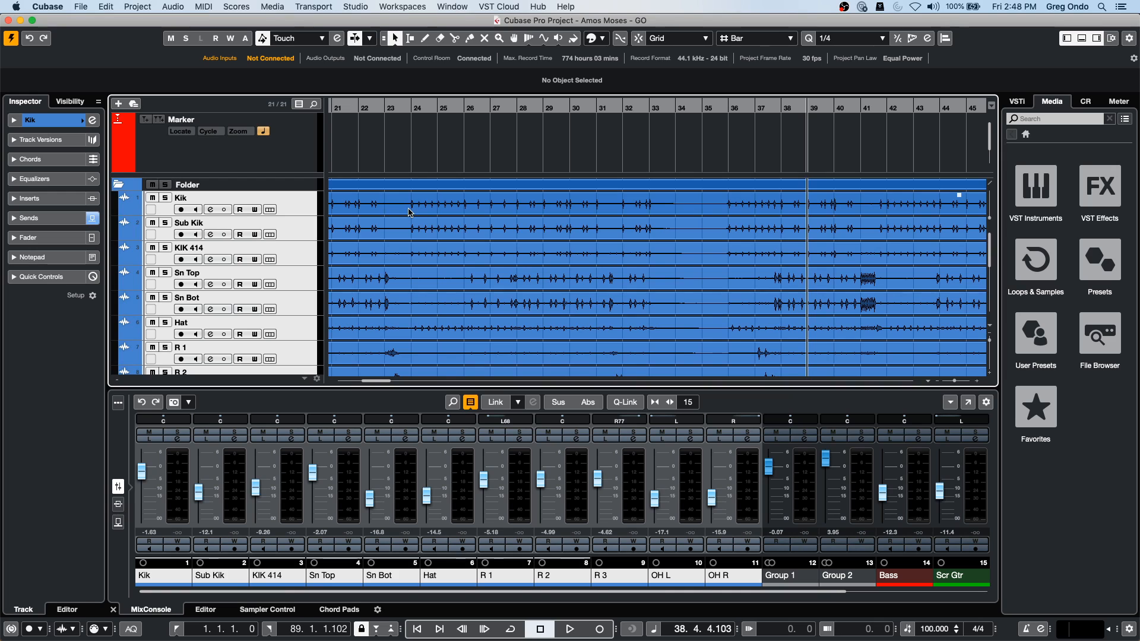
left_click_drag(410, 104, 262, 76)
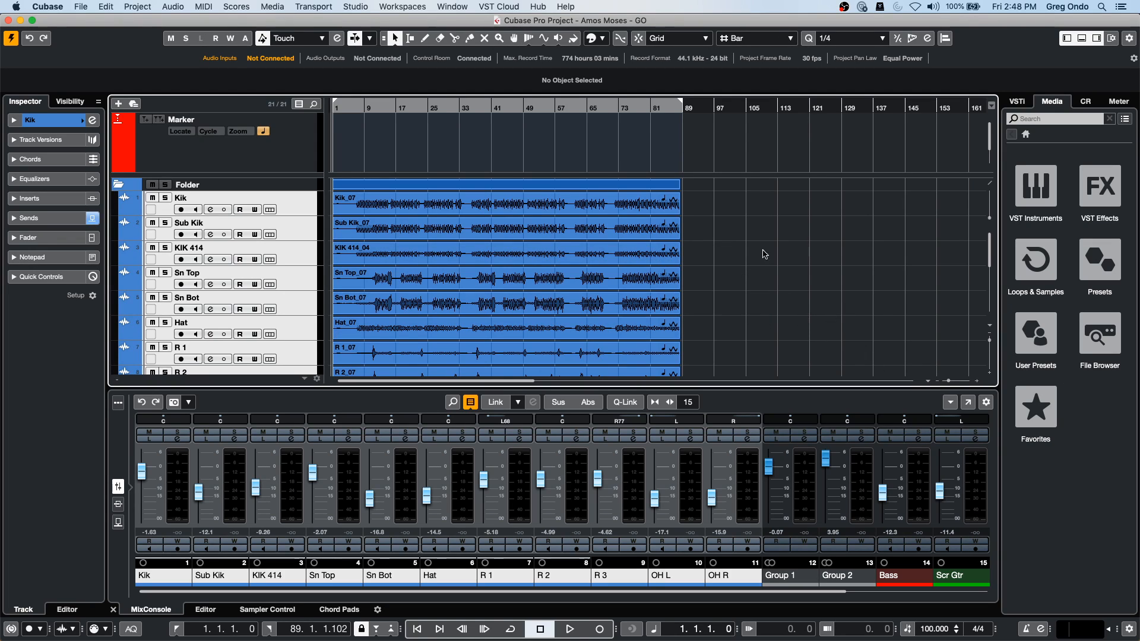
Step: Play from bar 5 and write volume automation on Group 1 and Group 2, moving Group 1's fader down and up and lowering Group 2 to -12.1 dB
left_click(348, 104)
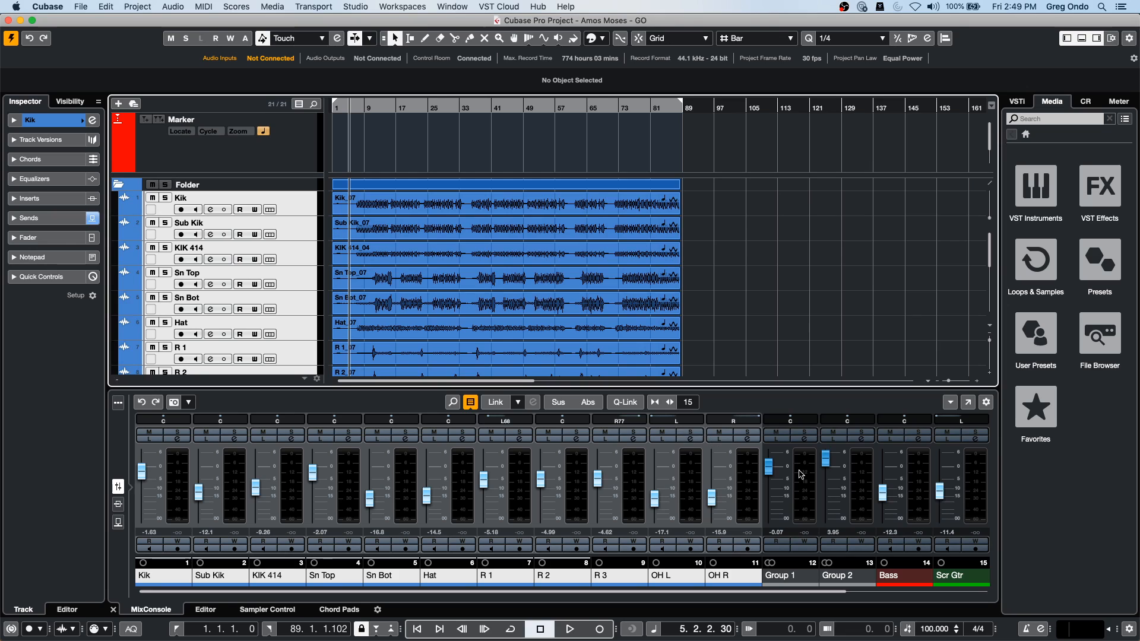
left_click(805, 439)
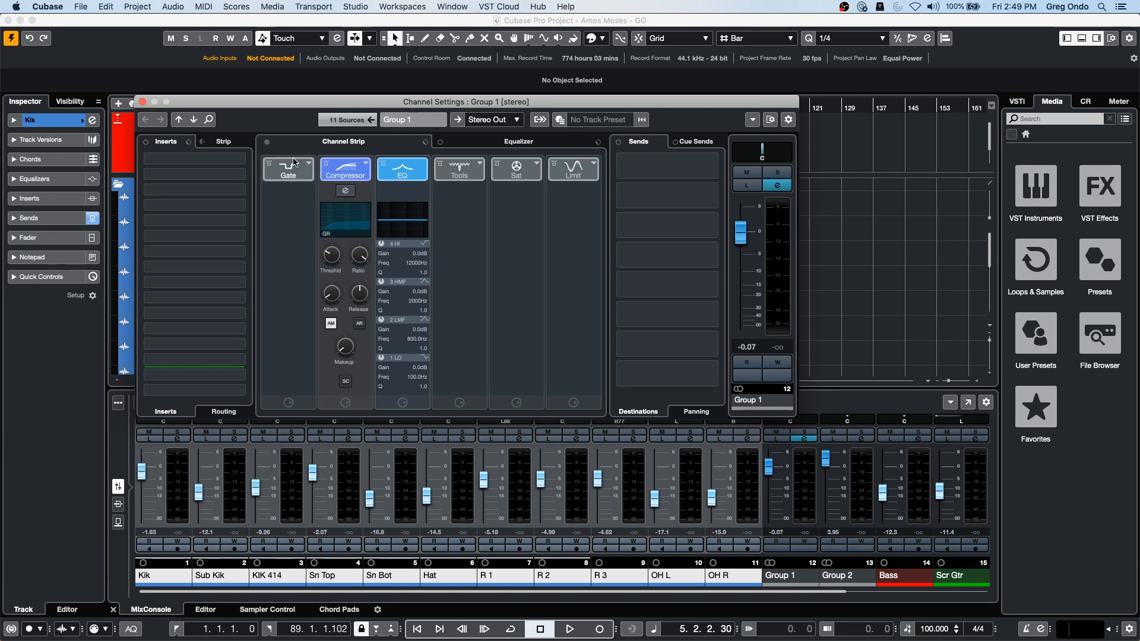
left_click(142, 102)
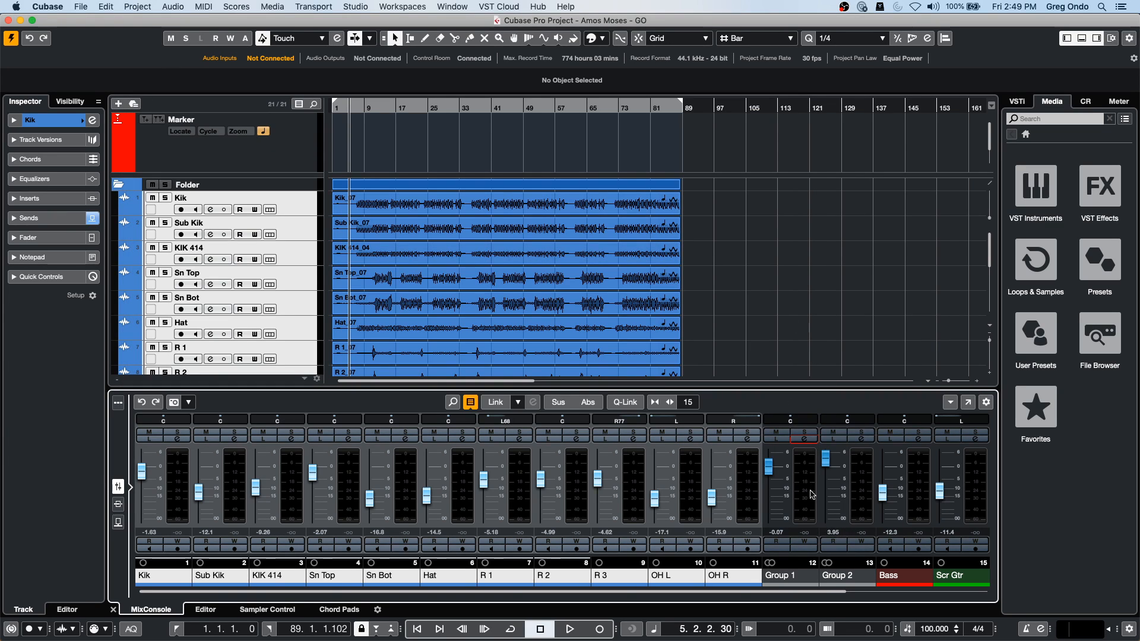
left_click(806, 540)
key("space")
mouse_move(769, 467)
left_mouse_down()
mouse_move(773, 486)
mouse_move(778, 471)
mouse_move(825, 459)
mouse_move(827, 500)
mouse_move(825, 462)
mouse_move(769, 471)
mouse_move(764, 523)
mouse_move(768, 478)
left_mouse_up()
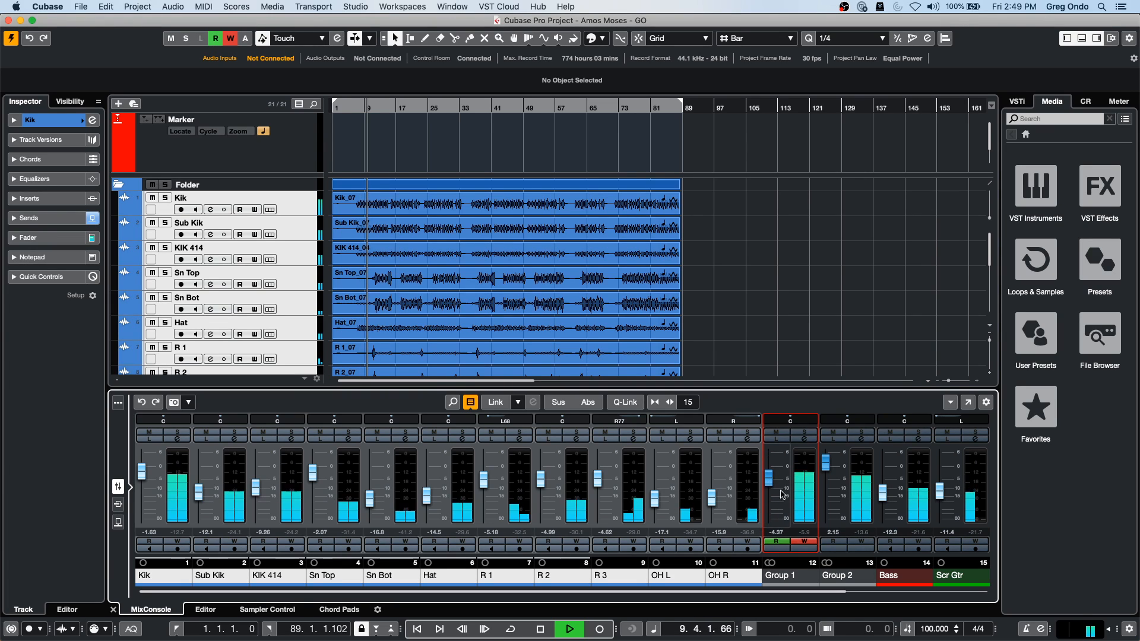
left_click_drag(825, 462, 828, 506)
mouse_move(768, 477)
left_mouse_down()
mouse_move(769, 493)
mouse_move(772, 471)
mouse_move(788, 469)
left_mouse_up()
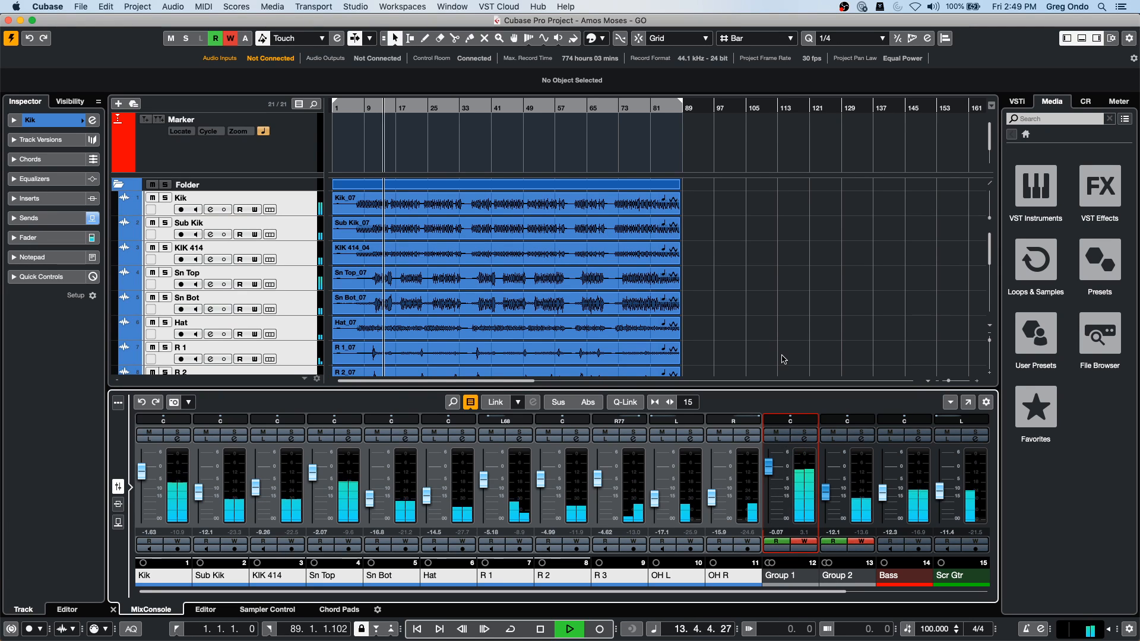
key("space")
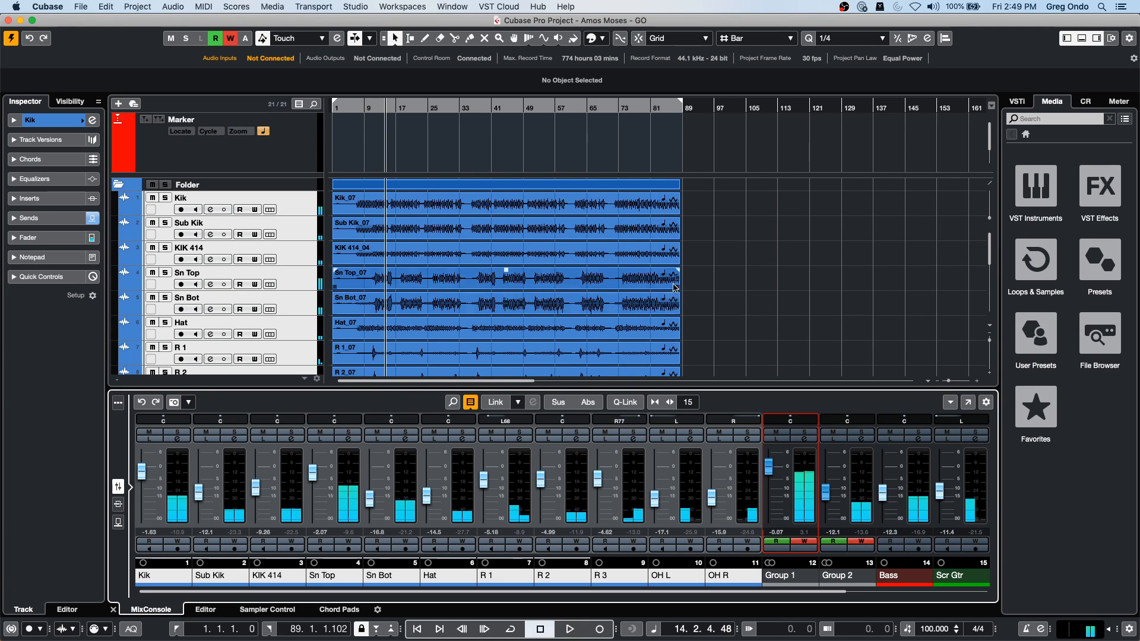
Step: Check the written automation on the group tracks, select only the Kik track and bring up the track types that can be added
scroll(771, 285, "down", 5)
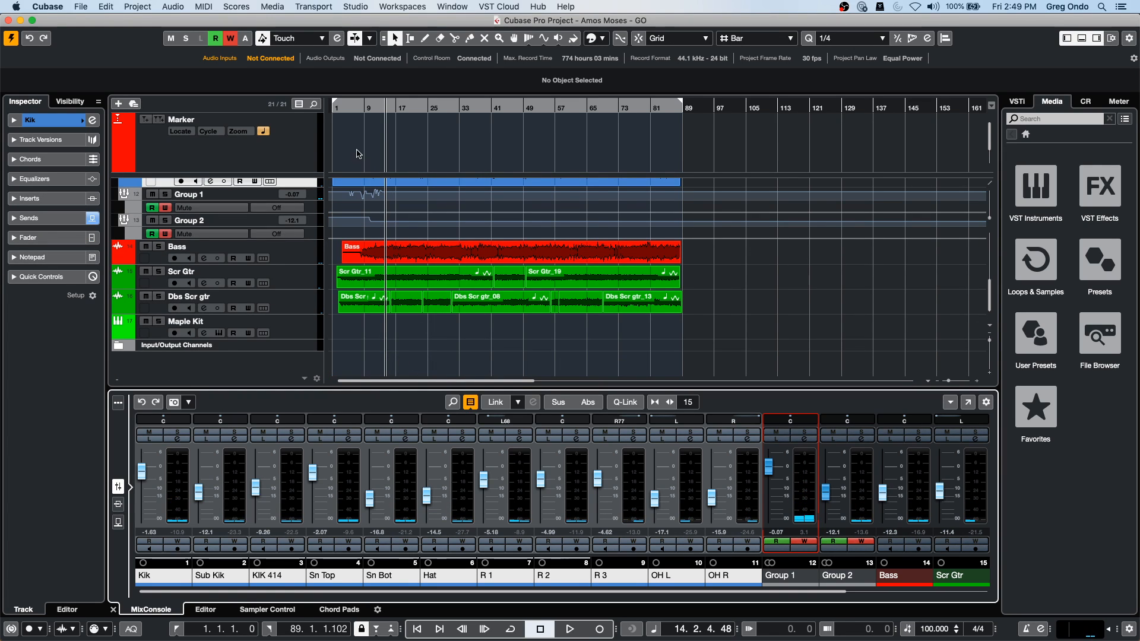
scroll(381, 355, "up", 5)
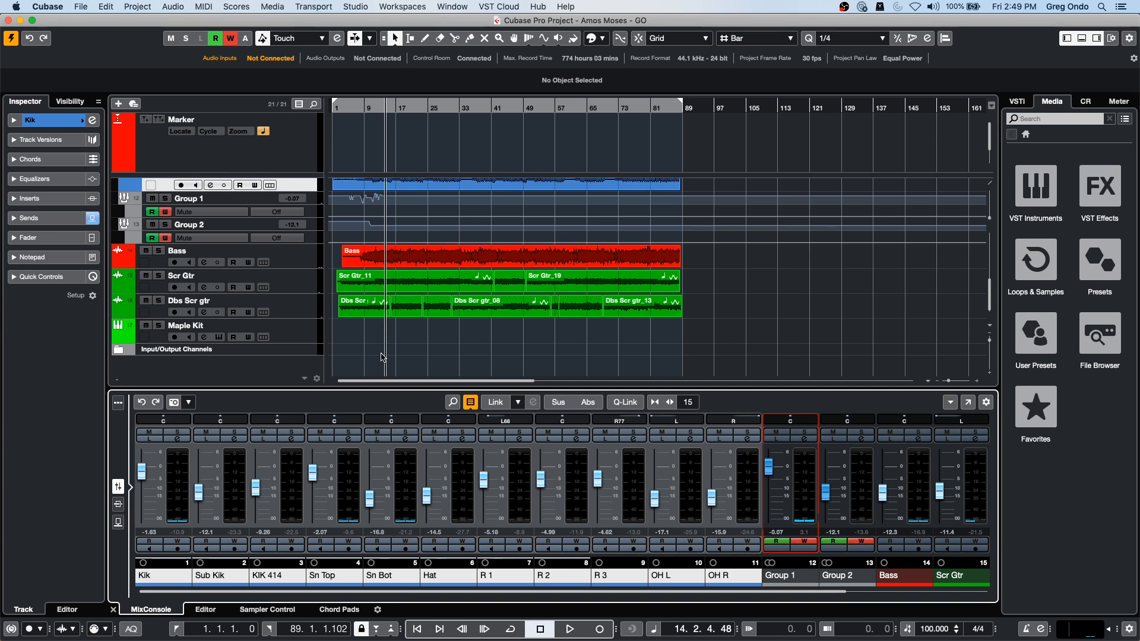
scroll(381, 355, "down", 5)
scroll(379, 352, "up", 5)
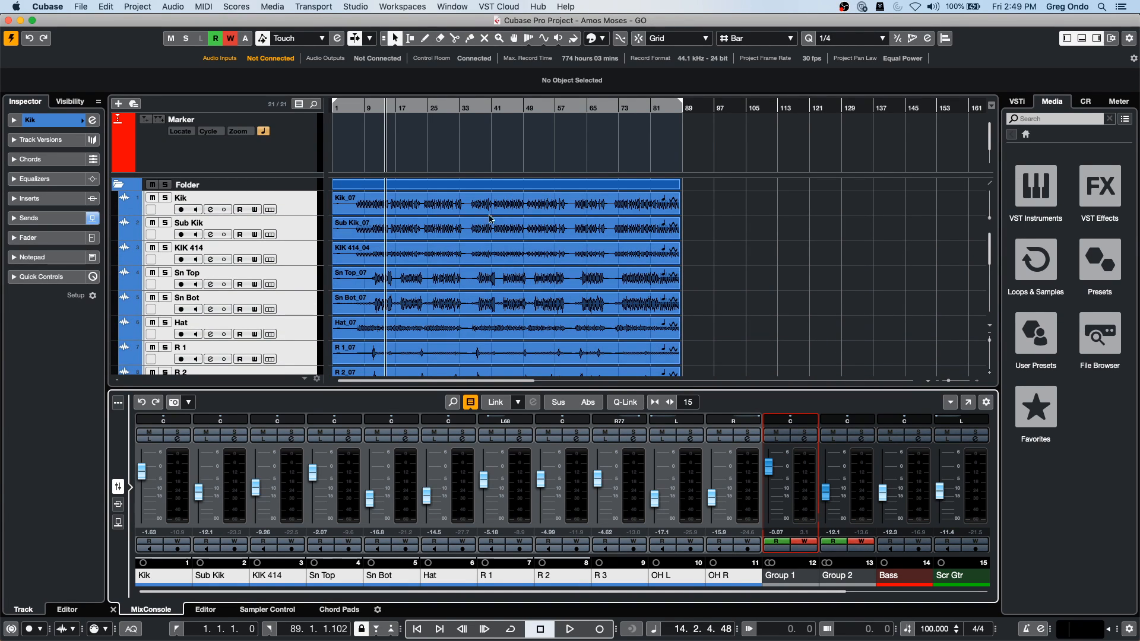
left_click(301, 208)
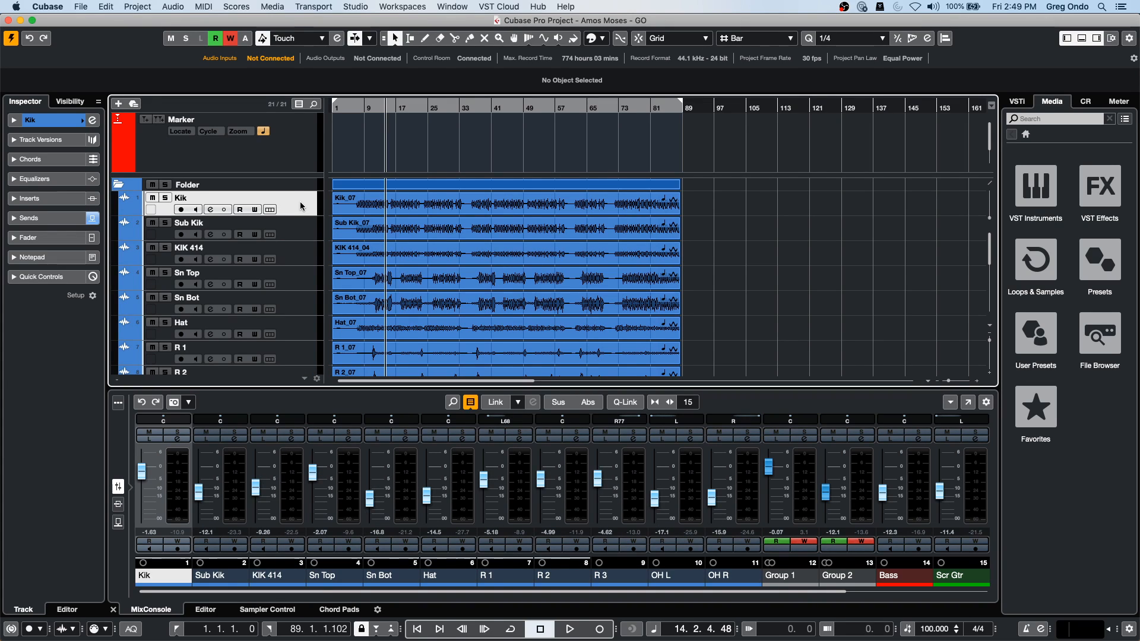
right_click(301, 207)
mouse_move(372, 208)
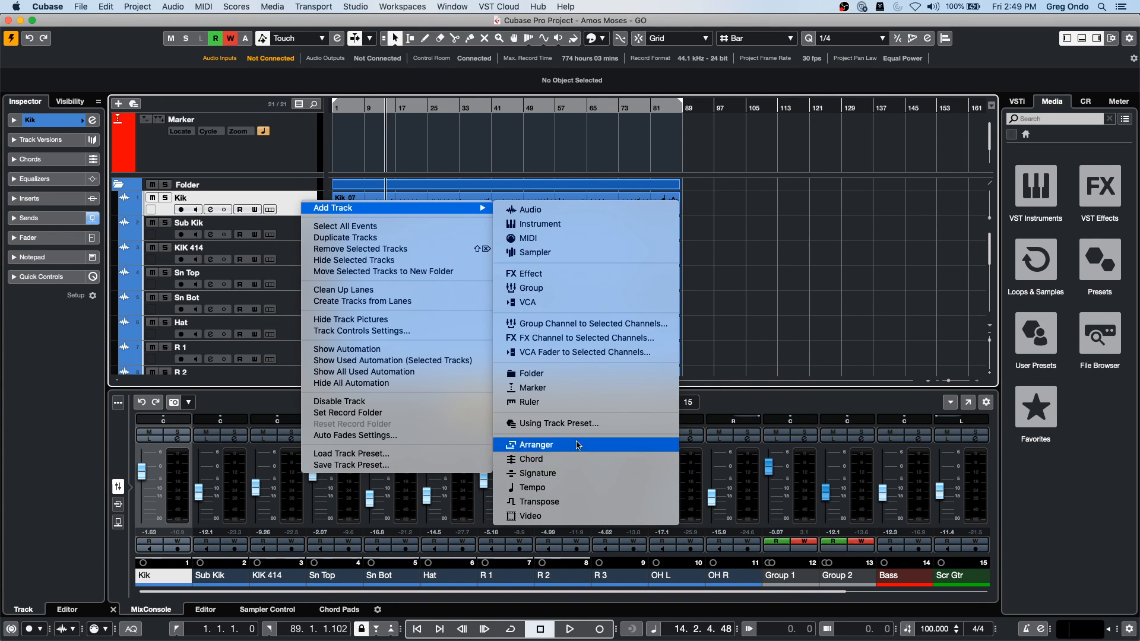
Step: Review the Folder Setup options for adding a group track and cancel without creating it
left_click(564, 288)
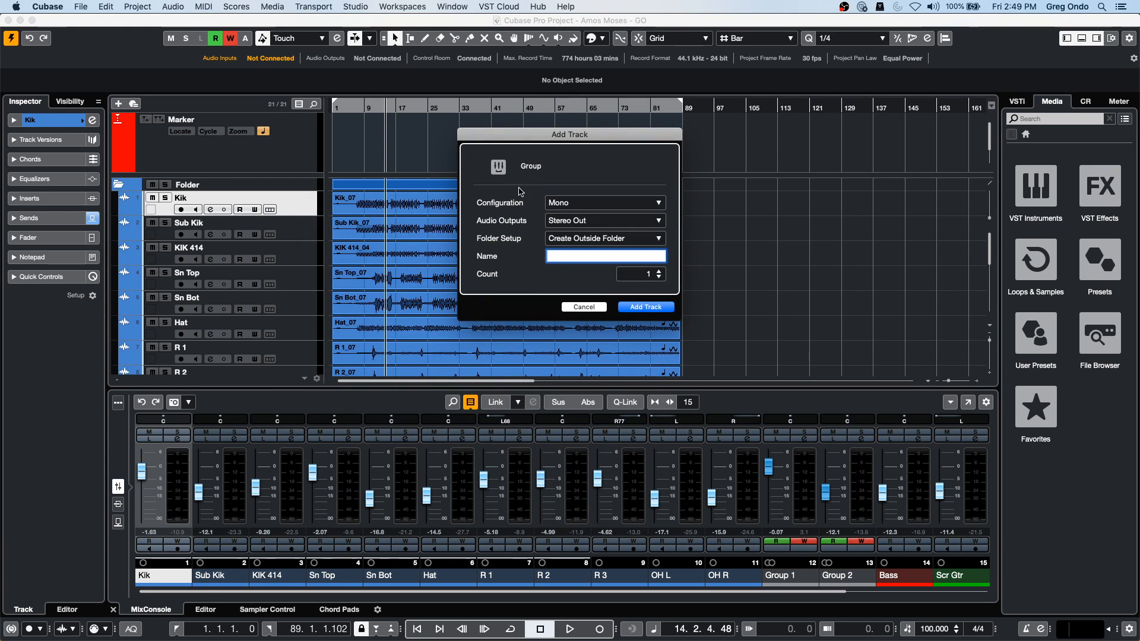
left_click(602, 240)
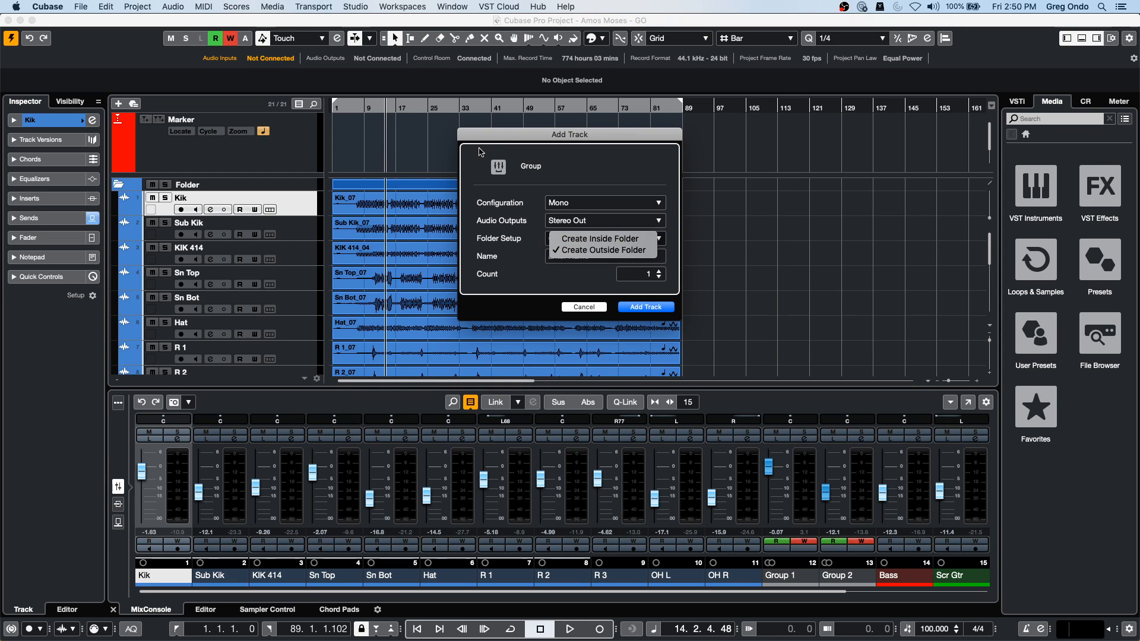
left_click(265, 245)
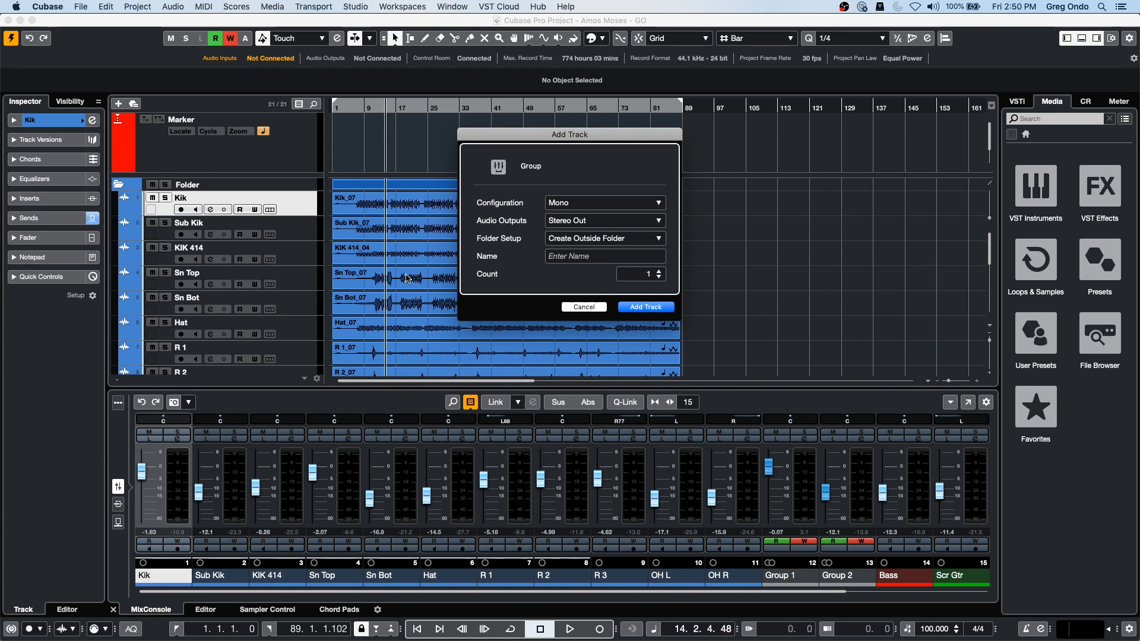
left_click(585, 307)
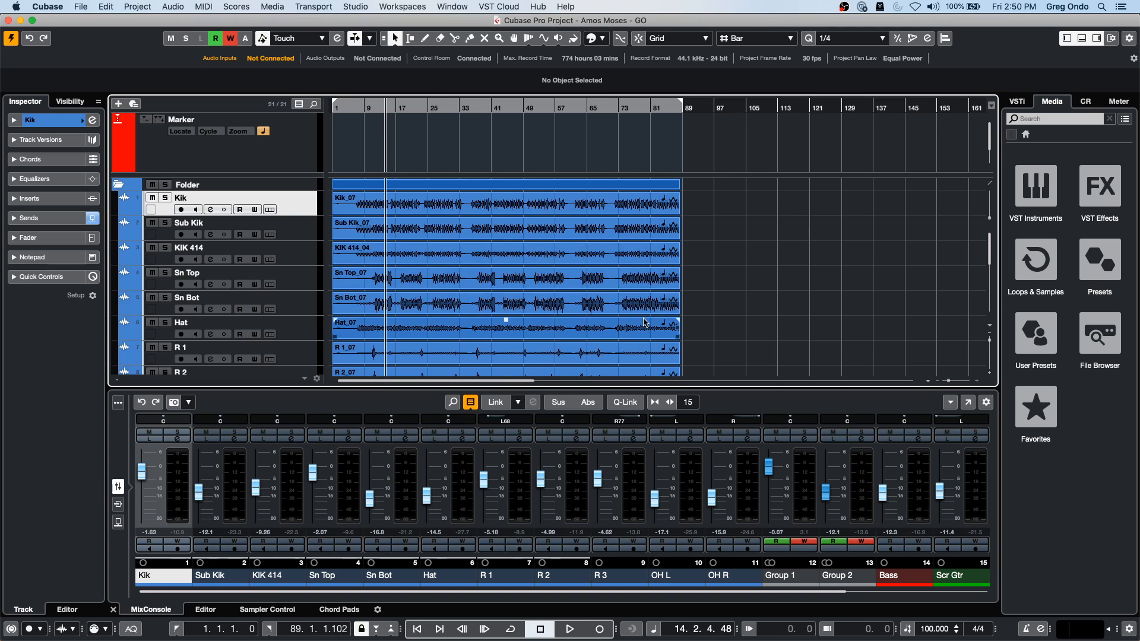
Step: Hide the MixConsole below the project so the track list and arrangement use the full height
scroll(651, 300, "down", 8)
scroll(650, 300, "up", 3)
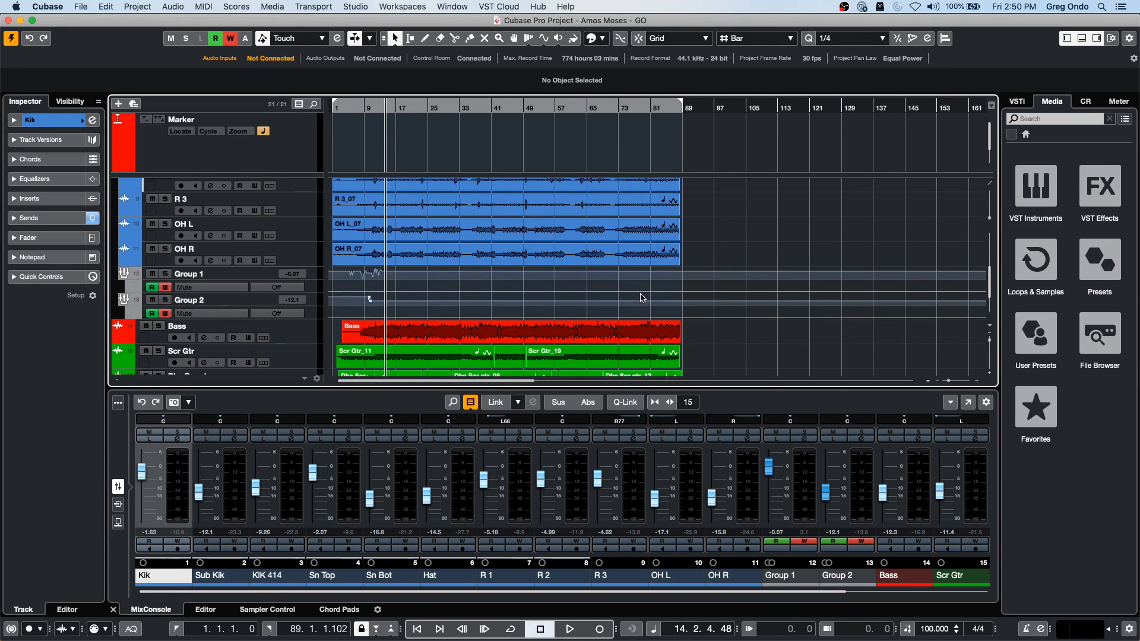
scroll(643, 298, "up", 2)
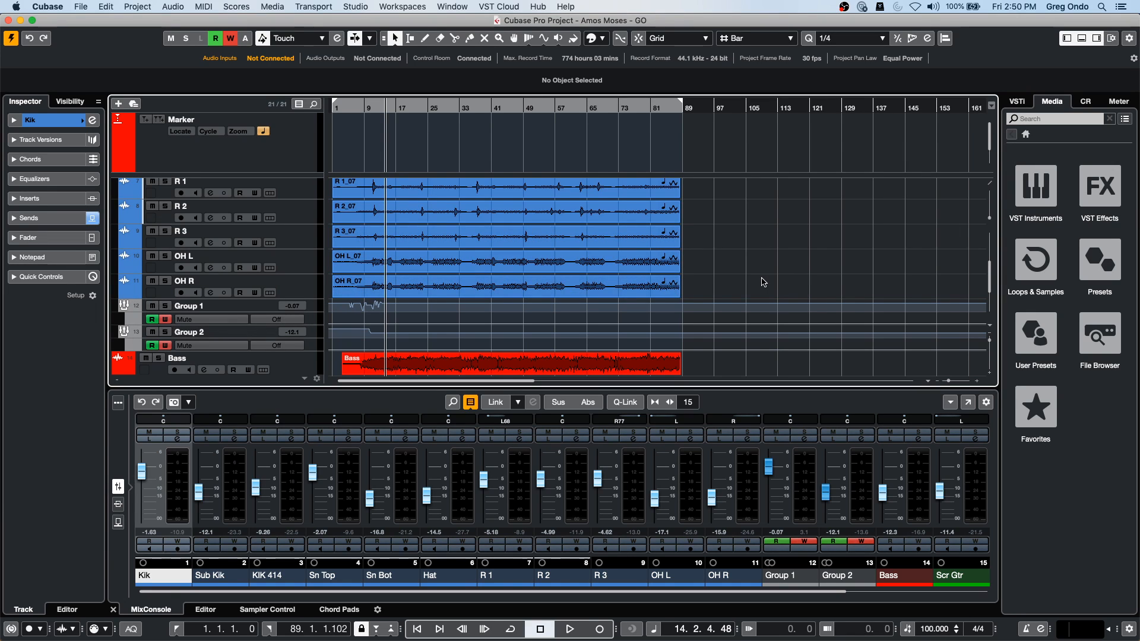
scroll(763, 283, "down", 4)
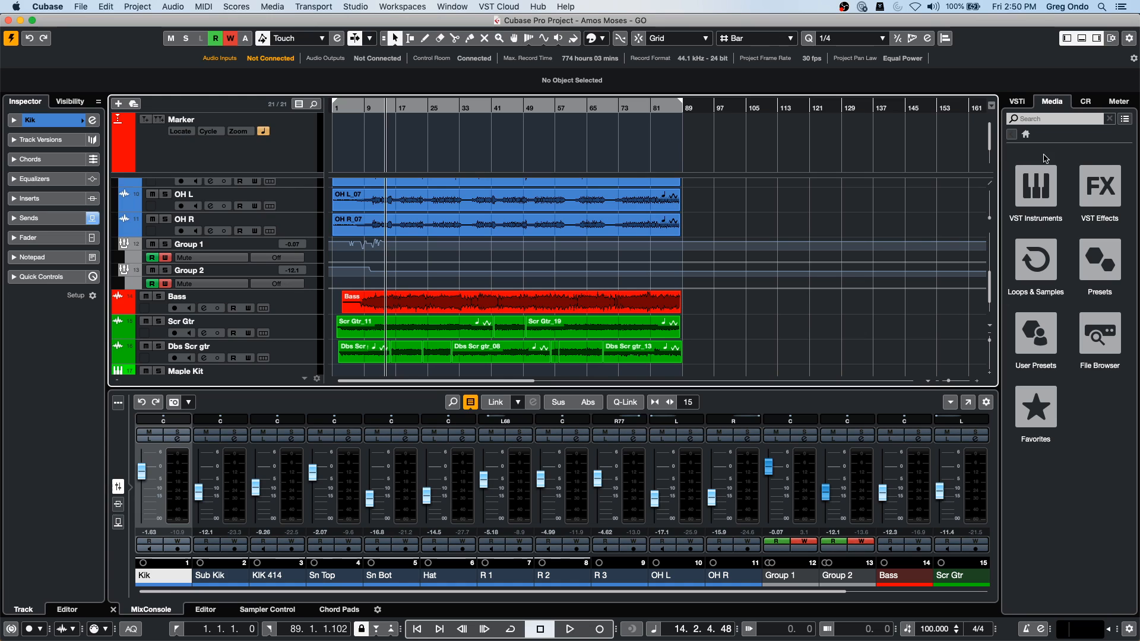
left_click(1082, 38)
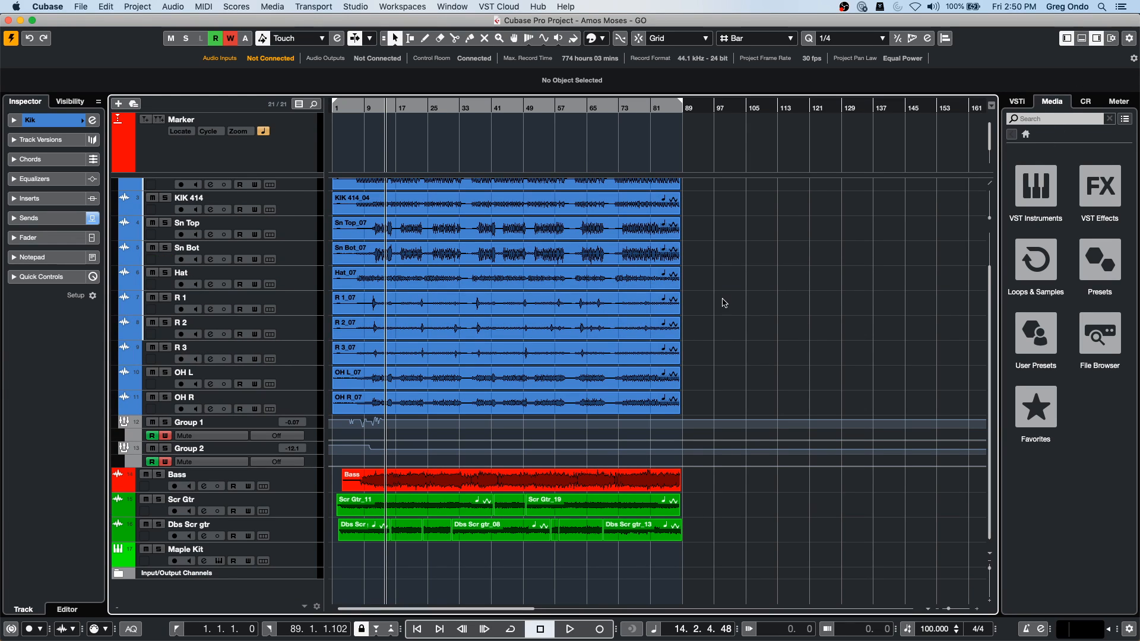
Step: Try moving the drum folder's part to about bar 36 and return it to bar 1
scroll(723, 303, "up", 2)
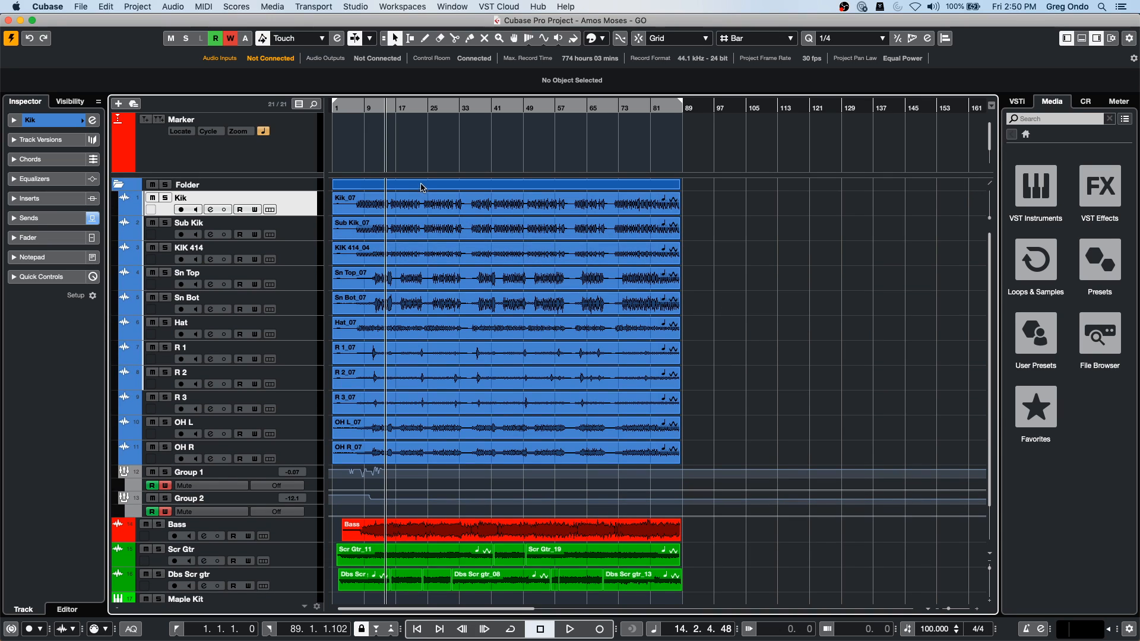
left_click_drag(422, 183, 565, 184)
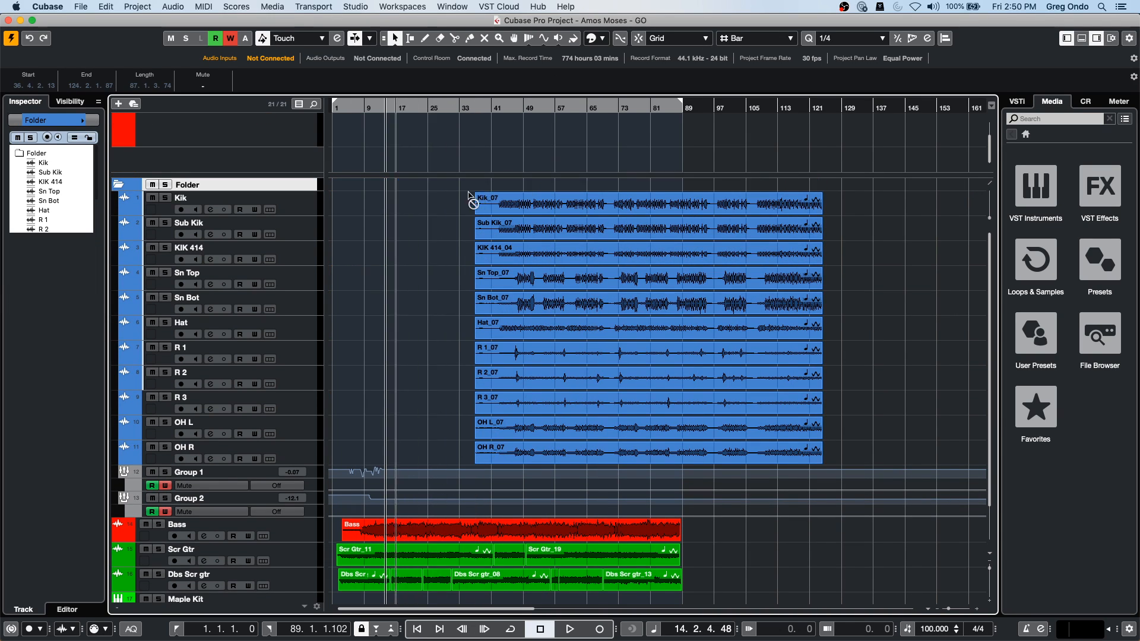
left_click(490, 198)
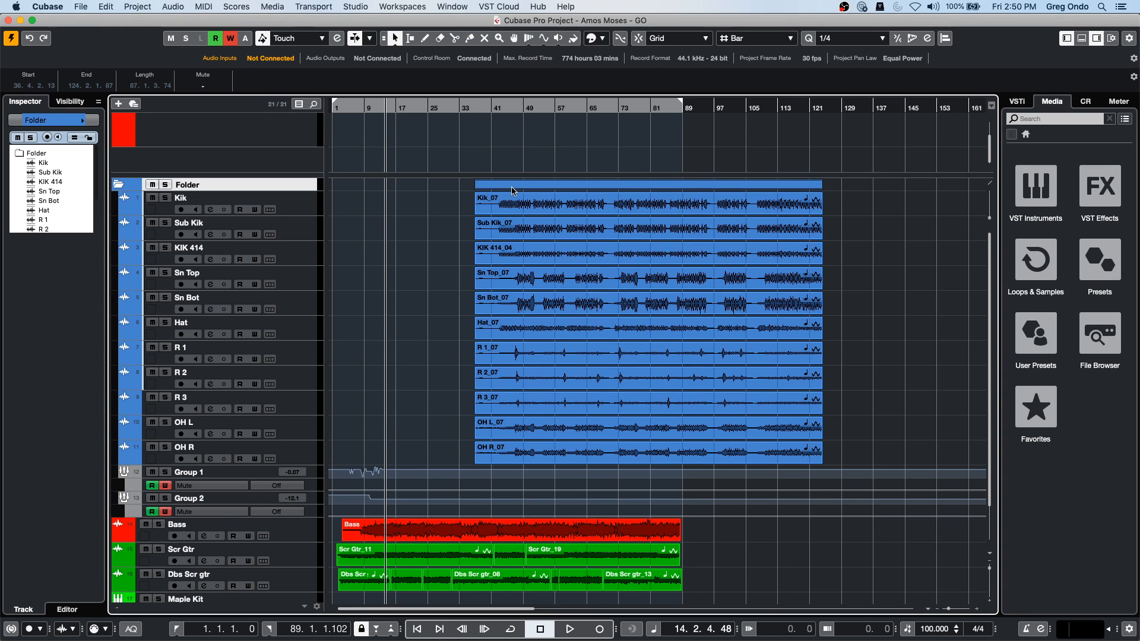
left_click_drag(524, 189, 381, 189)
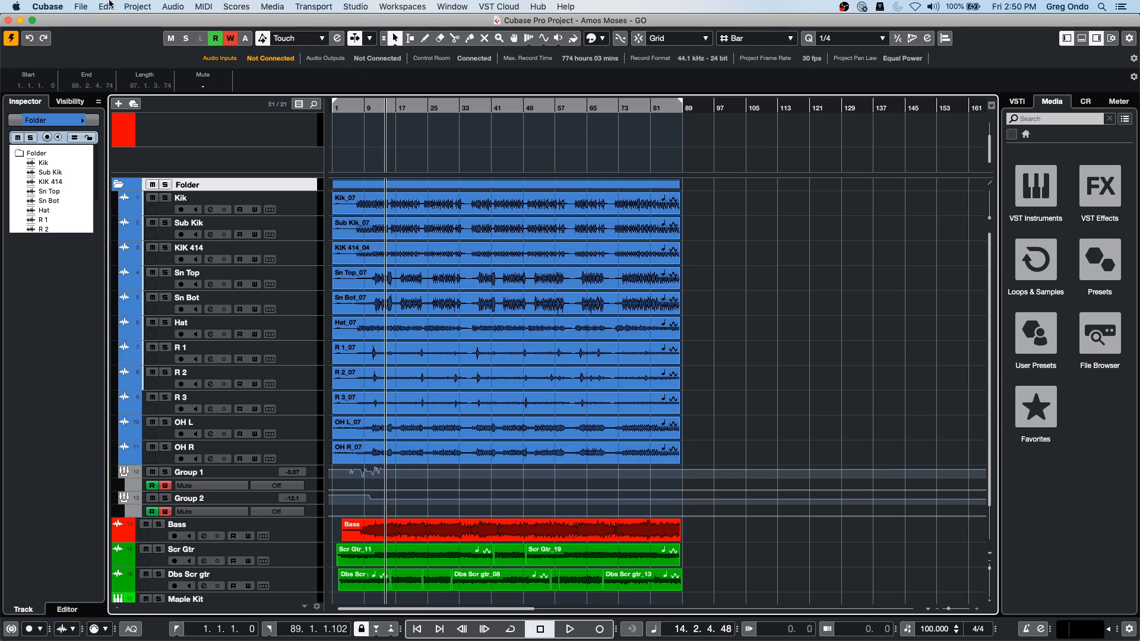
Step: Check the editing options for the Automation Follows Events setting
left_click(179, 8)
mouse_move(148, 8)
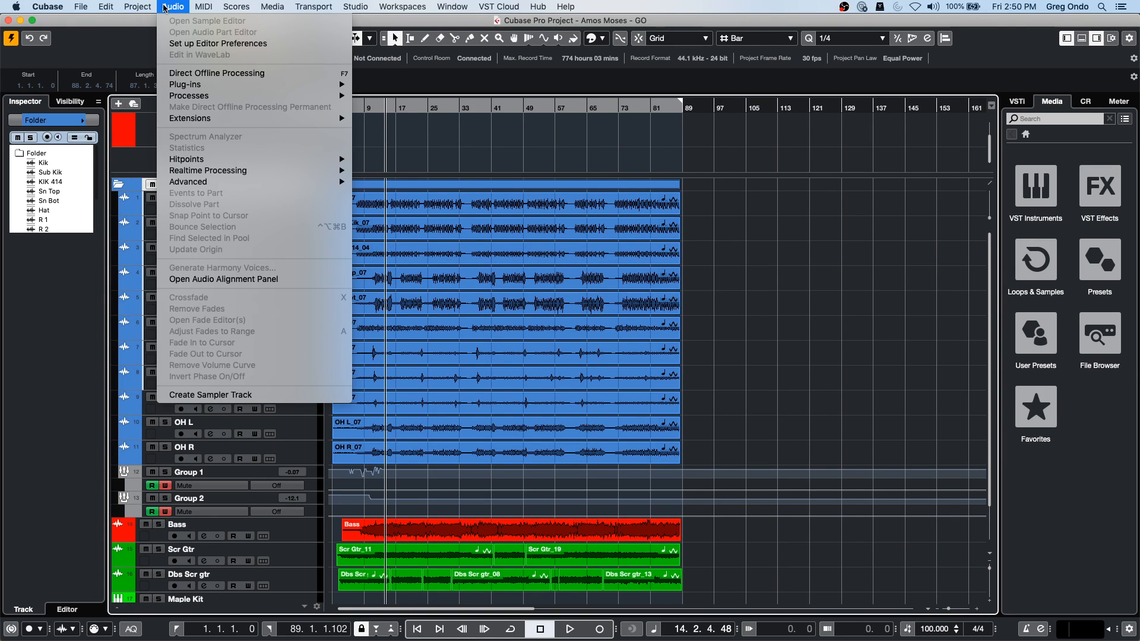
mouse_move(102, 7)
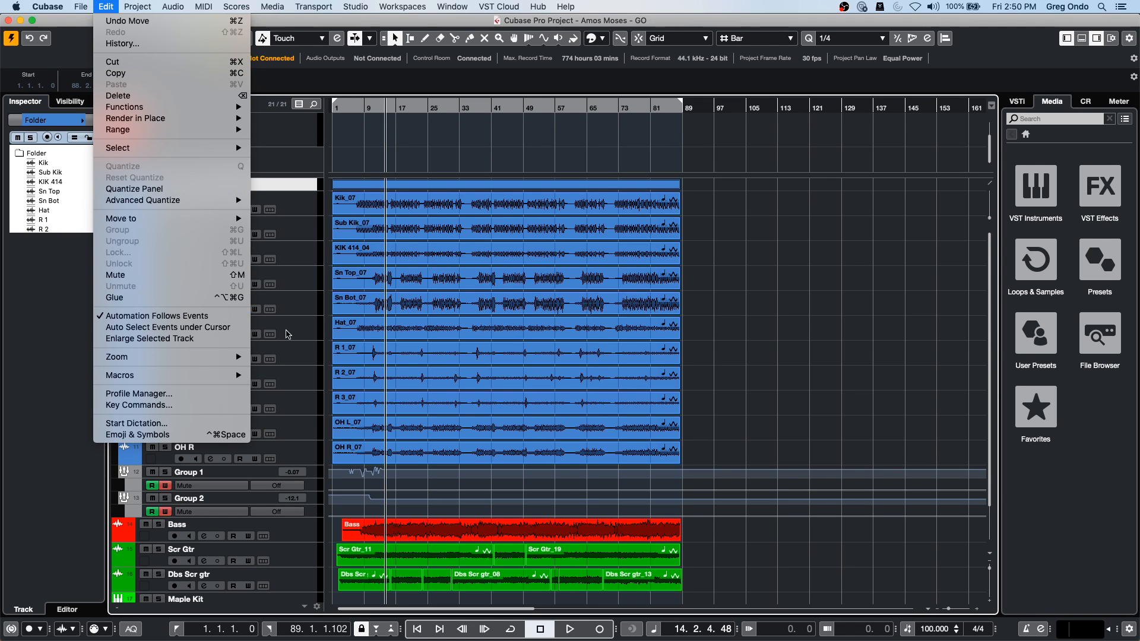
left_click(649, 361)
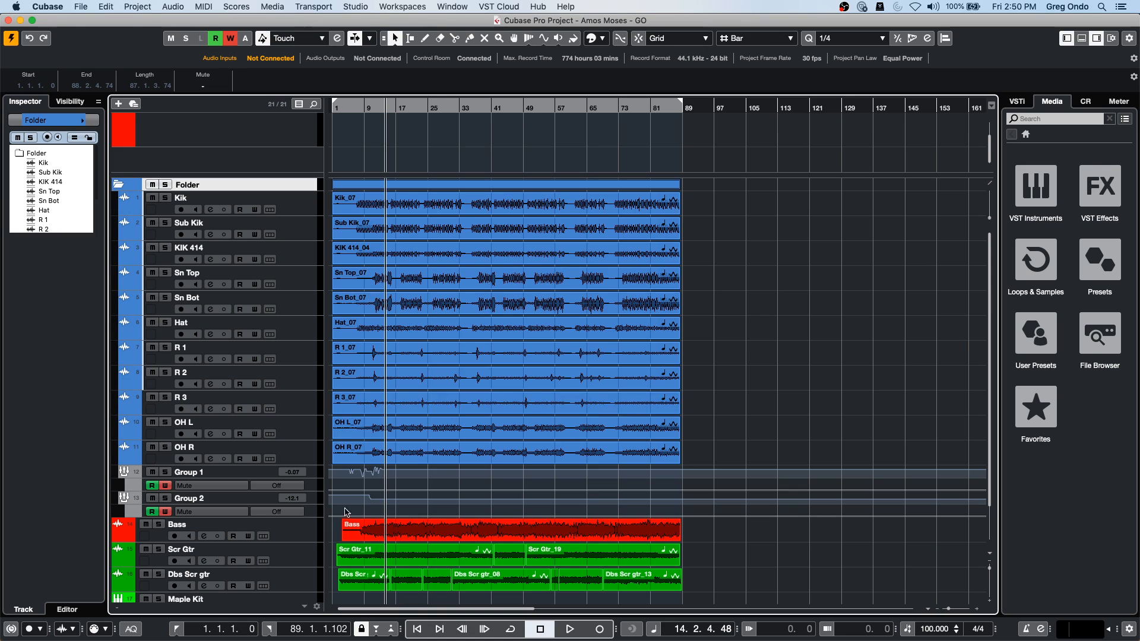
Step: Select all drum events plus the Group 1 and Group 2 automation, and try moving them to about bar 64 and back to bar 1
left_click_drag(340, 510, 467, 223)
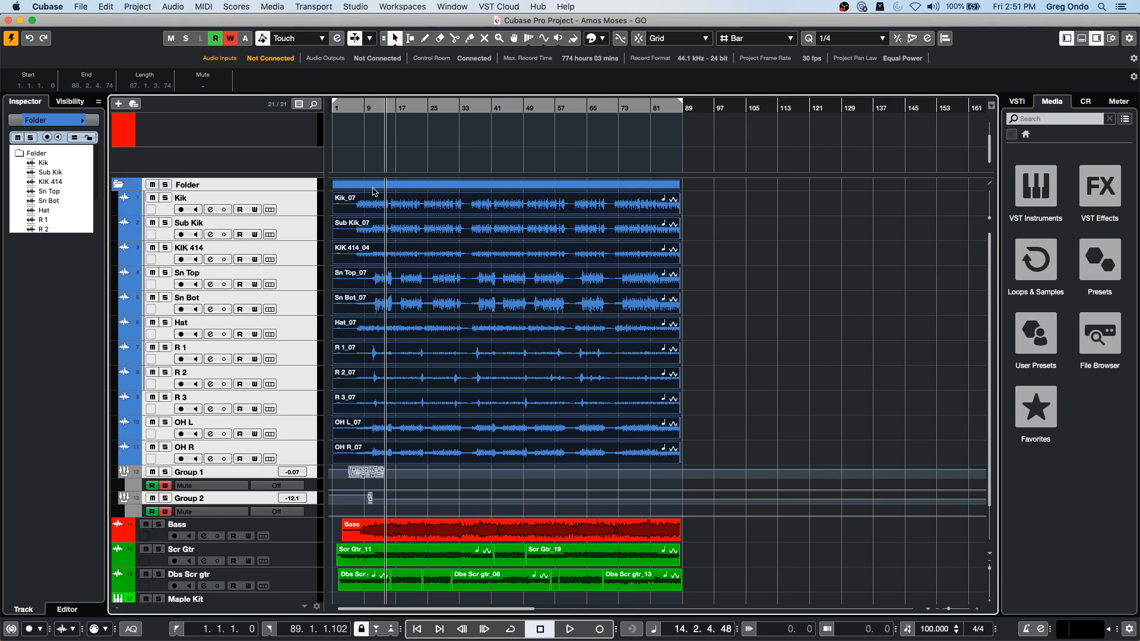
left_click_drag(375, 191, 379, 190)
left_click_drag(450, 191, 395, 188)
left_click_drag(530, 194, 389, 199)
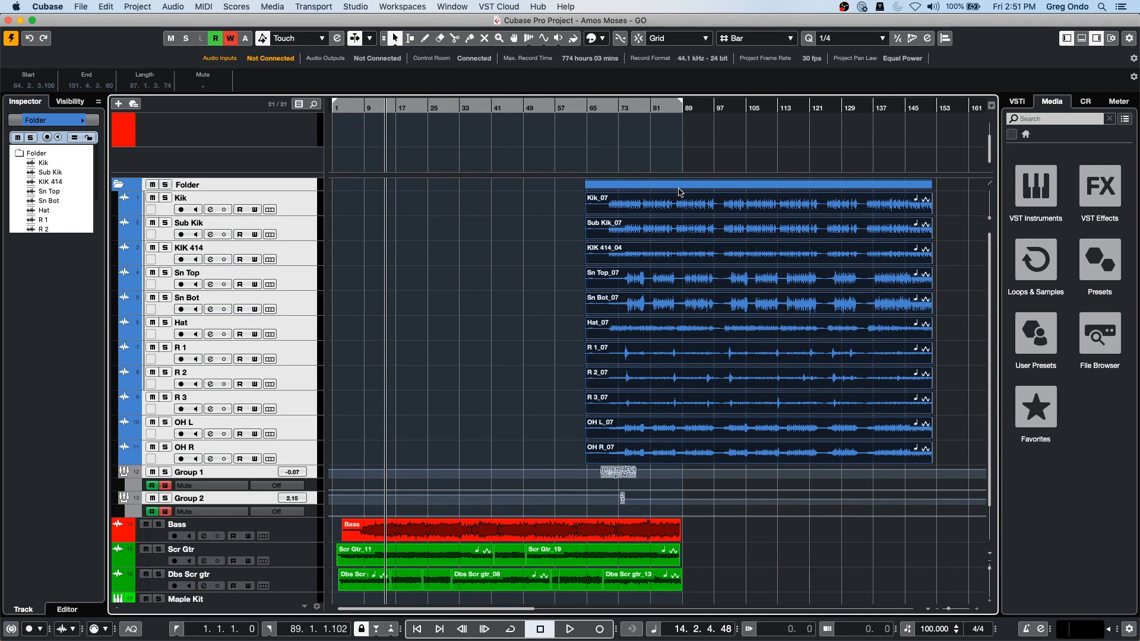
left_click_drag(652, 193, 439, 203)
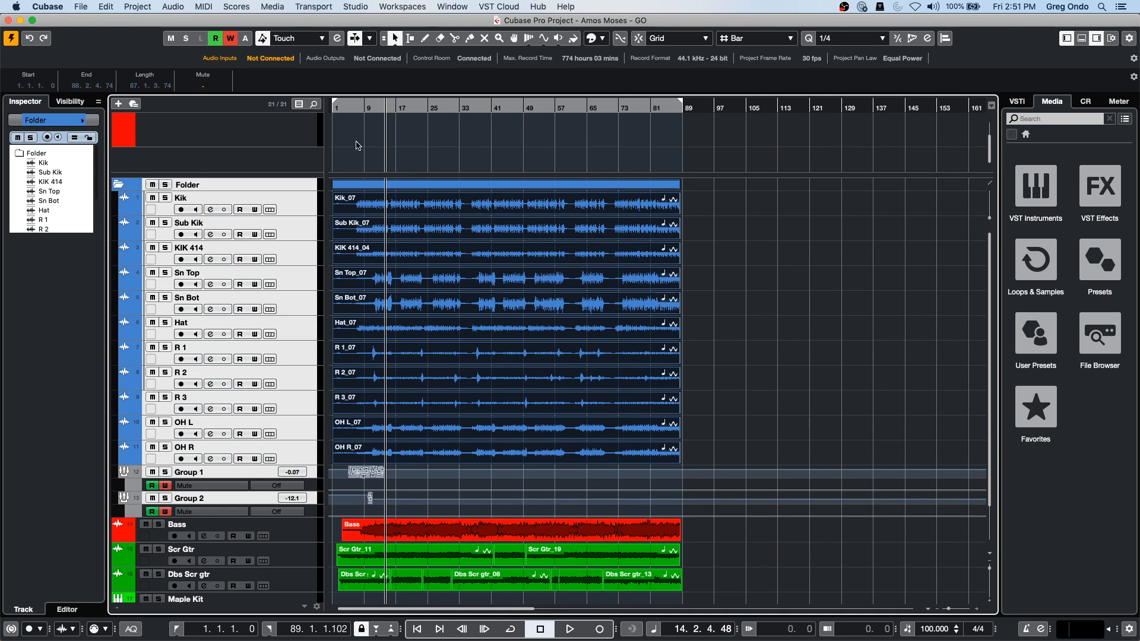
Step: Select the drum events with the Group 1 and Group 2 automation, and add the Dbs Scr gtr events to the selection
left_click_drag(350, 106, 352, 149)
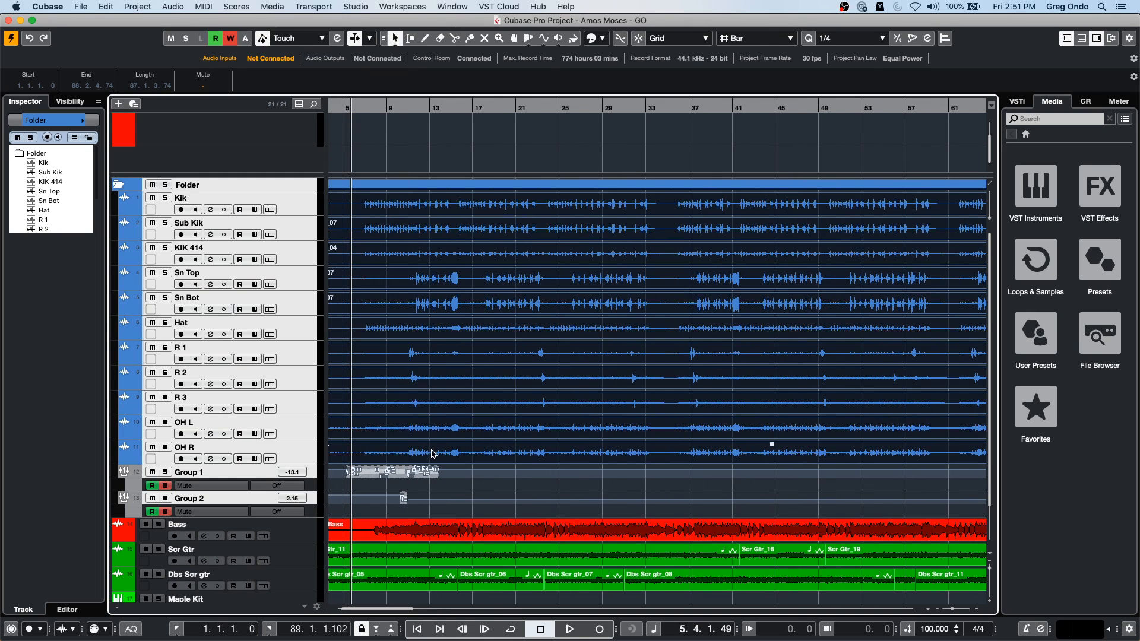
left_click(304, 584)
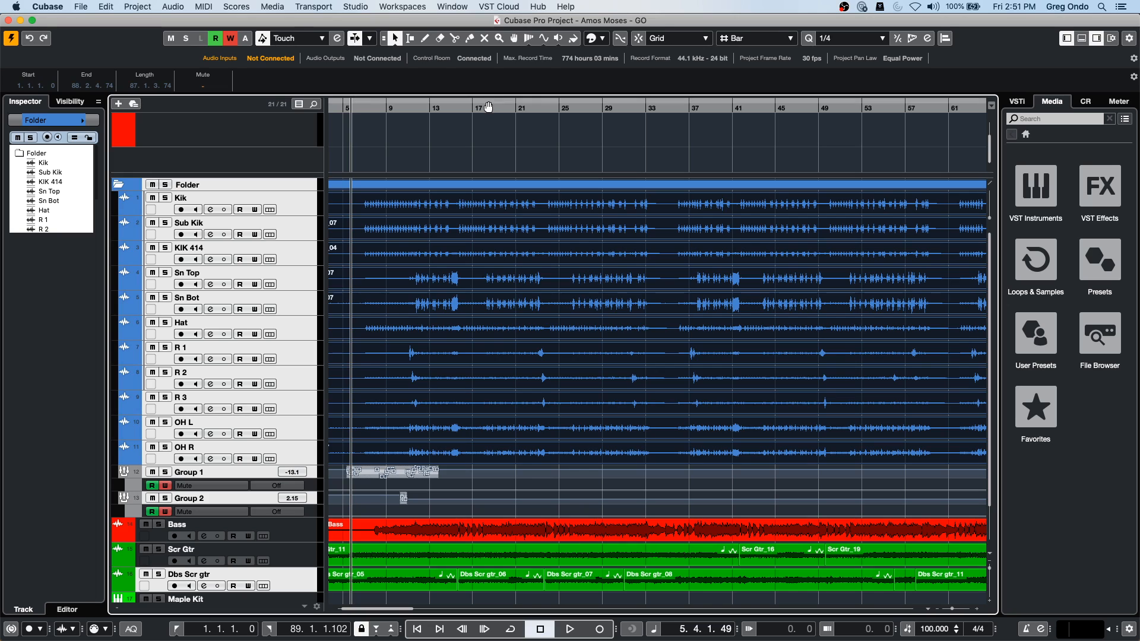
left_click_drag(488, 107, 494, 59)
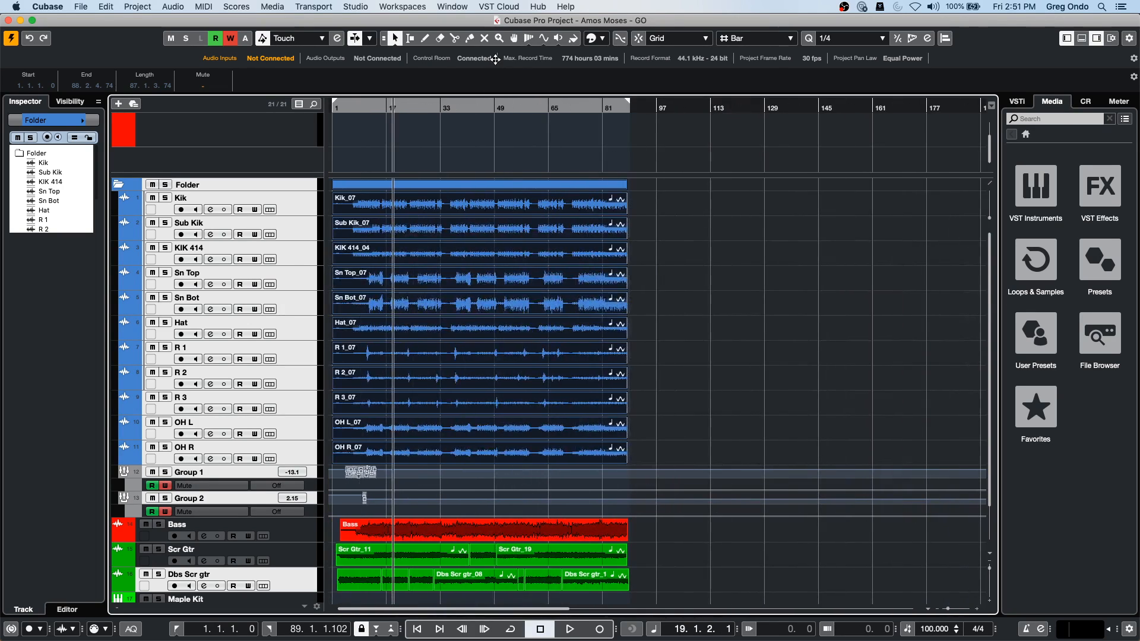
left_click(821, 297)
left_click_drag(661, 199, 493, 508)
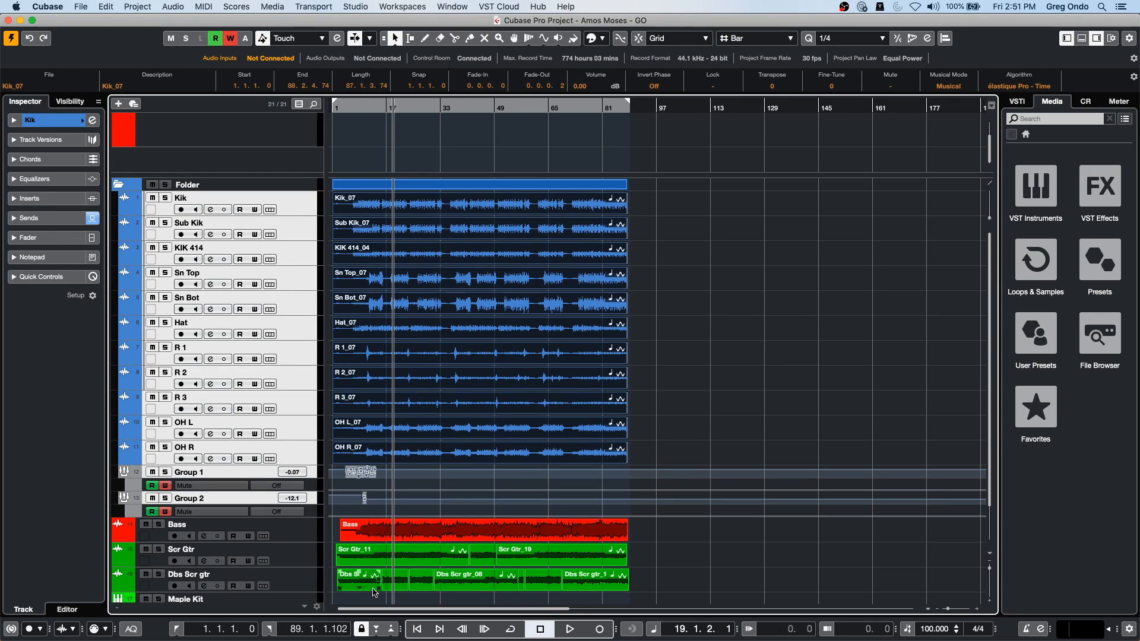
left_click_drag(366, 583, 456, 584)
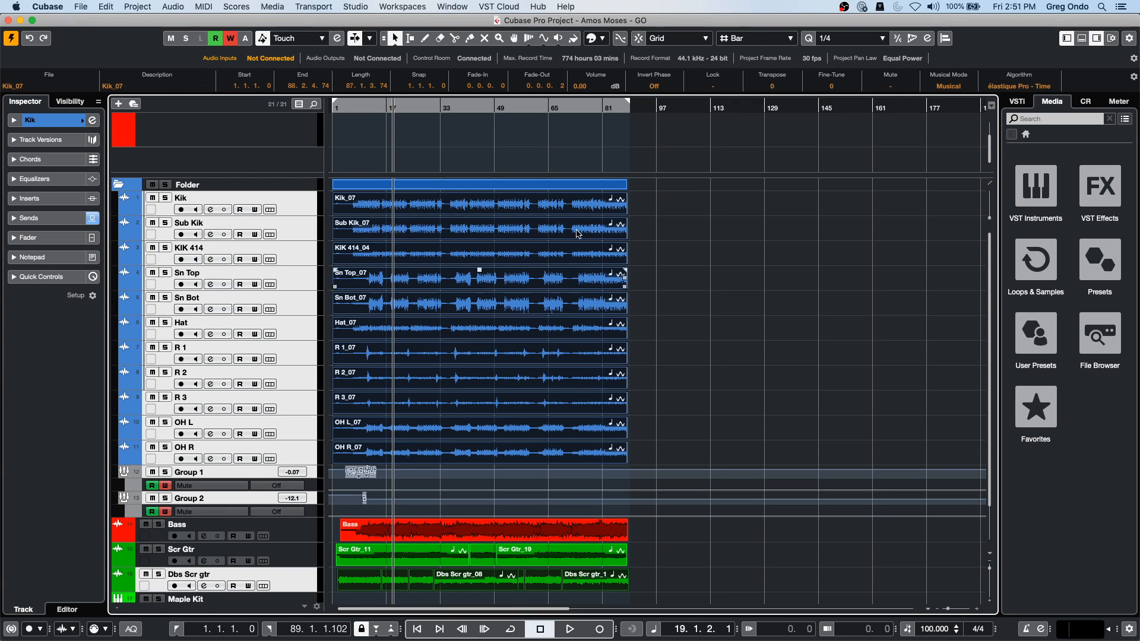
Step: Try moving only the drum folder's part to about bar 54 and undo the move
left_click_drag(438, 185, 614, 187)
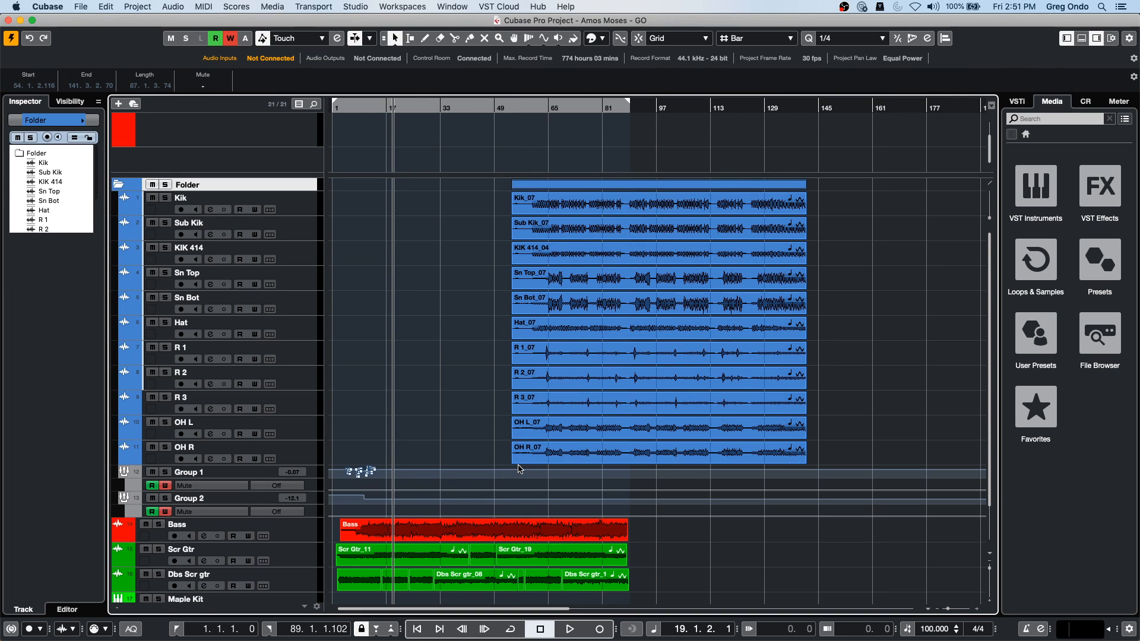
key("super+z")
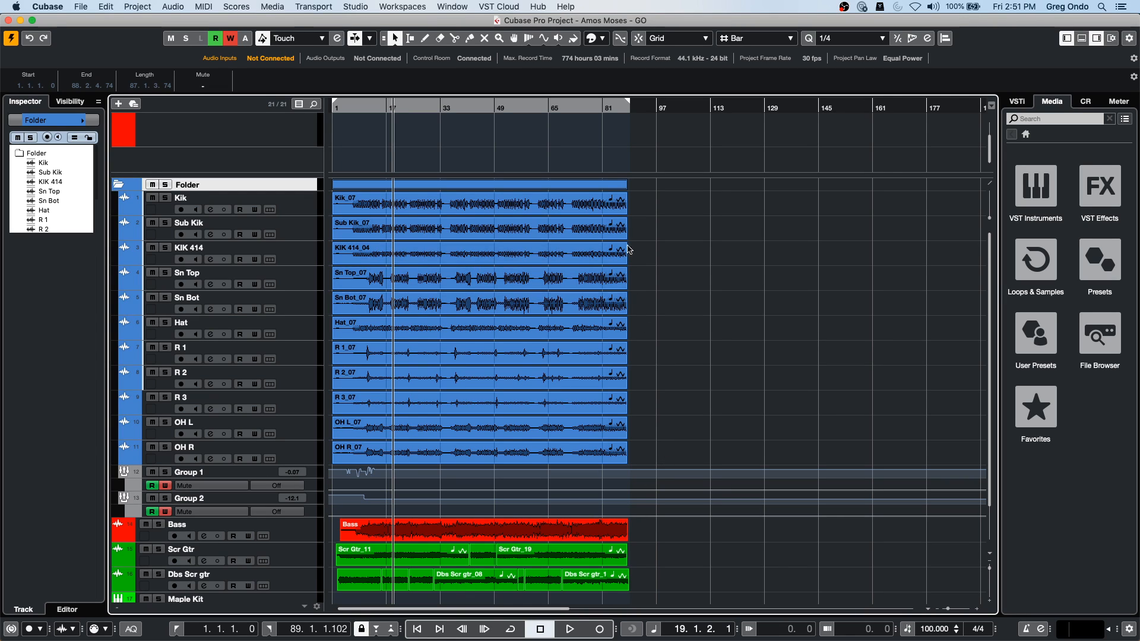
Step: Select the drum events with the Group 1 and Group 2 automation, try moving them to bar 65, and undo the move
left_click_drag(654, 193, 306, 502)
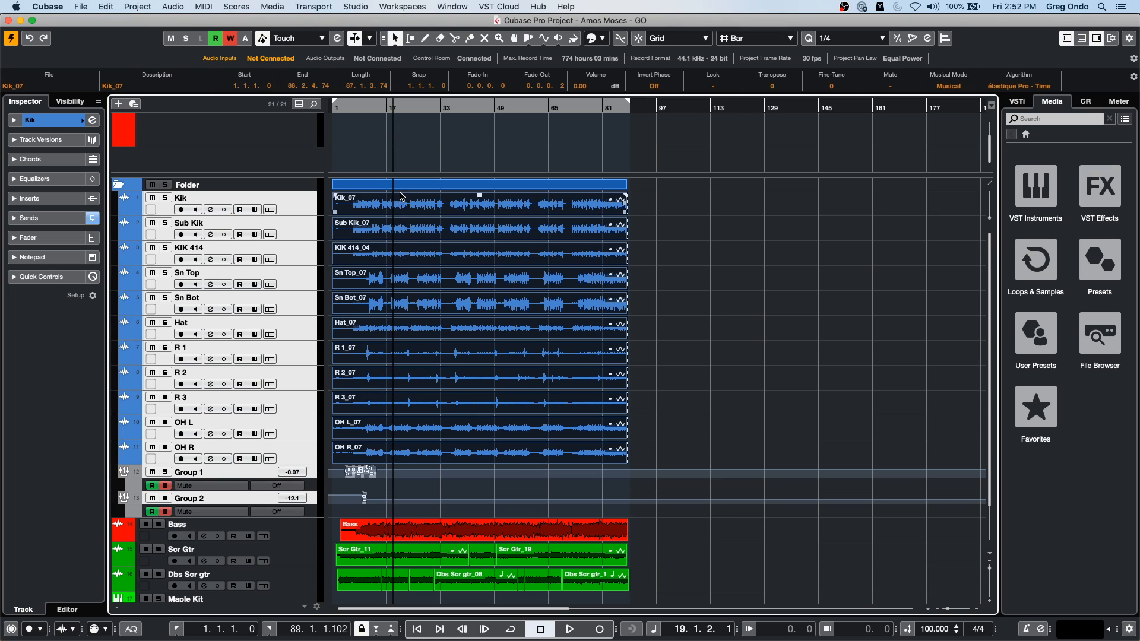
left_click_drag(399, 202, 615, 202)
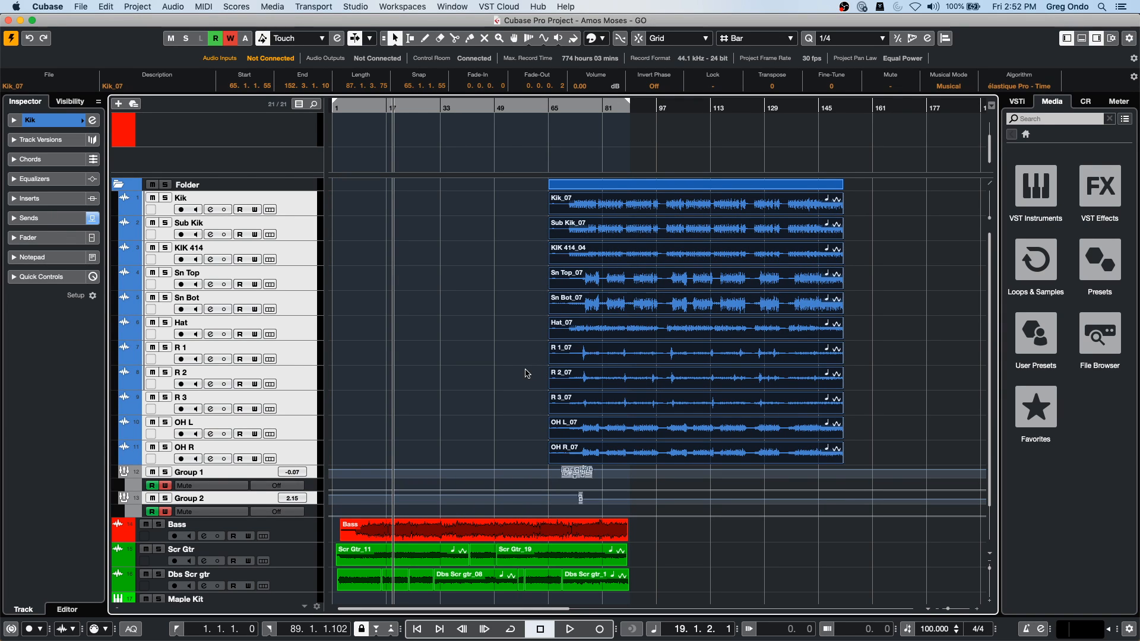
key("ctrl+z")
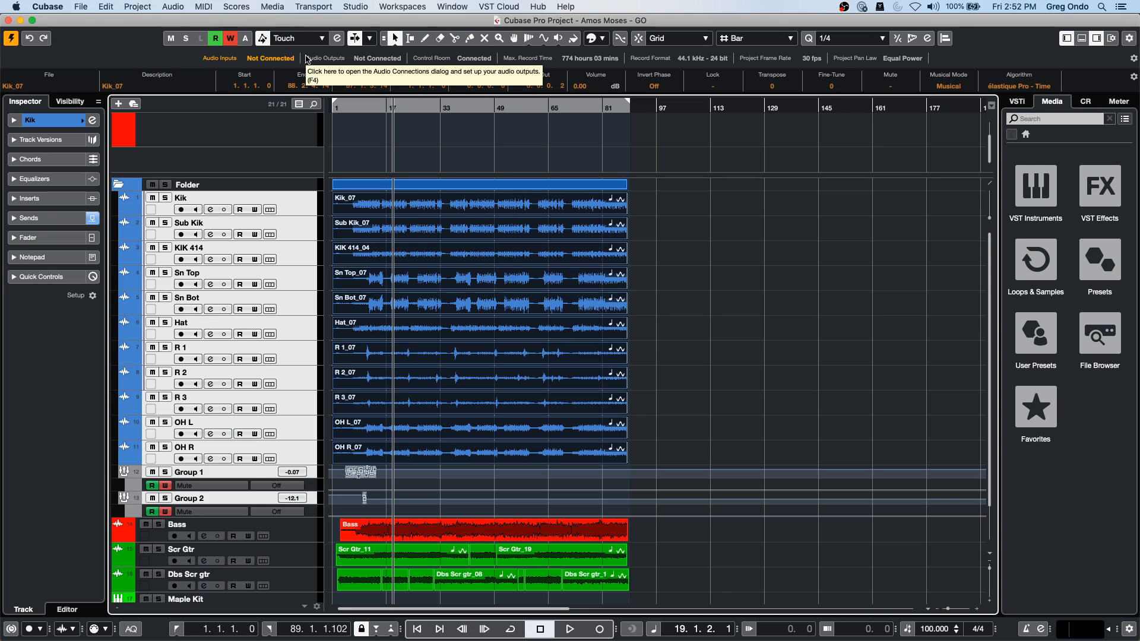
Step: Review the Automation Panel's settings, including Reveal Parameter on Write, and close the panel
key("F6")
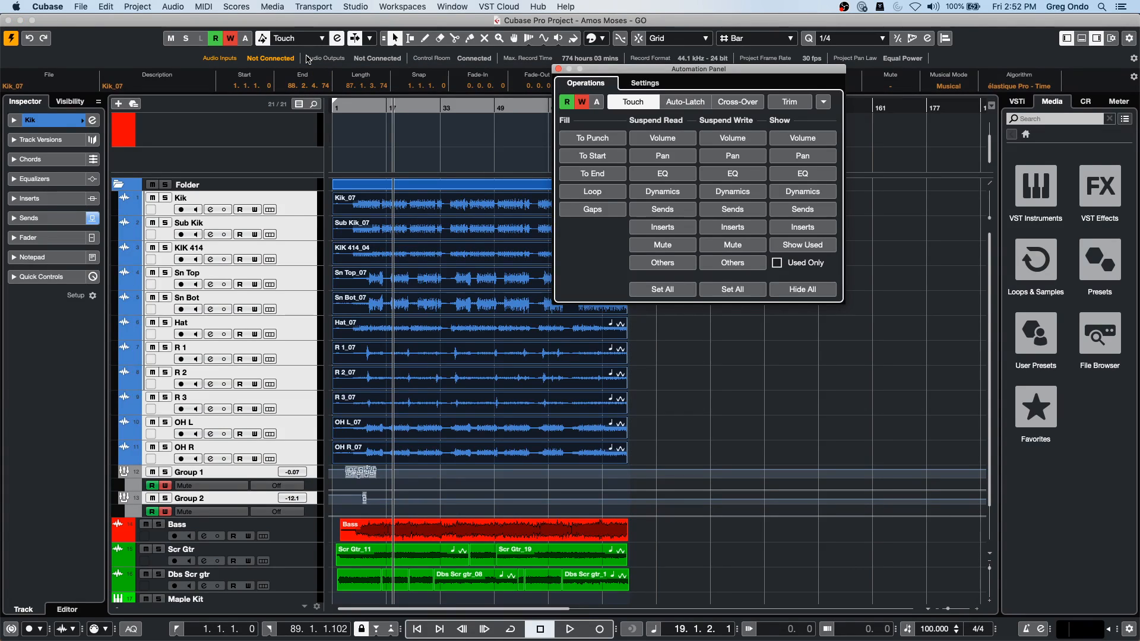
left_click_drag(650, 69, 411, 64)
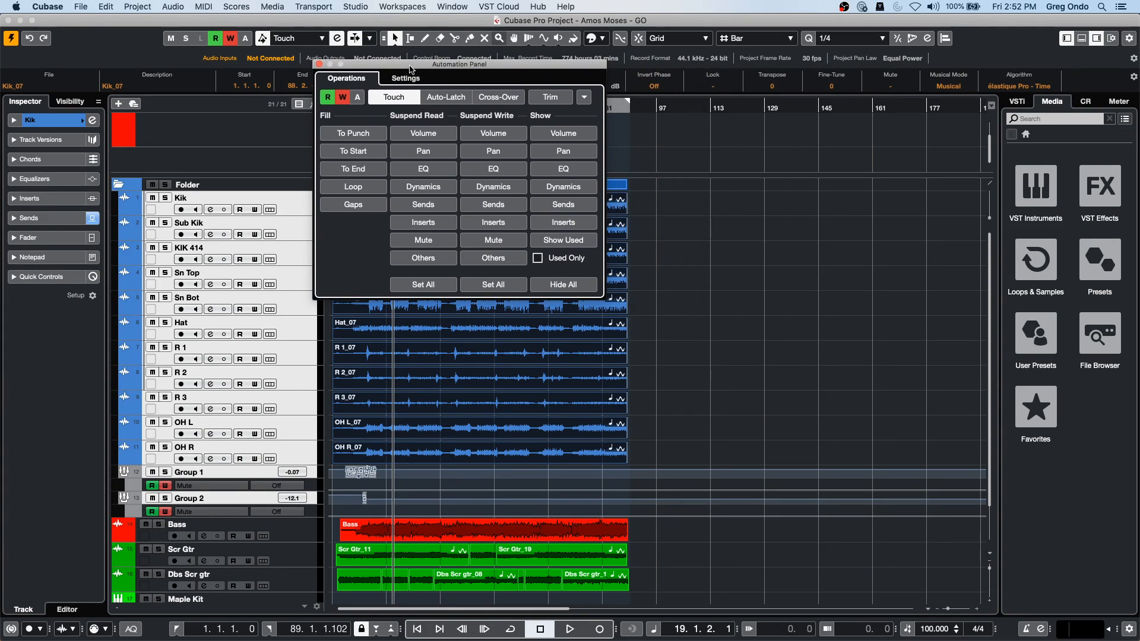
left_click(405, 78)
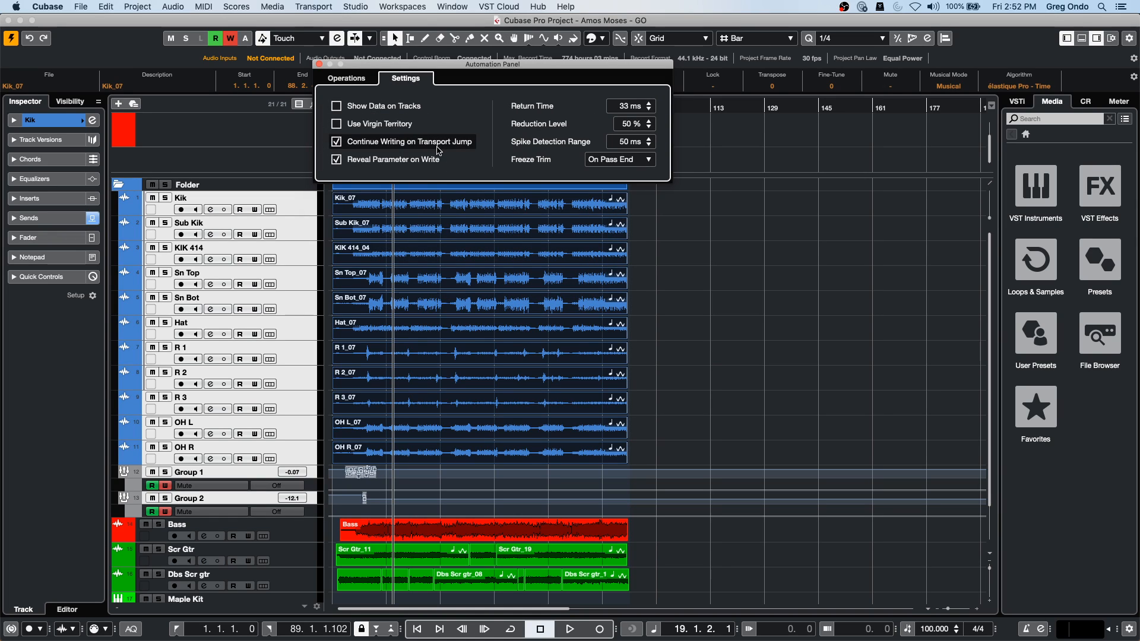
left_click(336, 159)
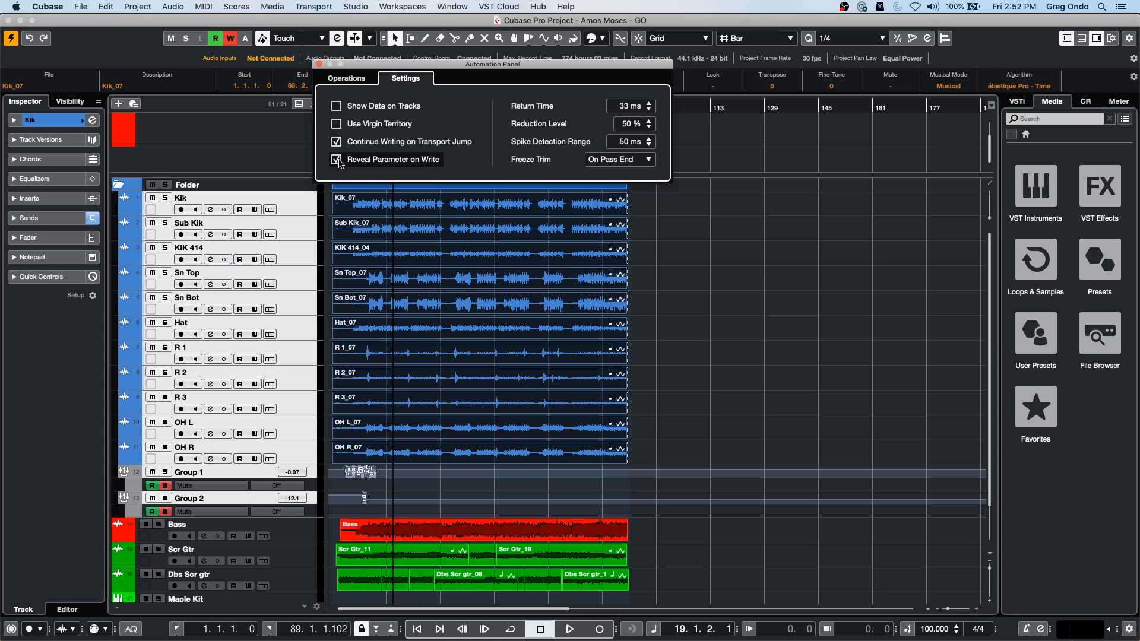
left_click(337, 159)
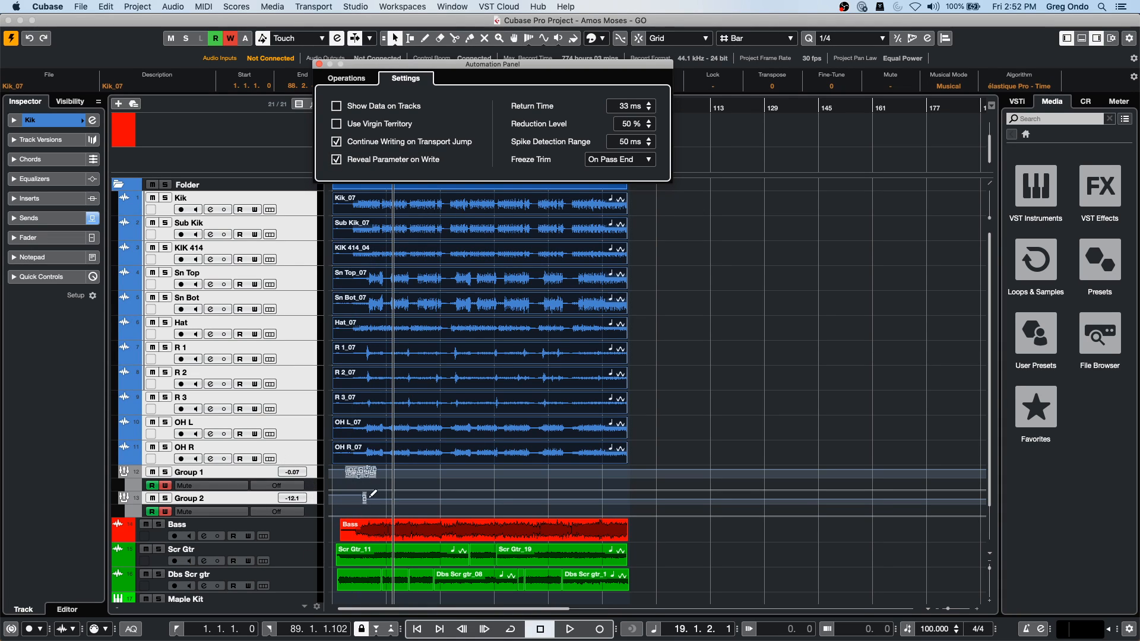
left_click(319, 64)
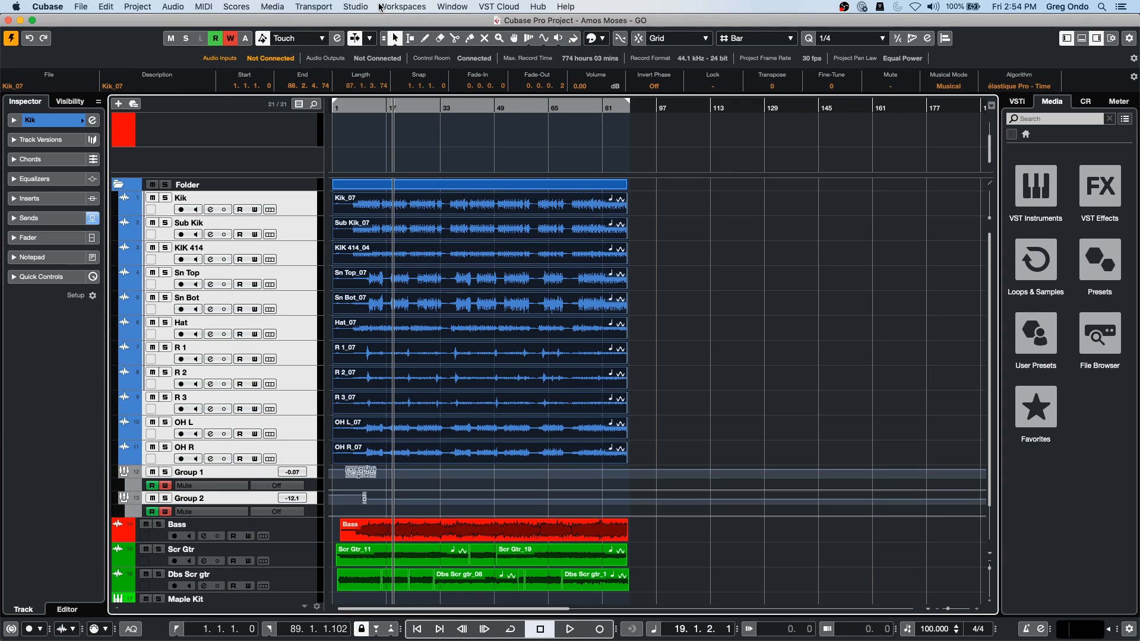
Step: Show the Quick Controls of the Sub Kik track
left_click(297, 228)
left_click(42, 277)
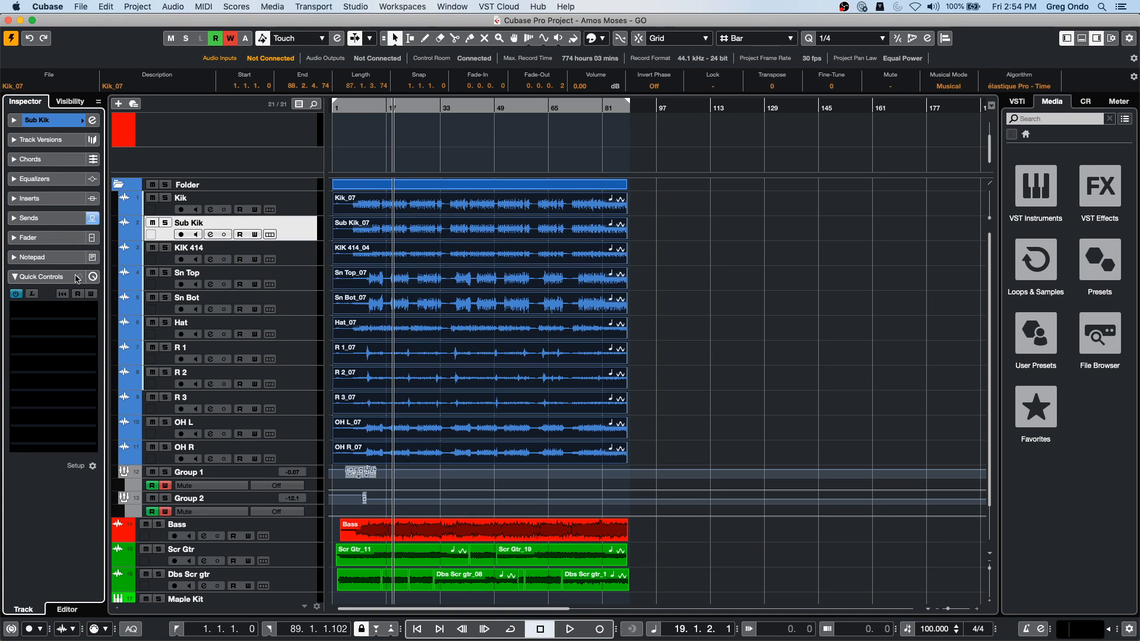
Step: Load the Volume/ Pan/ Pre-Filter/ Sends preset into the Sub Kik track's Quick Controls
left_click(93, 277)
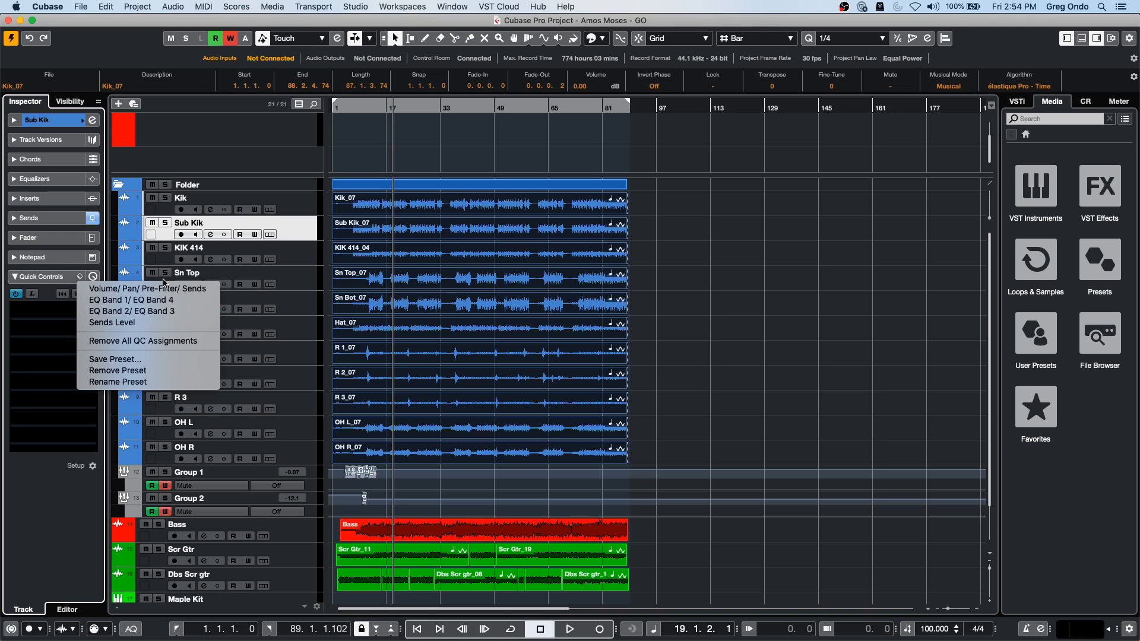
left_click(165, 290)
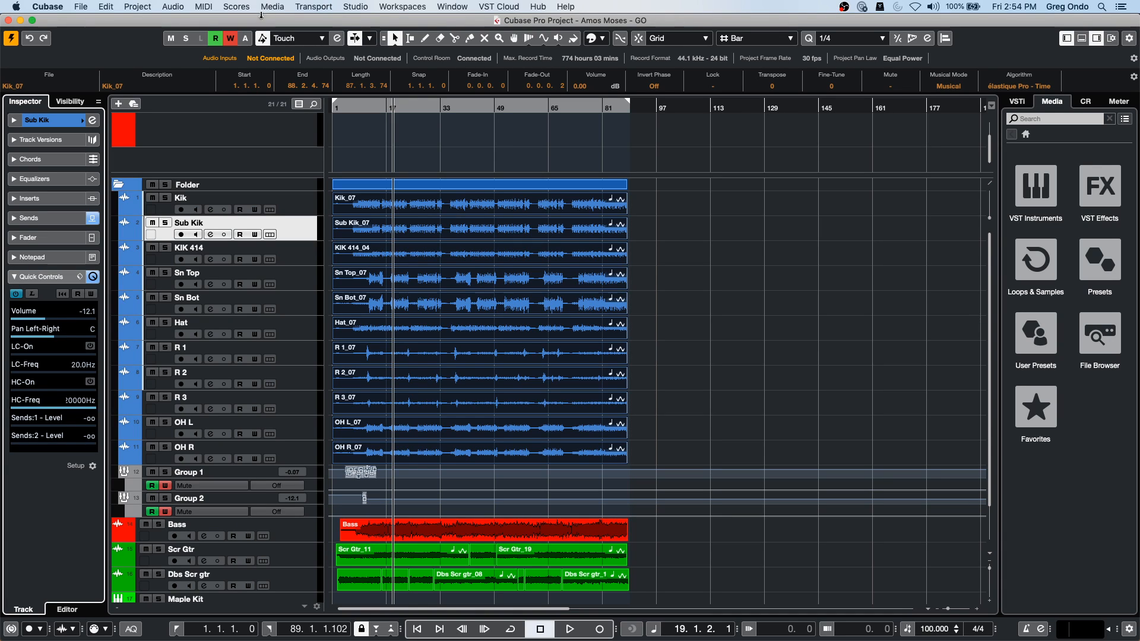
Step: Open Studio Setup and view the VST Quick Controls and Track Quick Controls settings
left_click(369, 7)
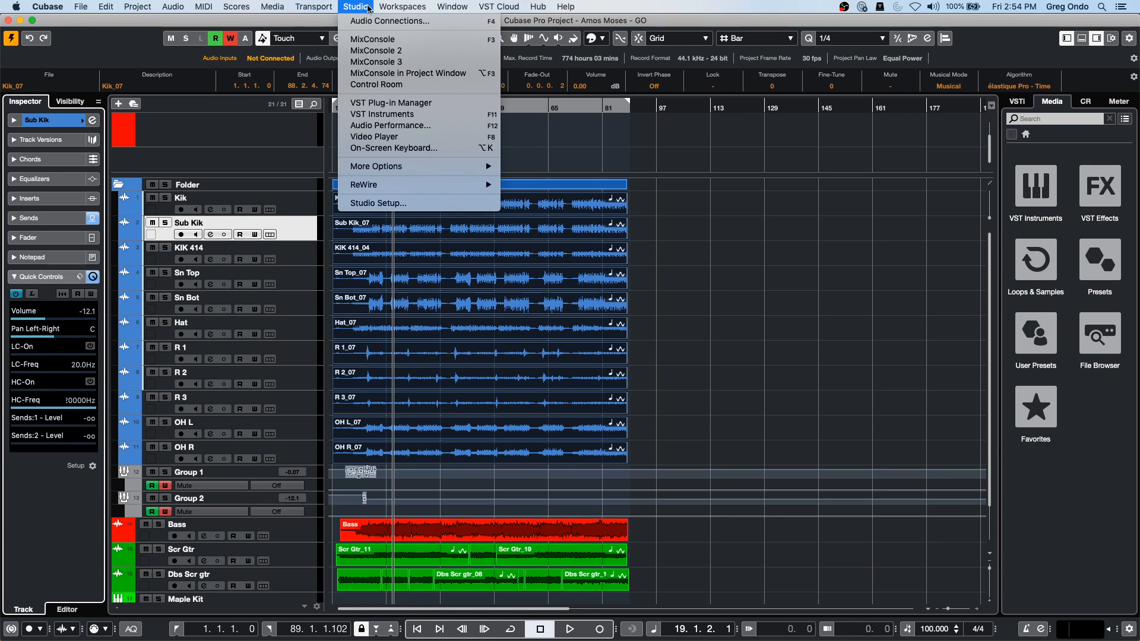
left_click(376, 203)
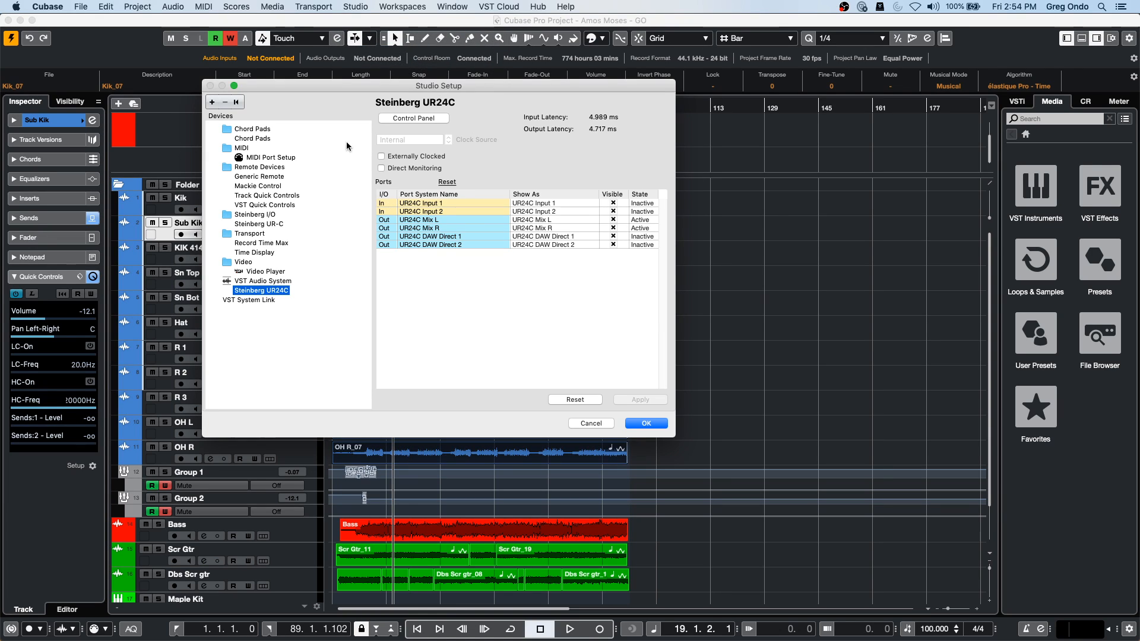
left_click(279, 205)
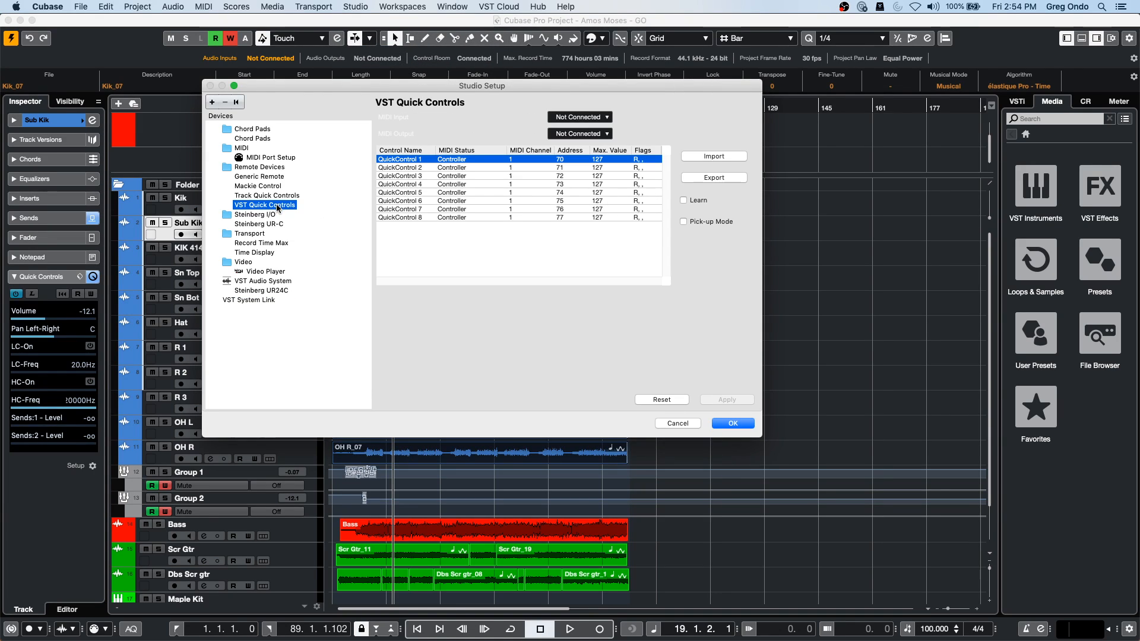
left_click(277, 199)
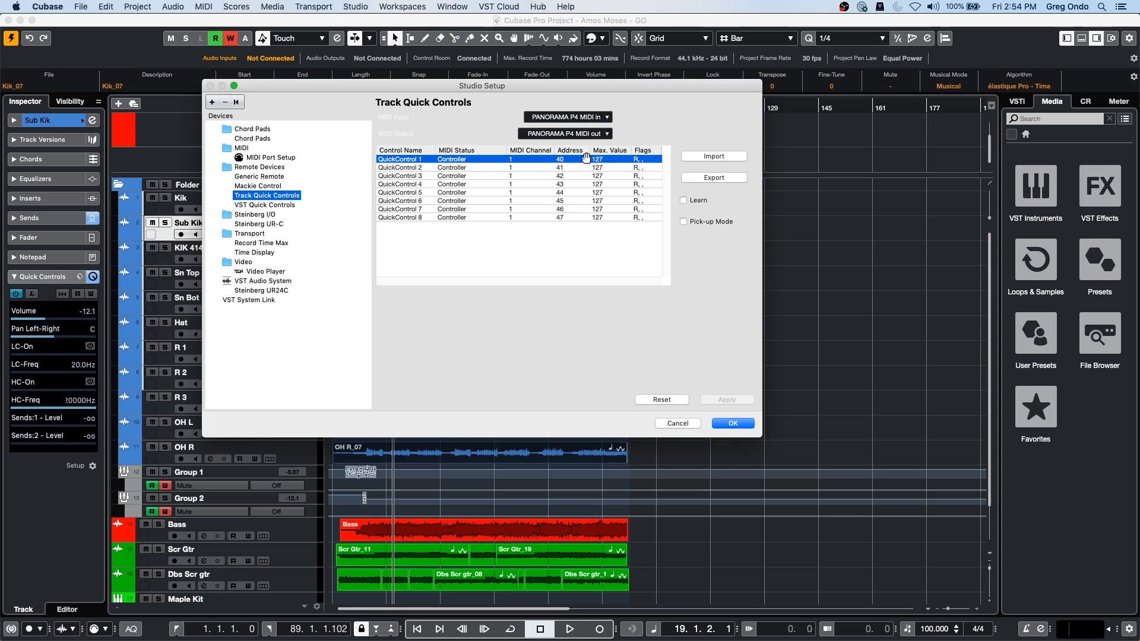
Step: Set the controller address of QuickControl 1 to 21 in the Track Quick Controls list
double_click(567, 161)
type("2")
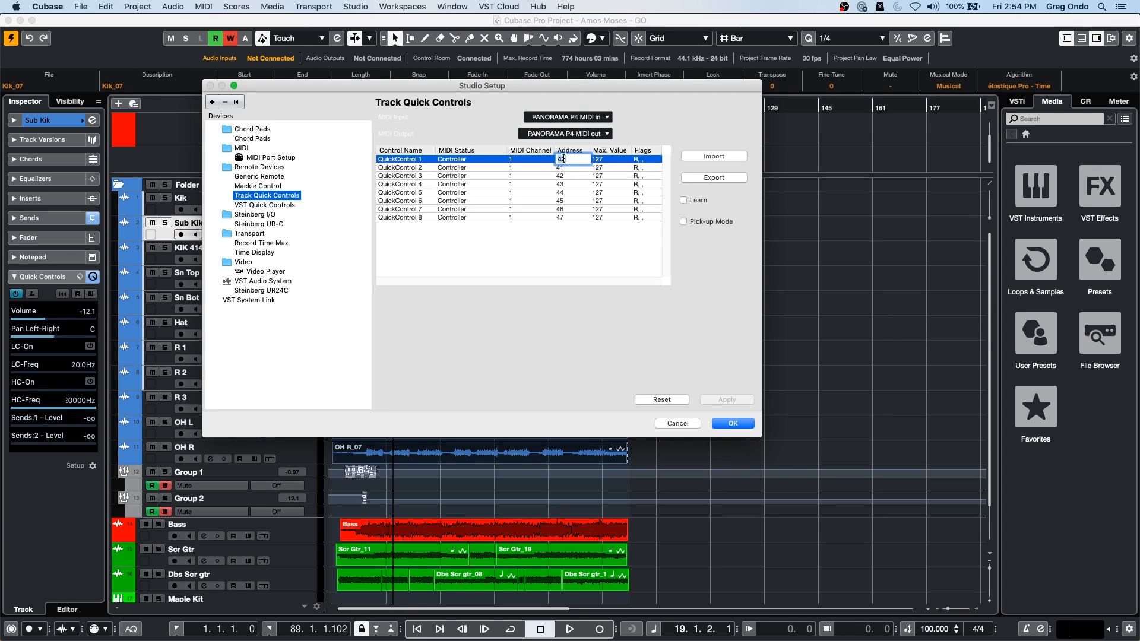
type("1")
key("Return")
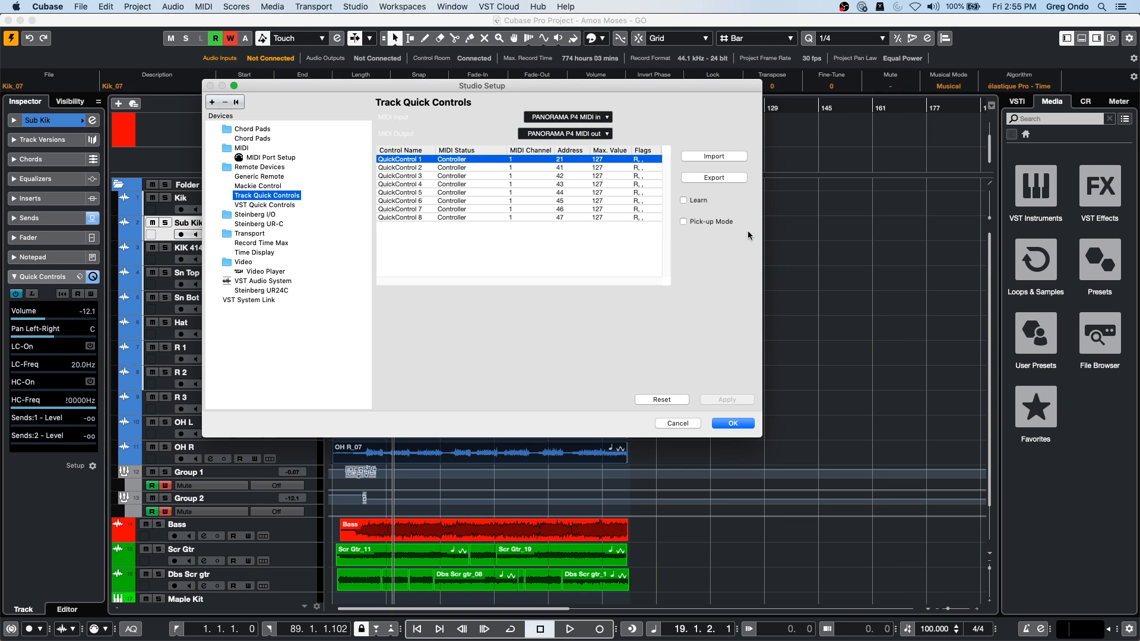
Step: Enable Learn for the Track Quick Controls, select QuickControl 2 and QuickControl 3 for learning, and accept Studio Setup
left_click(684, 201)
left_click(380, 168)
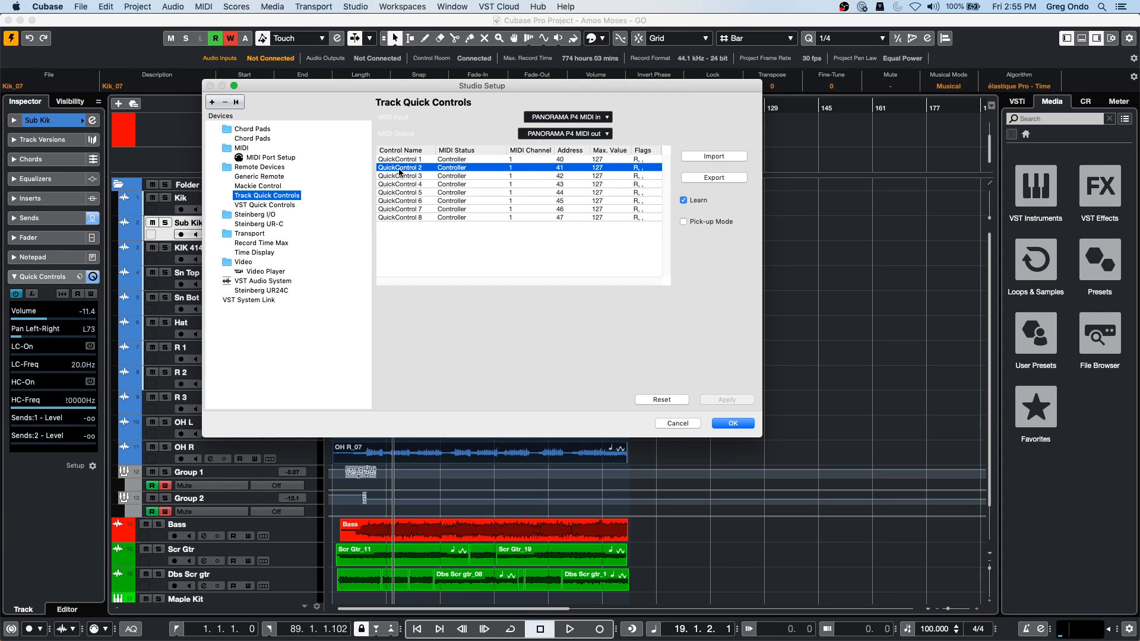
left_click(464, 177)
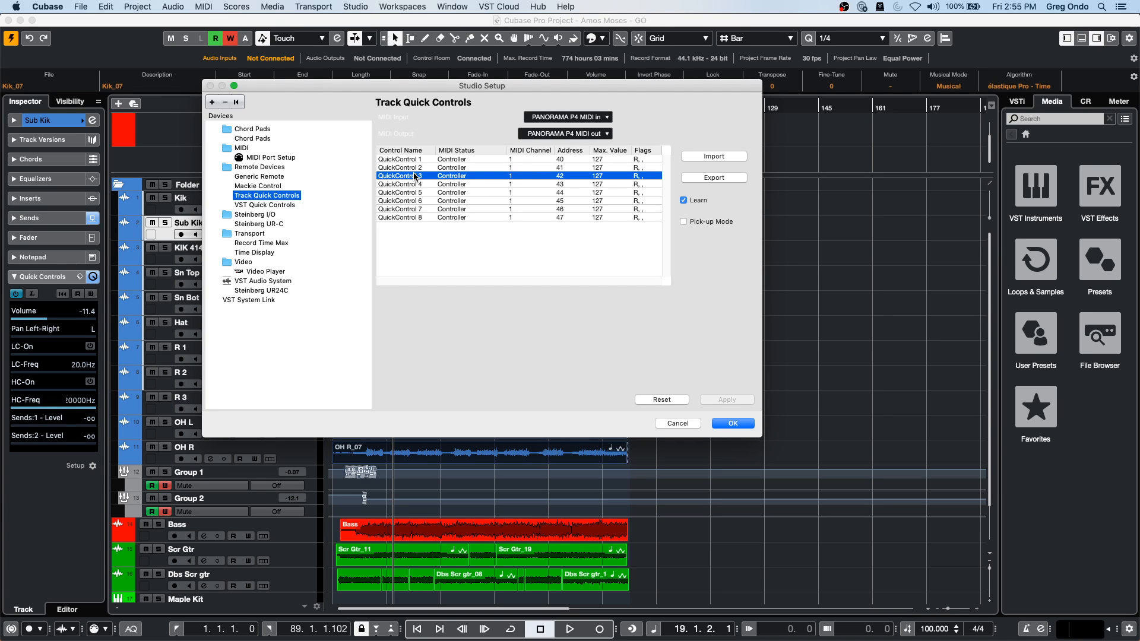
left_click(735, 424)
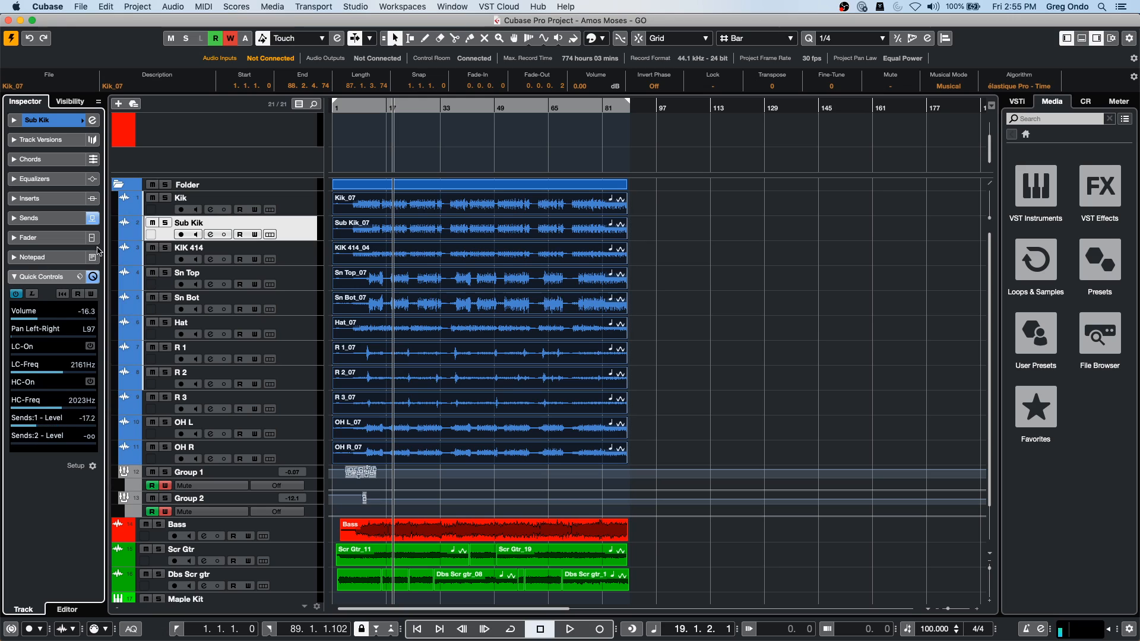
Step: Switch the Sub Kik track's Quick Controls to the Sends Level preset
left_click(80, 276)
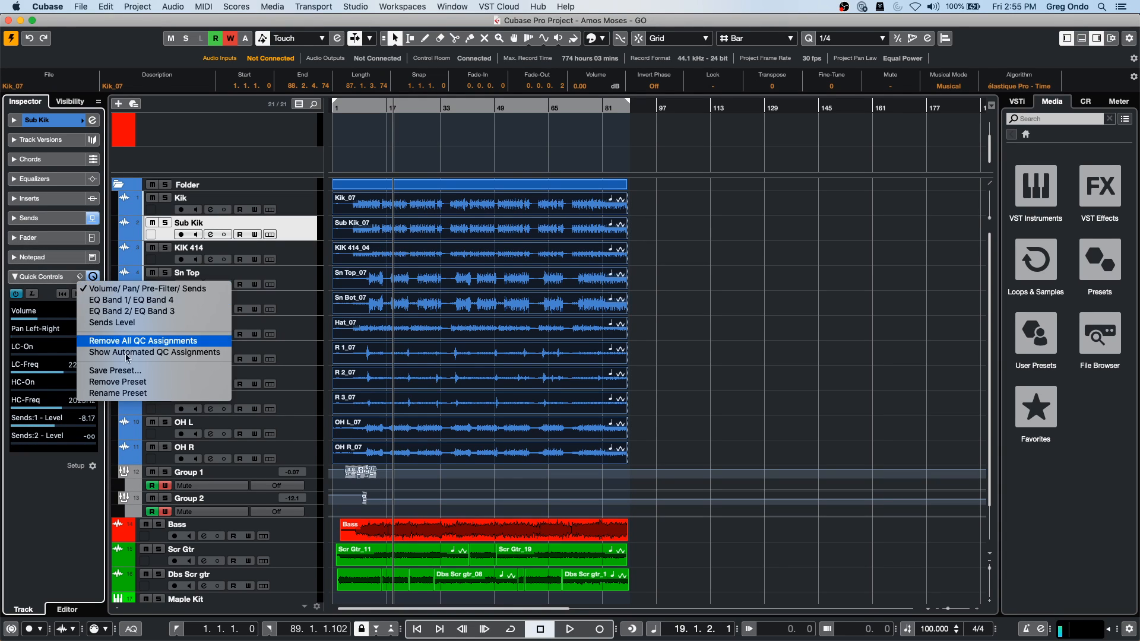
left_click(164, 324)
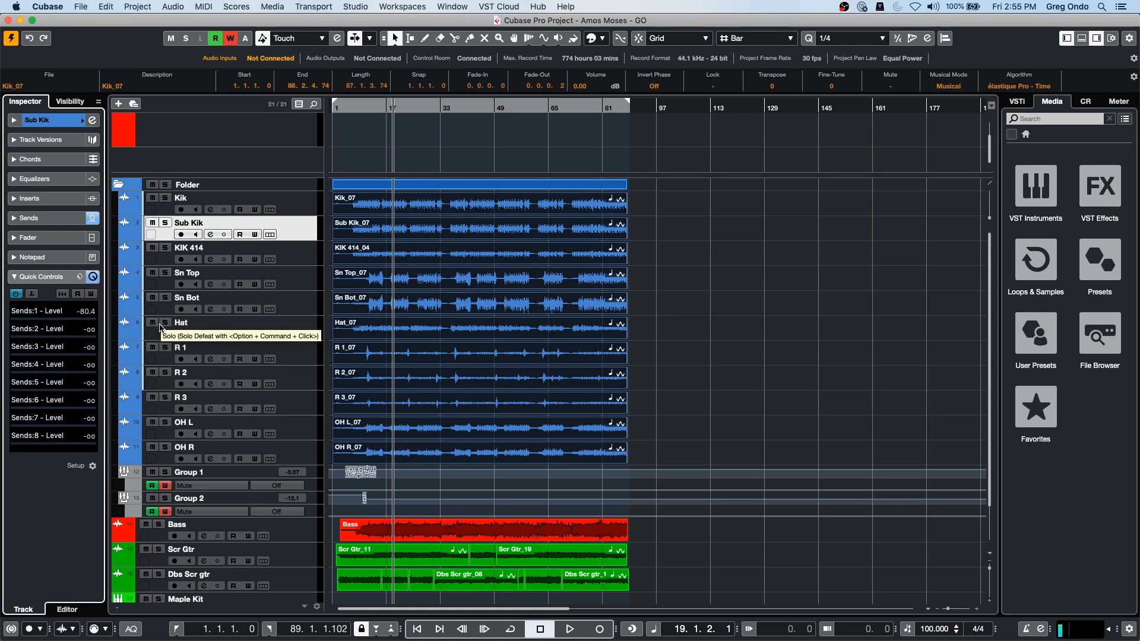
Step: Examine the parameters assignable to Sub Kik's third Quick Control, including Direct Routing, Sends 8 and Input Filter, and close the list
left_click(54, 352)
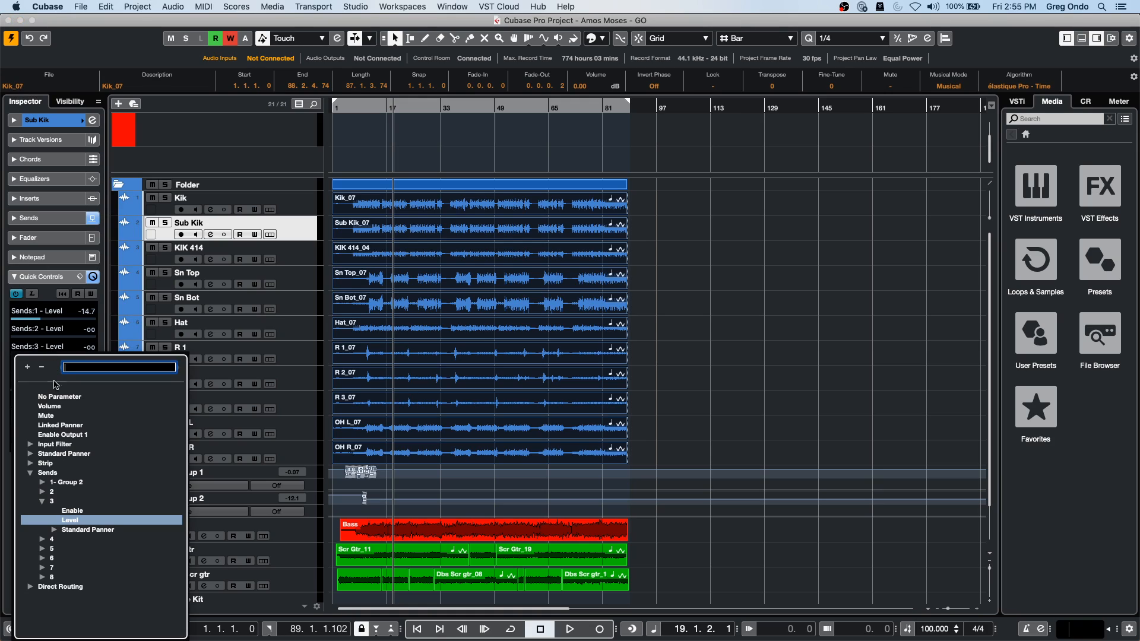
left_click(35, 587)
left_click(31, 587)
left_click(42, 577)
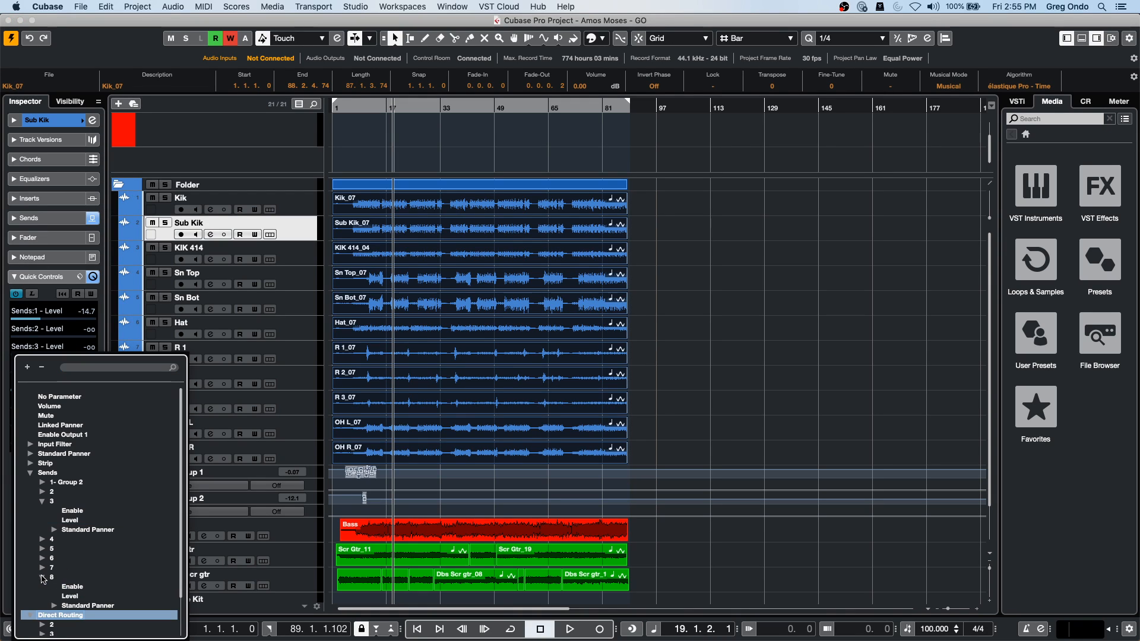
left_click(33, 444)
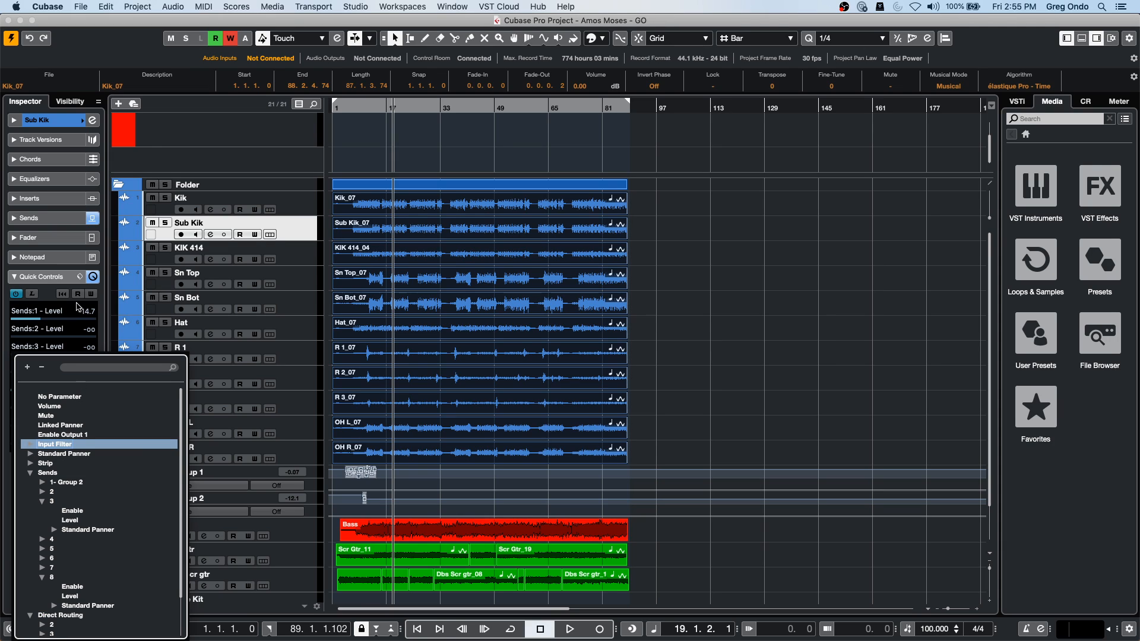
left_click(79, 277)
Step: Load the Volume/ Pan/ Pre-Filter/ Sends preset into the Quick Controls of the Sub Kik, Sn Bot and Hat tracks
left_click(79, 276)
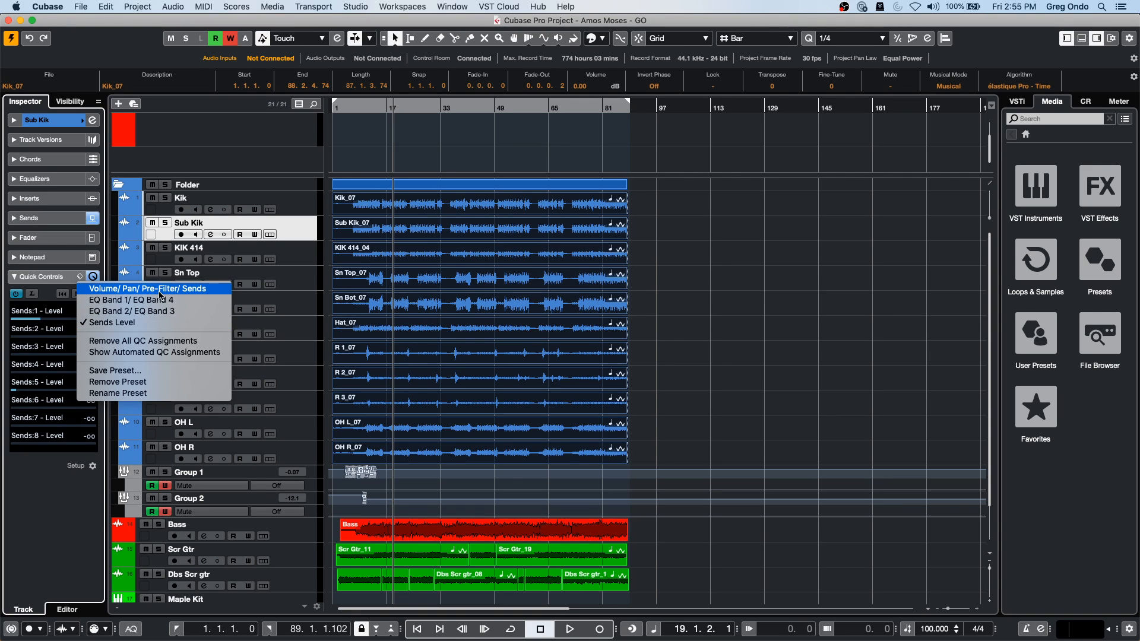
left_click(179, 288)
left_click(298, 307)
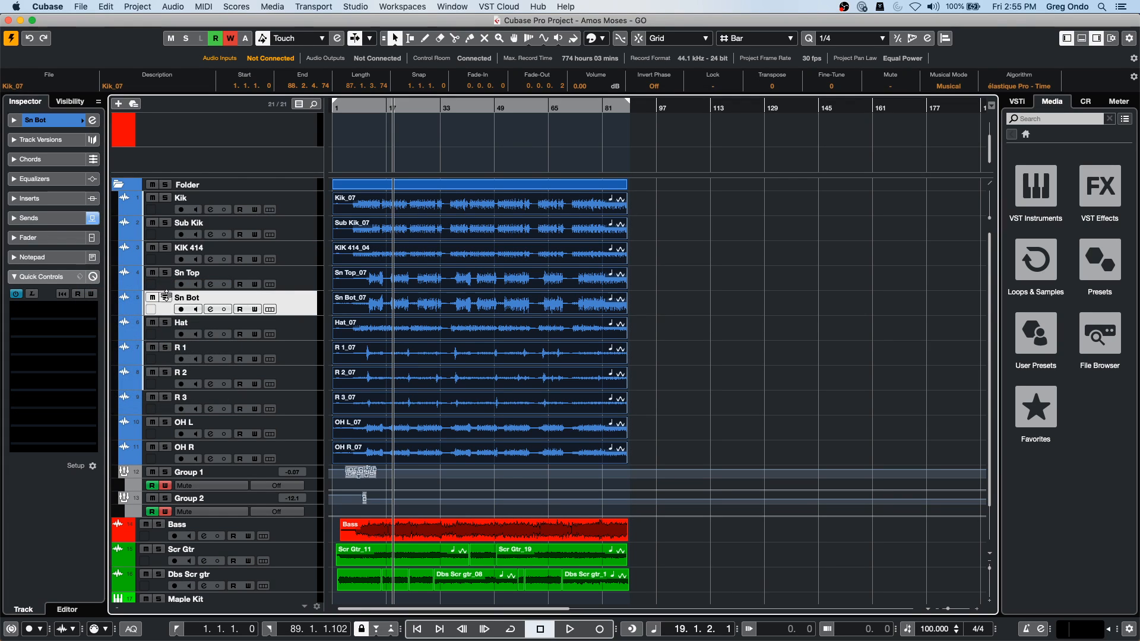
left_click(83, 277)
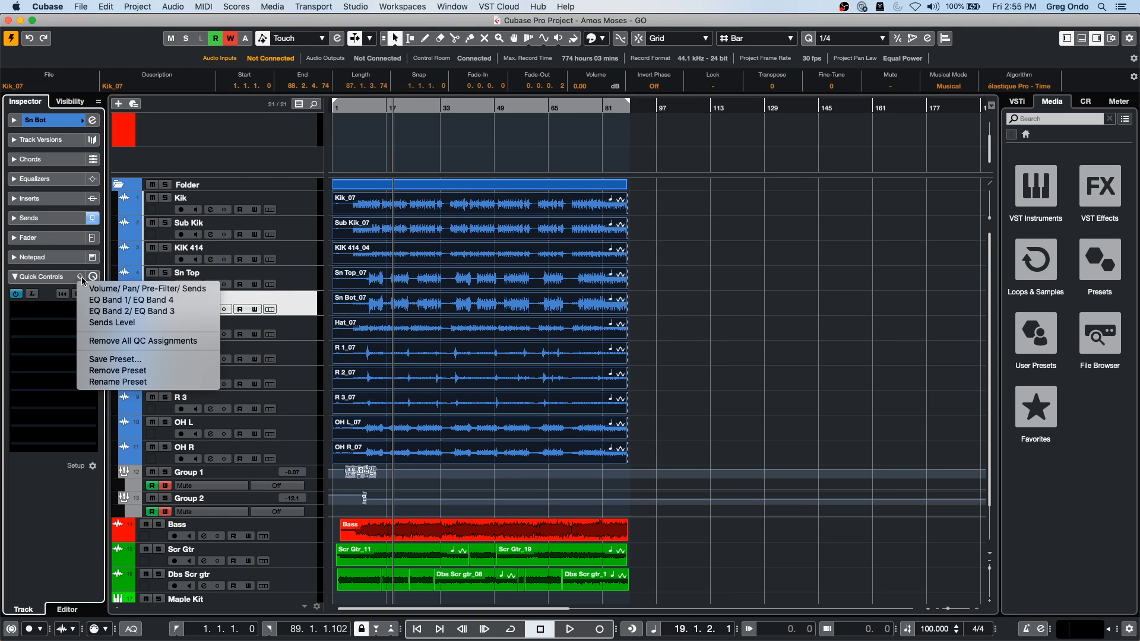
left_click(127, 300)
key("Down")
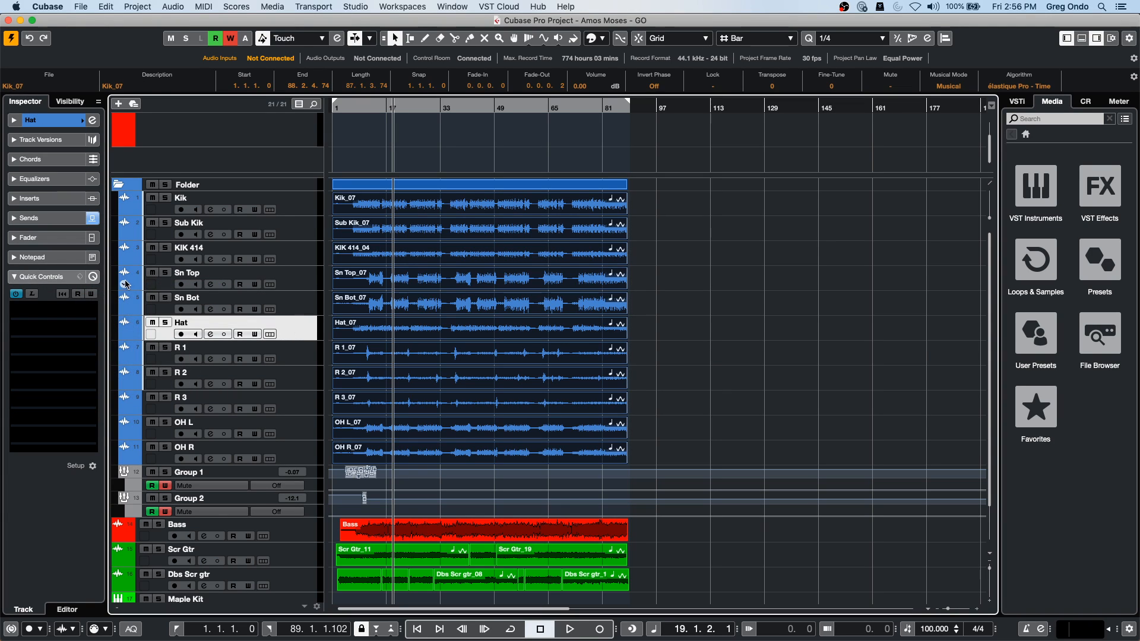
left_click(87, 282)
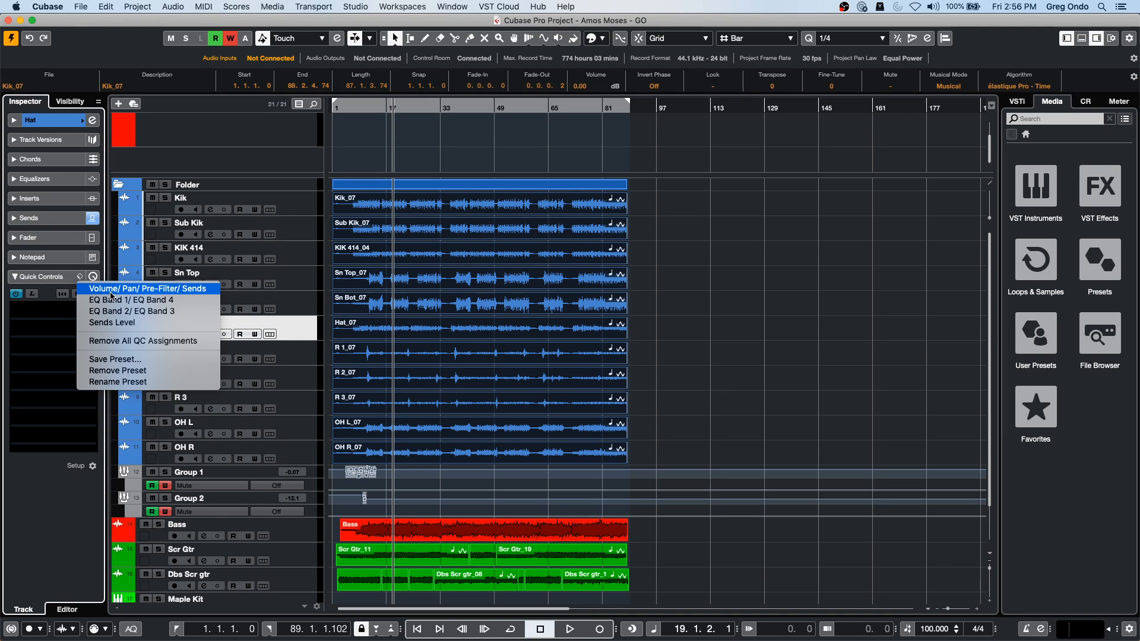
left_click(90, 289)
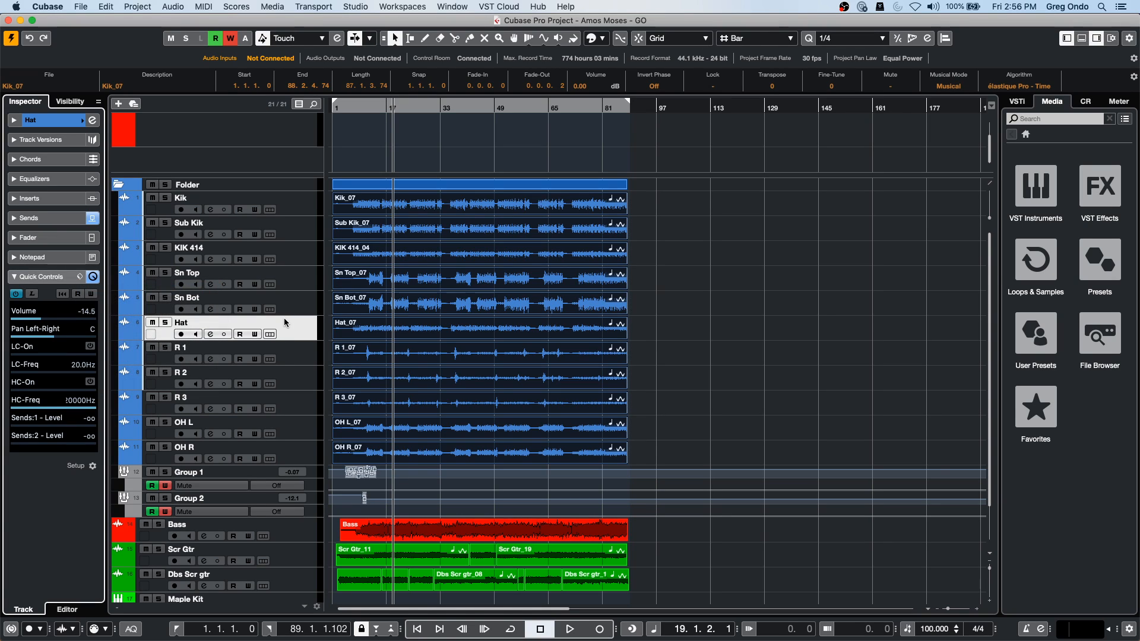
Step: Compare how the Quick Controls follow the selected track across Sn Bot, Sn Top, KIK 414, Sub Kik and Hat
left_click(297, 304)
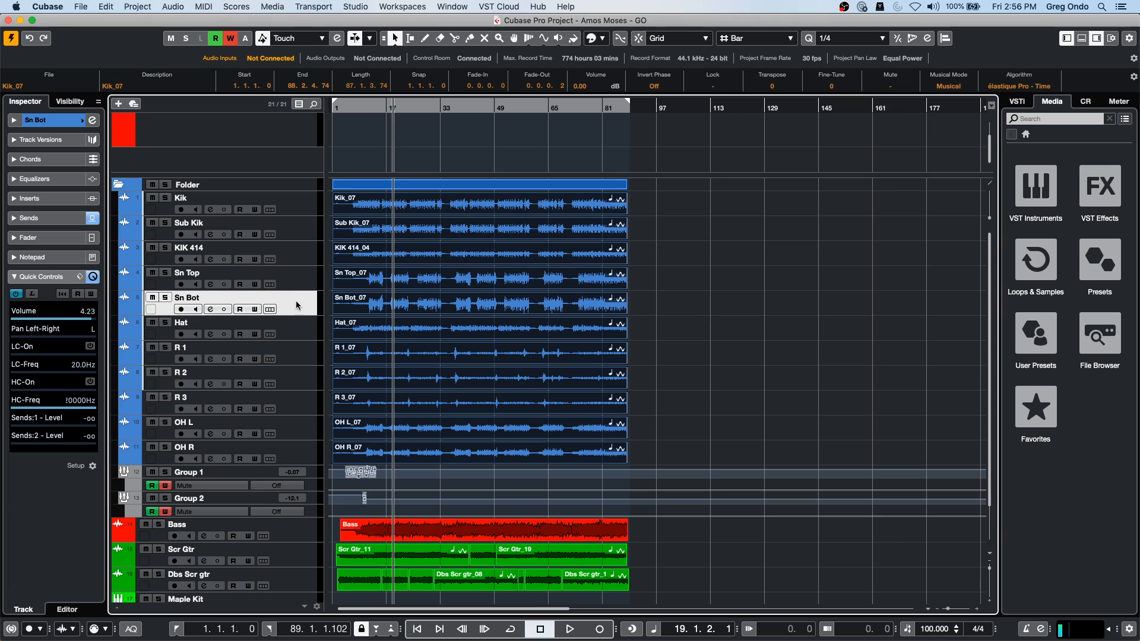
left_click(302, 273)
left_click(299, 247)
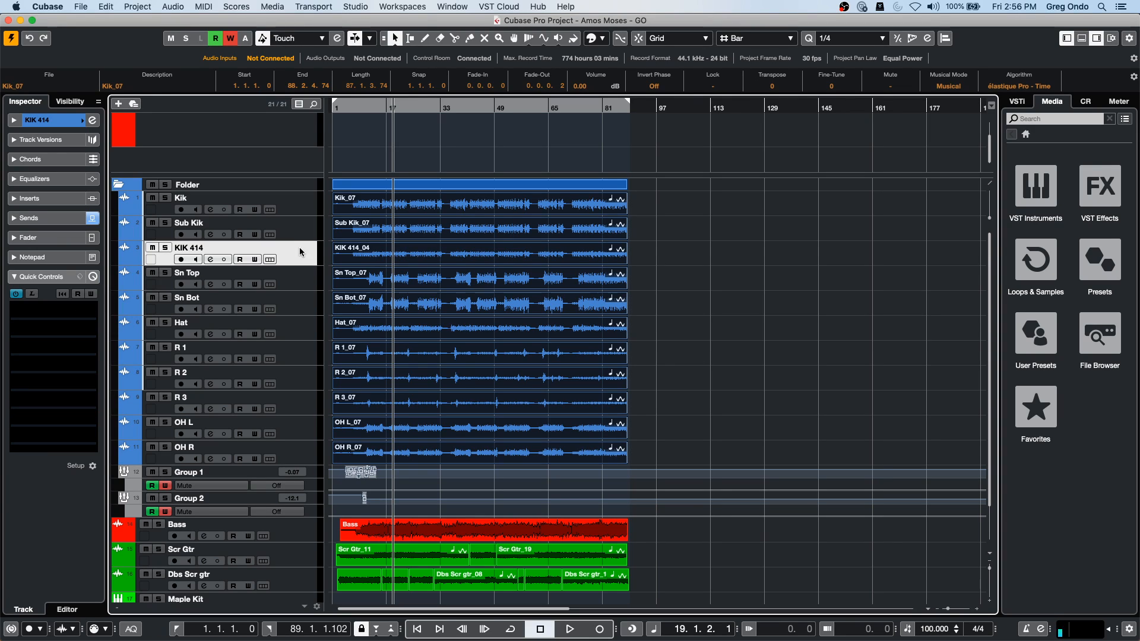
left_click(300, 237)
left_click(300, 309)
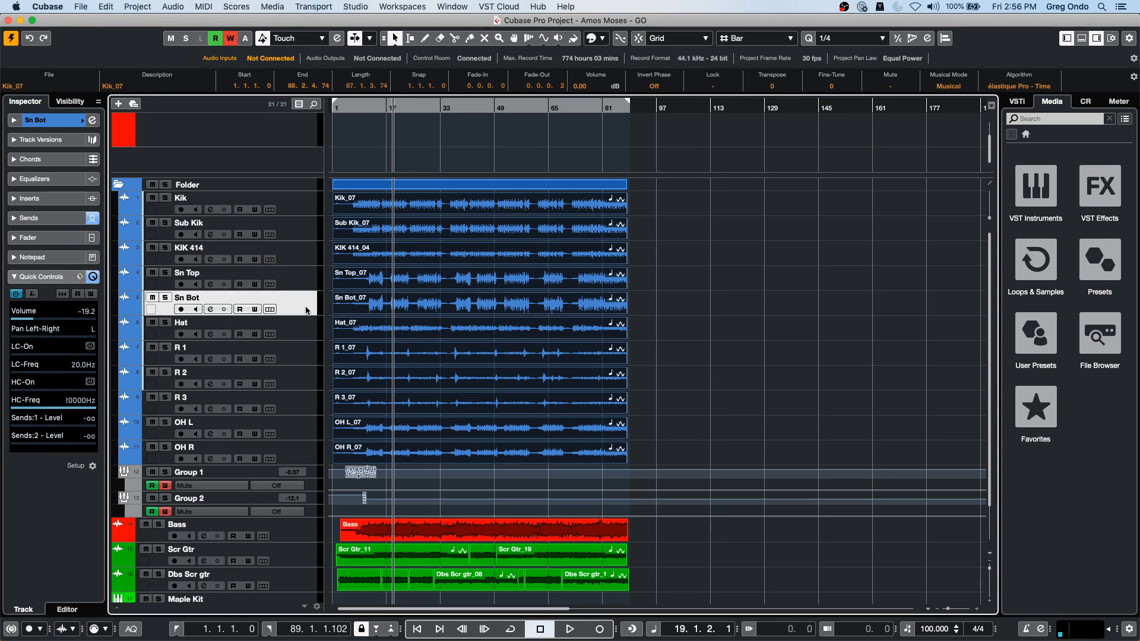
left_click(299, 325)
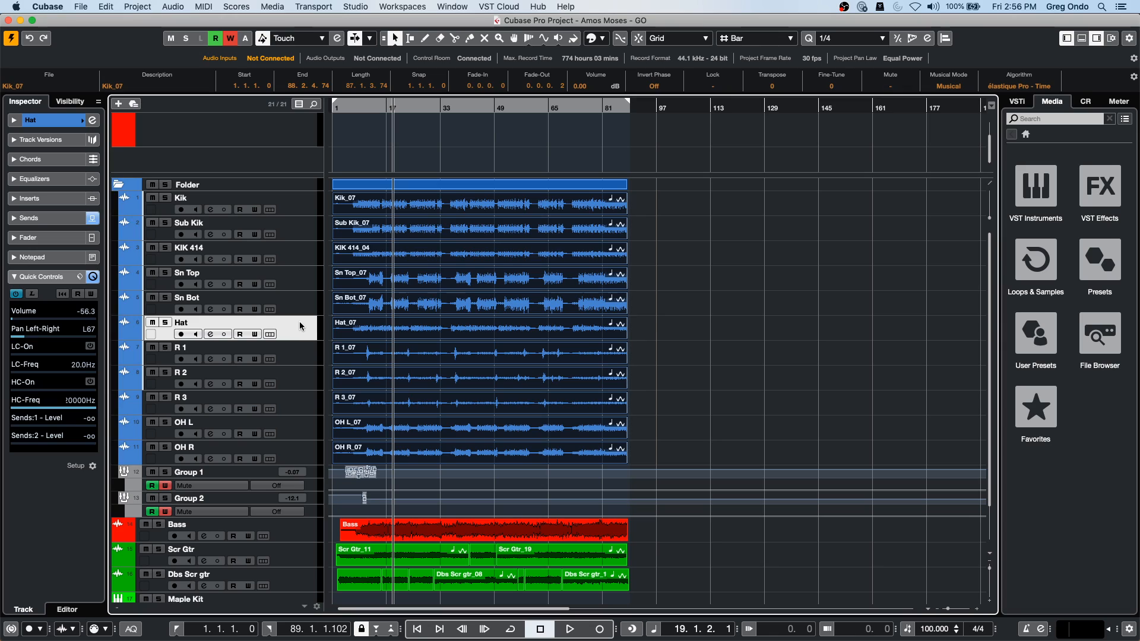
Step: Open Audio Connections and inspect the Yamaha HS7 monitor's device ports in the Control Room setup
left_click(365, 5)
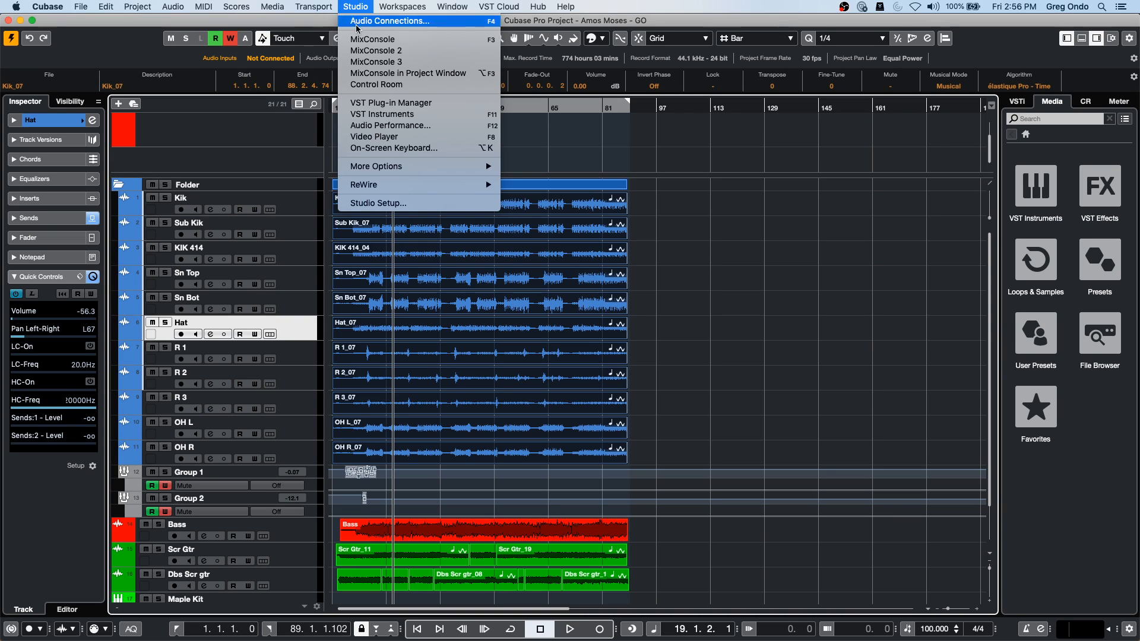
left_click(365, 22)
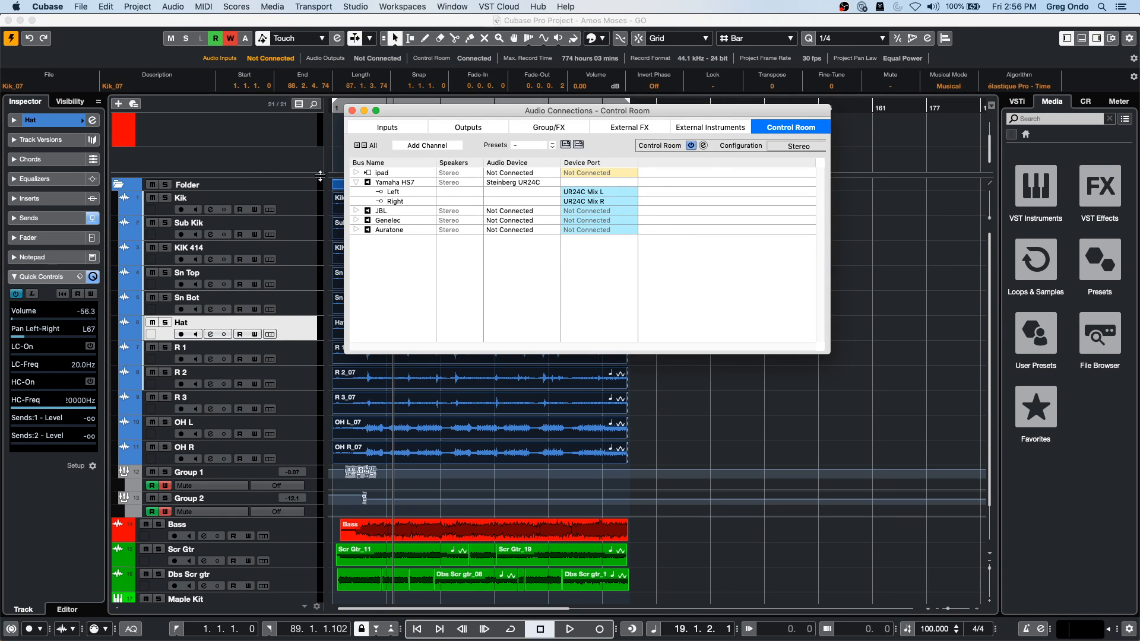
left_click(394, 183)
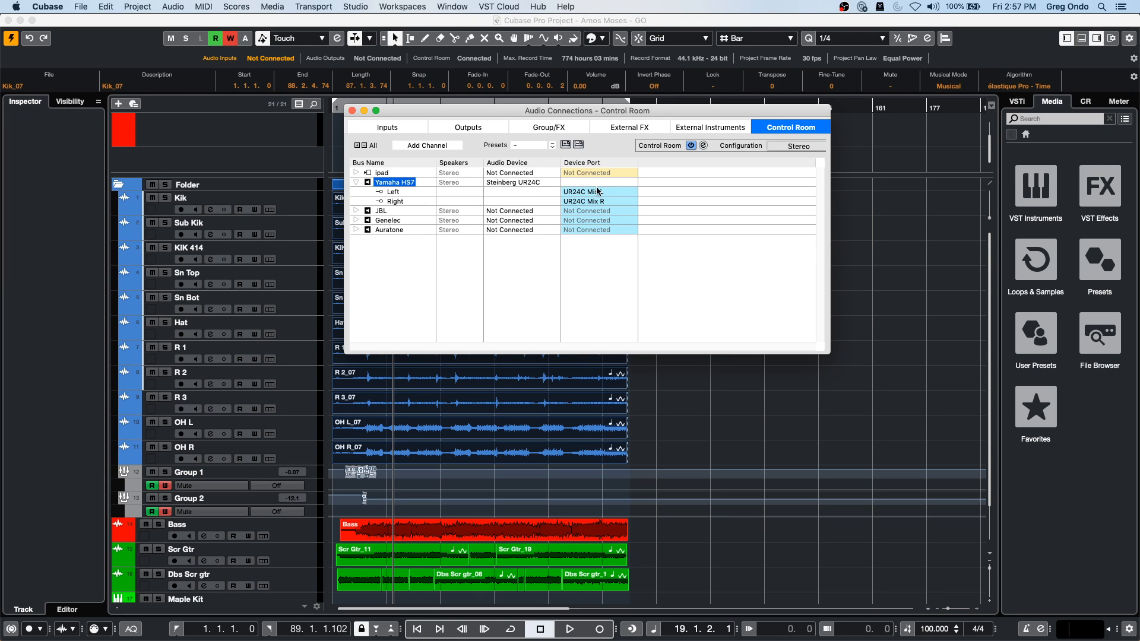
Step: Show the Control Room, try the JBL and Genelec monitors, and switch back to Yamaha HS7
left_click(1086, 101)
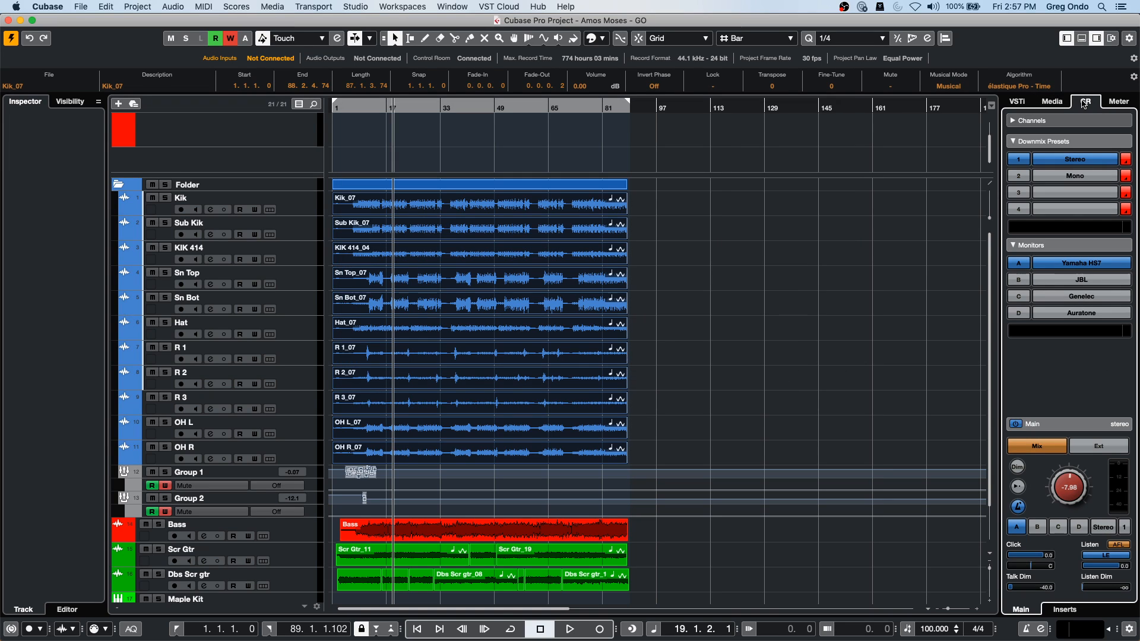
left_click(1080, 281)
left_click(1081, 298)
left_click(1082, 265)
left_click(354, 7)
left_click(750, 253)
Step: Add one Groove Agent SE instrument track below the Kik track, routed to Stereo Out
right_click(300, 200)
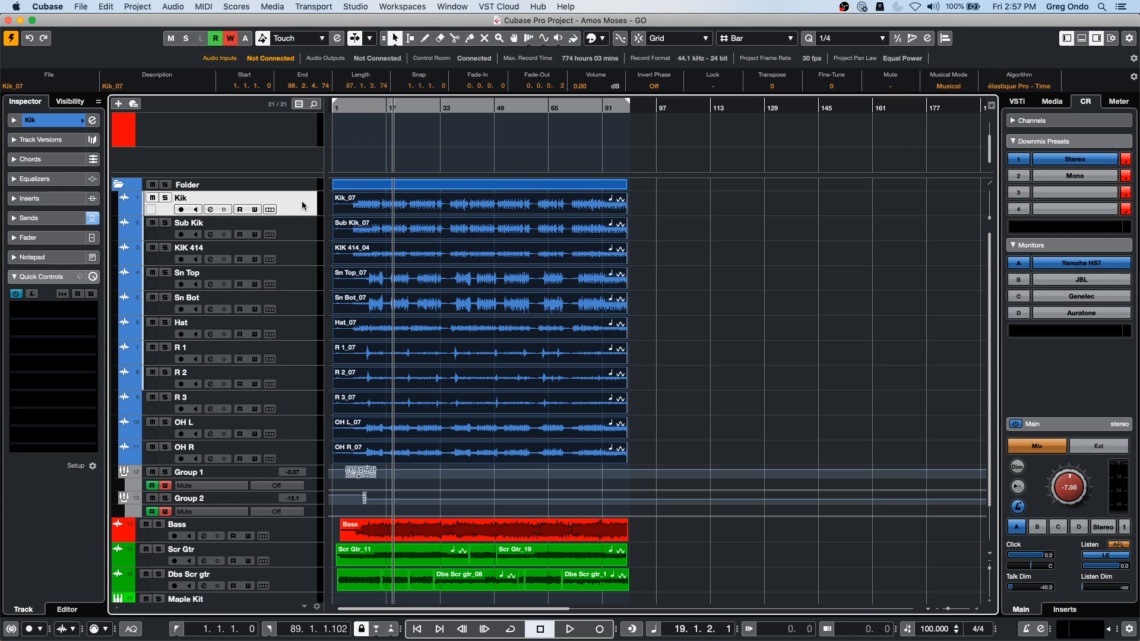
mouse_move(383, 206)
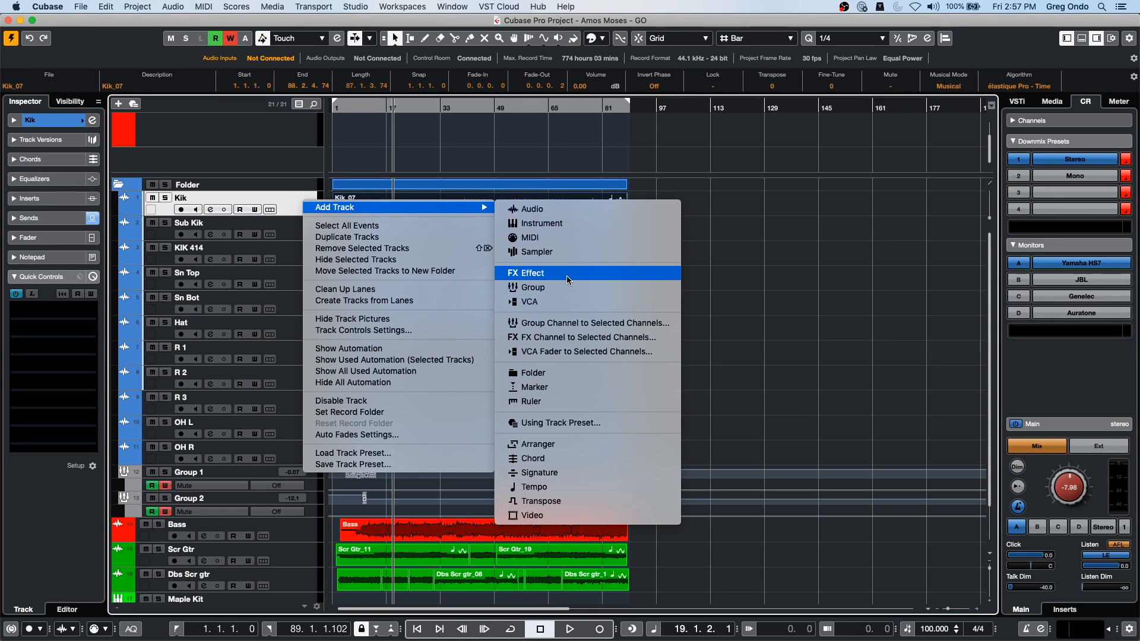
left_click(562, 226)
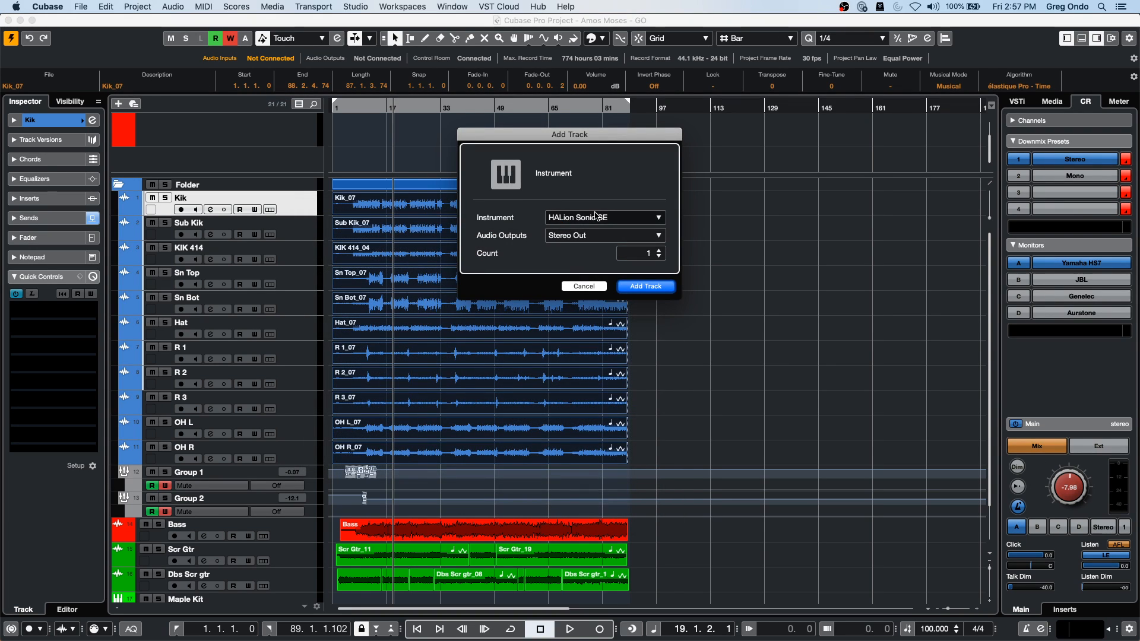
left_click(597, 218)
left_click(491, 264)
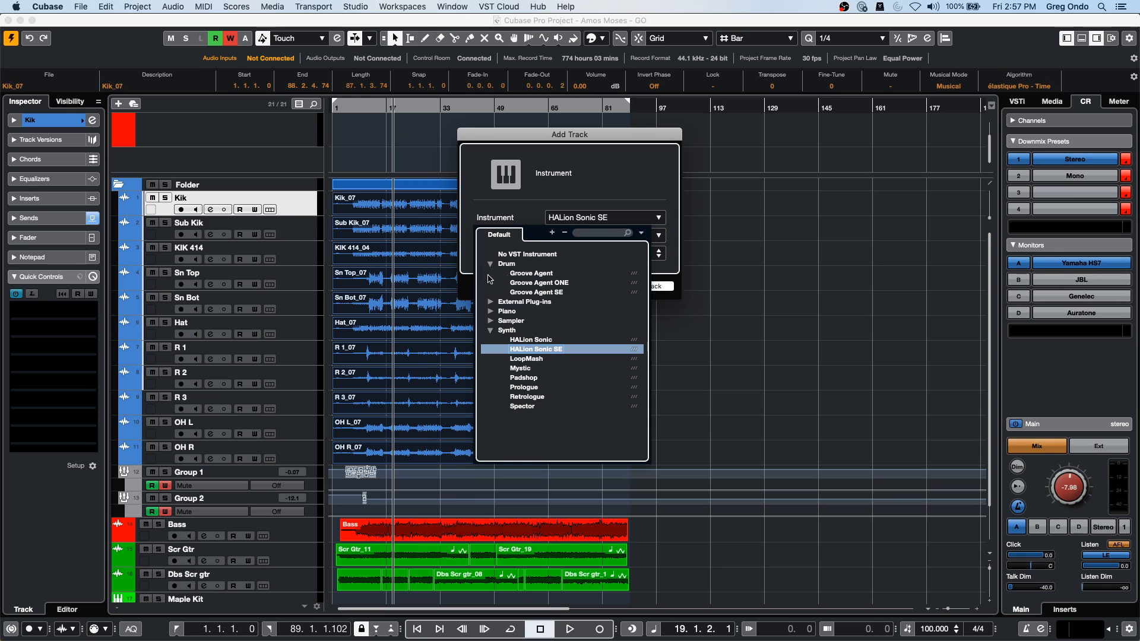
left_click(544, 291)
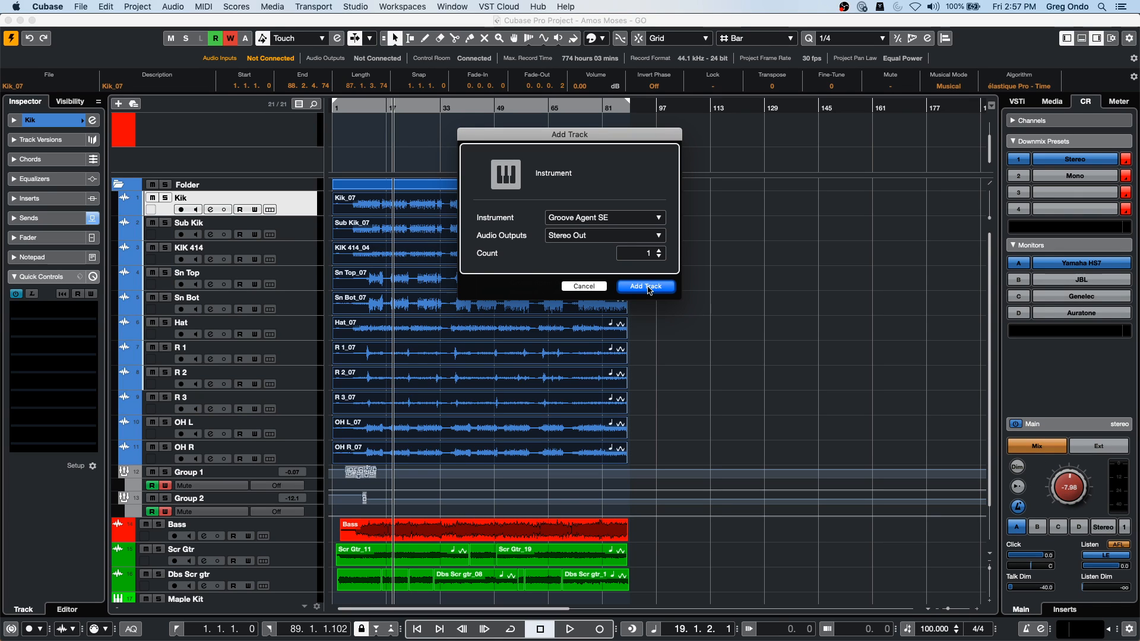
left_click(623, 287)
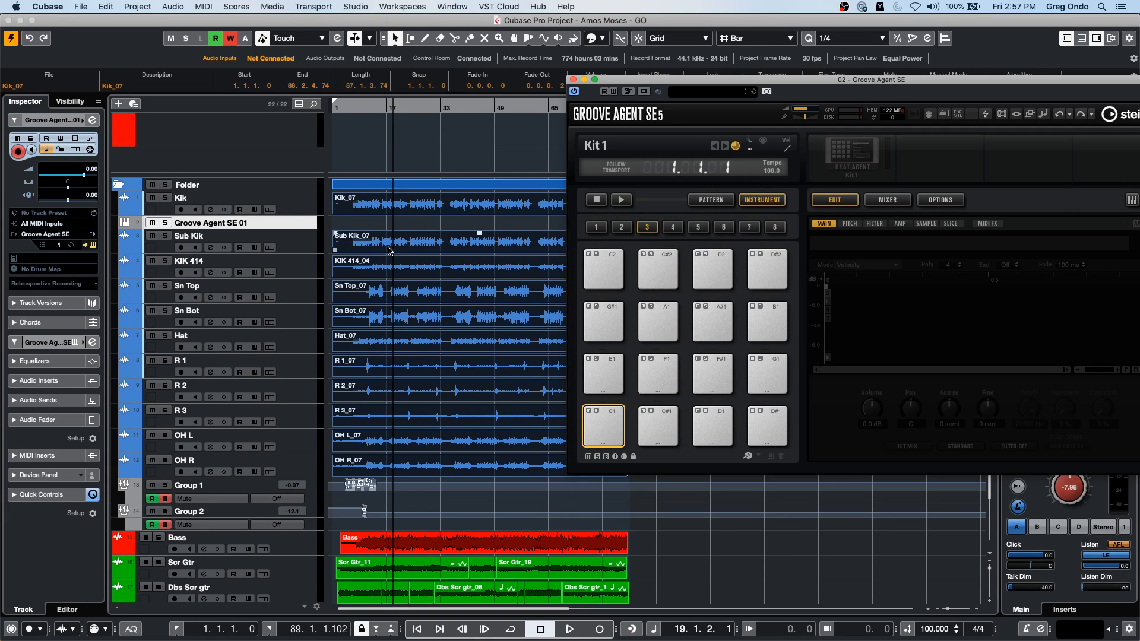
Step: Find the Forget The Past kit by searching for "forget", load it with its patterns, and close the loader with Keep Dialog Open disabled
right_click(818, 161)
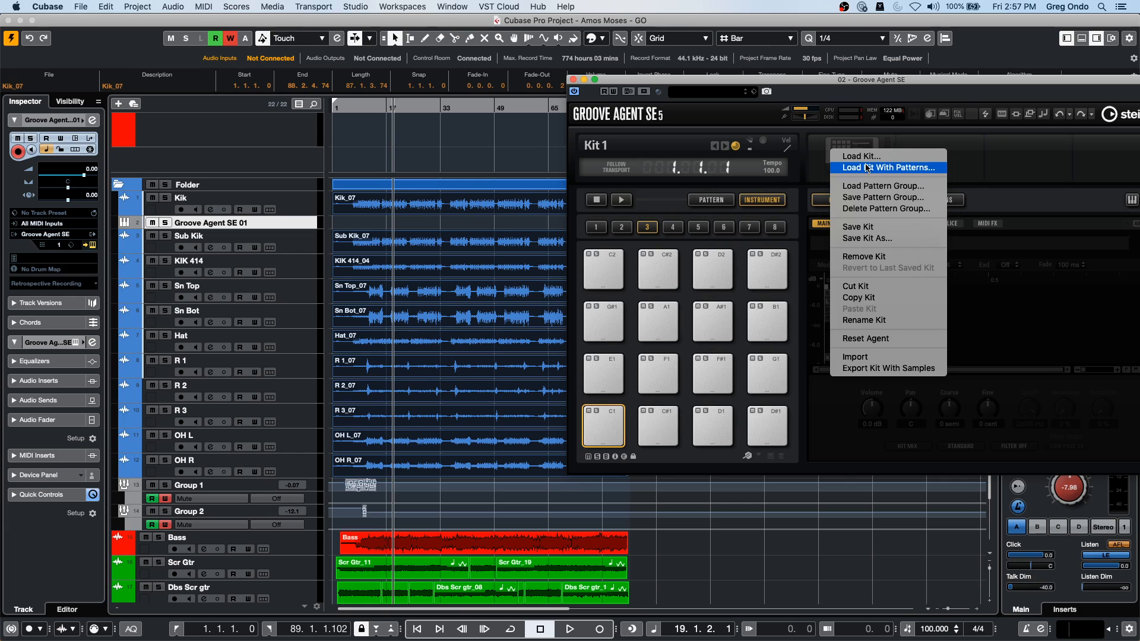
left_click(870, 169)
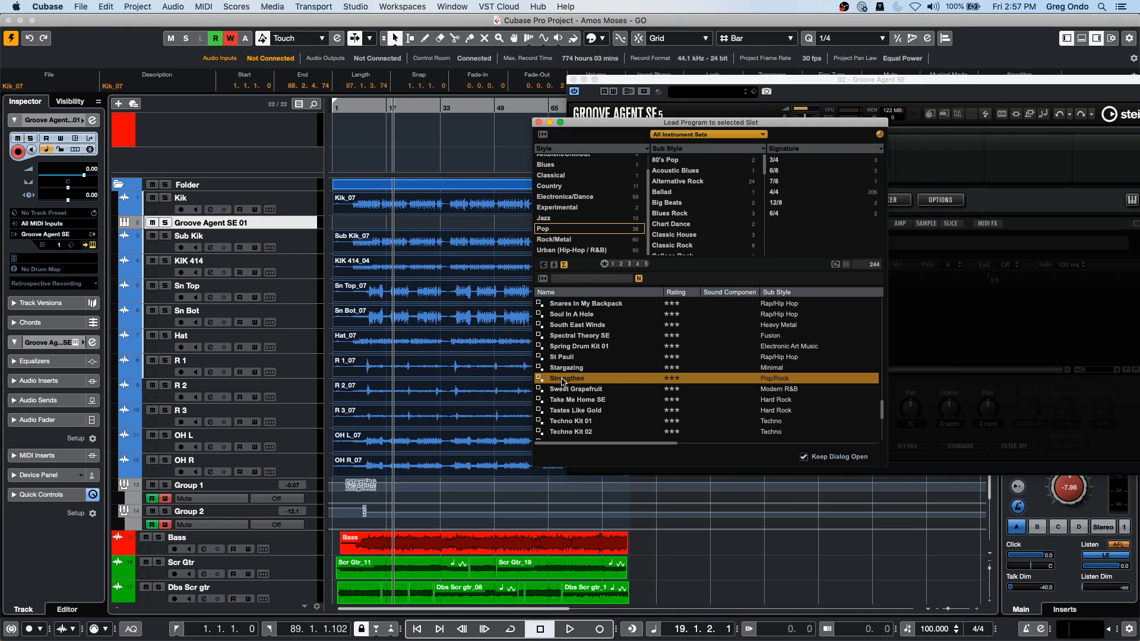
left_click(573, 279)
type("forget")
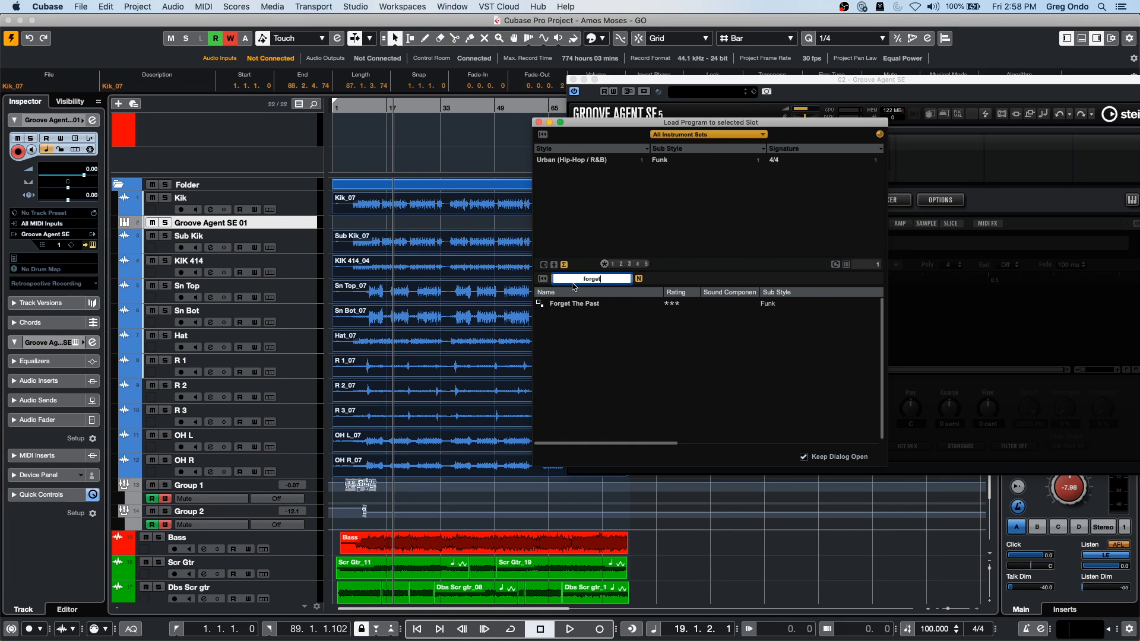
double_click(579, 305)
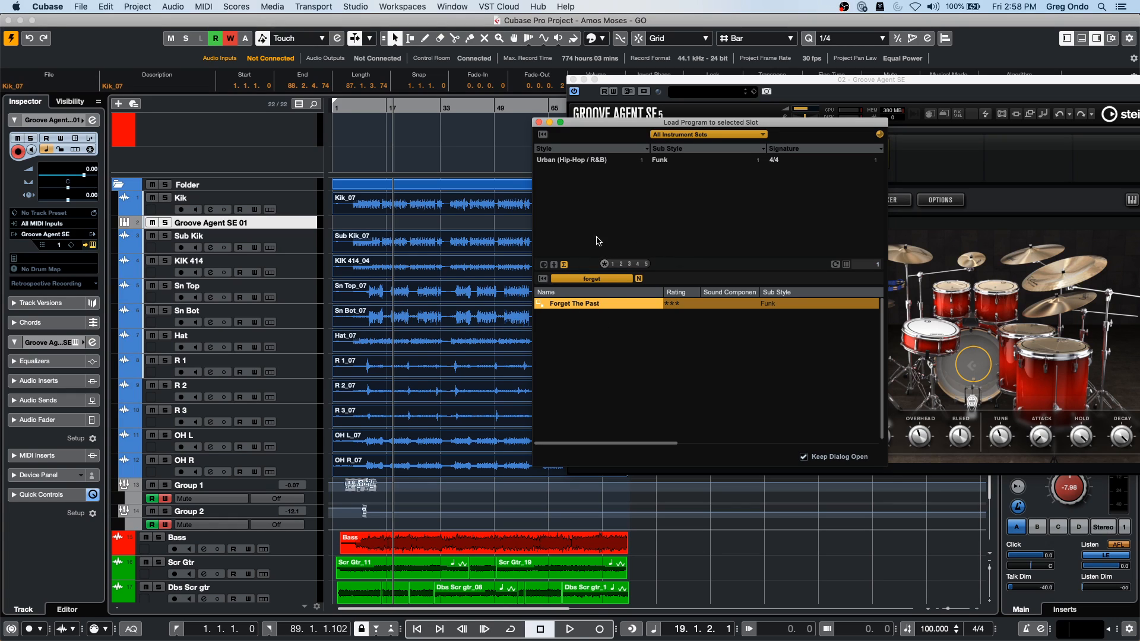
left_click(804, 458)
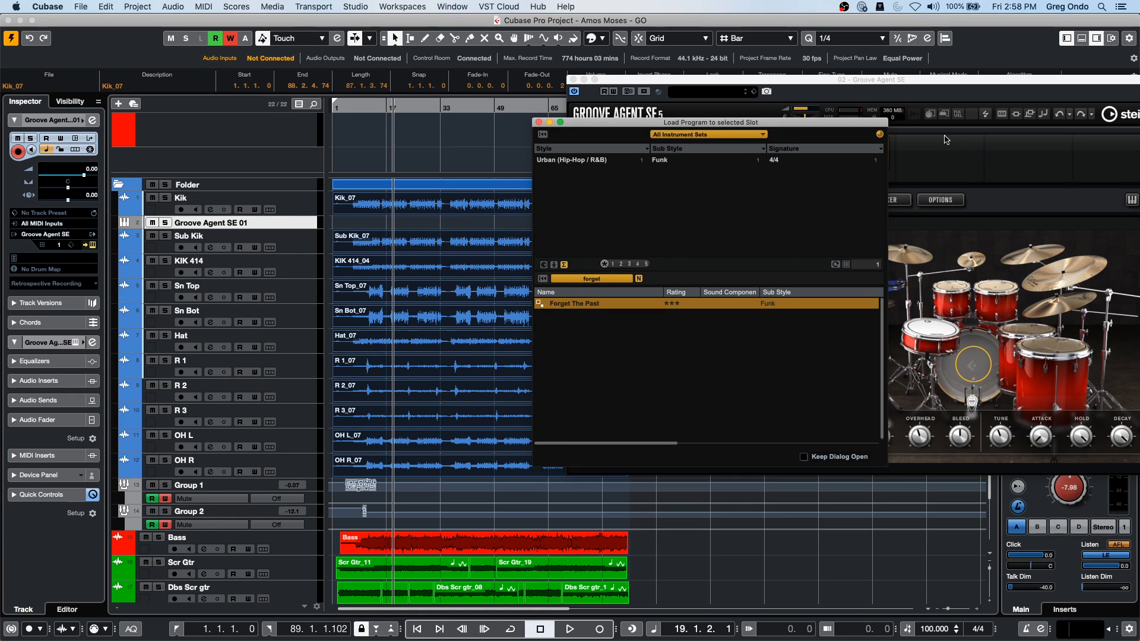
left_click(539, 122)
Step: Audition the kit's snare drum and its Main 1 pattern in Groove Agent SE
left_click(924, 329)
left_click(924, 329)
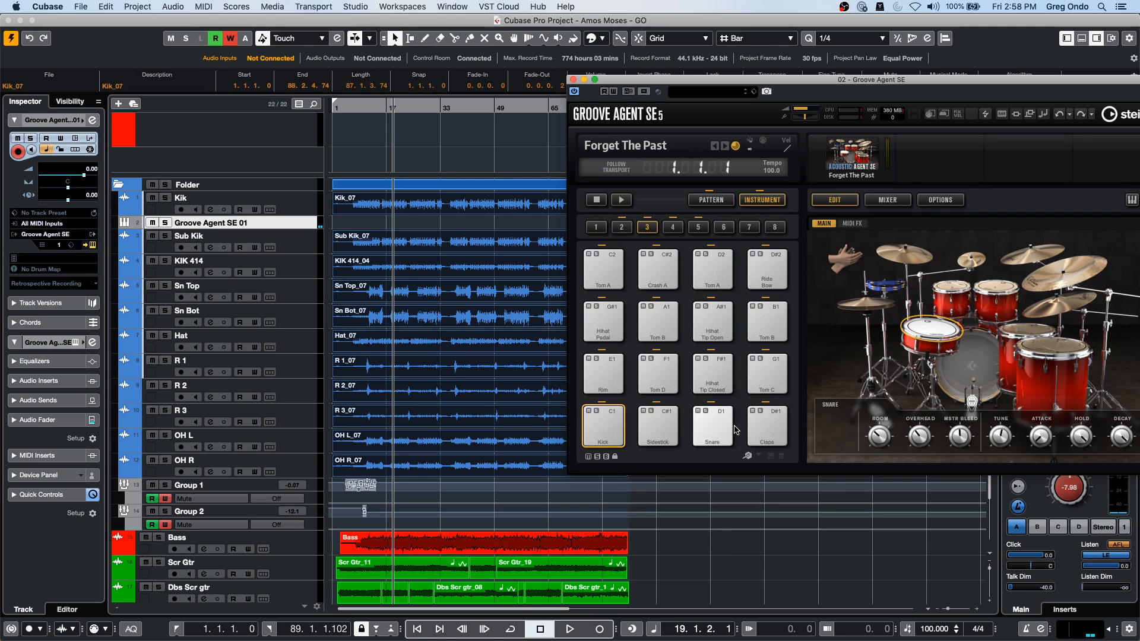
left_click(711, 200)
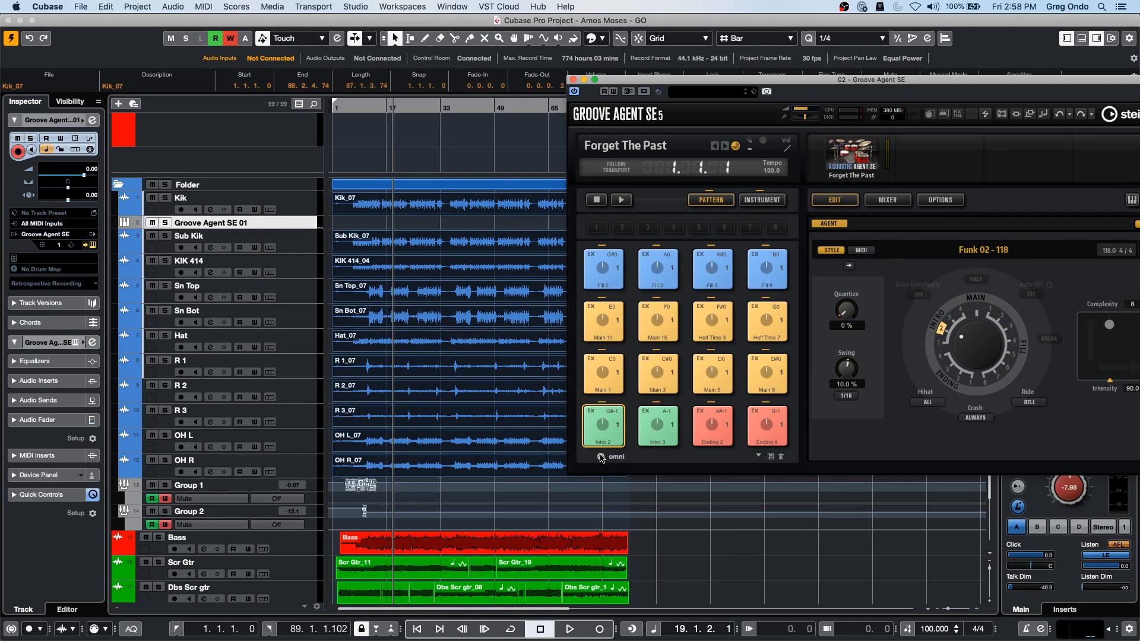
left_click(604, 371)
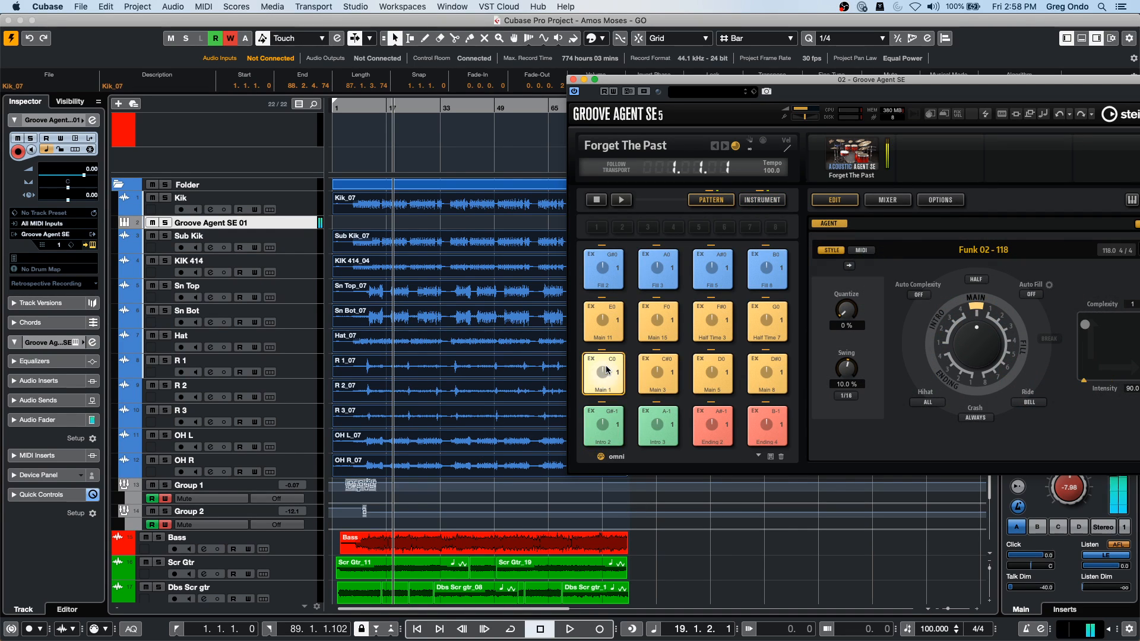
Step: Place the Main 11 pattern at bar 17 on the Groove Agent SE 01 track and solo that track
left_click(292, 224)
left_click_drag(607, 347, 392, 257)
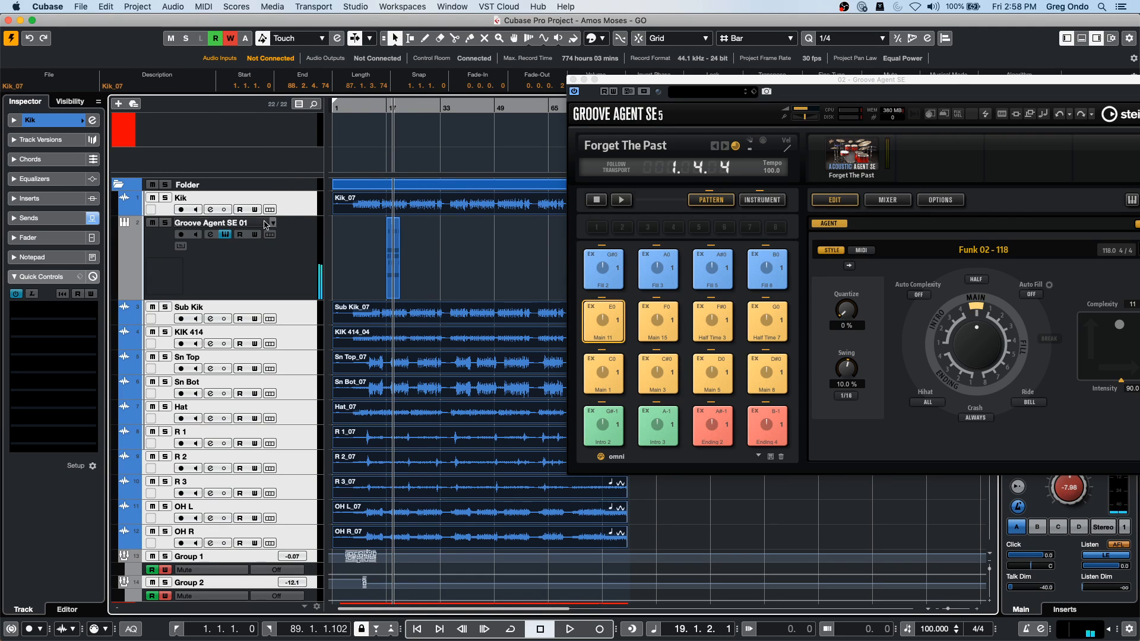
left_click(195, 234)
left_click(196, 234)
left_click(166, 223)
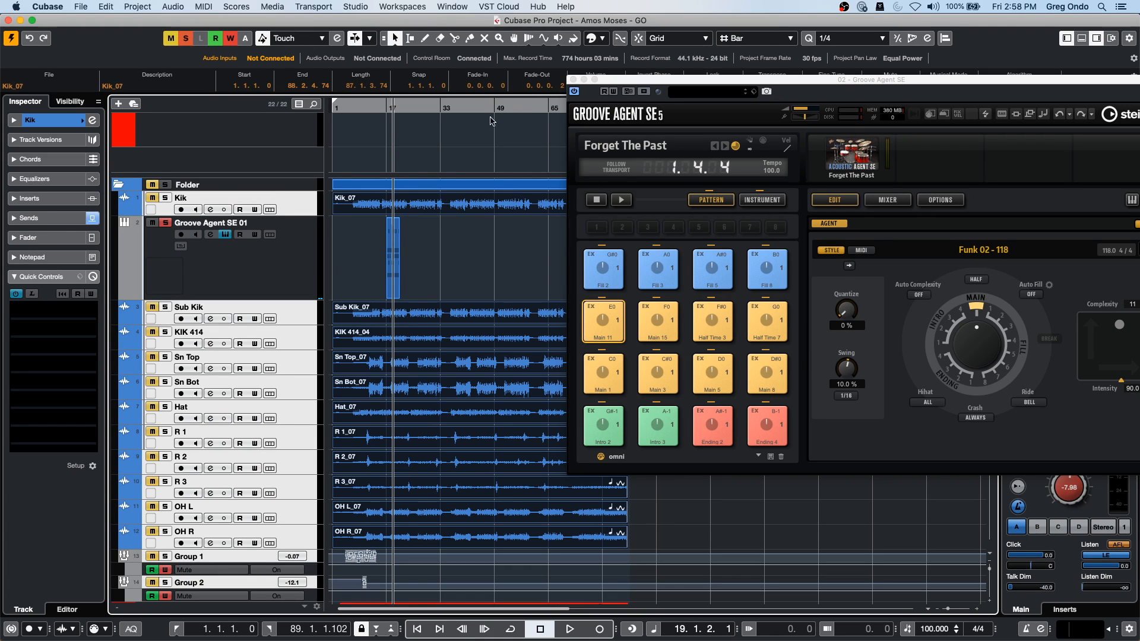
Step: Play the soloed drum pattern from about bar 16, open its part in the lower-zone editor, and close the Groove Agent SE window
left_click_drag(380, 108, 430, 175)
key("space")
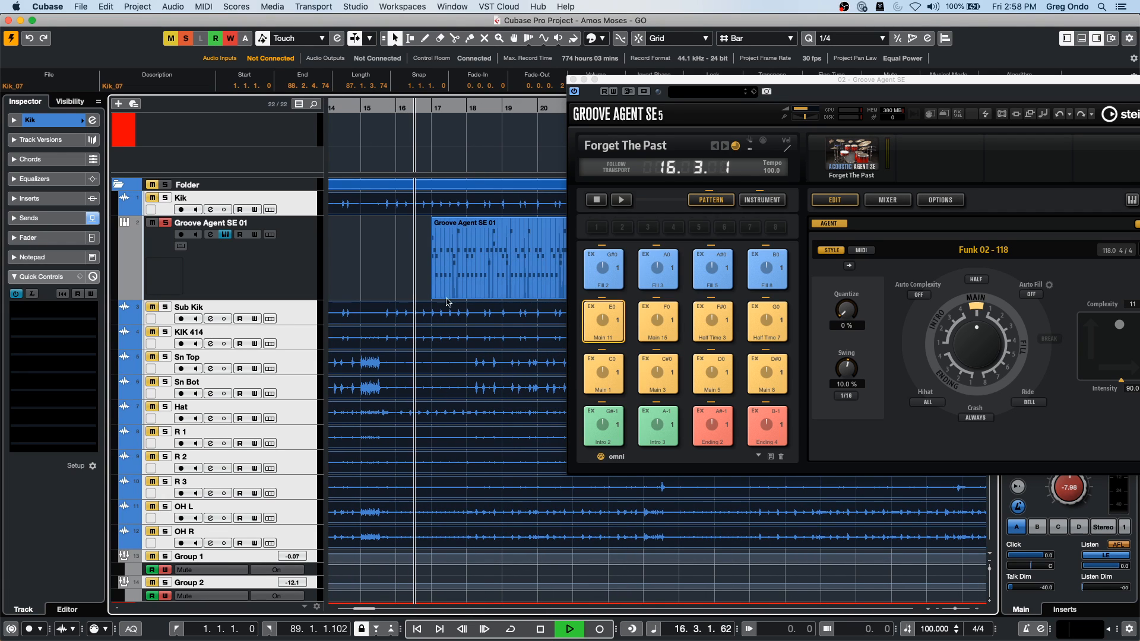
left_click(493, 267)
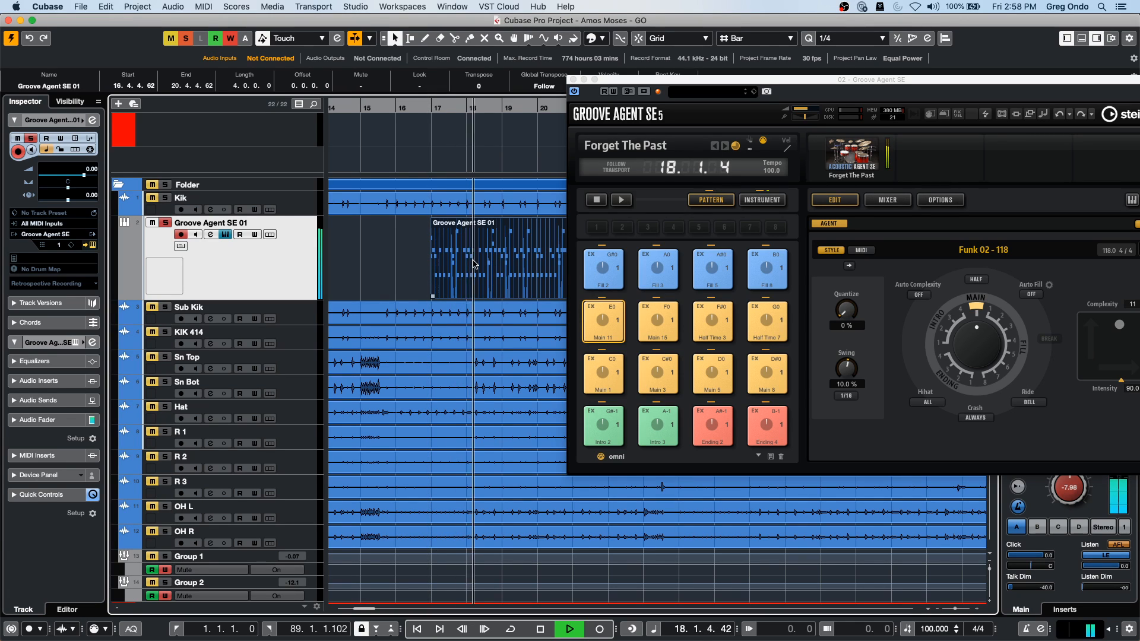
double_click(478, 266)
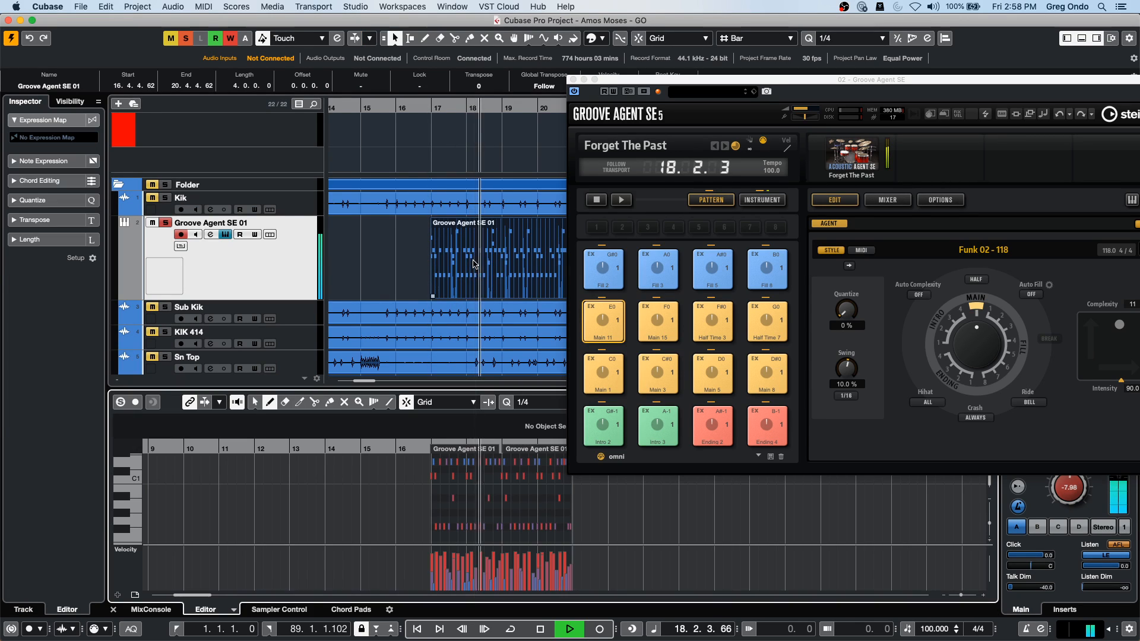
left_click(574, 79)
key("space")
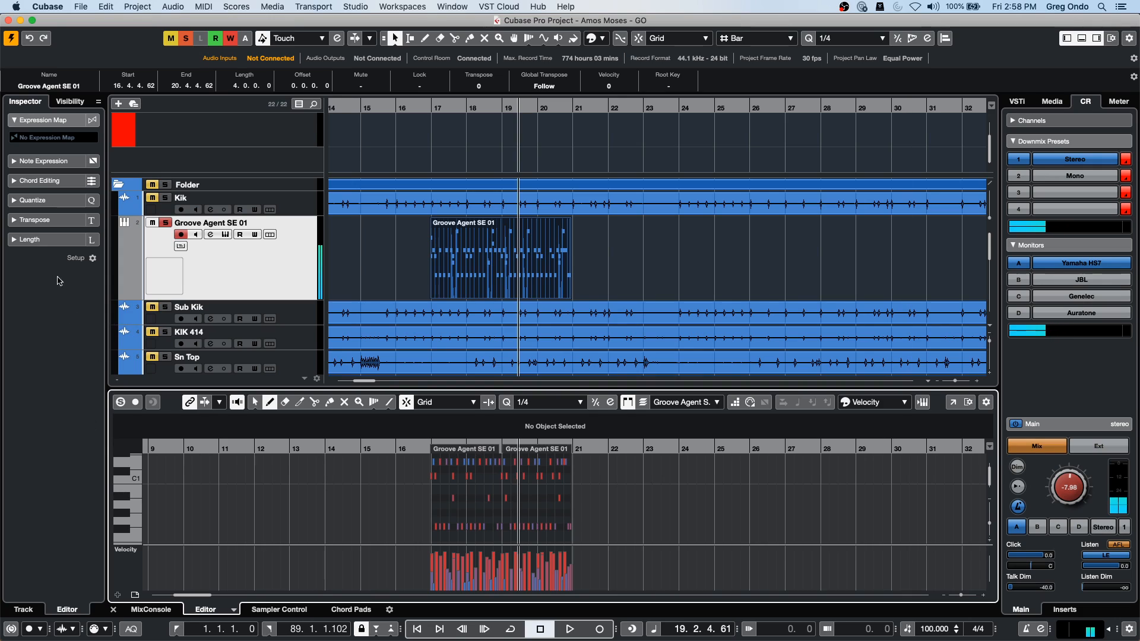
Step: Create a drum map from the instrument for the Groove Agent SE 01 track
left_click(255, 262)
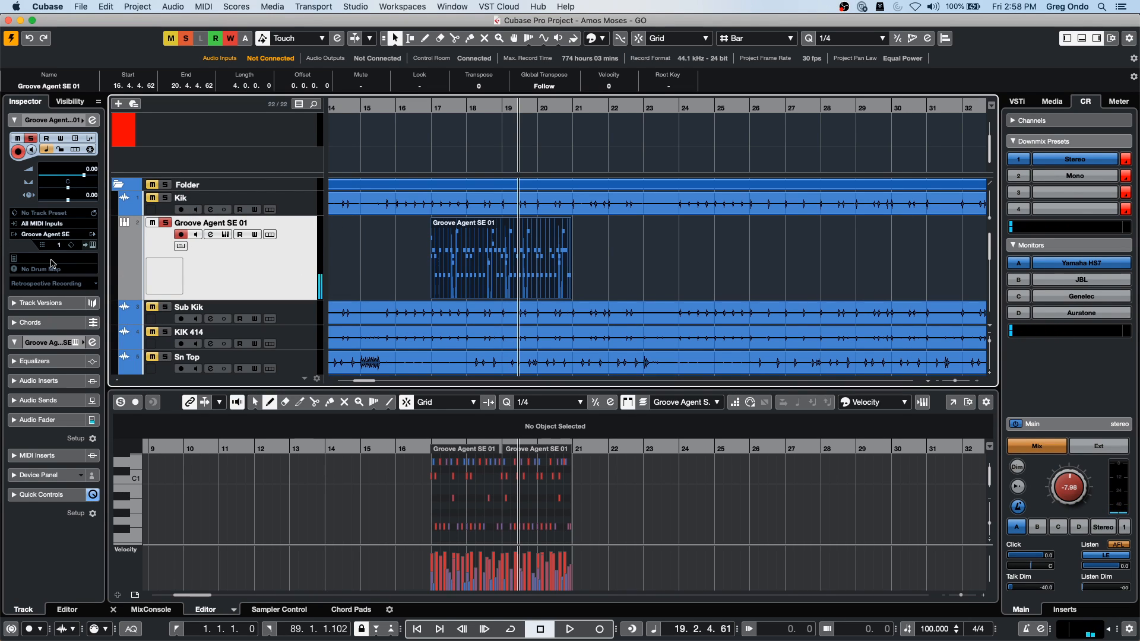
left_click(35, 270)
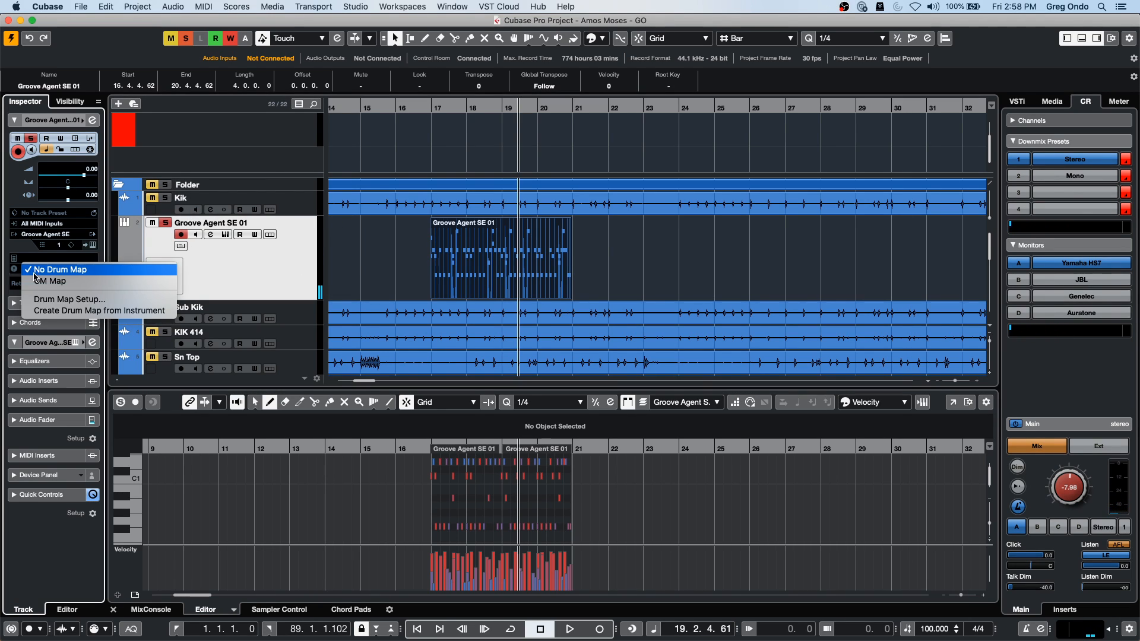
left_click(83, 314)
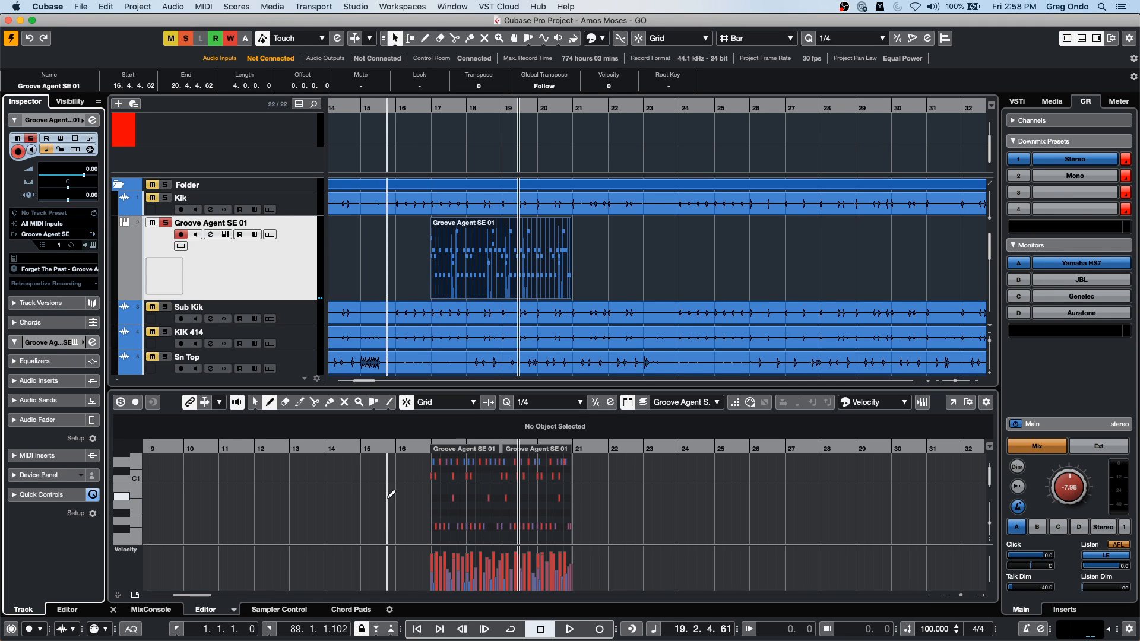
Step: Reselect the Groove Agent SE 01 part to show it in the Drum Editor, and open that editor in a separate window
left_click(687, 288)
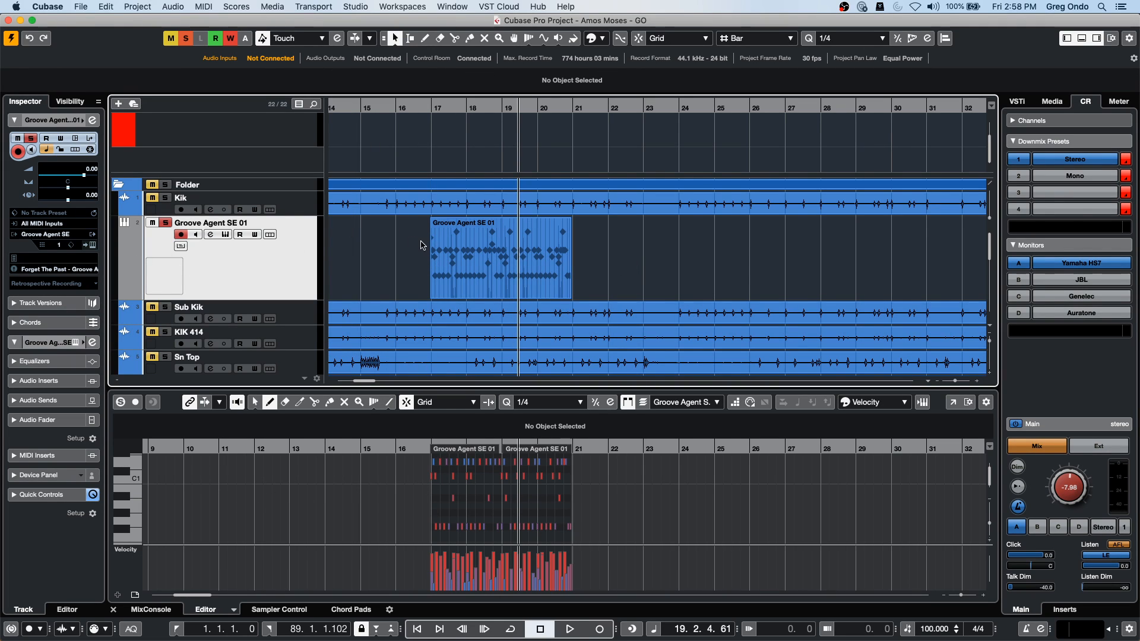
left_click(519, 259)
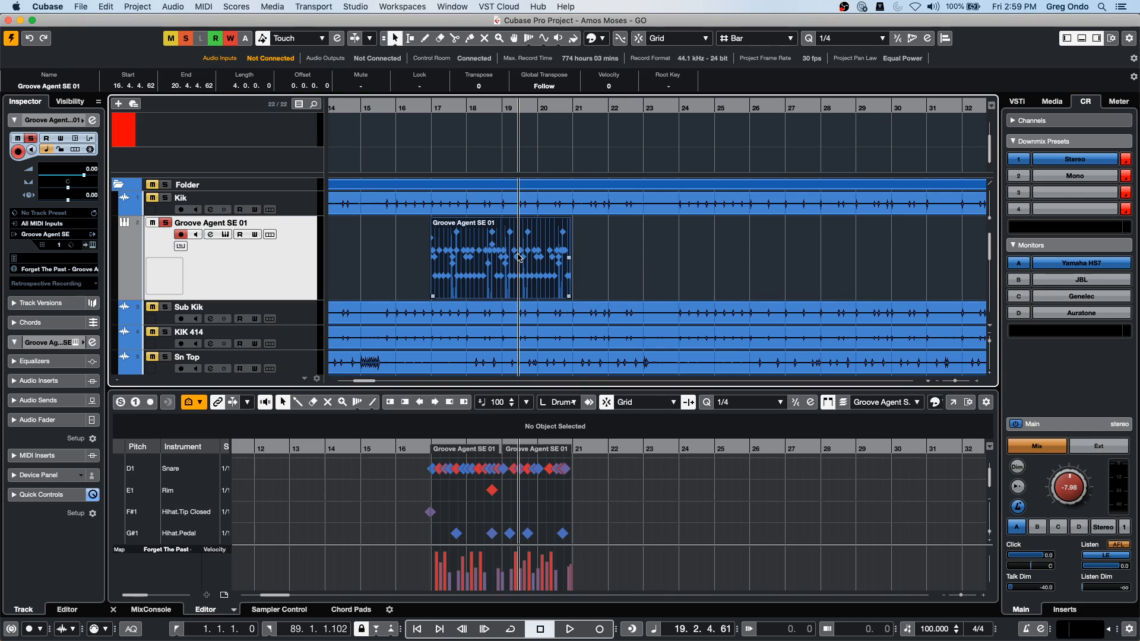
left_click(952, 403)
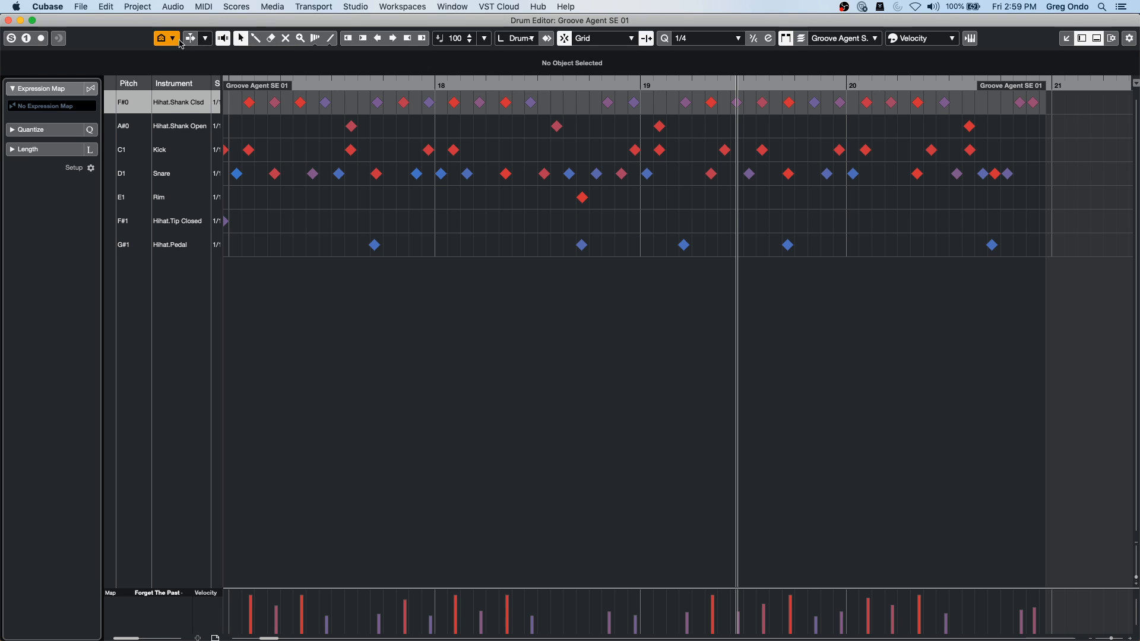
Step: Switch the drum visibility to all drum sounds and back to only drum sounds with events
left_click(205, 38)
left_click(205, 24)
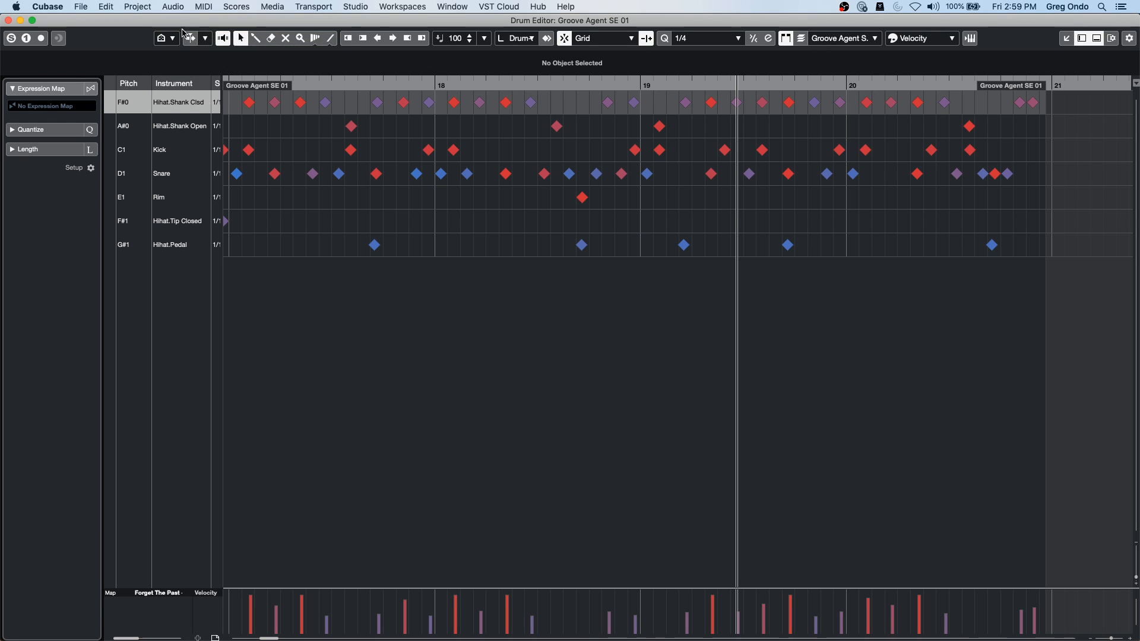
left_click(169, 40)
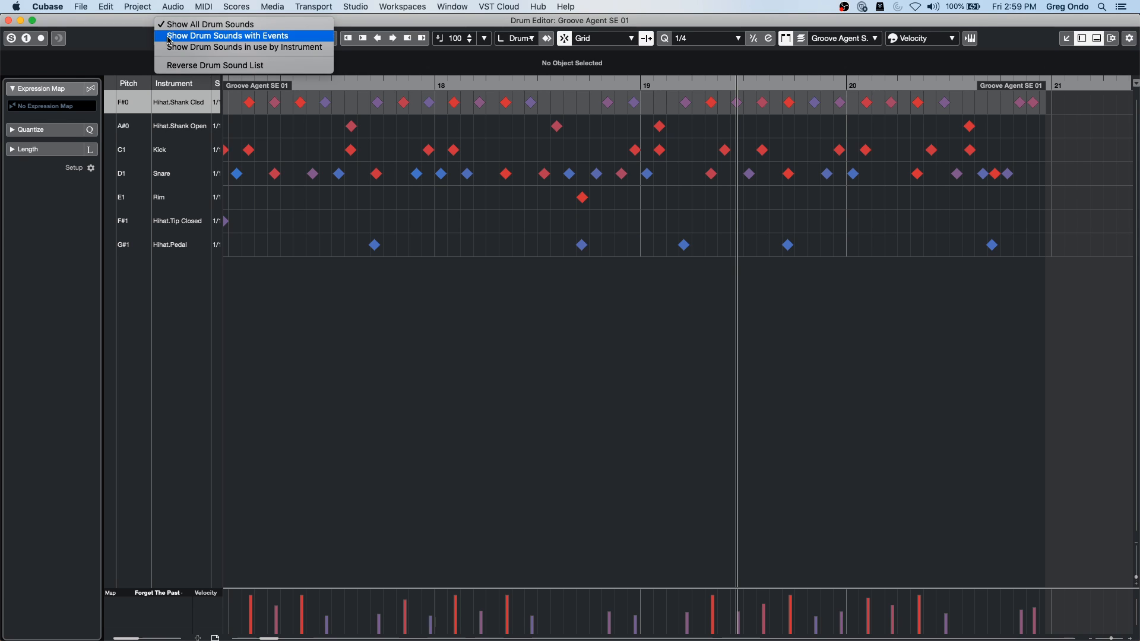
left_click(208, 37)
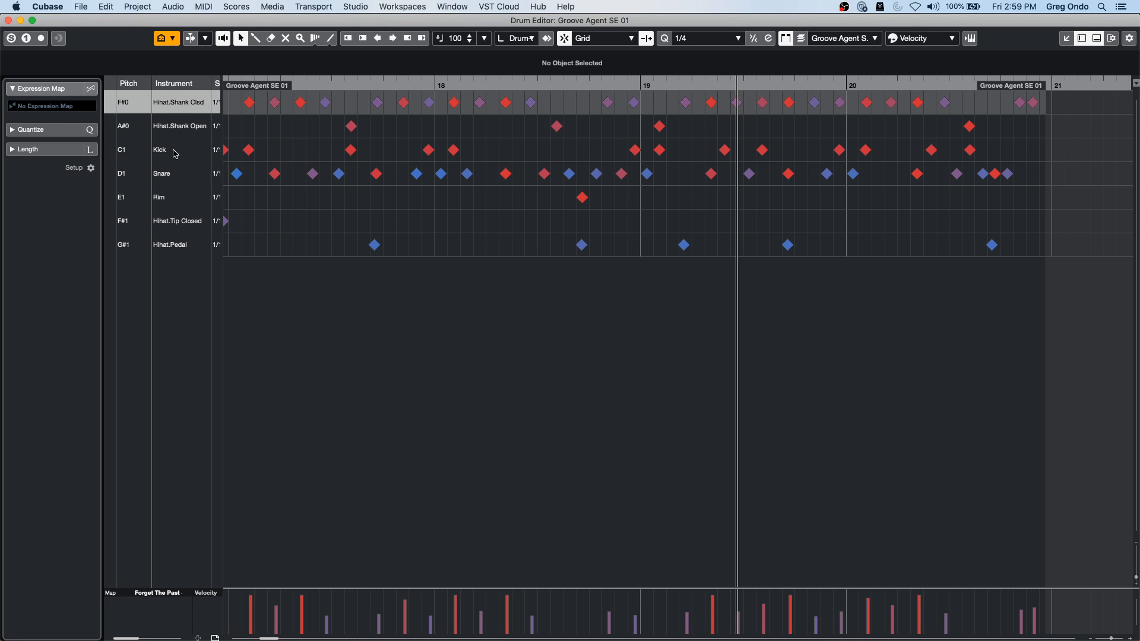
Step: Even out the Snare velocities with a nearly level line across the whole part in the velocity lane
left_click(185, 176)
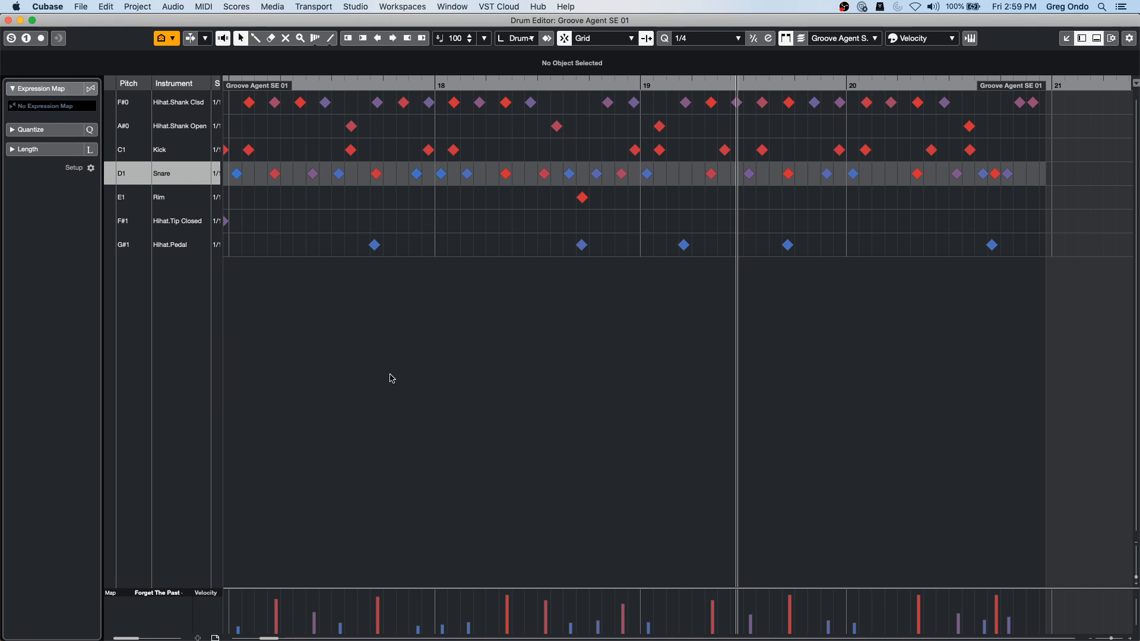
mouse_move(306, 85)
left_mouse_down()
mouse_move(308, 64)
mouse_move(315, 88)
left_mouse_up()
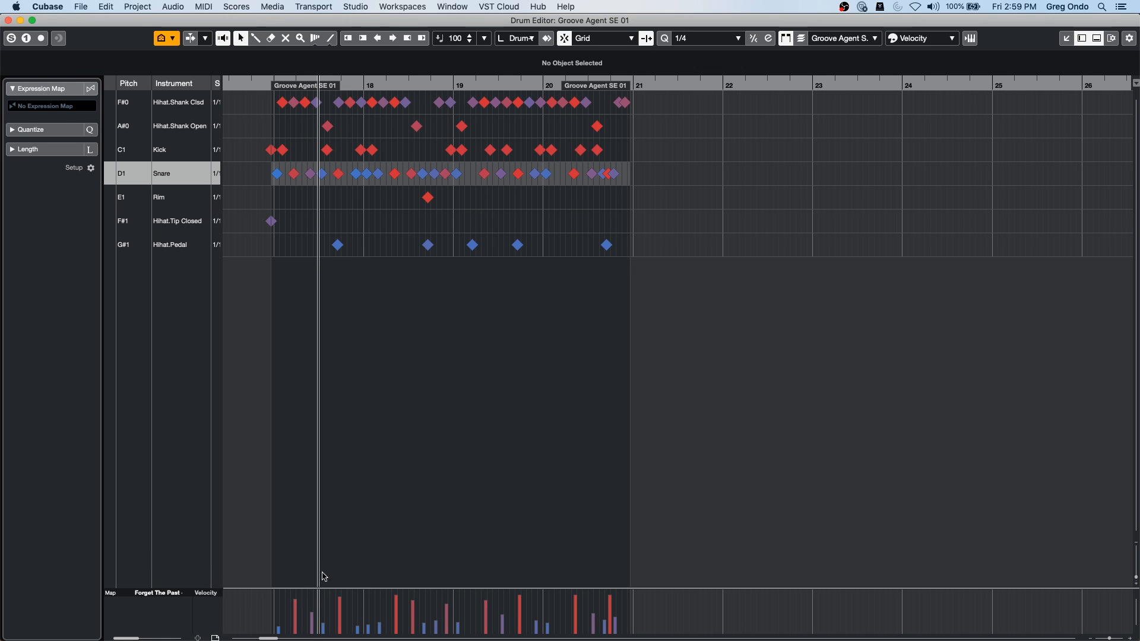
right_click(281, 617)
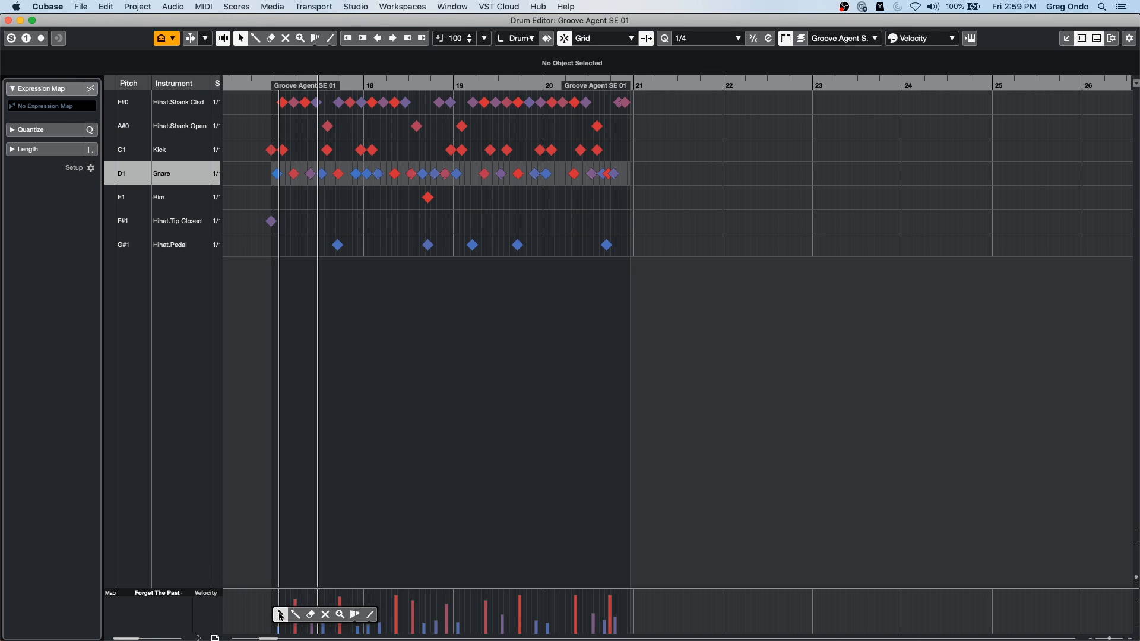
left_click(376, 617)
left_click_drag(268, 608, 633, 614)
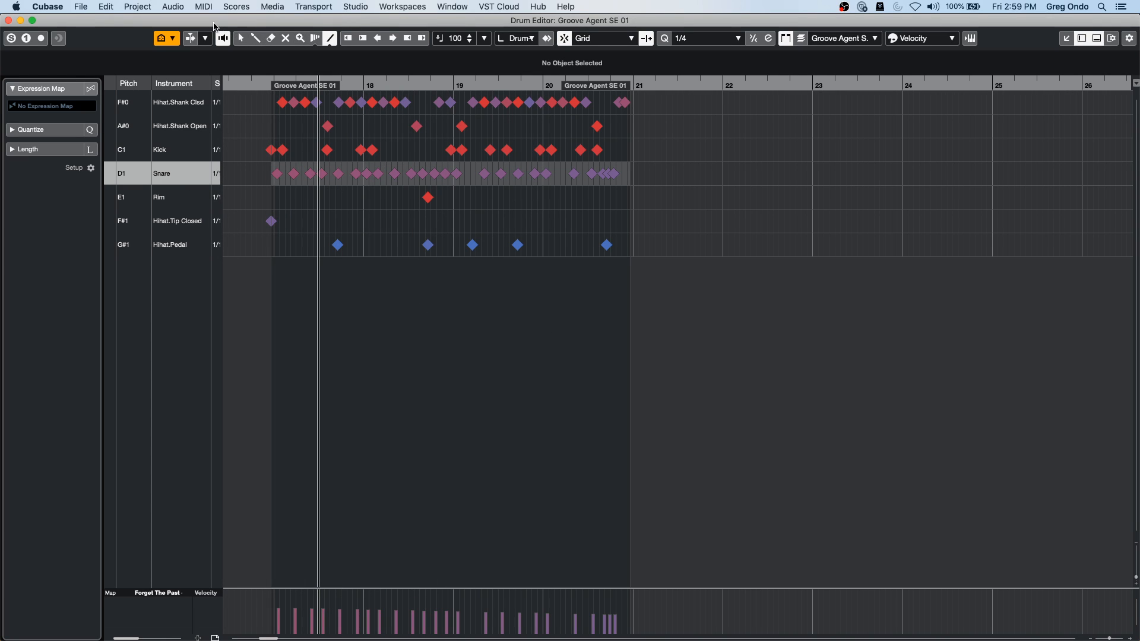
Step: Open the Logical Editor, delete its default action line, and move its window below the drum note rows
left_click(204, 7)
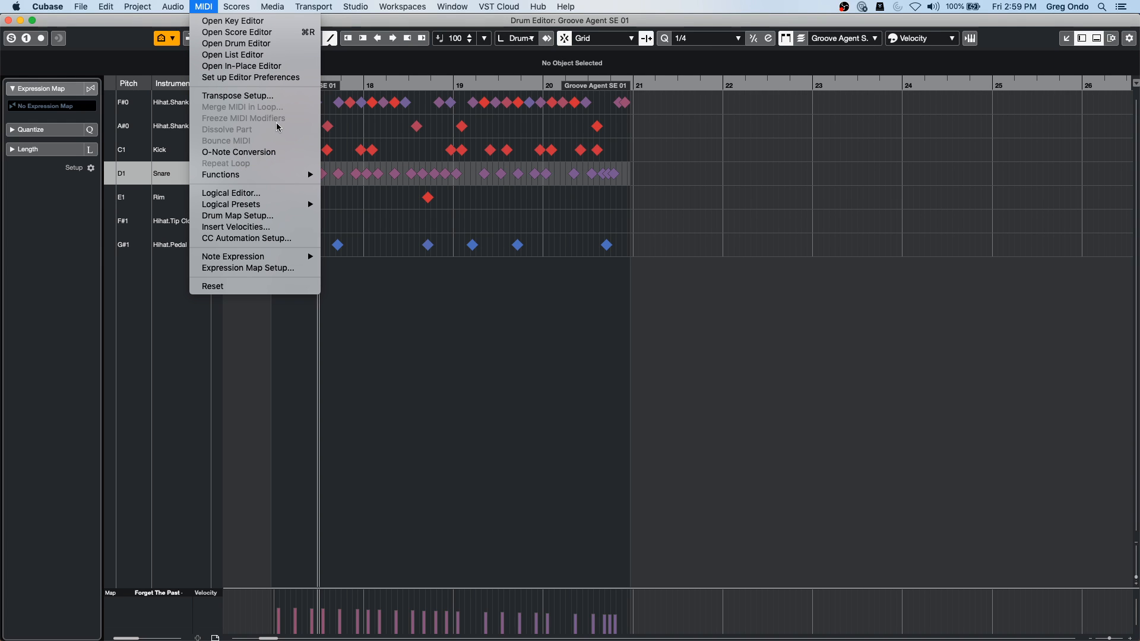
left_click(247, 194)
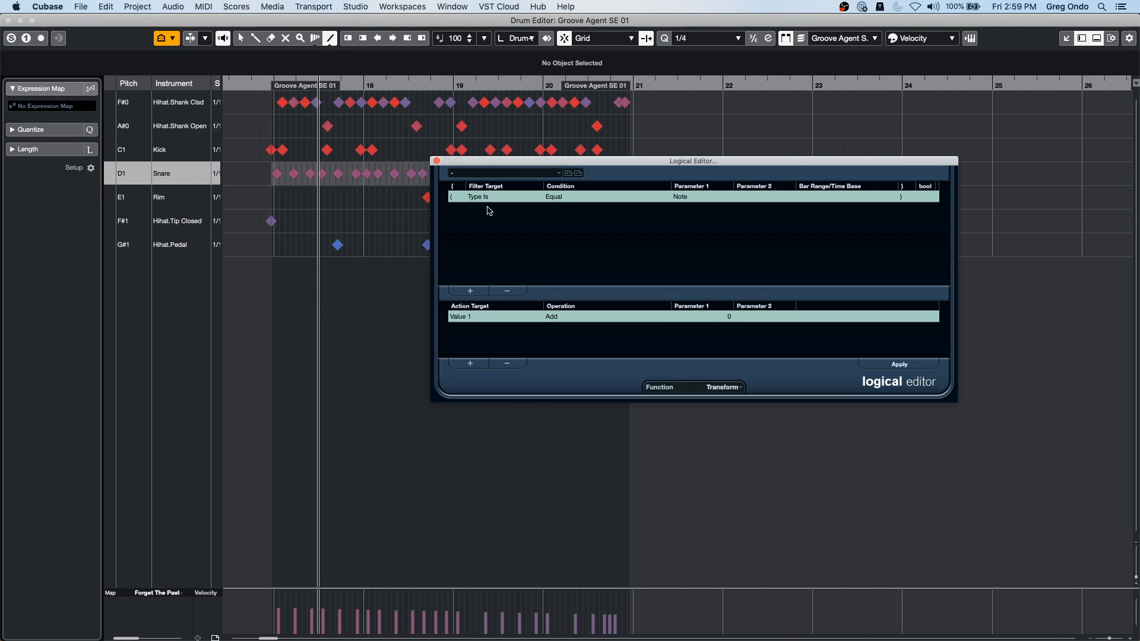
left_click_drag(526, 162, 275, 221)
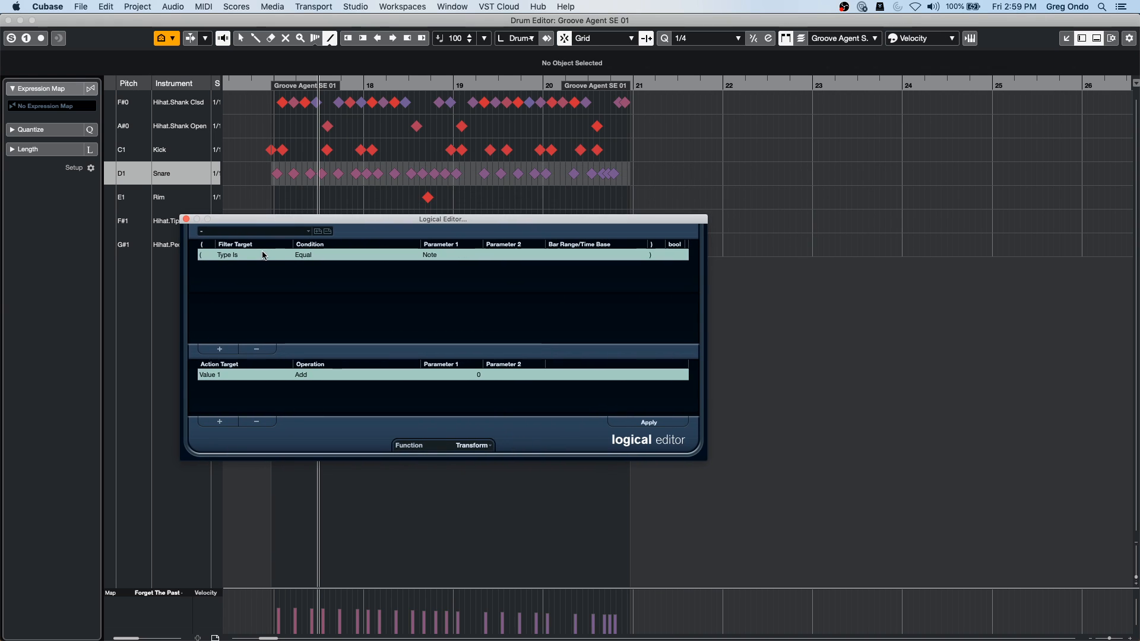
left_click(257, 423)
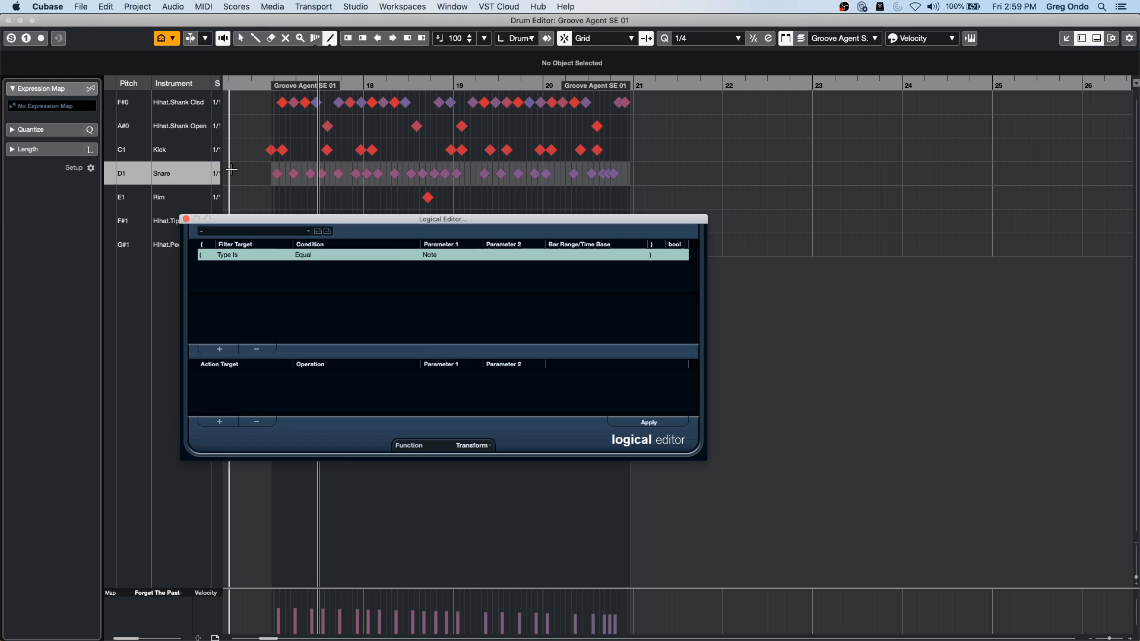
left_click_drag(273, 223, 200, 265)
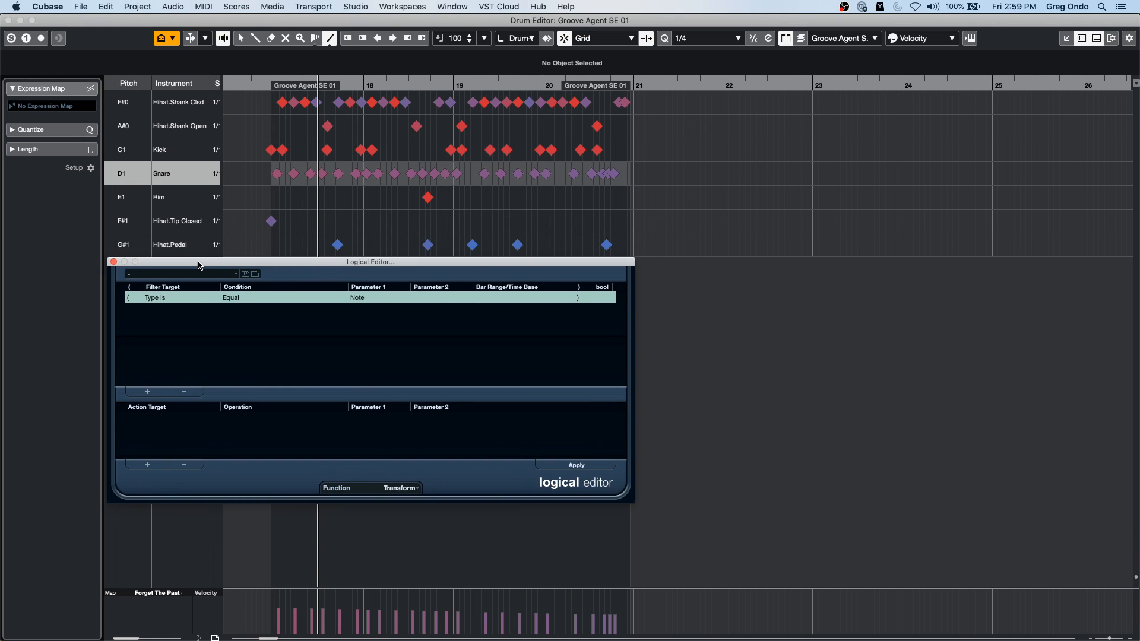
Step: Set the filter line to Value 2 Inside Range 1 to 127, keeping it as the only condition
left_click(176, 299)
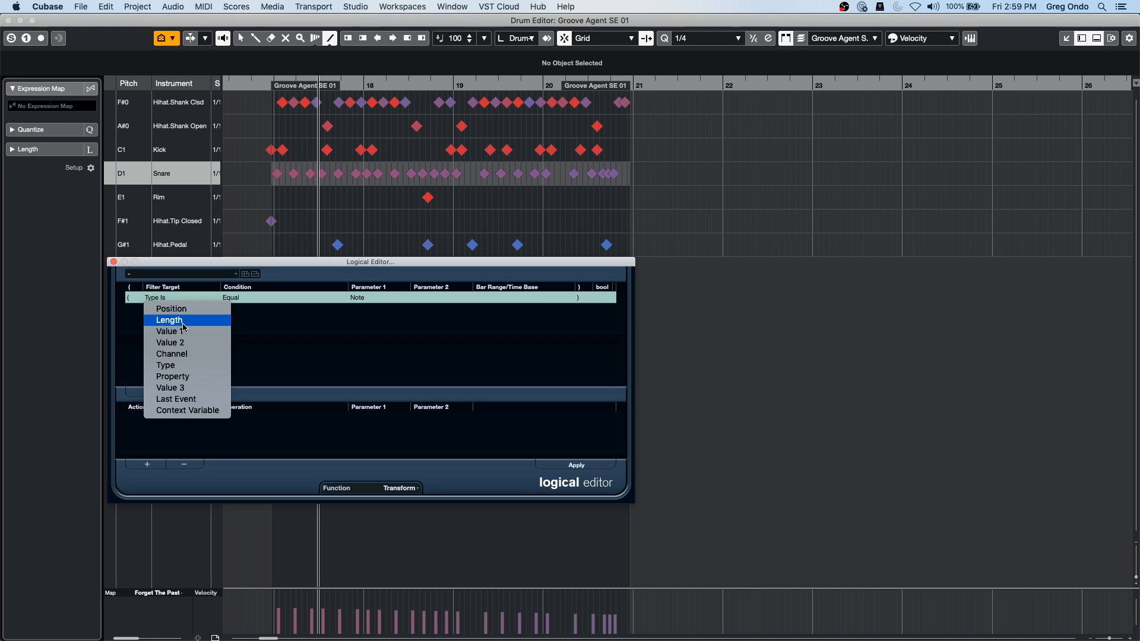
left_click(188, 343)
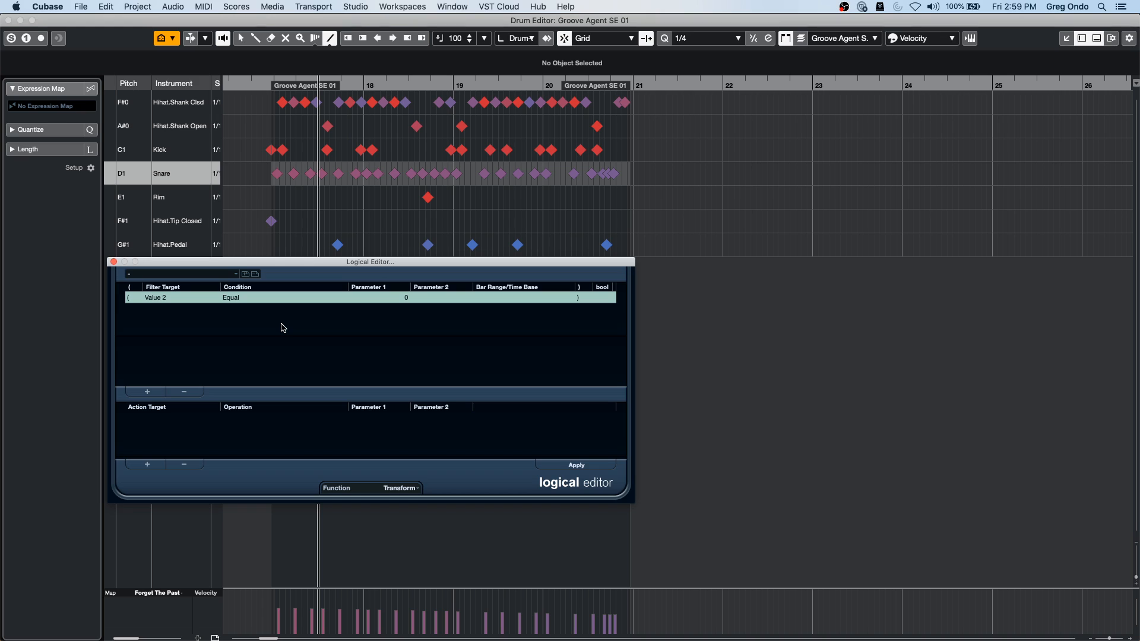
left_click(260, 298)
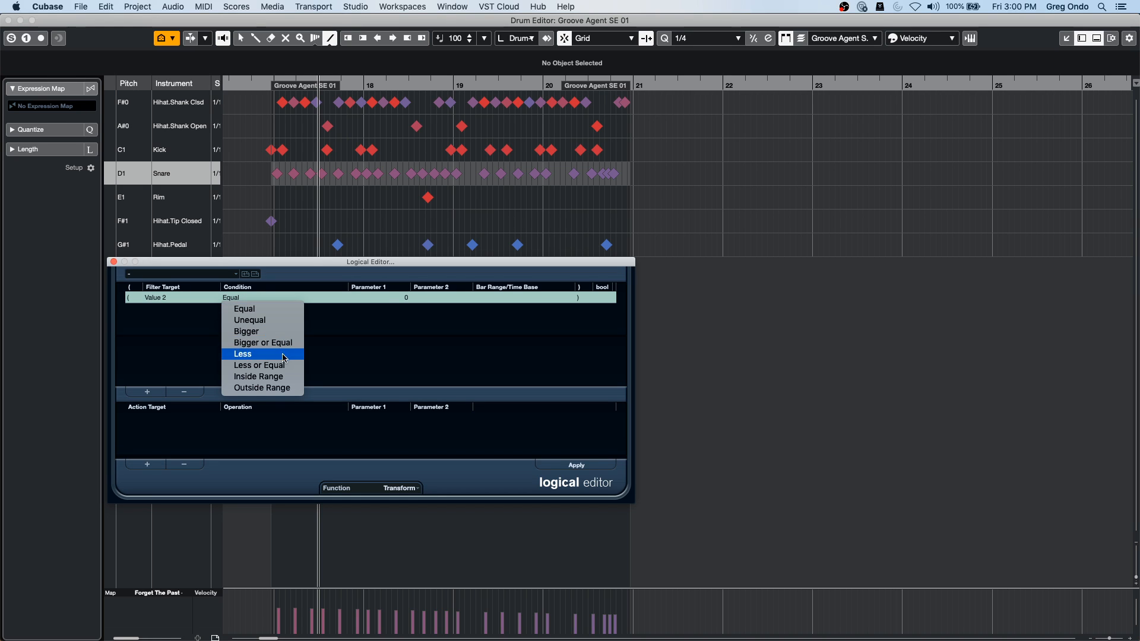
left_click(261, 376)
left_click(405, 298)
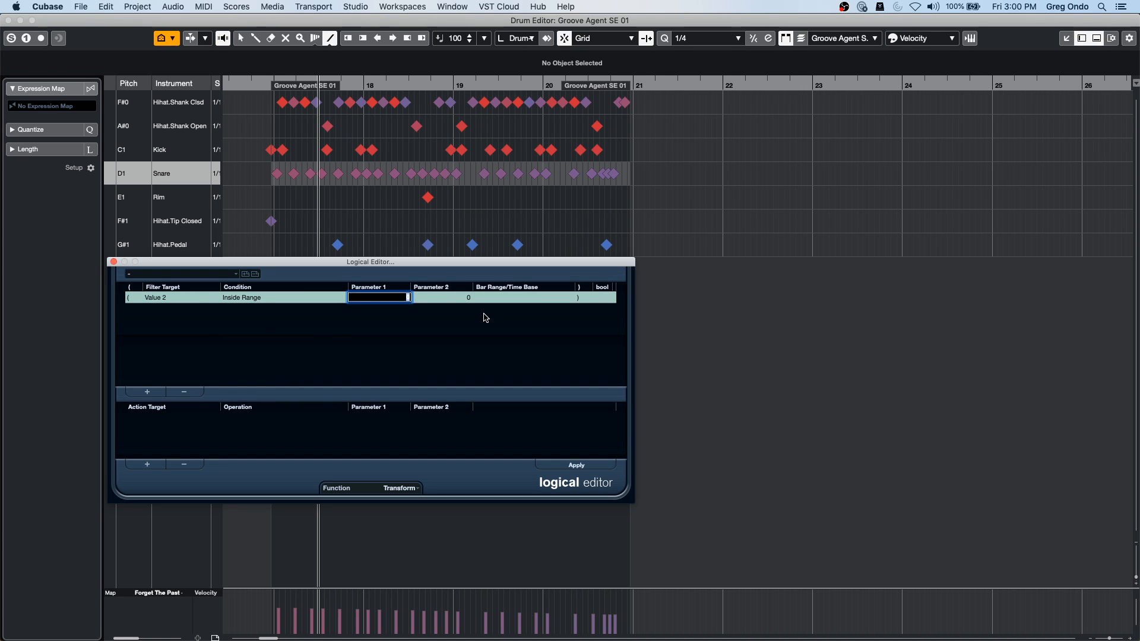
type("1")
left_click(465, 298)
type("12")
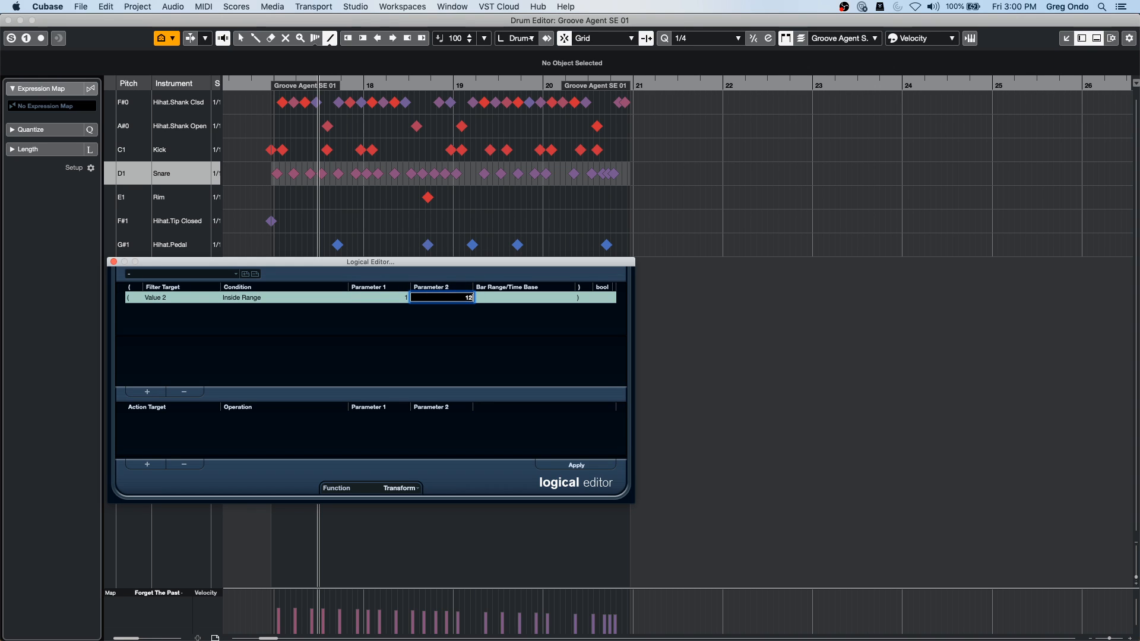
type("7")
key("Return")
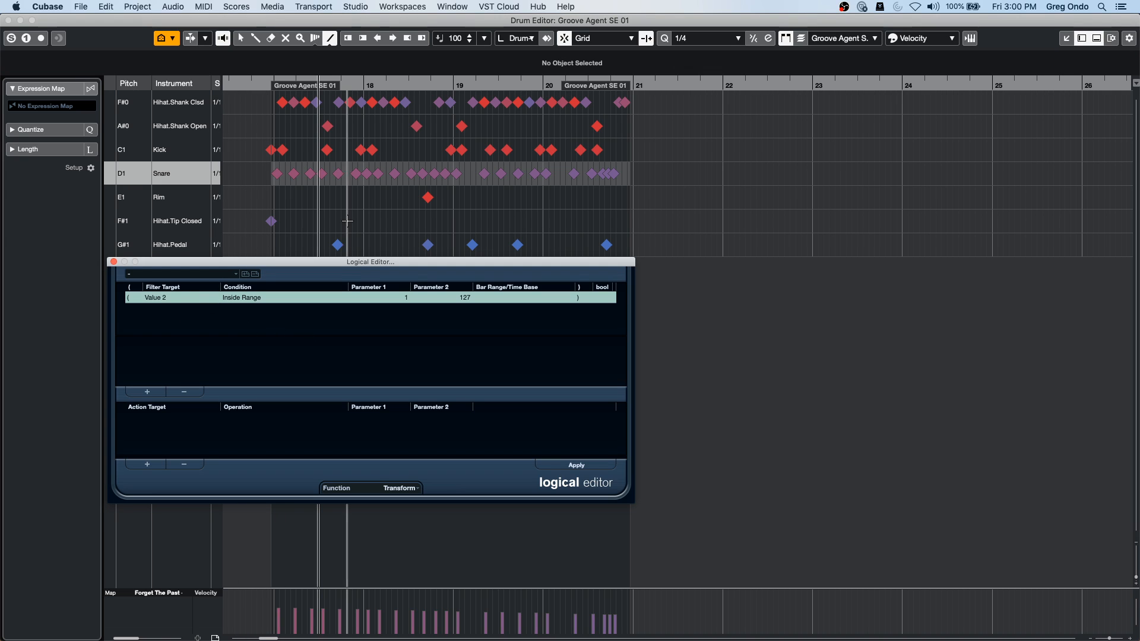
left_click(158, 393)
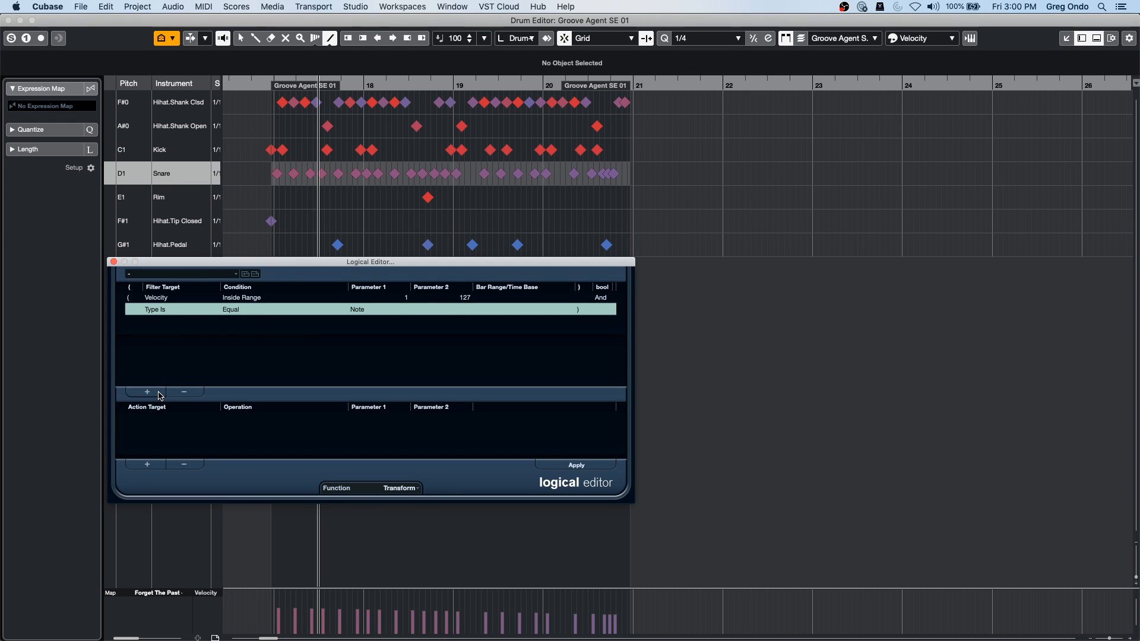
left_click(192, 394)
Step: Add an action that sets random values between 80 and 120 for Value 2, and apply it to the drum notes
left_click(146, 464)
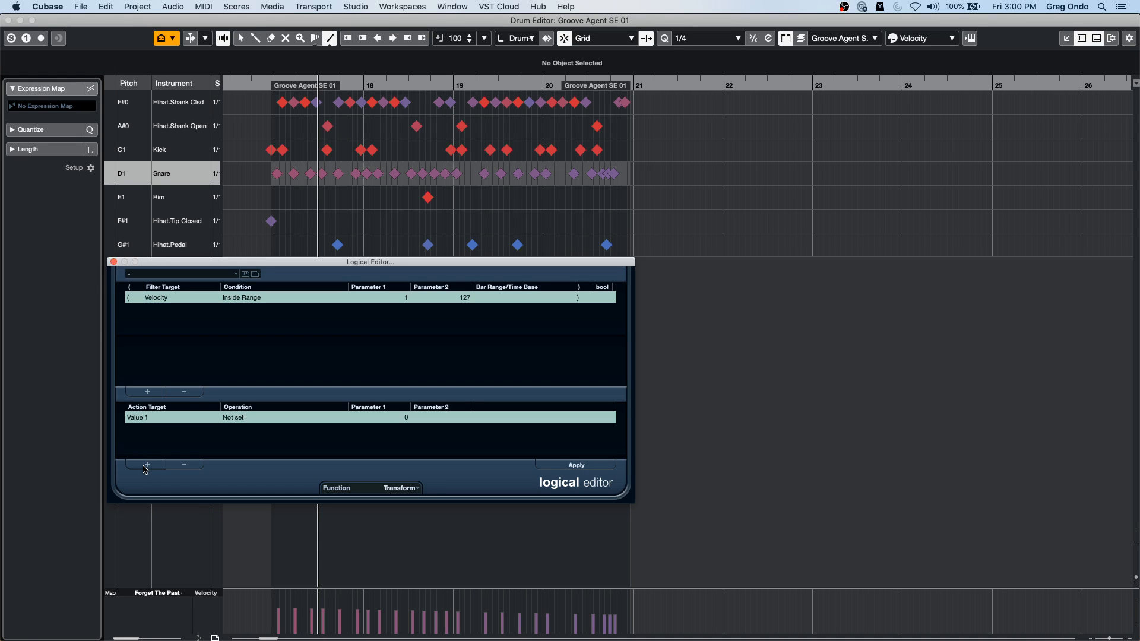
left_click(157, 417)
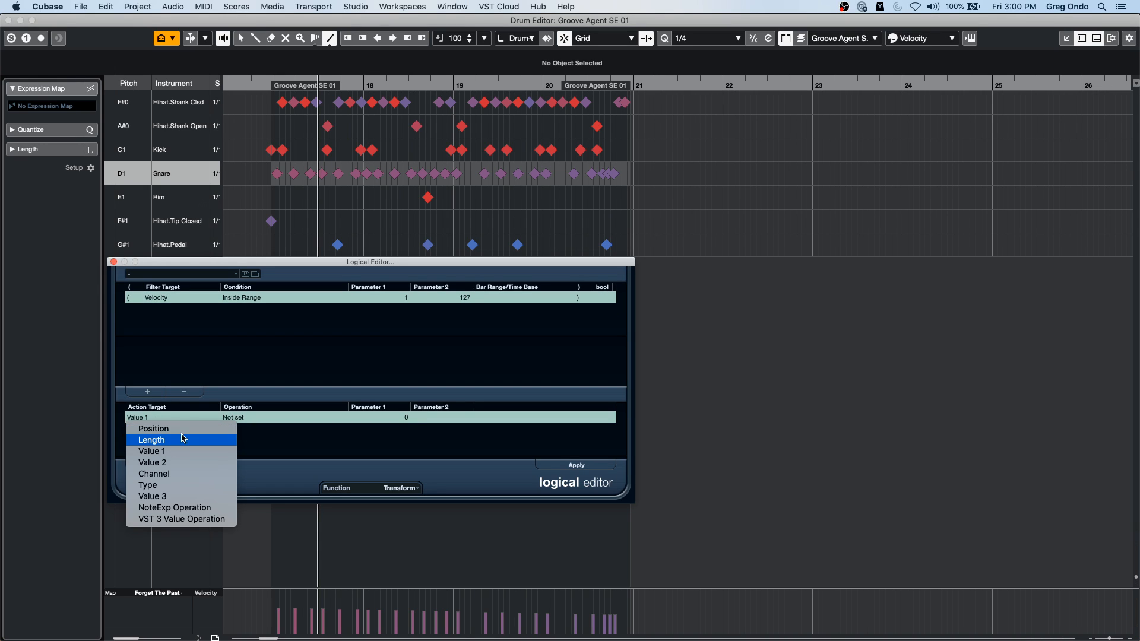
left_click(181, 462)
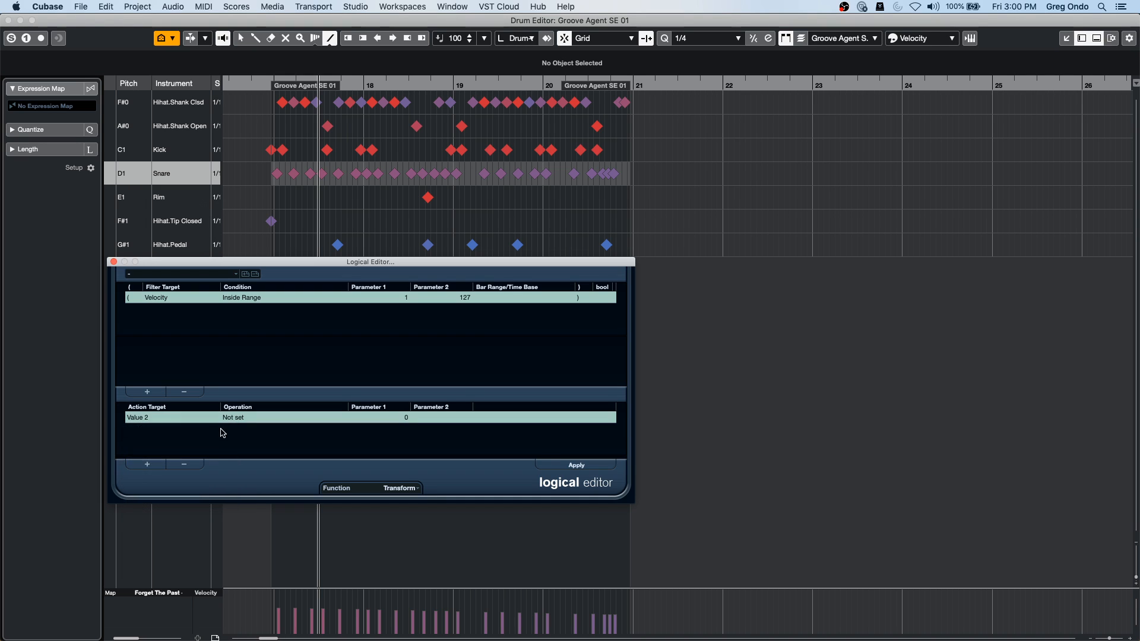
left_click(247, 418)
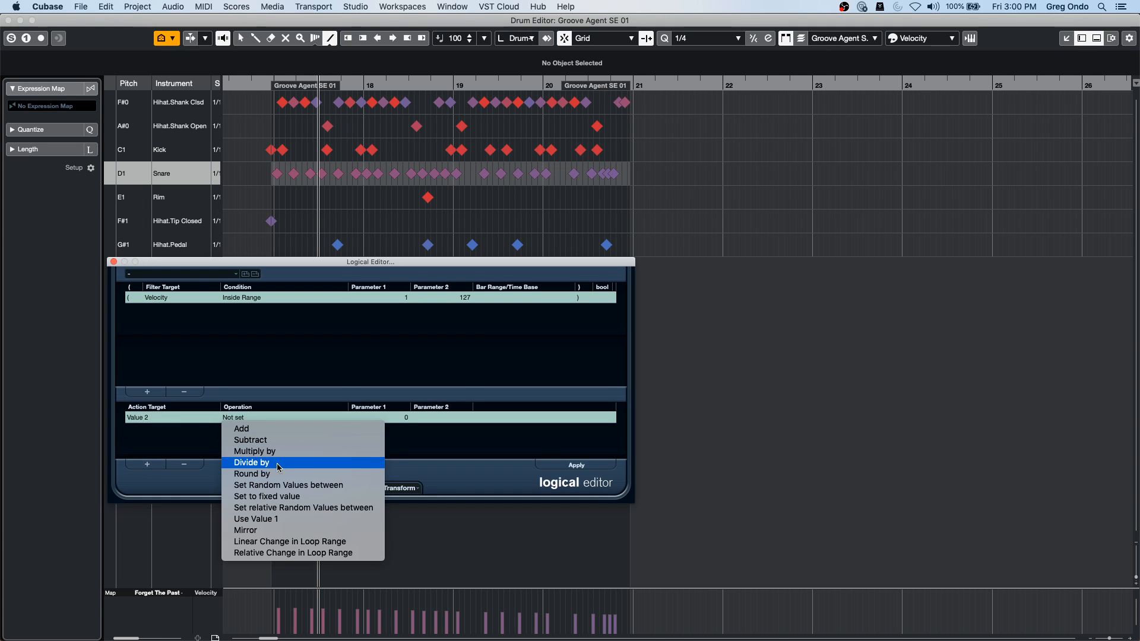
left_click(290, 486)
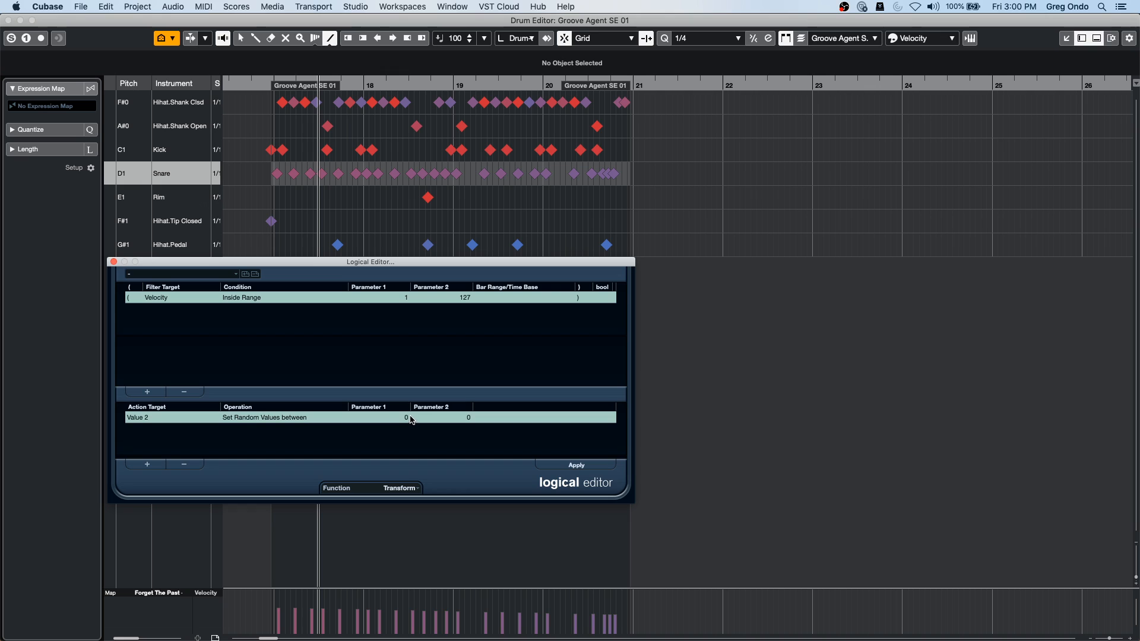
left_click(408, 418)
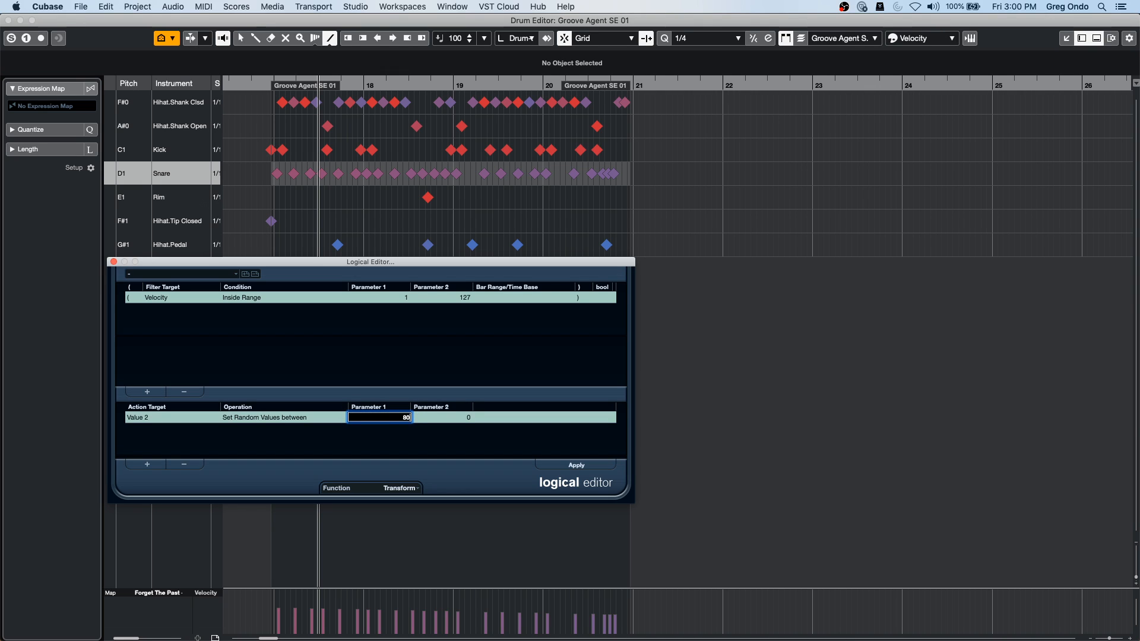
left_click(458, 416)
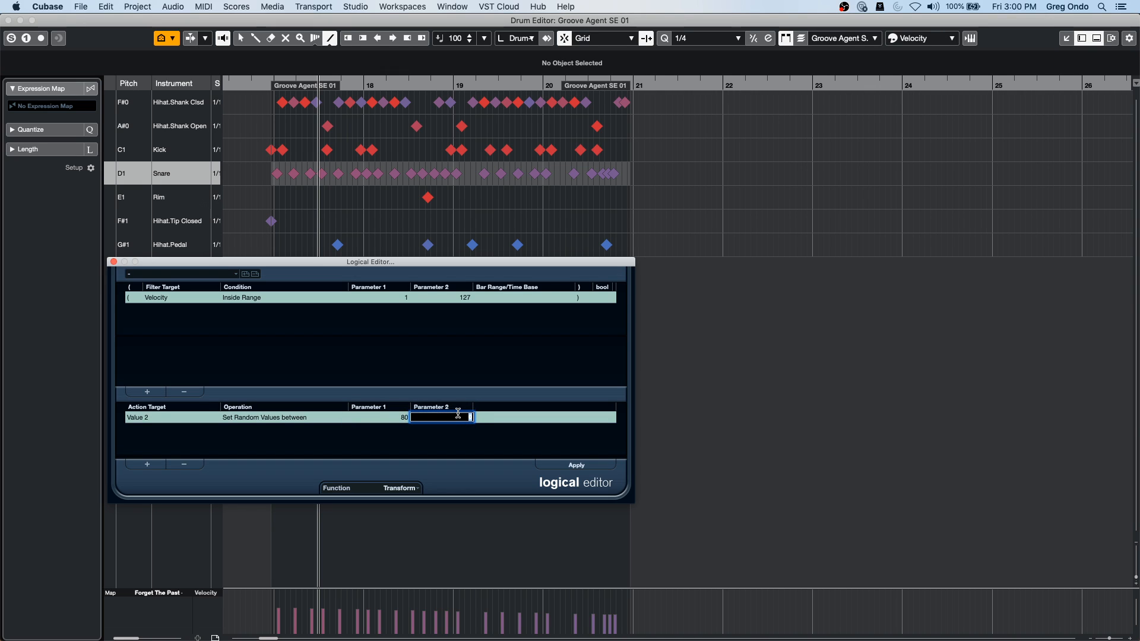
type("120")
key("Return")
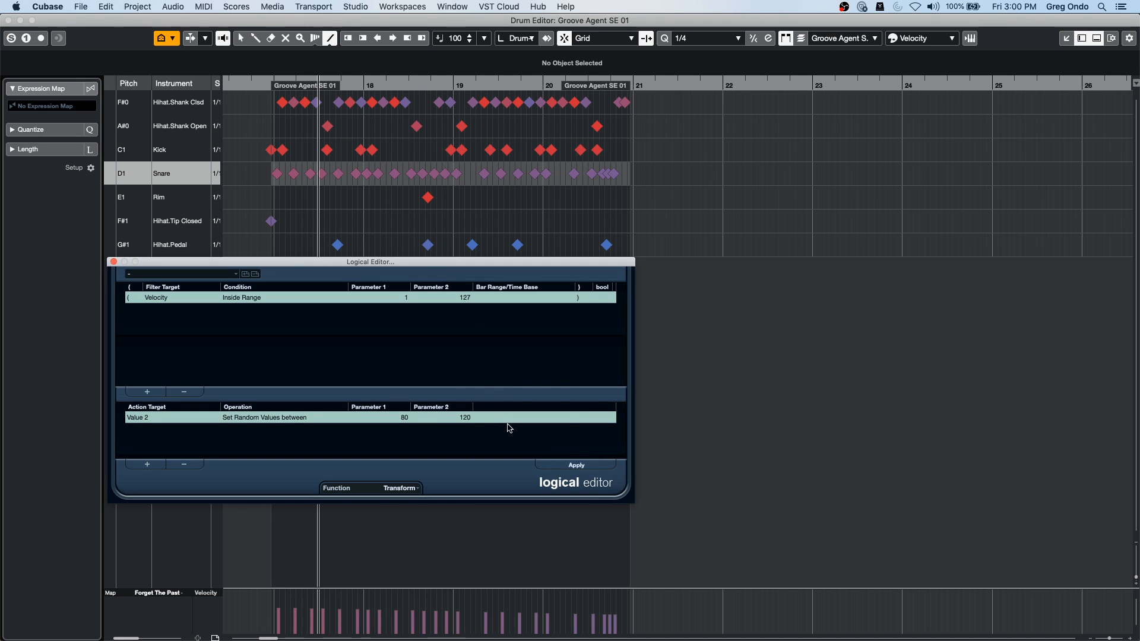
left_click(578, 464)
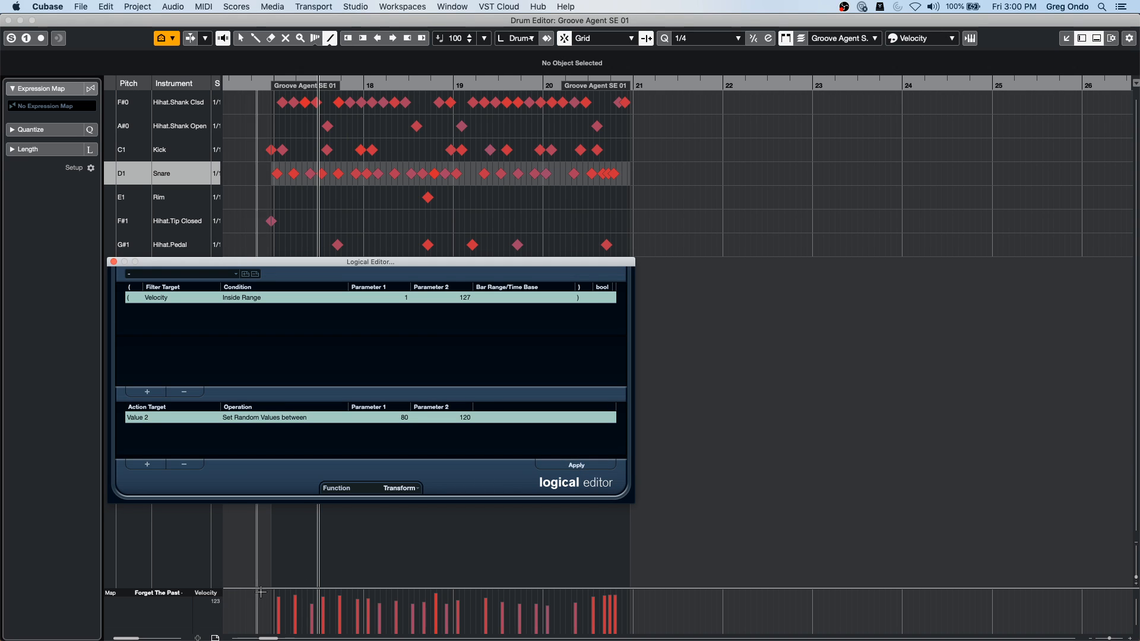
Step: Lower the random range's minimum to 60, apply the randomization several times, and close the Drum Editor and Logical Editor windows
double_click(402, 418)
type("6")
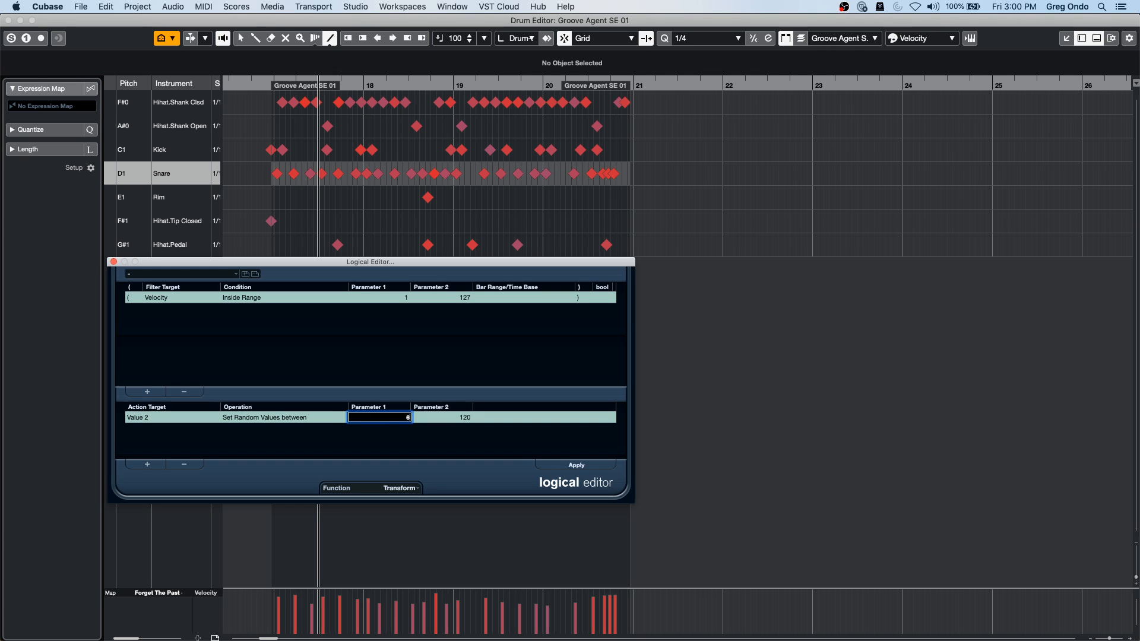
type("0")
key("Return")
left_click(571, 467)
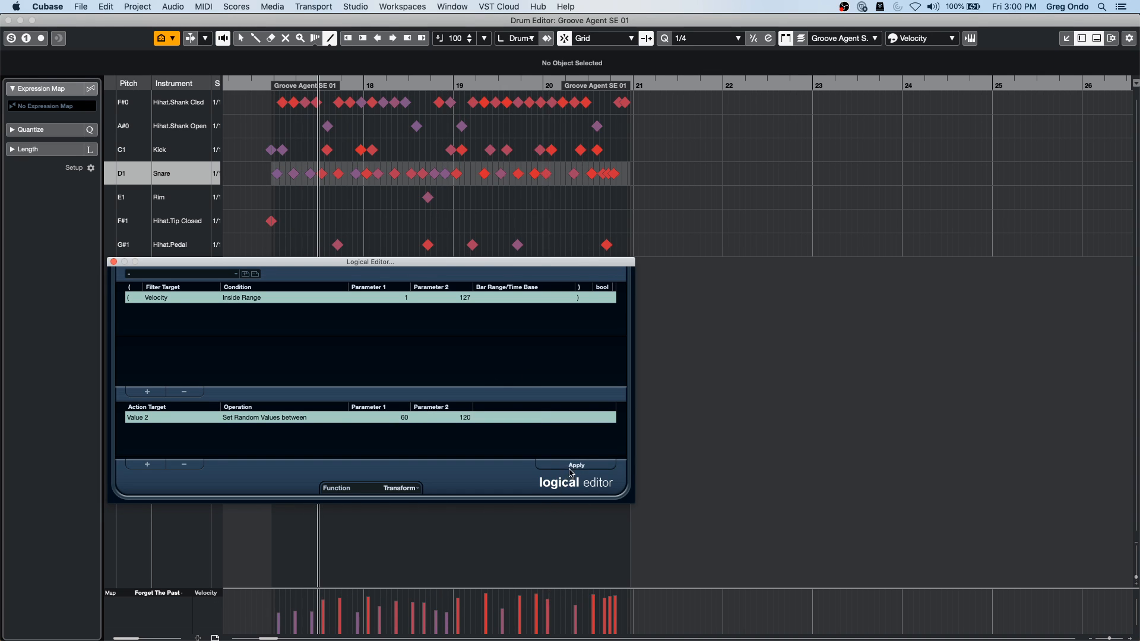
left_click(572, 469)
left_click(575, 469)
left_click(576, 469)
left_click(576, 469)
left_click(576, 469)
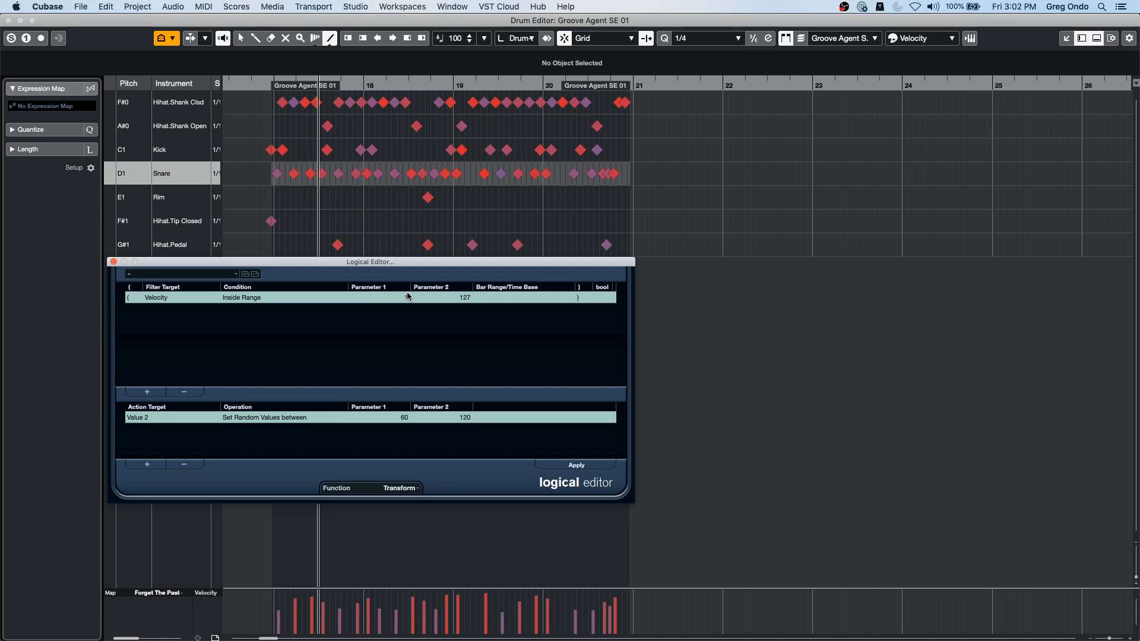
left_click(8, 20)
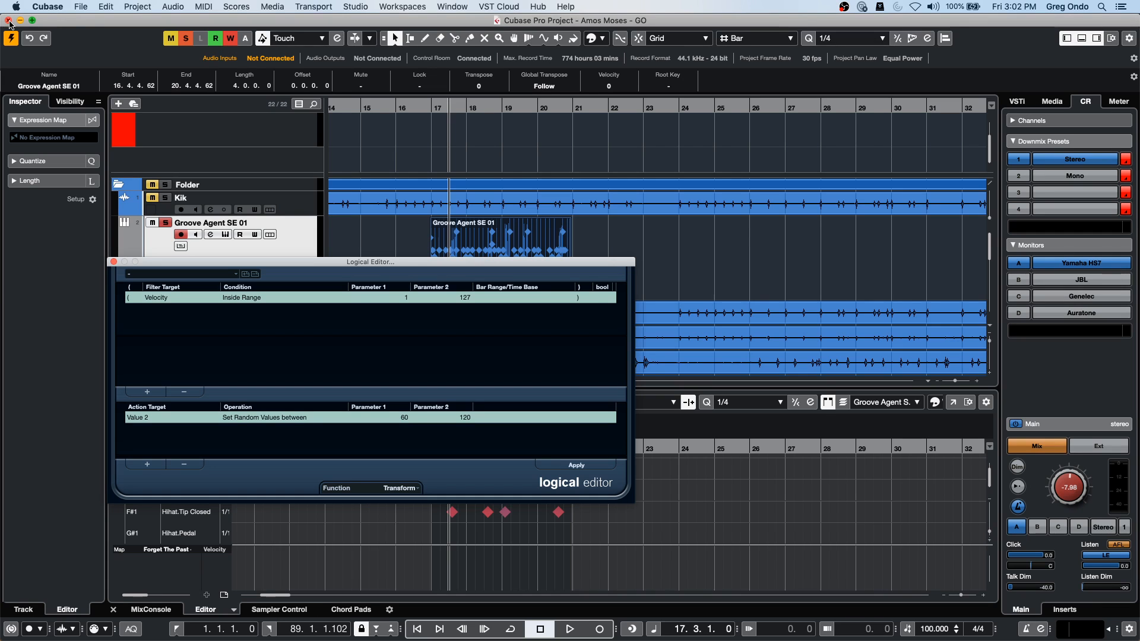
left_click(113, 262)
Step: Add a MIDI track below the Groove Agent SE 01 track and route its output to PANORAMA P4 MIDI out
right_click(261, 268)
mouse_move(380, 272)
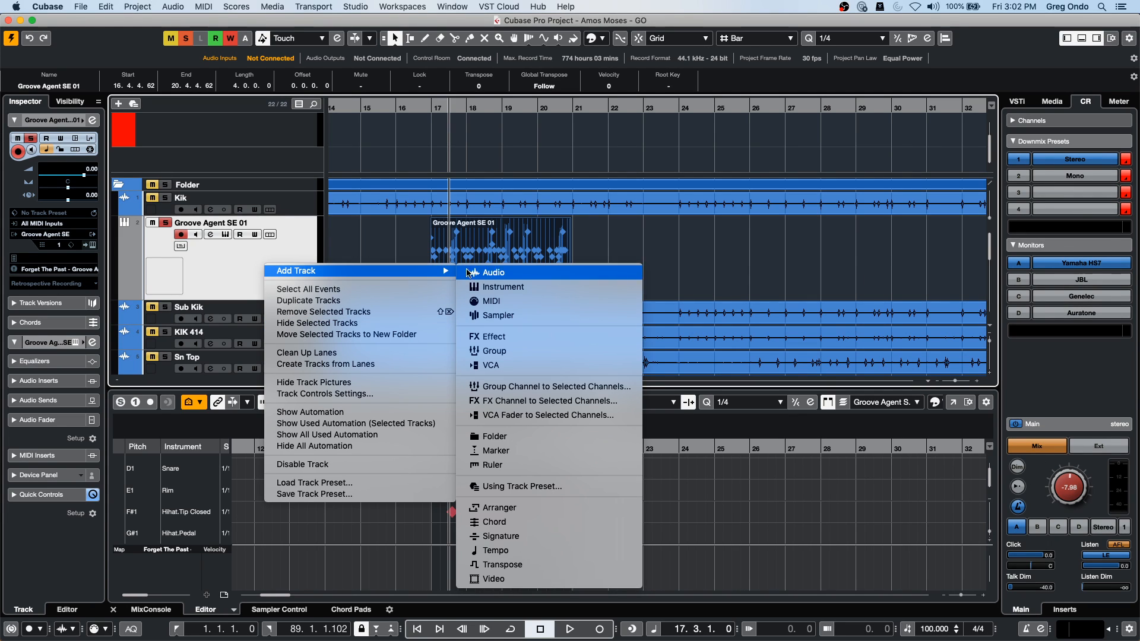
left_click(506, 304)
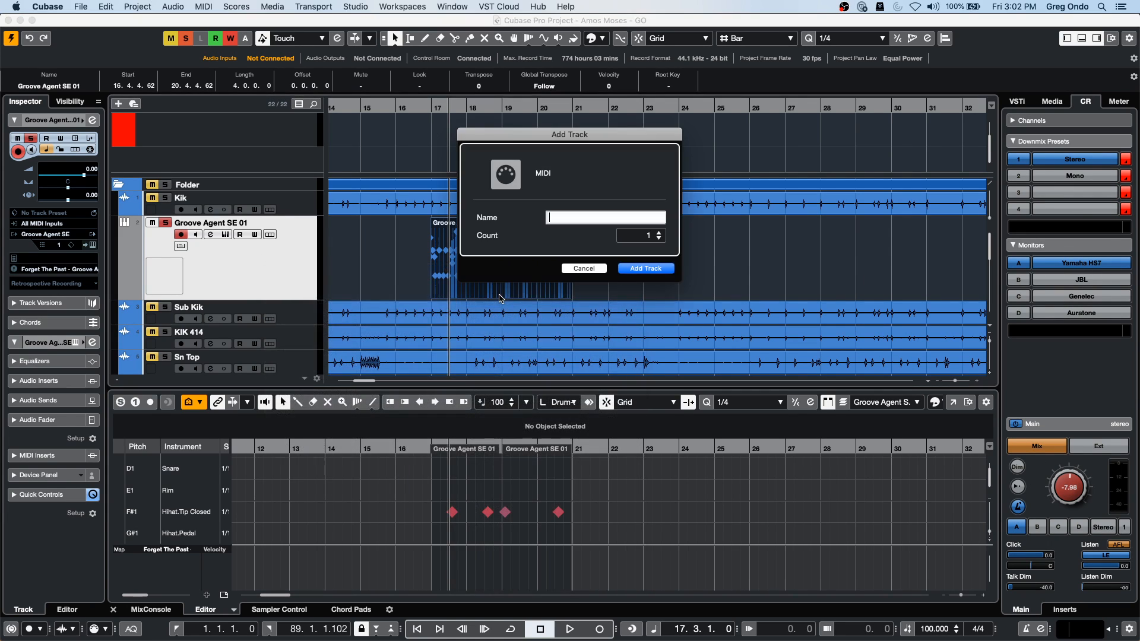
left_click(658, 272)
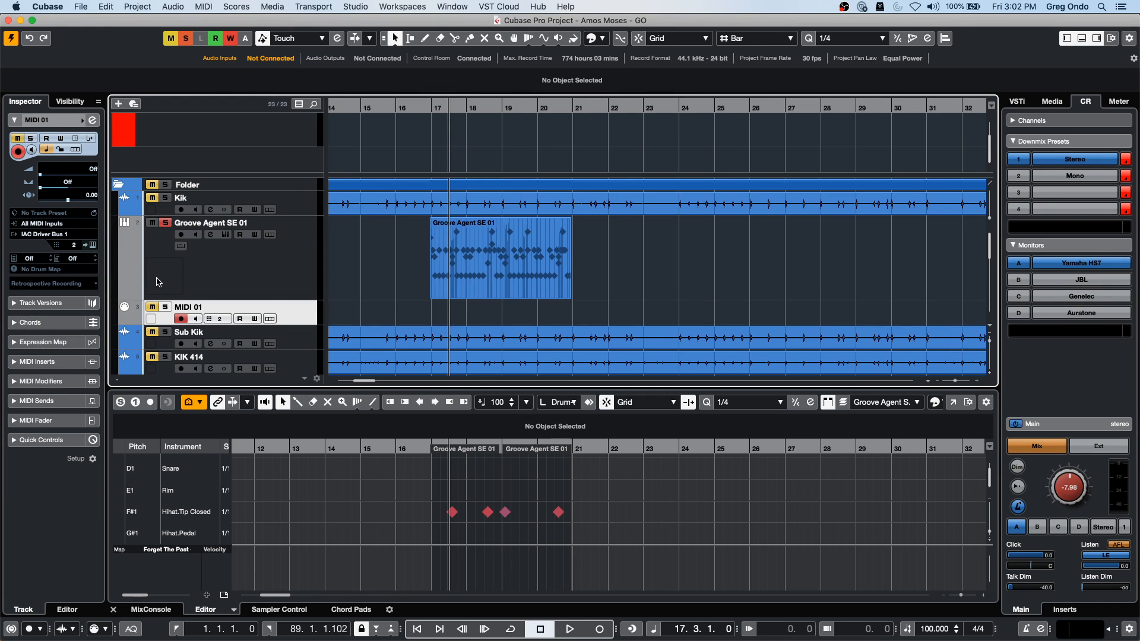
left_click(37, 236)
left_click(85, 341)
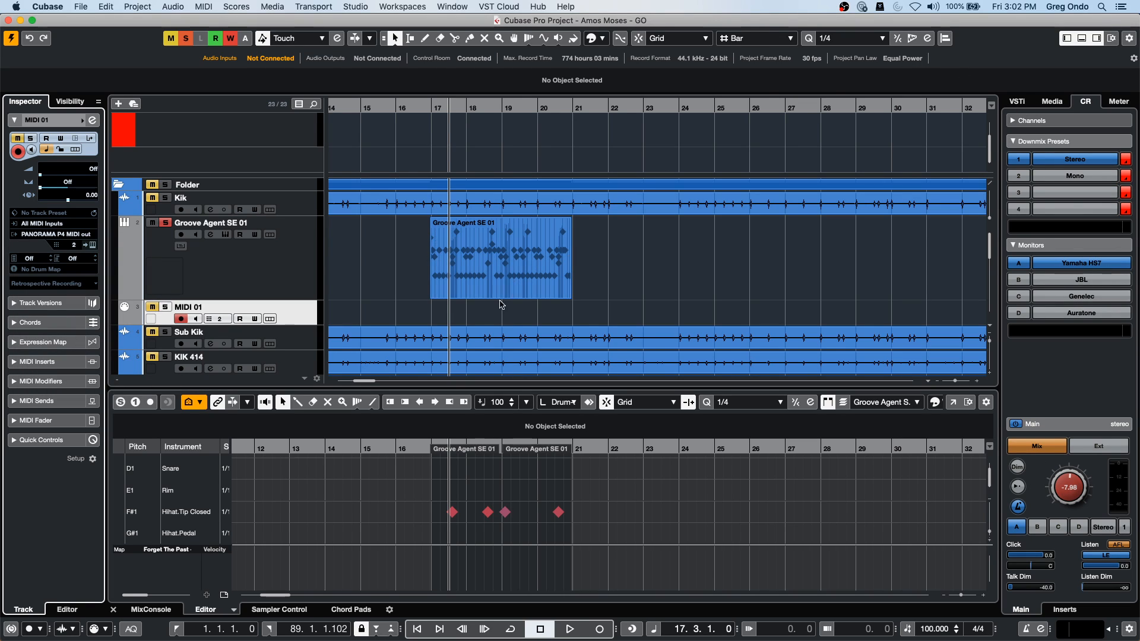
Step: Draw an empty part on the new MIDI track from about bar 17 to bar 23
right_click(447, 313)
left_click(474, 312)
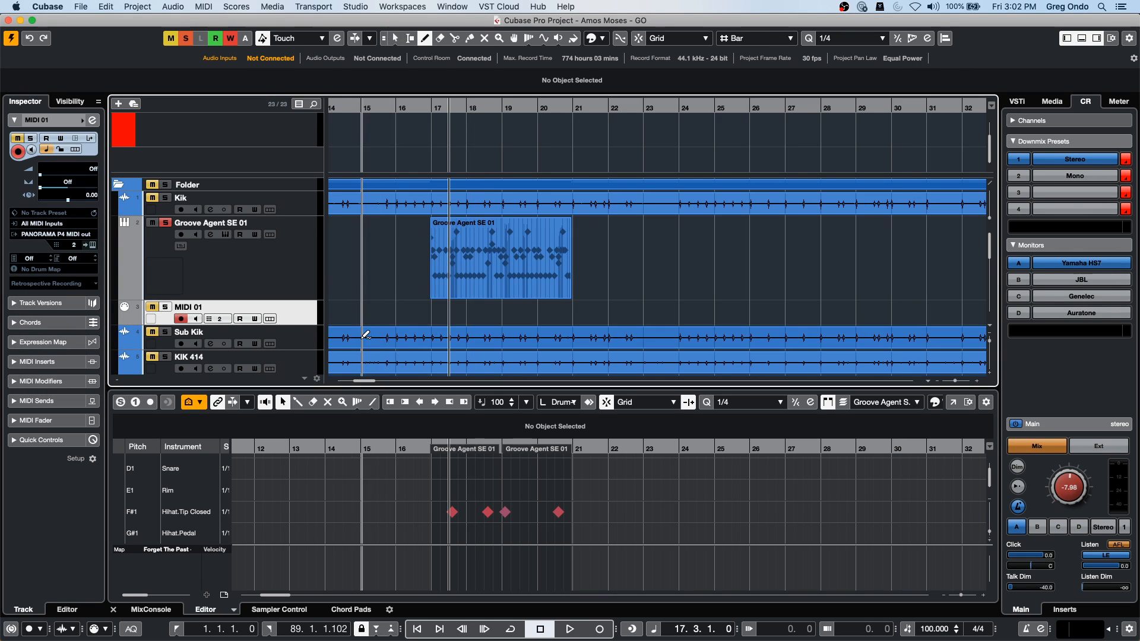
left_click_drag(435, 305, 644, 302)
key("1")
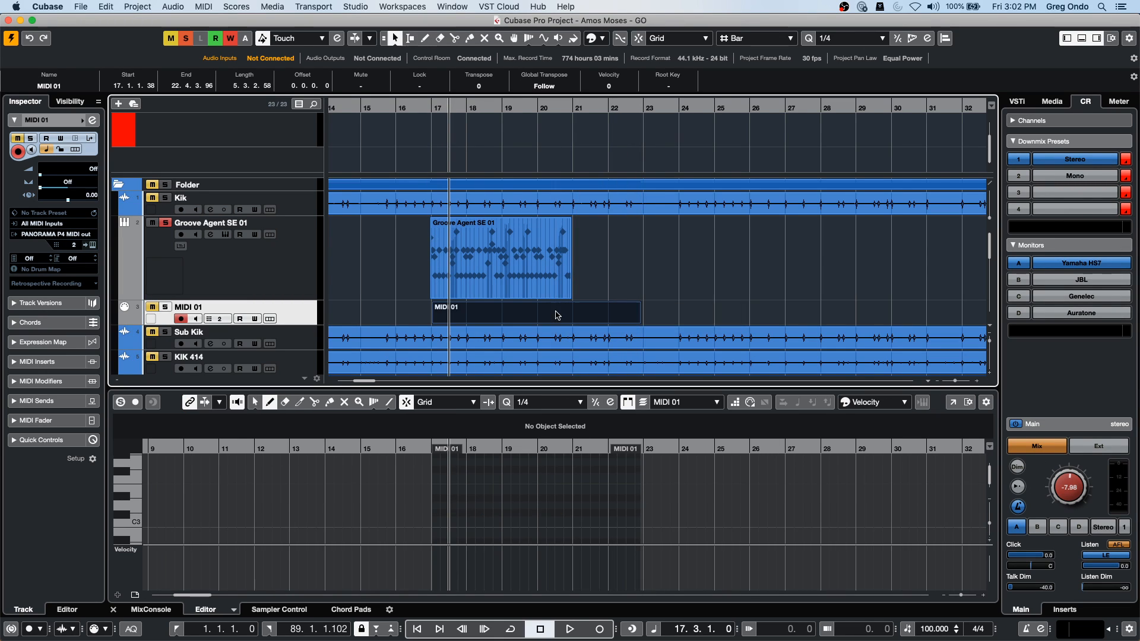
Step: Draw several notes between C3 and F3 in the new MIDI part, including a long D3 and a long F3
left_click(510, 318)
mouse_move(477, 505)
left_mouse_down()
mouse_move(543, 505)
mouse_move(650, 476)
left_mouse_up()
left_click(514, 520)
left_click(569, 512)
left_click(587, 506)
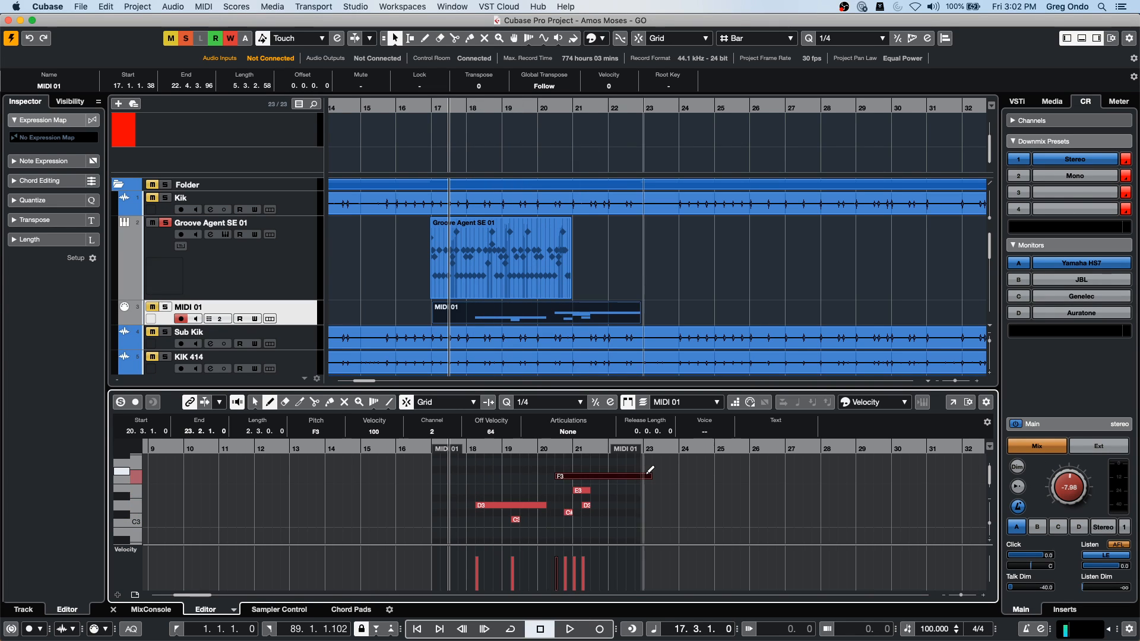
left_click_drag(505, 491, 518, 490)
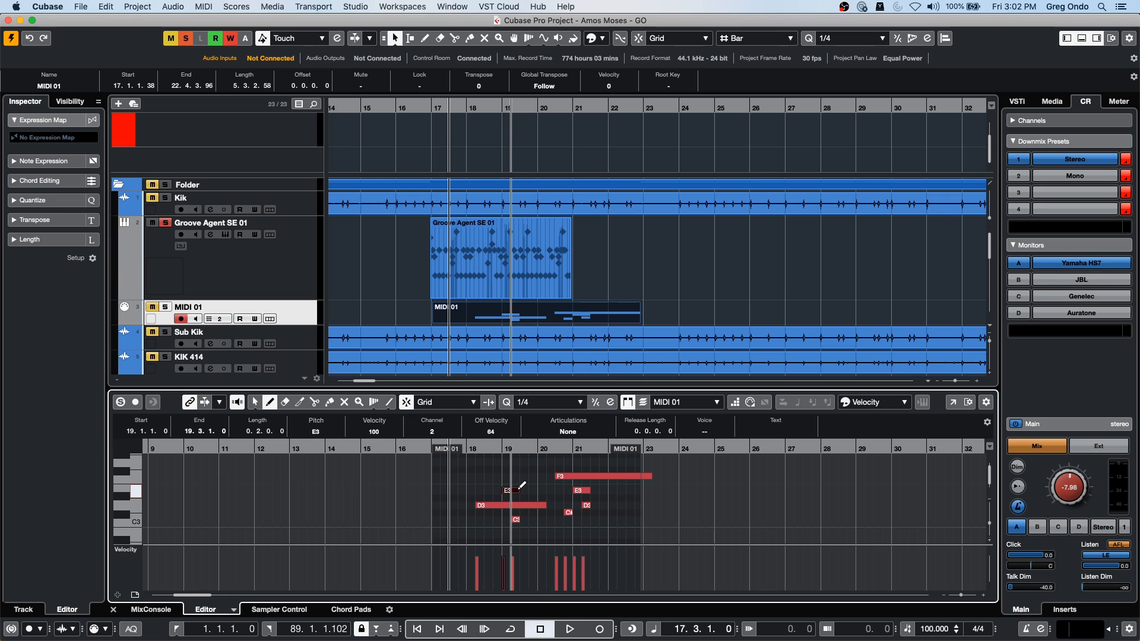
Step: Select the long D3 note with the Object Selection tool and turn on MIDI Input in the Key Editor
right_click(504, 480)
left_click(506, 479)
left_click(508, 506)
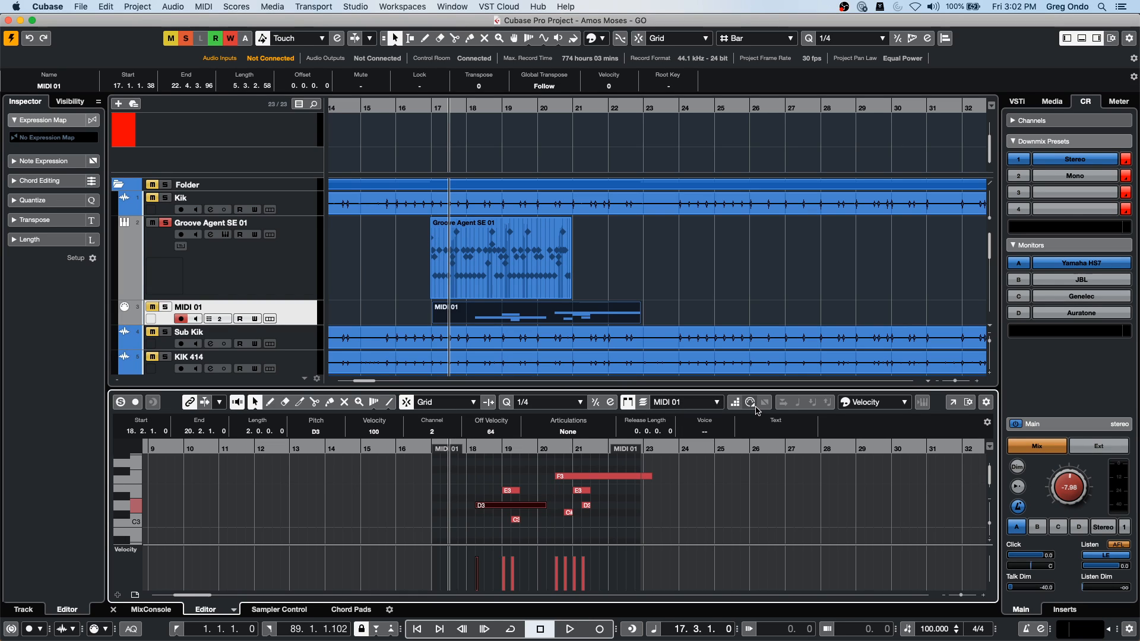
left_click(751, 403)
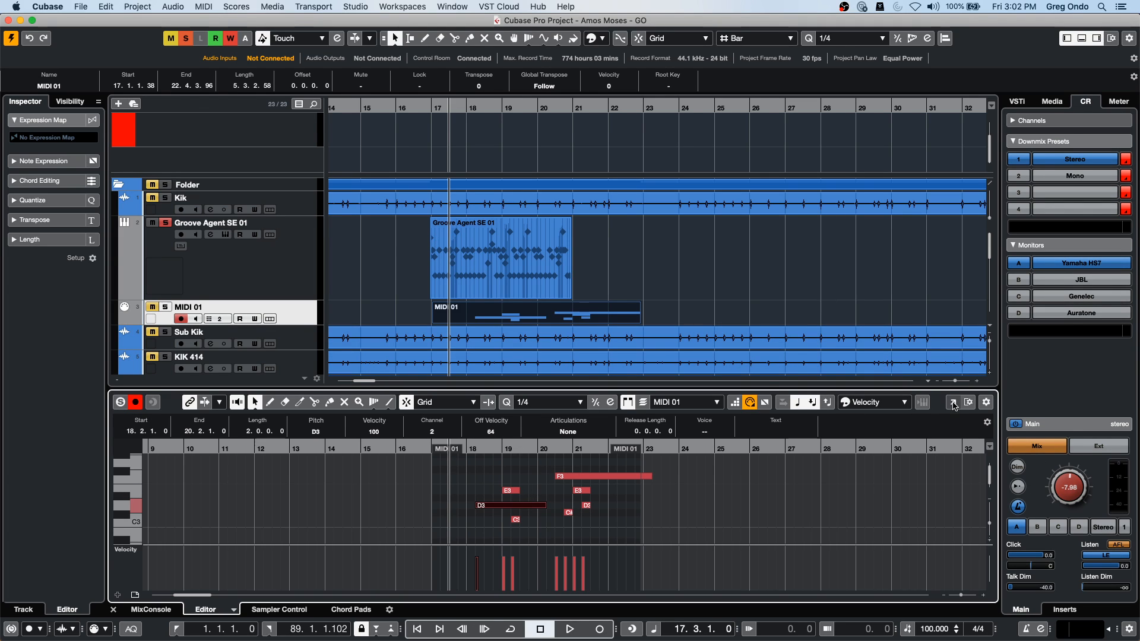
Step: Open the MIDI 01 part in a separate Key Editor window and re-pitch its long notes to A1 and C3 through MIDI input
left_click(952, 402)
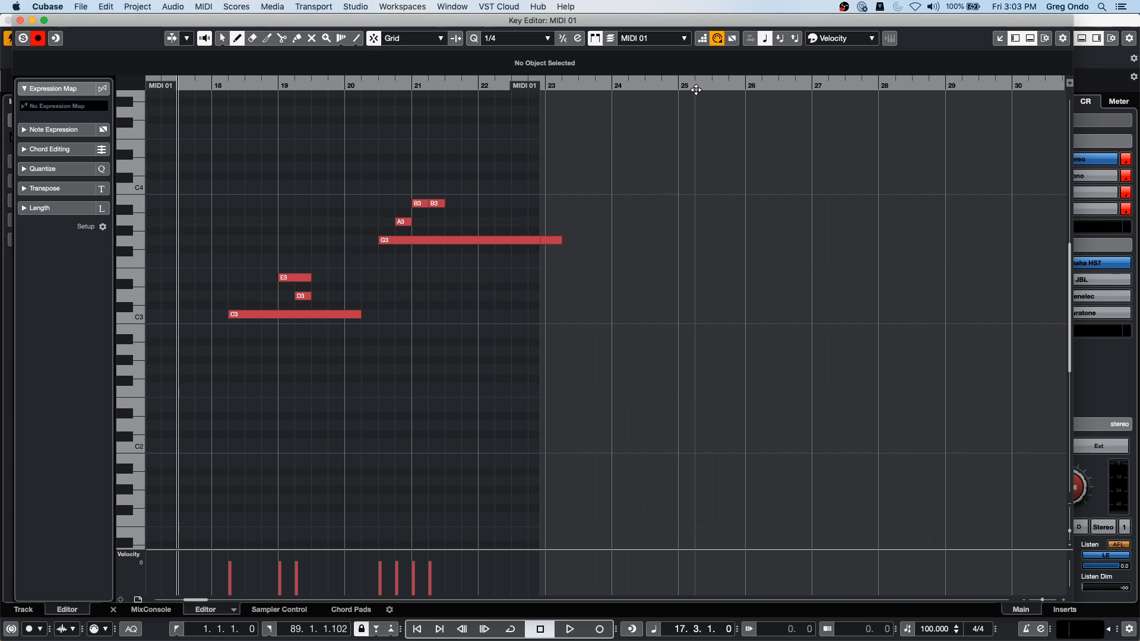
key("1")
left_click(255, 316)
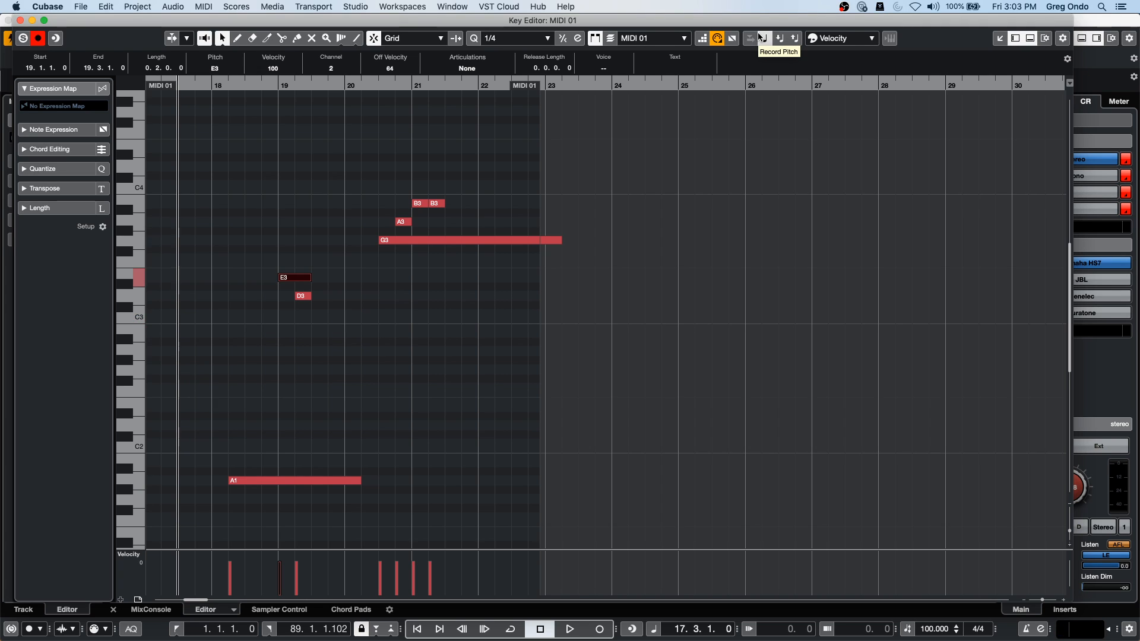
left_click(418, 242)
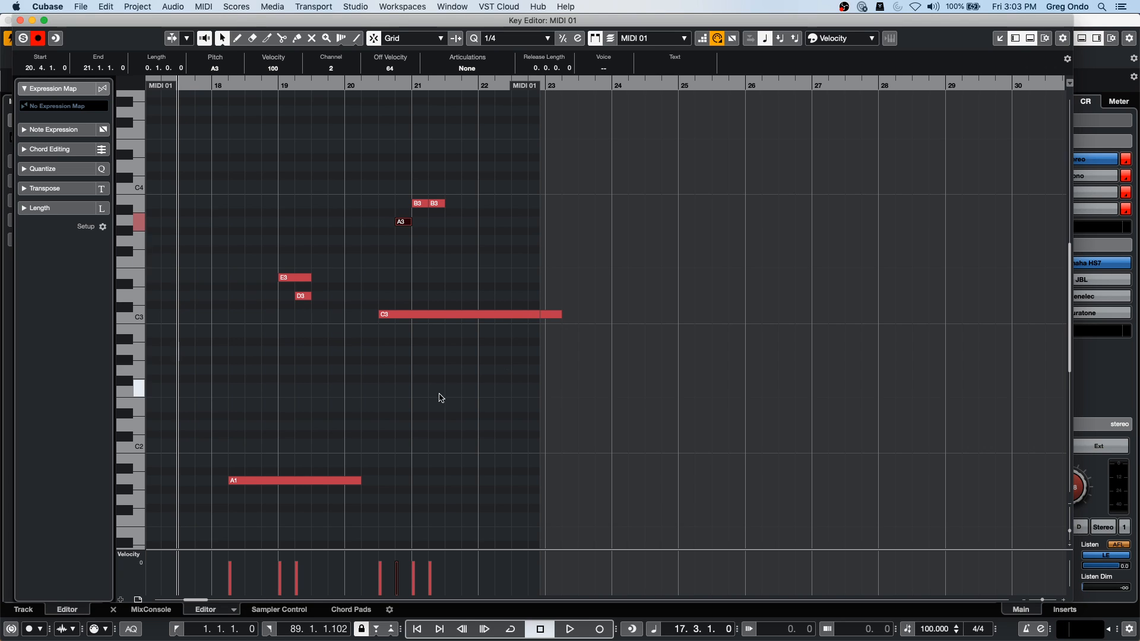
Step: Select all the notes in the MIDI 01 part and delete them
right_click(612, 366)
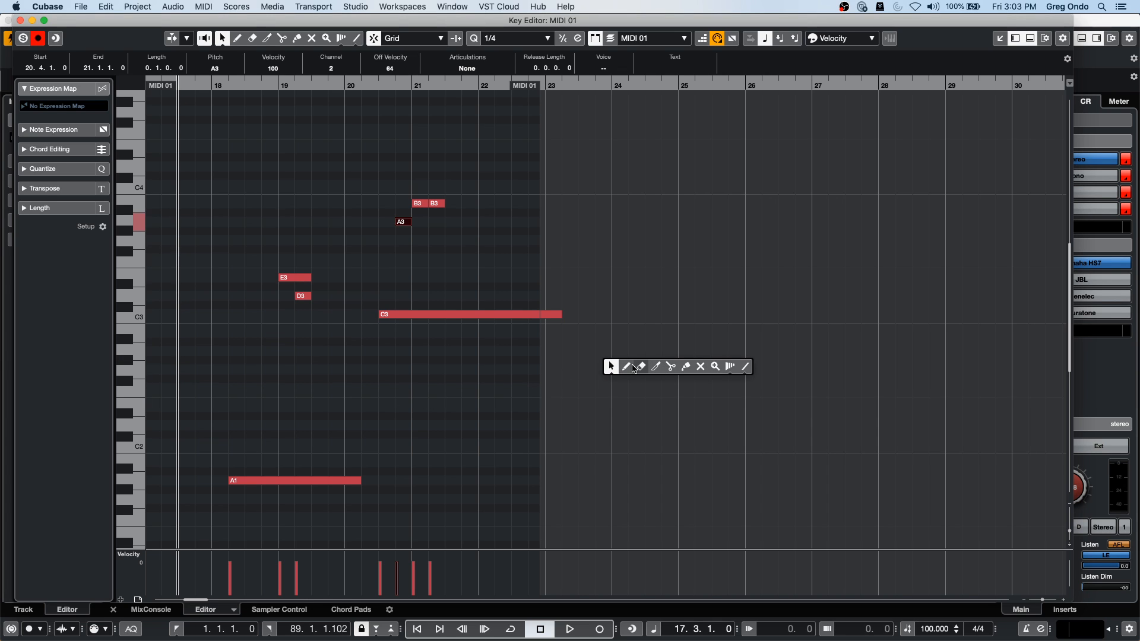
left_click(627, 366)
right_click(278, 191)
left_click(287, 192)
left_click_drag(239, 162, 590, 502)
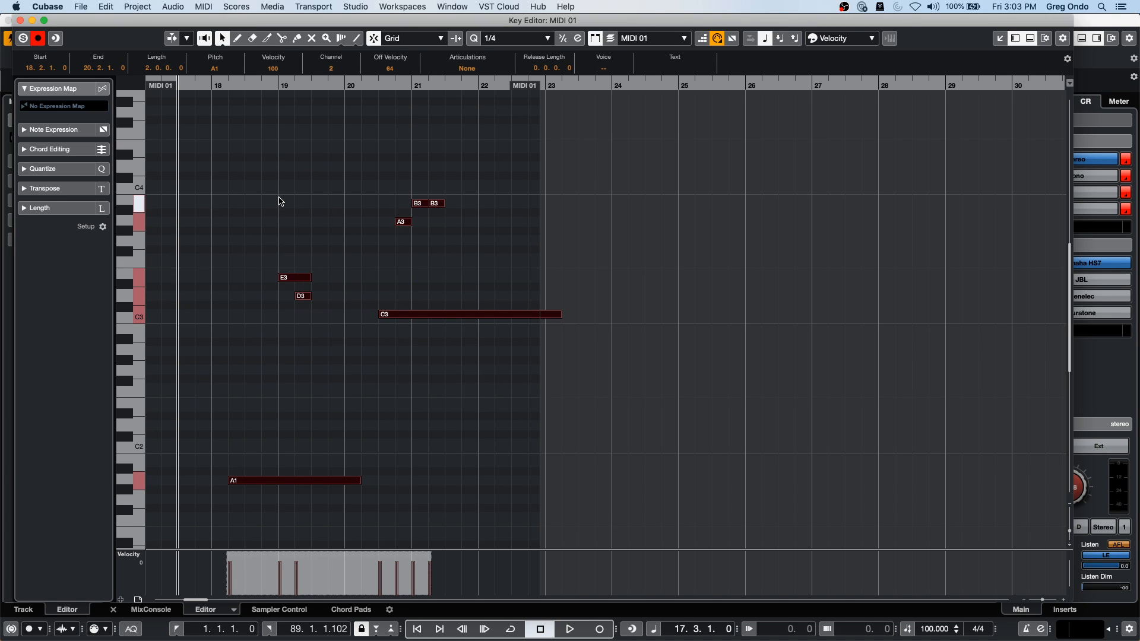
key("Delete")
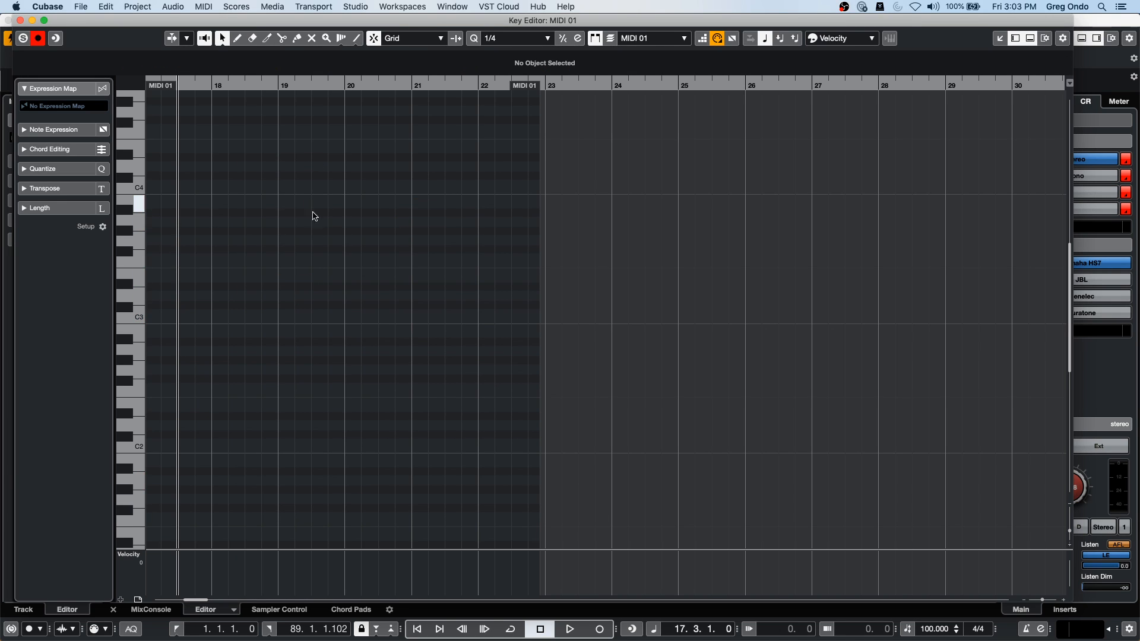
Step: Draw a four-bar F3 note from bar 18 to bar 22 and return to the Object Selection tool
right_click(199, 251)
left_click(216, 250)
left_click_drag(218, 260, 478, 259)
right_click(245, 254)
left_click(250, 254)
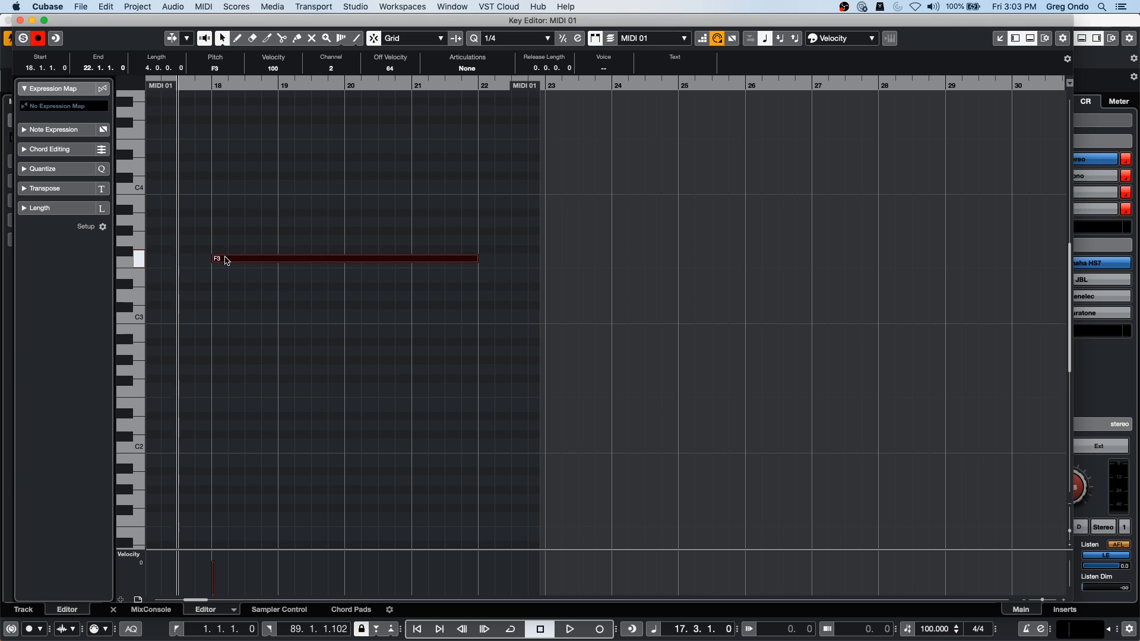
Step: Split the long F3 note into equal one-beat notes with the Split tool and select the first one
right_click(228, 258)
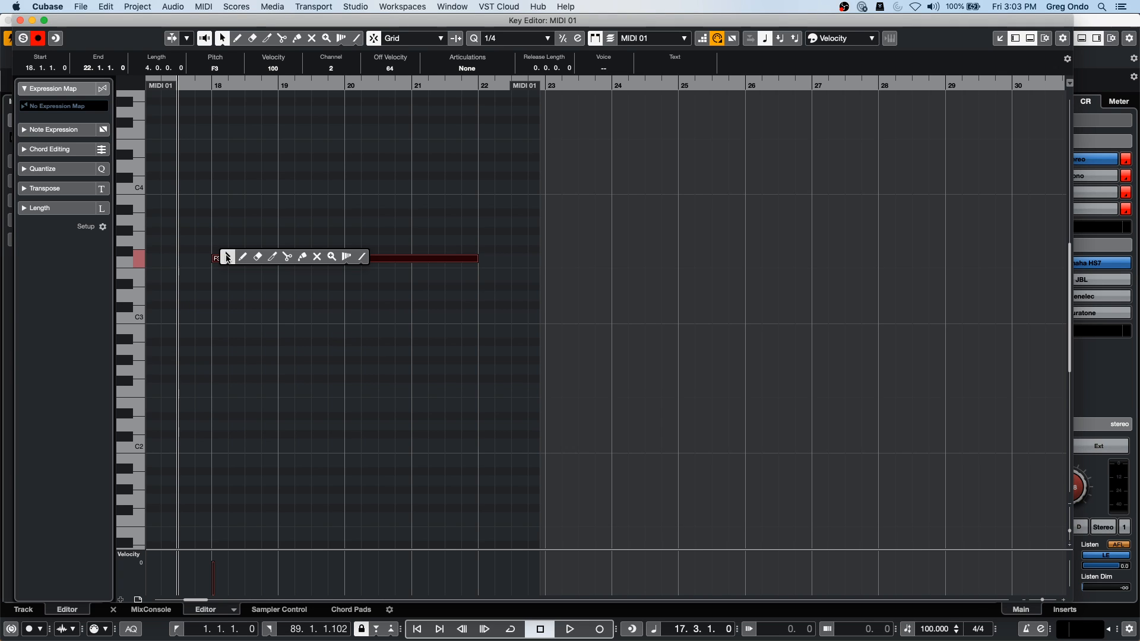
left_click(287, 257)
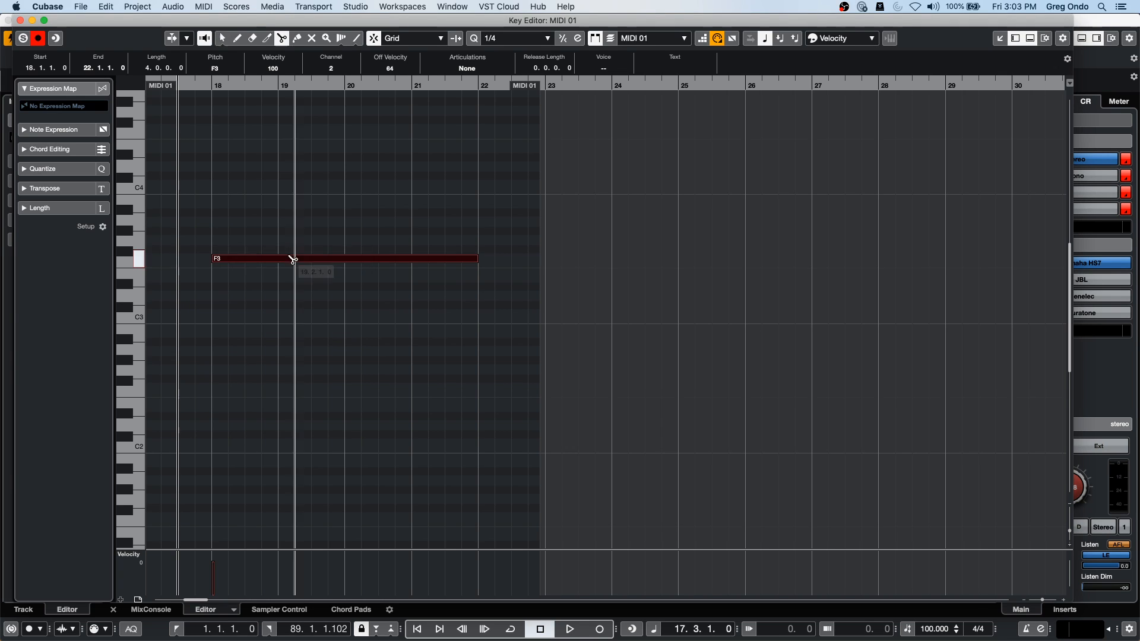
left_click(229, 259, "alt")
key("1")
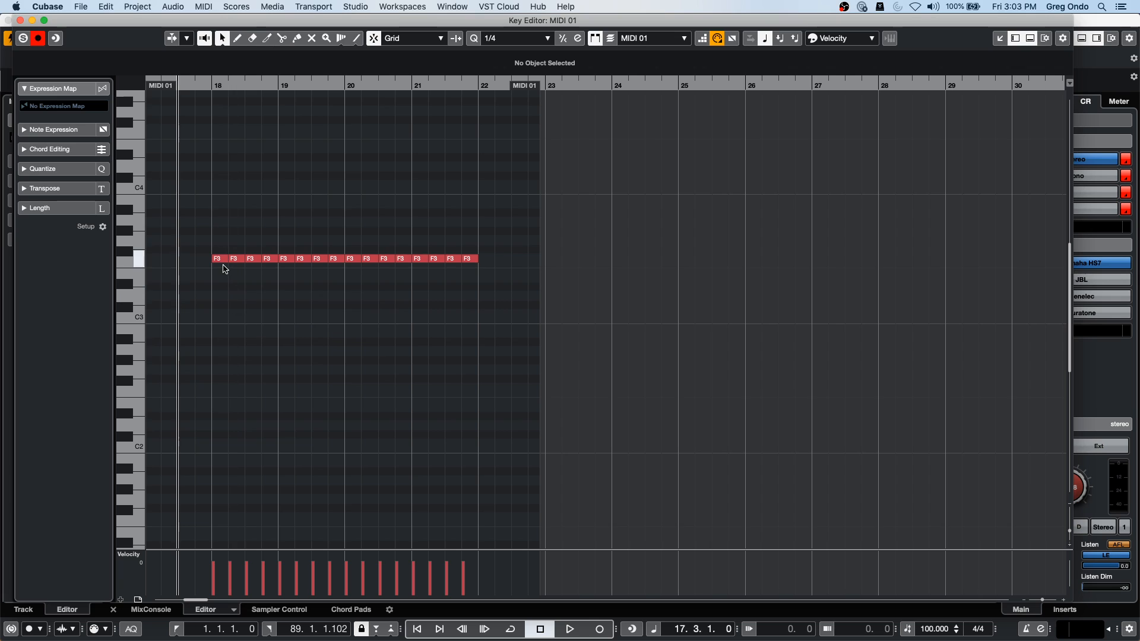
left_click(224, 263)
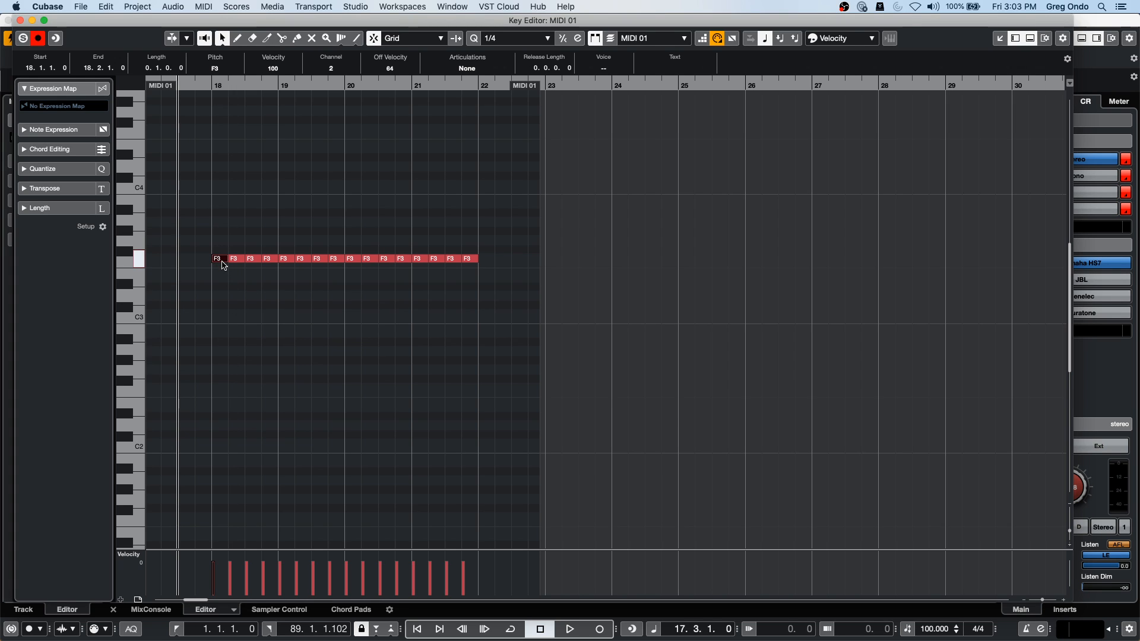
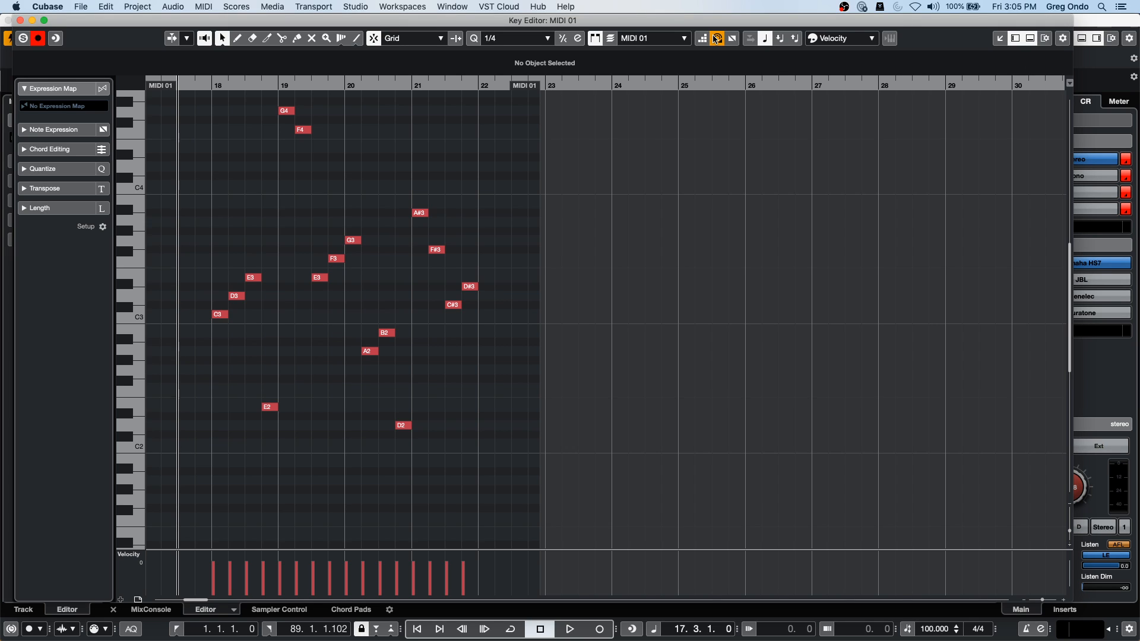
Step: Review the MIDI Port Setup in Studio Setup, checking which ports are visible and included in All MIDI Inputs
left_click(359, 7)
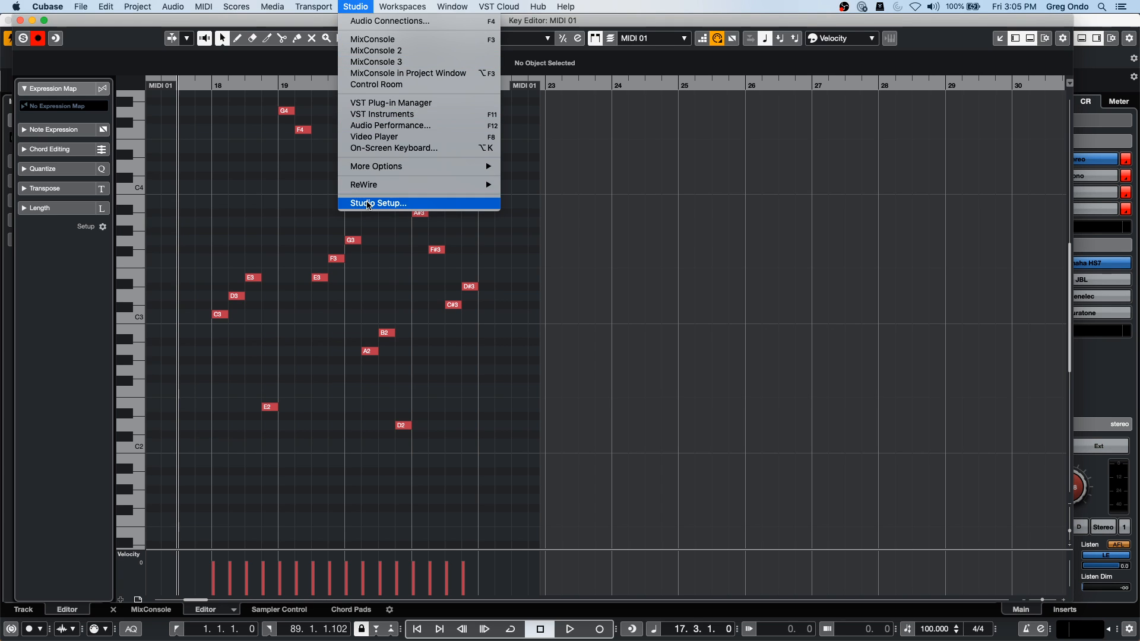
mouse_move(389, 166)
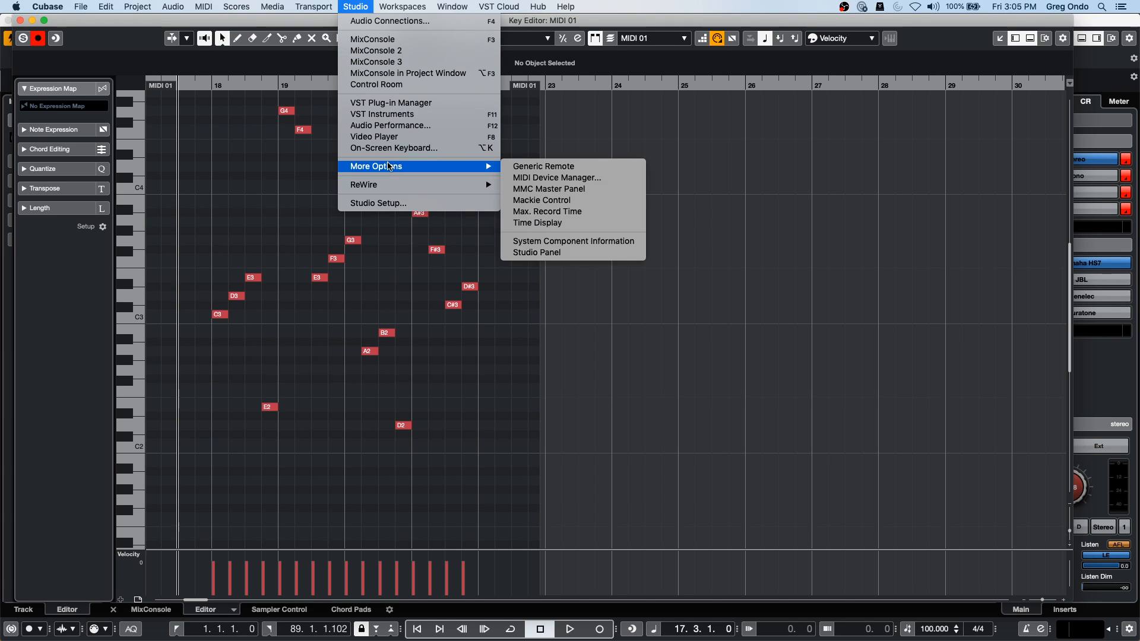
left_click(379, 203)
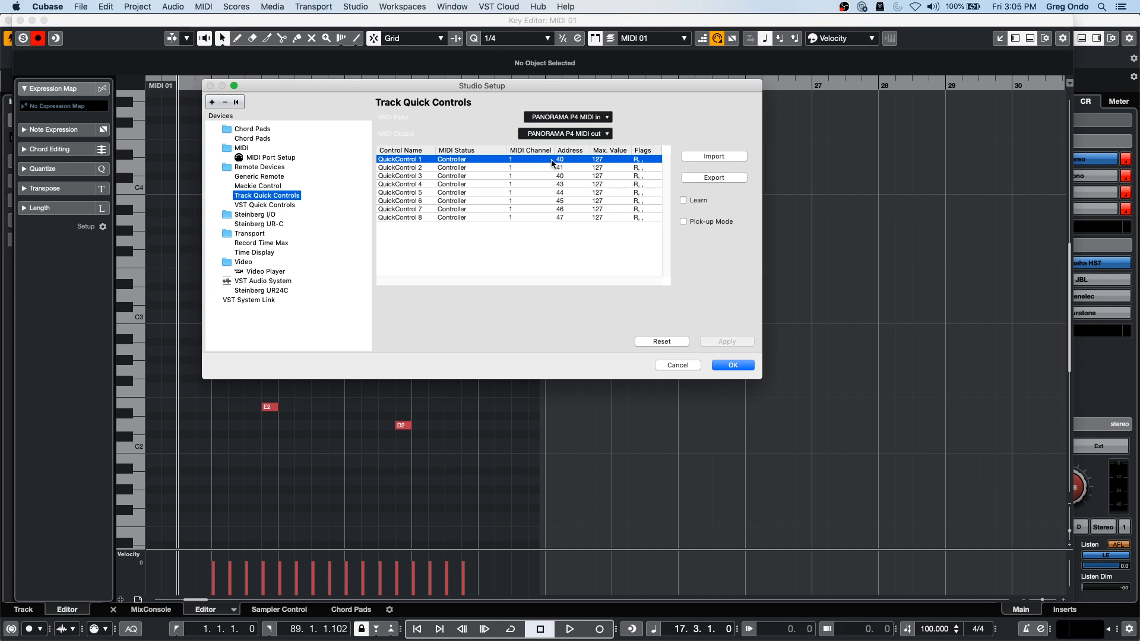
left_click(284, 159)
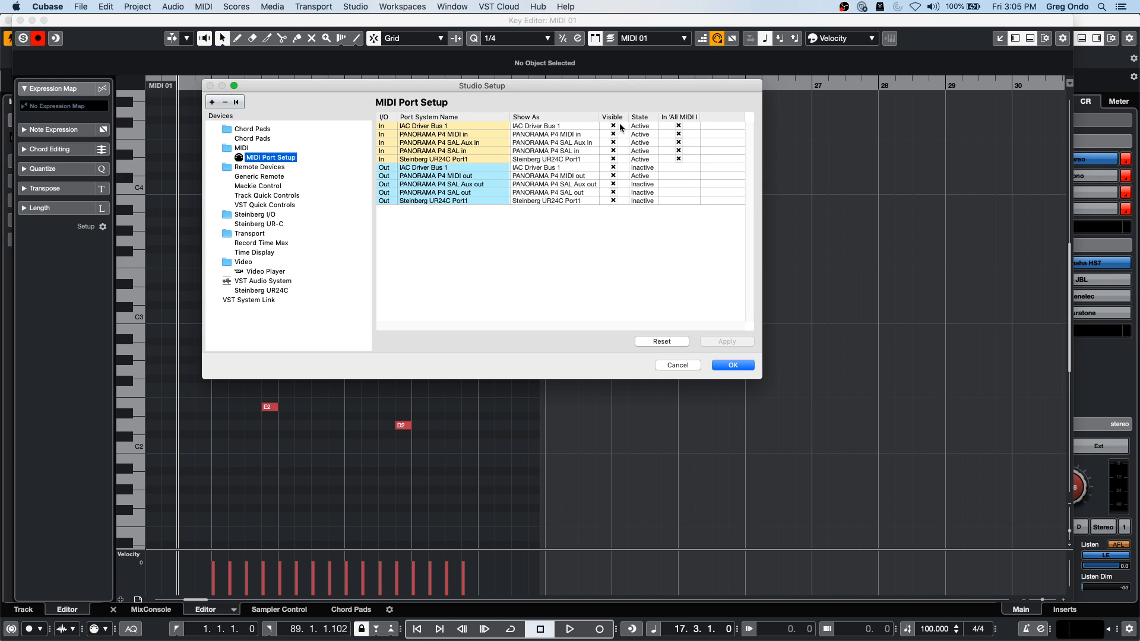
left_click(746, 366)
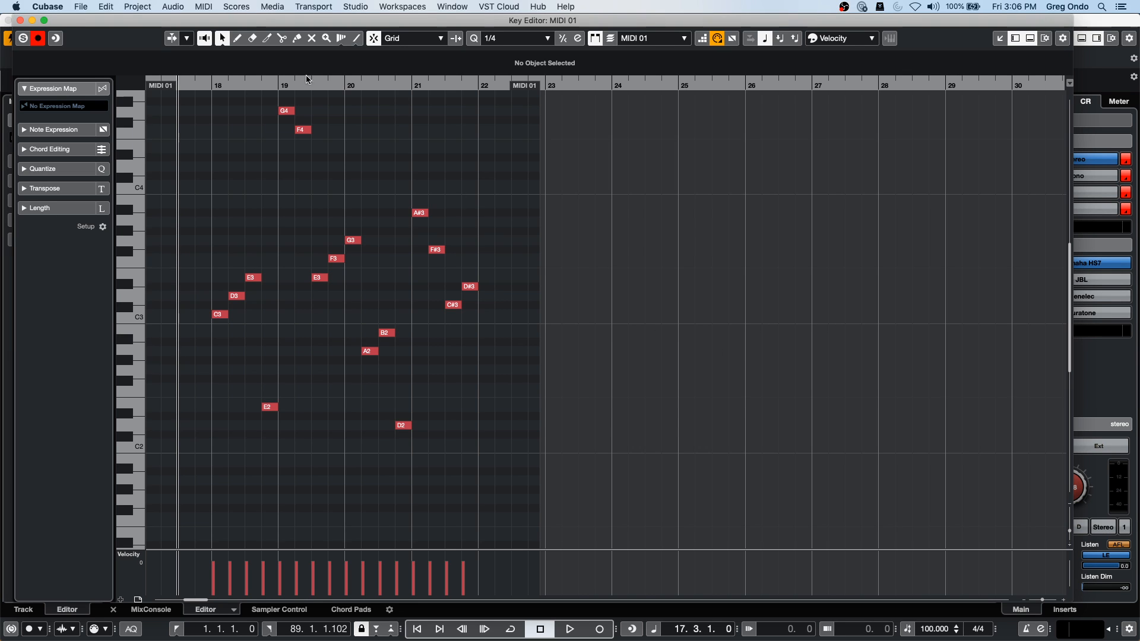
Step: Close the Key Editor window and lock the position of the Sub Kik_07 and KIK 414_04 events
left_click(20, 22)
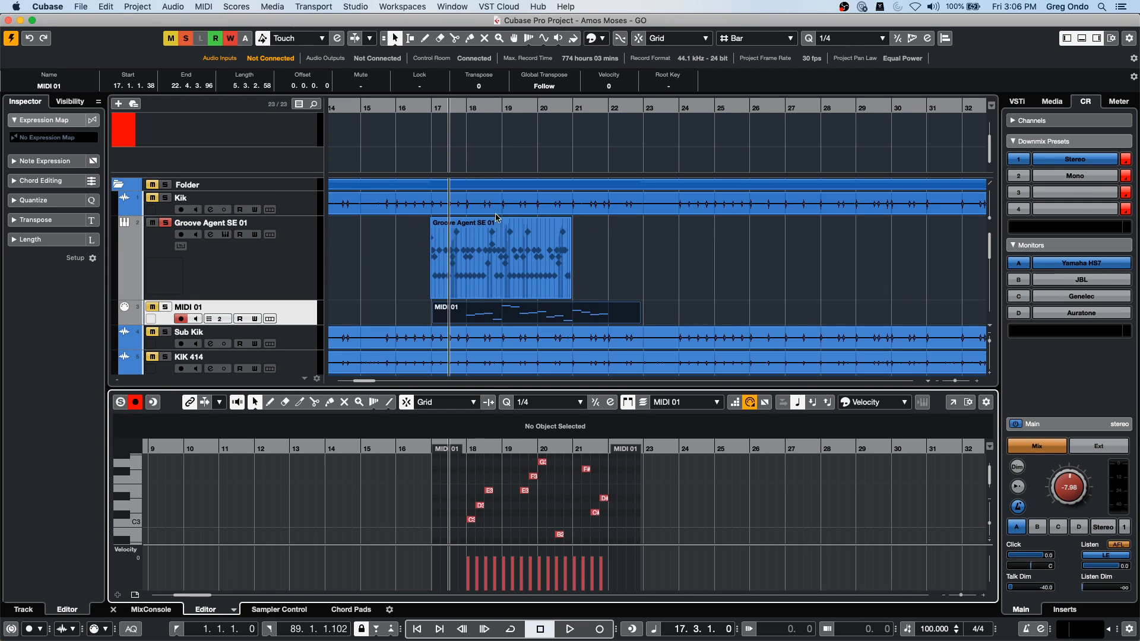
left_click(380, 107)
left_click_drag(380, 107, 380, 41)
left_click_drag(541, 331, 406, 362)
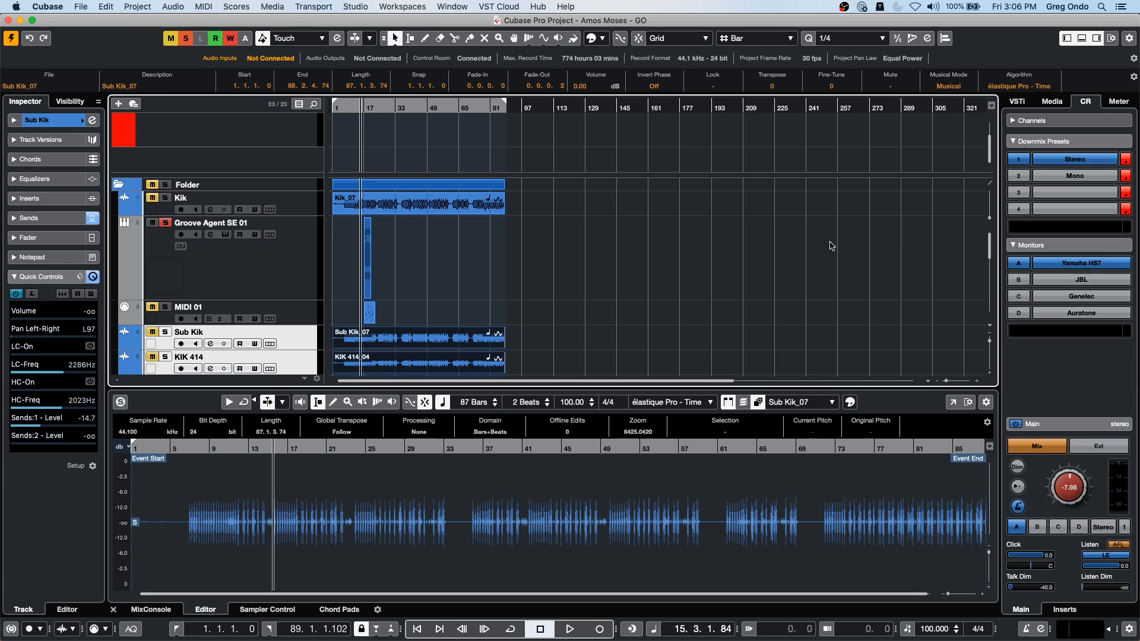
left_click(715, 89)
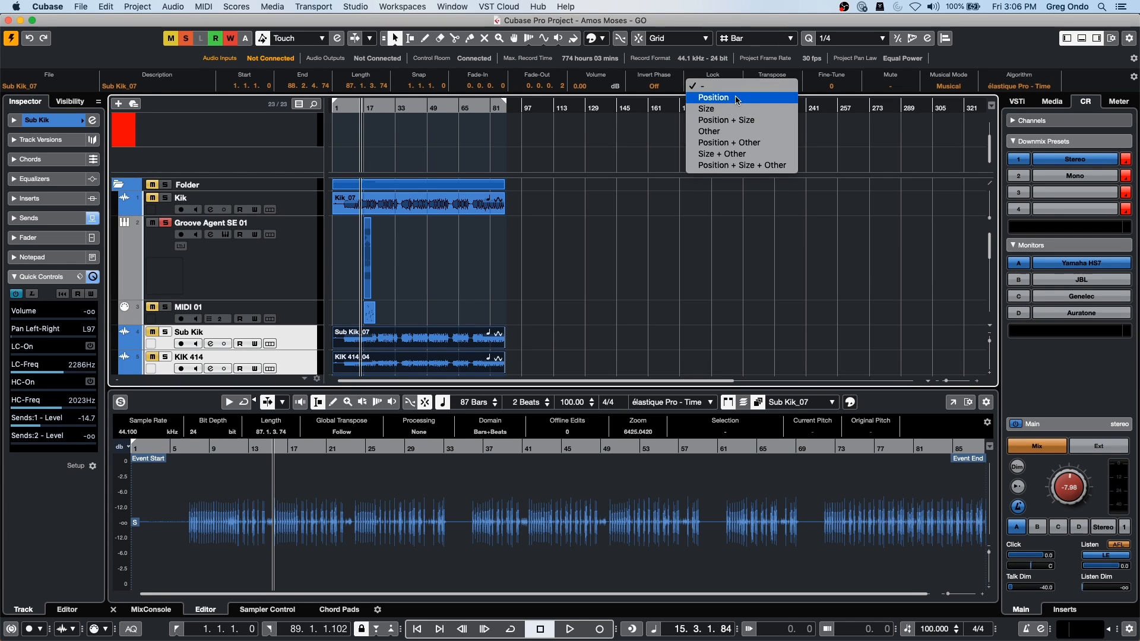
left_click(731, 95)
Step: Move the unlocked Sn Top_07 event to about bar 89 as a test and undo the move
scroll(516, 300, "down", 2)
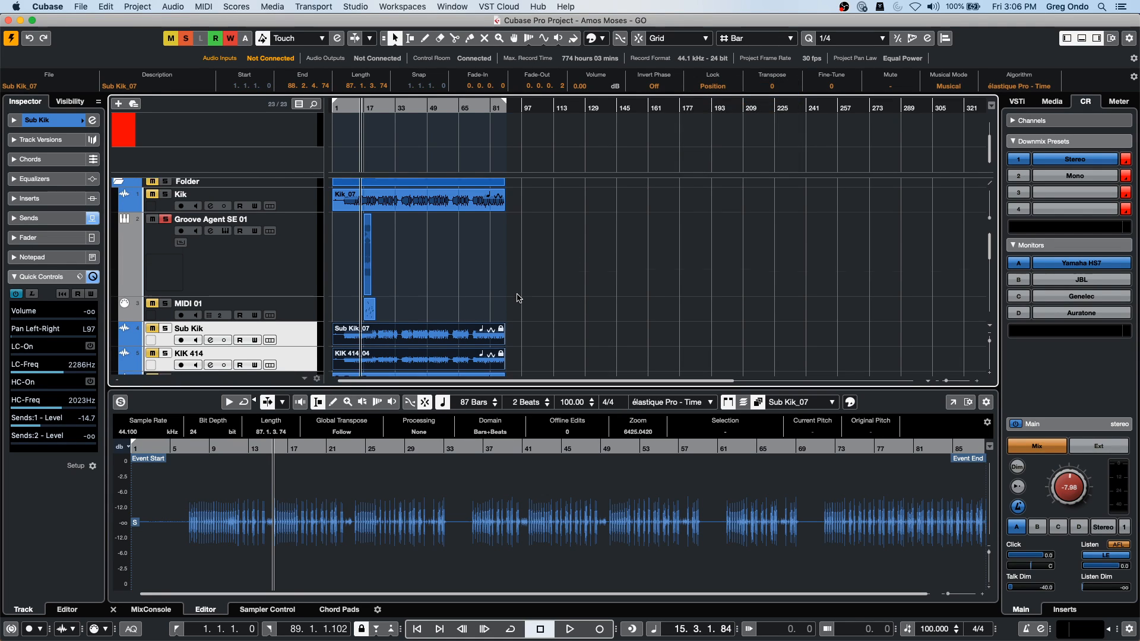
left_click_drag(522, 347, 596, 354)
left_click(456, 306)
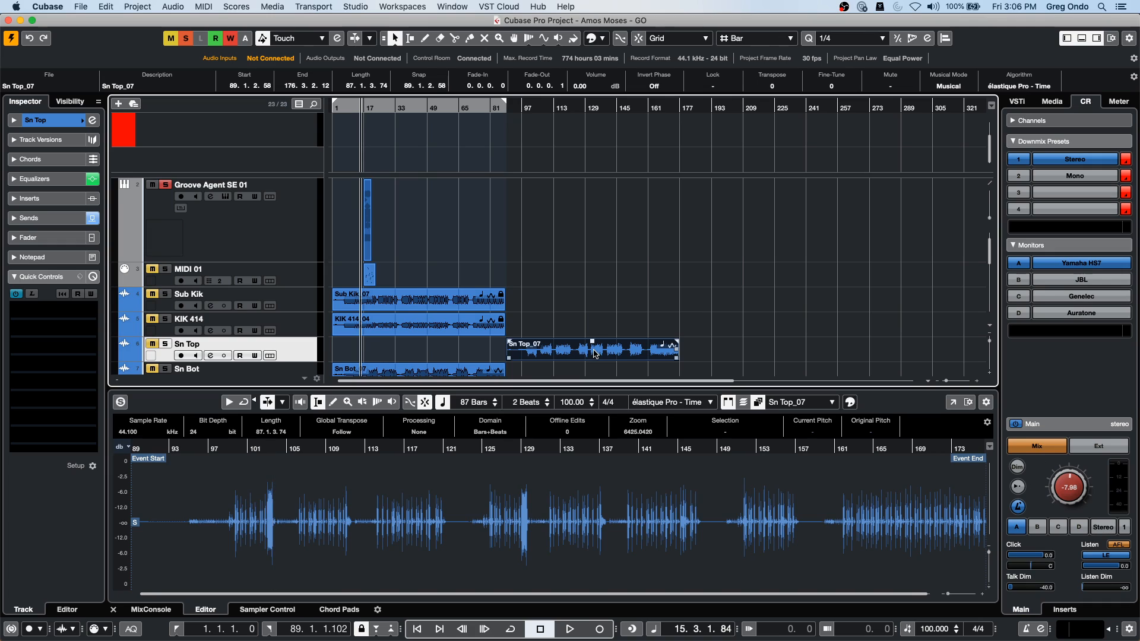
key("super+z")
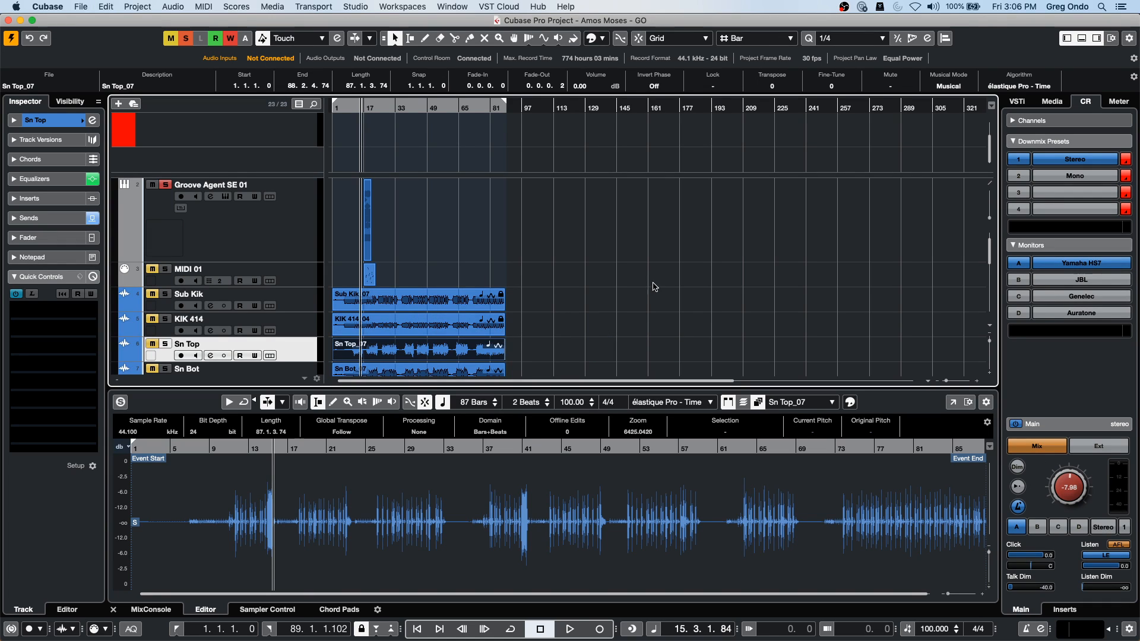
Step: Open the Project Logical Editor and move its window clear of the track list
scroll(653, 288, "down", 2)
scroll(653, 288, "down", 1)
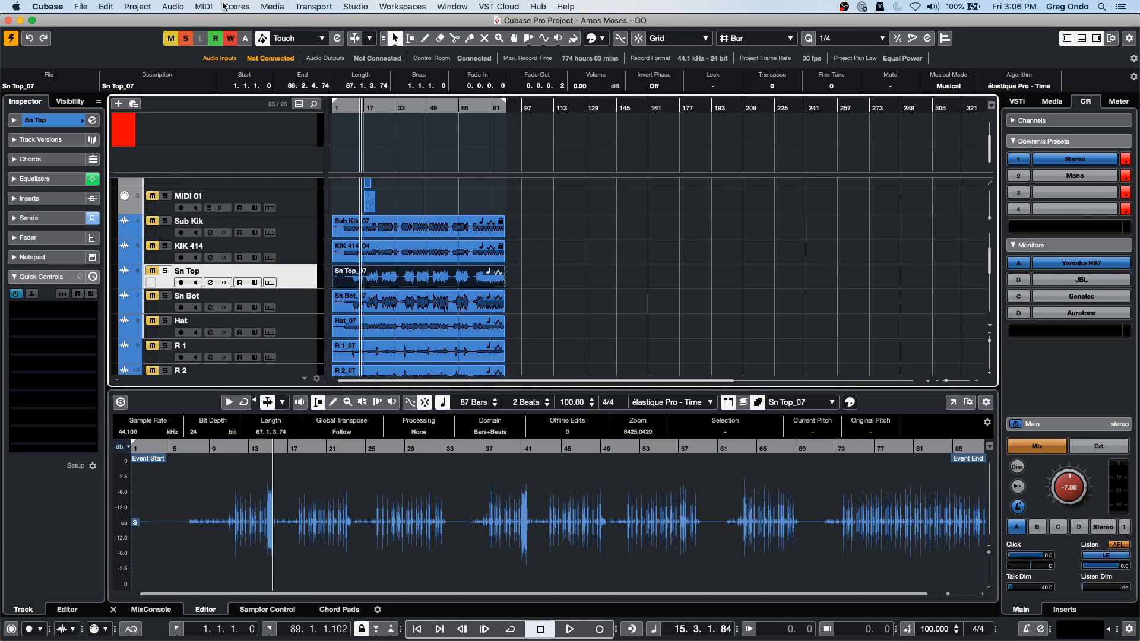
left_click(187, 8)
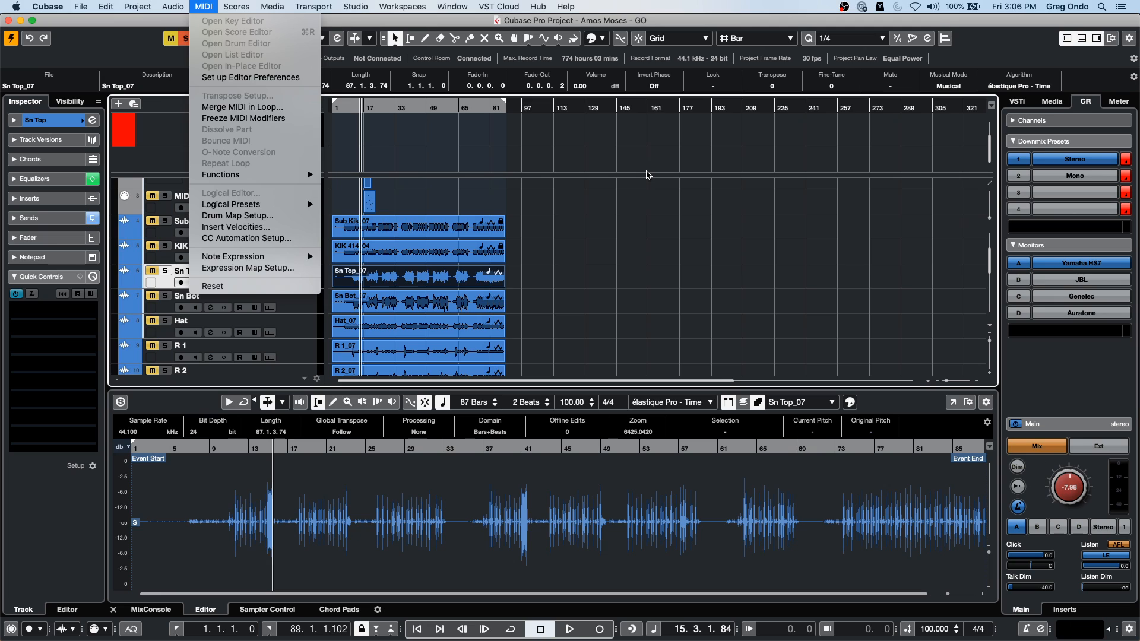
left_click(453, 184)
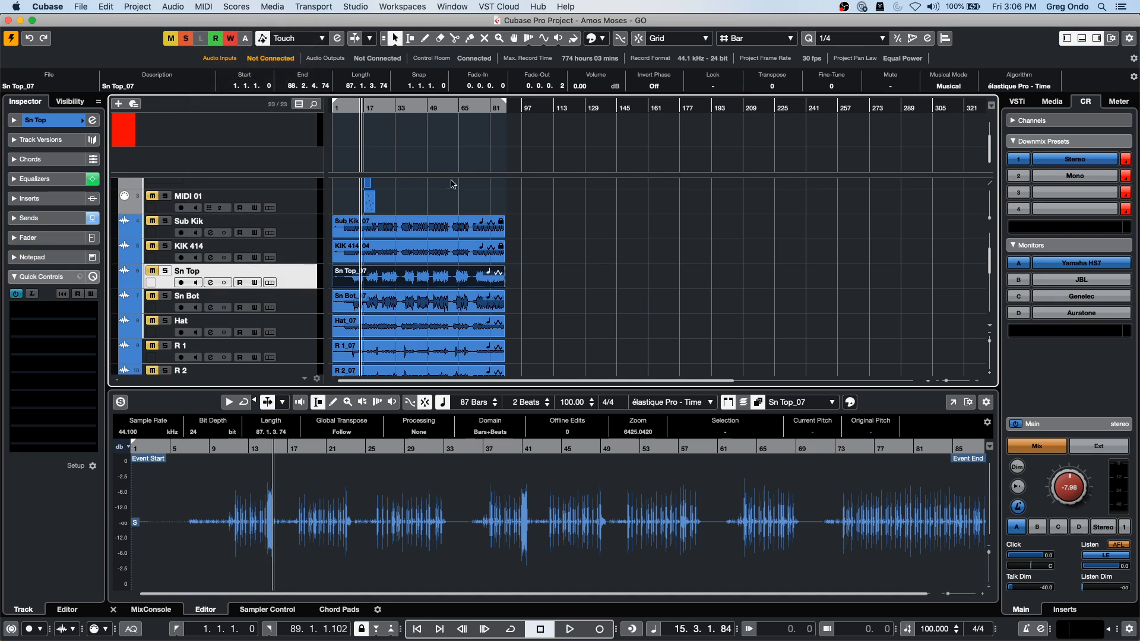
left_click(171, 8)
mouse_move(138, 6)
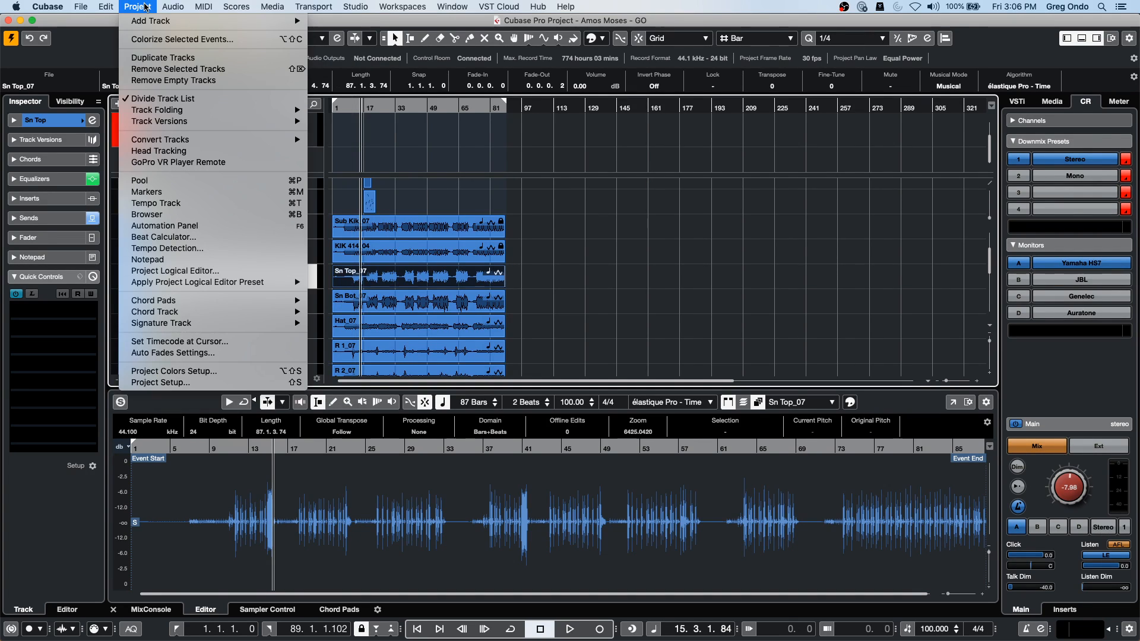
left_click(226, 270)
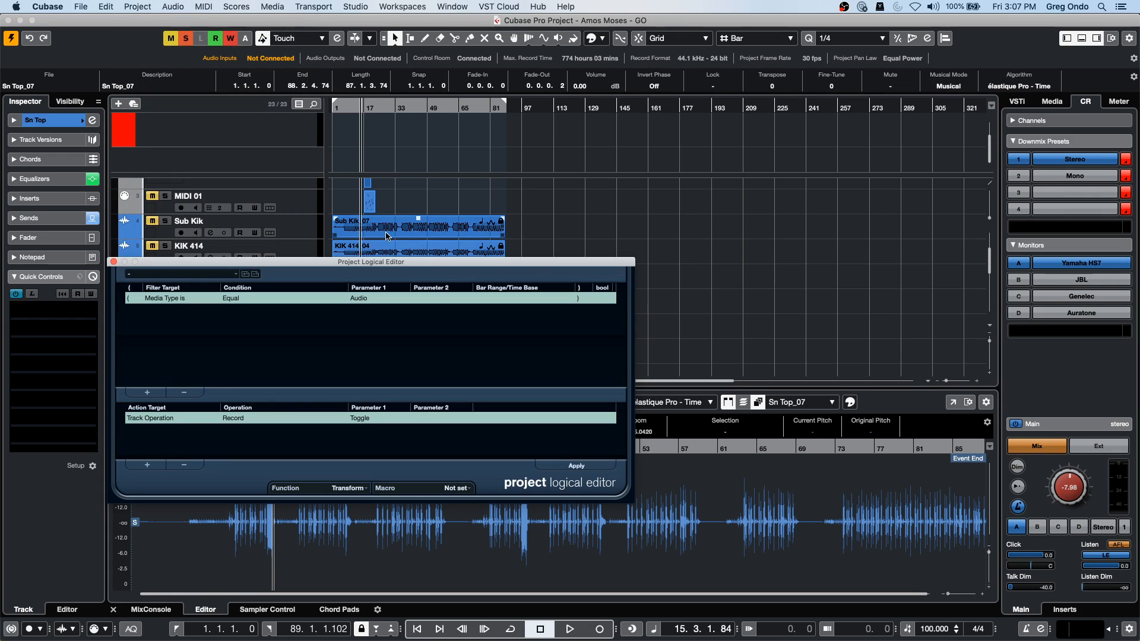
left_click_drag(213, 265, 574, 173)
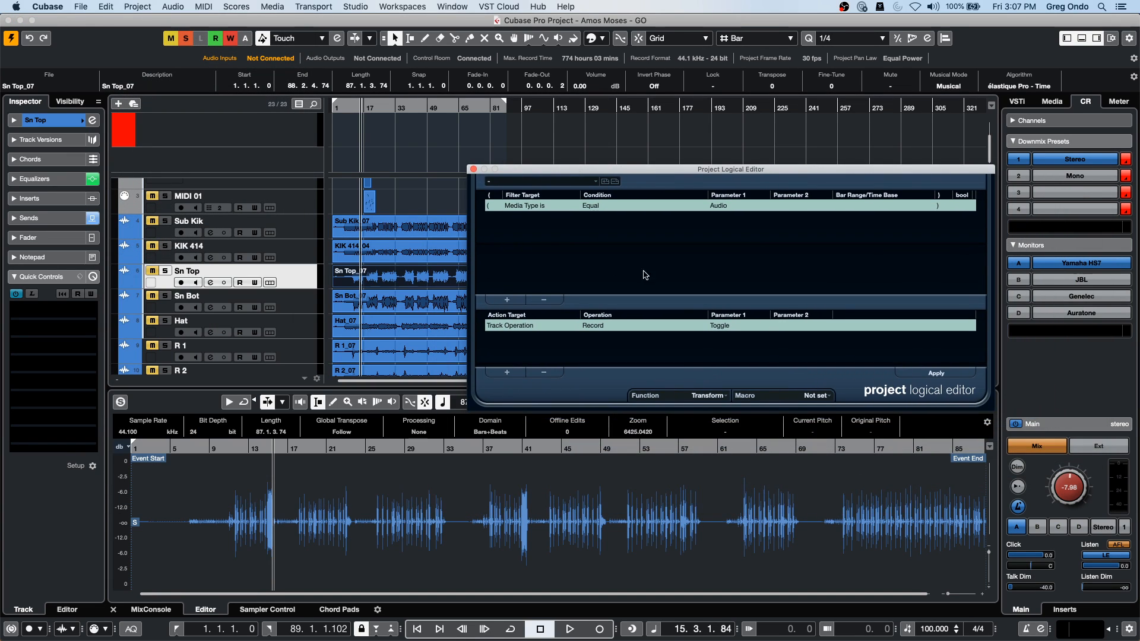
Step: Remove the existing action and filter lines in the Project Logical Editor and set its function to Select
left_click(545, 373)
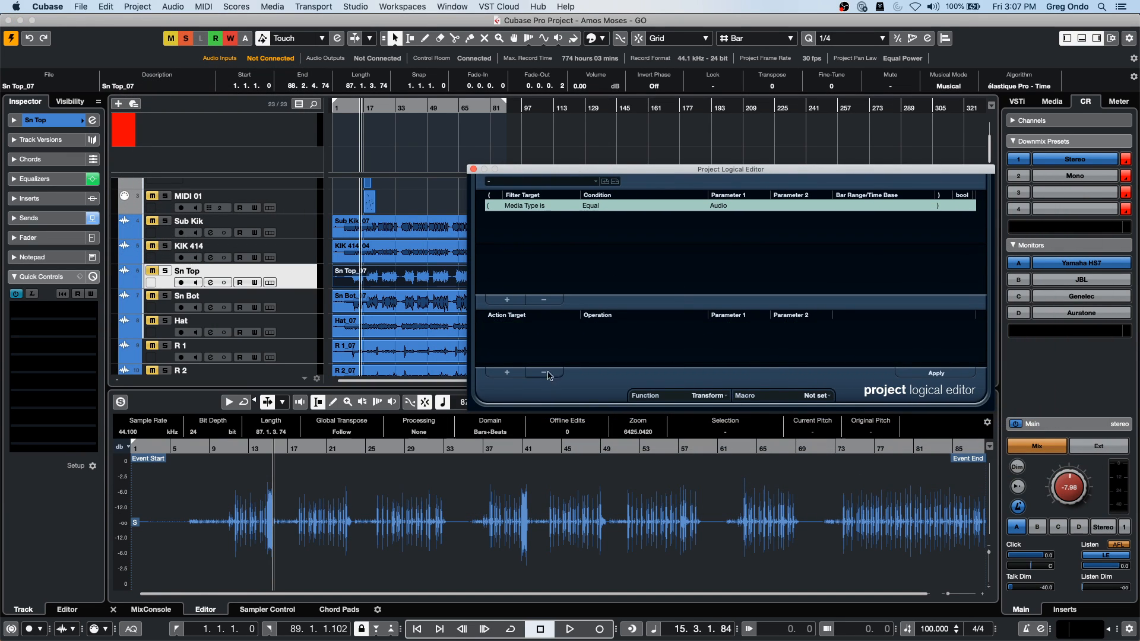
left_click(543, 300)
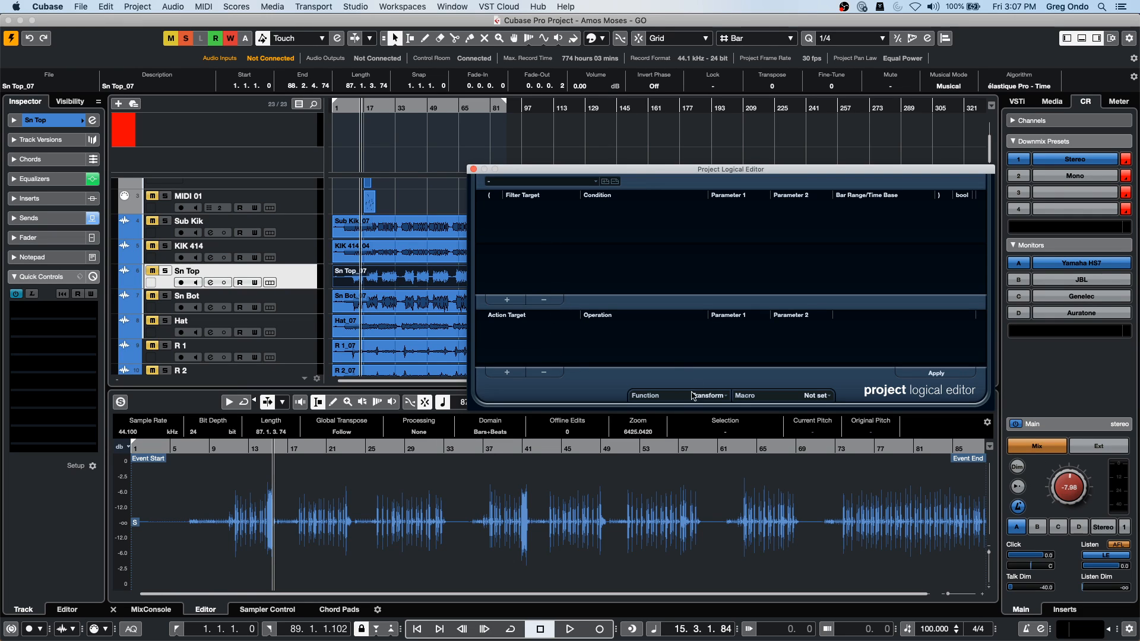
left_click(769, 397)
left_click(731, 402)
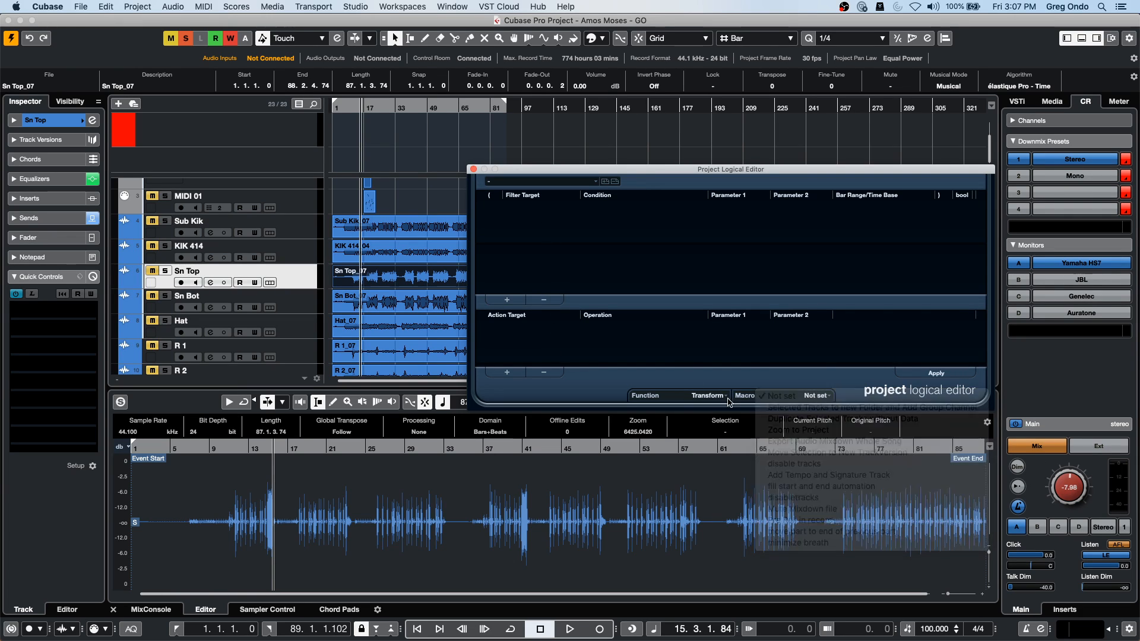
left_click(718, 397)
left_click(680, 407)
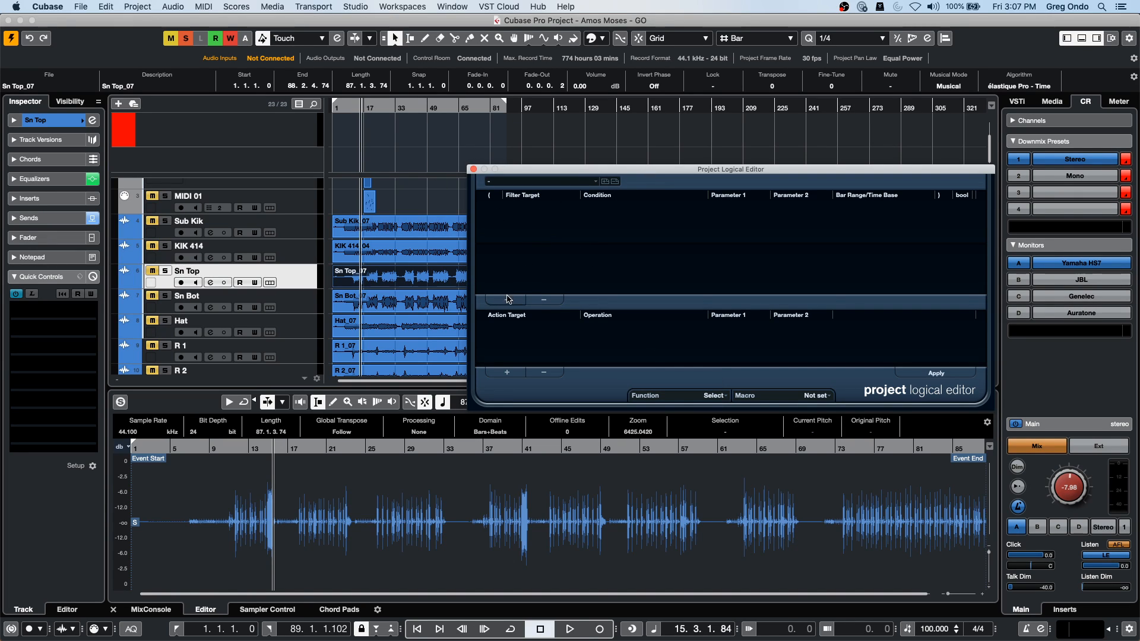
Step: Add a filter line to the Project Logical Editor with Container Type equal to Part
left_click(505, 299)
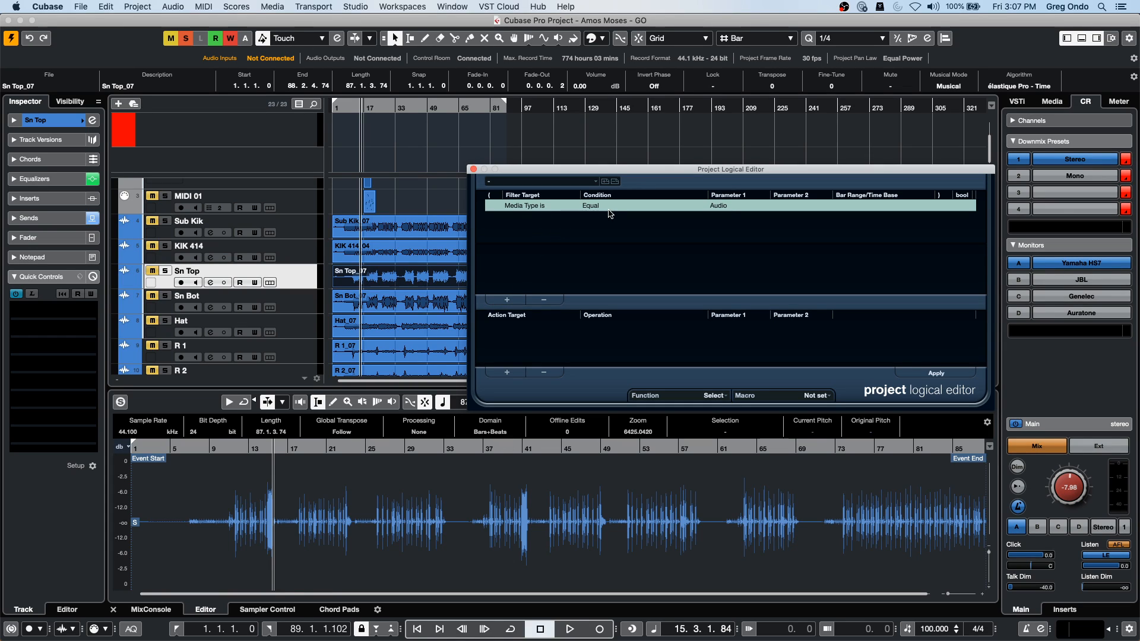
left_click(543, 207)
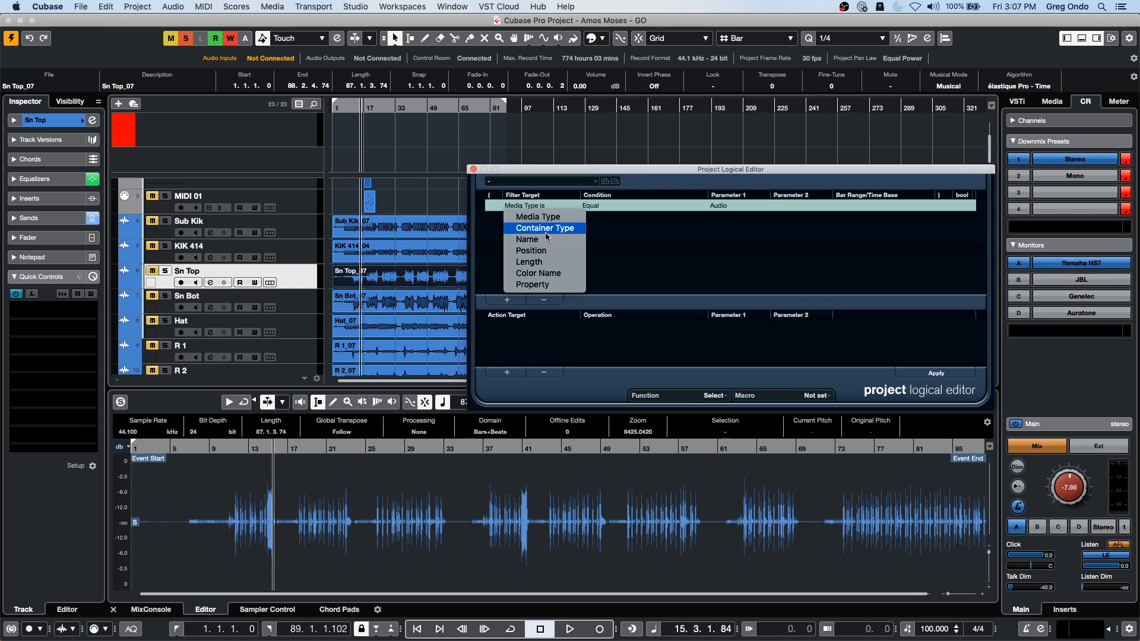
left_click(545, 229)
left_click(731, 206)
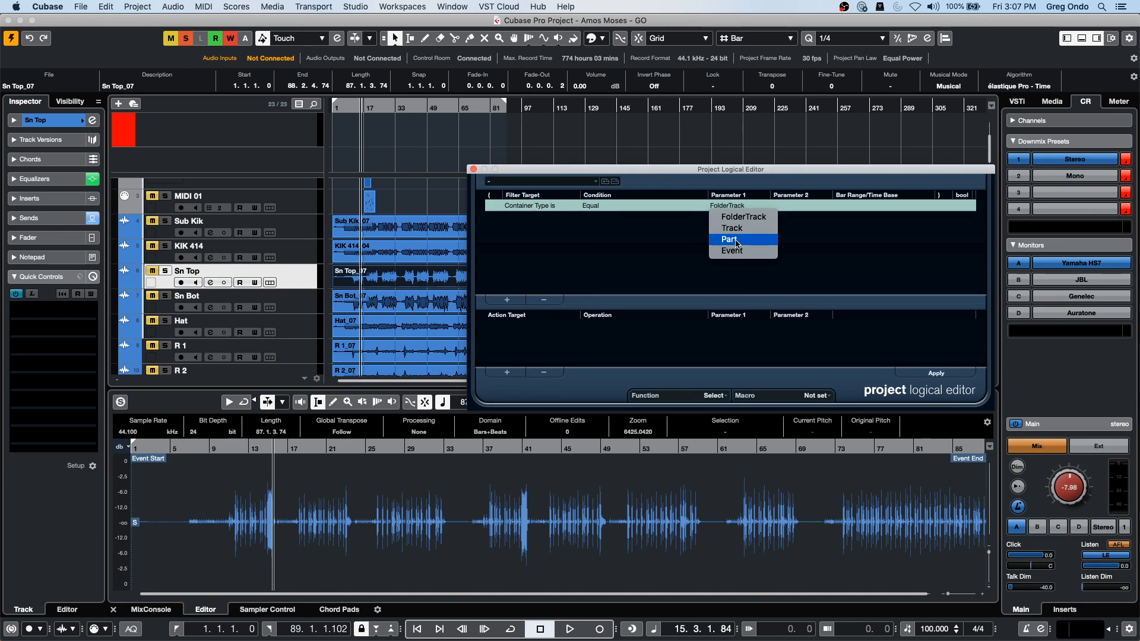
left_click(737, 243)
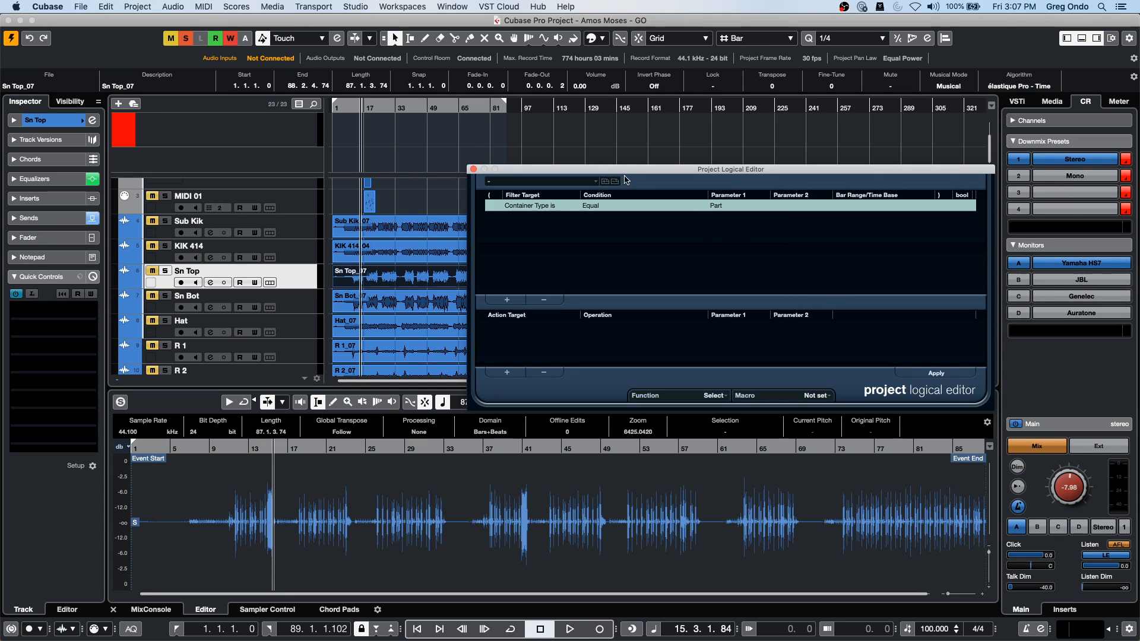
Step: Move the editor window clear of the events, test the Part filter with nothing selected, and clear the resulting selection
left_click_drag(621, 174, 742, 186)
left_click(552, 220)
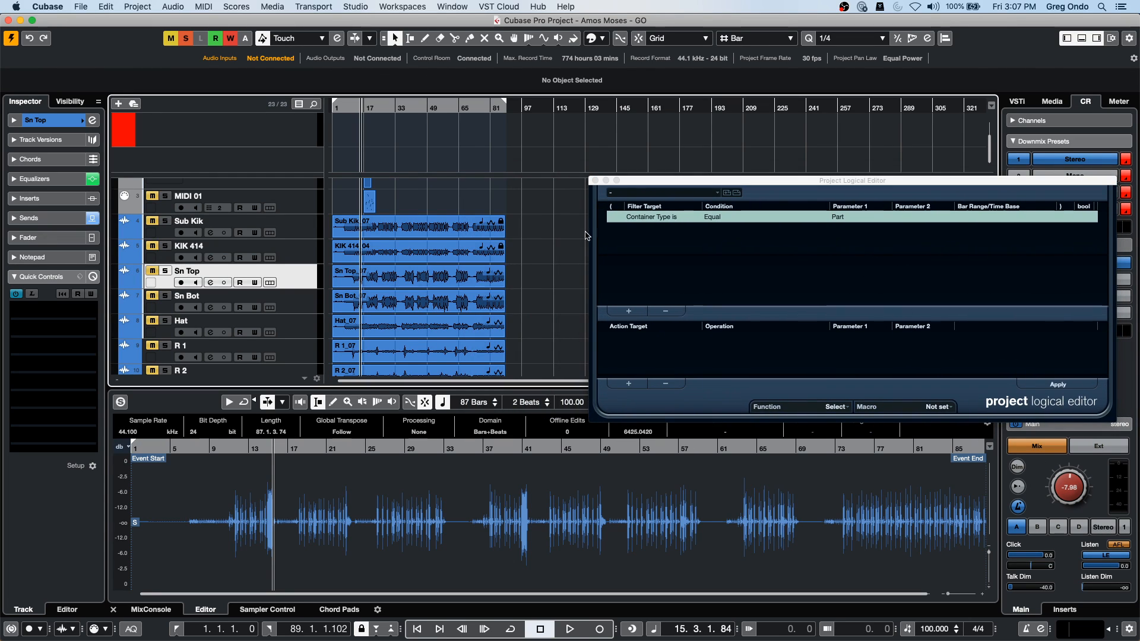
left_click(1057, 385)
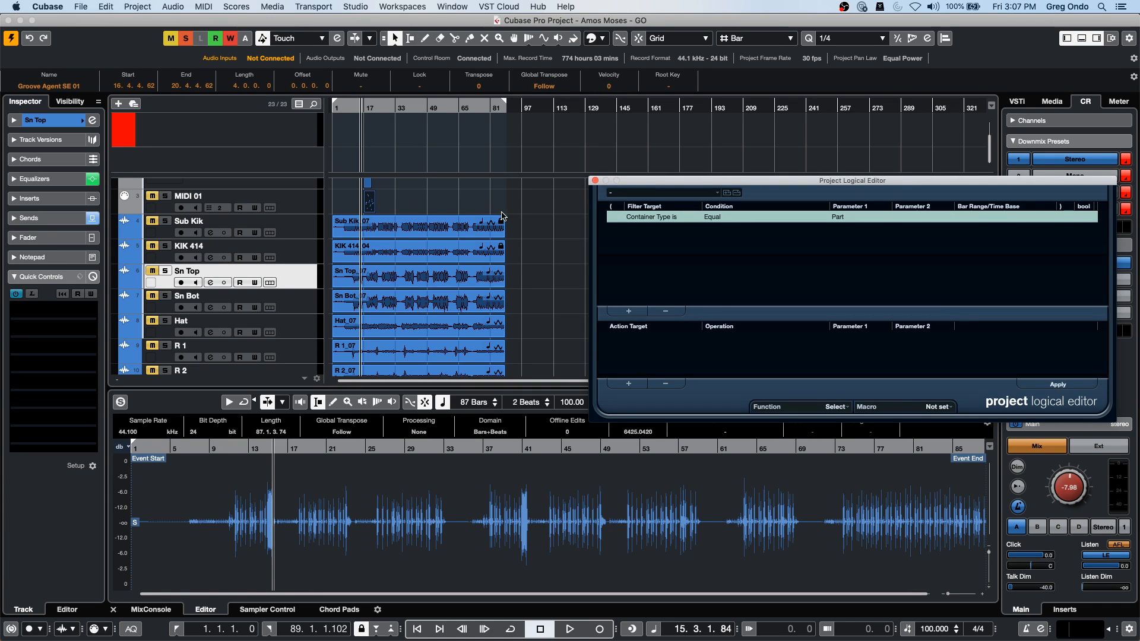
left_click(525, 237)
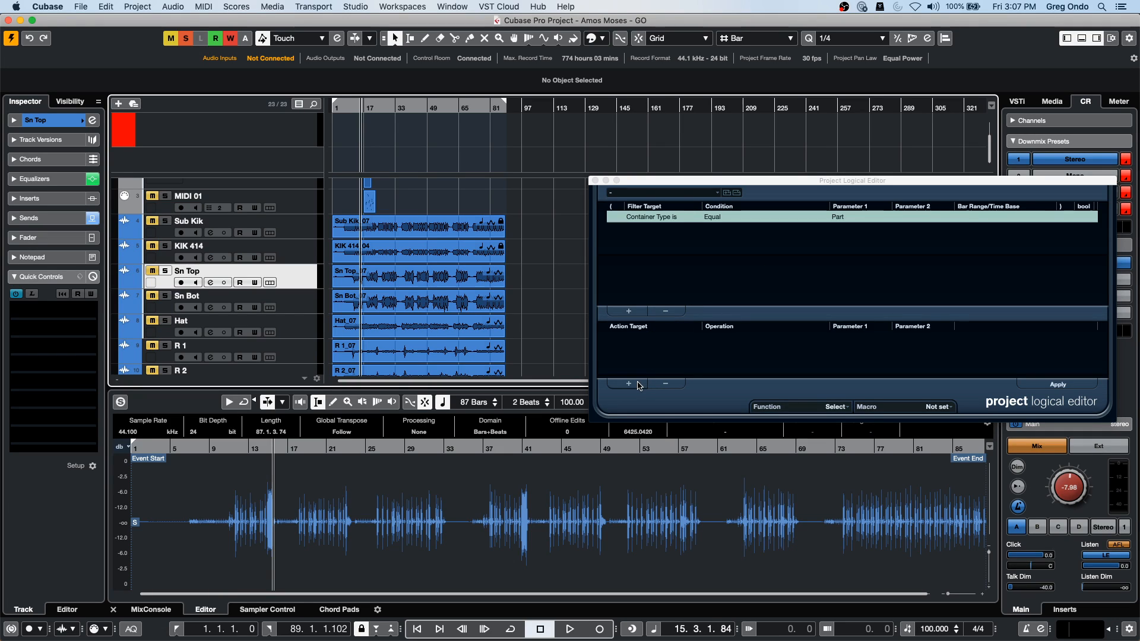
Step: Add a Position action line, change the filter's container type to Event, and apply the Select function
left_click(636, 384)
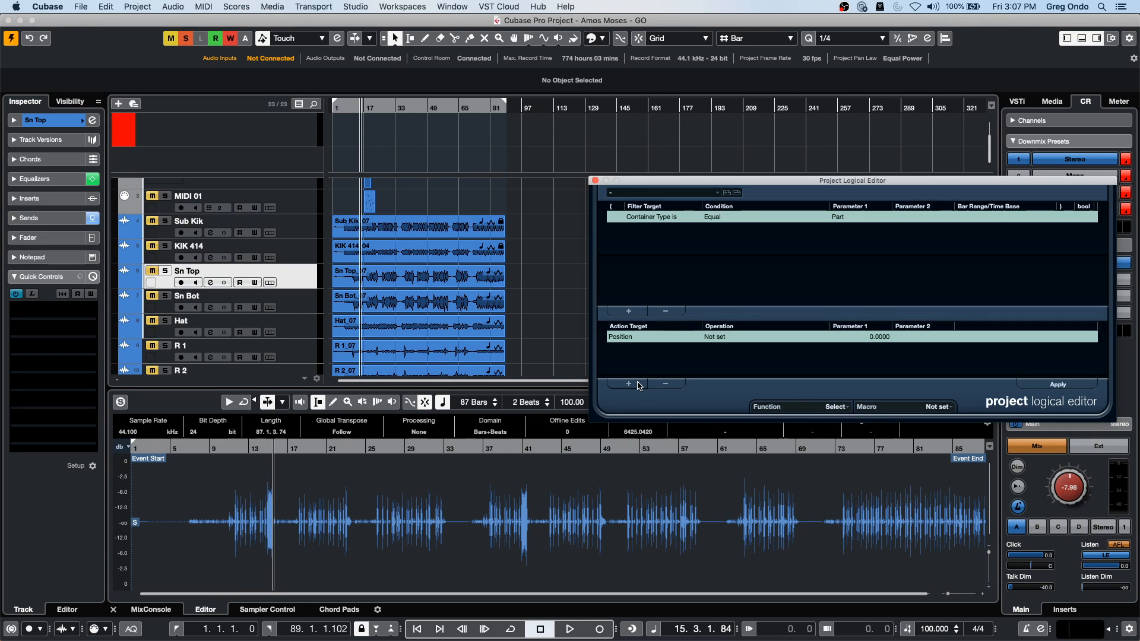
left_click(646, 338)
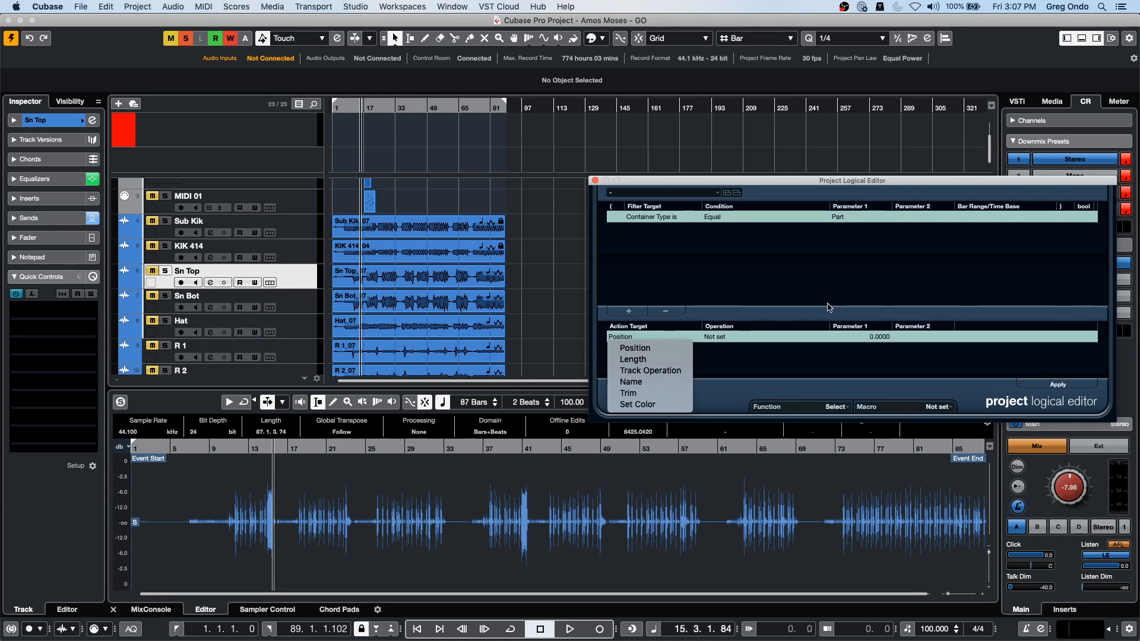
left_click(849, 217)
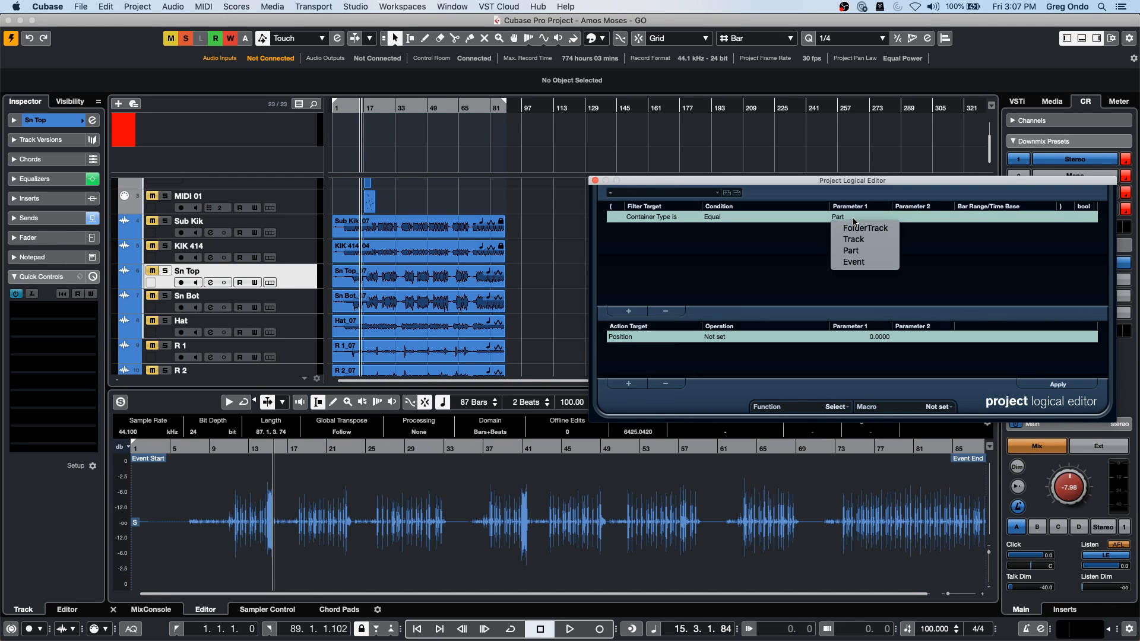
left_click(860, 263)
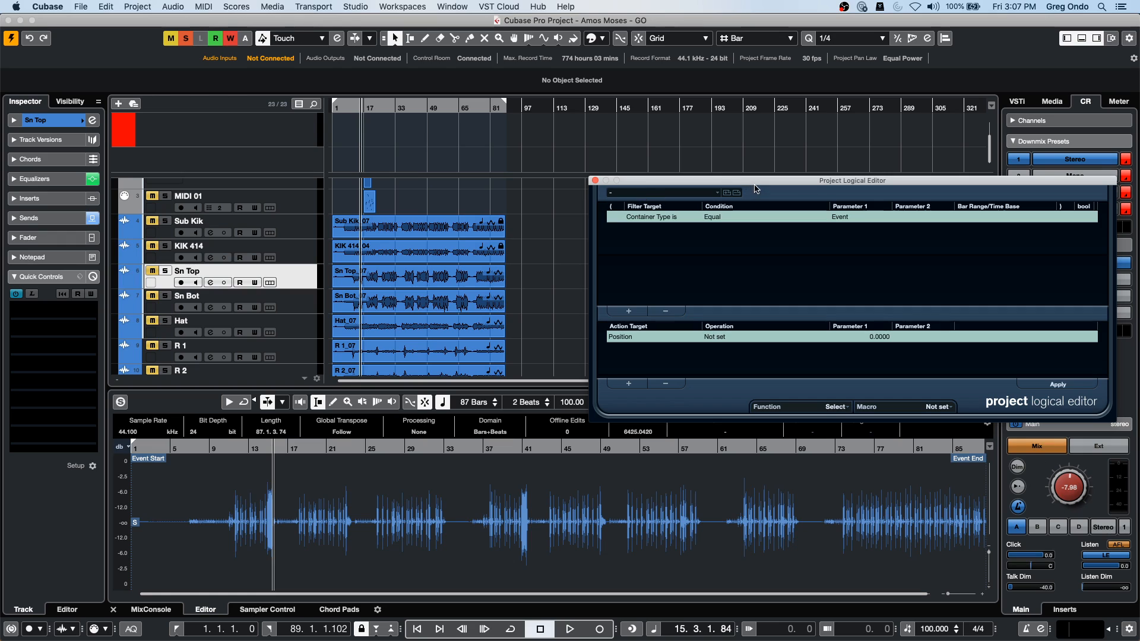
left_click(1077, 382)
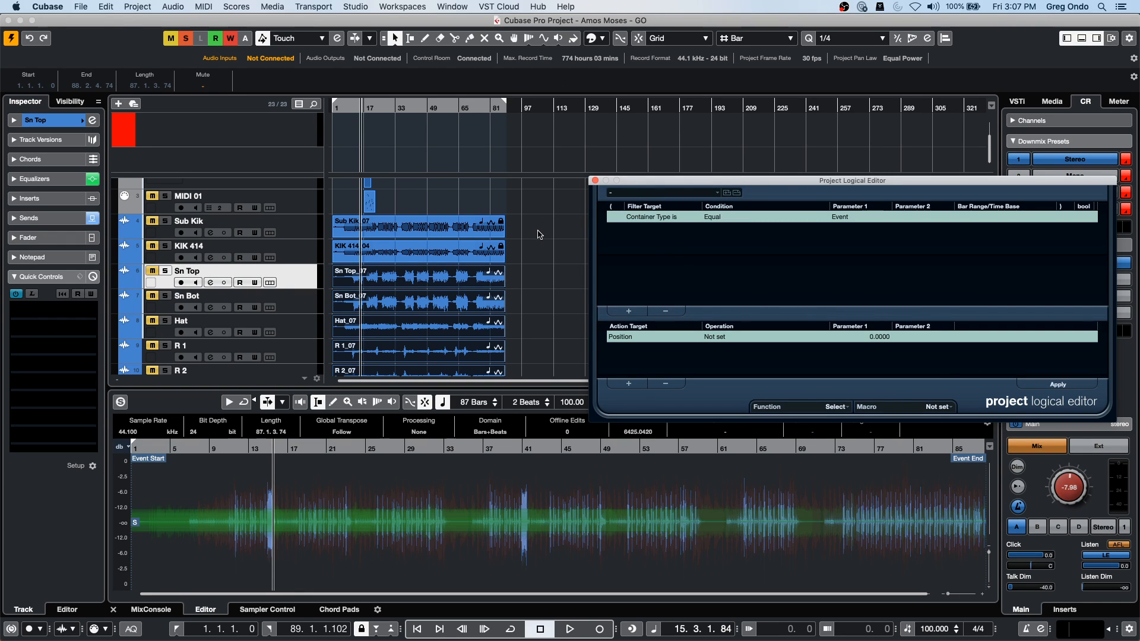
Step: Reapply the event selection with Sub Kik_07 selected beforehand and again with no event selected
left_click(501, 228)
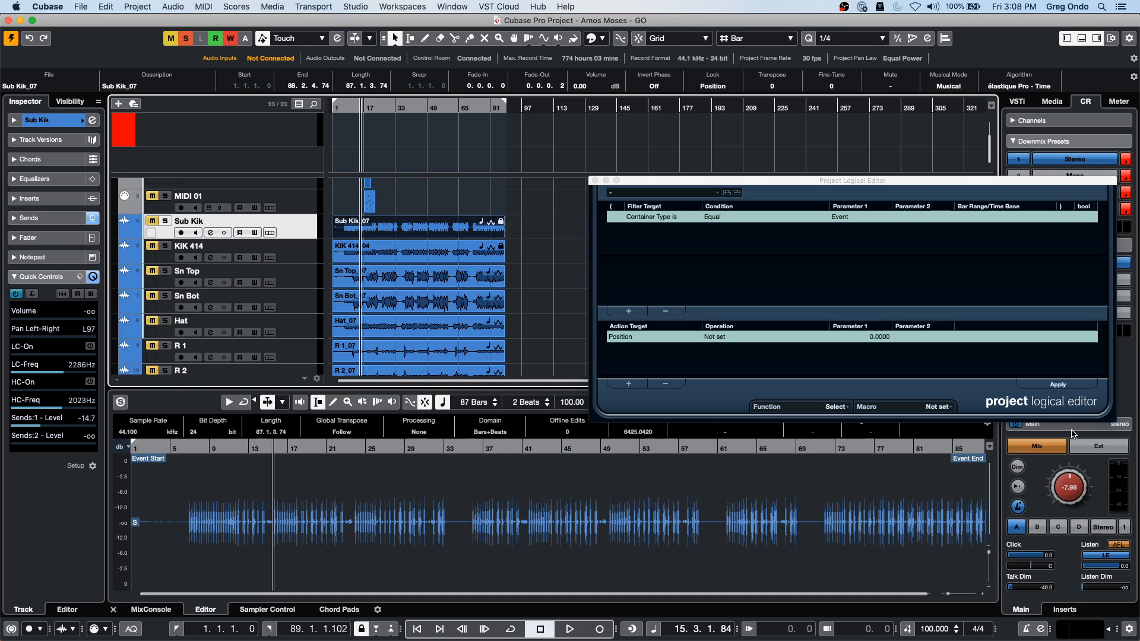
left_click(1063, 385)
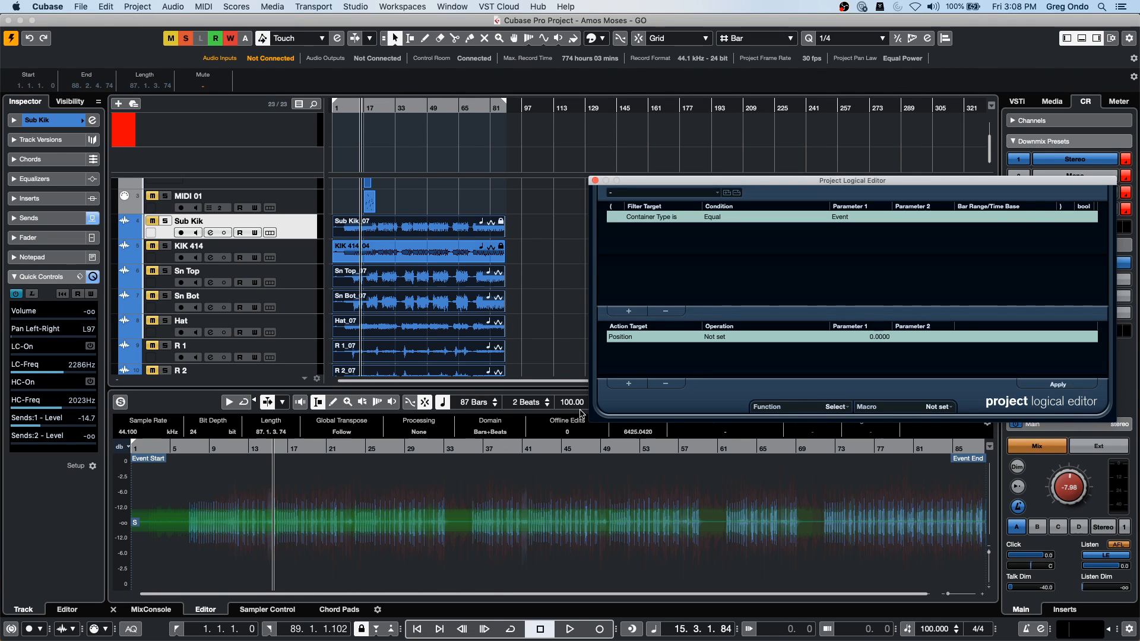
left_click(531, 279)
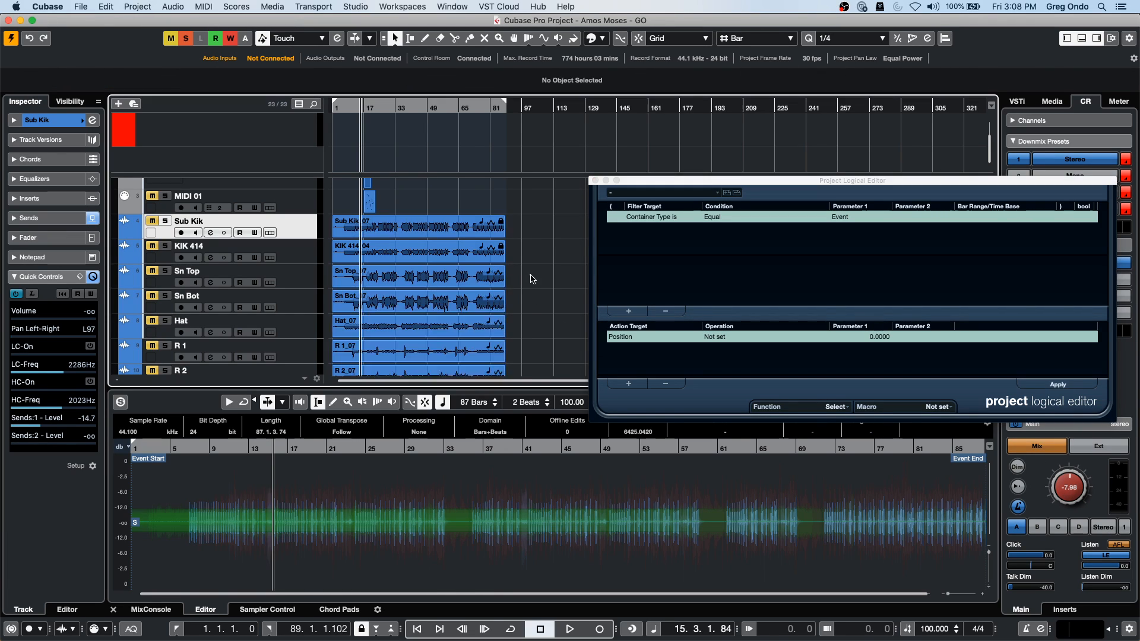
left_click(1058, 384)
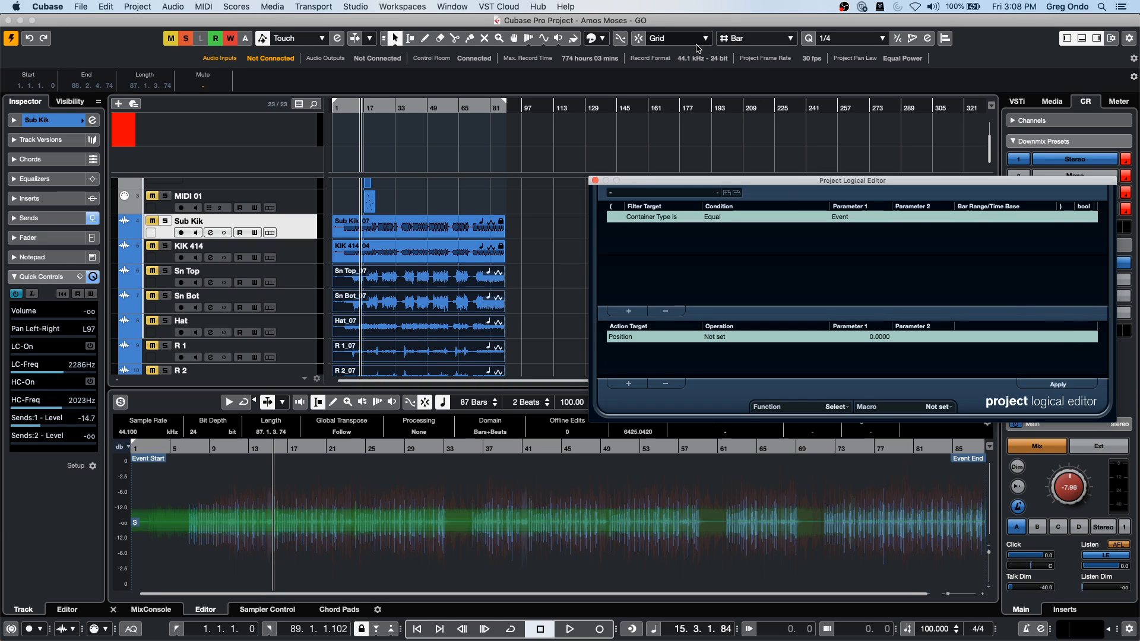
Step: Reposition the Project Logical Editor window and set the Sub Kik_07 event's Lock attribute to Size
left_click_drag(829, 183, 753, 146)
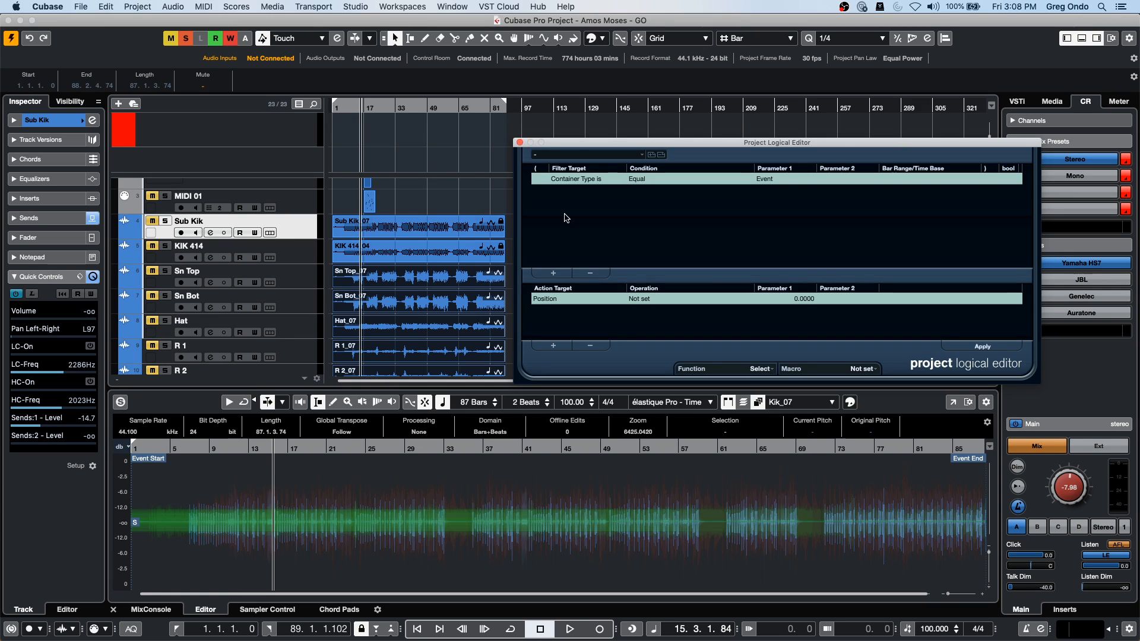
left_click(428, 228)
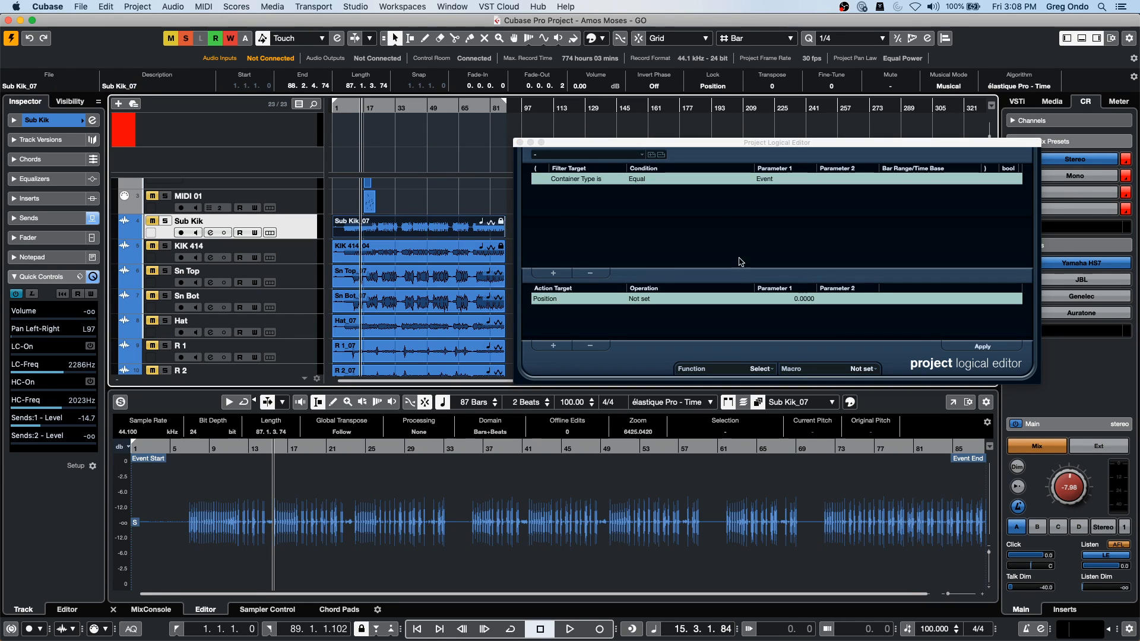
left_click(727, 88)
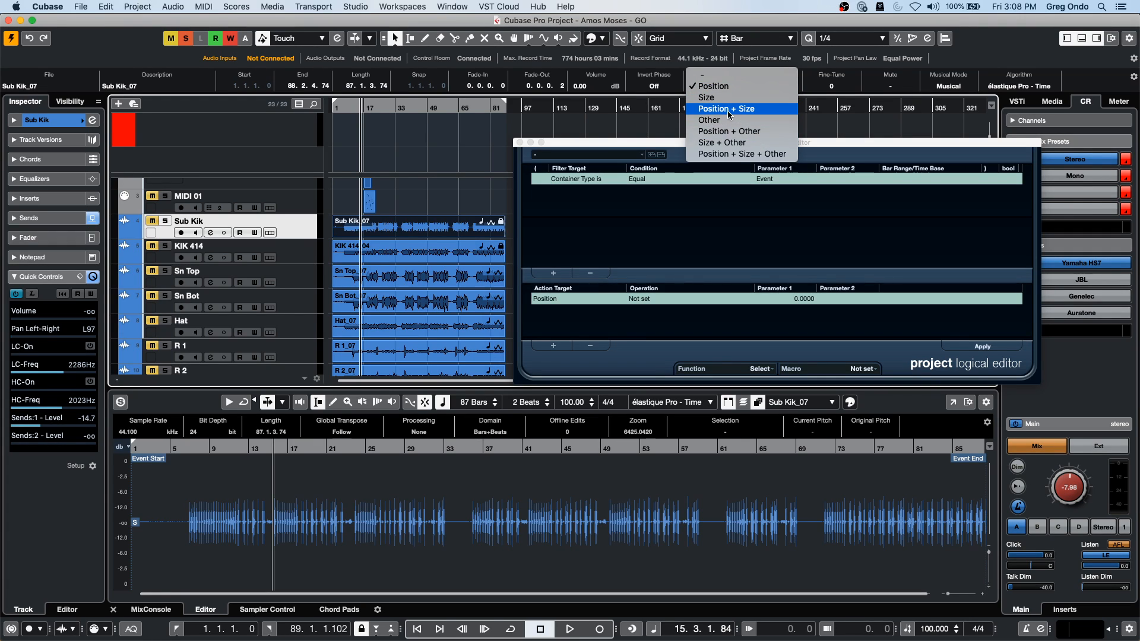
left_click(728, 97)
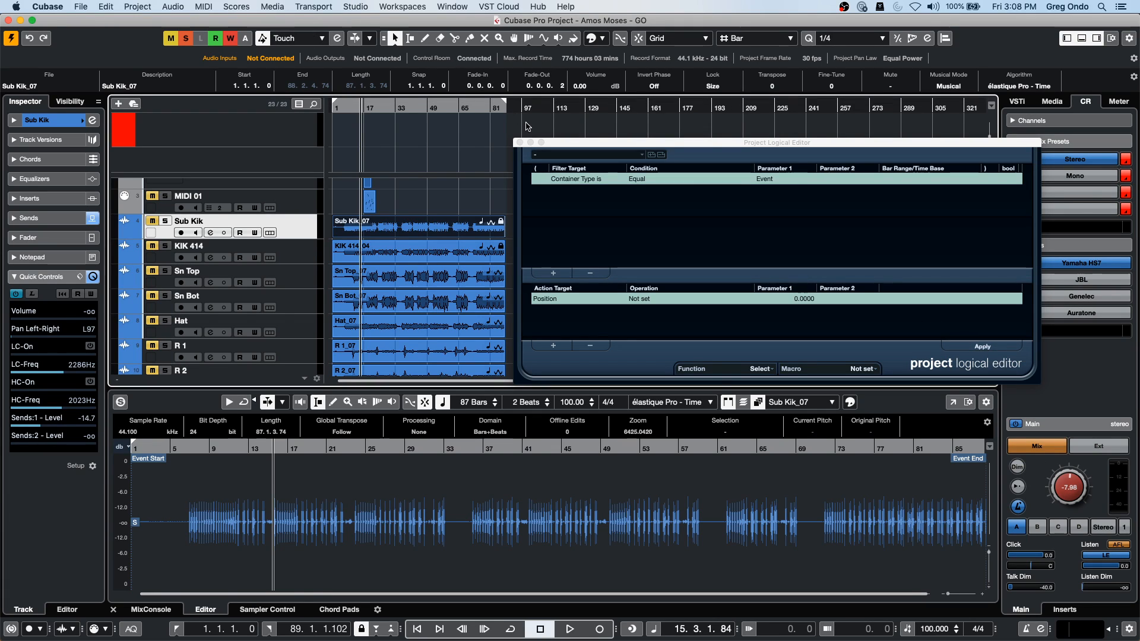
Step: Clear the selection, apply the Event filter again, and close the Project Logical Editor
left_click_drag(534, 142, 589, 142)
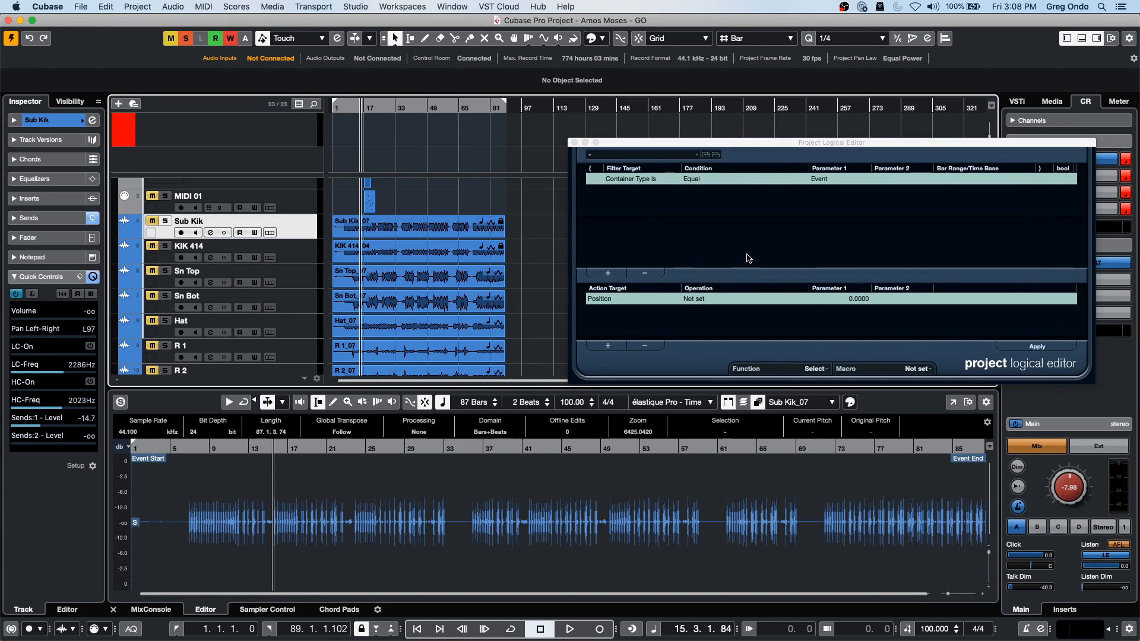
left_click(1048, 347)
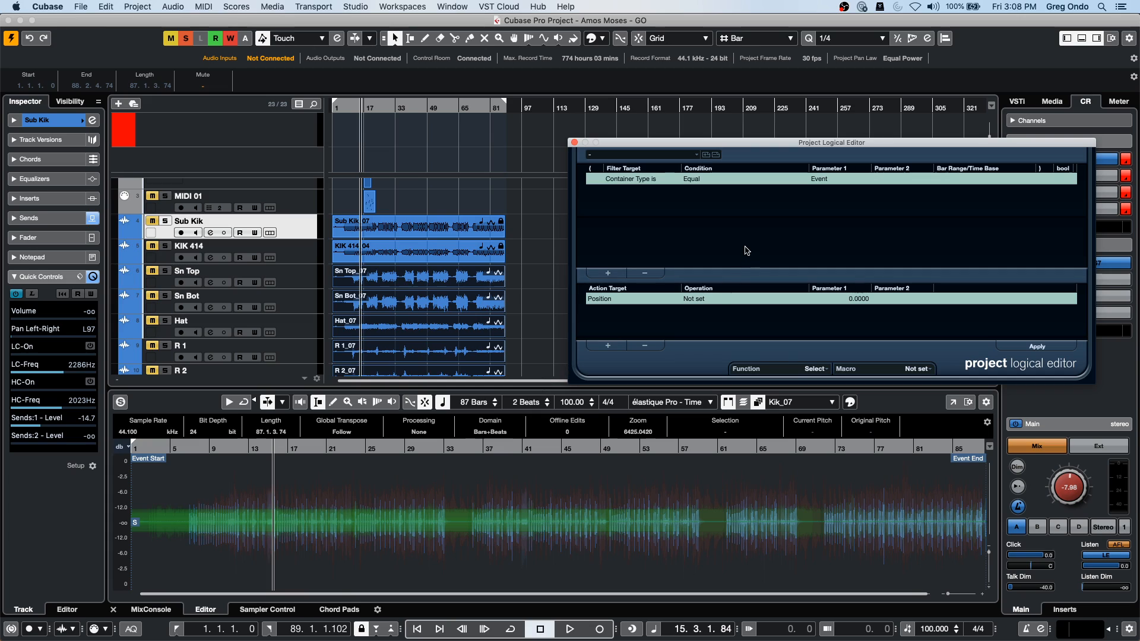
left_click(574, 142)
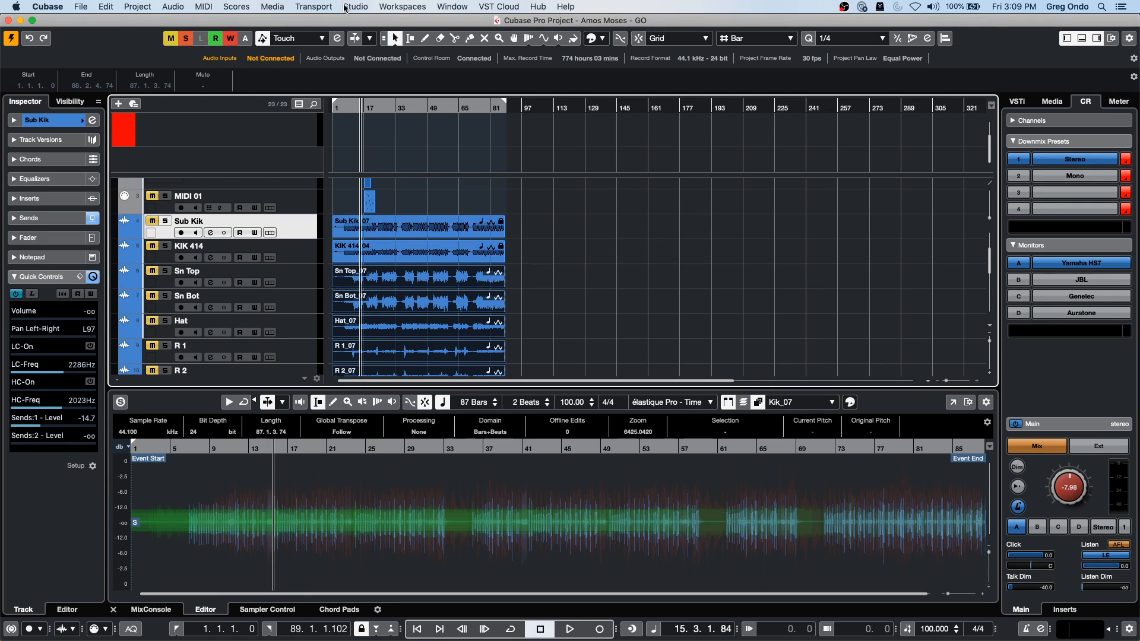
Step: Open the Pool window and move and enlarge it to show all audio files with their images and paths
left_click(267, 7)
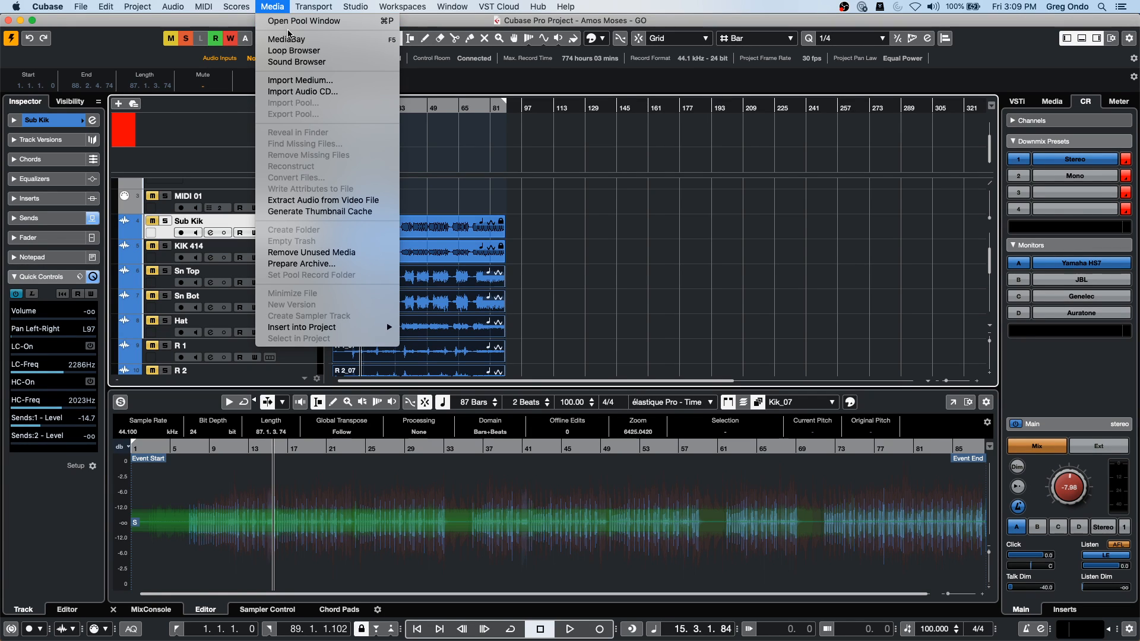
left_click(294, 21)
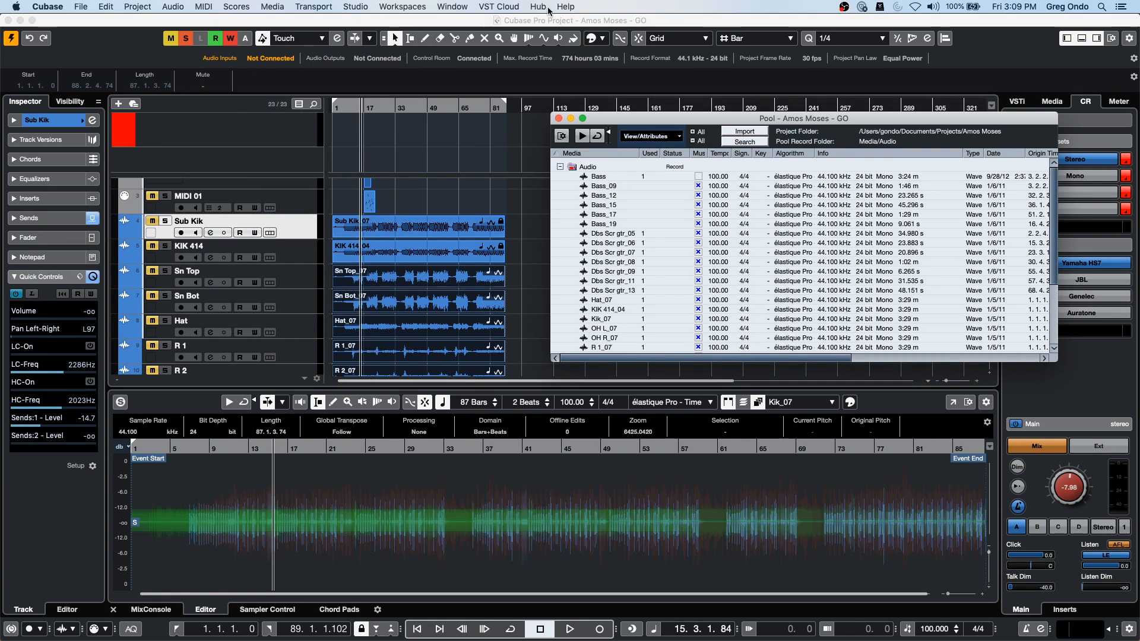
left_click_drag(615, 118, 291, 111)
left_click(281, 170)
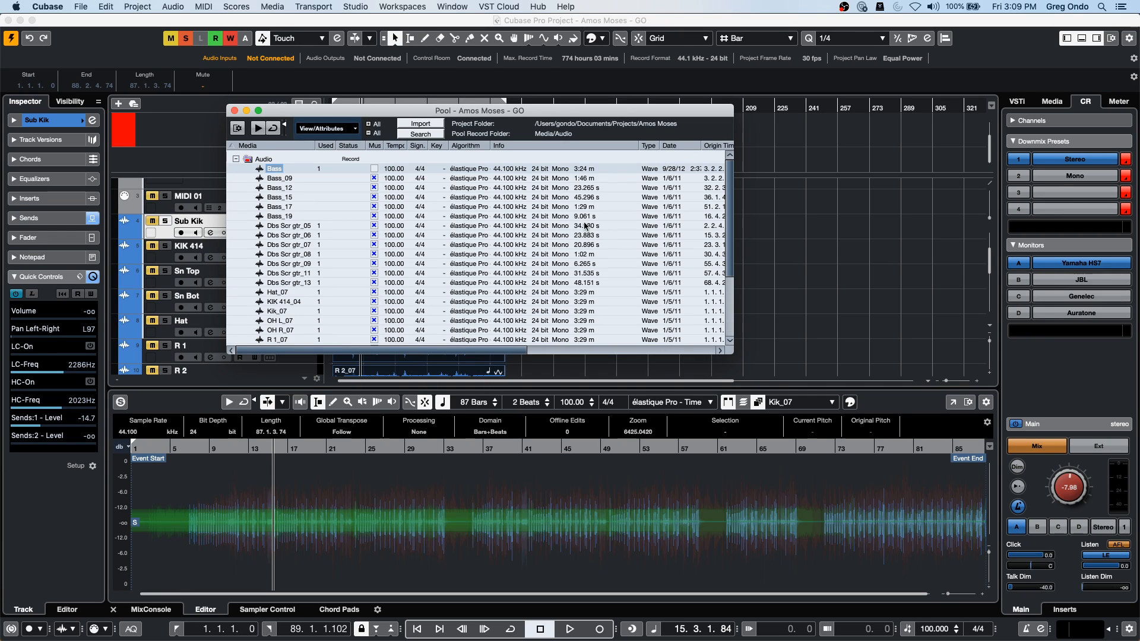
left_click_drag(733, 354, 1075, 537)
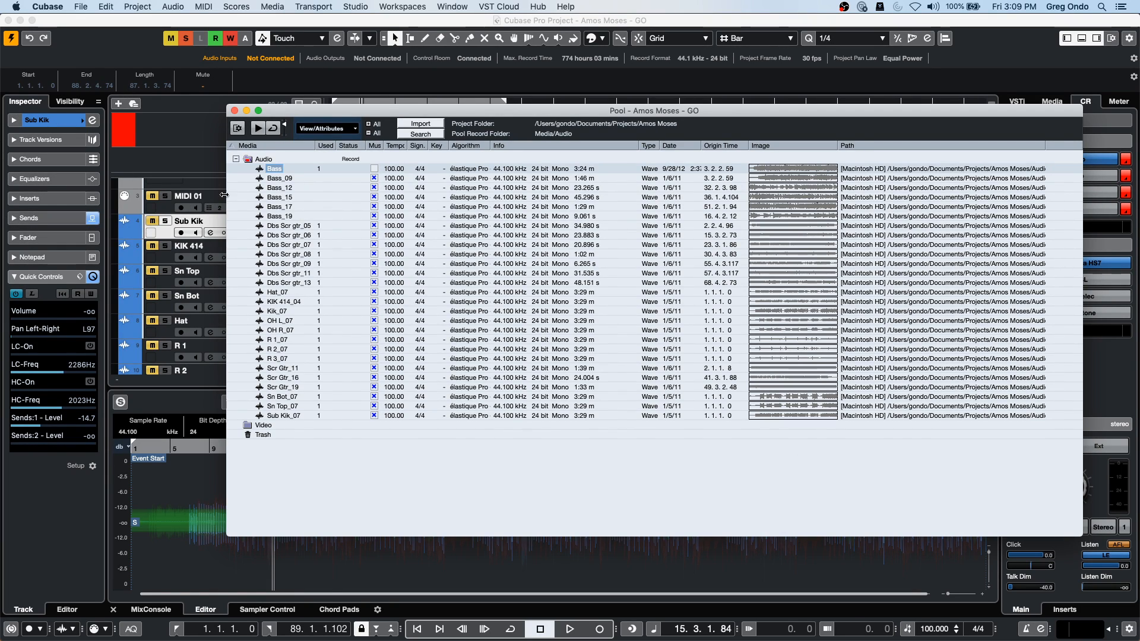
Step: Examine the conversion options and available sample rates for the Bass_12 file, and cancel the conversion
right_click(273, 188)
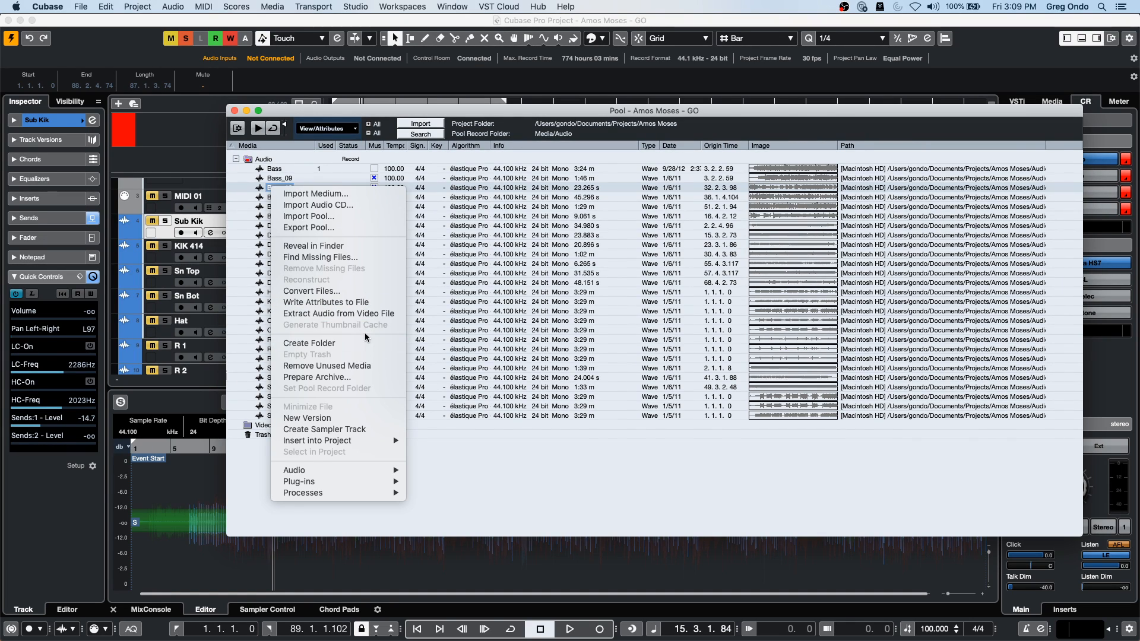
left_click(362, 292)
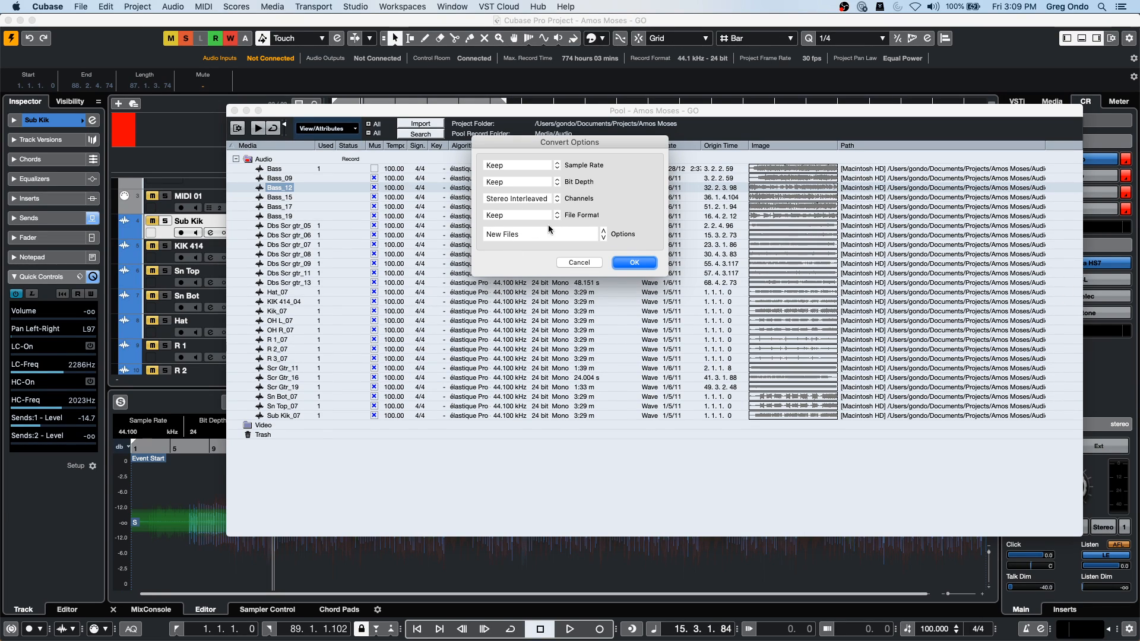
left_click(525, 165)
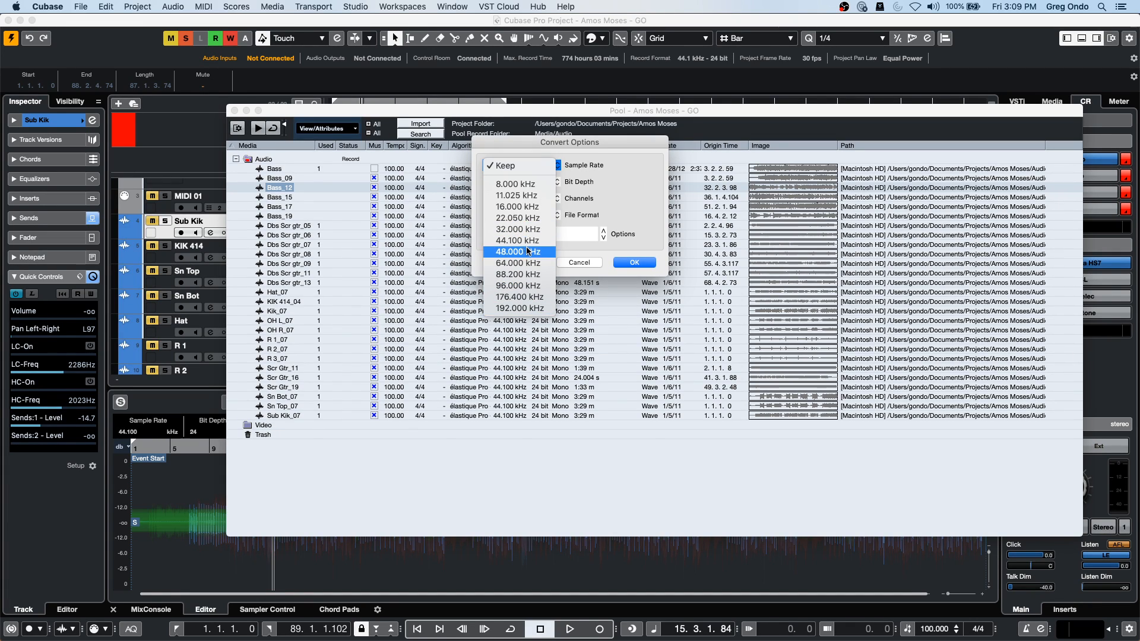
left_click(666, 233)
left_click(585, 263)
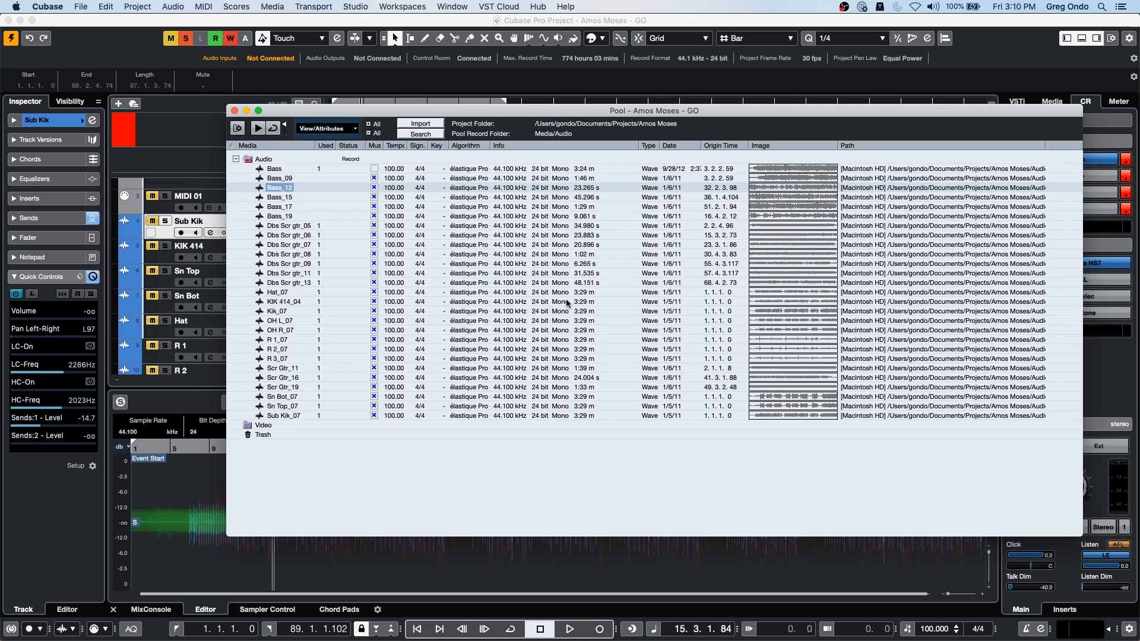
Step: View the commands available for the Bass_17 file and close the Pool window
right_click(283, 207)
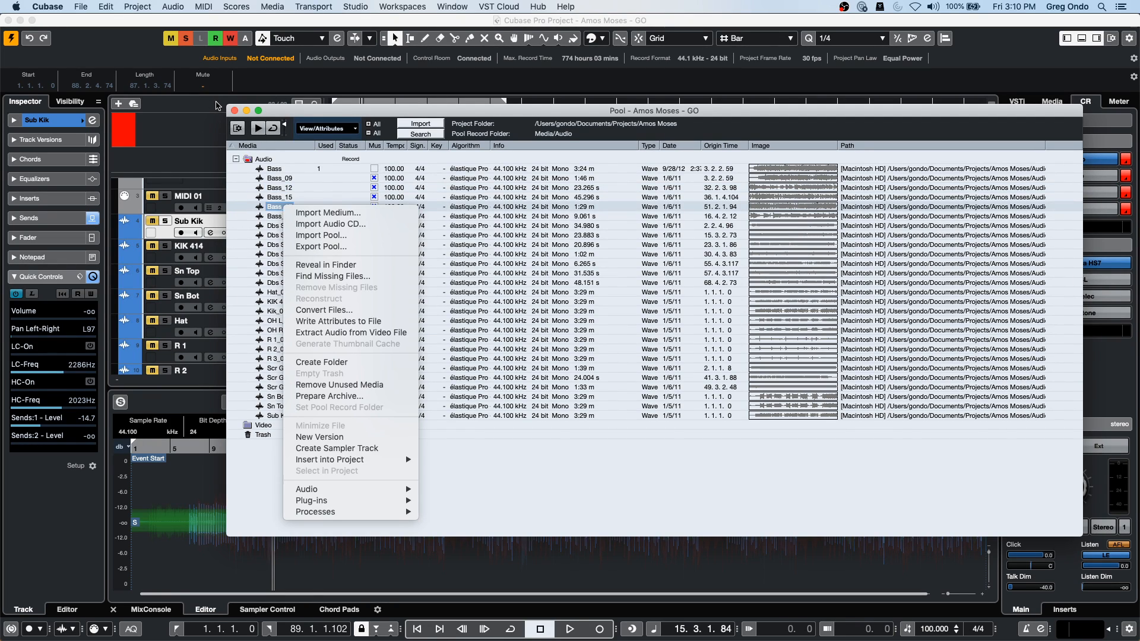
double_click(234, 111)
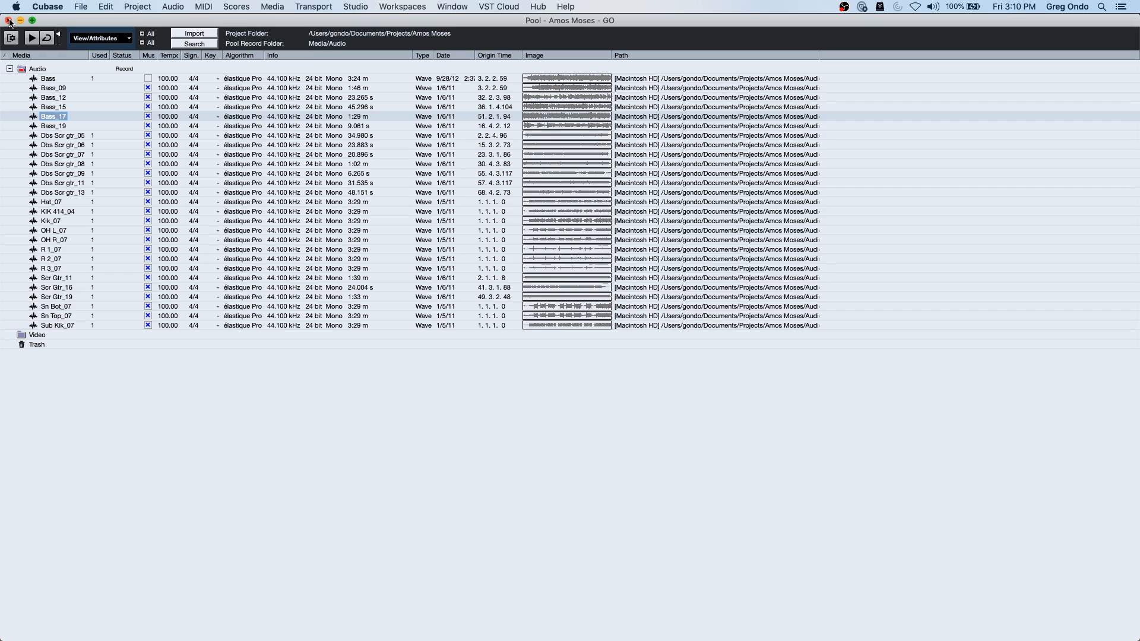
left_click(9, 21)
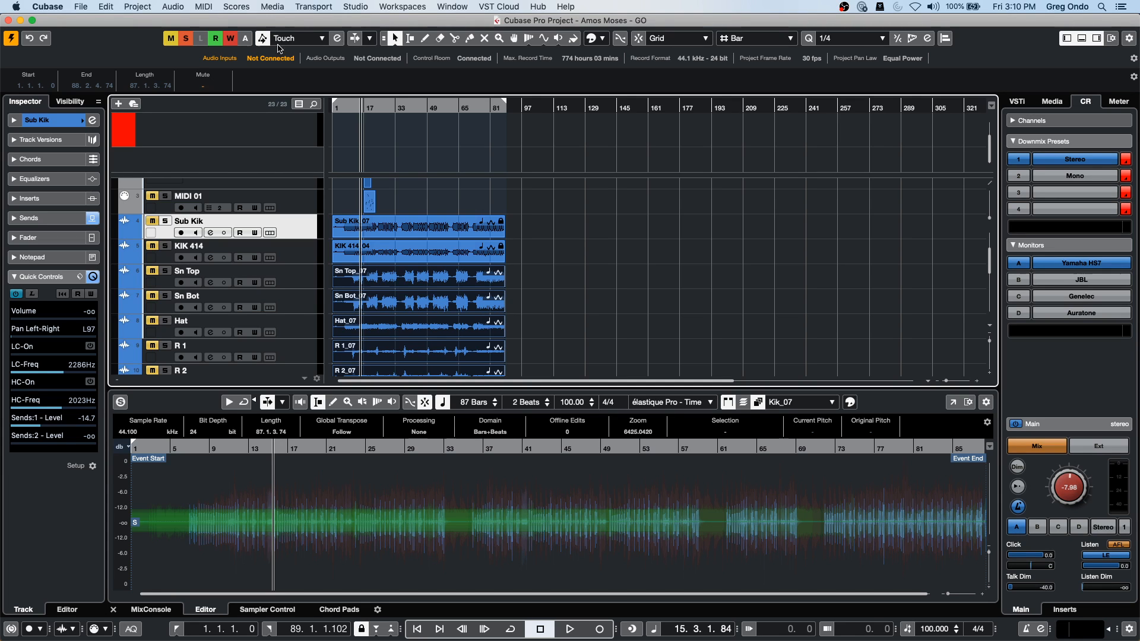
Step: Open the Preferences and go through the Event Display and Editors pages to the Editing-Audio page
left_click(81, 7)
mouse_move(58, 7)
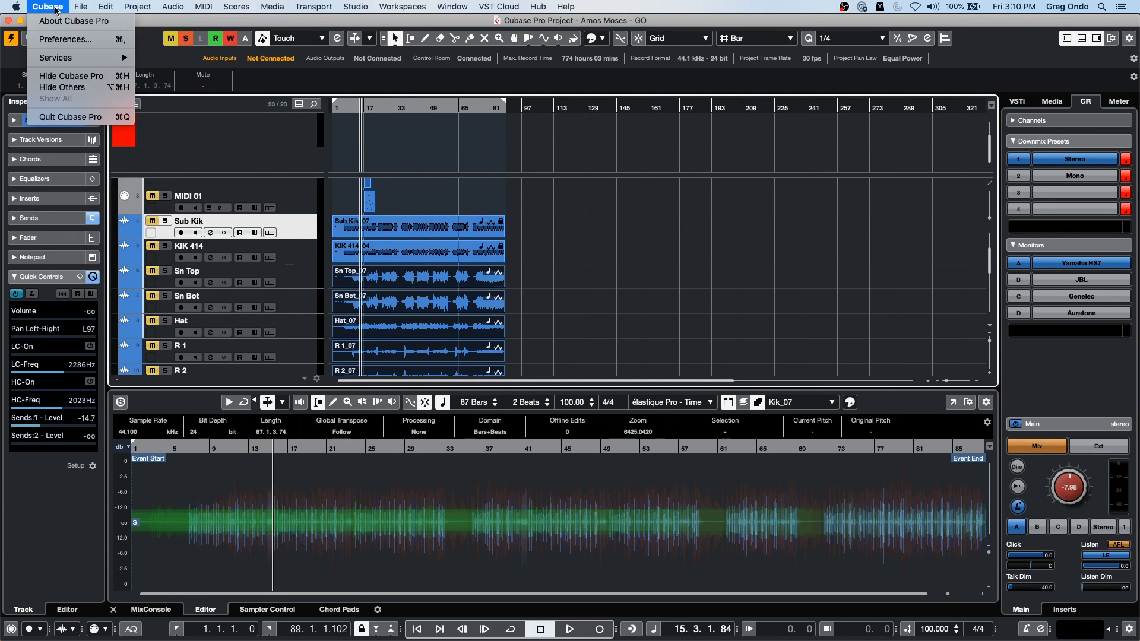
left_click(68, 39)
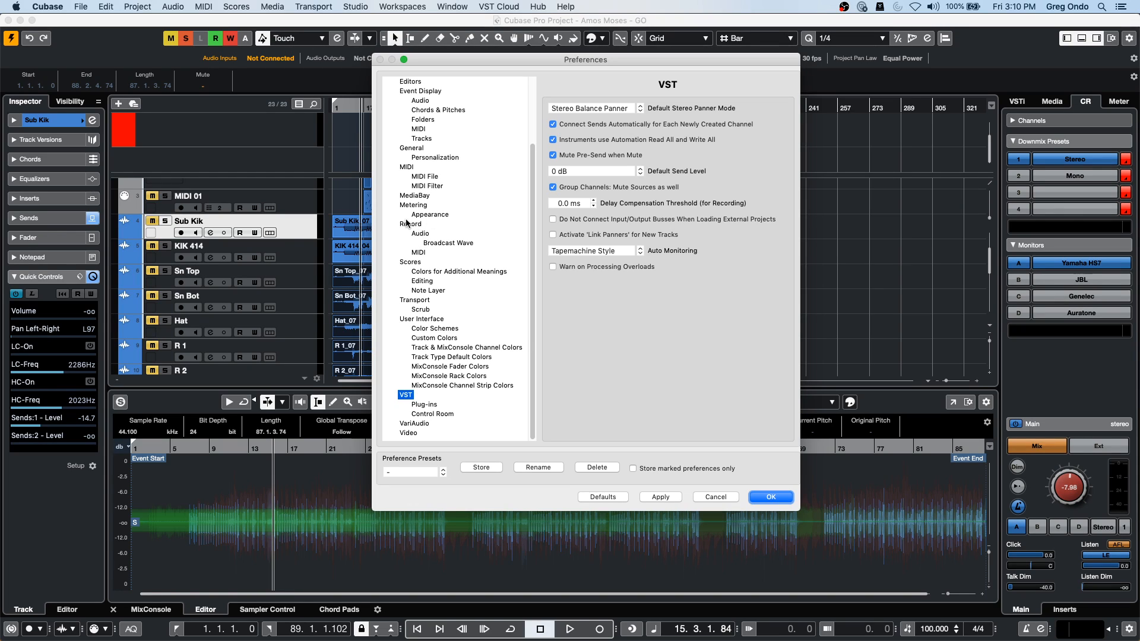
left_click(422, 92)
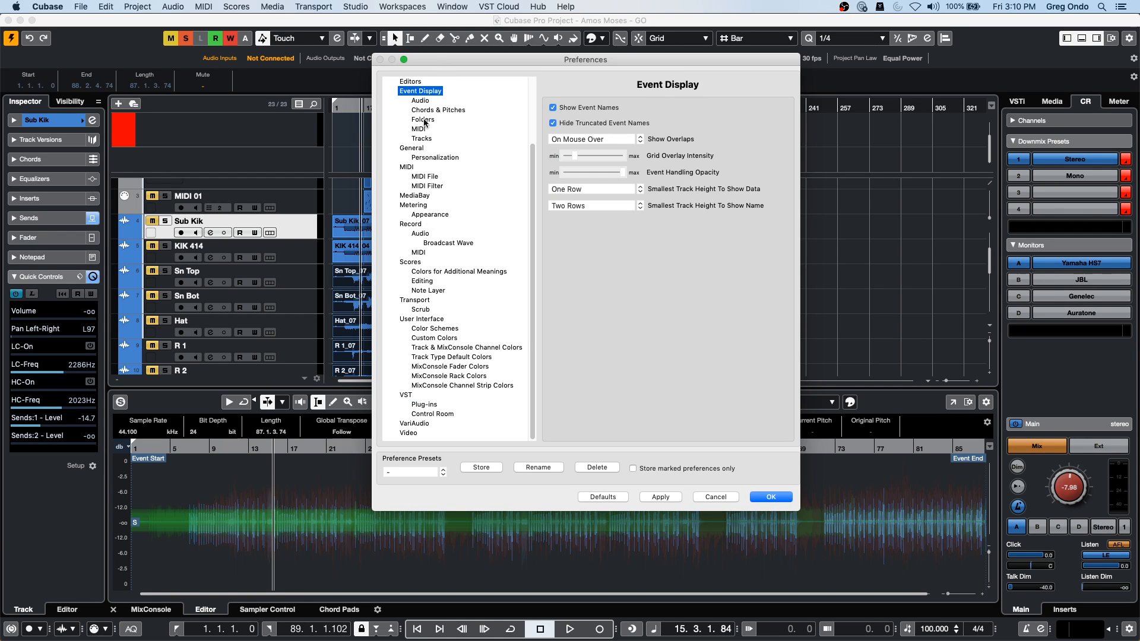
left_click(412, 83)
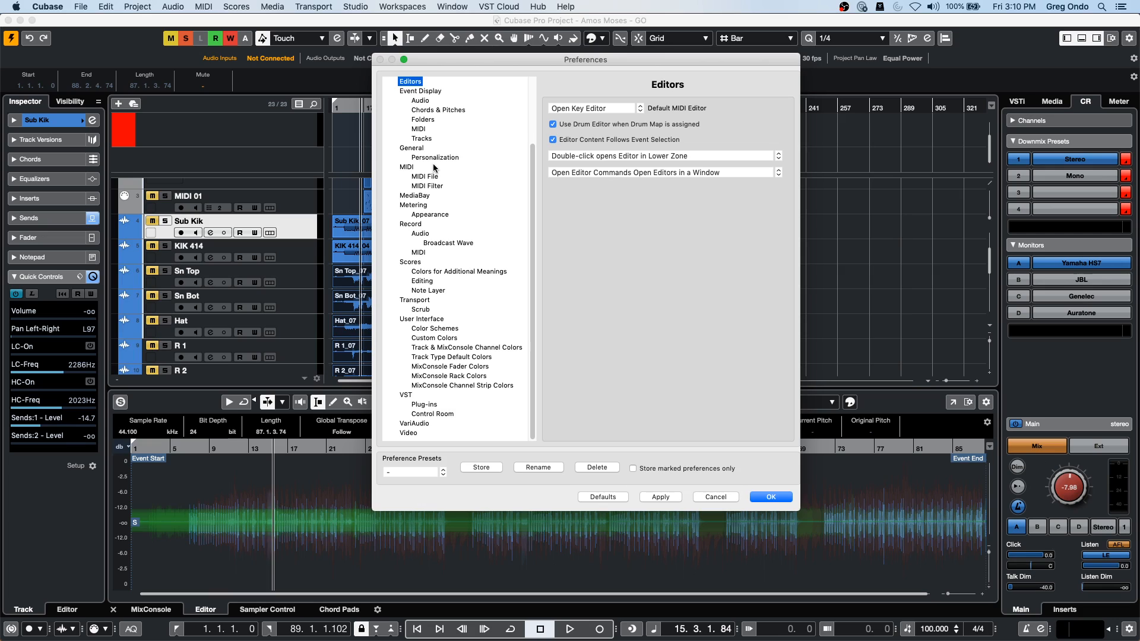
scroll(435, 168, "up", 3)
left_click(423, 104)
left_click(425, 95)
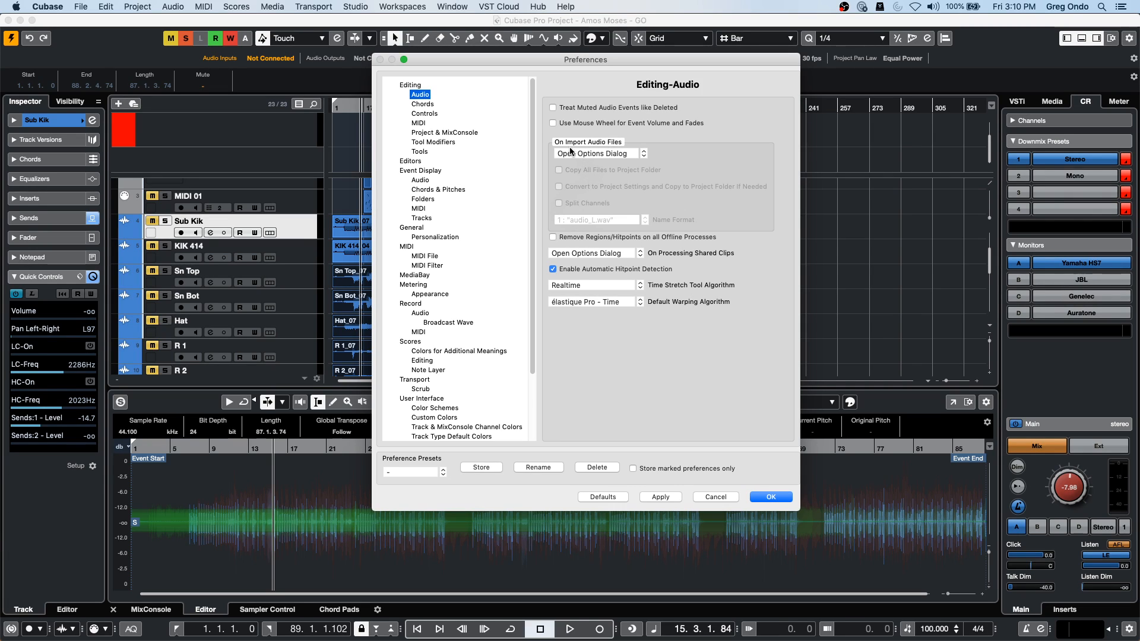
Step: Set On Import Audio Files to Use Settings to examine its copy and conversion options, and cancel the preferences
left_click(594, 156)
left_click(594, 166)
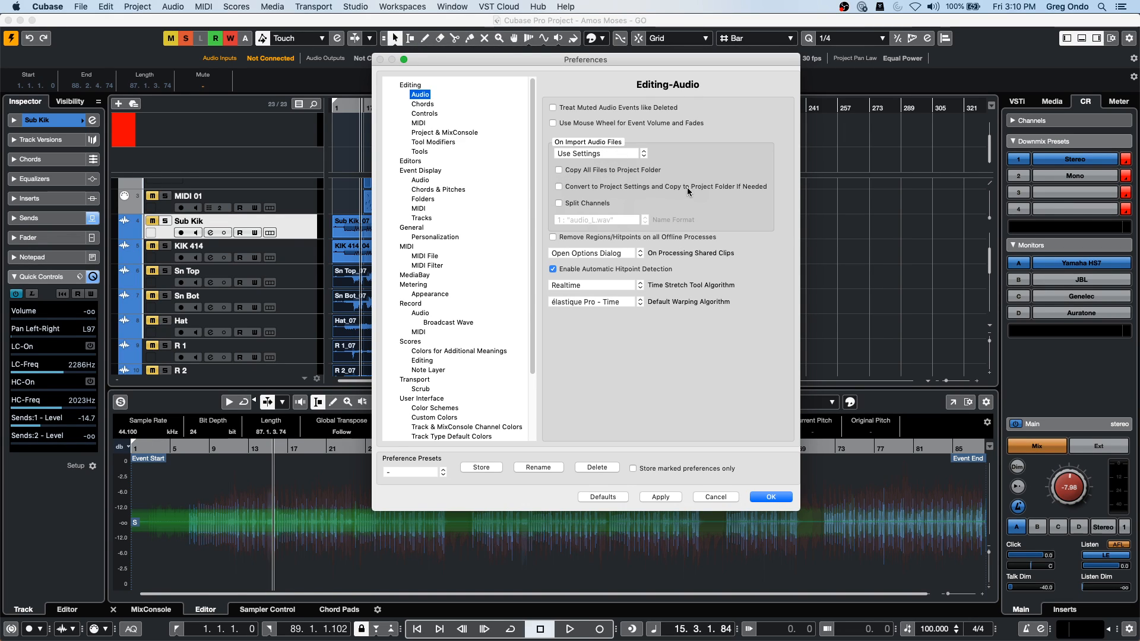
left_click(717, 496)
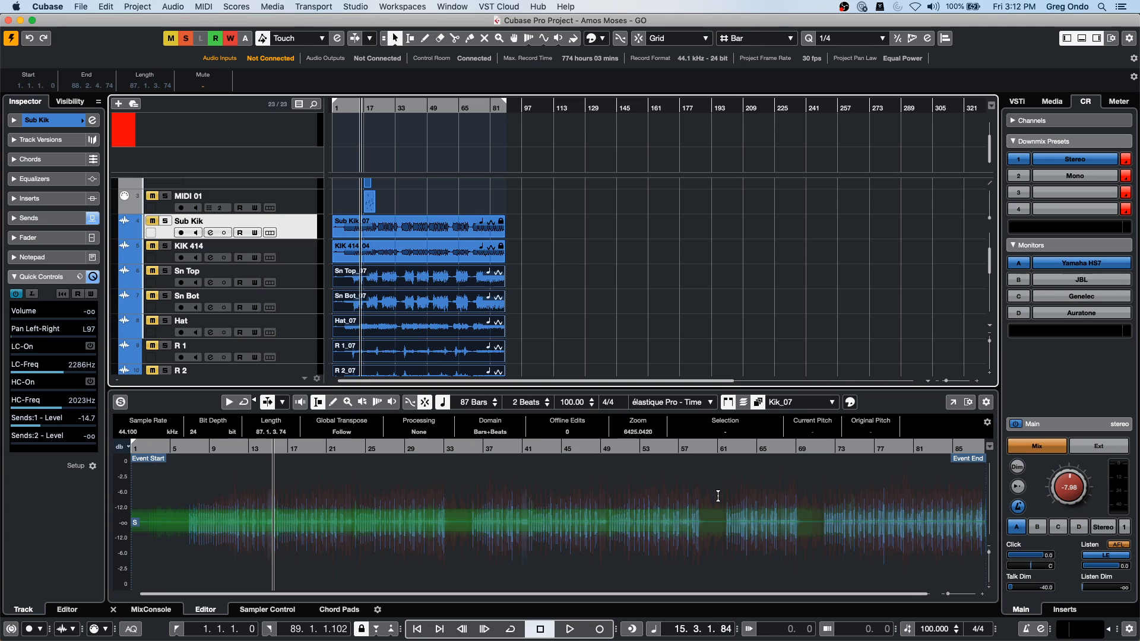
Step: Show the Volume automation track of Sn Top and make it taller
left_click(125, 283)
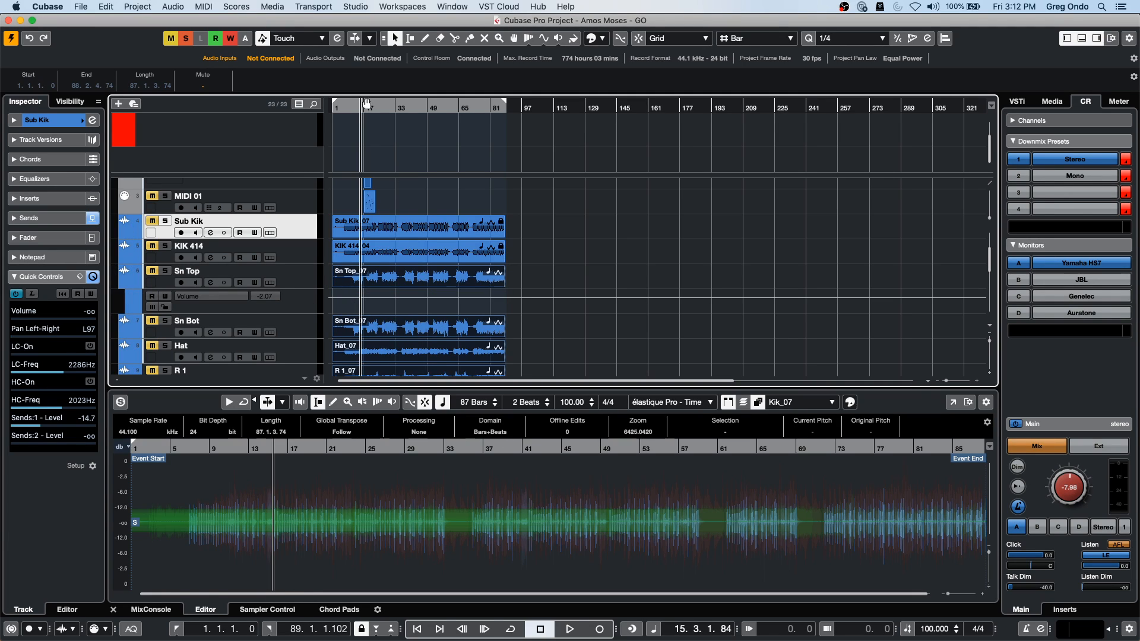
left_click_drag(343, 107, 295, 361)
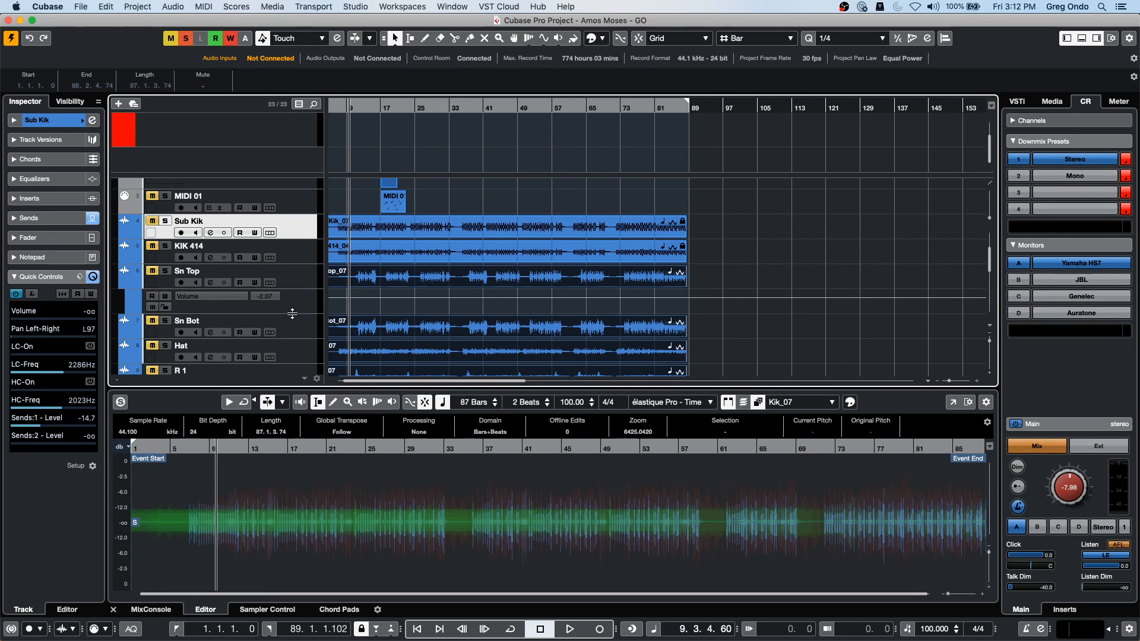
left_click(293, 315)
left_click_drag(293, 317, 293, 363)
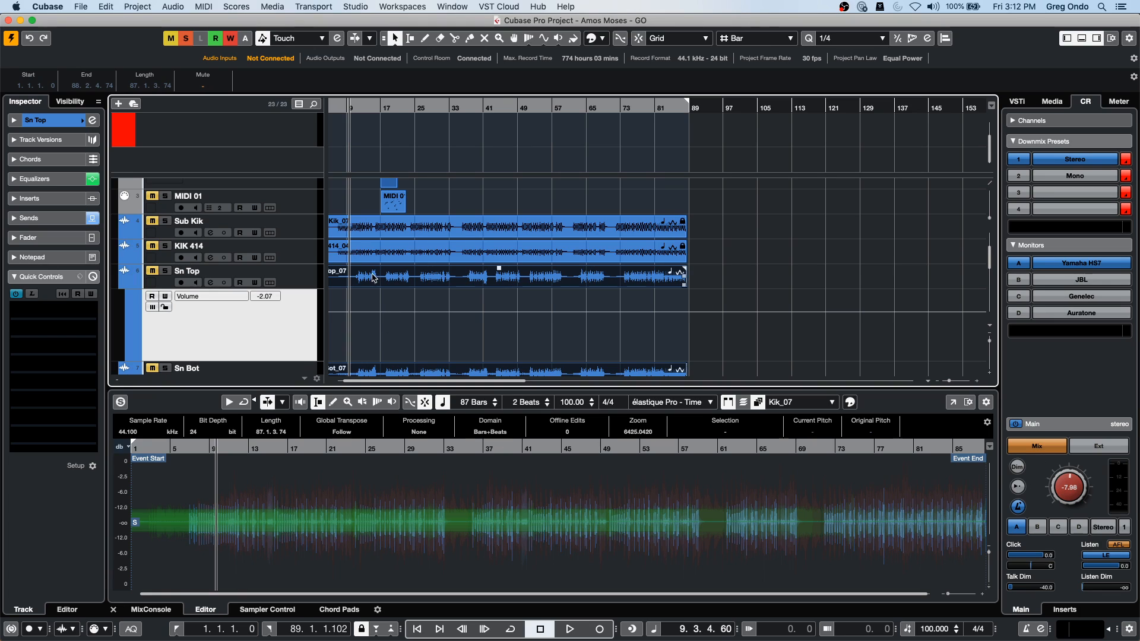
Step: Draw a freehand volume automation curve for Sn Top from about bar 17 to bar 58
right_click(400, 331)
left_click(429, 330)
left_click_drag(383, 317, 561, 326)
left_click(445, 276)
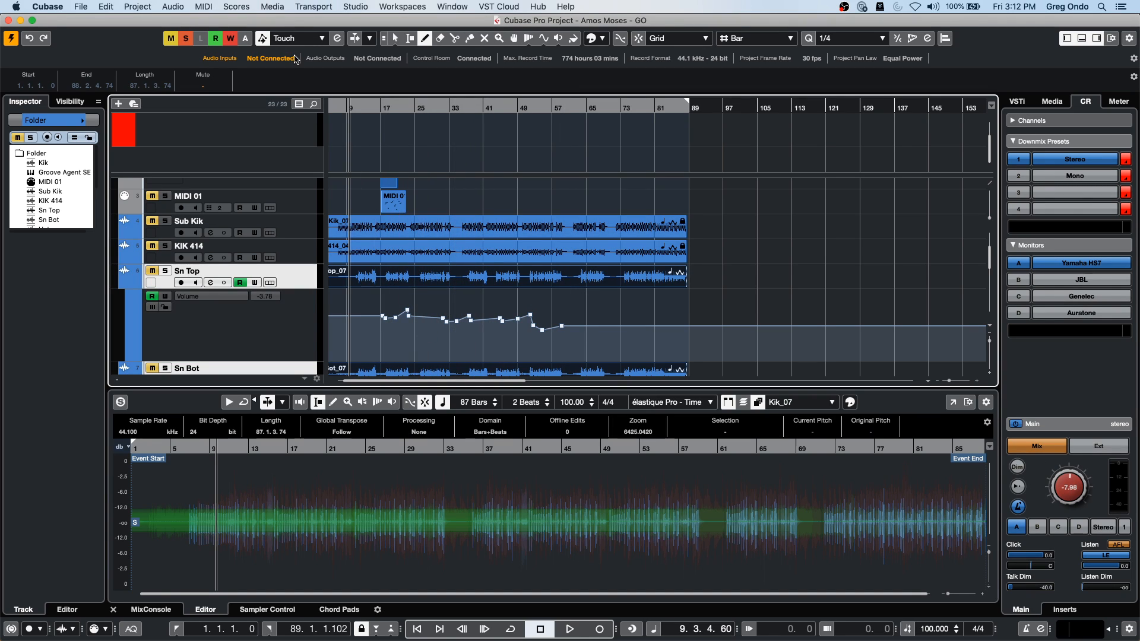
Step: Enable Show Data on Tracks in the Automation Panel settings and close the panel
key("F6")
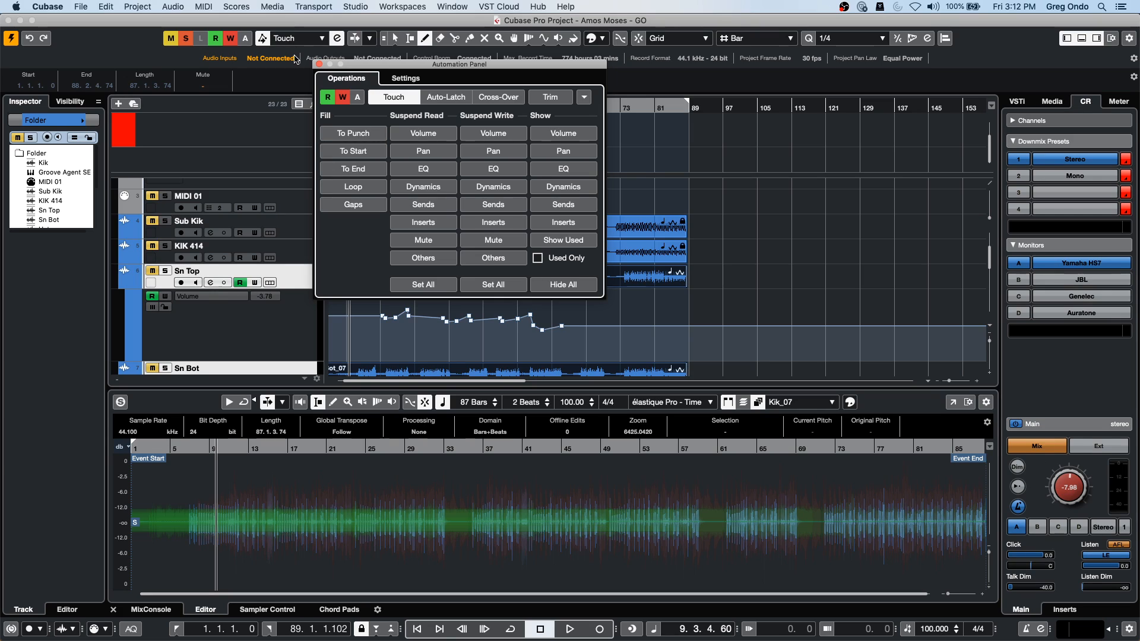
left_click(403, 79)
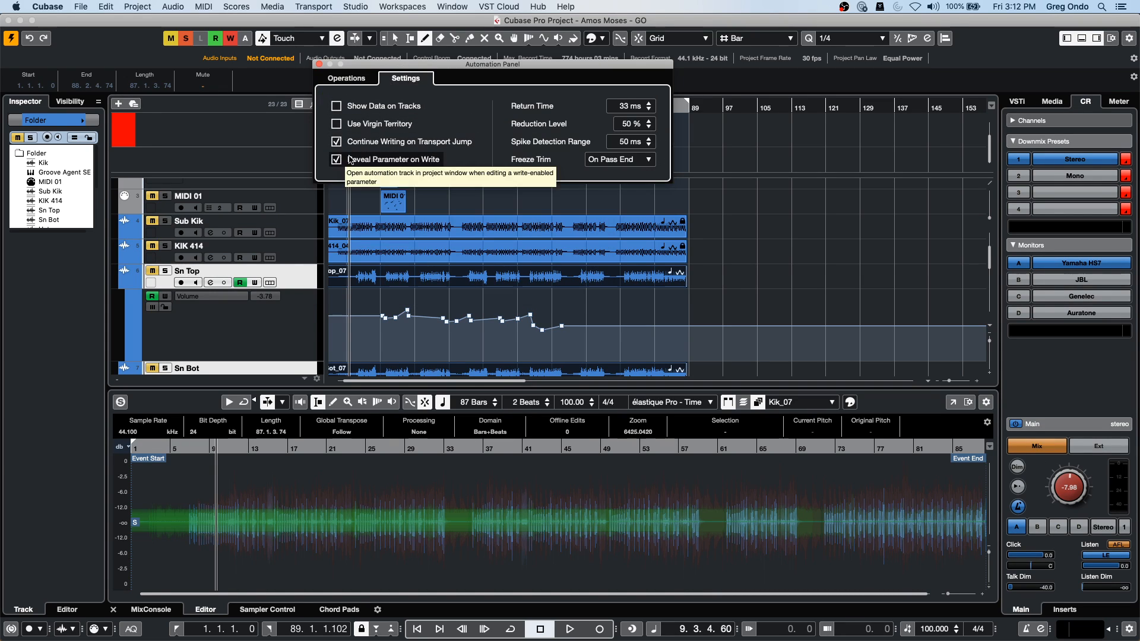
left_click(337, 106)
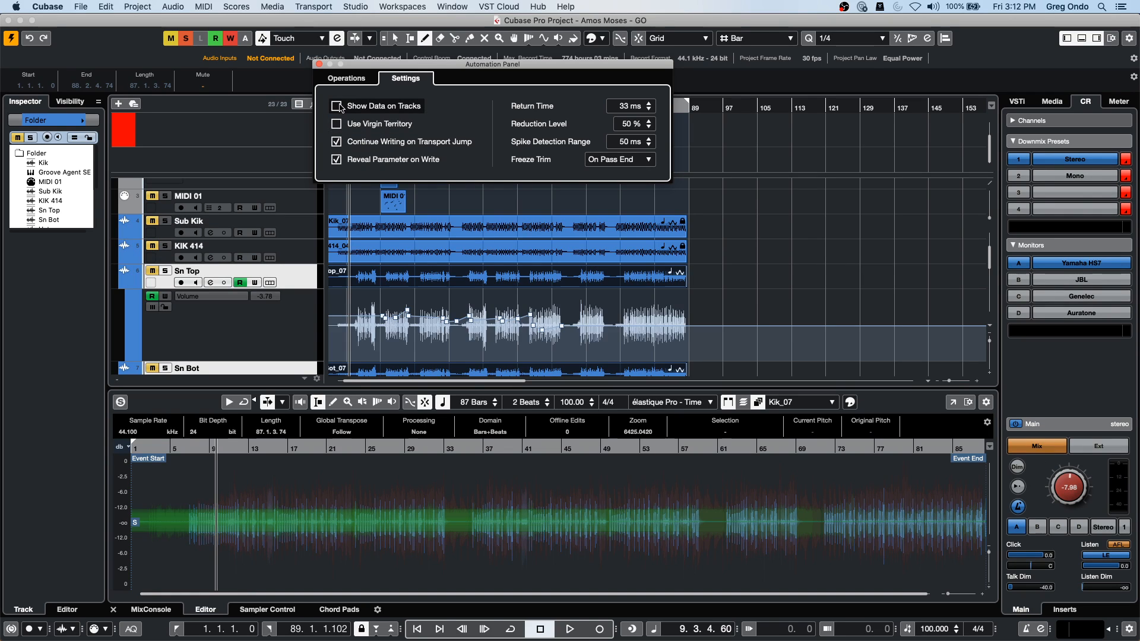
left_click(320, 64)
Step: Draw finer volume automation over the Sn Top waveform between about bars 19 and 27
left_click_drag(374, 109, 375, 161)
mouse_move(509, 321)
left_mouse_down()
mouse_move(517, 301)
mouse_move(556, 329)
mouse_move(639, 333)
mouse_move(585, 327)
mouse_move(754, 288)
mouse_move(823, 323)
left_mouse_up()
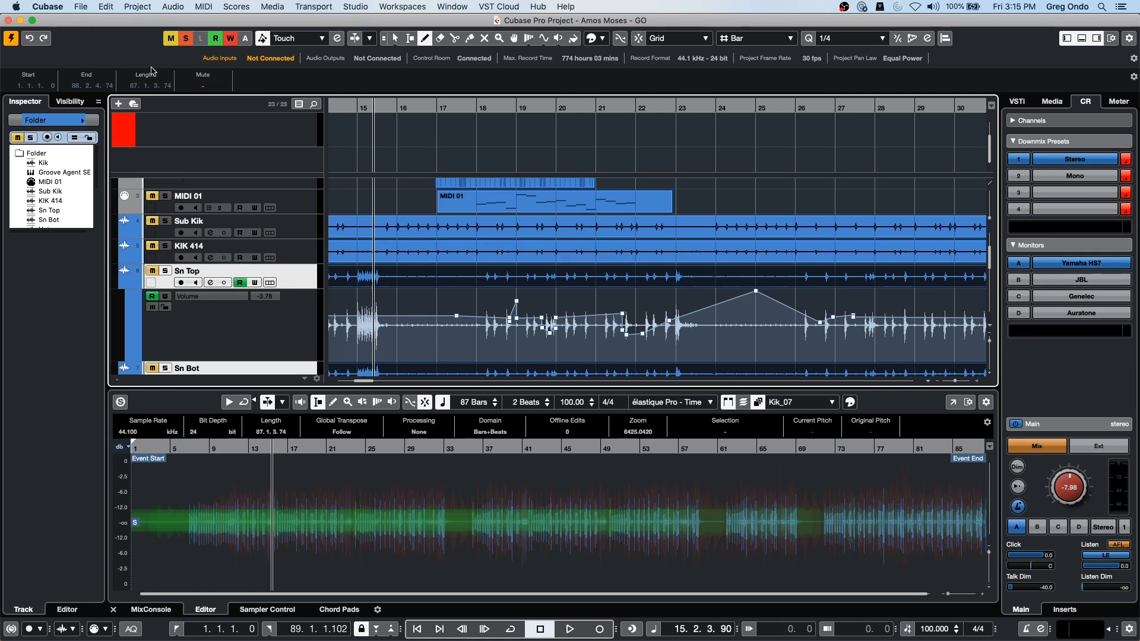
Step: Revert the project to its previously saved version
scroll(454, 251, "down", 10)
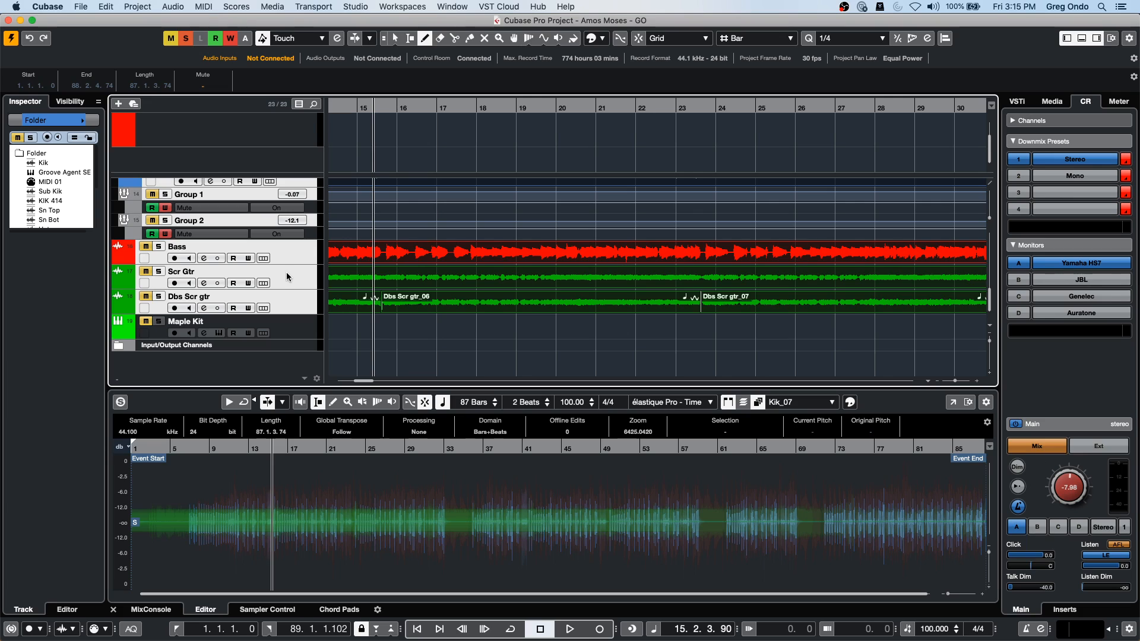
scroll(291, 261, "up", 10)
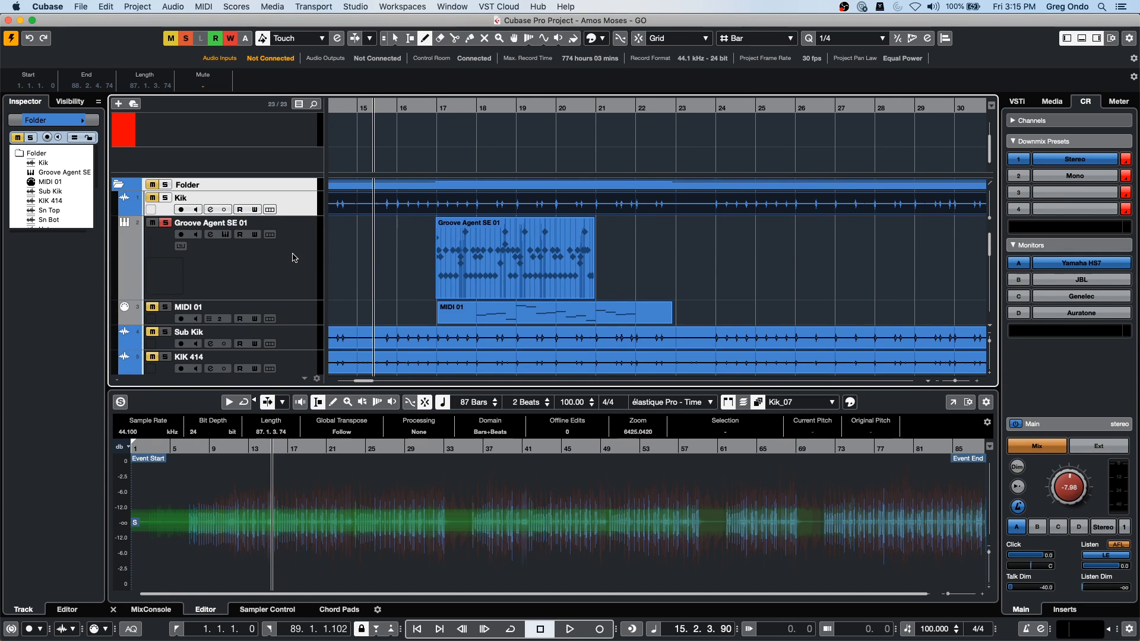
left_click(80, 7)
left_click(94, 117)
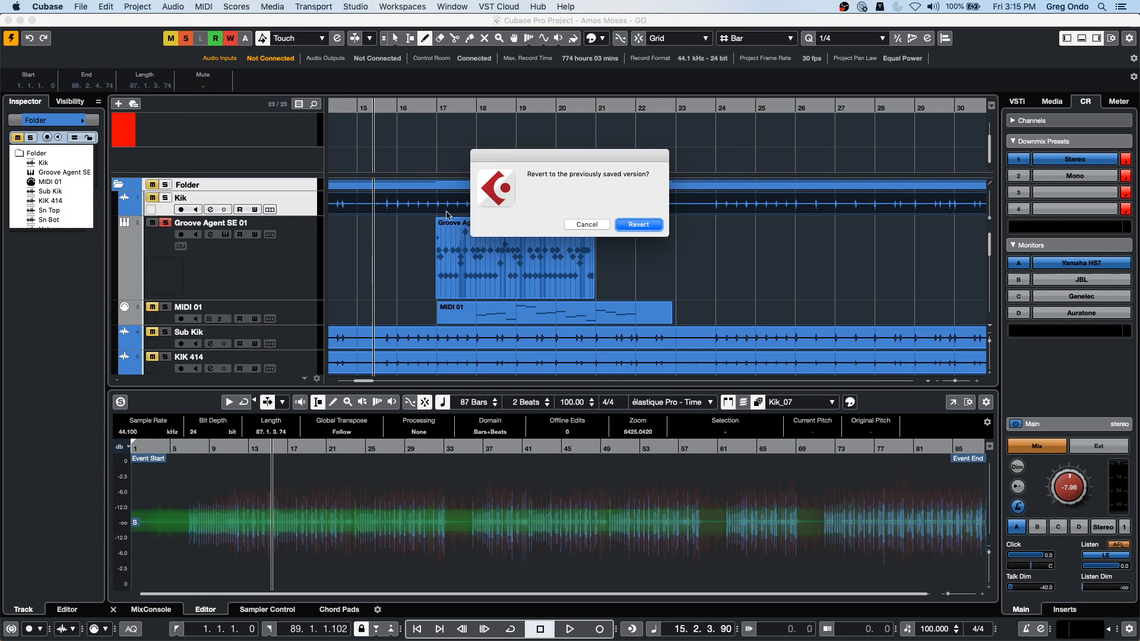
left_click(637, 224)
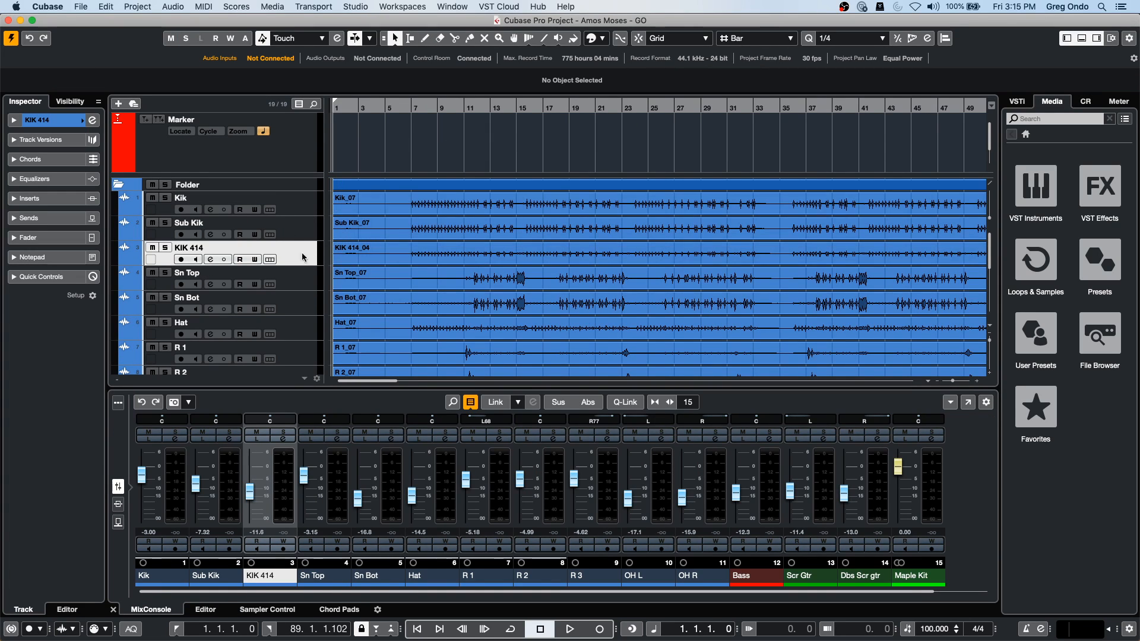
Step: Select Sn Top, solo the Sn Bot and Sn Top tracks, and play the project from about bar 11
left_click(314, 287)
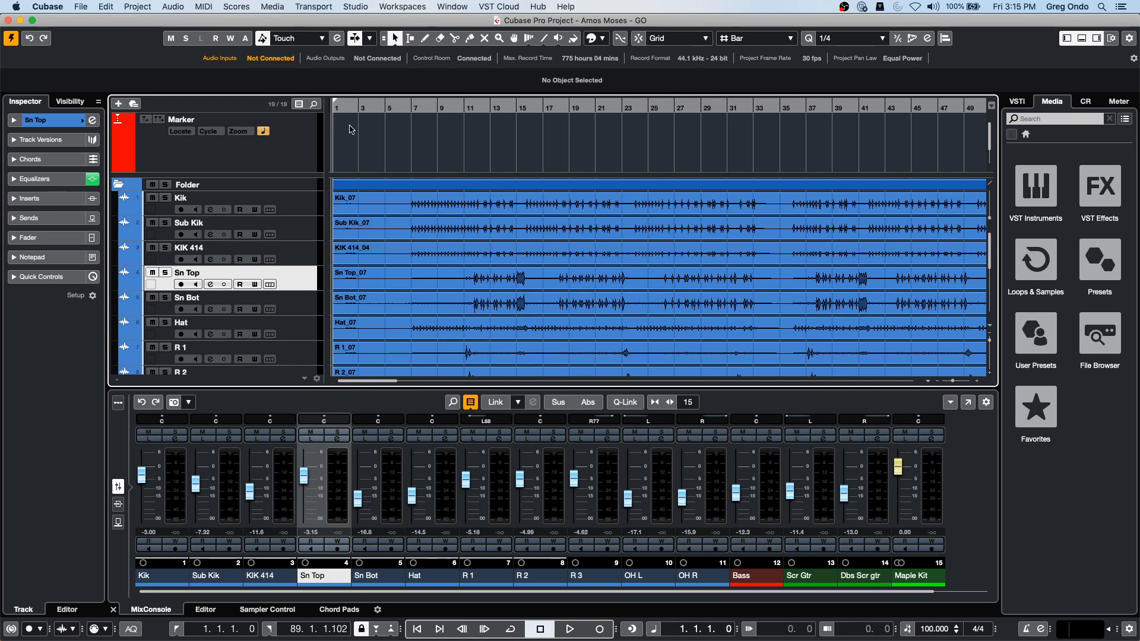
left_click(166, 298)
key("space")
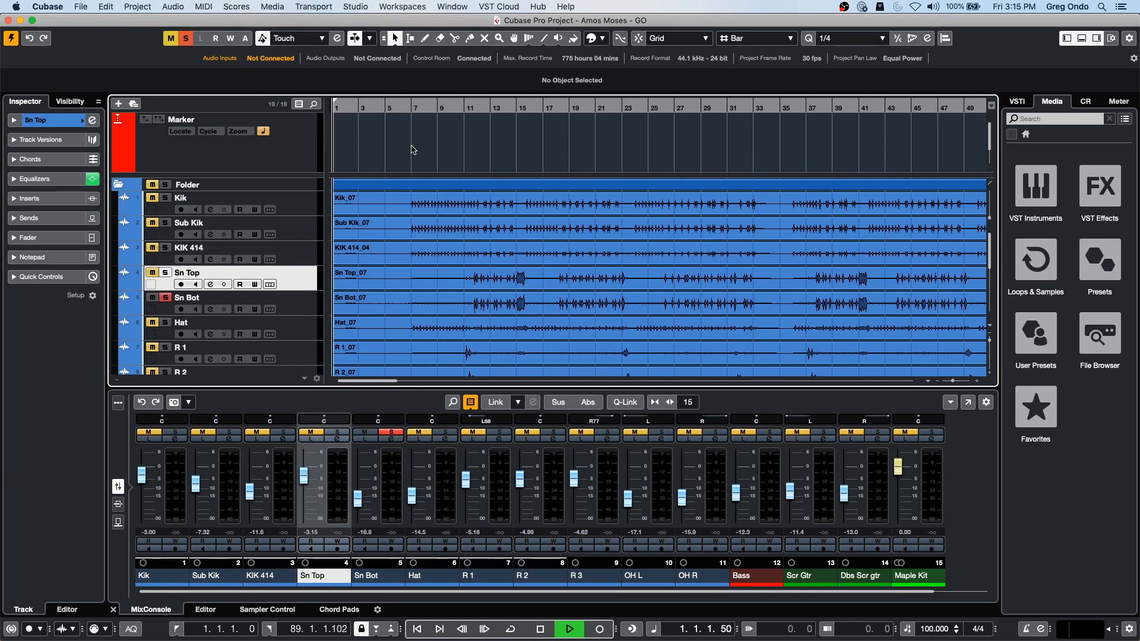
left_click(166, 272)
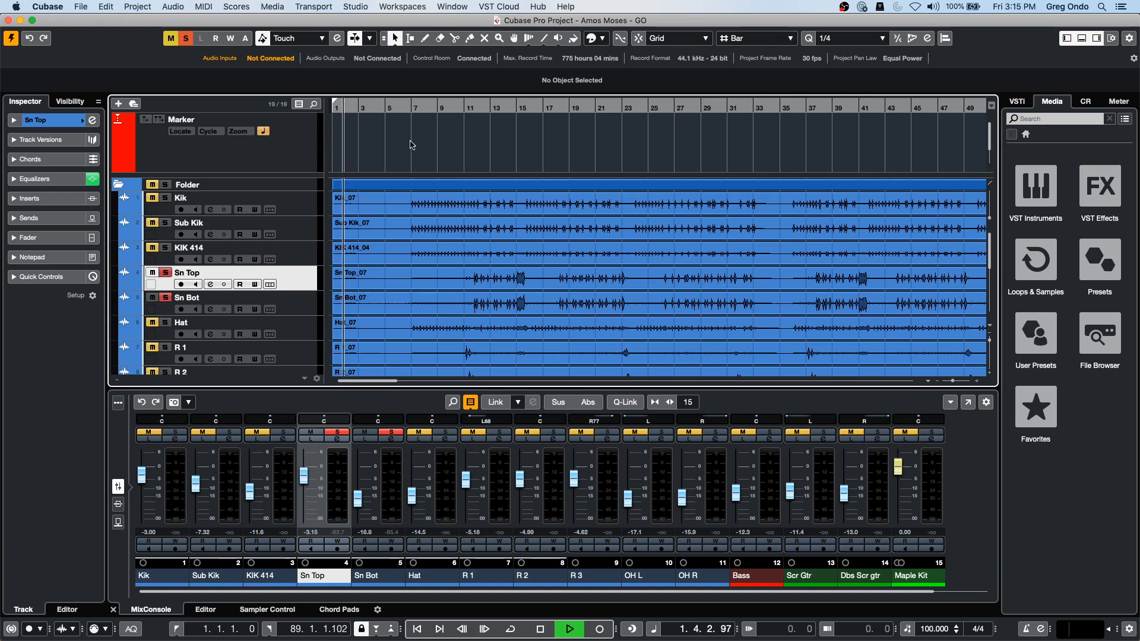
left_click(459, 105)
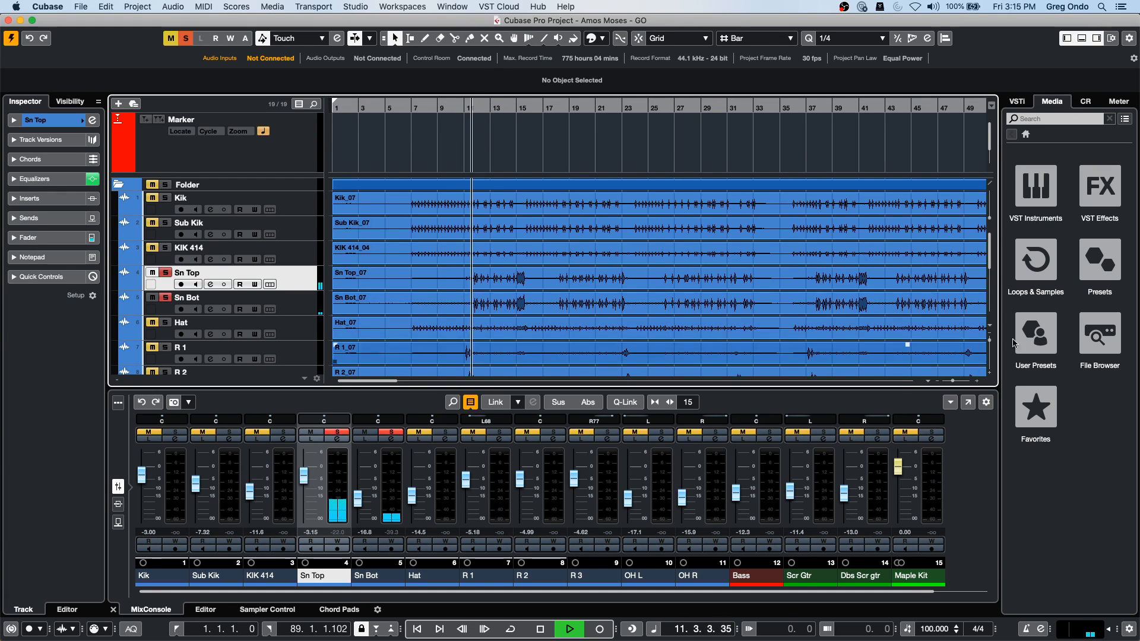
left_click(1126, 629)
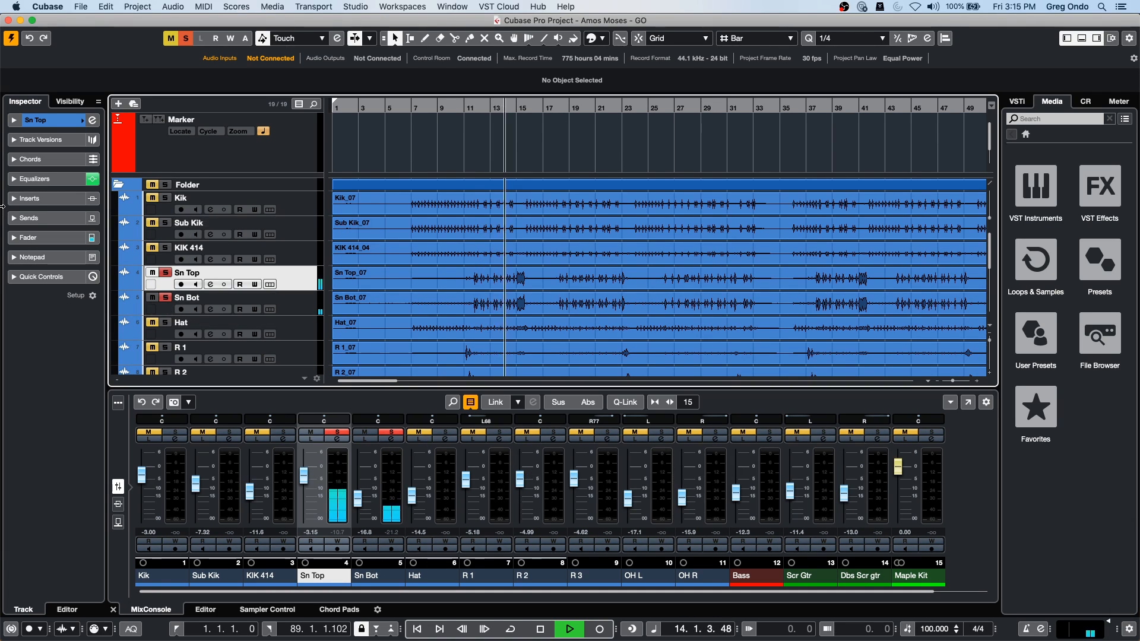
Step: Add a stereo FX channel with the REVelation reverb to the first send of Sn Top
left_click(48, 219)
right_click(42, 237)
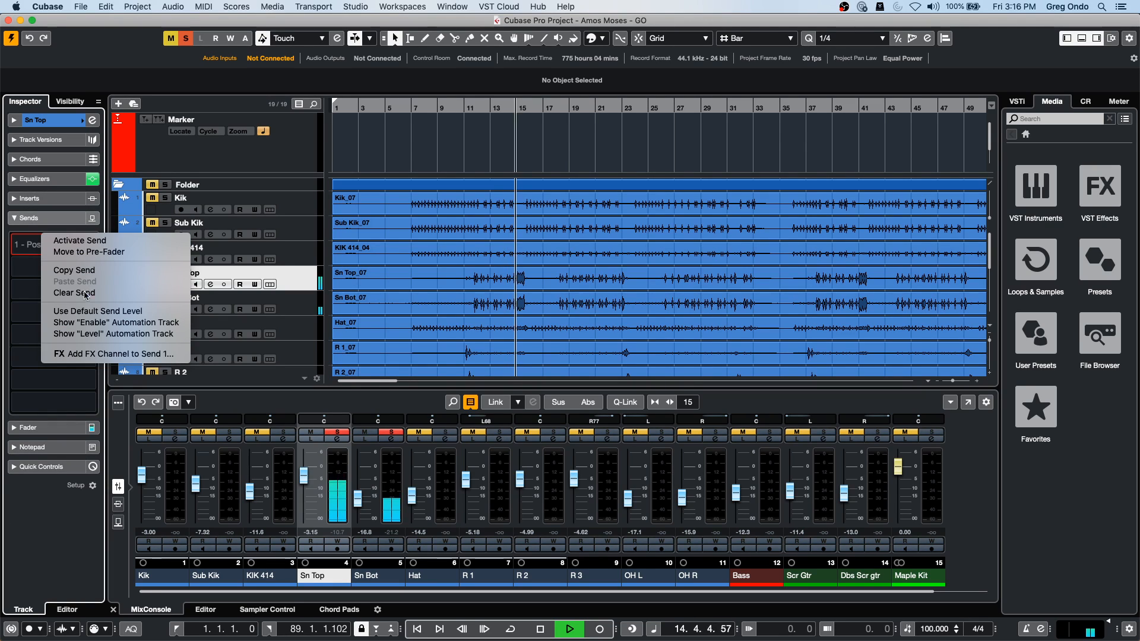
left_click(100, 354)
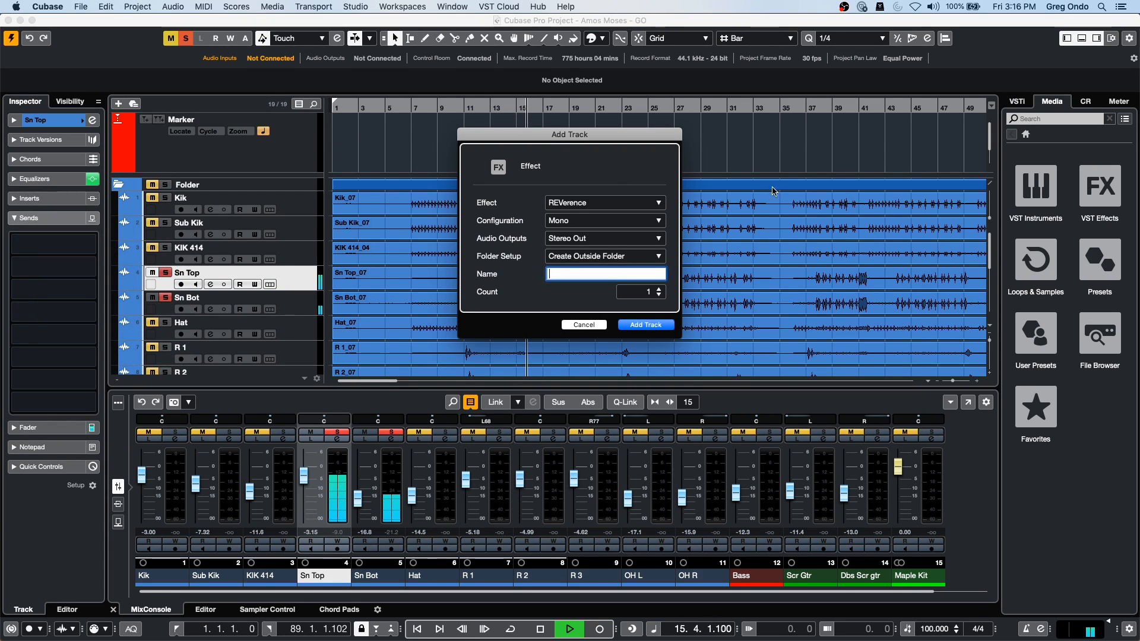
left_click(590, 228)
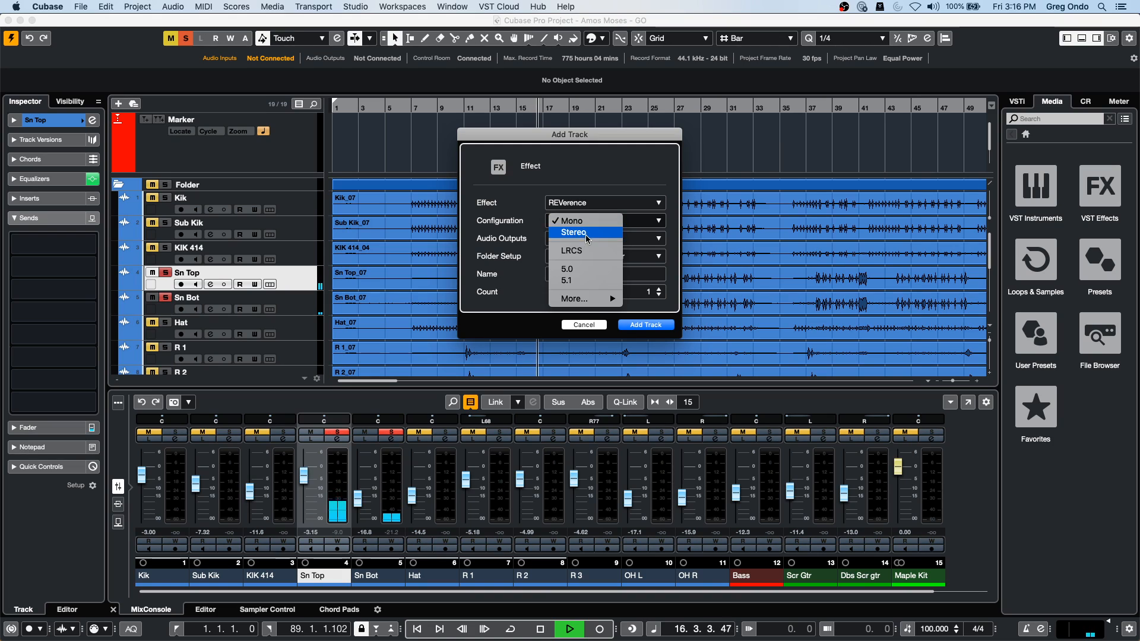
left_click(591, 232)
left_click(600, 203)
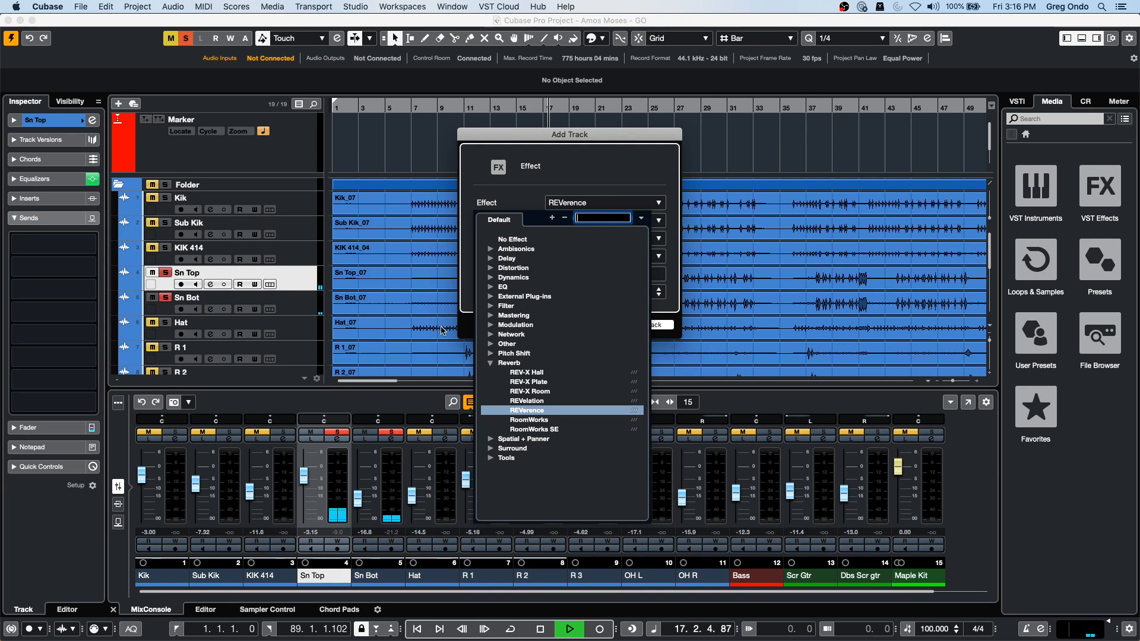
left_click(528, 401)
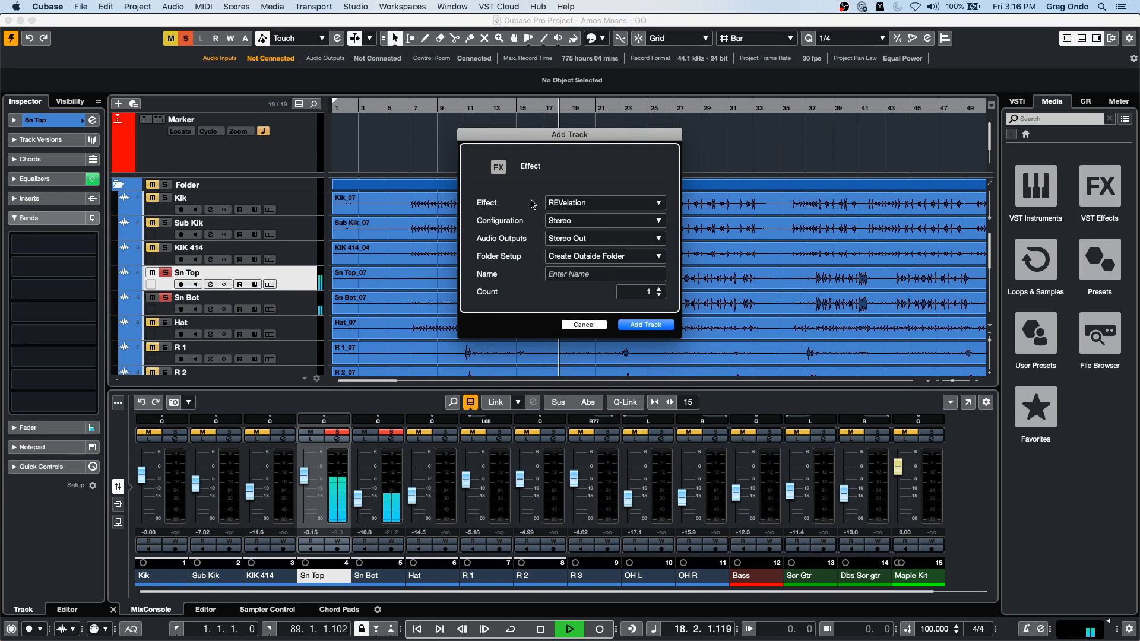
left_click(645, 324)
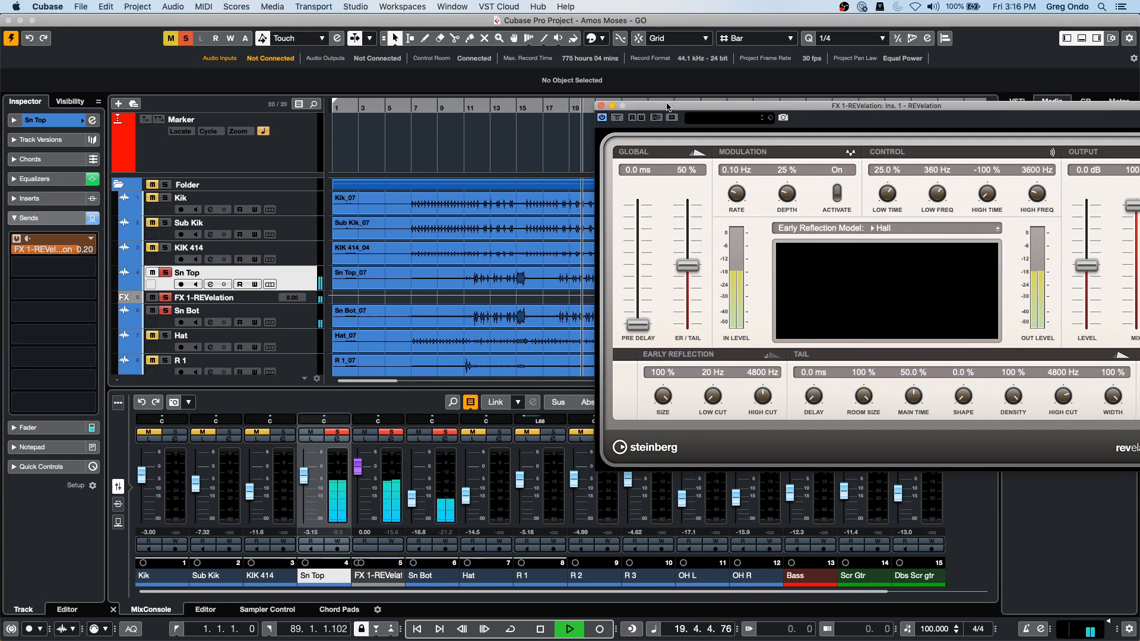
Step: Stop playback, move the REVelation window below the upper tracks, and select the Sn Top track
left_click_drag(667, 107, 359, 105)
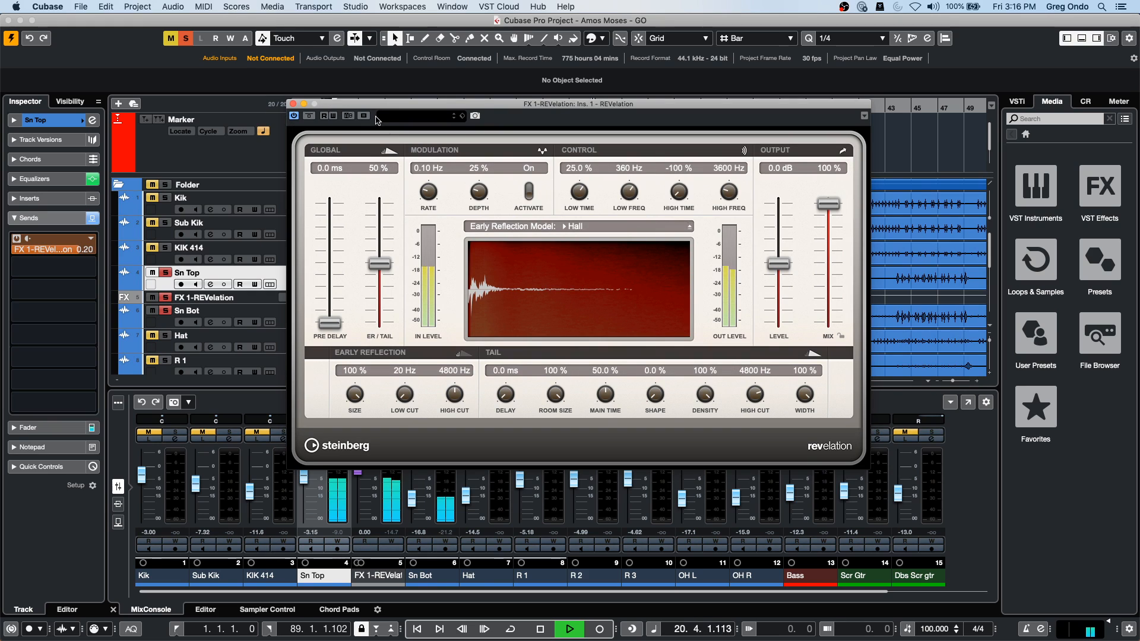
left_click_drag(364, 106, 585, 113)
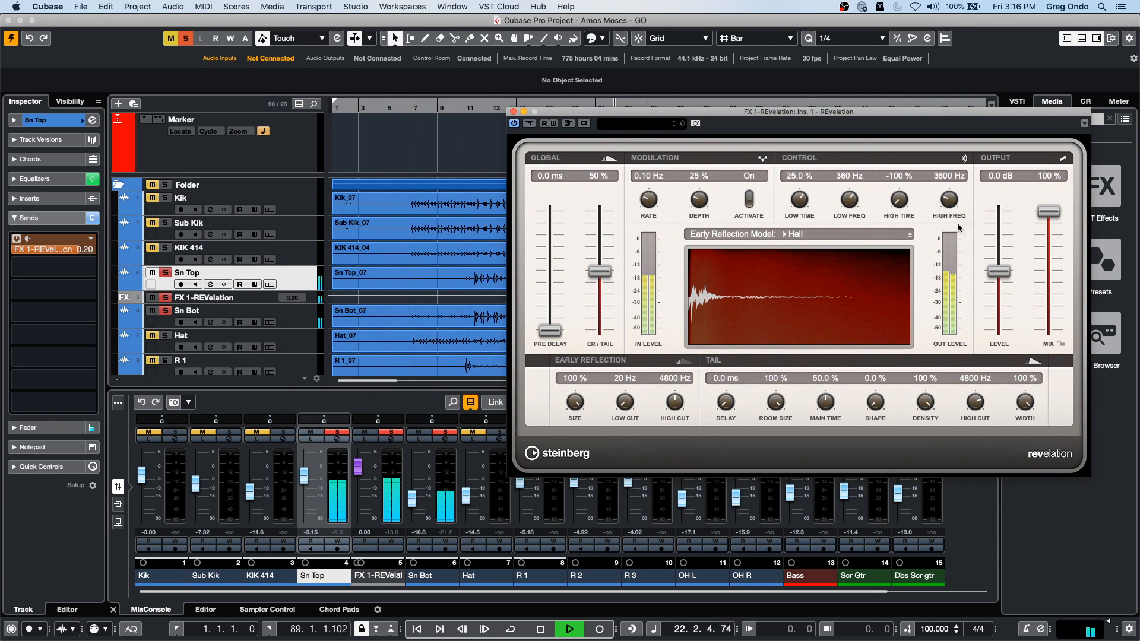
key("space")
left_click(479, 84)
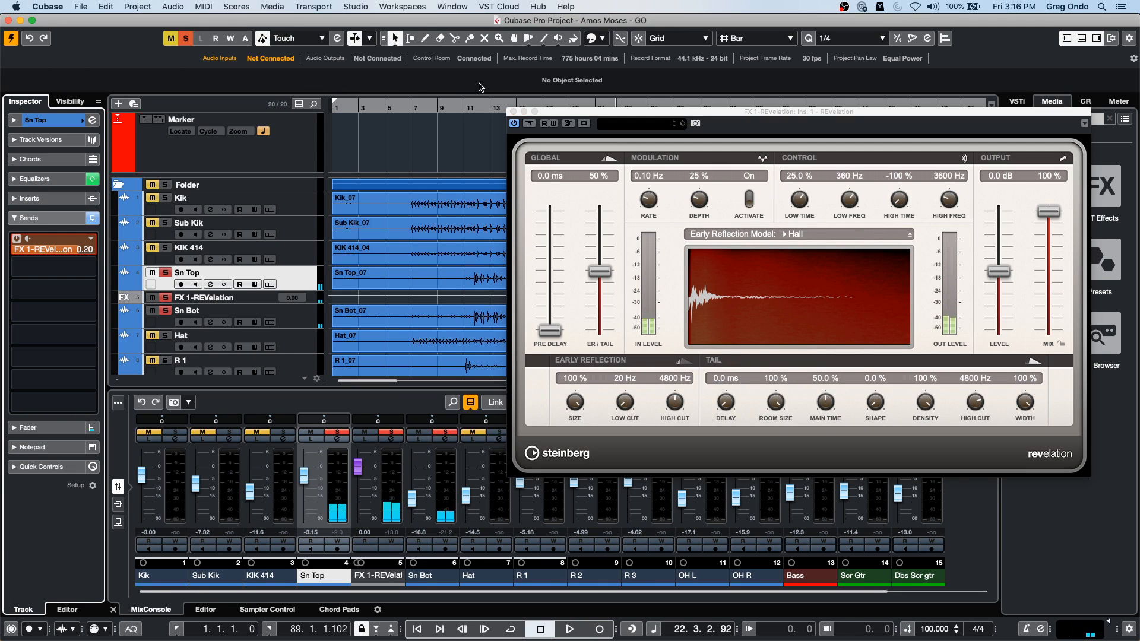
left_click_drag(561, 114, 375, 345)
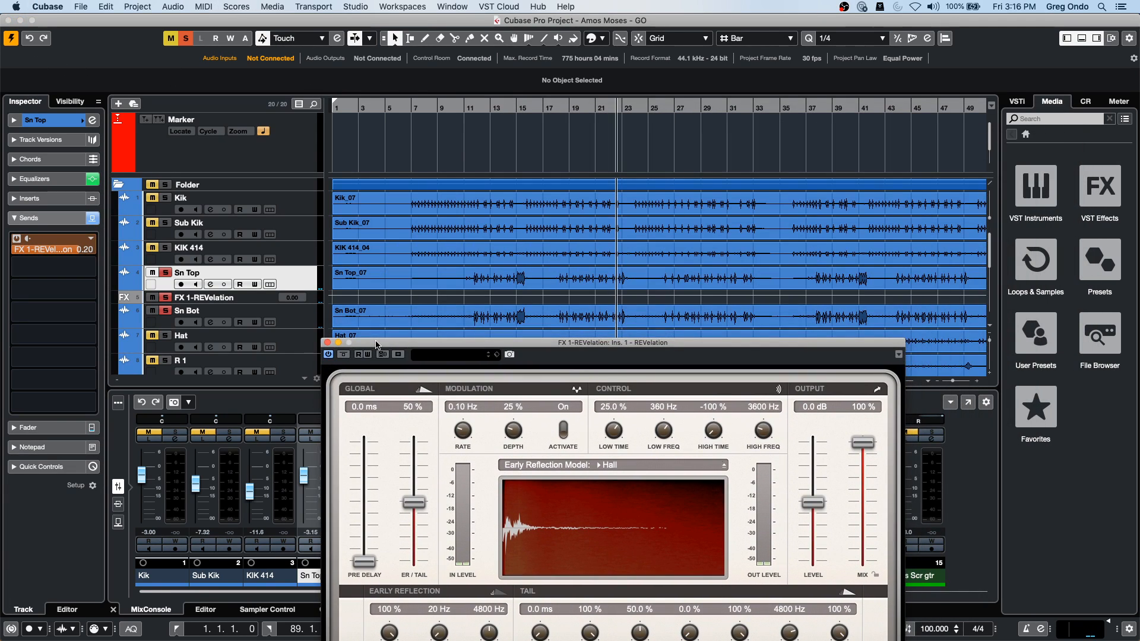
left_click(297, 279)
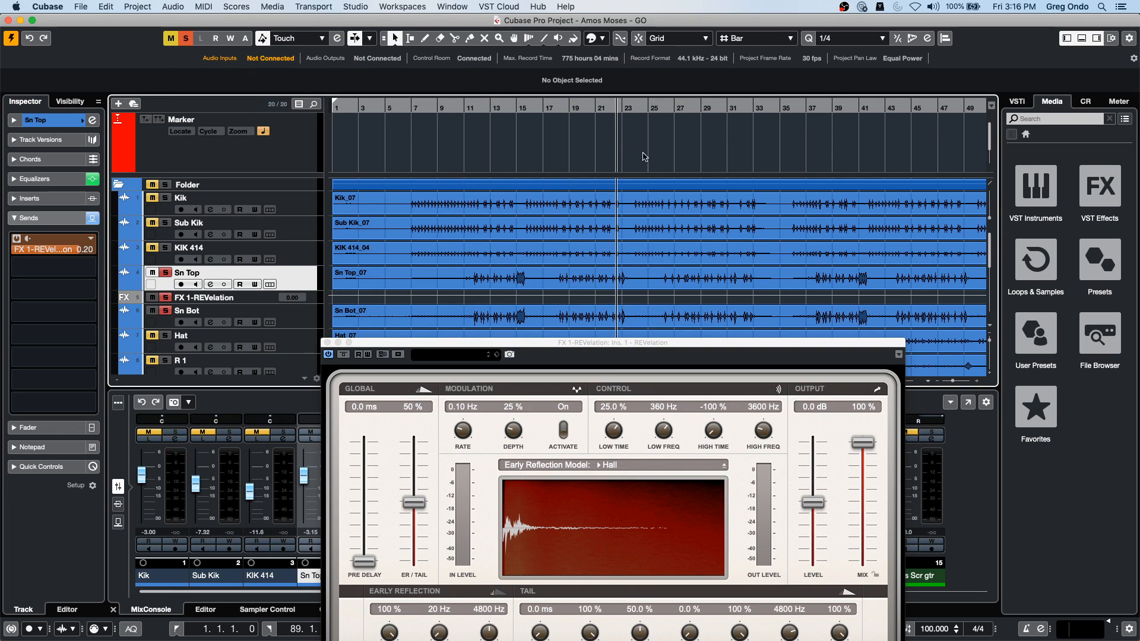
Step: Play from about bar 17 and lower the Sn Top send to FX 1-REVelation to -10.4
left_click(545, 104)
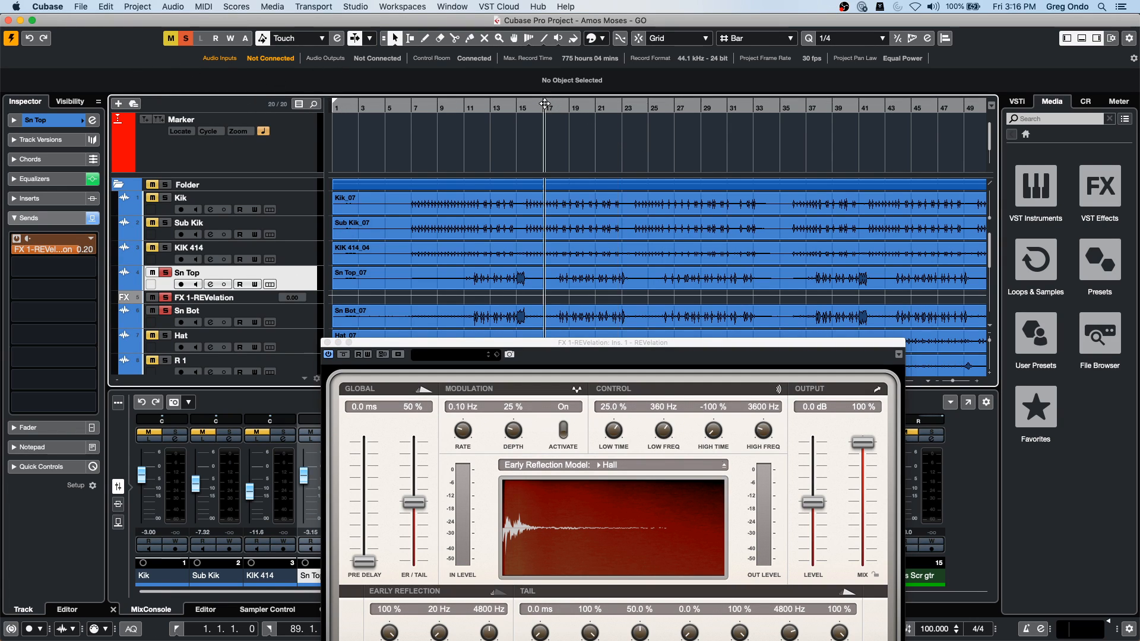
key("space")
left_click_drag(80, 250, 27, 310)
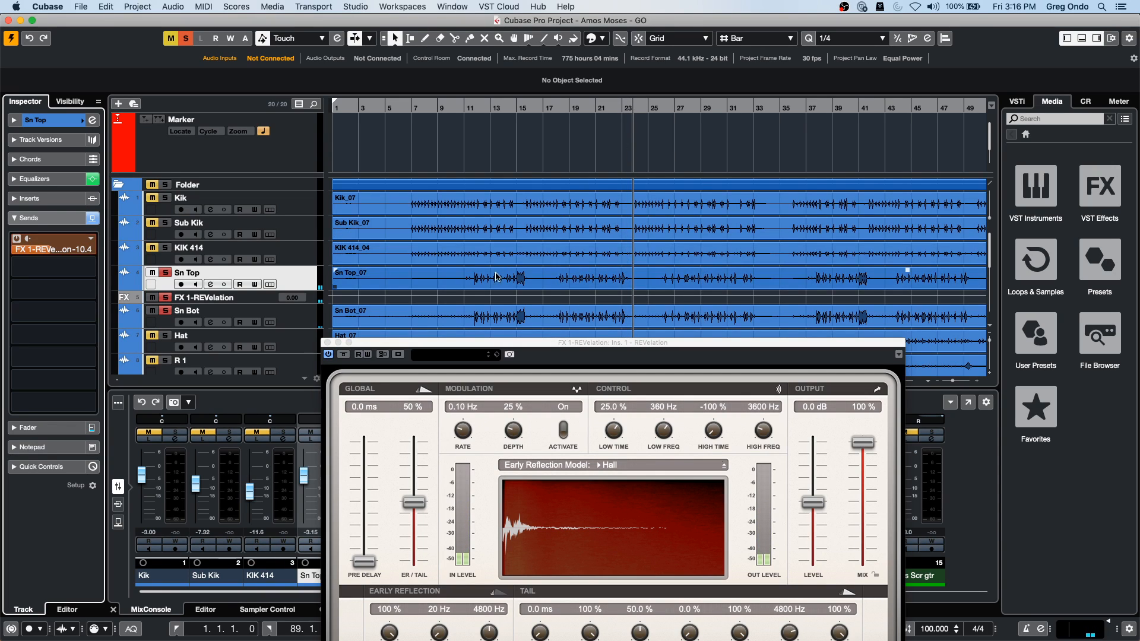
Step: Split the Sn Top event at about bars 18 and 24 and close the REVelation window
right_click(529, 276)
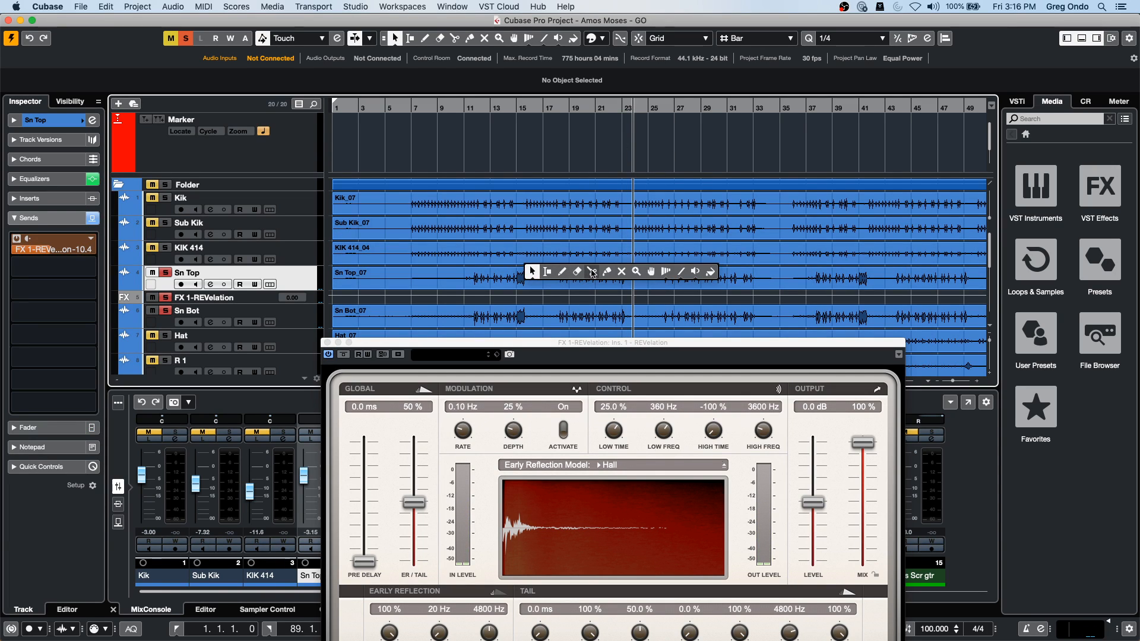
left_click(592, 271)
left_click(555, 280)
left_click(640, 280)
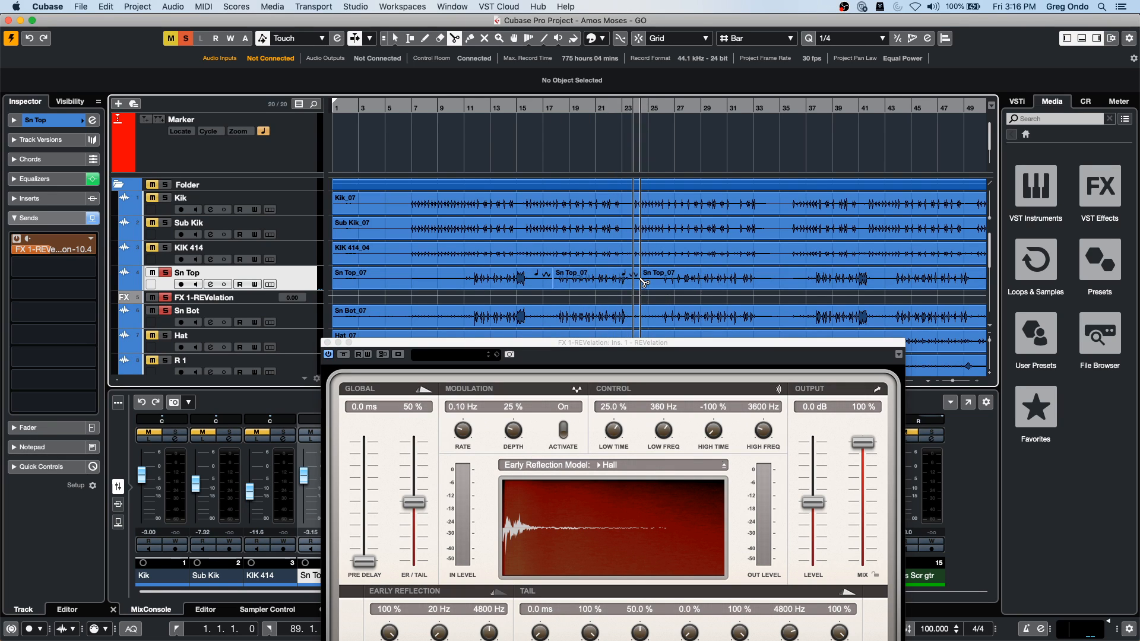
left_click(326, 343)
Step: Erase the Sn Top segments before and after the middle one and return to the Object Selection tool
right_click(542, 280)
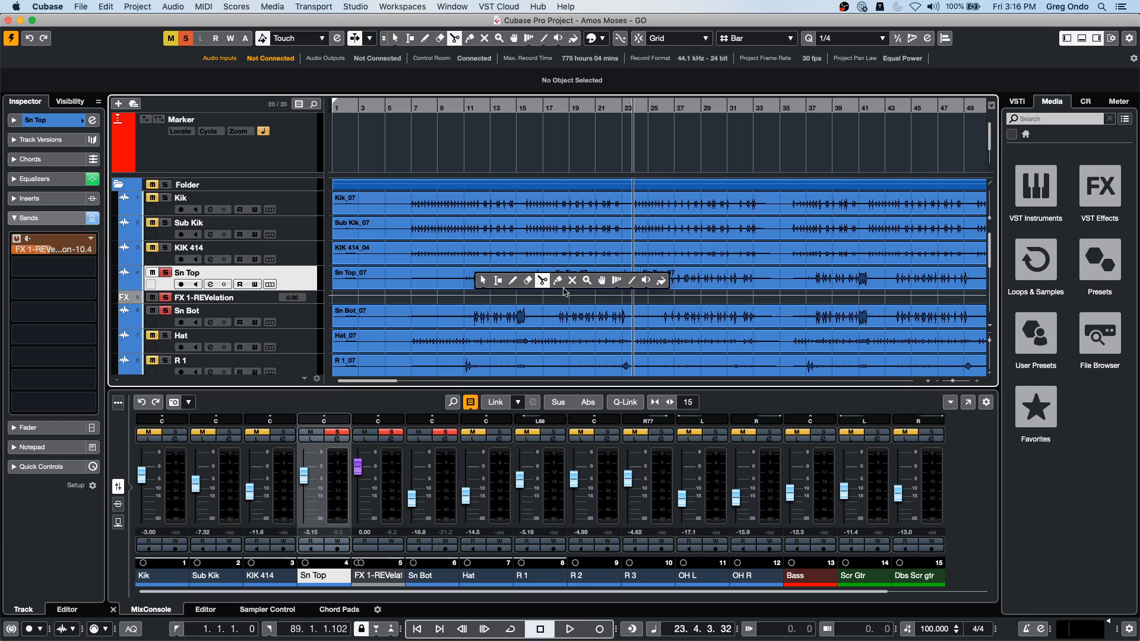
left_click(528, 281)
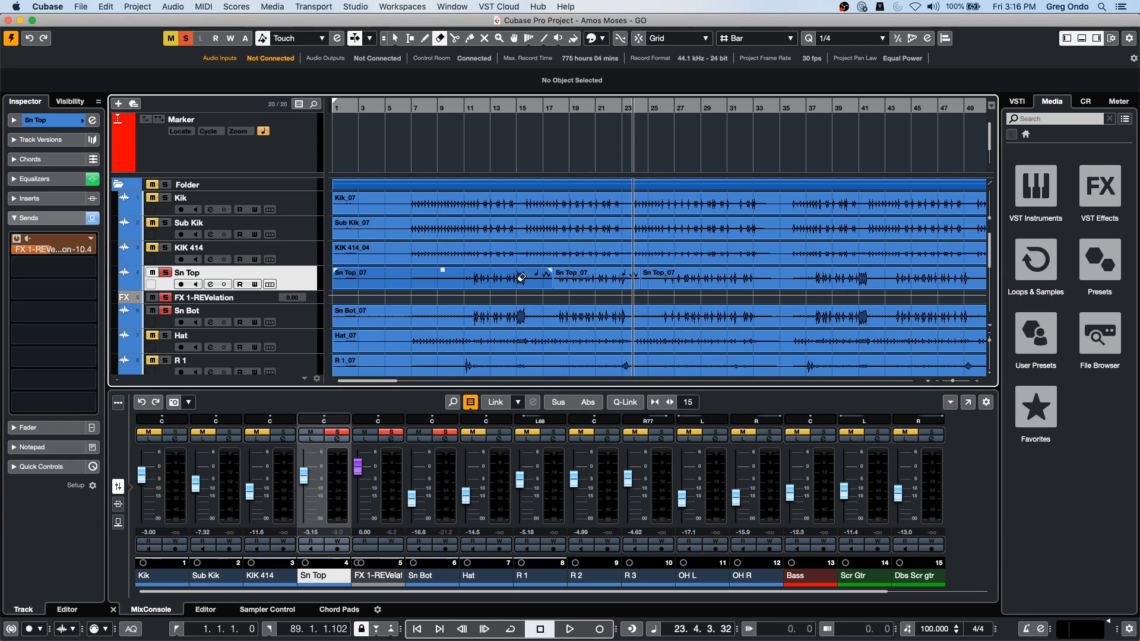
left_click(482, 274)
left_click(750, 273)
key("1")
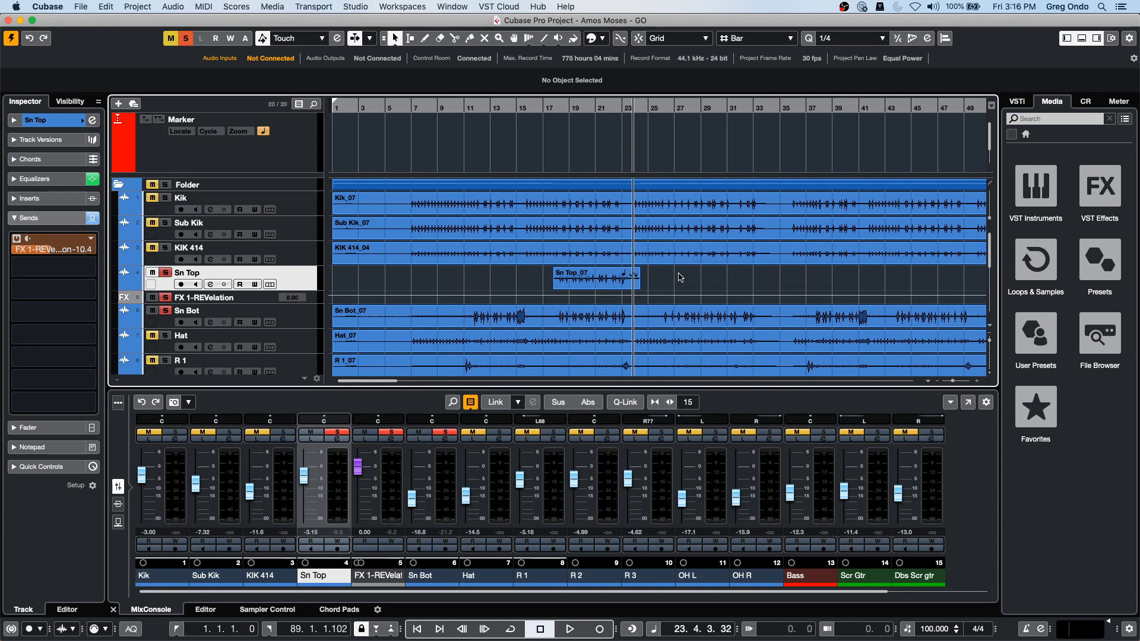
Step: Play the remaining Sn Top segment from about bar 18 and stop partway through it
left_click(556, 106)
key("space")
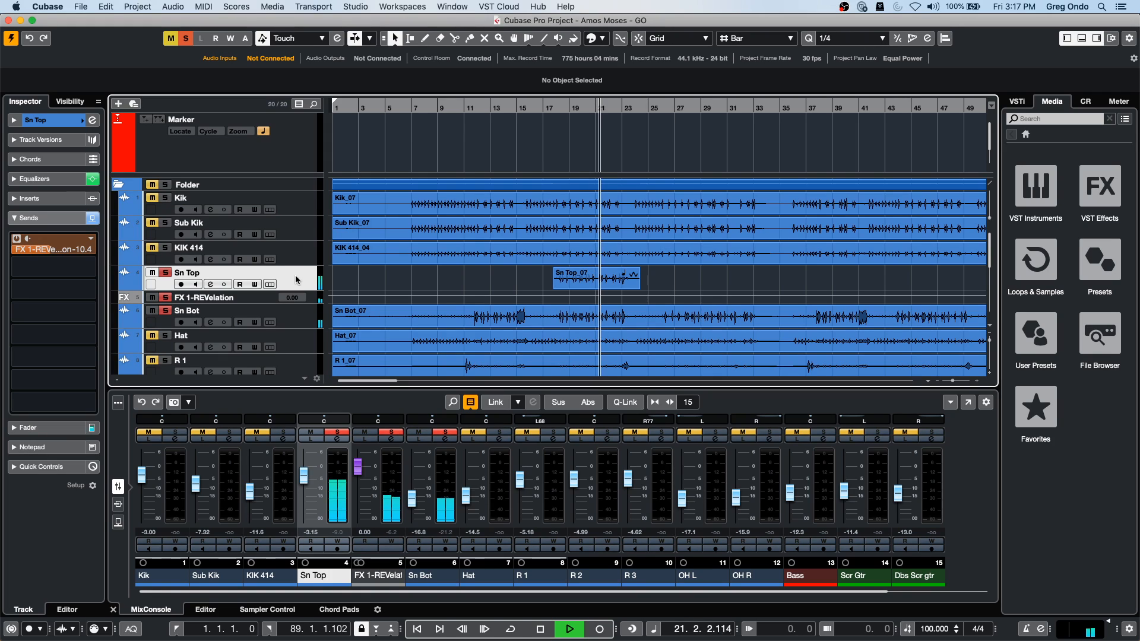
key("space")
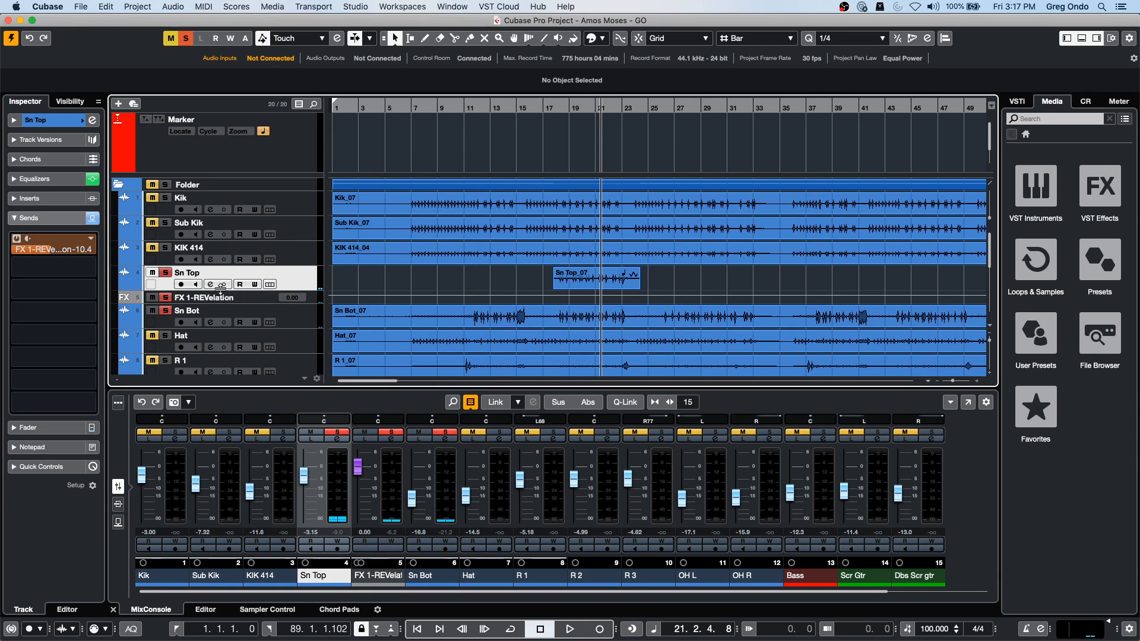
Step: Enable automation read and write on Sn Top and record REVelation send level changes during playback from about bar 18
left_click(241, 284)
left_click(255, 285)
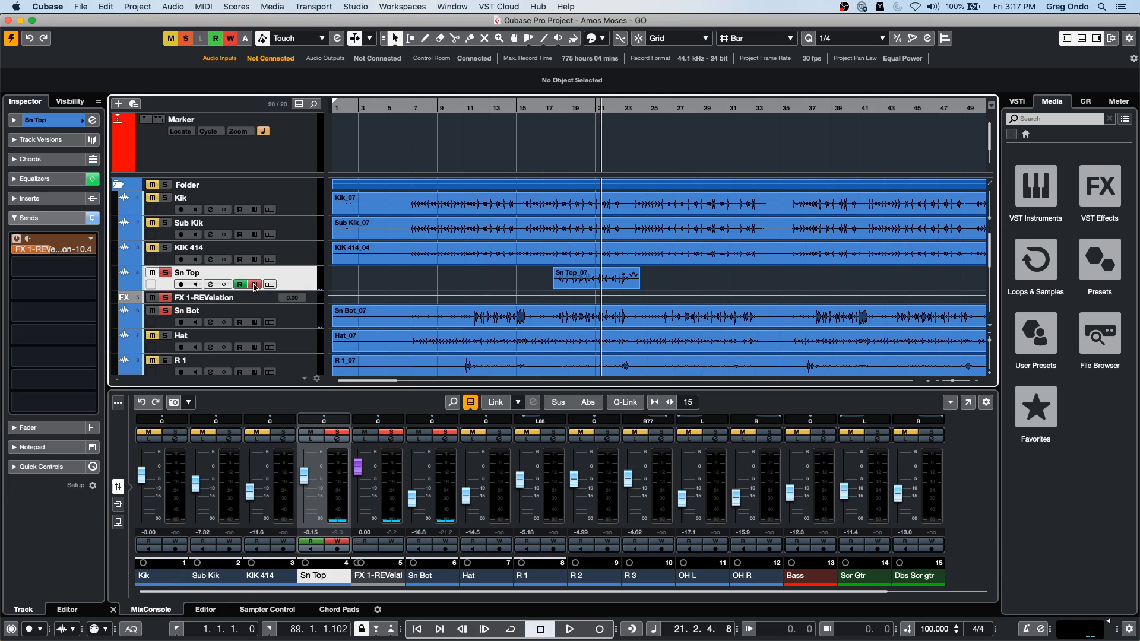
left_click(558, 108)
key("space")
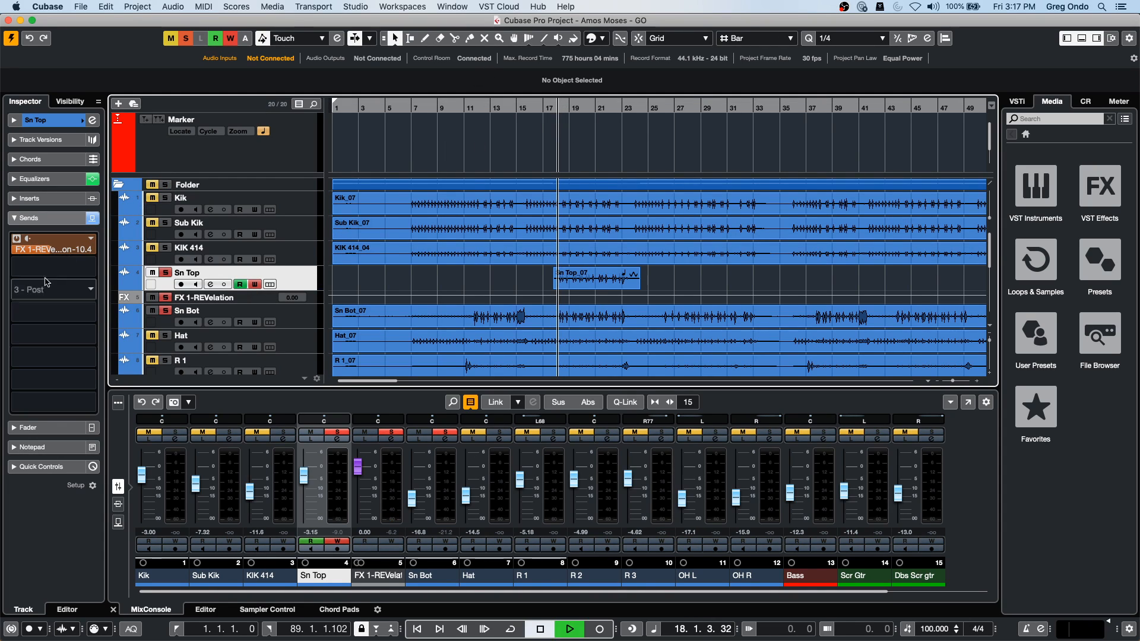
left_click_drag(52, 250, 13, 259)
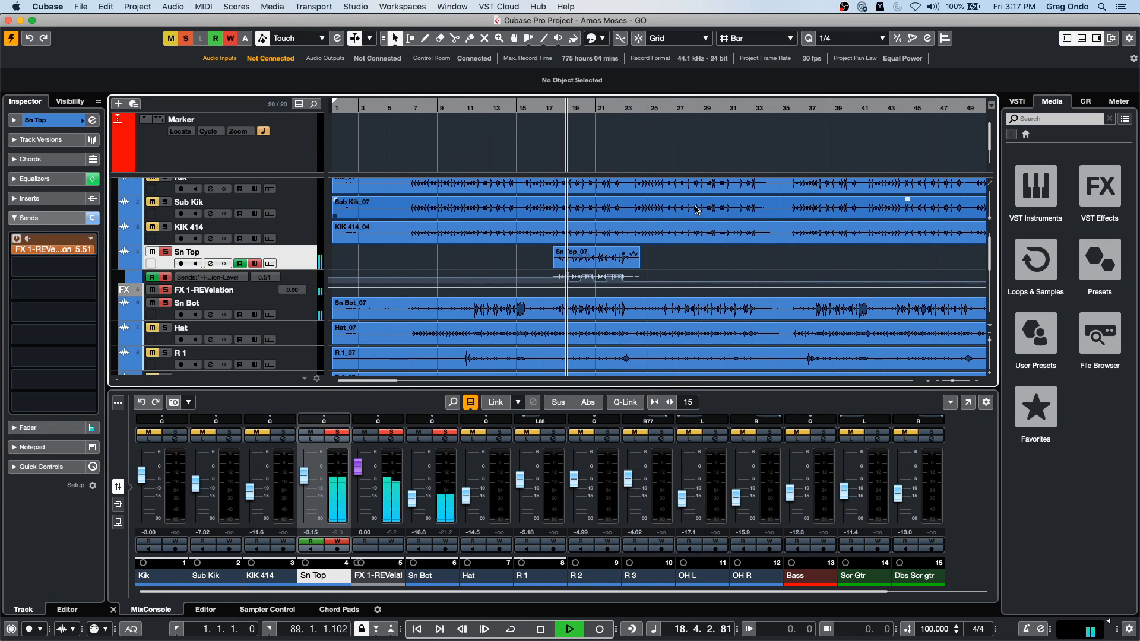
key("space")
Step: Render the remaining Sn Top event in place as separate events, using Complete Signal Path processing
left_click(590, 264)
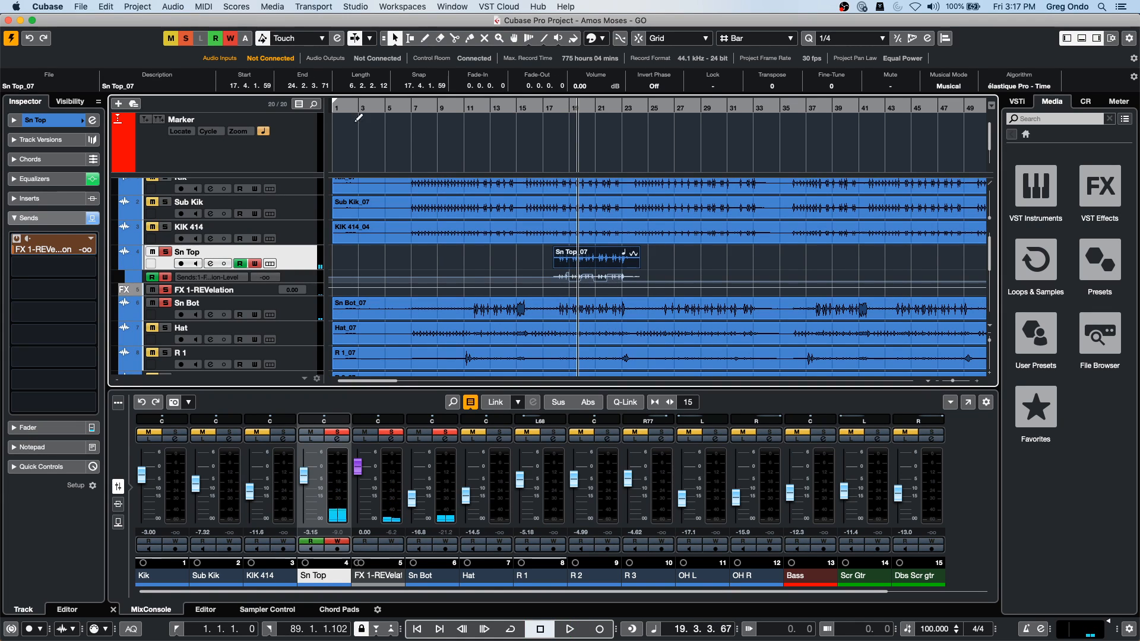
left_click(171, 7)
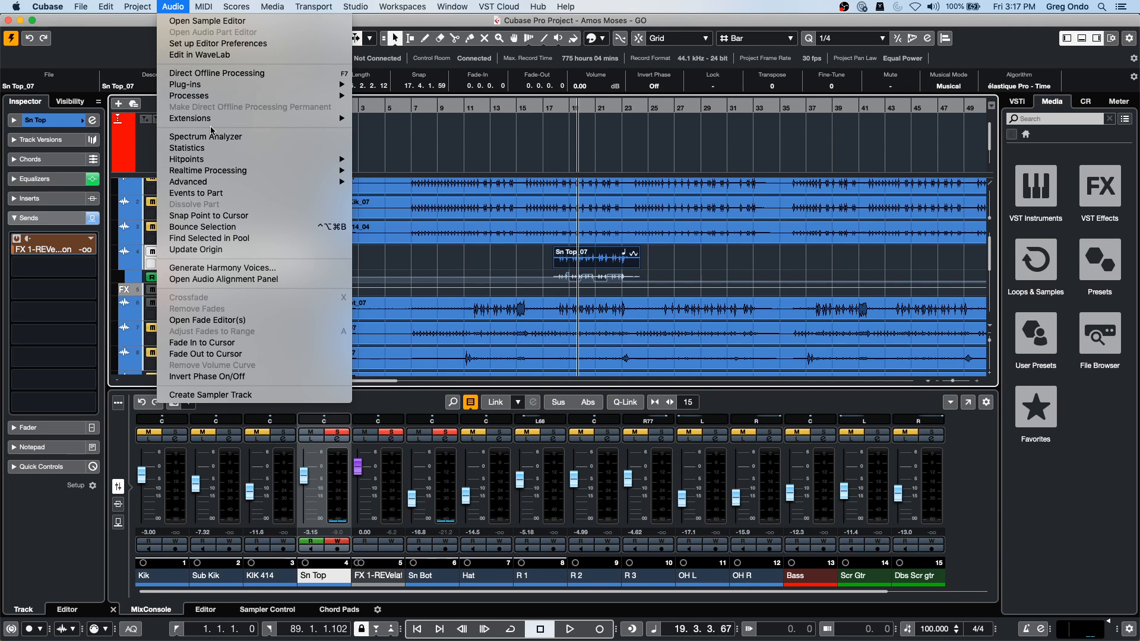
mouse_move(134, 4)
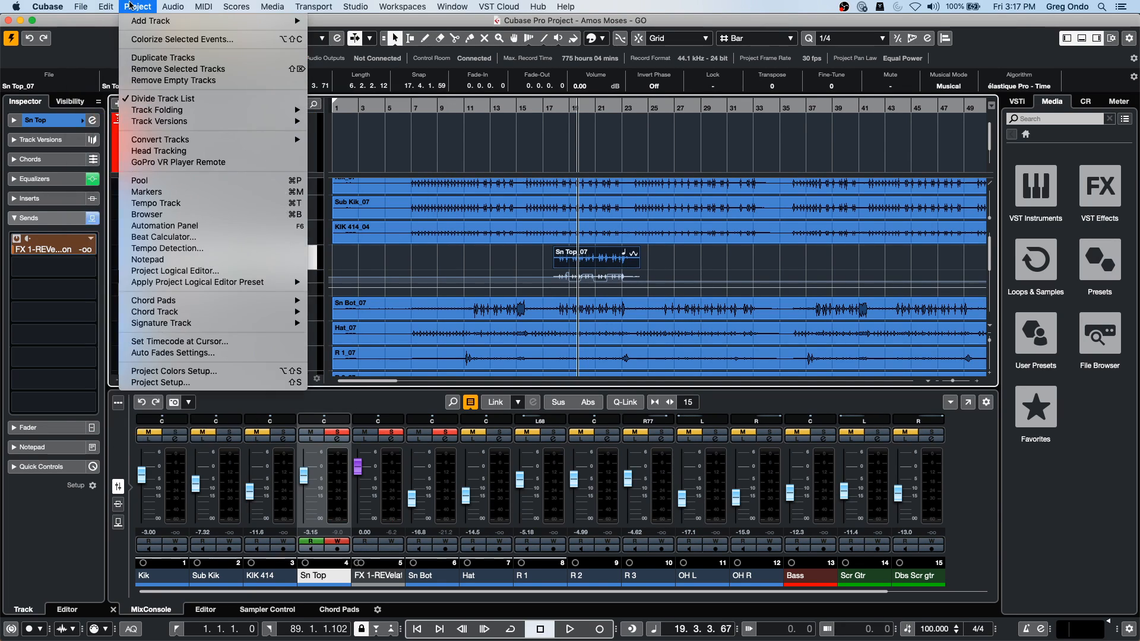
mouse_move(193, 119)
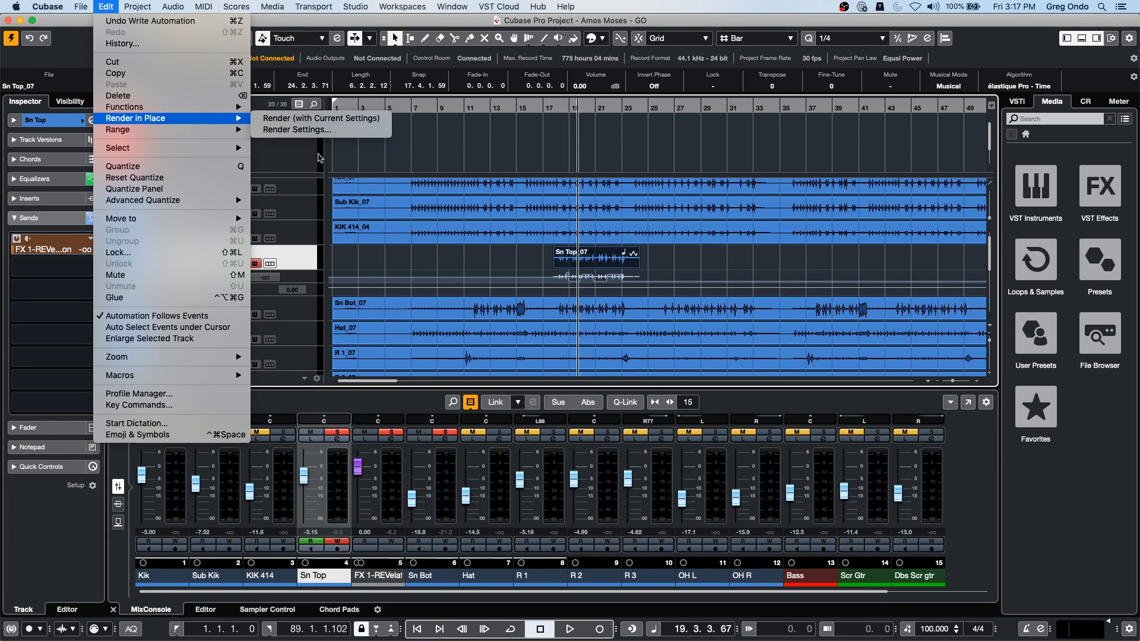
left_click(330, 130)
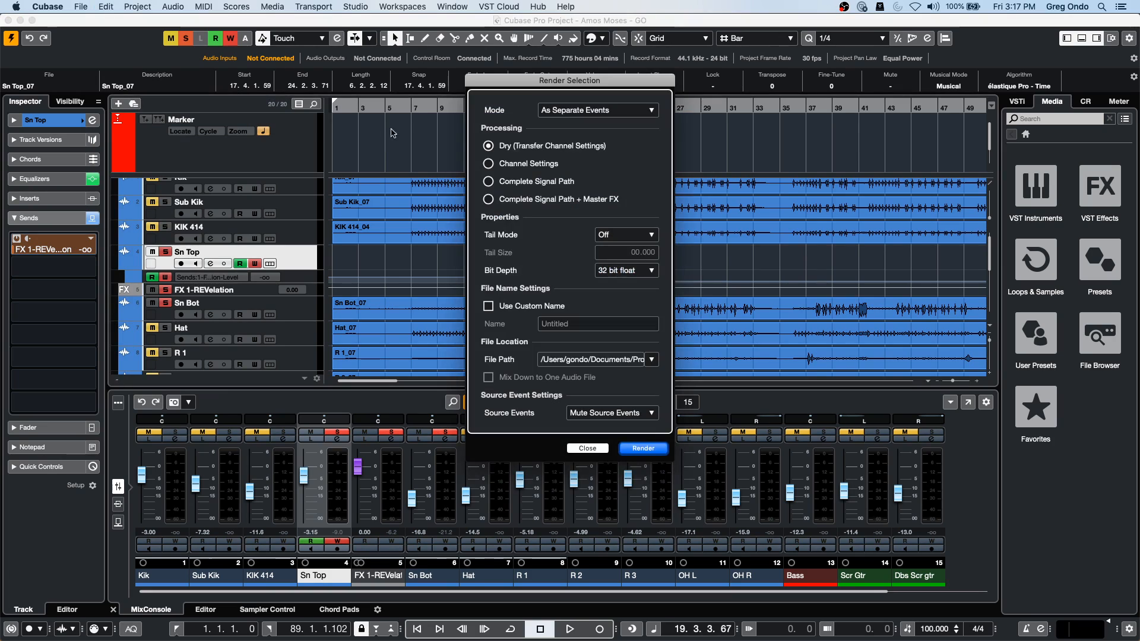
left_click(522, 181)
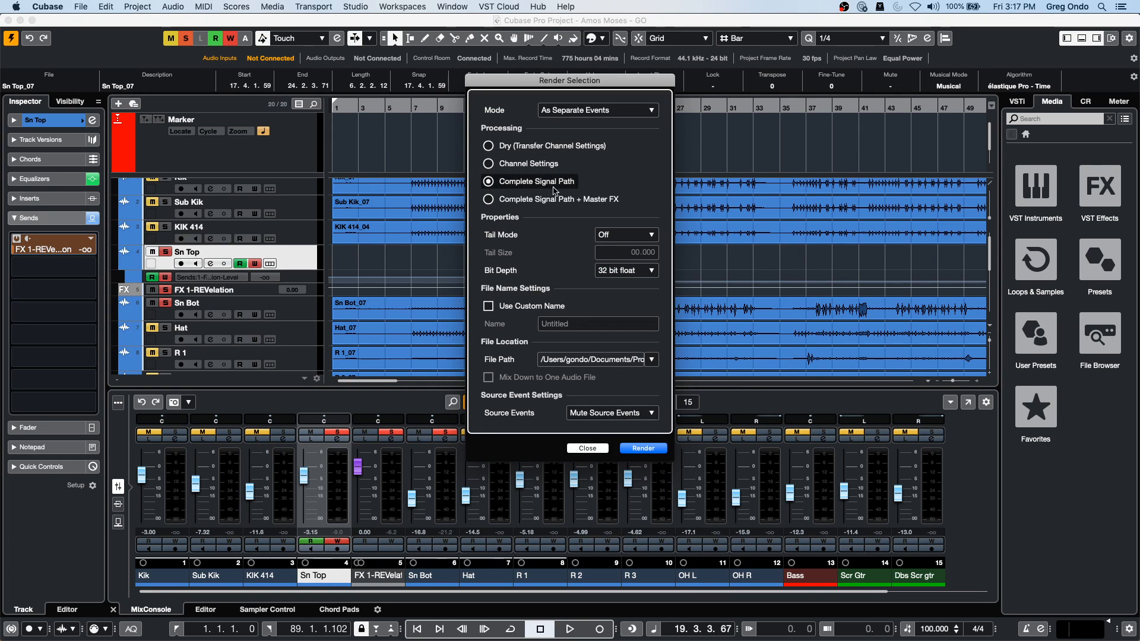
left_click(643, 449)
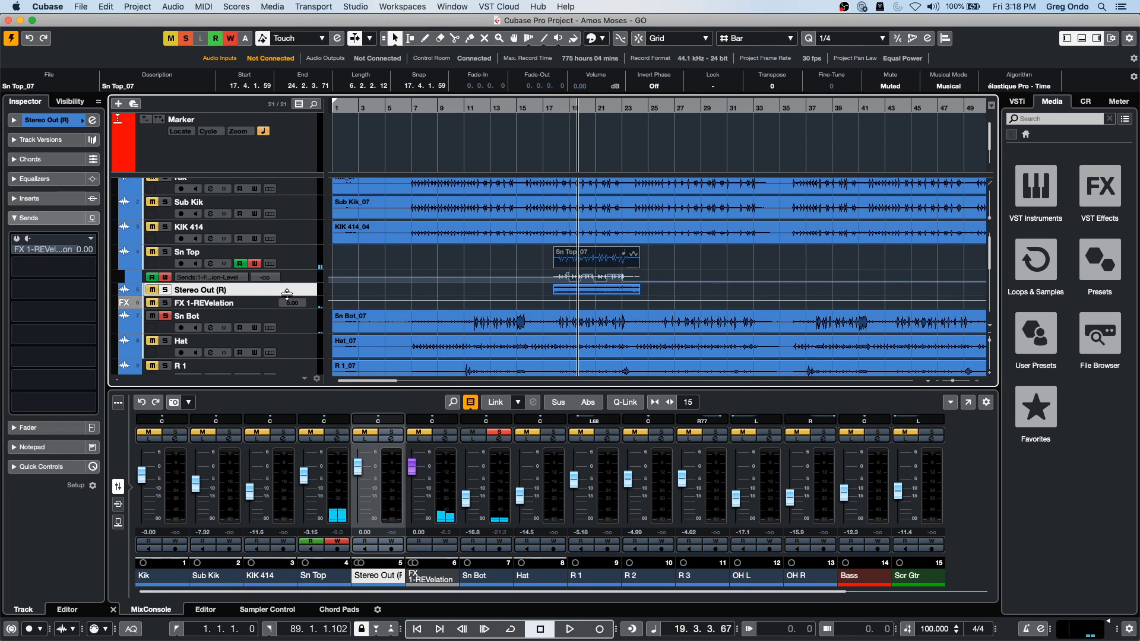
Step: Enlarge the Stereo Out (R) track, audition the rendered Sn Top event with the Play tool, and briefly run project playback
left_click_drag(283, 296, 282, 342)
right_click(585, 320)
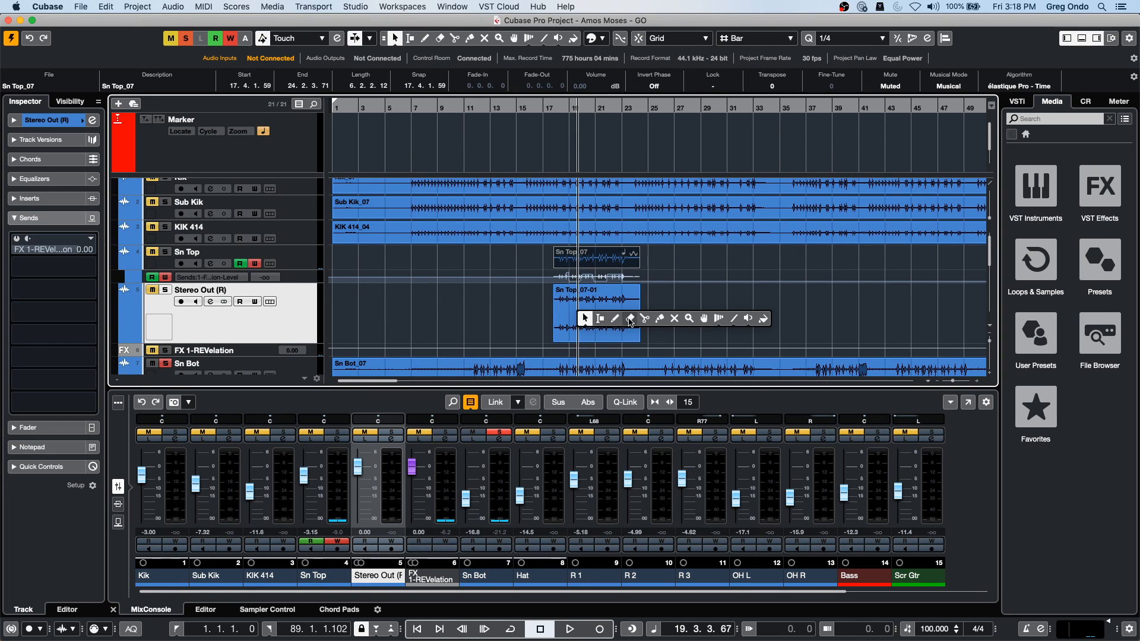
left_click(748, 319)
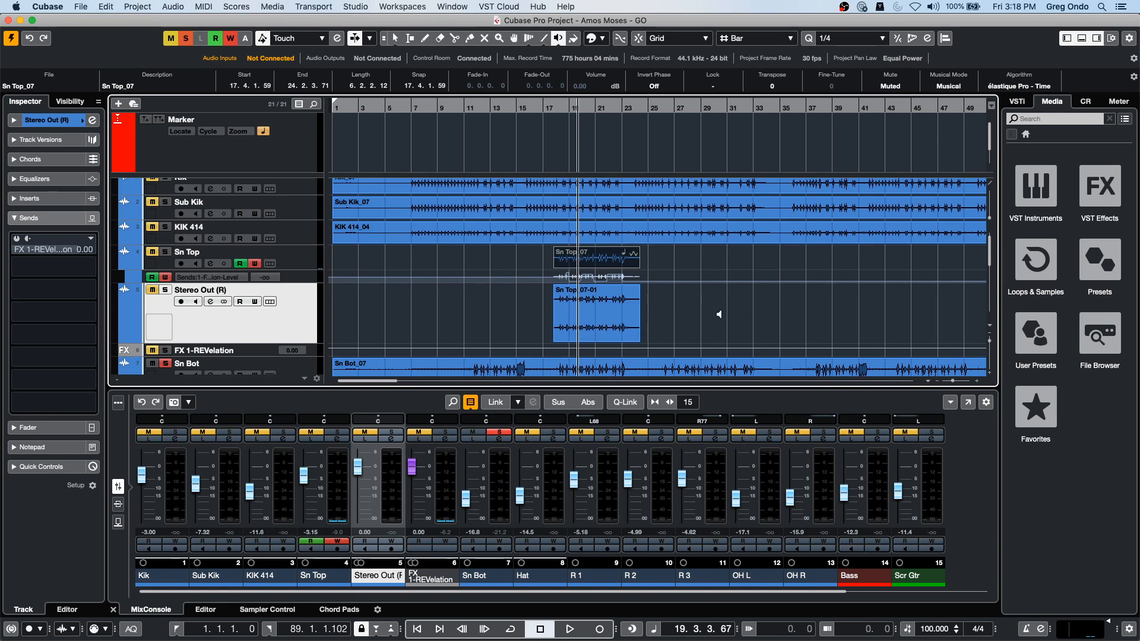
left_click(557, 314)
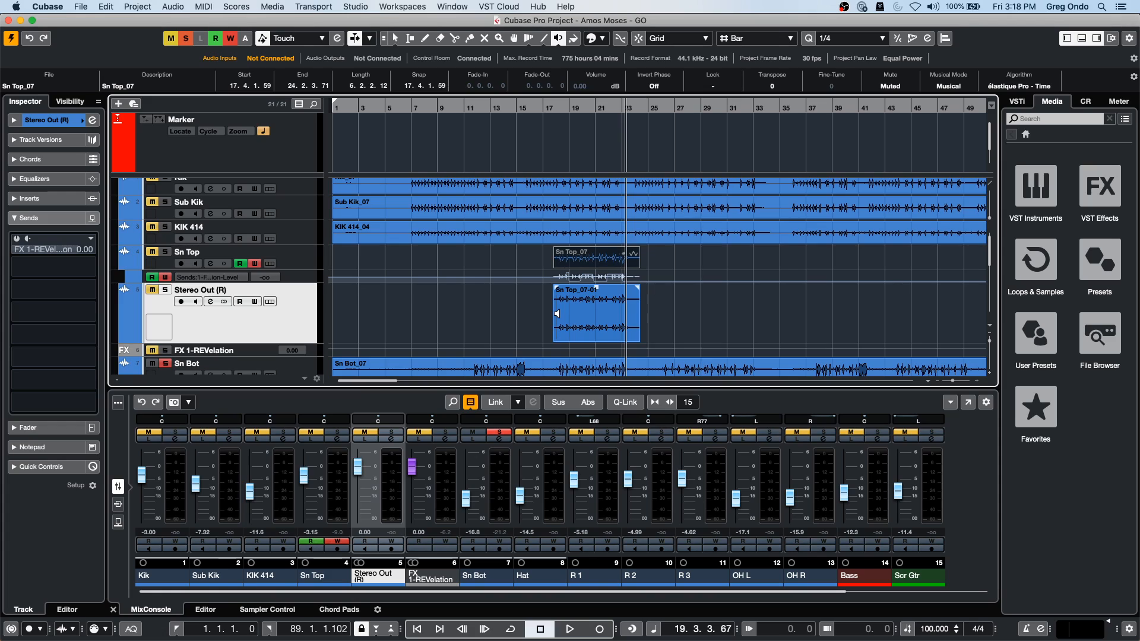
key("space")
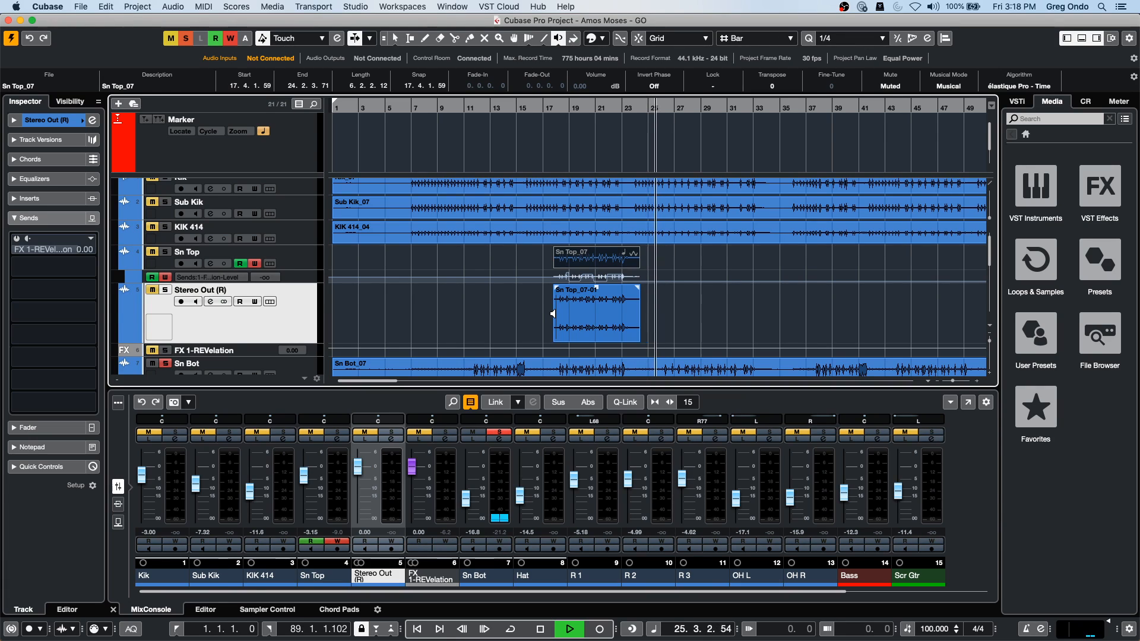
key("space")
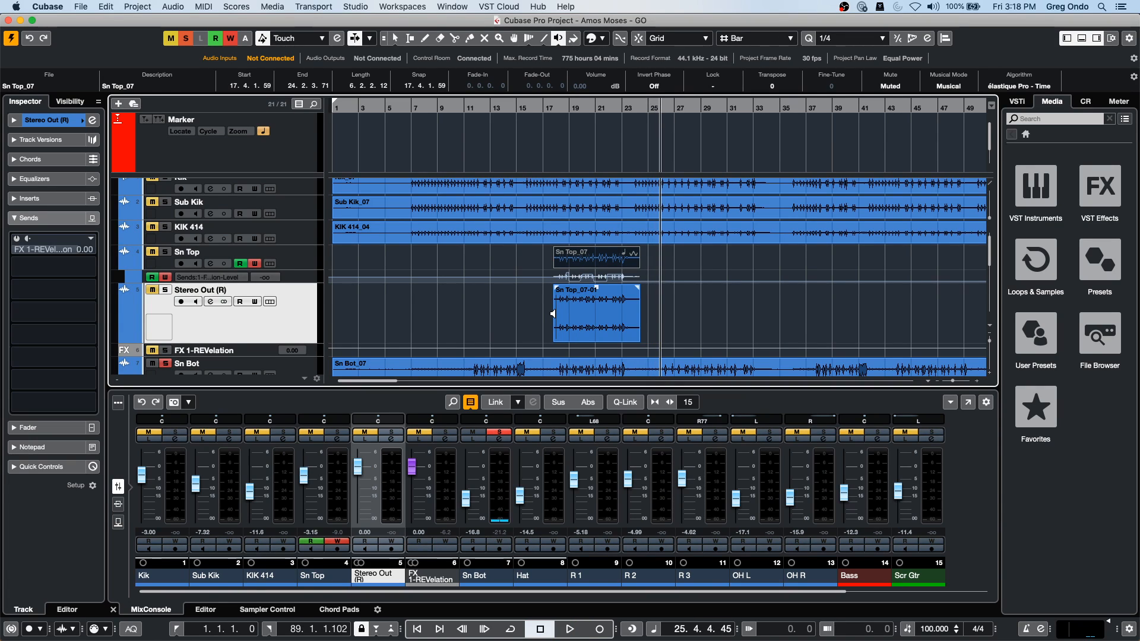
Step: Check which Render in Place commands are available for the muted Sn Top event
left_click(109, 6)
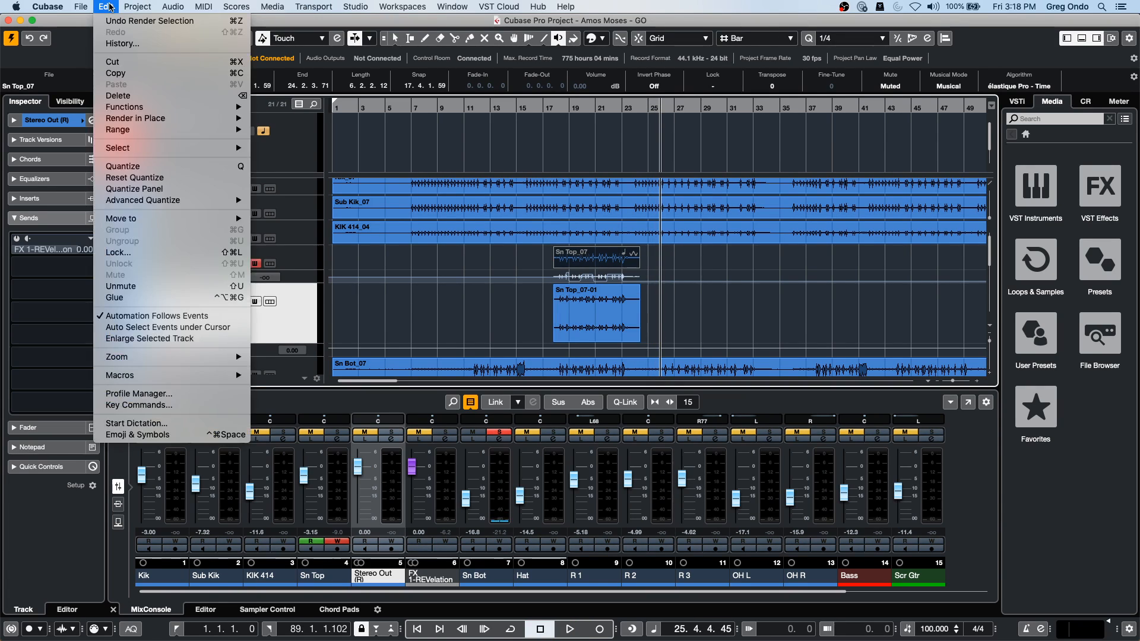
mouse_move(135, 108)
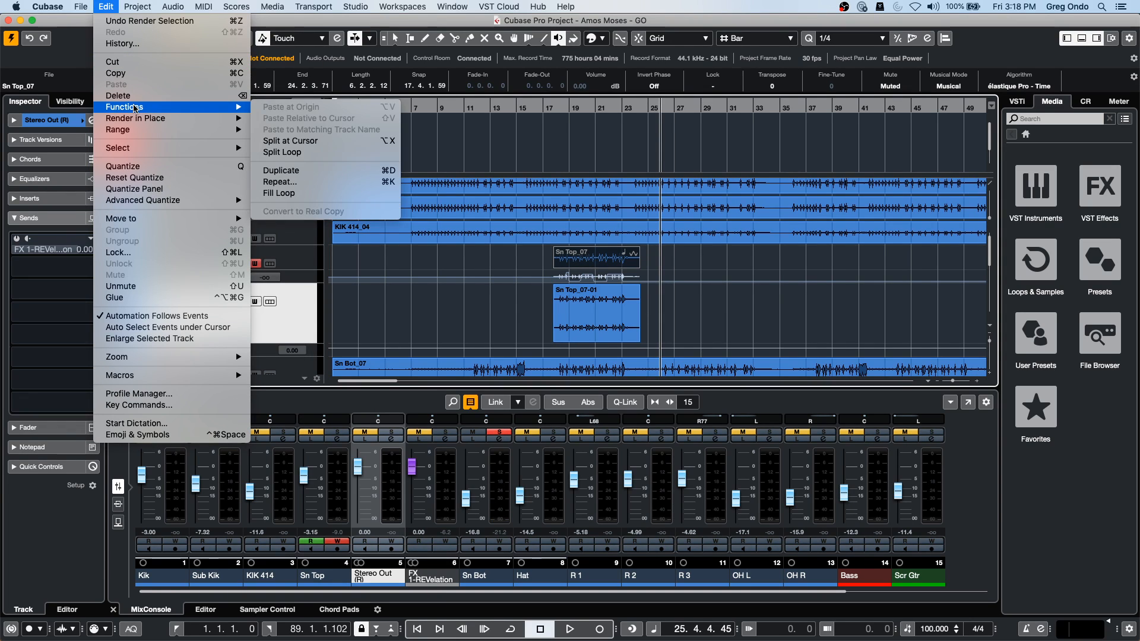
mouse_move(225, 120)
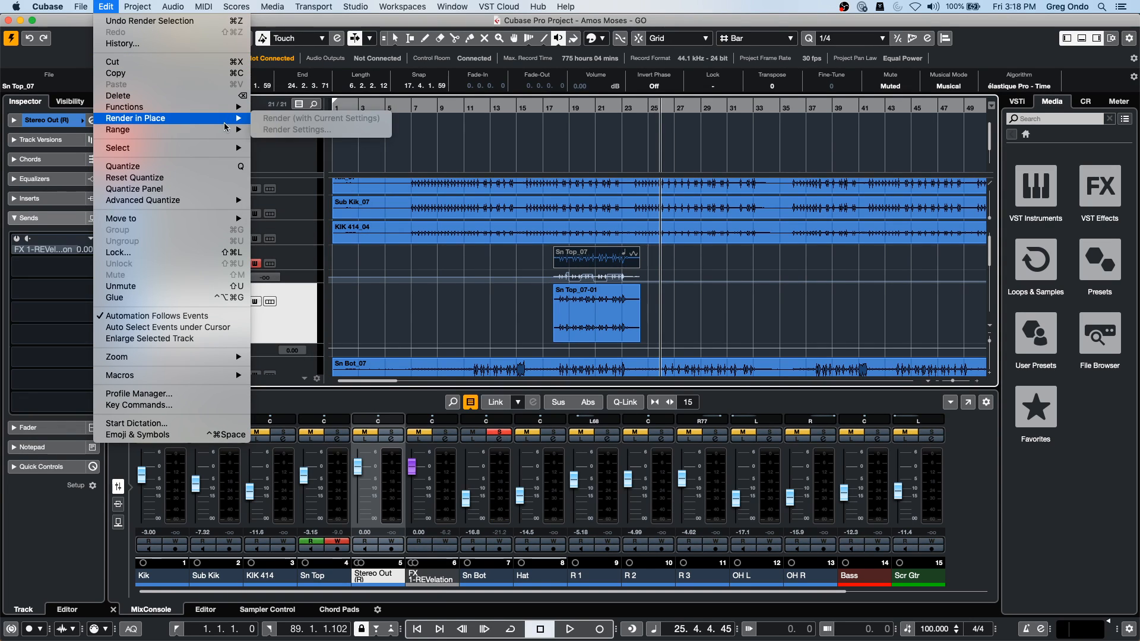
left_click(468, 246)
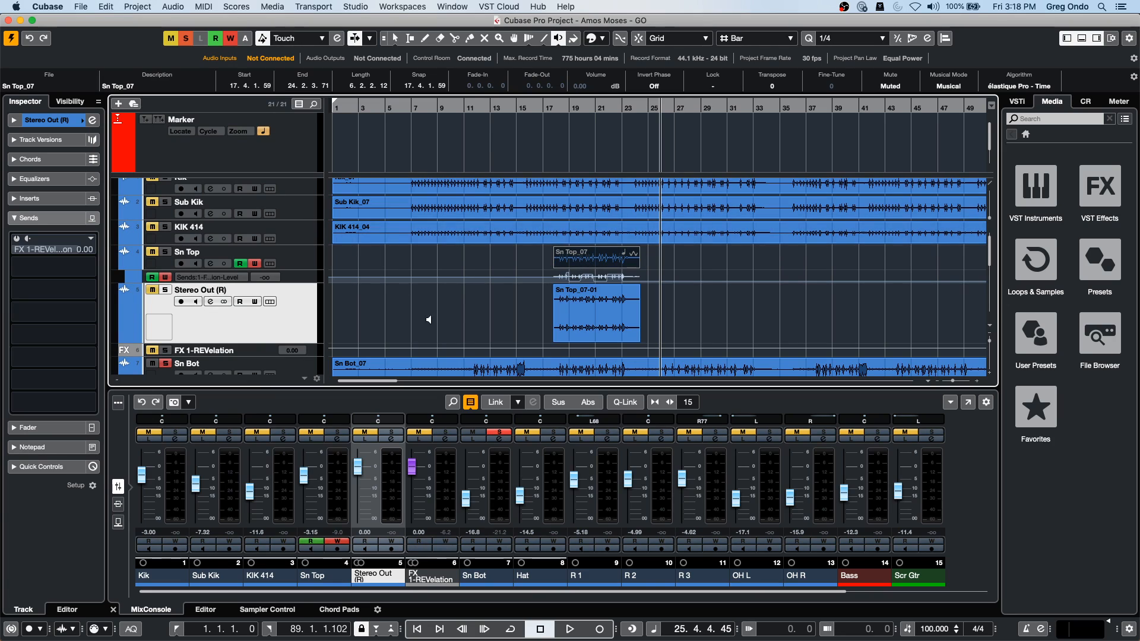
Step: Select the rendered event on Stereo Out (R) with the Object Selection tool and check its Render in Place commands
right_click(594, 315)
left_click(595, 317)
left_click(598, 316)
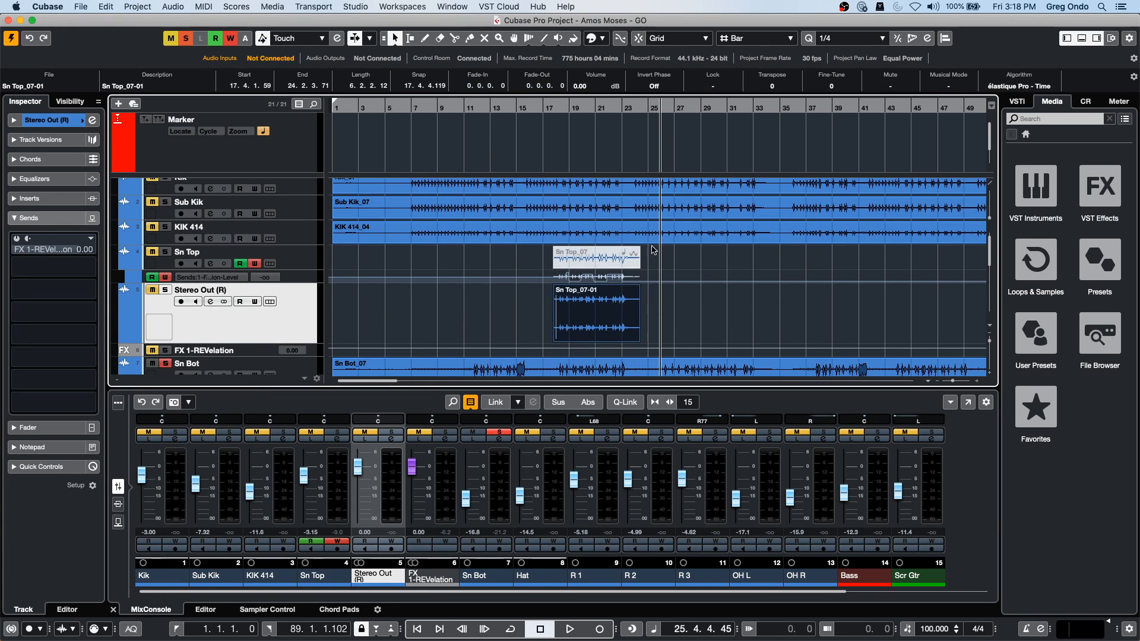
left_click(145, 8)
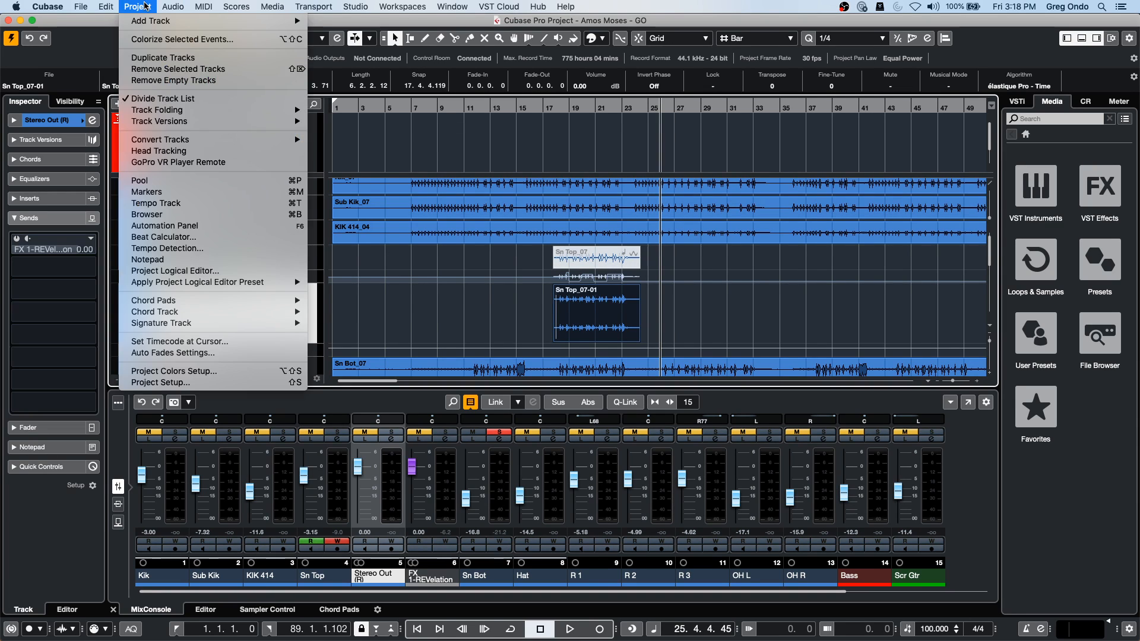
mouse_move(106, 6)
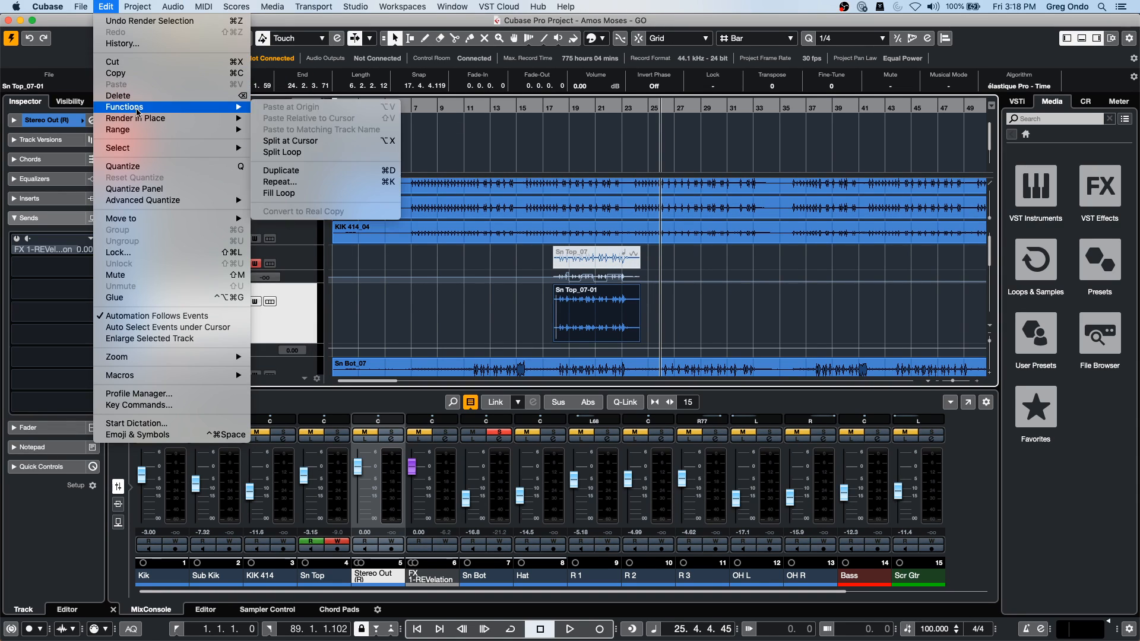
mouse_move(138, 122)
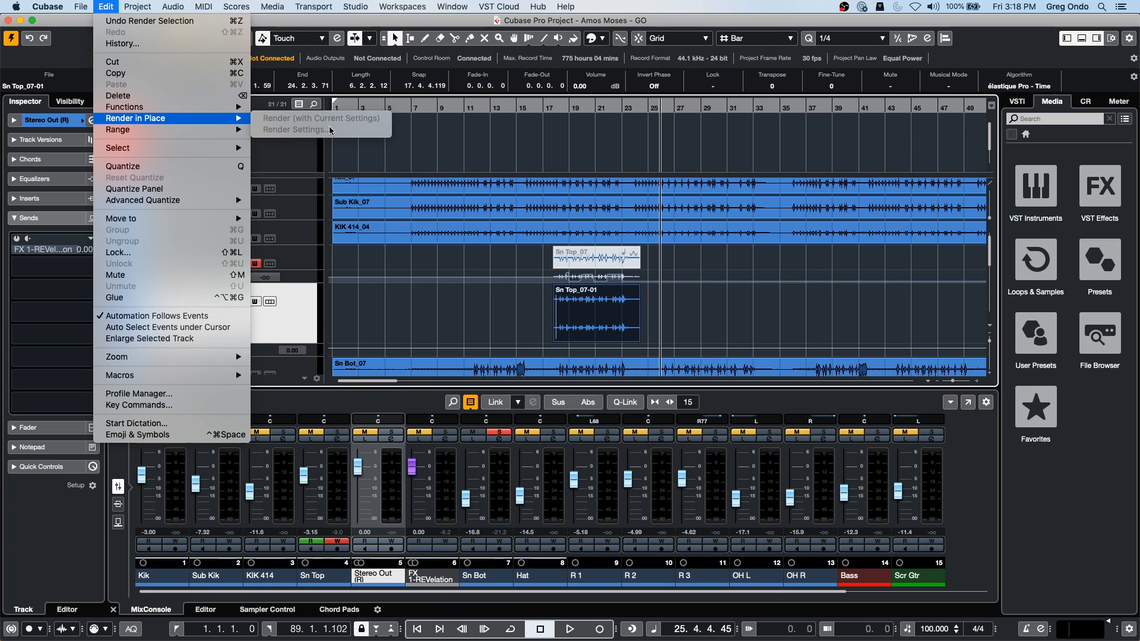
left_click(614, 332)
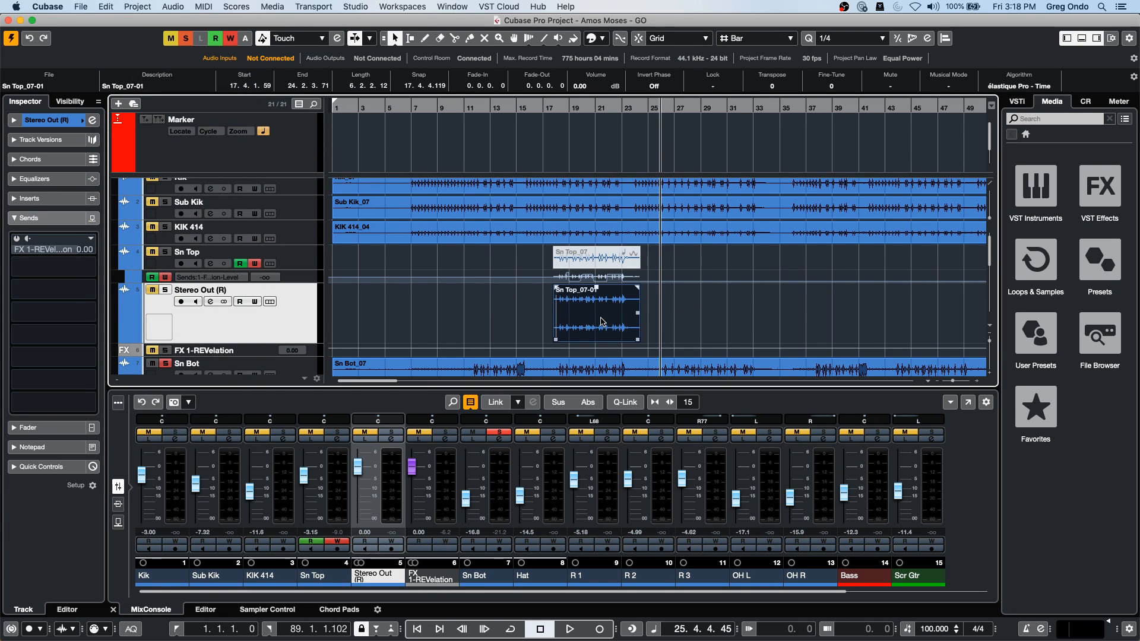
Step: Select the KIK 414_04 event and check the available Render in Place commands without applying any
left_click(464, 234)
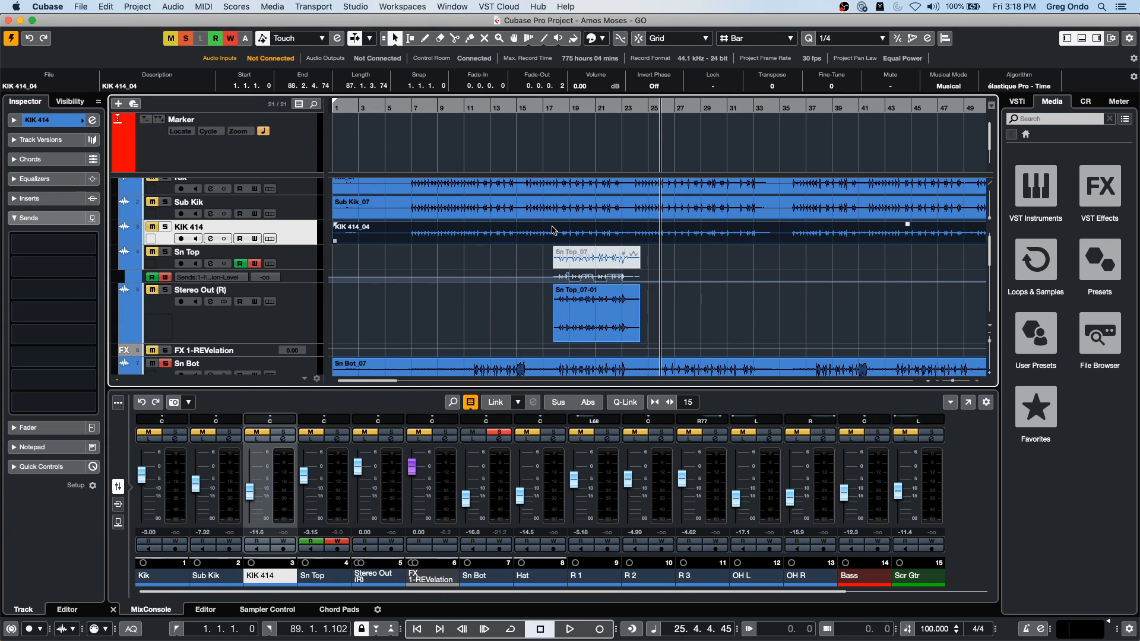
left_click(114, 8)
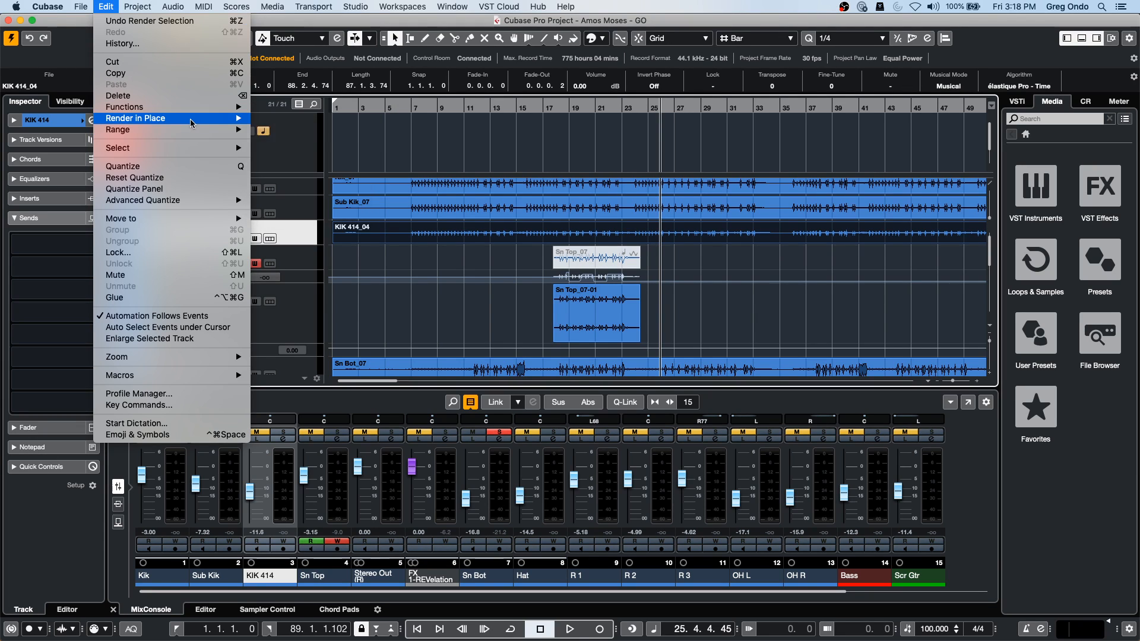
left_click(486, 276)
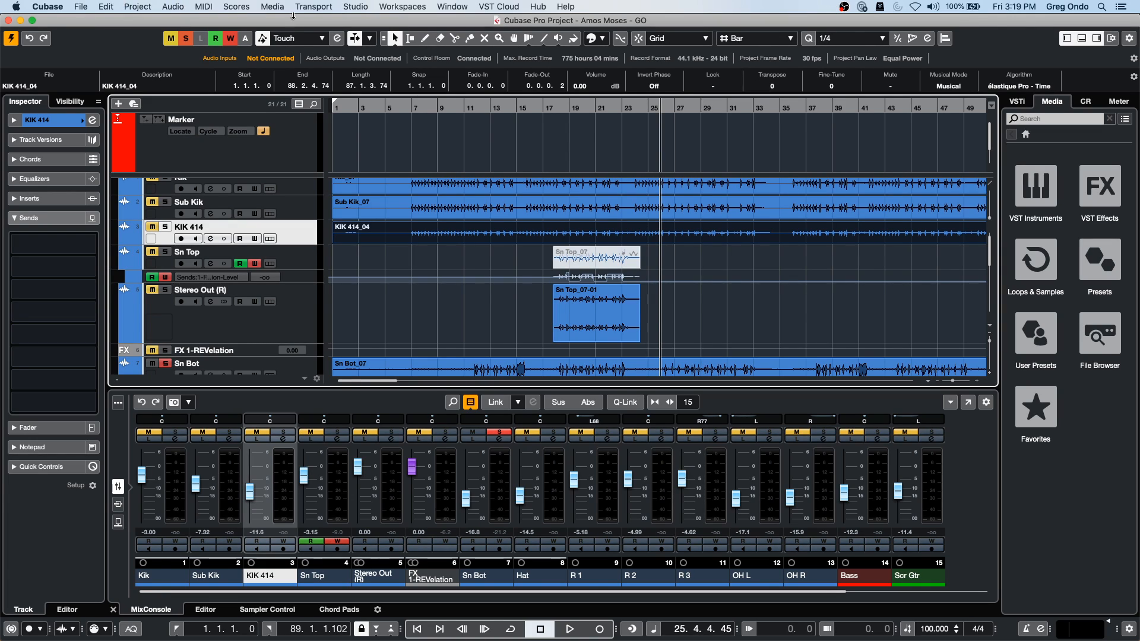
Step: Open Audio Connections and review the External FX and External Instruments setups
left_click(364, 7)
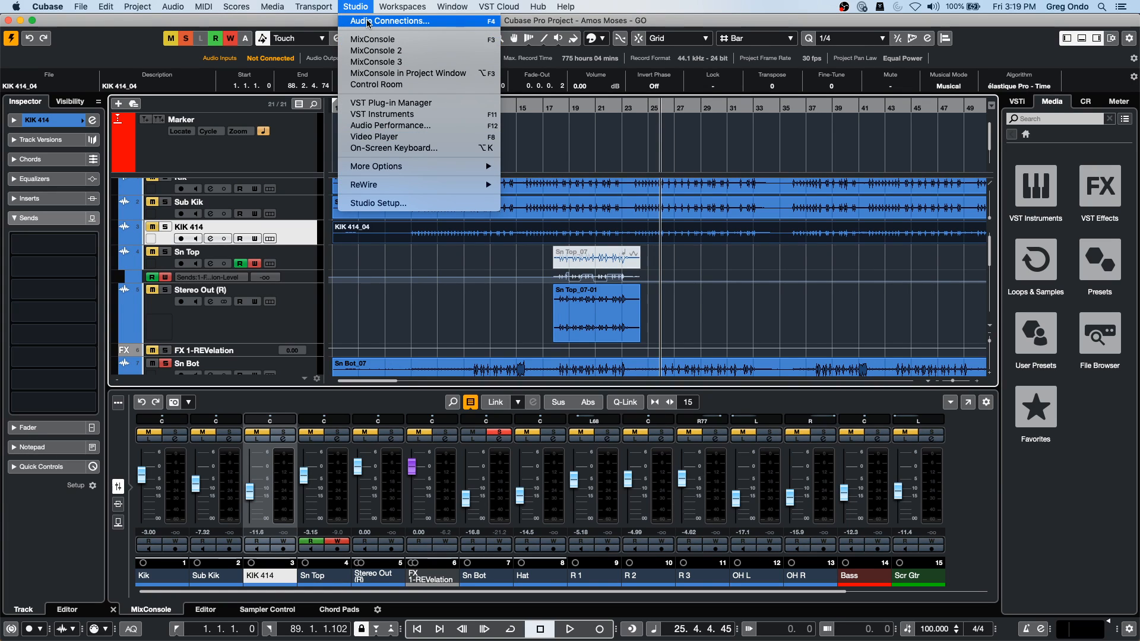
mouse_move(442, 10)
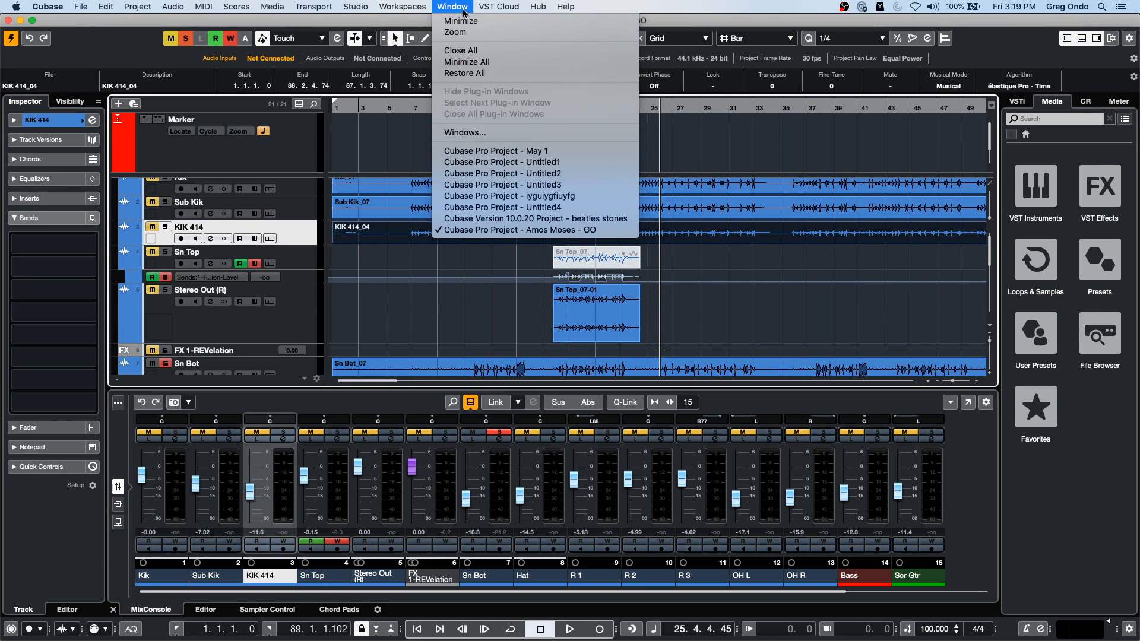
mouse_move(356, 6)
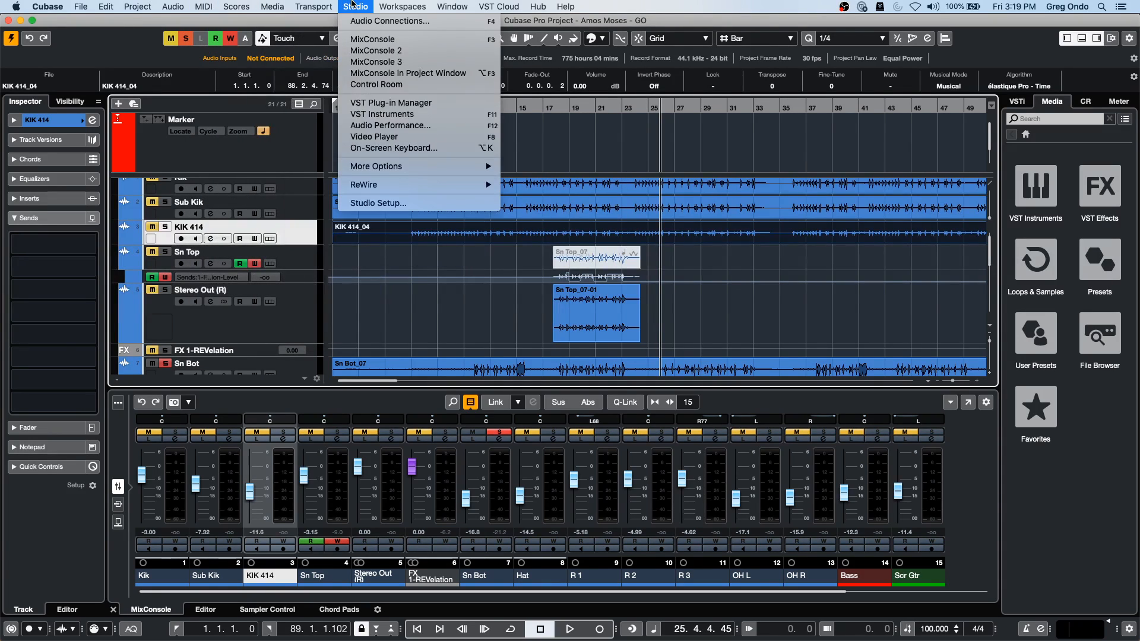
left_click(358, 27)
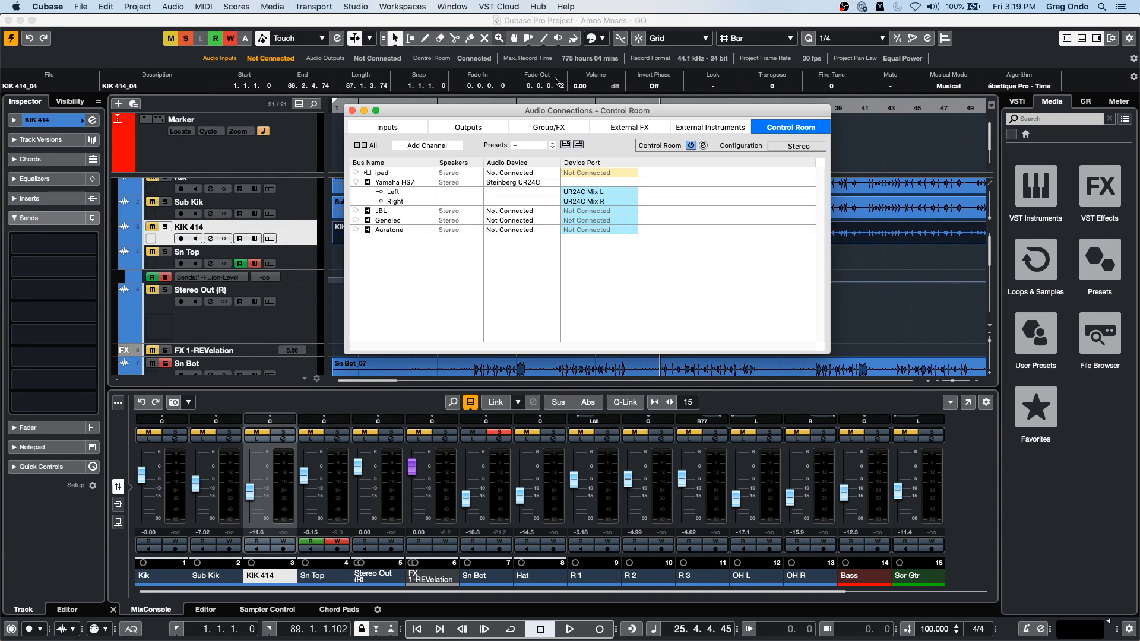
left_click(633, 128)
left_click(719, 128)
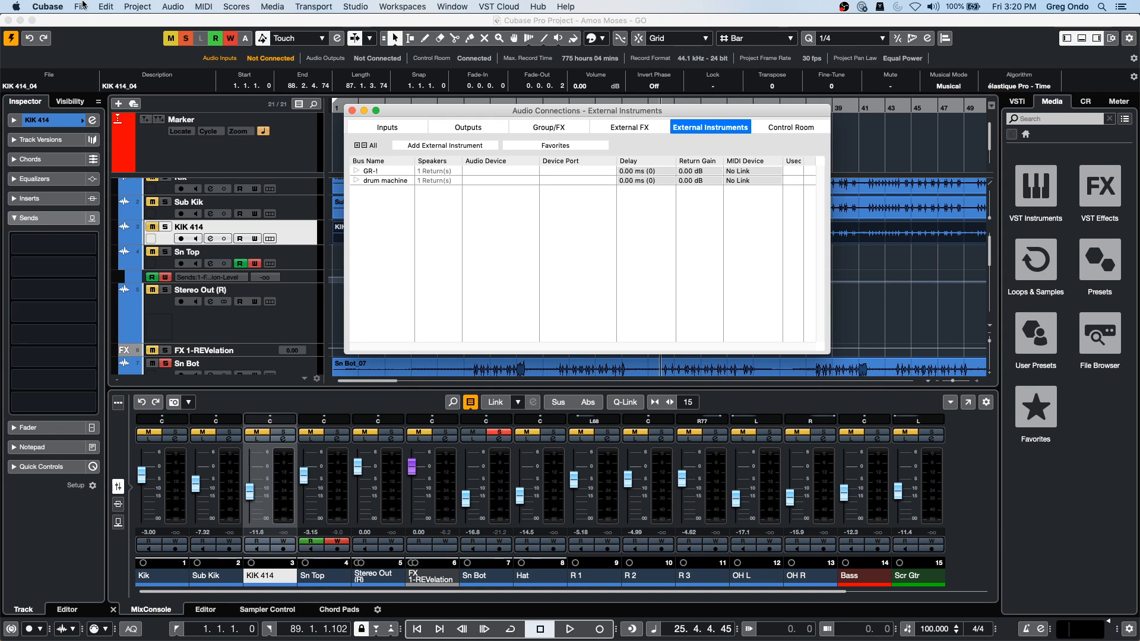
Step: Open the Profile Manager beside the Audio Connections window to review its options, and close both windows
left_click(104, 6)
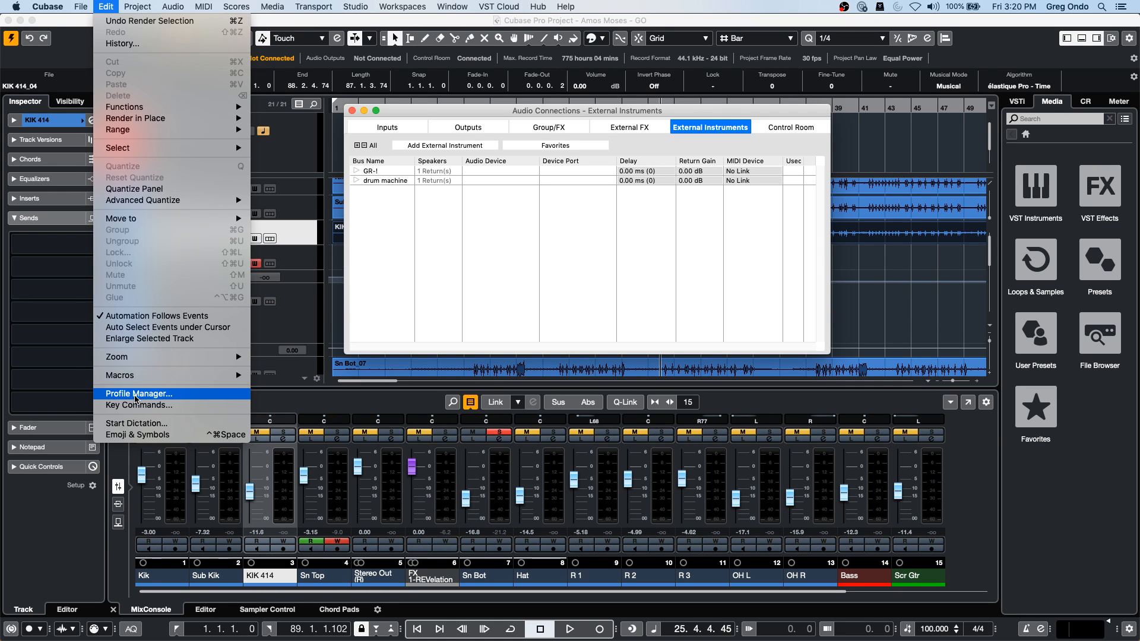
left_click(135, 395)
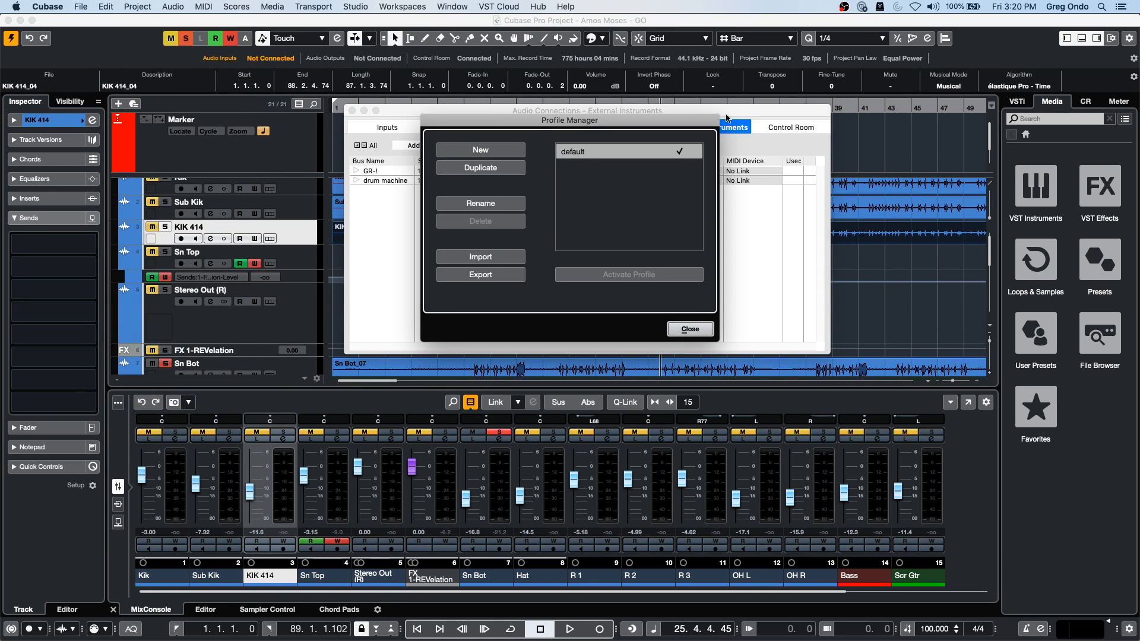
left_click_drag(467, 123, 187, 128)
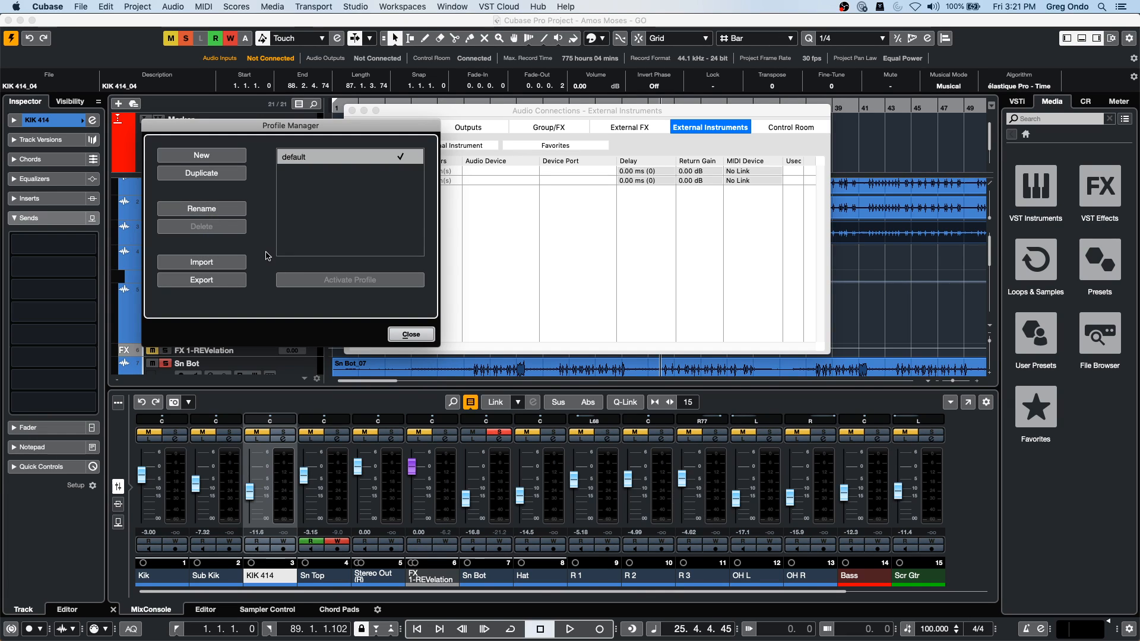
left_click(425, 336)
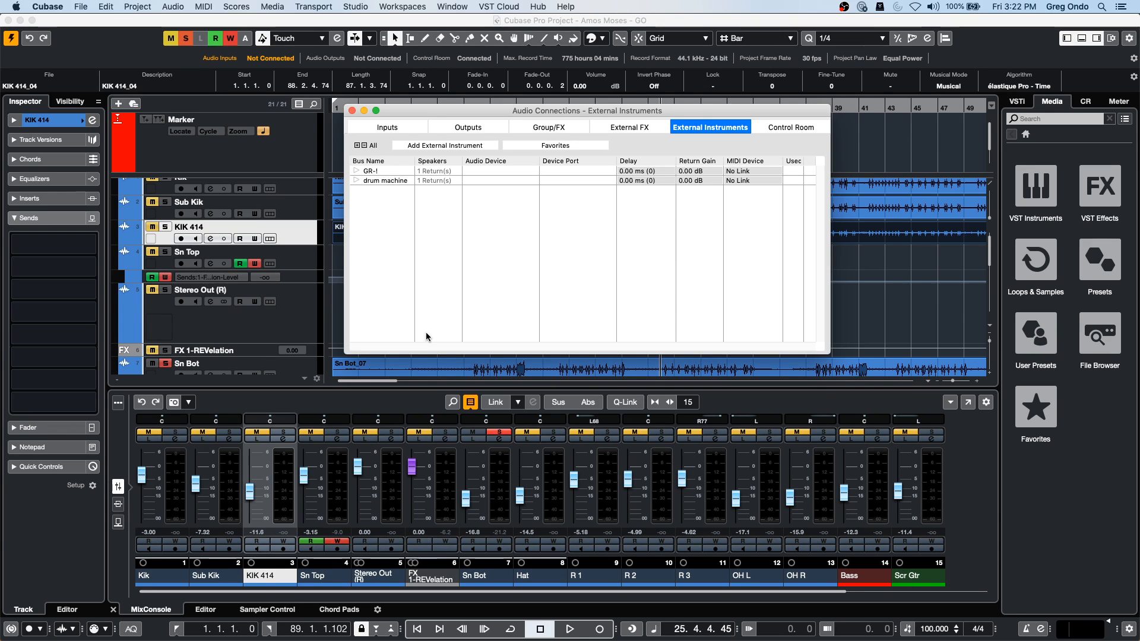
left_click(352, 111)
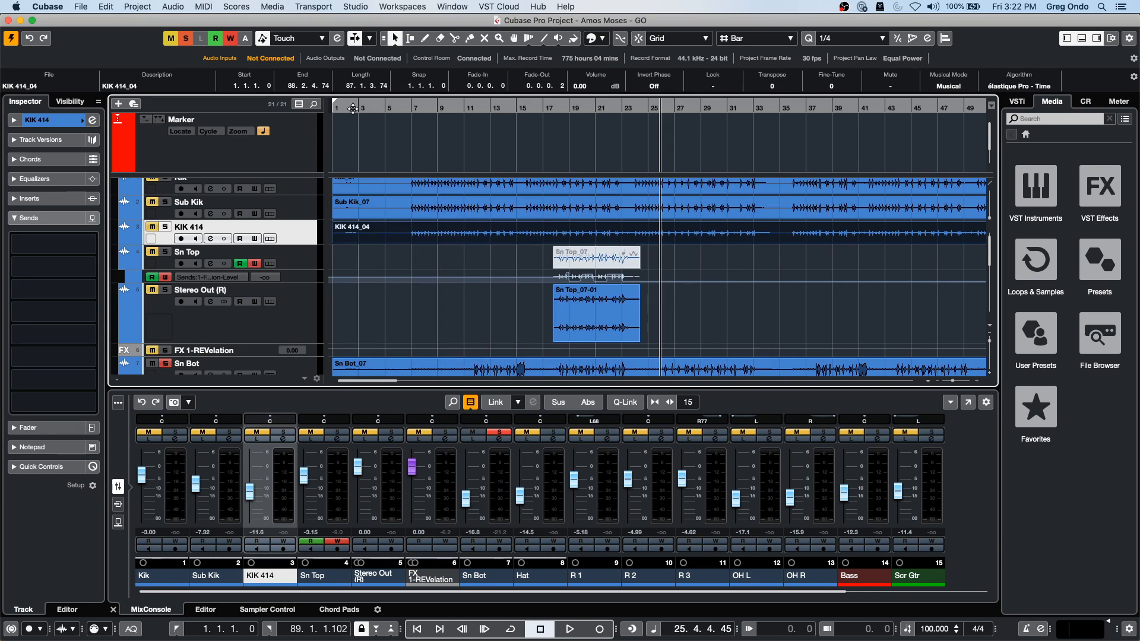
Step: Open the KIK 414_04 event in the Sample Editor and turn off the editor's Auto-Scroll
left_click_drag(517, 106, 522, 44)
double_click(395, 232)
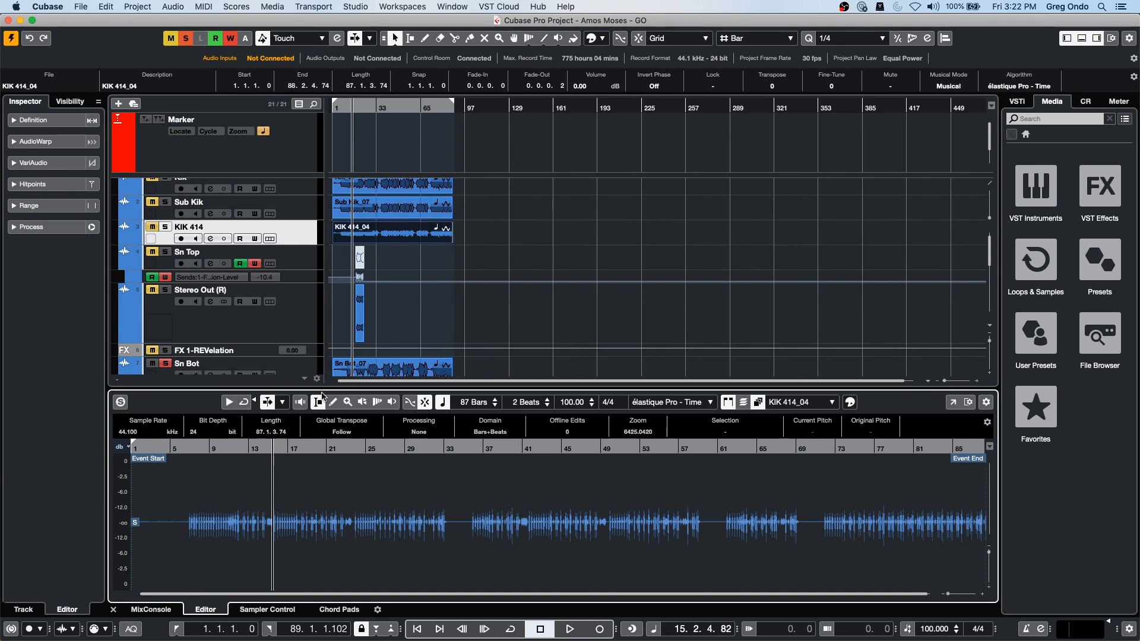
left_click(266, 403)
Step: Zoom the Sample Editor in on the KIK 414_04 waveform and briefly play it around bar 17
left_click_drag(287, 450, 281, 478)
key("space")
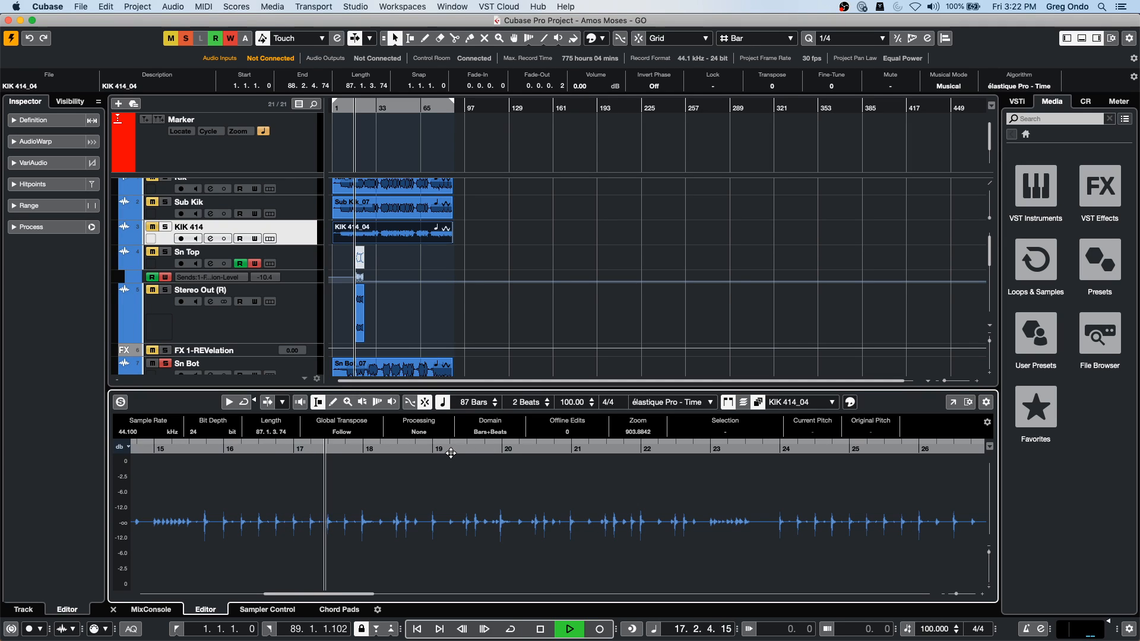
key("space")
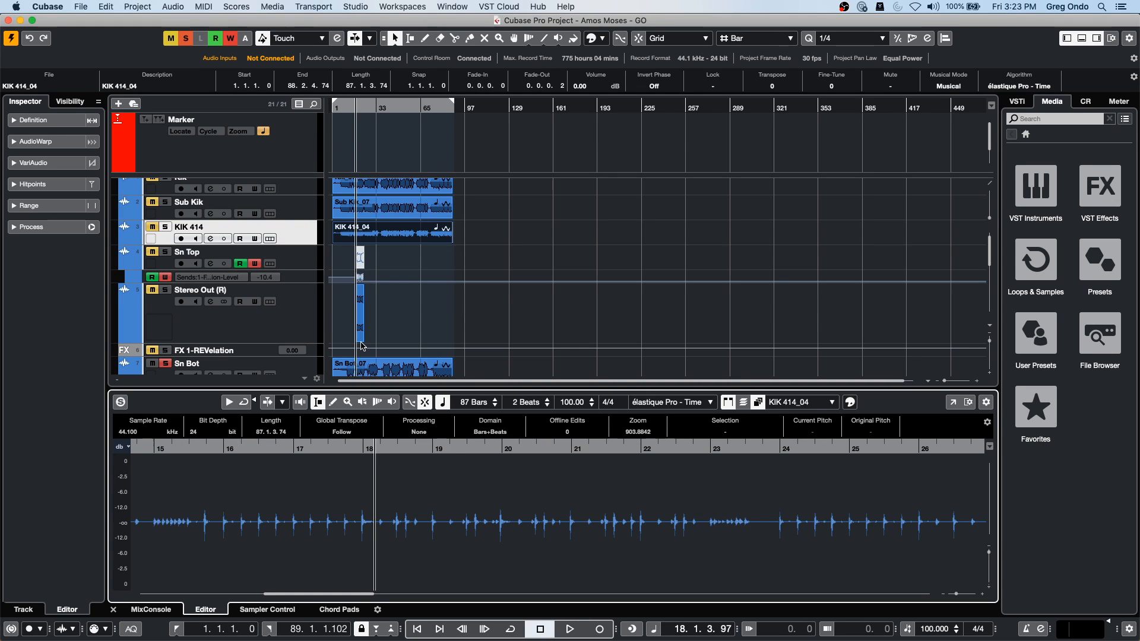
Step: Look through the list of recent projects without opening one
left_click(78, 6)
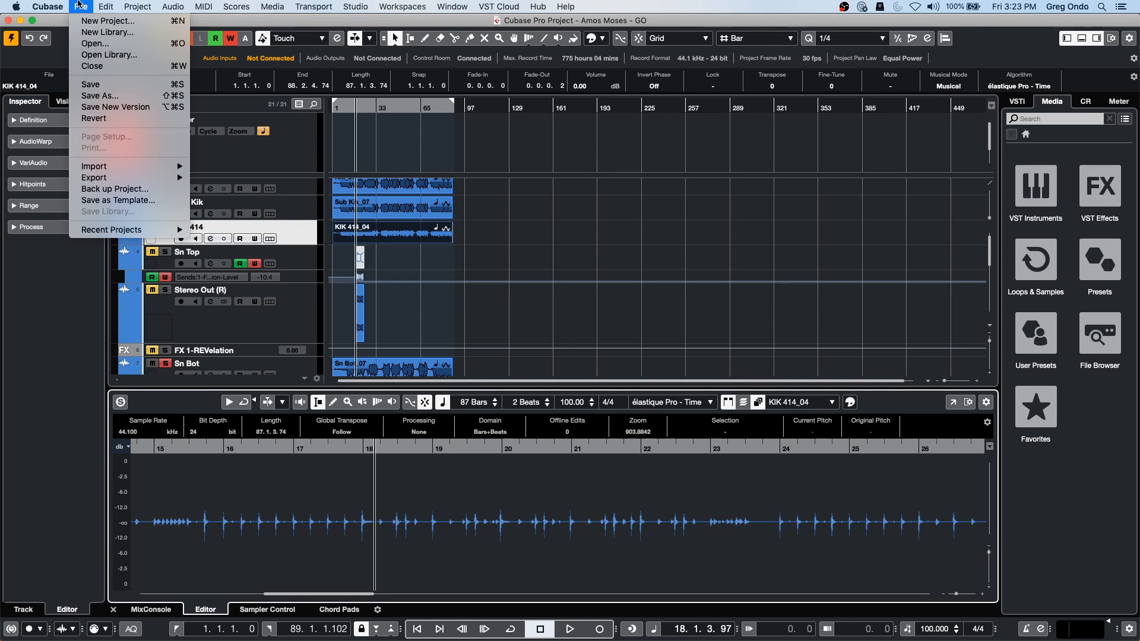
mouse_move(144, 231)
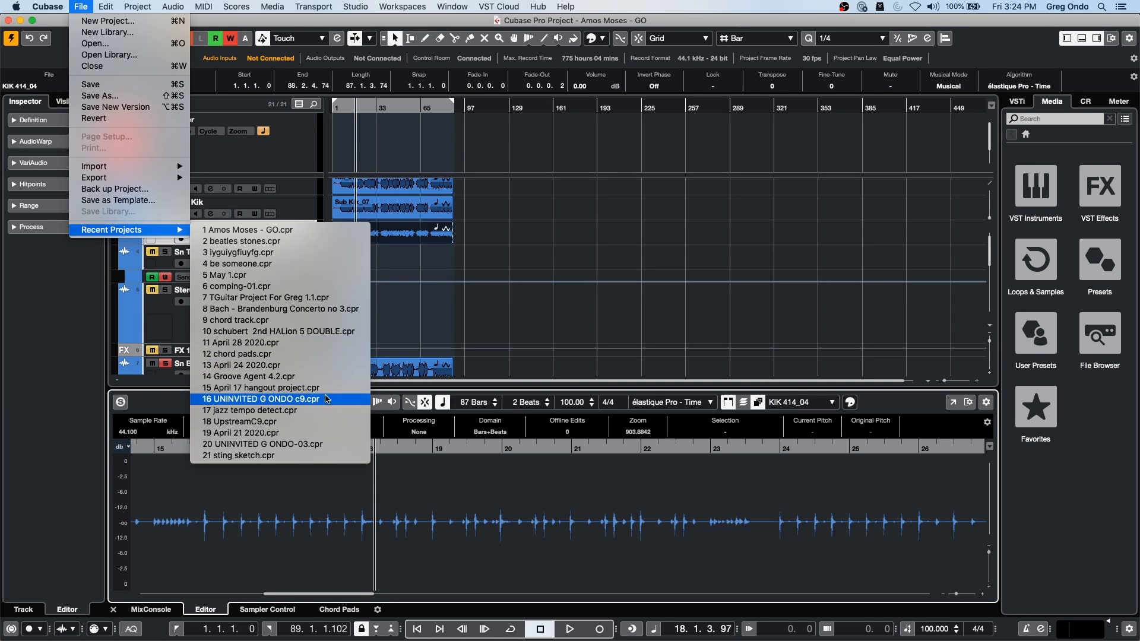
left_click(220, 146)
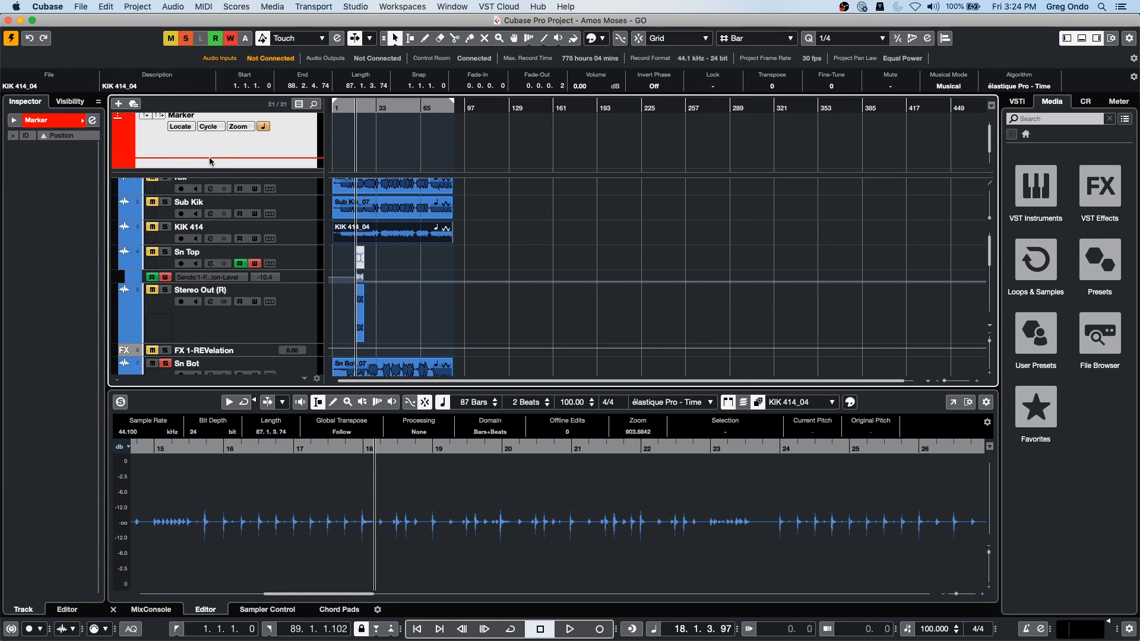
Step: Open LoopMashFX.cpr from the LoopMashFX folder, keep that folder as the project folder, and activate the project
left_click(80, 8)
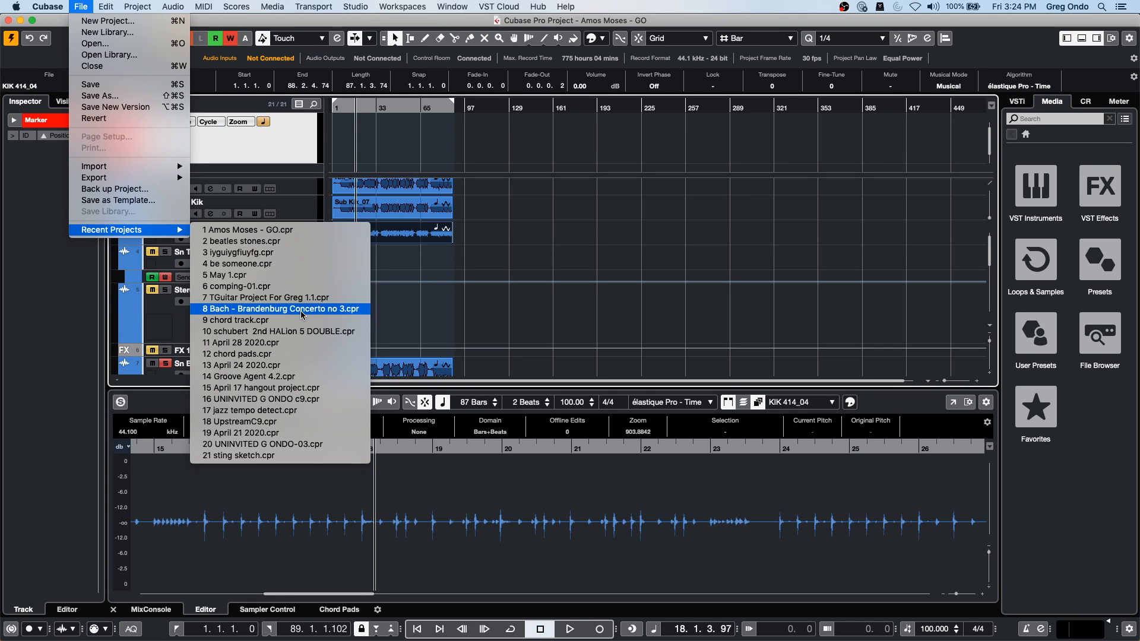
left_click(113, 46)
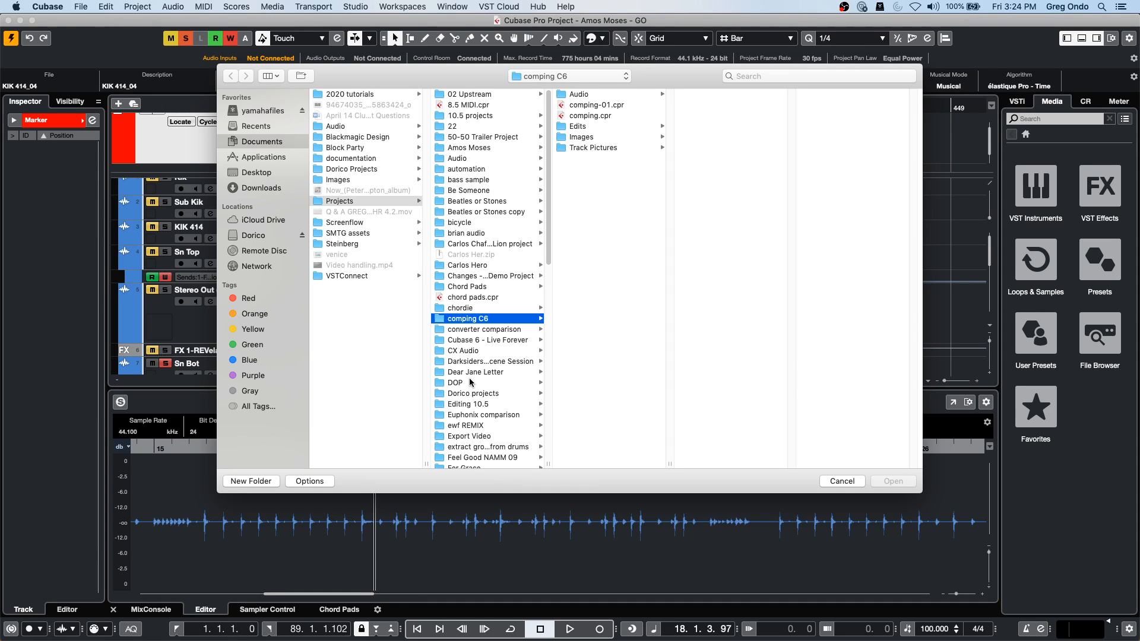
scroll(471, 383, "down", 10)
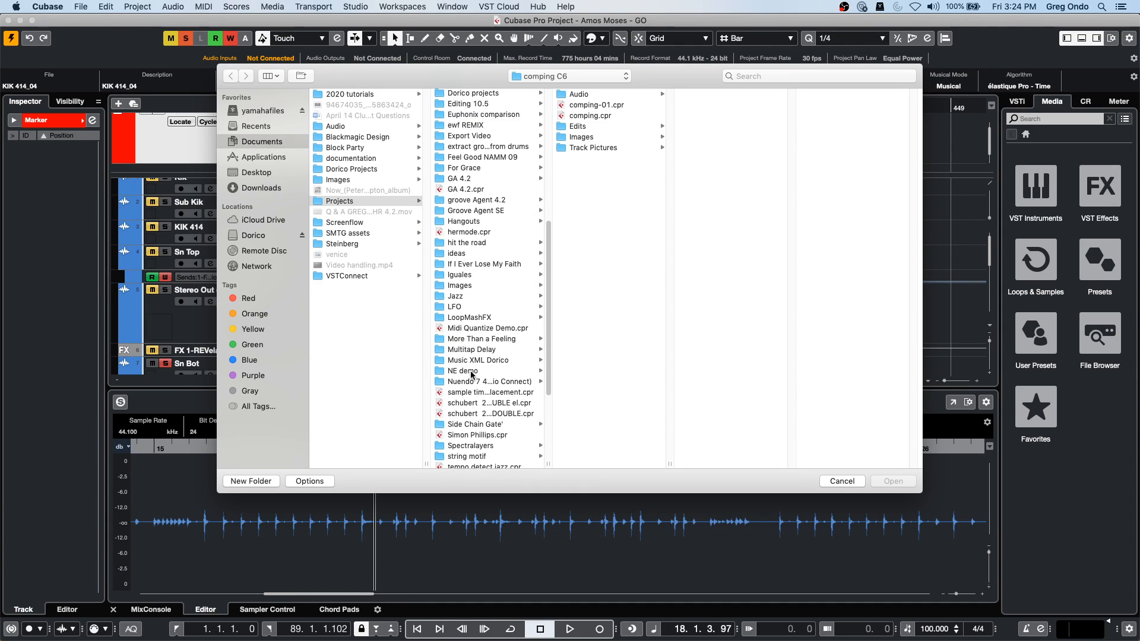
left_click(470, 318)
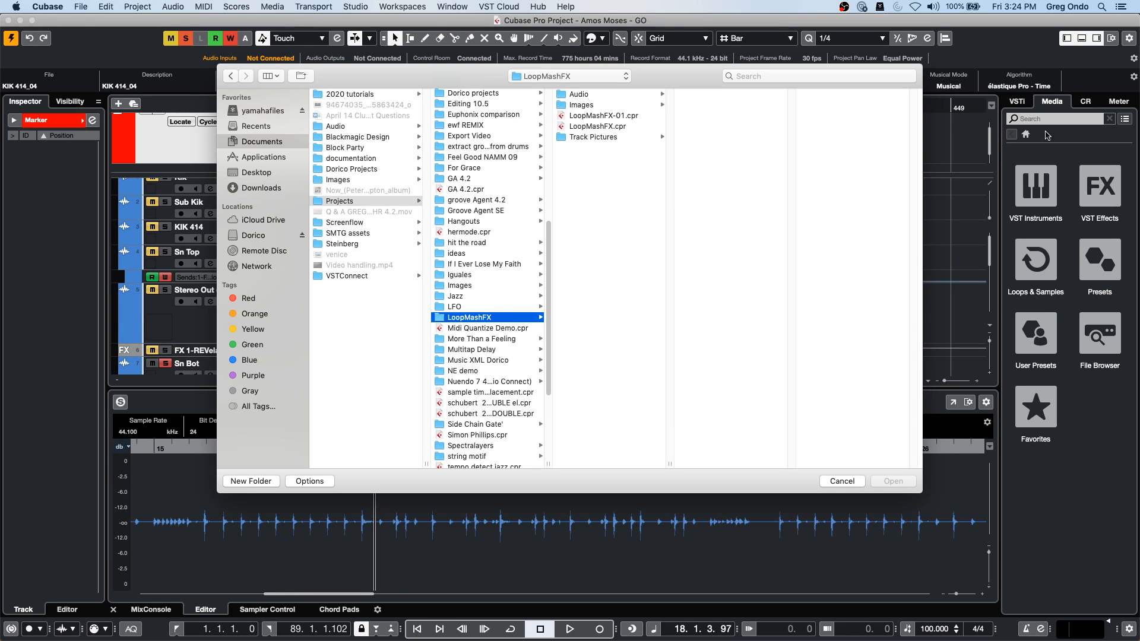
double_click(610, 128)
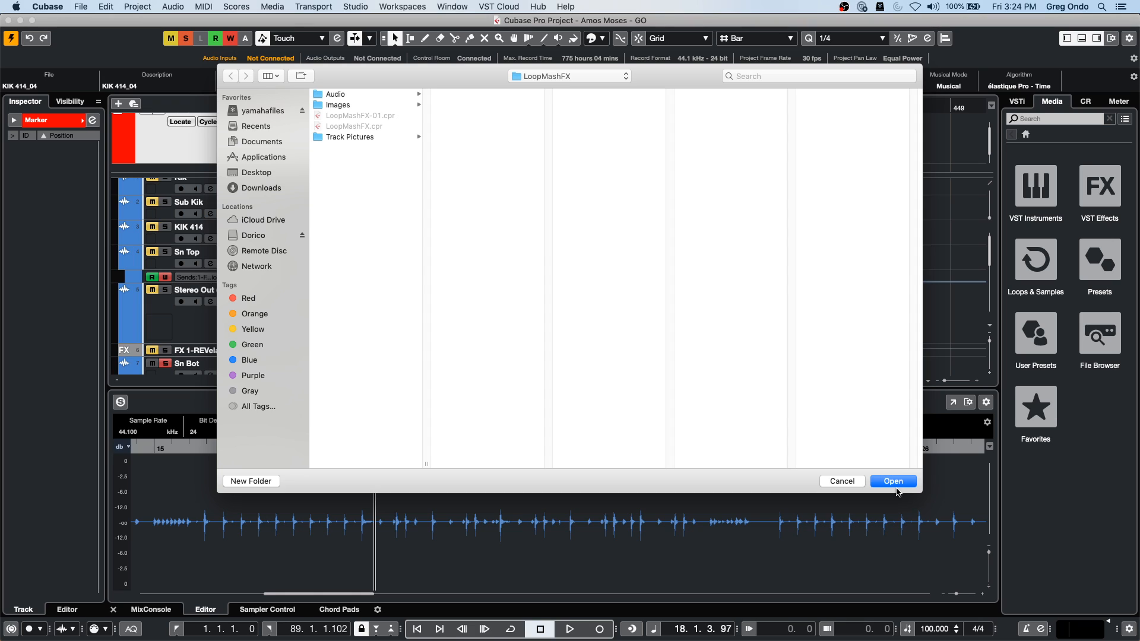
left_click(894, 482)
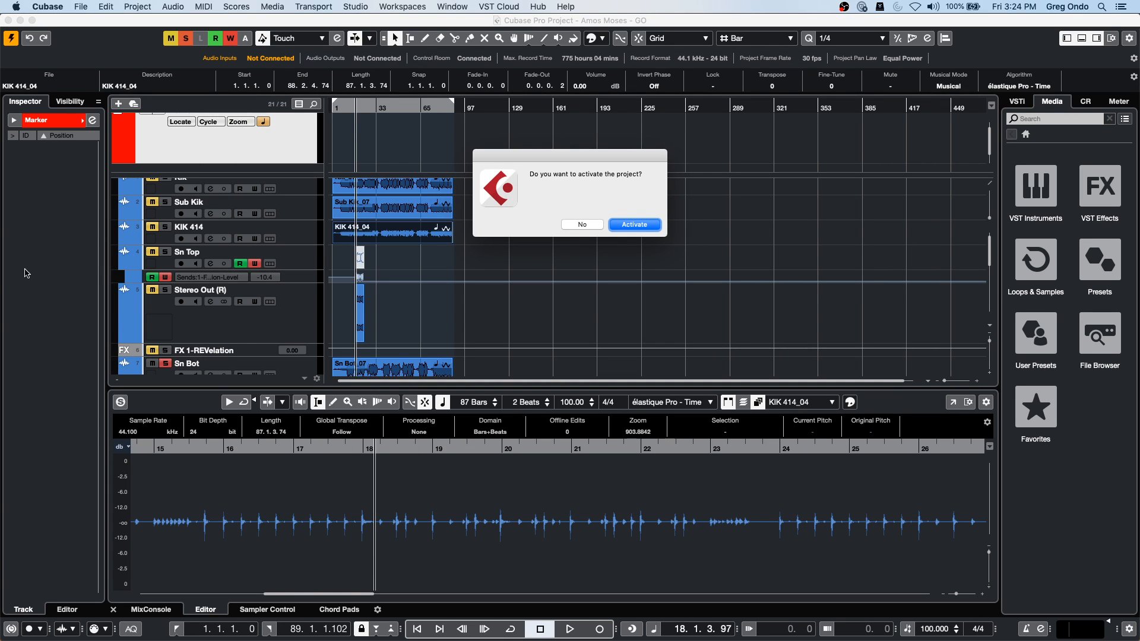
left_click(638, 229)
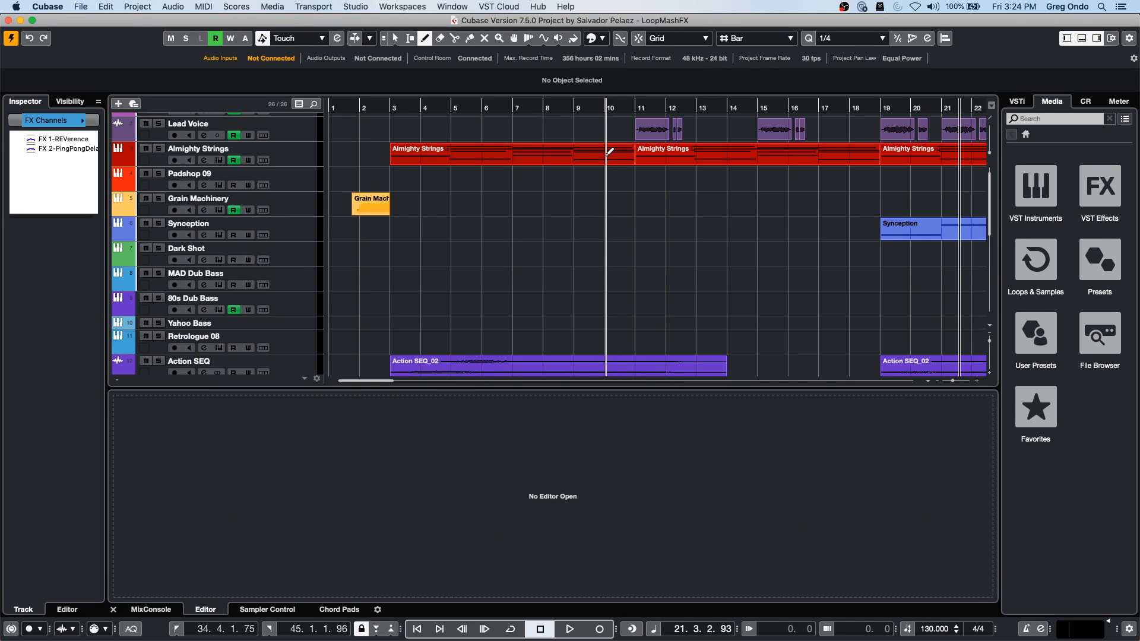
Step: Select the Yahoo Bass track, zoom out to show the whole arrangement, and start playback
scroll(487, 172, "down", 5)
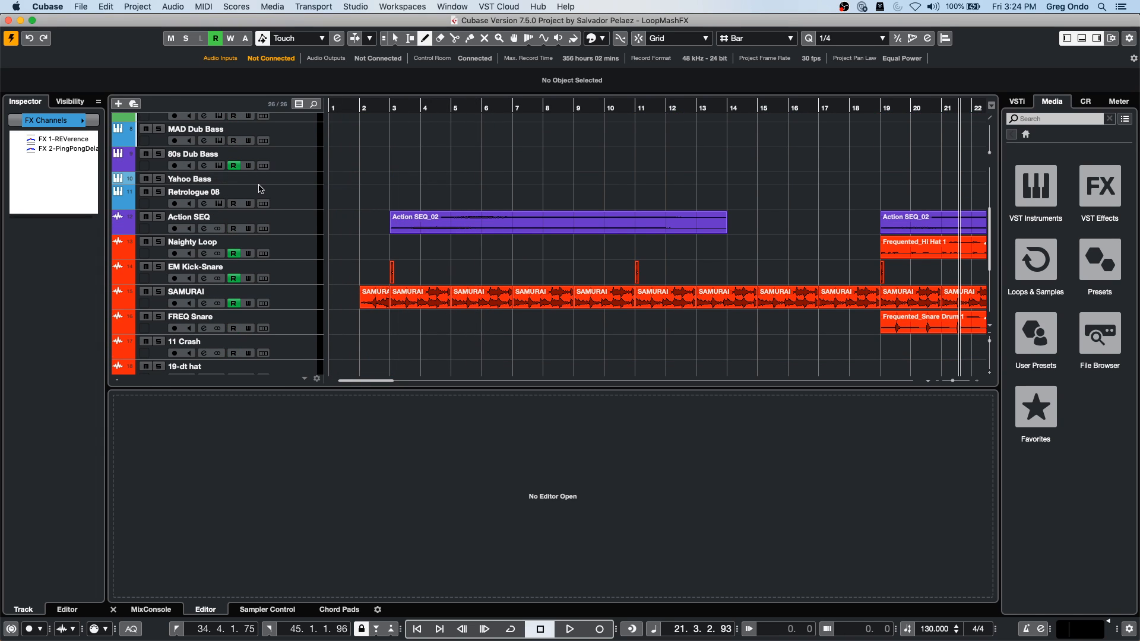
left_click(264, 181)
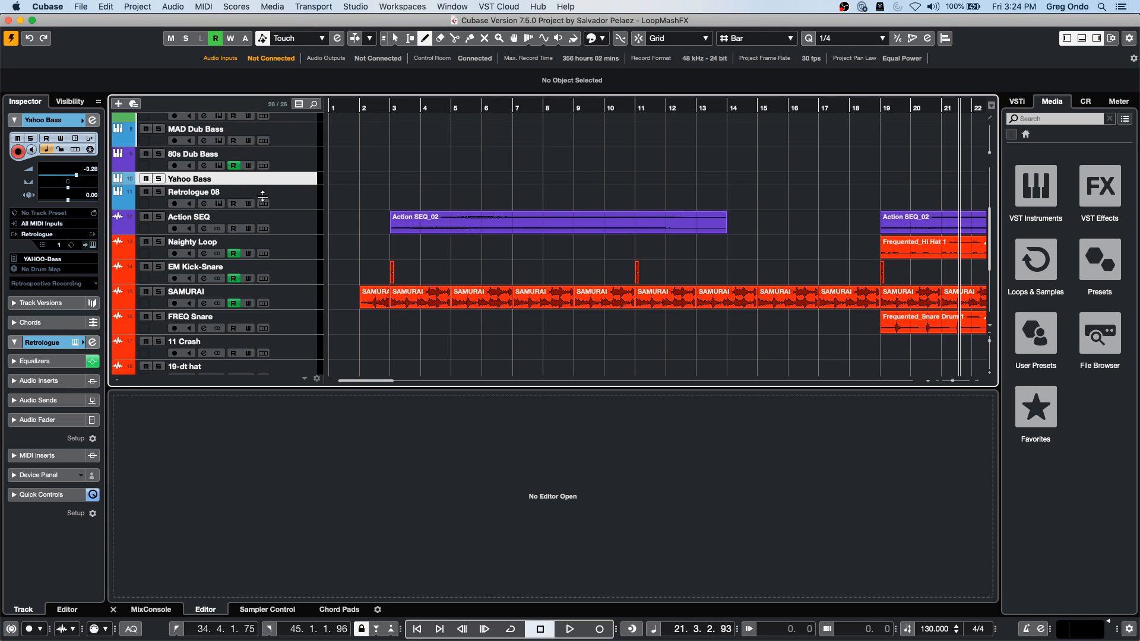
left_click_drag(418, 110, 410, 87)
key("space")
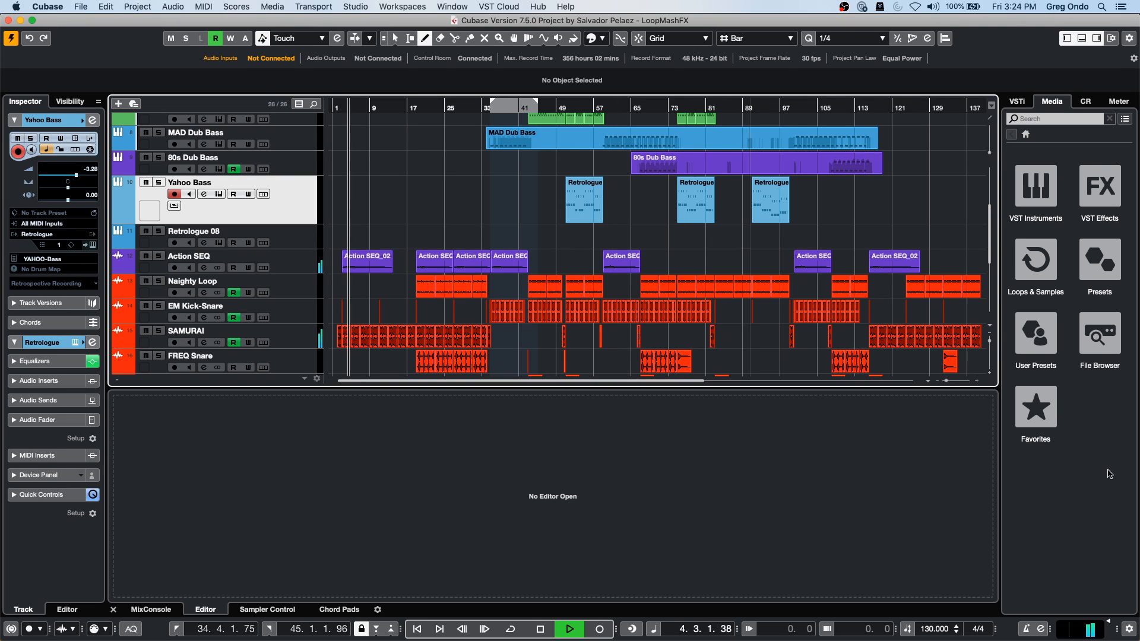
left_click(1115, 629)
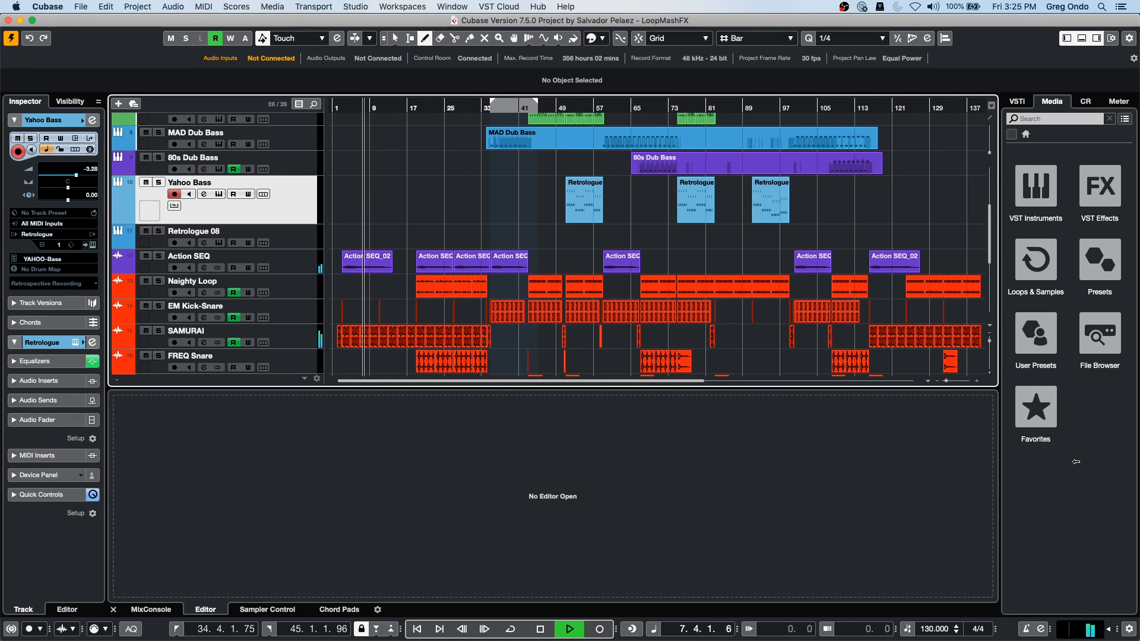
Step: Solo the Yahoo Bass track and move playback to the start of its first Retrologue part
left_click(159, 186)
key("Down")
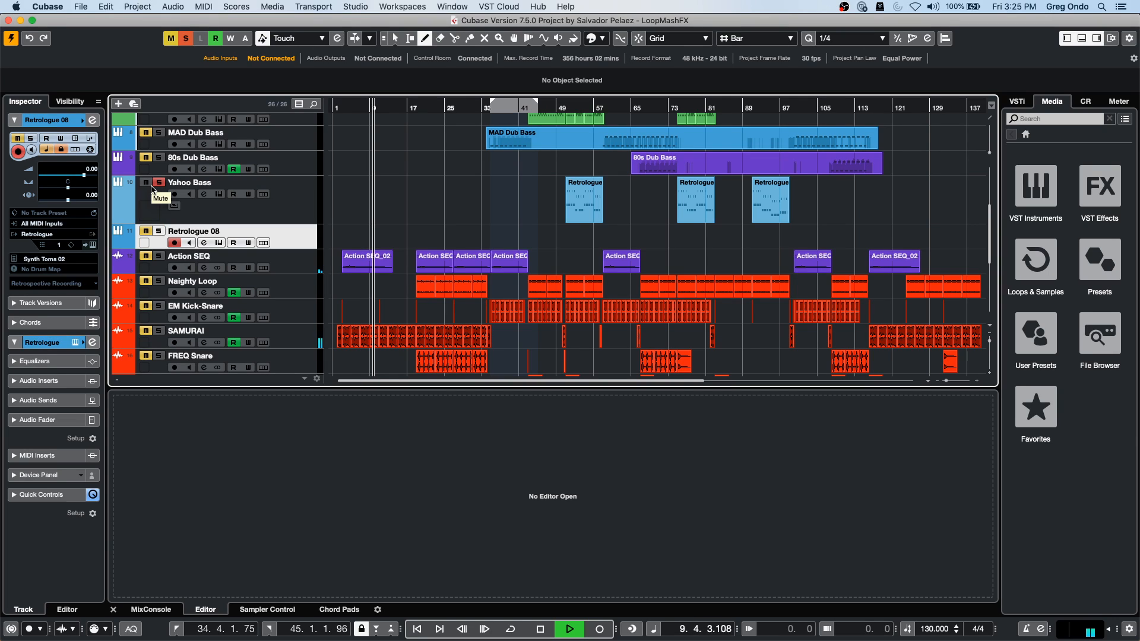
key("Up")
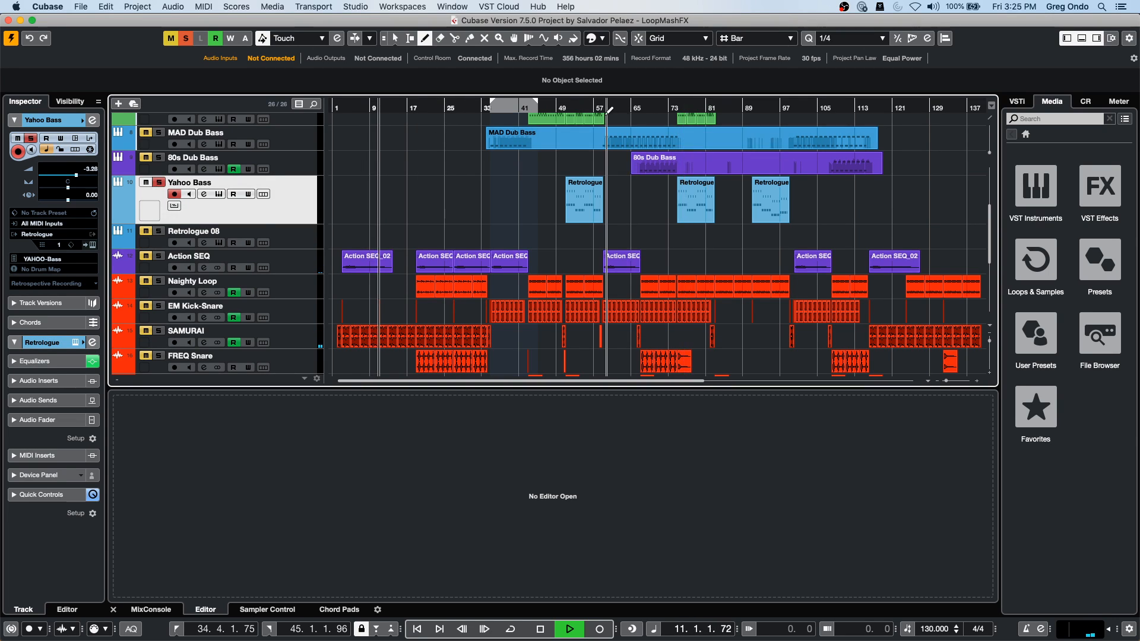
left_click(563, 108)
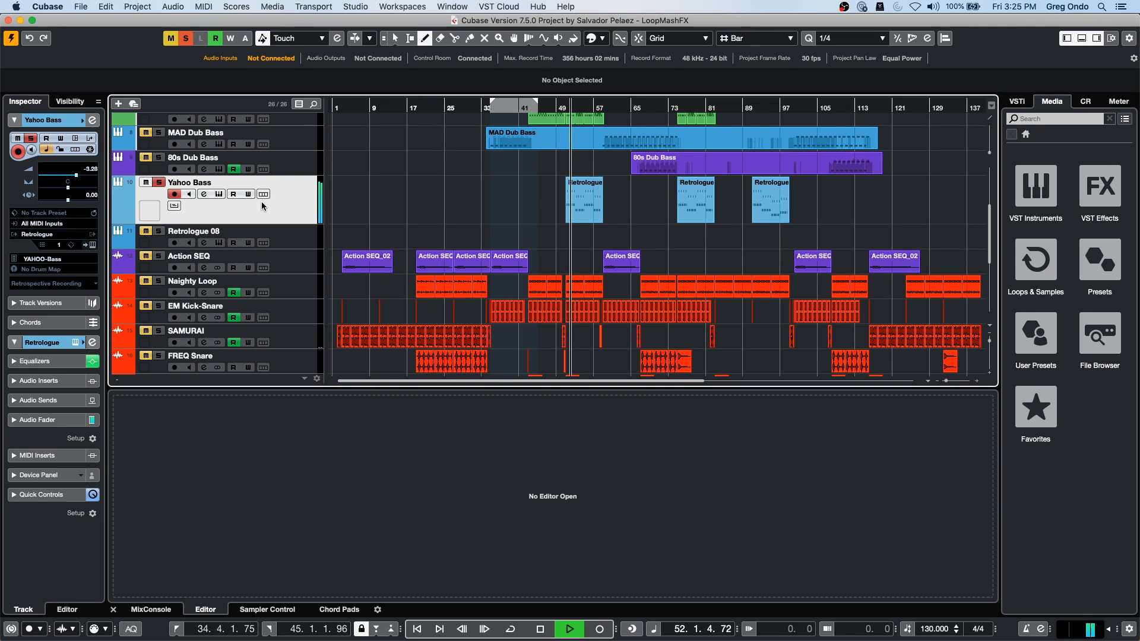
Step: Open the Yahoo Bass track's Retrologue instrument, lower its filter envelope sustain, and move its window clear of the Yahoo Bass parts
left_click(89, 244)
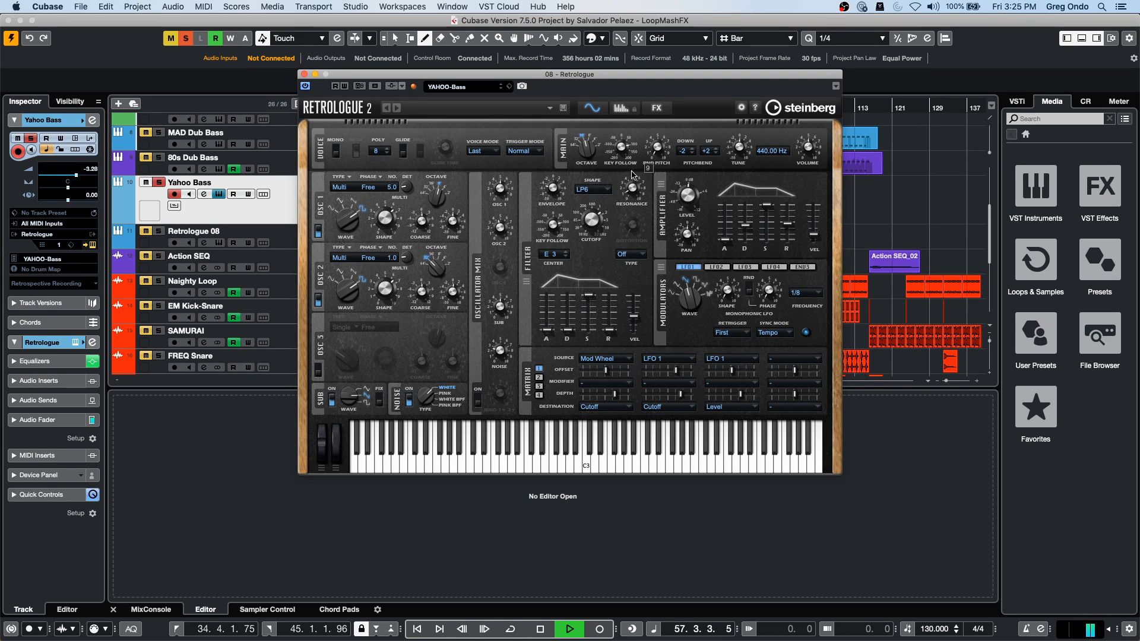
left_click_drag(590, 298, 590, 315)
left_click_drag(371, 73, 502, 289)
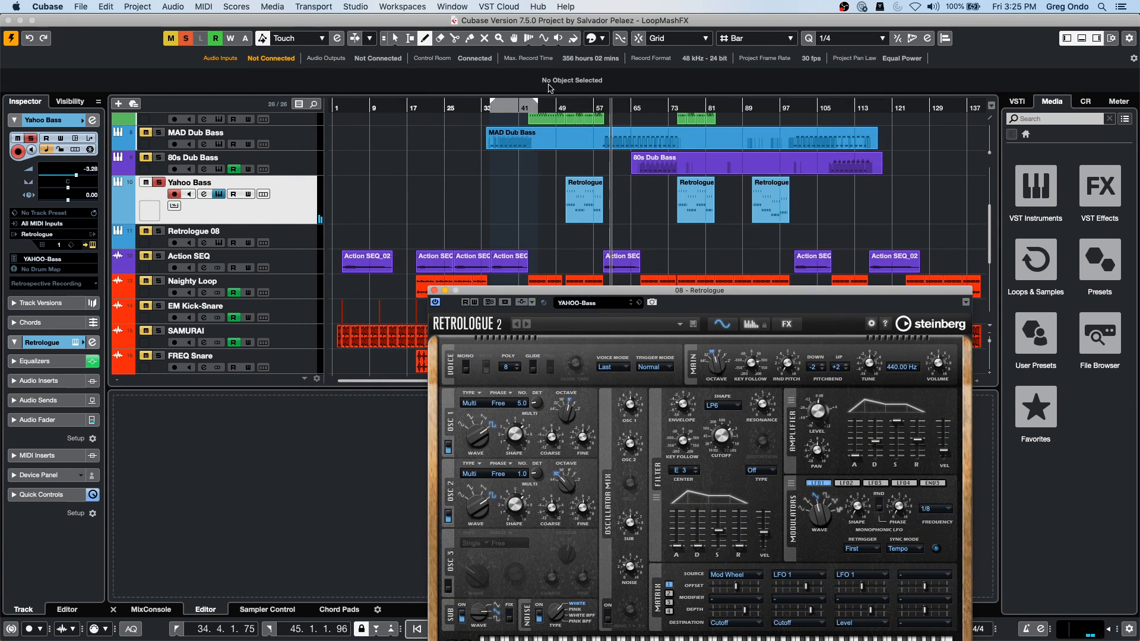
Step: Restart playback at the first Yahoo Bass part, move the Retrologue window clear of the tracks, and load the Agressiva preset
left_click(574, 103)
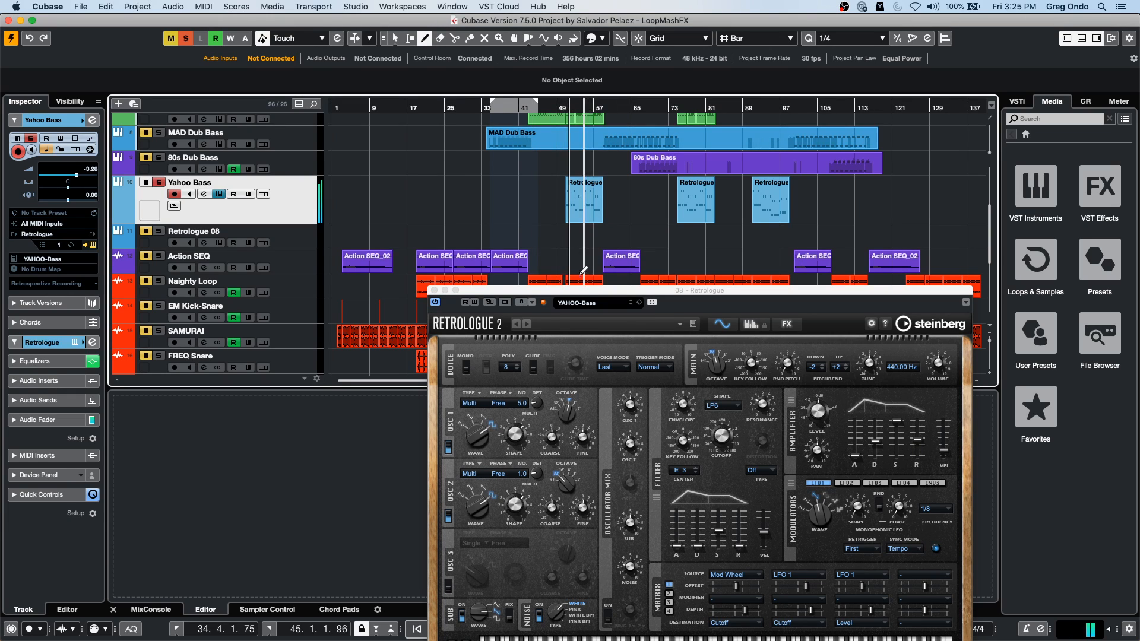
left_click_drag(573, 292, 612, 230)
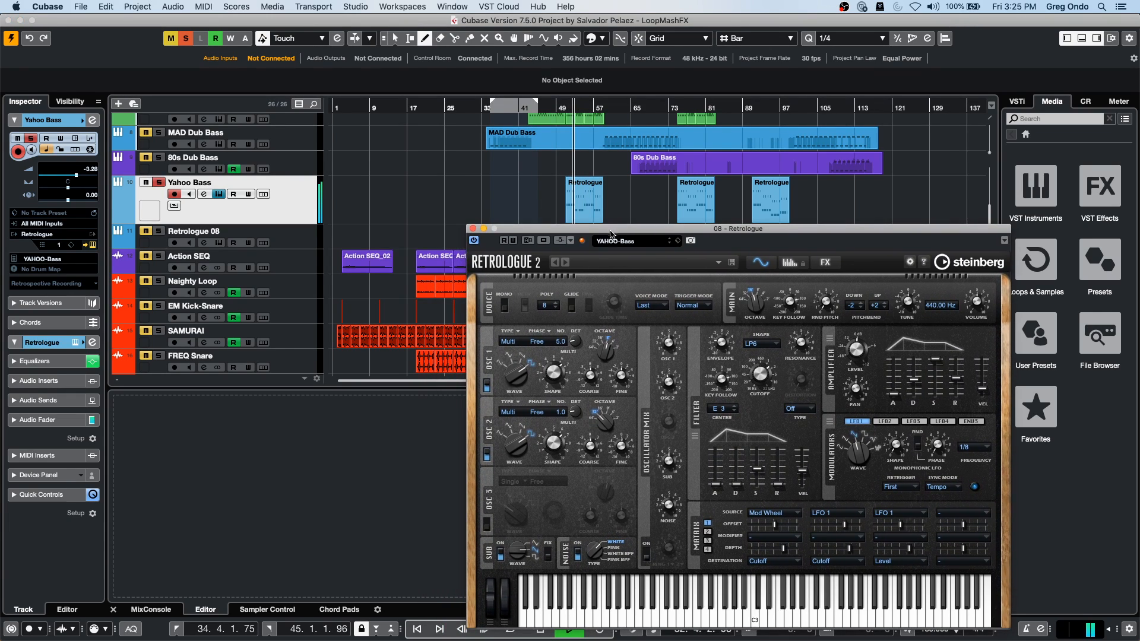
left_click(641, 241)
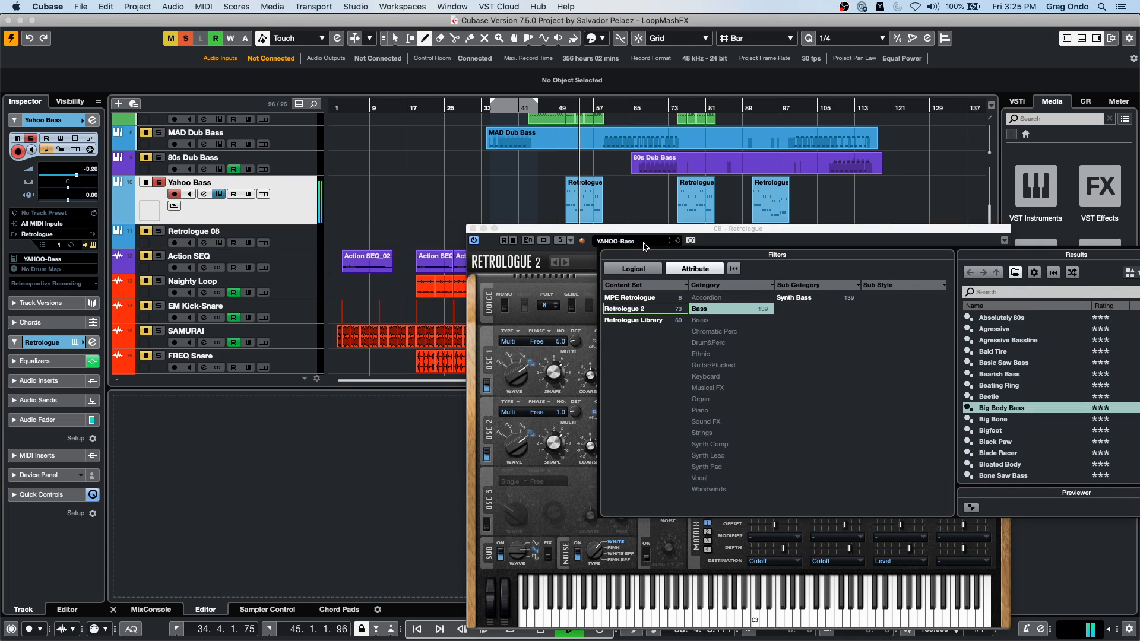
left_click(1013, 331)
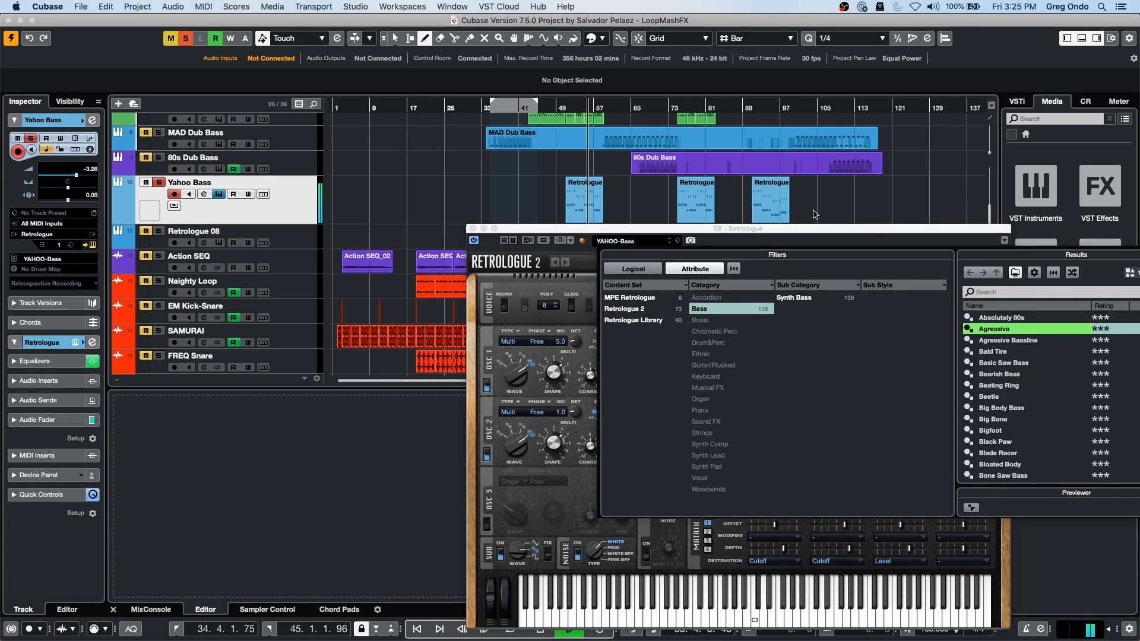
left_click(578, 202)
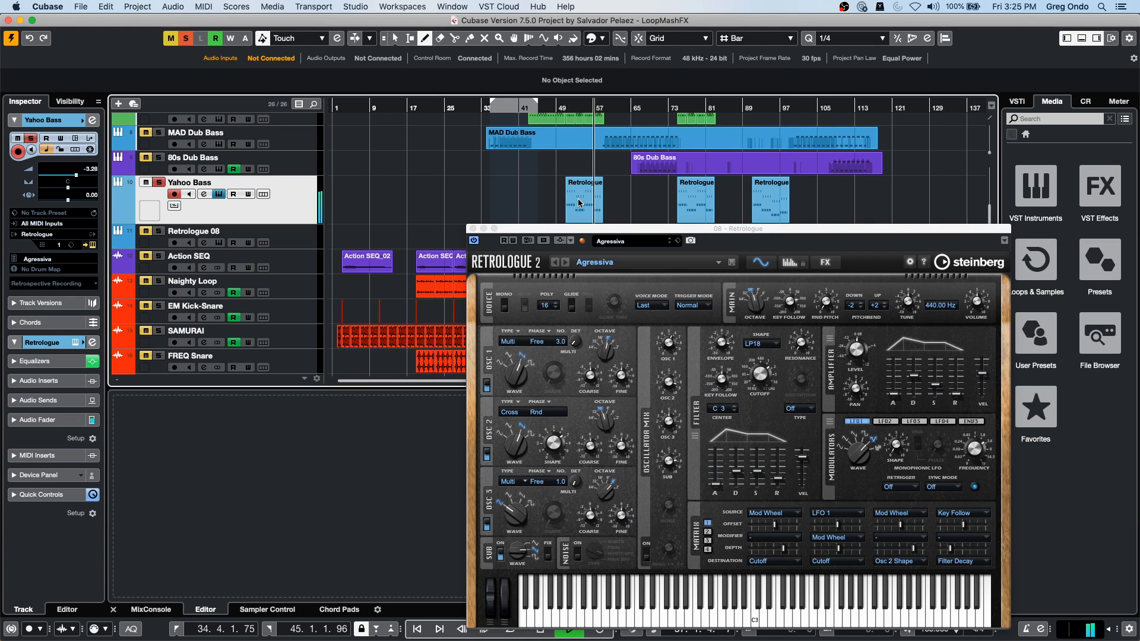
Step: Set the locators to the first Retrologue part on the Yahoo Bass track and play it as a loop
key("1")
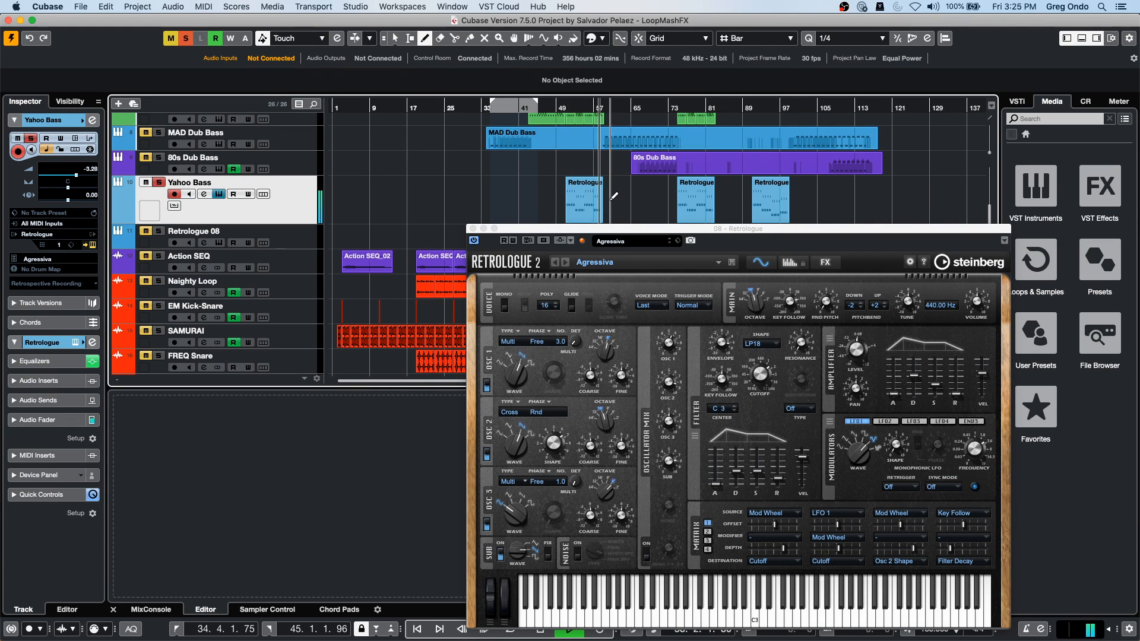
left_click(571, 209)
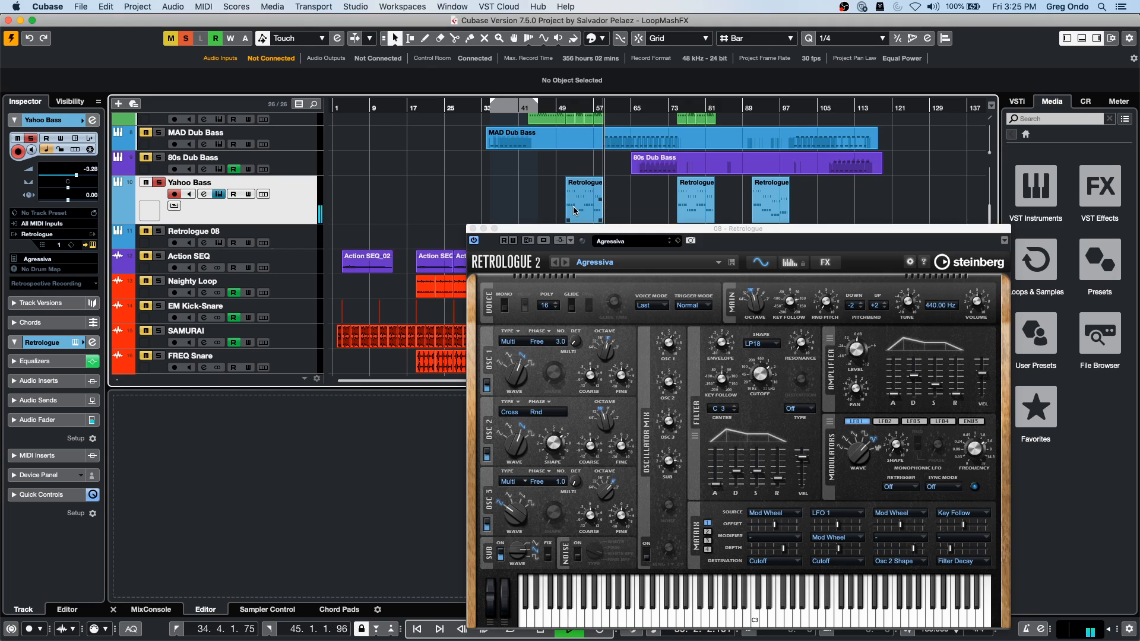
key("p")
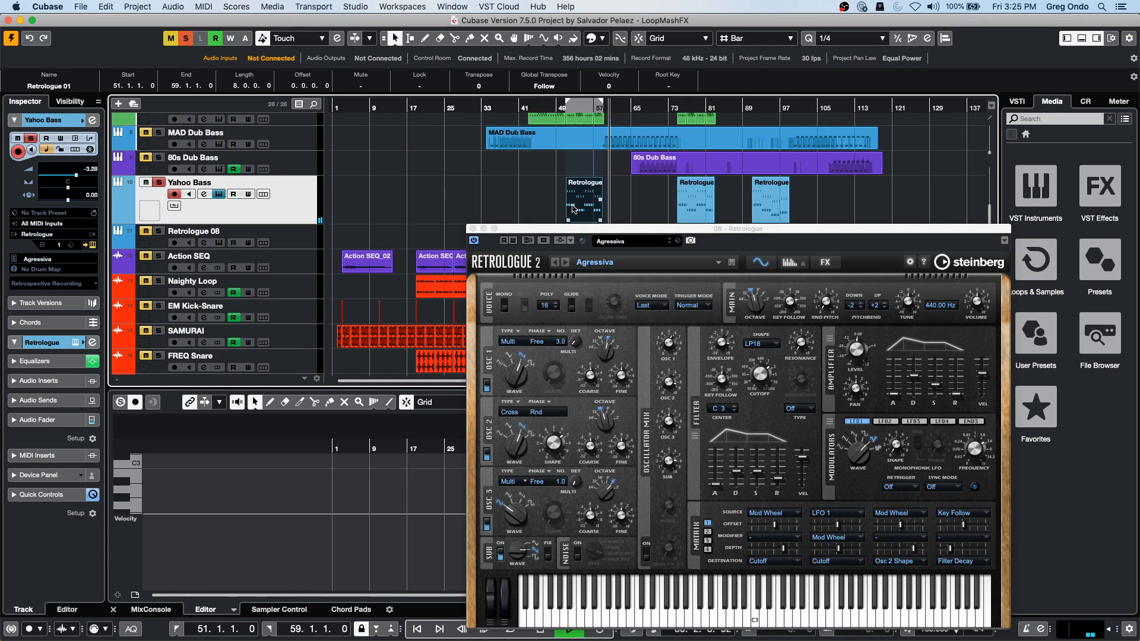
left_click(578, 101)
left_click(577, 106)
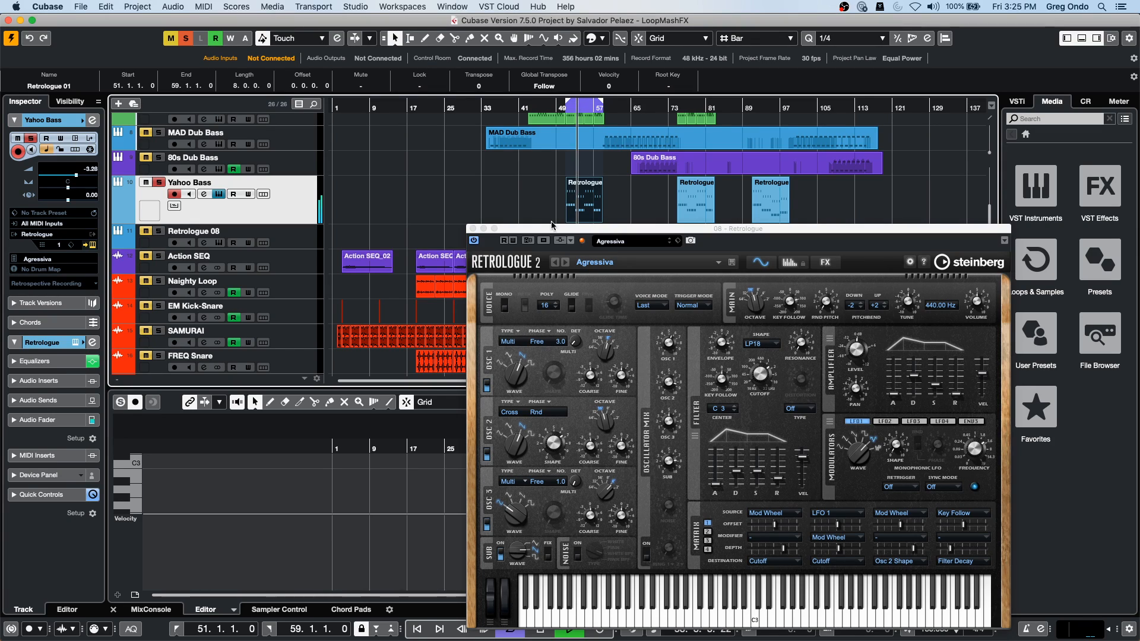
Step: Audition the Beetle preset in Retrologue, load Big Bone instead, and close the preset browser
left_click(639, 248)
left_click(1012, 396)
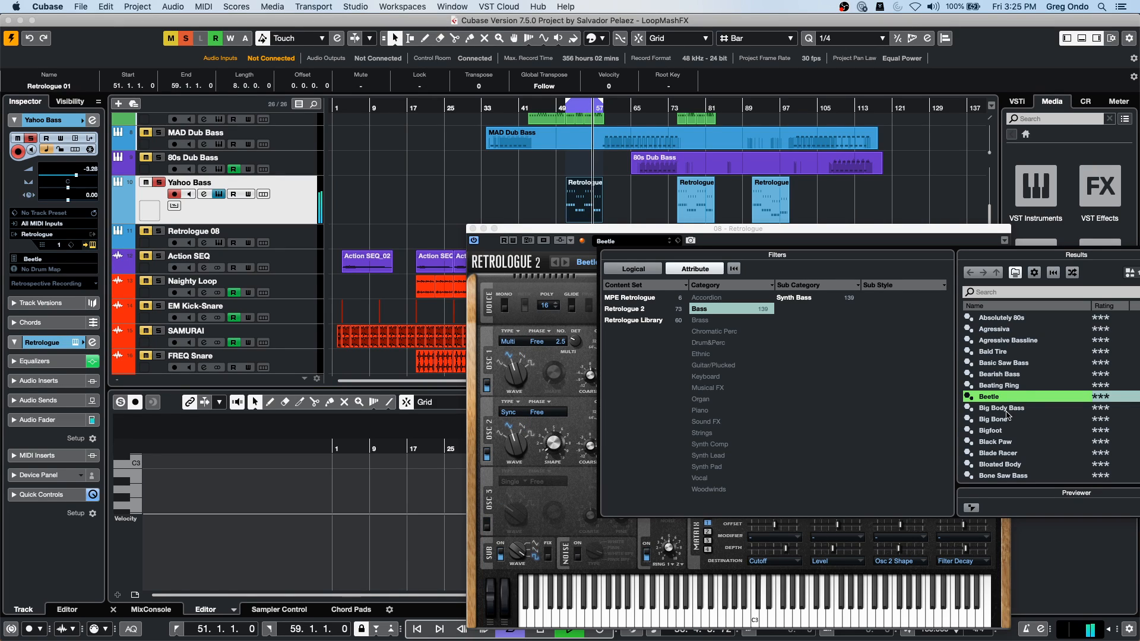
left_click(1007, 419)
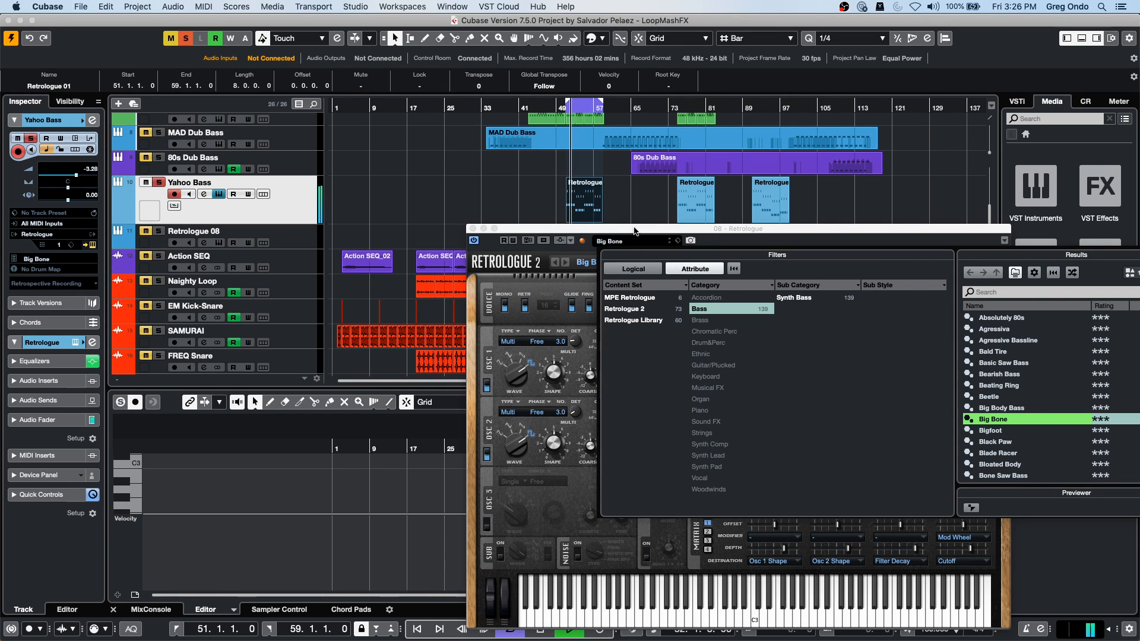
left_click(634, 229)
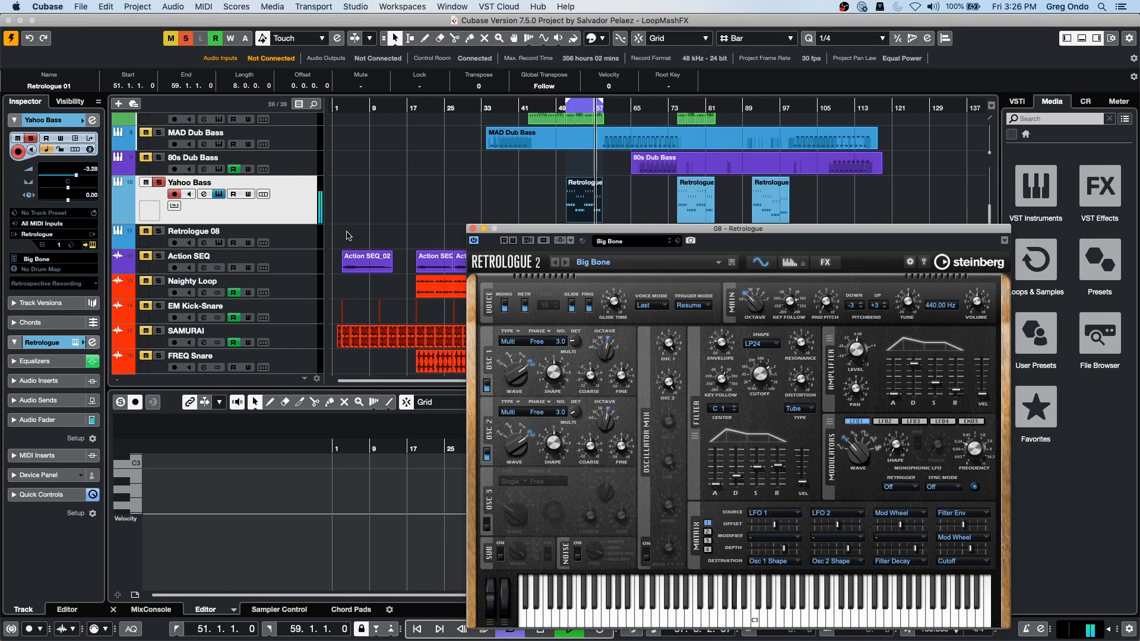
Step: Shift the Yahoo Bass channel's third EQ band to a boost of about 6 dB just above 100 Hz and close its channel settings
left_click(88, 247)
left_click(89, 247)
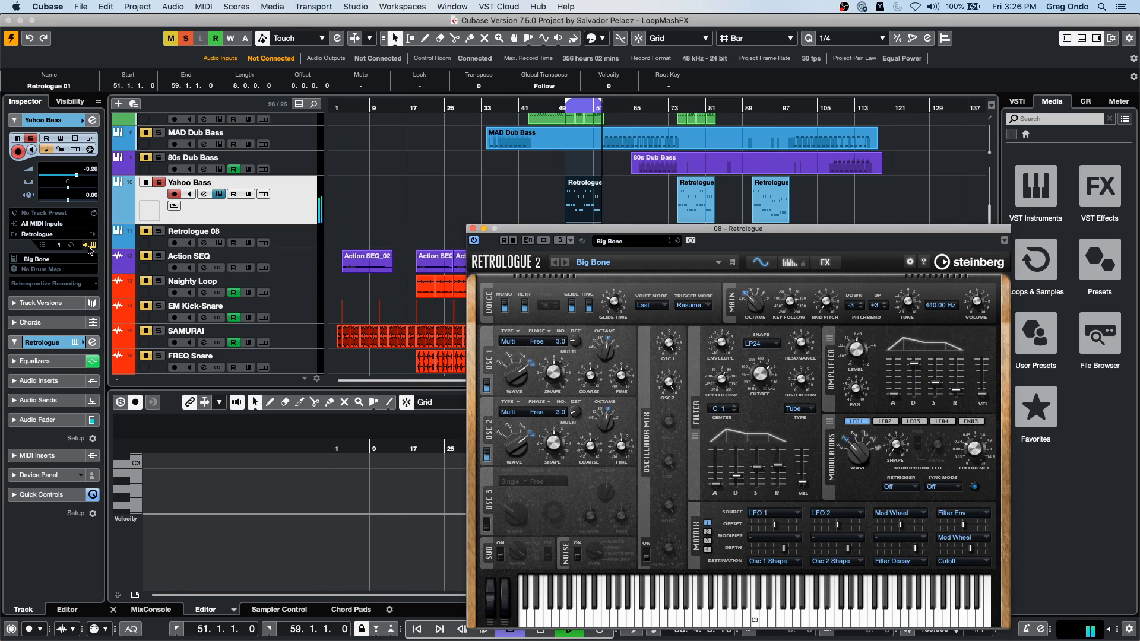
left_click(203, 195)
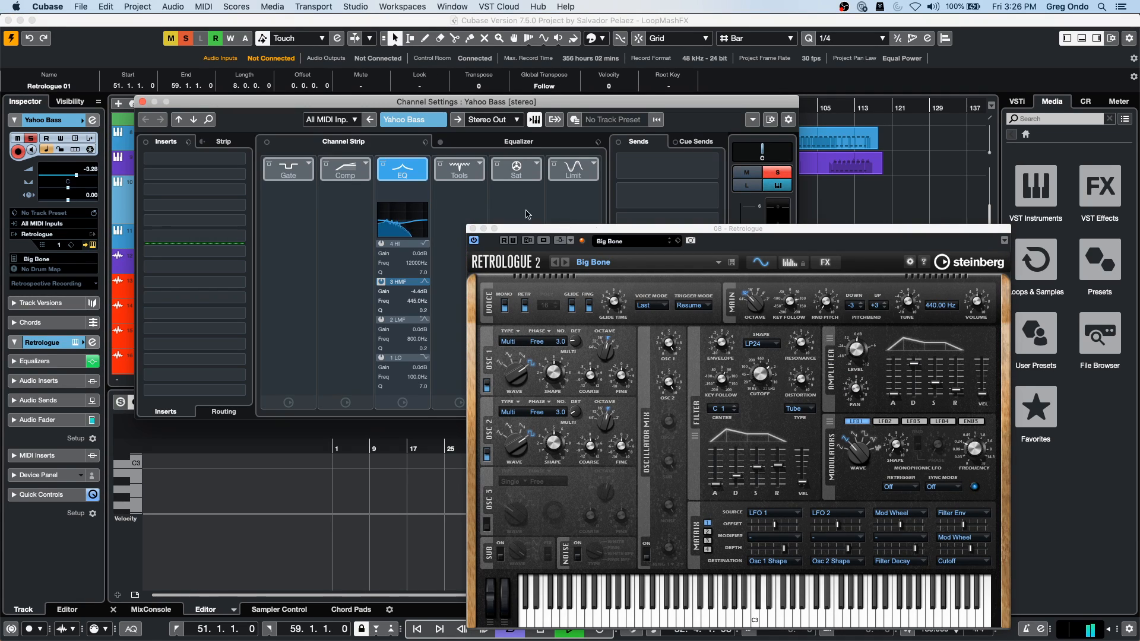
left_click(406, 177)
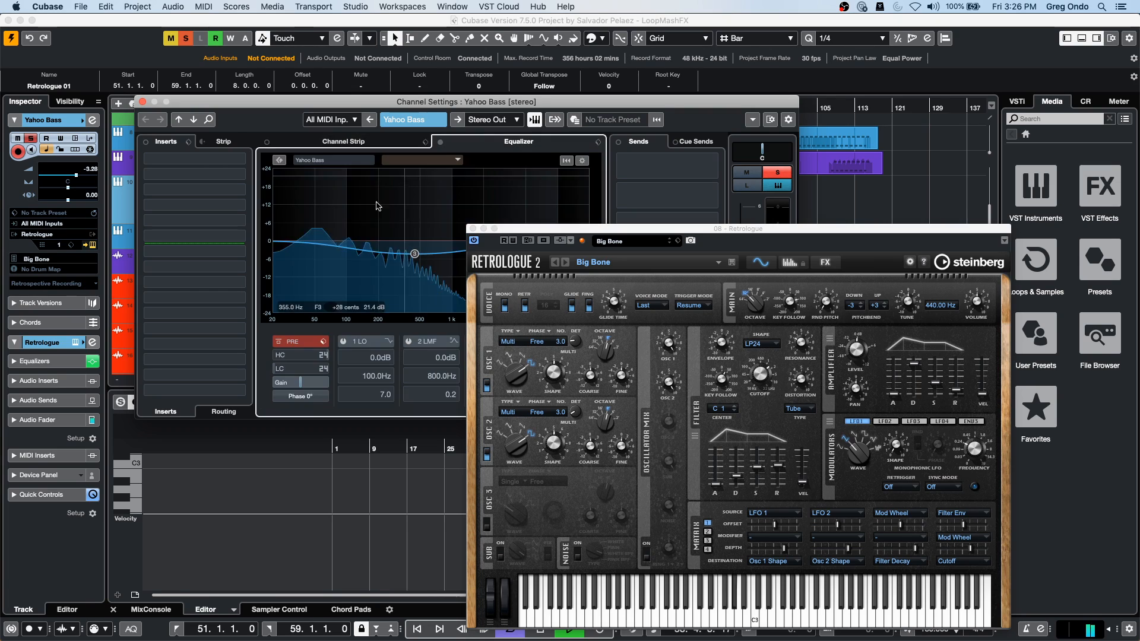
left_click_drag(414, 254, 359, 224)
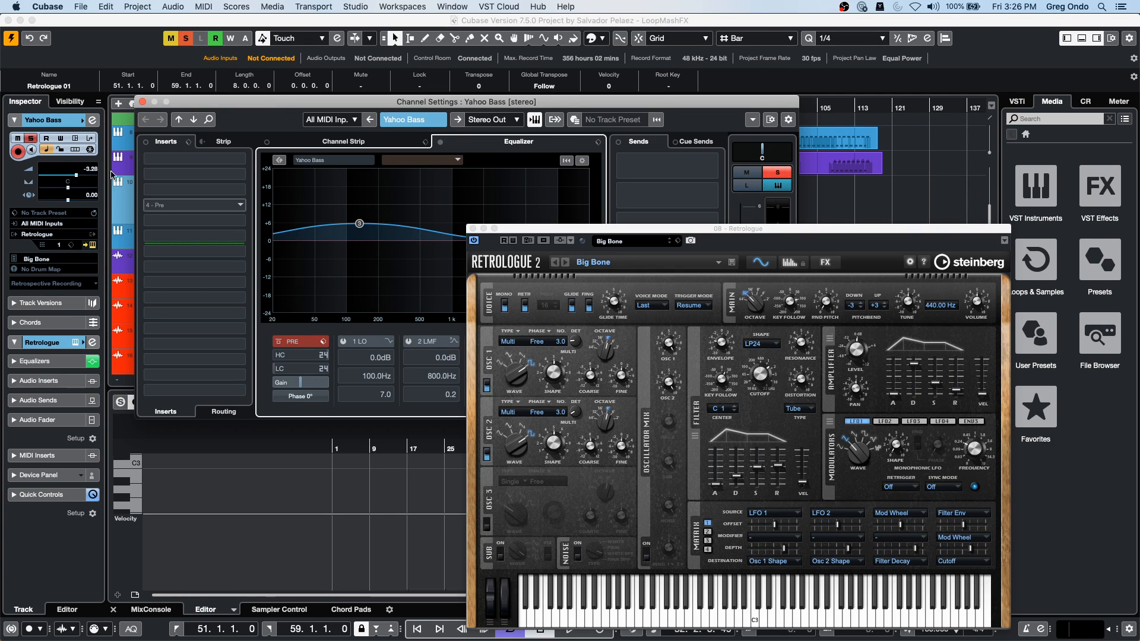
left_click(142, 101)
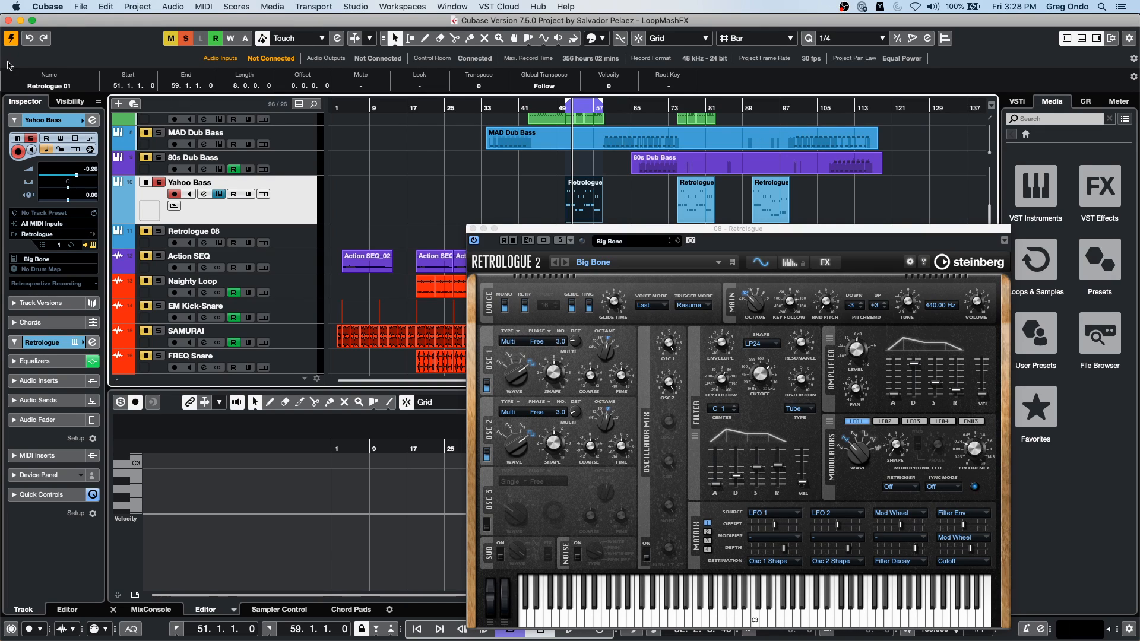
Step: Close the Retrologue window, open the MixConsole, and switch the global inserts bypass on and off again
left_click(473, 229)
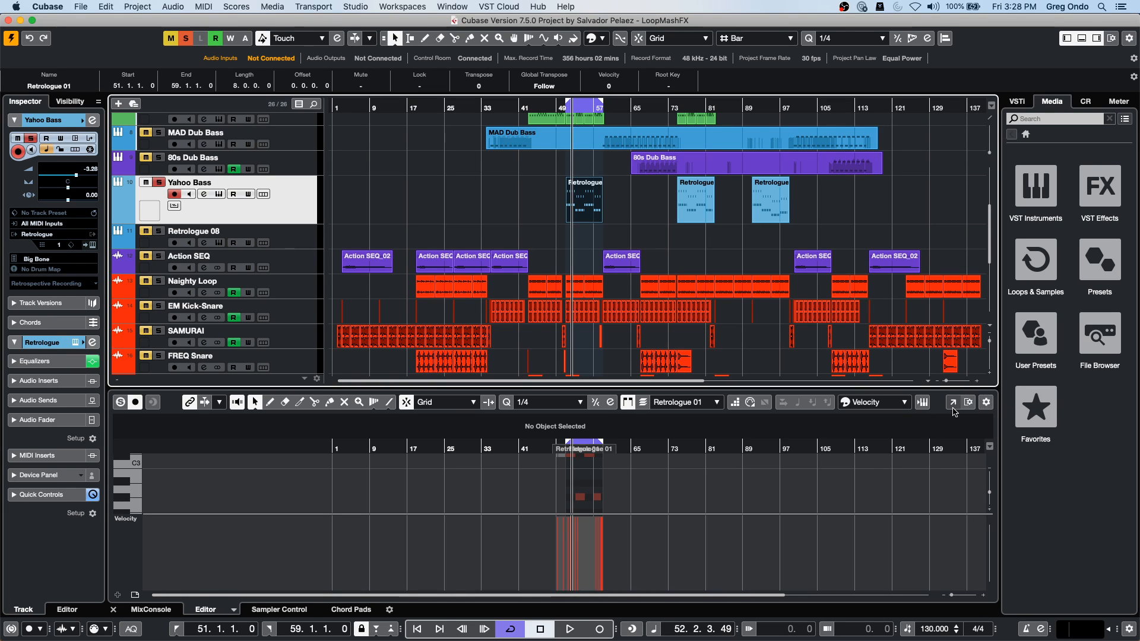
key("F3")
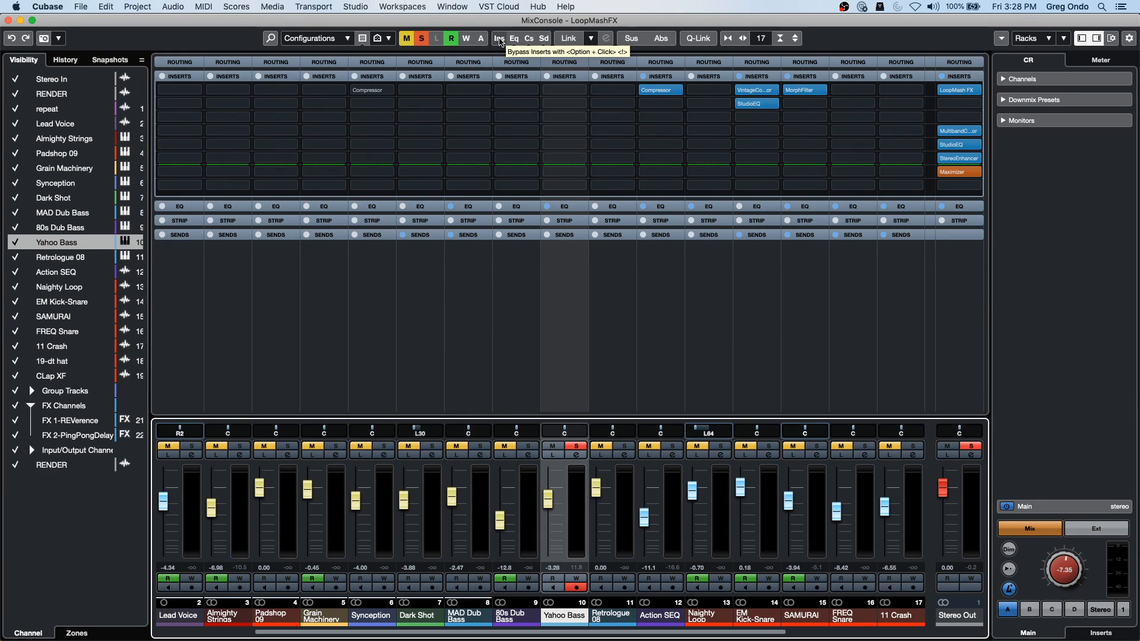
left_click(499, 41, "alt")
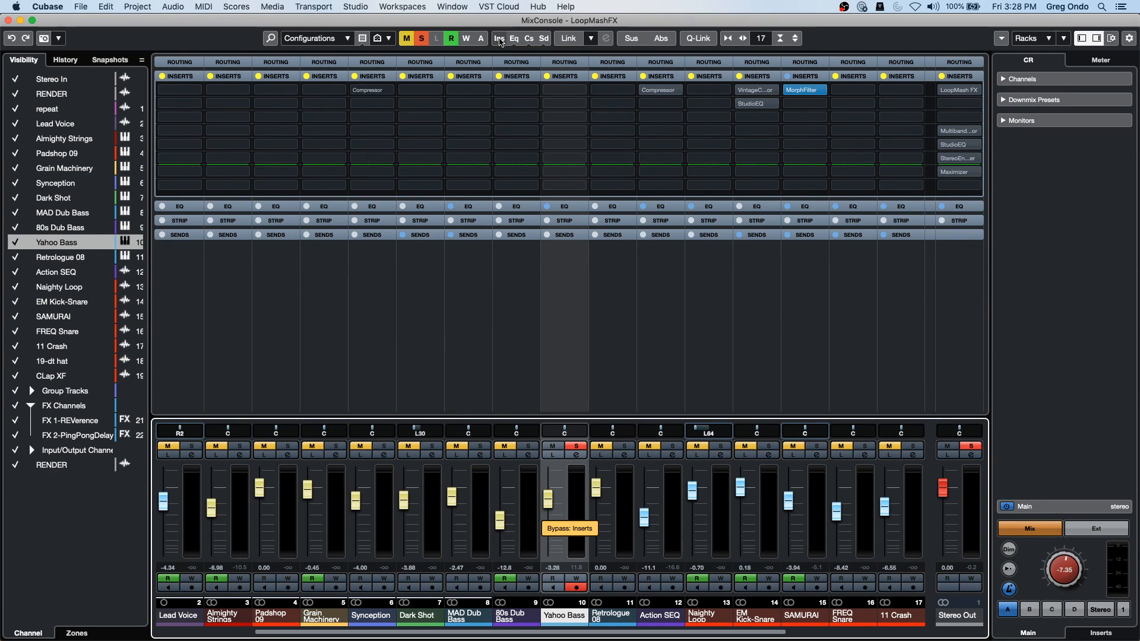
left_click(500, 41, "alt")
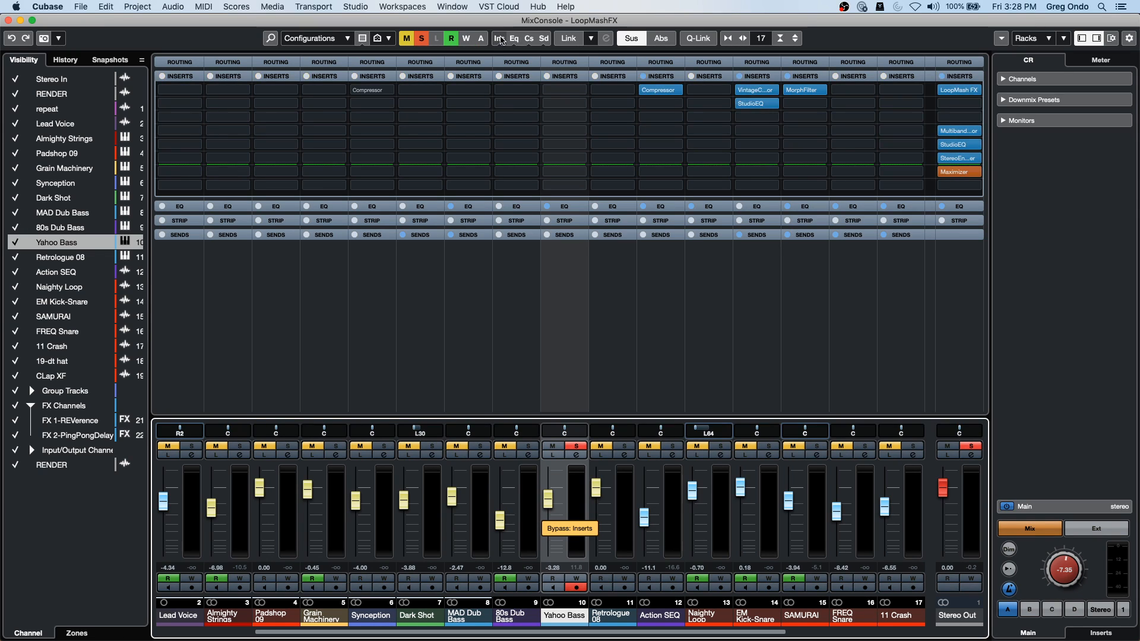
Step: Switch the global bypass for EQs, channel strips and sends on and off in turn
left_click(515, 40, "alt")
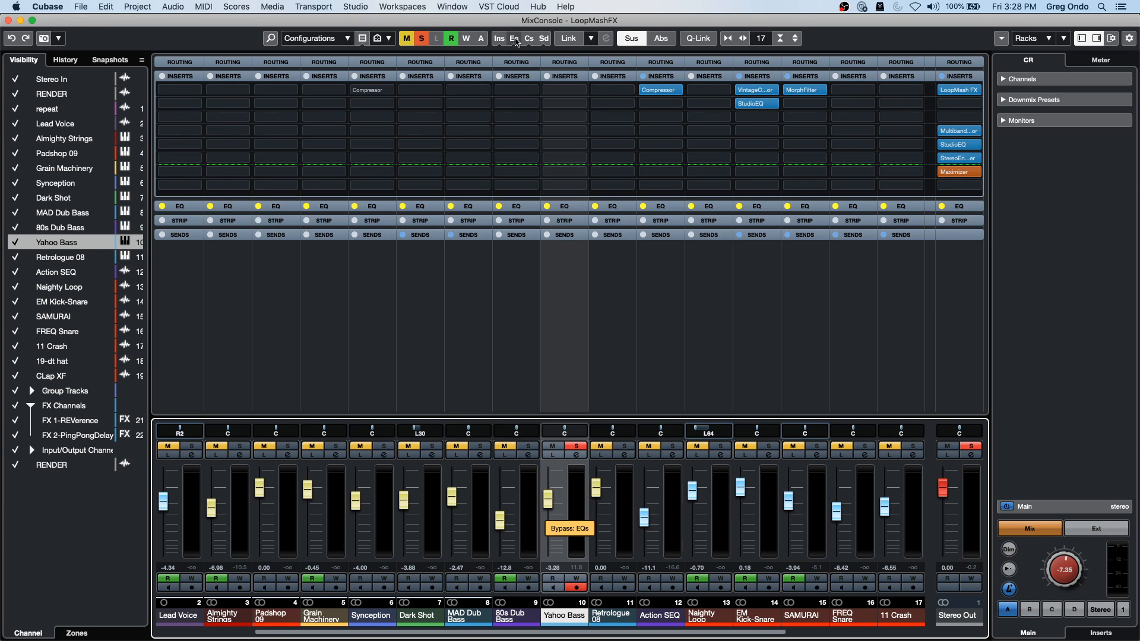
left_click(529, 40, "alt")
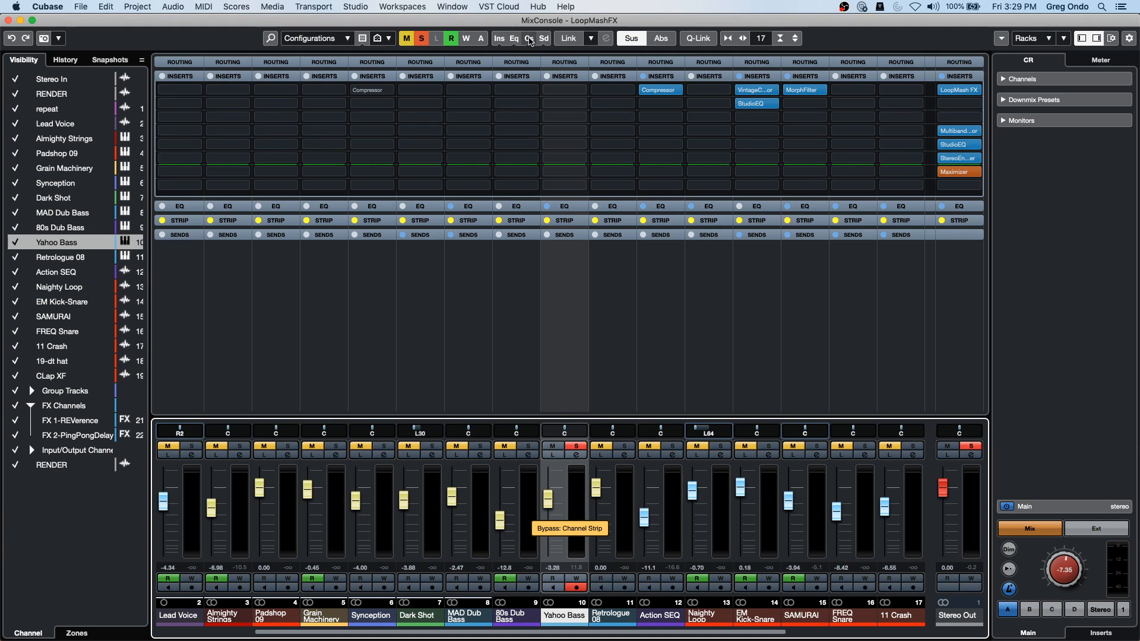
left_click(544, 40, "alt")
left_click(544, 39, "alt")
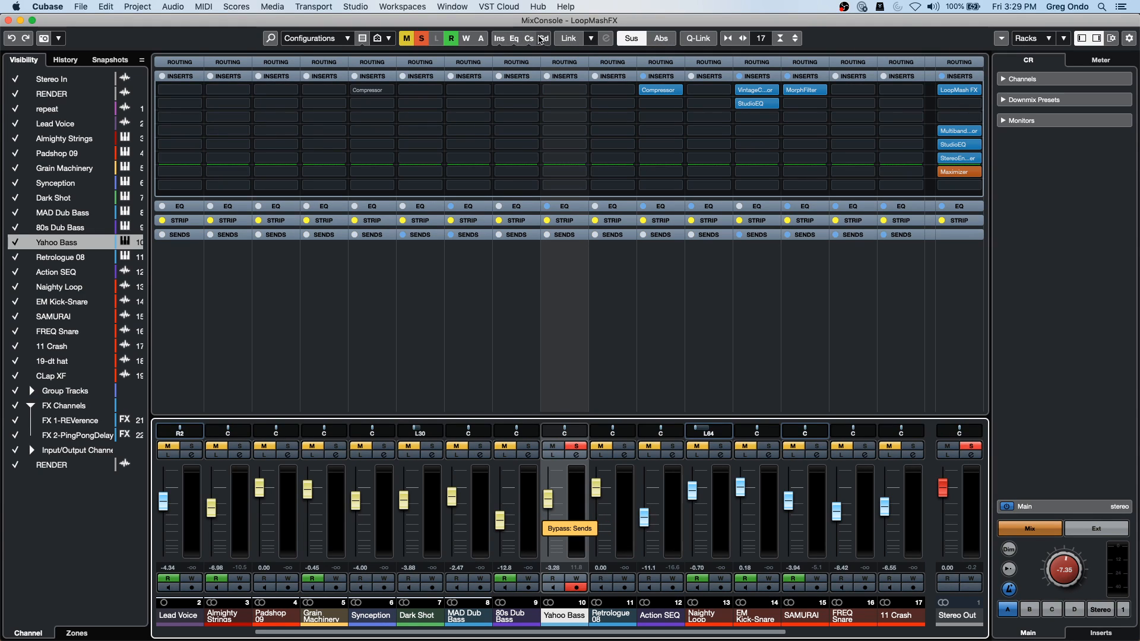
left_click(529, 40, "alt")
Step: Bypass the EQs and inserts on all channels and close the MixConsole
left_click(516, 39, "alt")
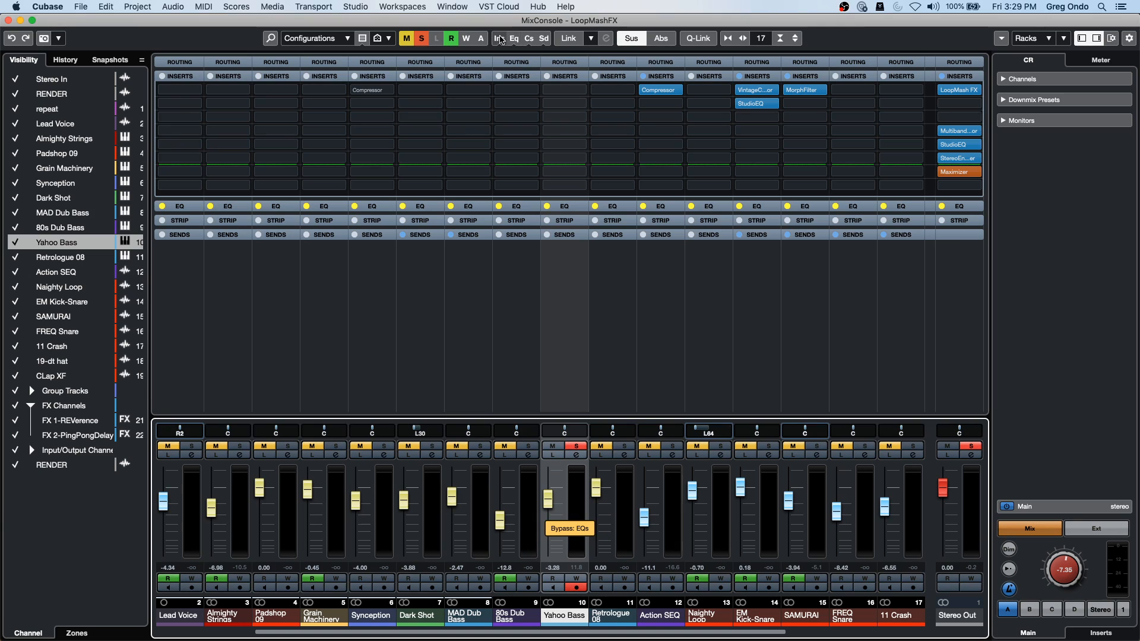
left_click(499, 39, "alt")
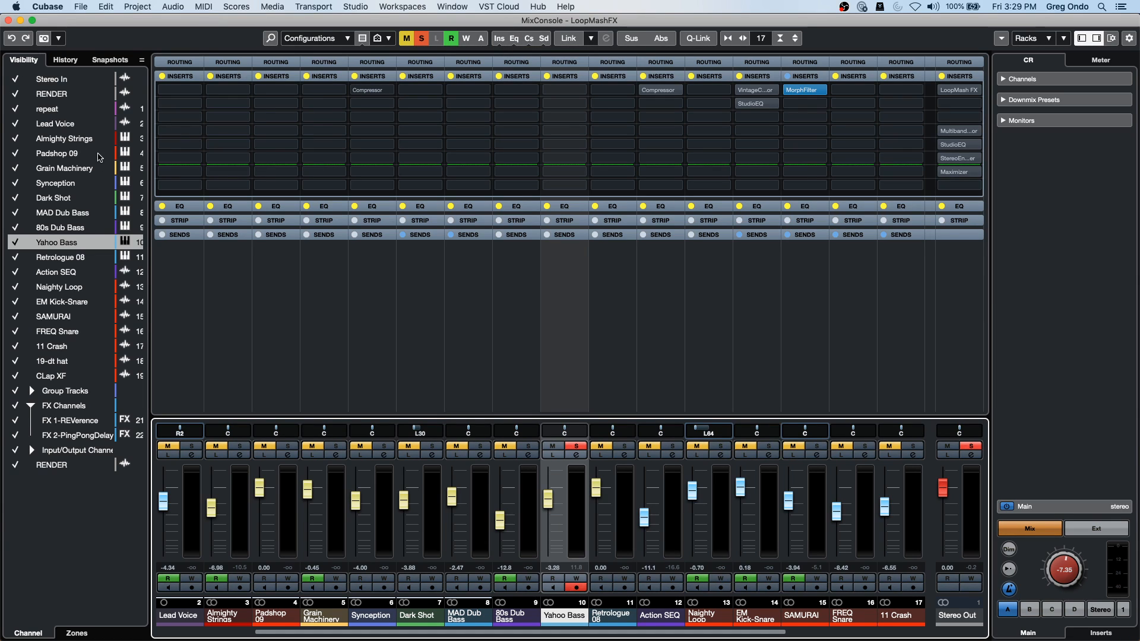
left_click(8, 21)
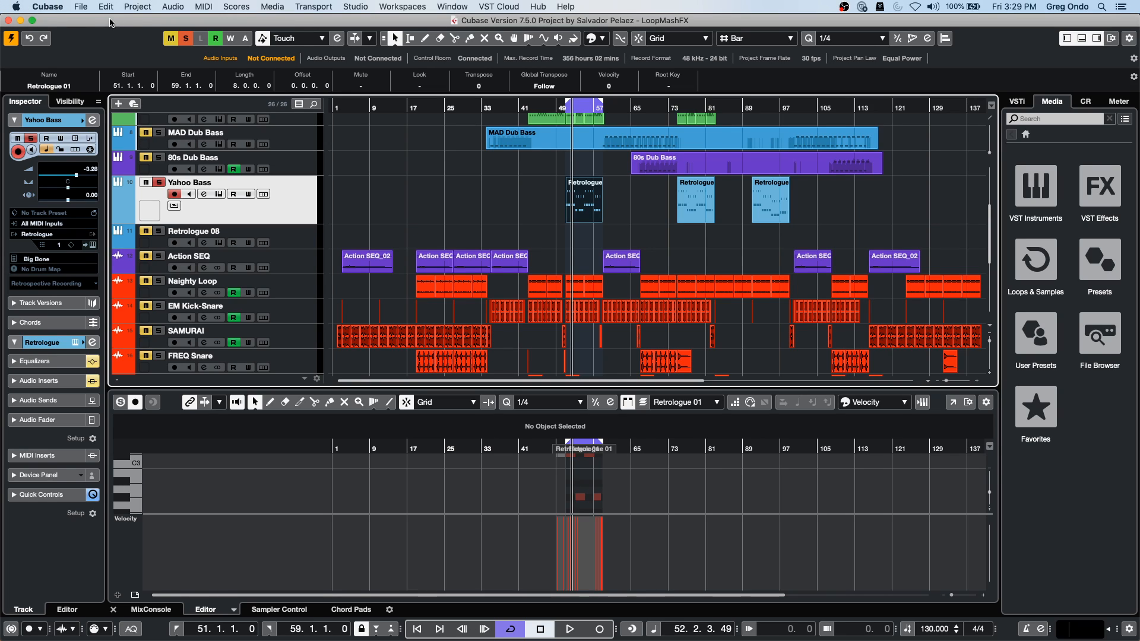
Step: Open the recent project UNINVITED c9 and activate it
left_click(85, 7)
mouse_move(142, 230)
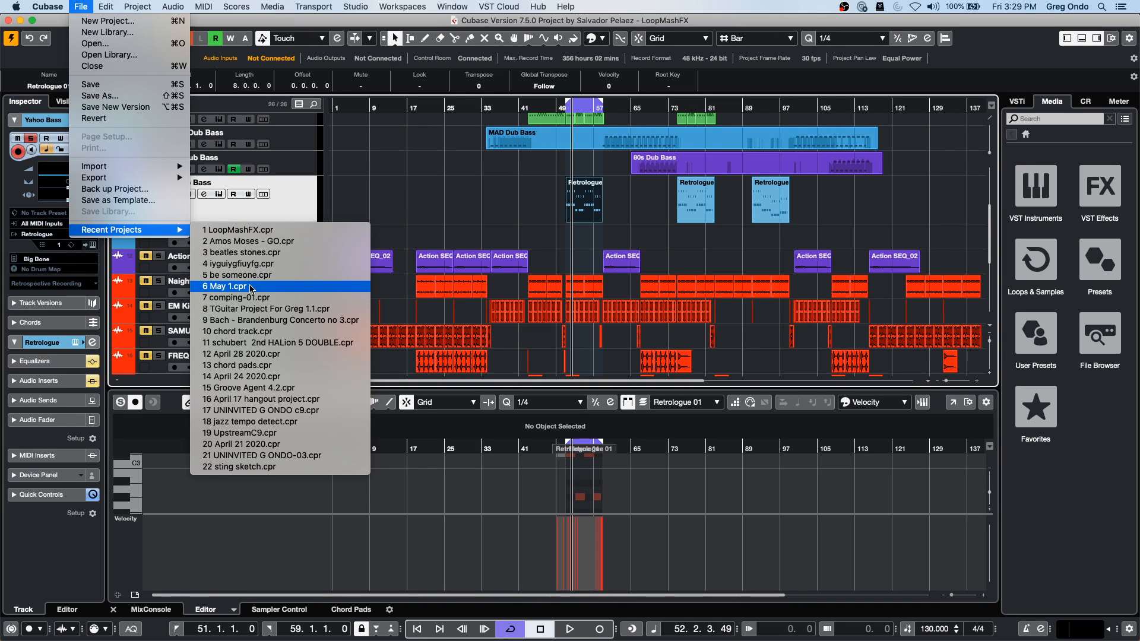
left_click(291, 410)
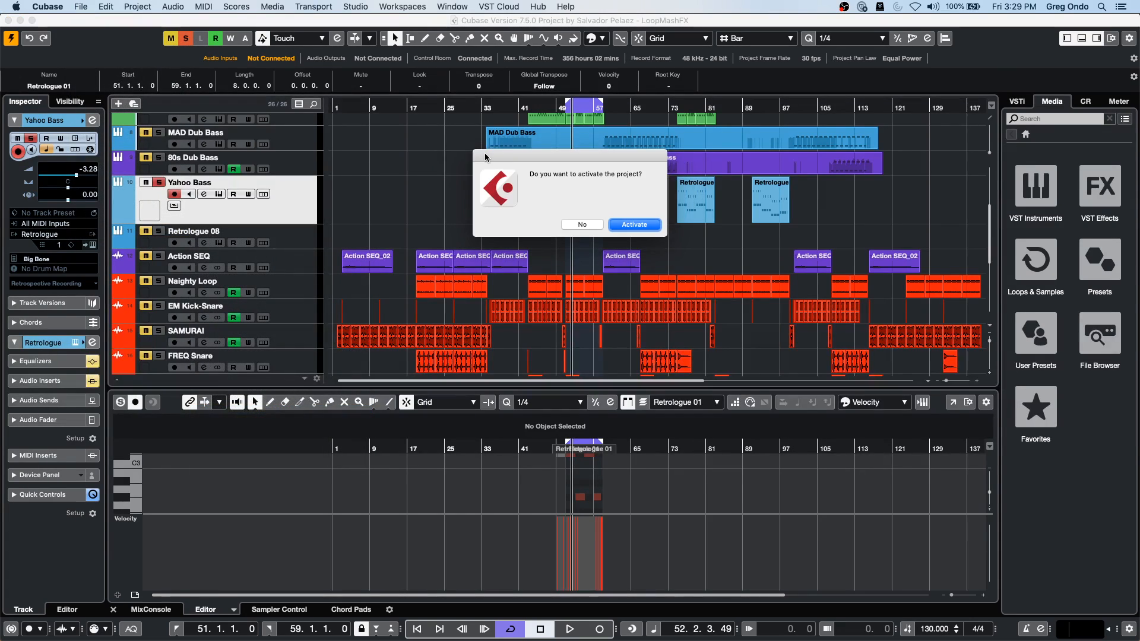
left_click(629, 226)
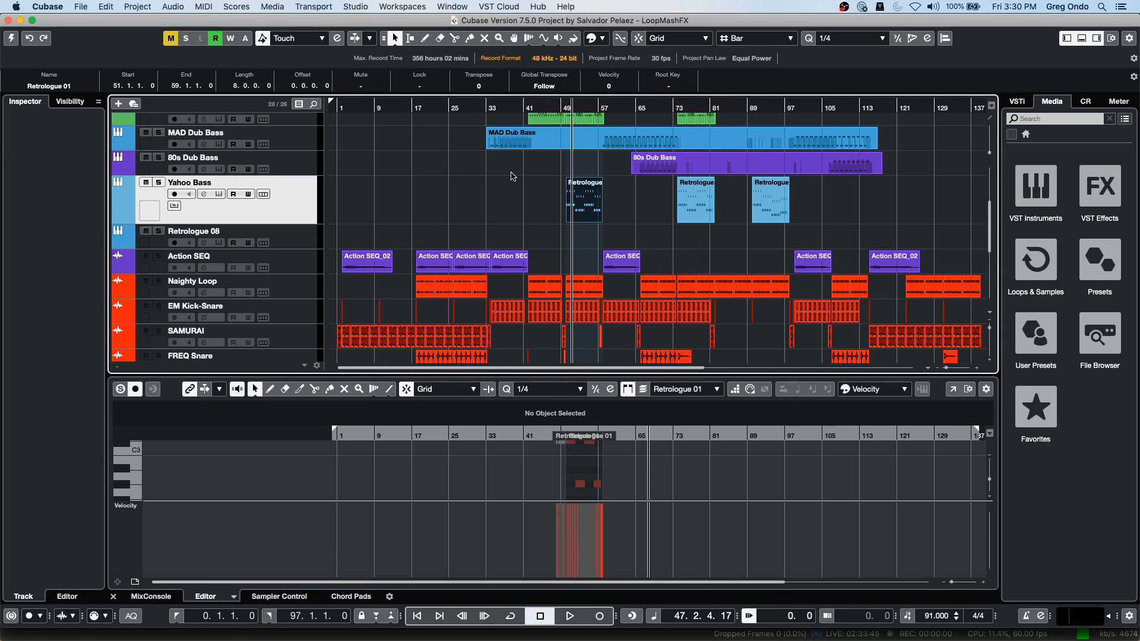
Step: Hide Cubase and dismiss its problem report without reopening the application
key("super+h")
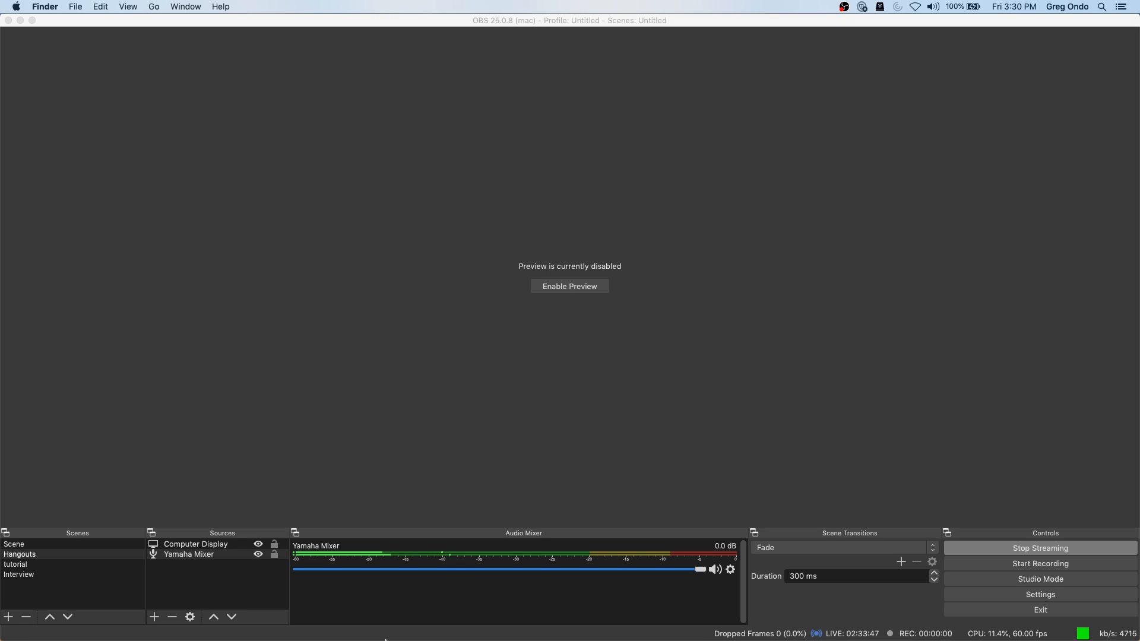
left_click(393, 623)
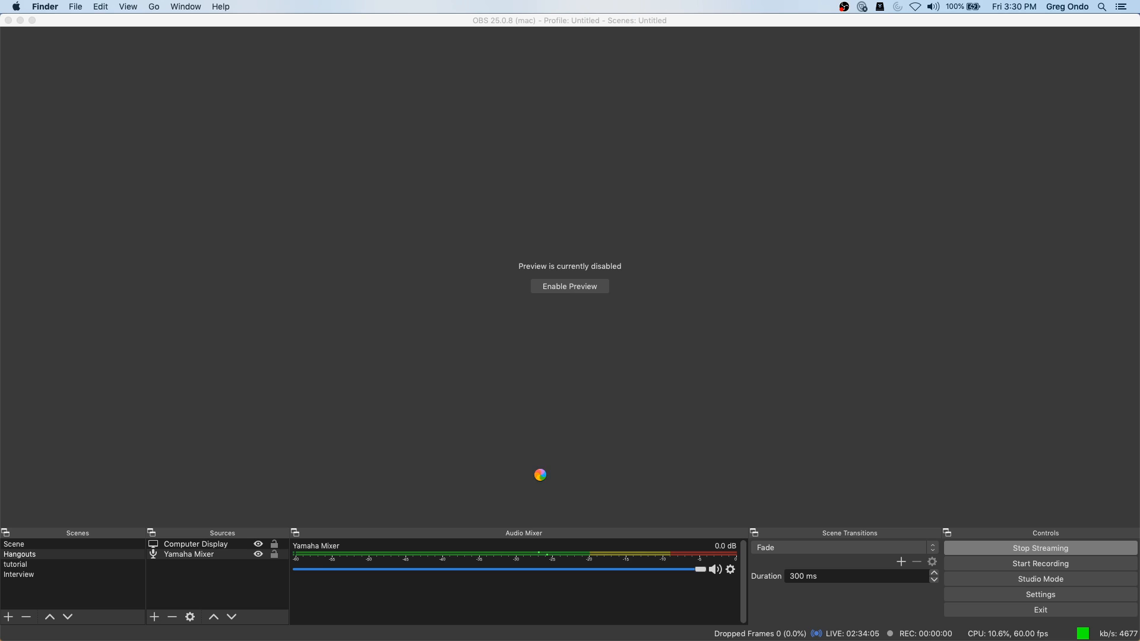
key("super+Tab")
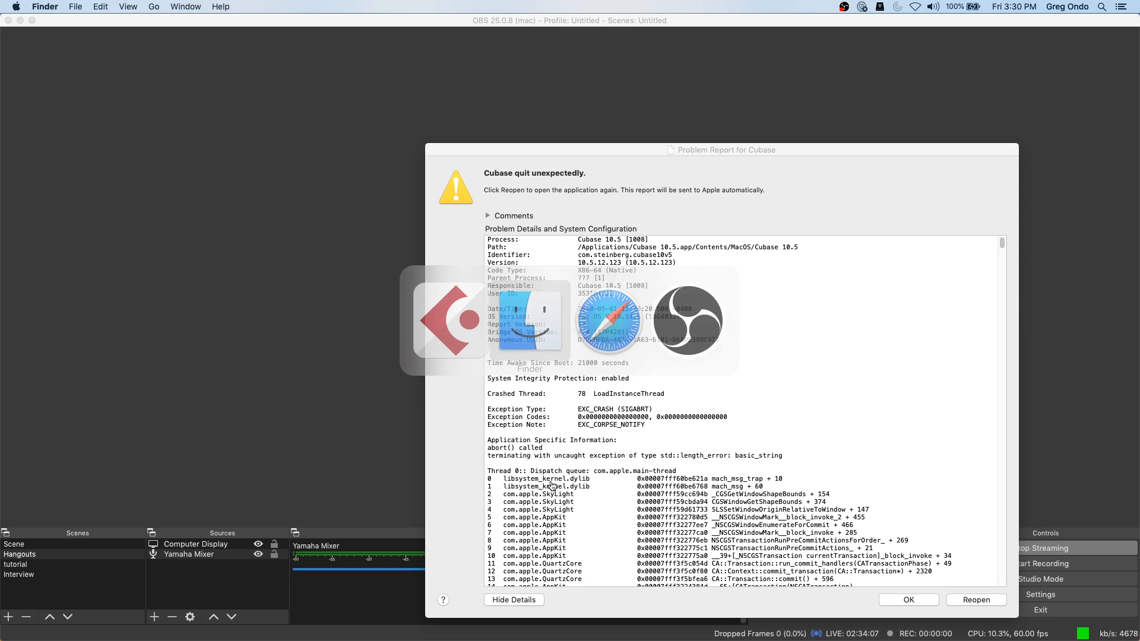
left_click(908, 601)
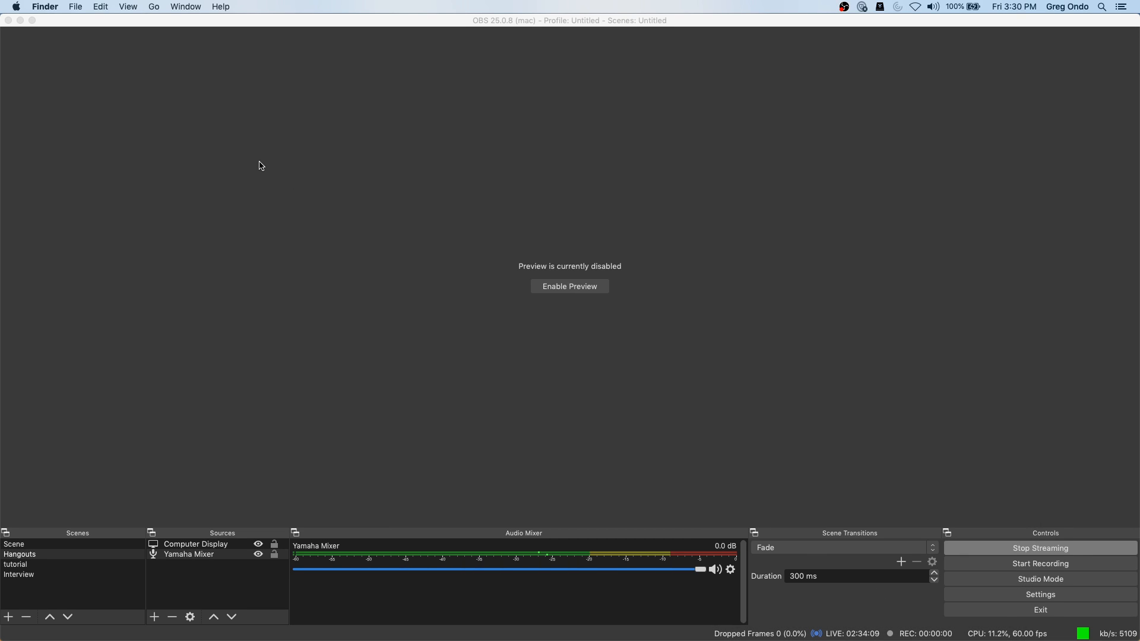
Step: Try to switch from the OBS screen back to Cubase 10.5
key("super+Tab")
key("super+Tab")
key("super+Tab")
key("super+Tab")
key("super+Tab")
key("super+Tab")
key("super+Tab")
key("super+Tab")
key("super+Tab")
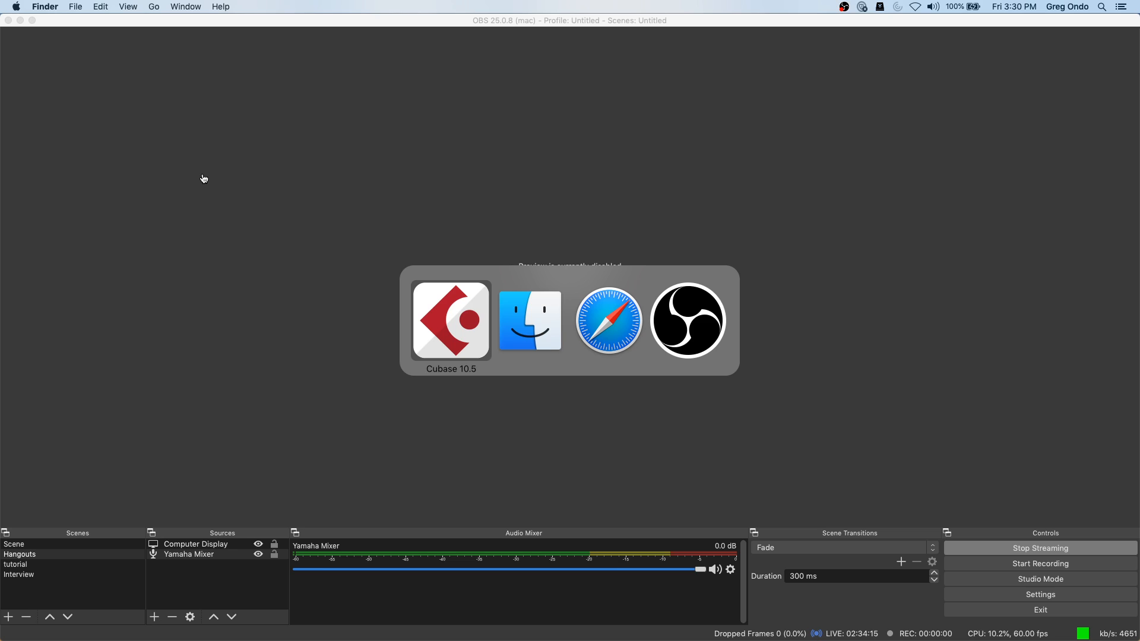
mouse_move(333, 640)
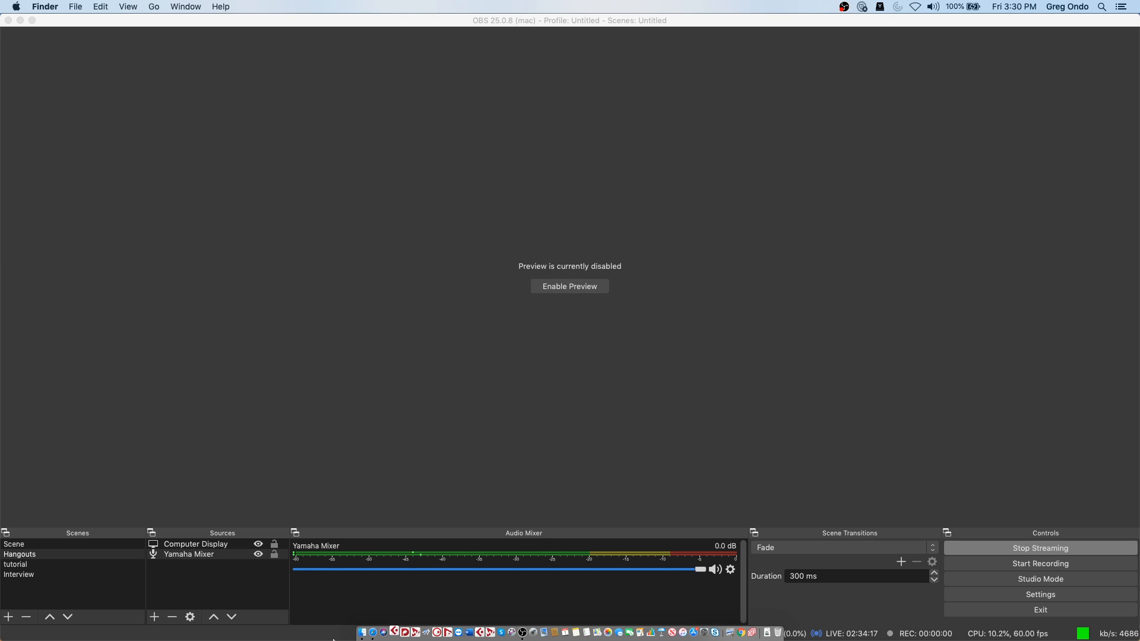
left_click(395, 624)
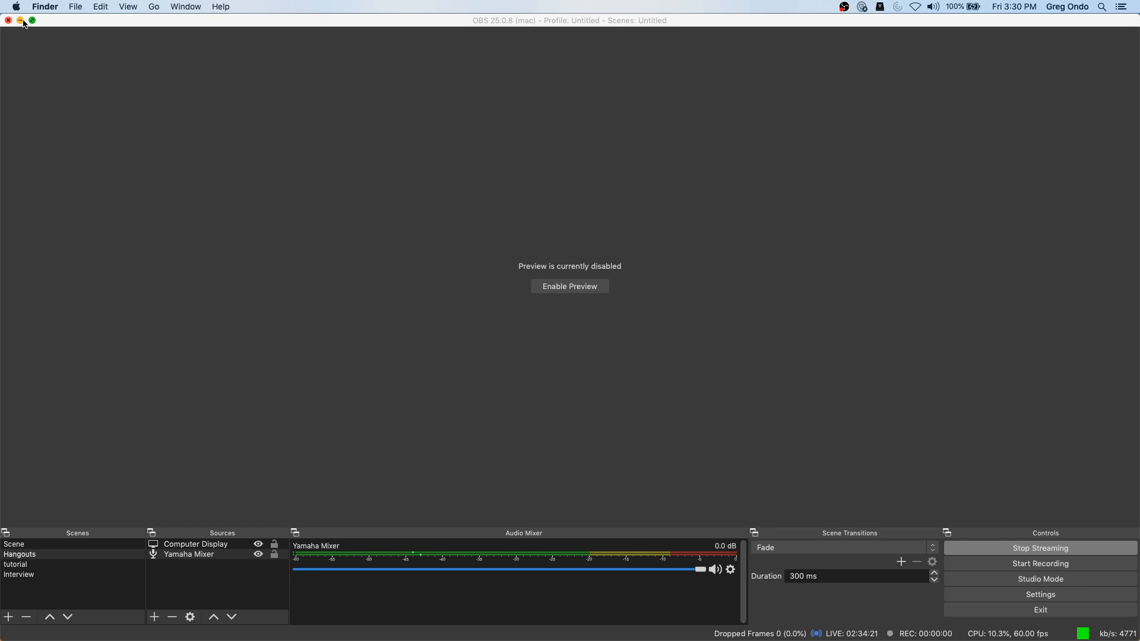
Step: Minimize the OBS window and try again to bring Cubase 10.5 to the front
left_click(21, 20)
key("super+Tab")
key("super+Tab")
key("super+Tab")
key("super+Tab")
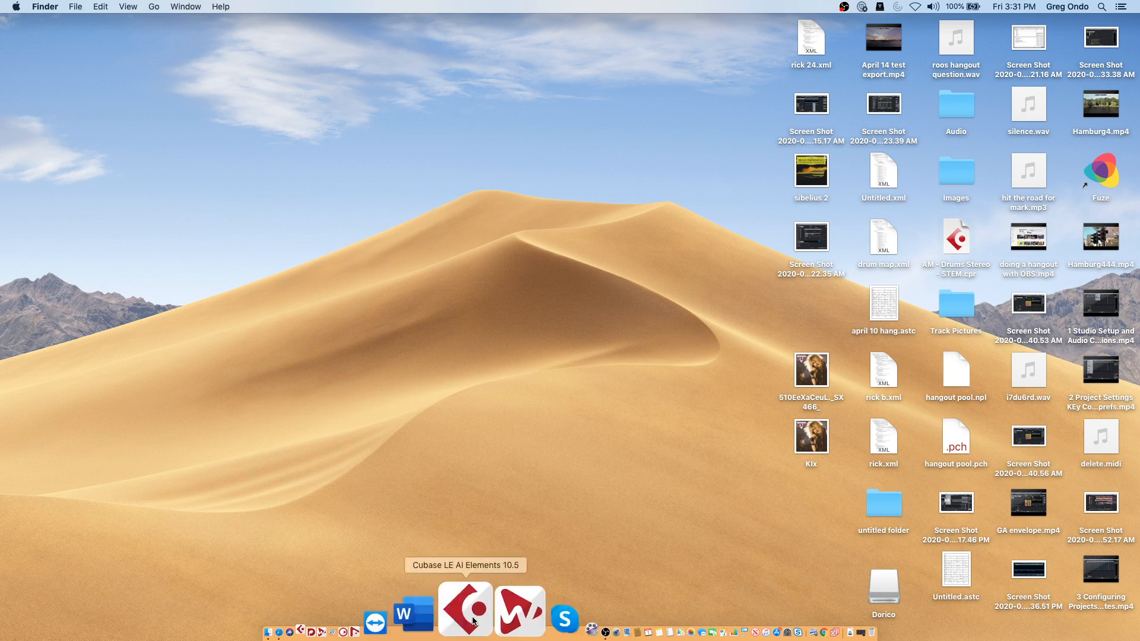
Step: Force quit Cubase 10.5, repeating the force quit while it is still running
right_click(392, 618)
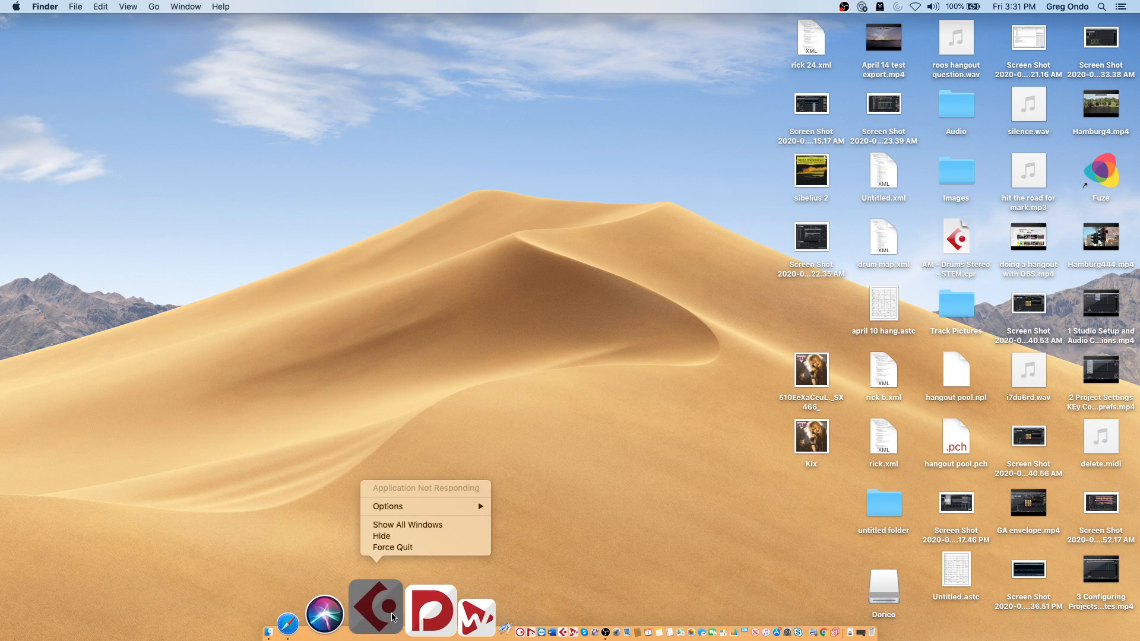
left_click(429, 547)
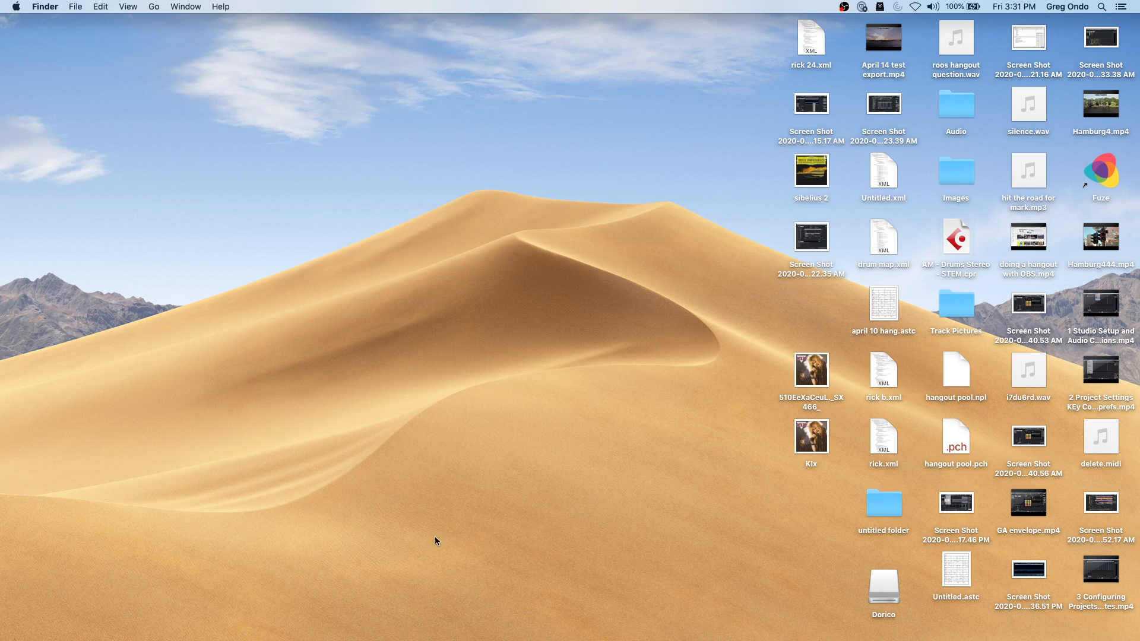
mouse_move(328, 639)
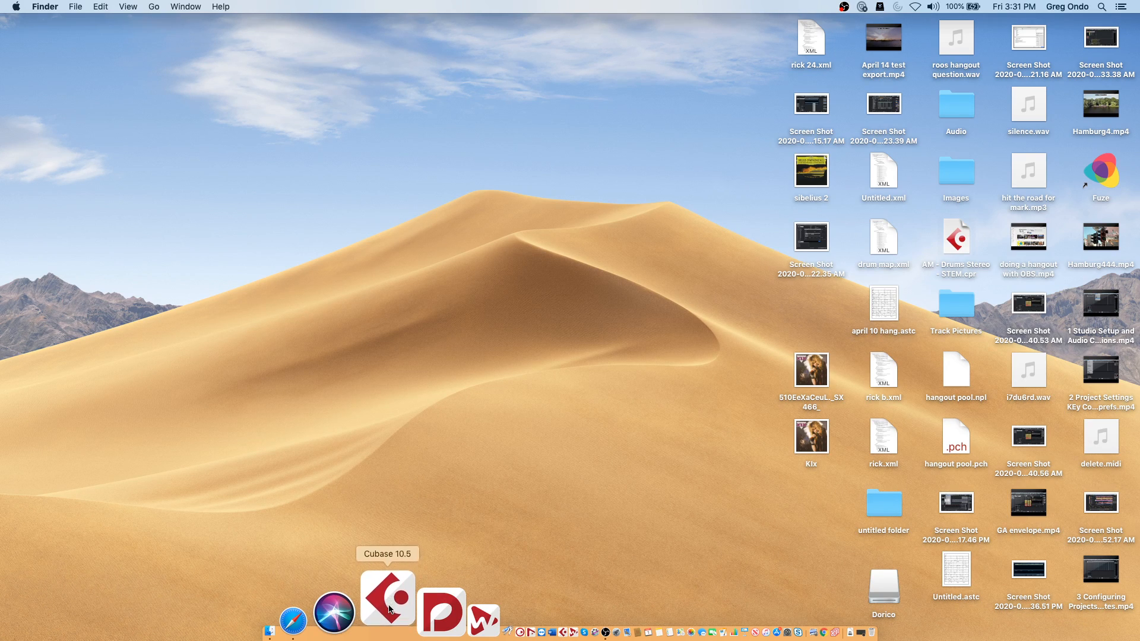
right_click(389, 608)
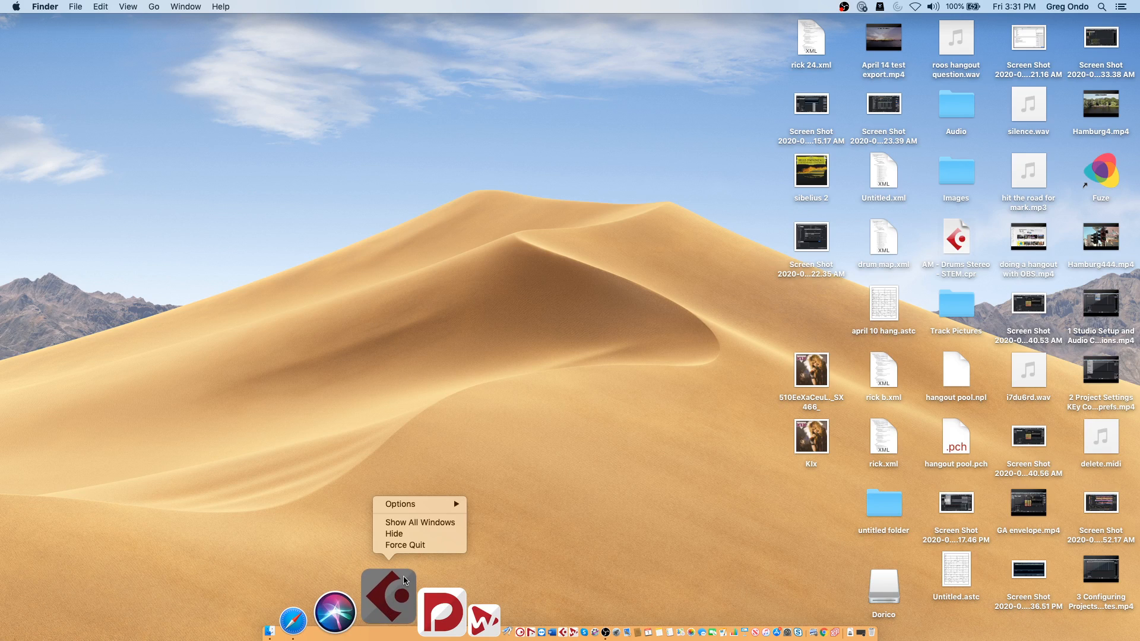
left_click(416, 545)
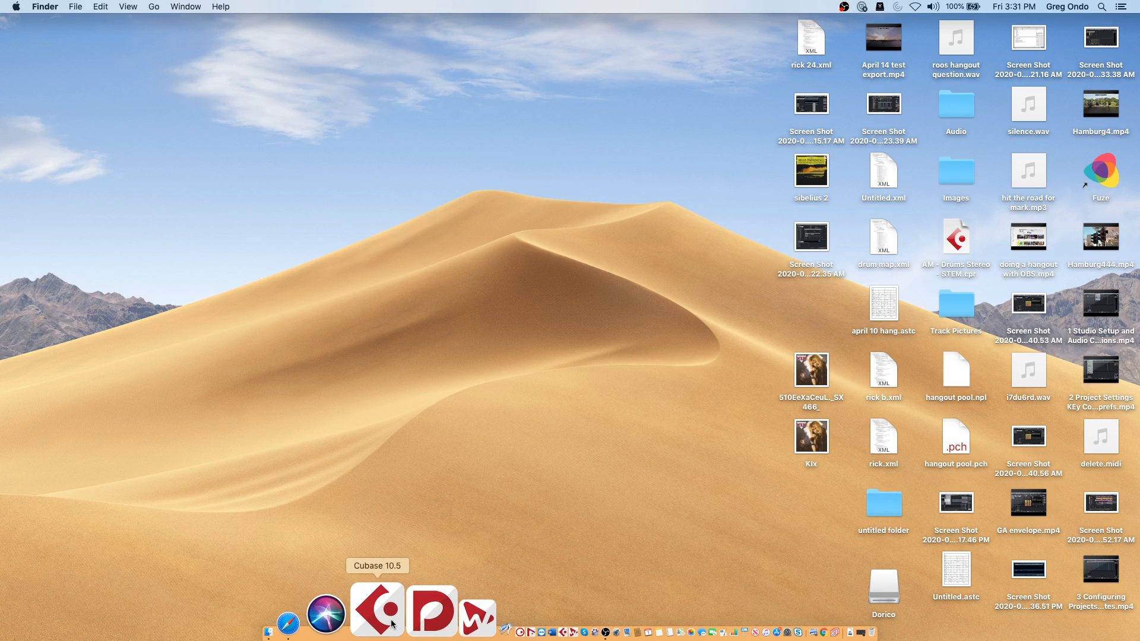
Step: Relaunch Cubase 10.5
right_click(392, 623)
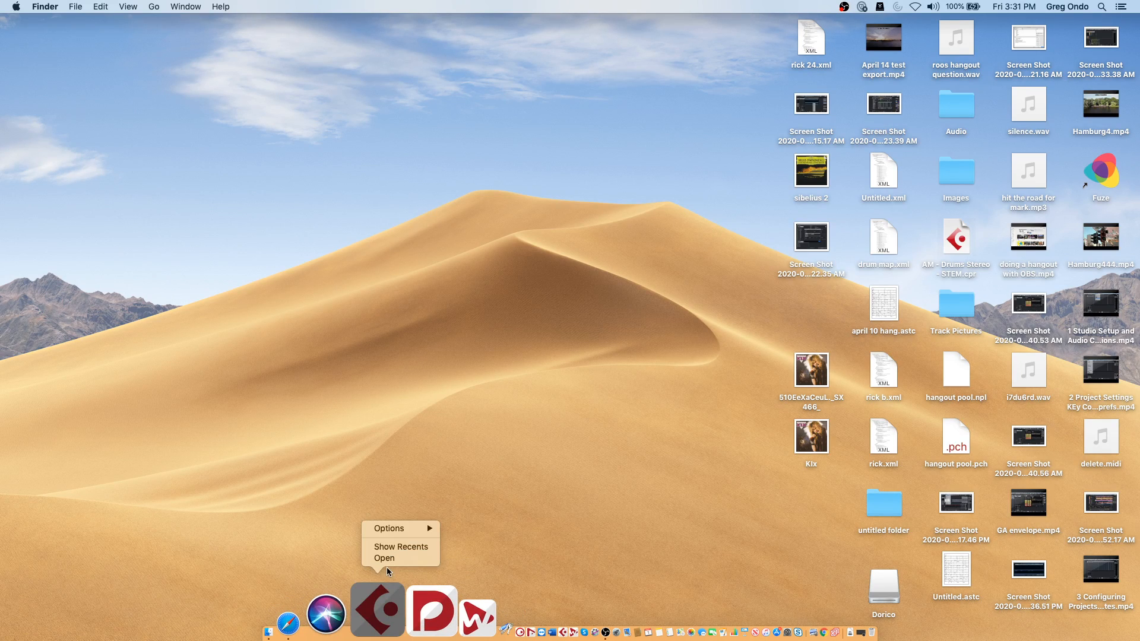
mouse_move(407, 532)
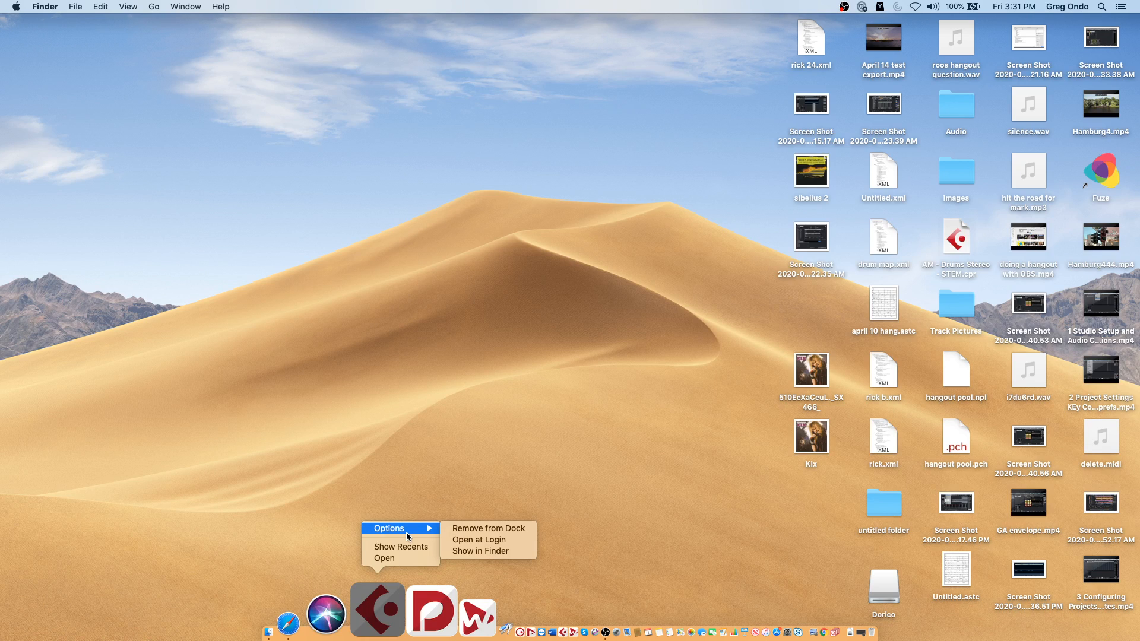
left_click(404, 558)
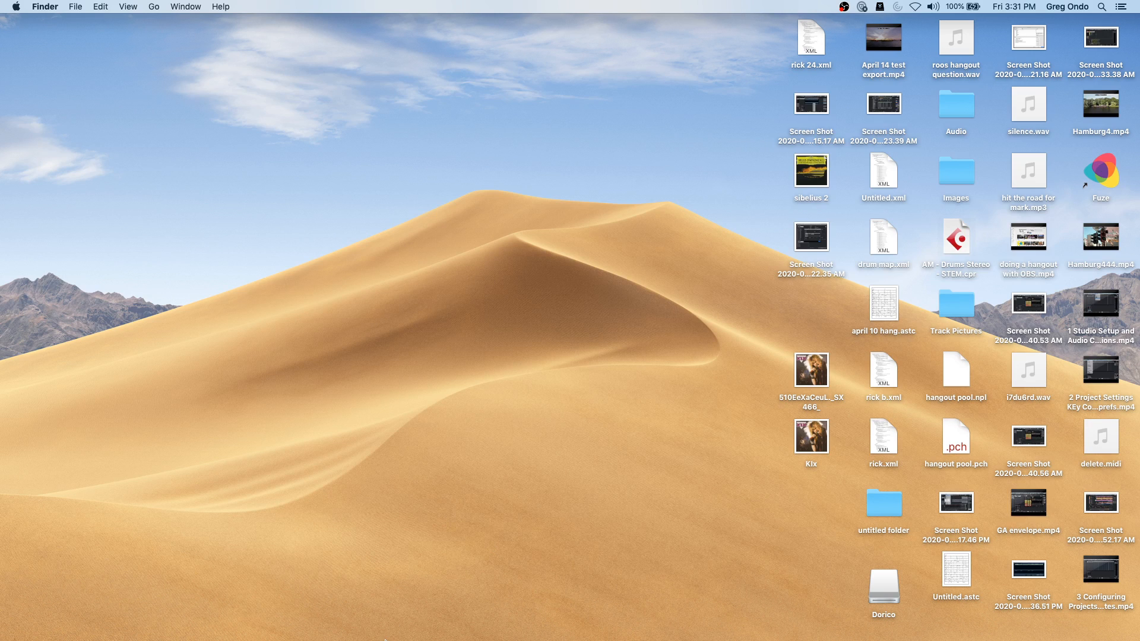
Step: Switch to the YouTube Studio live streaming page in Safari
mouse_move(461, 638)
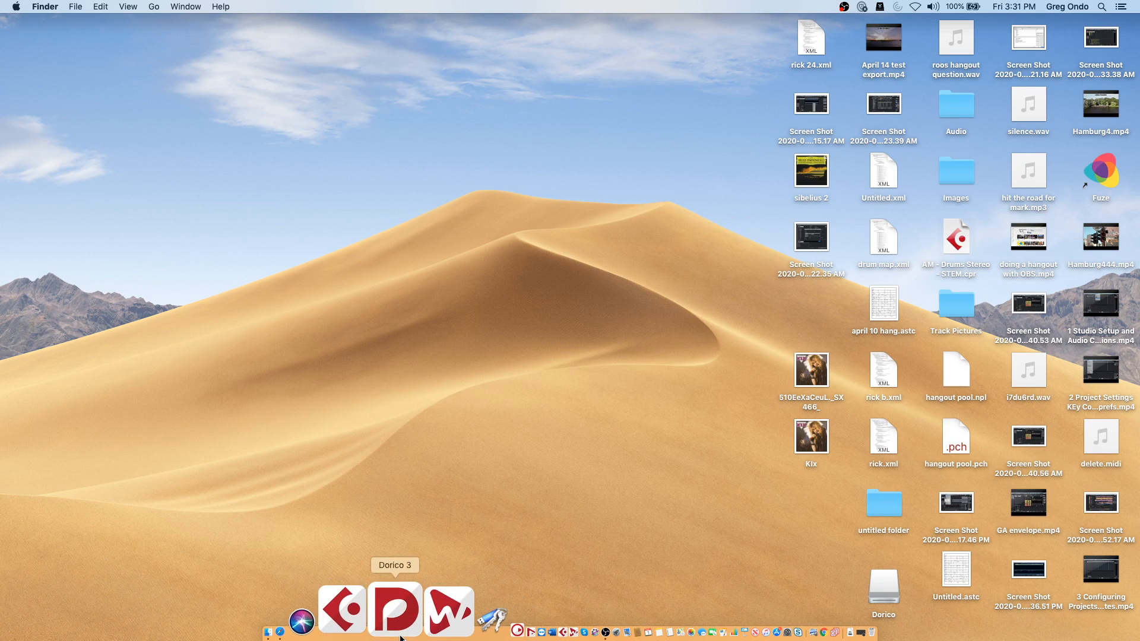
key("super+Tab")
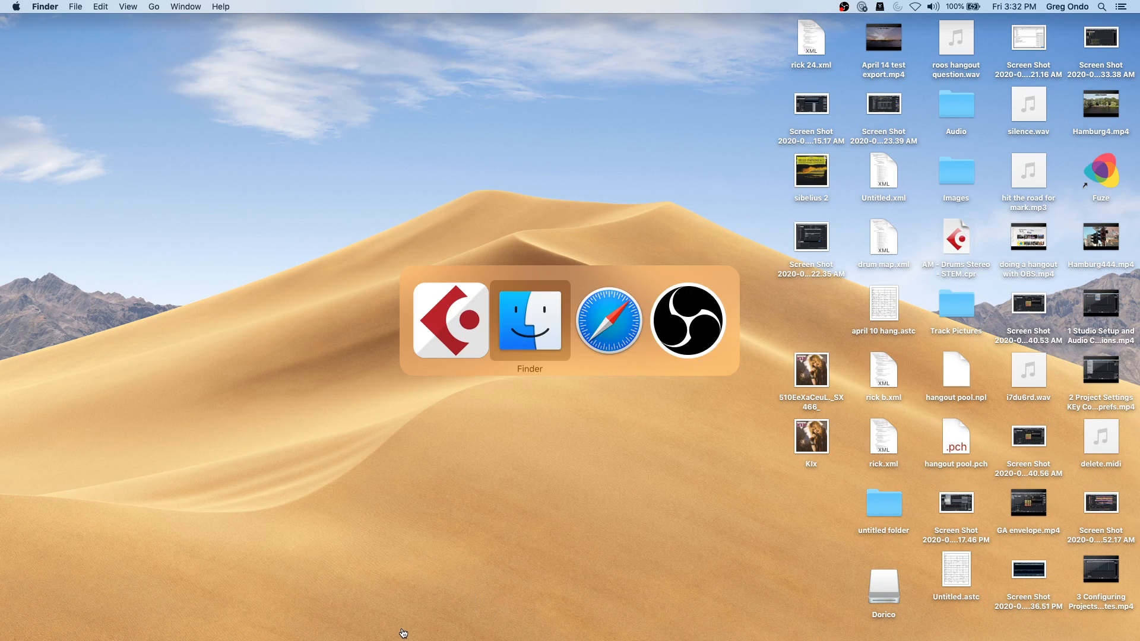
key("super+Tab")
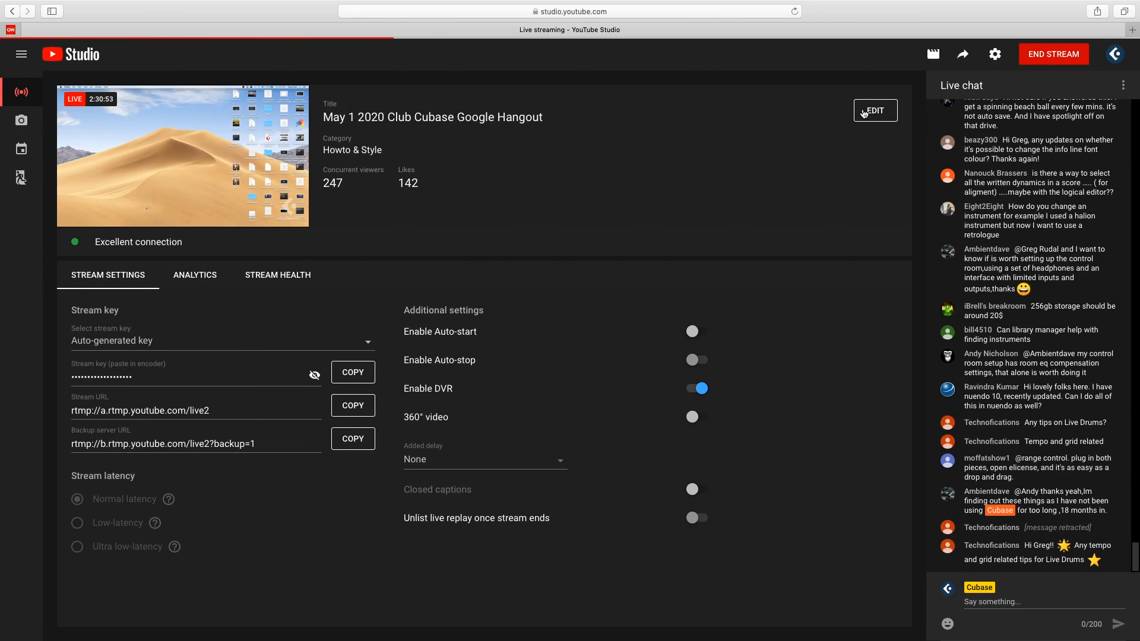
Step: Try to switch from Safari to the relaunched Cubase 10.5
key("super+Tab")
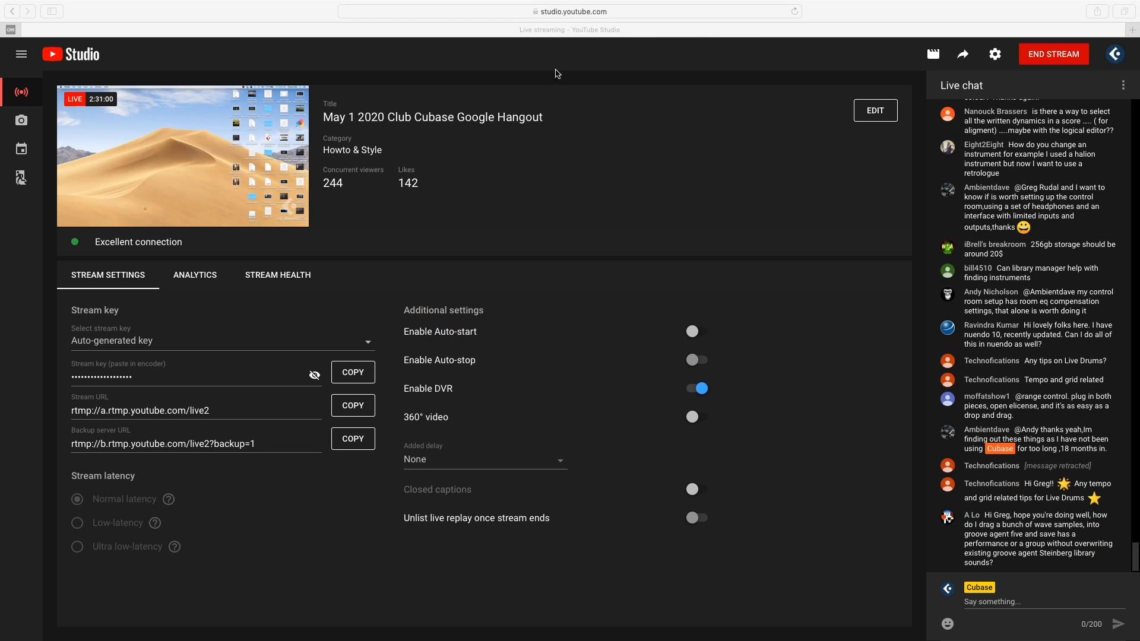
key("super+Tab")
key("super+Tab")
key("super+Tab")
key("super+Tab")
key("super+Tab")
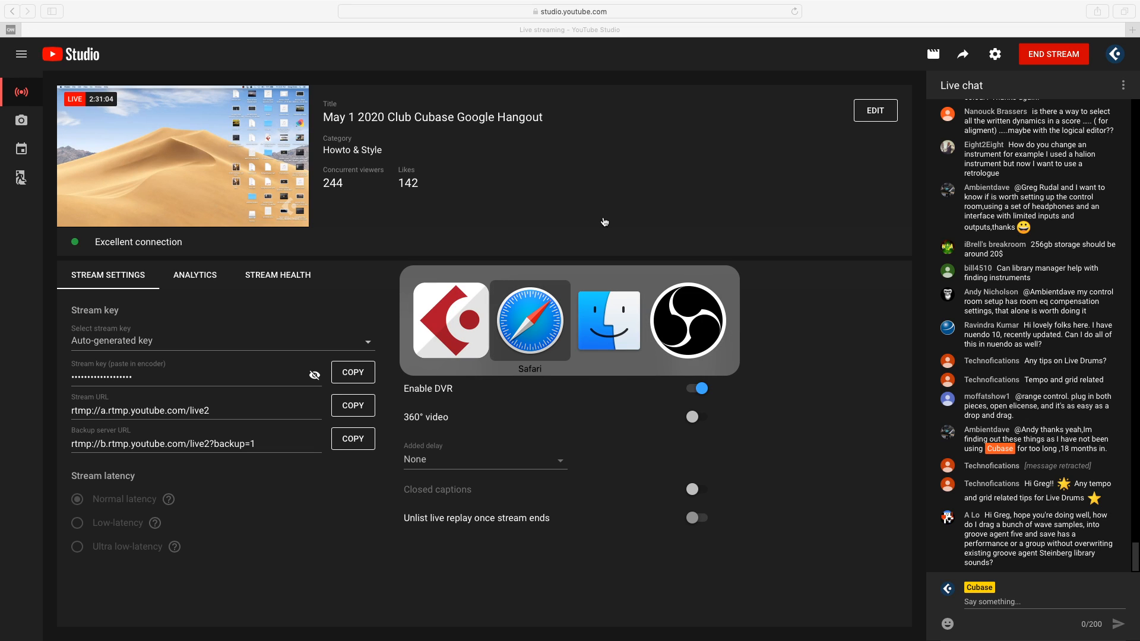
key("super+Tab")
key("super+Tab")
key("super+Tab")
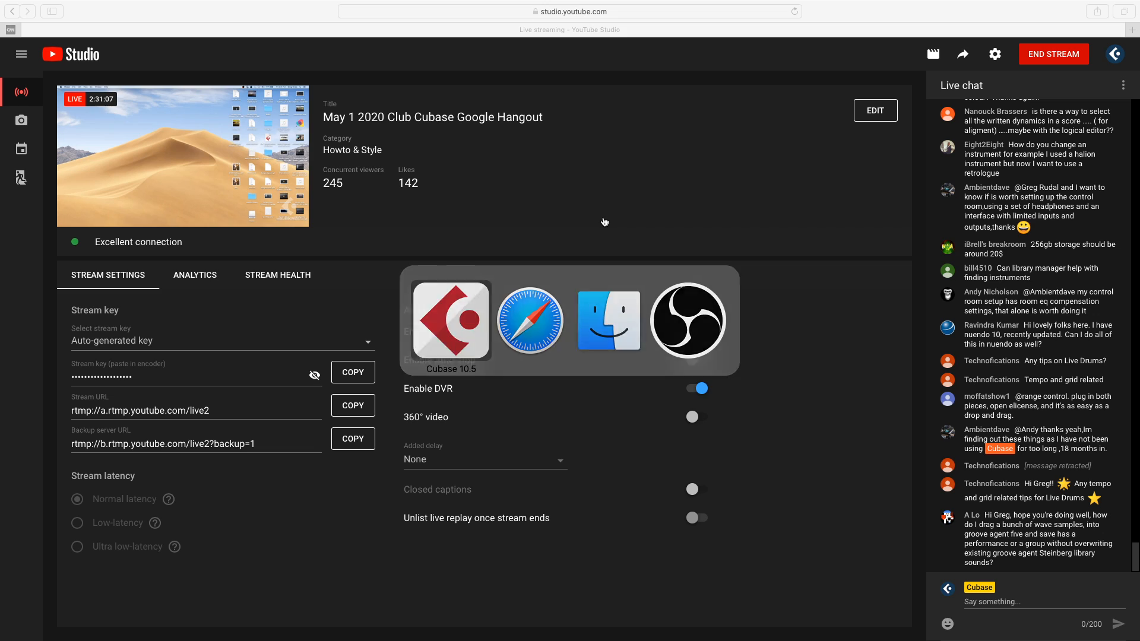
Step: Quit Safari
left_click(104, 3)
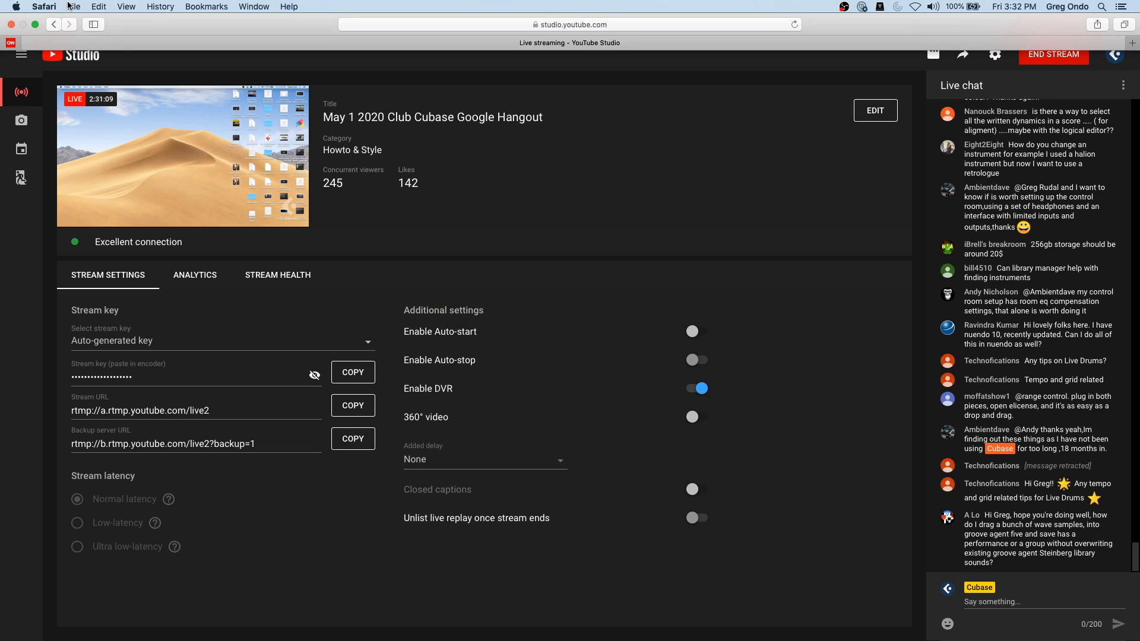
left_click(56, 6)
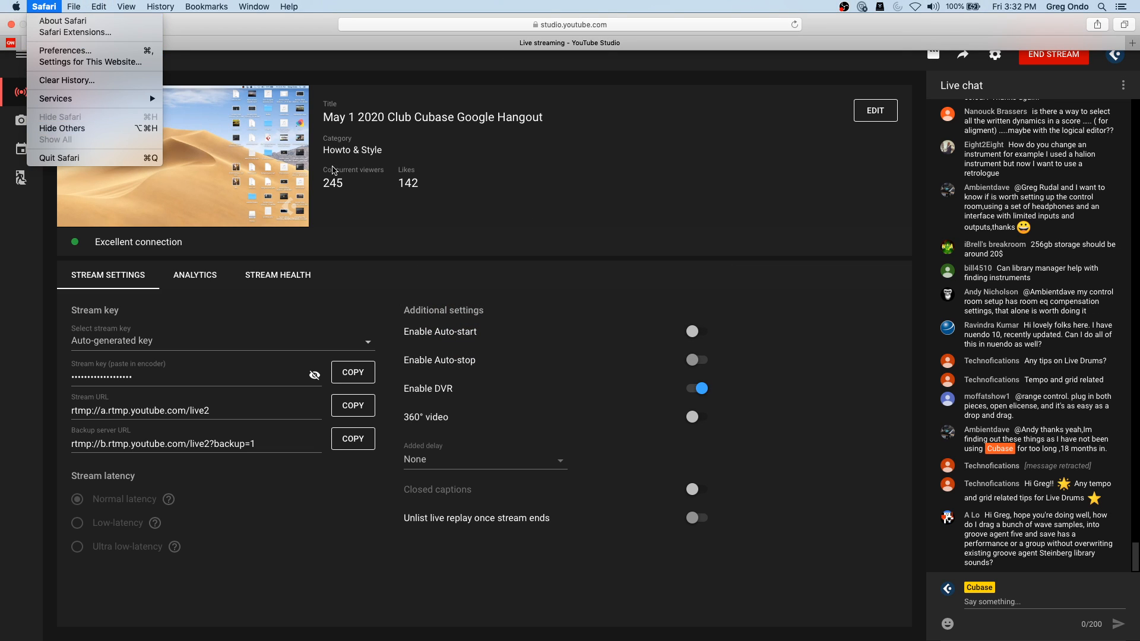
left_click(132, 158)
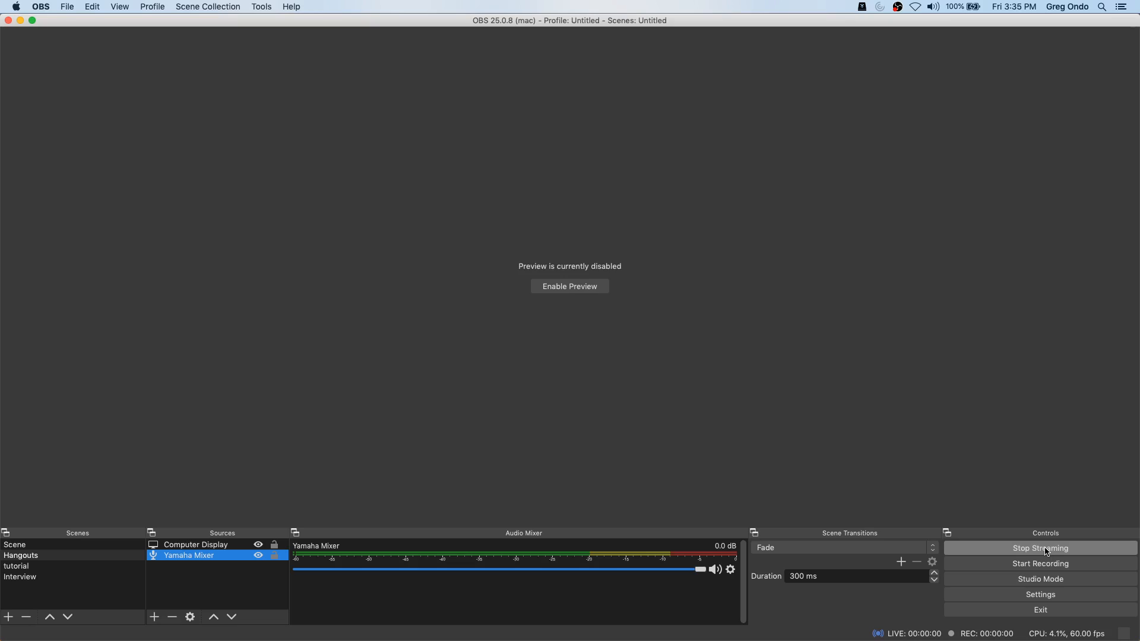
Step: Start streaming in OBS and switch to YouTube Studio in Safari
left_click(969, 545)
key("super+Tab")
key("super+Tab")
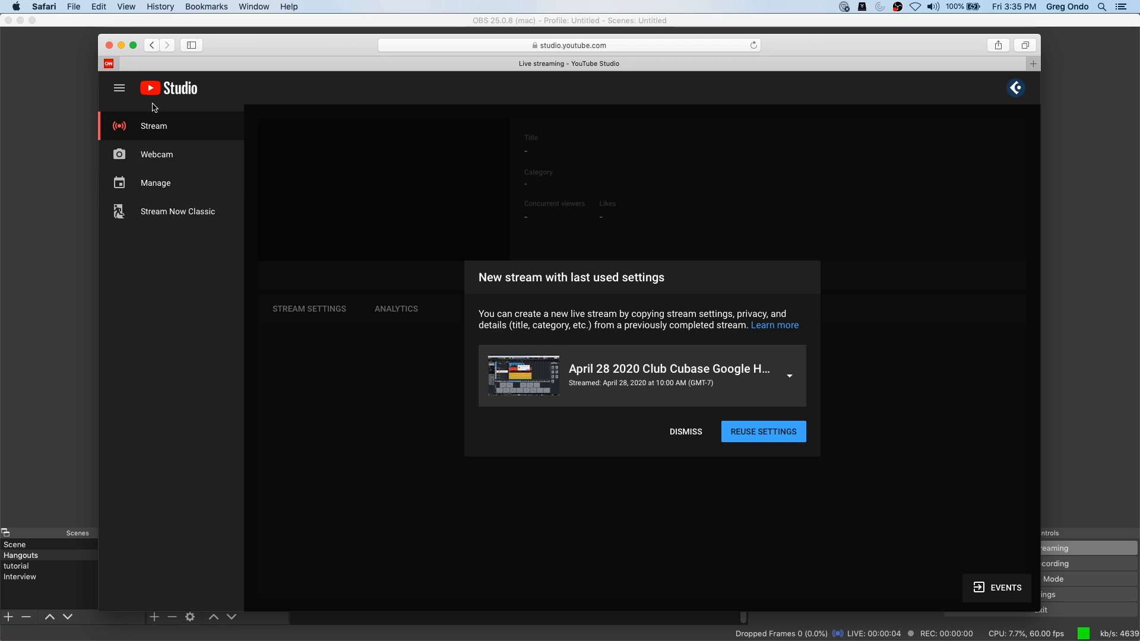
Step: Dismiss the offer to reuse stream settings and open the May 1 2020 Club Cubase Google Hangout from the managed live streams
left_click(686, 439)
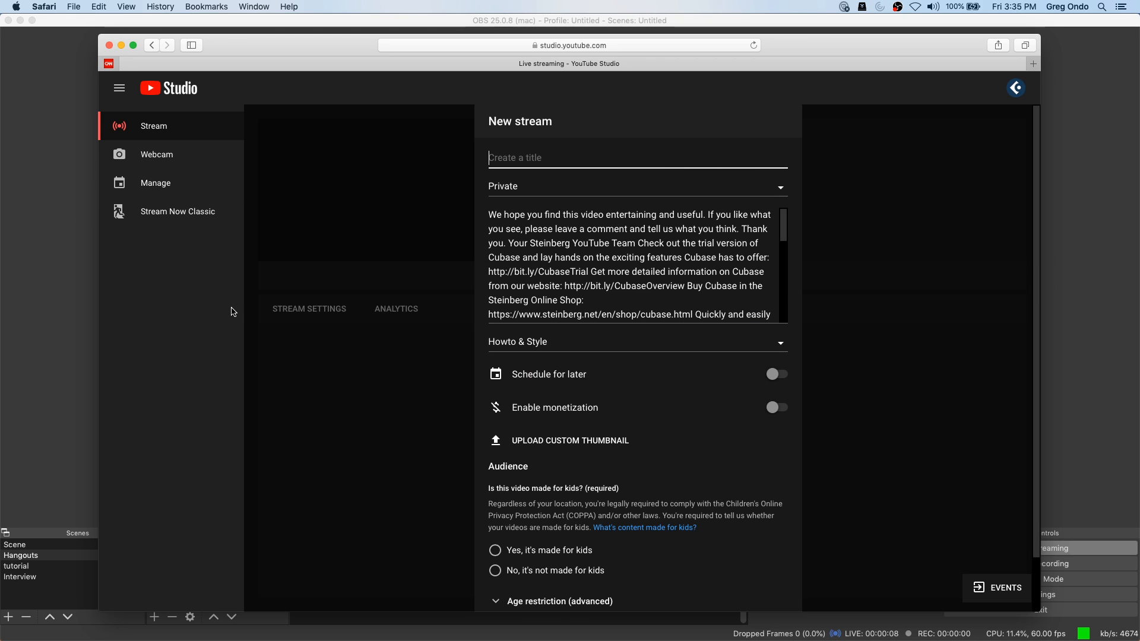
left_click(150, 183)
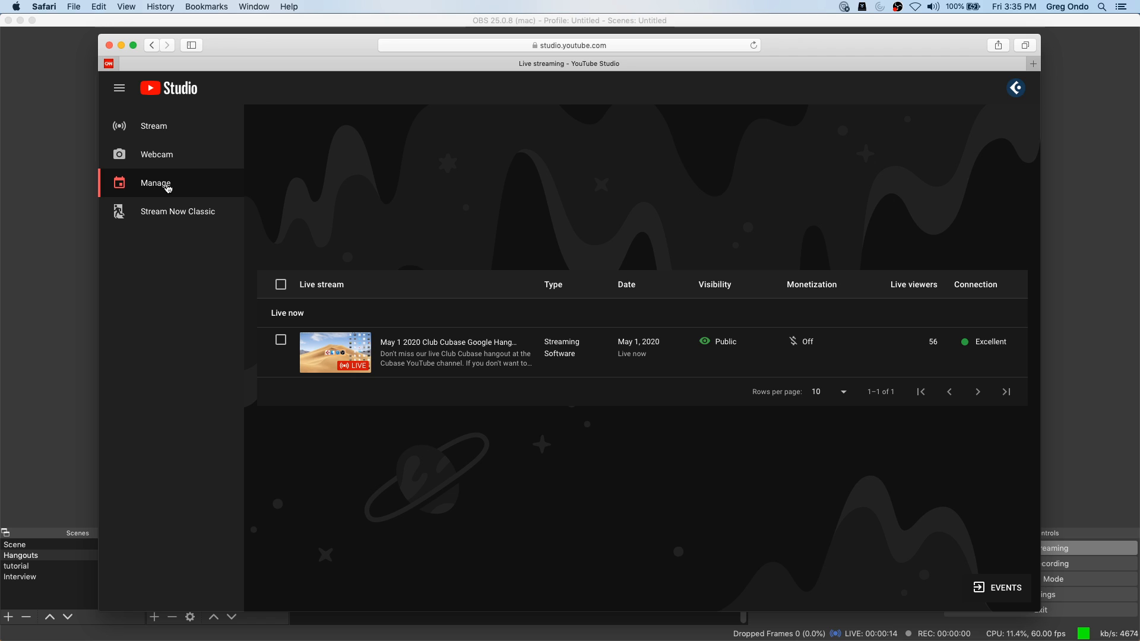
left_click(442, 355)
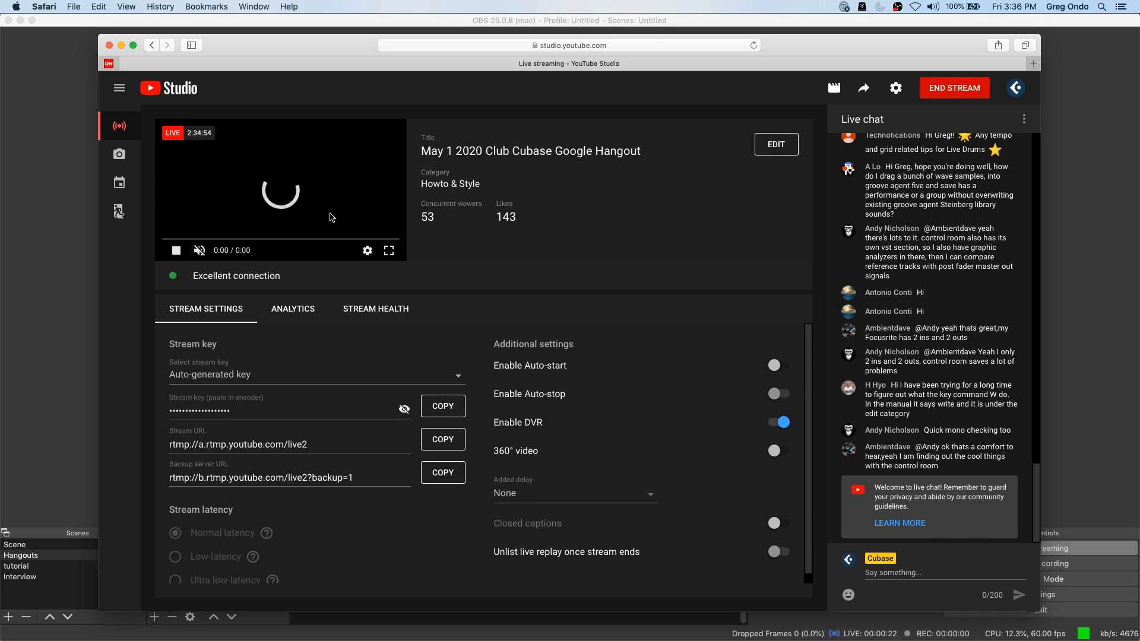
Step: Switch to Cubase and zoom the beatles stones project out to show the whole arrangement
key("super+Tab")
key("super+Tab")
key("super+Tab")
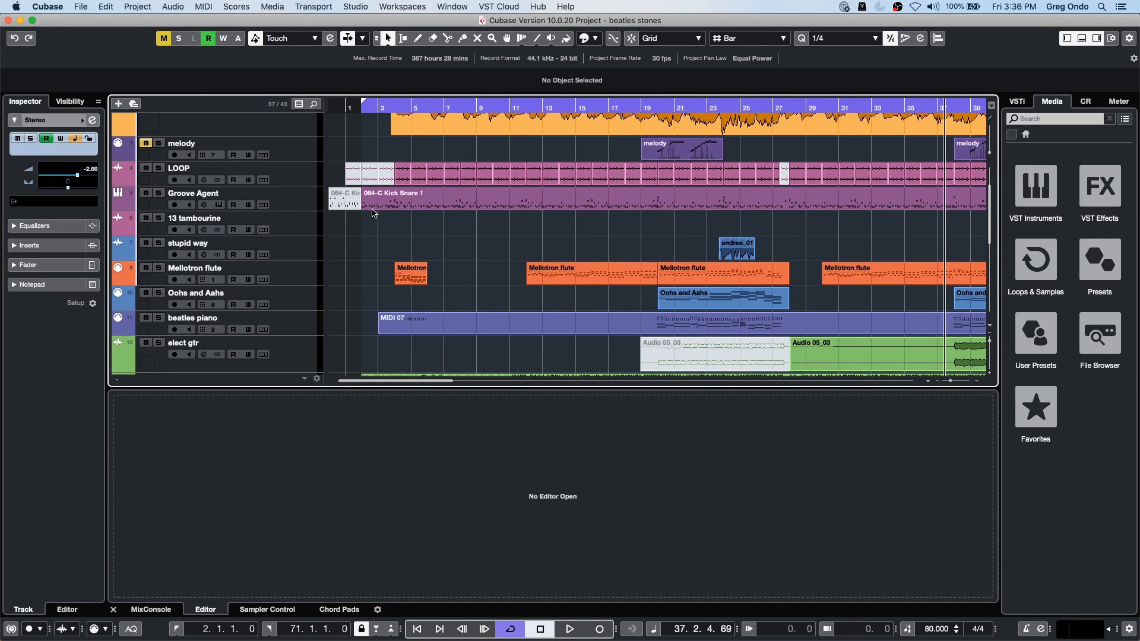
scroll(448, 259, "up", 3)
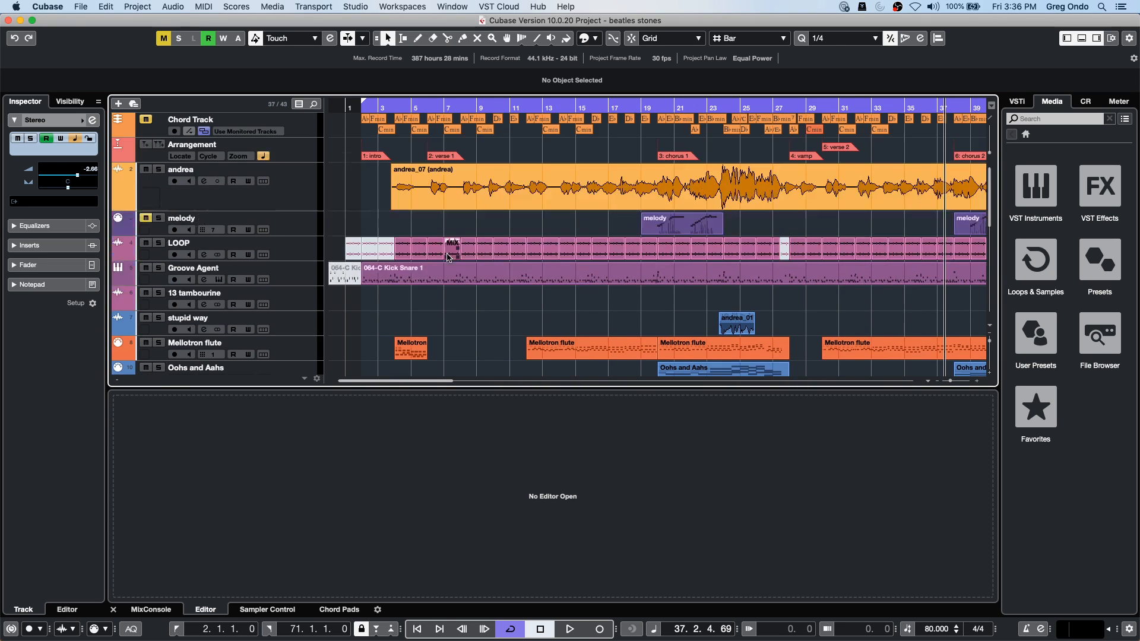
left_click_drag(386, 106, 389, 69)
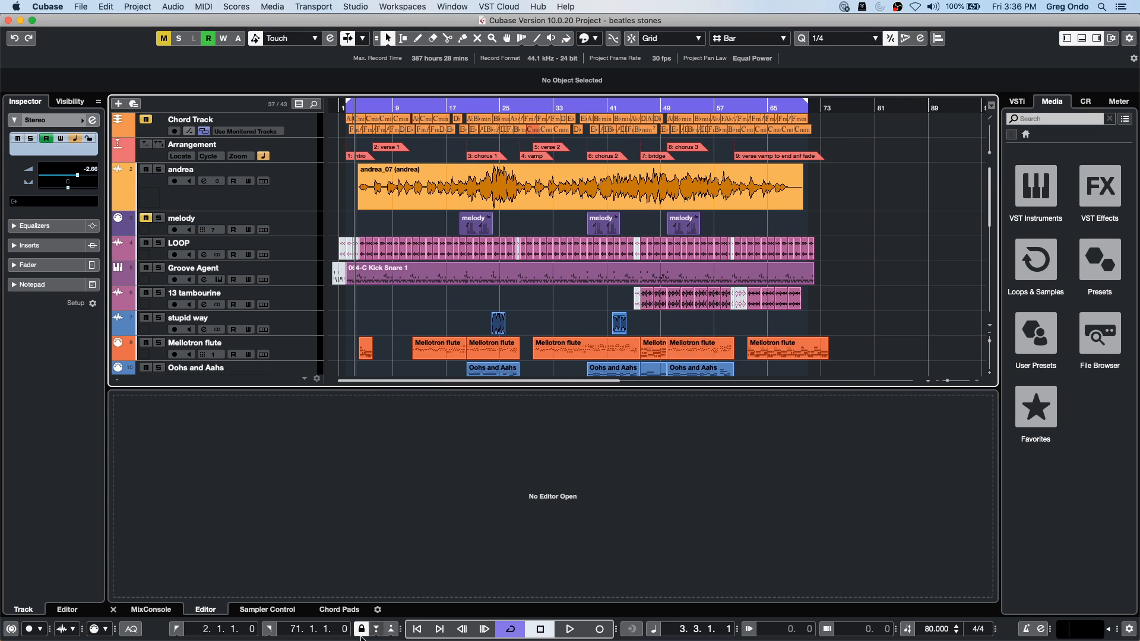
Step: Select the andrea audio track and open its channel settings
mouse_move(346, 639)
left_click(306, 191)
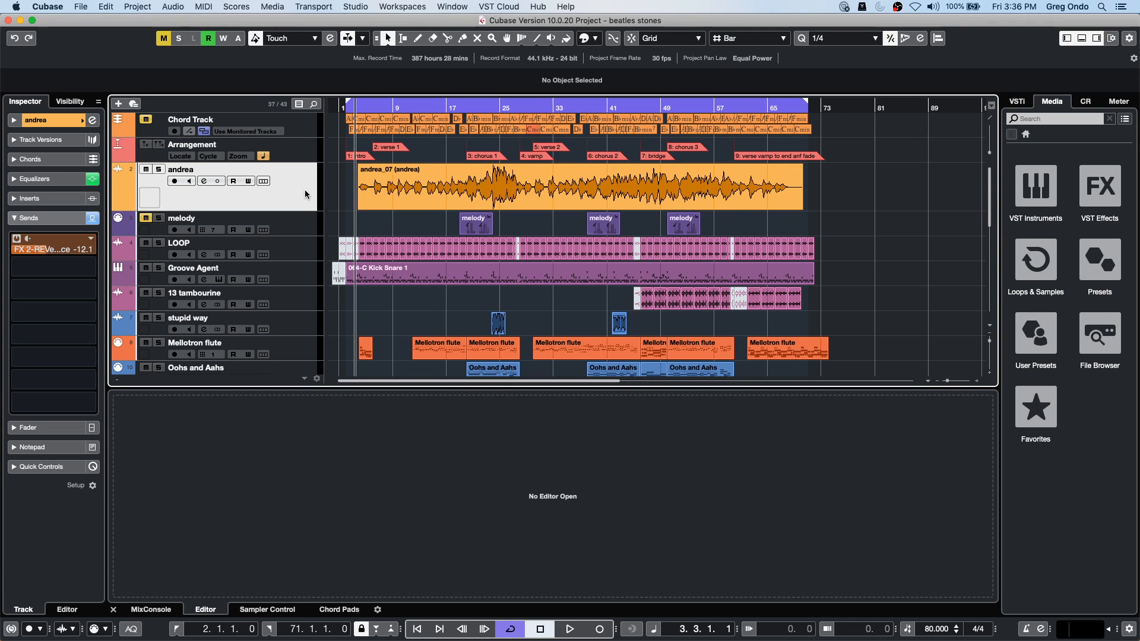
key("F3")
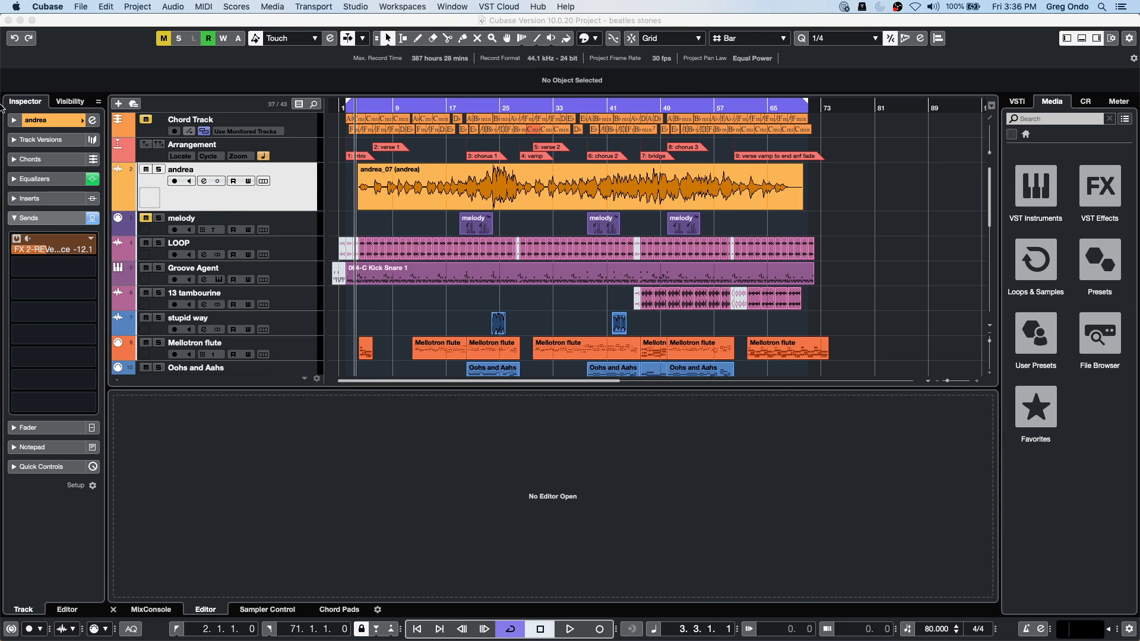
left_click(92, 120)
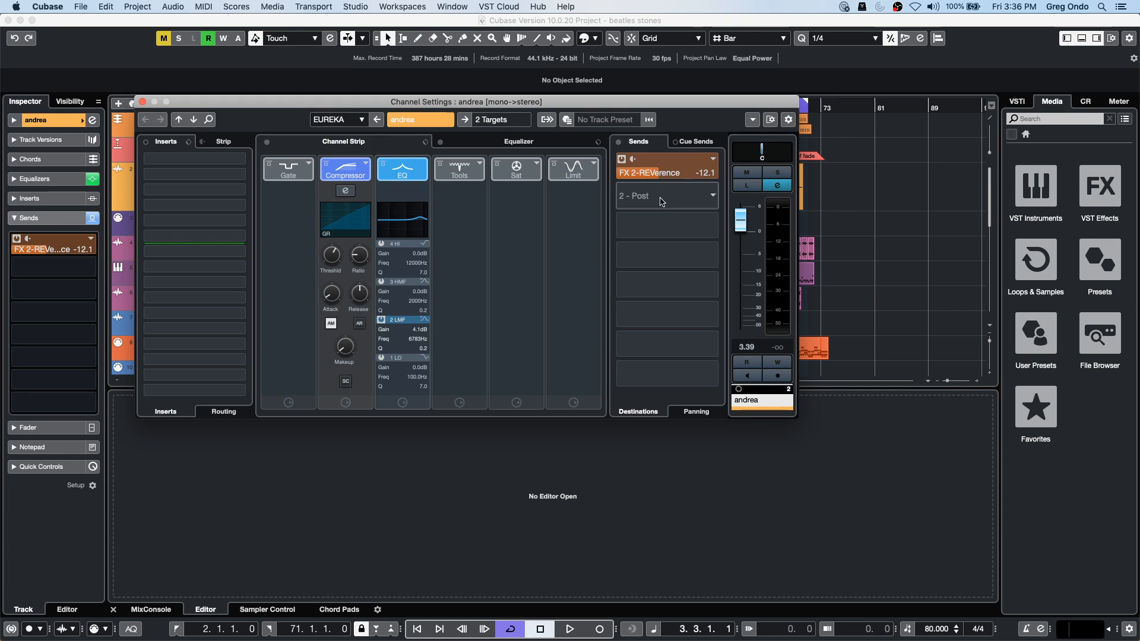
Step: Load the Noise Gate in andrea's channel strip and look at the compressor type choices
left_click(309, 170)
left_click(338, 191)
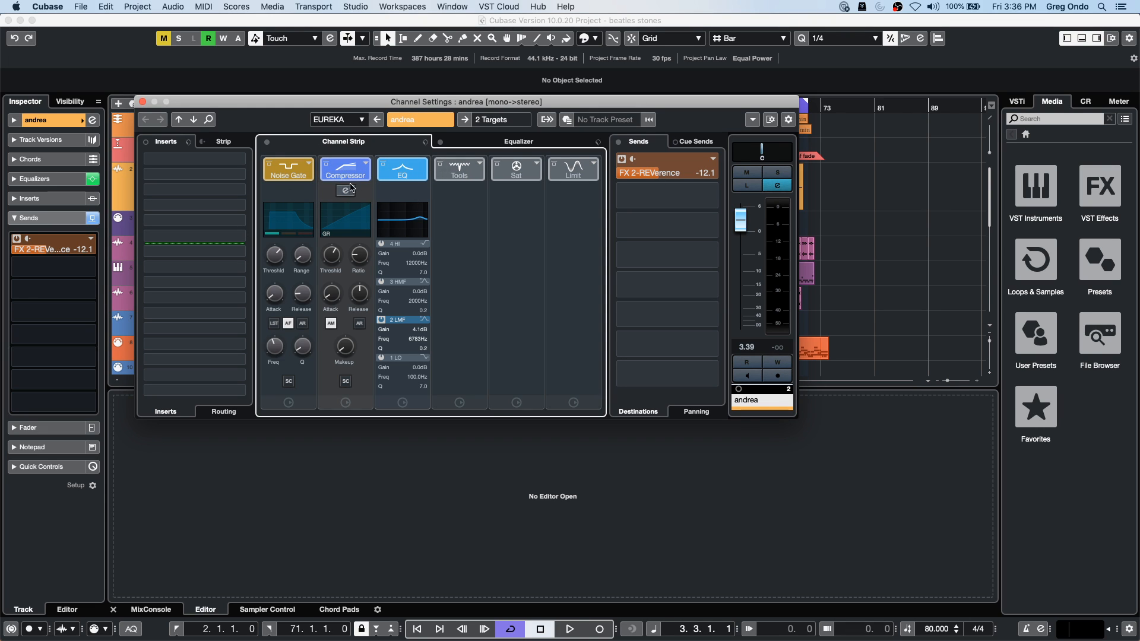
left_click(367, 165)
left_click(475, 244)
Step: Load the EnvelopeShaper, Magneto II and Maximizer modules into the empty Tools, Sat and Limit slots of andrea's channel strip
left_click(479, 163)
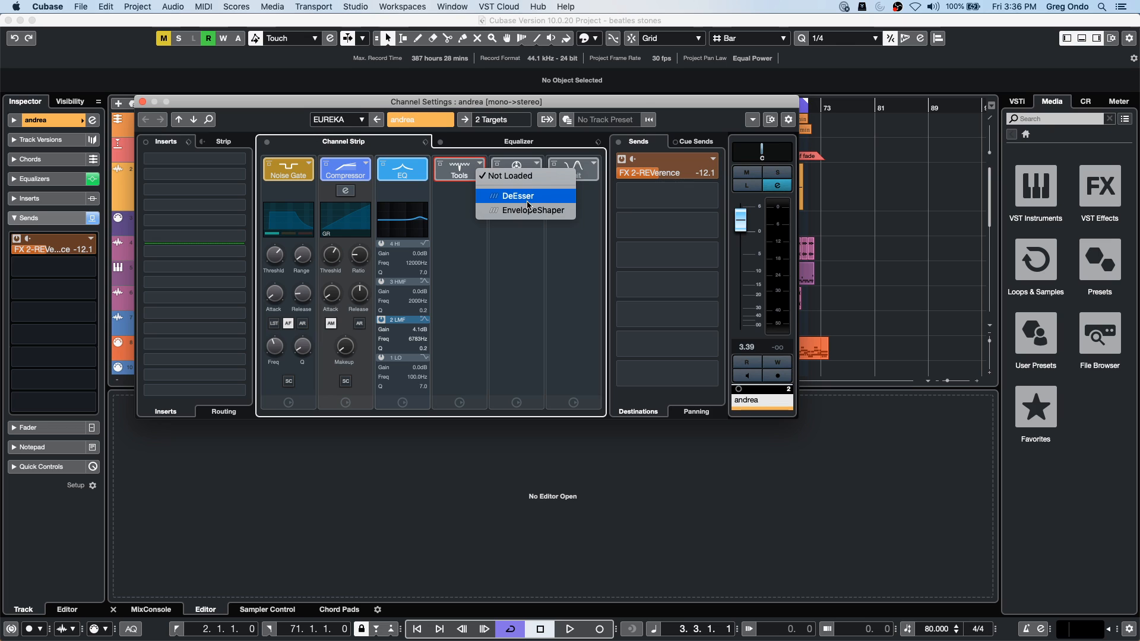
left_click(528, 210)
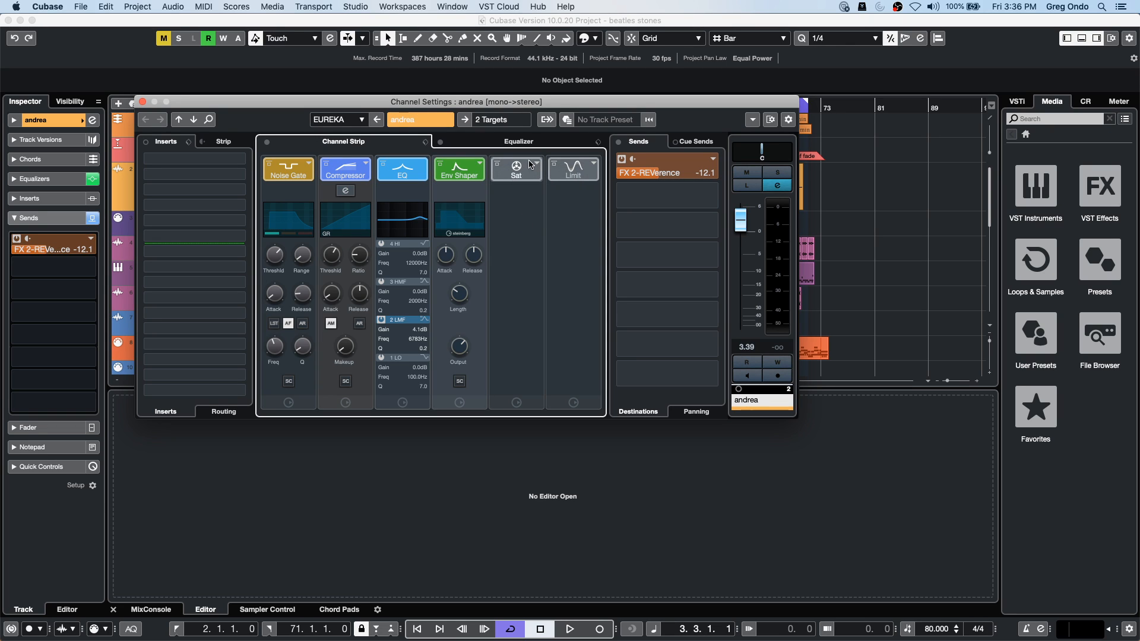
left_click(535, 163)
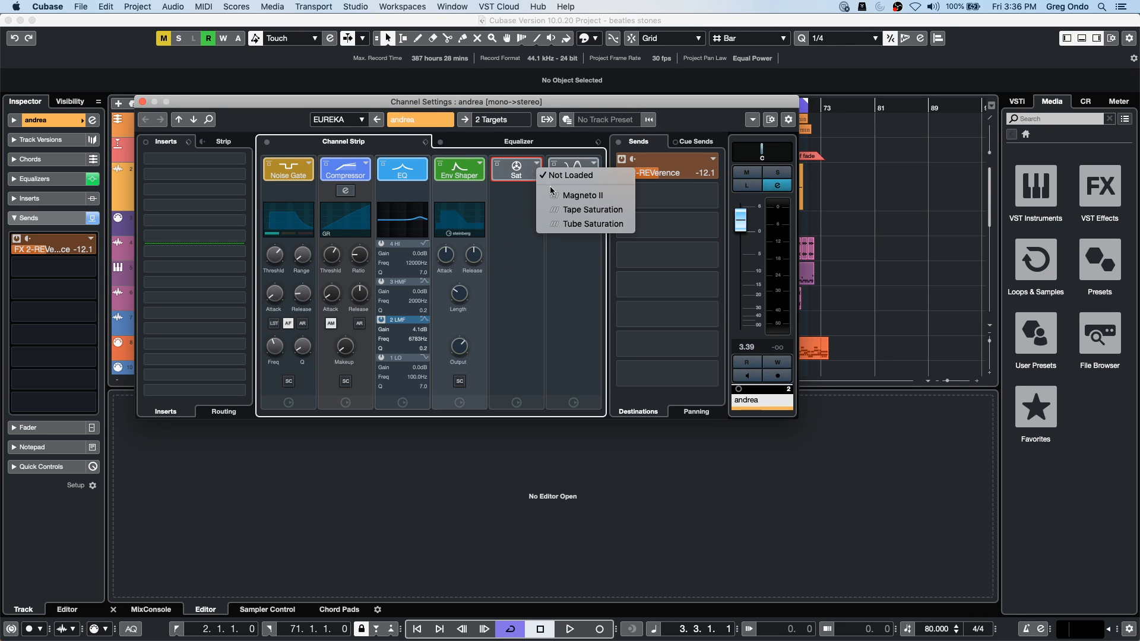
left_click(576, 197)
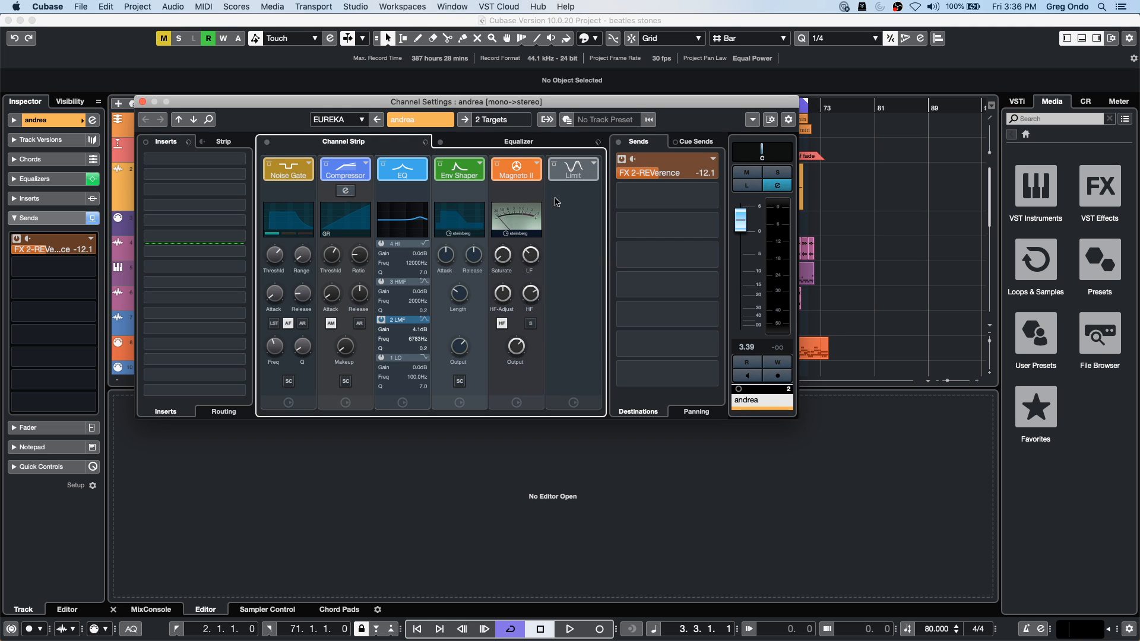
left_click(593, 163)
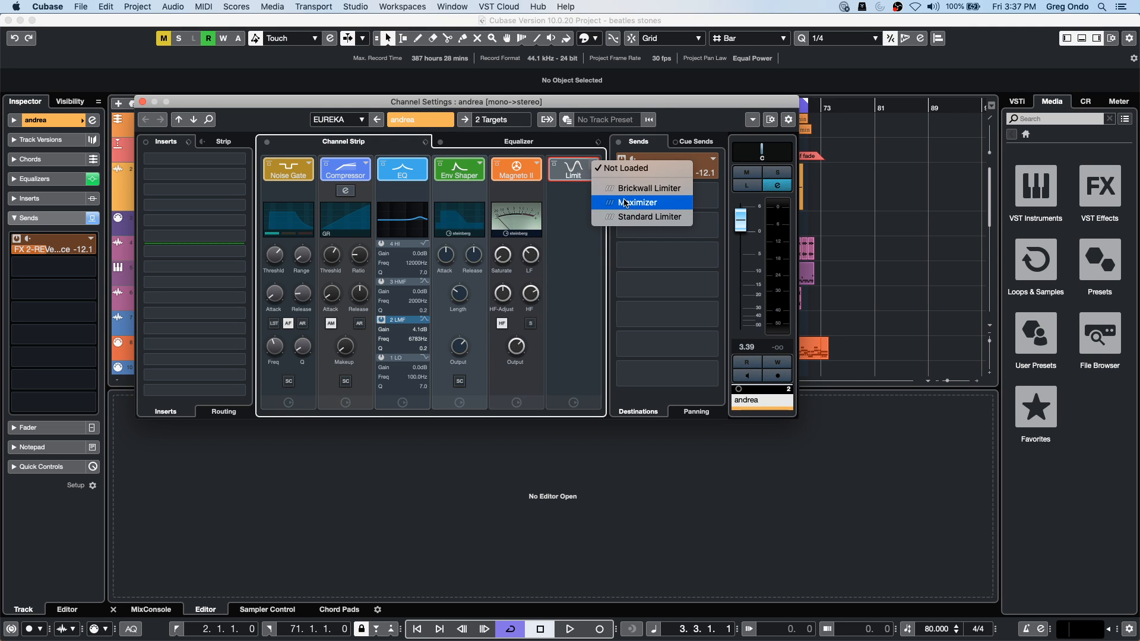
left_click(625, 204)
Step: Reorder the channel strip modules so the Maximizer follows the EQ, ahead of the Envelope Shaper and Magneto II
left_click_drag(459, 169, 345, 169)
left_click_drag(415, 168, 472, 168)
left_click_drag(574, 169, 480, 169)
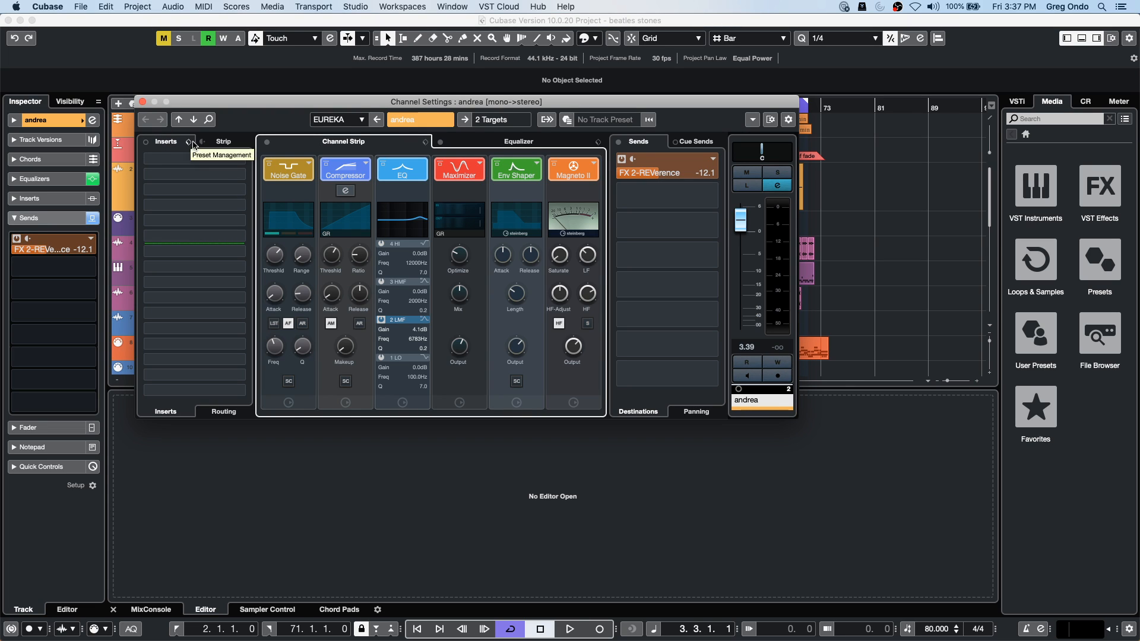
Step: Switch andrea's channel strip ahead of the inserts and back again, and close the channel settings
left_click(193, 143)
left_click(203, 141)
left_click(203, 141)
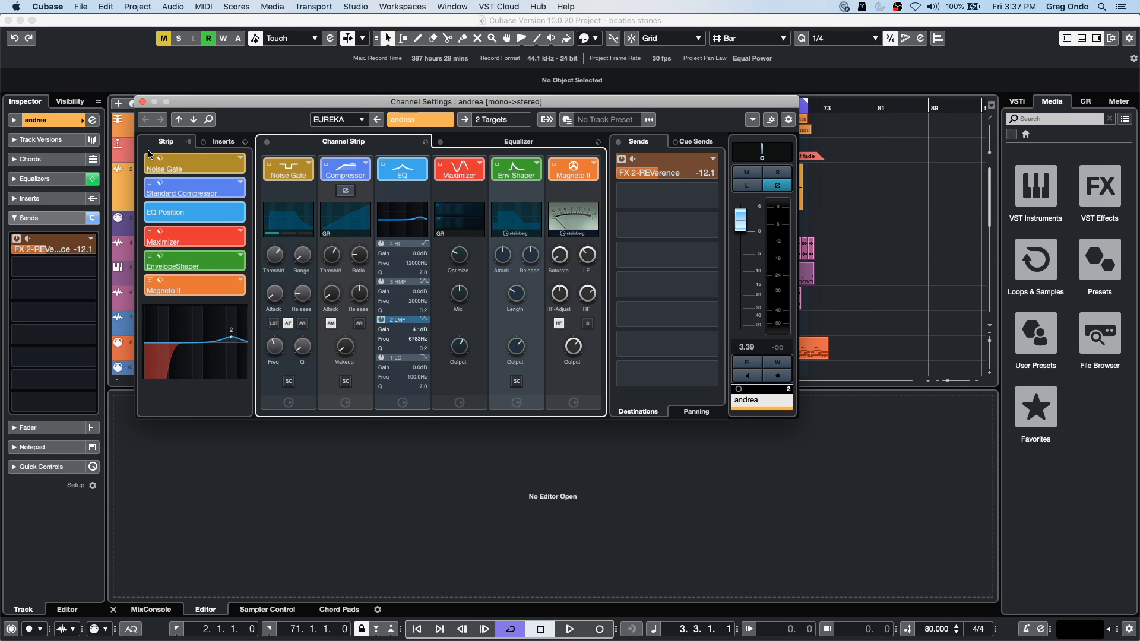
left_click(203, 143)
left_click_drag(191, 146, 200, 148)
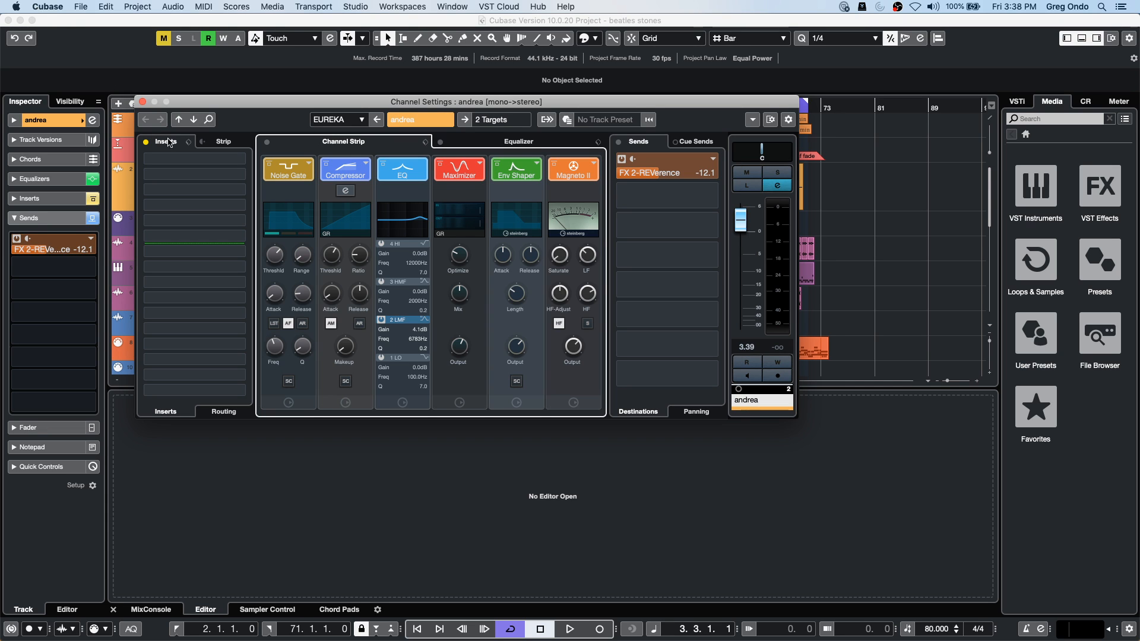
left_click(143, 101)
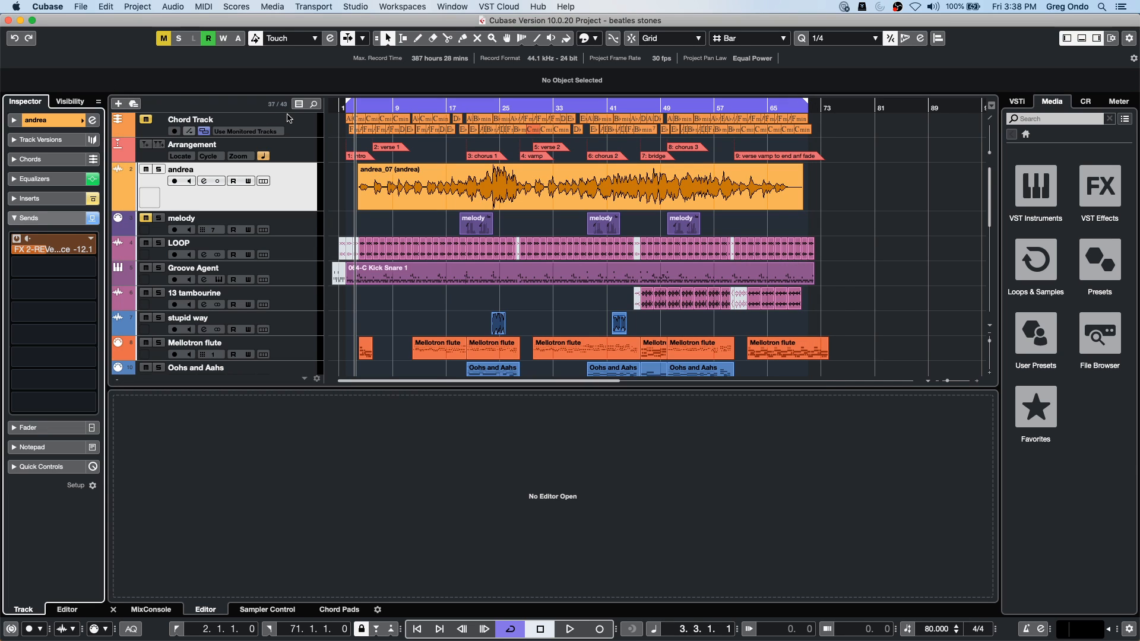
Step: Split the whole andrea_07 event into repeated equal slices, with the first cut at about 6.4.3.75
right_click(386, 194)
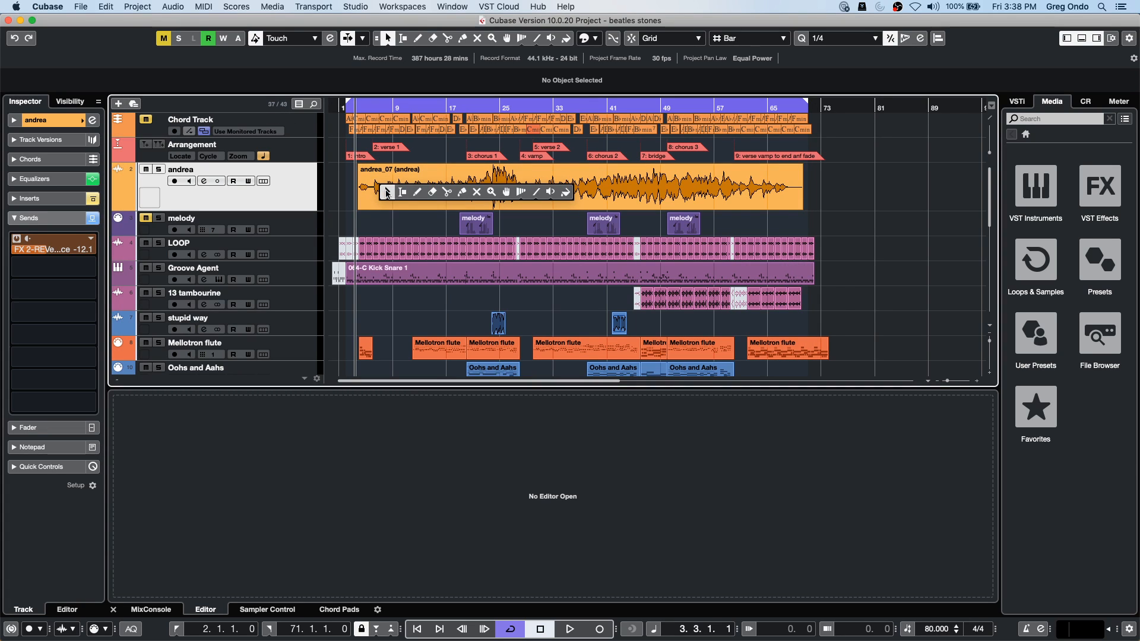
left_click(451, 194)
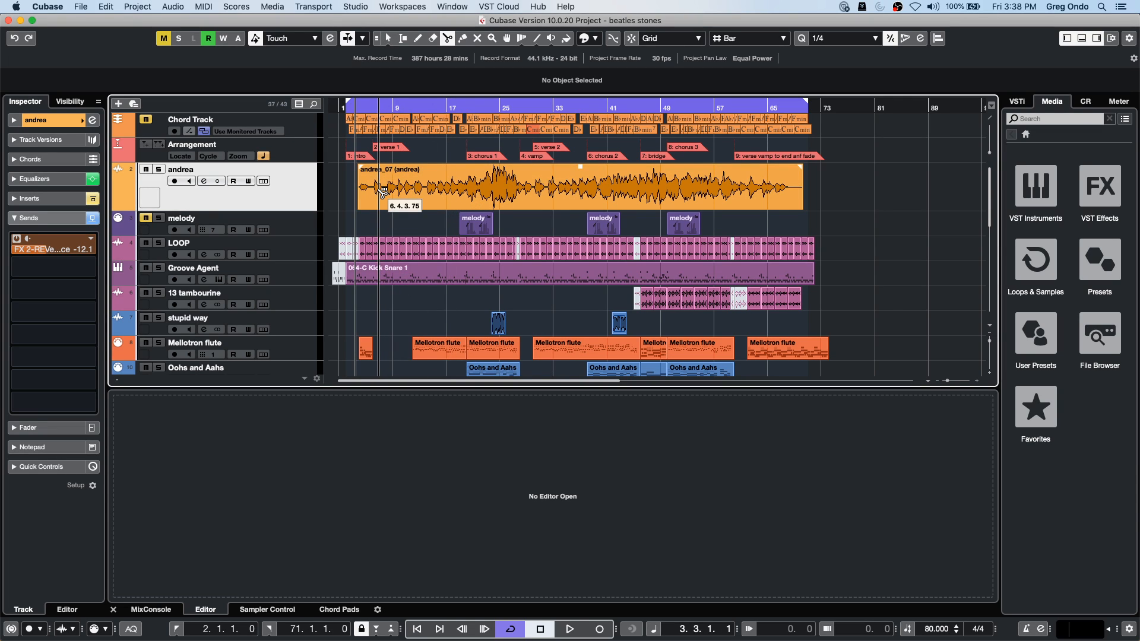
left_click(380, 192, "alt")
Step: Try the Line tool over andrea's slices, and select individual slices and the group from about bar 34 to the end
right_click(467, 191)
left_click(467, 192)
right_click(523, 192)
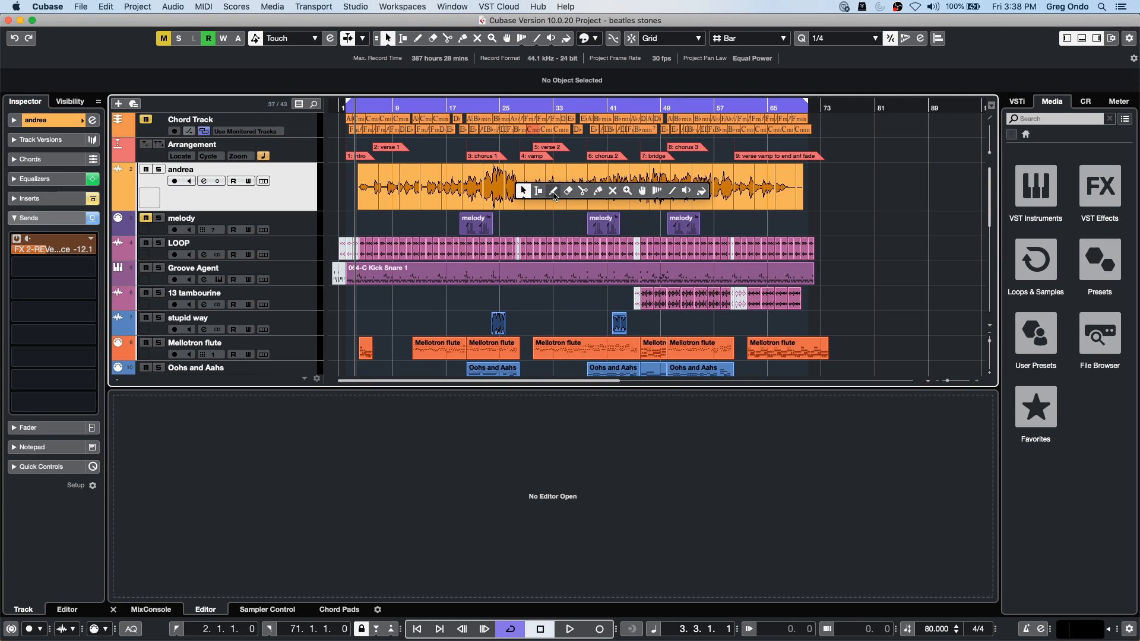
left_click(672, 190)
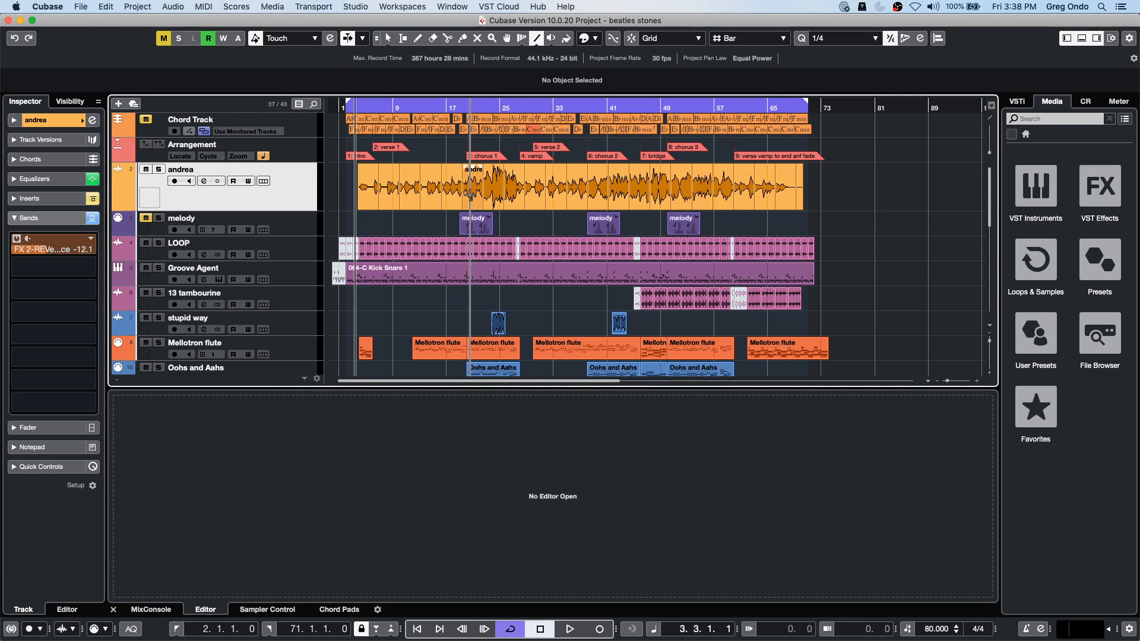
right_click(418, 227)
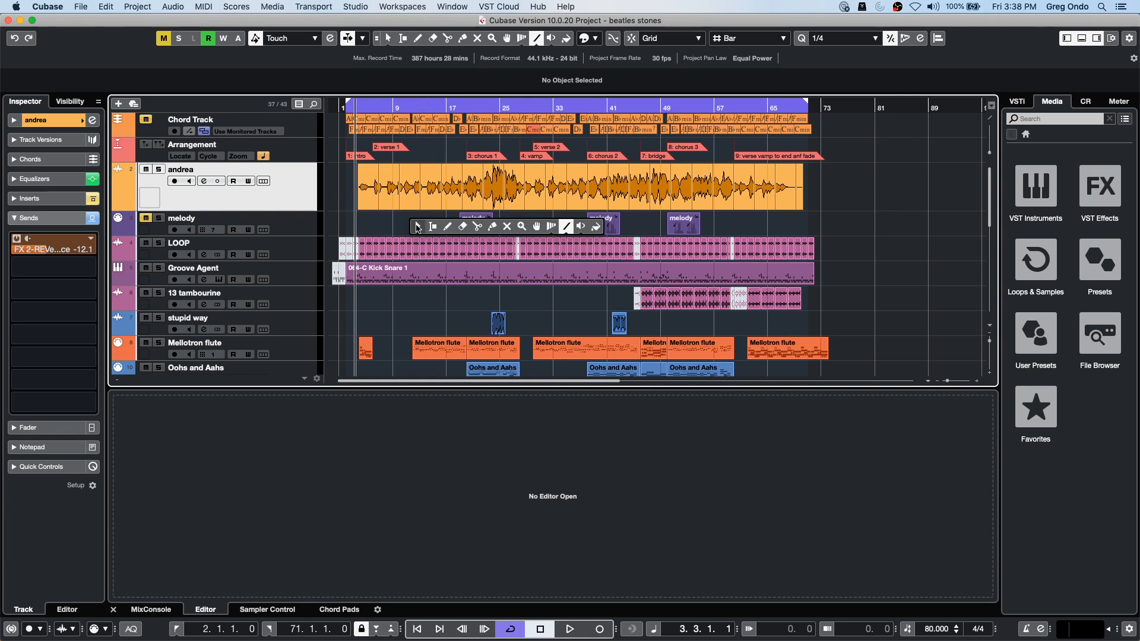
left_click(418, 229)
left_click(452, 191)
left_click(514, 189)
left_click(618, 189)
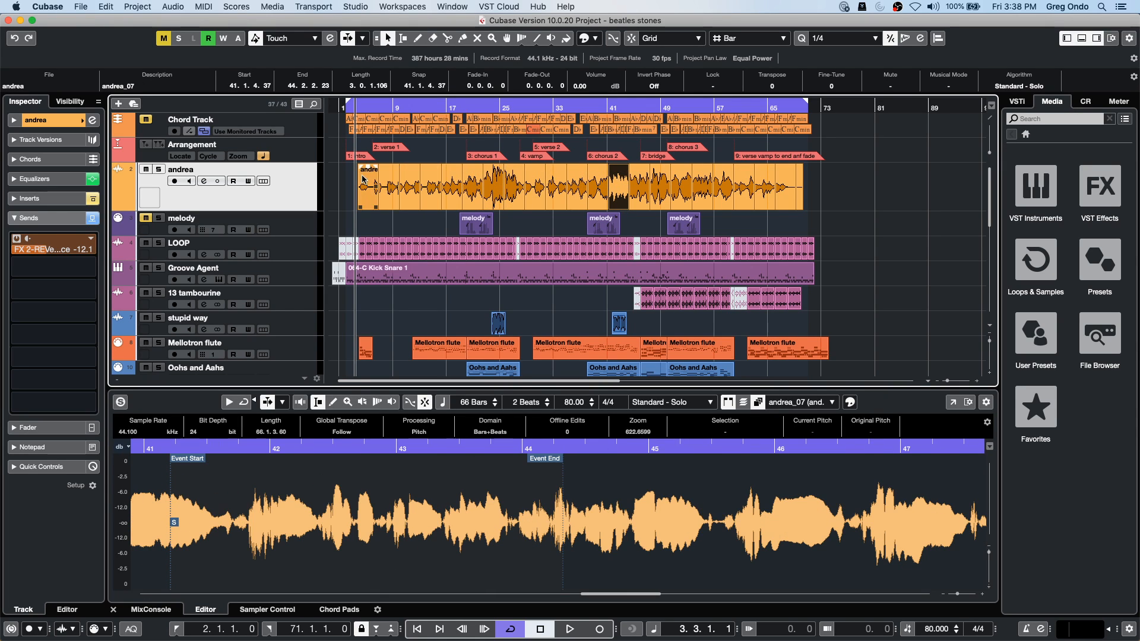
left_click_drag(812, 182, 555, 191)
Step: Glue all of andrea's slices back into one event and select it with the Object Selection tool
right_click(351, 192)
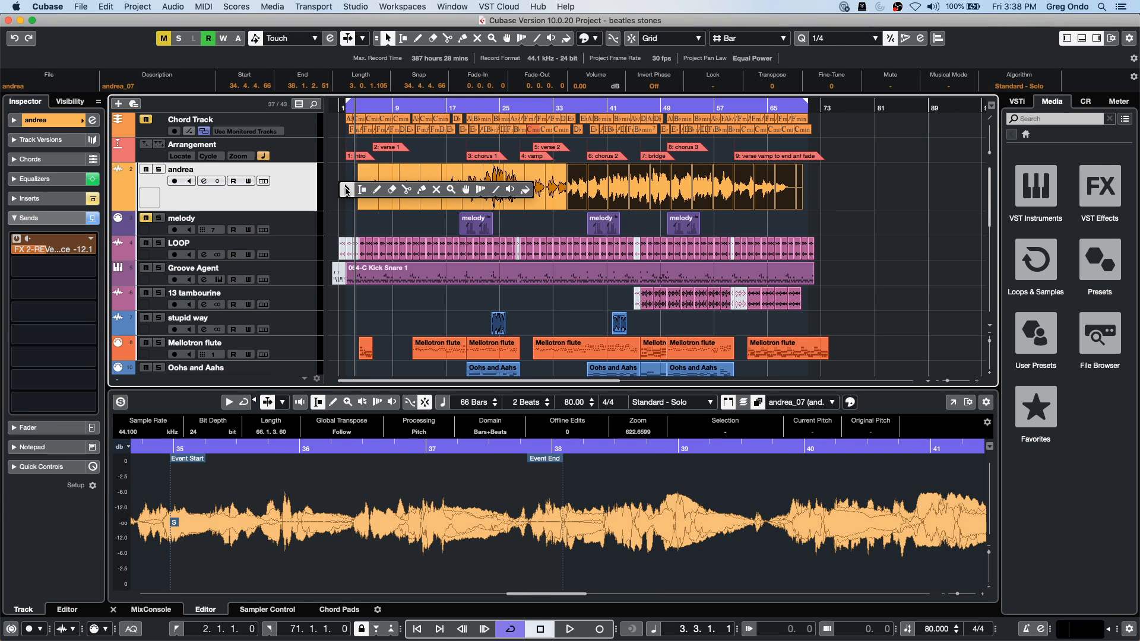
left_click(422, 190)
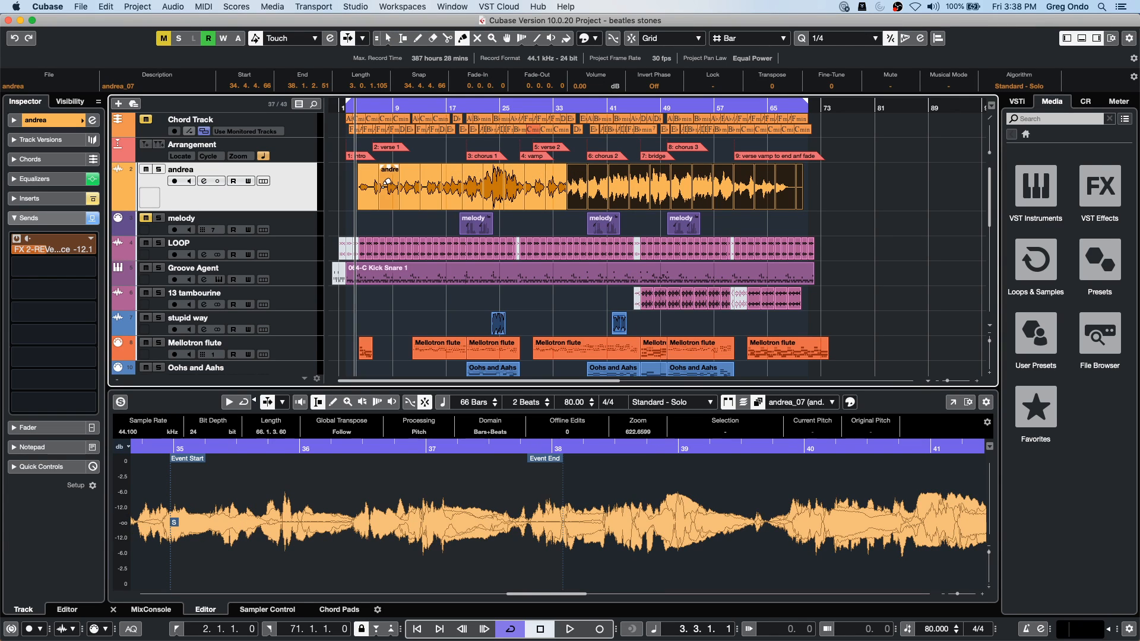
left_click(372, 186)
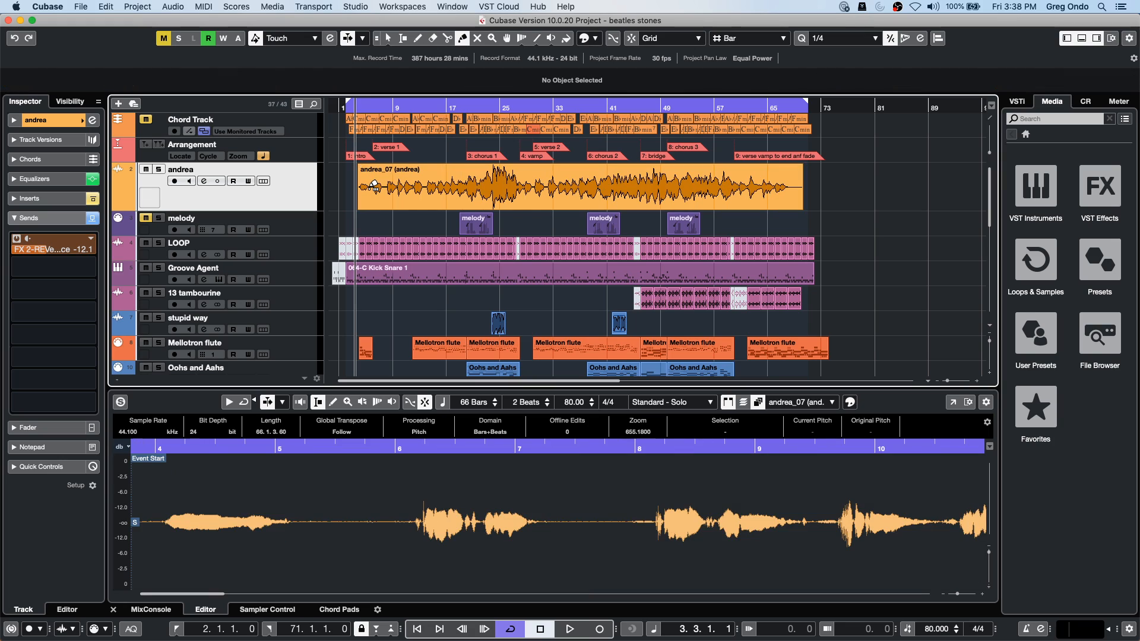
right_click(485, 184)
left_click(487, 187)
left_click(552, 190)
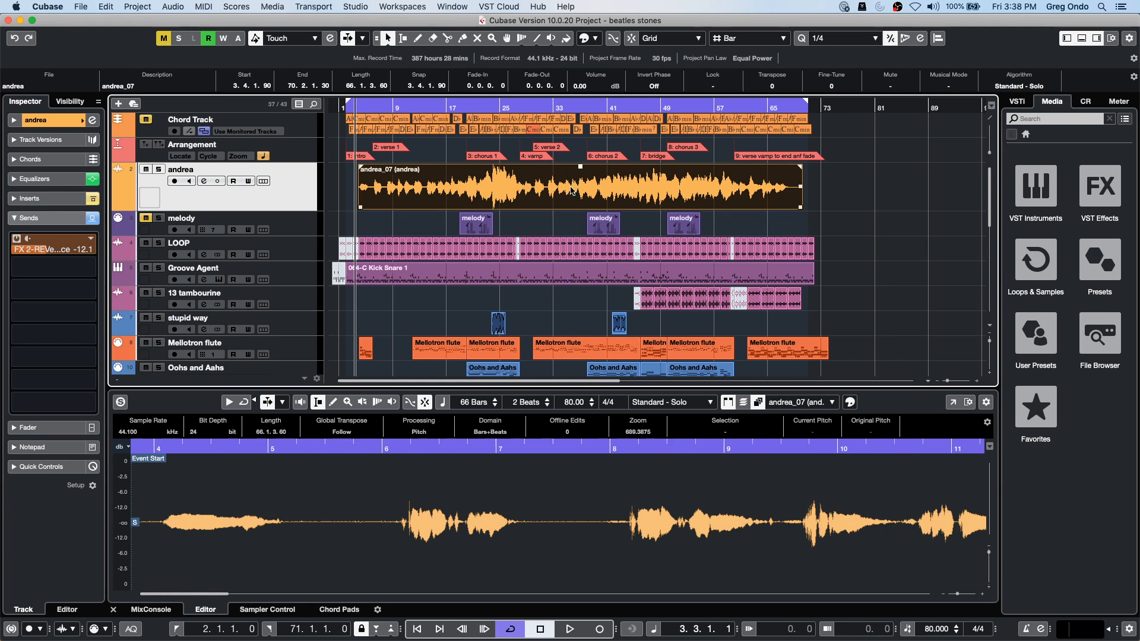
Step: Split the andrea event near bars 19 and 24 and erase the short piece between the cuts
right_click(426, 192)
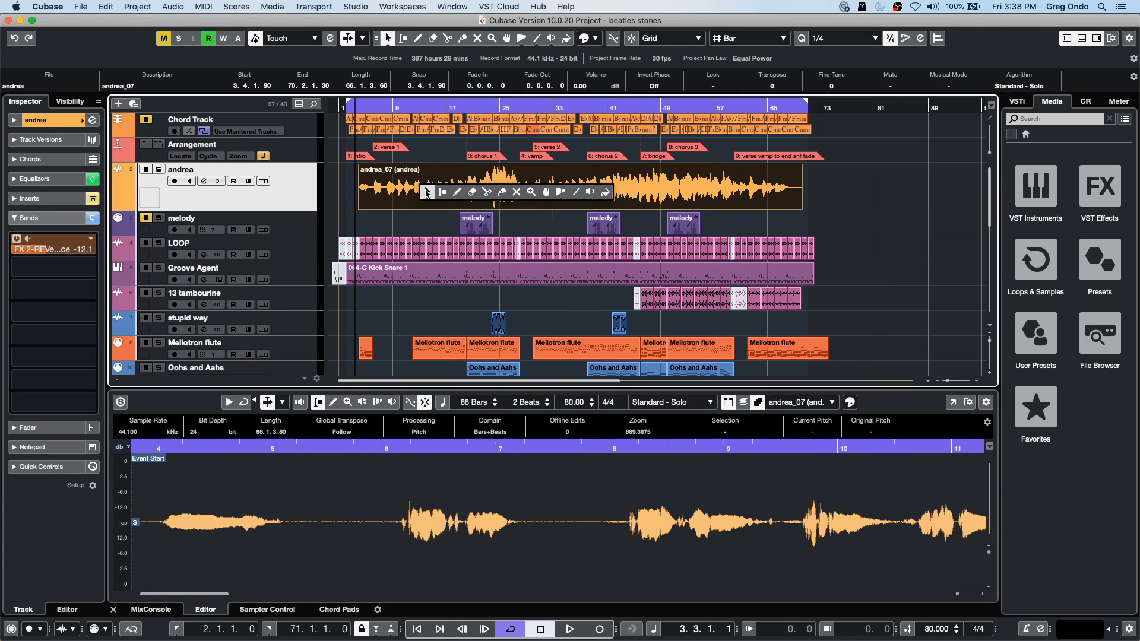
left_click(487, 192)
left_click(463, 187)
left_click(495, 187)
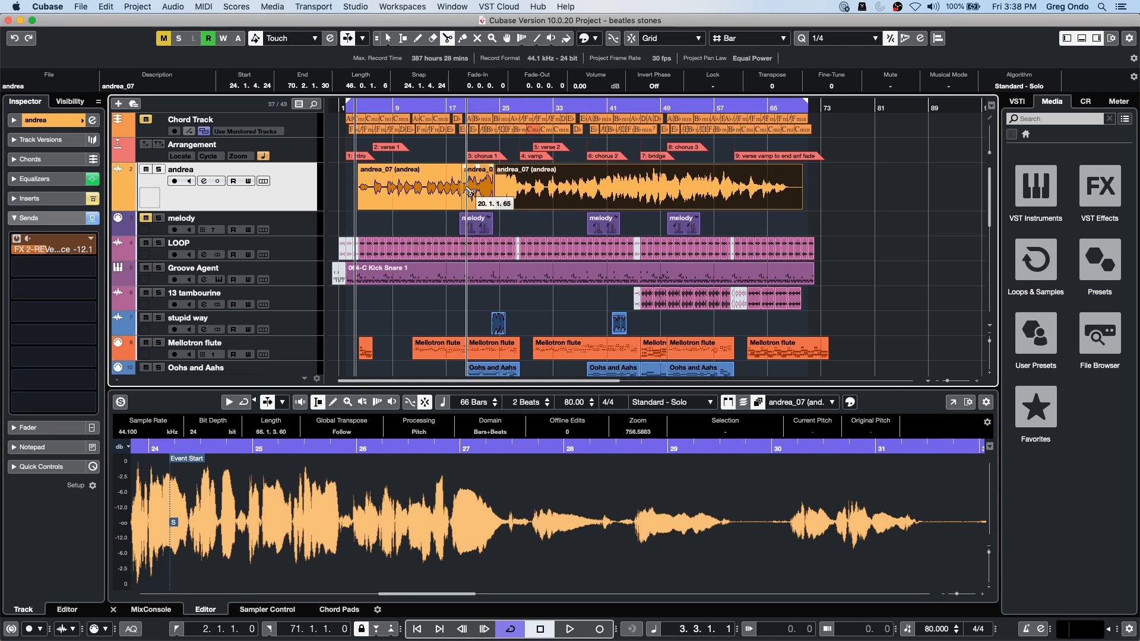
right_click(454, 188)
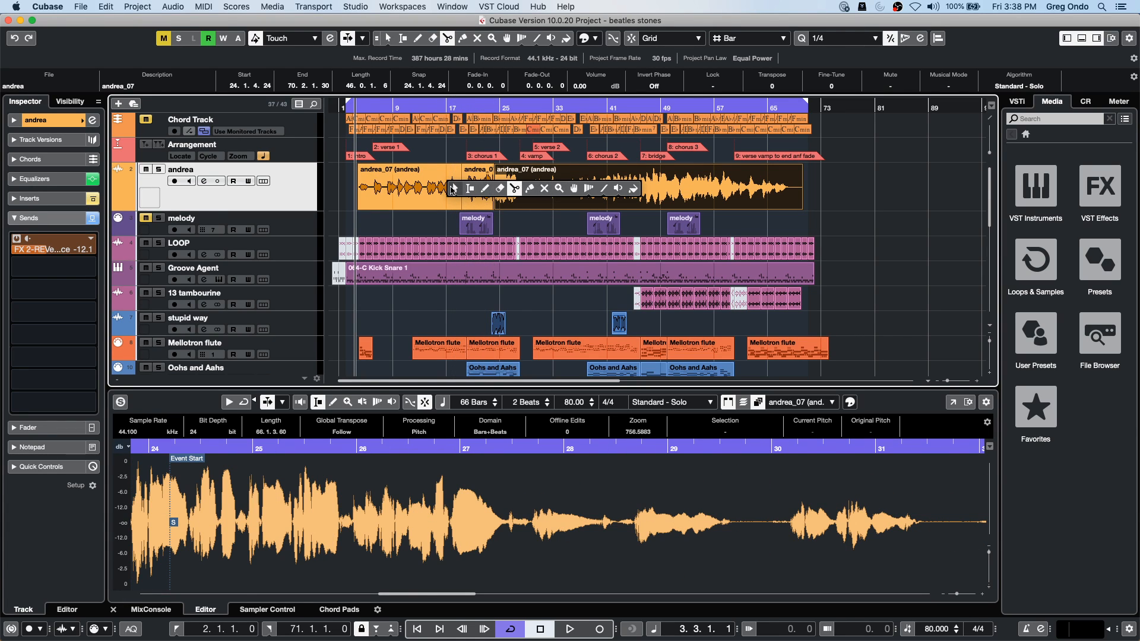
left_click(498, 193)
left_click(478, 187)
Step: Close the gap on the andrea track by extending the first event to 20.1.1.65 and the second event's start back to 19.4.4.15
right_click(481, 187)
left_click(482, 189)
mouse_move(463, 209)
left_mouse_down()
mouse_move(487, 209)
mouse_move(448, 209)
mouse_move(488, 208)
mouse_move(467, 205)
left_mouse_up()
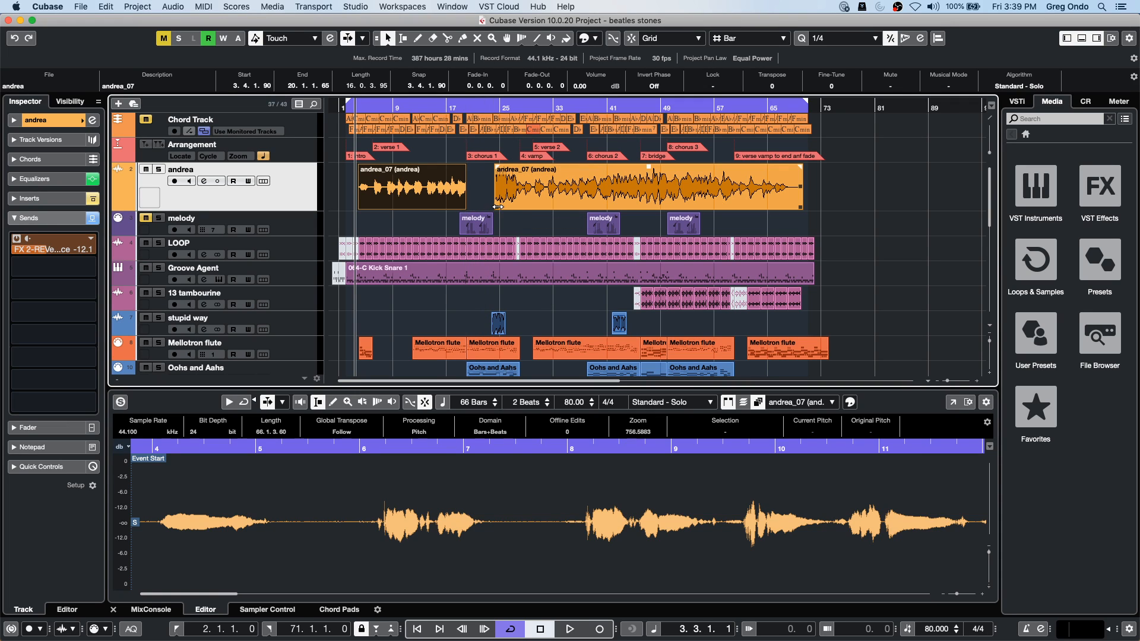
mouse_move(494, 206)
left_mouse_down()
mouse_move(522, 209)
mouse_move(466, 210)
left_mouse_up()
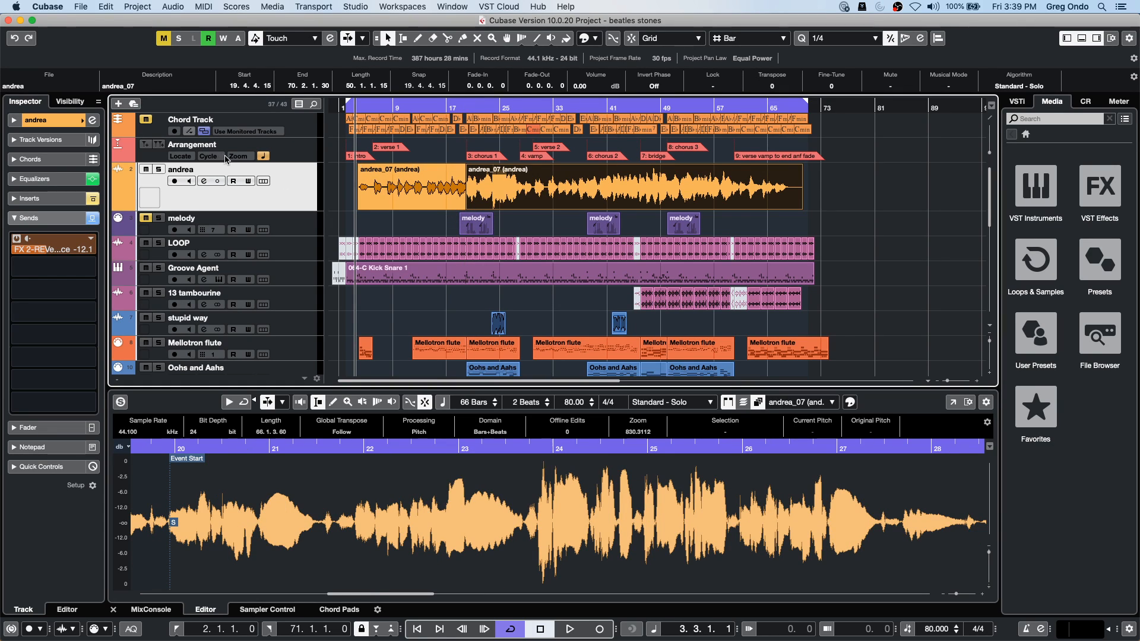
Step: Open the recent project May 1, activate it and accept the missing JV-1080 port as unmapped
left_click(81, 7)
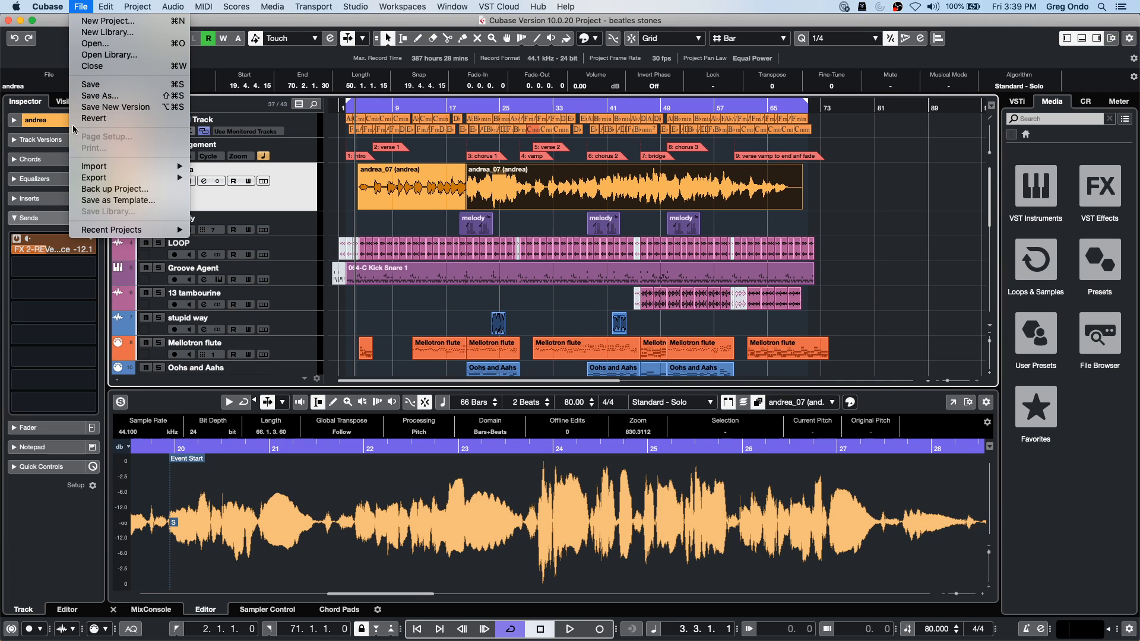
mouse_move(115, 181)
mouse_move(114, 233)
left_click(286, 284)
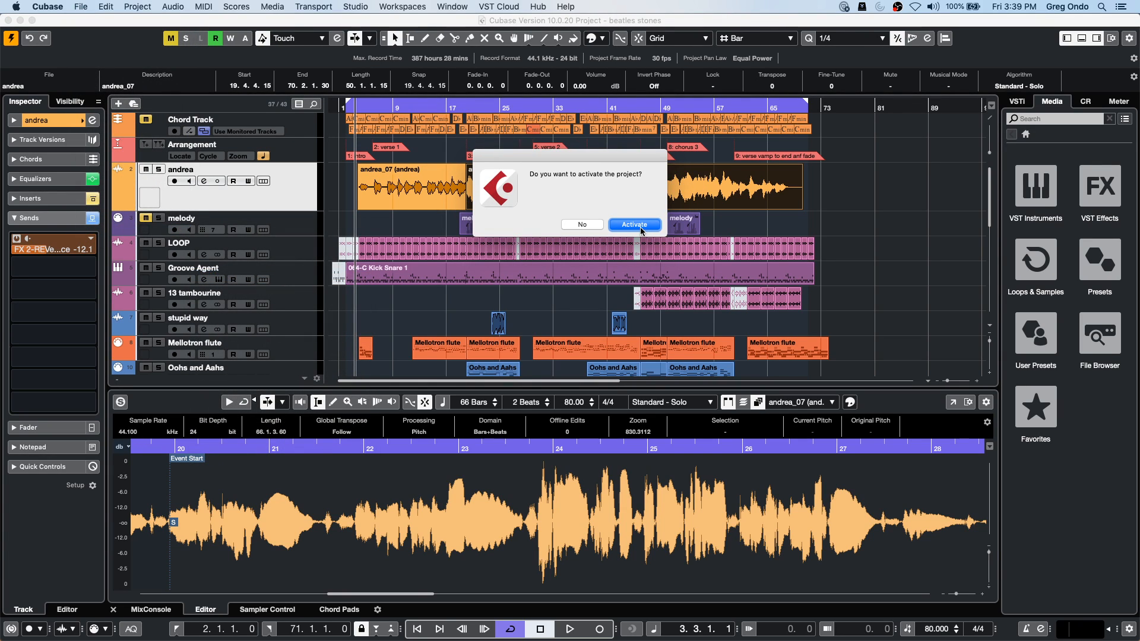
left_click(644, 226)
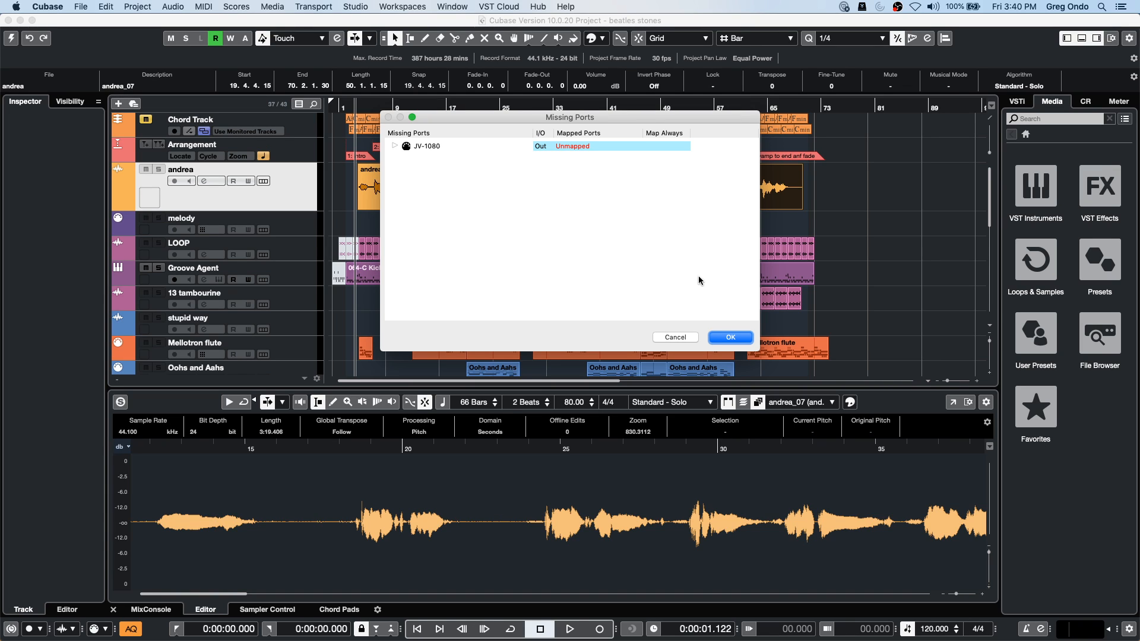
left_click(722, 337)
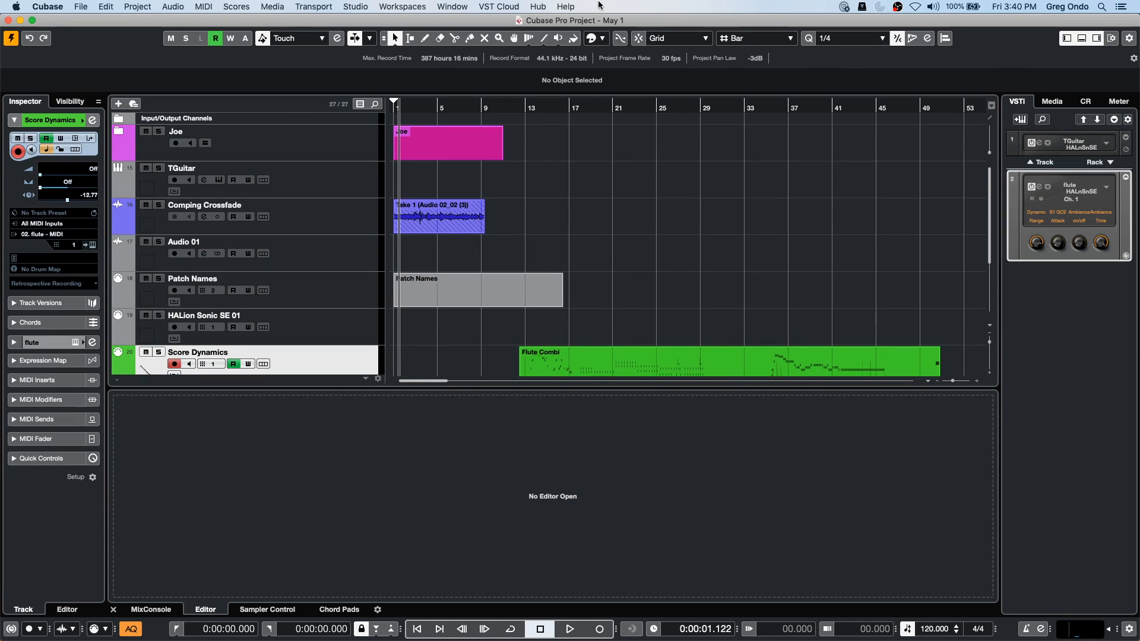
Step: Unfold the Joe folder track to show its drum tracks and display the MixConsole in the lower zone
left_click(119, 132)
left_click_drag(438, 104, 331, 387)
left_click(151, 610)
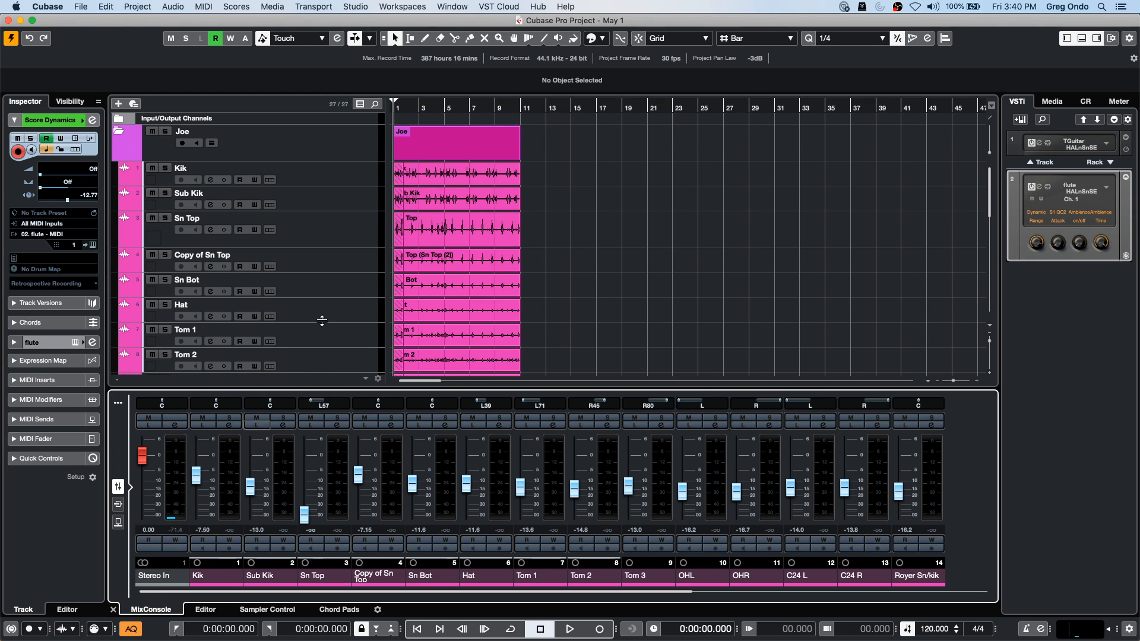
left_click_drag(425, 103, 382, 117)
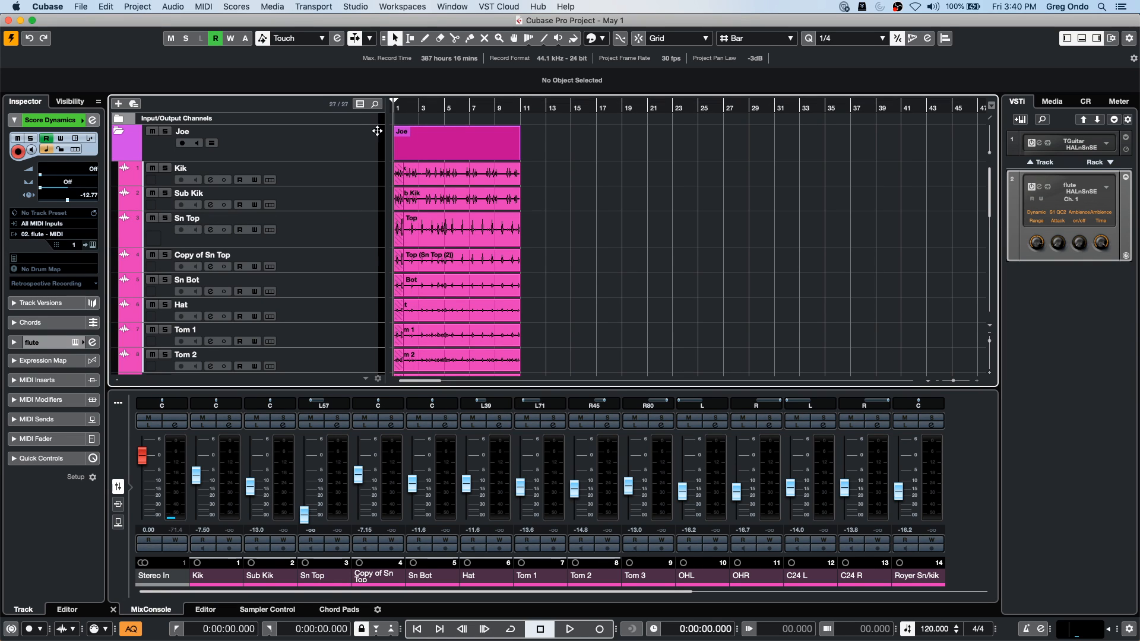
Step: Solo the drum folder track and play back its soloed drums from the start of the project
key("h")
key("space")
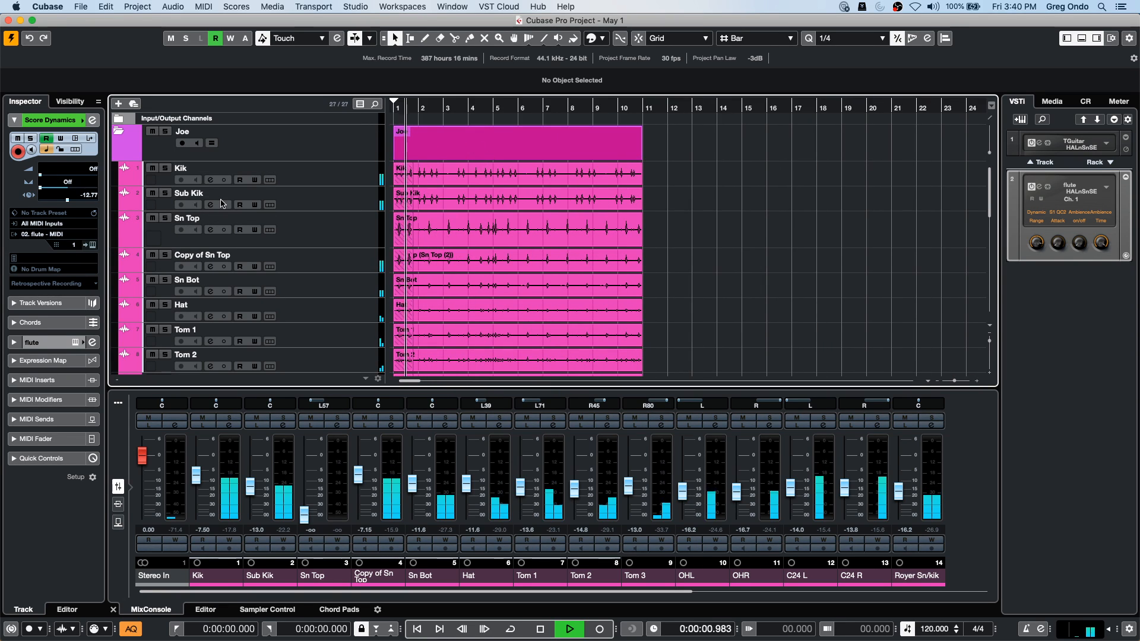
key("space")
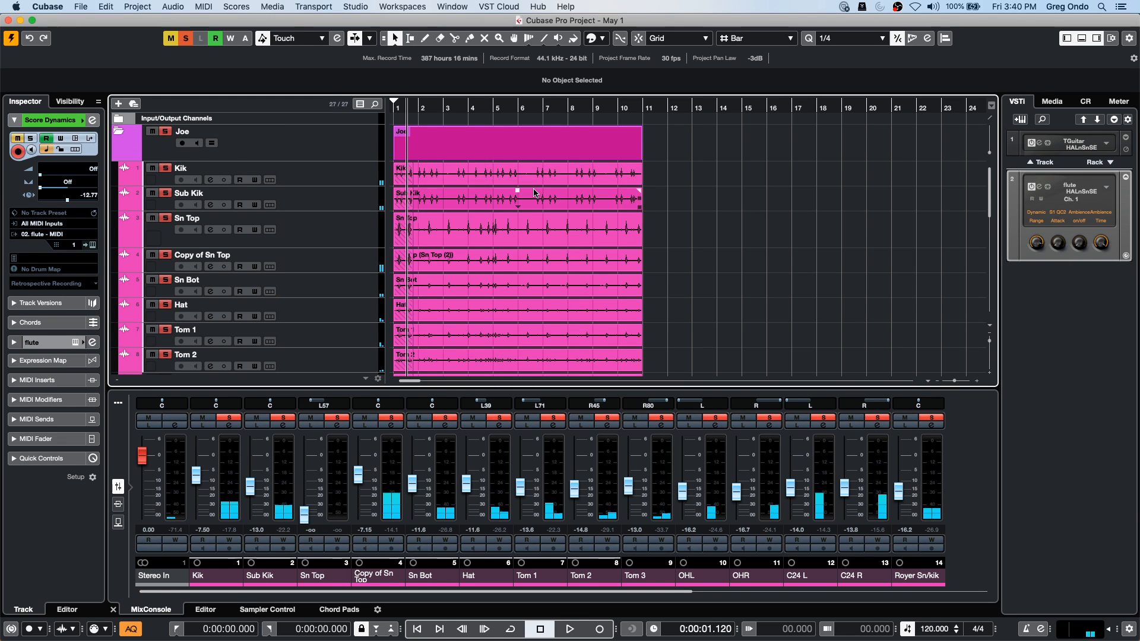
key("space")
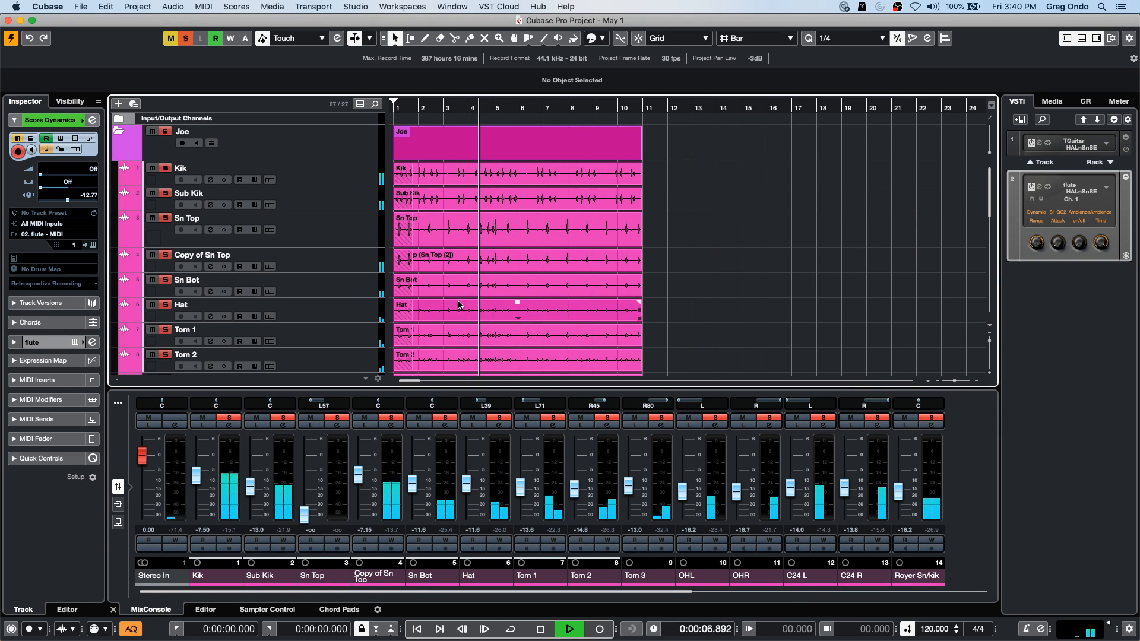
key("space")
Step: Open the Sn Top event in the Sample Editor and expand its Hitpoints settings
left_click(440, 226)
double_click(439, 227)
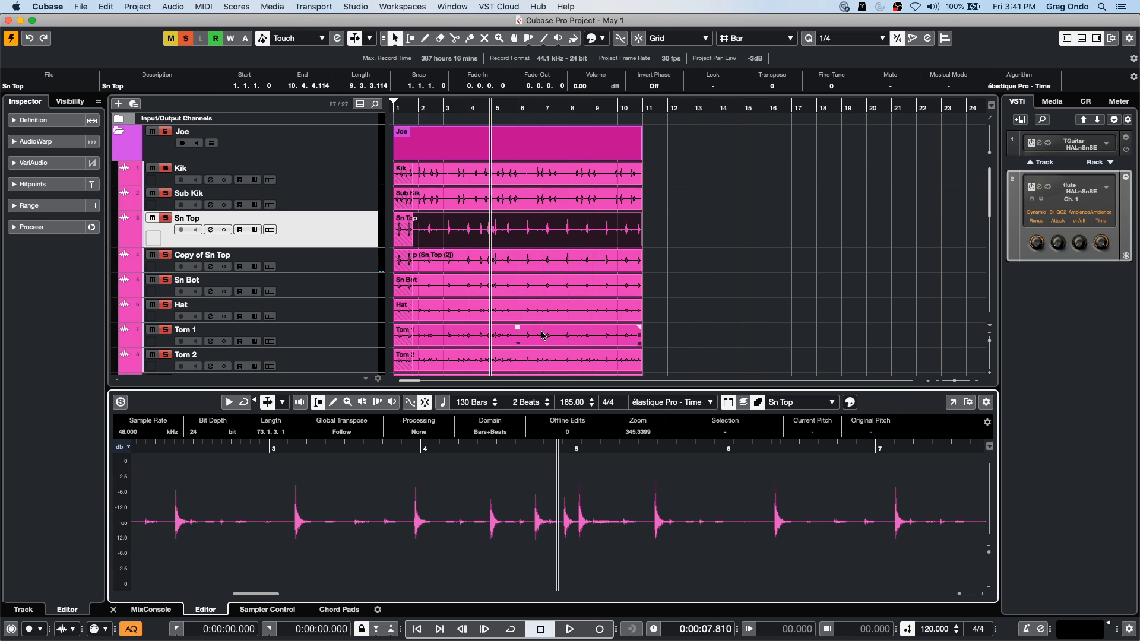
left_click(503, 238)
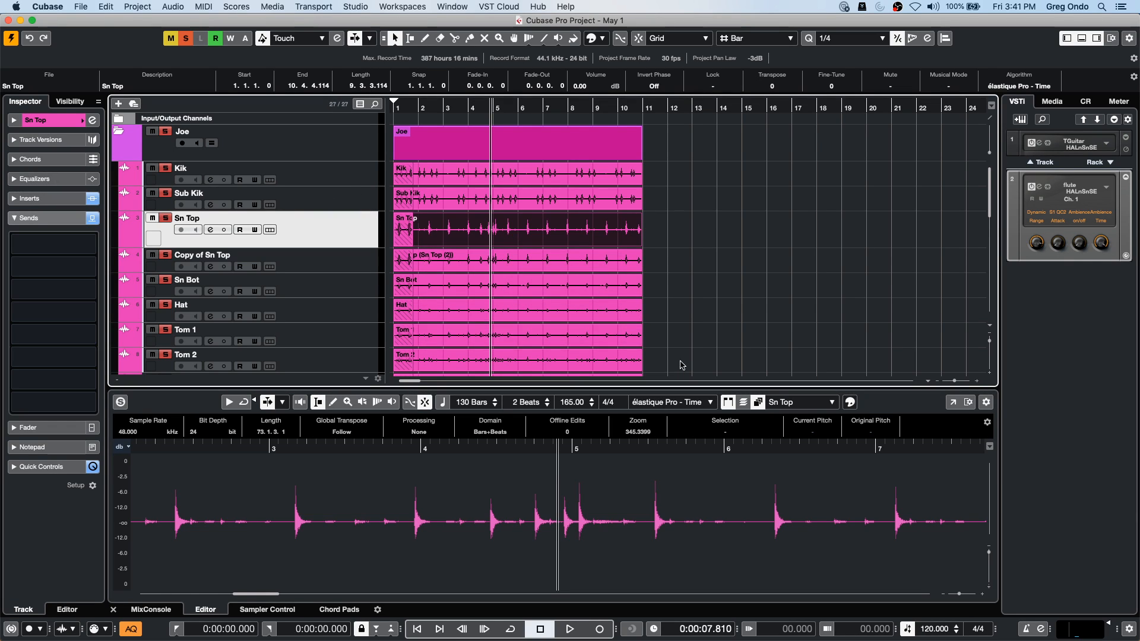
left_click(239, 499)
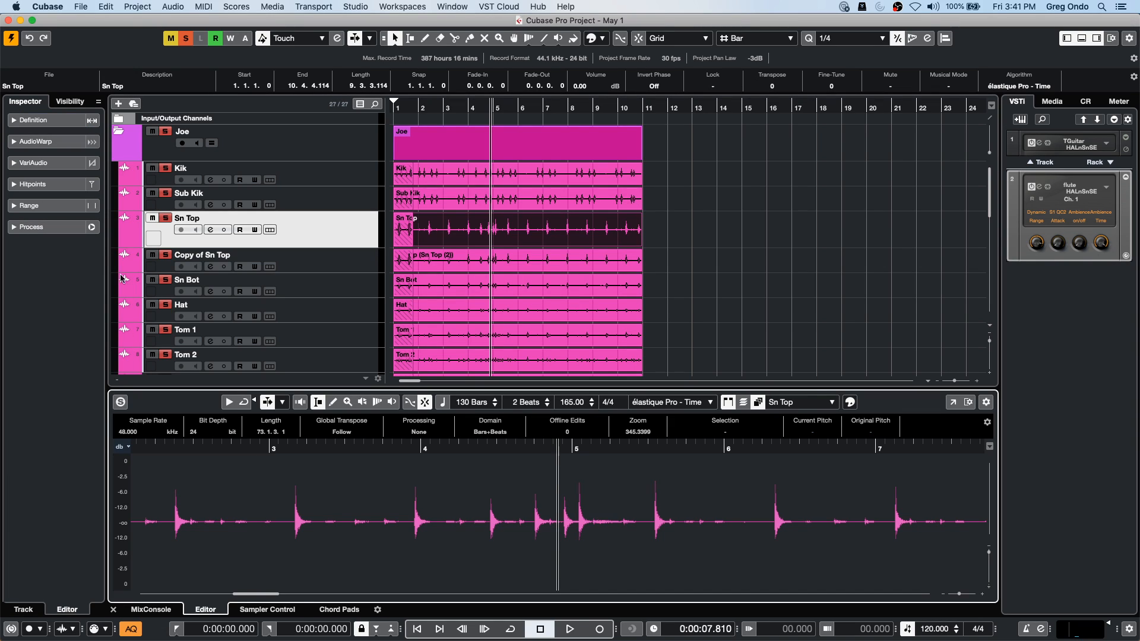
left_click(32, 184)
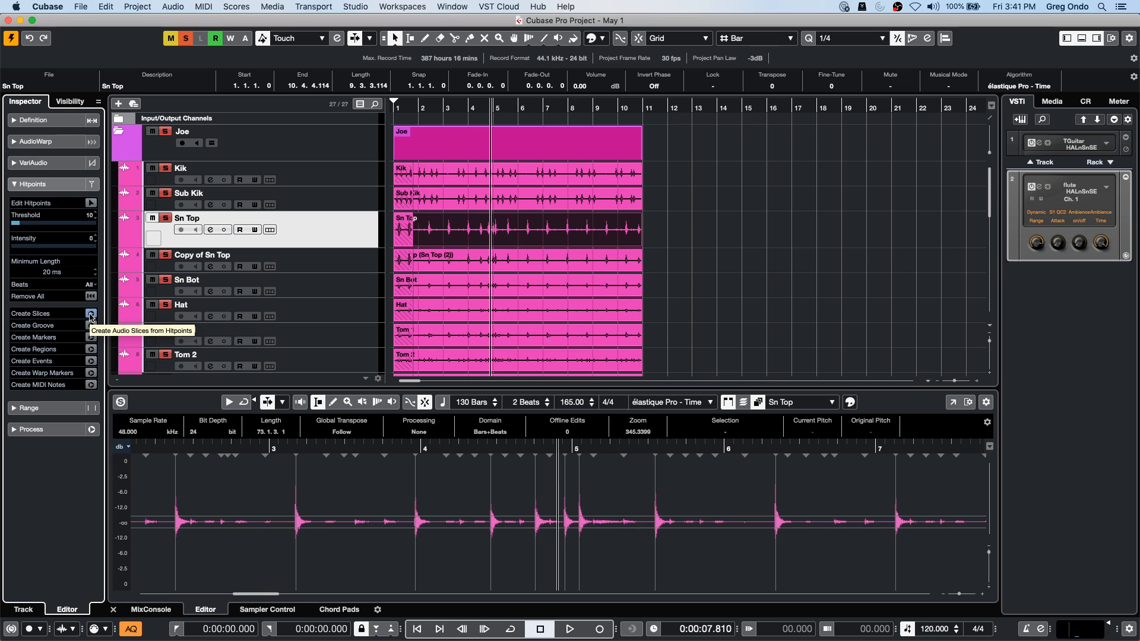
Step: Create regions from the Sn Top hitpoints and reopen the event's Hitpoints settings
left_click(91, 350)
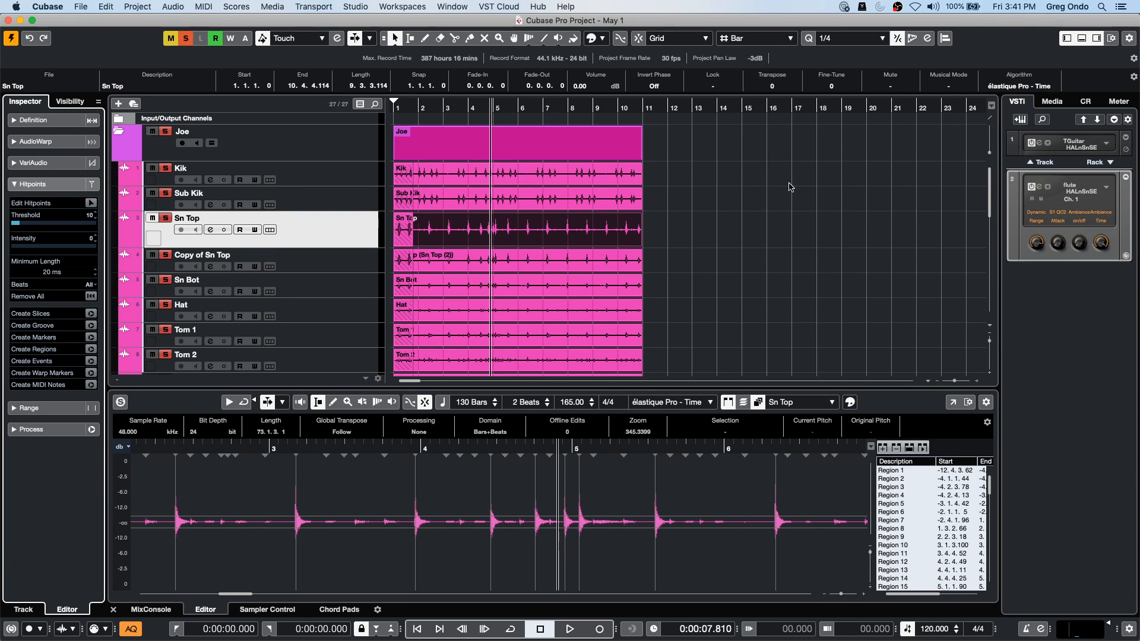
left_click(614, 235)
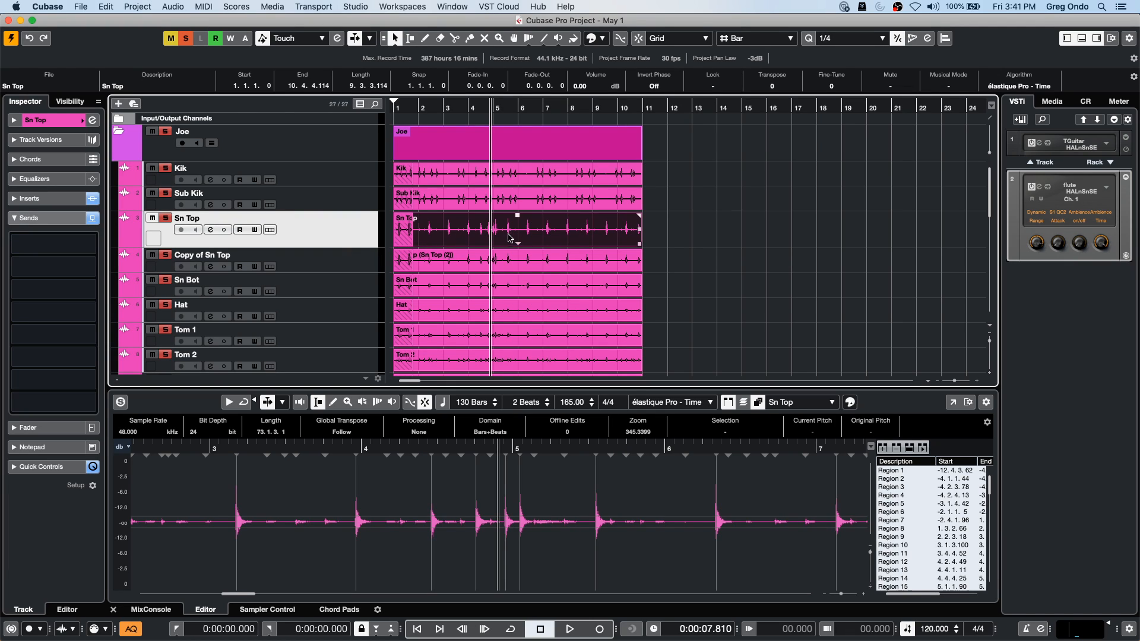
double_click(500, 236)
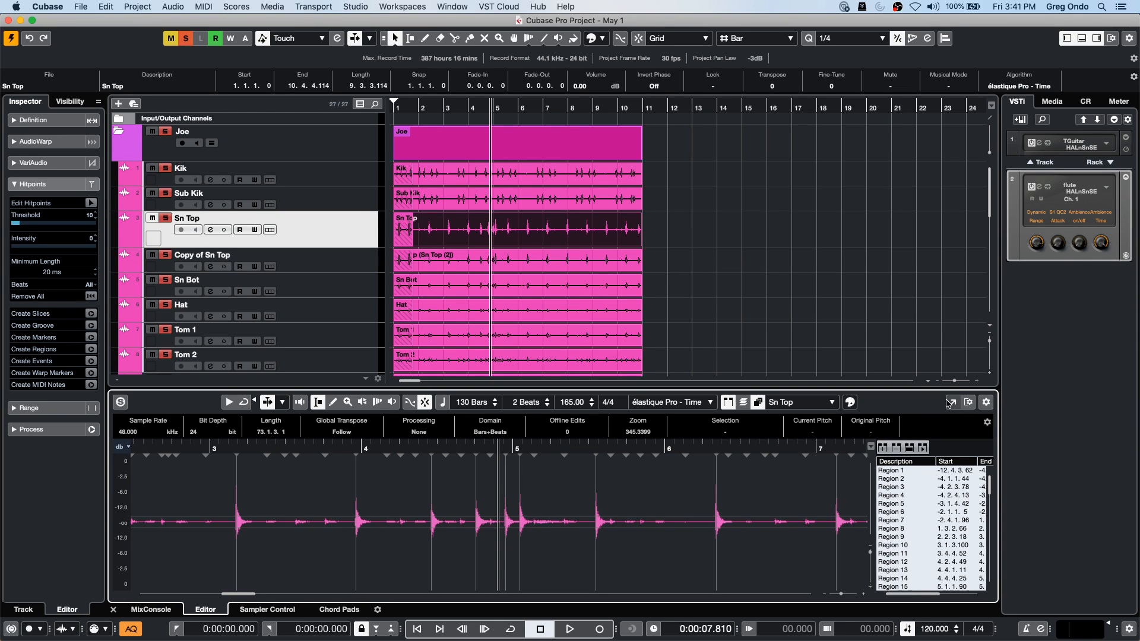
Step: Inspect Region 27 of Sn Top in a separate Sample Editor window, and close that window
left_click(951, 402)
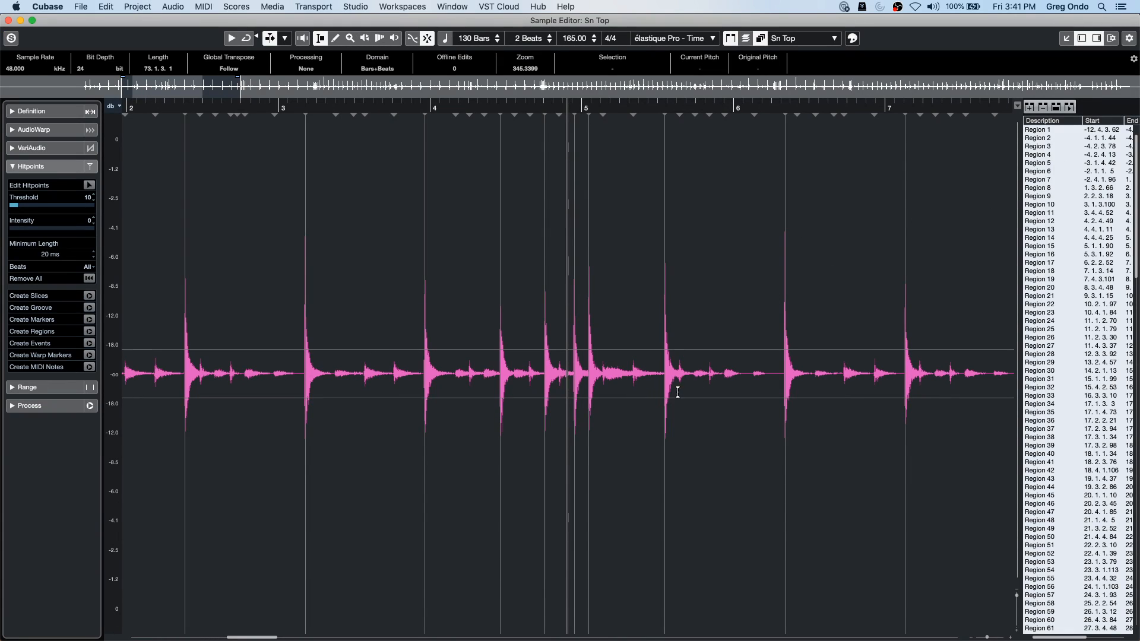
left_click(1033, 337)
left_click(1038, 346)
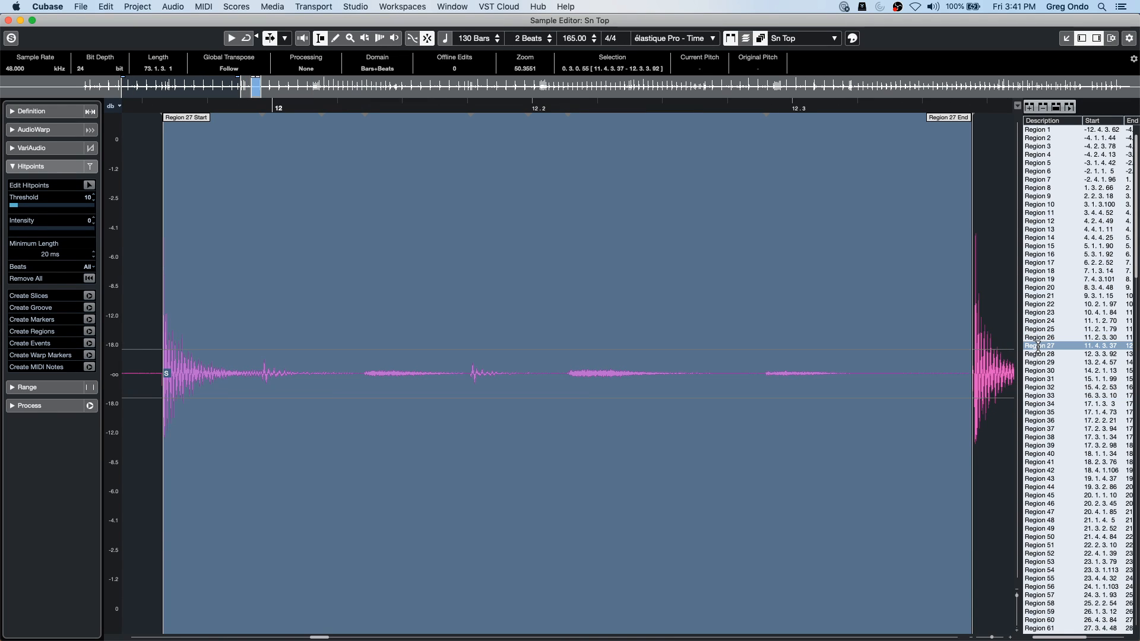
left_click(8, 20)
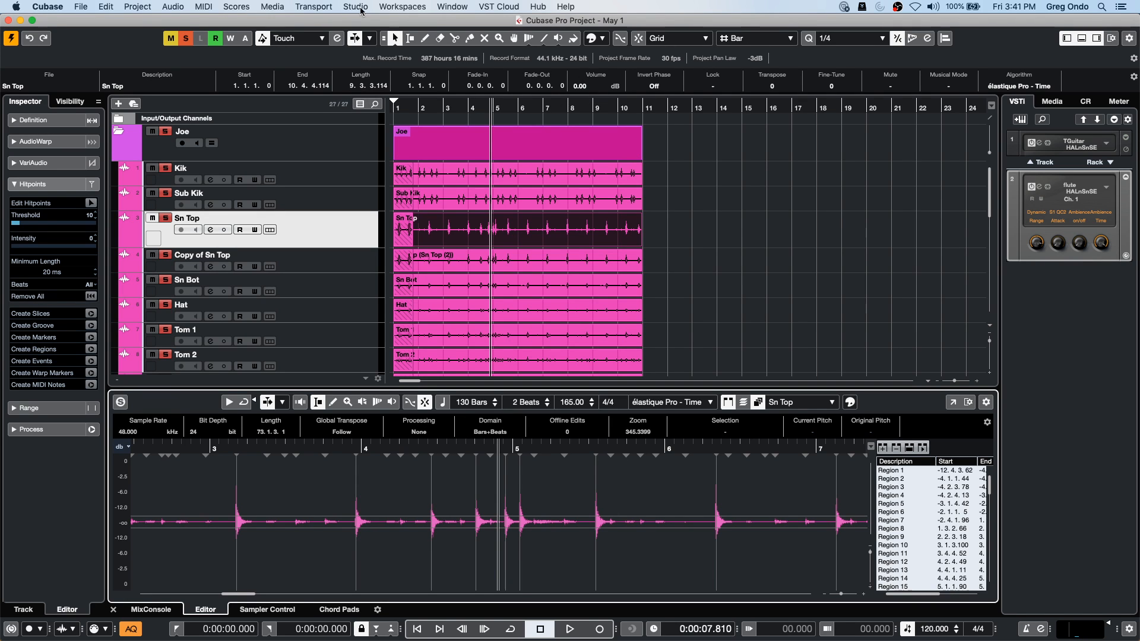
Step: Open the Pool and examine the regions listed under the Sn Top clip
left_click(321, 8)
mouse_move(280, 7)
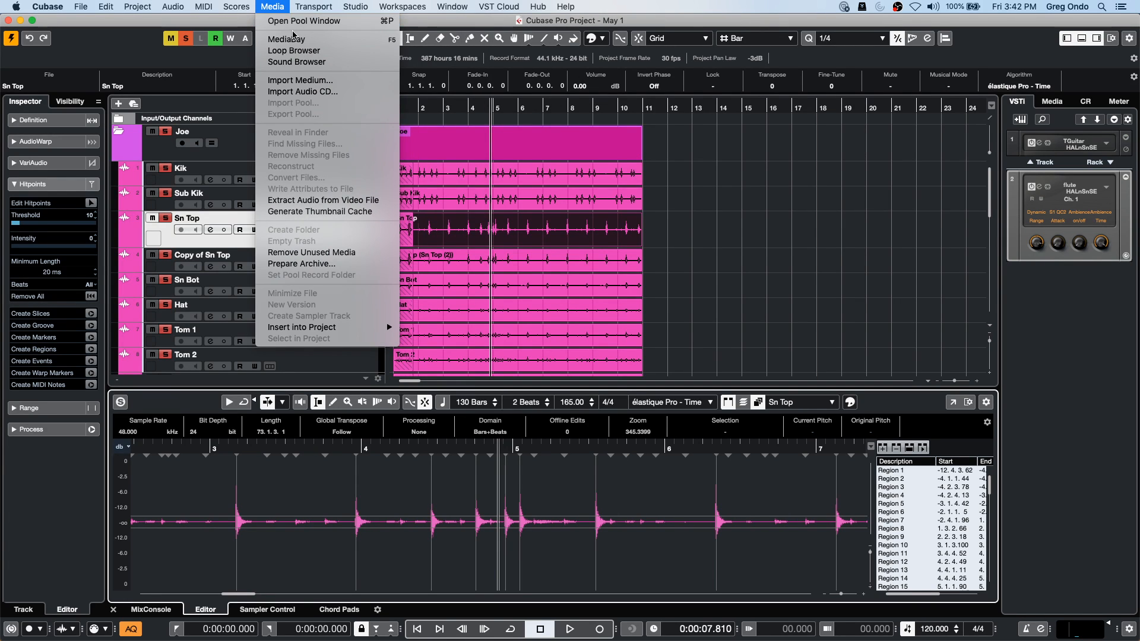
left_click(302, 21)
left_click_drag(665, 119, 414, 102)
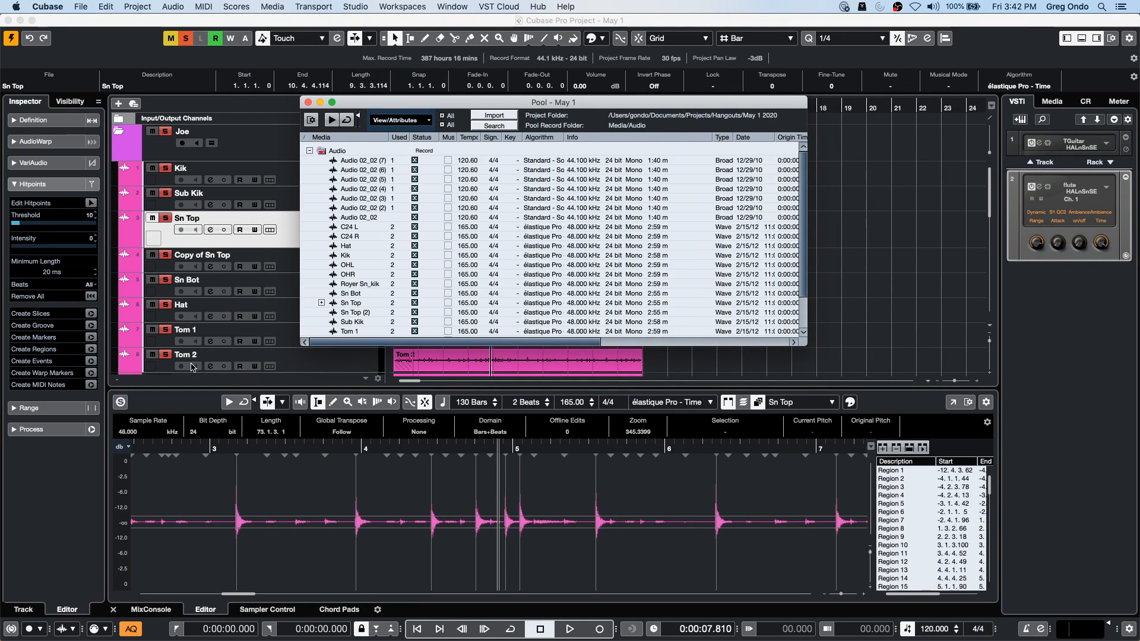
left_click(322, 302)
scroll(503, 302, "down", 5)
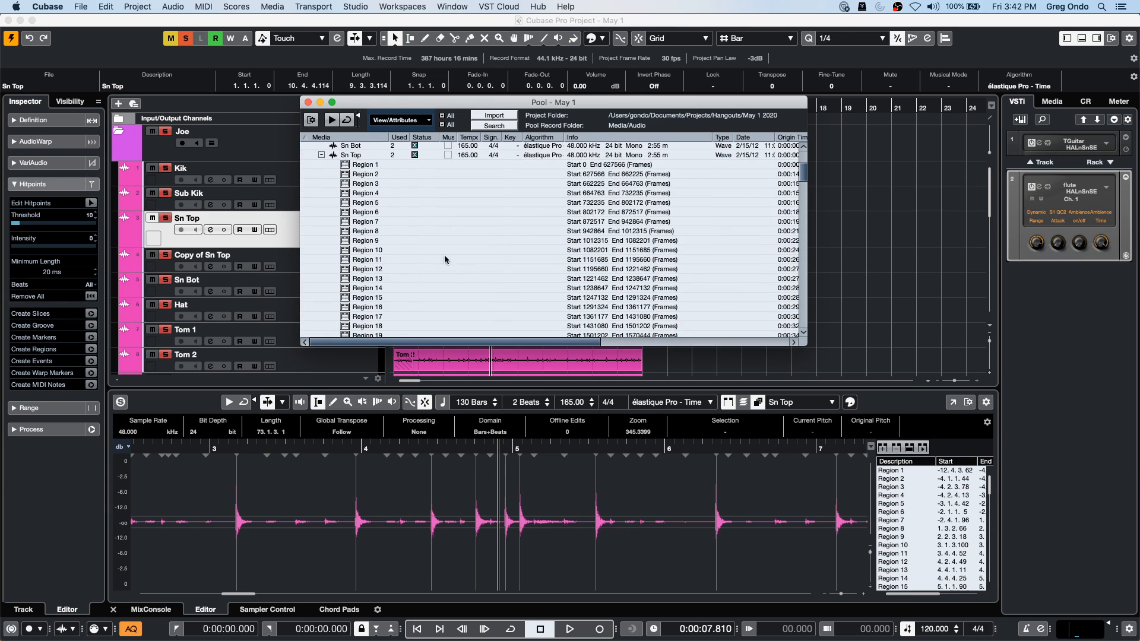
scroll(392, 289, "down", 5)
scroll(392, 291, "down", 6)
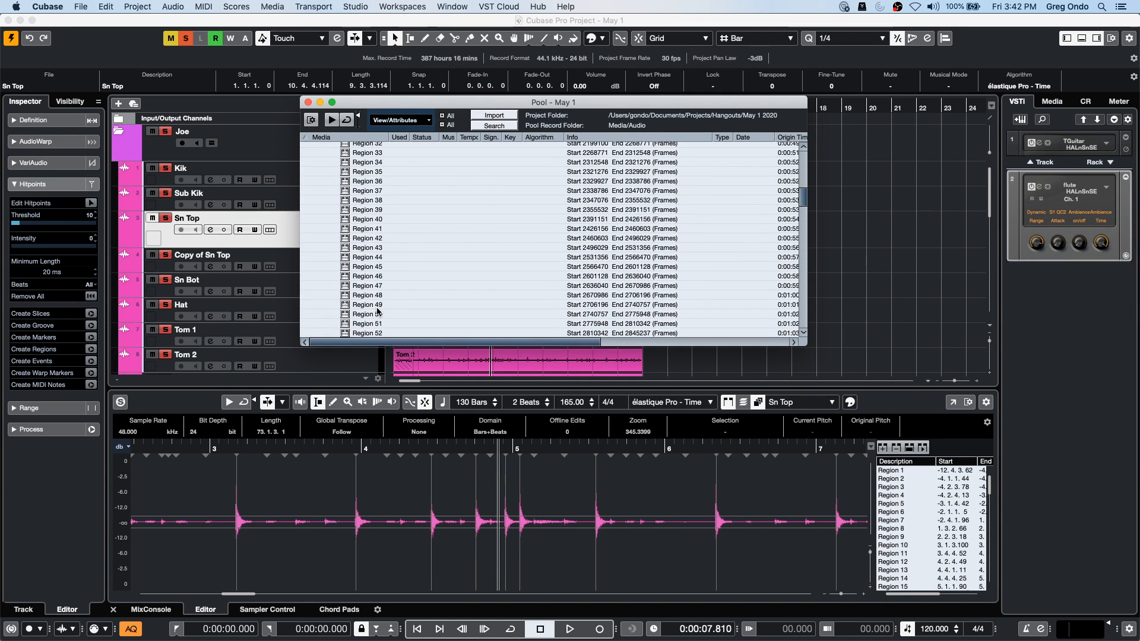
Step: Check the Processes and Audio commands available for all selected Pool items, and close the Pool without applying any
key("super+a")
right_click(378, 312)
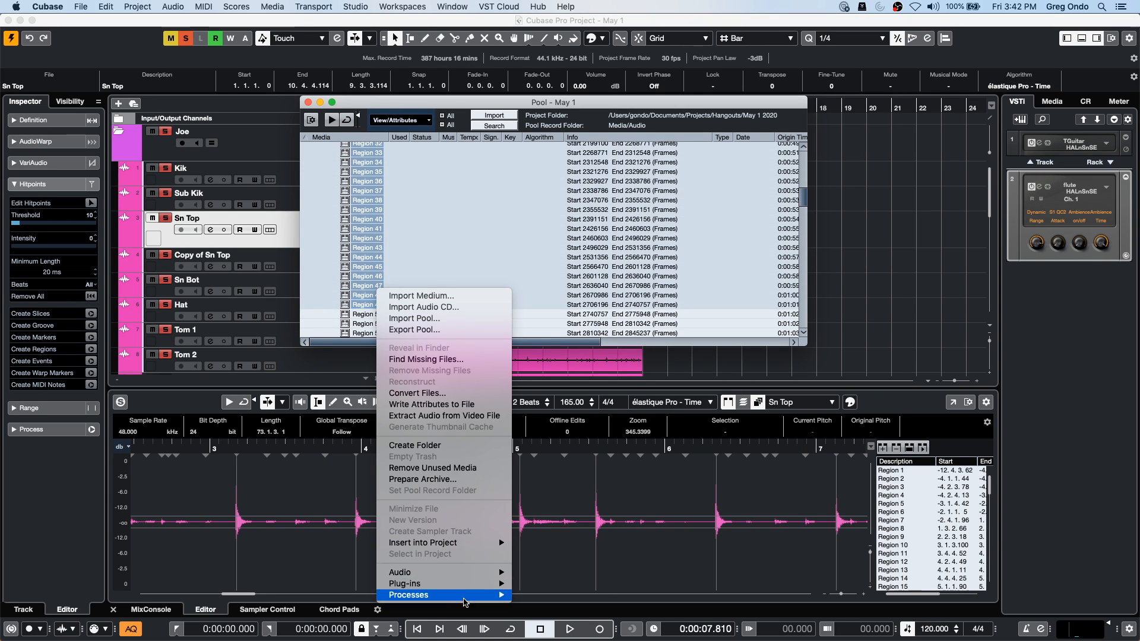
mouse_move(462, 597)
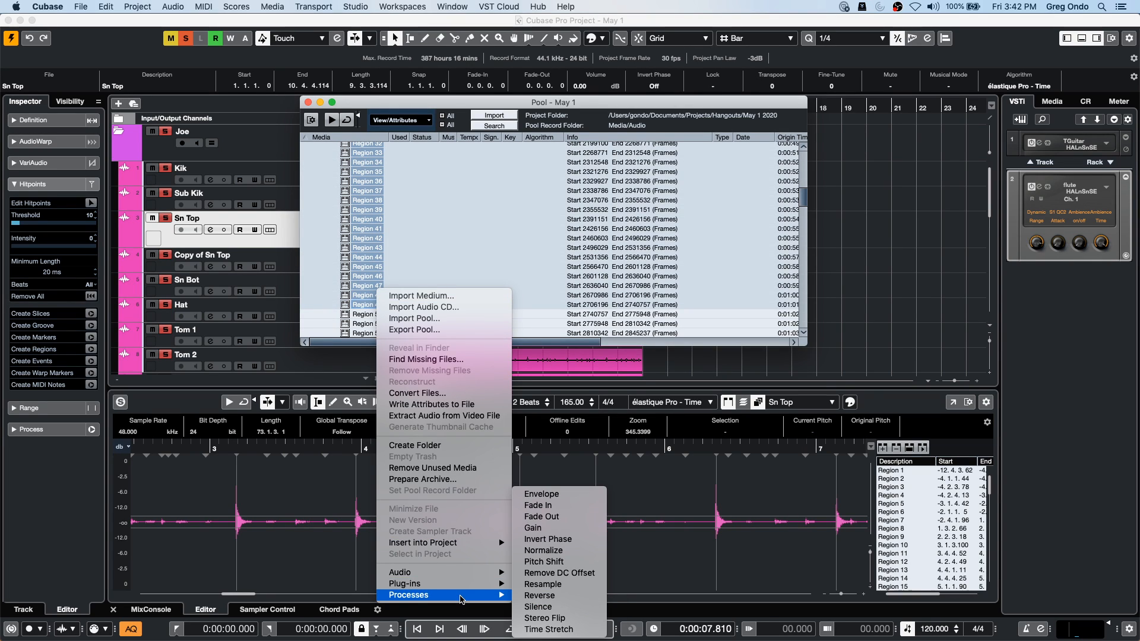
mouse_move(504, 573)
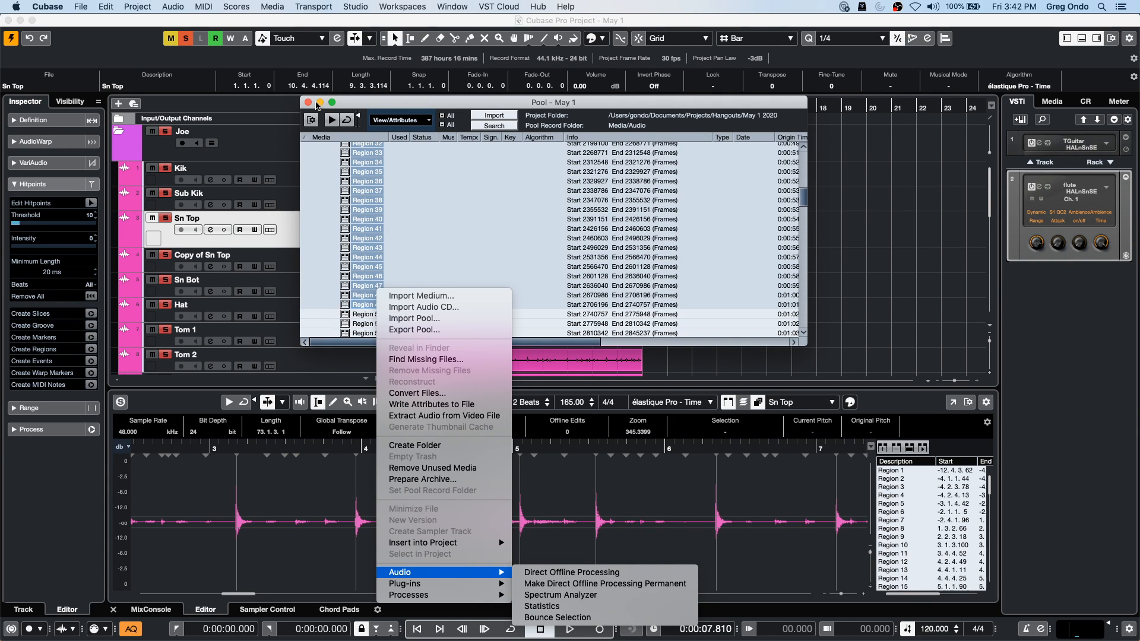
left_click(312, 101)
left_click(853, 250)
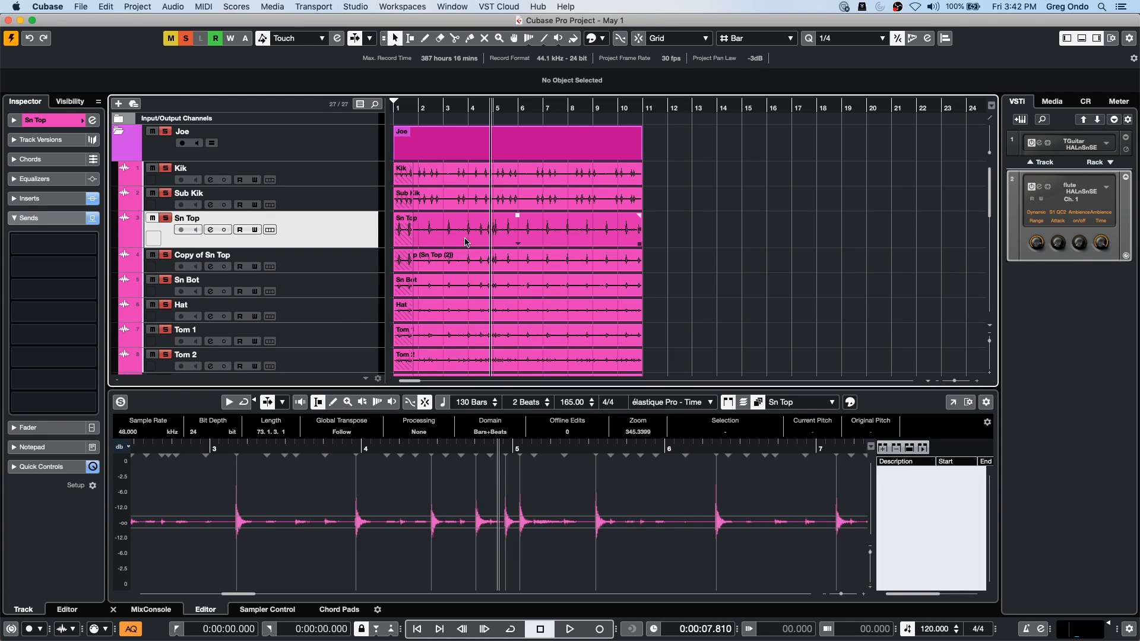
Step: Reopen the Sn Top event in the Sample Editor and create separate events from its hitpoints
left_click(466, 240)
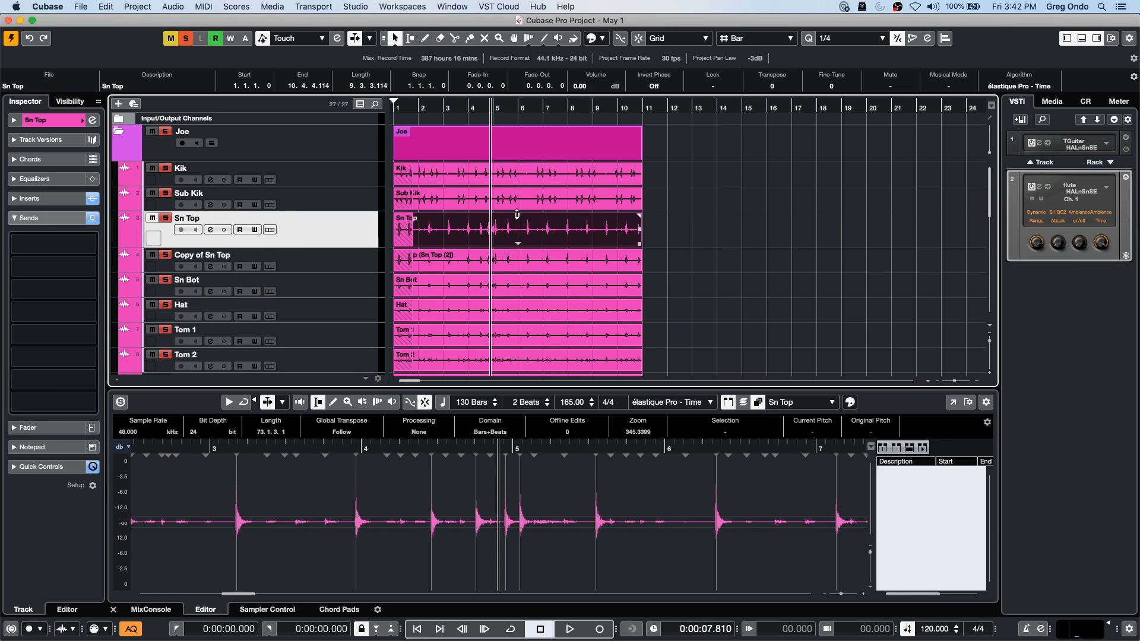
double_click(509, 240)
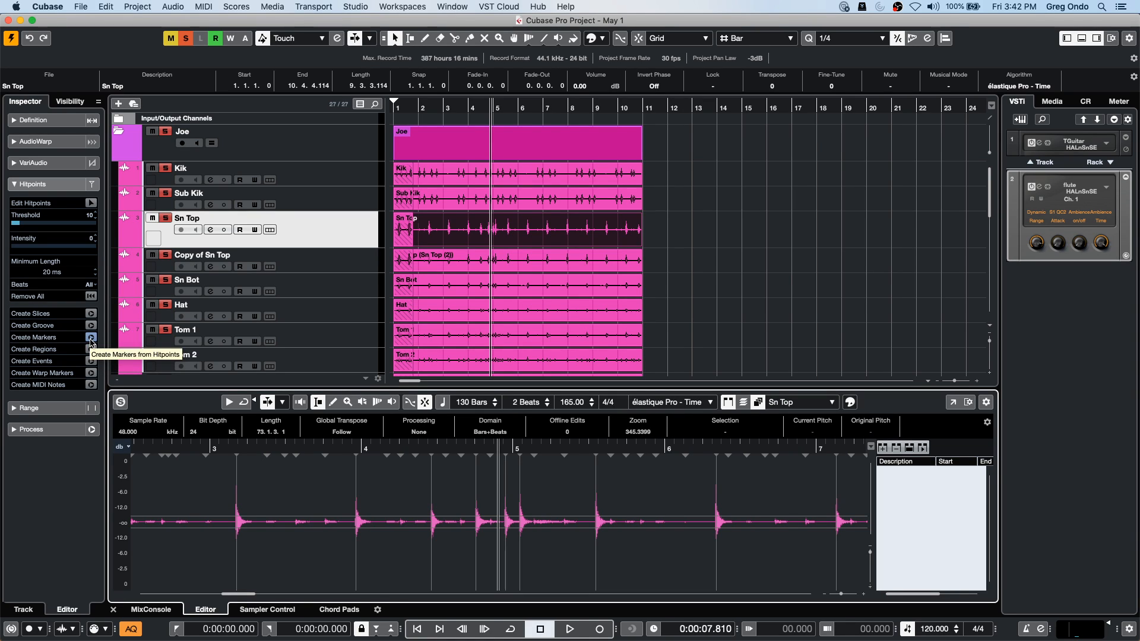
left_click(90, 361)
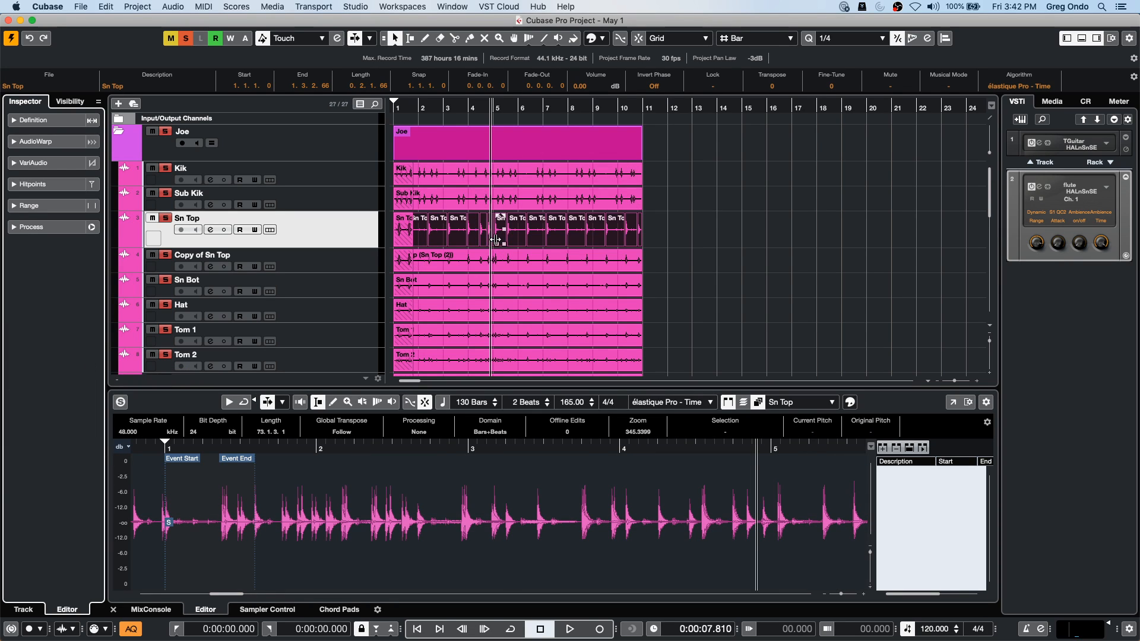
Step: Inspect the Sn Top slices between bars 1 and 10 by selecting them individually and together
left_click(439, 236)
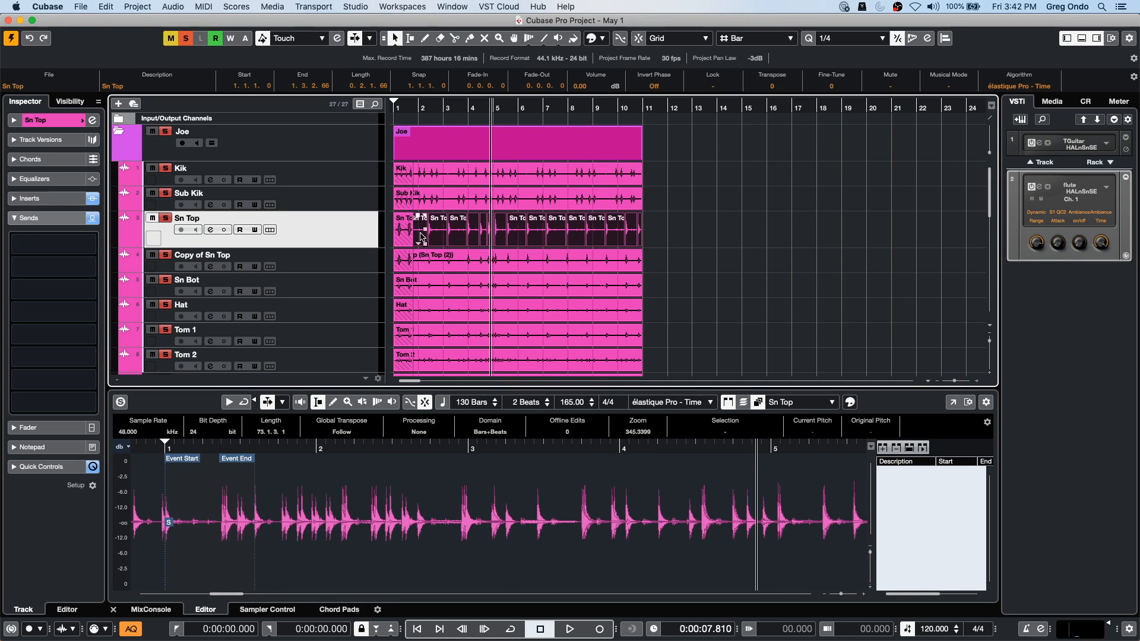
left_click(453, 236)
left_click(469, 236)
left_click(481, 237)
left_click(501, 237)
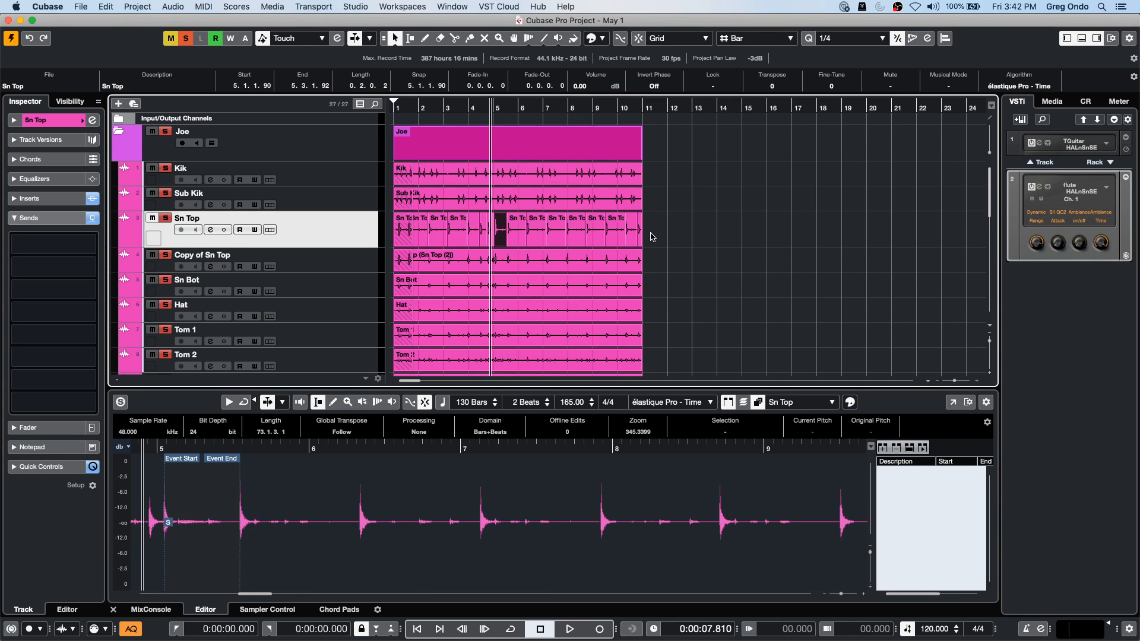
left_click_drag(668, 230, 416, 244)
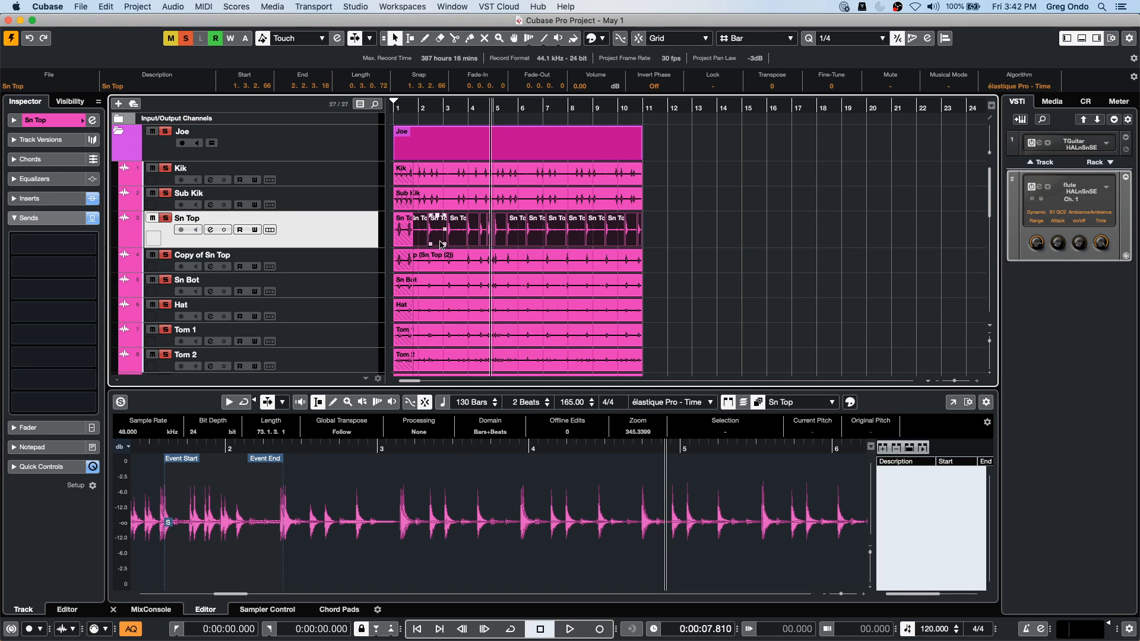
left_click(437, 234)
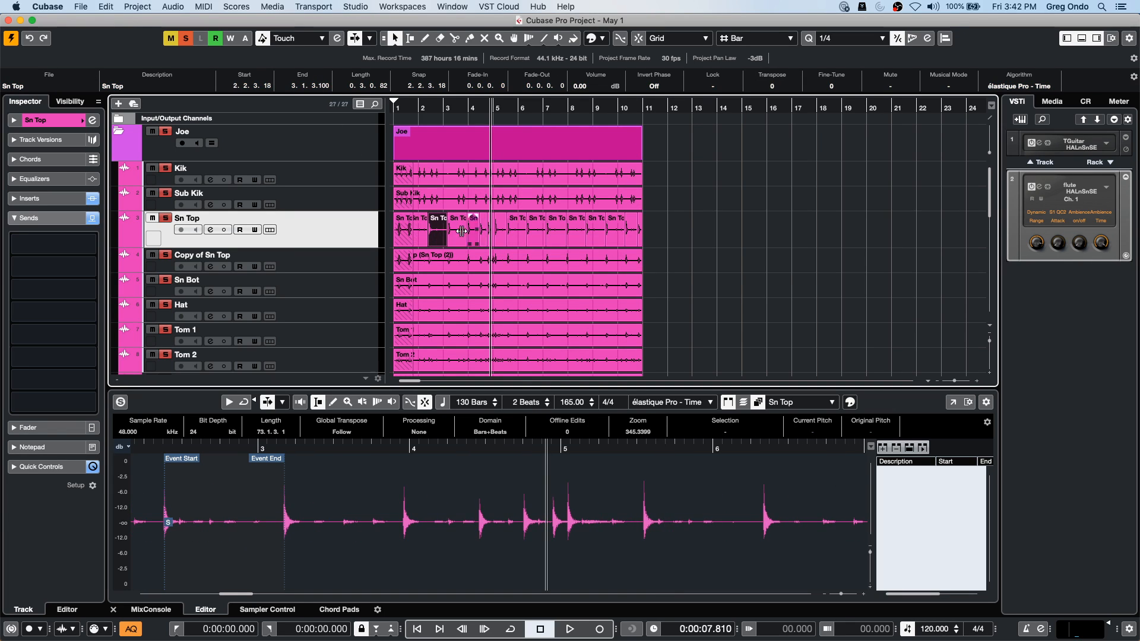
left_click_drag(653, 227, 356, 295)
Step: Examine individual Sn Top slices around bars 2 and 3 at a closer zoom
left_click_drag(414, 107, 418, 133)
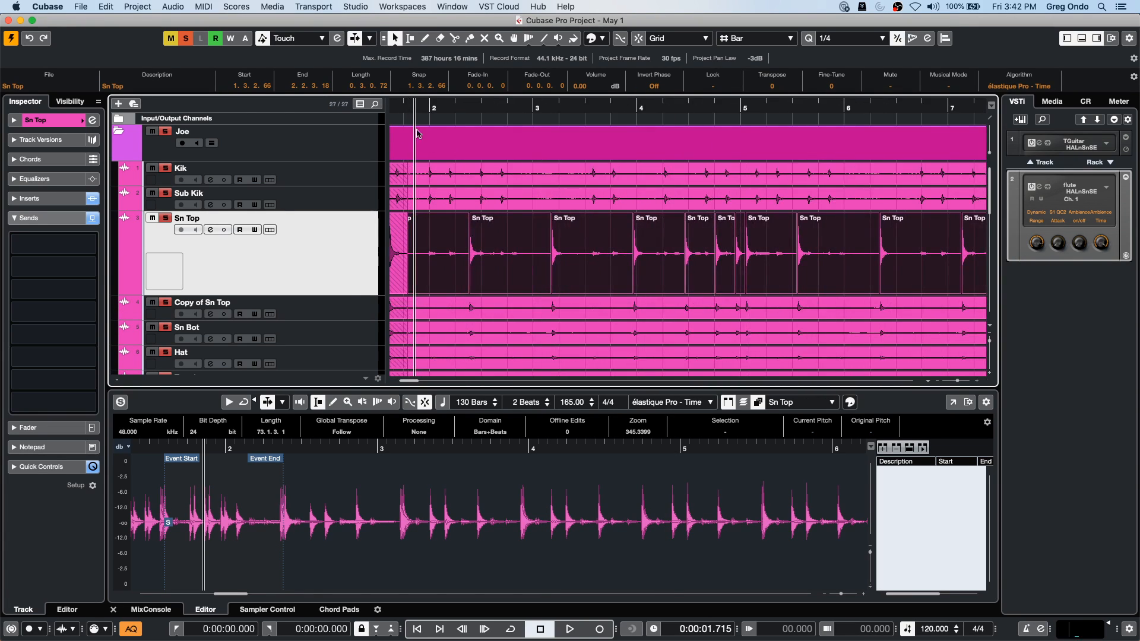
left_click(581, 257)
left_click(510, 249)
left_click(454, 243)
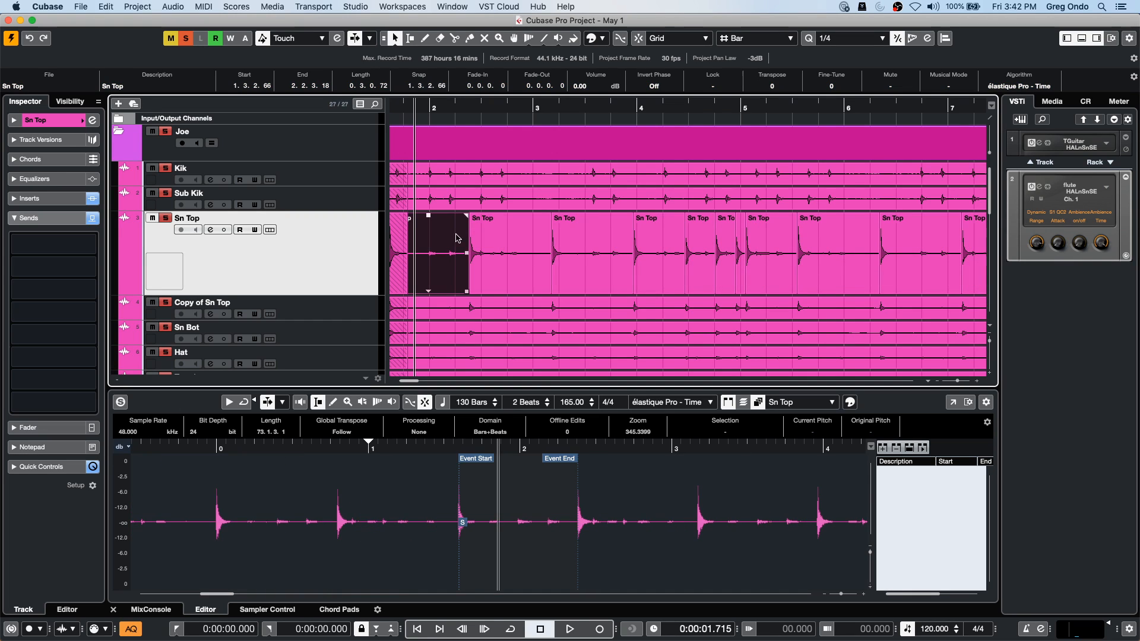
Step: Select all Sn Top slices and render them in place as separate events, using dry processing, 32 bit float and muted source events
left_click_drag(439, 107, 439, 87)
left_click_drag(781, 258, 429, 271)
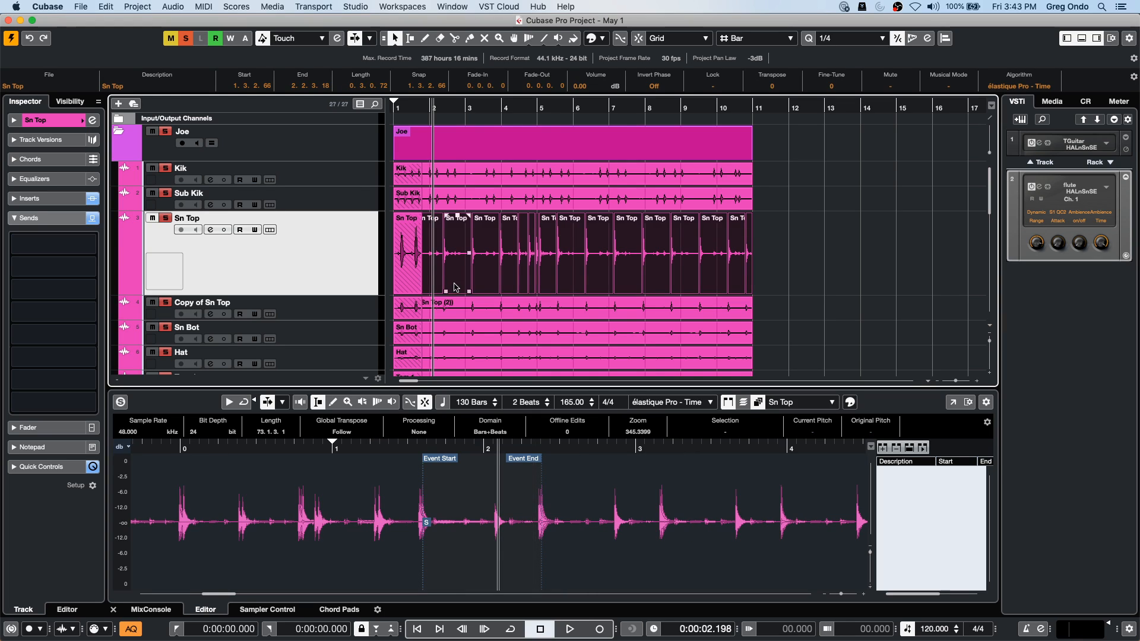
left_click(104, 6)
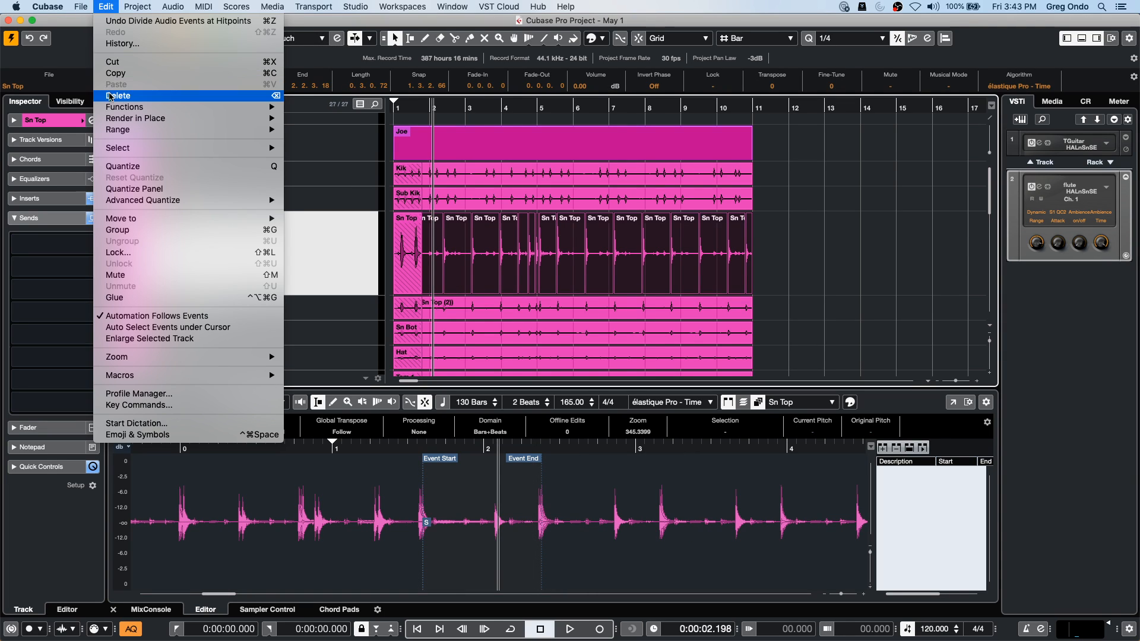
mouse_move(114, 121)
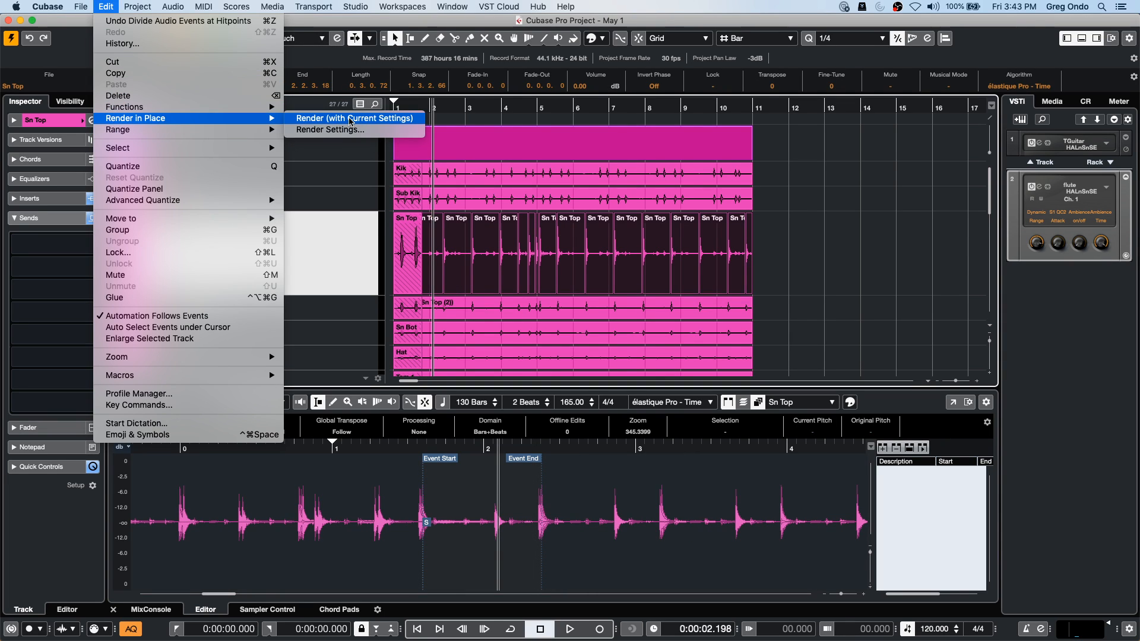
left_click(350, 129)
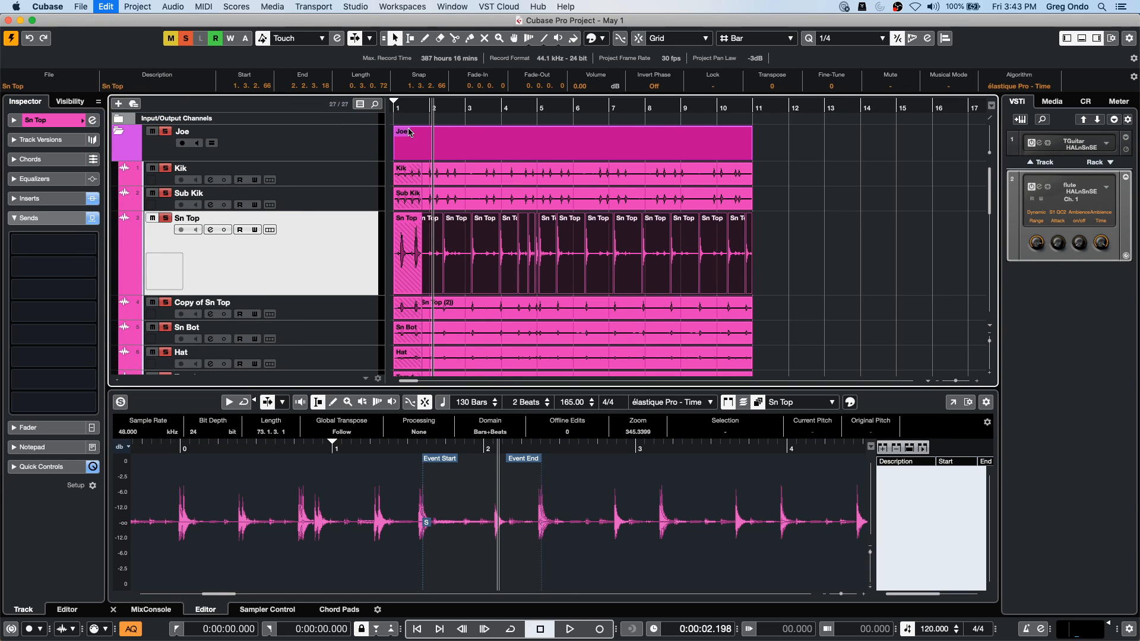
left_click(610, 110)
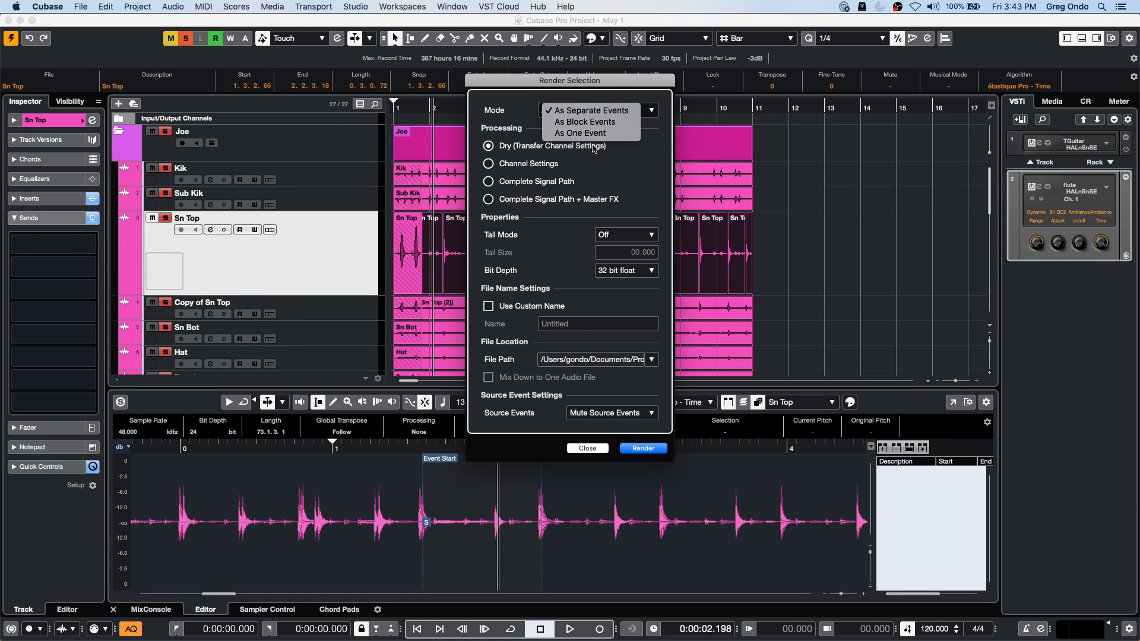
left_click(588, 110)
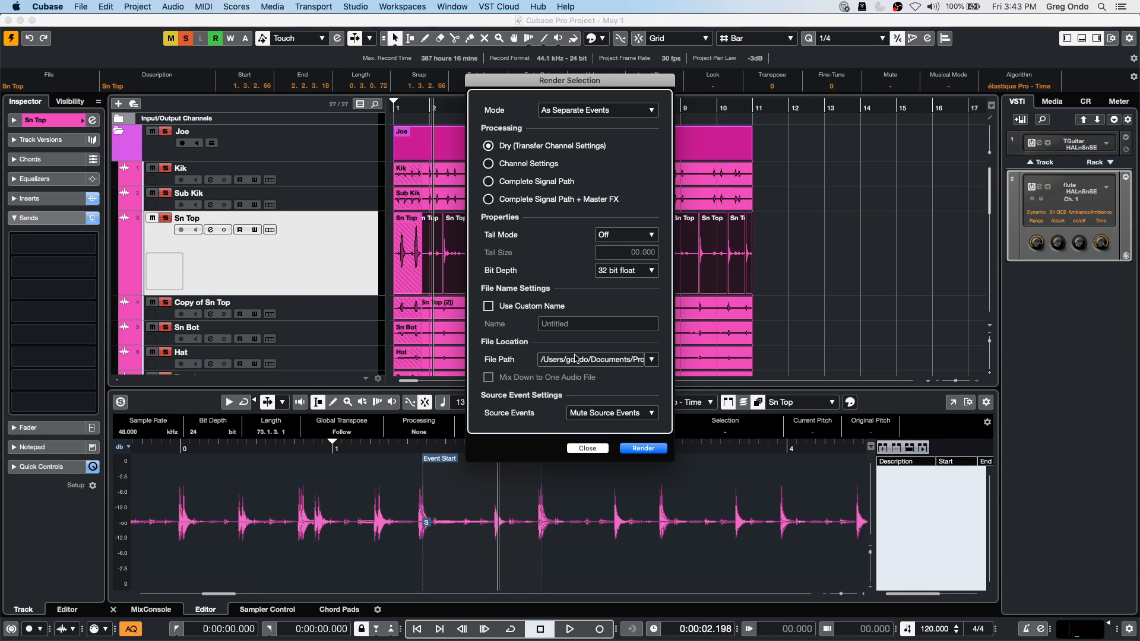
left_click(643, 448)
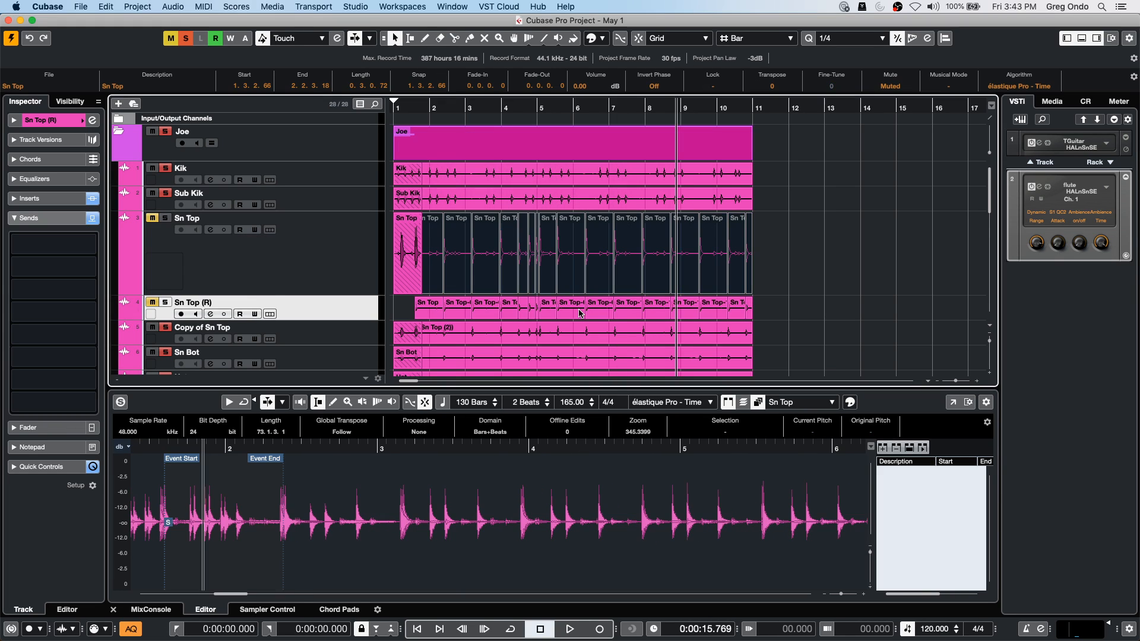
Step: Examine the newly rendered Sn Top audio files in the Pool and close it
left_click(269, 6)
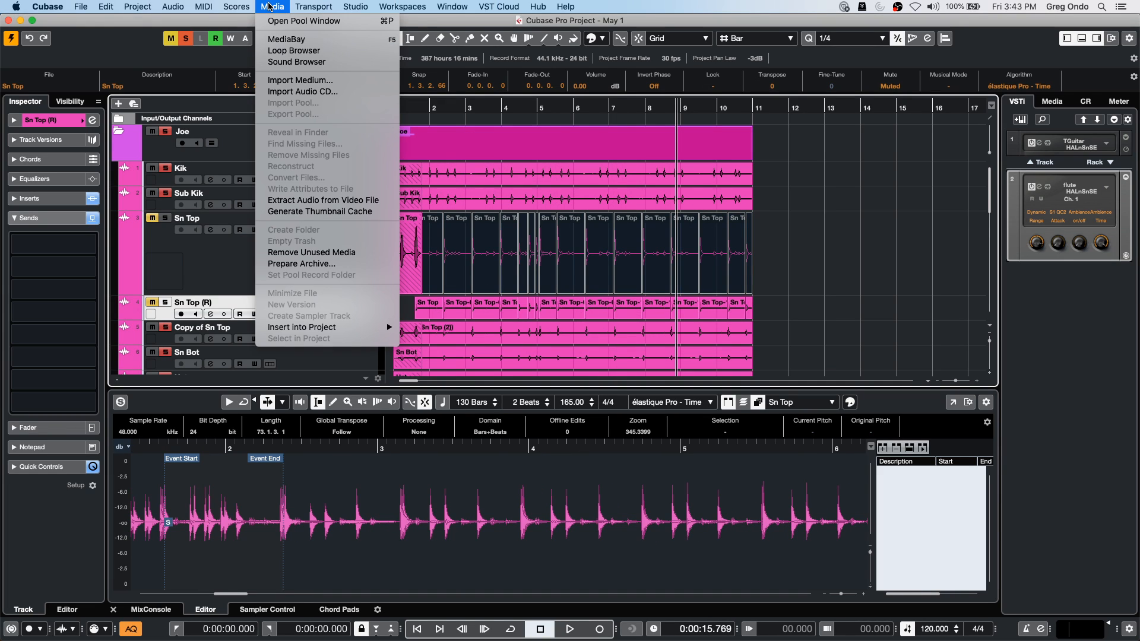
left_click(285, 24)
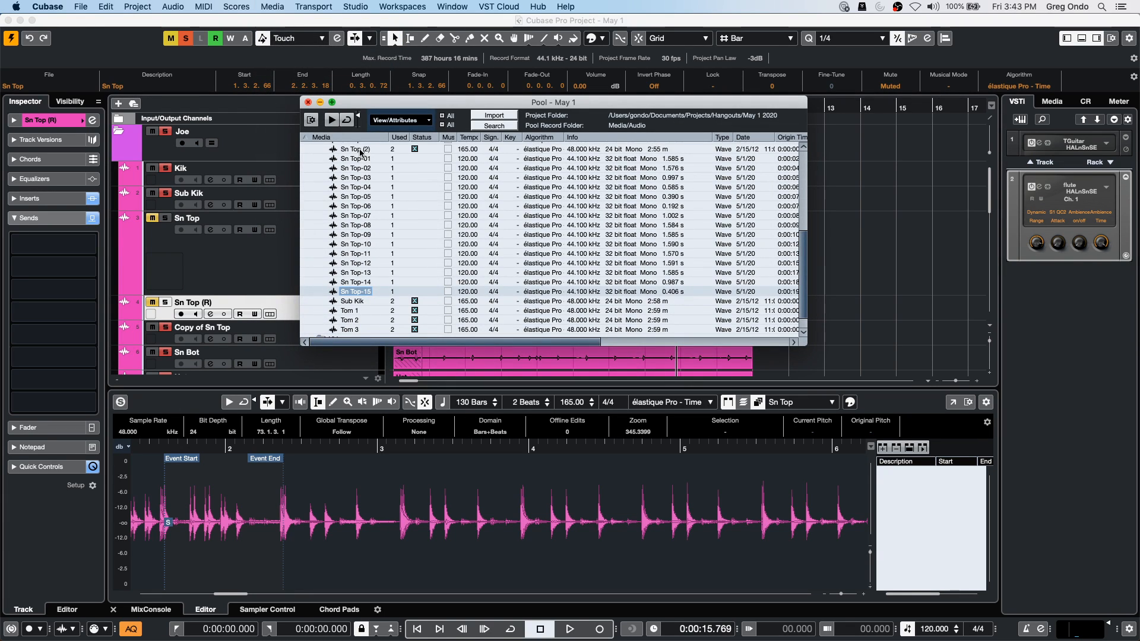
scroll(361, 152, "down", 1)
scroll(360, 152, "up", 5)
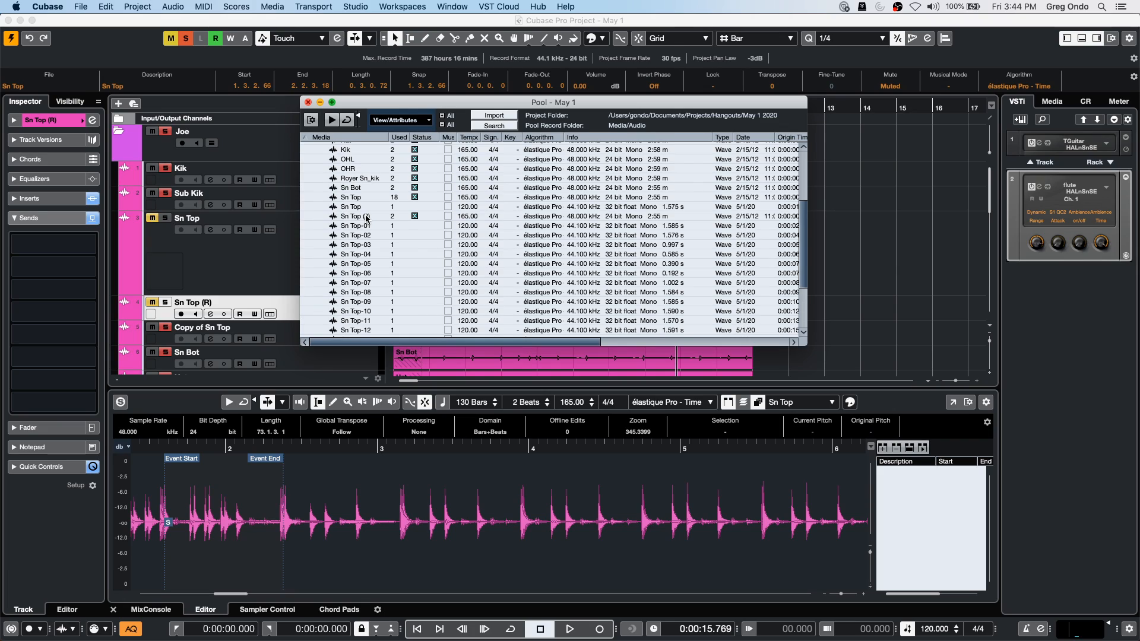
left_click(308, 103)
Step: Review the Track Quick Controls configuration and available MIDI inputs in Studio Setup, keeping PANORAMA P4 MIDI in
left_click(416, 7)
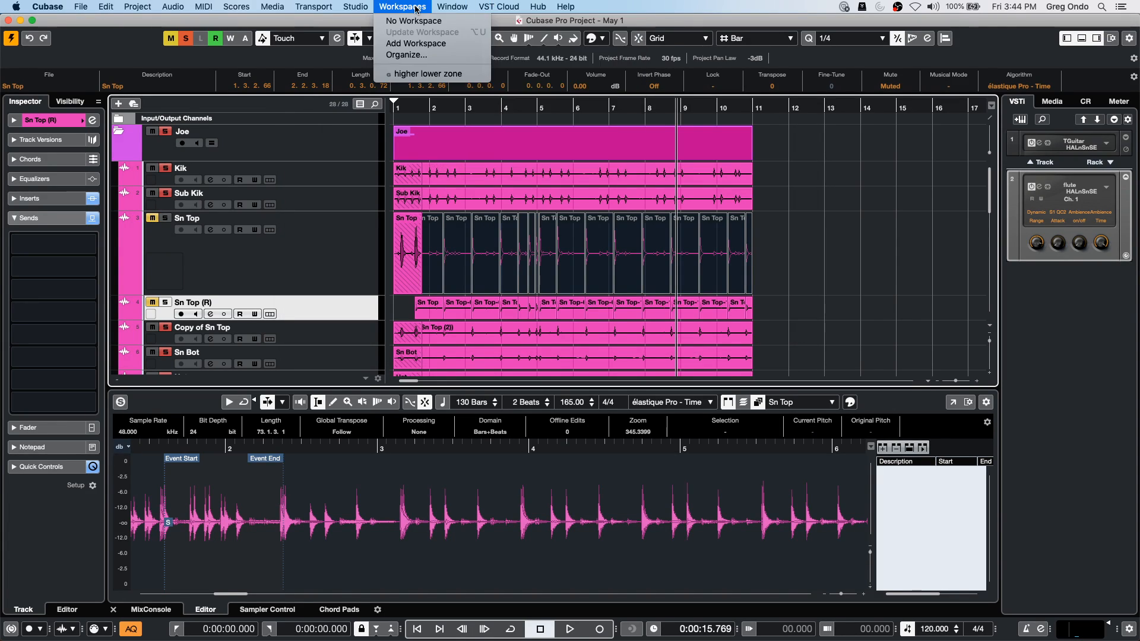
mouse_move(355, 7)
left_click(387, 204)
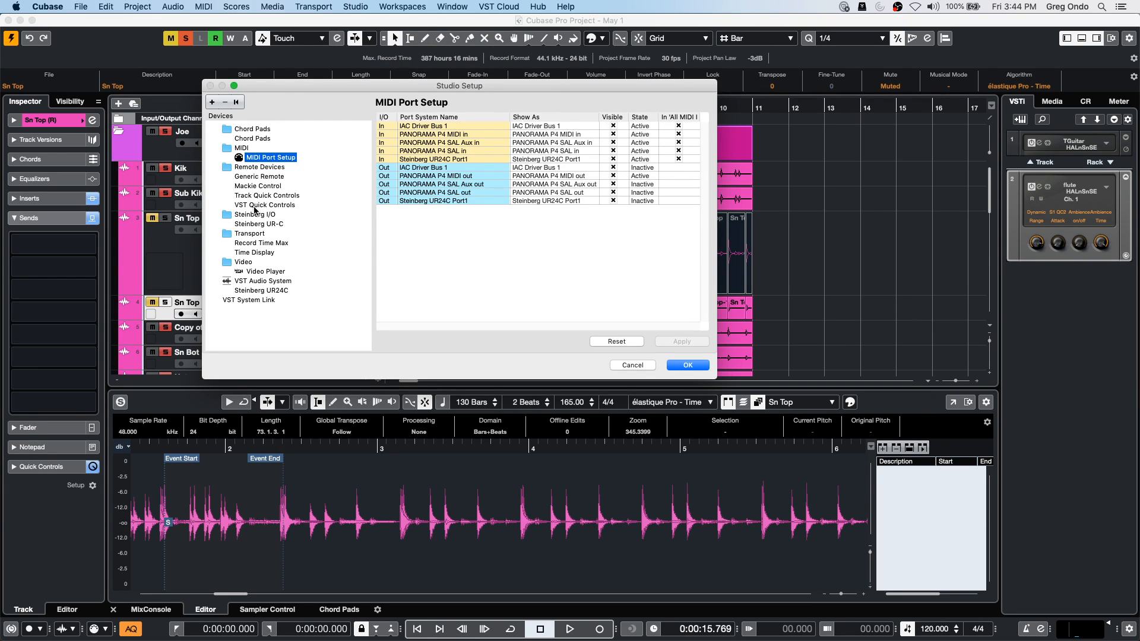
left_click(262, 196)
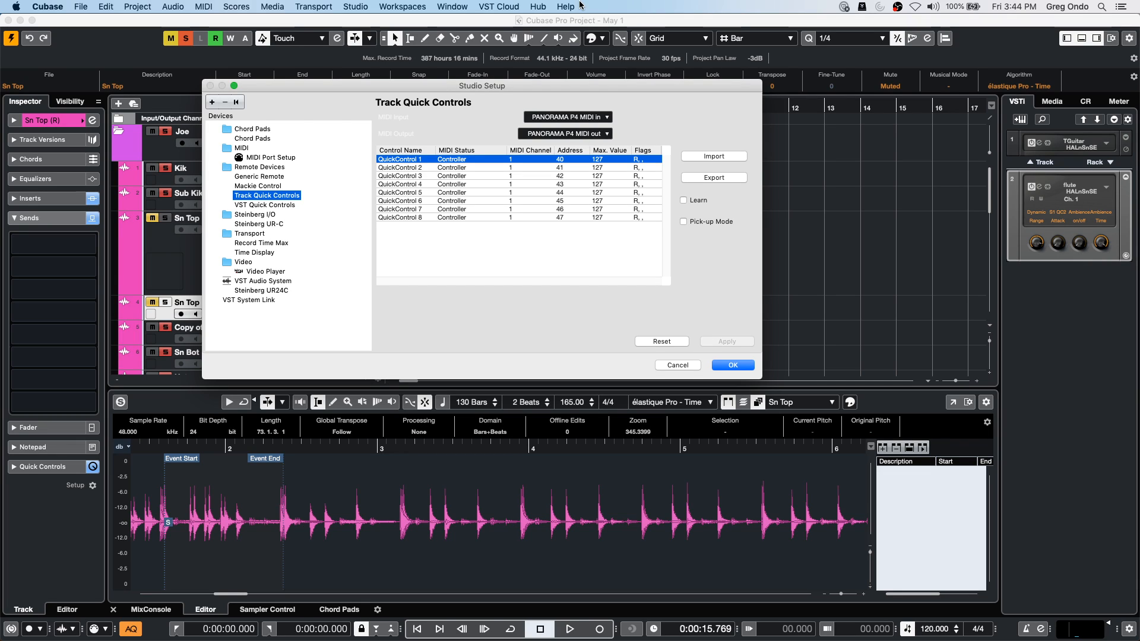
left_click(607, 117)
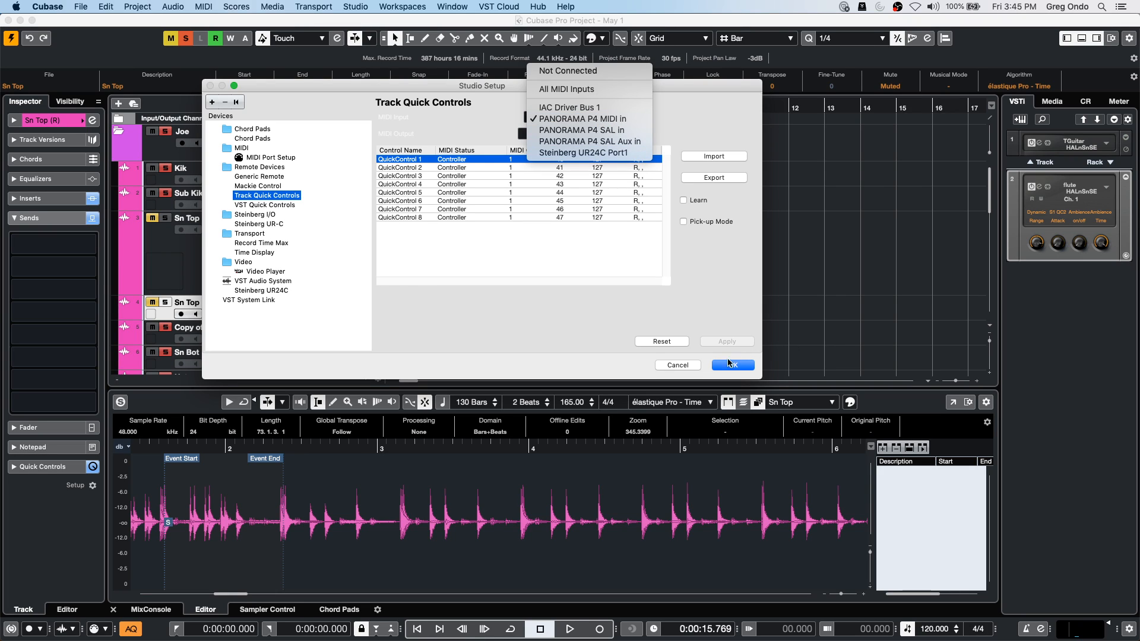
left_click(566, 258)
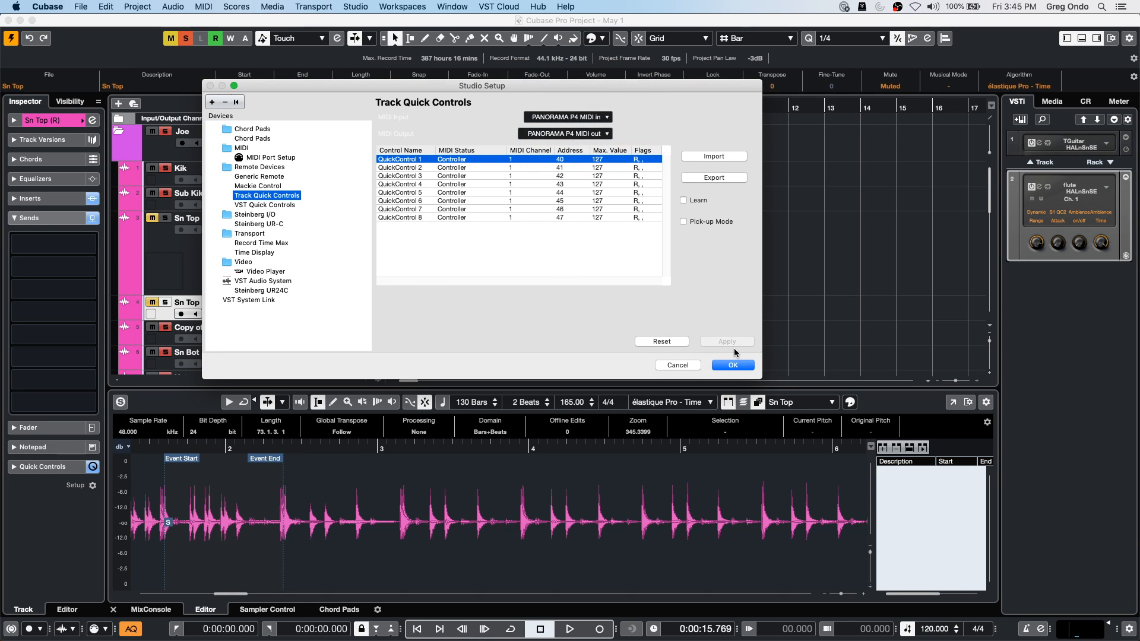
left_click(733, 365)
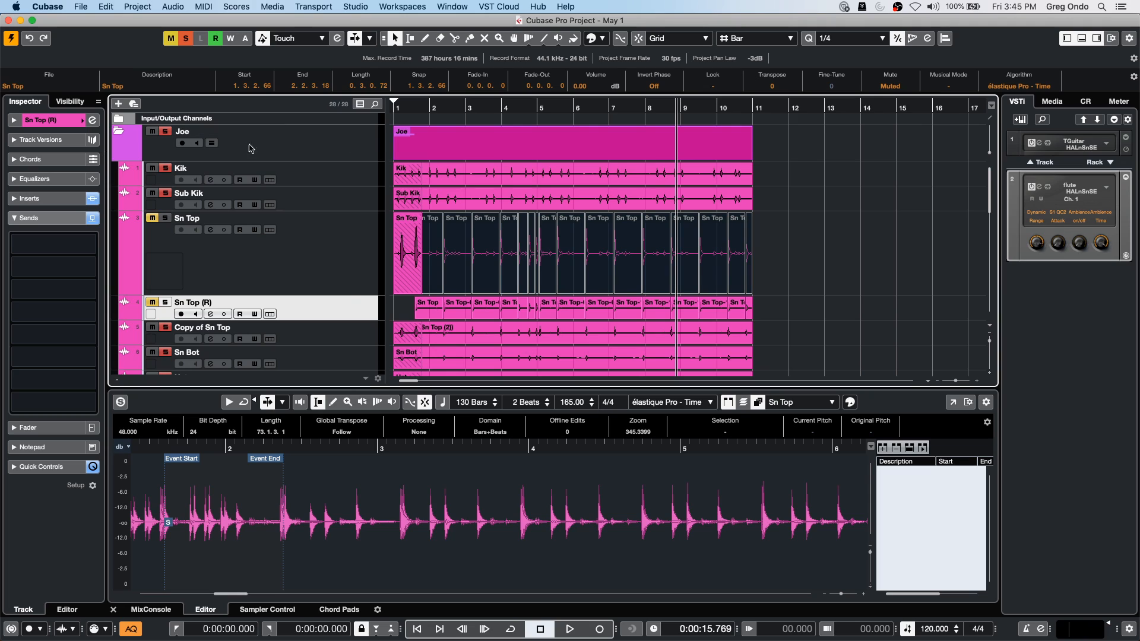
Step: Add one MIDI track with the default name below the Sn Top track
right_click(328, 259)
mouse_move(448, 268)
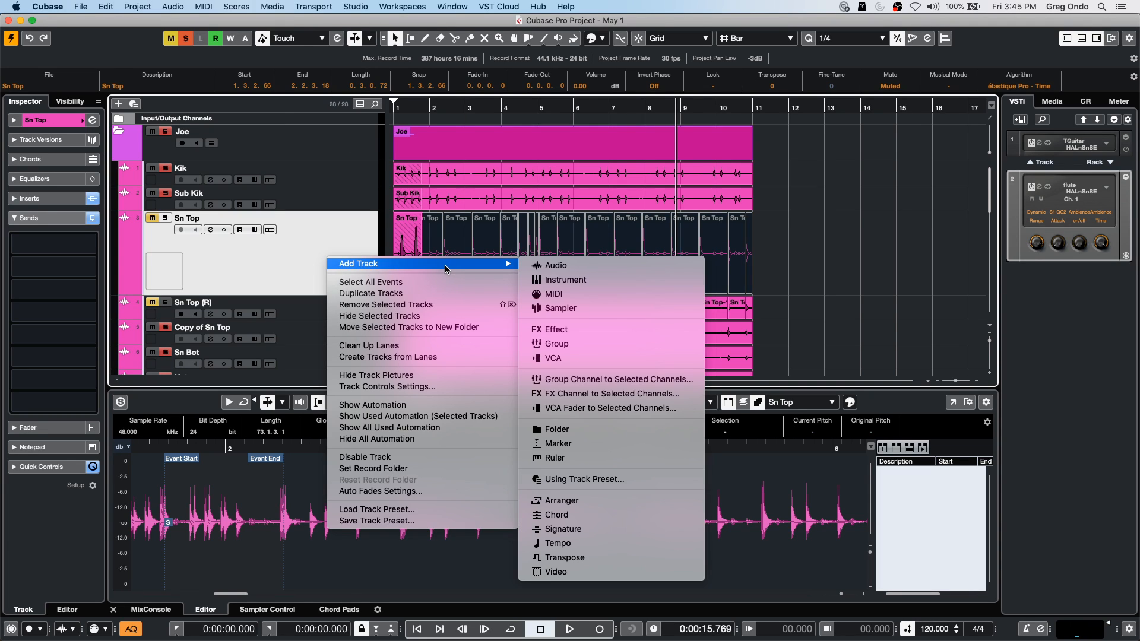
left_click(596, 294)
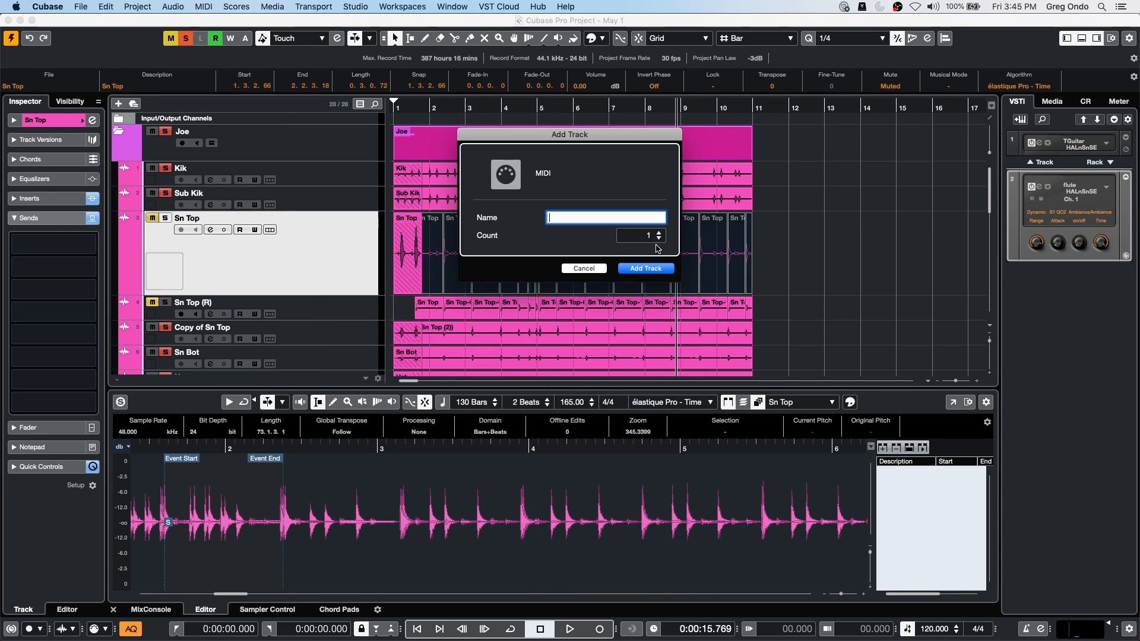
left_click(647, 268)
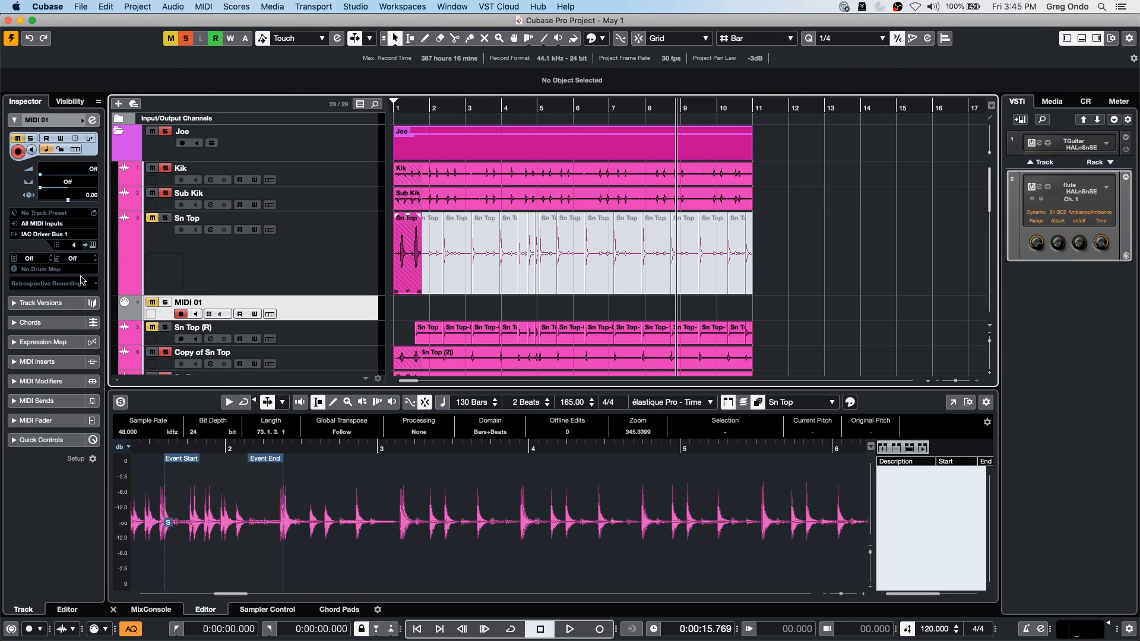
Step: Load MIDI Monitor in the first MIDI insert slot of the MIDI 01 track and close the plug-in window
left_click(59, 362)
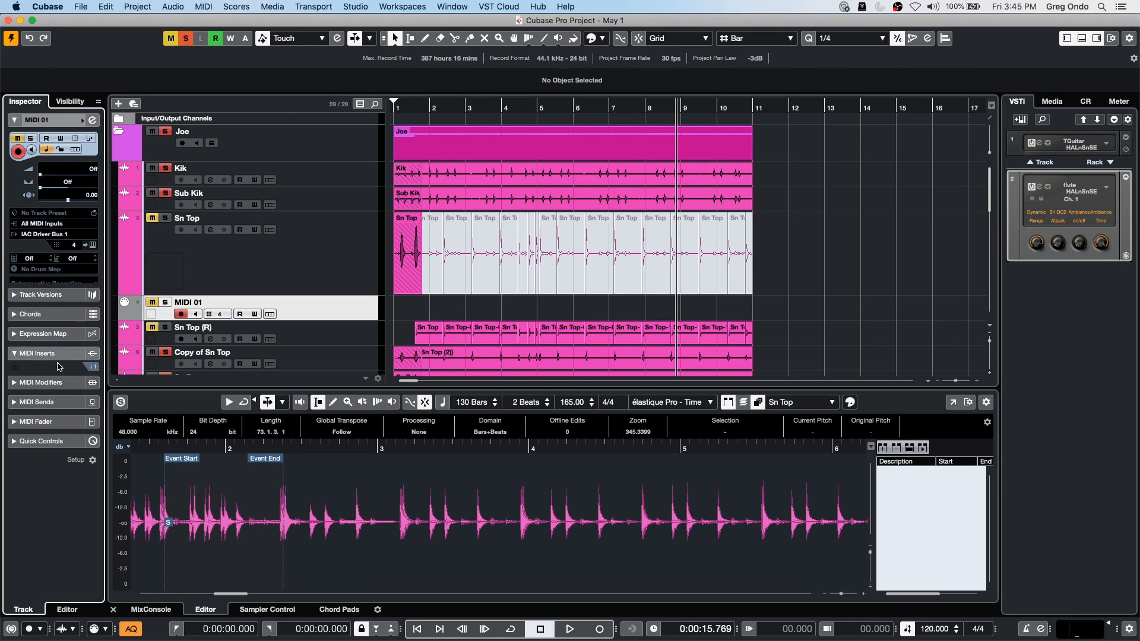
left_click(52, 224)
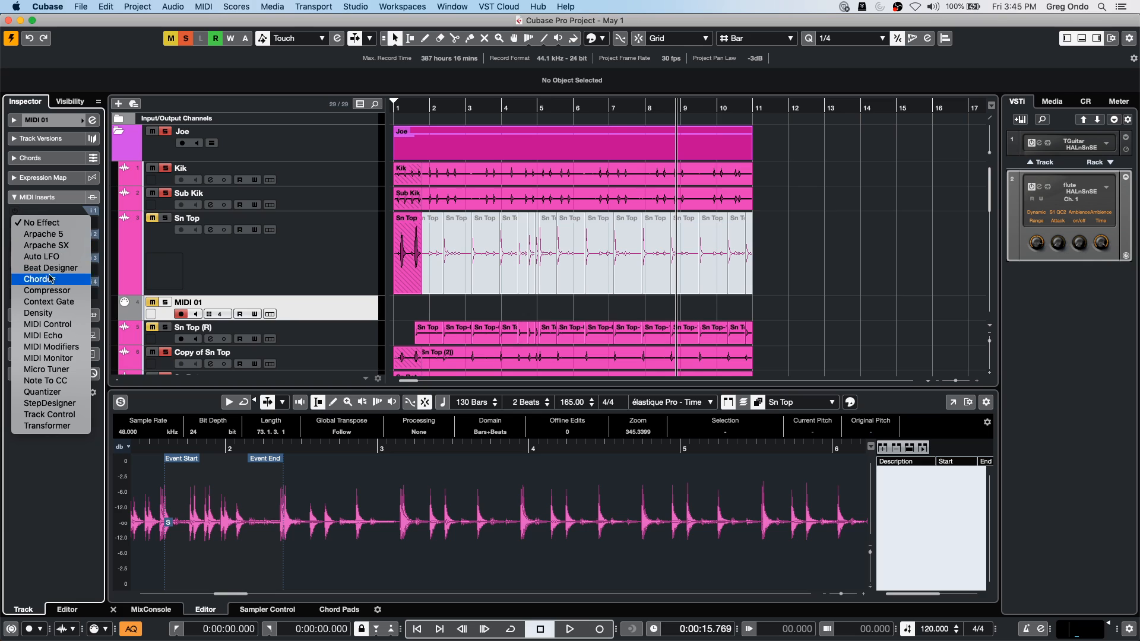
left_click(47, 358)
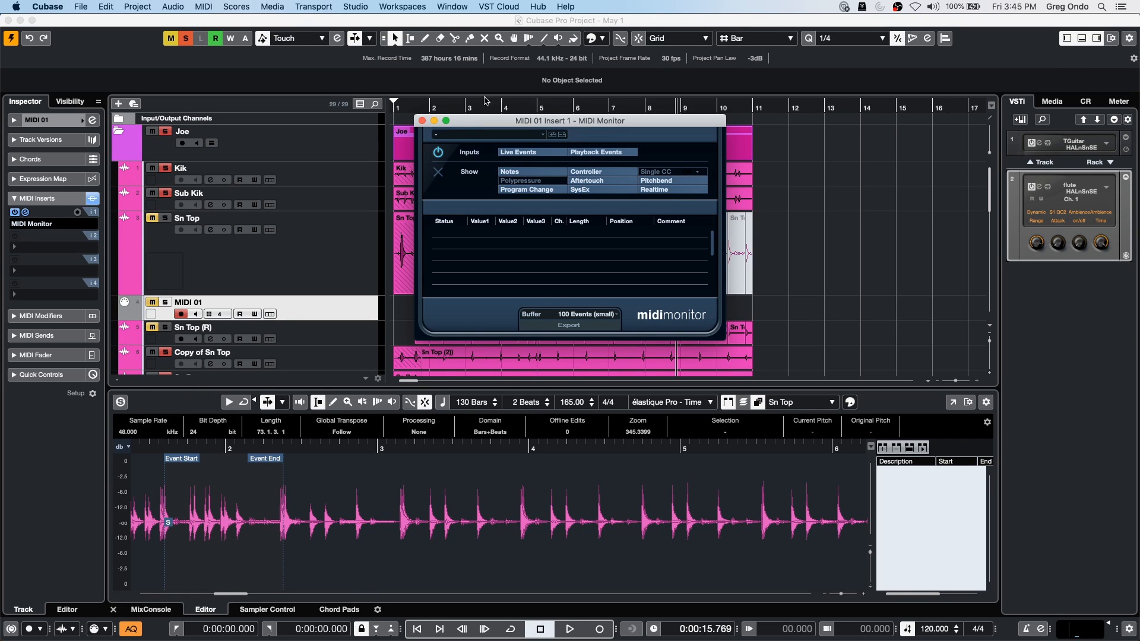
left_click(422, 121)
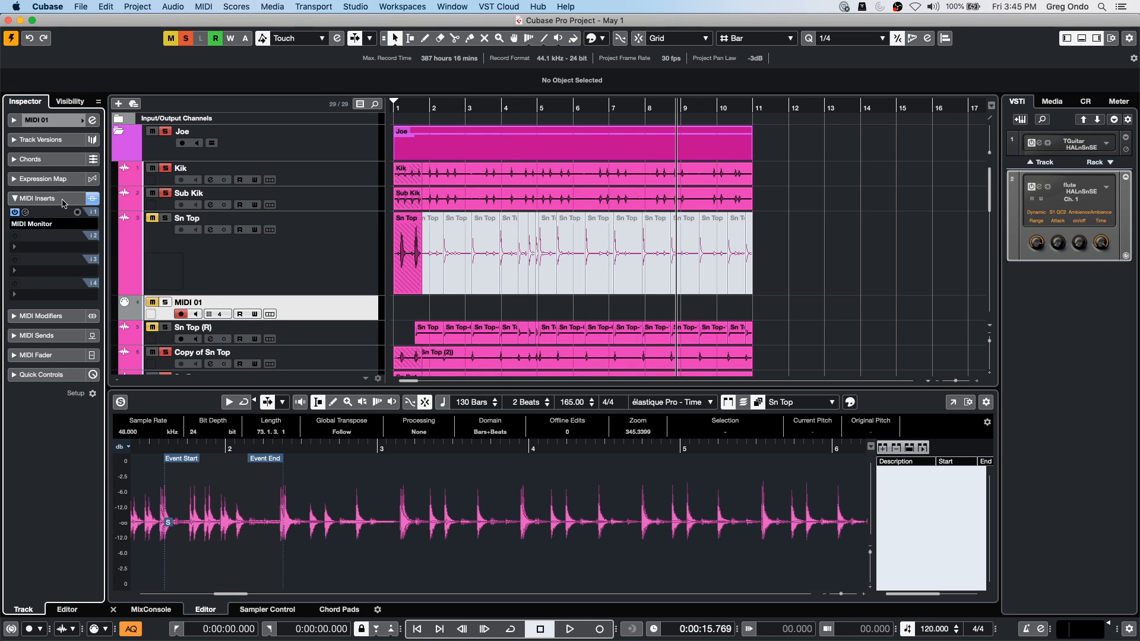
Step: Reopen the Track Quick Controls setup and try entering 45 and 58 as QuickControl 1's address
left_click(457, 7)
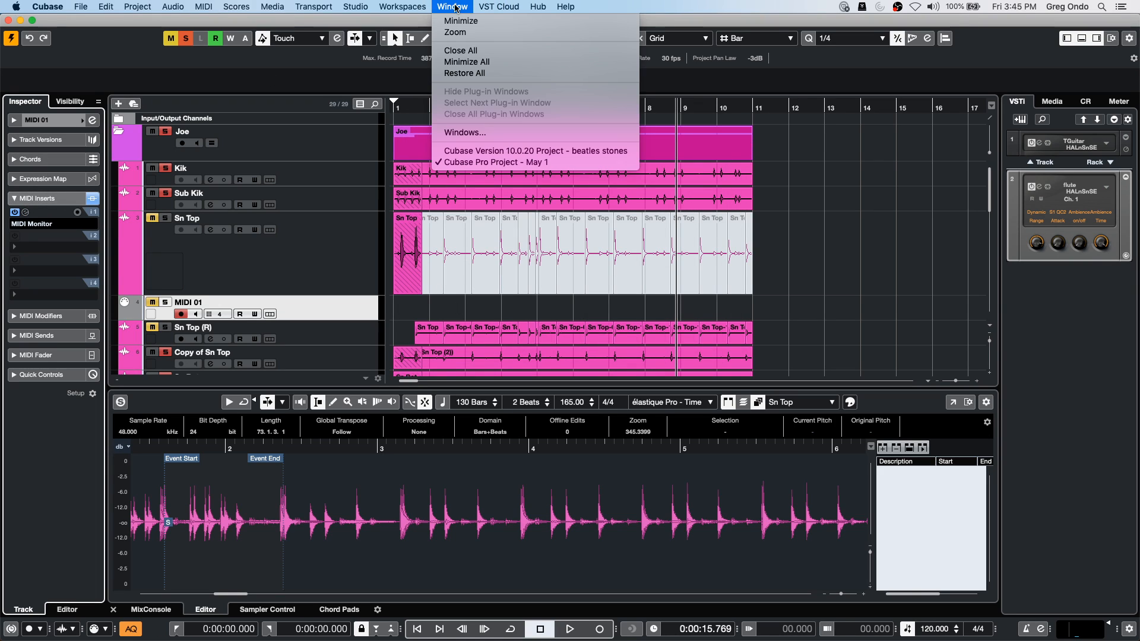
left_click(380, 205)
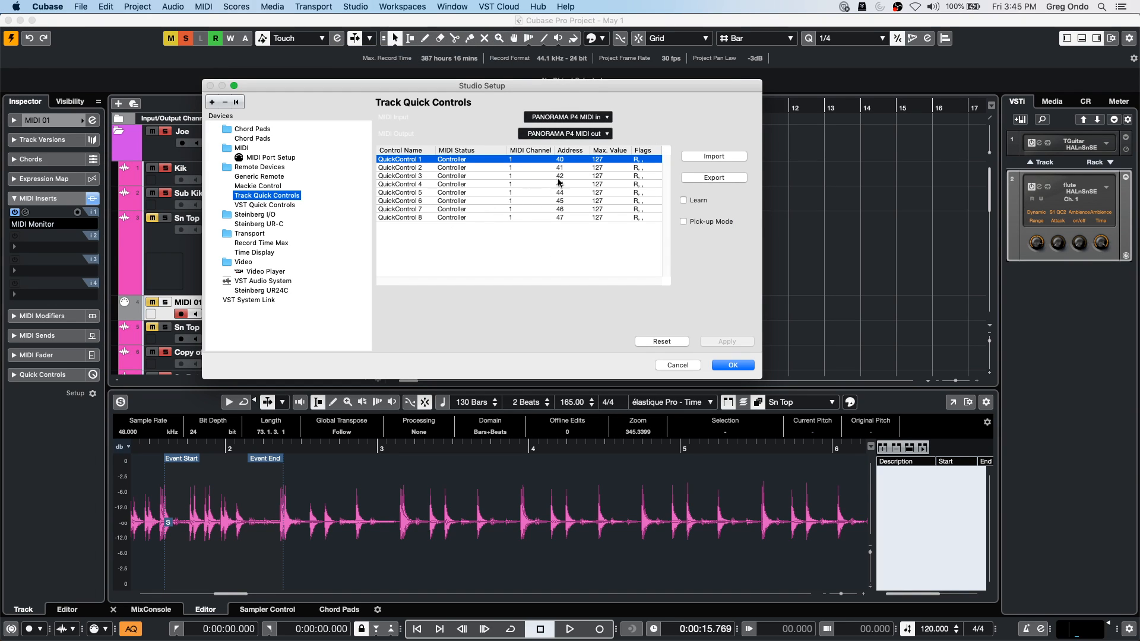
double_click(561, 160)
type("45")
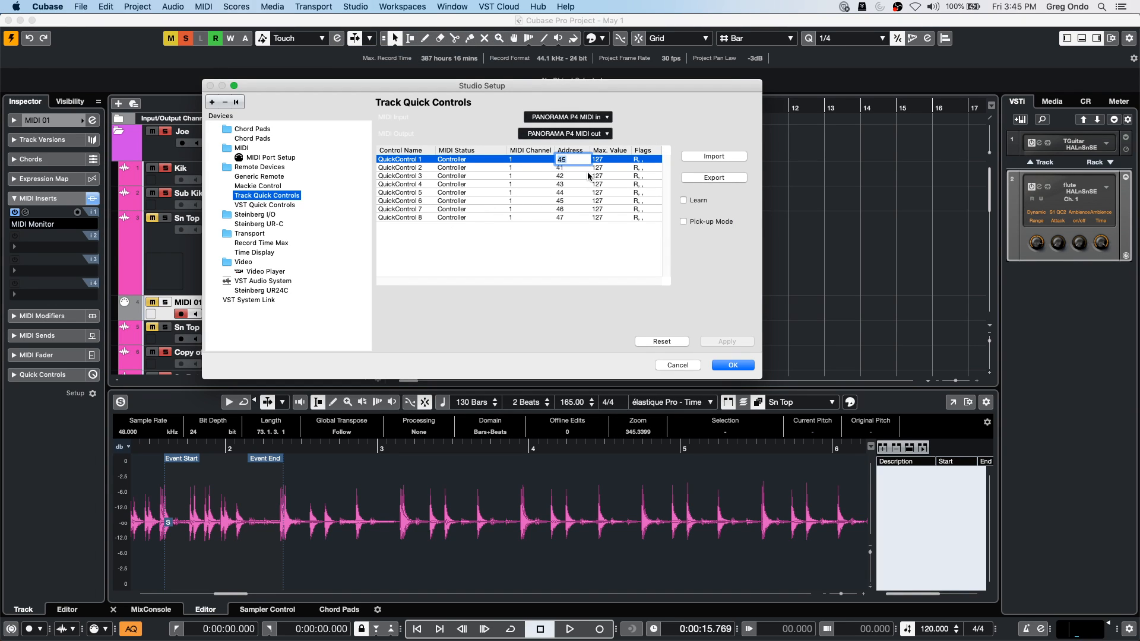
type("58")
key("Return")
Step: Enable Learn for the Track Quick Controls, assign address 40 to QuickControl 6, and accept the setup
left_click(684, 201)
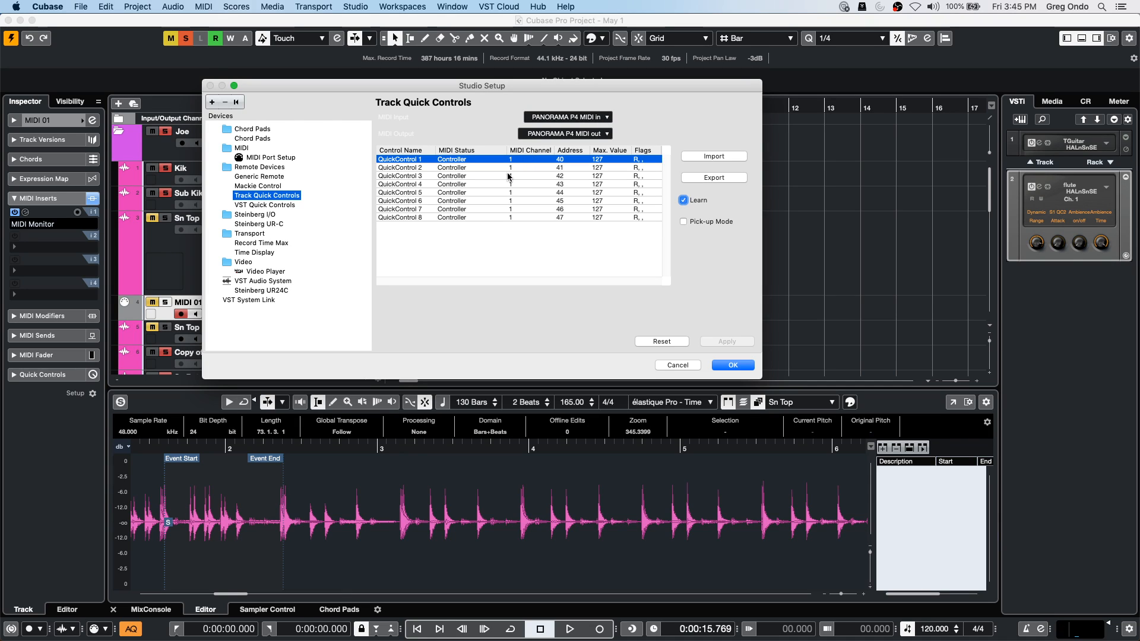
left_click(397, 201)
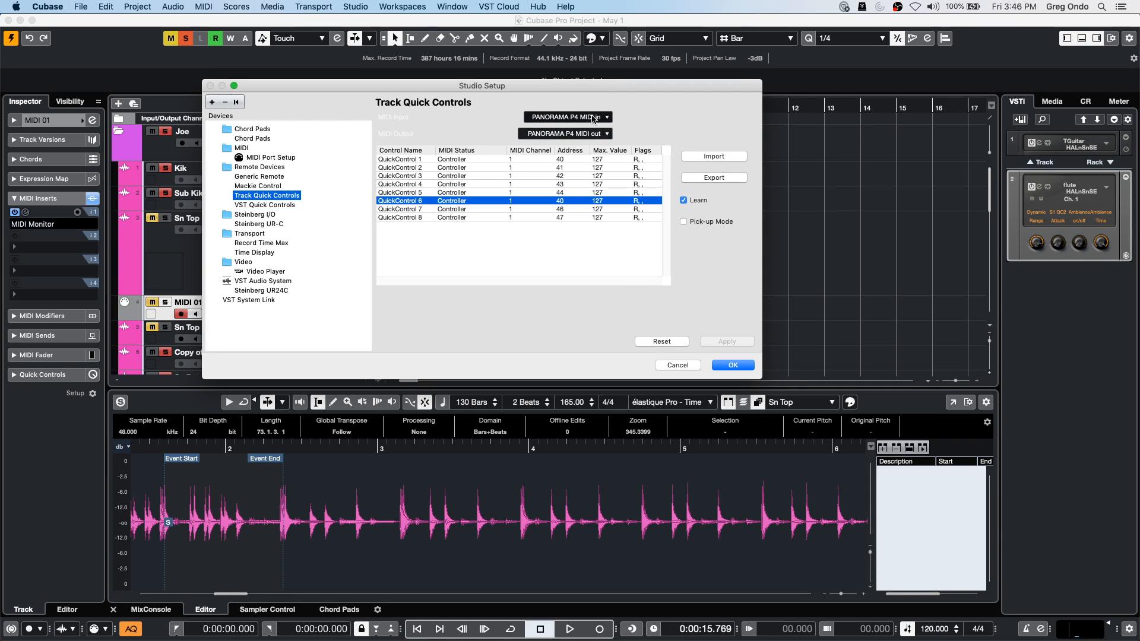
left_click(740, 365)
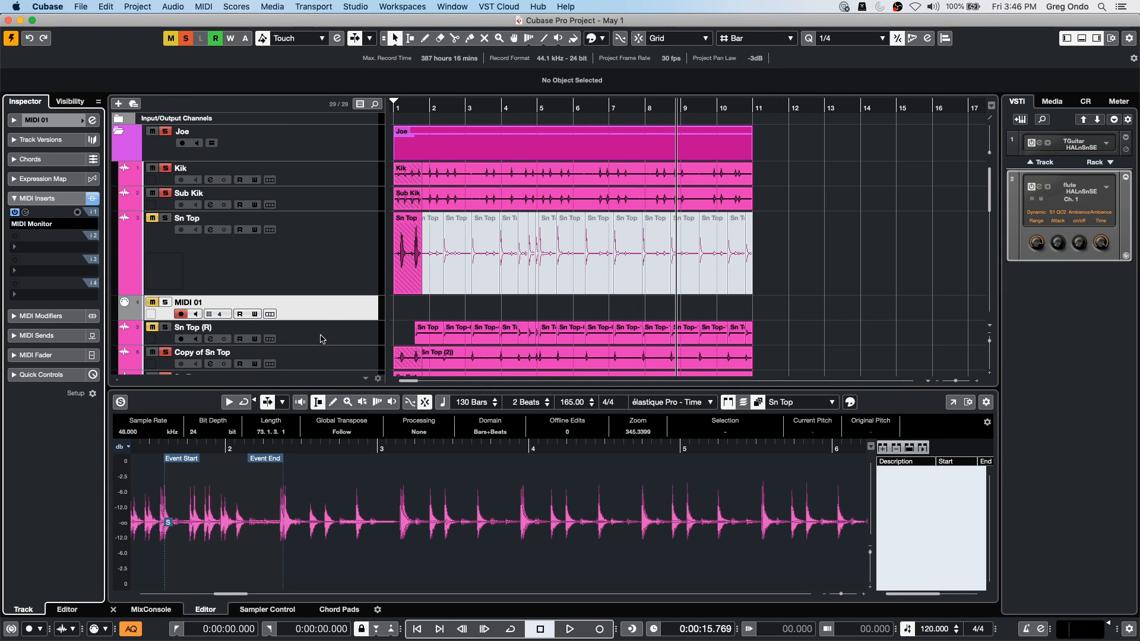
Step: Show the Quick Controls of the Copy of Sn Top track and load the default volume, pan, filter and send assignments
left_click(327, 356)
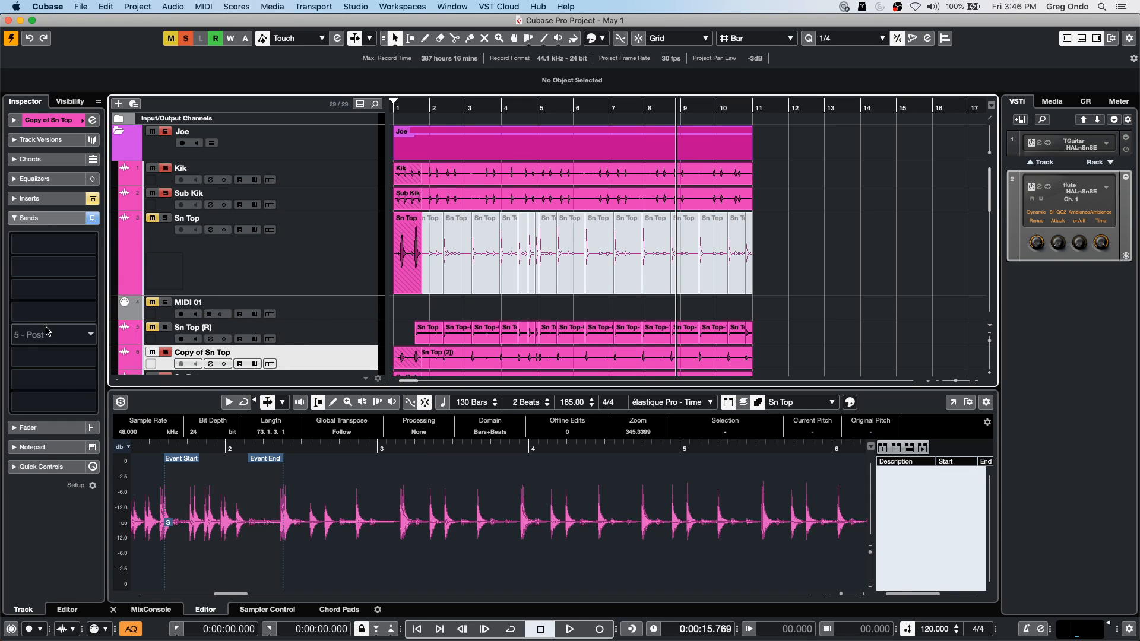
left_click(47, 467)
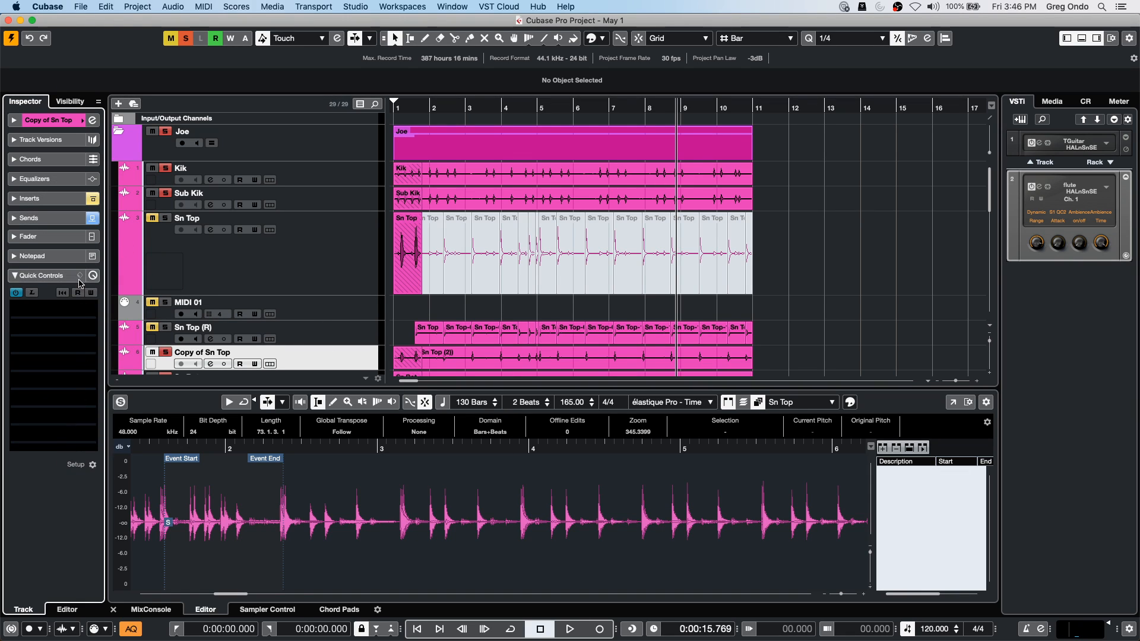
left_click(81, 277)
left_click(92, 287)
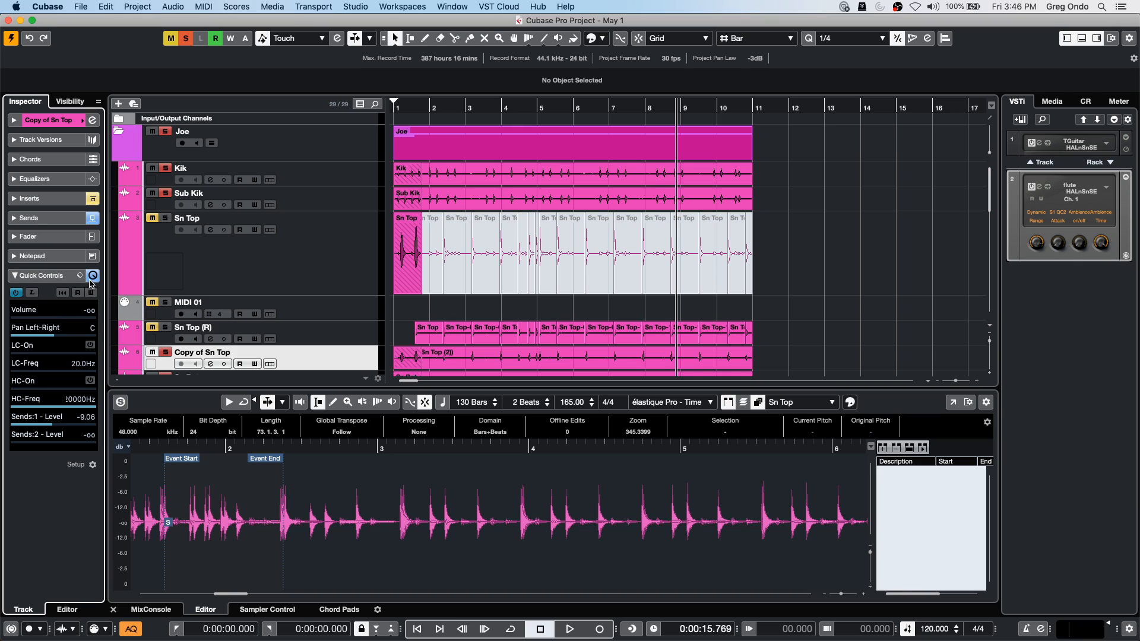
left_click(92, 276)
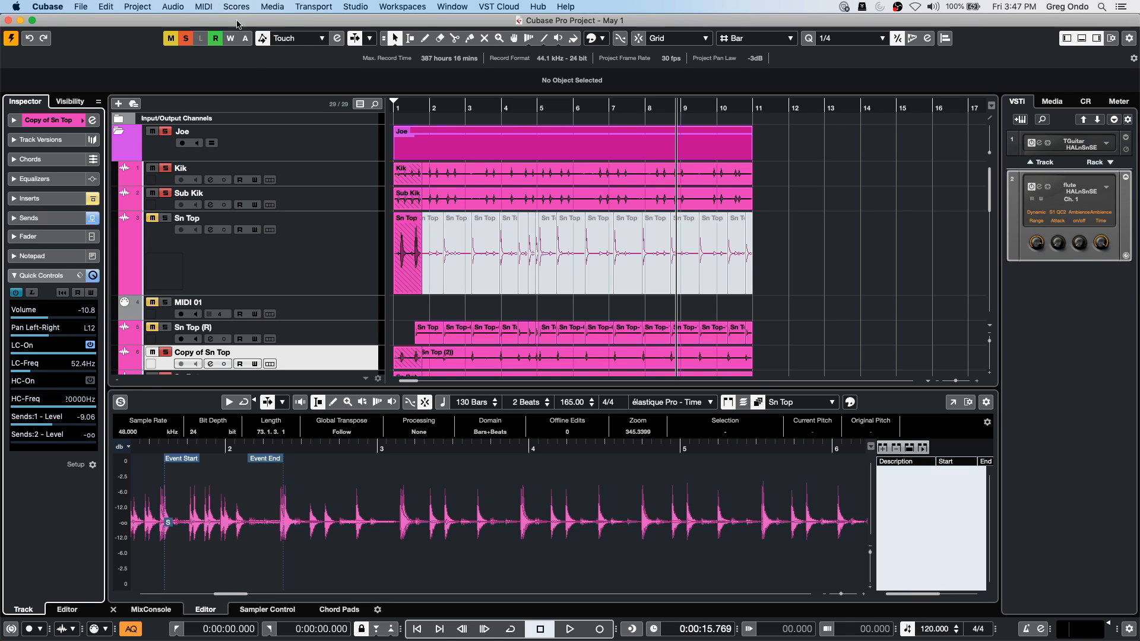
left_click(107, 6)
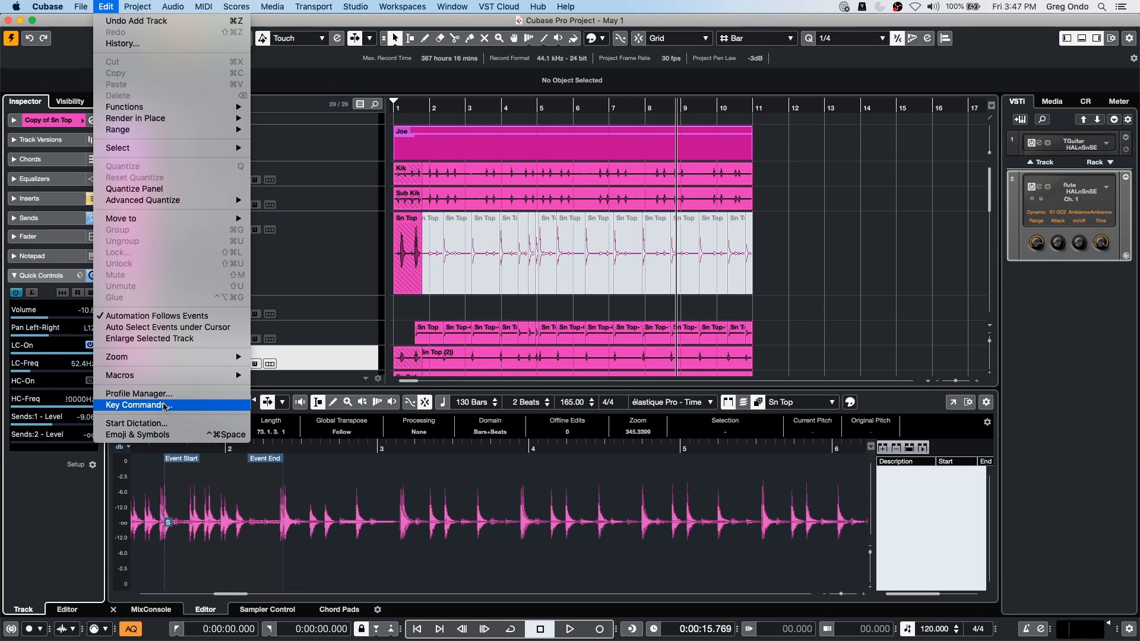
left_click(416, 272)
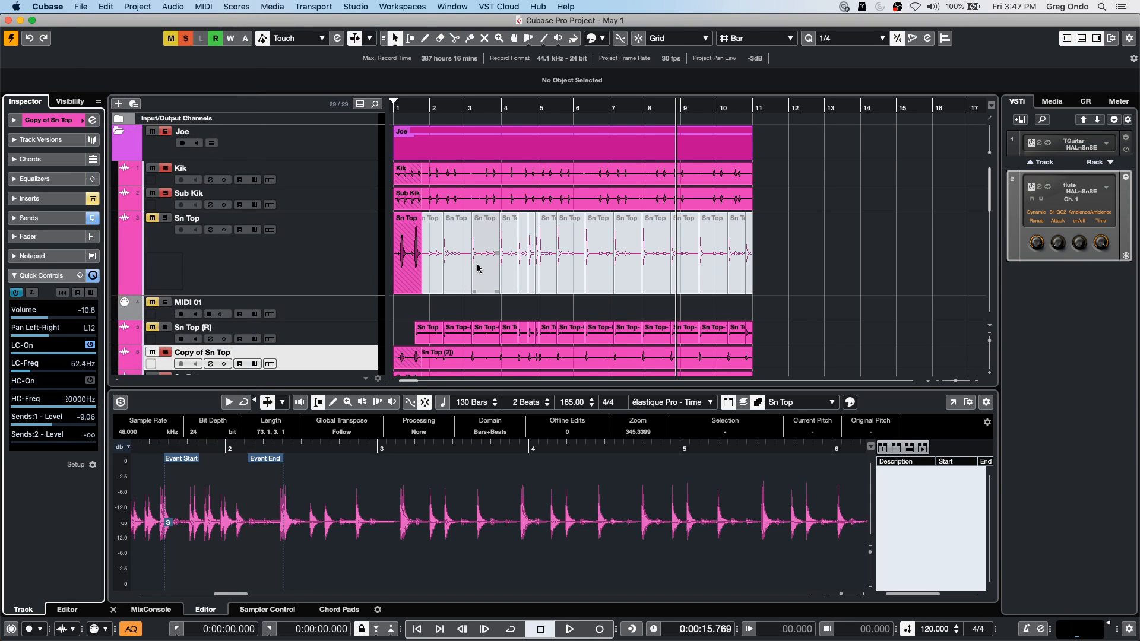
Step: Select the Flute Combi part on the Score Dynamics track
scroll(479, 268, "down", 10)
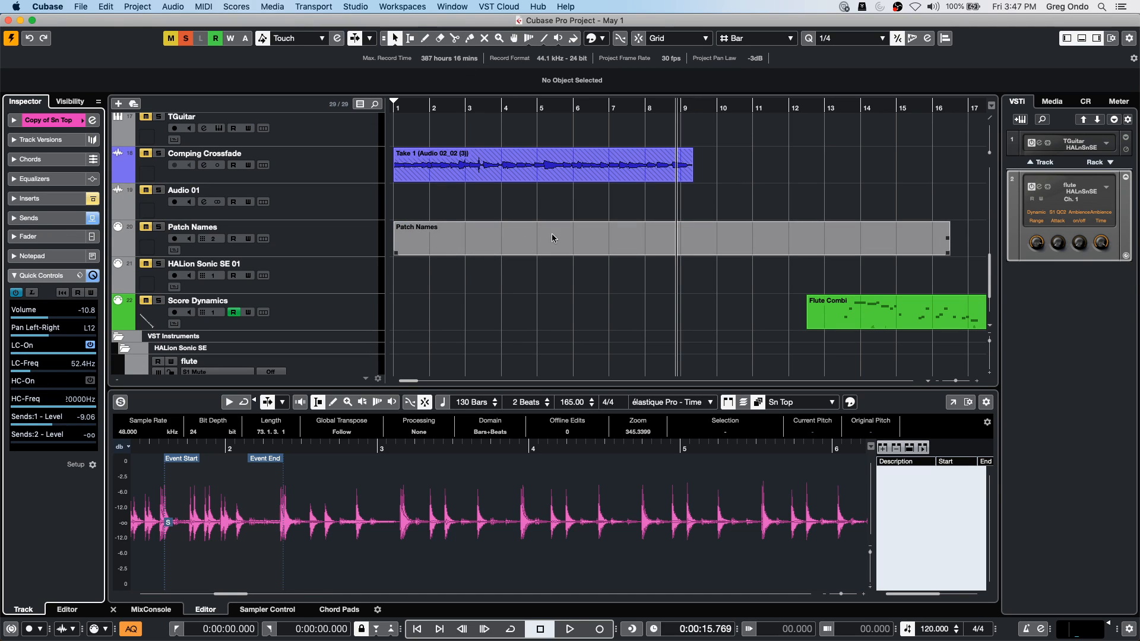
left_click(965, 306)
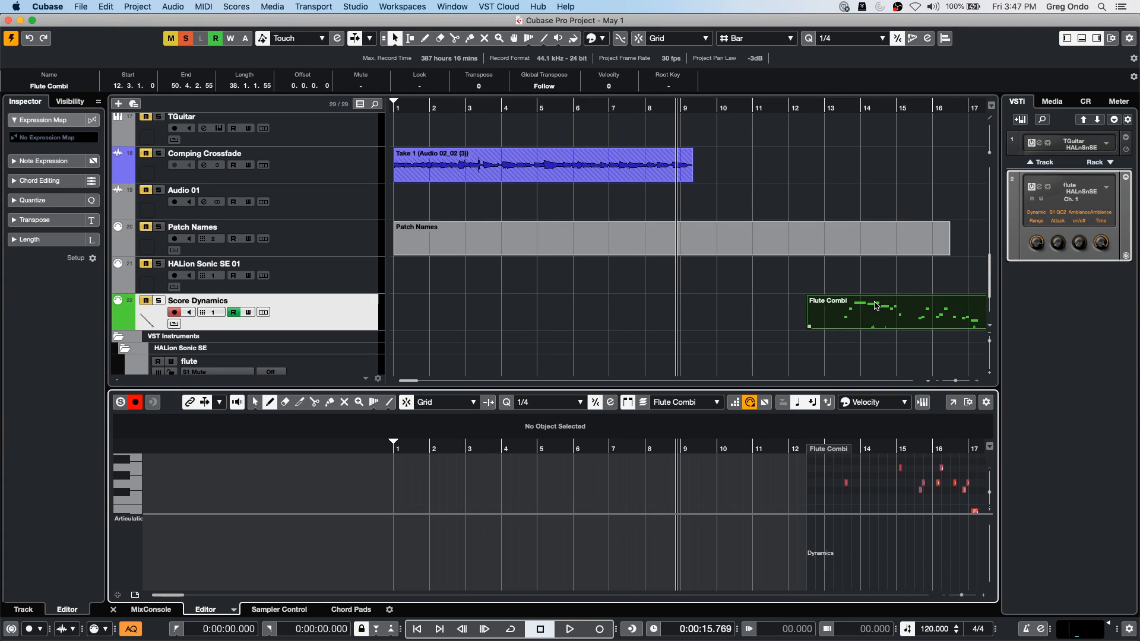
left_click(90, 5)
mouse_move(104, 7)
left_click(602, 254)
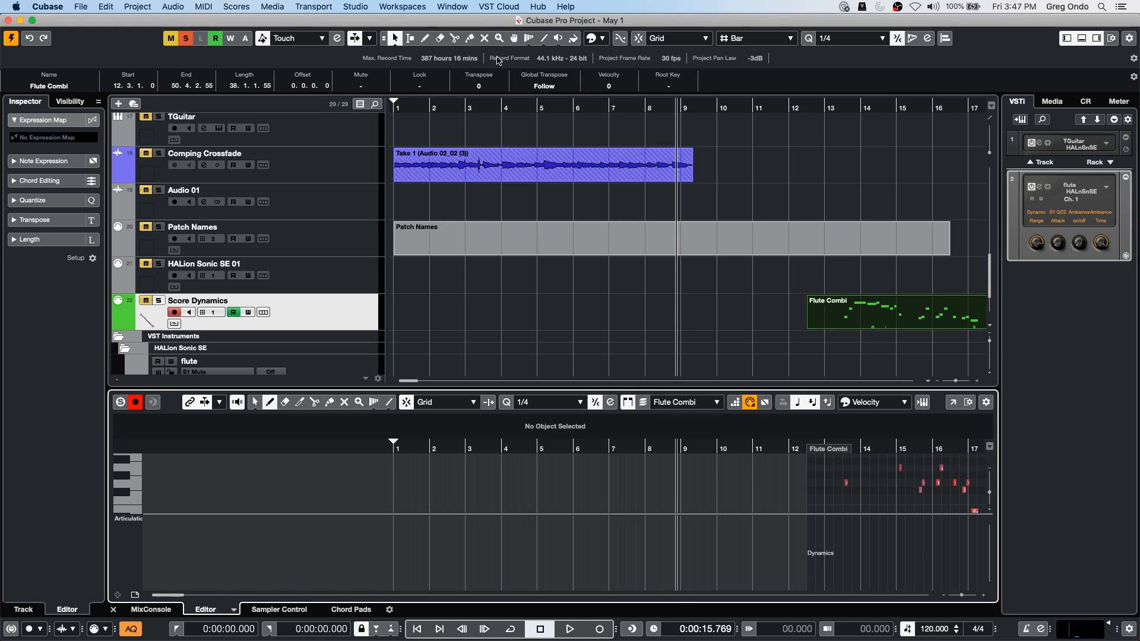
left_click(106, 7)
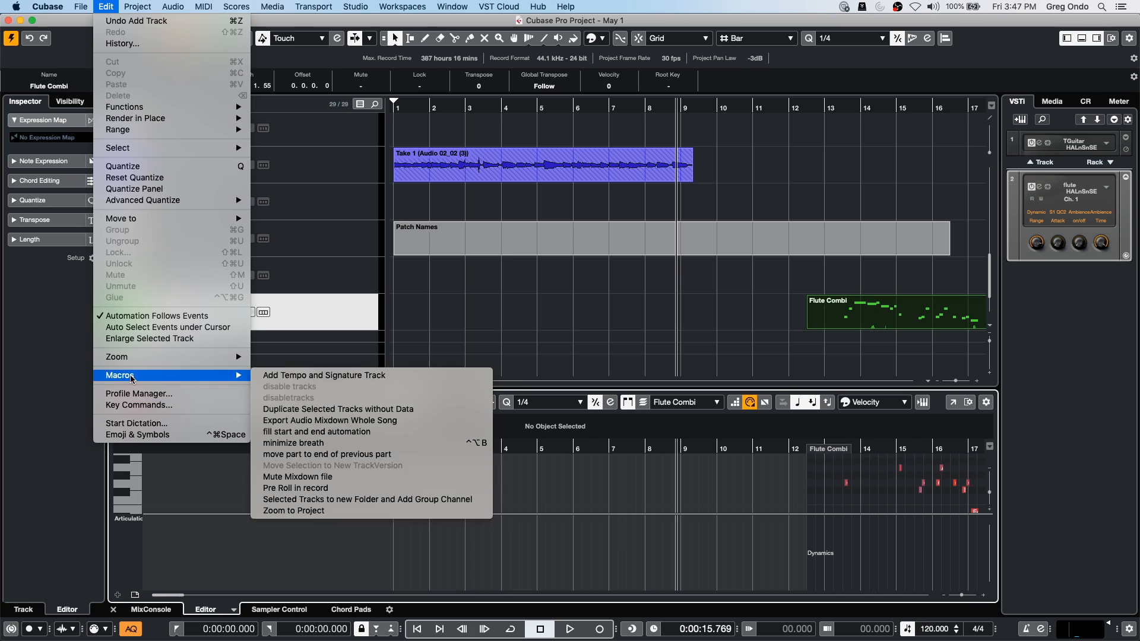
left_click(132, 405)
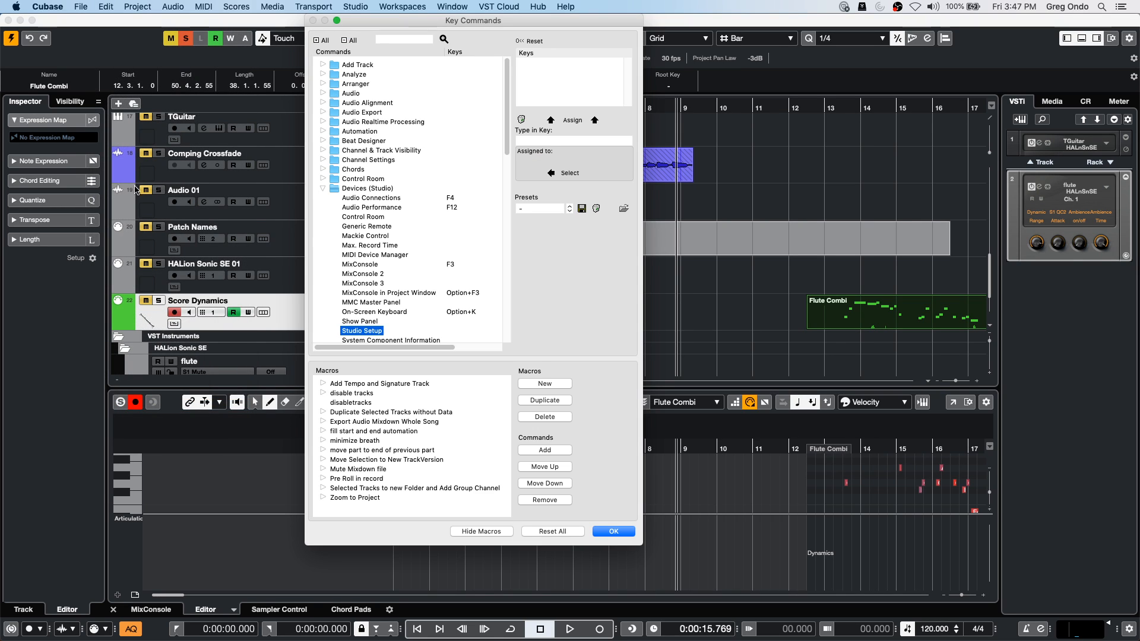
left_click(619, 531)
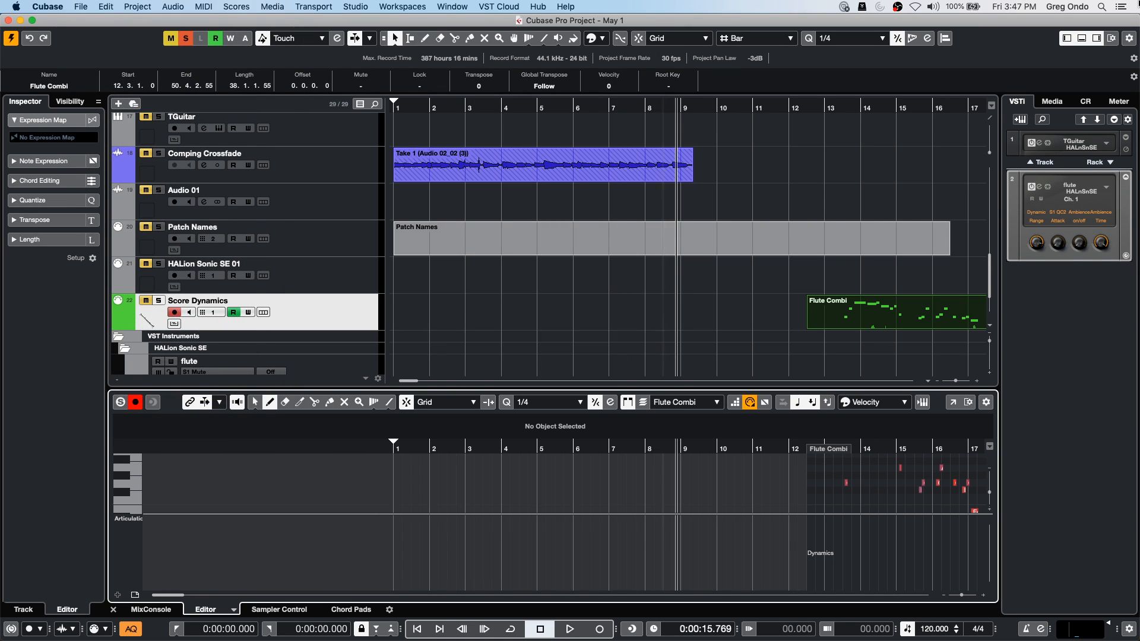
Step: Open the Flute Combi part in the Score Editor and bring up the print options for the score
key("super+r")
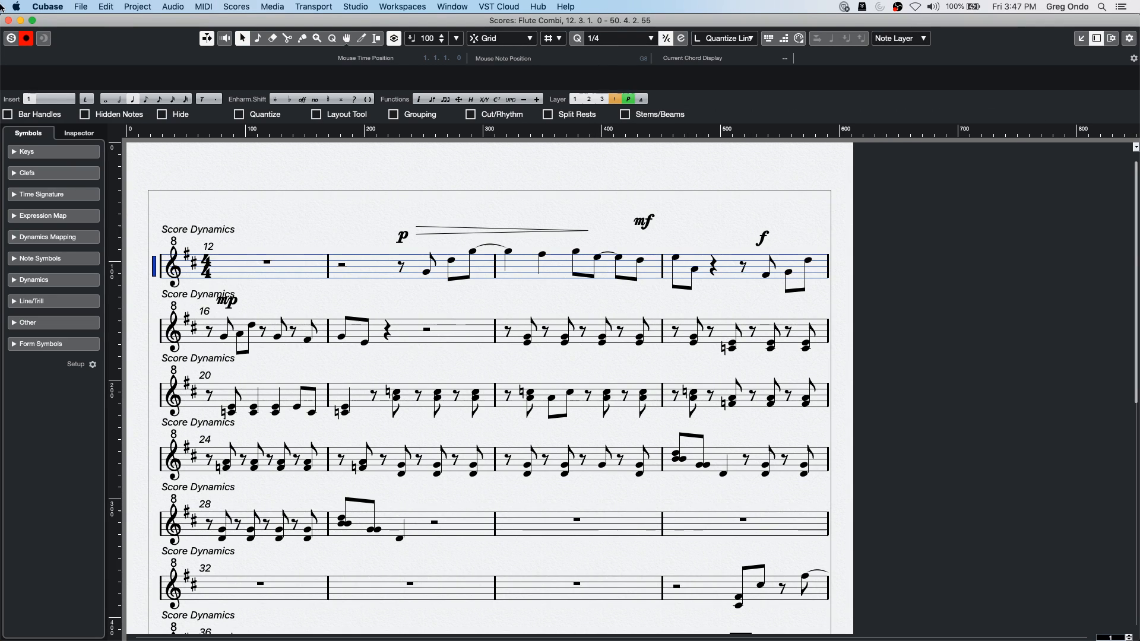
left_click(100, 7)
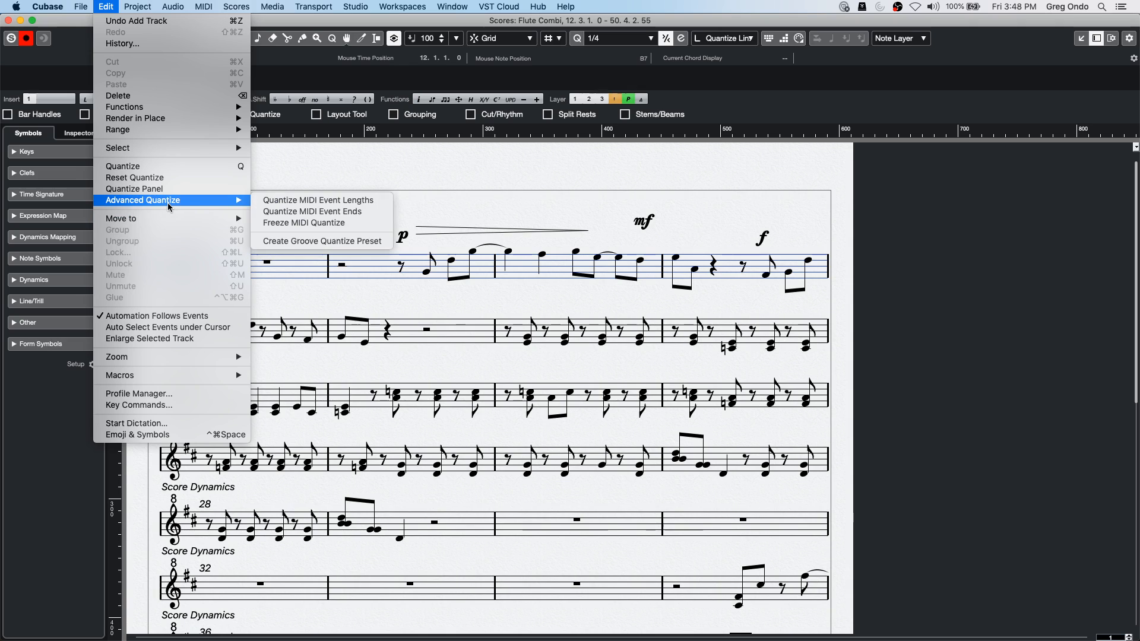
mouse_move(80, 6)
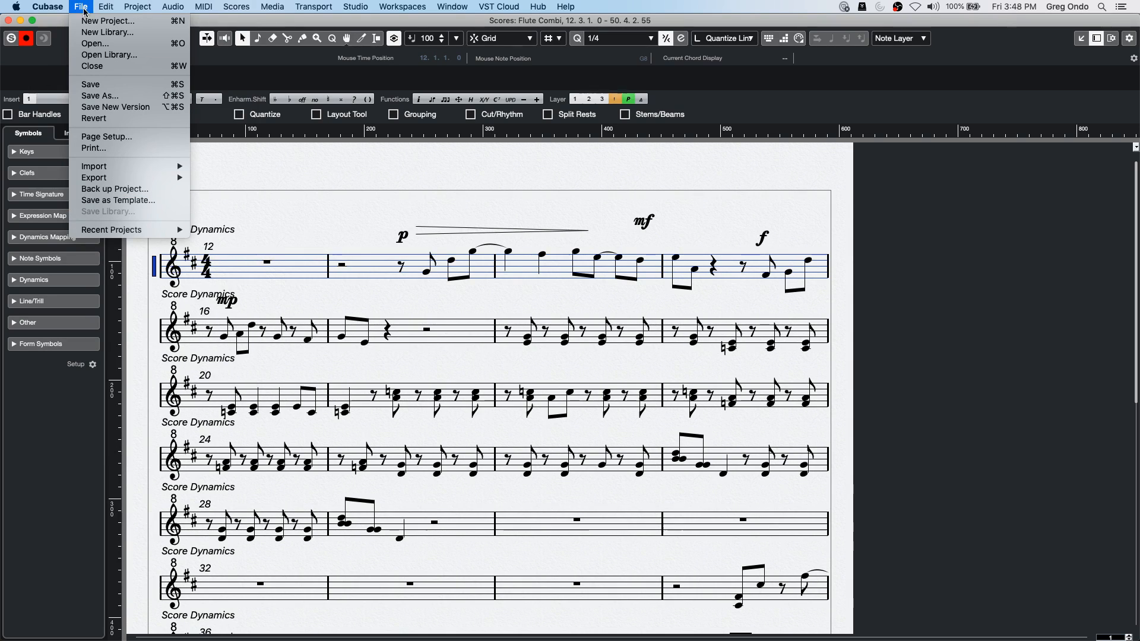
left_click(95, 148)
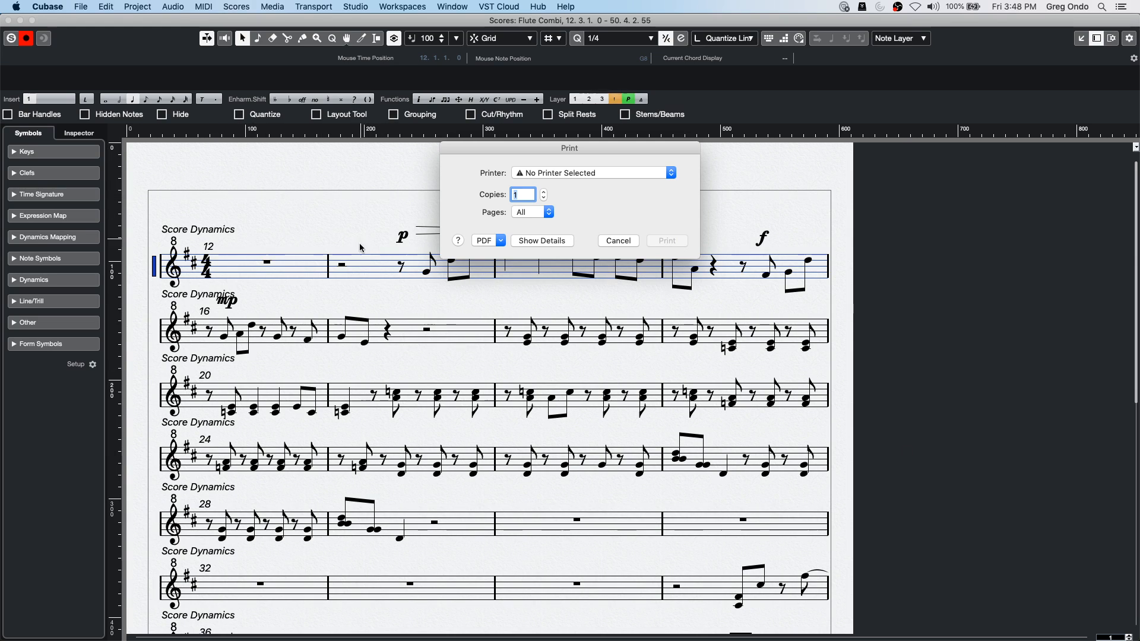
Step: Examine the PDF output options and printer choices for the score, and cancel printing
left_click(494, 239)
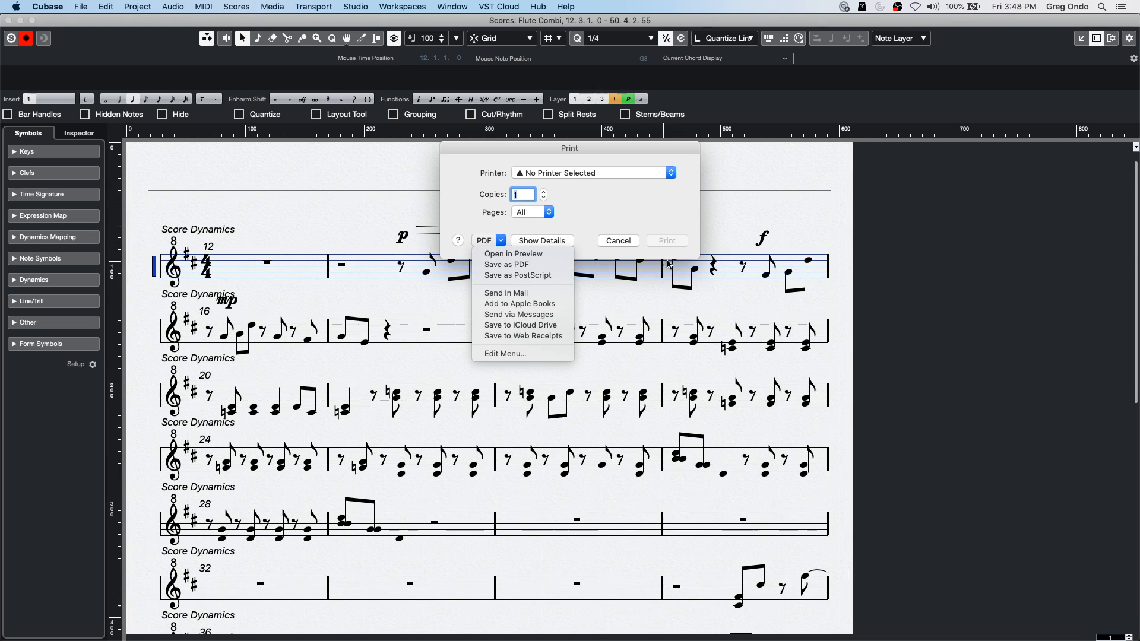
left_click(600, 228)
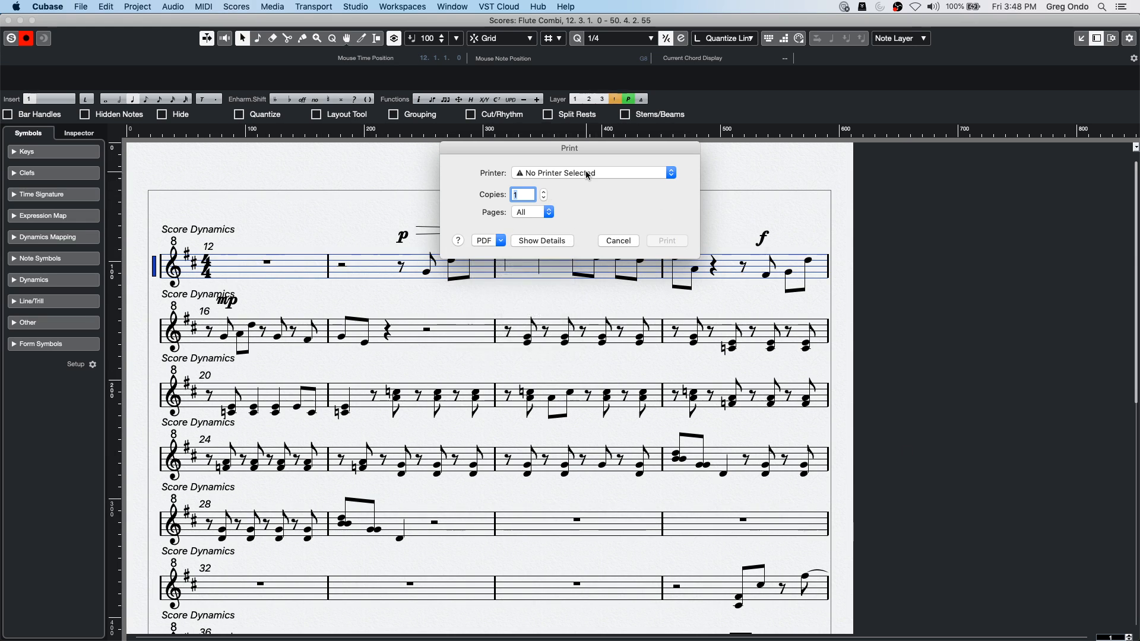
left_click(587, 176)
left_click(614, 218)
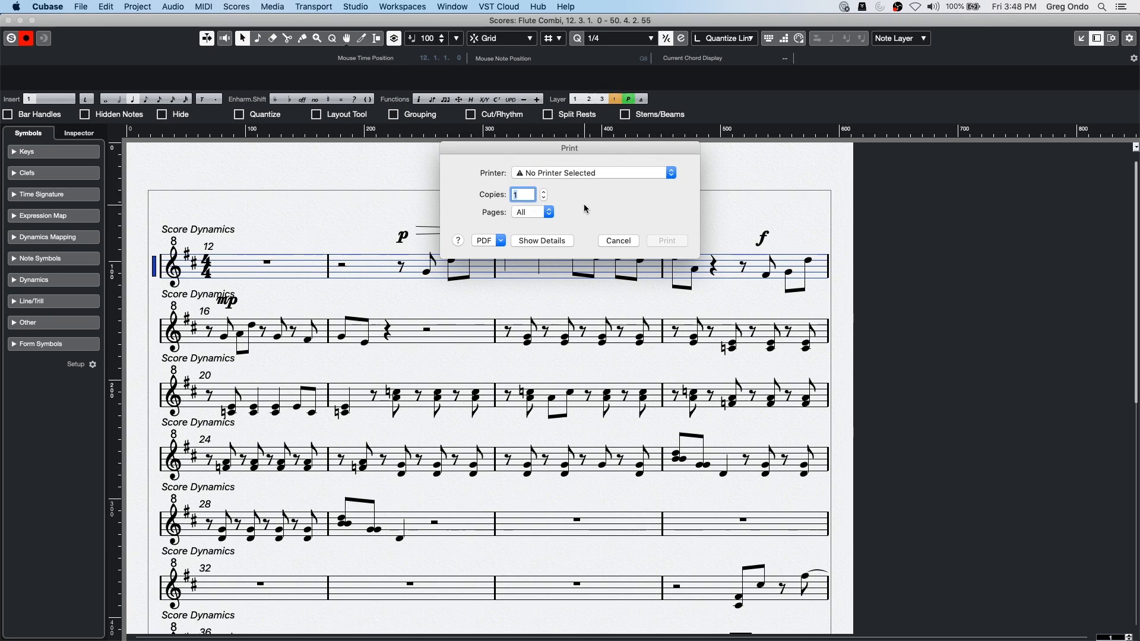
left_click(106, 6)
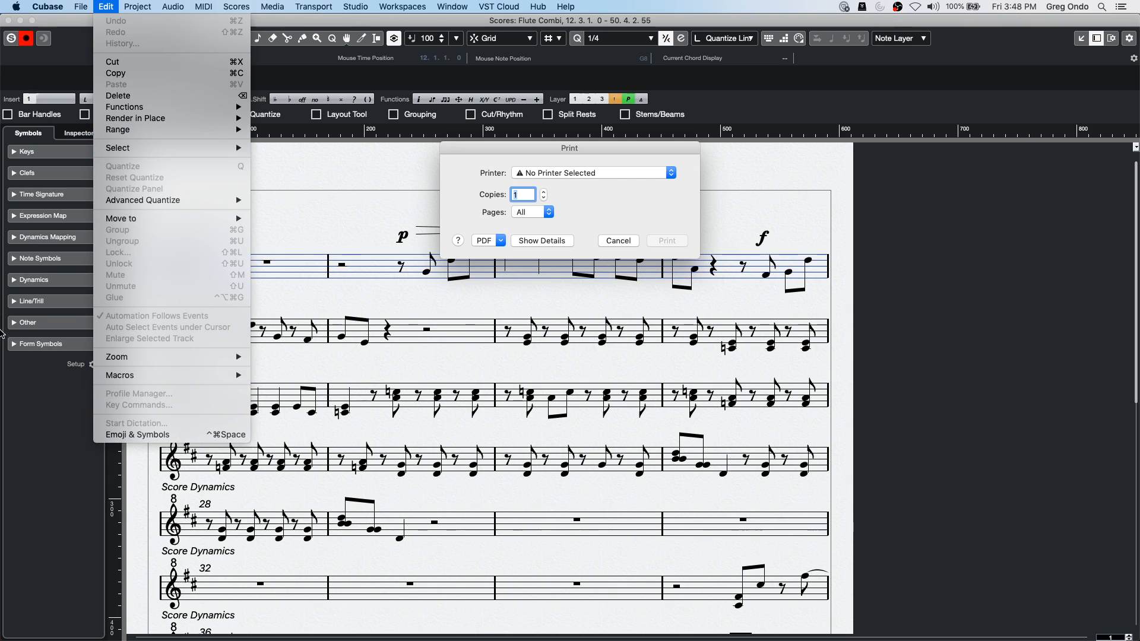
mouse_move(452, 6)
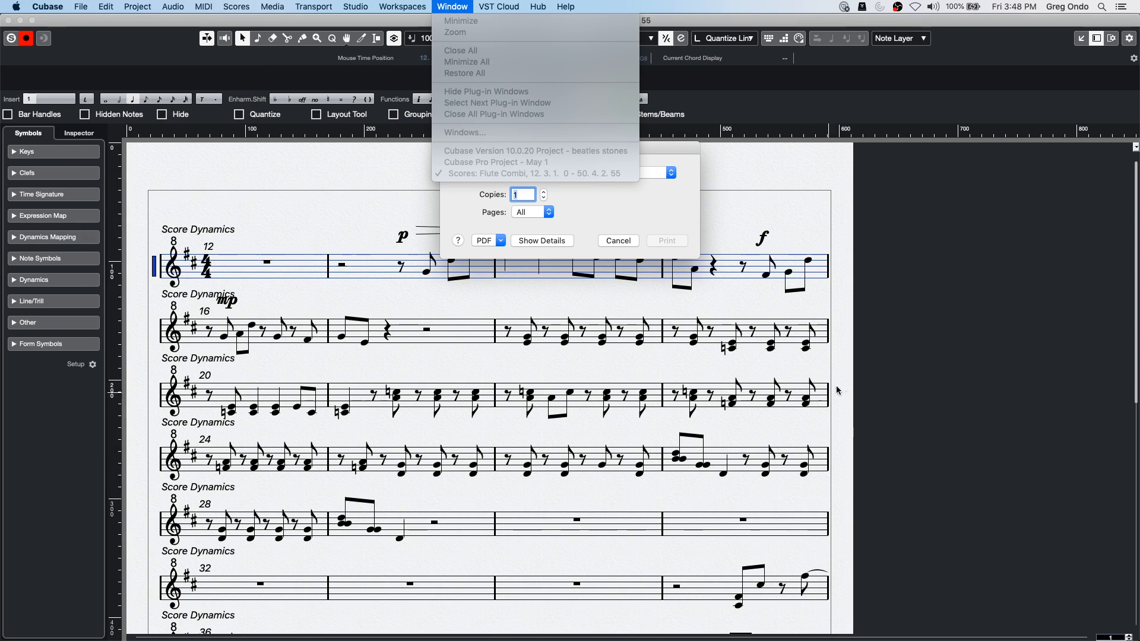
mouse_move(571, 7)
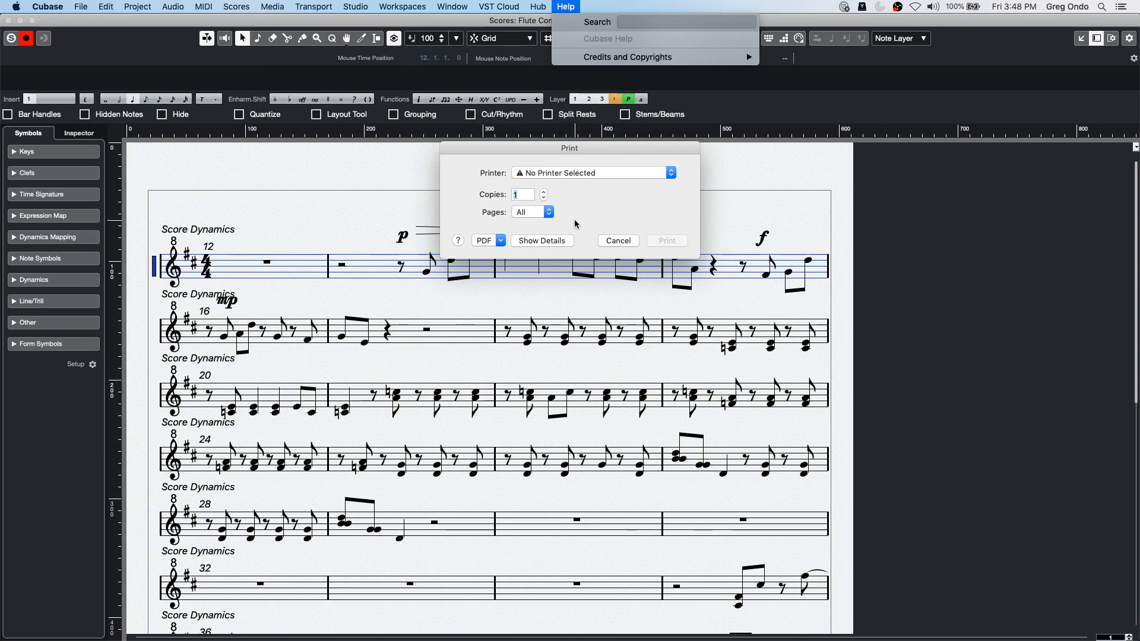
left_click(666, 270)
left_click(618, 241)
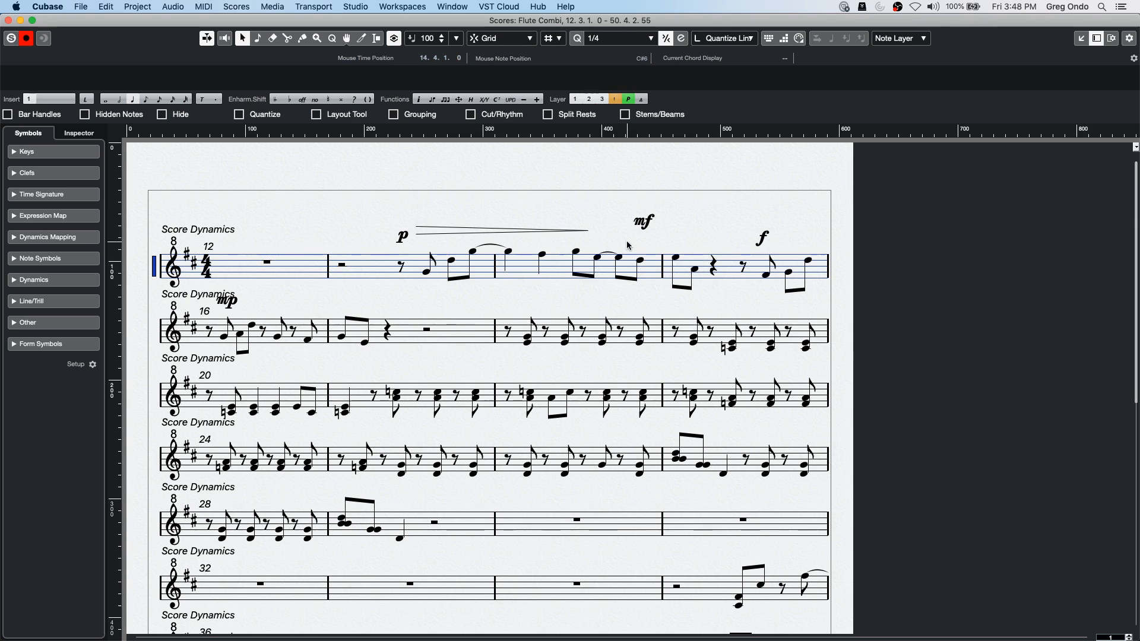
Step: Close the score window and deactivate all mute and solo states in the project
left_click(9, 20)
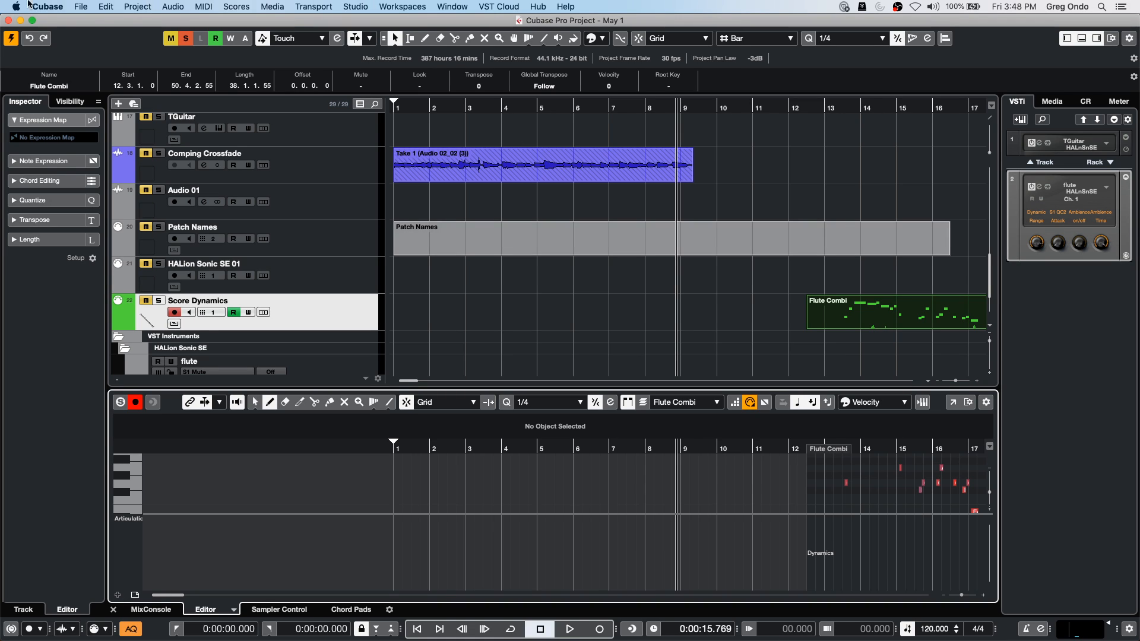
left_click(187, 39)
left_click(187, 39)
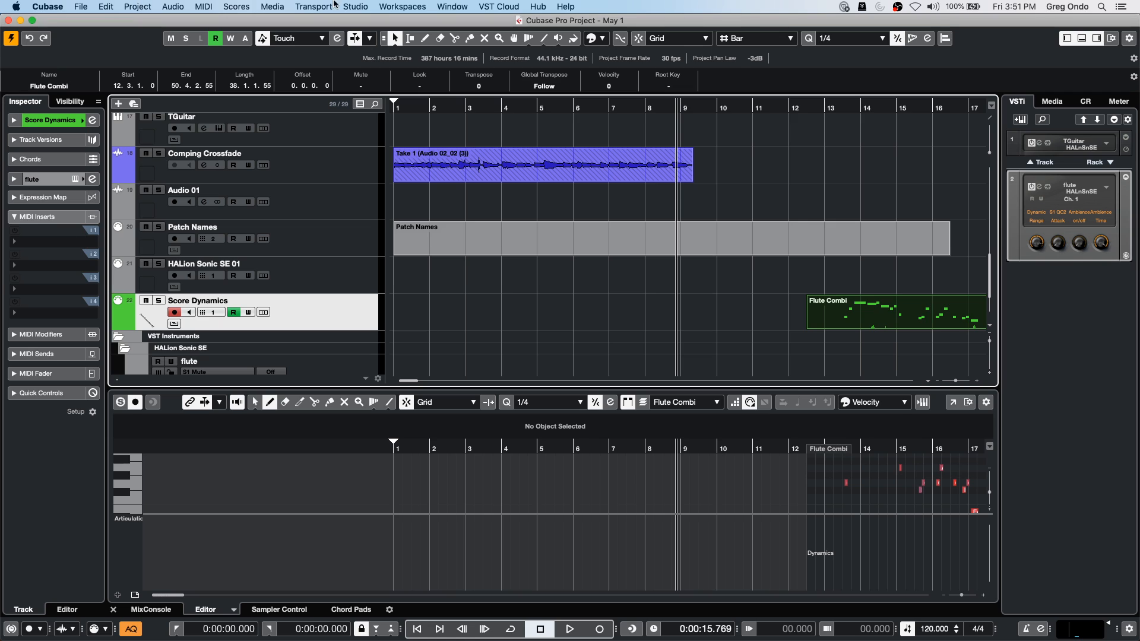
Step: Select the Patch Names track, show its basic track settings and check its MIDI output choices, keeping the JV-1080 entry
left_click(351, 237)
left_click(419, 106)
left_click_drag(418, 106, 361, 95)
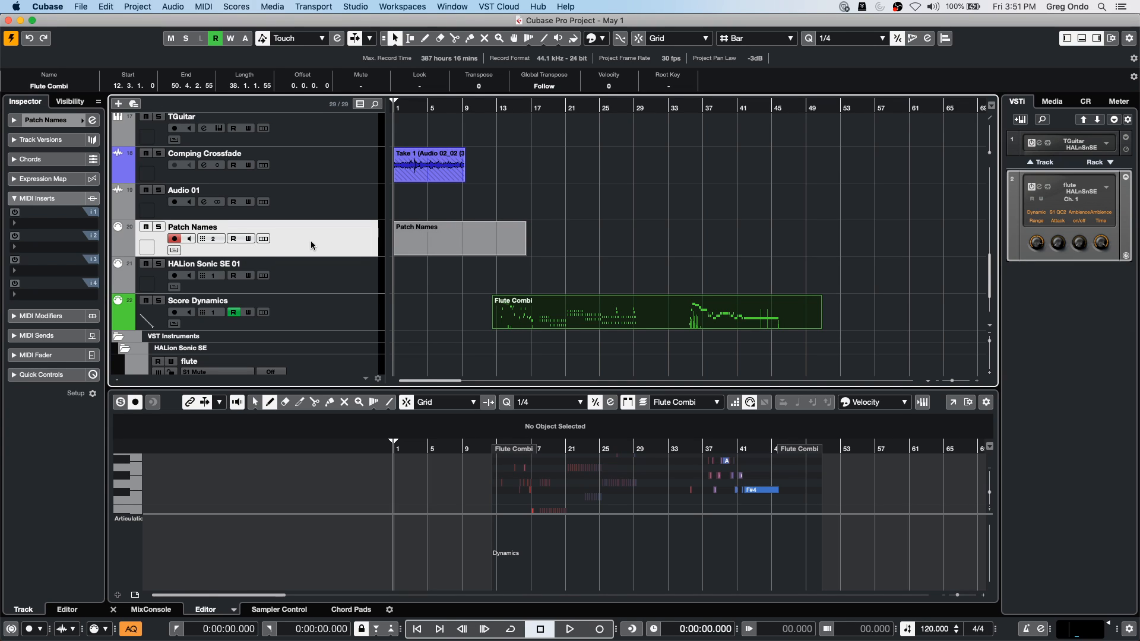
left_click(15, 120)
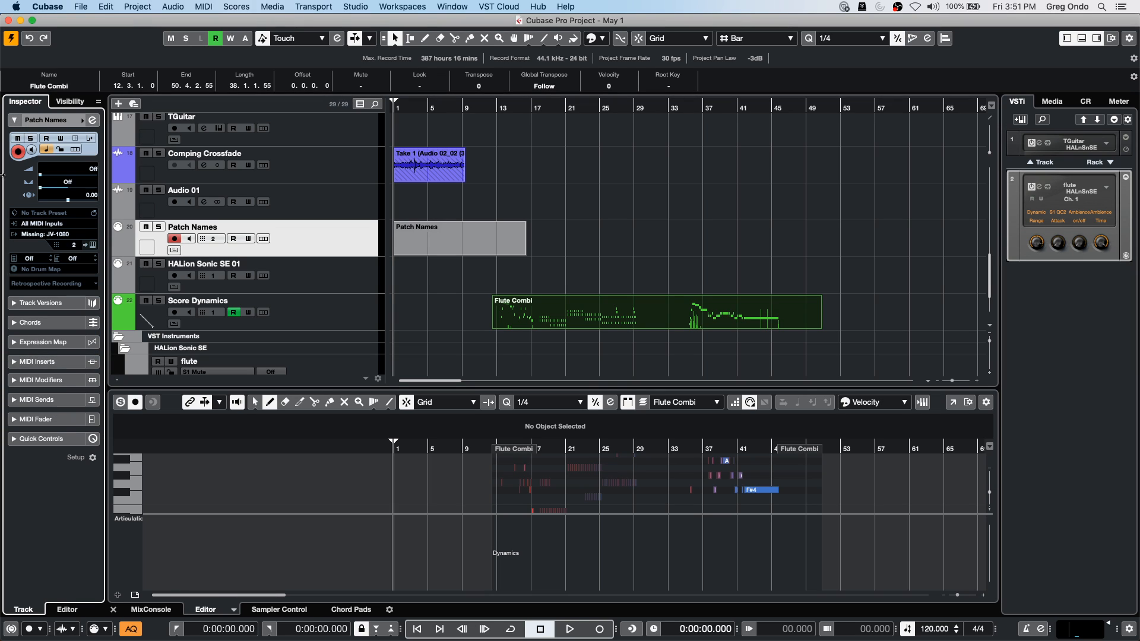
left_click(70, 235)
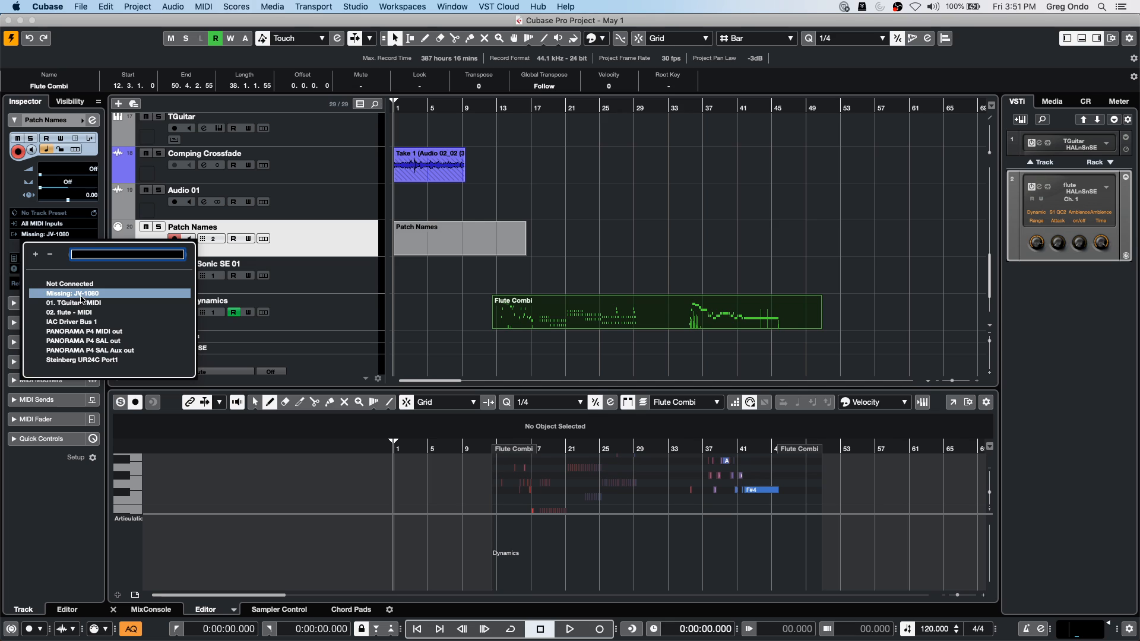
left_click(78, 294)
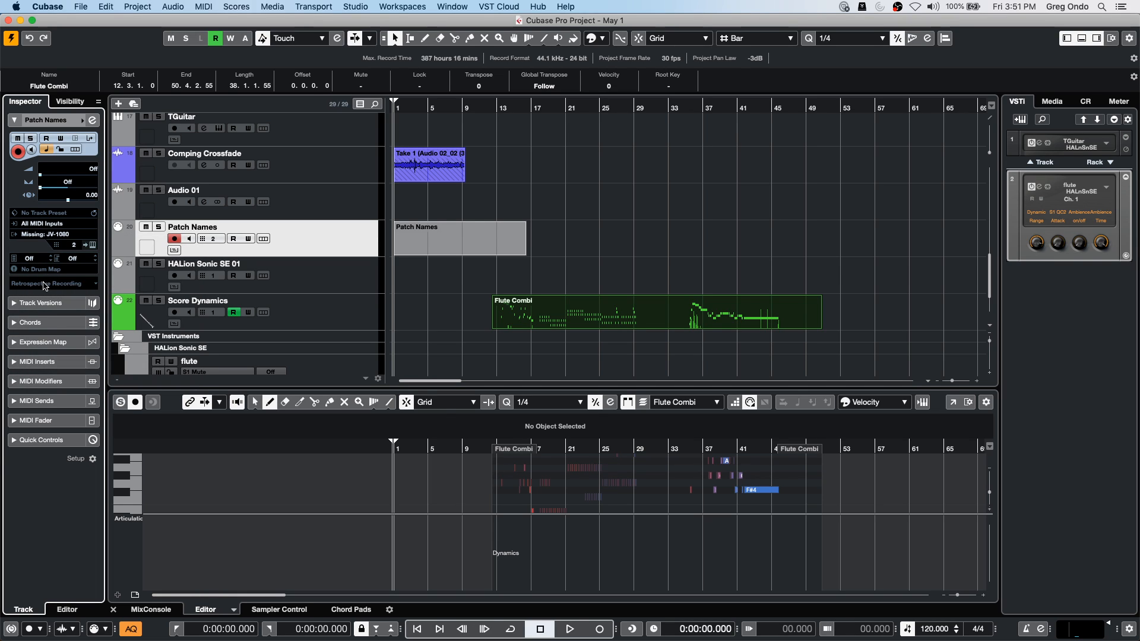
left_click(381, 7)
mouse_move(331, 9)
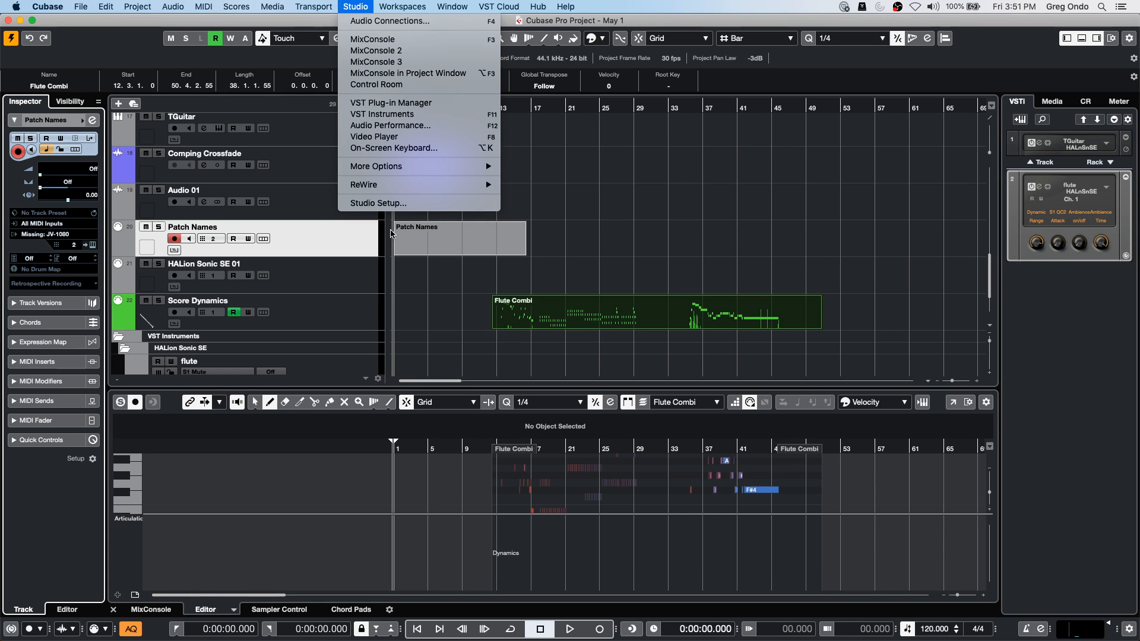
left_click(401, 207)
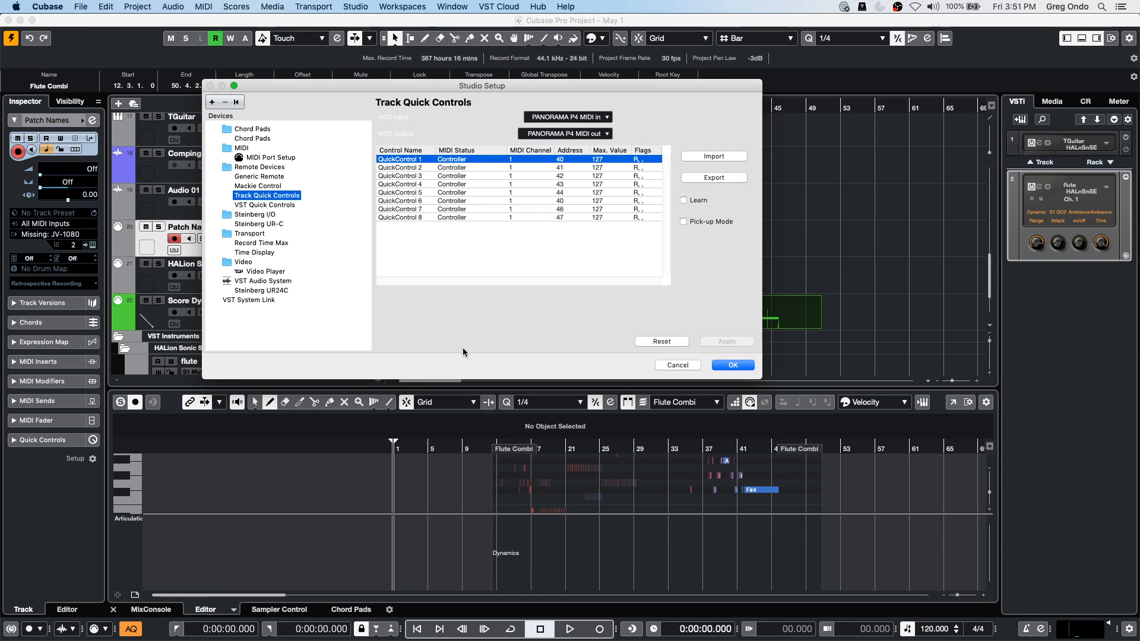
left_click(725, 366)
Step: Install the JV-1080 (ROLAND) script as a new device in the MIDI Device Manager
left_click(356, 6)
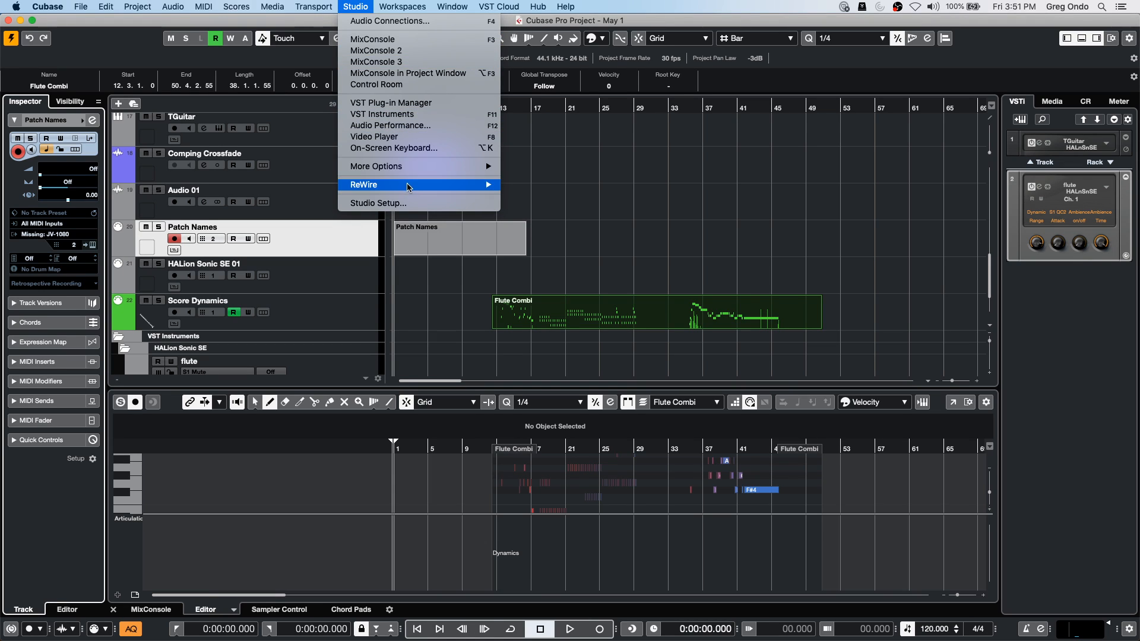
mouse_move(418, 166)
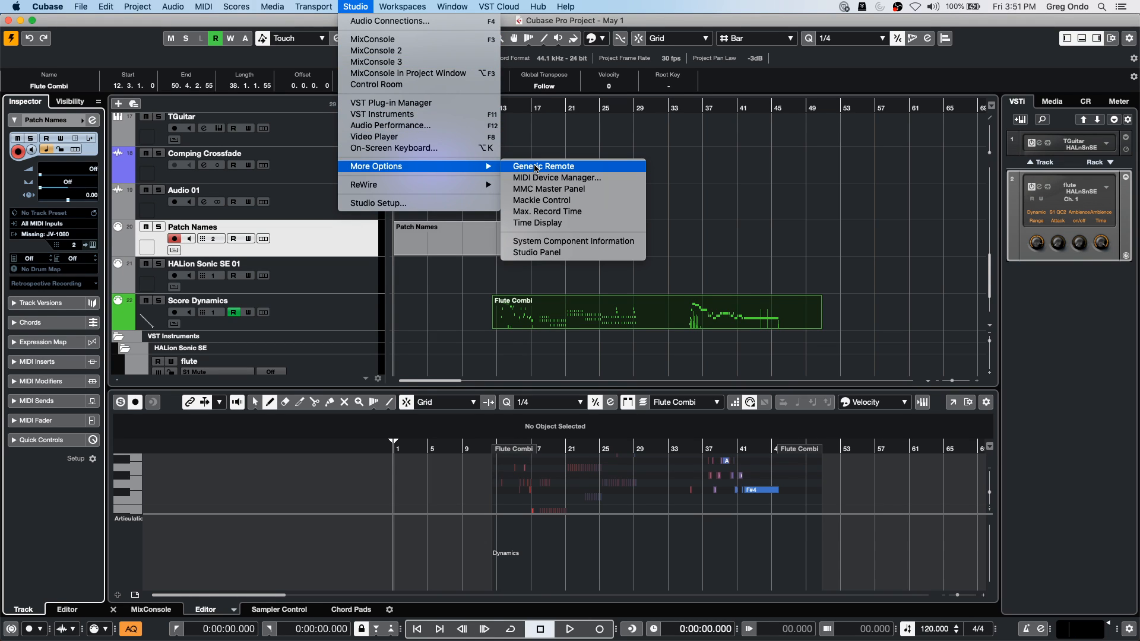
left_click(552, 178)
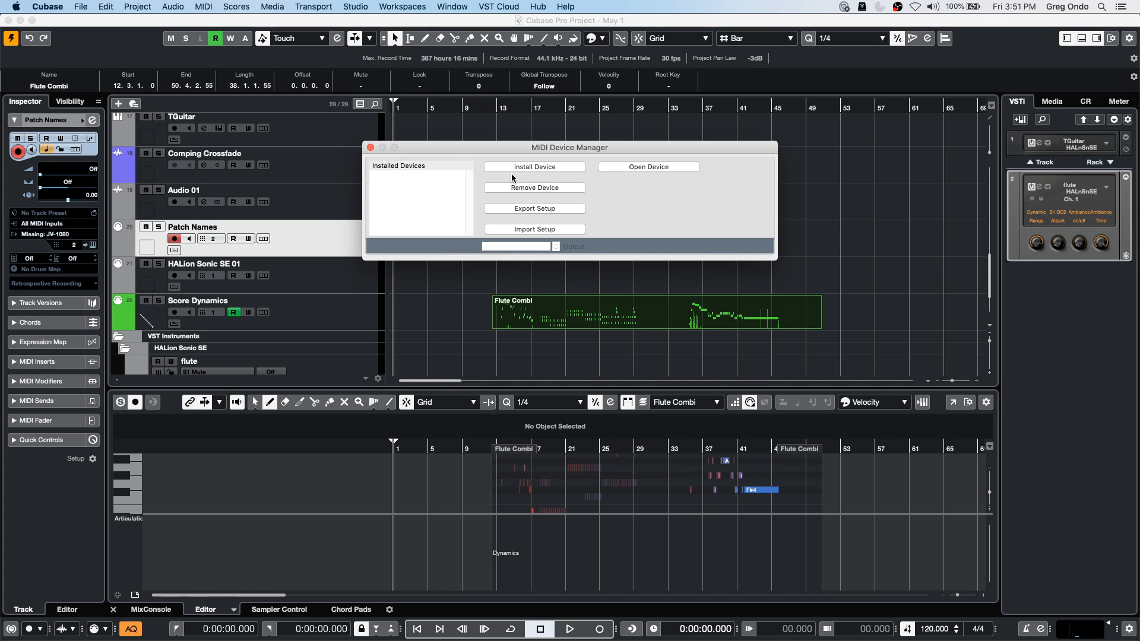
left_click(535, 167)
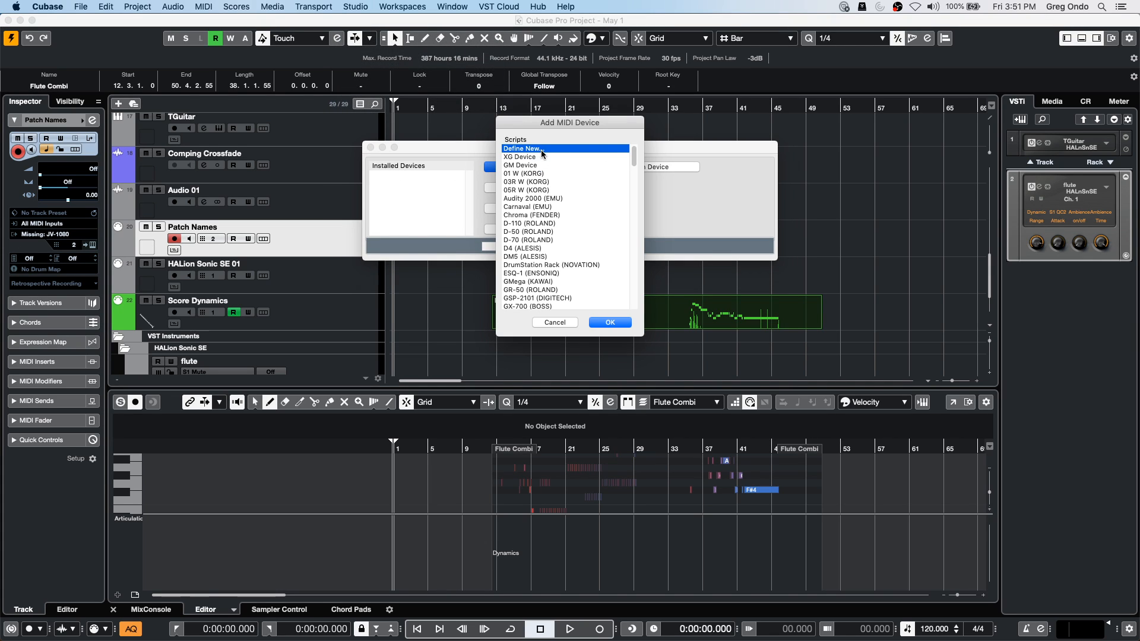
scroll(549, 202, "down", 7)
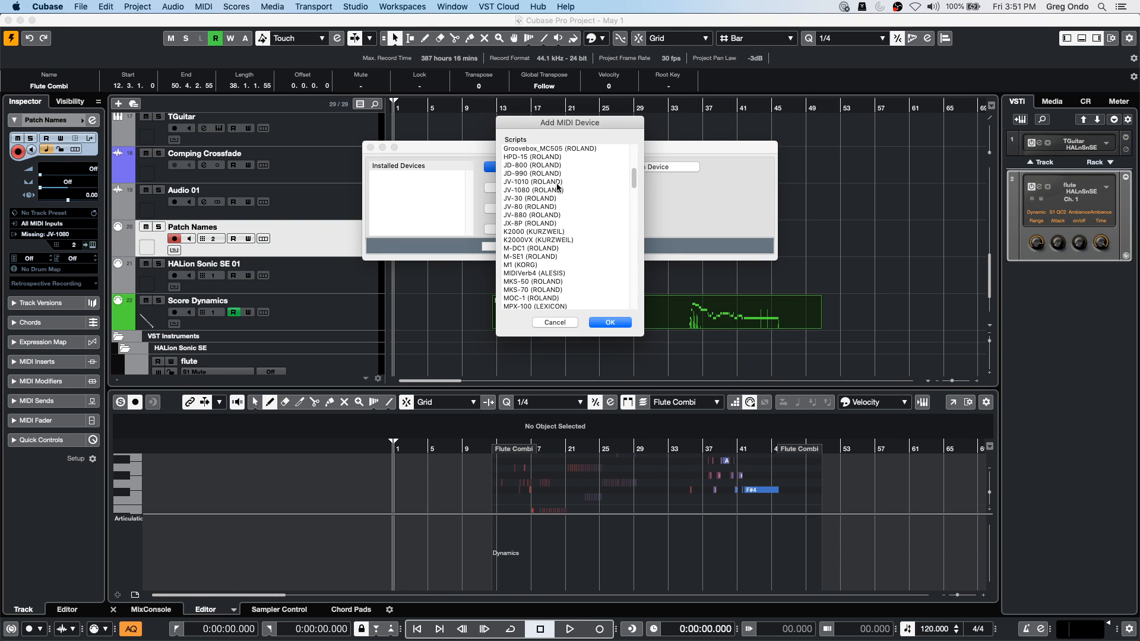
left_click(540, 191)
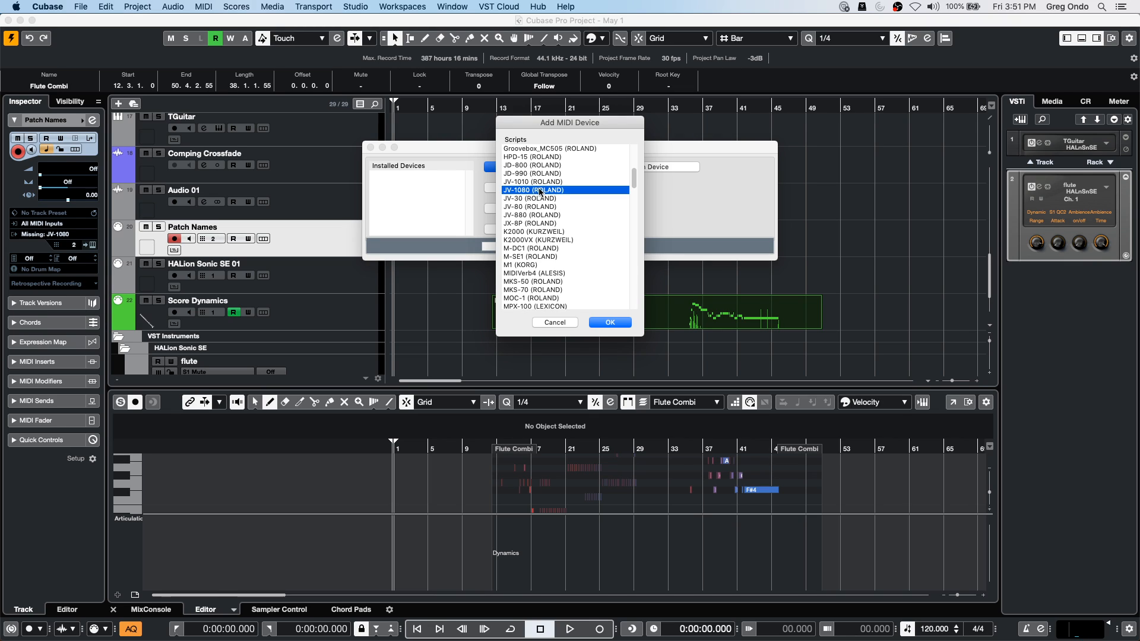
left_click(614, 323)
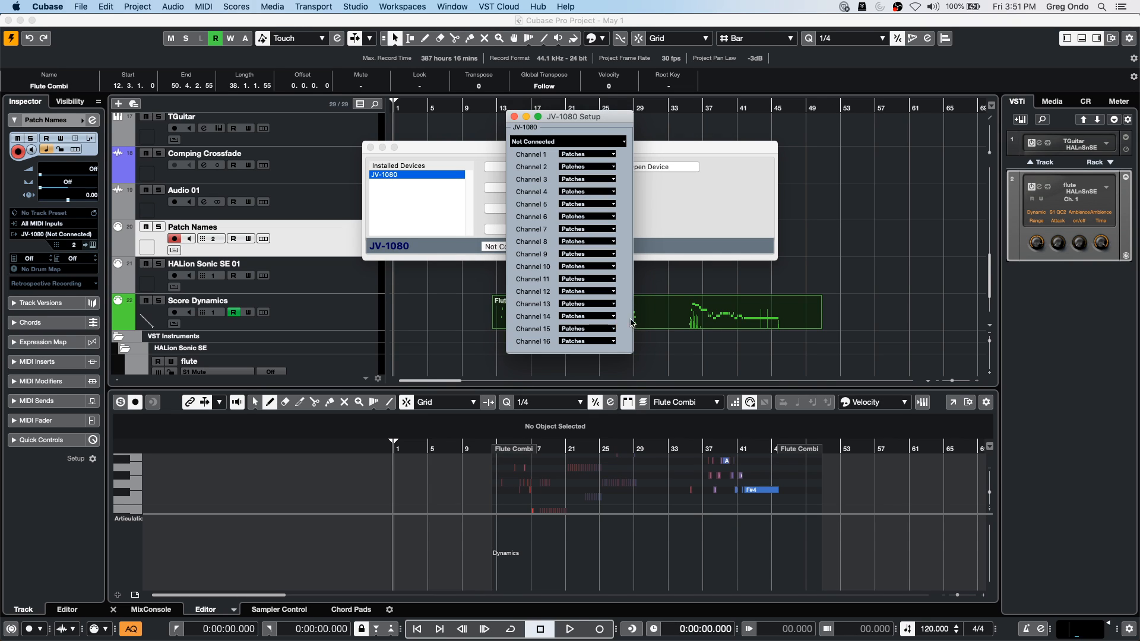
Step: Route the JV-1080 device's output to Steinberg UR24C Port1 and return to the MIDI Device Manager
left_click(580, 141)
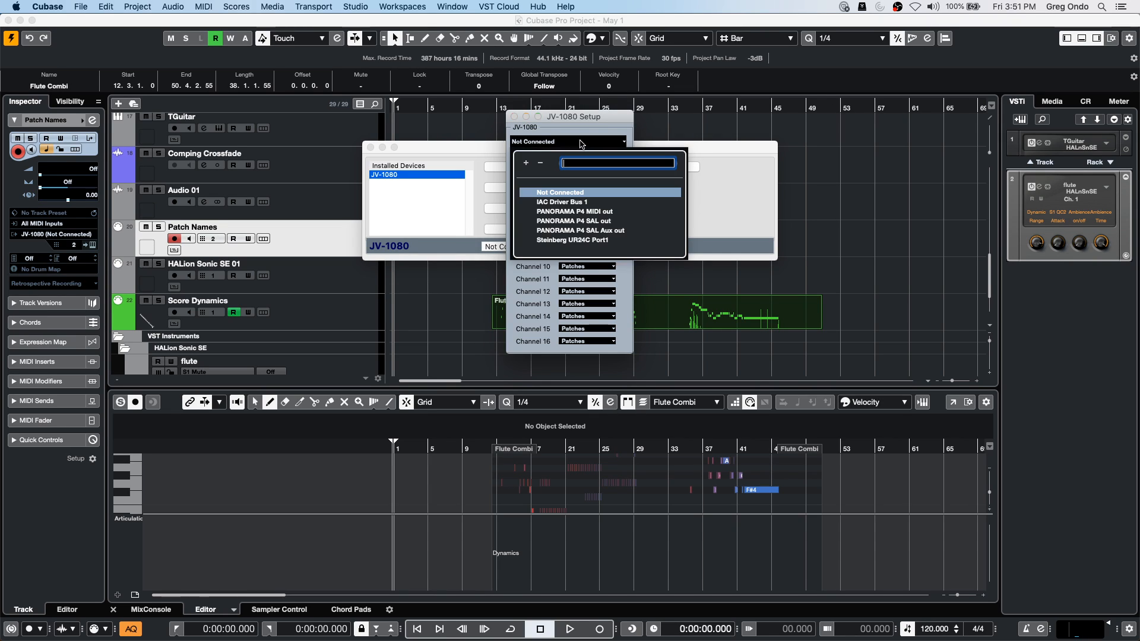
left_click(567, 241)
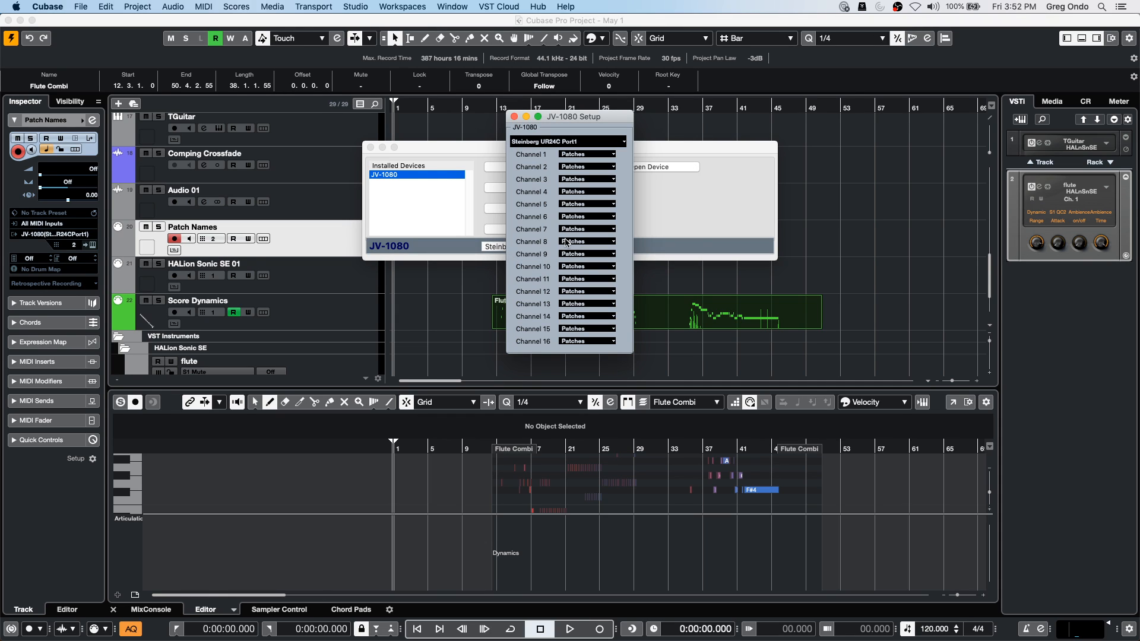
left_click(703, 202)
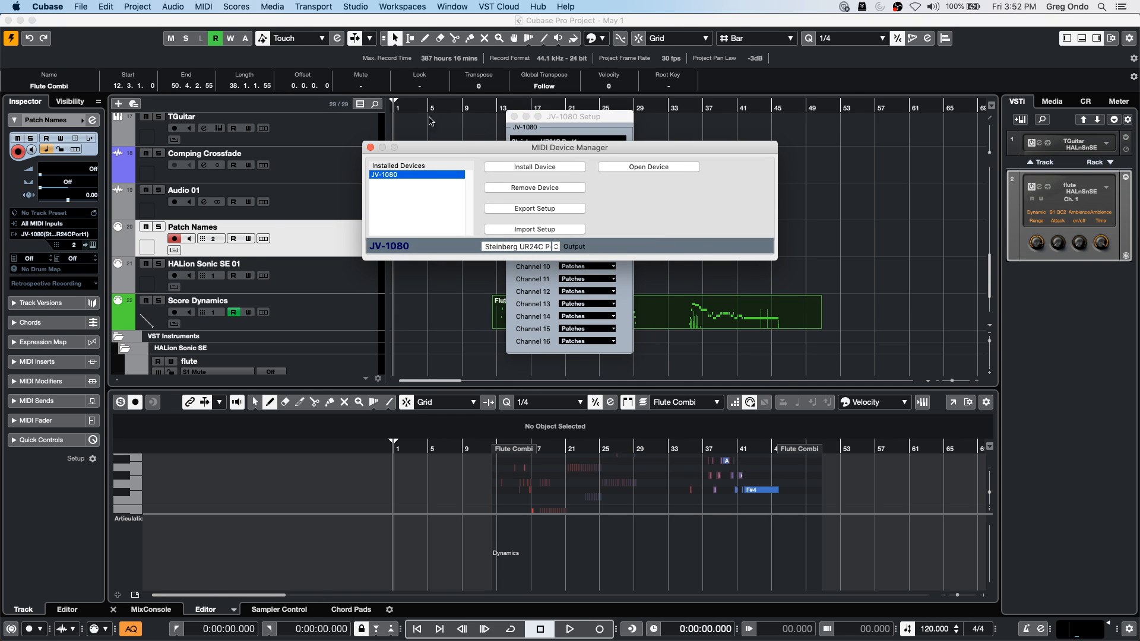
Step: Close the MIDI Device Manager and the JV-1080 setup window, and check the Patch Names track's drum map choices
left_click(508, 114)
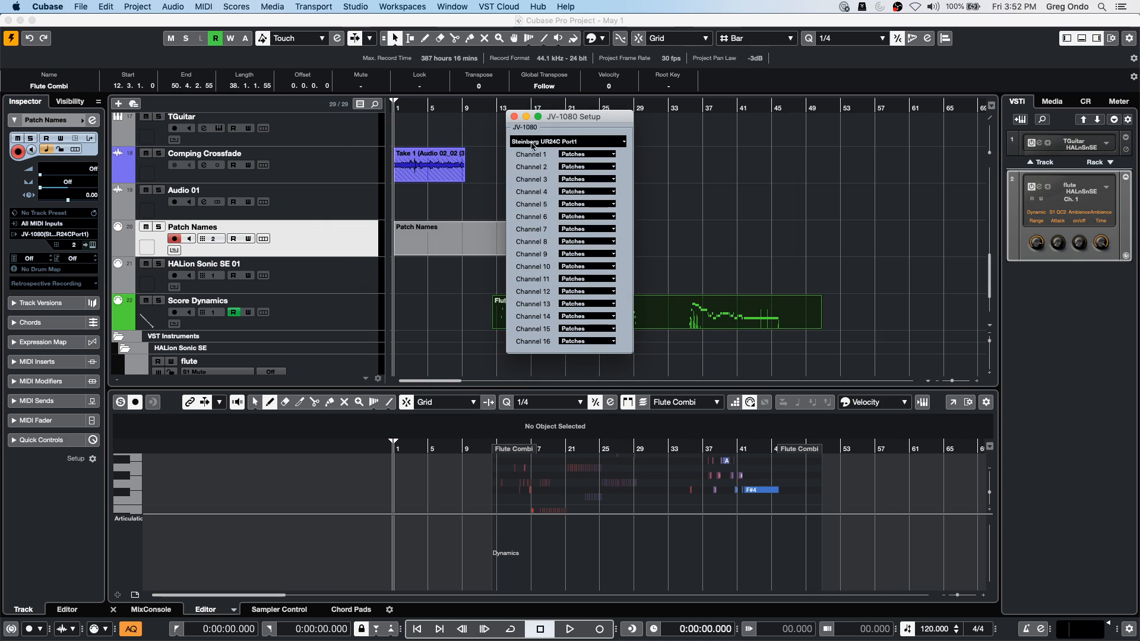
left_click(514, 117)
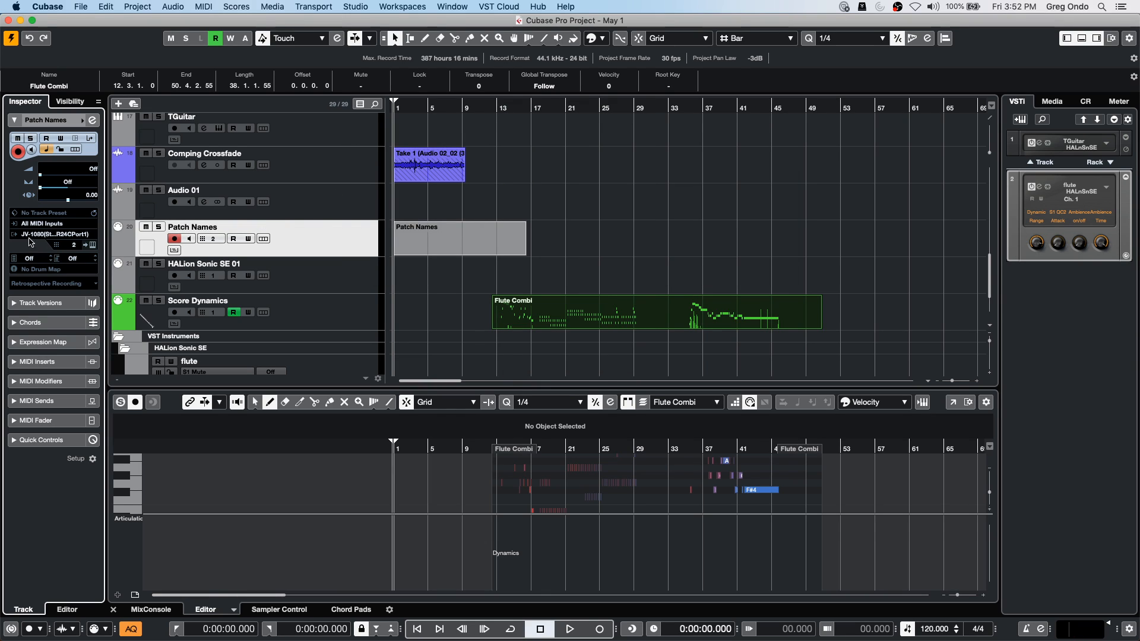
left_click(39, 269)
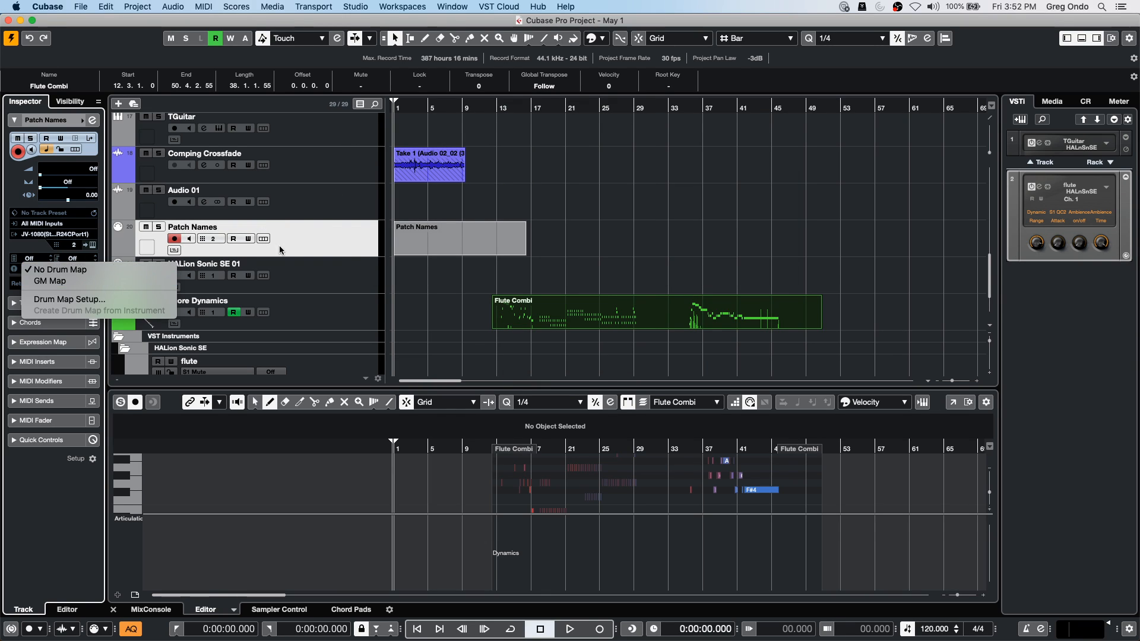
left_click(307, 208)
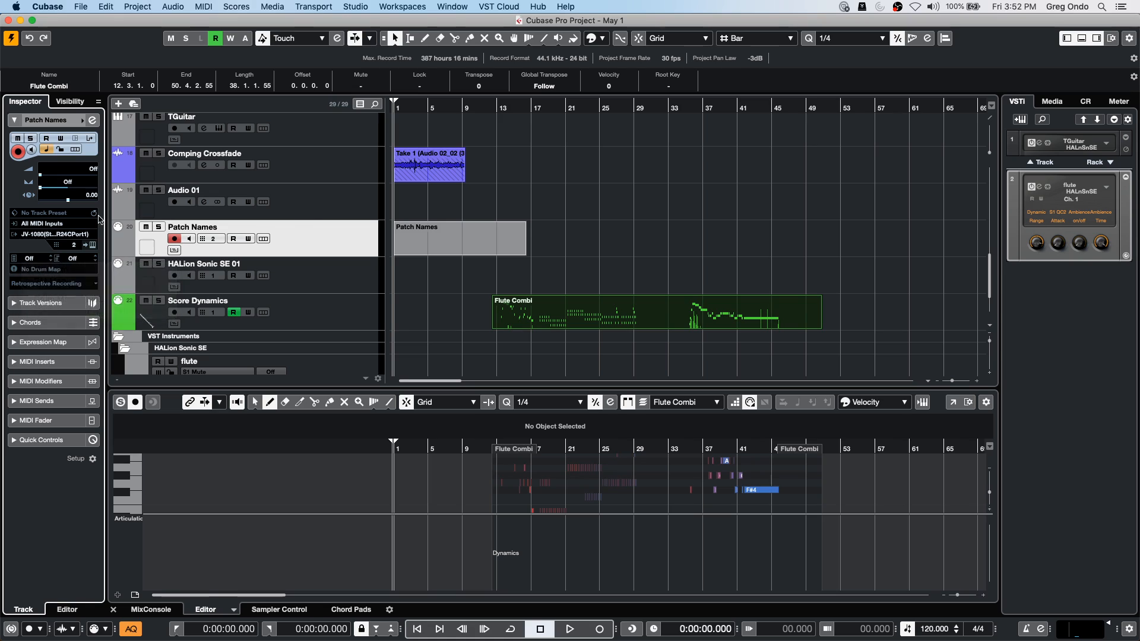
Step: Route the Patch Names track's MIDI output to 02. flute - MIDI and review its output choices again
left_click(54, 234)
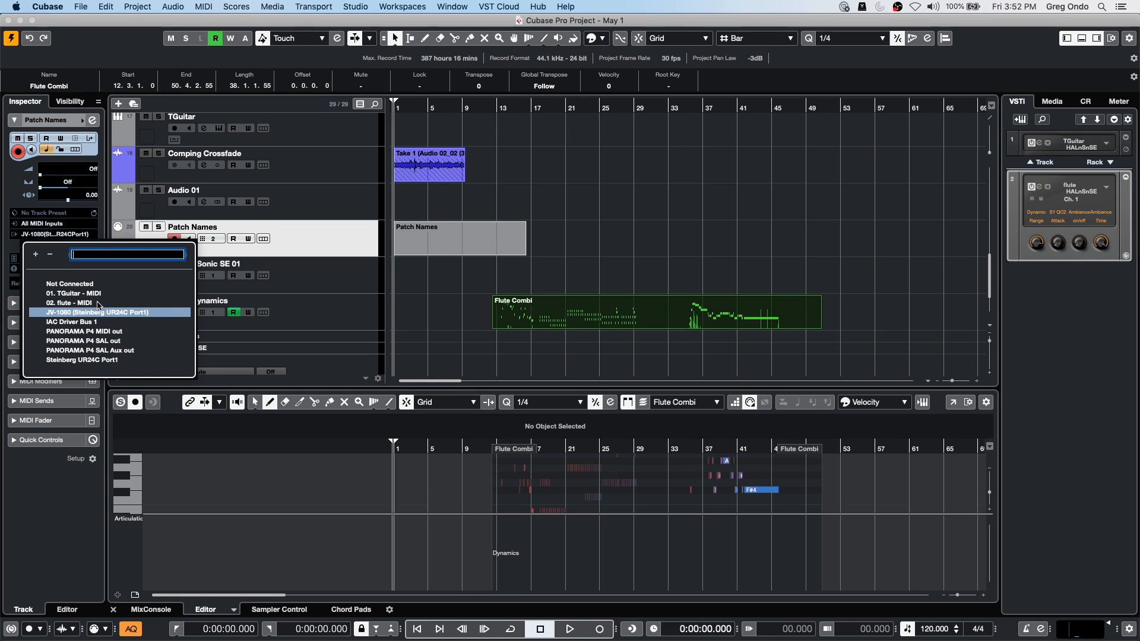
left_click(99, 303)
left_click(47, 236)
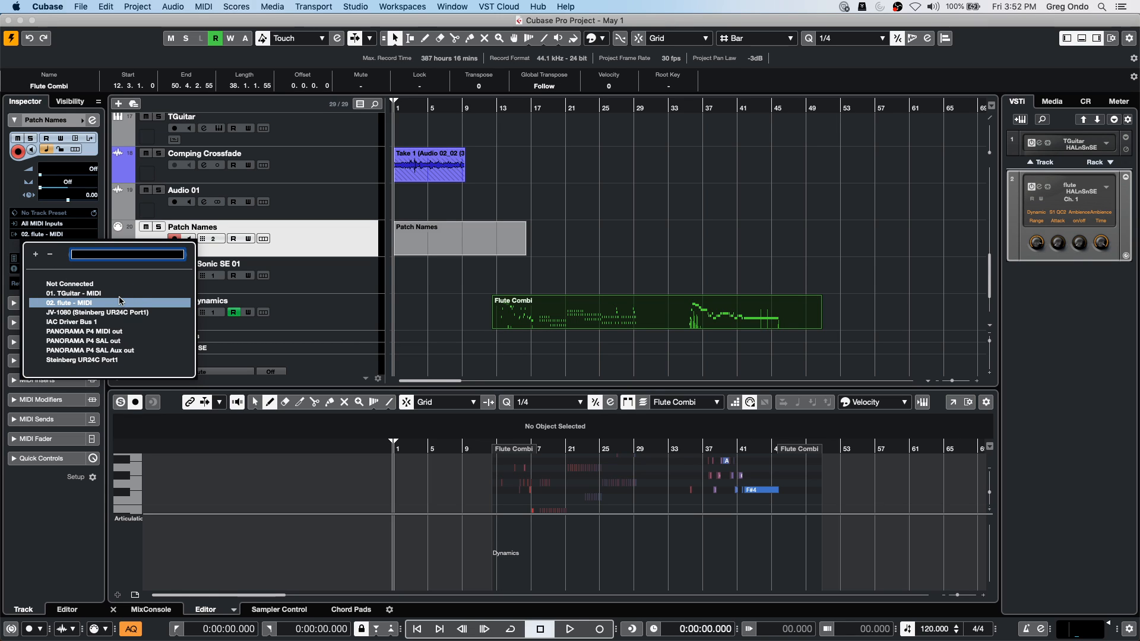
Step: Reopen the MIDI Device Manager, view the JV-1080 device's channel structure, and close both windows
left_click(357, 7)
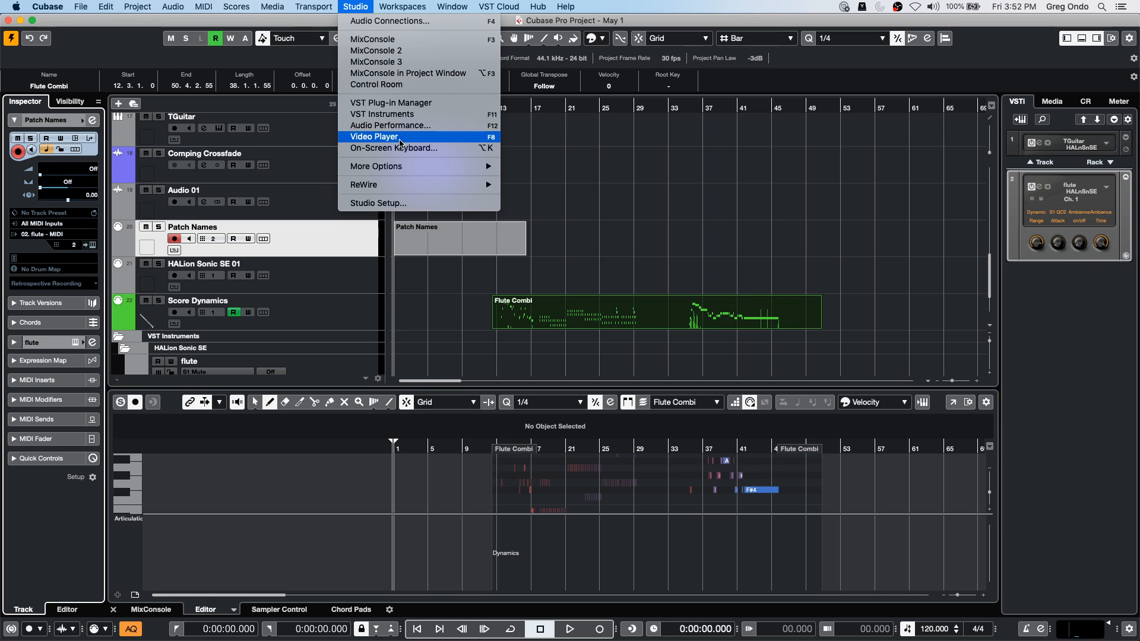
mouse_move(471, 166)
left_click(525, 177)
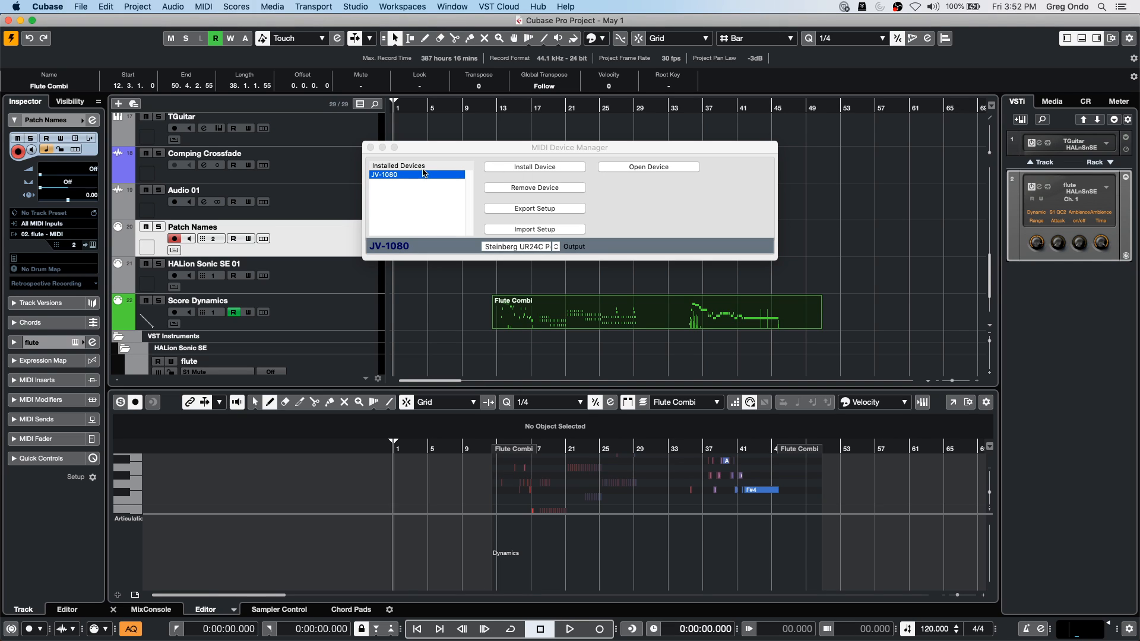
left_click(656, 168)
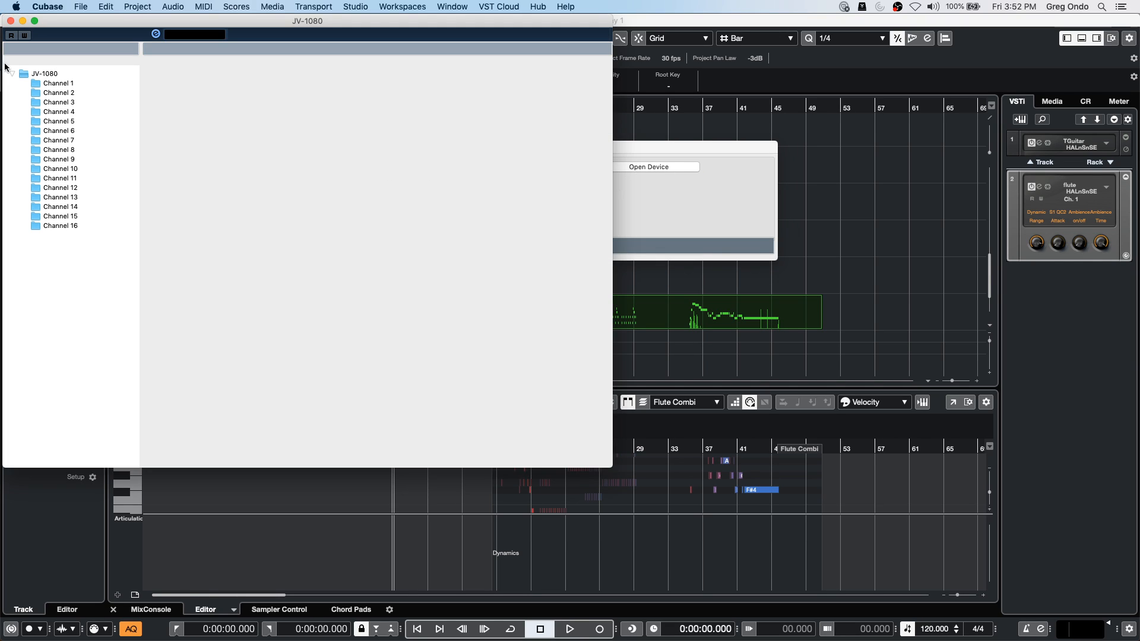
left_click(10, 21)
left_click(369, 149)
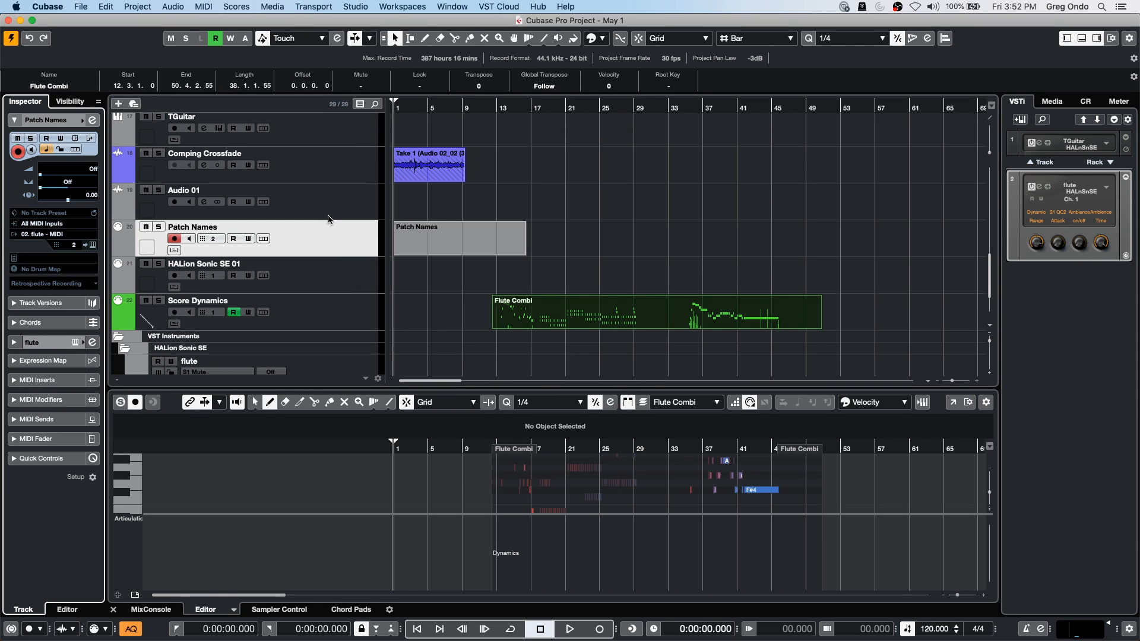
Step: Add a MIDI track below Patch Names and route its output to JV-1080 (Steinberg UR24C Port1)
right_click(330, 221)
mouse_move(395, 228)
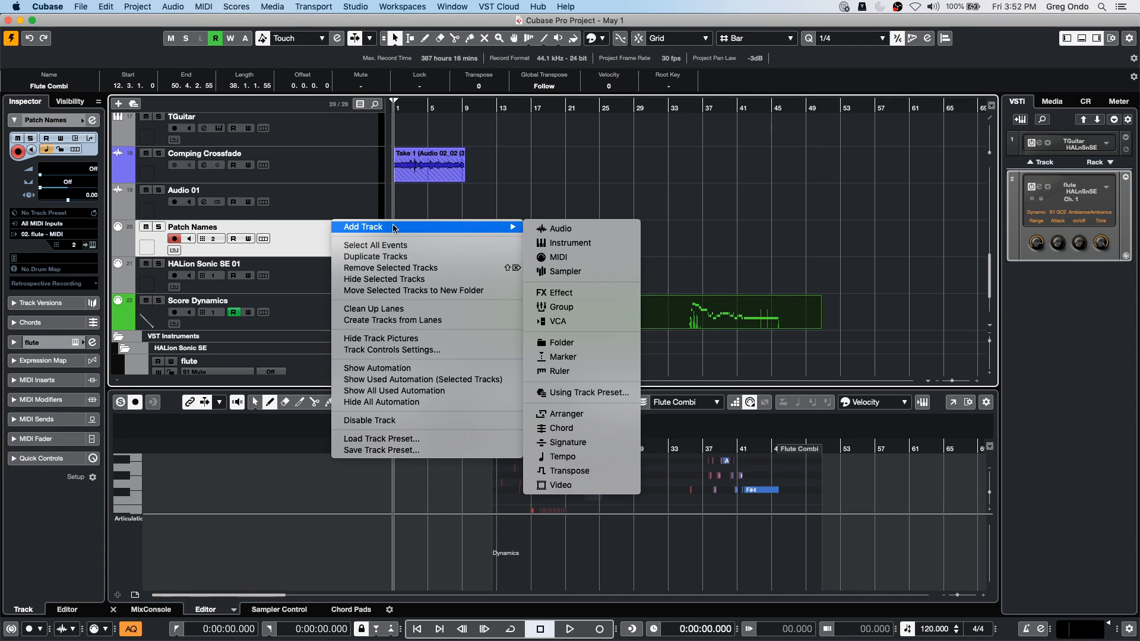
left_click(569, 259)
left_click(646, 269)
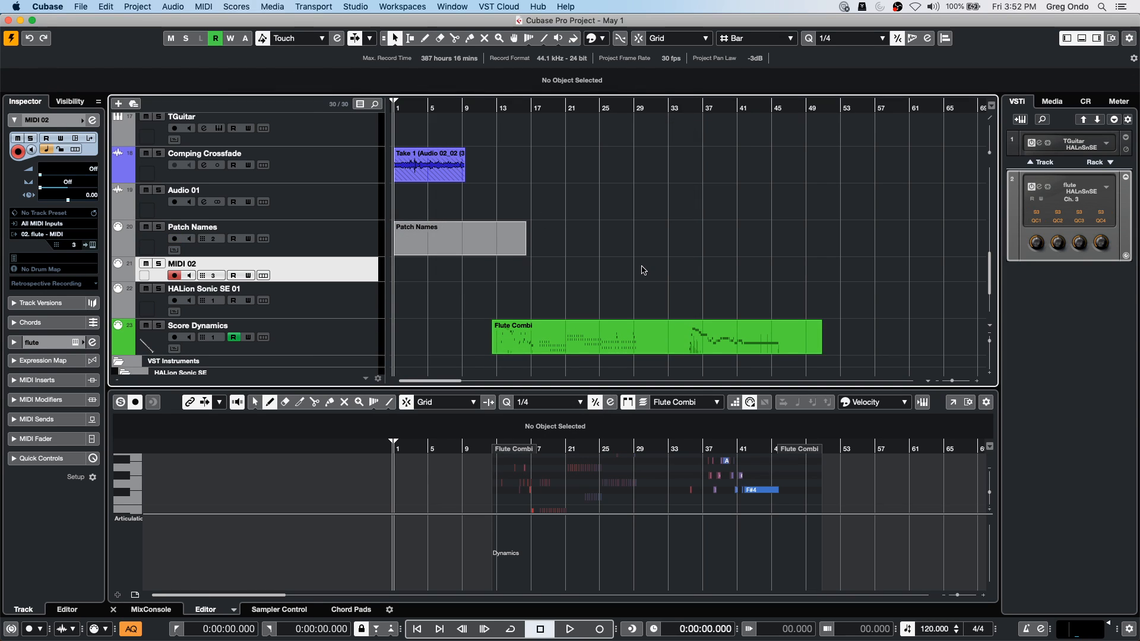
left_click(51, 235)
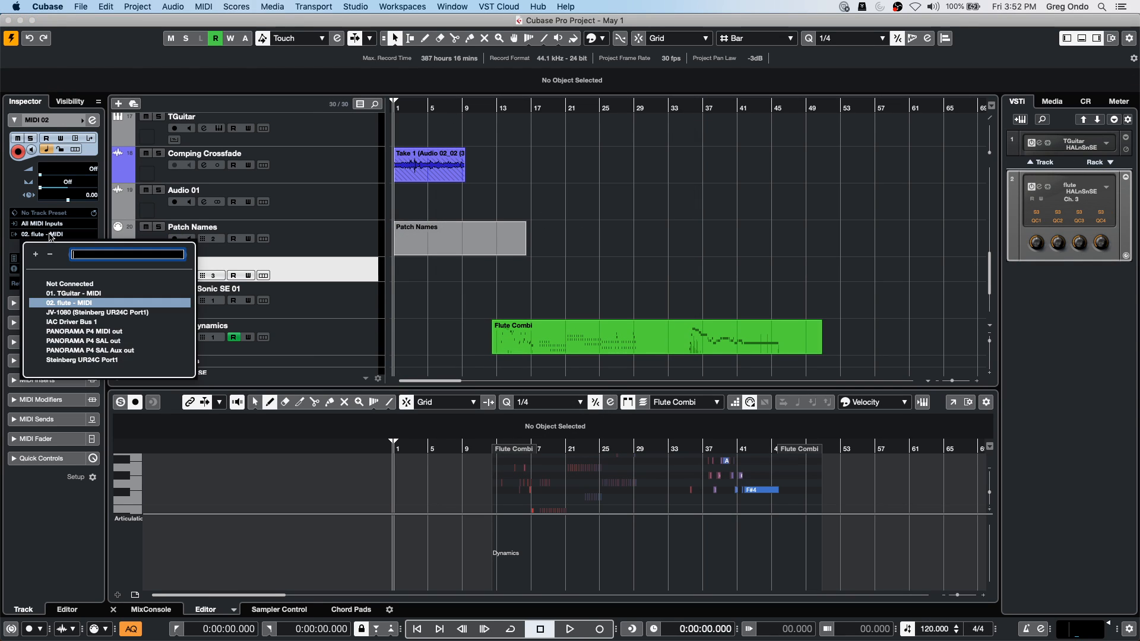
left_click(148, 313)
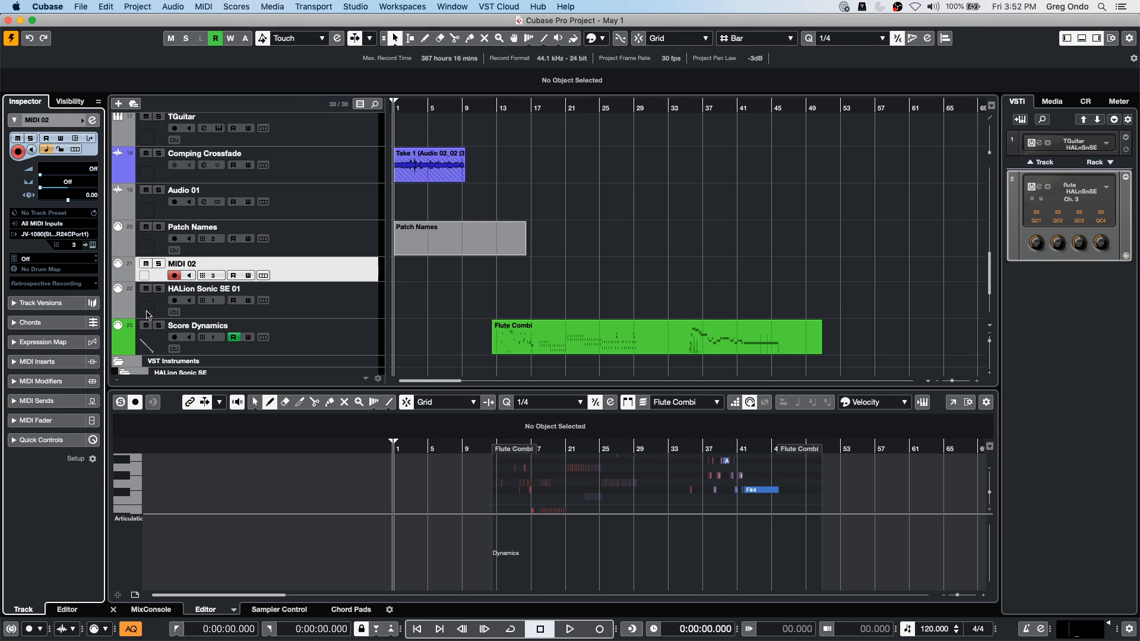
left_click(49, 270)
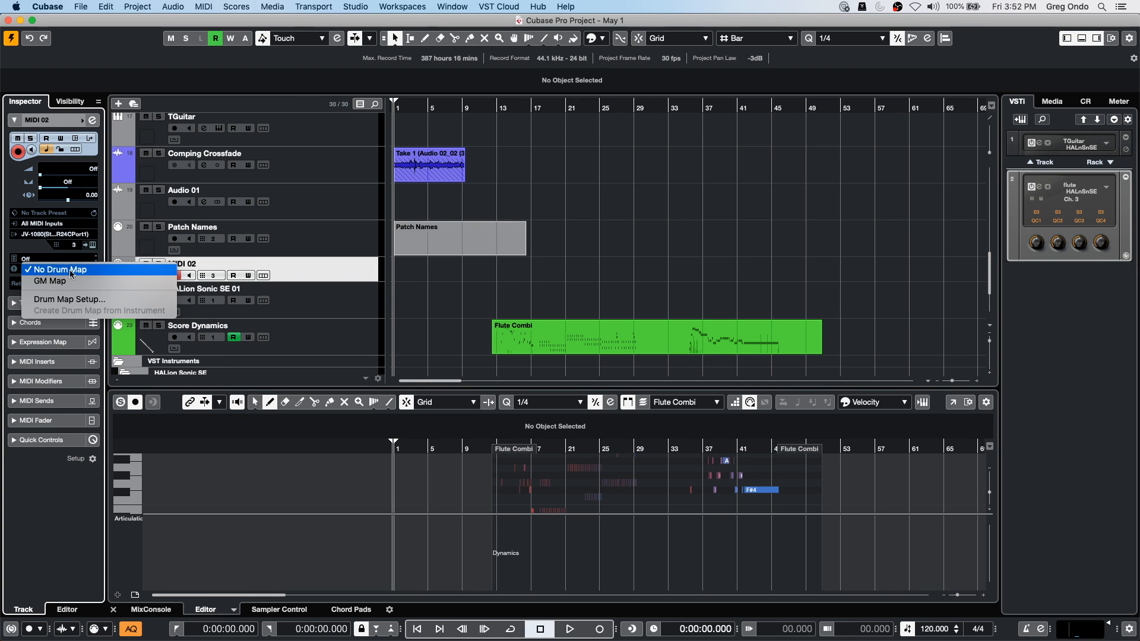
left_click(342, 270)
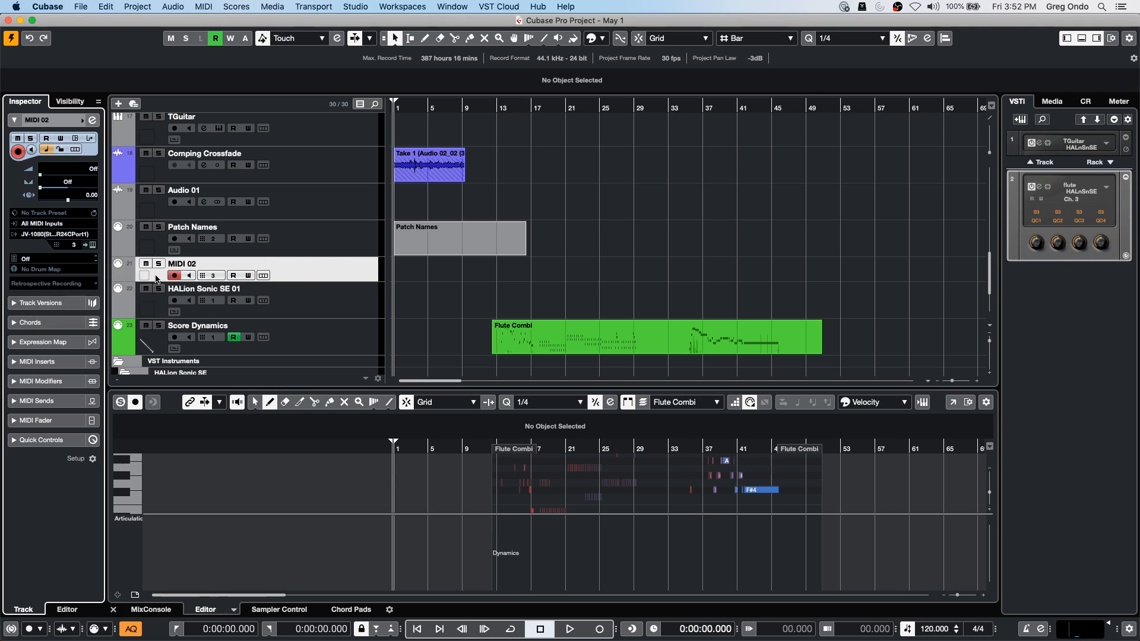
left_click(46, 271)
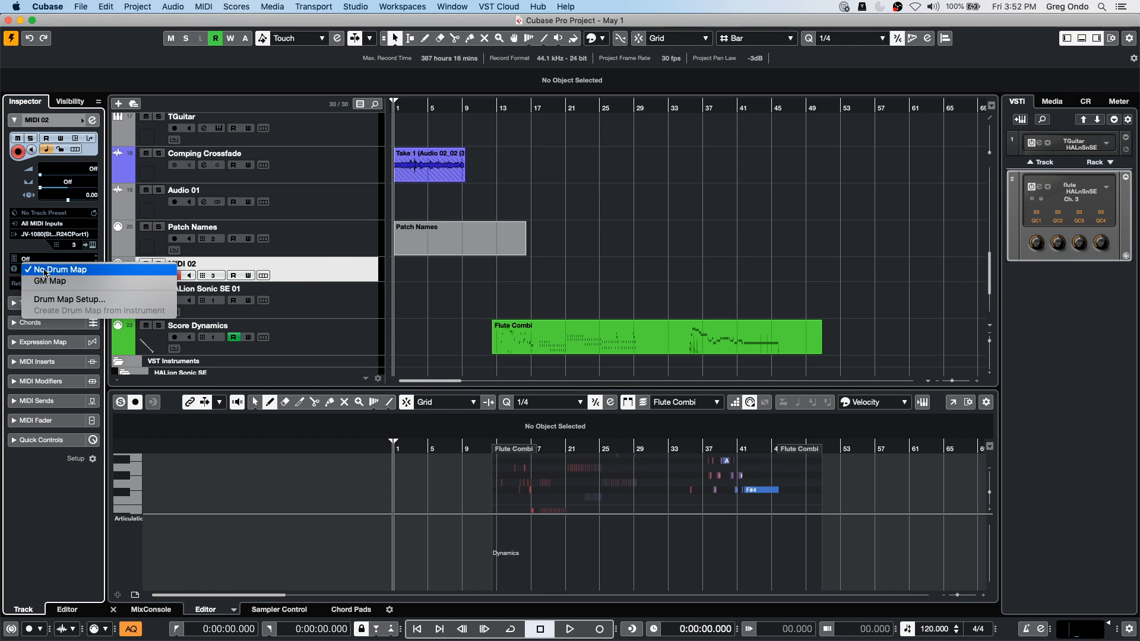
left_click(35, 252)
Step: Expand Group 3 in the JV-1080 patch list and assign the Terminate patch to the MIDI 02 track
left_click(80, 269)
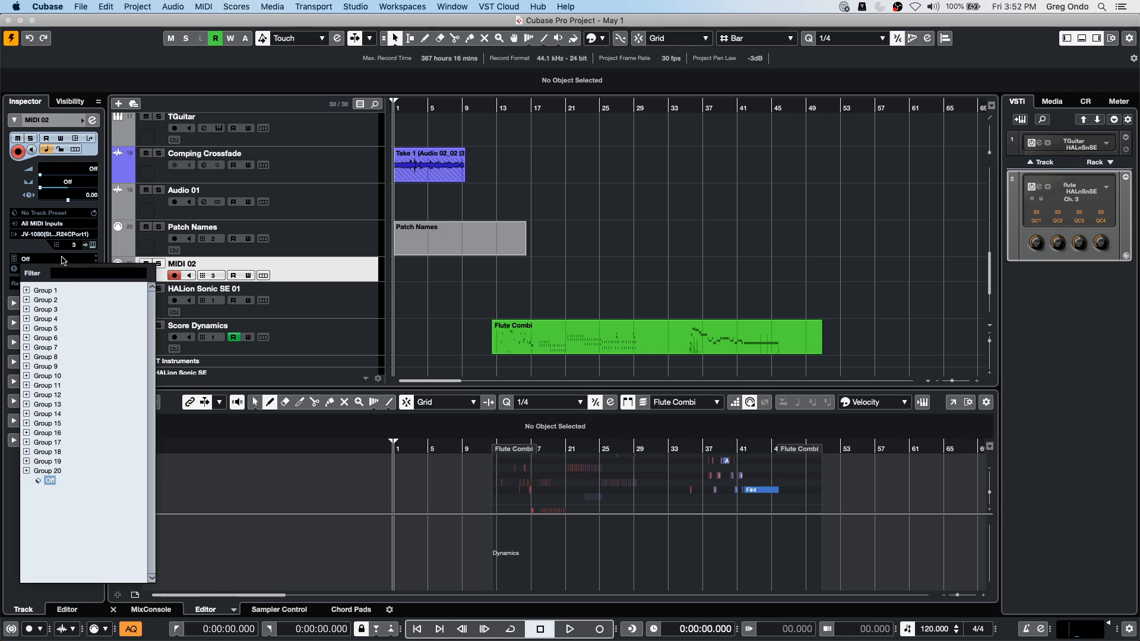
left_click(27, 309)
left_click(72, 347)
left_click(71, 395)
left_click(450, 270)
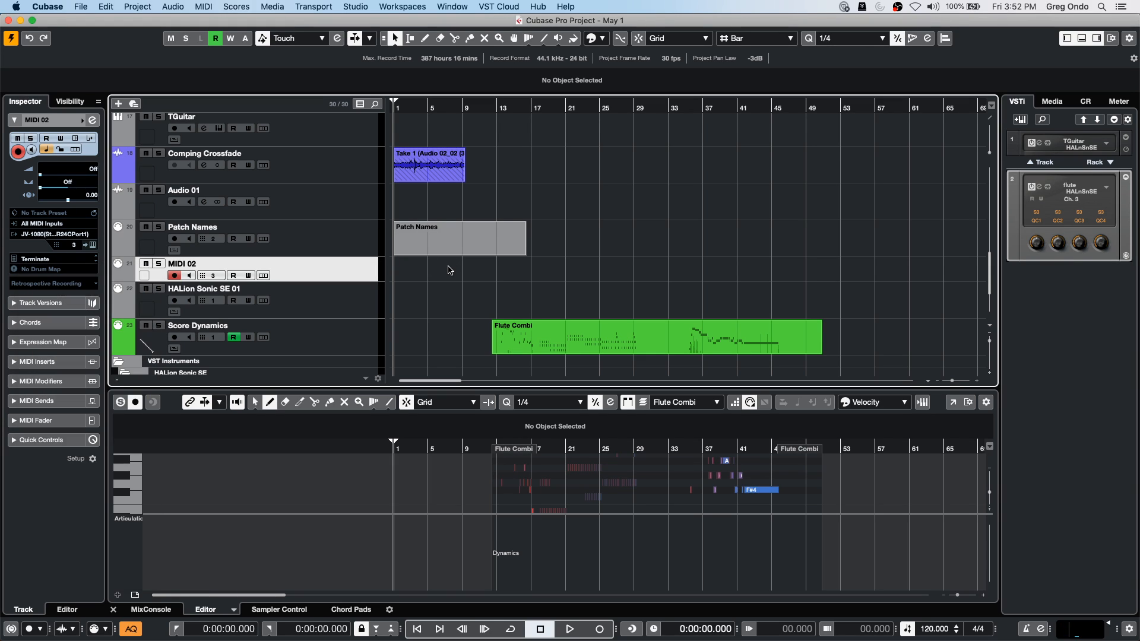
Step: Move the Patch Names part onto the MIDI 02 track and set that track's patch to House Piano from Group 3
left_click(463, 231)
left_click(429, 108)
left_click_drag(429, 108, 510, 101)
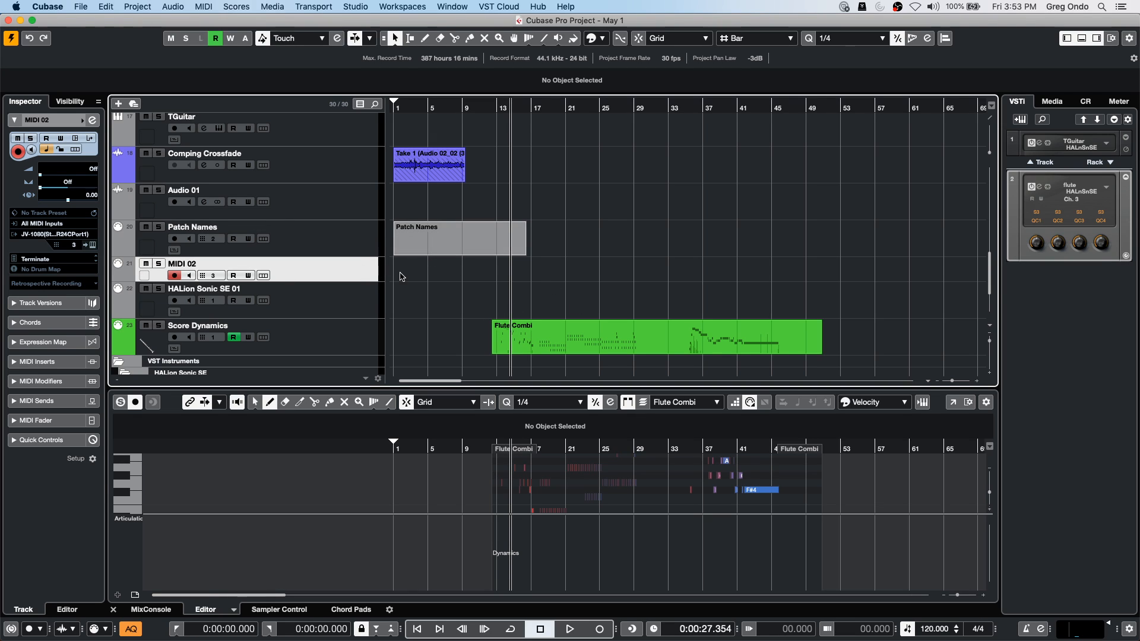
left_click_drag(434, 250, 383, 264)
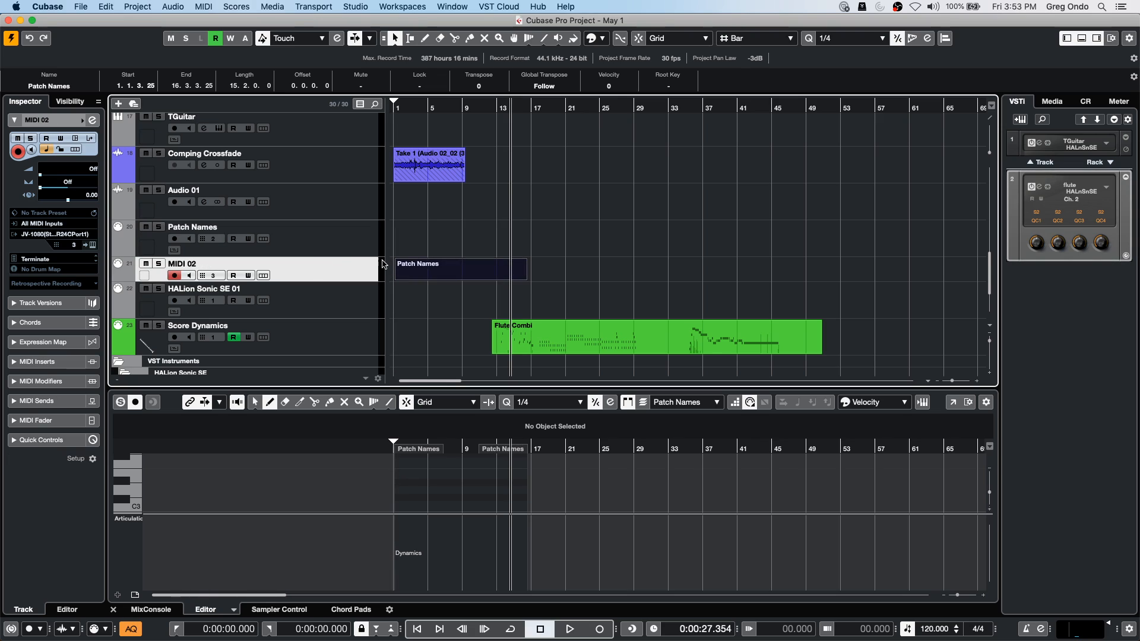
left_click(48, 260)
left_click(62, 414)
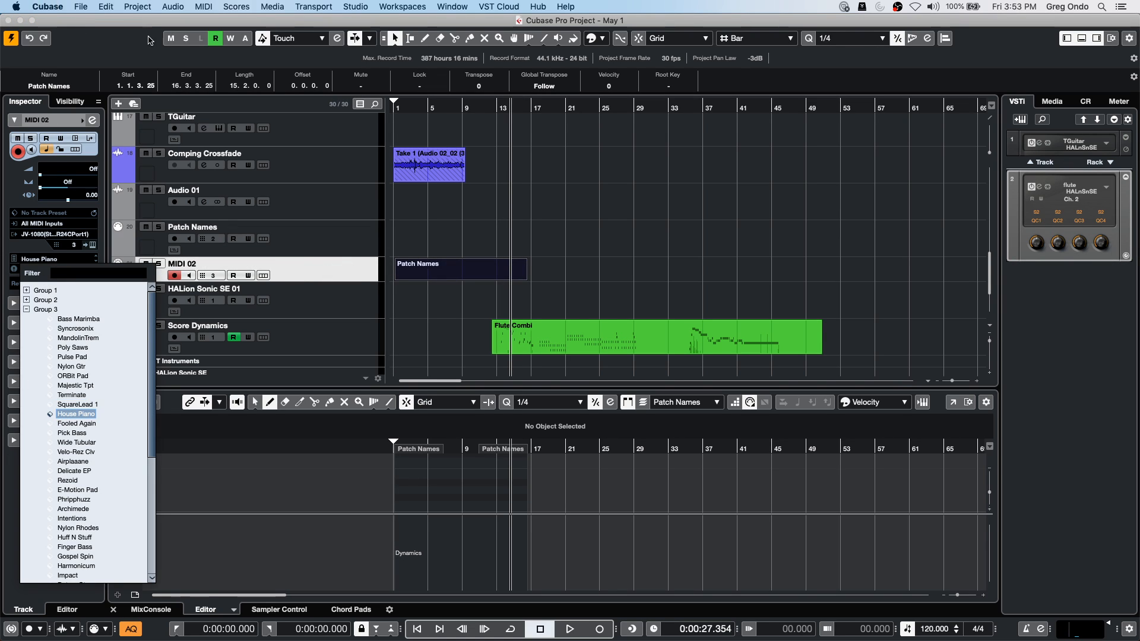
Step: Open the Patch Names part in the List Editor and move the editor window aside to reveal the track list
left_click(201, 6)
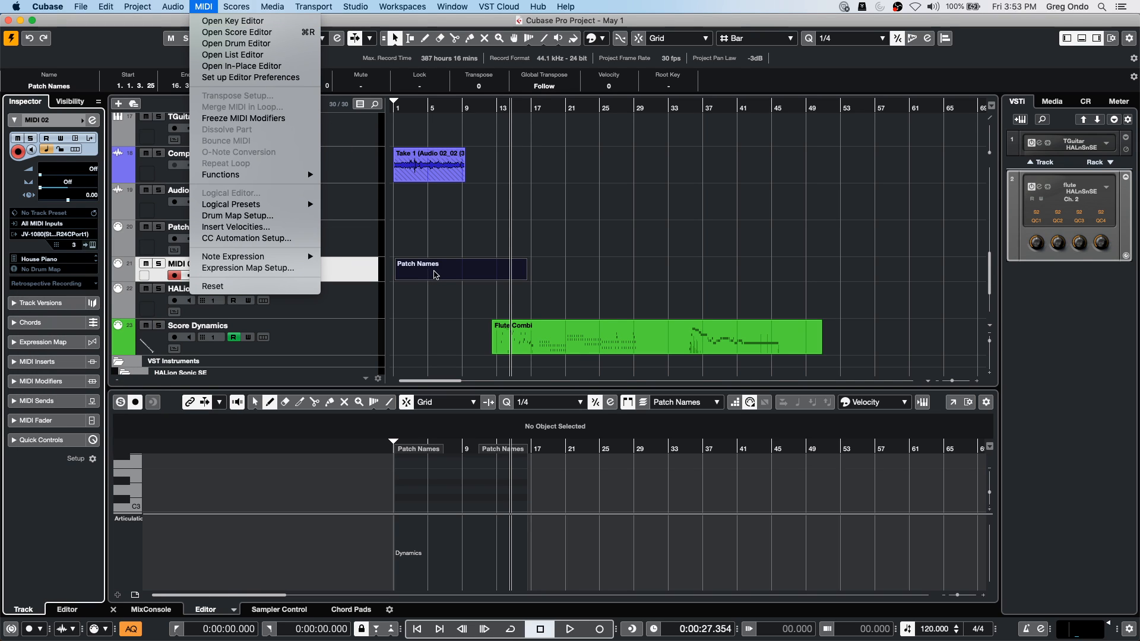
left_click(435, 274)
left_click(436, 274)
left_click(436, 274)
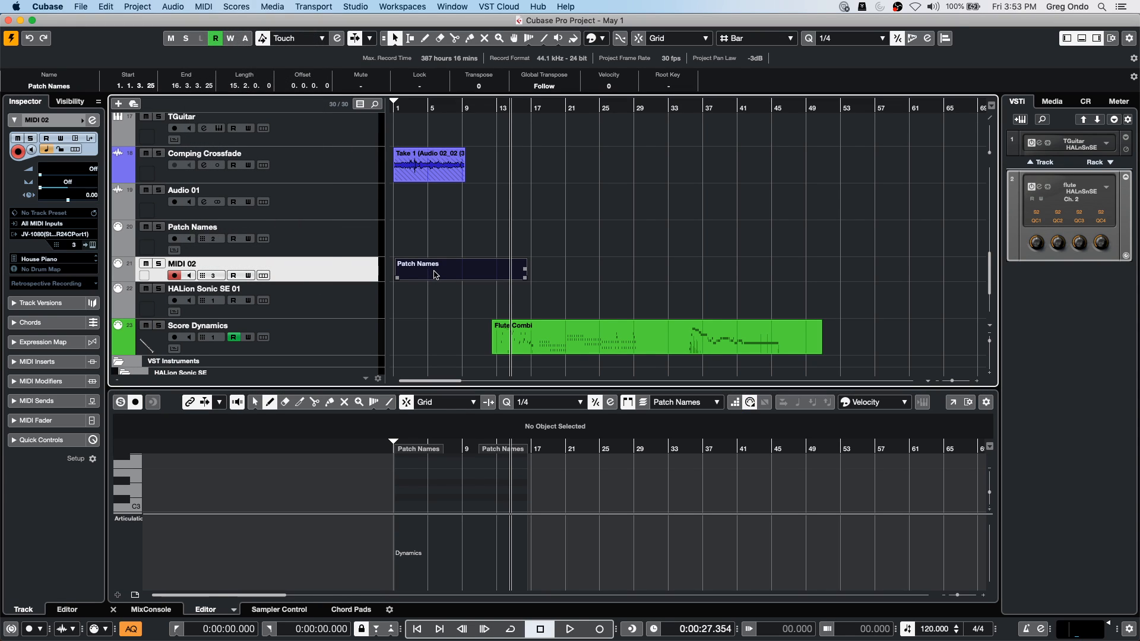
left_click(270, 7)
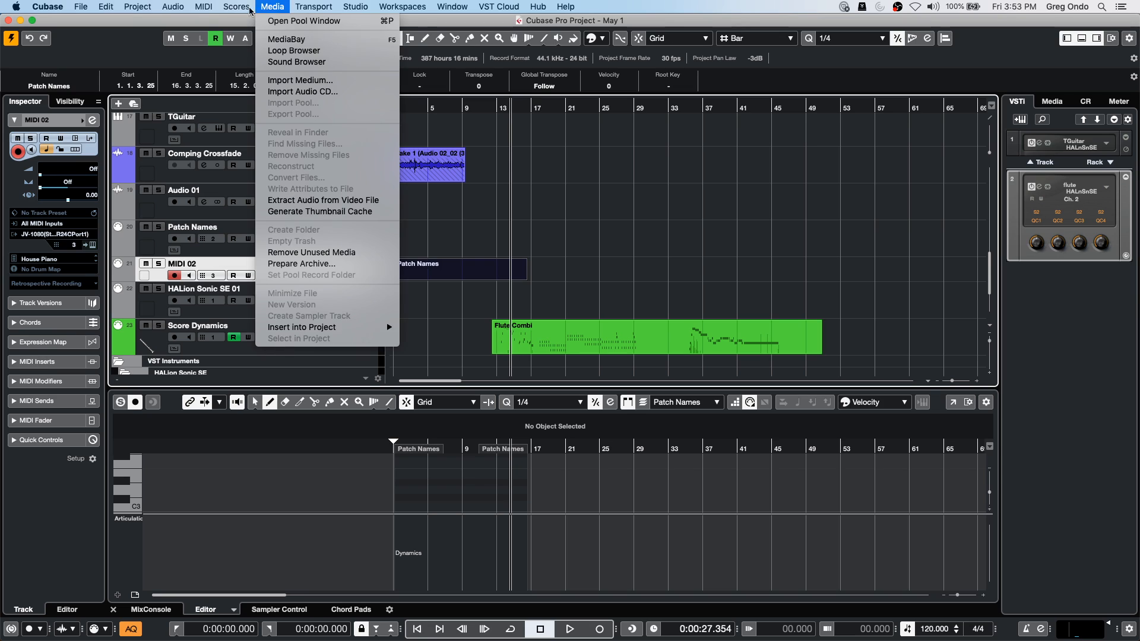
mouse_move(170, 12)
mouse_move(208, 10)
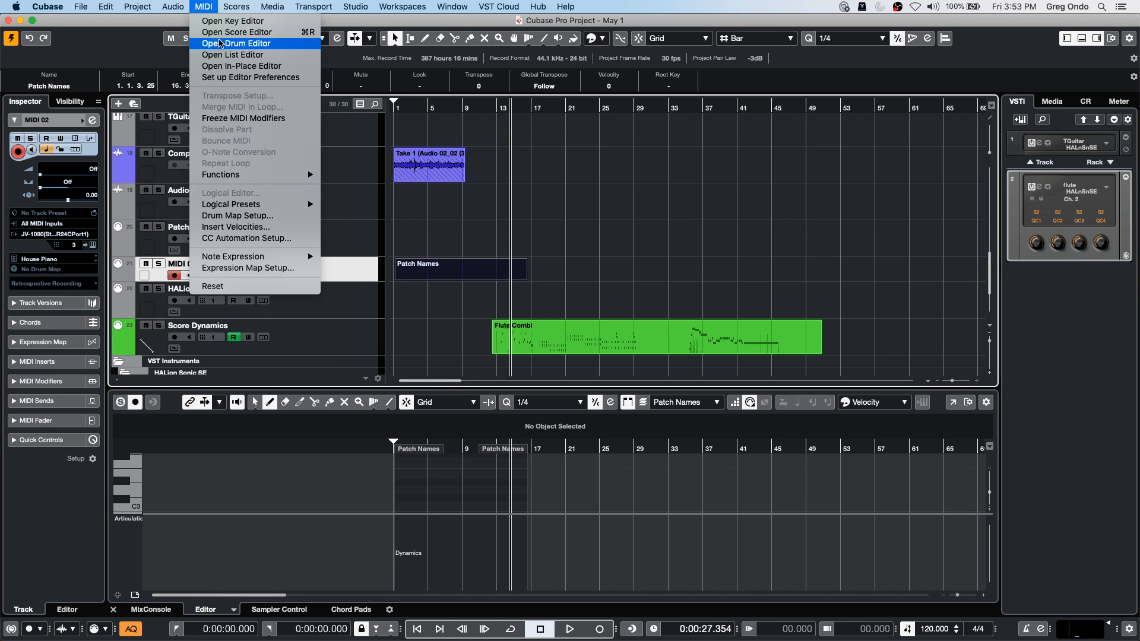
left_click(229, 55)
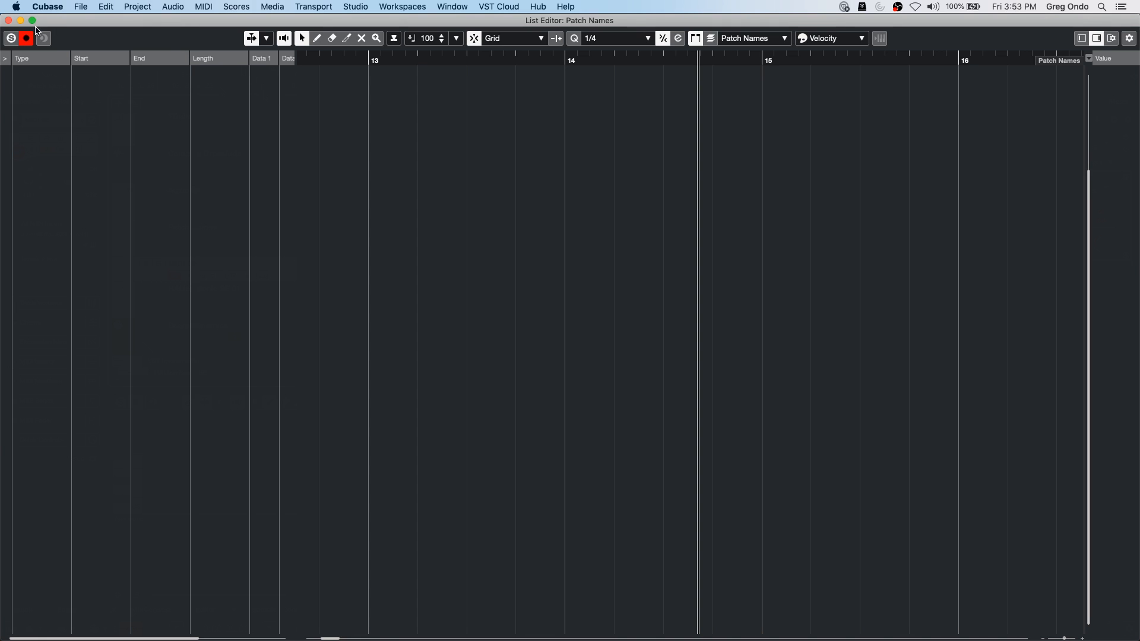
left_click_drag(51, 22, 650, 68)
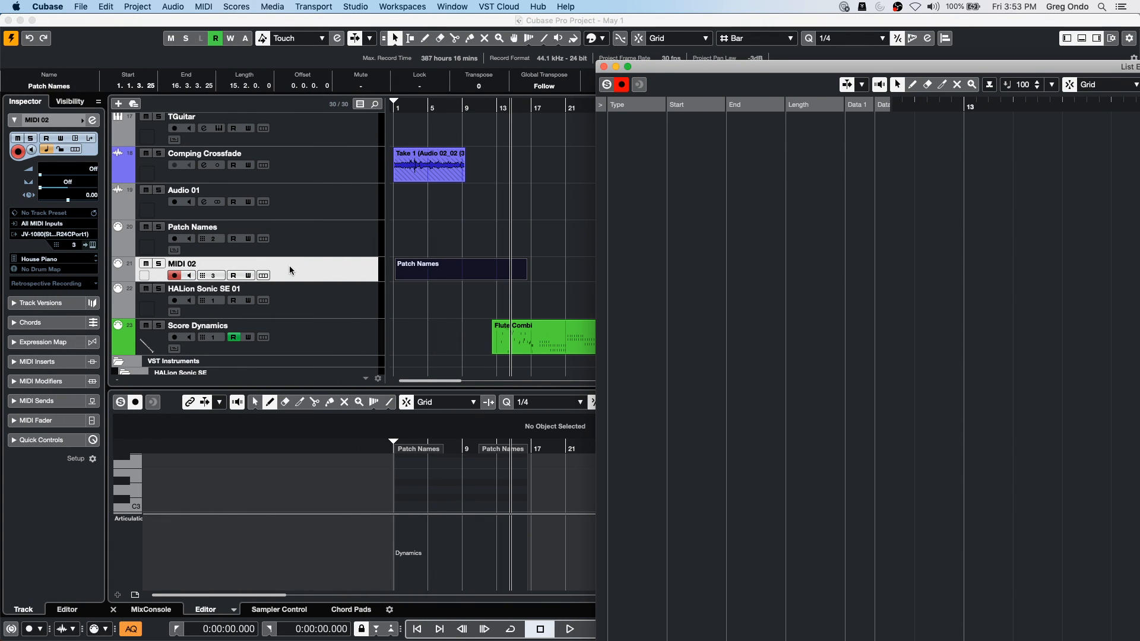
Step: Return to the project window, select the Patch Names part on MIDI 02 and show it in the List Editor again
left_click(172, 6)
mouse_move(205, 7)
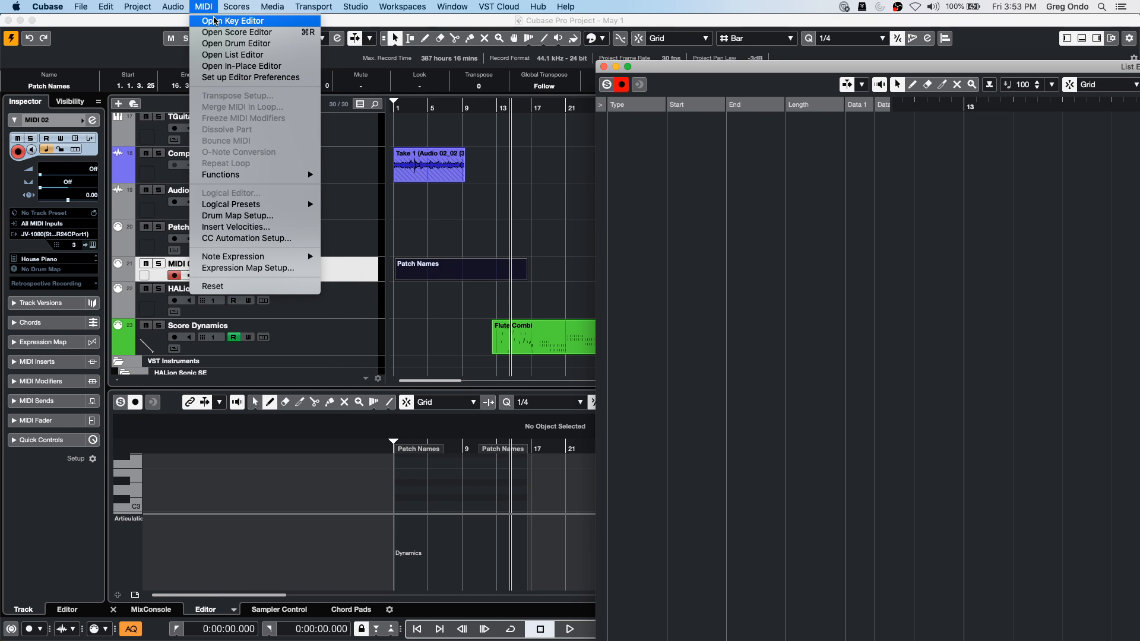
left_click(406, 248)
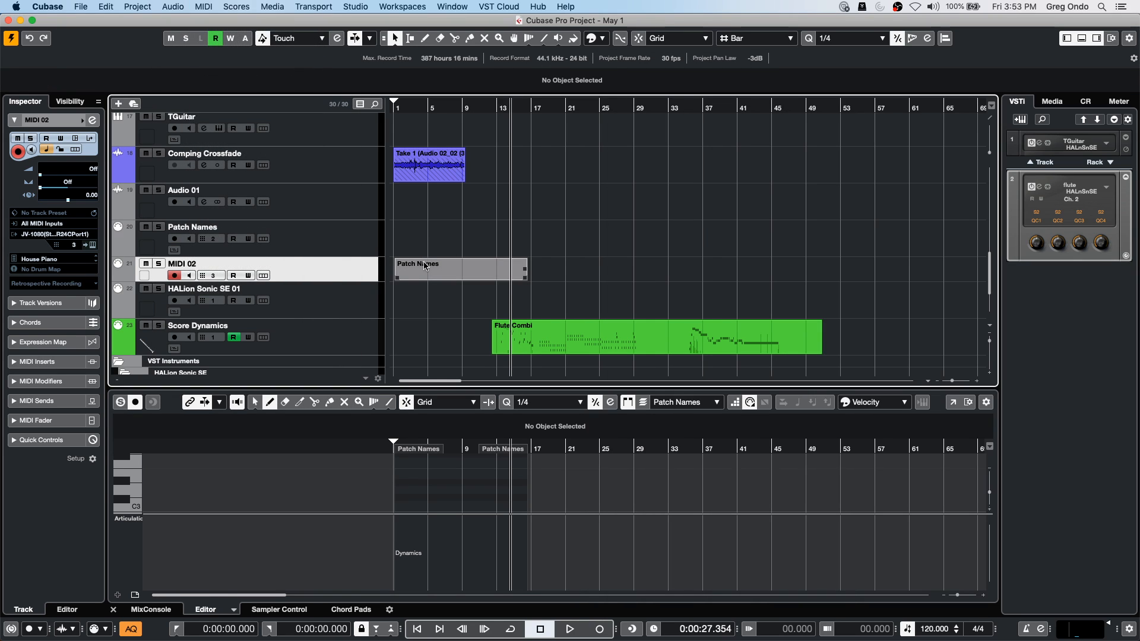
left_click(202, 6)
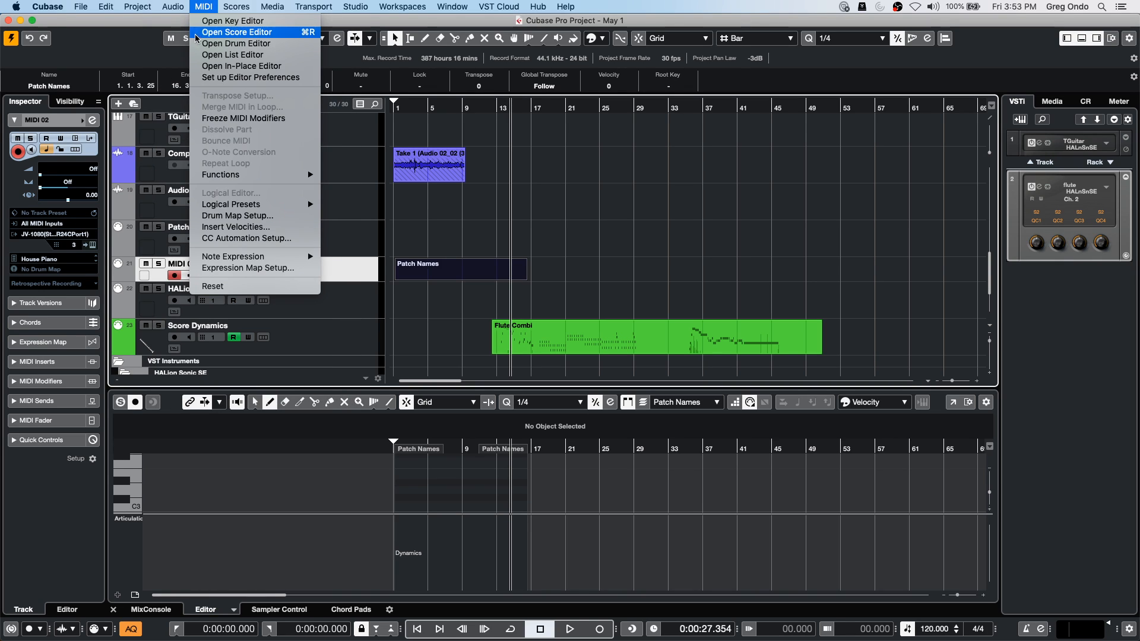
left_click(219, 121)
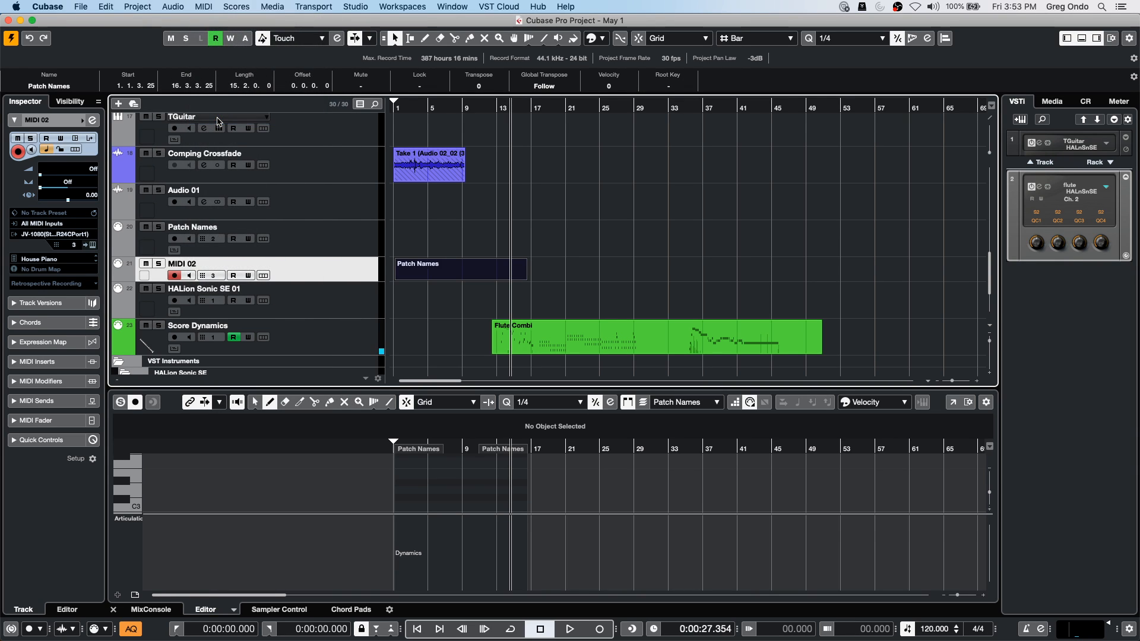
left_click(204, 6)
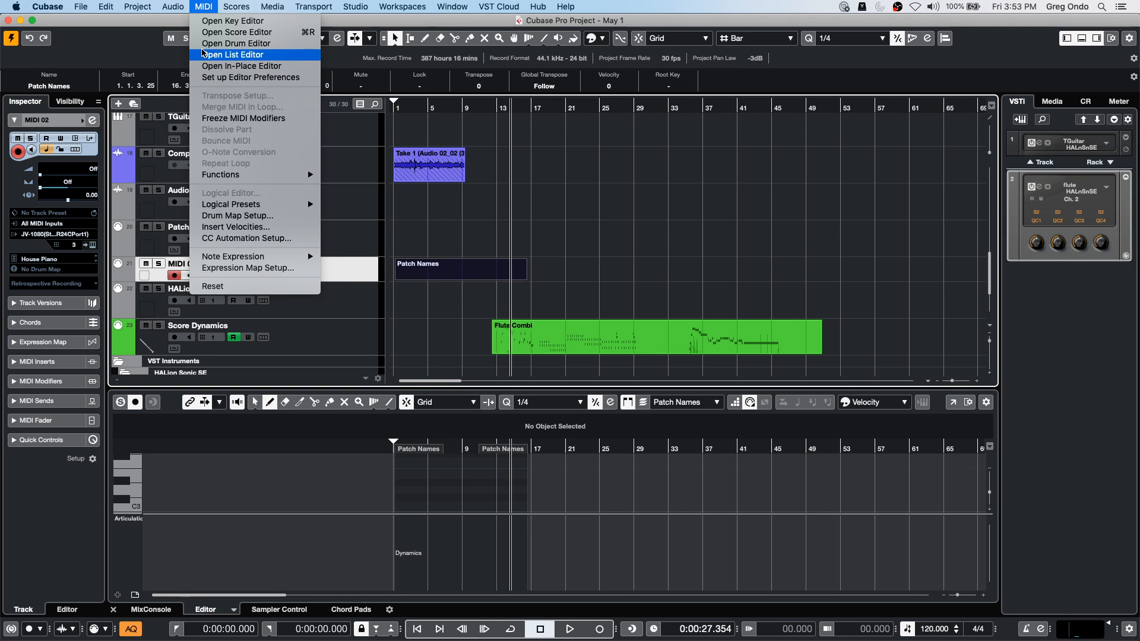
left_click(203, 54)
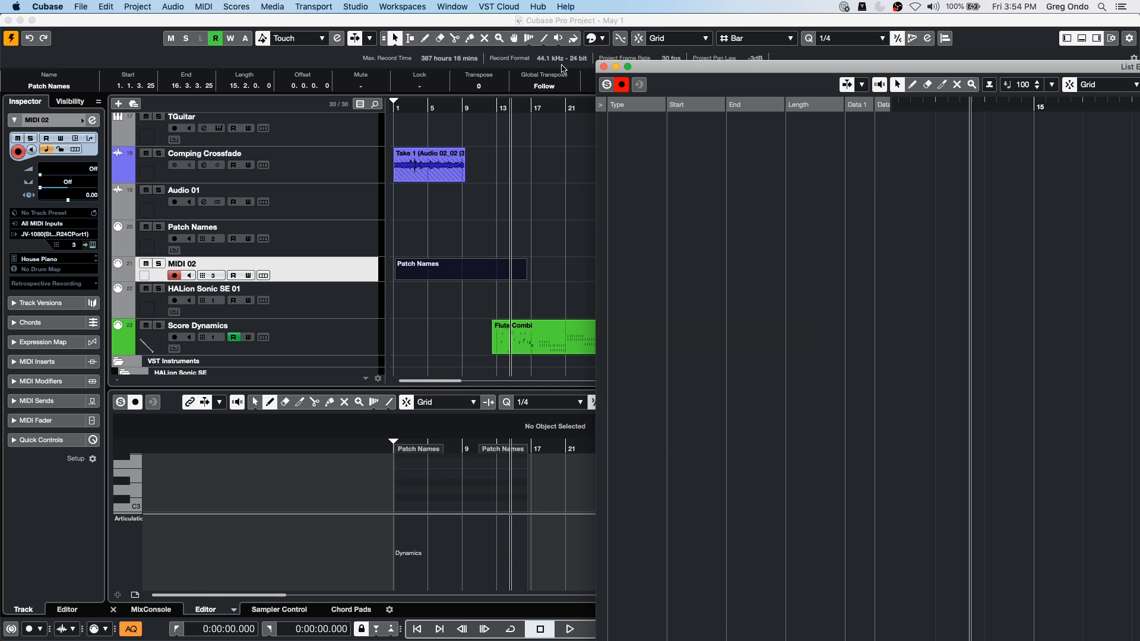
Step: Close the List Editor and open the Patch Names part in the Key Editor below the arrangement
left_click(604, 66)
left_click(429, 282)
left_click(430, 281)
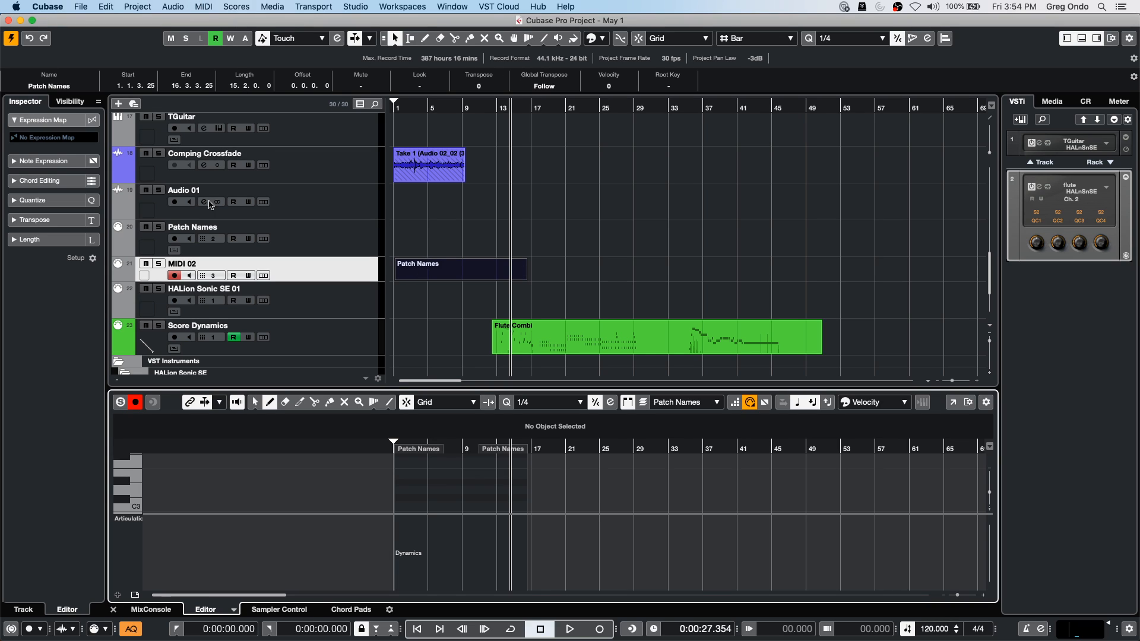
Step: Select the Patch Names track and the MIDI 02 track in turn to compare their output and patch settings
left_click(300, 241)
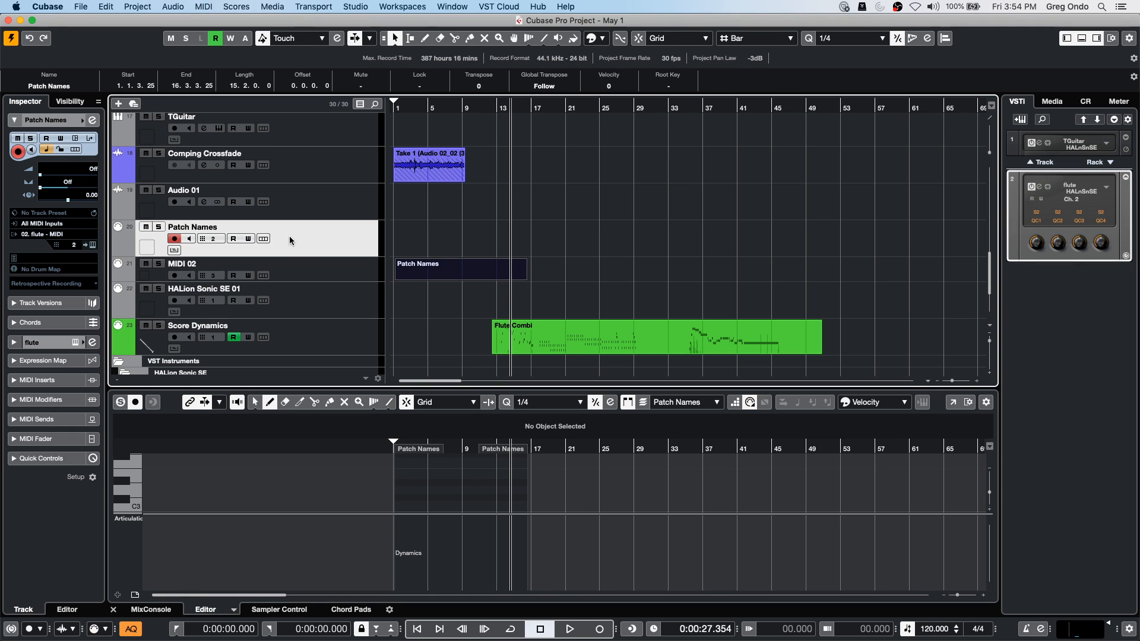
left_click(204, 6)
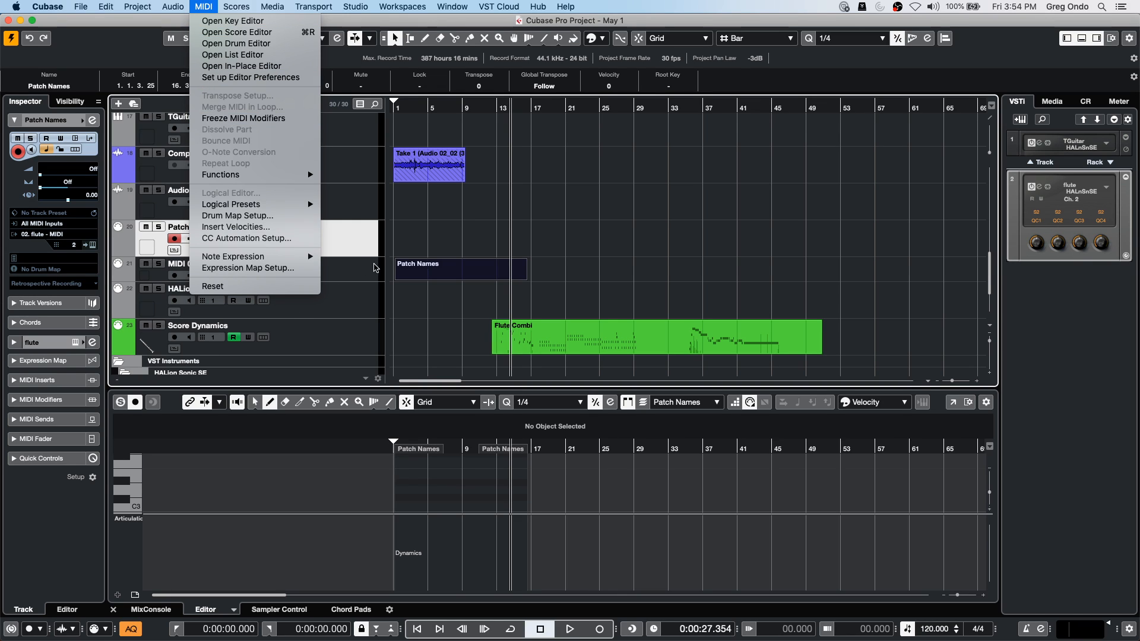
left_click(362, 266)
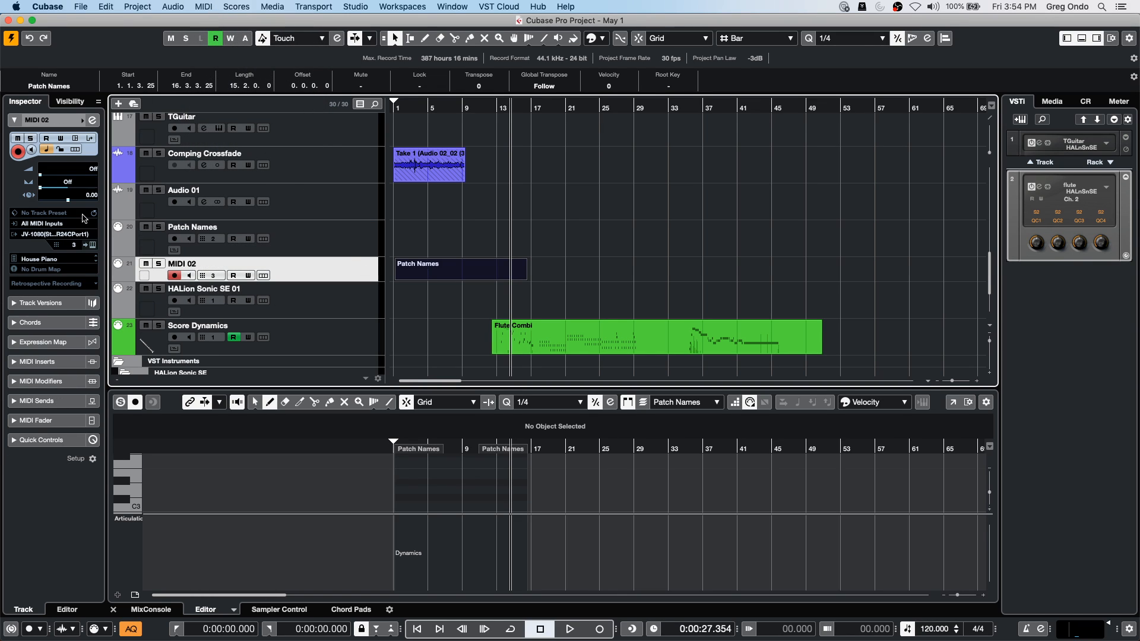
left_click(427, 271)
scroll(455, 240, "down", 1)
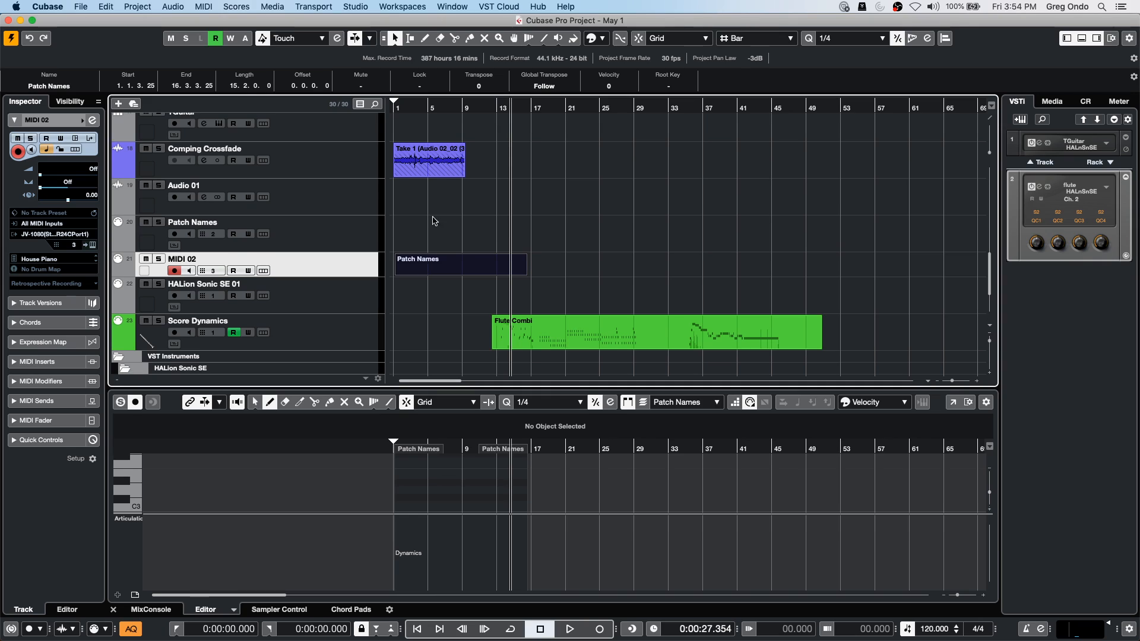
Step: Select the TGuitar track, open its HALion Sonic SE instrument and move the instrument window clear of the track inspector
left_click(326, 132)
scroll(416, 179, "up", 4)
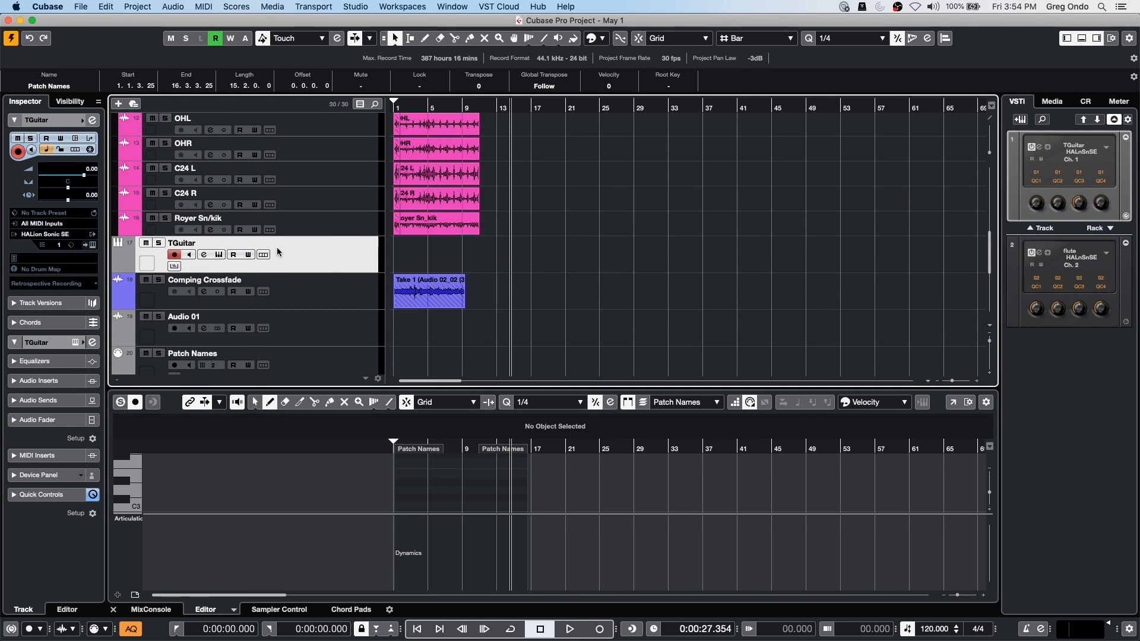
left_click(203, 255)
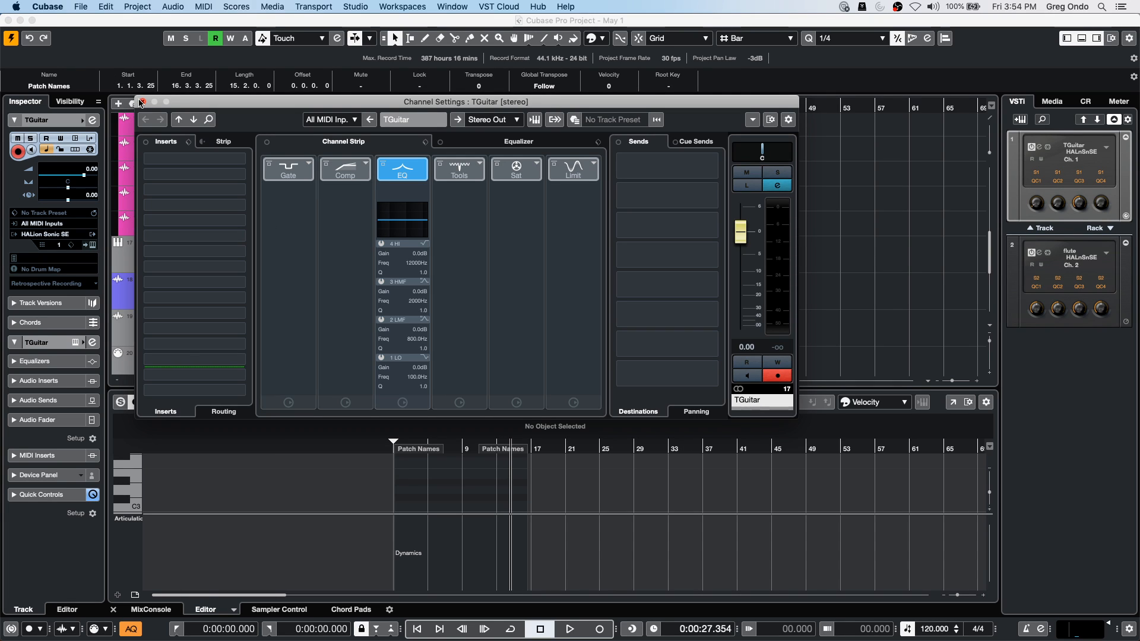
left_click(143, 102)
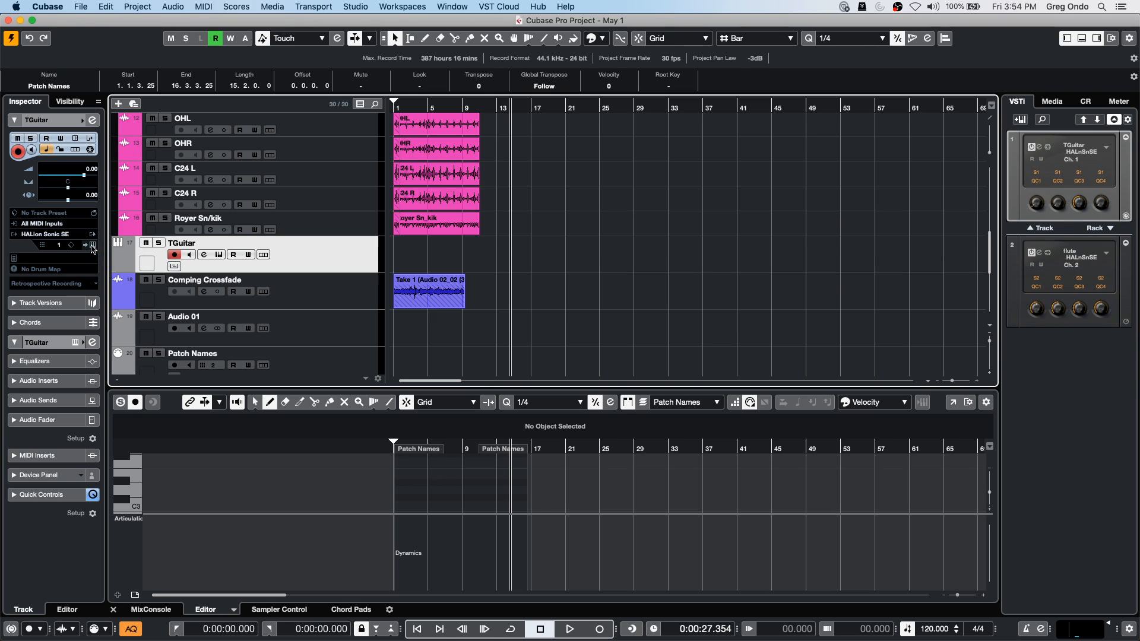
left_click(92, 245)
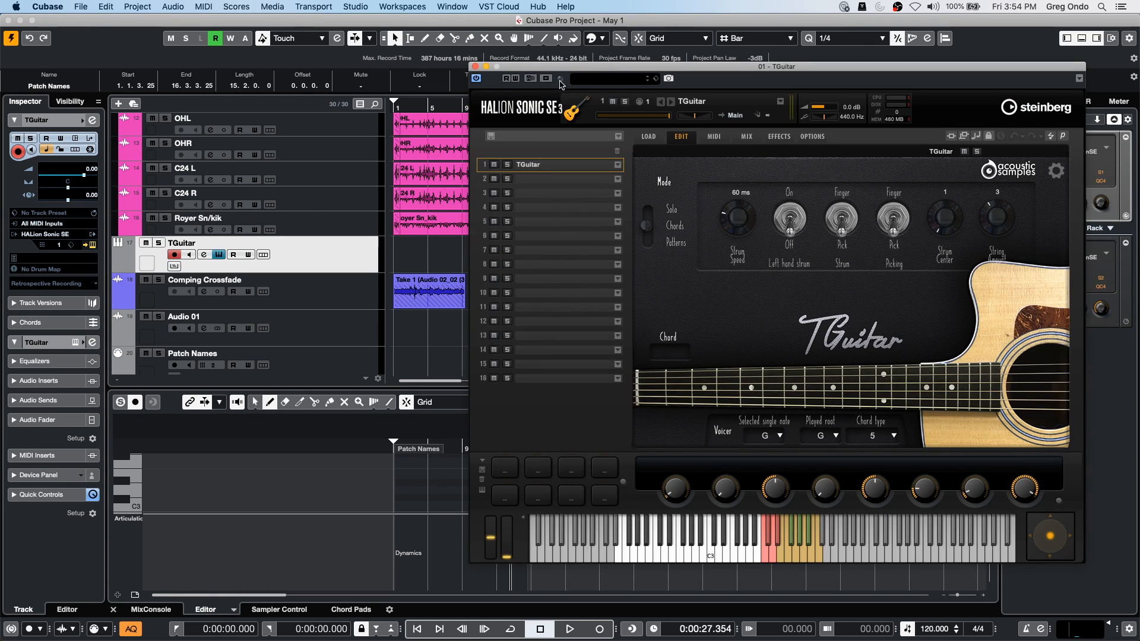
left_click_drag(591, 70, 354, 54)
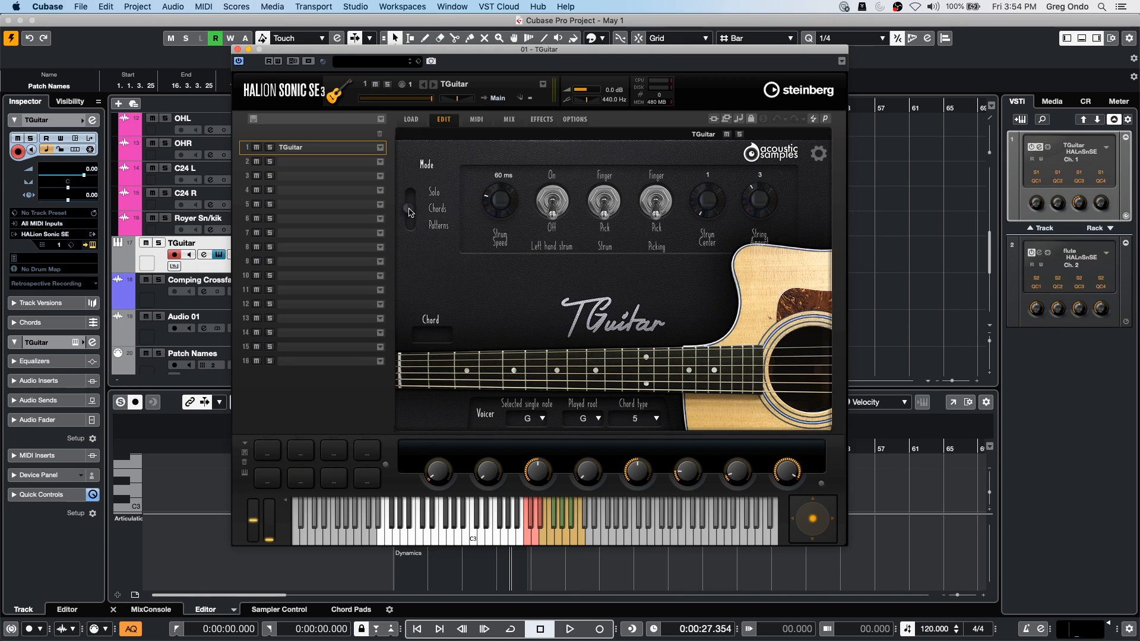
Step: Try TGuitar's Patterns mode, return it to Chords mode and run playback to audition the chords
left_click_drag(409, 213, 410, 229)
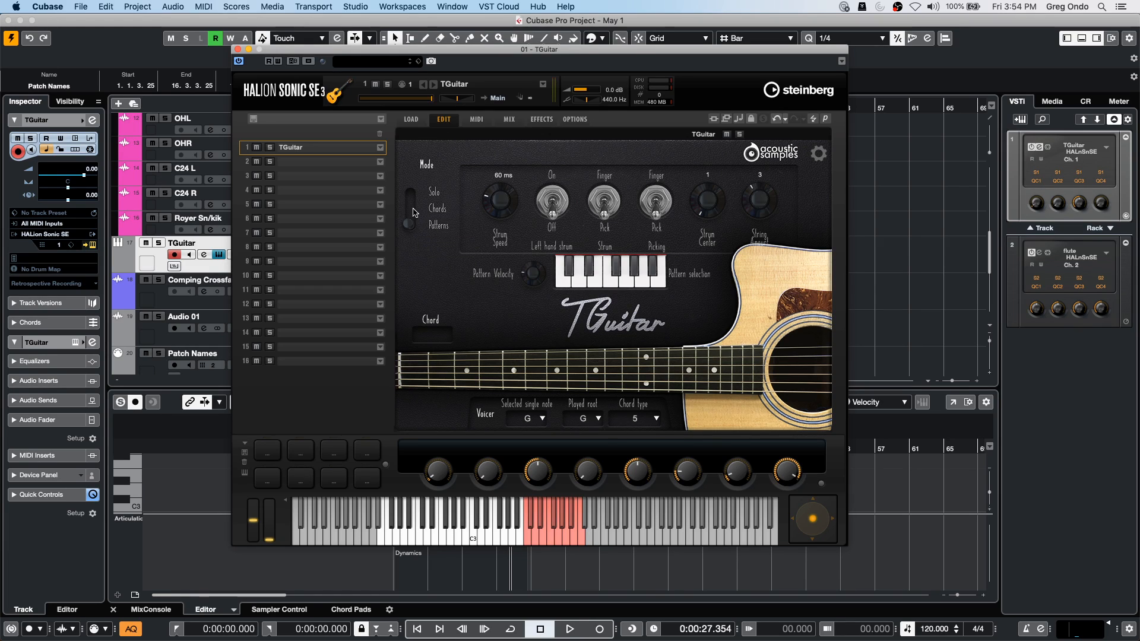
left_click_drag(410, 223, 412, 211)
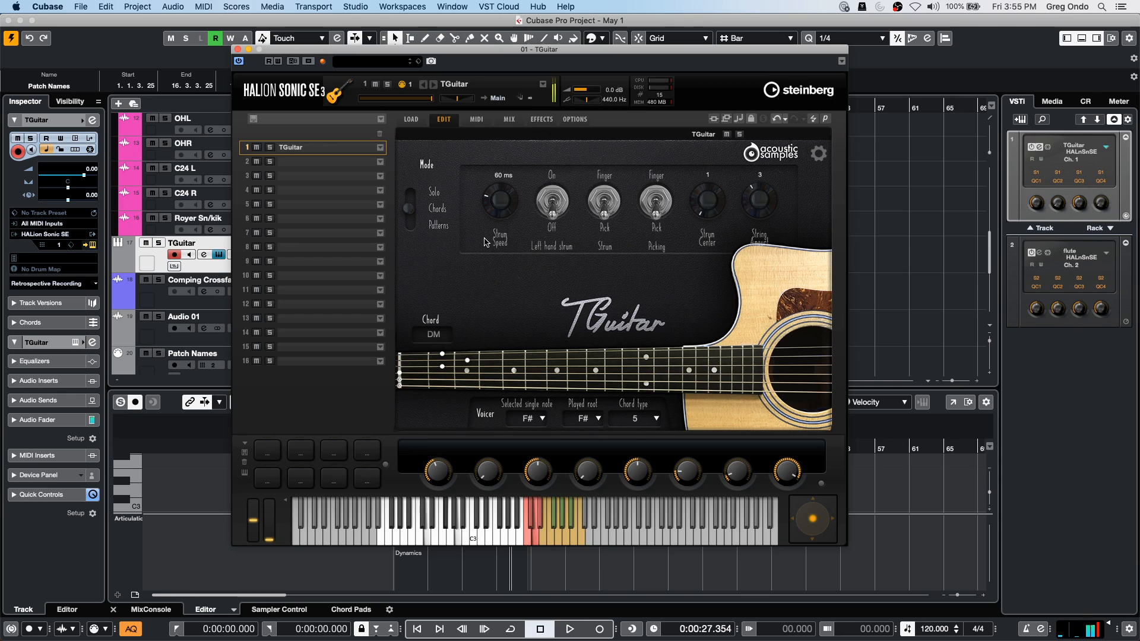
key("space")
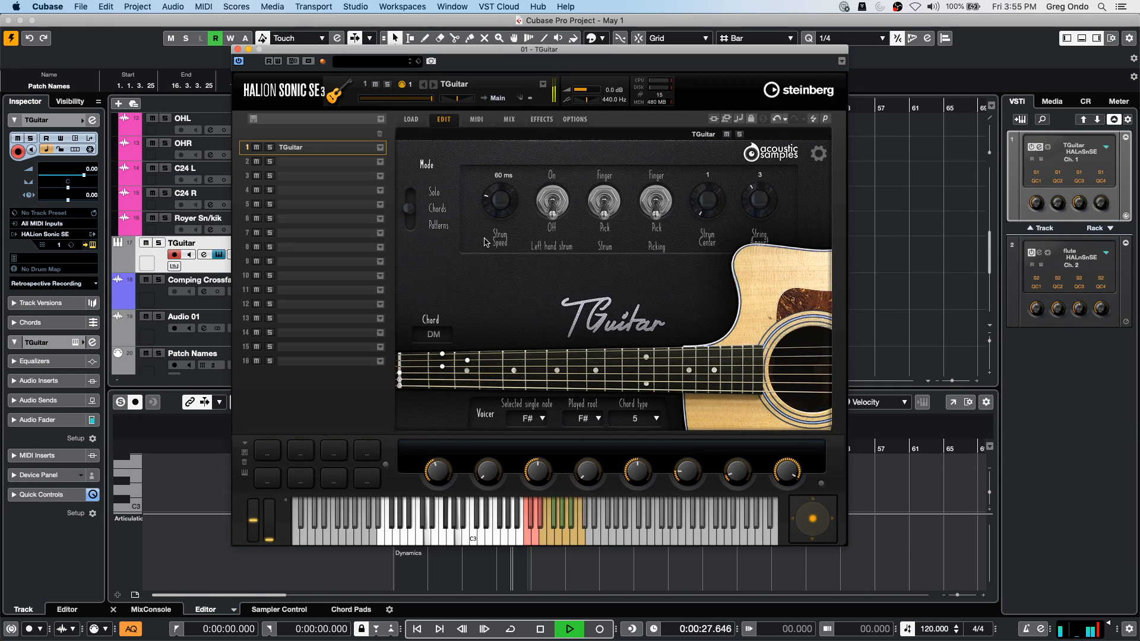
key("space")
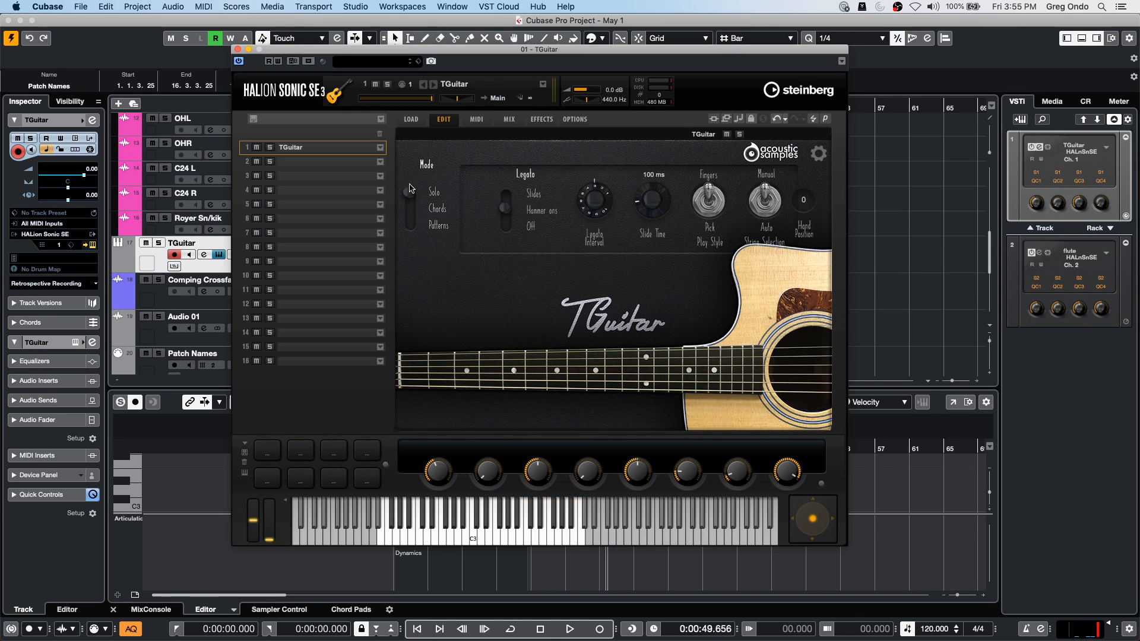
Step: Switch TGuitar to Patterns mode and assign Pop-pattern01 - 70 and Pop-pattern19 - 80 to the first two pattern selection keys
left_click(417, 222)
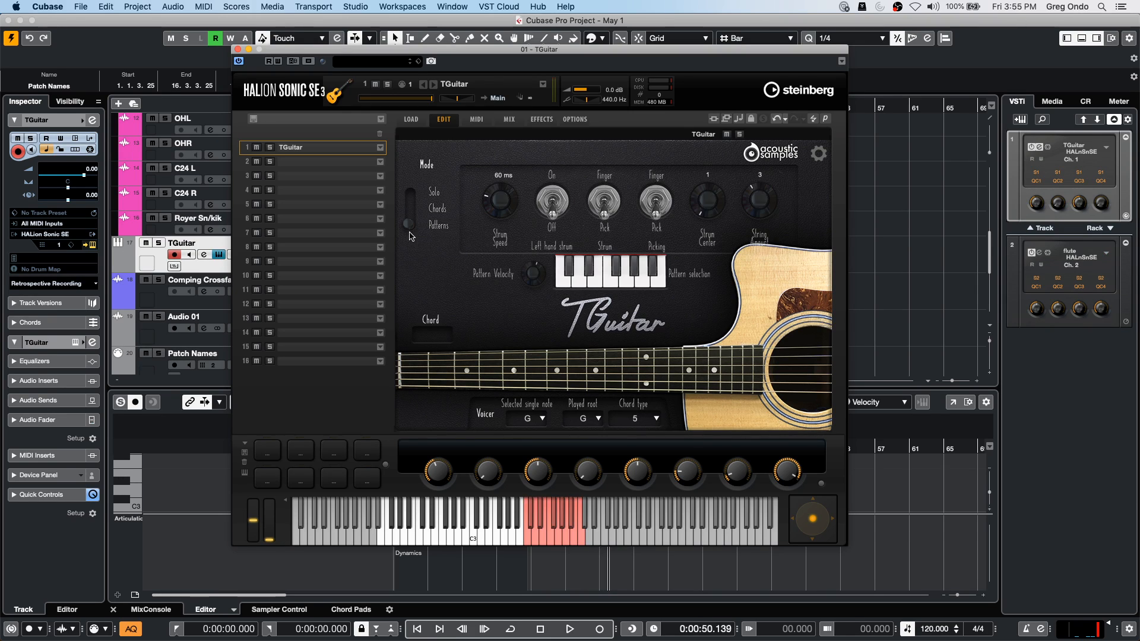
left_click(564, 283)
mouse_move(565, 284)
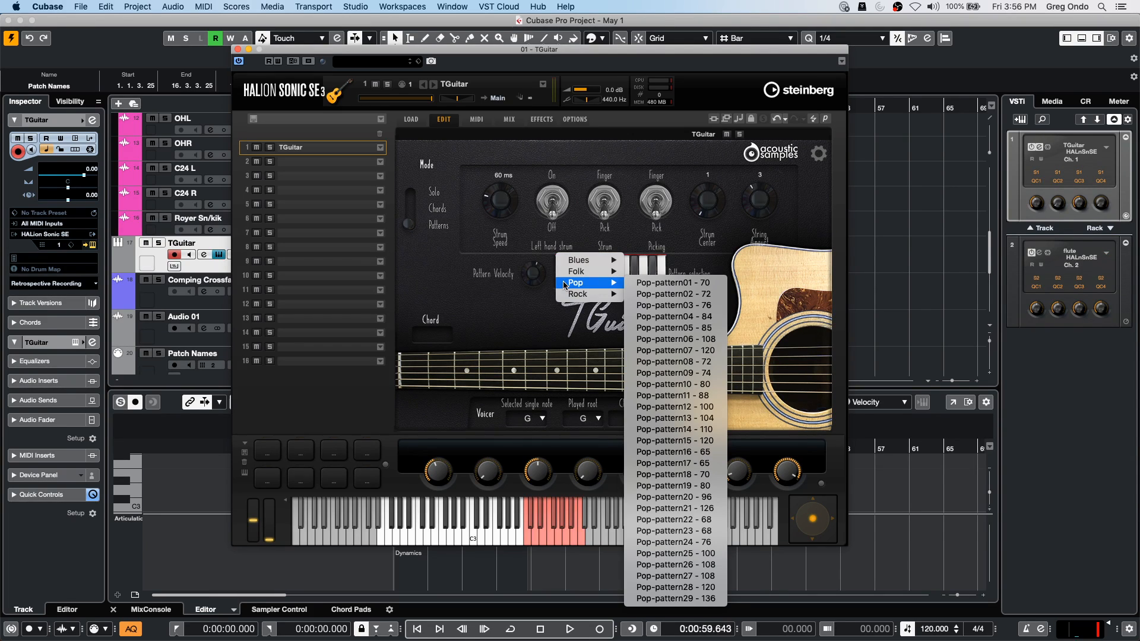
left_click(655, 283)
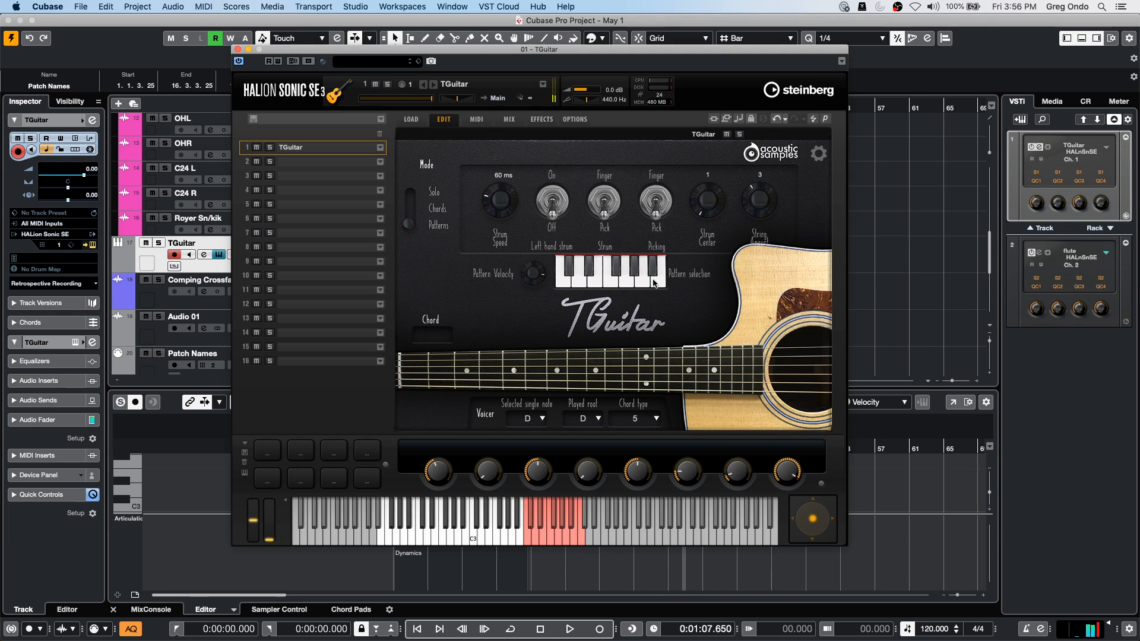
left_click(579, 282)
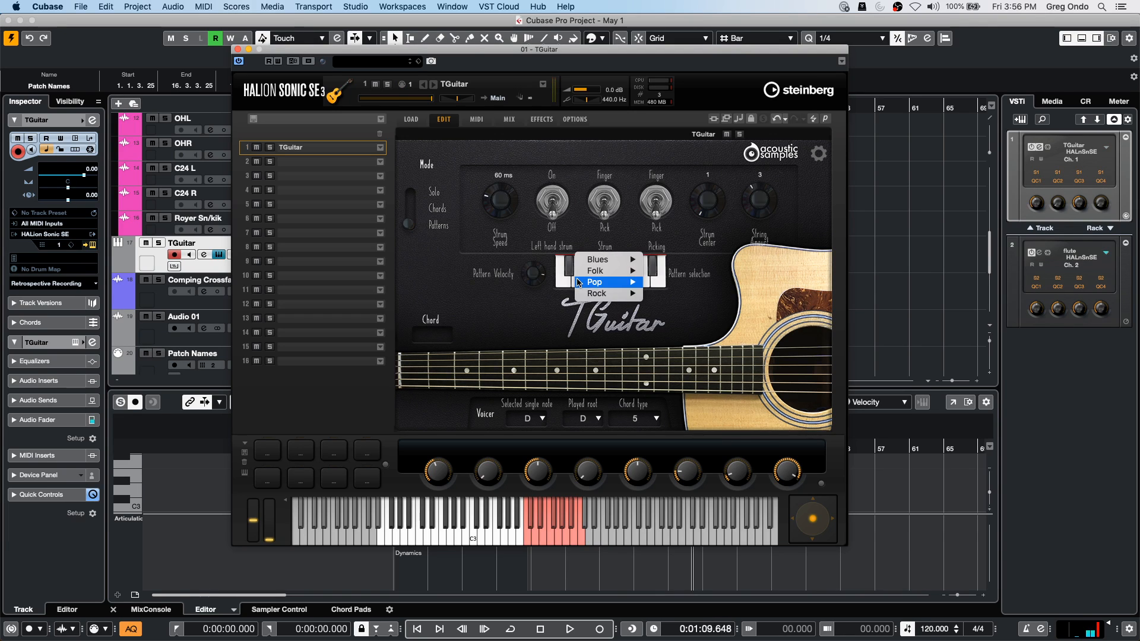
mouse_move(600, 271)
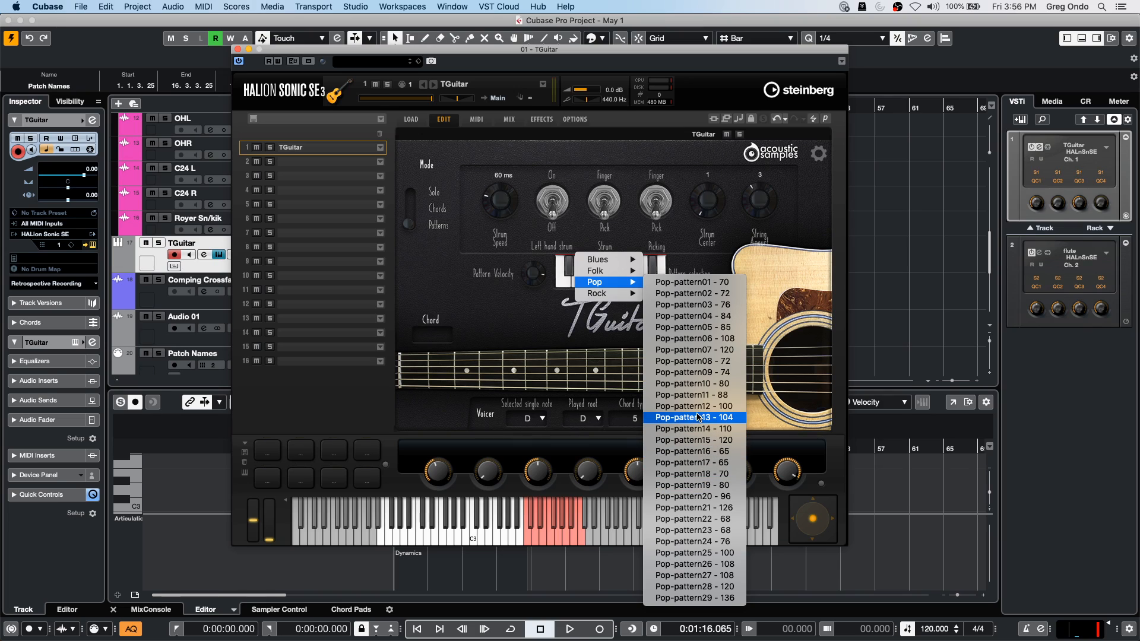
left_click(690, 488)
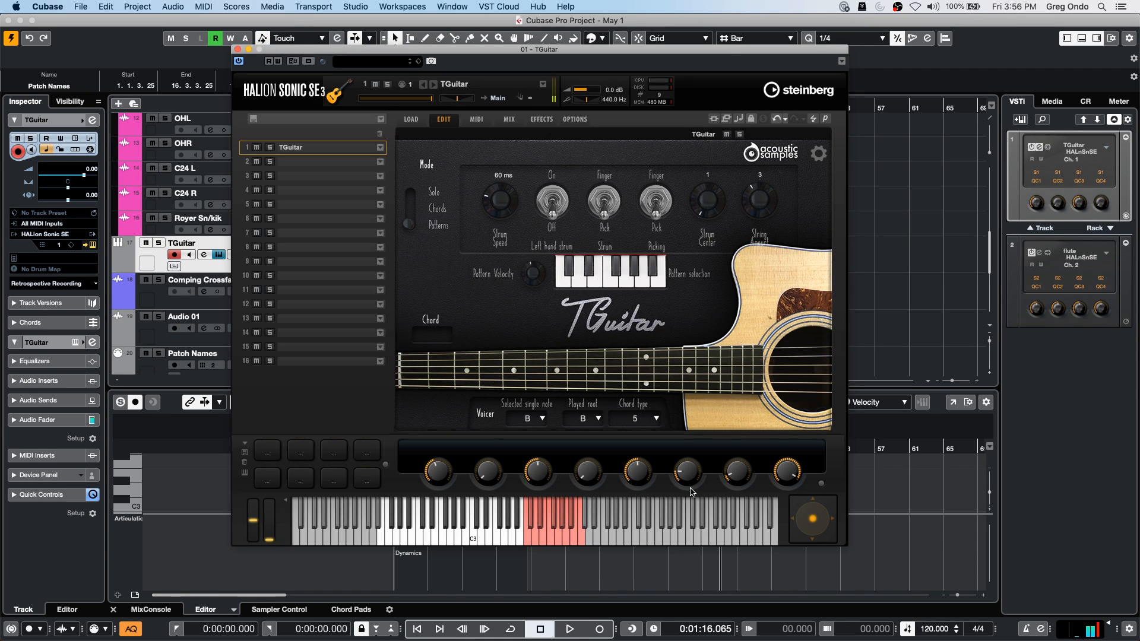
Step: Assign Blues-pattern14 - 106 to TGuitar's first pattern selection key and close the instrument window
left_click(576, 287)
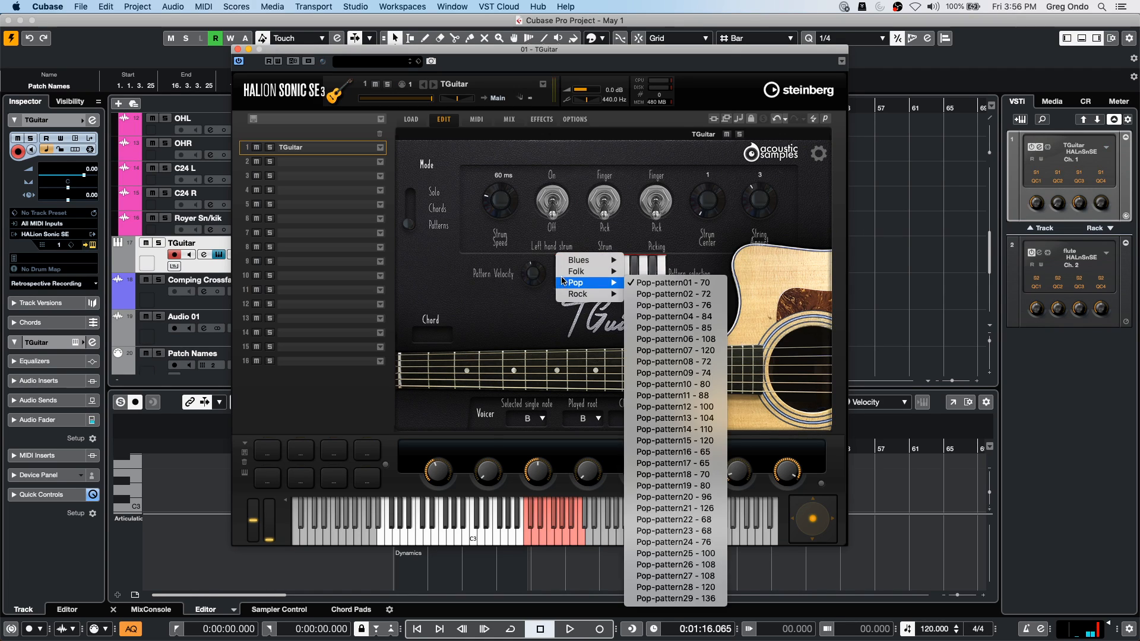
left_click(588, 243)
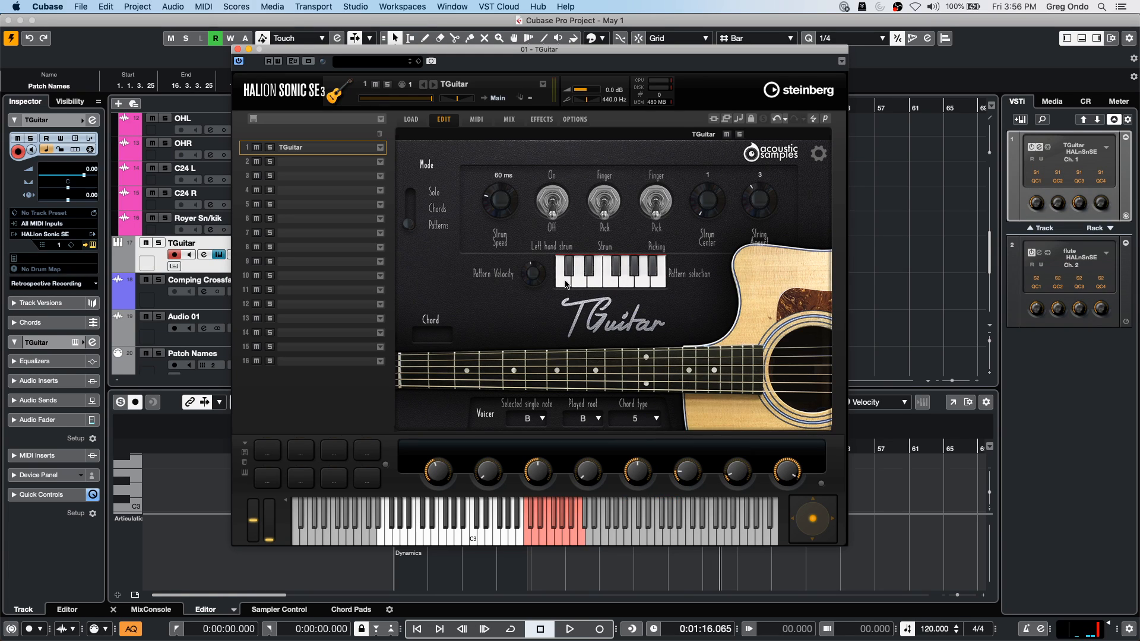
left_click(566, 285)
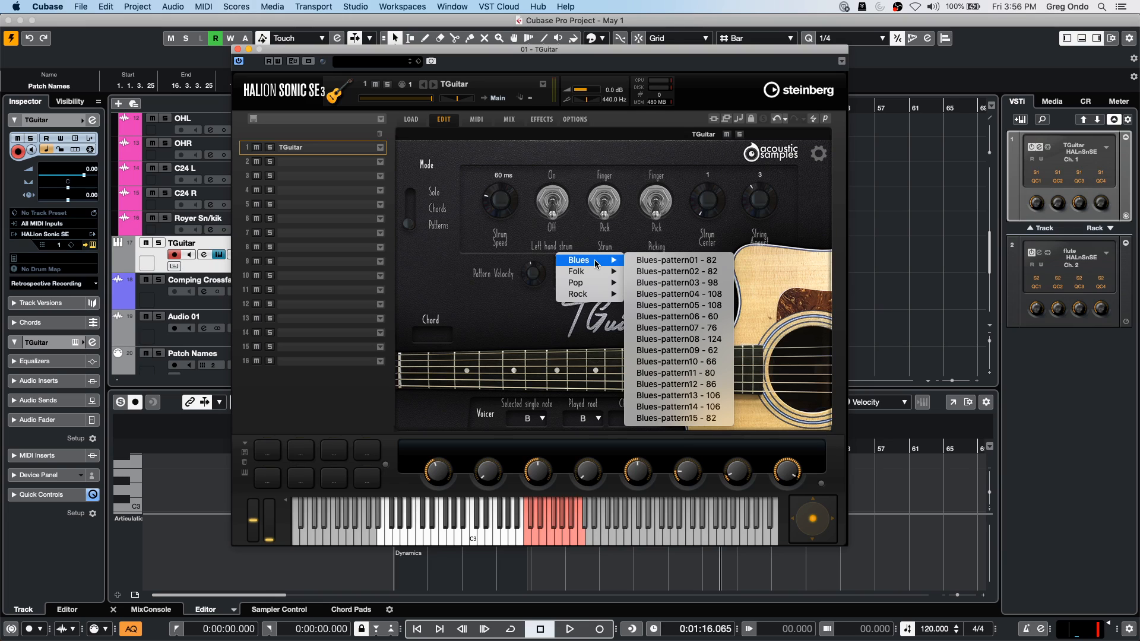
left_click(681, 403)
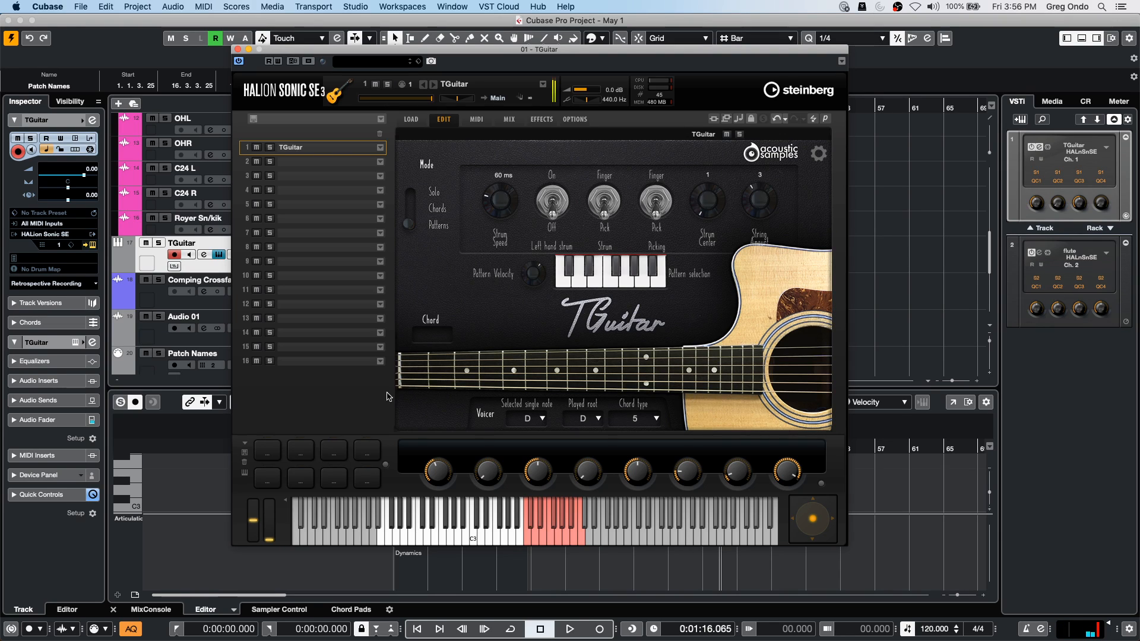
left_click(561, 277)
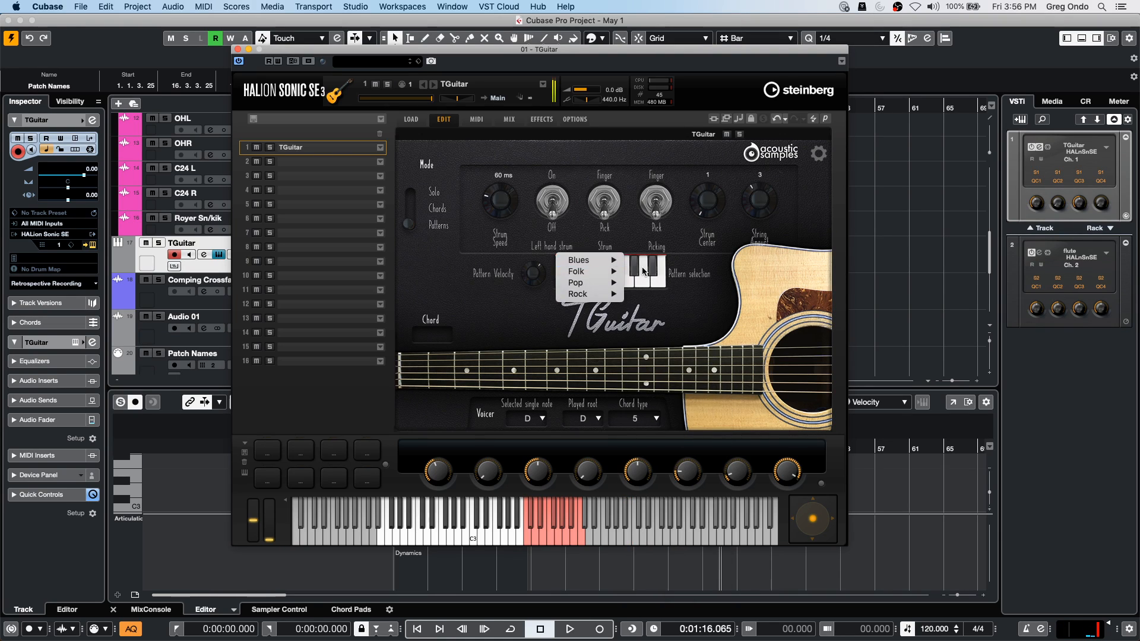
left_click(643, 272)
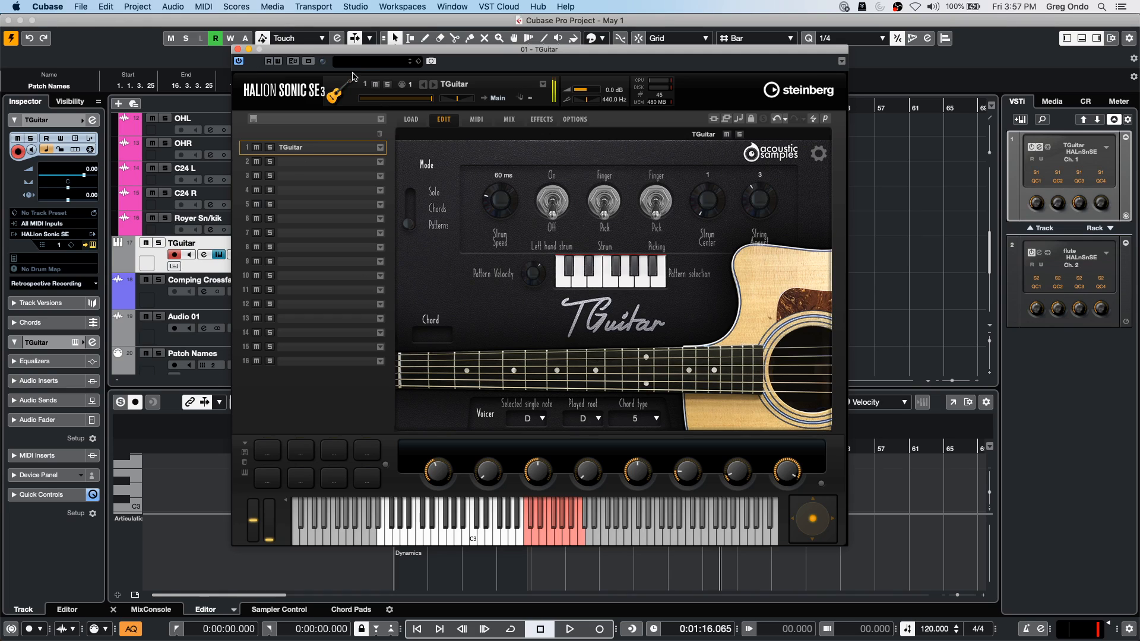
left_click(238, 49)
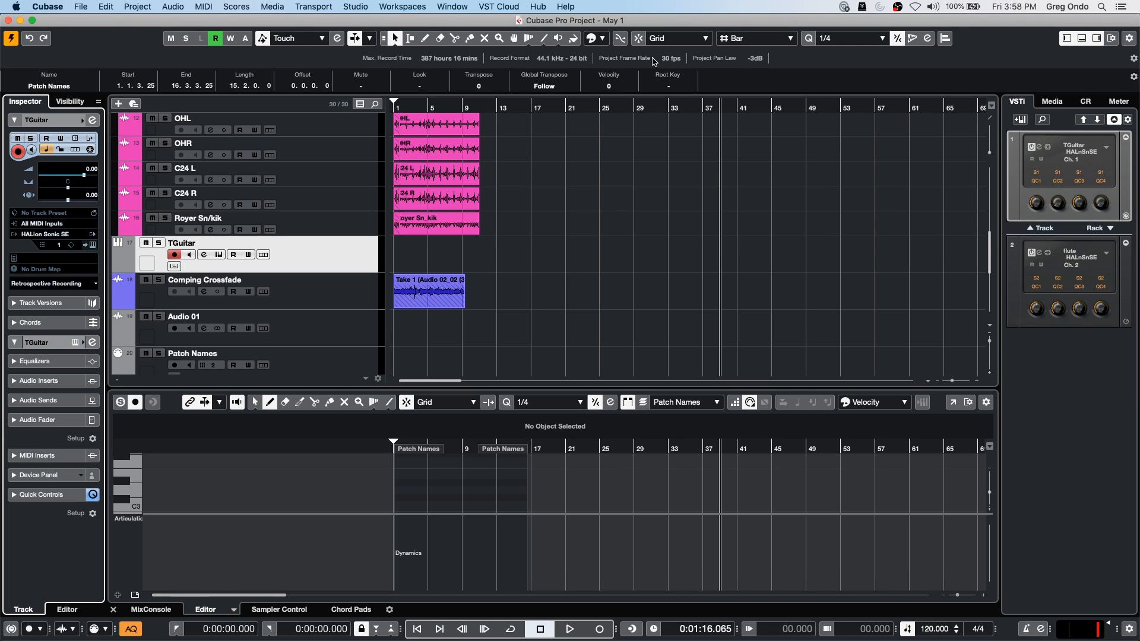
Step: Switch to OBS to view its sources and audio mixer, and return to Cubase
key("super+Tab")
key("super+Tab")
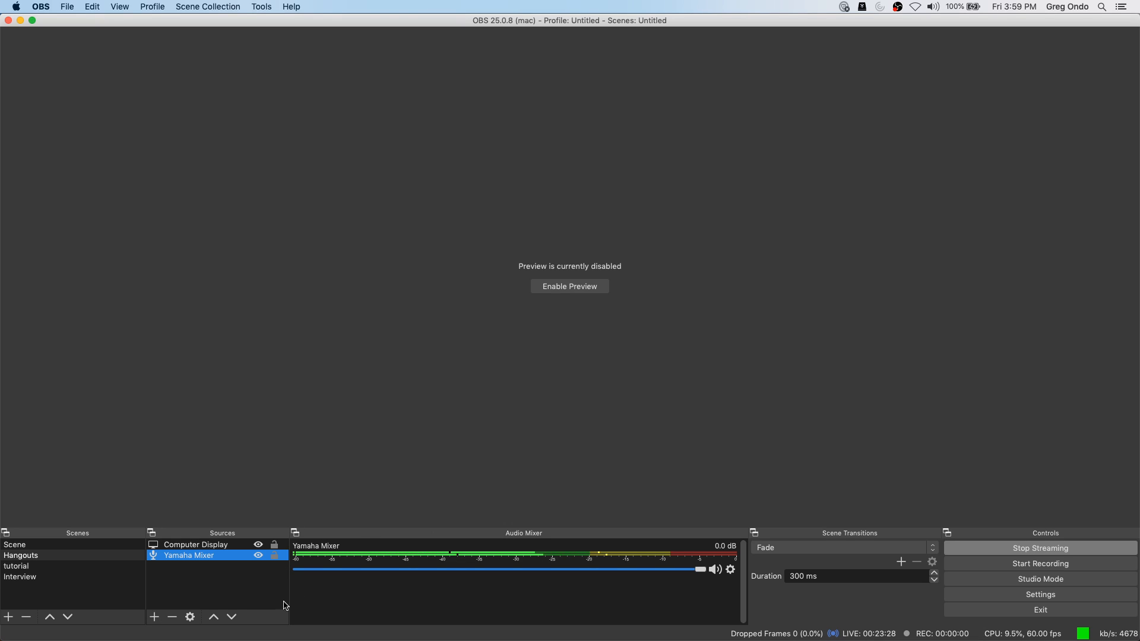
key("super+Tab")
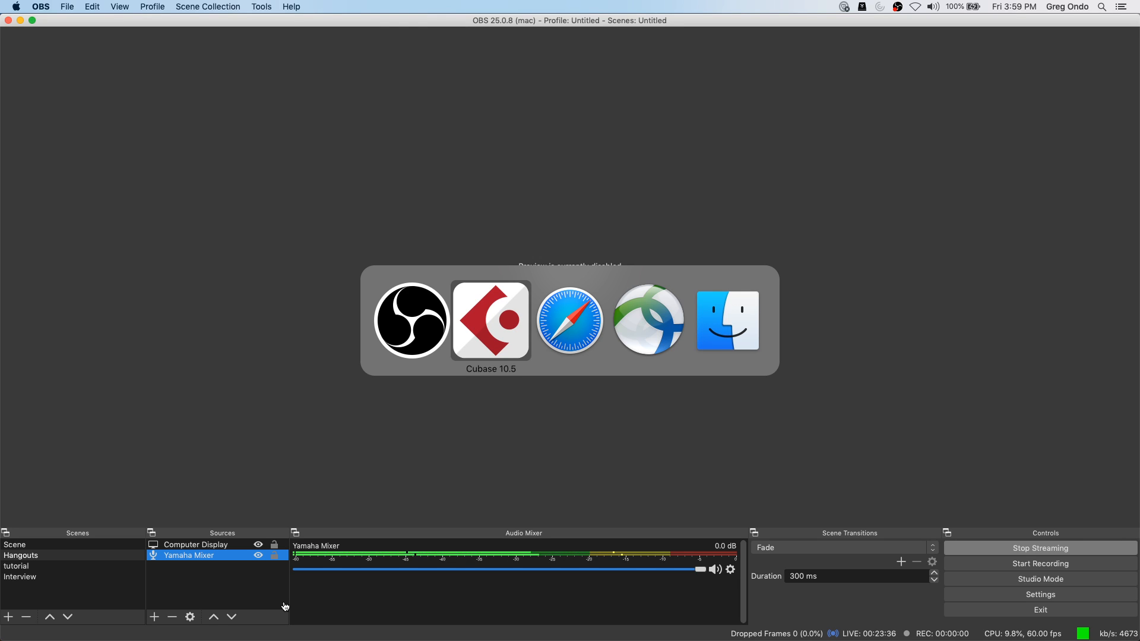
key("super+Tab")
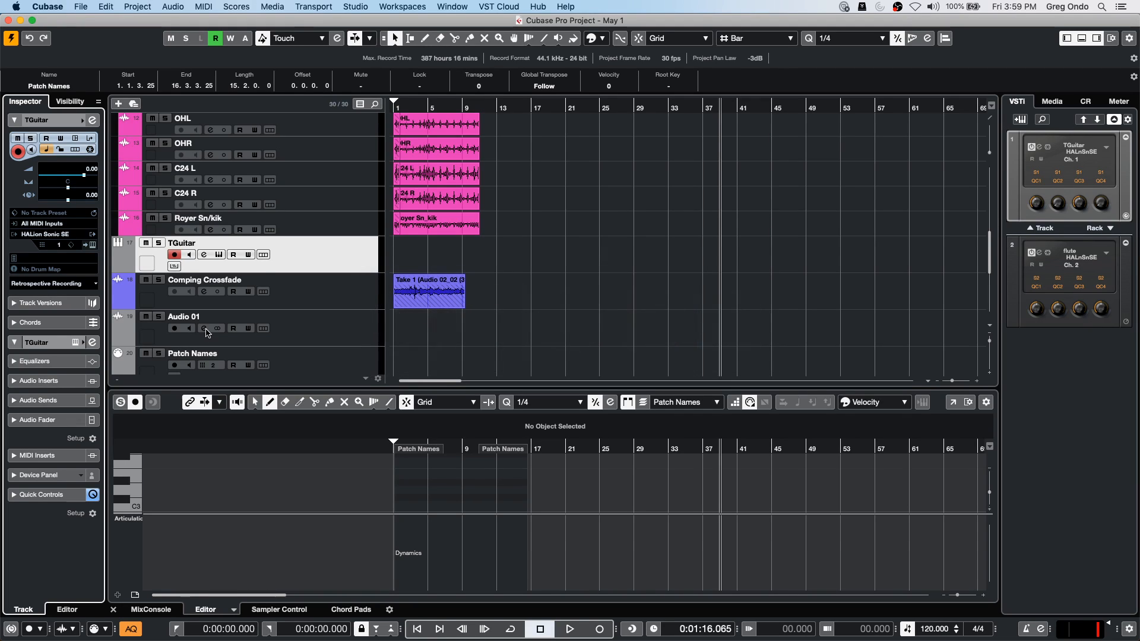
Step: Switch to OBS, review its output, audio and video settings, and close the settings dialog
key("super+Tab")
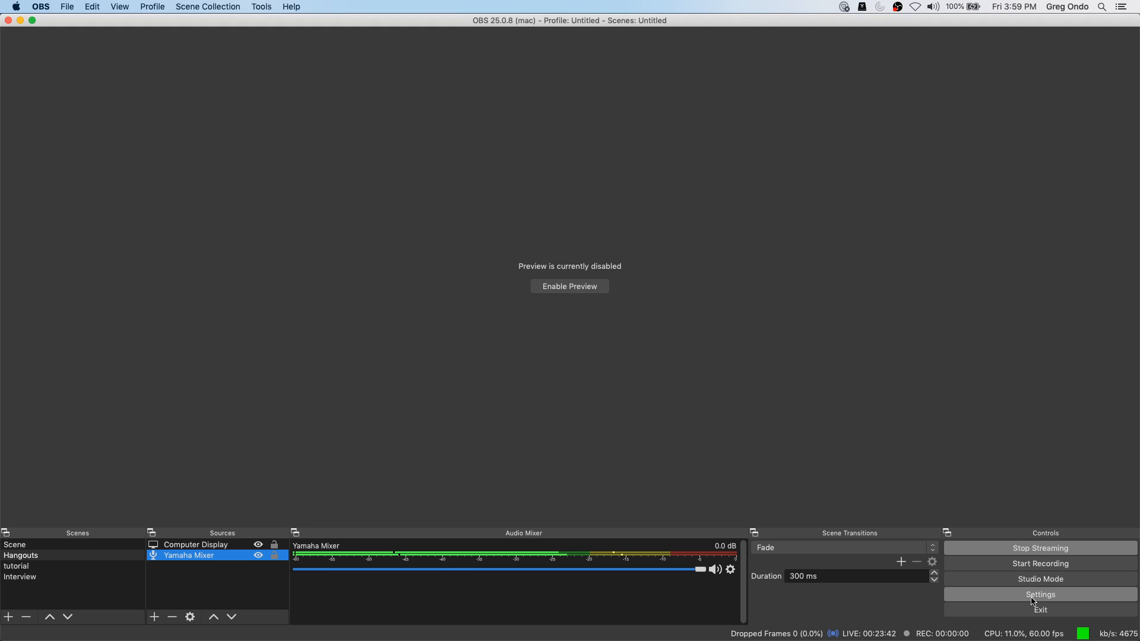
left_click(1009, 594)
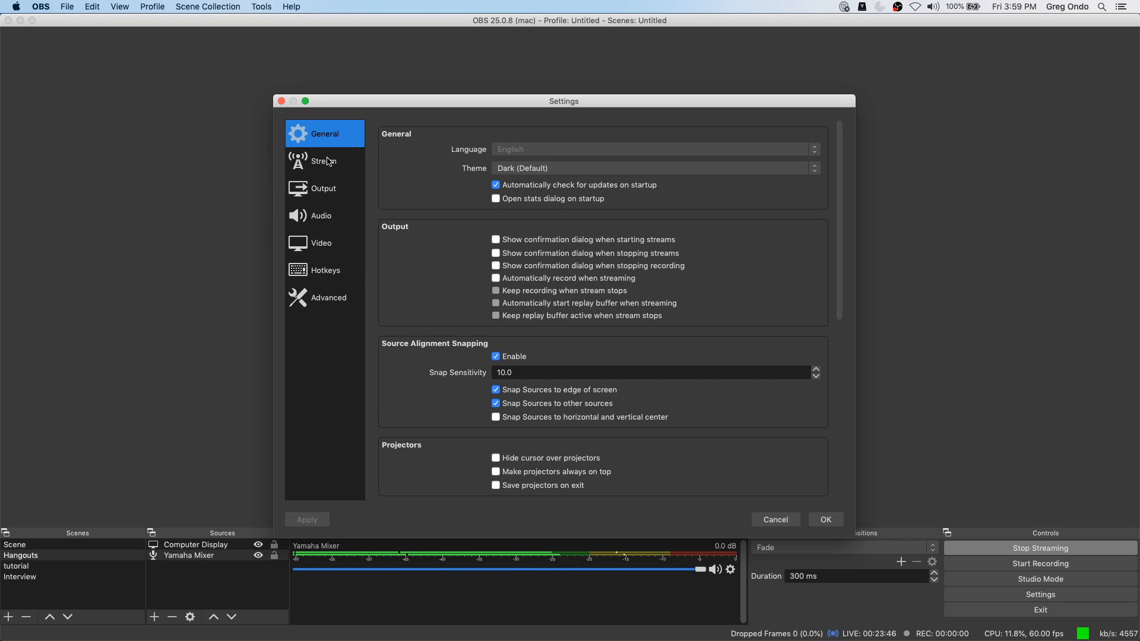
left_click(331, 191)
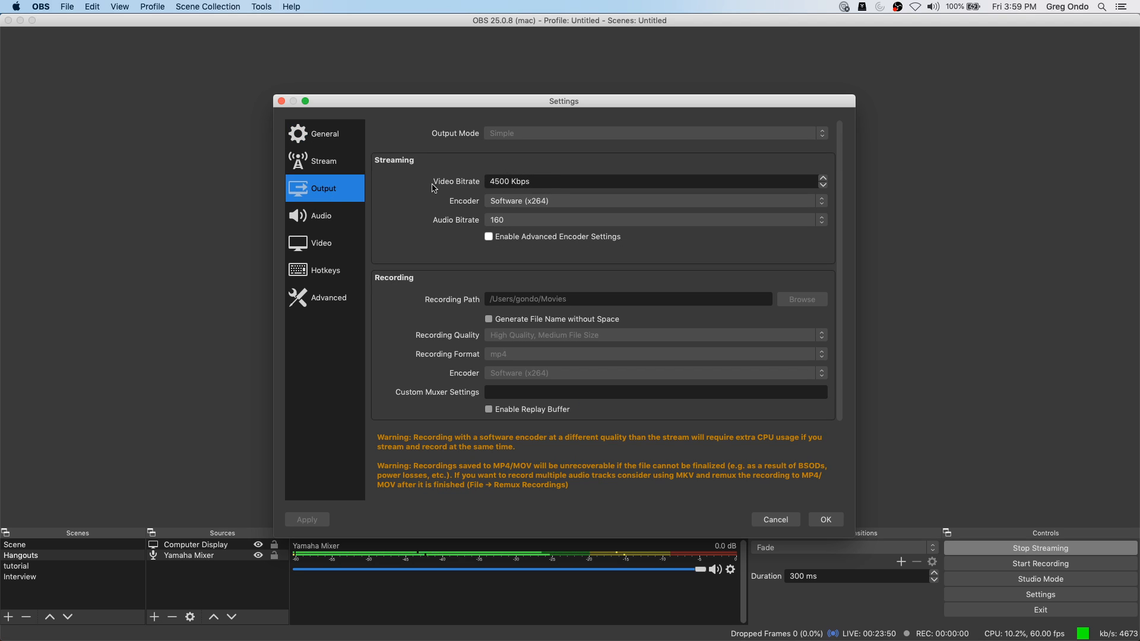
left_click(331, 214)
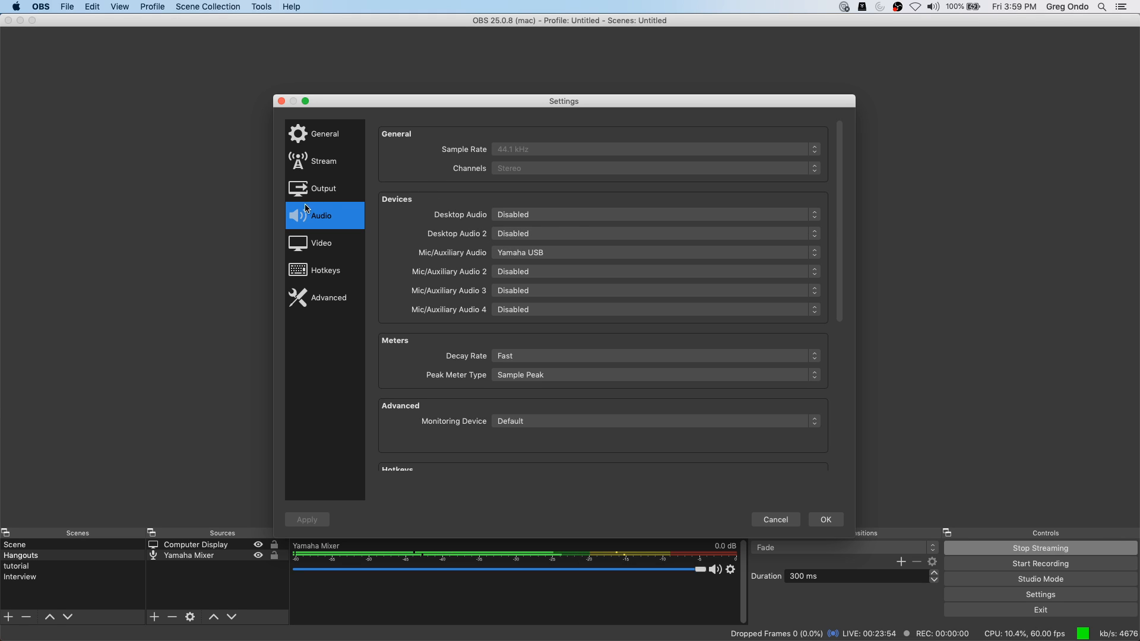
left_click(310, 244)
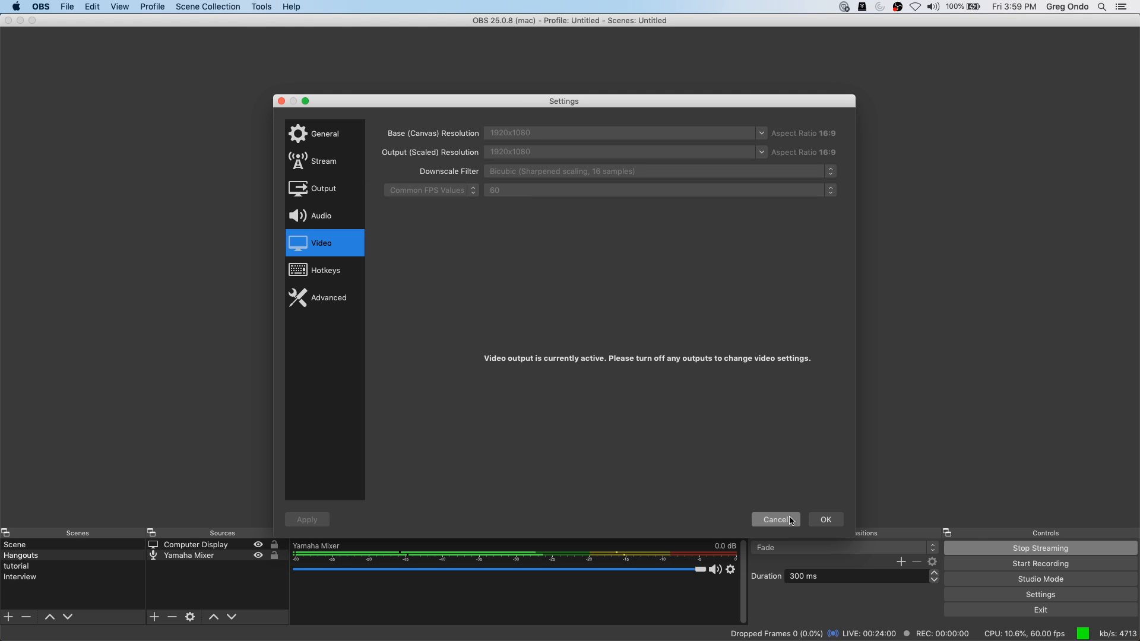
left_click(819, 521)
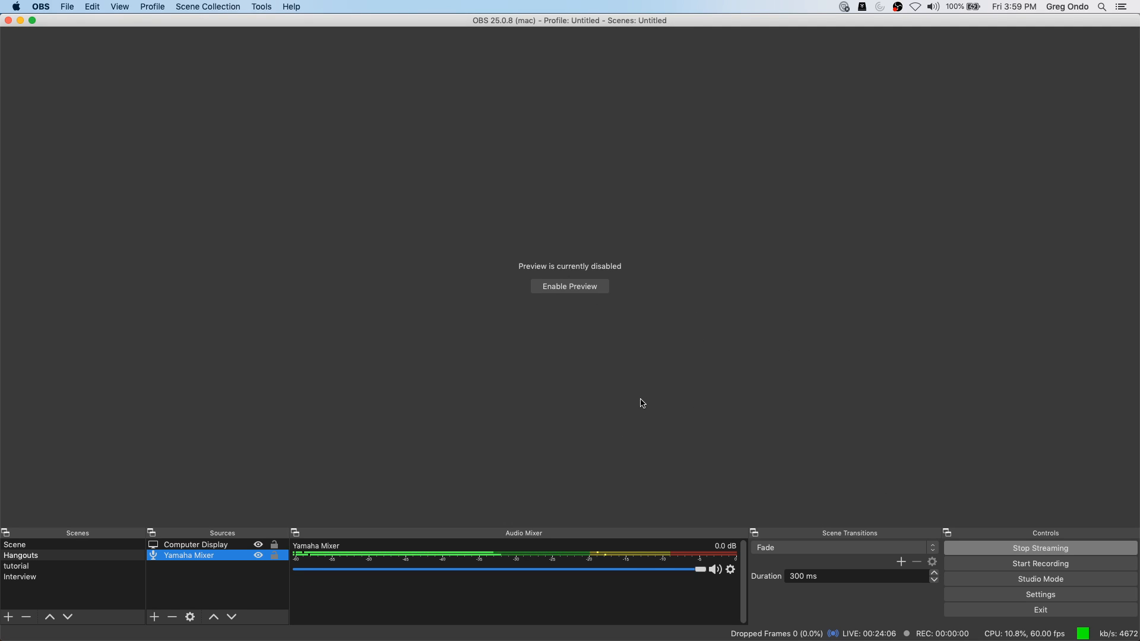
Step: Switch to YouTube Studio to view the stream key settings, and return to OBS to check its Stream settings without changing them
key("super+Tab")
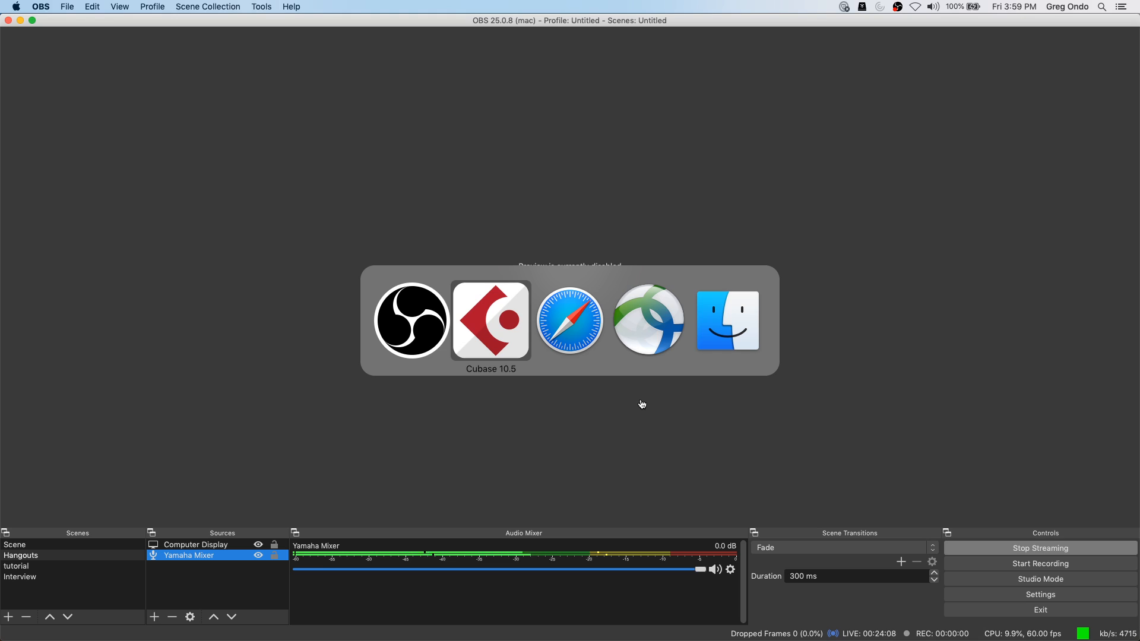
key("super+Tab")
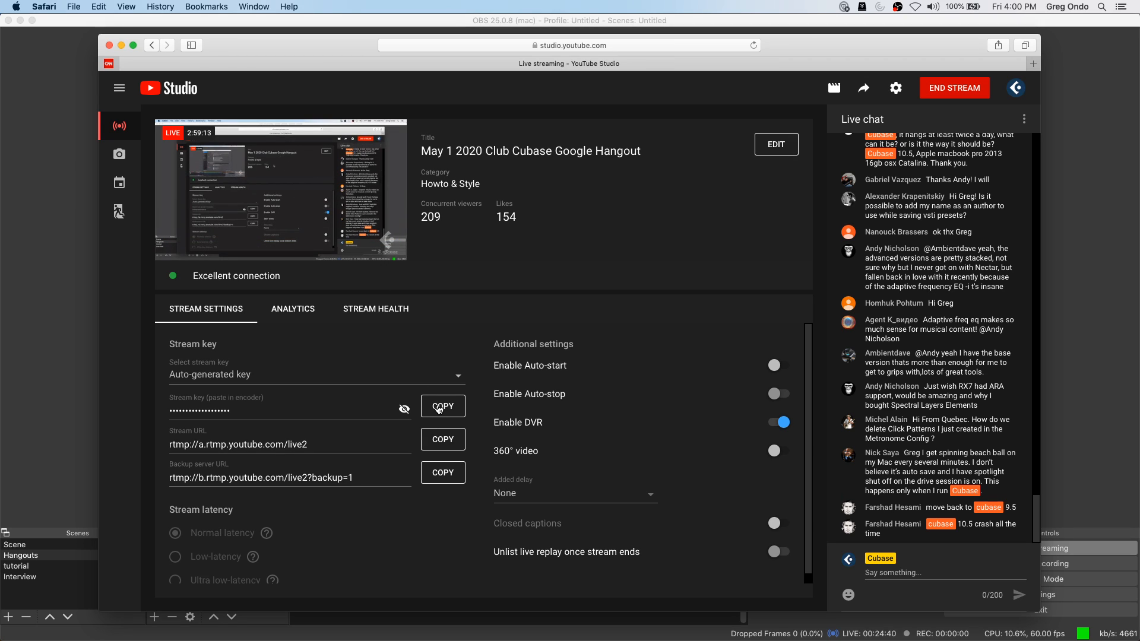
key("super+Tab")
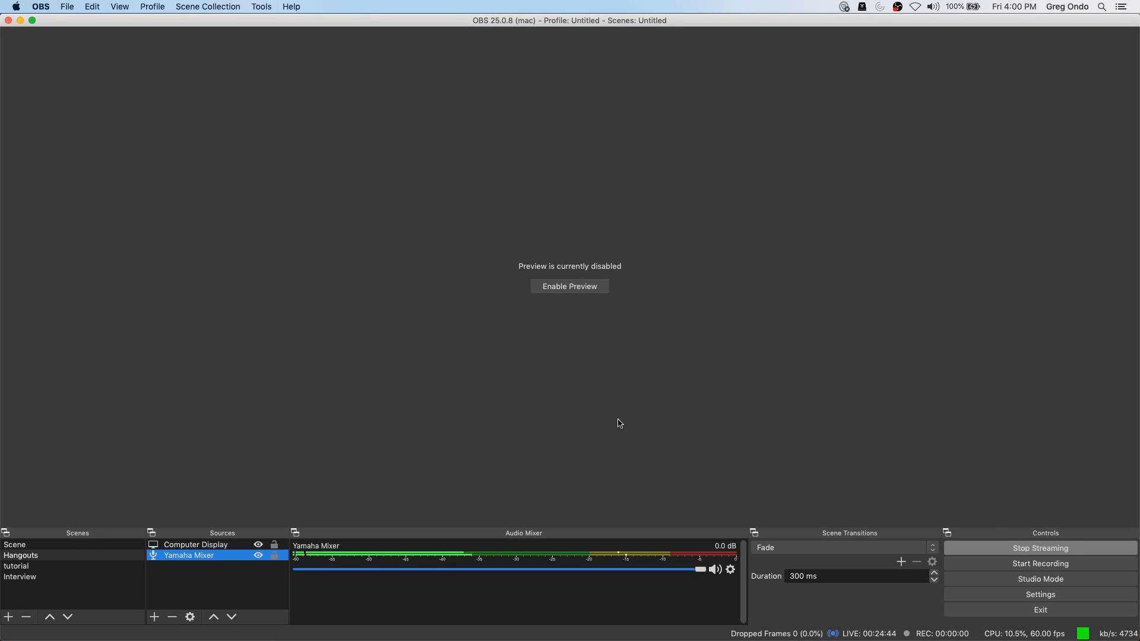
left_click(1061, 595)
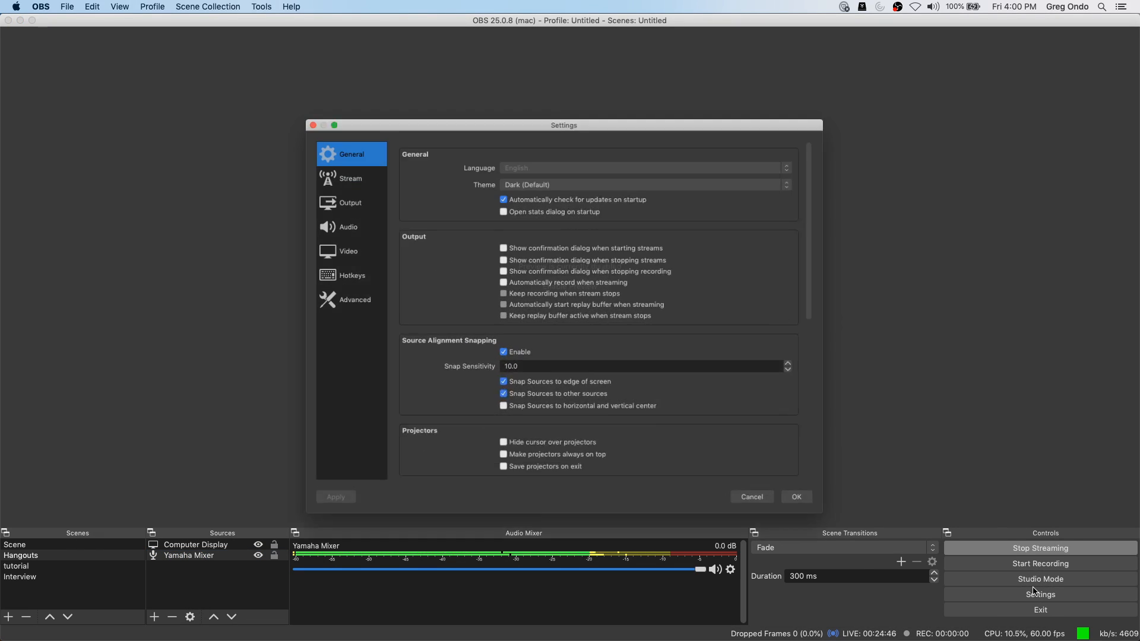
left_click(312, 162)
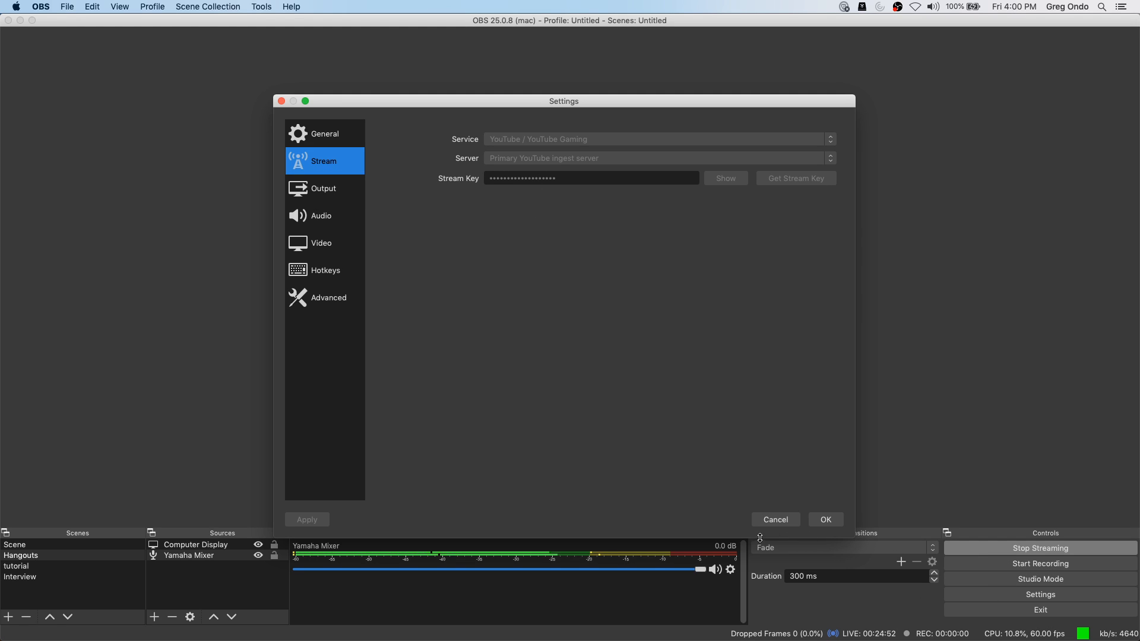
left_click(776, 520)
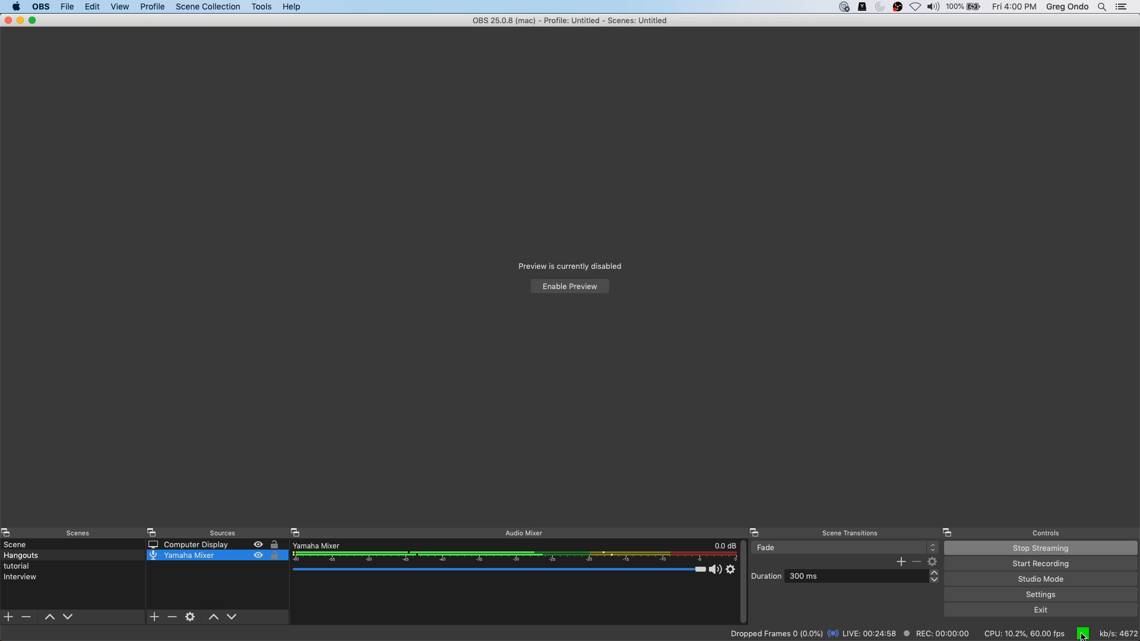
Step: Switch to YouTube Studio to look at the live stream controls, and return to Cubase
key("super+Tab")
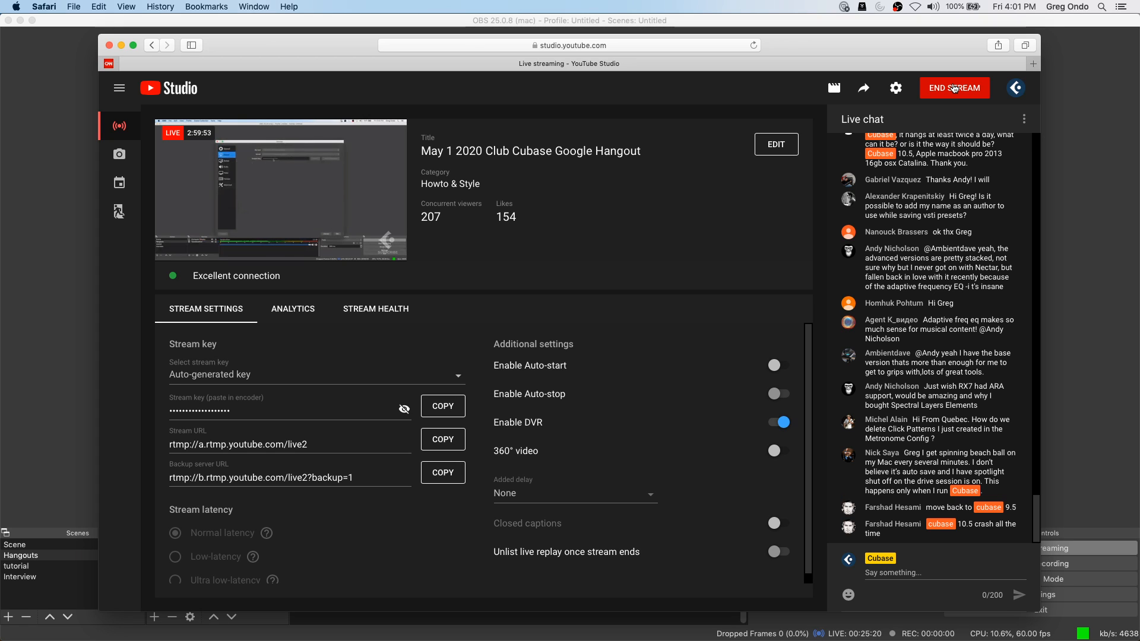
key("super+Tab")
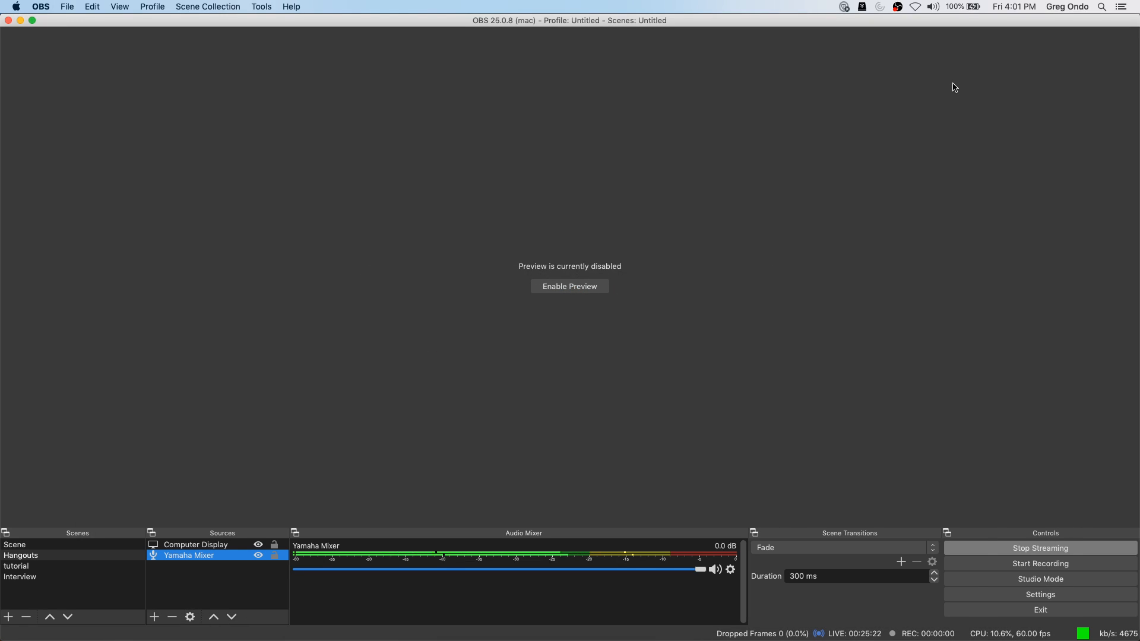
key("super+Tab")
key("super+Tab")
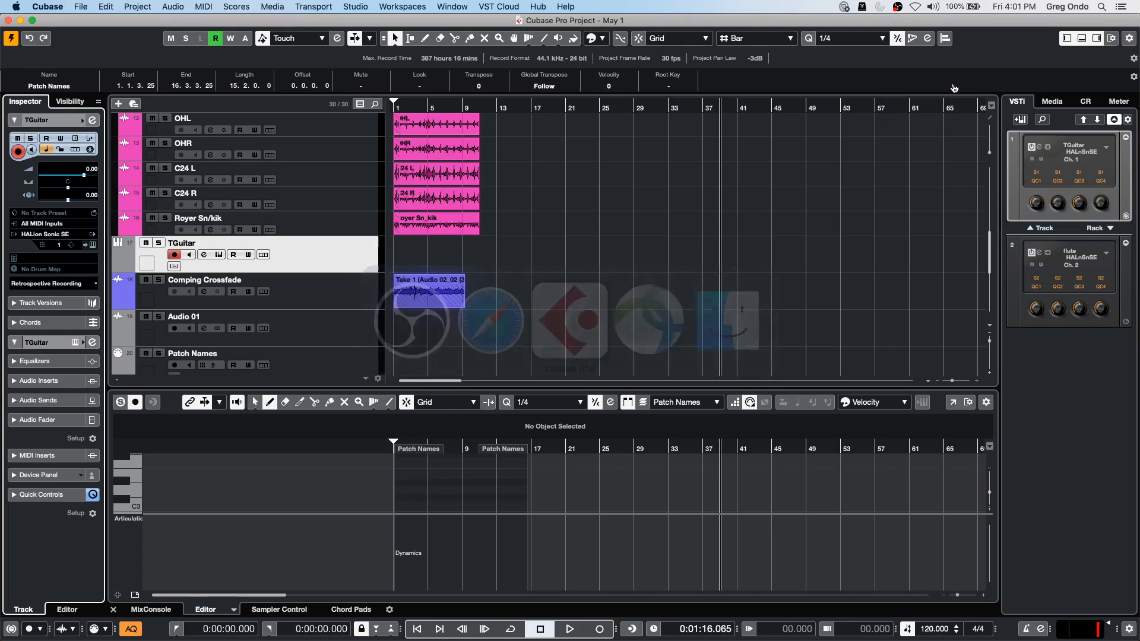
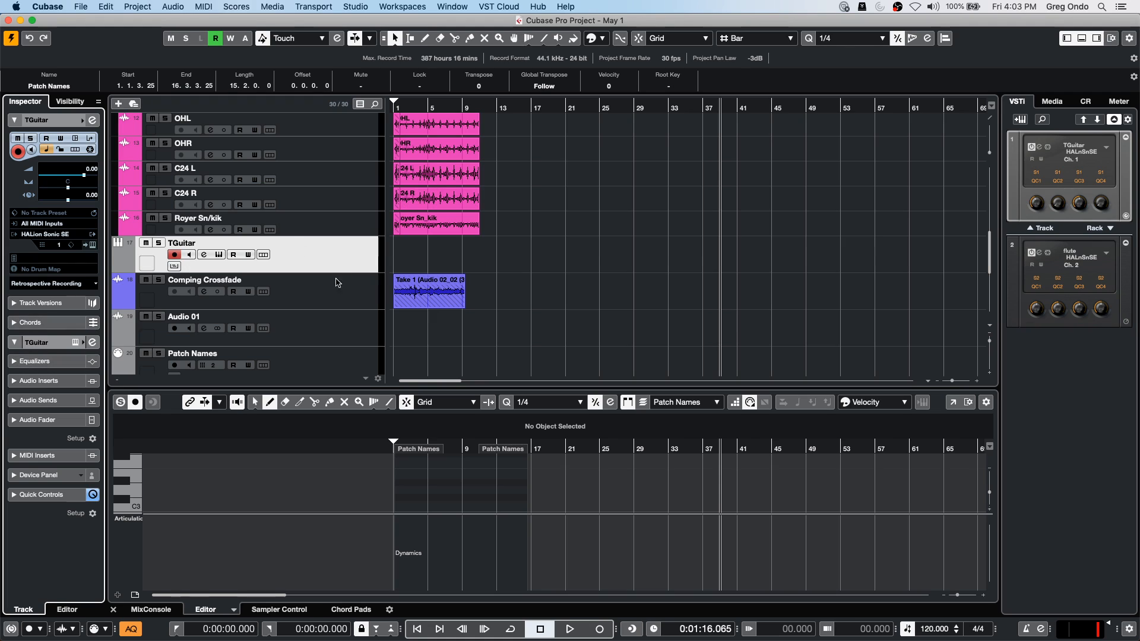
Step: Select the Comping Crossfade track, zoom in on the timeline and display the track's take lanes
left_click(337, 283)
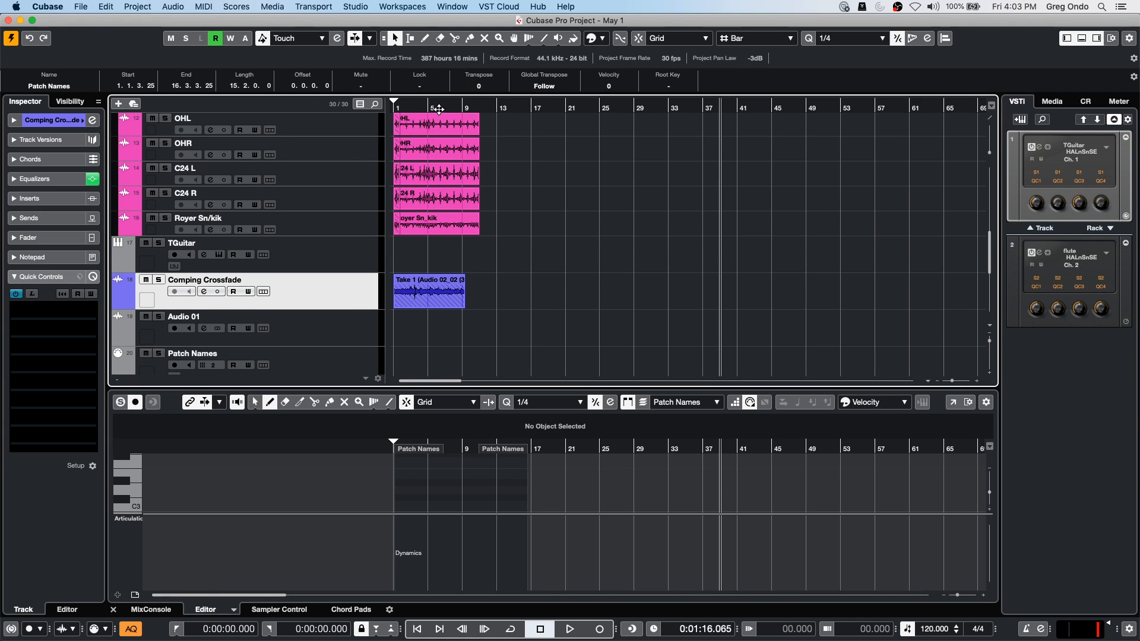
left_click_drag(438, 109, 378, 148)
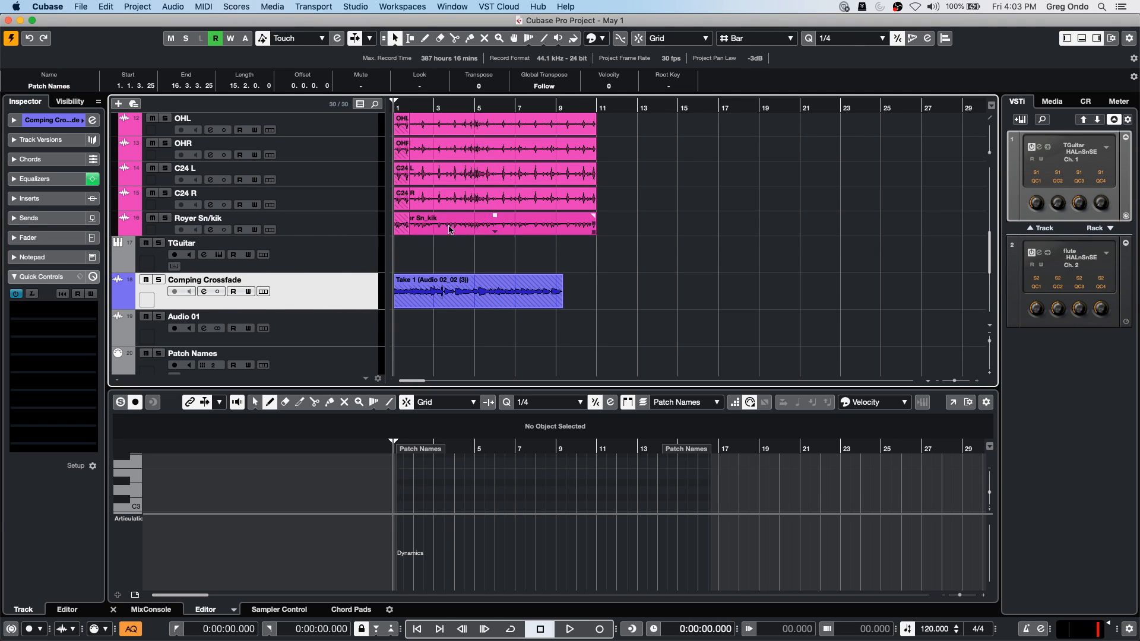
left_click(264, 291)
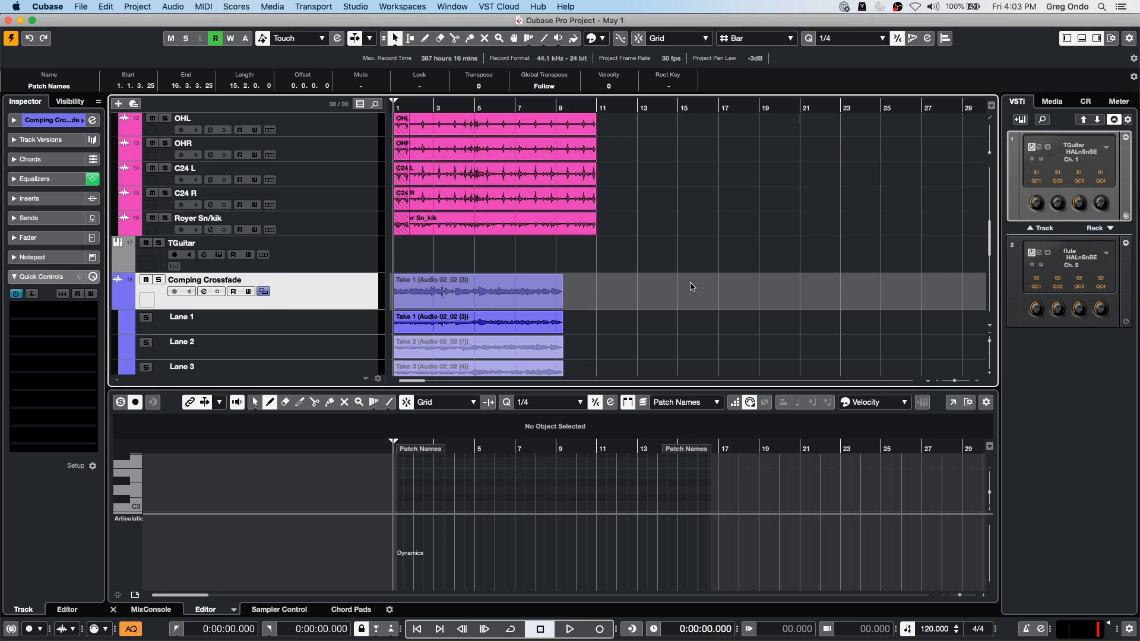
scroll(677, 278, "down", 5)
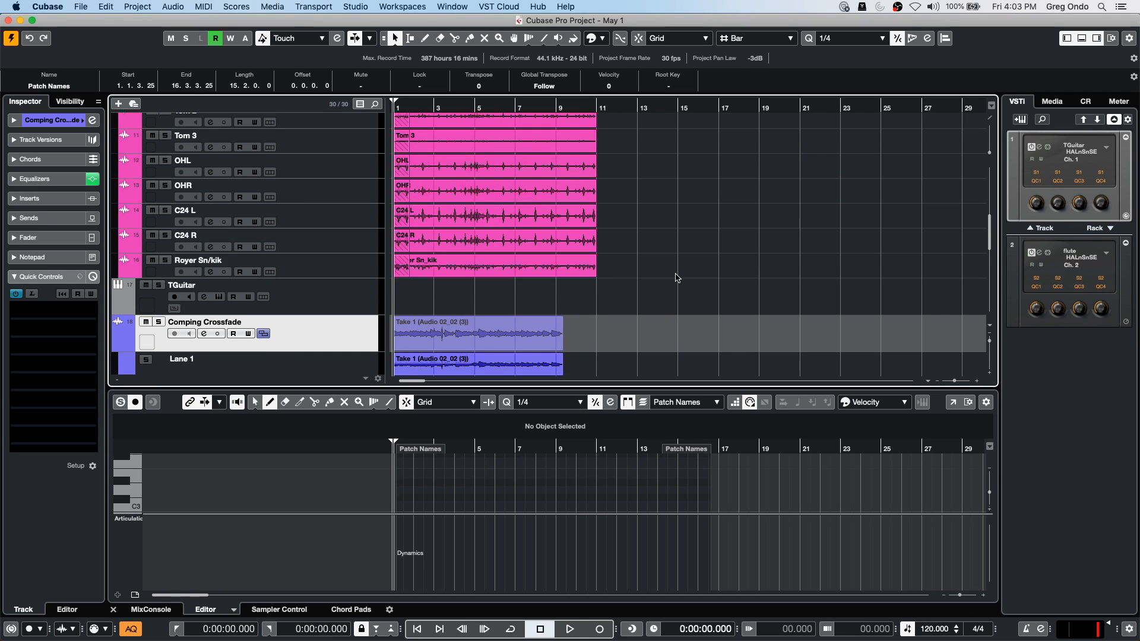
Step: Solo the Comping Crossfade track, play it back from the project start and stop playback
right_click(508, 180)
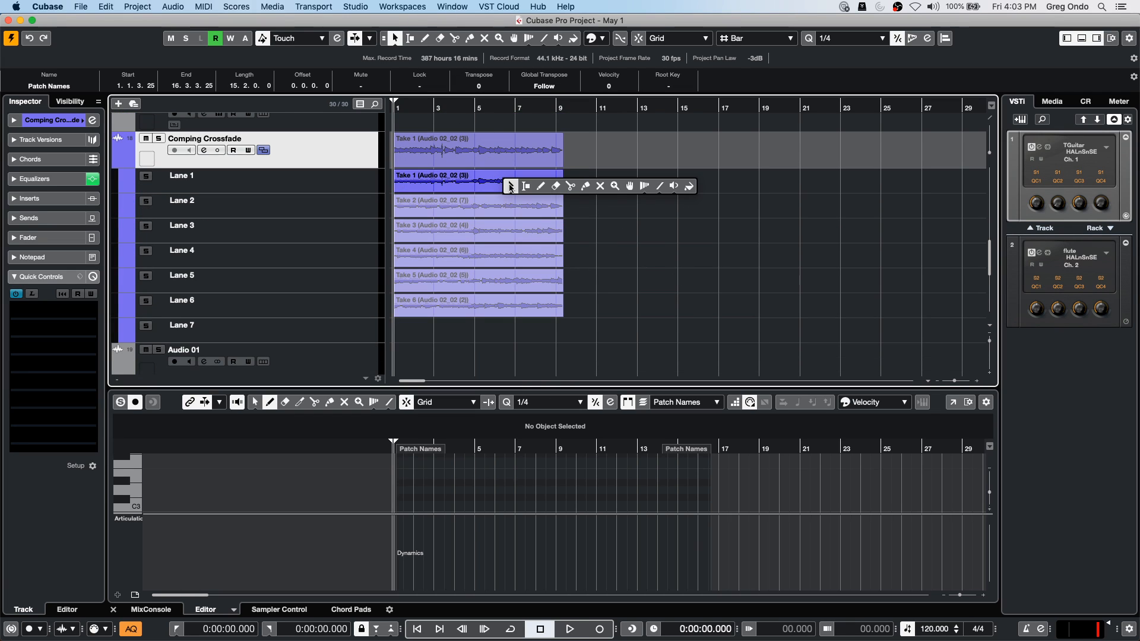
left_click(611, 189)
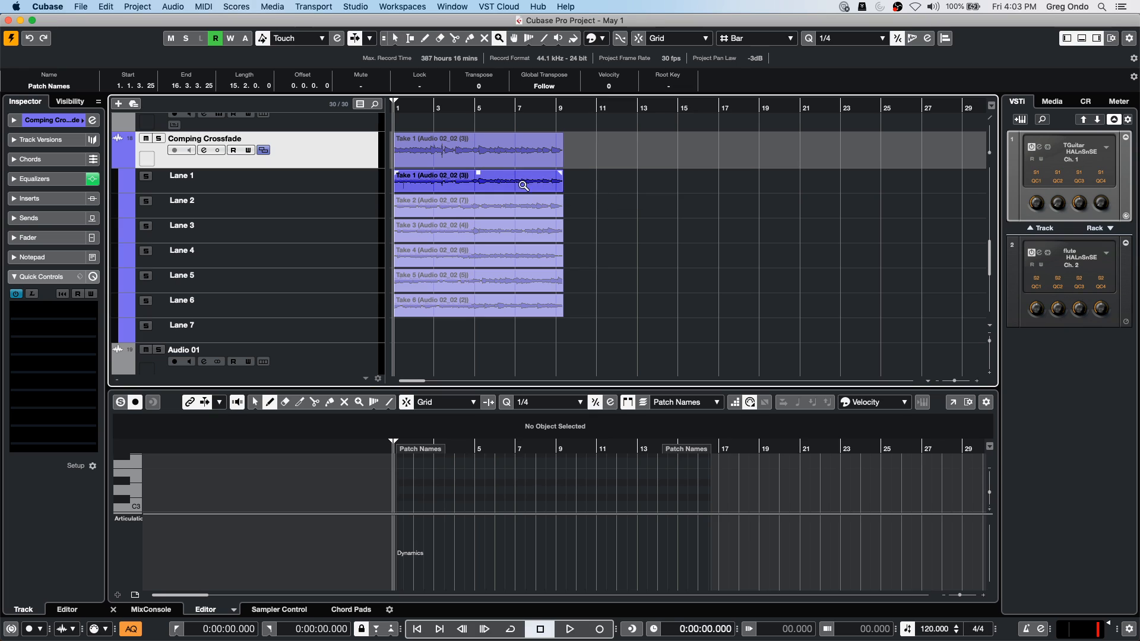
left_click(158, 137)
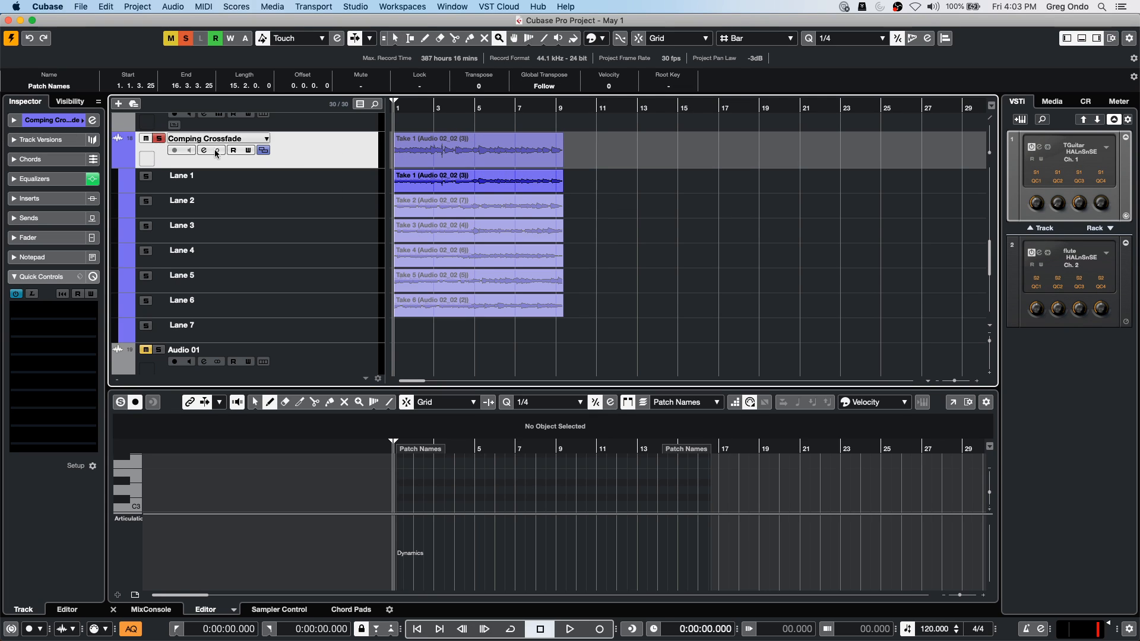
key("space")
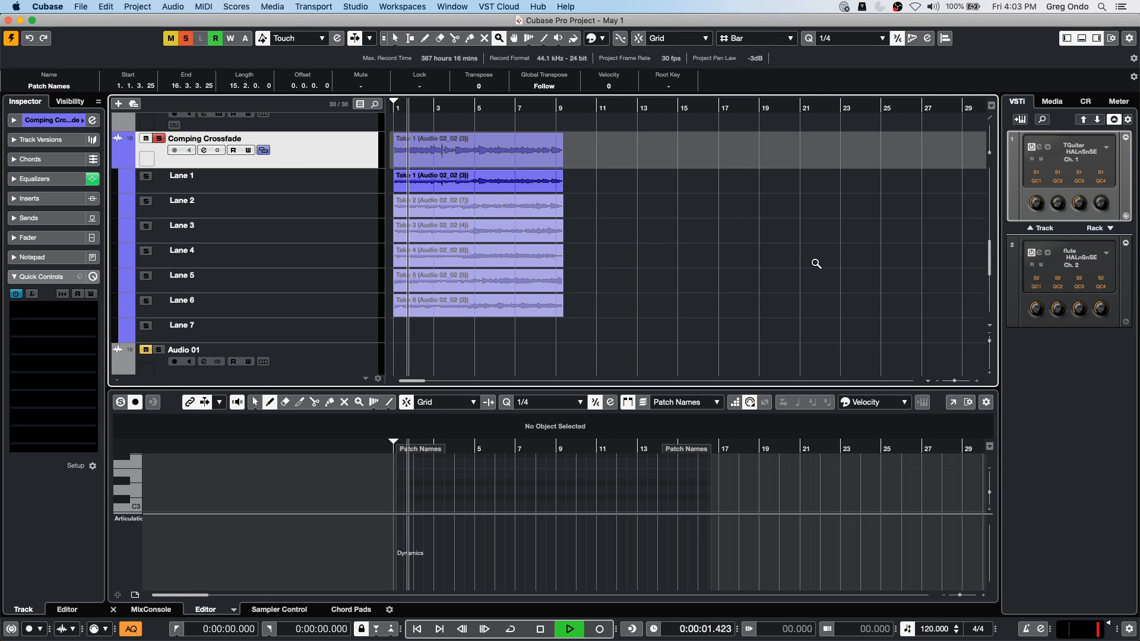
left_click(627, 225)
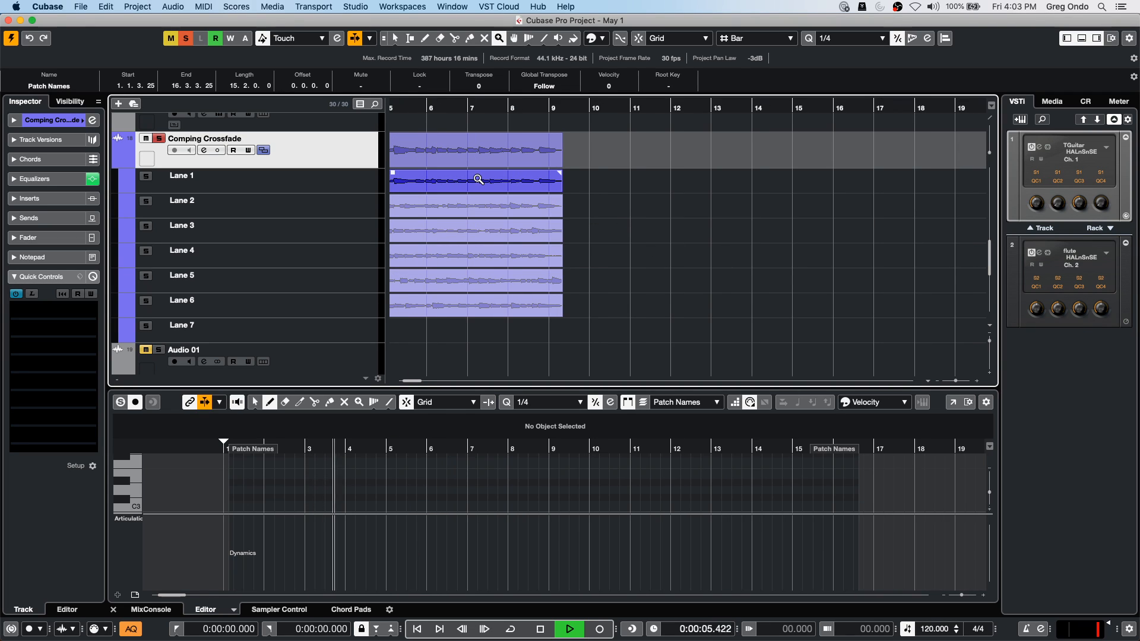
key("space")
Step: Comp a section of Take 2 from about bar 6 to bar 7.5 in Lane 2, and play the comped takes
right_click(467, 198)
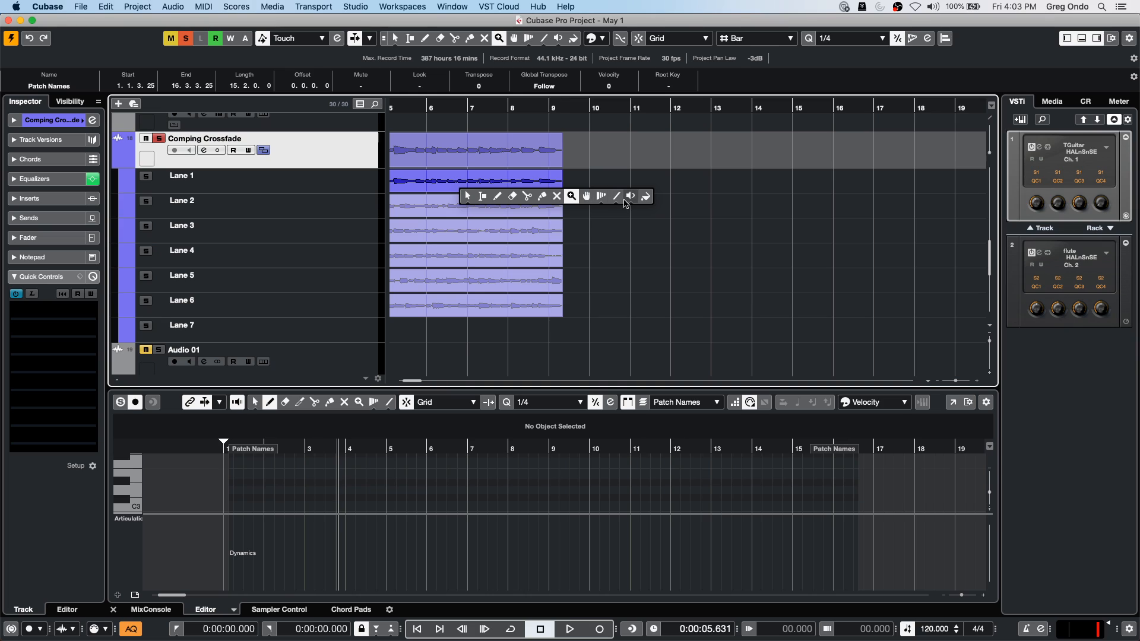
left_click(785, 233)
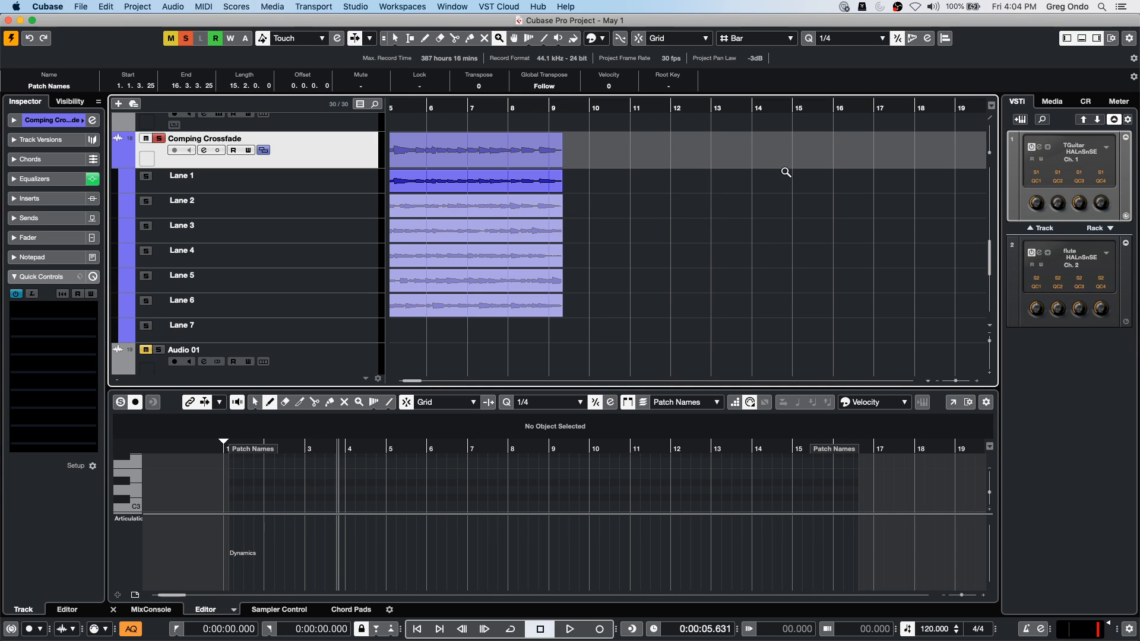
right_click(484, 188)
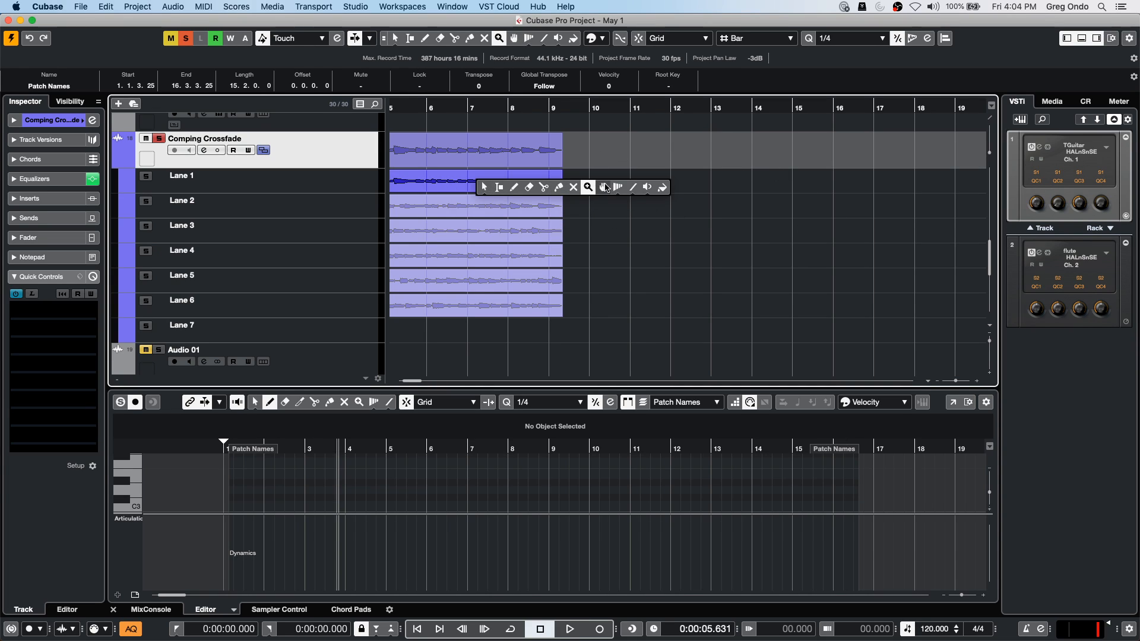
left_click(603, 188)
left_click_drag(438, 209, 493, 211)
key("space")
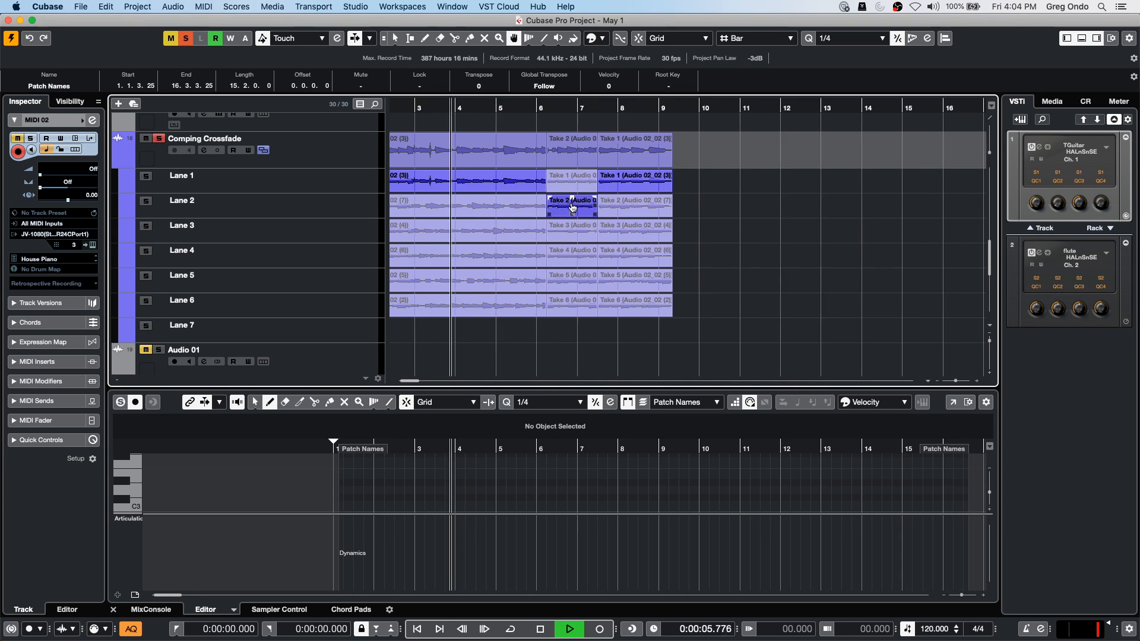
left_click(618, 186)
key("space")
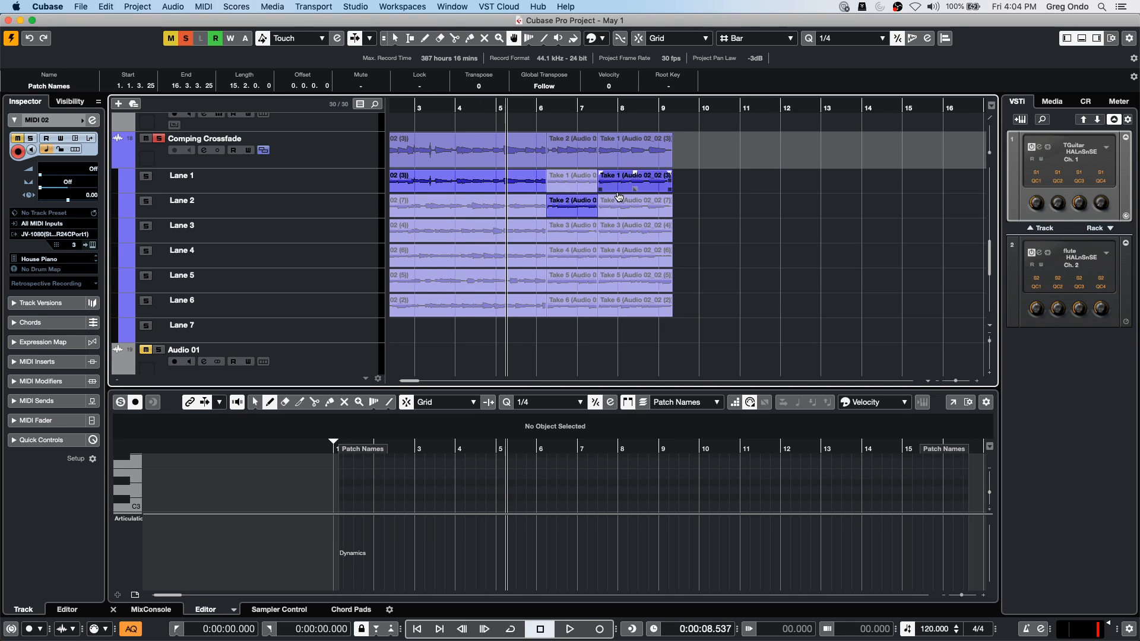
Step: Deactivate all mute and solo states and play the project to check the sound of the drum tracks
scroll(643, 190, "down", 5)
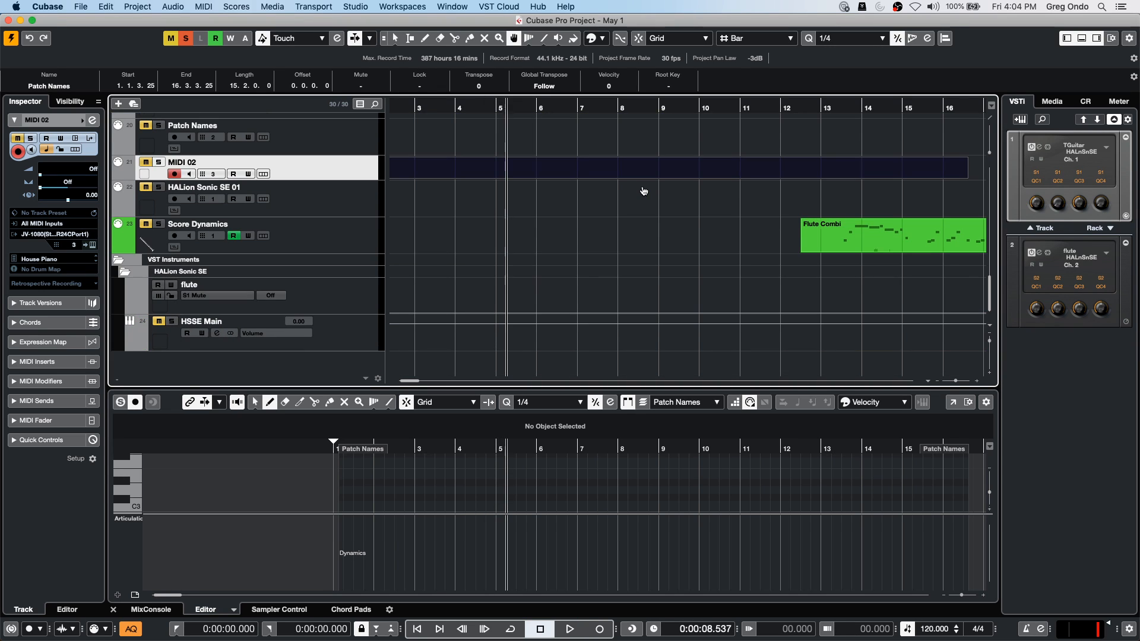
scroll(644, 191, "up", 10)
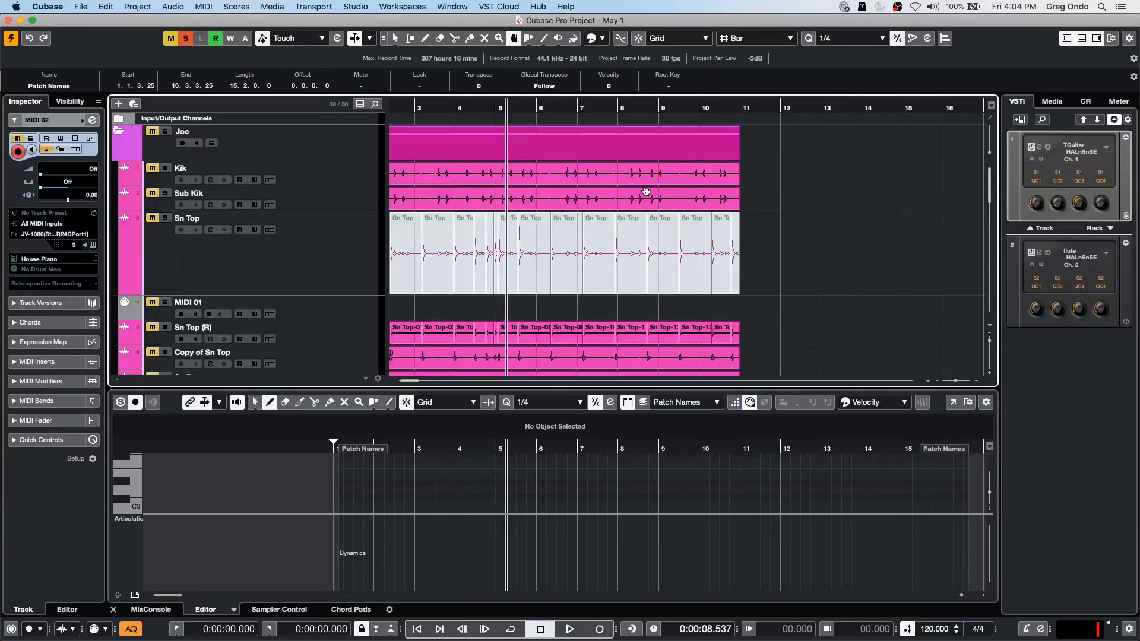
left_click(190, 42)
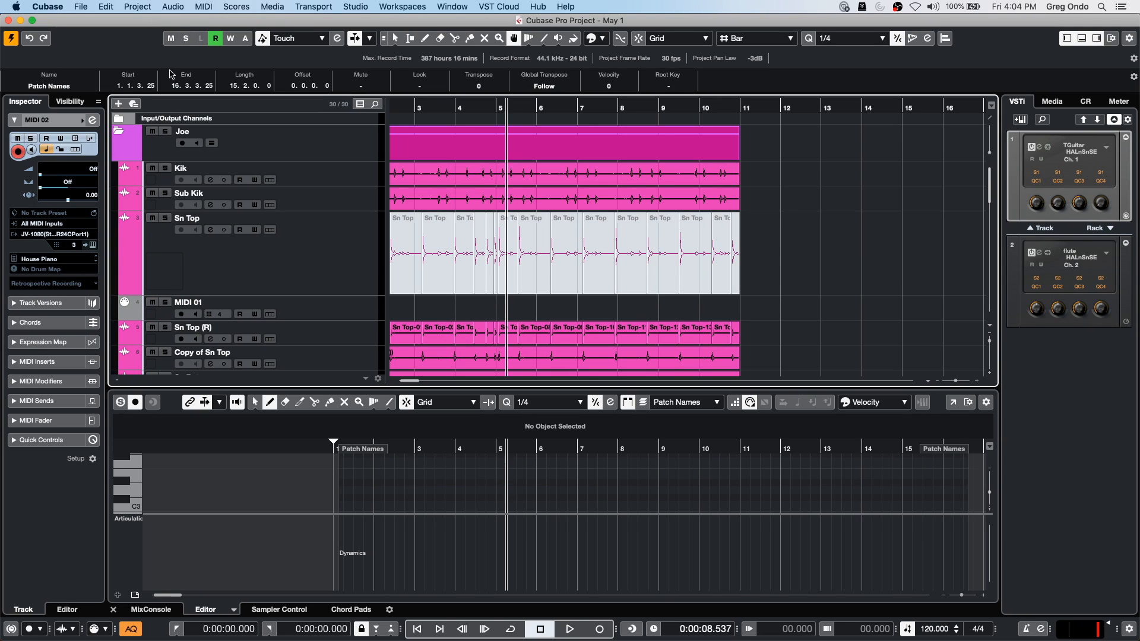
left_click(154, 132)
key("space")
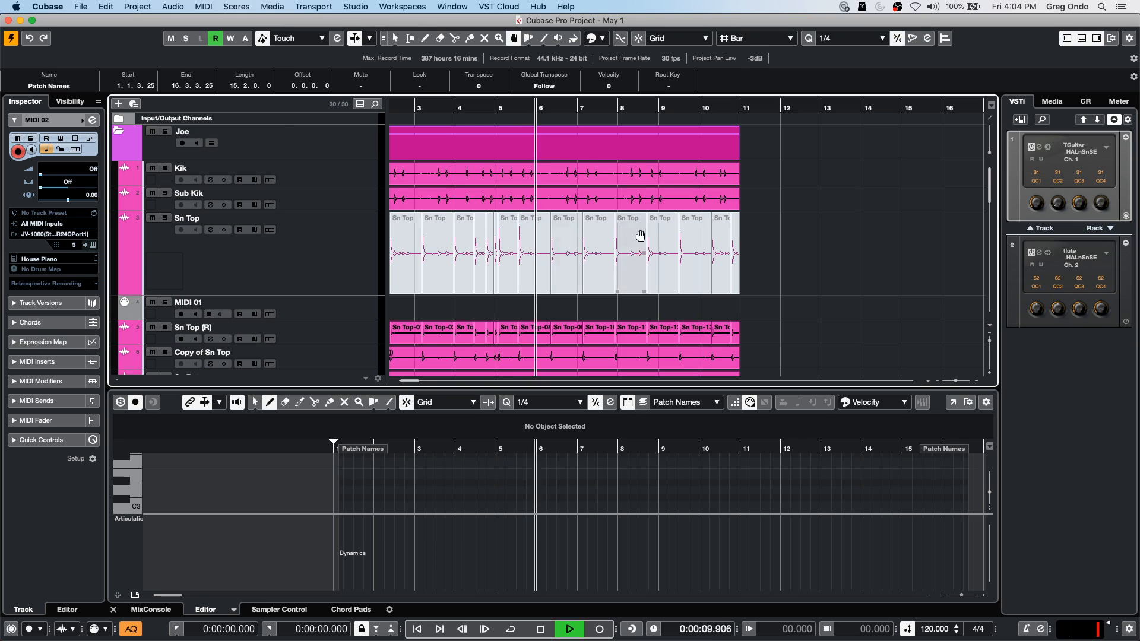
scroll(801, 262, "down", 15)
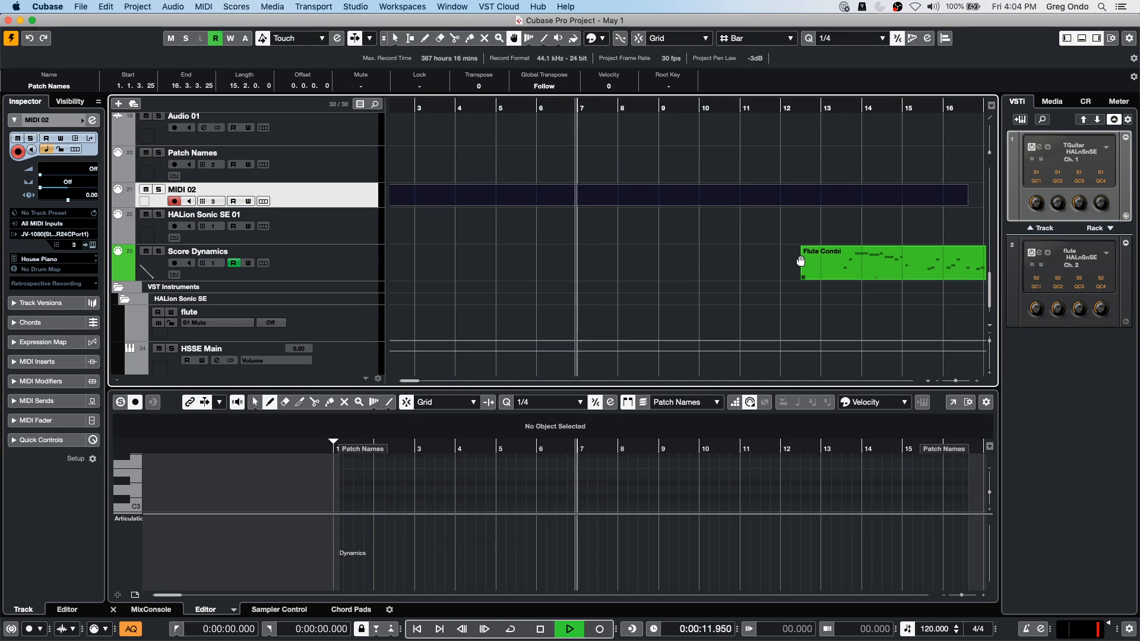
key("space")
Step: Open Audio Connections, examine the Control Room routing of the Yamaha HS7 monitors, and close the window
left_click(313, 7)
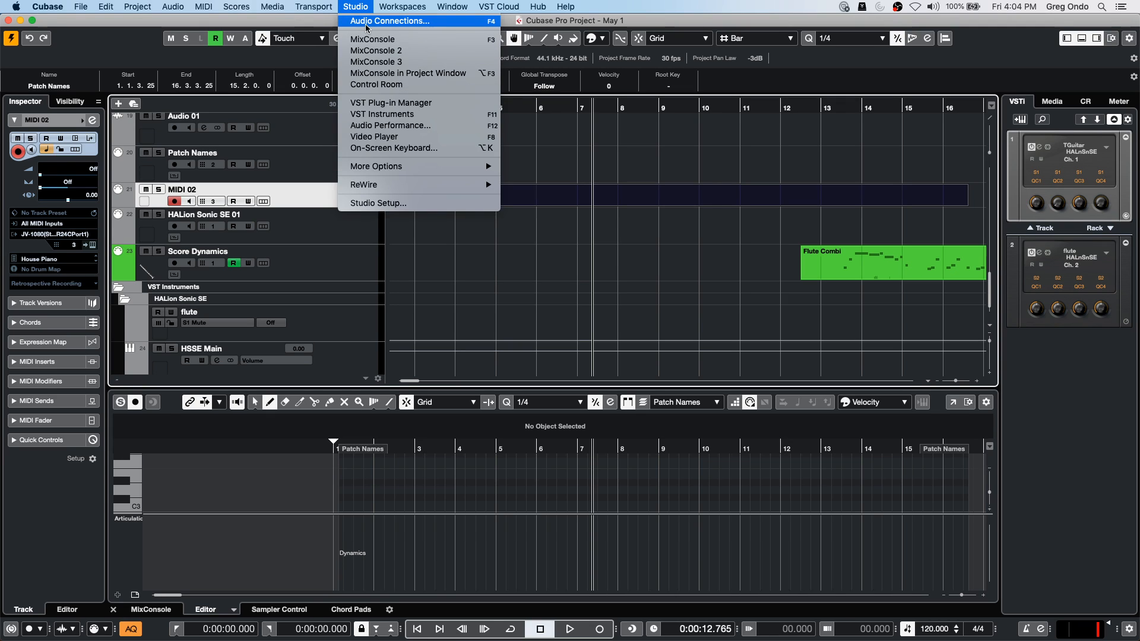
left_click(366, 22)
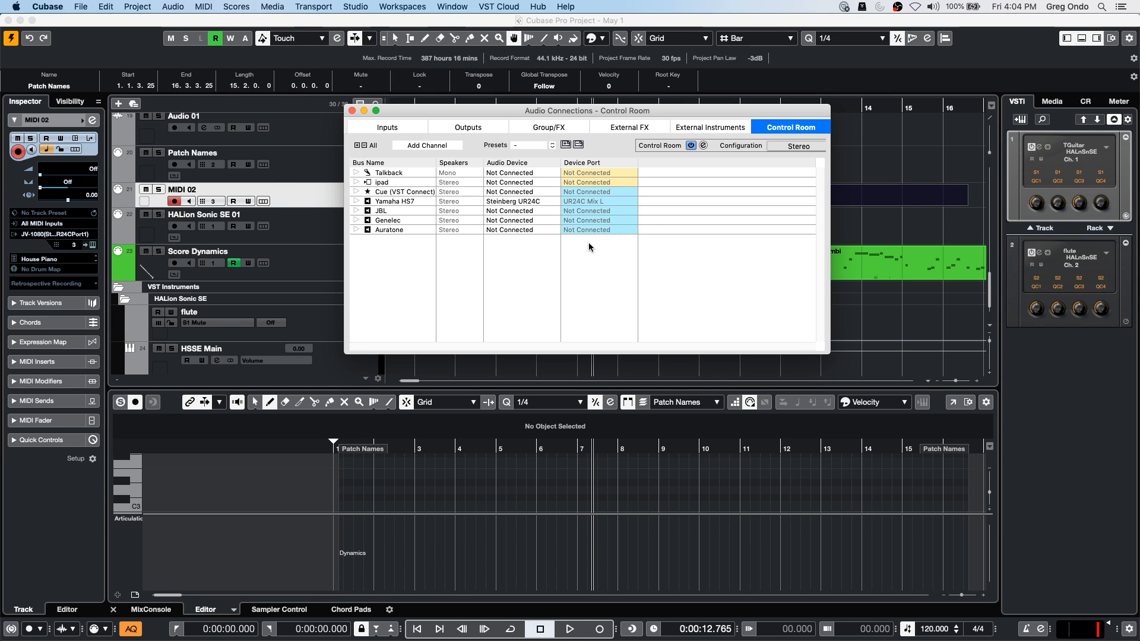
left_click(356, 201)
left_click(352, 111)
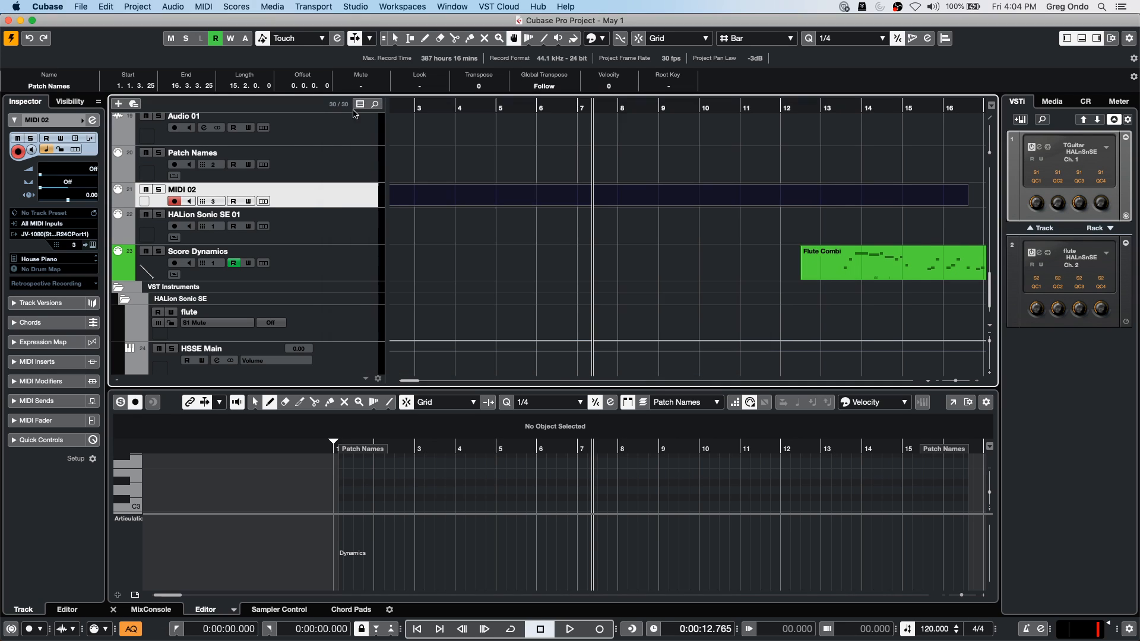
Step: Revert the May 1 project to its previously saved version
left_click(60, 5)
mouse_move(81, 7)
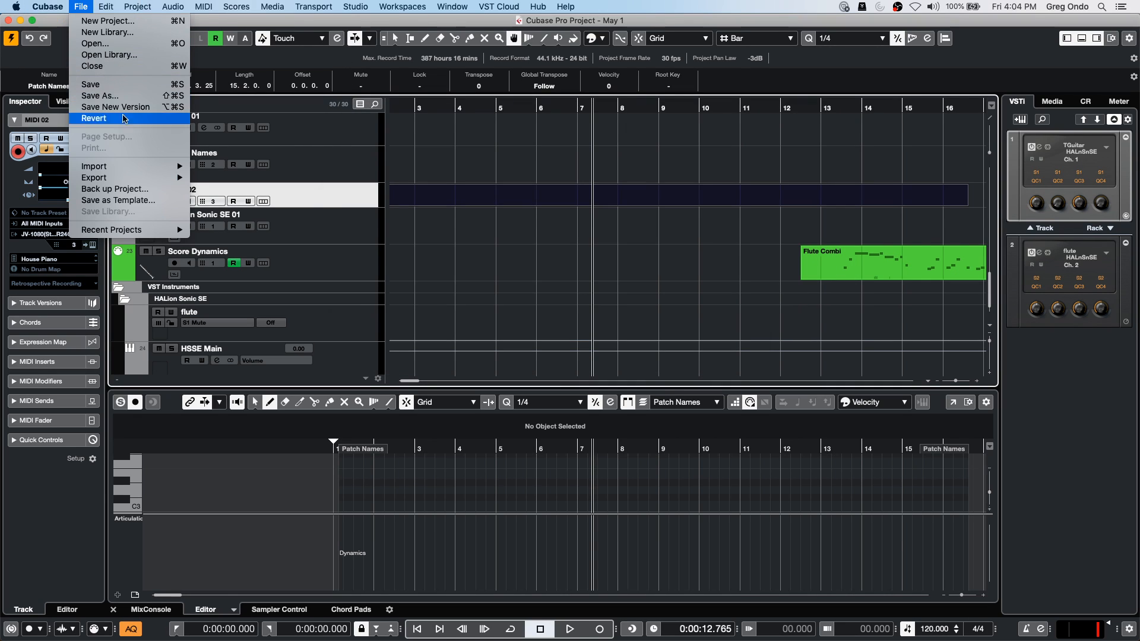
left_click(94, 118)
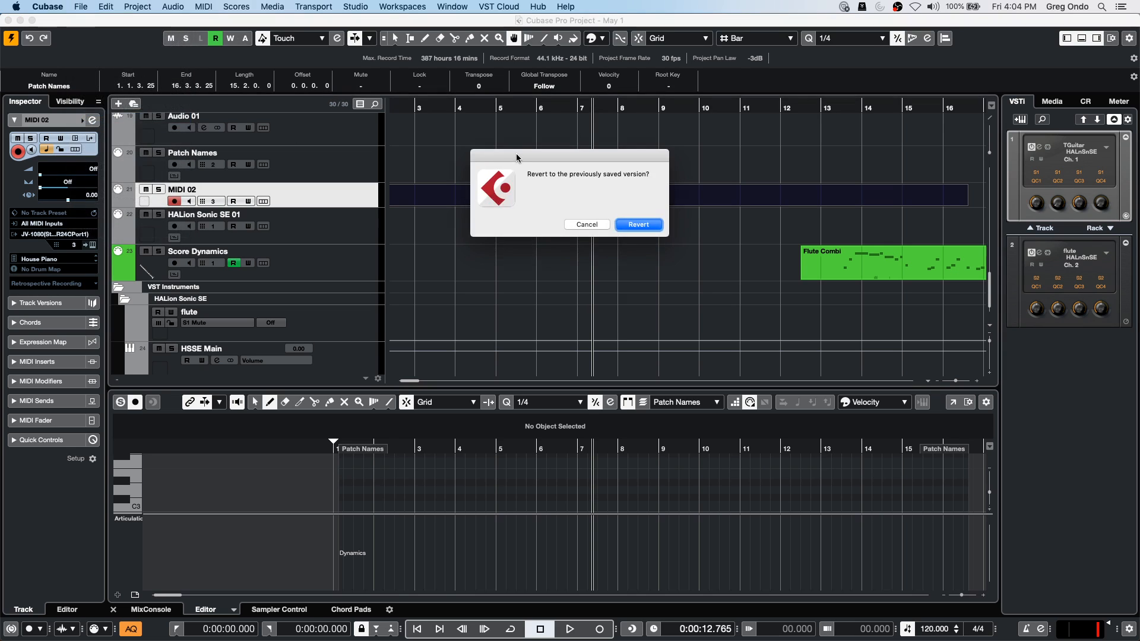
left_click(635, 225)
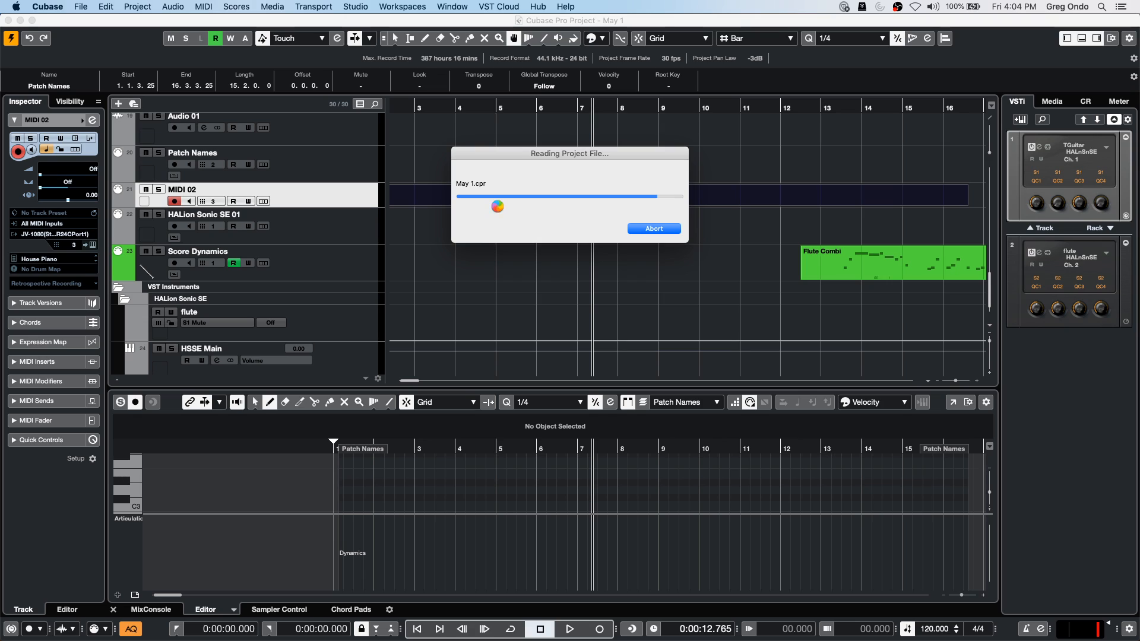
Step: Force quit the unresponsive Cubase 10.5 while it is stuck reading the May 1 project file
key("super+Tab")
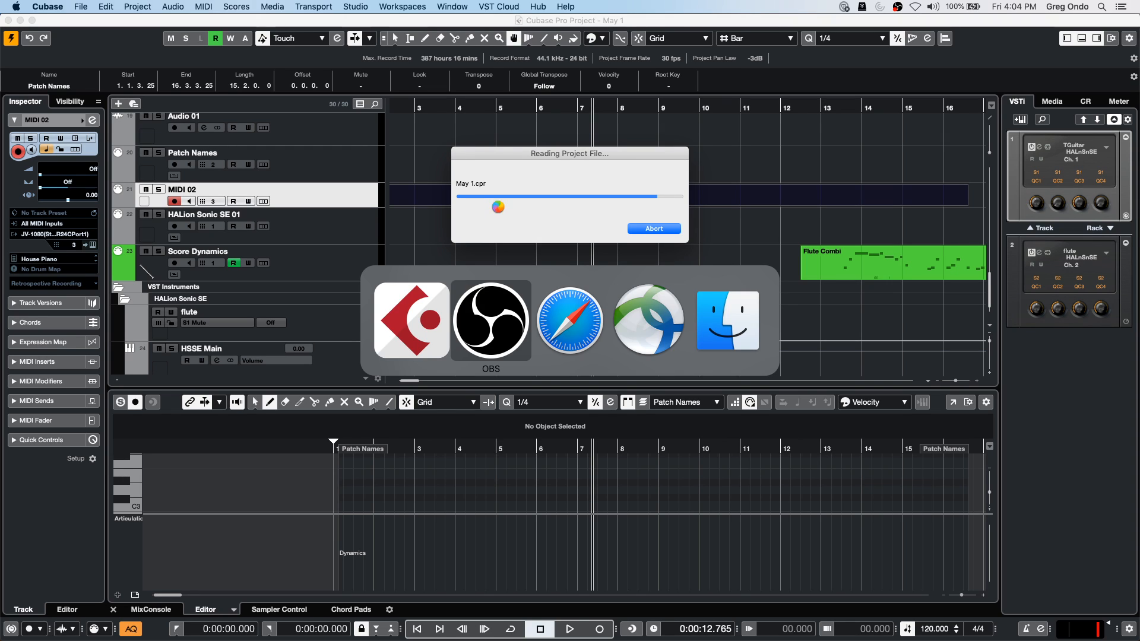
key("super+Tab")
key("super+Tab")
key("super+Tab")
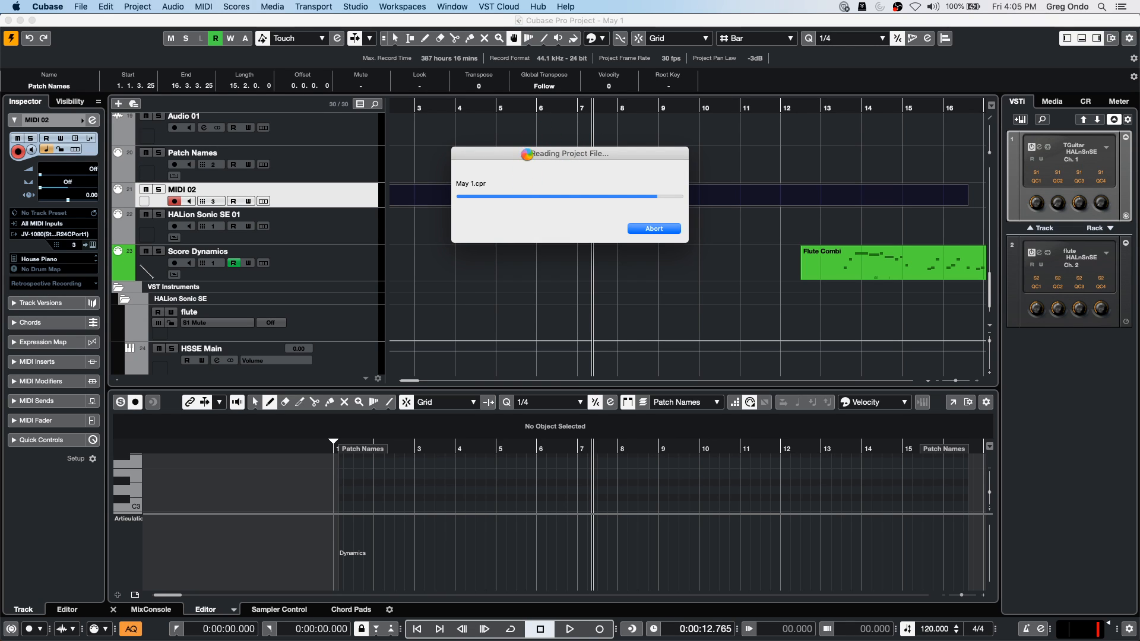
mouse_move(406, 632)
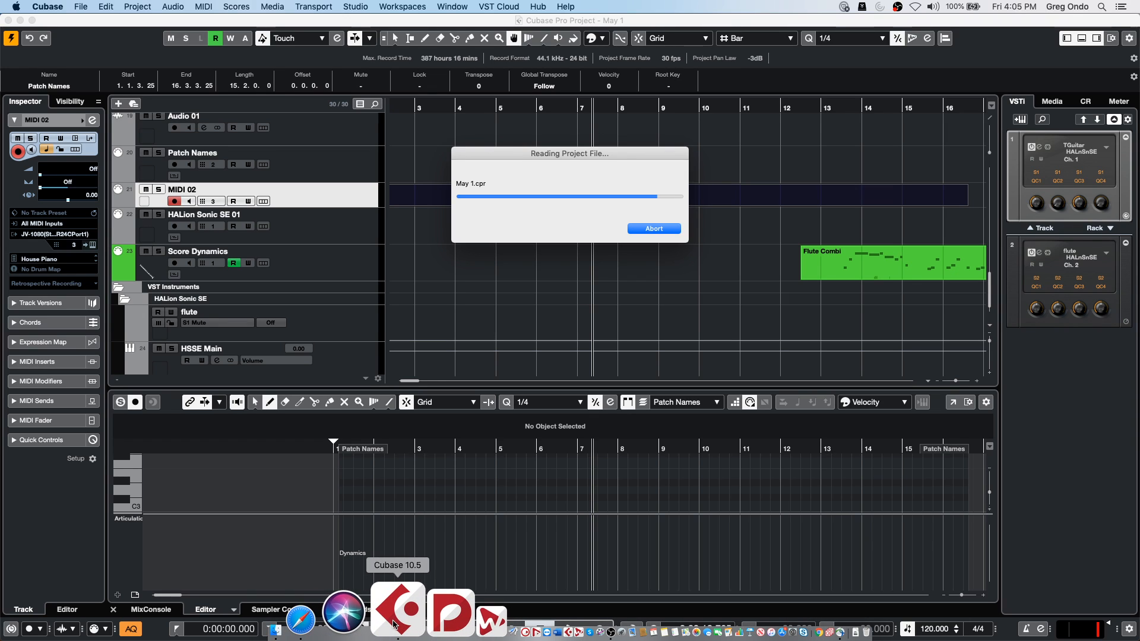
right_click(393, 624)
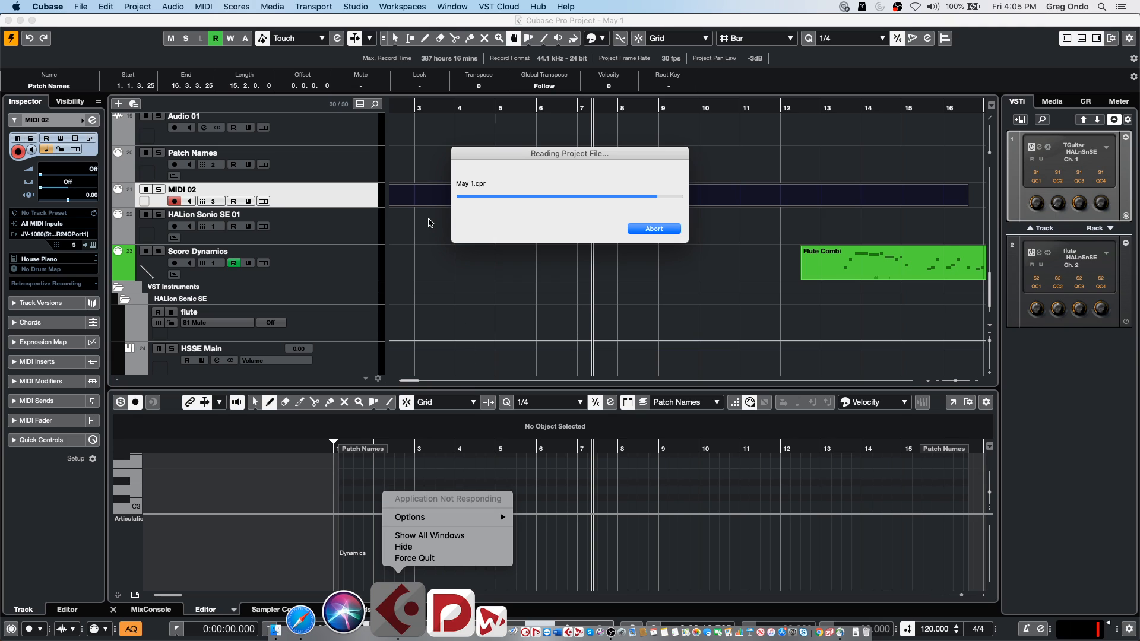
left_click(430, 222)
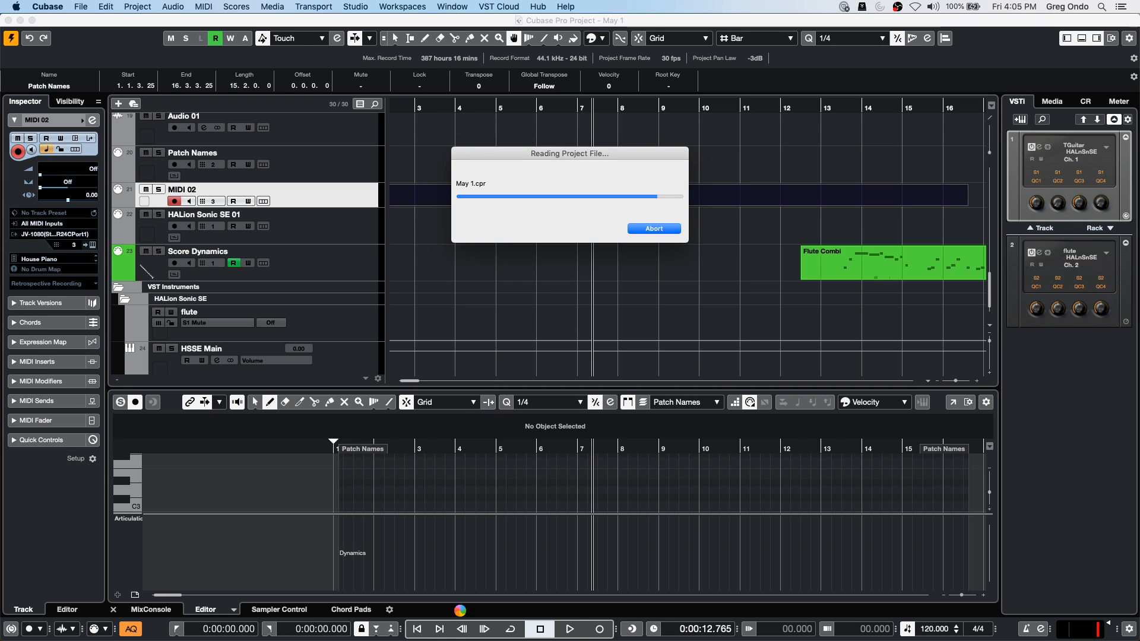
mouse_move(401, 638)
right_click(397, 608)
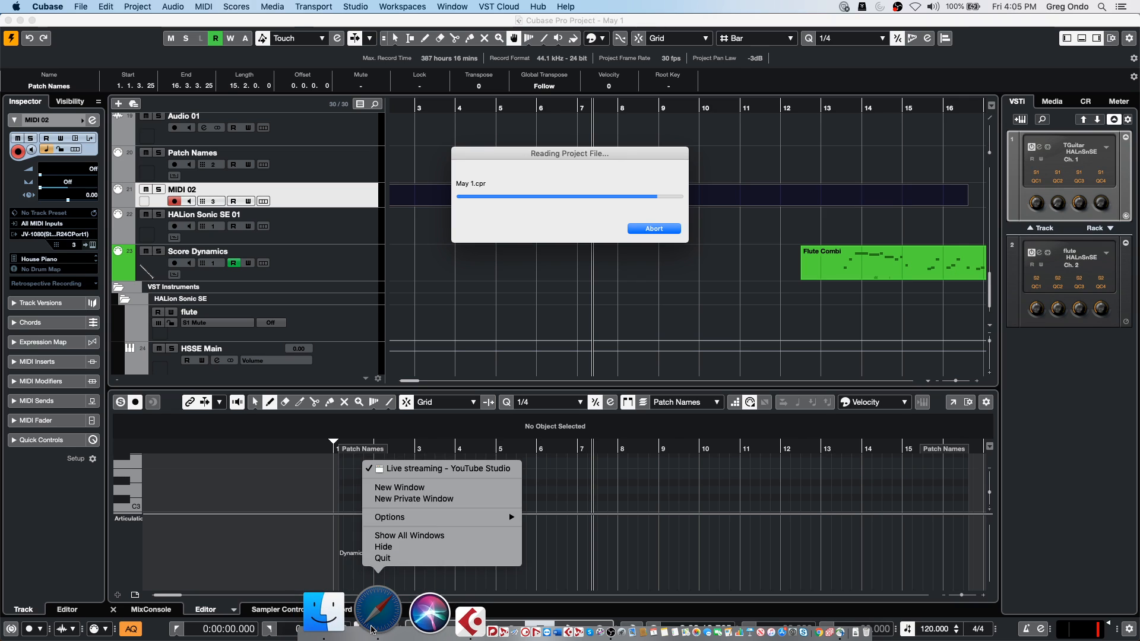
left_click(435, 325)
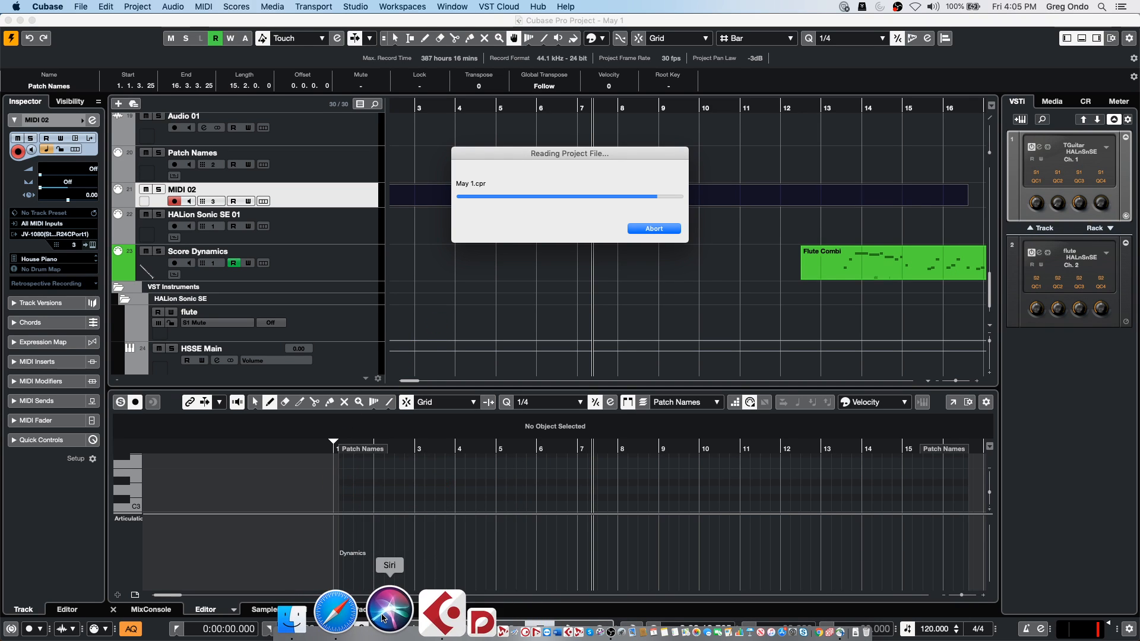
right_click(394, 614)
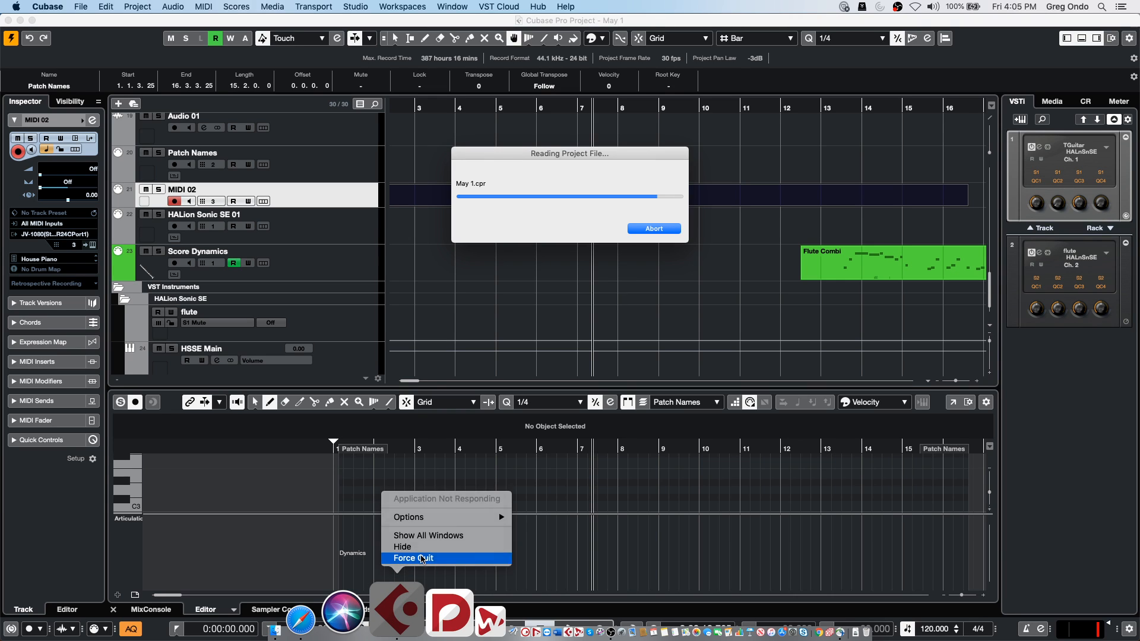
left_click(422, 559)
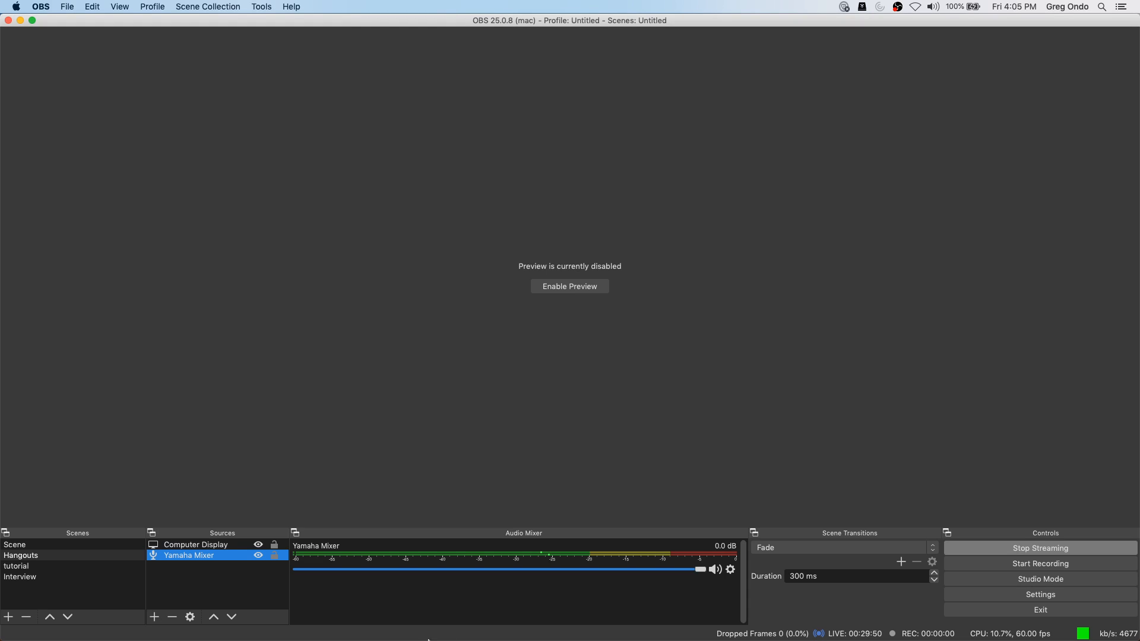
Step: Relaunch Cubase 10.5 and reopen the recent May 1 project, leaving the missing JV-1080 port unmapped
left_click(394, 630)
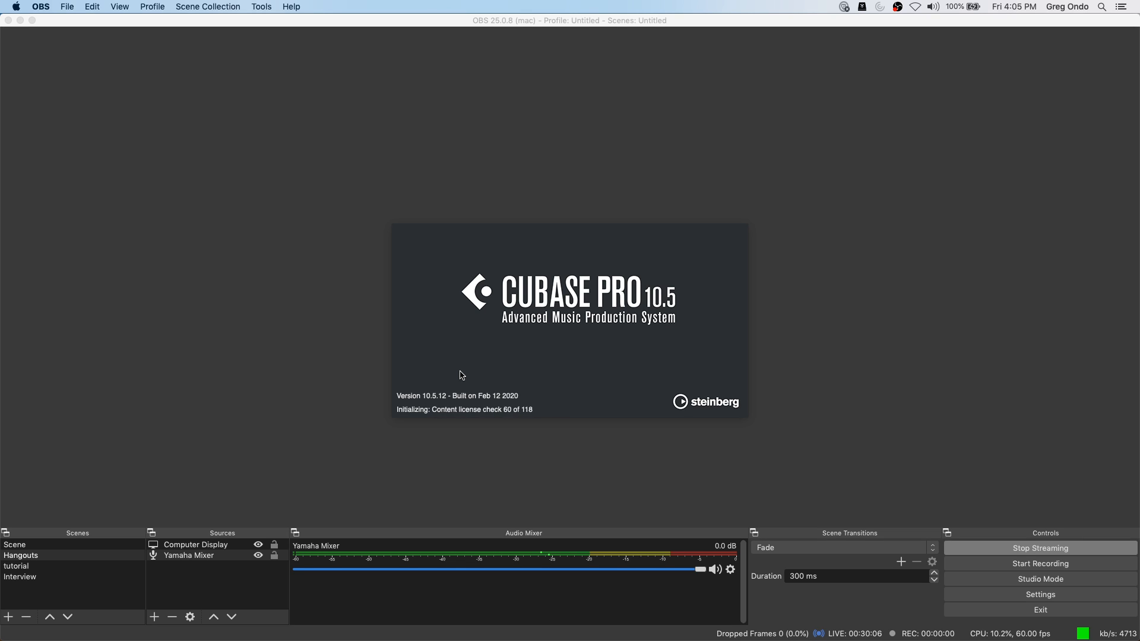
left_click(742, 231)
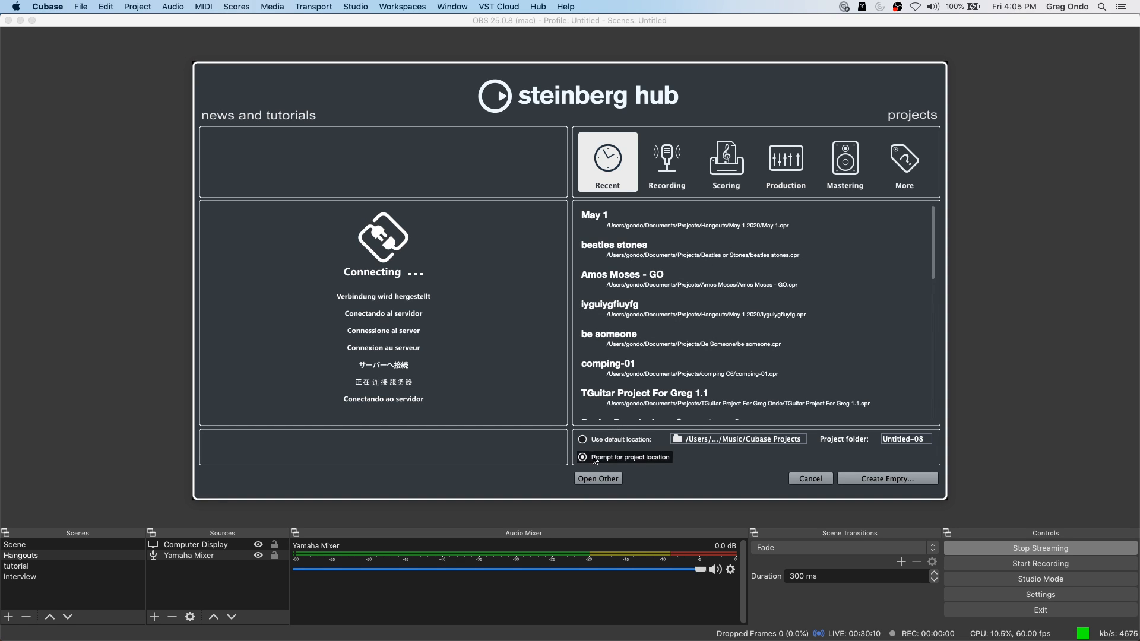
double_click(624, 215)
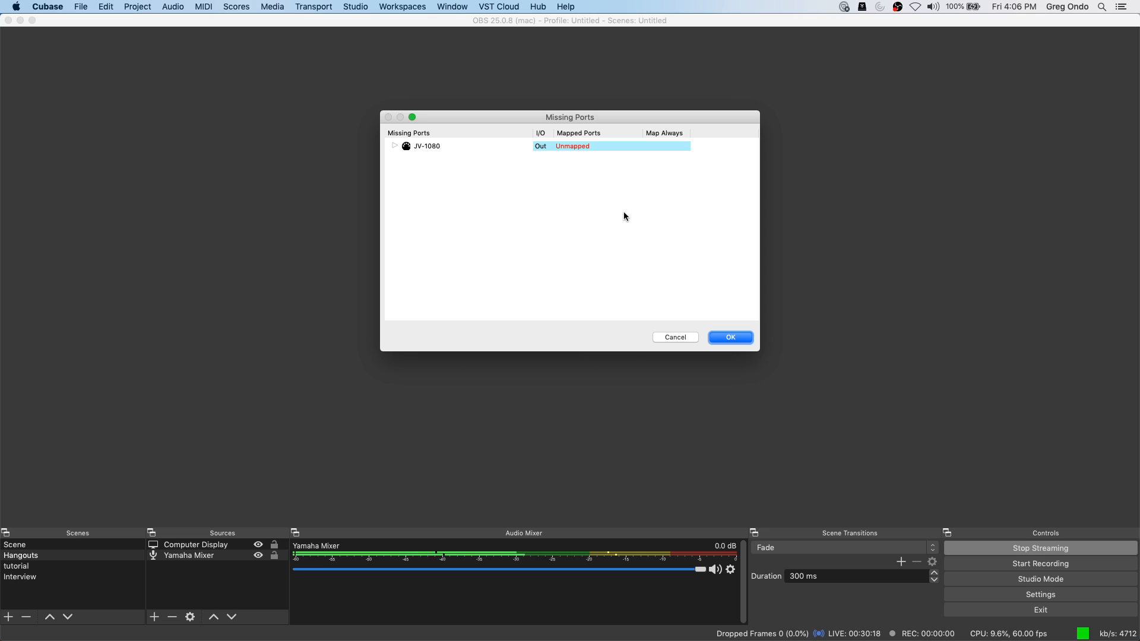
left_click(732, 338)
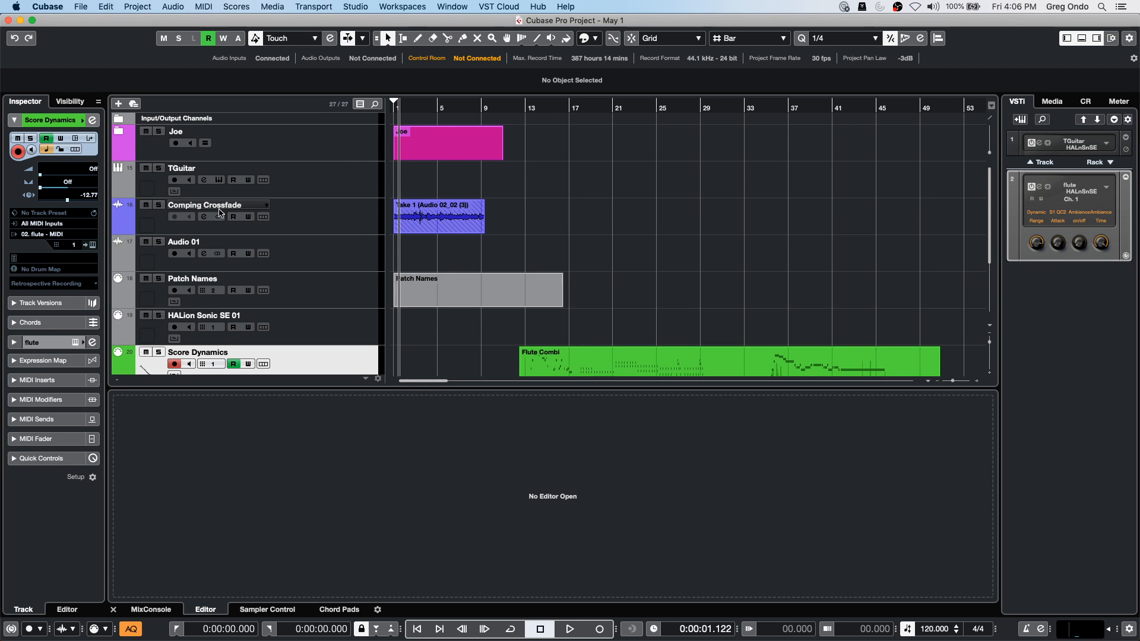
Step: Solo the Comping Crossfade track, play it briefly, and return the playhead to bar 1
left_click(159, 205)
left_click(401, 217)
key("space")
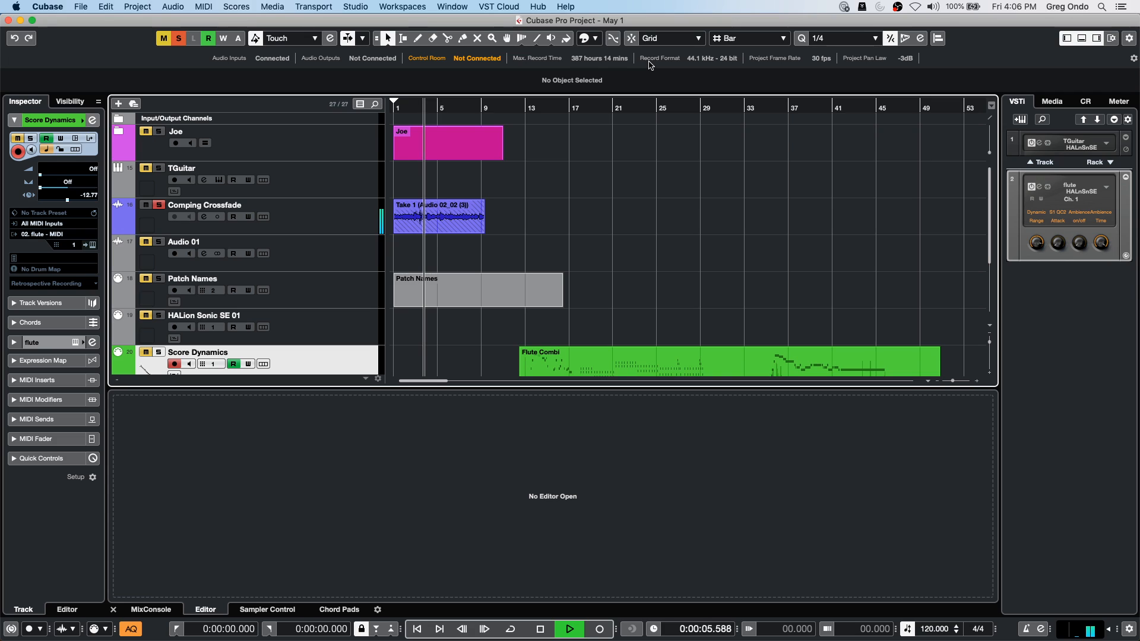
key("space")
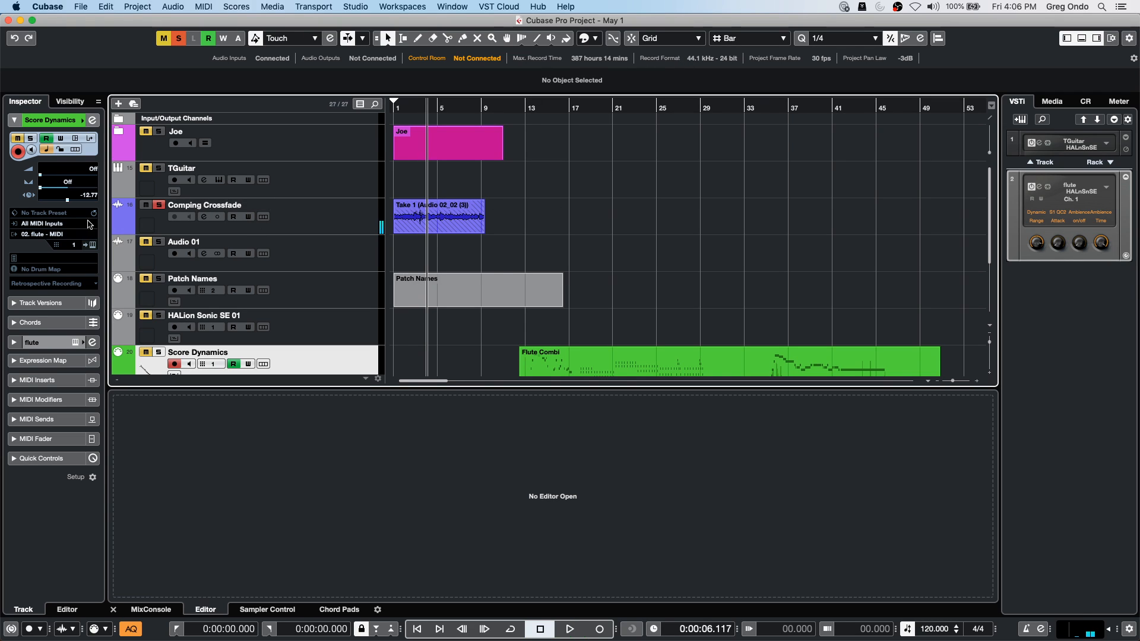
left_click(390, 109)
left_click_drag(390, 108, 372, 157)
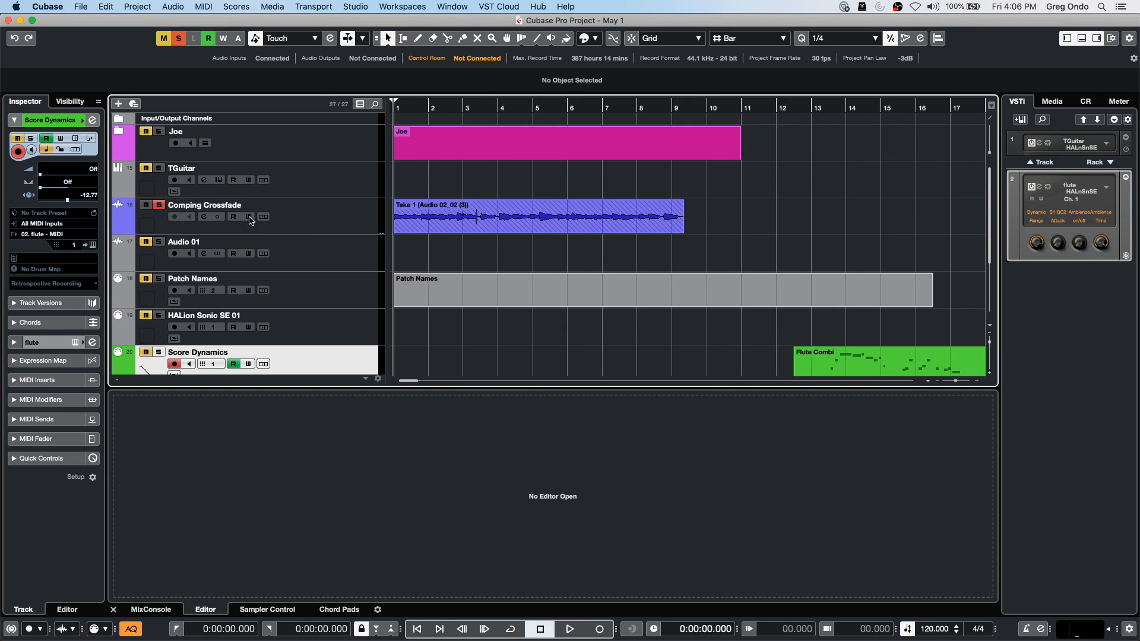
Step: Show the Comping Crossfade lanes and comp Take 2 from about bar 2.5 to 4, Take 3 from 4.8 to 6.7, and Take 4 from 7.5
left_click(263, 216)
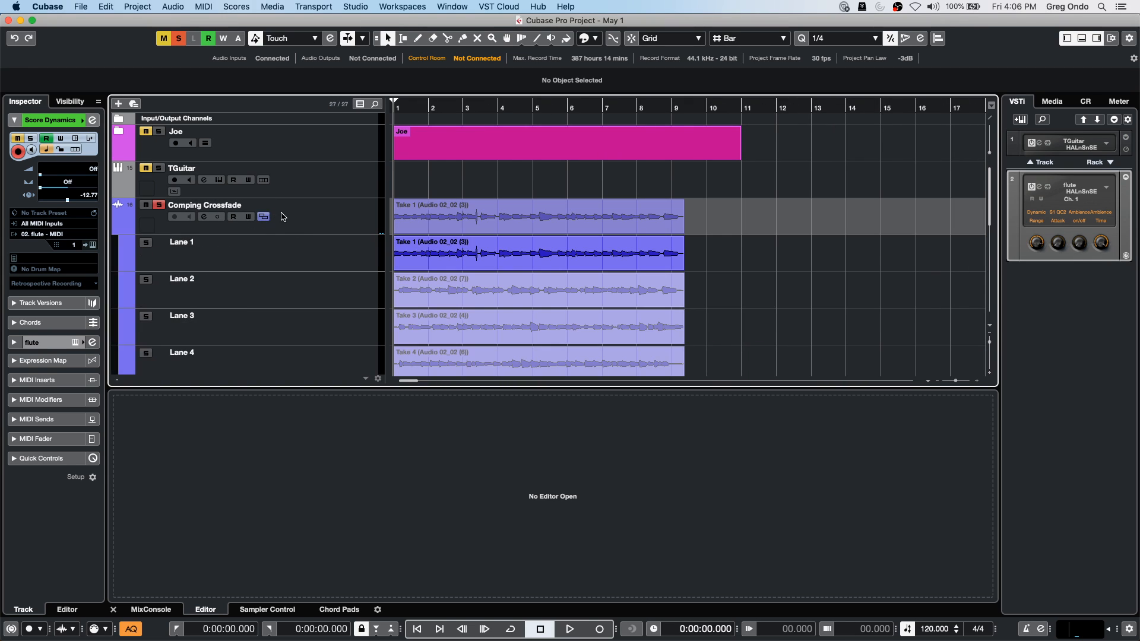
right_click(449, 275)
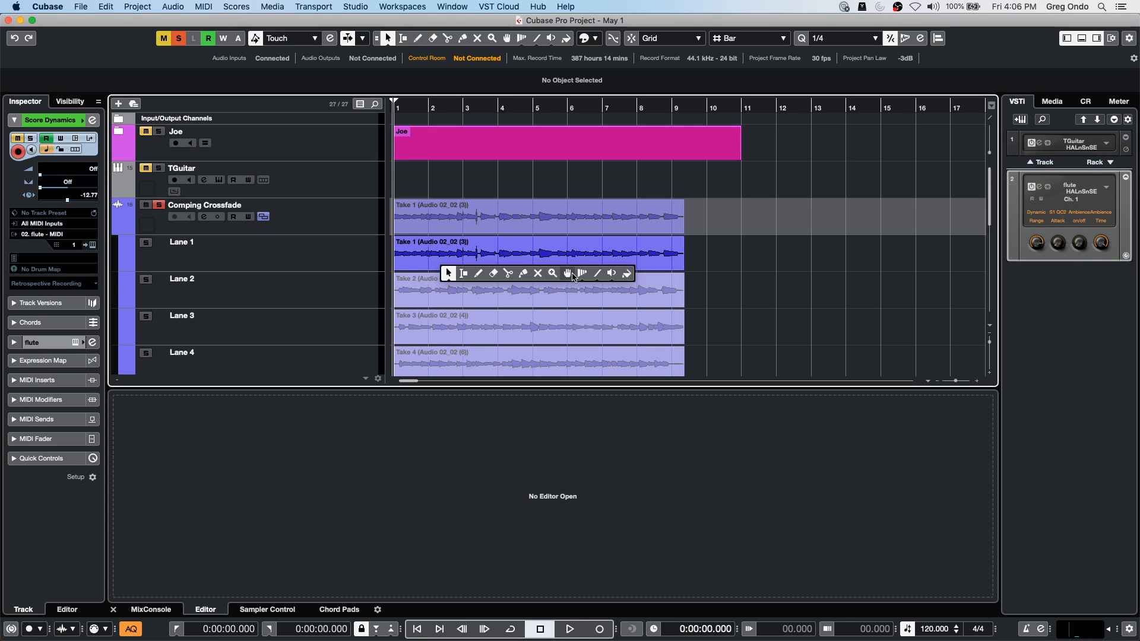
left_click(552, 274)
mouse_move(445, 290)
left_mouse_down()
mouse_move(497, 290)
mouse_move(689, 356)
left_mouse_up()
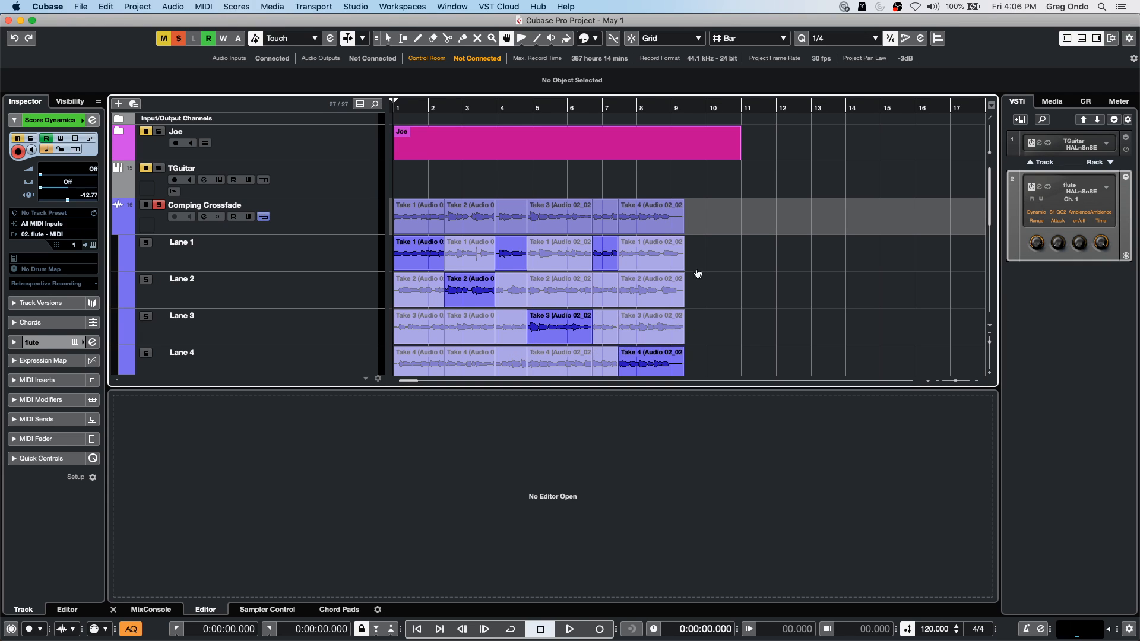
left_click(552, 356)
left_click(553, 330)
scroll(822, 301, "down", 5)
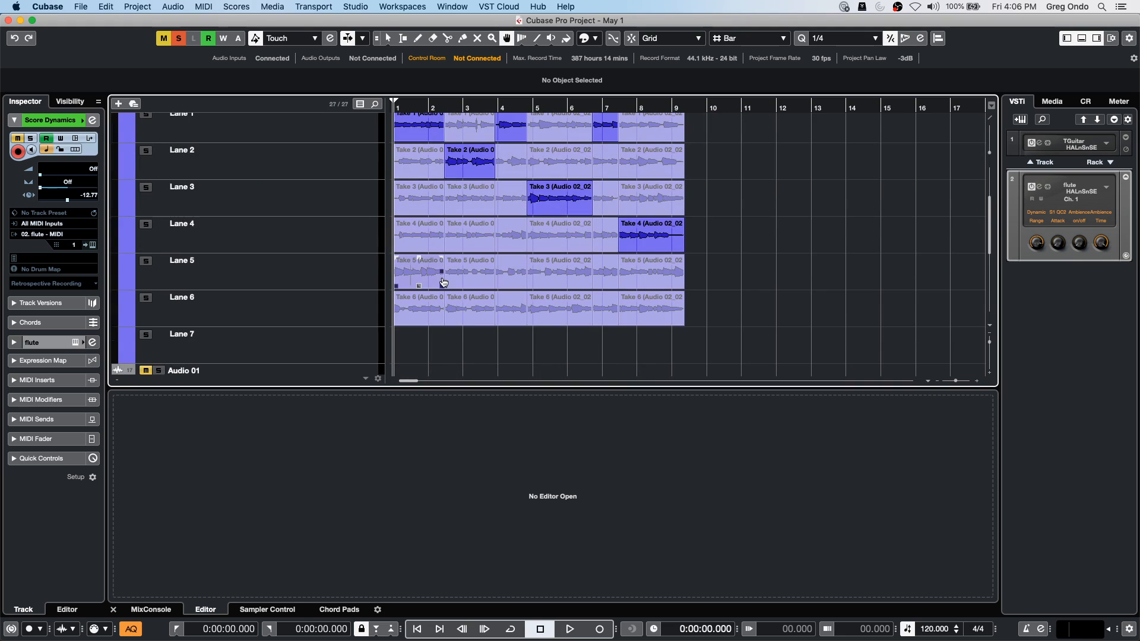
Step: Comp Take 5 from about bar 4 to 4.8 and Take 6 up to about bar 2.5, and hide the lanes
left_click(509, 270)
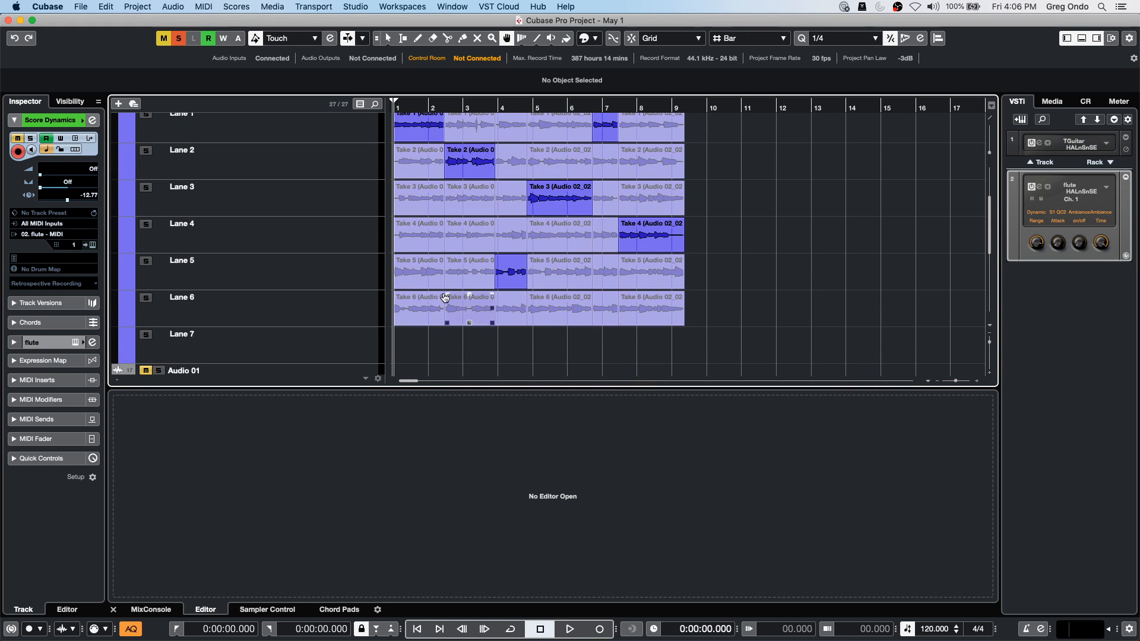
left_click(402, 304)
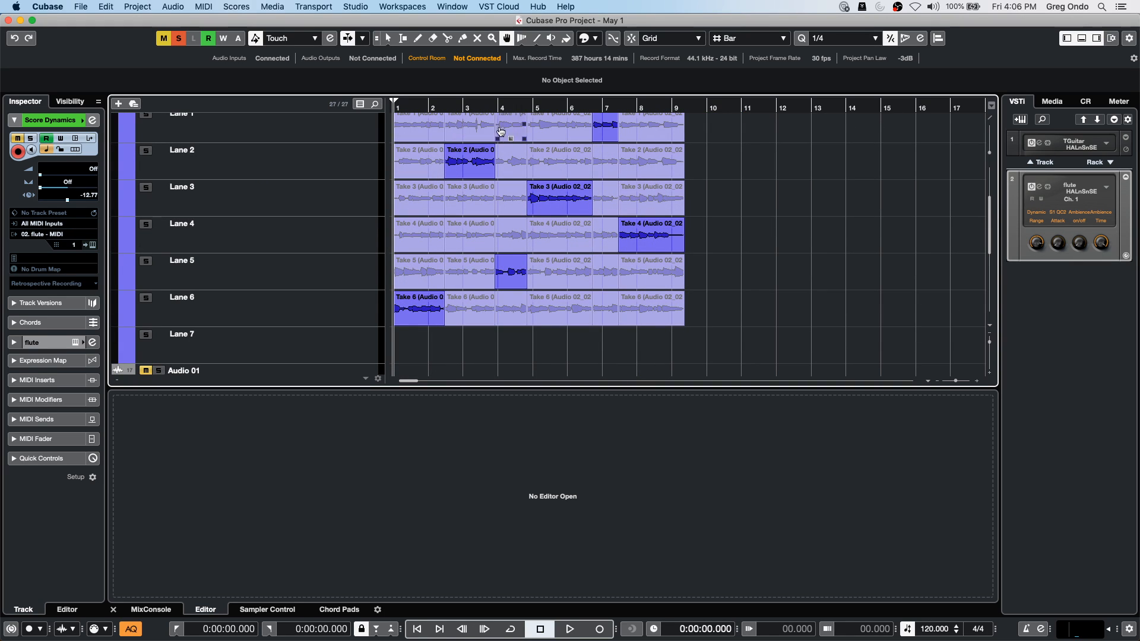
scroll(793, 197, "up", 2)
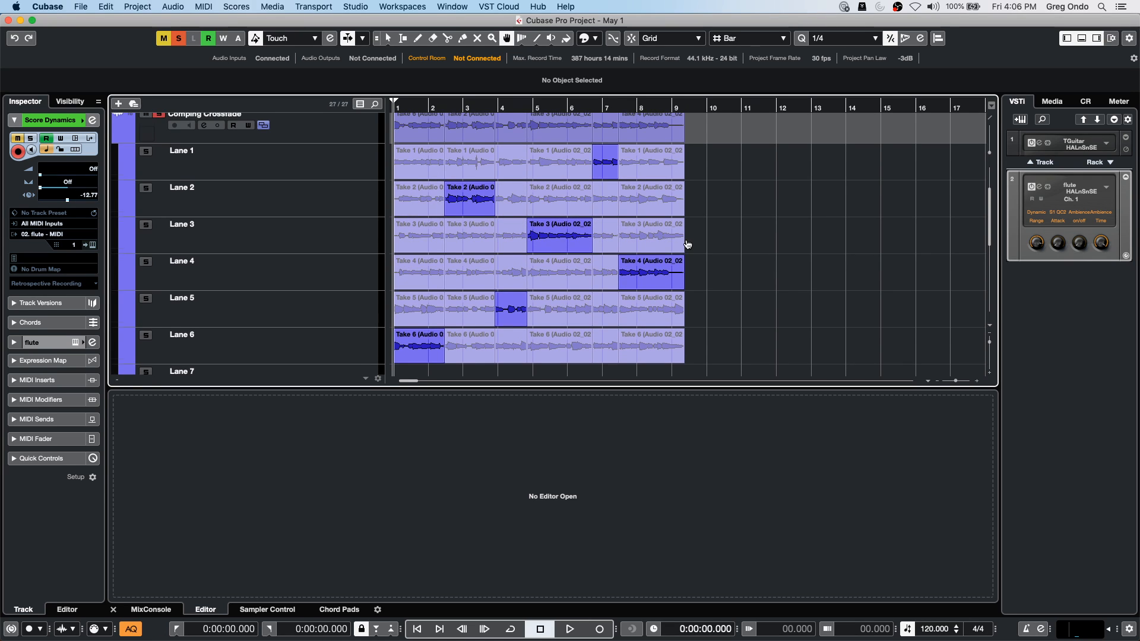
scroll(687, 244, "up", 1)
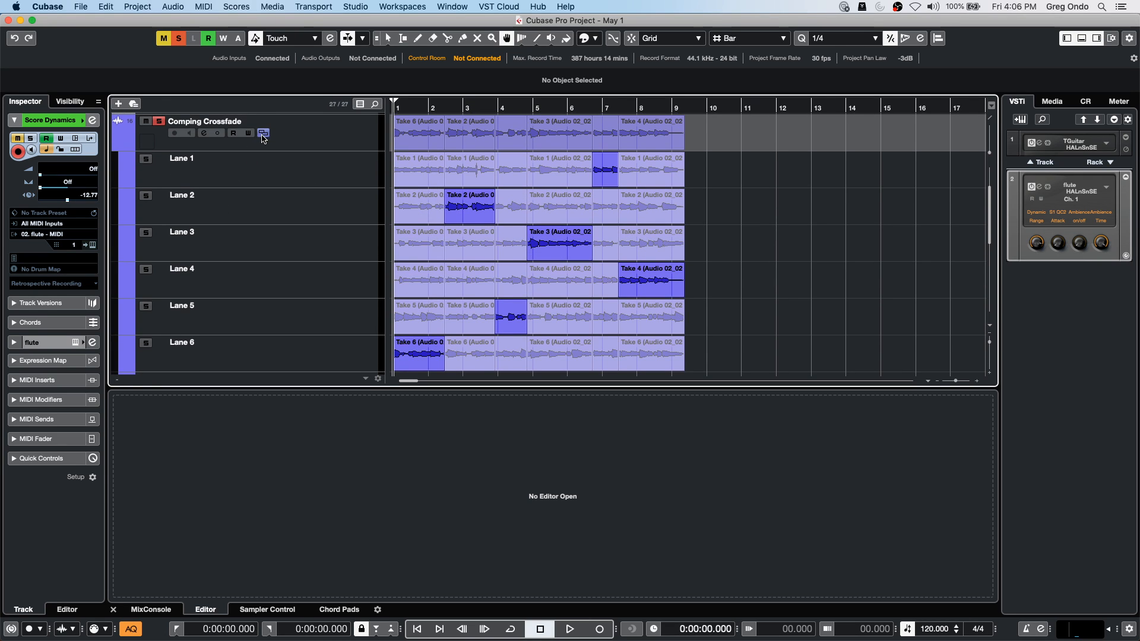
left_click(263, 134)
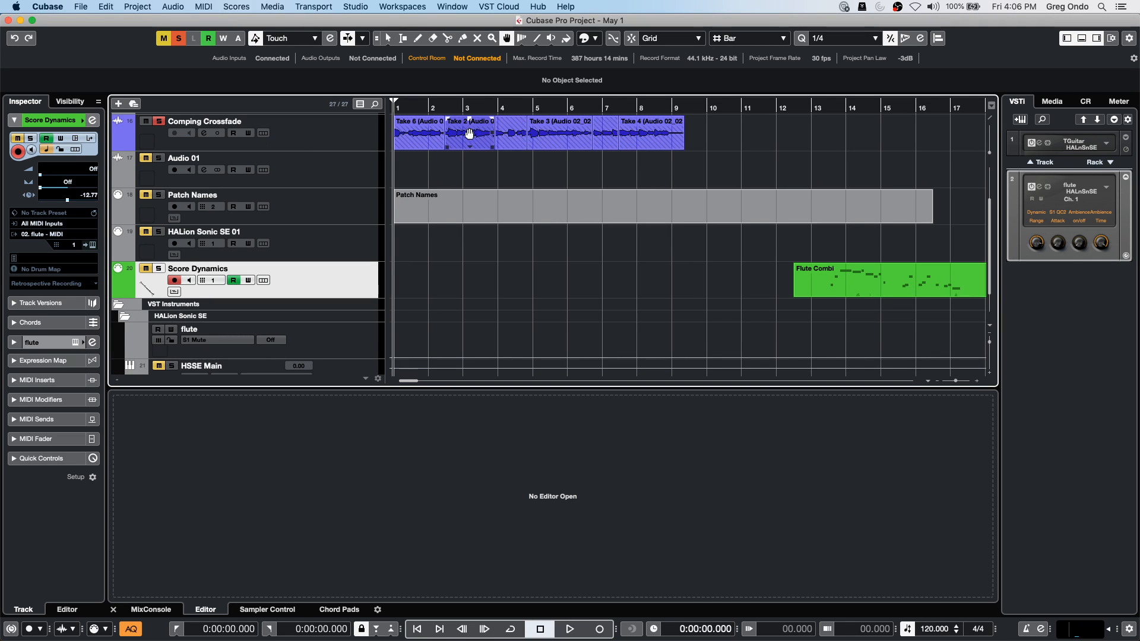
Step: Enable Auto Fade In and Auto Fade Out for the Comping Crossfade track, and select all its comped events
right_click(708, 141)
left_click(707, 138)
left_click(666, 137)
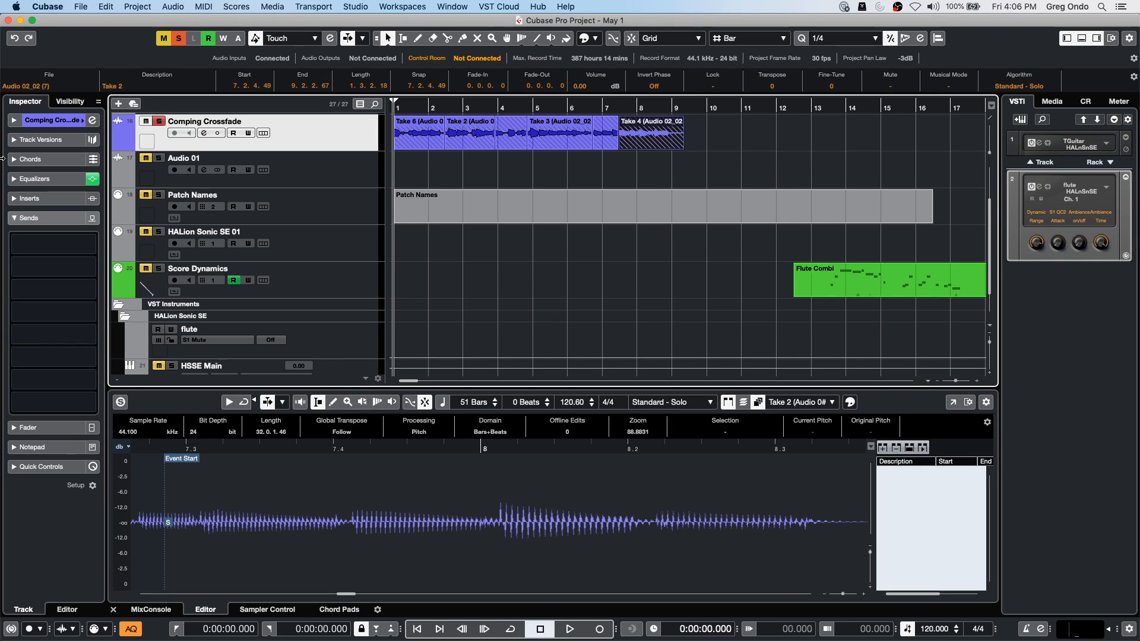
left_click(52, 122)
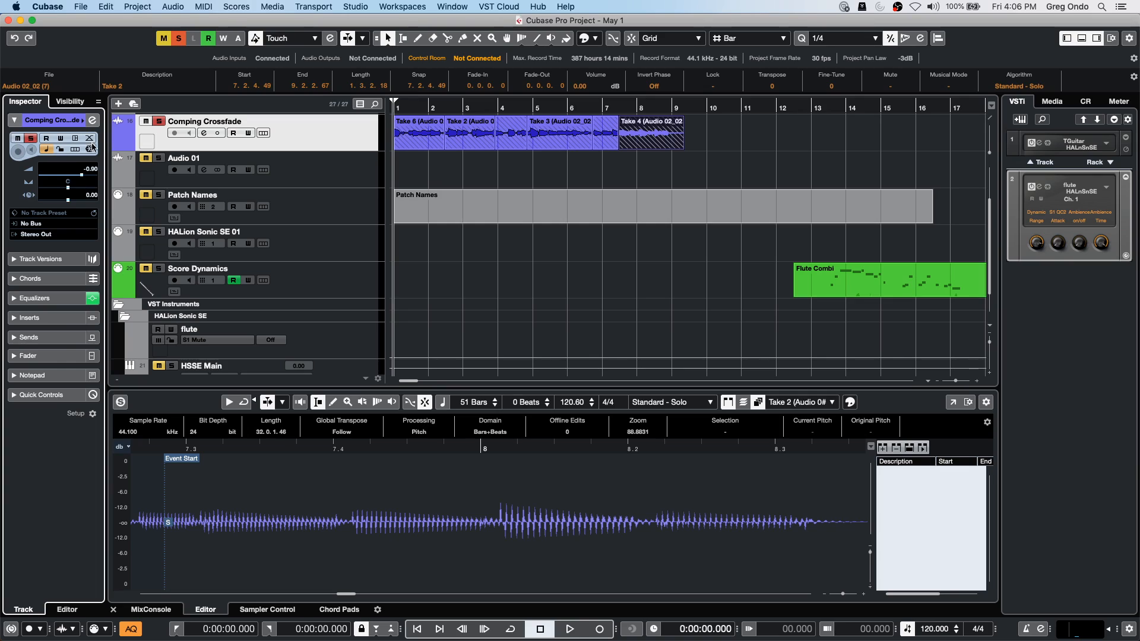
left_click(90, 148)
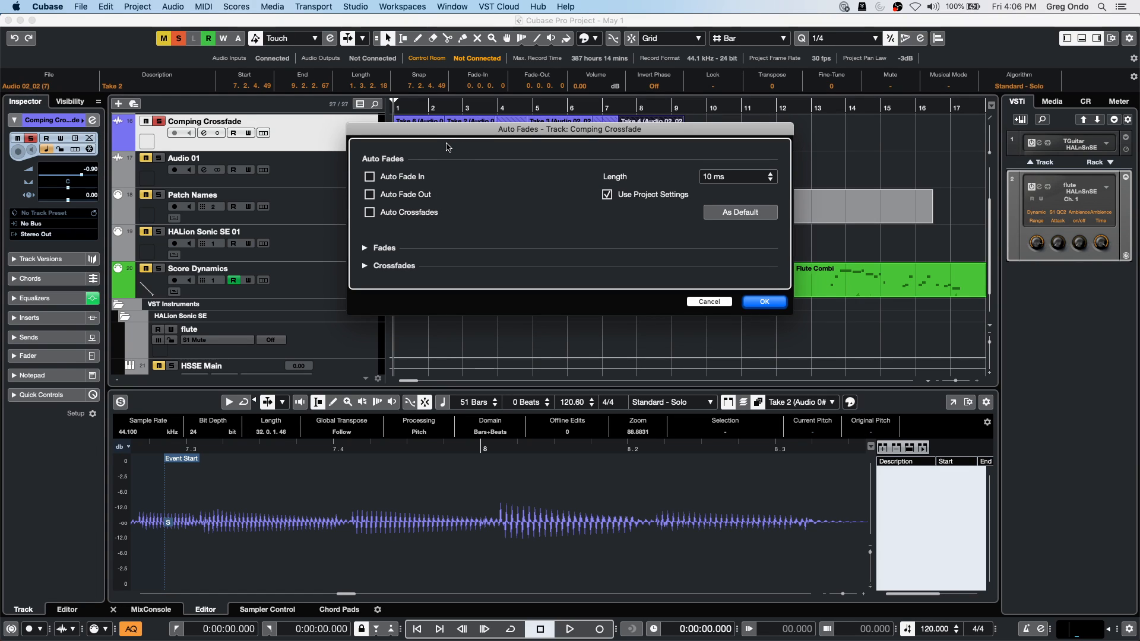
left_click(370, 177)
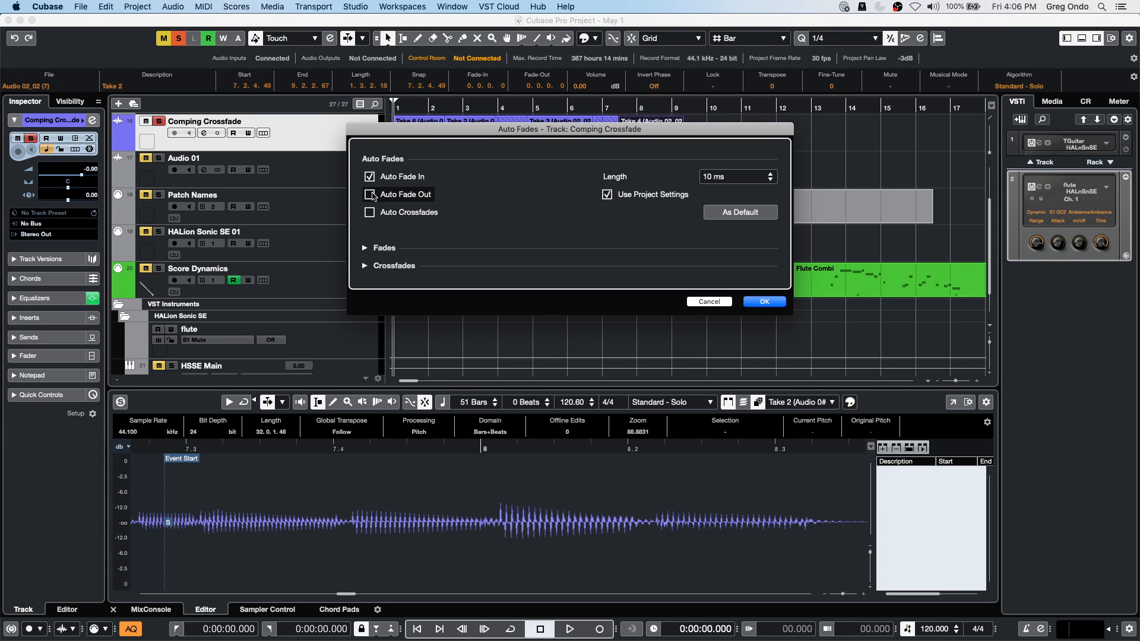
left_click(370, 195)
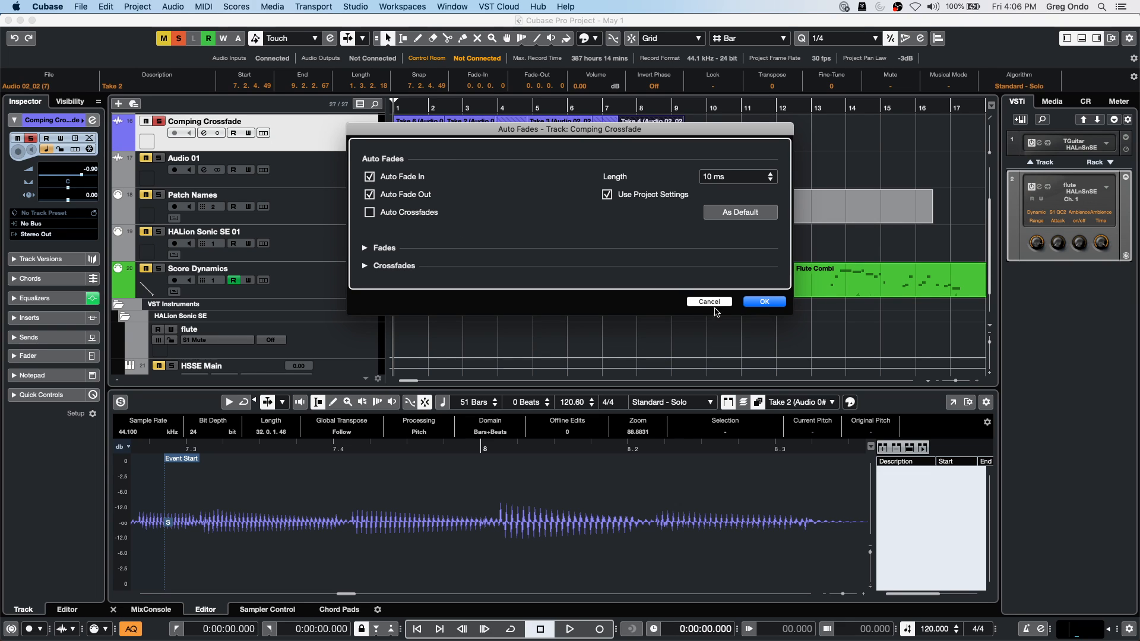
left_click(763, 302)
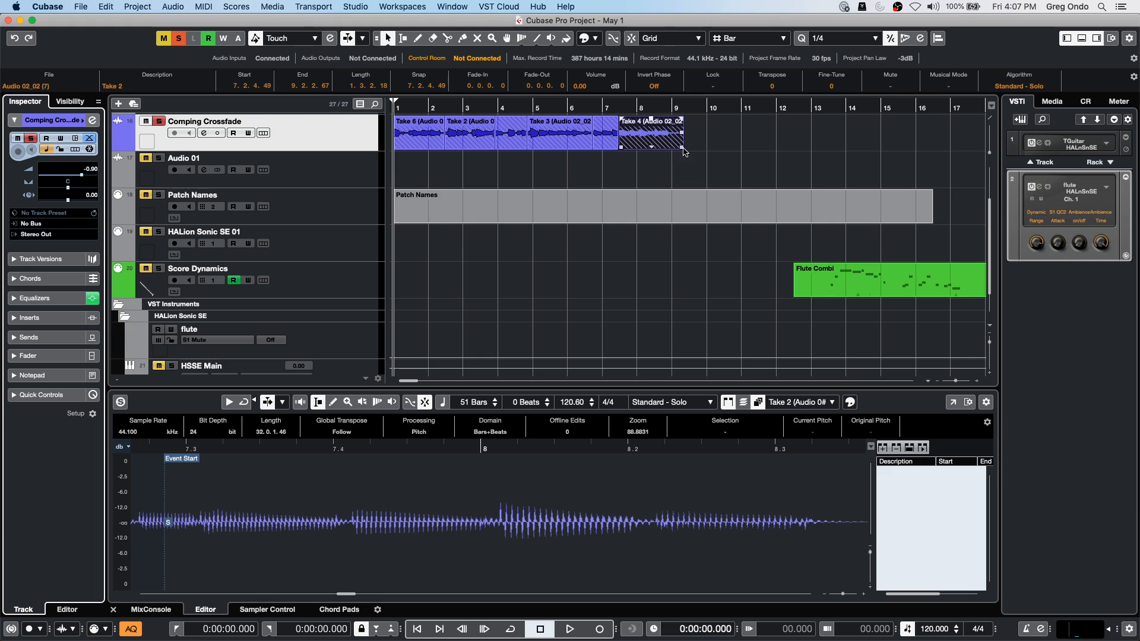
left_click_drag(732, 130, 390, 140)
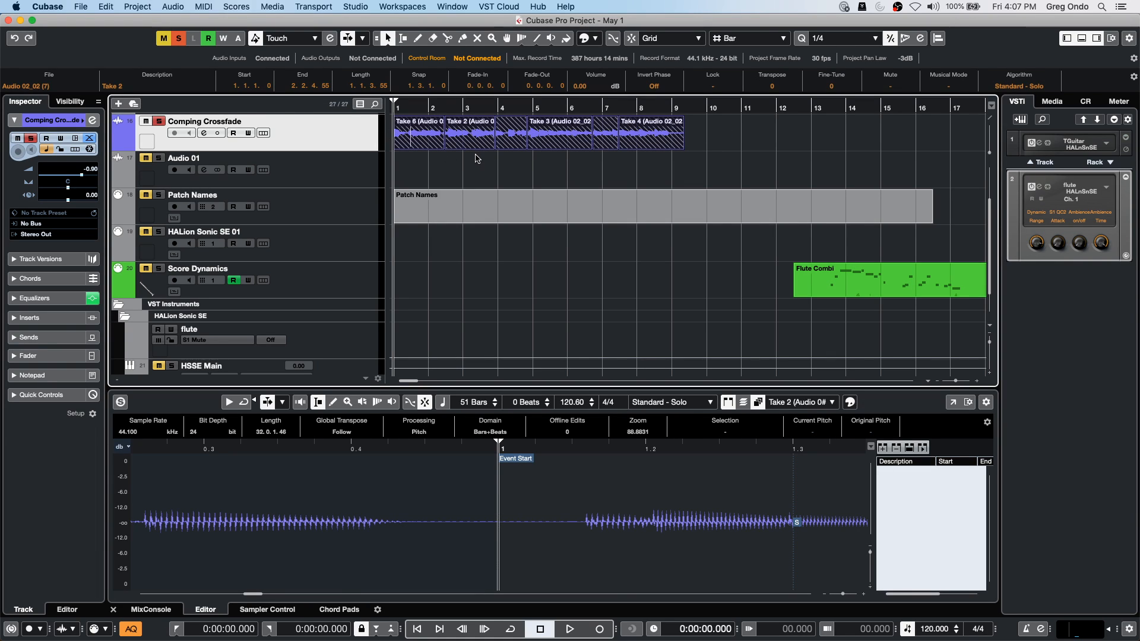
Step: Open the Export Audio Mixdown dialog, review its channel selection, file format and after-export options, and close it without exporting
left_click_drag(443, 106, 481, 126)
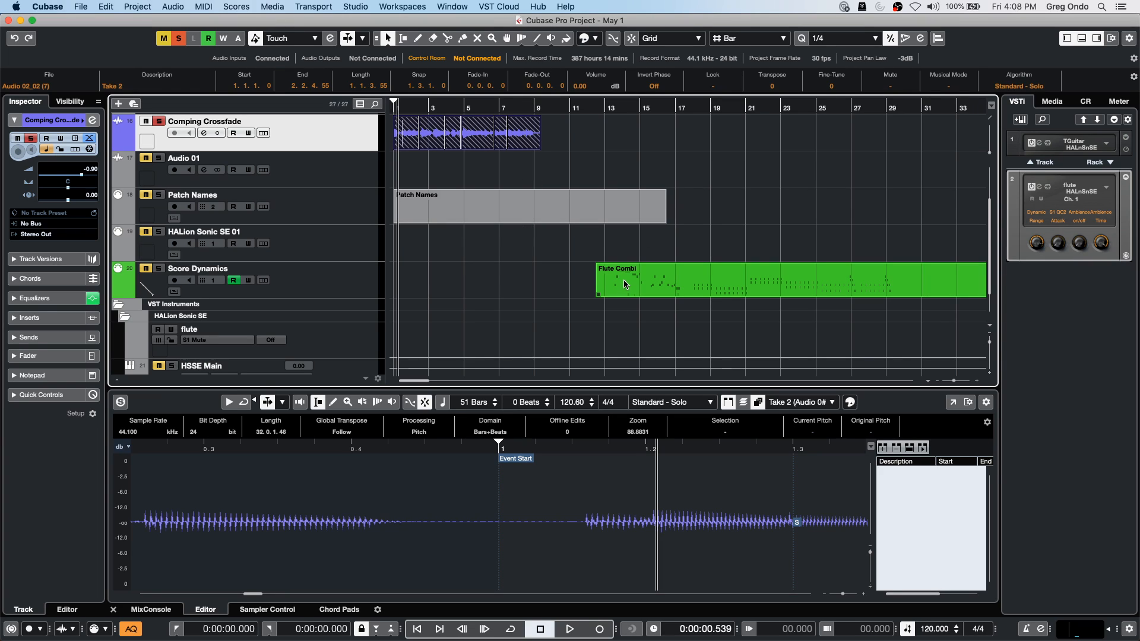
left_click(80, 7)
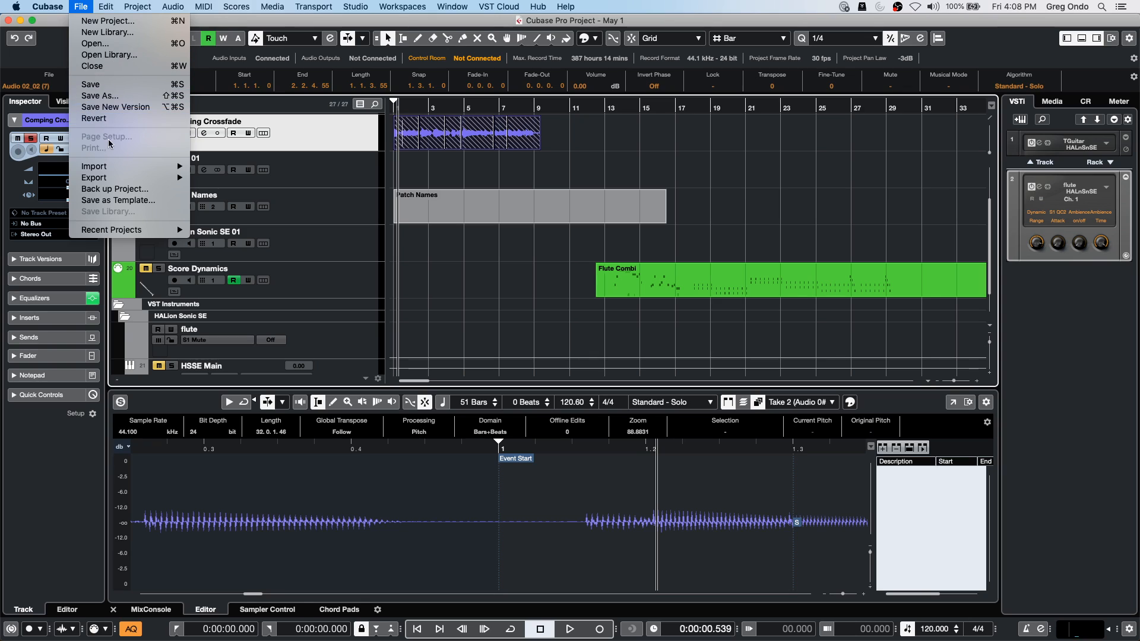
mouse_move(125, 178)
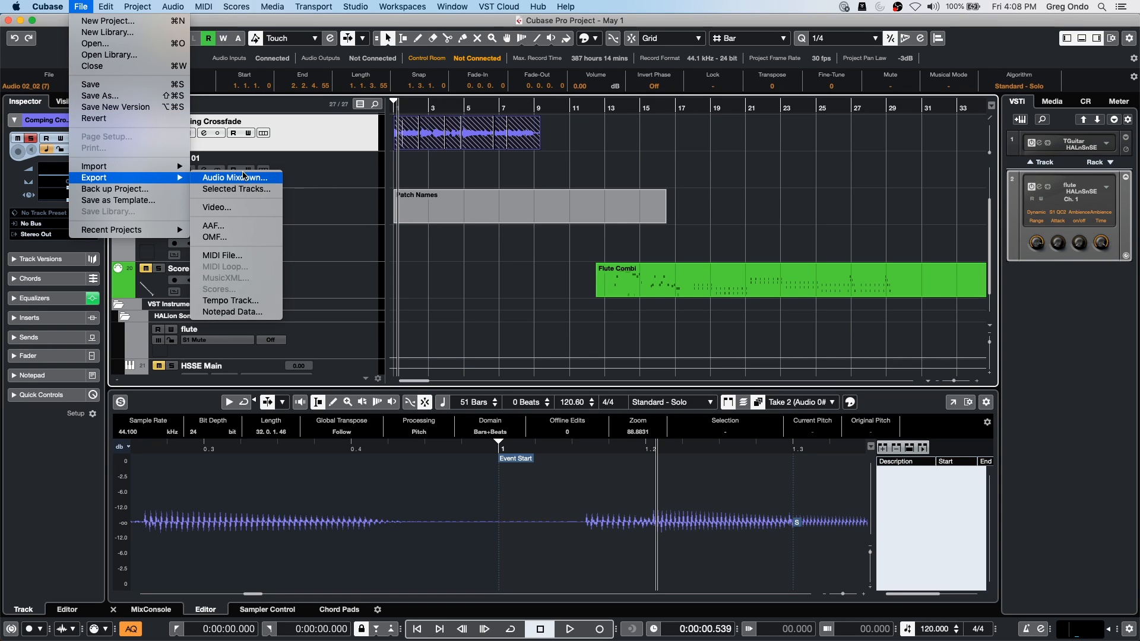
left_click(272, 181)
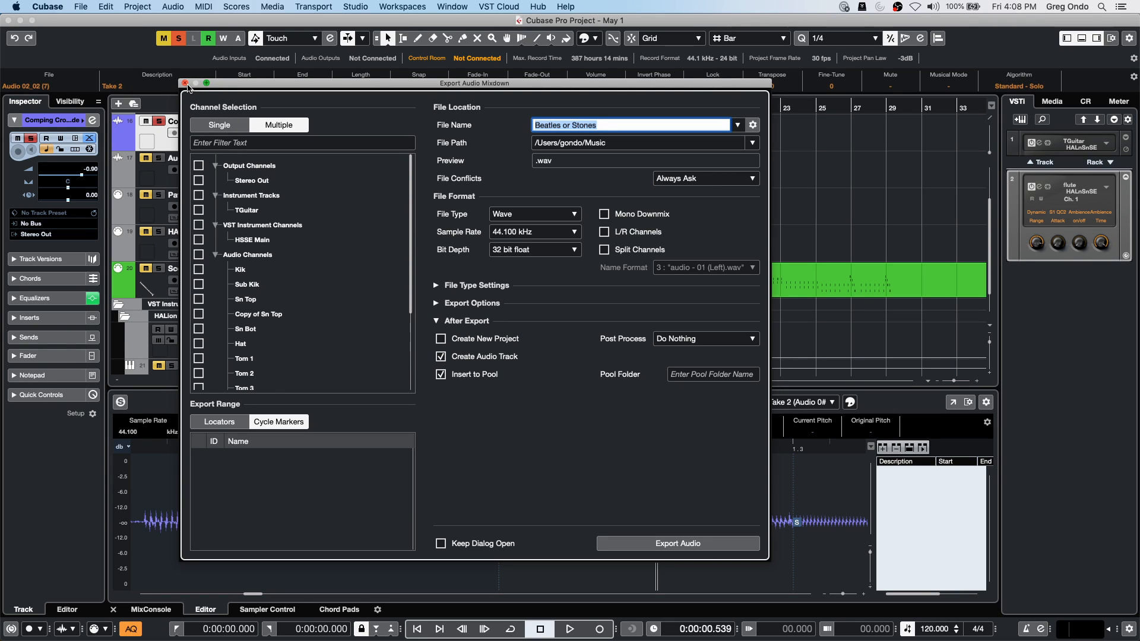
left_click(185, 83)
Step: Open the Flute Combi part on the Score Dynamics track in the Score Editor
left_click_drag(432, 108, 428, 97)
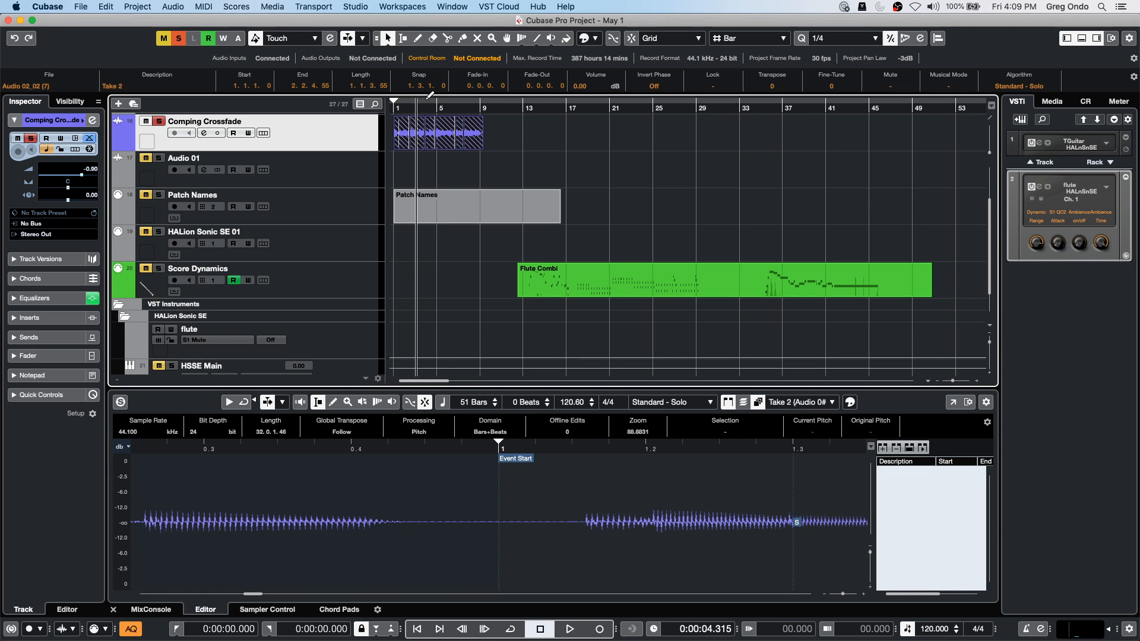
left_click(680, 282)
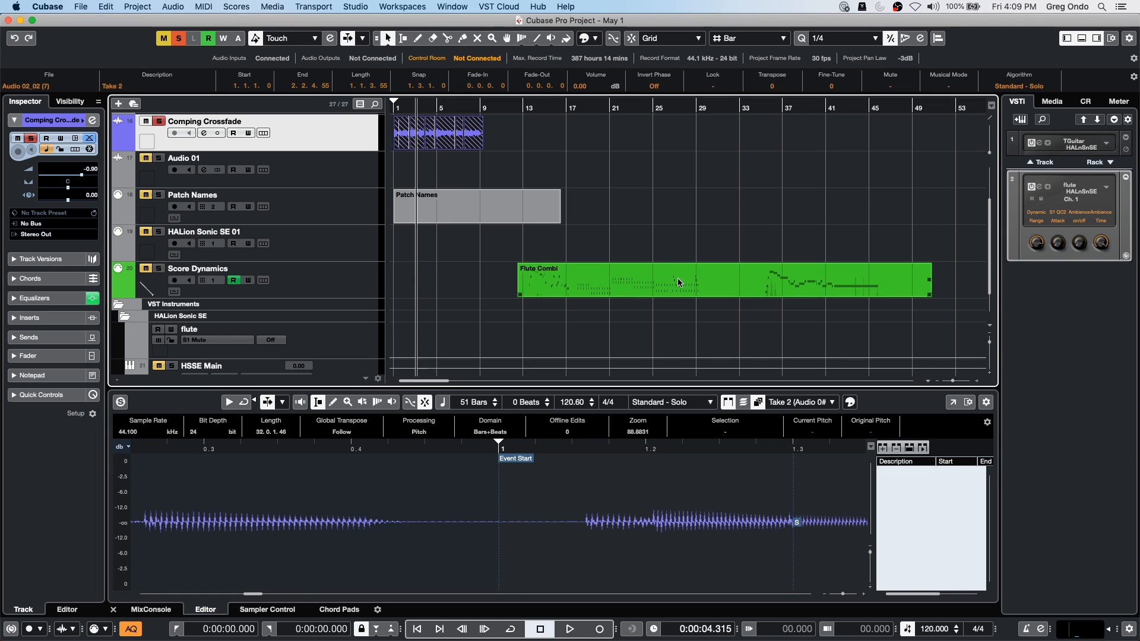
left_click(680, 282)
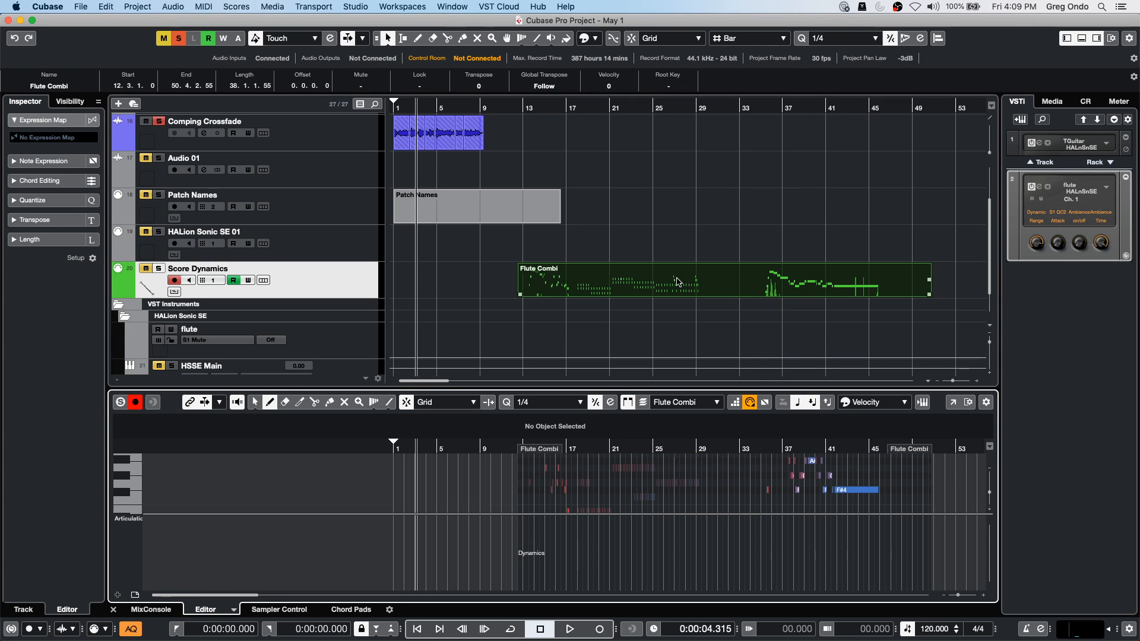
key("super+r")
left_click_drag(415, 234, 414, 239)
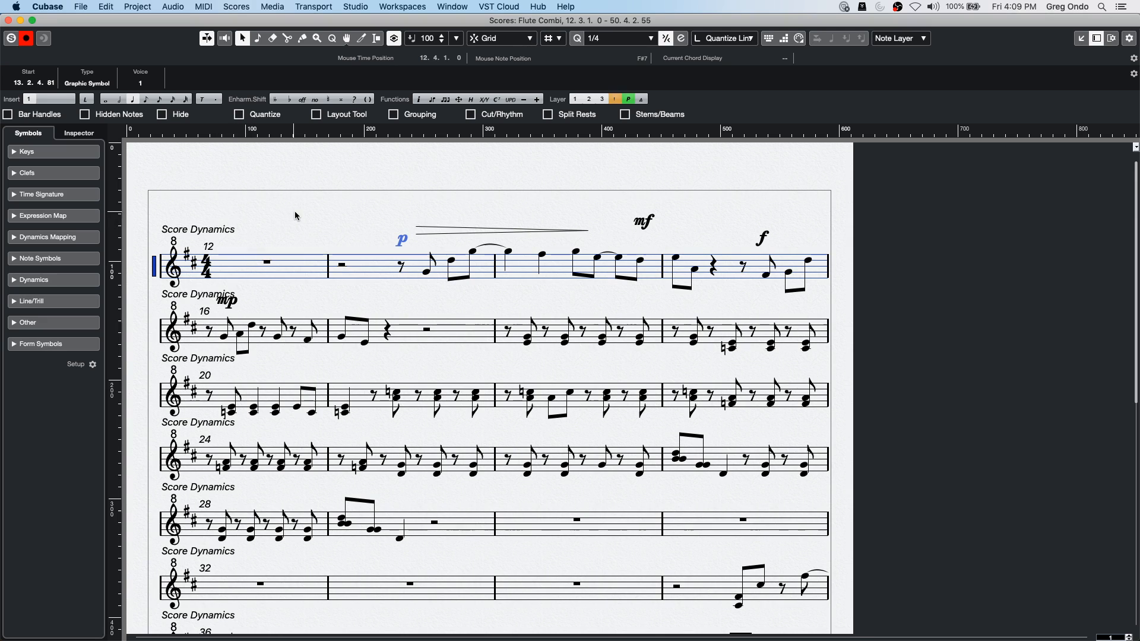
Step: Show the Dynamics symbols, insert an sff marking above bar 15 of the first staff, and clear the selection
left_click(34, 280)
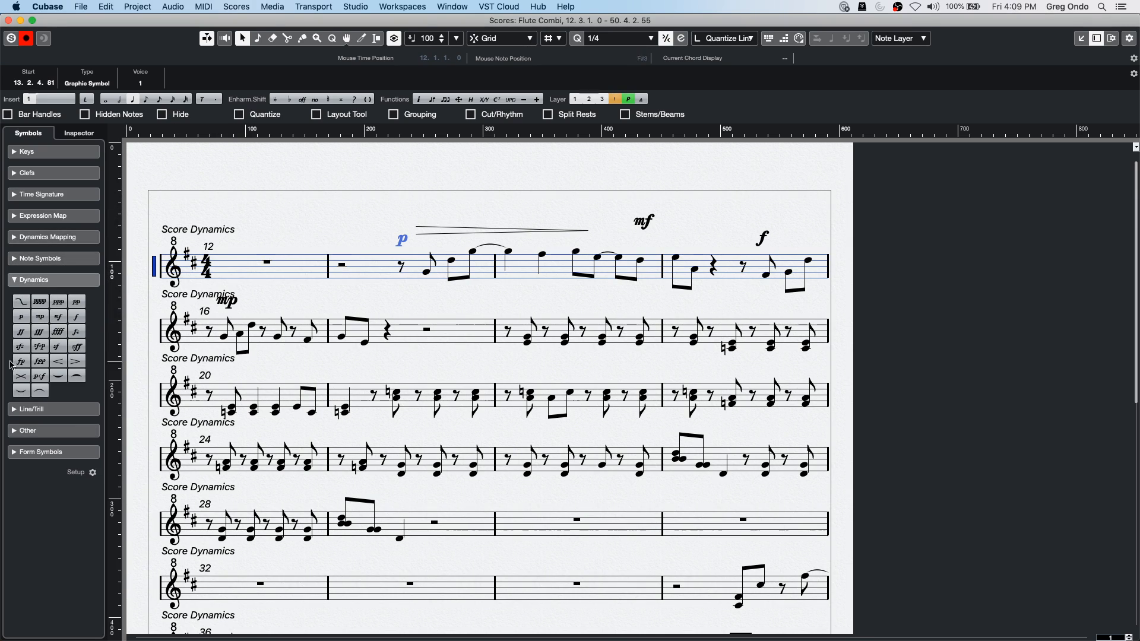
left_click(75, 348)
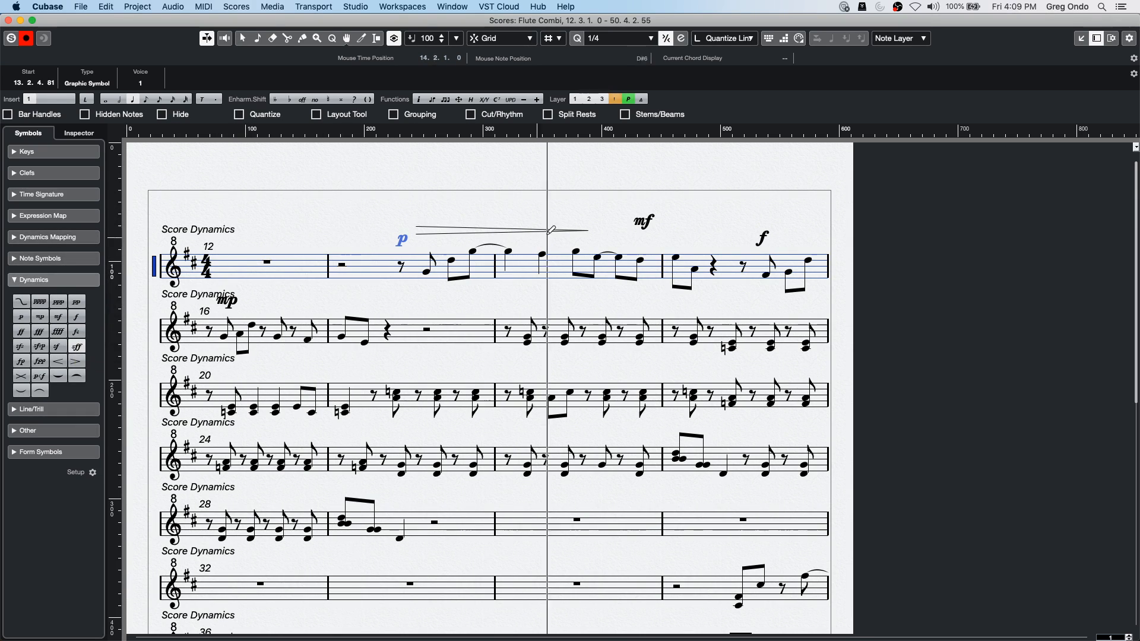
left_click(697, 238)
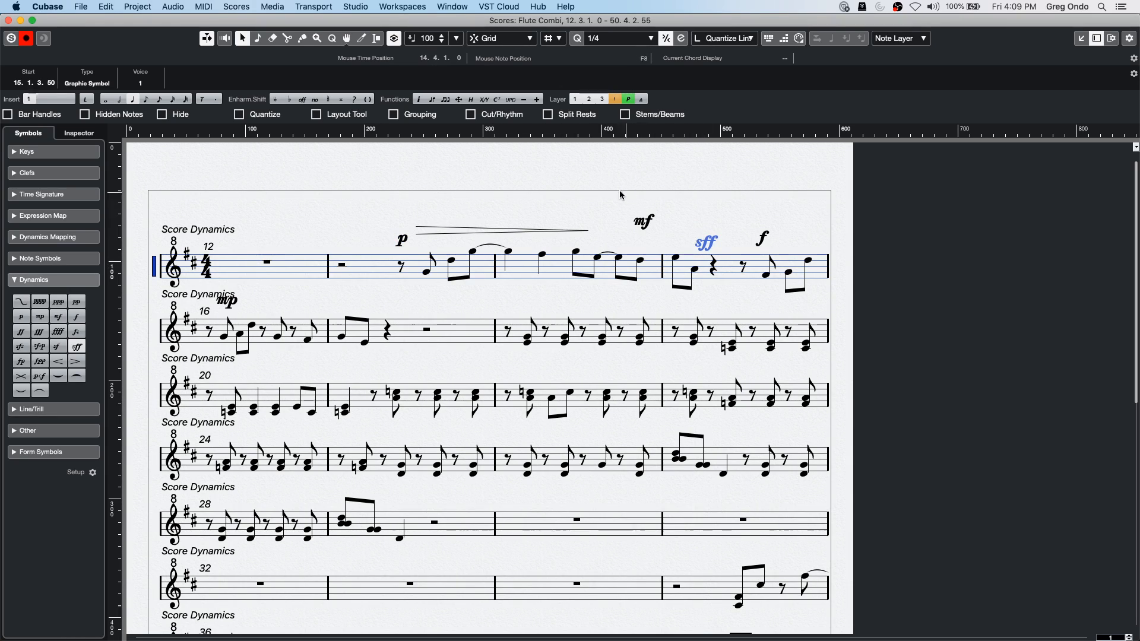
left_click(474, 206)
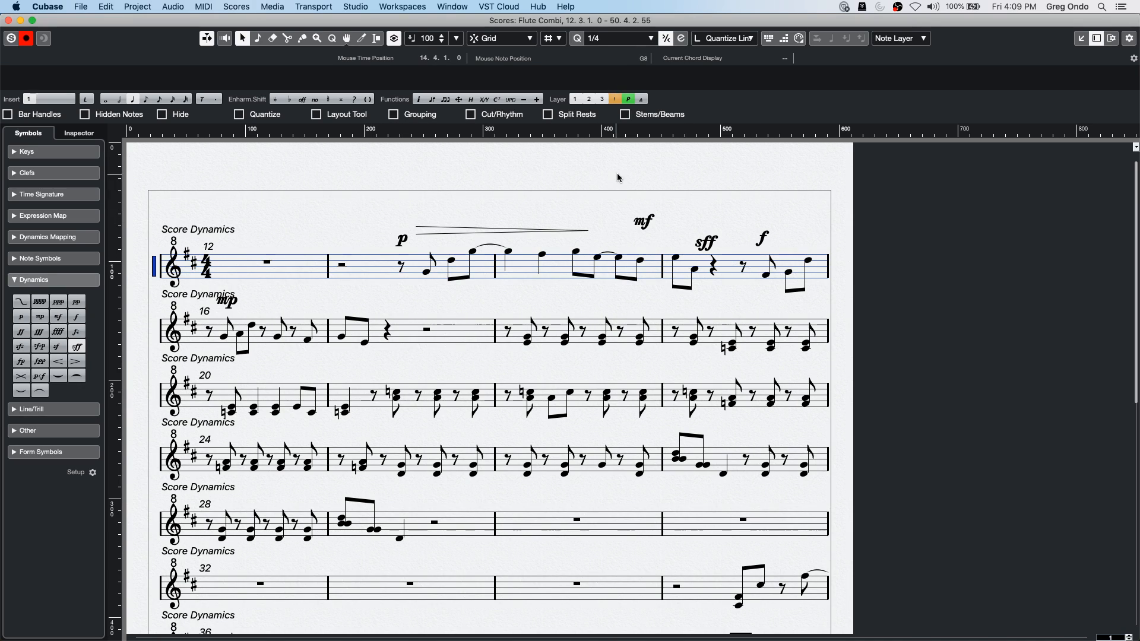
Step: Select the p, hairpin, mf, sff and f above the first staff and apply the Align command to them
left_click_drag(387, 202, 778, 251)
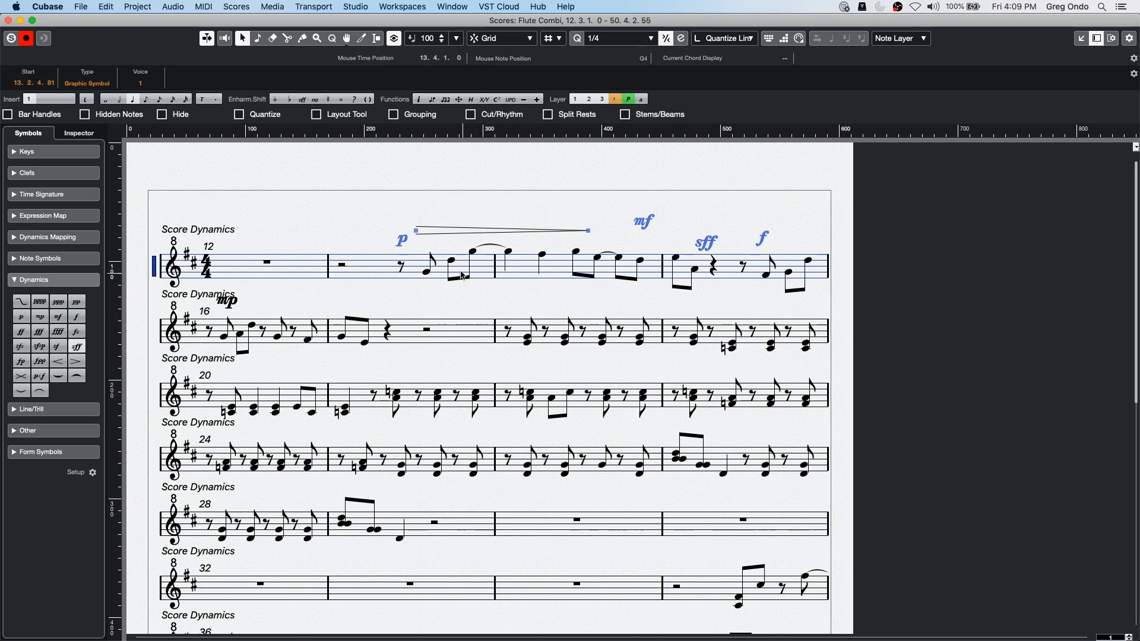
right_click(407, 241)
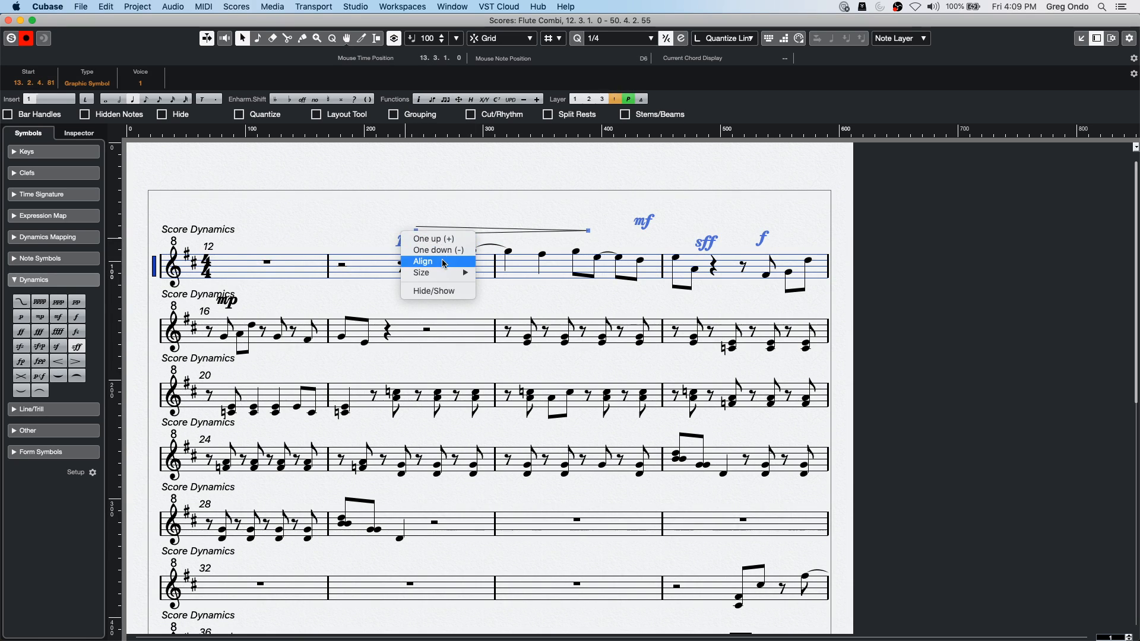
left_click(445, 263)
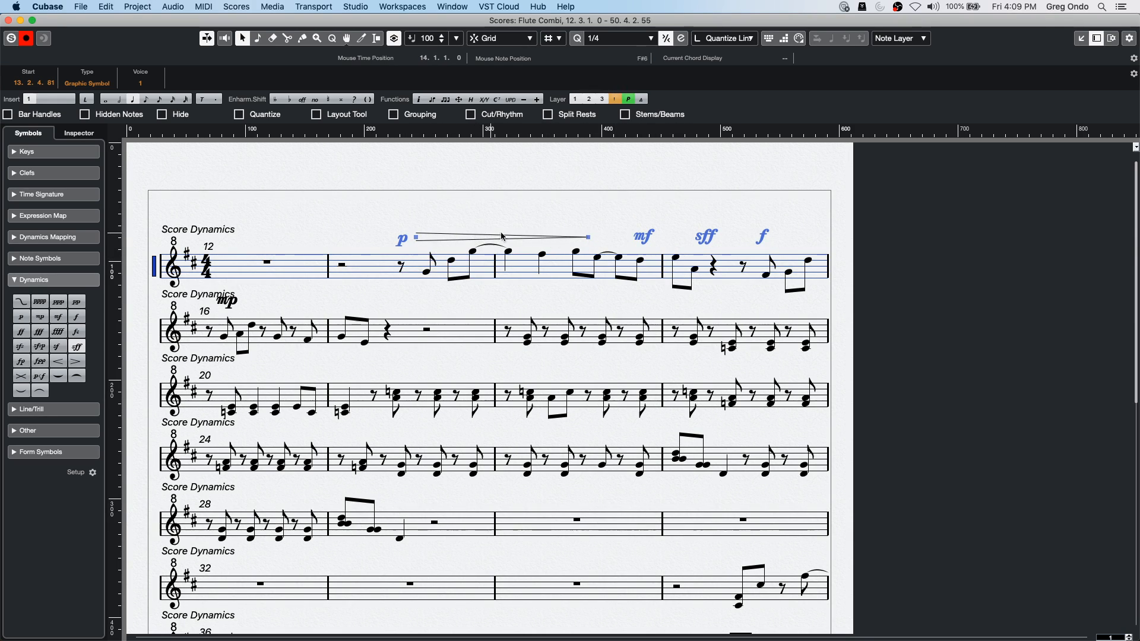
Step: Move the p, mf, sff and hairpin above the first staff to different heights so they are out of line
left_click(564, 227)
left_click(645, 236)
left_click_drag(645, 235, 705, 241)
left_click_drag(403, 239, 445, 229)
left_click(445, 235)
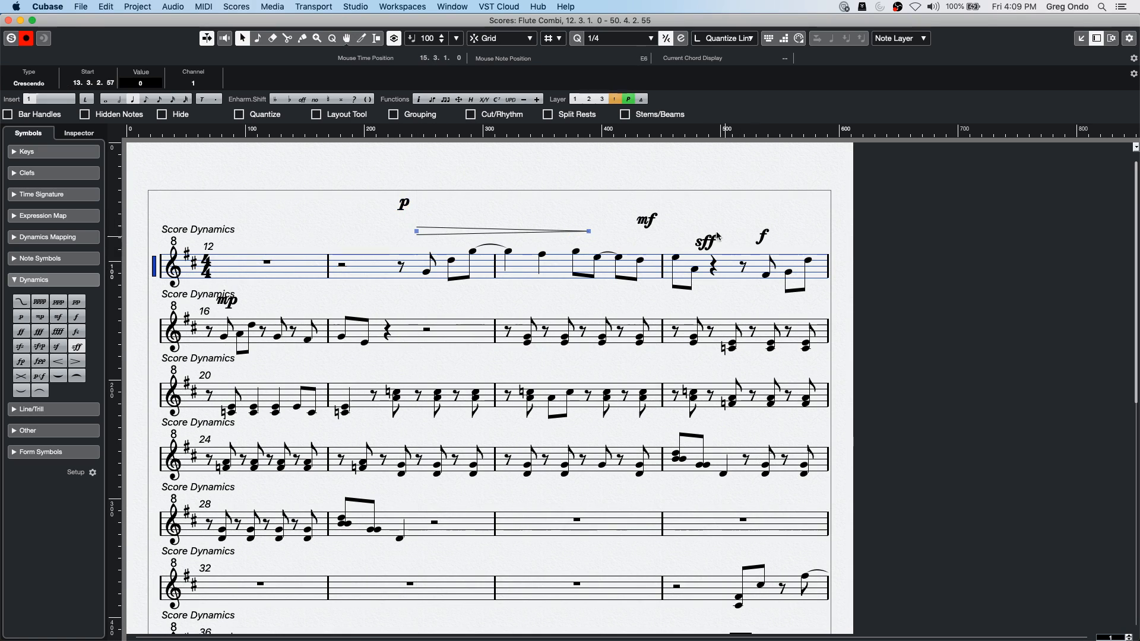
Step: Select all the dynamics and the hairpin, align them with Center Vertically, and close the Score Editor
left_click_drag(381, 198, 807, 255)
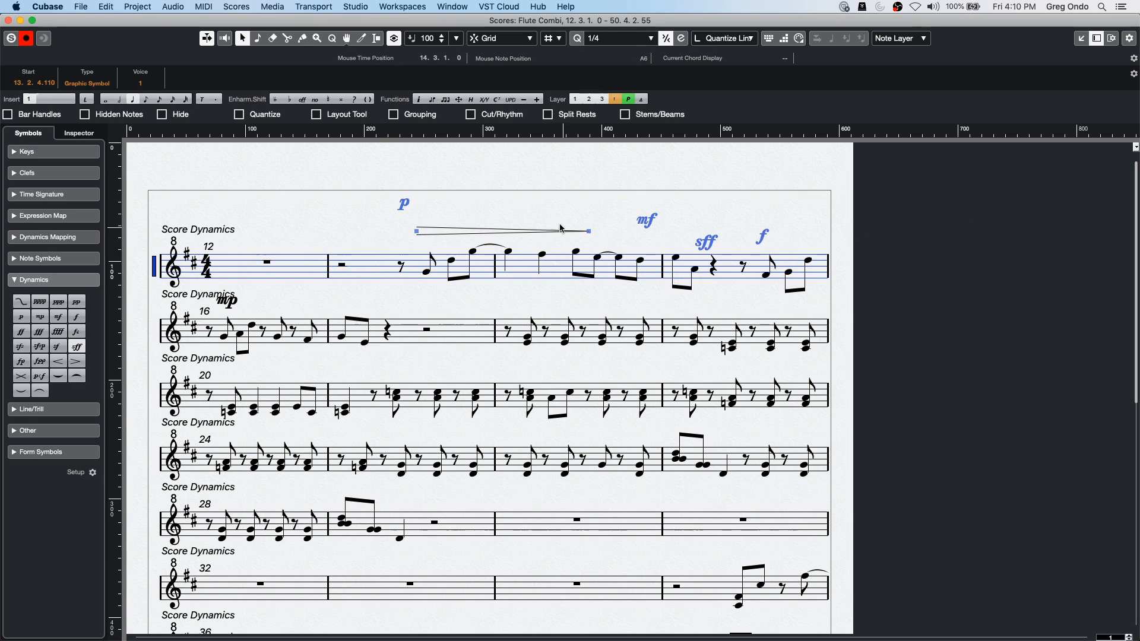
left_click(439, 210)
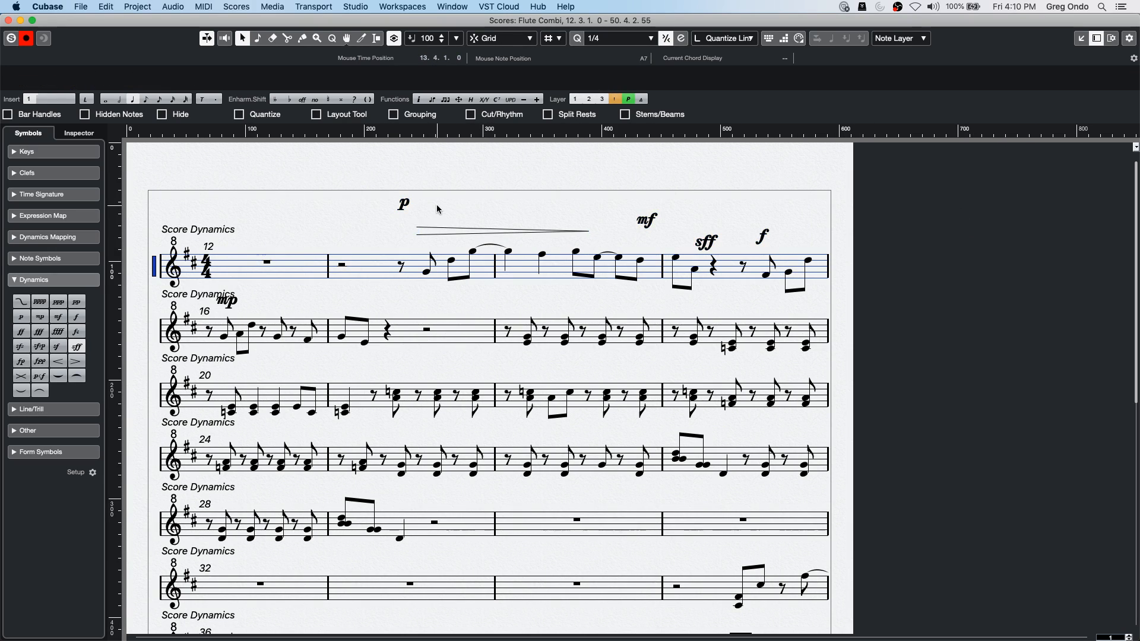
left_click(407, 202)
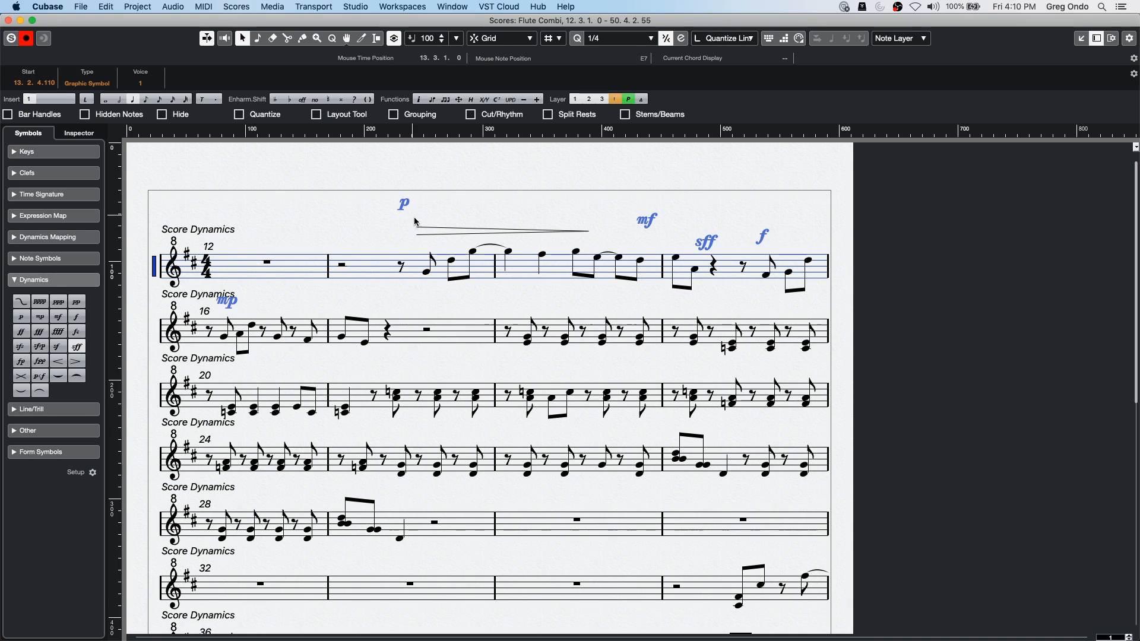
left_click(439, 231, "shift")
left_click(236, 8)
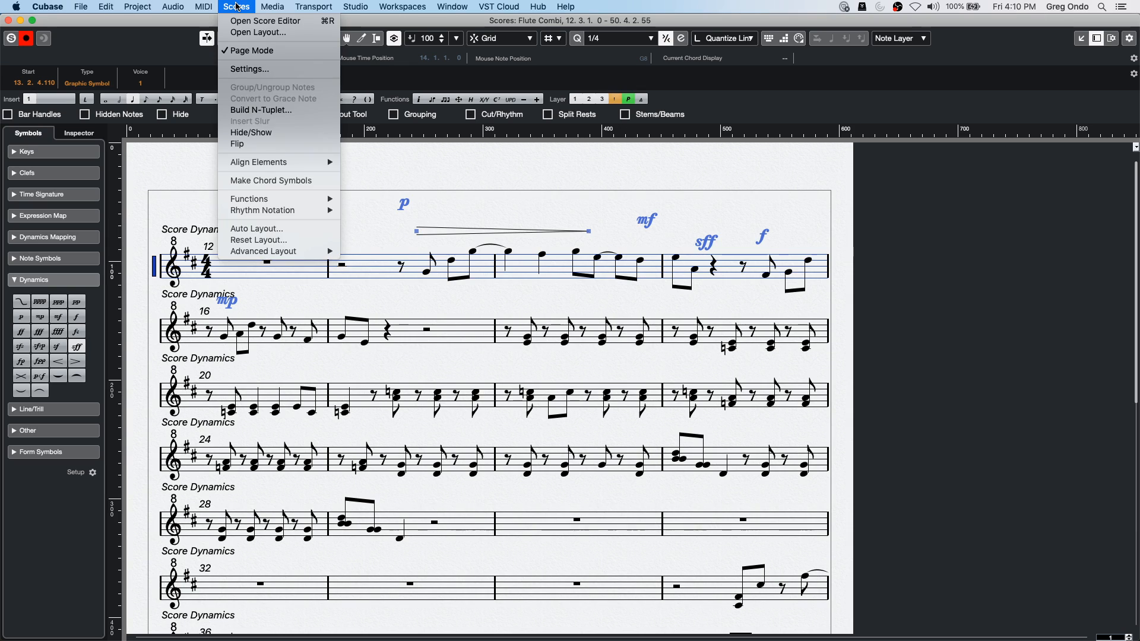
mouse_move(273, 165)
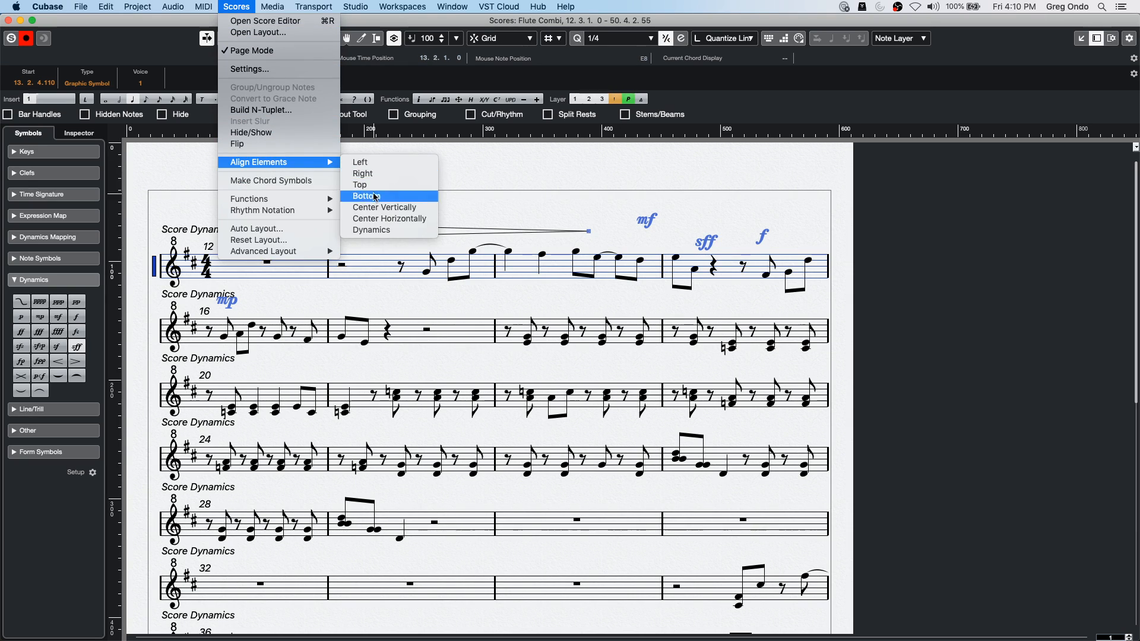
left_click(424, 209)
left_click_drag(401, 206, 398, 237)
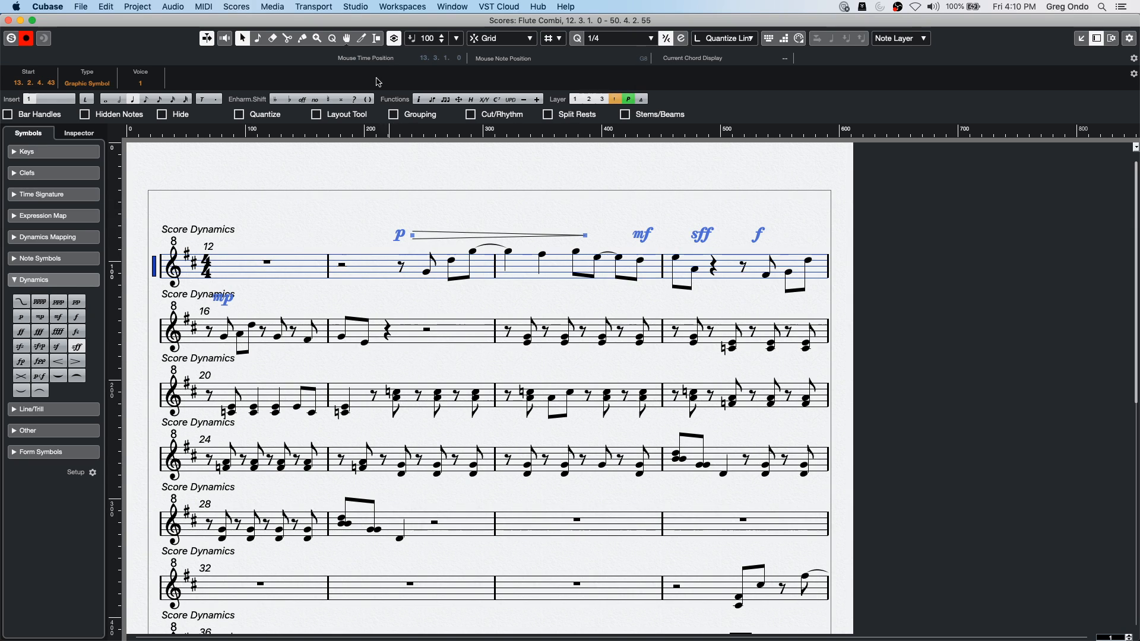
left_click(7, 21)
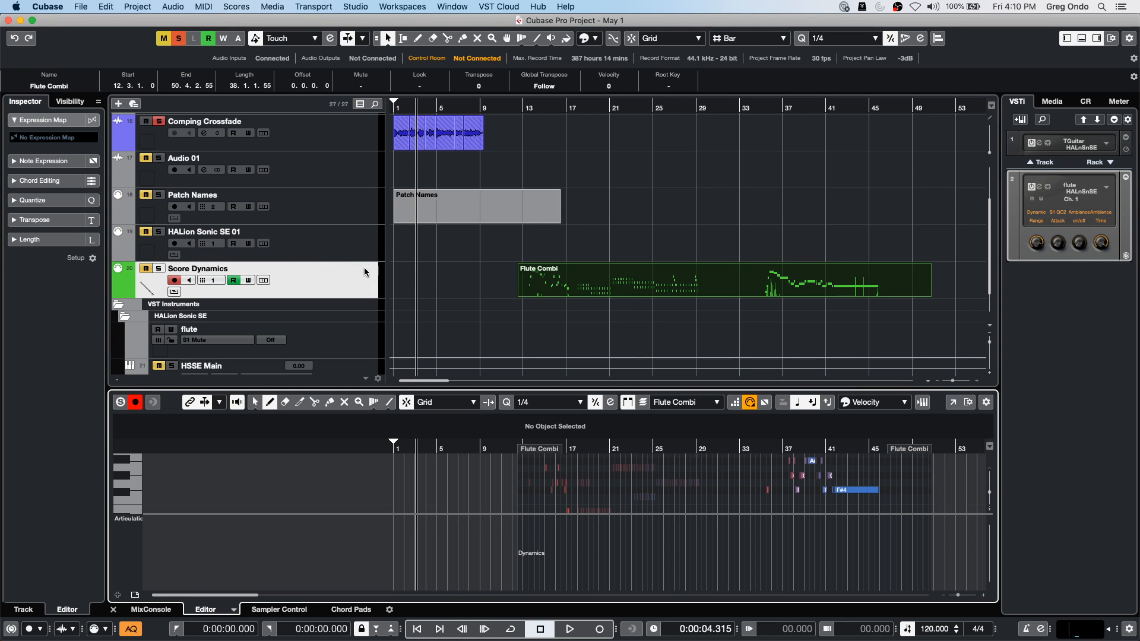
Step: Deactivate all solo states in the project and select the Audio 01 track
left_click(180, 40)
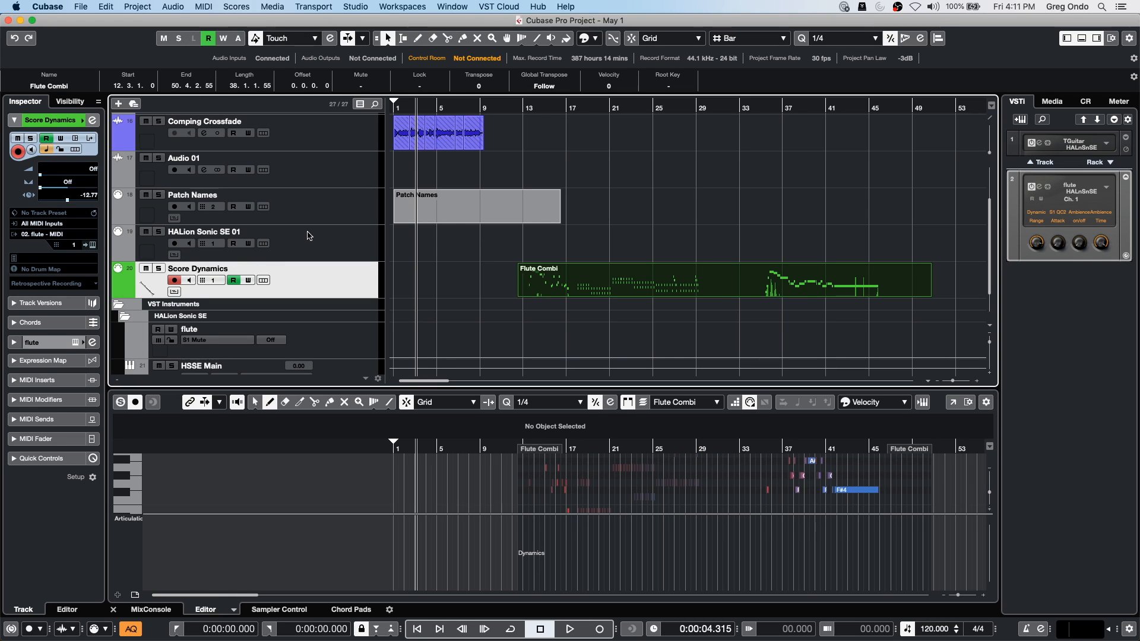
left_click(298, 169)
right_click(299, 169)
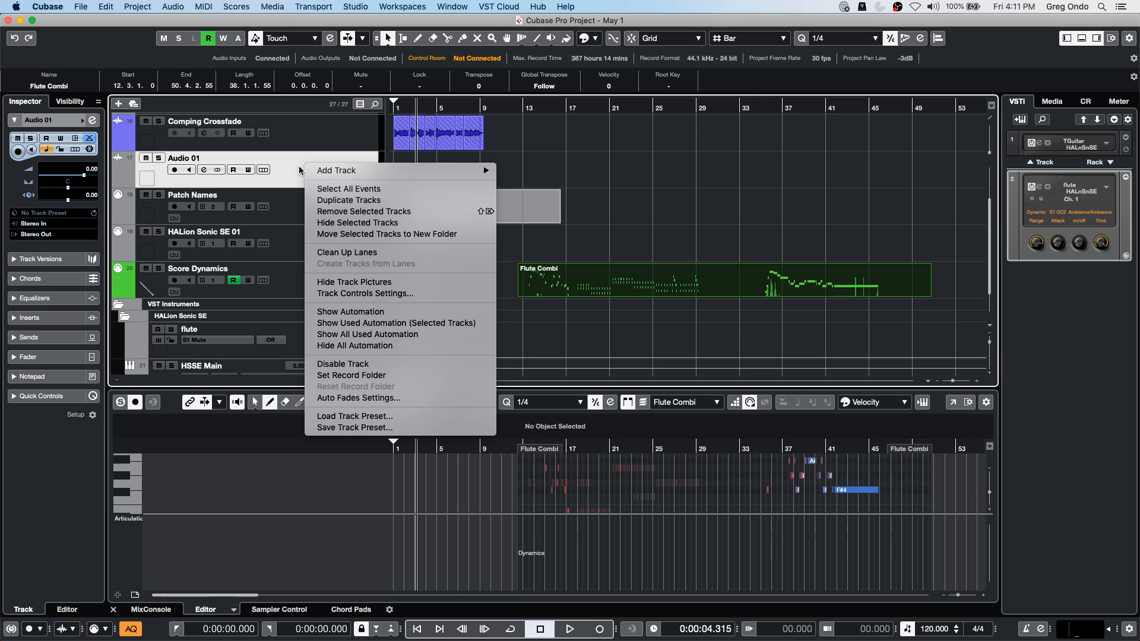
left_click(254, 184)
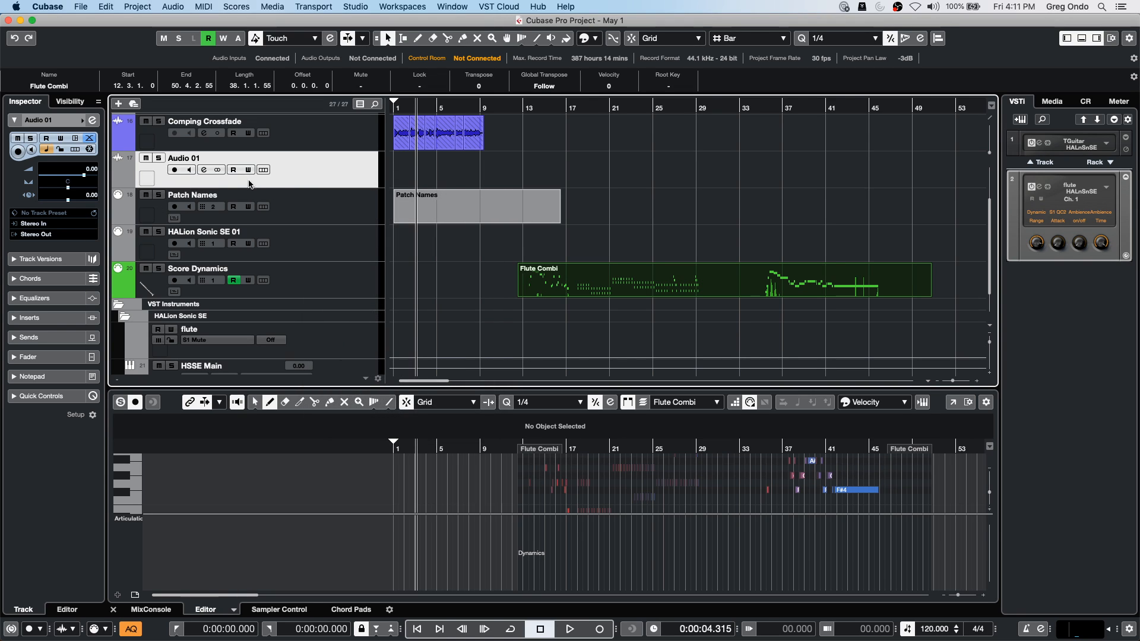
Step: Add an FX channel to Send 1 of Audio 01, using REVelation with the Stereo configuration and Stereo Out
left_click(42, 322)
left_click(49, 197)
left_click(42, 221)
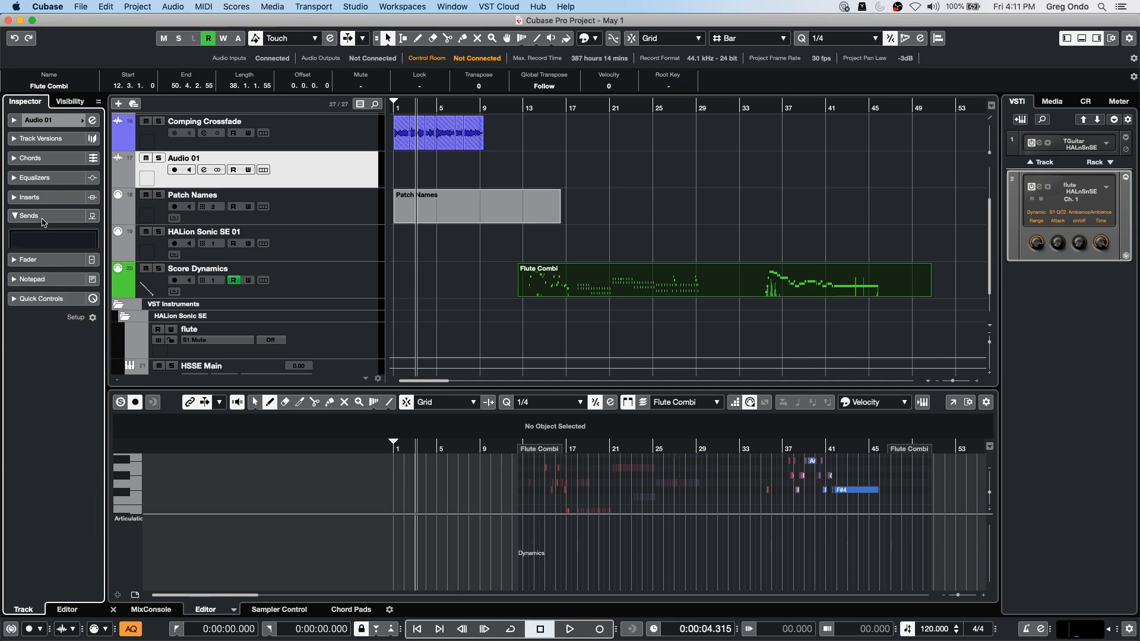
right_click(42, 236)
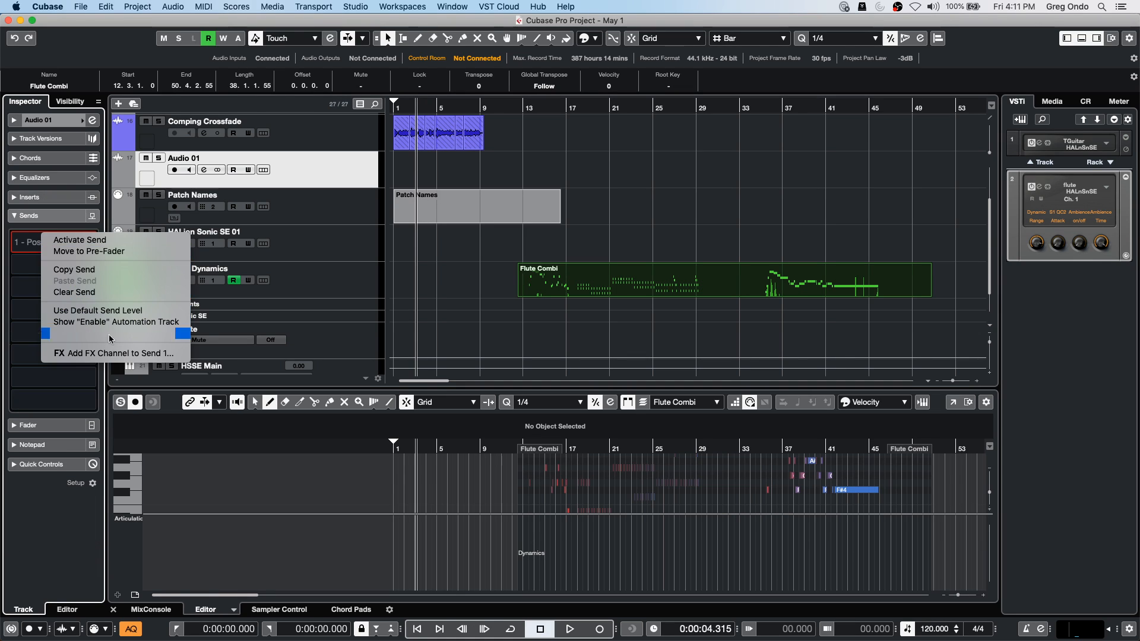
left_click(114, 354)
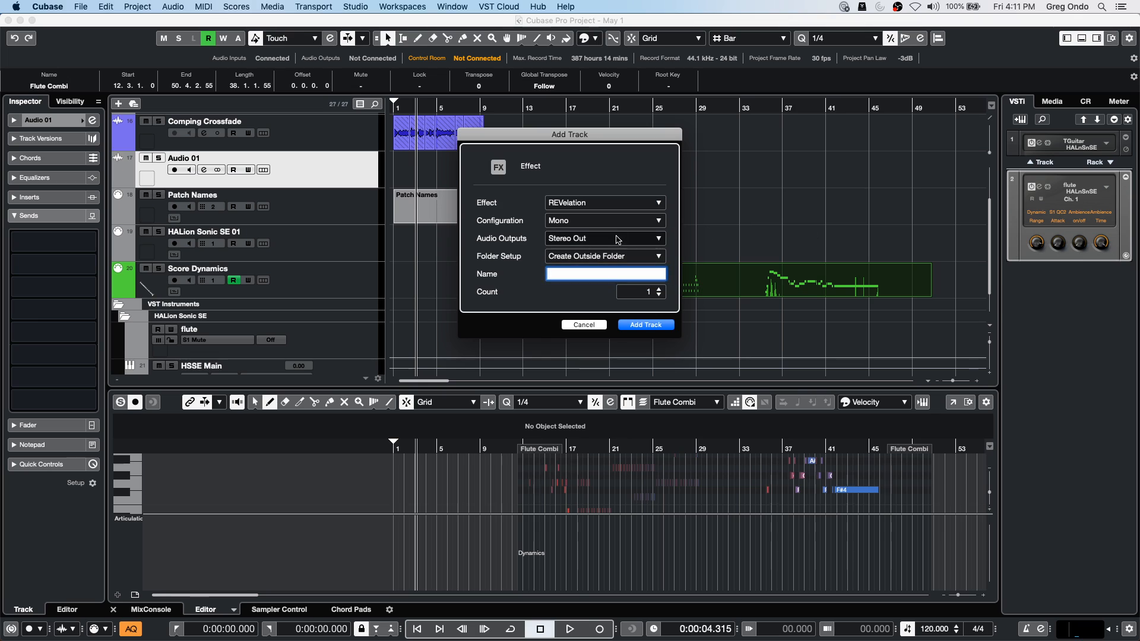
left_click(595, 220)
left_click(597, 232)
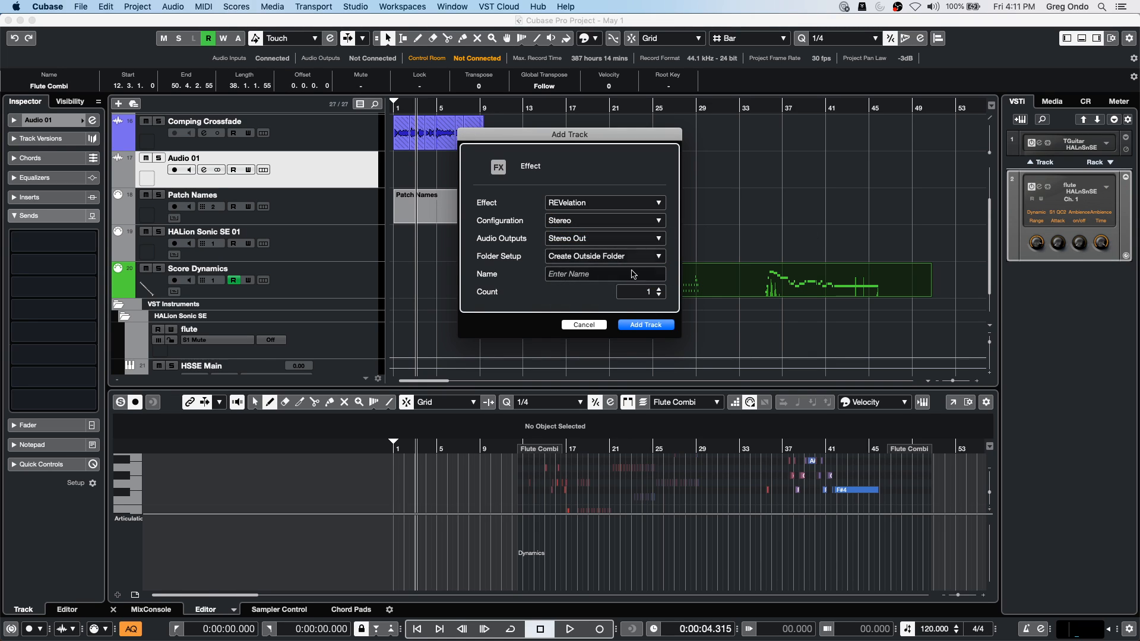
left_click(651, 325)
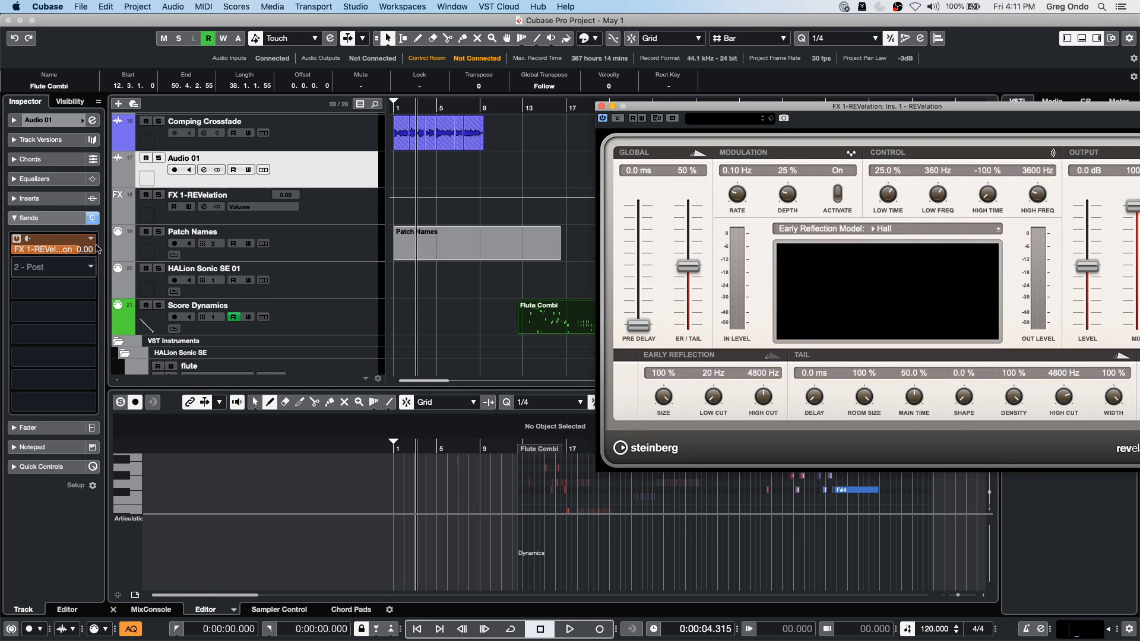
Step: Examine the VST preference Connect Sends Automatically for Each Newly Created Channel, and confirm the Preferences dialog
left_click(34, 9)
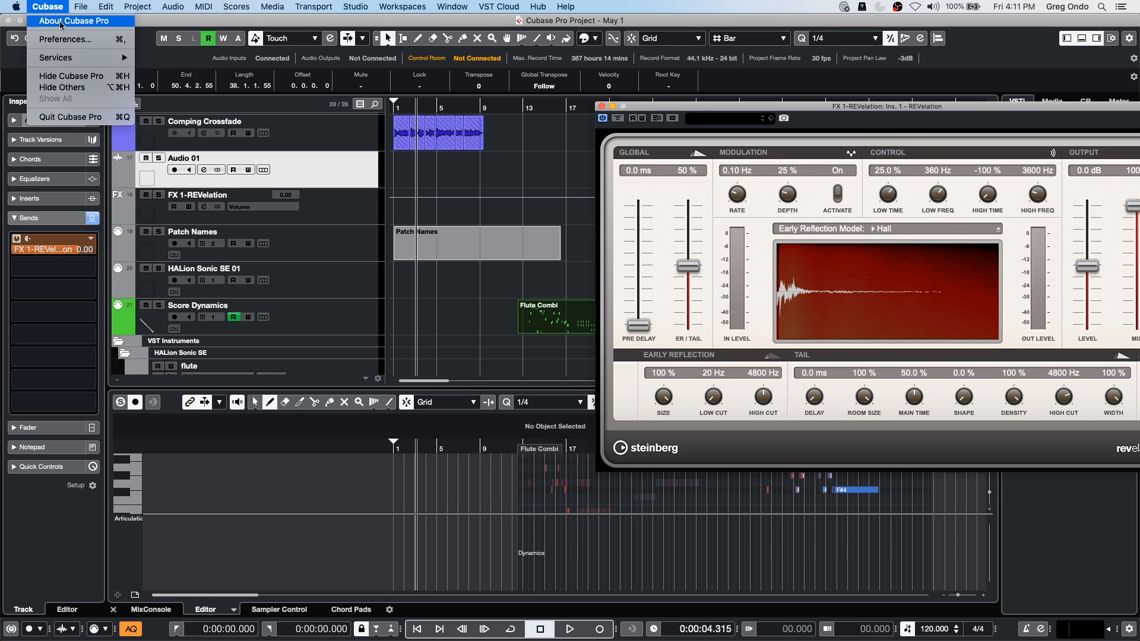
left_click(62, 39)
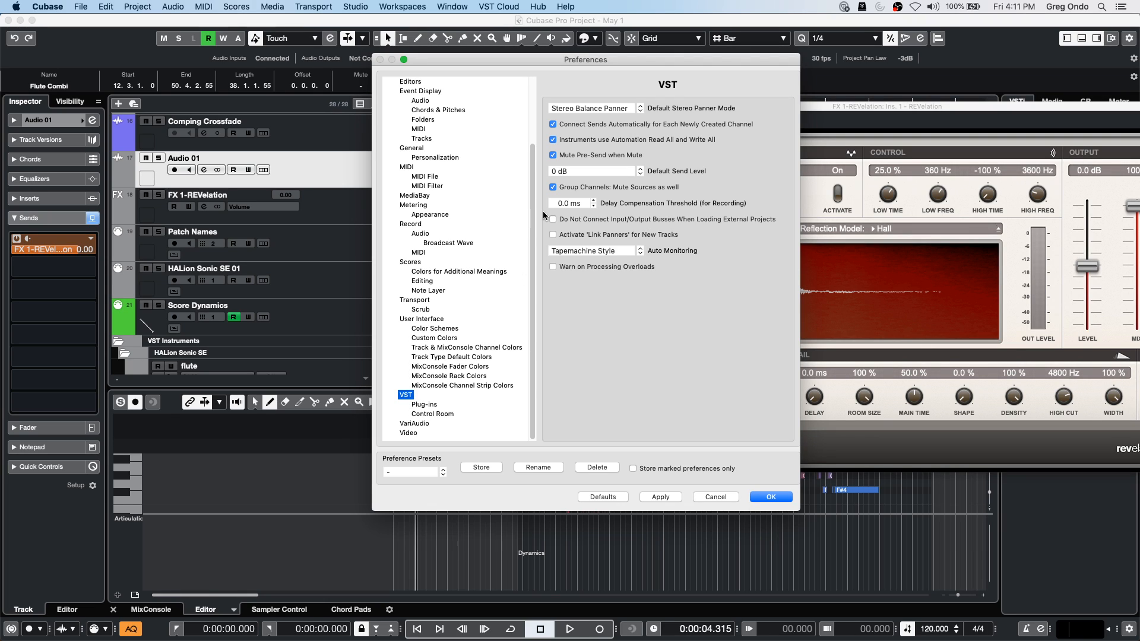
left_click_drag(531, 63, 295, 92)
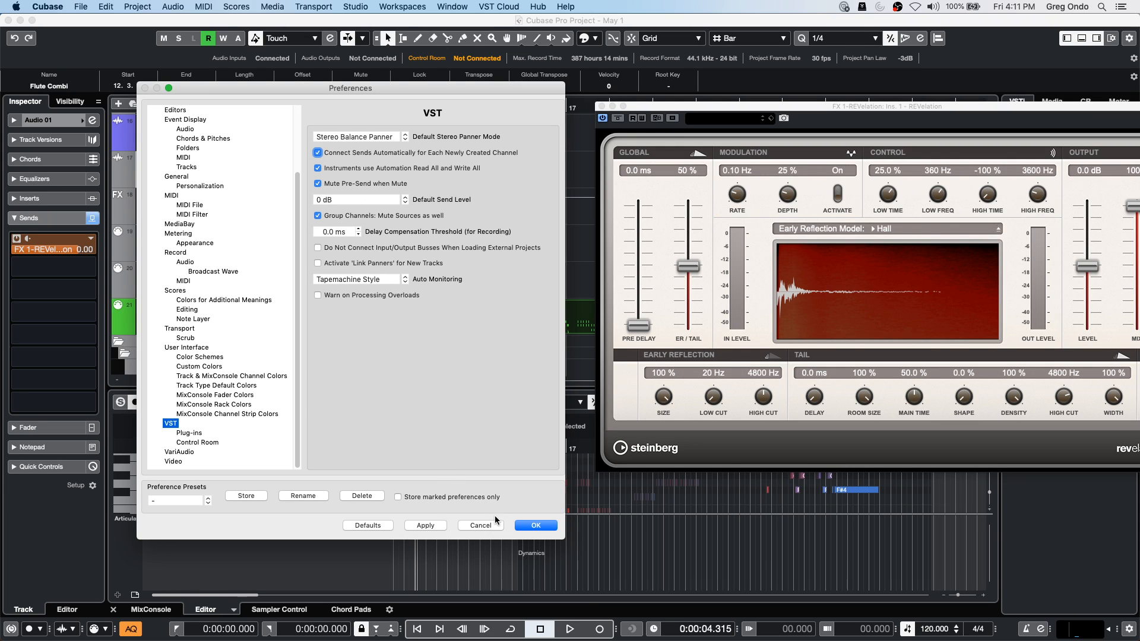
left_click(536, 525)
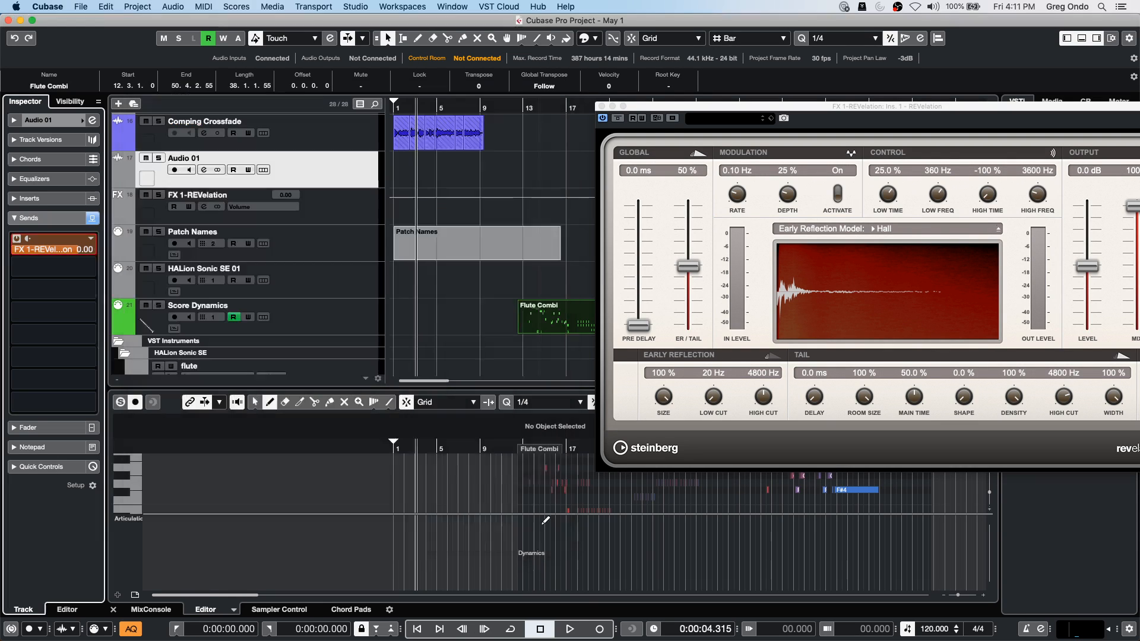
Step: Add six stereo audio tracks routed to Stereo Out below Audio 01, and select the Audio 01 track
right_click(343, 174)
mouse_move(376, 179)
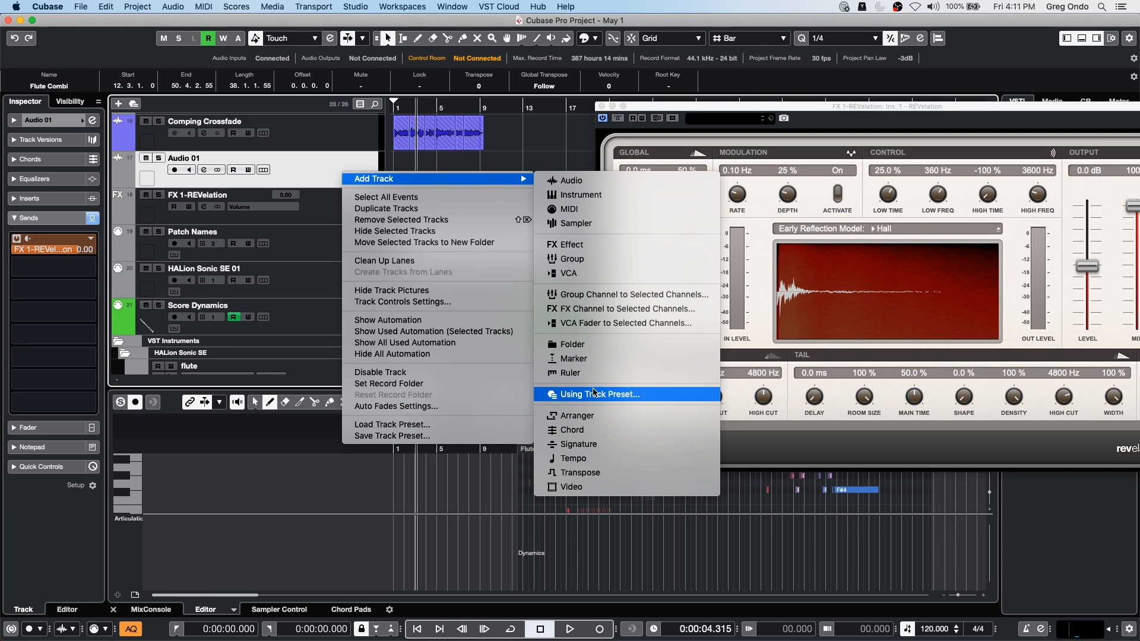
left_click(596, 179)
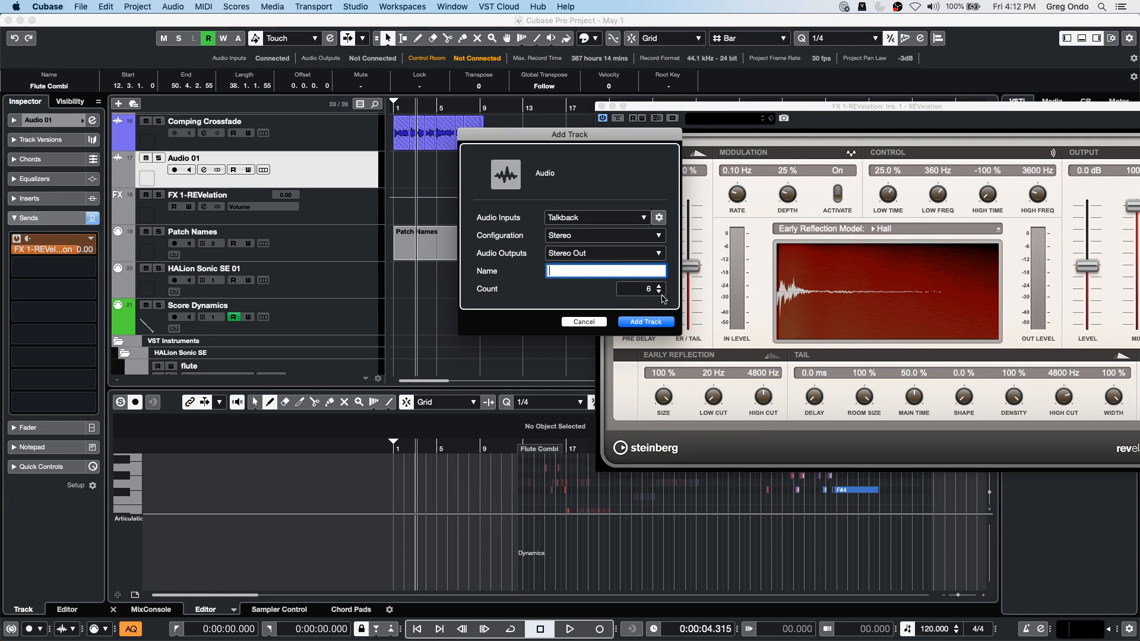
left_click(645, 322)
left_click(321, 205)
left_click(322, 181)
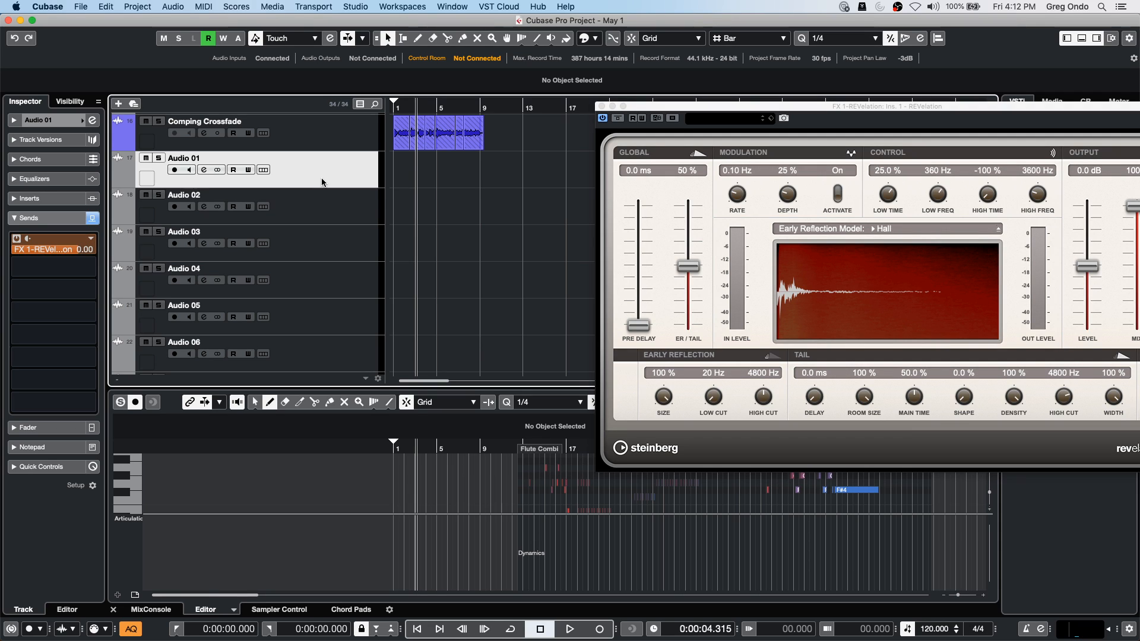
Step: Go through the tracks from Audio 01 to FX 1-REVelation and examine the first send slot of each new audio track
key("Down")
key("Down")
key("Down")
key("Down")
key("Down")
key("Down")
key("Down")
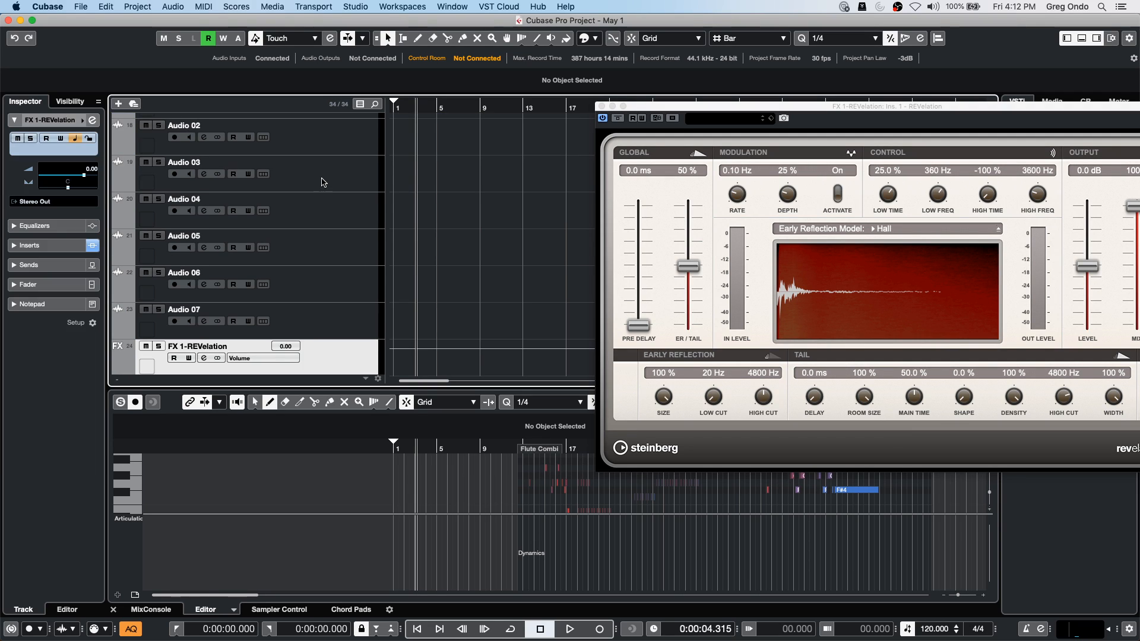
key("Up")
key("Up")
key("Up")
key("Up")
key("Up")
key("Up")
key("Down")
key("Down")
key("Down")
key("Down")
key("Down")
key("Down")
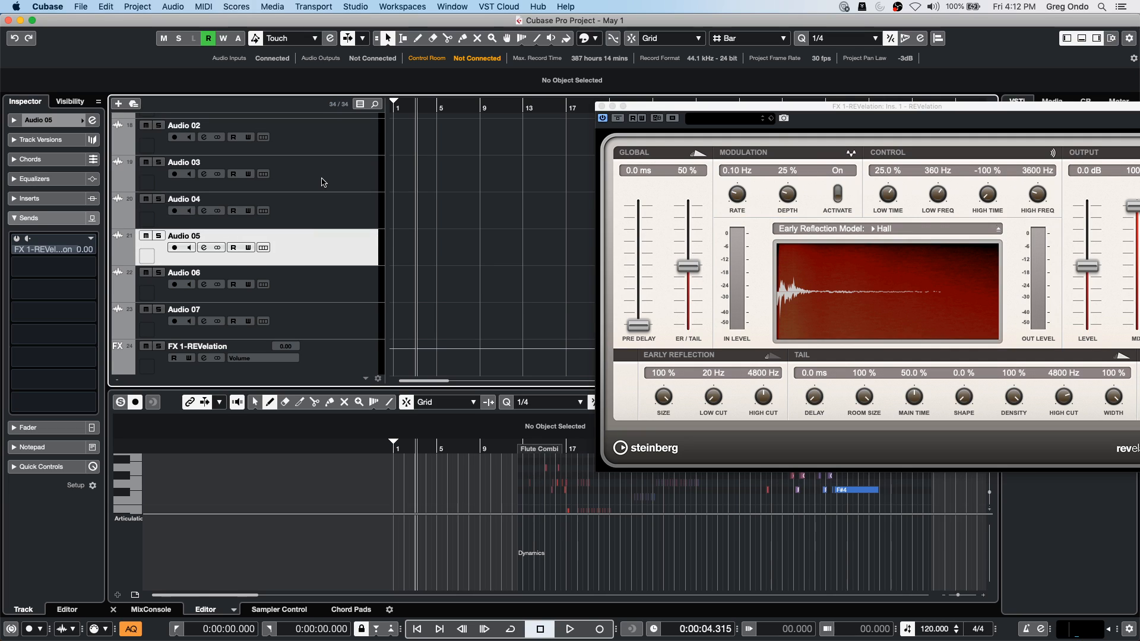
key("Up")
key("Up")
key("Up")
key("Up")
key("Up")
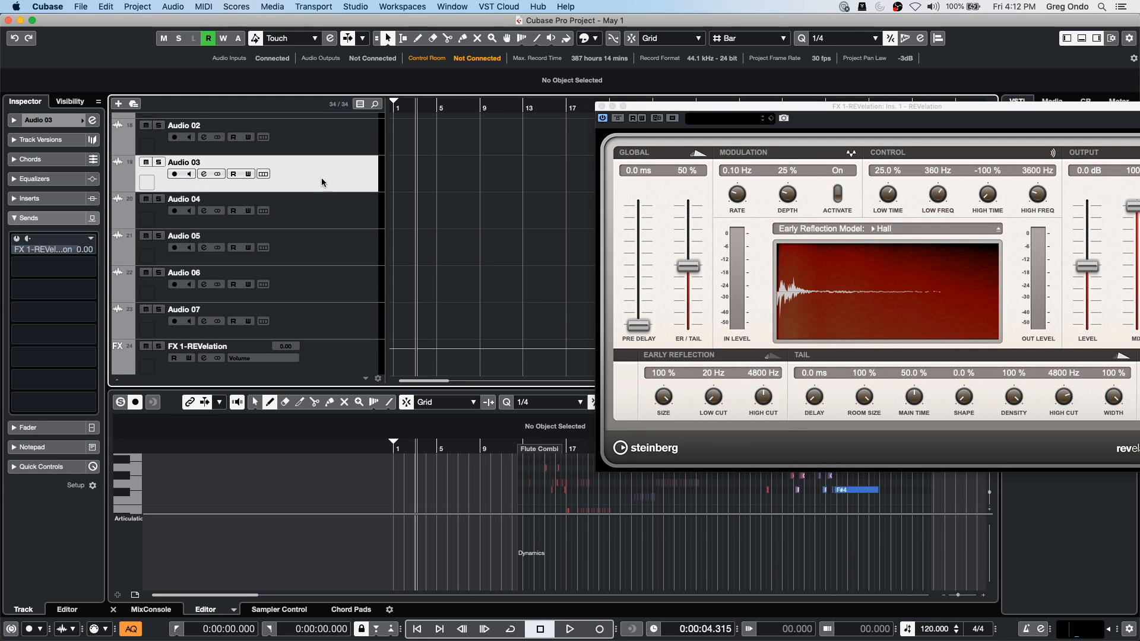
Step: Activate the FX 1-REVelation send on Audio 03 and Audio 05, and close the REVelation window
left_click(16, 239)
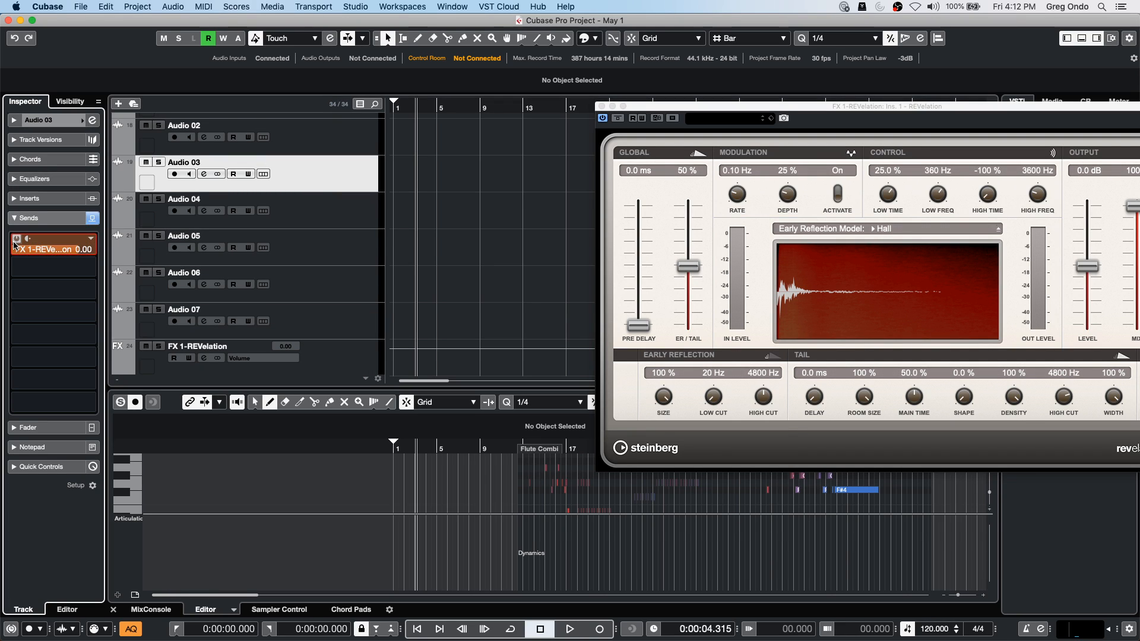
key("Down")
key("Down")
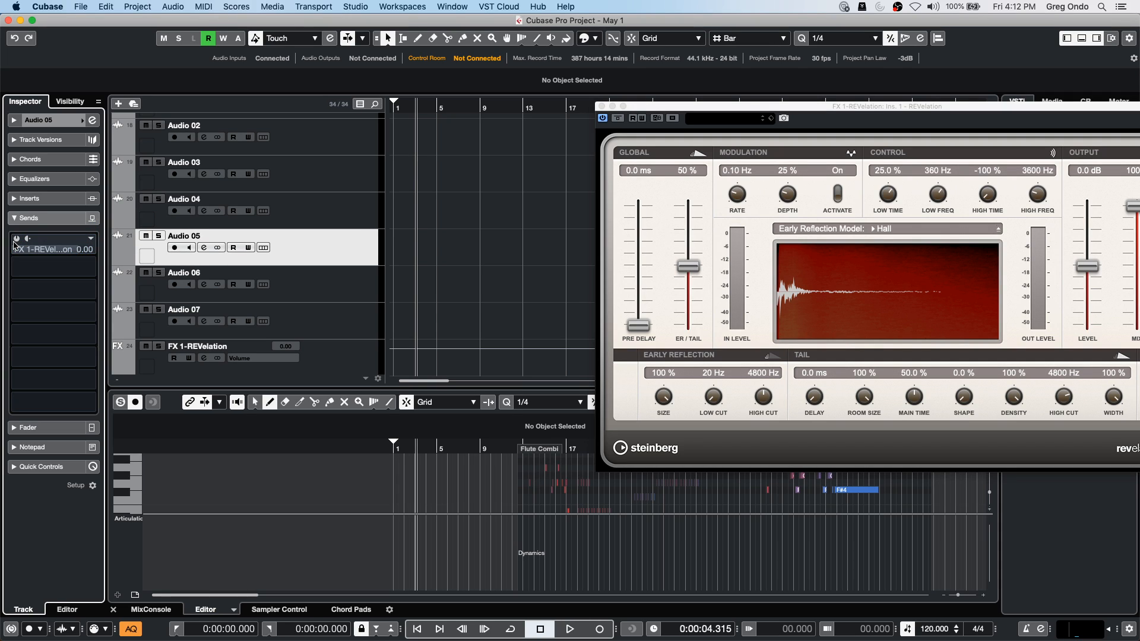
left_click(15, 240)
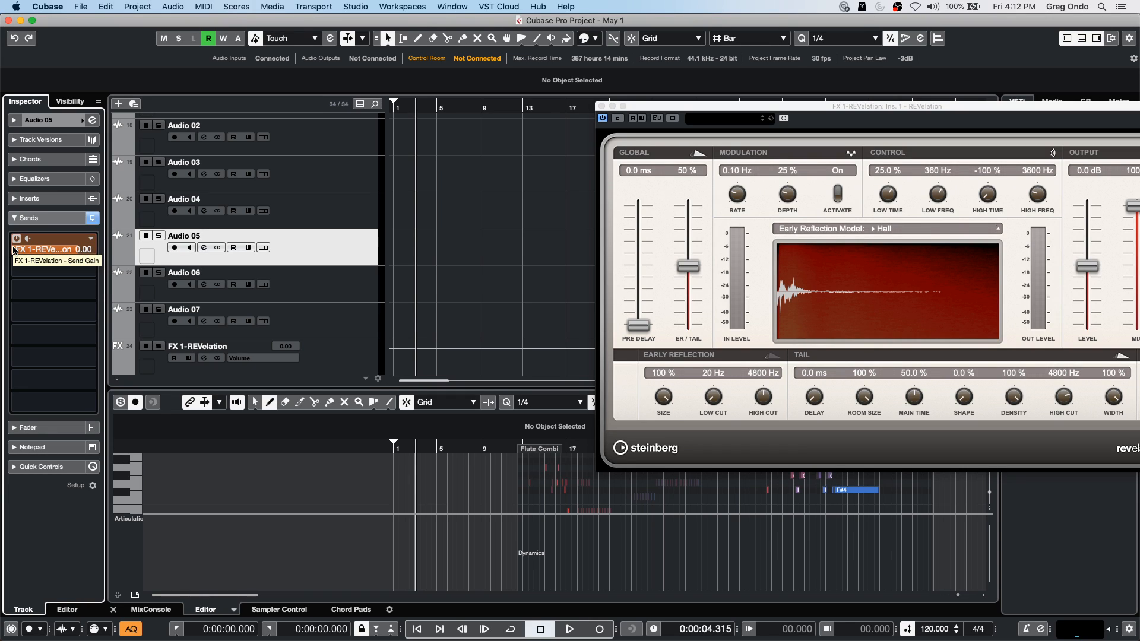
left_click(602, 106)
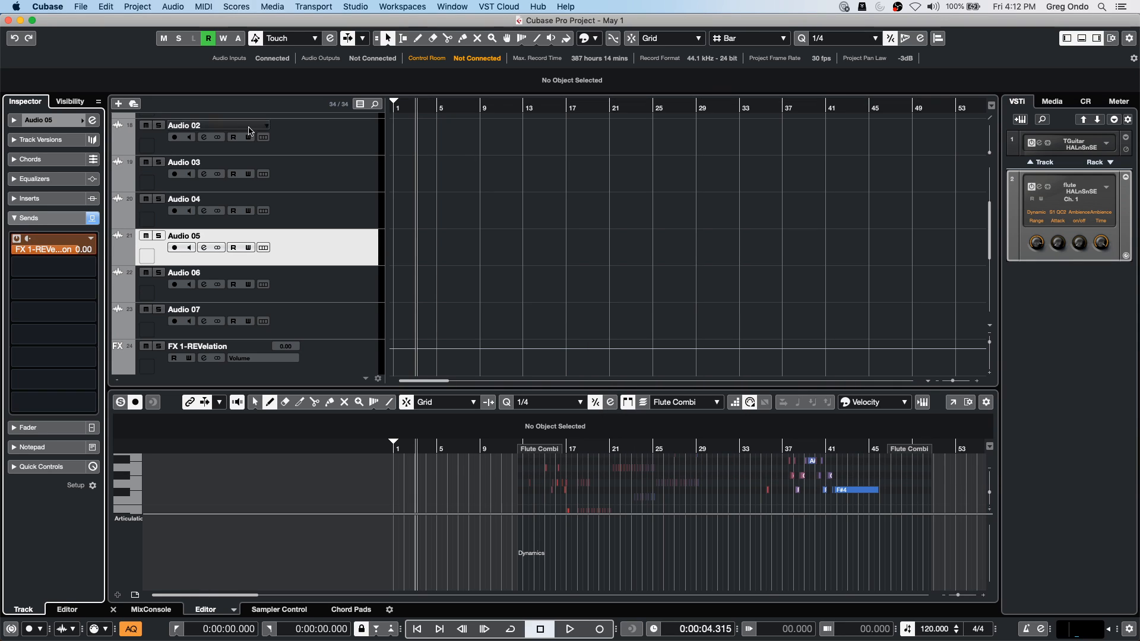
Step: Open the recent project be someone.cpr, activate it and dismiss the eLicenser error
left_click(82, 7)
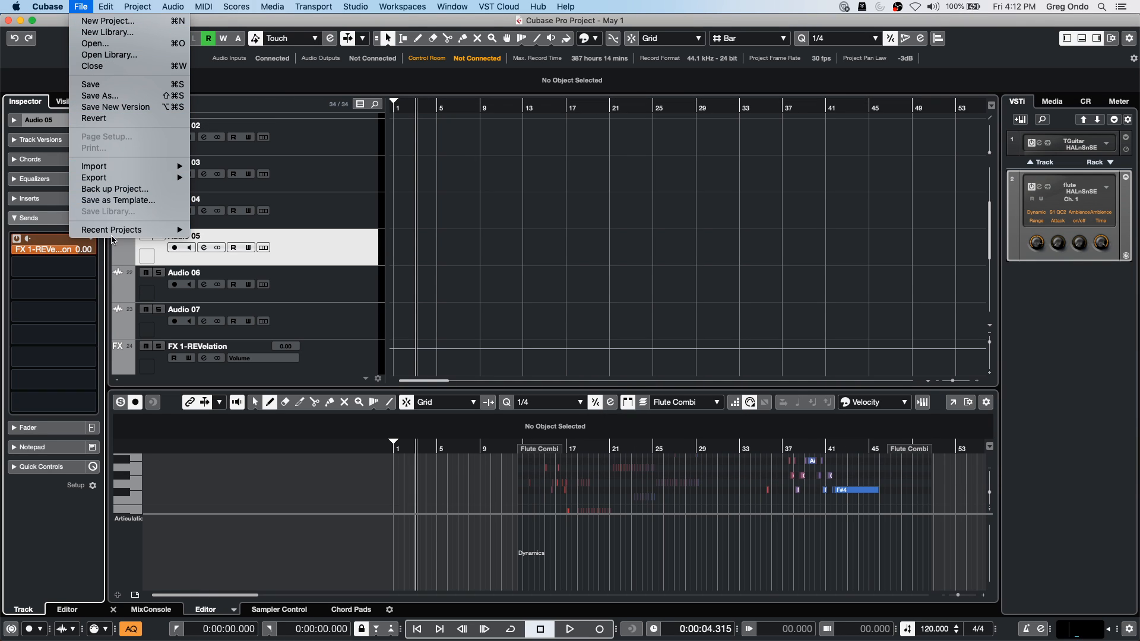
mouse_move(115, 233)
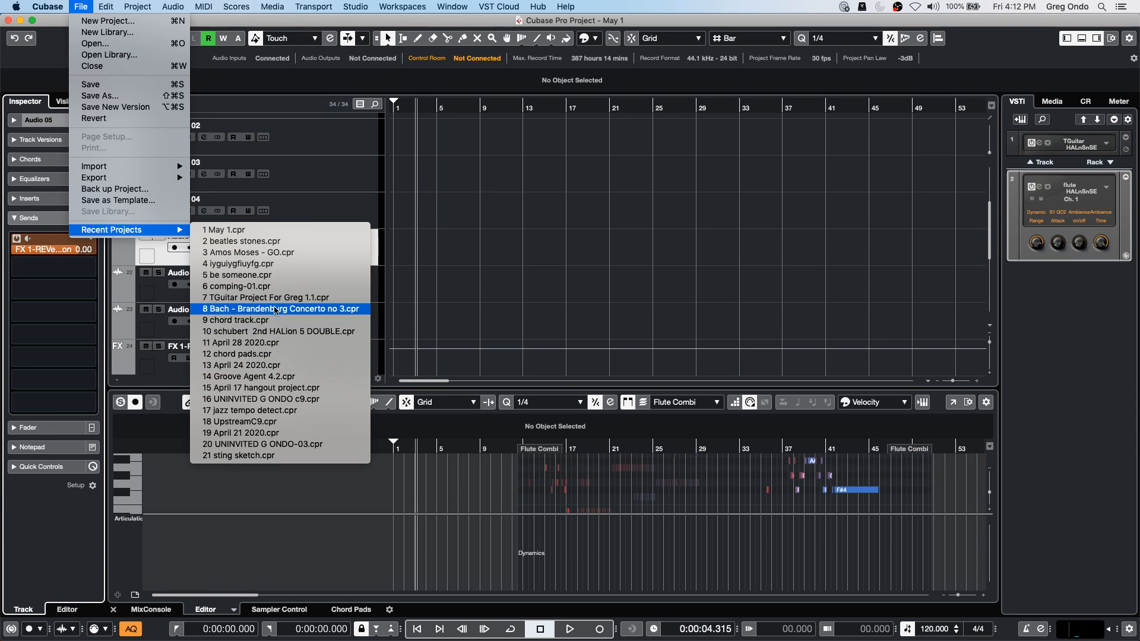
left_click(262, 276)
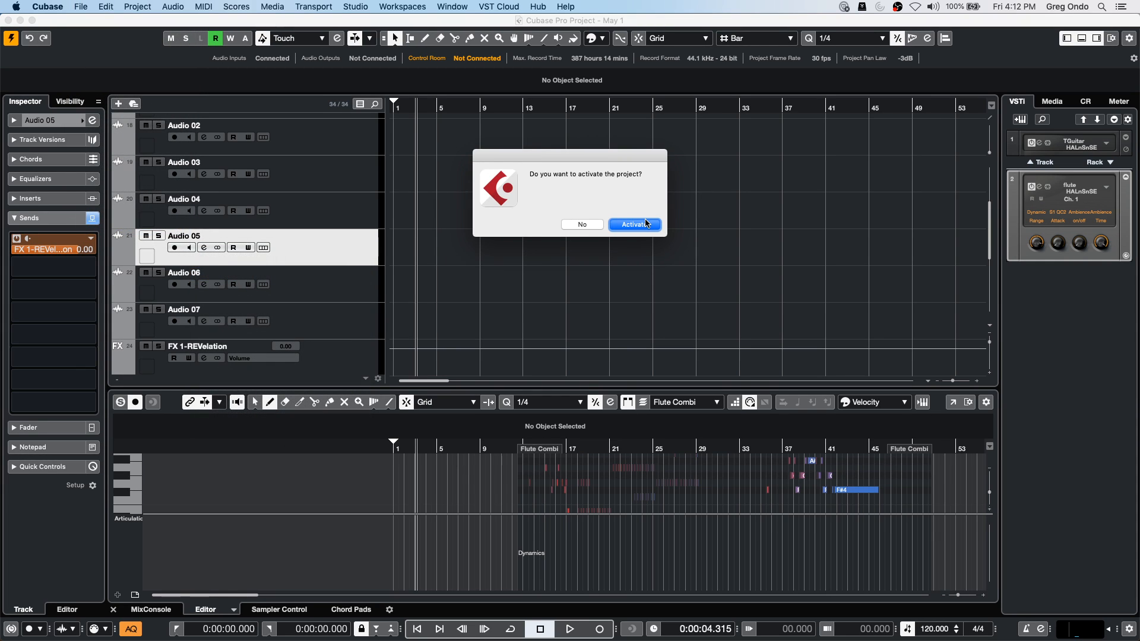
left_click(646, 224)
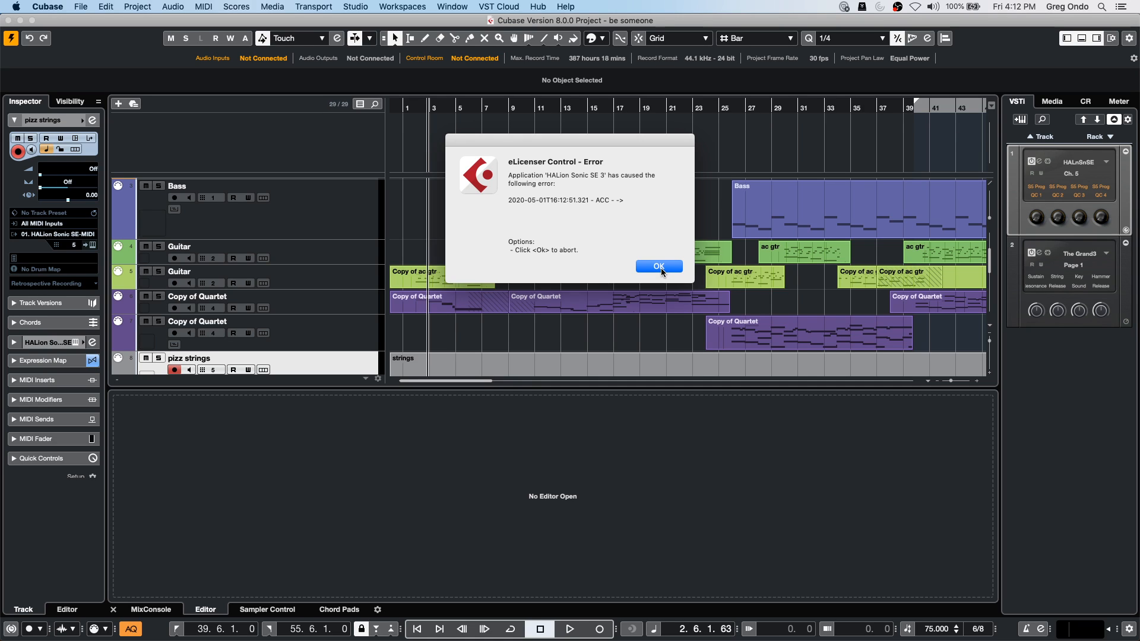
left_click(659, 267)
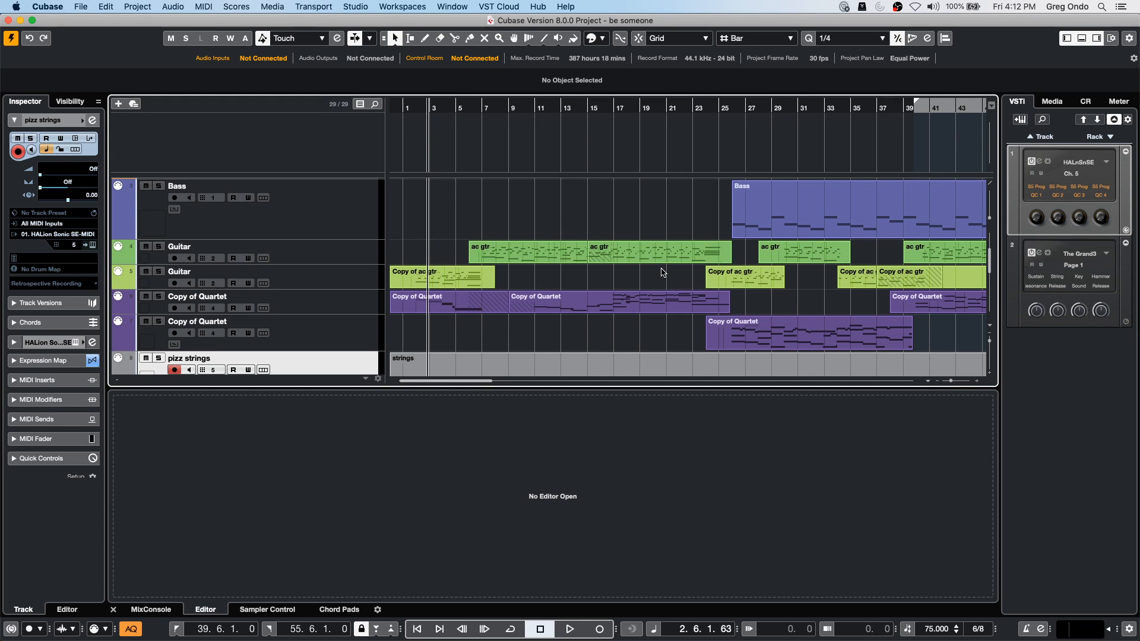
Step: Open the VCL_45 event in the Sample Editor and play the project from about bar 6
left_click(487, 107)
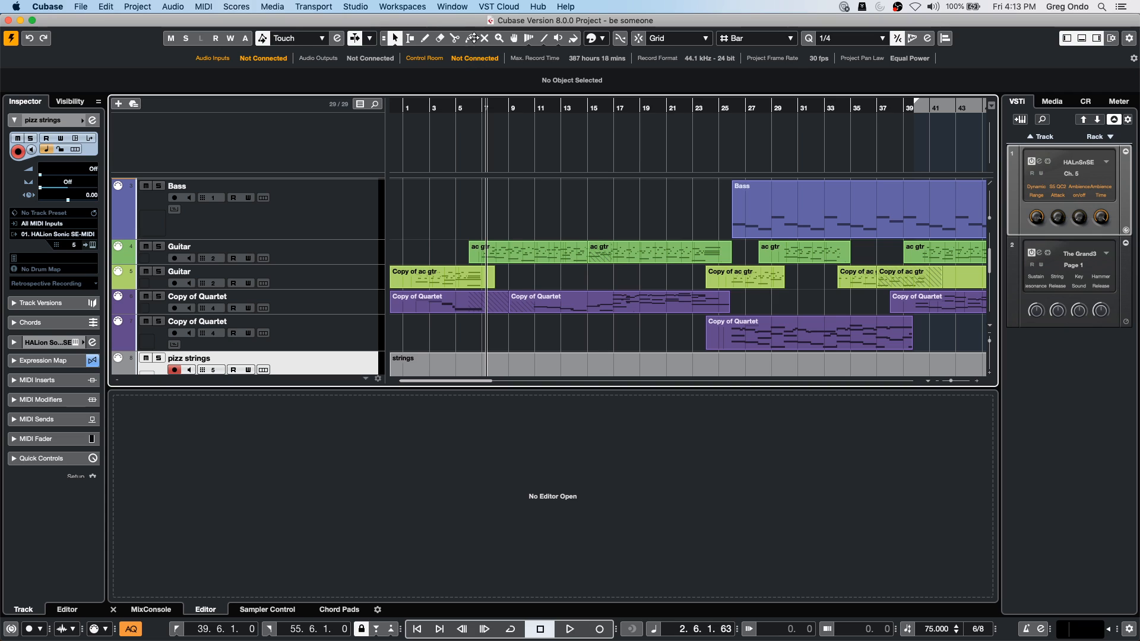
scroll(481, 219, "up", 4)
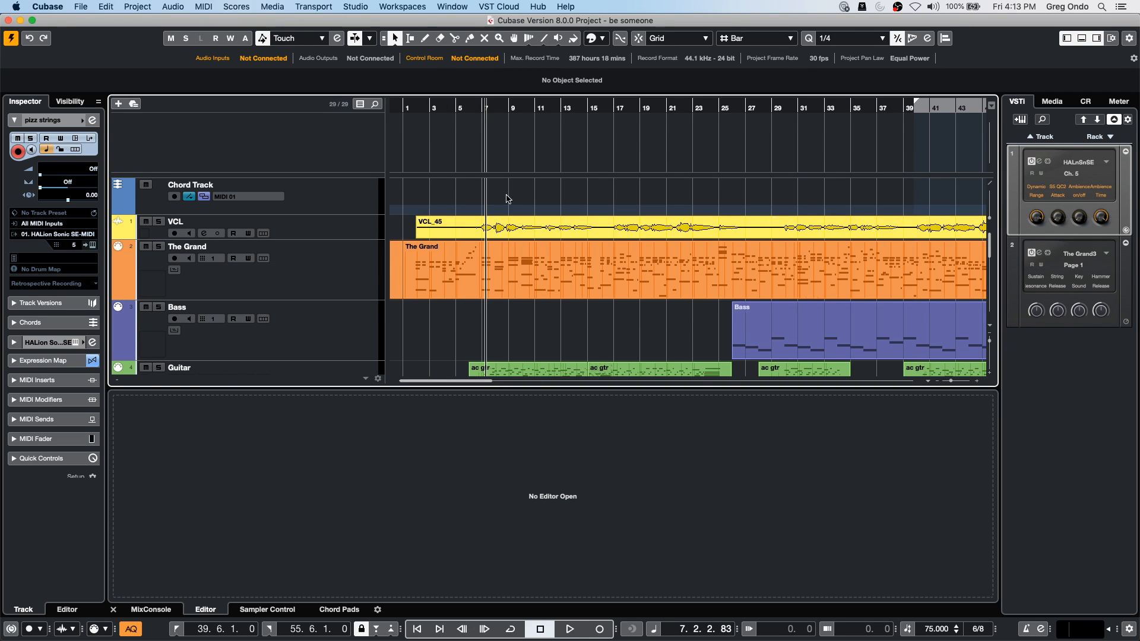
double_click(461, 224)
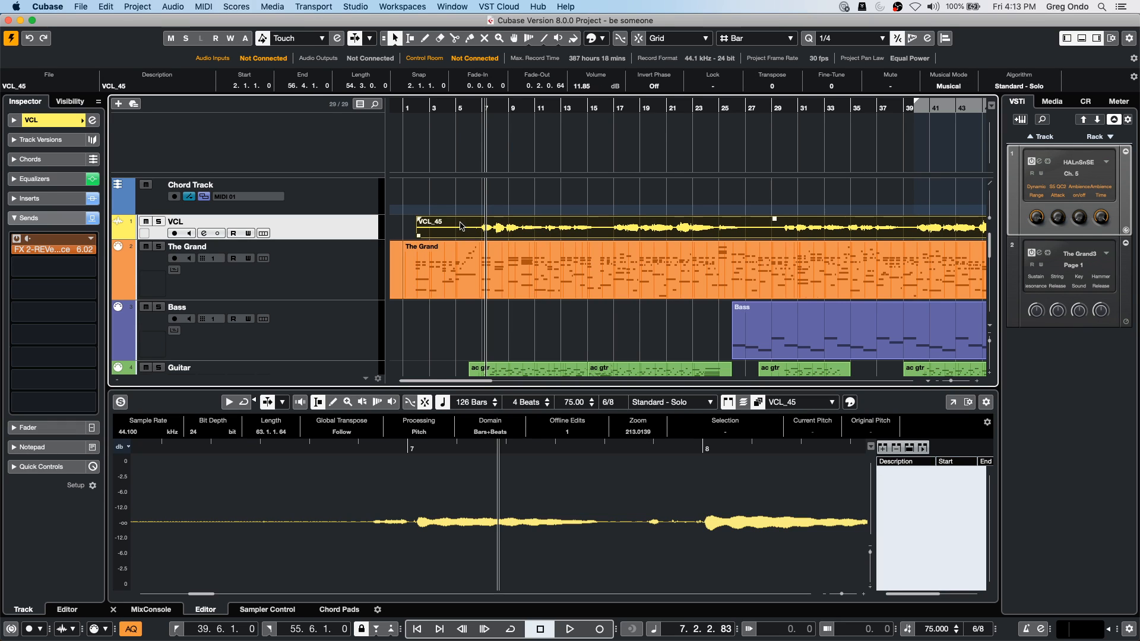
key("n")
key("space")
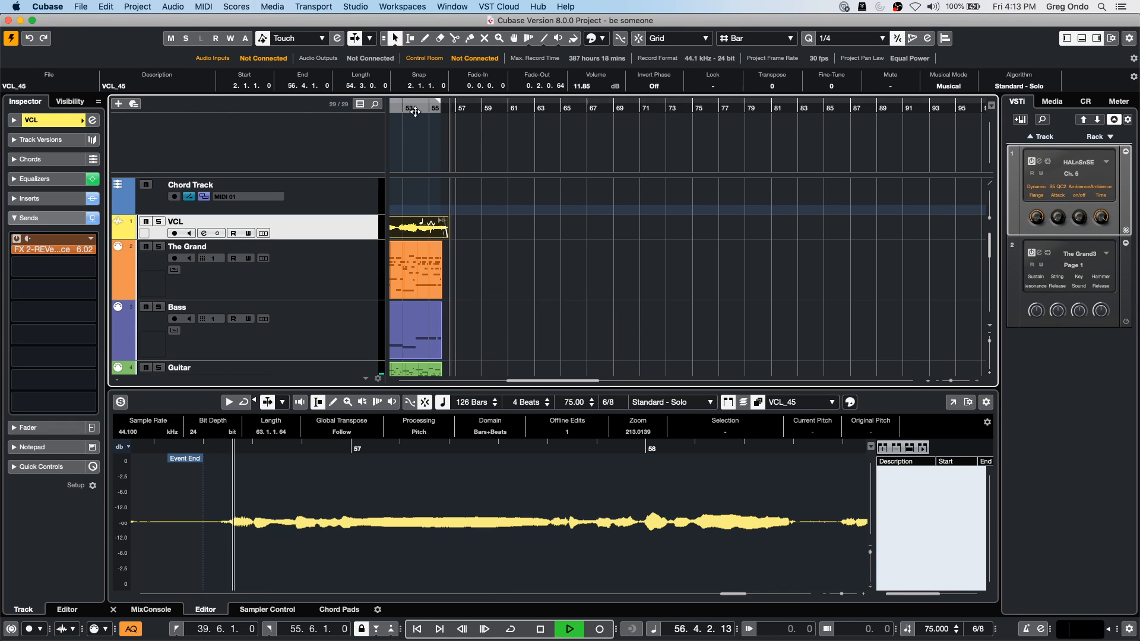
key("Home")
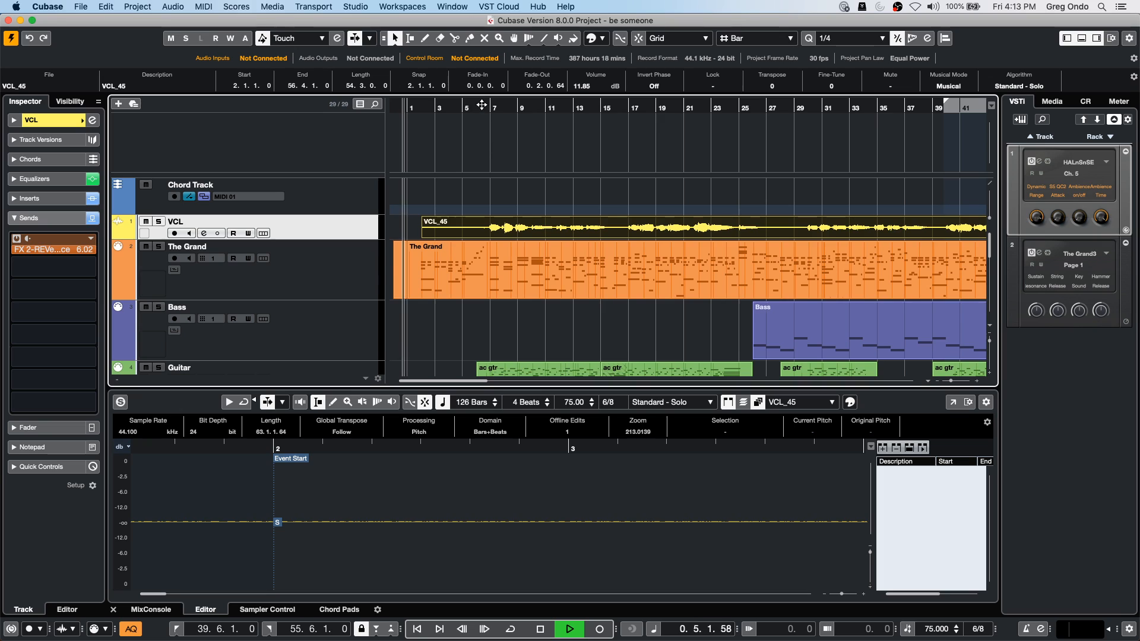
left_click(481, 105)
Step: Examine the Control Room monitor list in the MixConsole and close the mixer window
key("F4")
key("F4")
key("F3")
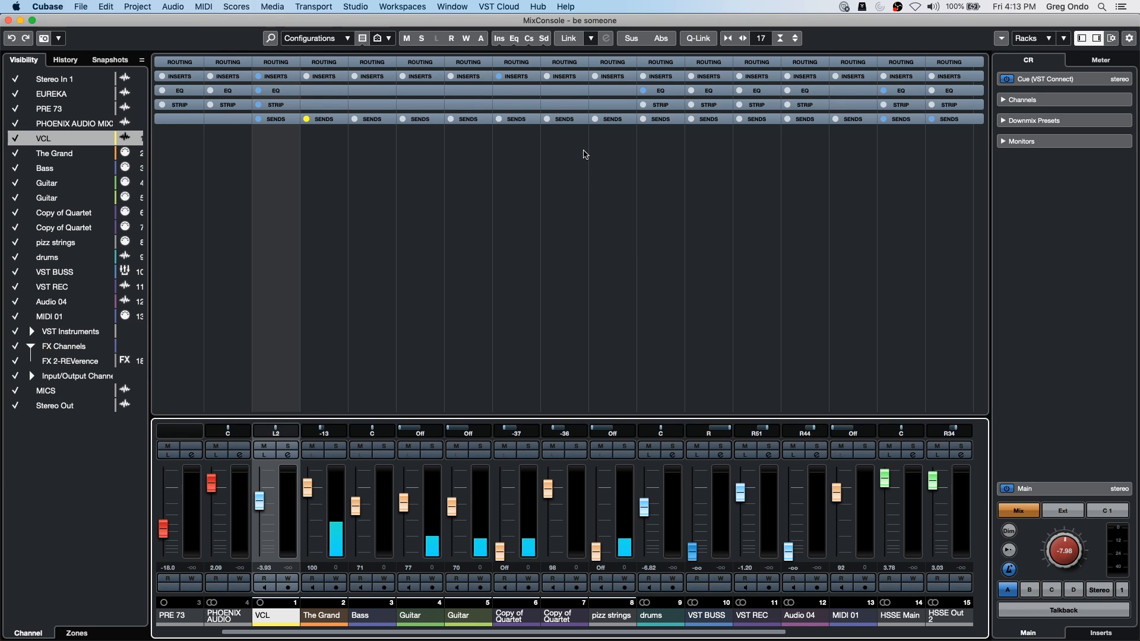
left_click(1022, 141)
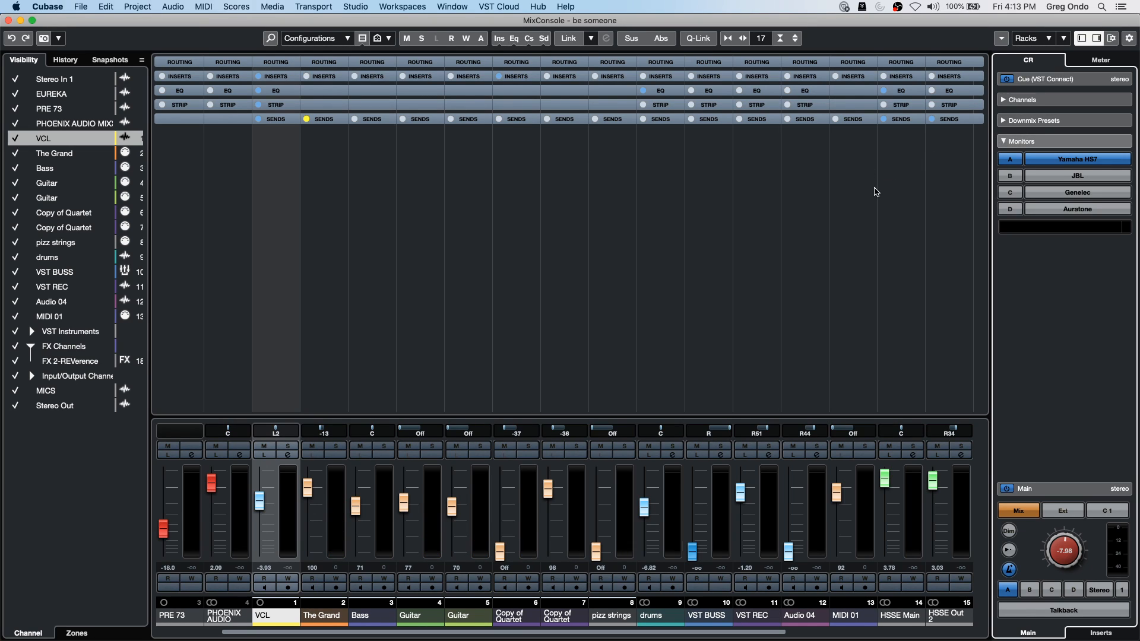
left_click(8, 20)
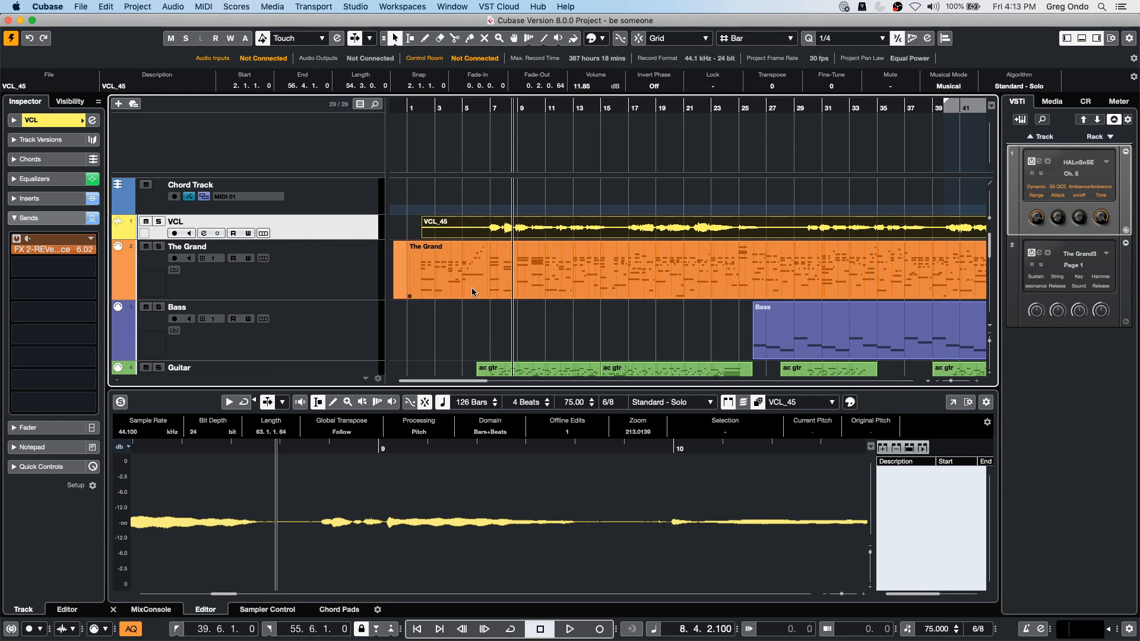
Step: Play a short passage to check the audio signal, and select The Grand track
left_click(486, 321)
key("space")
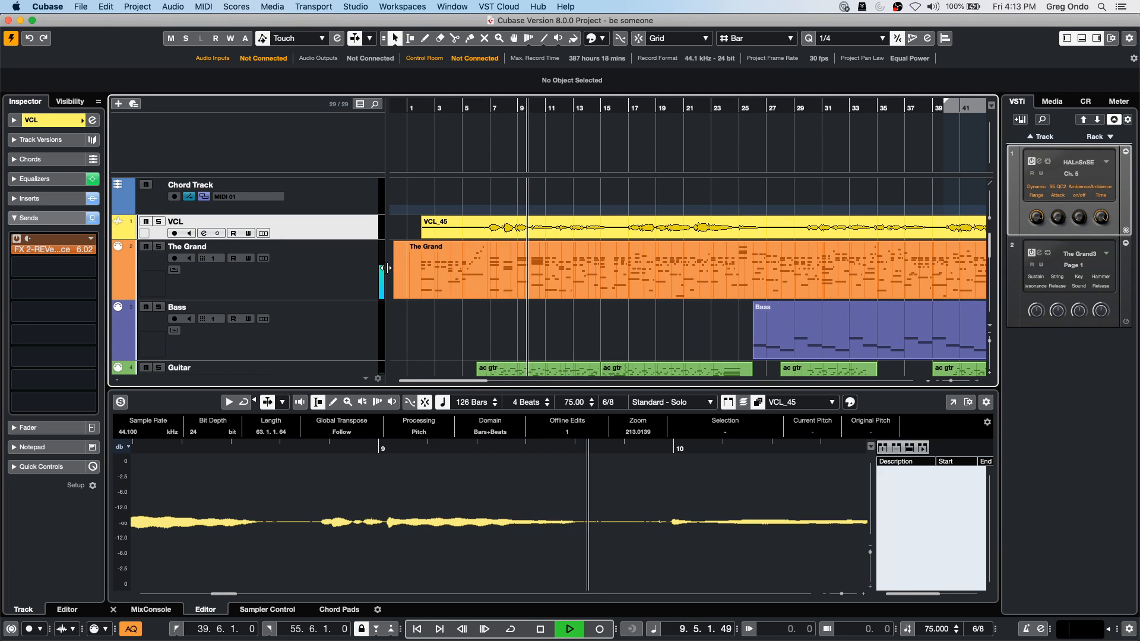
left_click(347, 273)
key("space")
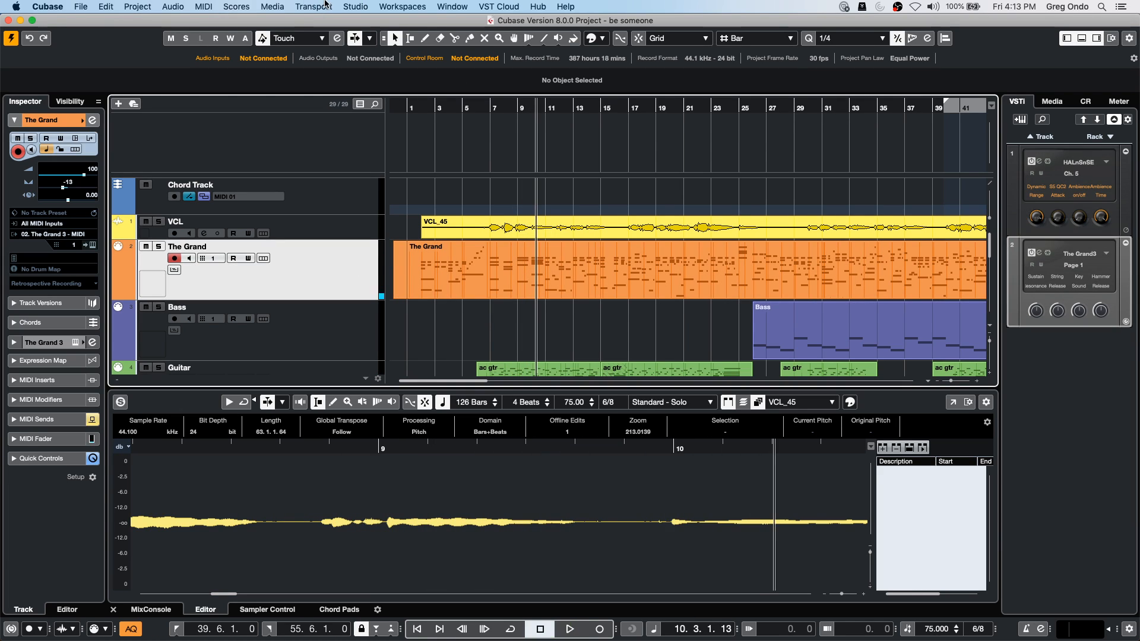
Step: Connect the Yamaha HS7 monitor to the Steinberg UR24C in the Control Room audio connections, and test playback
left_click(347, 7)
left_click(356, 21)
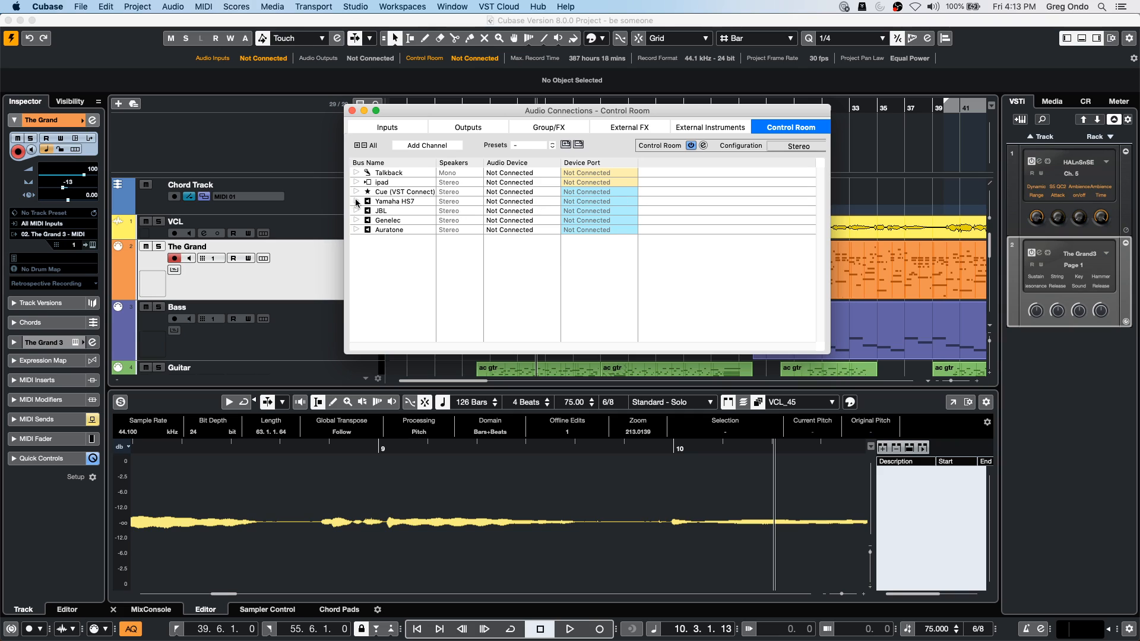
left_click(357, 202)
left_click(516, 202)
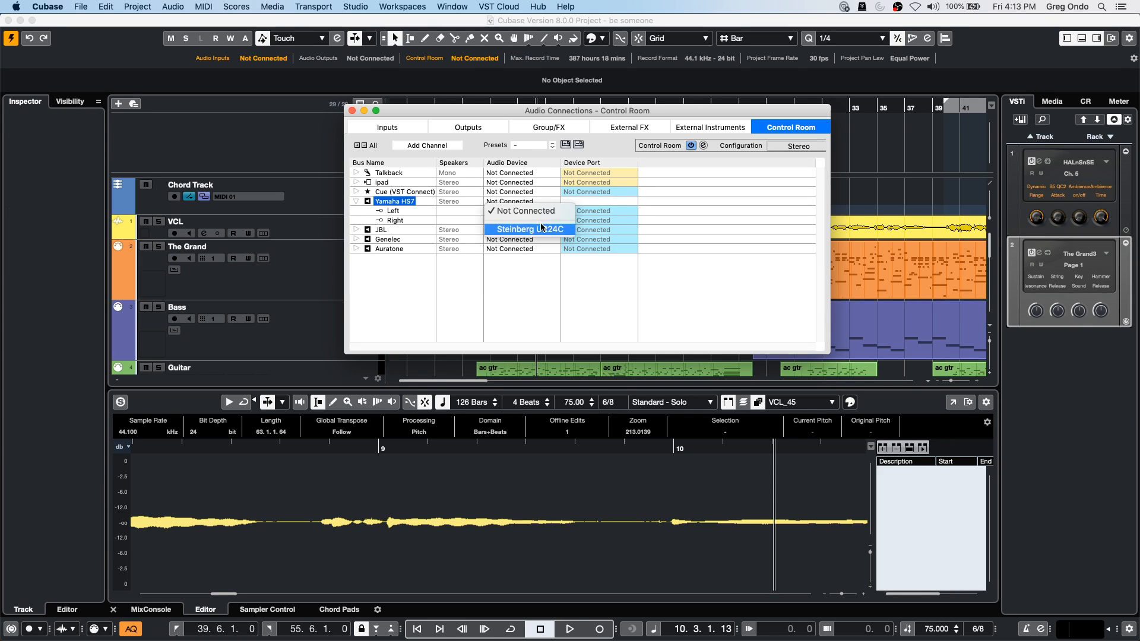
left_click(534, 229)
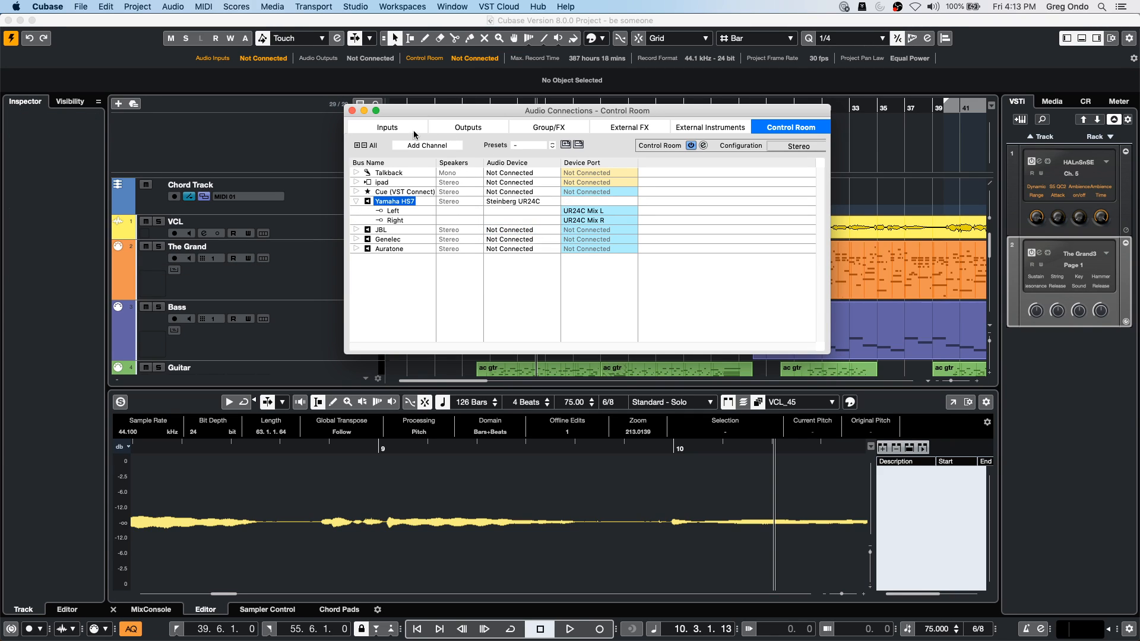
left_click(353, 111)
key("space")
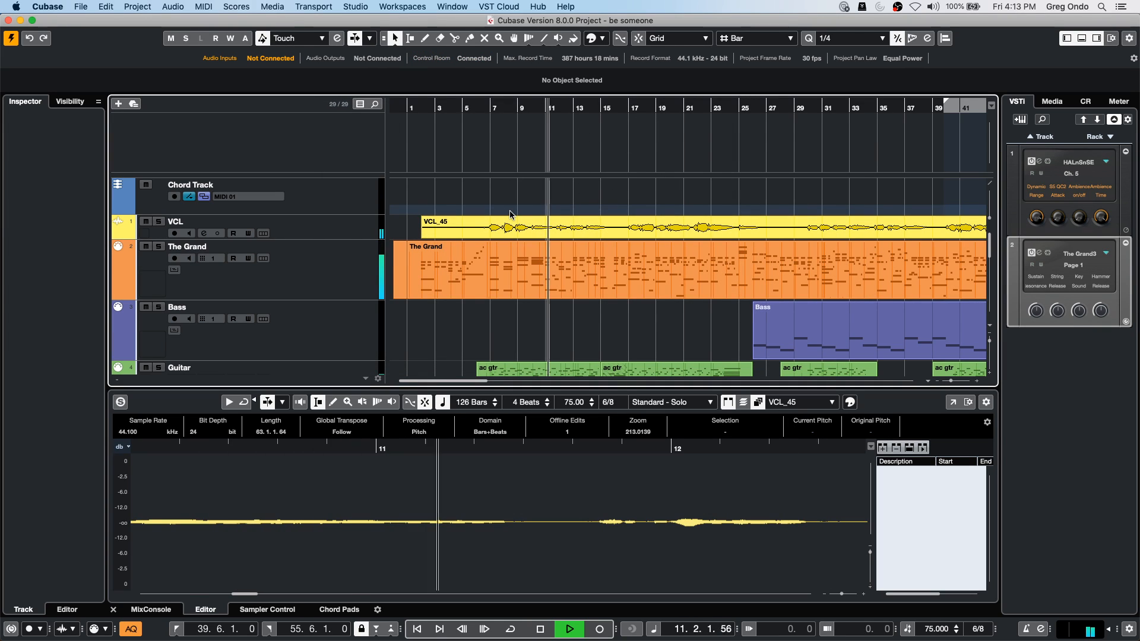
key("space")
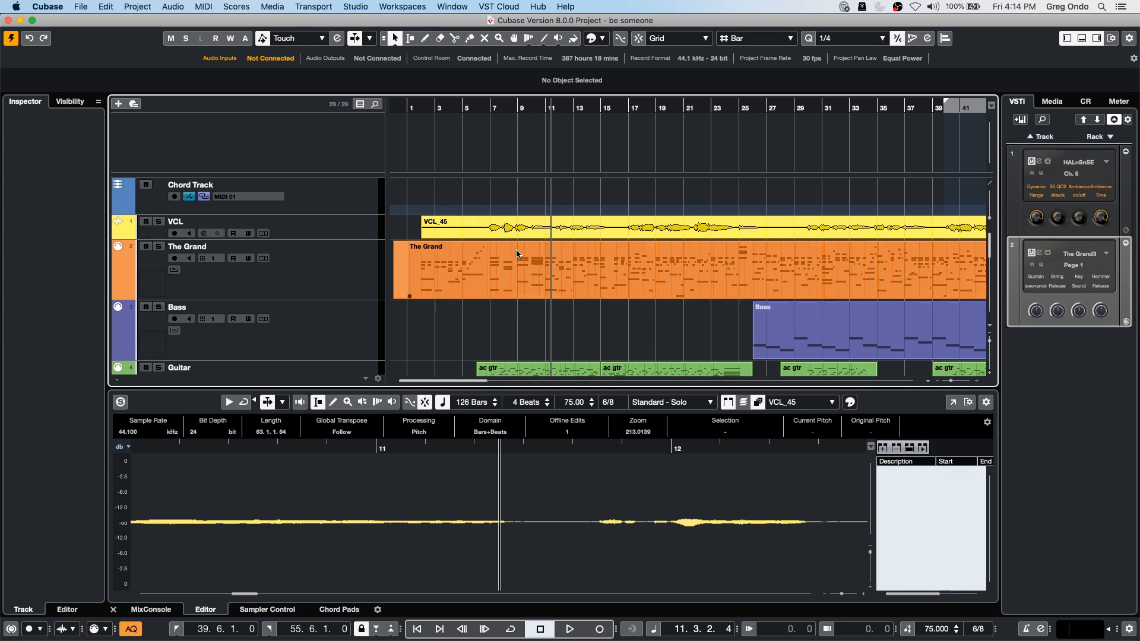
Step: Open The Grand part in a separate Score Editor window, close it, and show the part's score in the lower zone
left_click(523, 274)
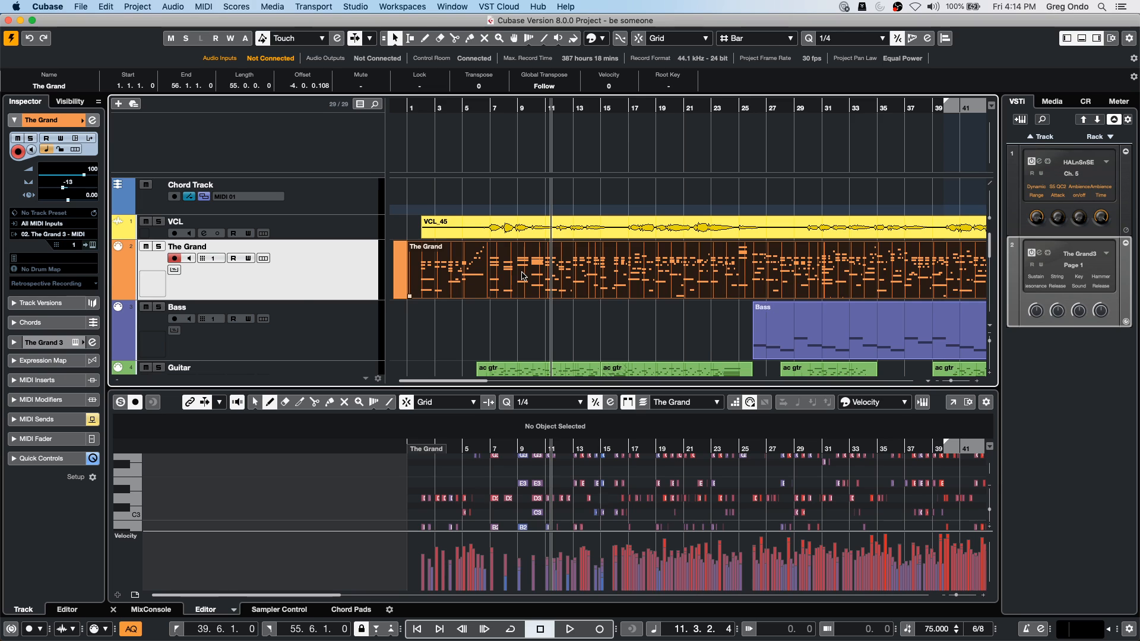
key("super+r")
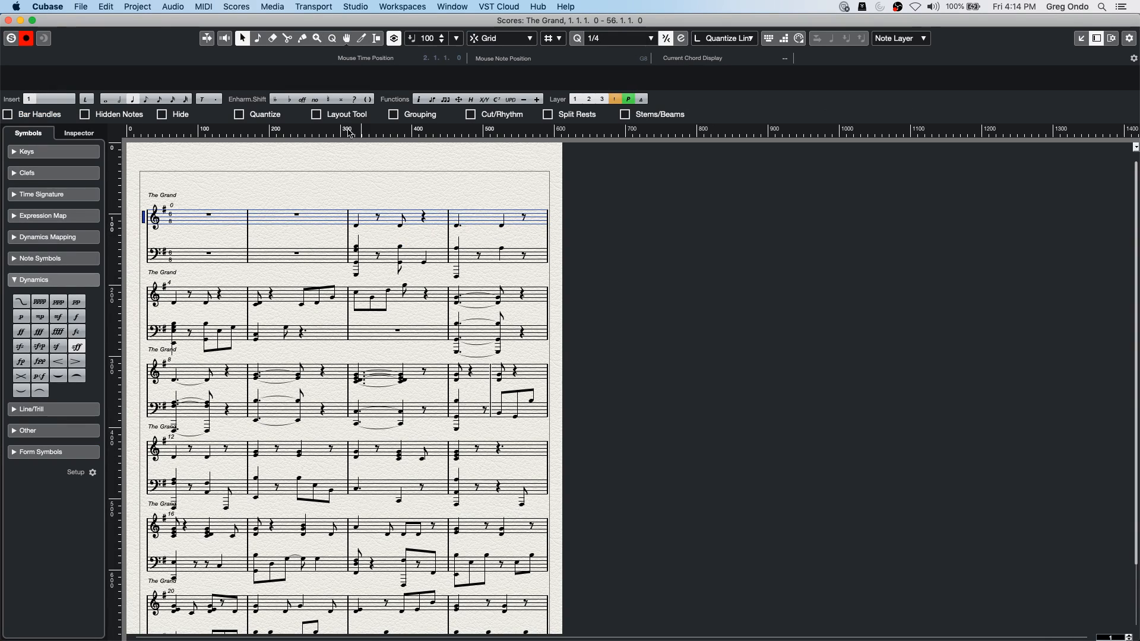
left_click(7, 21)
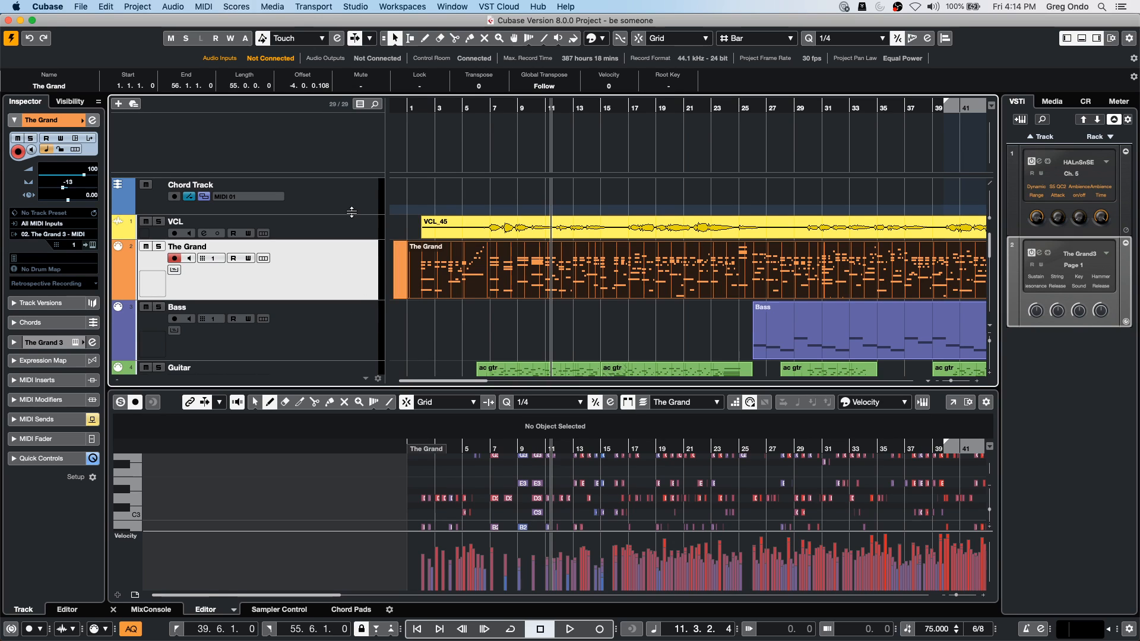
left_click(234, 610)
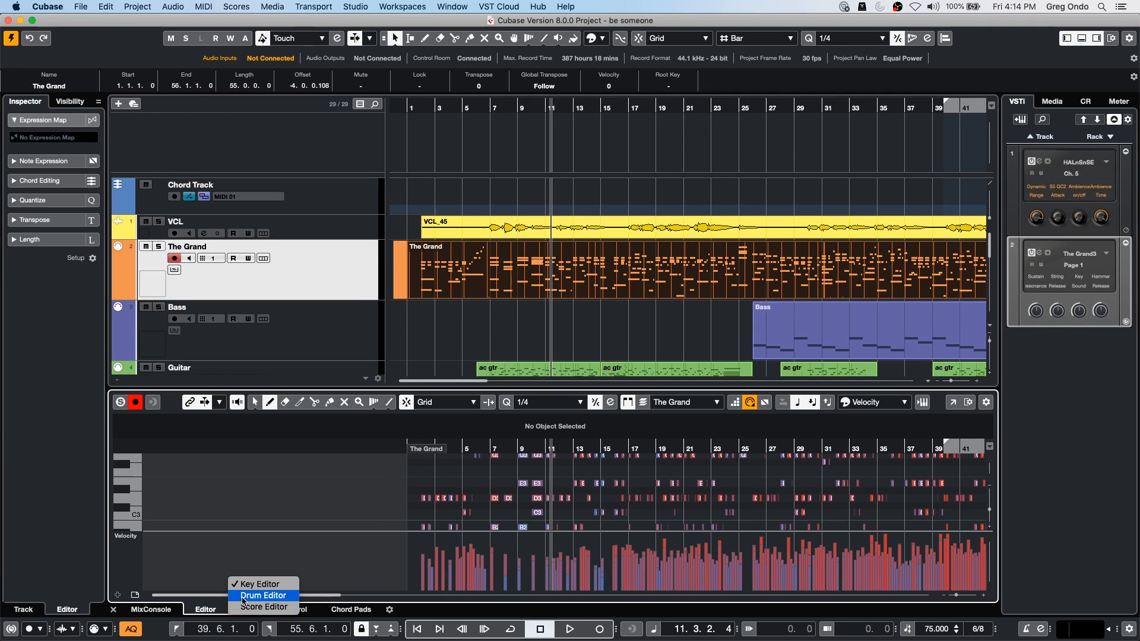
left_click(264, 607)
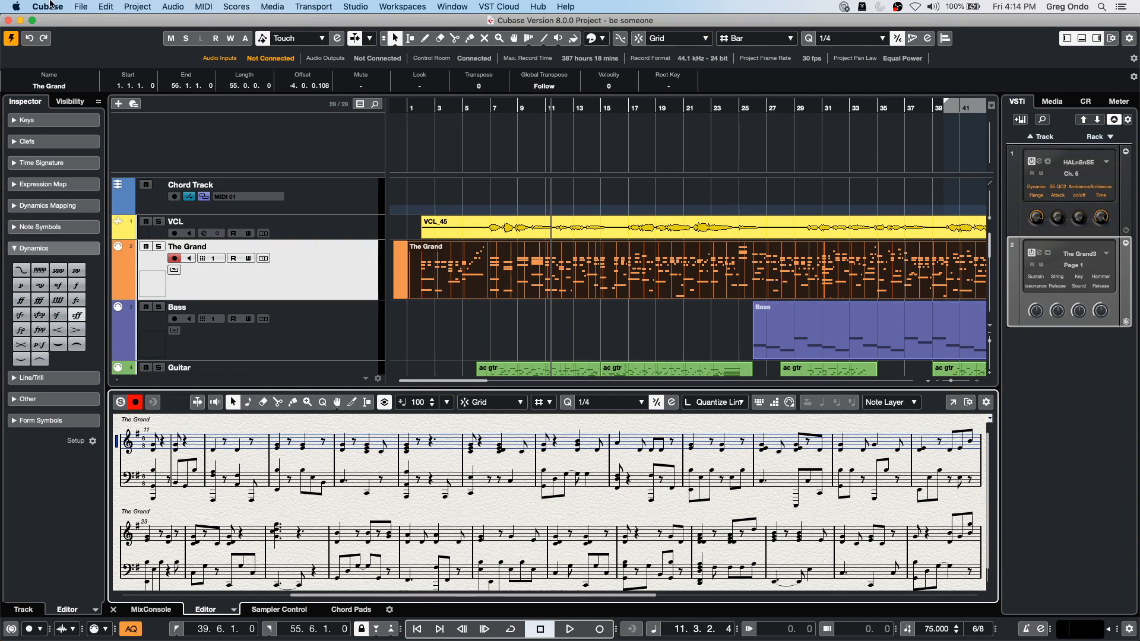
Step: Create chord symbols on the Chord Track from The Grand part, including bass notes and tensions
left_click(114, 6)
mouse_move(135, 6)
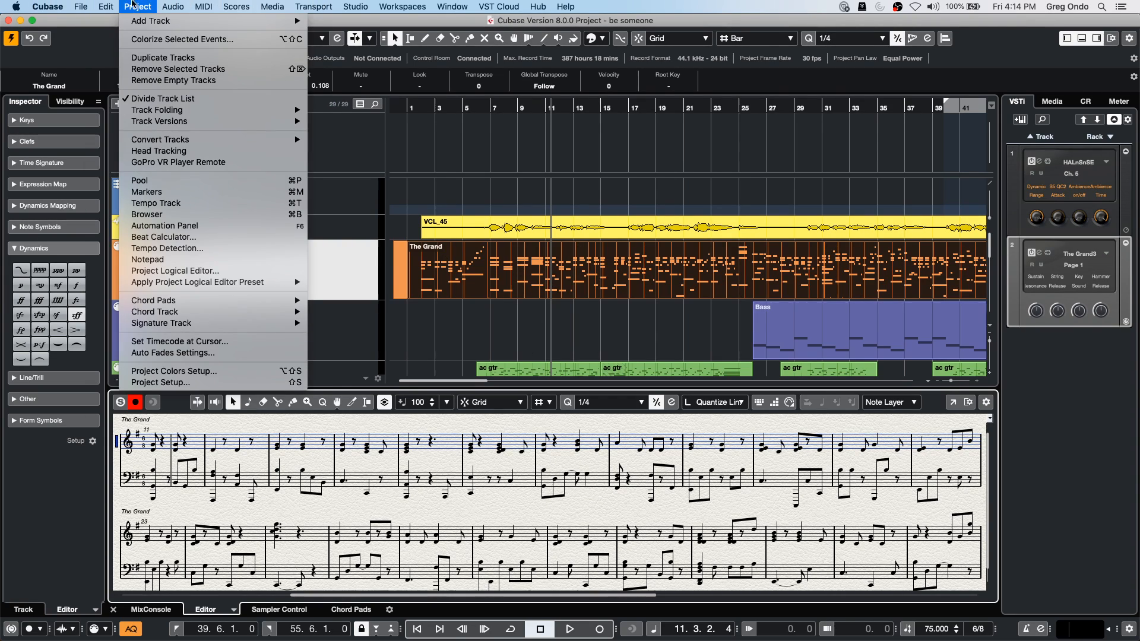
mouse_move(185, 312)
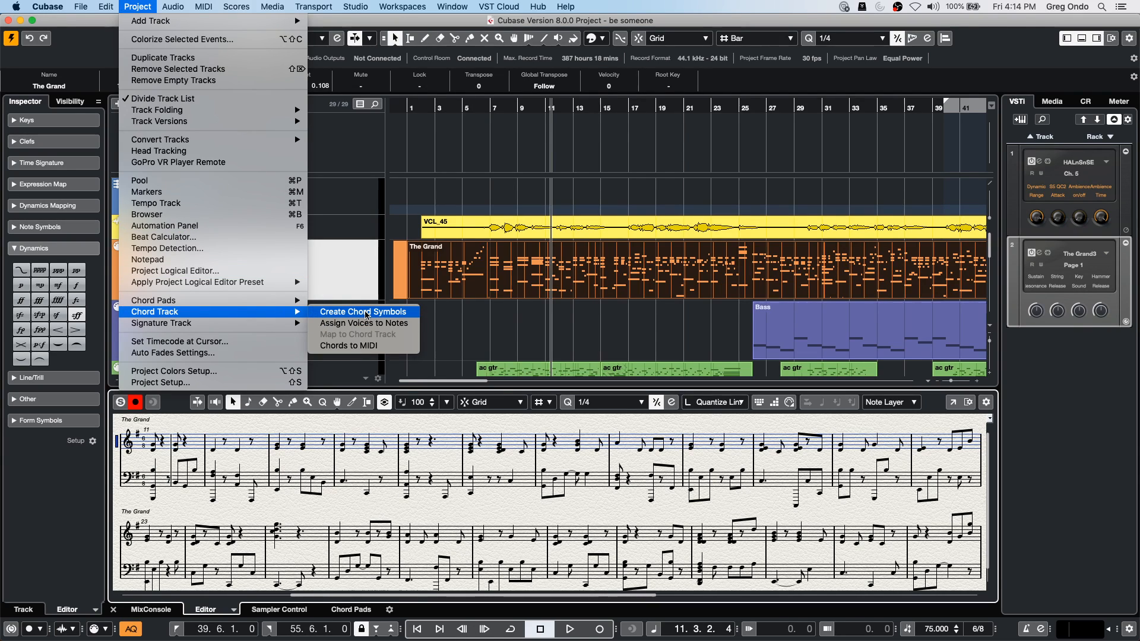
left_click(363, 311)
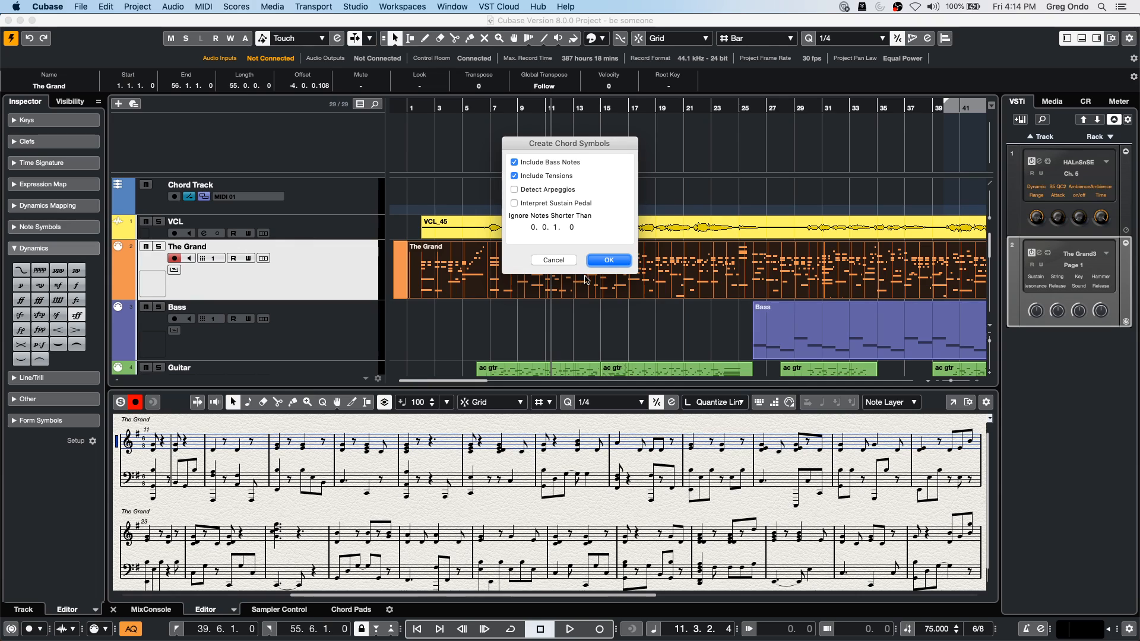
left_click(615, 263)
Step: Open the VCL_45 vocal event in a separate Sample Editor window
left_click(561, 222)
left_click_drag(505, 107, 503, 126)
left_click(493, 226)
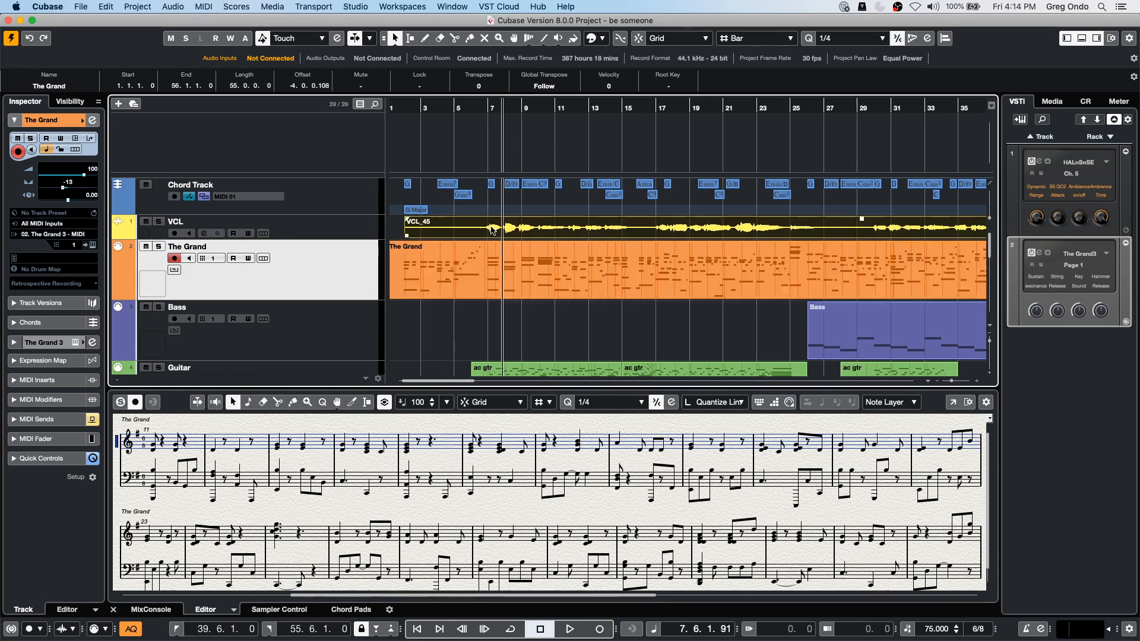
left_click(952, 402)
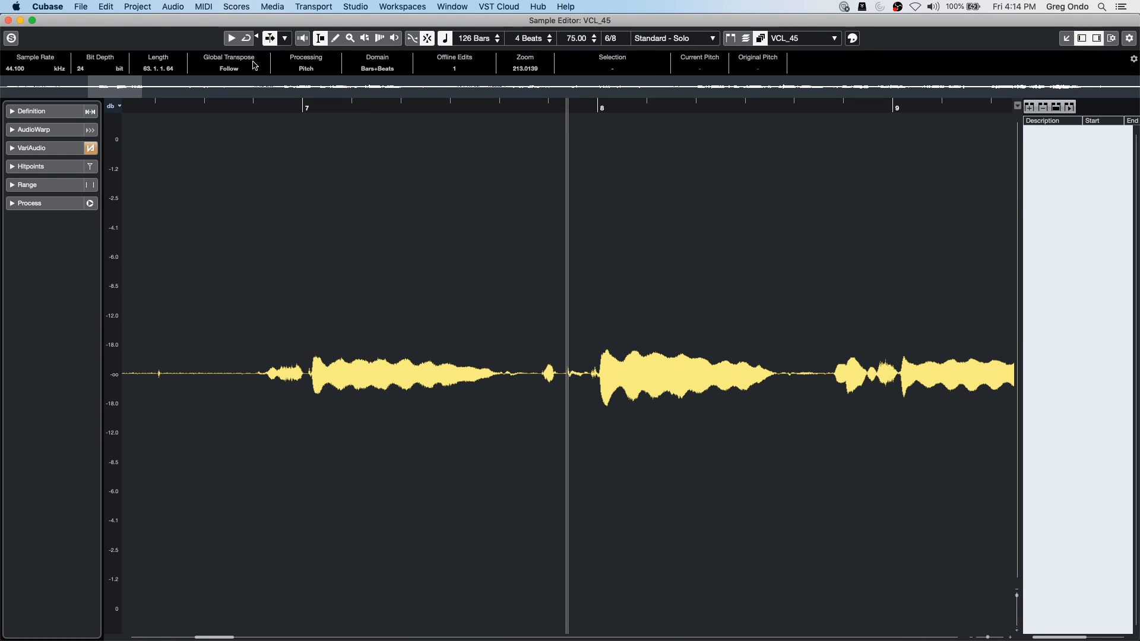
Step: Enable VariAudio editing for VCL_45 and colour its pitch segments by Chord Track
left_click(76, 148)
left_click(89, 167)
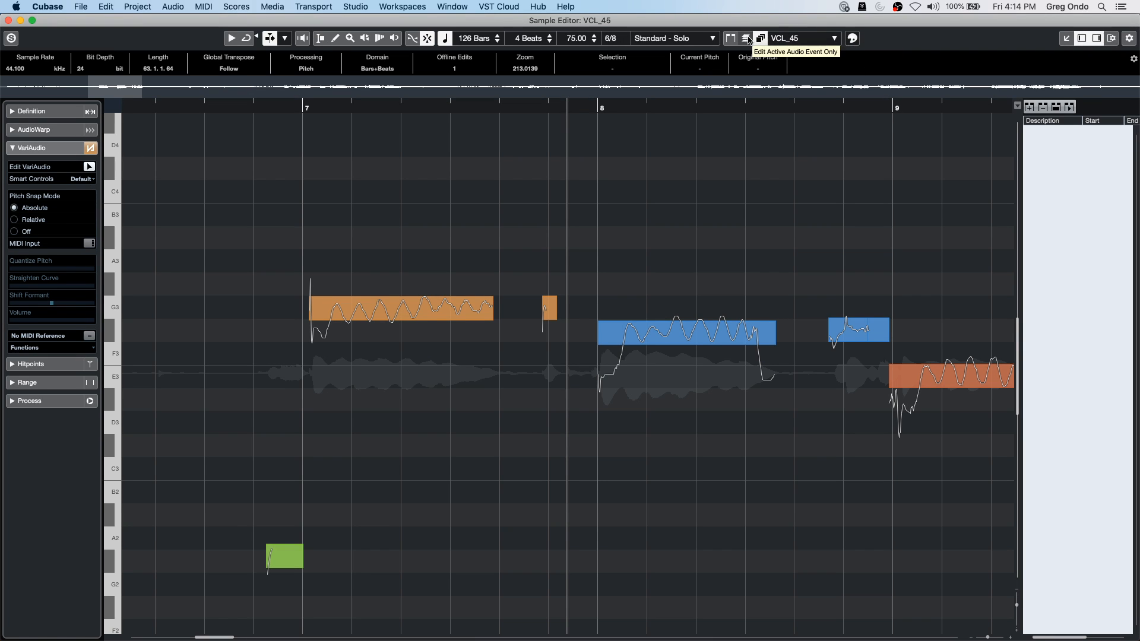
left_click(850, 41)
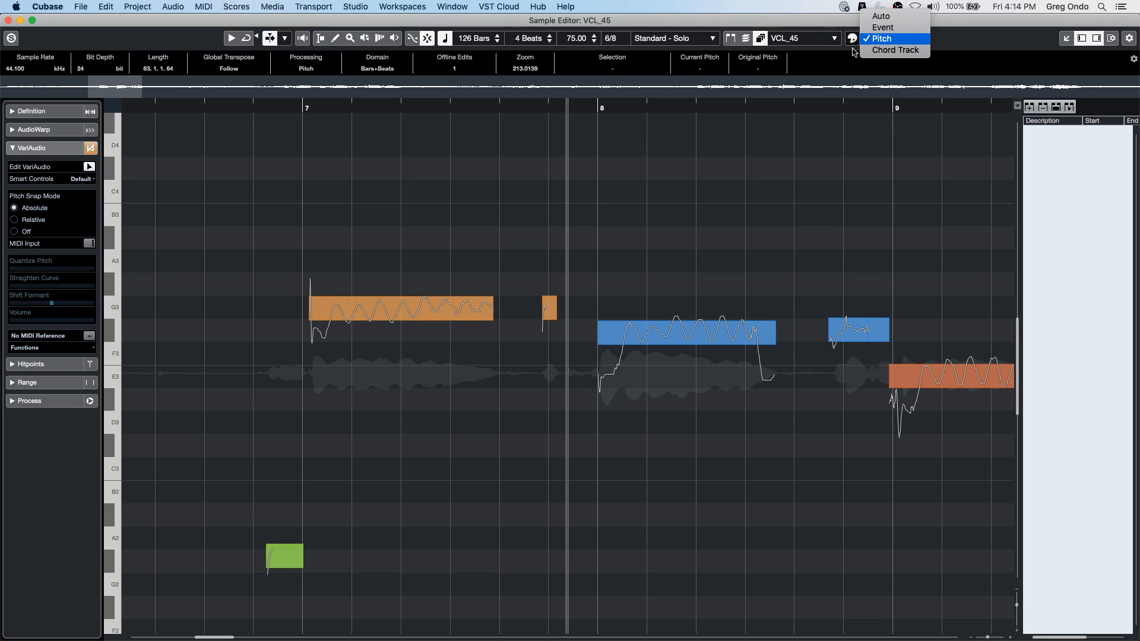
left_click(879, 51)
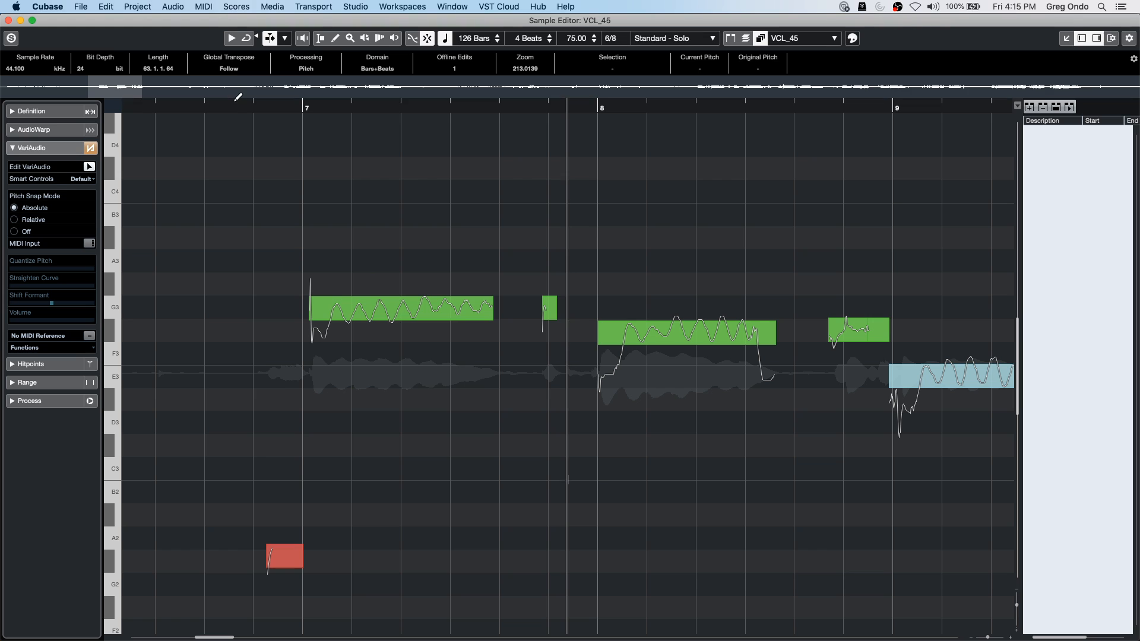
Step: Play the vocal from just before bar 7 against the coloured segments, and close the Sample Editor window
left_click_drag(234, 105, 243, 87)
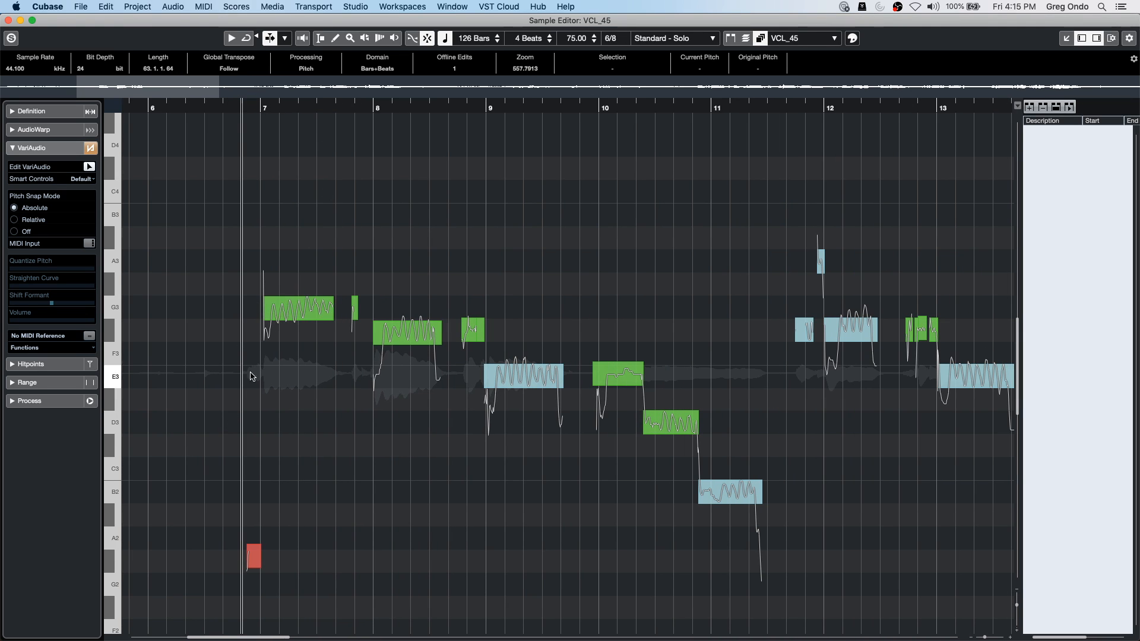
key("space")
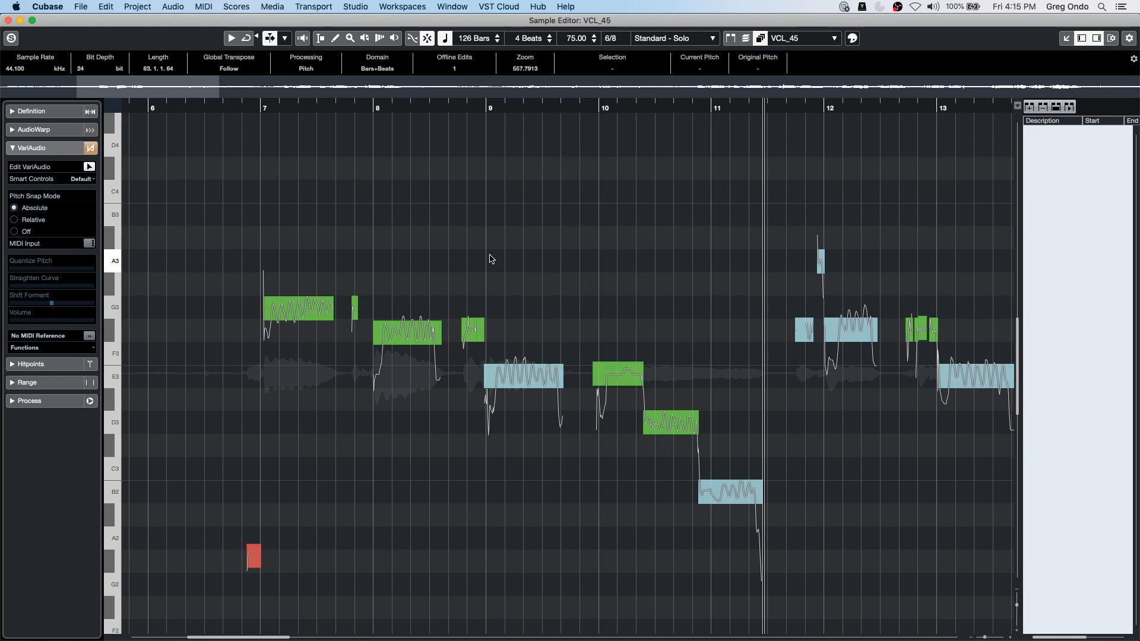
left_click(8, 20)
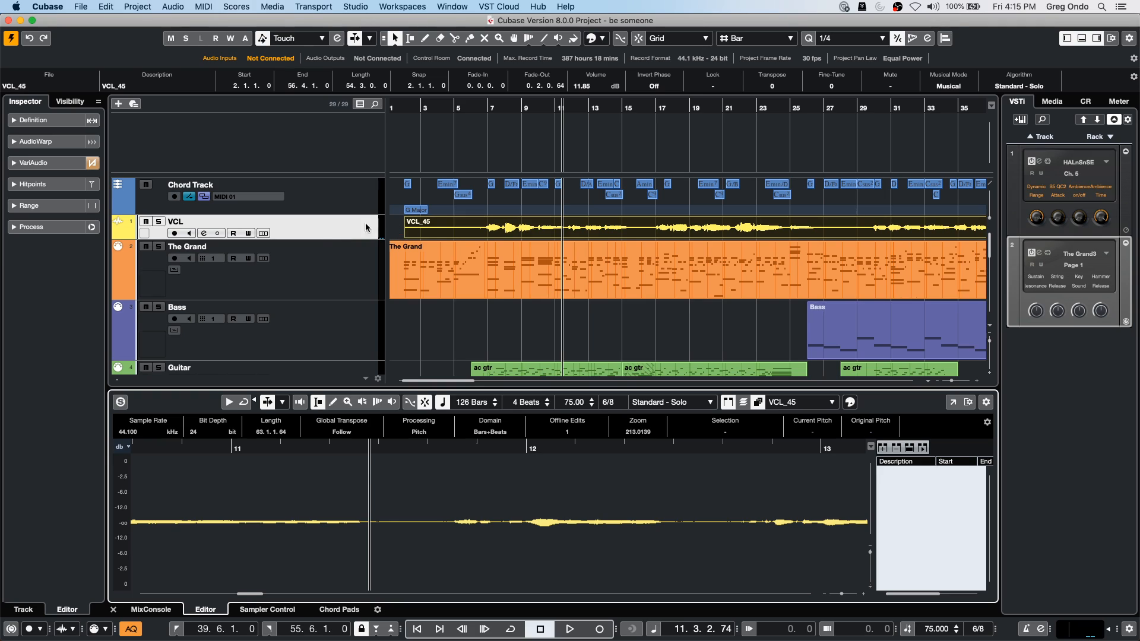
Step: Enlarge the VCL track's height and play it briefly from bar 9 at a closer zoom
left_click(317, 239)
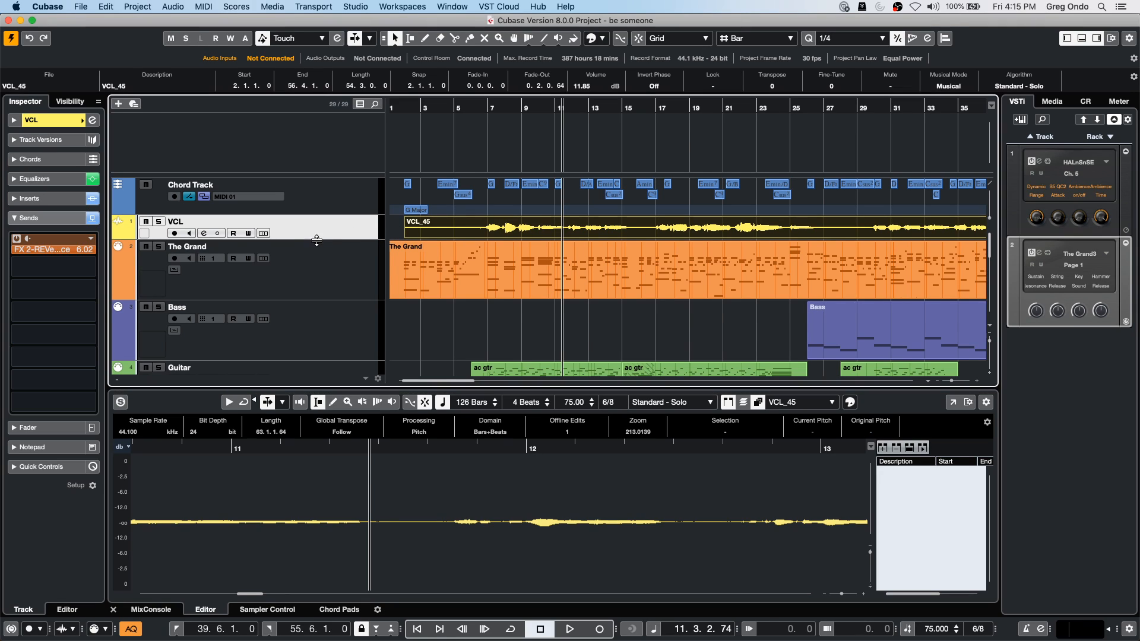
left_click_drag(316, 239, 316, 286)
left_click(527, 107)
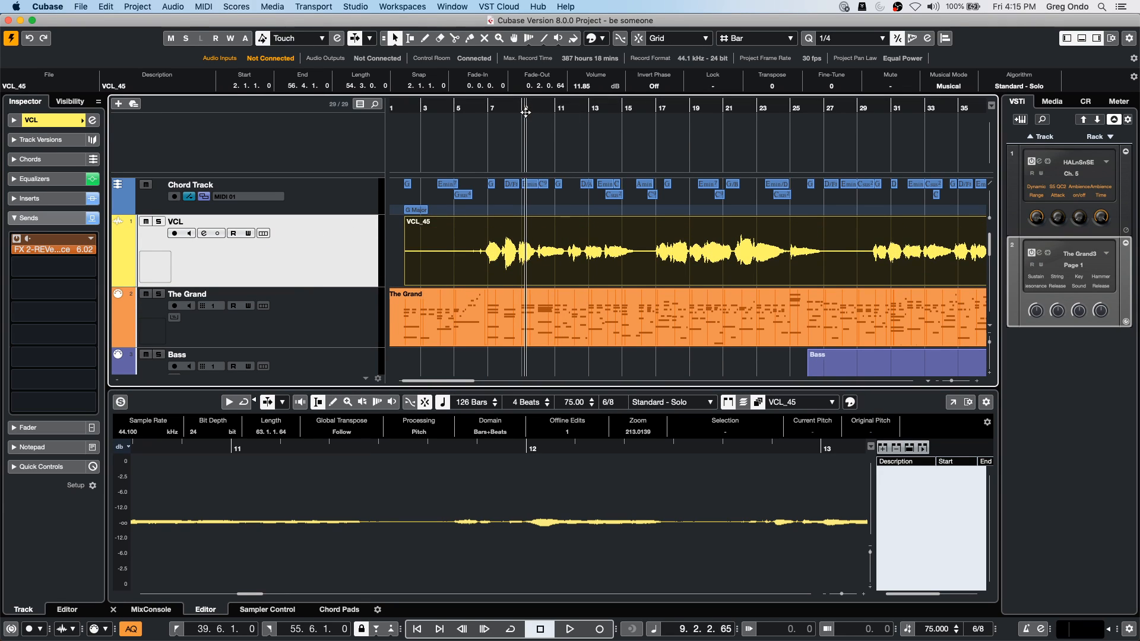
left_click_drag(526, 108, 528, 153)
key("space")
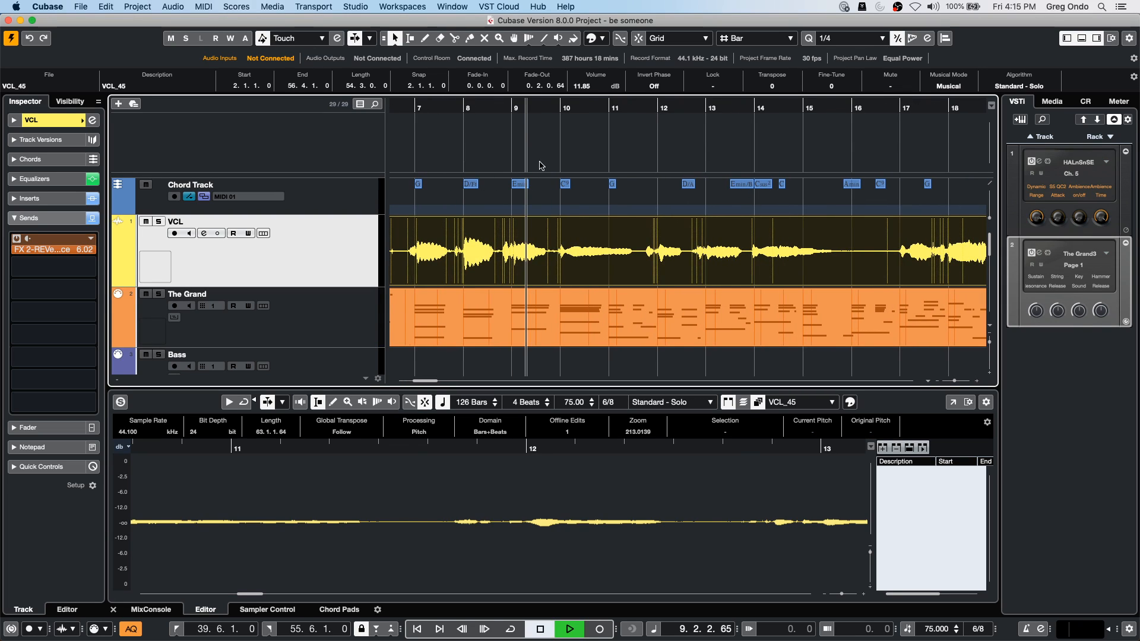
key("space")
Step: Generate Soprano, Alto, Tenor and Bass harmony voices from the VCL range 9.6.1.95 to 11.4.2.95
right_click(558, 248)
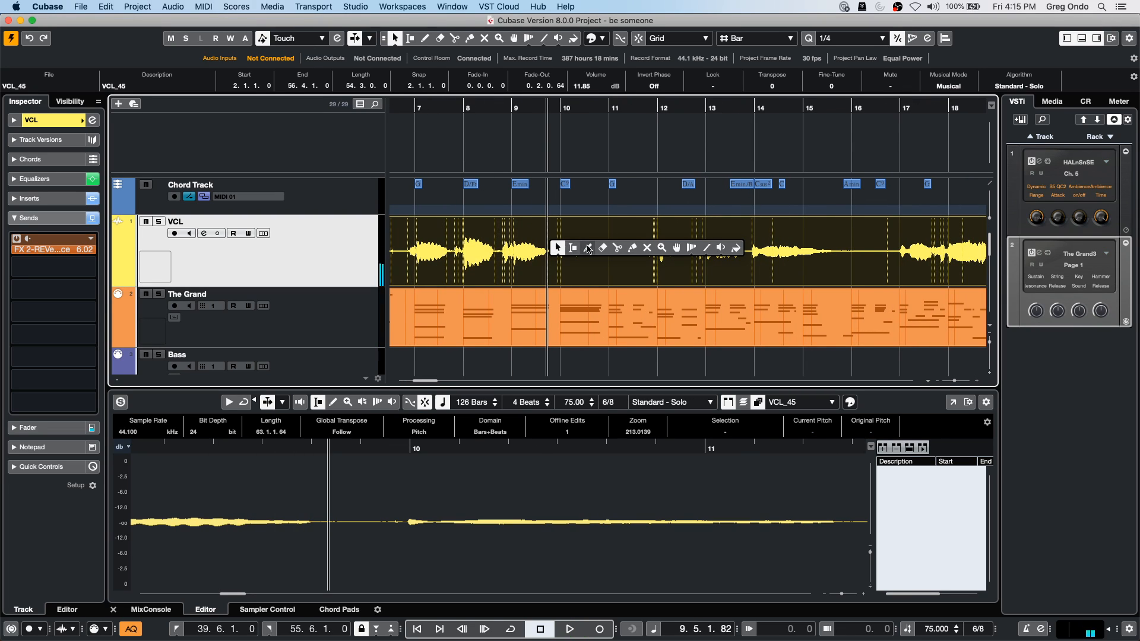
left_click(573, 249)
left_click_drag(555, 231, 639, 231)
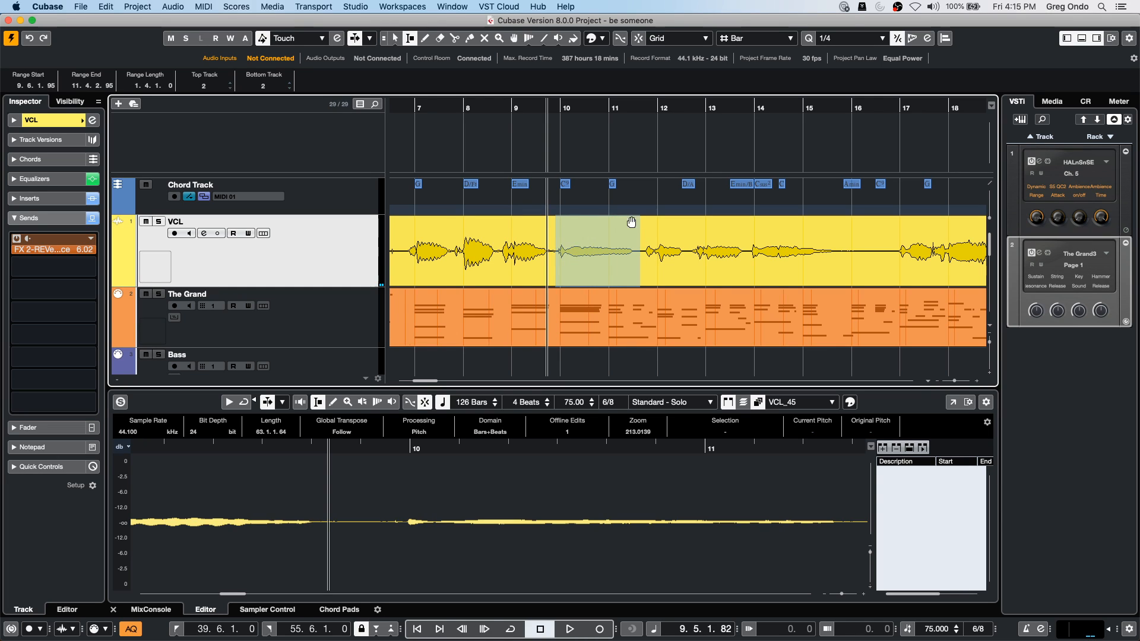
left_click(148, 7)
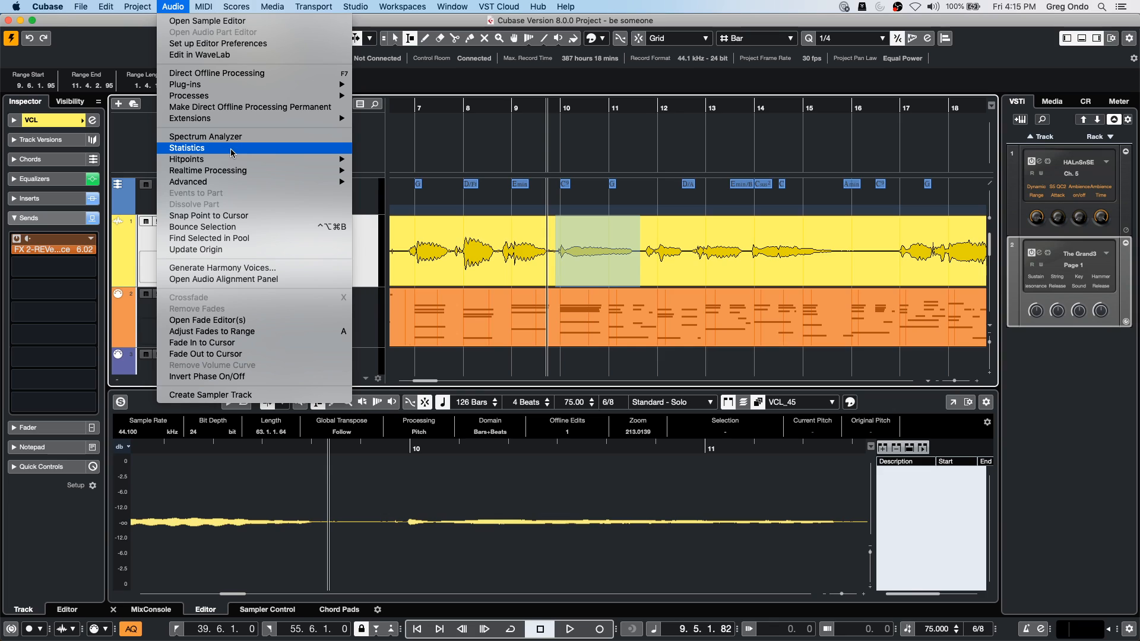
left_click(246, 267)
left_click(669, 260)
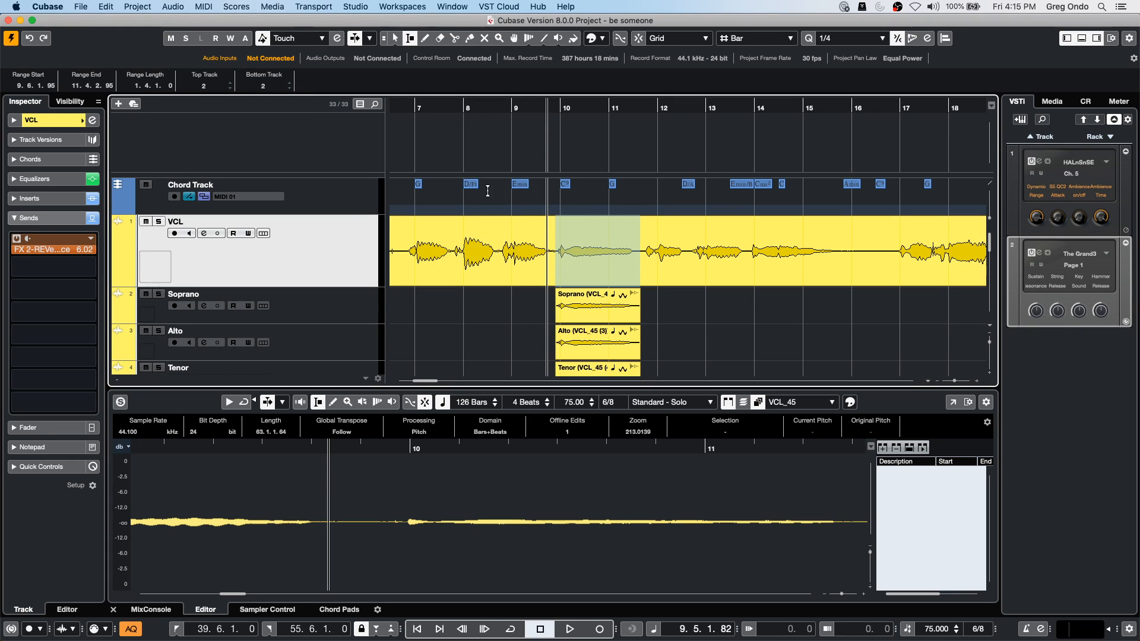
Step: Enlarge the Chord Track's height, and lower the volume of the selected harmony voice events to 10.90 dB
left_click_drag(345, 213, 342, 245)
key("1")
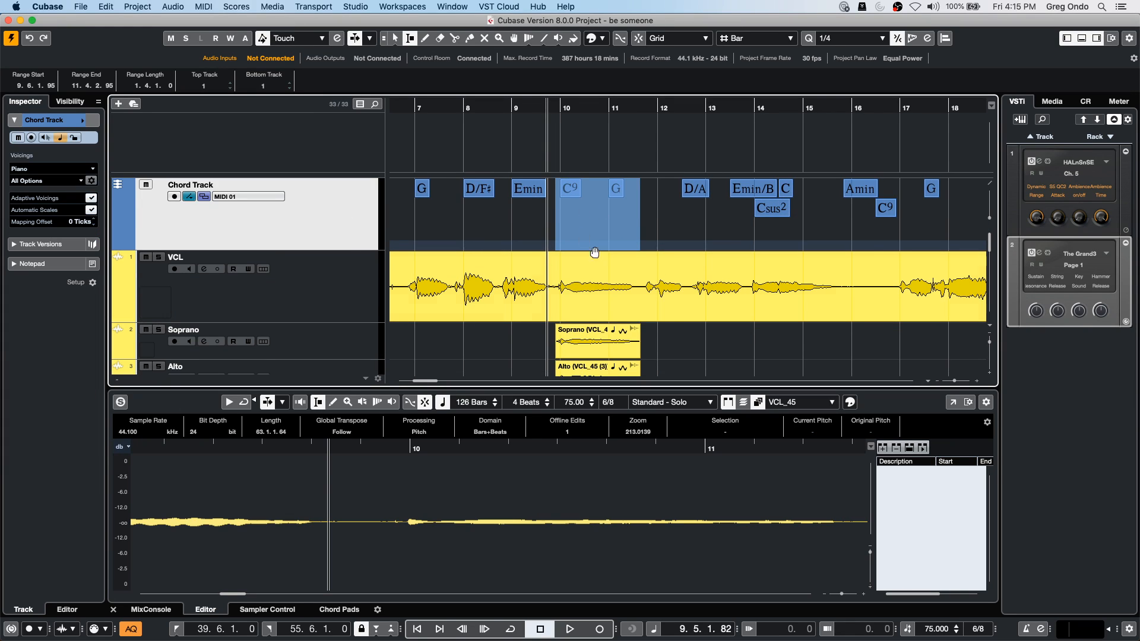
left_click(705, 345)
left_click_drag(671, 331, 565, 218)
scroll(638, 302, "down", 3)
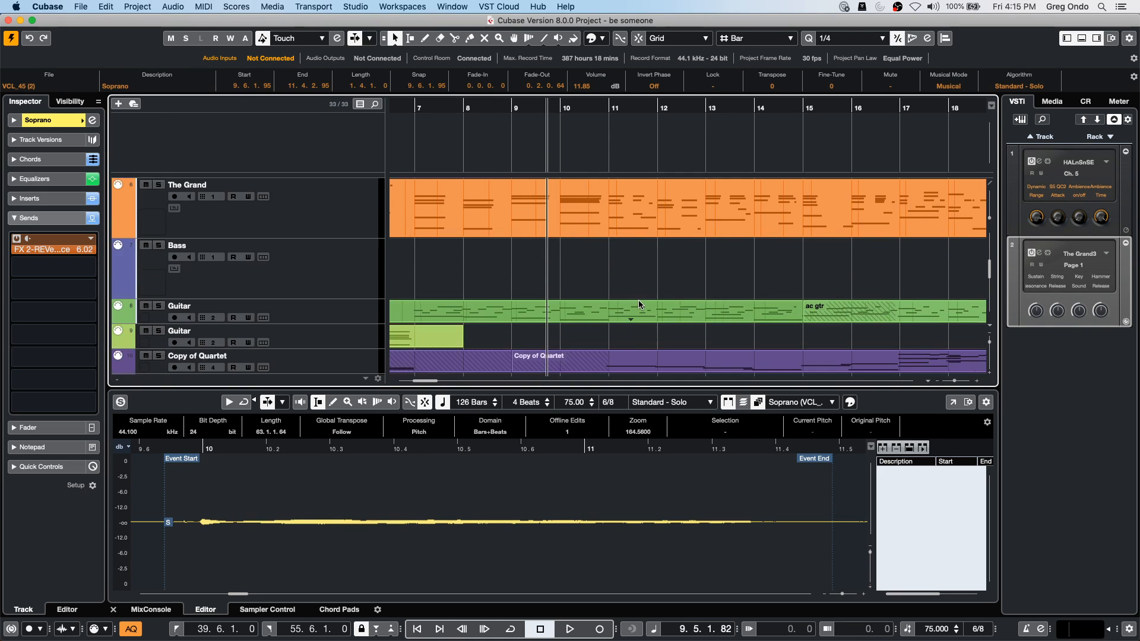
scroll(638, 302, "up", 10)
scroll(639, 301, "down", 1)
scroll(639, 302, "down", 1)
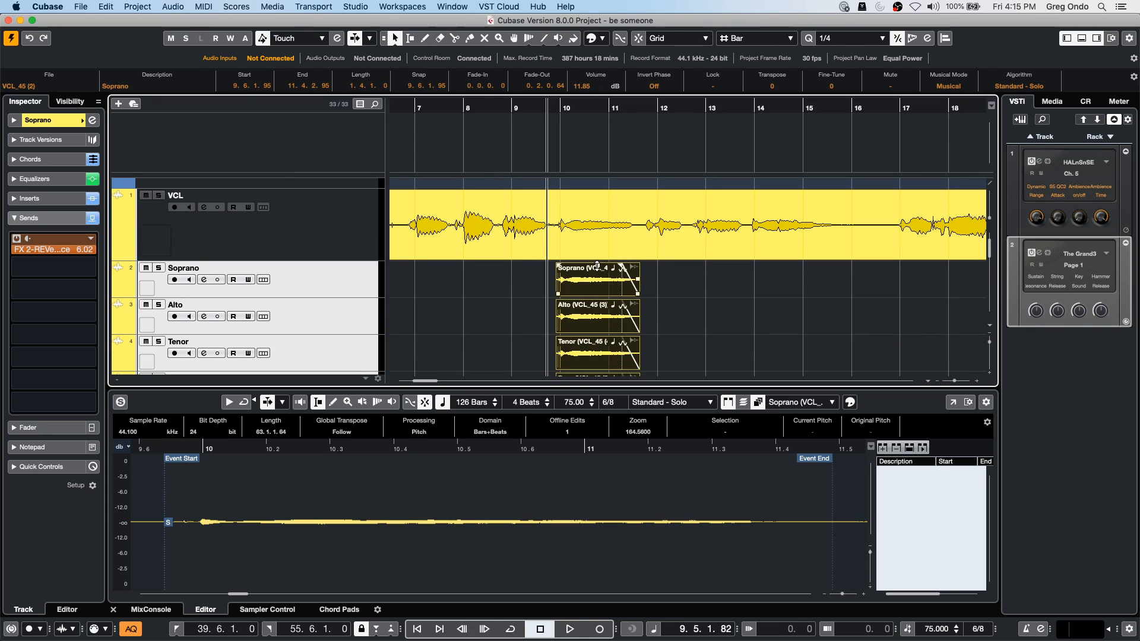
left_click_drag(598, 265, 598, 272)
Step: Play the vocal together with its harmony voices from bar 9 to bar 12
left_click(523, 106)
key("space")
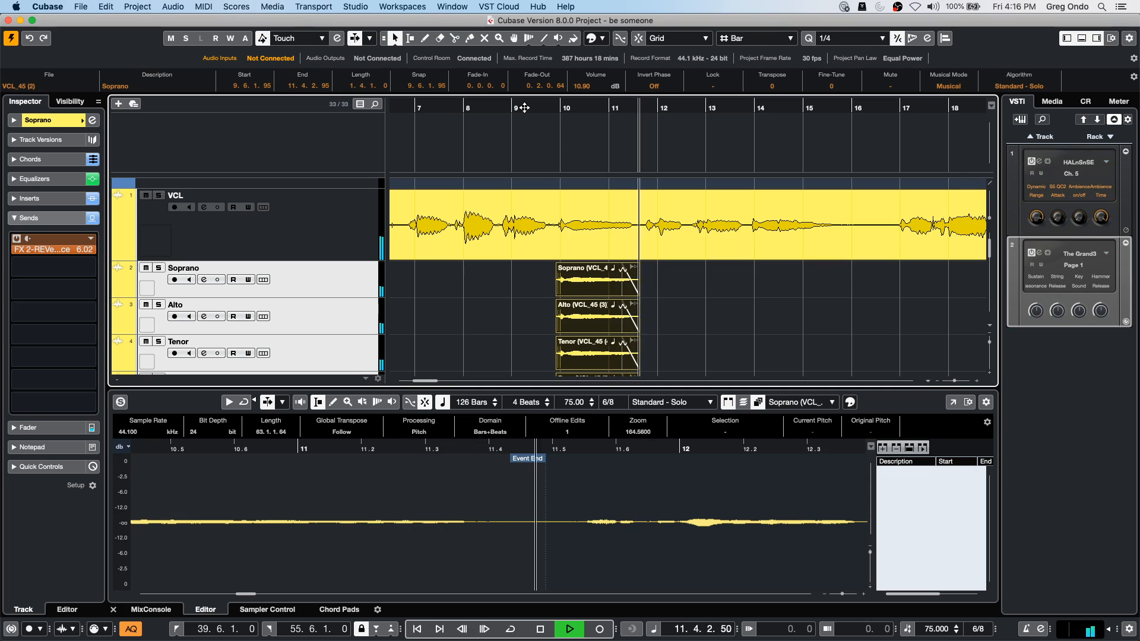
key("space")
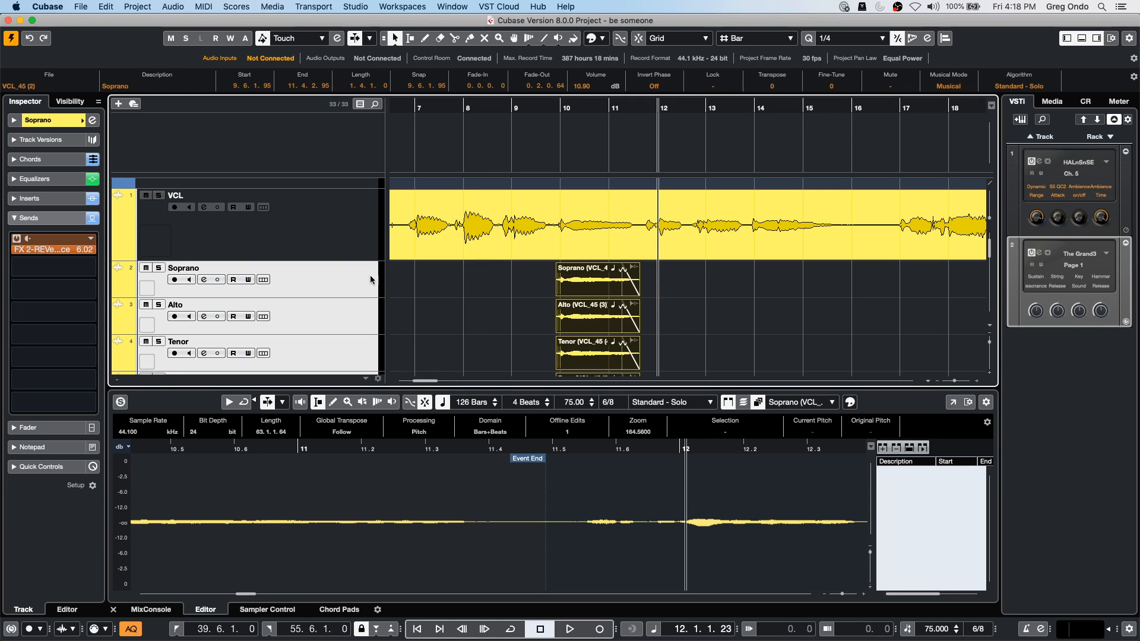
Step: Cut the Soprano channel's high EQ bands to -7.3 dB at 7278 Hz and -4.5 dB at 5839 Hz, and close its channel settings
left_click(92, 120)
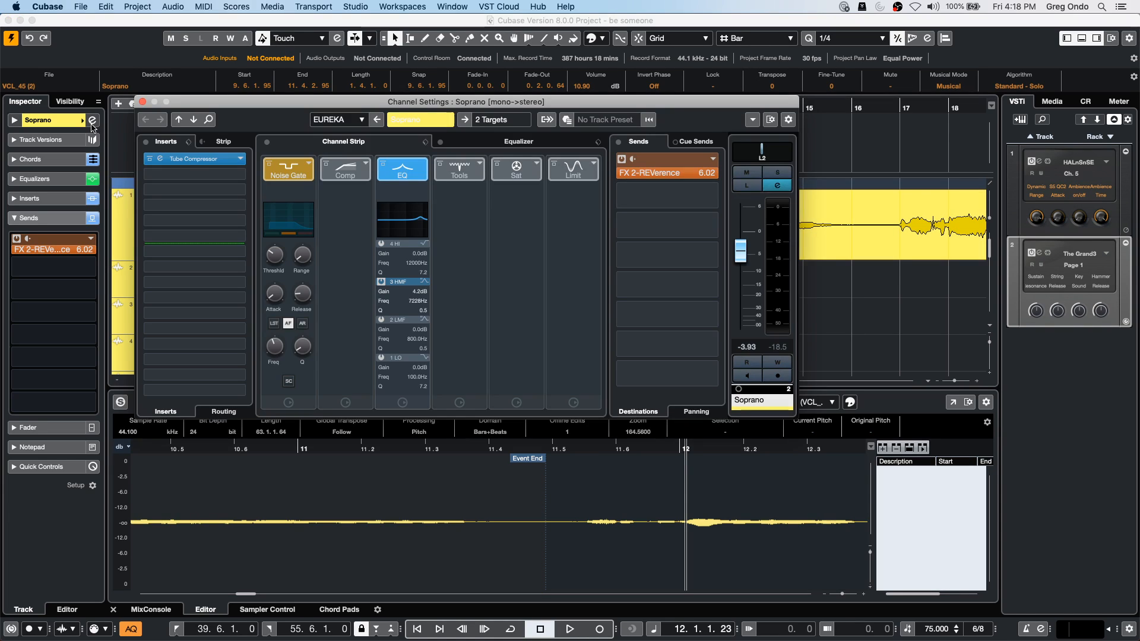
left_click(521, 141)
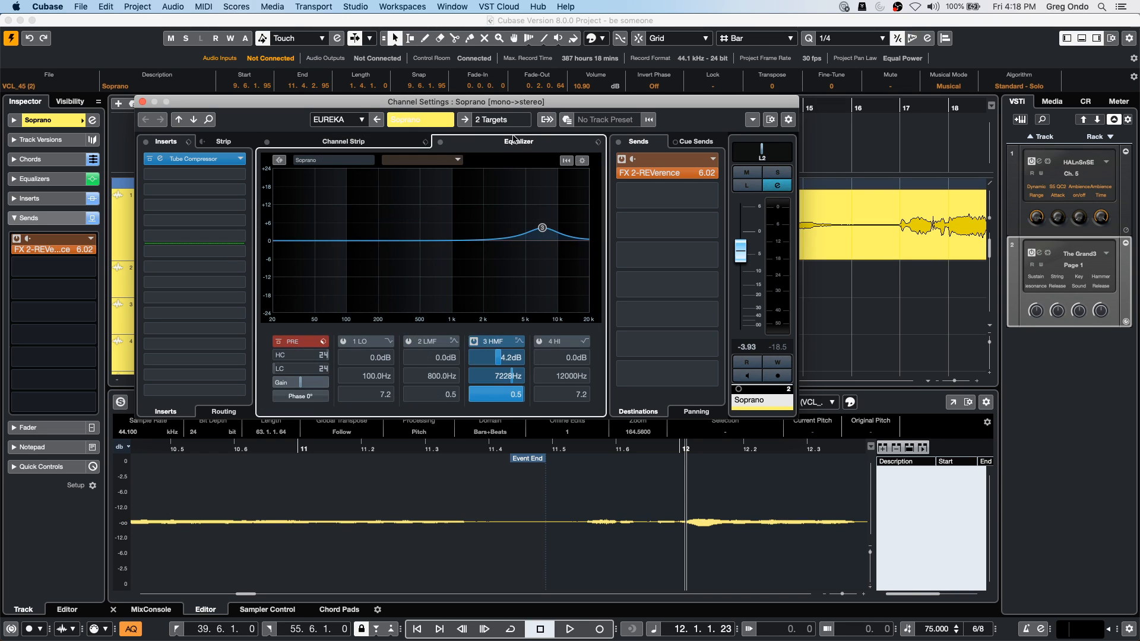
left_click_drag(539, 235, 543, 264)
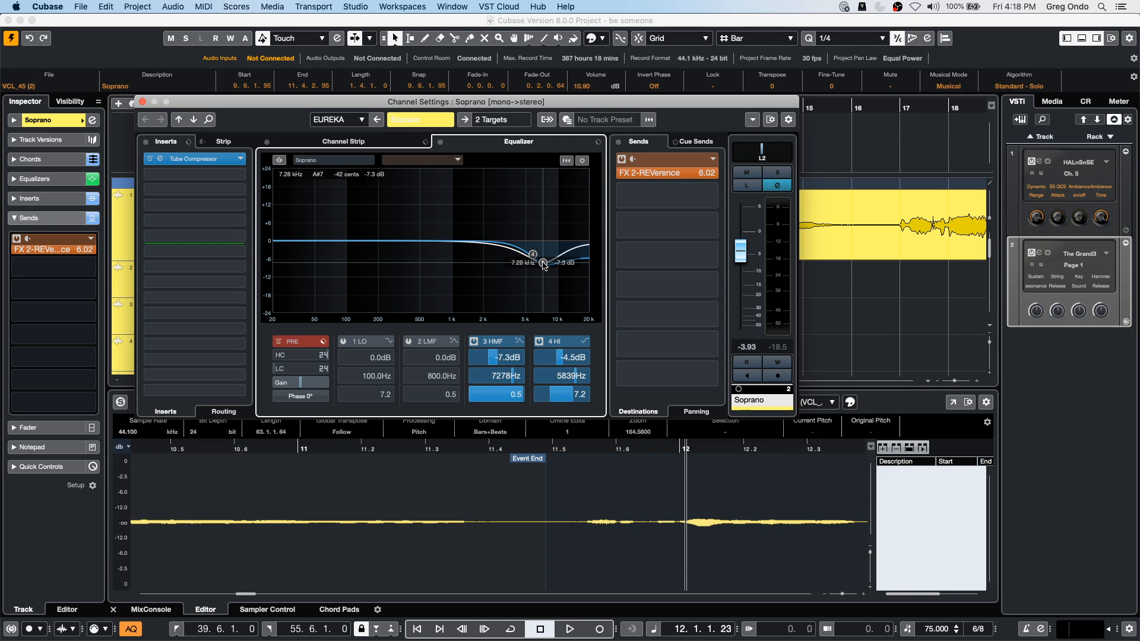
left_click(143, 102)
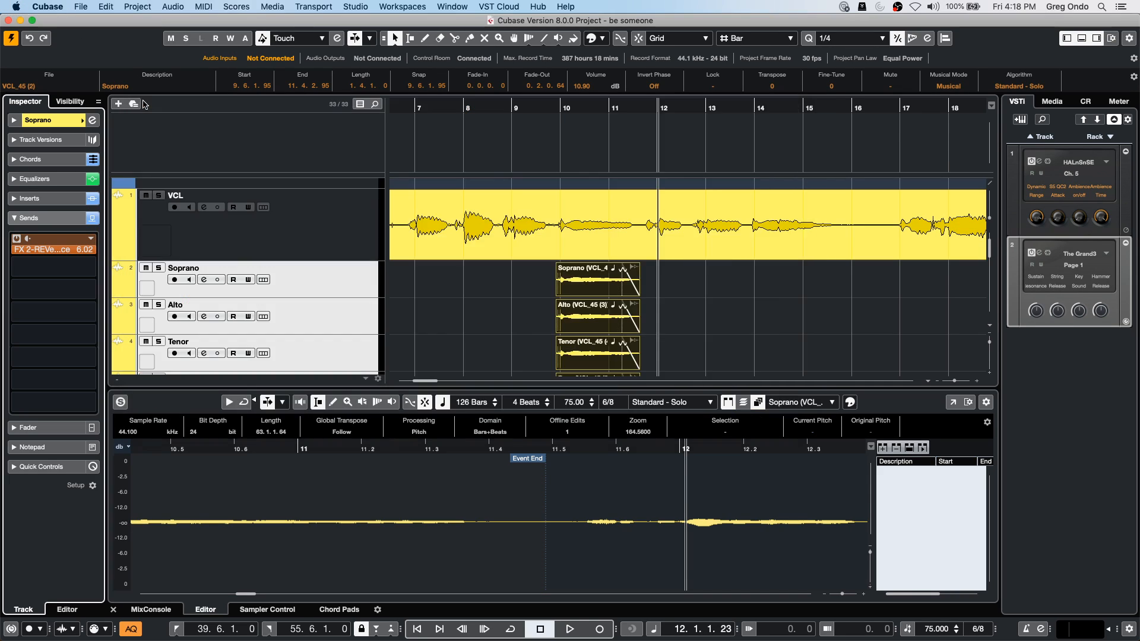
Step: Add a second Generic Remote device in Studio Setup
left_click(352, 7)
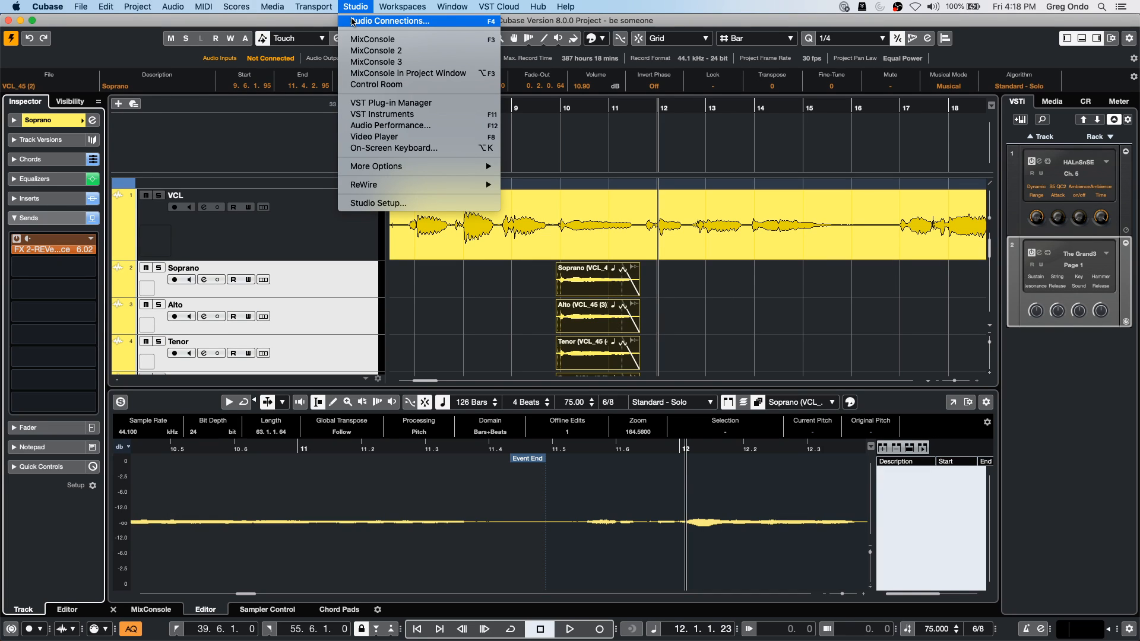
left_click(378, 205)
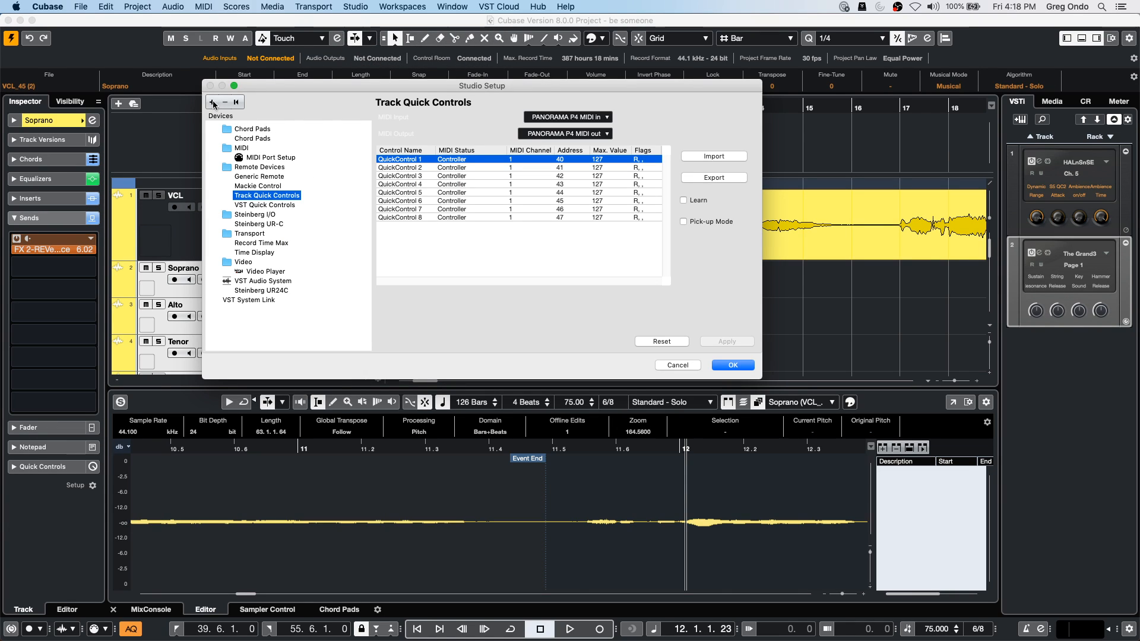
left_click(213, 103)
left_click(308, 224)
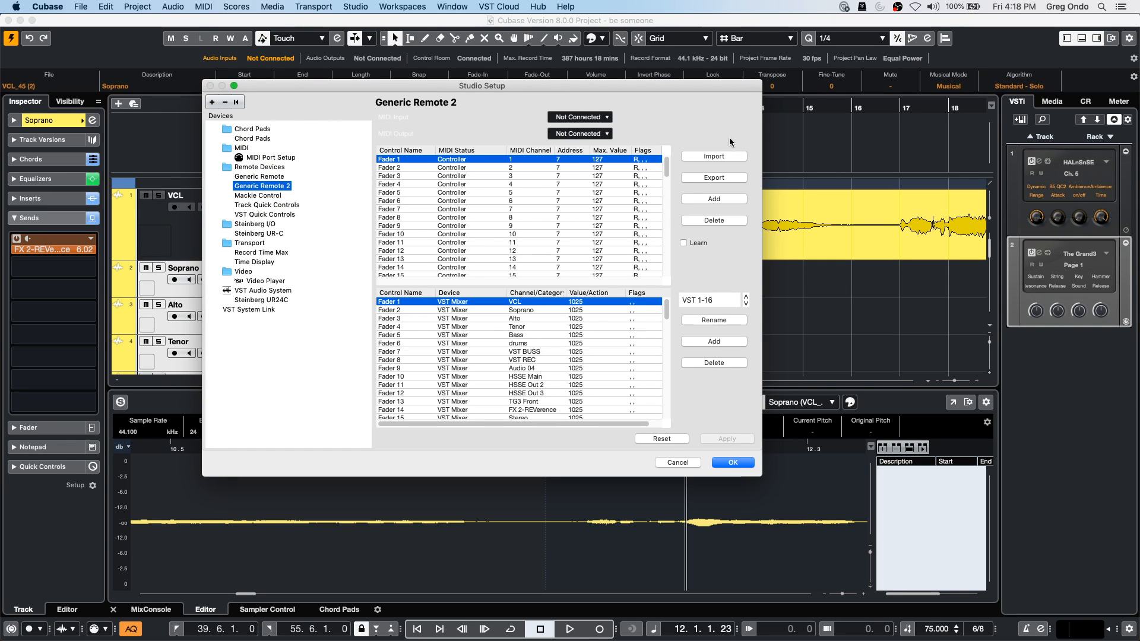
Step: Set Generic Remote 2's MIDI input to PANORAMA P4 MIDI in and its output to PANORAMA P4 MIDI out
left_click(594, 118)
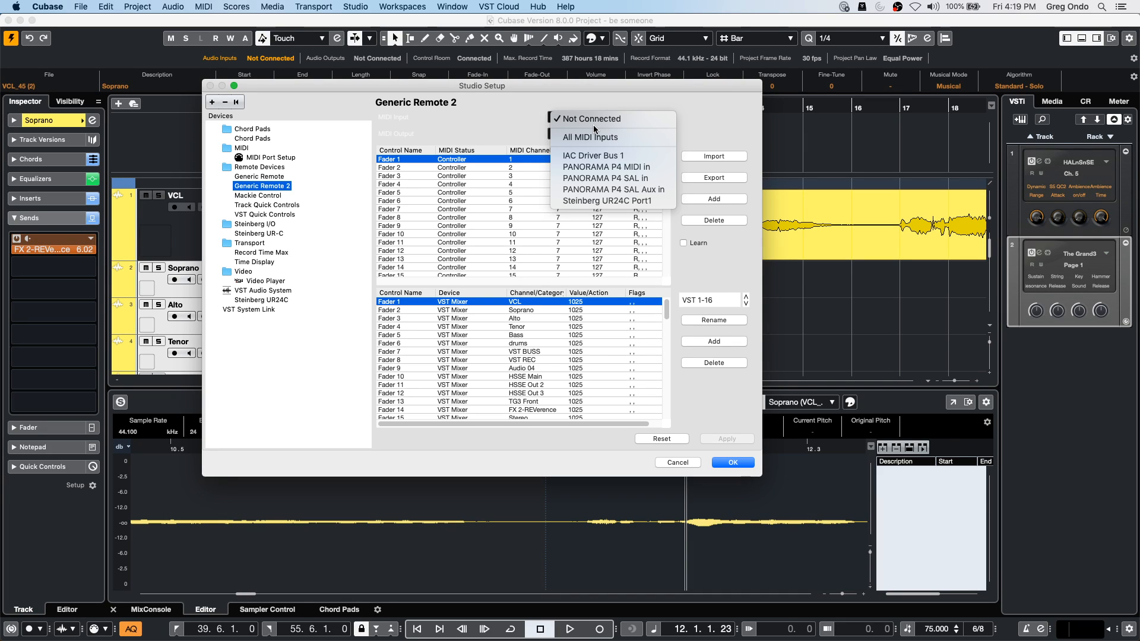
left_click(442, 120)
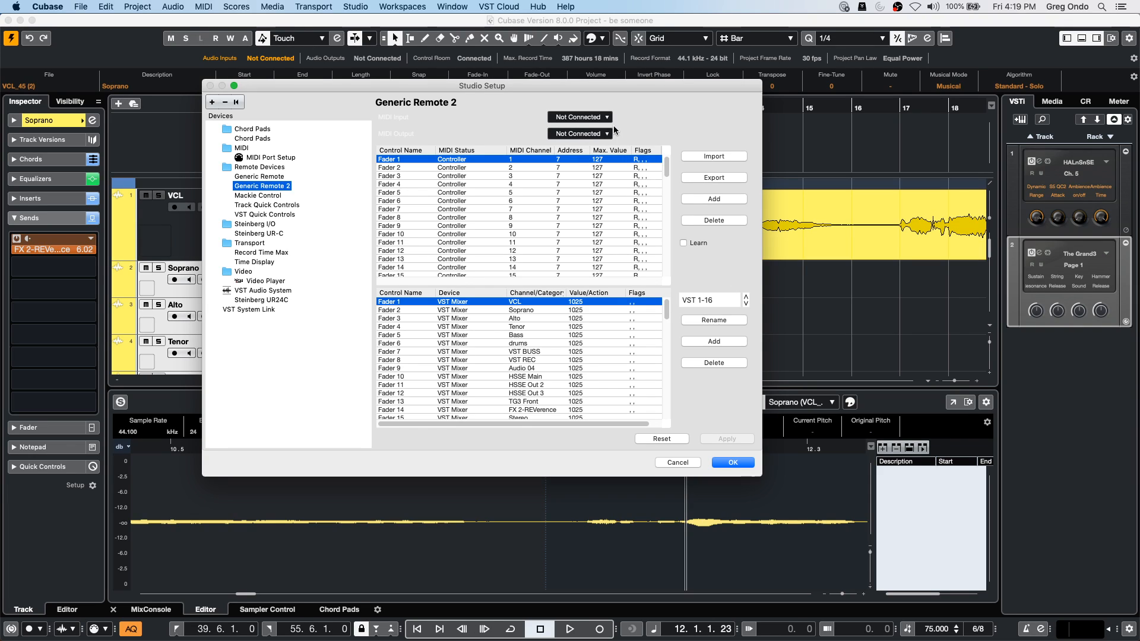
left_click(590, 118)
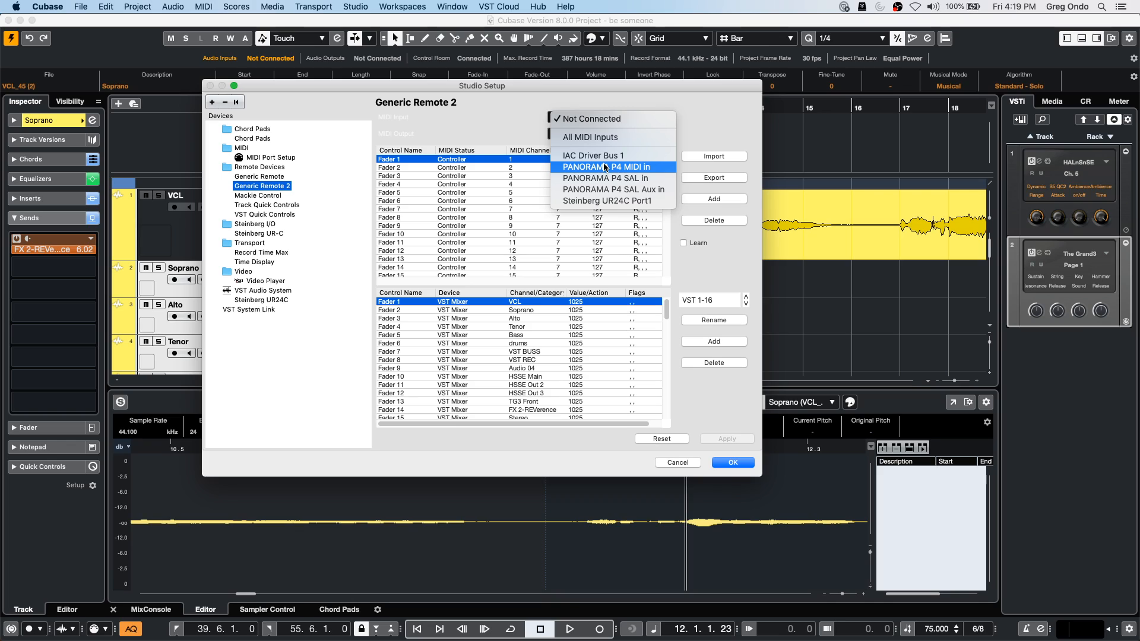
left_click(605, 168)
left_click(587, 134)
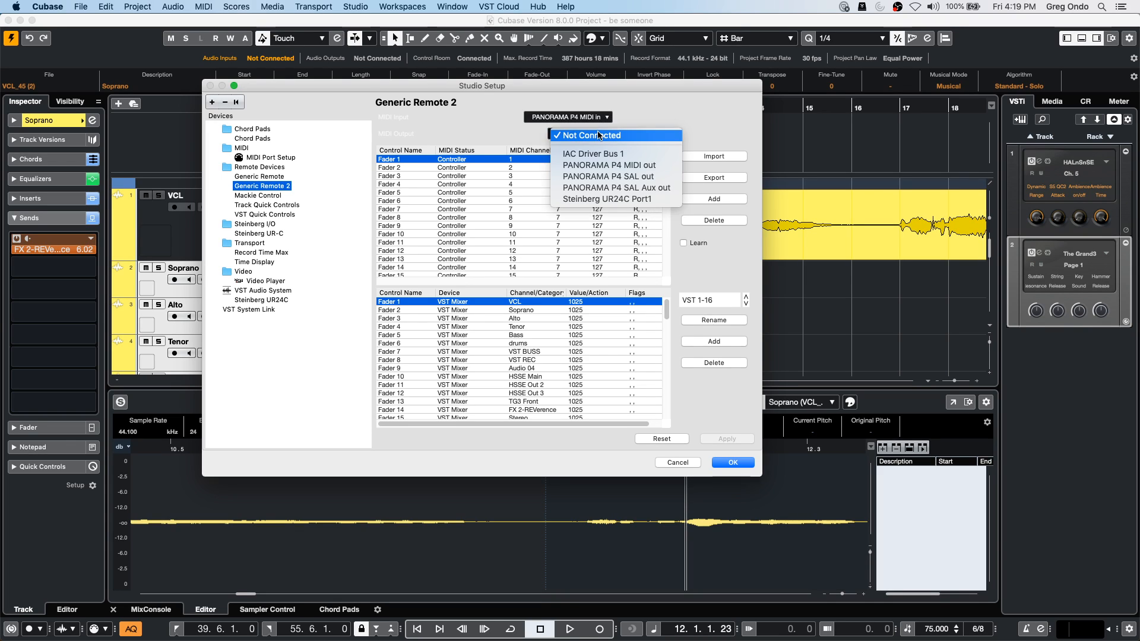
left_click(609, 165)
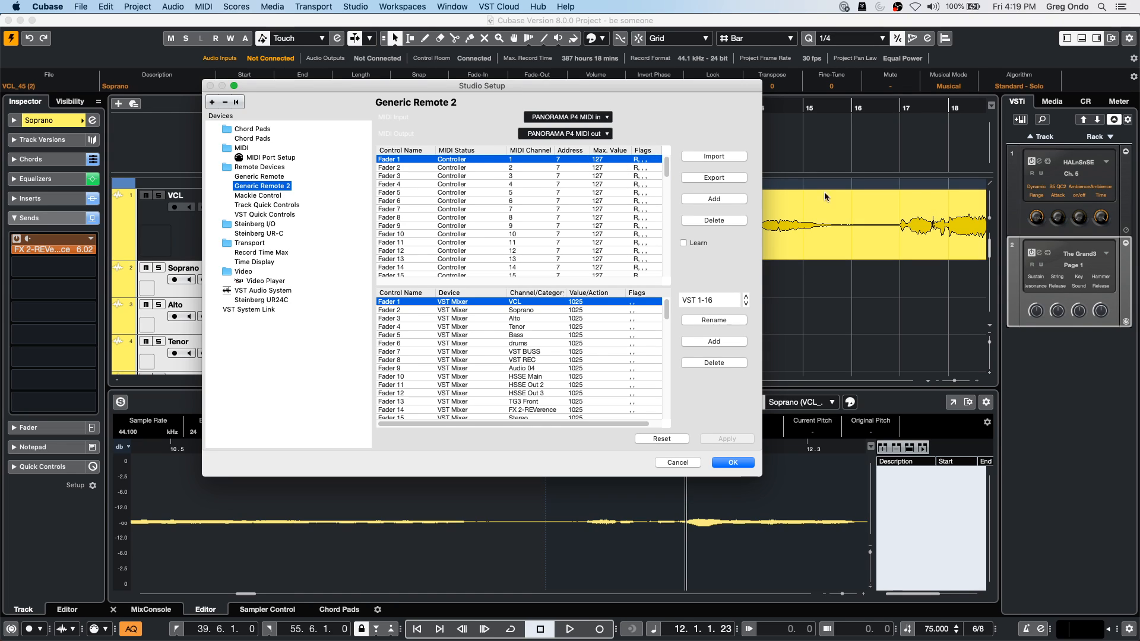
Step: Learn a controller message for Generic Remote 2's Fader 1, assign it to Transport, Device, start, and apply the setup
left_click(684, 243)
left_click(402, 303)
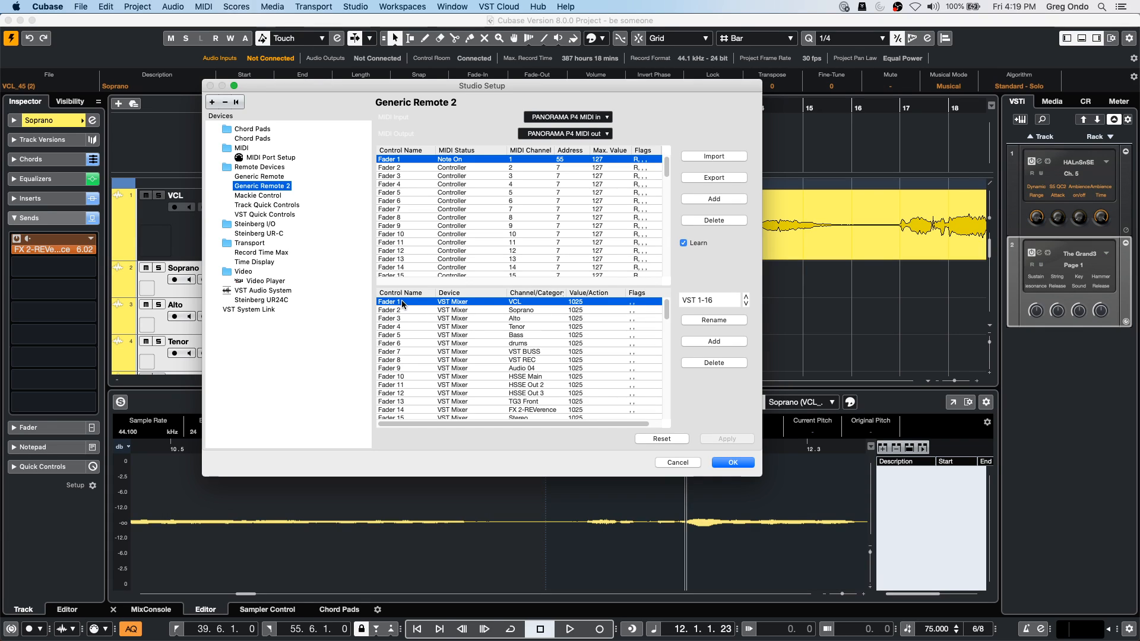
left_click(458, 302)
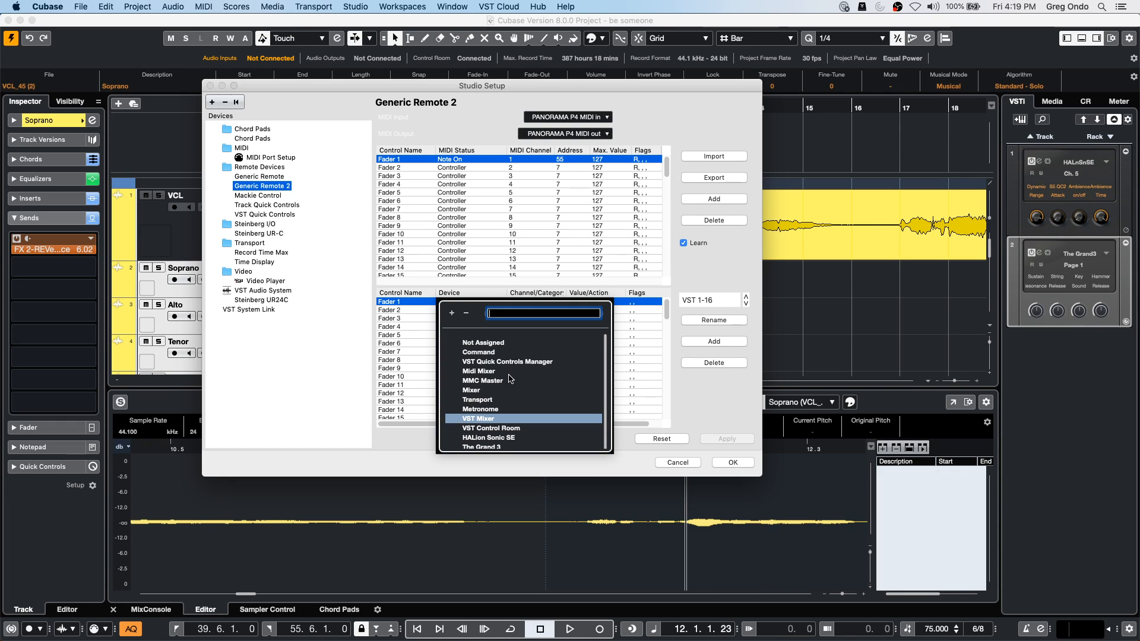
left_click(510, 400)
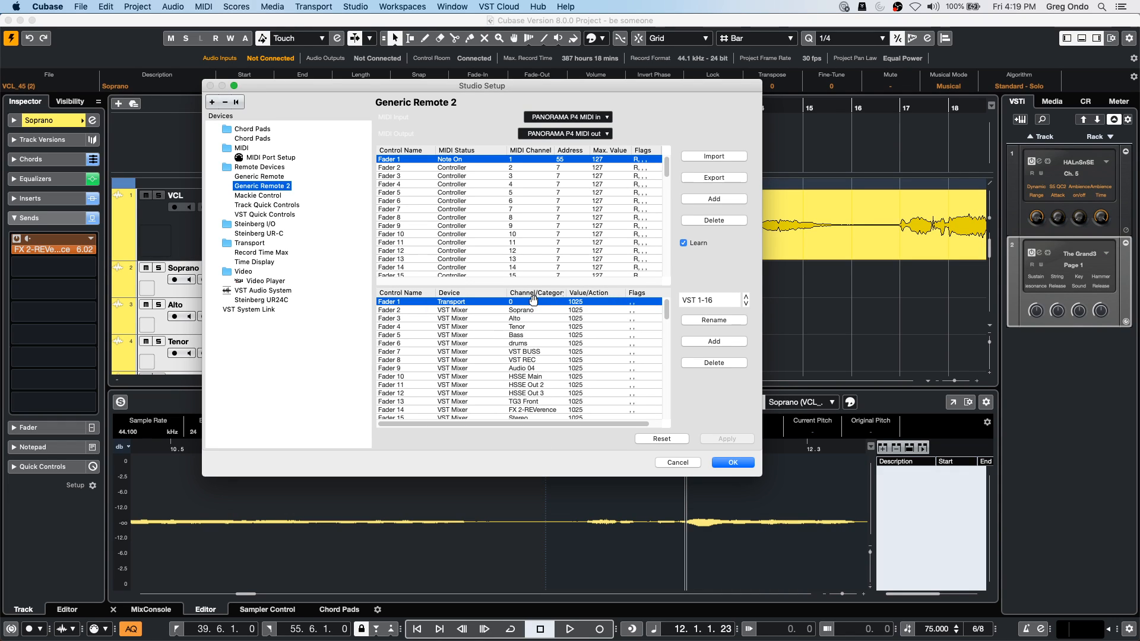
left_click(533, 302)
left_click(546, 350)
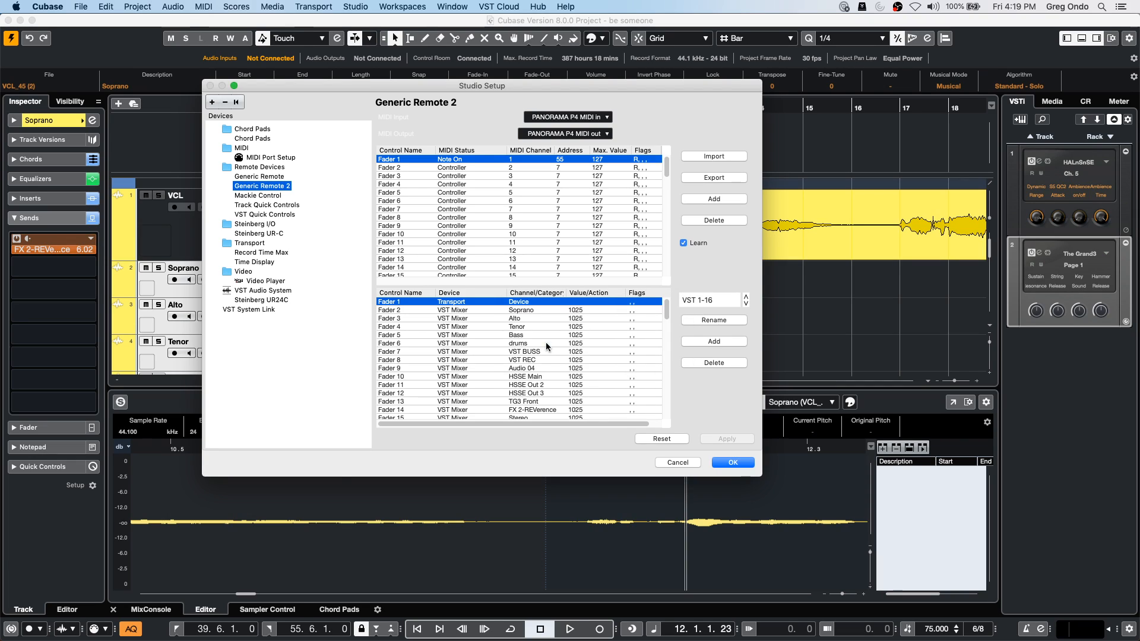
left_click(587, 303)
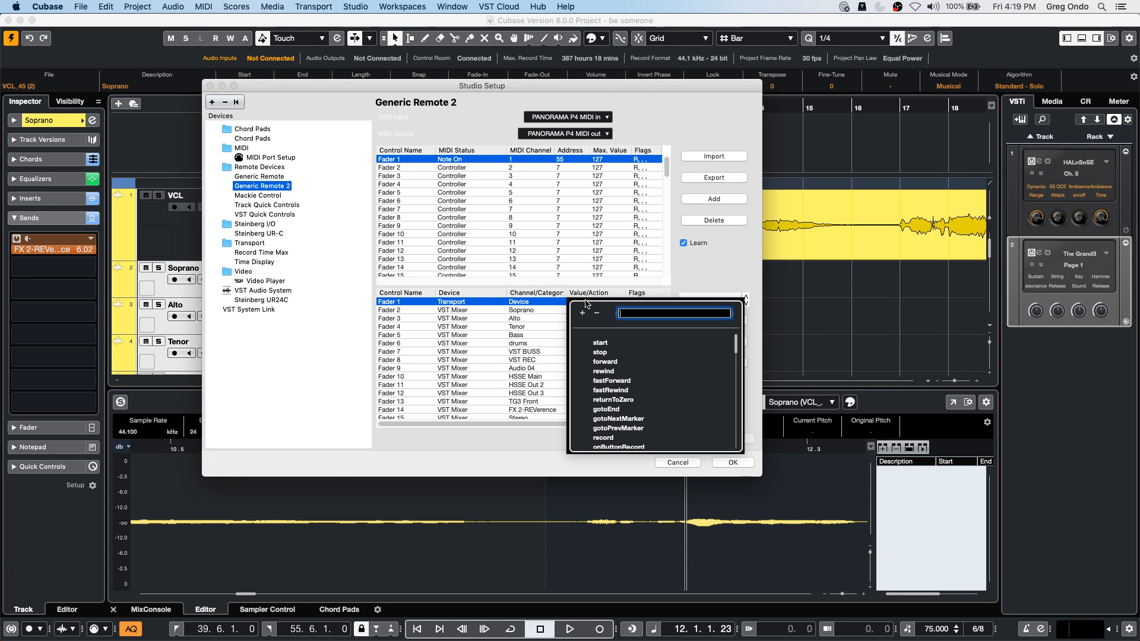
left_click(597, 343)
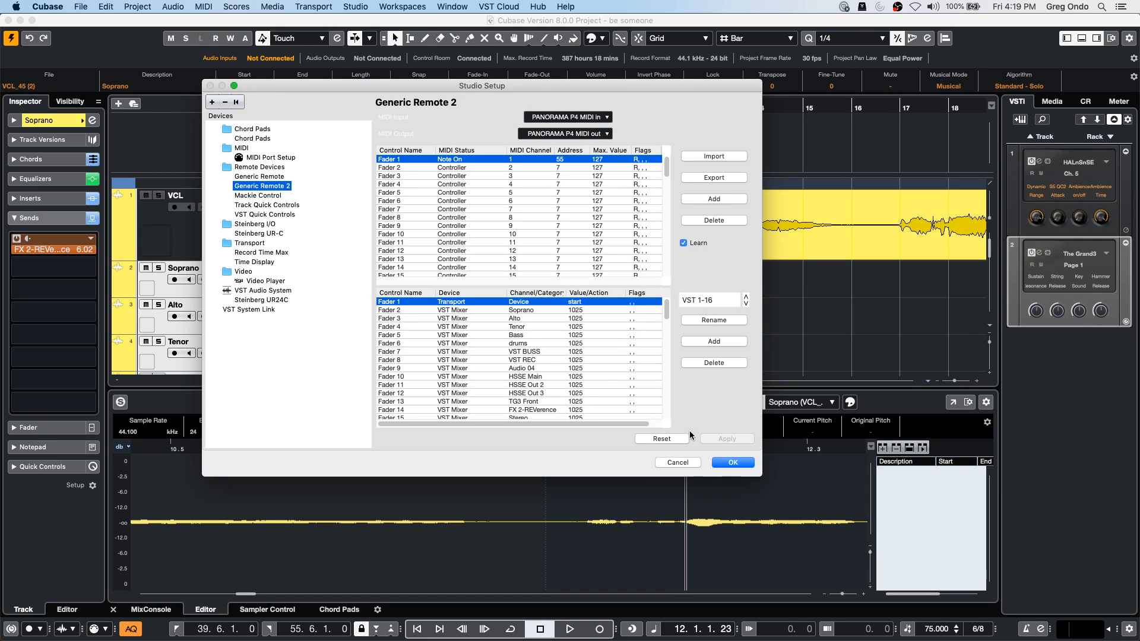
left_click(722, 462)
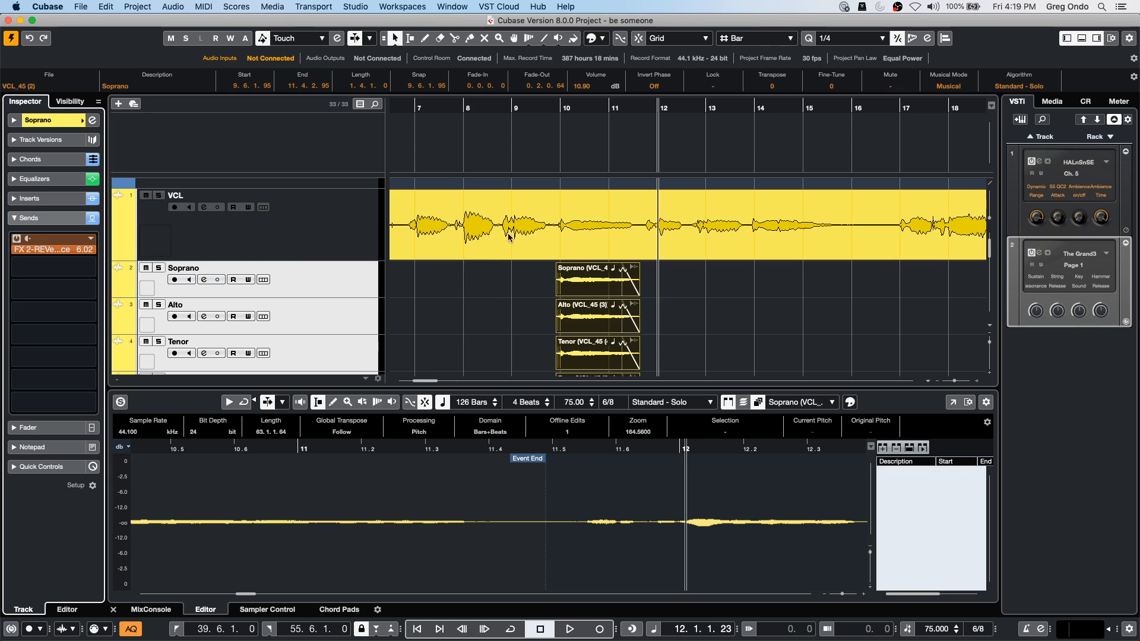
Step: Reopen Studio Setup to review Generic Remote 2's Fader 1 mapping, and close it
left_click(517, 292)
left_click(356, 7)
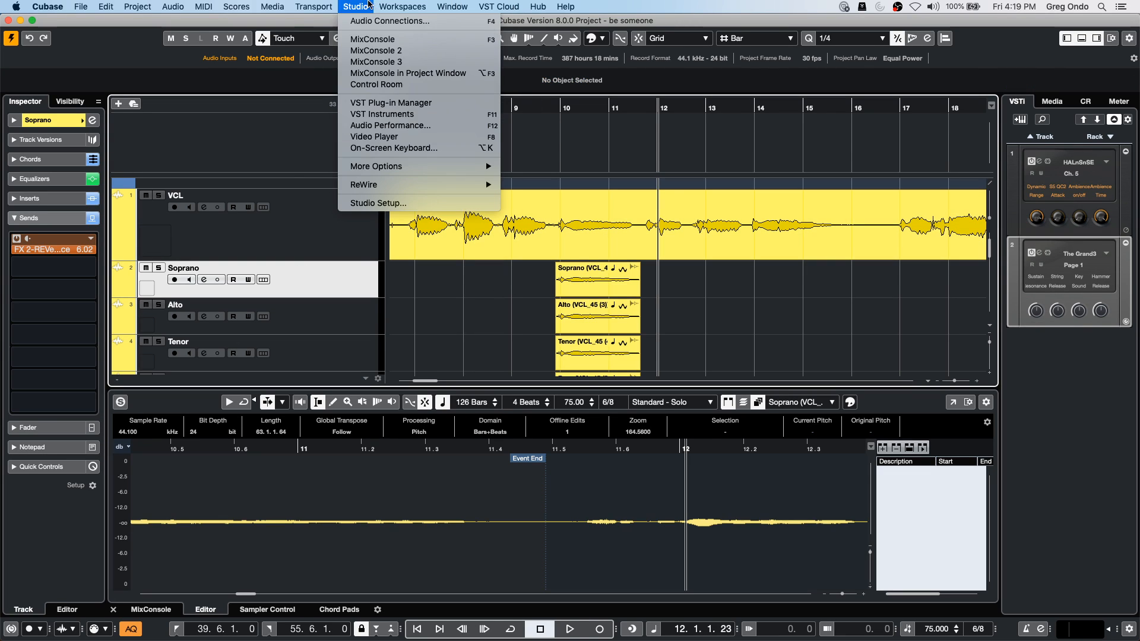
left_click(378, 203)
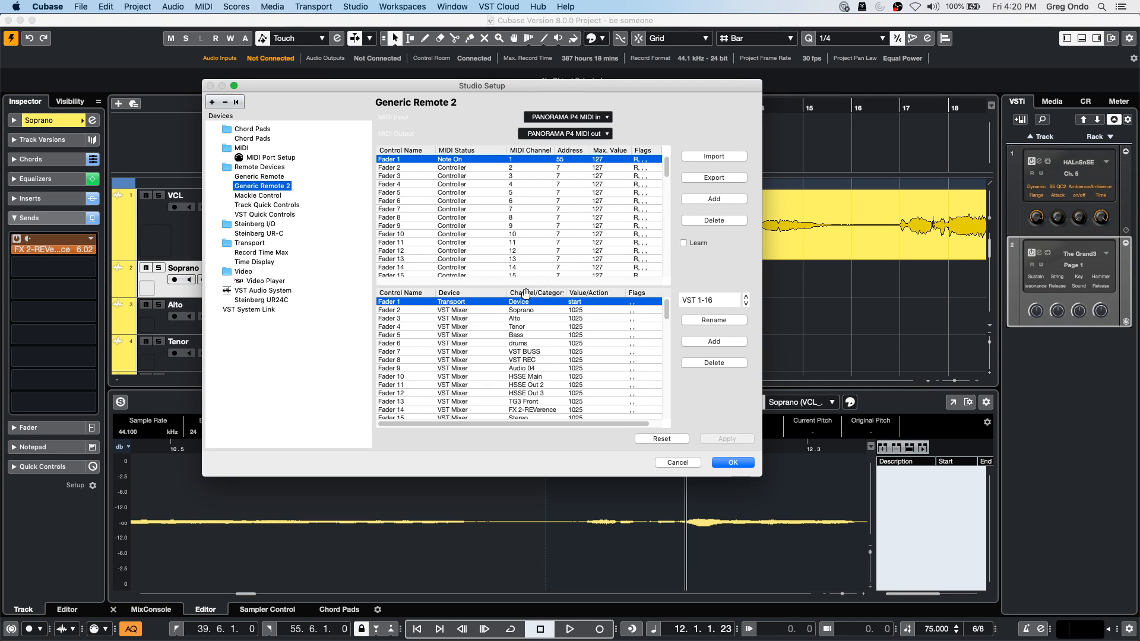
left_click(736, 462)
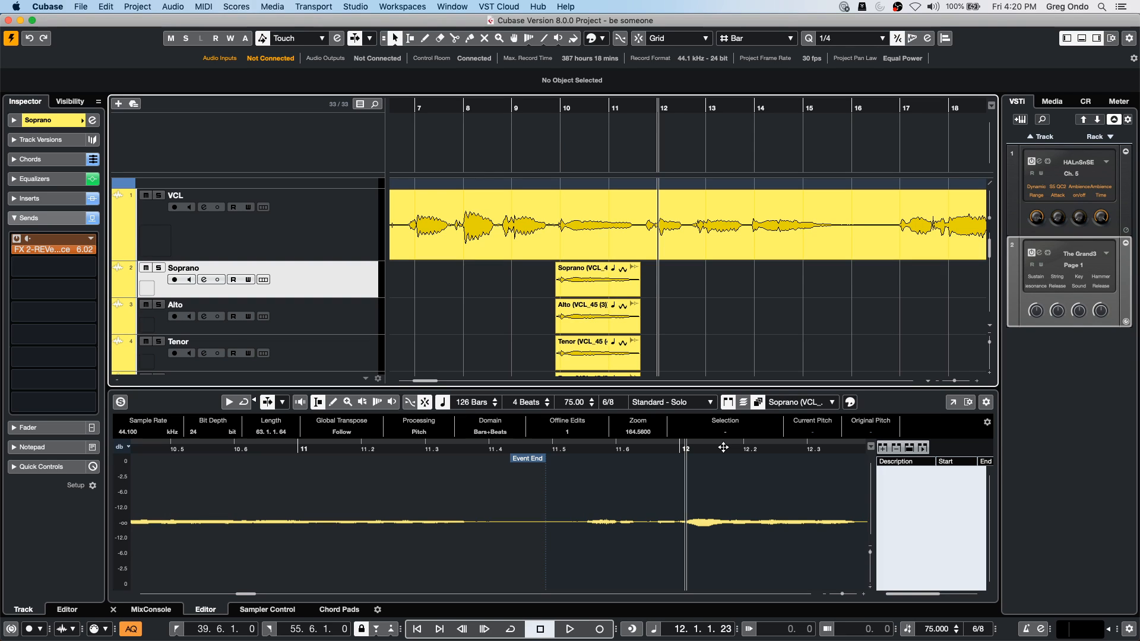
Step: Examine the Mackie Control device's MIDI ports and user commands in Studio Setup, and close it
left_click(360, 6)
left_click(368, 203)
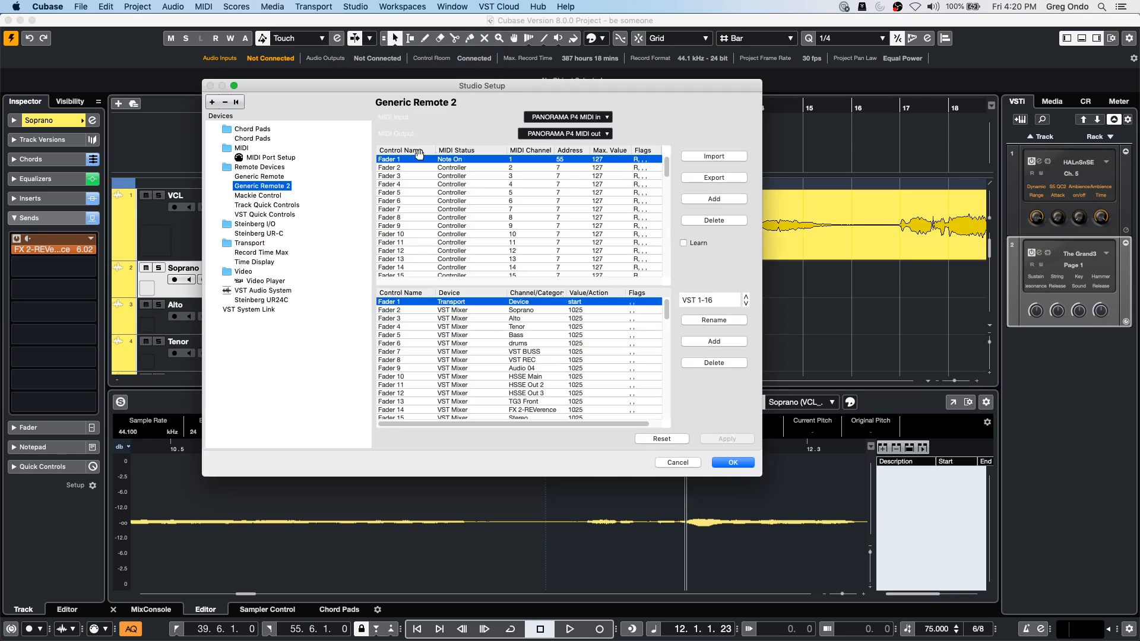
left_click(275, 194)
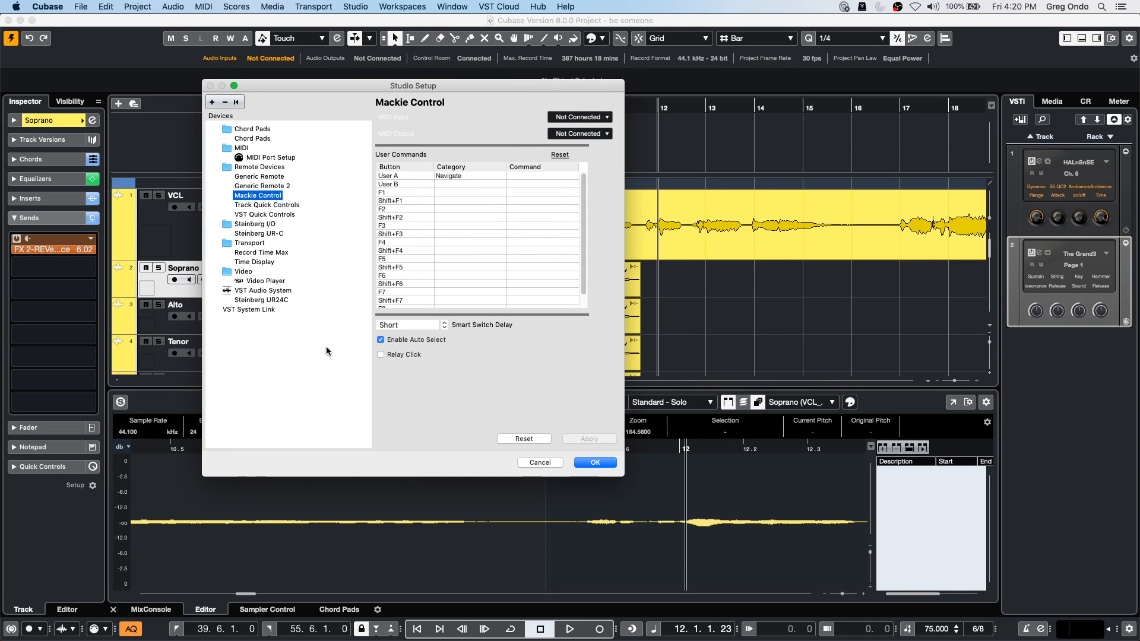
left_click(595, 462)
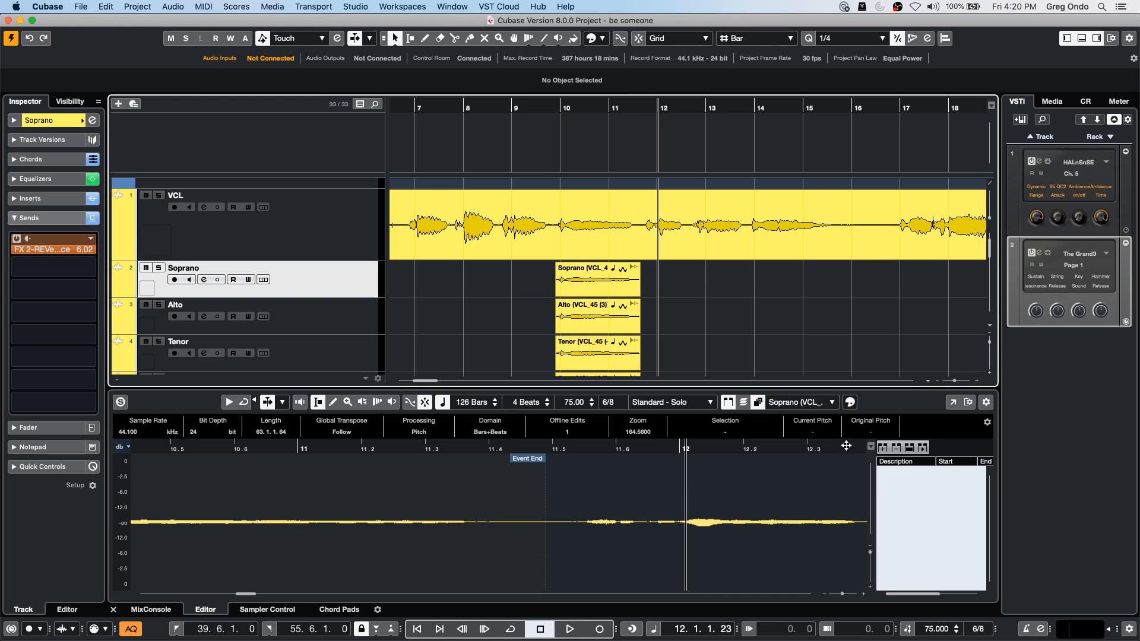
Step: Show the MixConsole in the lower zone and set the Stereo output channel's fader to -3.93 dB
left_click(742, 401)
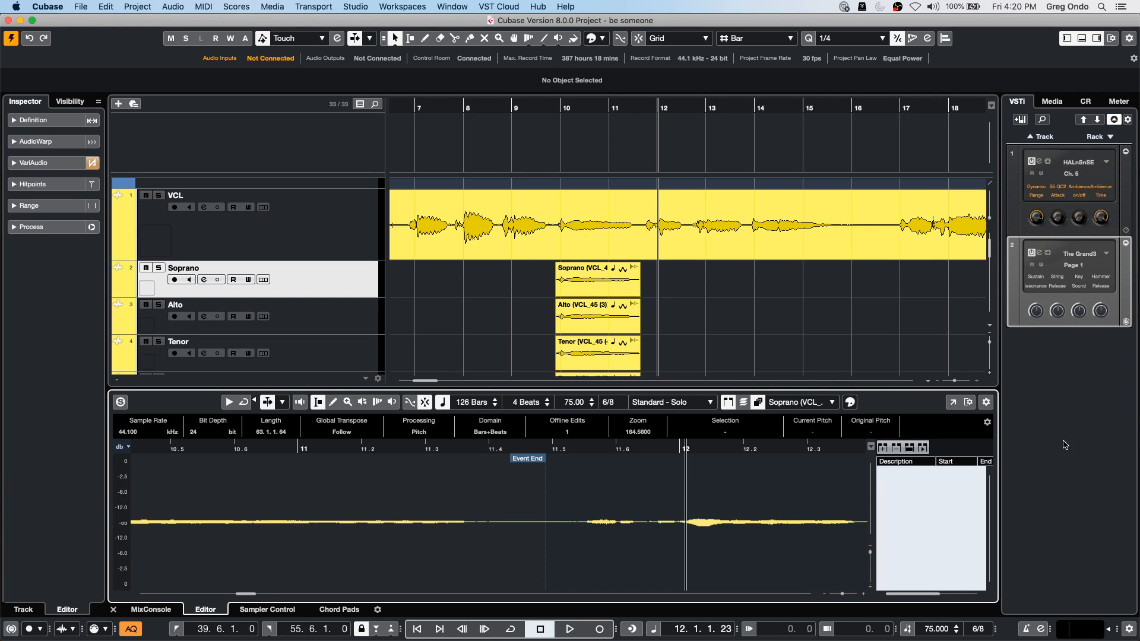
left_click(915, 350)
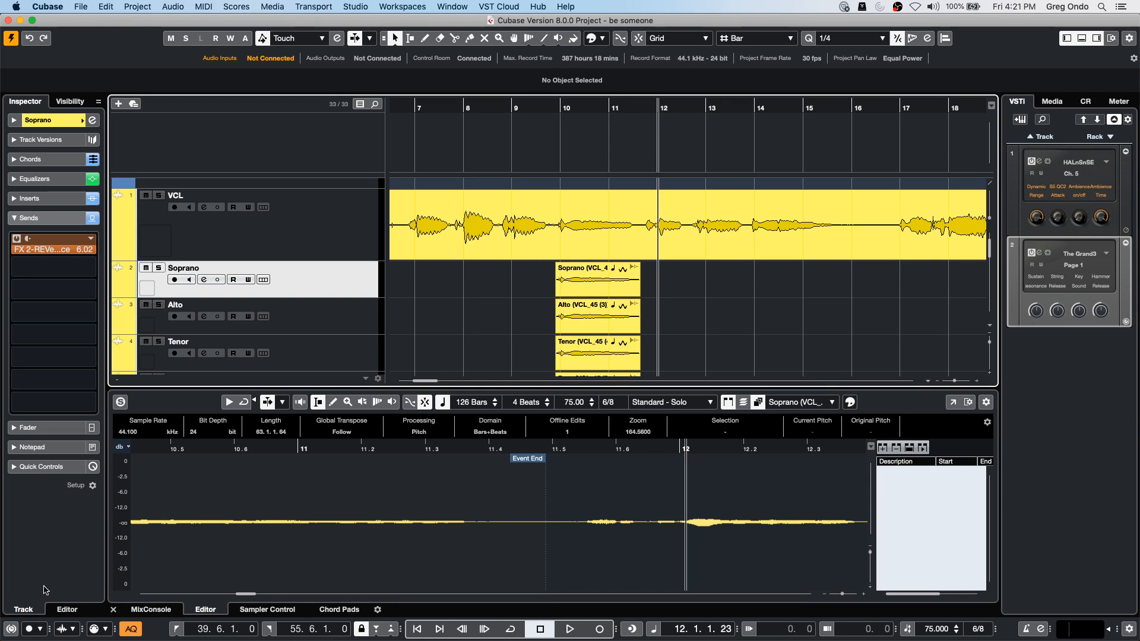
left_click(150, 610)
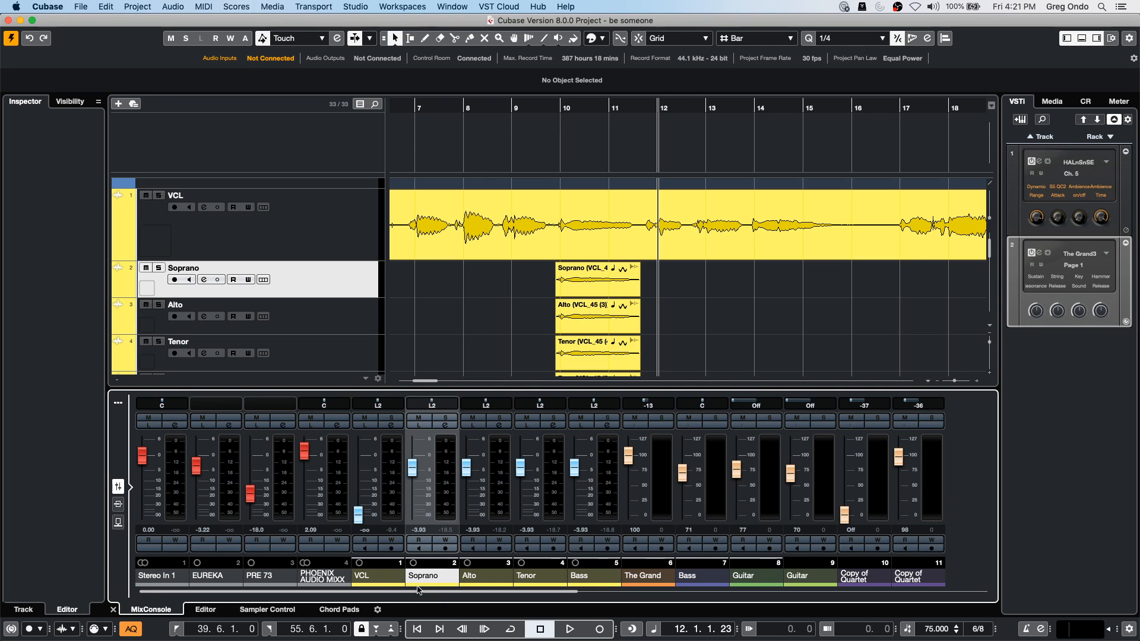
left_click_drag(377, 590, 808, 590)
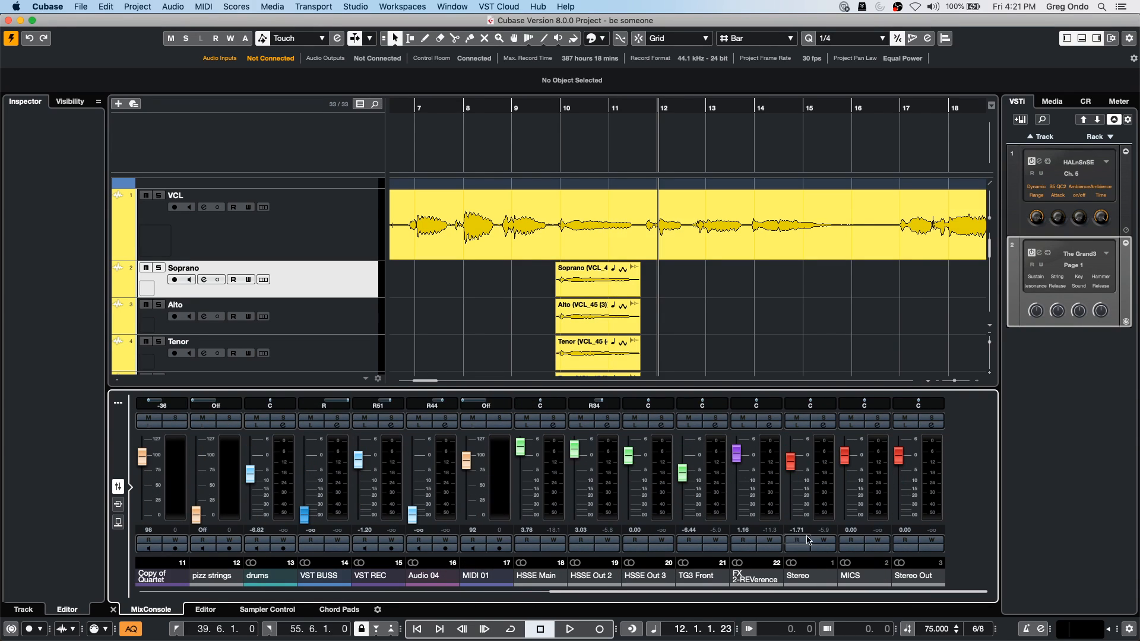
left_click_drag(791, 456, 804, 508)
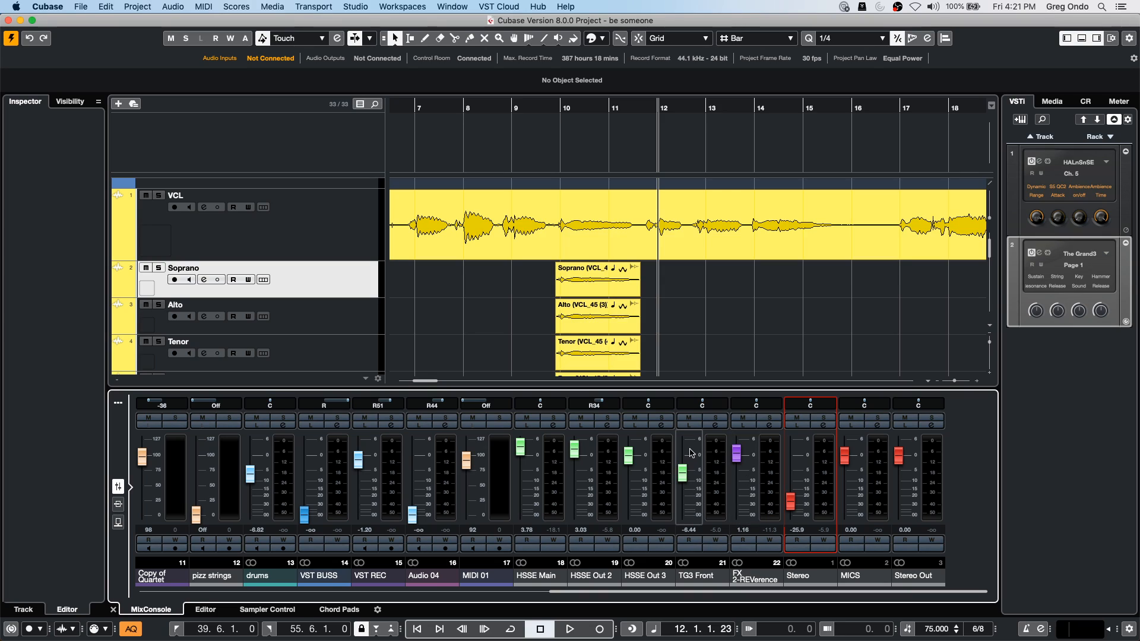
left_click_drag(791, 502, 791, 471)
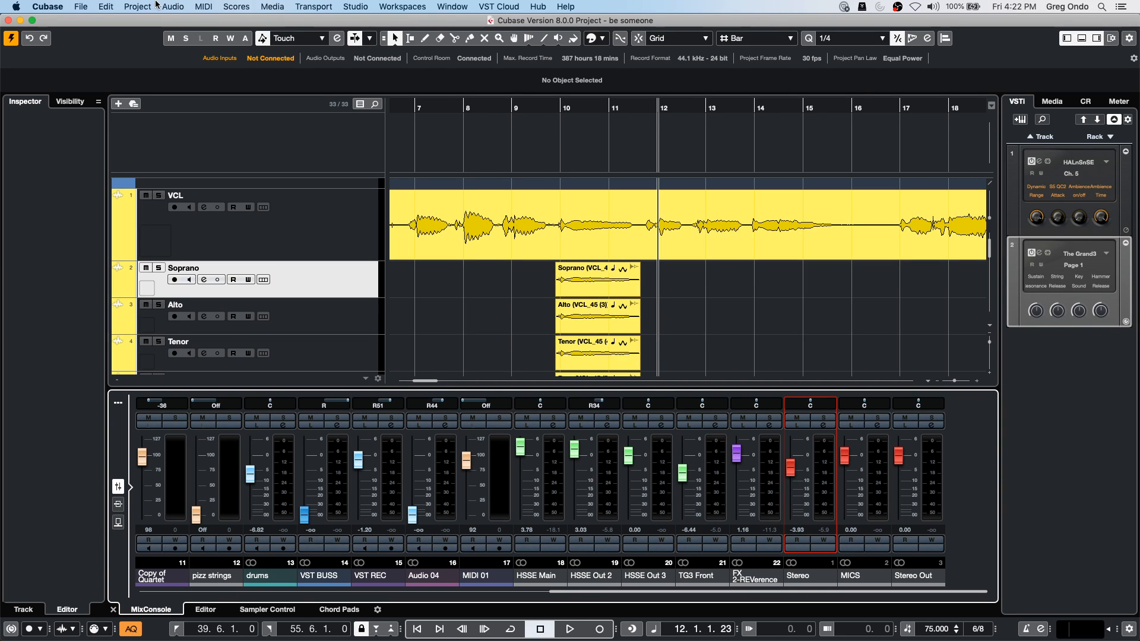
Step: Examine the Projects folder structure in the project open dialog, and cancel it
left_click(80, 6)
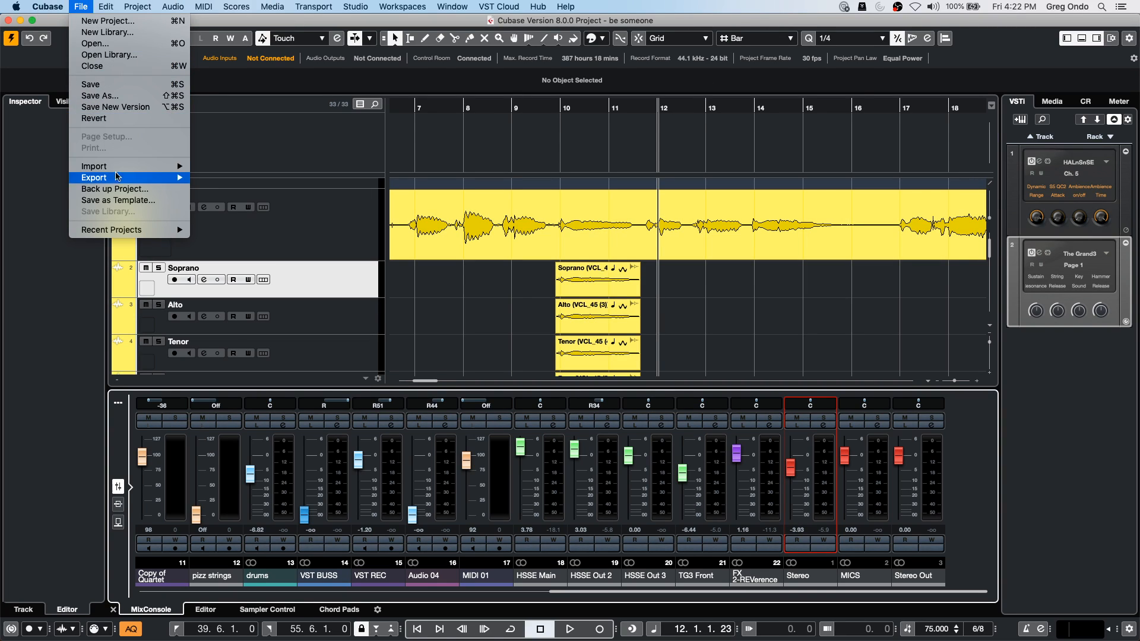
left_click(106, 47)
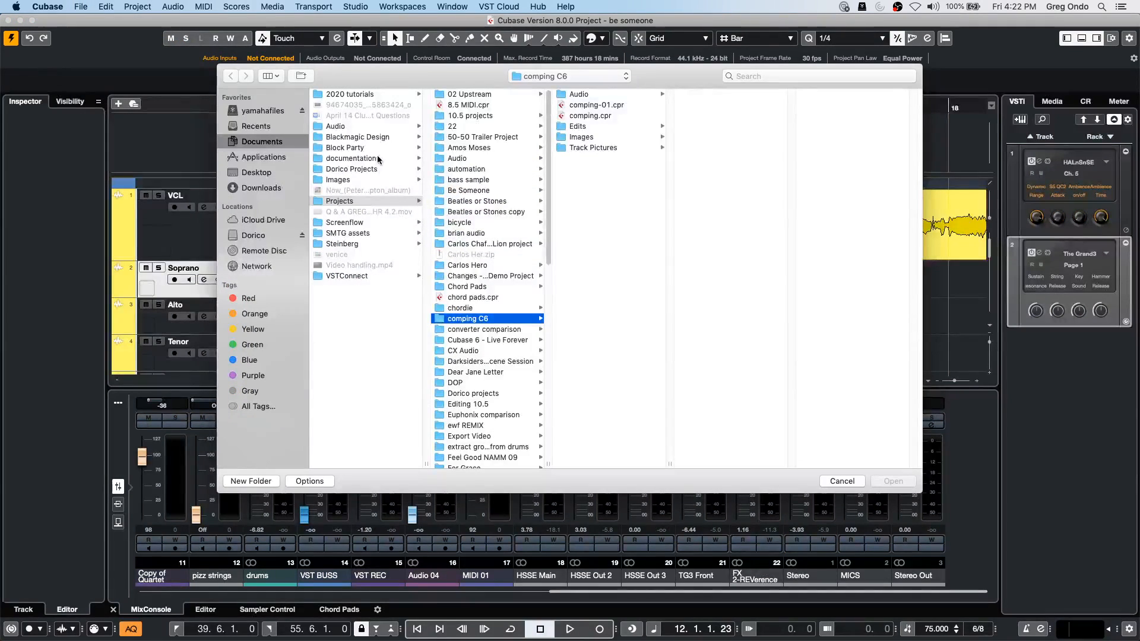
left_click(845, 482)
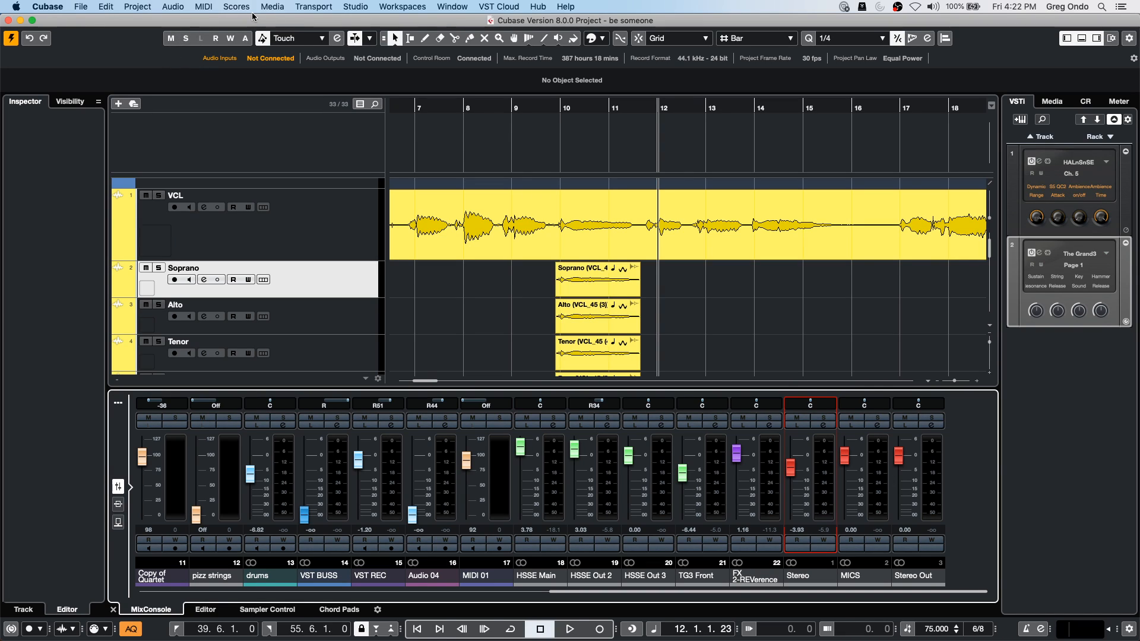
Step: Open the Pool to examine the project's audio files and the commands available for VCL_45 (3), and close it
left_click(233, 7)
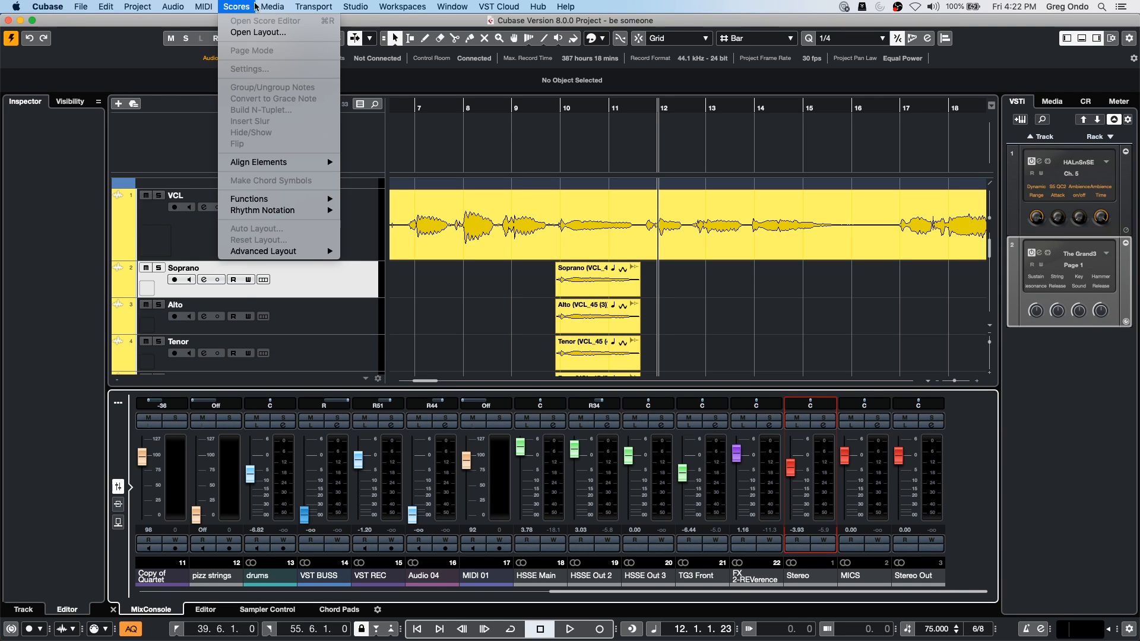
mouse_move(272, 7)
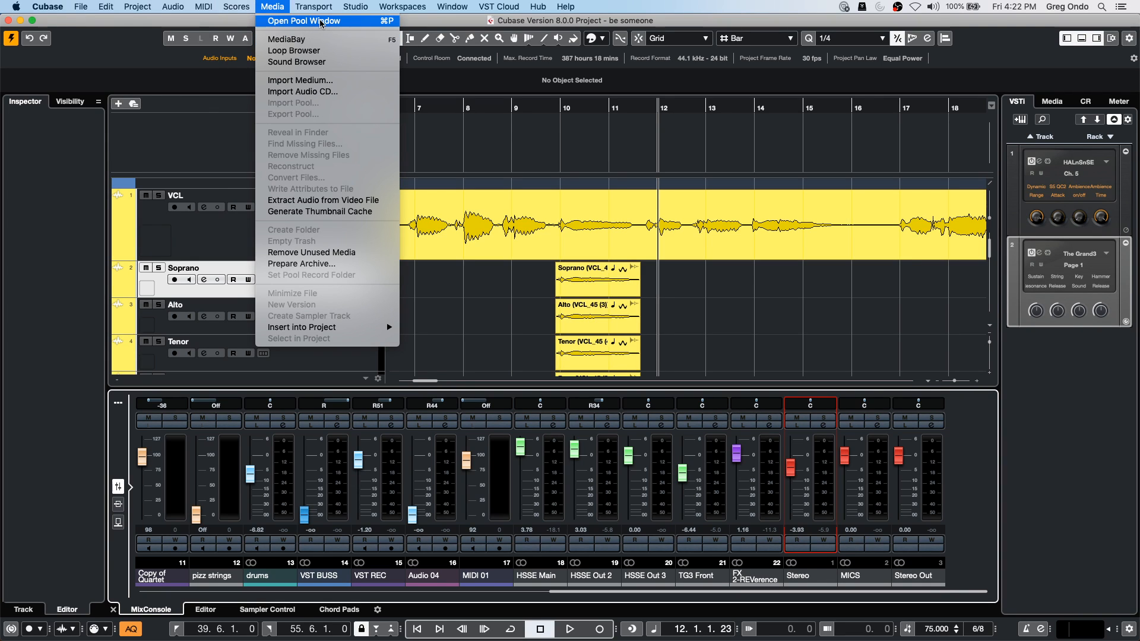
left_click(302, 20)
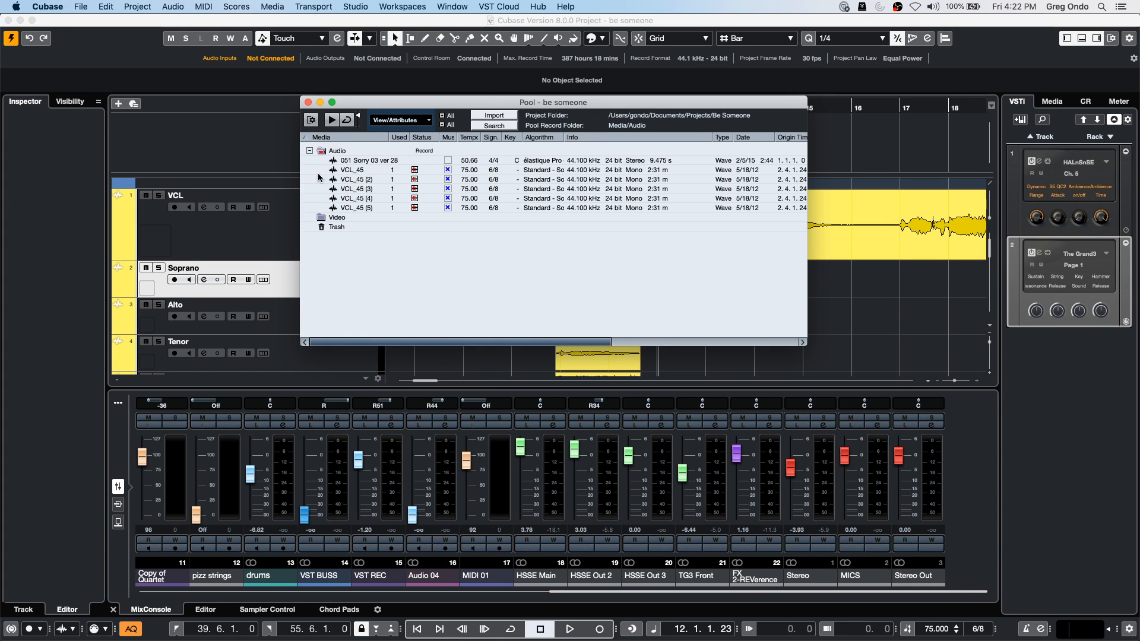
right_click(368, 188)
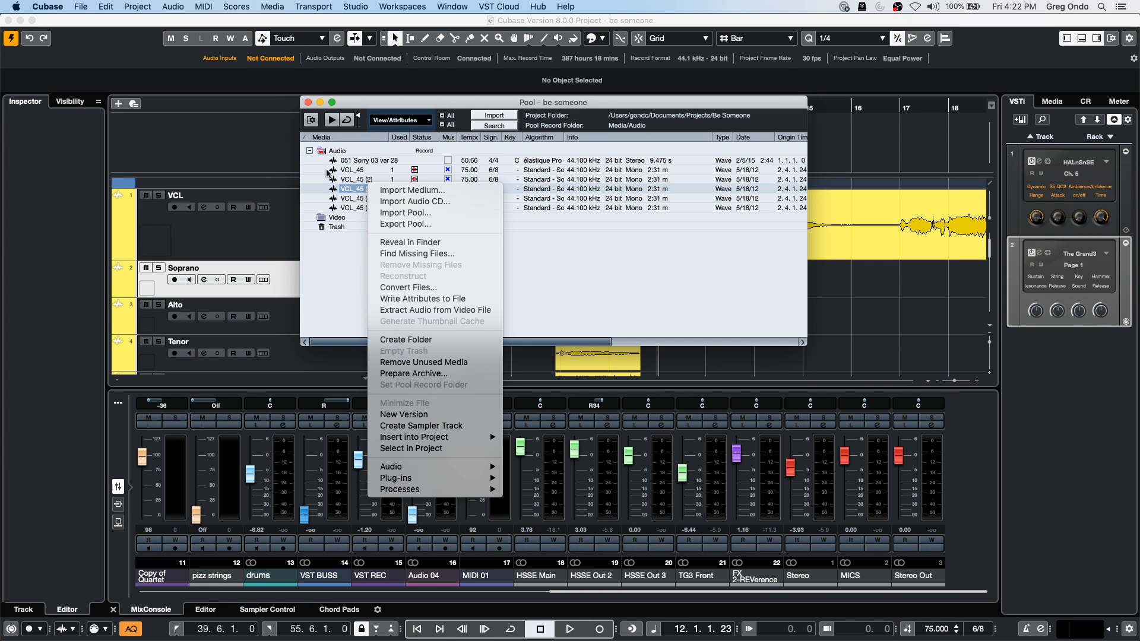
left_click(308, 102)
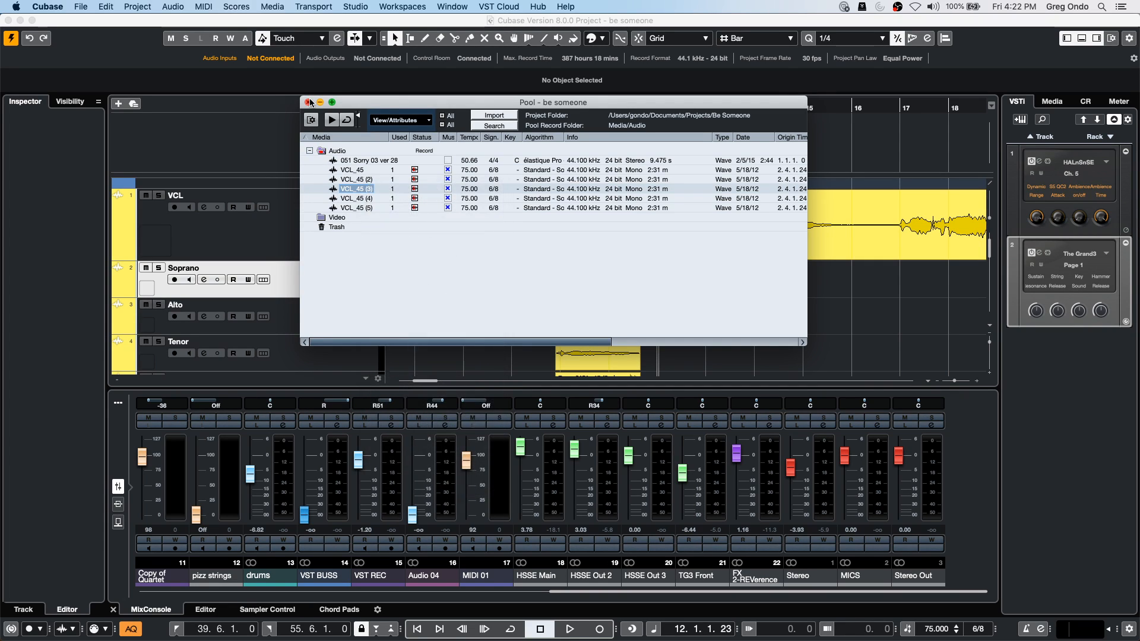
left_click(309, 102)
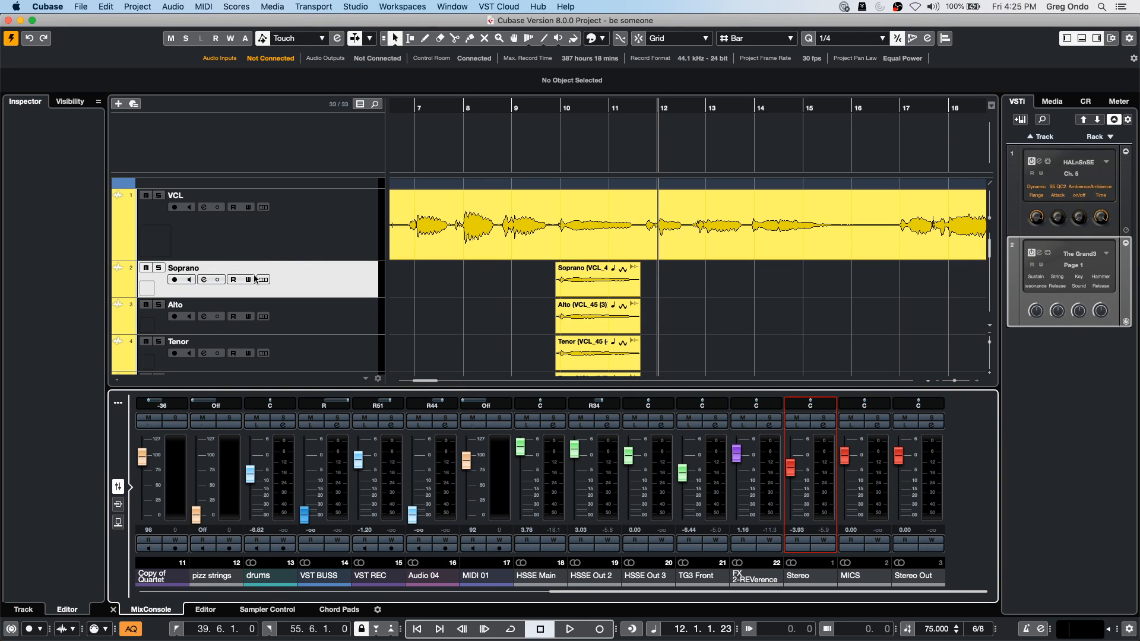
Step: Show the Soprano track's volume automation and draw a freehand curve from about bar 10 to the middle of bar 11
left_click(124, 290)
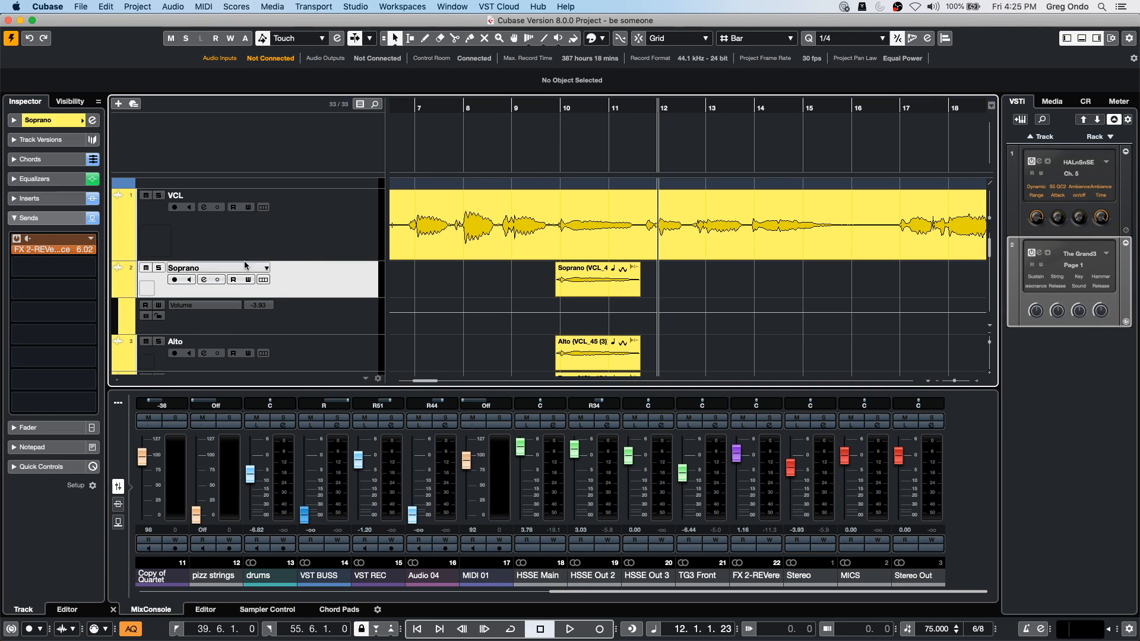
scroll(783, 288, "down", 3)
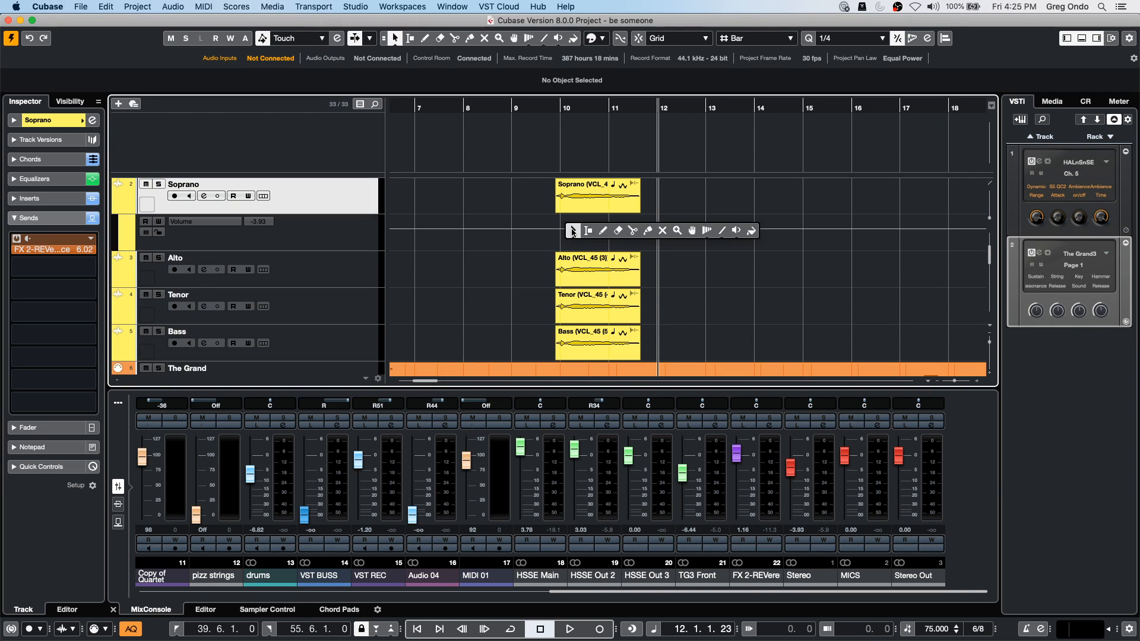
left_click_drag(570, 230, 636, 231)
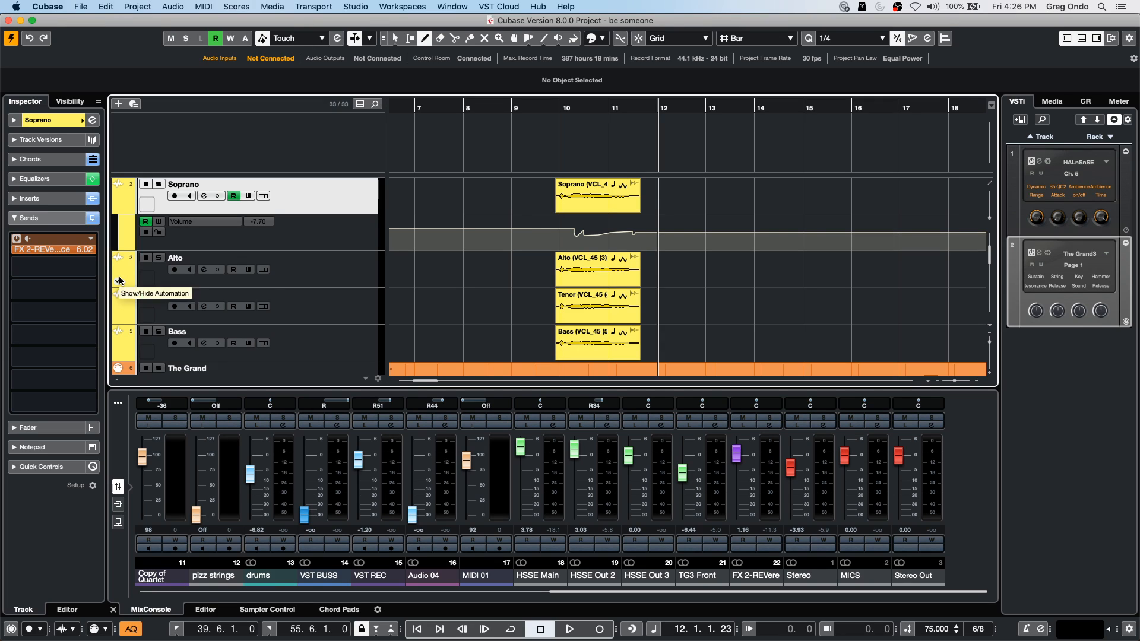
Step: Show the volume automation lanes of the Alto, Tenor and Bass vocal tracks, and hide the lower zone
left_click(118, 281)
scroll(461, 293, "down", 2)
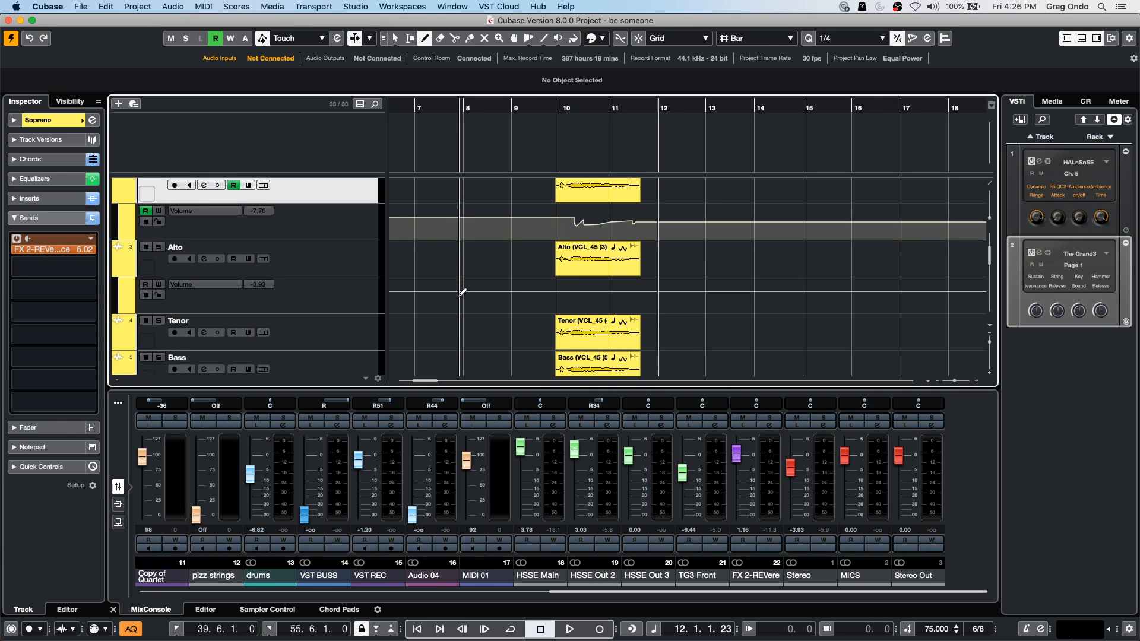
left_click(119, 331)
scroll(455, 293, "down", 1)
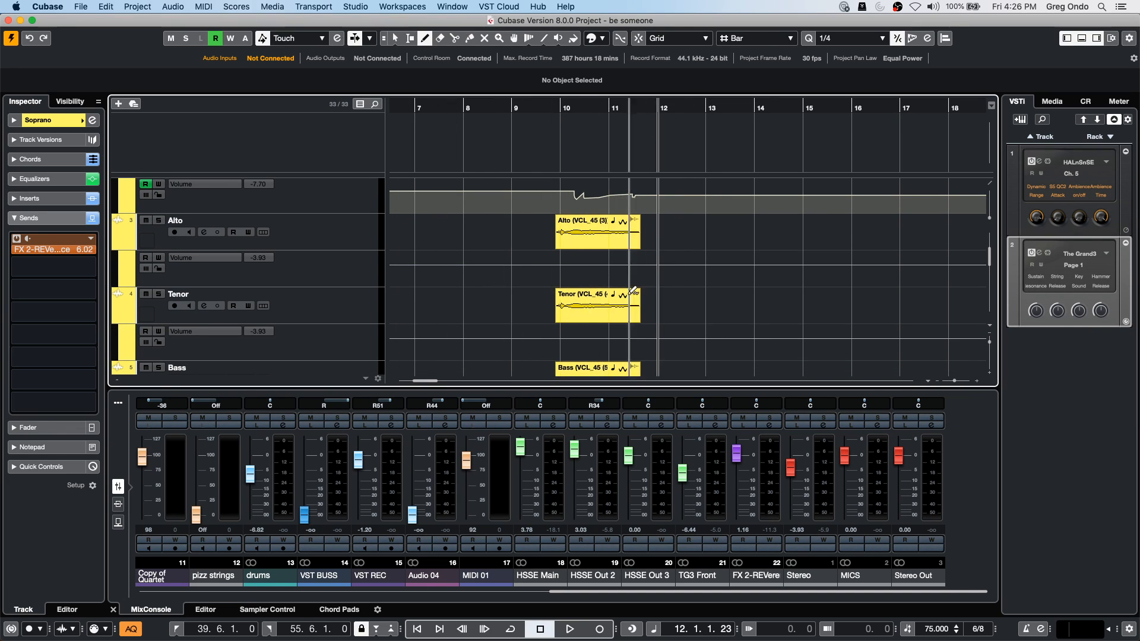
left_click(1082, 38)
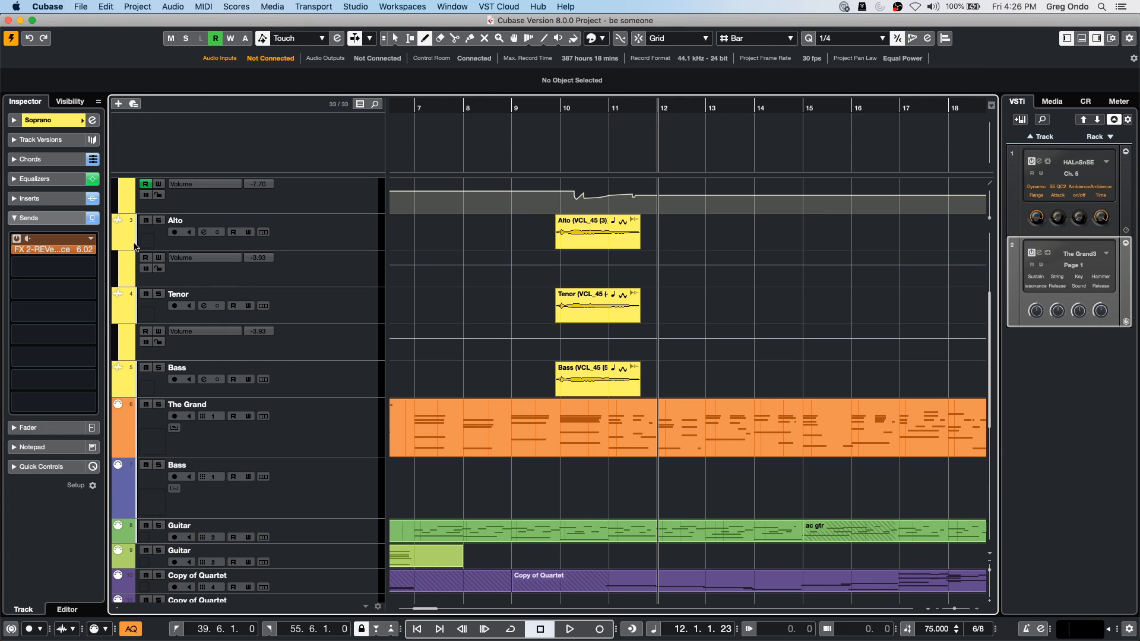
left_click(117, 392)
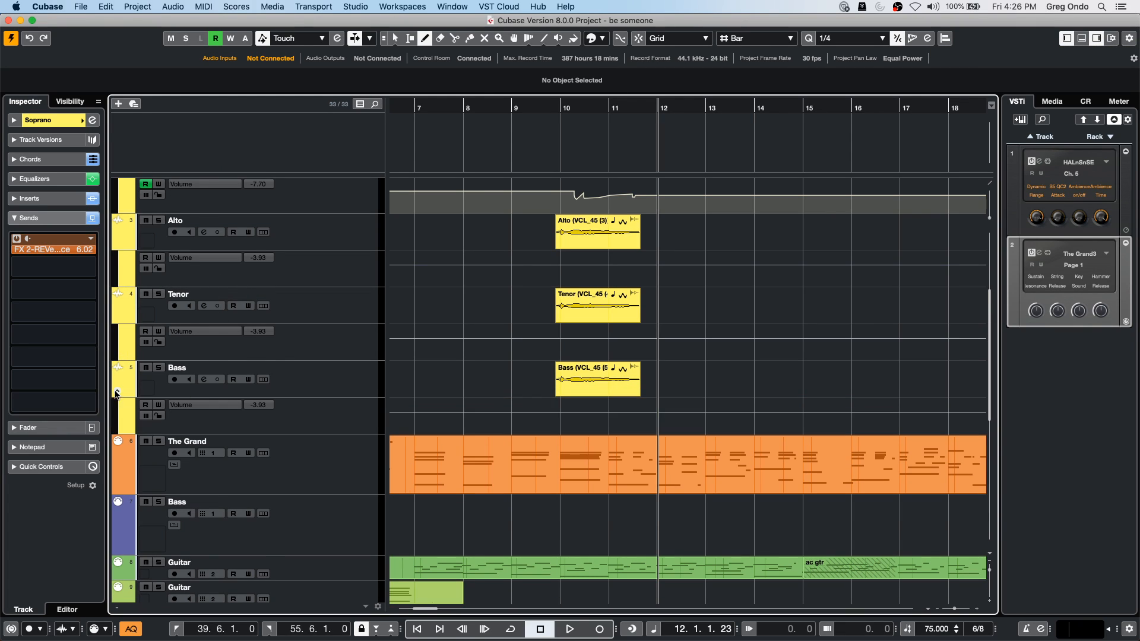
right_click(551, 202)
left_click(551, 202)
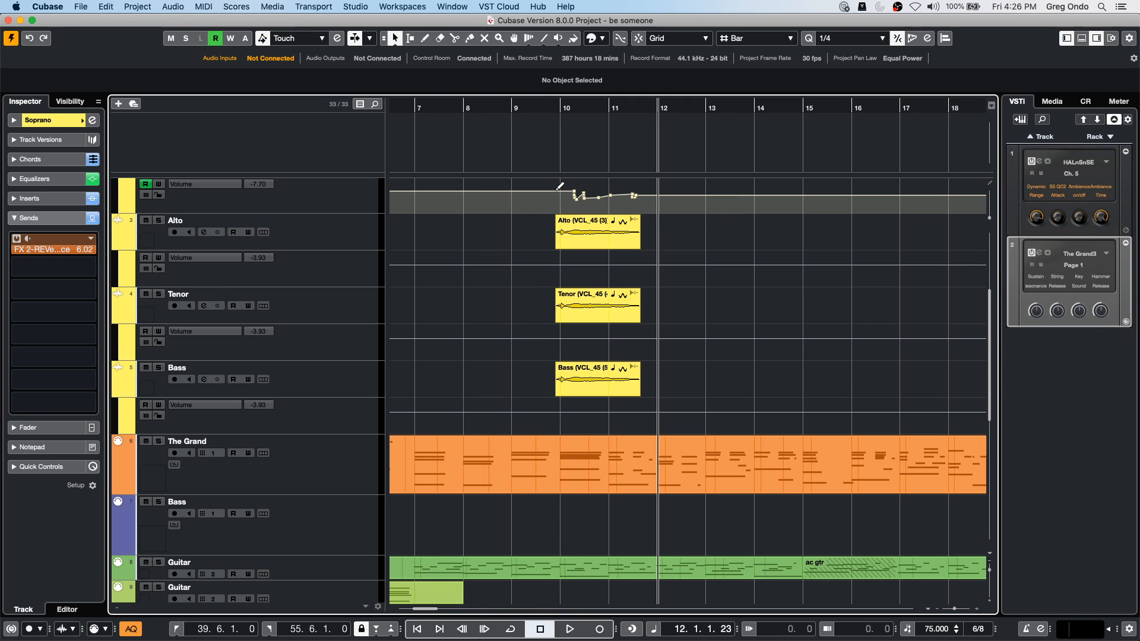
right_click(557, 190)
left_click(586, 191)
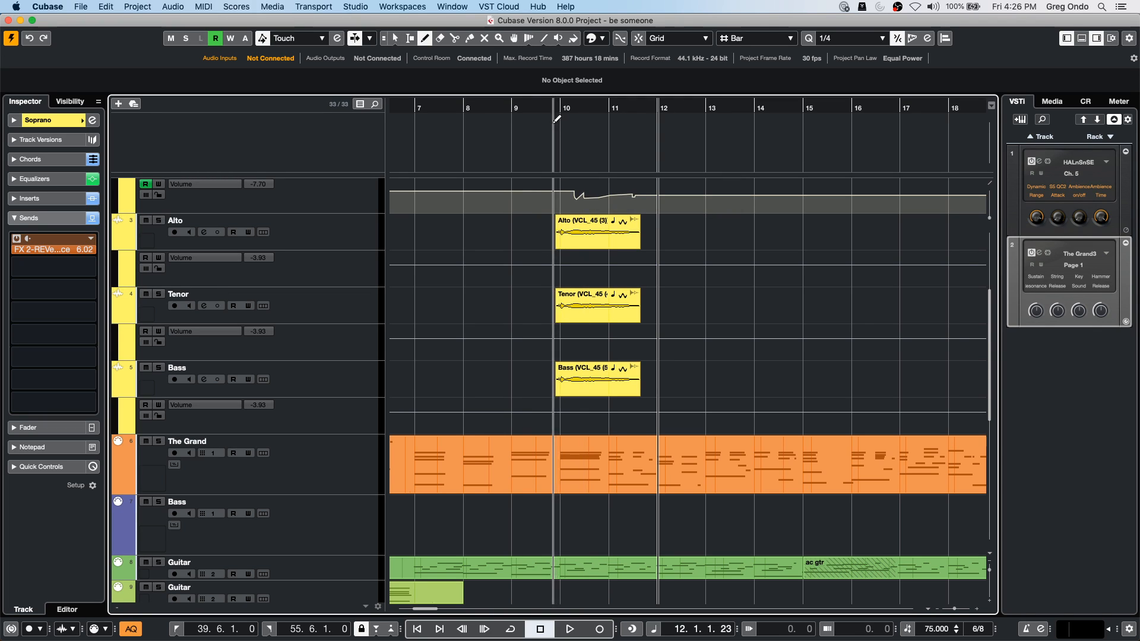
left_click(540, 108)
right_click(546, 191)
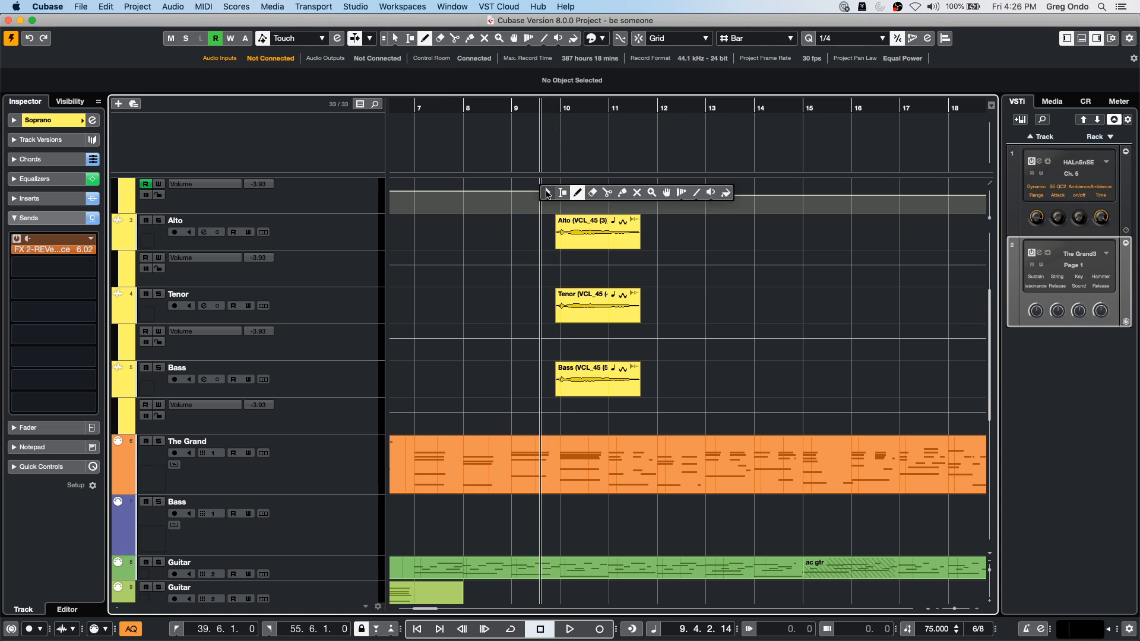
left_click(652, 192)
right_click(615, 190)
left_click(617, 191)
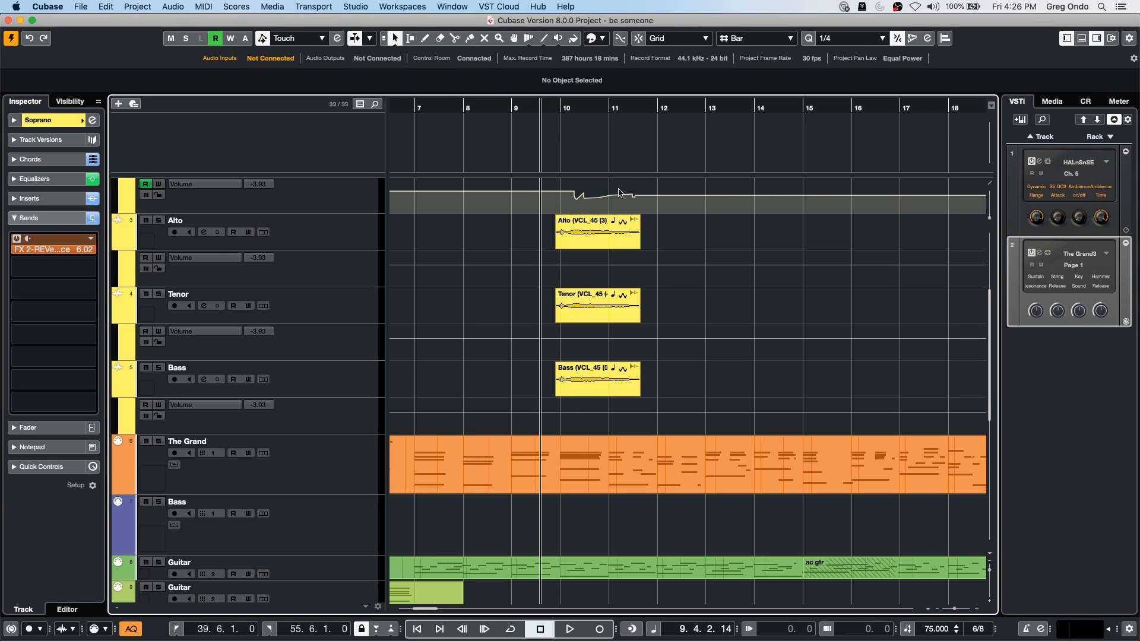
right_click(618, 190)
left_click(570, 189)
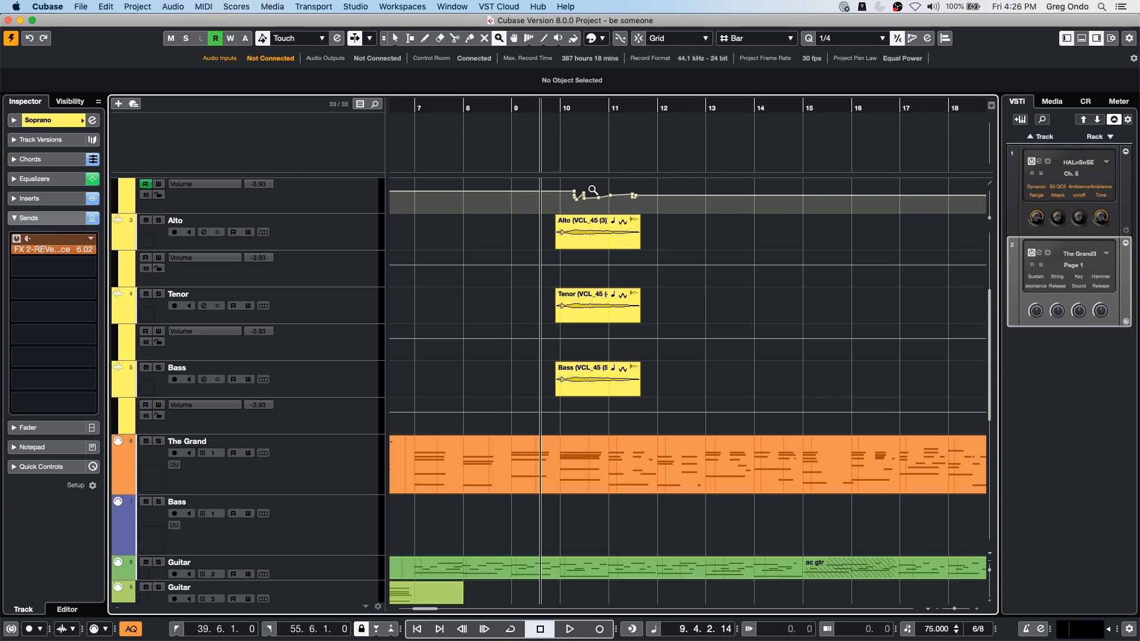
Step: Copy the Soprano volume automation from range 9.6.1.60 to 11.5.2.48 to the same range in the Alto, Tenor and Bass vocal volume lanes
right_click(592, 189)
left_click(611, 190)
left_click_drag(555, 184, 649, 189)
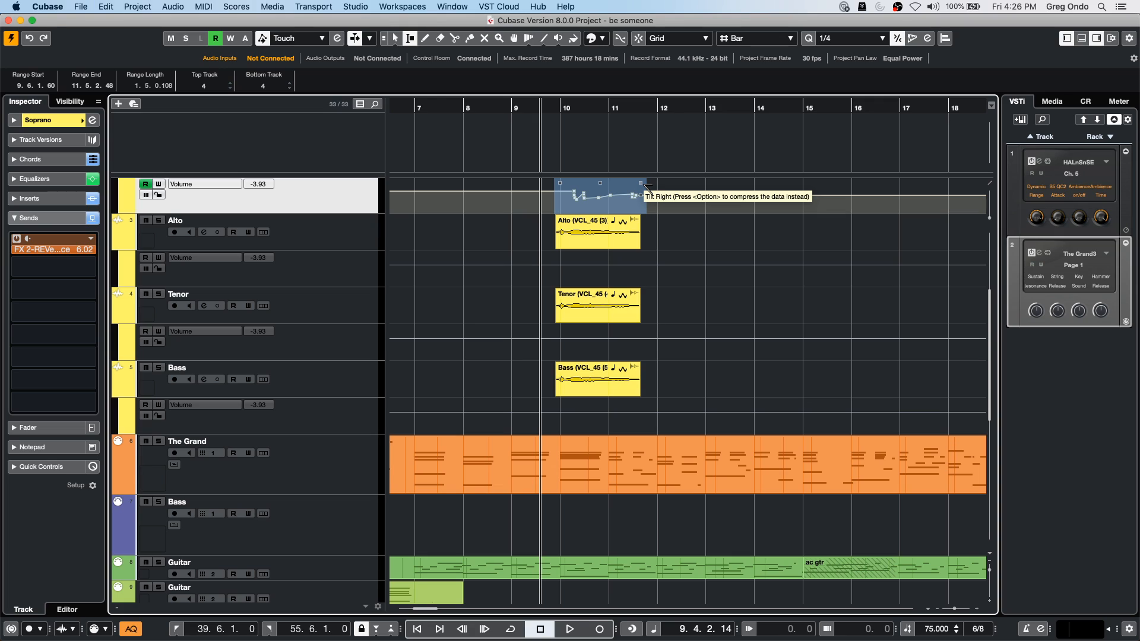
key("Down")
key("Down")
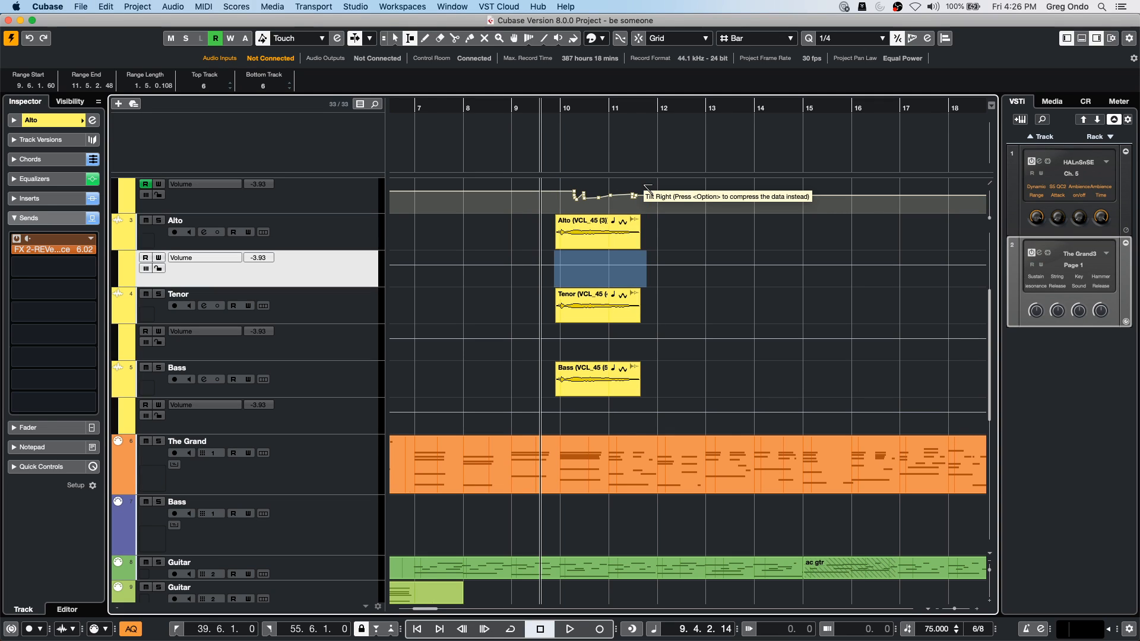
key("Down")
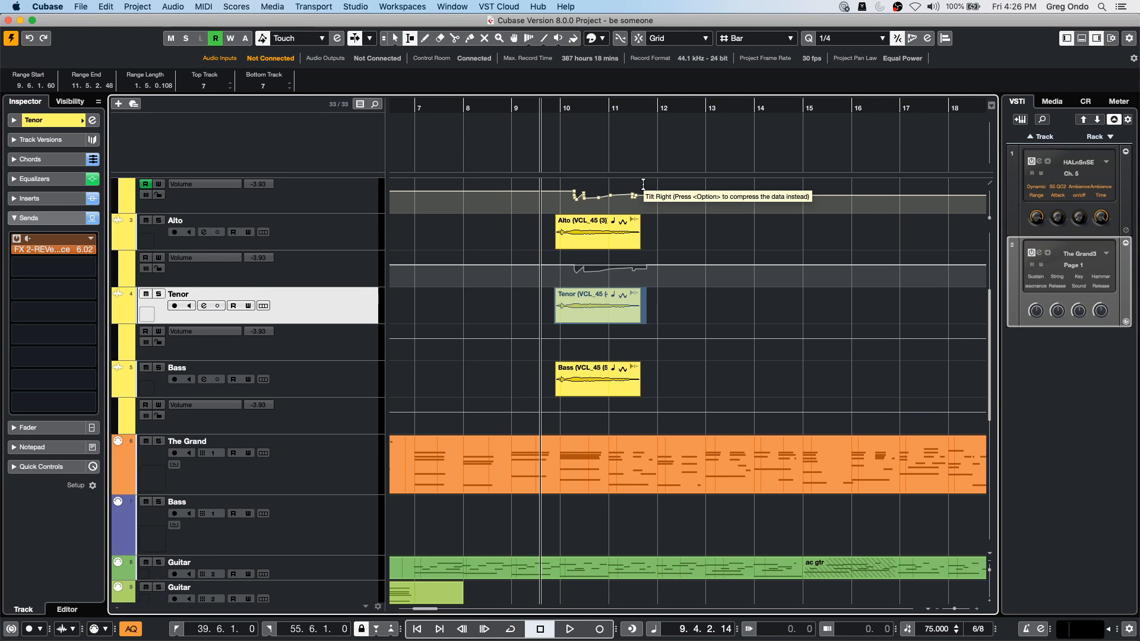
key("Down")
key("Down")
key("Down")
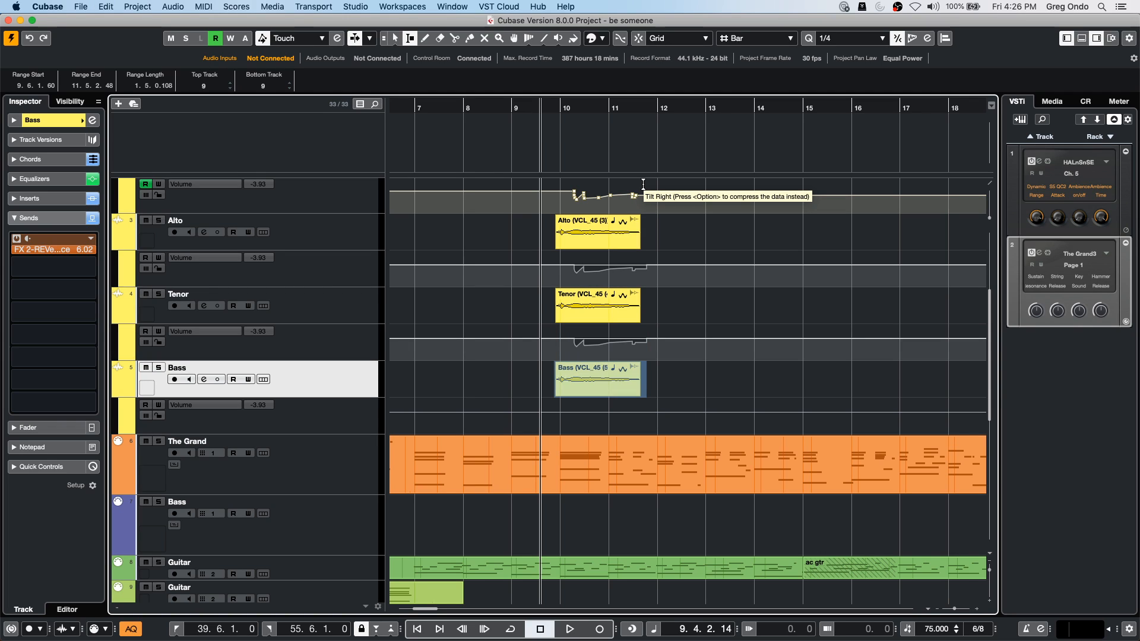
key("super+v")
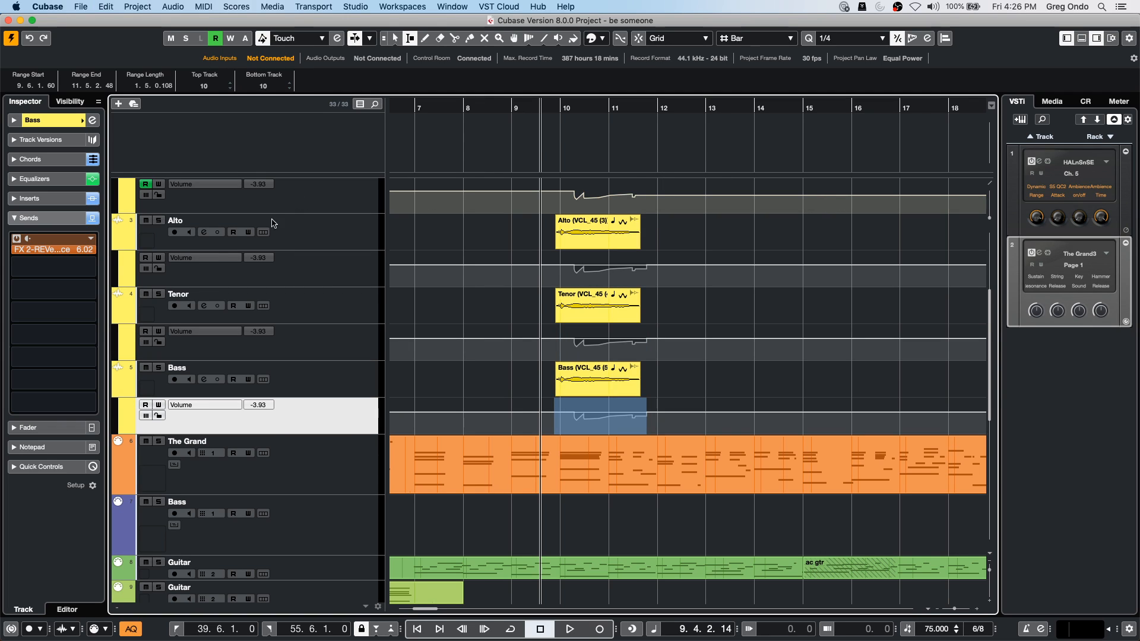
Step: Enable reading and writing of the volume automation on the Bass and Alto vocal tracks
left_click(160, 404)
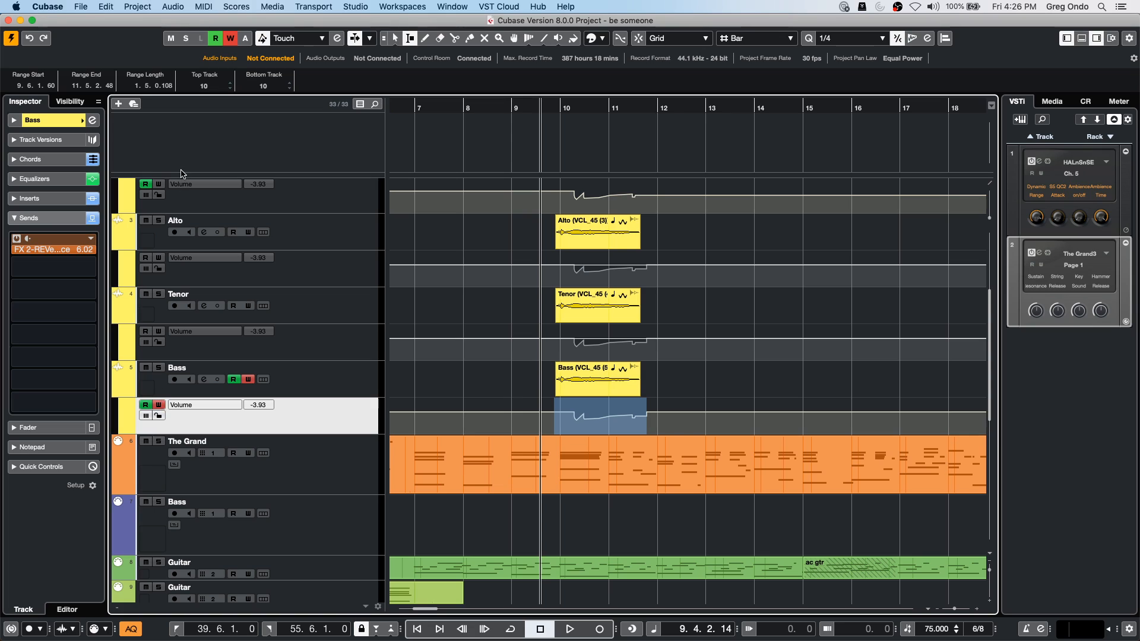
left_click(160, 335)
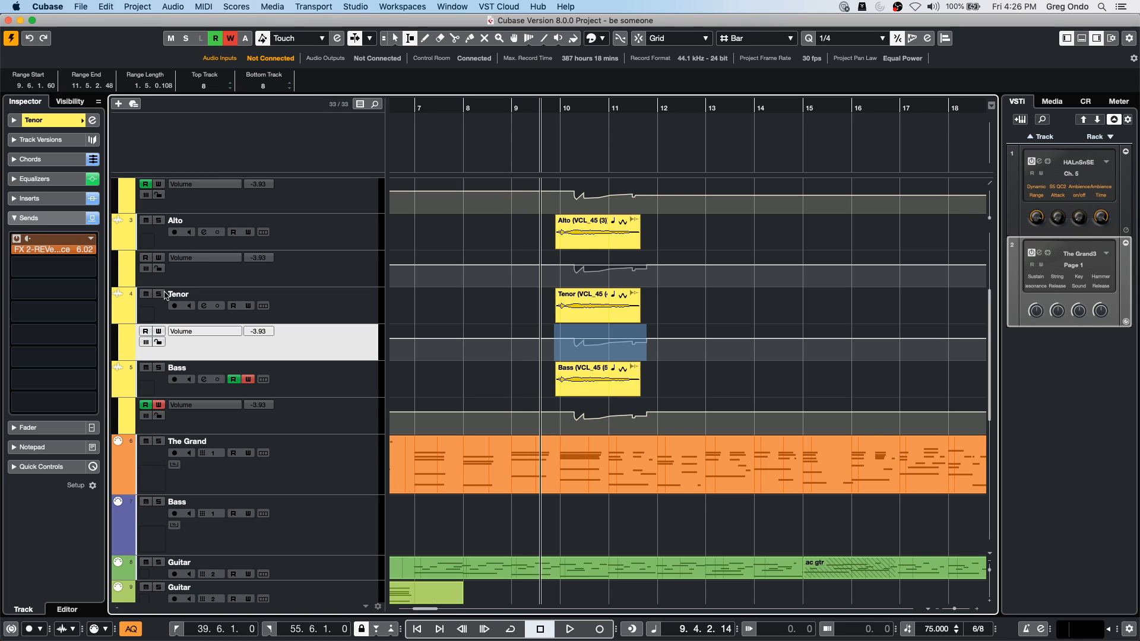
left_click(160, 259)
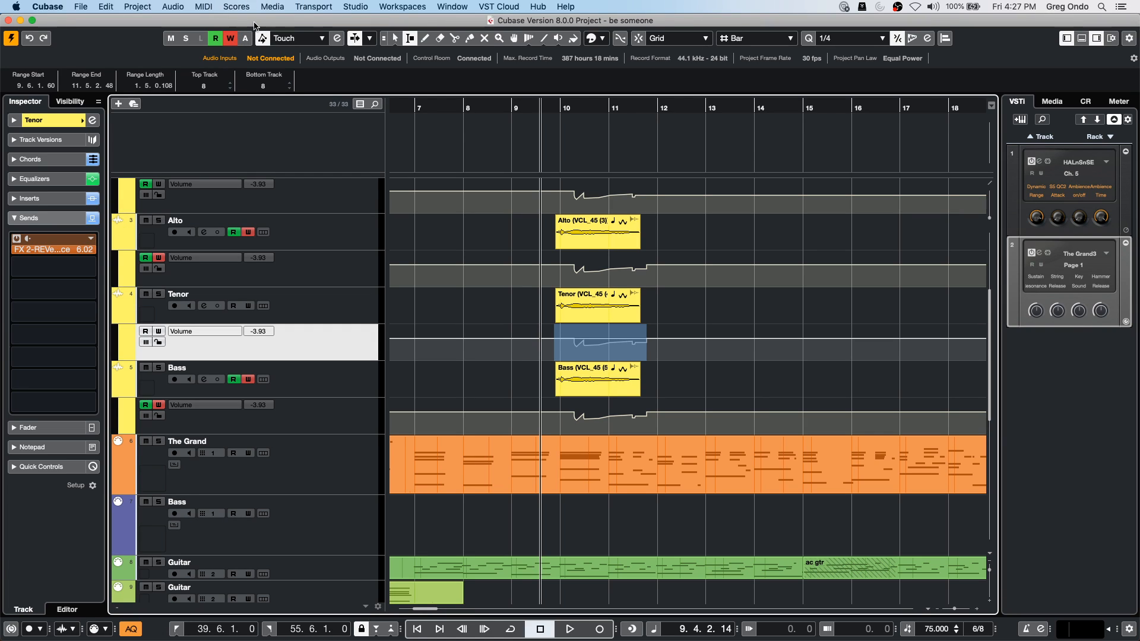
Step: Open the Automation Panel and hide the automation lanes of all tracks
key("F5")
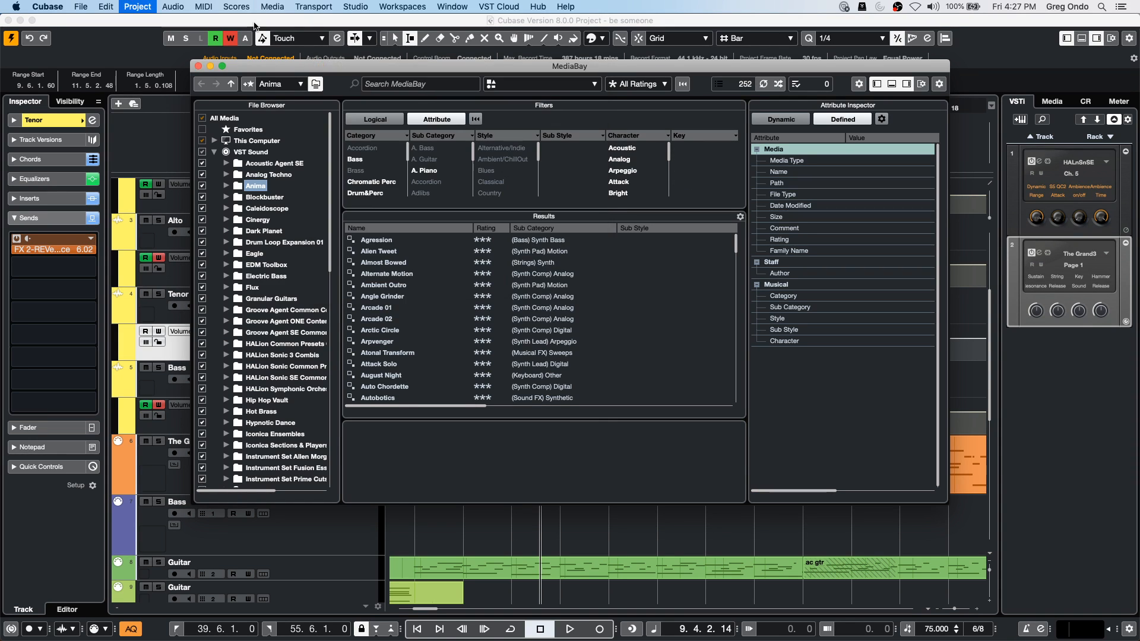
key("F6")
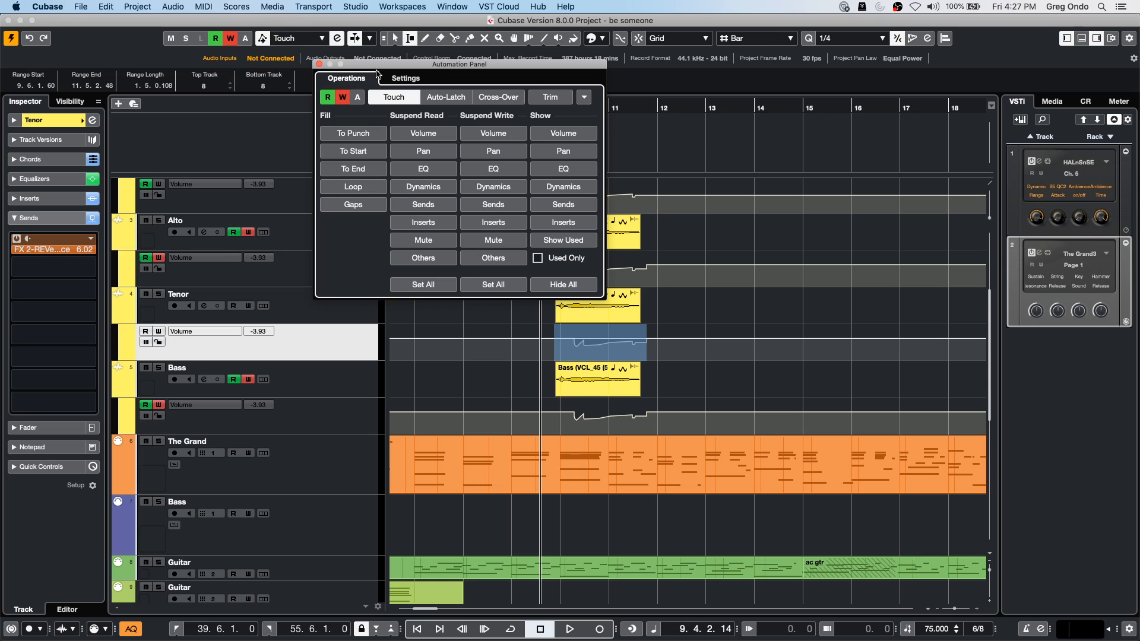
left_click(573, 284)
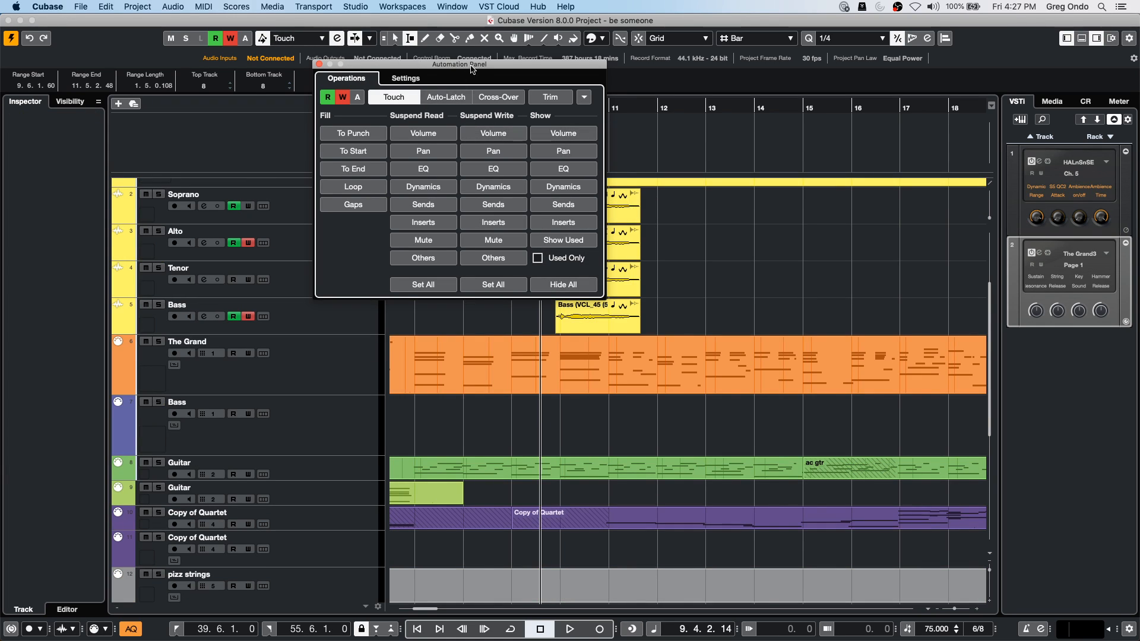
Step: Show the volume automation lanes of all tracks through the Automation Panel, and hide them all again
left_click(563, 133)
left_click_drag(564, 79, 968, 108)
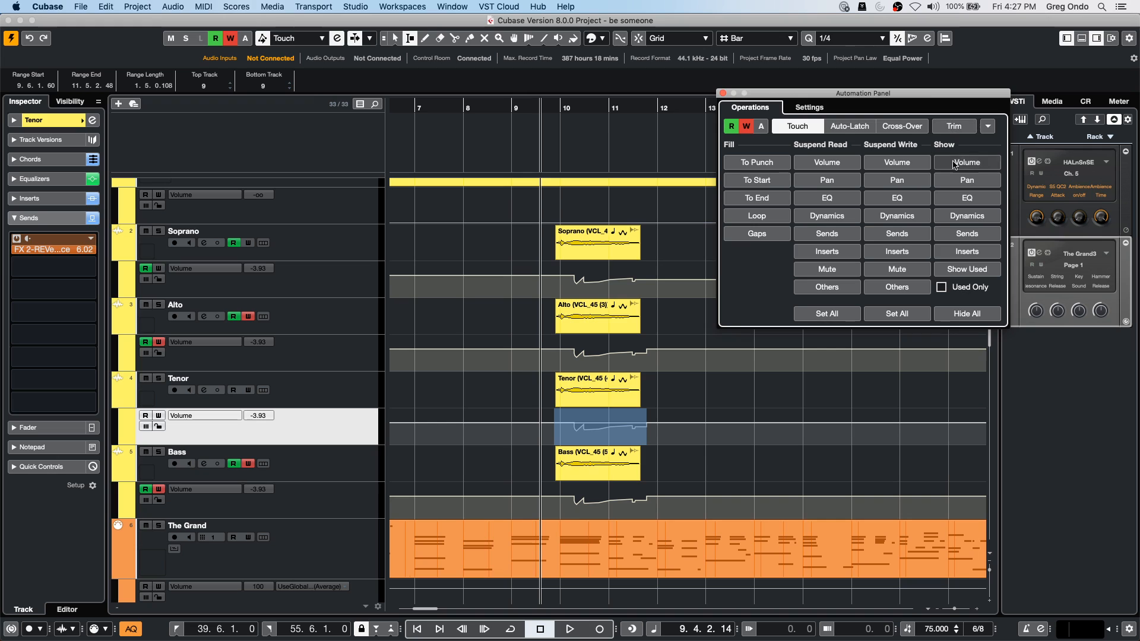
left_click(968, 313)
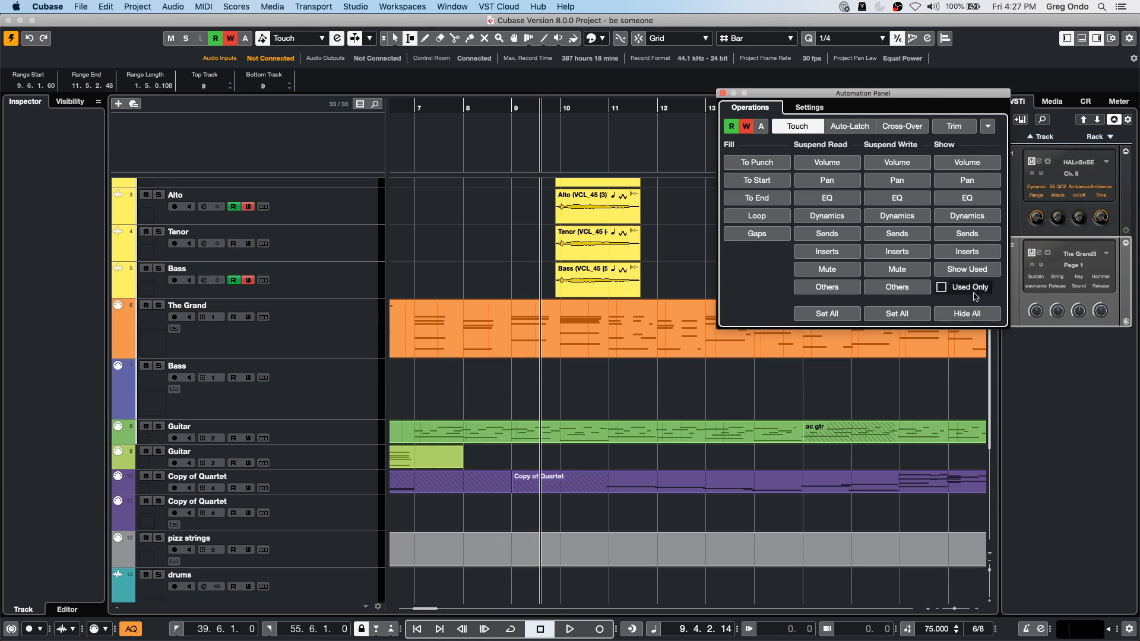
left_click(968, 162)
left_click(970, 165)
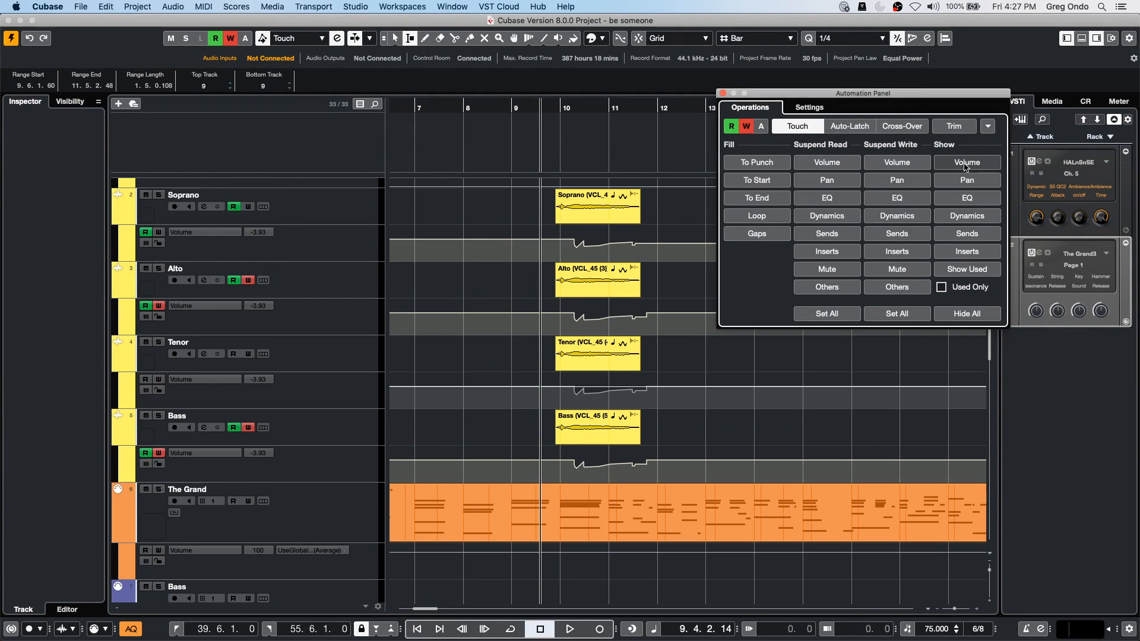
left_click(965, 316)
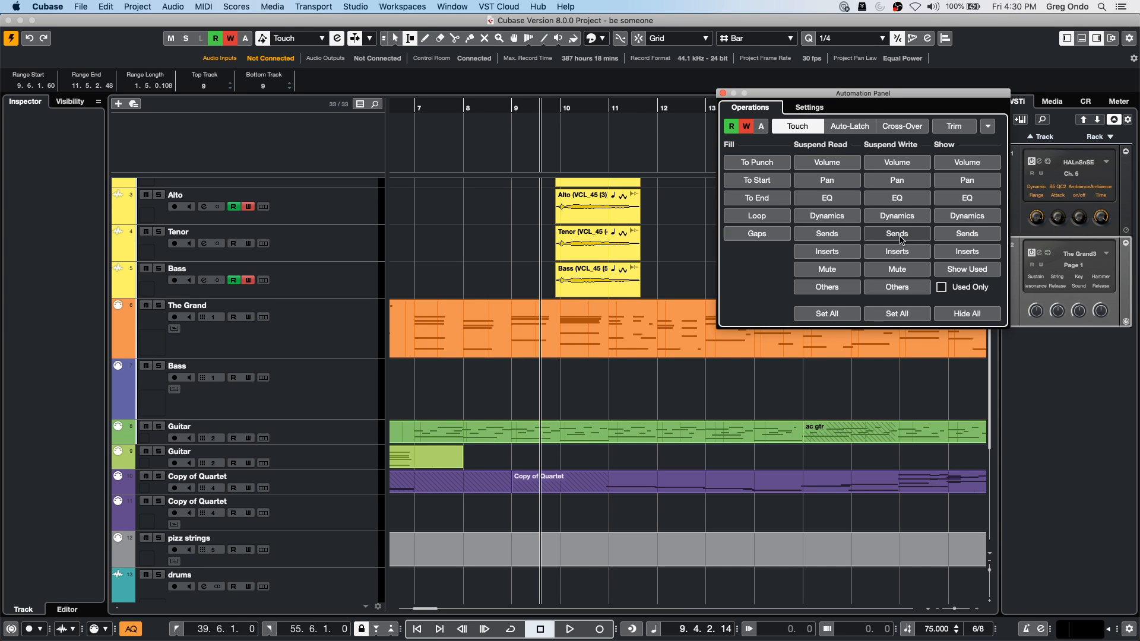
Step: Switch to YouTube Studio in Safari and end the live stream
key("super+Tab")
key("super+Tab")
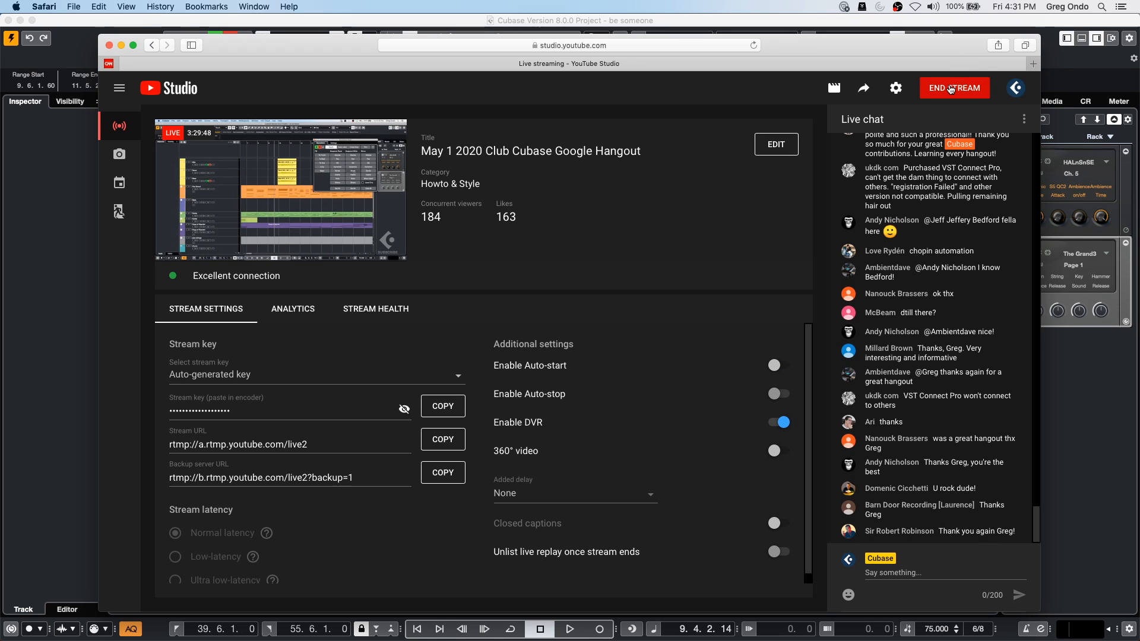
left_click(950, 89)
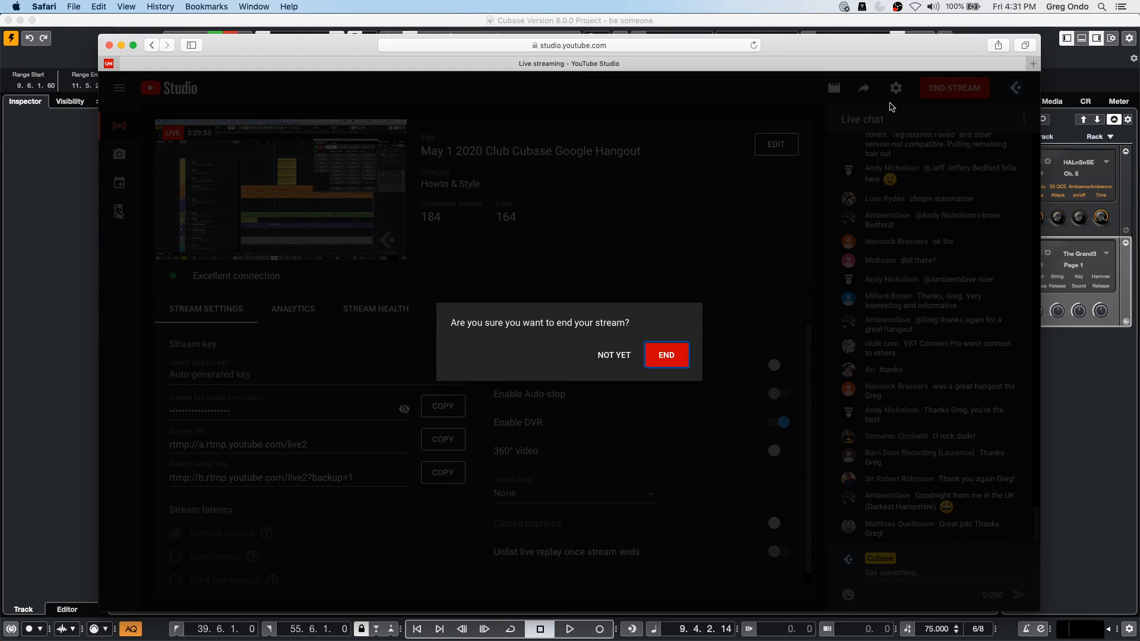